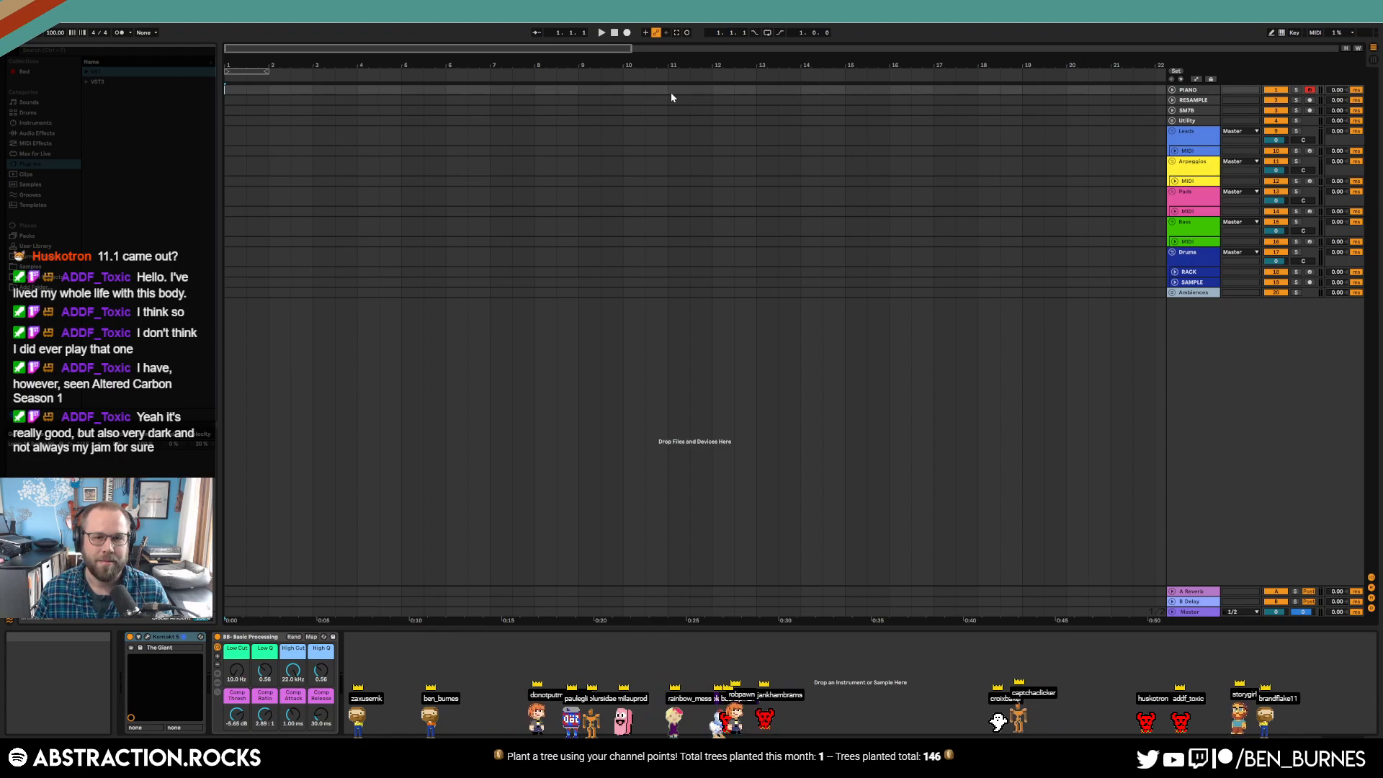
- Load the Native Instruments Kontakt VST3 plug-in onto the MIDI track in the Leads group
{"action": "left_click", "coordinate": [1189, 91]}
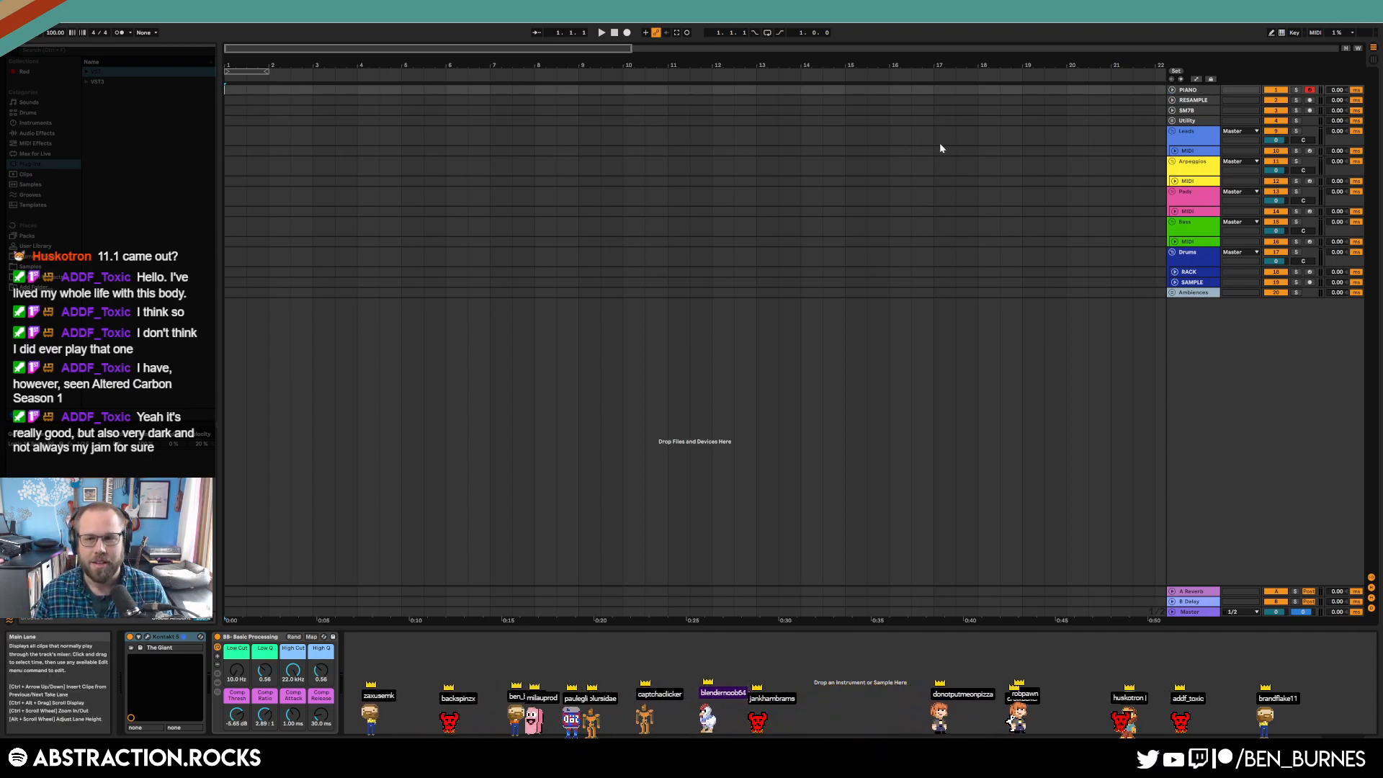
{"action": "left_click", "coordinate": [1181, 153]}
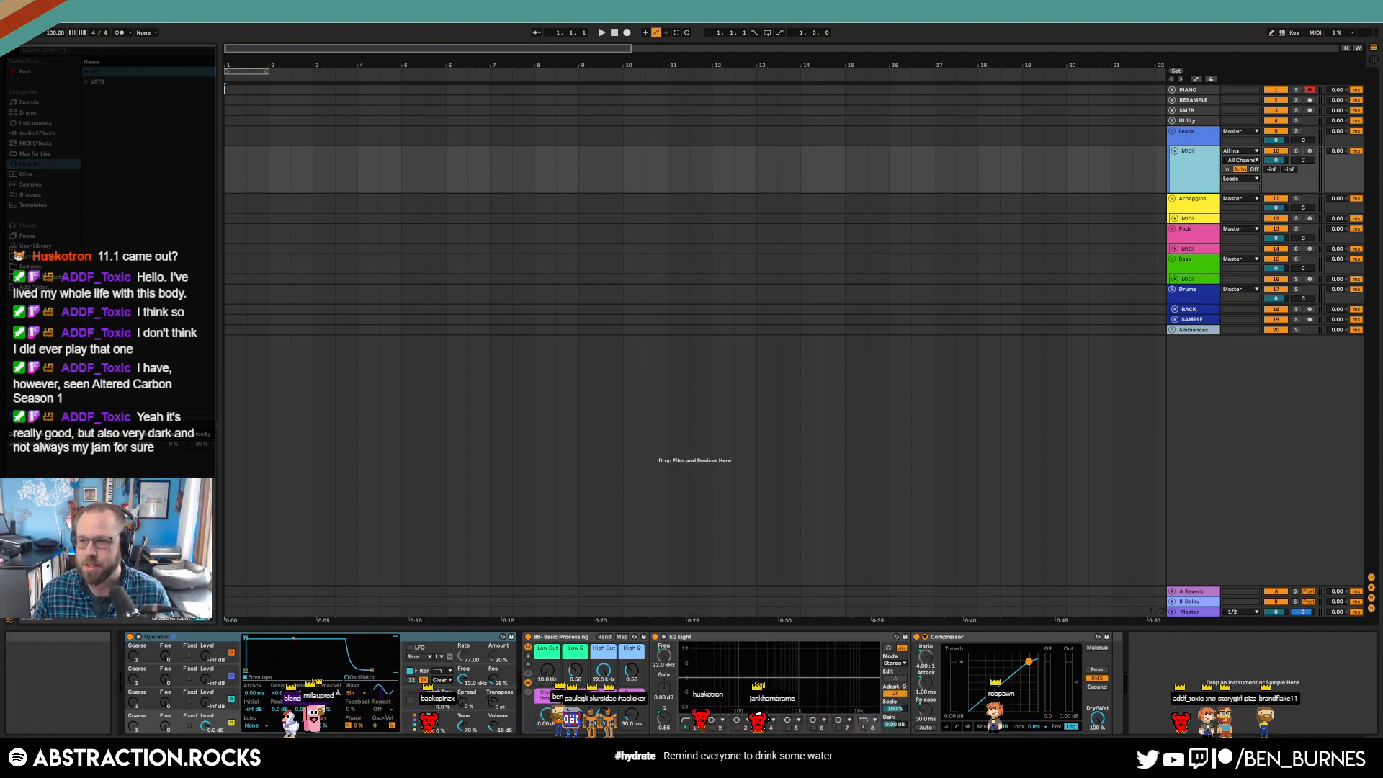
{"action": "left_click", "coordinate": [336, 169]}
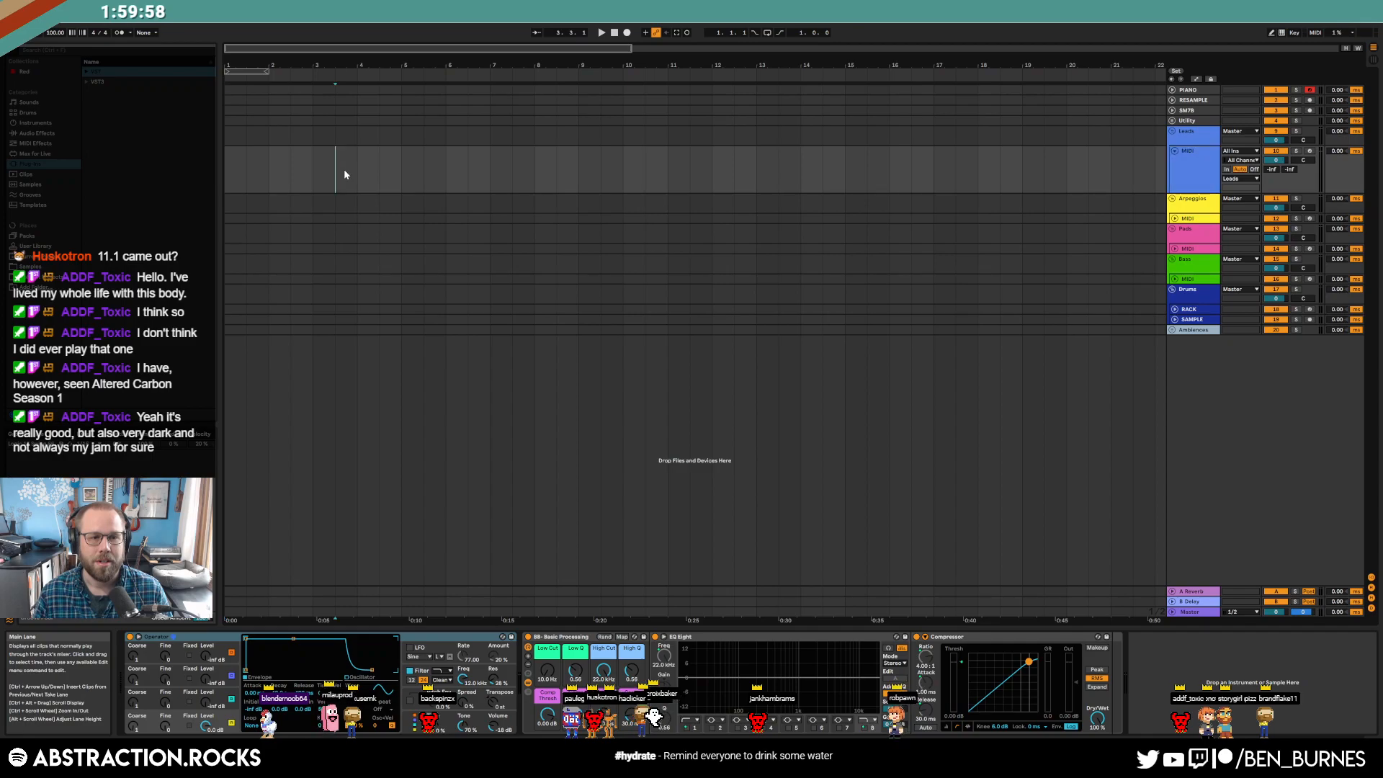
{"action": "left_click", "coordinate": [90, 83]}
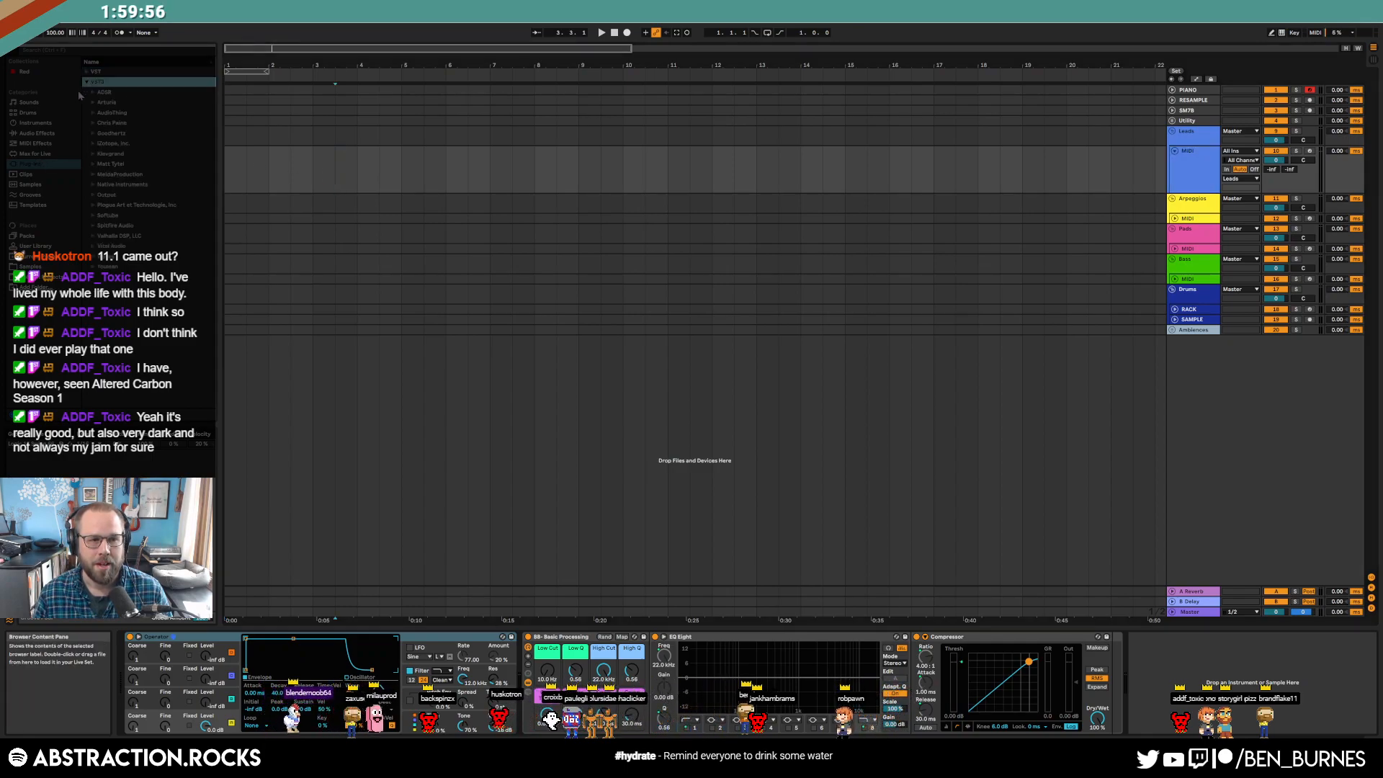
{"action": "left_click", "coordinate": [96, 183]}
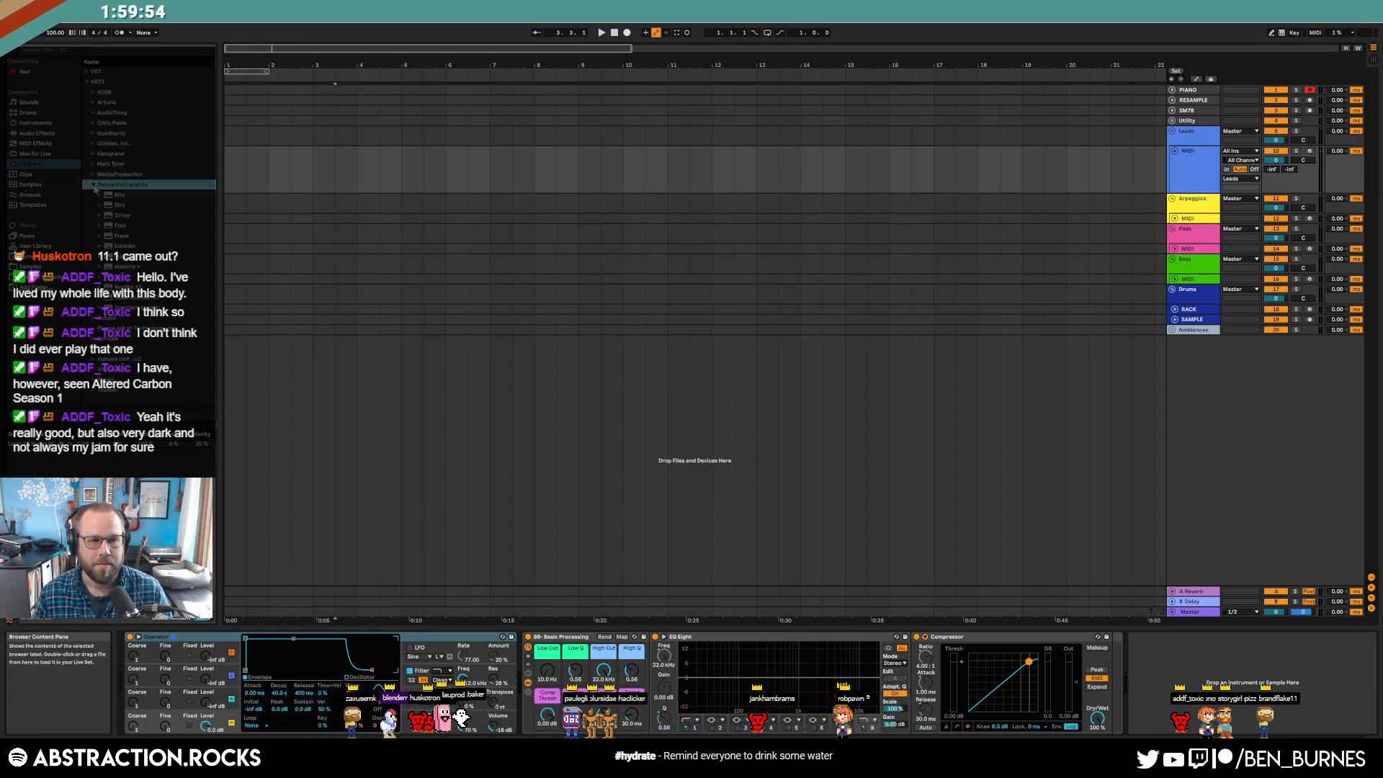
{"action": "left_click", "coordinate": [126, 246]}
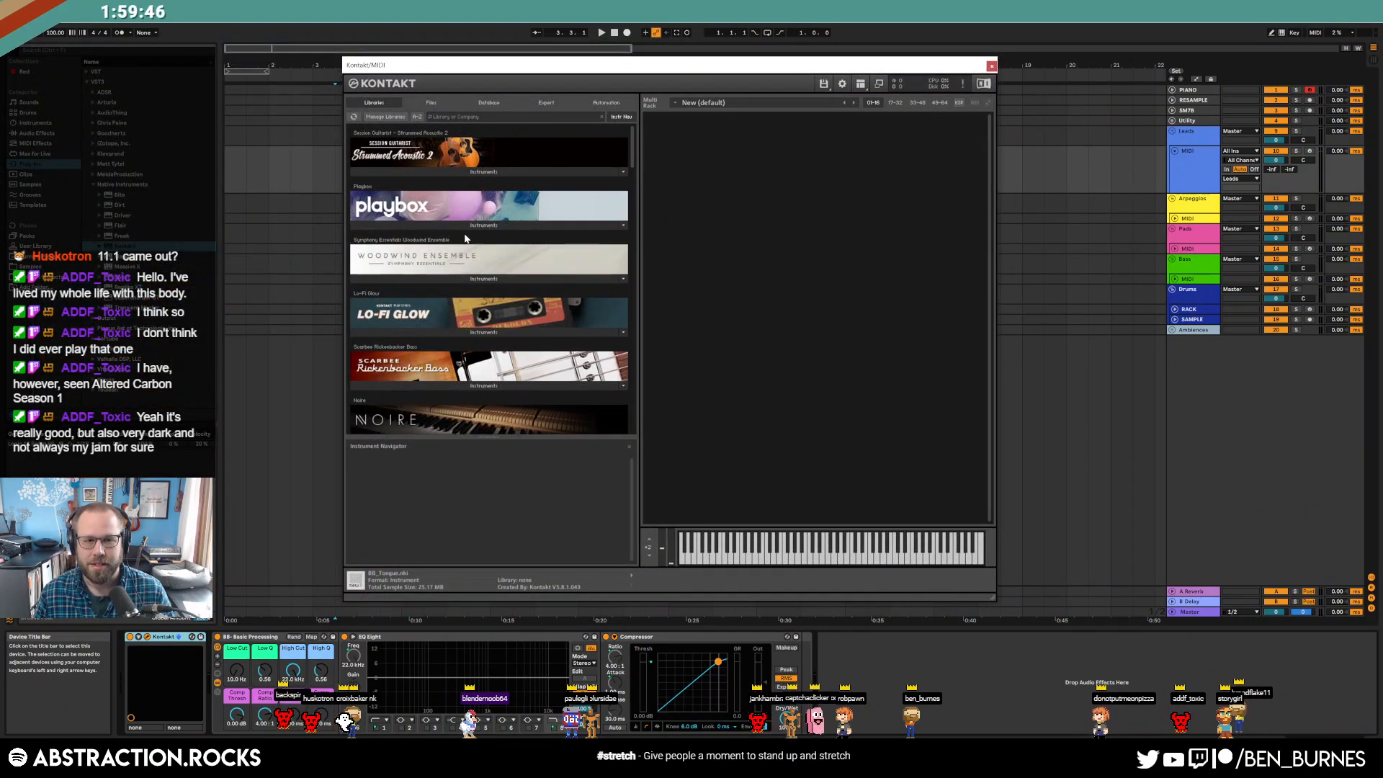
- Load the Playbox instrument in Kontakt and show its main page with the sound cubes
{"action": "left_click", "coordinate": [465, 226]}
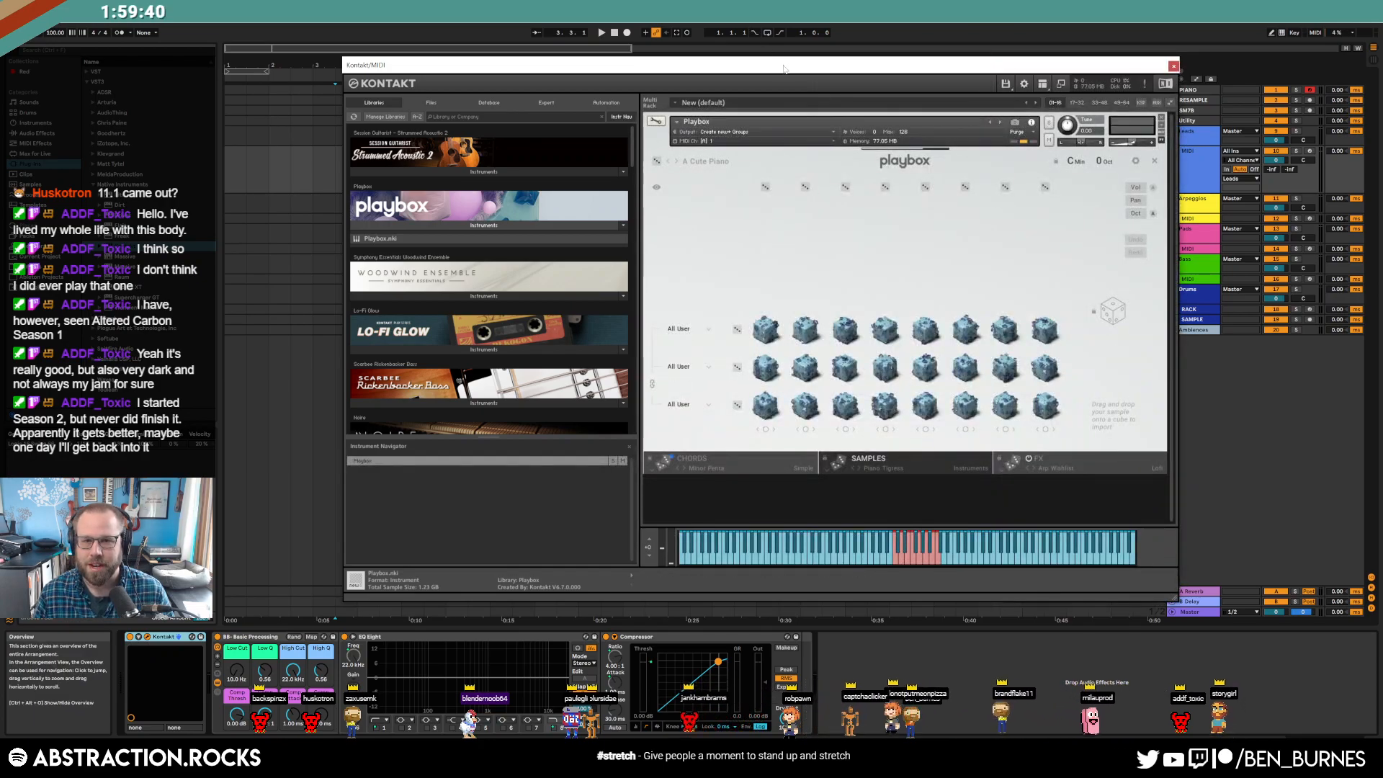
{"action": "left_click_drag", "start_coordinate": [770, 65], "coordinate": [695, 72]}
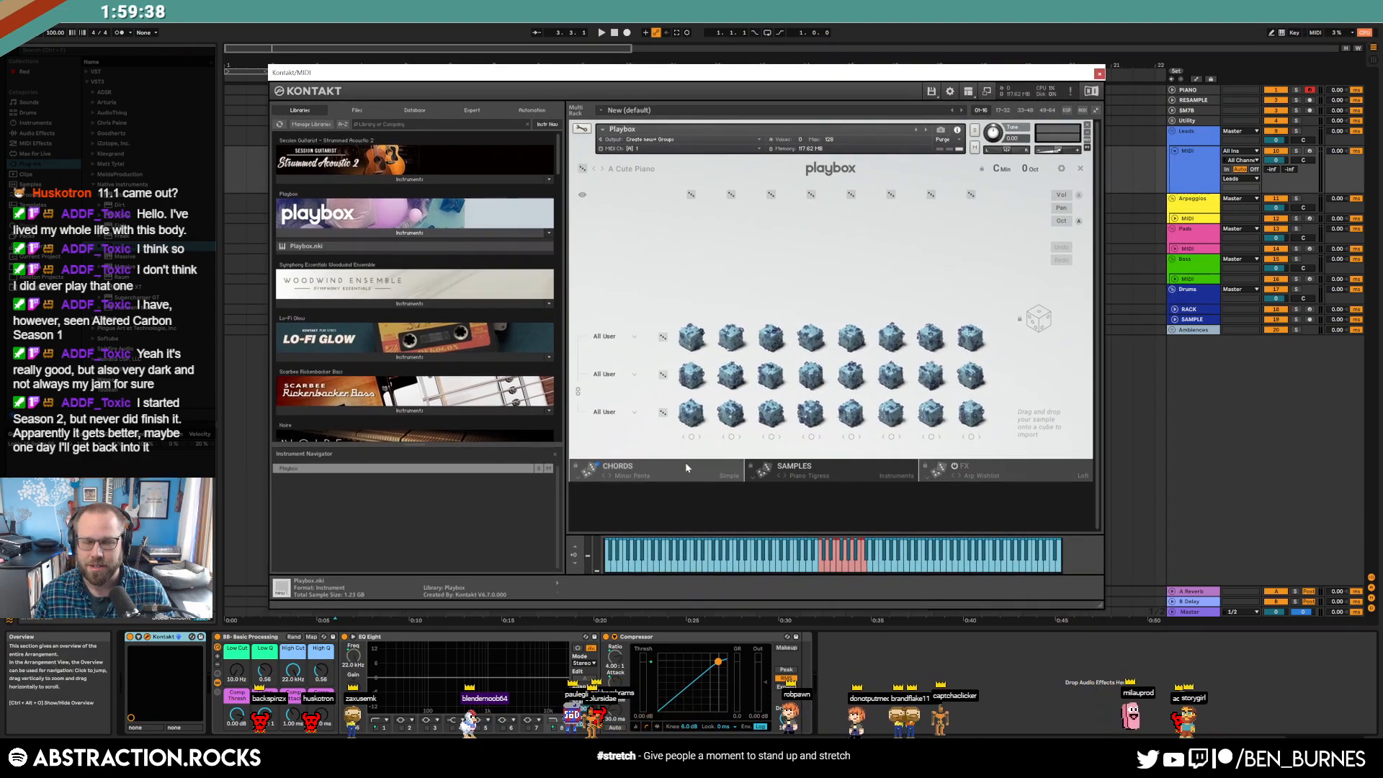
{"action": "left_click", "coordinate": [1080, 168]}
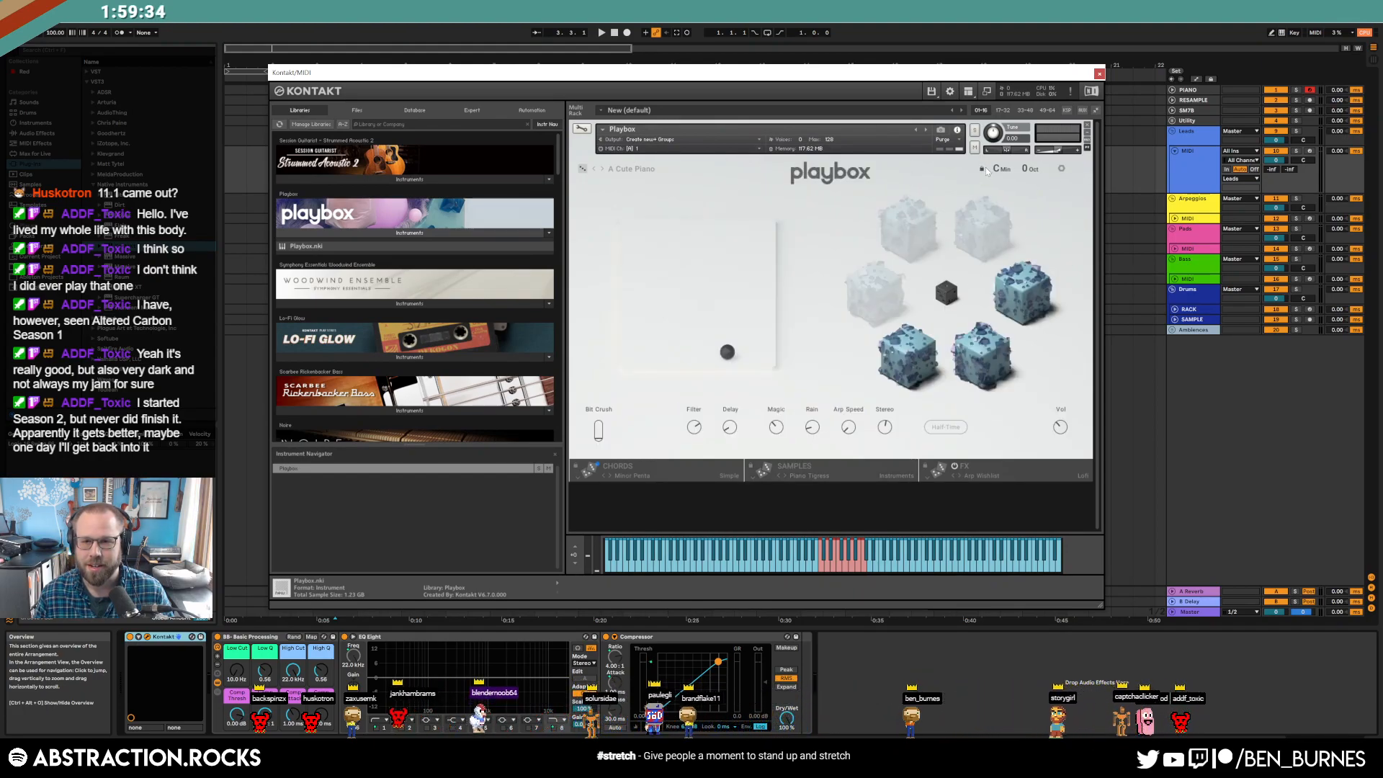
- Arm the Leads group's MIDI track and randomize the Playbox sound several times while auditioning the results
{"action": "left_click", "coordinate": [947, 293]}
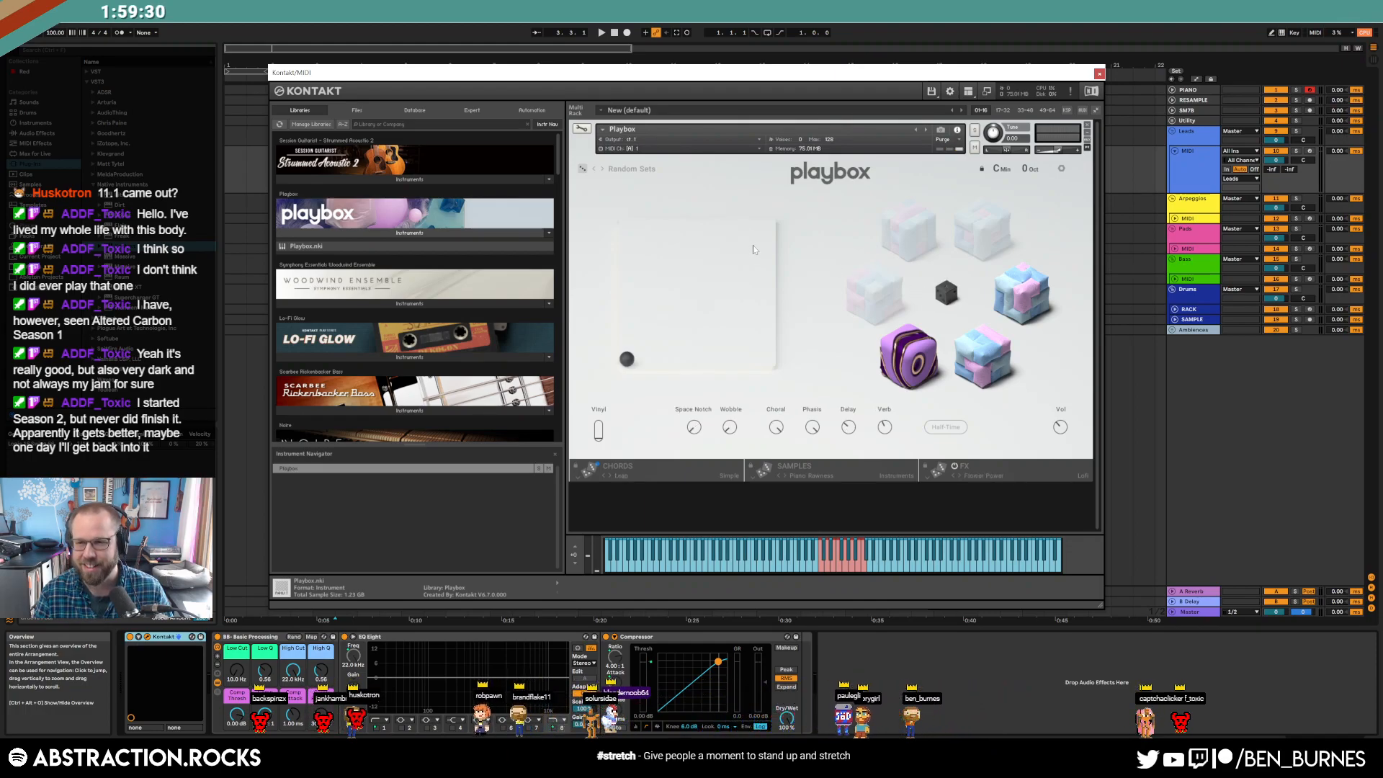
{"action": "left_click", "coordinate": [1312, 152]}
{"action": "left_click", "coordinate": [1311, 152]}
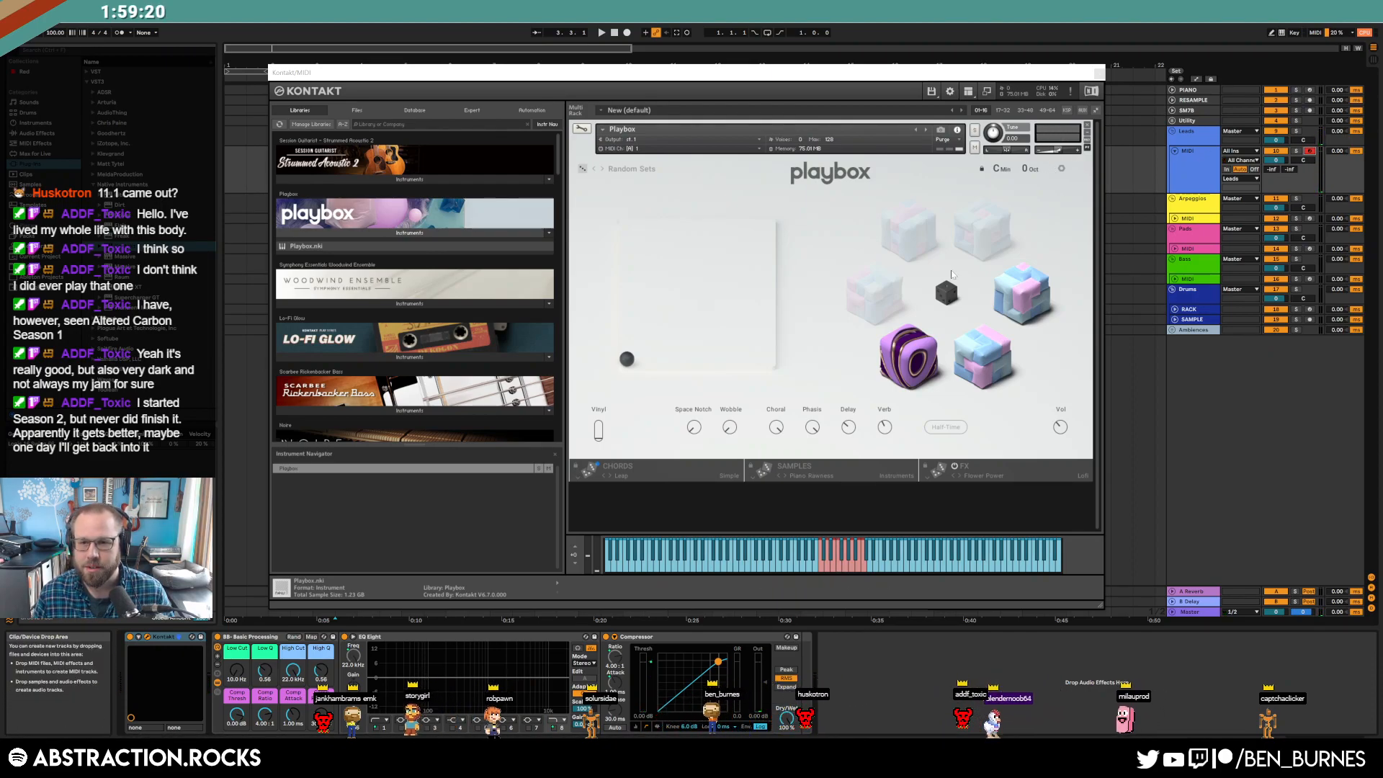
{"action": "left_click", "coordinate": [945, 290]}
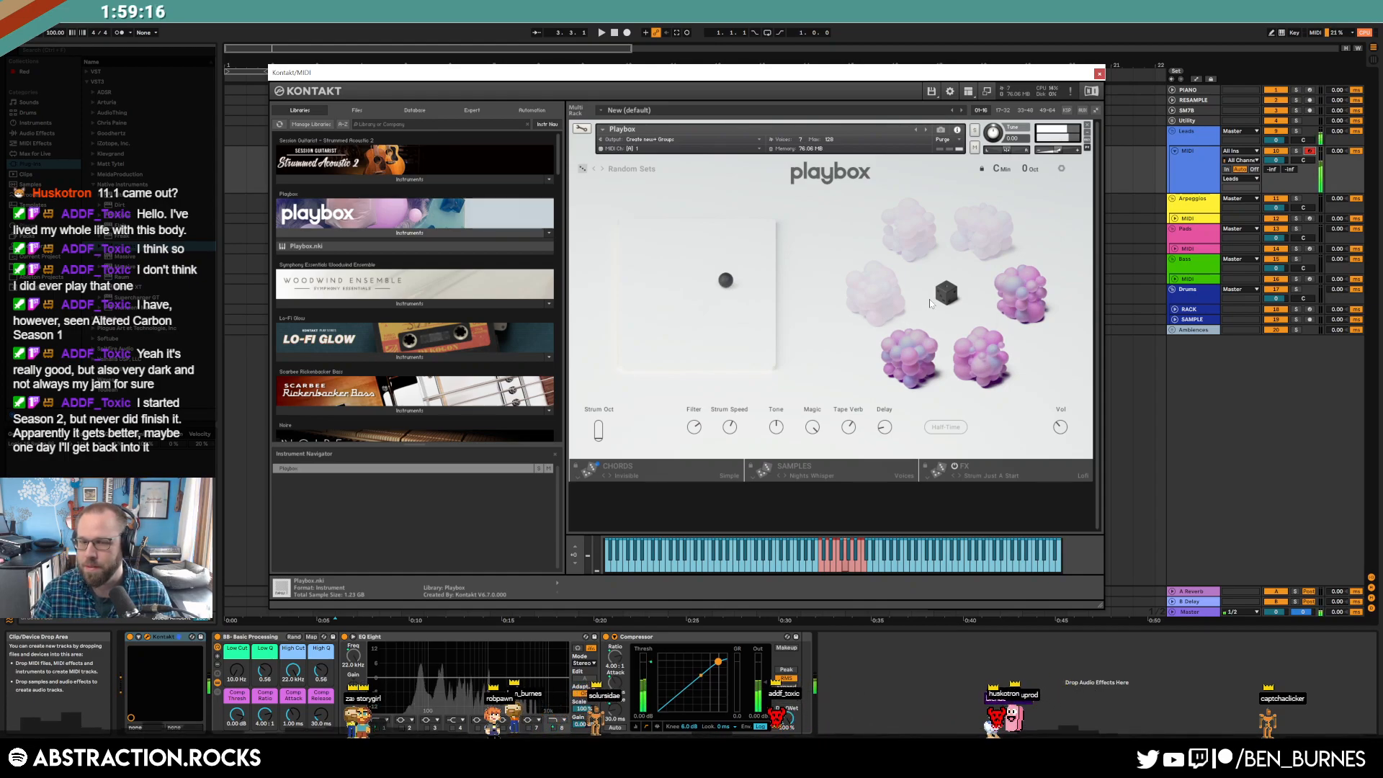
{"action": "left_click", "coordinate": [941, 287]}
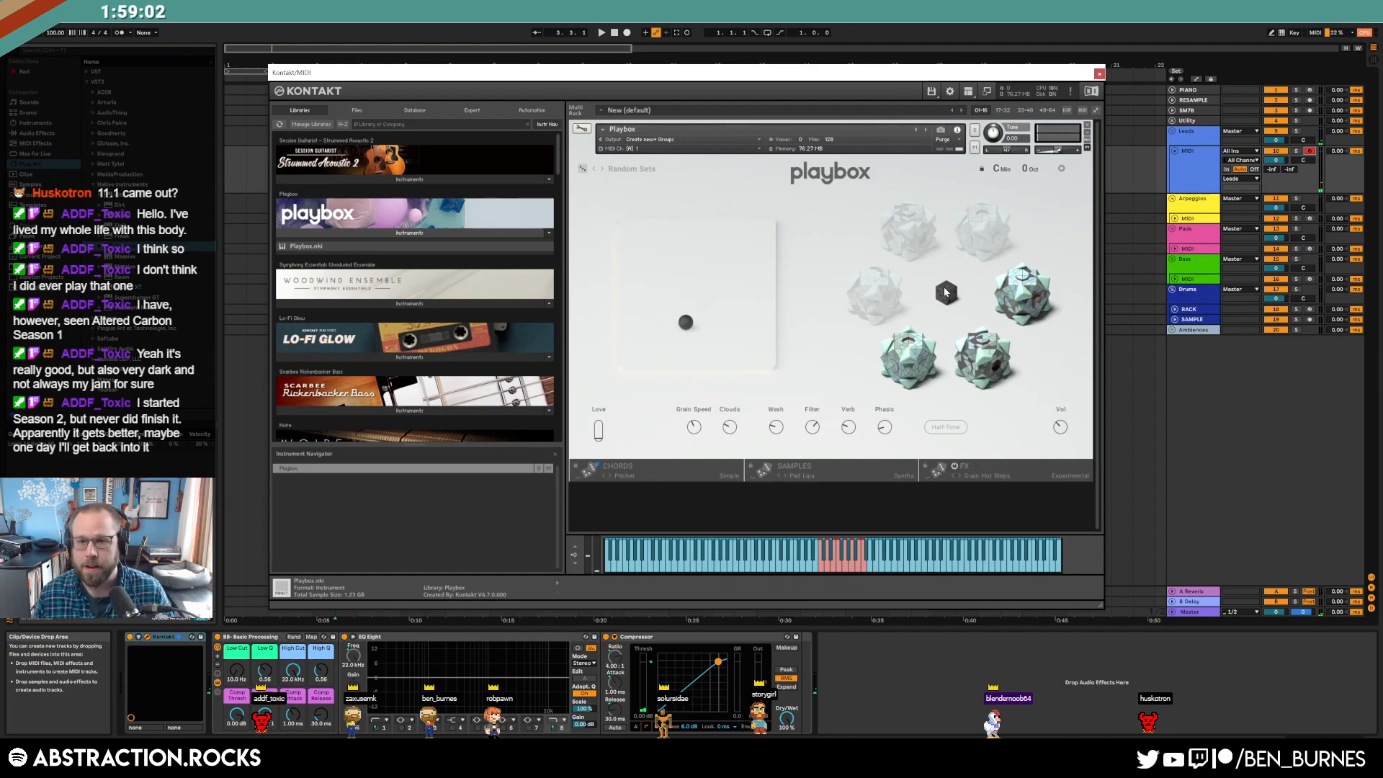
{"action": "left_click", "coordinate": [946, 291]}
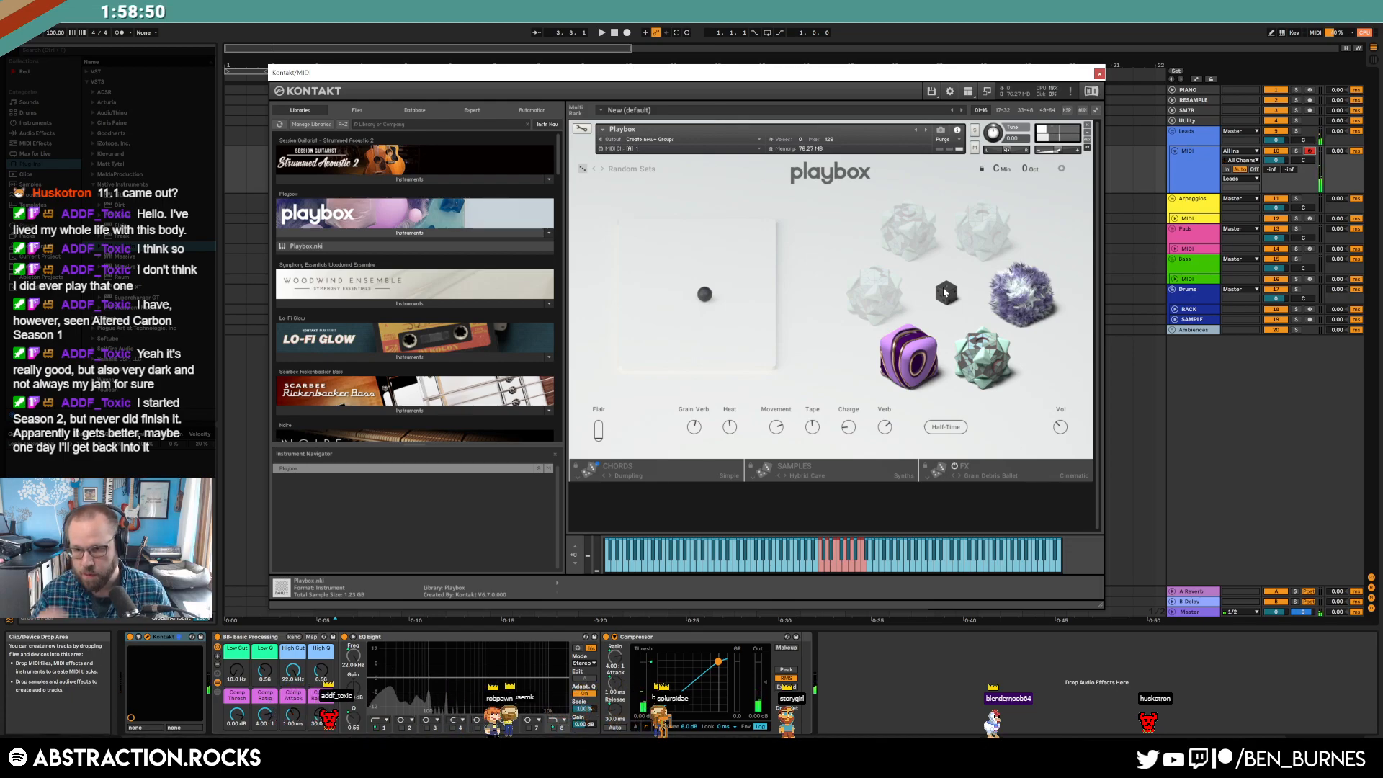
- Set the project tempo to 70 BPM and reposition the Kontakt window
{"action": "left_click", "coordinate": [1309, 90]}
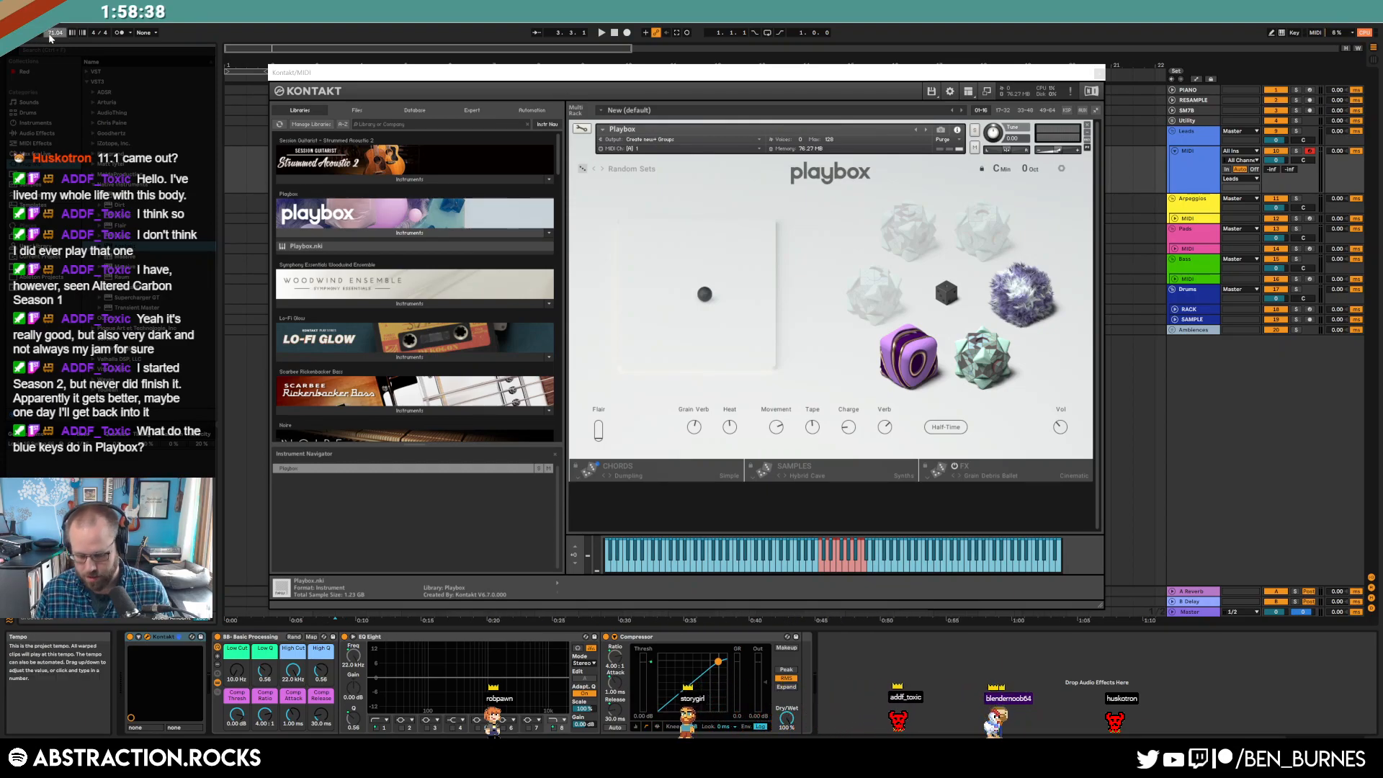
{"action": "left_click_drag", "start_coordinate": [834, 73], "coordinate": [877, 71]}
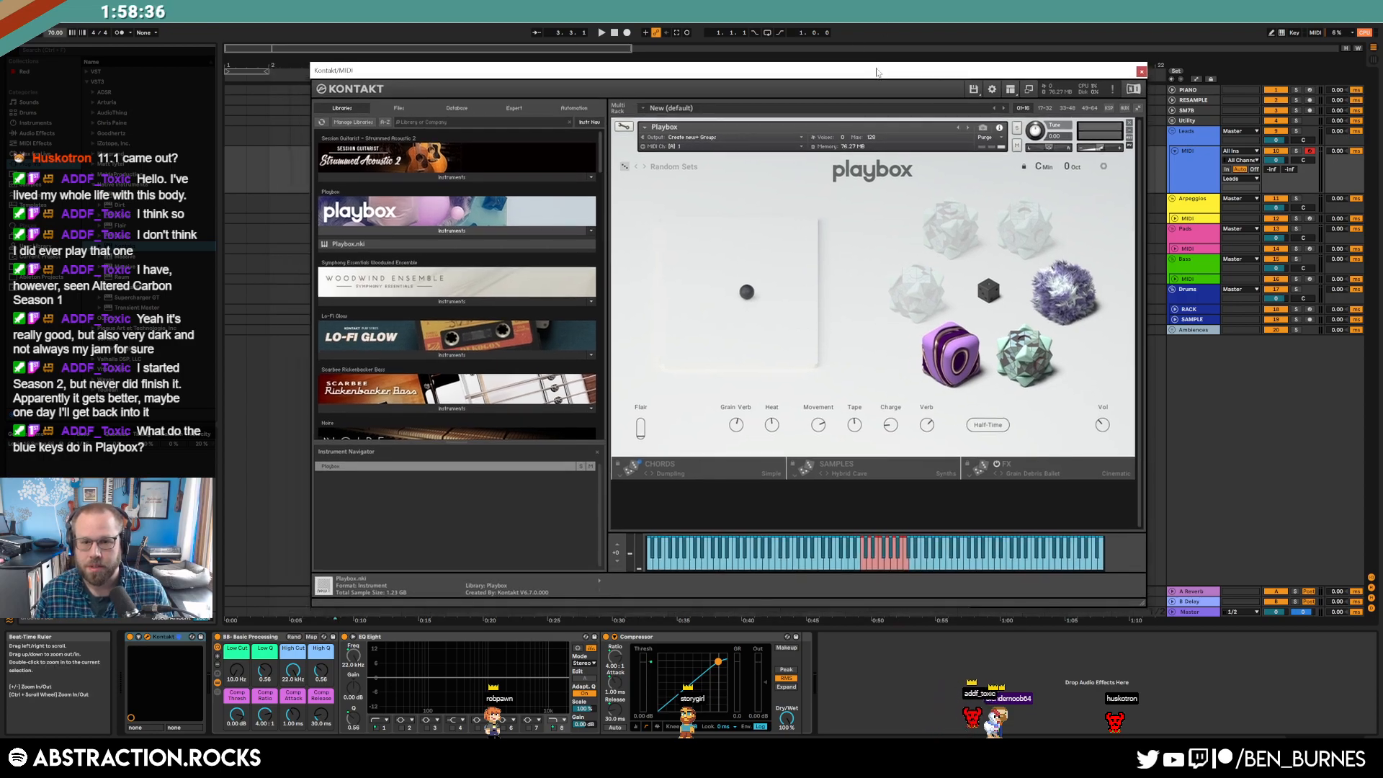
- Examine Playbox's Chords, Samples and FX pages, and return to its main page
{"action": "left_click", "coordinate": [669, 469]}
{"action": "left_click", "coordinate": [707, 470]}
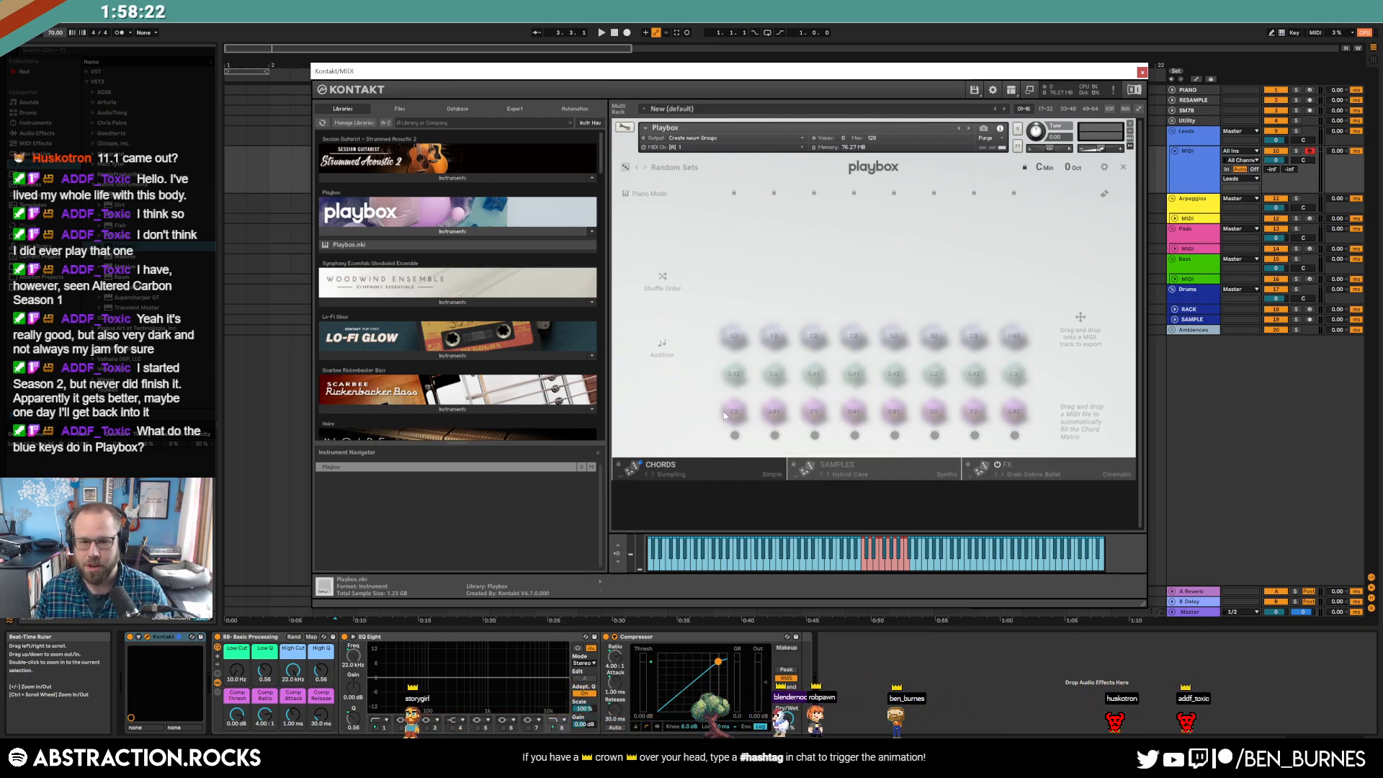
{"action": "left_click", "coordinate": [837, 467]}
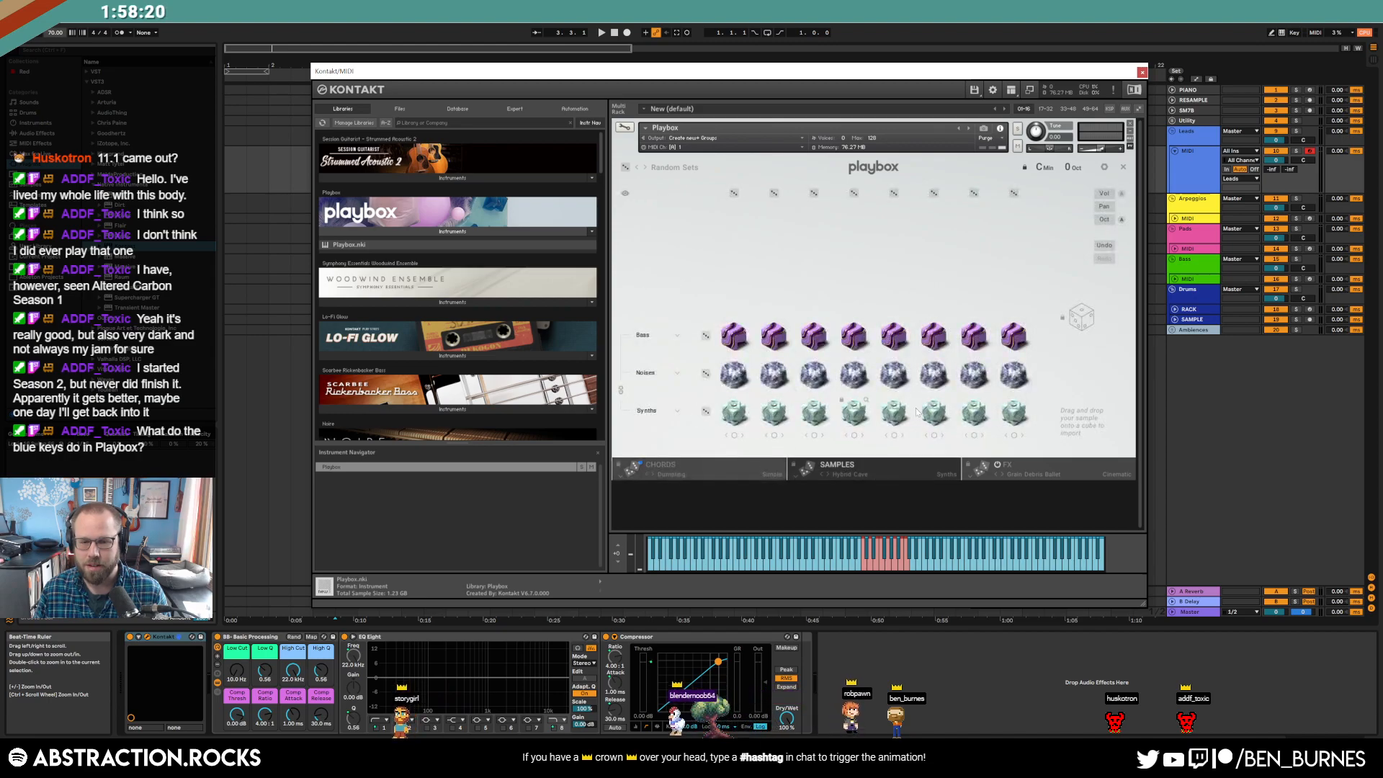
{"action": "left_click", "coordinate": [704, 469]}
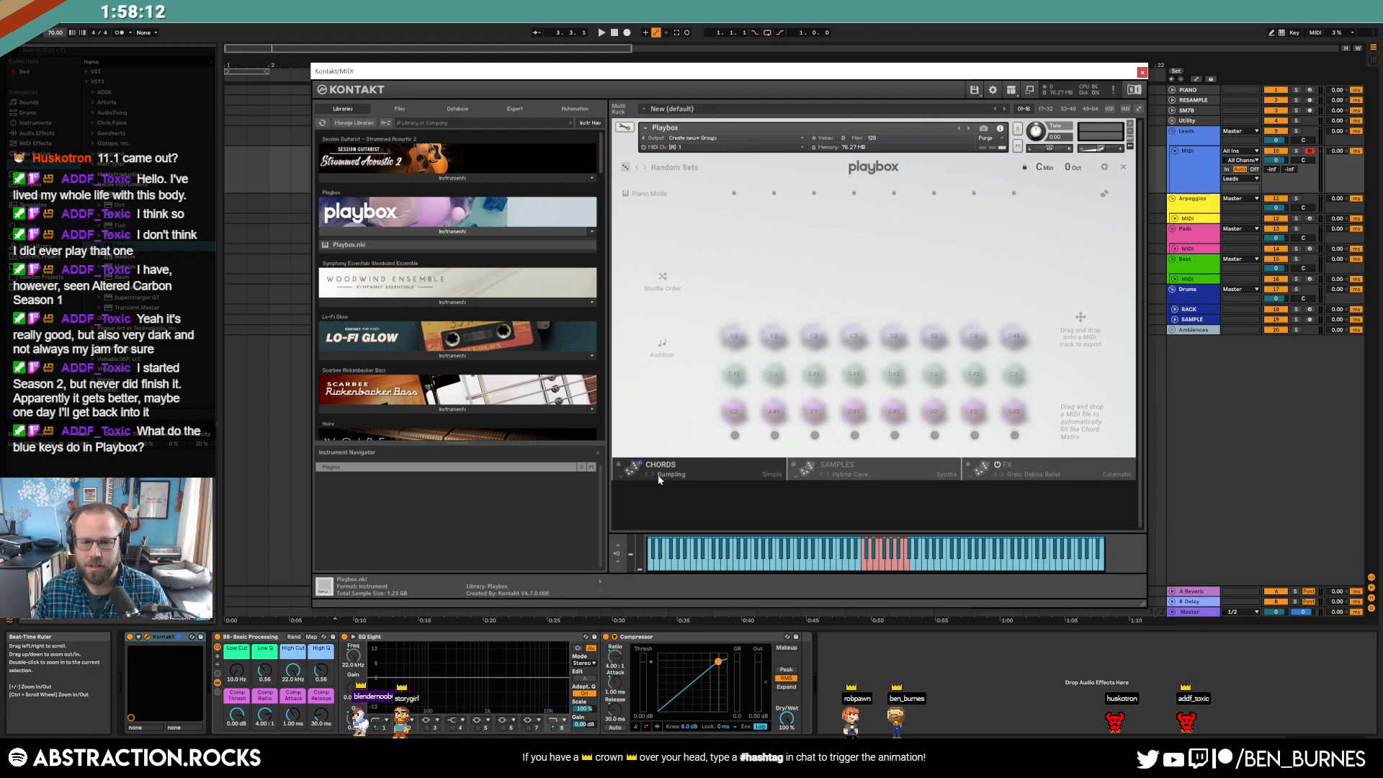
{"action": "left_click", "coordinate": [869, 466]}
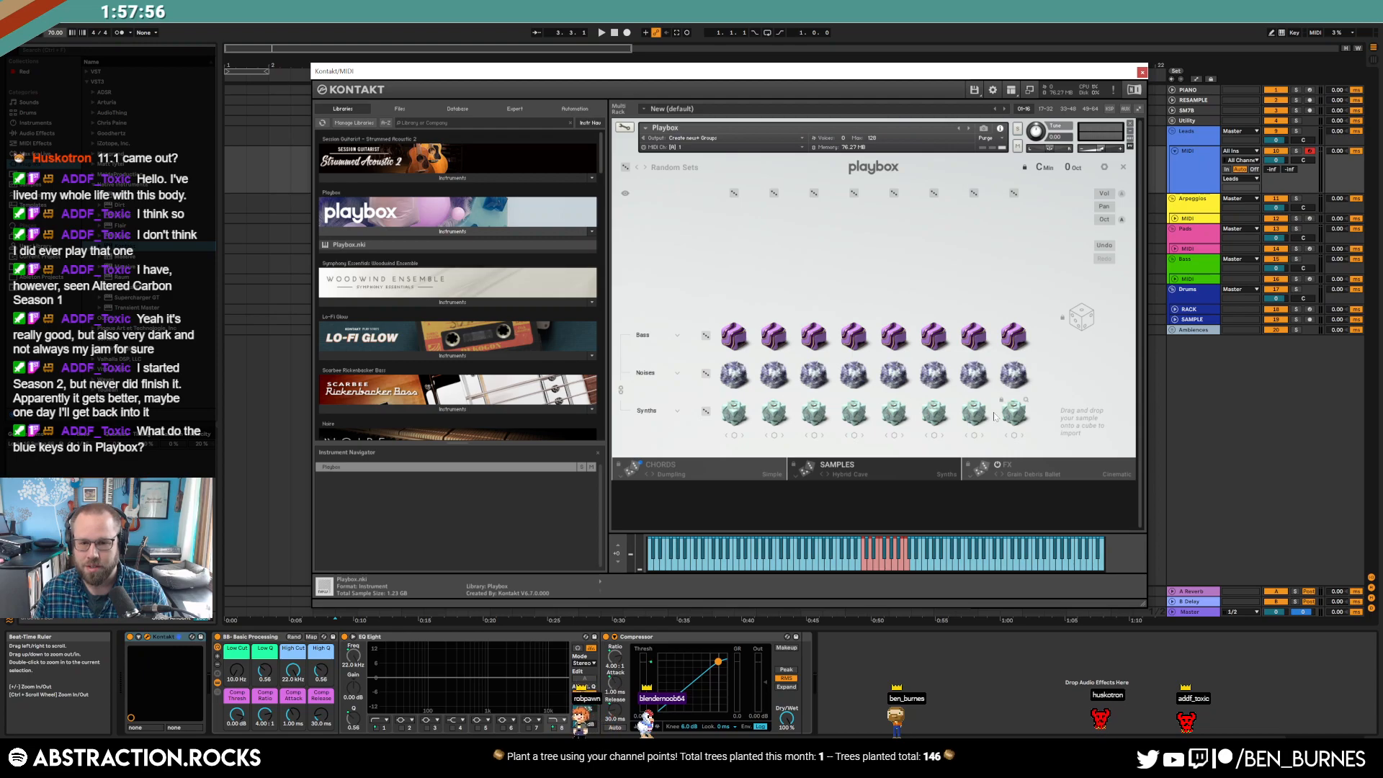
{"action": "left_click", "coordinate": [1042, 465]}
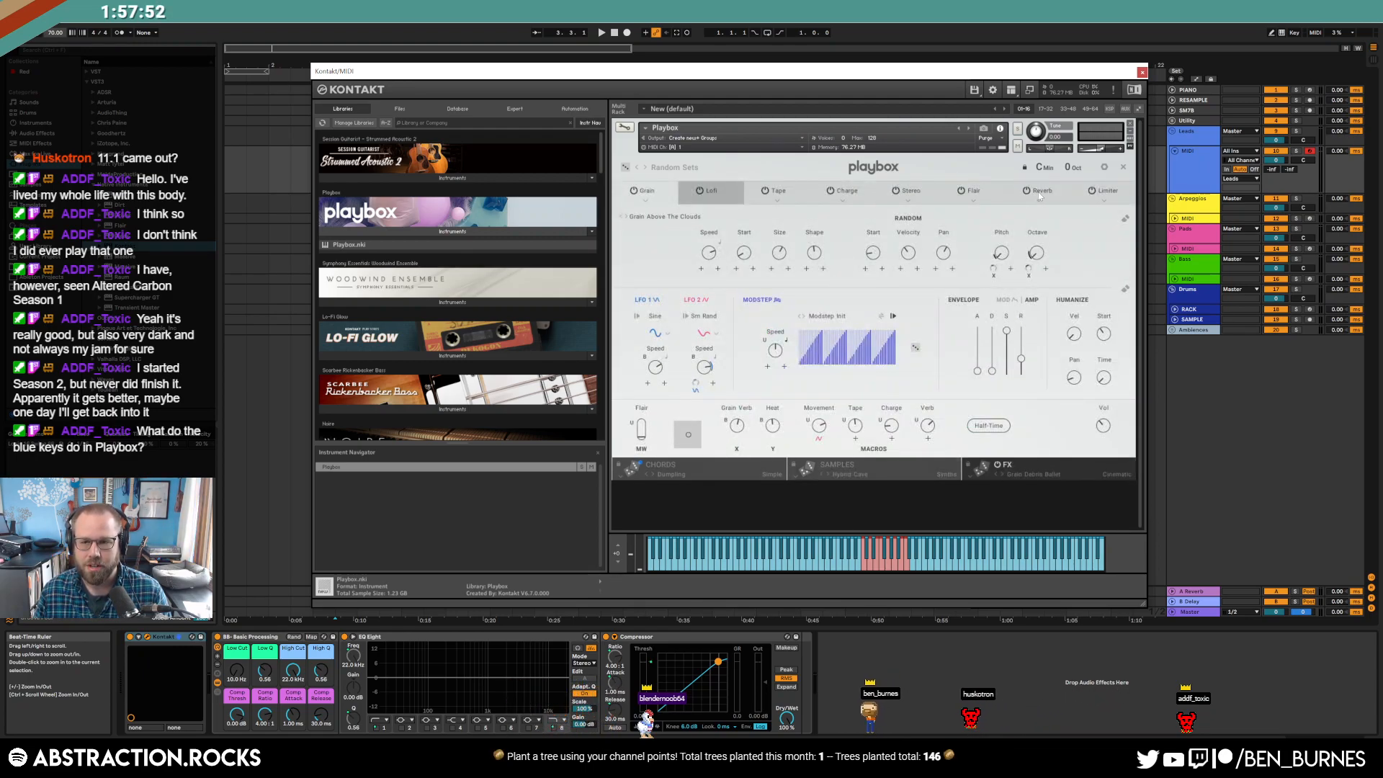
{"action": "left_click", "coordinate": [1123, 167]}
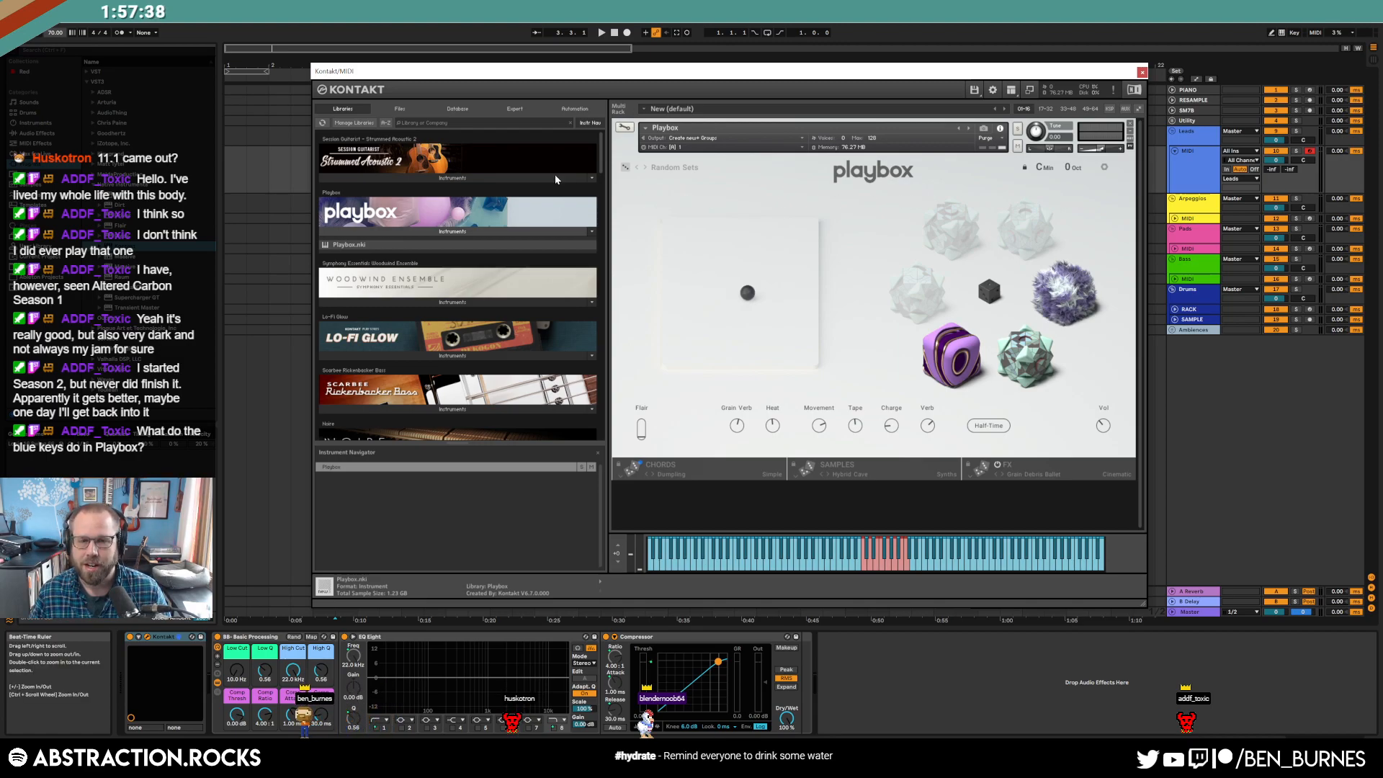
- Insert a new MIDI track in Leads and move the Kontakt track into the Pads group, recoloured pink
{"action": "left_click", "coordinate": [1143, 72]}
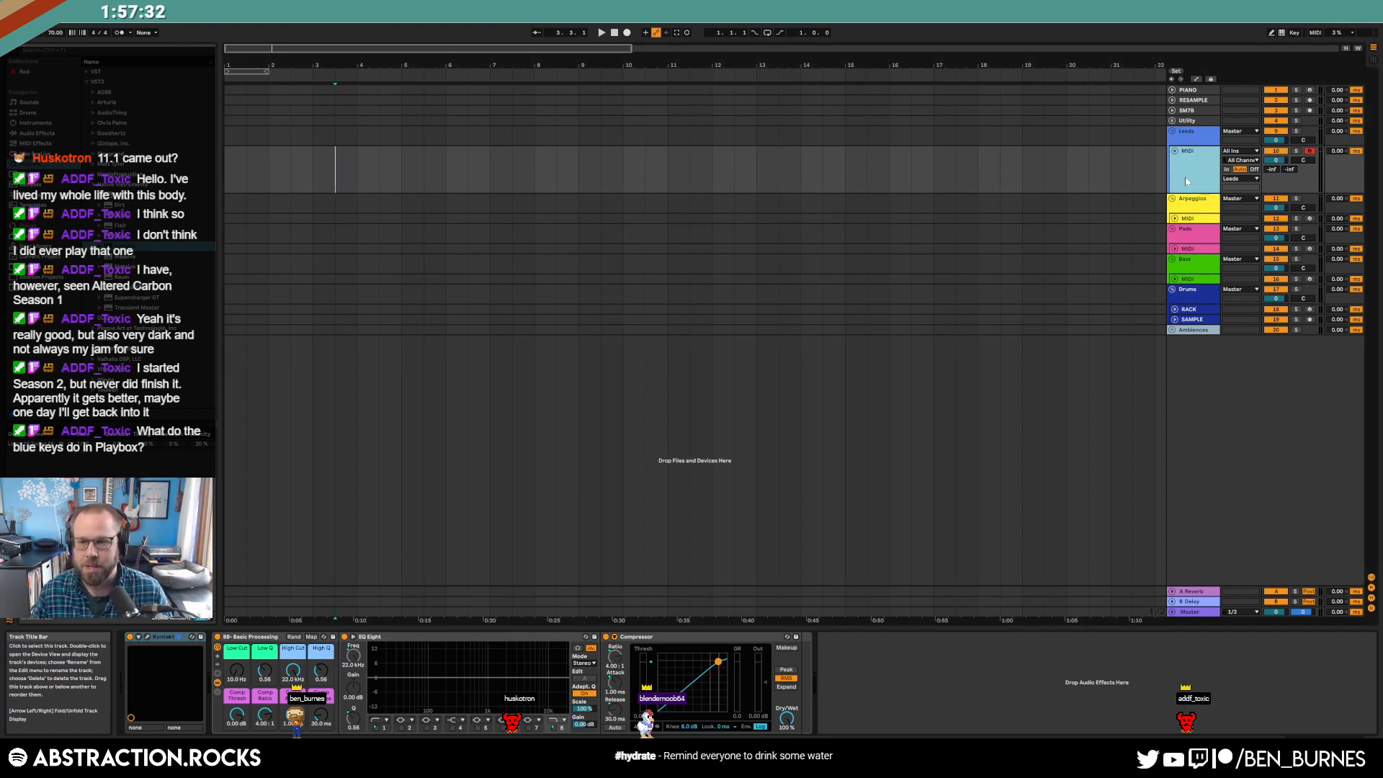
{"action": "key", "text": "ctrl+shift+t"}
{"action": "left_click_drag", "start_coordinate": [1193, 174], "coordinate": [1176, 259]}
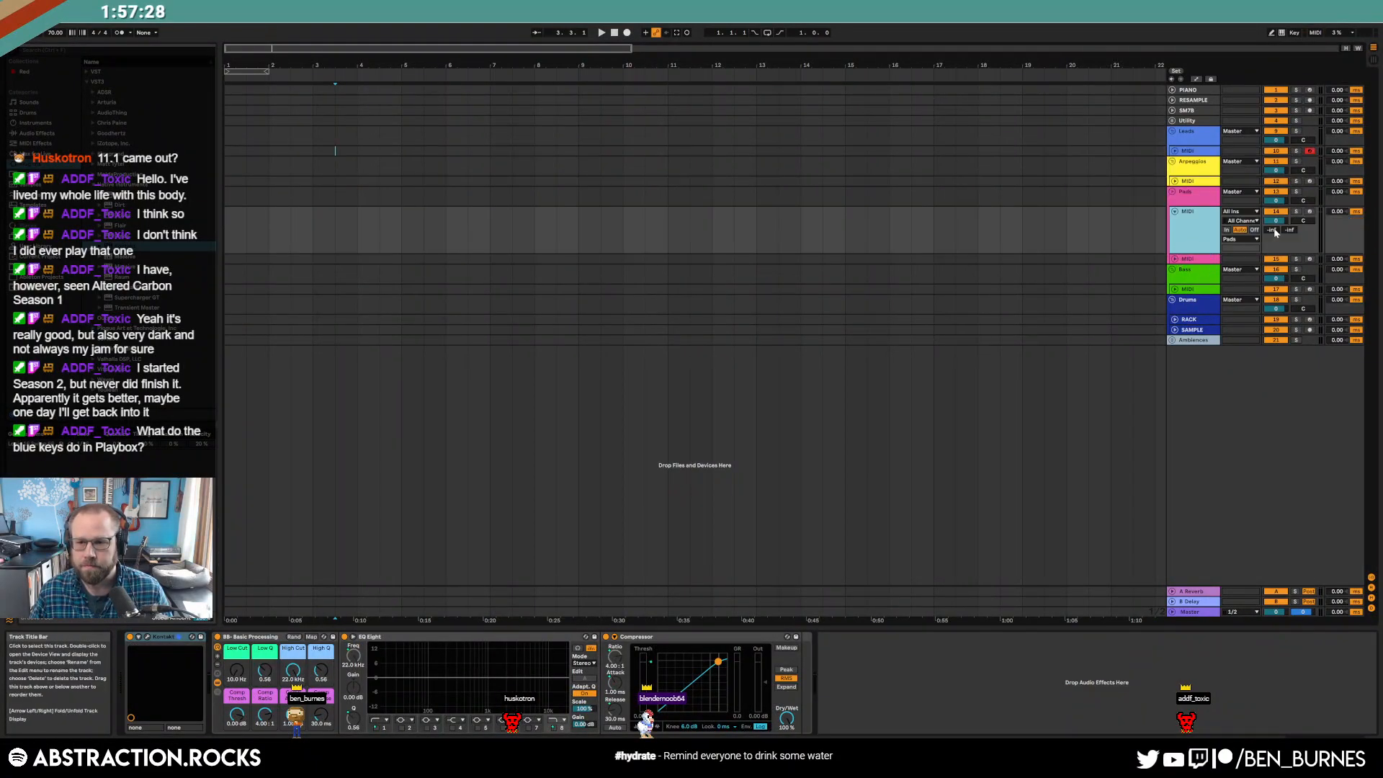
{"action": "right_click", "coordinate": [1212, 257]}
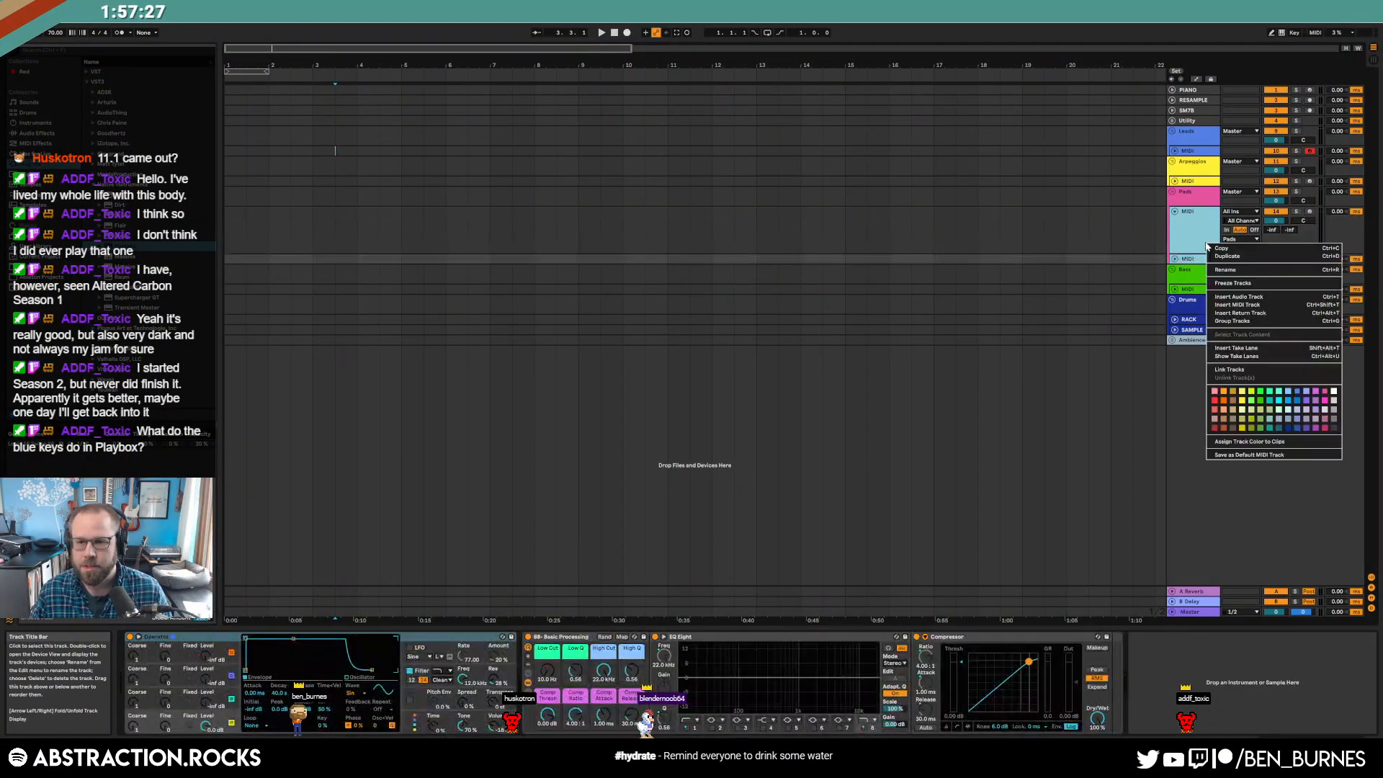
{"action": "left_click", "coordinate": [1324, 395]}
{"action": "left_click", "coordinate": [800, 216]}
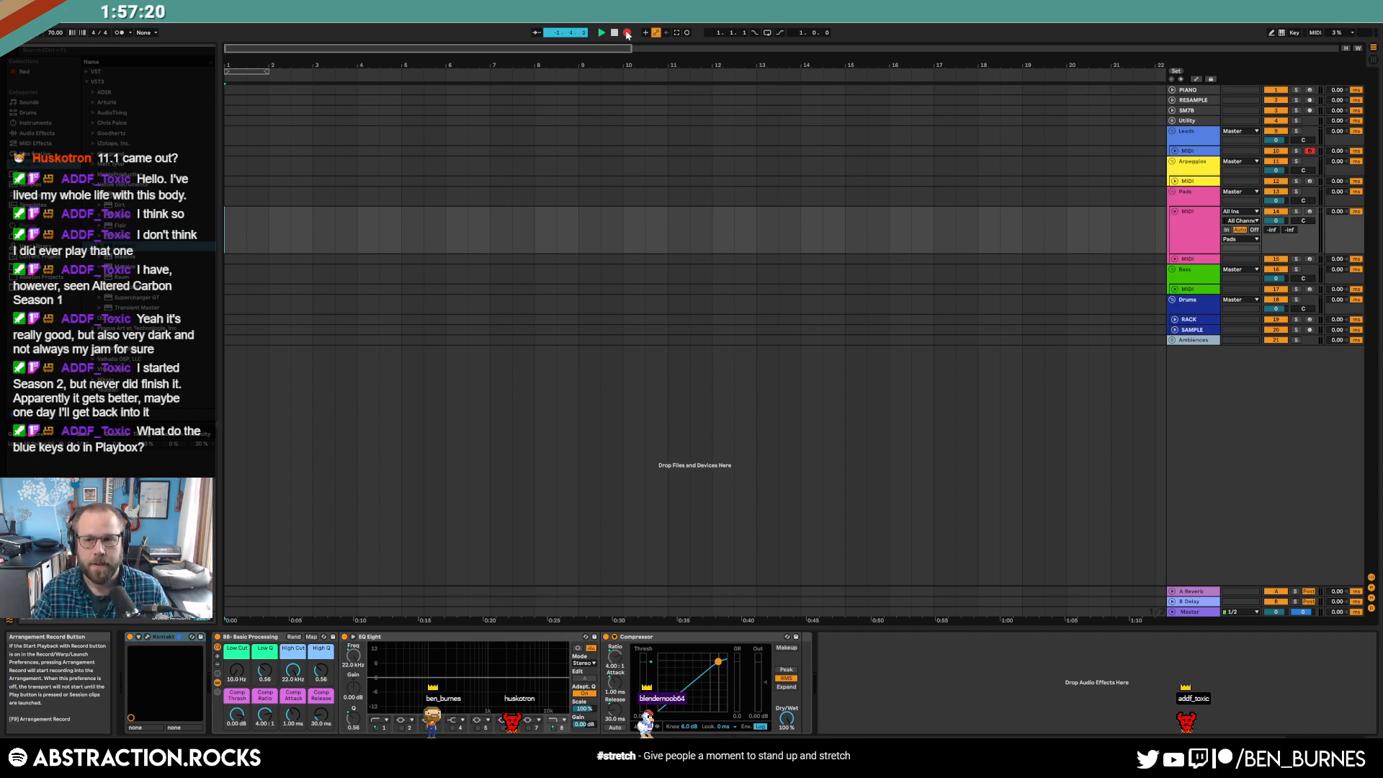
{"action": "key", "text": "space"}
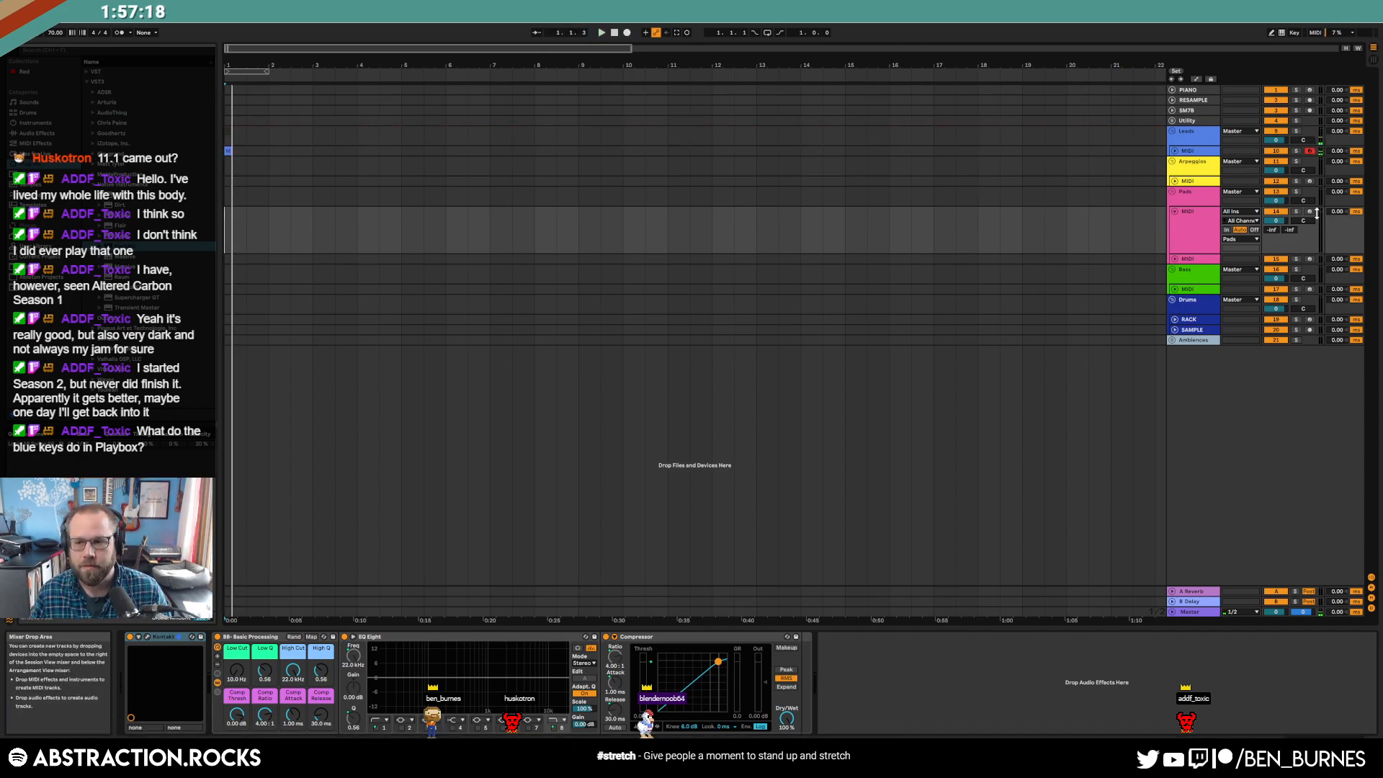
{"action": "left_click_drag", "start_coordinate": [266, 150], "coordinate": [229, 140]}
{"action": "key", "text": "Delete"}
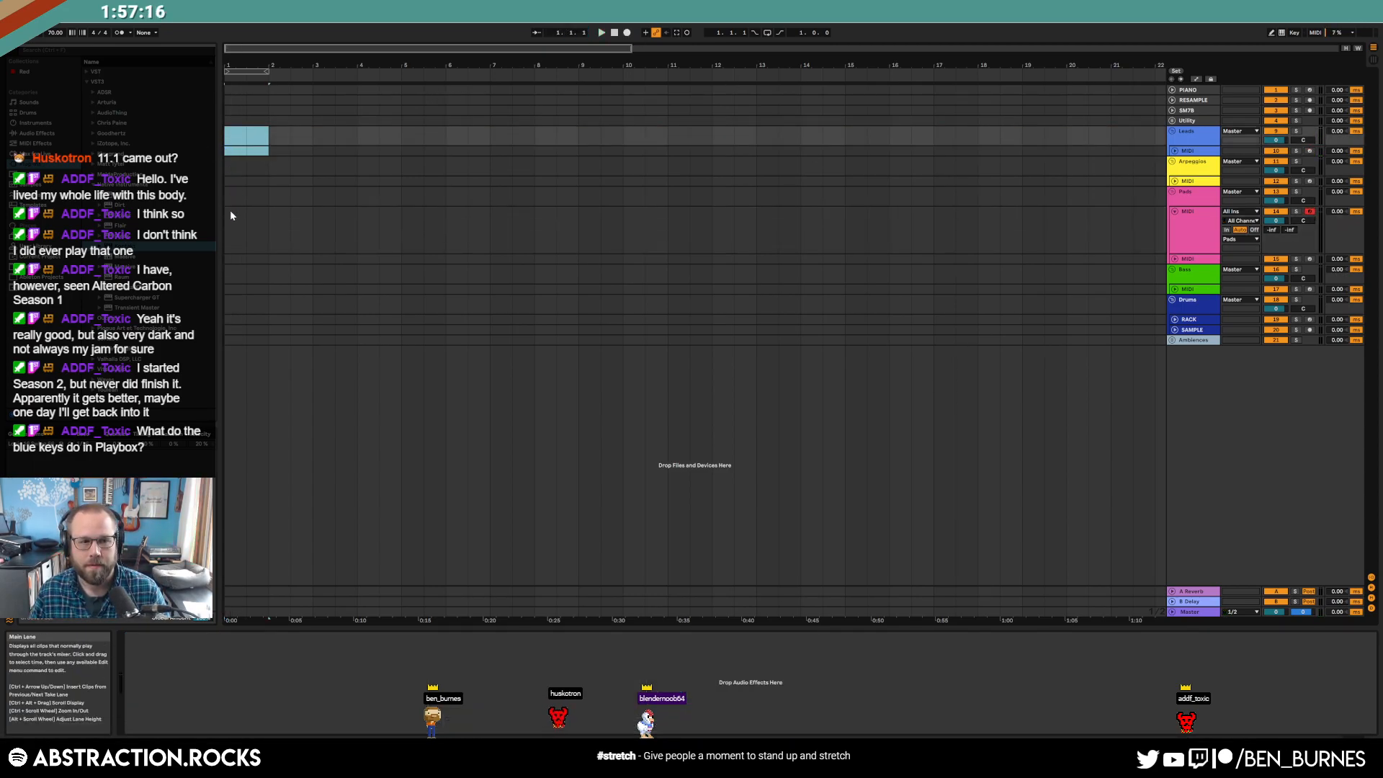
- Create a MIDI clip with a full-length C3 note on the Kontakt track in Pads, and consolidate it to two bars
{"action": "double_click", "coordinate": [227, 217]}
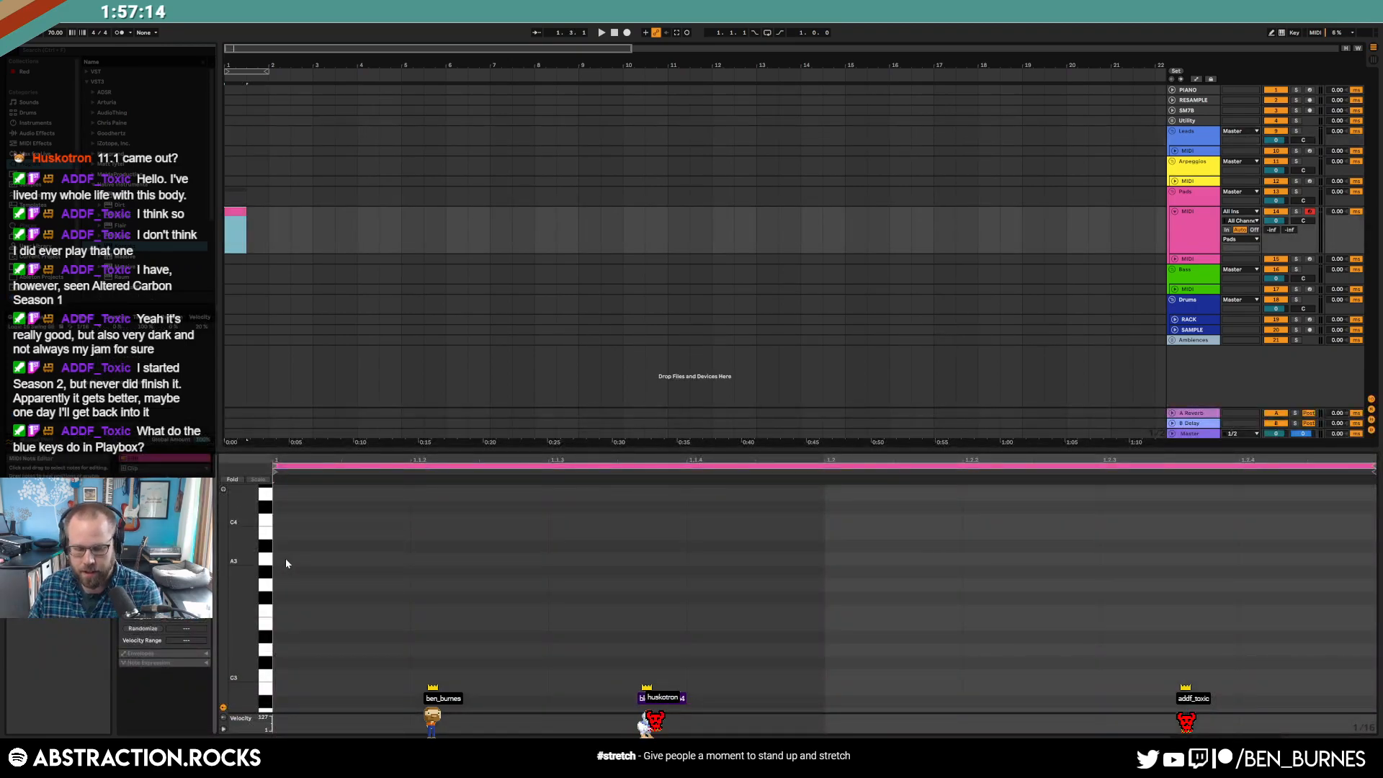
{"action": "mouse_move", "coordinate": [250, 636]}
{"action": "left_mouse_down"}
{"action": "mouse_move", "coordinate": [236, 540]}
{"action": "mouse_move", "coordinate": [756, 574]}
{"action": "mouse_move", "coordinate": [1124, 560]}
{"action": "mouse_move", "coordinate": [1314, 581]}
{"action": "left_mouse_up"}
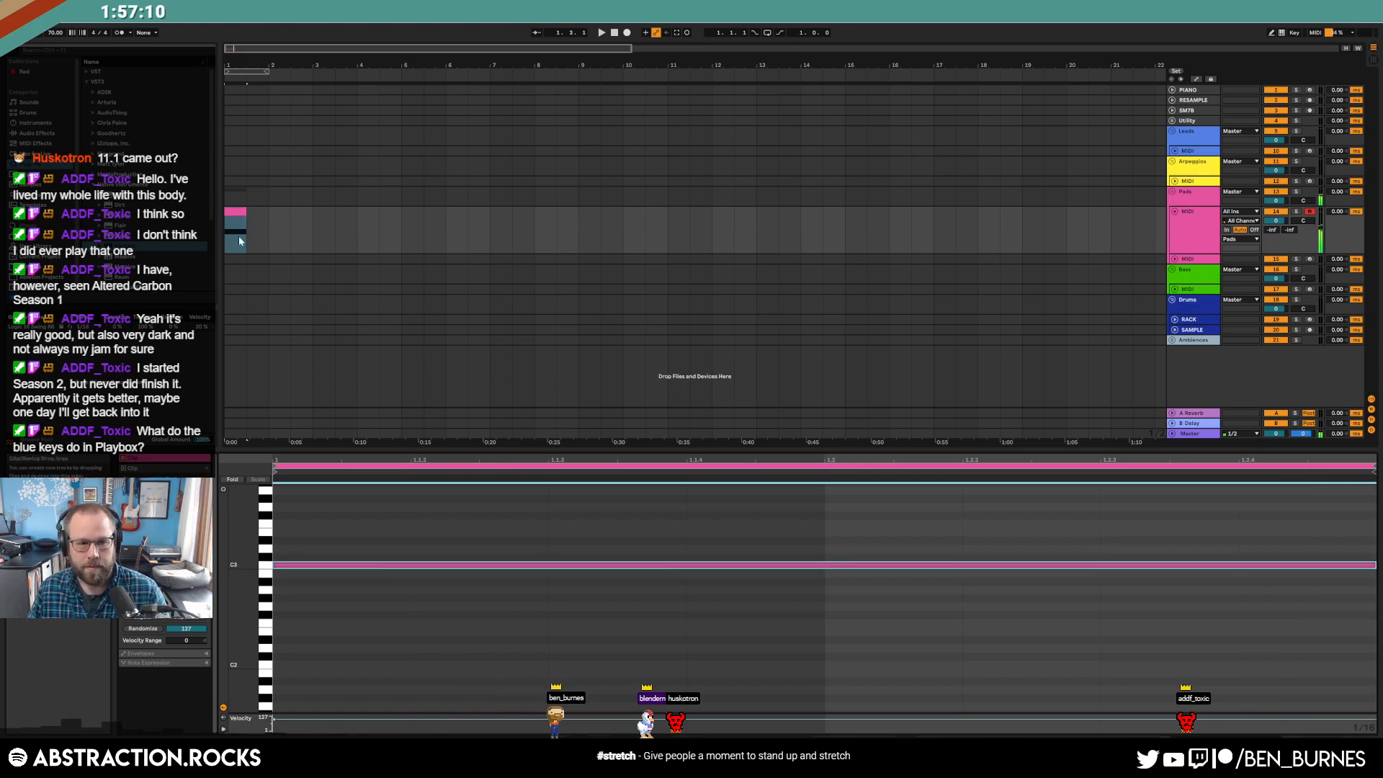
{"action": "left_click_drag", "start_coordinate": [246, 213], "coordinate": [309, 219]}
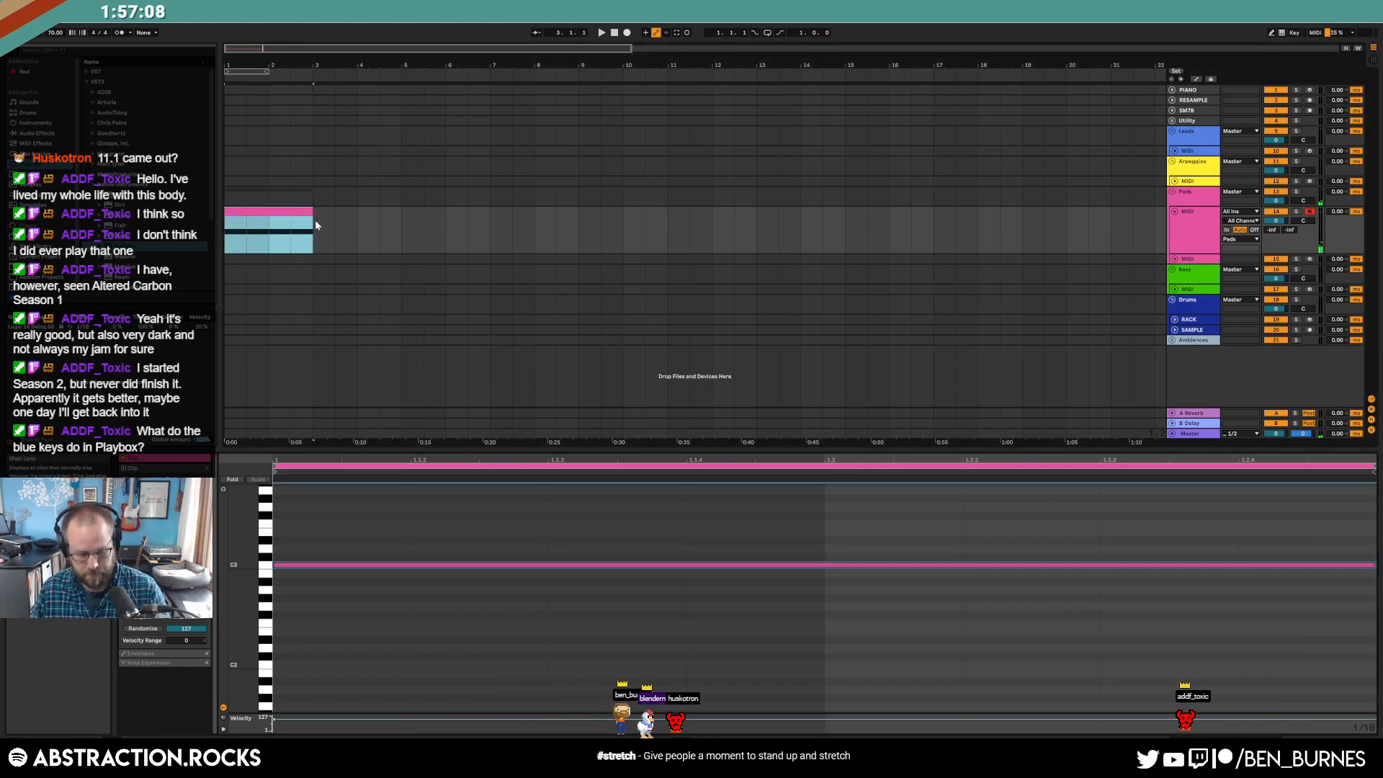
{"action": "key", "text": "ctrl+j"}
- Lengthen the first C3 note to three beats, with a one-beat D3 after it and the third note raised to E3
{"action": "left_click_drag", "start_coordinate": [548, 597], "coordinate": [830, 571]}
{"action": "double_click", "coordinate": [692, 570]}
{"action": "left_click_drag", "start_coordinate": [865, 572], "coordinate": [868, 633]}
{"action": "key", "text": "Up"}
{"action": "key", "text": "Up"}
{"action": "key", "text": "Up"}
{"action": "key", "text": "Up"}
- Raise the last note of the clip five semitones to F3
{"action": "left_click_drag", "start_coordinate": [1228, 567], "coordinate": [1220, 635]}
{"action": "key", "text": "Up"}
{"action": "key", "text": "Up"}
{"action": "key", "text": "Up"}
{"action": "key", "text": "Up"}
{"action": "key", "text": "Up"}
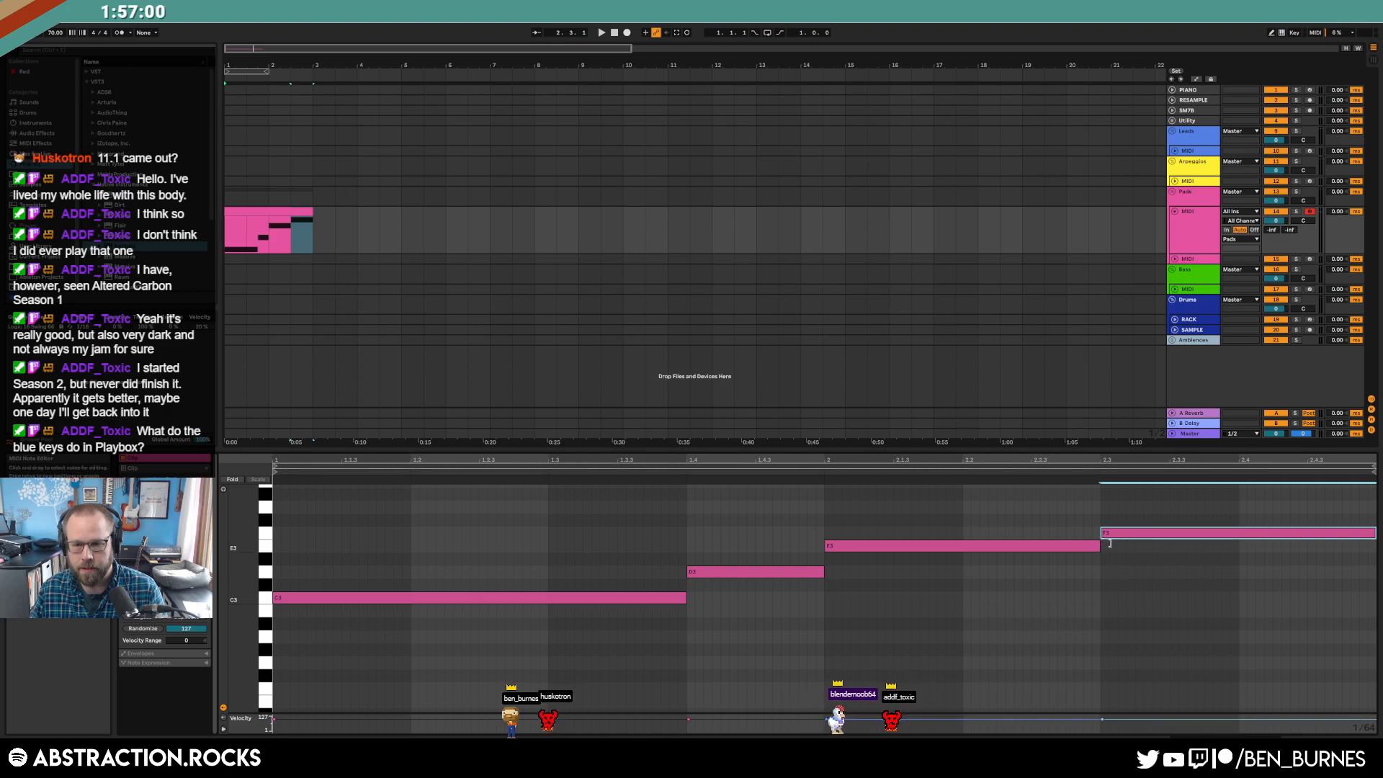
- Lengthen the E3 note to three beats and shorten the last note to one beat, lowered to D3
{"action": "left_click_drag", "start_coordinate": [1098, 546], "coordinate": [1238, 545]}
{"action": "left_click_drag", "start_coordinate": [1104, 533], "coordinate": [1239, 573]}
{"action": "key", "text": "Down"}
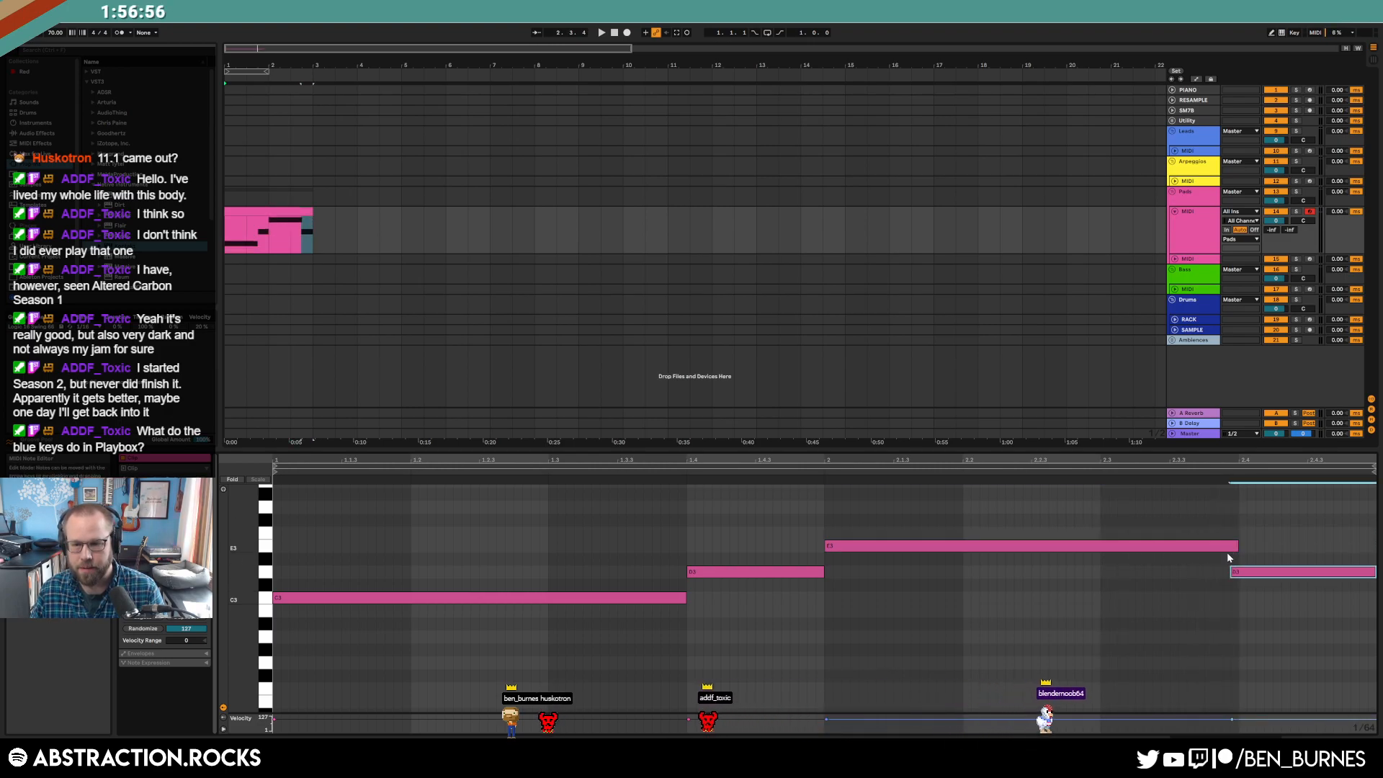
- Play the two-bar pad clip and loop playback over its length
{"action": "key", "text": "space"}
{"action": "left_click", "coordinate": [254, 210]}
{"action": "key", "text": "ctrl+l"}
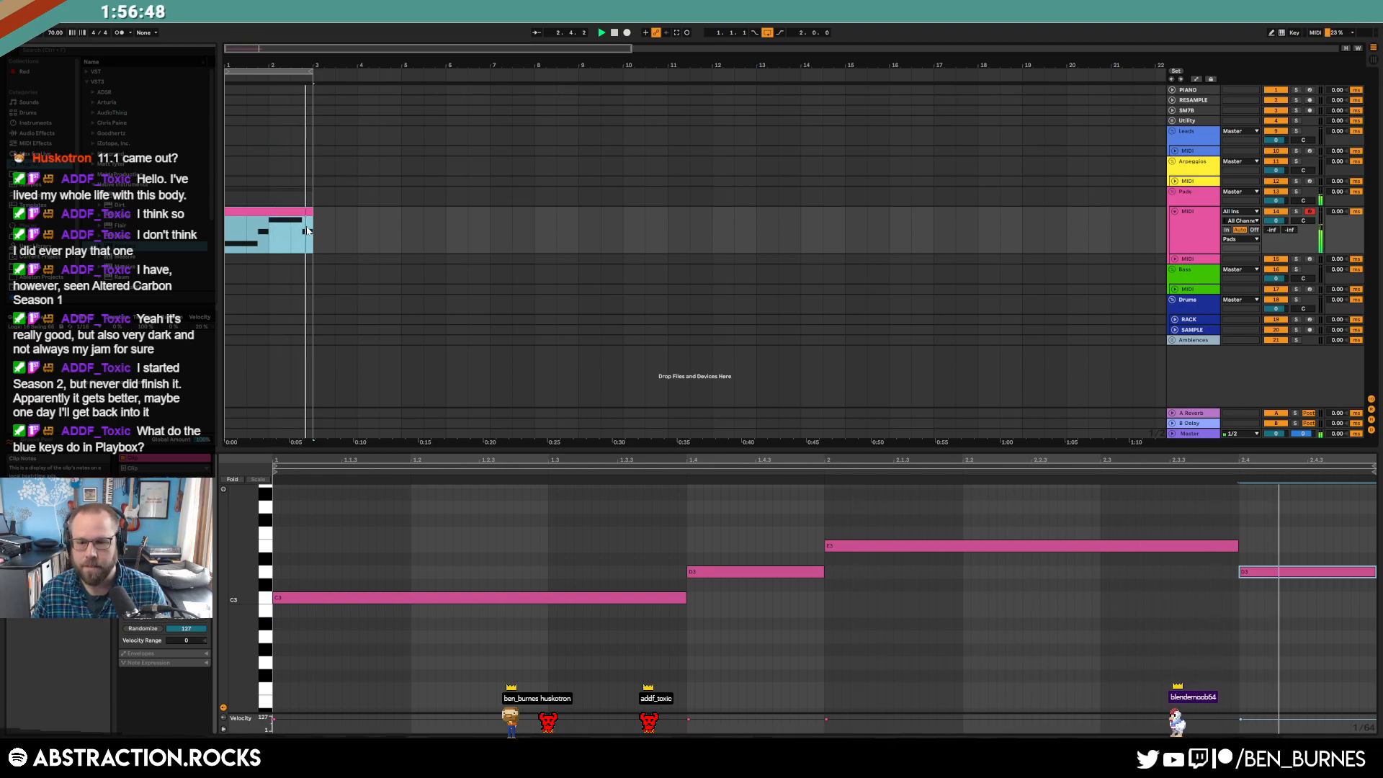
{"action": "key", "text": "Up"}
{"action": "key", "text": "Up"}
{"action": "key", "text": "Up"}
{"action": "key", "text": "Down"}
{"action": "key", "text": "Down"}
{"action": "key", "text": "Down"}
- Raise the clip's last one-beat note three semitones to F3 while the loop plays
{"action": "left_click_drag", "start_coordinate": [1305, 537], "coordinate": [1316, 617]}
{"action": "key", "text": "Up"}
{"action": "key", "text": "Up"}
{"action": "key", "text": "Up"}
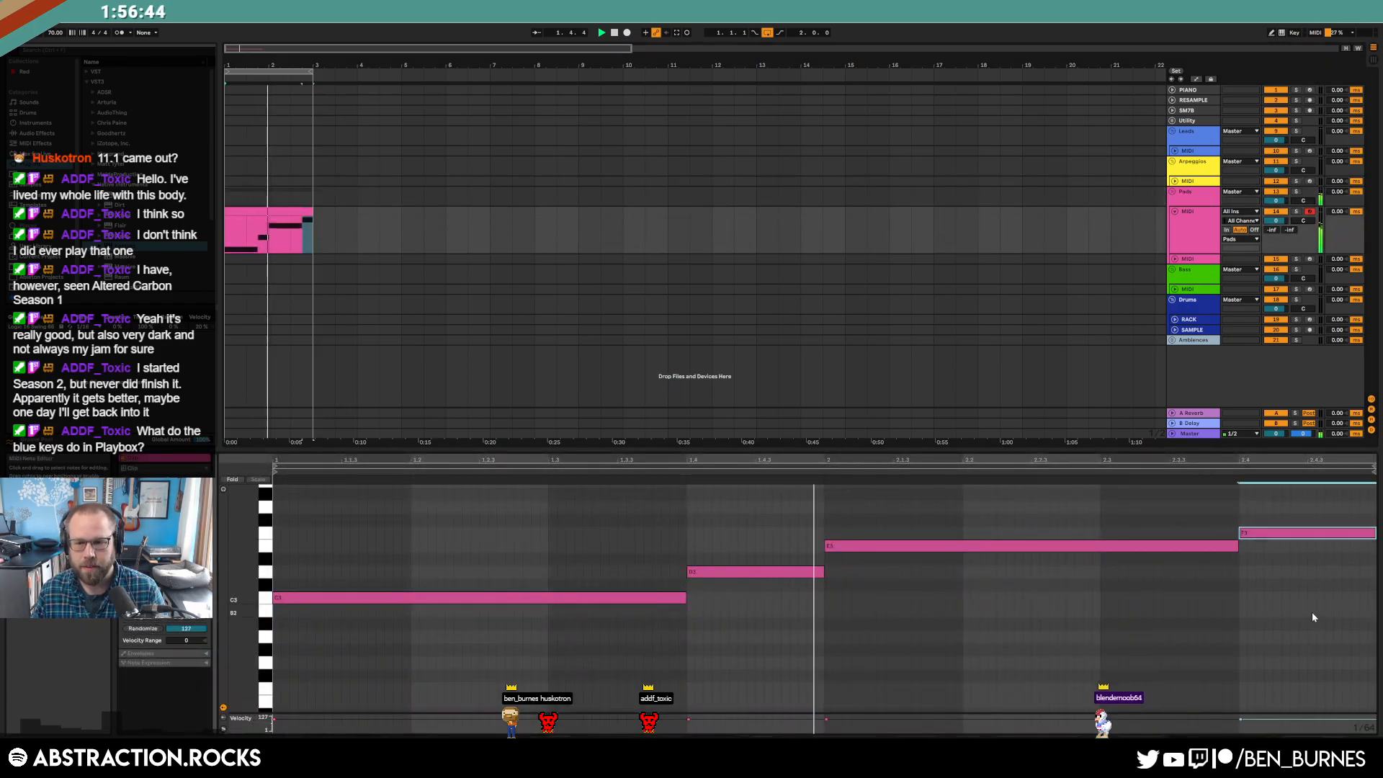
- Set the project tempo to 65 BPM and restart the looped playback
{"action": "key", "text": "space"}
{"action": "left_click", "coordinate": [50, 34]}
{"action": "type", "text": "65"}
{"action": "key", "text": "Return"}
{"action": "key", "text": "space"}
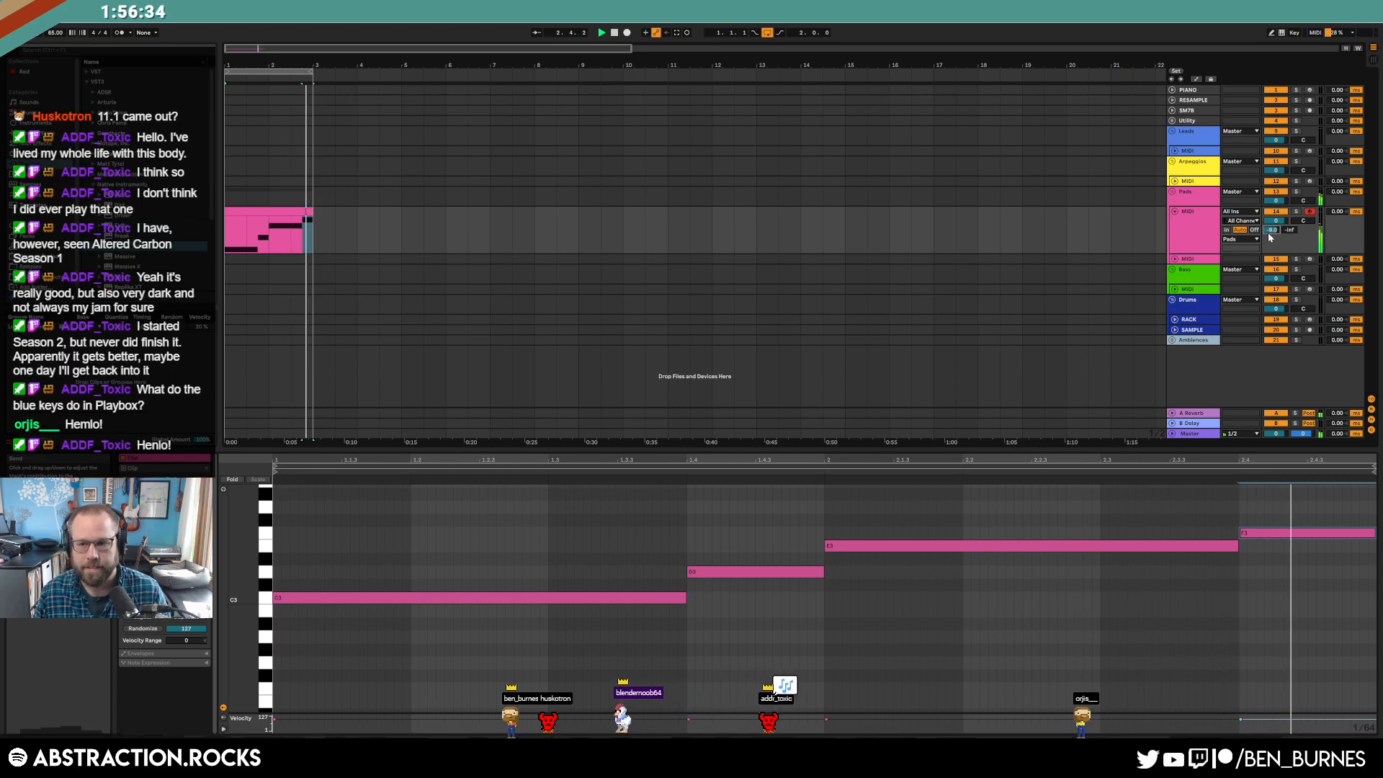
- Try the clip's last note two semitones higher at G3, and return it to F3
{"action": "left_click_drag", "start_coordinate": [1309, 502], "coordinate": [1312, 557]}
{"action": "key", "text": "Up"}
{"action": "key", "text": "Up"}
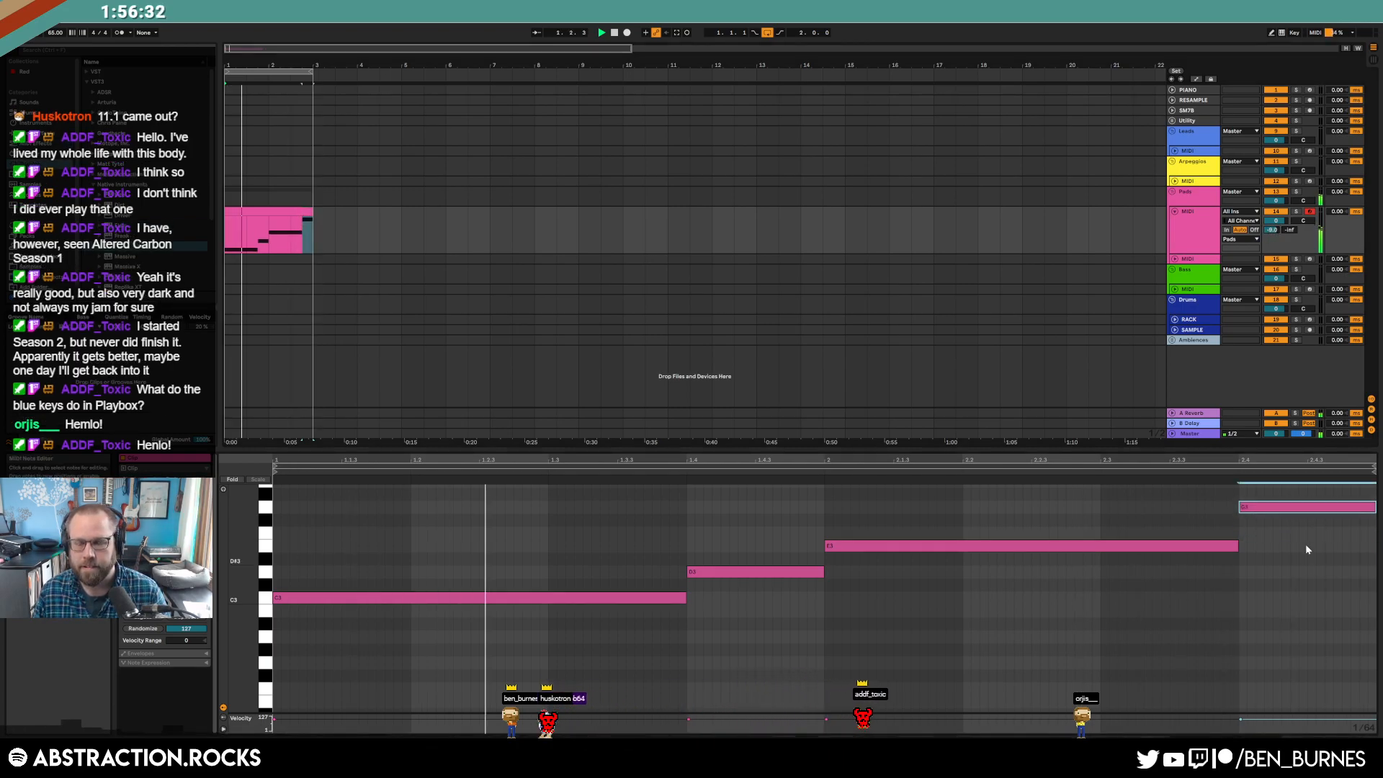
{"action": "left_click", "coordinate": [1222, 473]}
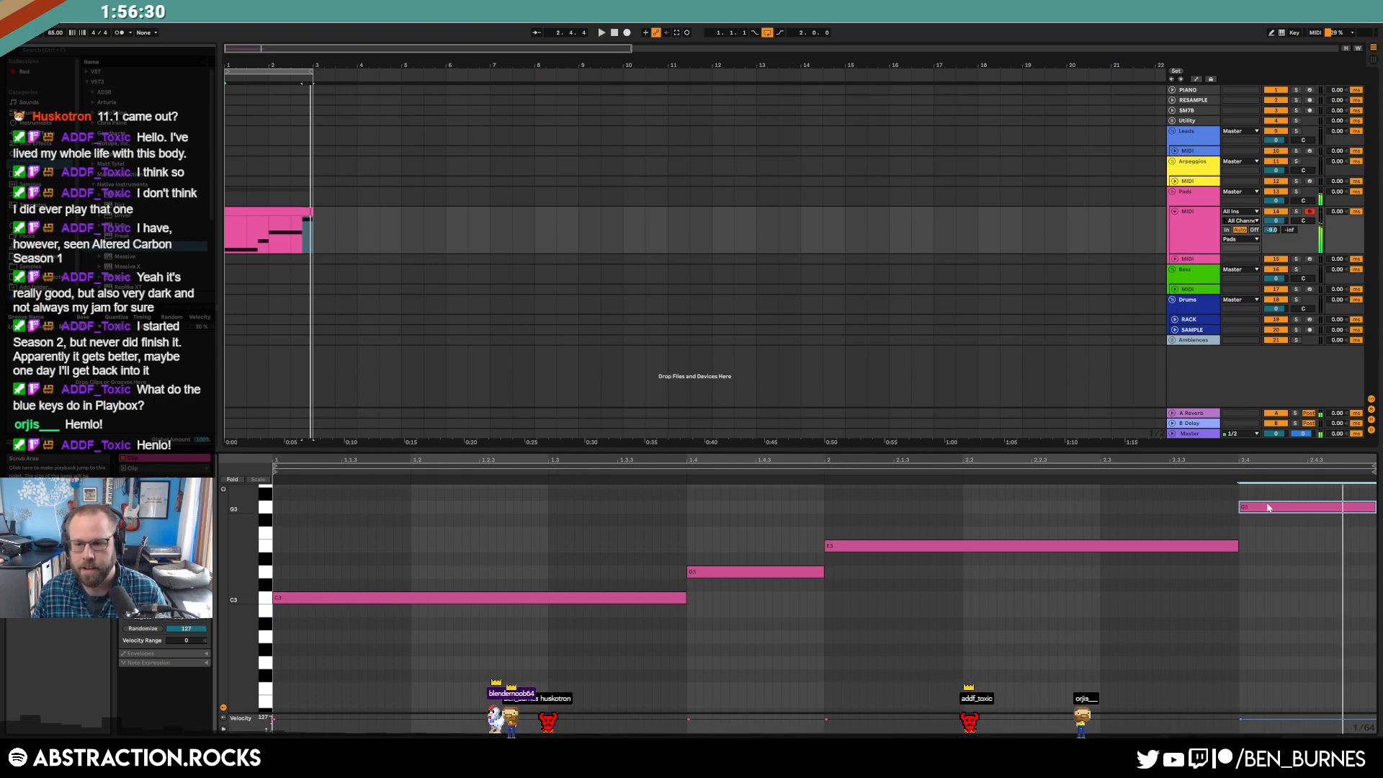
{"action": "key", "text": "Down"}
{"action": "key", "text": "Down"}
- Show the Chords page of Playbox in the pad track's Kontakt window, and arm the PIANO track
{"action": "key", "text": "shift+Tab"}
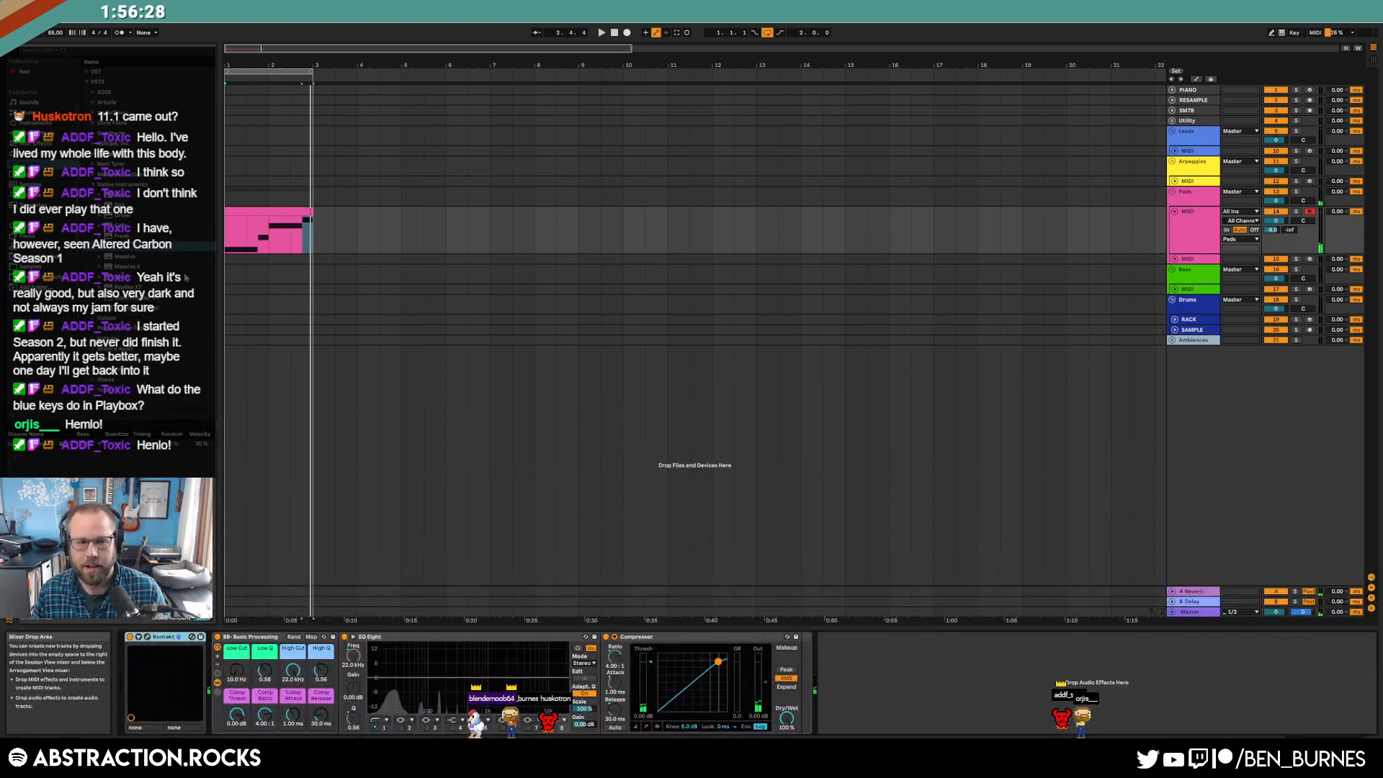
{"action": "left_click", "coordinate": [148, 637]}
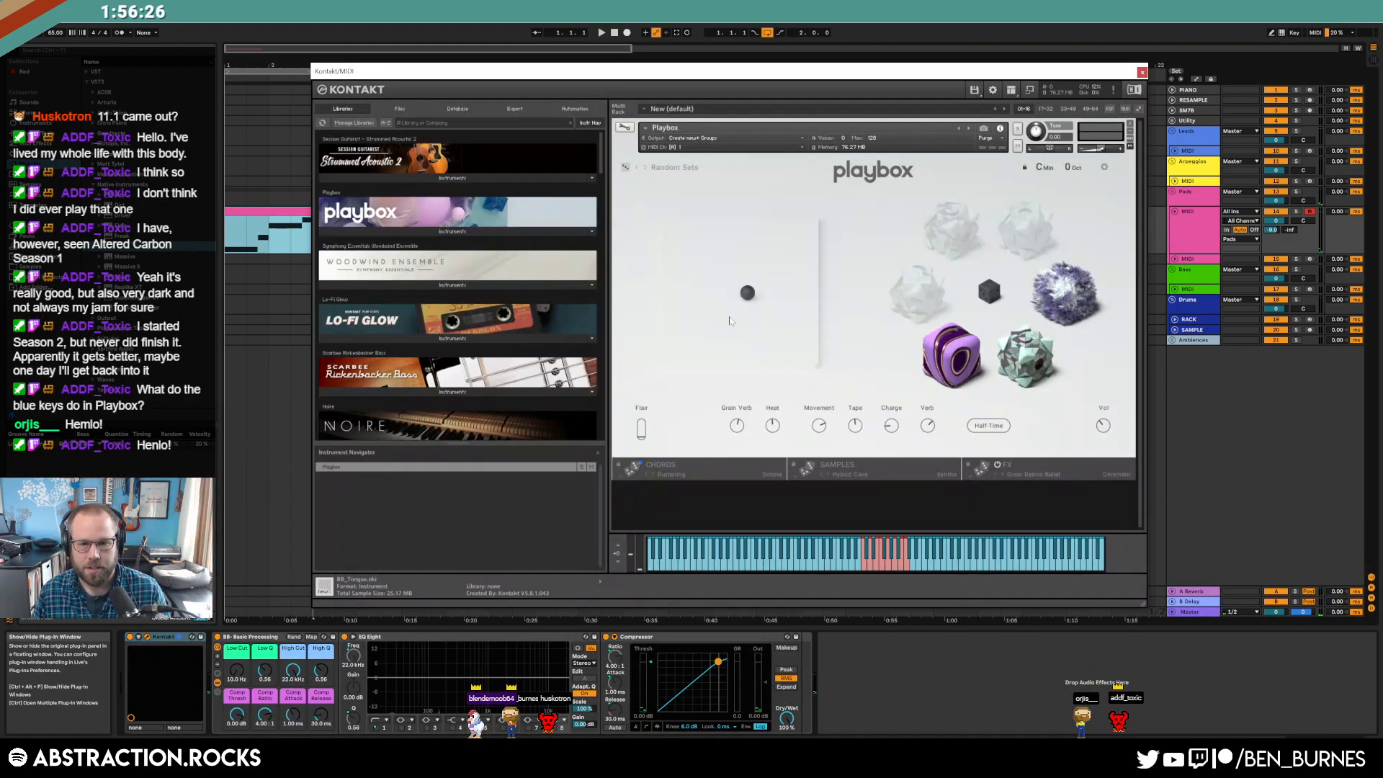
{"action": "left_click", "coordinate": [712, 463]}
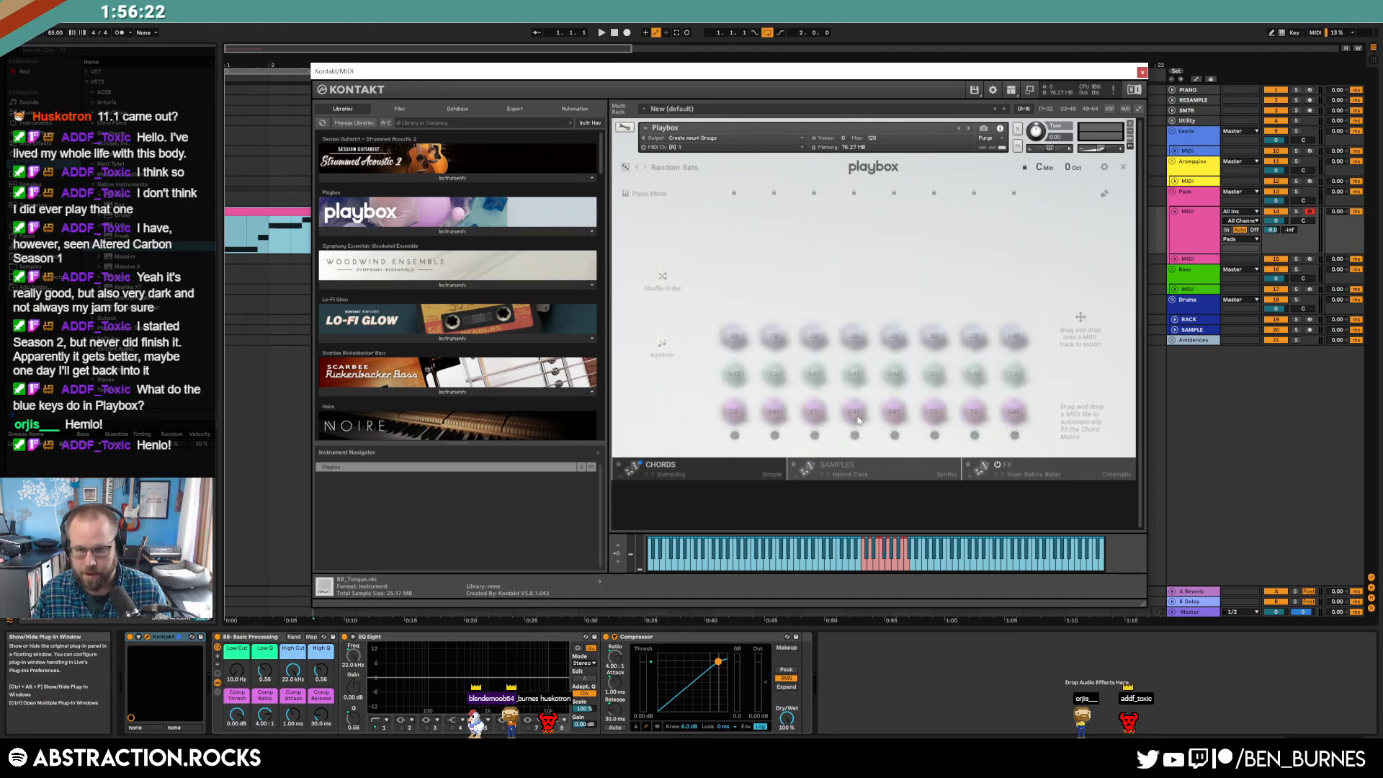
{"action": "left_click", "coordinate": [1309, 90]}
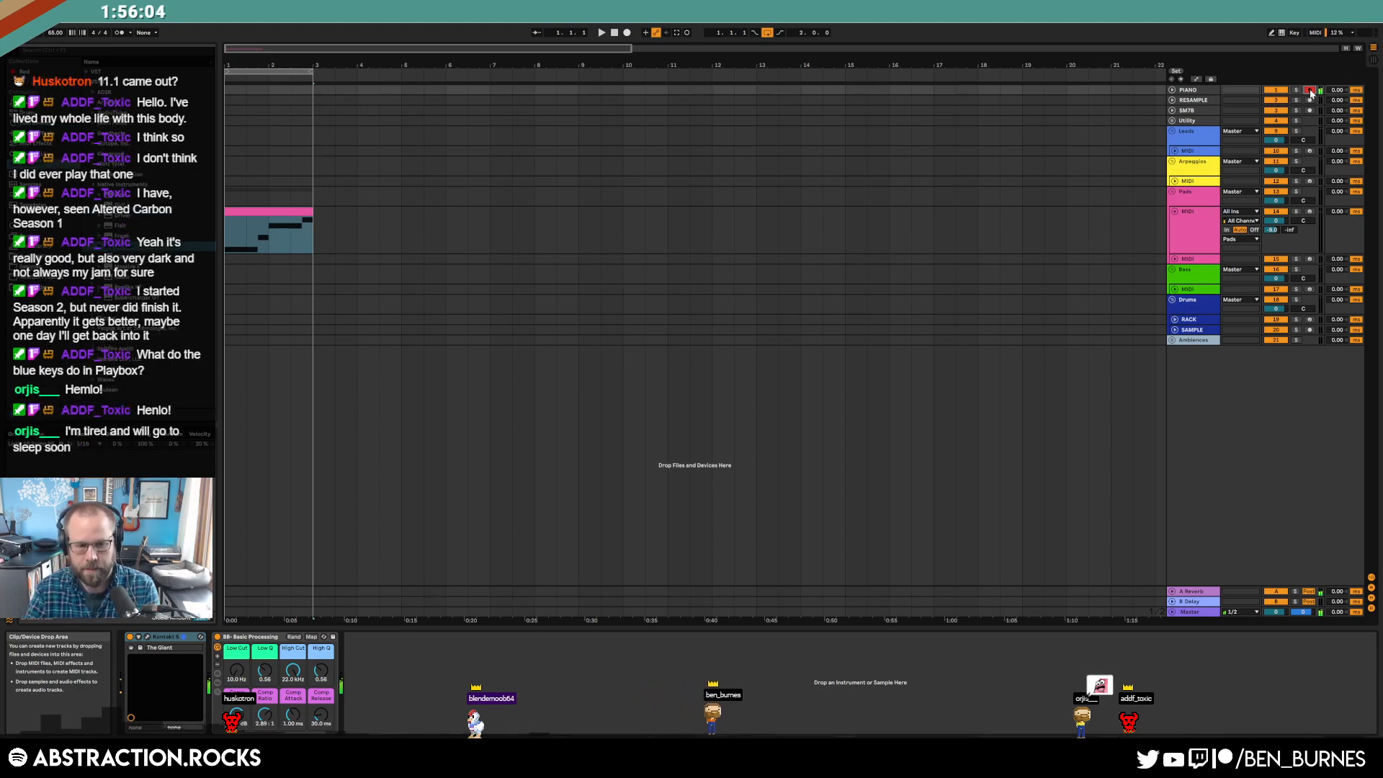
- Duplicate the two-bar pad clip into bars 3 and 4, moving the Kontakt window clear of the clips
{"action": "left_click", "coordinate": [296, 212]}
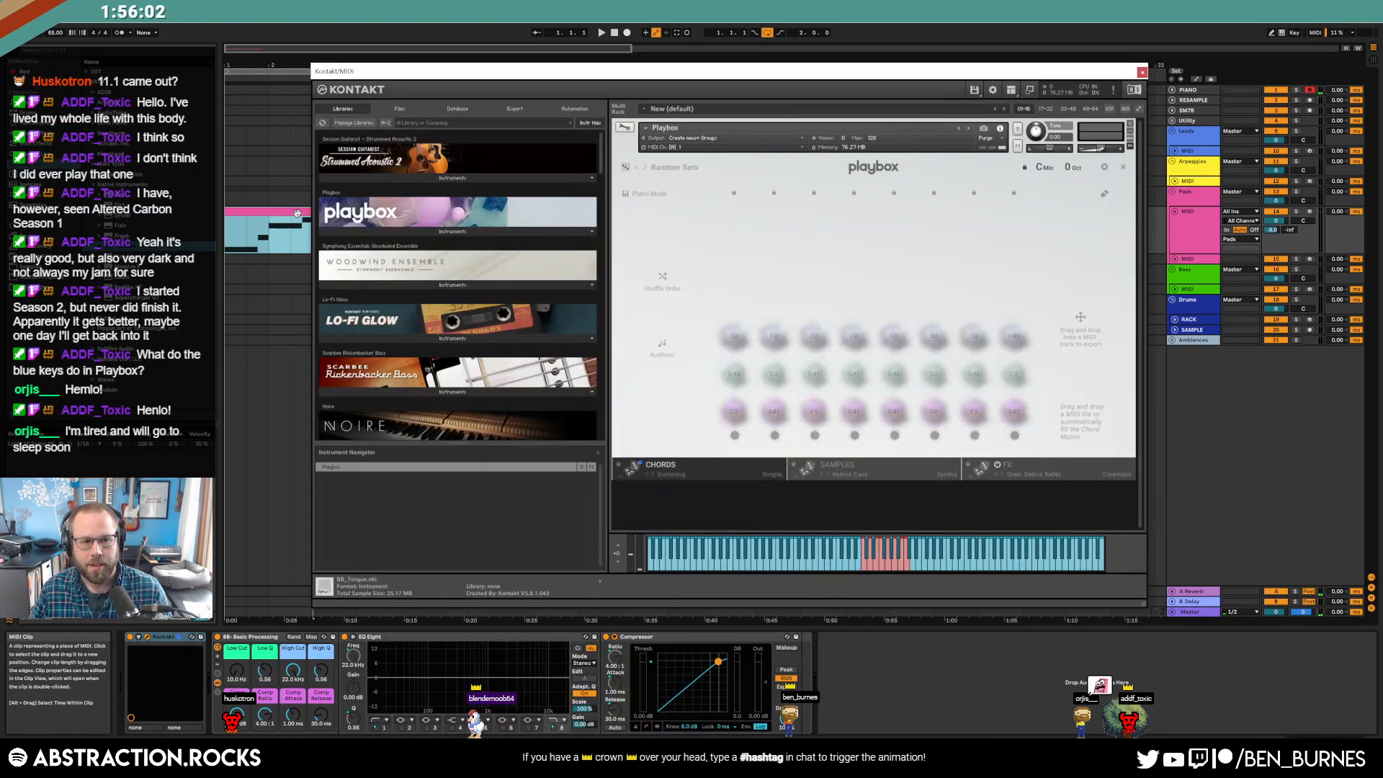
{"action": "key", "text": "ctrl+d"}
{"action": "left_click_drag", "start_coordinate": [496, 77], "coordinate": [663, 90]}
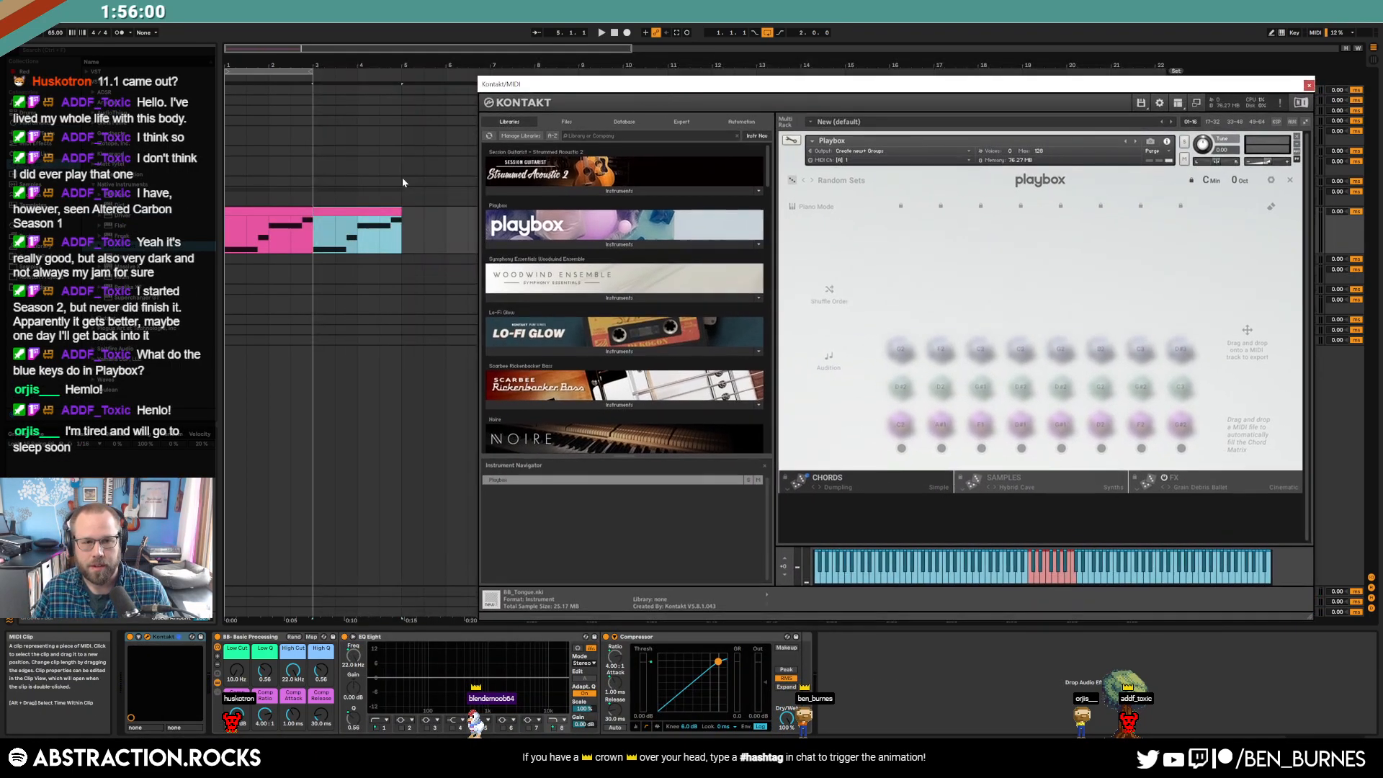
- Lower the last note of the first pad clip to D3
{"action": "double_click", "coordinate": [301, 221]}
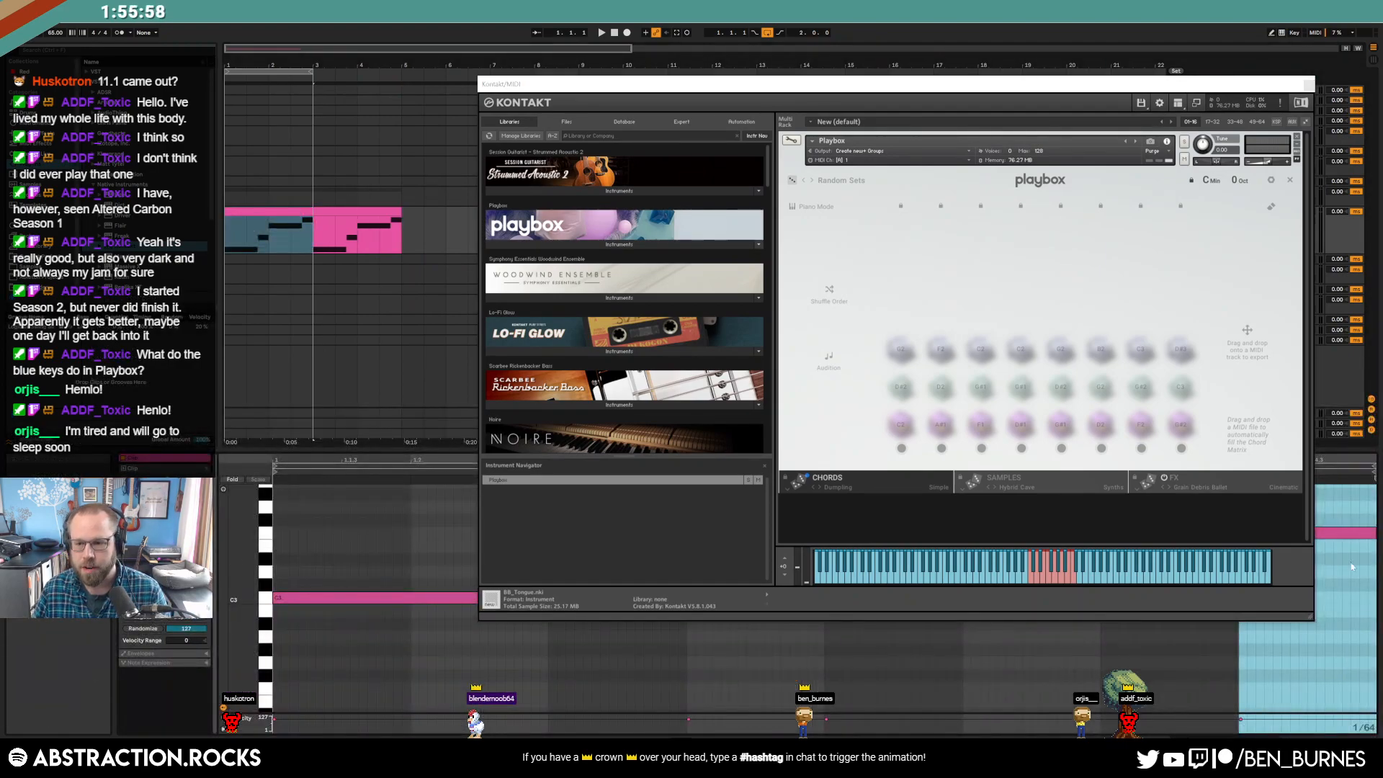
{"action": "left_click", "coordinate": [1349, 532]}
{"action": "key", "text": "Down"}
{"action": "left_click", "coordinate": [319, 214]}
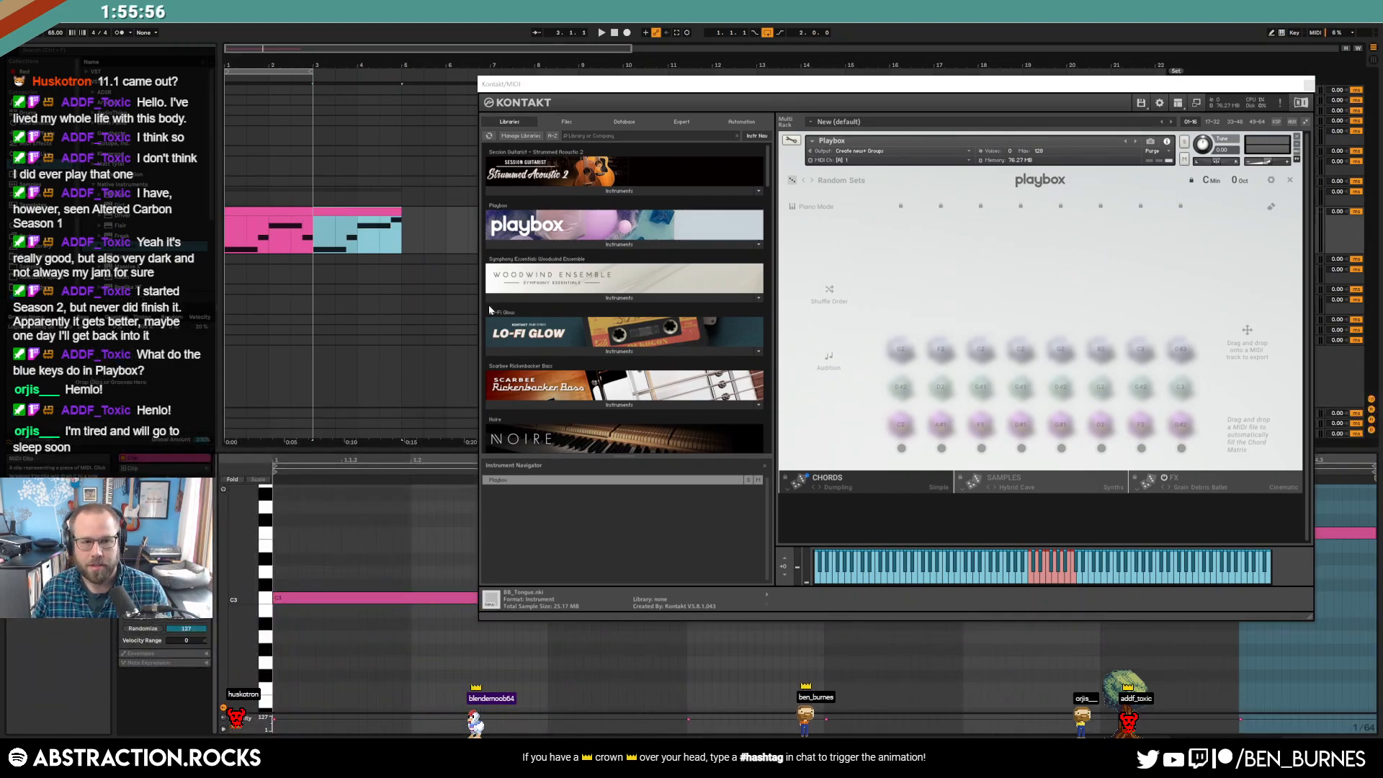
- Adjust the note pitches of the fourth chord in Playbox's chord matrix
{"action": "left_click", "coordinate": [1021, 426]}
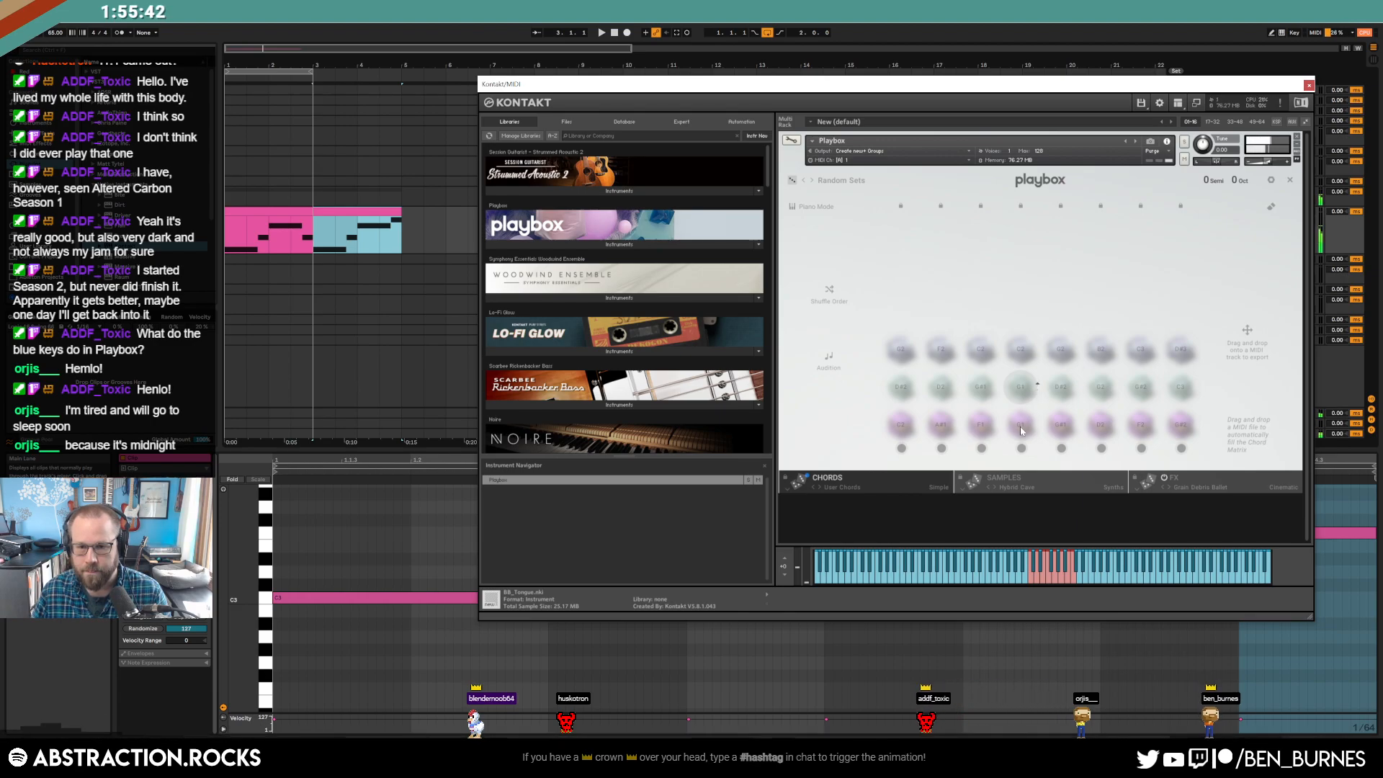
{"action": "left_click", "coordinate": [1038, 430]}
{"action": "left_click", "coordinate": [1037, 430]}
{"action": "left_click", "coordinate": [1038, 430]}
{"action": "left_click", "coordinate": [1037, 430]}
{"action": "left_click", "coordinate": [1037, 430]}
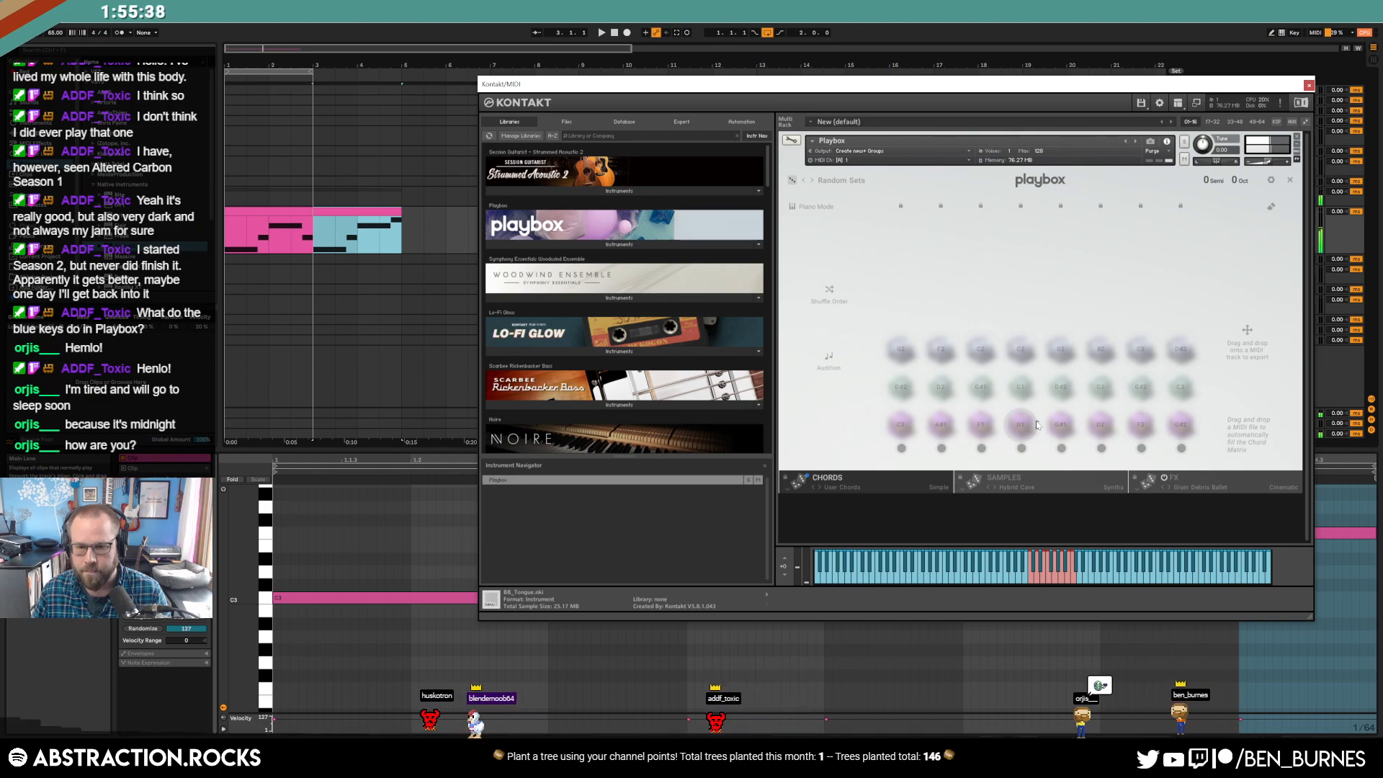
{"action": "left_click", "coordinate": [1037, 428]}
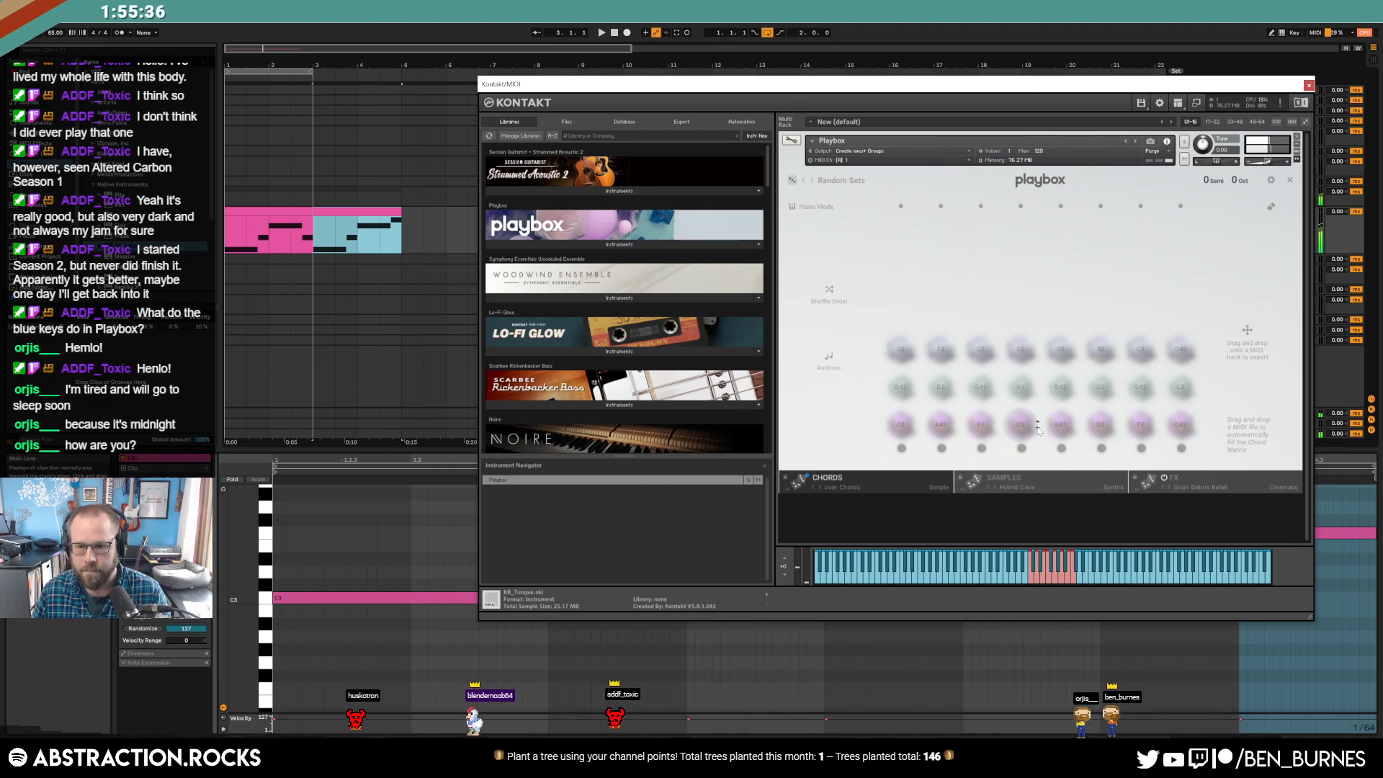
{"action": "left_click", "coordinate": [1037, 422]}
{"action": "left_click", "coordinate": [1037, 422]}
{"action": "left_click", "coordinate": [1037, 422]}
{"action": "left_click", "coordinate": [1038, 423]}
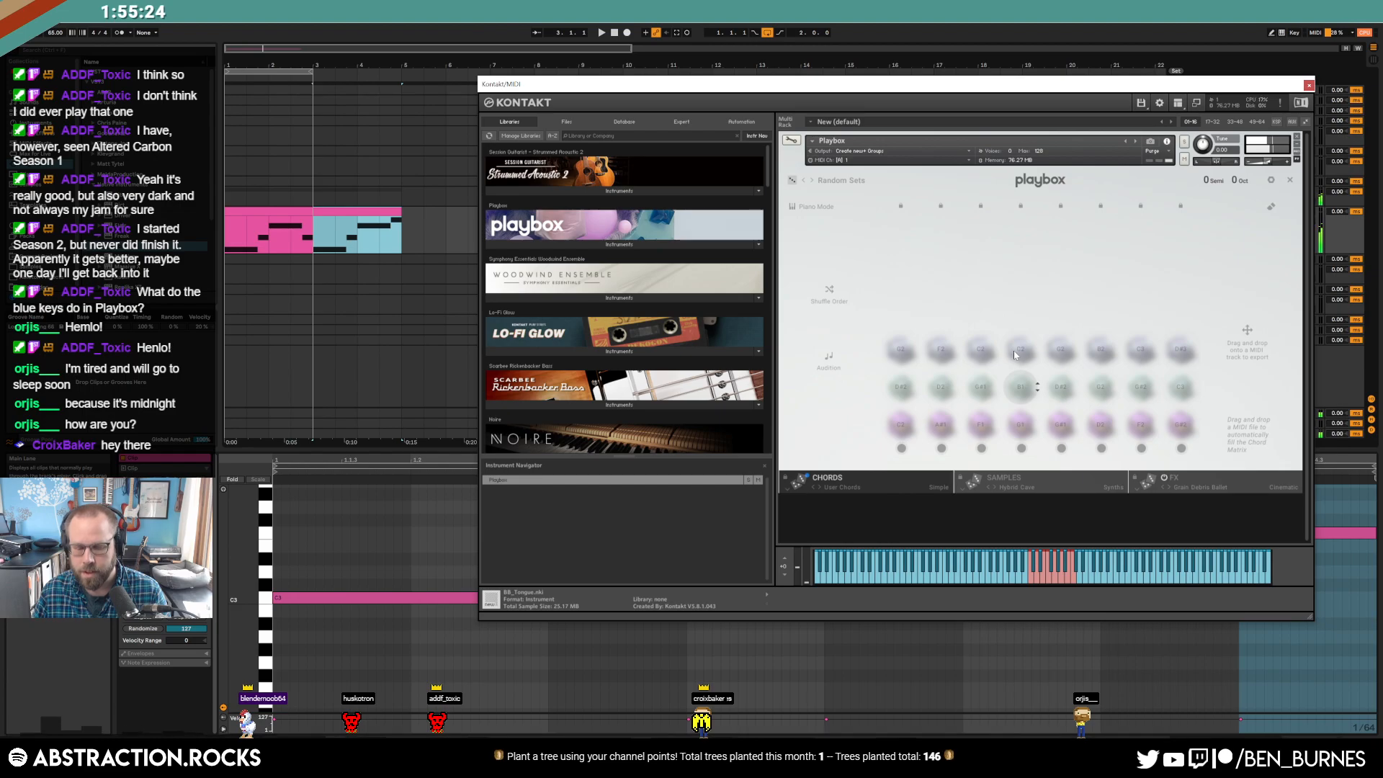
- Re-arm the pad MIDI track and close the Kontakt window
{"action": "left_click_drag", "start_coordinate": [1219, 88], "coordinate": [1152, 85]}
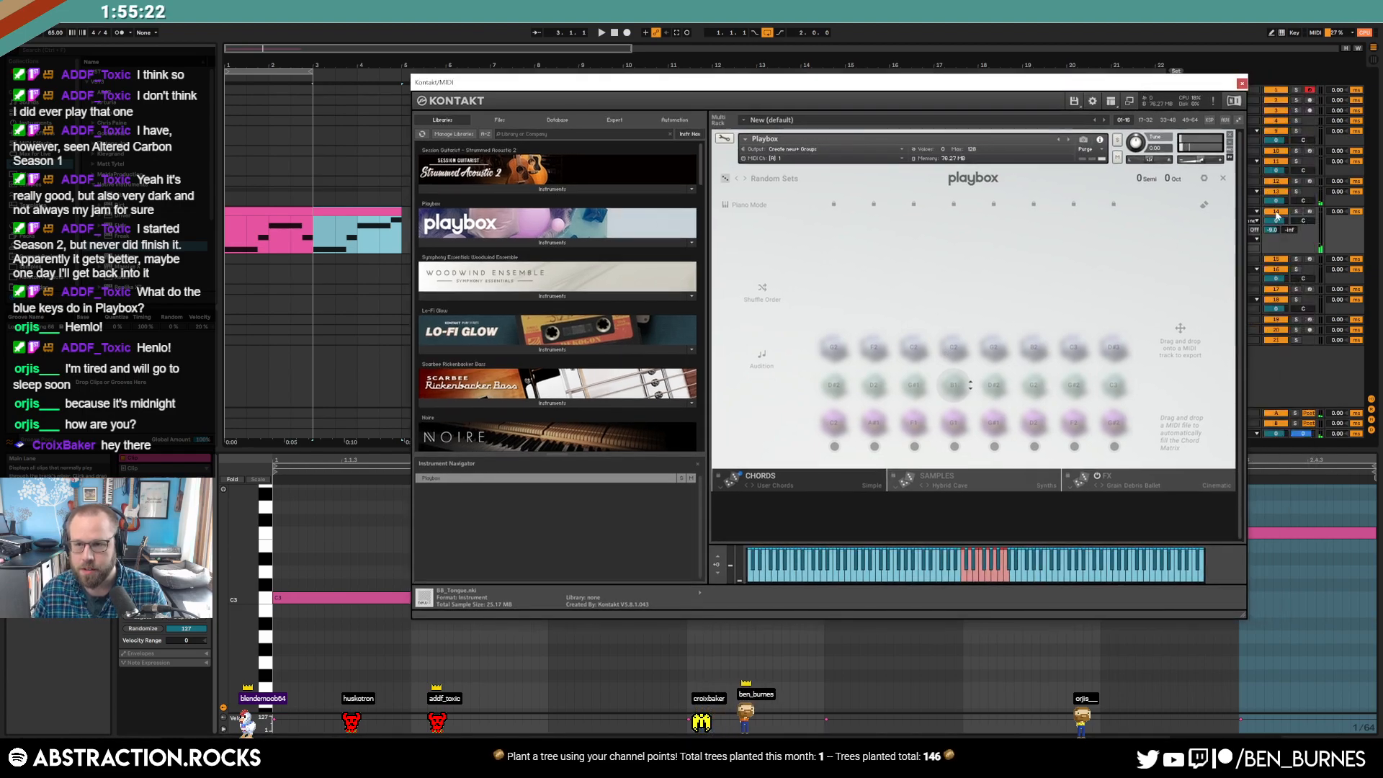
{"action": "left_click", "coordinate": [1310, 212]}
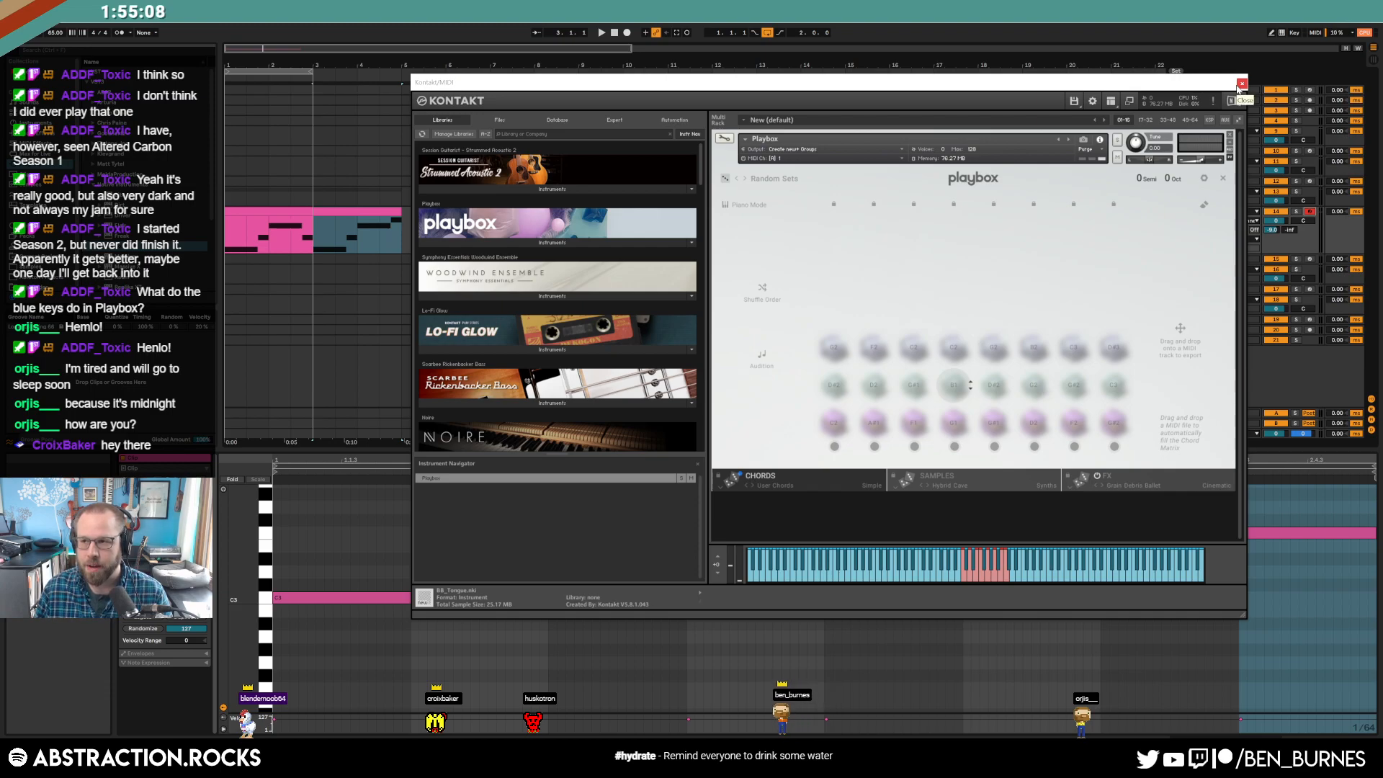
{"action": "left_click", "coordinate": [1241, 84]}
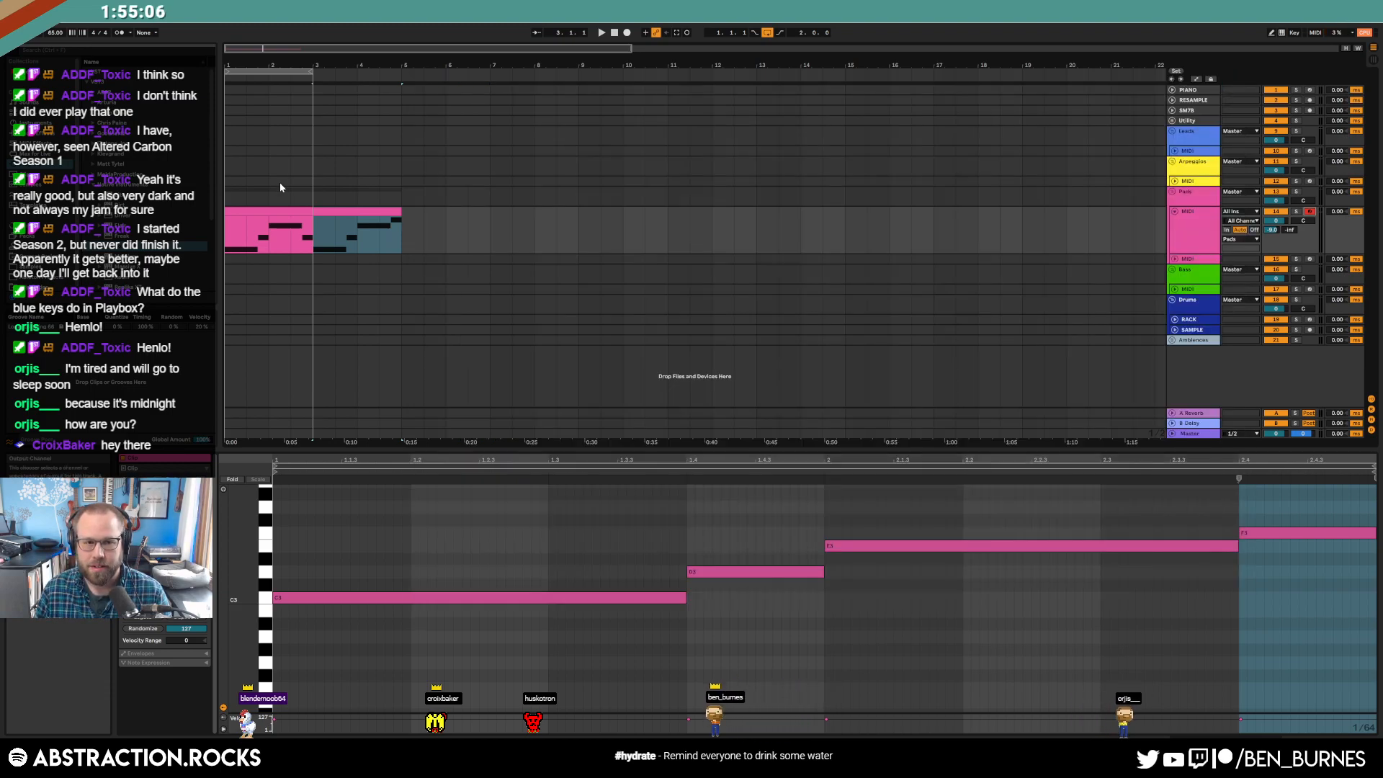
- Extend the loop to four bars and consolidate the two pad clips into one
{"action": "left_click_drag", "start_coordinate": [311, 74], "coordinate": [393, 87]}
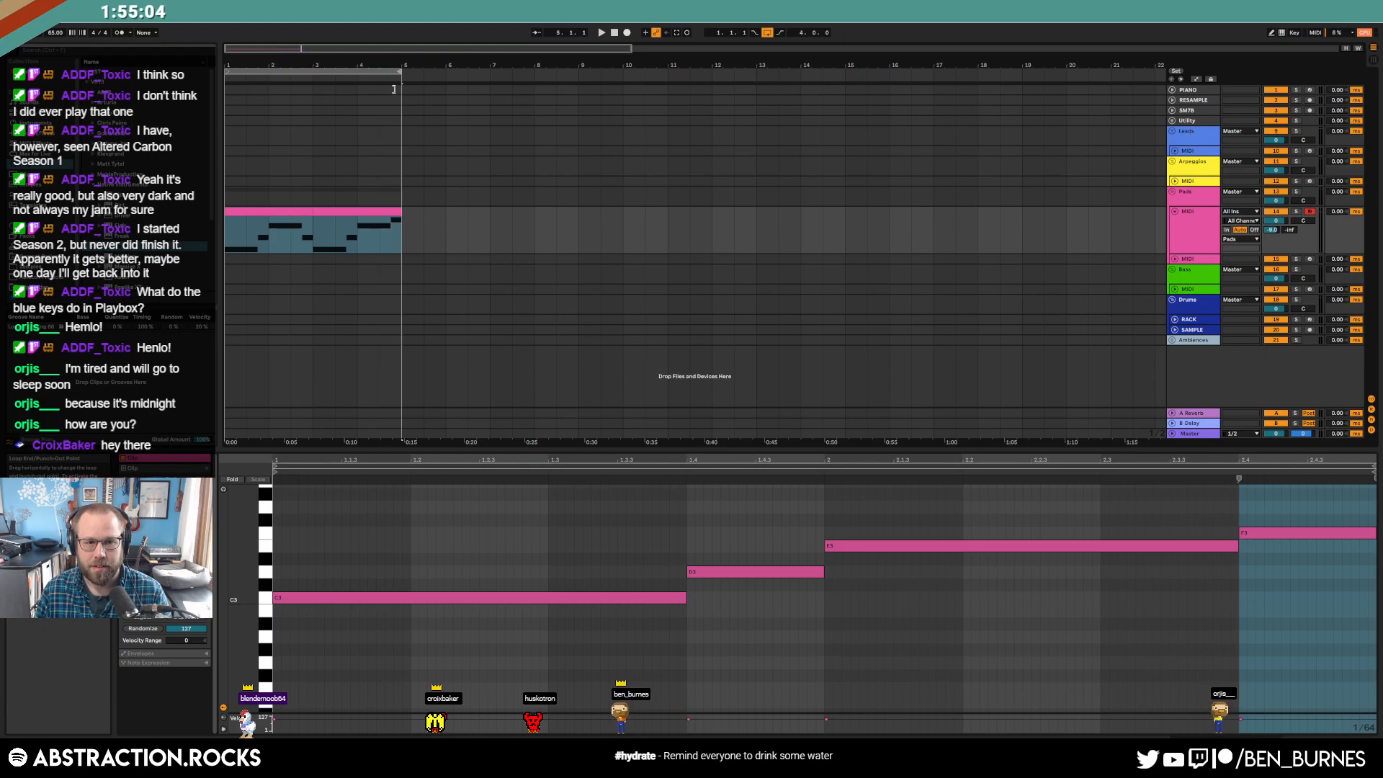
{"action": "left_click", "coordinate": [270, 214]}
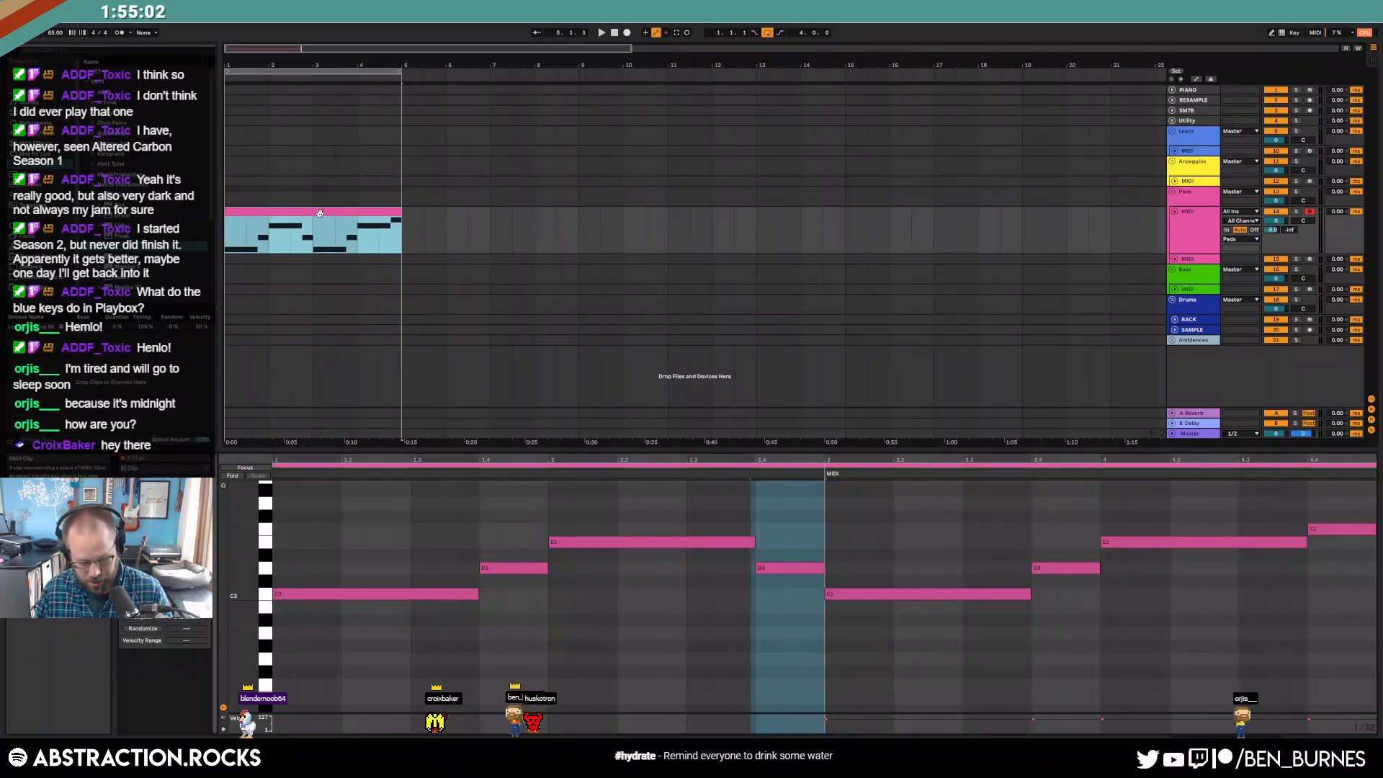
{"action": "left_click", "coordinate": [318, 213]}
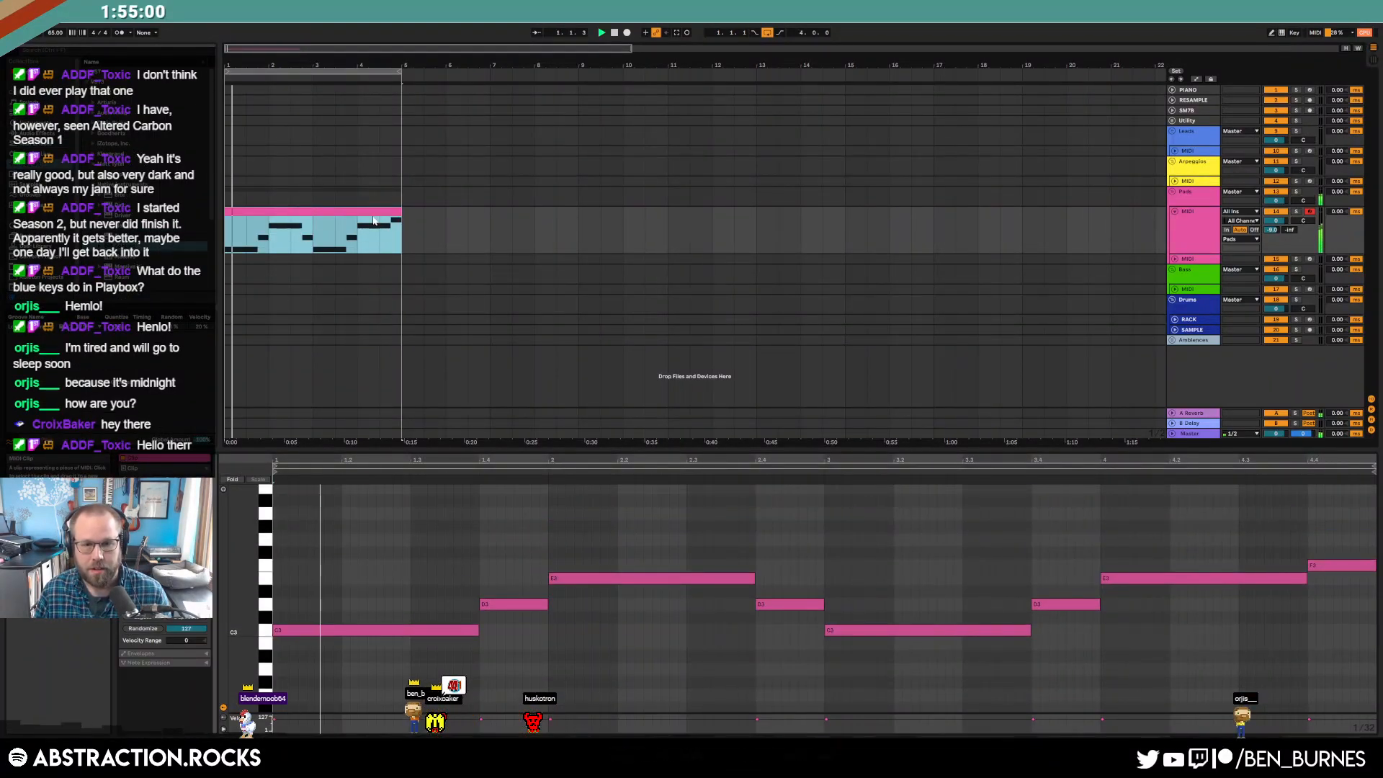
- Adjust the pad track's reverb send during playback, and check Playbox's chords in the Kontakt window
{"action": "left_click_drag", "start_coordinate": [1274, 230], "coordinate": [1281, 234]}
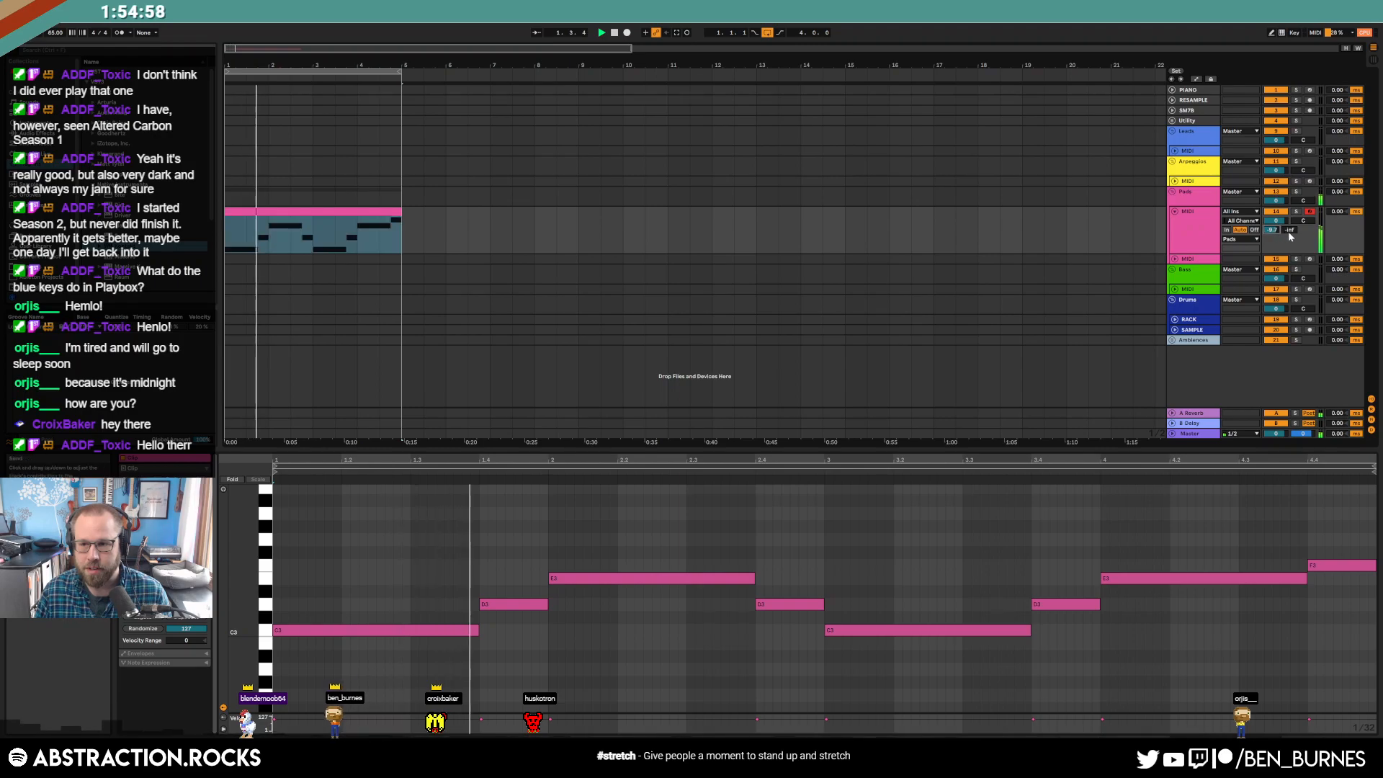
{"action": "key", "text": "shift+Tab"}
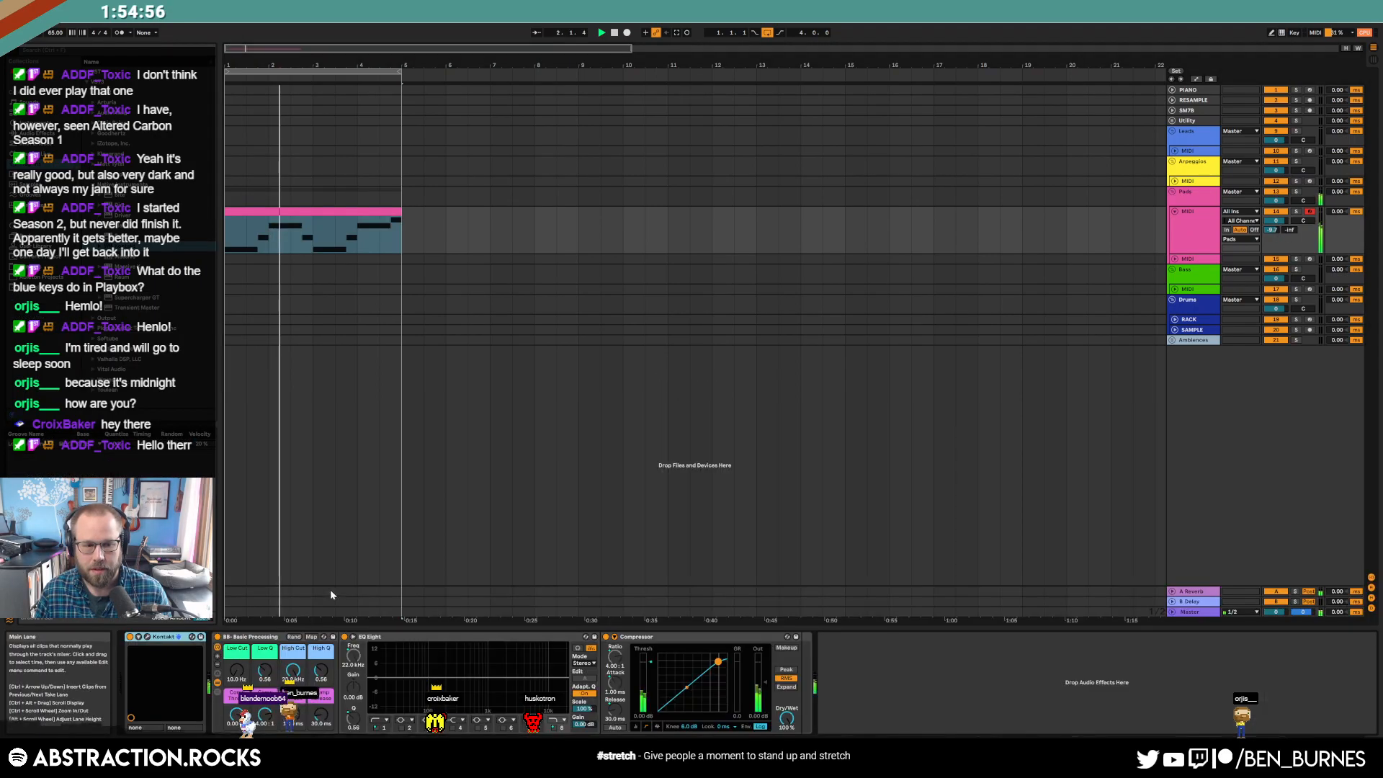
{"action": "key", "text": "ctrl+alt+p"}
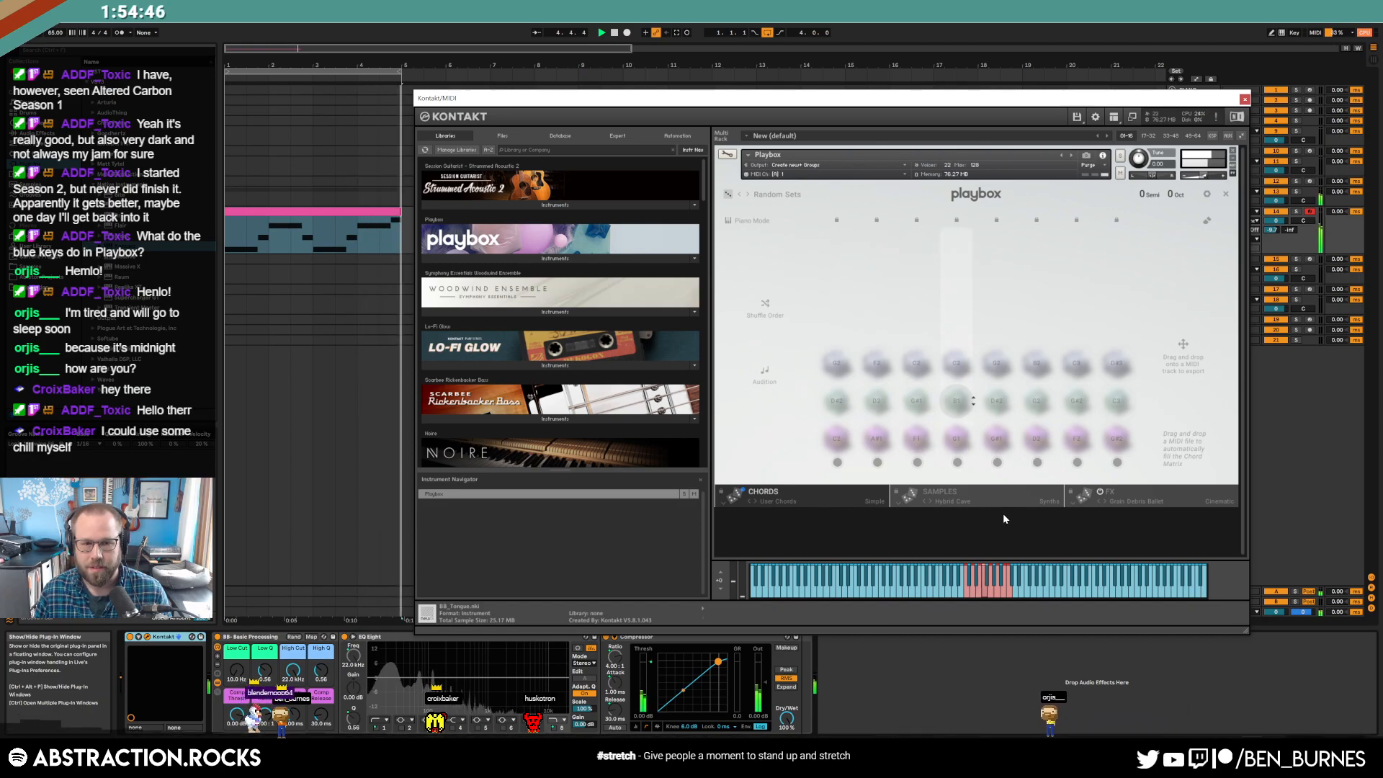
{"action": "left_click", "coordinate": [1244, 99]}
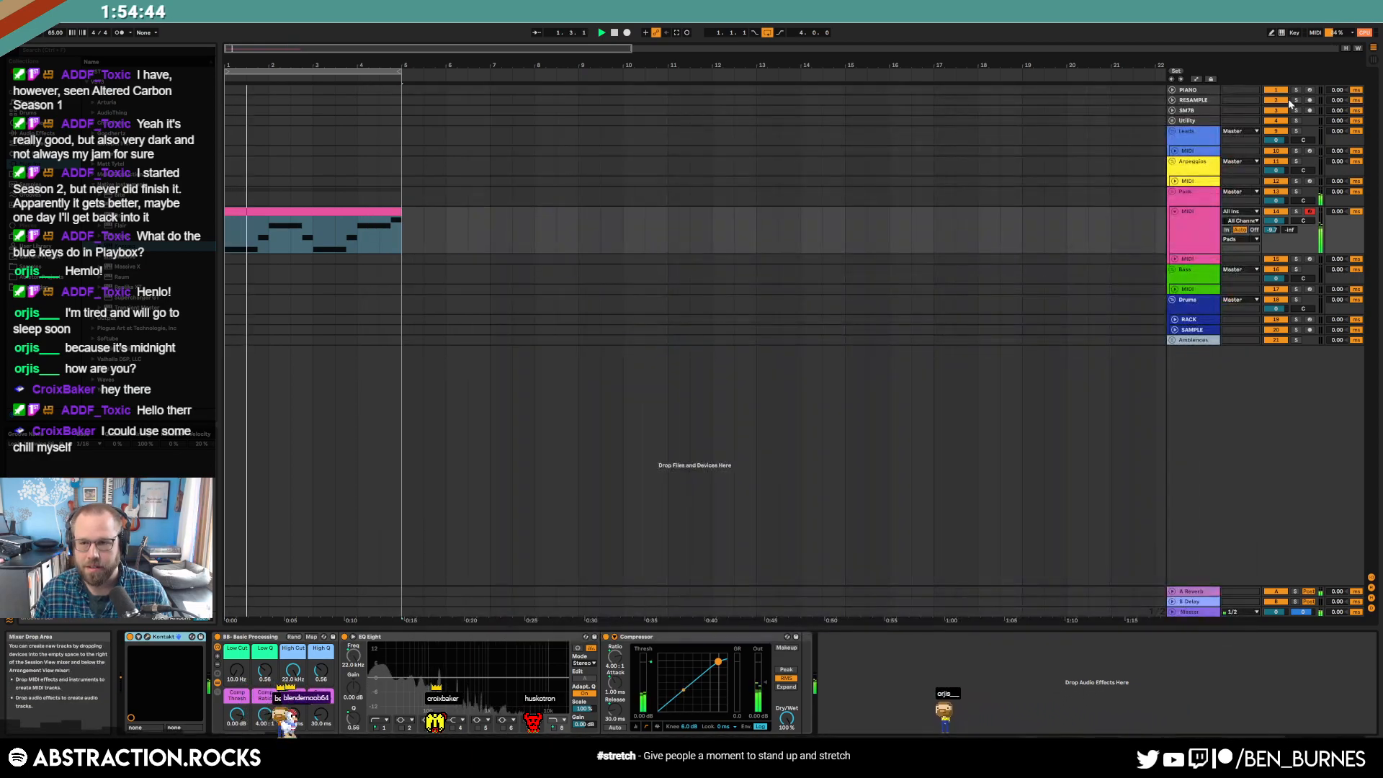
- Arm the MIDI track in the Leads group, unfold it and raise its reverb and delay sends
{"action": "left_click", "coordinate": [1309, 151]}
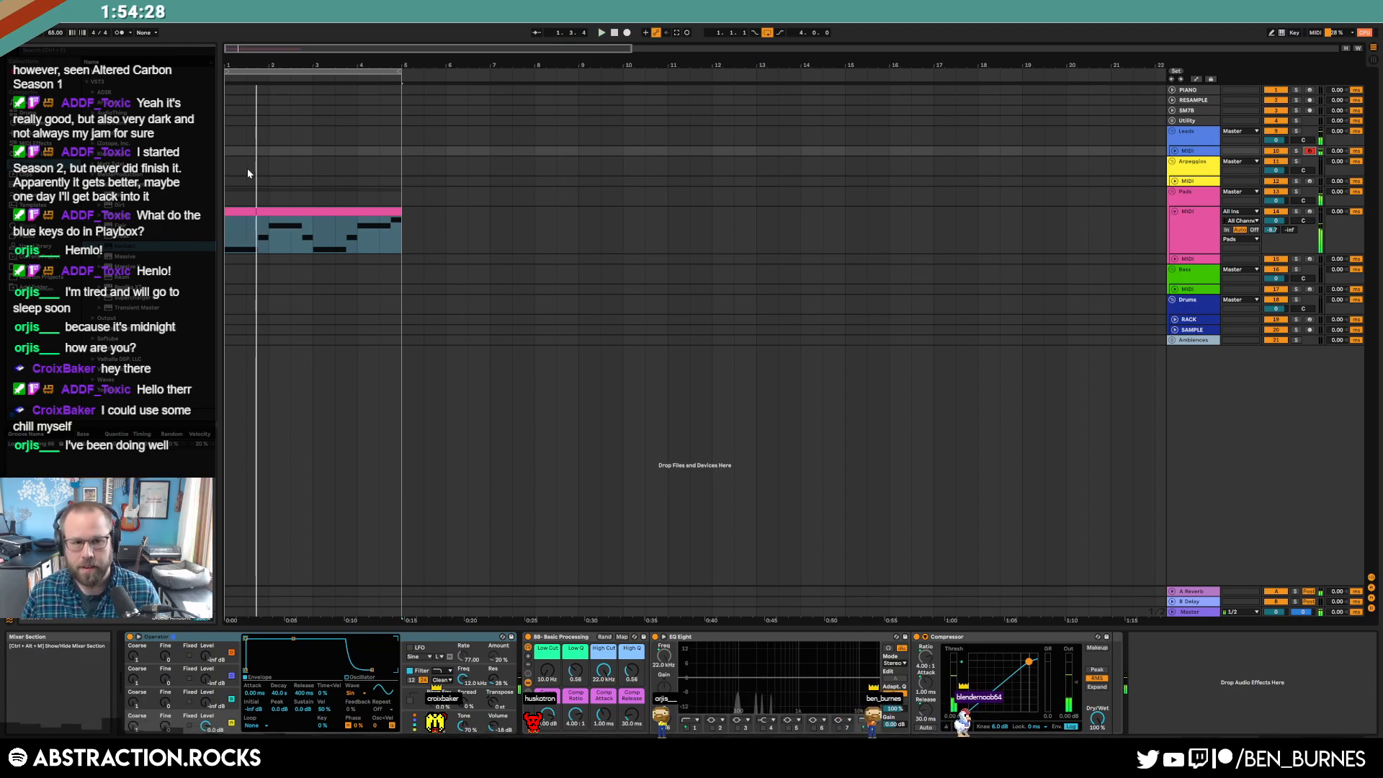
{"action": "left_click", "coordinate": [291, 211]}
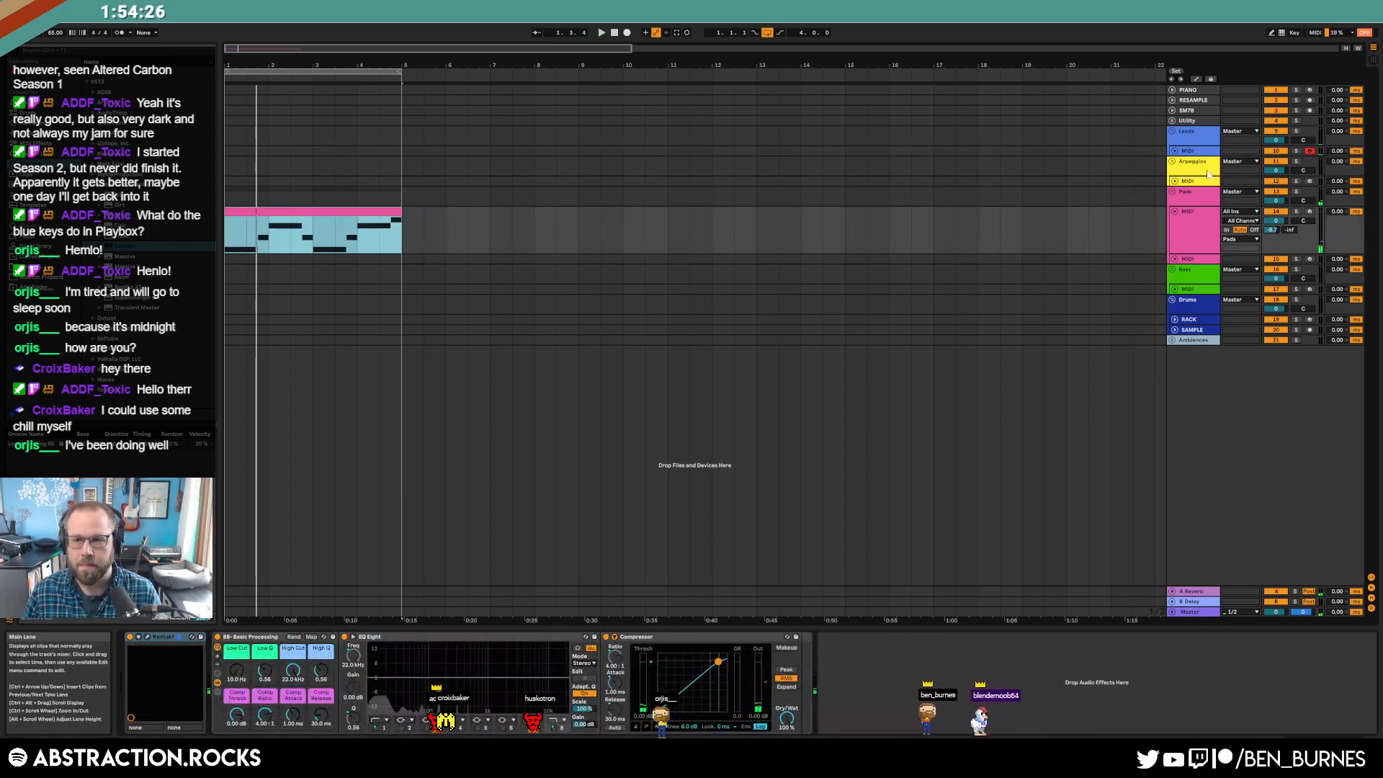
{"action": "left_click", "coordinate": [1175, 151]}
{"action": "left_click_drag", "start_coordinate": [1272, 169], "coordinate": [1272, 165]}
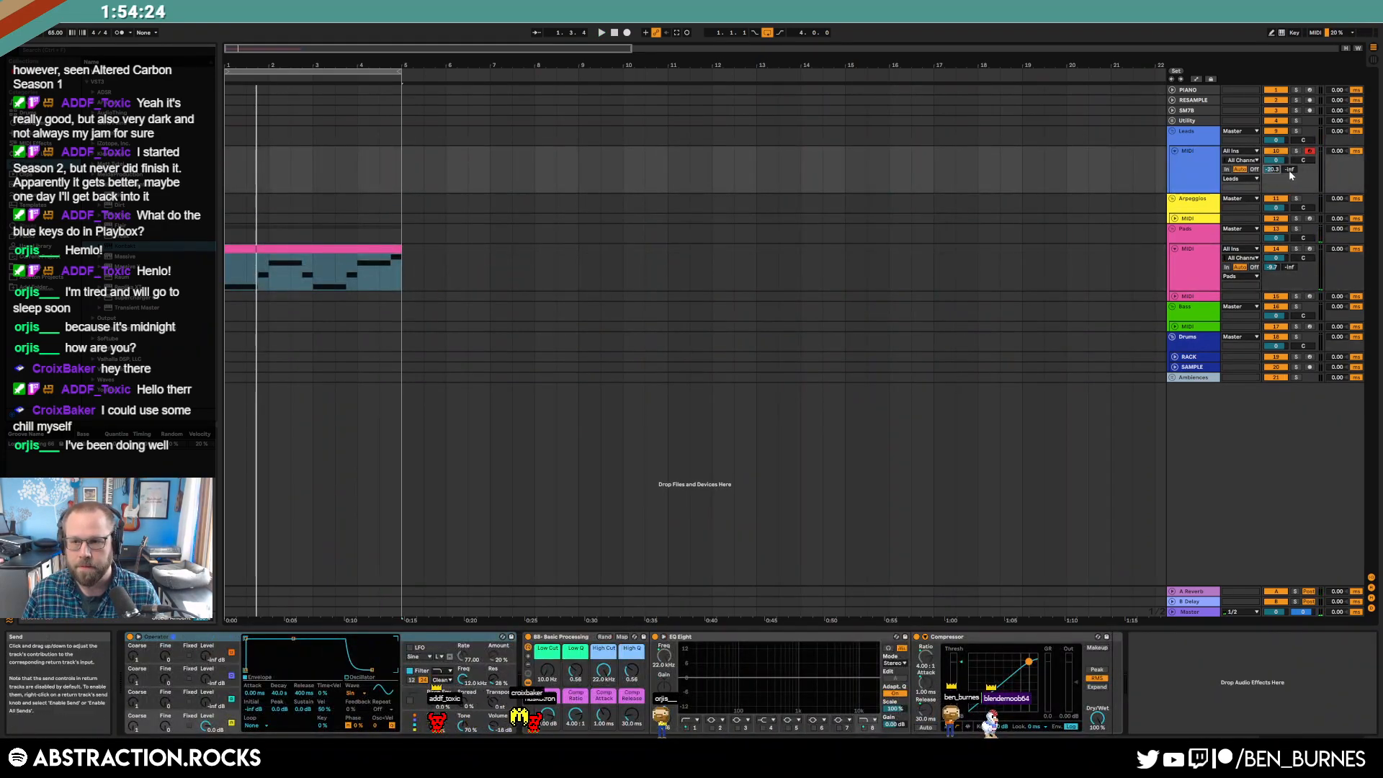
- Set the pad track's low cut to 127 Hz and its low Q to 0.47 in the Basic Processing rack
{"action": "left_click", "coordinate": [1198, 260]}
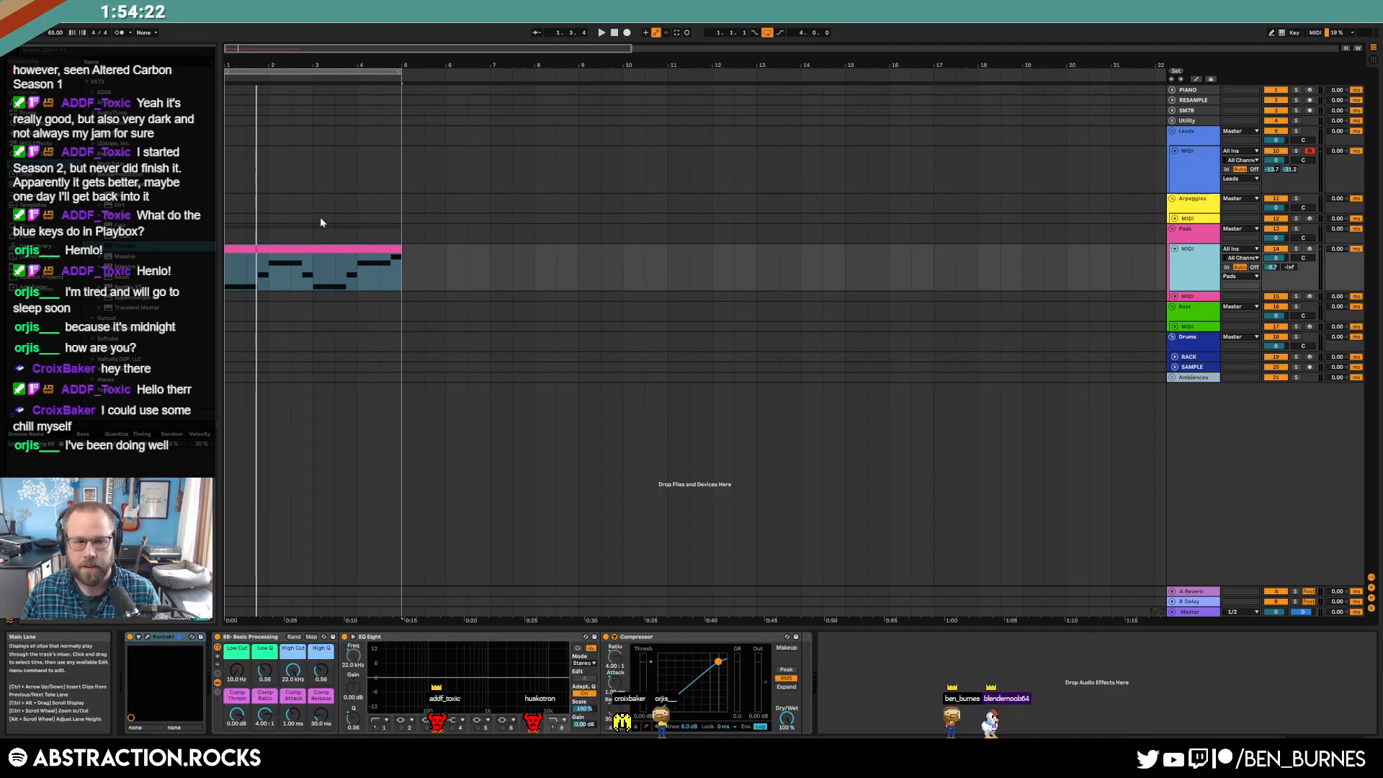
{"action": "left_click_drag", "start_coordinate": [238, 670], "coordinate": [237, 655]}
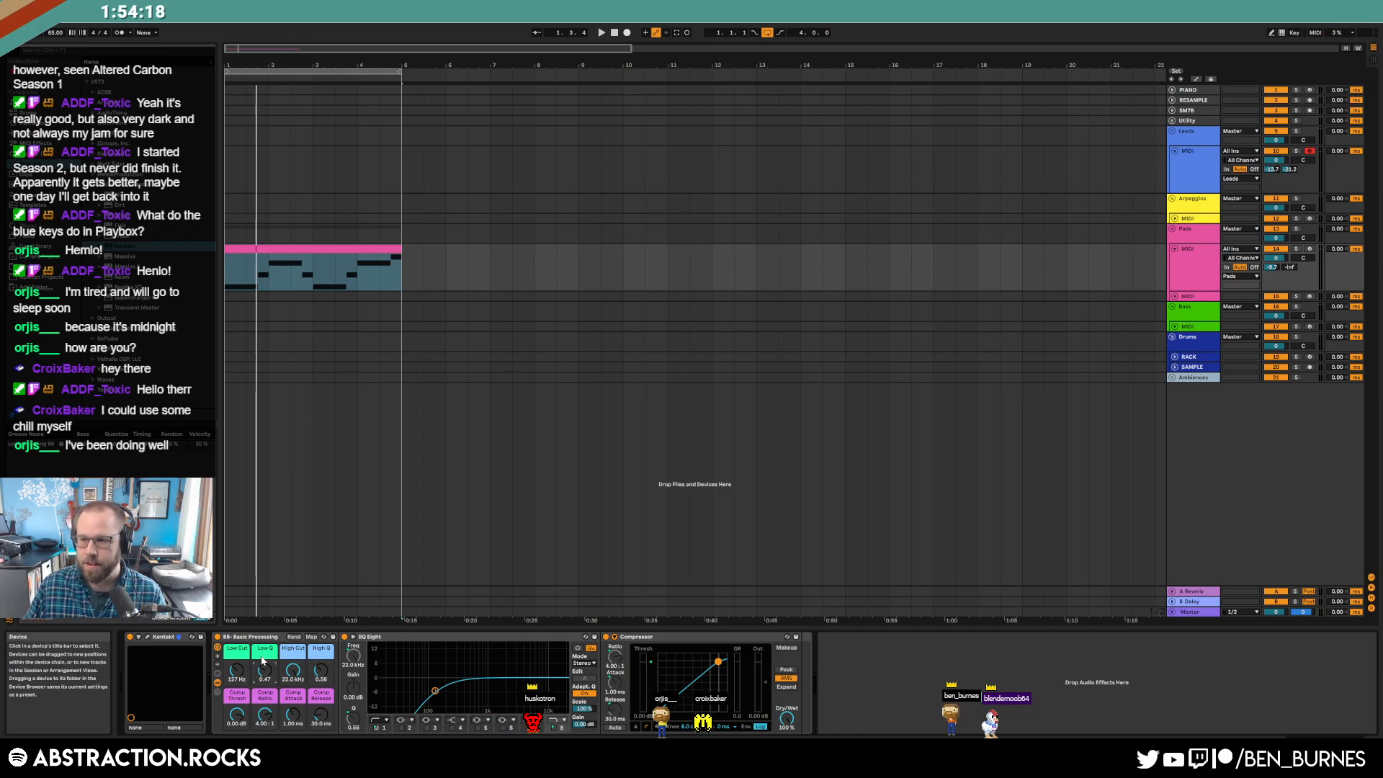
- Raise oscillator B to about -16 dB in the lead track's Operator and reshape its envelope
{"action": "left_click", "coordinate": [1197, 169]}
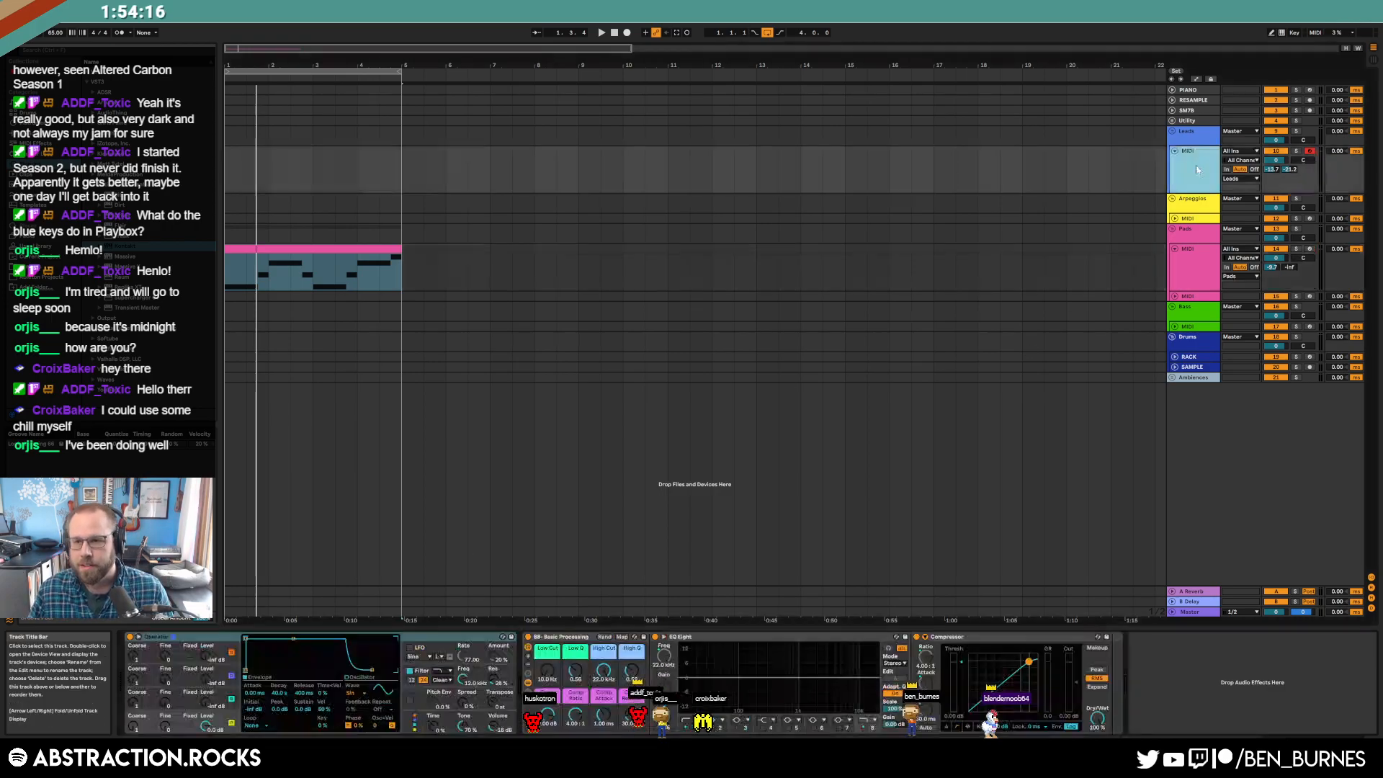
{"action": "left_click", "coordinate": [614, 34]}
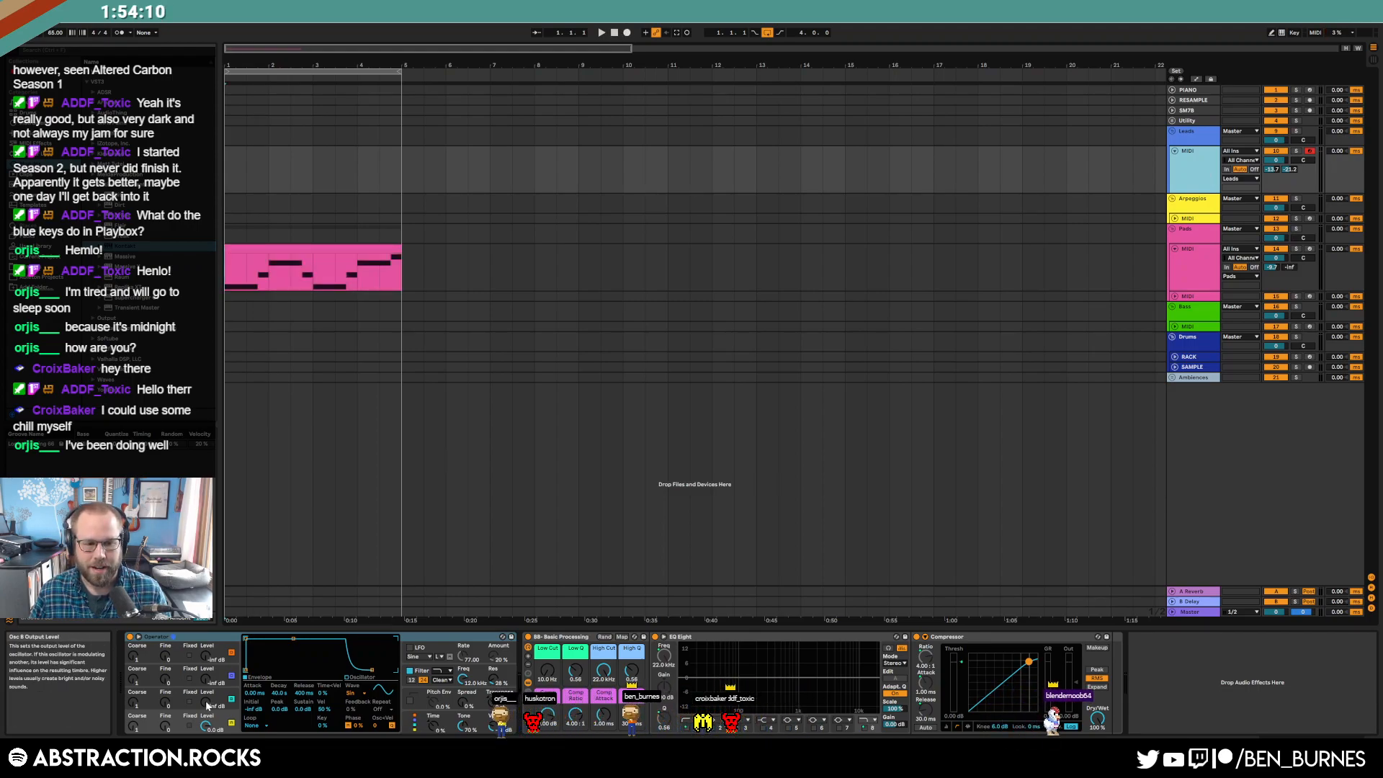
{"action": "left_click_drag", "start_coordinate": [206, 704], "coordinate": [206, 692]}
{"action": "left_click_drag", "start_coordinate": [273, 661], "coordinate": [272, 670]}
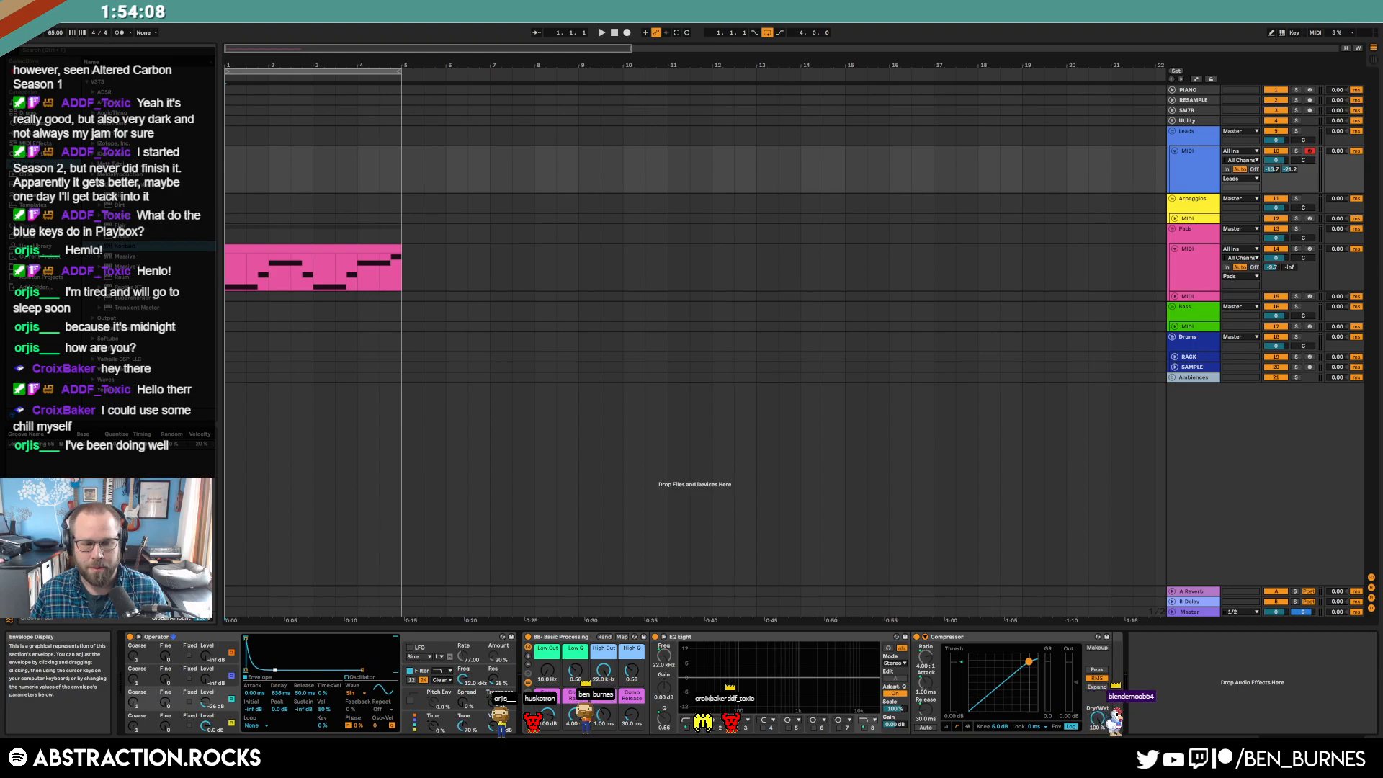
{"action": "left_click", "coordinate": [463, 702]}
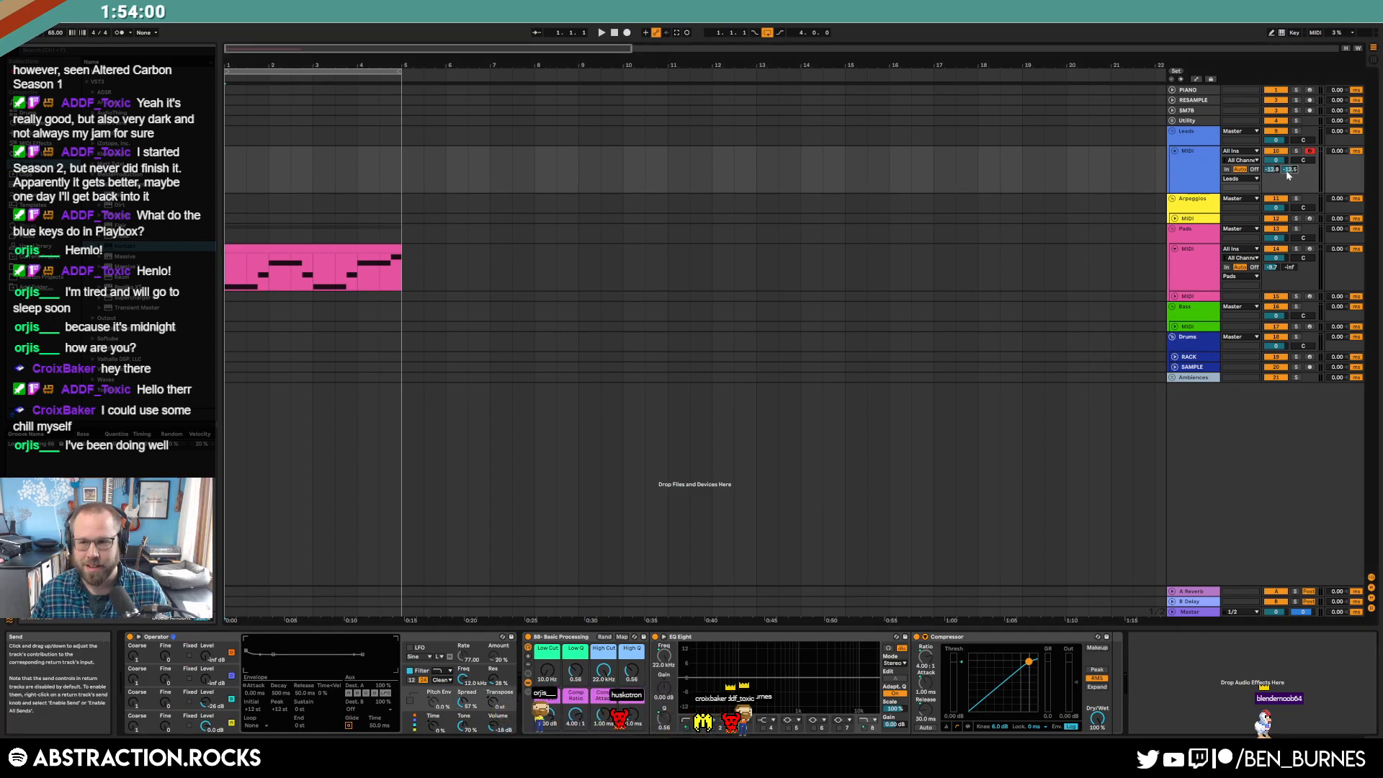
- Try to record a lead take on the armed MIDI track in the Leads group, then discard it
{"action": "left_click", "coordinate": [627, 33]}
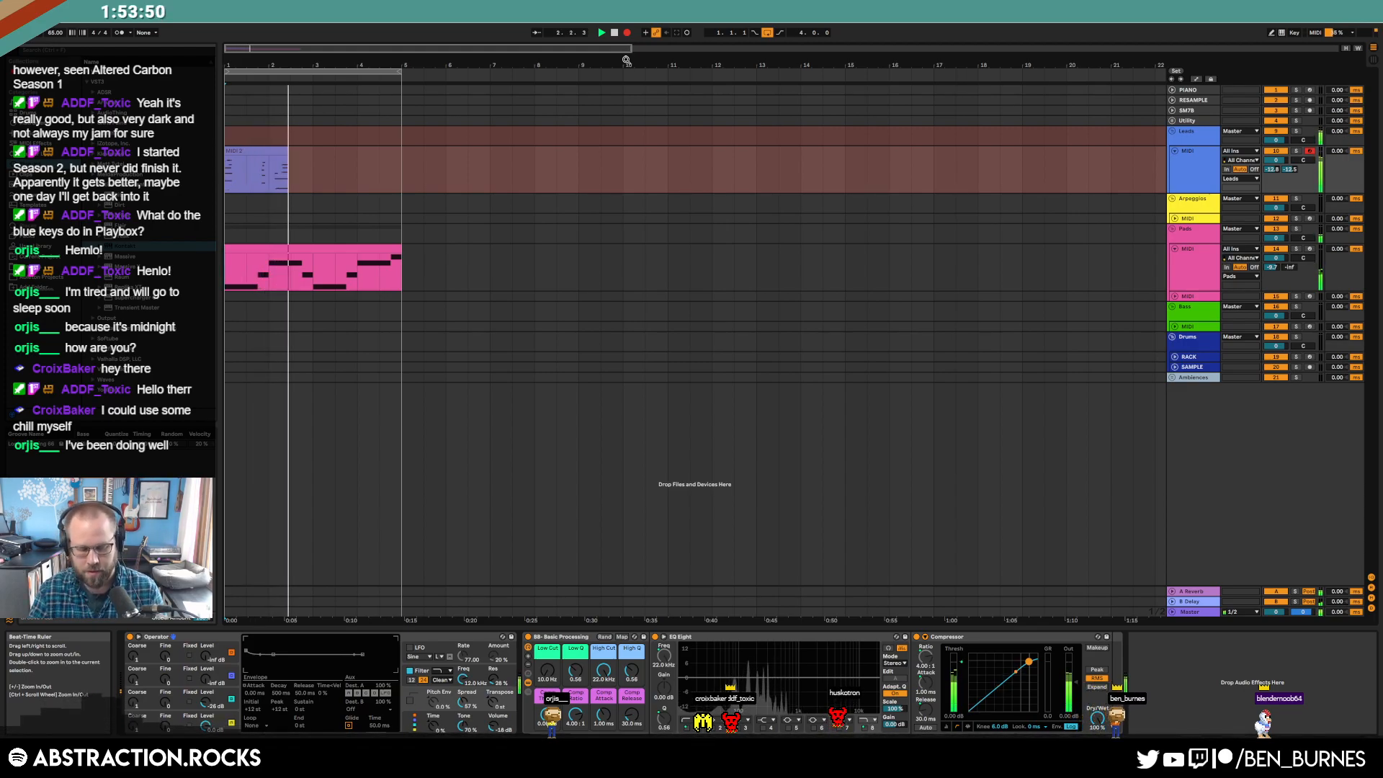
{"action": "key", "text": "F9"}
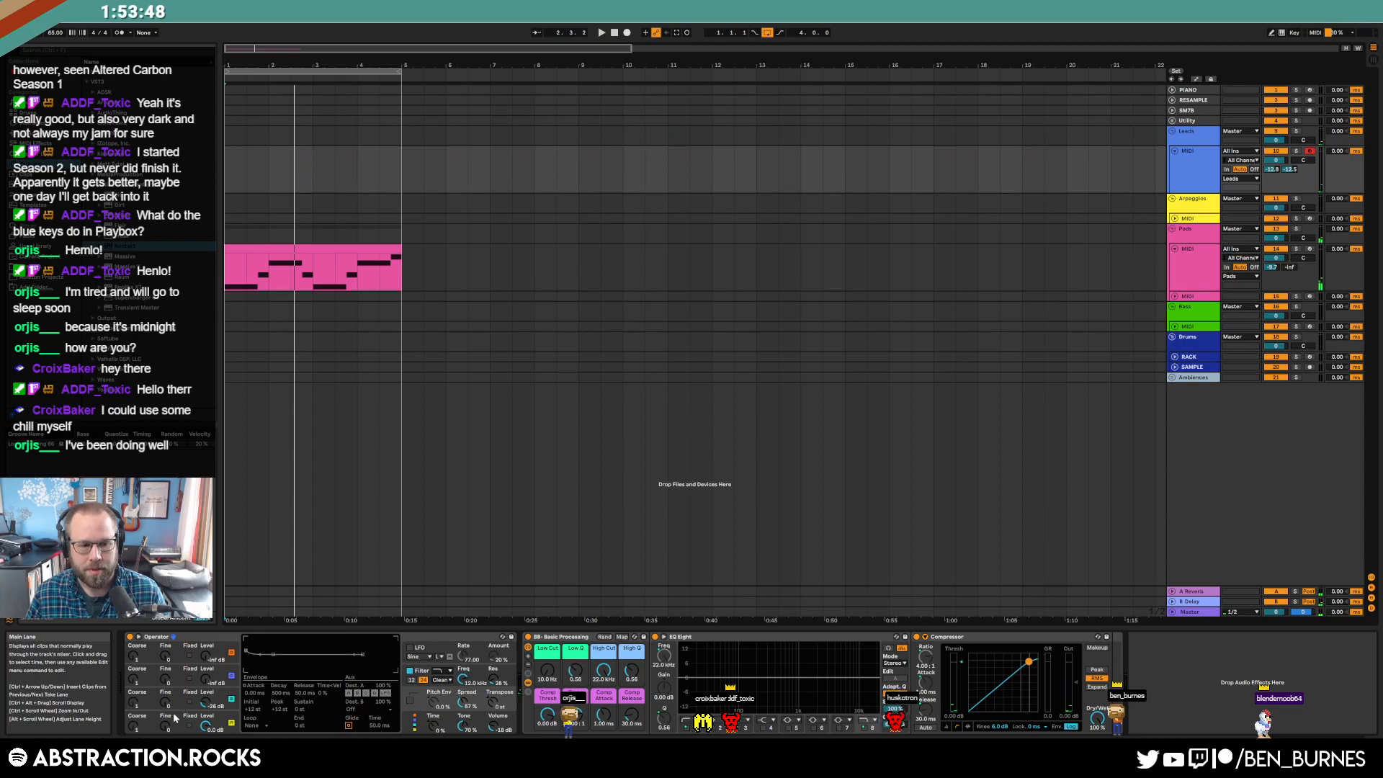
- Reshape oscillator A's envelope in the lead track's Operator into a decay that falls to a minimal sustain level
{"action": "left_click", "coordinate": [176, 715]}
{"action": "left_click", "coordinate": [578, 169]}
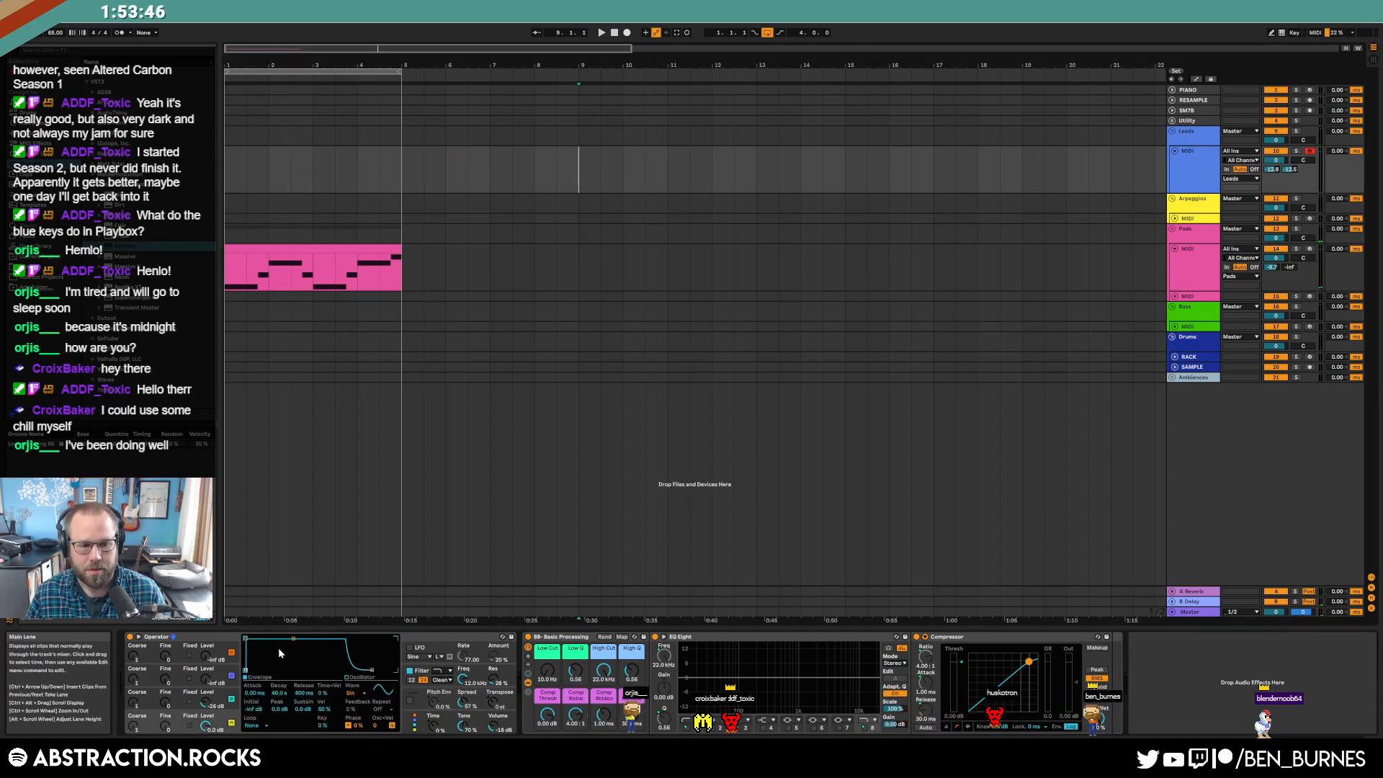
{"action": "left_click_drag", "start_coordinate": [293, 638], "coordinate": [291, 655]}
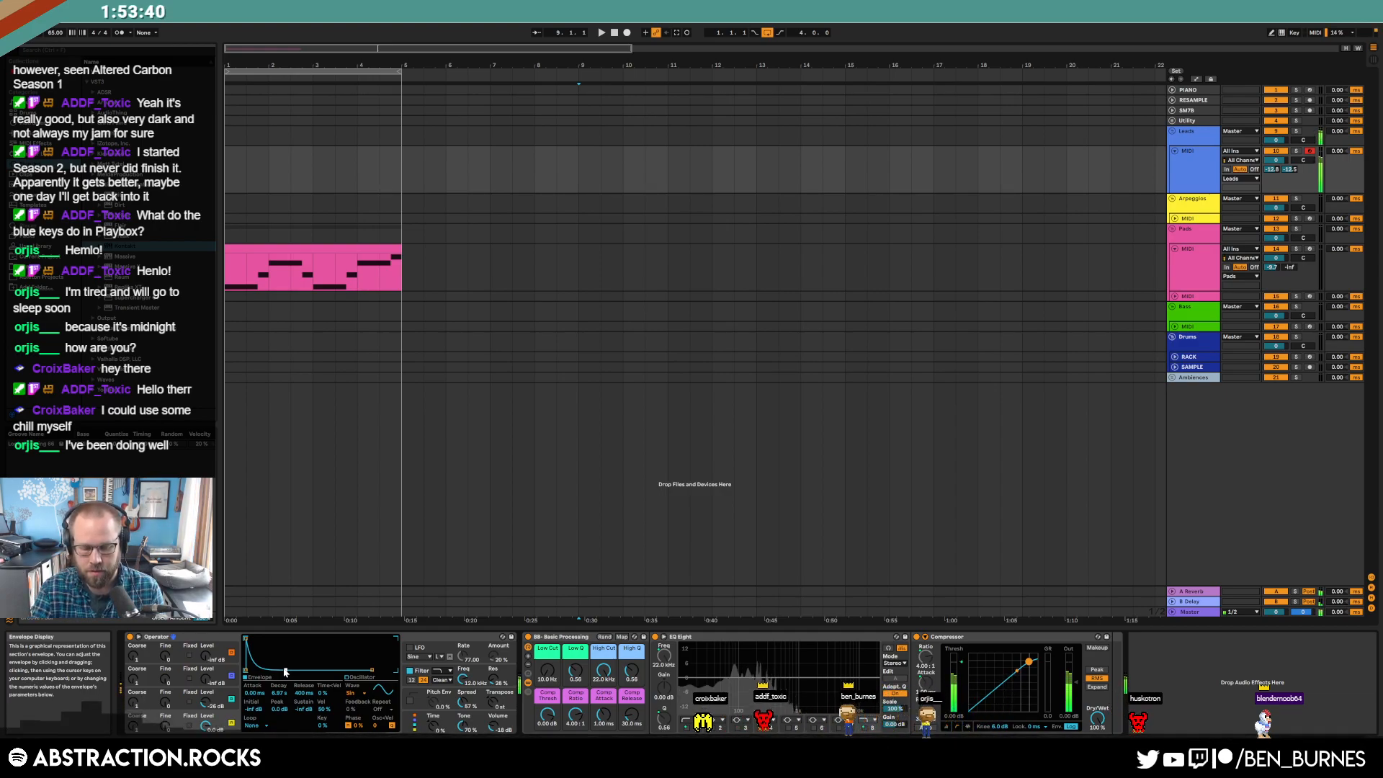
- Deactivate the pad clip, turn on the metronome and record a four-bar chord part on the lead track
{"action": "left_click", "coordinate": [324, 248]}
{"action": "key", "text": "0"}
{"action": "left_click", "coordinate": [626, 33]}
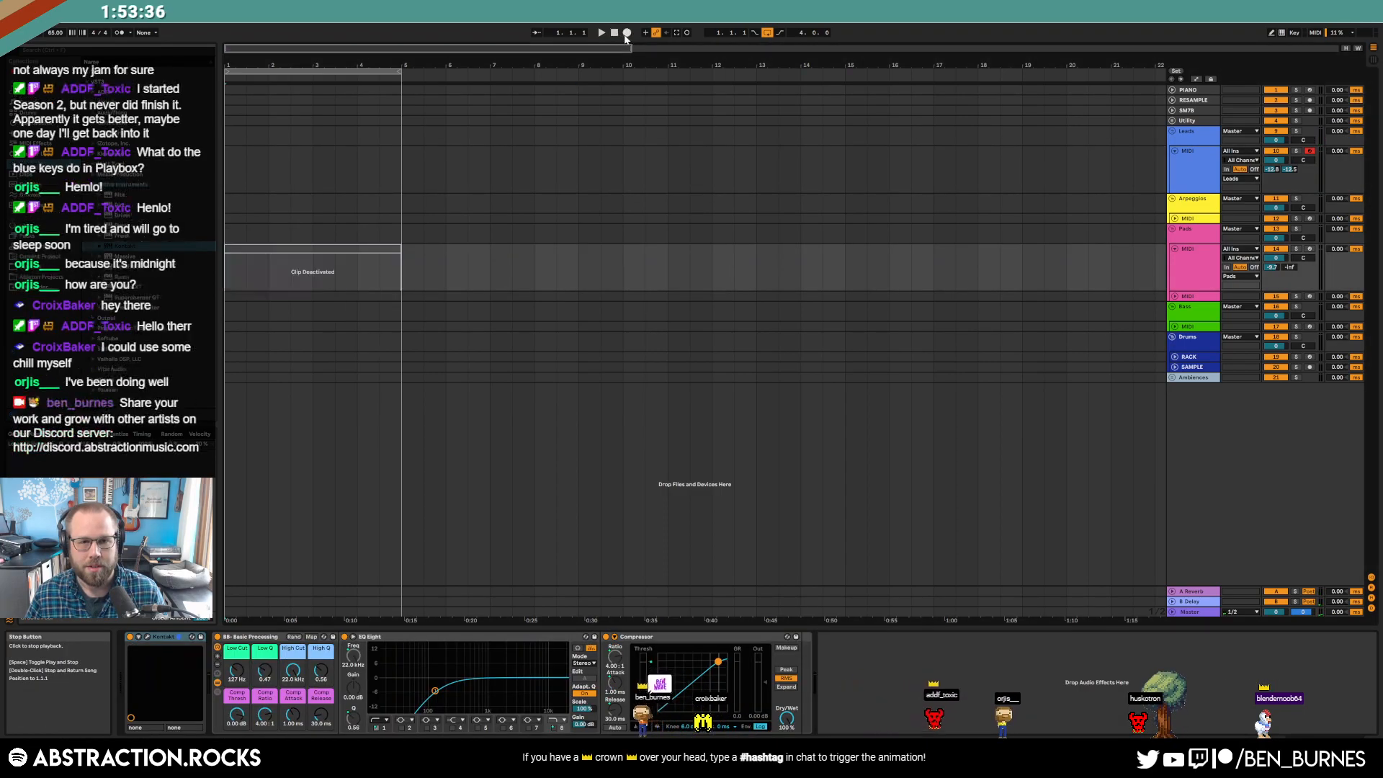
{"action": "left_click", "coordinate": [119, 34]}
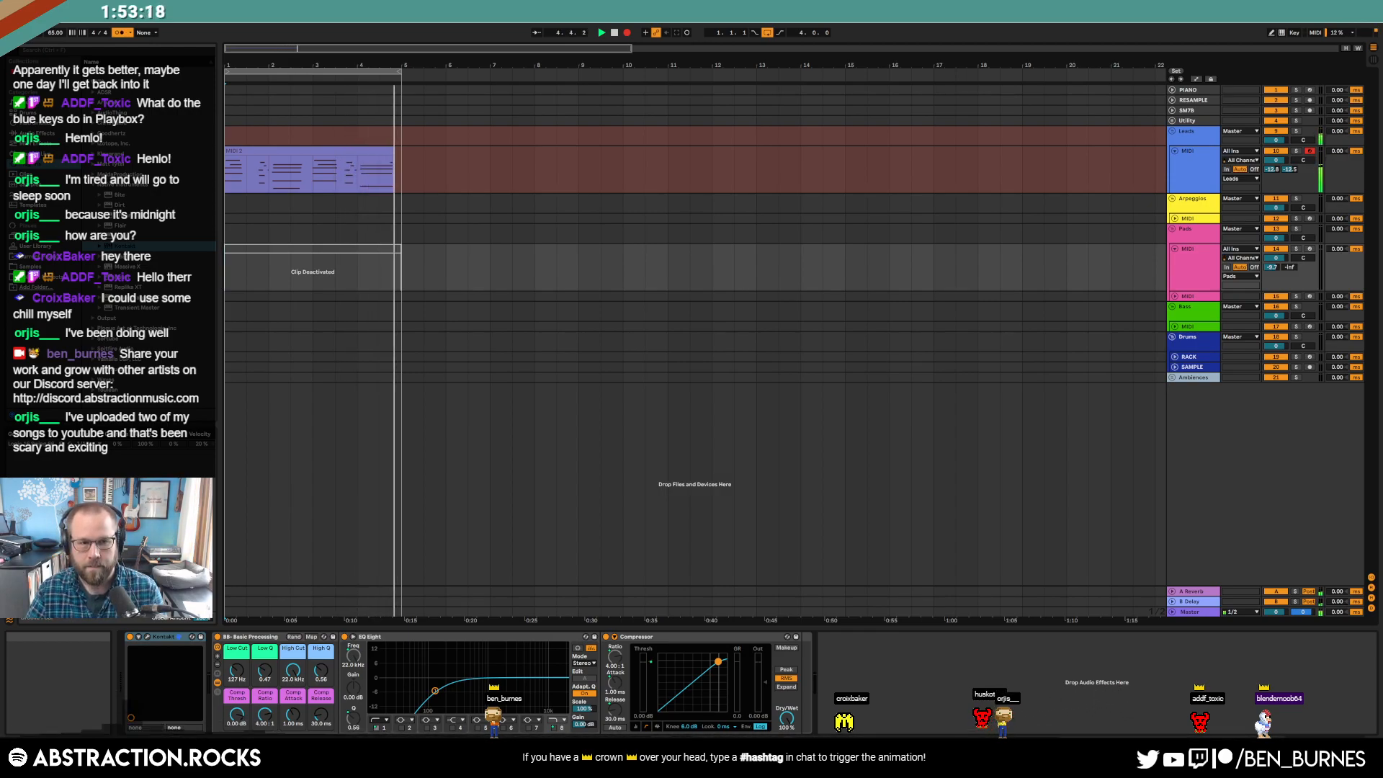
{"action": "key", "text": "space"}
- Open the recorded lead clip for note editing, shift the bar 2 chord to the bar's start and lengthen it
{"action": "double_click", "coordinate": [308, 152]}
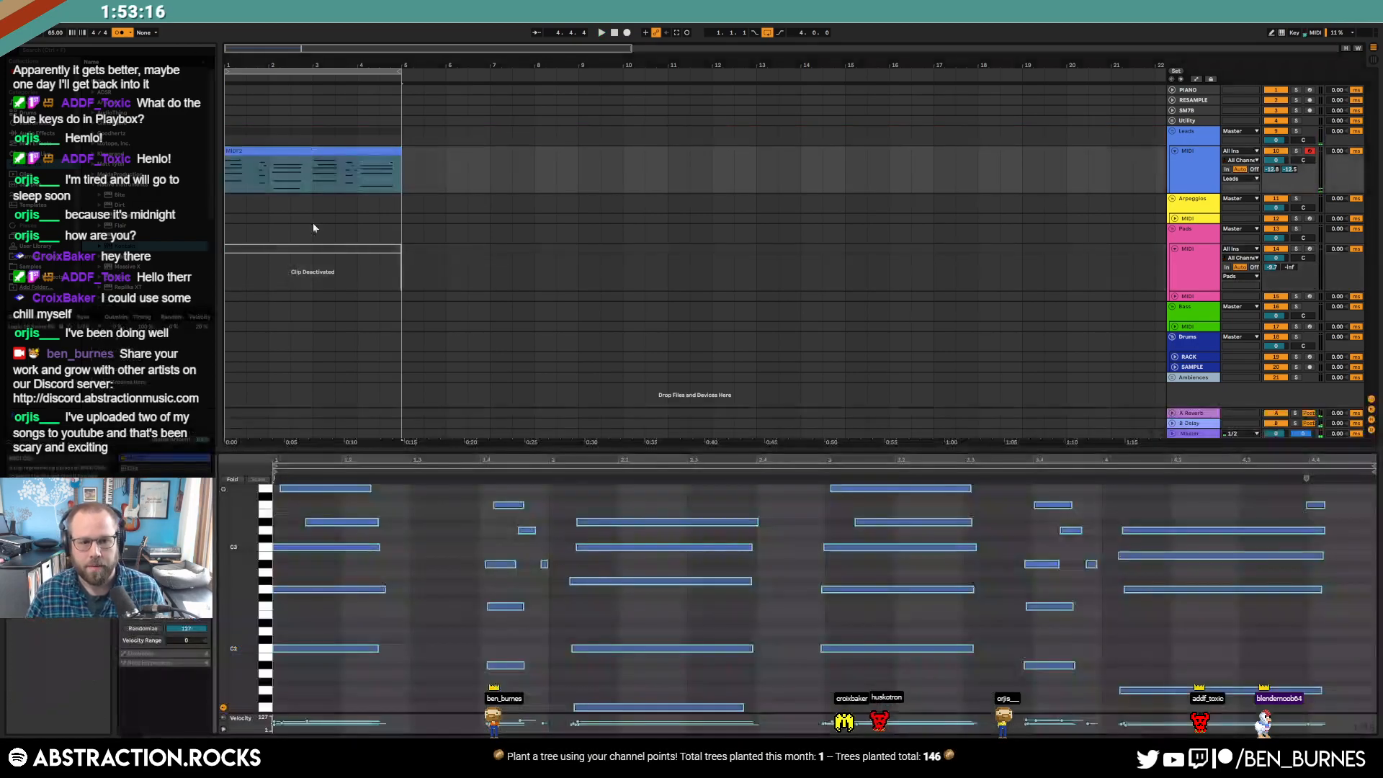
{"action": "left_click_drag", "start_coordinate": [242, 542], "coordinate": [214, 541]}
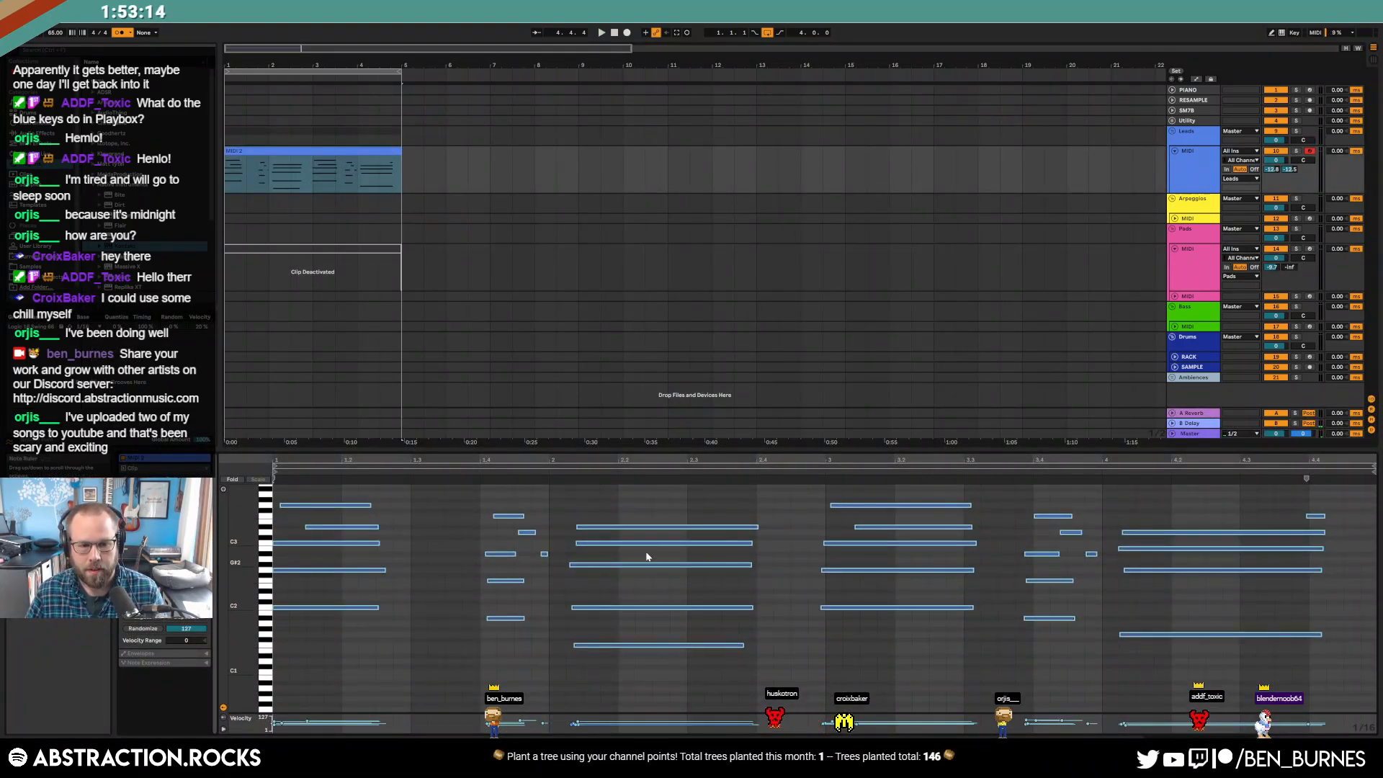
{"action": "left_click_drag", "start_coordinate": [619, 510], "coordinate": [666, 684]}
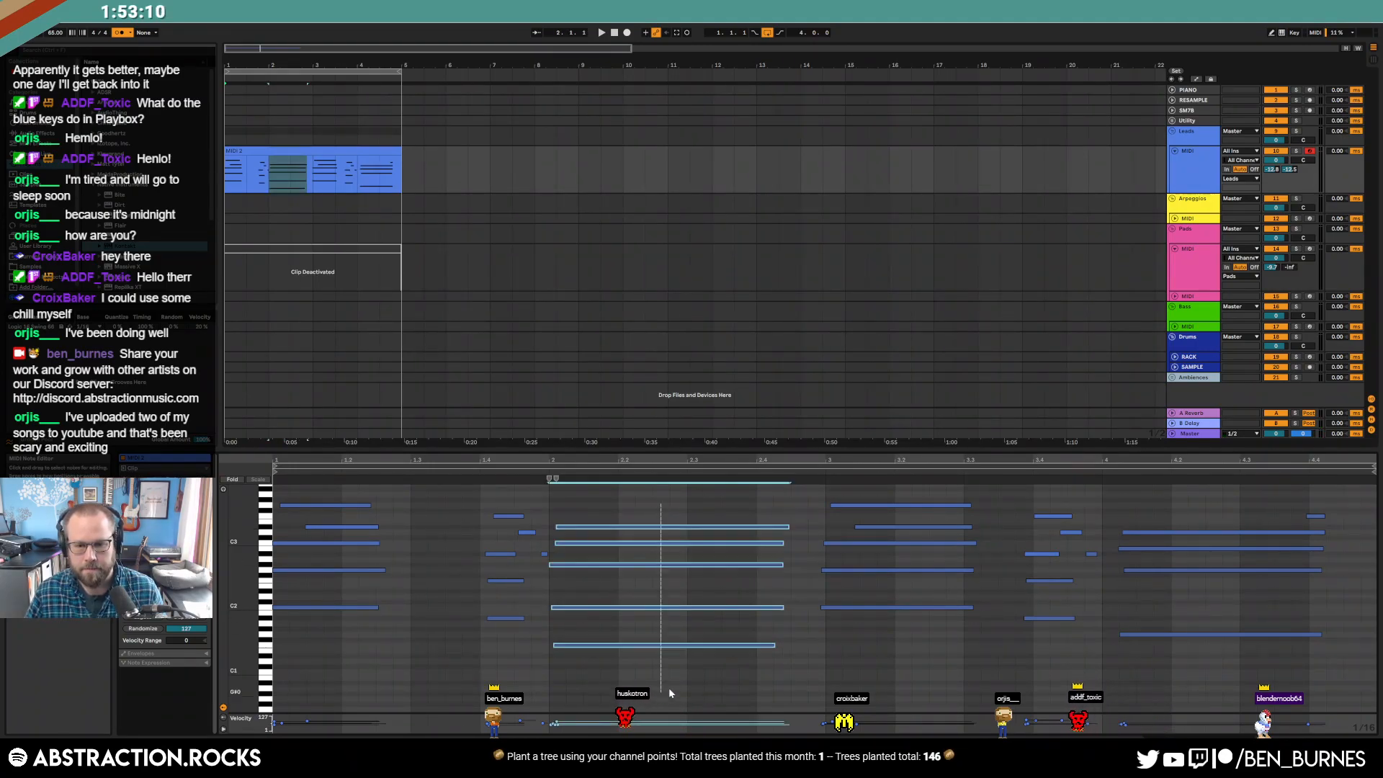
- Move the bar 4 chord later to beat 4.3 and shorten its notes to end within the clip
{"action": "left_click_drag", "start_coordinate": [1180, 506], "coordinate": [1204, 651]}
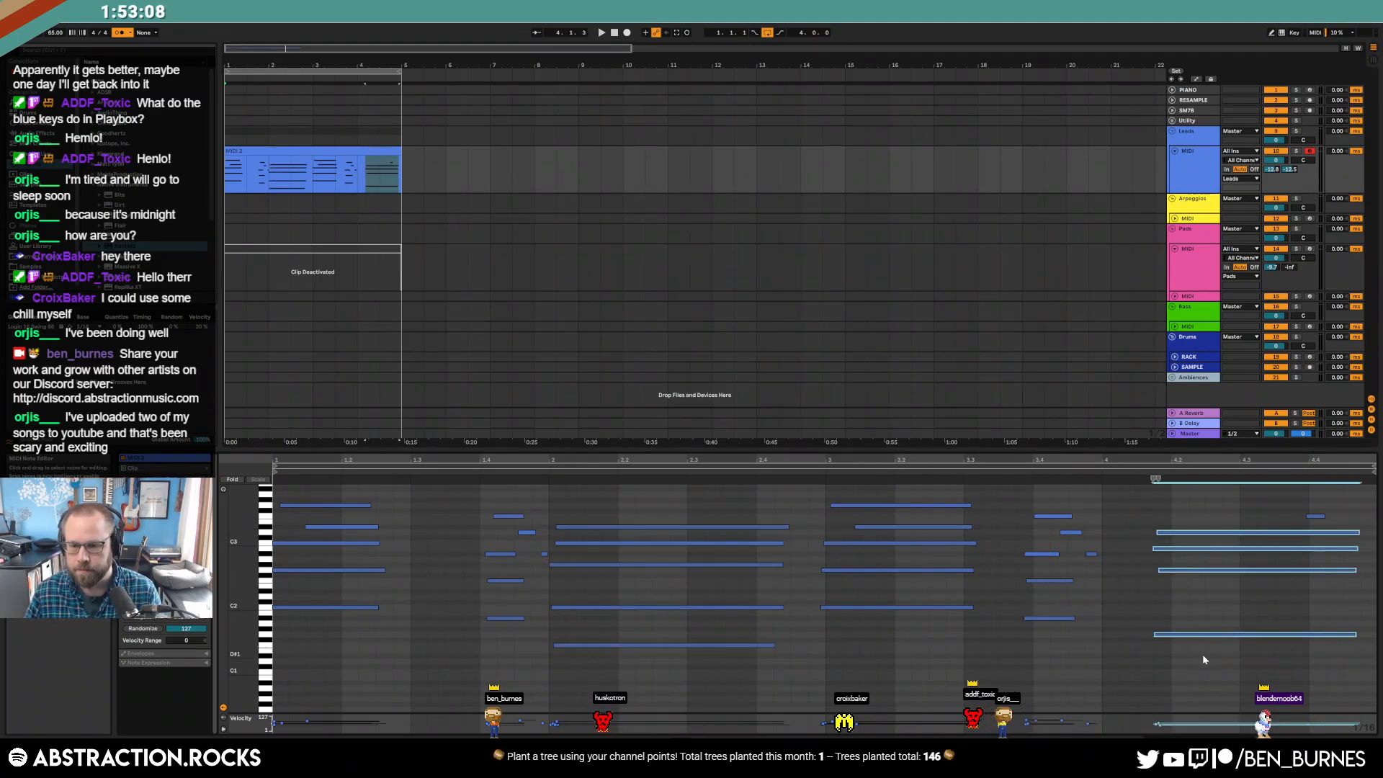
{"action": "key", "text": "Right"}
{"action": "key", "text": "shift+Left"}
{"action": "key", "text": "shift+Left"}
{"action": "key", "text": "shift+Left"}
{"action": "key", "text": "shift+Left"}
{"action": "key", "text": "shift+Left"}
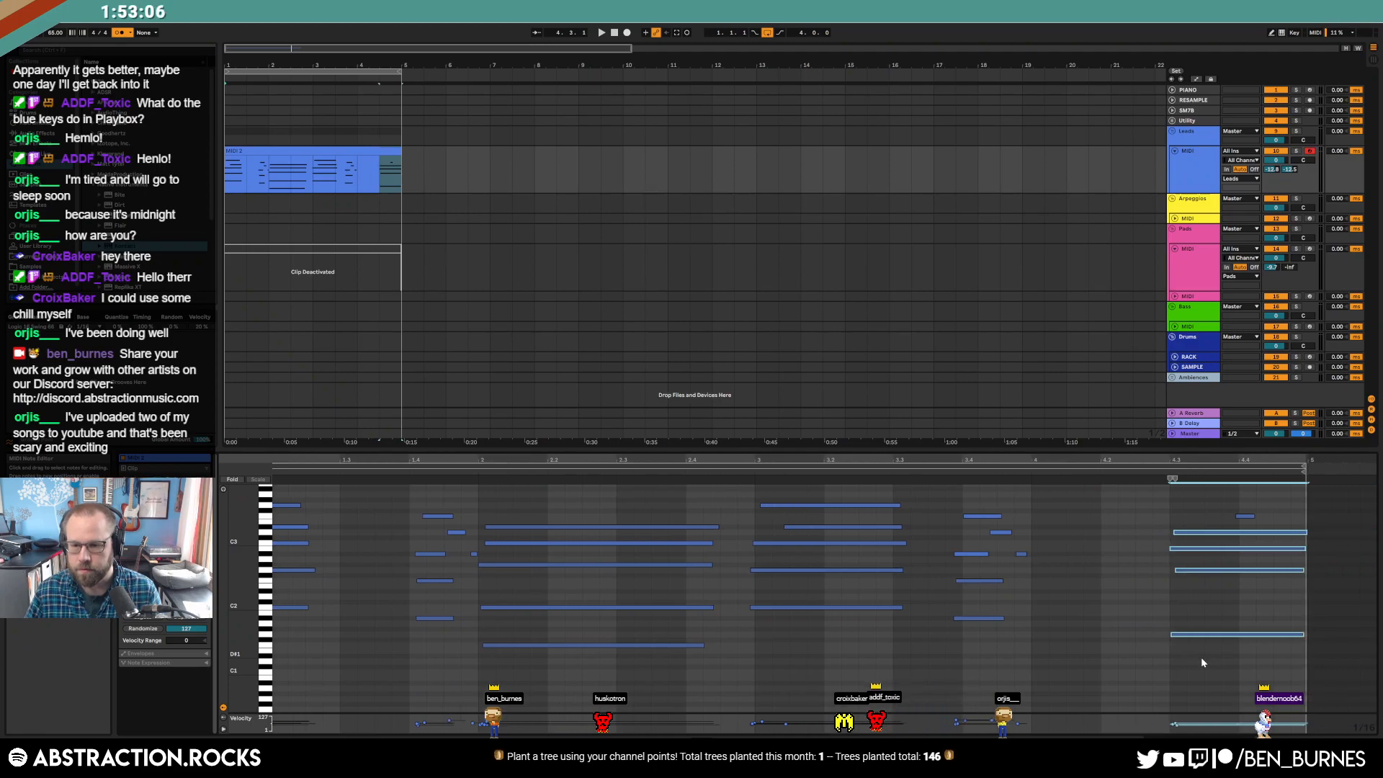
- Copy the bar 2 chord to the start of bar 4 and shorten it to end just before the following chord
{"action": "left_click_drag", "start_coordinate": [569, 674], "coordinate": [554, 603]}
{"action": "left_click", "coordinate": [1059, 520]}
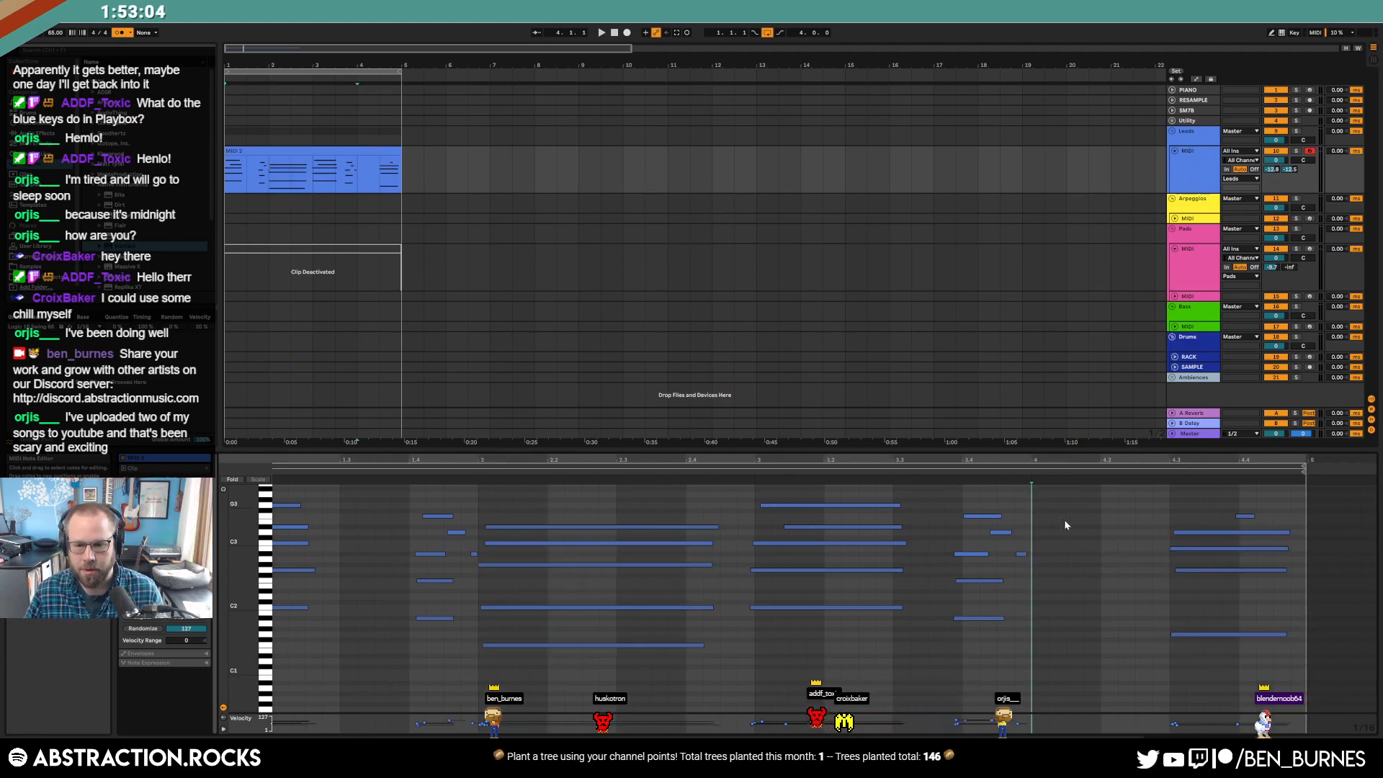
{"action": "key", "text": "ctrl+v"}
{"action": "key", "text": "shift+Left"}
{"action": "key", "text": "shift+Left"}
{"action": "key", "text": "shift+Left"}
{"action": "key", "text": "shift+Left"}
{"action": "key", "text": "shift+Left"}
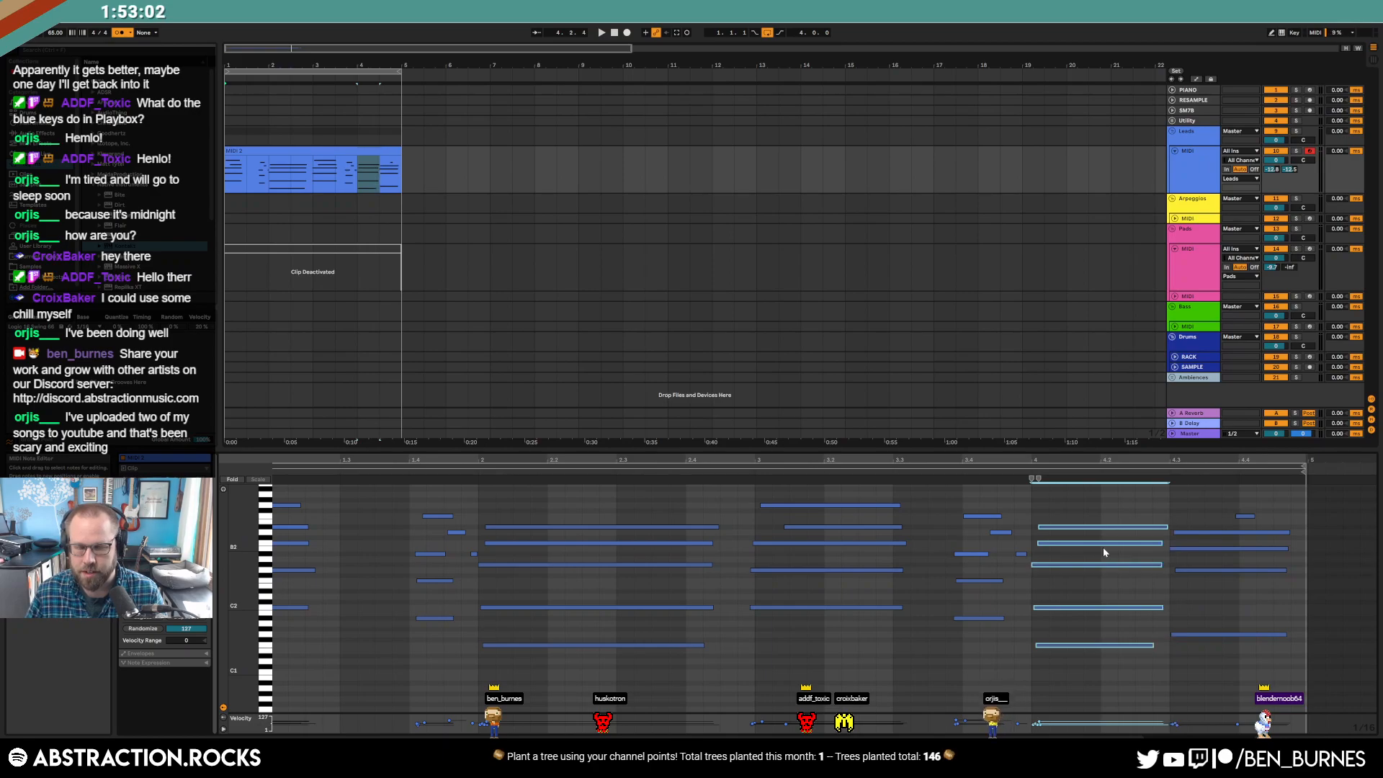
{"action": "key", "text": "shift+Left"}
- Play the part and nudge the short chord at beat 1.4 and its two passing notes slightly earlier
{"action": "key", "text": "space"}
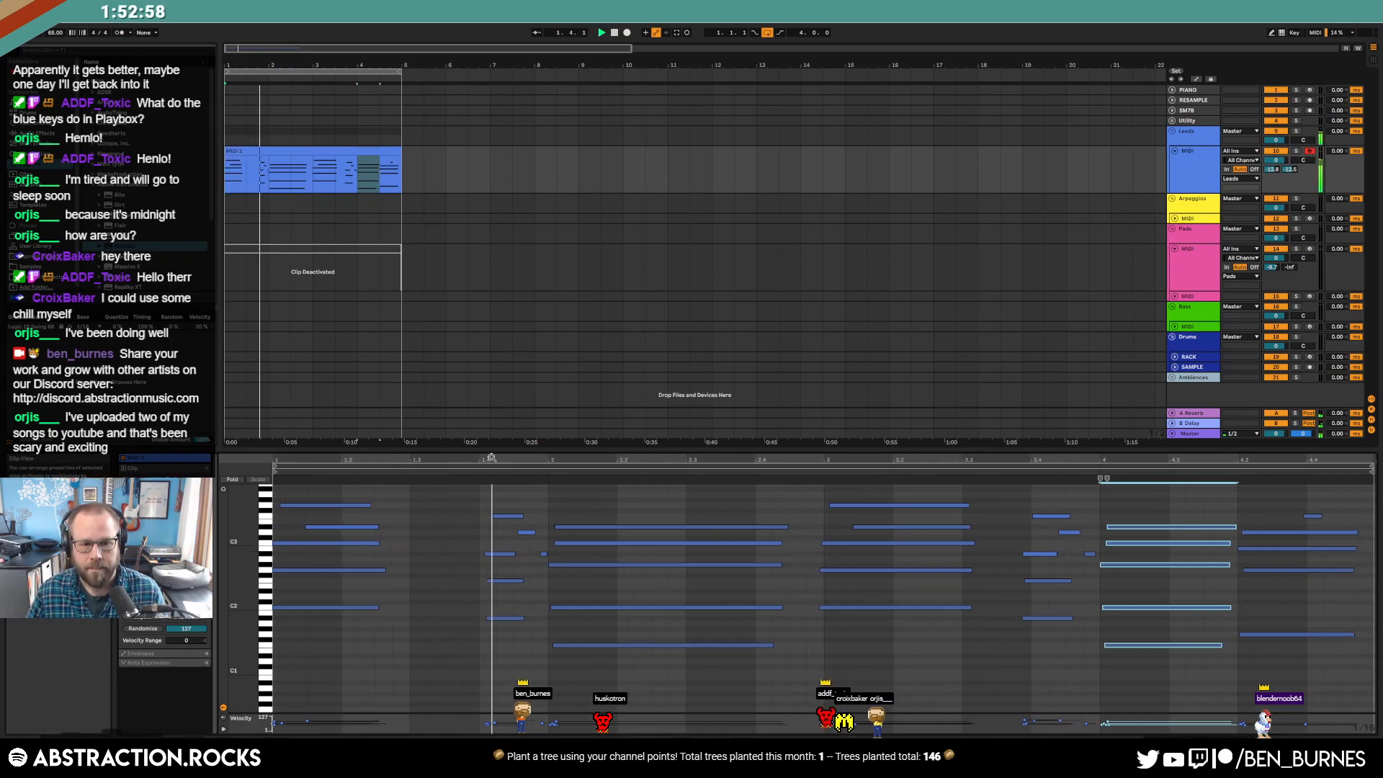
{"action": "left_click_drag", "start_coordinate": [492, 502], "coordinate": [504, 624]}
{"action": "key", "text": "Left"}
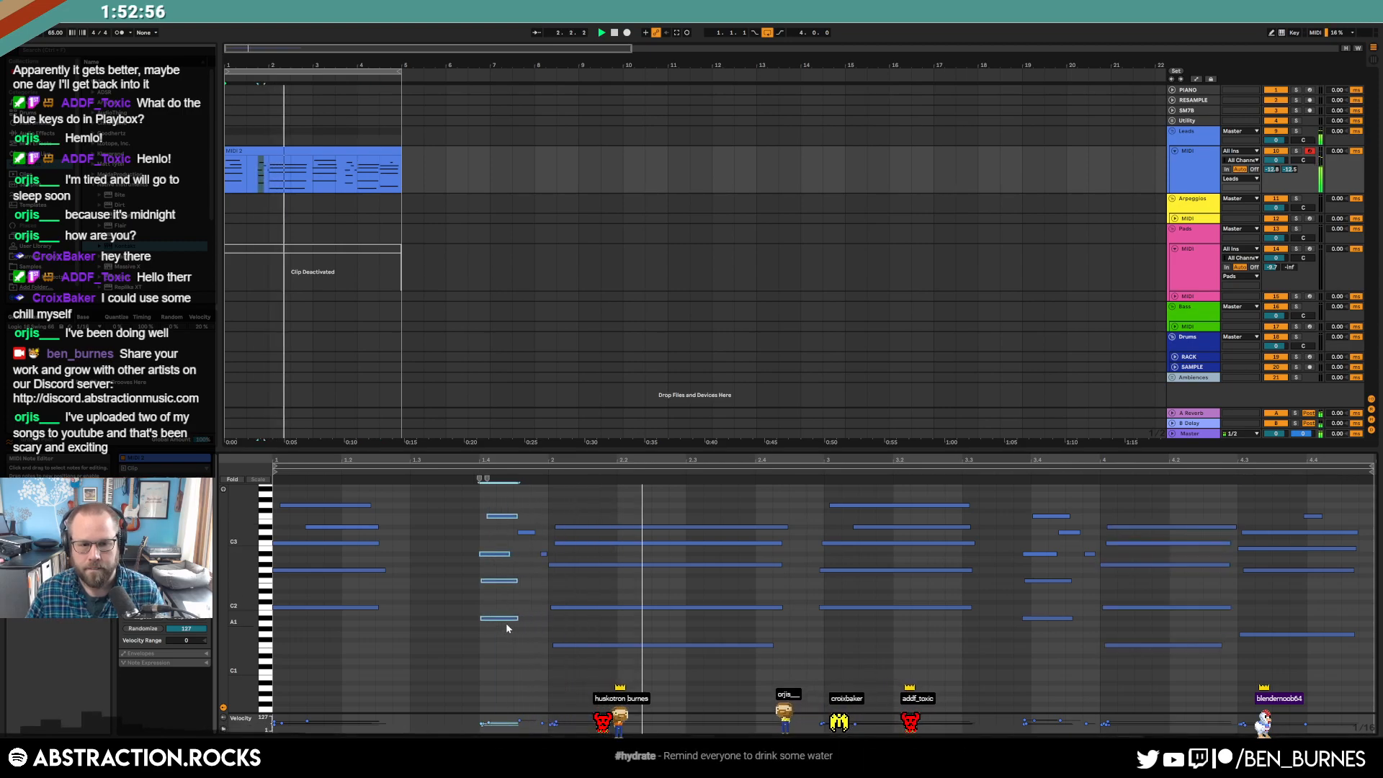
{"action": "left_click", "coordinate": [527, 532]}
{"action": "key", "text": "Left"}
{"action": "left_click", "coordinate": [544, 553]}
{"action": "key", "text": "Left"}
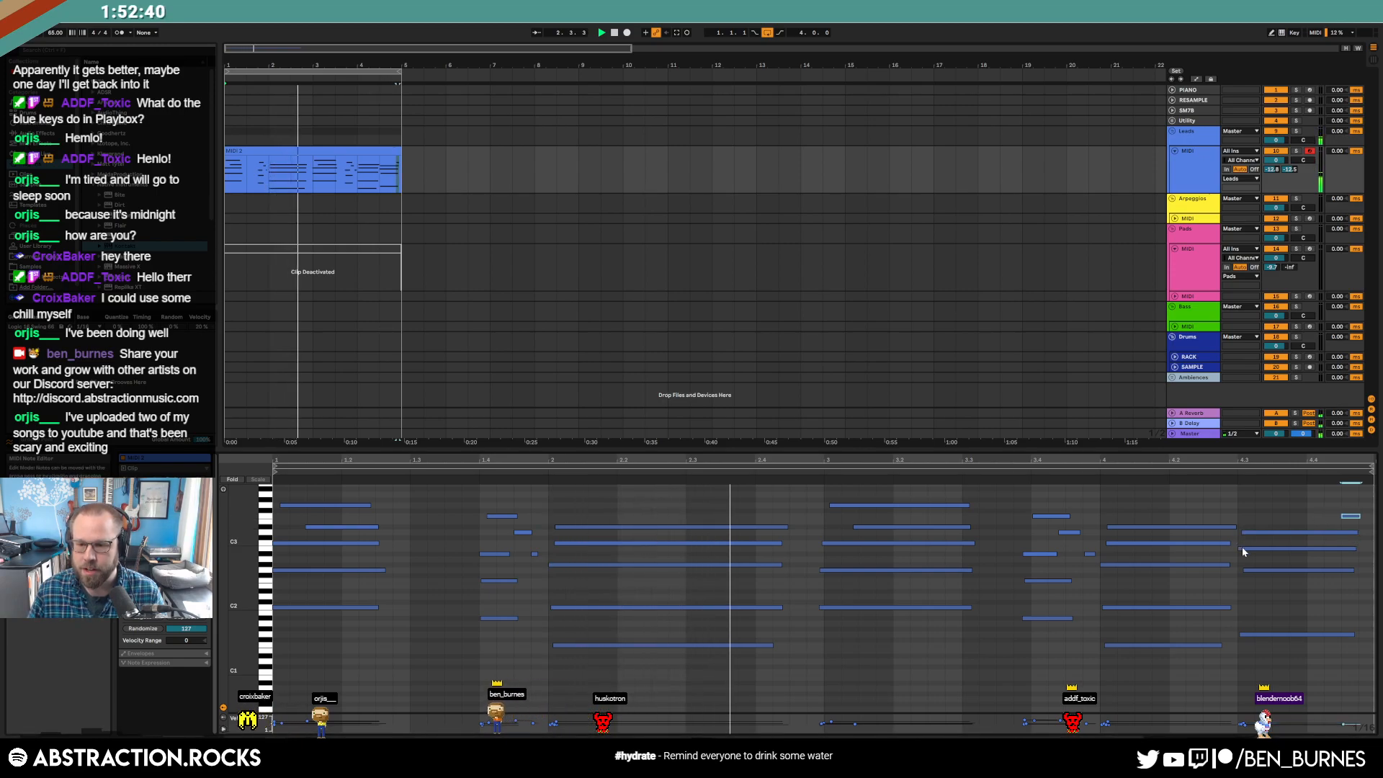
- Shorten the B2 note in the chord at beat 4.3 and add another B2 note near beat 4.4
{"action": "left_click_drag", "start_coordinate": [1354, 549], "coordinate": [1297, 550]}
{"action": "left_click", "coordinate": [1310, 552]}
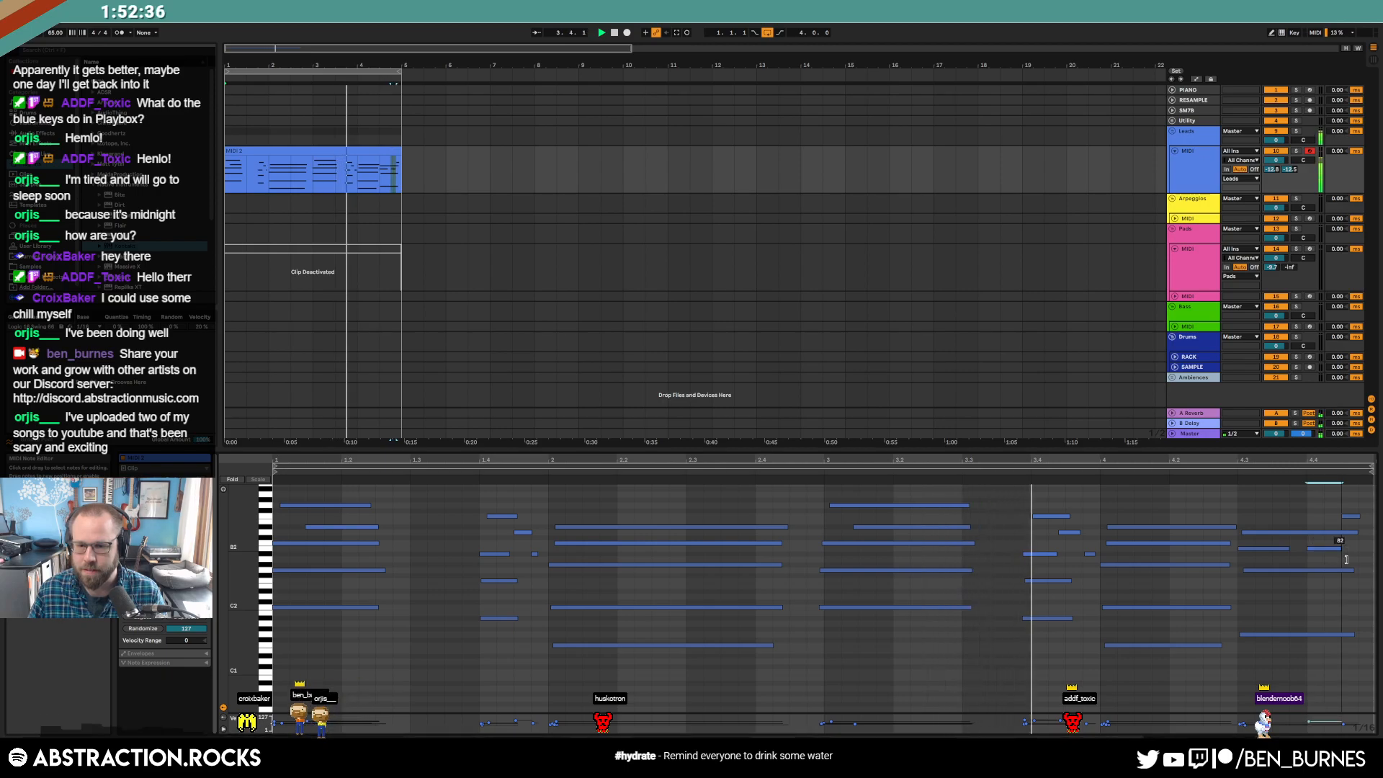
- Nudge the short chord at beat 3.4 later onto the beat and slightly shorten the first chord of bar 4
{"action": "left_click_drag", "start_coordinate": [1014, 503], "coordinate": [1061, 635]}
{"action": "key", "text": "Right"}
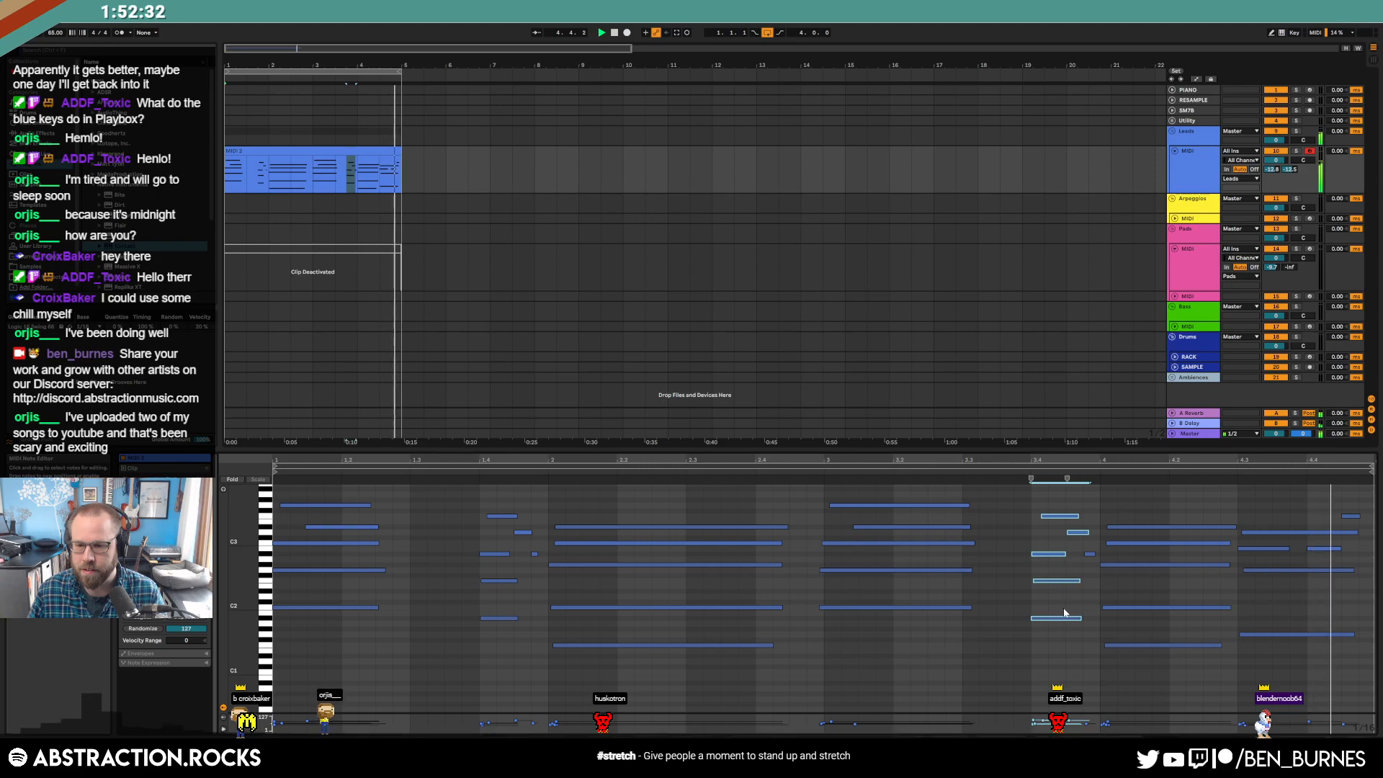
{"action": "left_click", "coordinate": [1200, 515]}
{"action": "left_click_drag", "start_coordinate": [1189, 656], "coordinate": [1229, 528]}
{"action": "left_click", "coordinate": [1201, 508]}
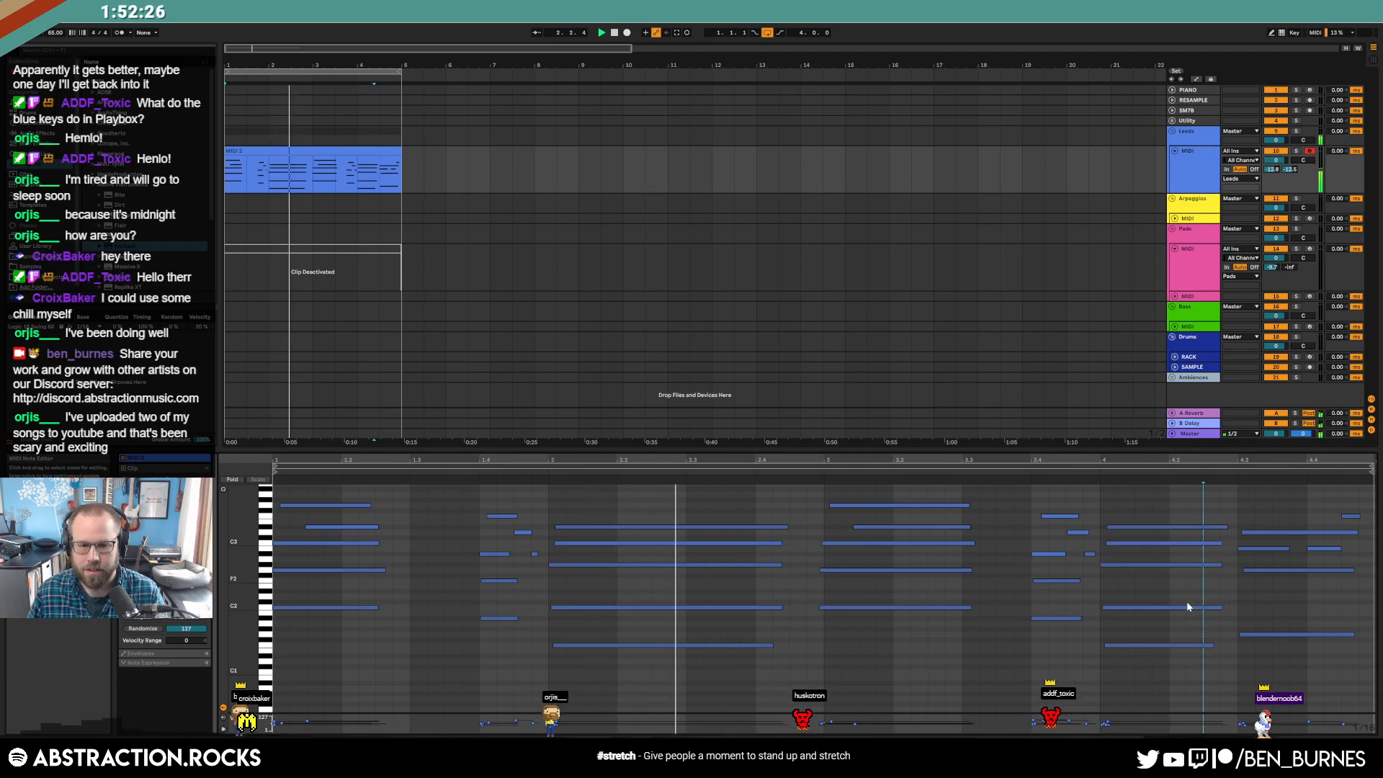
{"action": "left_click_drag", "start_coordinate": [811, 492], "coordinate": [888, 652]}
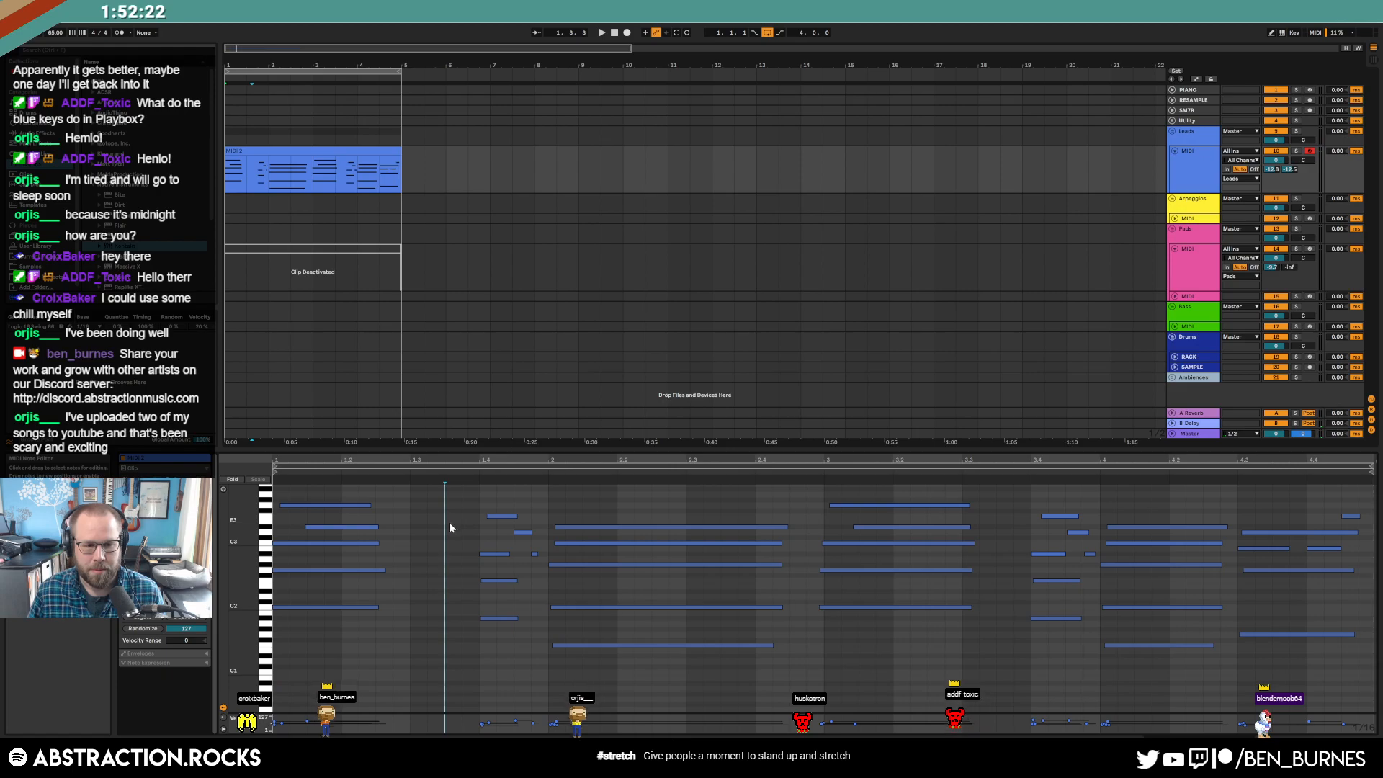
- Return to the lead track's devices in the arrangement and reactivate the four-bar pad clip
{"action": "left_click", "coordinate": [451, 174]}
{"action": "left_click", "coordinate": [375, 150]}
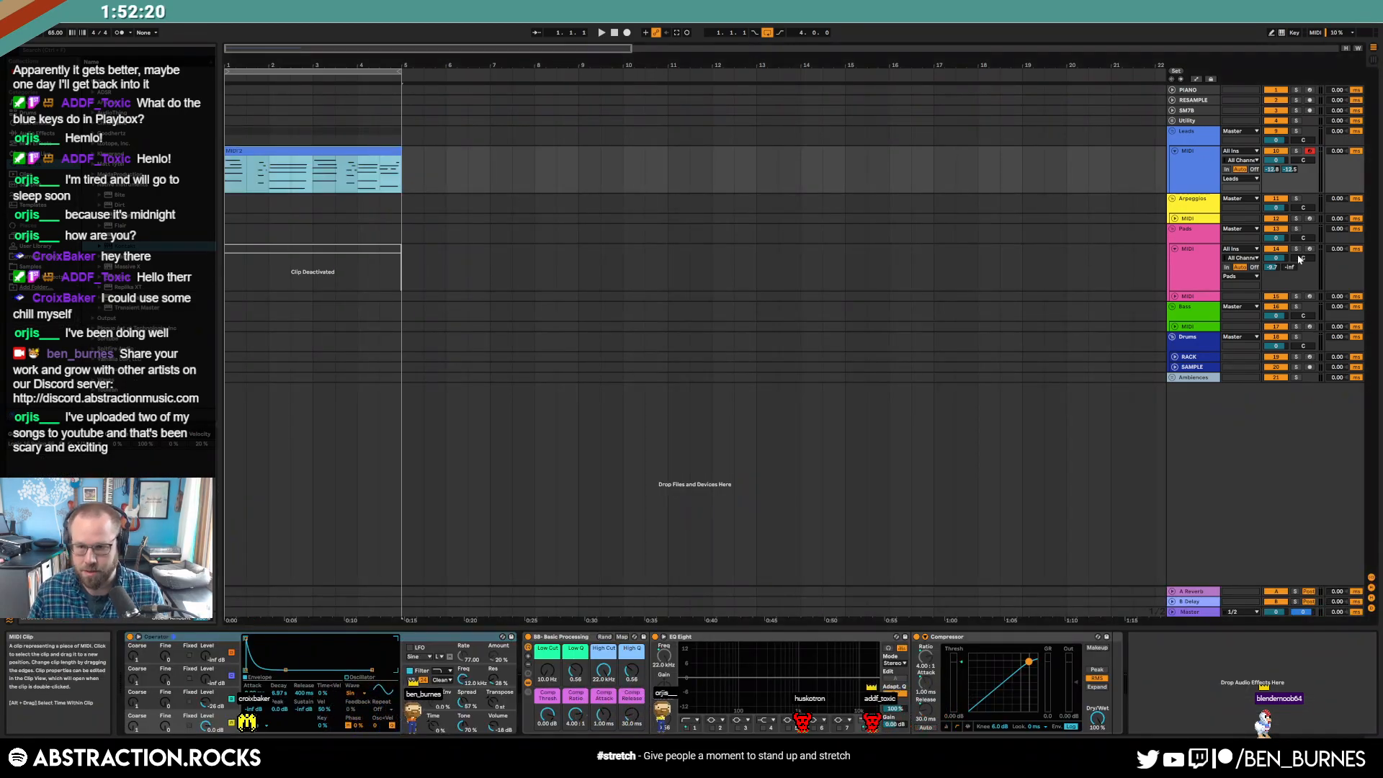
{"action": "left_click", "coordinate": [1177, 258]}
{"action": "left_click", "coordinate": [340, 248]}
{"action": "key", "text": "0"}
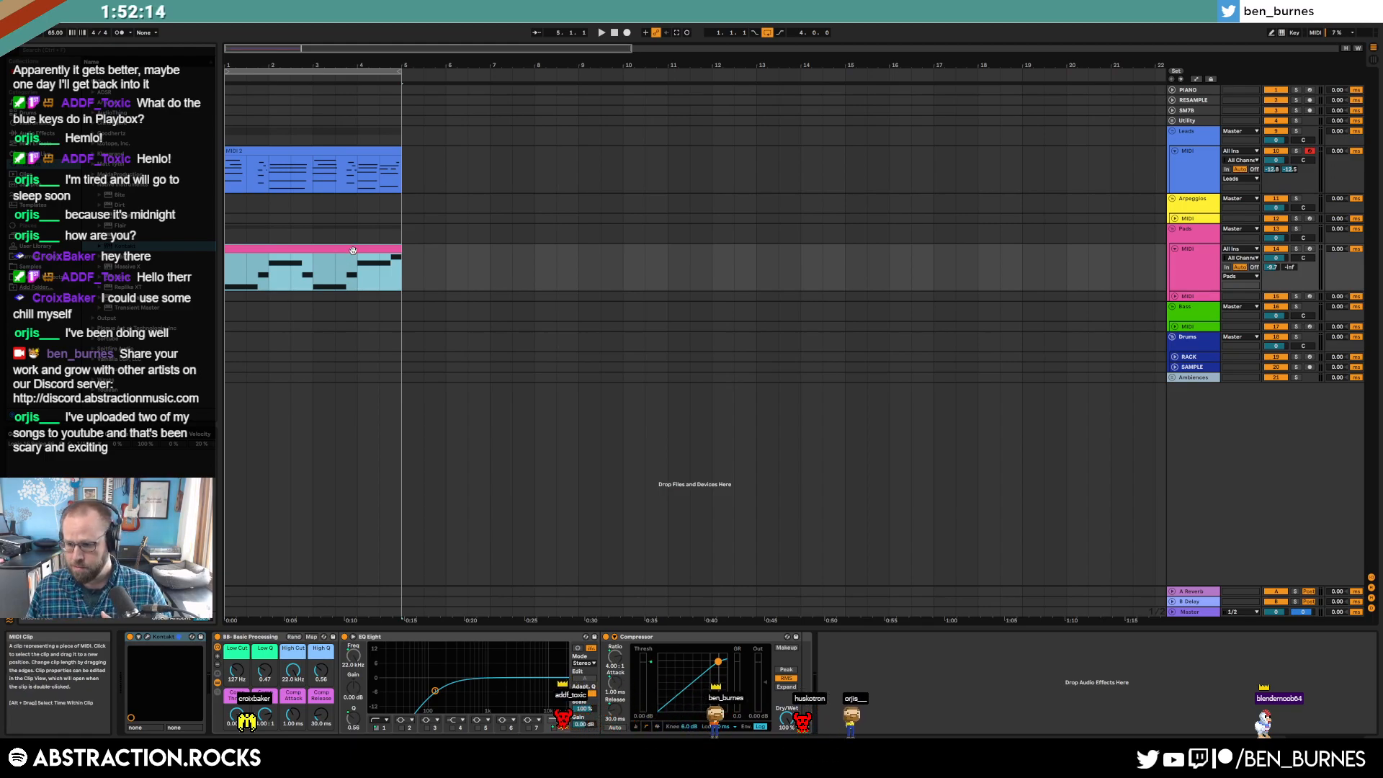
- In the lead clip, move the final chord from beat 4.3 to 4.4 and shorten it to end within the clip
{"action": "double_click", "coordinate": [374, 149]}
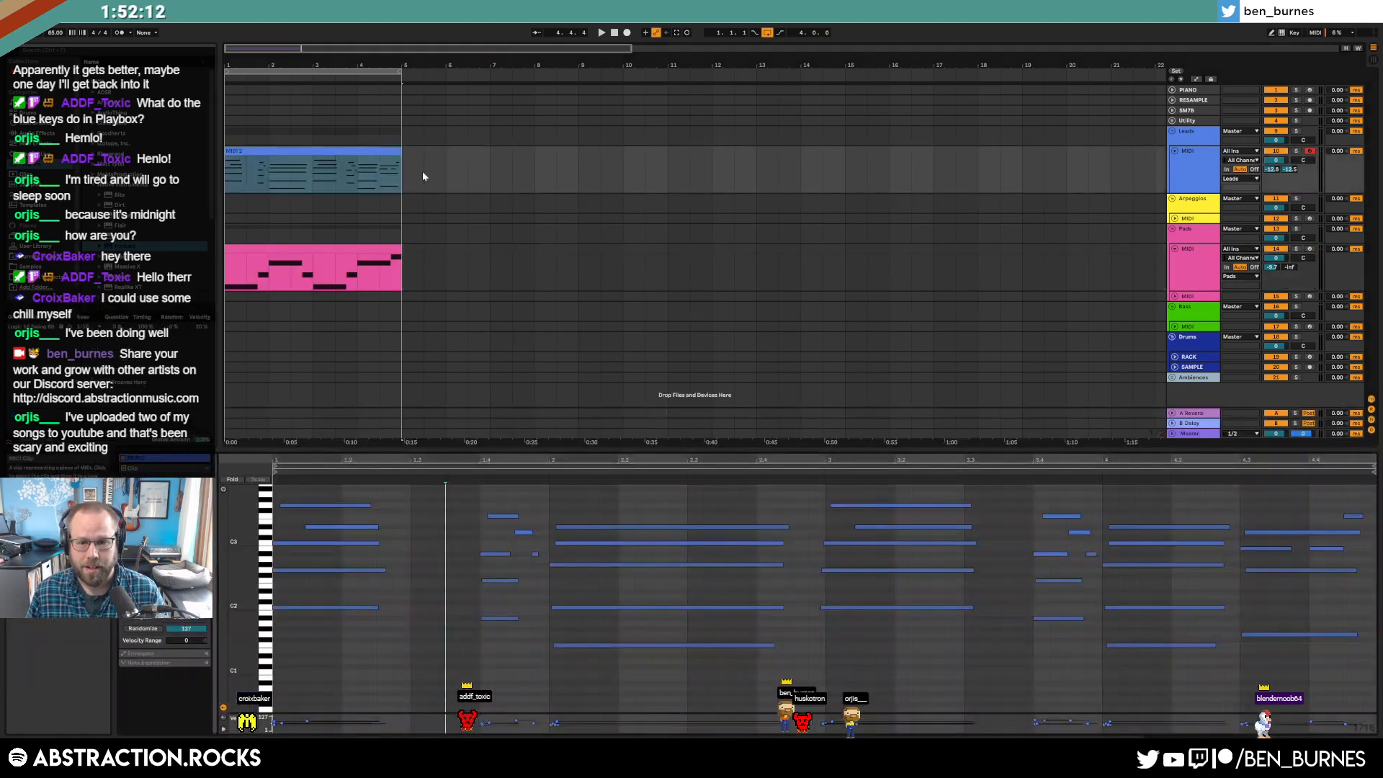
{"action": "left_click_drag", "start_coordinate": [1281, 509], "coordinate": [1307, 670]}
{"action": "key", "text": "Right"}
{"action": "key", "text": "Right"}
{"action": "key", "text": "Right"}
{"action": "key", "text": "Right"}
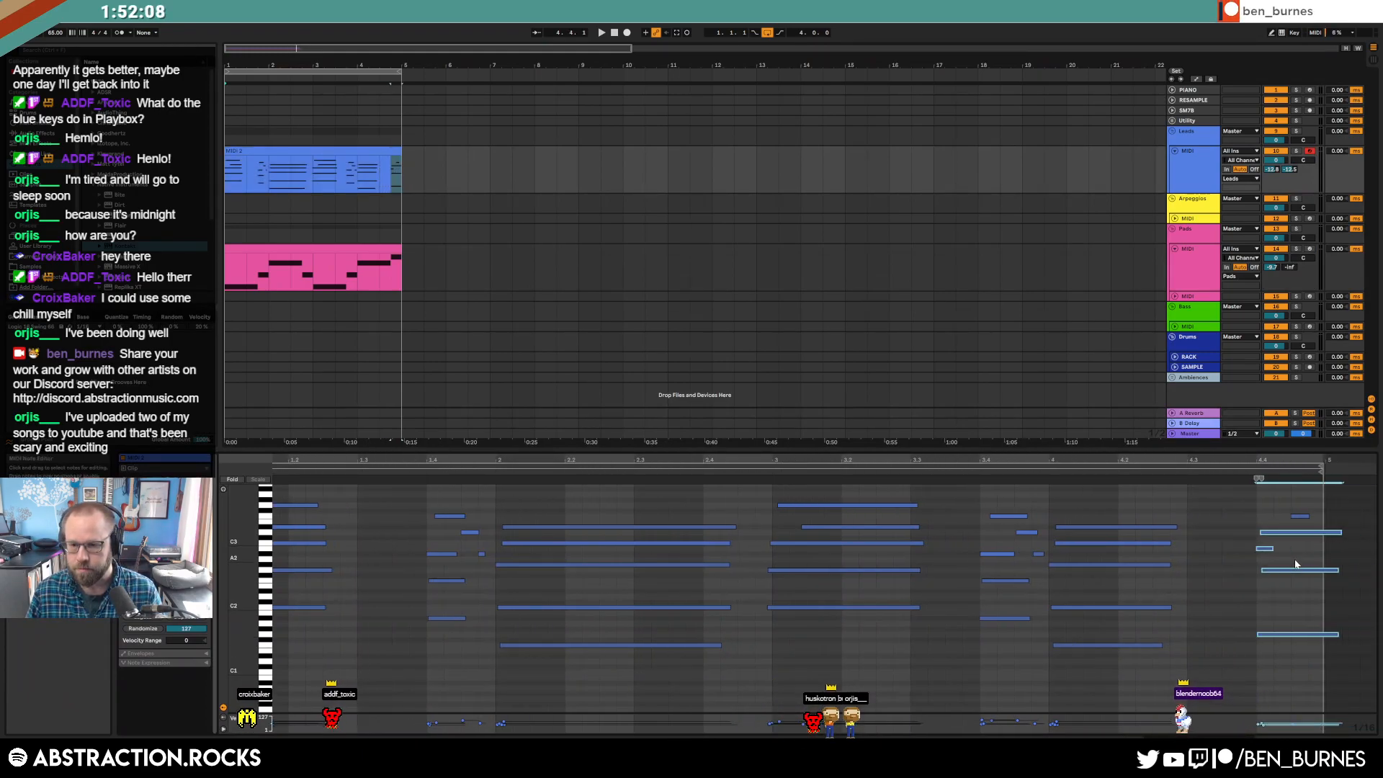
{"action": "left_click_drag", "start_coordinate": [1359, 702], "coordinate": [1353, 689]}
{"action": "key", "text": "shift+Left"}
{"action": "key", "text": "shift+Left"}
{"action": "key", "text": "shift+Left"}
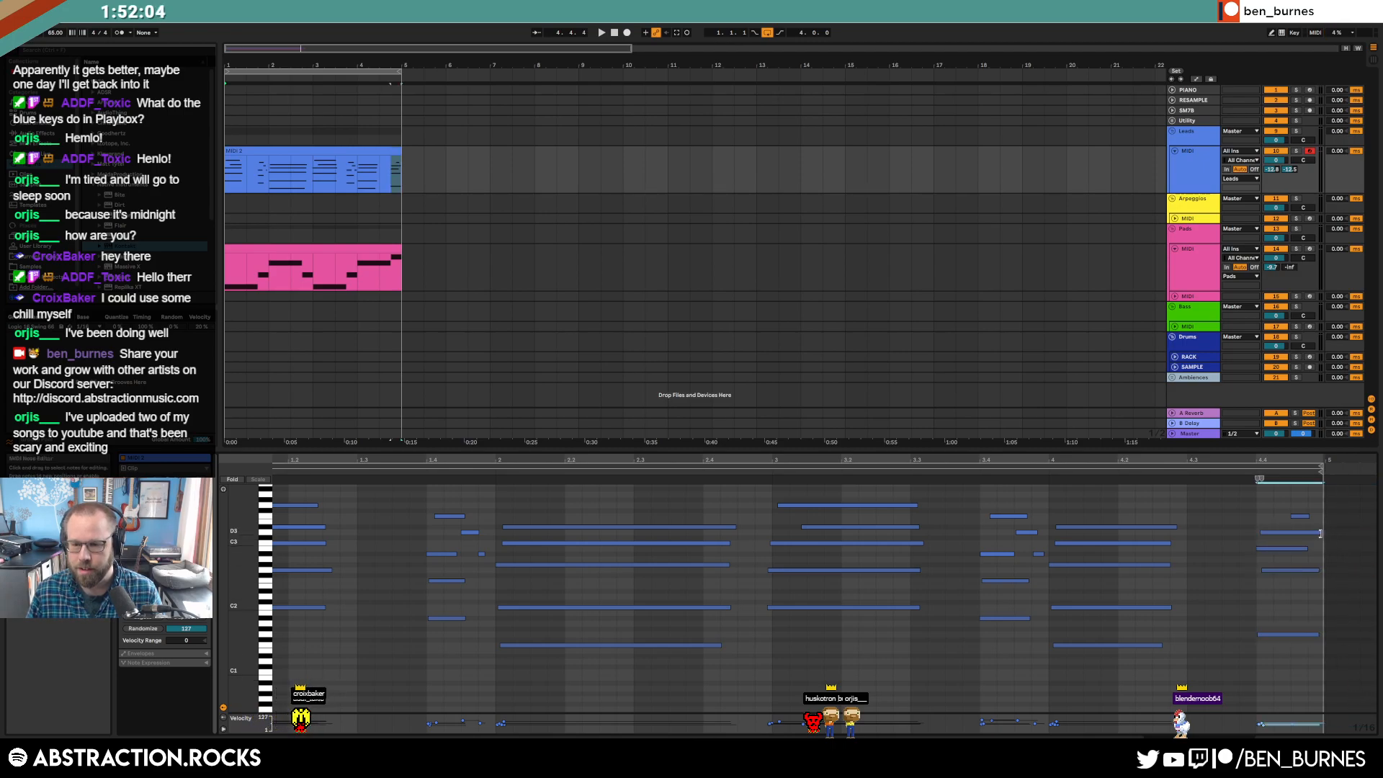
- Lengthen the first chord of bar 4 to end just before beat 4.4
{"action": "left_click_drag", "start_coordinate": [1096, 520], "coordinate": [1109, 674]}
{"action": "key", "text": "shift+Right"}
{"action": "key", "text": "shift+Right"}
{"action": "key", "text": "shift+Right"}
{"action": "key", "text": "shift+Right"}
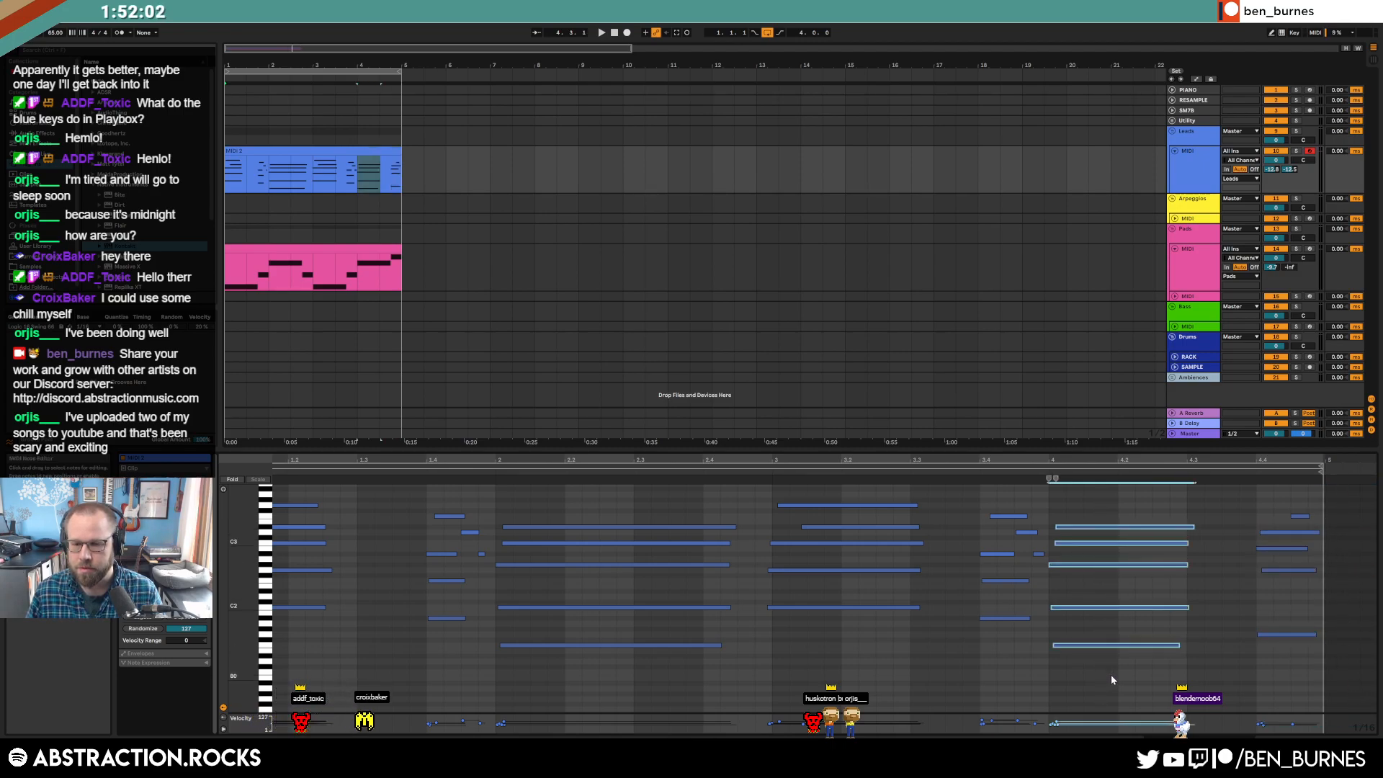
- Play the loop and lengthen the lead clip's opening chord to end midway between beats 1.3 and 1.4
{"action": "left_click", "coordinate": [262, 157]}
{"action": "key", "text": "space"}
{"action": "left_click_drag", "start_coordinate": [339, 496], "coordinate": [344, 655]}
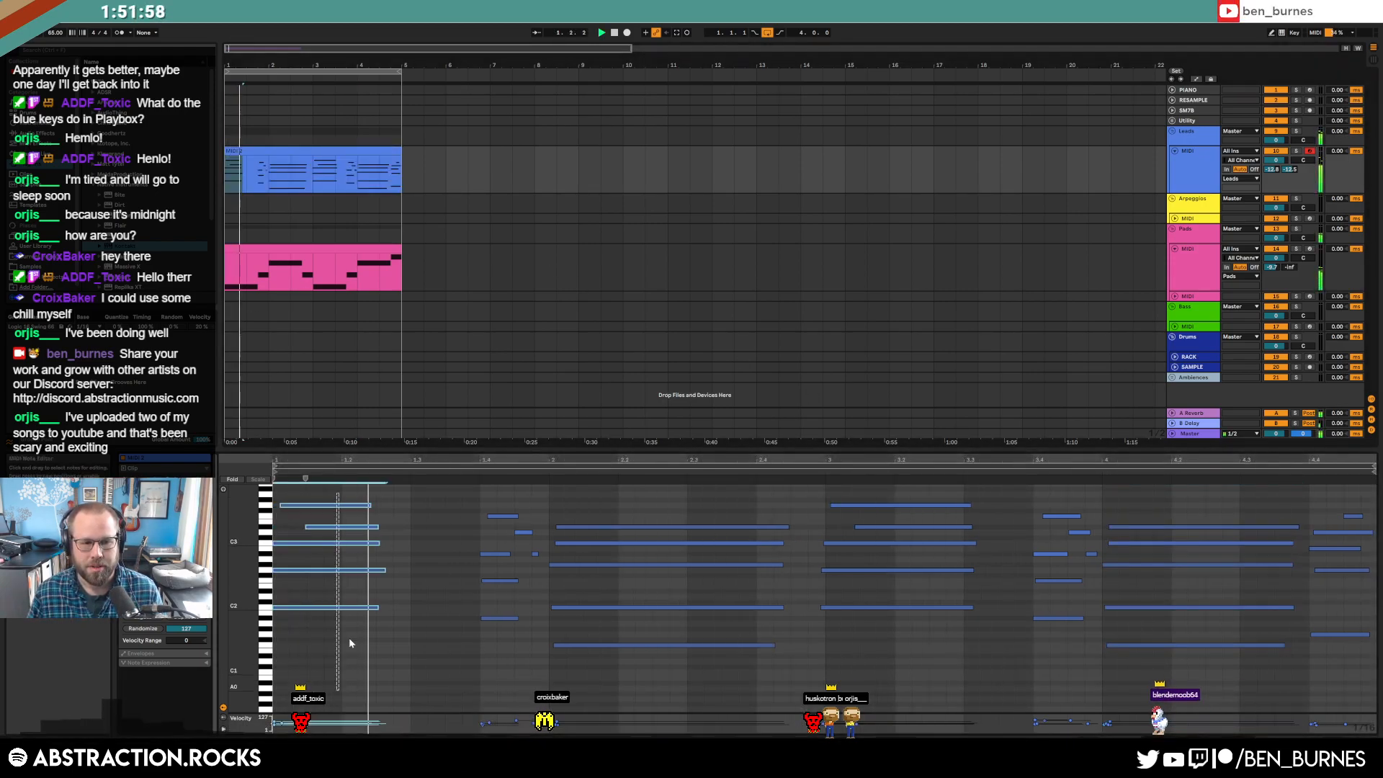
{"action": "left_click_drag", "start_coordinate": [369, 506], "coordinate": [447, 518]}
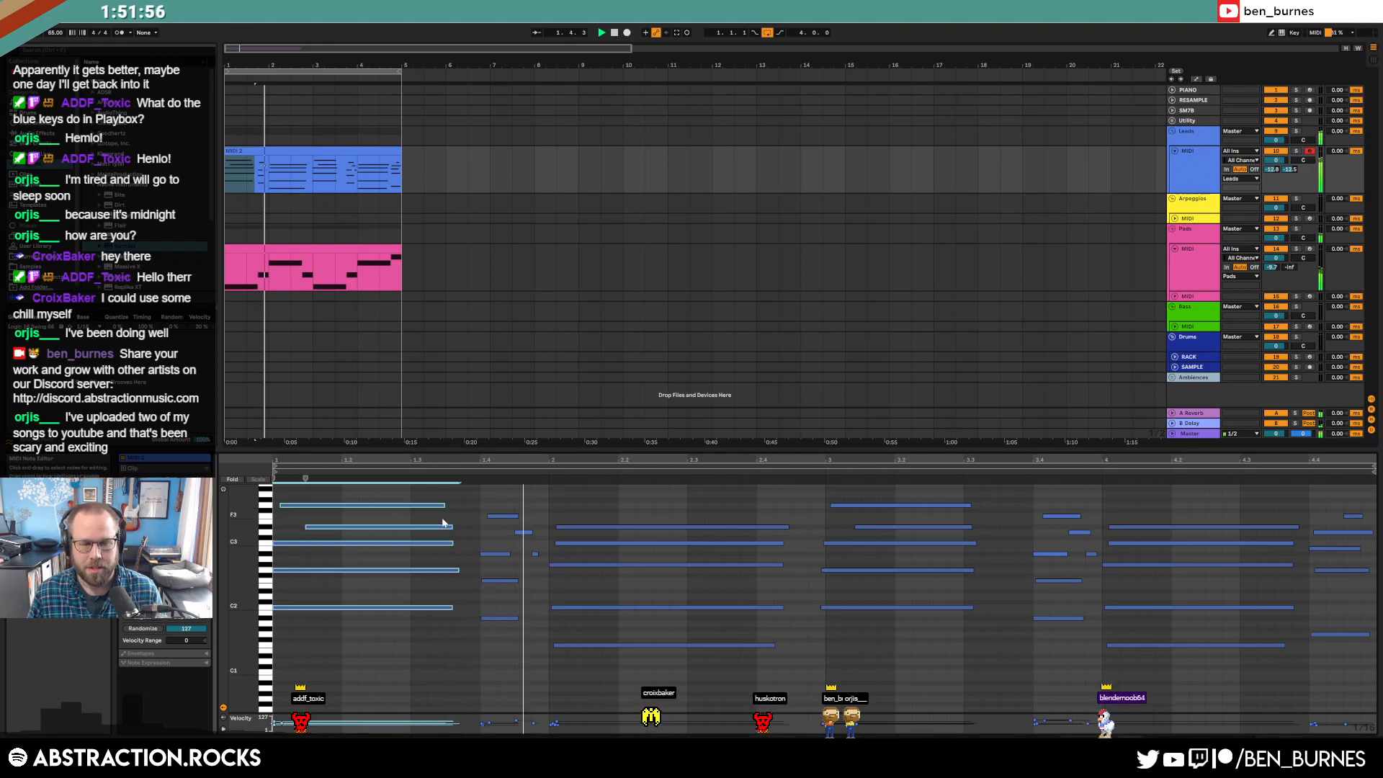
- Lower the pad track's volume to roughly -10 dB during playback and display its device chain
{"action": "key", "text": "shift+Tab"}
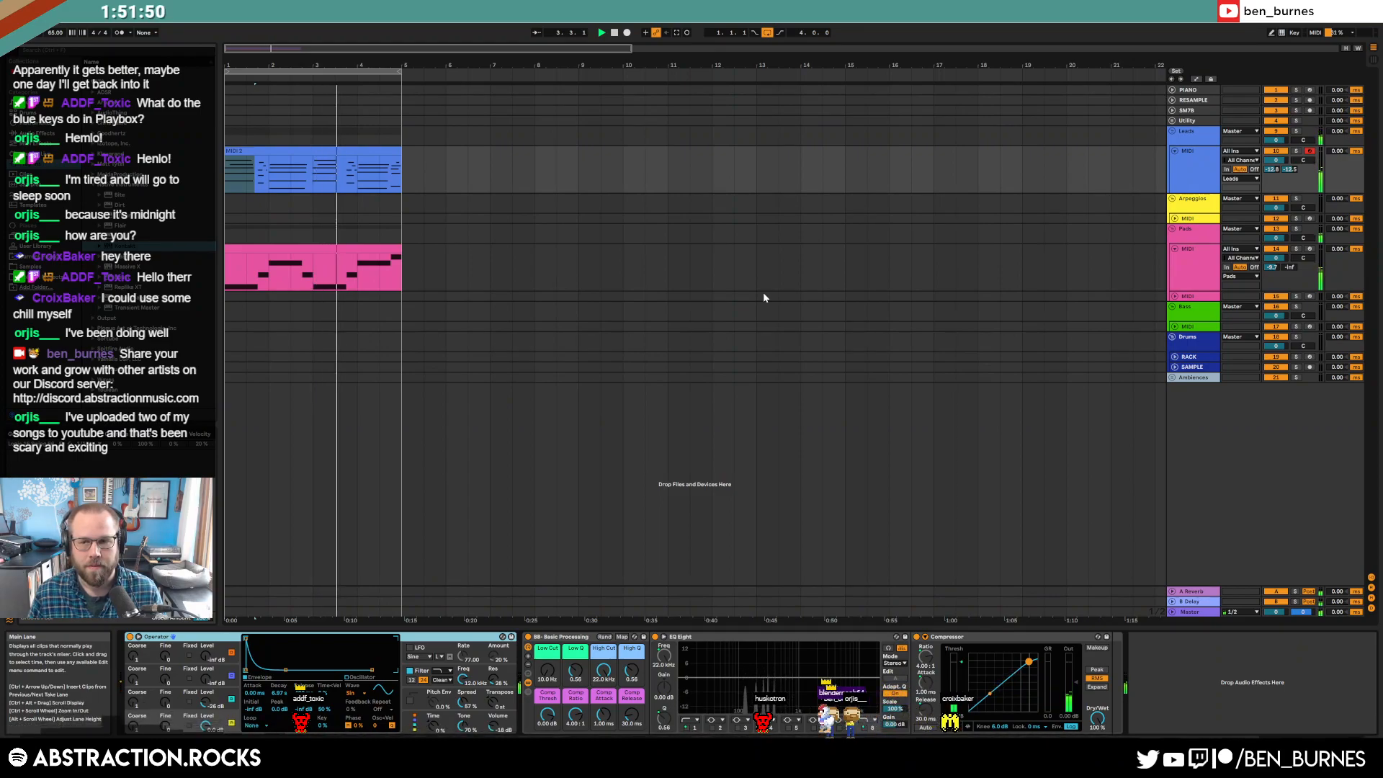
{"action": "left_click_drag", "start_coordinate": [1276, 258], "coordinate": [1276, 280]}
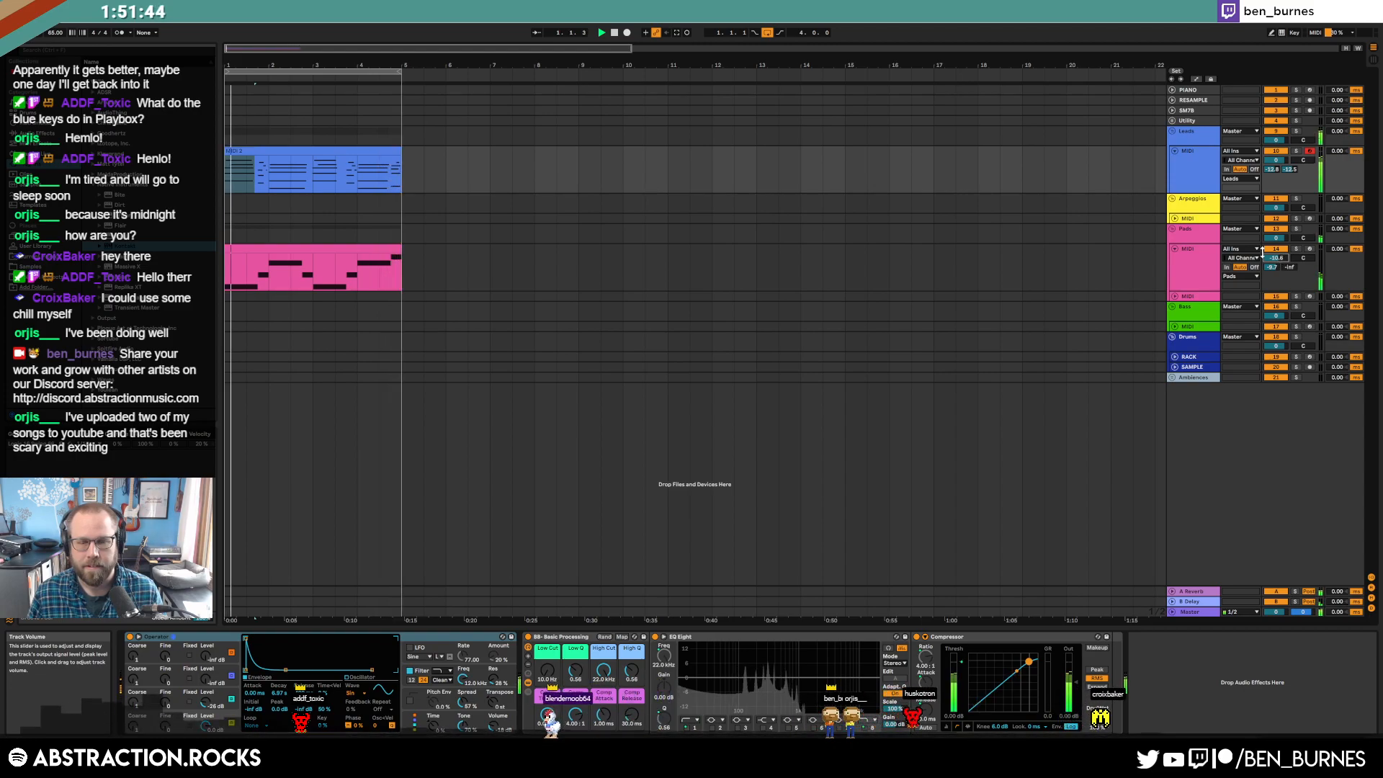
{"action": "left_click", "coordinate": [1205, 265]}
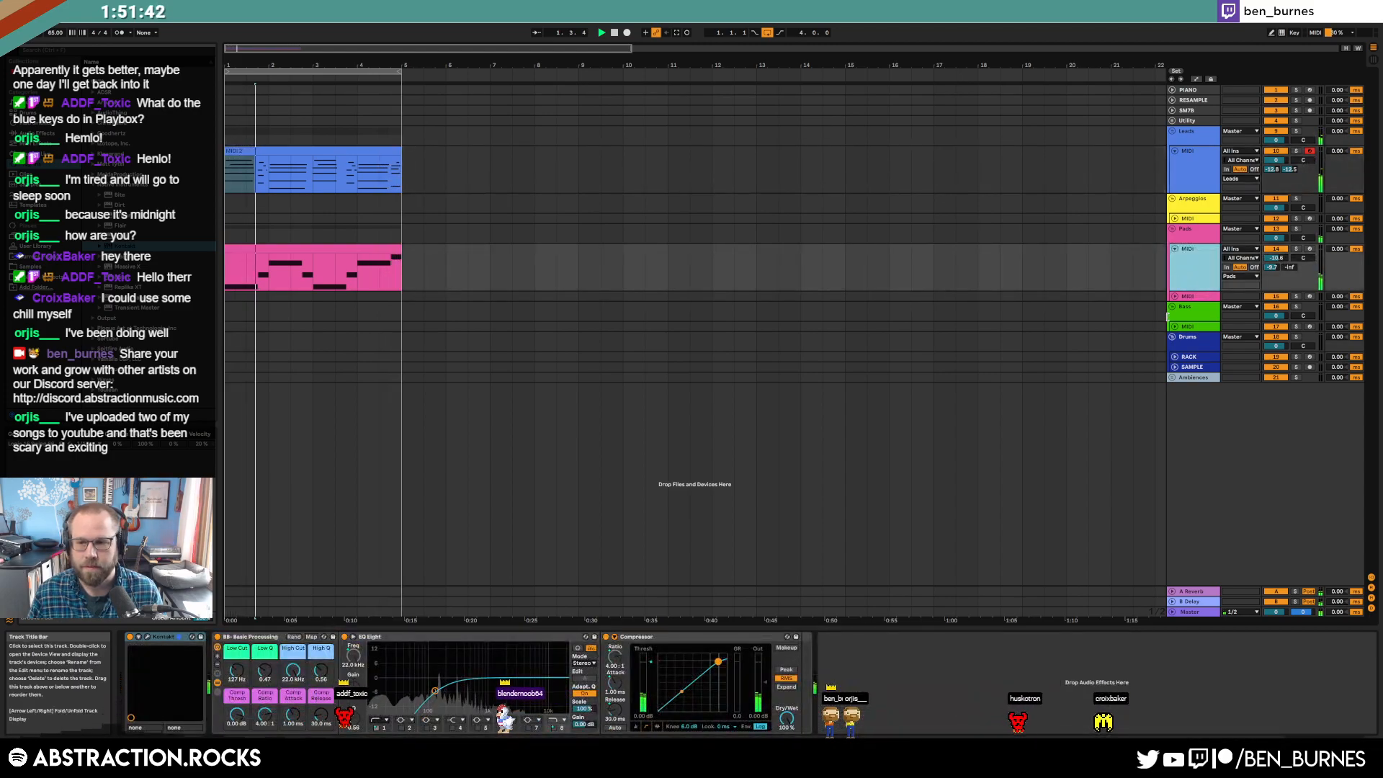
- Unfold the MIDI track in the Bass group and arm it for recording
{"action": "left_click", "coordinate": [1175, 326]}
{"action": "left_click", "coordinate": [1308, 328]}
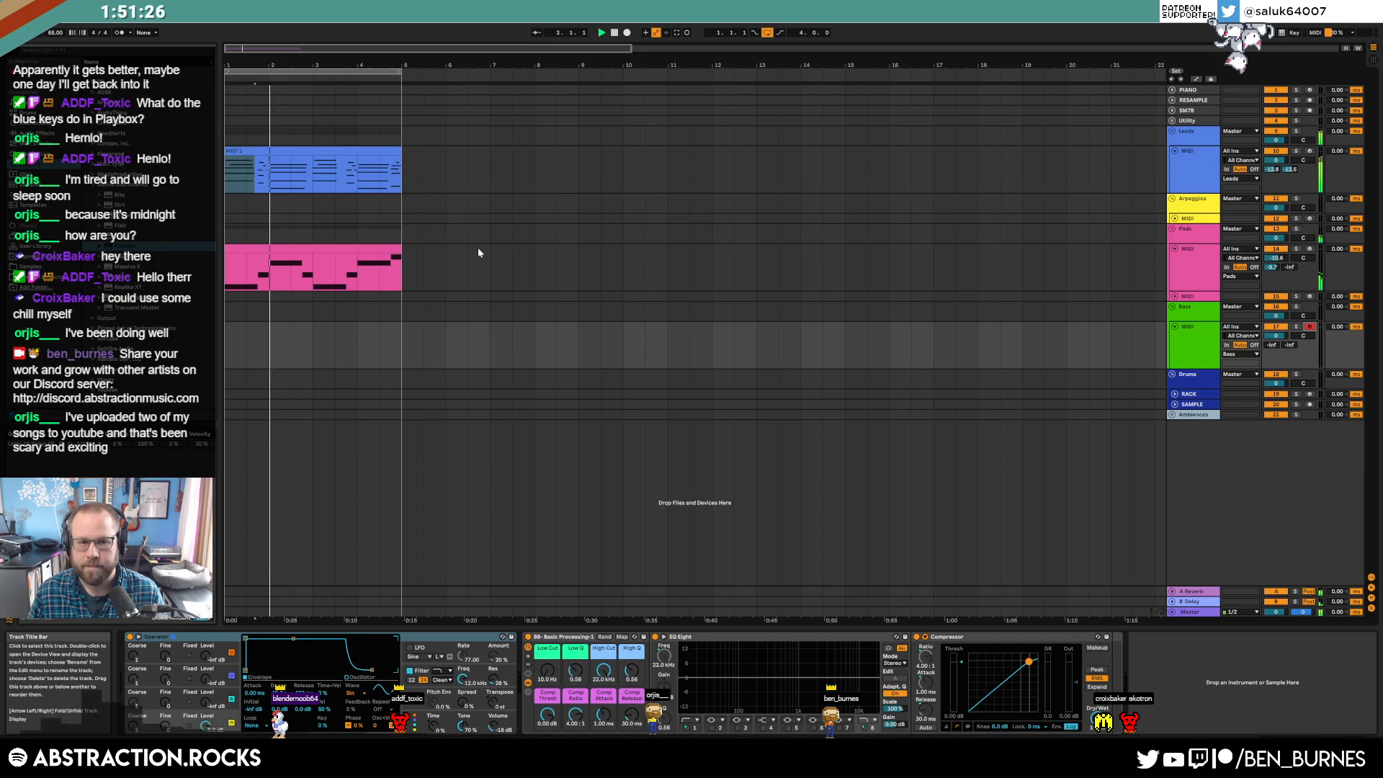
- Deactivate the four-bar pad clip again, stop playback and select the lead clip
{"action": "left_click", "coordinate": [326, 247]}
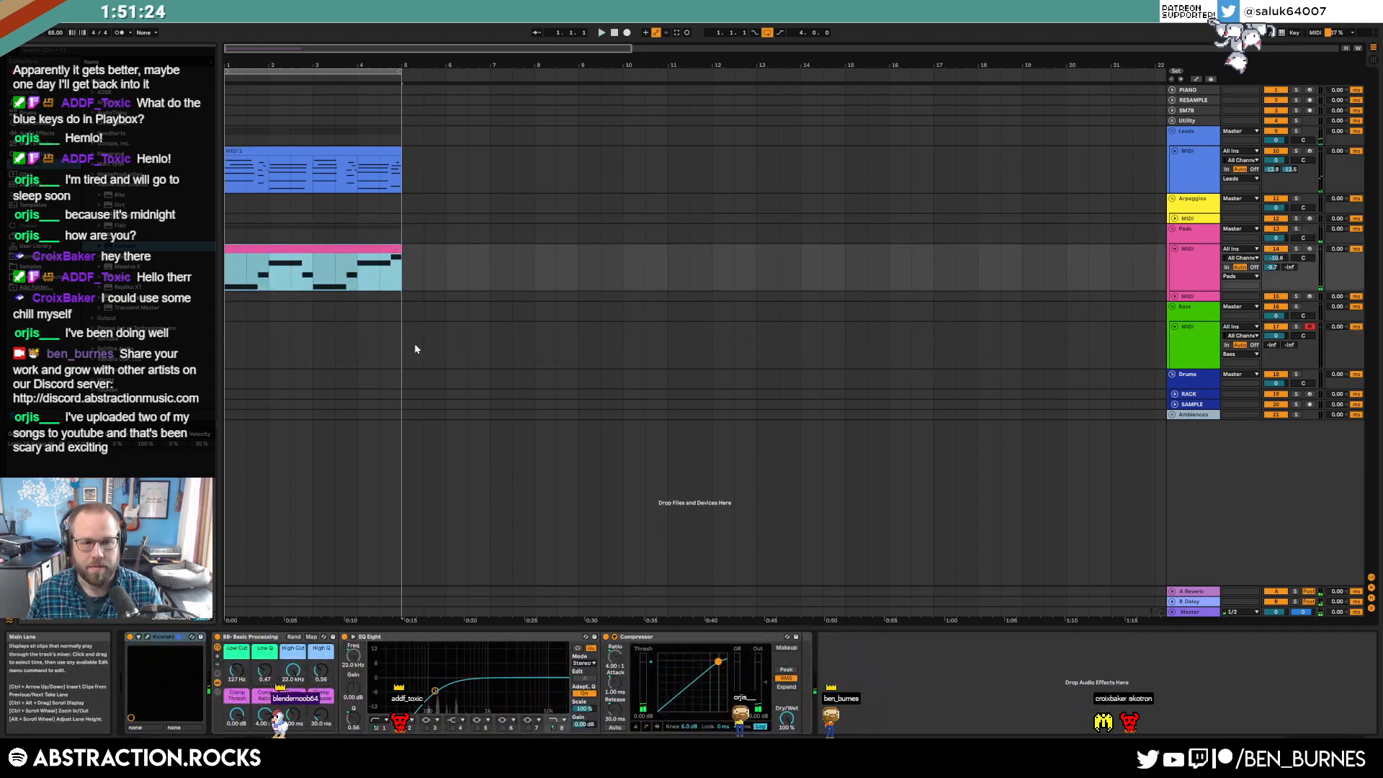
{"action": "key", "text": "0"}
{"action": "left_click", "coordinate": [614, 36]}
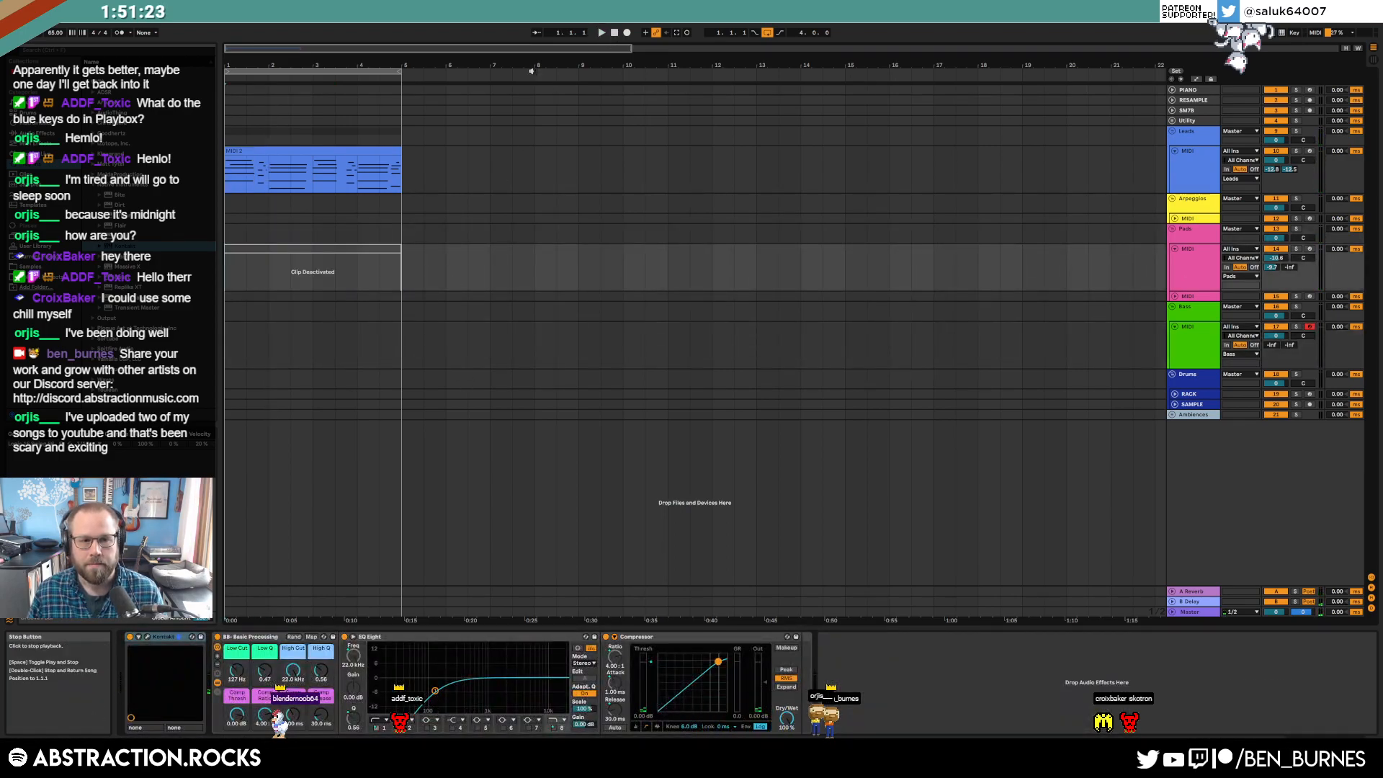
{"action": "left_click", "coordinate": [314, 153]}
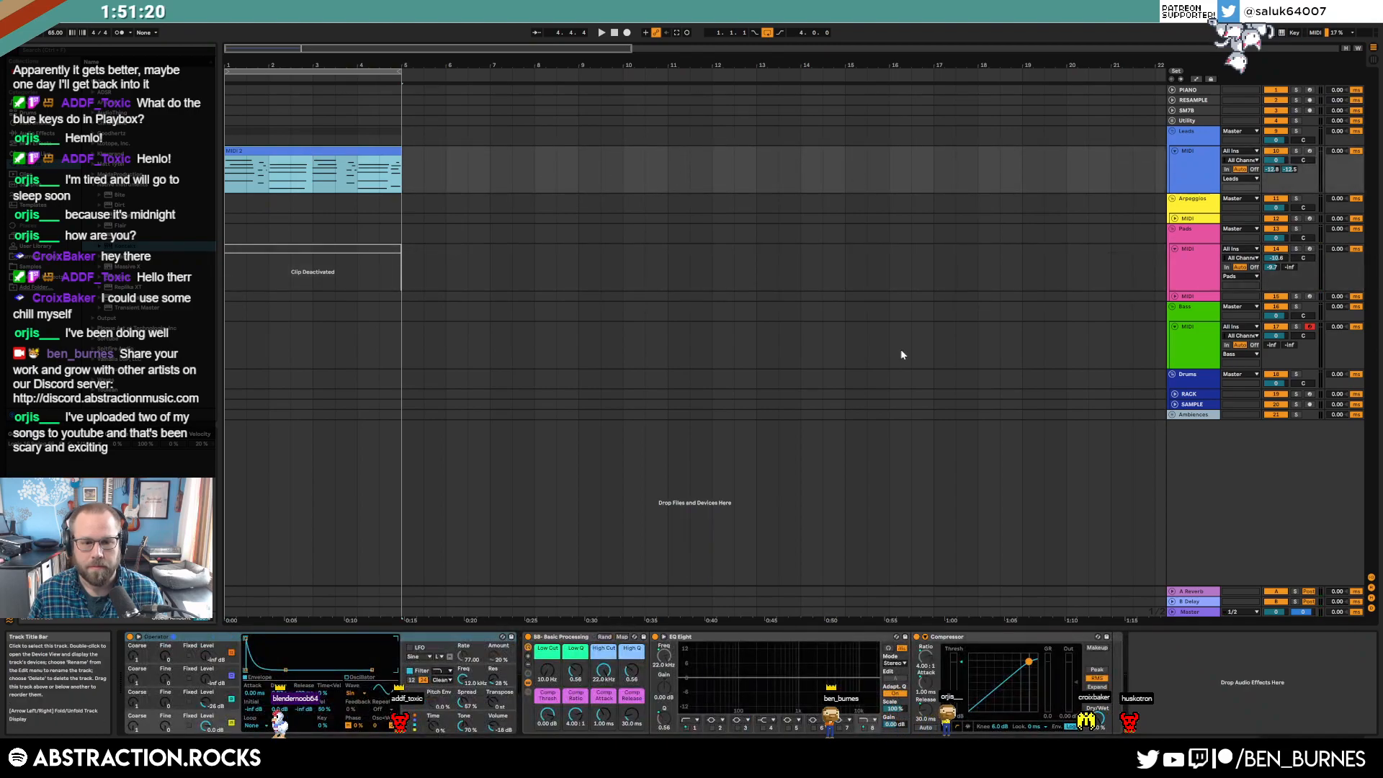
- Switch on the LFO in the lead track's Operator, raise its rate to about 82 and play the loop
{"action": "left_click", "coordinate": [412, 649]}
{"action": "left_click_drag", "start_coordinate": [246, 639], "coordinate": [248, 639]}
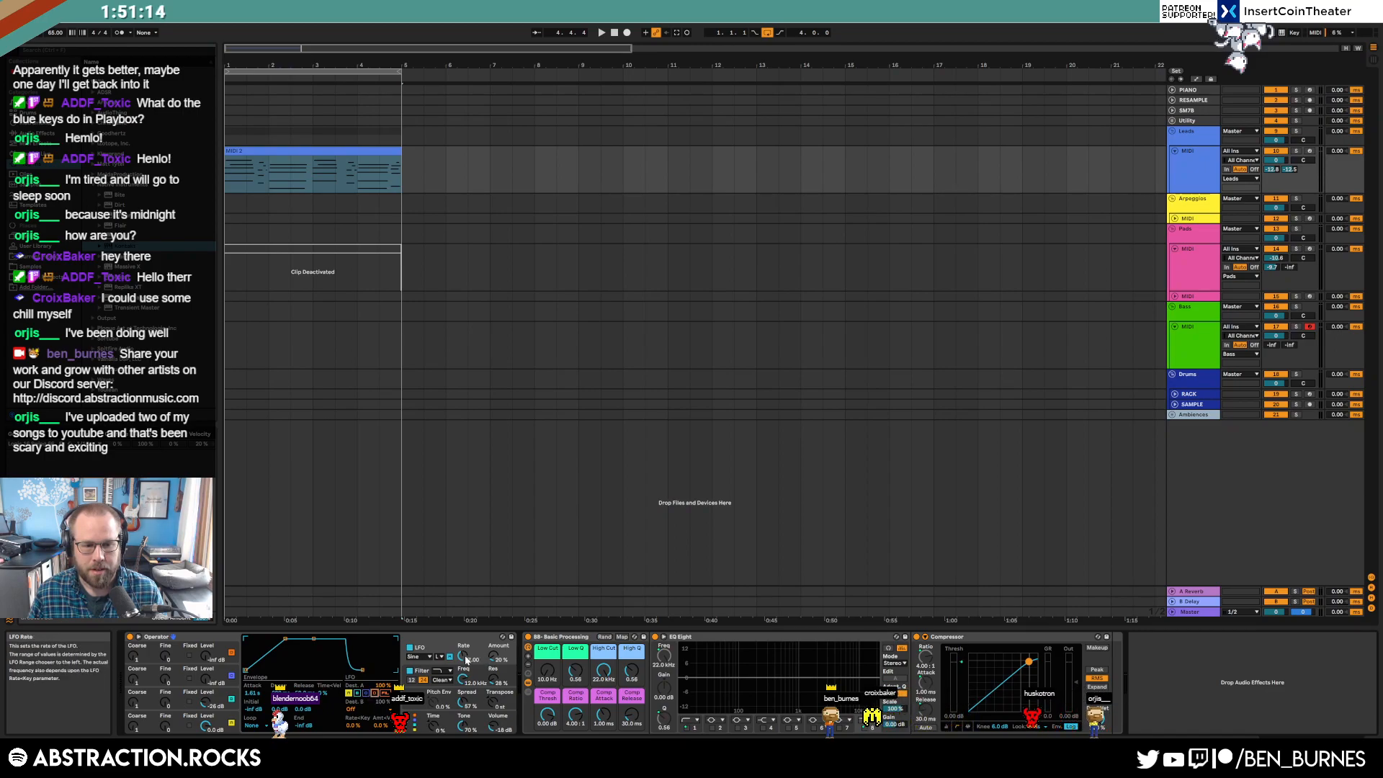
{"action": "left_click_drag", "start_coordinate": [462, 656], "coordinate": [463, 651]}
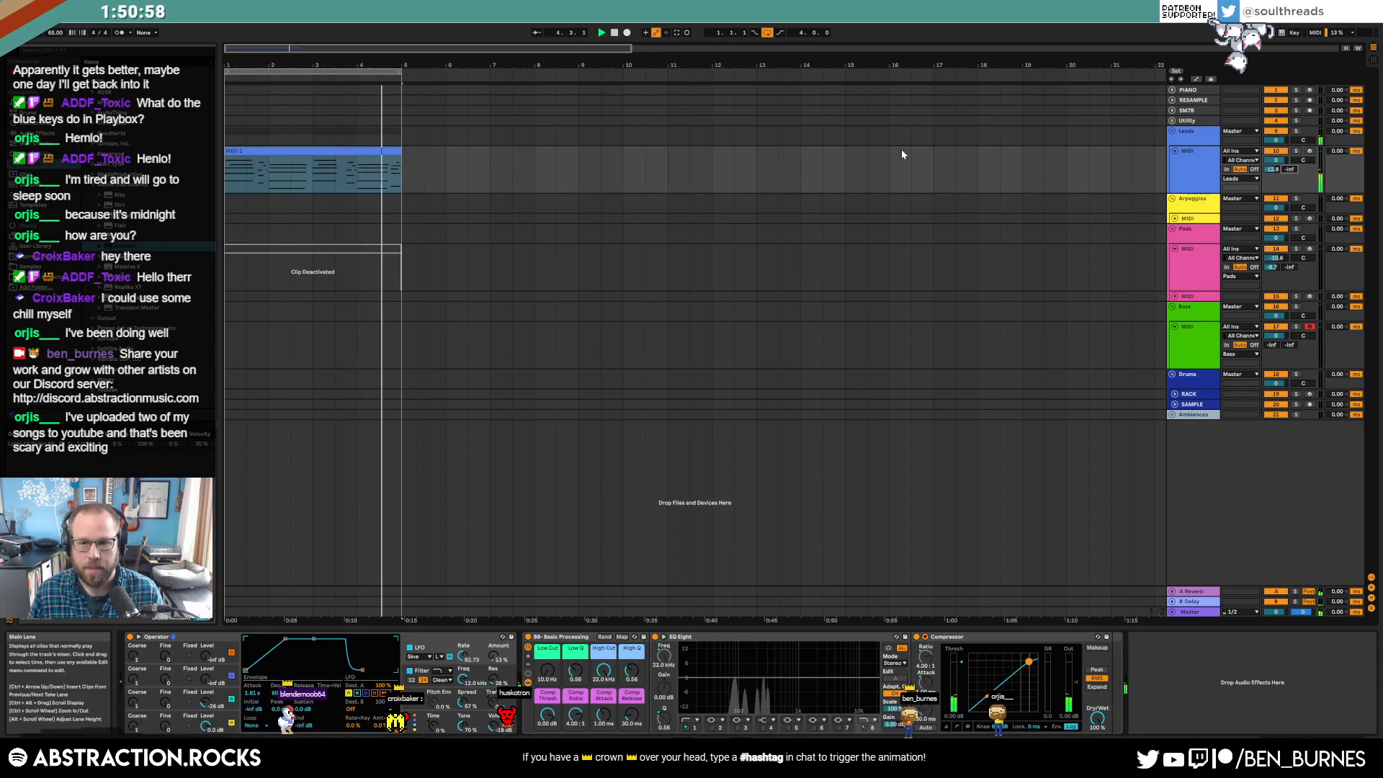
- Unfold the drum RACK track, the Utility group and its SAMPLES track, and open the ADSR Sample Manager
{"action": "left_click", "coordinate": [1175, 394]}
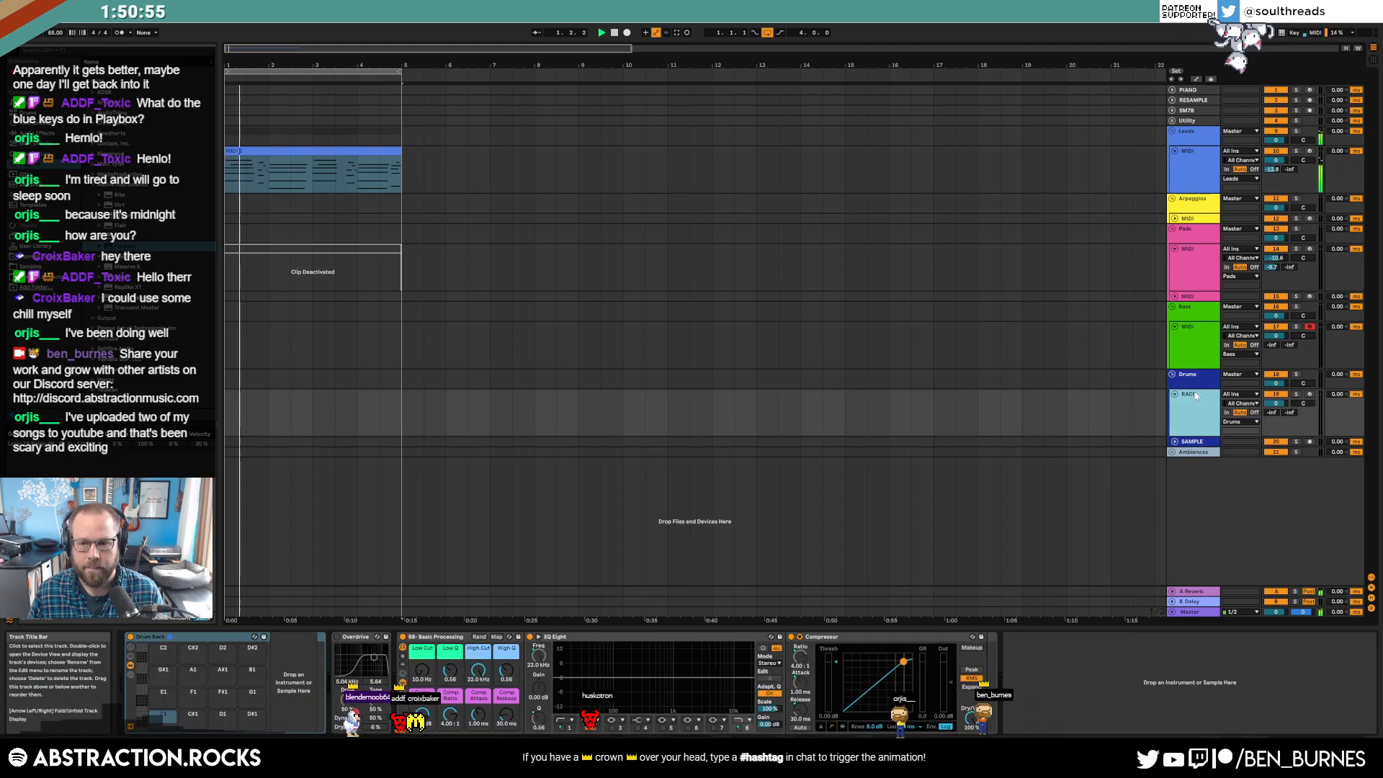
{"action": "left_click", "coordinate": [1172, 120]}
{"action": "left_click", "coordinate": [1174, 172]}
{"action": "left_click", "coordinate": [1191, 189]}
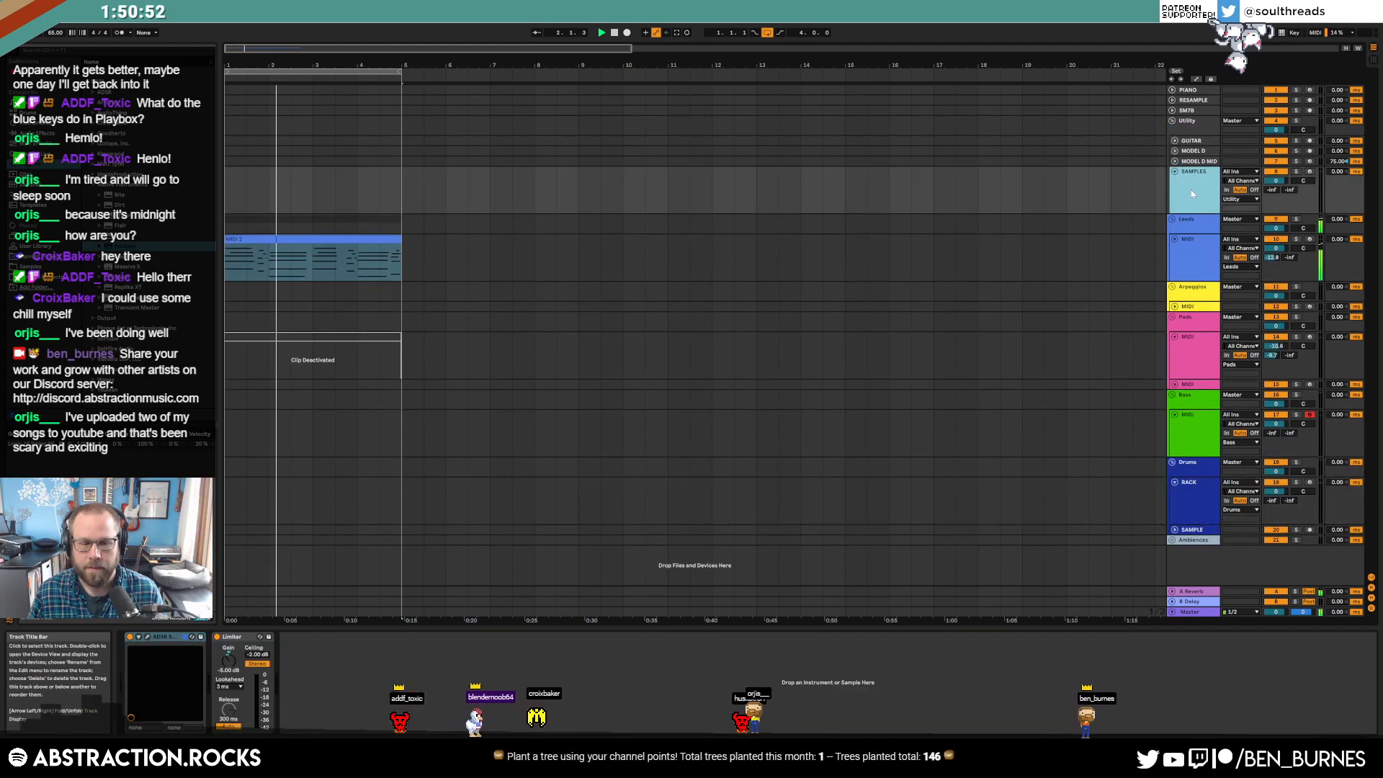
{"action": "left_click", "coordinate": [147, 636]}
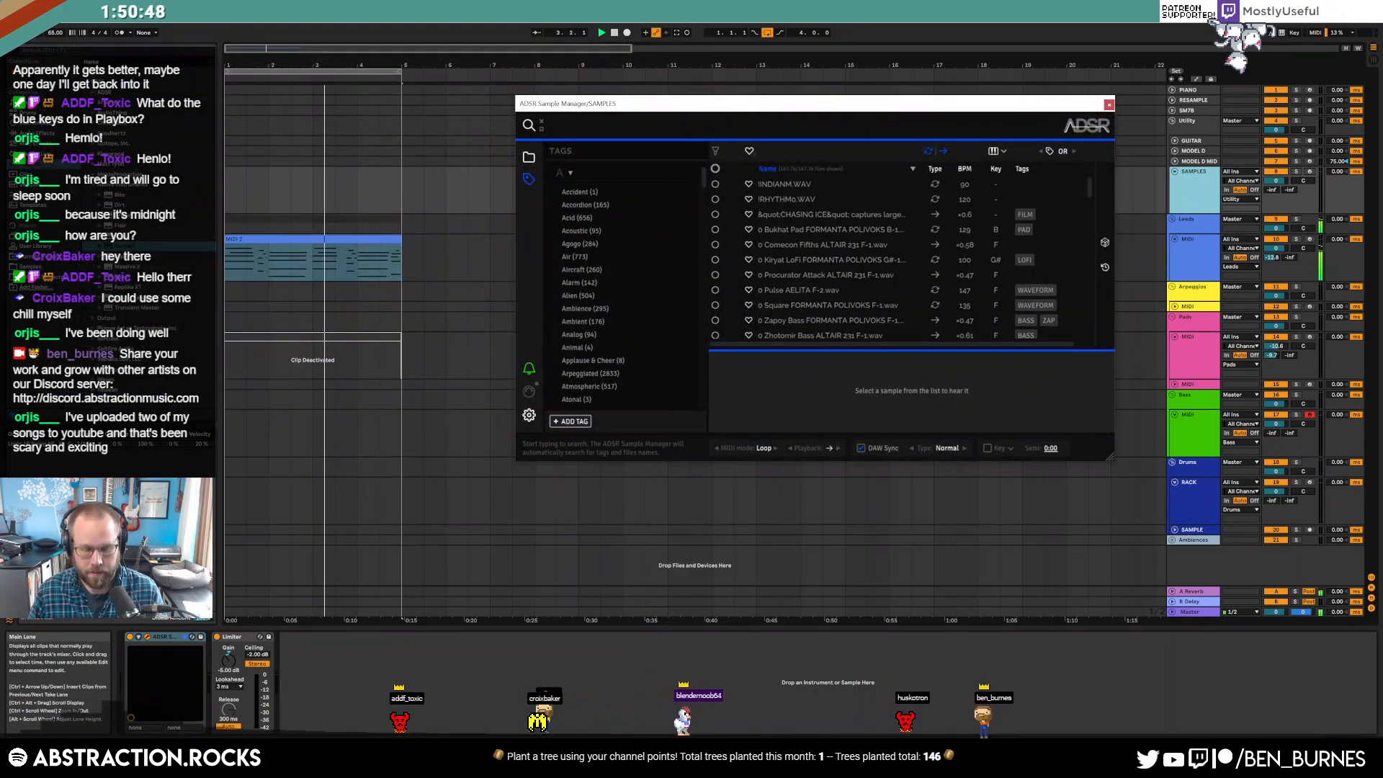
- Search the sample library for 65bpm, and replace that search with drum loop
{"action": "type", "text": "65bpm"}
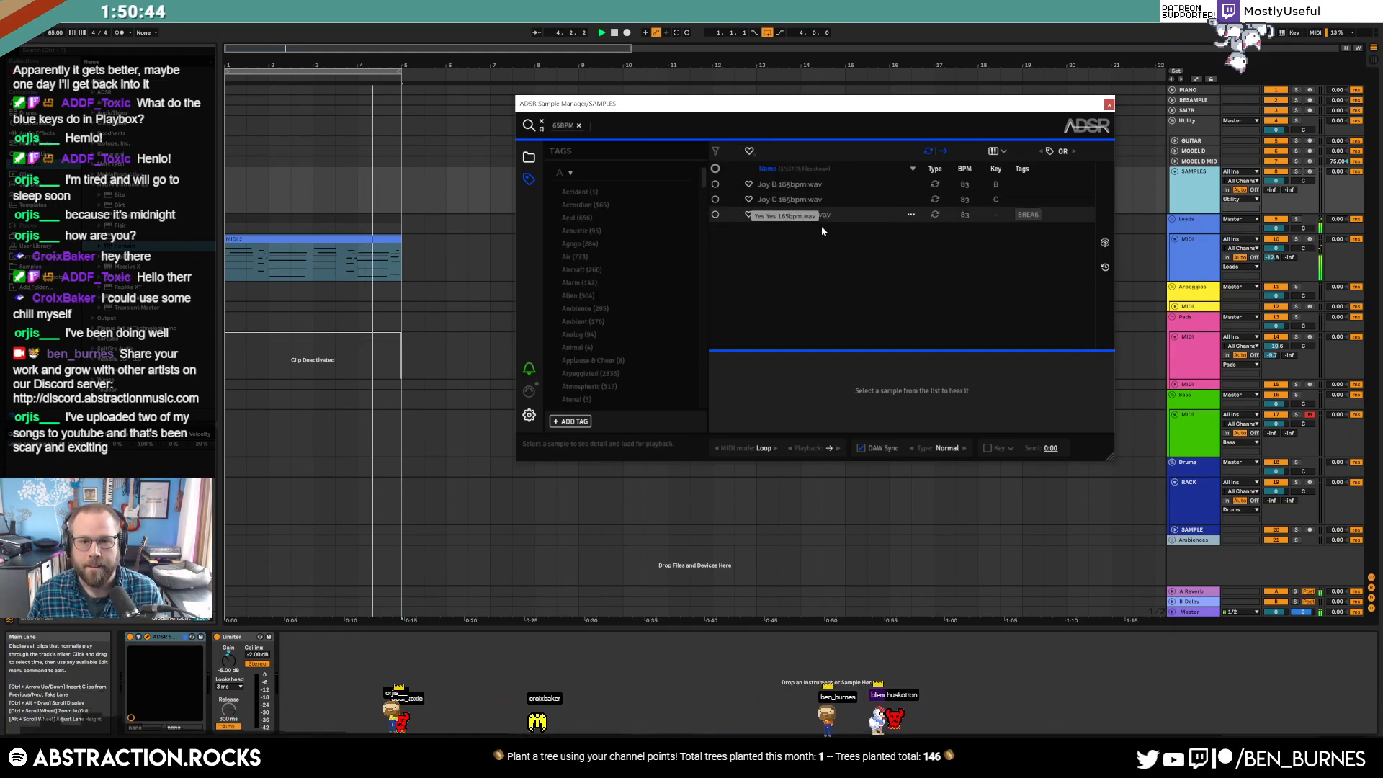
{"action": "key", "text": "BackSpace"}
{"action": "type", "text": "dr"}
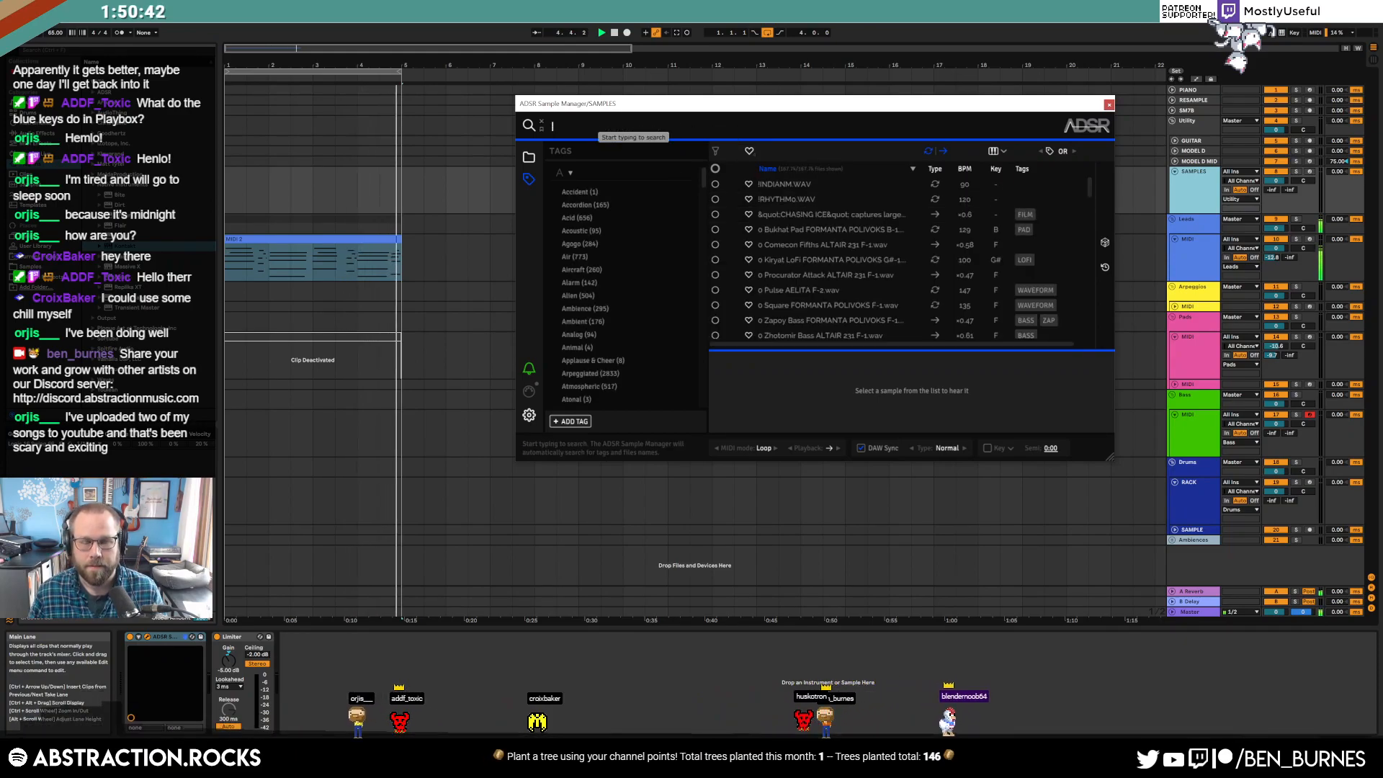
{"action": "type", "text": "um loop"}
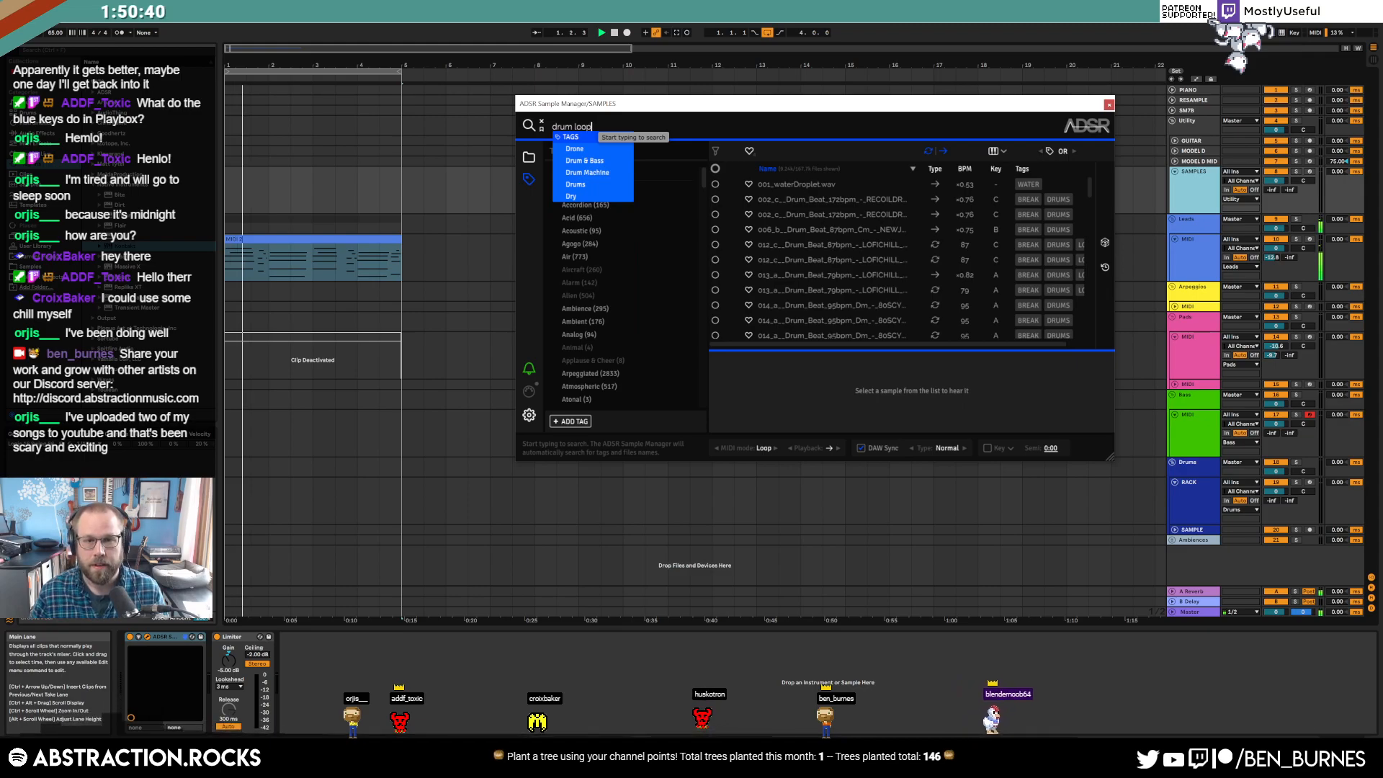
{"action": "key", "text": "Return"}
- Browse the drum loop results and sort them by BPM
{"action": "scroll", "coordinate": [841, 233], "scroll_direction": "down", "scroll_amount": 3}
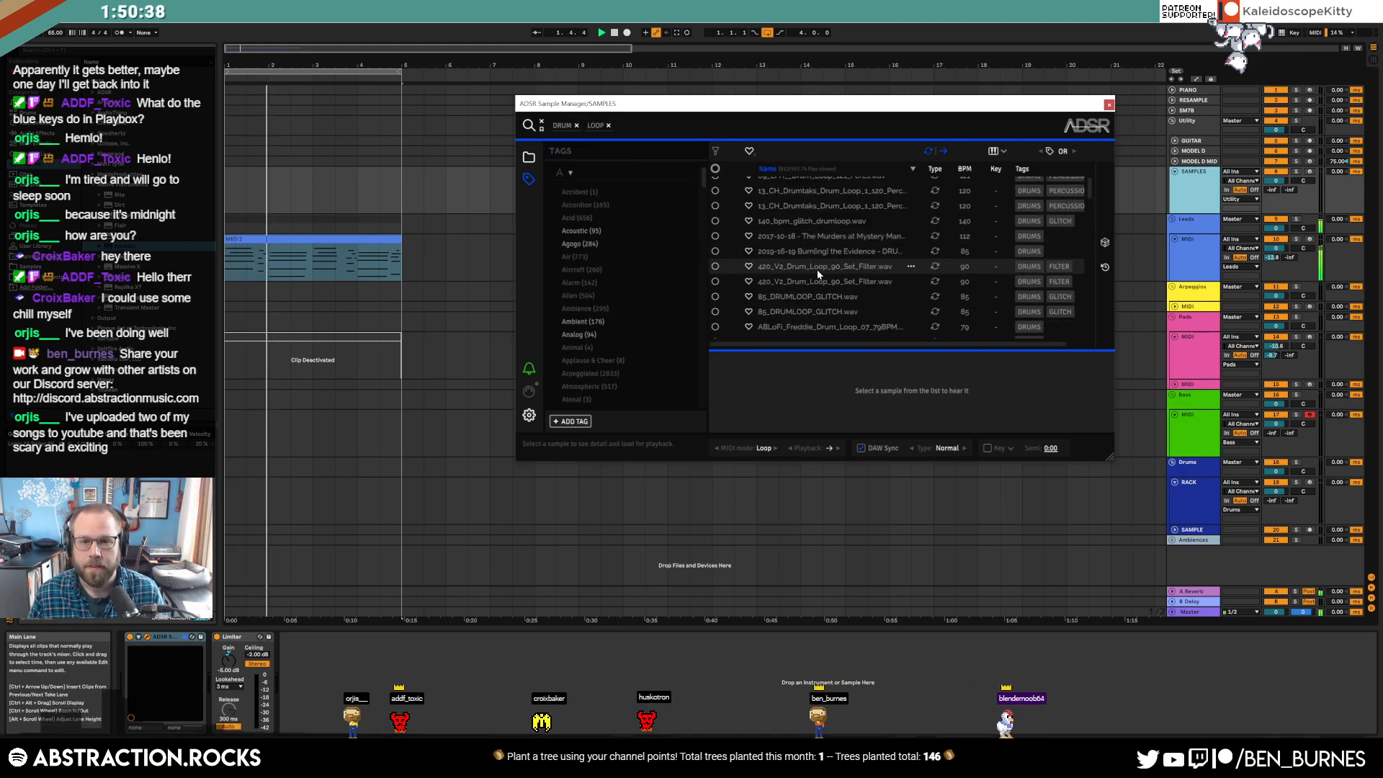
{"action": "scroll", "coordinate": [865, 237], "scroll_direction": "down", "scroll_amount": 4}
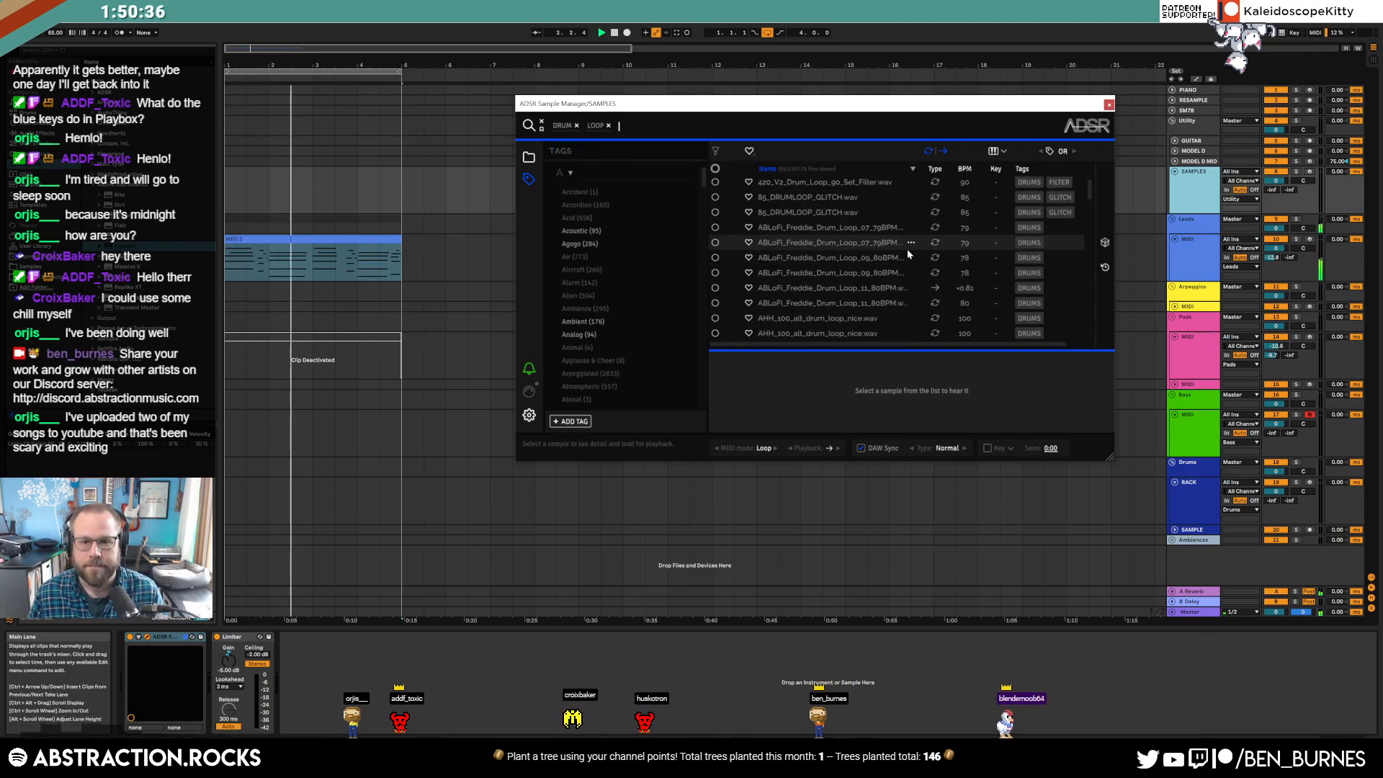
{"action": "scroll", "coordinate": [883, 251], "scroll_direction": "up", "scroll_amount": 2}
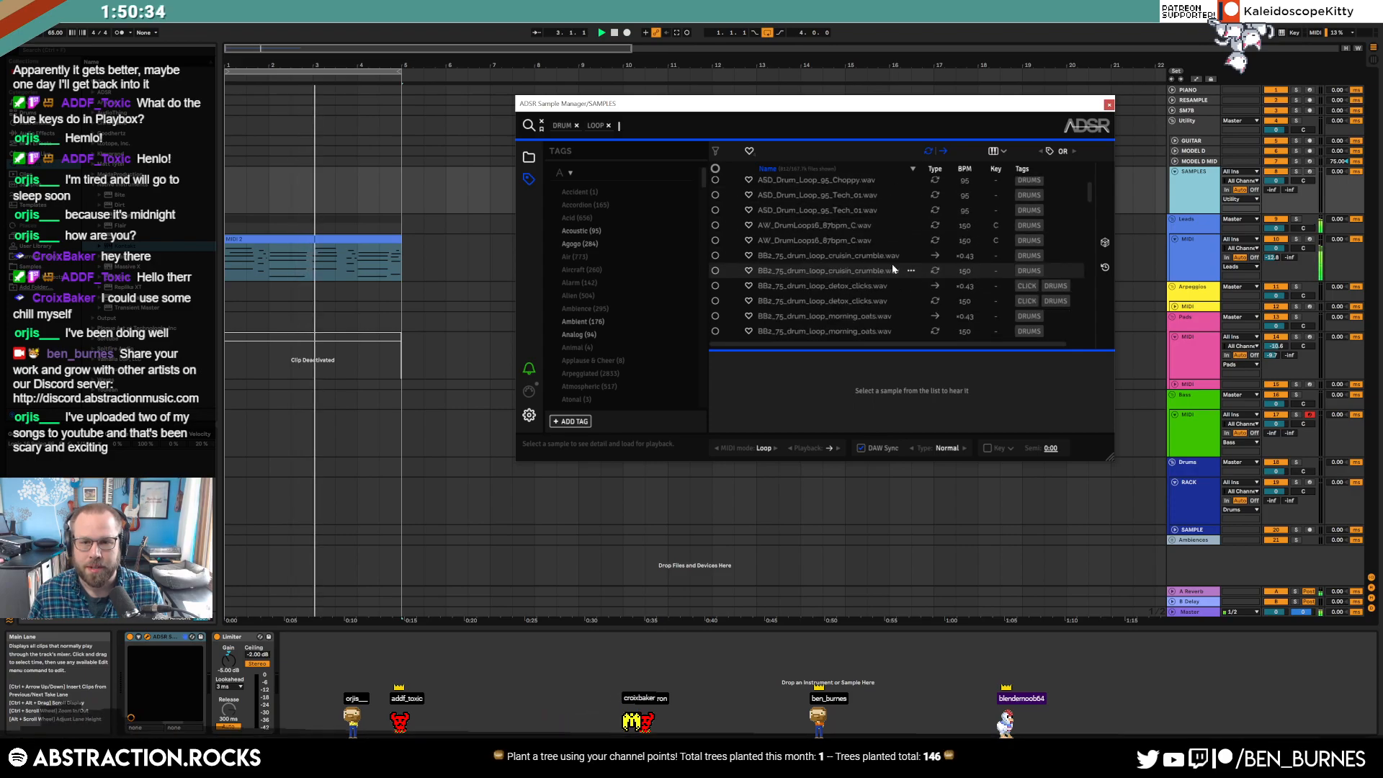
{"action": "scroll", "coordinate": [886, 261], "scroll_direction": "down", "scroll_amount": 4}
{"action": "scroll", "coordinate": [864, 228], "scroll_direction": "down", "scroll_amount": 5}
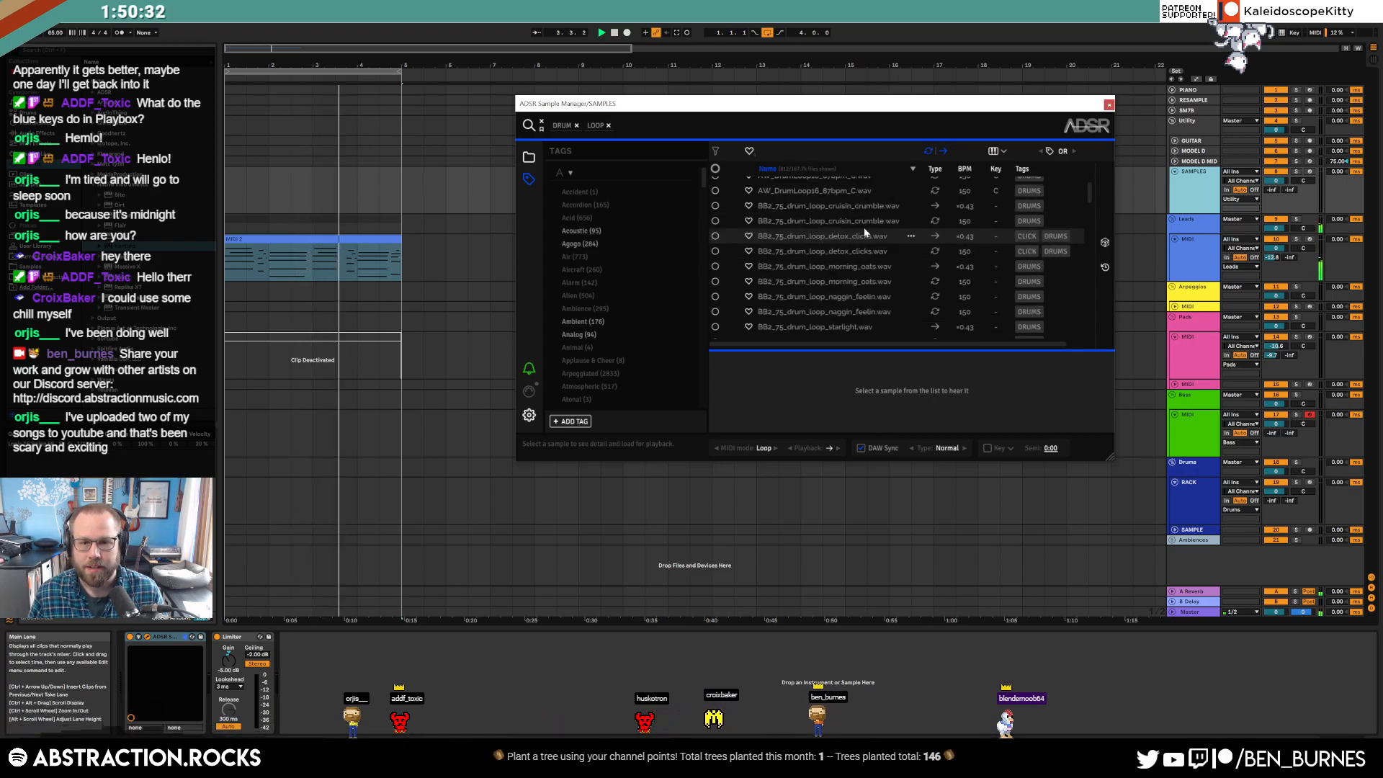
{"action": "scroll", "coordinate": [862, 236], "scroll_direction": "down", "scroll_amount": 5}
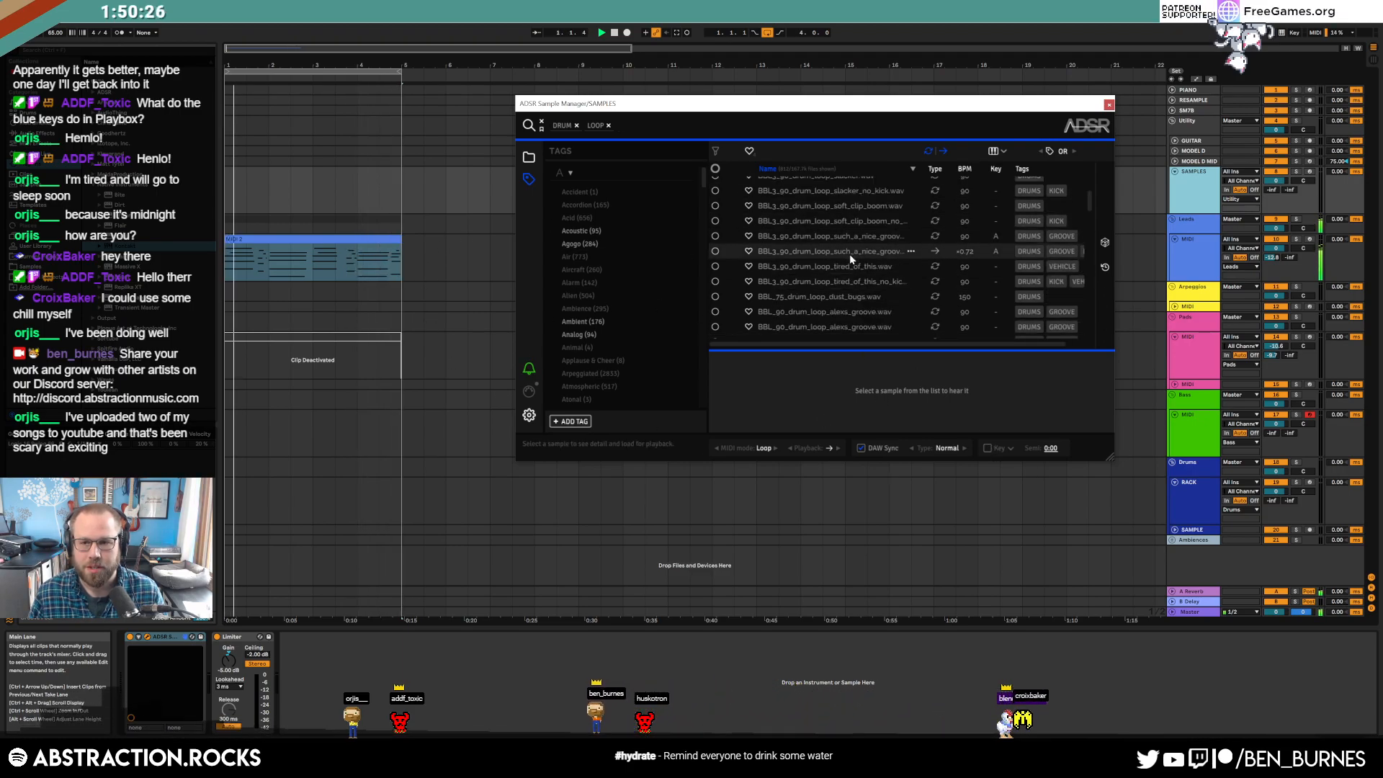
{"action": "left_click", "coordinate": [958, 171]}
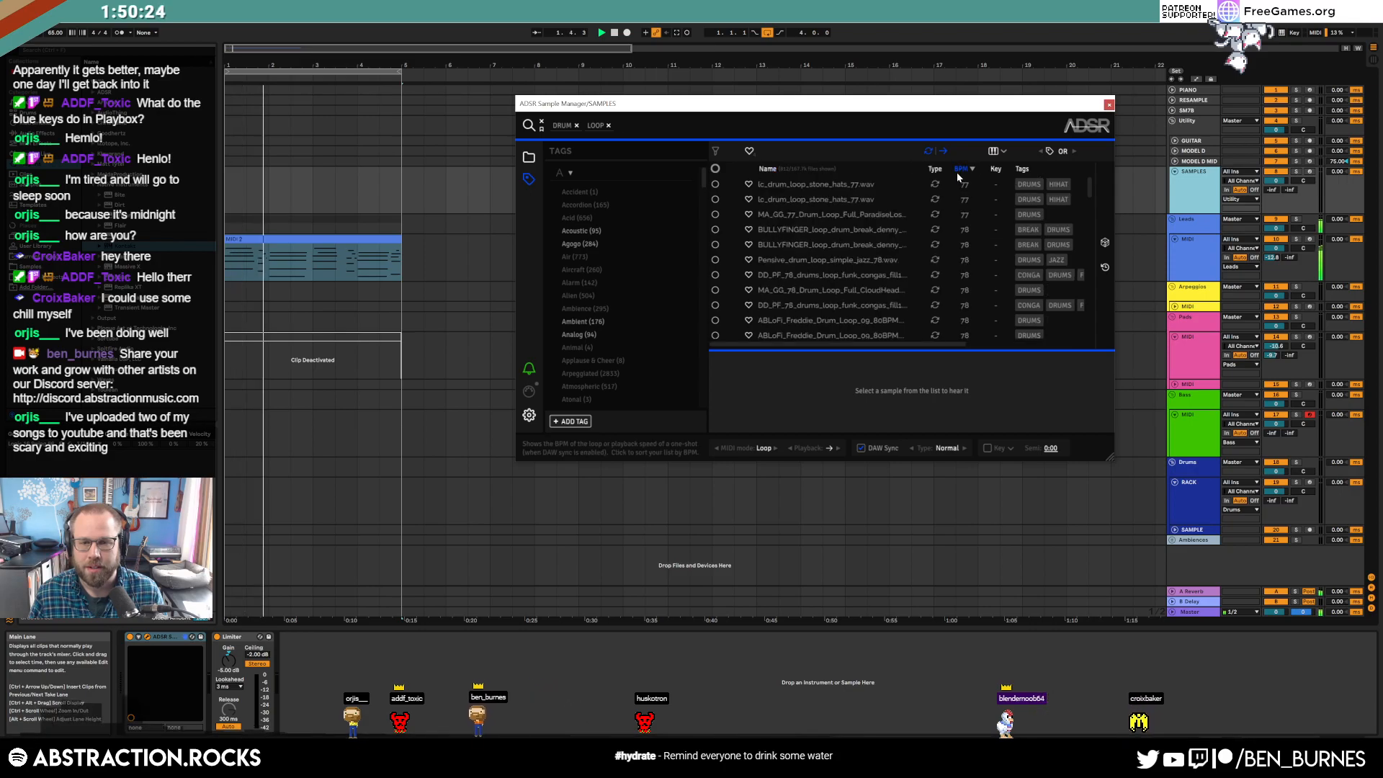
- Audition the stone_hats_77, ParadiseLost, BULLYFINGER break and Pensive simple_jazz_78 drum loops against the playing track
{"action": "left_click", "coordinate": [861, 186]}
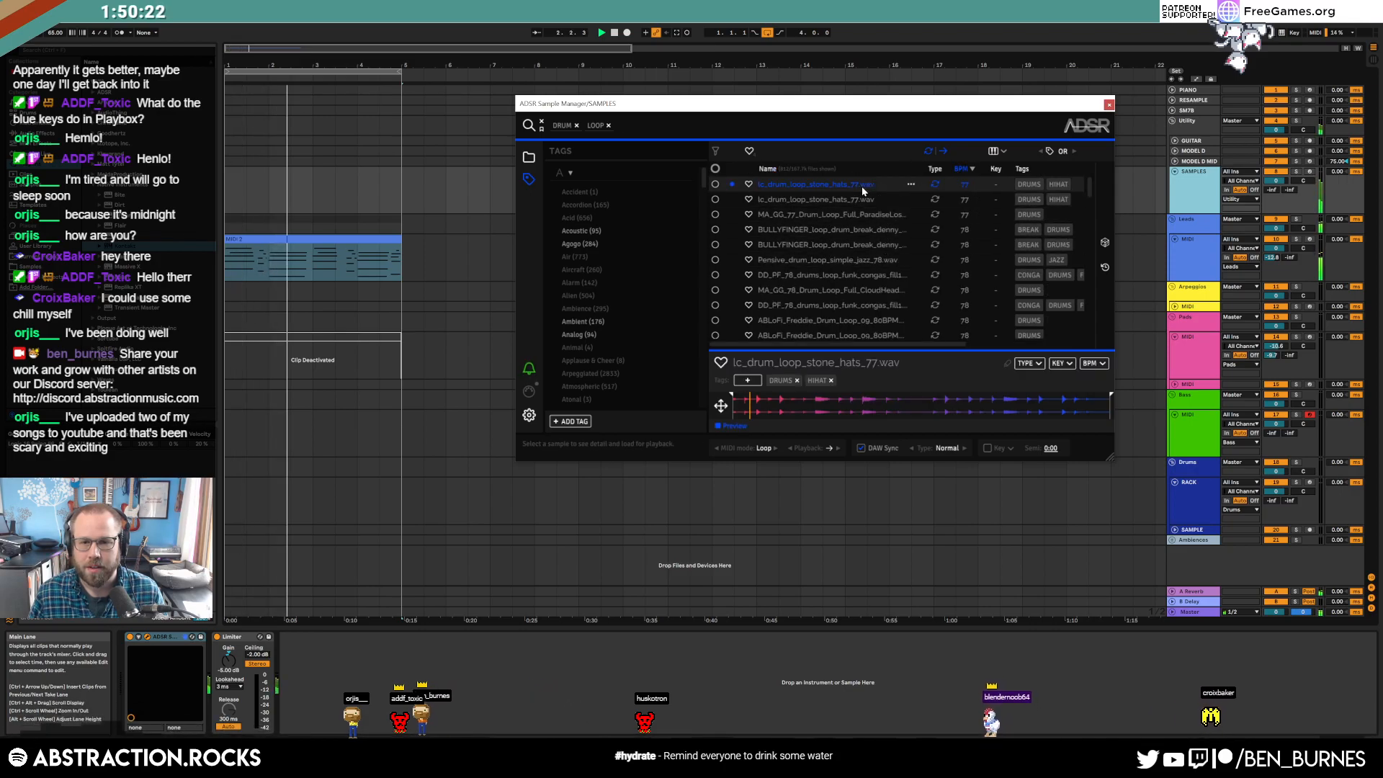
{"action": "left_click", "coordinate": [820, 216]}
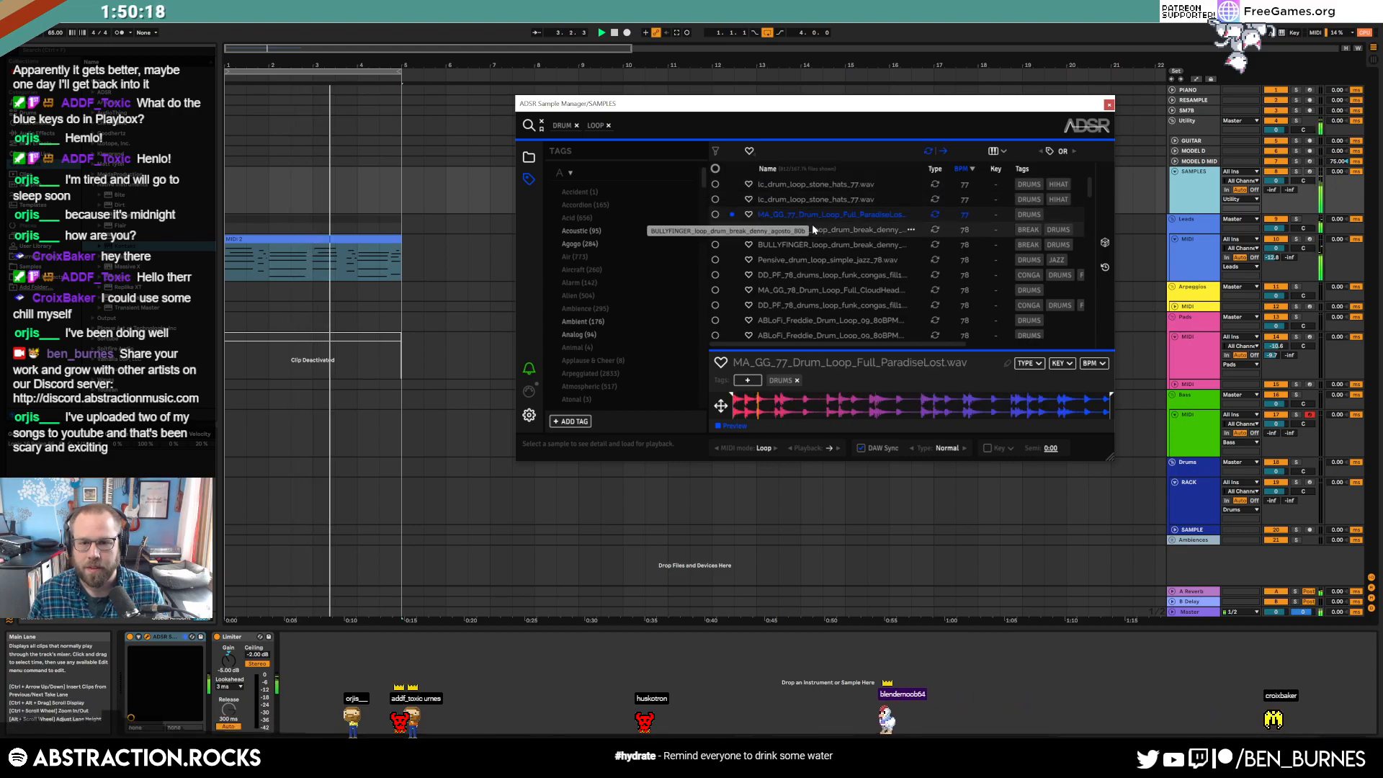
{"action": "left_click", "coordinate": [813, 229]}
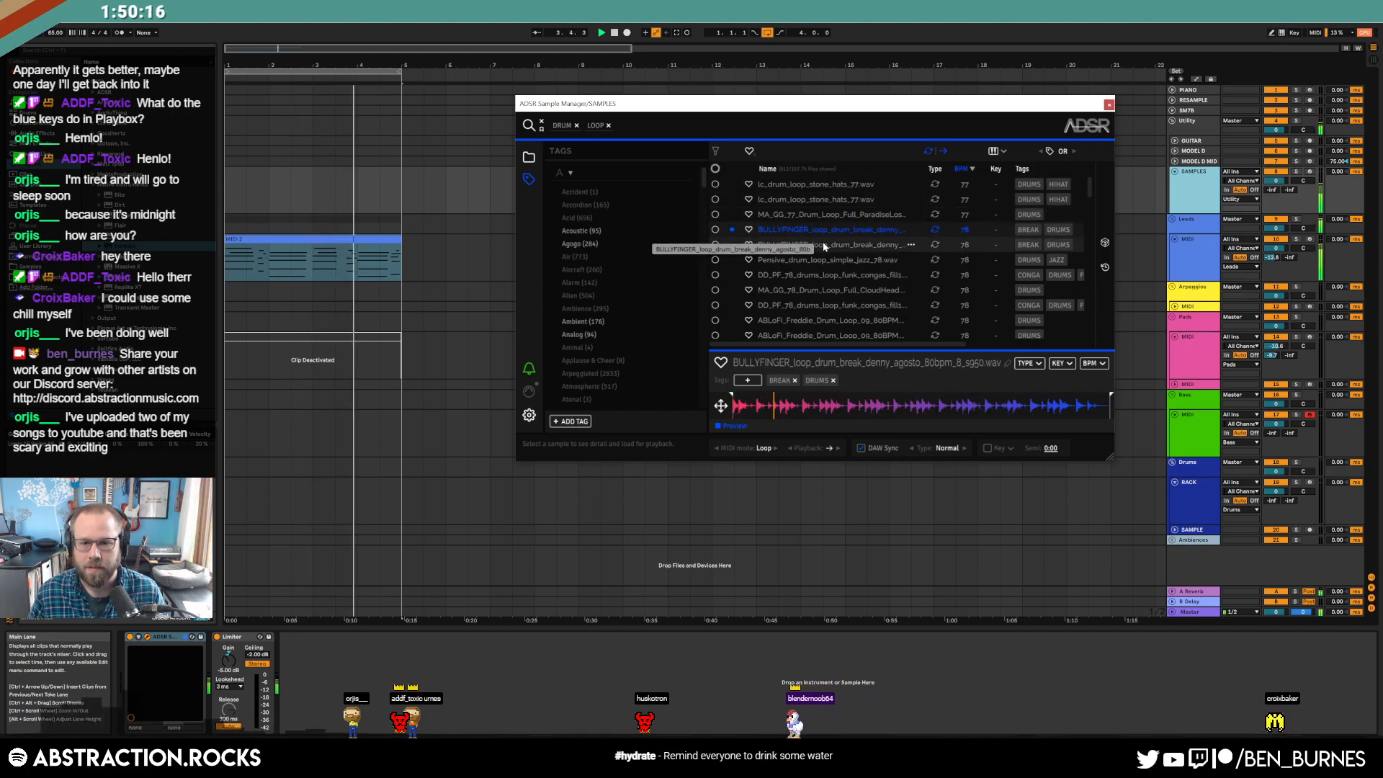
{"action": "left_click", "coordinate": [824, 263]}
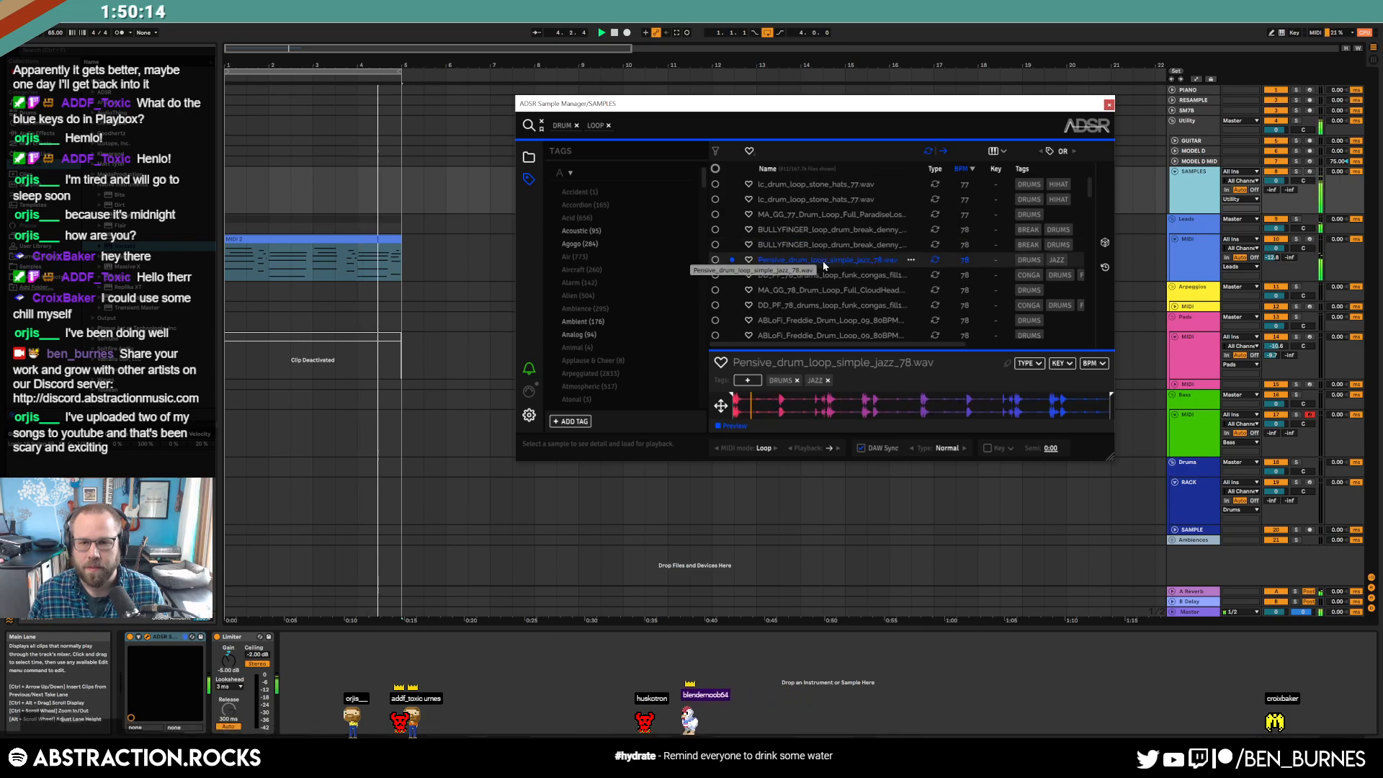
- Stop playback, place Pensive_drum_loop_simple_jazz_78.wav at bar 1 on the drums' SAMPLE track and unfold that track
{"action": "key", "text": "space"}
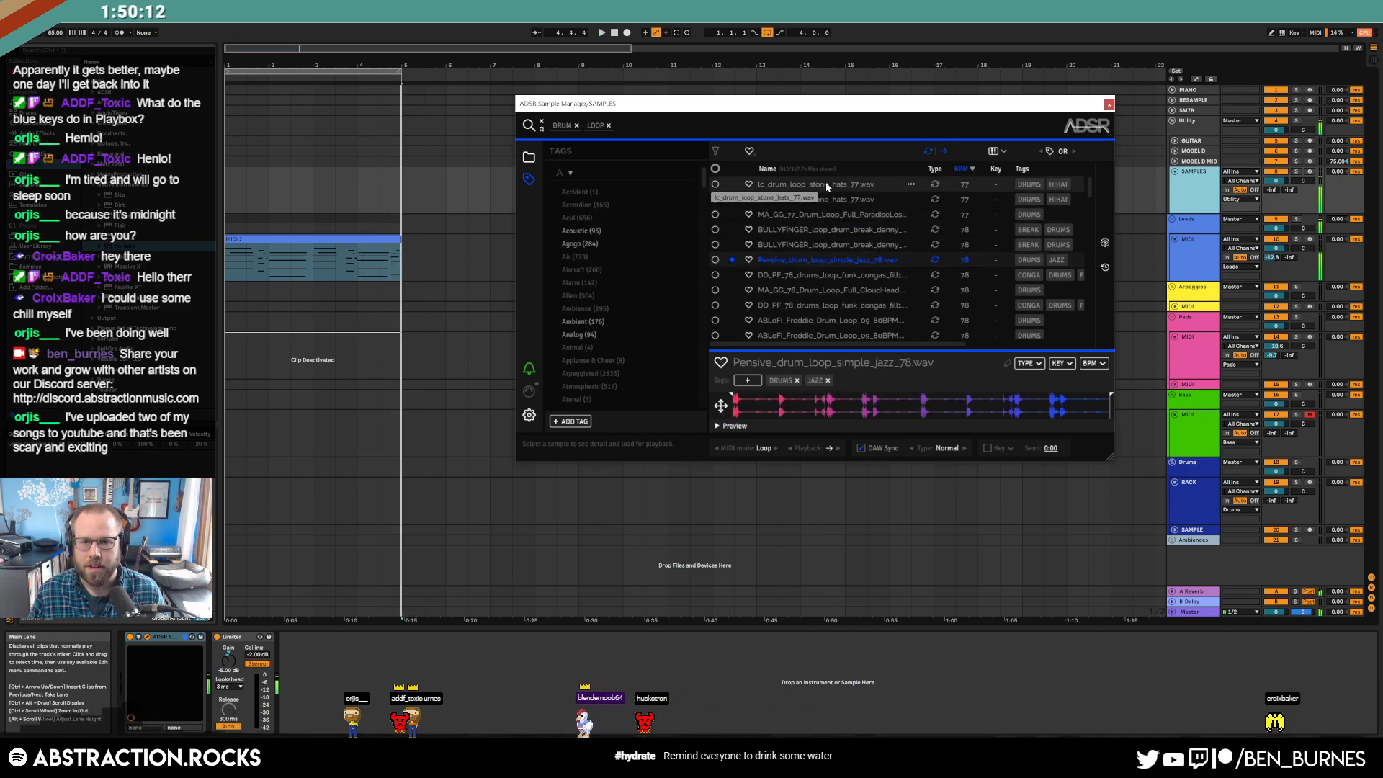
{"action": "left_click_drag", "start_coordinate": [382, 460], "coordinate": [233, 541]}
{"action": "left_click", "coordinate": [1175, 530]}
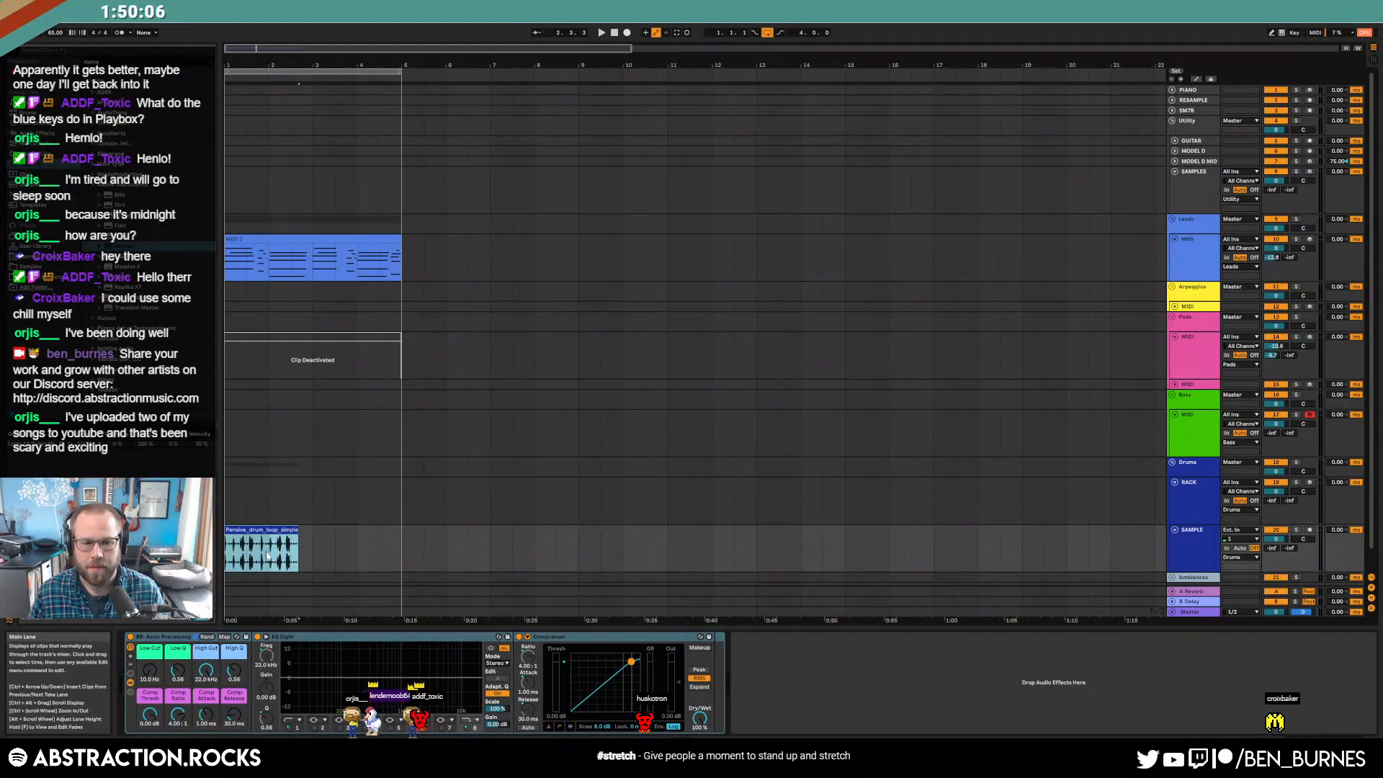
- Open the drum loop clip, turn on warping and set its segment BPM to 78
{"action": "double_click", "coordinate": [260, 530]}
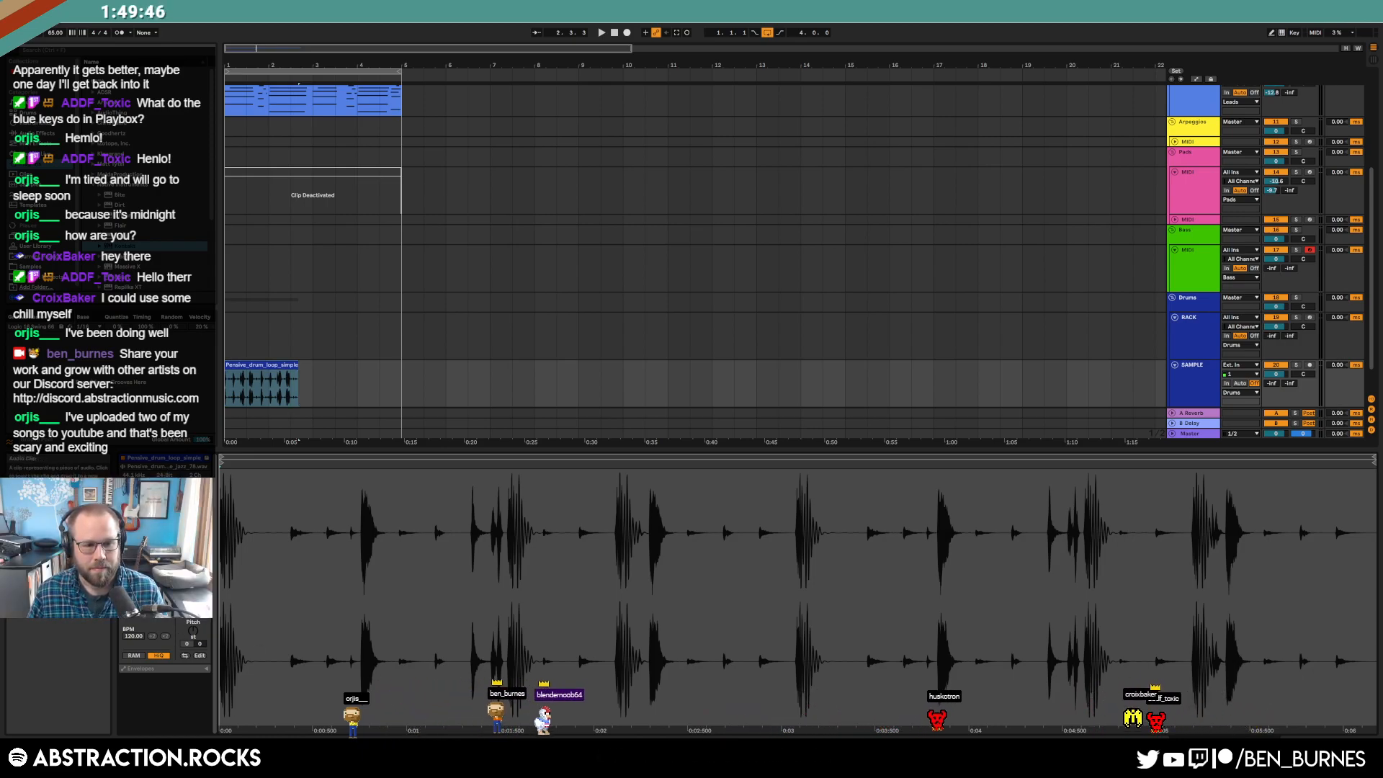
{"action": "left_click", "coordinate": [213, 521]}
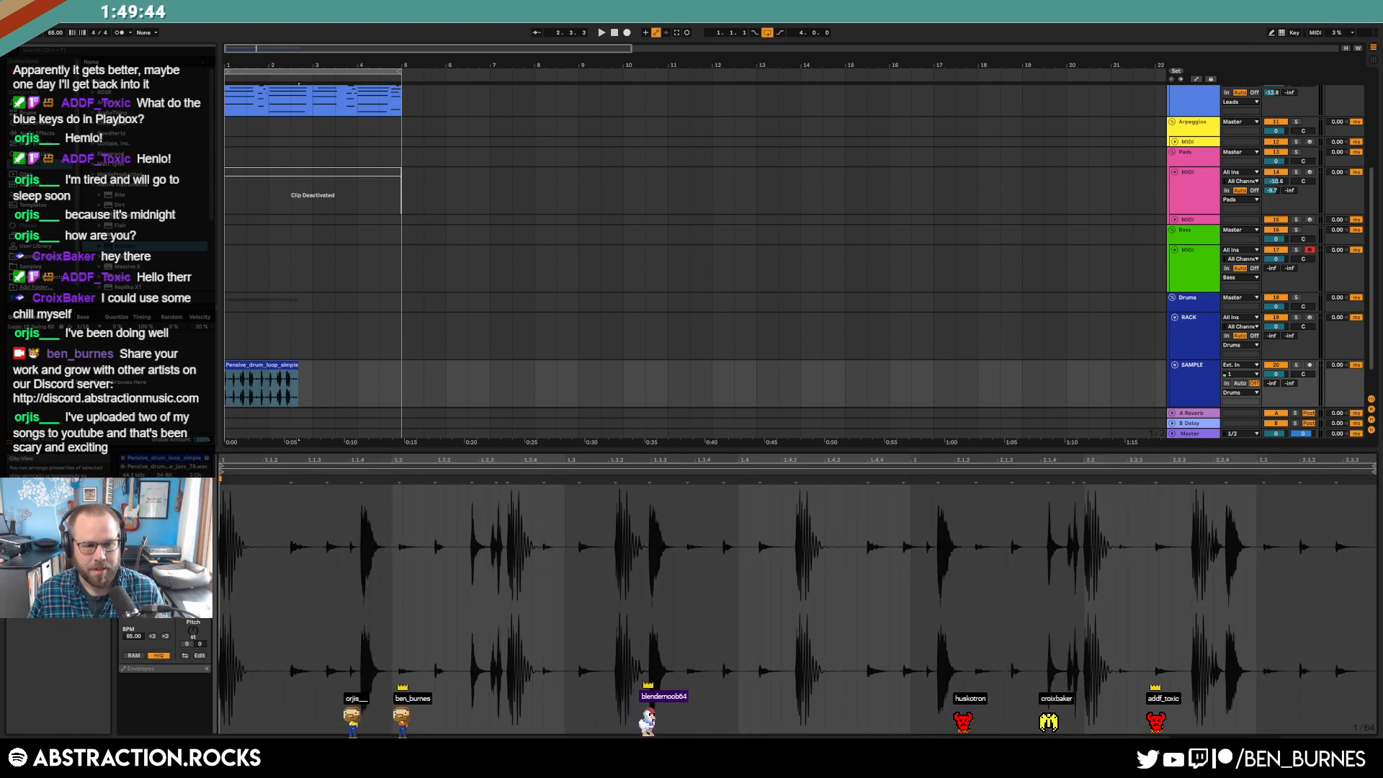
{"action": "left_click", "coordinate": [281, 367]}
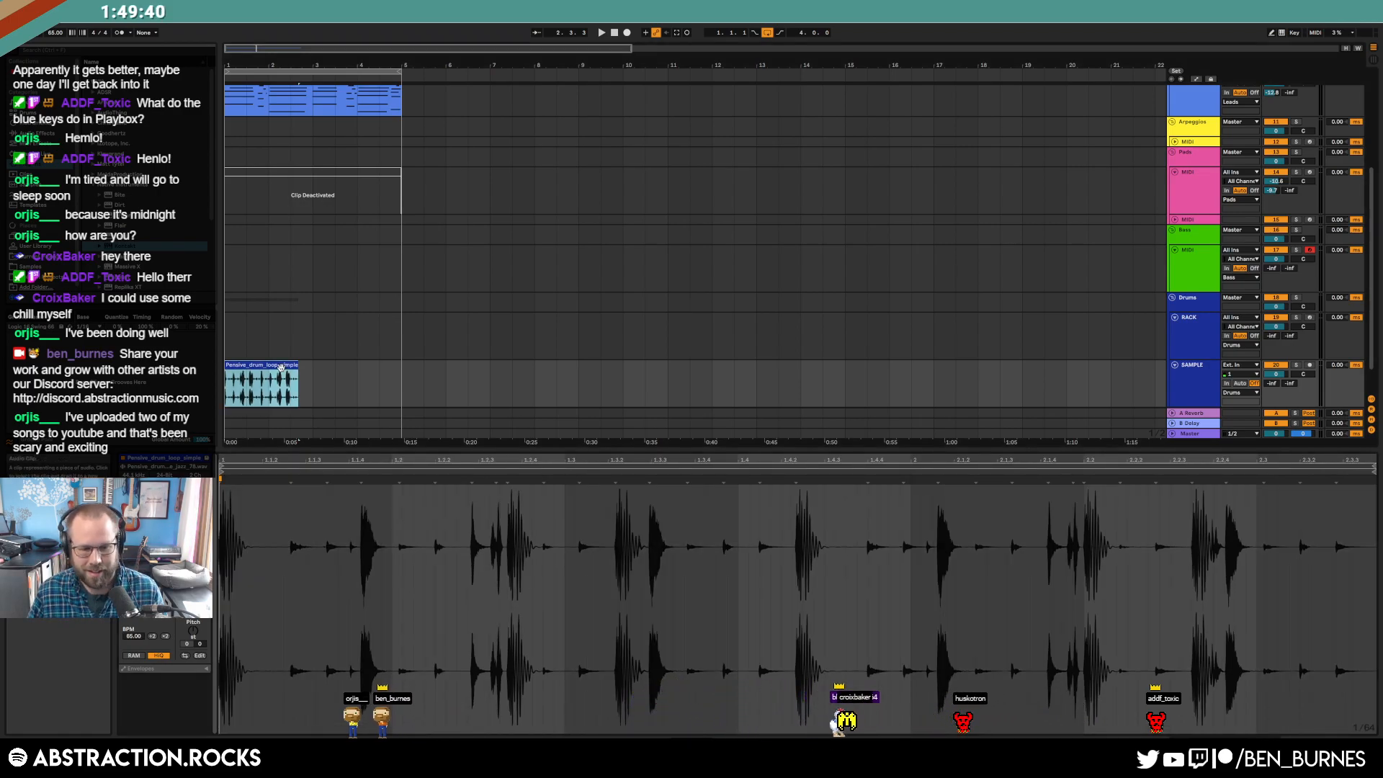
{"action": "left_click", "coordinate": [135, 637]}
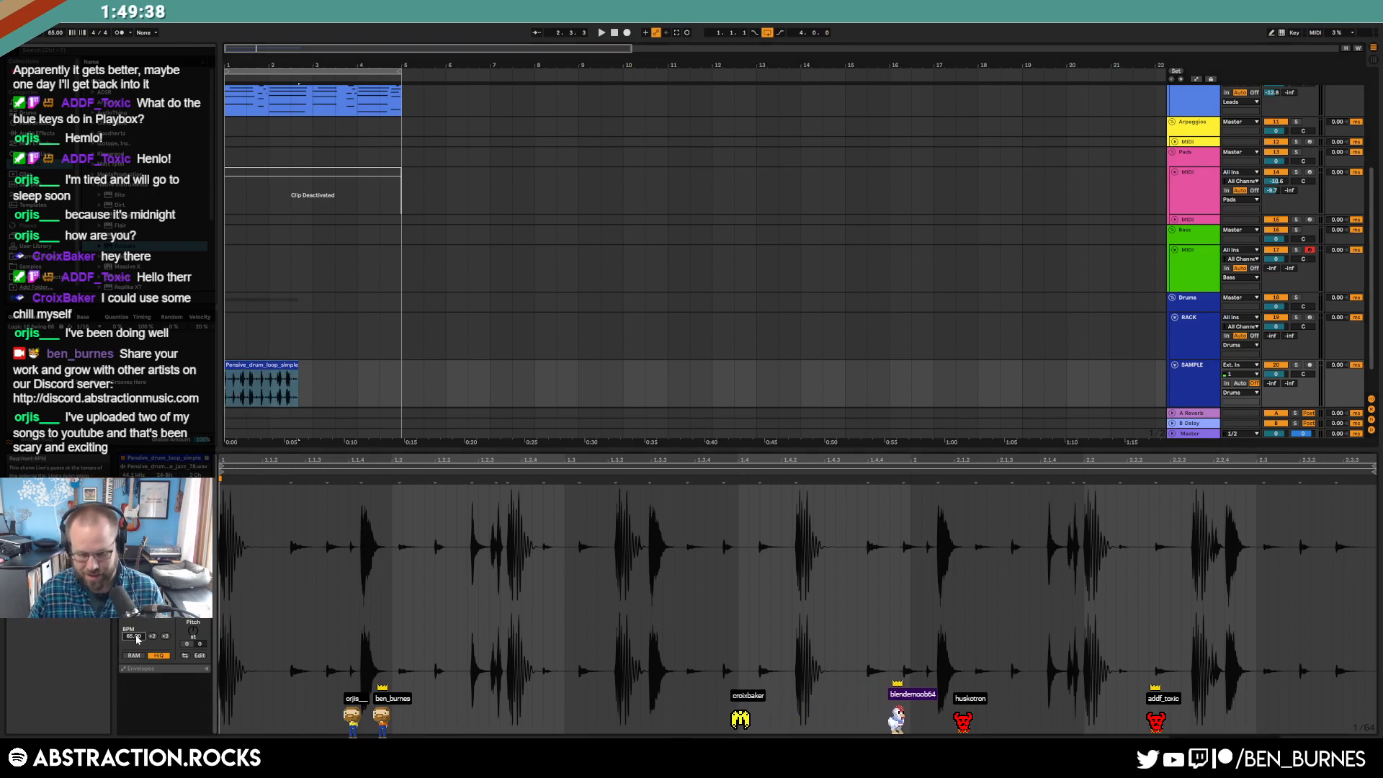
{"action": "type", "text": "78"}
{"action": "key", "text": "Return"}
{"action": "left_click", "coordinate": [290, 367]}
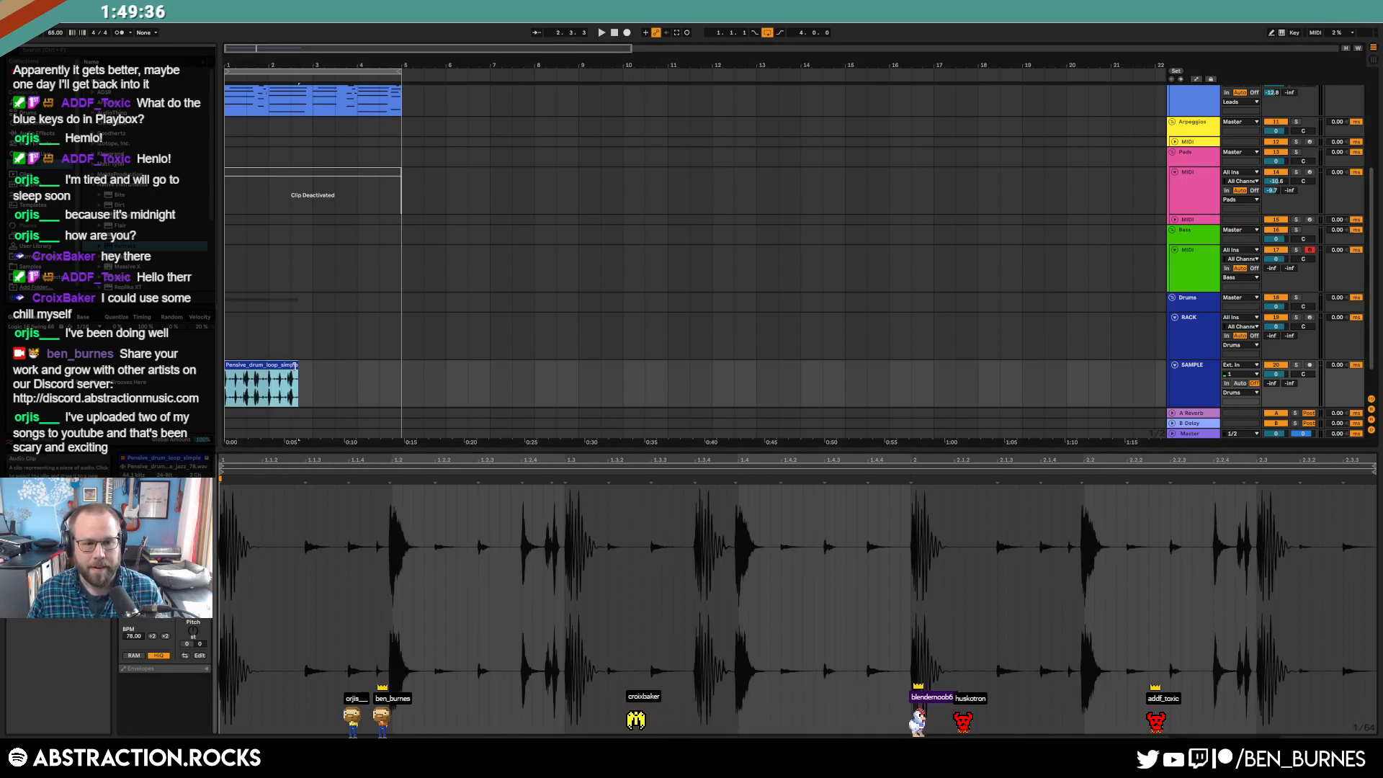
- Loop the drum clip with a length of 2 bars and extend it to the start of bar 5
{"action": "left_click", "coordinate": [164, 512]}
{"action": "left_click", "coordinate": [177, 531]}
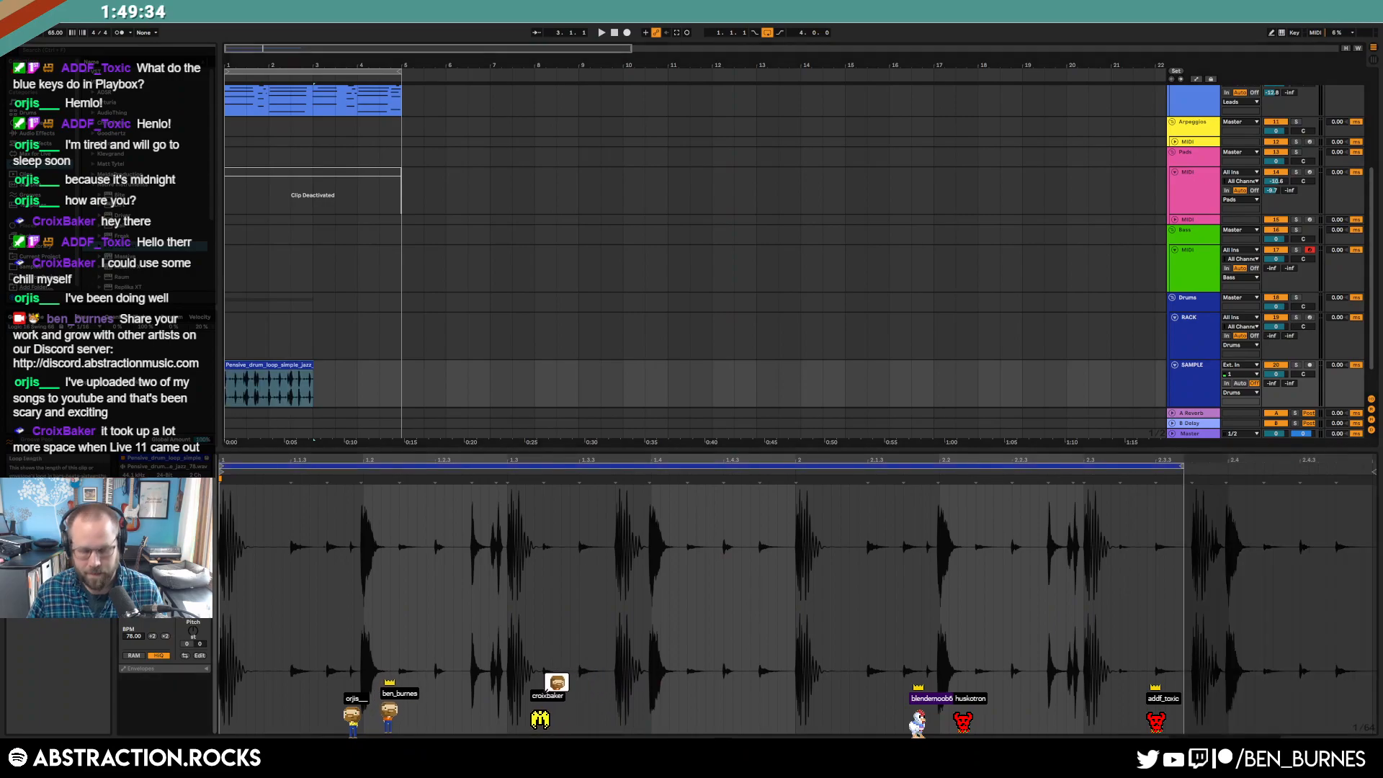
{"action": "type", "text": "2"}
{"action": "key", "text": "Return"}
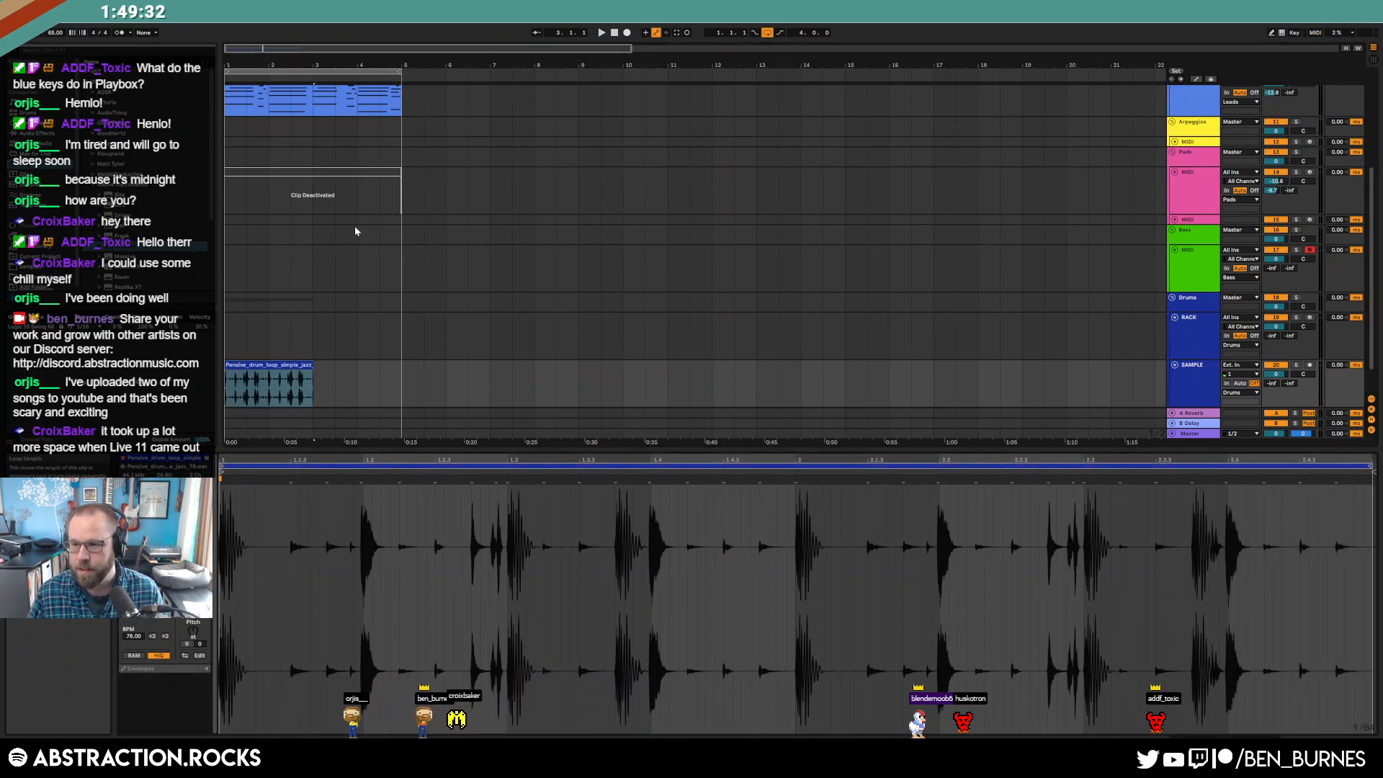
{"action": "left_click_drag", "start_coordinate": [311, 367], "coordinate": [403, 371]}
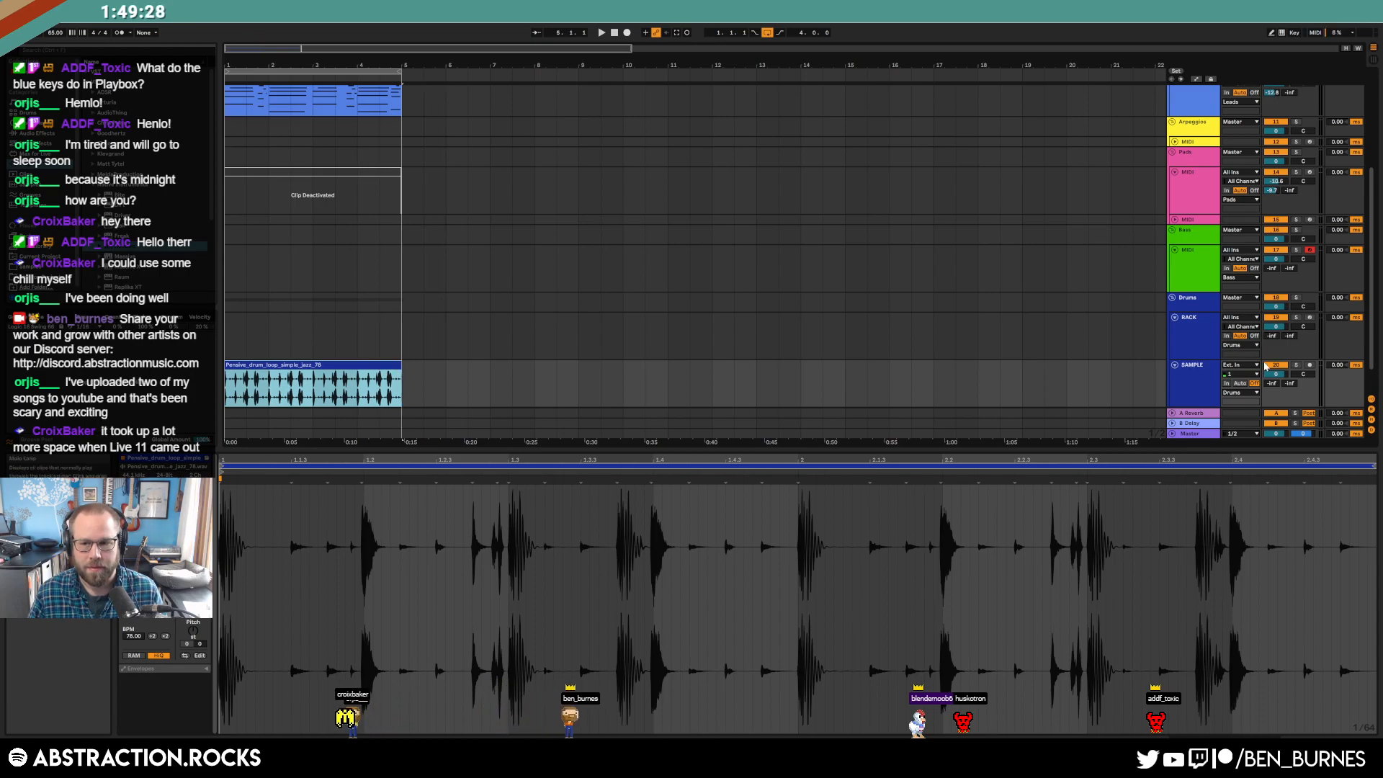
- Lower the drum SAMPLE track's volume to about -7 dB and play the loop
{"action": "left_click_drag", "start_coordinate": [1280, 375], "coordinate": [1281, 391]}
{"action": "key", "text": "space"}
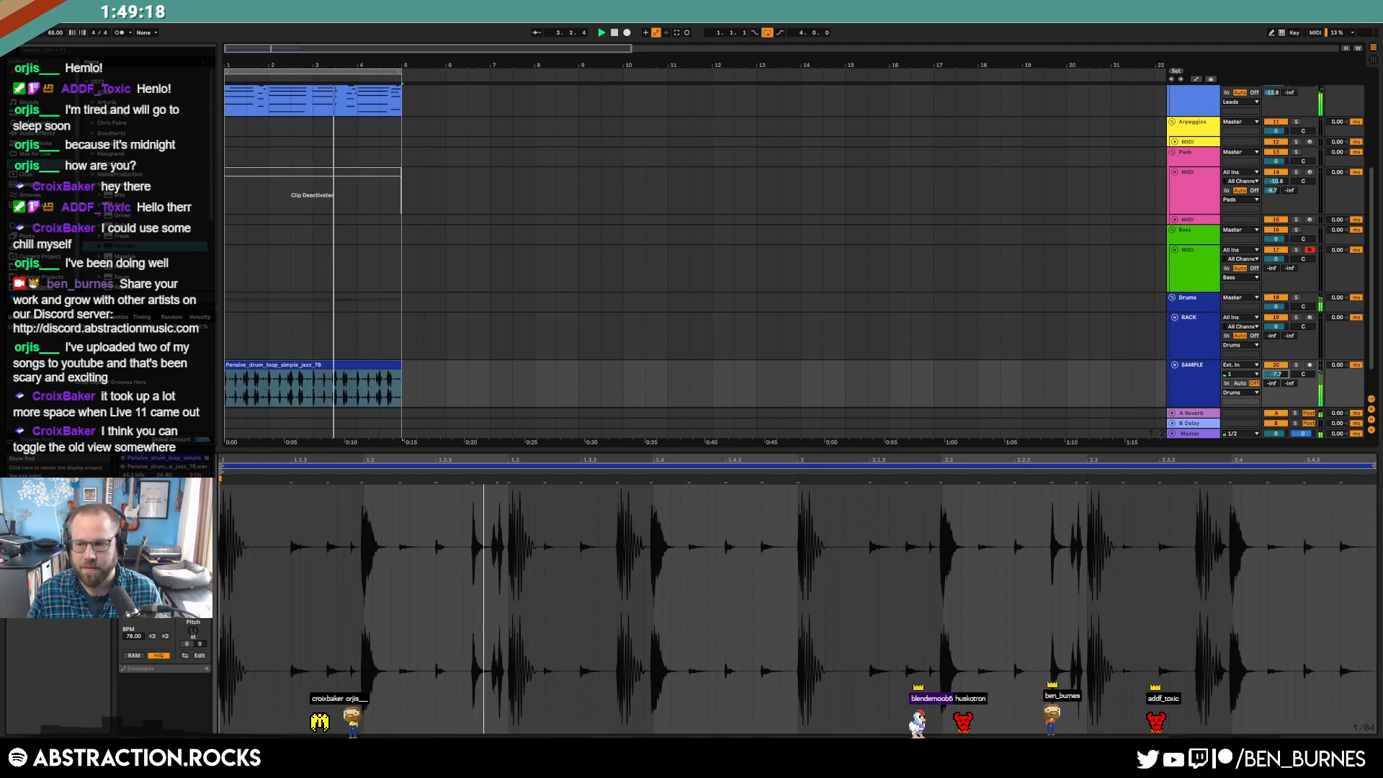
- Show the Bass MIDI track's devices and raise oscillator B's level in its Operator to about -27 dB
{"action": "key", "text": "shift+Tab"}
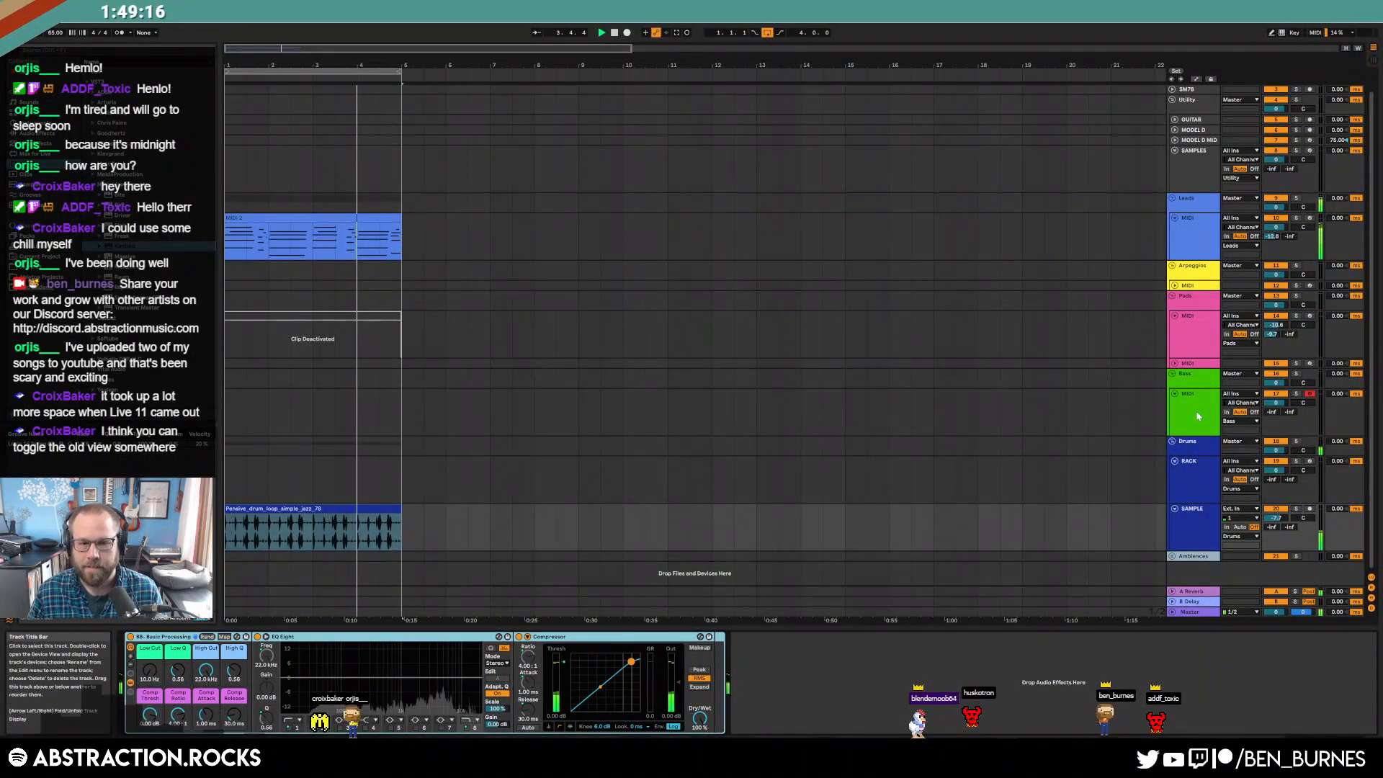
{"action": "left_click", "coordinate": [1189, 393]}
{"action": "left_click_drag", "start_coordinate": [206, 701], "coordinate": [281, 671]}
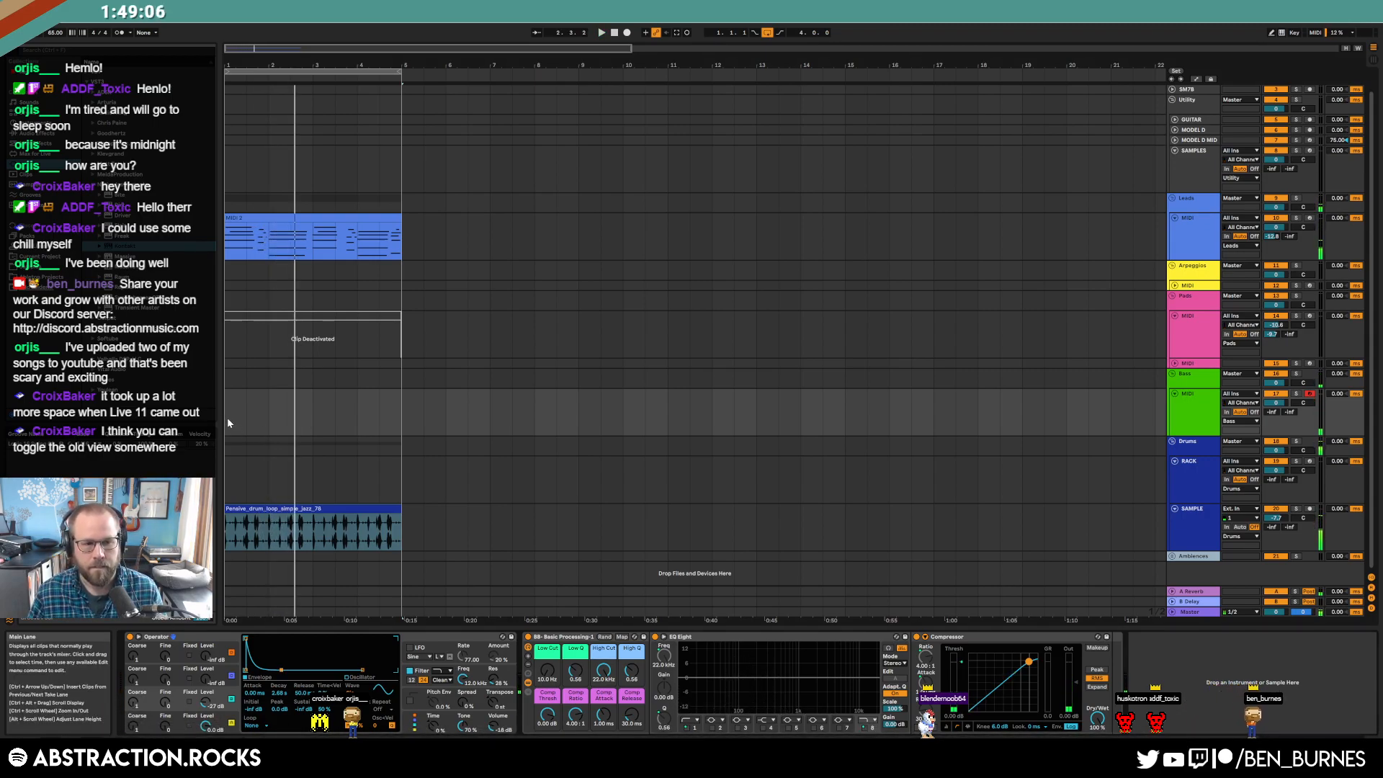
- Record a four-bar bass part on the armed Bass MIDI track over the lead and drum loop
{"action": "key", "text": "space"}
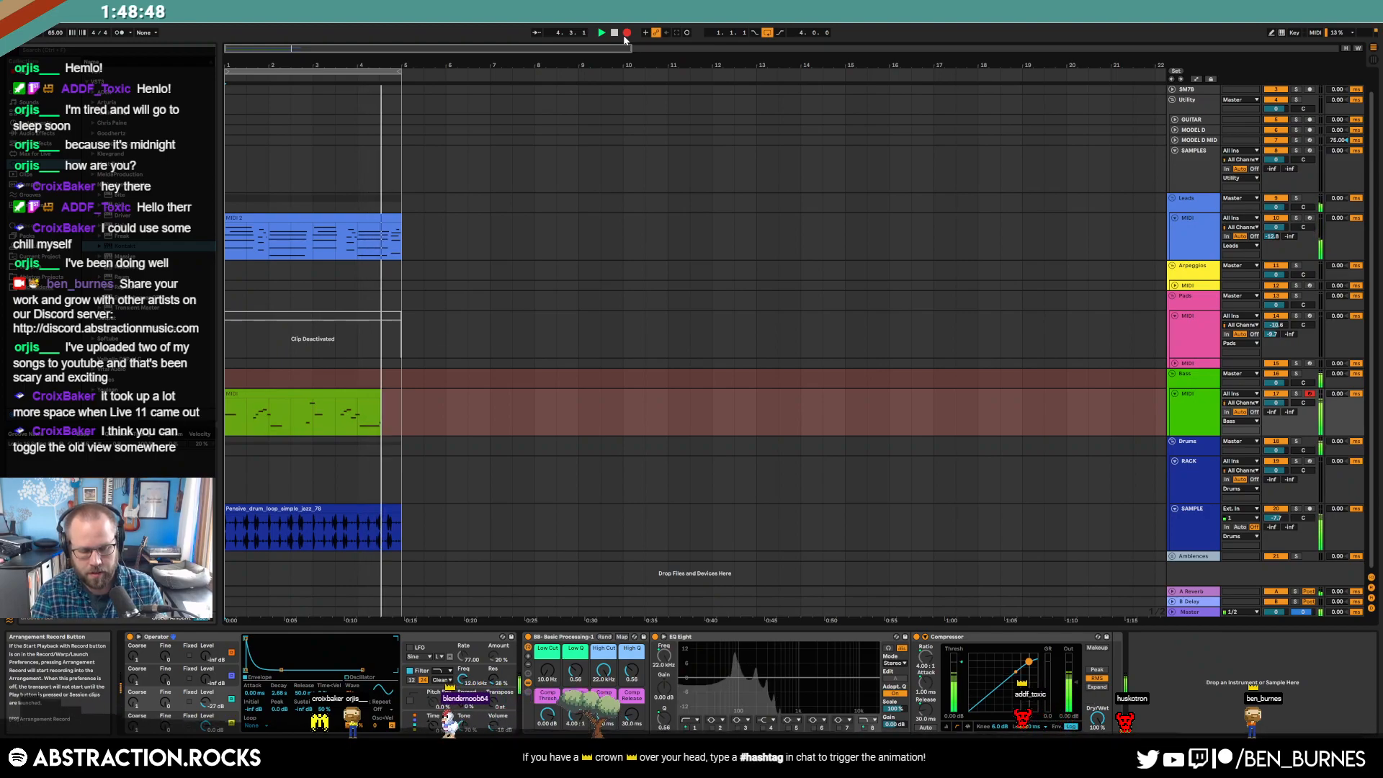
{"action": "key", "text": "space"}
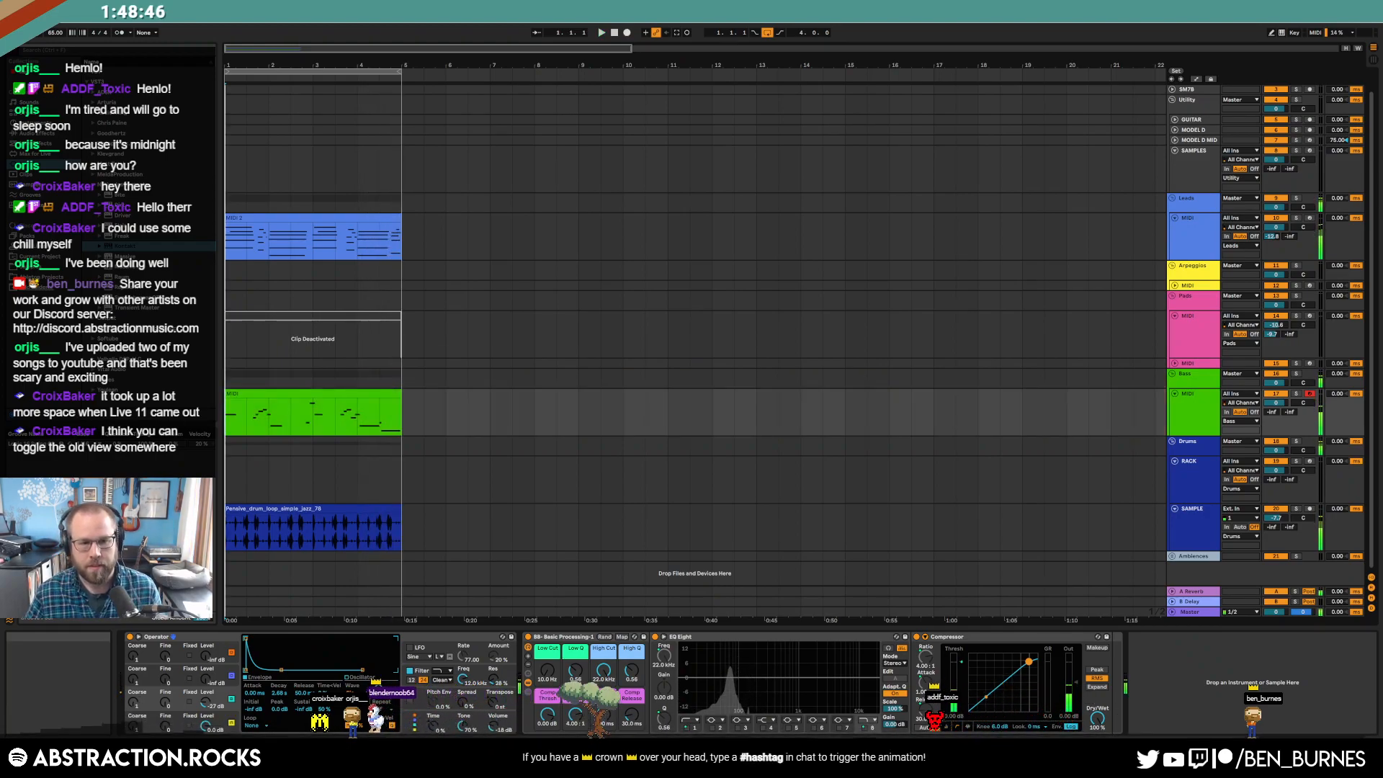
- Open the bass clip, shorten bar 4's F1 note to end before beat 4.3, and shift the short note following it toward beat 4.4
{"action": "double_click", "coordinate": [345, 393]}
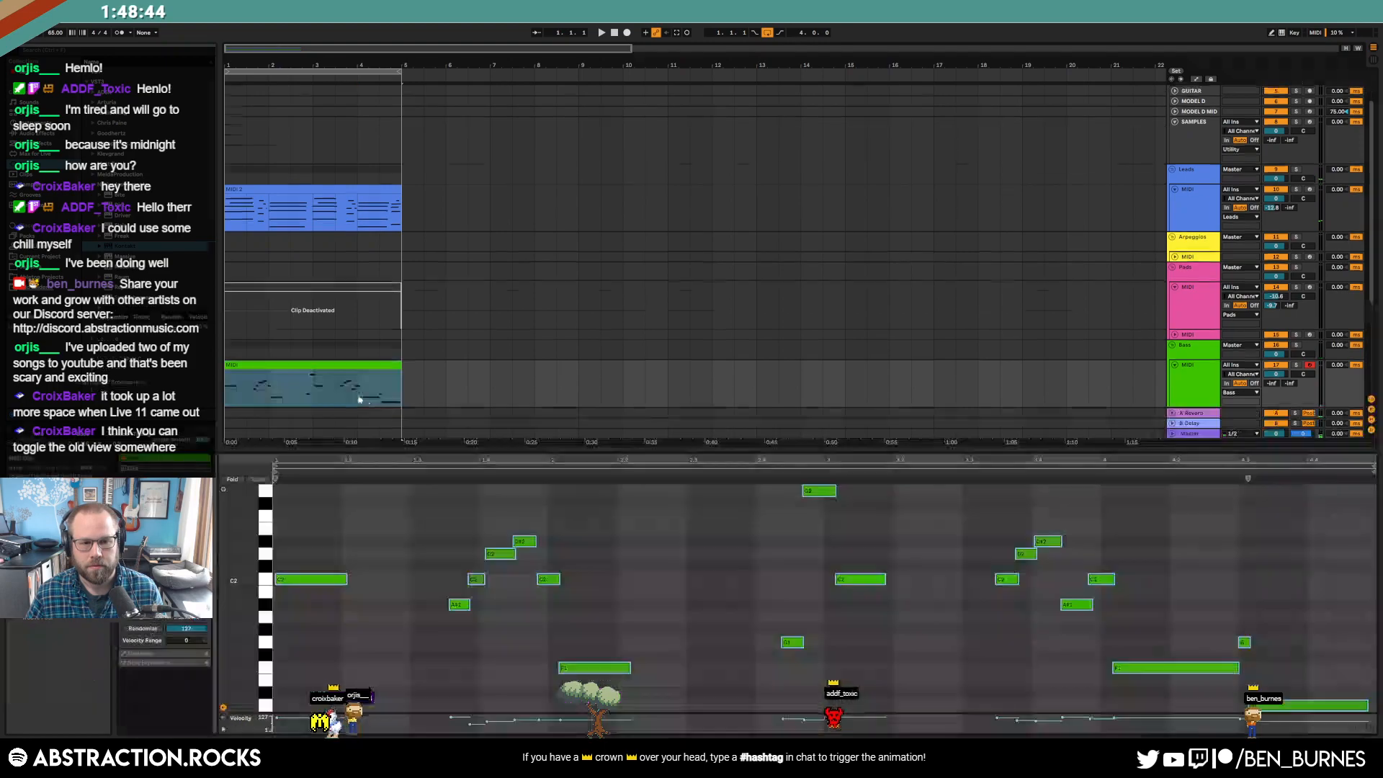
{"action": "left_click", "coordinate": [1217, 659]}
{"action": "left_click_drag", "start_coordinate": [1238, 668], "coordinate": [1278, 643]}
{"action": "key", "text": "Right"}
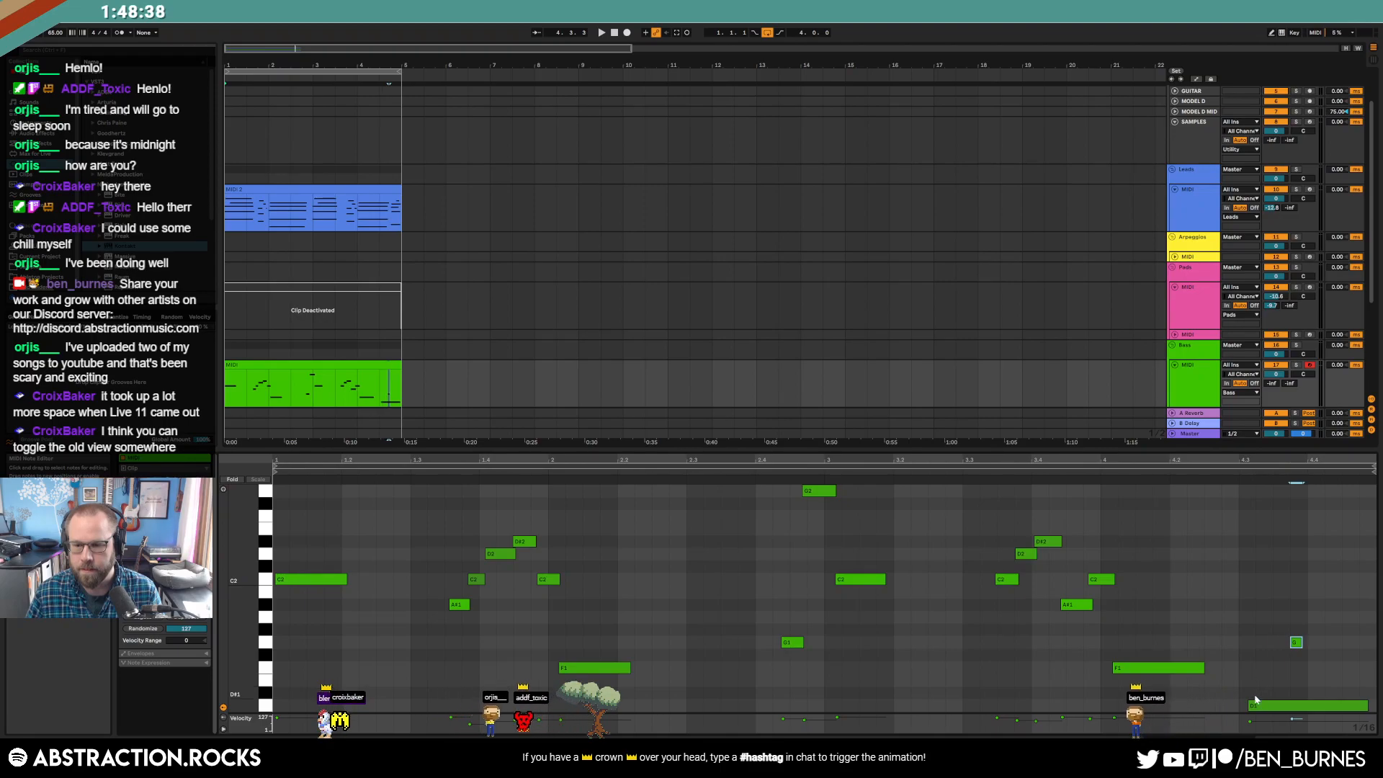
- Trim the start of the bass clip's final low D1 note to just before beat 4.4
{"action": "left_click_drag", "start_coordinate": [1250, 706], "coordinate": [1300, 706]}
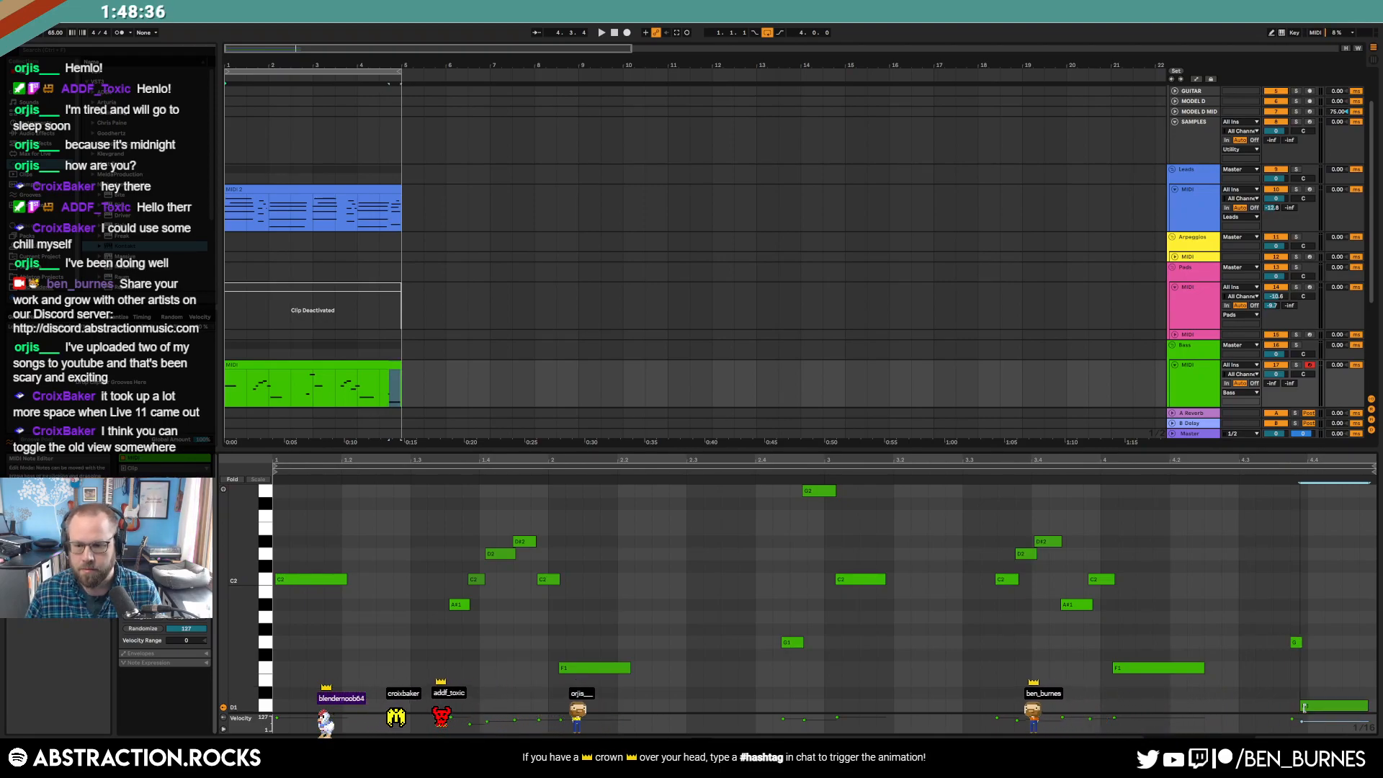
{"action": "left_click", "coordinate": [669, 629]}
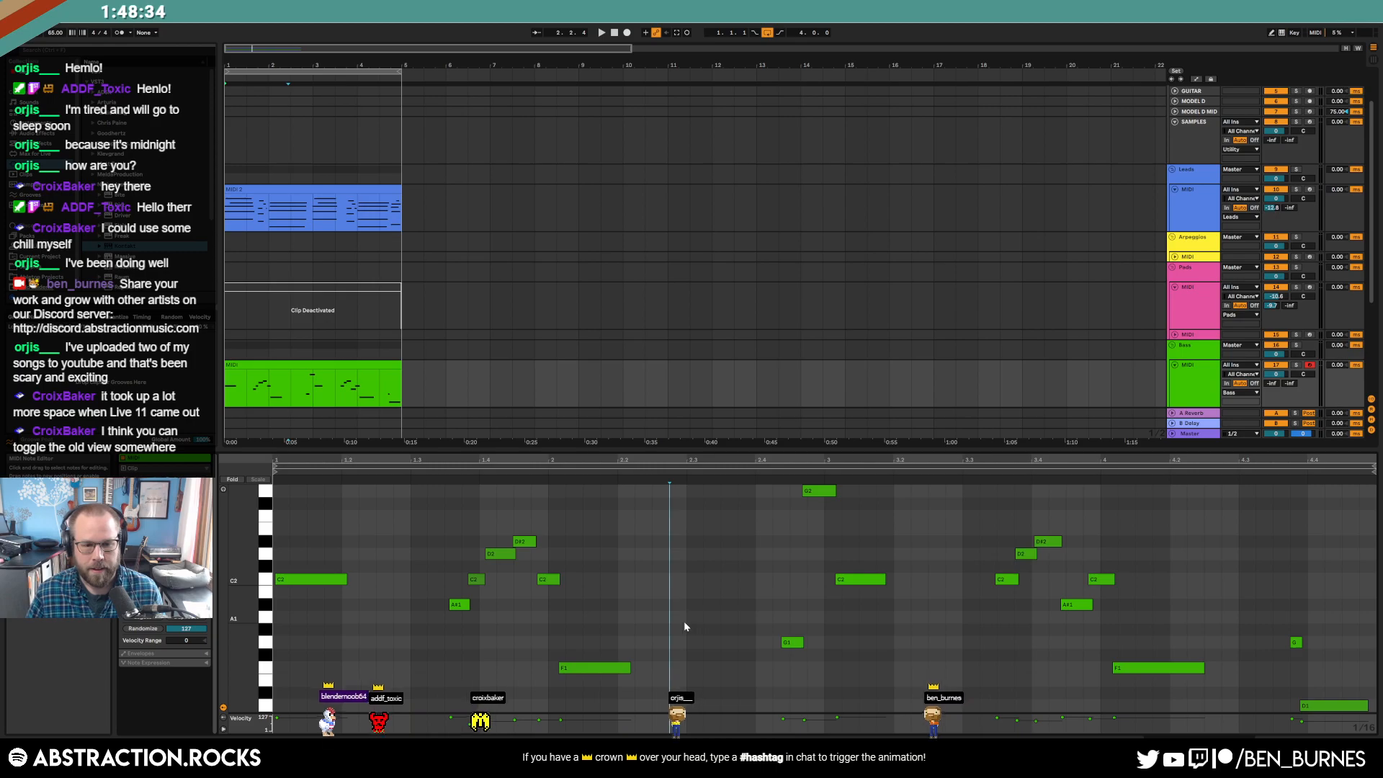
{"action": "key", "text": "ctrl+a"}
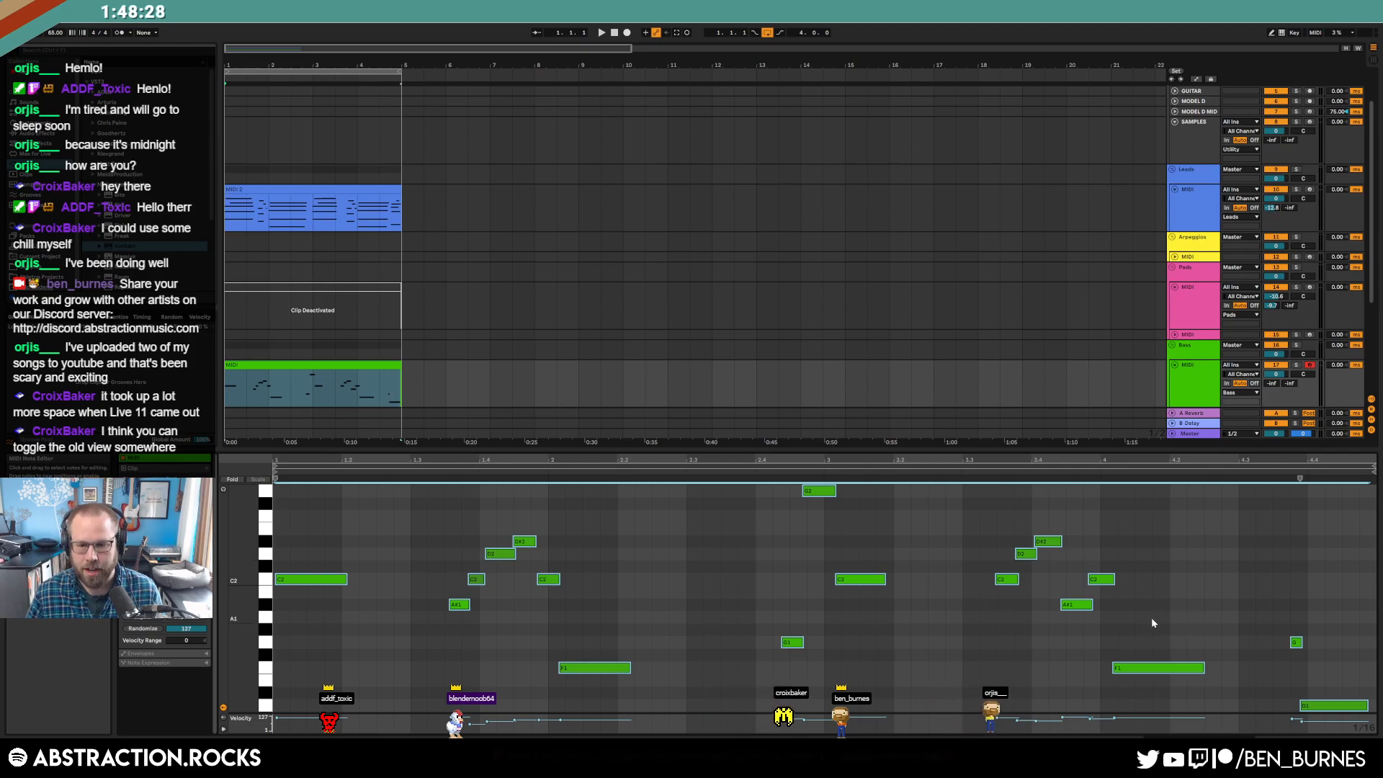
{"action": "left_click_drag", "start_coordinate": [430, 525], "coordinate": [500, 629]}
{"action": "key", "text": "Left"}
{"action": "left_click", "coordinate": [548, 579]}
{"action": "key", "text": "Left"}
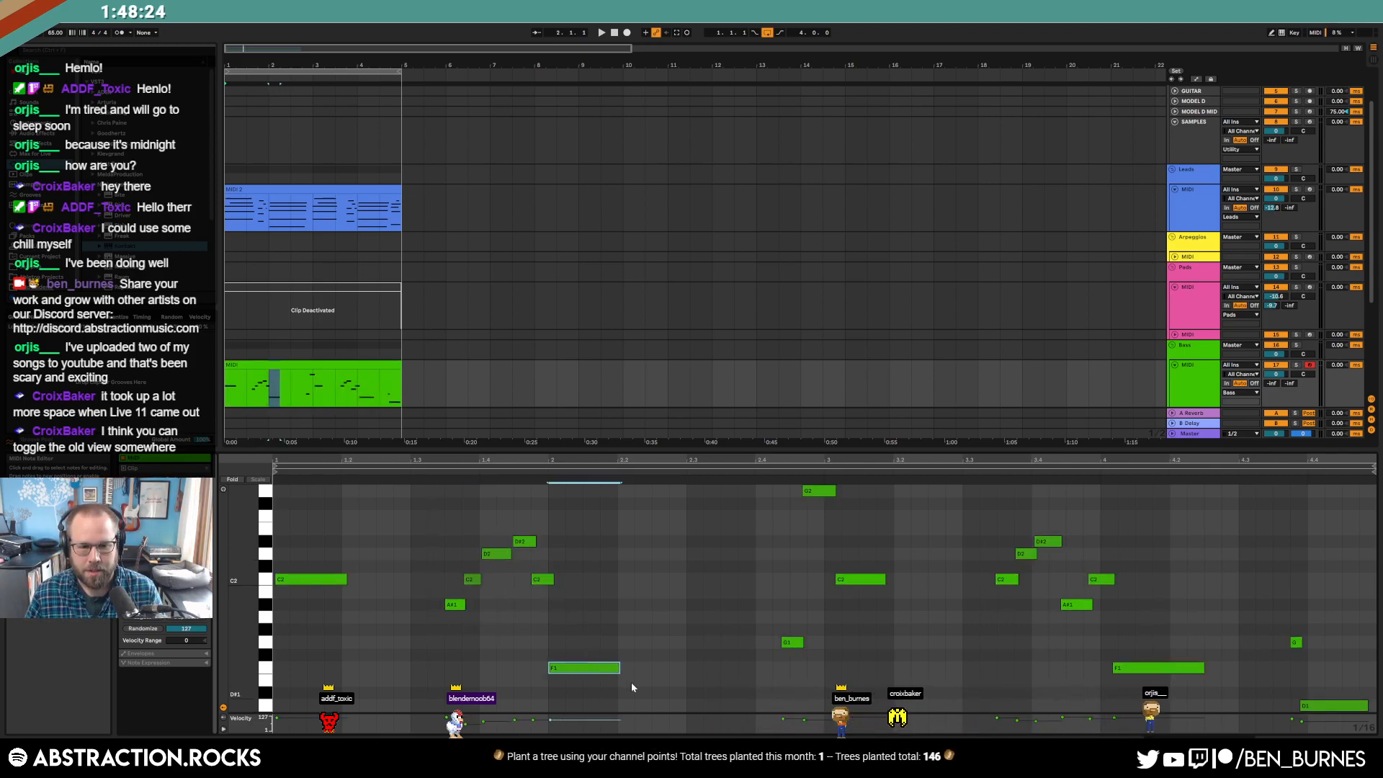
{"action": "key", "text": "ctrl+z"}
{"action": "key", "text": "ctrl+z"}
{"action": "key", "text": "ctrl+z"}
{"action": "key", "text": "ctrl+z"}
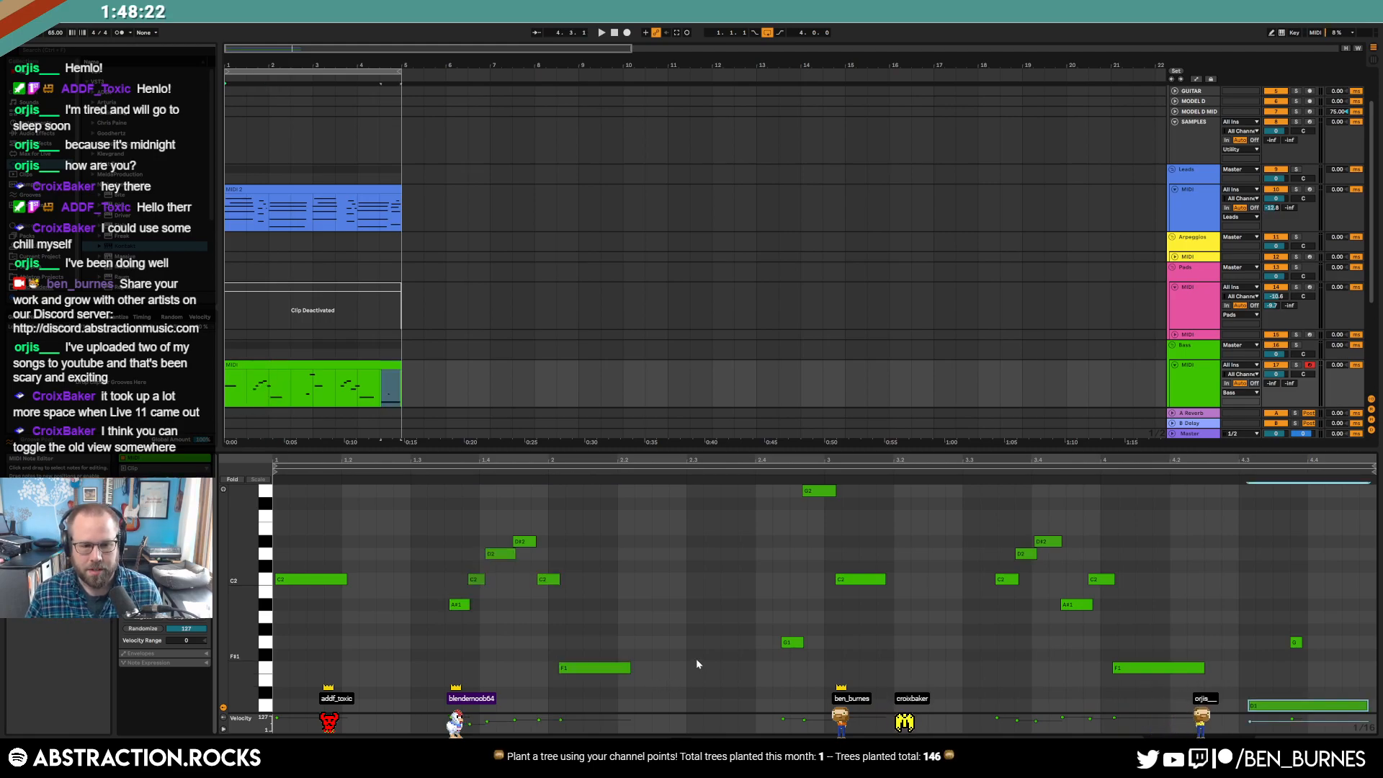
{"action": "key", "text": "ctrl+z"}
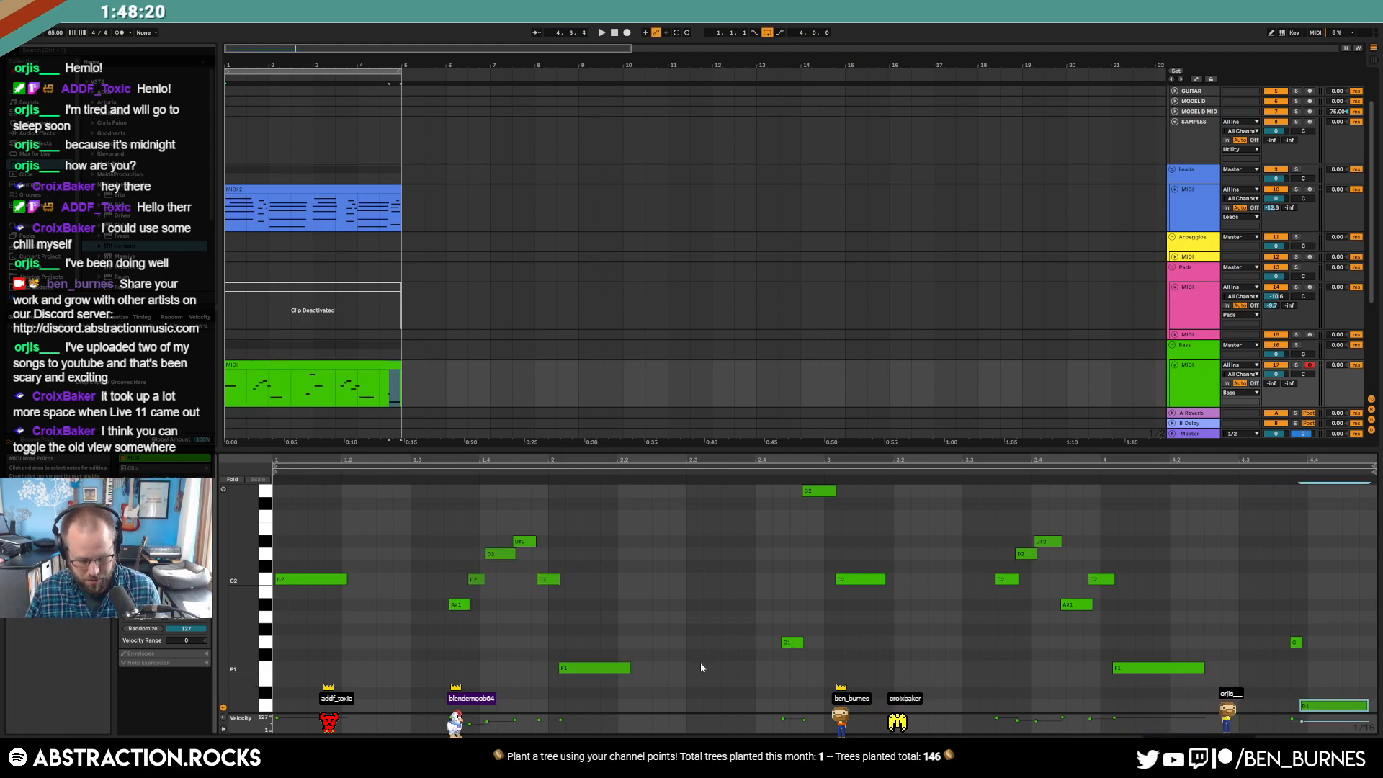
- Quantize the starts and ends of all bass notes to the current grid and play the loop
{"action": "key", "text": "ctrl+a"}
{"action": "key", "text": "ctrl+shift+u"}
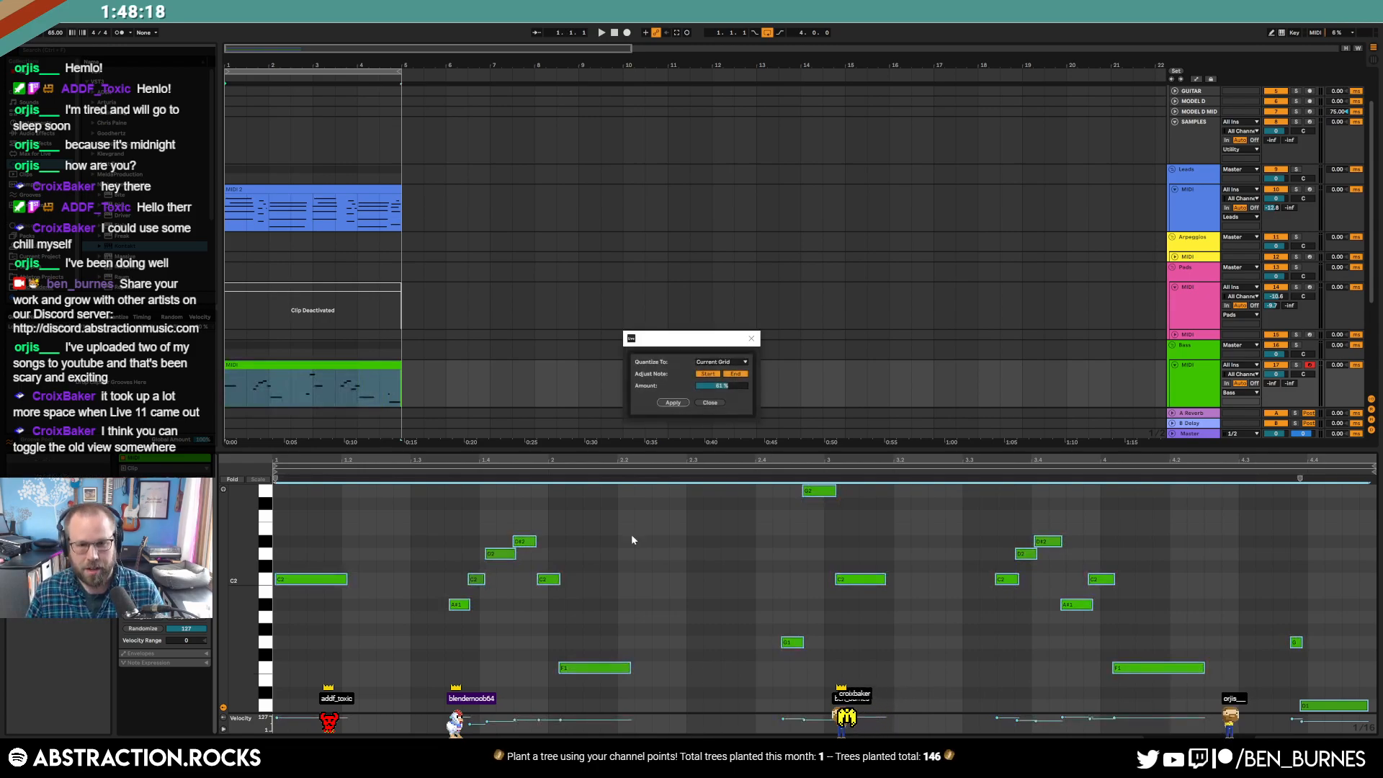
{"action": "left_click", "coordinate": [672, 403]}
{"action": "key", "text": "space"}
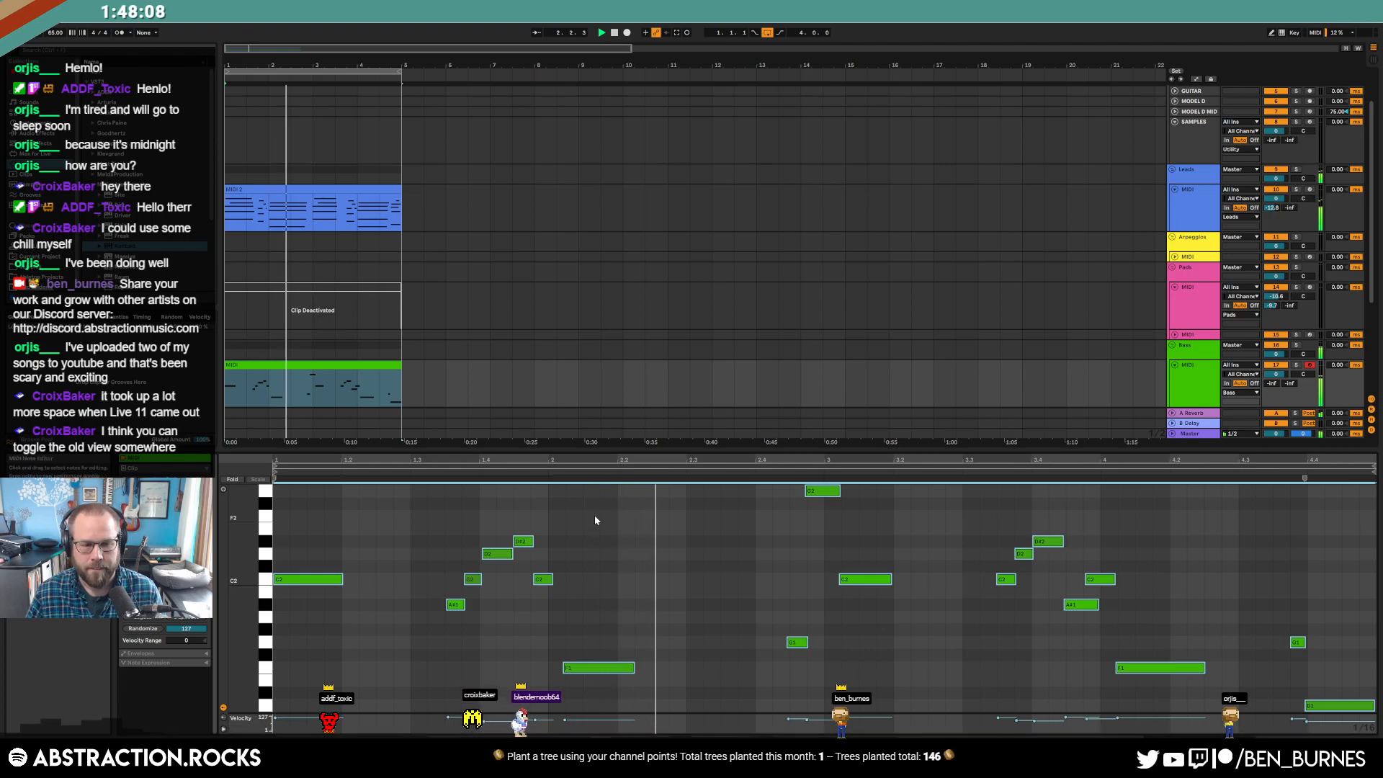
{"action": "key", "text": "shift+Tab"}
{"action": "key", "text": "shift+Tab"}
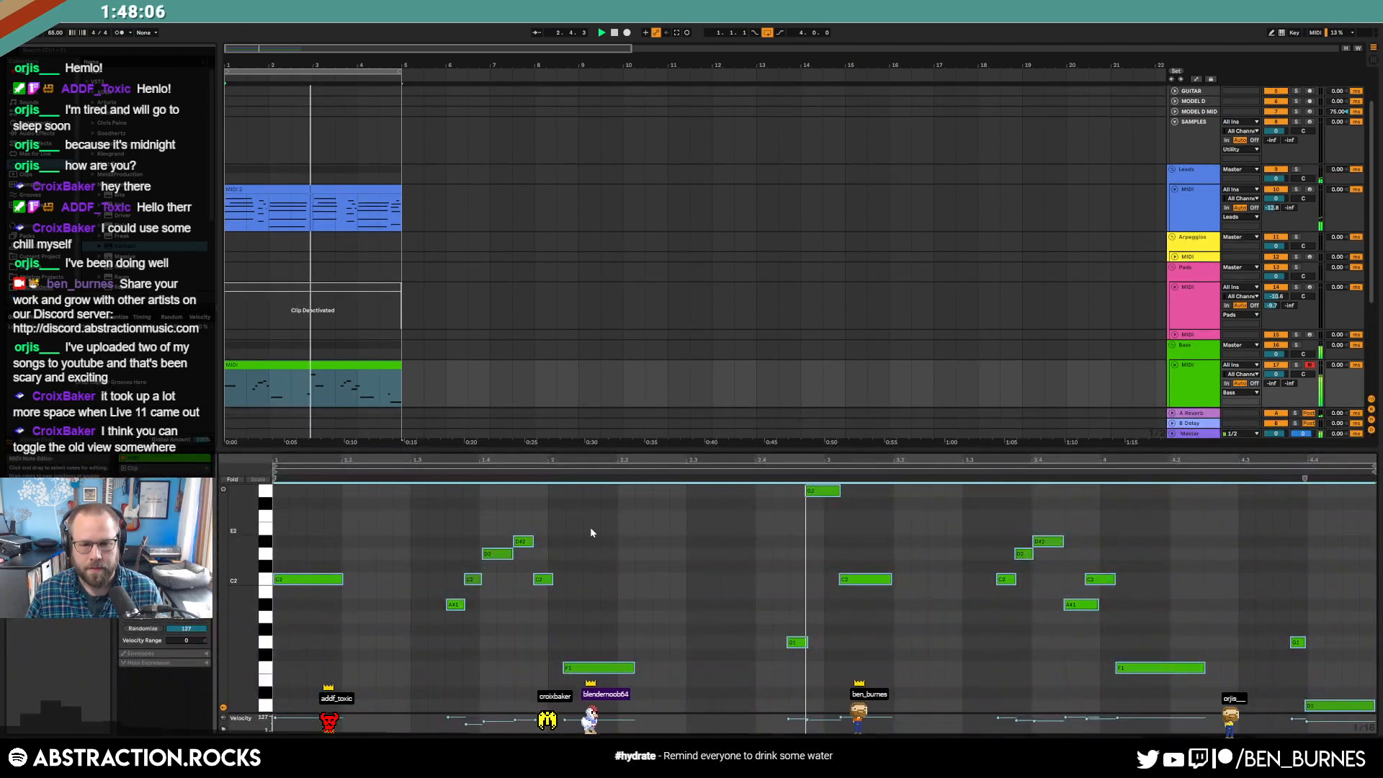
- Move bar 3's first C2 bass note onto the bar line and shorten the A#1 note before bar 4
{"action": "left_click_drag", "start_coordinate": [862, 589], "coordinate": [852, 586]}
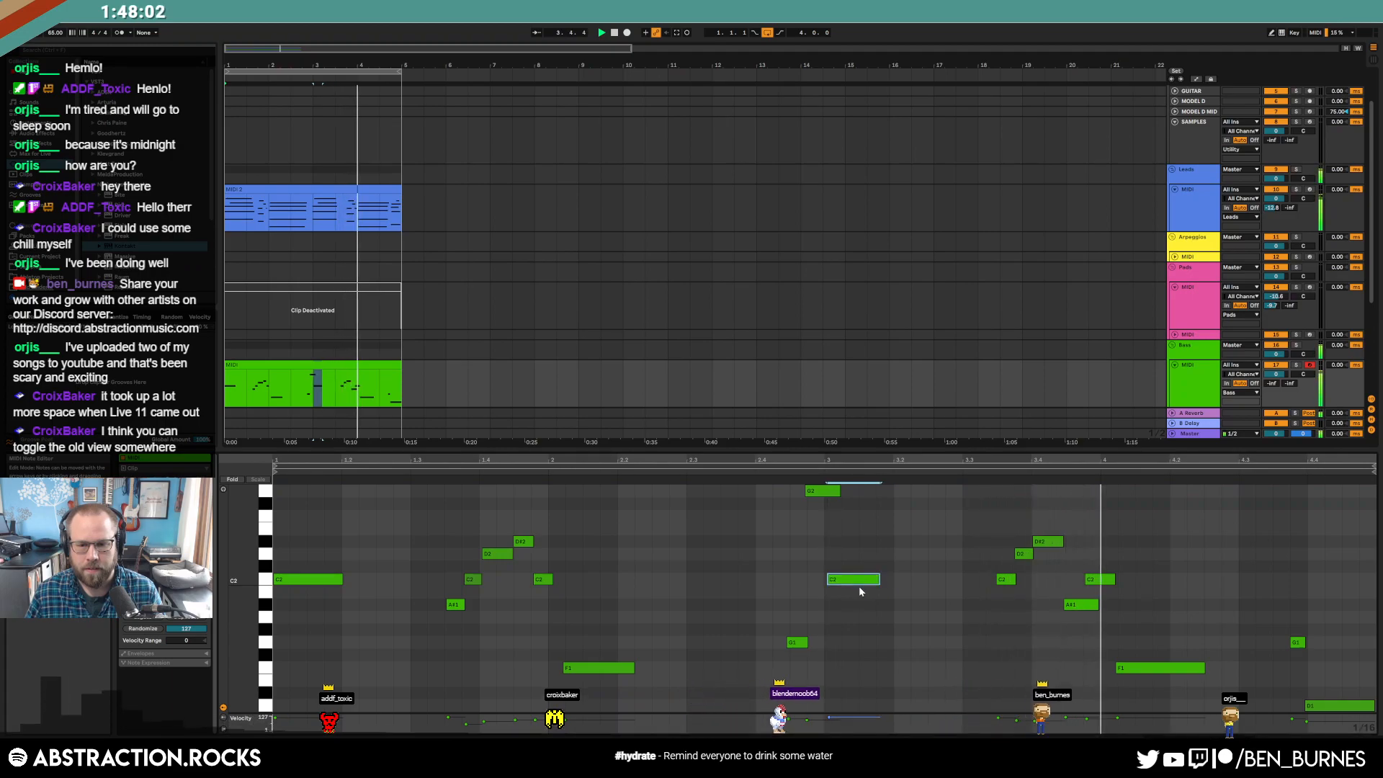
{"action": "left_click_drag", "start_coordinate": [1096, 605], "coordinate": [1081, 605]}
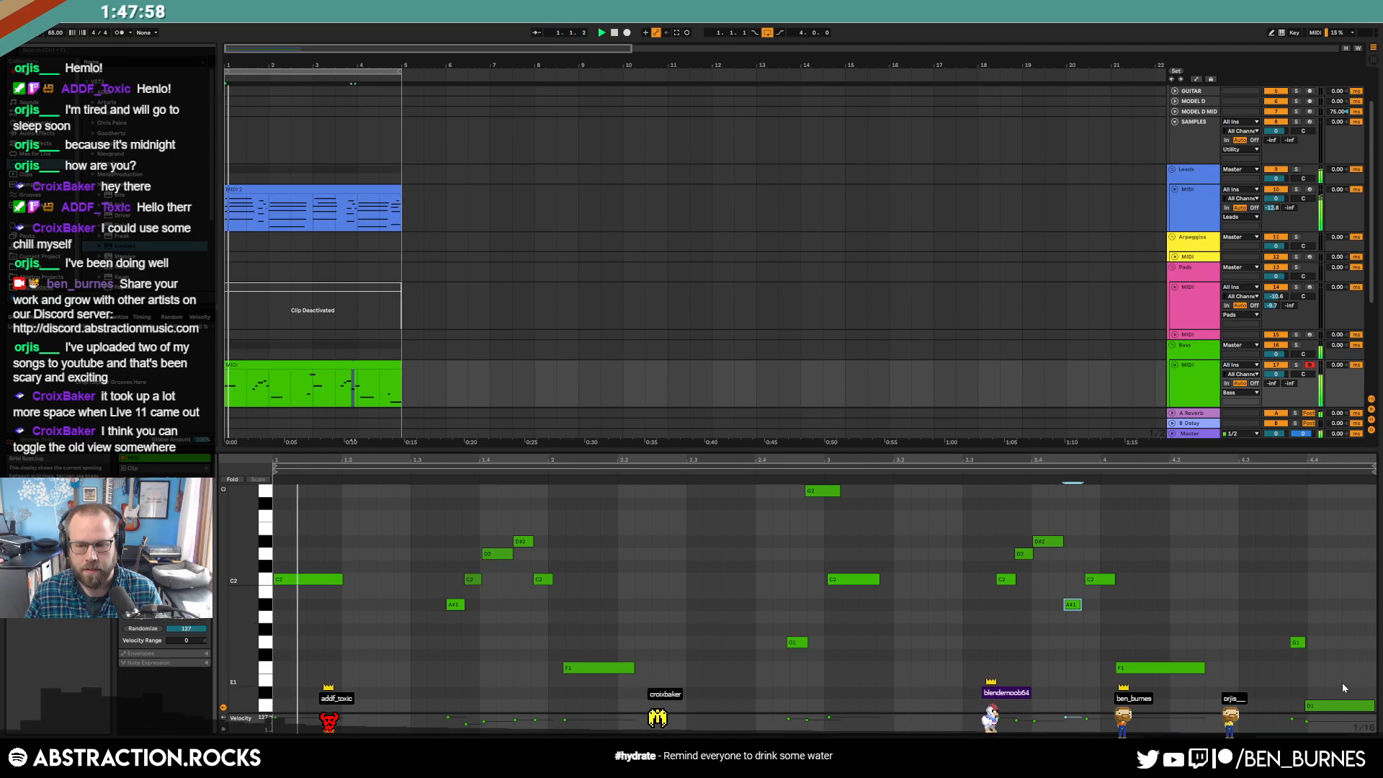
{"action": "left_click", "coordinate": [1342, 705]}
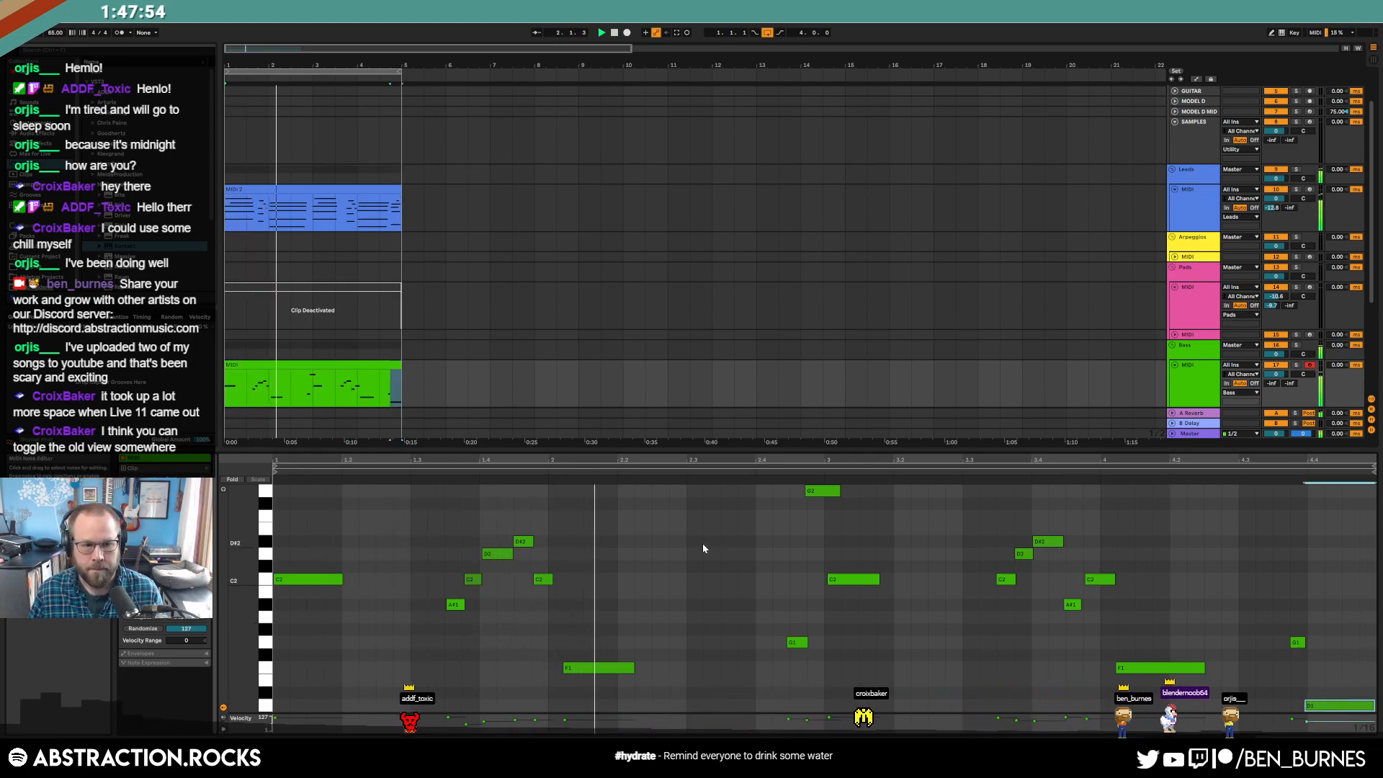
- Reopen the bass clip and shorten the high G2 note to end at the start of bar 3
{"action": "key", "text": "shift+Tab"}
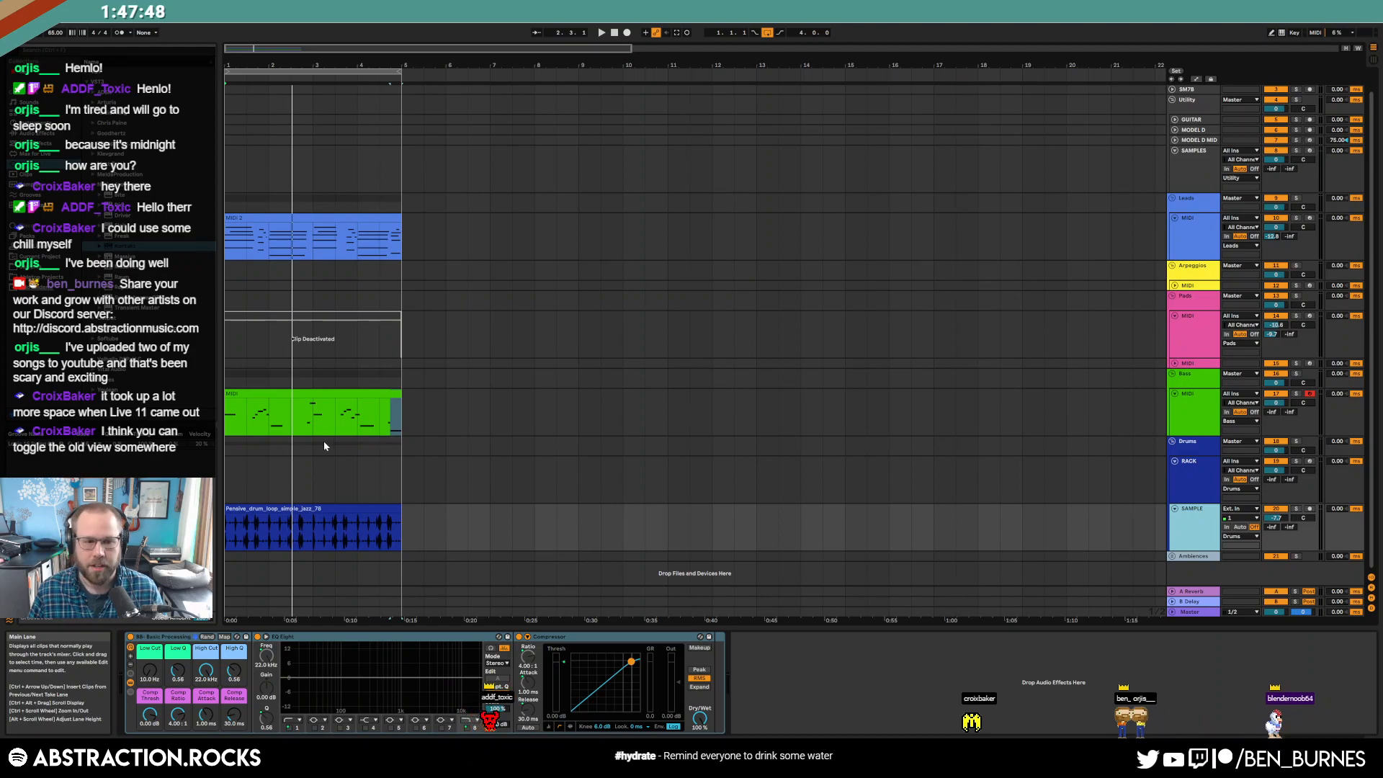
{"action": "double_click", "coordinate": [357, 397]}
{"action": "left_click", "coordinate": [739, 512]}
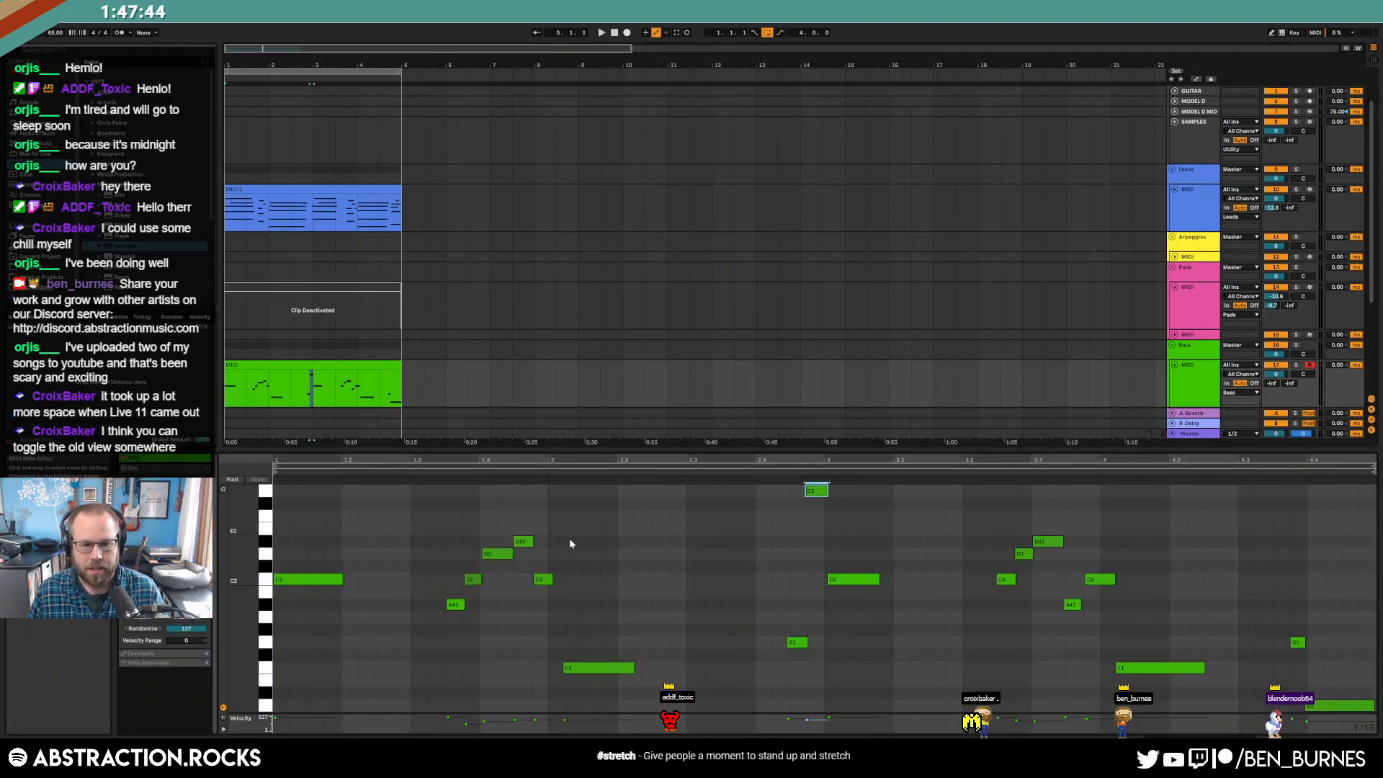
- Tighten the run into bar 2 by shortening D2 and shifting D#2, C2 and the long F1 note slightly earlier
{"action": "left_click", "coordinate": [540, 612]}
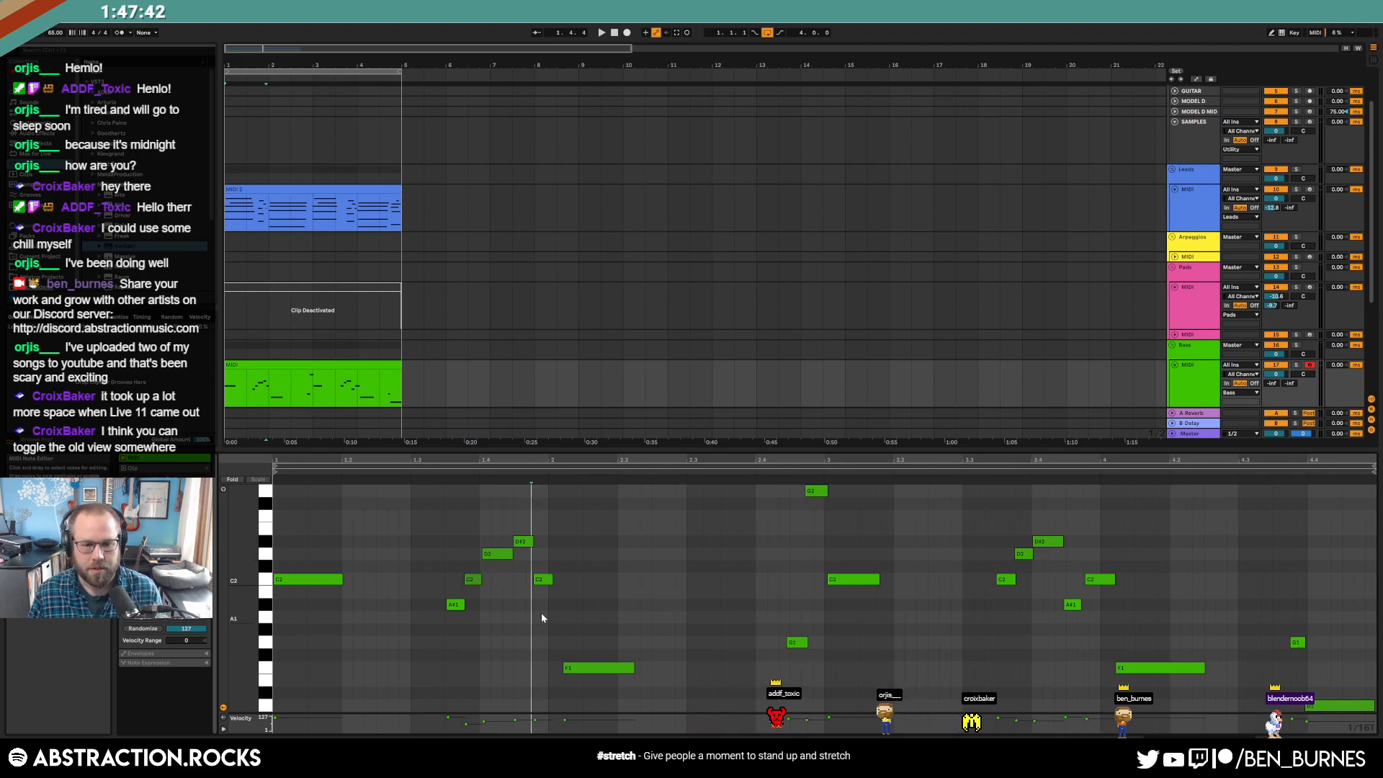
{"action": "mouse_move", "coordinate": [513, 555]}
{"action": "left_mouse_down"}
{"action": "mouse_move", "coordinate": [502, 555]}
{"action": "mouse_move", "coordinate": [535, 583]}
{"action": "left_mouse_up"}
{"action": "left_click_drag", "start_coordinate": [590, 672], "coordinate": [579, 673]}
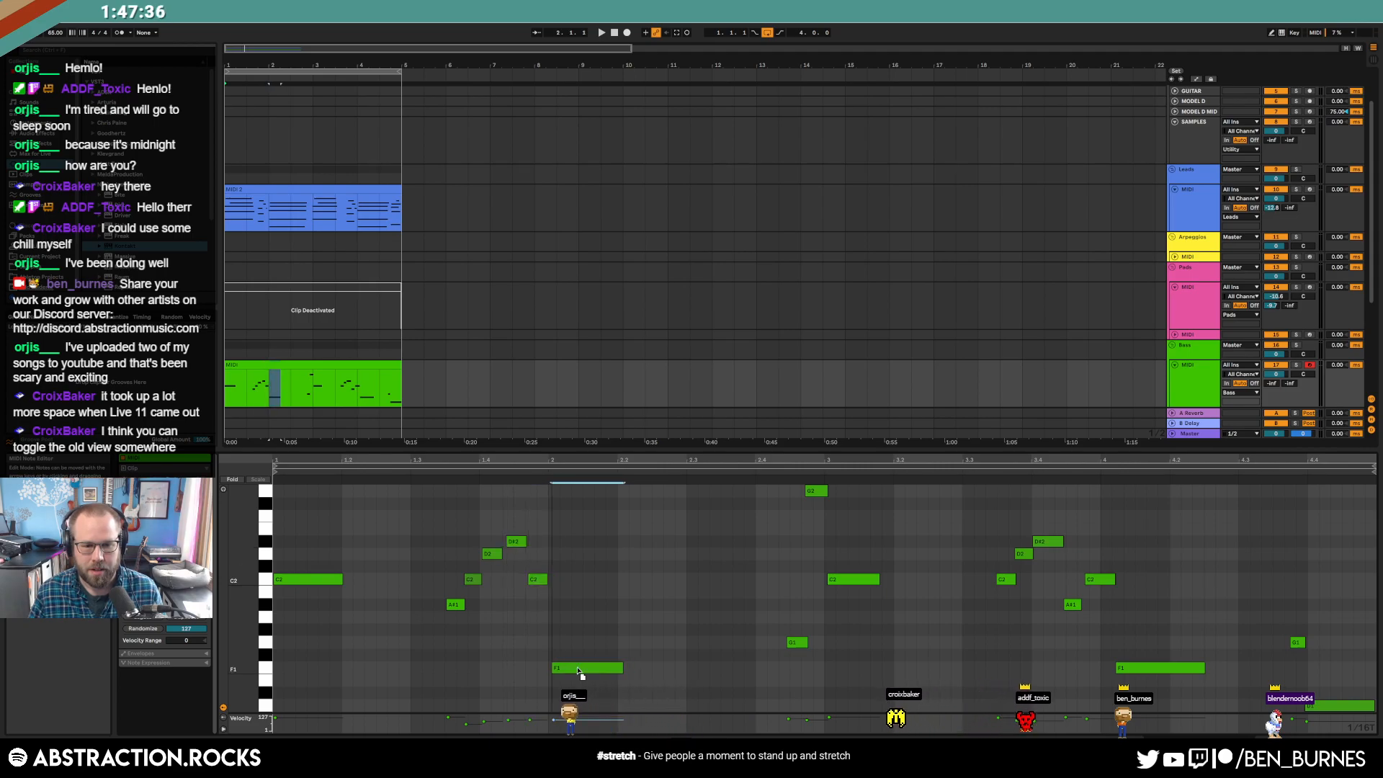
- Tighten the run into bar 4 by shortening D#2 and shifting A#1, C2 and the long F1 note slightly earlier
{"action": "left_click", "coordinate": [1058, 543]}
{"action": "left_click_drag", "start_coordinate": [1070, 609], "coordinate": [1099, 583]}
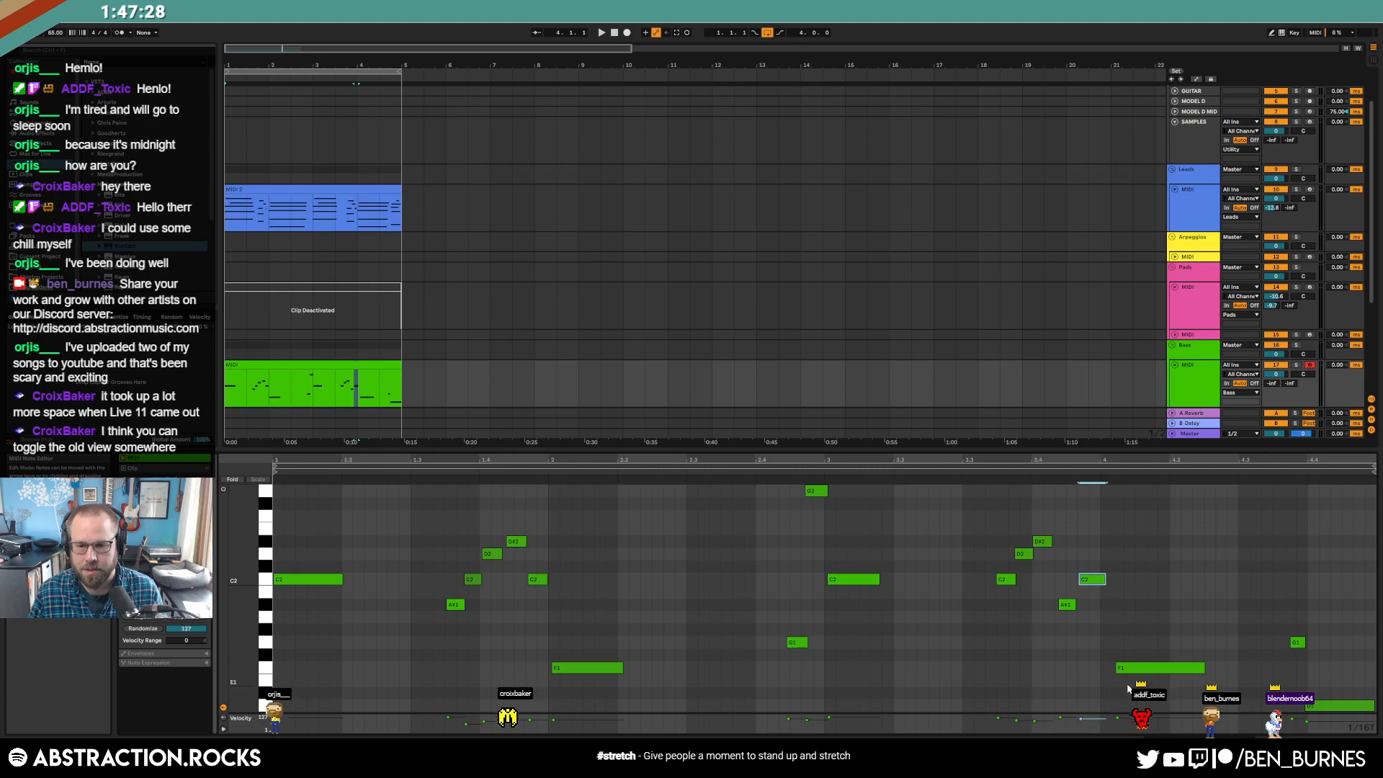
{"action": "left_click_drag", "start_coordinate": [1132, 677], "coordinate": [1122, 677]}
{"action": "left_click", "coordinate": [1104, 581]}
- Quantize the starts and ends of all notes in the lead chord clip to the current grid at 37%
{"action": "left_click", "coordinate": [315, 186]}
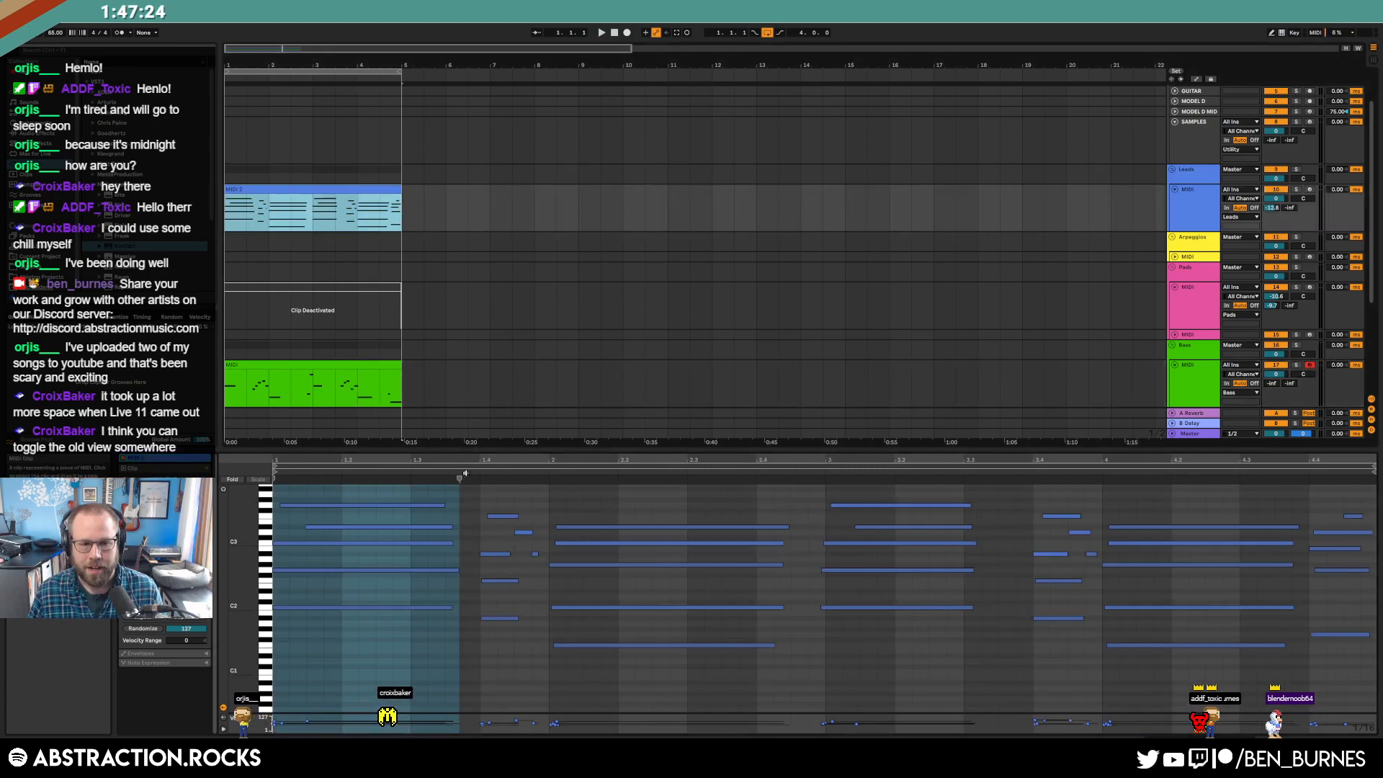
{"action": "left_click", "coordinate": [568, 684]}
{"action": "key", "text": "ctrl+a"}
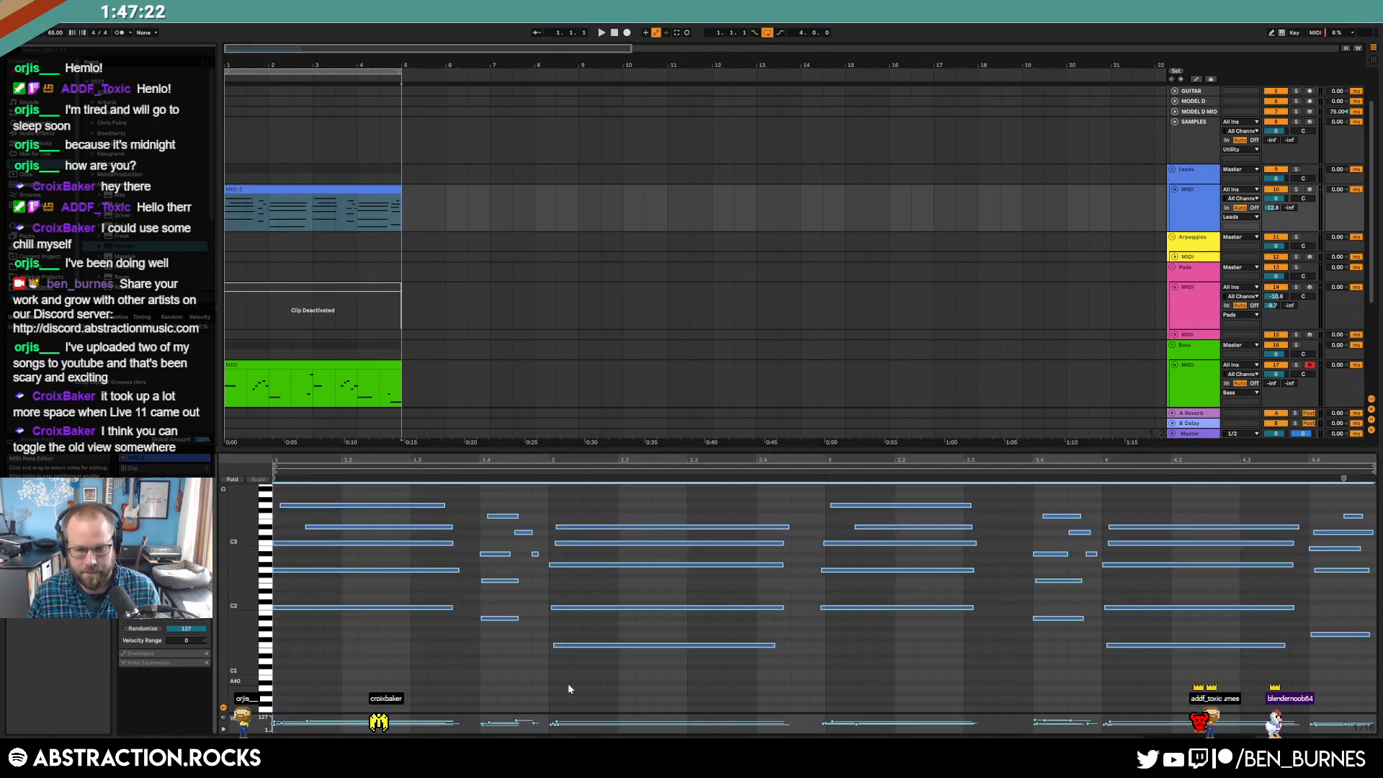
{"action": "key", "text": "space"}
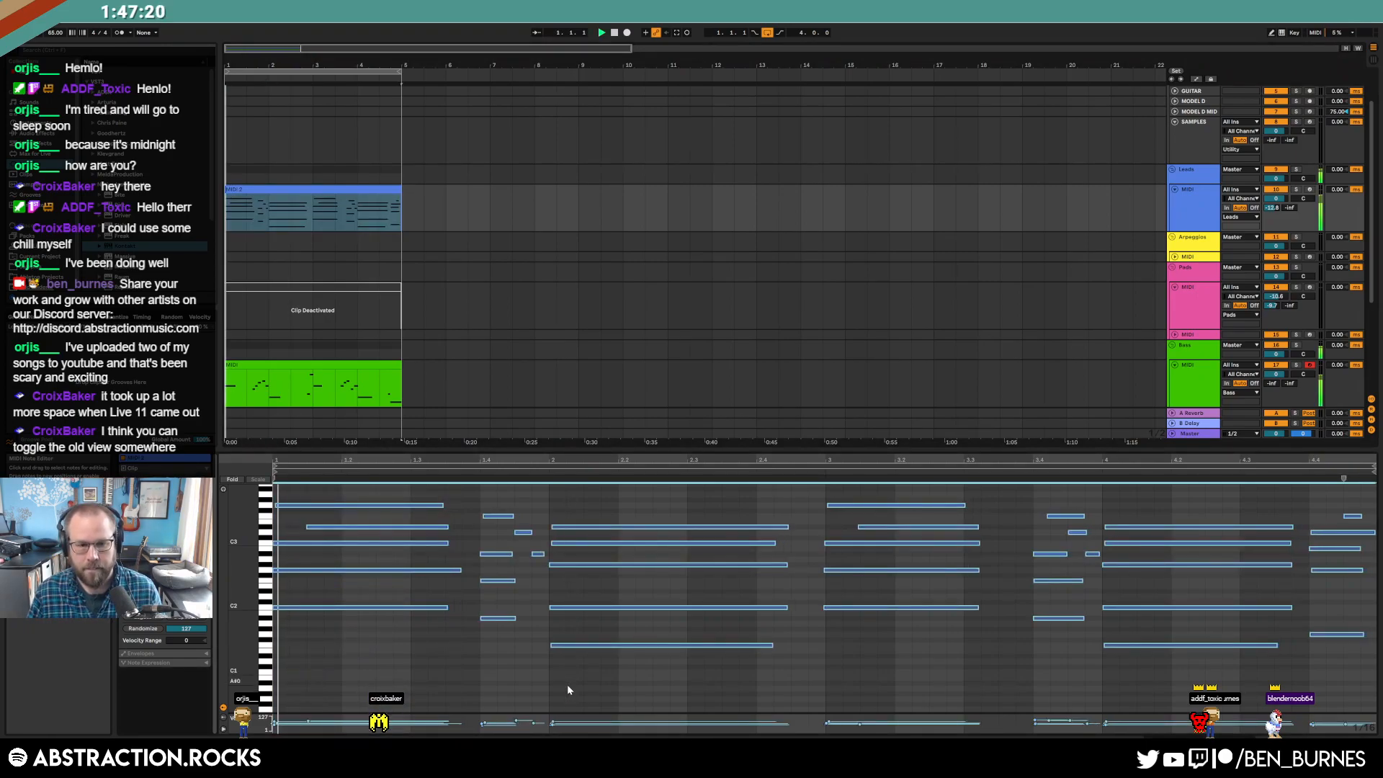
{"action": "key", "text": "ctrl+z"}
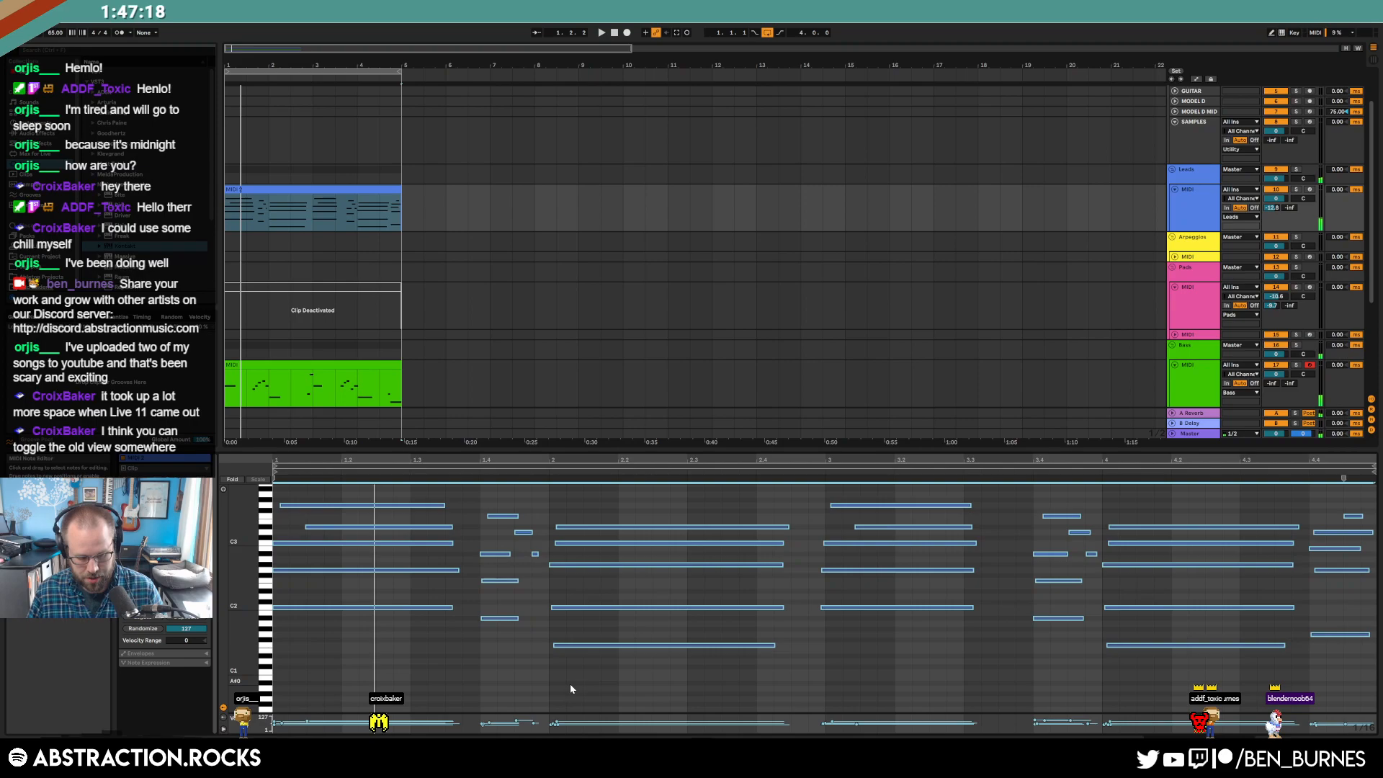
{"action": "key", "text": "ctrl+shift+u"}
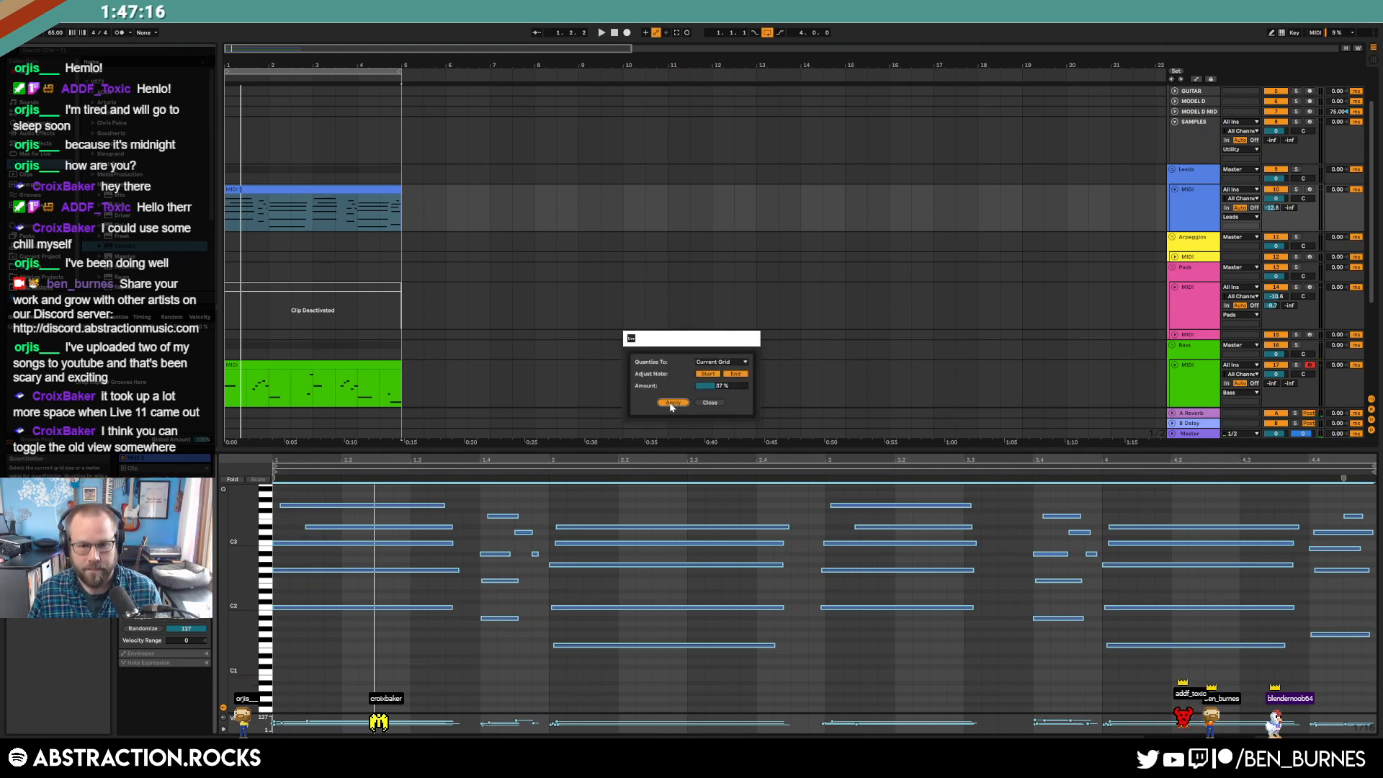
{"action": "left_click", "coordinate": [671, 403]}
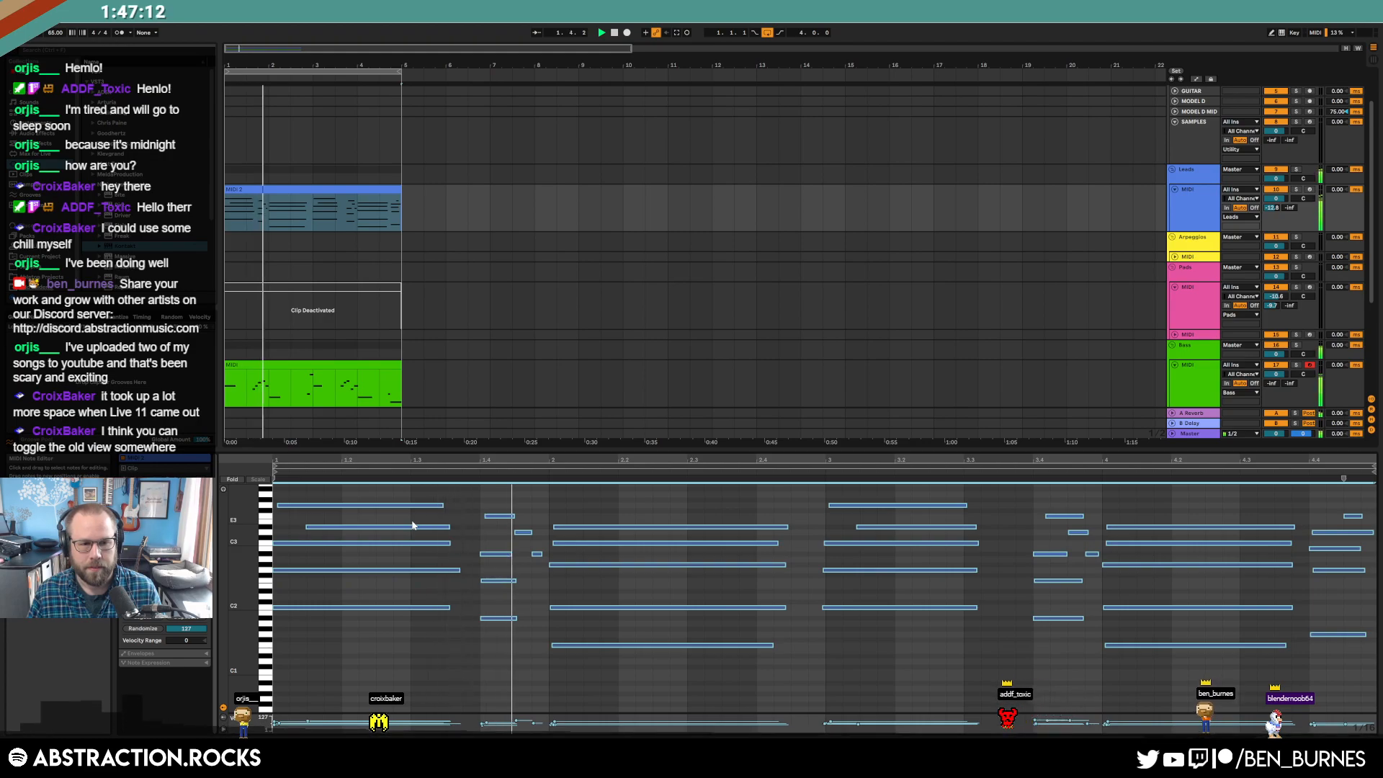
- Delete the section of the drum loop clip from beat 2.4.2 to shortly before bar 3
{"action": "key", "text": "shift+Tab"}
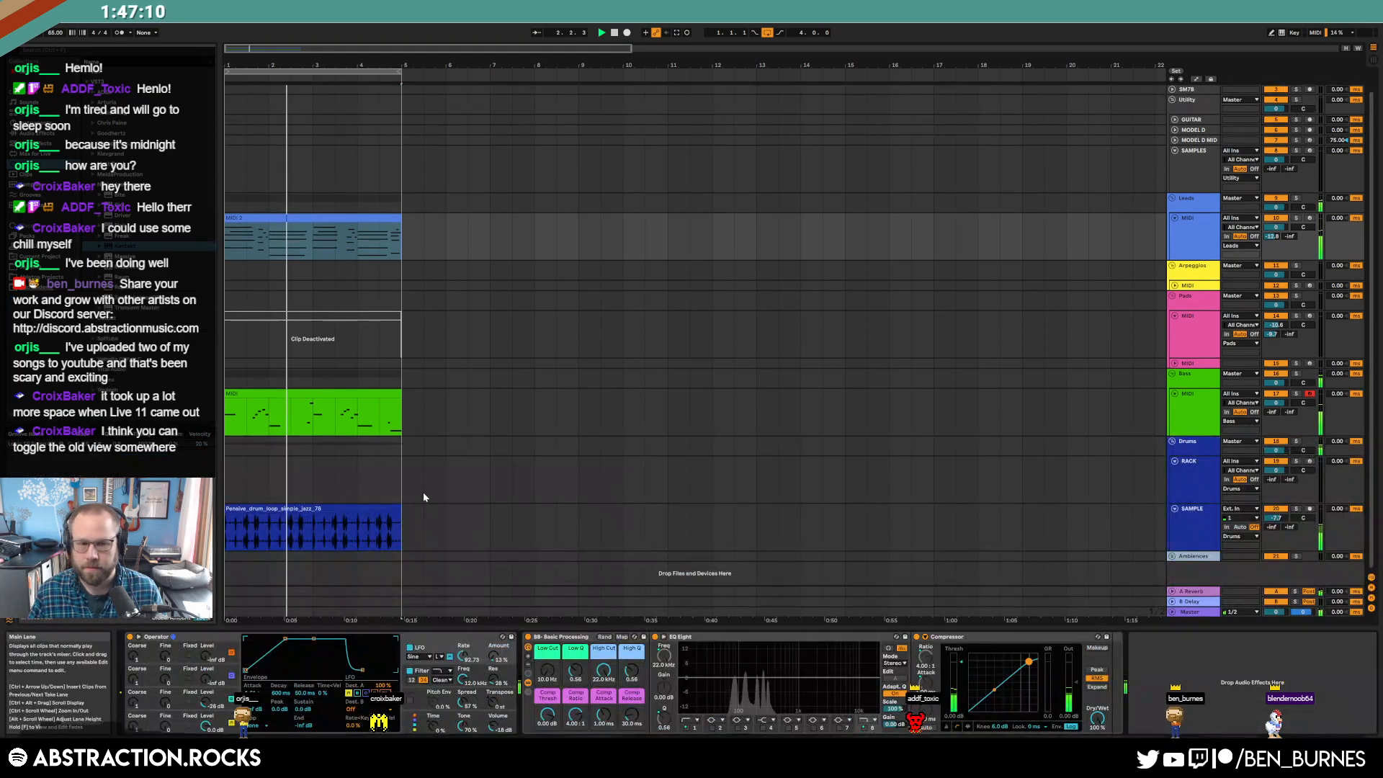
{"action": "left_click", "coordinate": [338, 502]}
{"action": "scroll", "coordinate": [303, 528], "scroll_direction": "up", "scroll_amount": 10}
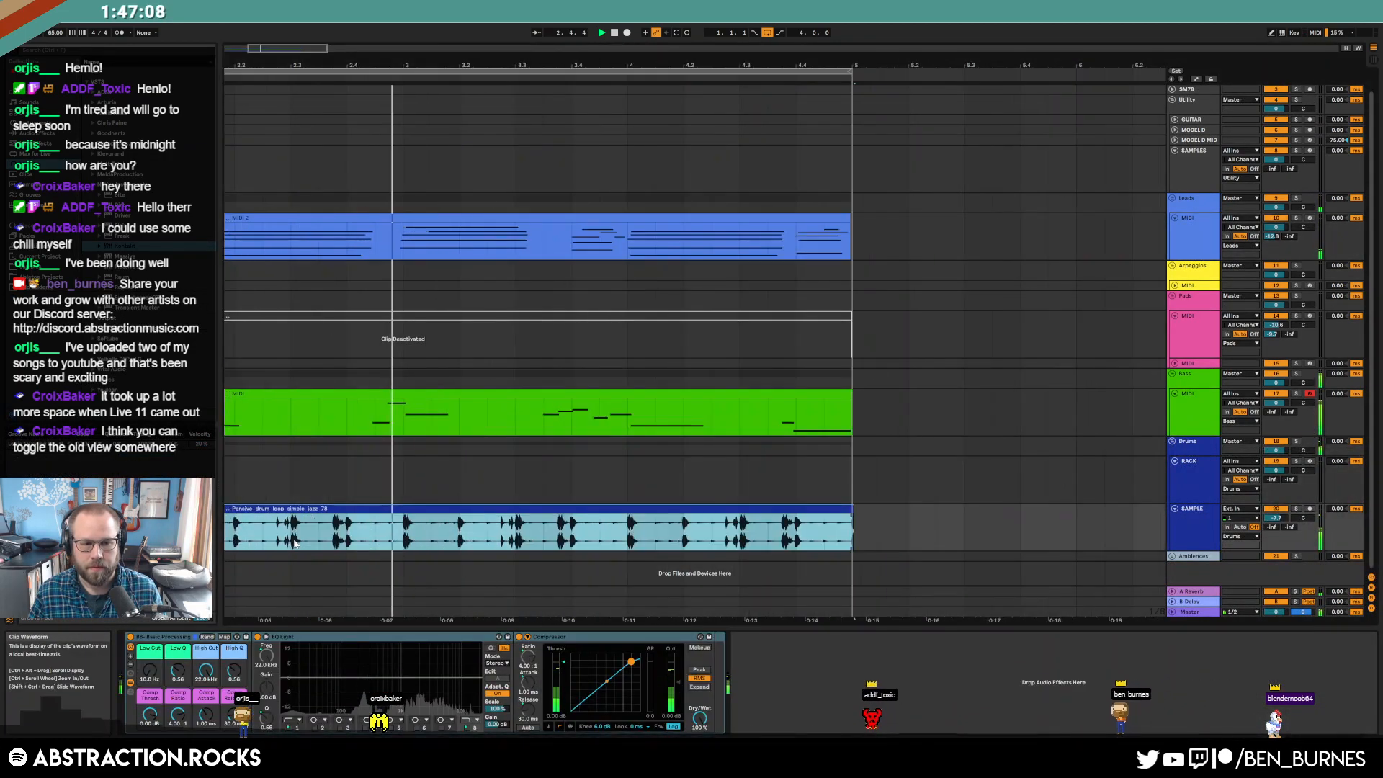
{"action": "left_click_drag", "start_coordinate": [417, 536], "coordinate": [582, 545]}
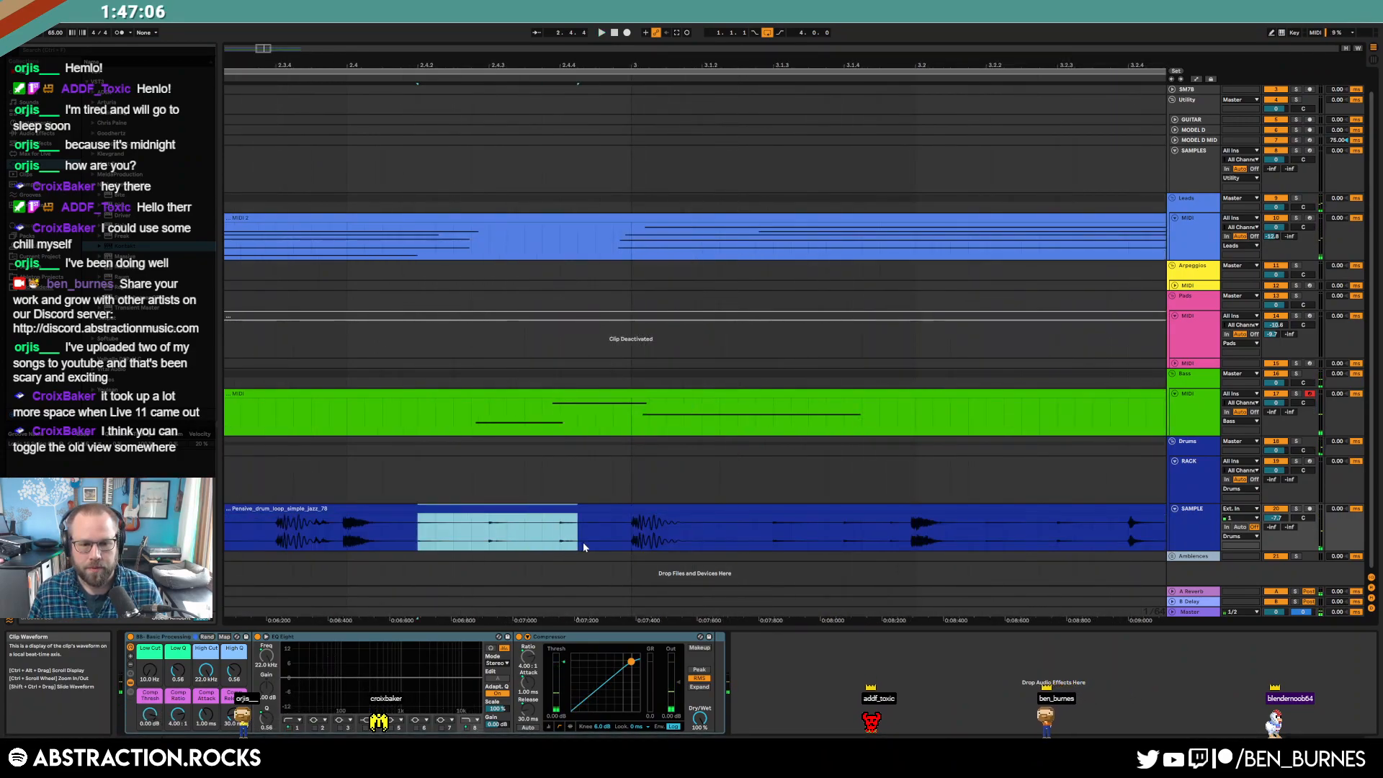
{"action": "key", "text": "Delete"}
- Turn off grid snapping and widen the drum gap by trimming both clip edges, ending it just before bar 3's first hit
{"action": "key", "text": "ctrl+4"}
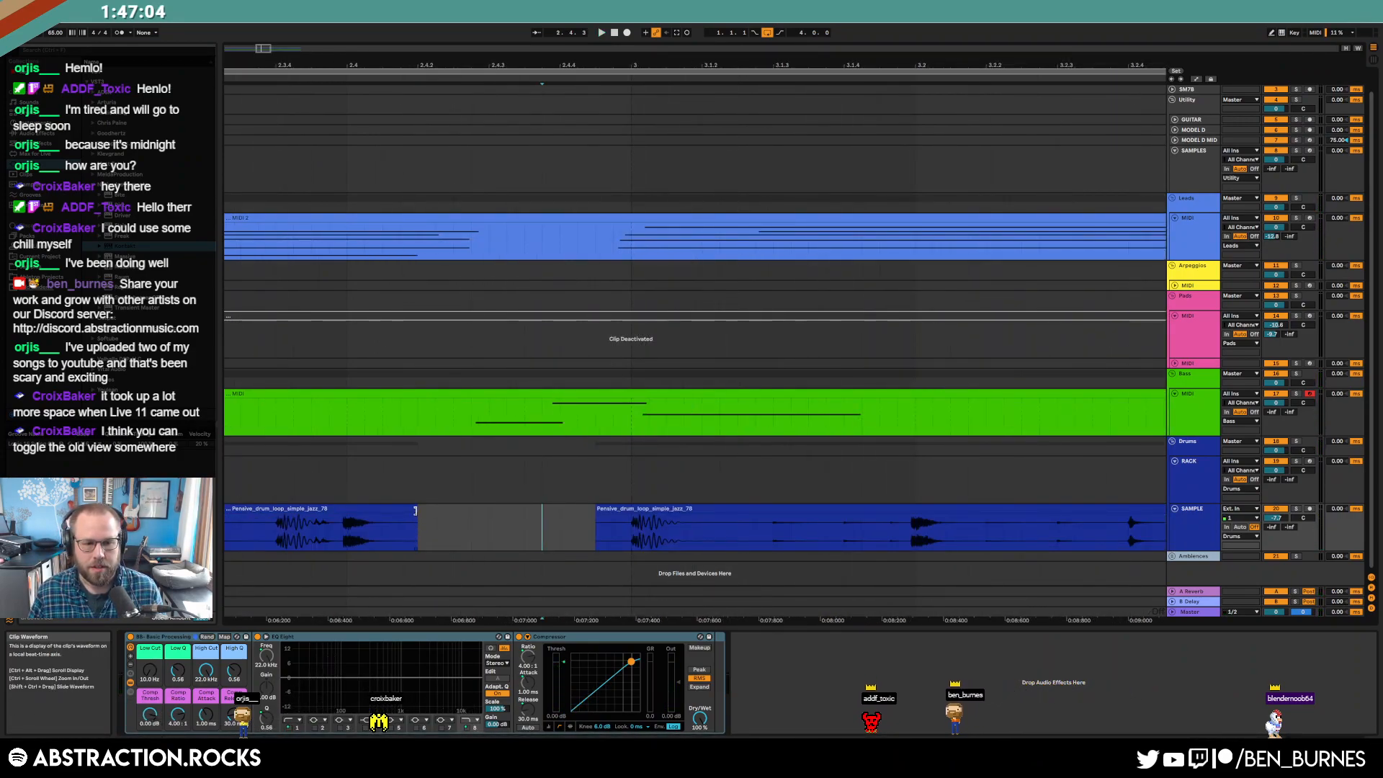
{"action": "left_click_drag", "start_coordinate": [417, 524], "coordinate": [407, 525]}
{"action": "left_click_drag", "start_coordinate": [597, 513], "coordinate": [611, 512]}
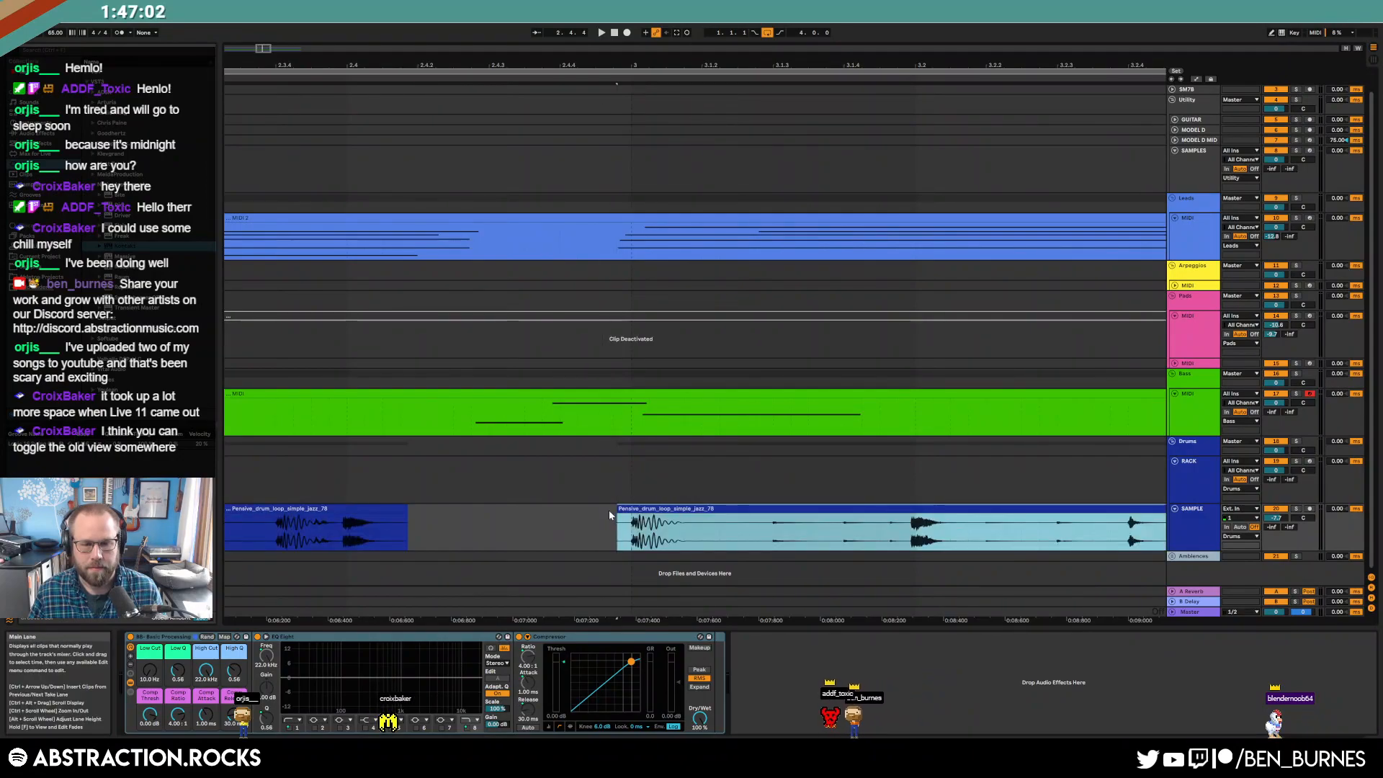
{"action": "scroll", "coordinate": [609, 509], "scroll_direction": "down", "scroll_amount": 5}
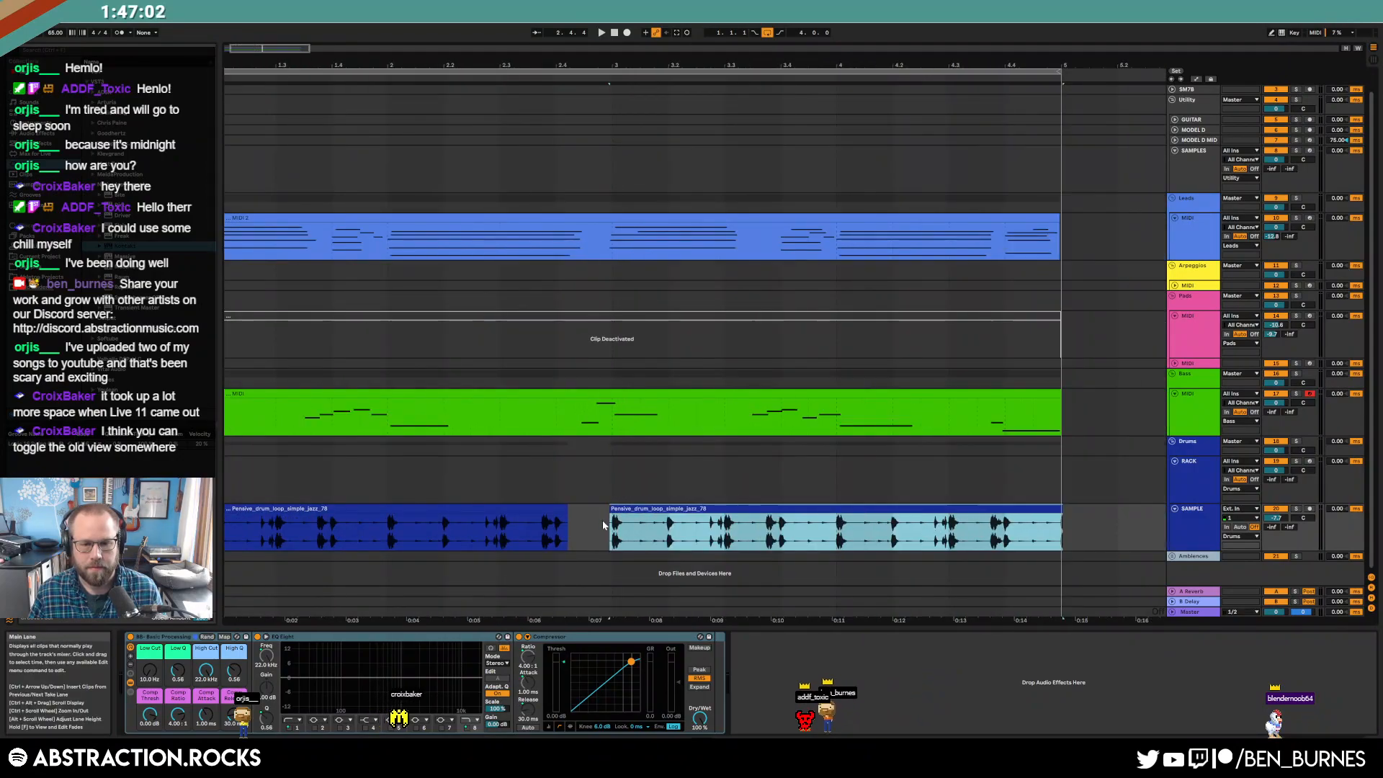
- Play the loop from its start and trim the end of the second drum clip back to about beat 4.4.2
{"action": "left_click", "coordinate": [615, 33]}
{"action": "key", "text": "space"}
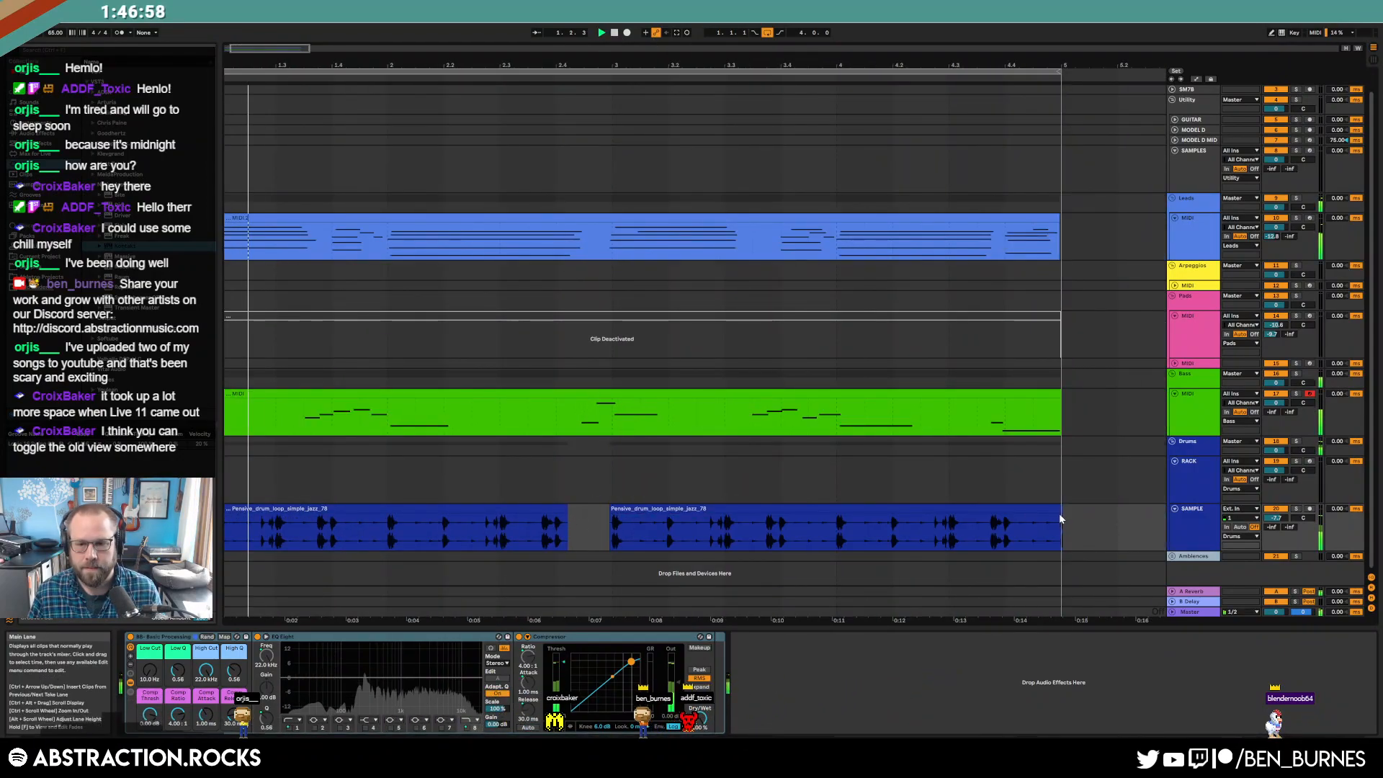
{"action": "scroll", "coordinate": [1057, 515], "scroll_direction": "up", "scroll_amount": 5}
{"action": "left_click_drag", "start_coordinate": [1056, 517], "coordinate": [837, 511]}
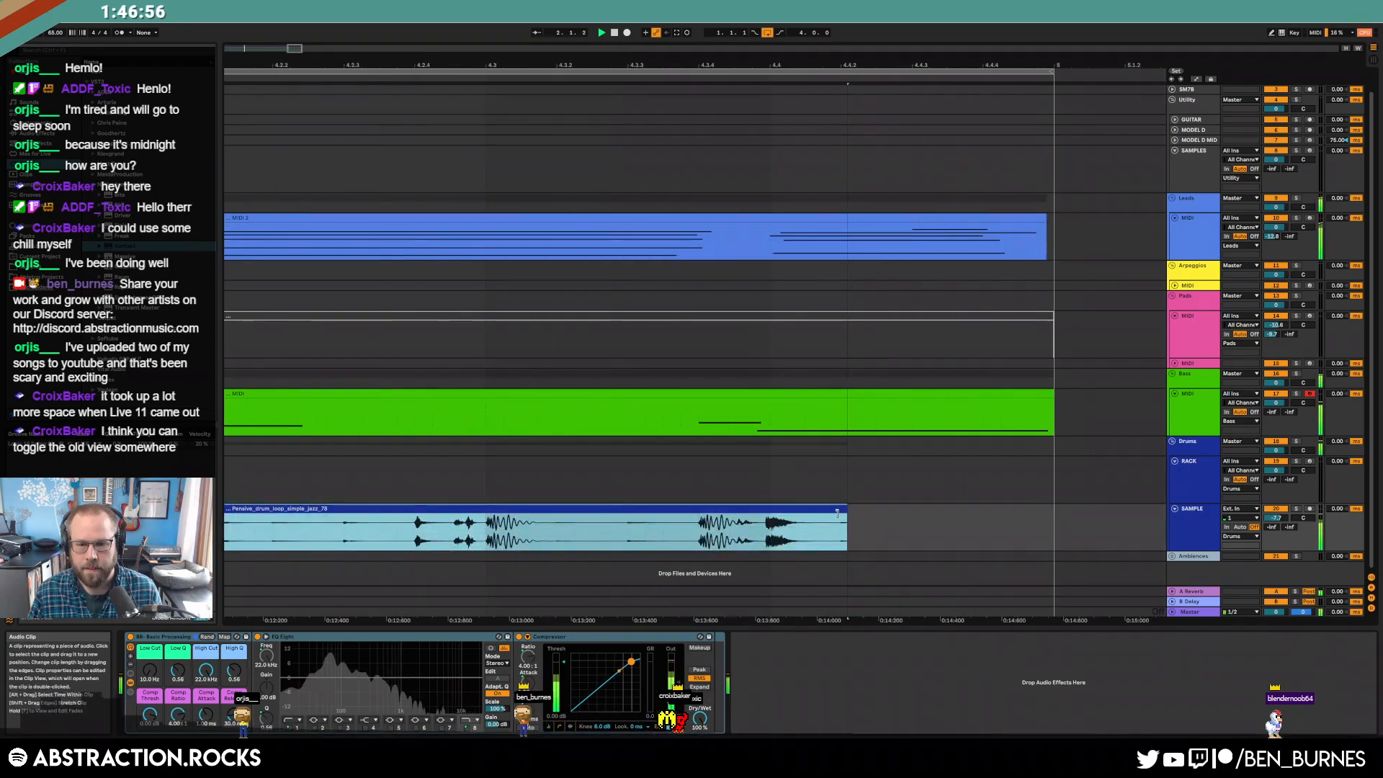
- Automate the SAMPLE track's B-Delay send to rise on bar 4's last drum hit and return to -inf dB just after the clip ends
{"action": "left_click", "coordinate": [1193, 600]}
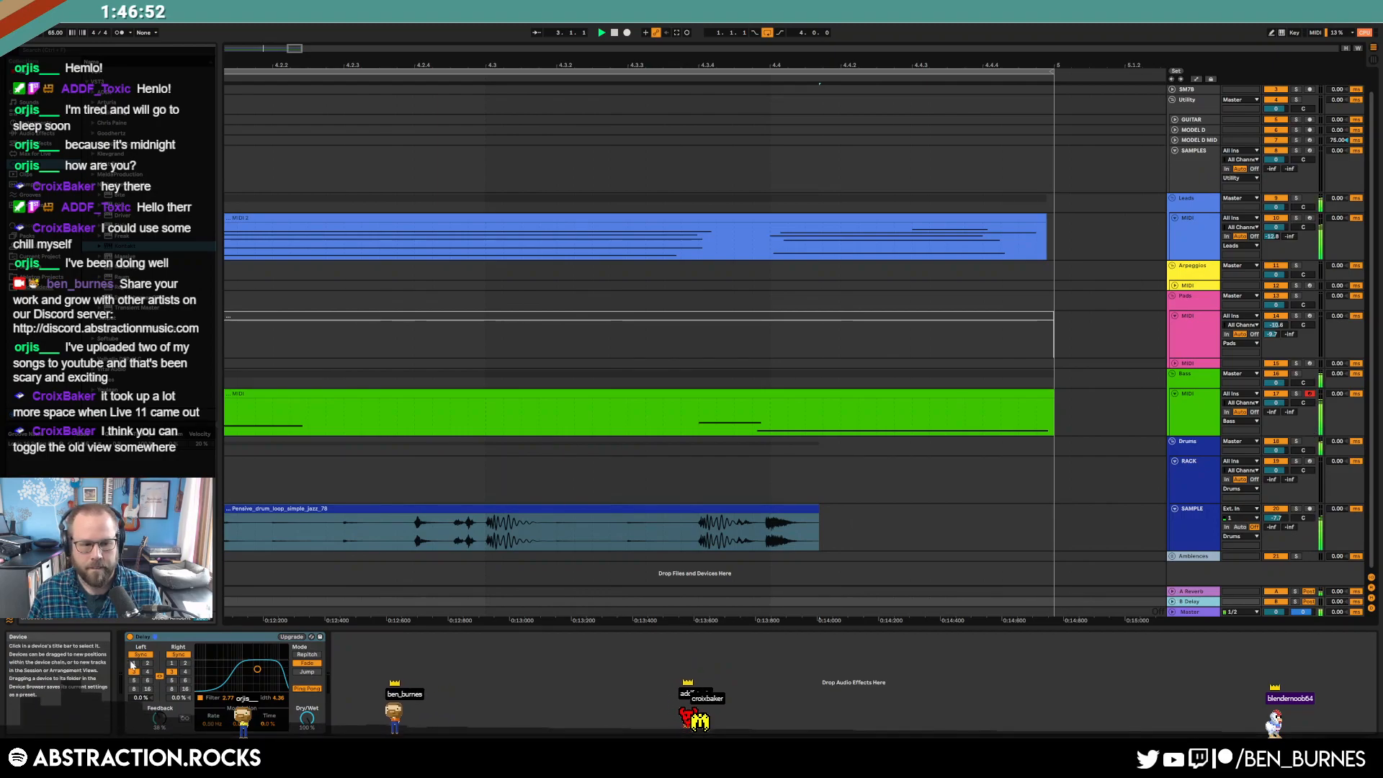
{"action": "left_click", "coordinate": [1189, 533]}
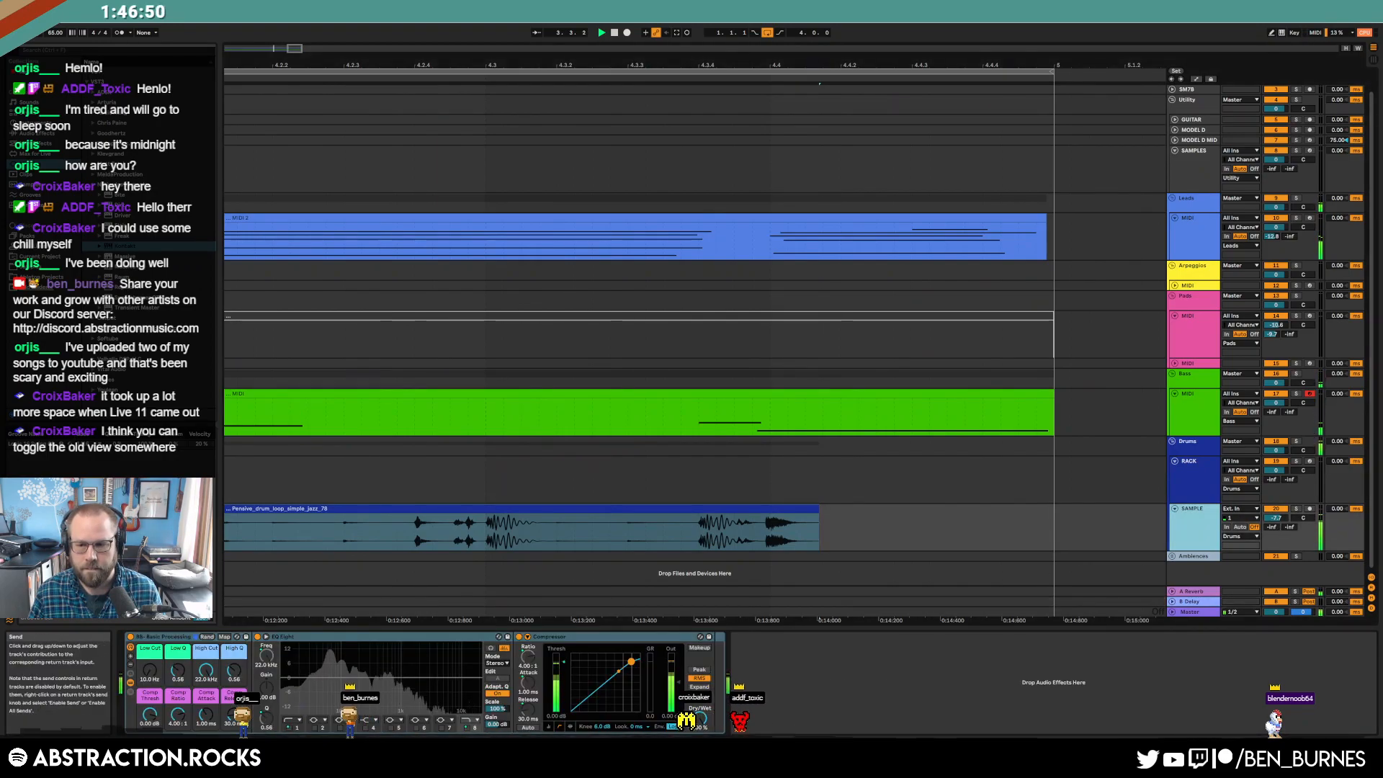
{"action": "key", "text": "a"}
{"action": "mouse_move", "coordinate": [770, 549]}
{"action": "left_mouse_down"}
{"action": "mouse_move", "coordinate": [769, 515]}
{"action": "mouse_move", "coordinate": [767, 531]}
{"action": "left_mouse_up"}
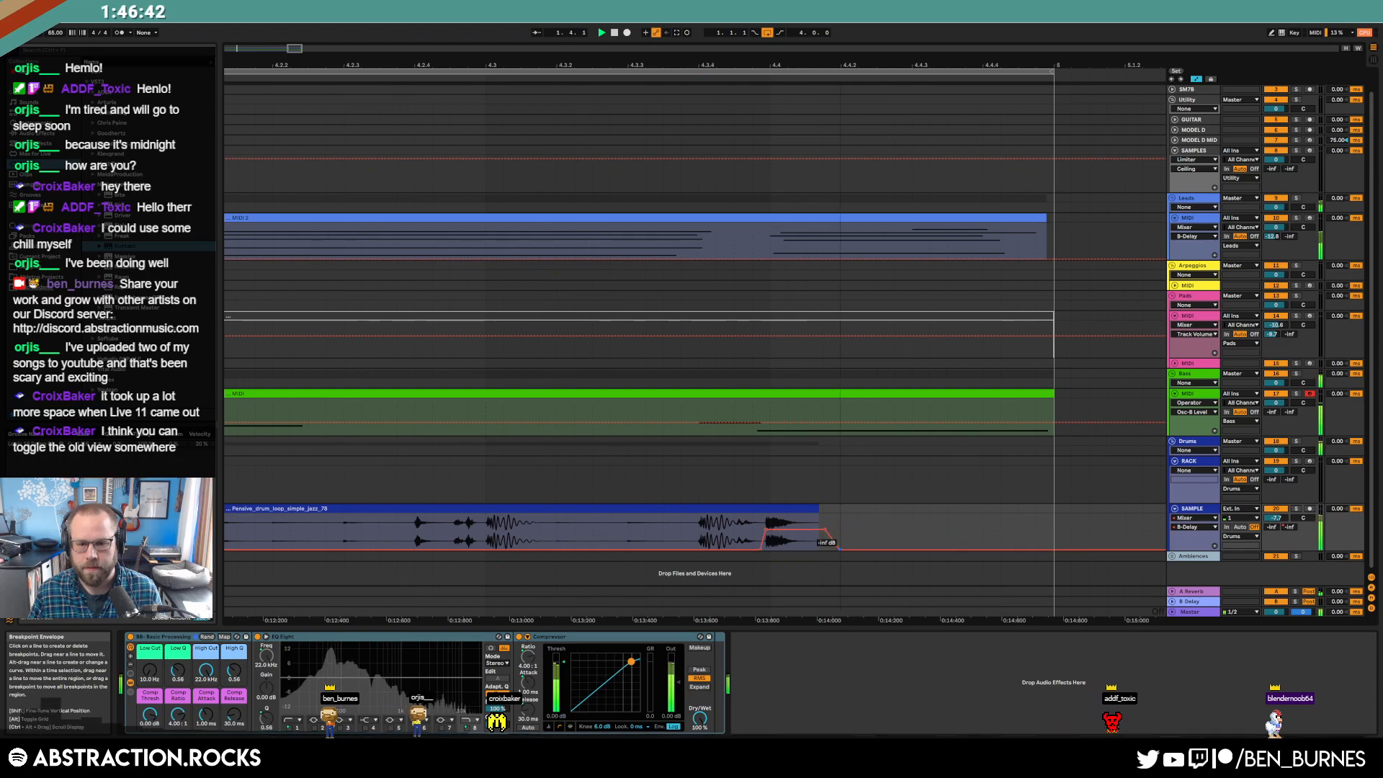
{"action": "scroll", "coordinate": [797, 528], "scroll_direction": "down", "scroll_amount": 10}
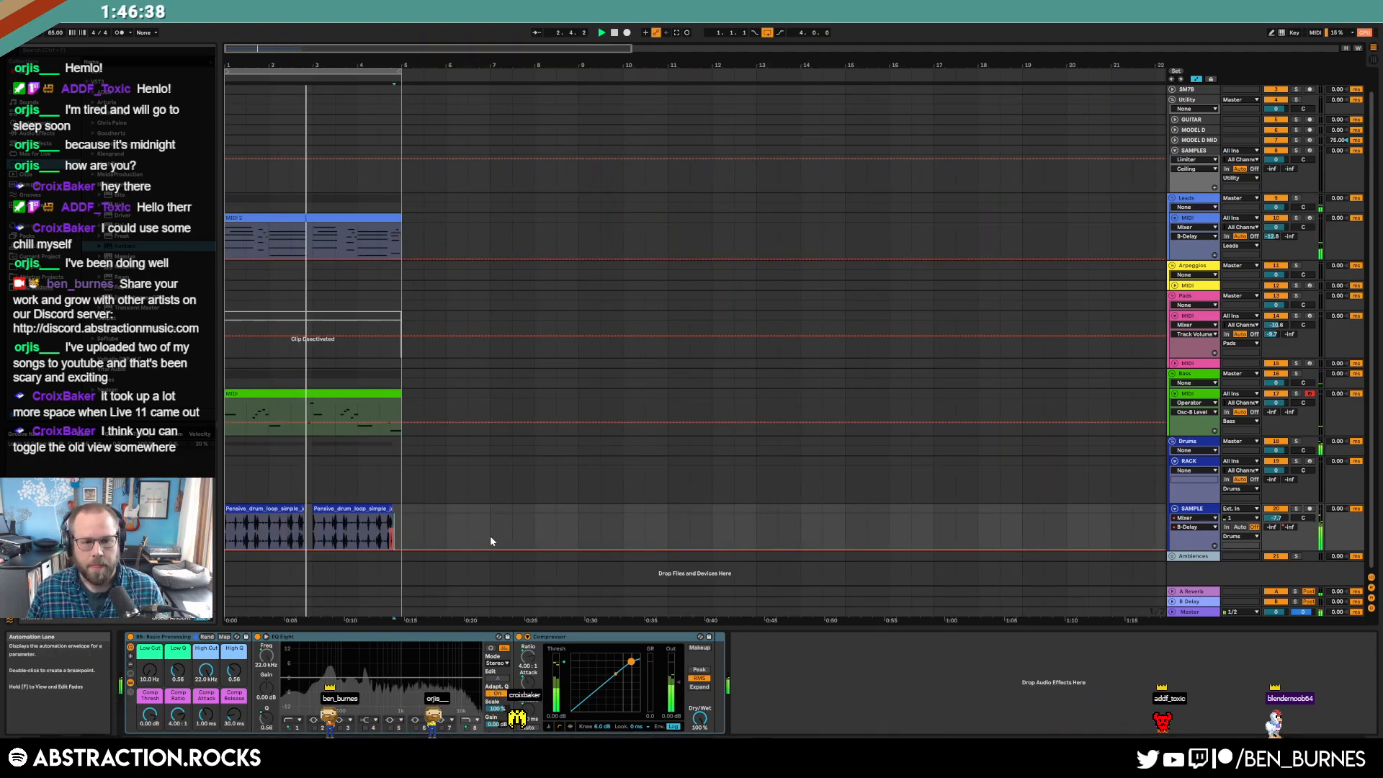
- Hide the automation envelopes in the arrangement
{"action": "left_click_drag", "start_coordinate": [244, 46], "coordinate": [239, 98]}
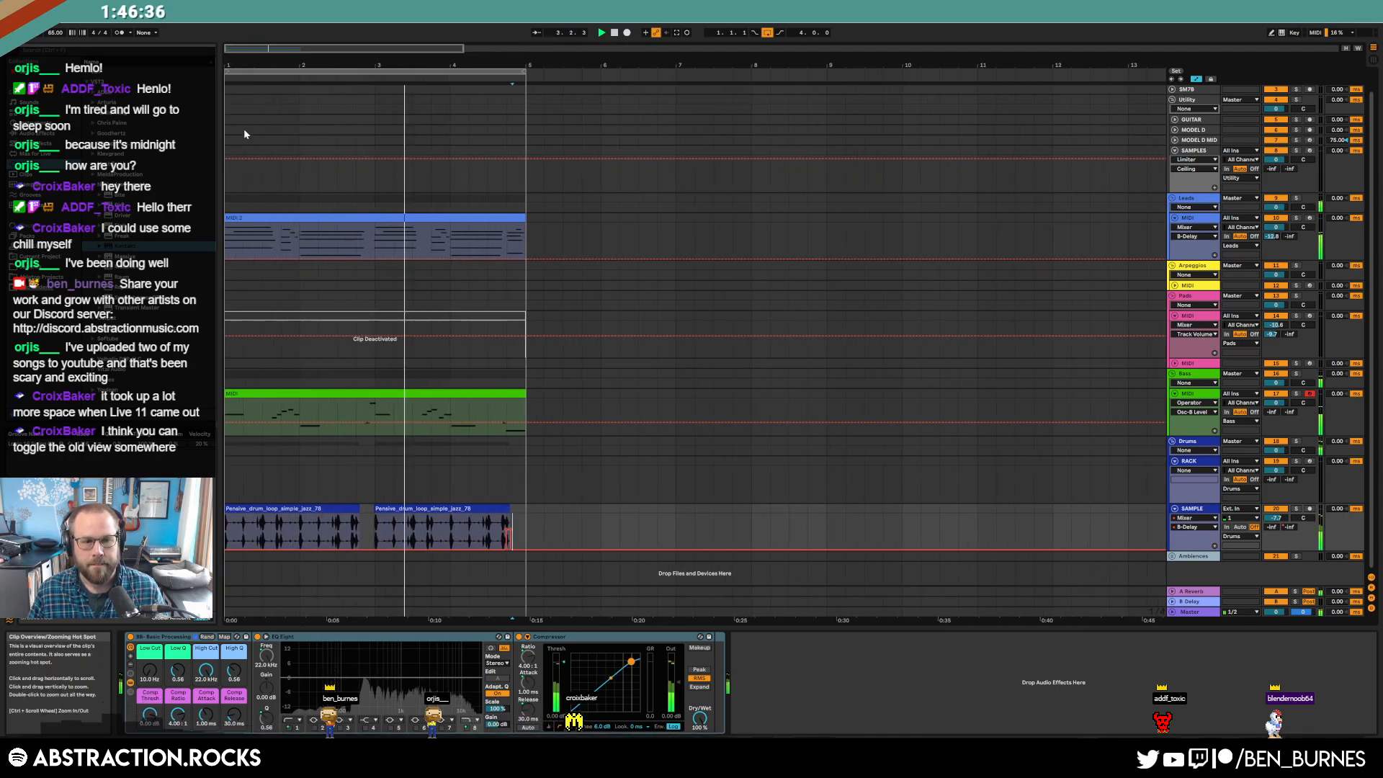
{"action": "key", "text": "a"}
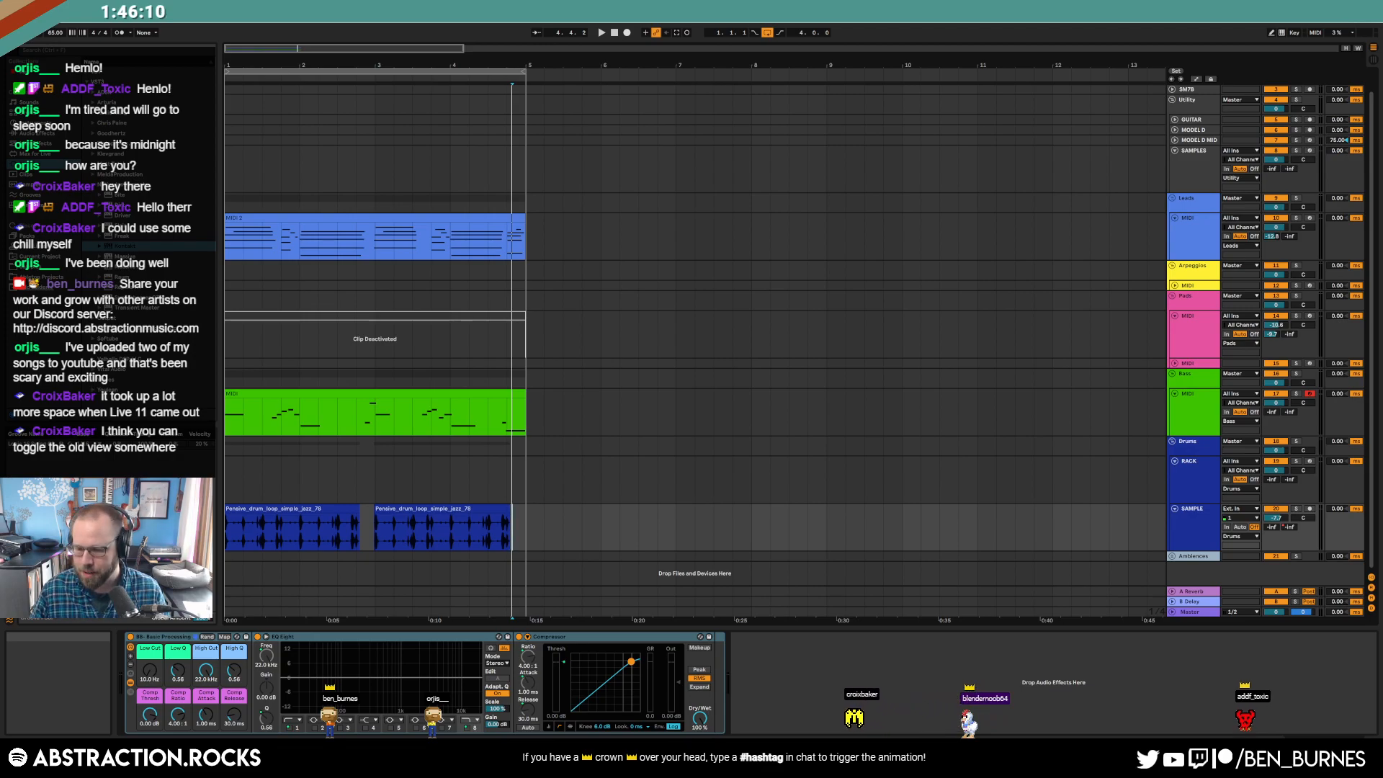
{"action": "left_click", "coordinate": [535, 531]}
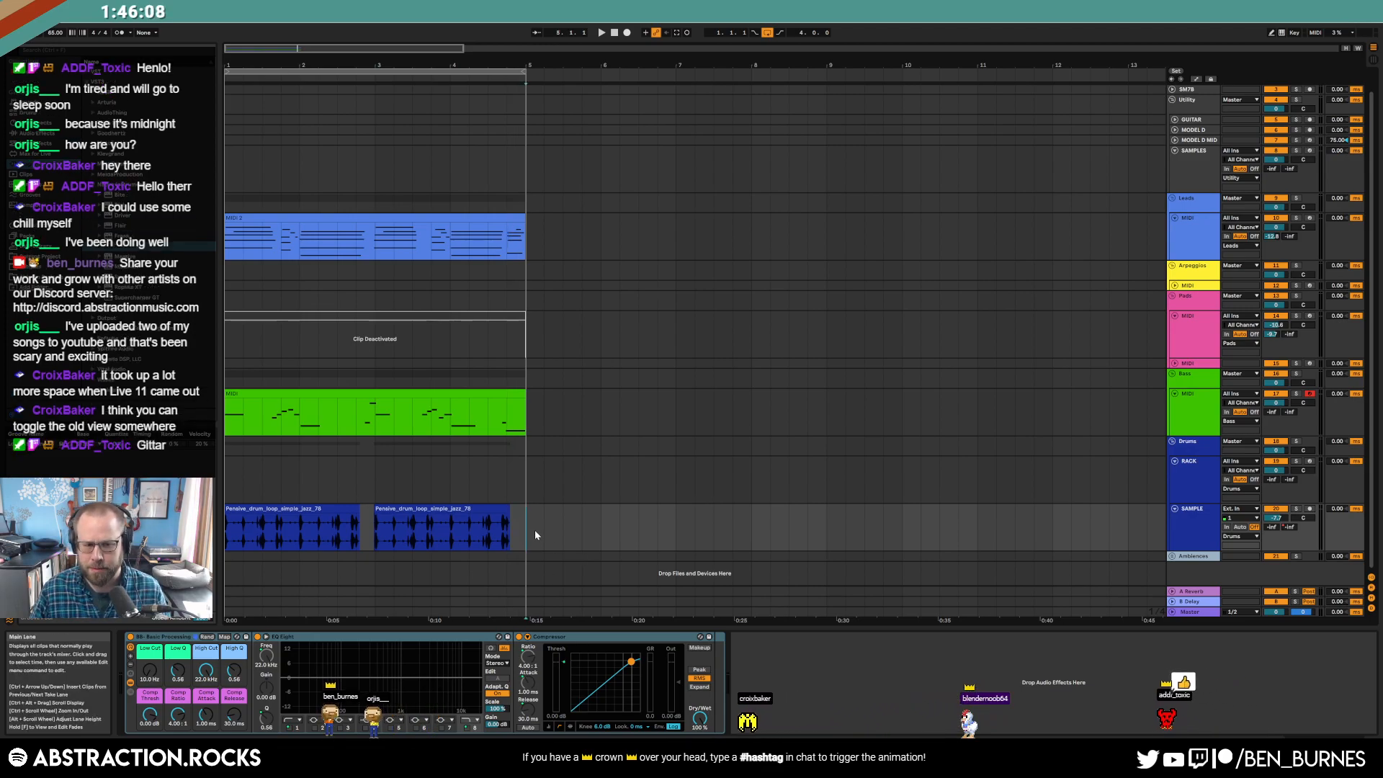
{"action": "left_click_drag", "start_coordinate": [288, 48], "coordinate": [284, 99]}
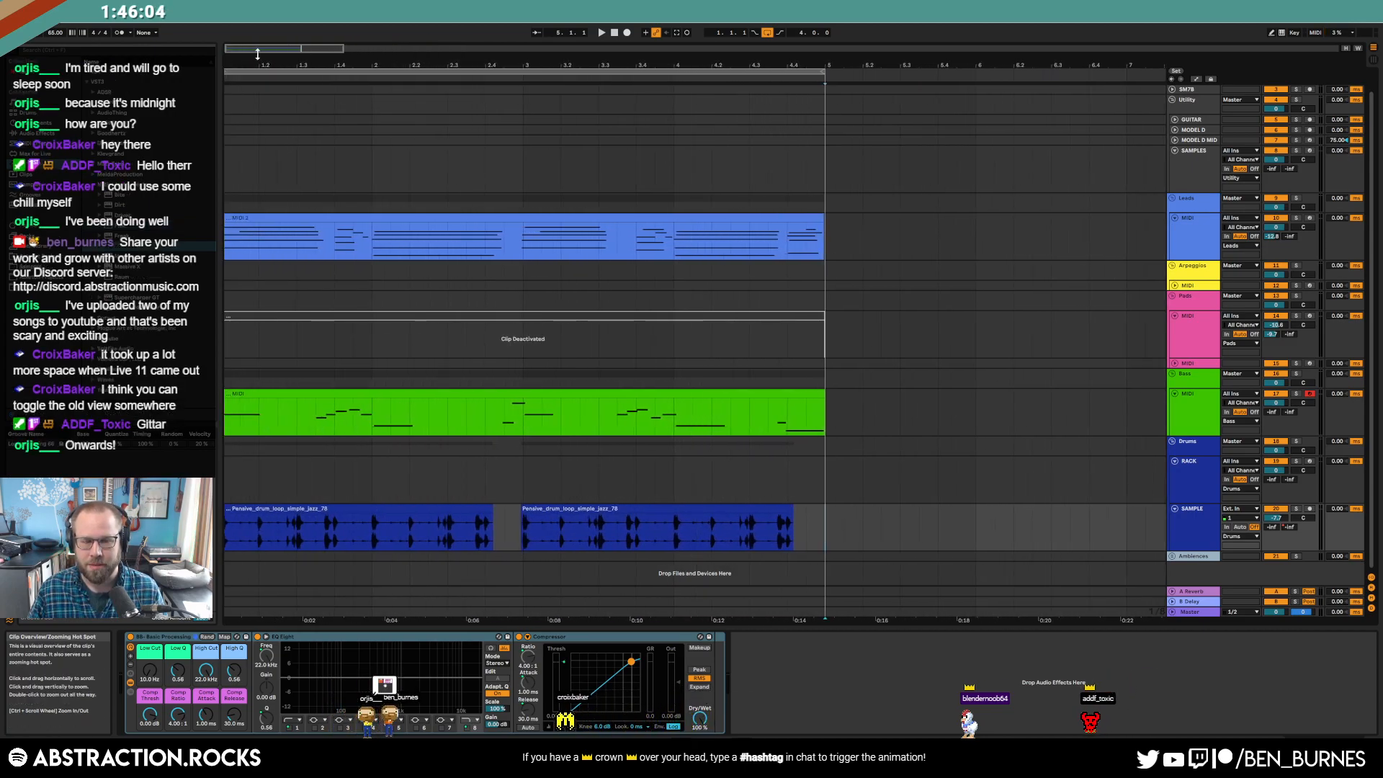
{"action": "left_click", "coordinate": [819, 342]}
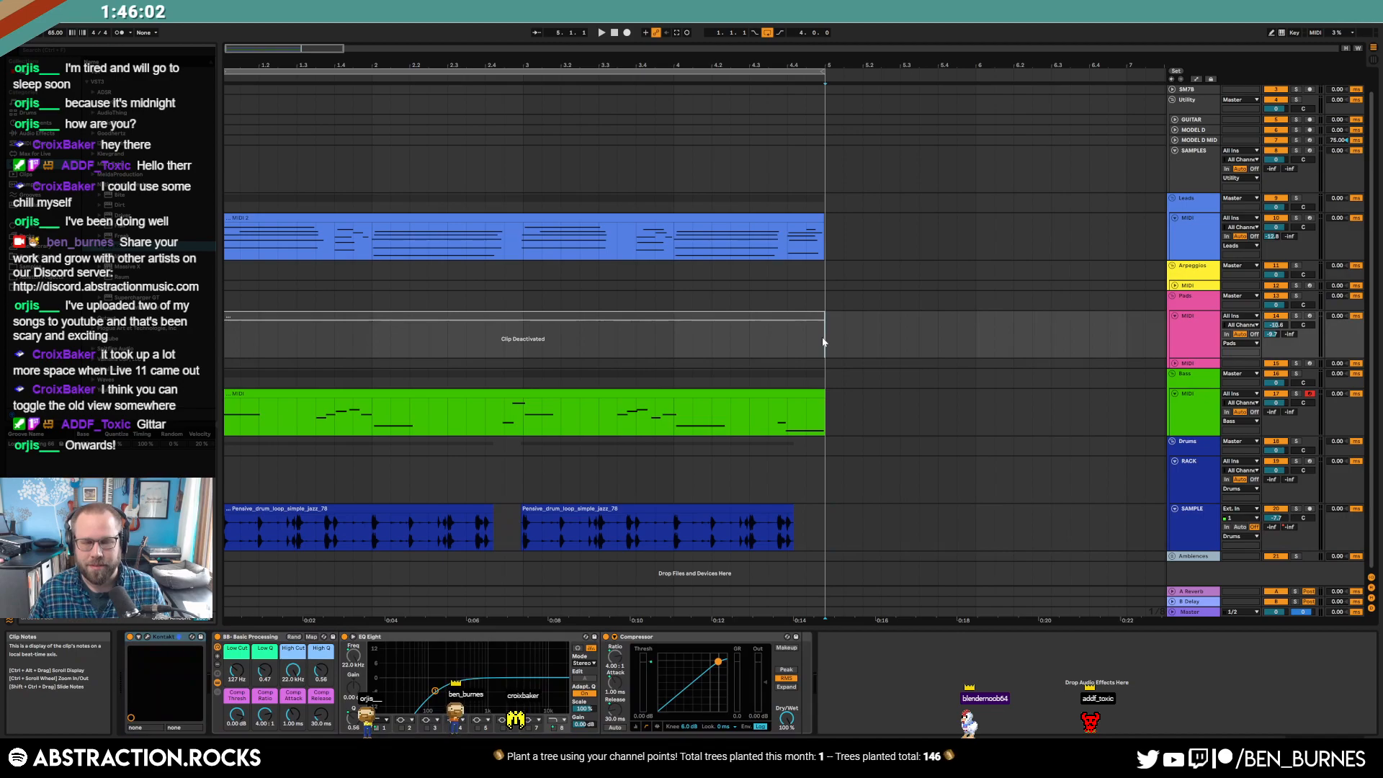
{"action": "left_click_drag", "start_coordinate": [825, 341], "coordinate": [229, 346]}
{"action": "left_click", "coordinate": [354, 339]}
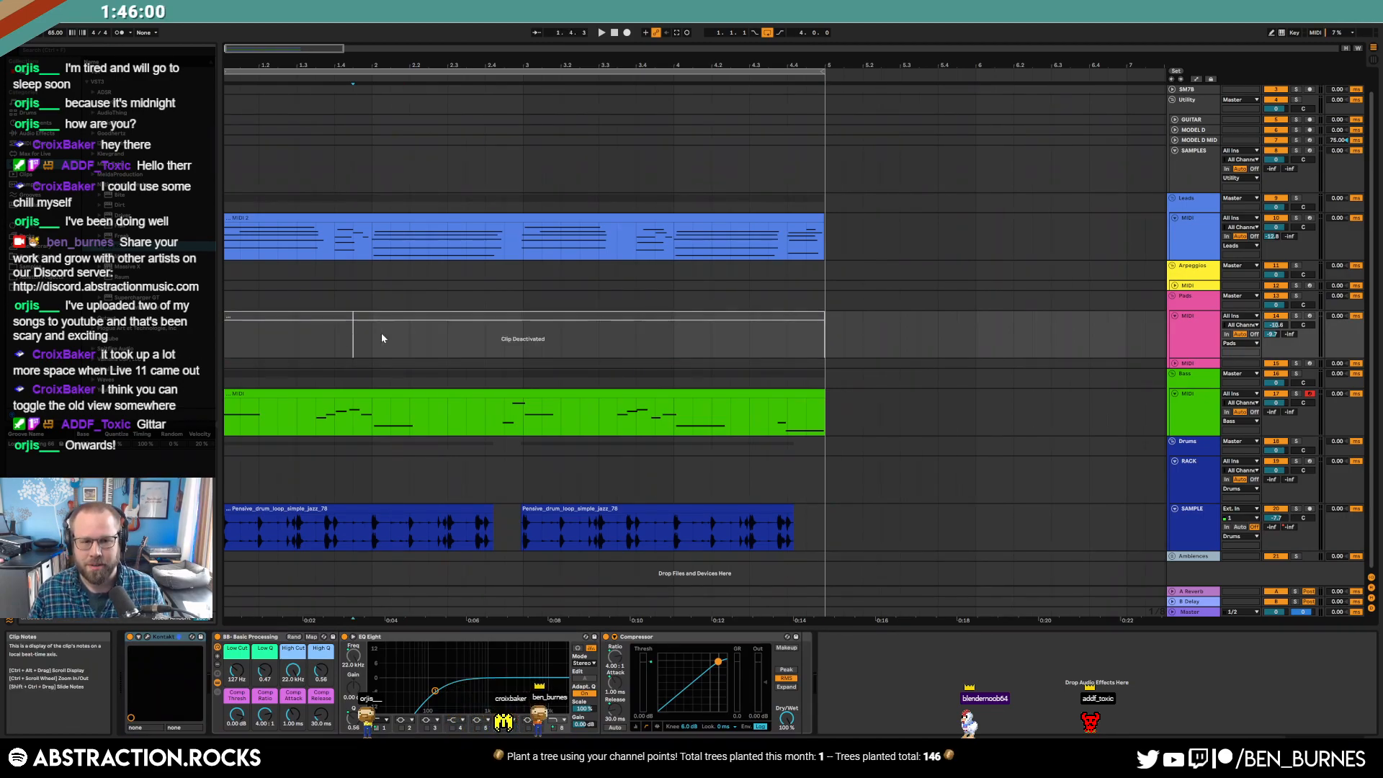
{"action": "left_click_drag", "start_coordinate": [379, 338], "coordinate": [389, 339]}
{"action": "left_click", "coordinate": [374, 338]}
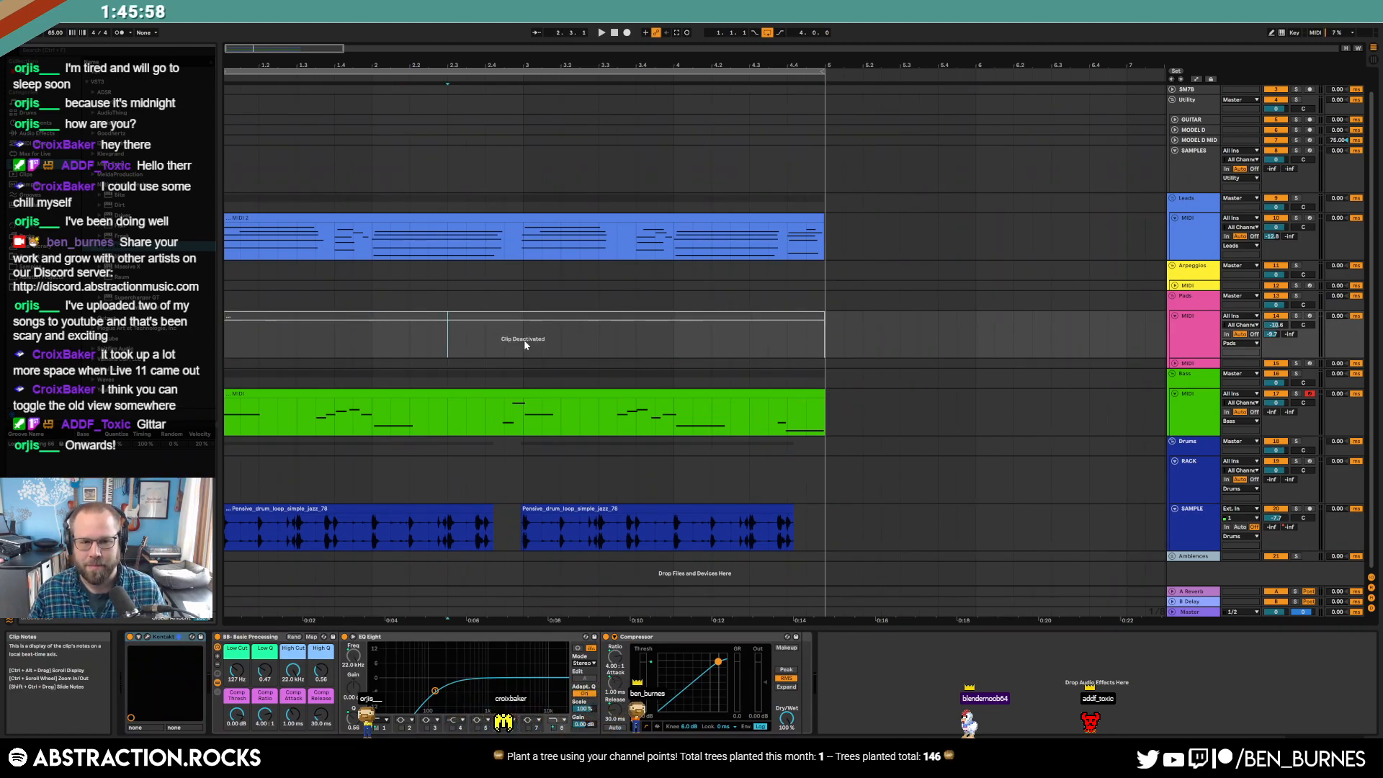
{"action": "left_click_drag", "start_coordinate": [266, 49], "coordinate": [263, 62]}
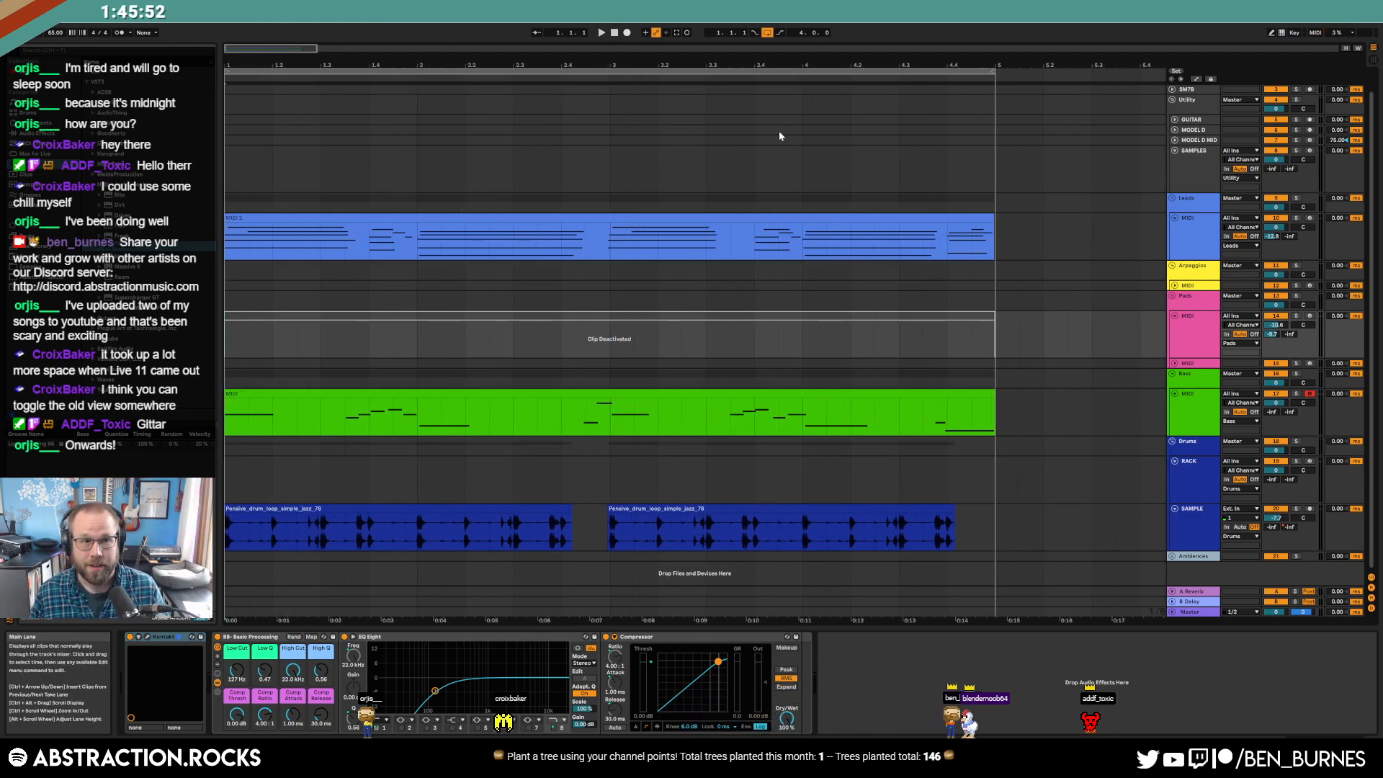
- During playback, paste a copy of beat 3.4's drum hit shortly before beat 3.4.4 and trim the following clip's start to near bar 4
{"action": "left_click", "coordinate": [601, 33]}
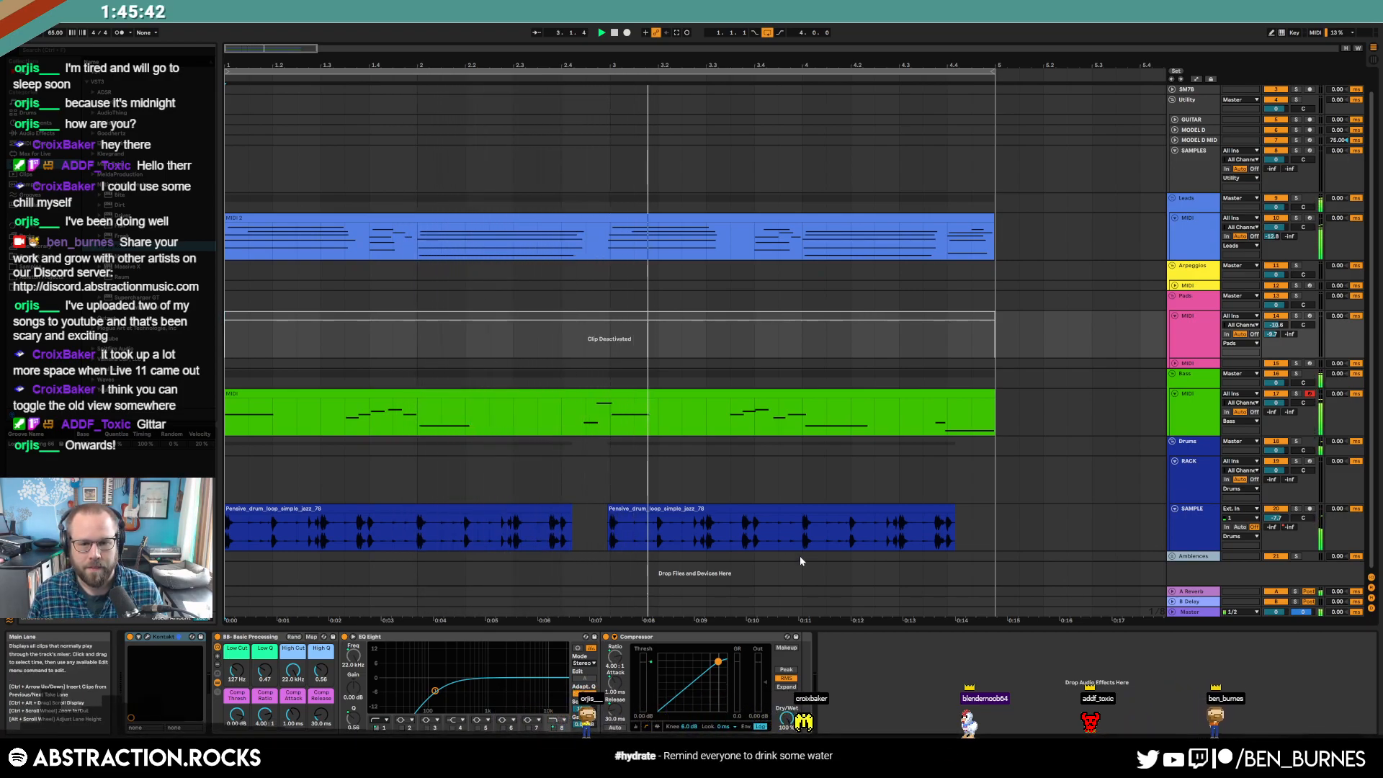
{"action": "scroll", "coordinate": [762, 543], "scroll_direction": "up", "scroll_amount": 5}
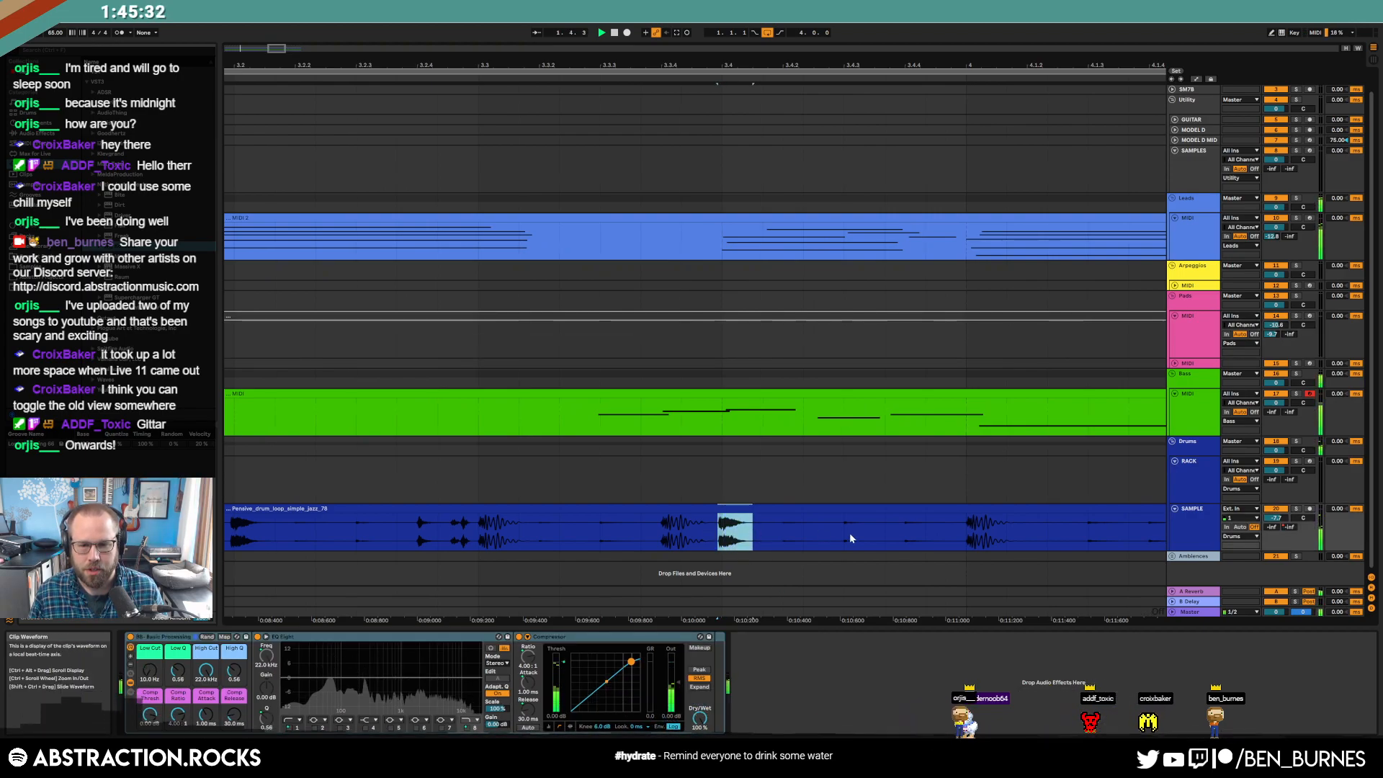
{"action": "left_click", "coordinate": [884, 540]}
{"action": "key", "text": "ctrl+v"}
{"action": "left_click", "coordinate": [923, 509]}
{"action": "left_click_drag", "start_coordinate": [923, 509], "coordinate": [955, 509]}
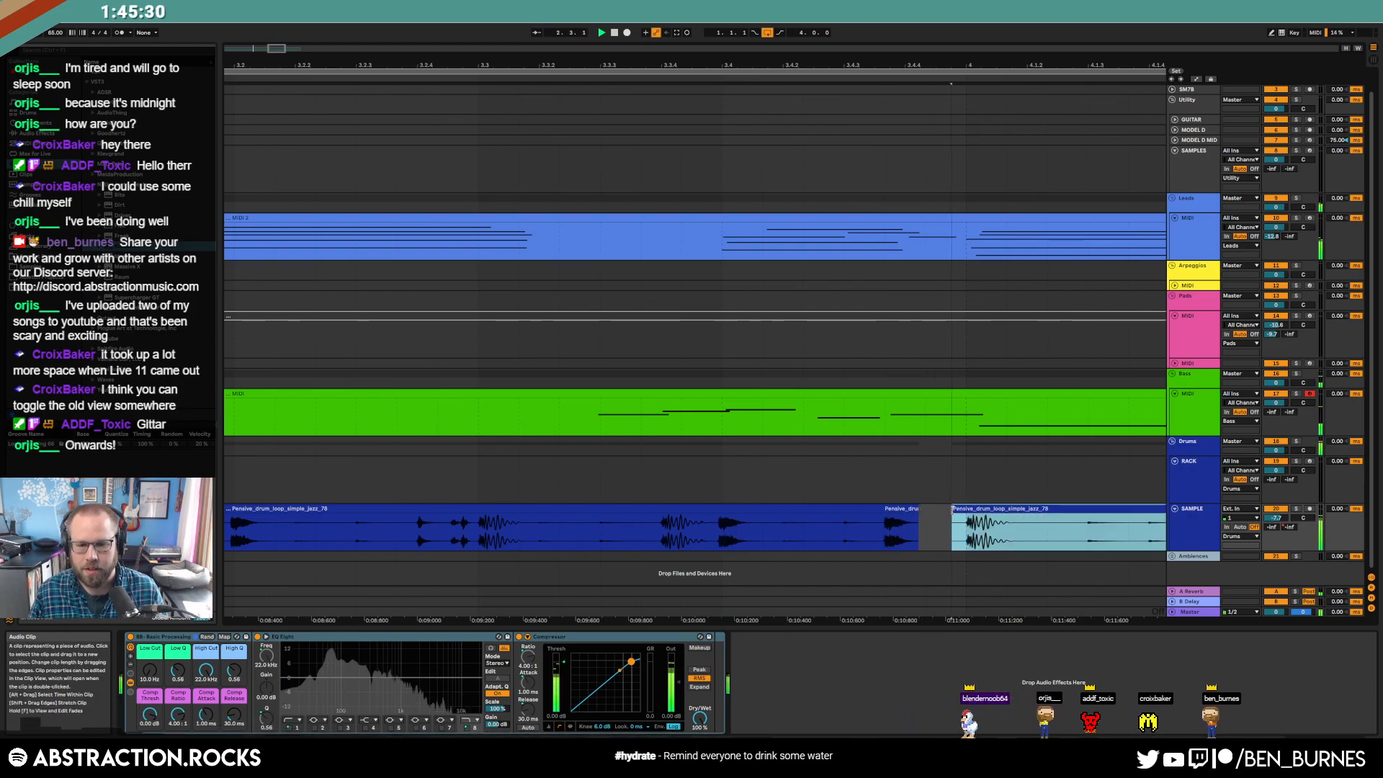
- Inspect the pasted hit's waveform and extend the preceding drum clip over it to shortly before bar 4
{"action": "double_click", "coordinate": [901, 510]}
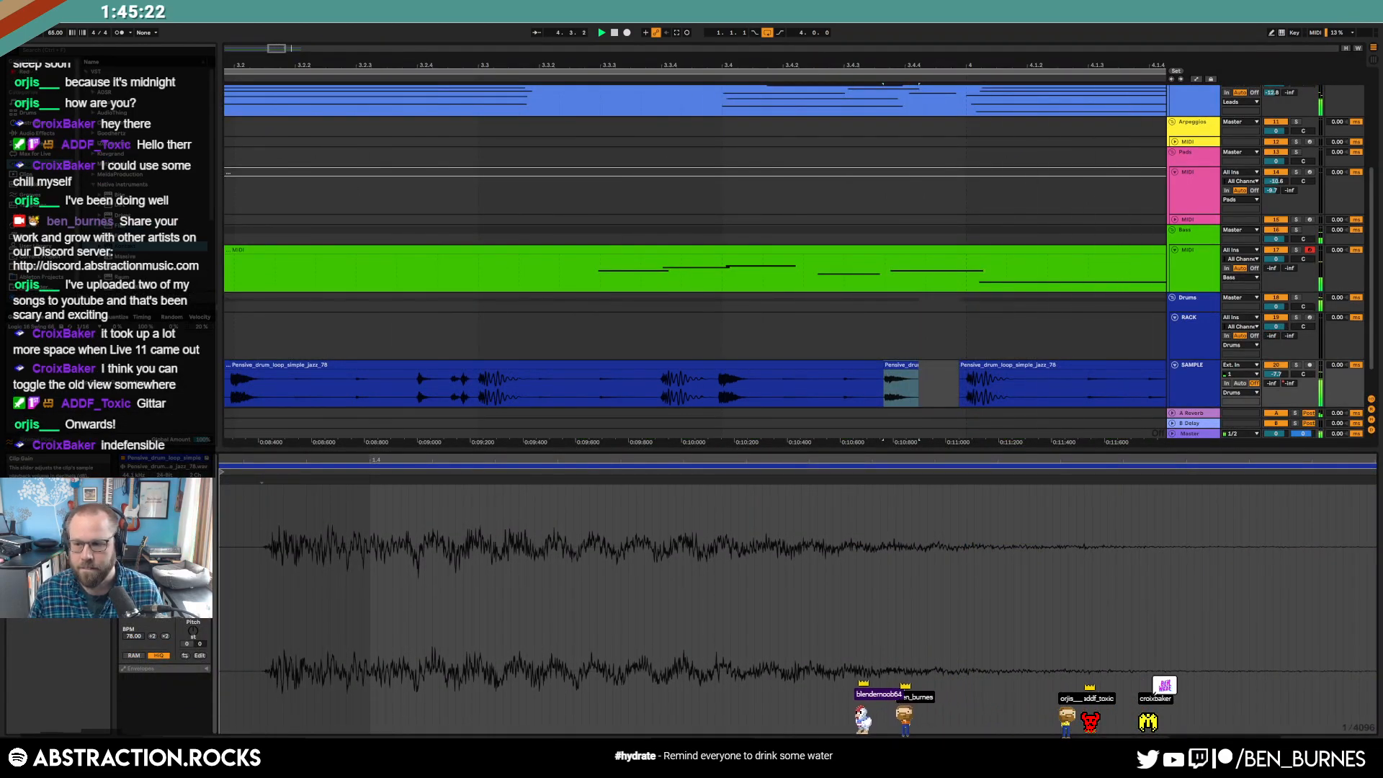
{"action": "key", "text": "shift+Tab"}
{"action": "left_click_drag", "start_coordinate": [883, 523], "coordinate": [942, 521]}
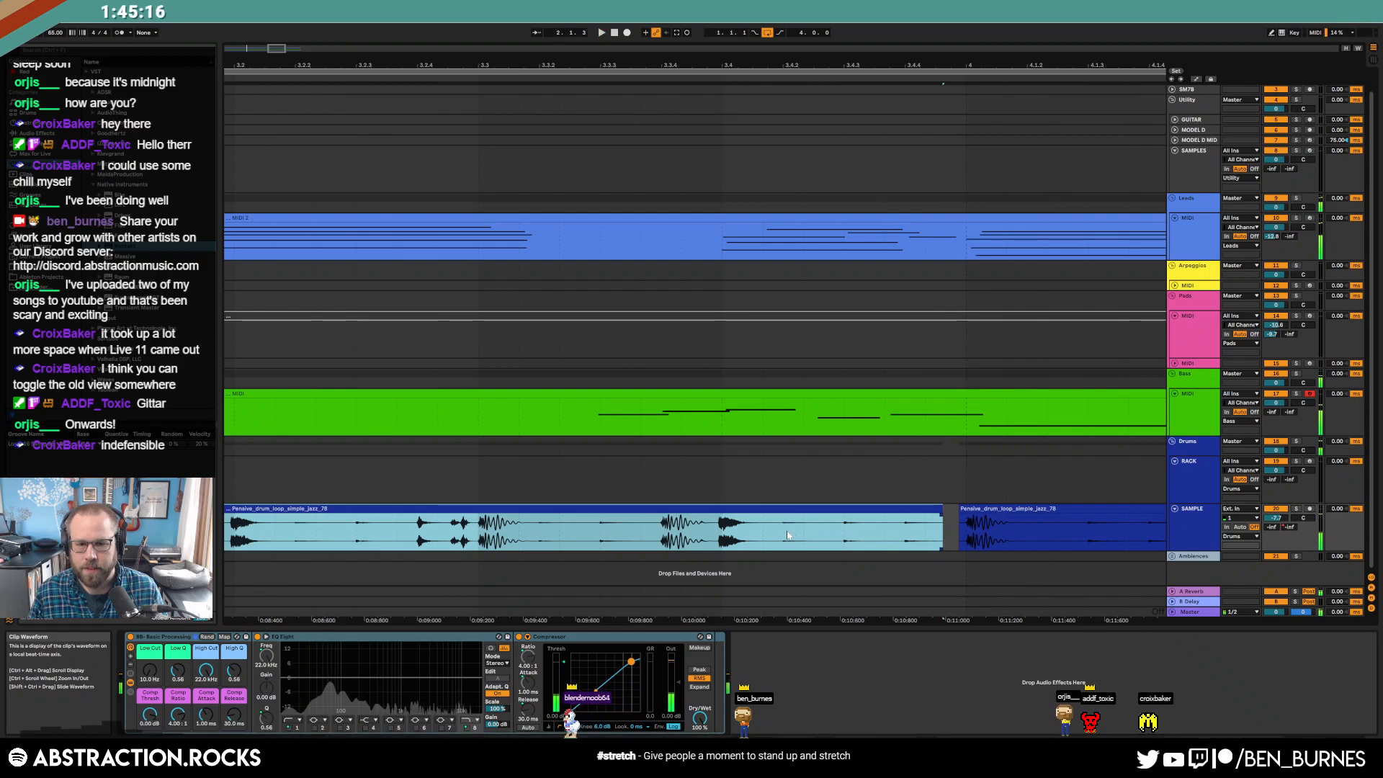
- Break the drums before bar 4 into two short gapped clips and trim the preceding clip to end just after beat 3.4's hit
{"action": "left_click_drag", "start_coordinate": [842, 539], "coordinate": [946, 510]}
{"action": "left_click", "coordinate": [885, 511]}
{"action": "key", "text": "Delete"}
{"action": "left_click", "coordinate": [936, 510]}
{"action": "key", "text": "Delete"}
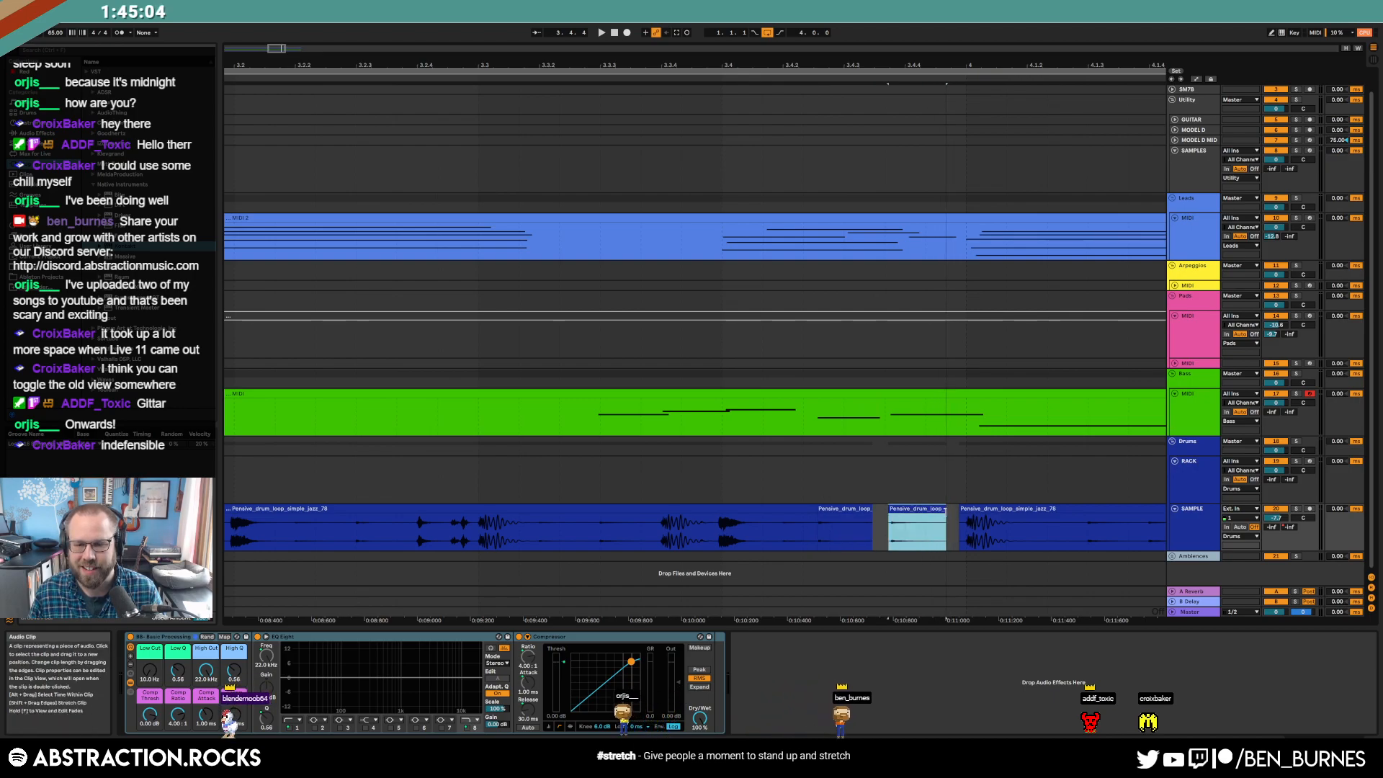
{"action": "left_click_drag", "start_coordinate": [811, 505], "coordinate": [778, 507]}
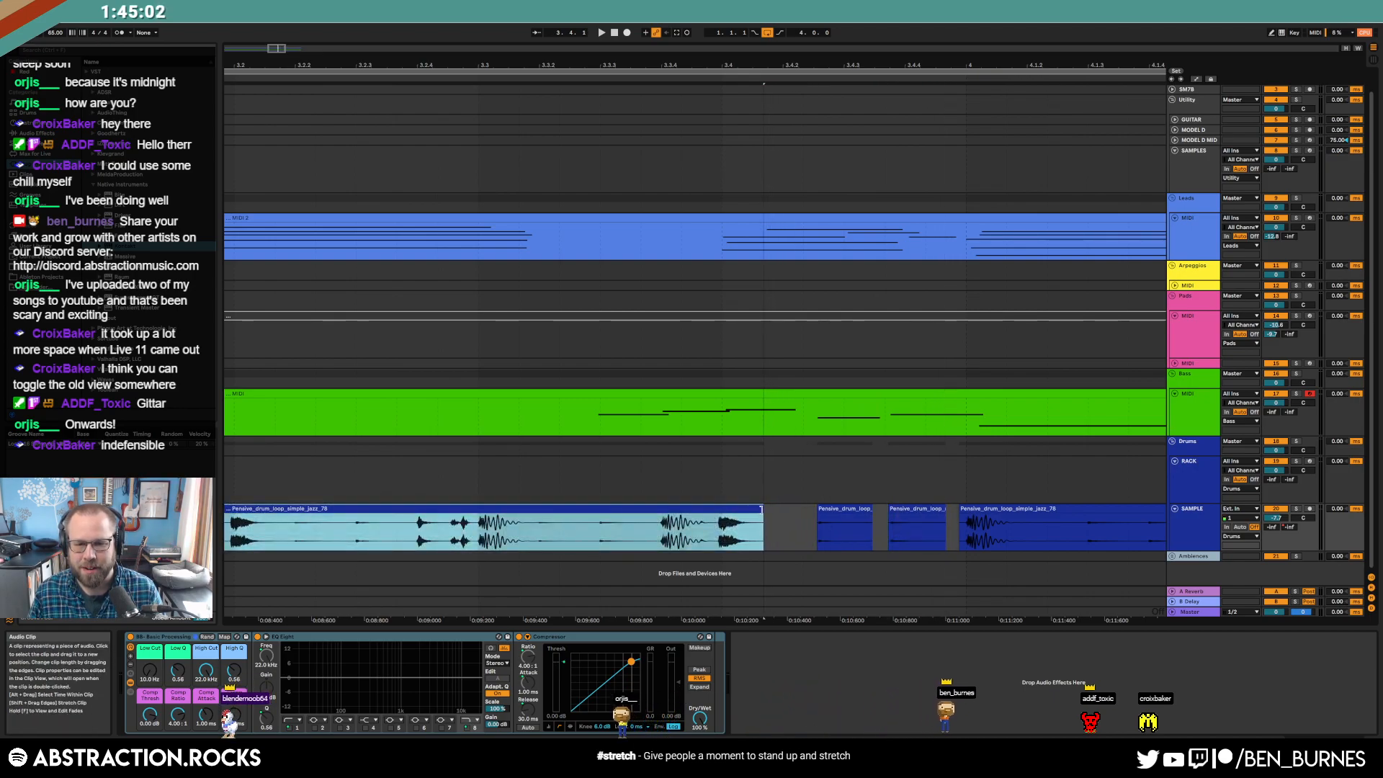
- Play the edited drum break from just after beat 3.3 to check its rhythm
{"action": "left_click", "coordinate": [502, 522]}
{"action": "key", "text": "space"}
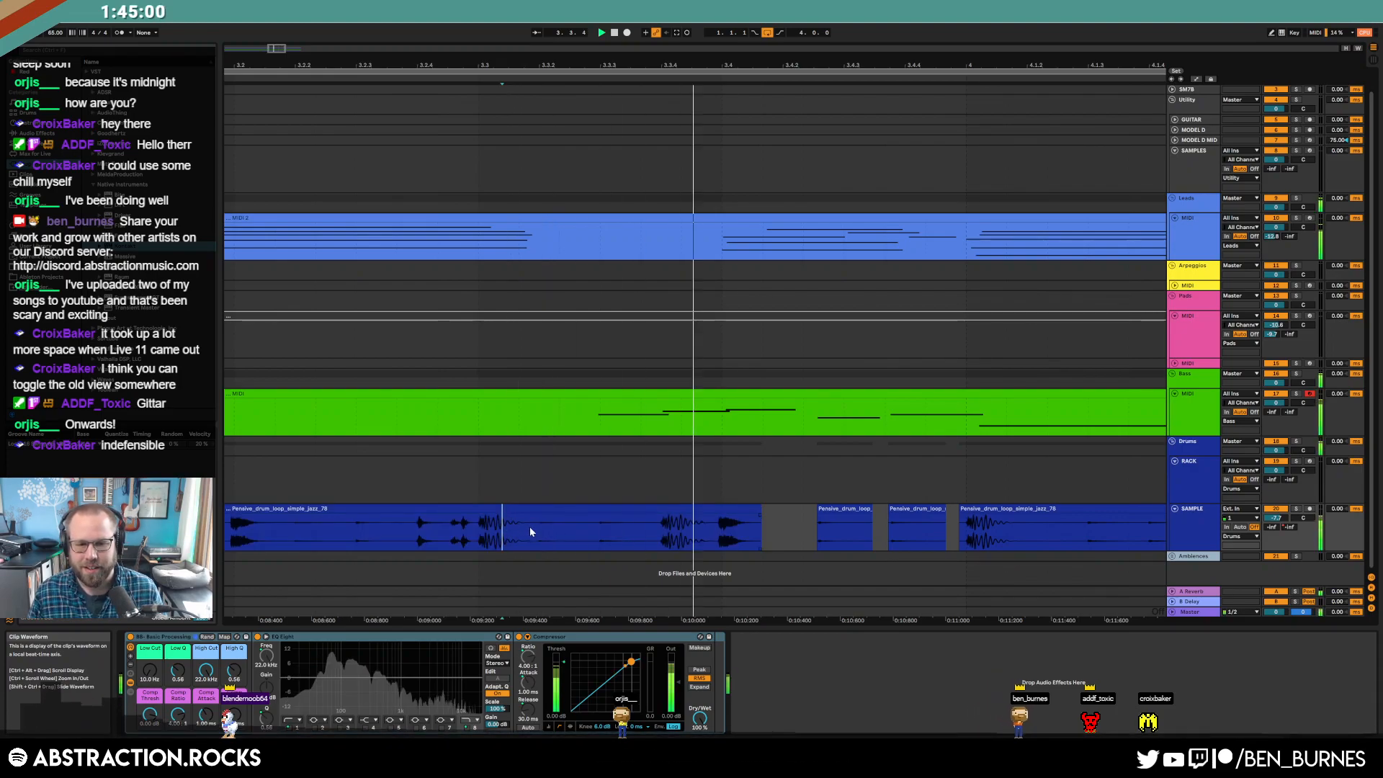
{"action": "key", "text": "space"}
{"action": "scroll", "coordinate": [751, 528], "scroll_direction": "down", "scroll_amount": 5}
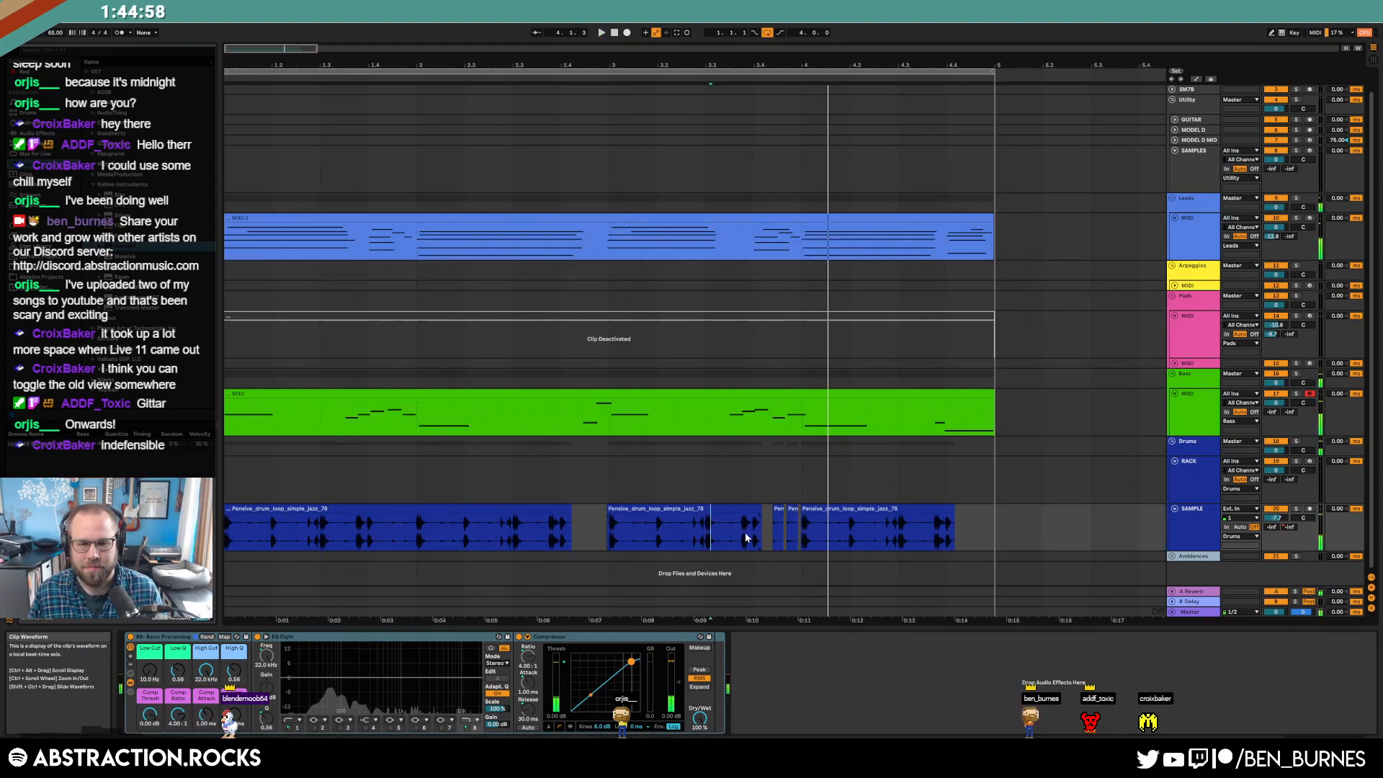
{"action": "scroll", "coordinate": [699, 521], "scroll_direction": "down", "scroll_amount": 4}
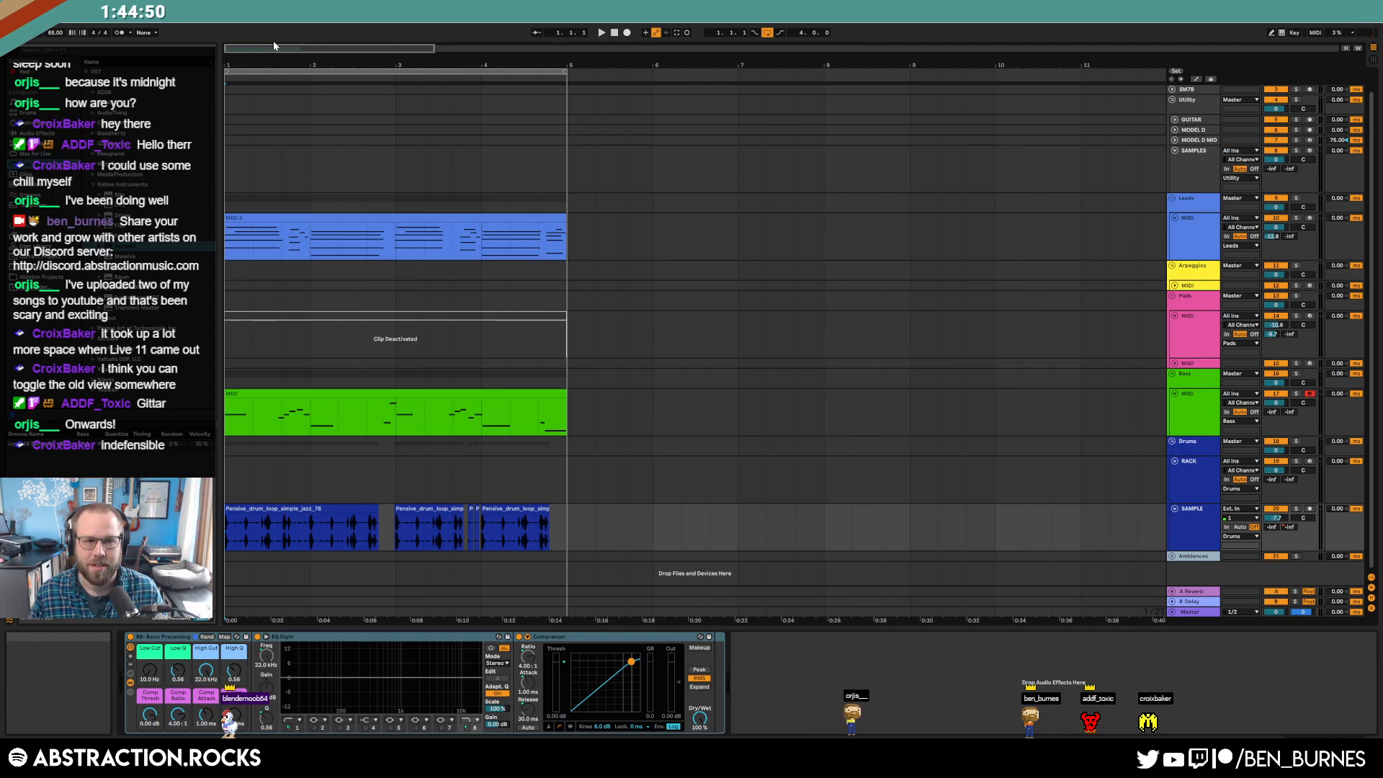
{"action": "left_click_drag", "start_coordinate": [269, 49], "coordinate": [269, 92]}
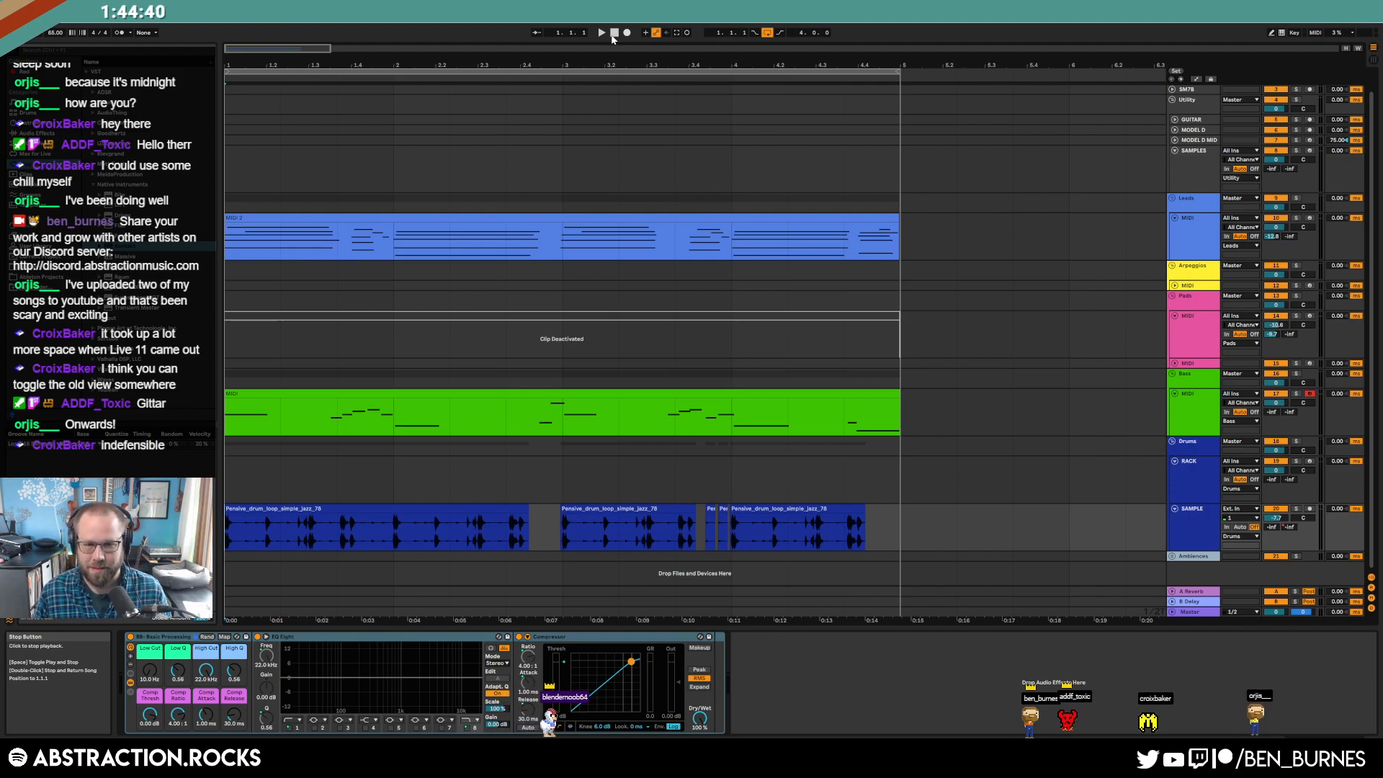
- Play the loop from its start, reactivate the pads clip and raise its track volume to -3.2 dB
{"action": "key", "text": "space"}
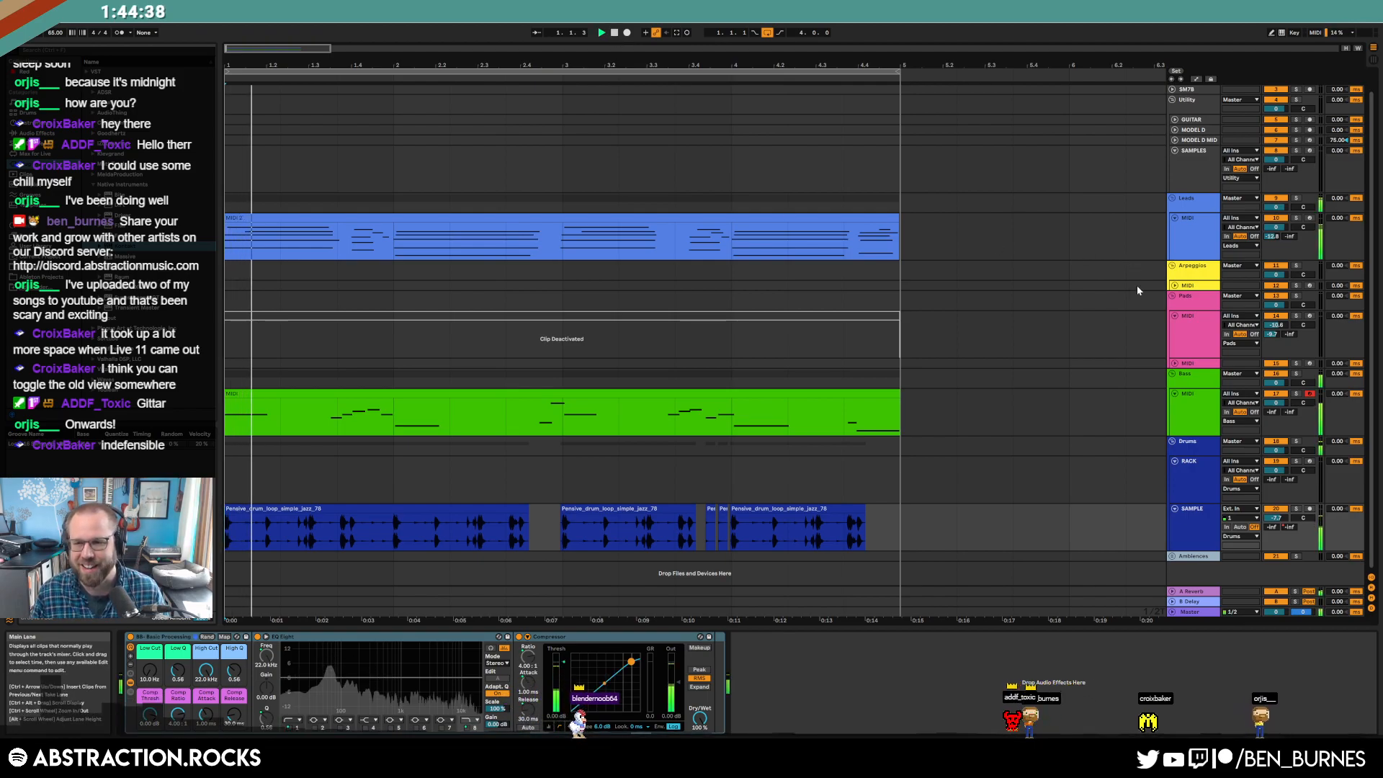
{"action": "left_click", "coordinate": [724, 315]}
{"action": "key", "text": "0"}
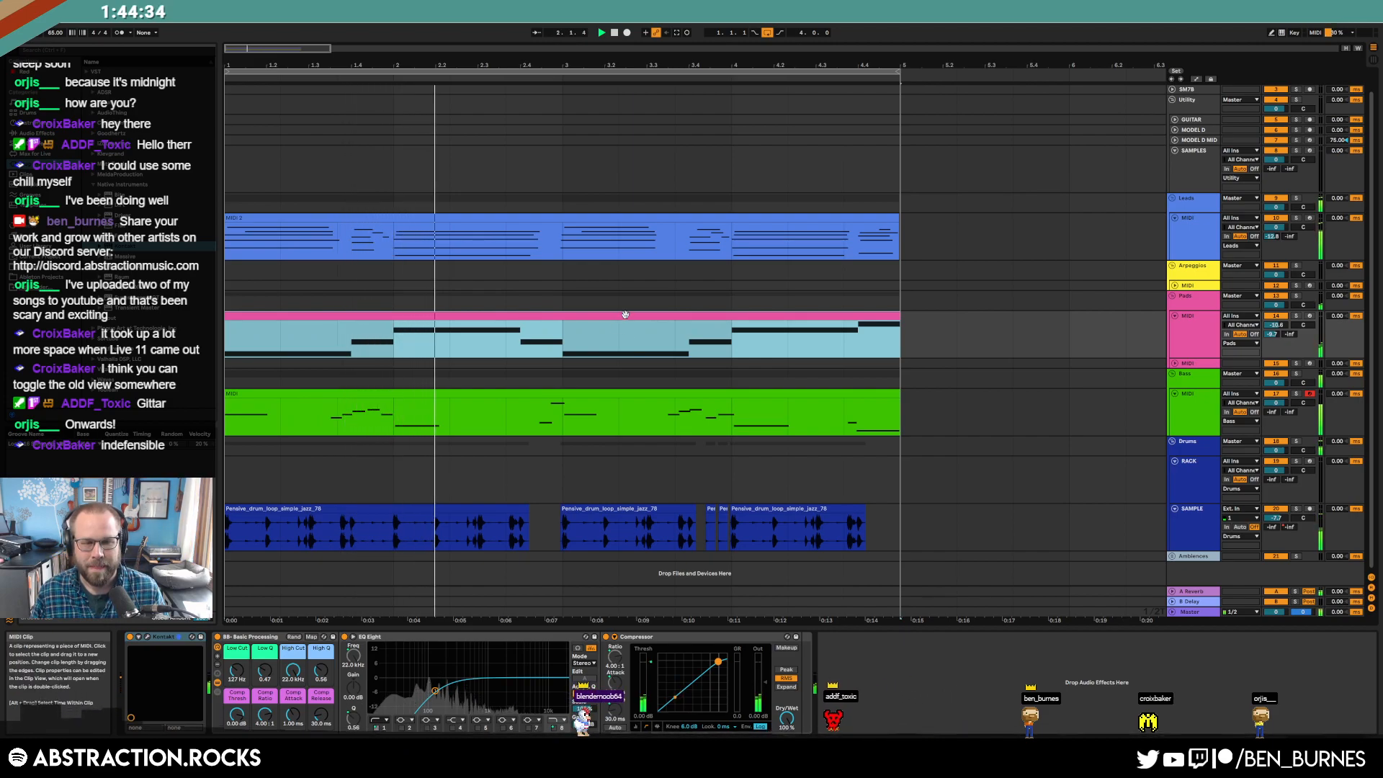
{"action": "left_click_drag", "start_coordinate": [1274, 325], "coordinate": [1275, 304]}
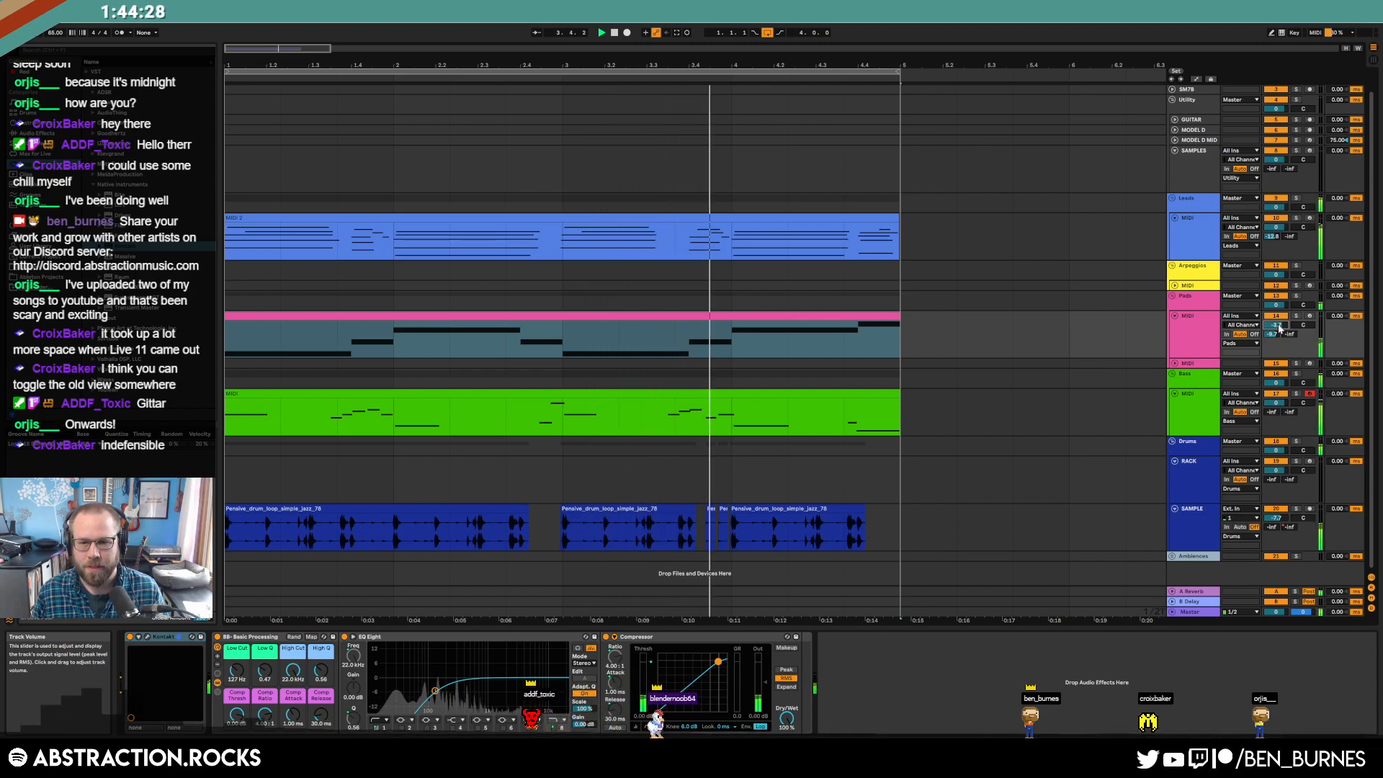
- Stop playback, open the pads track's Kontakt instrument and audition individual sounds in Playbox's chord grid
{"action": "double_click", "coordinate": [724, 312]}
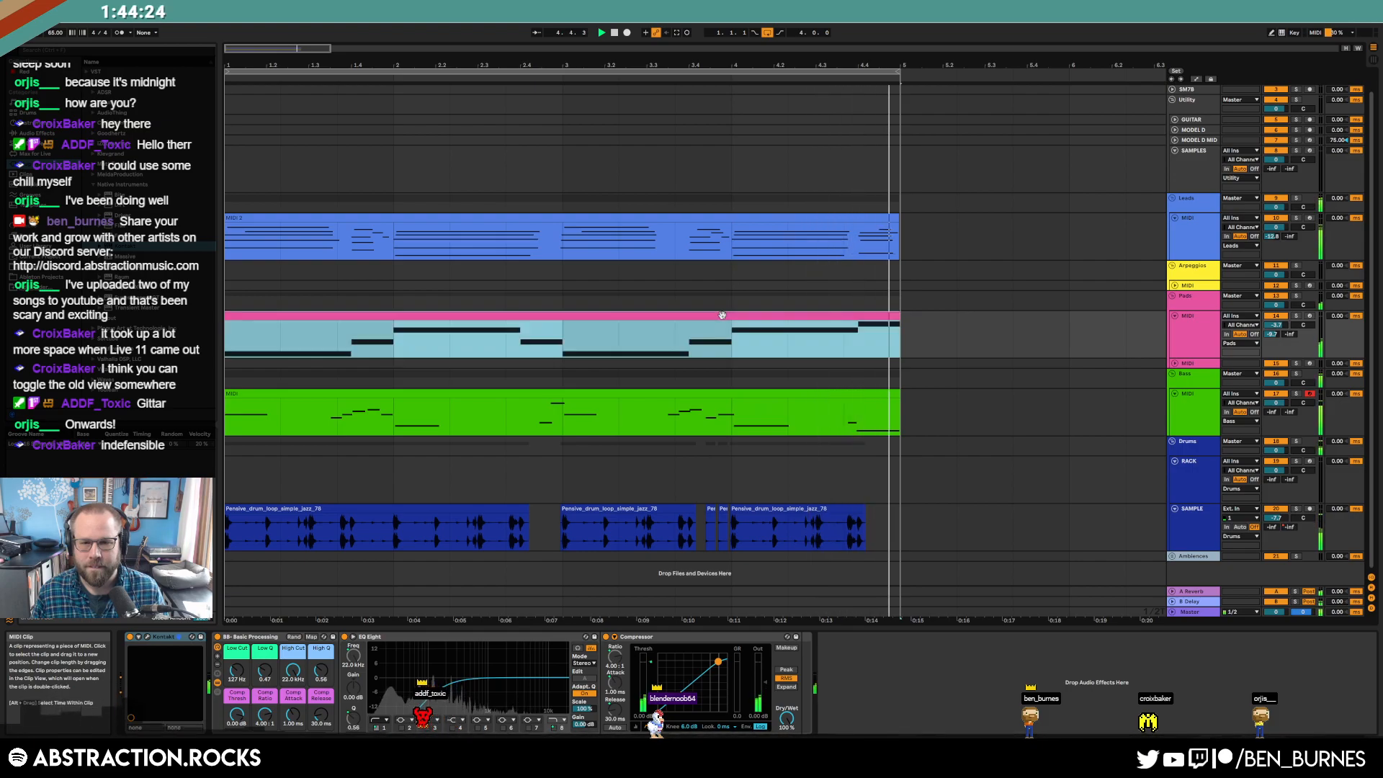
{"action": "key", "text": "space"}
{"action": "key", "text": "shift+Tab"}
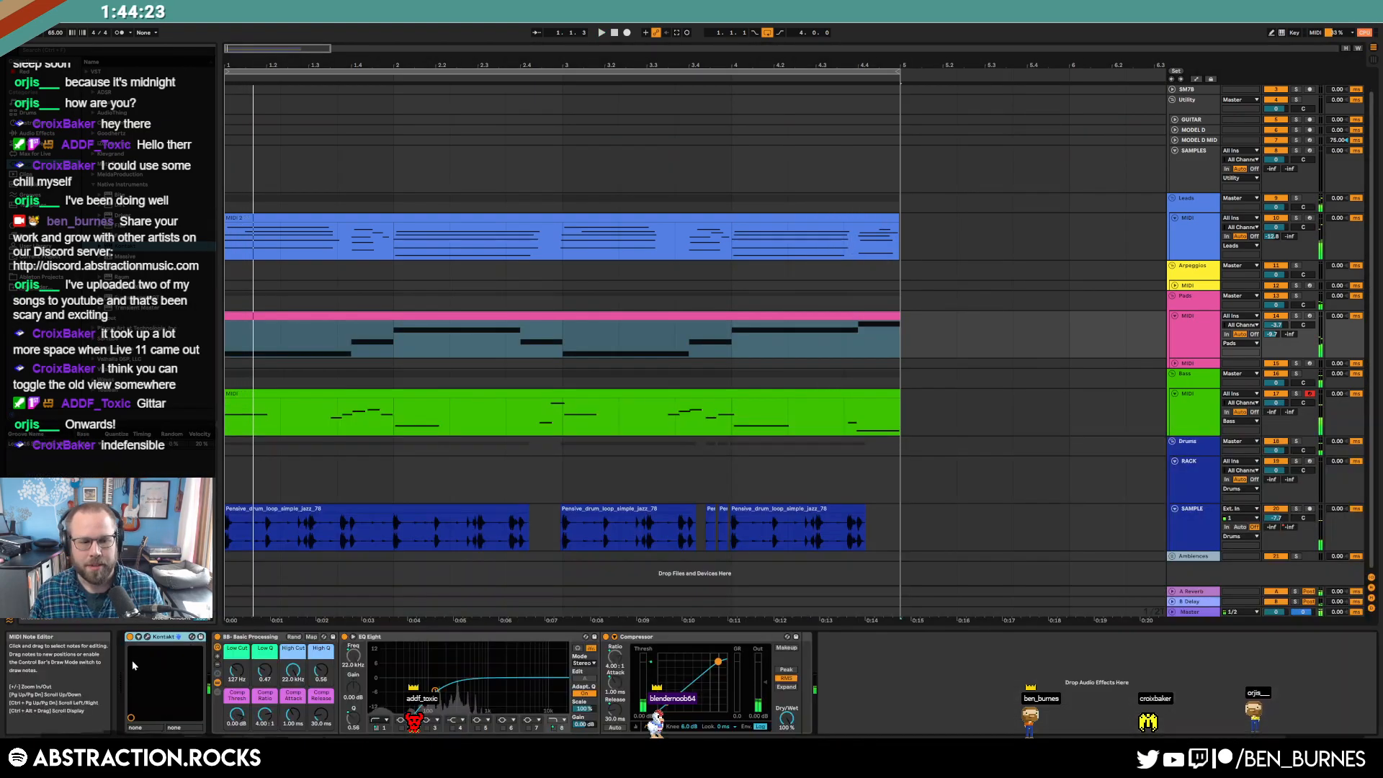
{"action": "left_click", "coordinate": [166, 635]}
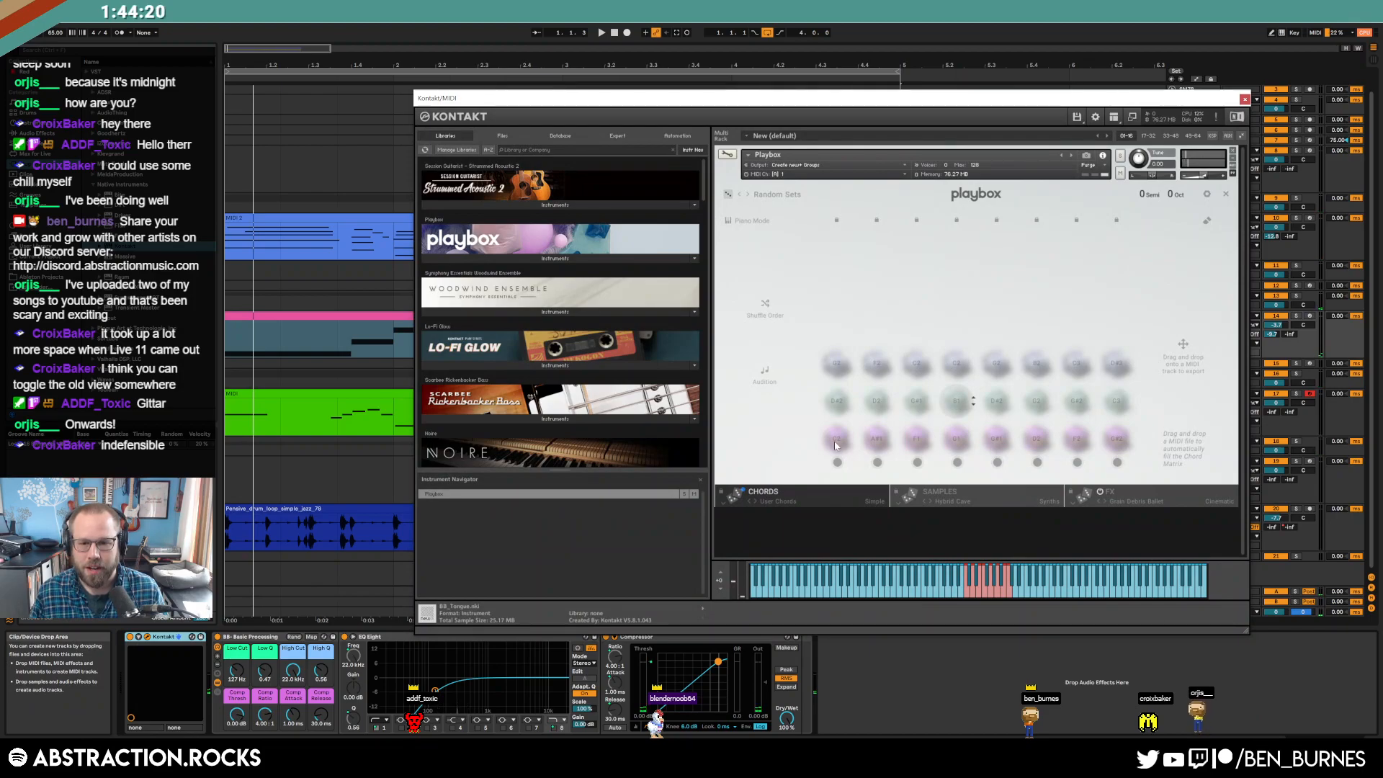
{"action": "left_click", "coordinate": [841, 404]}
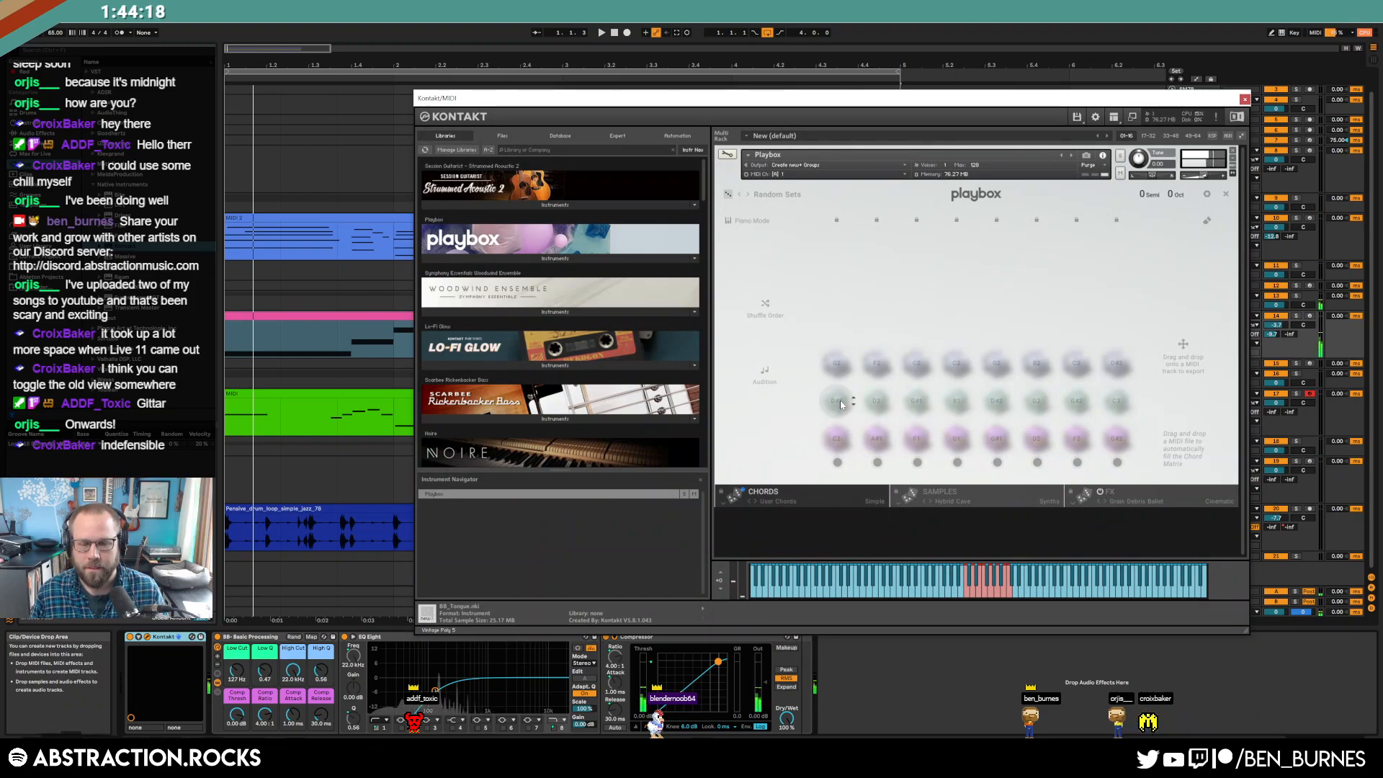
{"action": "left_click", "coordinate": [884, 404]}
{"action": "left_click", "coordinate": [918, 400]}
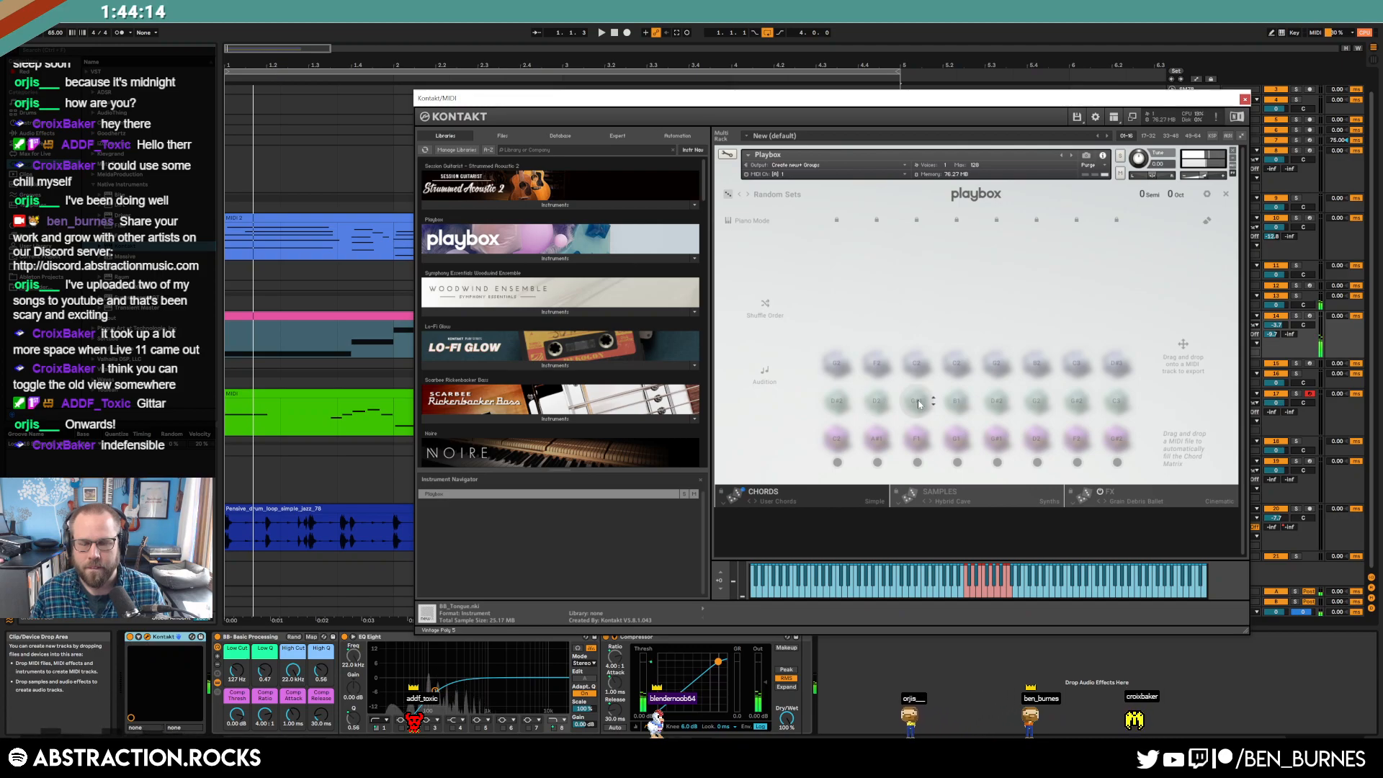
{"action": "left_click", "coordinate": [961, 402]}
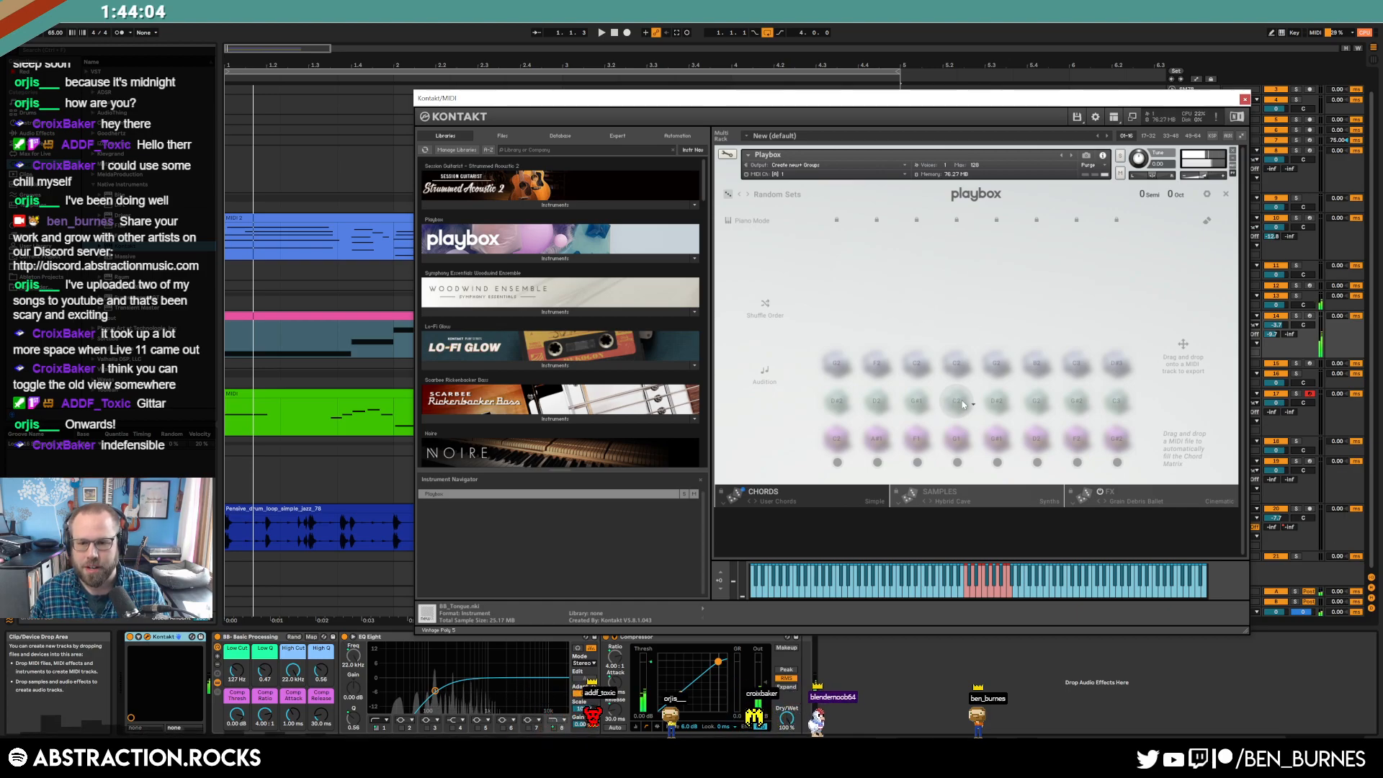
{"action": "left_click", "coordinate": [956, 363]}
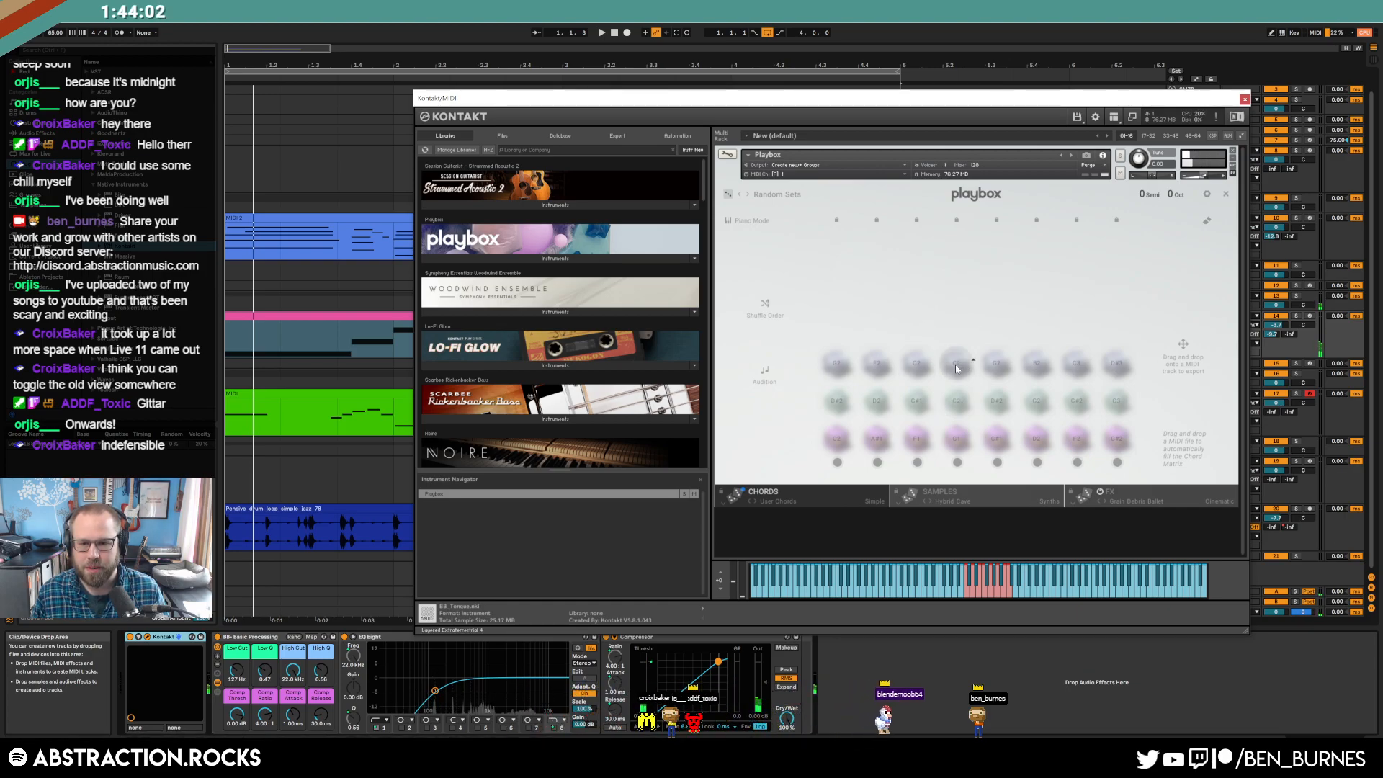
{"action": "left_click", "coordinate": [955, 404]}
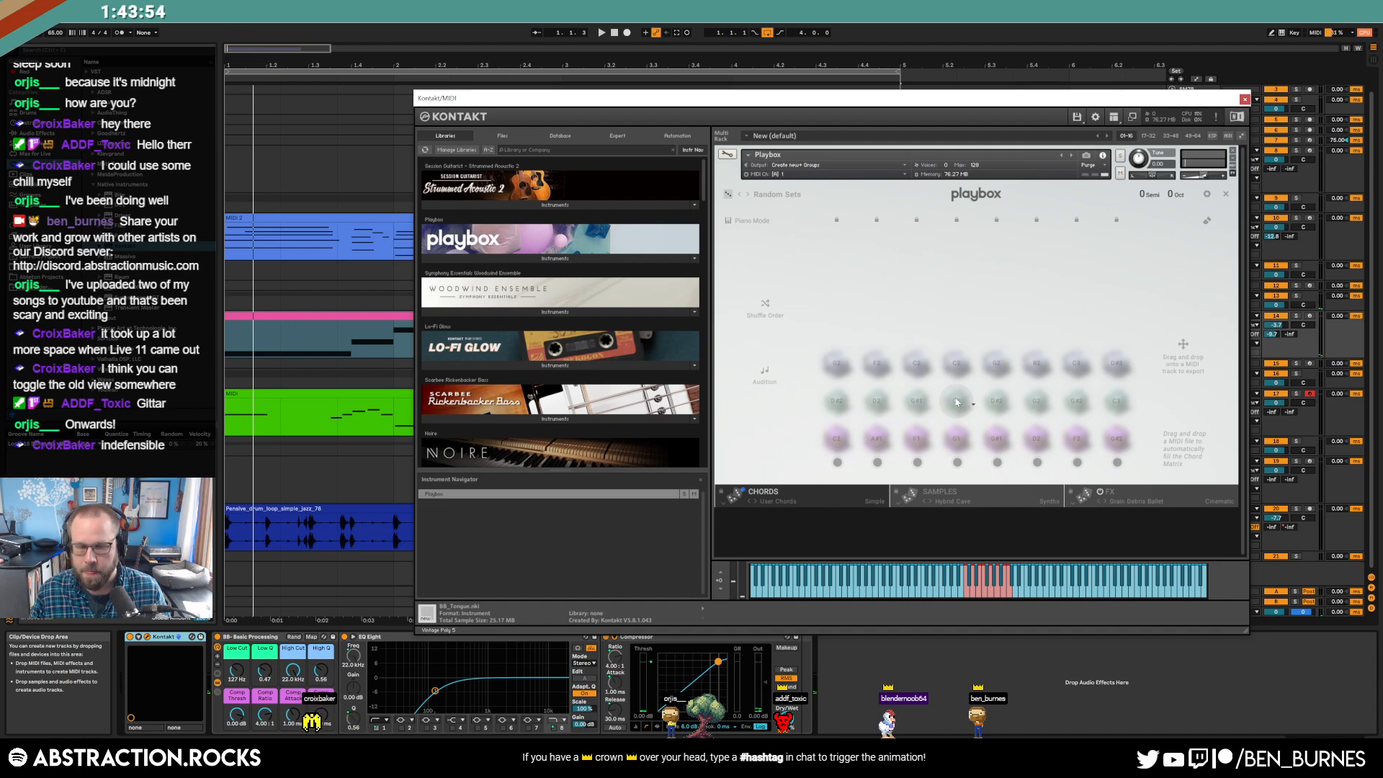
- Randomize Playbox's Bass sample row, return to its Chords page while the loop plays, and close the Kontakt window
{"action": "key", "text": "space"}
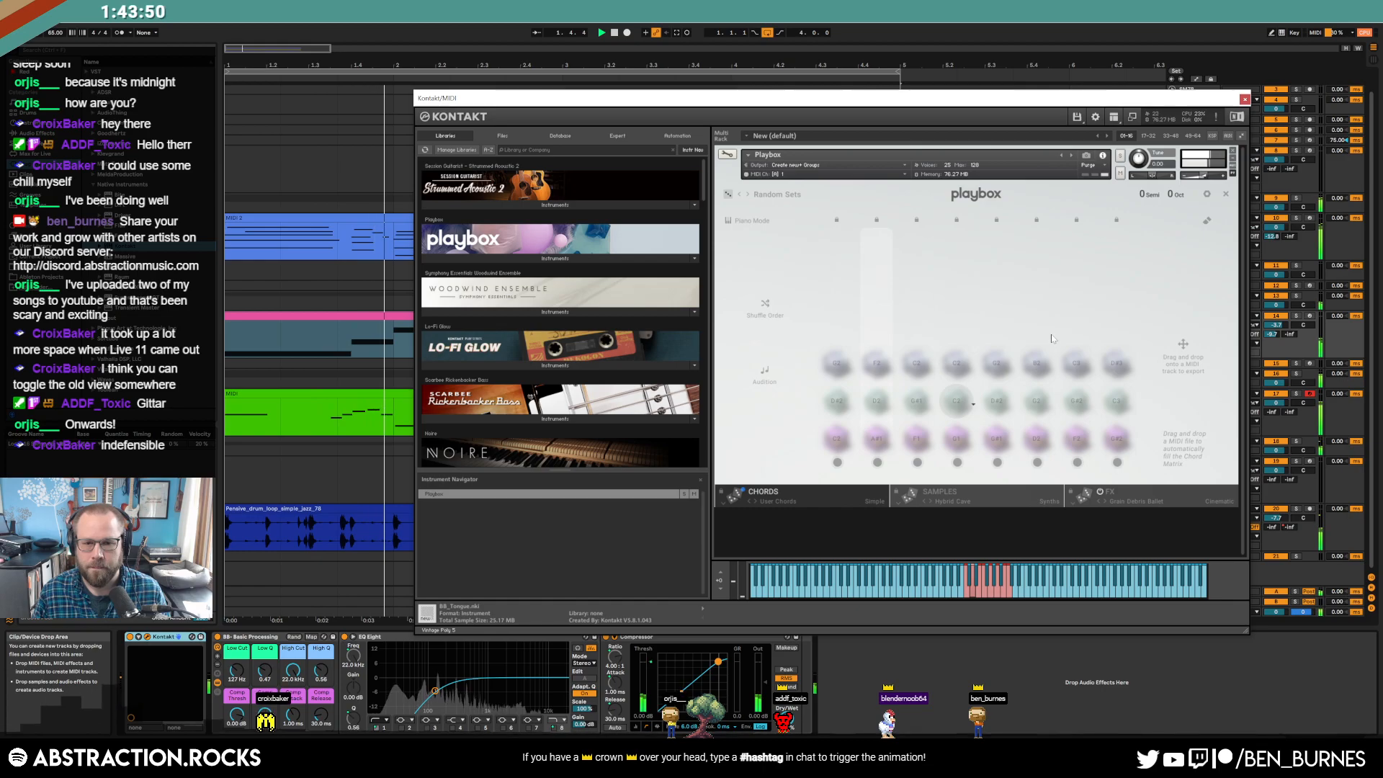
{"action": "left_click", "coordinate": [988, 490]}
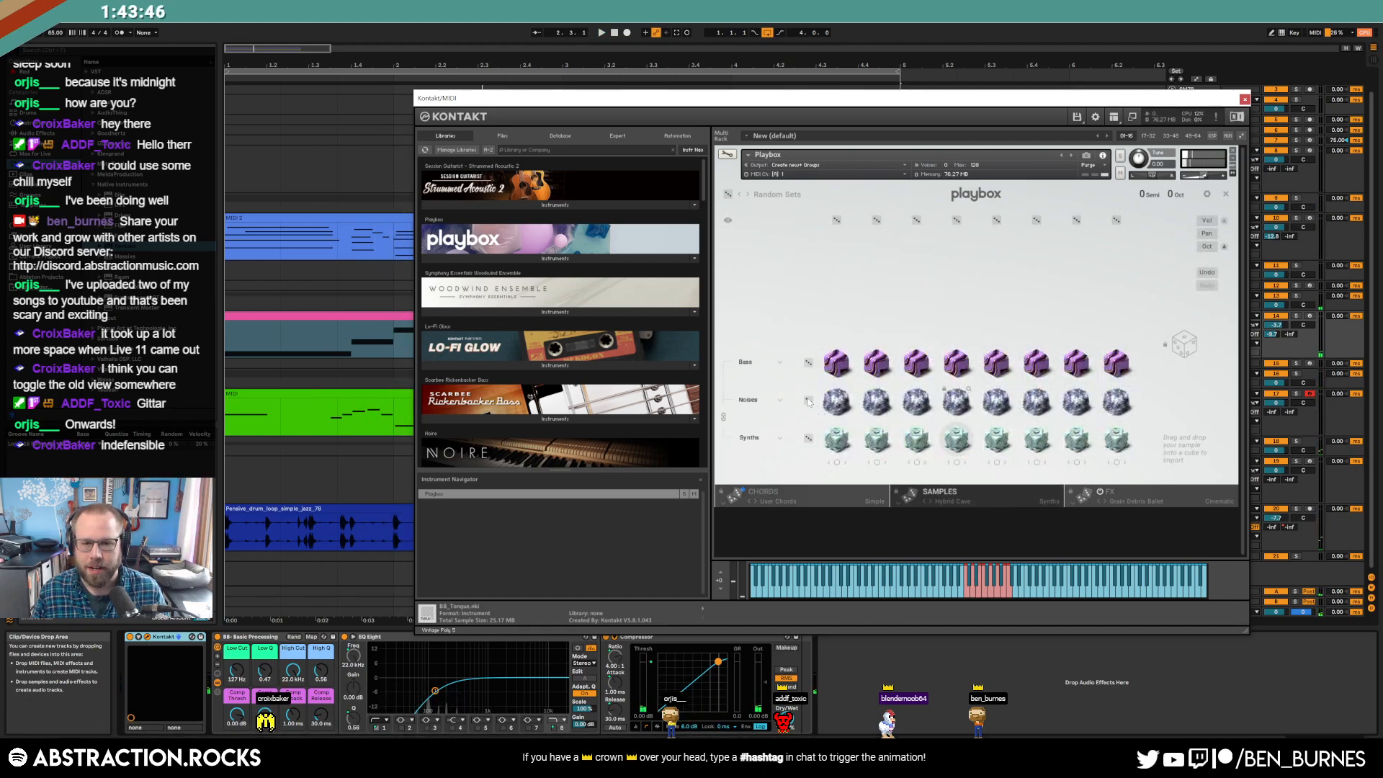
{"action": "left_click", "coordinate": [808, 364]}
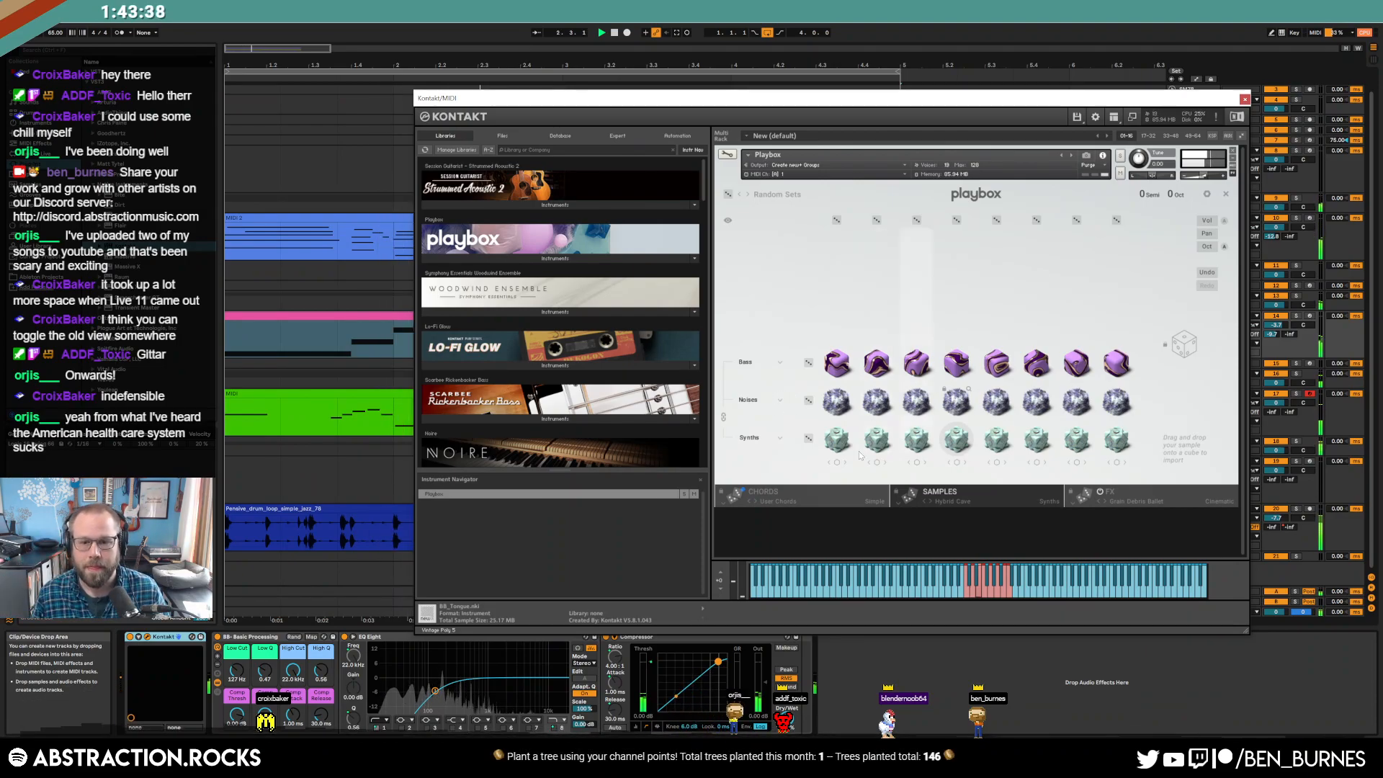
{"action": "left_click", "coordinate": [793, 489]}
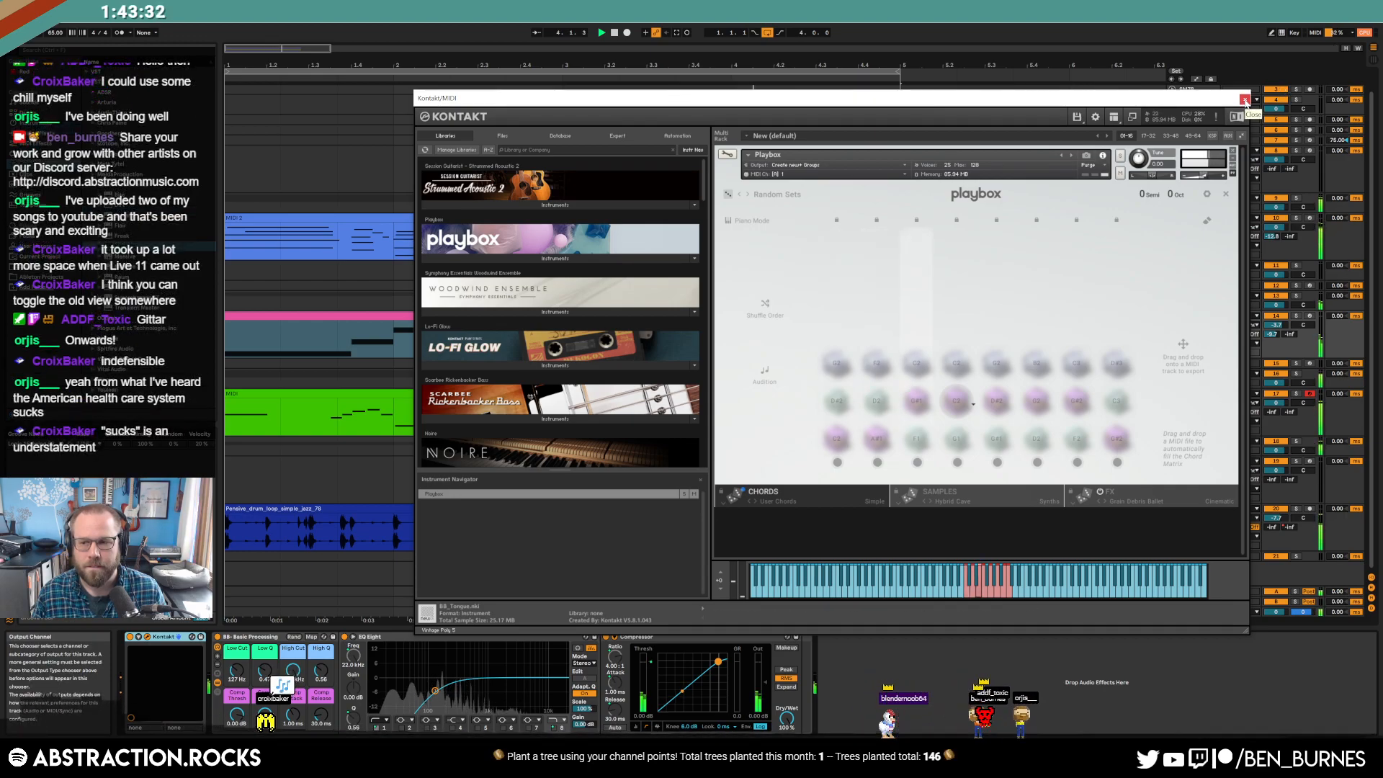
{"action": "left_click", "coordinate": [1244, 99]}
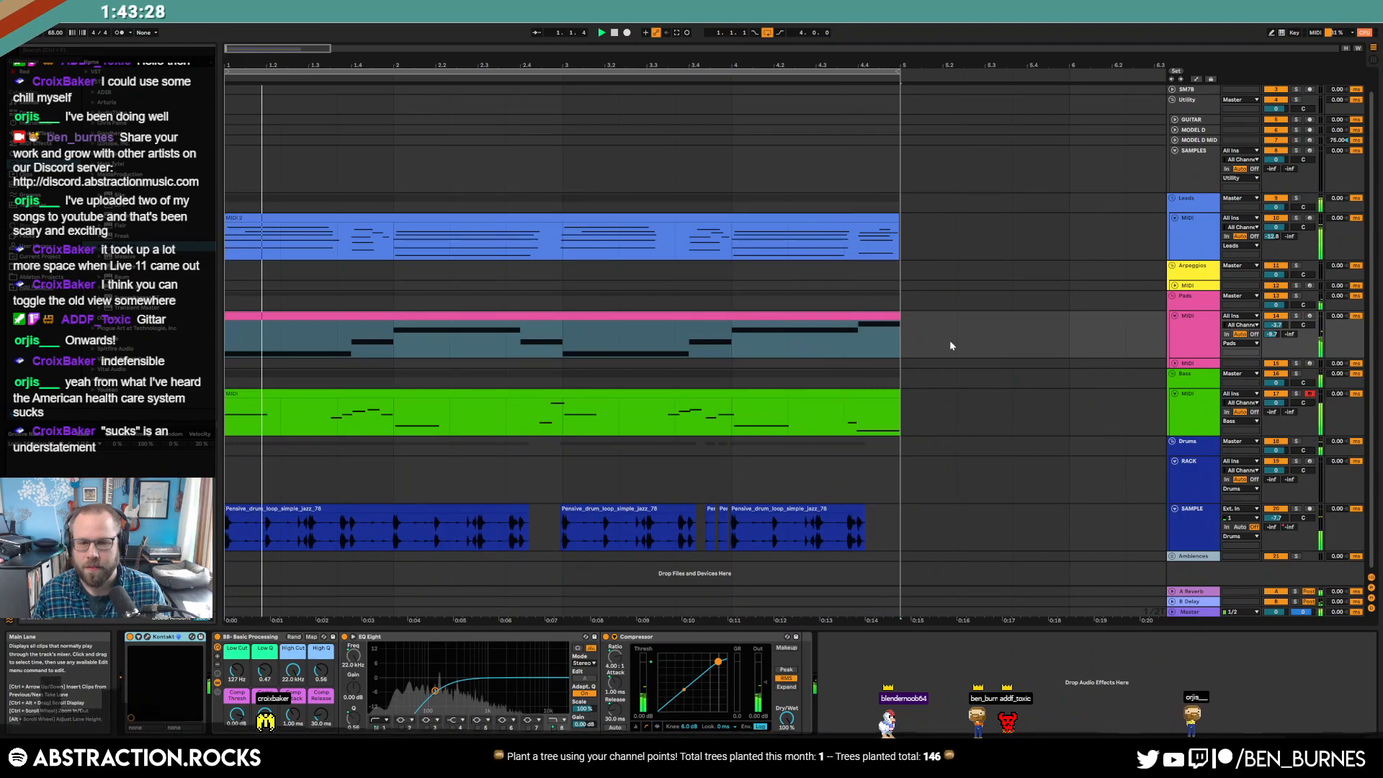
- Select the pads clip, lower the low-cut frequency in the pads track's Basic Processing rack, and play the loop
{"action": "left_click", "coordinate": [876, 316]}
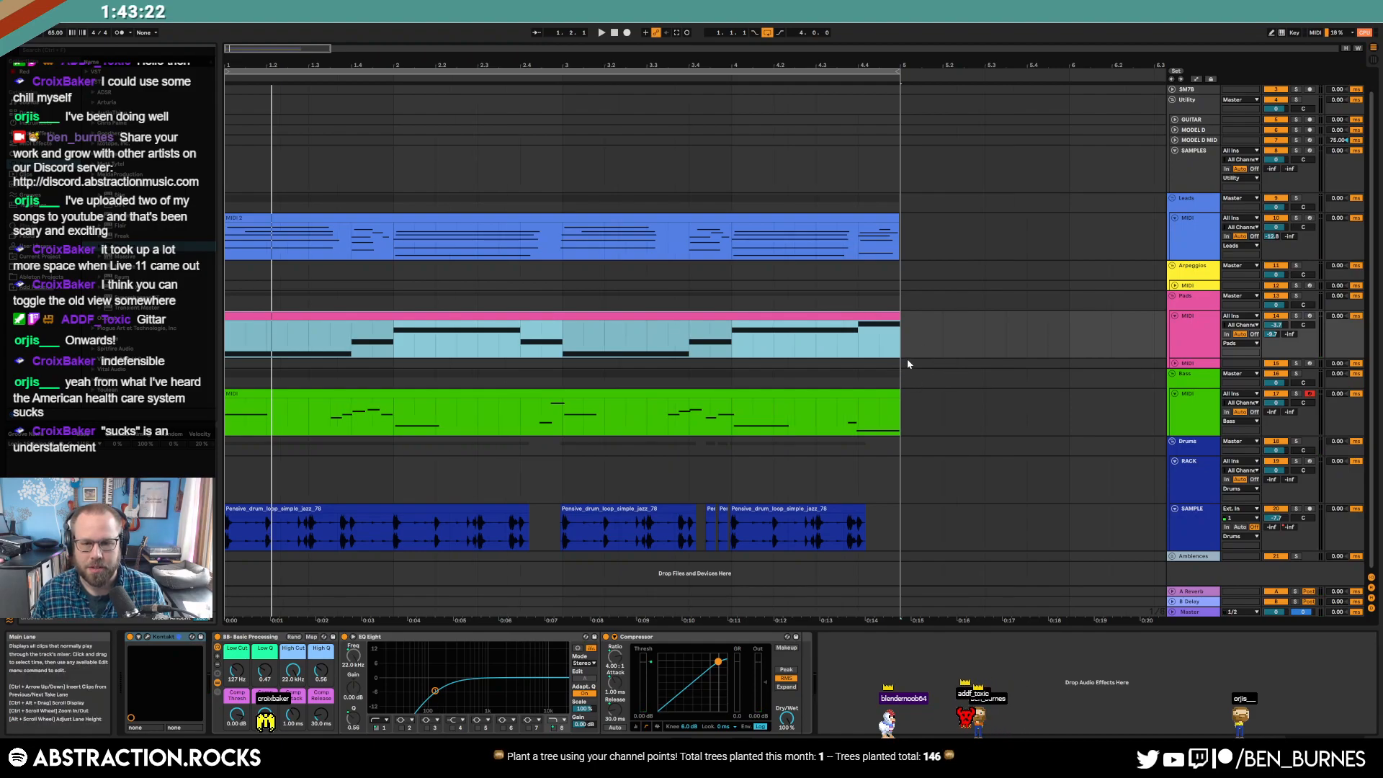
{"action": "left_click", "coordinate": [795, 340]}
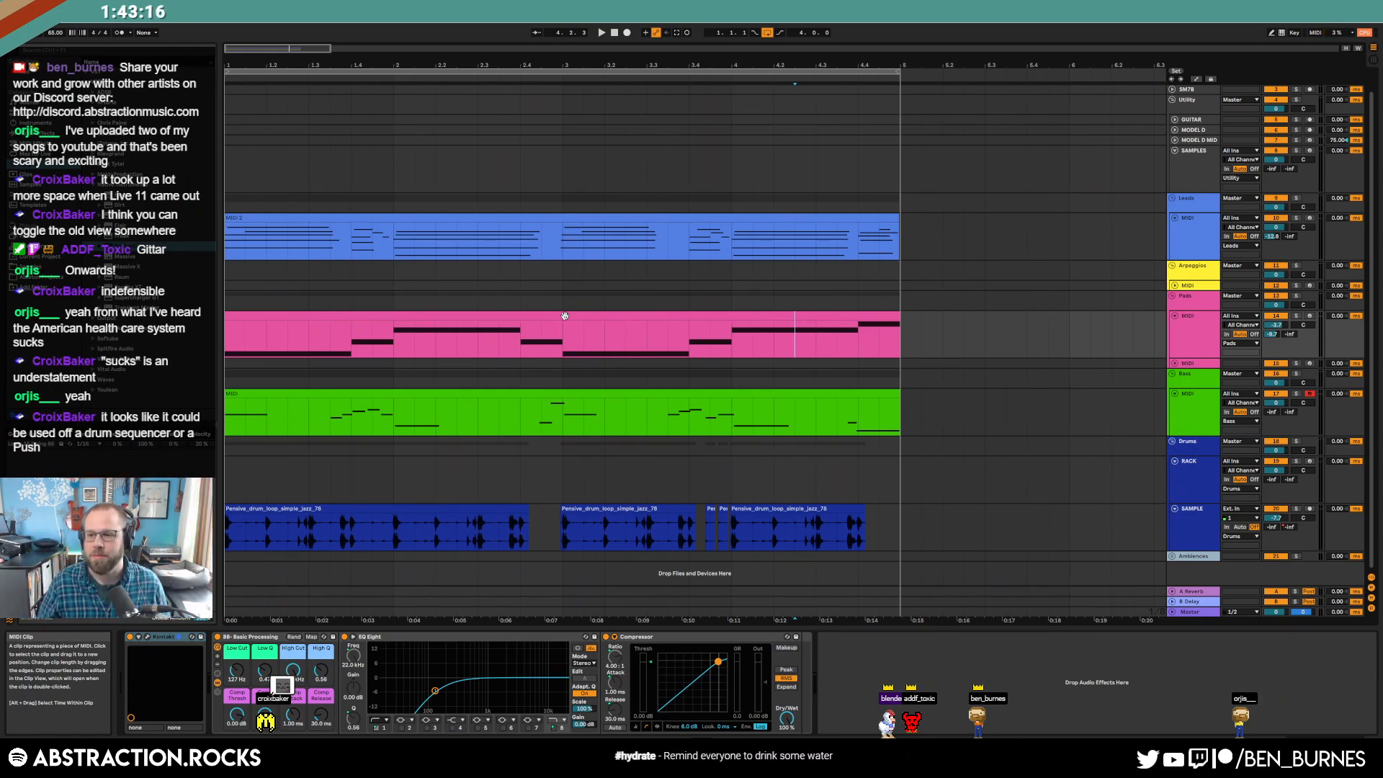
{"action": "left_click", "coordinate": [559, 315]}
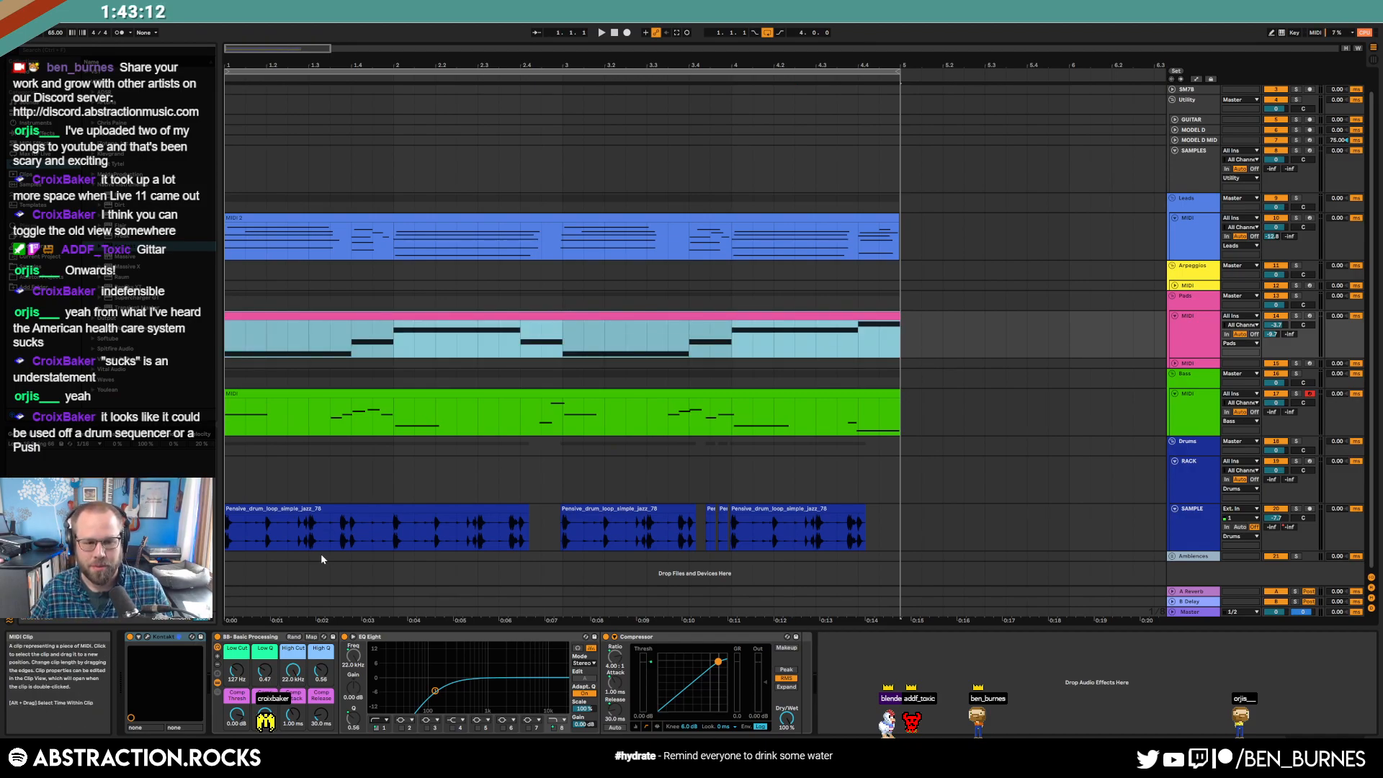
{"action": "left_click_drag", "start_coordinate": [237, 671], "coordinate": [237, 694]}
{"action": "key", "text": "space"}
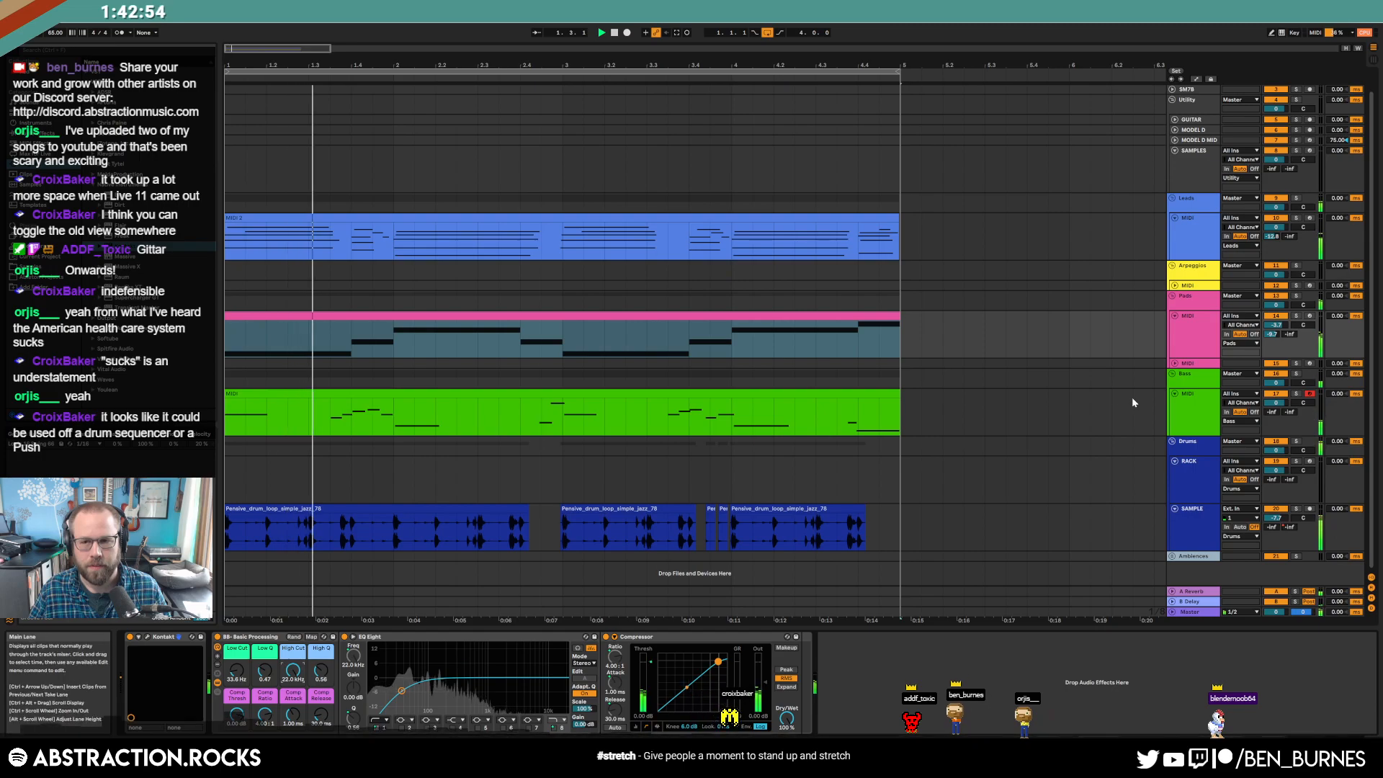
- Clear the sample manager's tag filters, pick a random sample, and load Clave_Gate_SP-RHYTHM_12.wav onto the drum RACK track
{"action": "left_click", "coordinate": [1187, 160]}
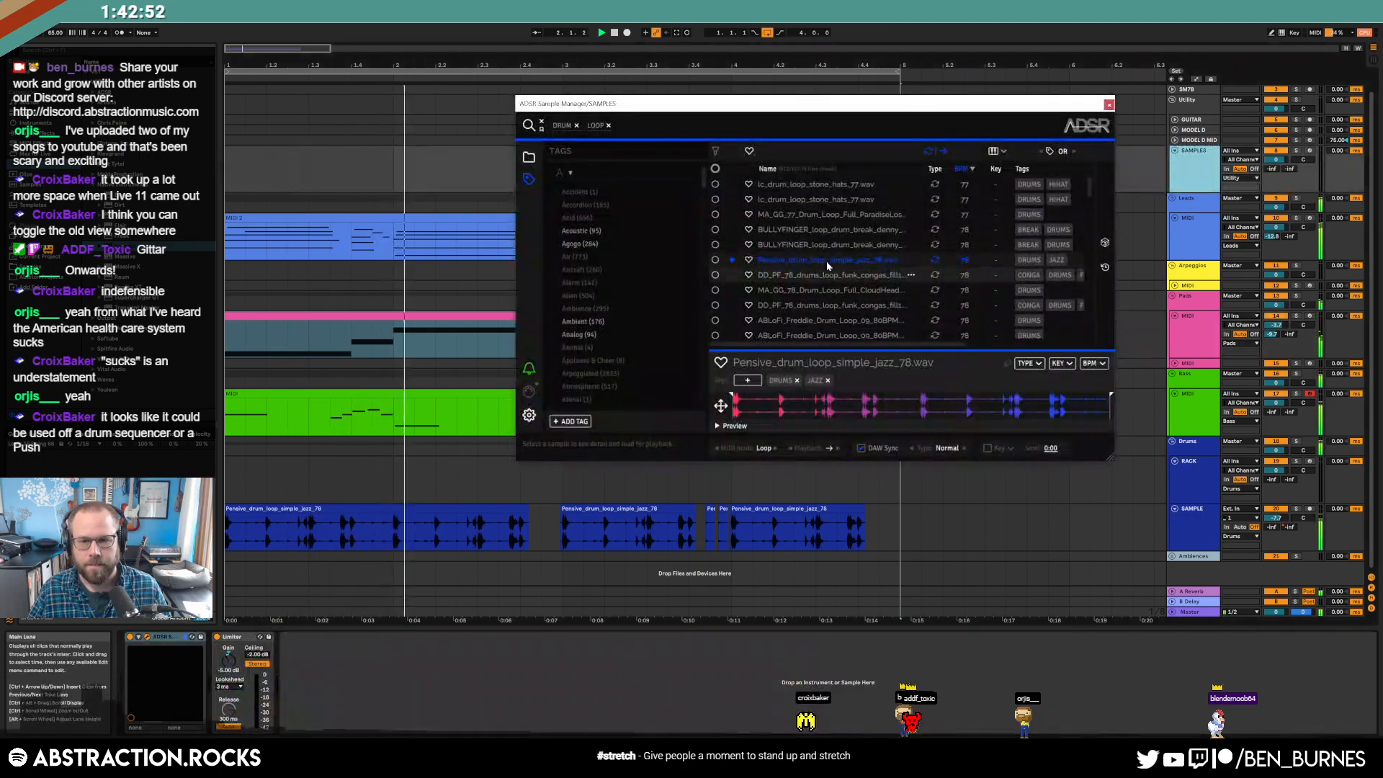
{"action": "left_click", "coordinate": [575, 126]}
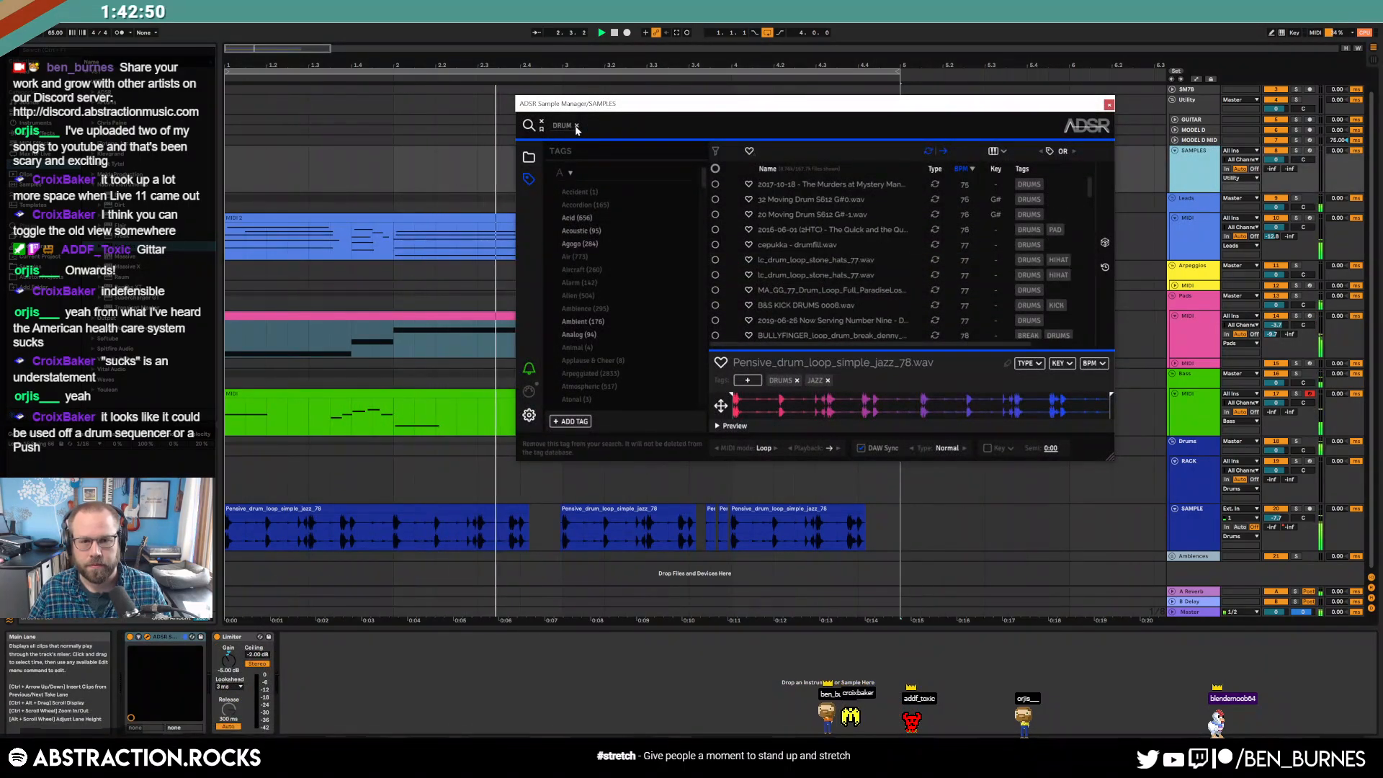
{"action": "left_click", "coordinate": [1105, 245]}
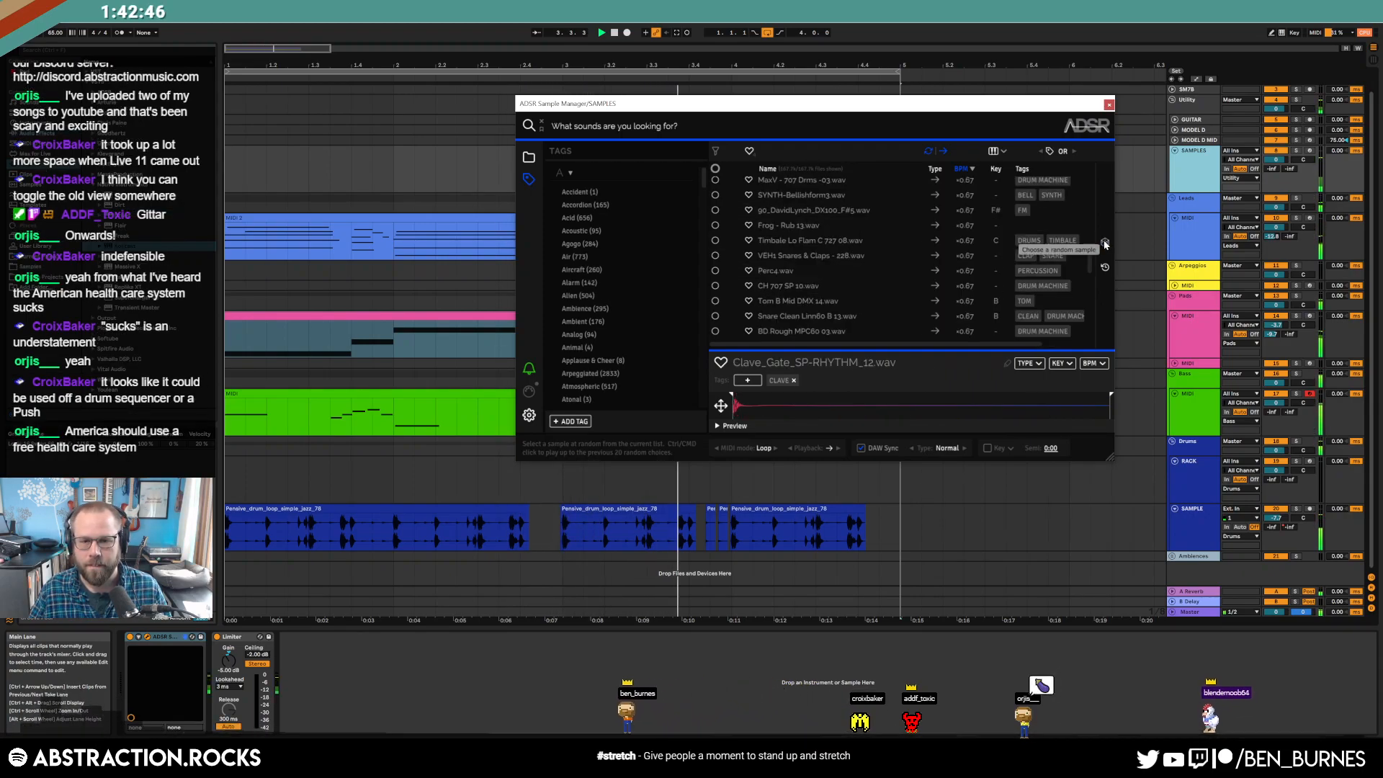
{"action": "scroll", "coordinate": [848, 292], "scroll_direction": "down", "scroll_amount": 1}
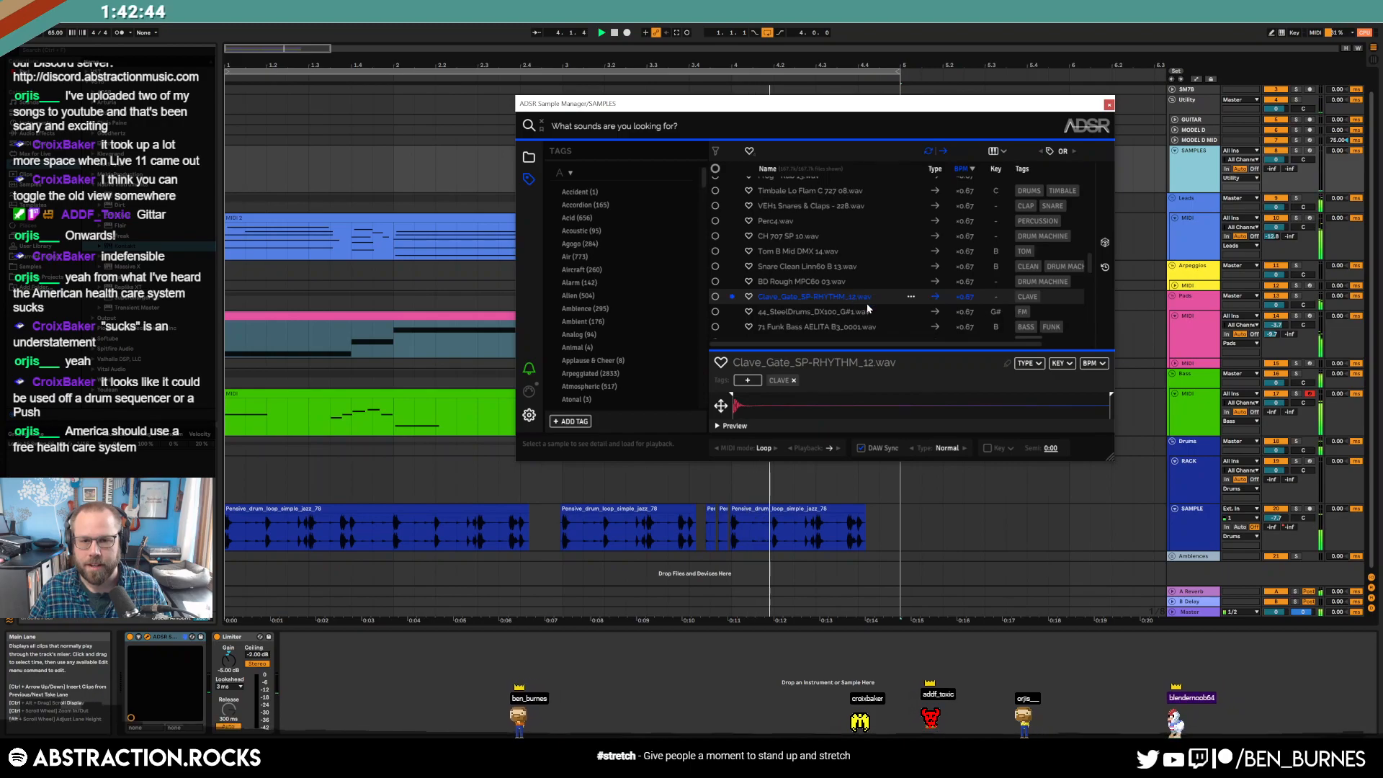
{"action": "left_click_drag", "start_coordinate": [777, 297], "coordinate": [1100, 518]}
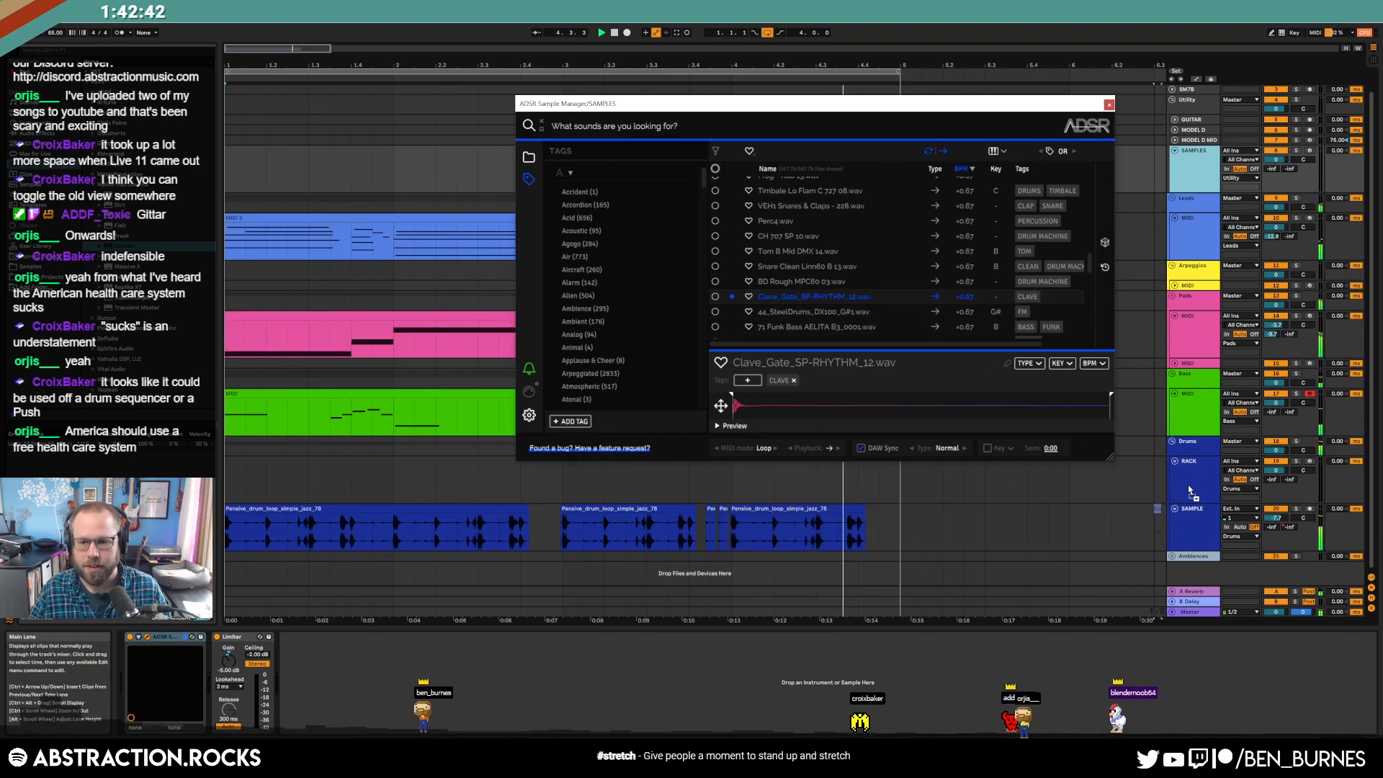
{"action": "mouse_move", "coordinate": [1189, 485]}
{"action": "left_mouse_down"}
{"action": "mouse_move", "coordinate": [1190, 508]}
{"action": "mouse_move", "coordinate": [1204, 490]}
{"action": "left_mouse_up"}
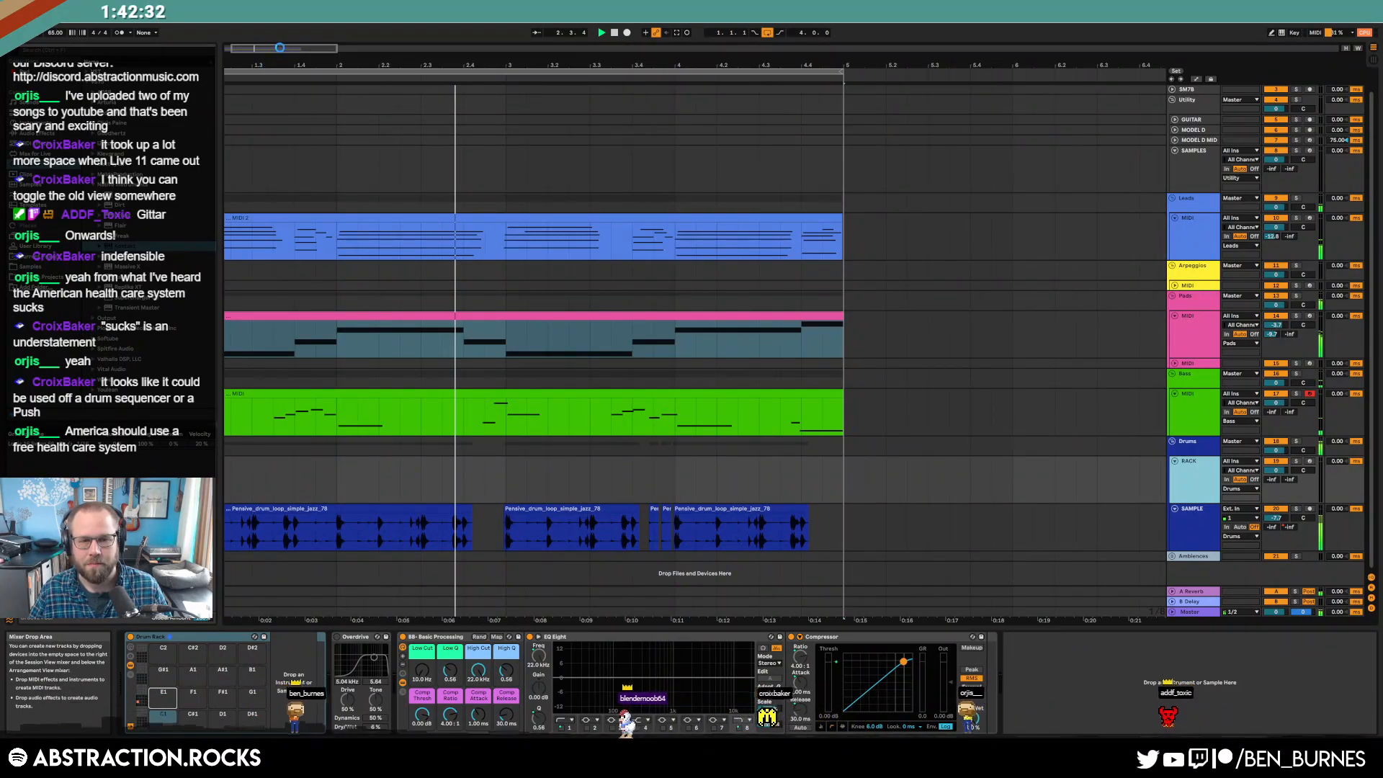
- Deactivate the pads clip across the four-bar loop
{"action": "left_click_drag", "start_coordinate": [281, 48], "coordinate": [257, 54]}
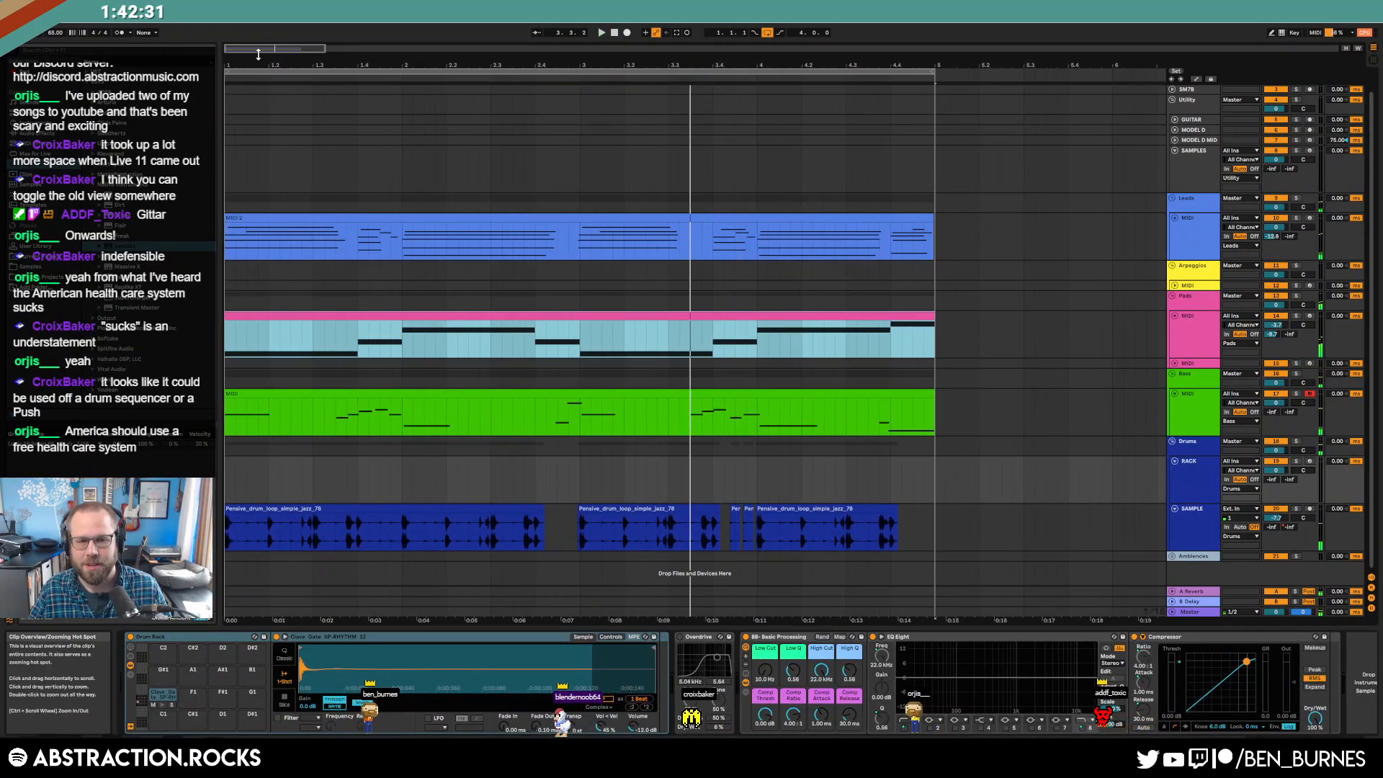
{"action": "left_click", "coordinate": [695, 316]}
{"action": "key", "text": "0"}
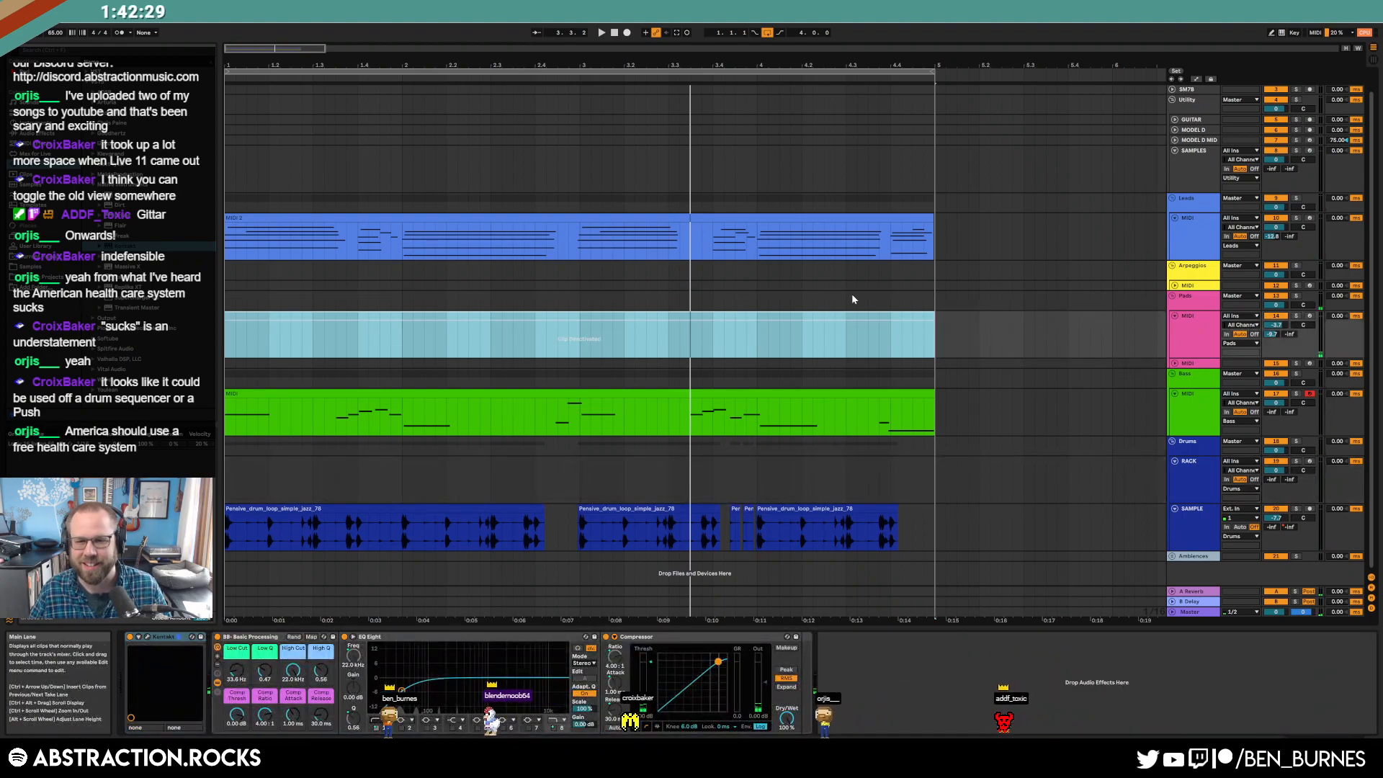
- Create a one-bar MIDI clip at bar 1 on the RACK track with five clave notes spaced three sixteenths apart
{"action": "left_click", "coordinate": [227, 478]}
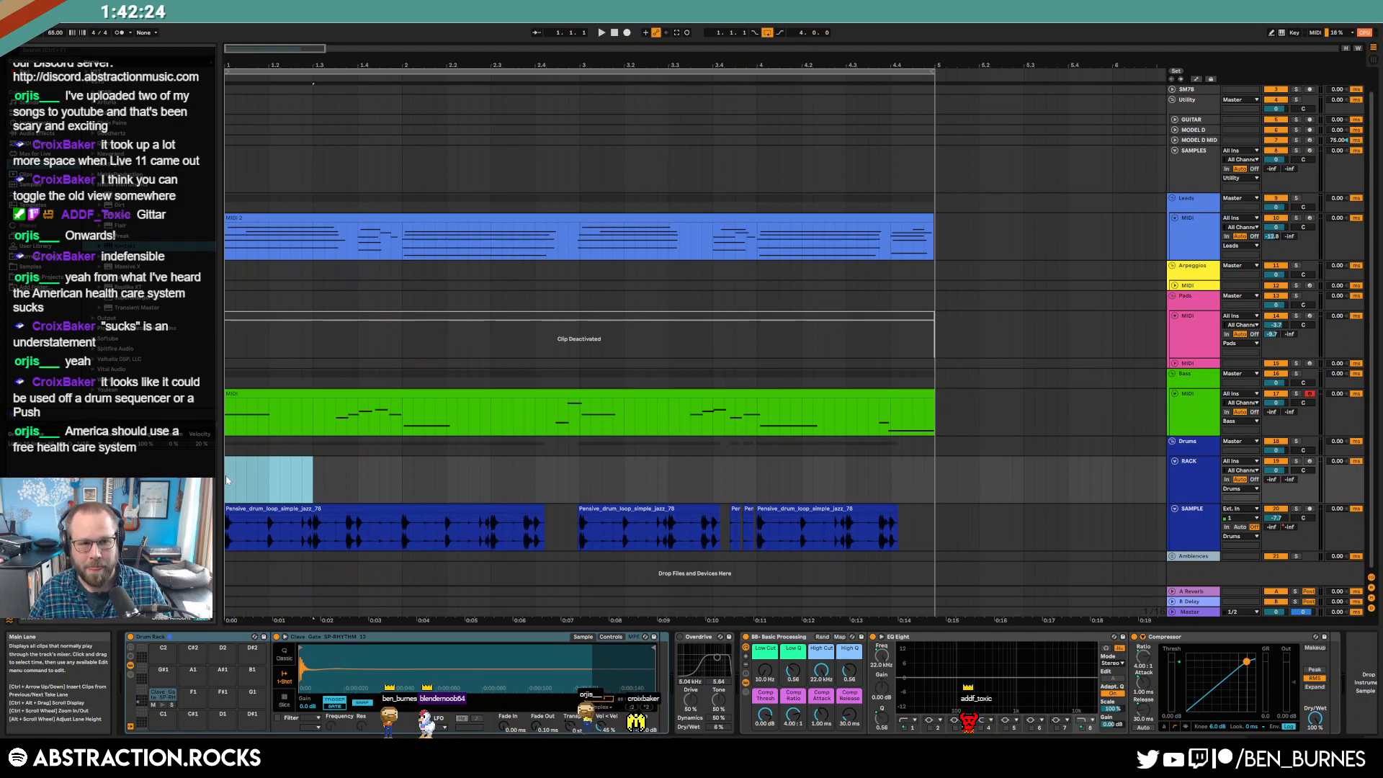
{"action": "left_click_drag", "start_coordinate": [397, 474], "coordinate": [229, 486]}
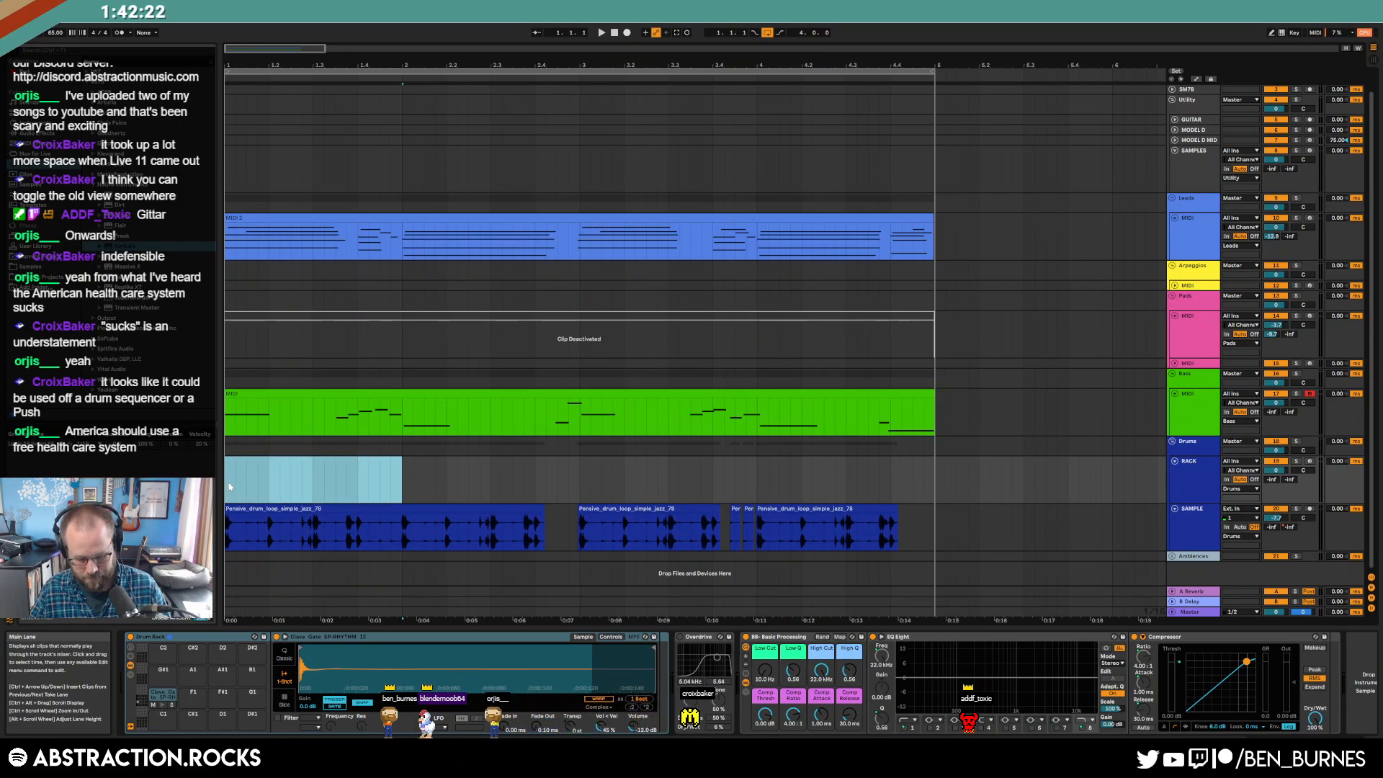
{"action": "key", "text": "ctrl+shift+m"}
{"action": "left_click", "coordinate": [334, 489]}
{"action": "double_click", "coordinate": [526, 494]}
{"action": "double_click", "coordinate": [730, 494]}
{"action": "double_click", "coordinate": [930, 491]}
{"action": "double_click", "coordinate": [1131, 494]}
- Duplicate the clave clip, consolidate both into a two-bar clip, delete its last two notes, and audition the pattern
{"action": "left_click", "coordinate": [373, 365]}
{"action": "key", "text": "ctrl+d"}
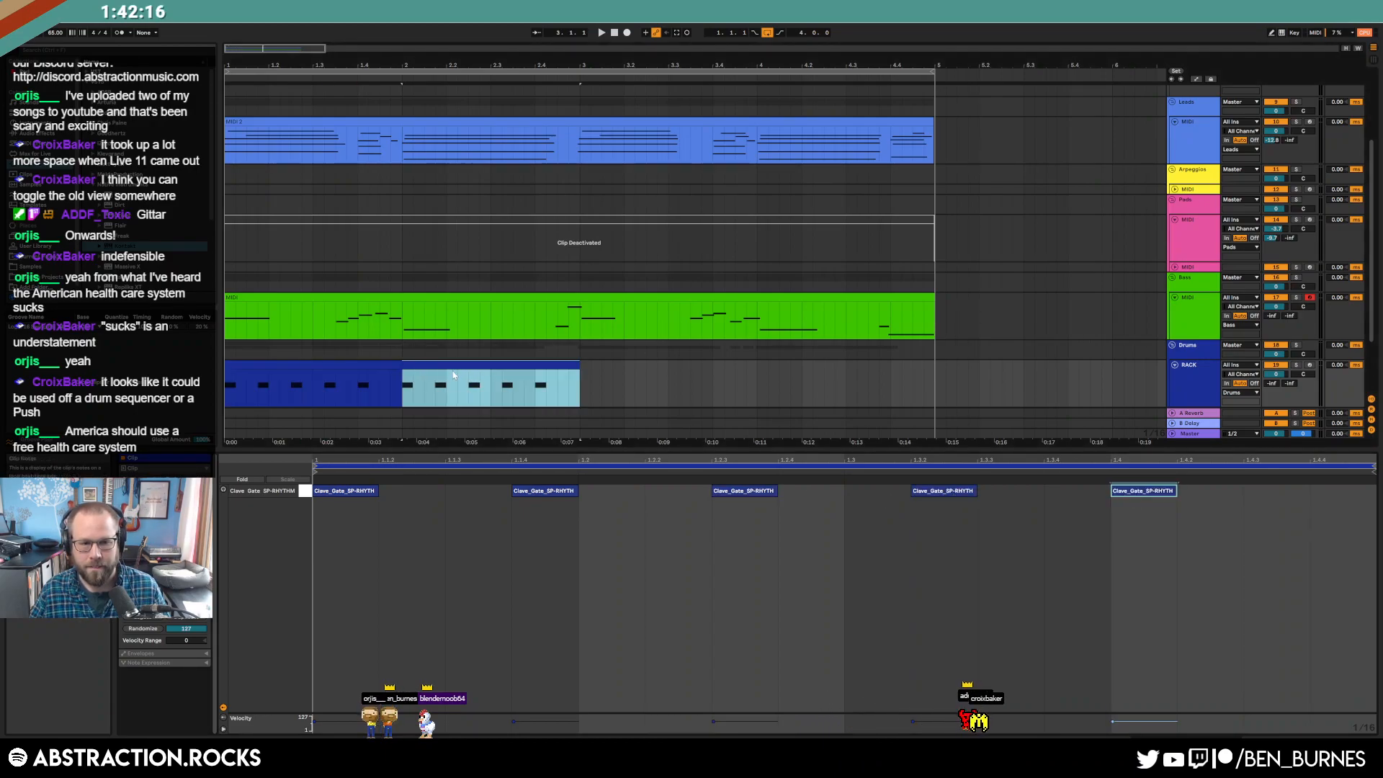
{"action": "left_click", "coordinate": [371, 363], "text": "shift"}
{"action": "key", "text": "ctrl+j"}
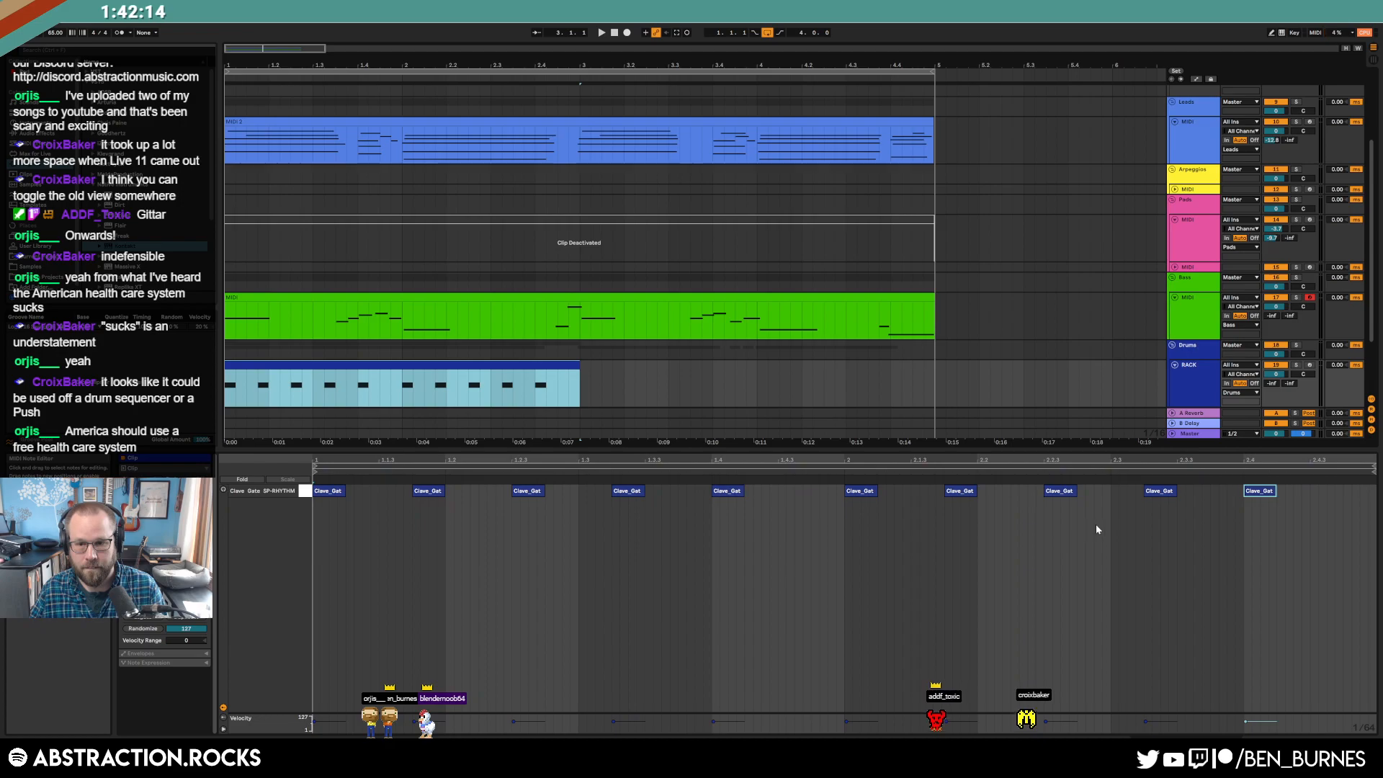
{"action": "left_click_drag", "start_coordinate": [1112, 528], "coordinate": [1369, 491]}
{"action": "key", "text": "Delete"}
{"action": "left_click", "coordinate": [310, 366]}
{"action": "key", "text": "space"}
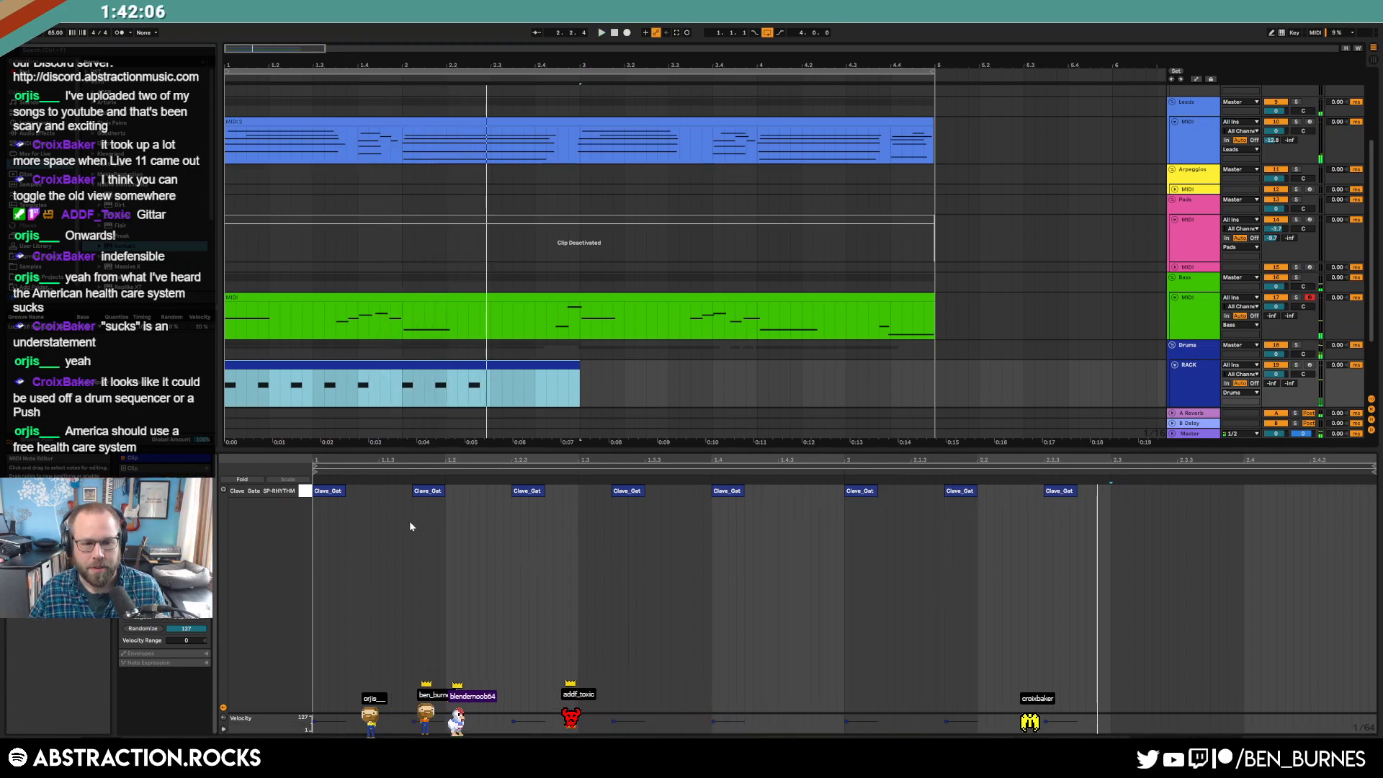
{"action": "key", "text": "space"}
- Try compressing all the clave notes towards the clip start, audition the faster rhythm, and undo the change
{"action": "key", "text": "super+a"}
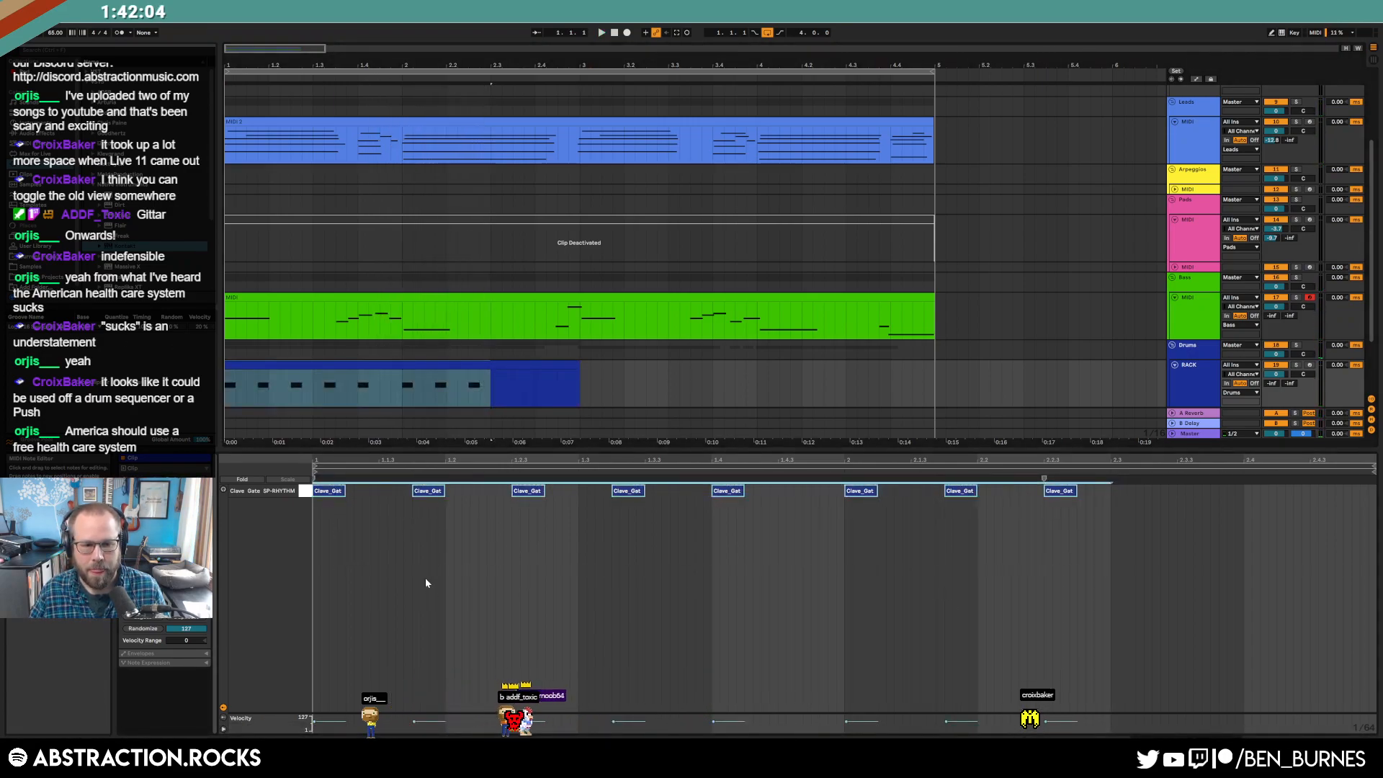
{"action": "key", "text": "ctrl+2"}
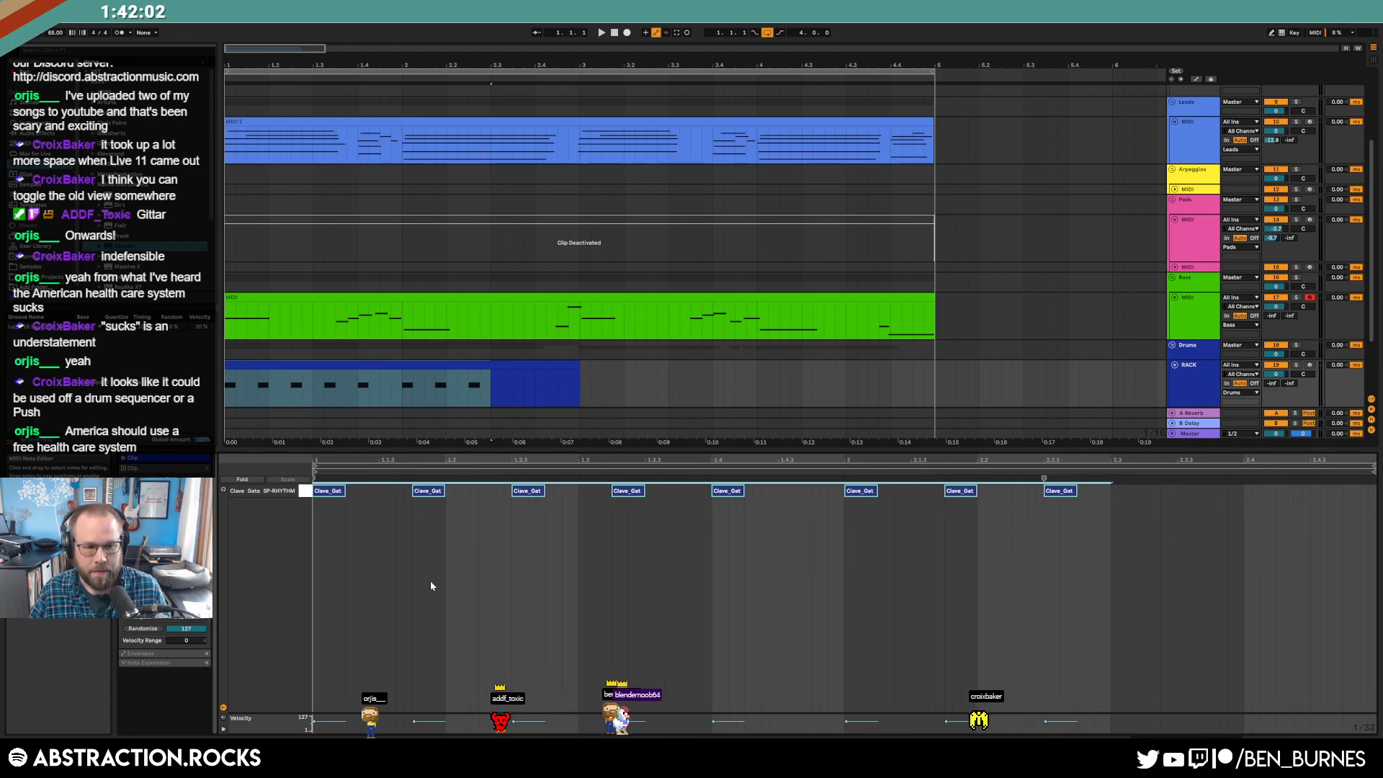
{"action": "left_click_drag", "start_coordinate": [1045, 479], "coordinate": [678, 475]}
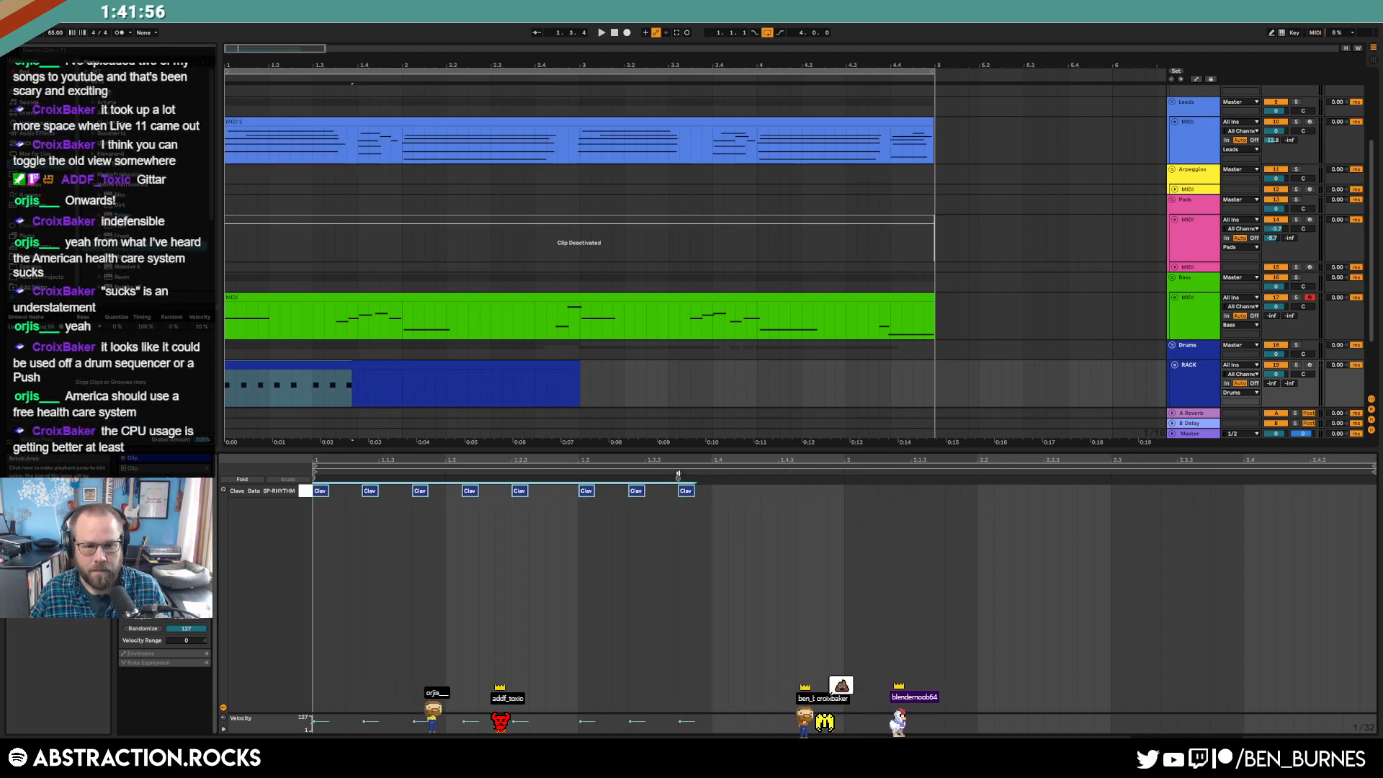
{"action": "key", "text": "space"}
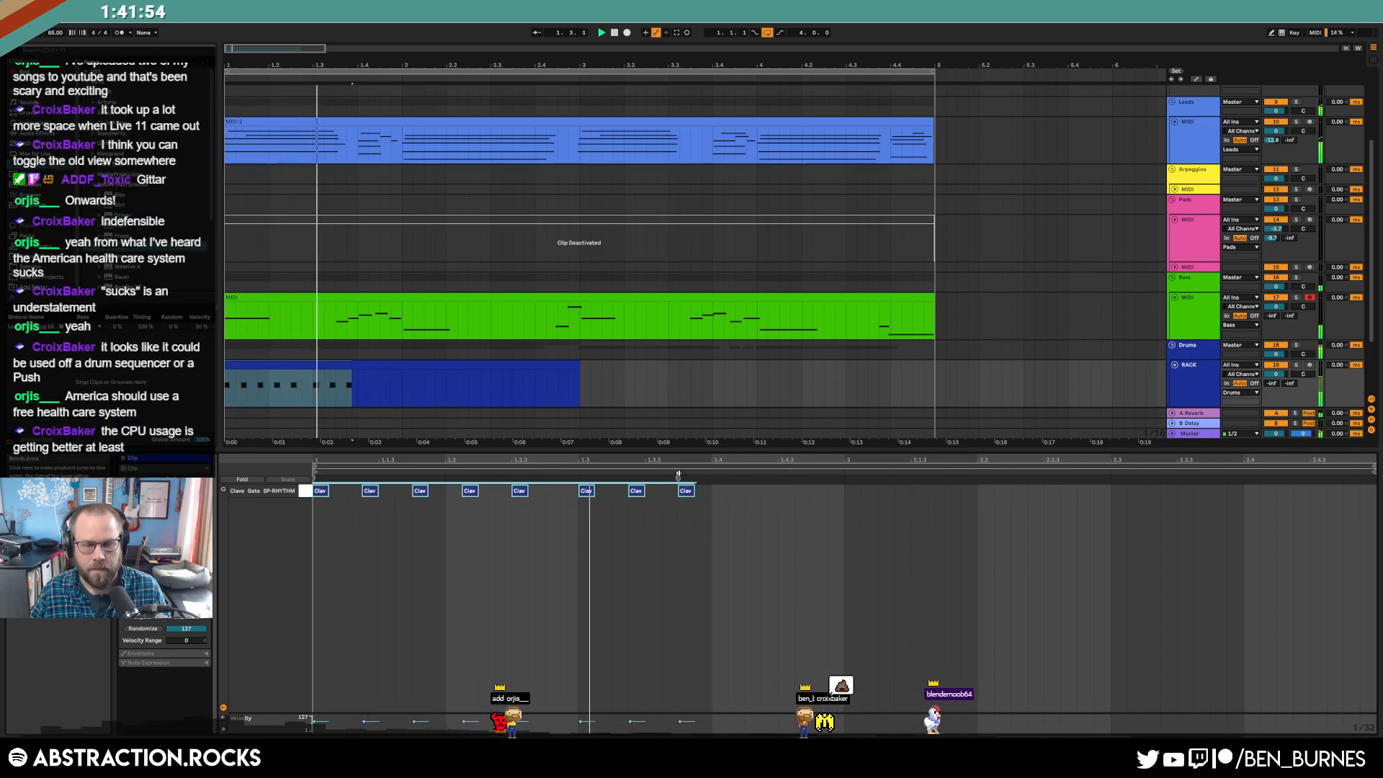
{"action": "key", "text": "space"}
{"action": "key", "text": "ctrl+z"}
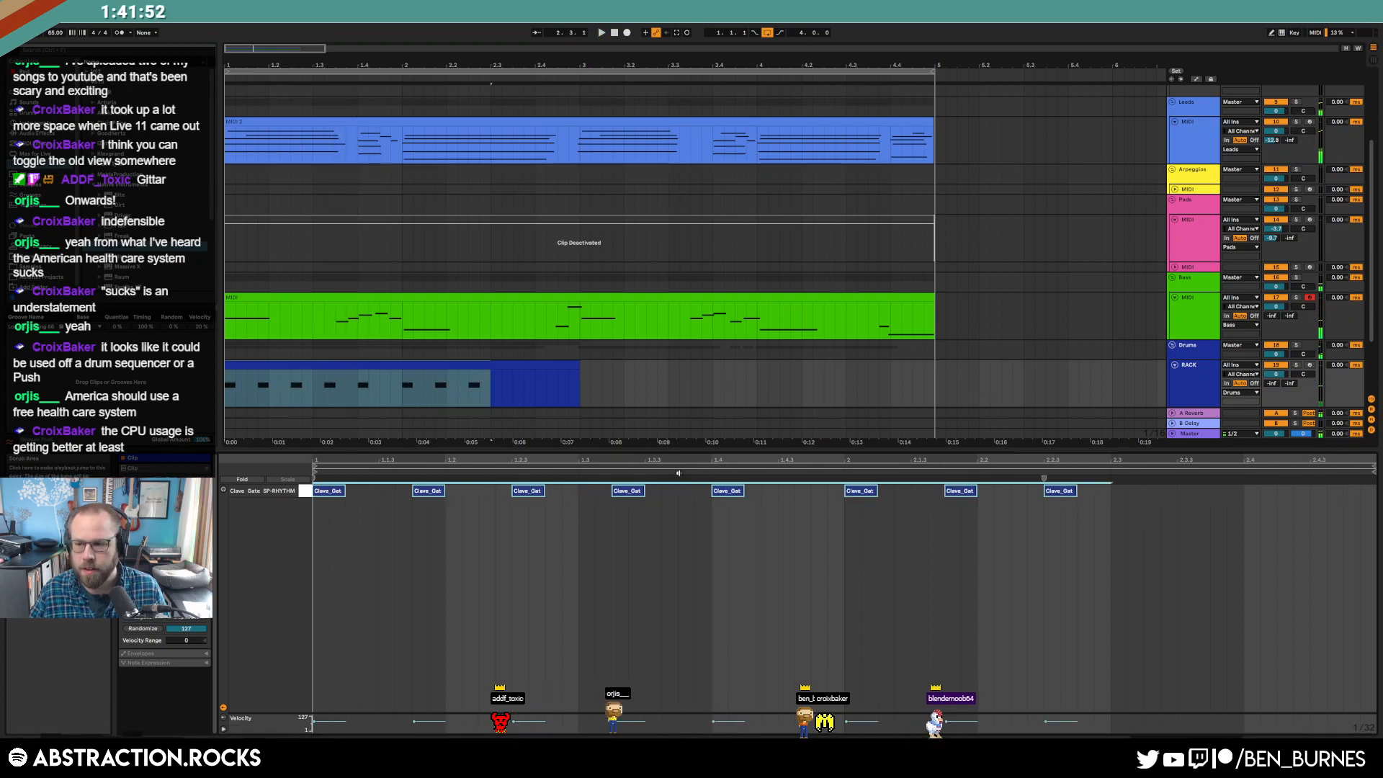
- Delete every clave note after the first one and play the loop briefly
{"action": "left_click", "coordinate": [818, 583]}
{"action": "key", "text": "space"}
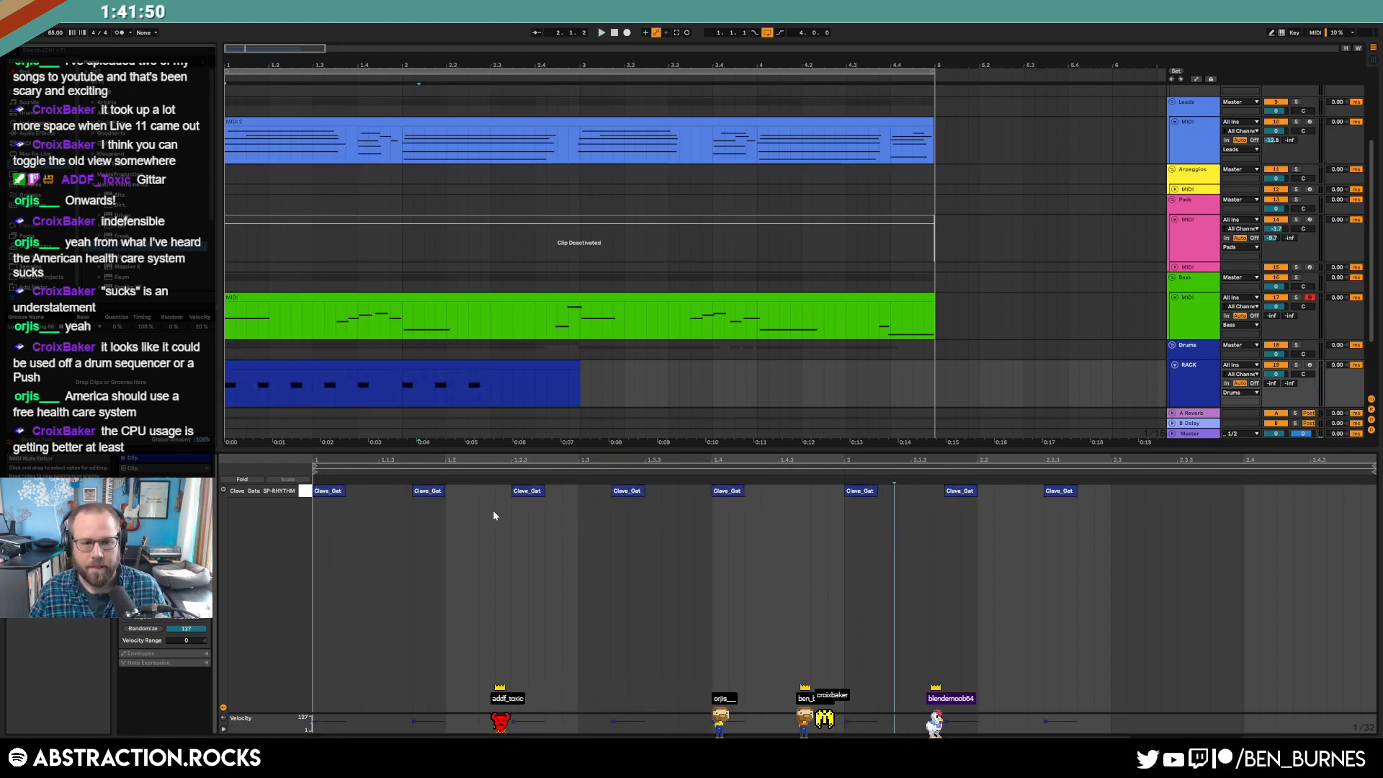
{"action": "left_click_drag", "start_coordinate": [400, 510], "coordinate": [1174, 487]}
{"action": "key", "text": "Delete"}
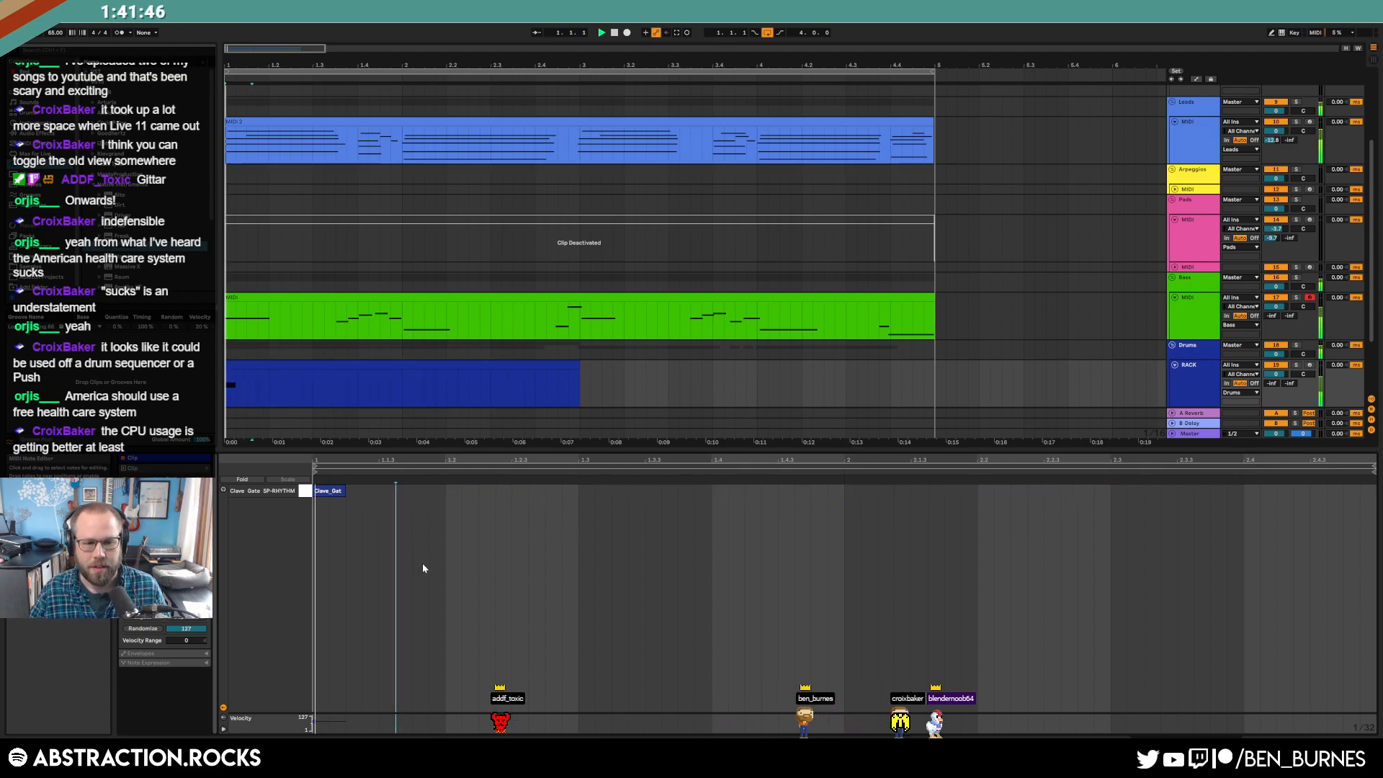
{"action": "key", "text": "space"}
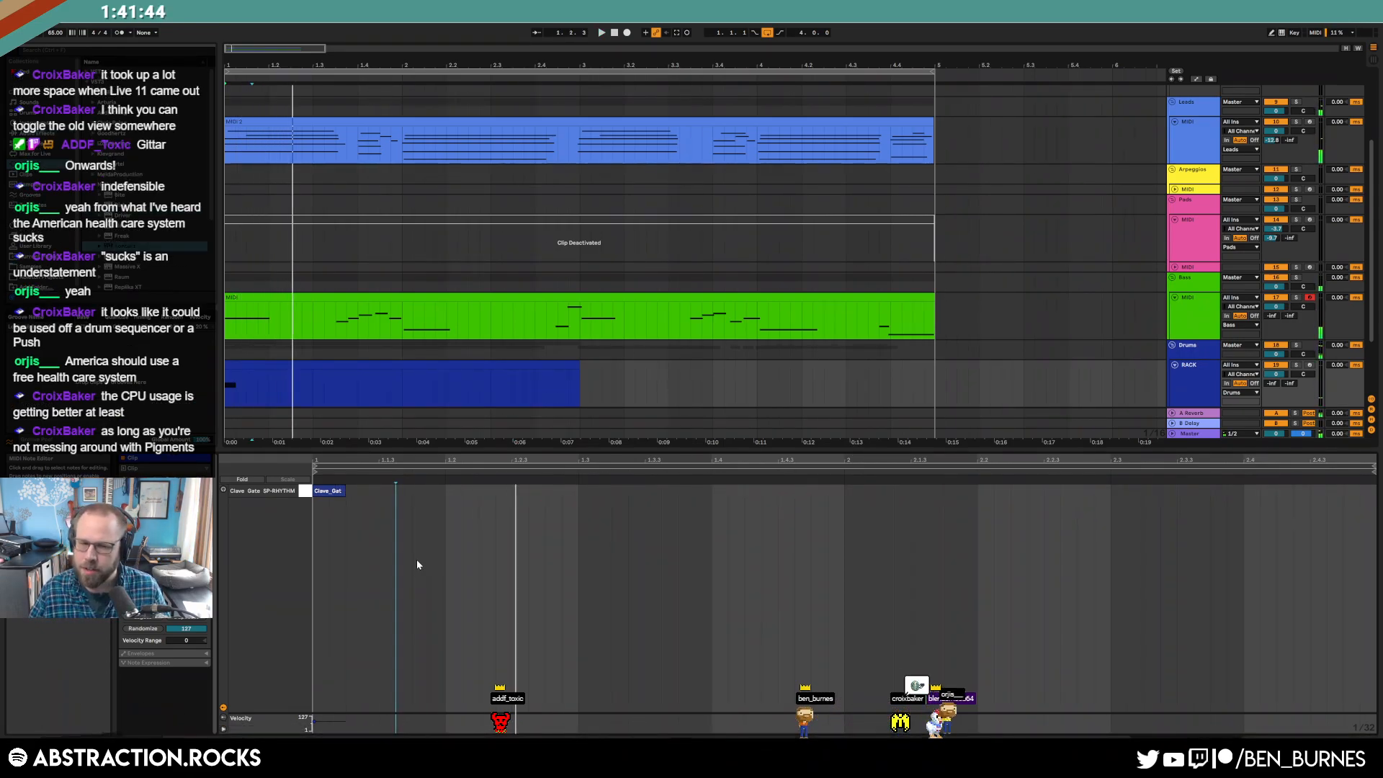
{"action": "key", "text": "space"}
- Redraw the clave note at the clip start, repeat it at six evenly spaced hits per bar up to ten notes, and audition it
{"action": "double_click", "coordinate": [331, 490]}
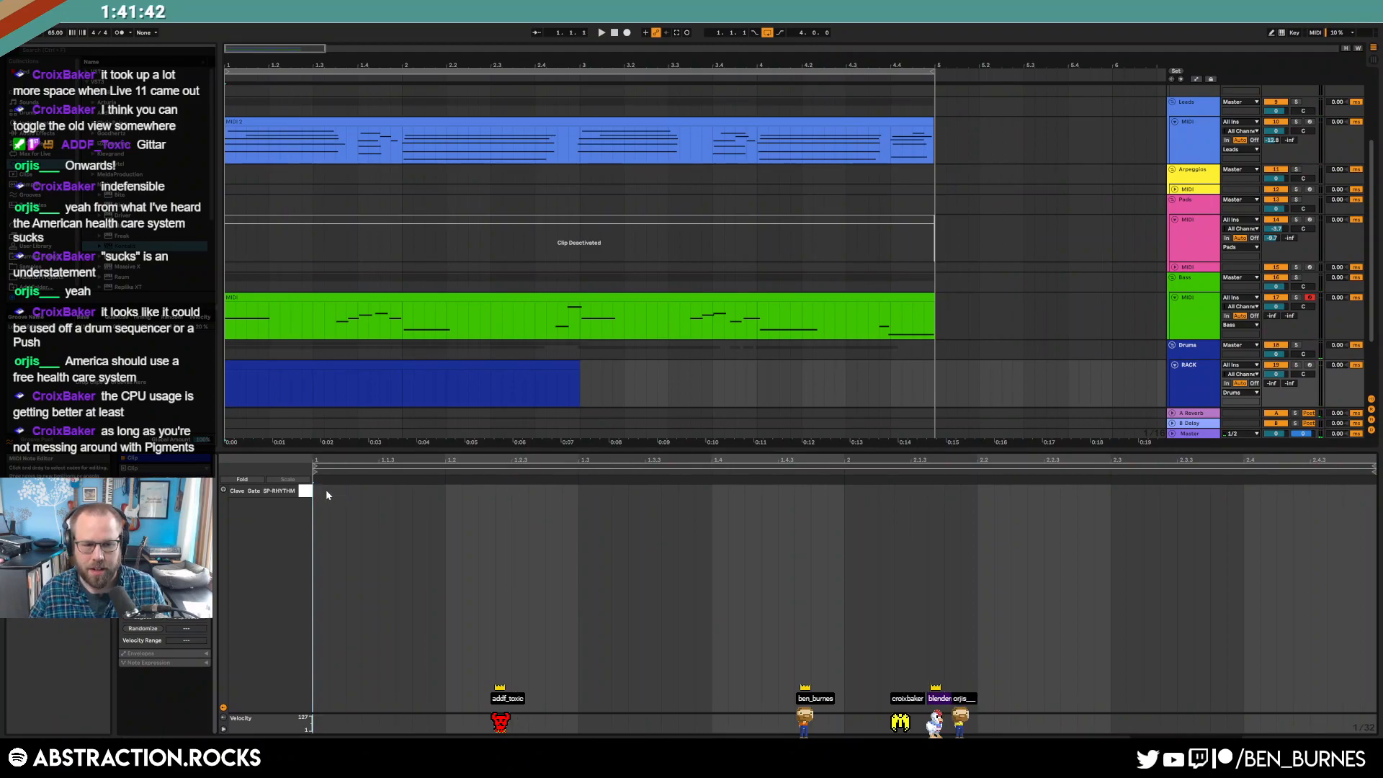
{"action": "double_click", "coordinate": [322, 490]}
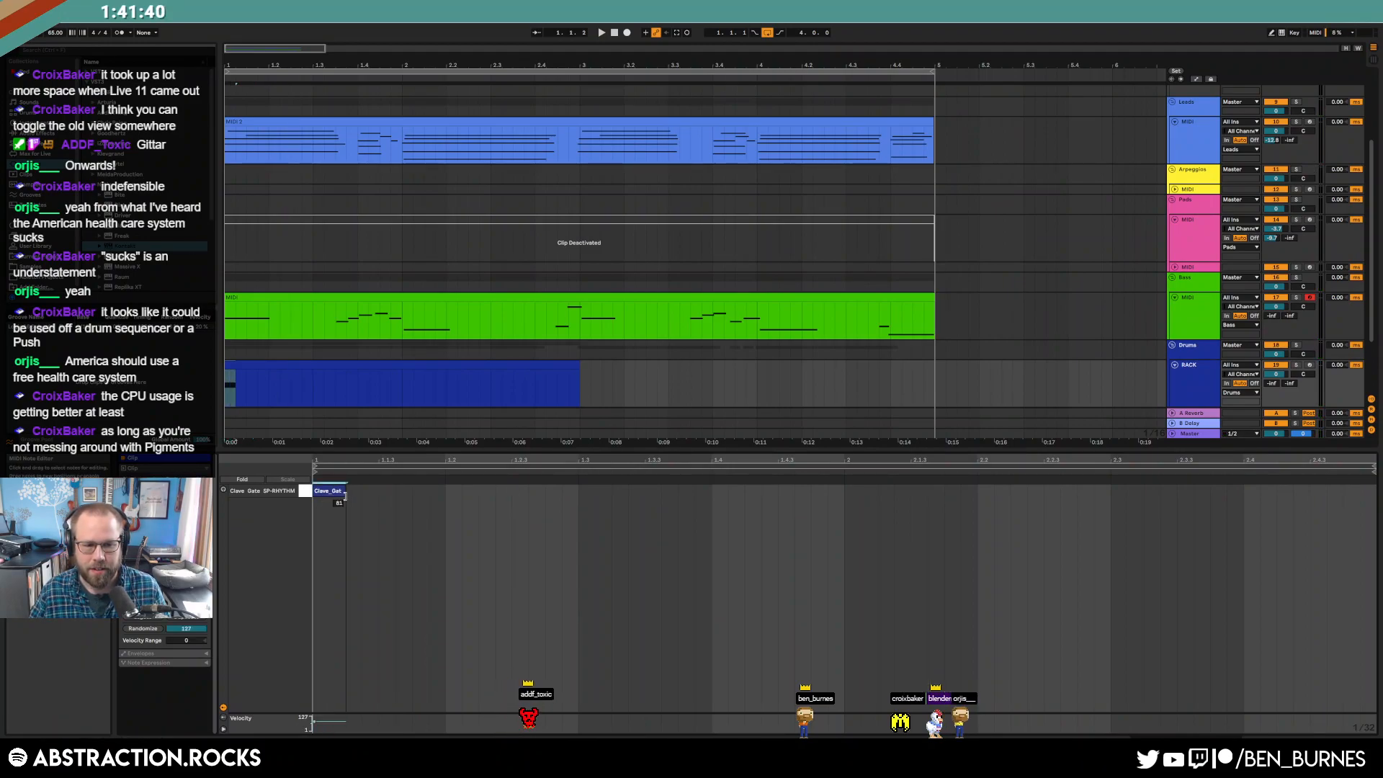
{"action": "key", "text": "space"}
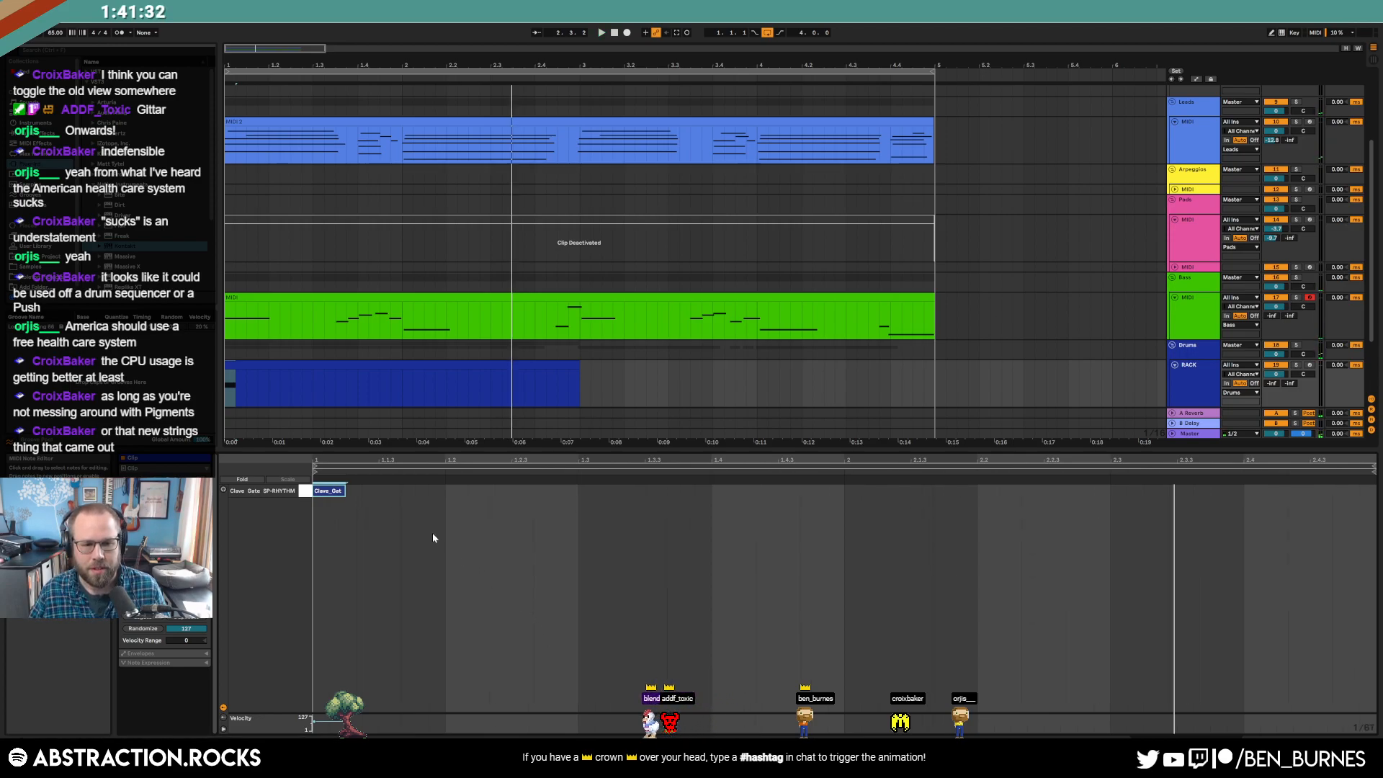
{"action": "key", "text": "space"}
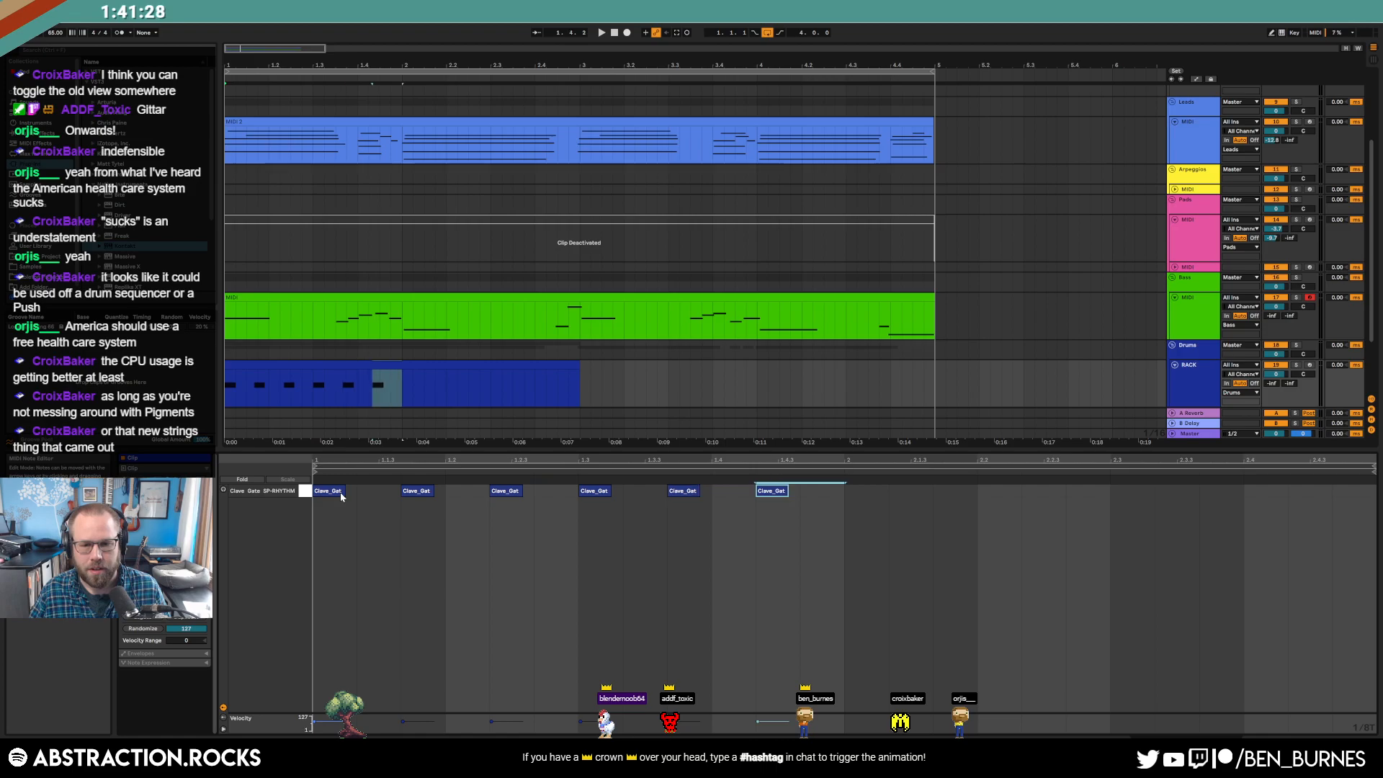
{"action": "key", "text": "space"}
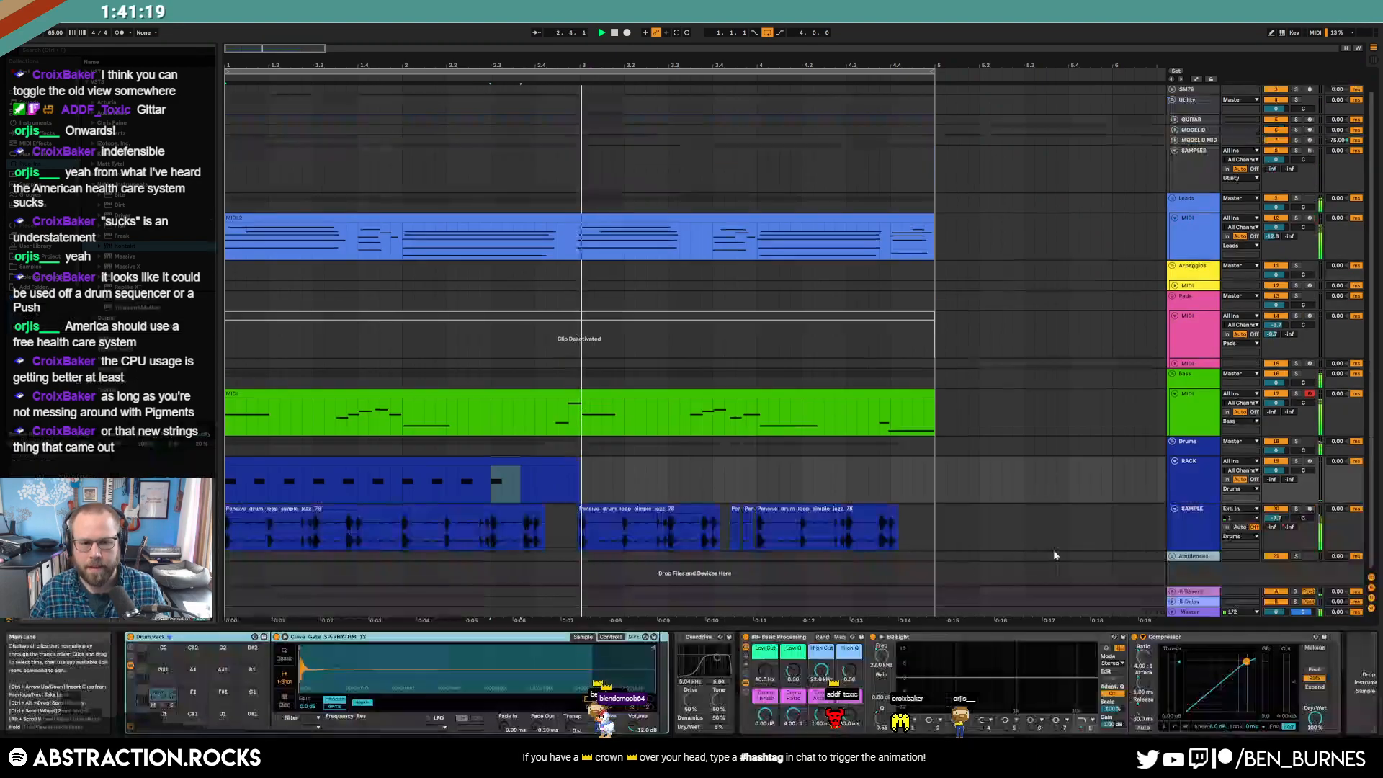
- Duplicate the two-bar clave clip on the RACK track to fill bars 3 and 4
{"action": "left_click", "coordinate": [1234, 482]}
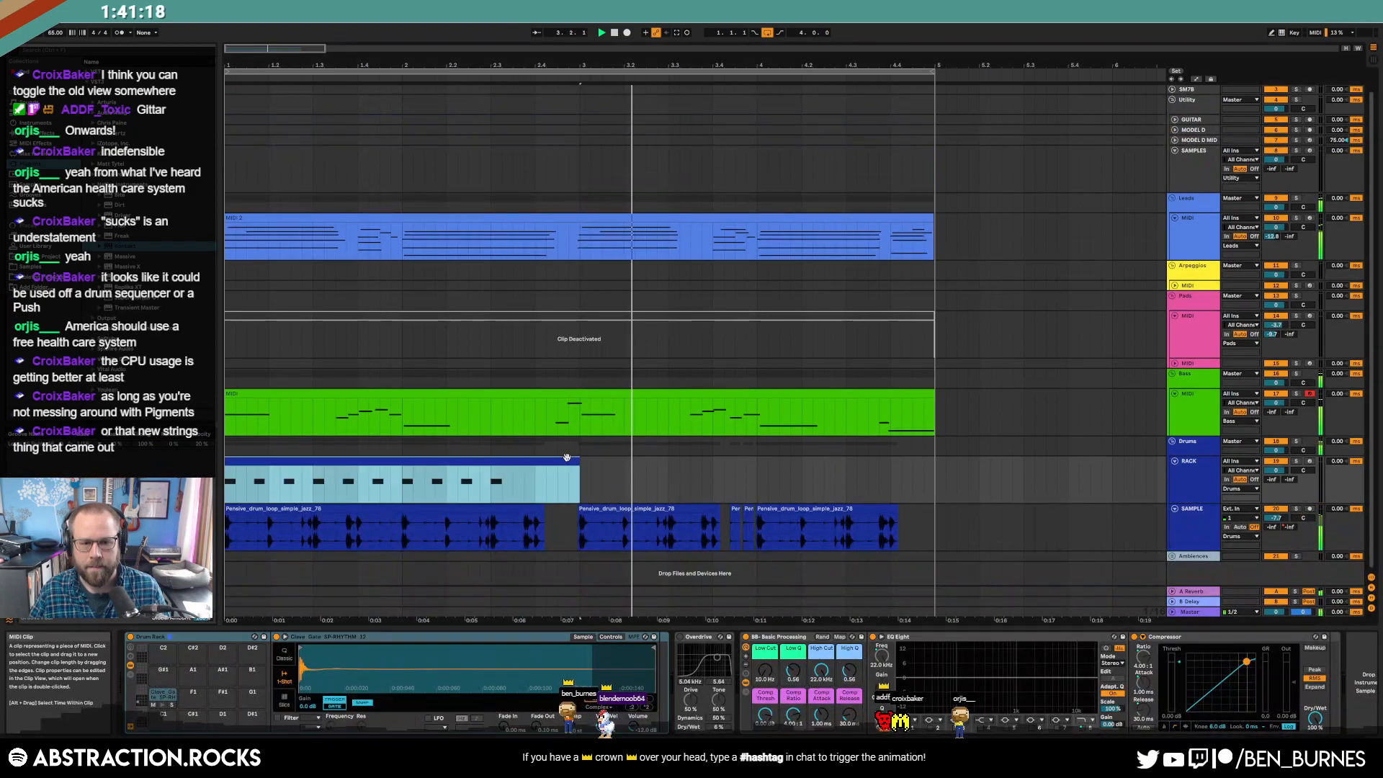
{"action": "key", "text": "ctrl+d"}
{"action": "left_click", "coordinate": [1198, 481]}
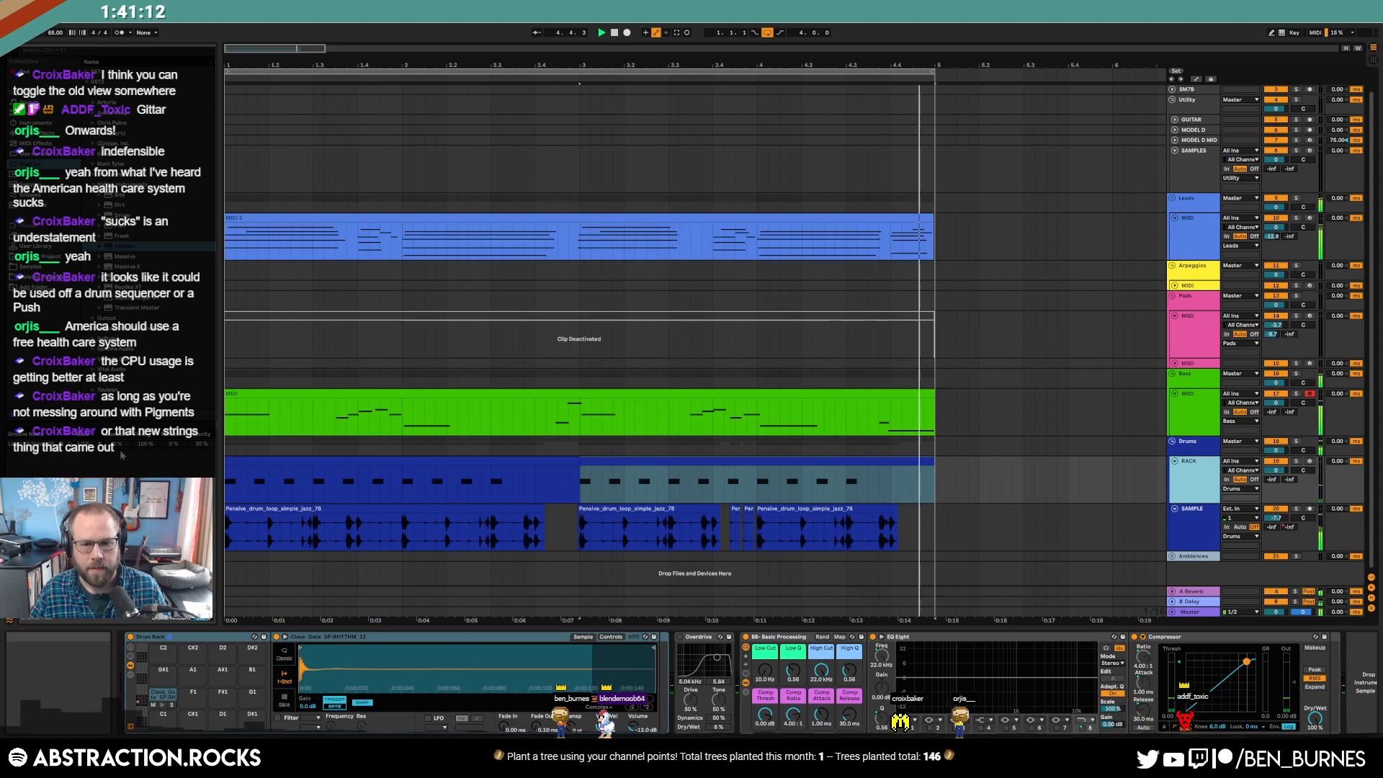
- Respace the first clave clip's bar 1 notes to every three sixteenths and delete the two closely spaced notes around the bar 2 start
{"action": "double_click", "coordinate": [258, 484]}
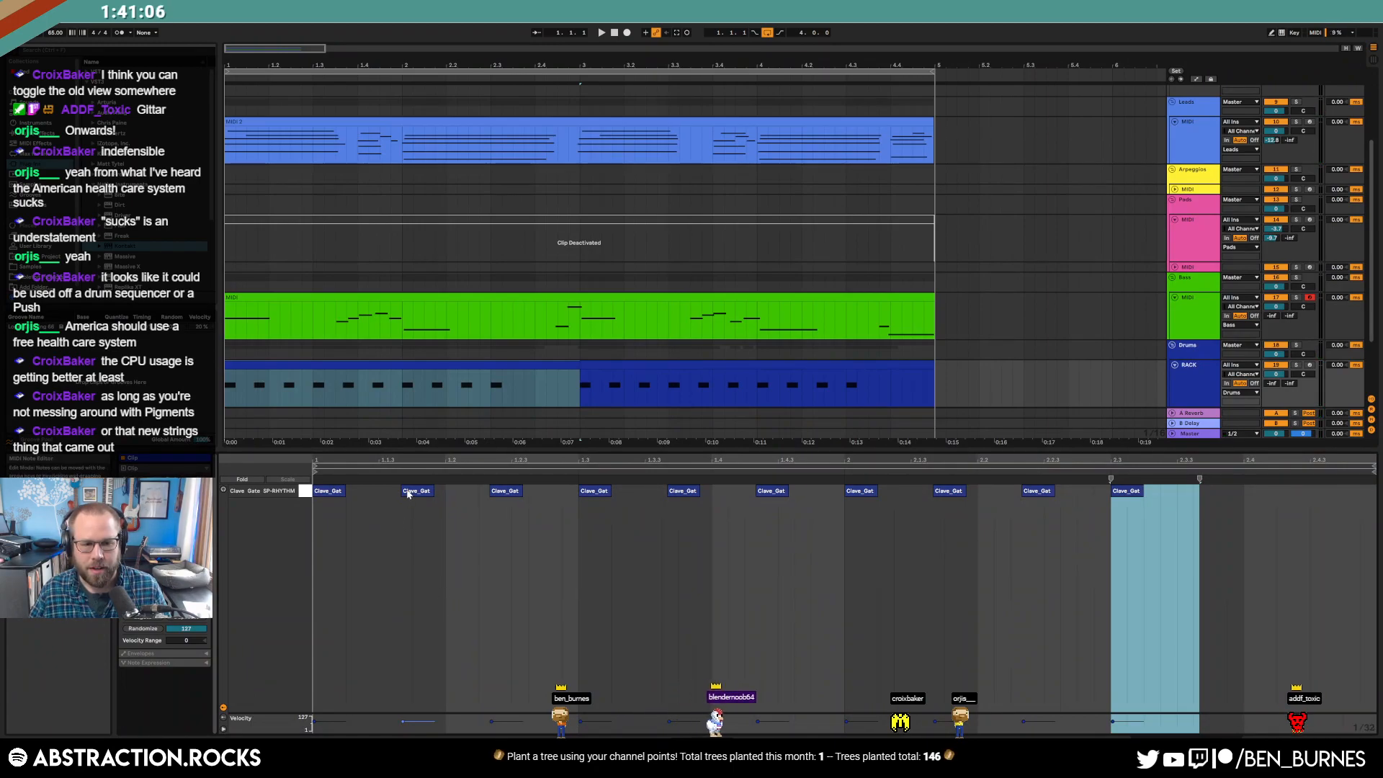
{"action": "left_click_drag", "start_coordinate": [418, 495], "coordinate": [835, 497]}
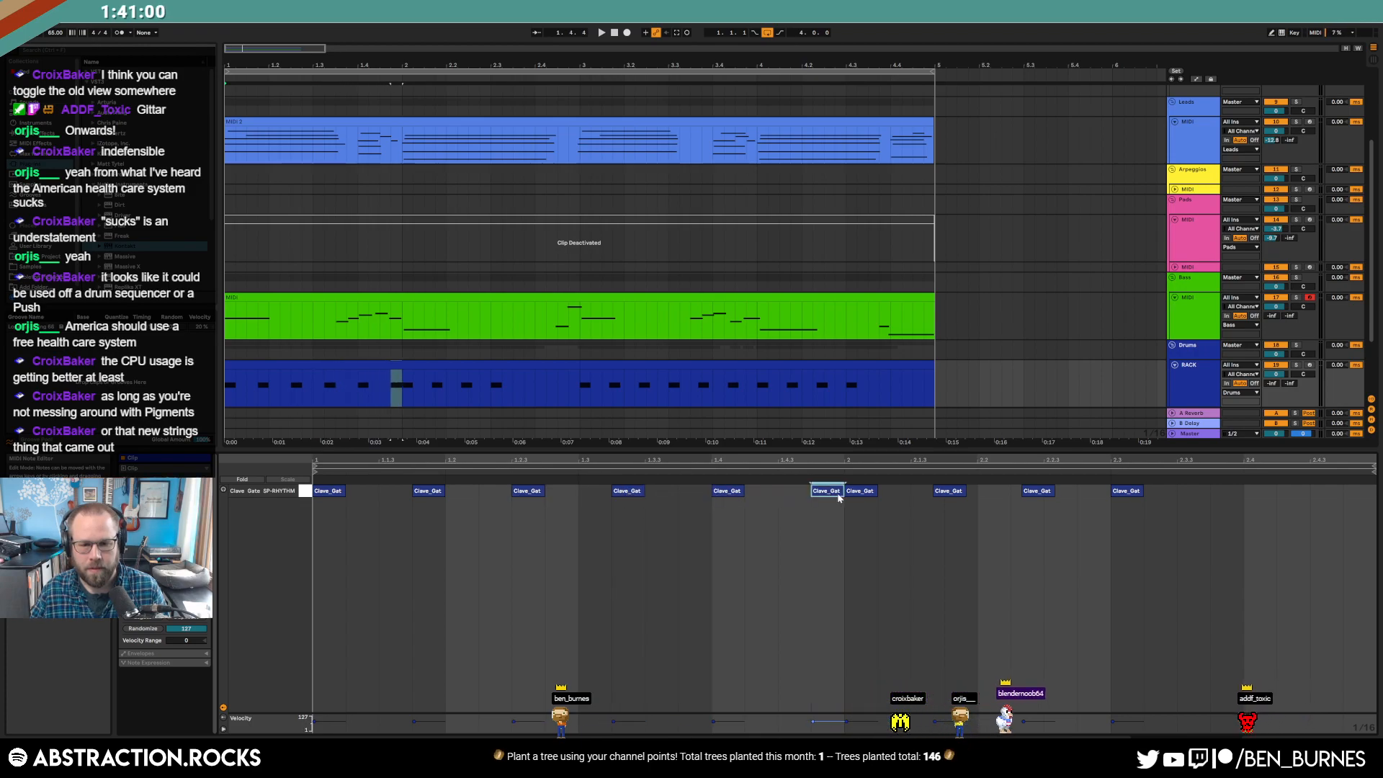
{"action": "double_click", "coordinate": [857, 496]}
{"action": "double_click", "coordinate": [825, 494]}
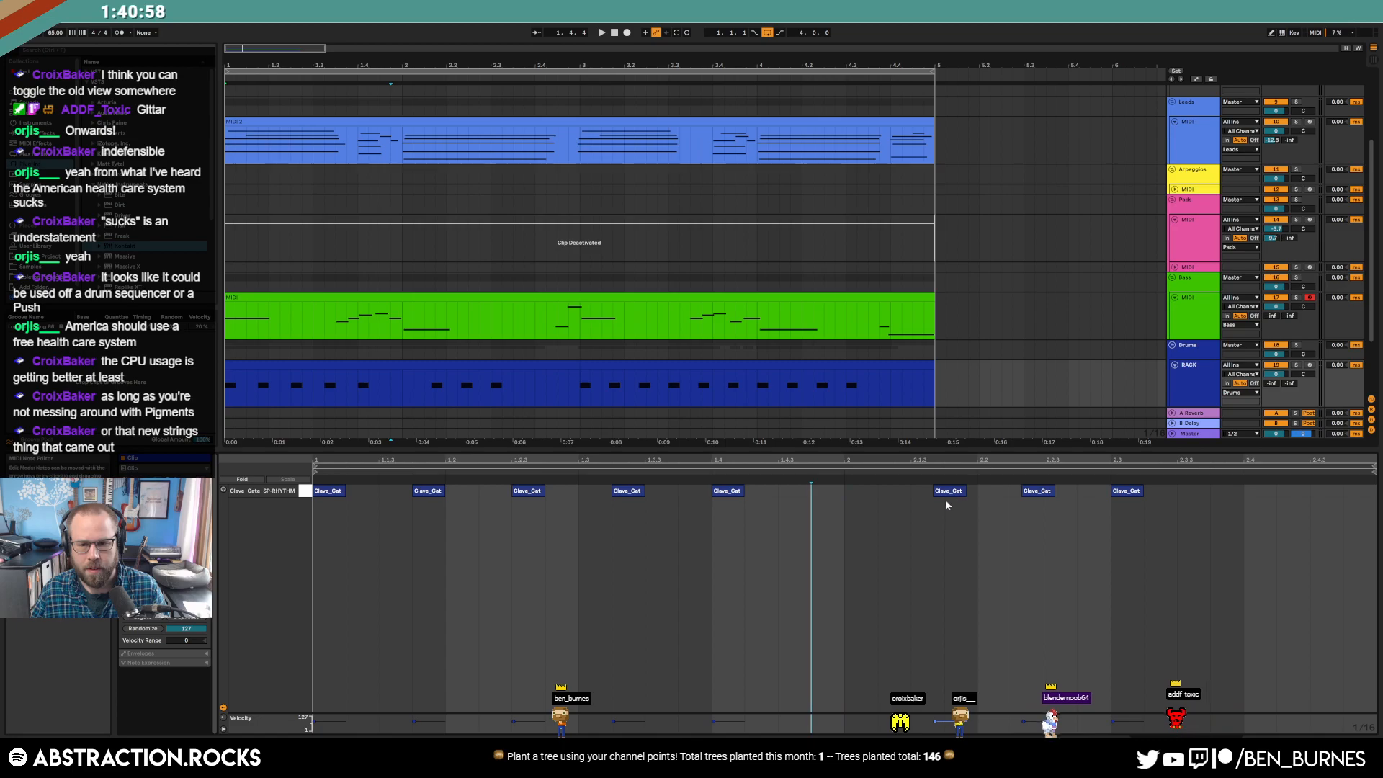
- Replace the remaining bar 2 clave notes with three hits spaced three sixteenths apart, starting on the bar's downbeat
{"action": "left_click_drag", "start_coordinate": [926, 515], "coordinate": [1143, 486]}
{"action": "key", "text": "Left"}
{"action": "key", "text": "Left"}
{"action": "left_click_drag", "start_coordinate": [1092, 538], "coordinate": [768, 454]}
{"action": "key", "text": "Delete"}
{"action": "double_click", "coordinate": [857, 489]}
{"action": "left_click", "coordinate": [927, 498]}
{"action": "left_click", "coordinate": [868, 492], "text": "shift"}
{"action": "key", "text": "ctrl+d"}
{"action": "key", "text": "ctrl+d"}
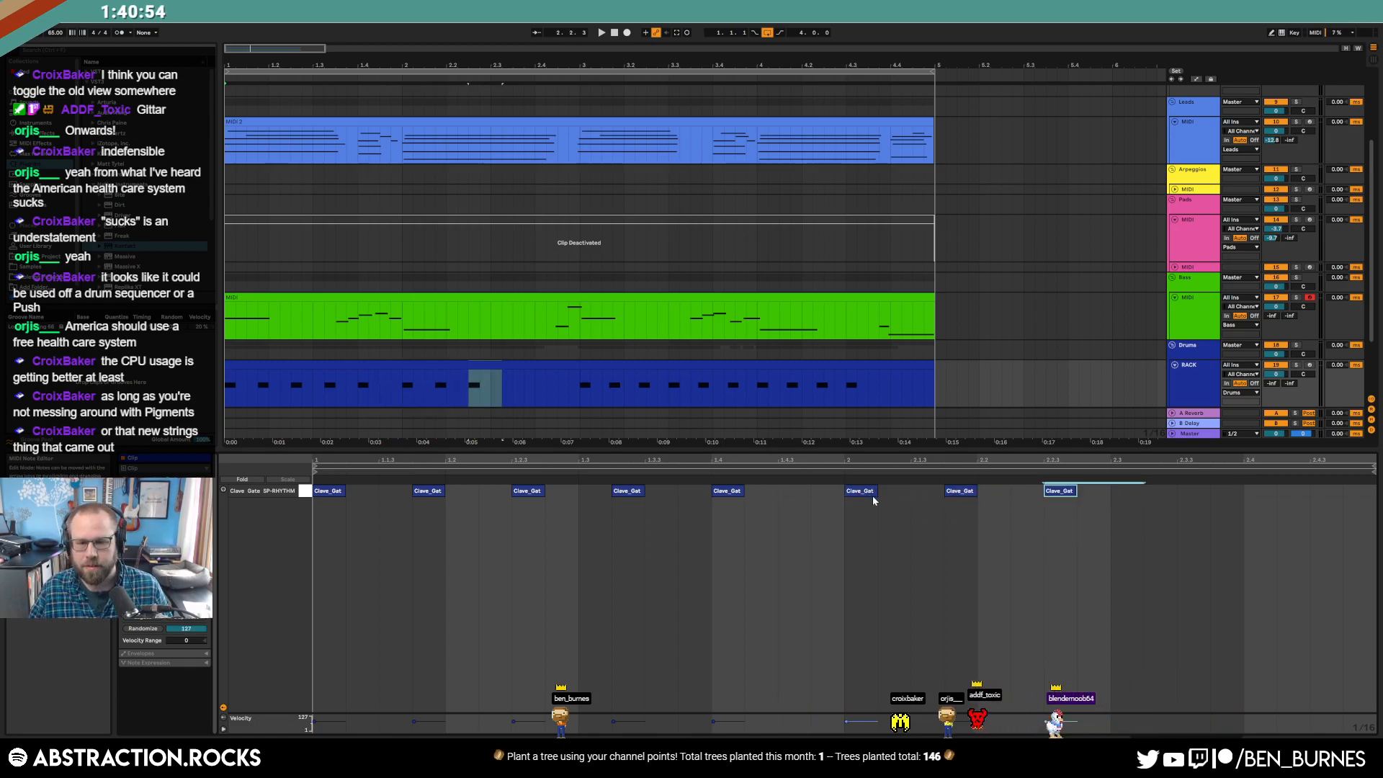
- Repeat the revised two-bar clave clip across bars 3 and 4 of the RACK track and play the loop from the start
{"action": "key", "text": "shift+Tab"}
{"action": "double_click", "coordinate": [538, 458]}
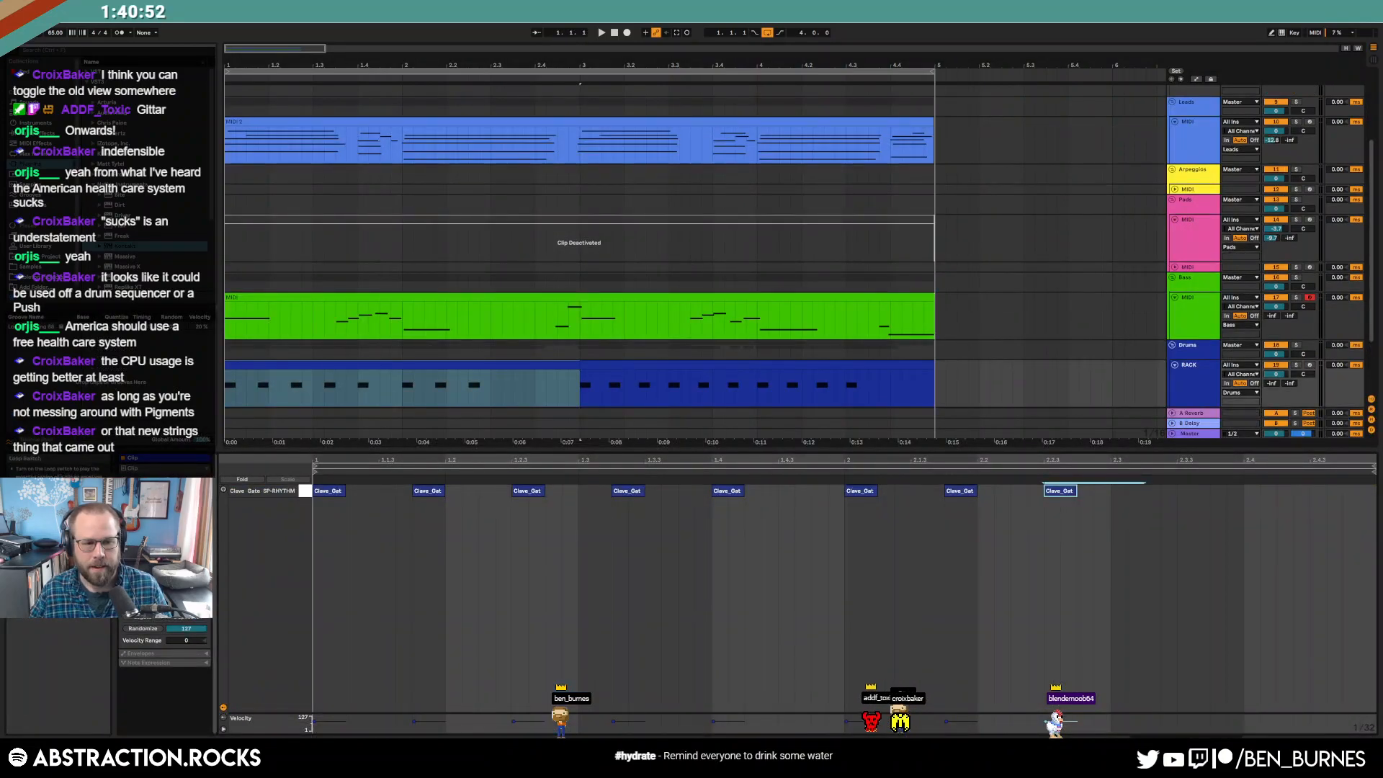
{"action": "left_click_drag", "start_coordinate": [580, 372], "coordinate": [936, 383]}
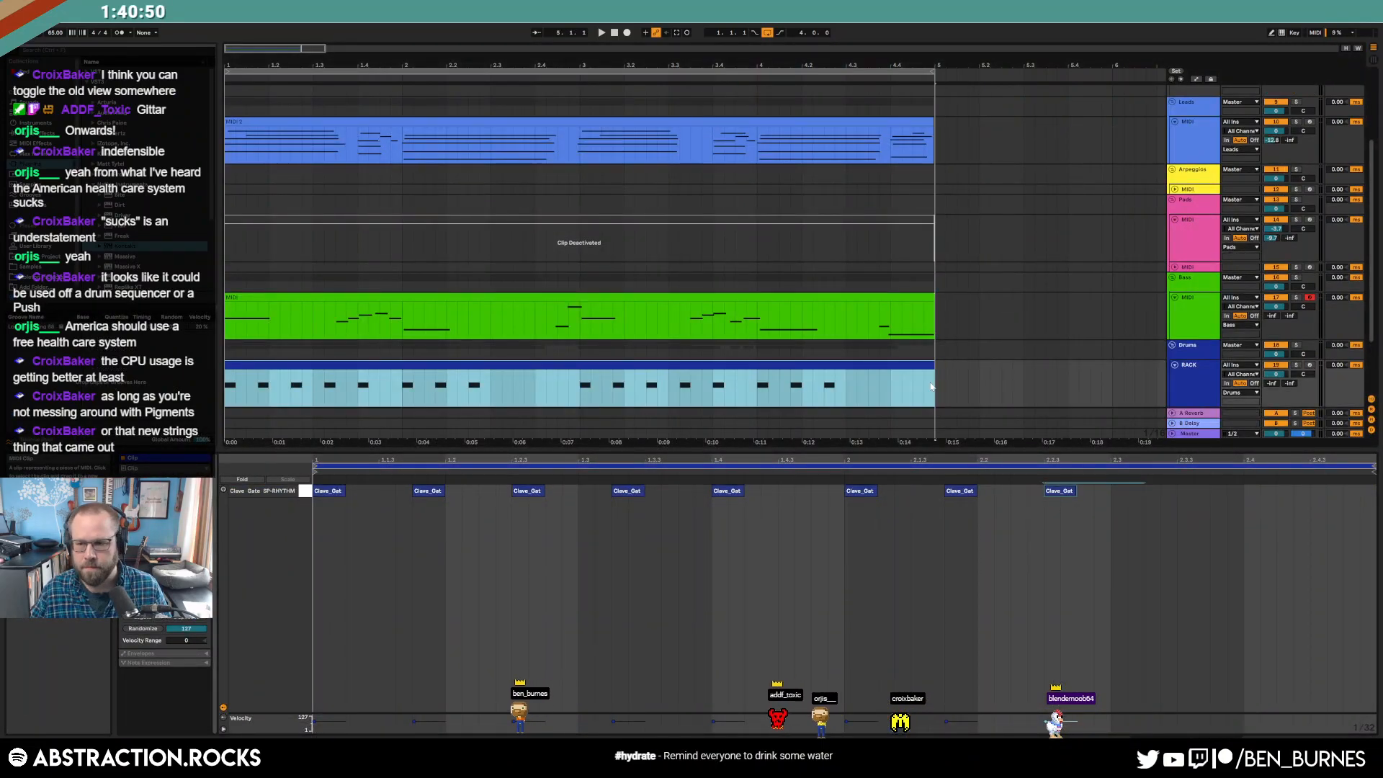
{"action": "key", "text": "shift+Tab"}
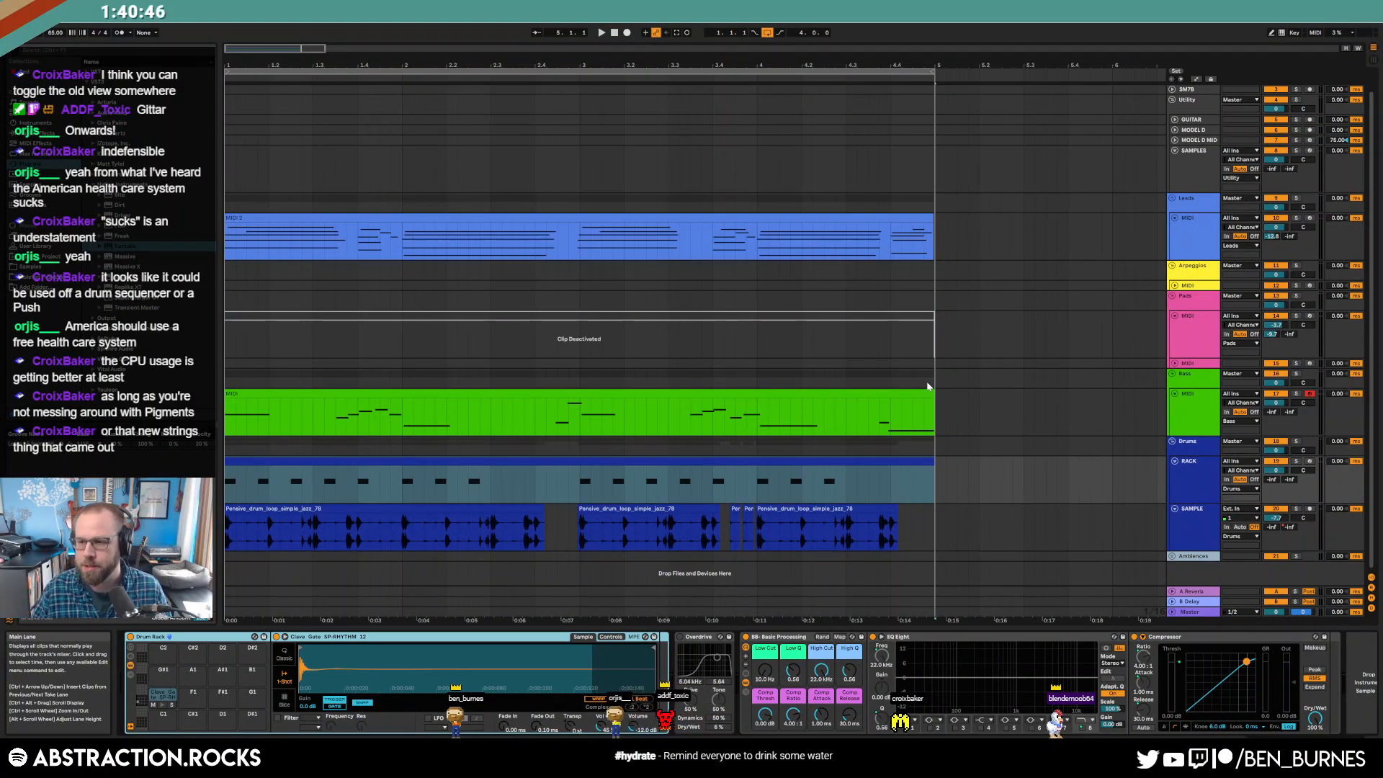
{"action": "left_click", "coordinate": [1199, 323]}
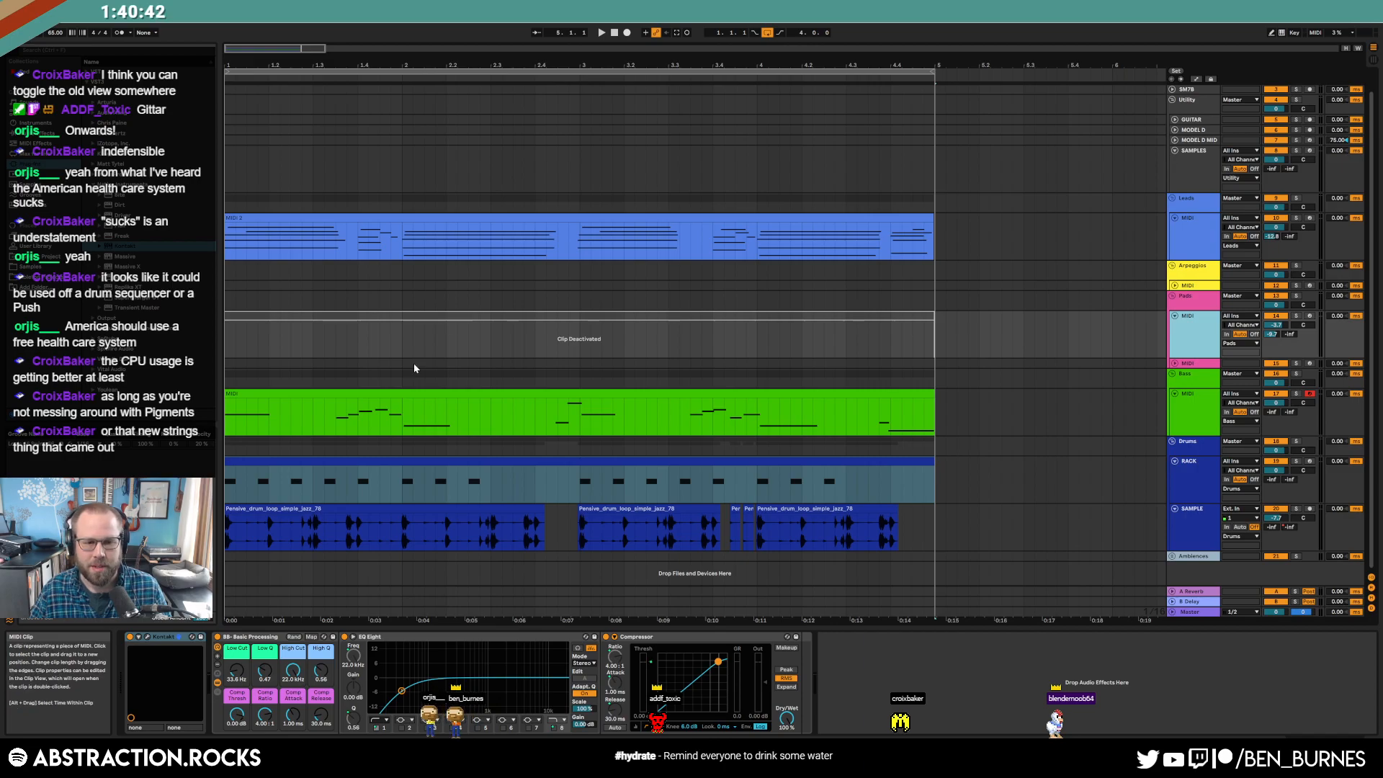
{"action": "left_click", "coordinate": [471, 463]}
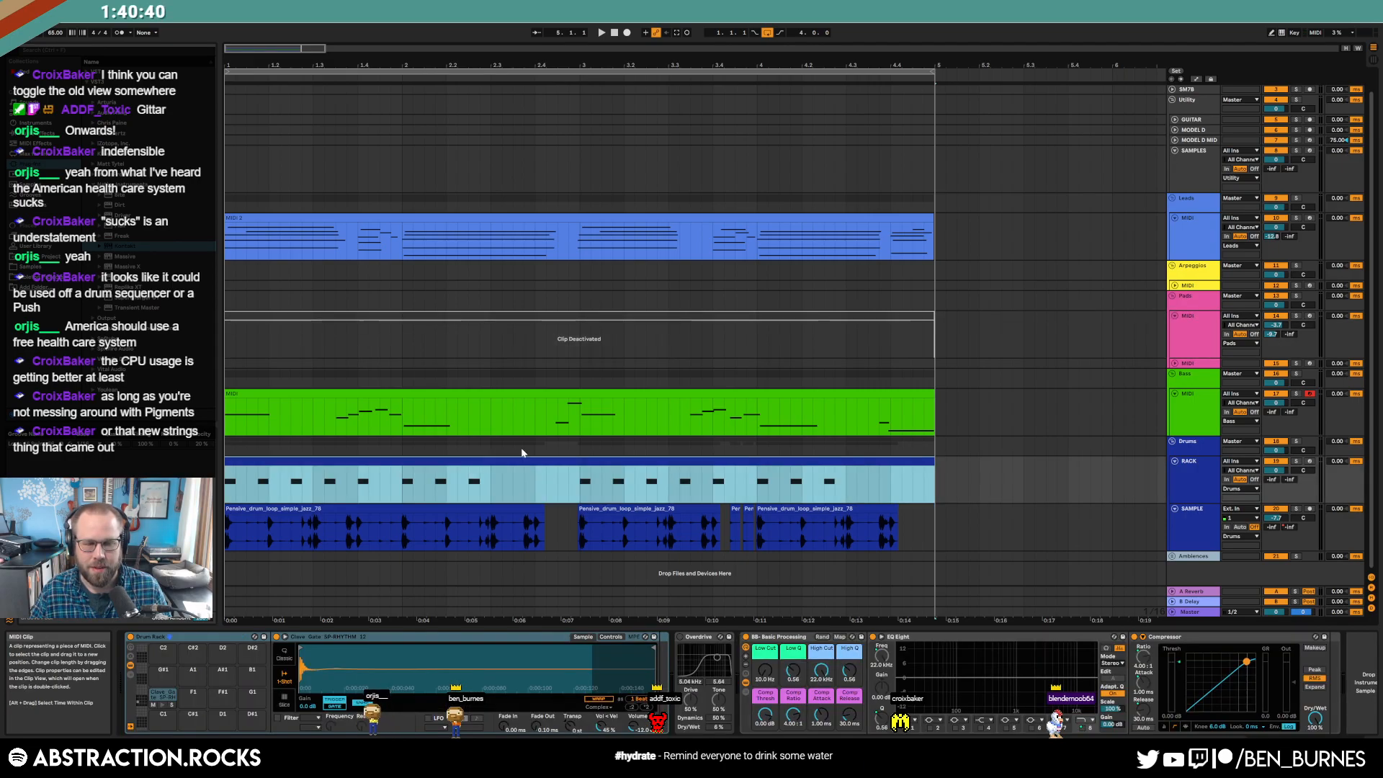
{"action": "left_click", "coordinate": [616, 34]}
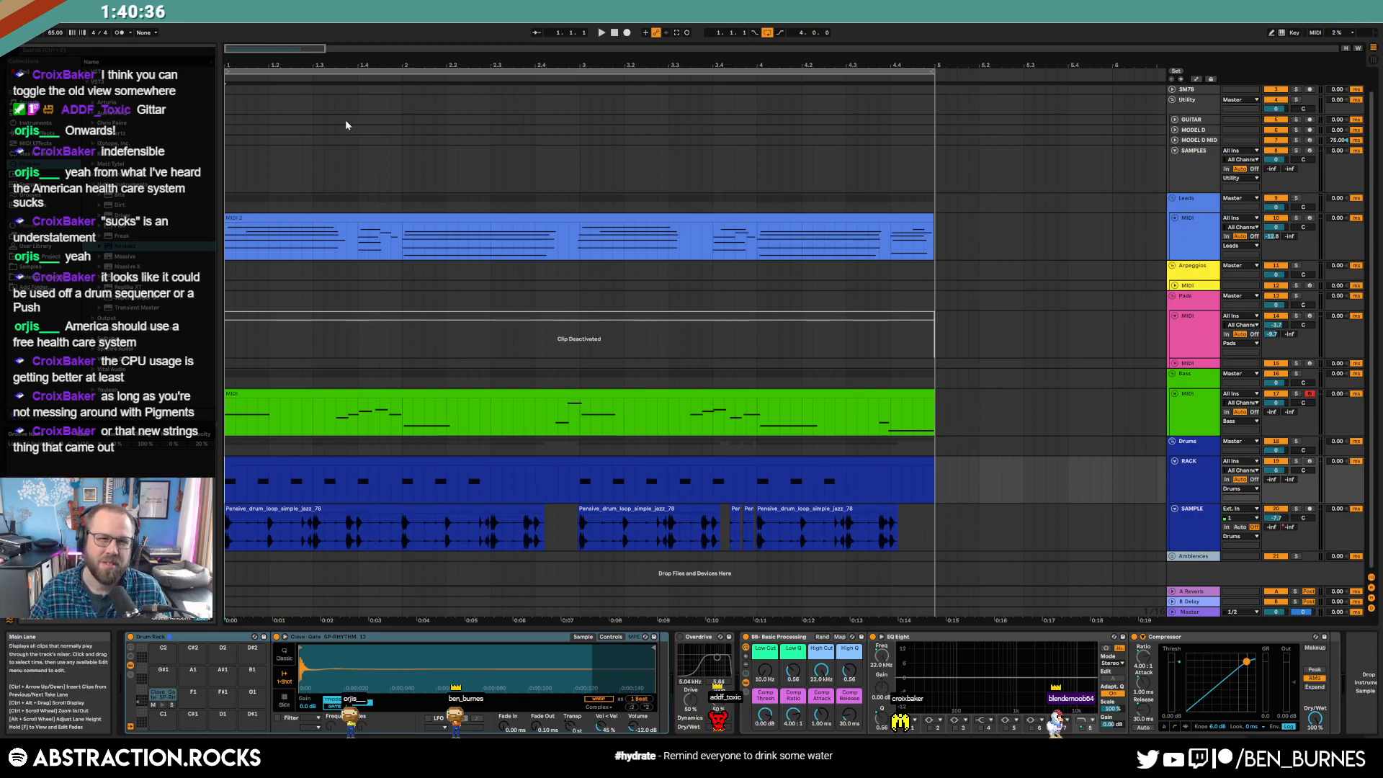
{"action": "left_click", "coordinate": [601, 36]}
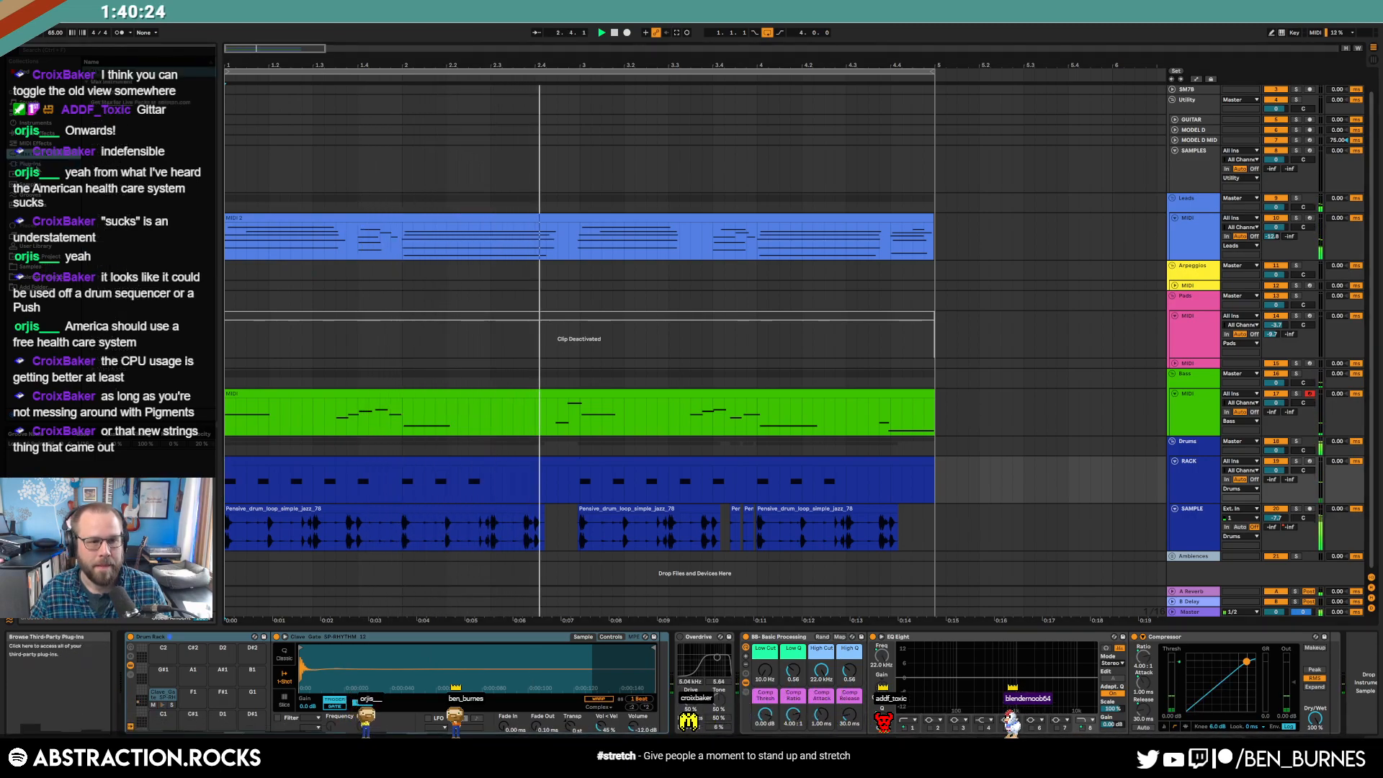
- Find the Reverb audio effect in the browser and add it after the clave sampler on the RACK track
{"action": "left_click", "coordinate": [40, 163]}
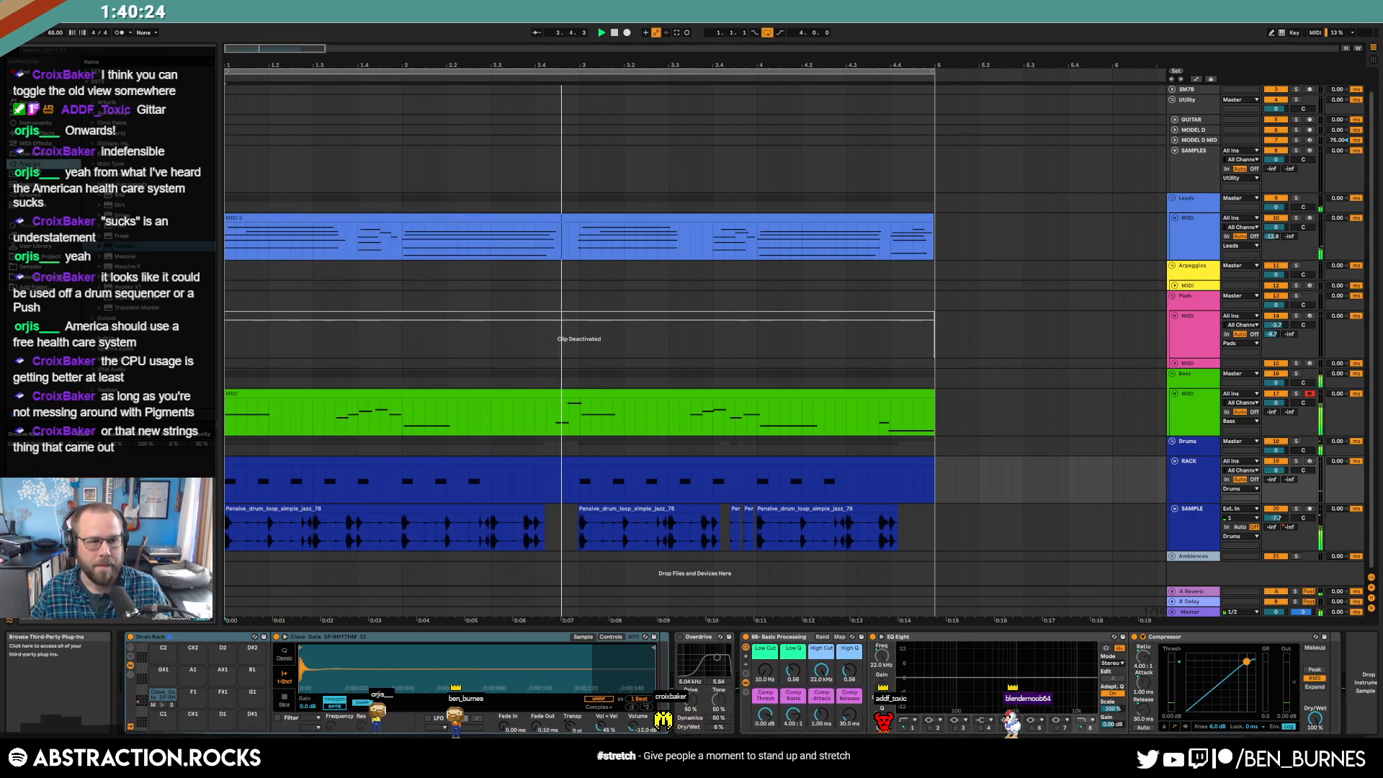
{"action": "left_click", "coordinate": [47, 124]}
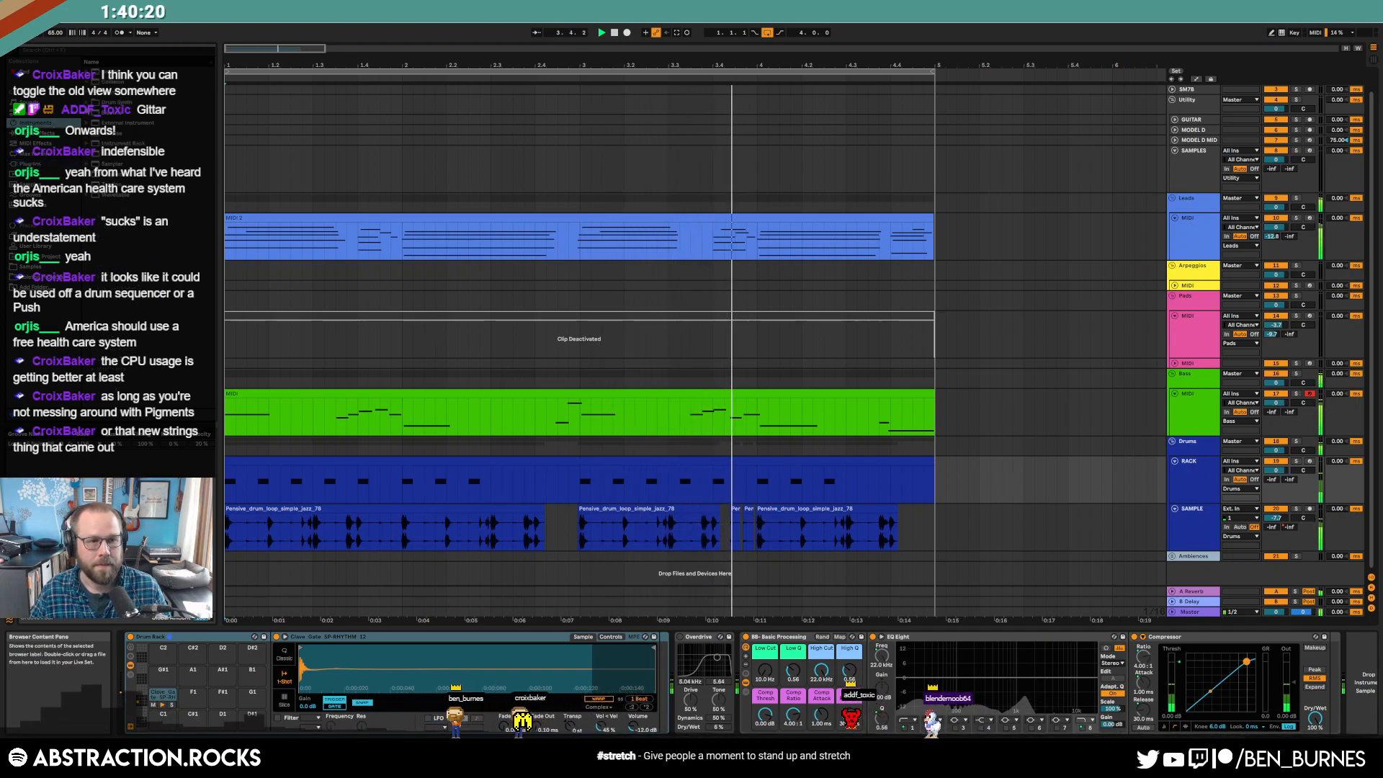
{"action": "left_click", "coordinate": [62, 132]}
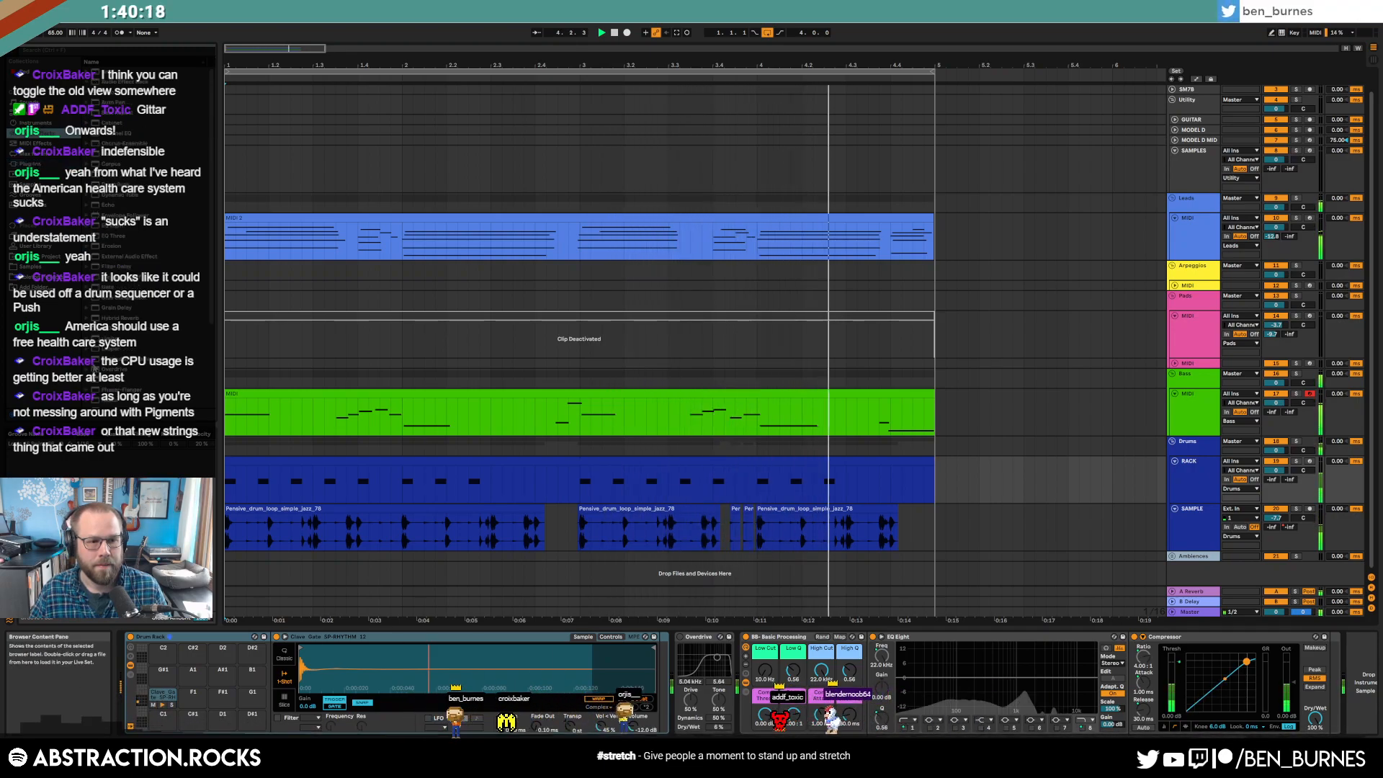
{"action": "scroll", "coordinate": [103, 391], "scroll_direction": "down", "scroll_amount": 2}
{"action": "left_click_drag", "start_coordinate": [105, 367], "coordinate": [660, 676]}
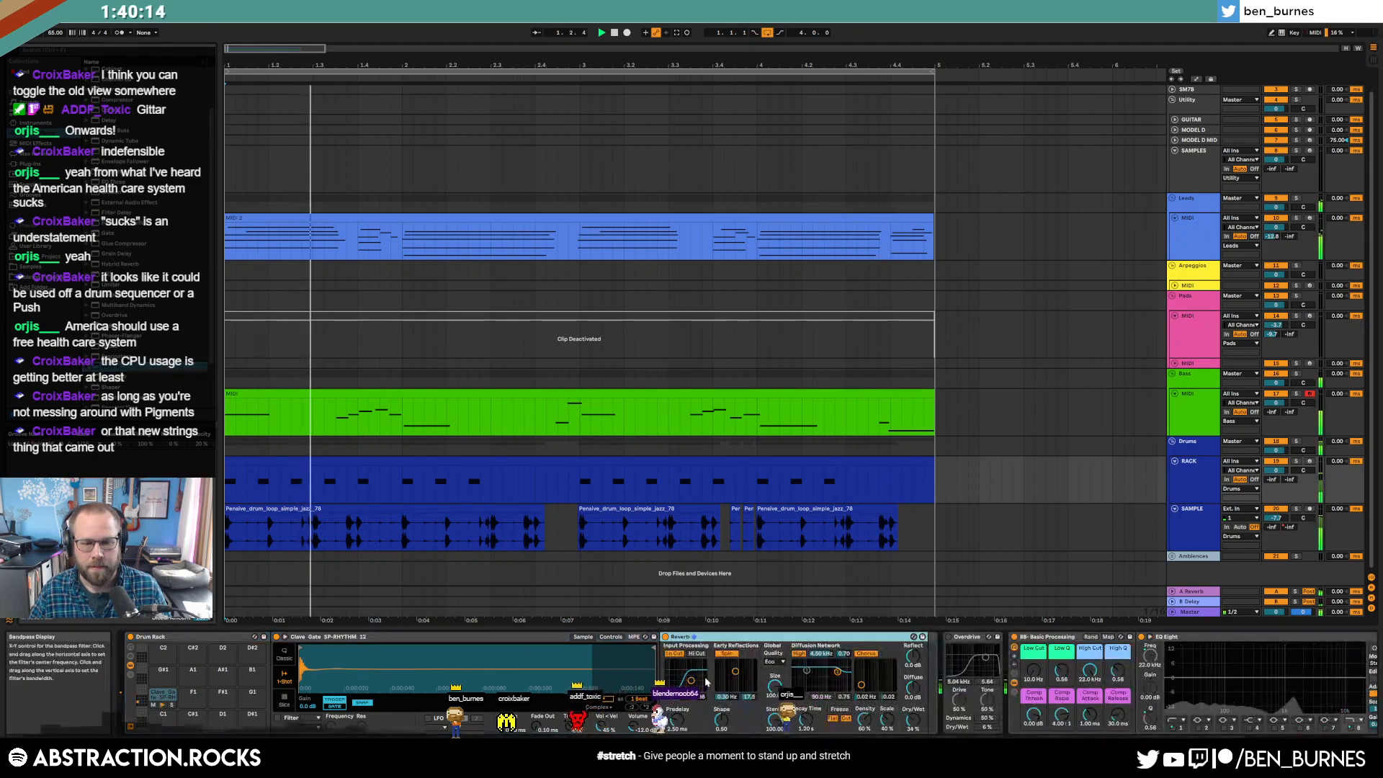
- Adjust the clave Reverb's dry/wet, decay time, early reflections and chorus settings while the loop plays
{"action": "left_click_drag", "start_coordinate": [912, 720], "coordinate": [913, 736]}
{"action": "left_click_drag", "start_coordinate": [808, 720], "coordinate": [808, 700]}
{"action": "left_click_drag", "start_coordinate": [912, 720], "coordinate": [912, 724]}
{"action": "left_click_drag", "start_coordinate": [735, 671], "coordinate": [742, 677]}
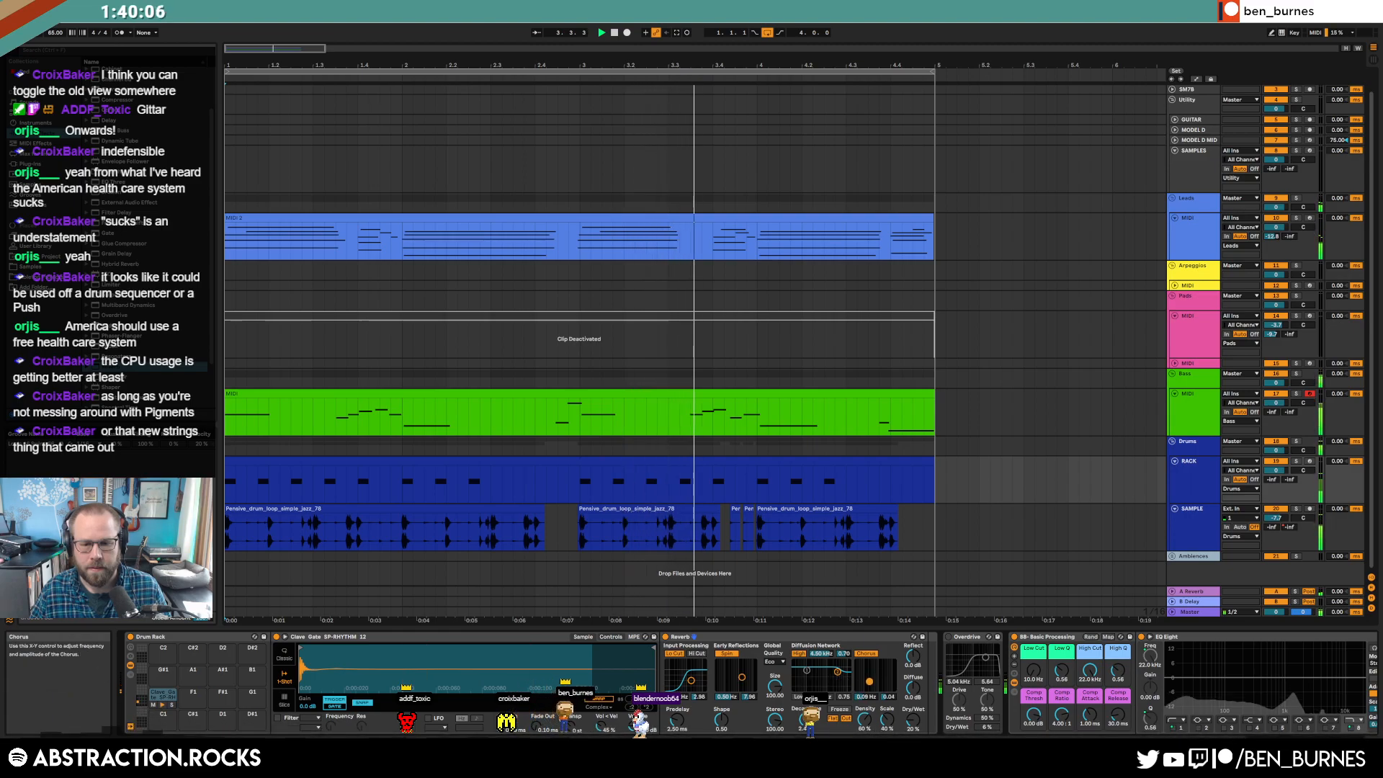
{"action": "left_click_drag", "start_coordinate": [861, 684], "coordinate": [857, 686]}
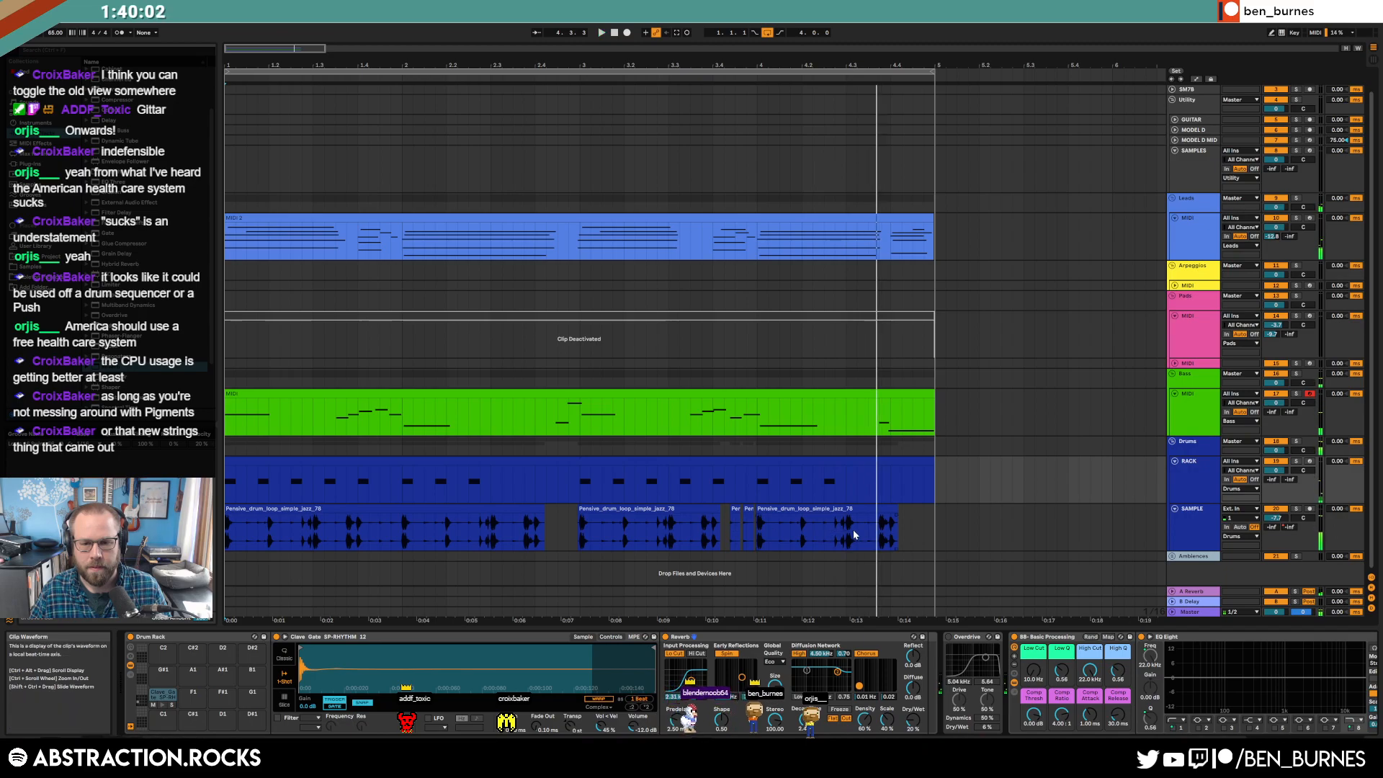
- Delete the bar 4 drum loop section between the hit on beat 3 and the final hit near beat 4, and return to the start
{"action": "scroll", "coordinate": [883, 534], "scroll_direction": "up", "scroll_amount": 5}
{"action": "left_click", "coordinate": [927, 531]}
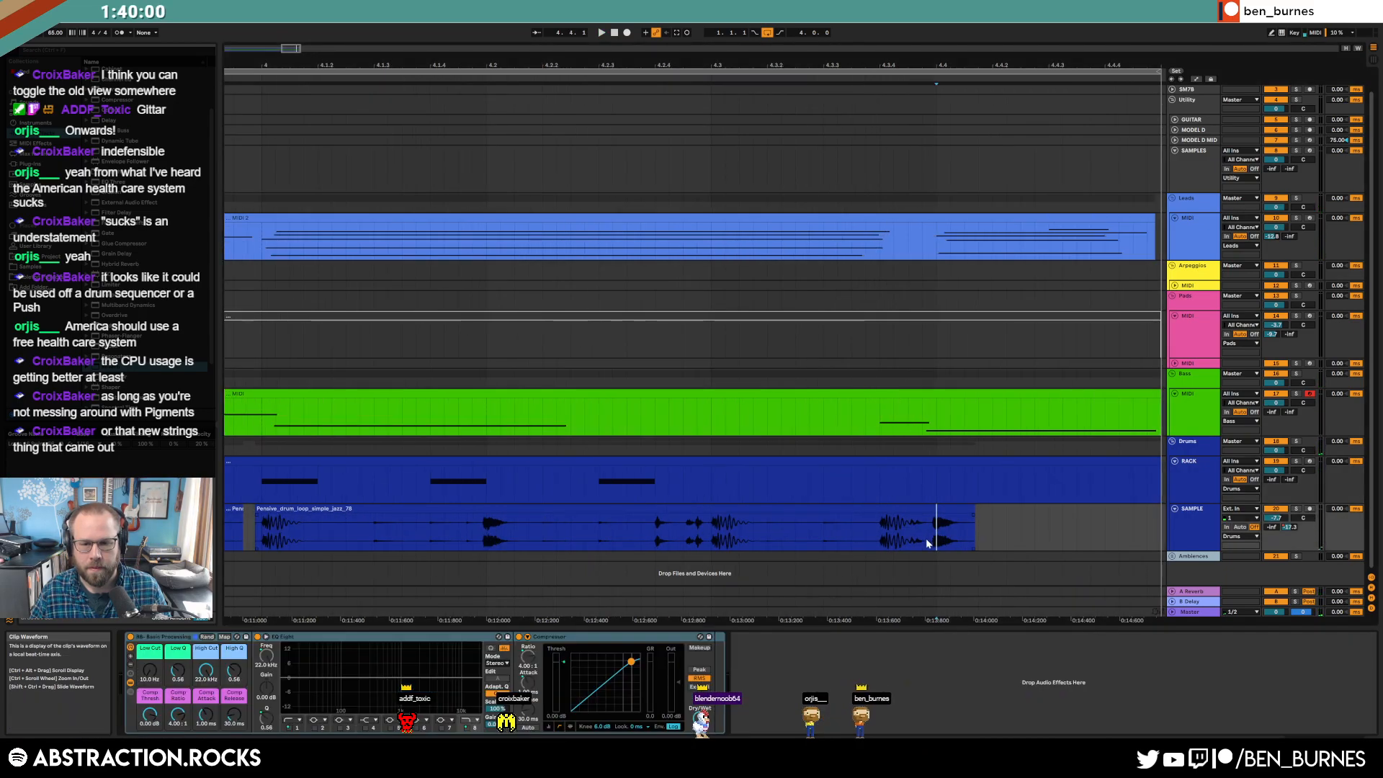
{"action": "left_click_drag", "start_coordinate": [927, 528], "coordinate": [765, 530]}
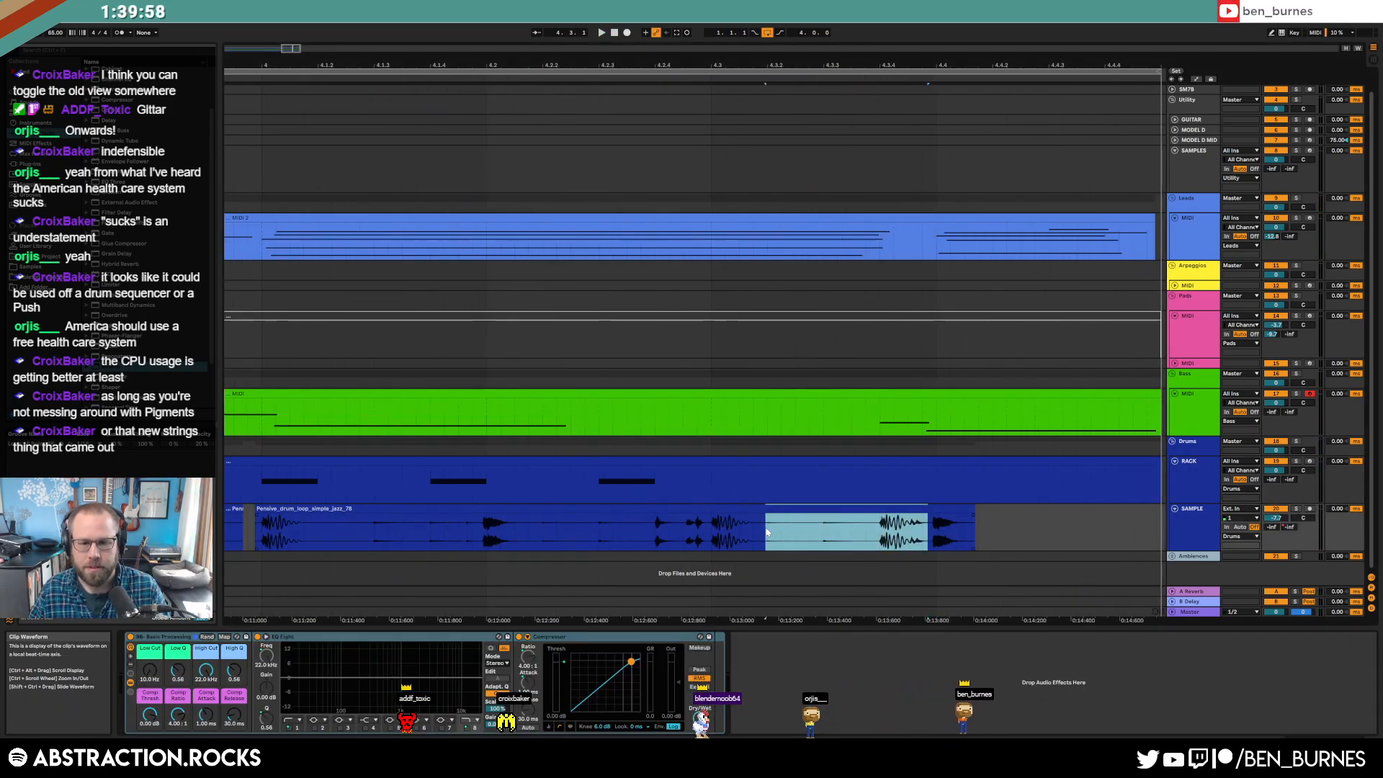
{"action": "key", "text": "Delete"}
{"action": "left_click", "coordinate": [811, 535]}
{"action": "scroll", "coordinate": [775, 531], "scroll_direction": "down", "scroll_amount": 5}
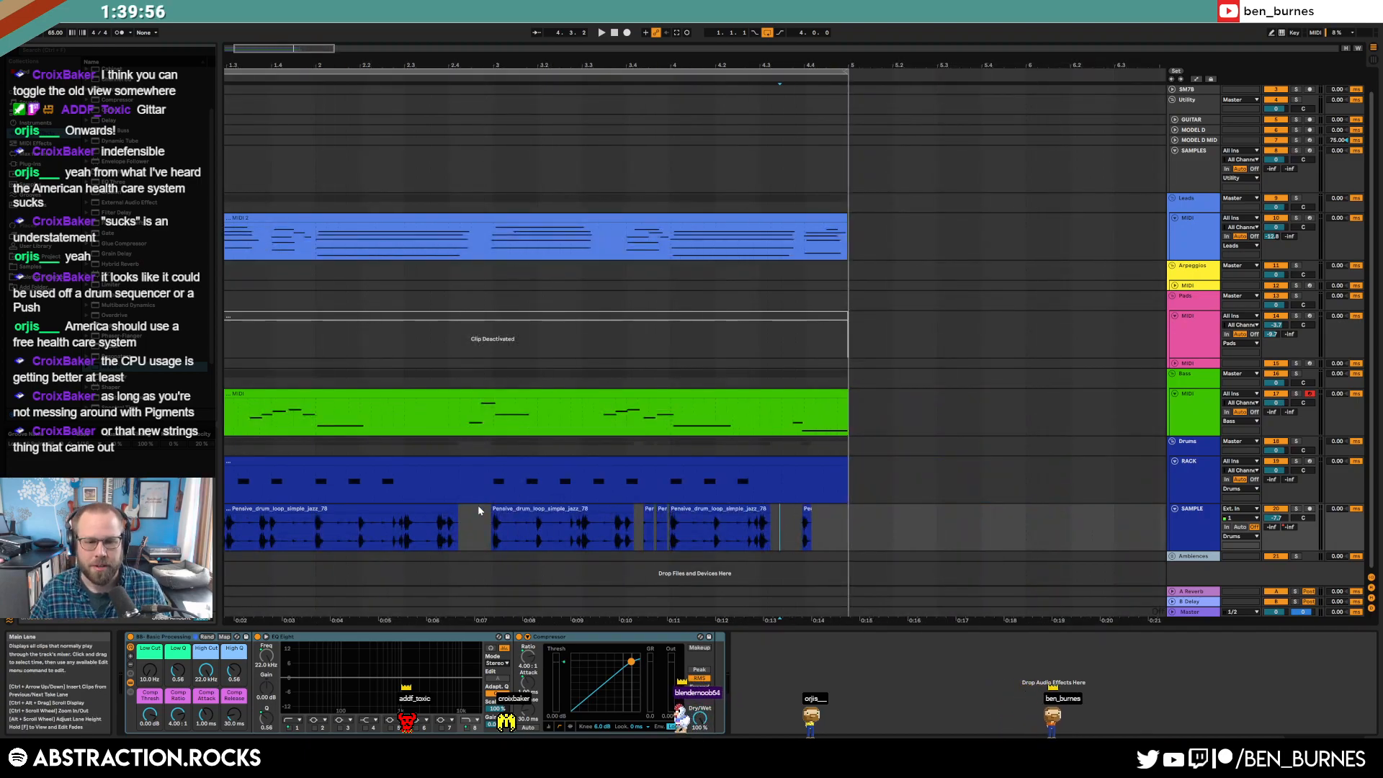
{"action": "left_click", "coordinate": [615, 33]}
{"action": "left_click_drag", "start_coordinate": [250, 49], "coordinate": [240, 49]}
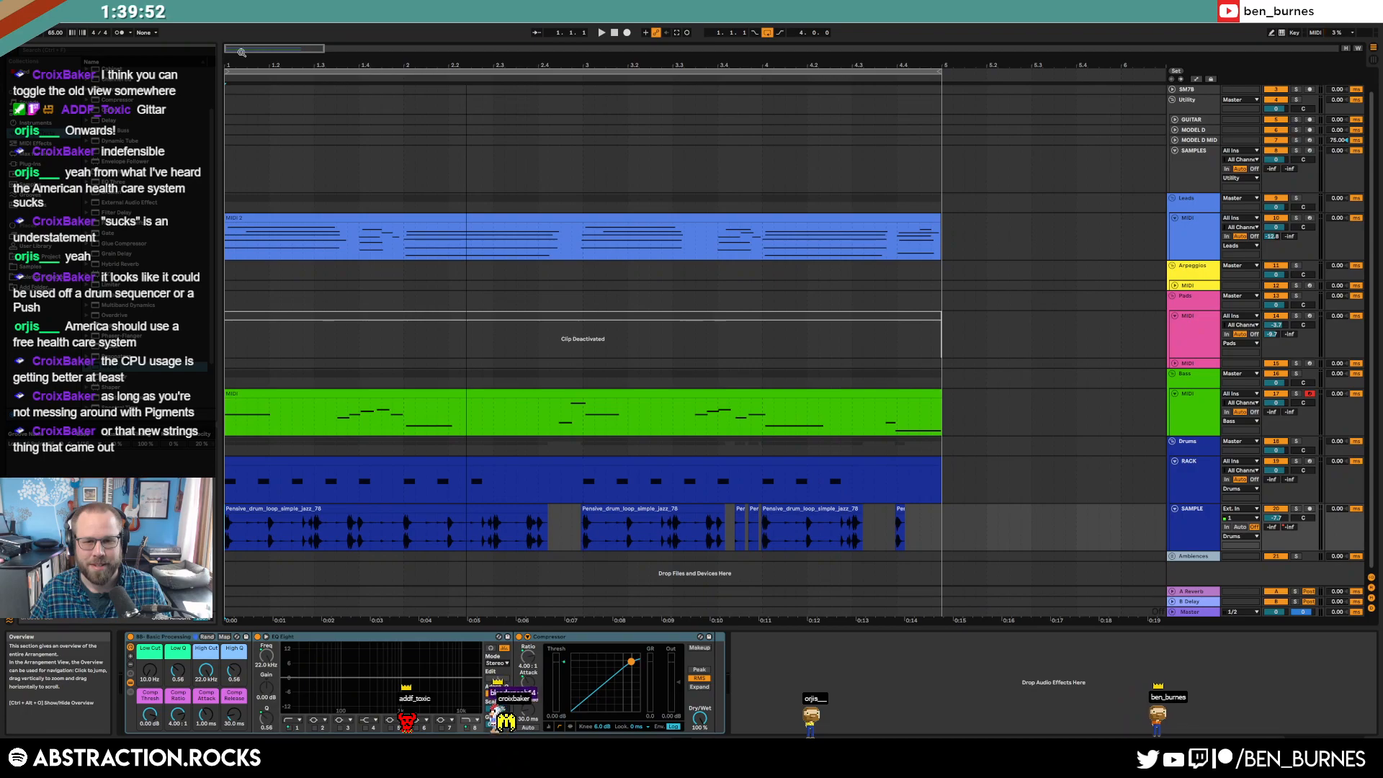
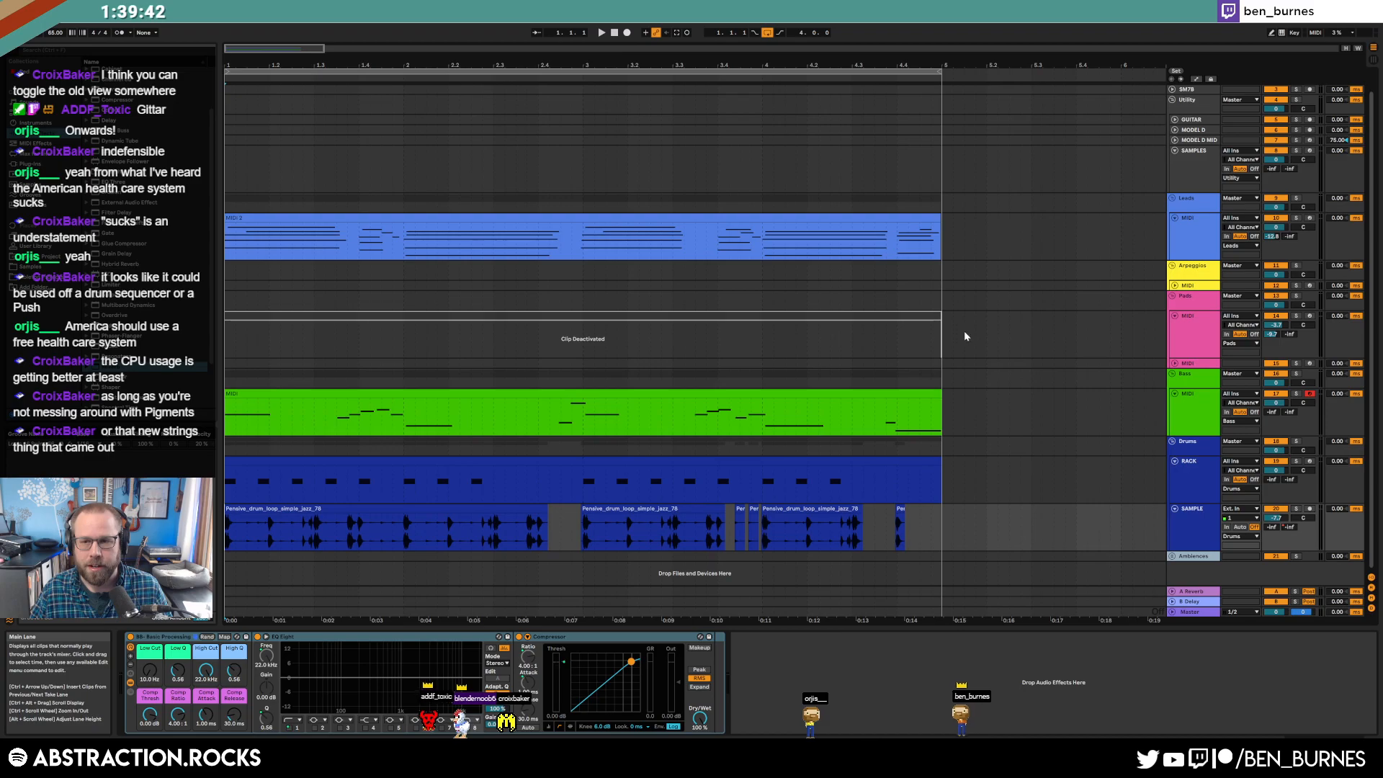
- Create a one-bar clip on the Arpeggios MIDI track with C4 notes on beats 2 and 4, and repeat it across four bars
{"action": "left_click", "coordinate": [1298, 287]}
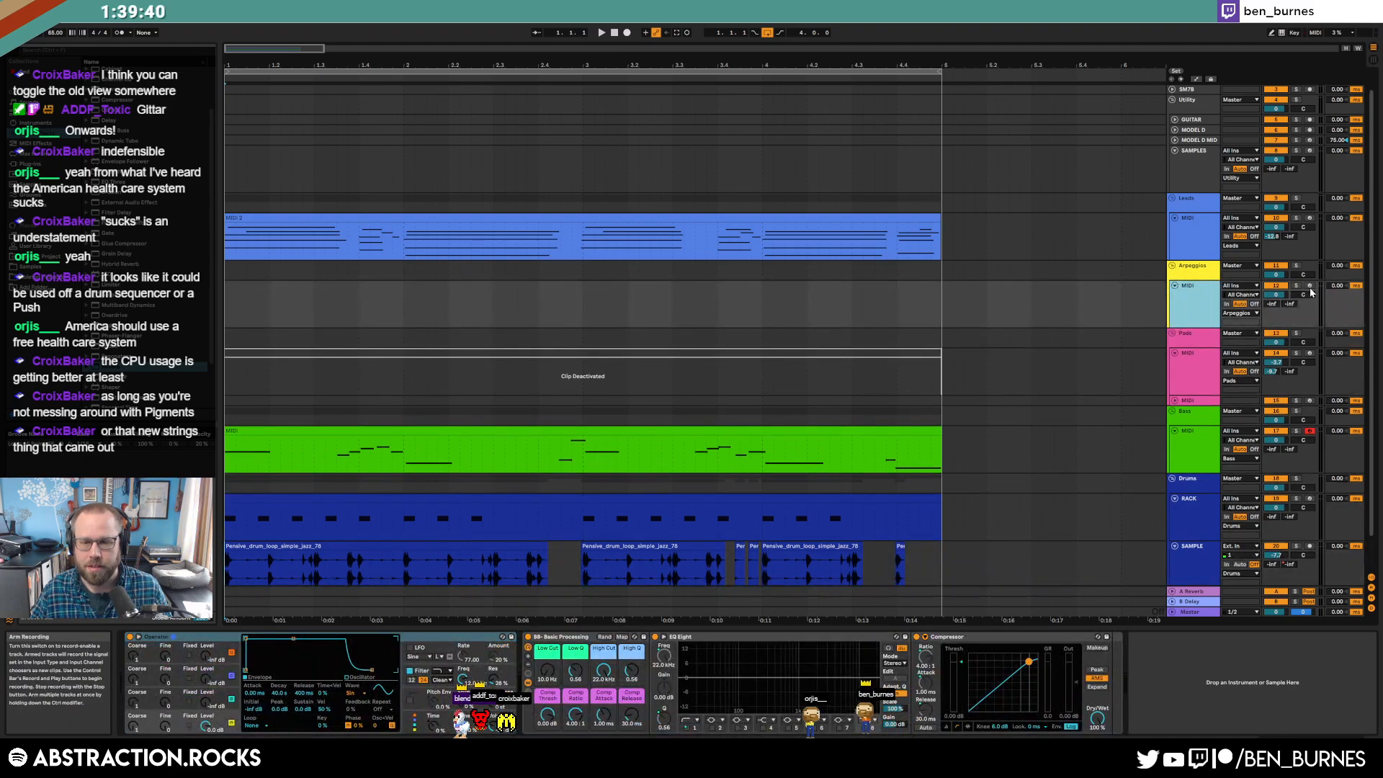
{"action": "left_click_drag", "start_coordinate": [227, 292], "coordinate": [405, 310]}
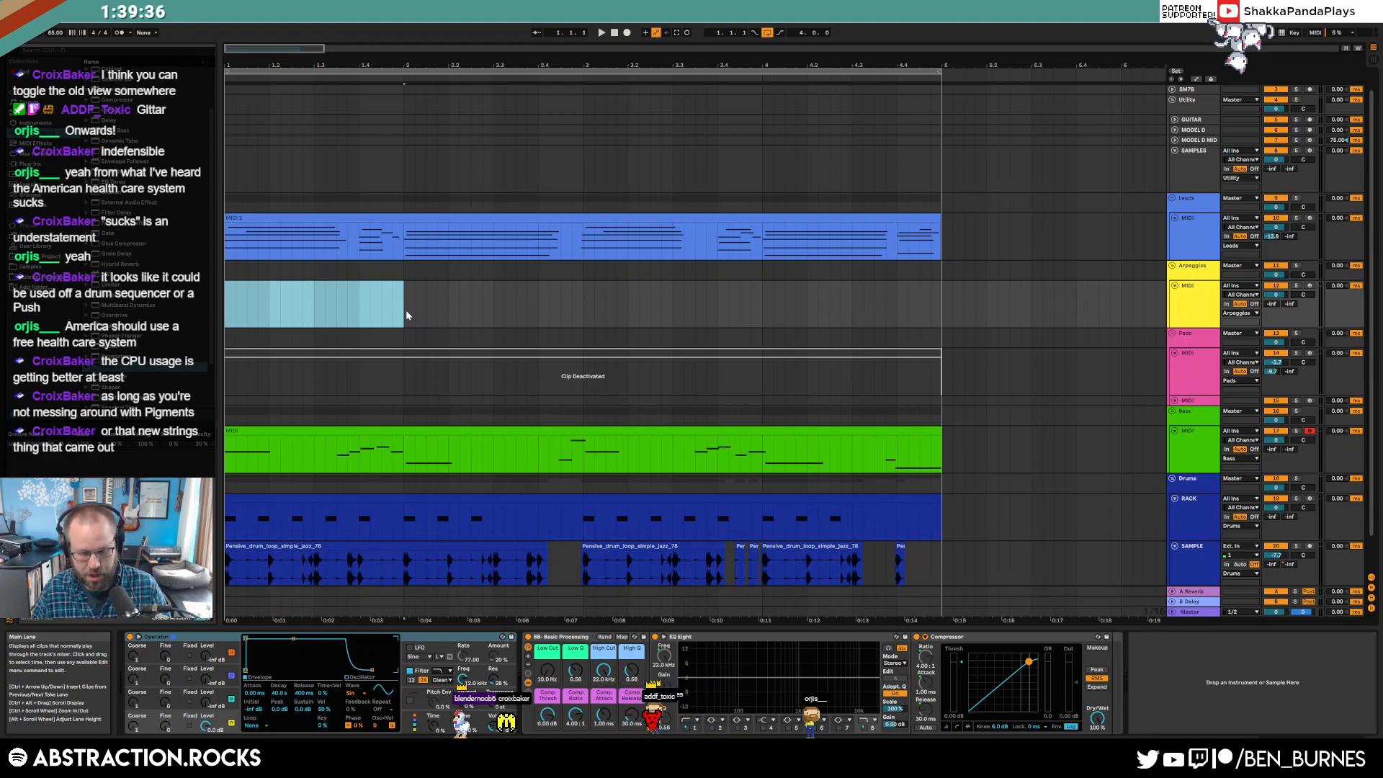
{"action": "key", "text": "ctrl+shift+m"}
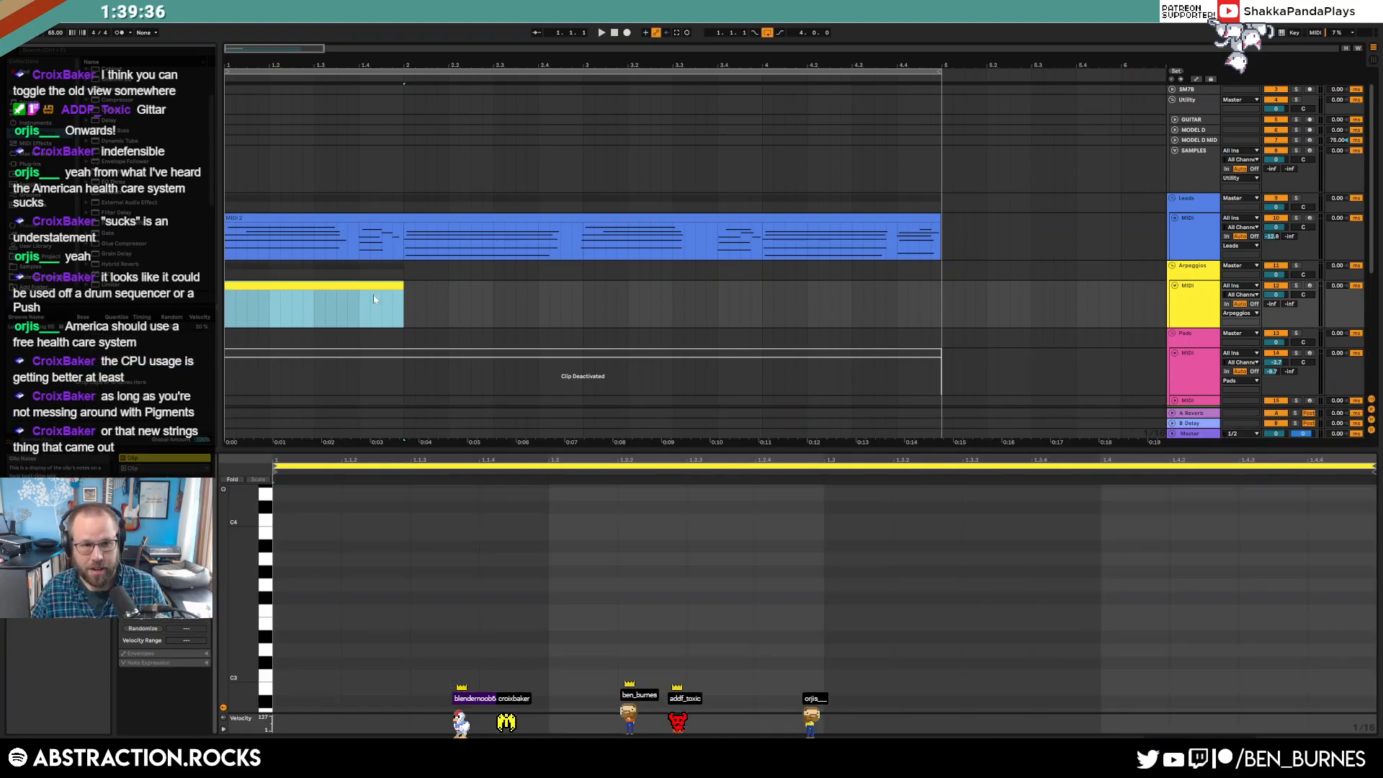
{"action": "double_click", "coordinate": [560, 520]}
{"action": "double_click", "coordinate": [1104, 519]}
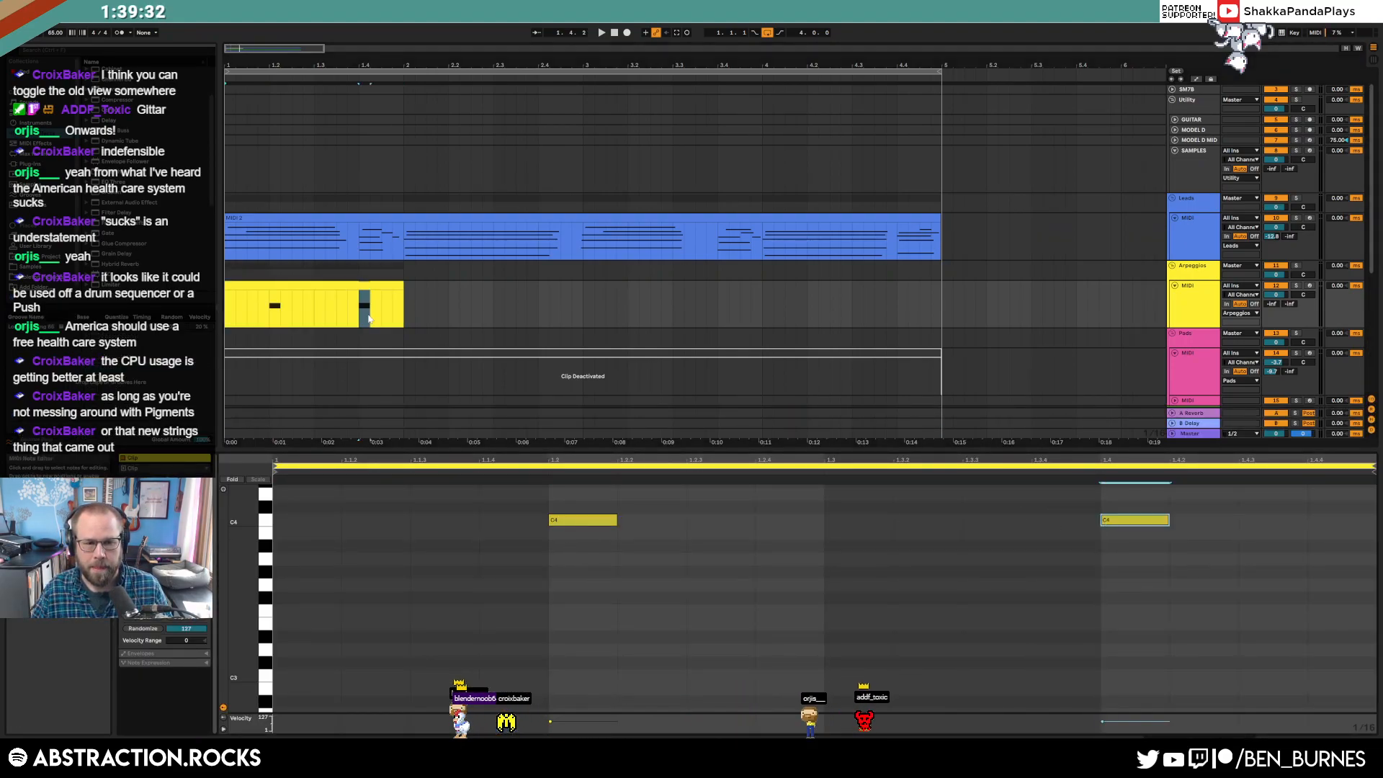
{"action": "left_click_drag", "start_coordinate": [406, 289], "coordinate": [943, 315]}
{"action": "key", "text": "shift+Tab"}
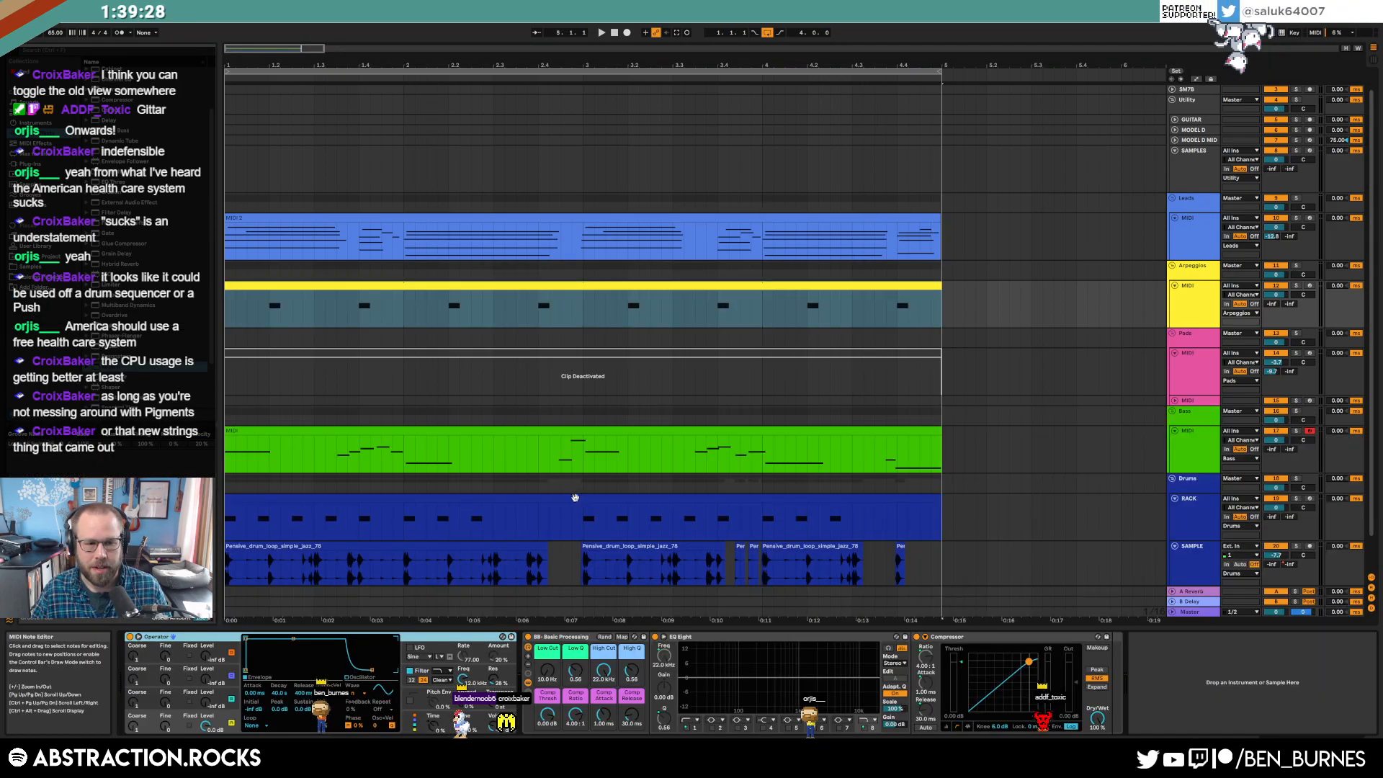
- Set the Arpeggios track's Operator oscillator A waveform to Sine 8 Bit while the loop plays
{"action": "left_click", "coordinate": [294, 639]}
{"action": "left_click", "coordinate": [355, 692]}
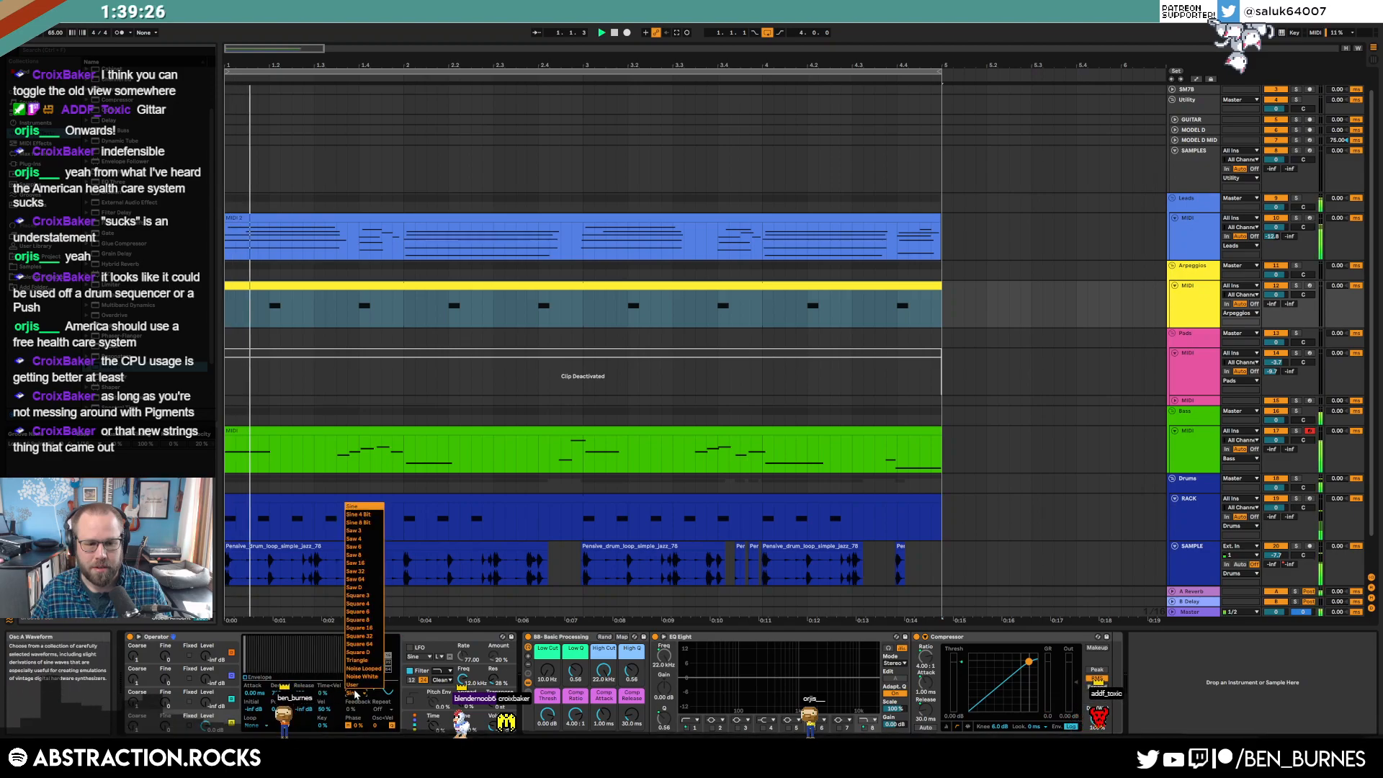
{"action": "left_click", "coordinate": [371, 524]}
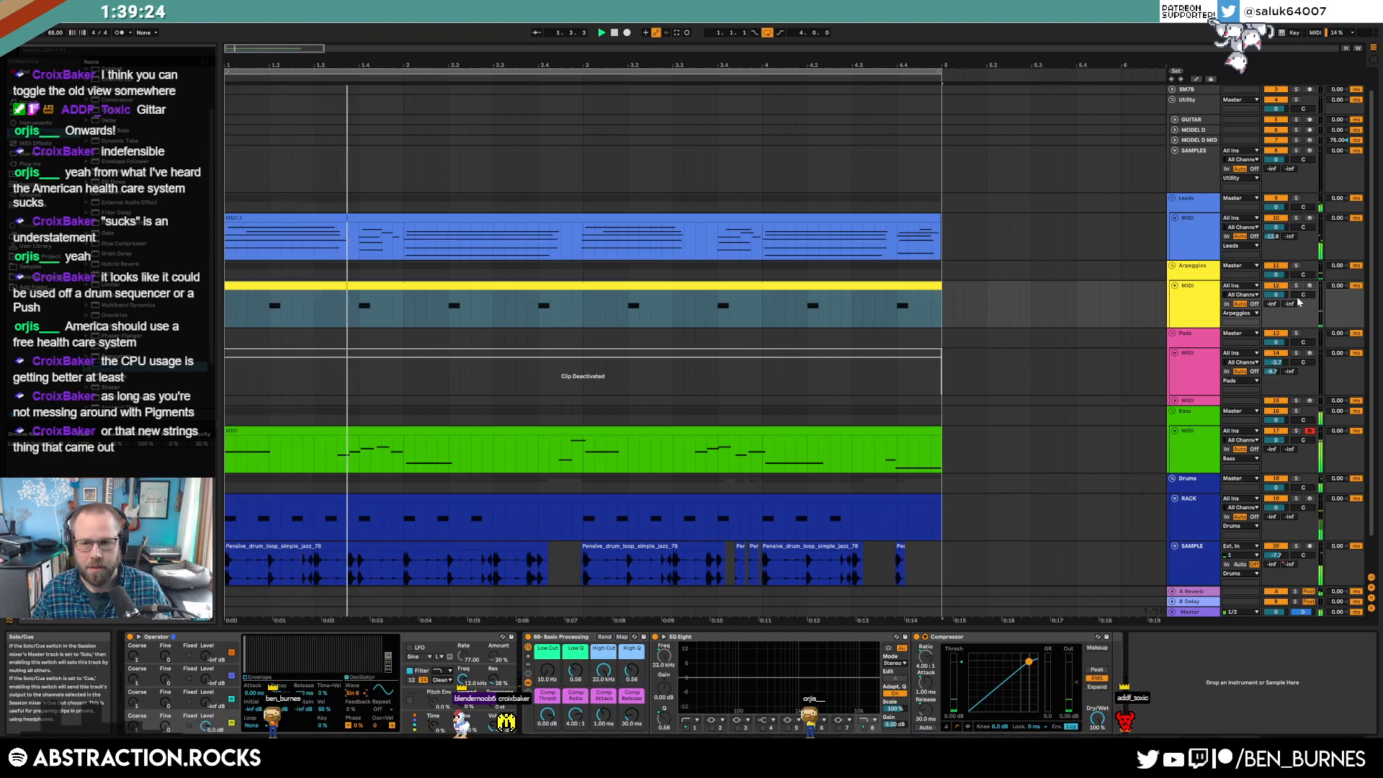
- Automate the Arpeggios B-Delay send up to 0.0 dB on beat 4 of bar 2, and duplicate bars 1–2 into bars 3–4
{"action": "key", "text": "a"}
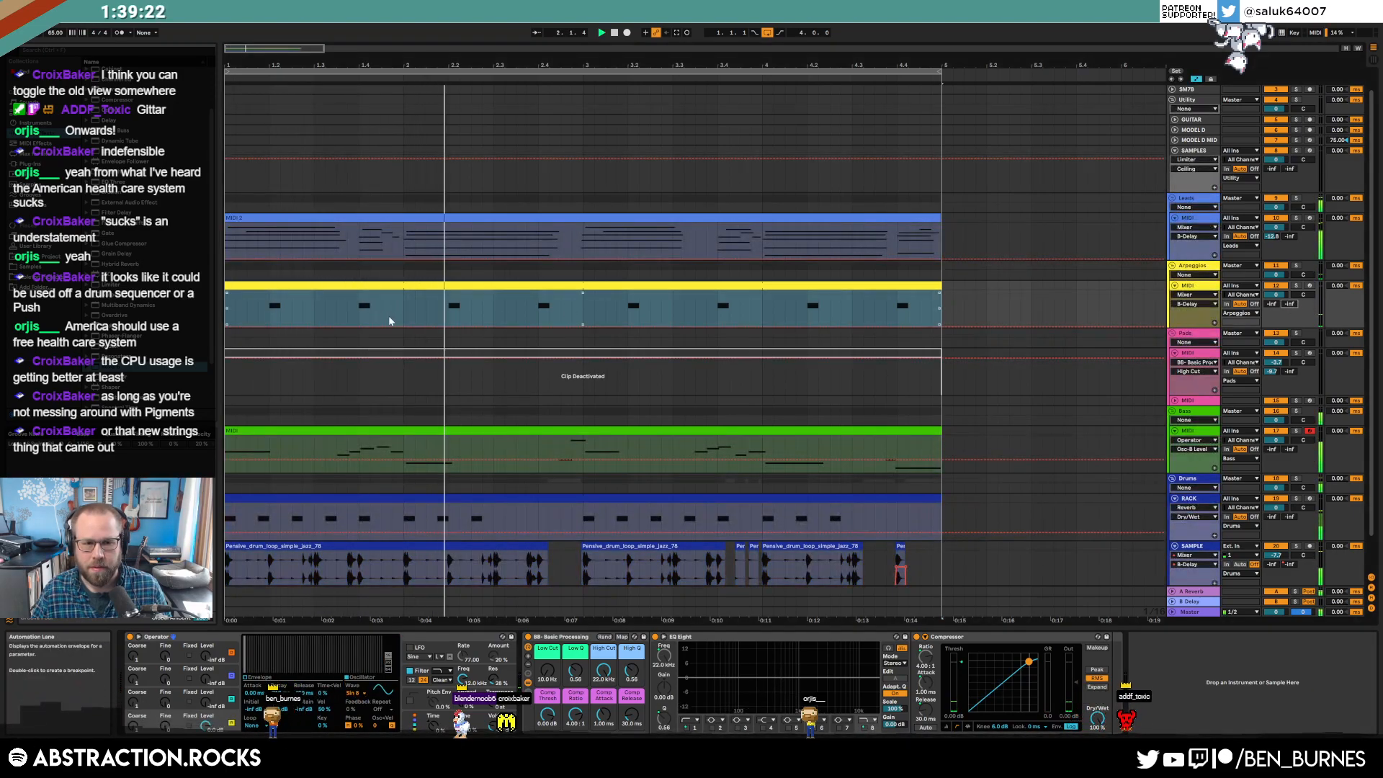
{"action": "left_click", "coordinate": [538, 323]}
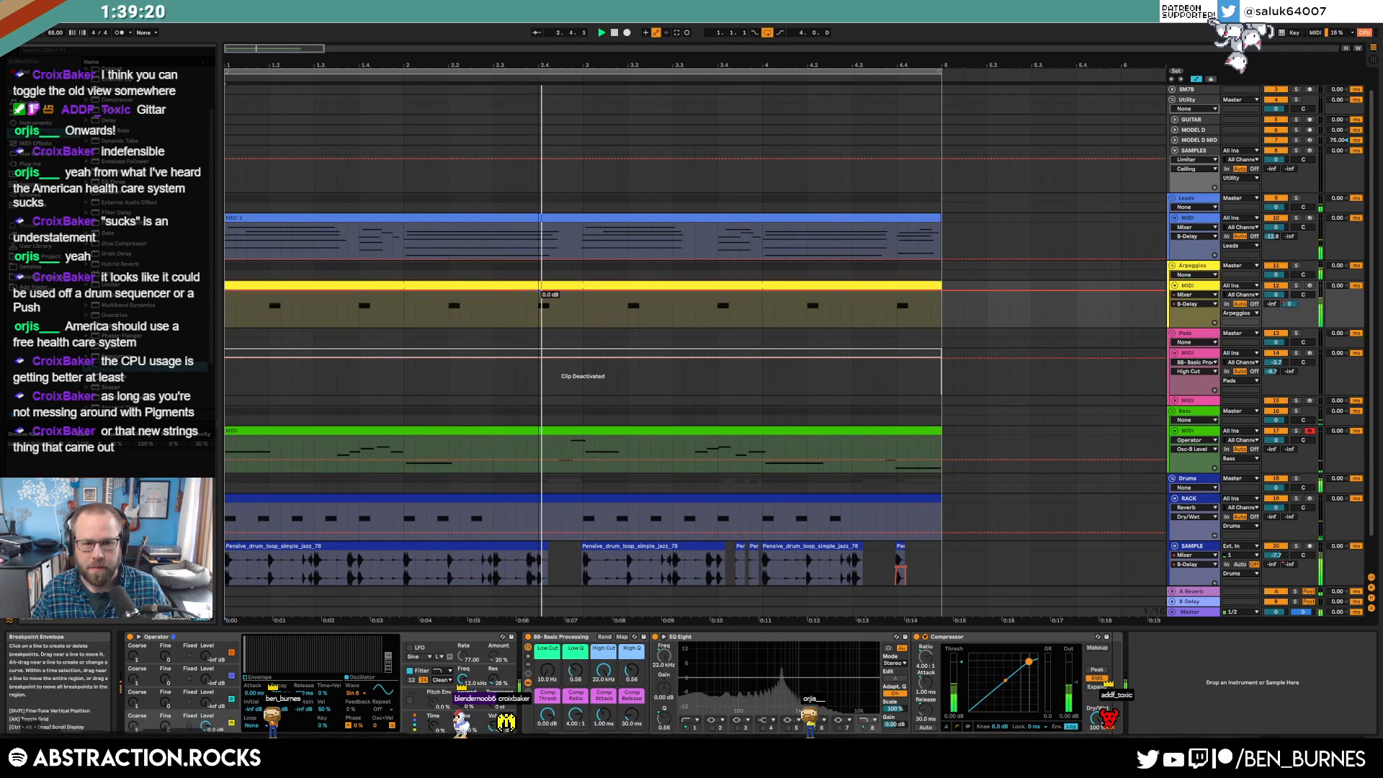
{"action": "left_click_drag", "start_coordinate": [538, 291], "coordinate": [583, 326]}
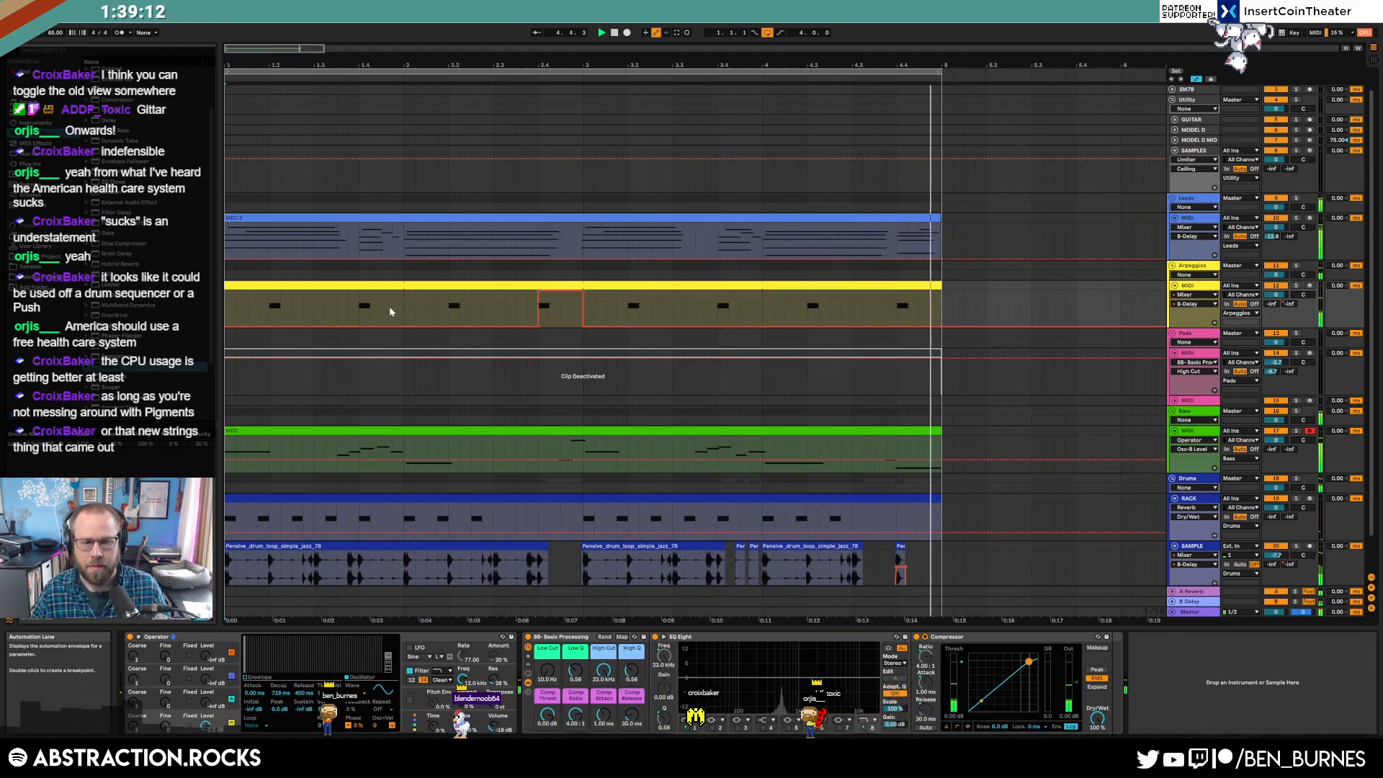
{"action": "left_click_drag", "start_coordinate": [225, 304], "coordinate": [586, 314]}
{"action": "key", "text": "ctrl+d"}
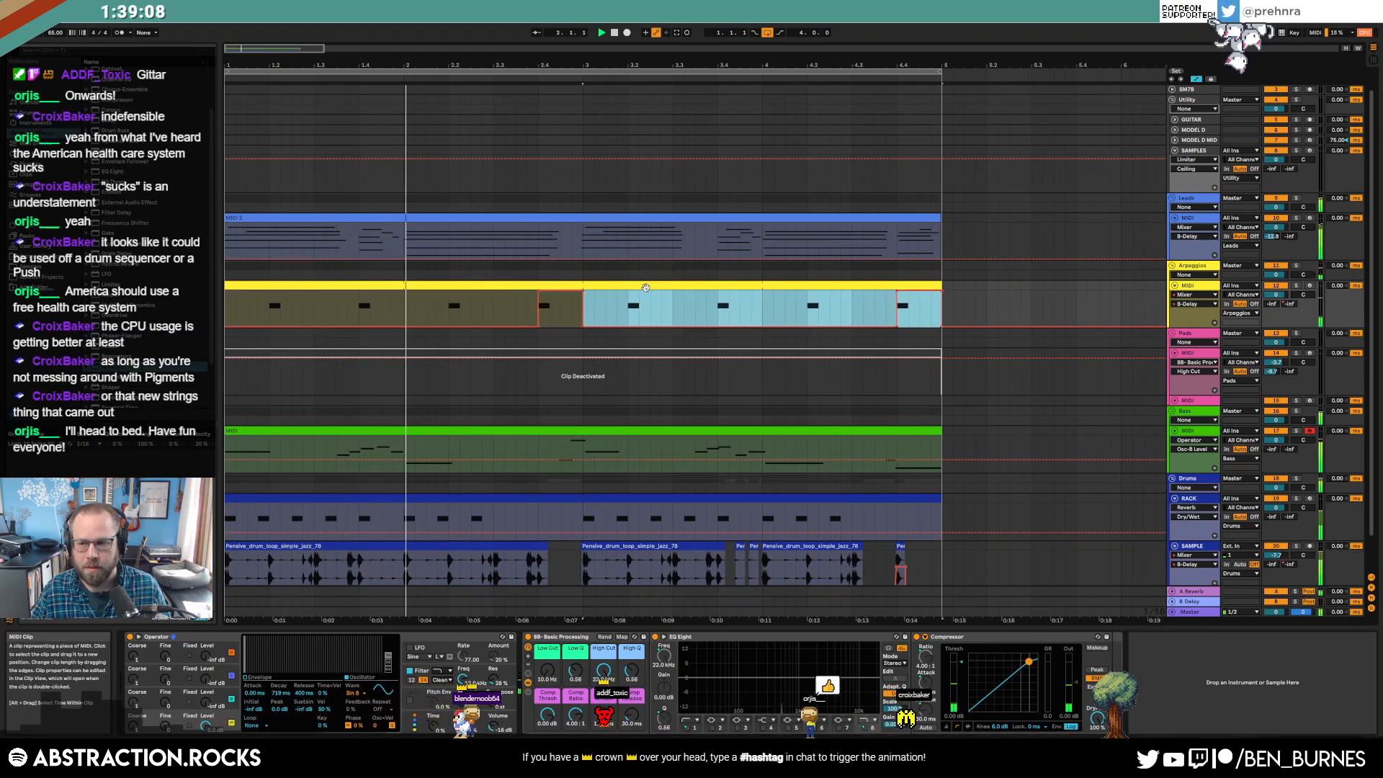
- Lower the pitch of the final C4 note, on beat 4 of bar 4, in the Arpeggios MIDI clip
{"action": "left_click", "coordinate": [646, 287]}
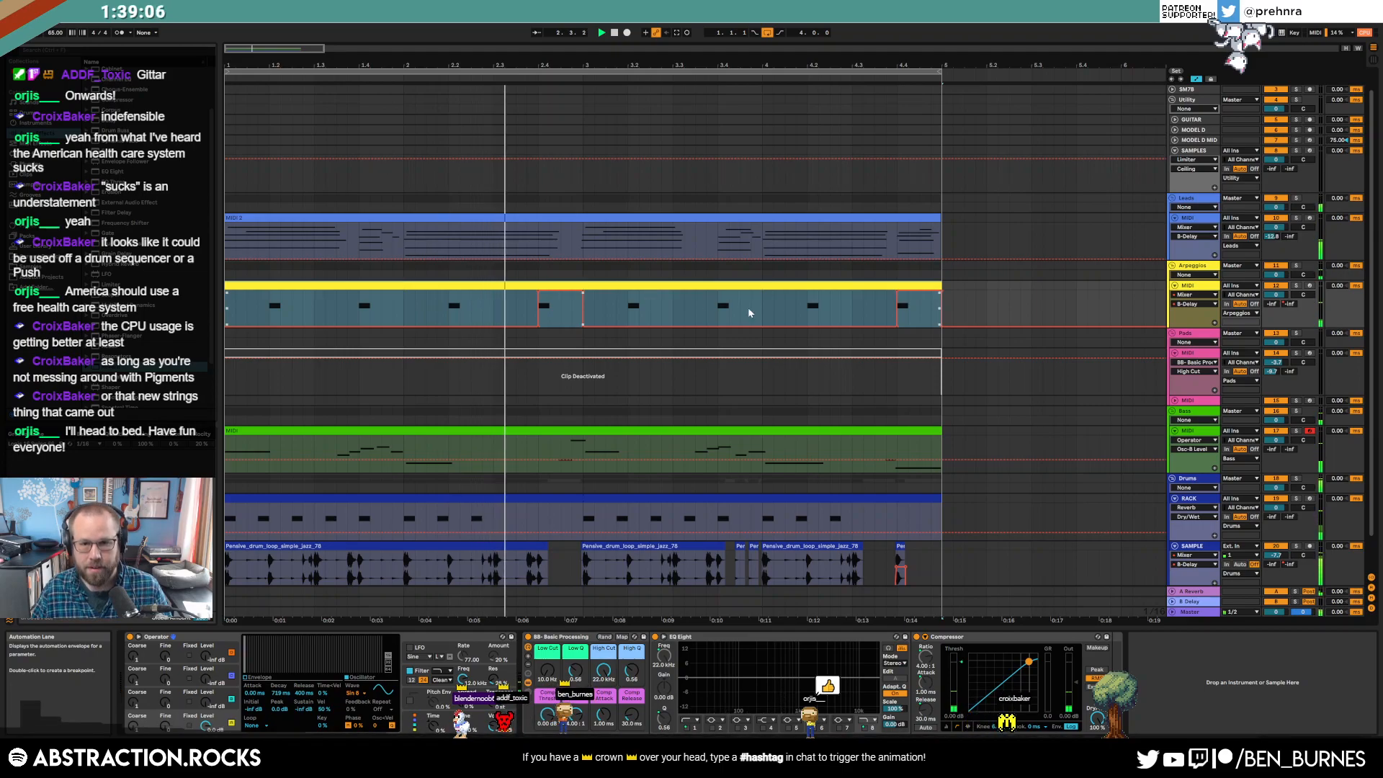
{"action": "double_click", "coordinate": [824, 283]}
{"action": "left_click", "coordinate": [1316, 597]}
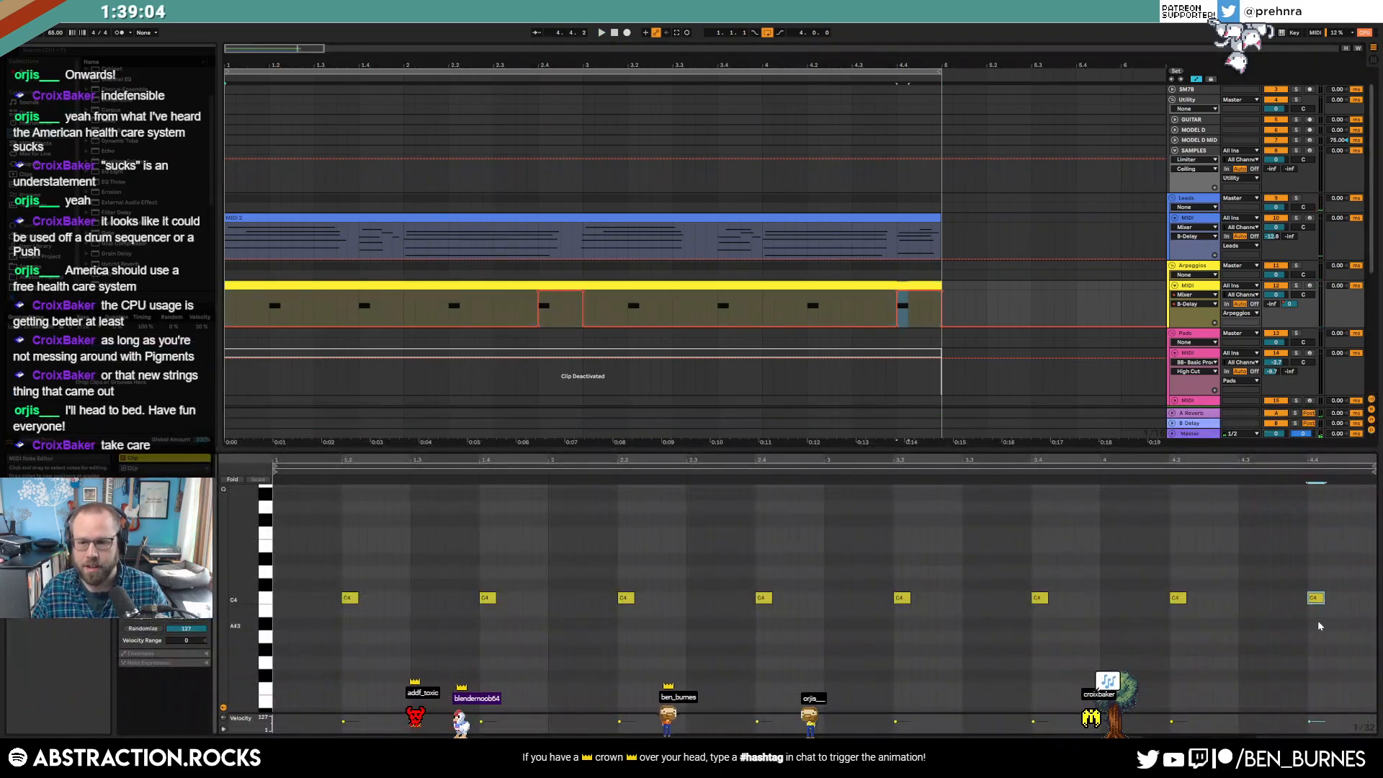
{"action": "key", "text": "shift+Tab"}
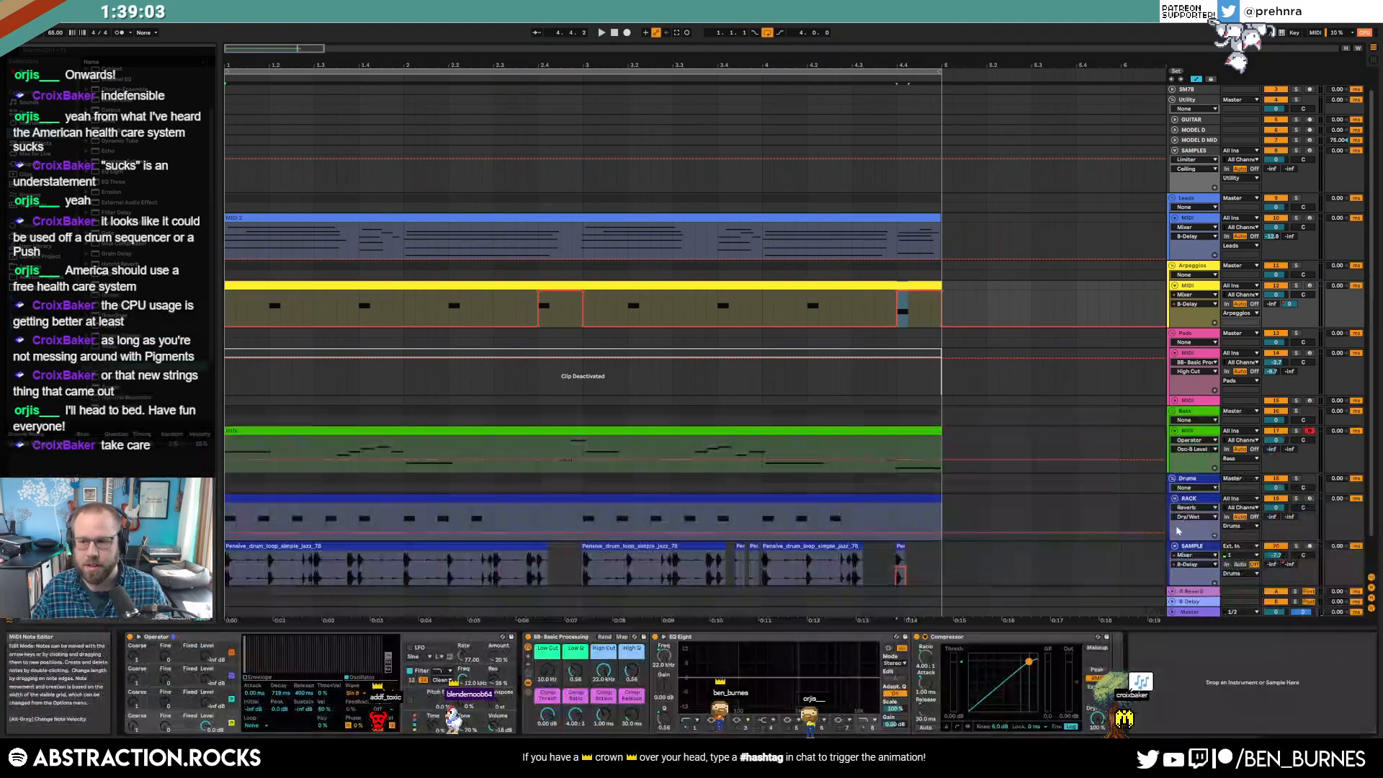
{"action": "left_click", "coordinate": [500, 283]}
{"action": "scroll", "coordinate": [779, 356], "scroll_direction": "down", "scroll_amount": 2}
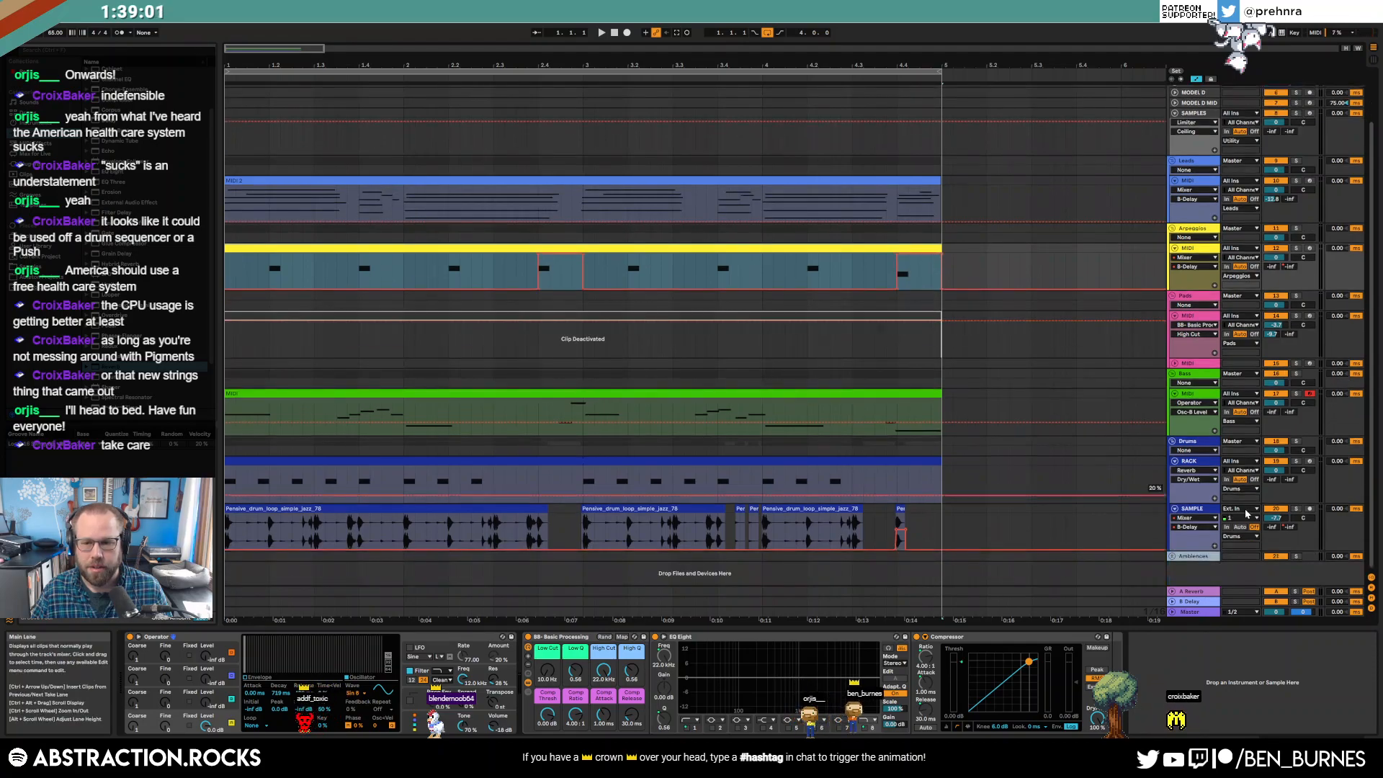
- Try a wide EQ Eight cut of -7.07 dB at 681 Hz with band 3 on the drum SAMPLE track during playback
{"action": "left_click", "coordinate": [1201, 513]}
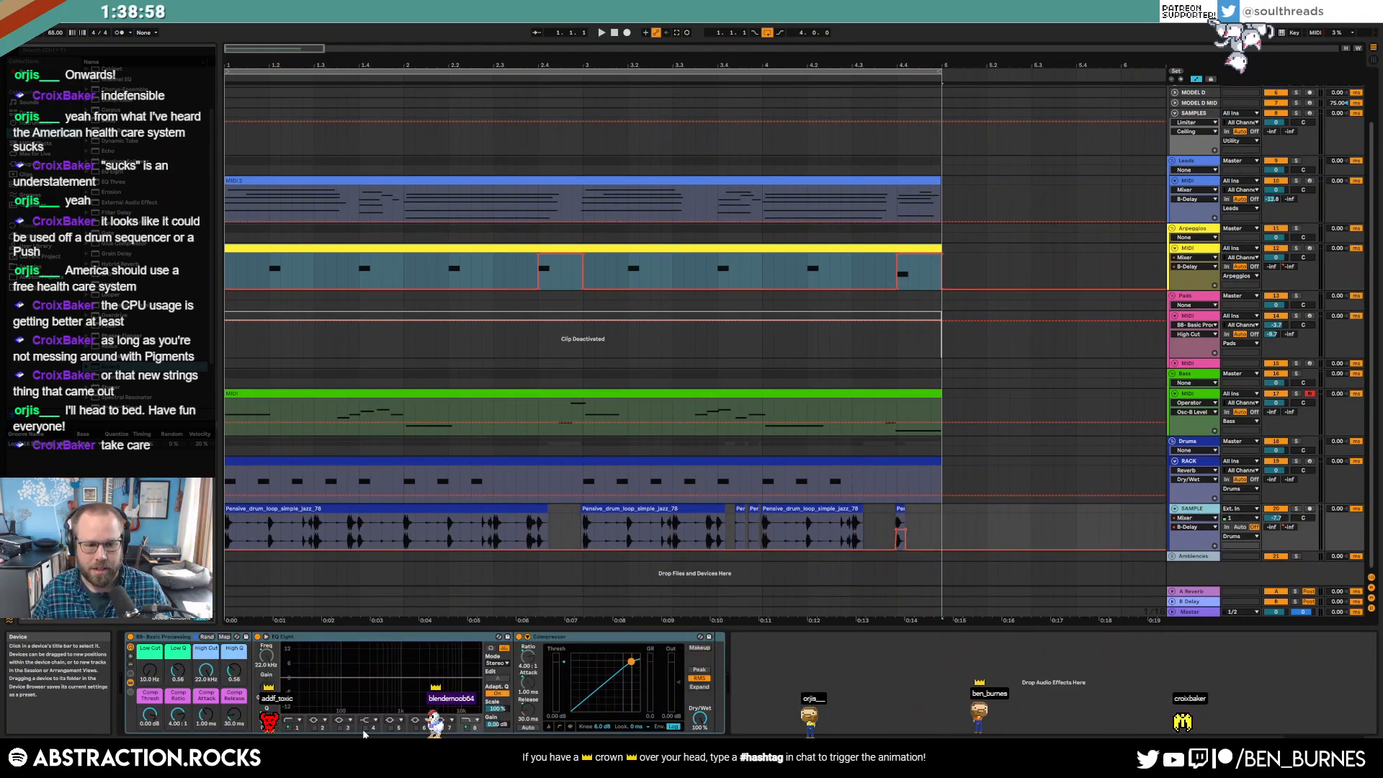
{"action": "left_click", "coordinate": [341, 729]}
{"action": "key", "text": "space"}
{"action": "mouse_move", "coordinate": [389, 690]}
{"action": "left_mouse_down"}
{"action": "mouse_move", "coordinate": [368, 701]}
{"action": "mouse_move", "coordinate": [385, 702]}
{"action": "left_mouse_up"}
{"action": "left_click_drag", "start_coordinate": [266, 719], "coordinate": [266, 733]}
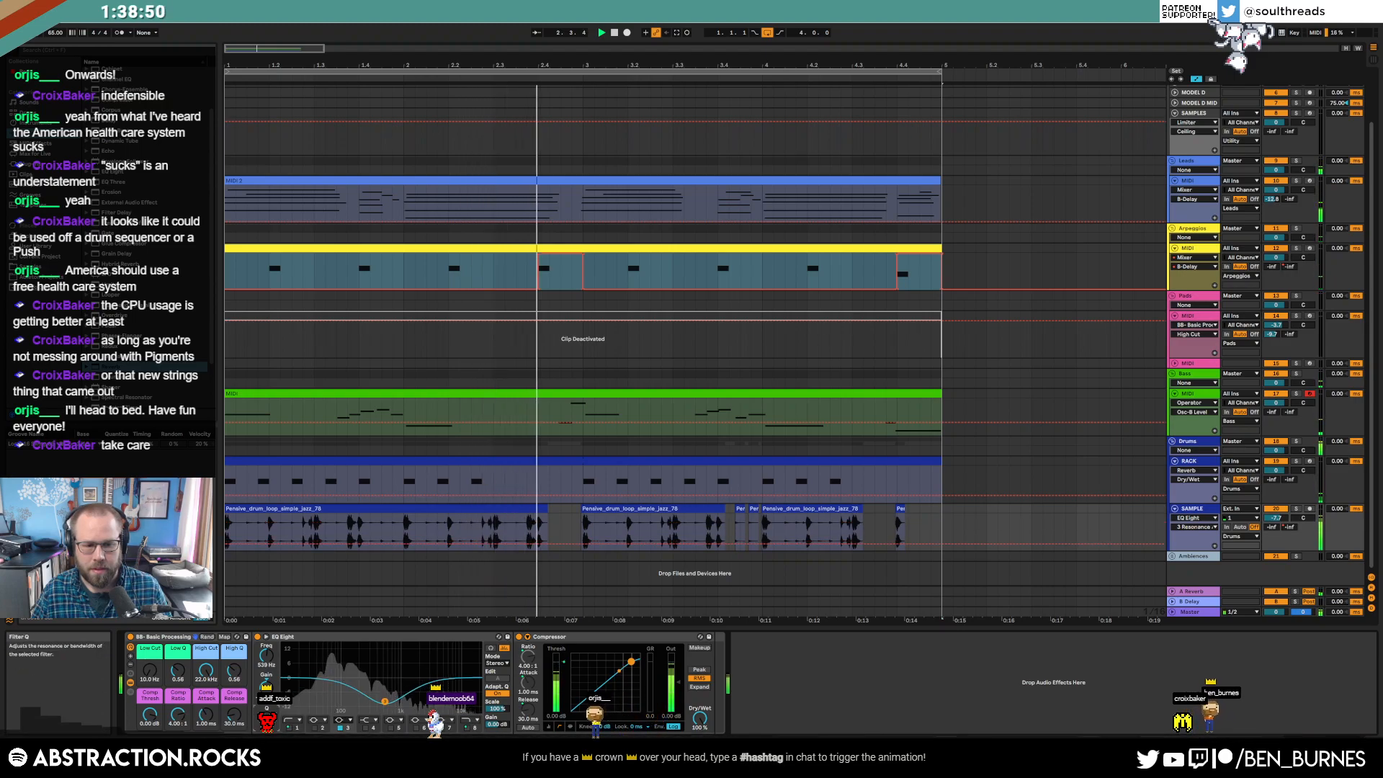
{"action": "mouse_move", "coordinate": [385, 701]}
{"action": "left_mouse_down"}
{"action": "mouse_move", "coordinate": [401, 702]}
{"action": "mouse_move", "coordinate": [391, 696]}
{"action": "left_mouse_up"}
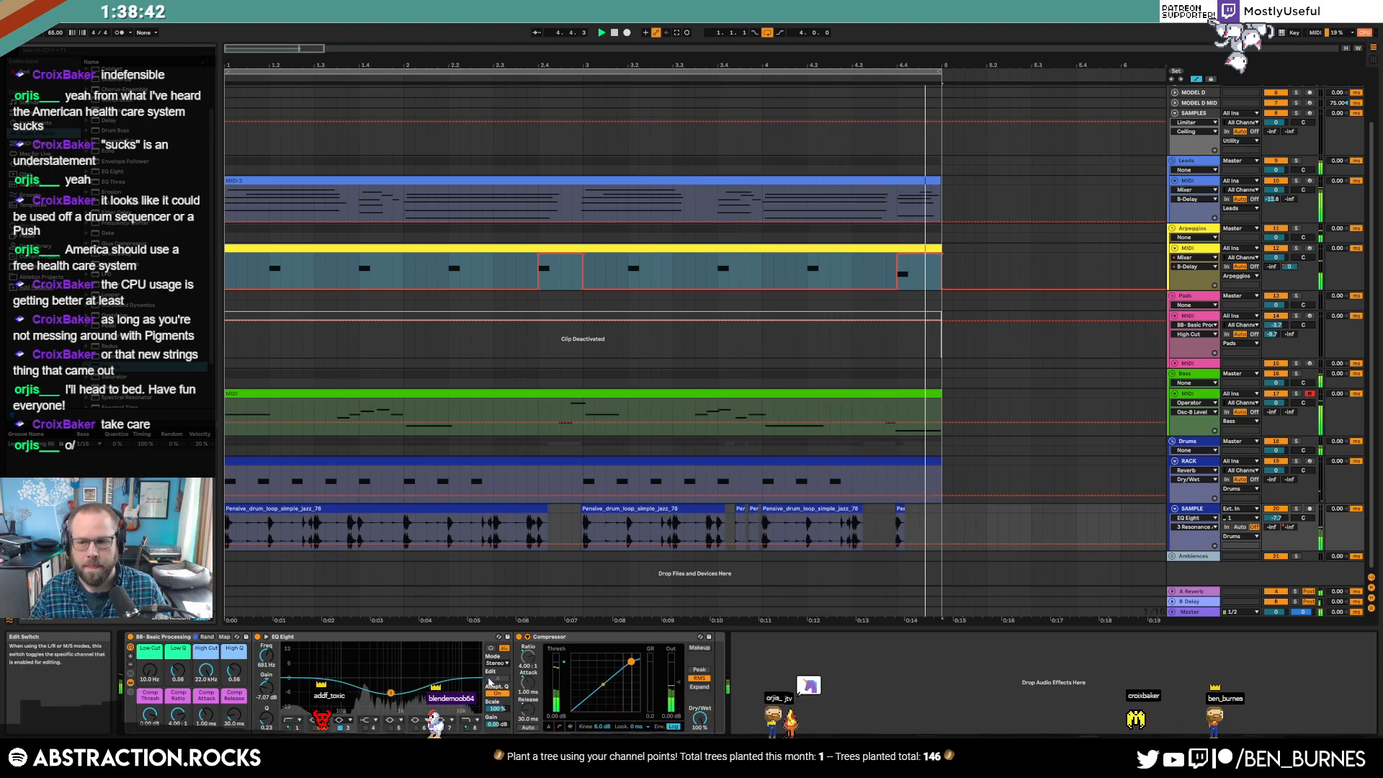
- Hide the arrangement automation and show the Clip Gain envelope of the first drum loop clip on the SAMPLE track
{"action": "key", "text": "a"}
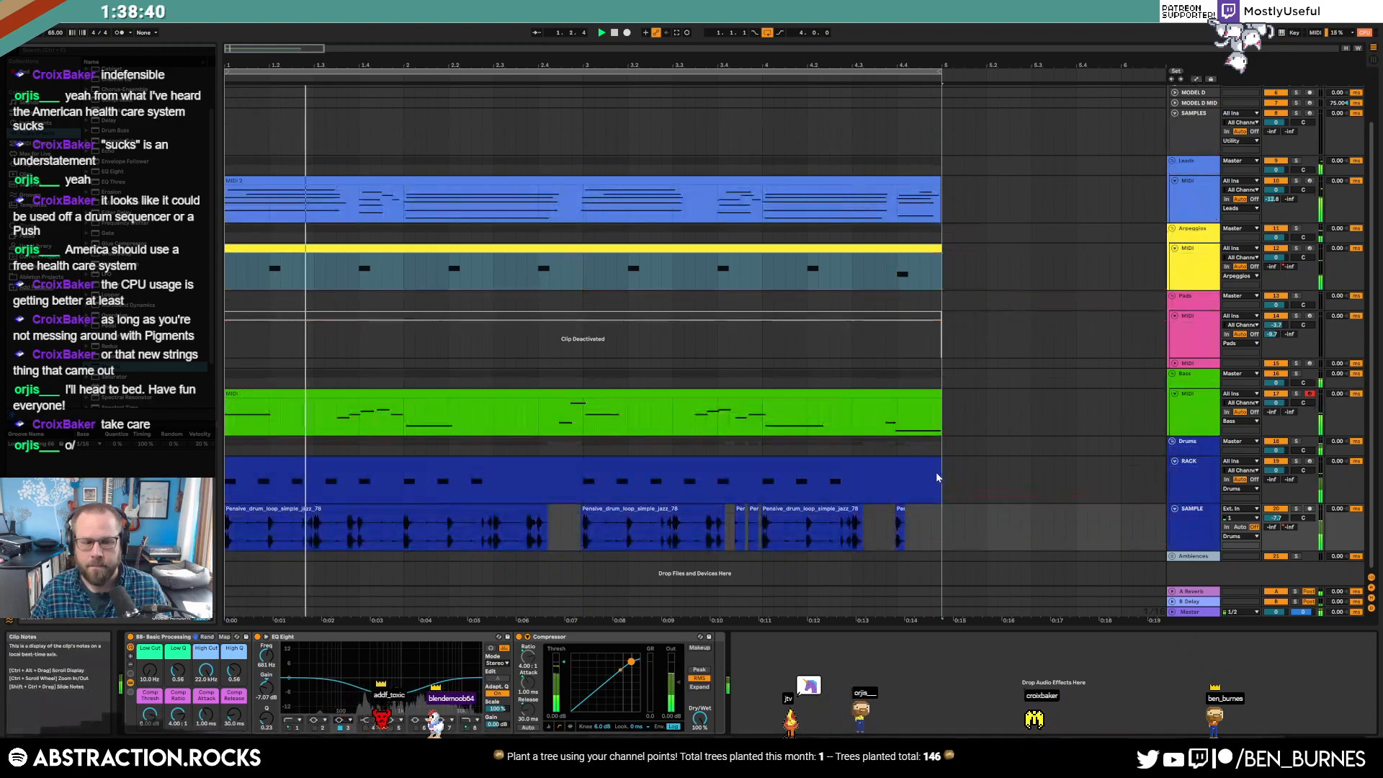
{"action": "left_click", "coordinate": [1210, 531]}
{"action": "key", "text": "space"}
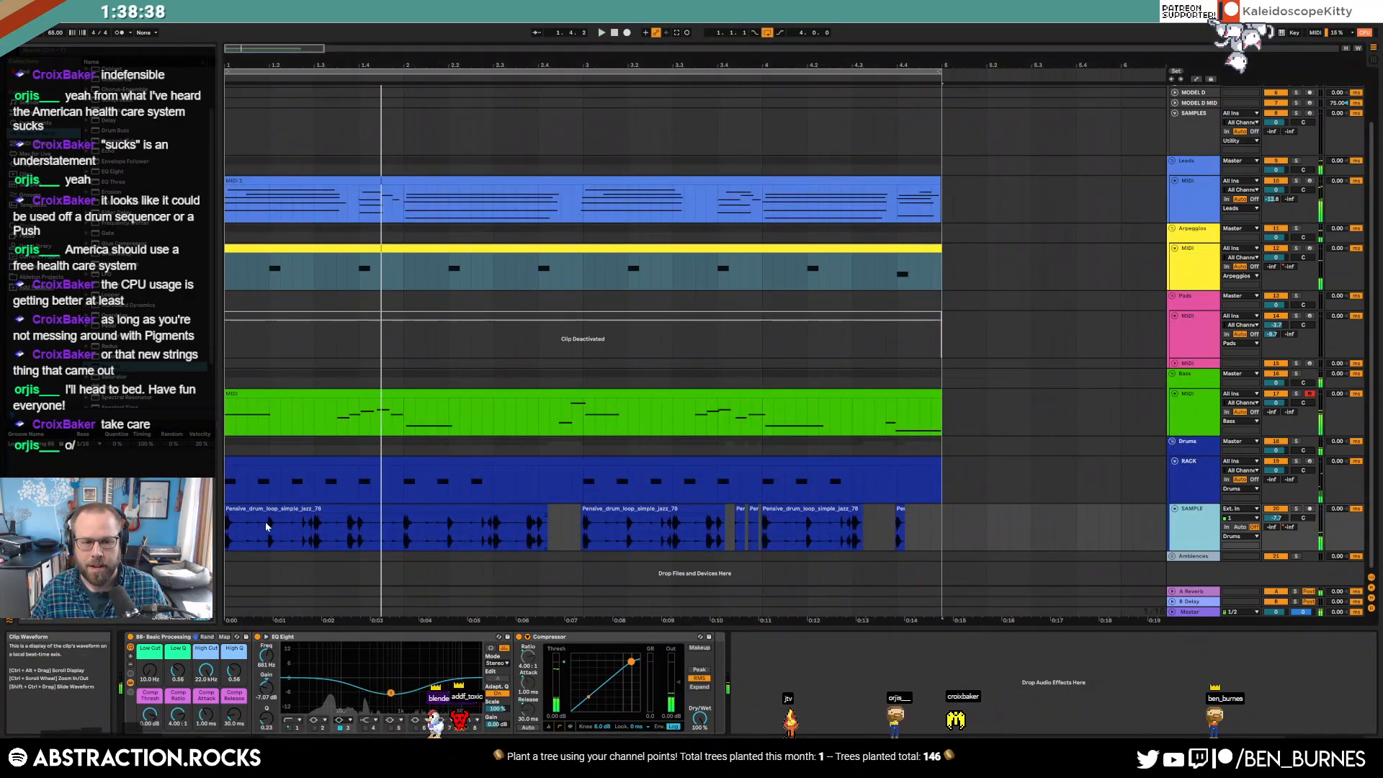
{"action": "double_click", "coordinate": [262, 530]}
{"action": "left_click", "coordinate": [378, 550]}
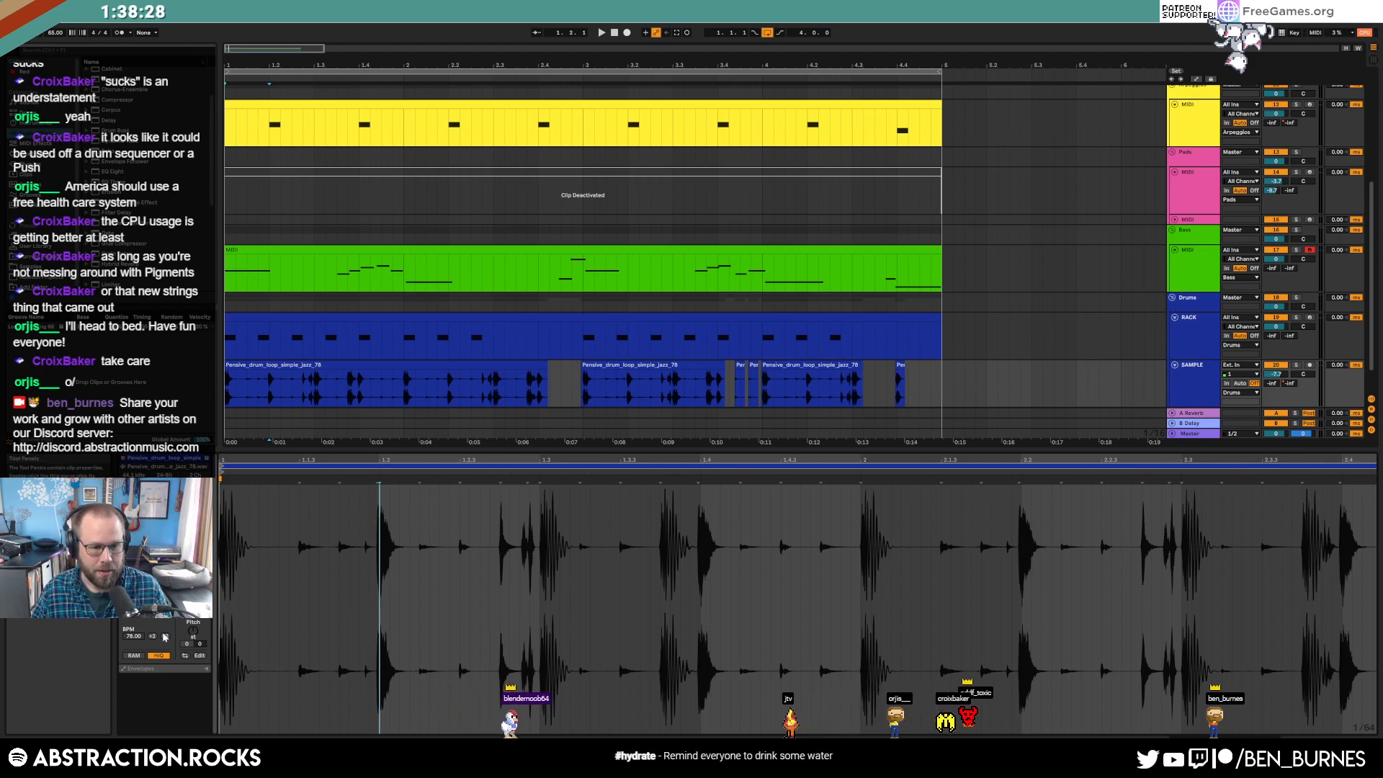
{"action": "left_click", "coordinate": [162, 673]}
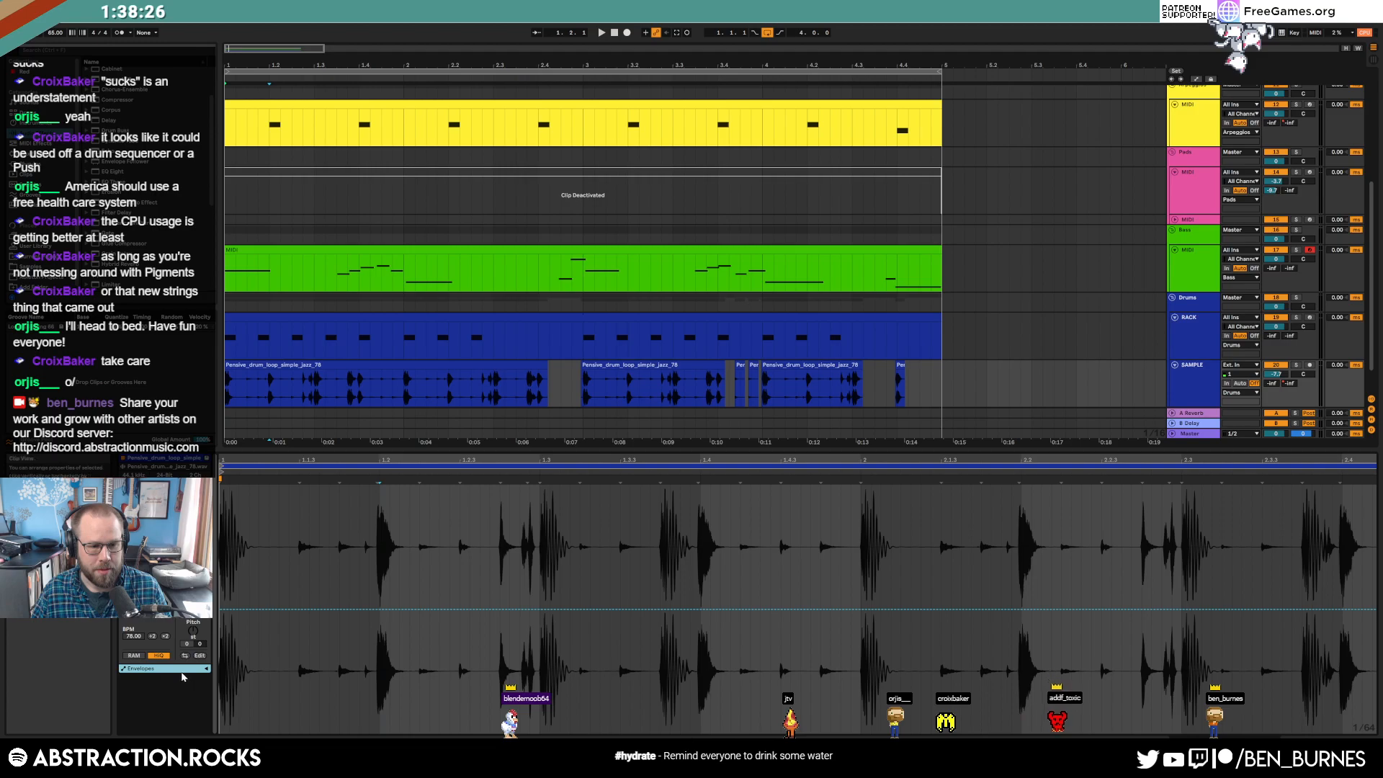
{"action": "left_click", "coordinate": [207, 669]}
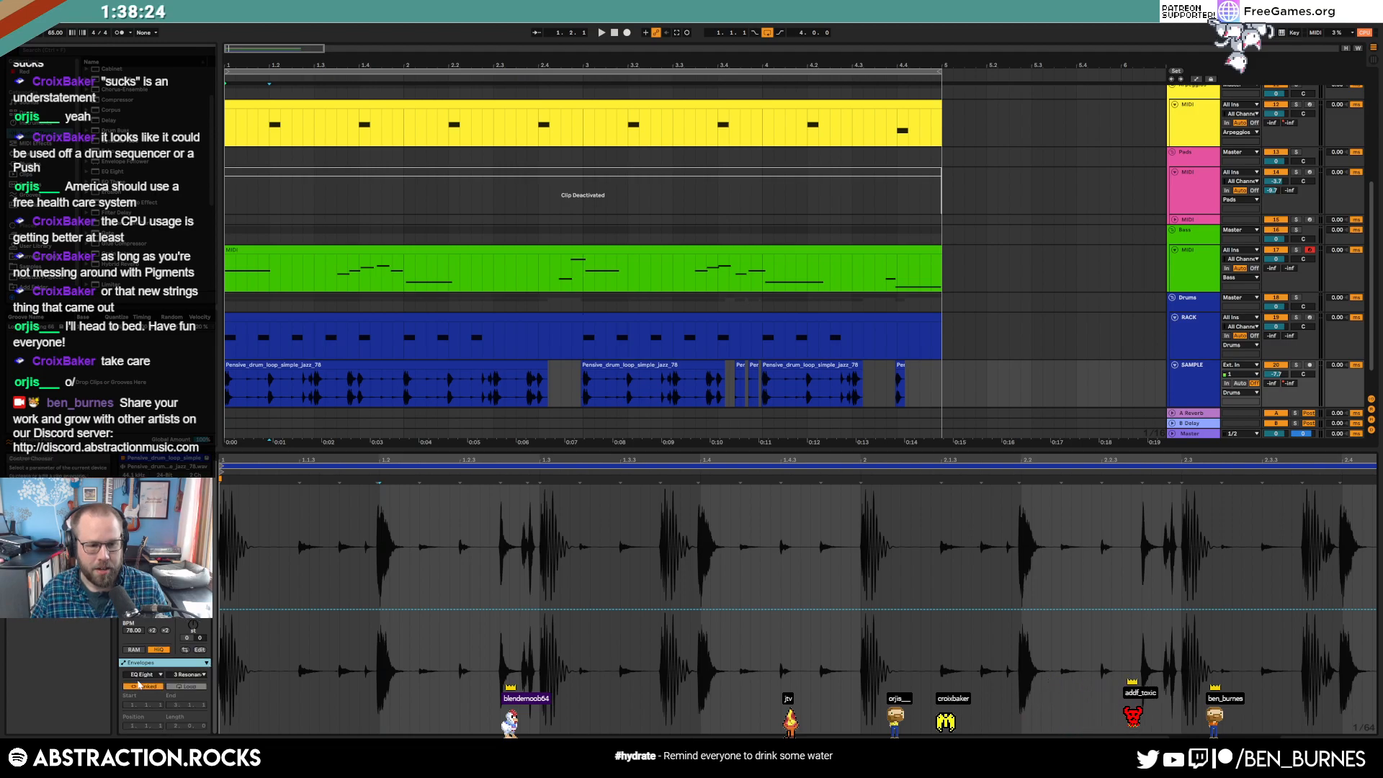
{"action": "left_click", "coordinate": [142, 676]}
{"action": "left_click", "coordinate": [148, 685]}
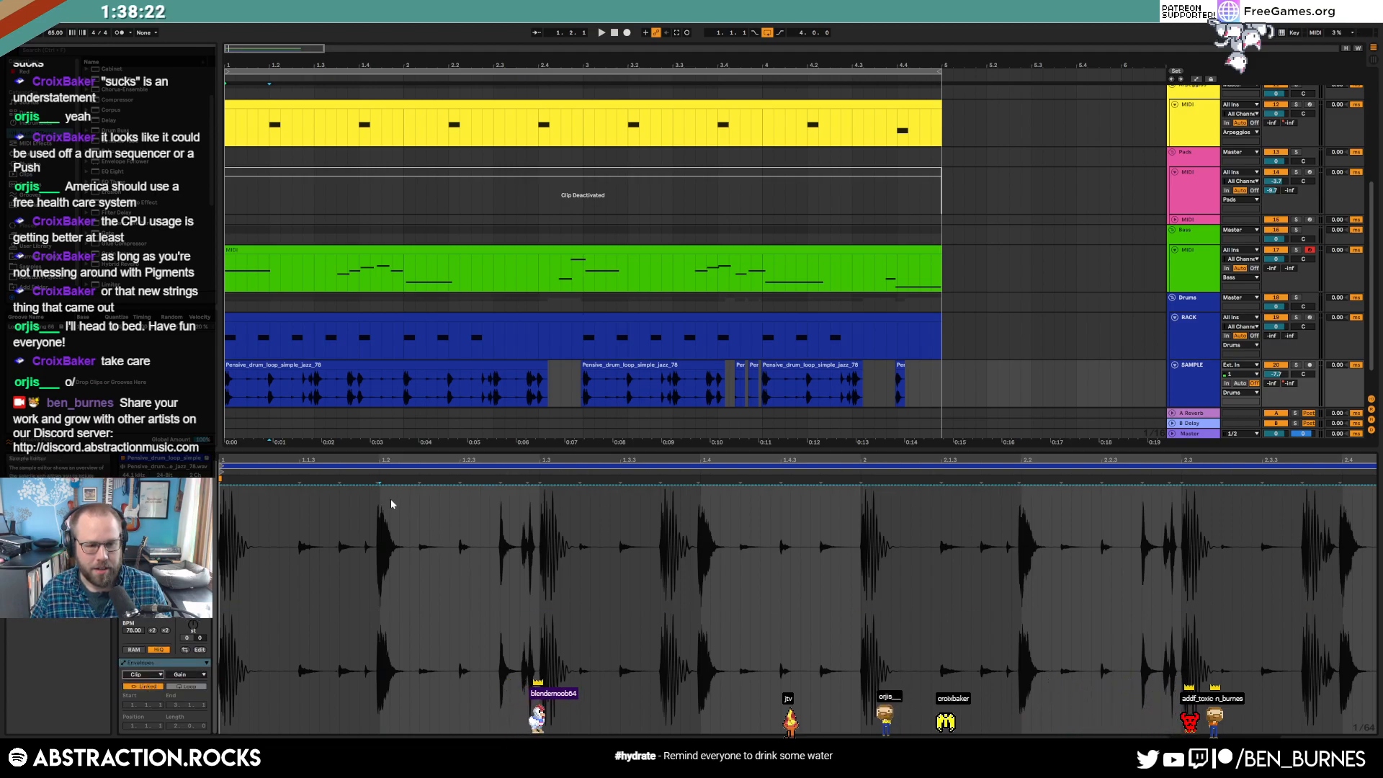
- With grid snapping off, lower the clip's gain envelope over the drum hit on beat 2 of bar 1
{"action": "key", "text": "ctrl+4"}
{"action": "left_click_drag", "start_coordinate": [376, 502], "coordinate": [420, 549]}
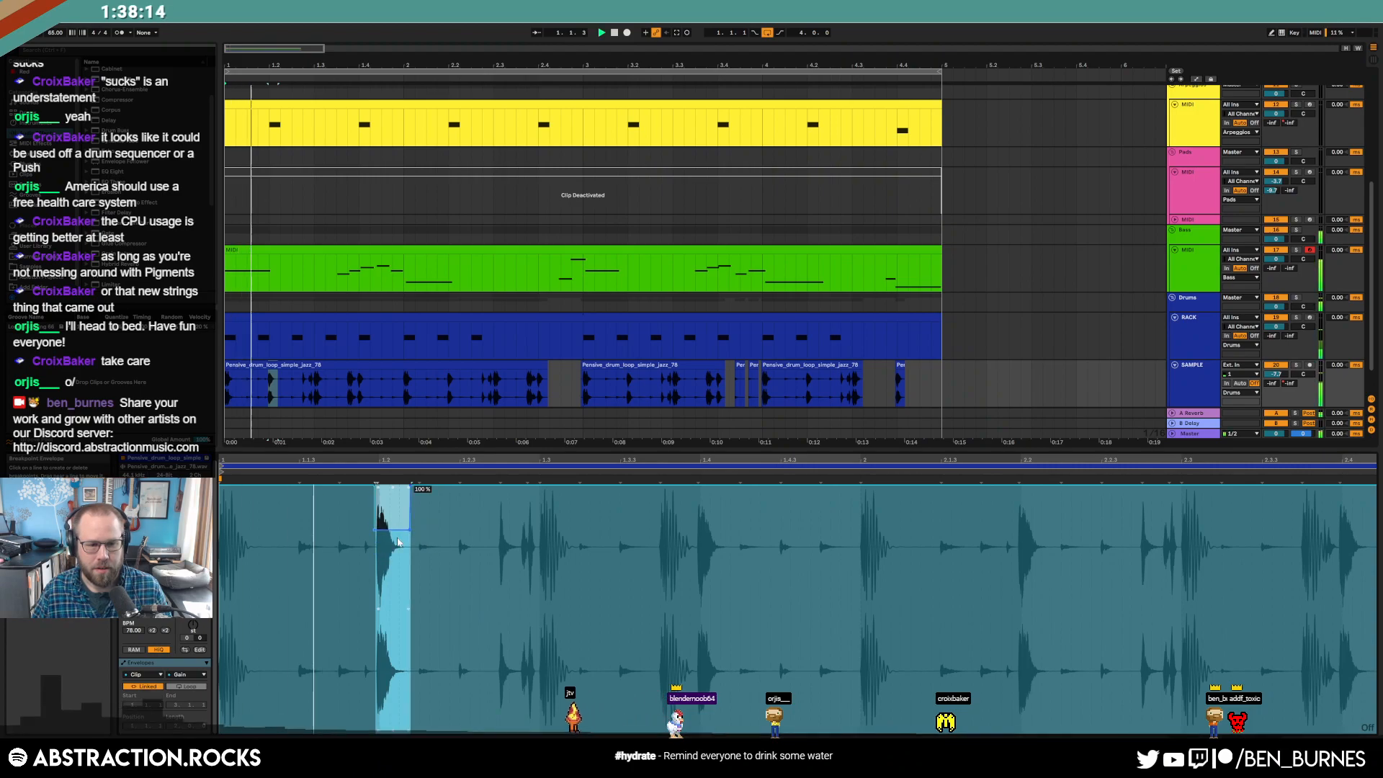
{"action": "key", "text": "space"}
- Turn off EQ Eight's band 3 on the drum SAMPLE track and play the loop
{"action": "key", "text": "shift+Tab"}
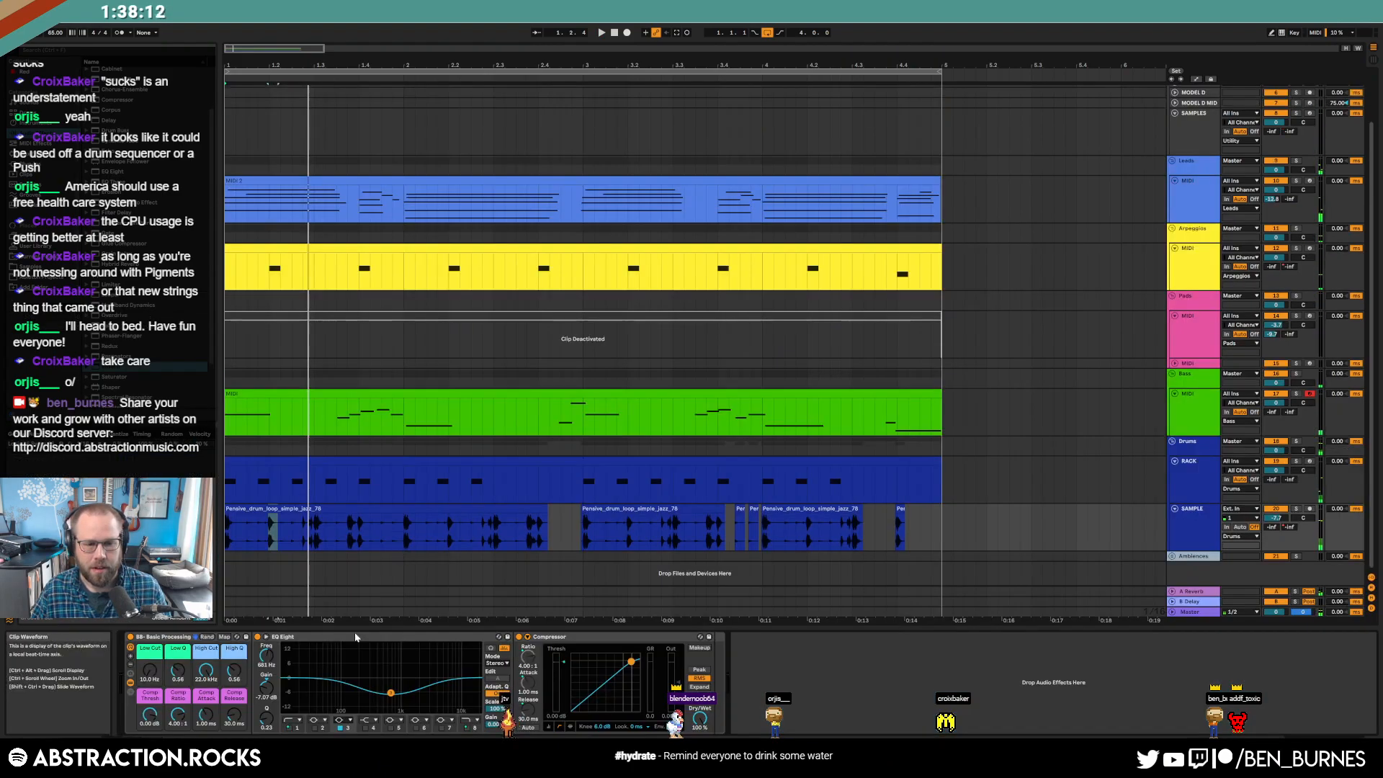
{"action": "left_click", "coordinate": [341, 727]}
{"action": "key", "text": "space"}
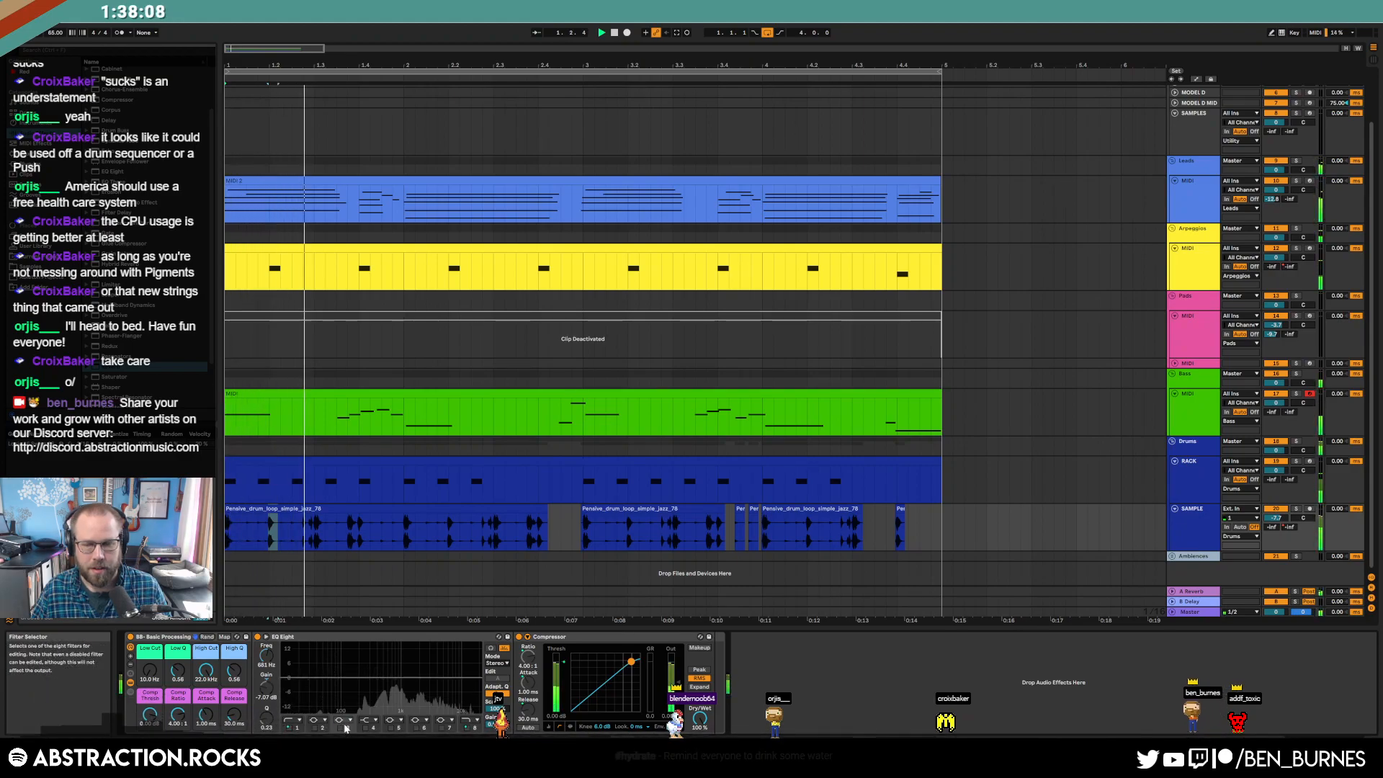
- Copy the beat 2 gain dip onto the drum hits on beat 4 of bar 1 and beats 2 and 4 of bar 2
{"action": "key", "text": "shift+Tab"}
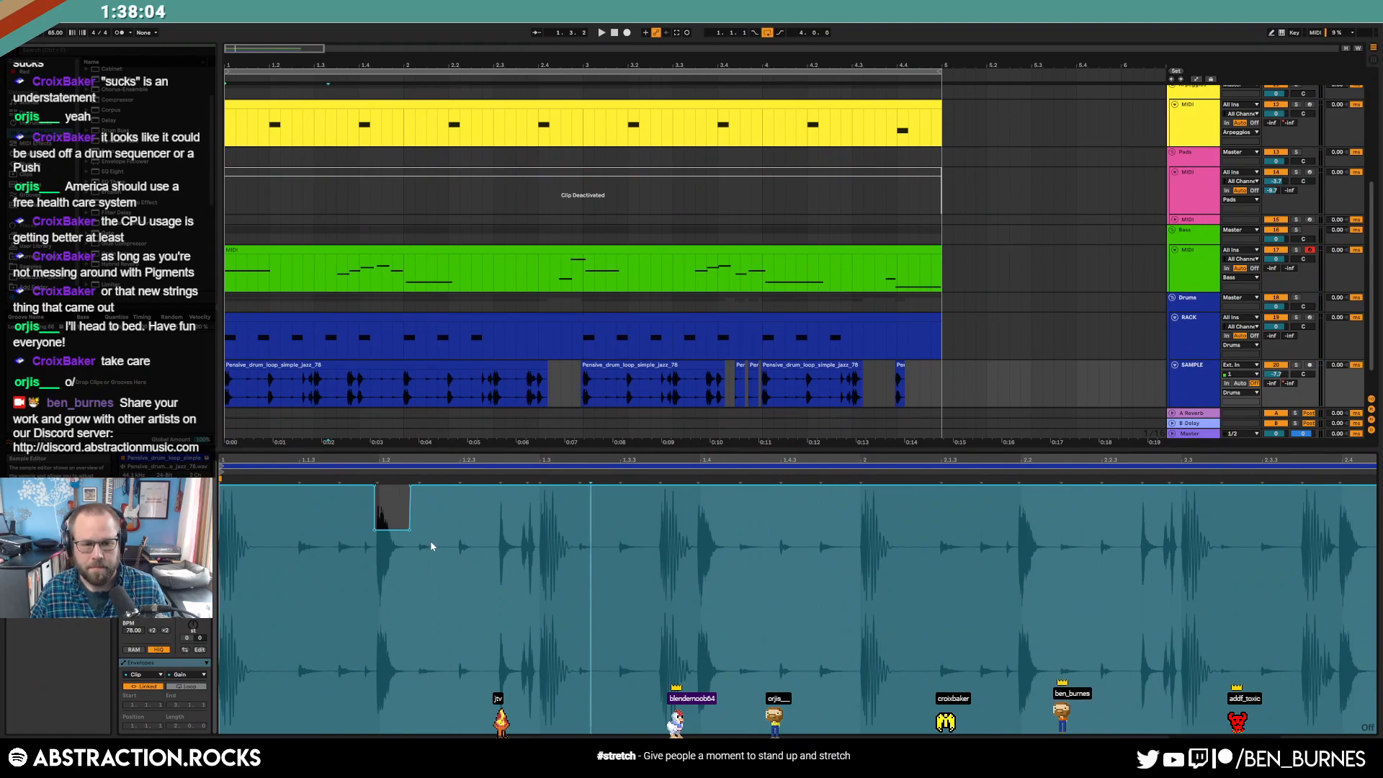
{"action": "left_click", "coordinate": [375, 542]}
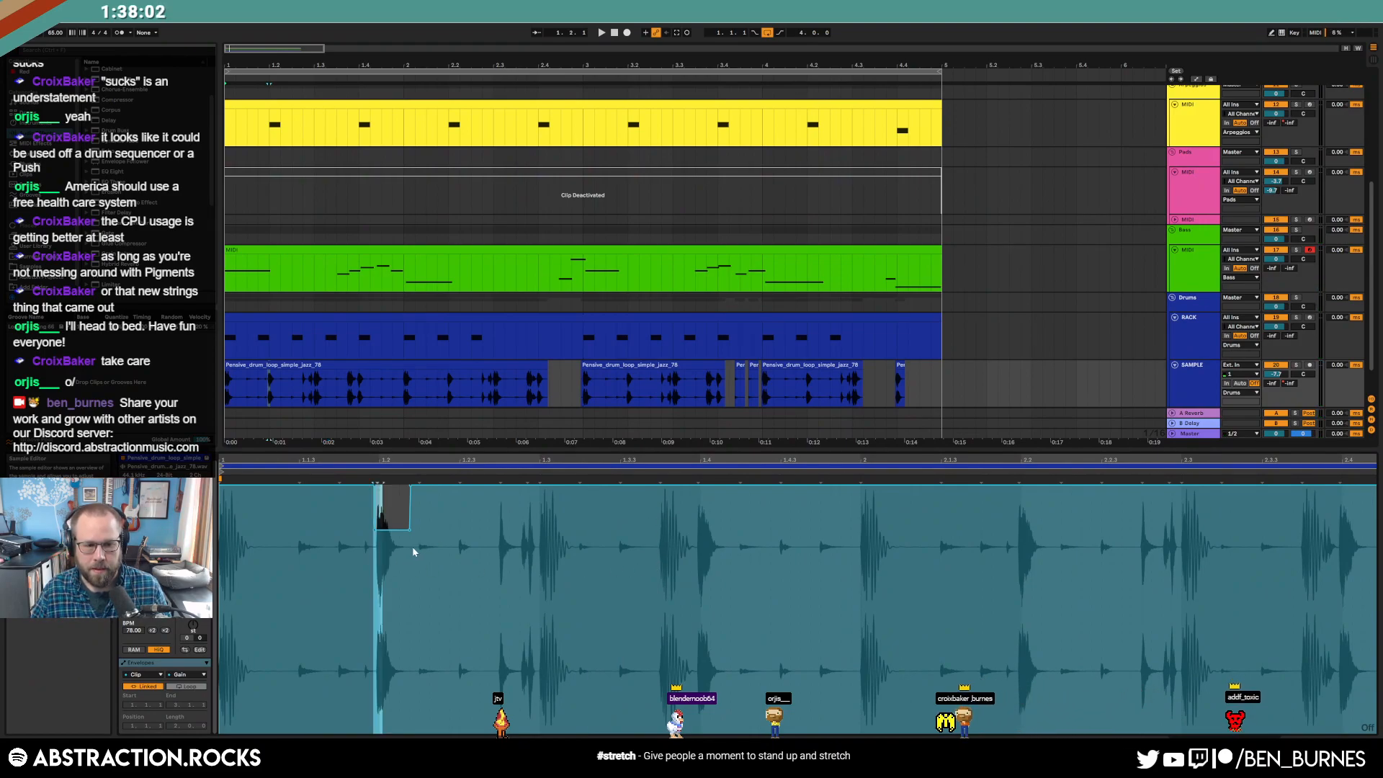
{"action": "left_click", "coordinate": [412, 546], "text": "shift"}
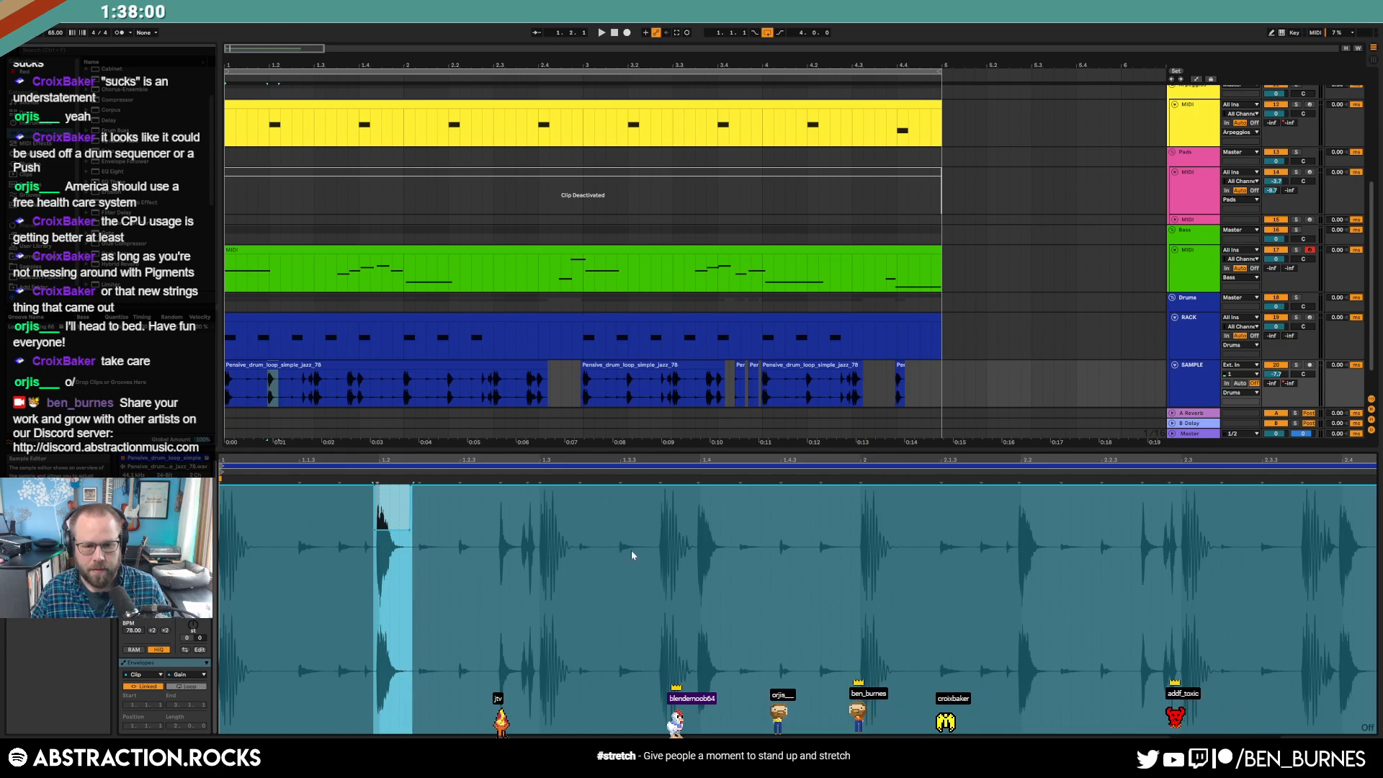
{"action": "left_click", "coordinate": [691, 525]}
{"action": "left_click", "coordinate": [740, 530], "text": "shift"}
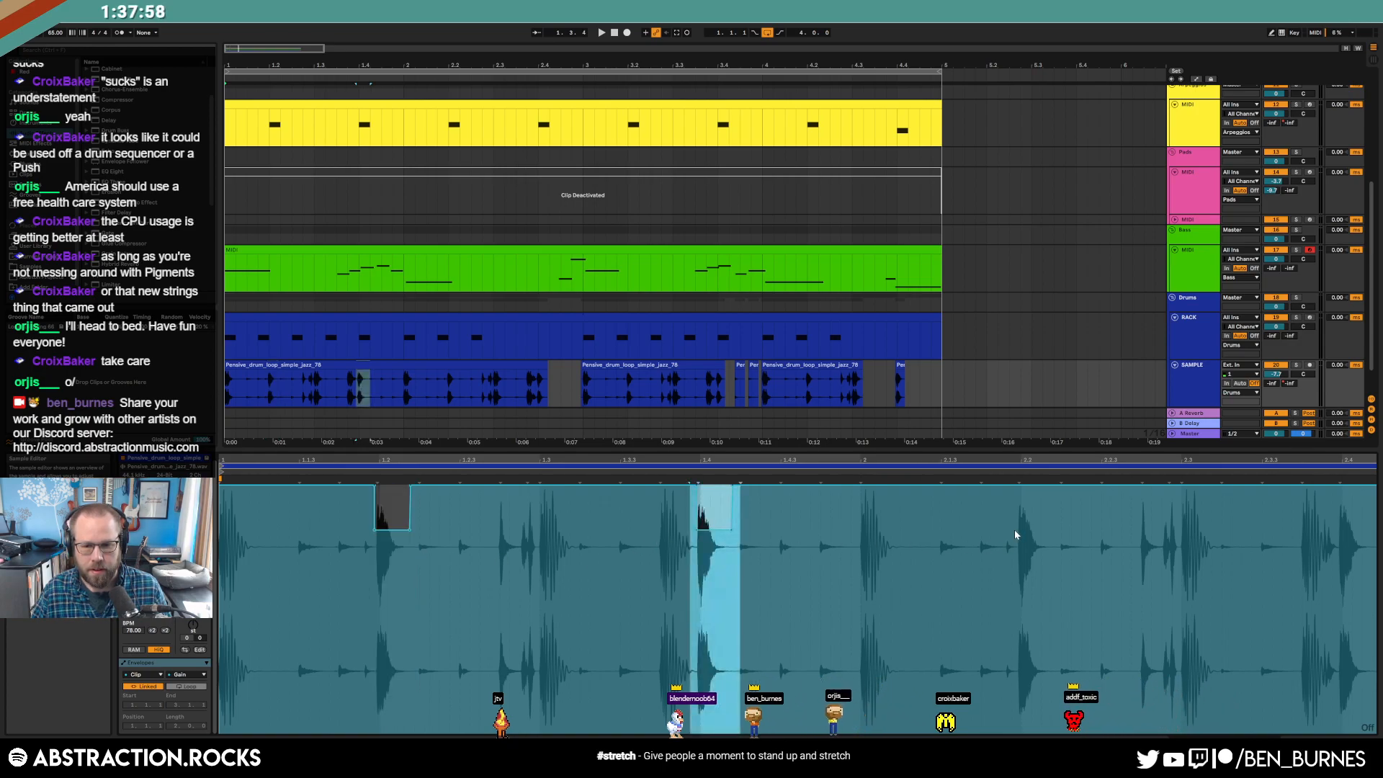
{"action": "left_click", "coordinate": [1014, 528]}
{"action": "left_click", "coordinate": [1060, 533], "text": "shift"}
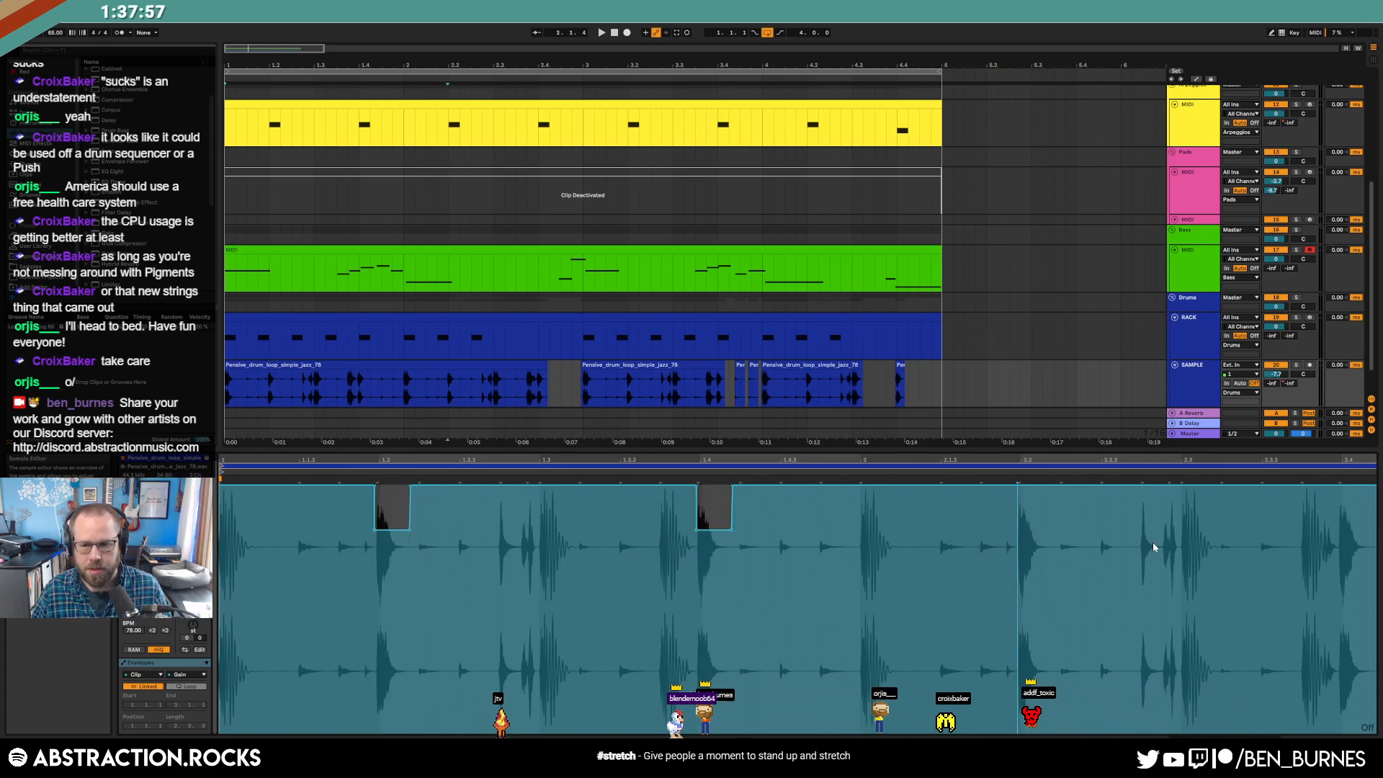
{"action": "left_click", "coordinate": [1336, 525]}
{"action": "left_click", "coordinate": [1374, 530], "text": "shift"}
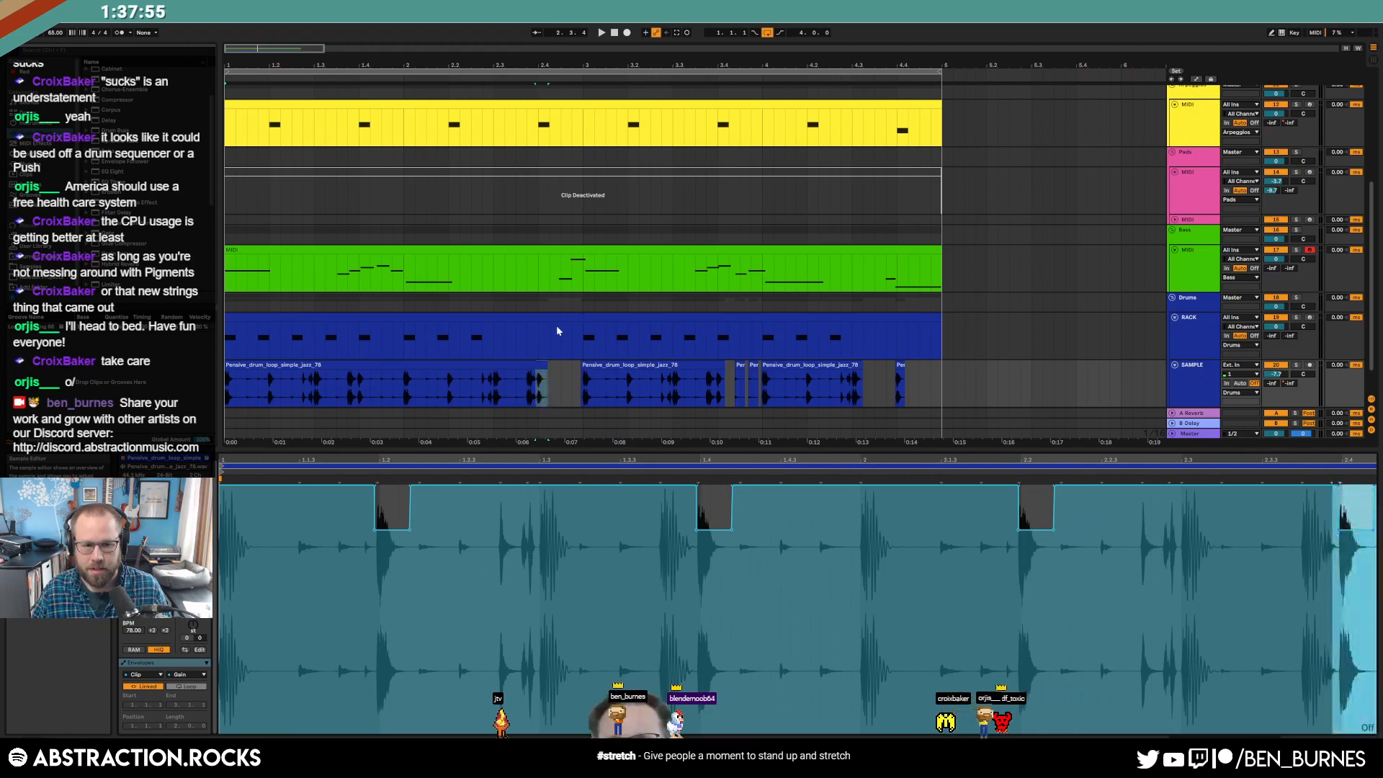
- Paste the gain dip onto the hits on beats 2 and 4 of the bar 3 drum loop clip, and play it
{"action": "left_click", "coordinate": [616, 407]}
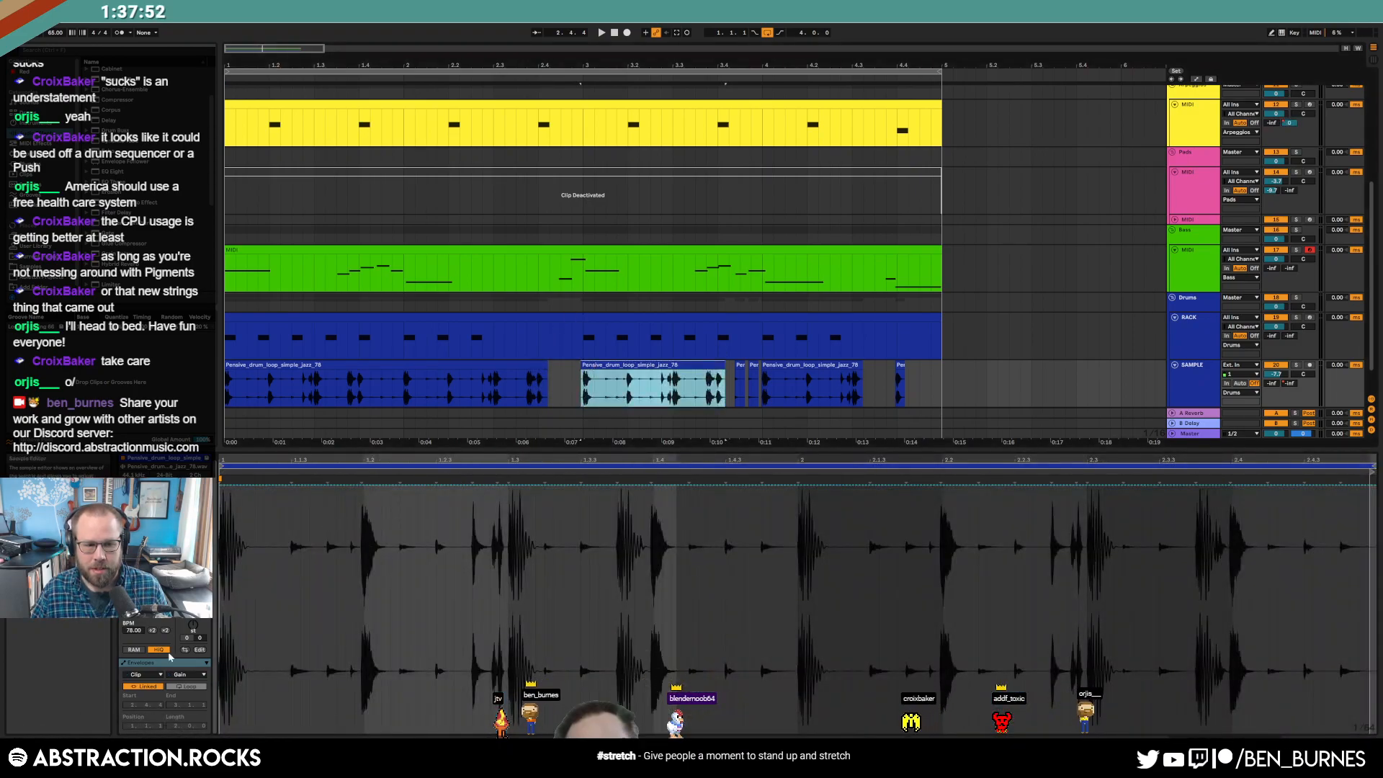
{"action": "left_click", "coordinate": [363, 510]}
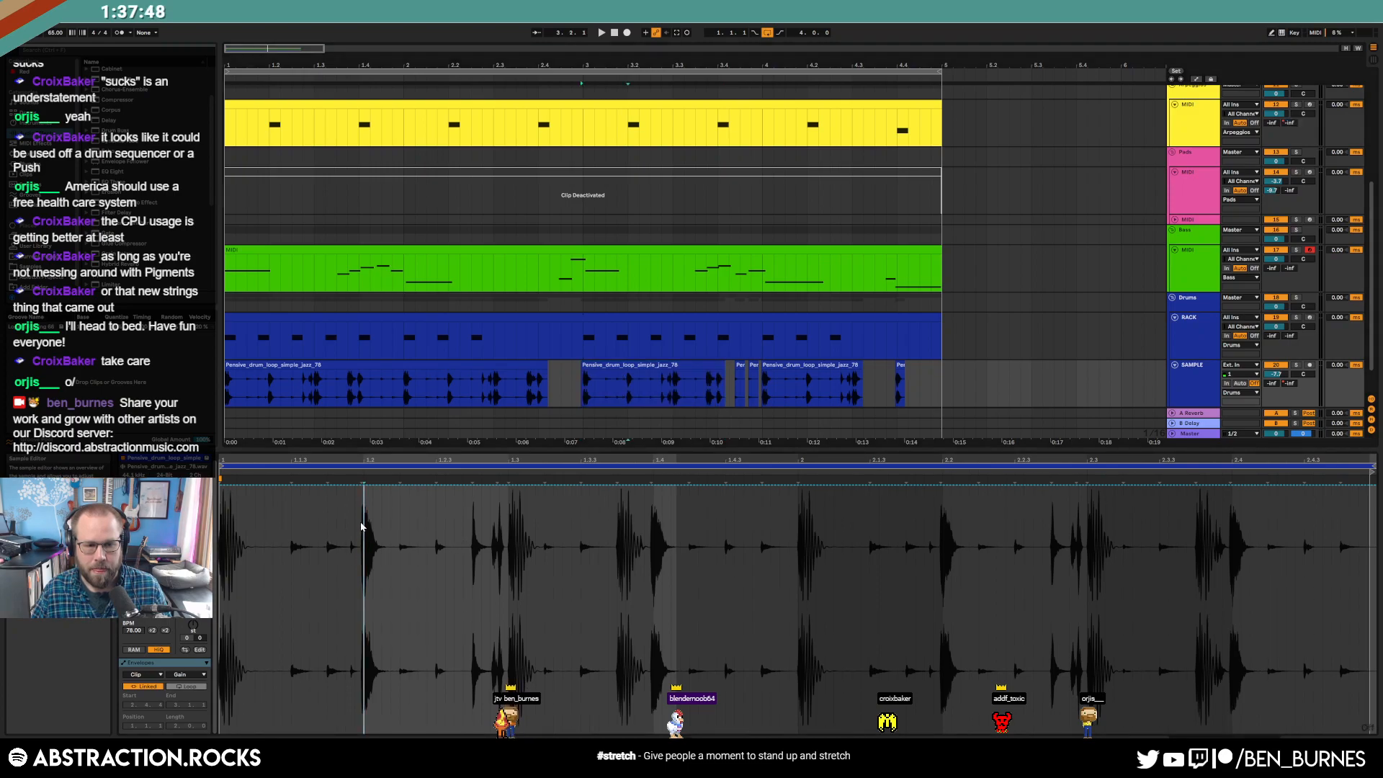
{"action": "key", "text": "ctrl+v"}
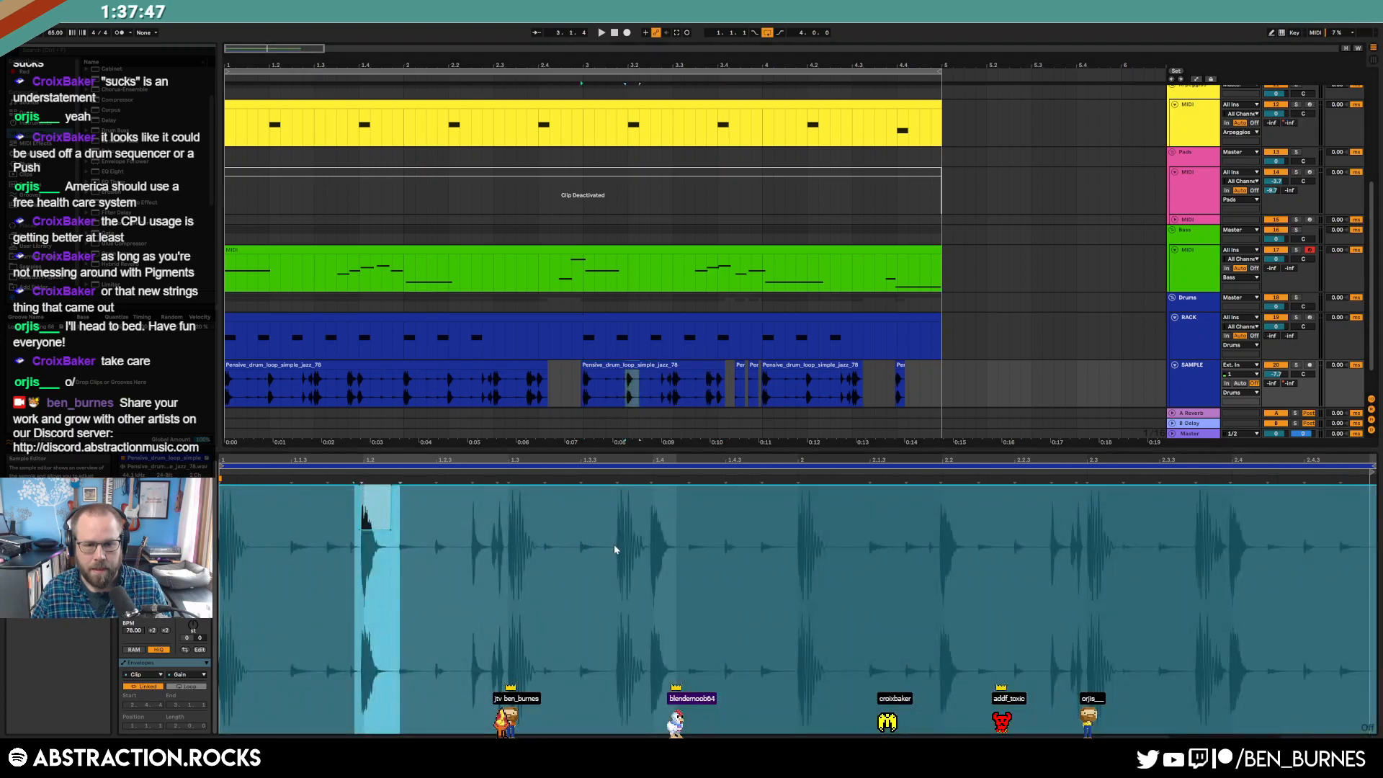
{"action": "left_click", "coordinate": [648, 530]}
{"action": "key", "text": "ctrl+v"}
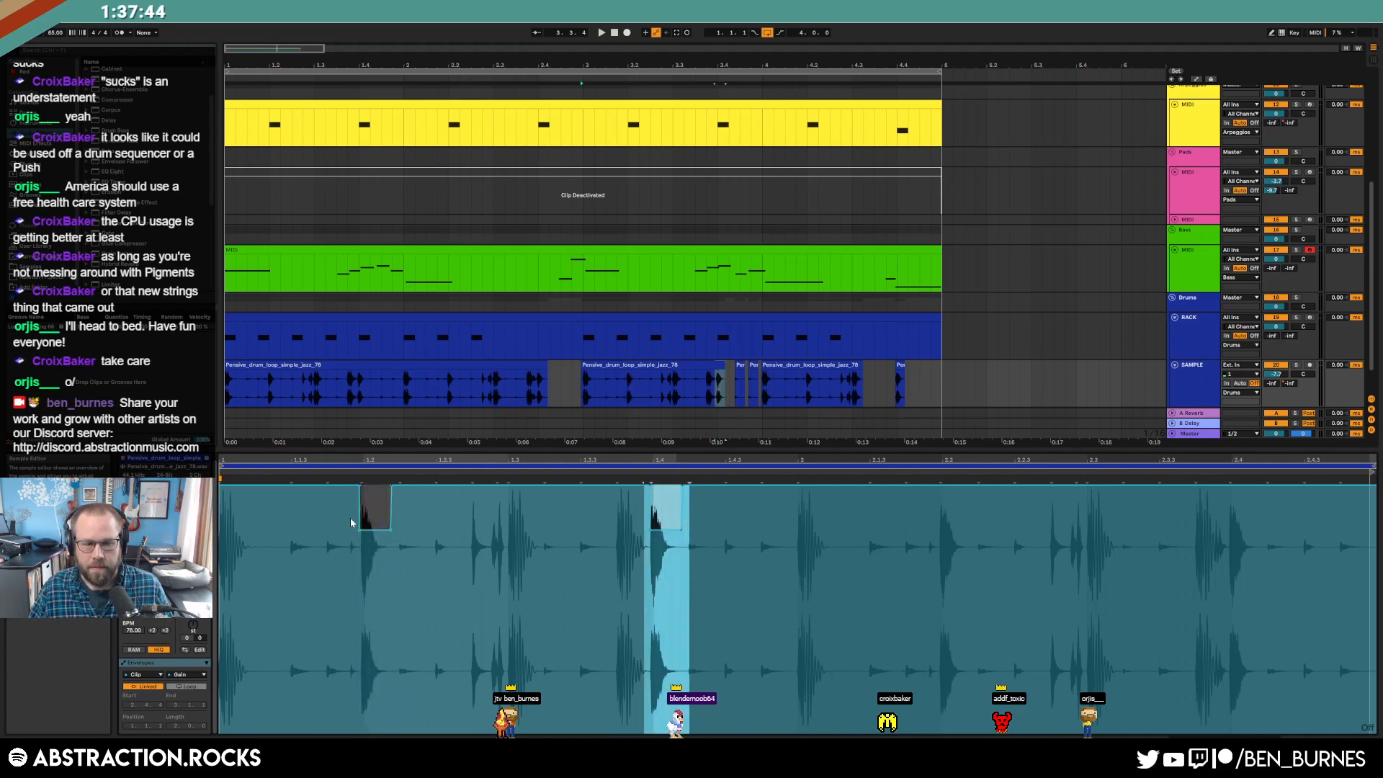
{"action": "key", "text": "space"}
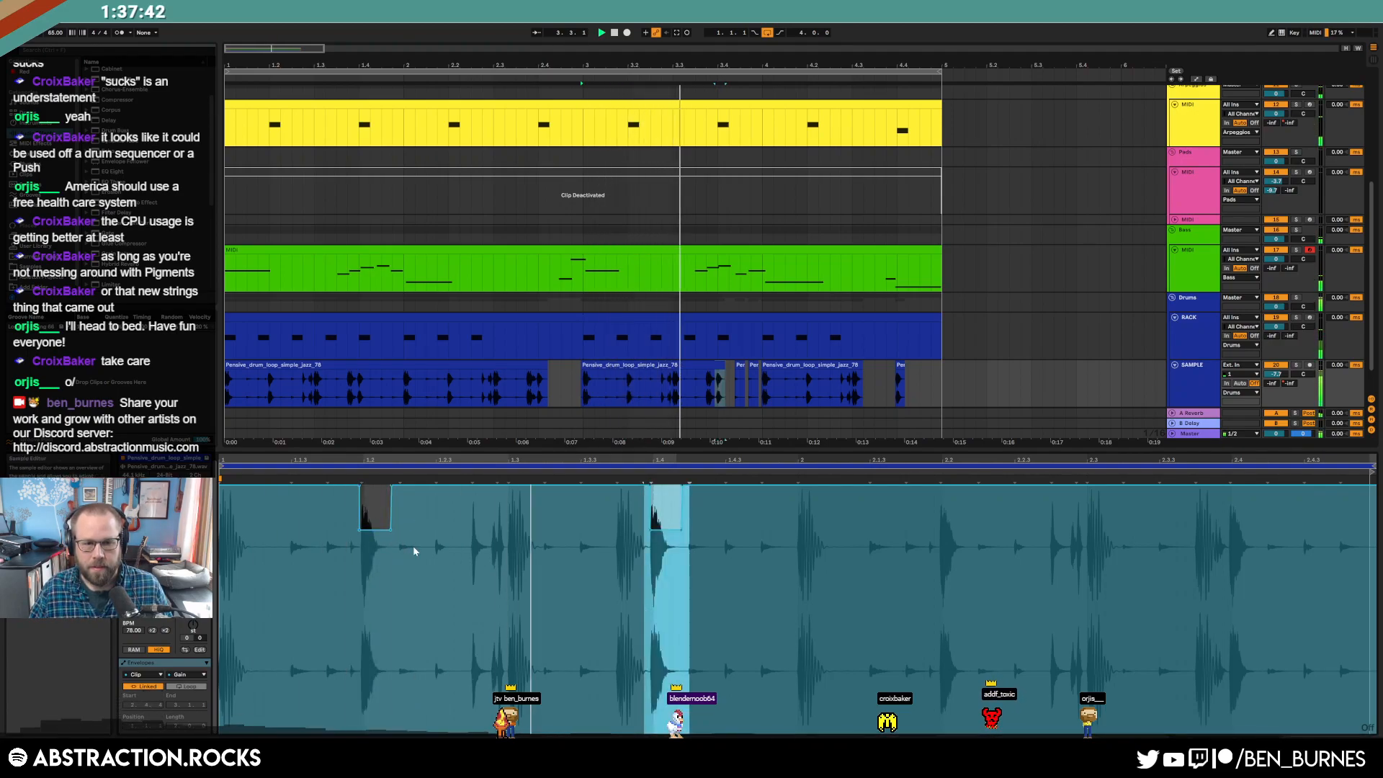
- Apply the same gain dip to the beat 2 hit in the bar 4 drum loop clip
{"action": "left_click", "coordinate": [833, 384]}
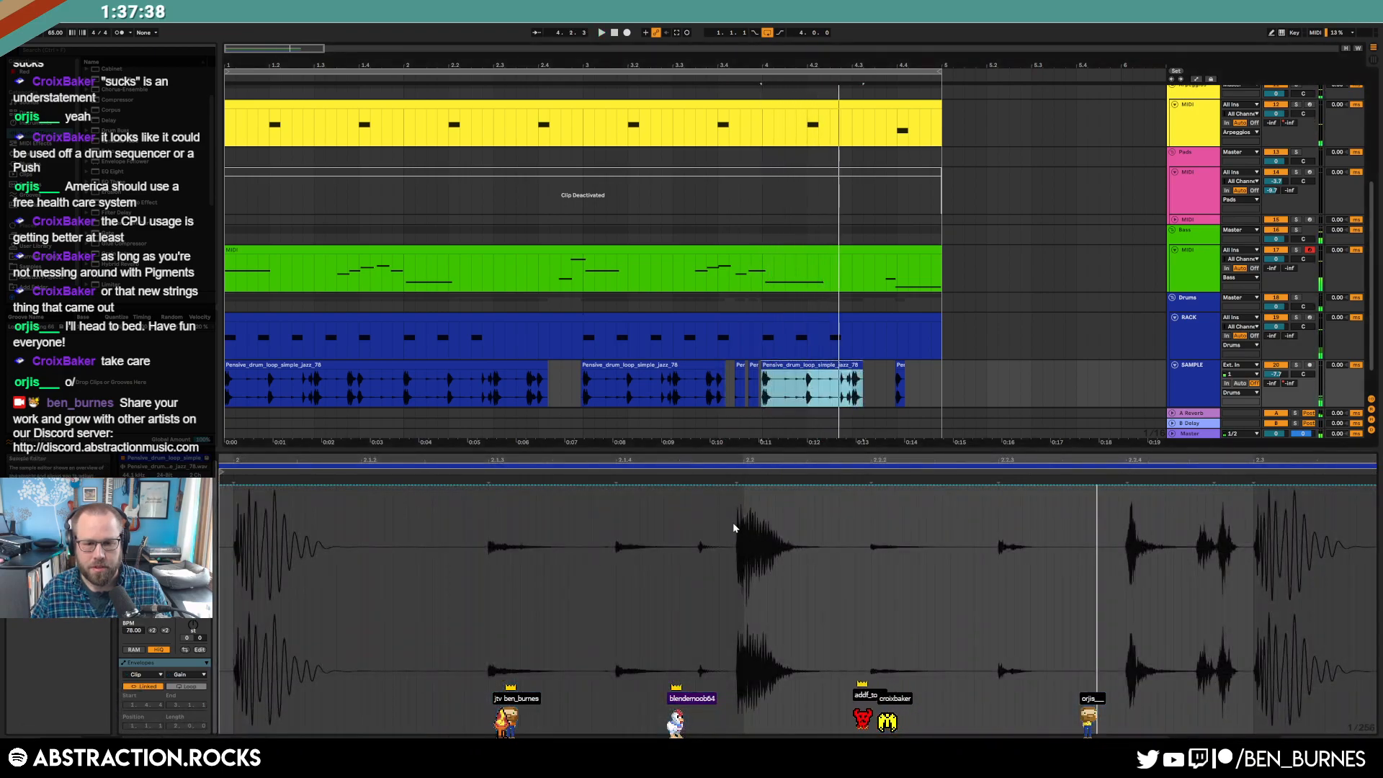
{"action": "left_click", "coordinate": [736, 558]}
{"action": "left_click_drag", "start_coordinate": [730, 536], "coordinate": [897, 562]}
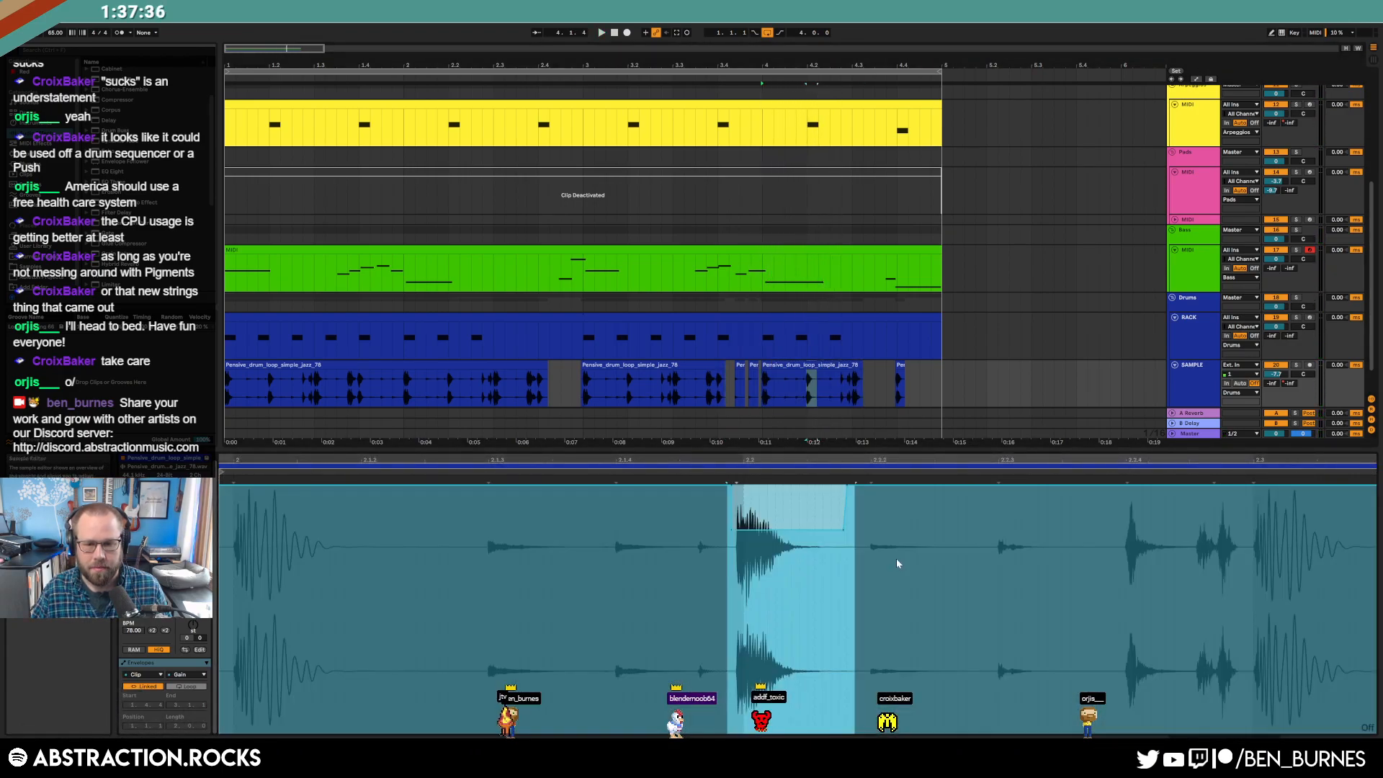
- Paste the gain dip into the short final drum clip near beat 4 of bar 4, and extend it across the whole hit
{"action": "left_click", "coordinate": [897, 368]}
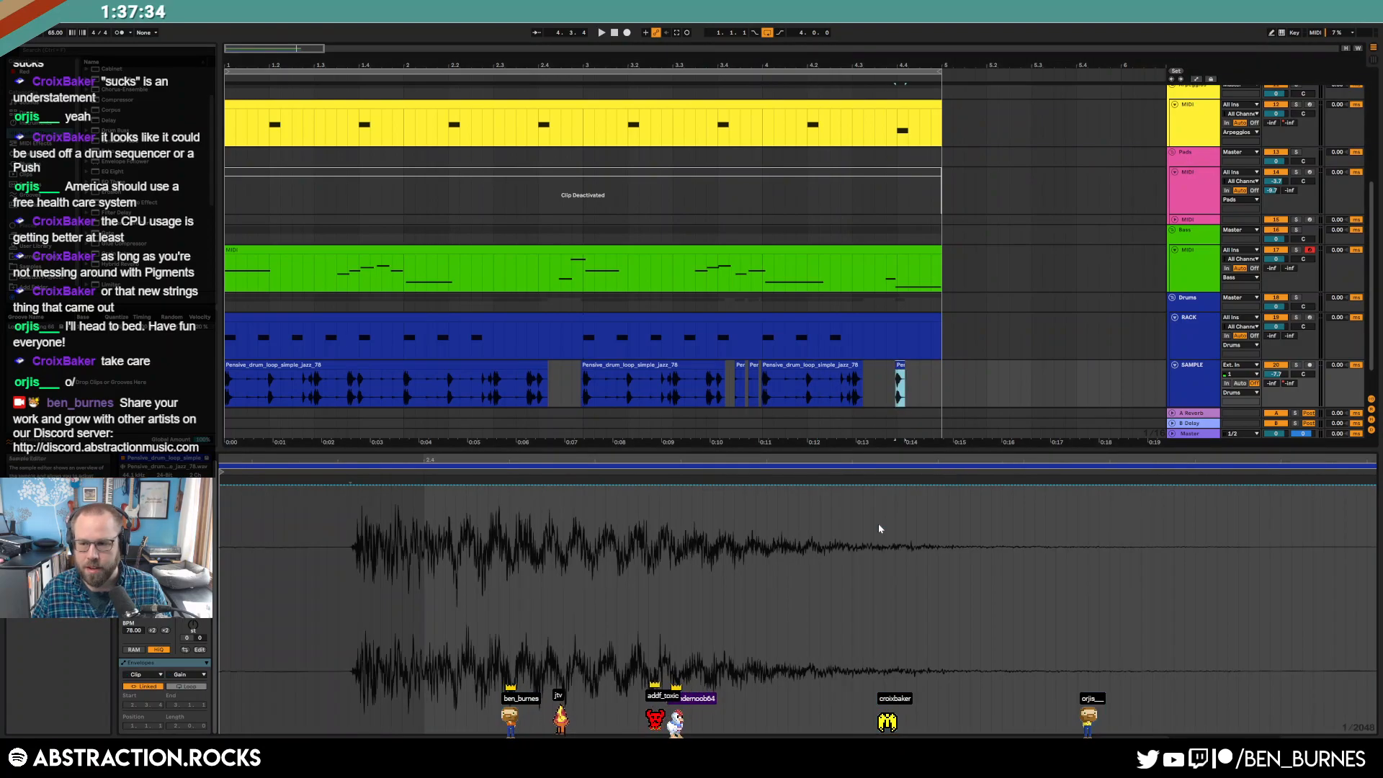
{"action": "key", "text": "ctrl+v"}
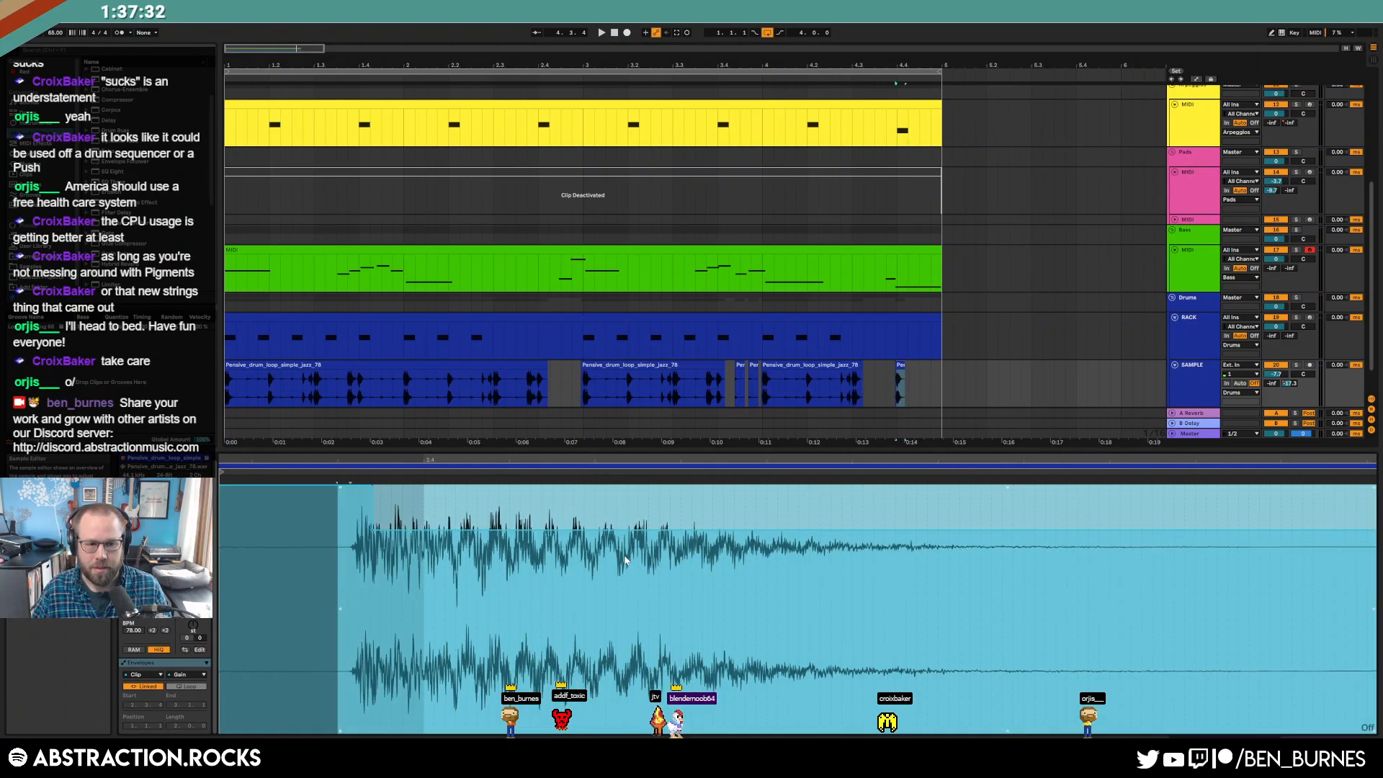
{"action": "left_click", "coordinate": [274, 532]}
{"action": "key", "text": "ctrl+a"}
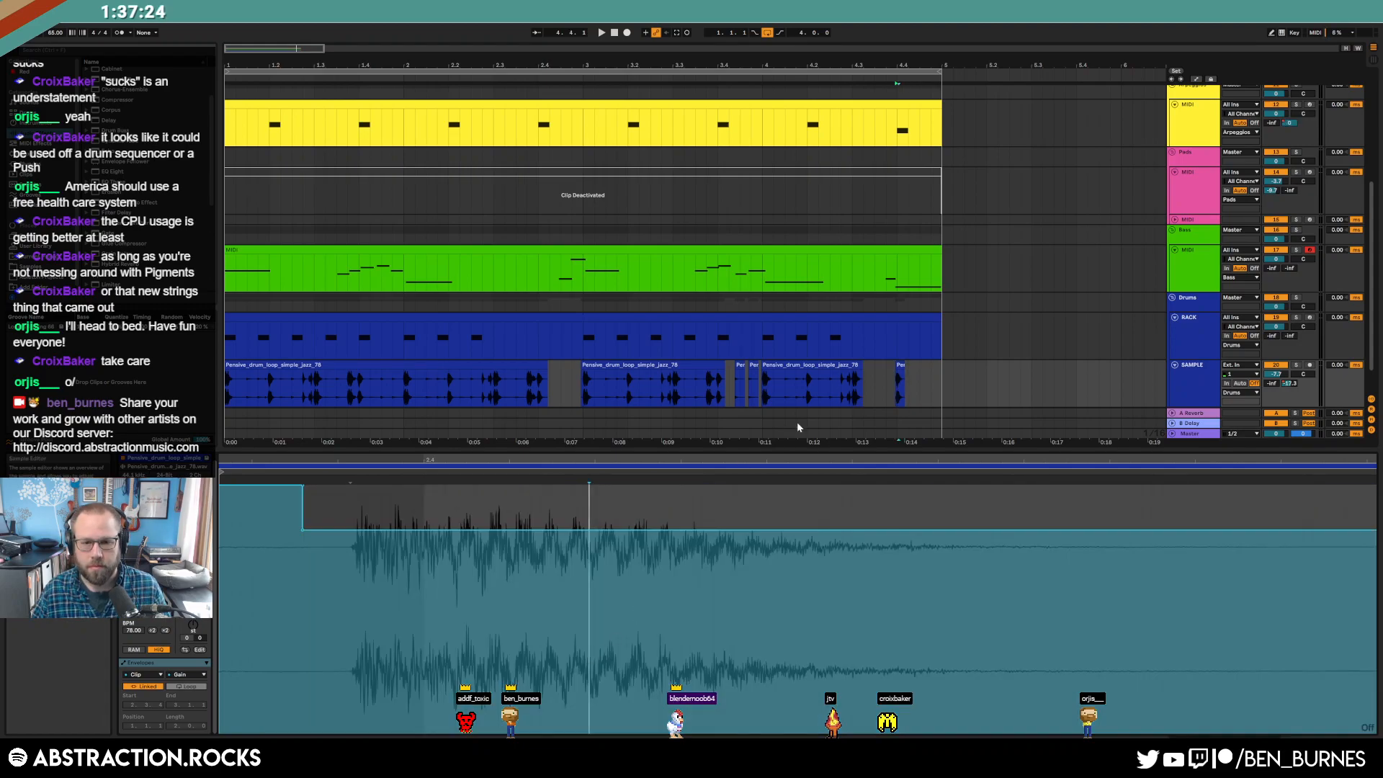
{"action": "left_click", "coordinate": [875, 393]}
- Expand the Ambiences group and select its first SAMPLE track while the loop plays
{"action": "left_click_drag", "start_coordinate": [315, 50], "coordinate": [337, 50]}
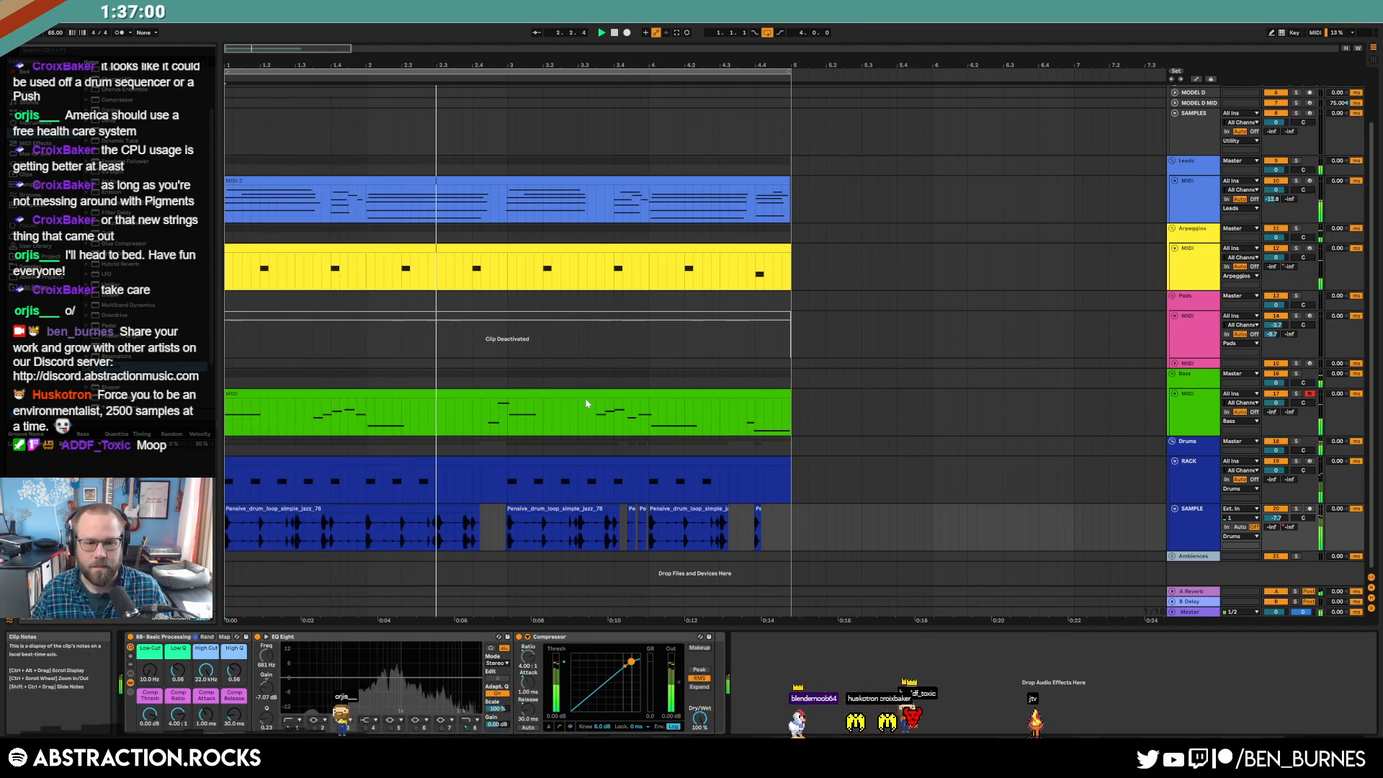
{"action": "left_click", "coordinate": [1171, 556]}
{"action": "left_click", "coordinate": [1174, 546]}
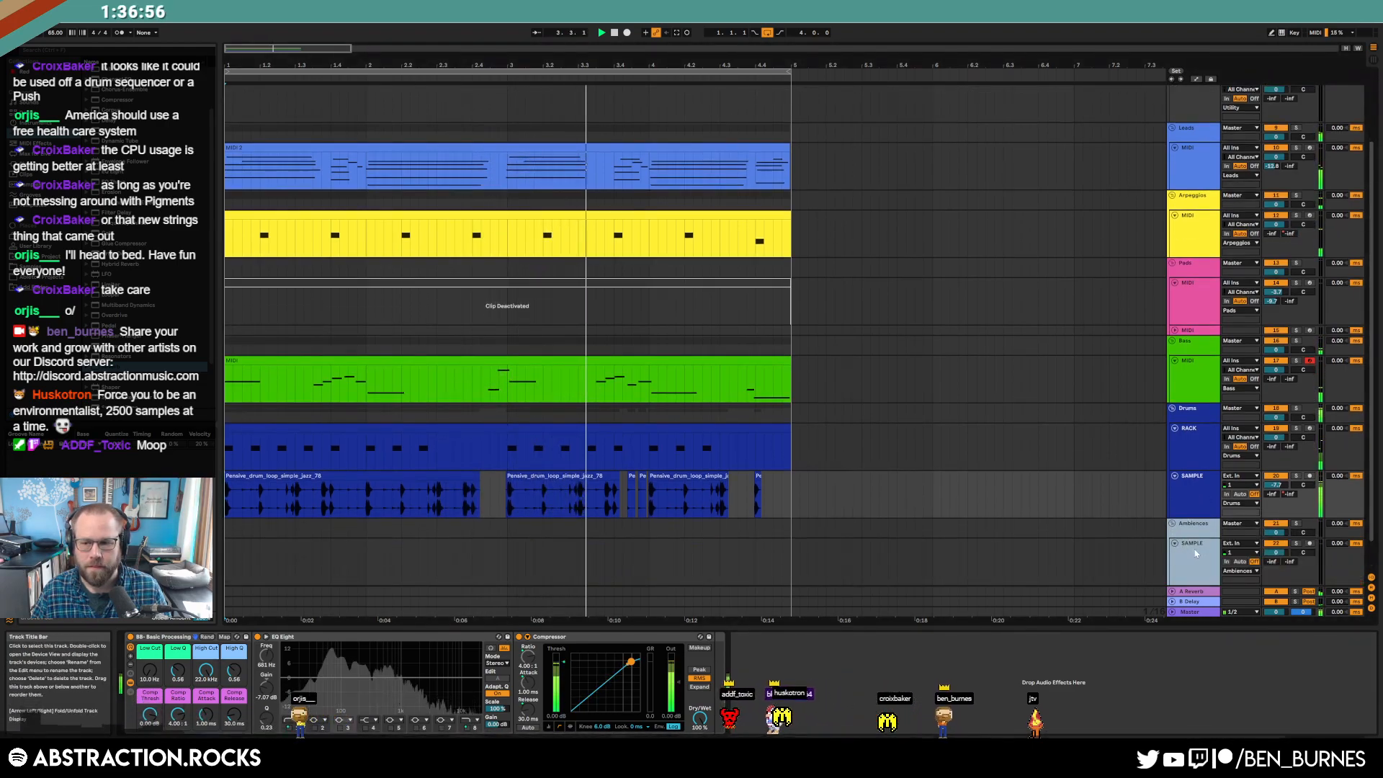
{"action": "scroll", "coordinate": [910, 412], "scroll_direction": "down", "scroll_amount": 2}
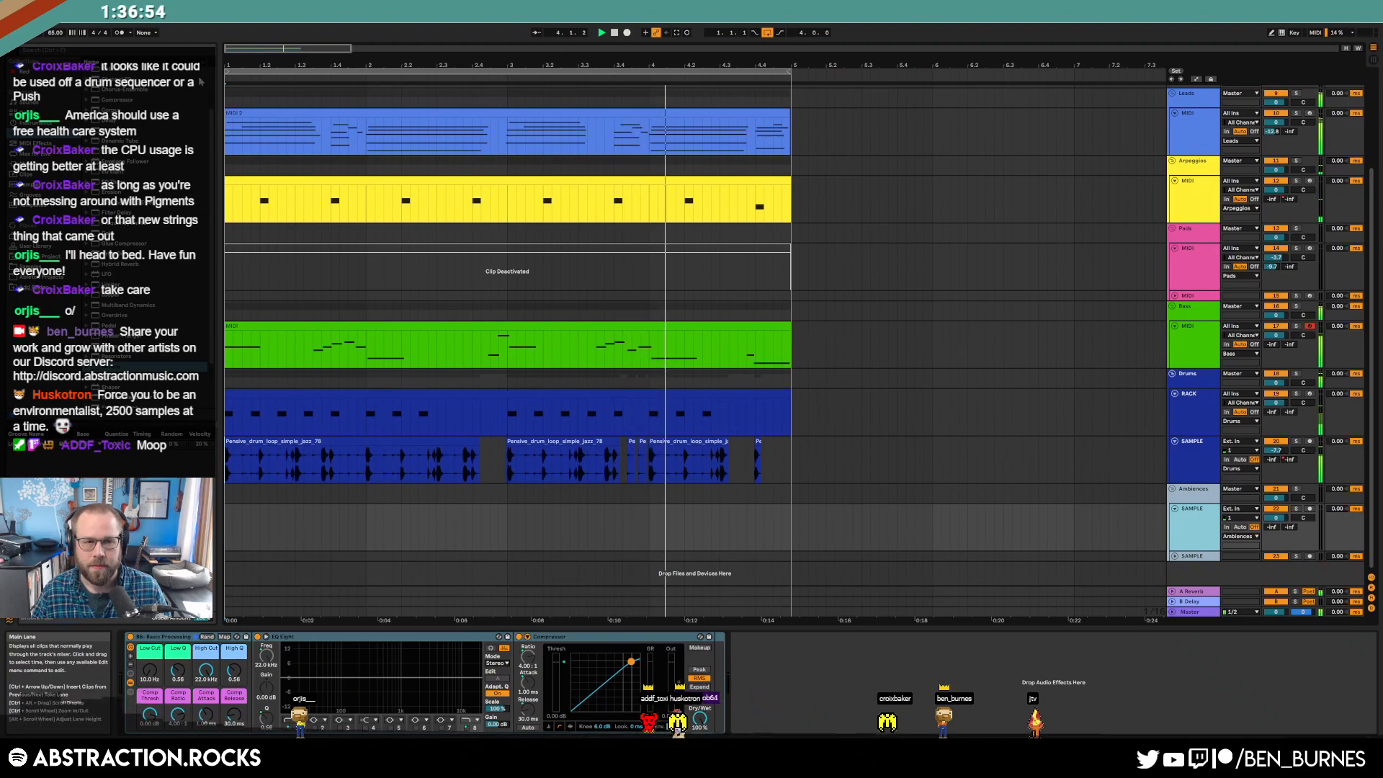
- Raise the low cut slightly in the Leads track's processing rack while the loop plays
{"action": "left_click", "coordinate": [563, 156]}
{"action": "key", "text": "space"}
{"action": "left_click_drag", "start_coordinate": [556, 681], "coordinate": [556, 675]}
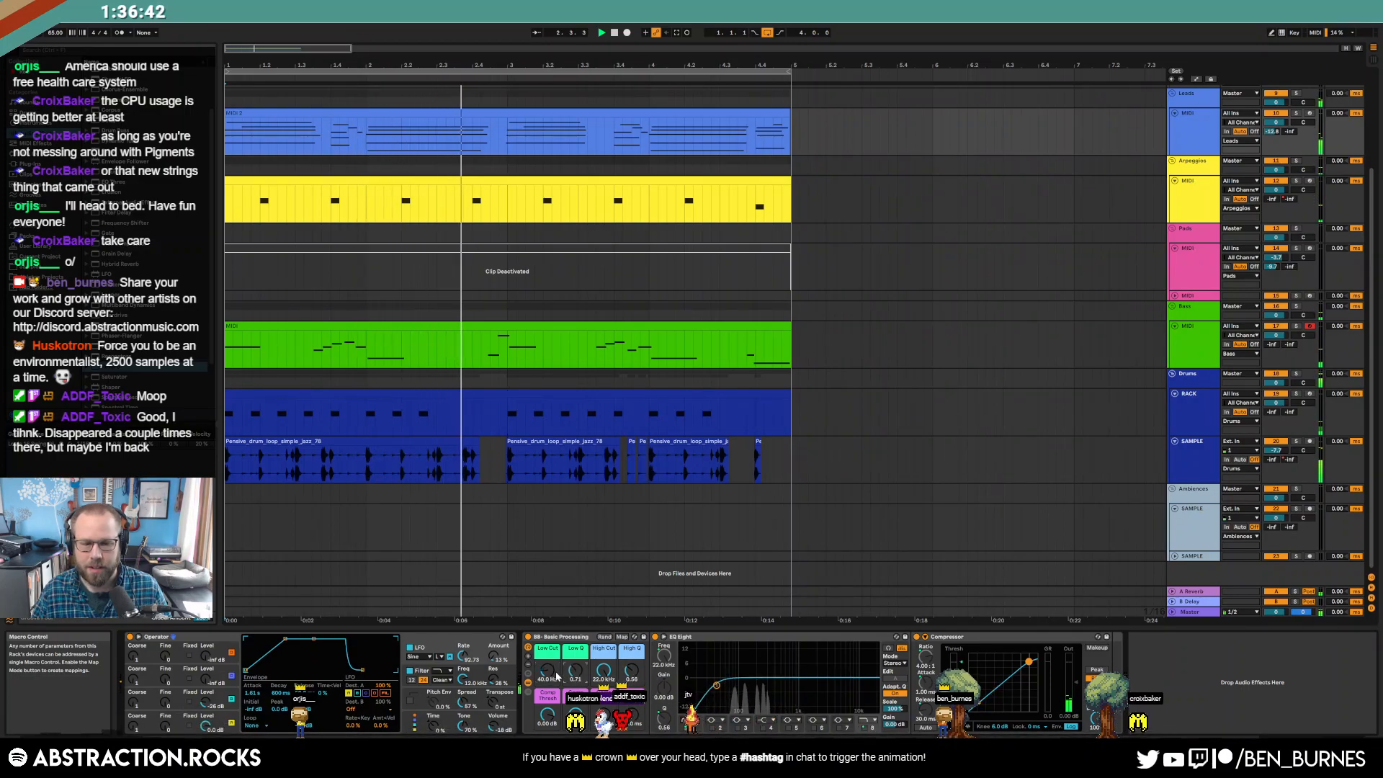
- Check the drum loop clip's gain envelope and an oscillator envelope in the Leads track's Operator, with playback stopped
{"action": "double_click", "coordinate": [648, 460]}
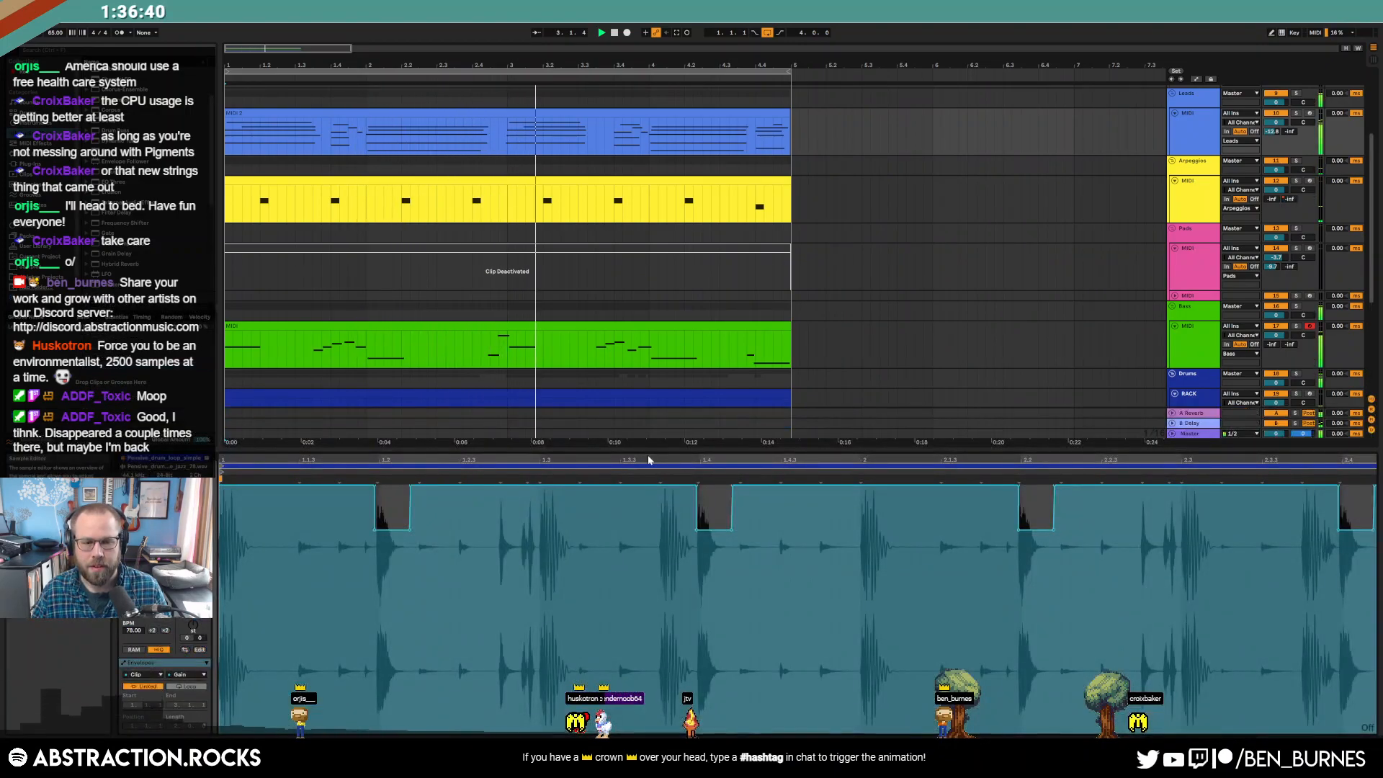
{"action": "key", "text": "shift+Tab"}
{"action": "key", "text": "space"}
{"action": "left_click", "coordinate": [1188, 526]}
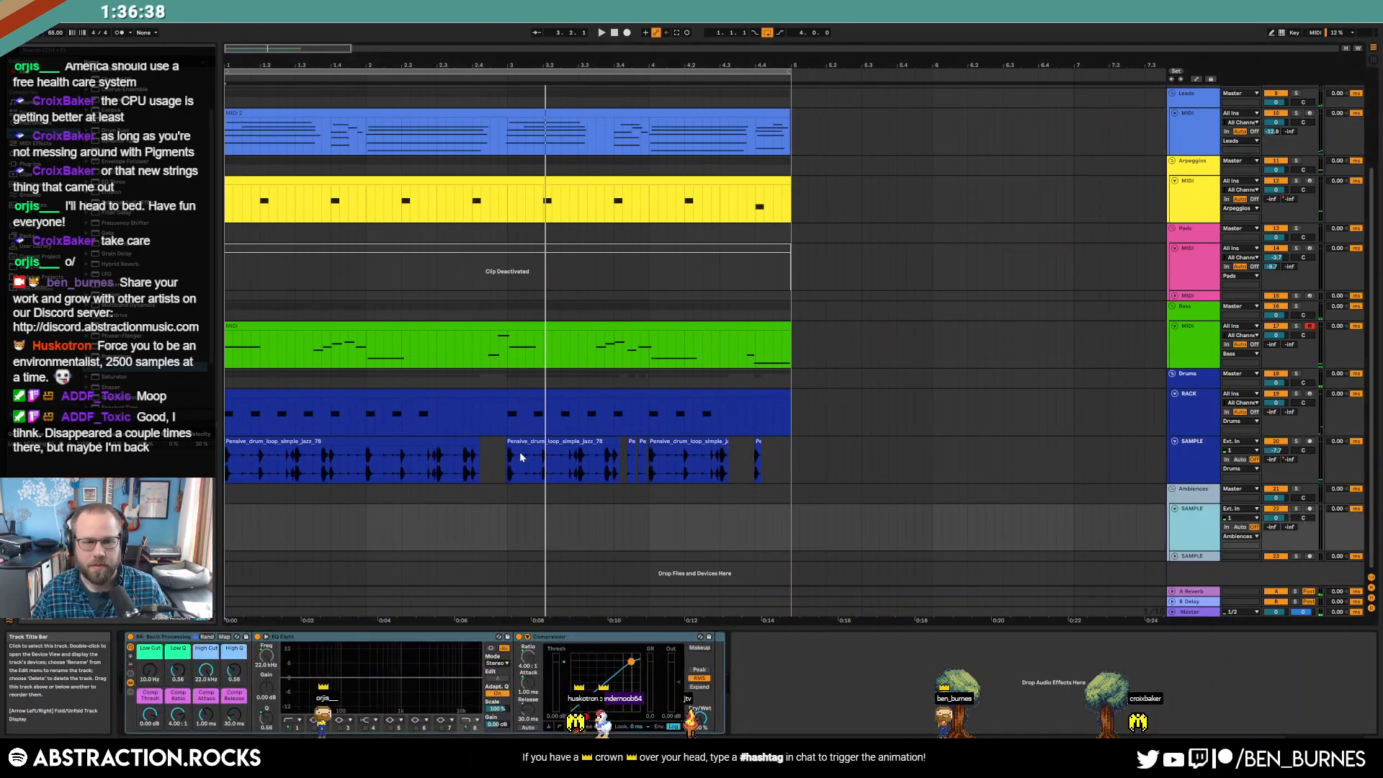
{"action": "left_click", "coordinate": [480, 134]}
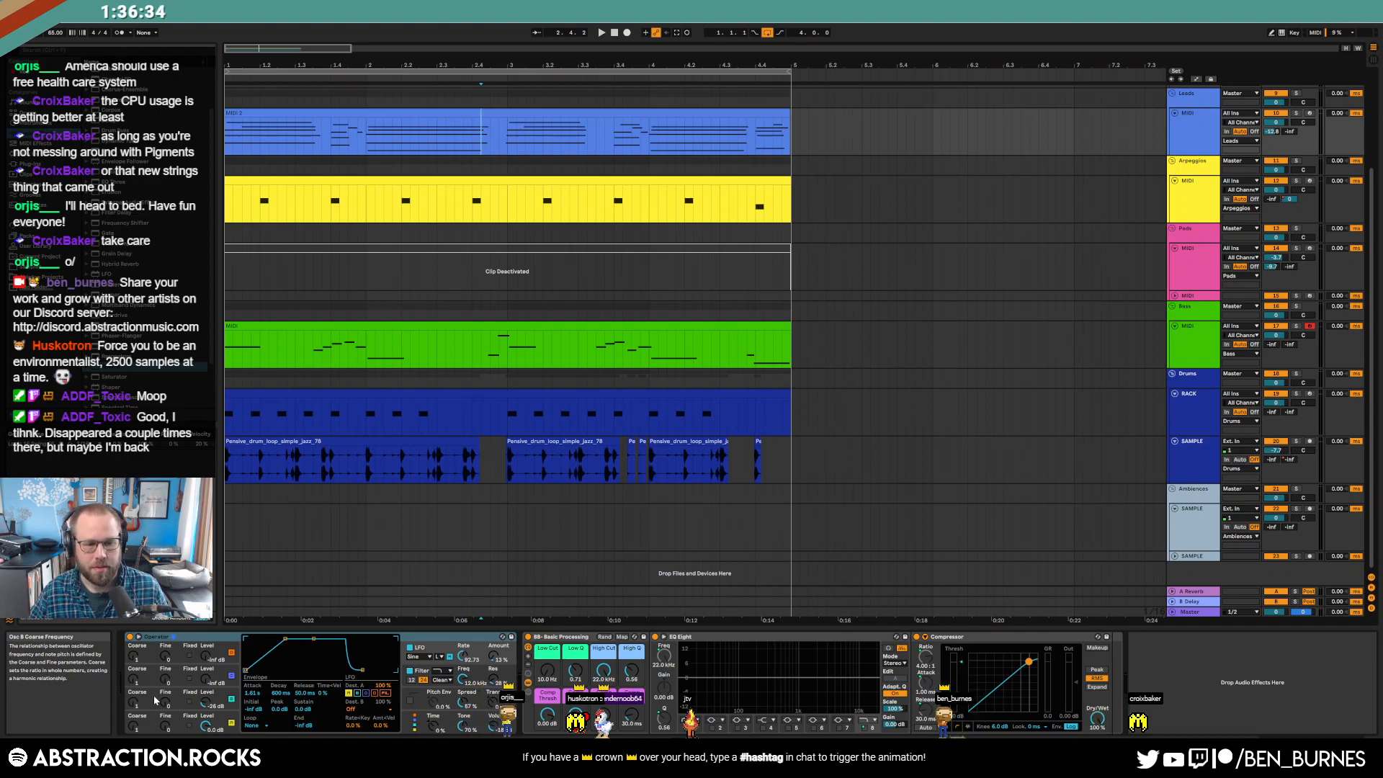
{"action": "left_click", "coordinate": [229, 708]}
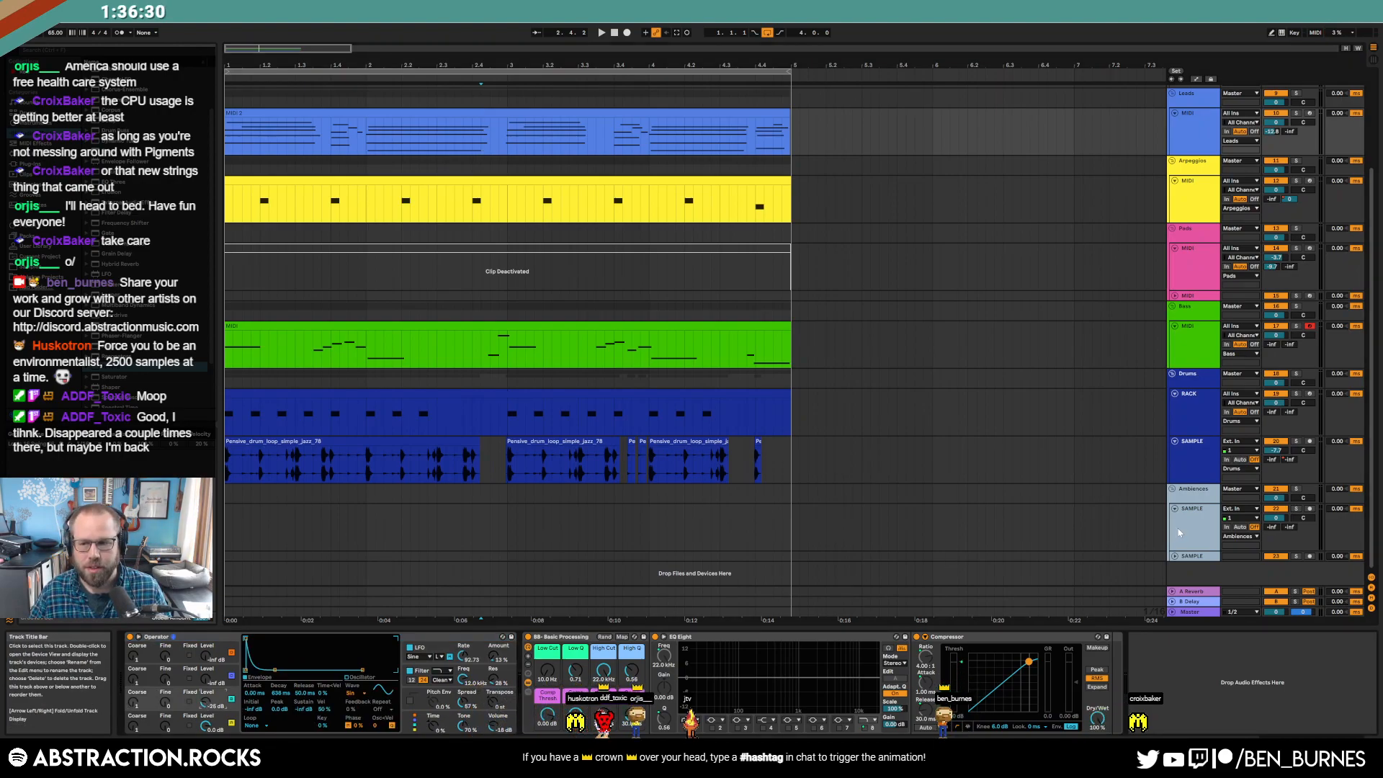
- Find the Forest rain recording in the user sample folders, place it at bar 1 of the first Ambiences SAMPLE track, and play it
{"action": "left_click", "coordinate": [1210, 533]}
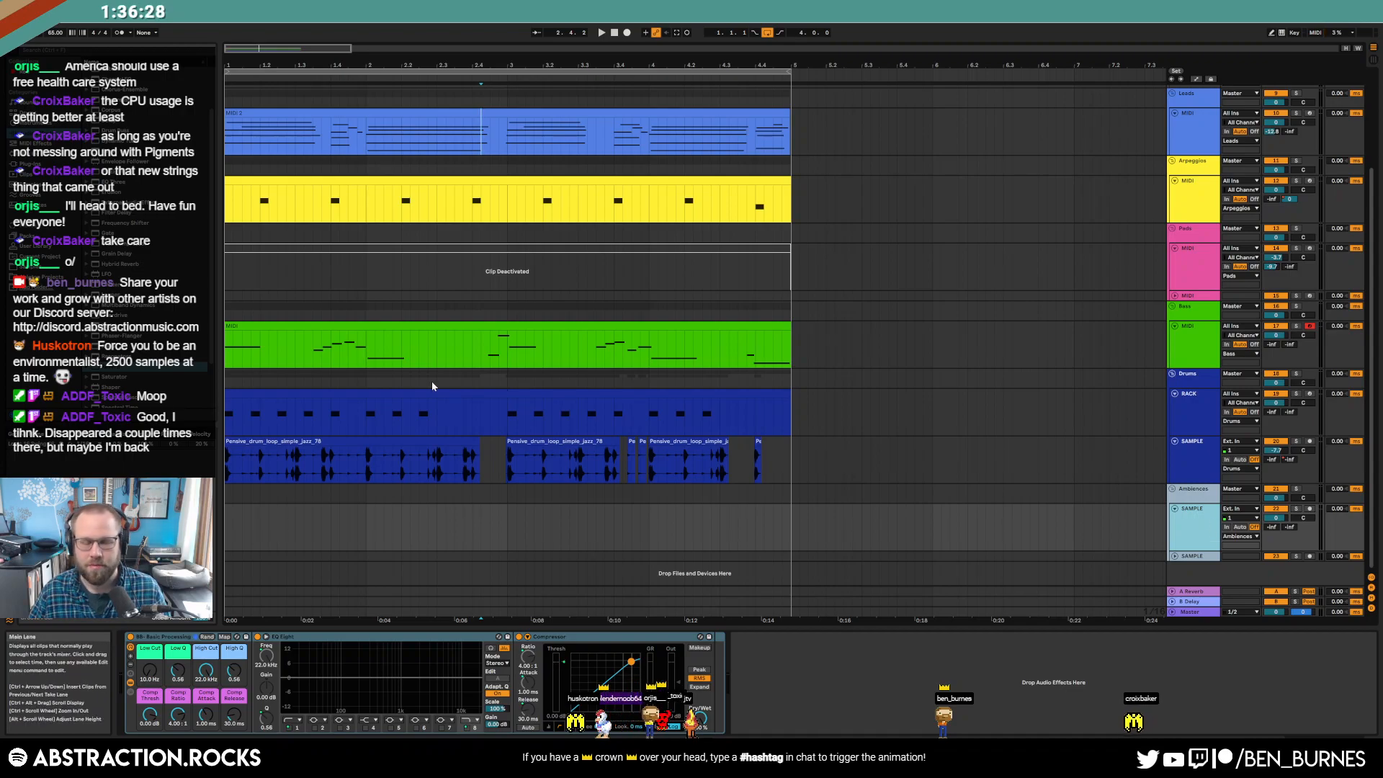
{"action": "left_click", "coordinate": [38, 267]}
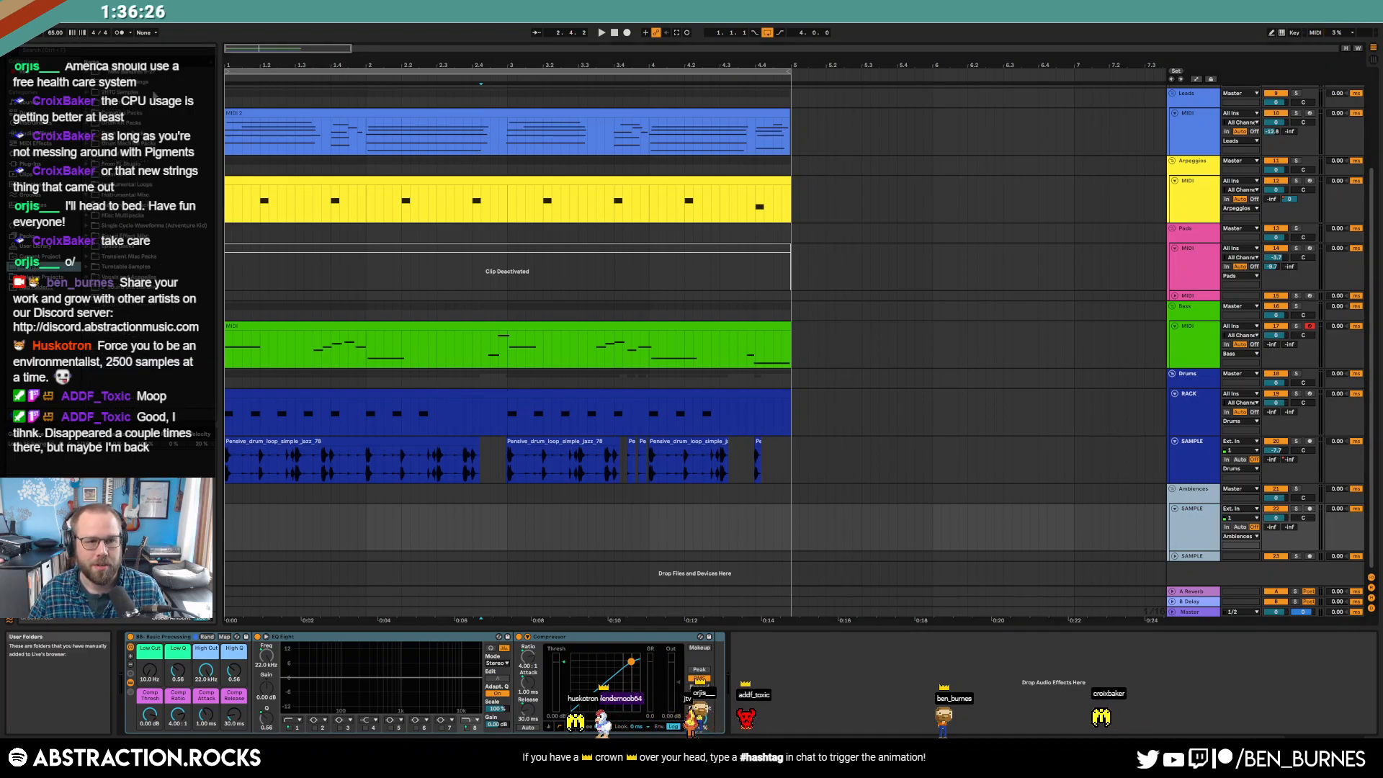
{"action": "left_click", "coordinate": [87, 82]}
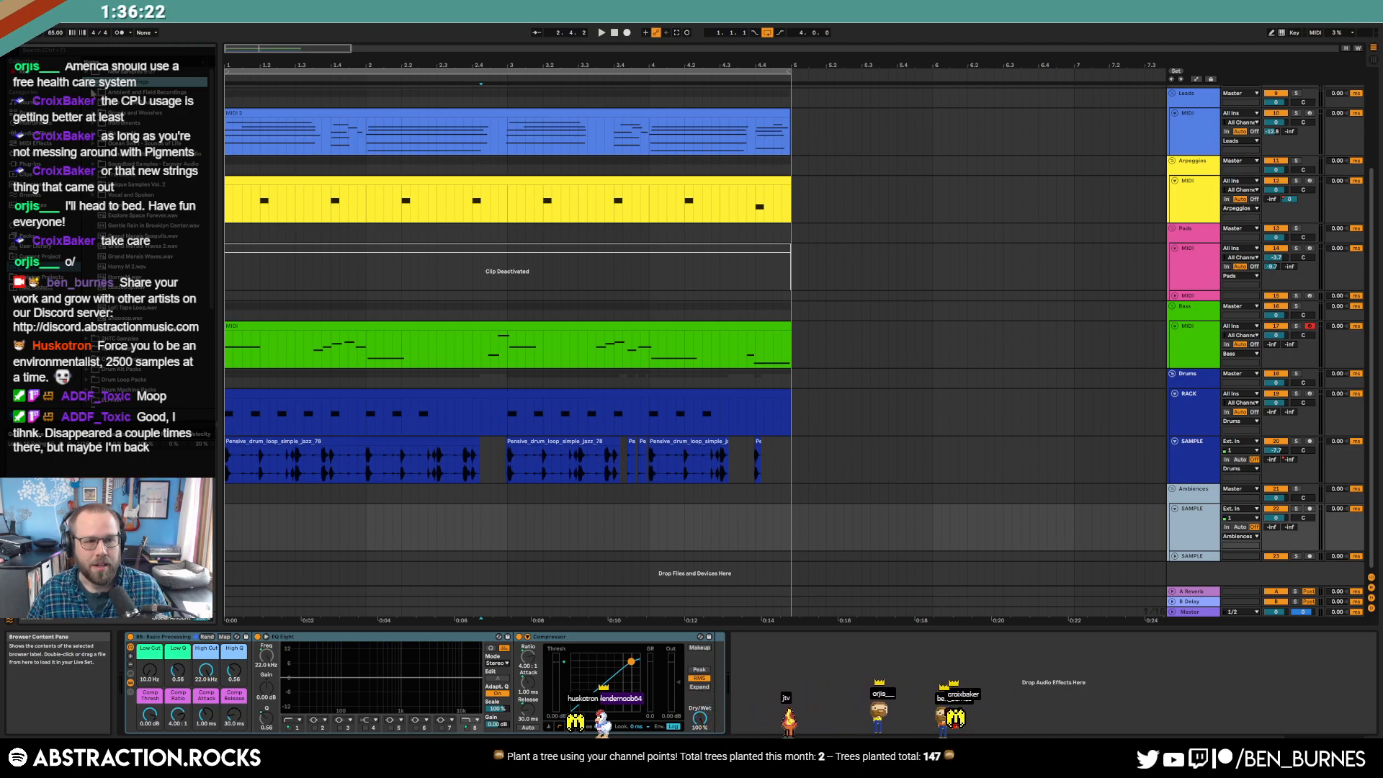
{"action": "left_click", "coordinate": [97, 92]}
{"action": "left_click_drag", "start_coordinate": [212, 87], "coordinate": [232, 125]}
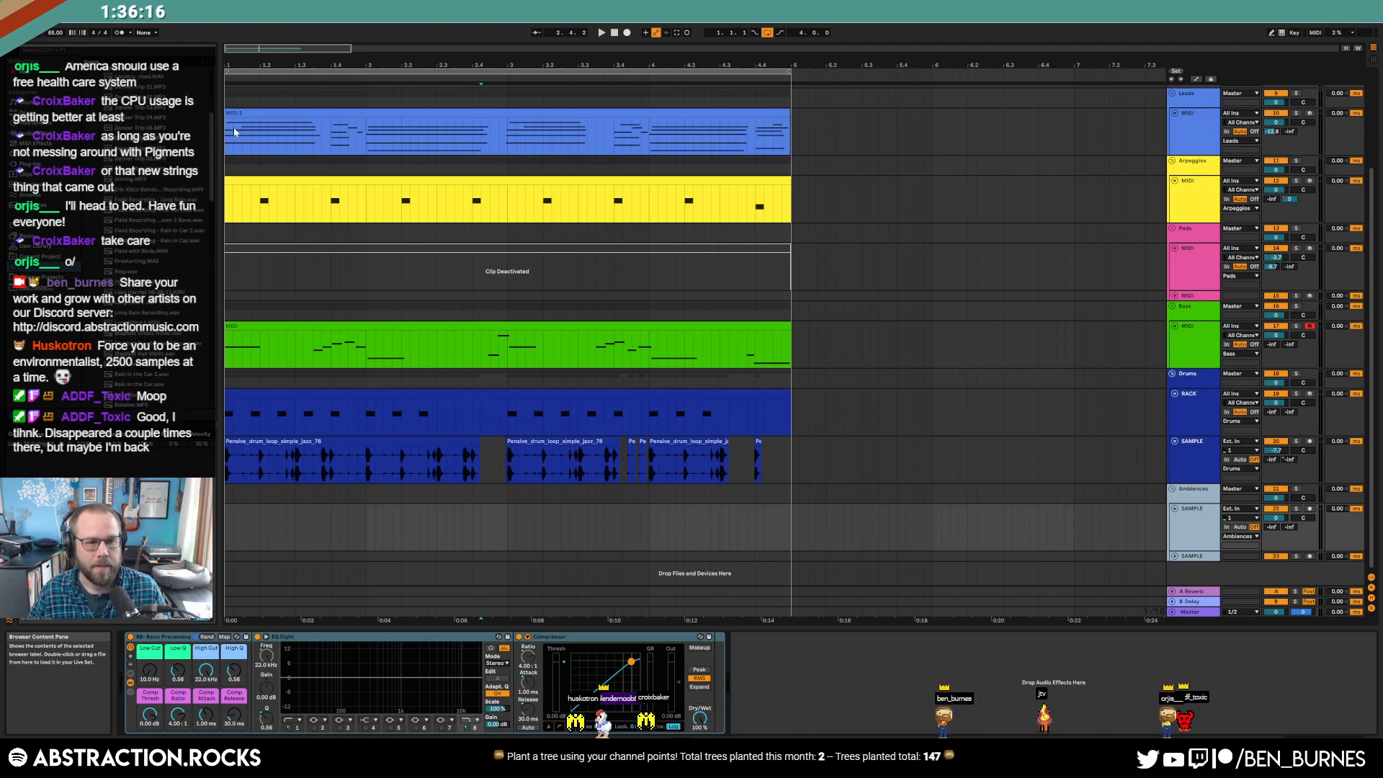
{"action": "left_click_drag", "start_coordinate": [215, 189], "coordinate": [226, 288]}
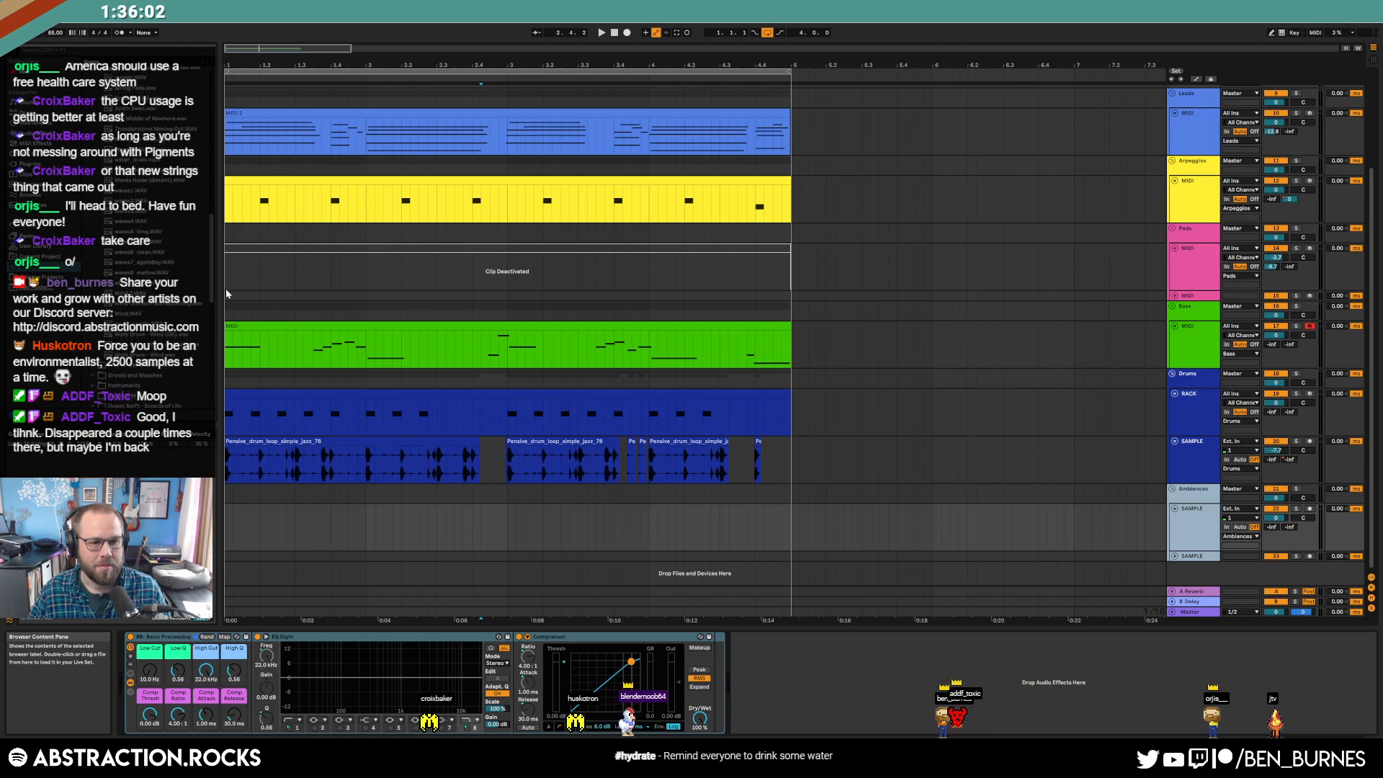
{"action": "left_click_drag", "start_coordinate": [226, 290], "coordinate": [210, 129]}
{"action": "left_click", "coordinate": [99, 104]}
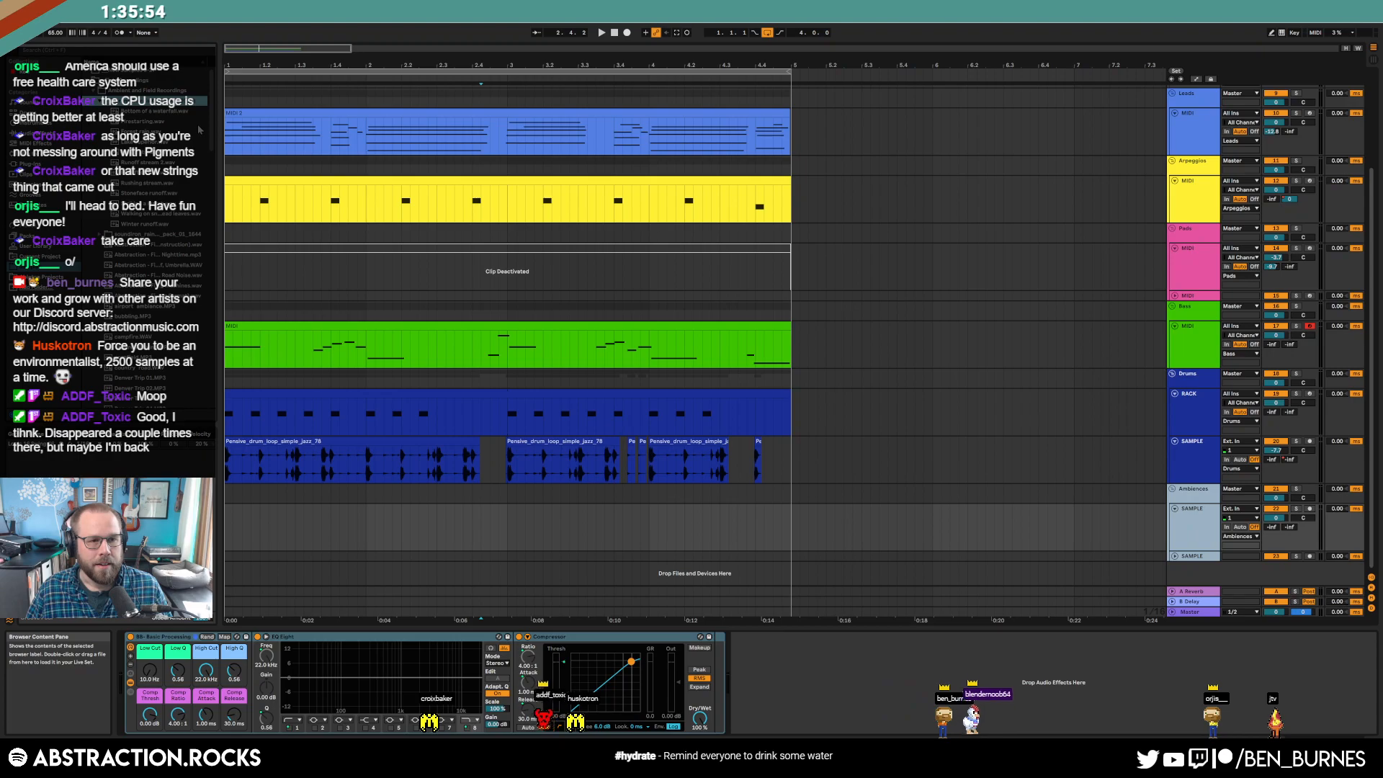
{"action": "left_click_drag", "start_coordinate": [108, 134], "coordinate": [226, 510]}
{"action": "key", "text": "space"}
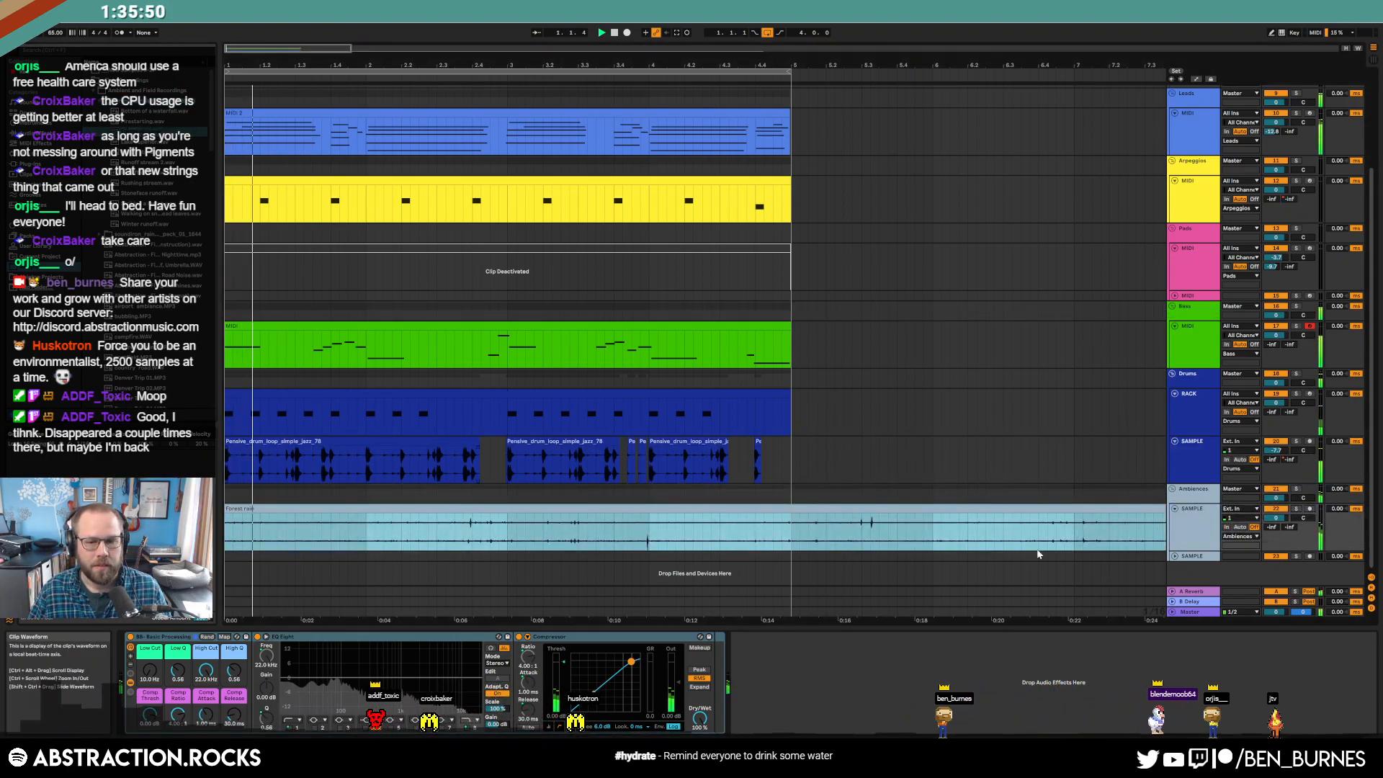
- Set the ambience track's low cut to 144 Hz with a lower Q, and reduce the track volume to -11.7 dB
{"action": "left_click_drag", "start_coordinate": [149, 671], "coordinate": [150, 608]}
{"action": "left_click_drag", "start_coordinate": [177, 671], "coordinate": [150, 713]}
{"action": "left_click_drag", "start_coordinate": [1275, 518], "coordinate": [1275, 547]}
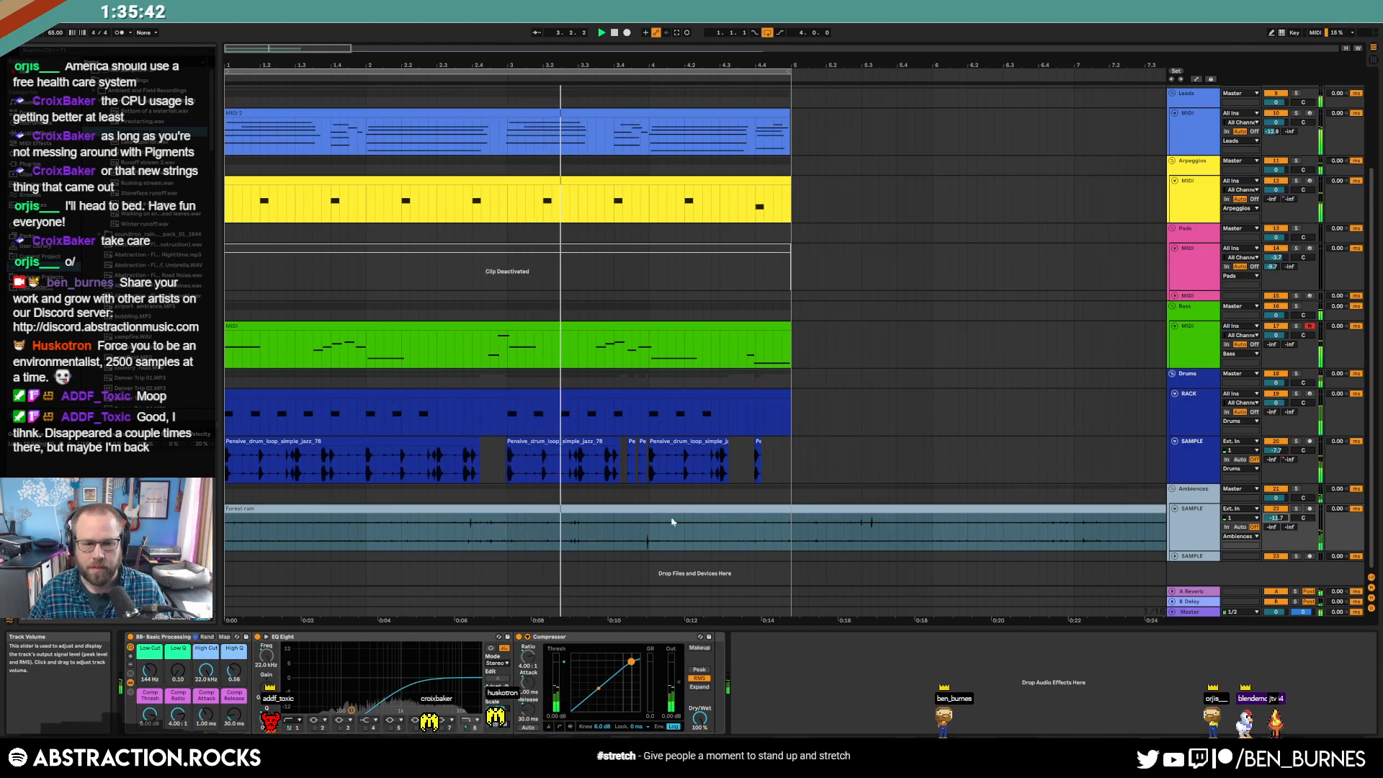
- Lower the ambience track's low cut to 45.5 Hz while auditioning the rain against the loop
{"action": "scroll", "coordinate": [648, 517], "scroll_direction": "down", "scroll_amount": 5}
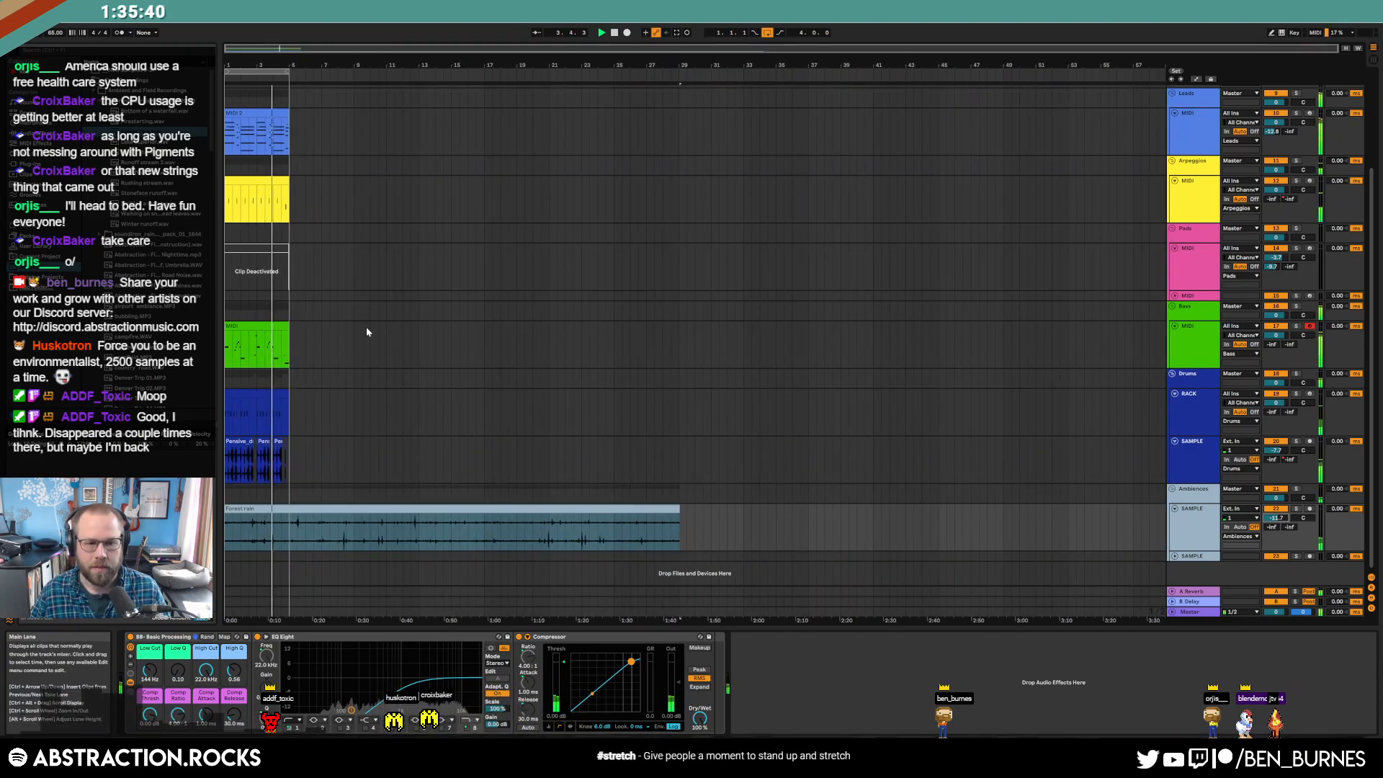
{"action": "left_click", "coordinate": [505, 508]}
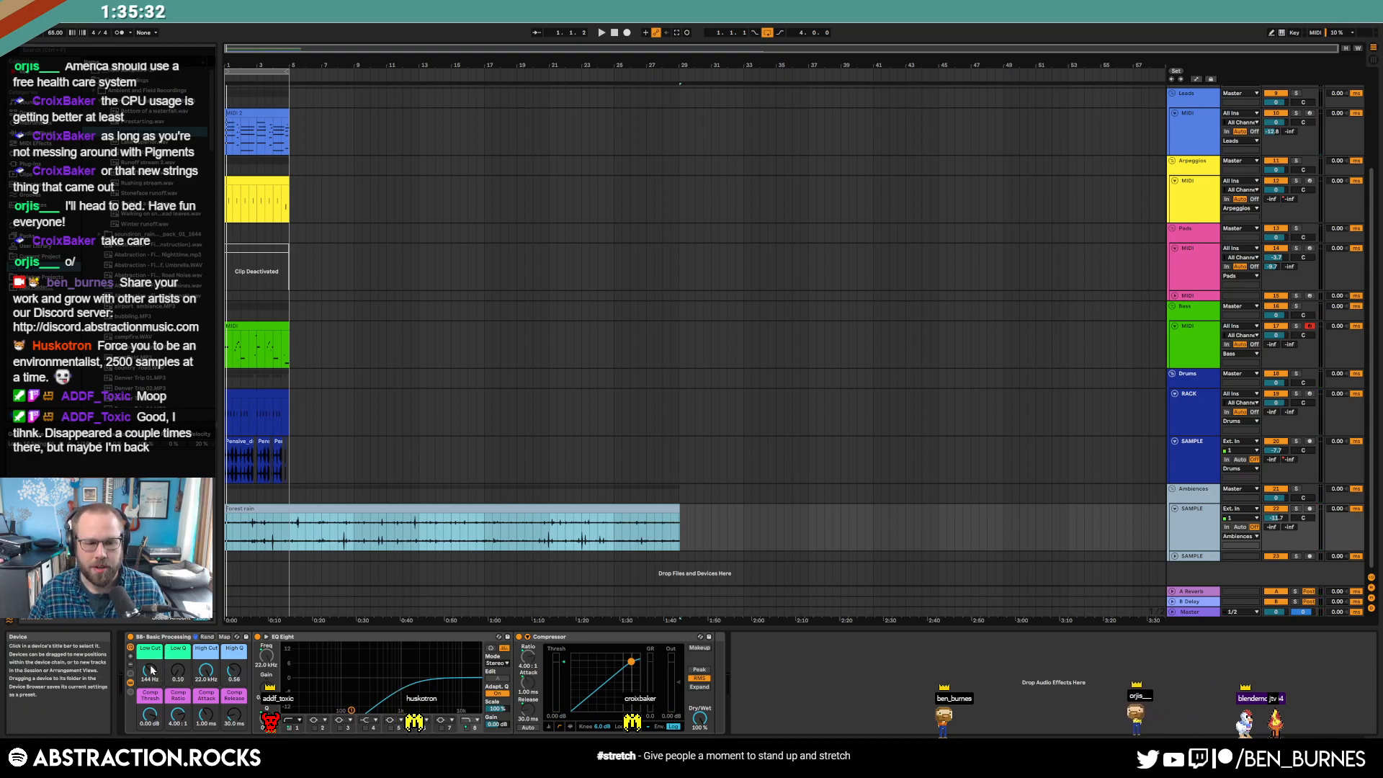
{"action": "left_click_drag", "start_coordinate": [150, 670], "coordinate": [149, 688]}
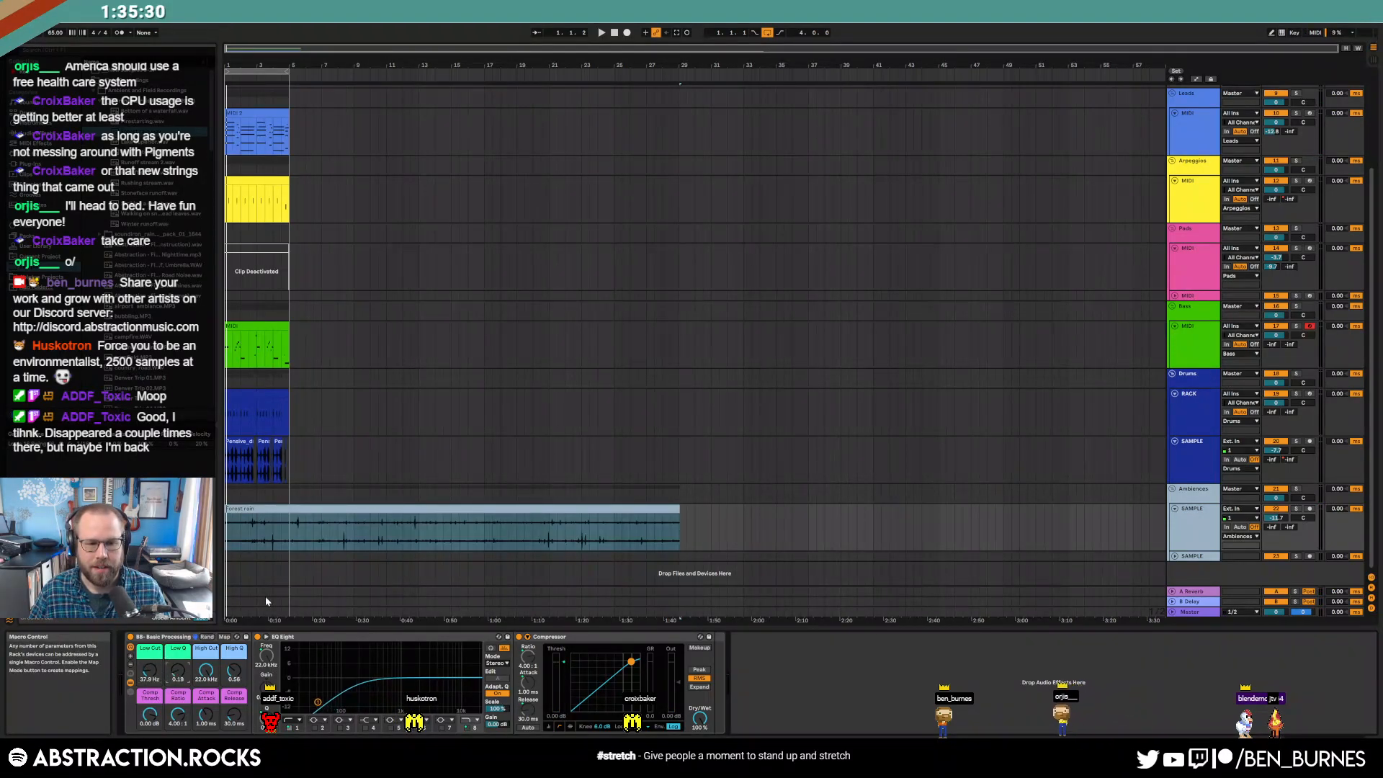
{"action": "left_click", "coordinate": [268, 508]}
{"action": "left_click_drag", "start_coordinate": [272, 63], "coordinate": [272, 94]}
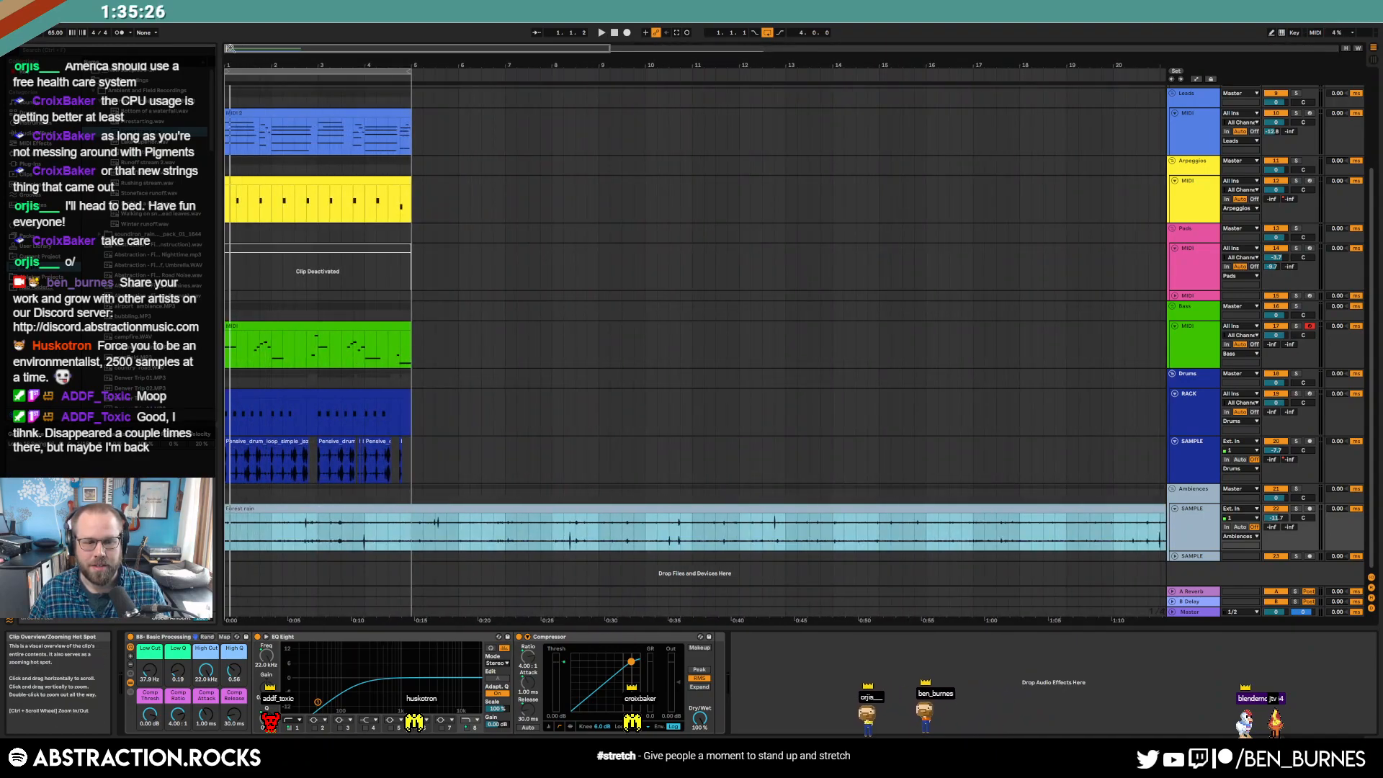
{"action": "key", "text": "space"}
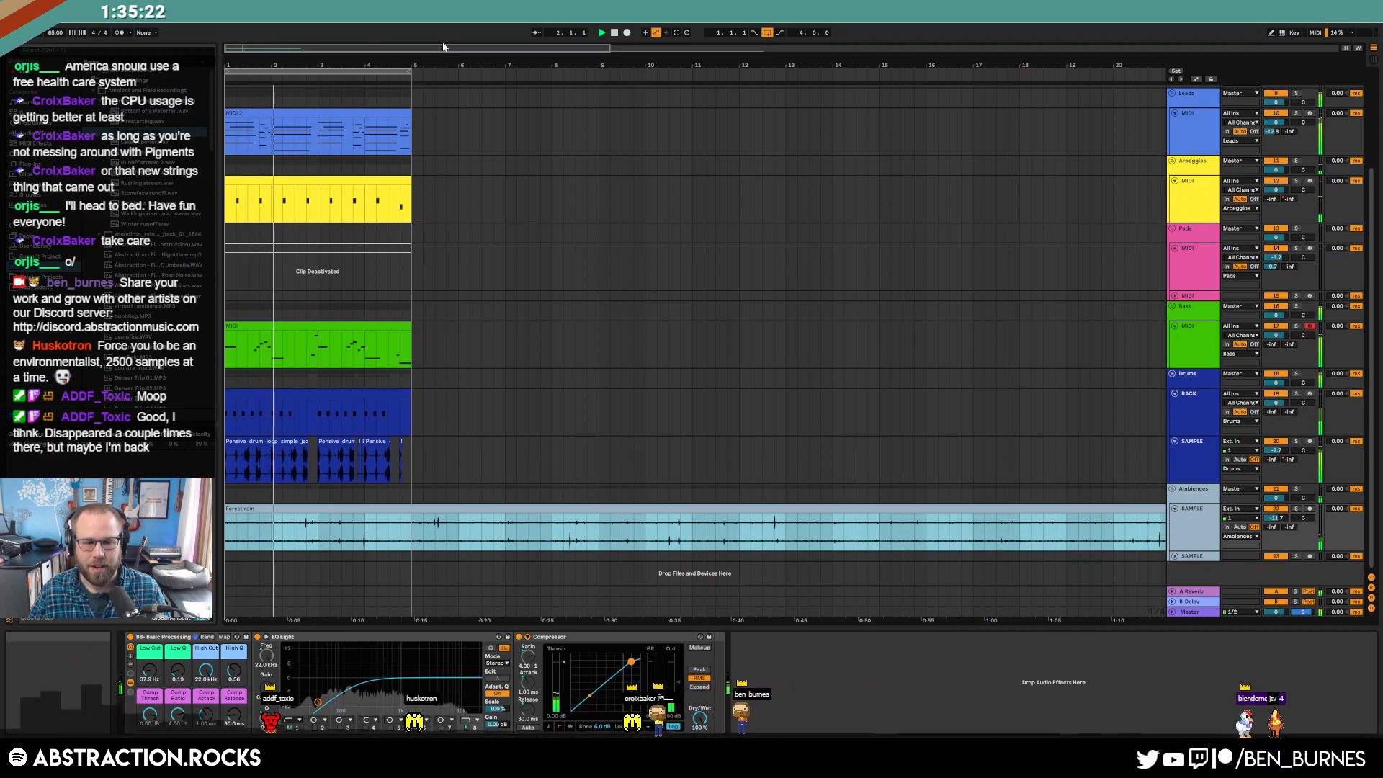
{"action": "left_click_drag", "start_coordinate": [150, 670], "coordinate": [149, 664]}
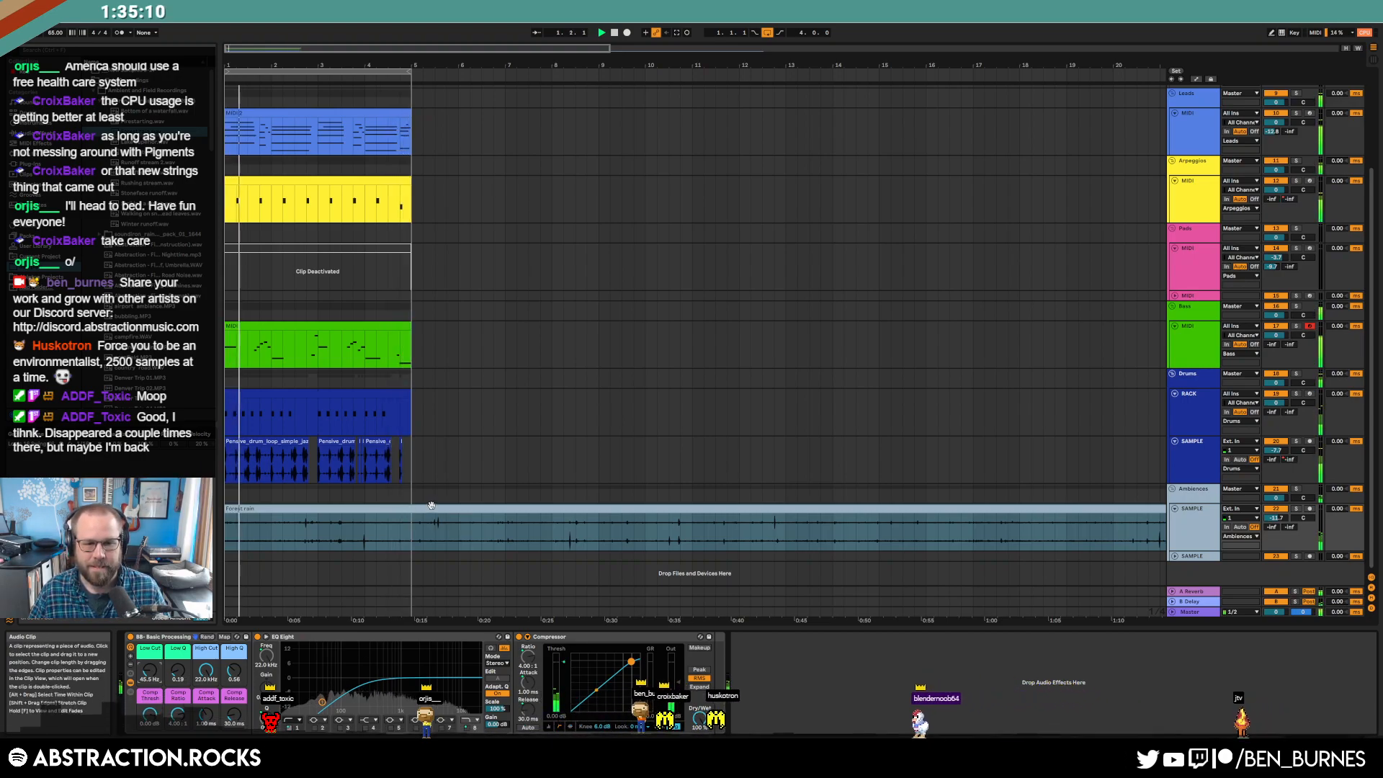
- Raise the dipped gain slightly in the short final drum clip near beat 4 of bar 4
{"action": "double_click", "coordinate": [395, 443]}
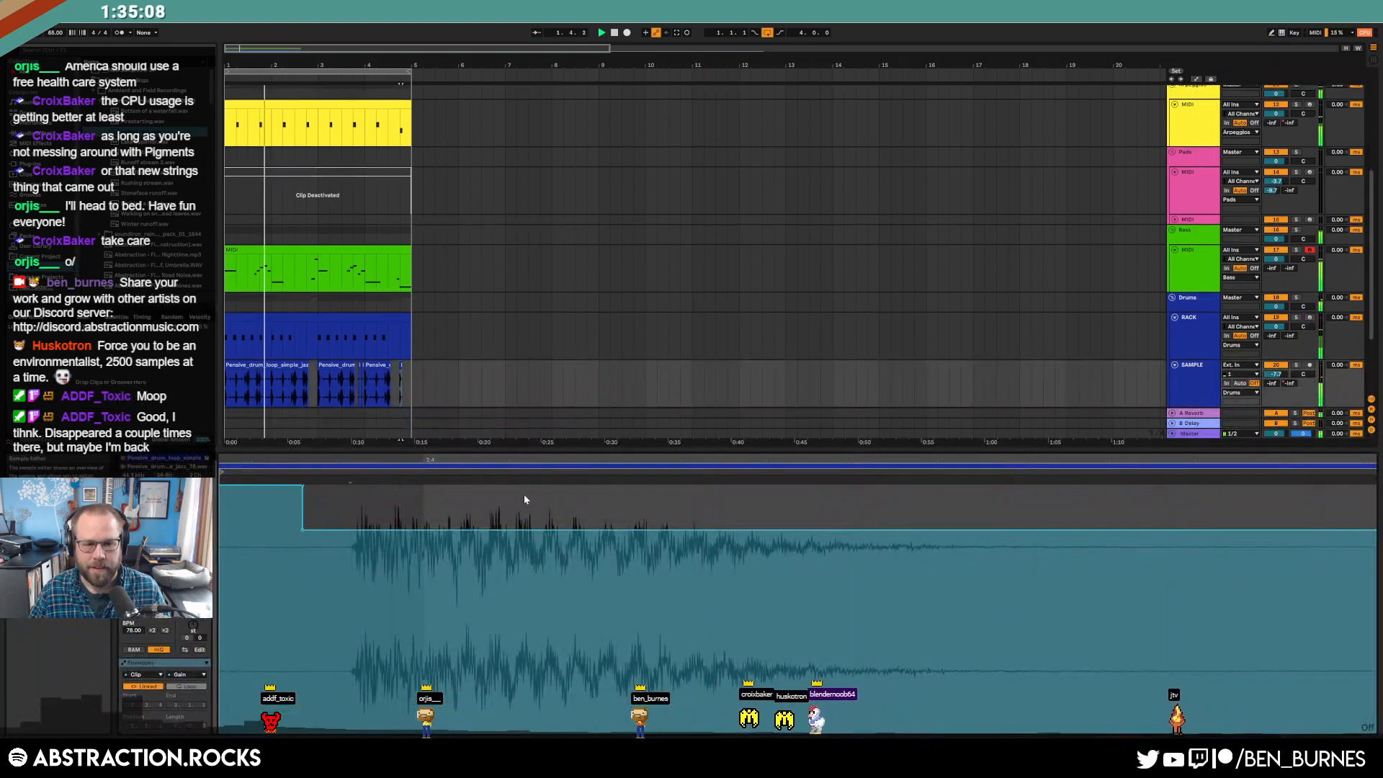
{"action": "mouse_move", "coordinate": [514, 528]}
{"action": "left_mouse_down"}
{"action": "mouse_move", "coordinate": [514, 504]}
{"action": "mouse_move", "coordinate": [515, 523]}
{"action": "left_mouse_up"}
{"action": "key", "text": "shift+Tab"}
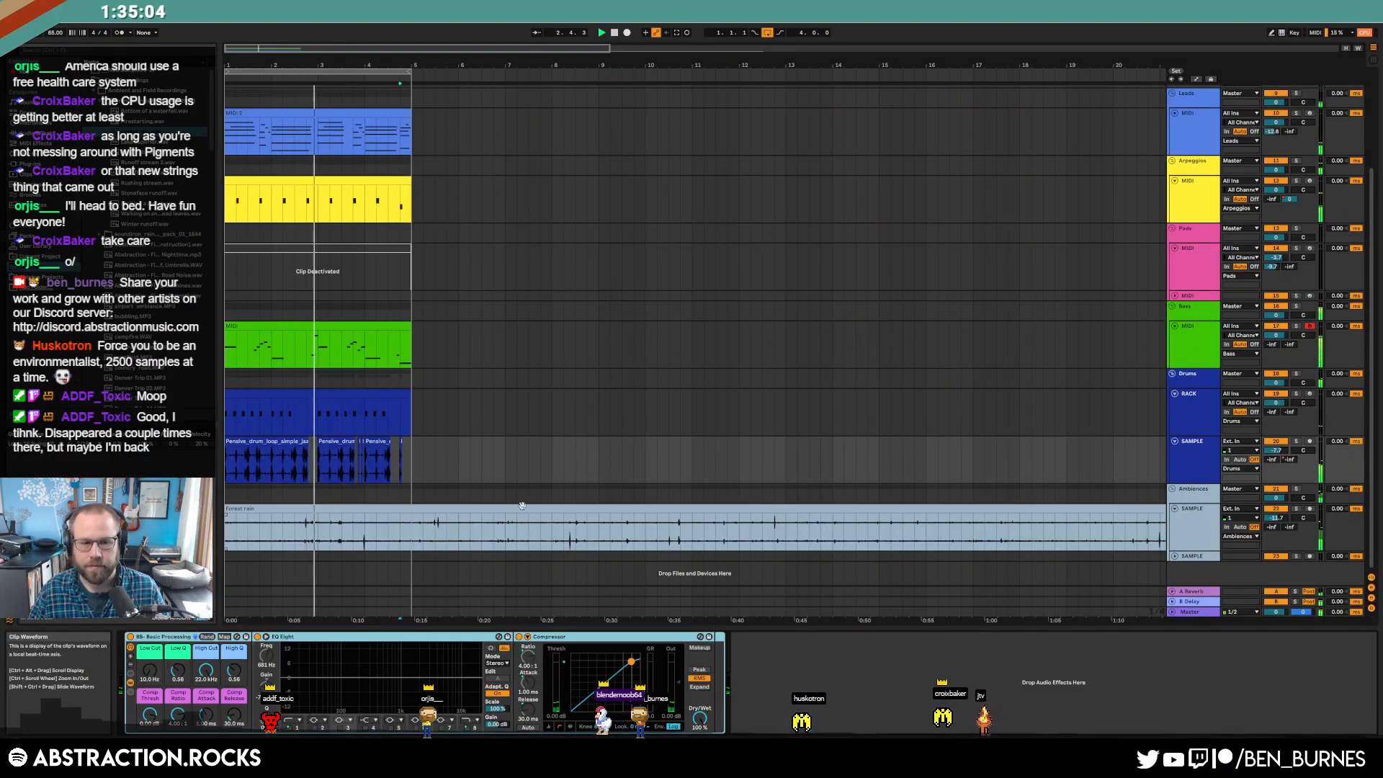
- Delete the Forest rain clip from the ambience track and stop playback
{"action": "left_click", "coordinate": [475, 507]}
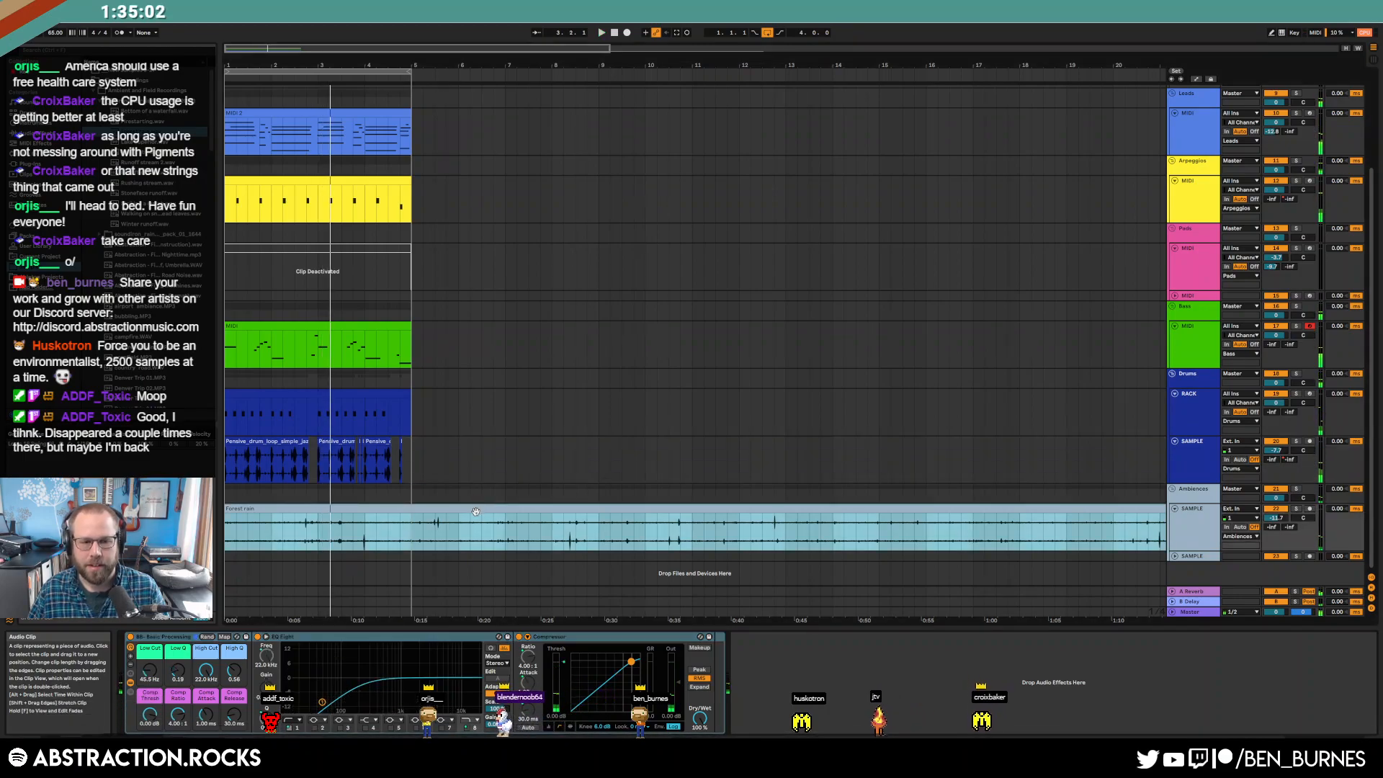
{"action": "left_click", "coordinate": [614, 33]}
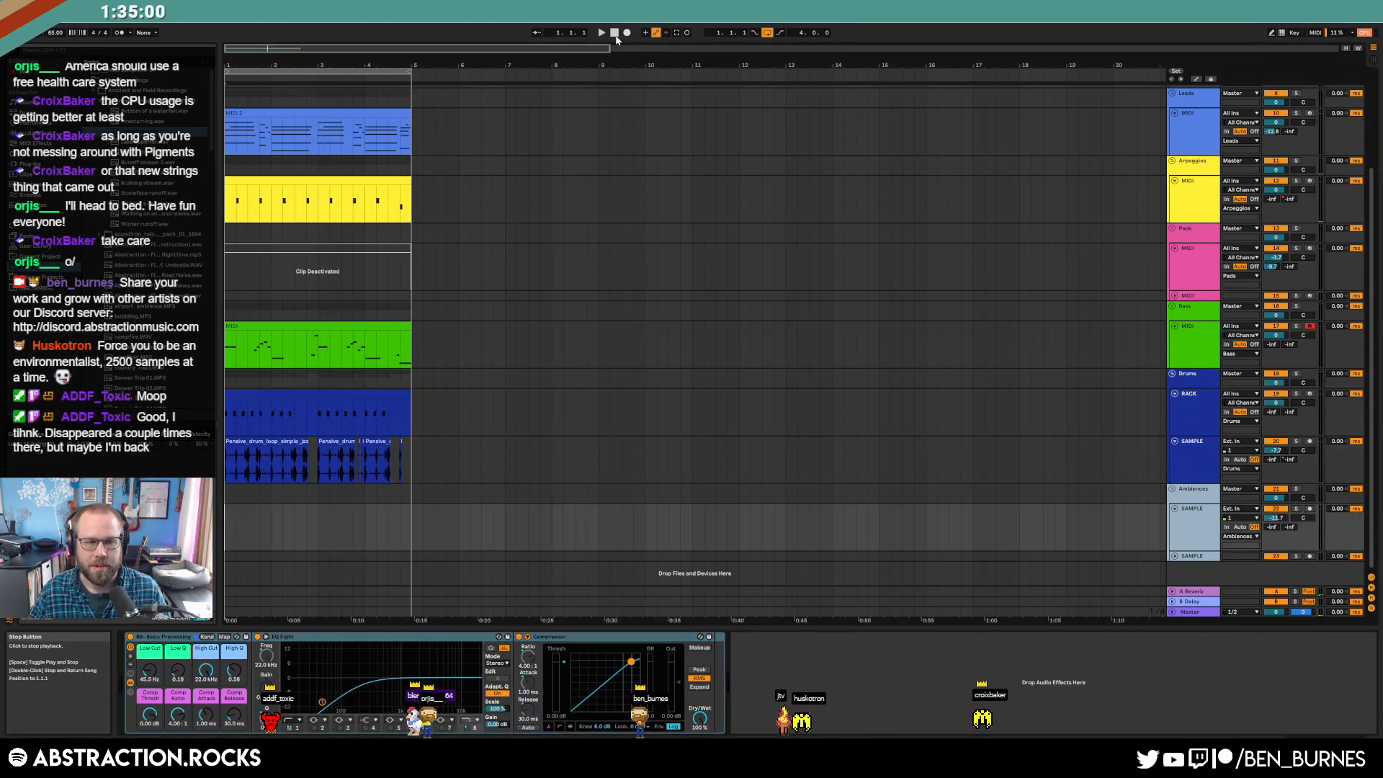
- Search the sample library for "tape" and audition several of the tape recordings
{"action": "left_click", "coordinate": [114, 49]}
{"action": "type", "text": "tape"}
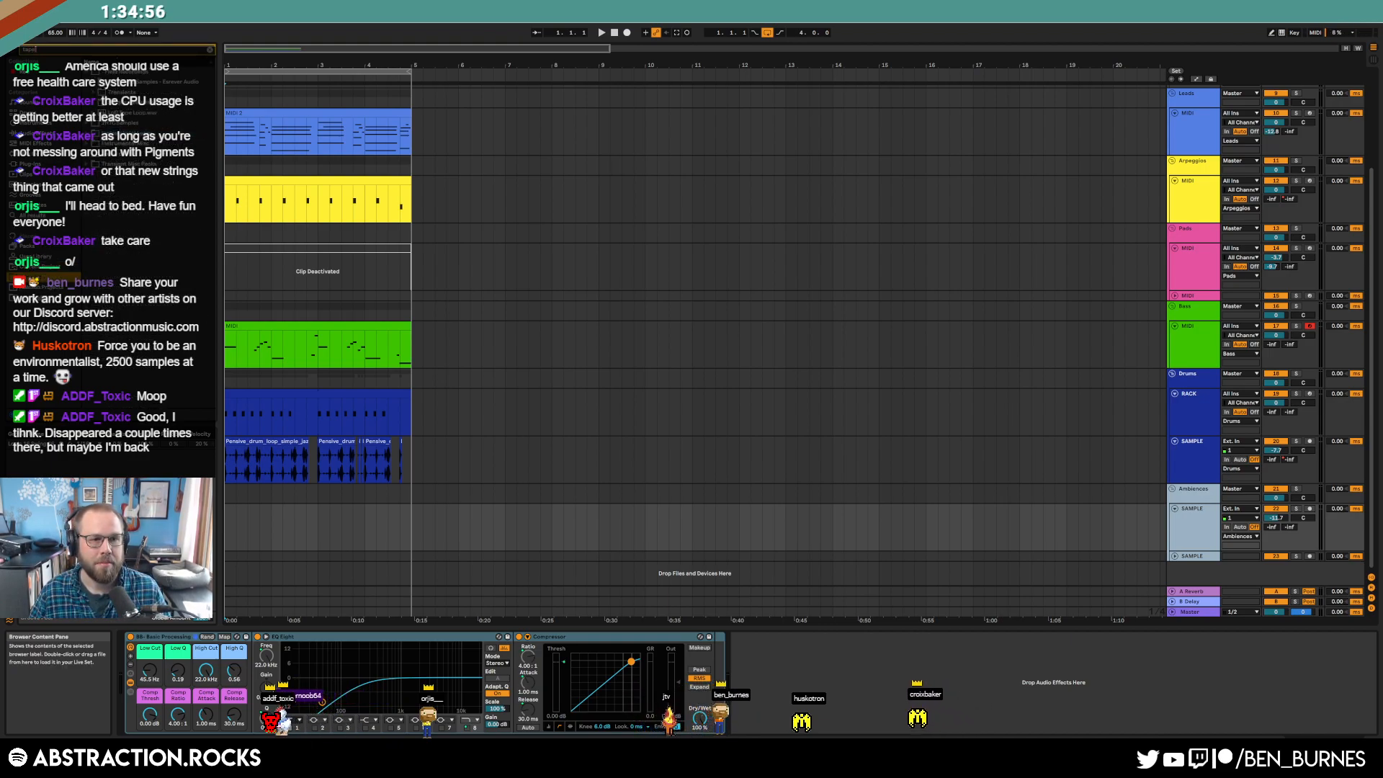
{"action": "left_click", "coordinate": [136, 113]}
{"action": "left_click", "coordinate": [109, 105]}
{"action": "left_click", "coordinate": [109, 84]}
{"action": "left_click", "coordinate": [99, 92]}
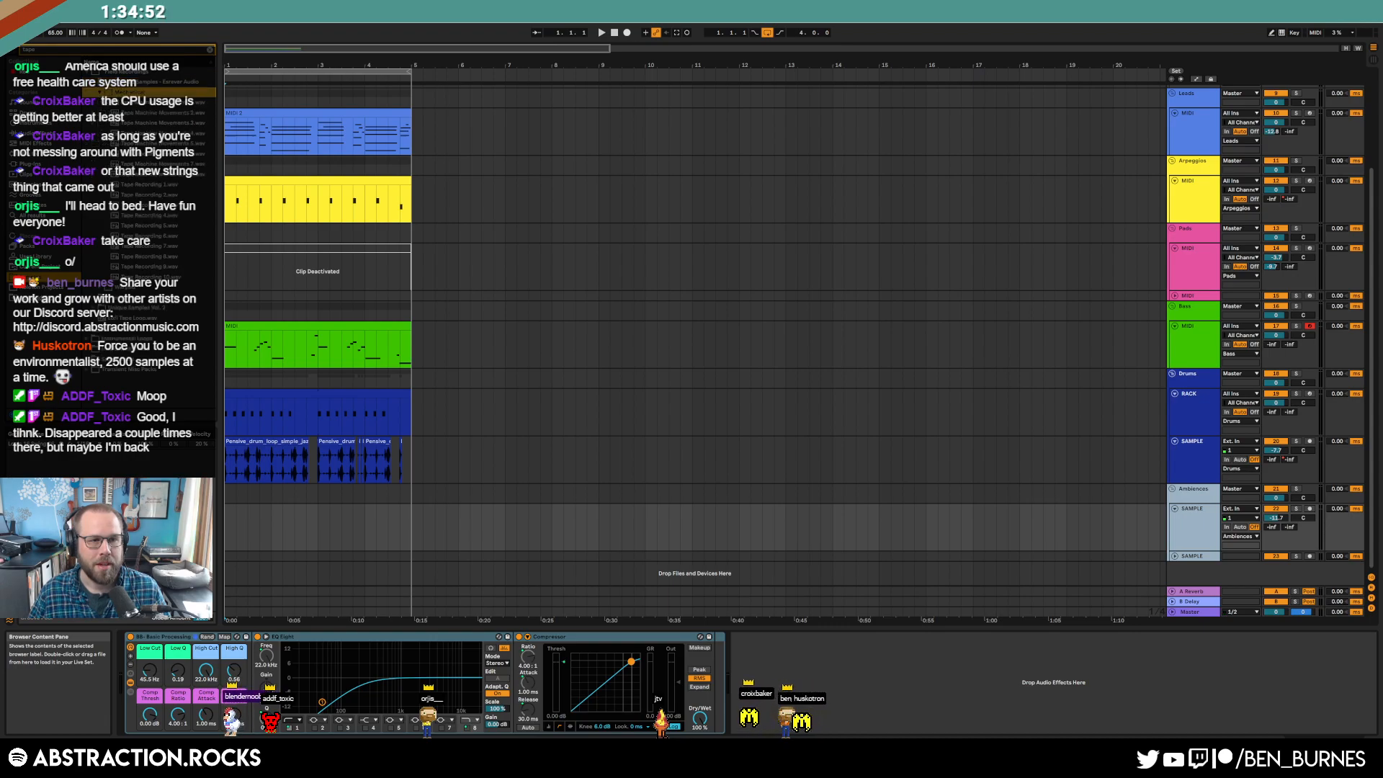
{"action": "left_click", "coordinate": [144, 196]}
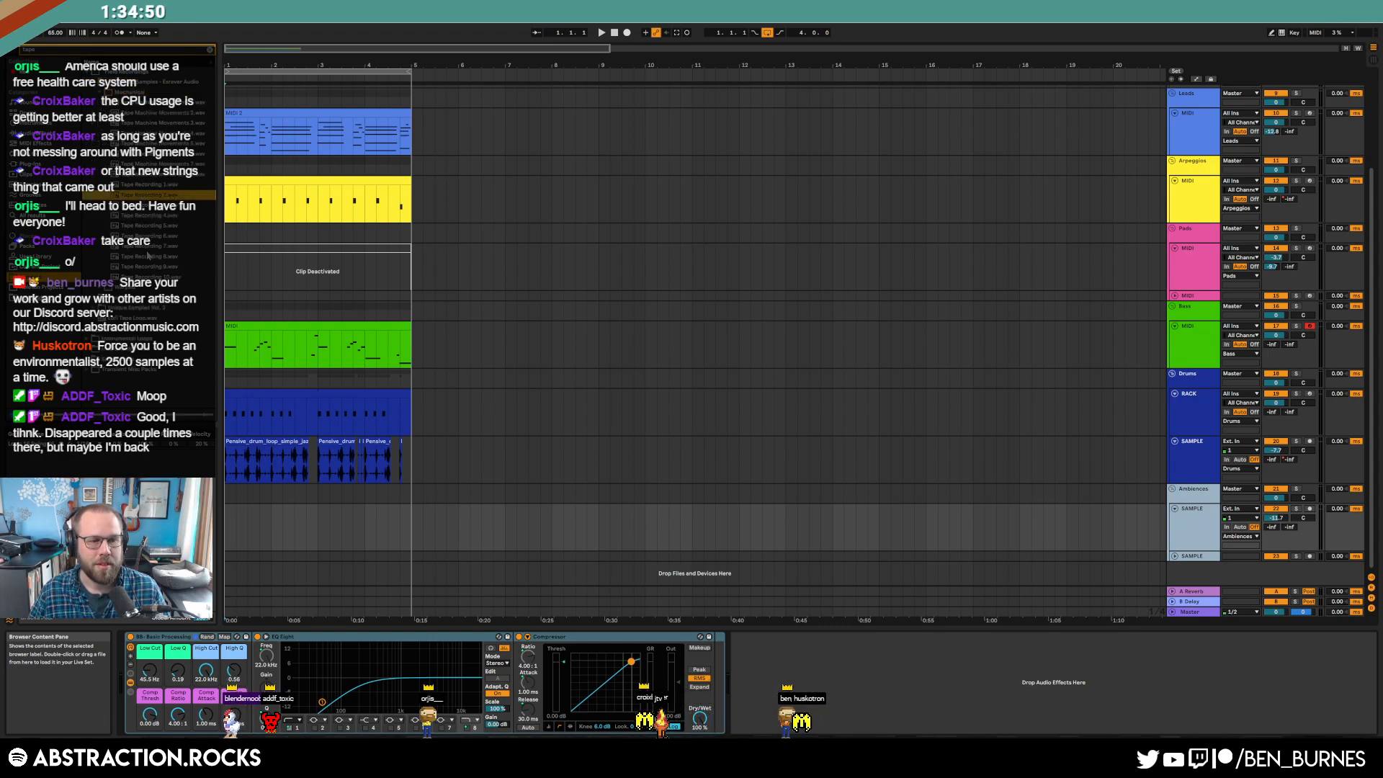
{"action": "left_click", "coordinate": [125, 269]}
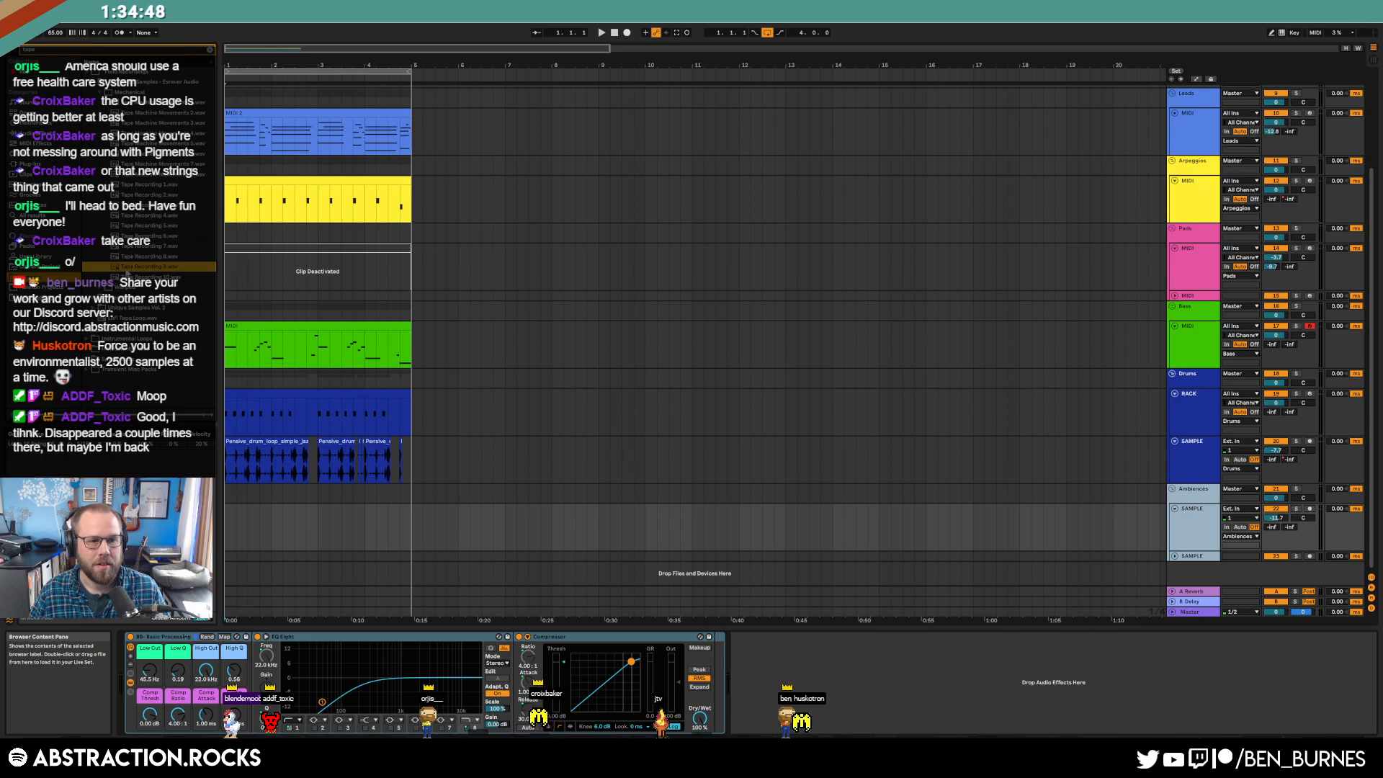
{"action": "key", "text": "Down"}
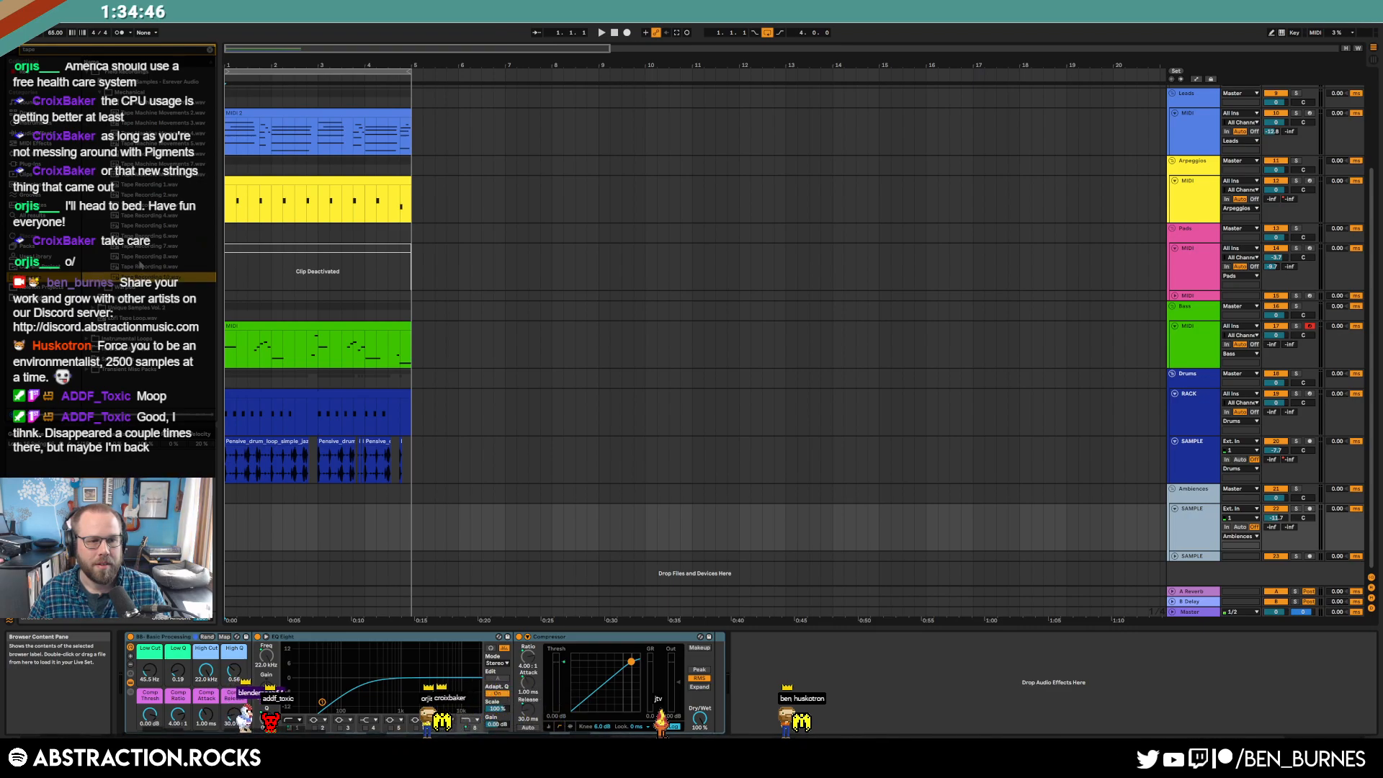
{"action": "left_click", "coordinate": [126, 215]}
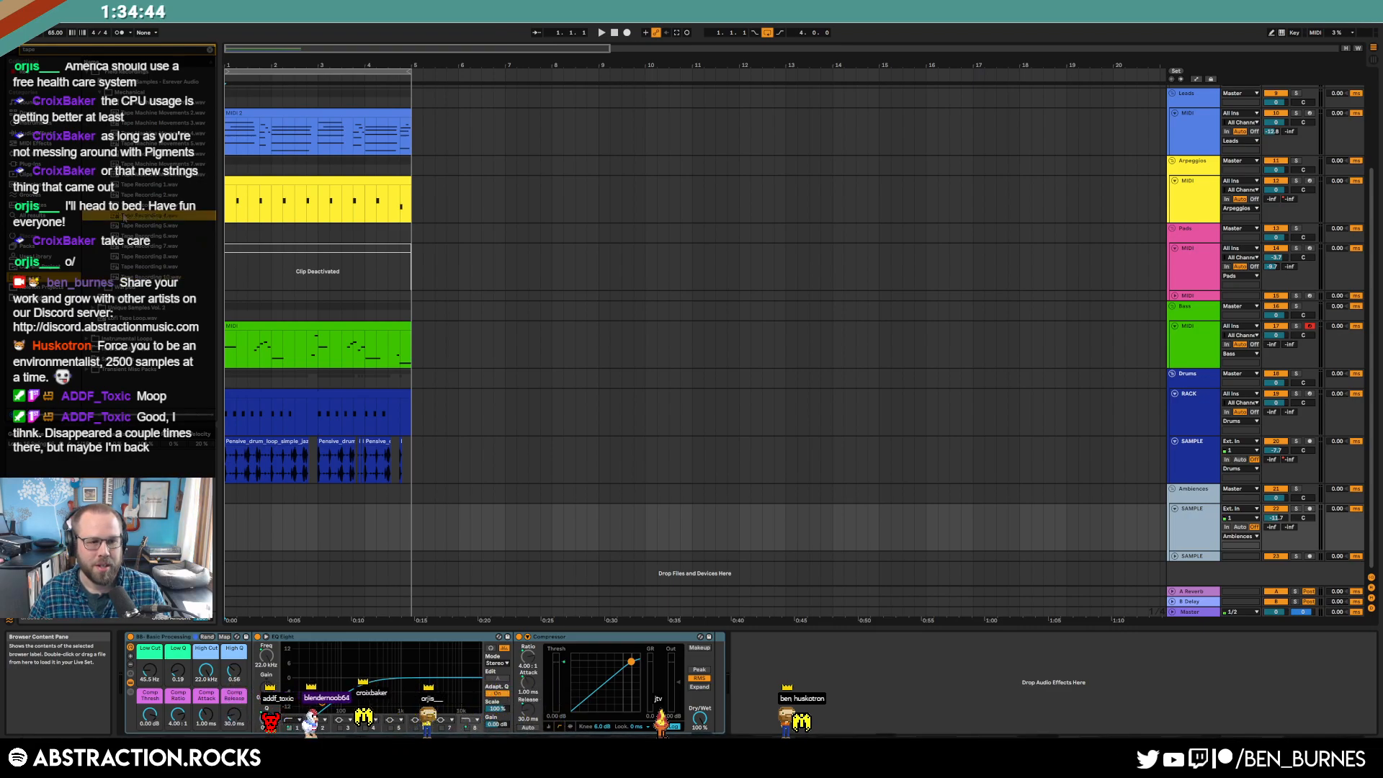
{"action": "key", "text": "Up"}
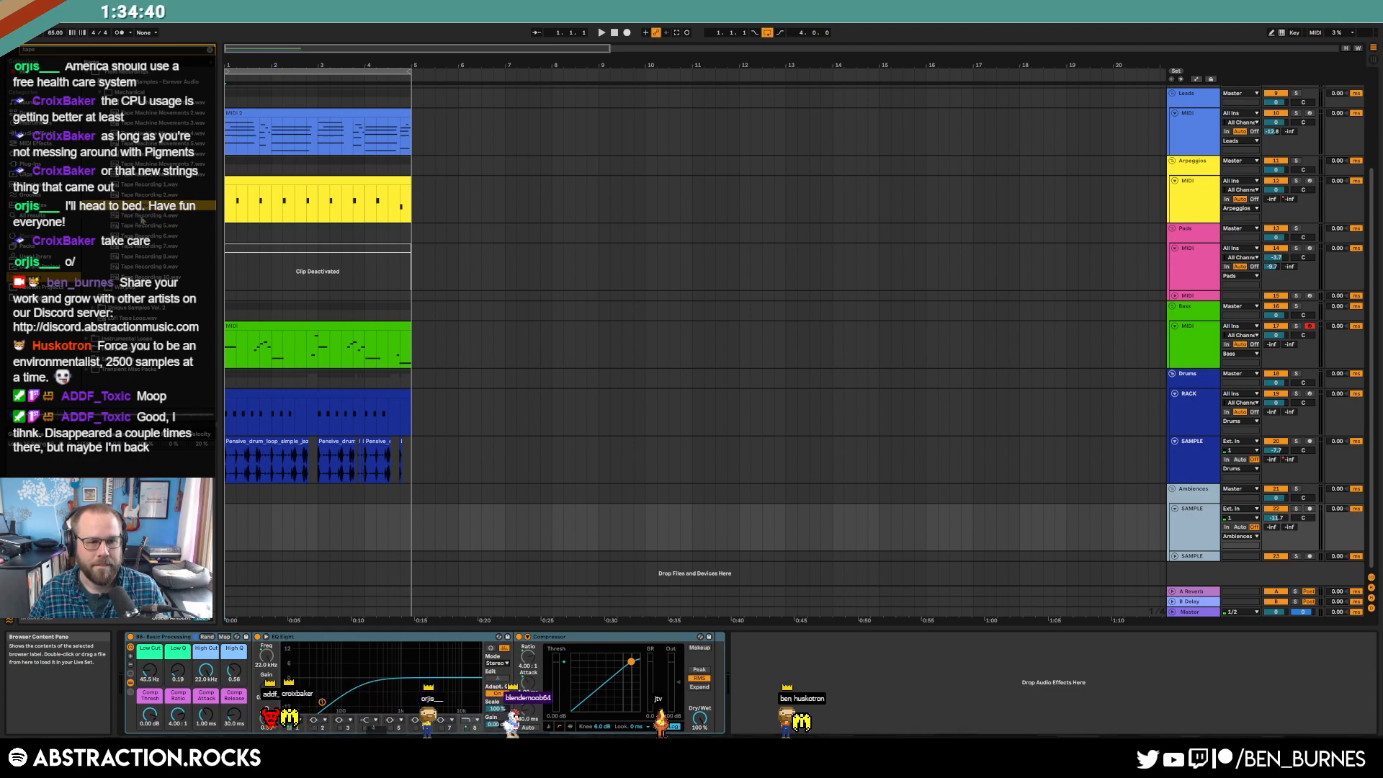
- Try Tape Recording 3 at bar 1 of the ambience track against the loop, and delete it
{"action": "left_click_drag", "start_coordinate": [140, 215], "coordinate": [226, 530]}
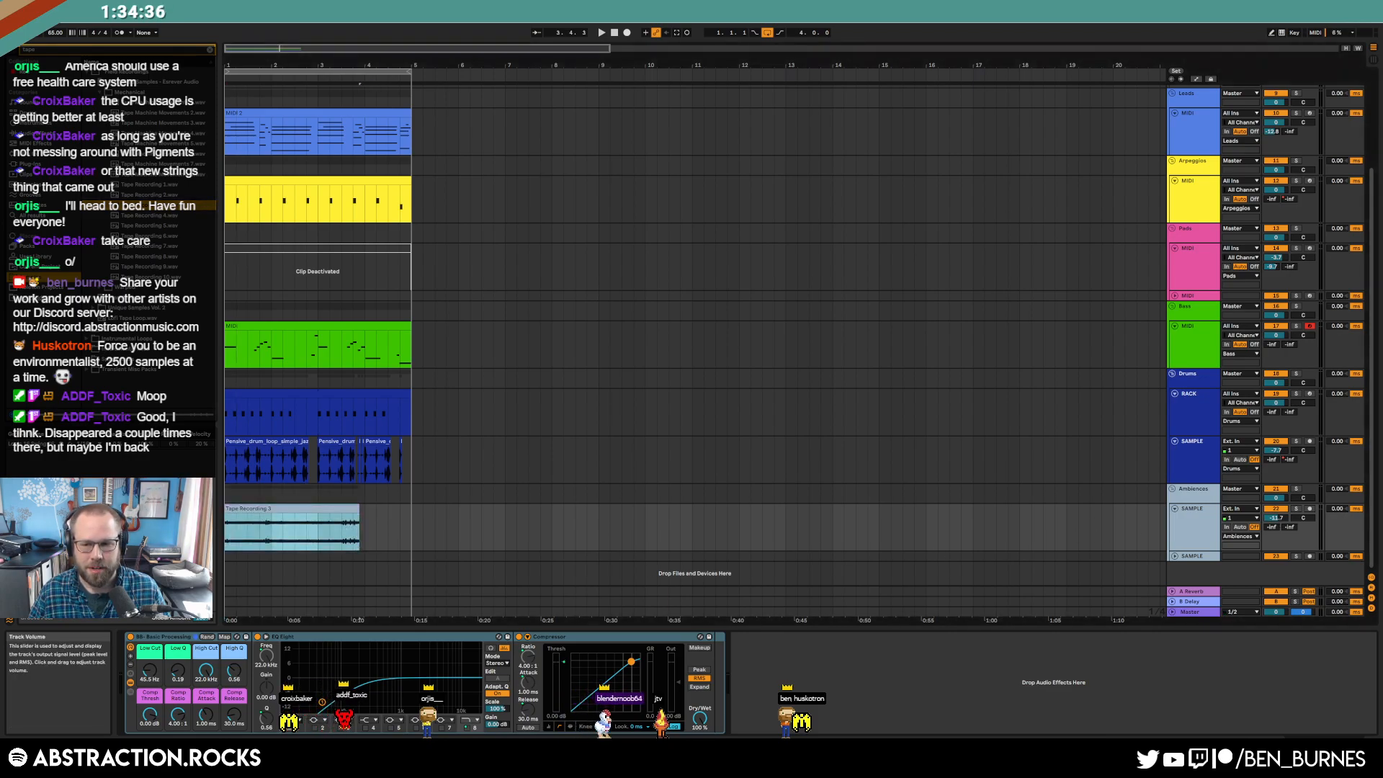
{"action": "key", "text": "space"}
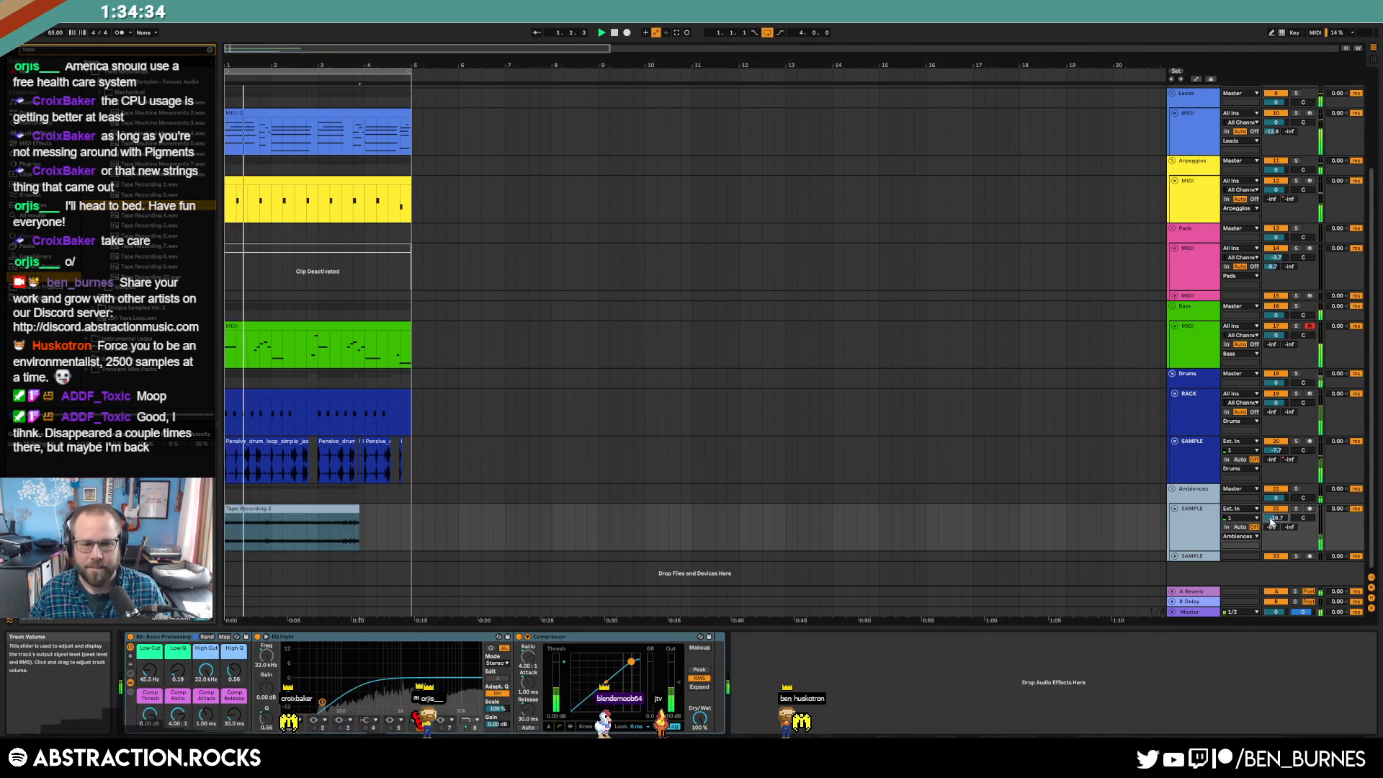
{"action": "left_click", "coordinate": [346, 509]}
{"action": "key", "text": "Delete"}
{"action": "left_click", "coordinate": [399, 524]}
{"action": "key", "text": "space"}
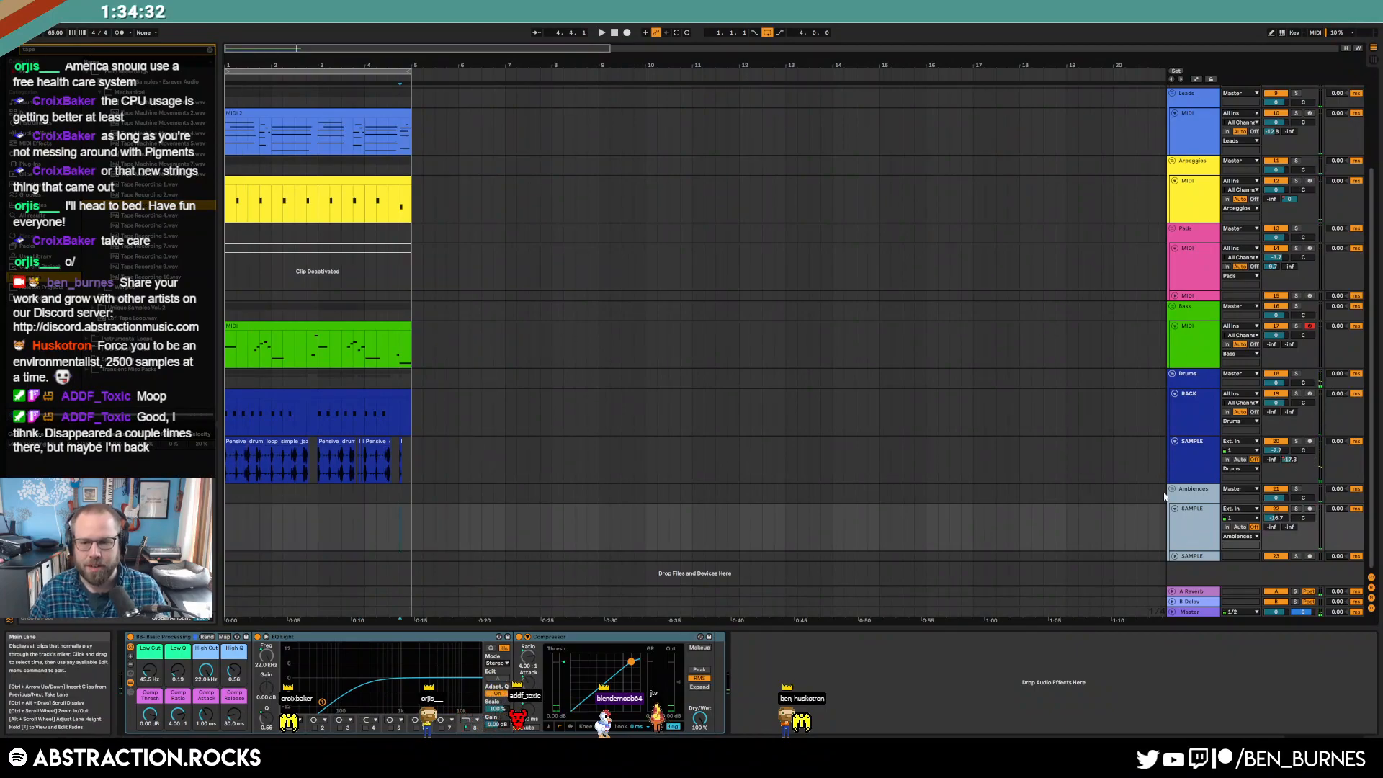
- Fold the first Ambiences SAMPLE track, and replay the loop from bar 1 with the library search cleared
{"action": "left_click", "coordinate": [1174, 509]}
{"action": "scroll", "coordinate": [474, 461], "scroll_direction": "up", "scroll_amount": 2}
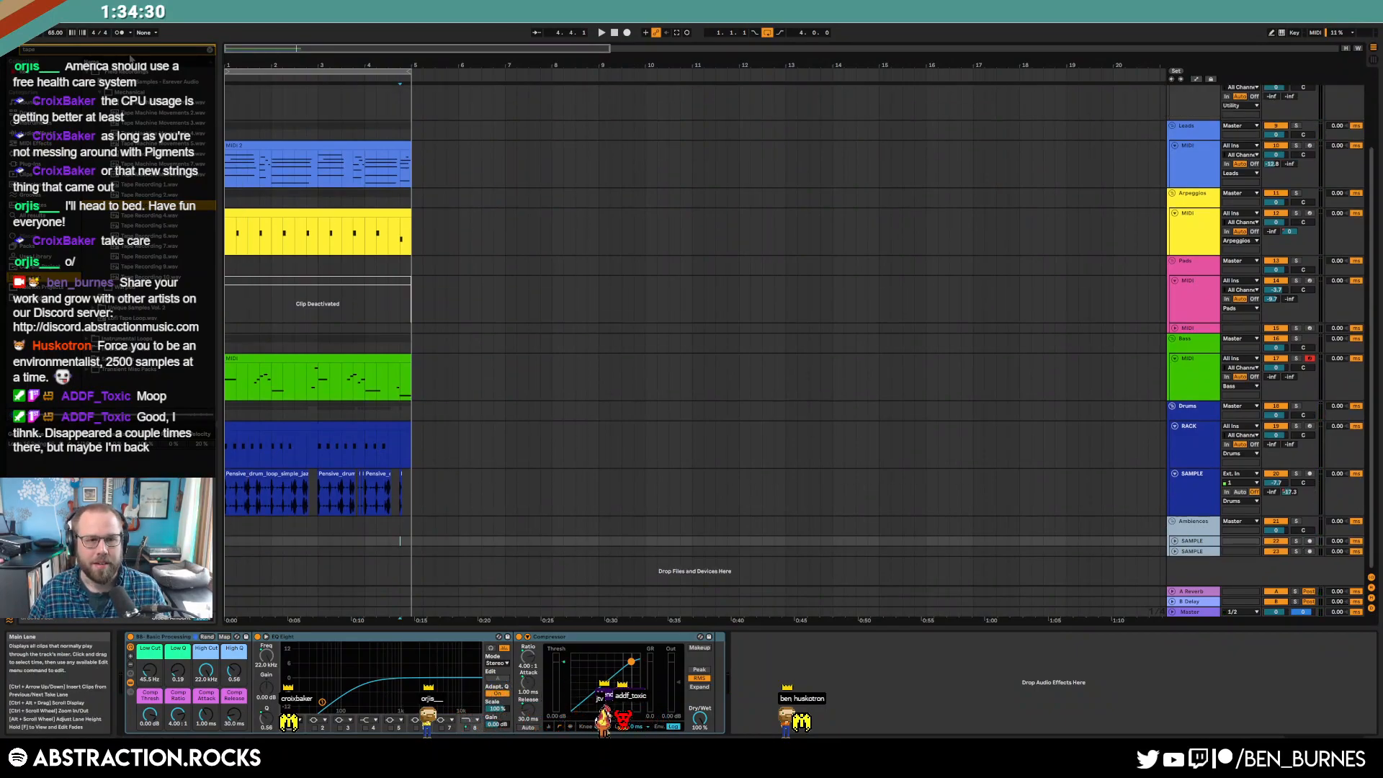
{"action": "left_click_drag", "start_coordinate": [254, 49], "coordinate": [253, 70]}
{"action": "left_click", "coordinate": [209, 51]}
{"action": "double_click", "coordinate": [614, 35]}
{"action": "key", "text": "space"}
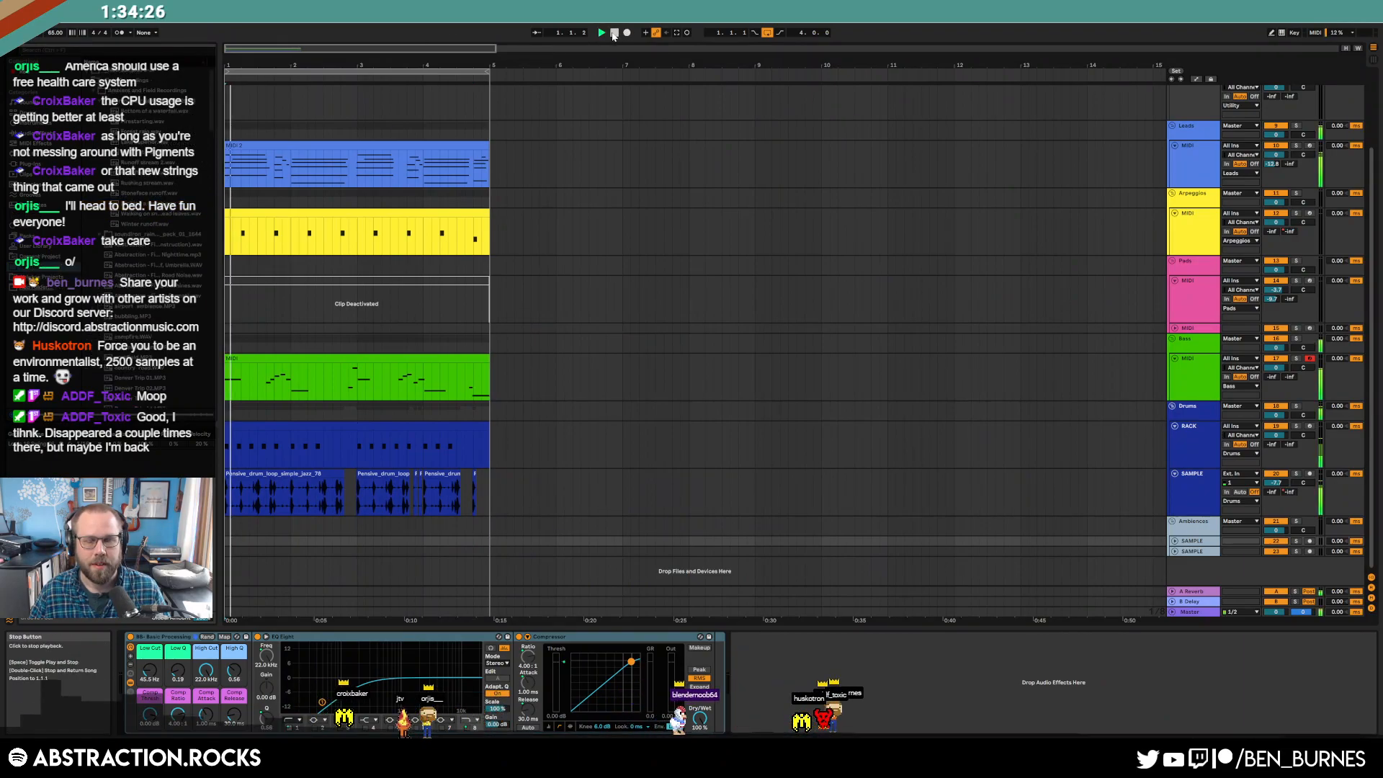
- Pick a random sample, Tom Mid 626 Color A 07, in ADSR Sample Manager and load it on a free Drum Rack pad of the RACK track
{"action": "left_click", "coordinate": [487, 178]}
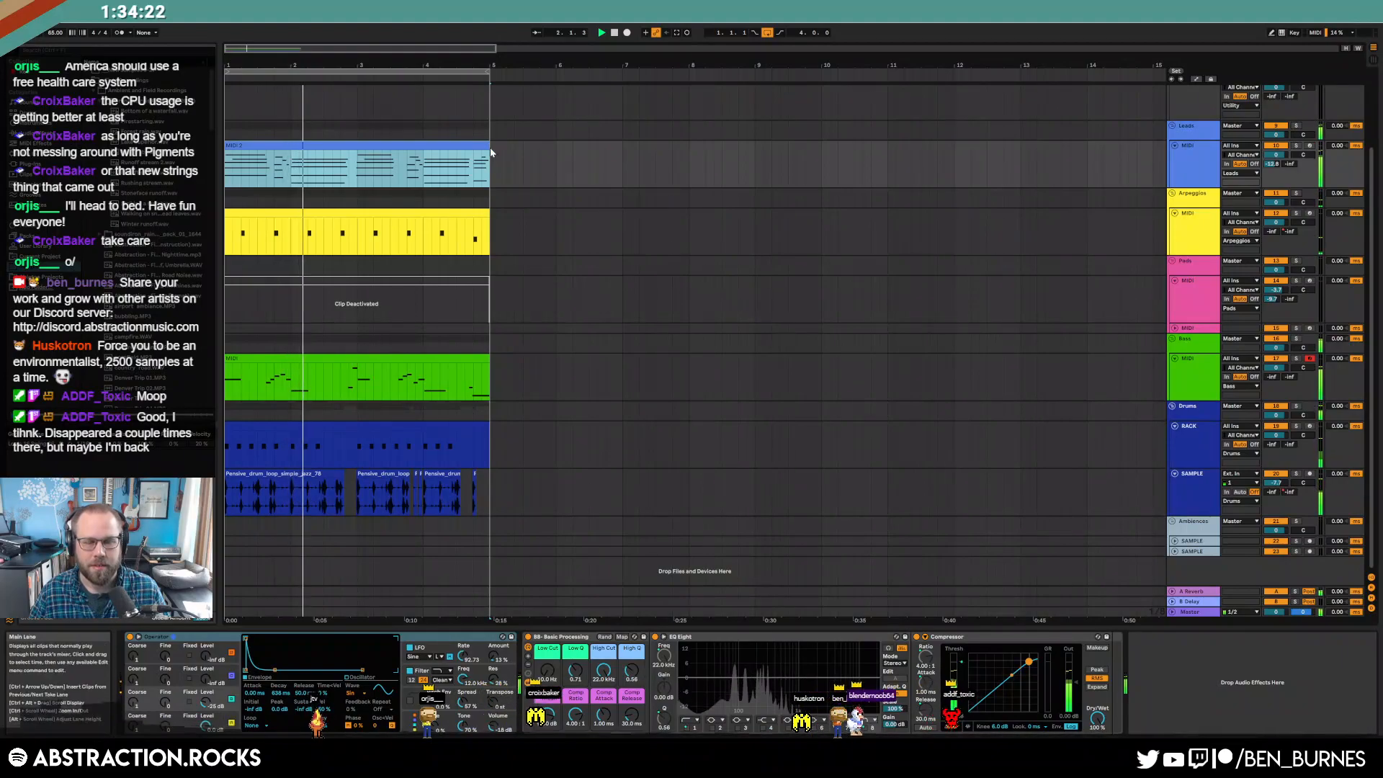
{"action": "scroll", "coordinate": [1146, 183], "scroll_direction": "up", "scroll_amount": 3}
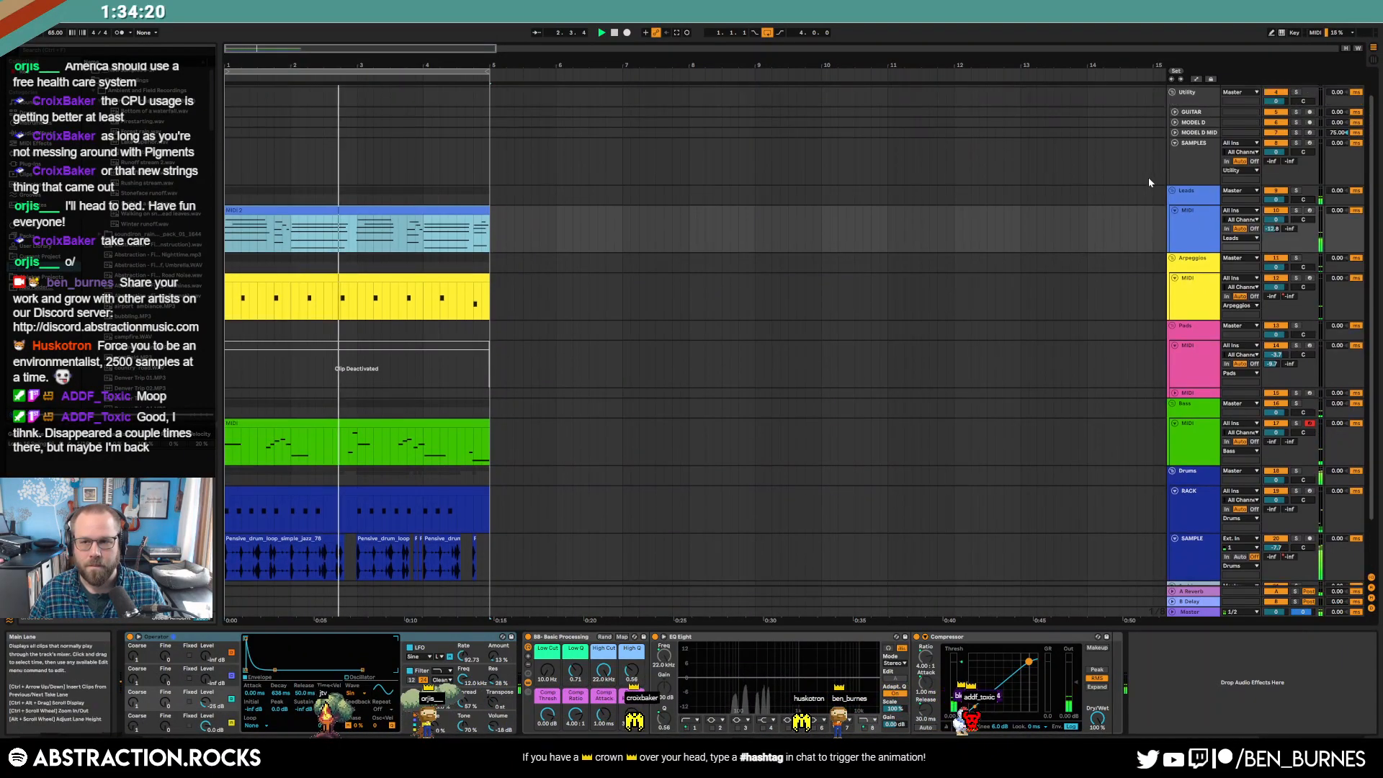
{"action": "left_click", "coordinate": [1146, 180]}
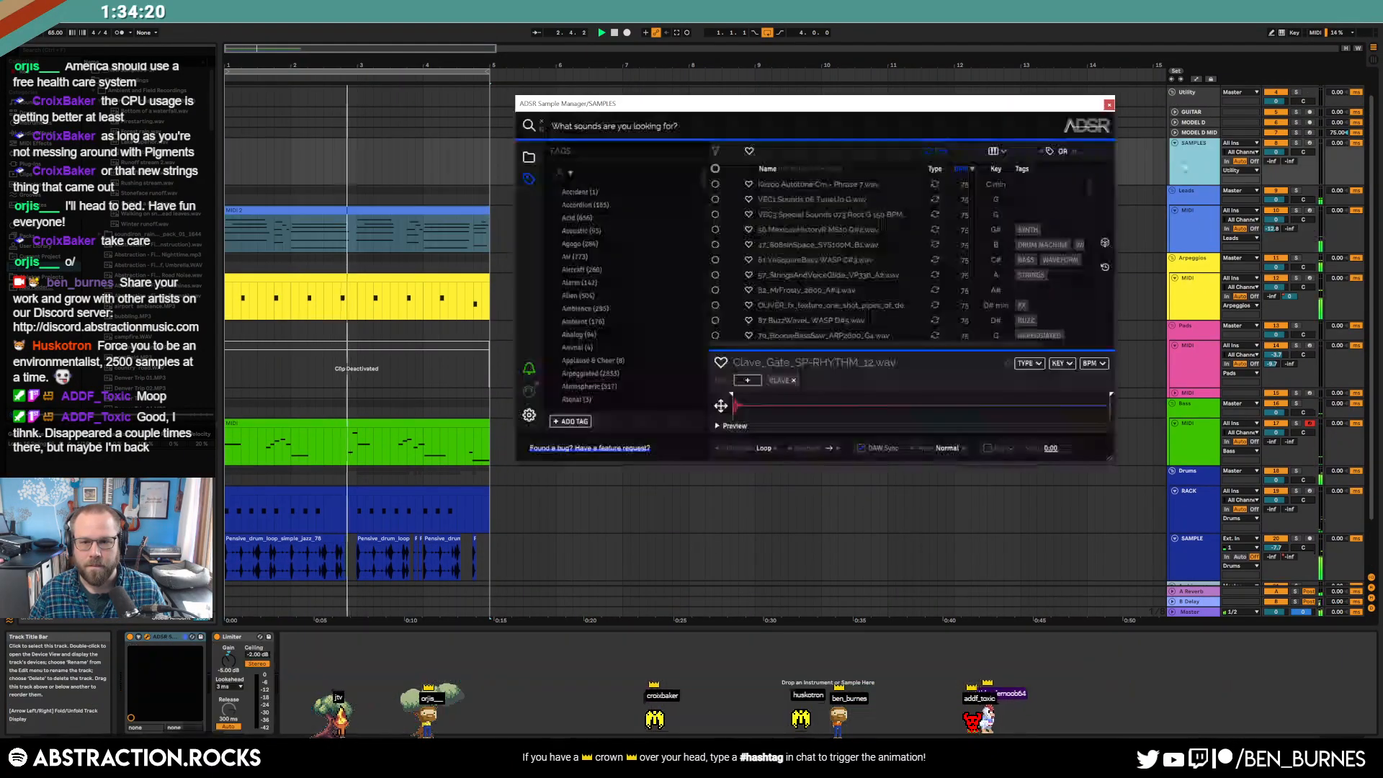
{"action": "left_click", "coordinate": [1106, 244]}
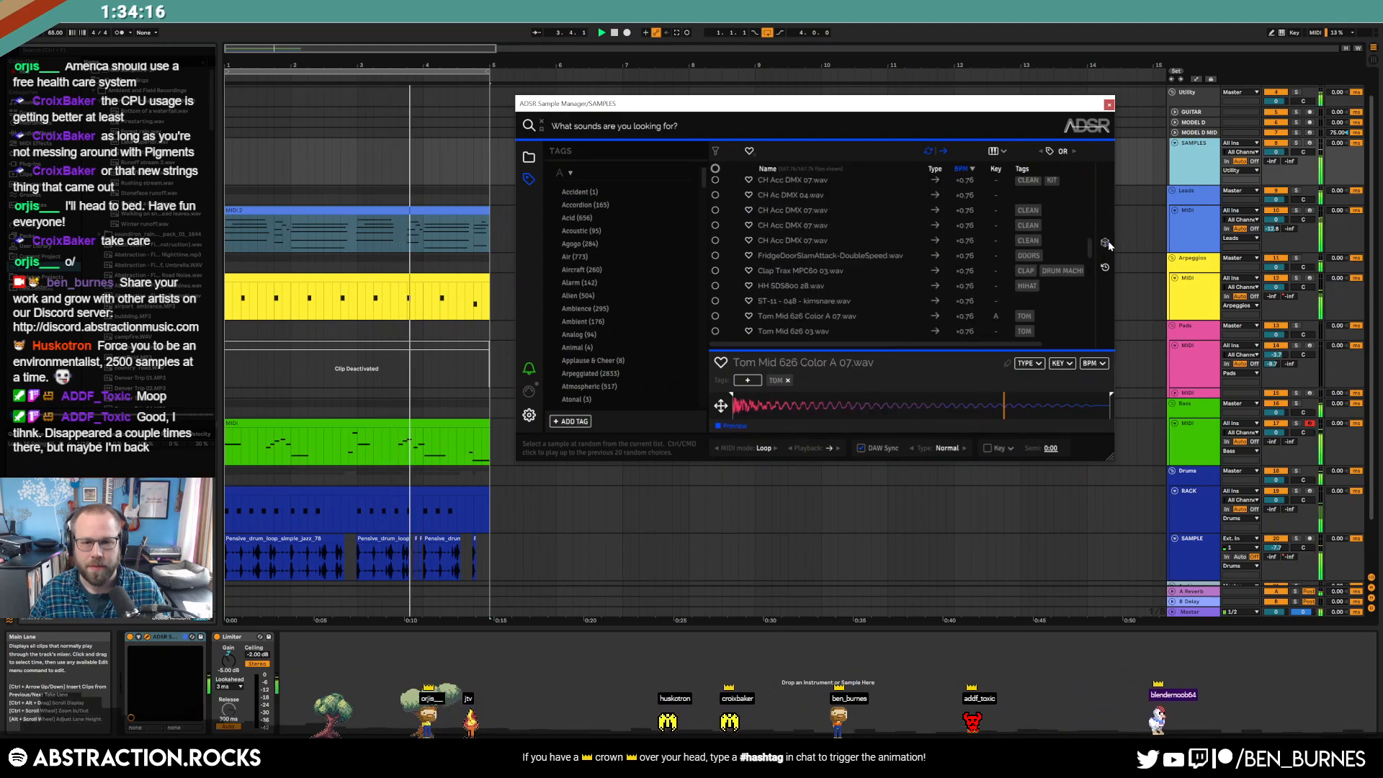
{"action": "scroll", "coordinate": [940, 306], "scroll_direction": "down", "scroll_amount": 3}
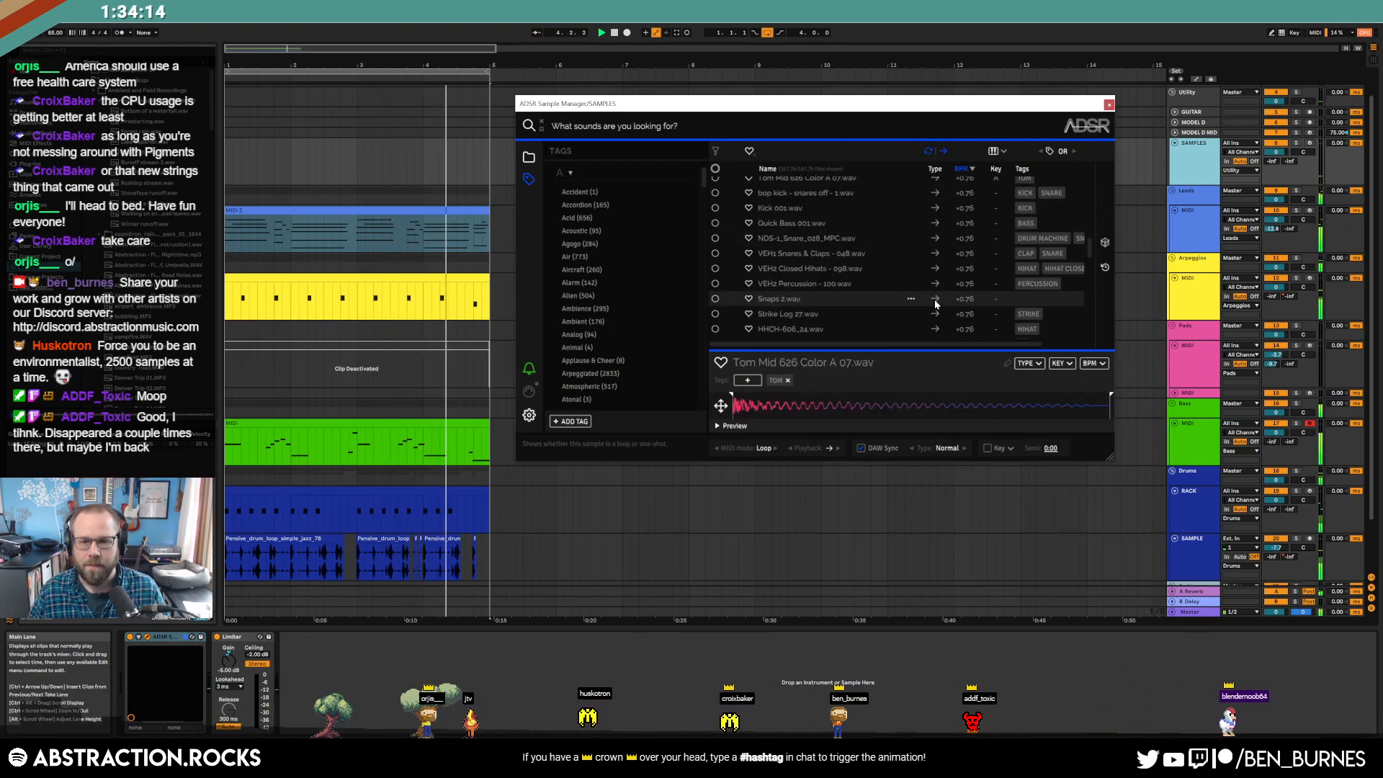
{"action": "scroll", "coordinate": [914, 296], "scroll_direction": "up", "scroll_amount": 2}
{"action": "scroll", "coordinate": [639, 525], "scroll_direction": "down", "scroll_amount": 1}
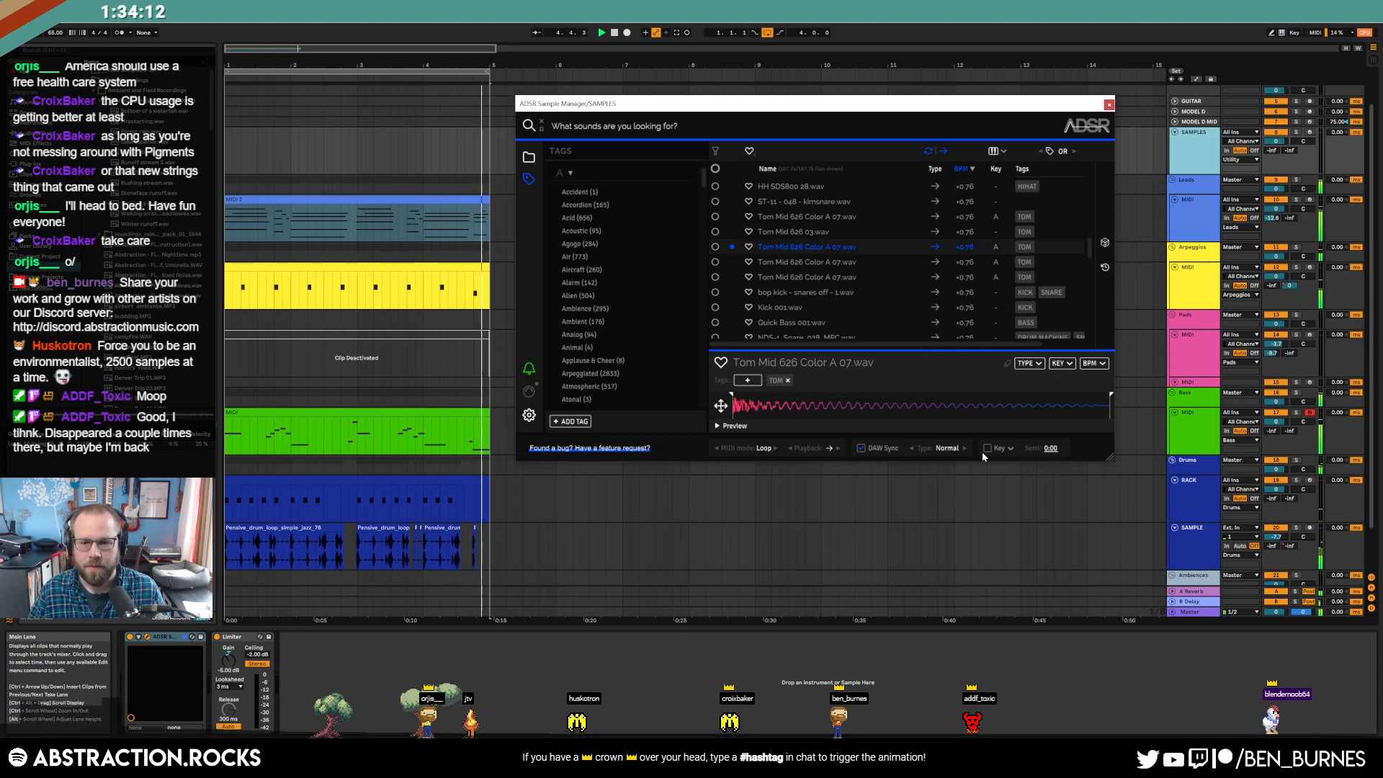
{"action": "left_click", "coordinate": [1196, 495]}
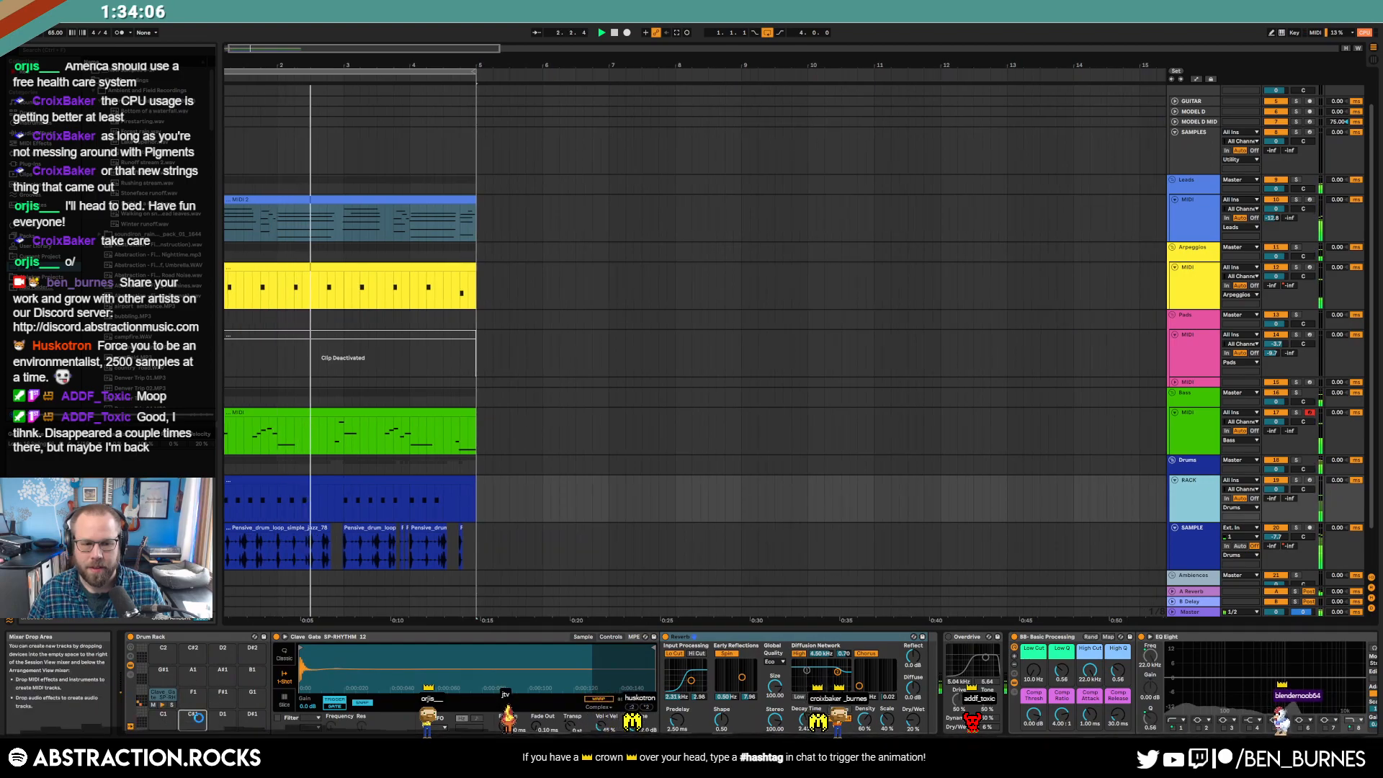
- Add four Tom Mid notes to the clave clip: beats 2 and 4 of the first bar, just after beat 2 and on beat 4 of the second
{"action": "double_click", "coordinate": [282, 479]}
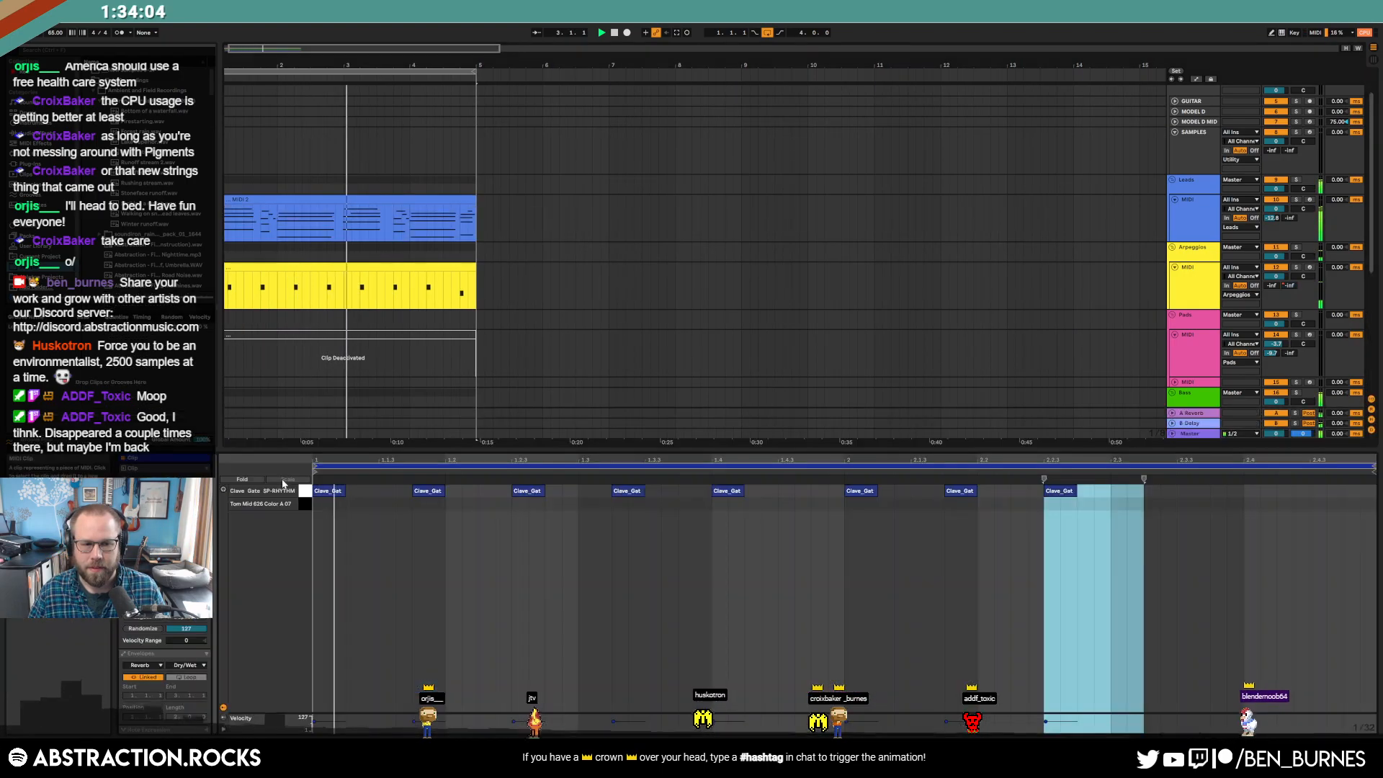
{"action": "double_click", "coordinate": [449, 504]}
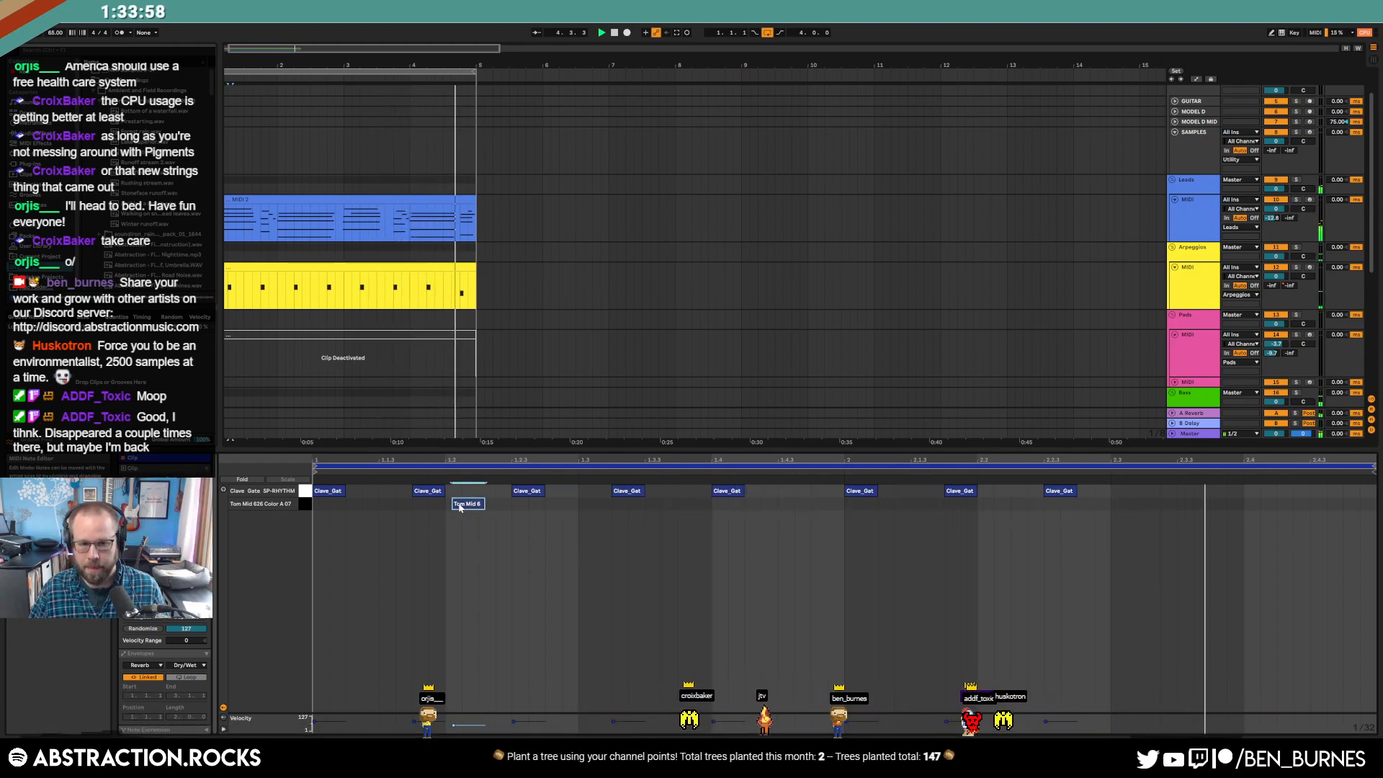
{"action": "double_click", "coordinate": [554, 504]}
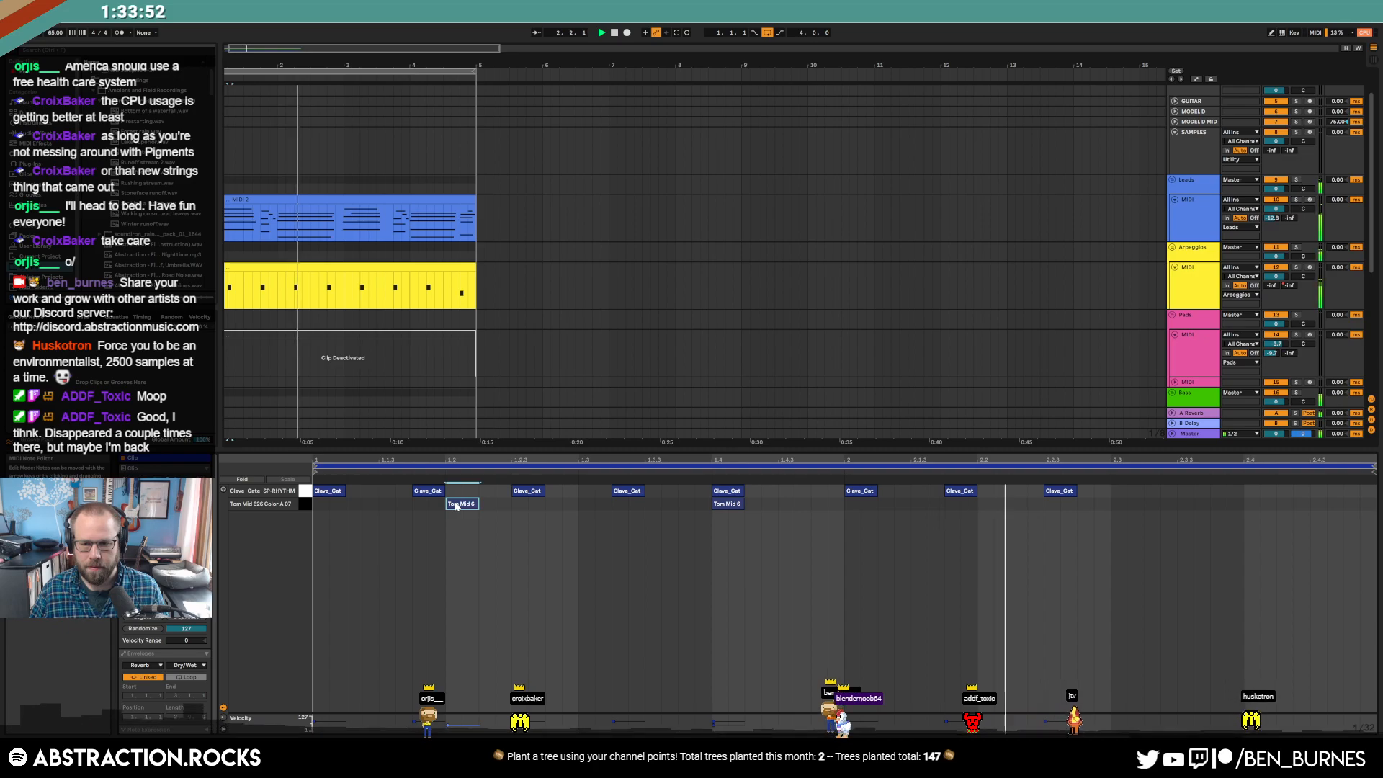
{"action": "double_click", "coordinate": [1020, 506]}
{"action": "left_click_drag", "start_coordinate": [1034, 513], "coordinate": [1251, 507]}
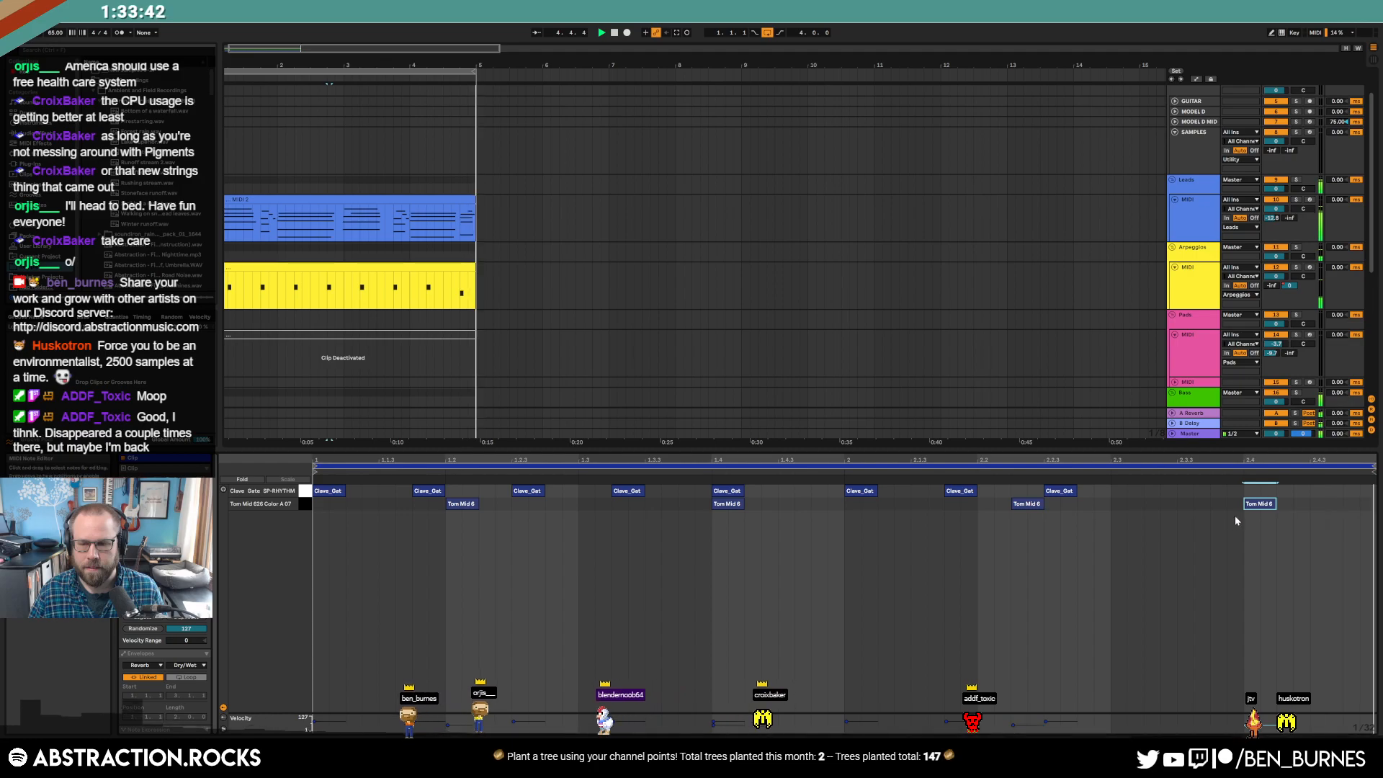
- Transpose the Tom Mid 626 sample upward in its Simpler controls, auditioning its pad and checking it in the loop
{"action": "key", "text": "shift+Tab"}
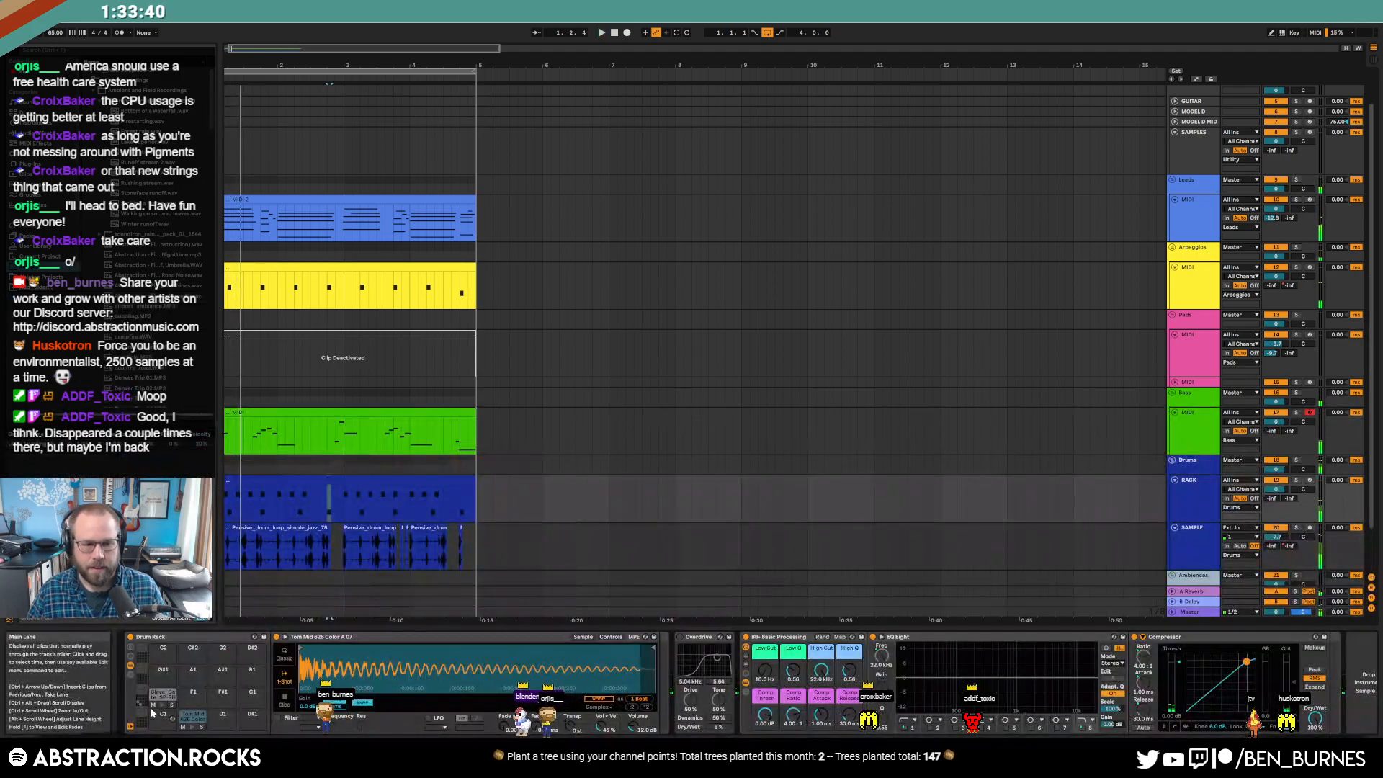
{"action": "left_click", "coordinate": [611, 636]}
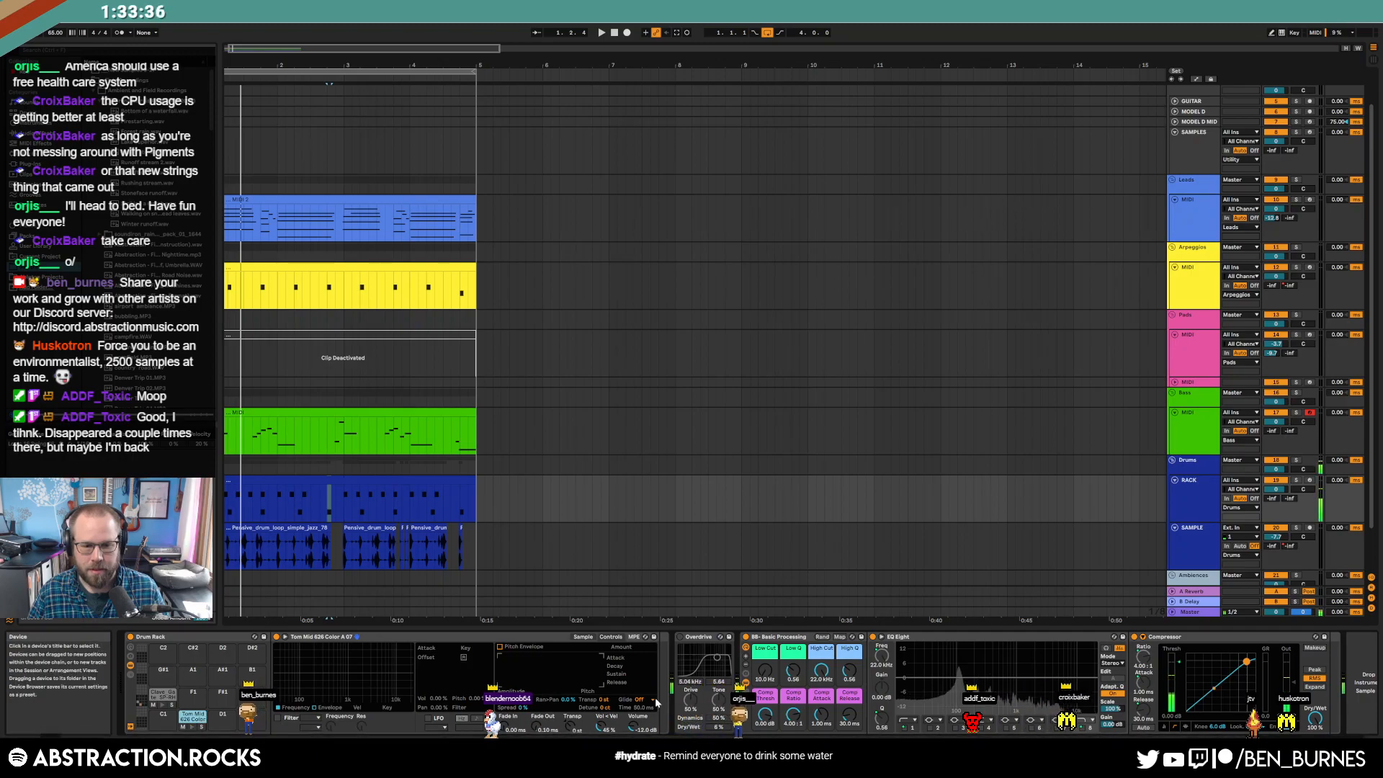
{"action": "left_click", "coordinate": [193, 730]}
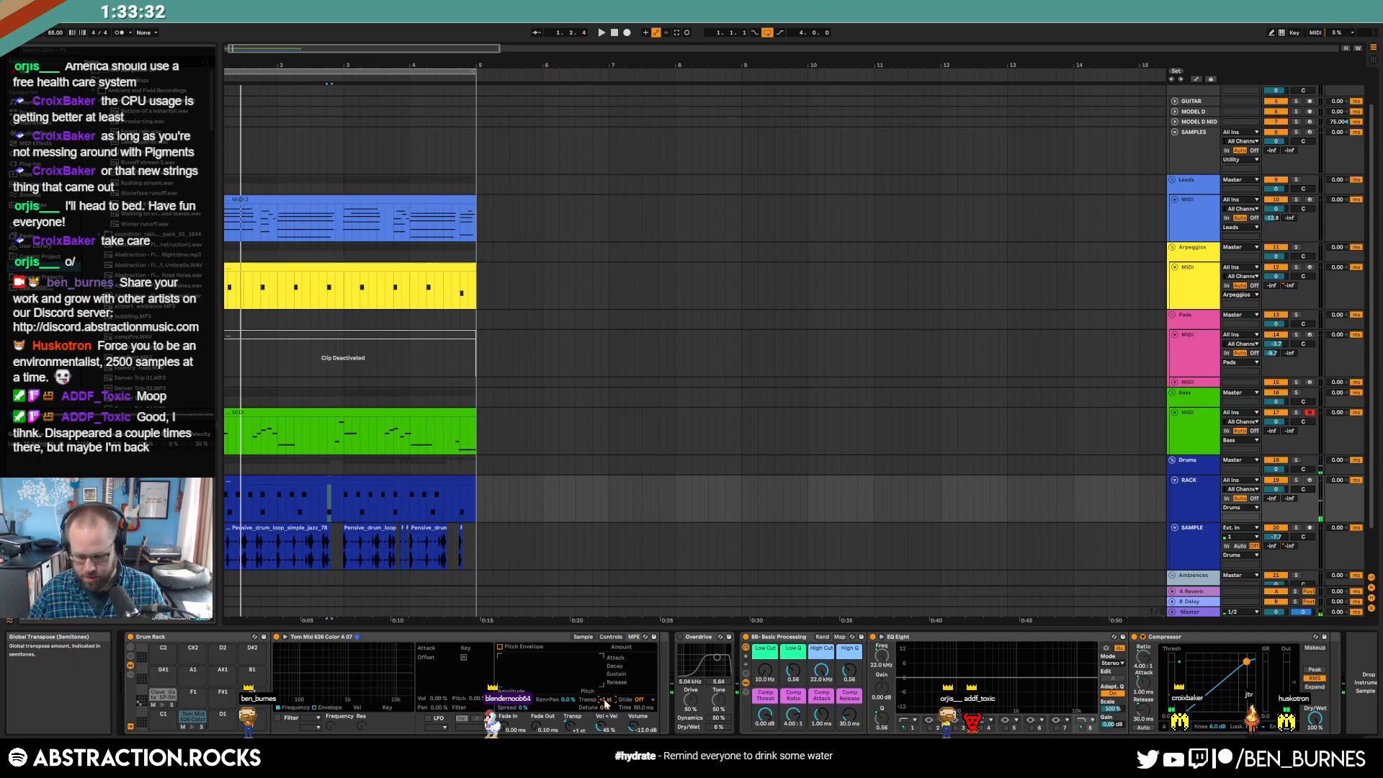
{"action": "left_click", "coordinate": [192, 728]}
{"action": "left_click", "coordinate": [192, 729]}
{"action": "left_click", "coordinate": [603, 700]}
{"action": "key", "text": "Up"}
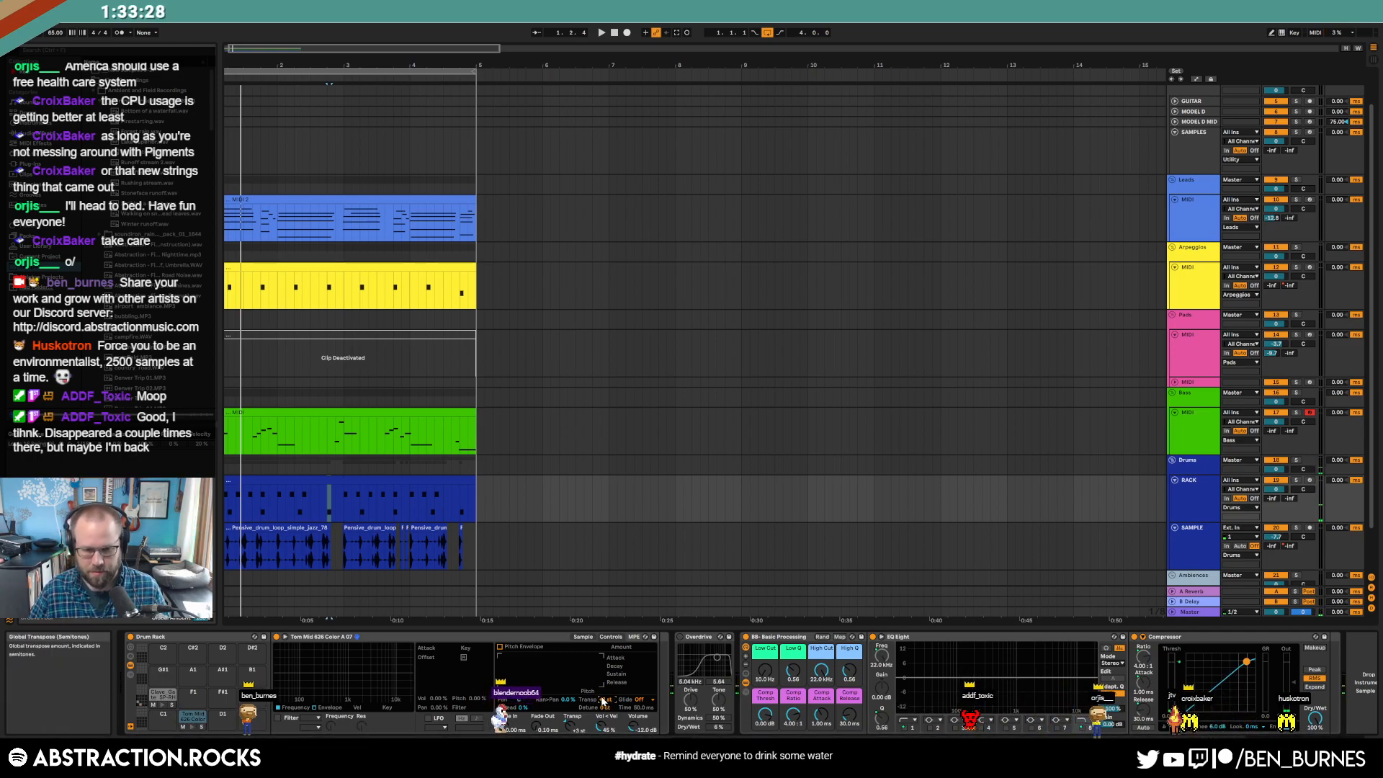
{"action": "left_click", "coordinate": [192, 729]}
{"action": "key", "text": "space"}
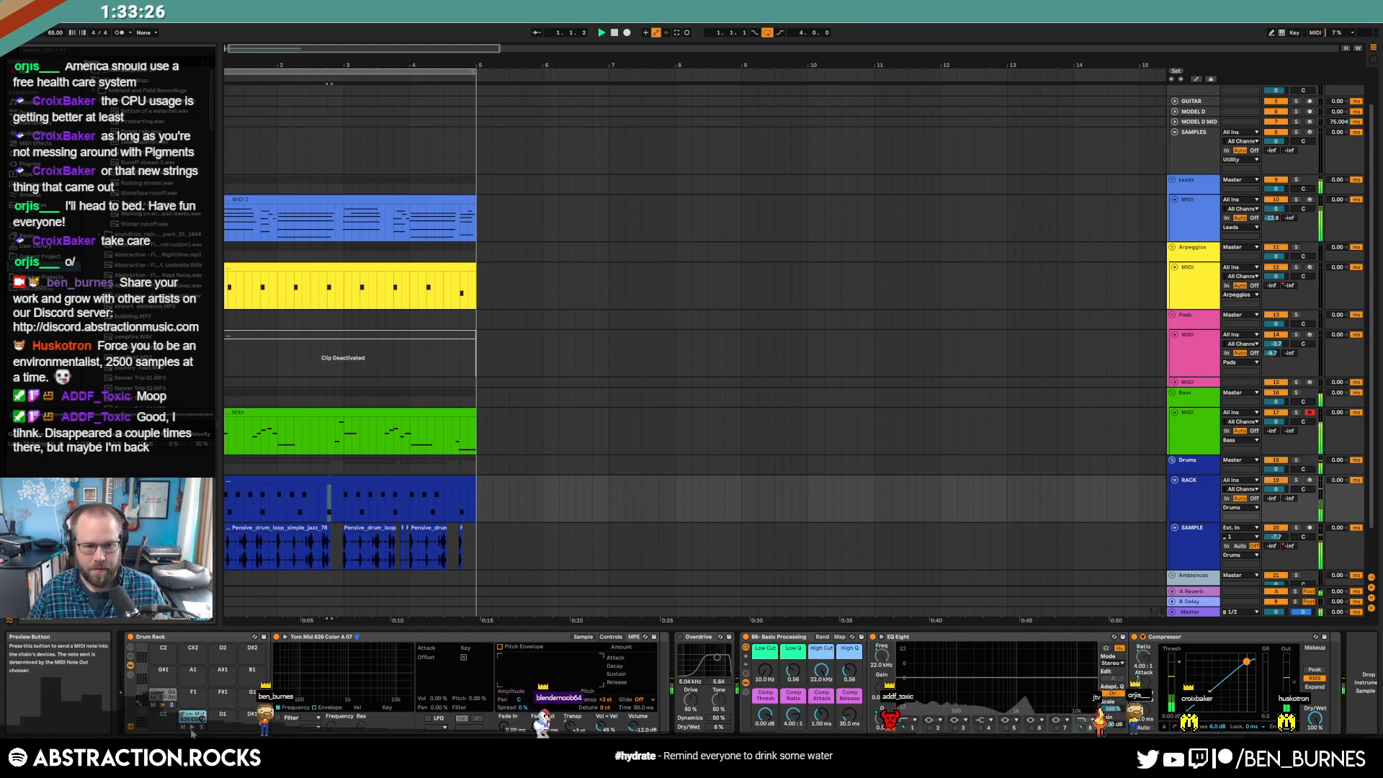
{"action": "left_click", "coordinate": [235, 49]}
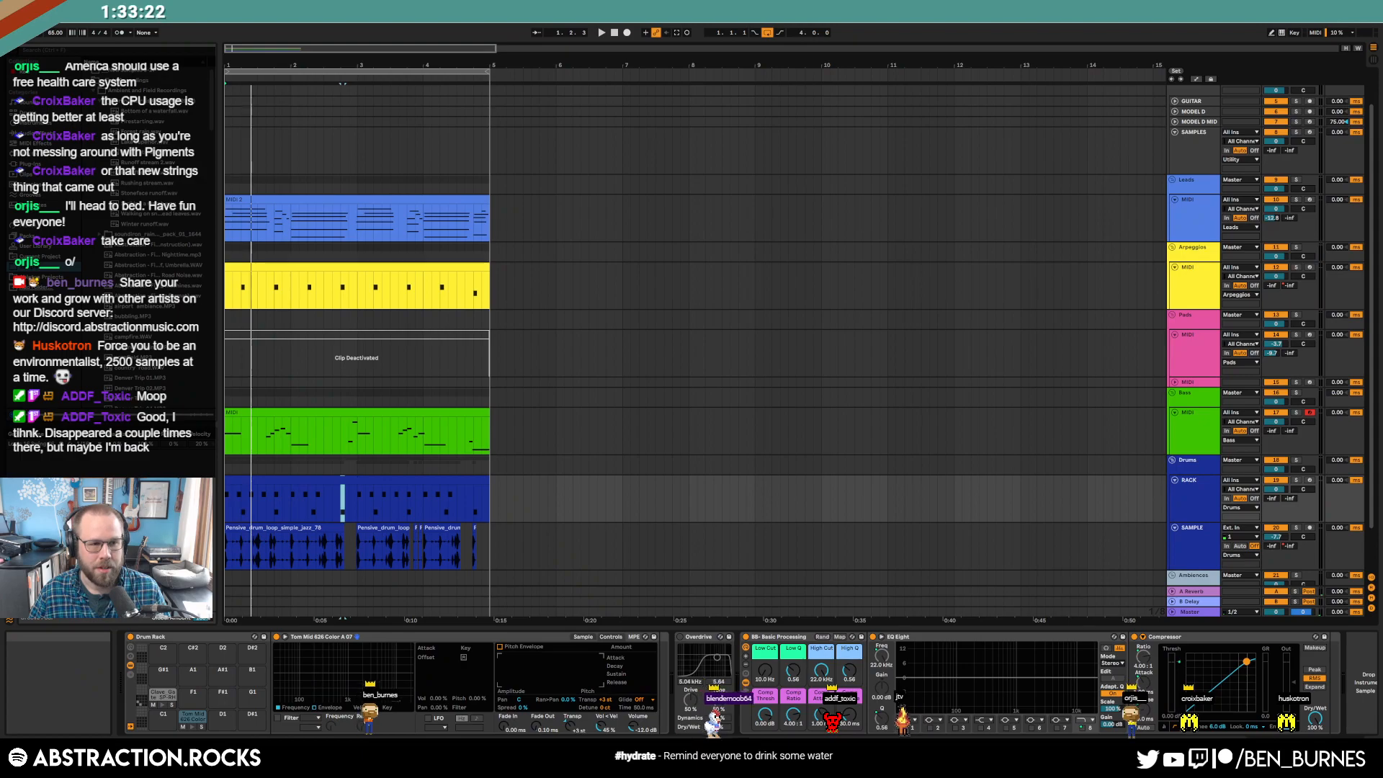
- Add the Freak effect after the tom's Simpler and play the loop with the RACK track soloed
{"action": "left_click", "coordinate": [33, 164]}
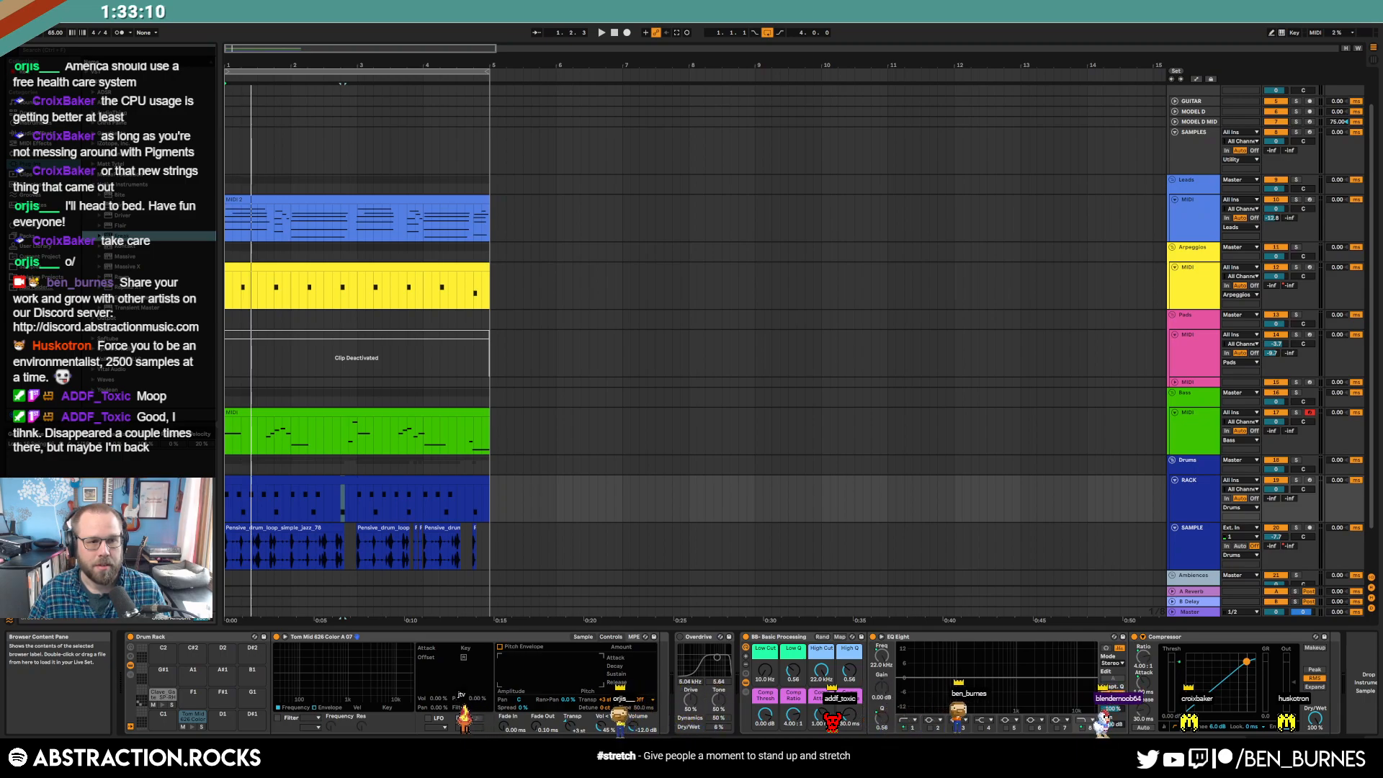
{"action": "left_click_drag", "start_coordinate": [552, 566], "coordinate": [665, 659]}
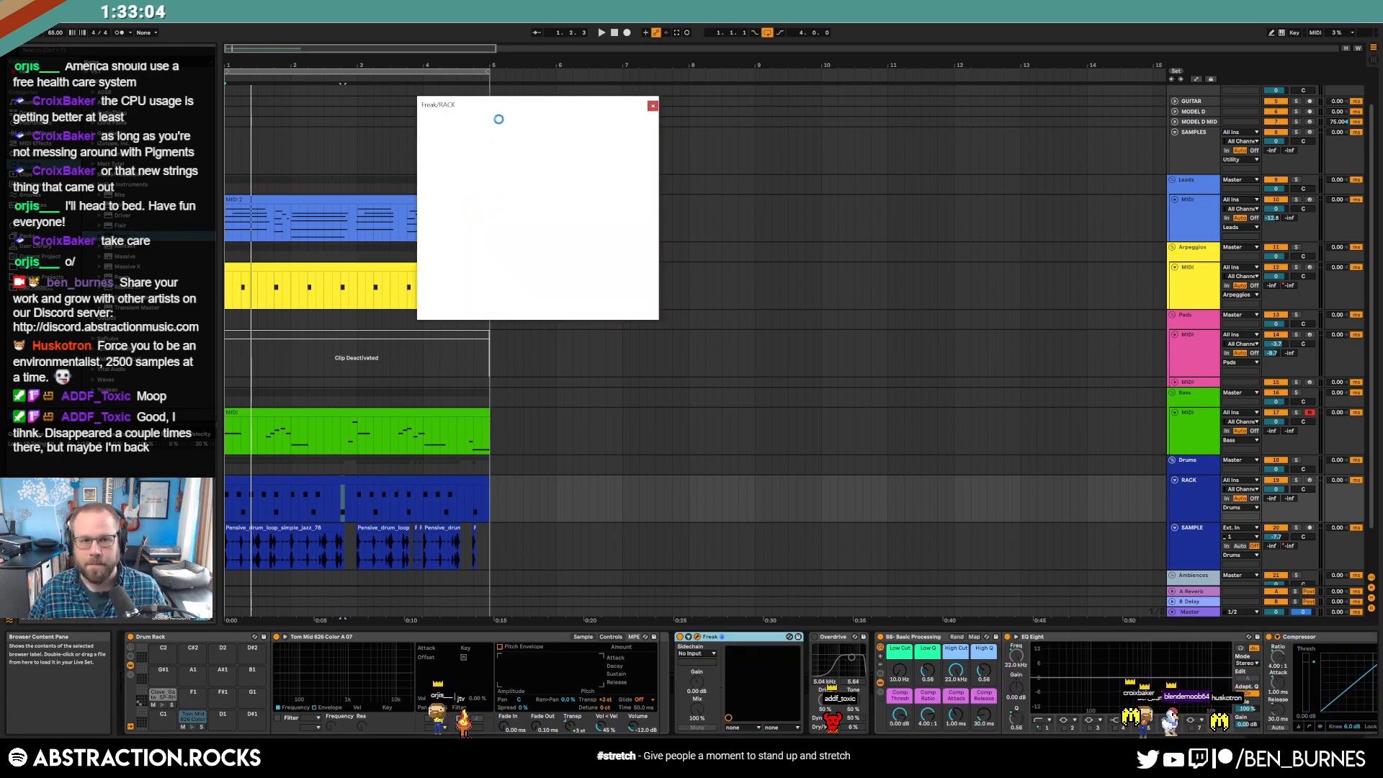
{"action": "left_click_drag", "start_coordinate": [511, 98], "coordinate": [649, 226]}
{"action": "key", "text": "space"}
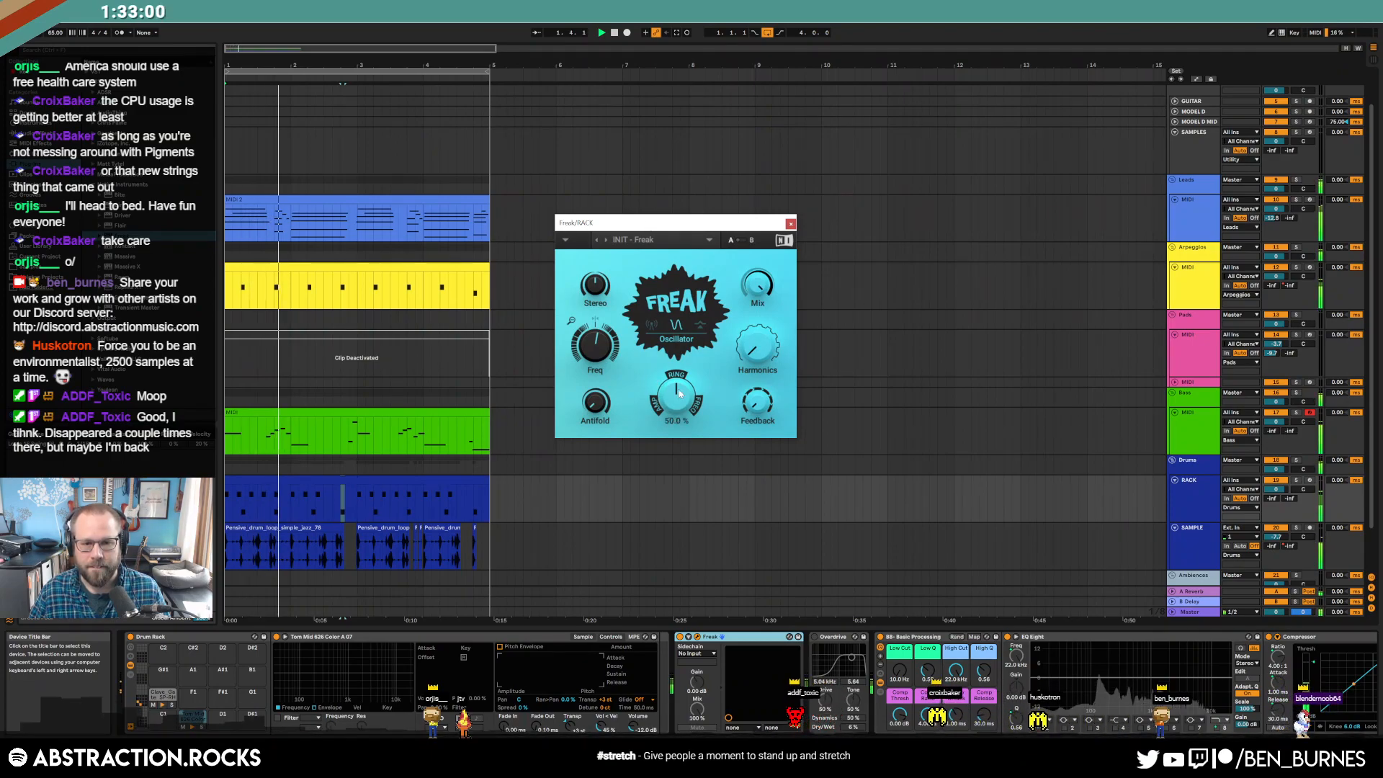
{"action": "left_click", "coordinate": [1296, 481]}
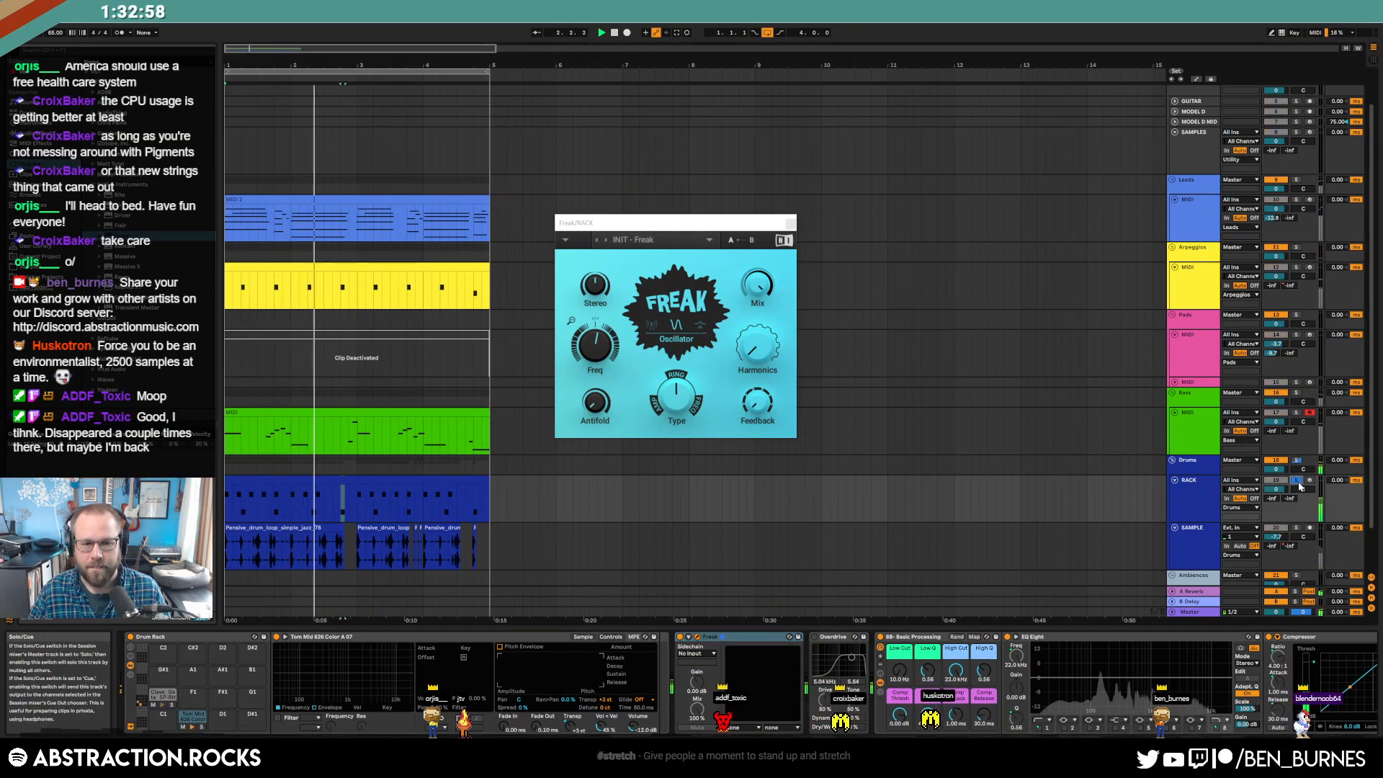
- Try Freak on the tom with Feedback at 74.5% and raised Harmonics, delete the effect, and unsolo the RACK track
{"action": "left_click", "coordinate": [599, 342]}
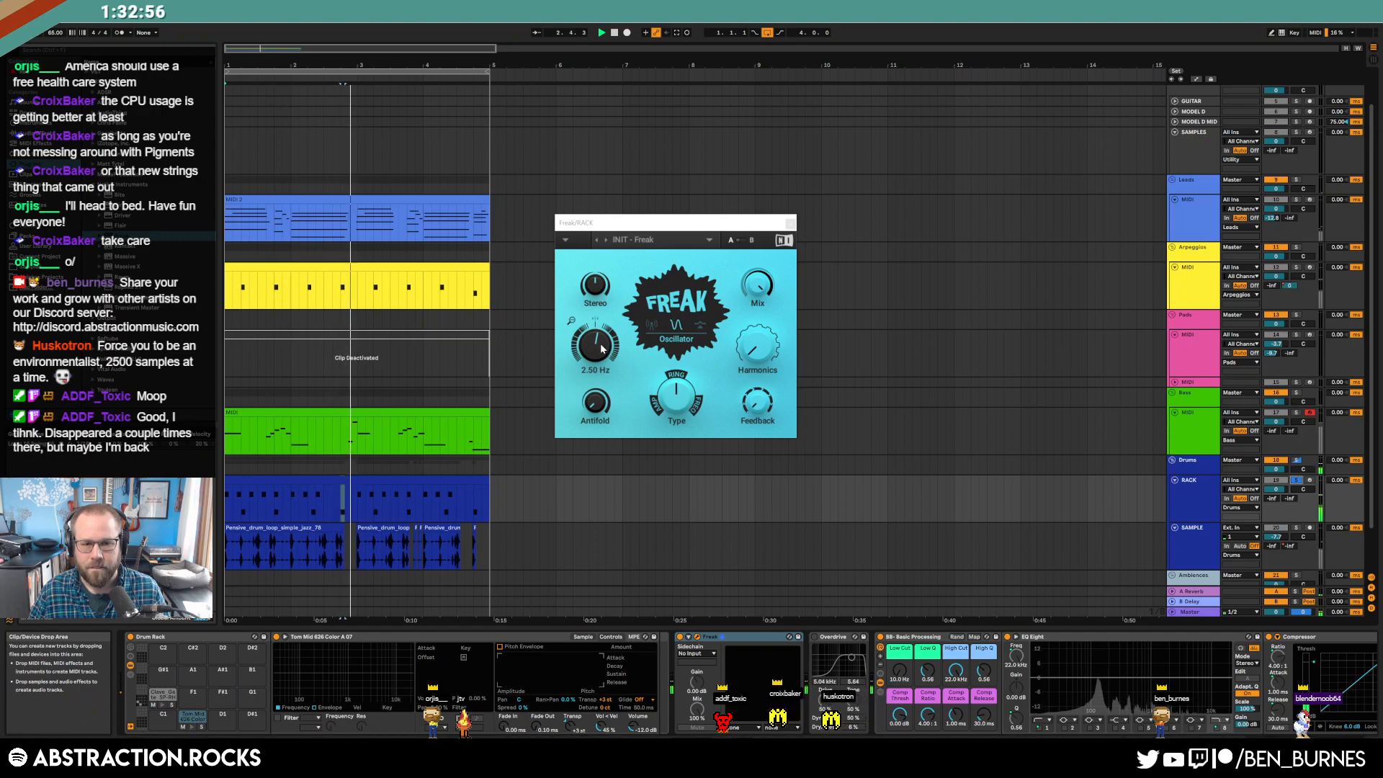
{"action": "mouse_move", "coordinate": [768, 397]}
{"action": "left_mouse_down"}
{"action": "mouse_move", "coordinate": [768, 432]}
{"action": "mouse_move", "coordinate": [757, 401]}
{"action": "left_mouse_up"}
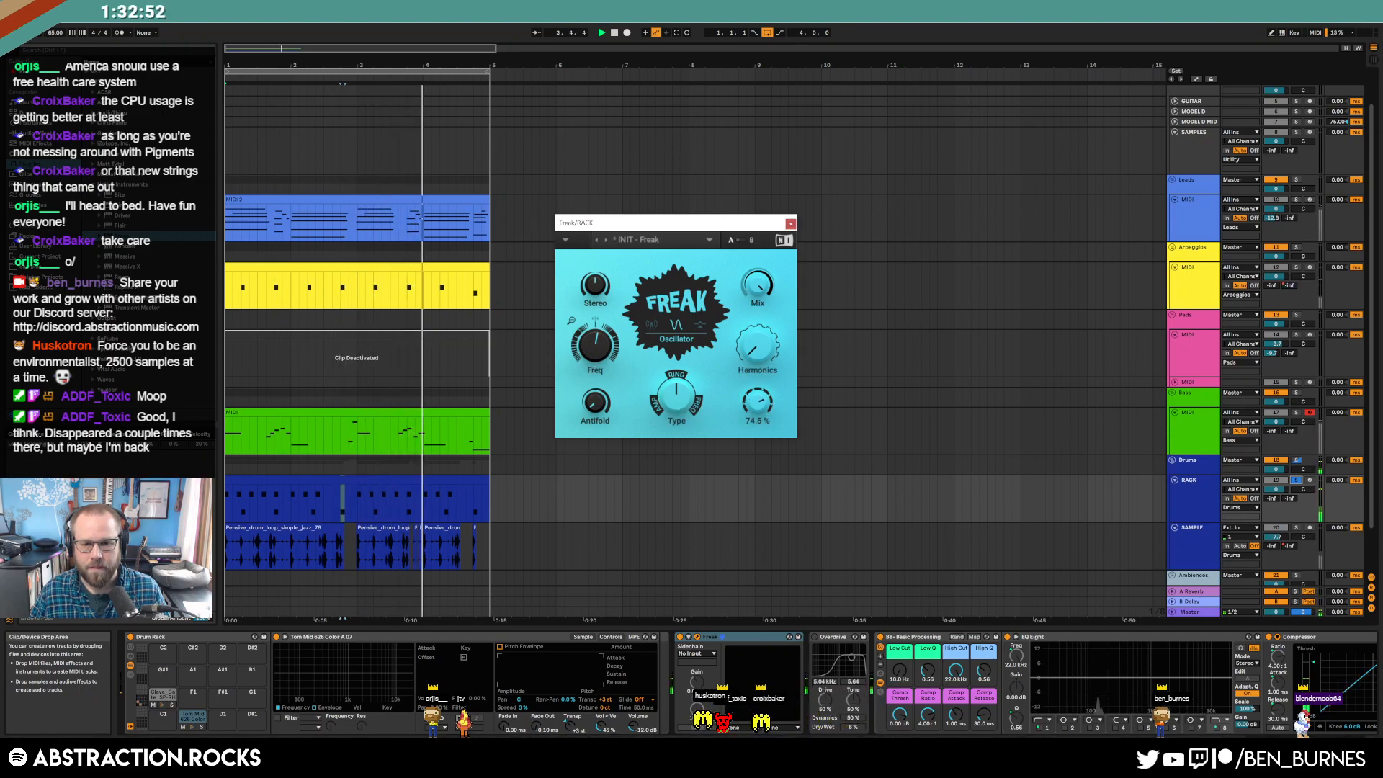
{"action": "left_click_drag", "start_coordinate": [750, 340], "coordinate": [751, 269]}
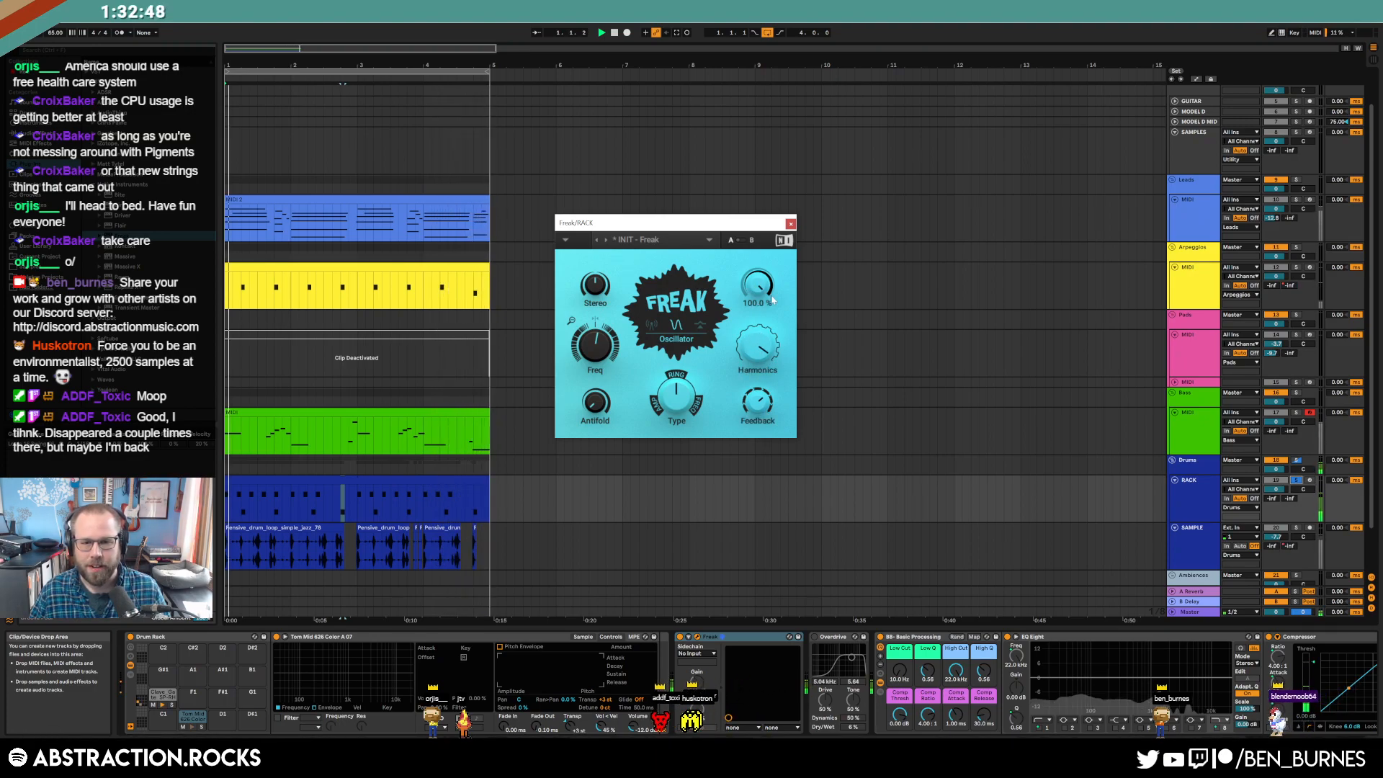
{"action": "left_click", "coordinate": [709, 637]}
{"action": "key", "text": "Delete"}
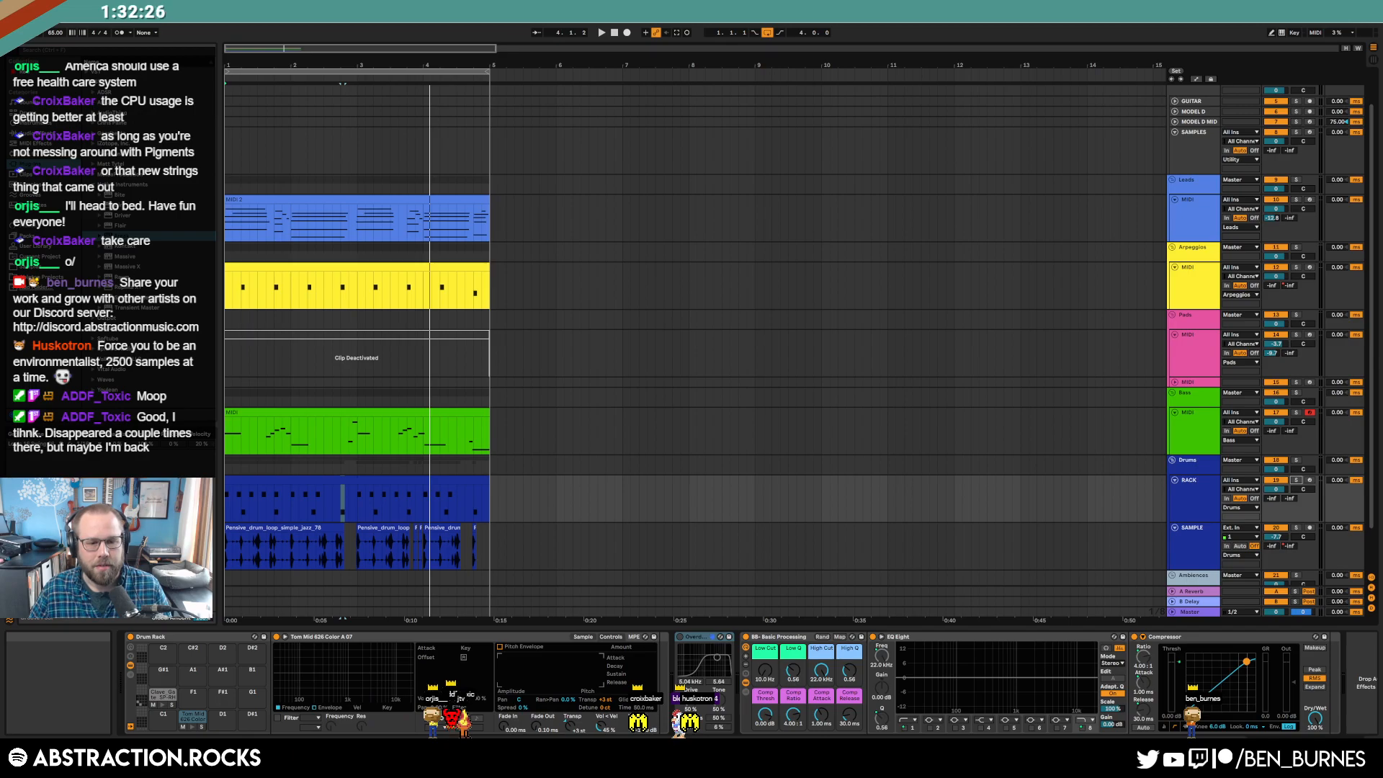
{"action": "left_click", "coordinate": [488, 513]}
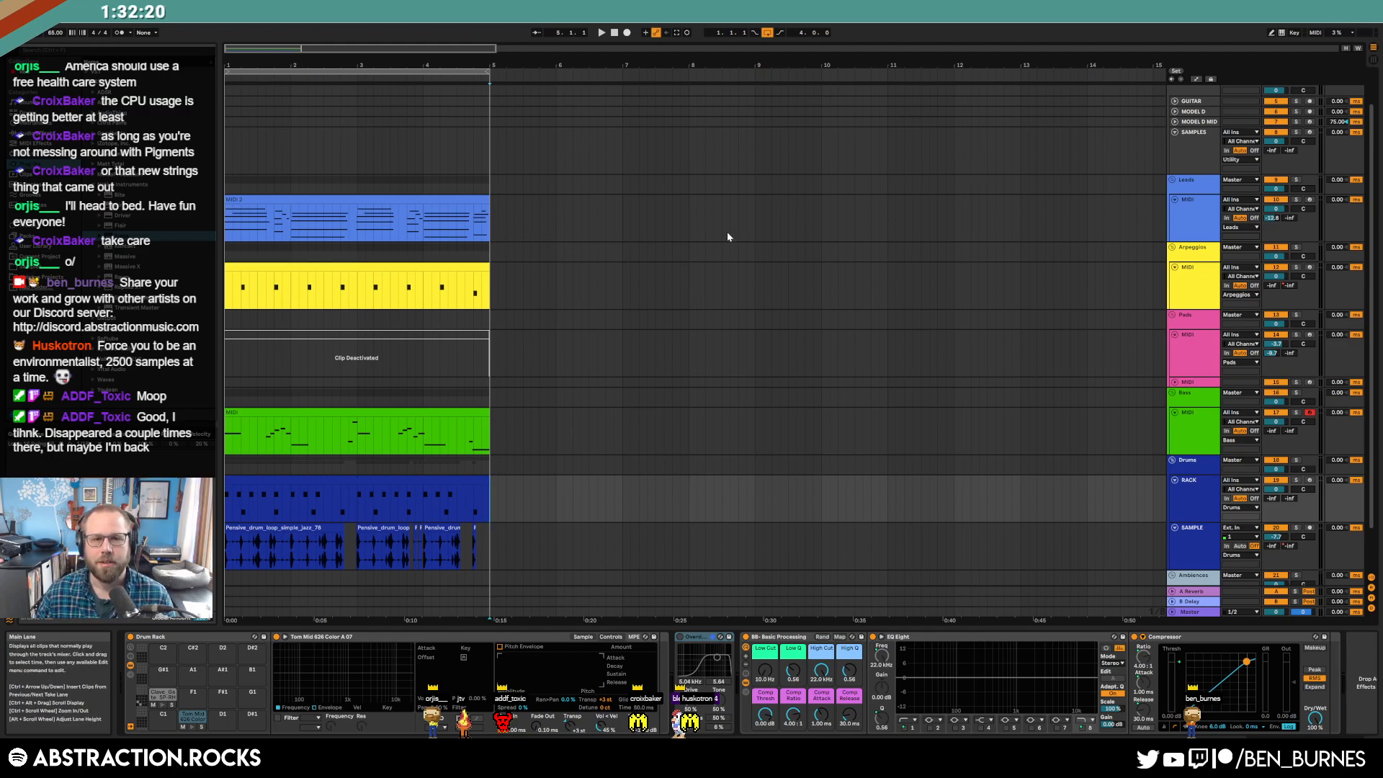
- Browse random samples in the SAMPLES track's ADSR Sample Manager and load PL_Future_BD61.wav into the Drums group's RACK
{"action": "scroll", "coordinate": [728, 232], "scroll_direction": "up", "scroll_amount": 2}
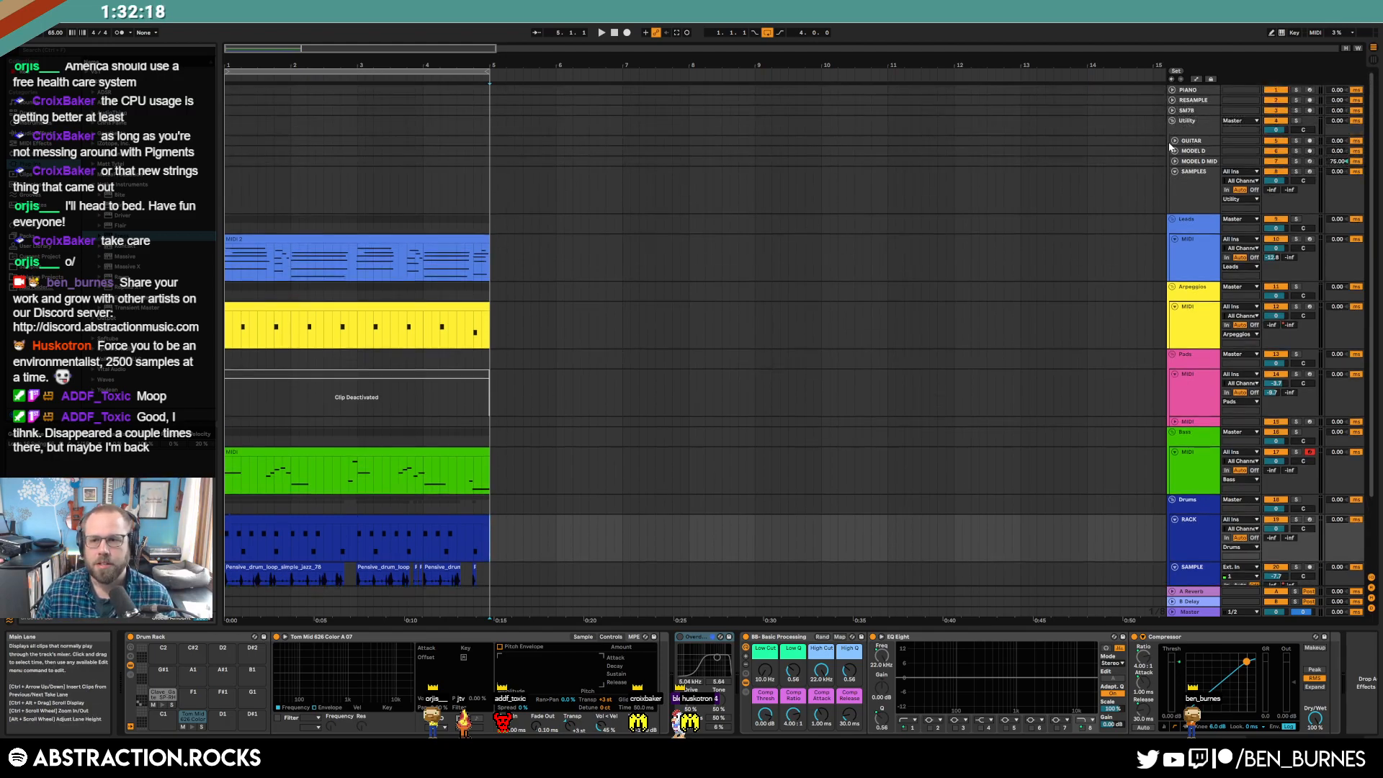
{"action": "left_click", "coordinate": [1192, 199]}
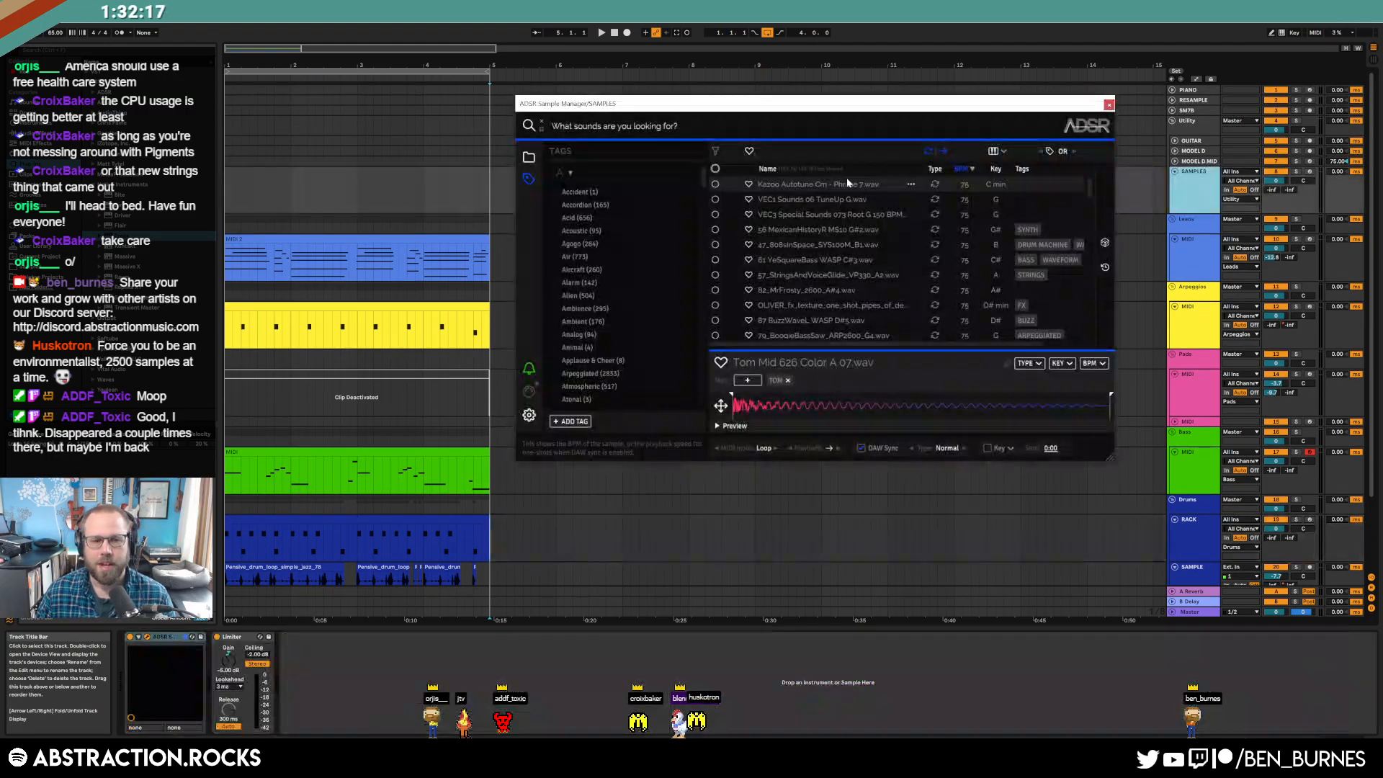
{"action": "left_click", "coordinate": [1104, 245]}
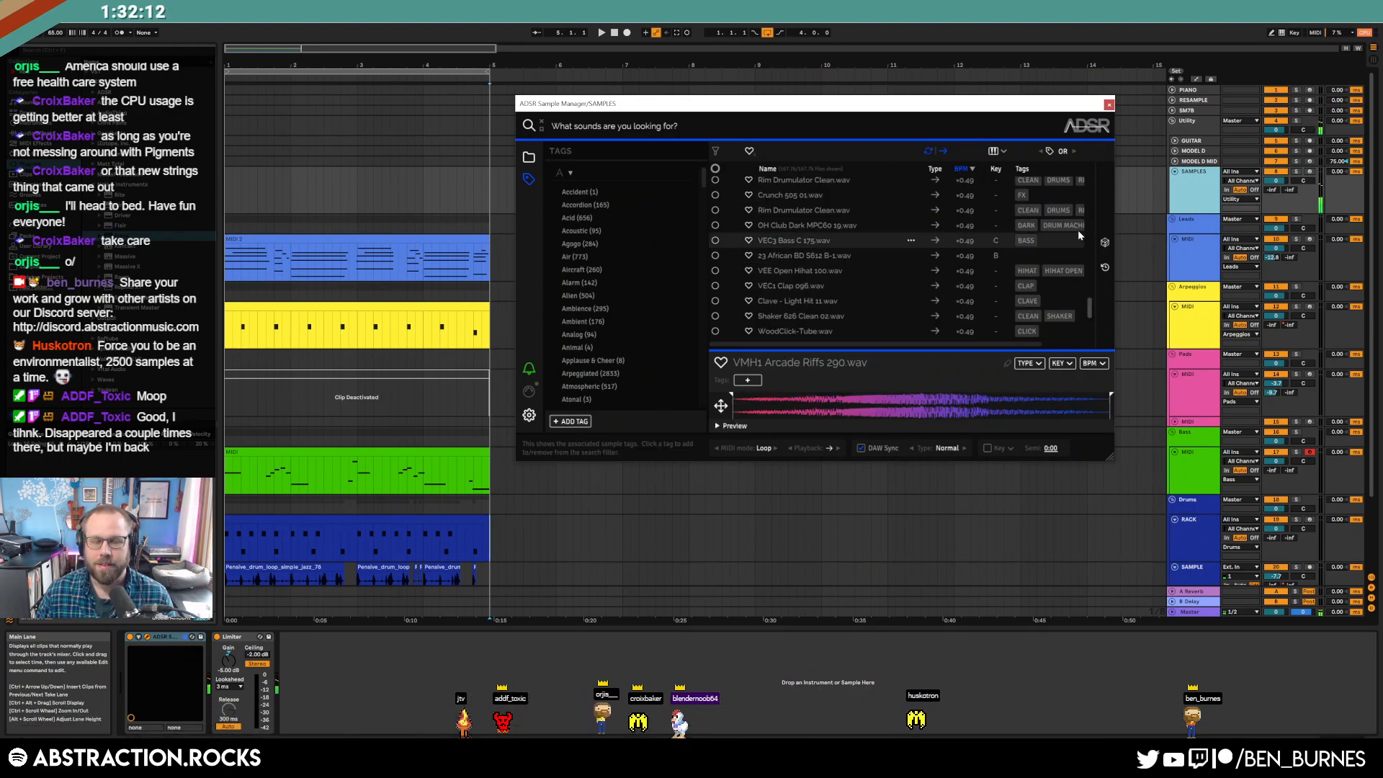
{"action": "scroll", "coordinate": [823, 227], "scroll_direction": "down", "scroll_amount": 1}
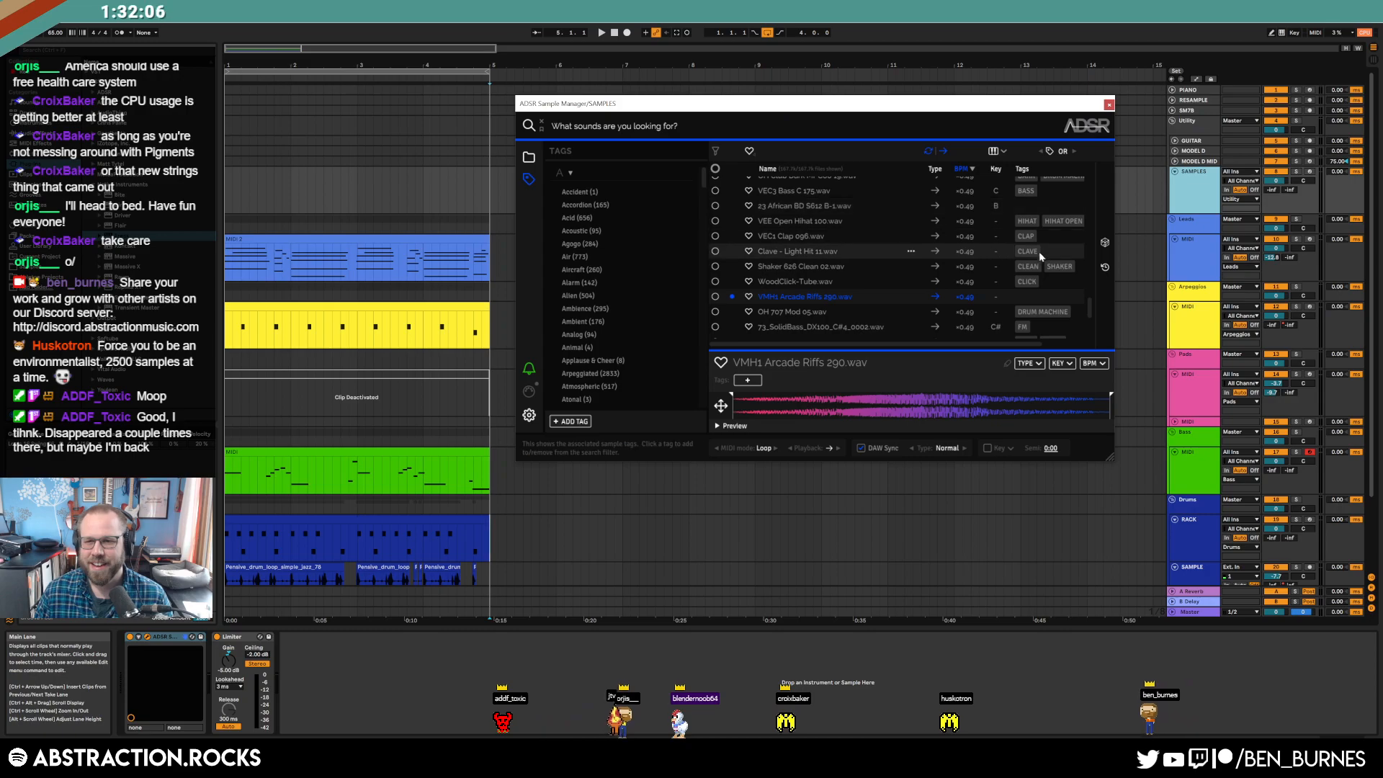
{"action": "left_click", "coordinate": [1104, 243]}
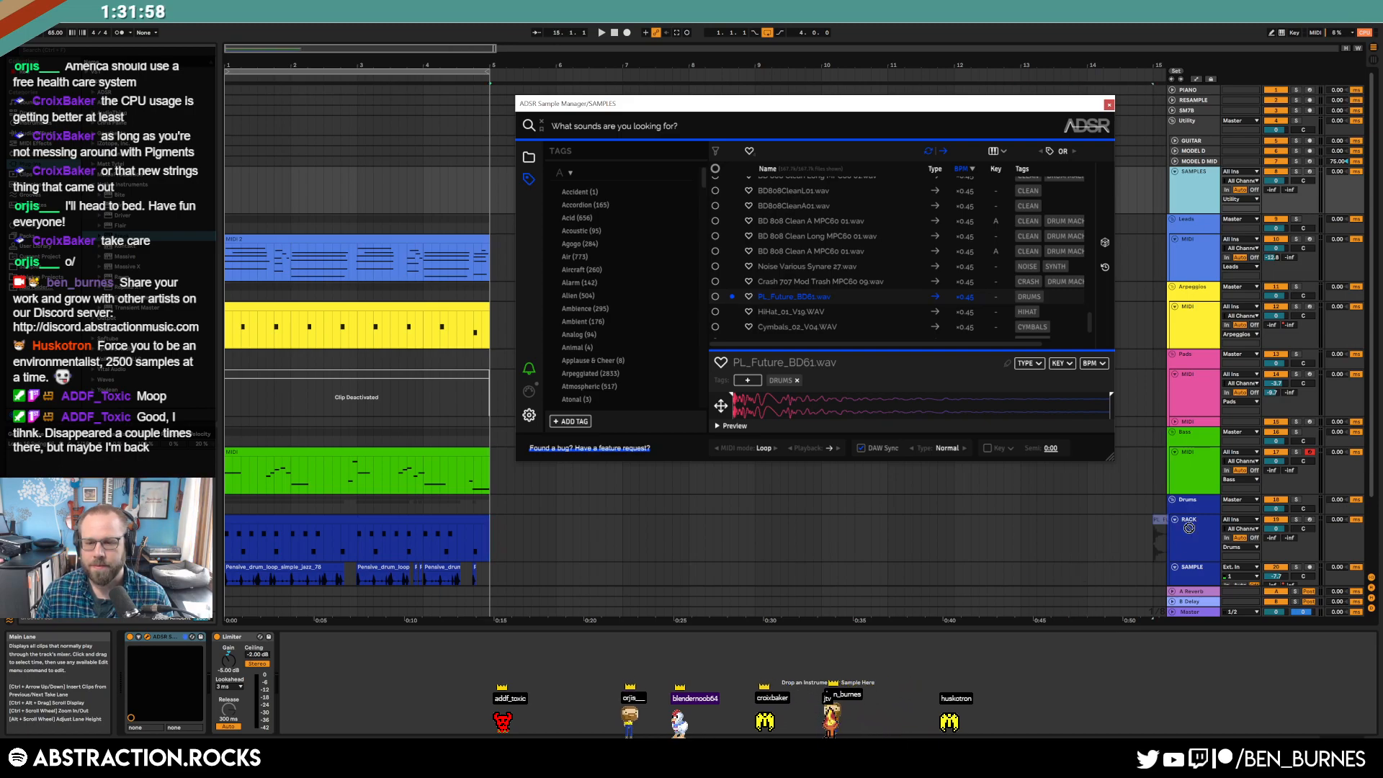
{"action": "left_click", "coordinate": [1189, 527]}
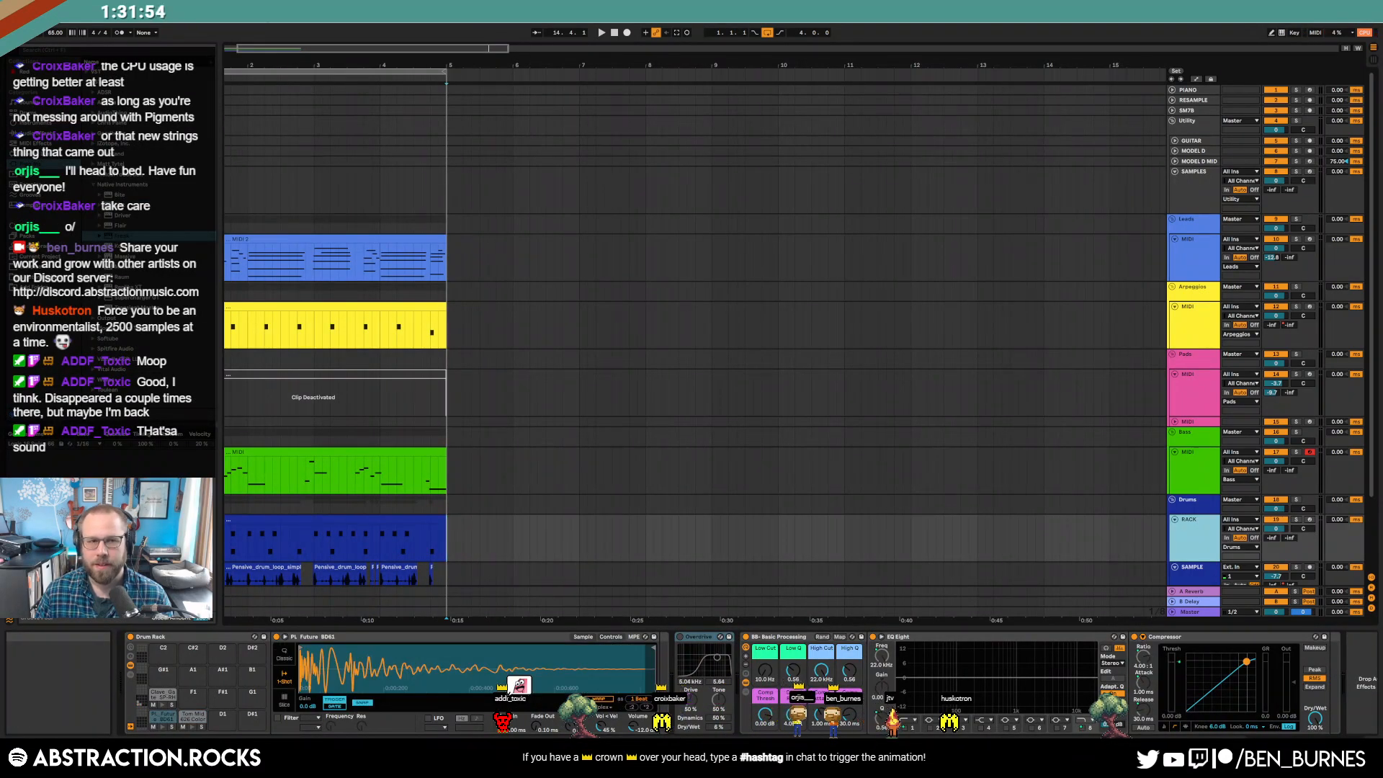
- Add PL Future BD61 notes on beats 1 and 3 of the first two bars in the RACK clip and play it back
{"action": "left_click_drag", "start_coordinate": [432, 65], "coordinate": [475, 64]}
{"action": "double_click", "coordinate": [260, 515]}
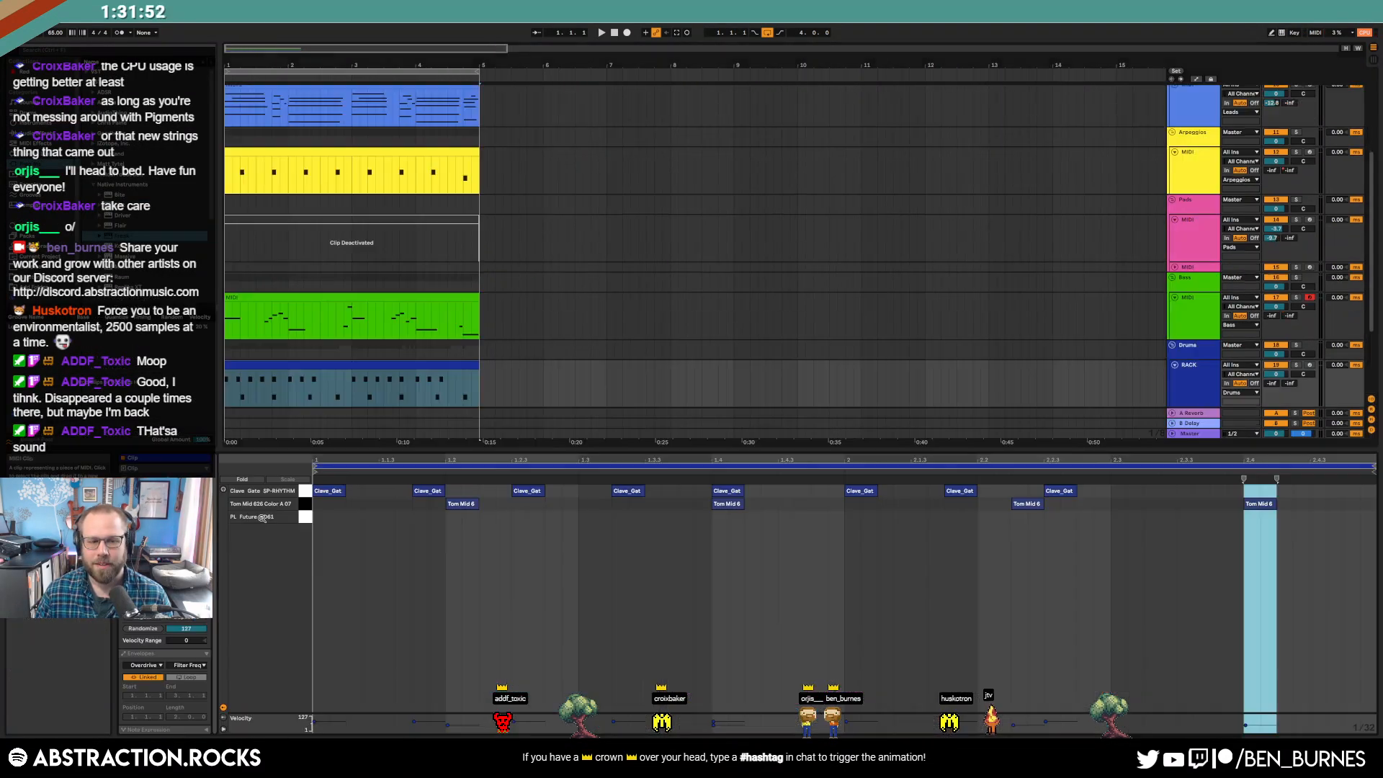
{"action": "double_click", "coordinate": [319, 516]}
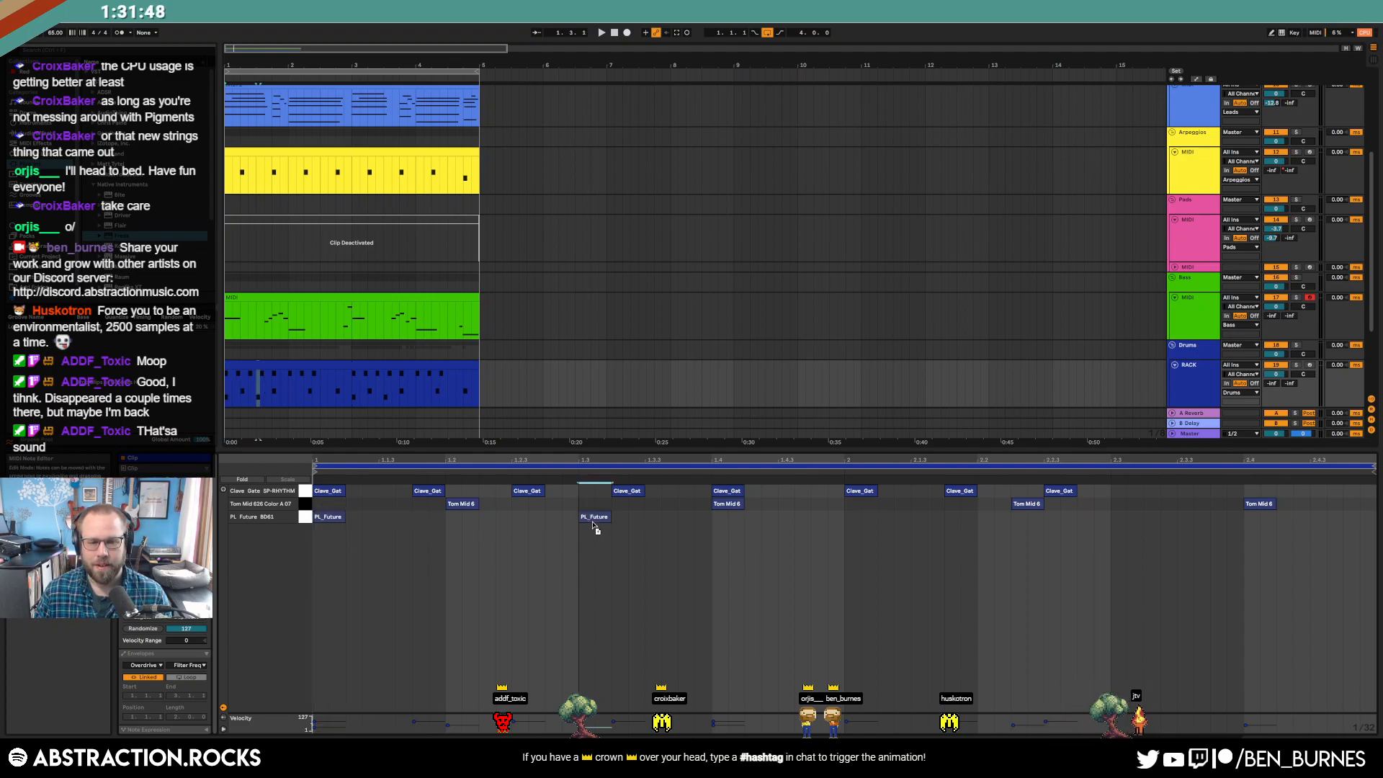
{"action": "left_click_drag", "start_coordinate": [841, 518], "coordinate": [331, 539]}
{"action": "key", "text": "ctrl+d"}
{"action": "key", "text": "space"}
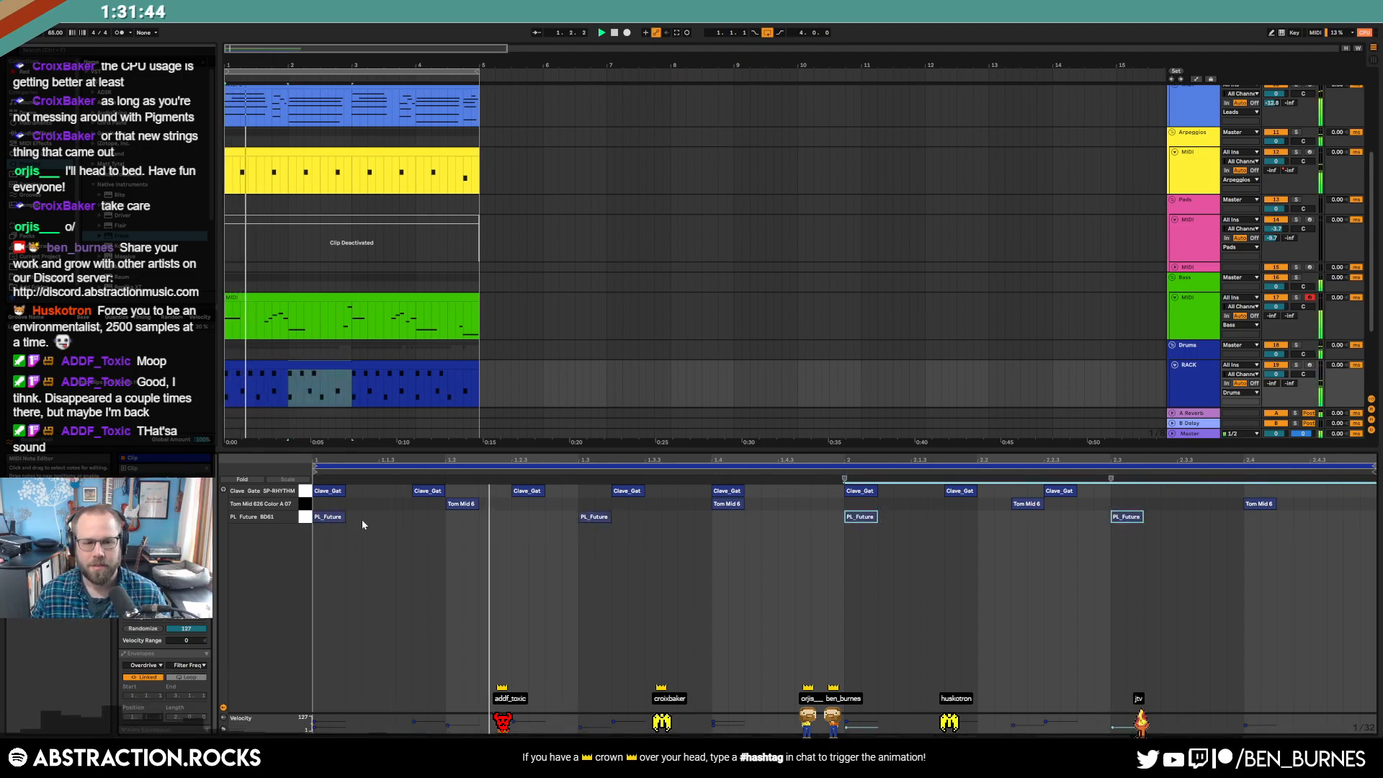
- Select all PL Future BD61 notes, then adjust the velocity of the RACK clip's Tom Mid notes, with the first at about 43
{"action": "left_click", "coordinate": [305, 517]}
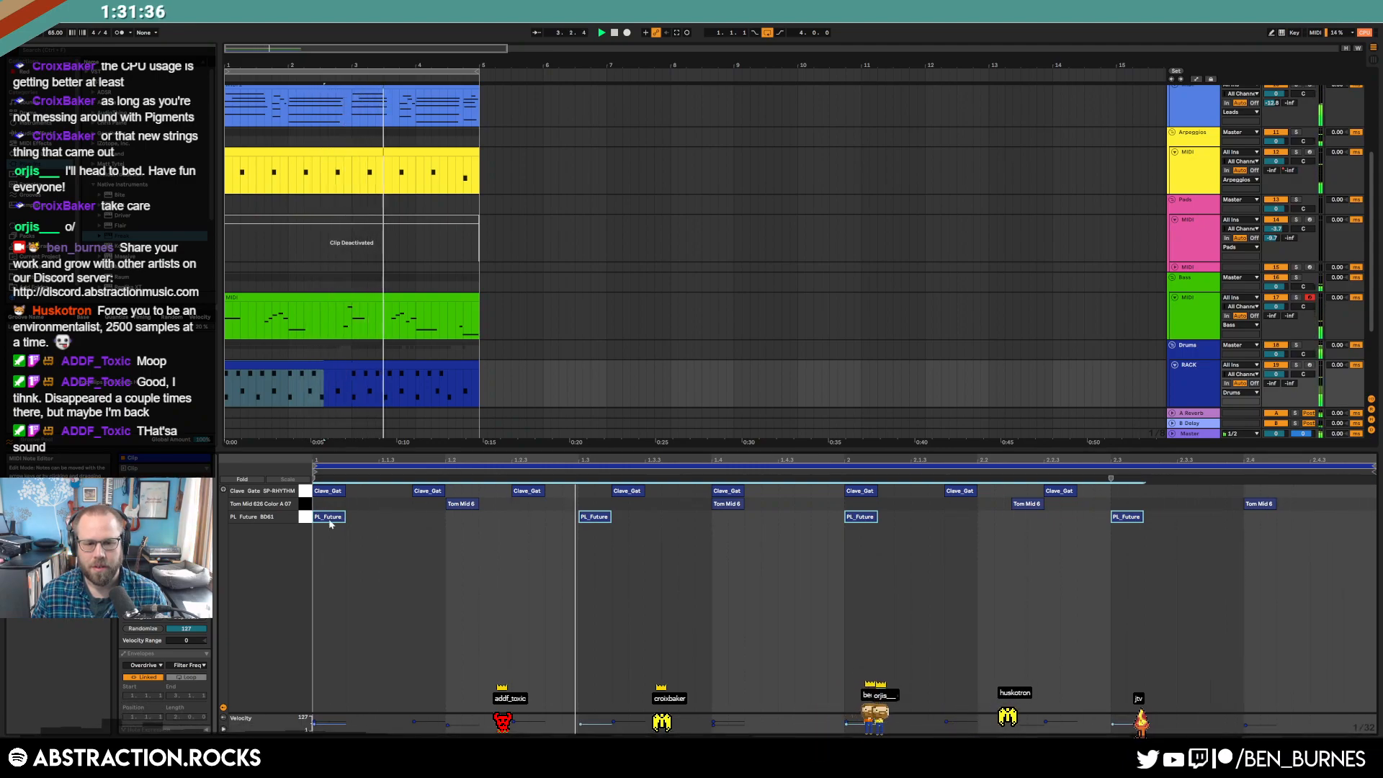
{"action": "key", "text": "shift+Tab"}
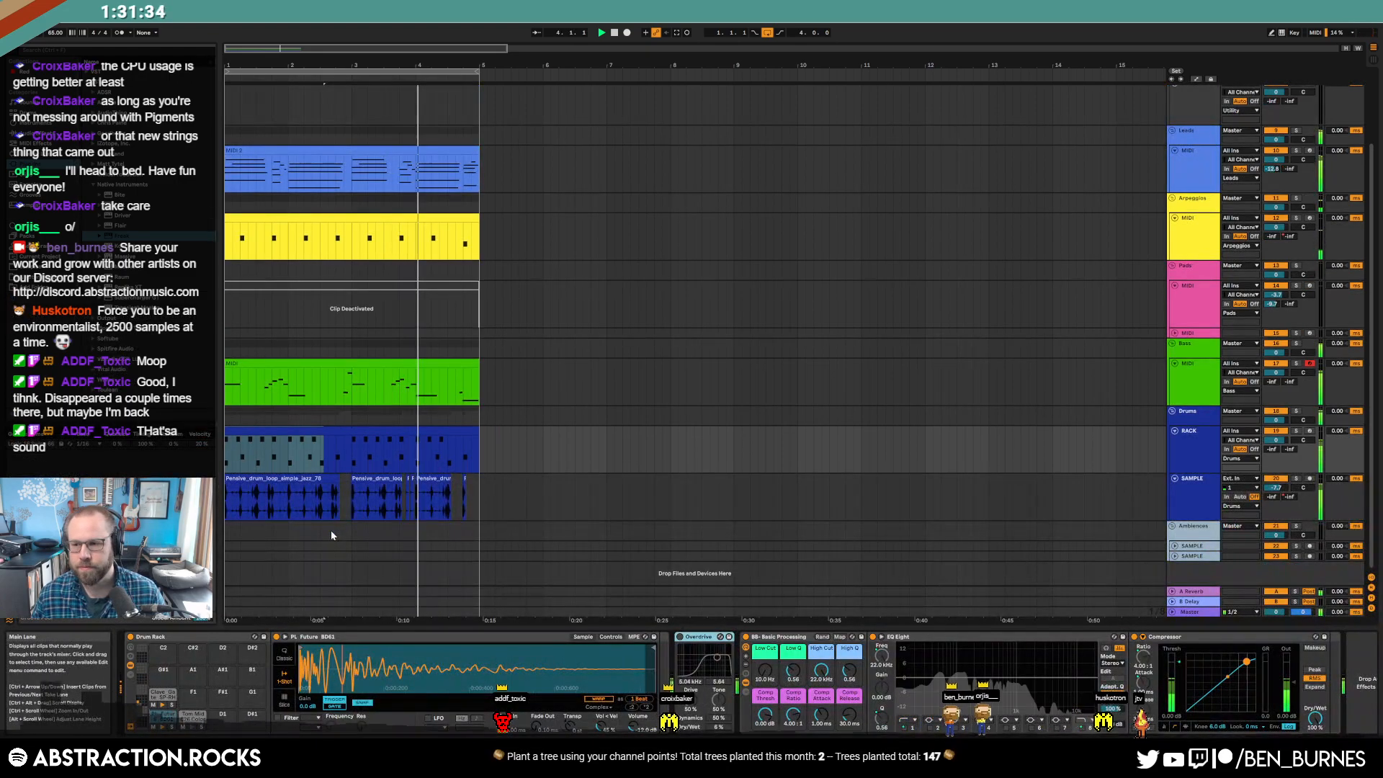
{"action": "double_click", "coordinate": [450, 433]}
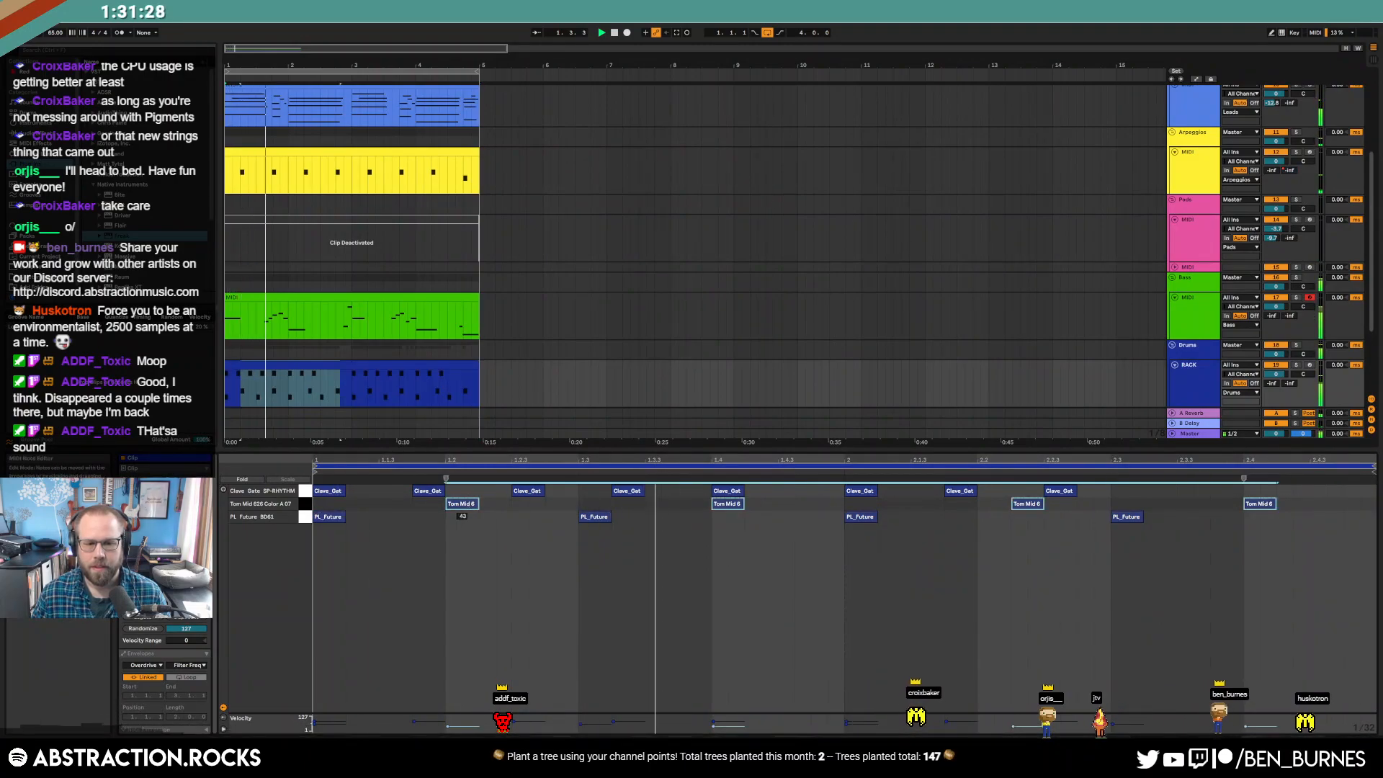
{"action": "left_click", "coordinate": [461, 559]}
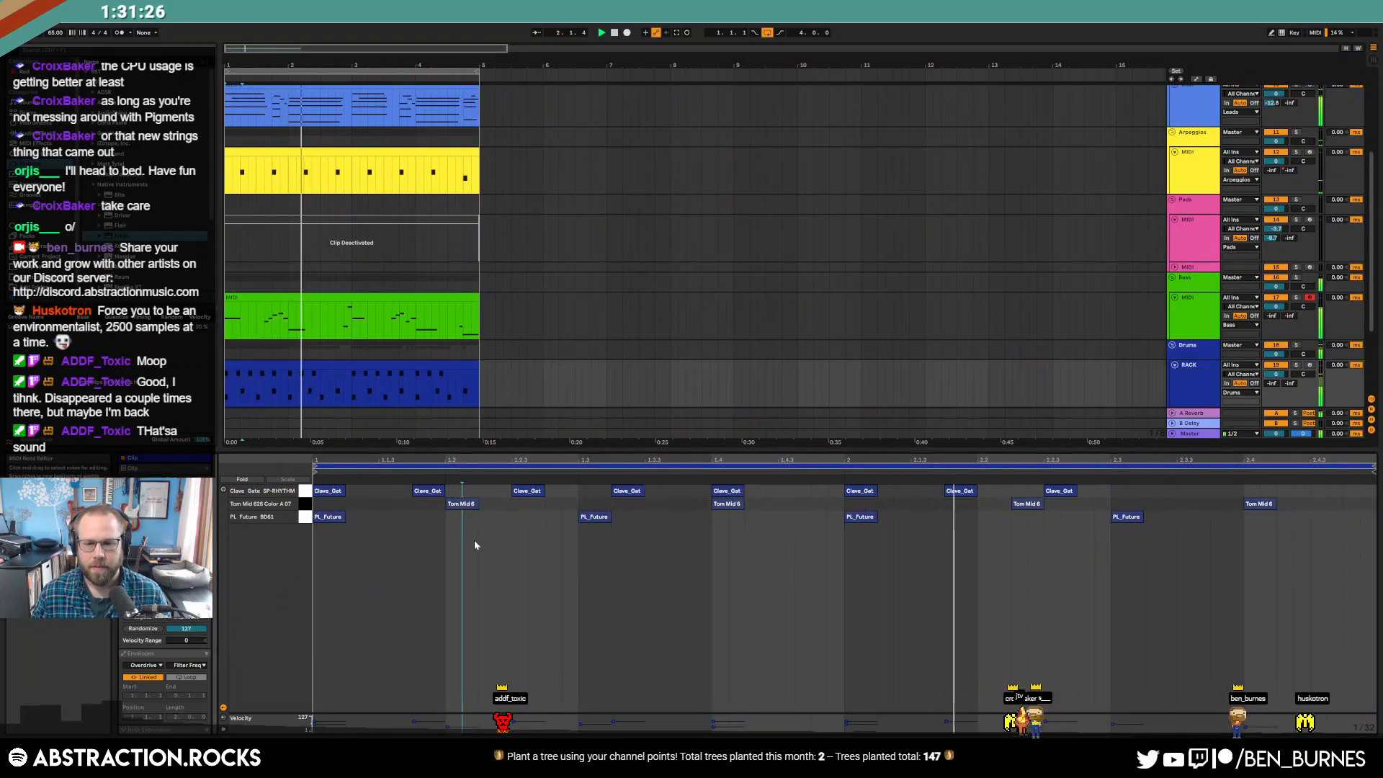
{"action": "key", "text": "shift+Tab"}
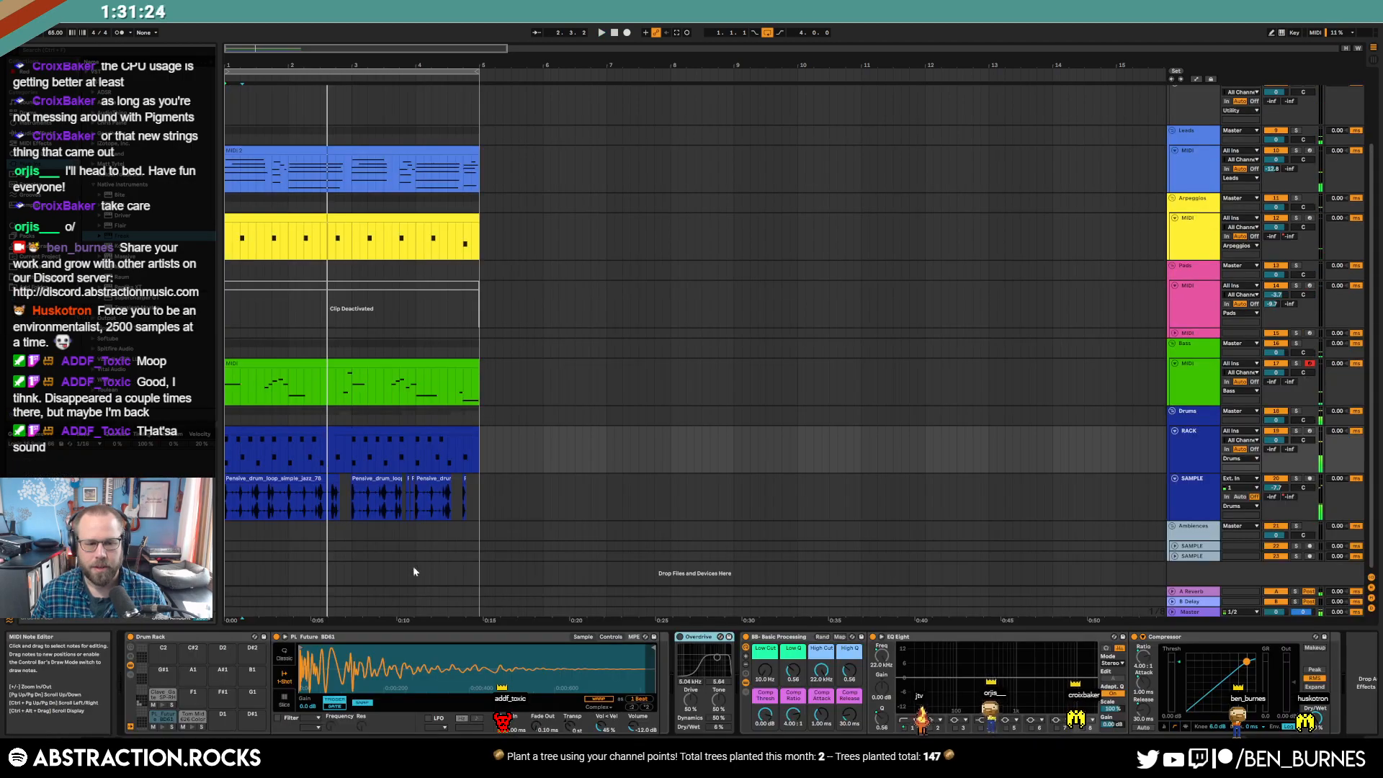
- Show the Drum Rack's chain list and adjust the panning of the Tom Mid 626 chain
{"action": "left_click", "coordinate": [130, 648]}
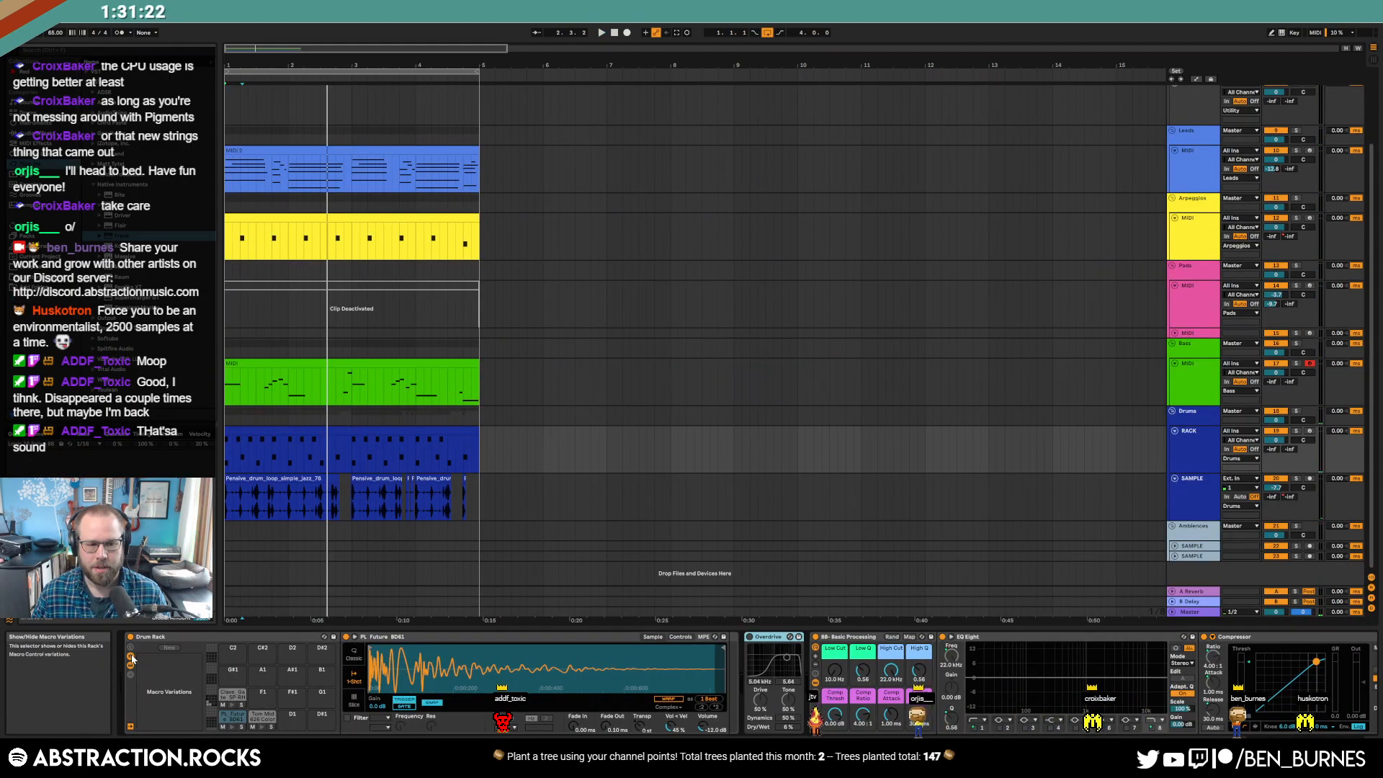
{"action": "left_click", "coordinate": [131, 648]}
{"action": "left_click", "coordinate": [130, 675]}
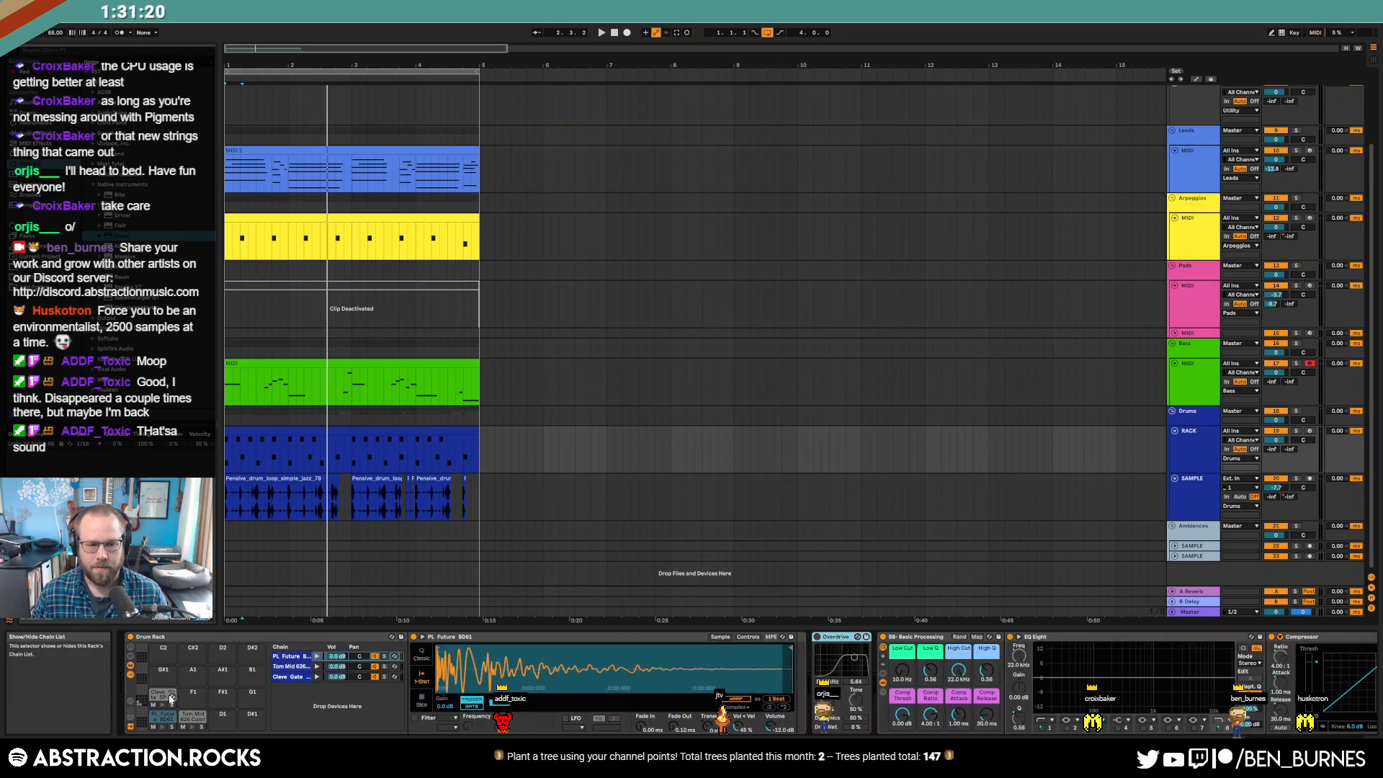
{"action": "left_click", "coordinate": [351, 665]}
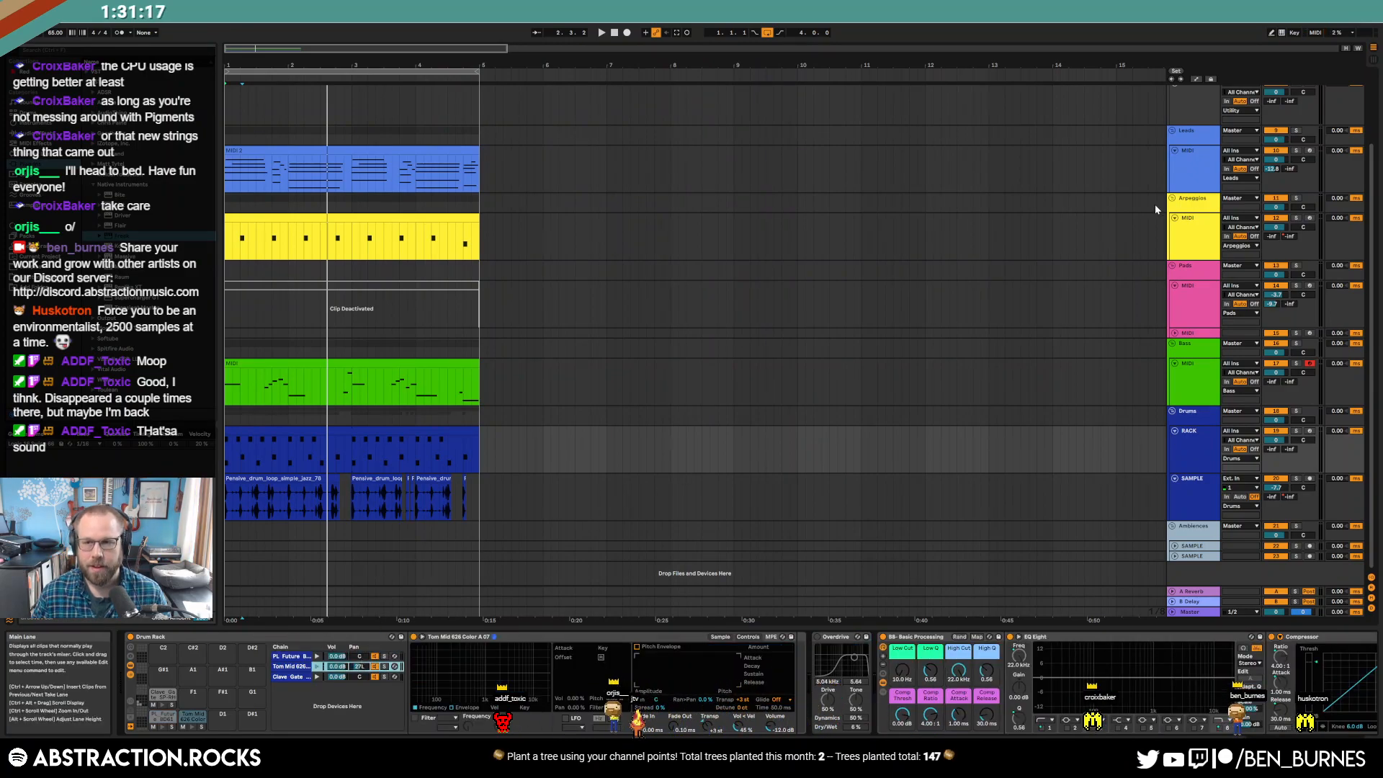
- Audition random samples in ADSR Sample Manager, including BD Modular Sub B 01.wav and Mini_Harmonium_E4.wav
{"action": "scroll", "coordinate": [1151, 201], "scroll_direction": "up", "scroll_amount": 2}
{"action": "left_click", "coordinate": [1196, 136]}
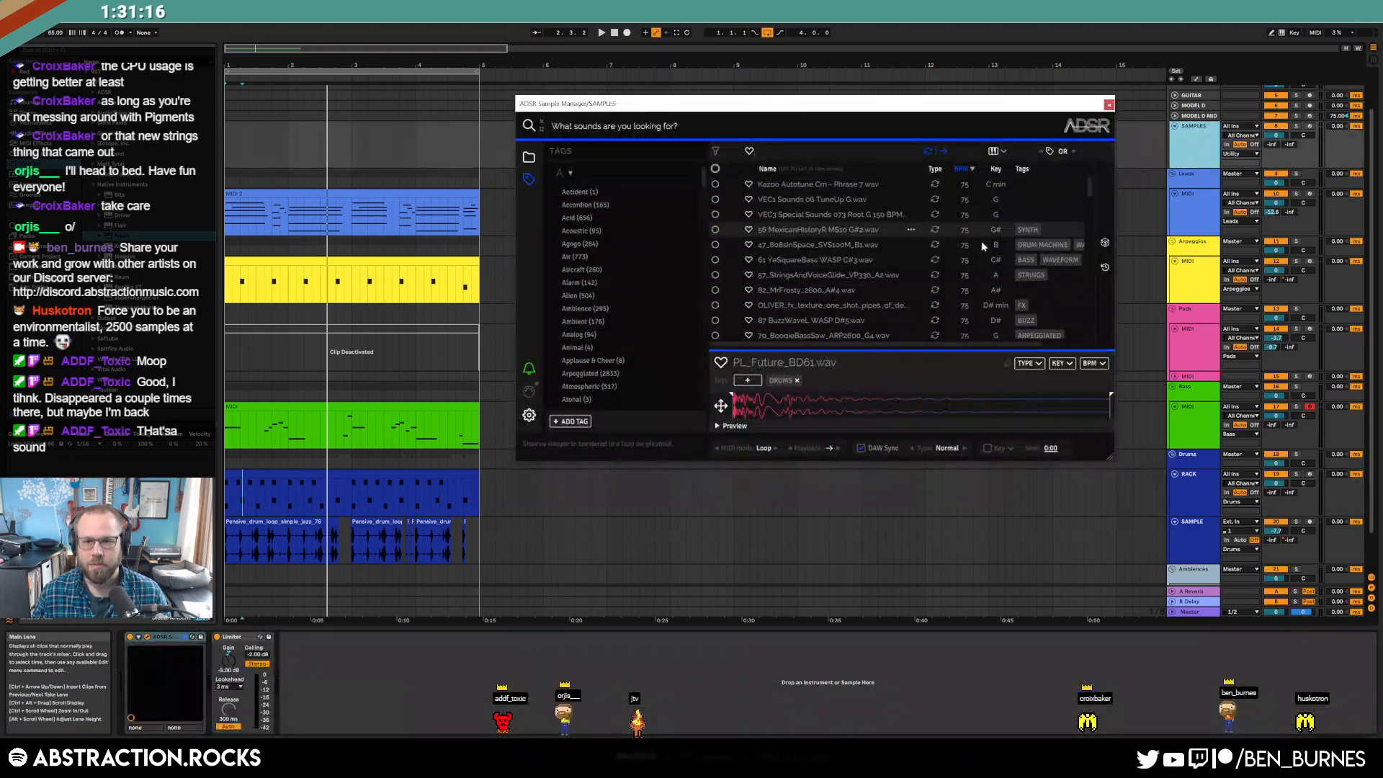
{"action": "left_click", "coordinate": [1104, 243]}
{"action": "scroll", "coordinate": [818, 248], "scroll_direction": "down", "scroll_amount": 2}
{"action": "left_click", "coordinate": [816, 249]}
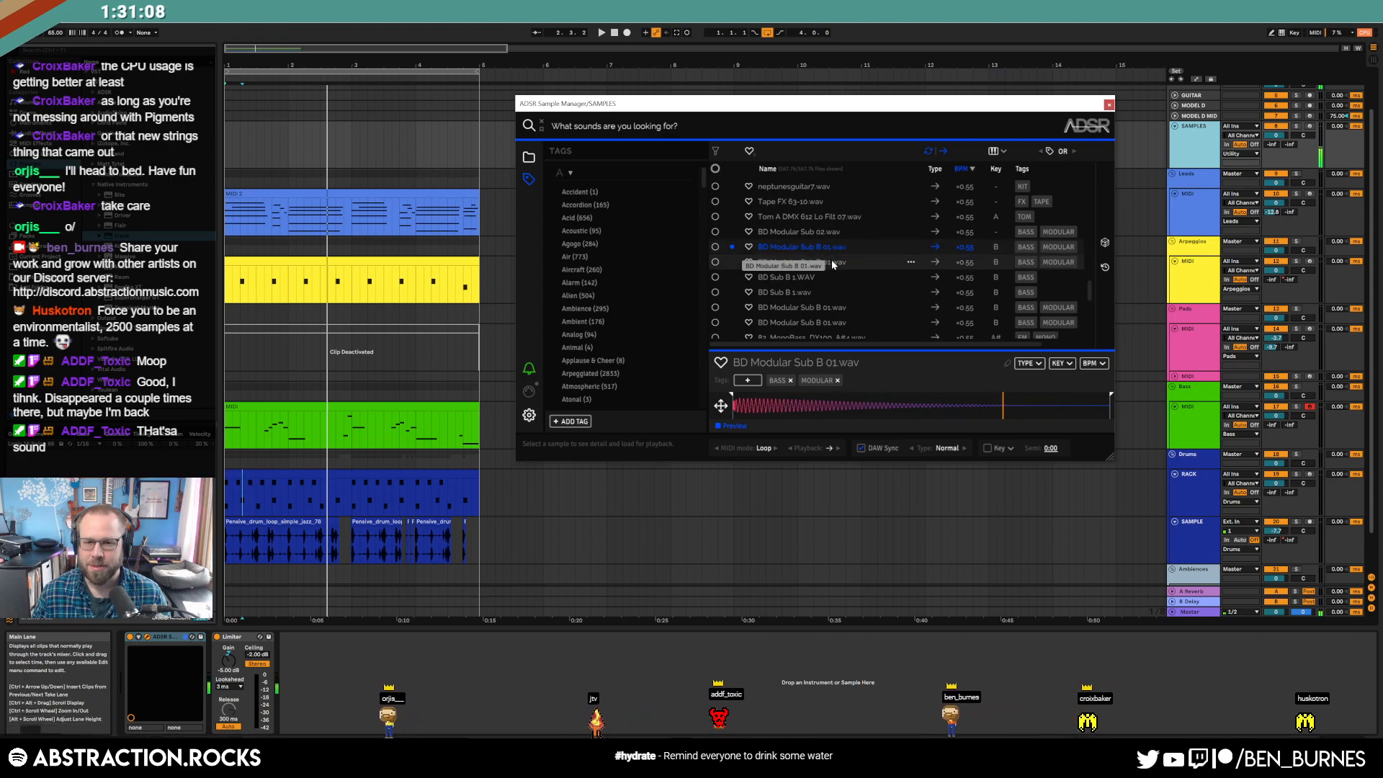
{"action": "left_click", "coordinate": [1105, 244]}
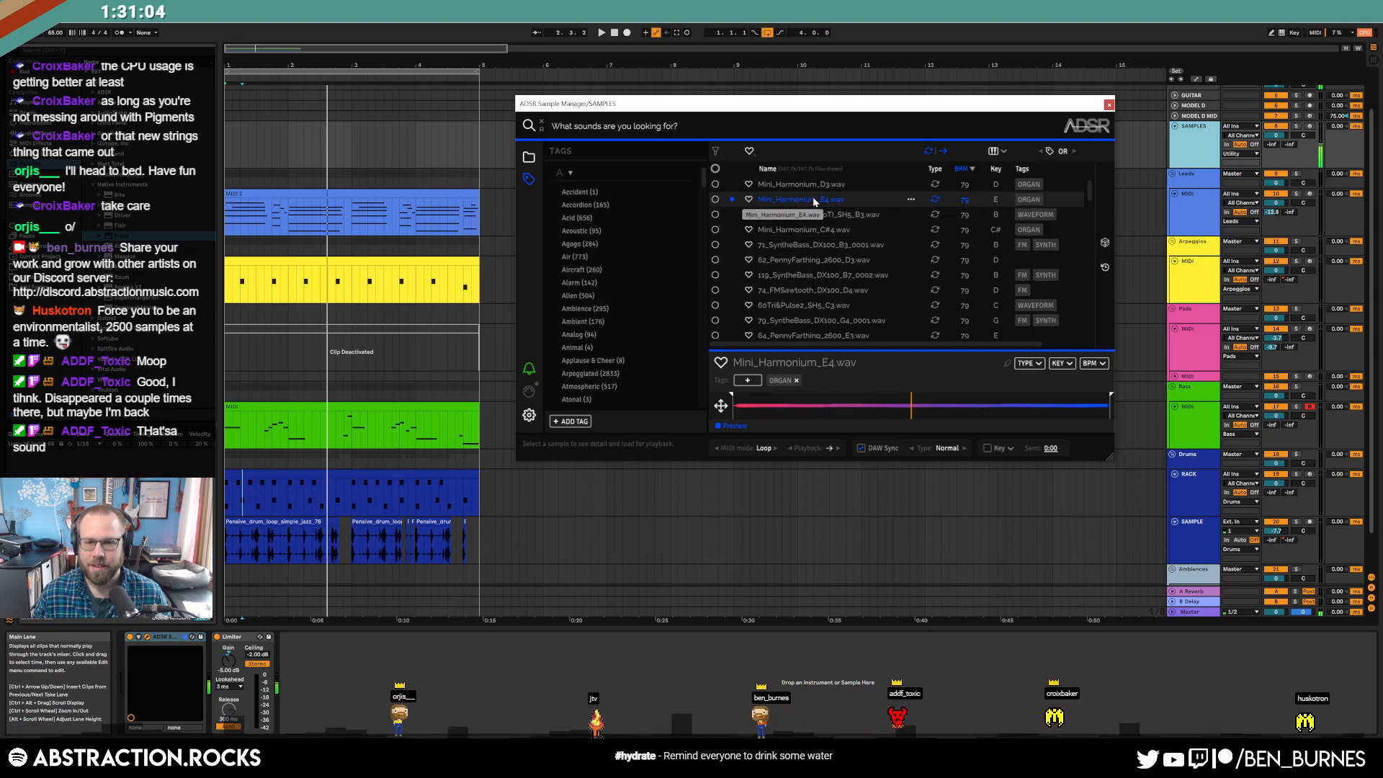
- Insert a second MIDI track below the existing one in the Leads group
{"action": "left_click", "coordinate": [1203, 209]}
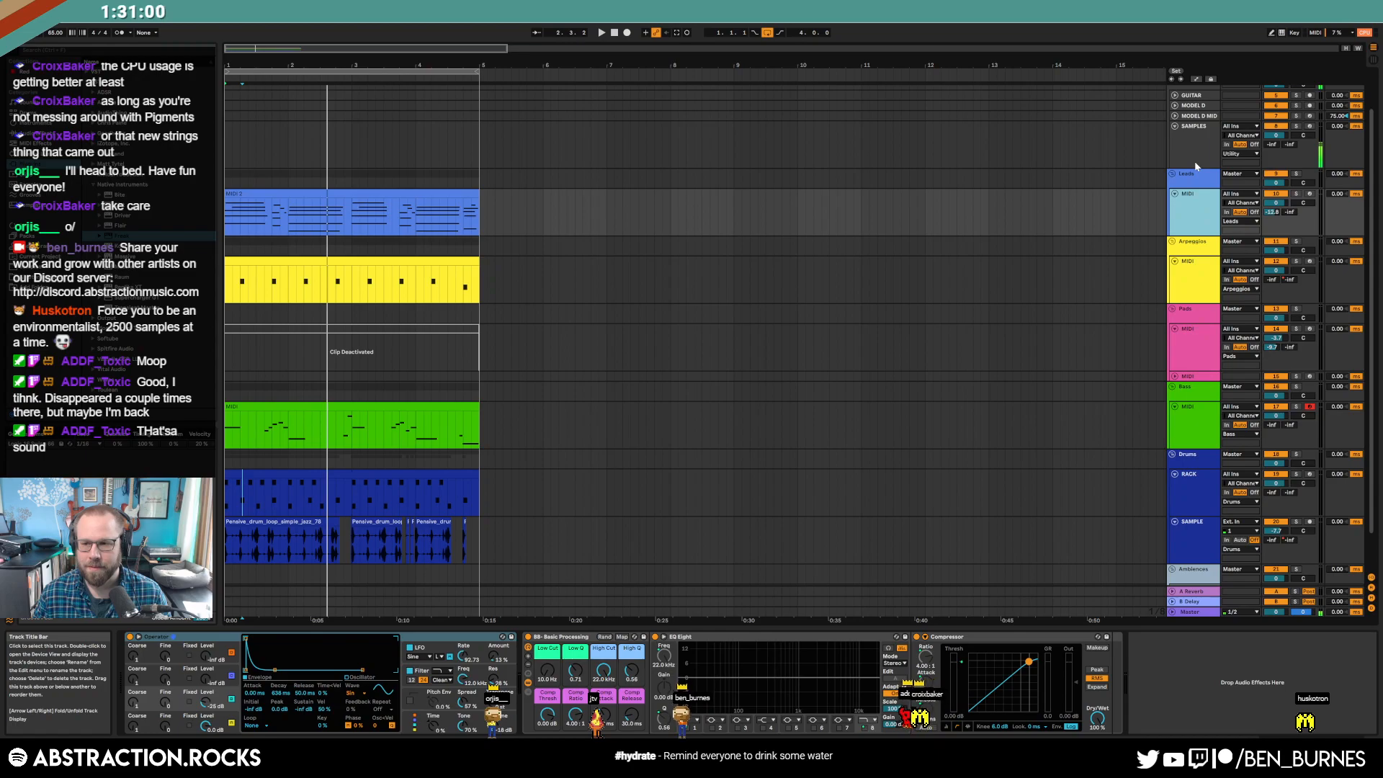
{"action": "key", "text": "ctrl+shift+t"}
{"action": "left_click", "coordinate": [1175, 241]}
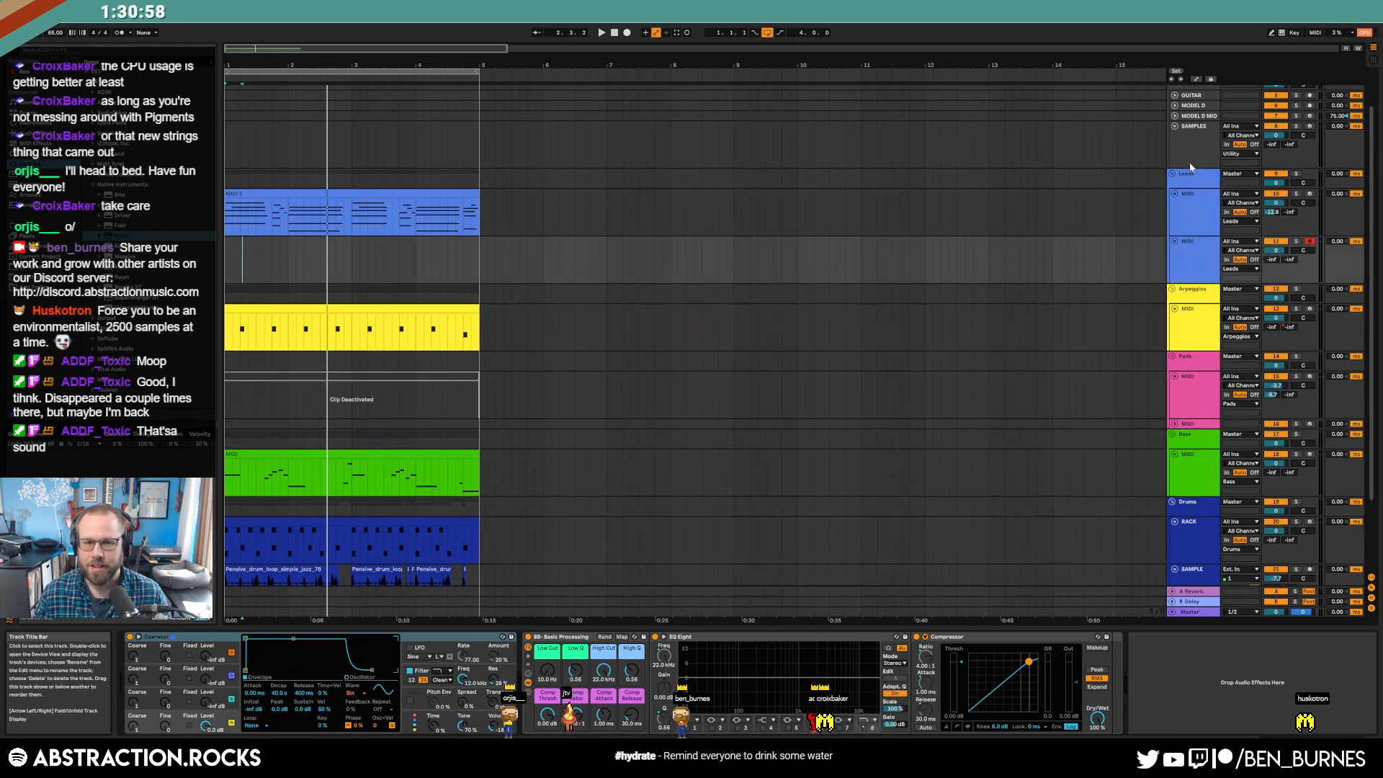
- Load Mini_Harmonium_E4.wav from ADSR Sample Manager as the instrument of the new Leads MIDI track, replacing Operator
{"action": "left_click", "coordinate": [1192, 151]}
{"action": "left_click_drag", "start_coordinate": [802, 199], "coordinate": [1187, 248]}
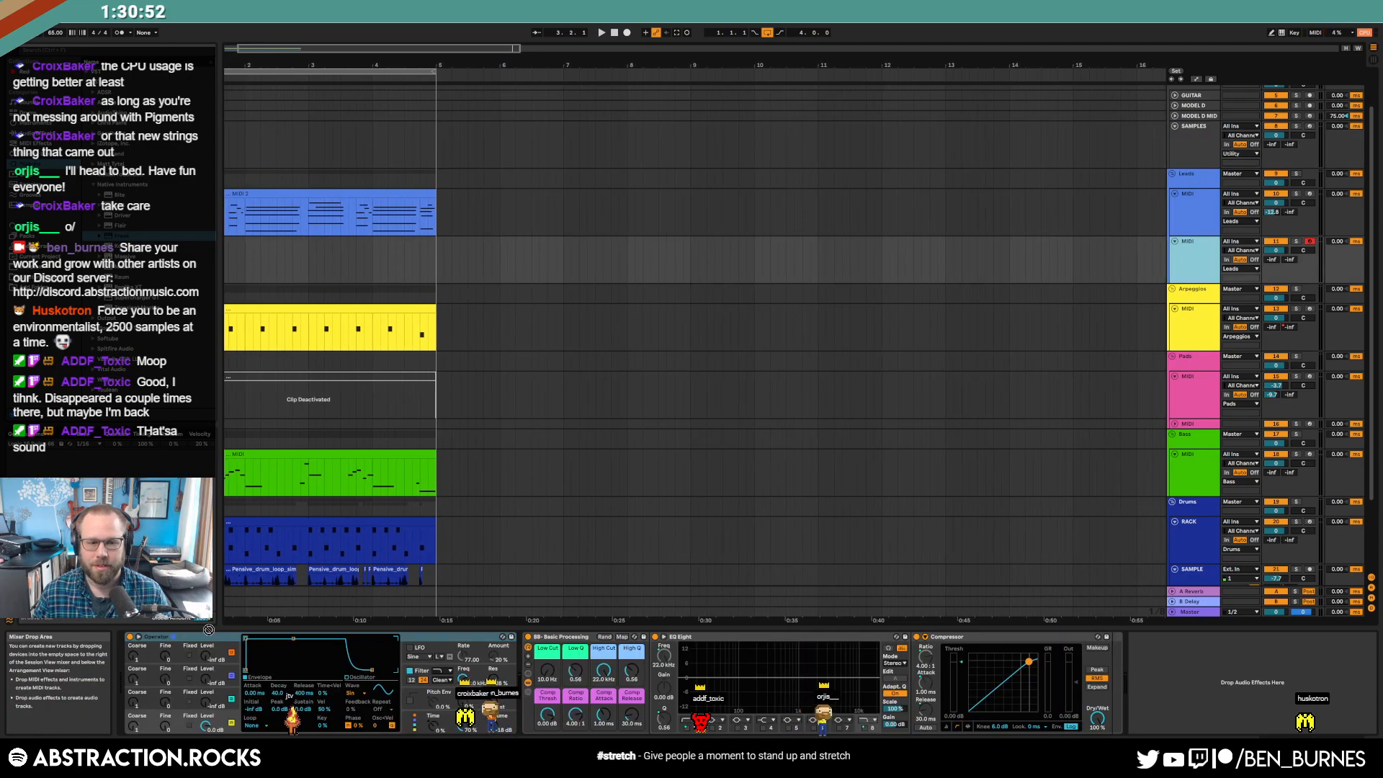
{"action": "left_click_drag", "start_coordinate": [208, 629], "coordinate": [211, 641]}
{"action": "scroll", "coordinate": [449, 374], "scroll_direction": "left", "scroll_amount": 2}
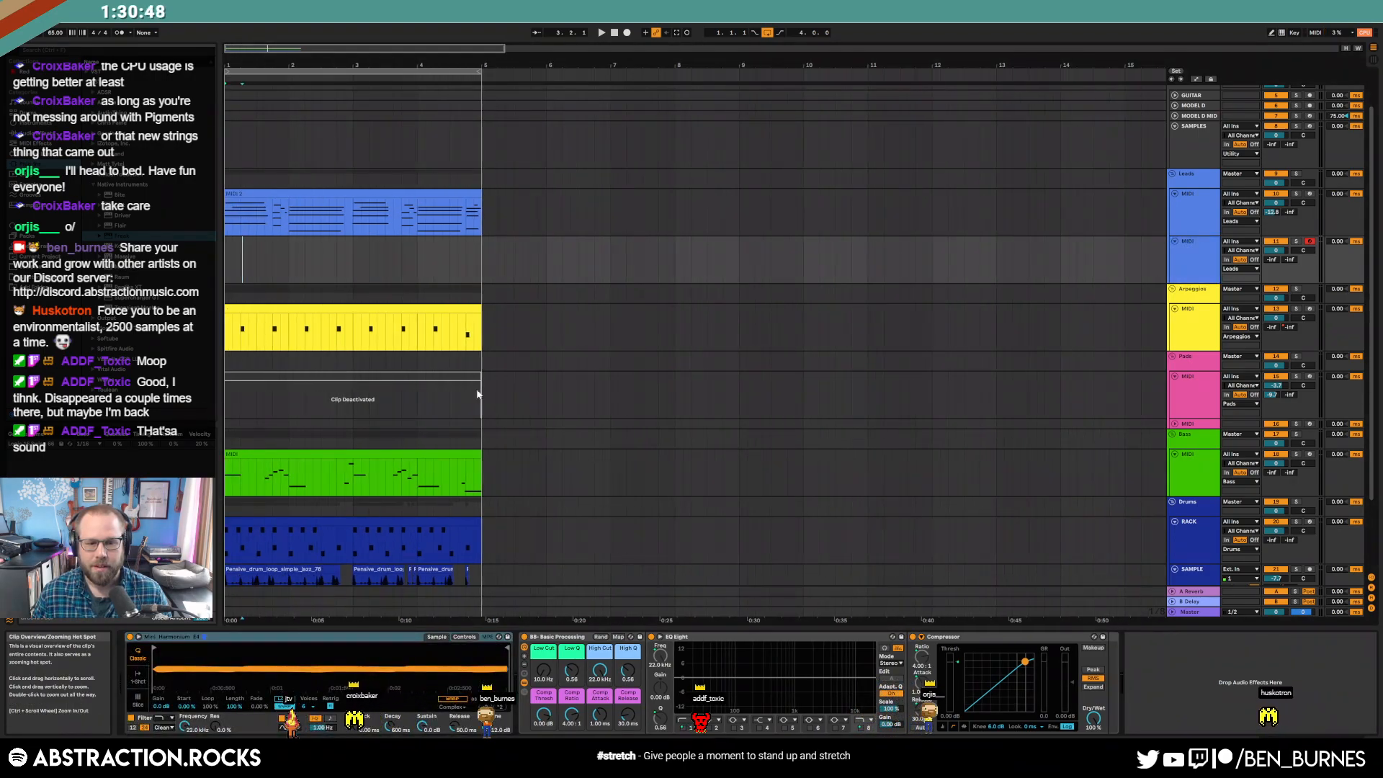
- Arm the PIANO track alongside the new lead and transpose the Mini Harmonium sampler by -4 st
{"action": "scroll", "coordinate": [1201, 208], "scroll_direction": "up", "scroll_amount": 2}
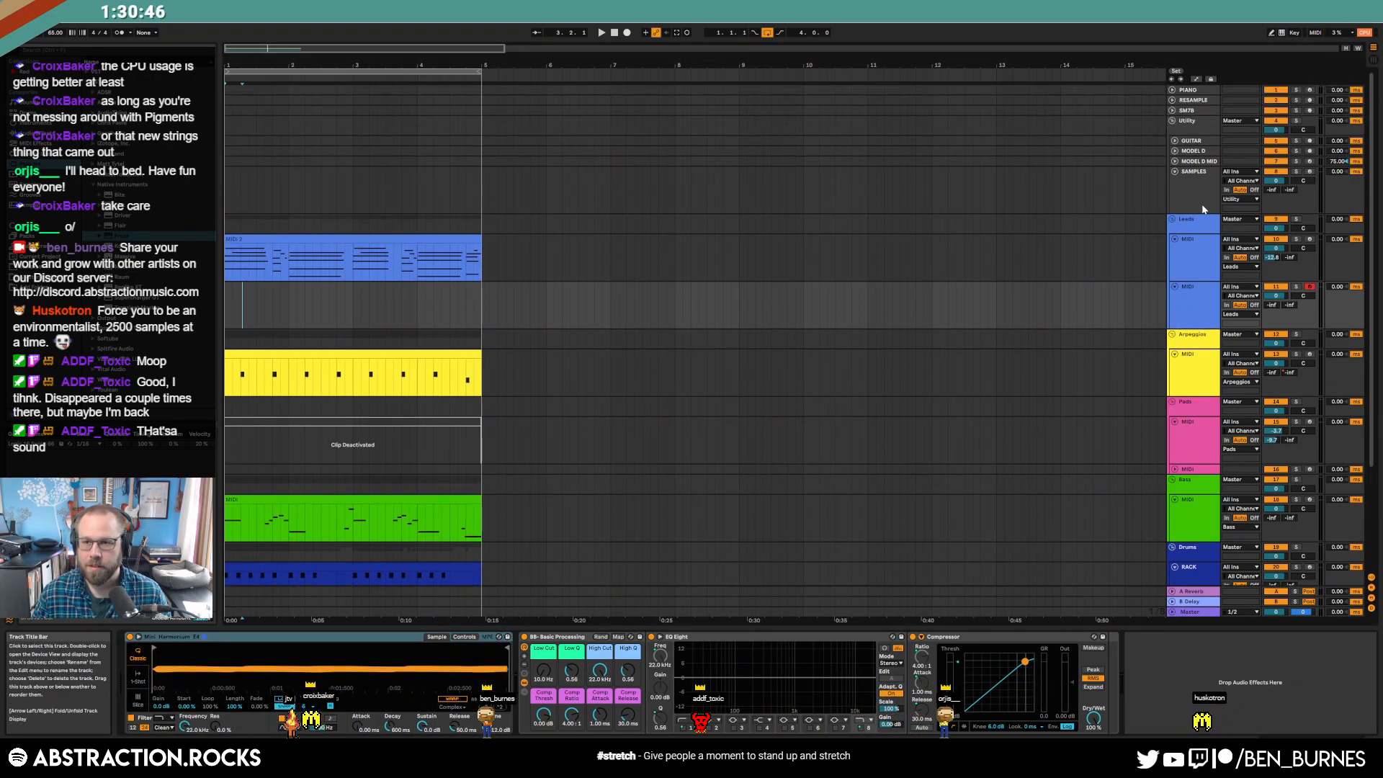
{"action": "left_click", "coordinate": [1309, 90]}
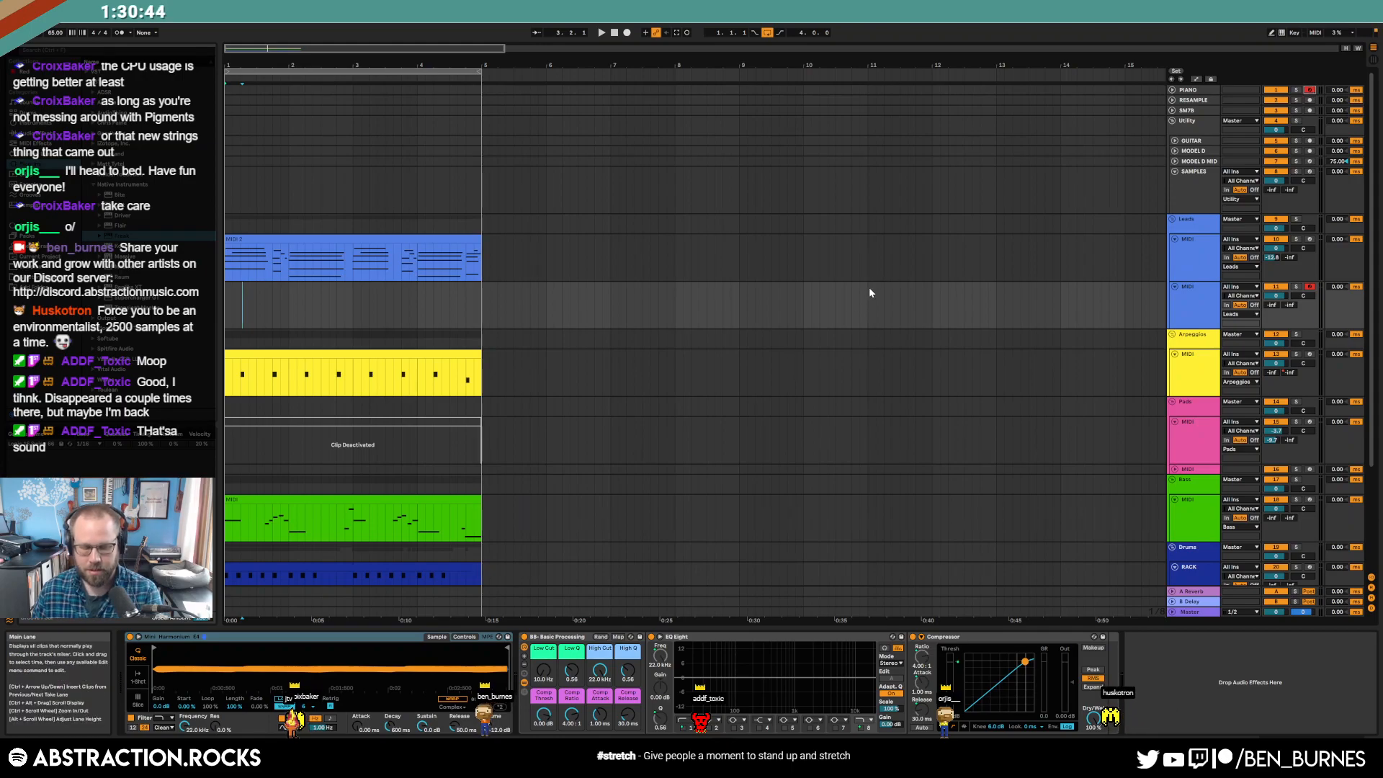
{"action": "left_click", "coordinate": [464, 636]}
{"action": "left_click", "coordinate": [455, 700]}
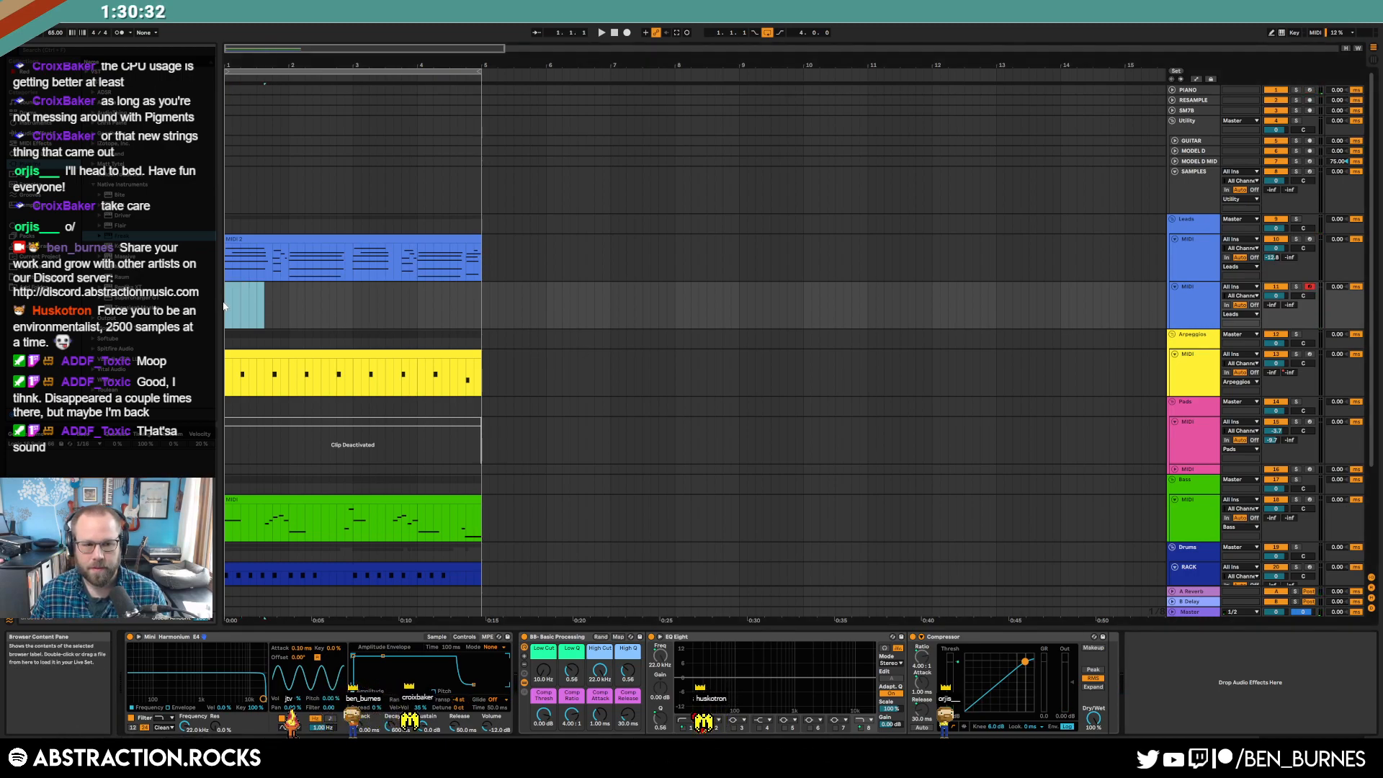
- Play the loop, lower the sustain in the Mini Harmonium's amplitude envelope, and raise its track's A Reverb send
{"action": "left_click", "coordinate": [601, 32]}
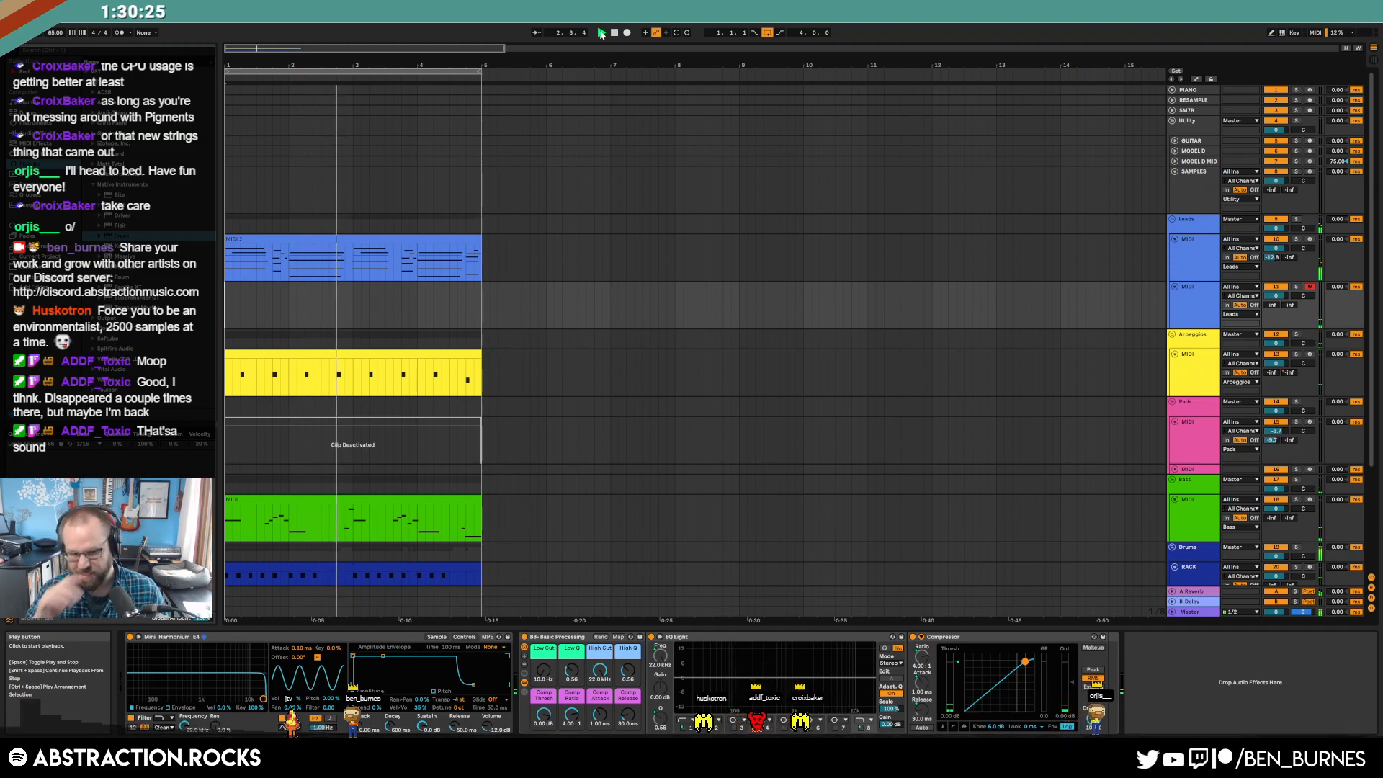
{"action": "key", "text": "space"}
{"action": "left_click_drag", "start_coordinate": [384, 657], "coordinate": [401, 688]}
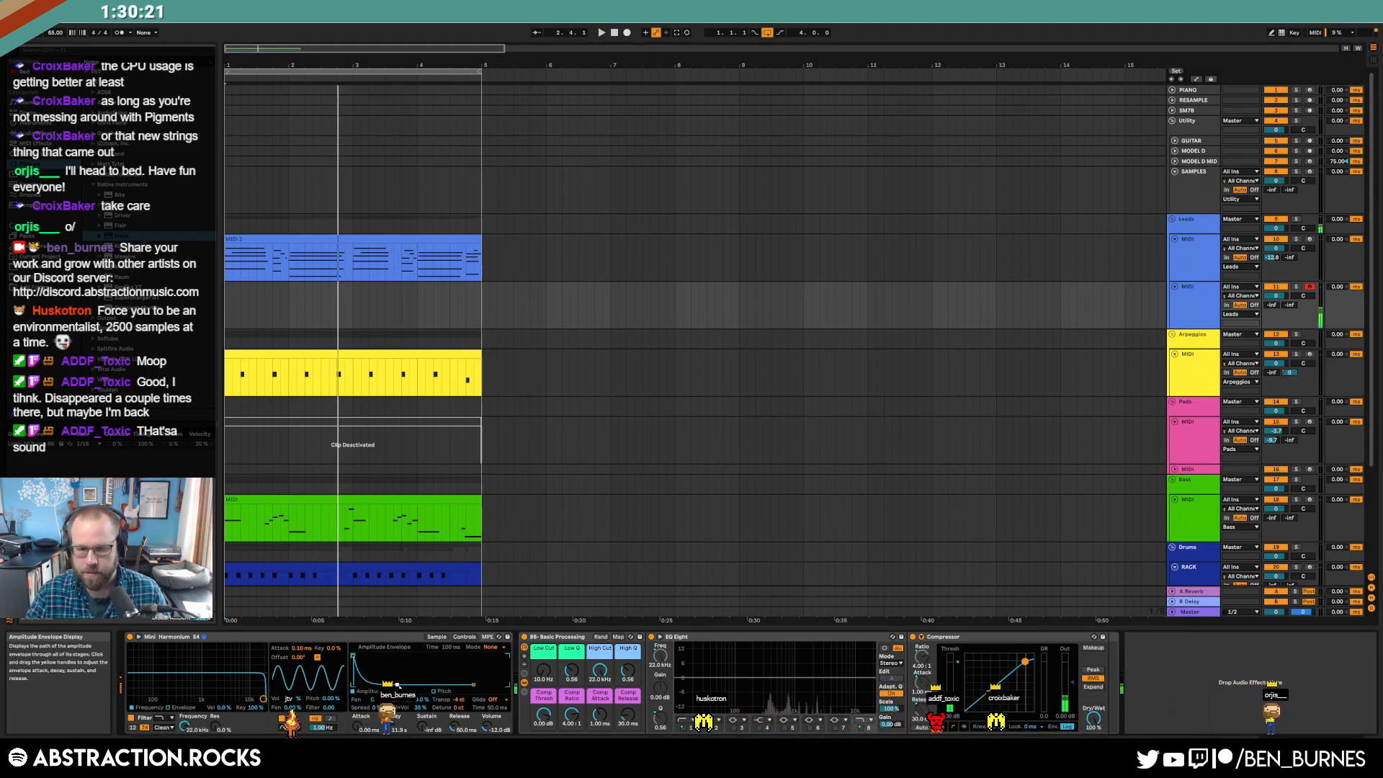
{"action": "left_click_drag", "start_coordinate": [1271, 305], "coordinate": [1272, 242]}
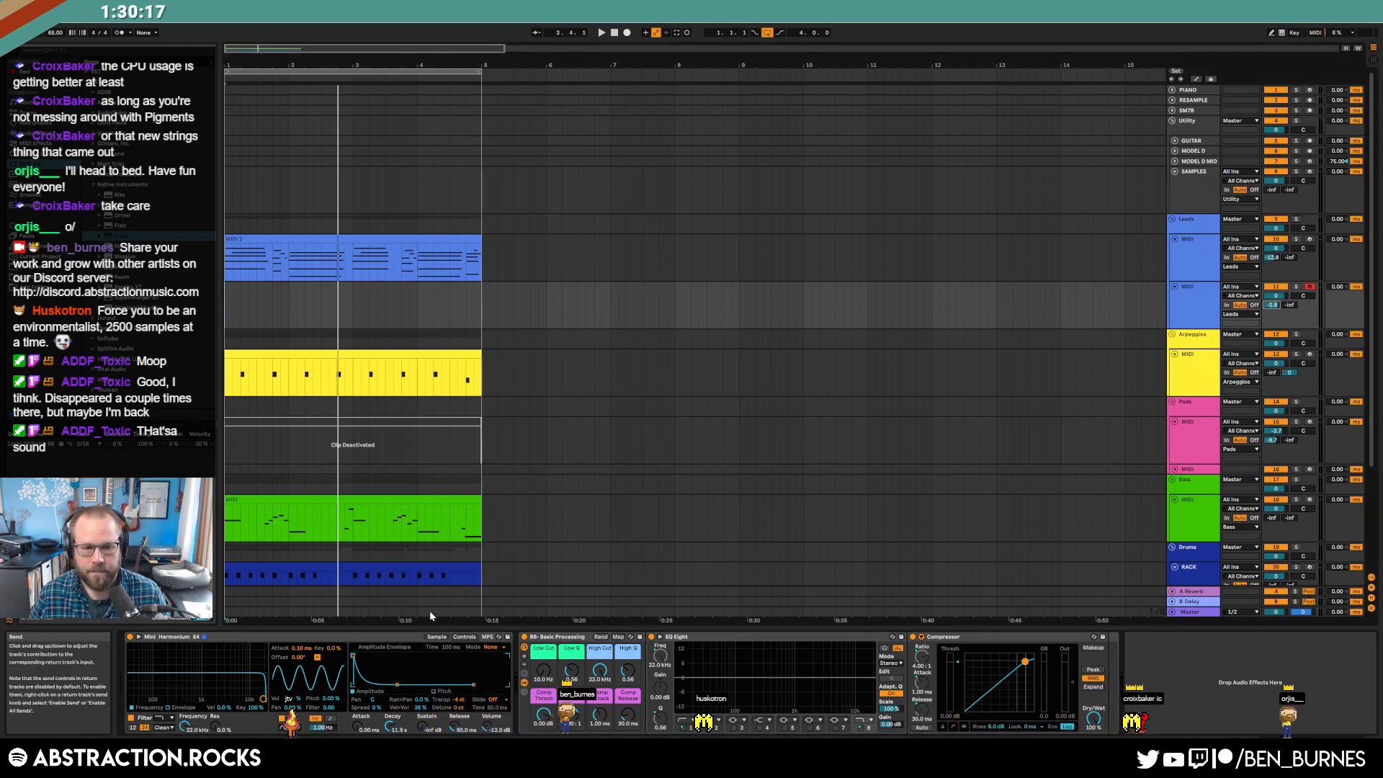
- Shorten the Mini Harmonium's envelope decay, adjust its LFO rate, and play the loop to rehearse
{"action": "left_click_drag", "start_coordinate": [397, 685], "coordinate": [329, 670]}
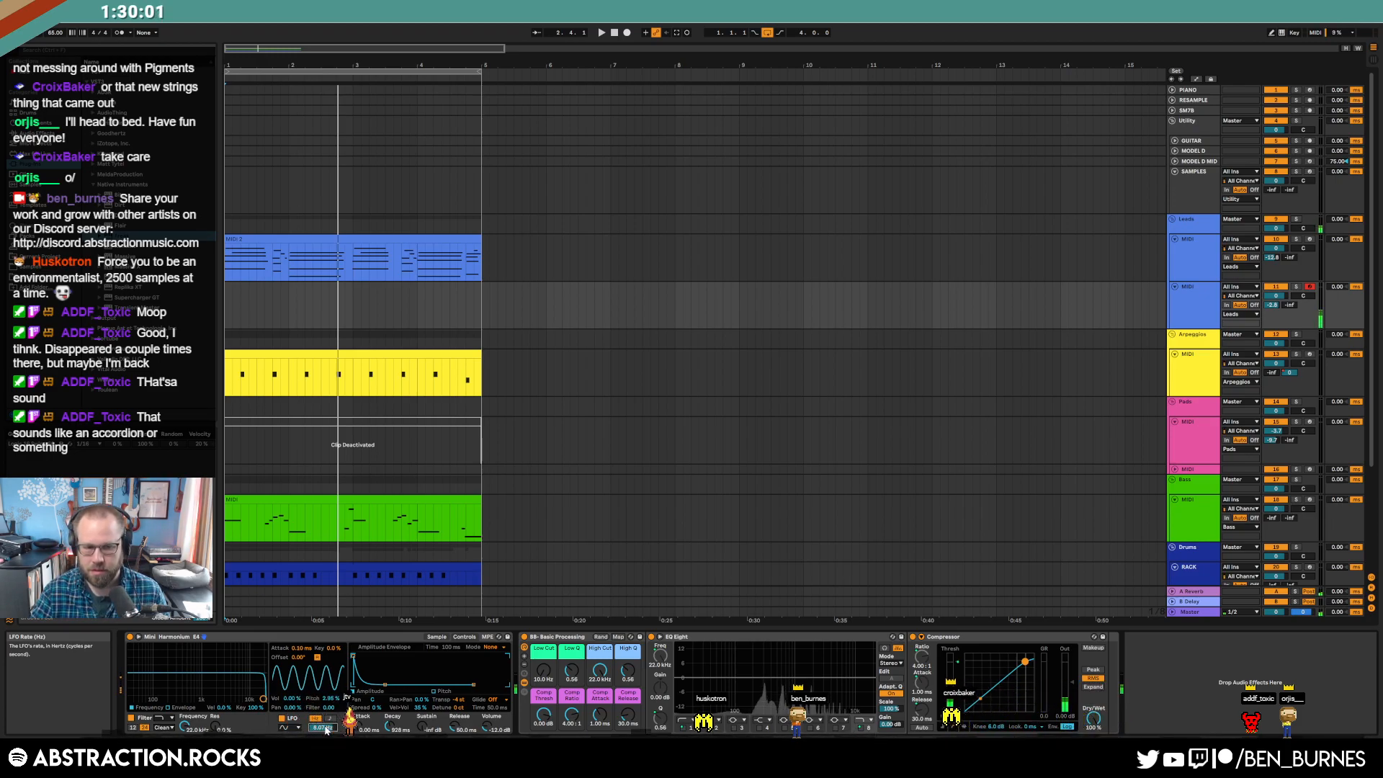
{"action": "key", "text": "space"}
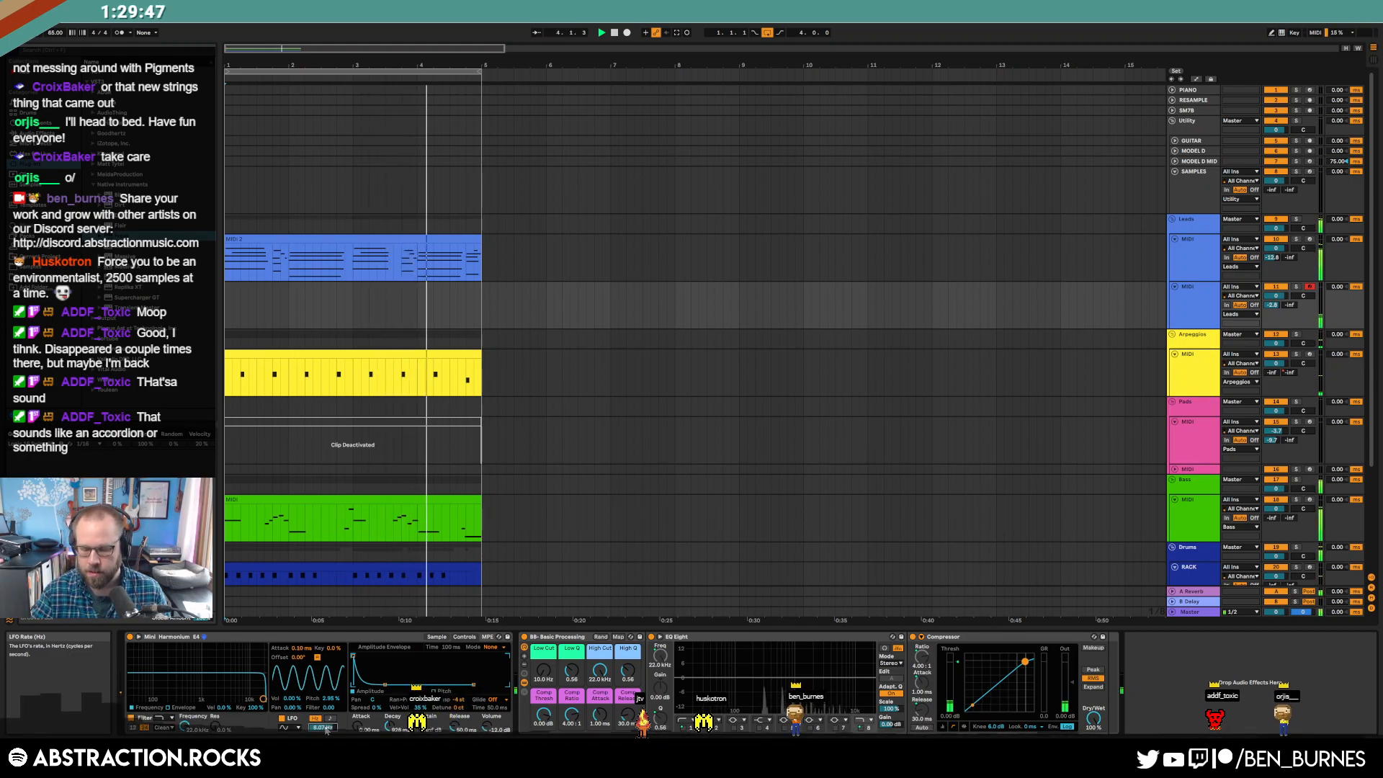
- Record a four-bar melody on the second Leads MIDI track and open the recorded clip in the note editor
{"action": "key", "text": "space"}
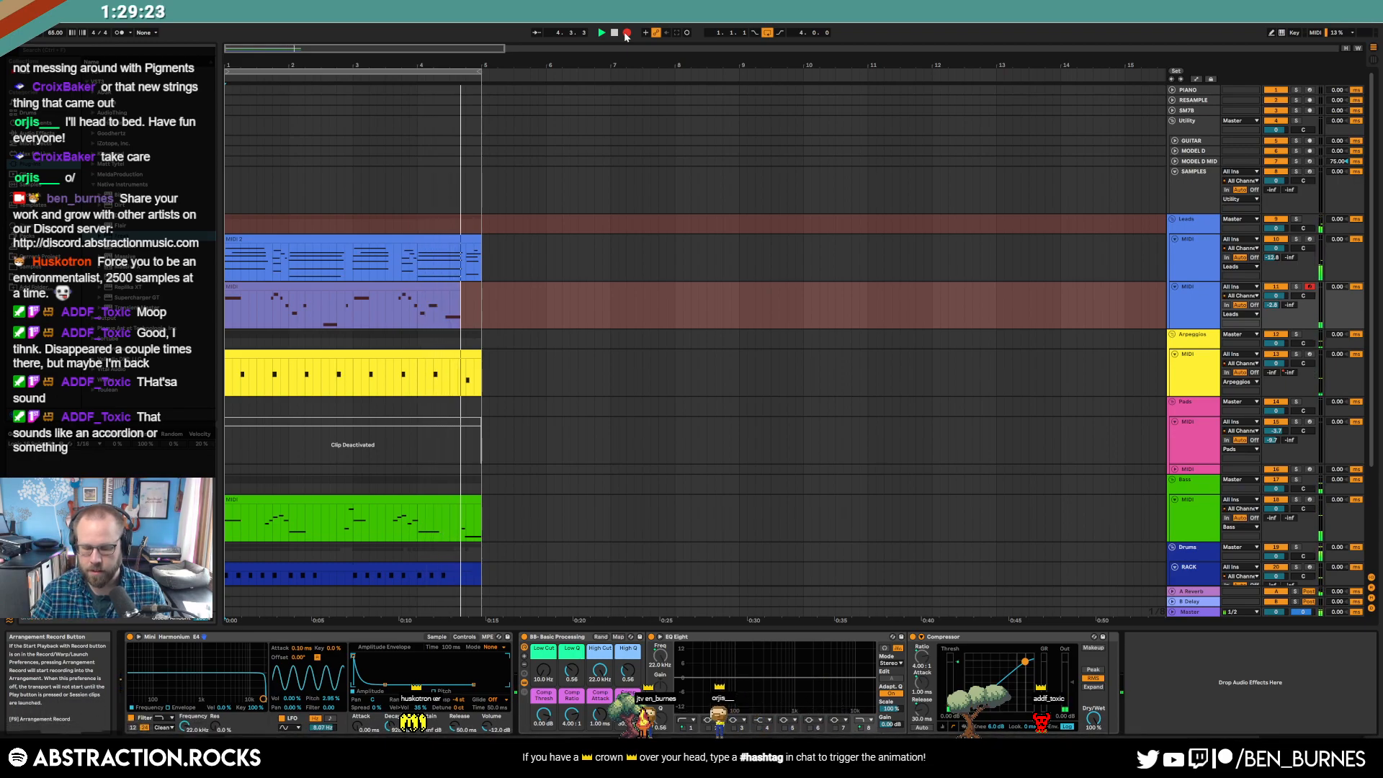
{"action": "key", "text": "space"}
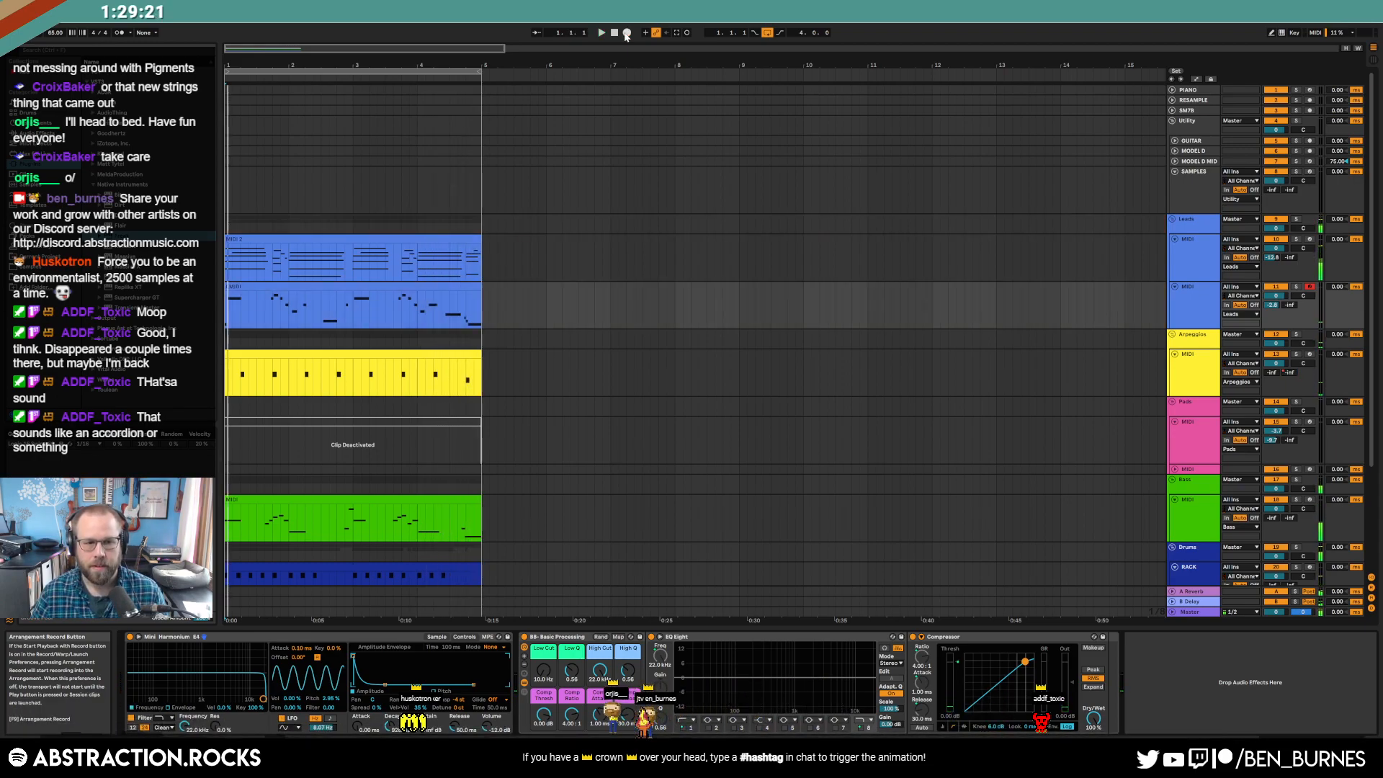
{"action": "double_click", "coordinate": [272, 288]}
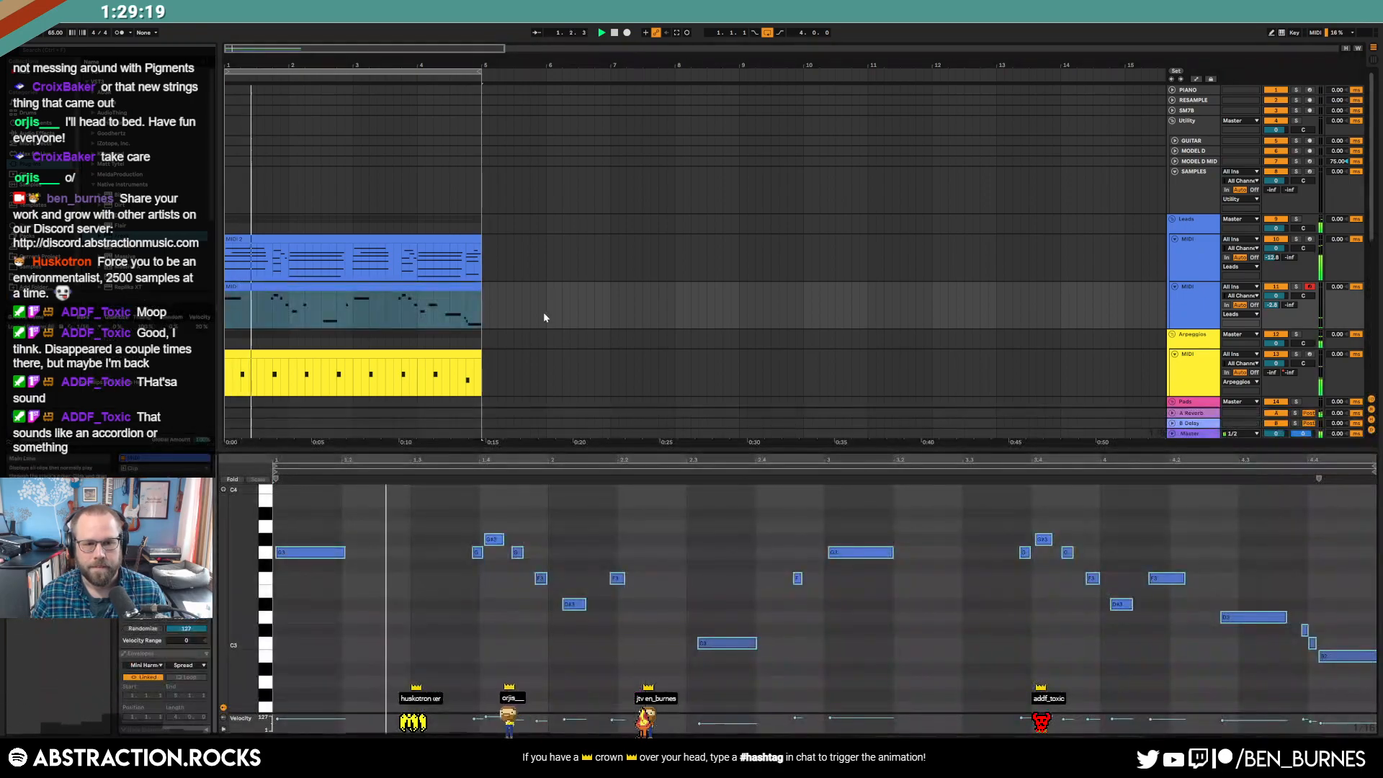
- Nudge the last three notes at the end of bar 4 slightly earlier as a group
{"action": "left_click", "coordinate": [1255, 674]}
{"action": "left_click_drag", "start_coordinate": [1306, 610], "coordinate": [1362, 685]}
{"action": "key", "text": "Left"}
{"action": "left_click", "coordinate": [1361, 639]}
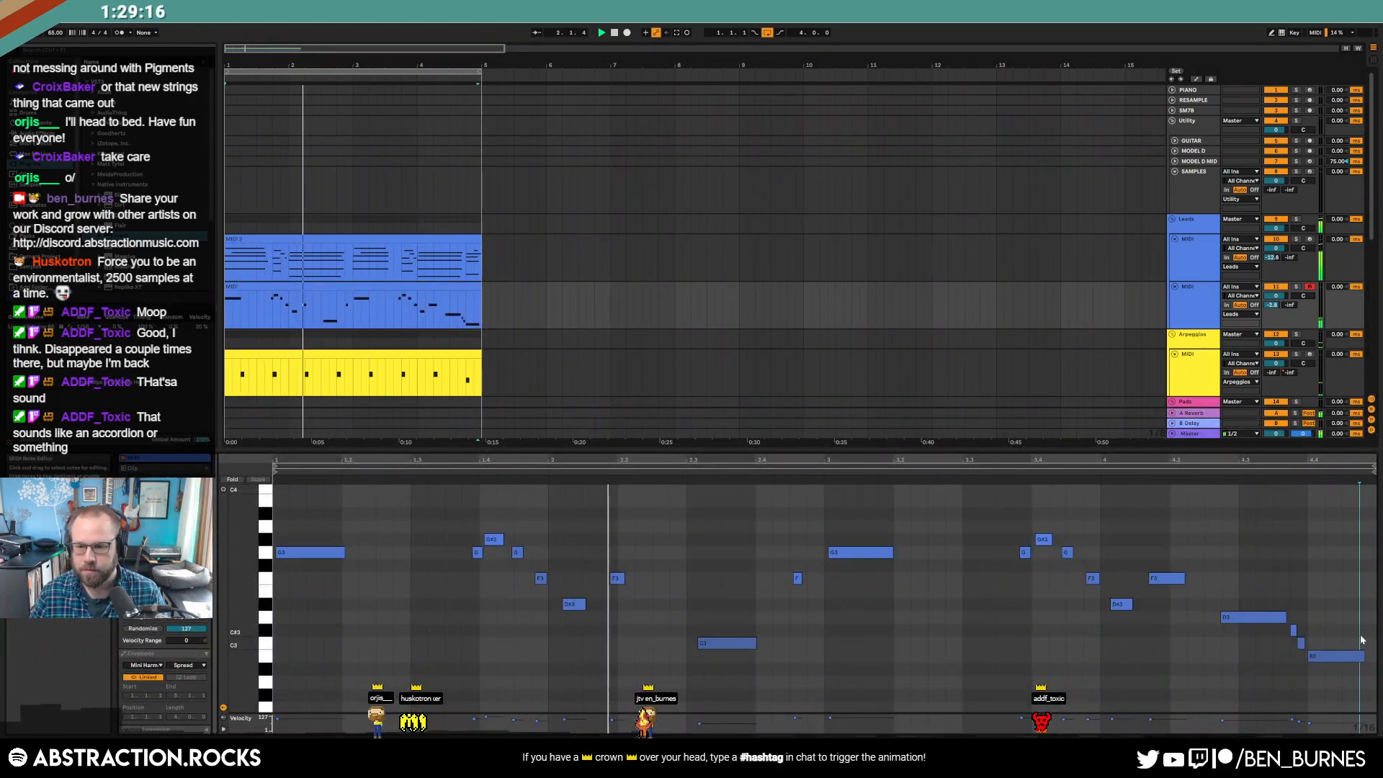
- Add a short F3 note at the very end of bar 4 and raise the short note late in bar 2 to F#3
{"action": "left_click", "coordinate": [1364, 578]}
{"action": "left_click_drag", "start_coordinate": [781, 557], "coordinate": [811, 601]}
{"action": "key", "text": "Down"}
{"action": "key", "text": "Up"}
{"action": "key", "text": "Up"}
{"action": "key", "text": "Up"}
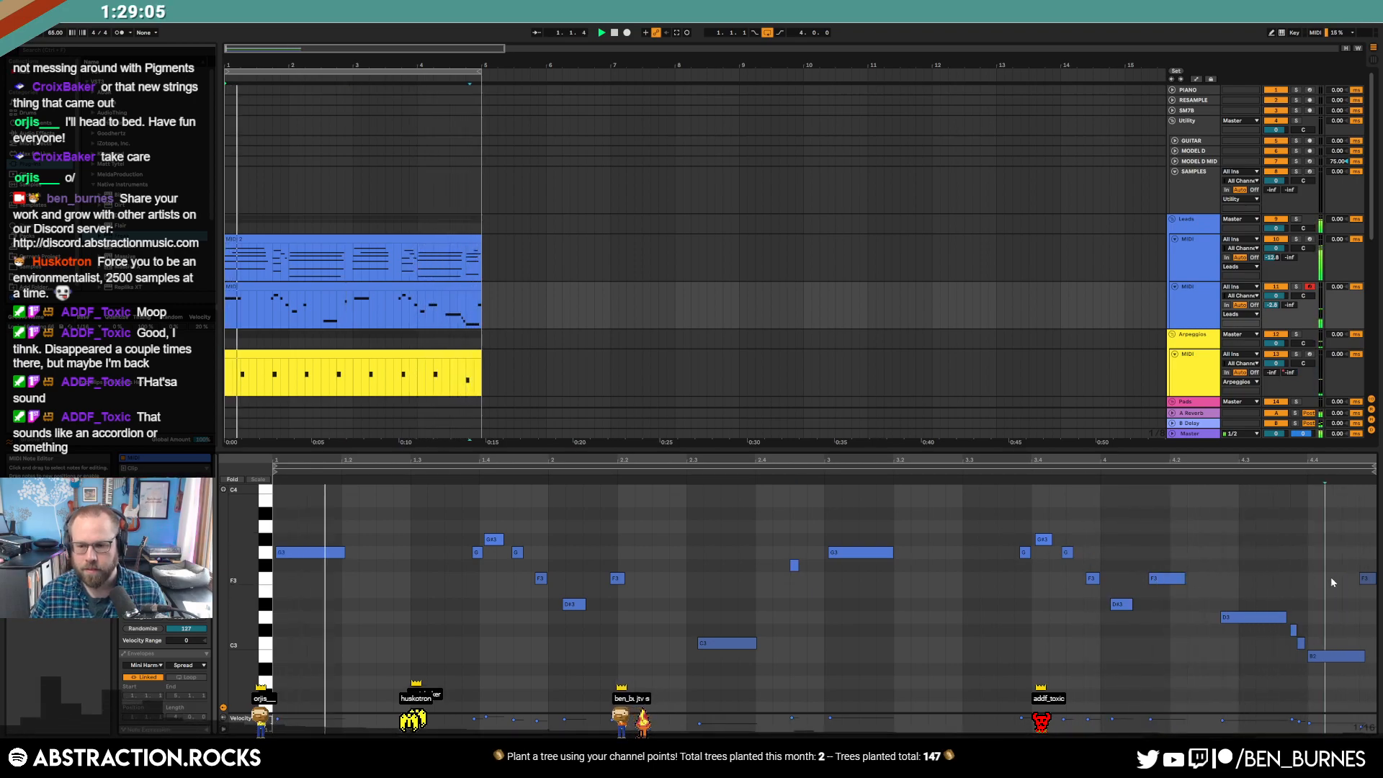
{"action": "left_click", "coordinate": [1367, 578]}
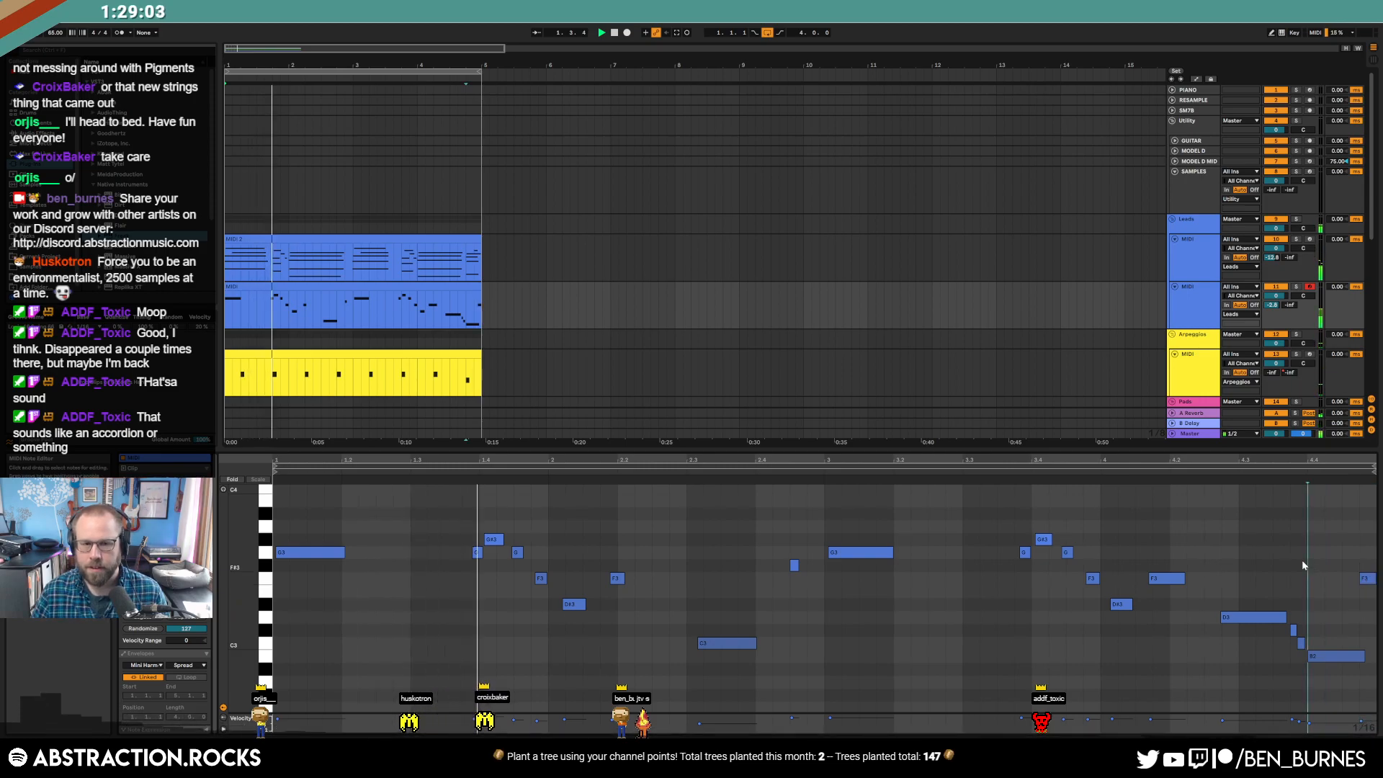
- Move the short melody notes at the end of bar 1 and the F3 and long C3 notes in bar 2 slightly earlier
{"action": "key", "text": "shift+Tab"}
{"action": "left_click", "coordinate": [326, 288]}
{"action": "key", "text": "shift+Tab"}
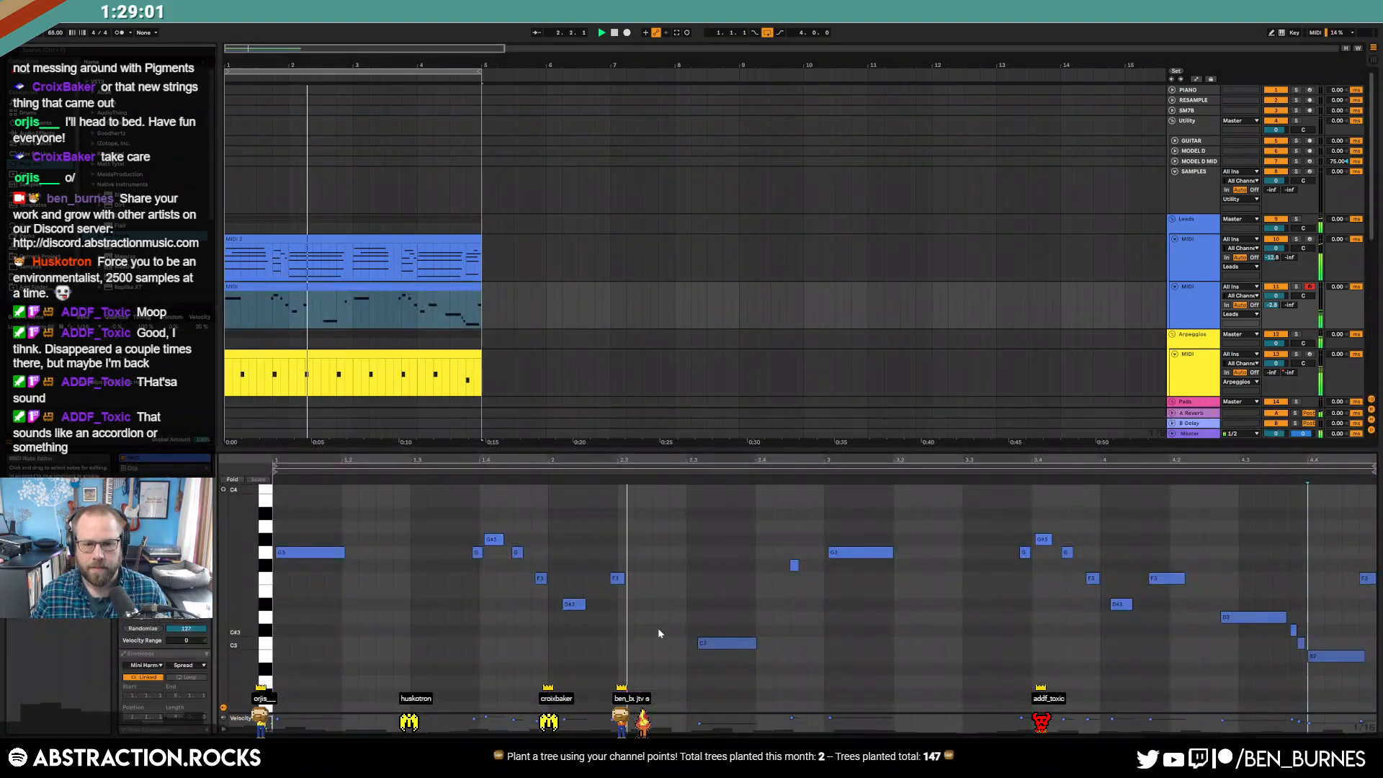
{"action": "left_click_drag", "start_coordinate": [445, 520], "coordinate": [516, 573]}
{"action": "left_click", "coordinate": [517, 551]}
{"action": "left_click_drag", "start_coordinate": [515, 531], "coordinate": [518, 556]}
{"action": "left_click", "coordinate": [539, 577]}
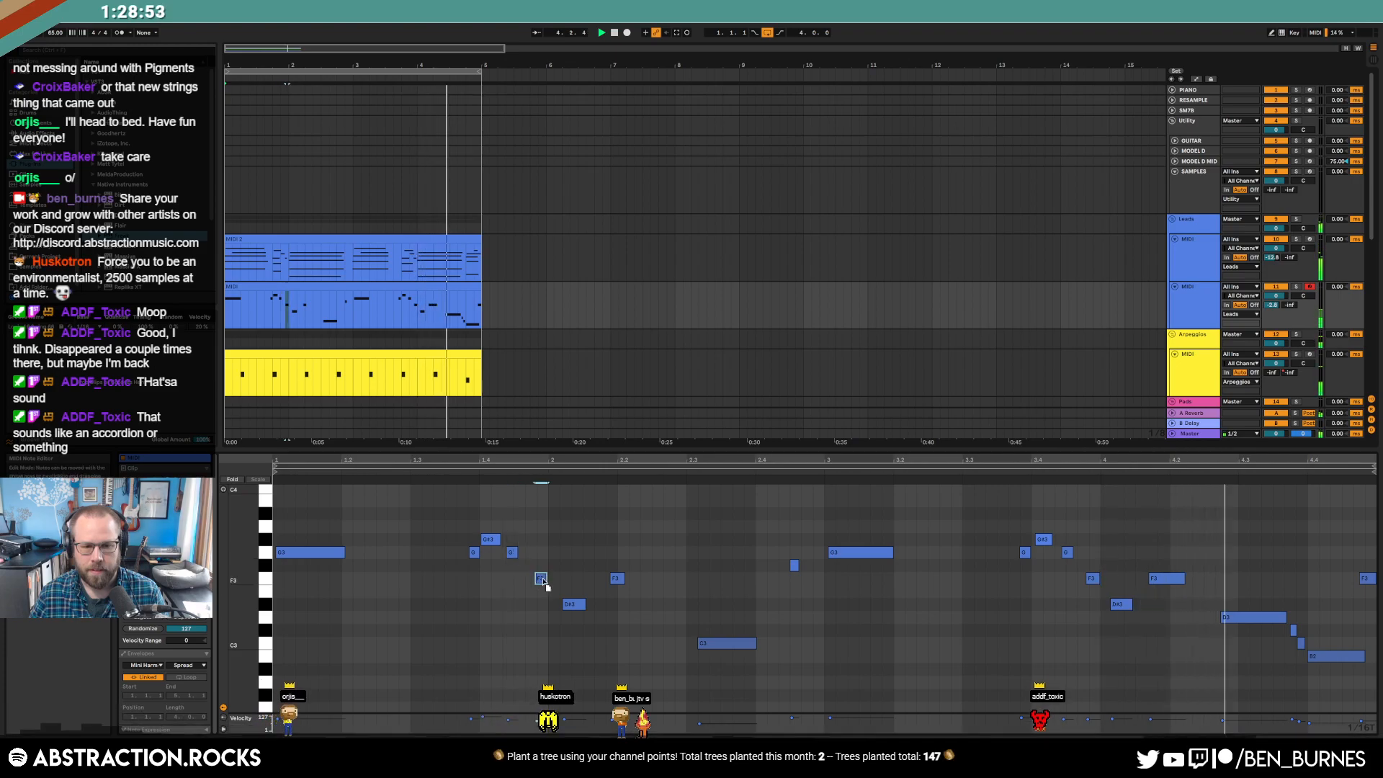
{"action": "left_click", "coordinate": [577, 604]}
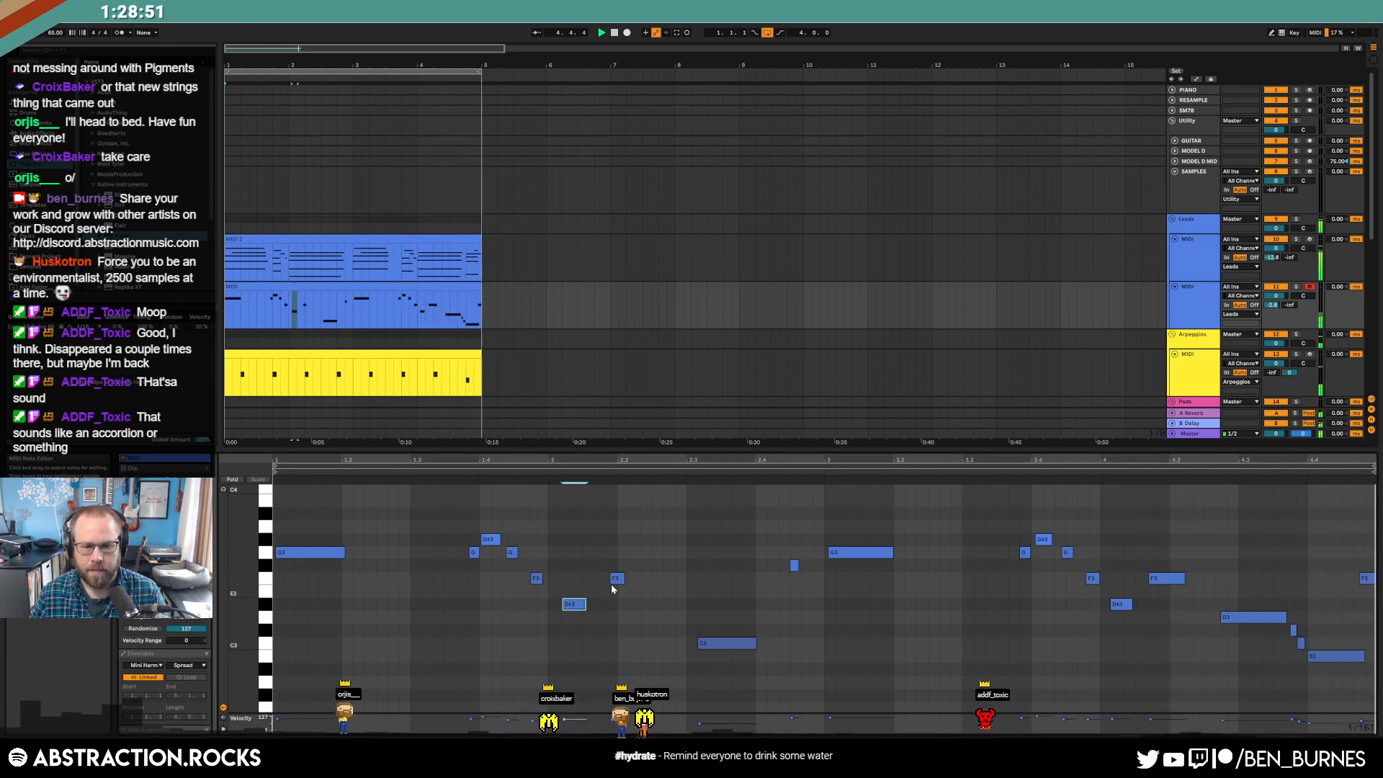
{"action": "left_click_drag", "start_coordinate": [617, 579], "coordinate": [614, 579]}
{"action": "left_click", "coordinate": [580, 604]}
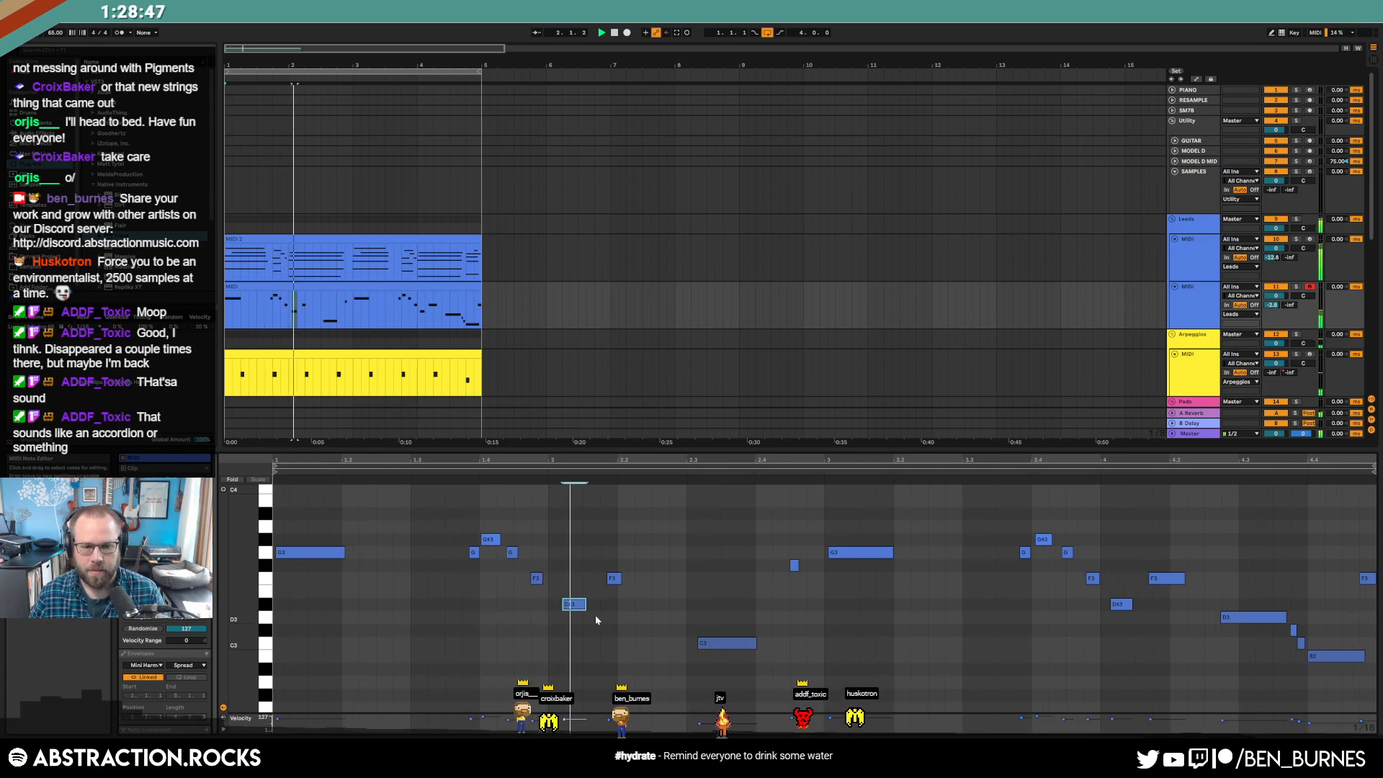
{"action": "left_click_drag", "start_coordinate": [724, 646], "coordinate": [714, 646]}
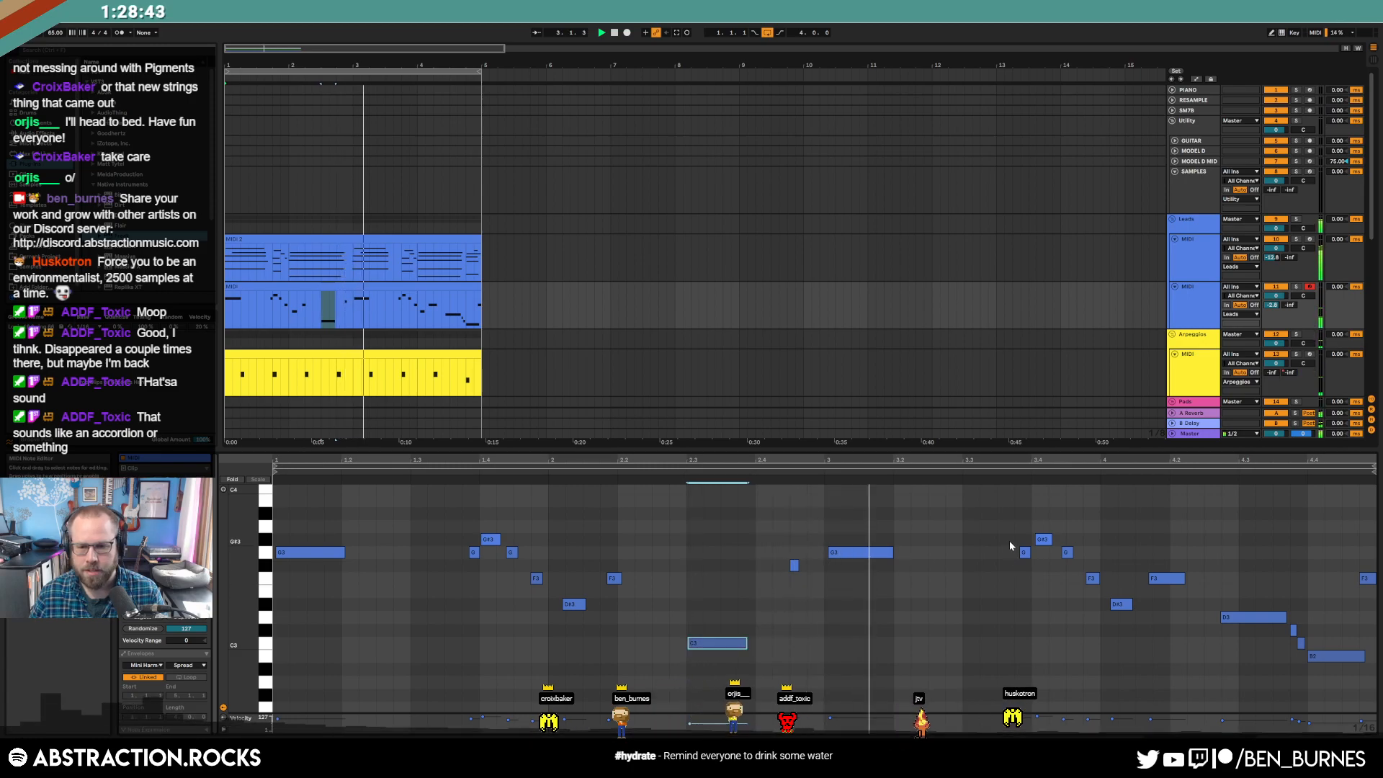
- Shift the repeated phrase running from late bar 3 into bar 4 slightly earlier and trim the start of bar 4's D3 note
{"action": "left_click_drag", "start_coordinate": [1024, 554], "coordinate": [1121, 606]}
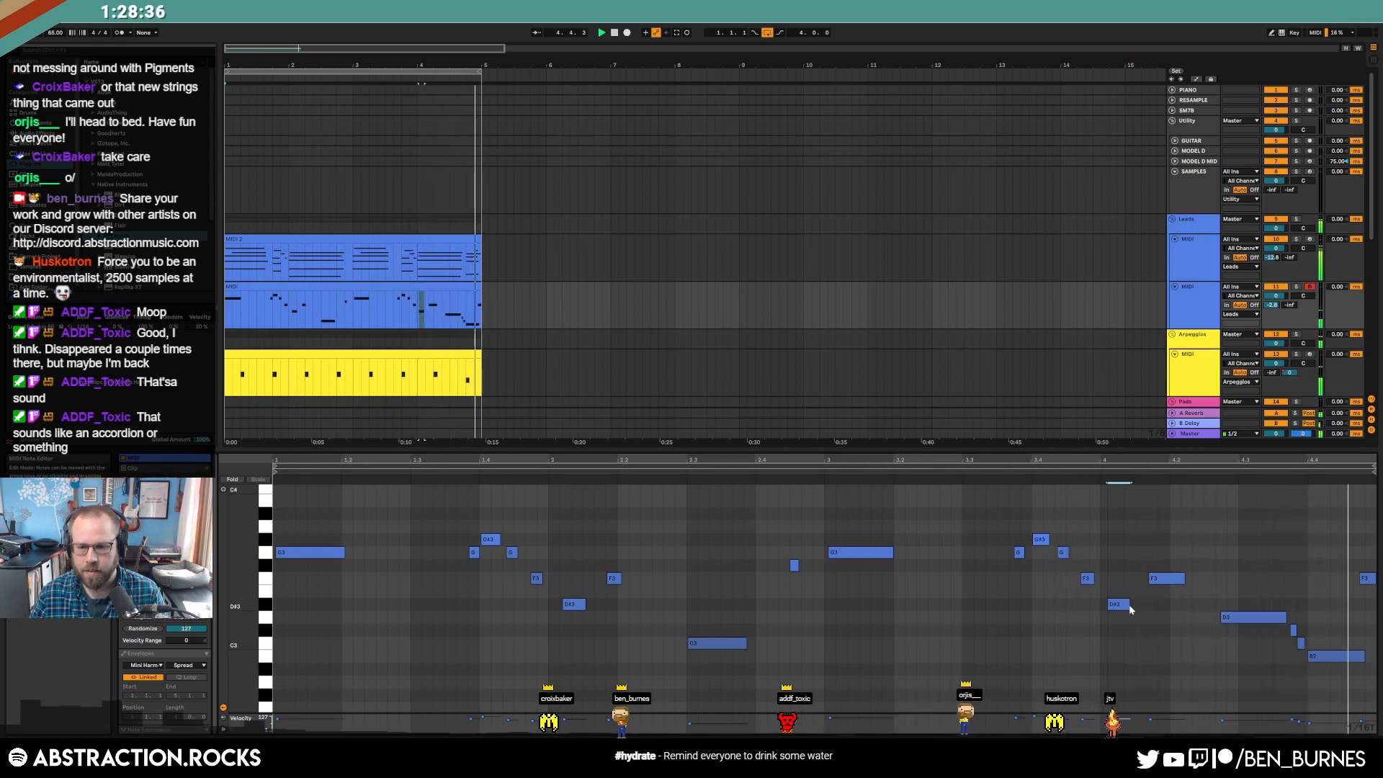
{"action": "left_click_drag", "start_coordinate": [1220, 617], "coordinate": [1233, 618]}
{"action": "left_click", "coordinate": [1228, 602]}
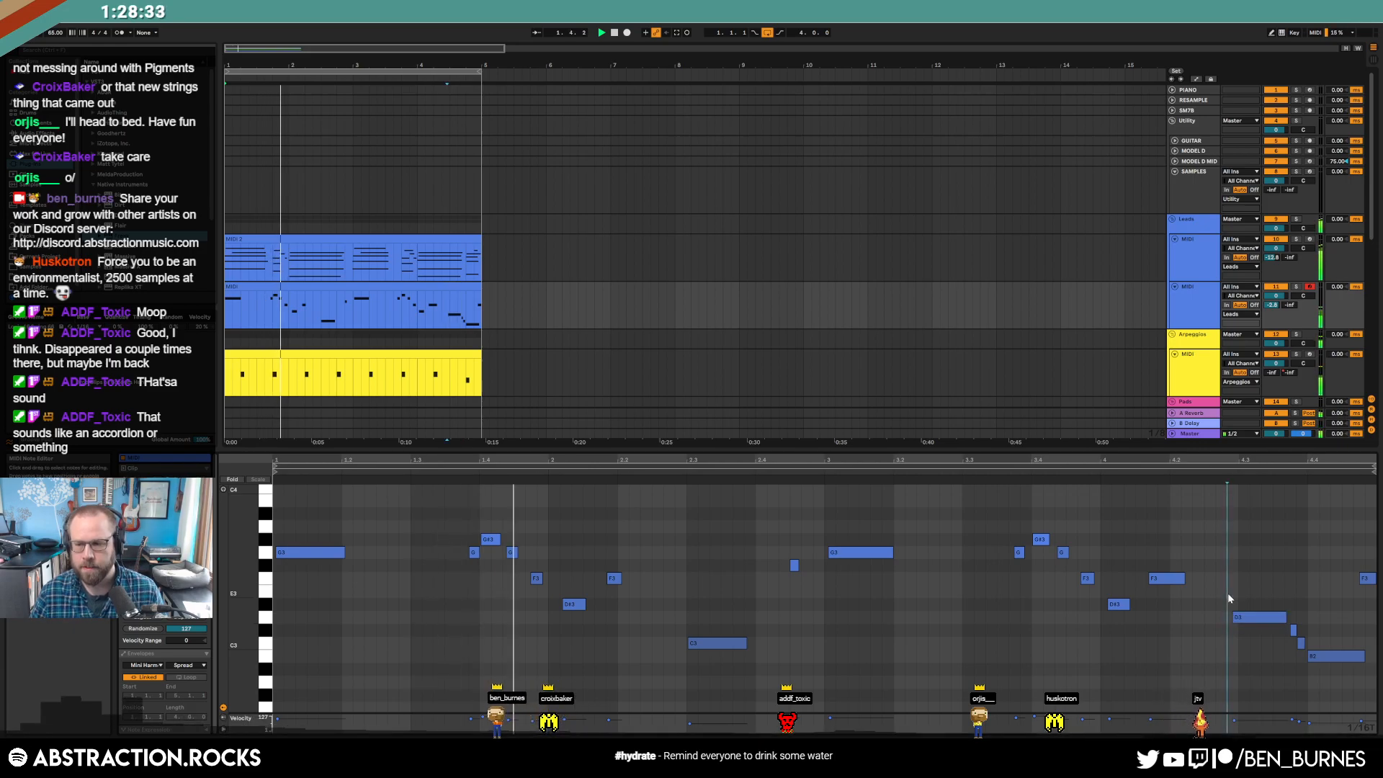
- Delete the Pads MIDI track that holds the deactivated clip
{"action": "key", "text": "shift+Tab"}
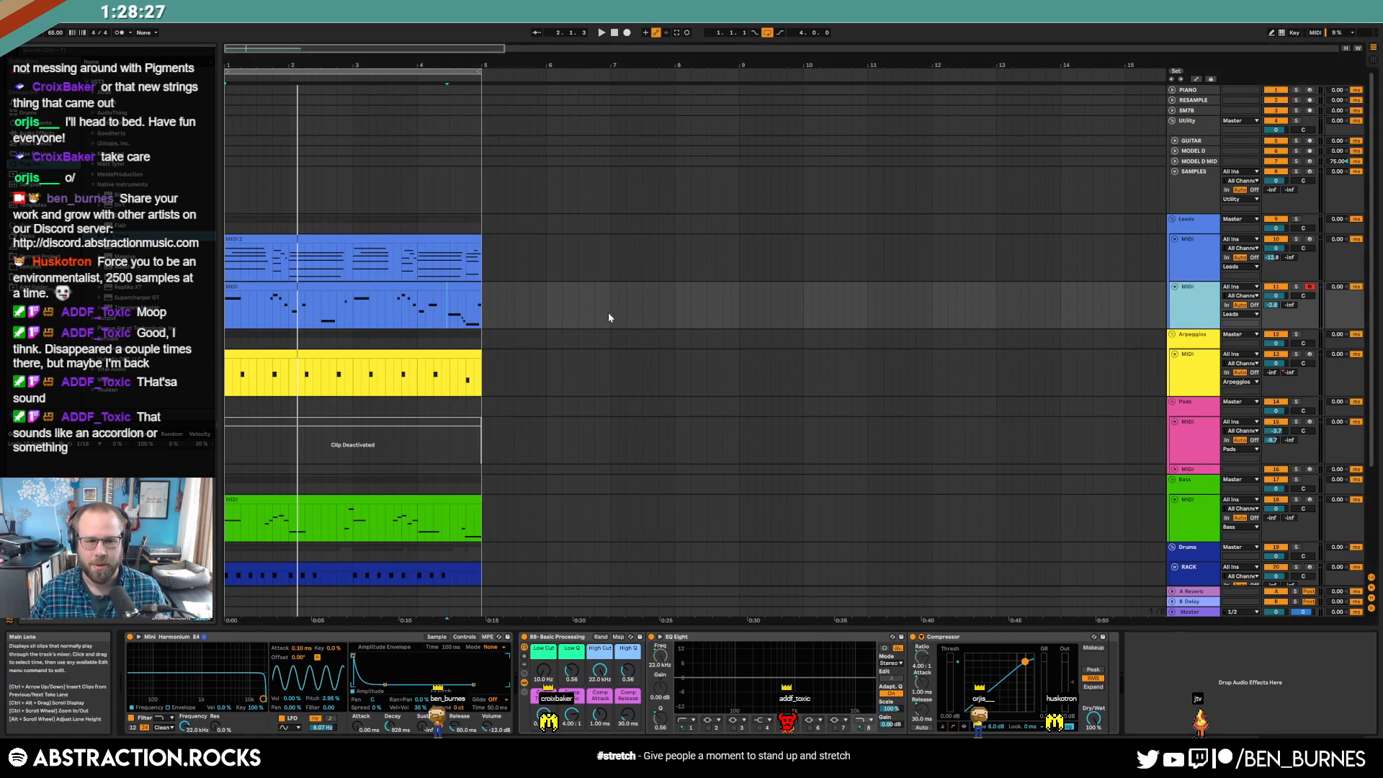
{"action": "left_click", "coordinate": [414, 311]}
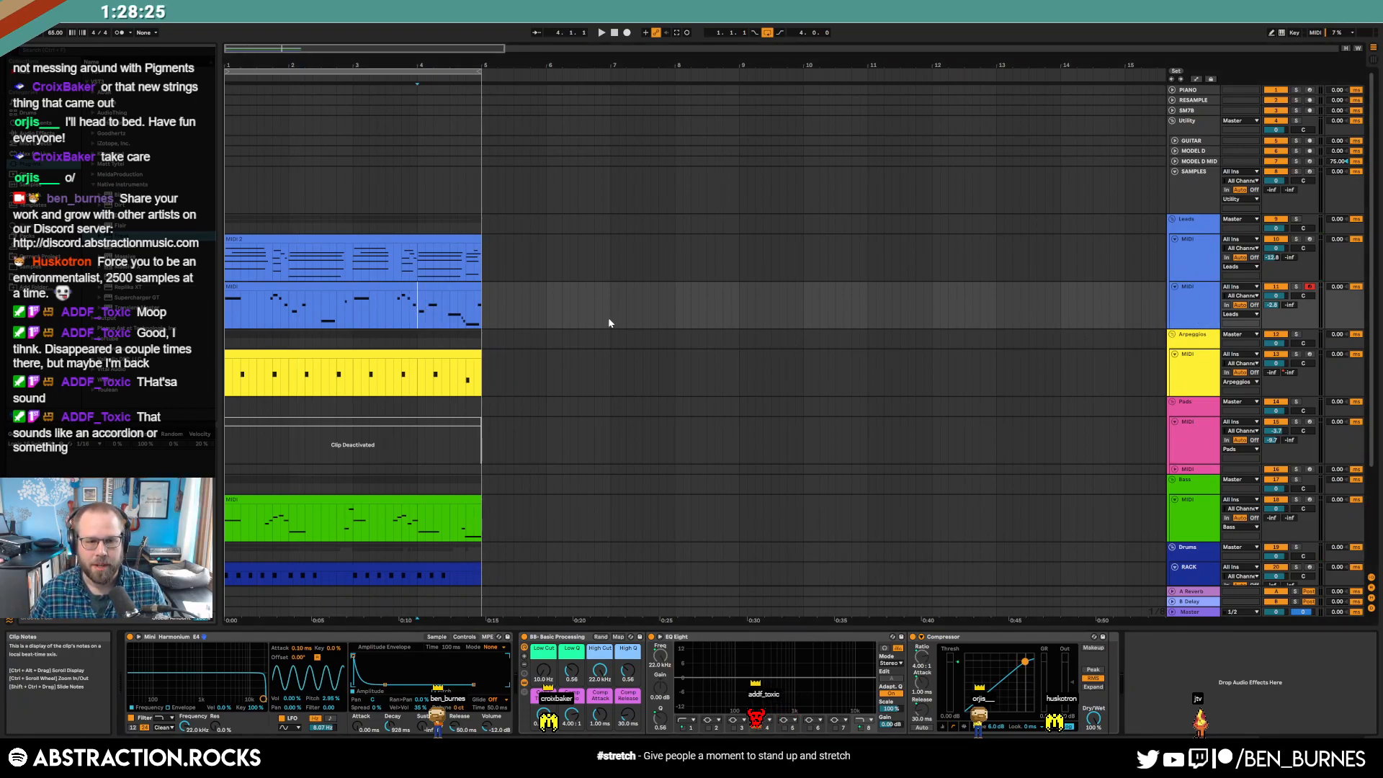
{"action": "left_click", "coordinate": [425, 355]}
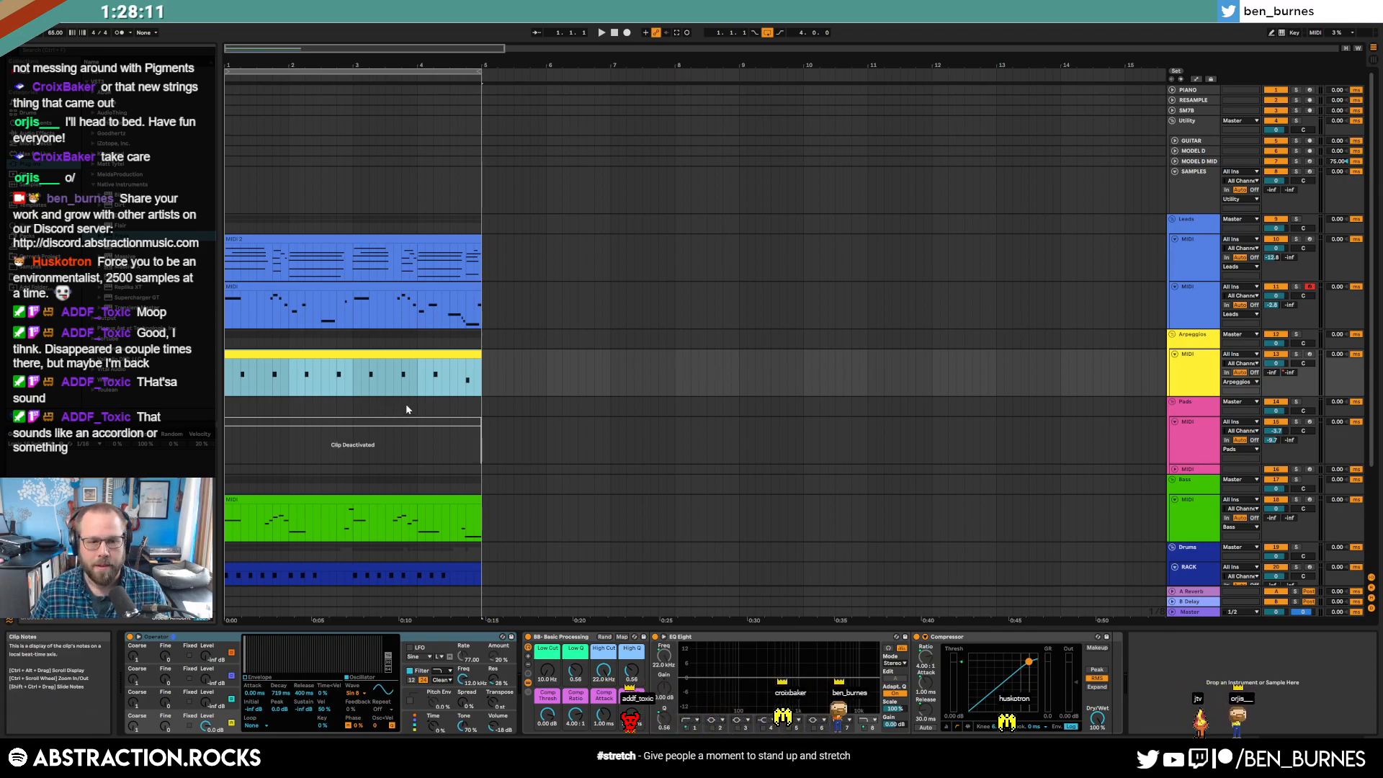
{"action": "left_click", "coordinate": [580, 431]}
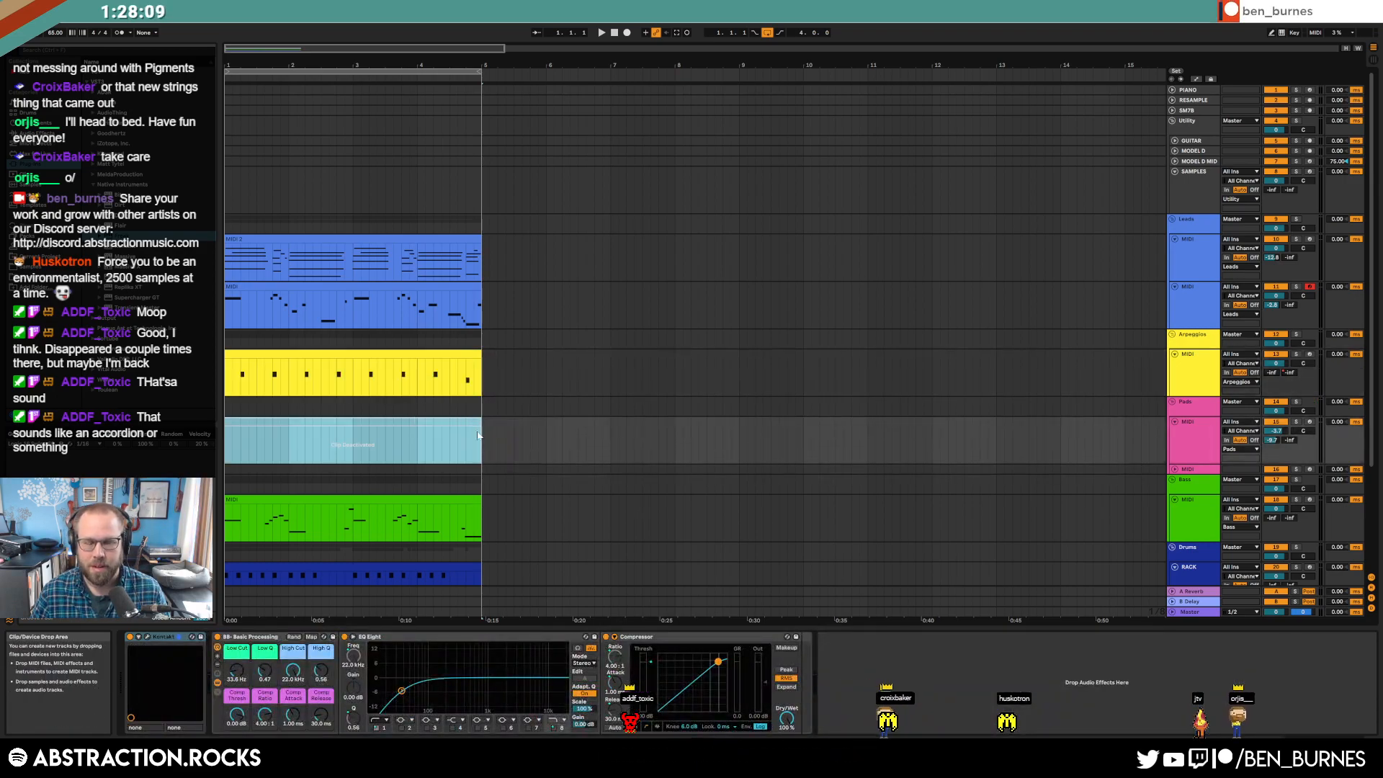
{"action": "left_click", "coordinate": [395, 430]}
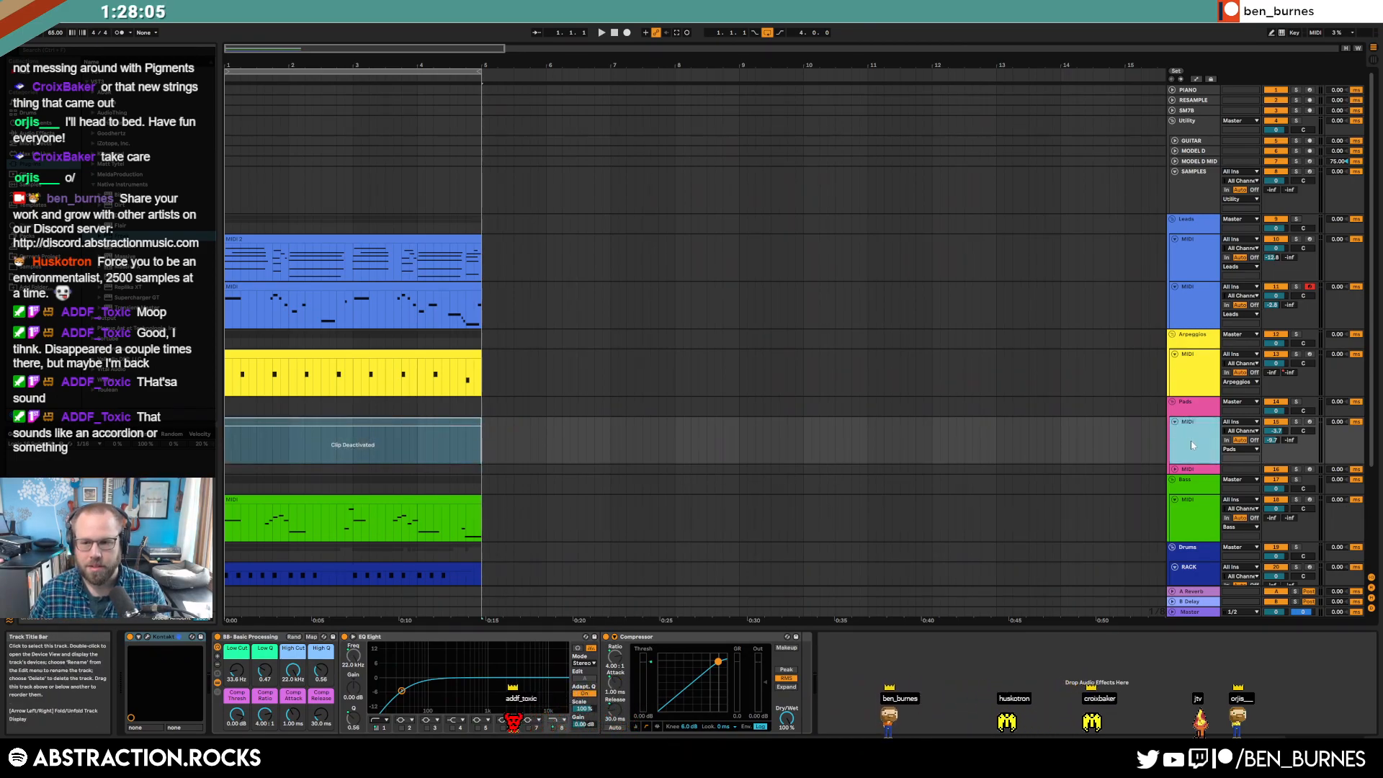
{"action": "key", "text": "Delete"}
{"action": "scroll", "coordinate": [824, 474], "scroll_direction": "down", "scroll_amount": 2}
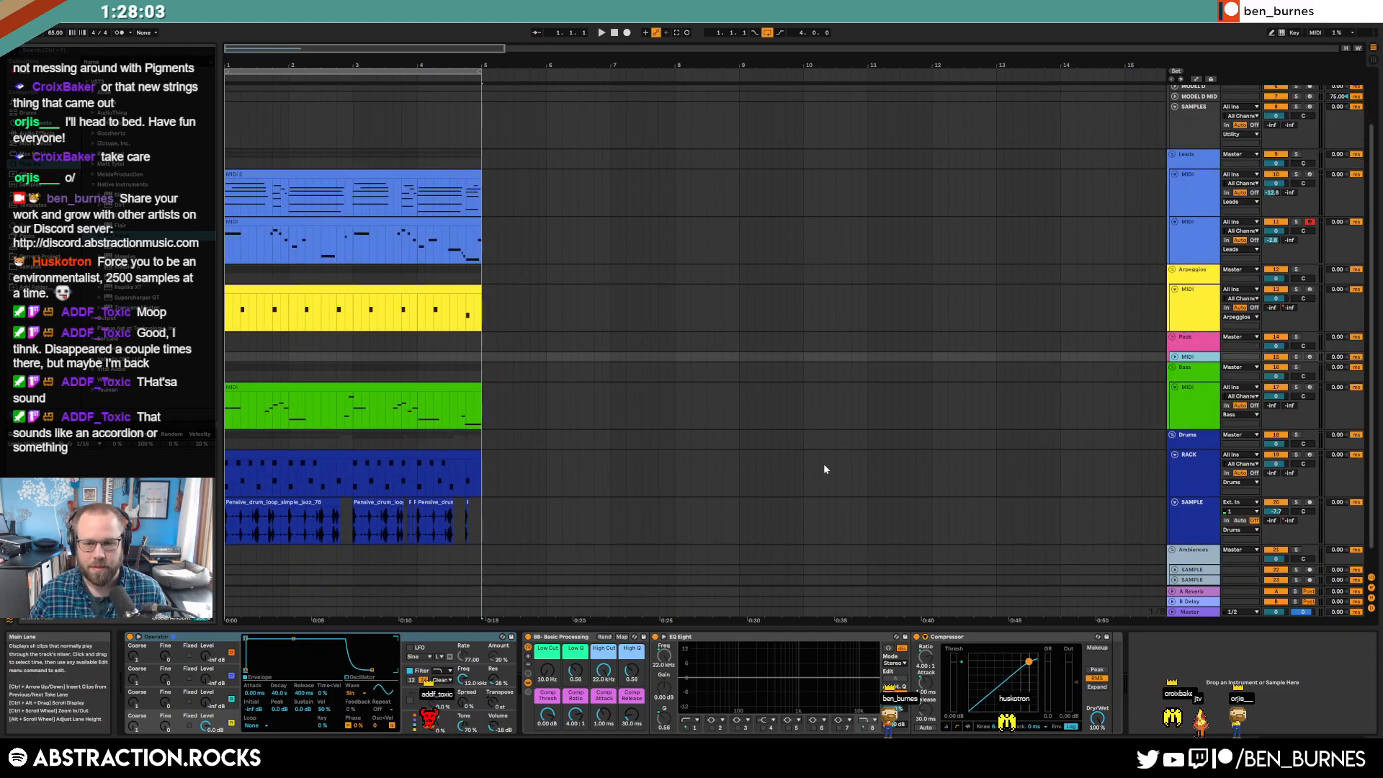
{"action": "scroll", "coordinate": [609, 351], "scroll_direction": "up", "scroll_amount": 2}
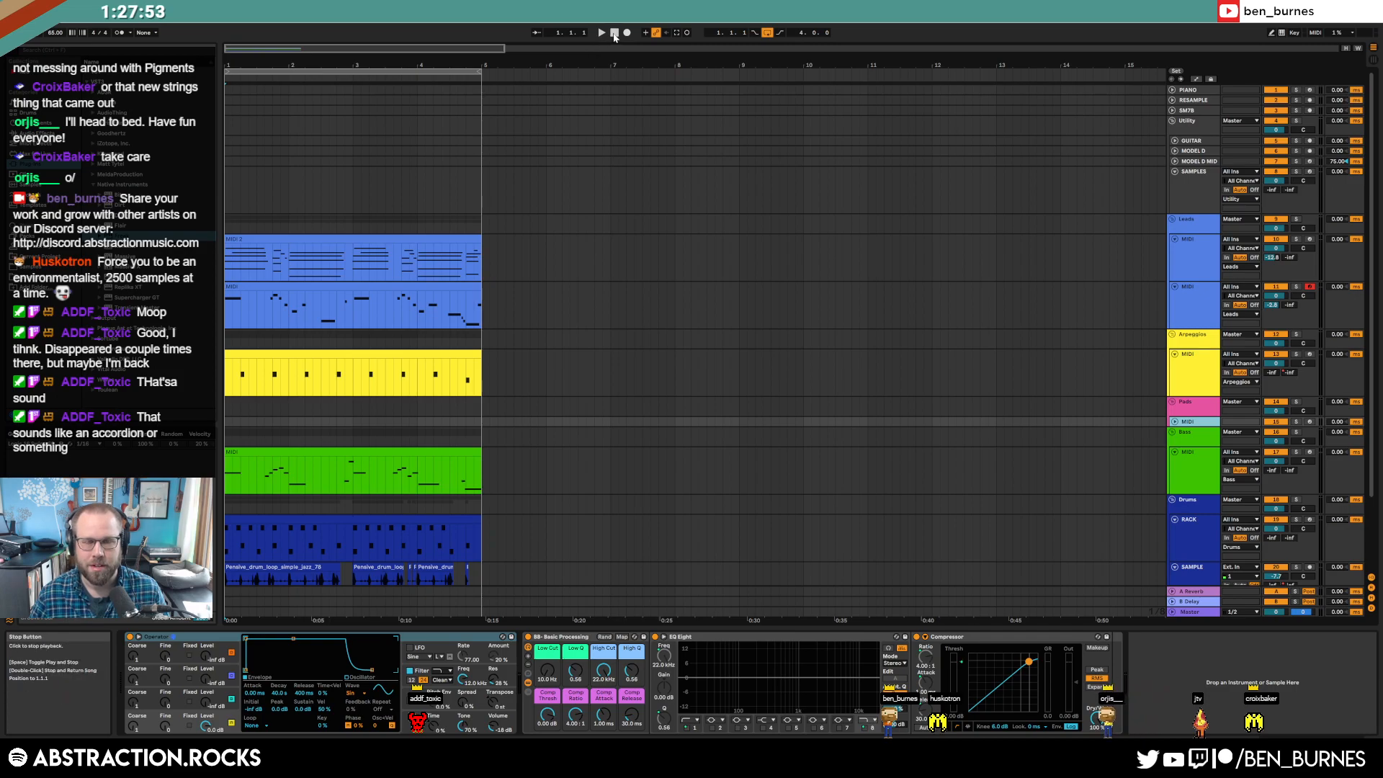
- Play the loop and try lowering the long C3 note in bar 2 of the harmonium melody by a semitone
{"action": "key", "text": "space"}
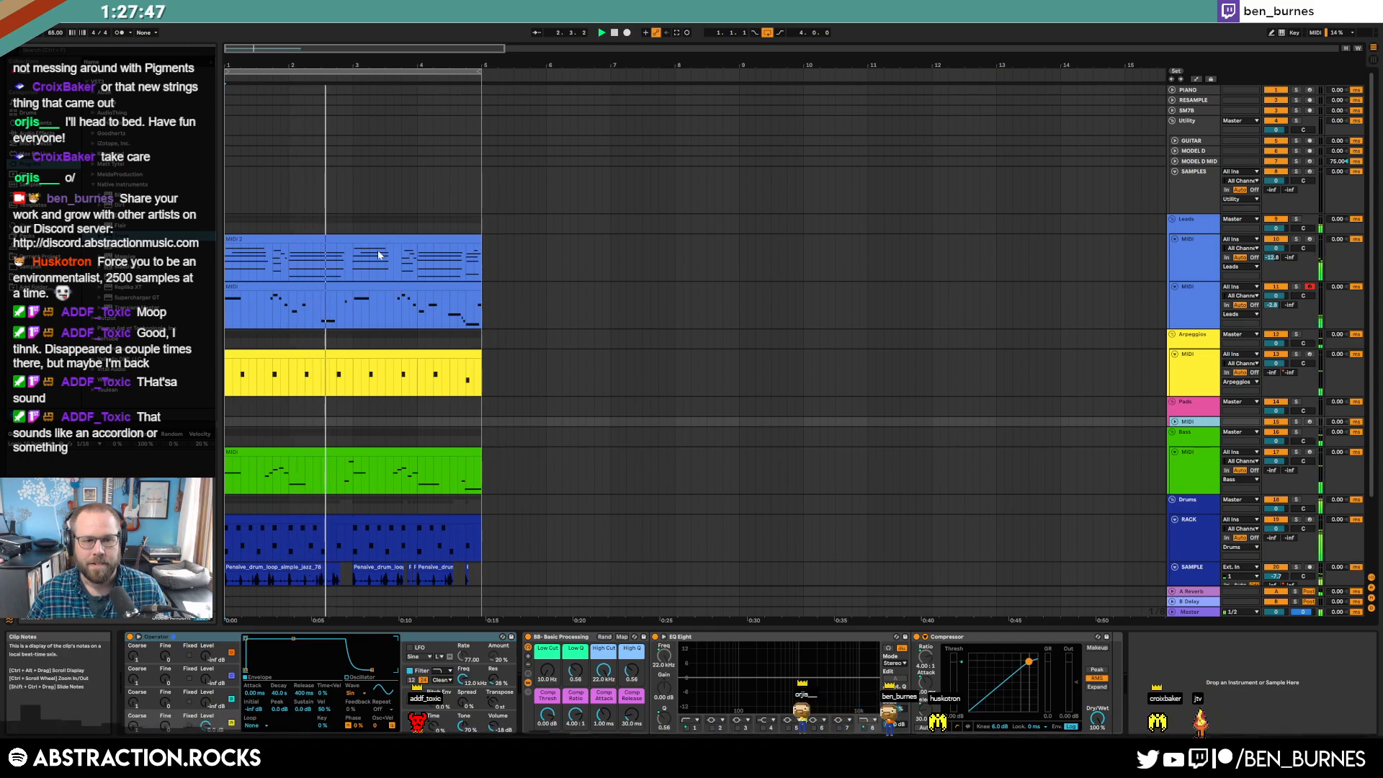
{"action": "double_click", "coordinate": [364, 298]}
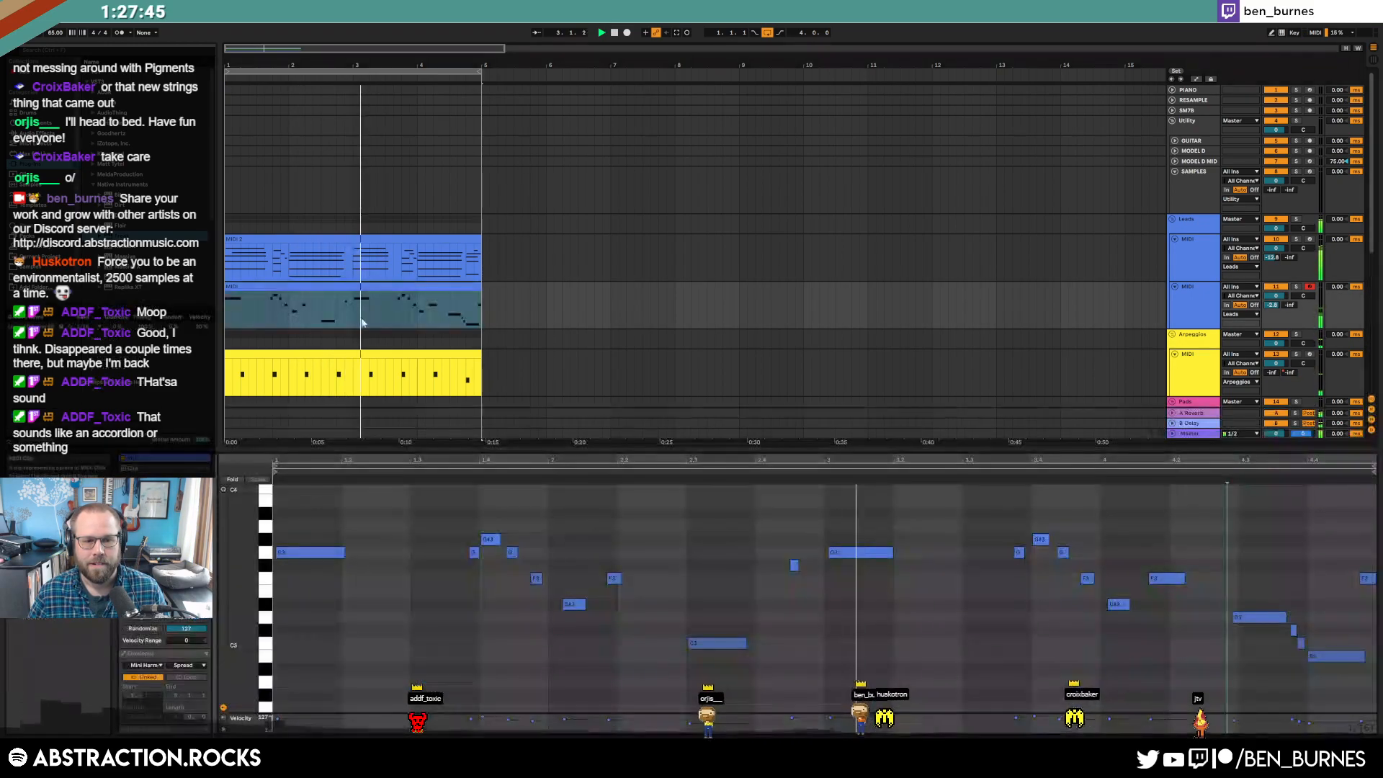
{"action": "left_click", "coordinate": [710, 643]}
{"action": "left_click_drag", "start_coordinate": [710, 649], "coordinate": [711, 656]}
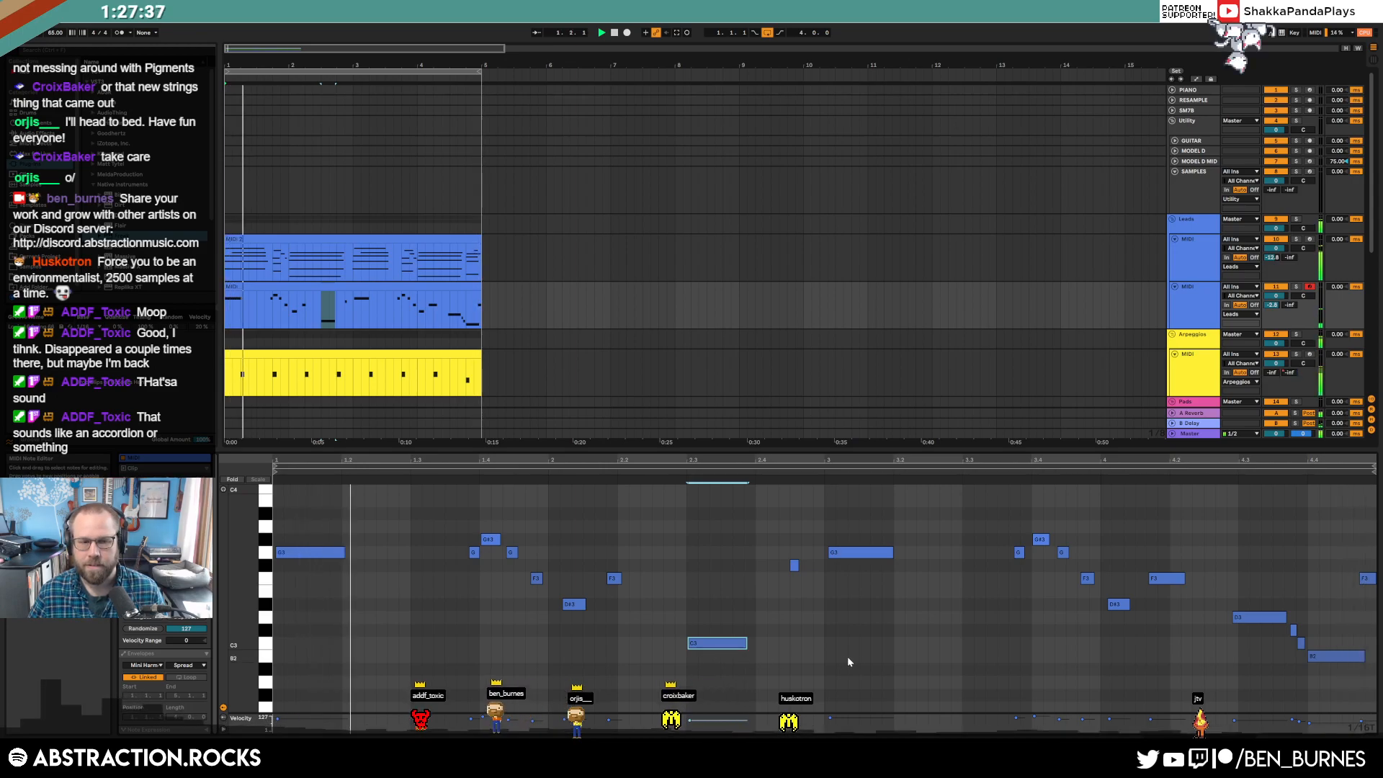
{"action": "key", "text": "shift+Tab"}
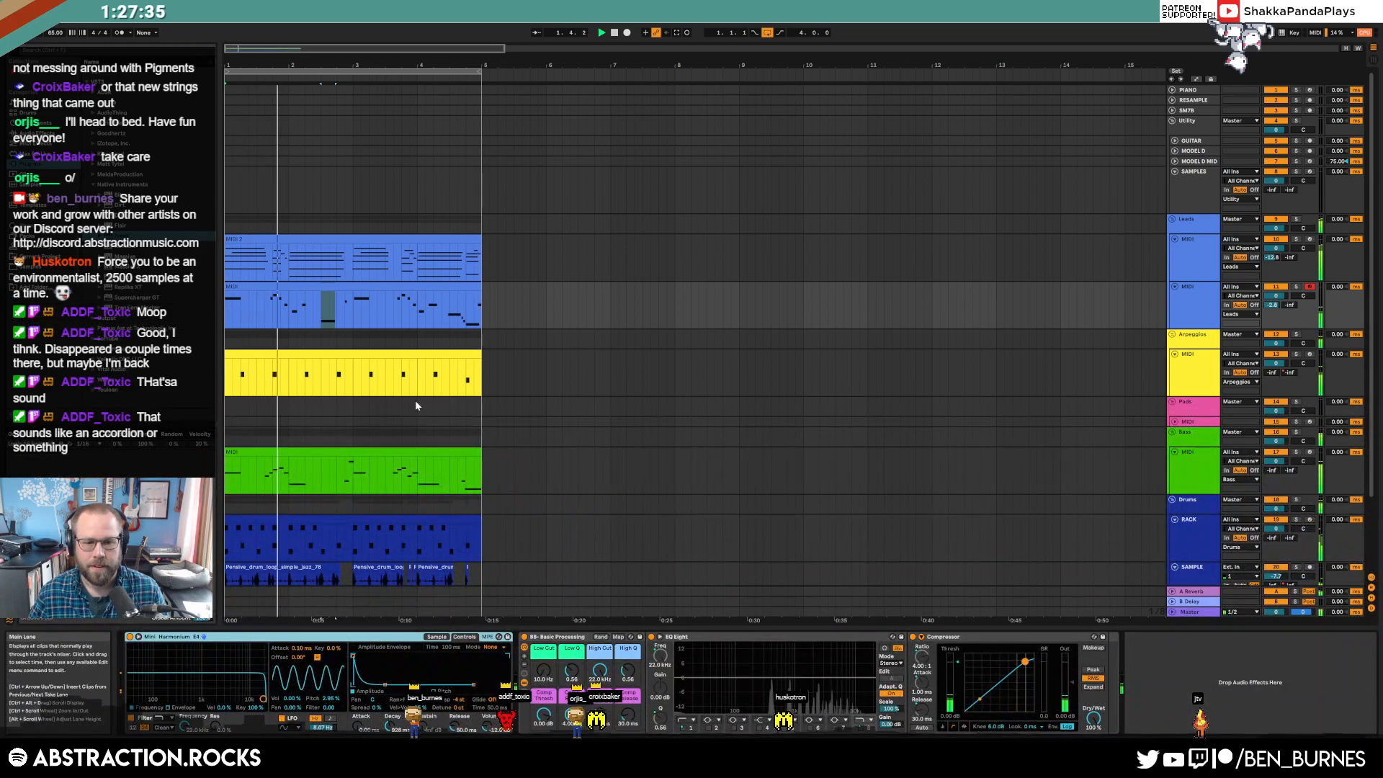
- Arm the first Leads MIDI track and duplicate the four bars of RACK and SAMPLE drum clips into bars 5 to 8
{"action": "scroll", "coordinate": [416, 407], "scroll_direction": "down", "scroll_amount": 2}
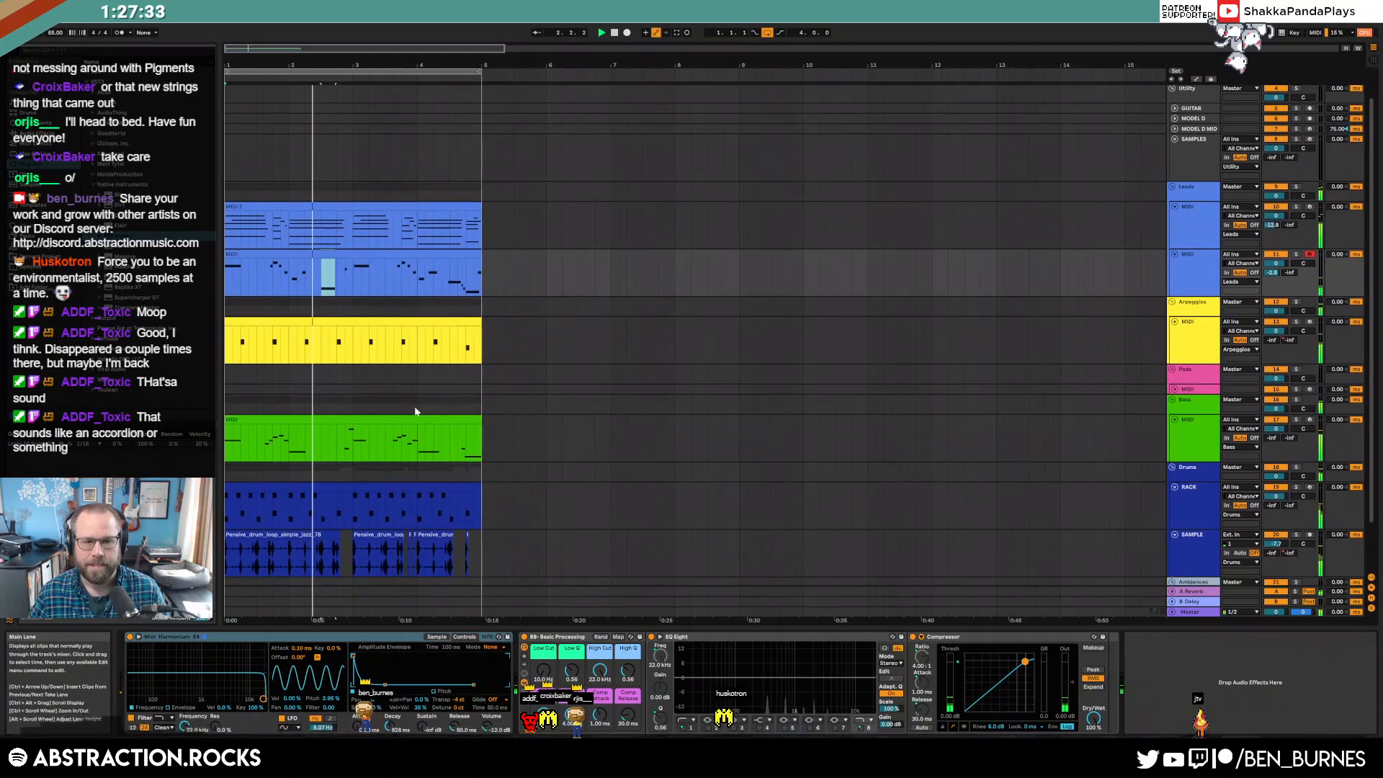
{"action": "scroll", "coordinate": [416, 411], "scroll_direction": "down", "scroll_amount": 3}
{"action": "left_click", "coordinate": [339, 379]}
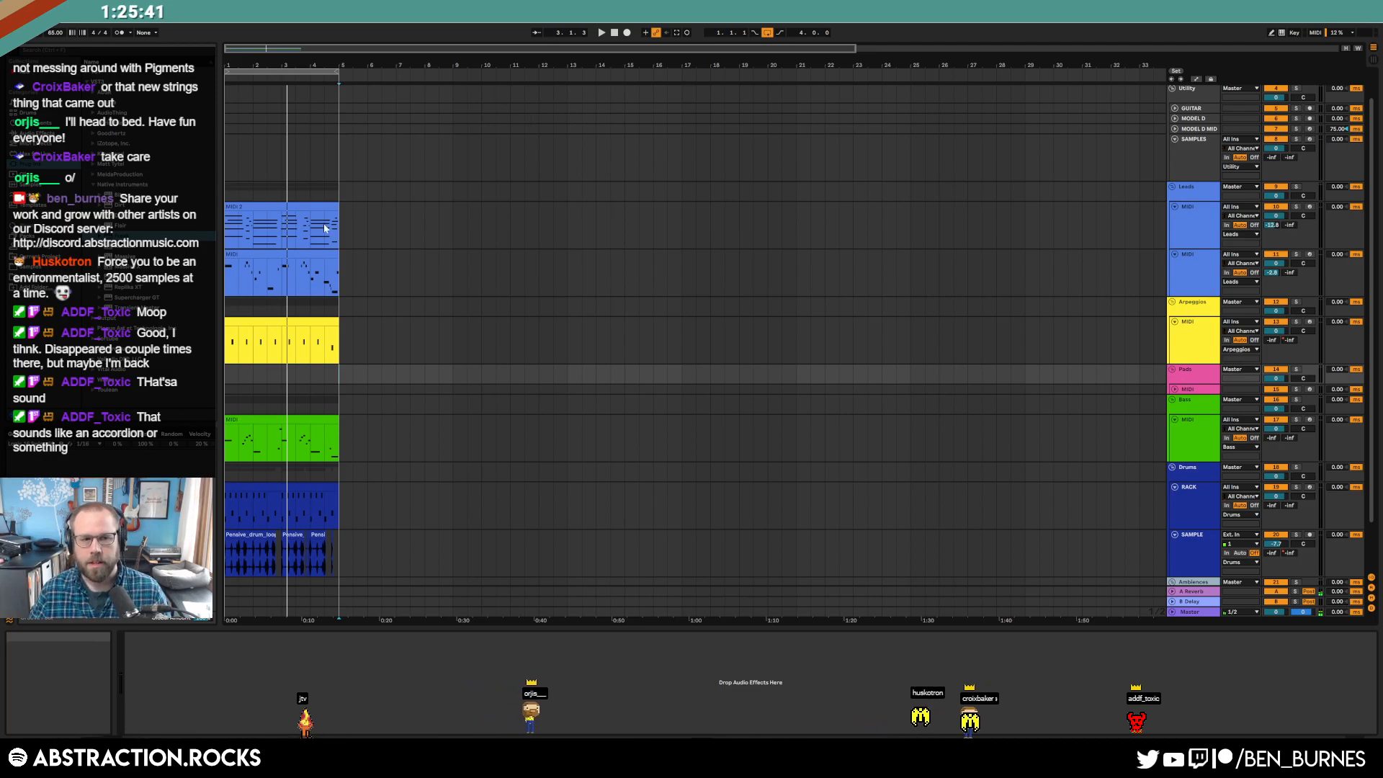
{"action": "left_click", "coordinate": [299, 234]}
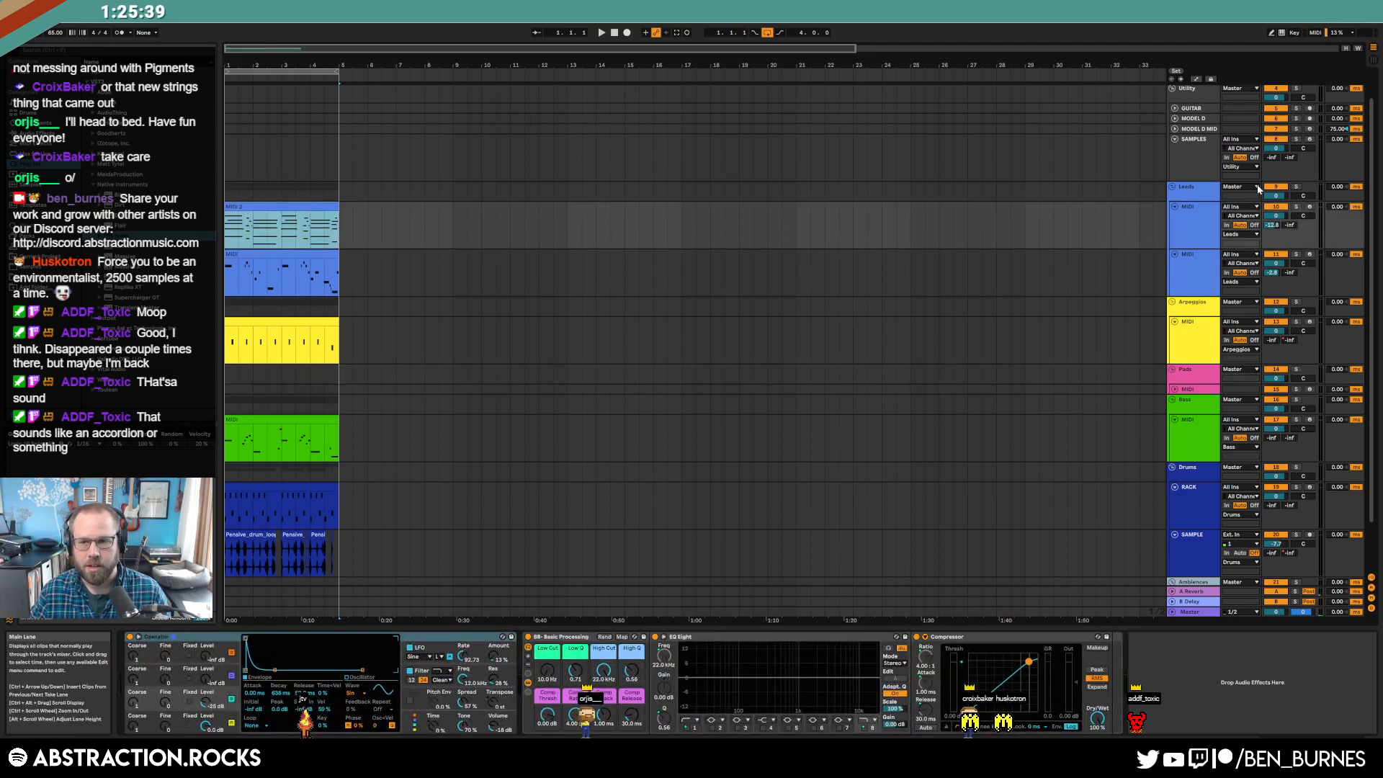
{"action": "left_click", "coordinate": [1309, 207]}
{"action": "left_click_drag", "start_coordinate": [337, 553], "coordinate": [226, 513]}
{"action": "key", "text": "ctrl+d"}
{"action": "left_click", "coordinate": [305, 242]}
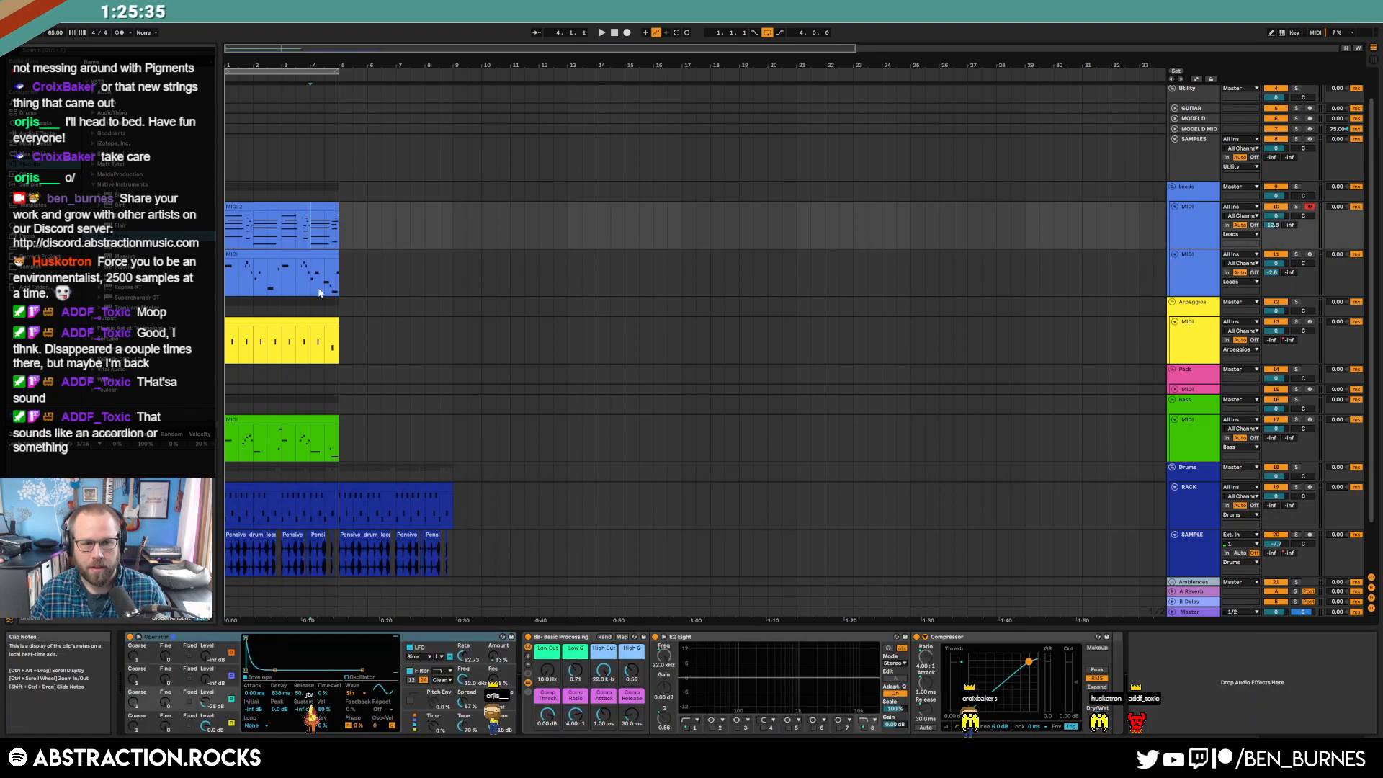
- Turn off the arrangement loop, record a new part on the first Leads track over bars 5 to 8, and switch off the metronome
{"action": "left_click", "coordinate": [766, 33]}
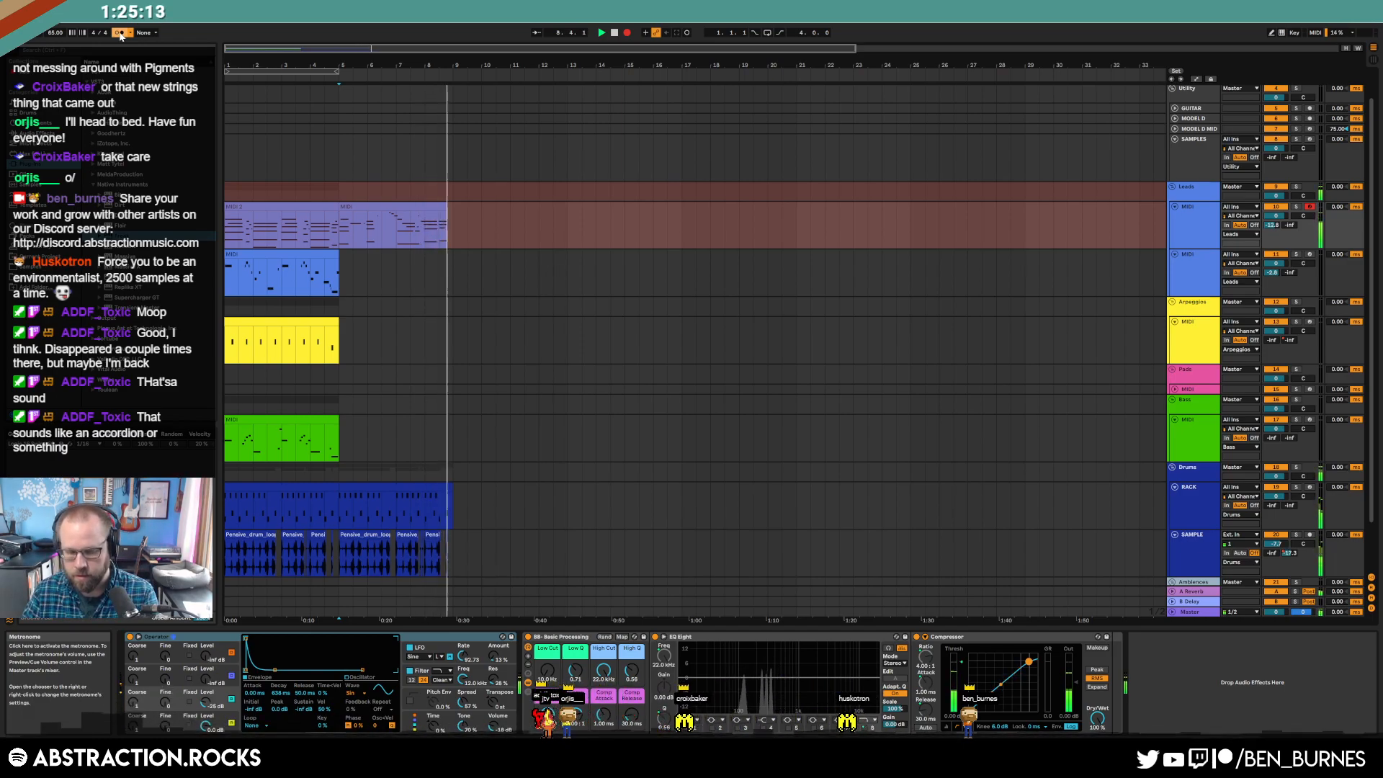
{"action": "key", "text": "space"}
{"action": "left_click", "coordinate": [113, 34]}
{"action": "left_click_drag", "start_coordinate": [454, 228], "coordinate": [333, 232]}
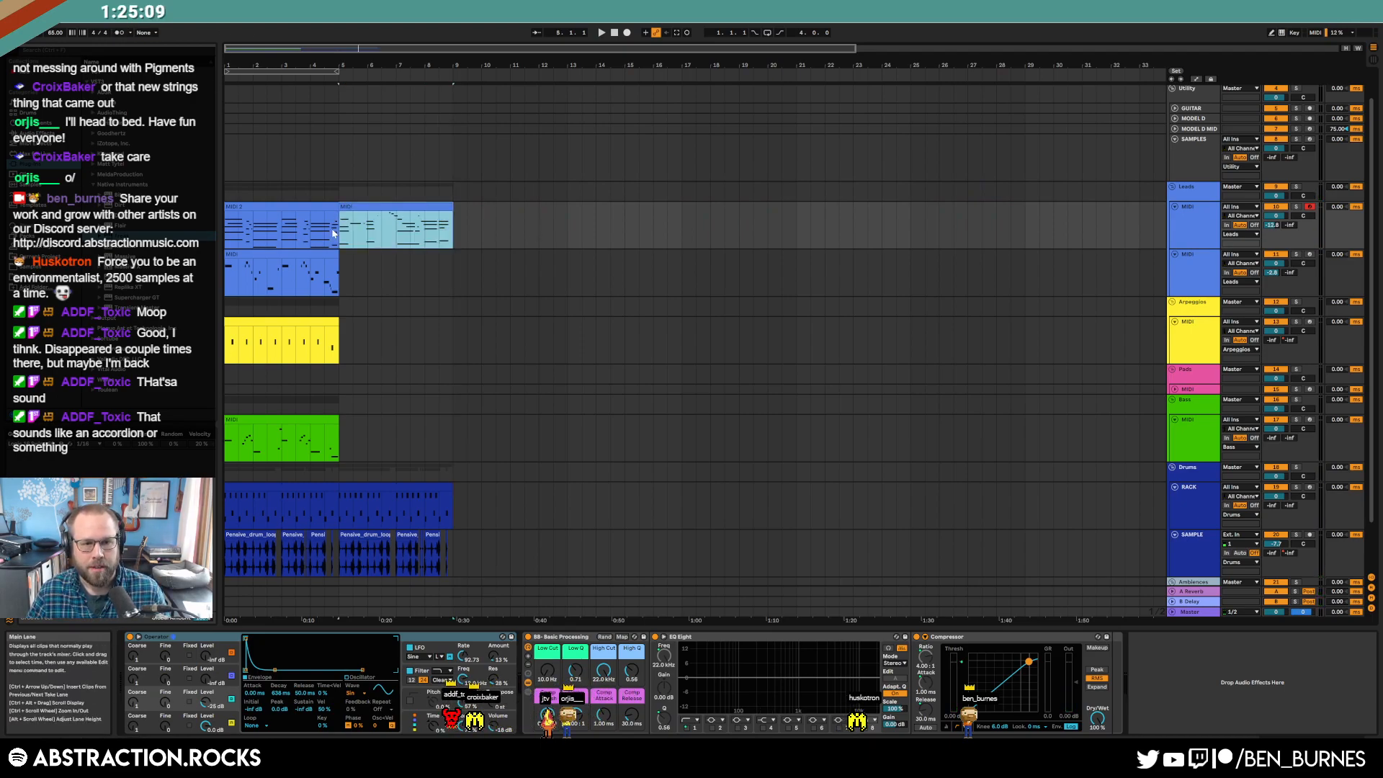
- Open the newly recorded Leads clip in the note editor and lengthen its opening four-note chord to just past beat 4 of bar 1
{"action": "double_click", "coordinate": [411, 206]}
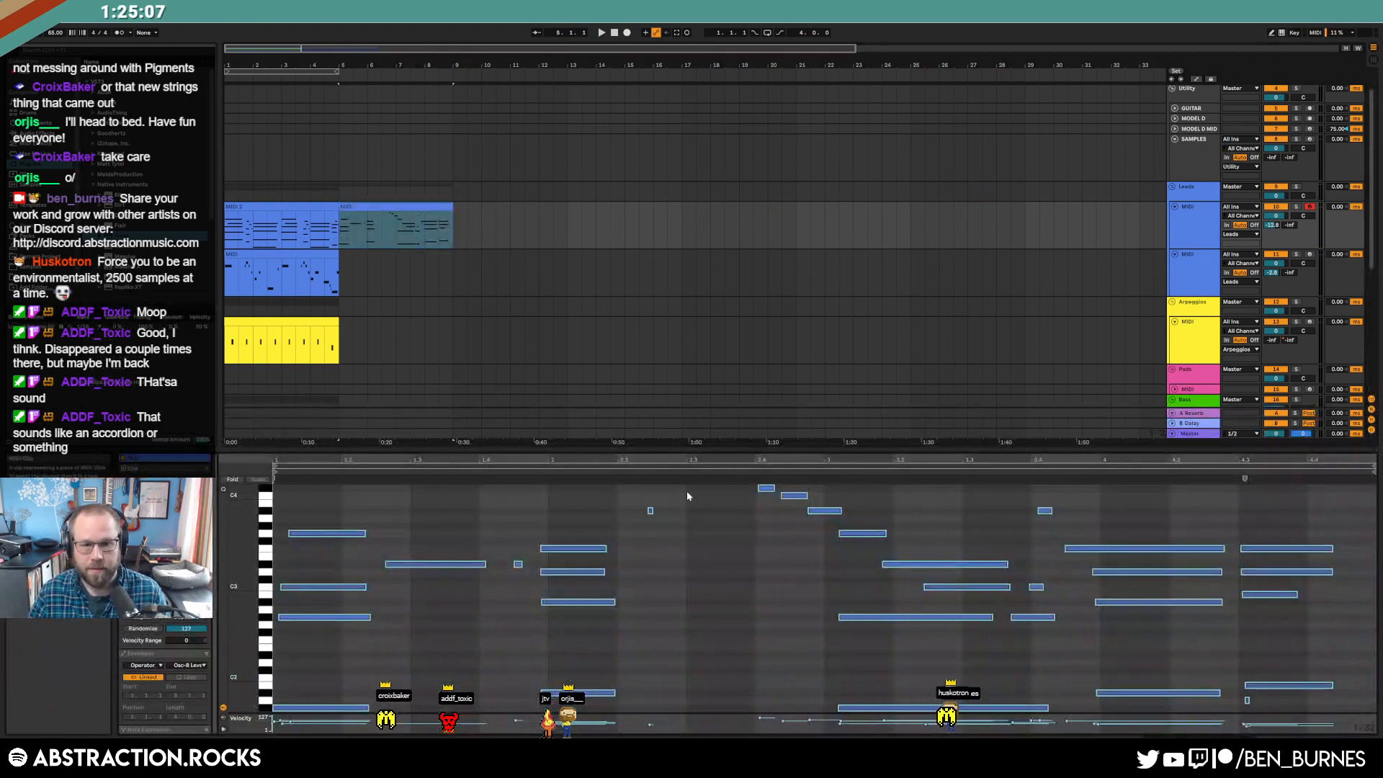
{"action": "left_click", "coordinate": [722, 583]}
{"action": "left_click_drag", "start_coordinate": [239, 576], "coordinate": [236, 574]}
{"action": "left_click_drag", "start_coordinate": [327, 512], "coordinate": [362, 689]}
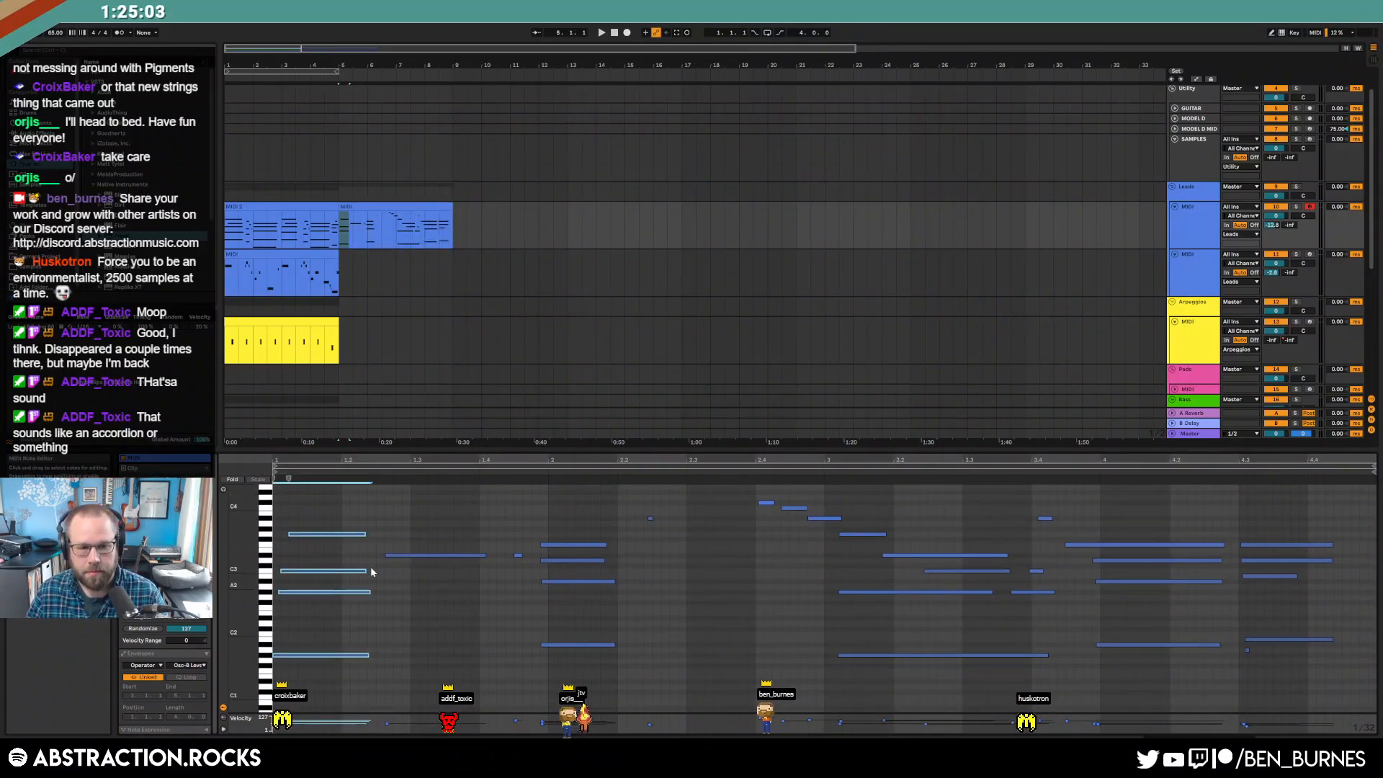
{"action": "left_click_drag", "start_coordinate": [369, 570], "coordinate": [496, 549]}
{"action": "left_click", "coordinate": [515, 552]}
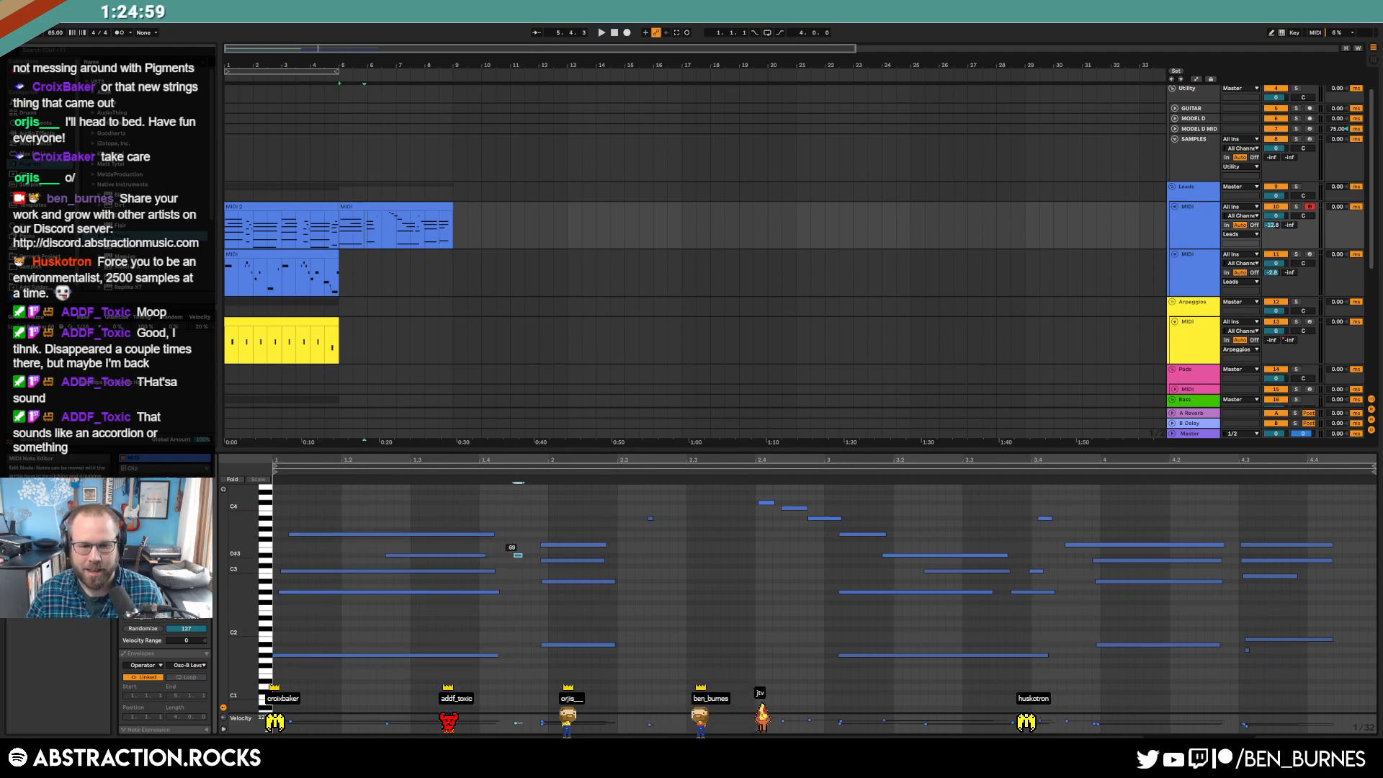
- Align the second chord to the start of bar 2, lengthen it and the short A3 note to just before beat 4, and play the result
{"action": "left_click_drag", "start_coordinate": [572, 520], "coordinate": [604, 677]}
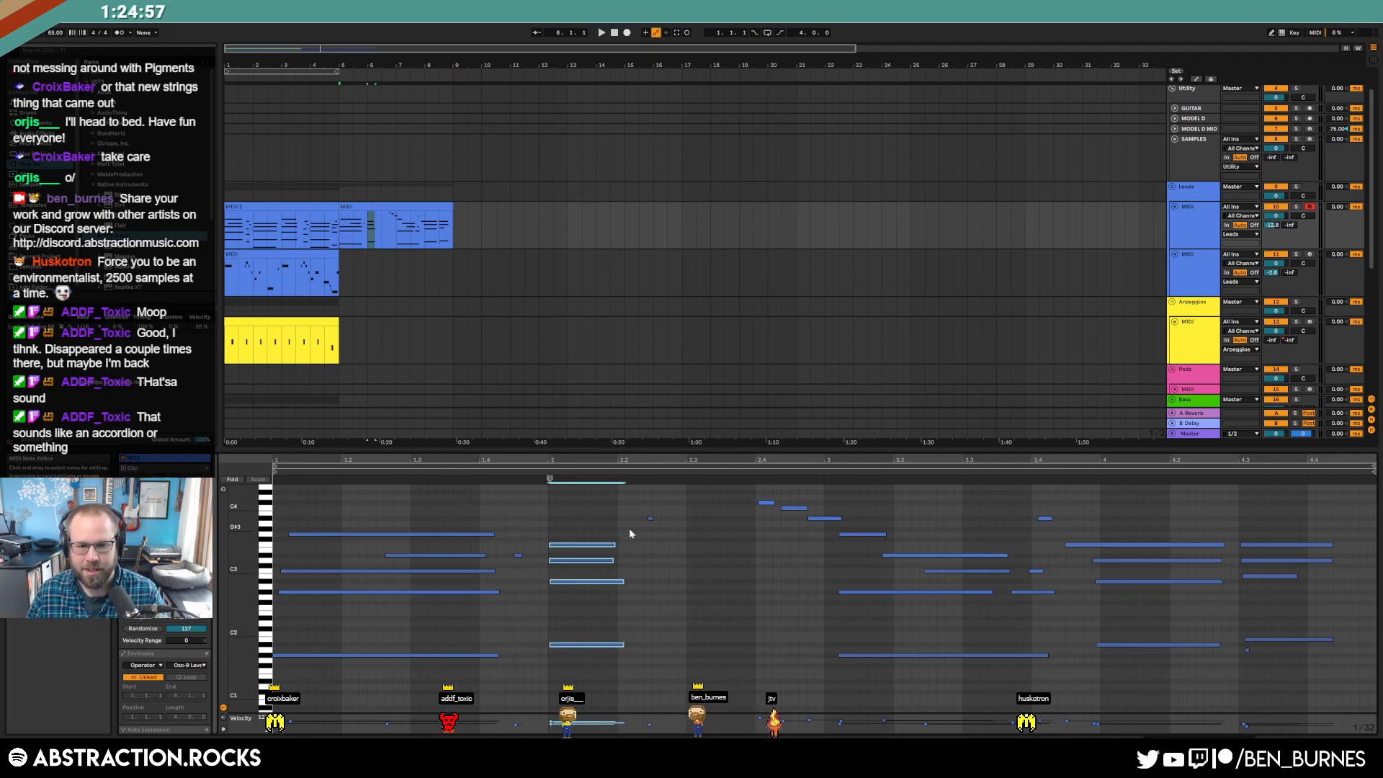
{"action": "left_click", "coordinate": [651, 518]}
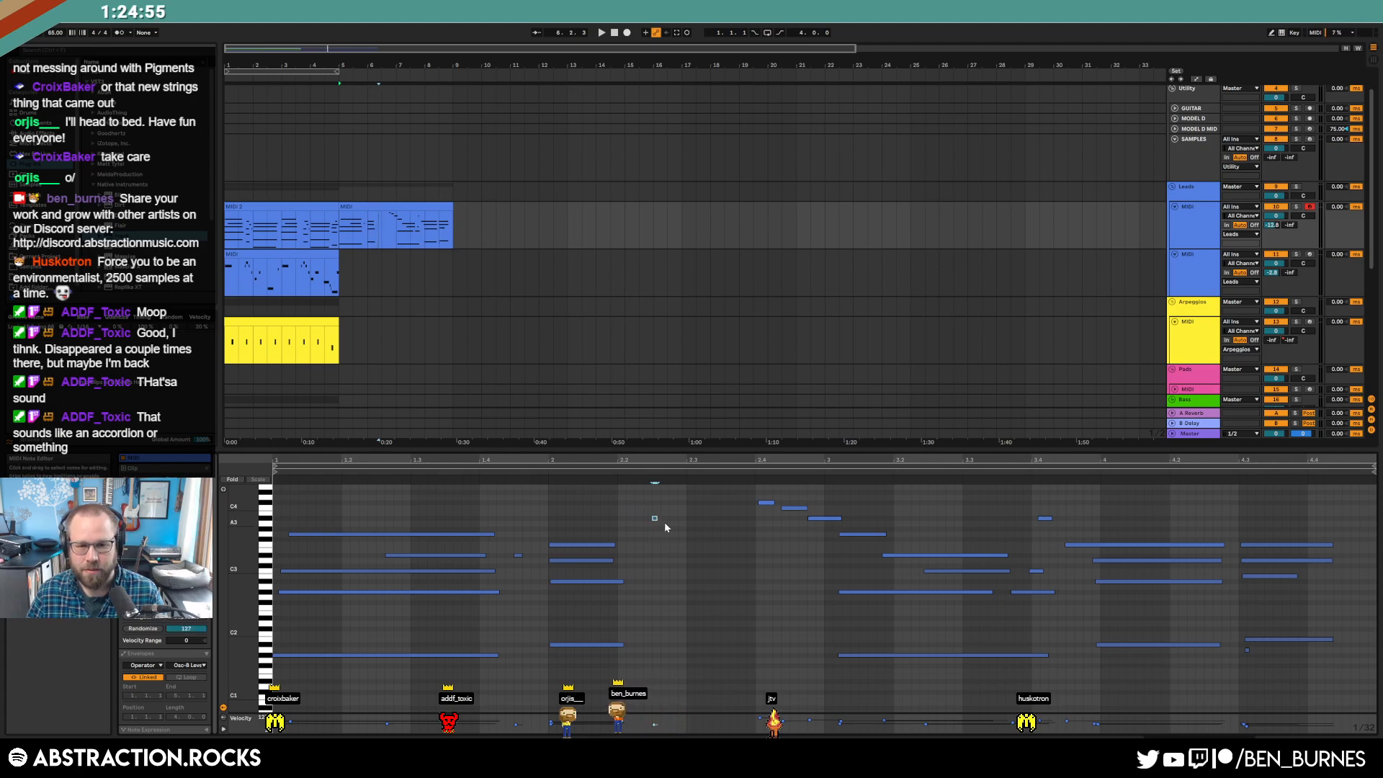
{"action": "left_click", "coordinate": [587, 547]}
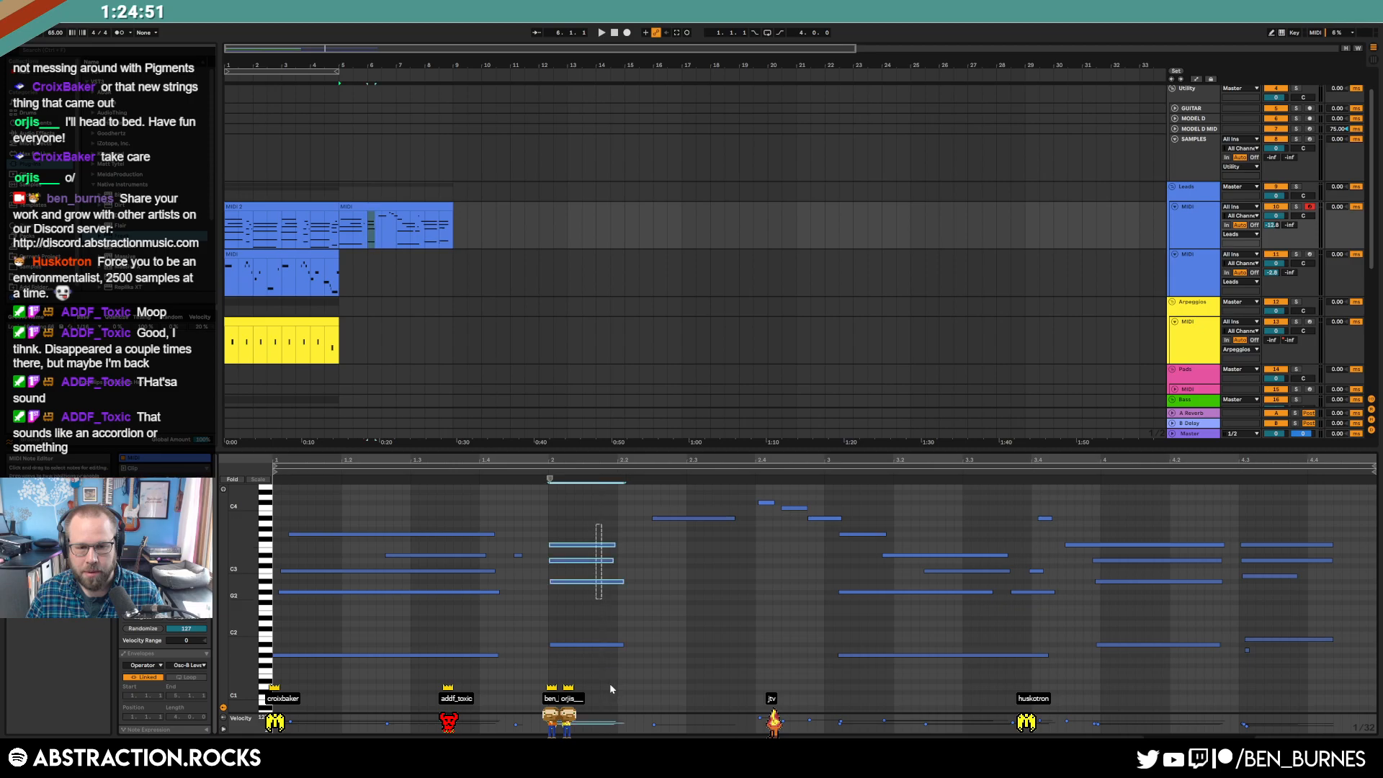
{"action": "left_click_drag", "start_coordinate": [715, 559], "coordinate": [734, 562]}
{"action": "key", "text": "space"}
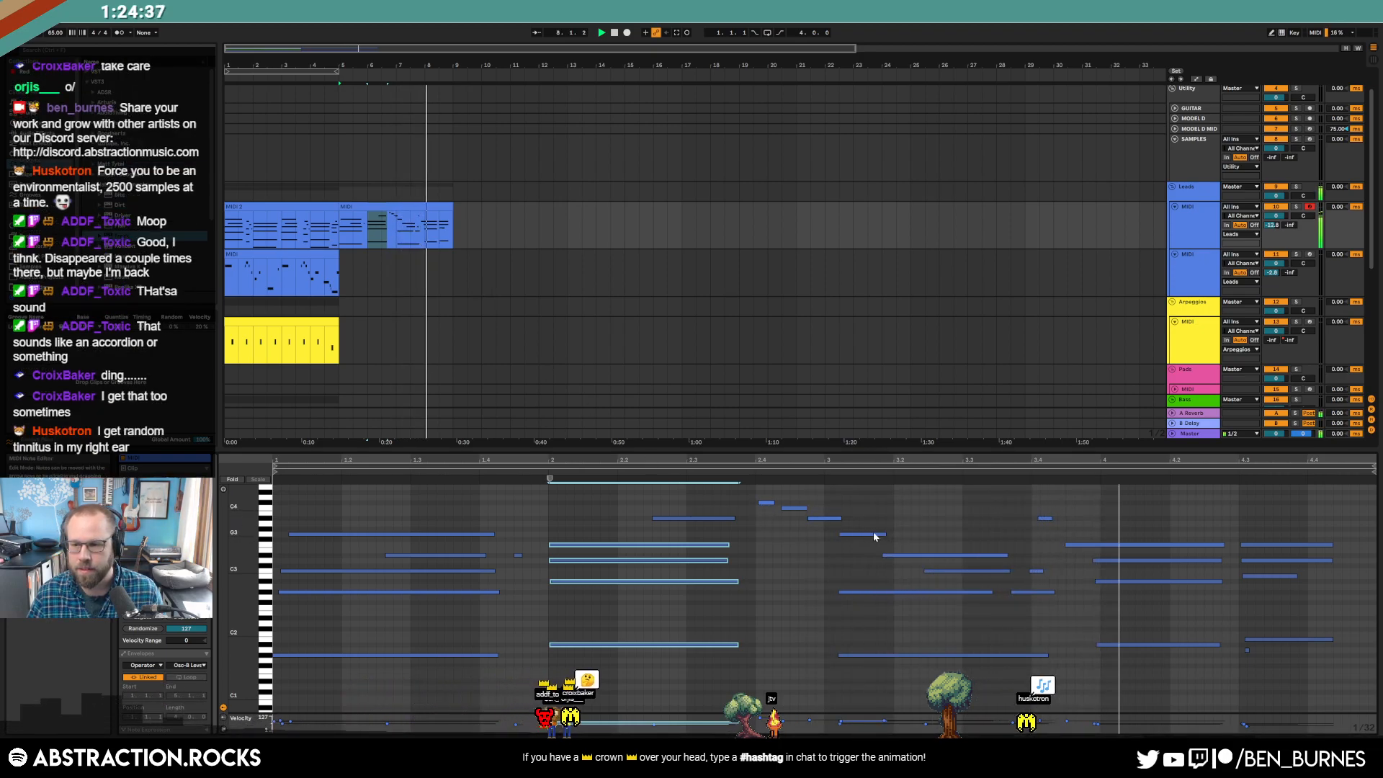
- Shift the third chord and its following notes in the Leads clip earlier to start exactly at bar 3
{"action": "left_click_drag", "start_coordinate": [865, 508], "coordinate": [1006, 664]}
{"action": "scroll", "coordinate": [979, 634], "scroll_direction": "down", "scroll_amount": 1}
{"action": "scroll", "coordinate": [978, 629], "scroll_direction": "up", "scroll_amount": 1}
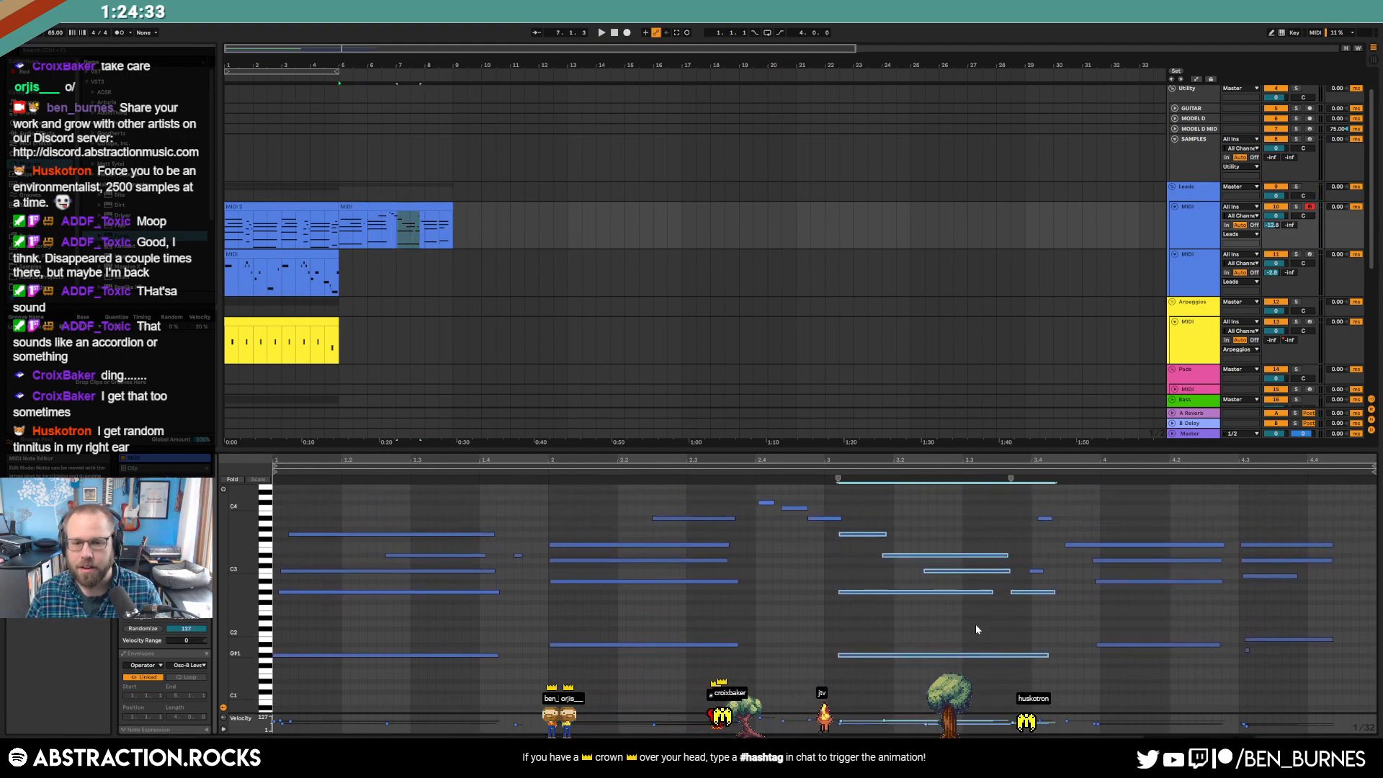
{"action": "key", "text": "Left"}
{"action": "key", "text": "Left"}
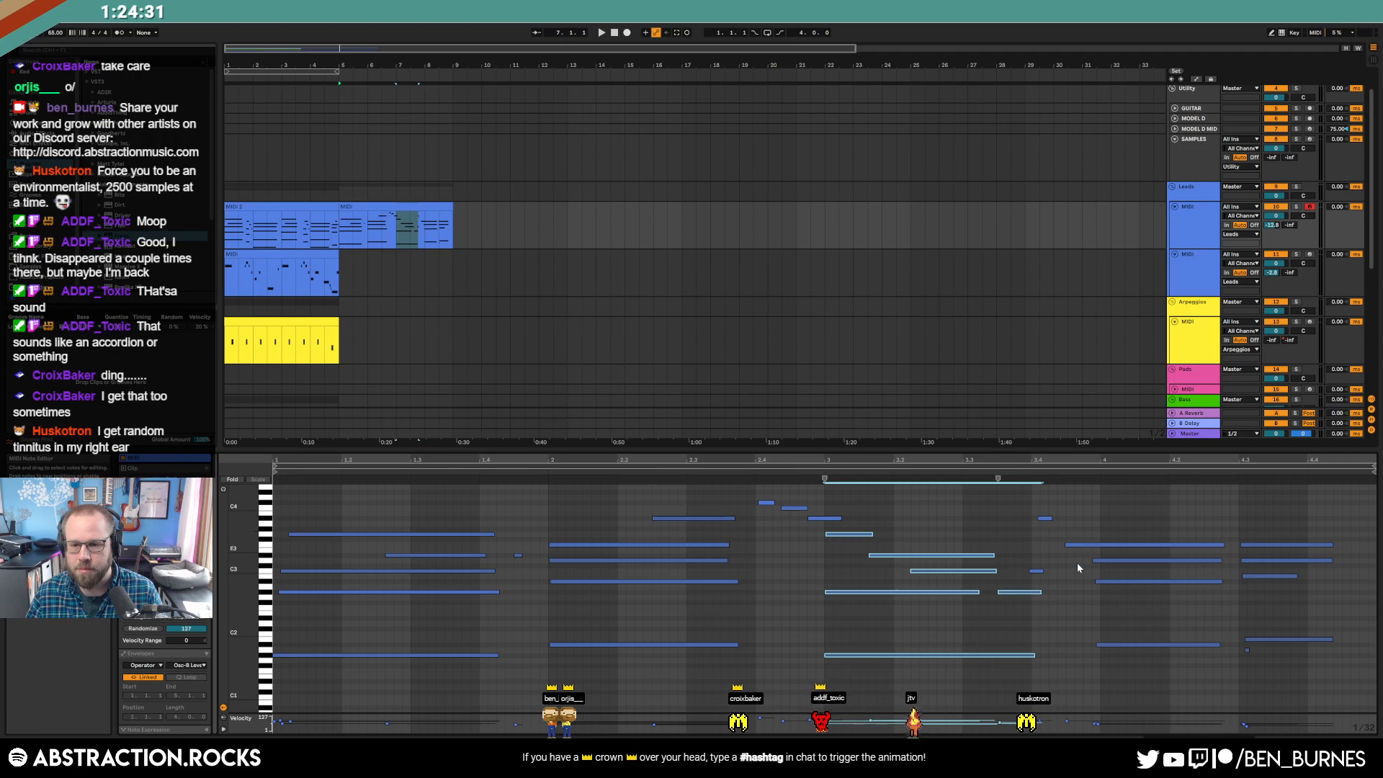
{"action": "left_click_drag", "start_coordinate": [1133, 517], "coordinate": [1264, 677]}
{"action": "left_click_drag", "start_coordinate": [1169, 673], "coordinate": [1047, 533]}
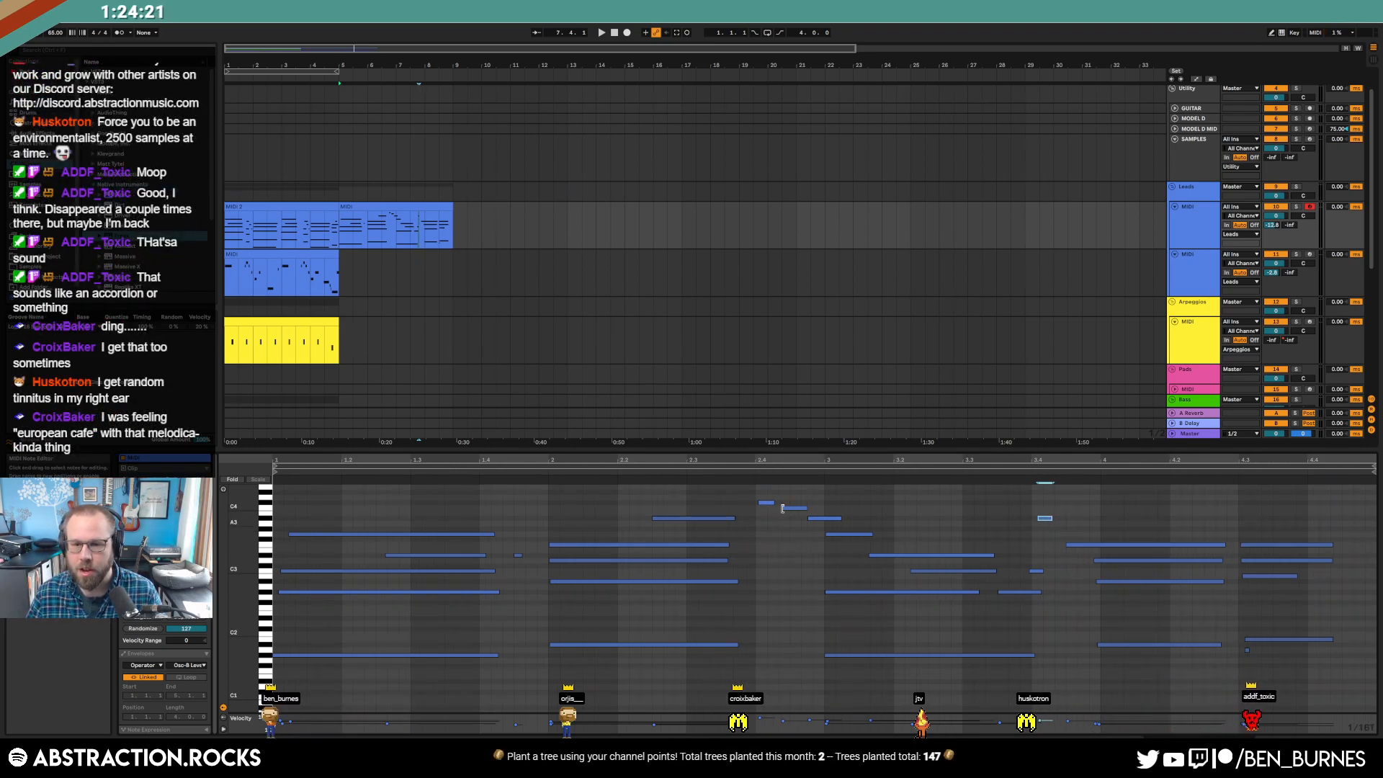
- Trim the last short melody note to end at bar 3 and move the run's first note to beat 4 of bar 2
{"action": "left_click_drag", "start_coordinate": [826, 518], "coordinate": [820, 518]}
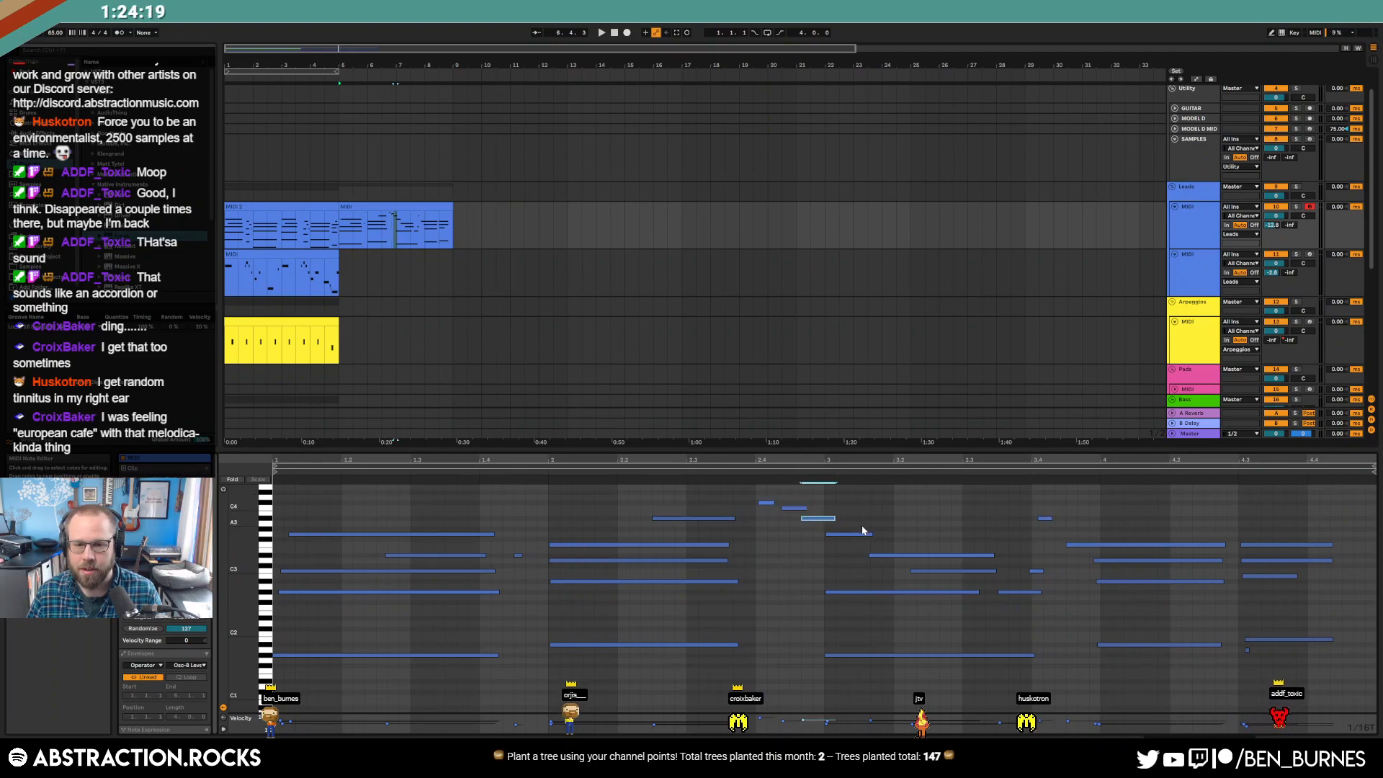
{"action": "left_click", "coordinate": [801, 508]}
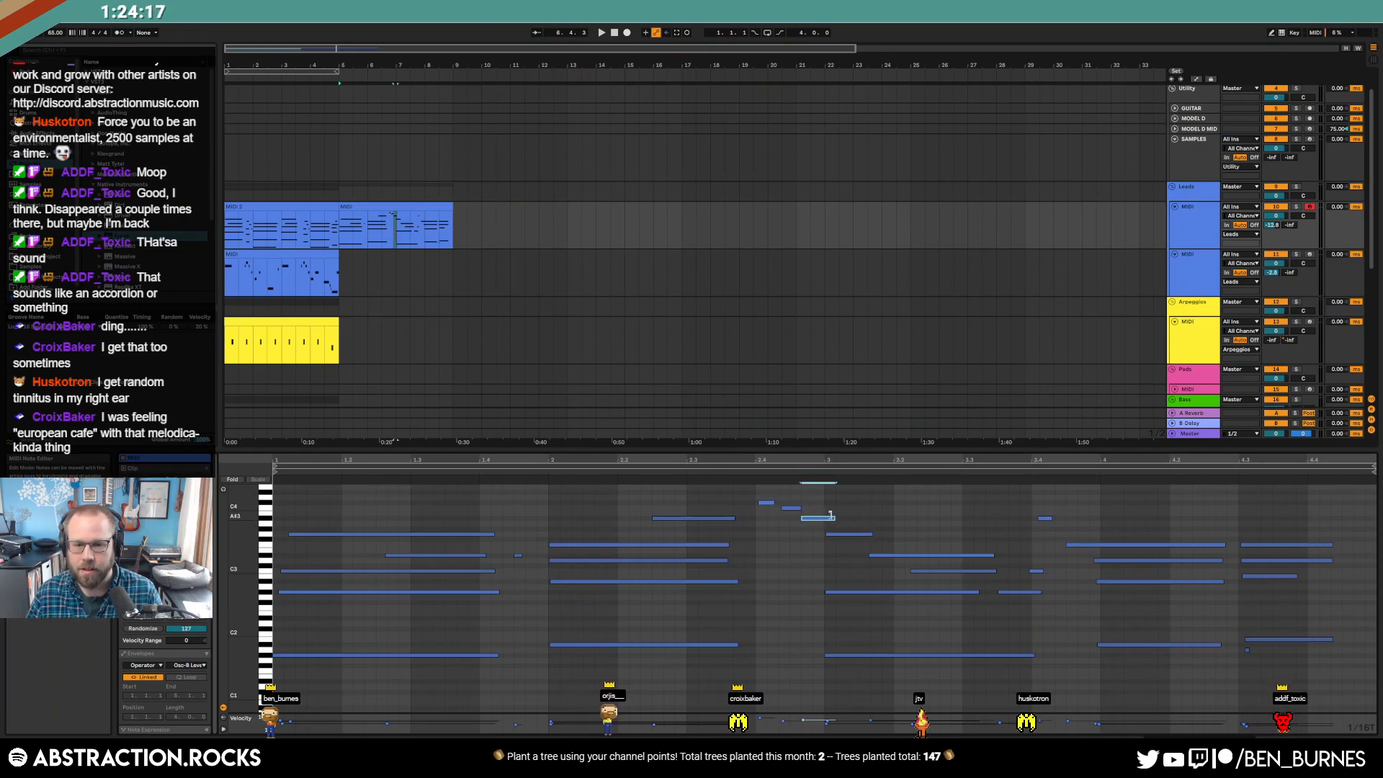
{"action": "left_click", "coordinate": [741, 473]}
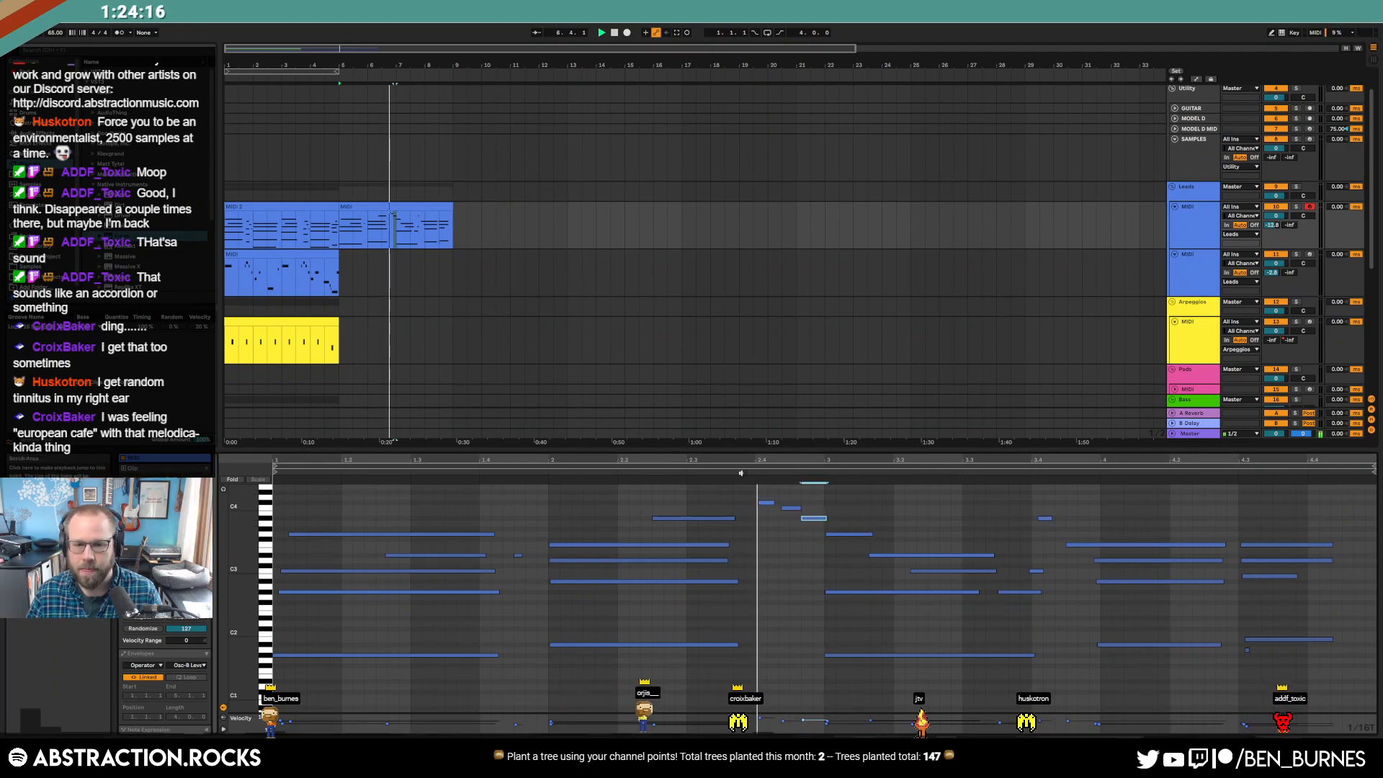
{"action": "left_click", "coordinate": [761, 542]}
{"action": "left_click", "coordinate": [767, 504]}
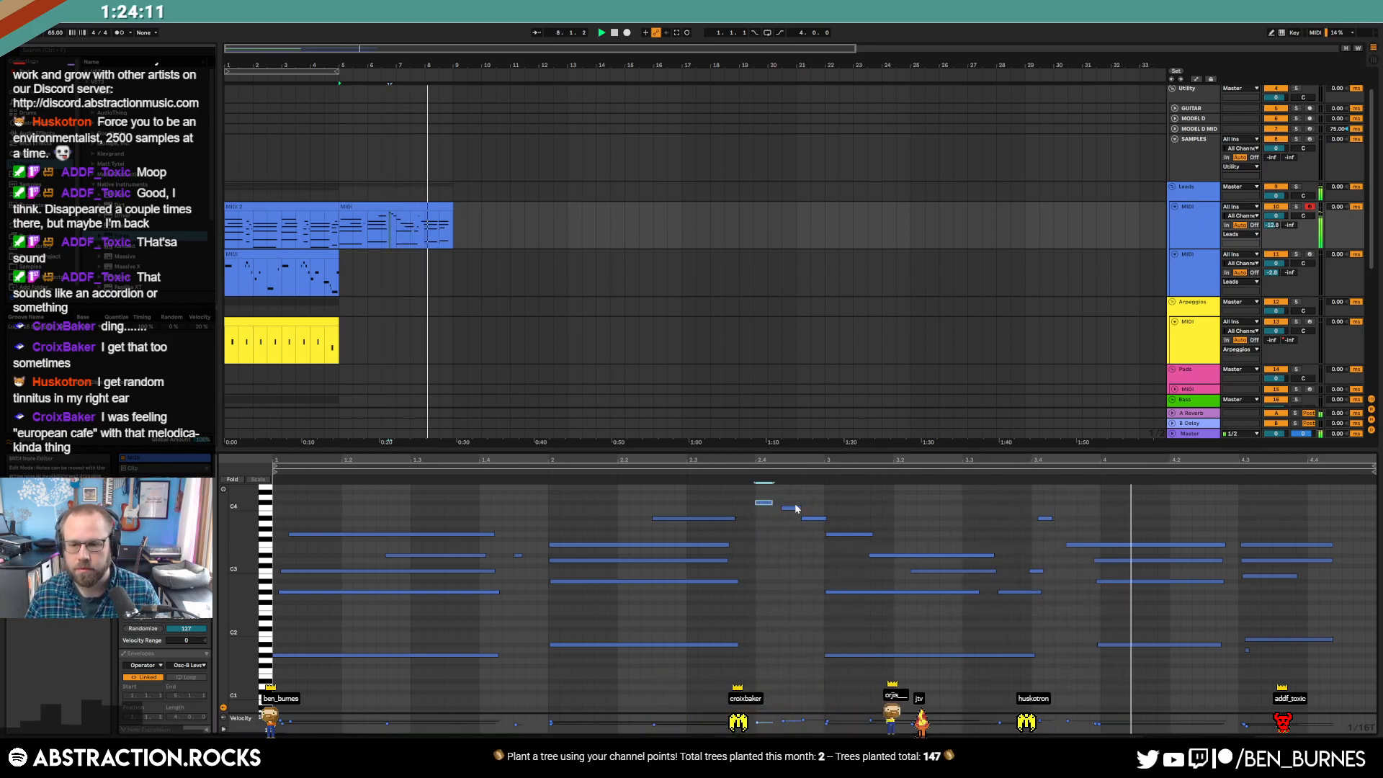
- Loop the arrangement over bars 1 to 8 and duplicate the Arpeggios clip into bars 5 to 8
{"action": "left_click", "coordinate": [451, 217]}
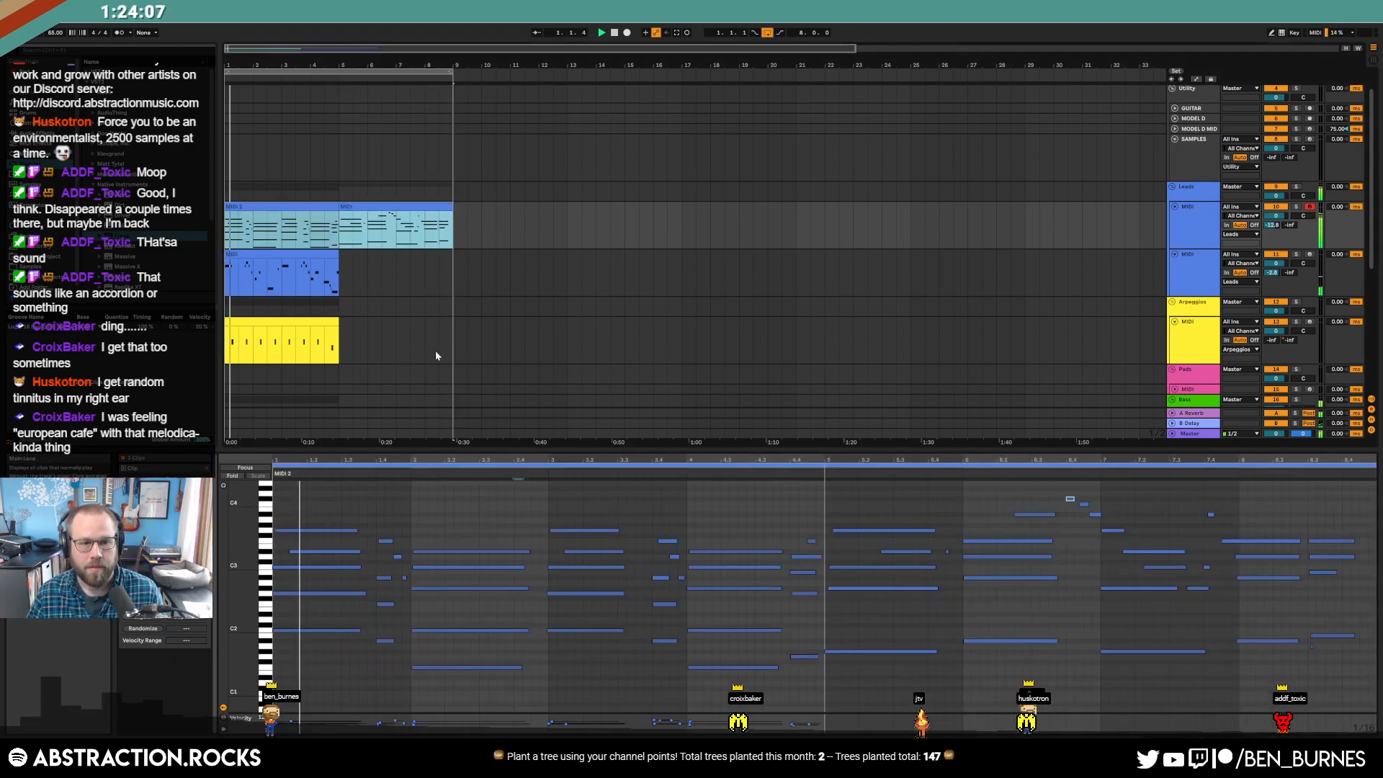
{"action": "scroll", "coordinate": [384, 339], "scroll_direction": "down", "scroll_amount": 2}
{"action": "left_click", "coordinate": [327, 290]}
{"action": "key", "text": "ctrl+d"}
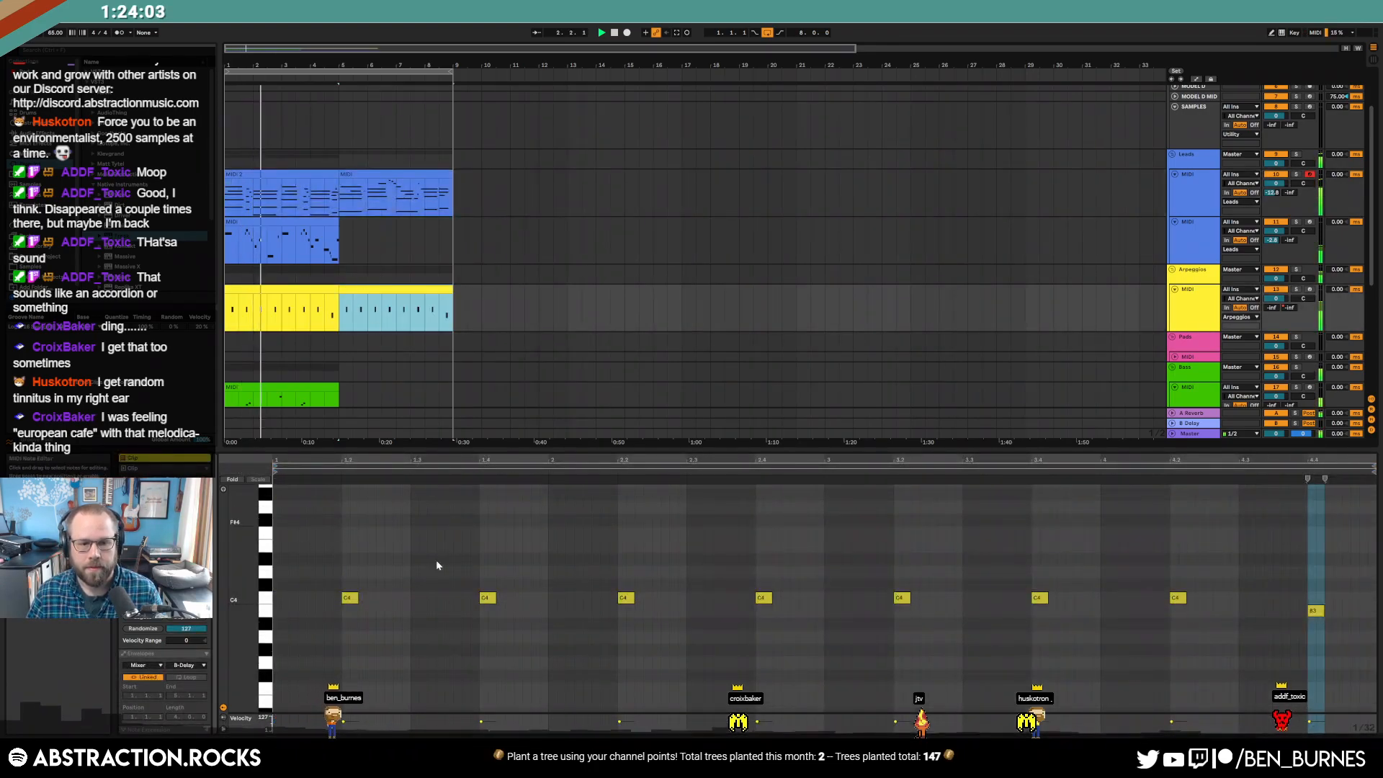
- Lower the seven C4 notes in the duplicated Arpeggios clip to G#3
{"action": "left_click_drag", "start_coordinate": [335, 547], "coordinate": [1217, 713]}
{"action": "key", "text": "Down"}
{"action": "key", "text": "Down"}
{"action": "key", "text": "Down"}
{"action": "key", "text": "Down"}
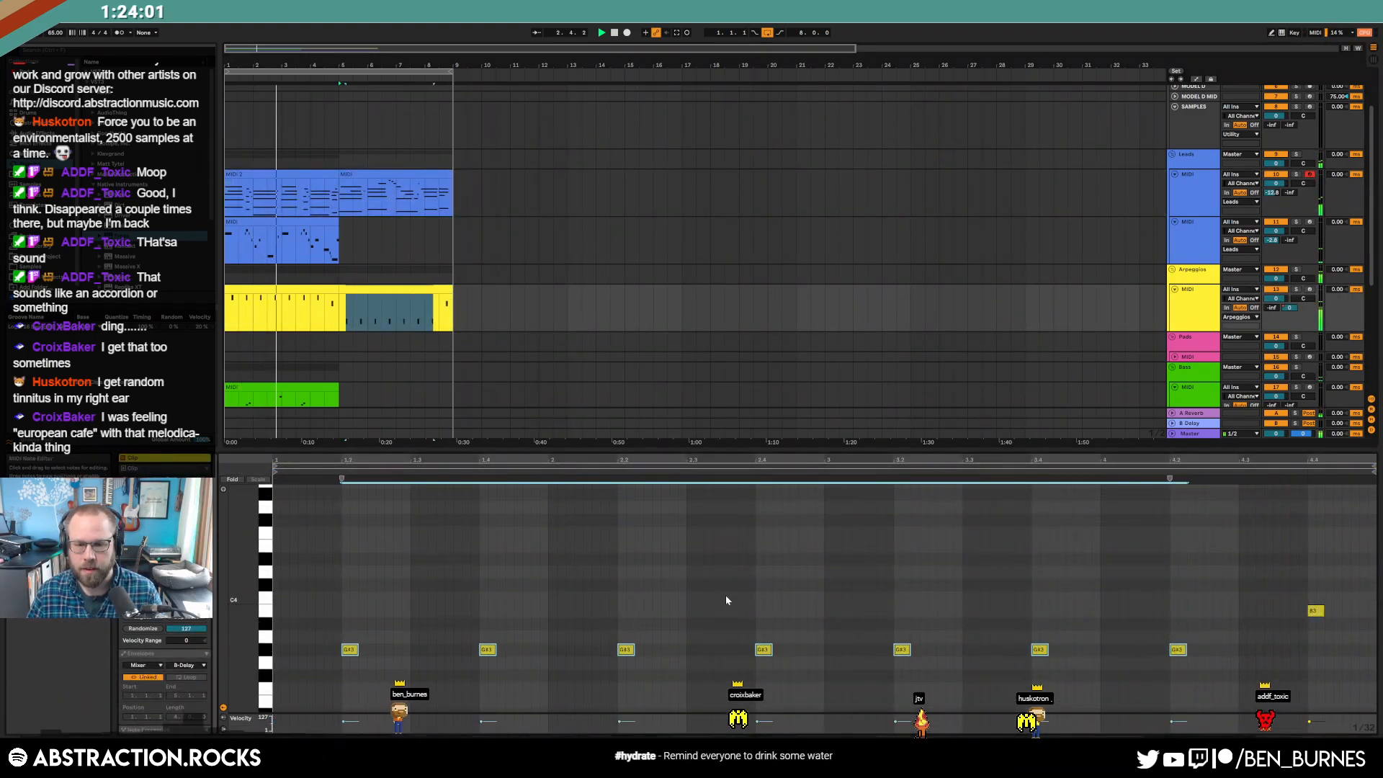
- Raise the two arpeggio notes in bar 2 and the one on beat 2 of bar 4 to A#3
{"action": "left_click_drag", "start_coordinate": [614, 608], "coordinate": [774, 657]}
{"action": "key", "text": "Up"}
{"action": "key", "text": "Up"}
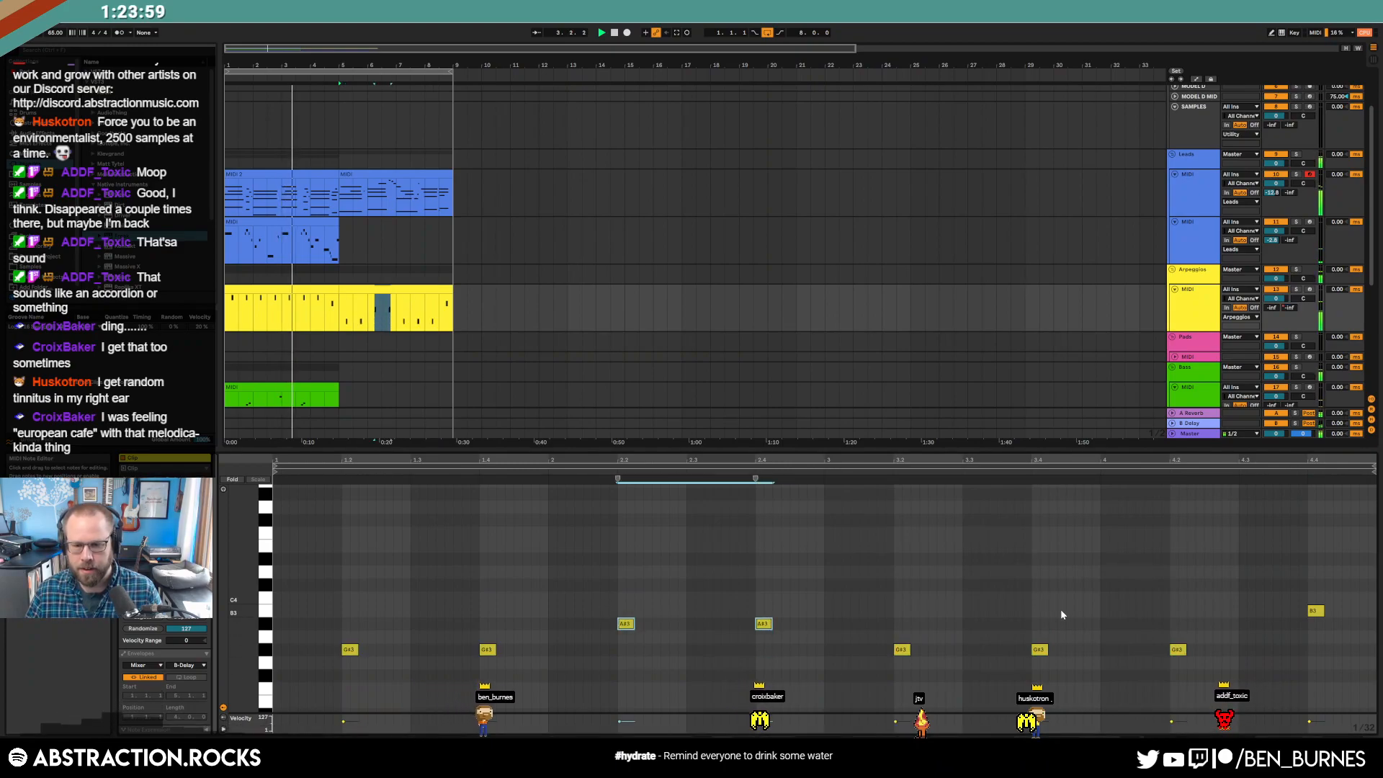
{"action": "left_click_drag", "start_coordinate": [1127, 617], "coordinate": [1185, 663]}
{"action": "key", "text": "Up"}
{"action": "key", "text": "Up"}
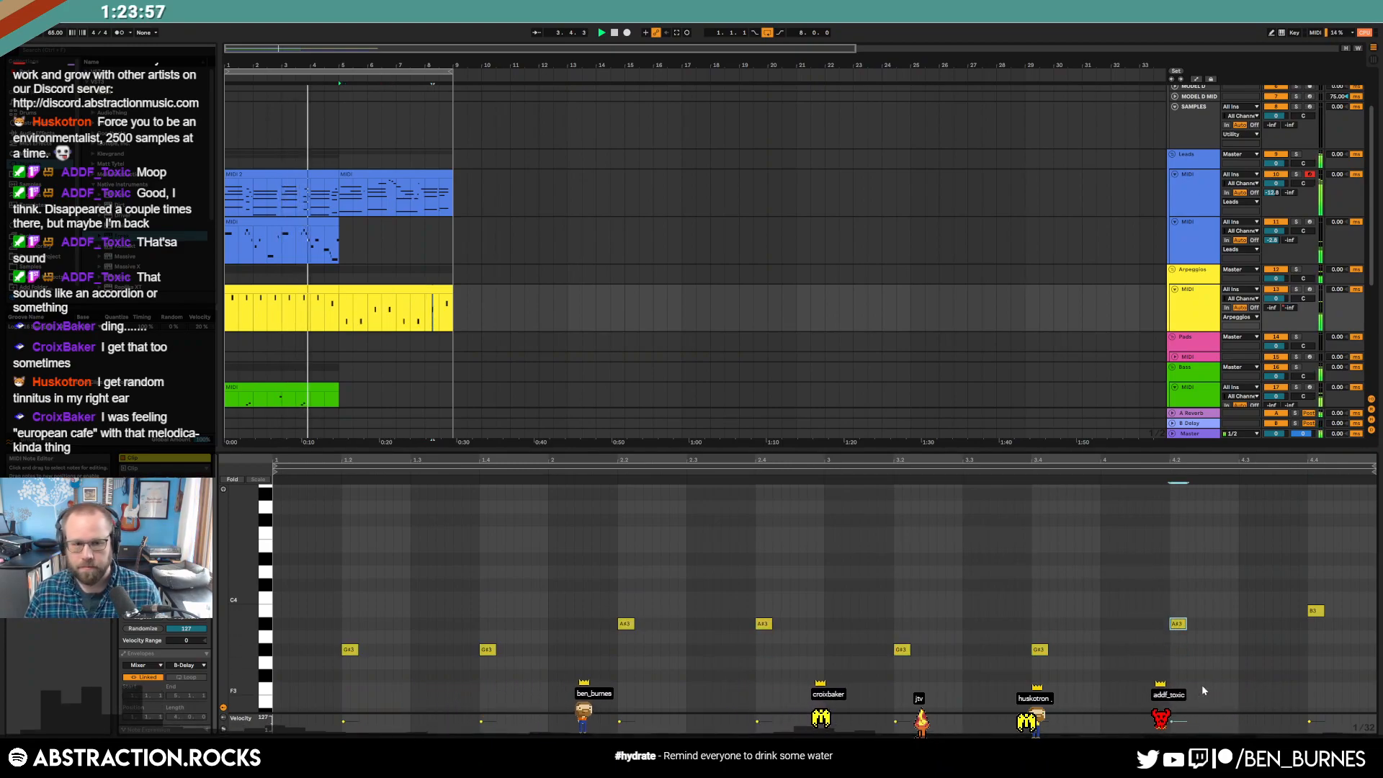
- Try recording a new part from bar 5 on the armed Bass MIDI track, and undo the take
{"action": "key", "text": "shift+Tab"}
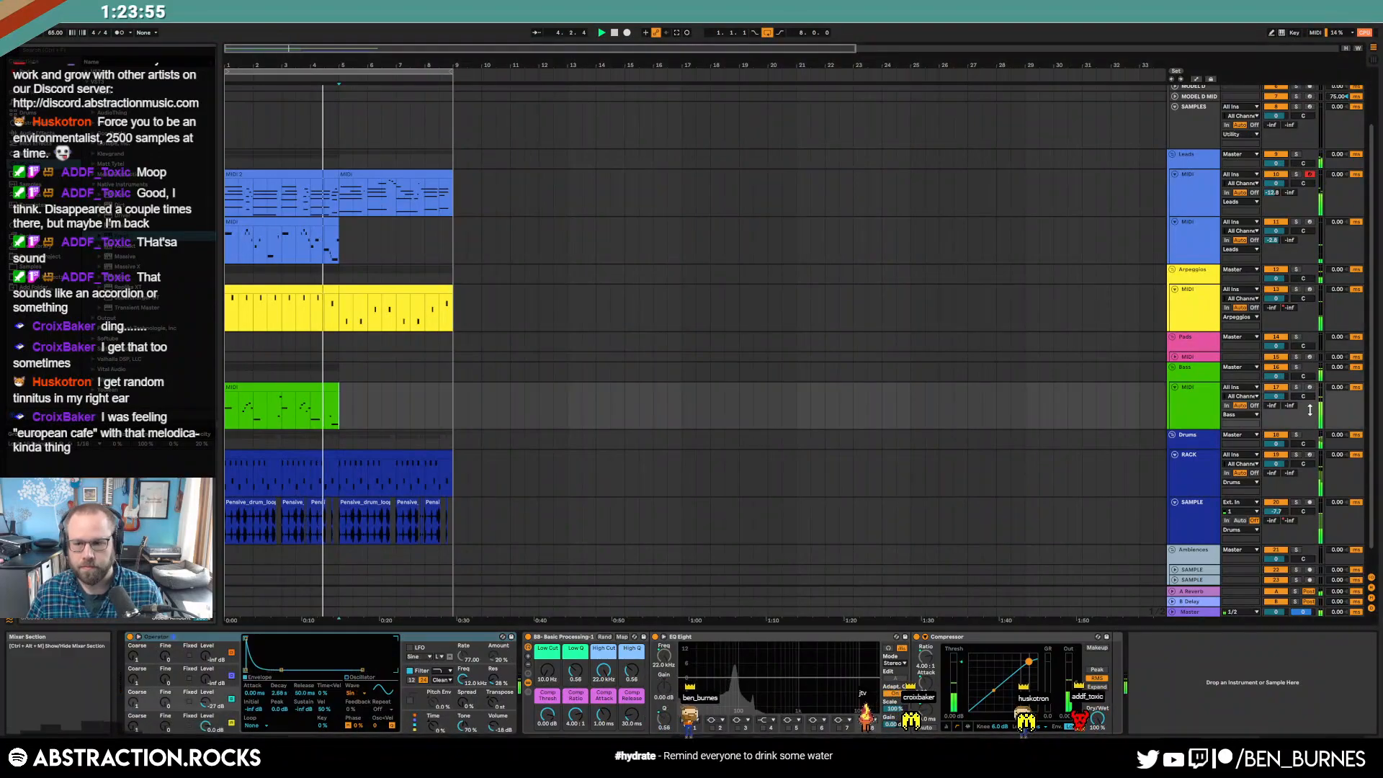
{"action": "left_click", "coordinate": [1310, 388]}
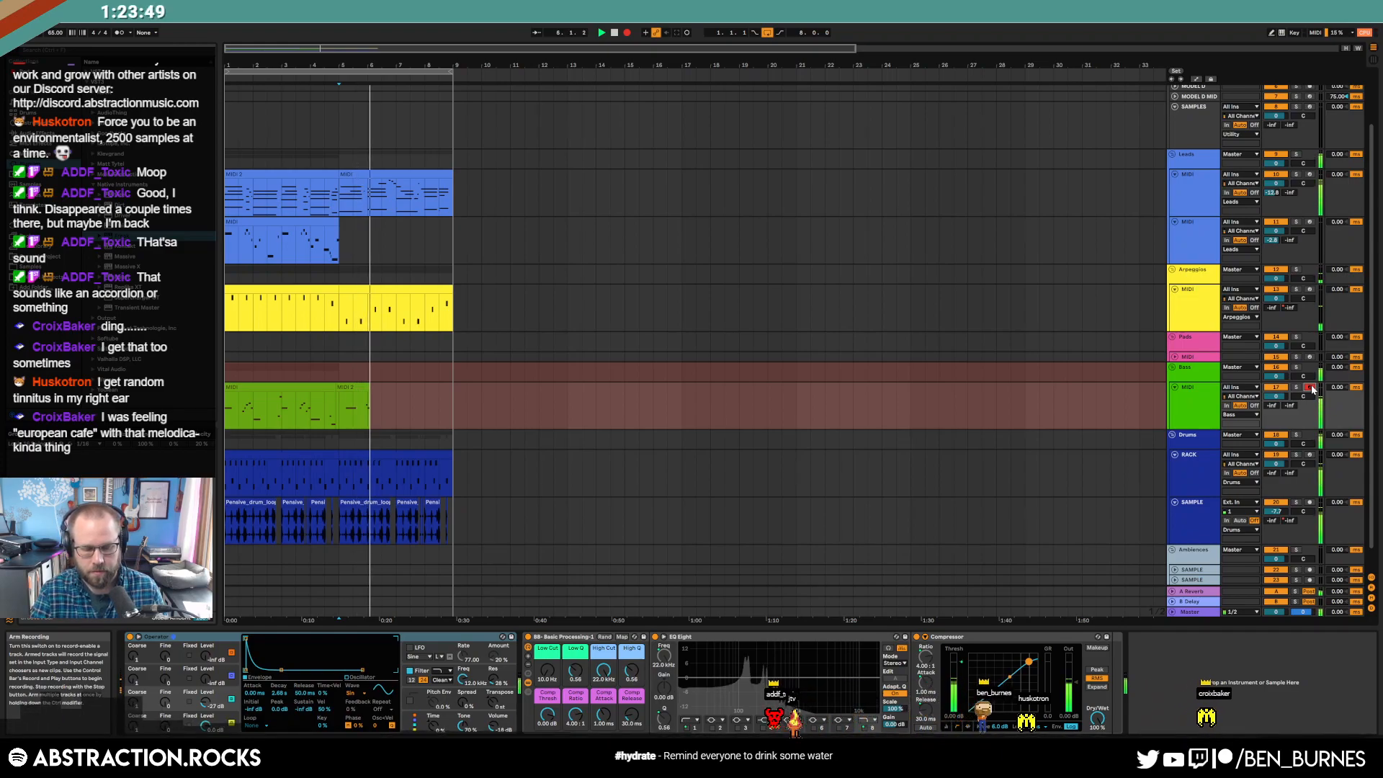
{"action": "key", "text": "space"}
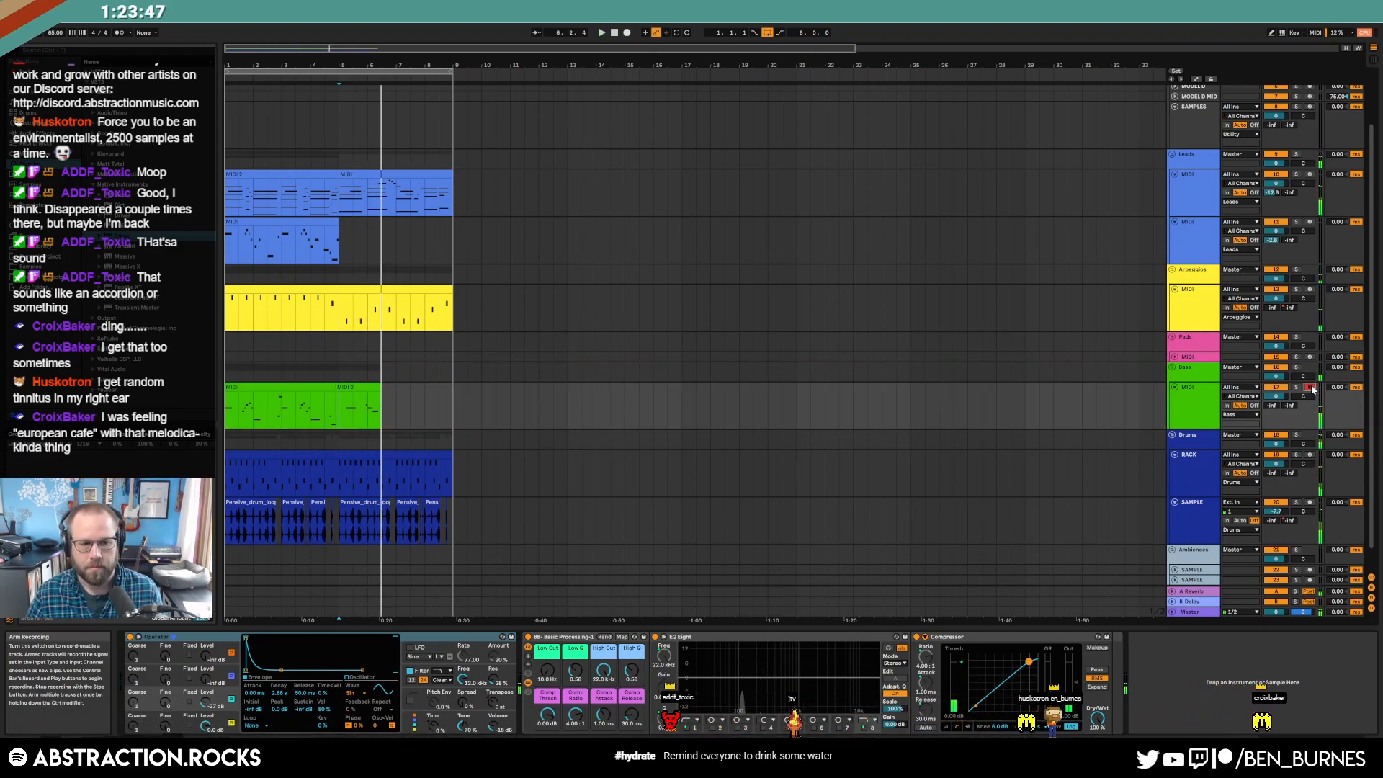
{"action": "key", "text": "ctrl+z"}
- Duplicate the Bass clip into bars 5 to 8, open the copy in the note editor, and play it
{"action": "left_click", "coordinate": [299, 387]}
{"action": "key", "text": "ctrl+d"}
{"action": "key", "text": "shift+Tab"}
{"action": "left_click", "coordinate": [388, 674]}
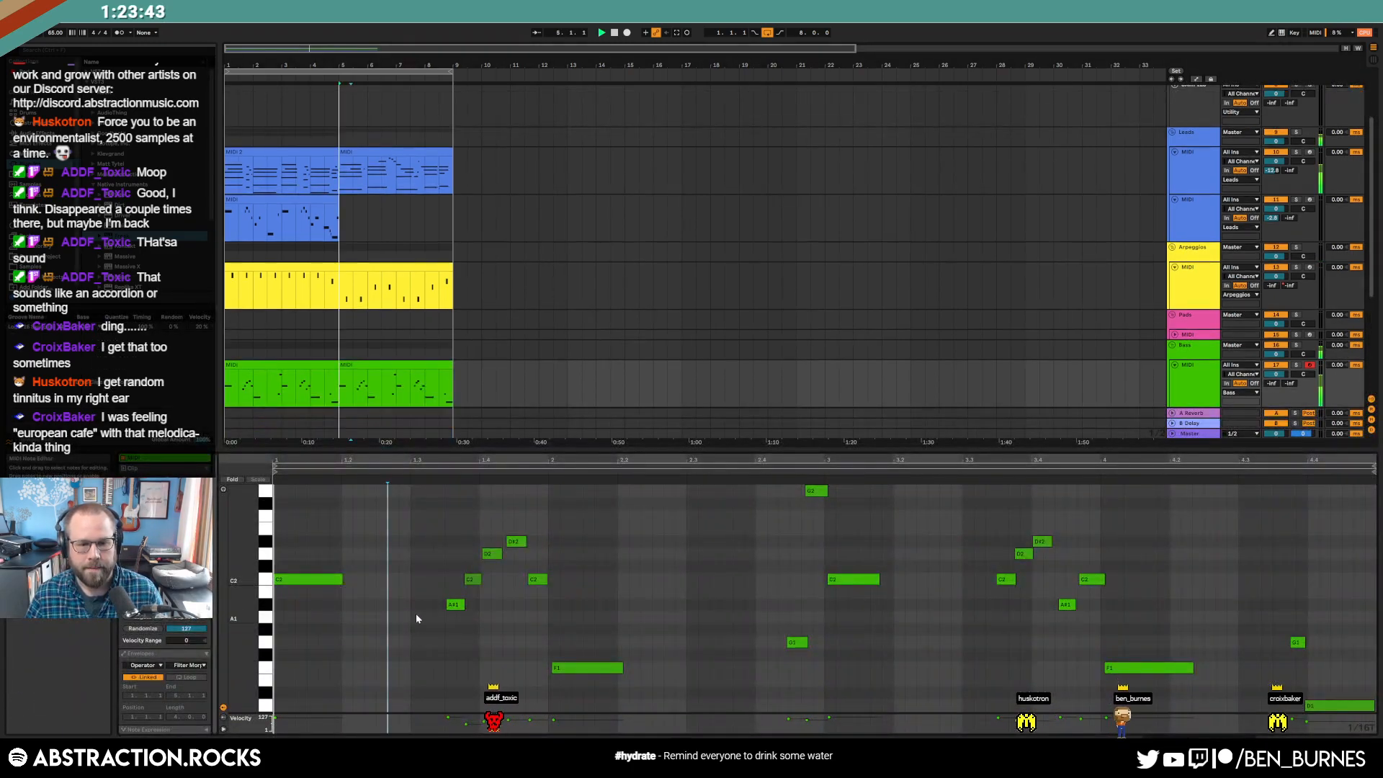
{"action": "key", "text": "space"}
- Raise the long F1 bass note in bar 2 to A#1 and align it to the start of the bar
{"action": "left_click", "coordinate": [586, 668]}
{"action": "key", "text": "Up"}
{"action": "key", "text": "Up"}
{"action": "key", "text": "Up"}
{"action": "key", "text": "Up"}
{"action": "key", "text": "Up"}
{"action": "key", "text": "Left"}
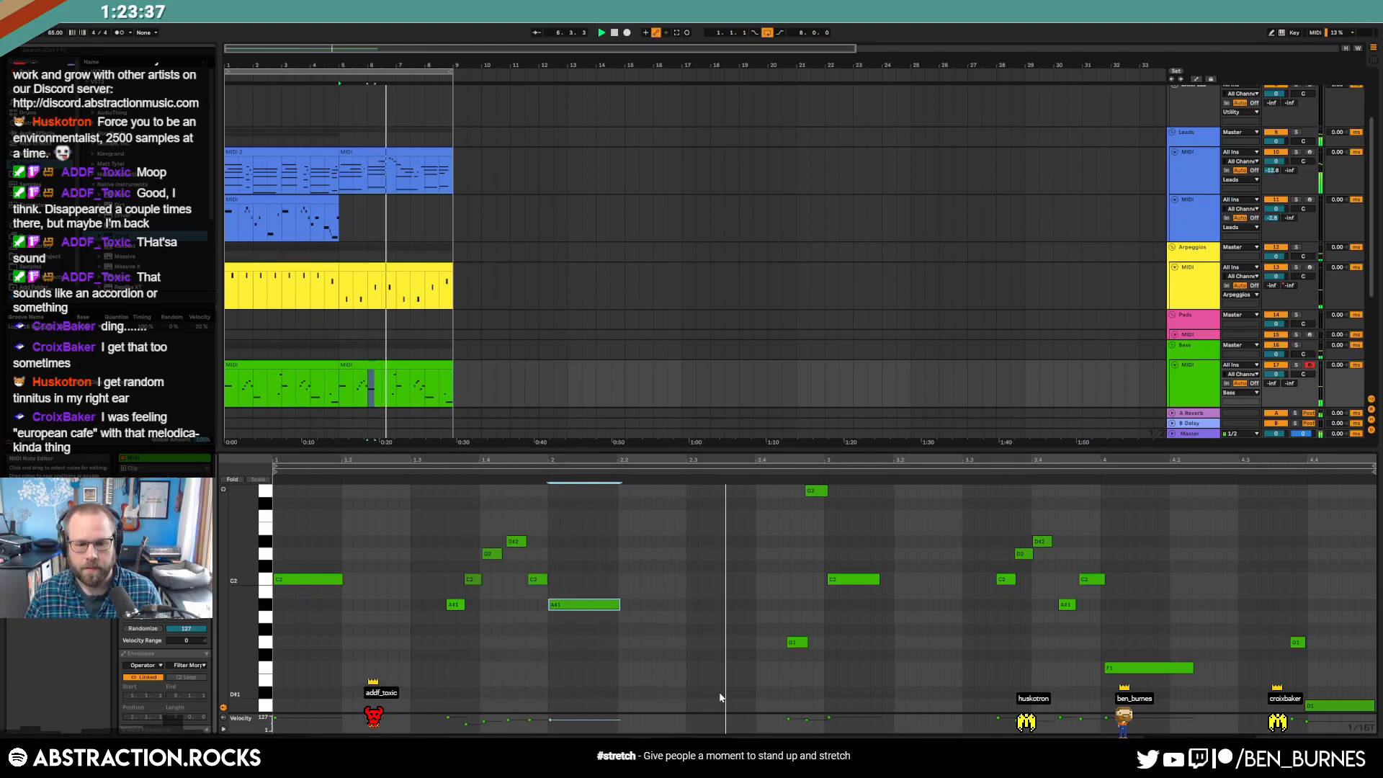
- Place a short A#0 bass note midway through beat 3 of bar 2 and play the result
{"action": "left_click_drag", "start_coordinate": [741, 671], "coordinate": [741, 668]}
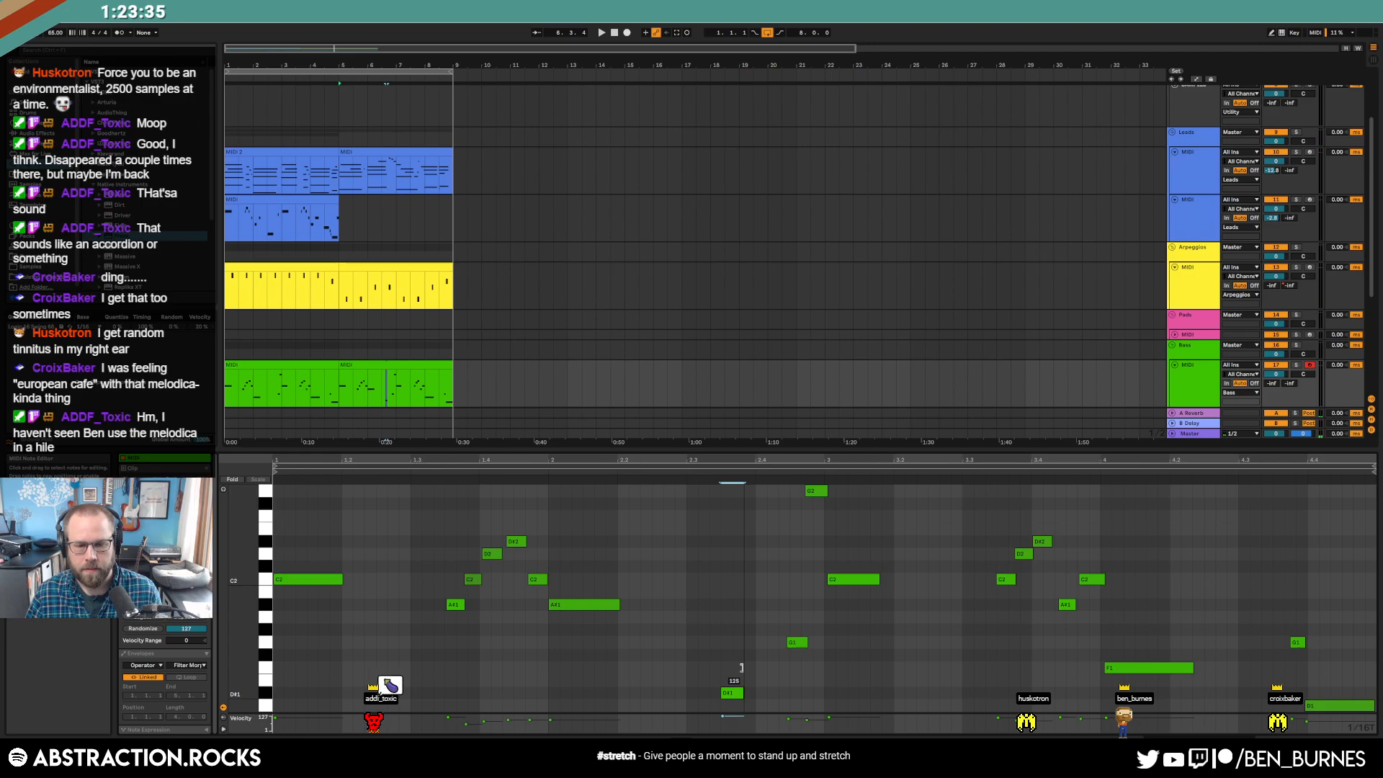
{"action": "scroll", "coordinate": [747, 677], "scroll_direction": "down", "scroll_amount": 3}
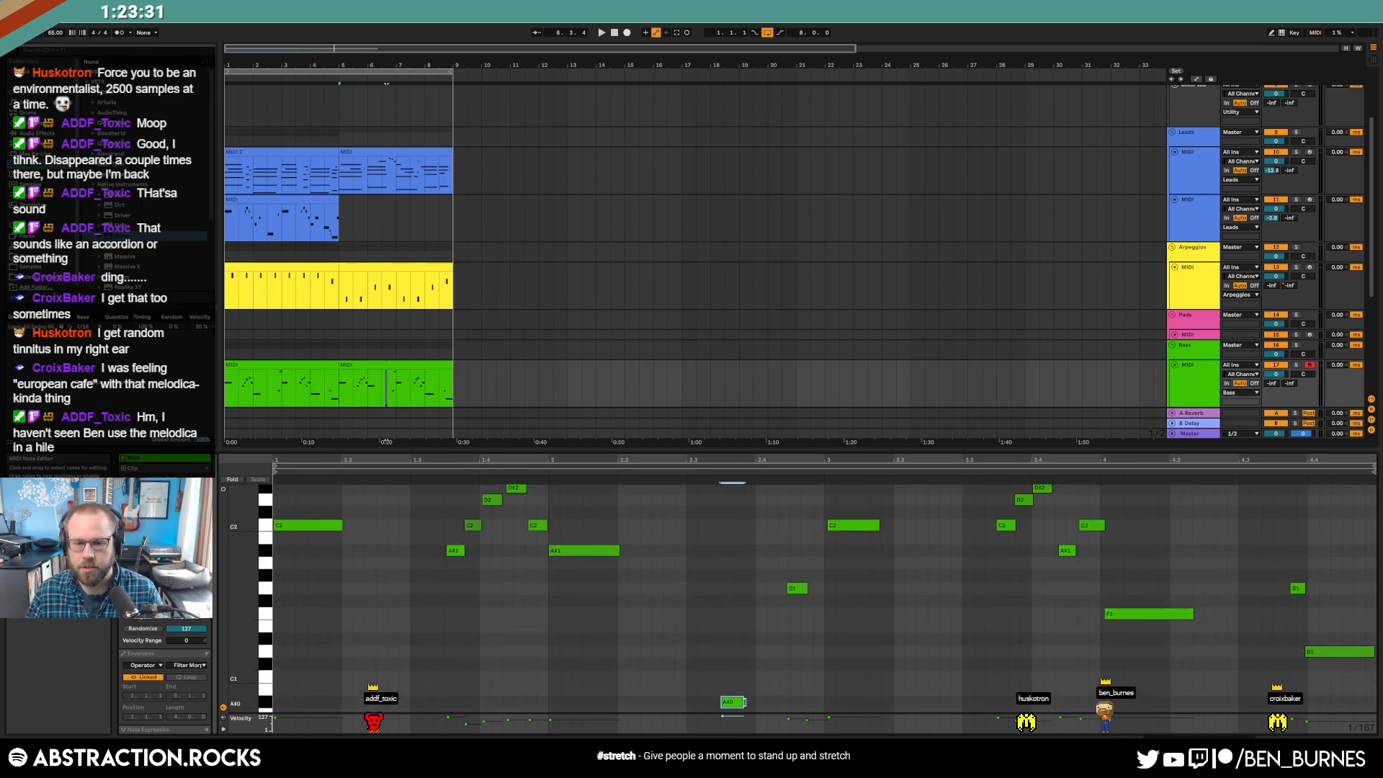
{"action": "key", "text": "space"}
{"action": "scroll", "coordinate": [539, 529], "scroll_direction": "up", "scroll_amount": 2}
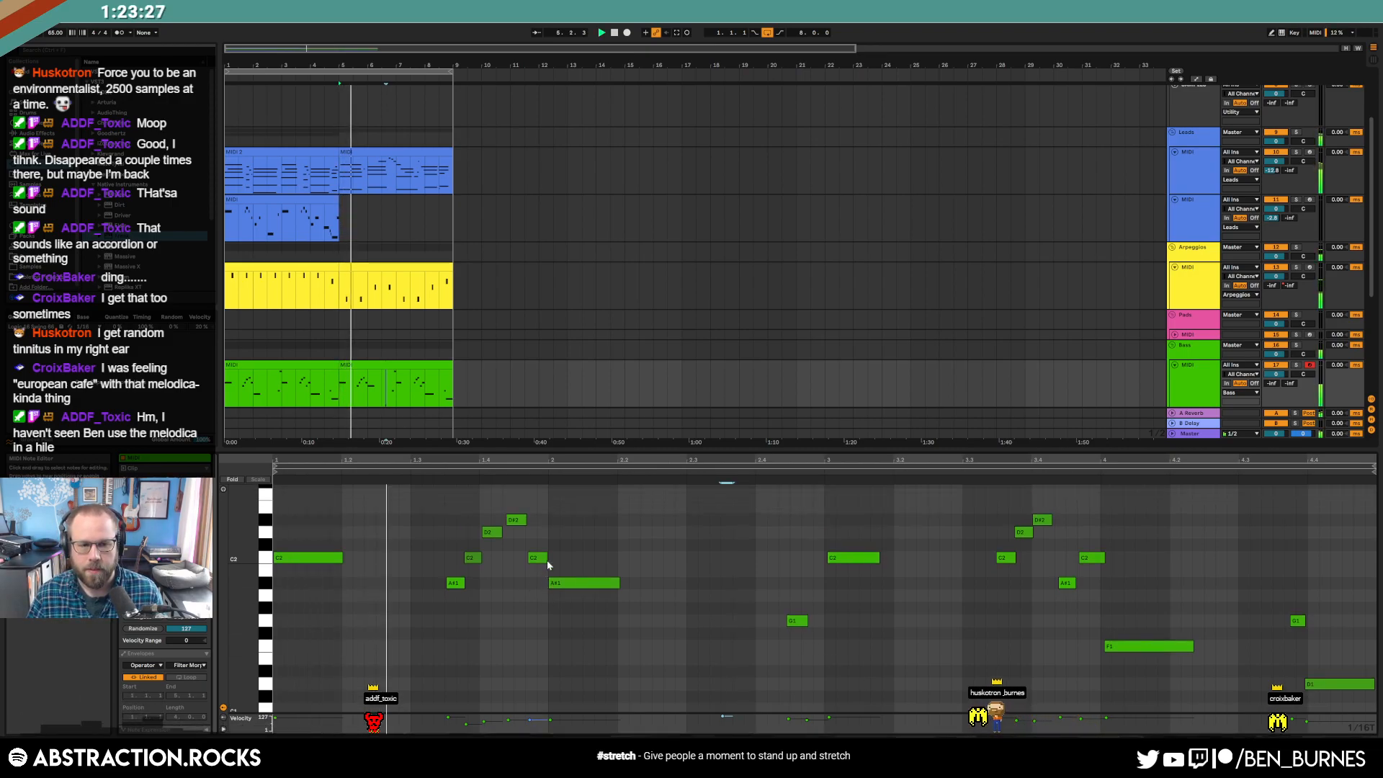
{"action": "scroll", "coordinate": [548, 566], "scroll_direction": "up", "scroll_amount": 1}
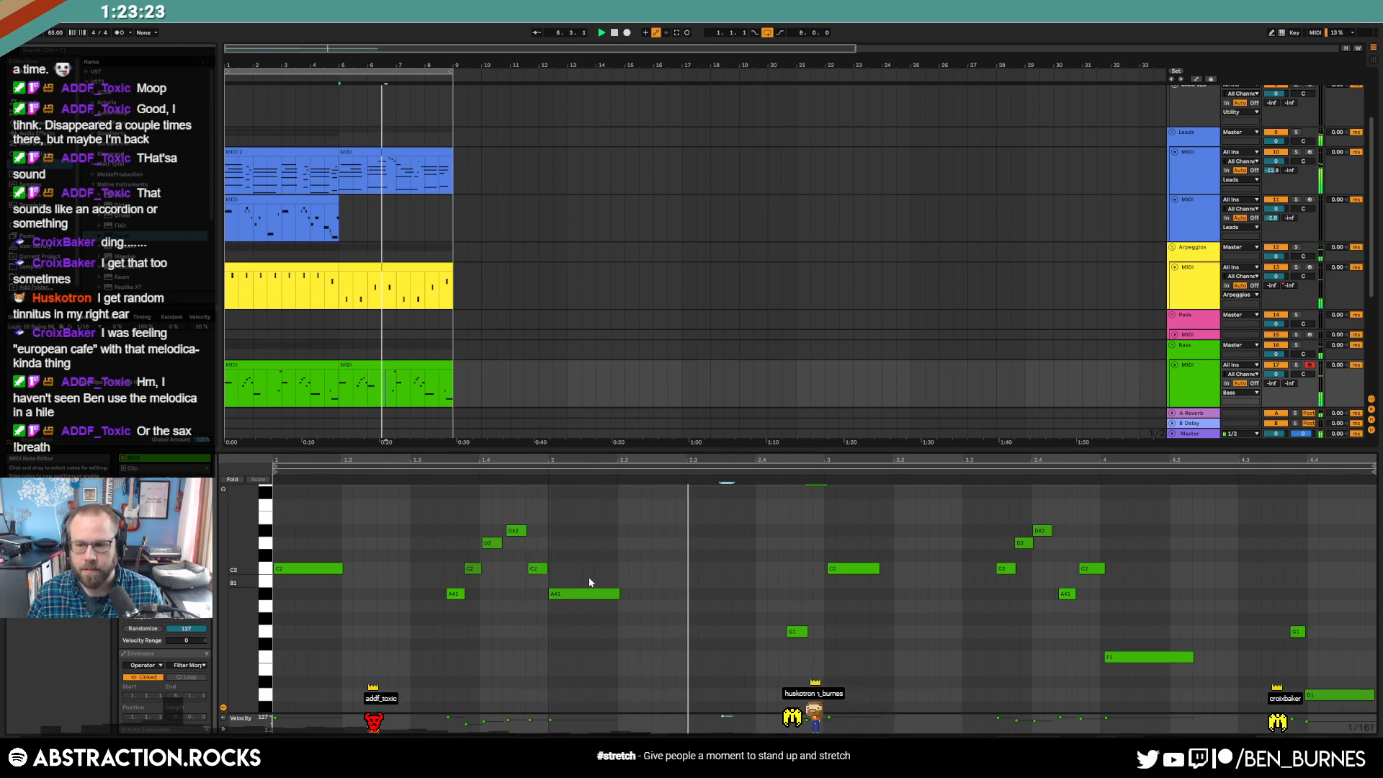
{"action": "scroll", "coordinate": [801, 632], "scroll_direction": "down", "scroll_amount": 3}
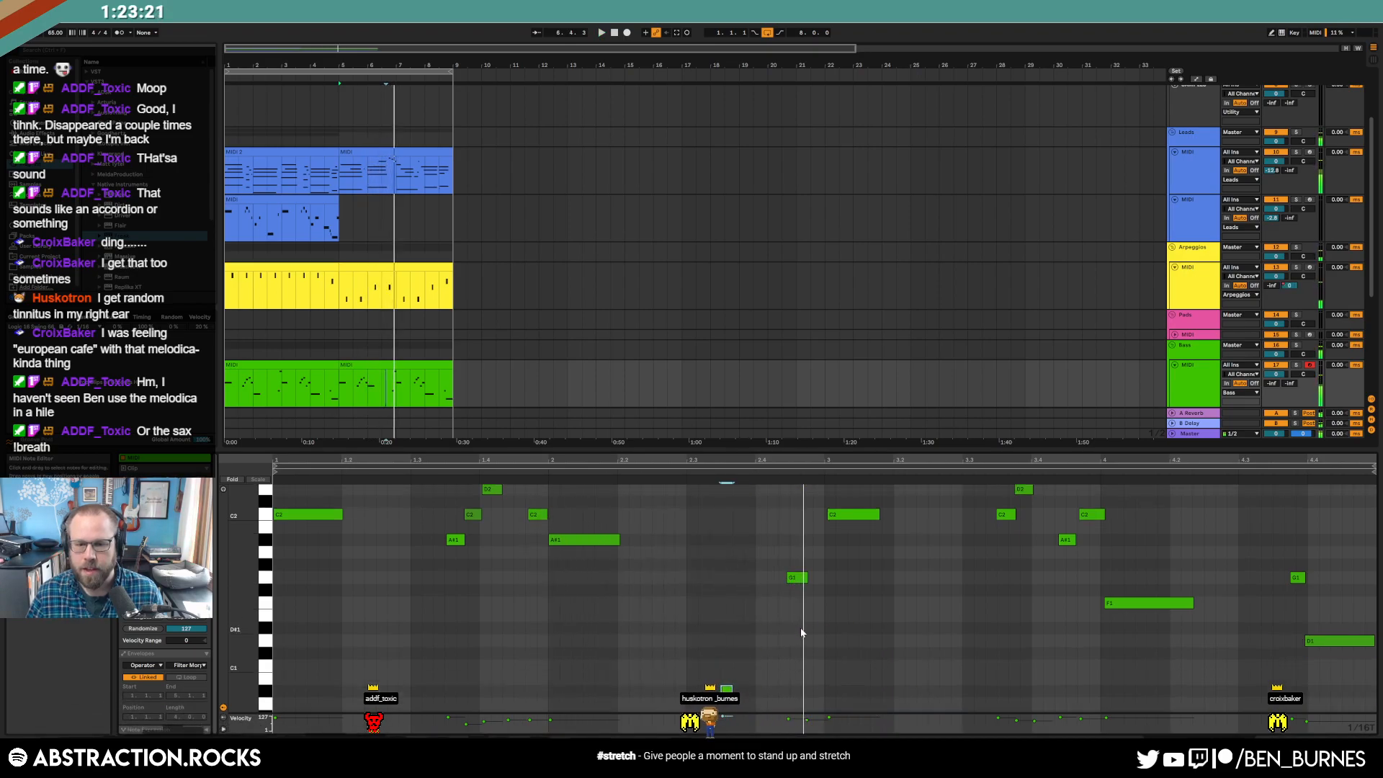
- Lengthen the A#0 note and add a second A#0 of matching length midway through beat 4 of bar 2
{"action": "left_click_drag", "start_coordinate": [732, 694], "coordinate": [741, 698]}
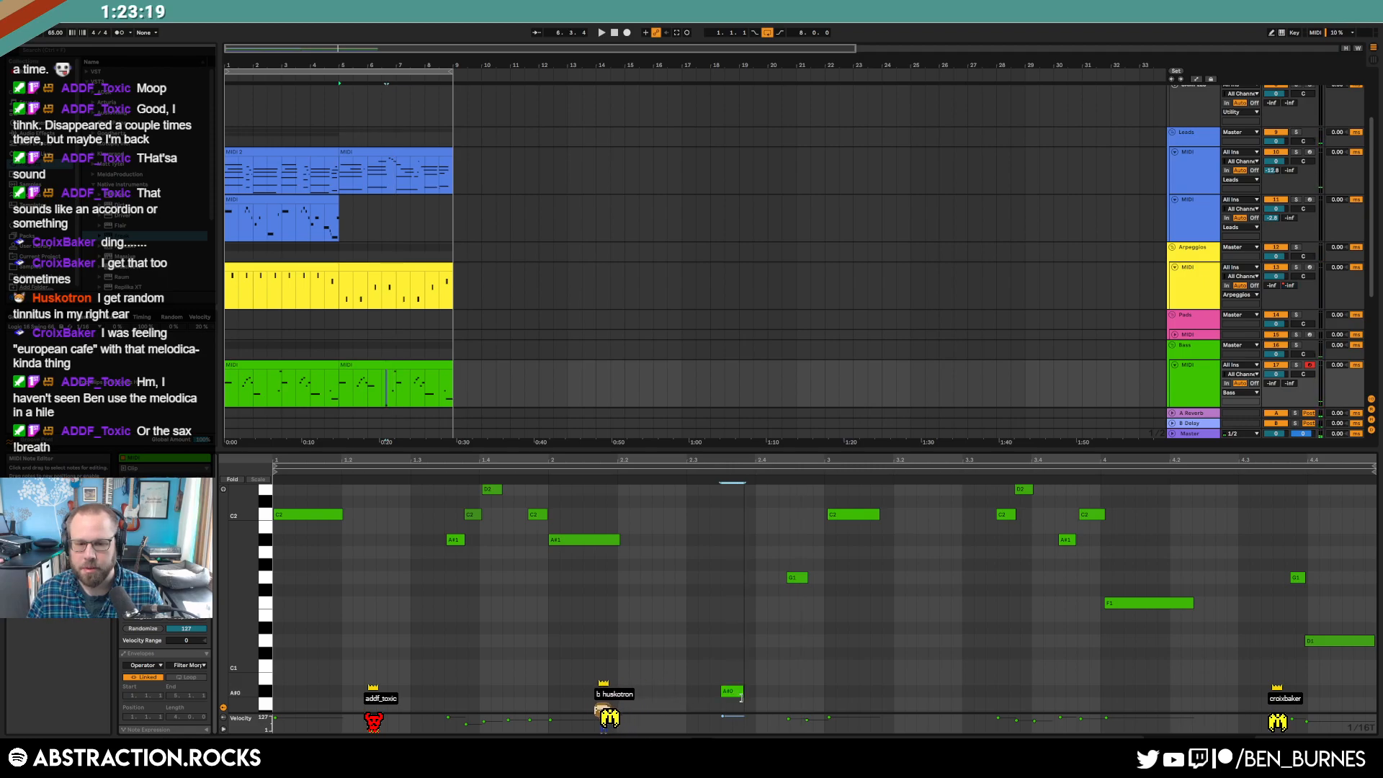
{"action": "double_click", "coordinate": [786, 691]}
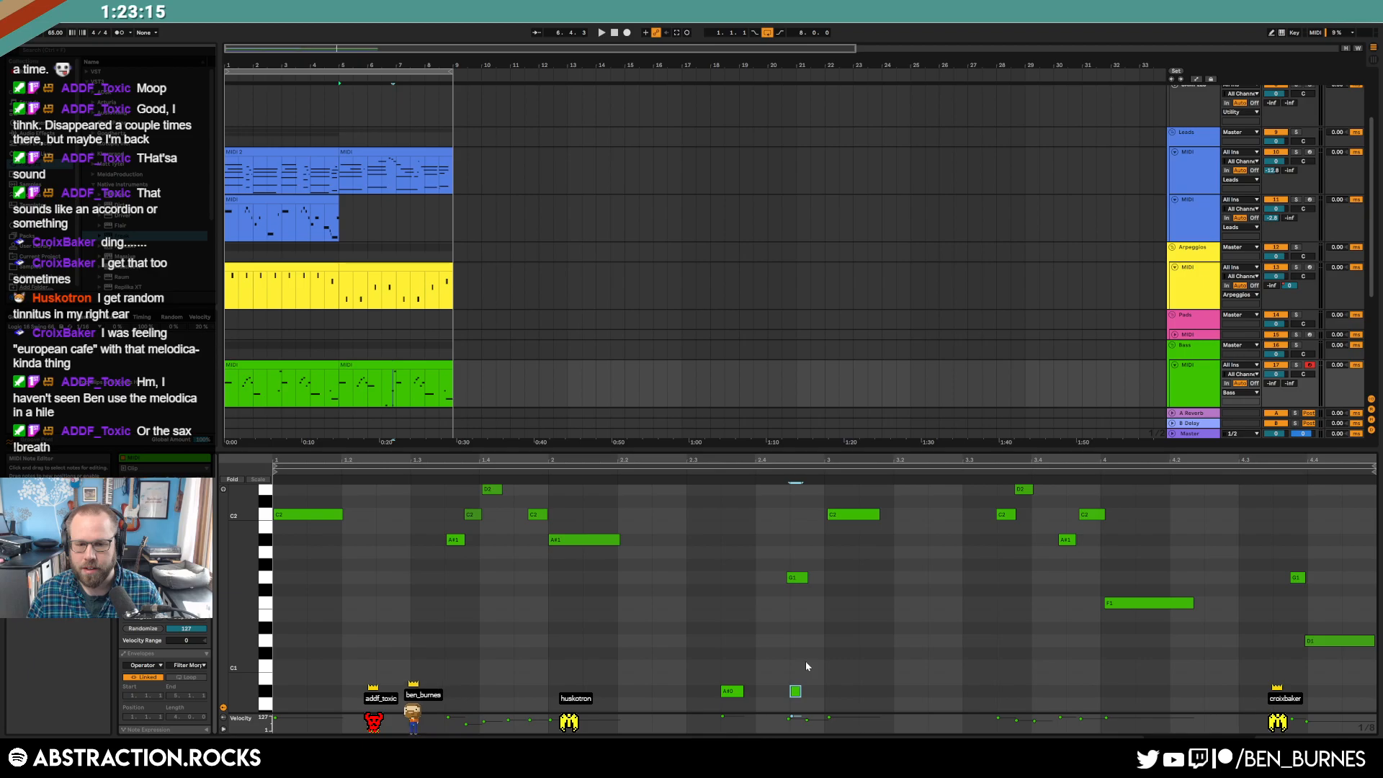
{"action": "left_click_drag", "start_coordinate": [800, 692], "coordinate": [807, 693]}
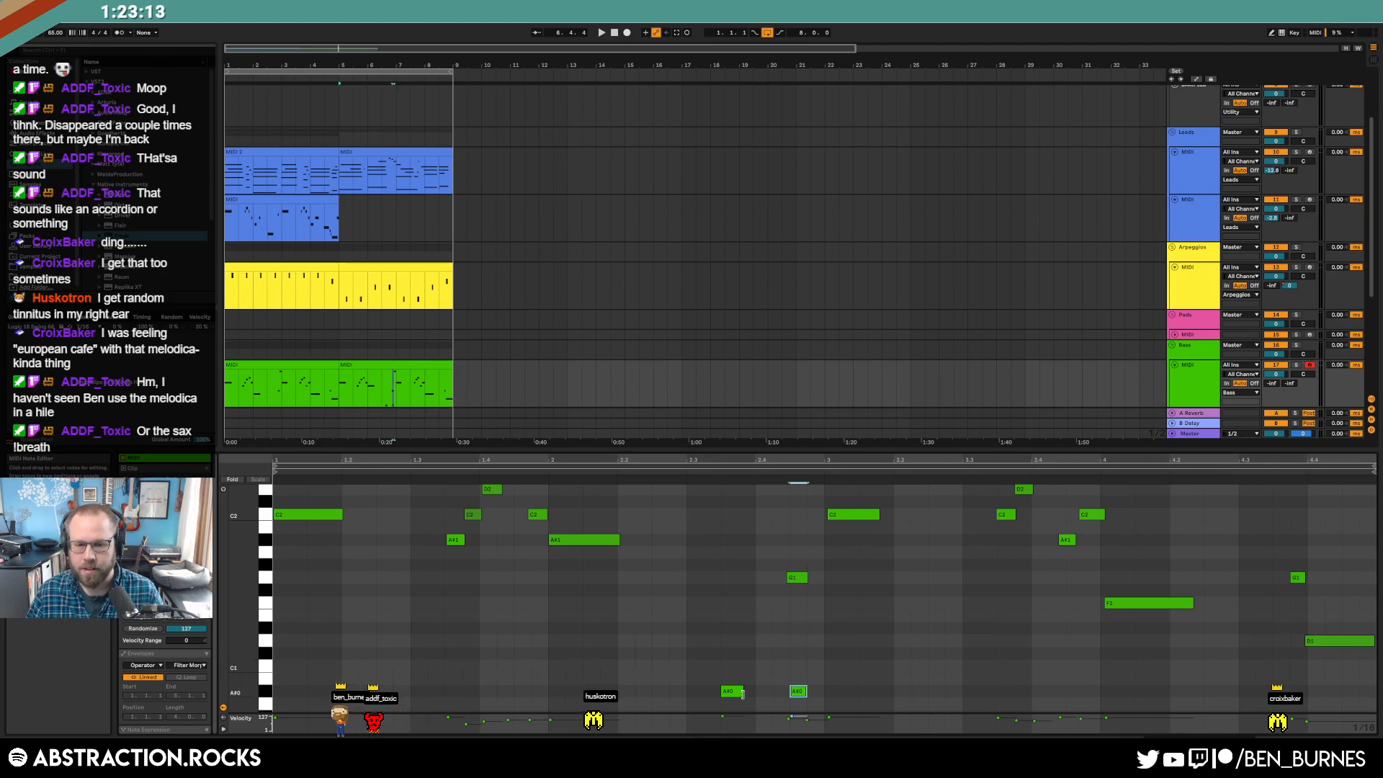
- Delete the G1 note above the second A#0, play the passage, and lengthen both A#0 notes slightly
{"action": "left_click_drag", "start_coordinate": [775, 556], "coordinate": [802, 607]}
{"action": "key", "text": "Delete"}
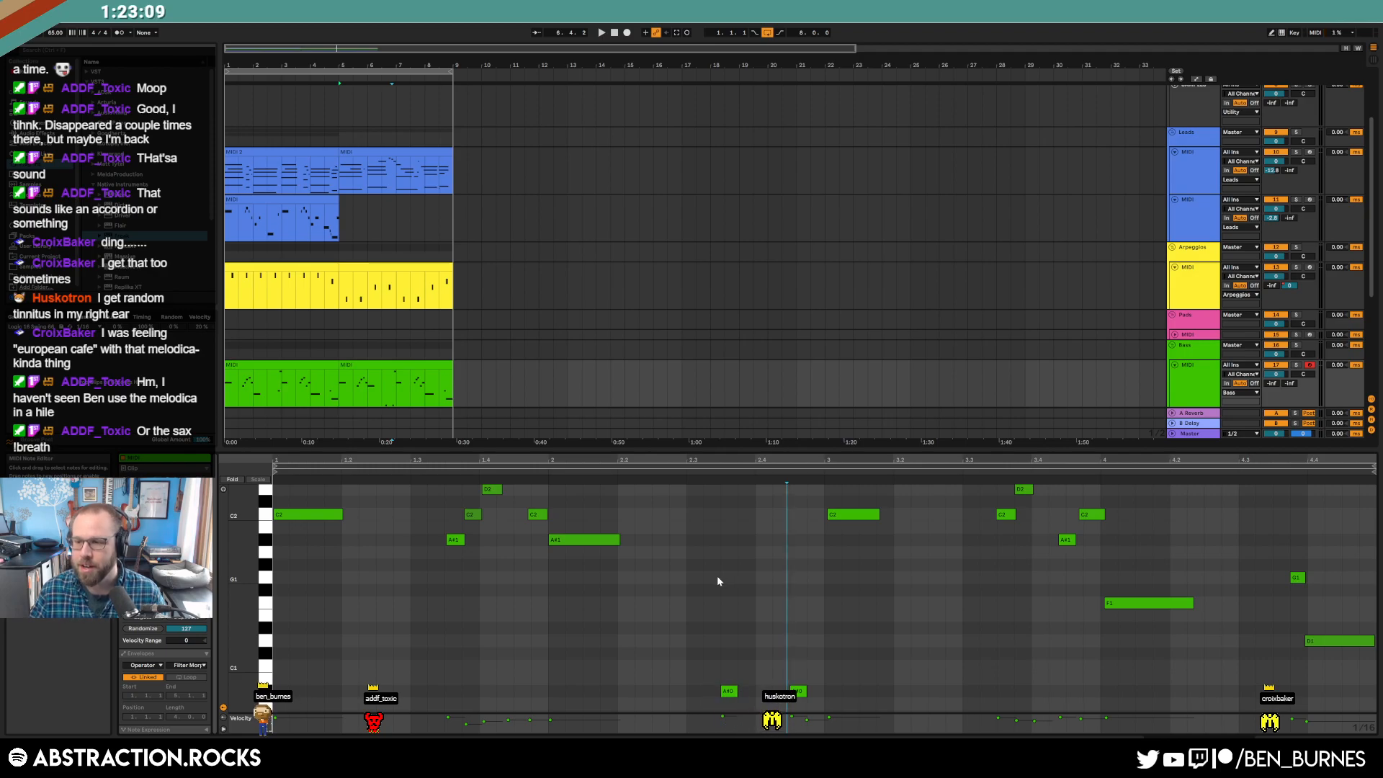
{"action": "left_click", "coordinate": [436, 474]}
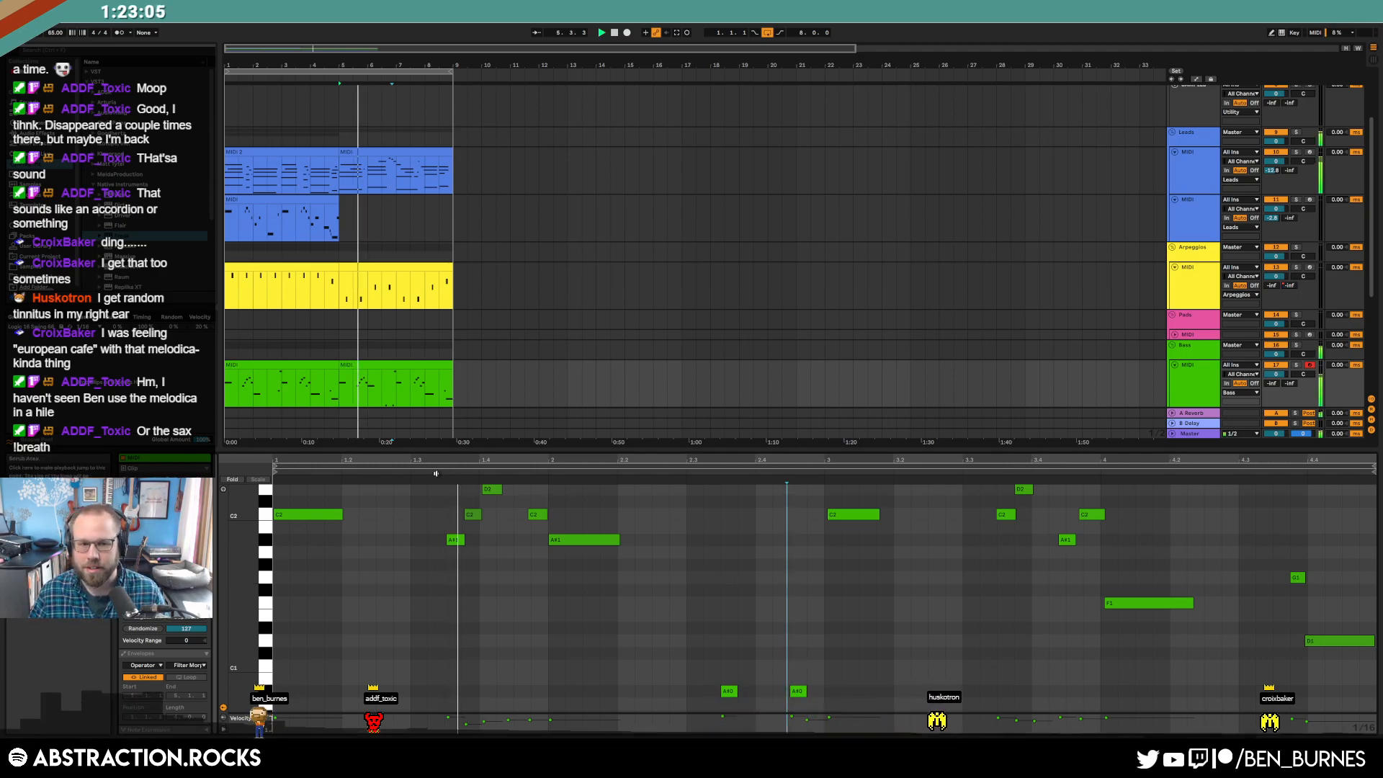
{"action": "scroll", "coordinate": [535, 628], "scroll_direction": "up", "scroll_amount": 3}
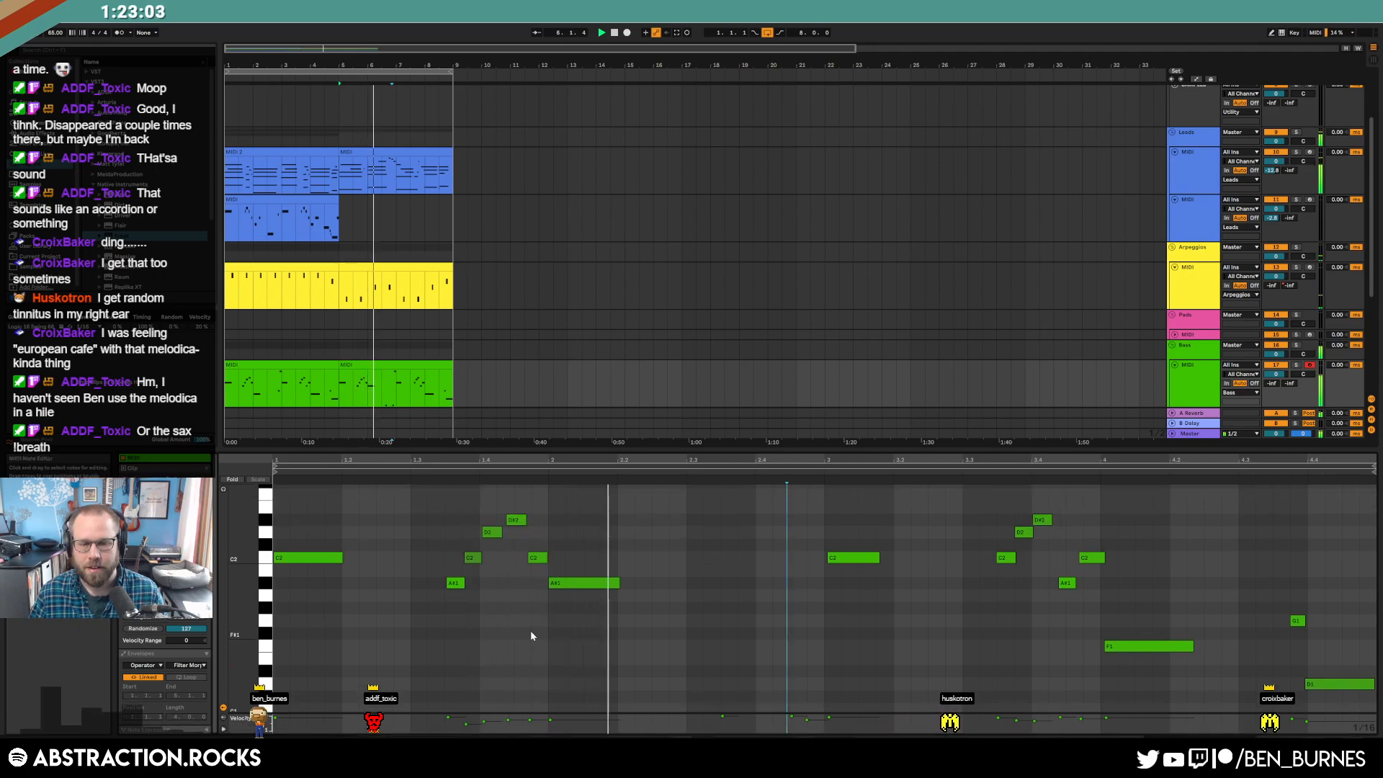
{"action": "scroll", "coordinate": [533, 633], "scroll_direction": "down", "scroll_amount": 3}
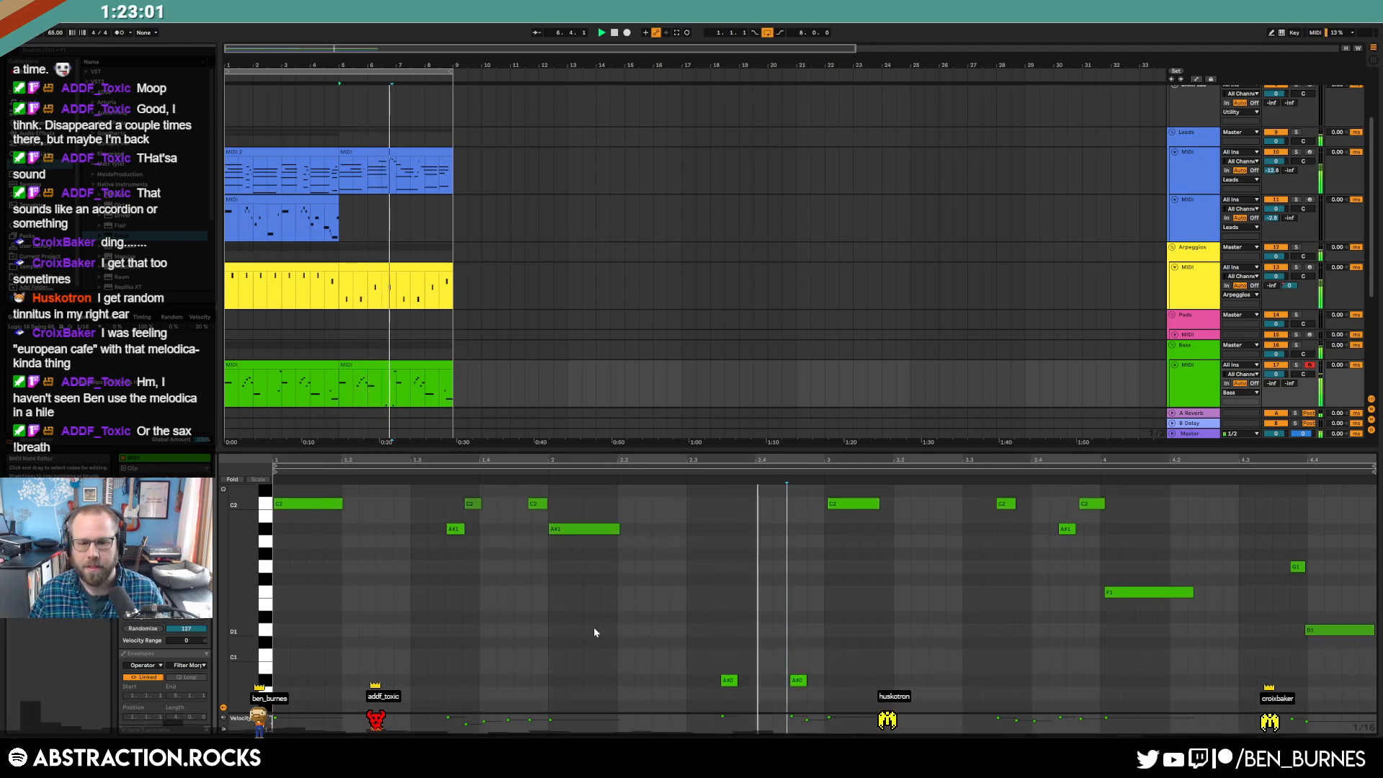
{"action": "left_click_drag", "start_coordinate": [720, 650], "coordinate": [814, 685]}
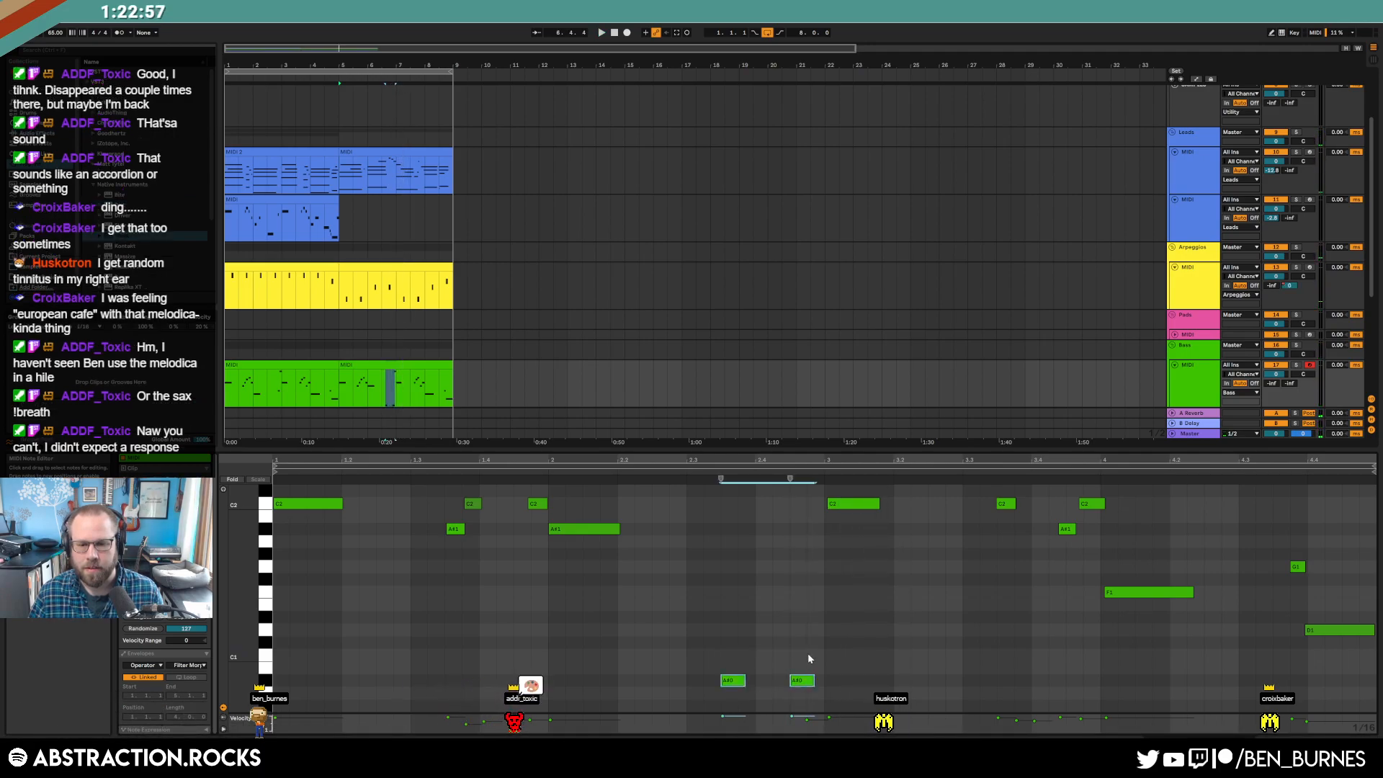
- Transpose the high short bass note just before bar 3 down to A#1 while listening to the passage
{"action": "scroll", "coordinate": [810, 573], "scroll_direction": "up", "scroll_amount": 5}
{"action": "left_click", "coordinate": [814, 512]}
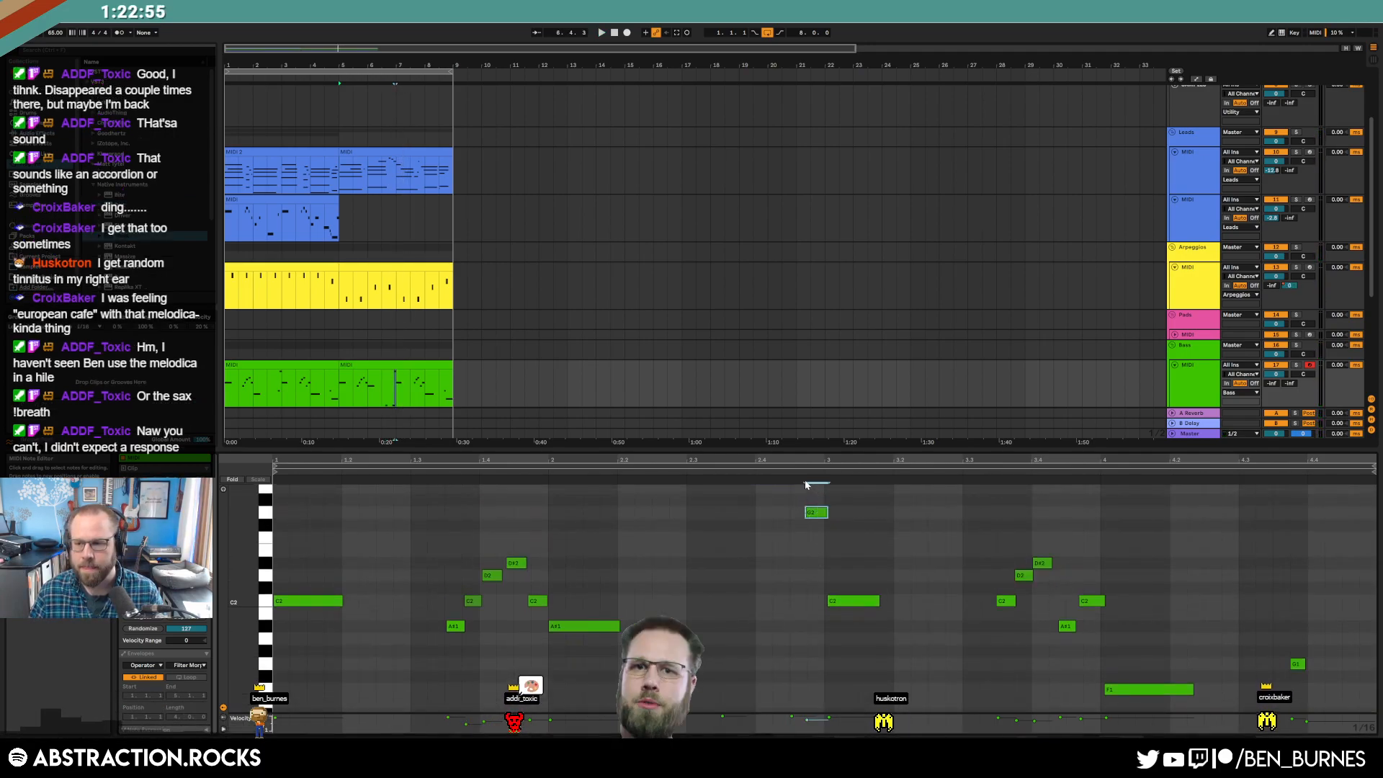
{"action": "key", "text": "shift+Down"}
{"action": "key", "text": "space"}
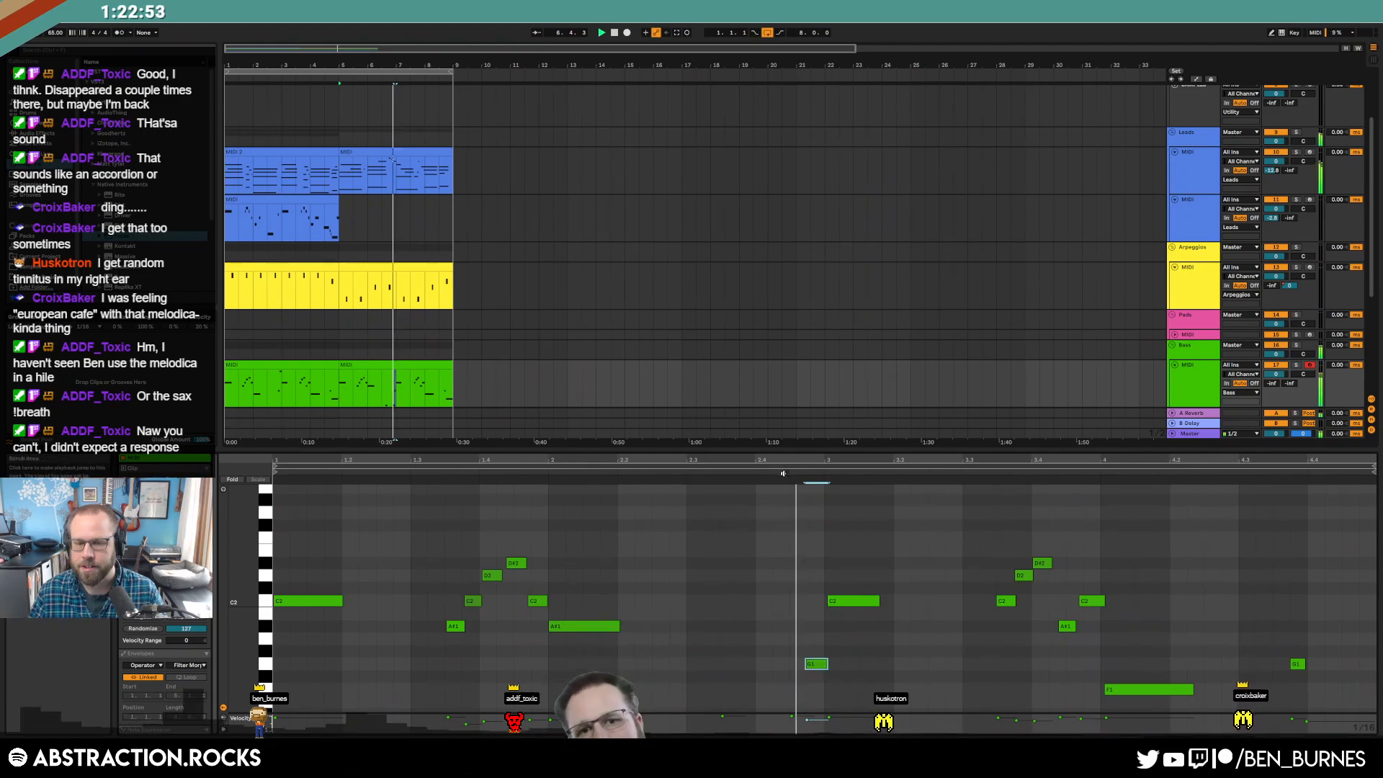
{"action": "scroll", "coordinate": [792, 604], "scroll_direction": "down", "scroll_amount": 3}
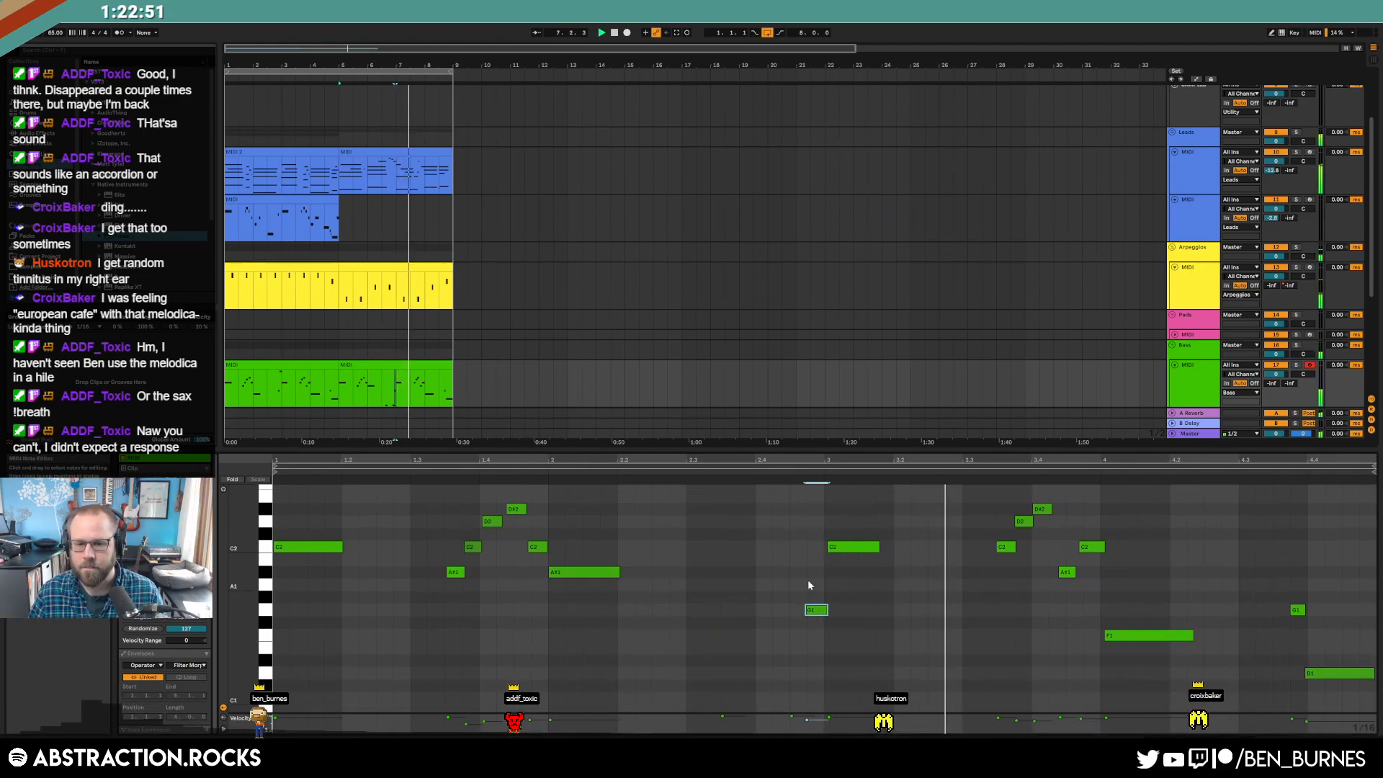
{"action": "key", "text": "Up"}
{"action": "key", "text": "Up"}
{"action": "key", "text": "Up"}
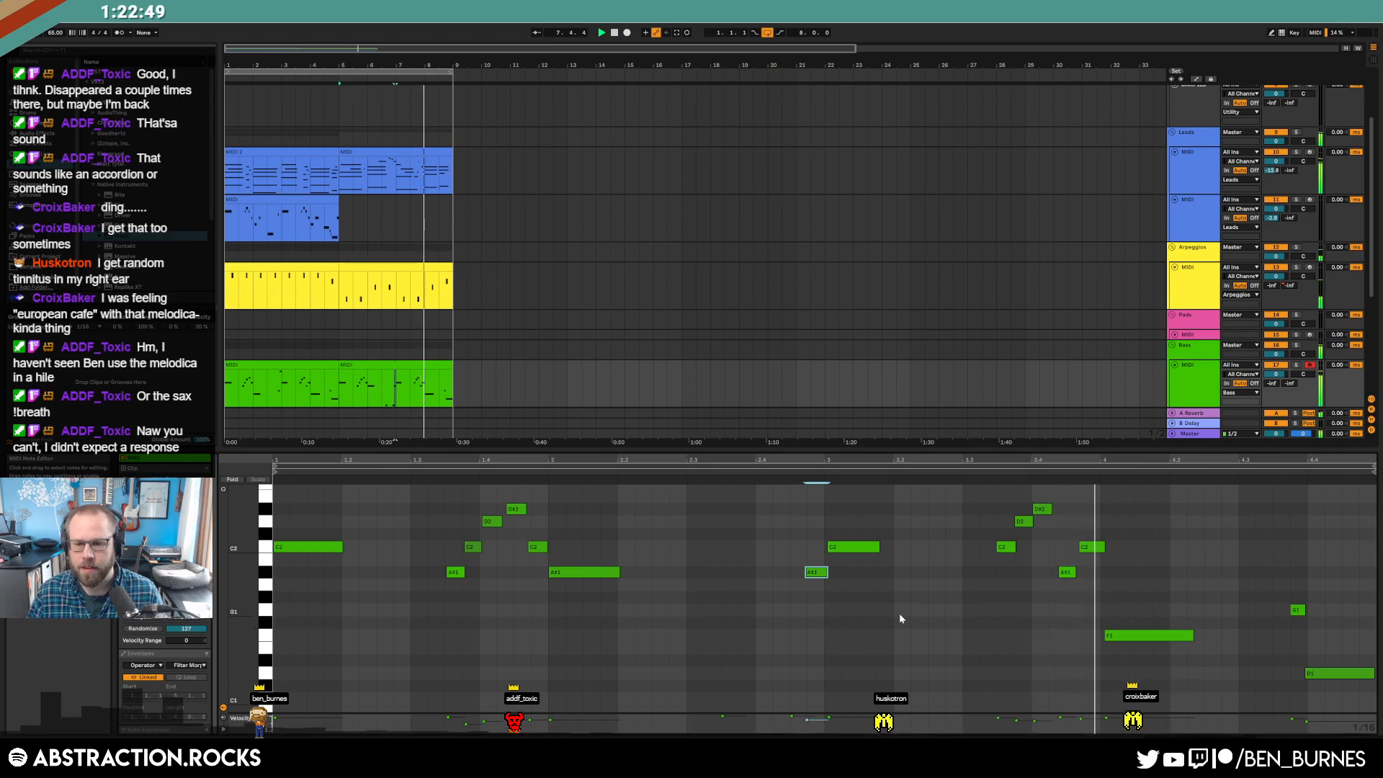
- Quantize the long F1 bass note to the start of bar 4
{"action": "left_click", "coordinate": [1135, 636]}
{"action": "key", "text": "ctrl+u"}
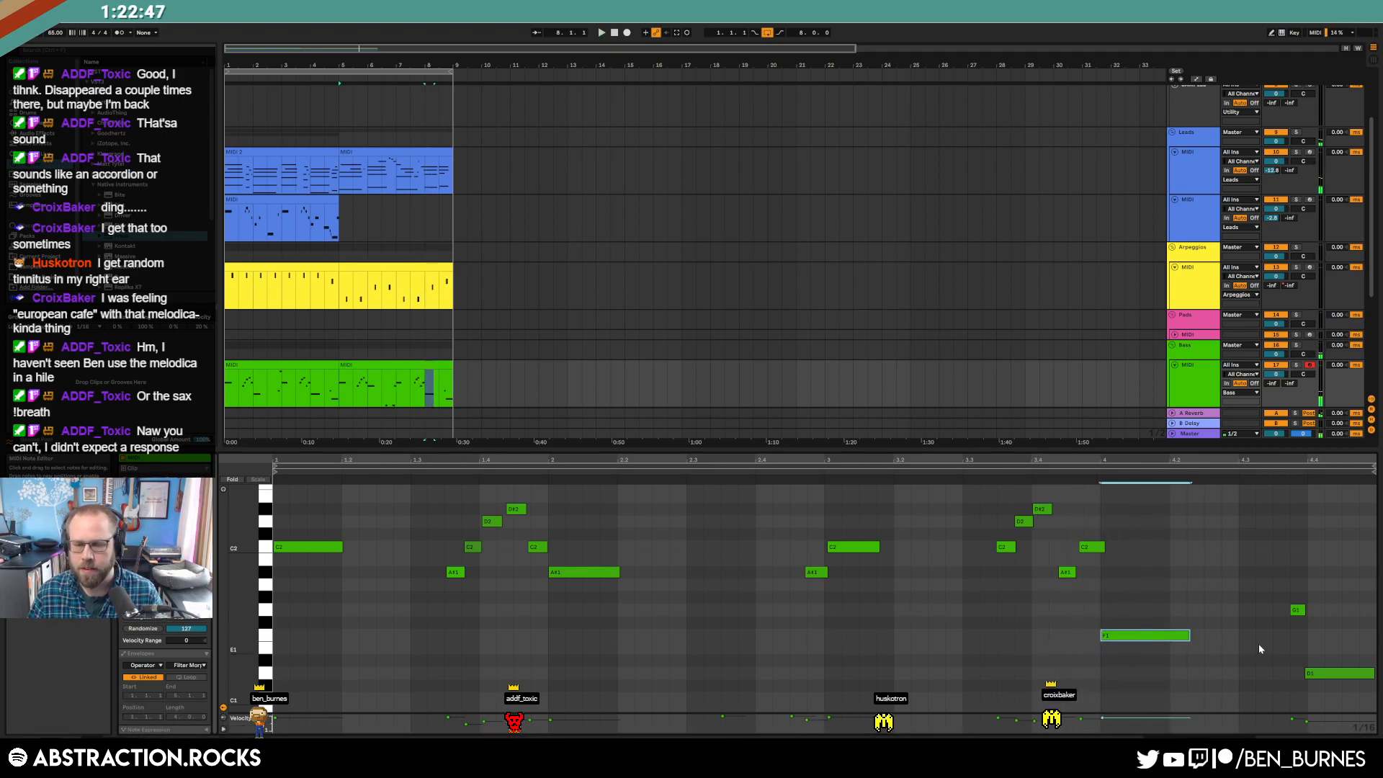
- Transpose the final long bass note to G1 and the short note before it to F#1, and play the passage
{"action": "left_click", "coordinate": [1320, 674]}
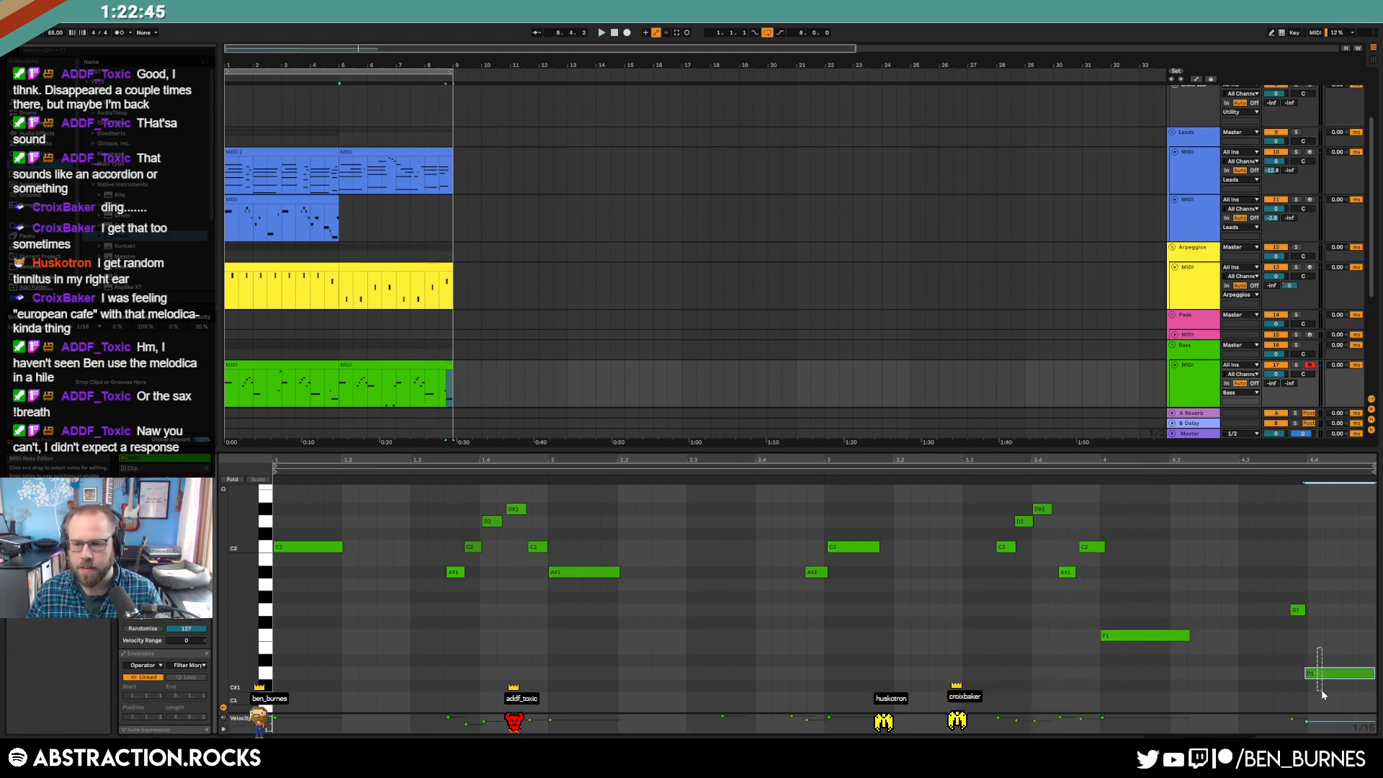
{"action": "left_click_drag", "start_coordinate": [1320, 674], "coordinate": [1300, 625]}
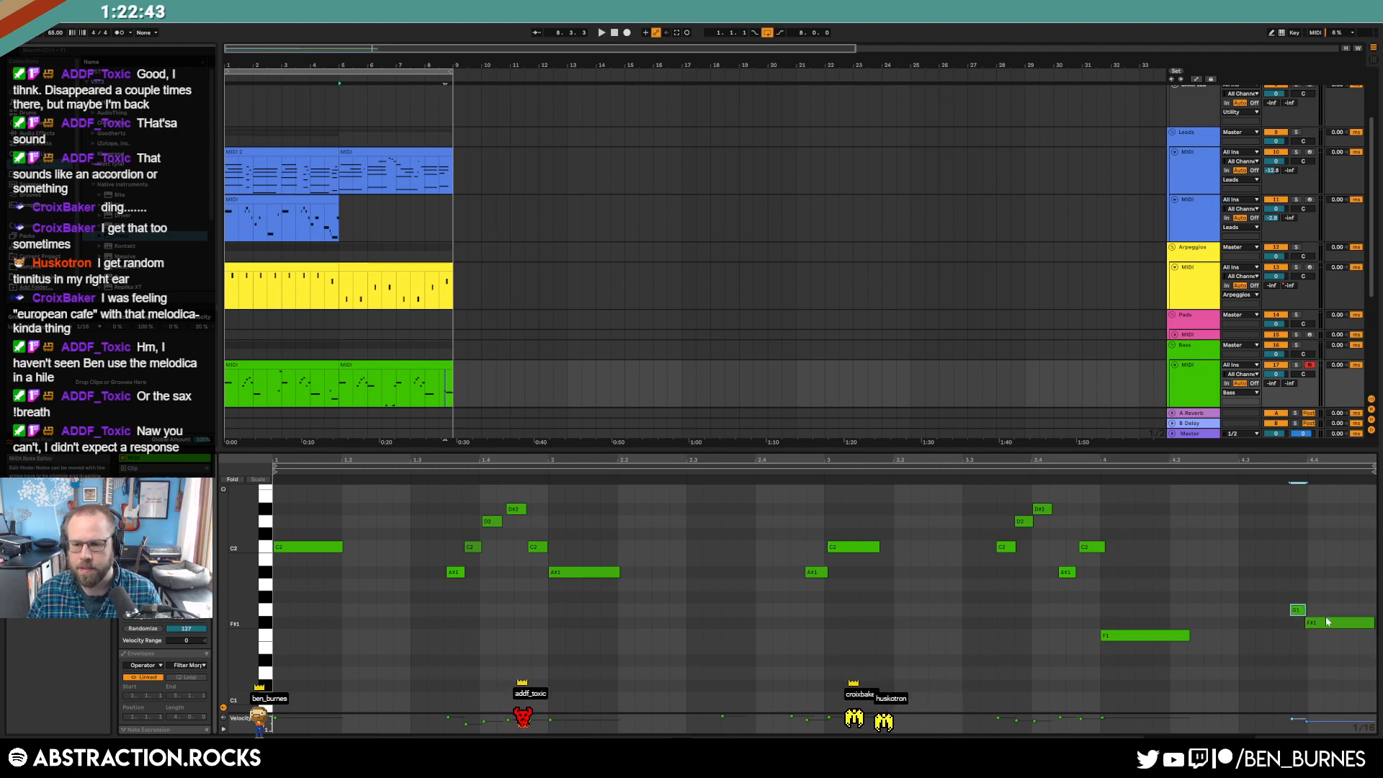
{"action": "key", "text": "Up"}
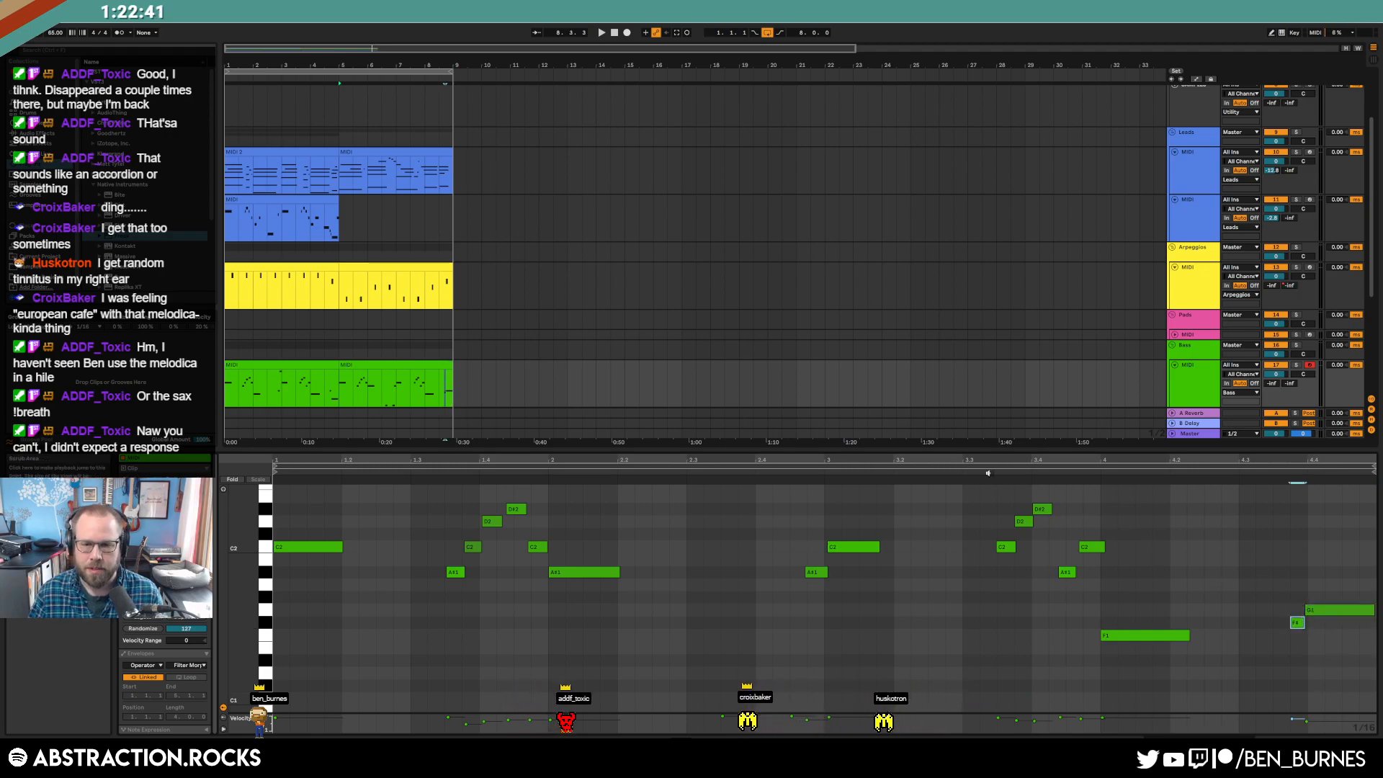
{"action": "left_click", "coordinate": [987, 473]}
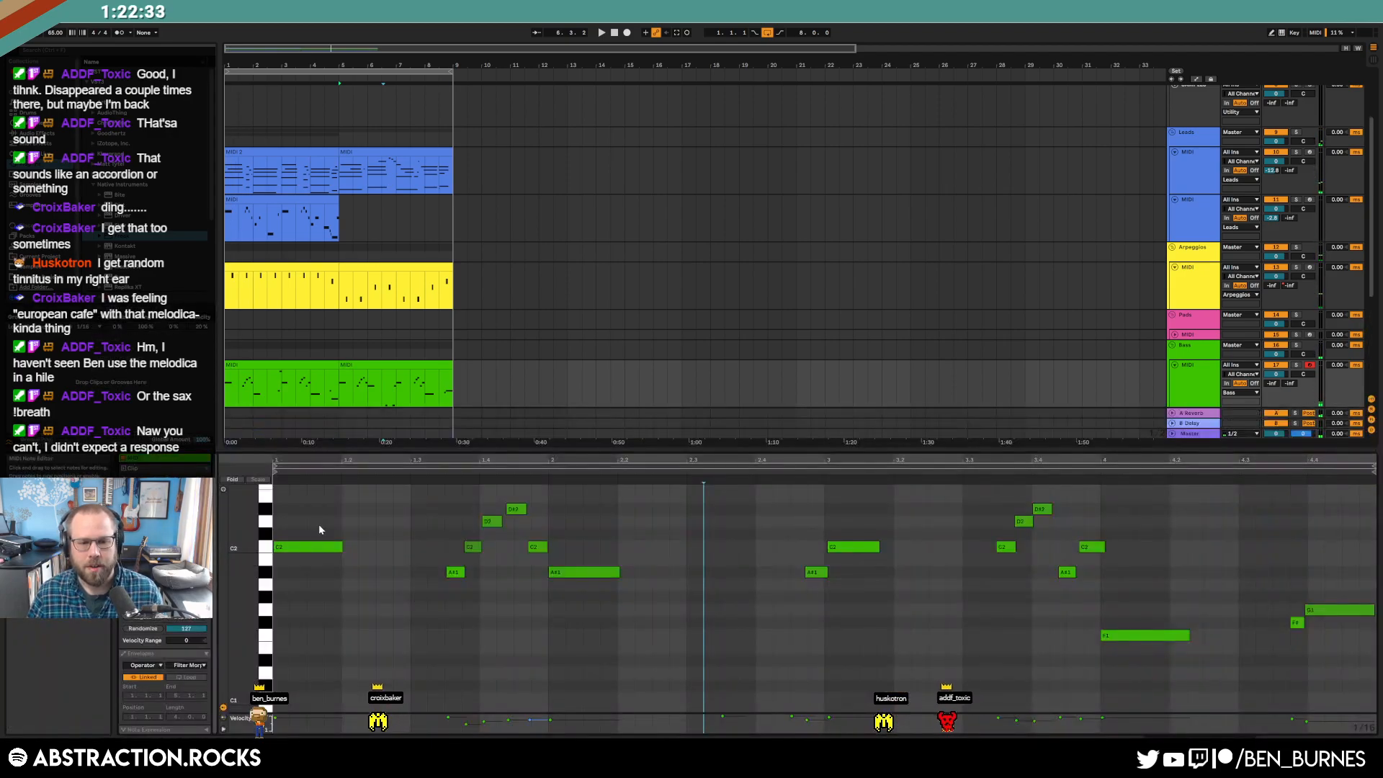
- Play the bass clip from bar 2 and shorten the second low A#0 note slightly
{"action": "mouse_move", "coordinate": [241, 560]}
{"action": "left_mouse_down"}
{"action": "mouse_move", "coordinate": [229, 598]}
{"action": "mouse_move", "coordinate": [241, 561]}
{"action": "left_mouse_up"}
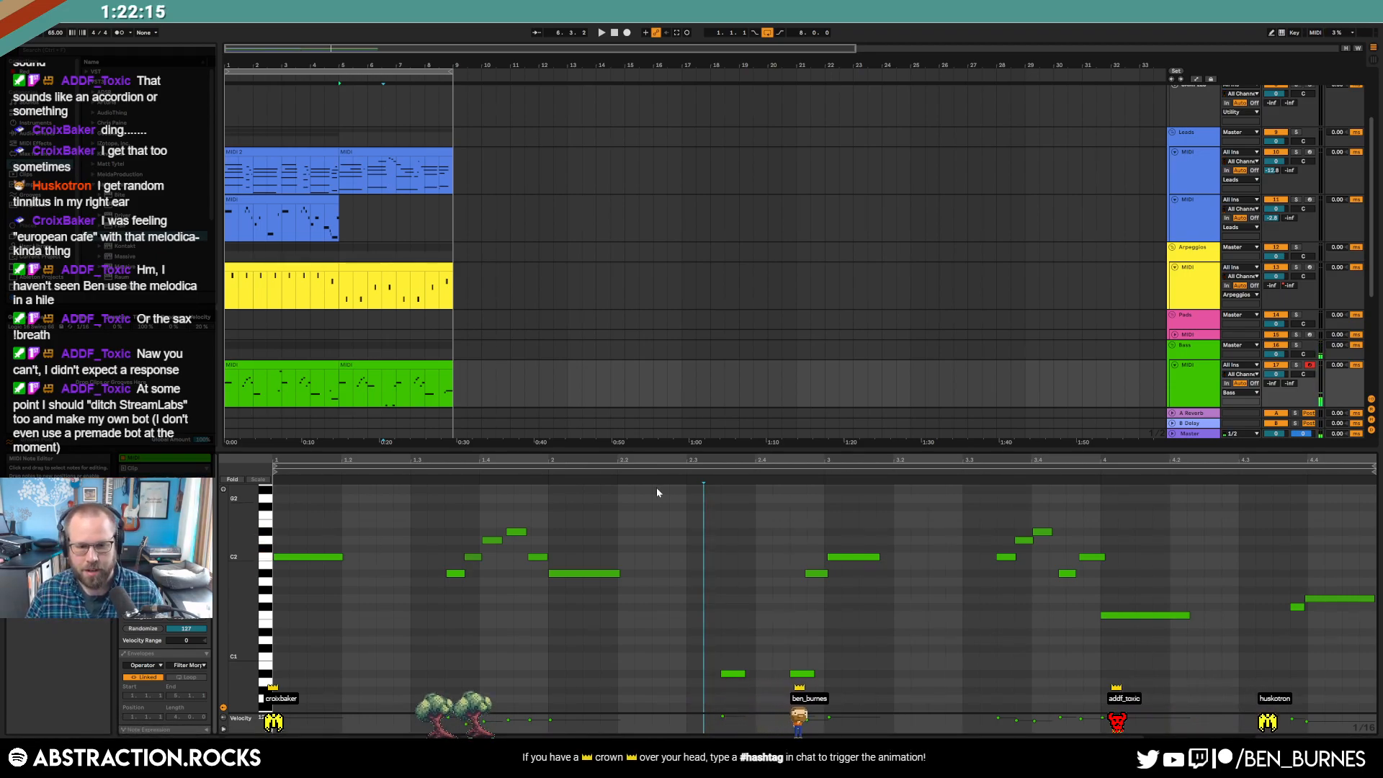
{"action": "key", "text": "space"}
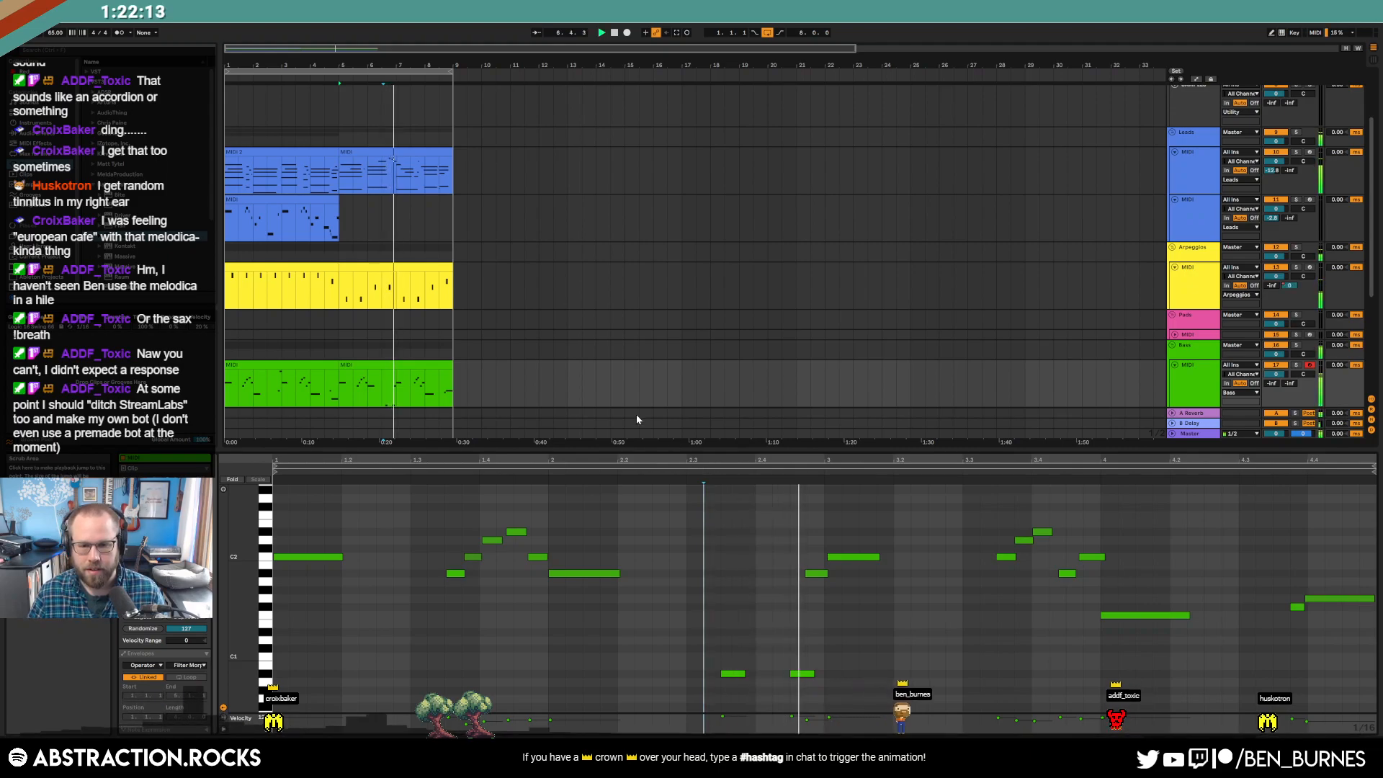
{"action": "left_click_drag", "start_coordinate": [813, 674], "coordinate": [804, 673]}
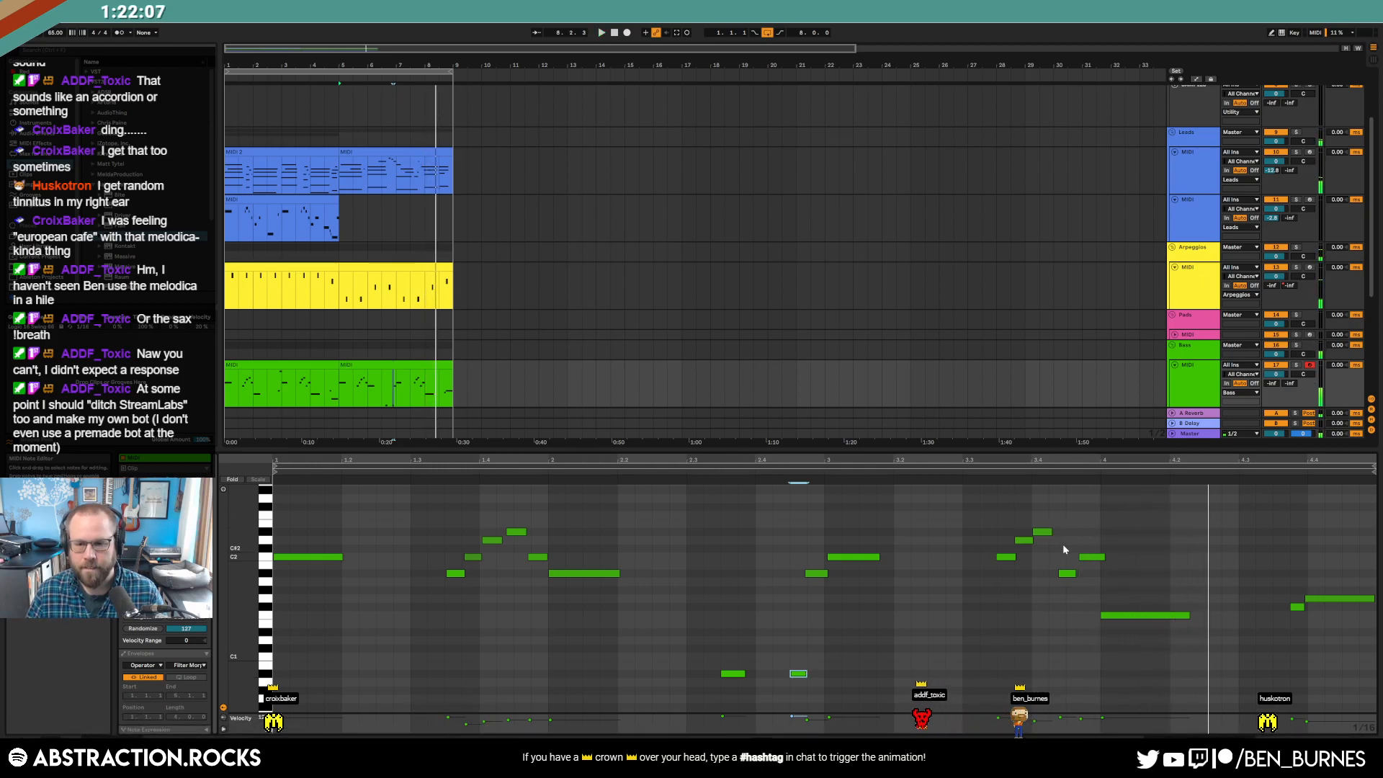
- Try the last short bass note before bar 4 at G1 and at D2
{"action": "left_click", "coordinate": [1066, 573]}
{"action": "key", "text": "Down"}
{"action": "key", "text": "Down"}
{"action": "key", "text": "Down"}
{"action": "key", "text": "Down"}
{"action": "key", "text": "Down"}
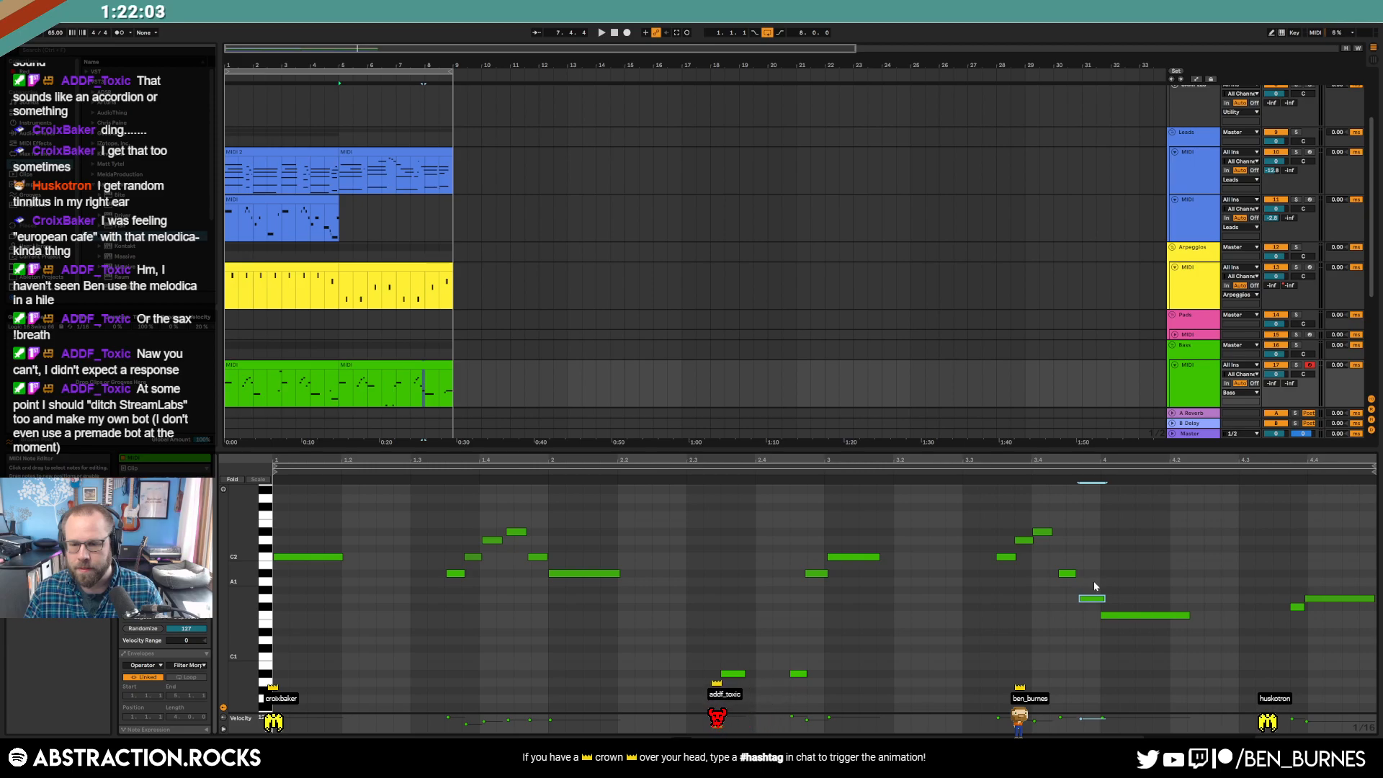
{"action": "key", "text": "Down"}
{"action": "key", "text": "Down"}
{"action": "key", "text": "Down"}
{"action": "key", "text": "Down"}
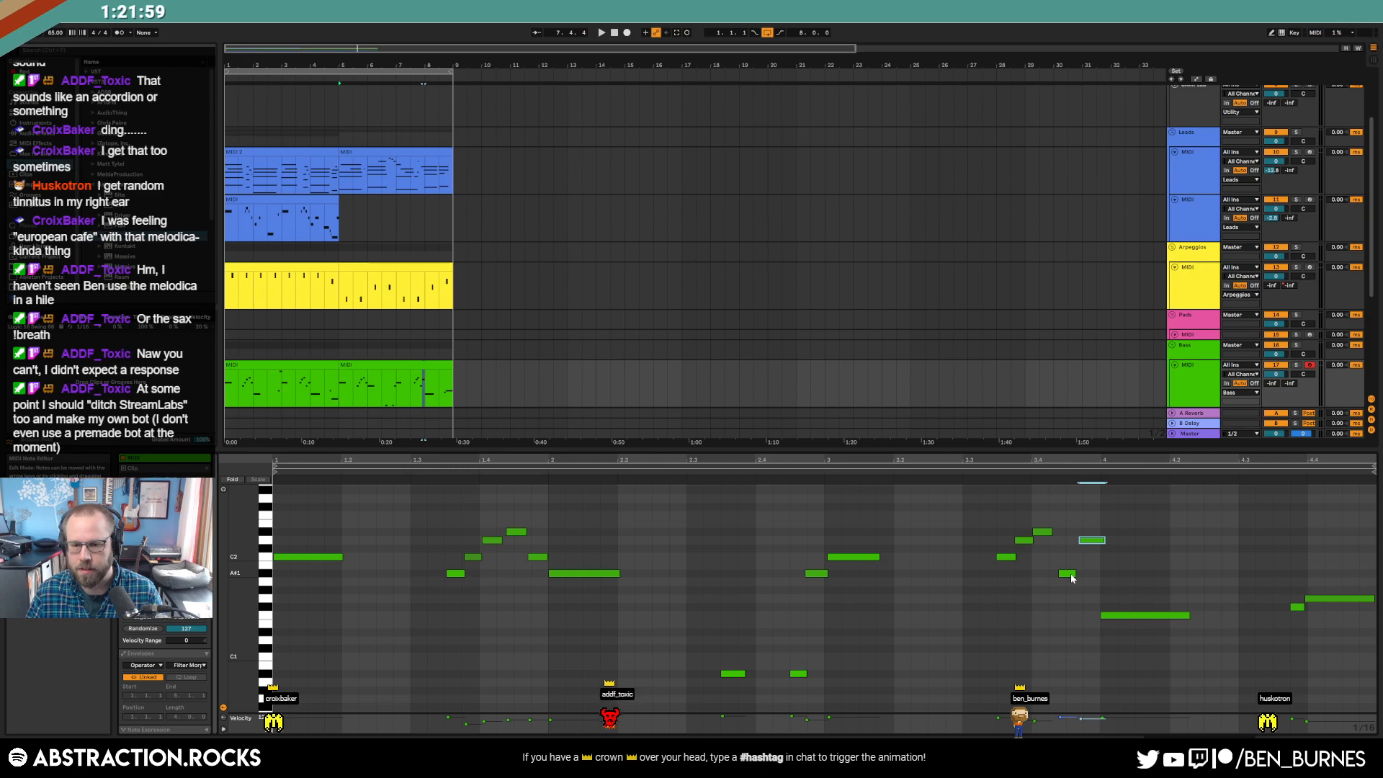
- Transpose the second-to-last short bass note before bar 4 up to G2
{"action": "key", "text": "Up"}
{"action": "key", "text": "Up"}
{"action": "key", "text": "Up"}
{"action": "key", "text": "Up"}
{"action": "key", "text": "Up"}
{"action": "key", "text": "Up"}
{"action": "key", "text": "Up"}
{"action": "key", "text": "Up"}
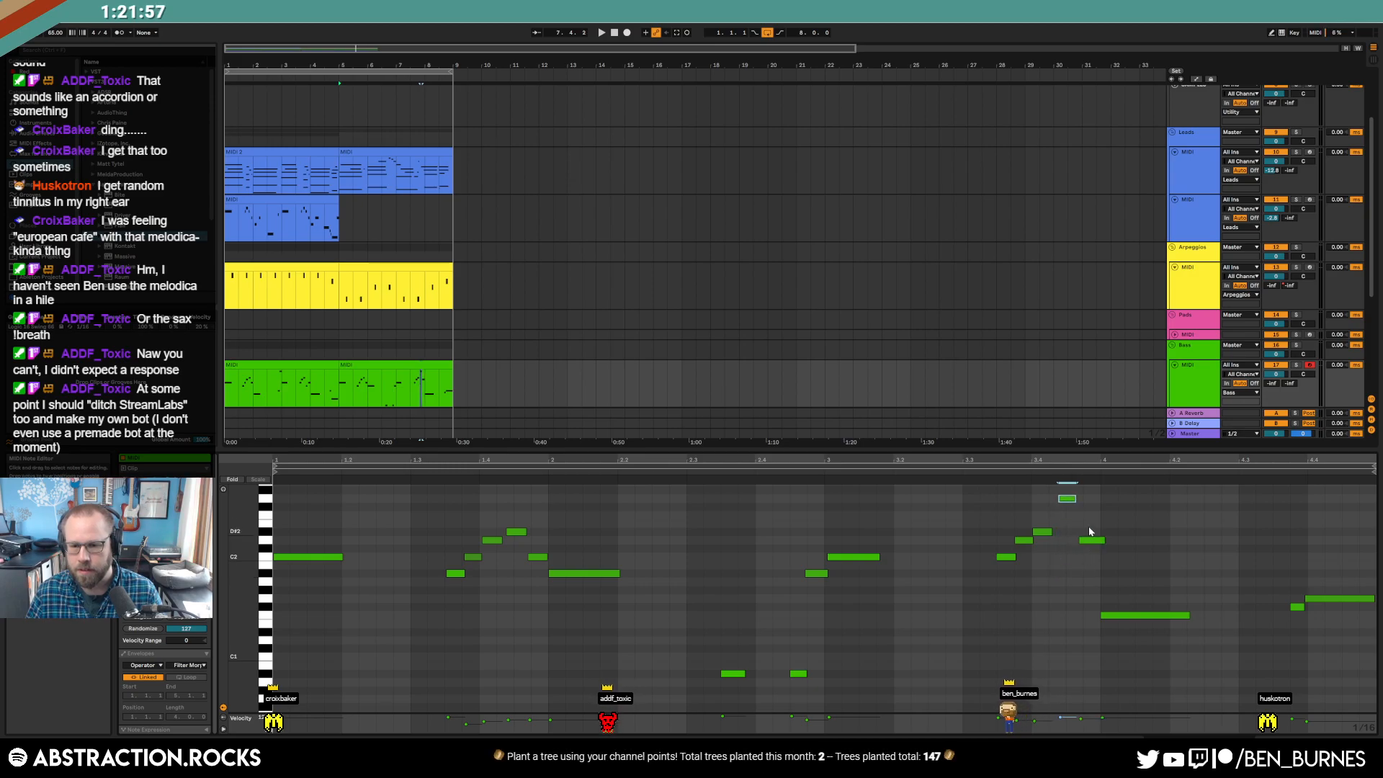
- Transpose the last short bass note before bar 4 to D#1 and lower the preceding one an octave to G1 while listening
{"action": "key", "text": "Down"}
{"action": "key", "text": "Down"}
{"action": "key", "text": "Down"}
{"action": "key", "text": "Down"}
{"action": "key", "text": "Down"}
{"action": "key", "text": "Down"}
{"action": "key", "text": "Down"}
{"action": "key", "text": "Down"}
{"action": "key", "text": "Down"}
{"action": "key", "text": "Down"}
{"action": "key", "text": "Down"}
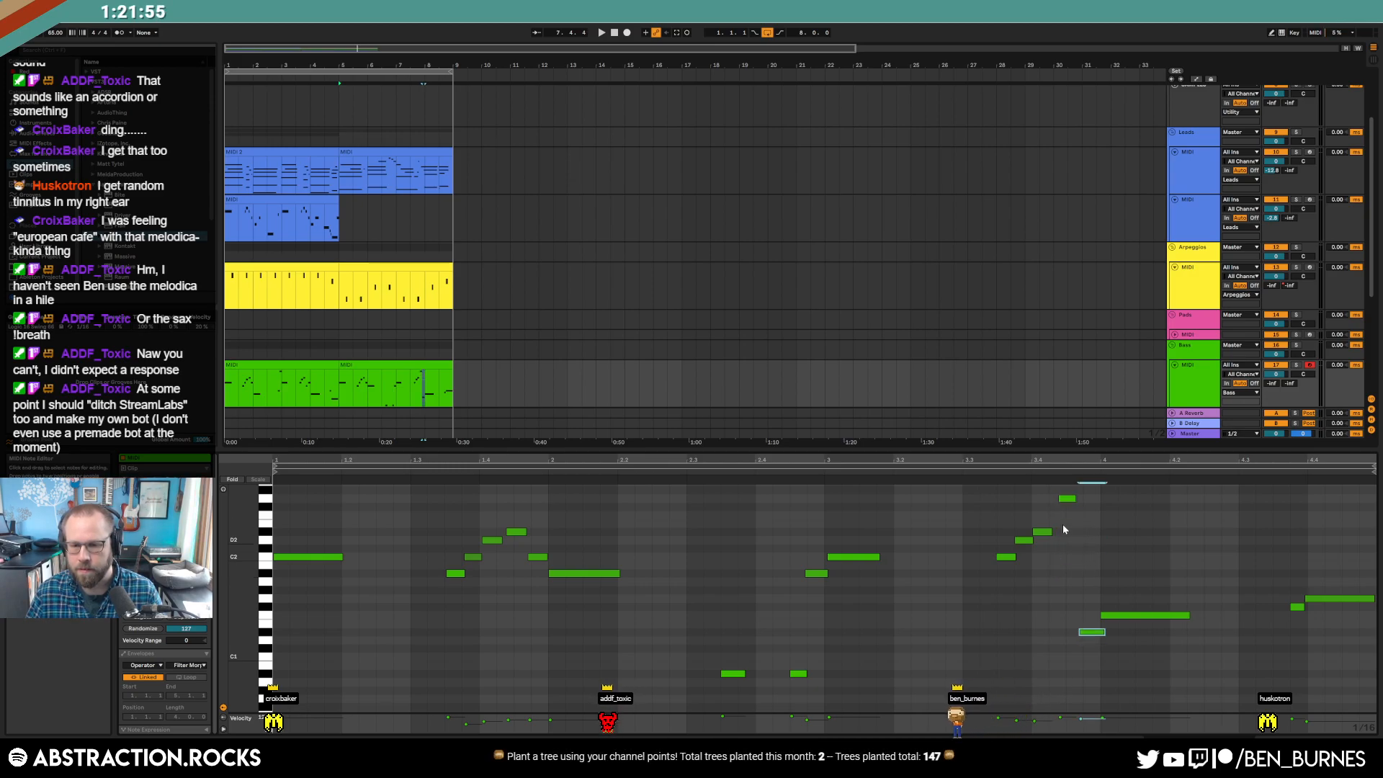
{"action": "left_click", "coordinate": [980, 474]}
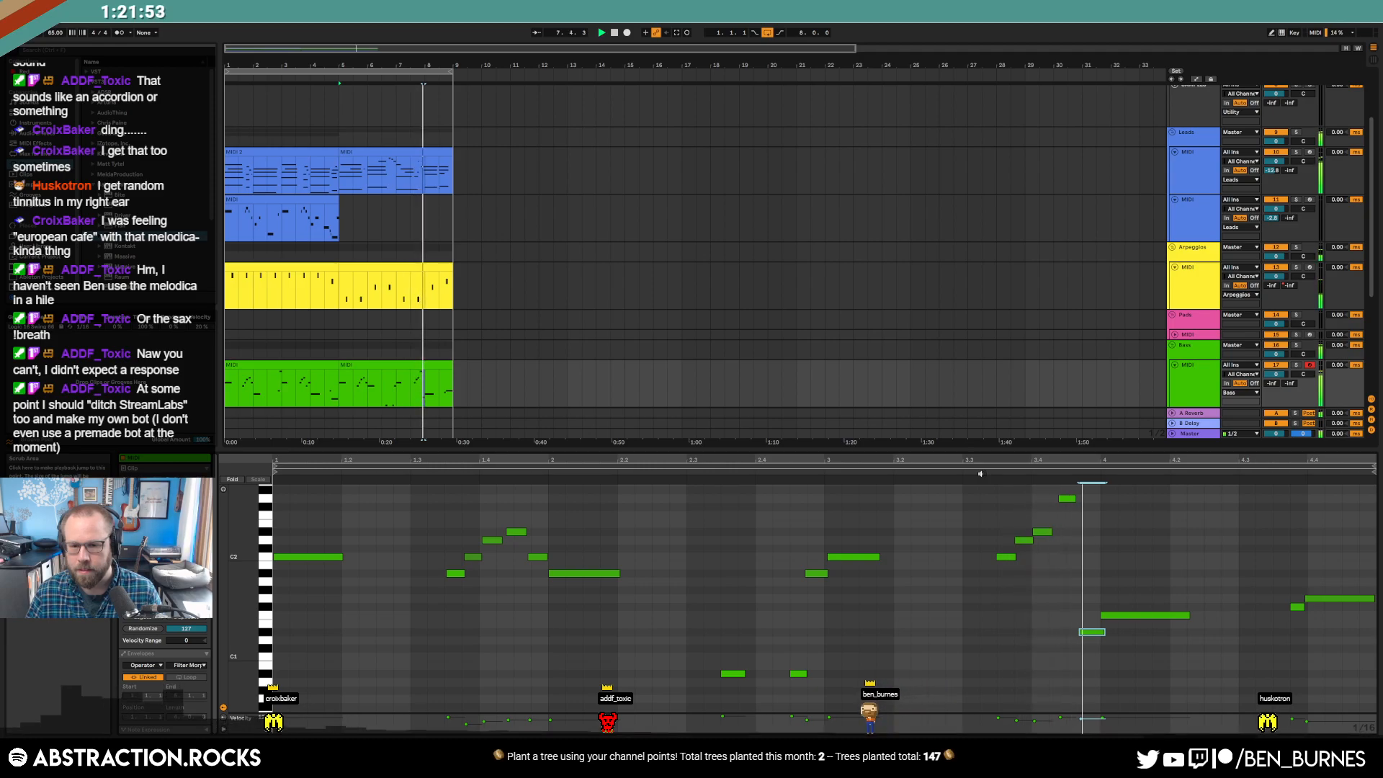
{"action": "left_click", "coordinate": [1066, 495]}
{"action": "key", "text": "shift+Down"}
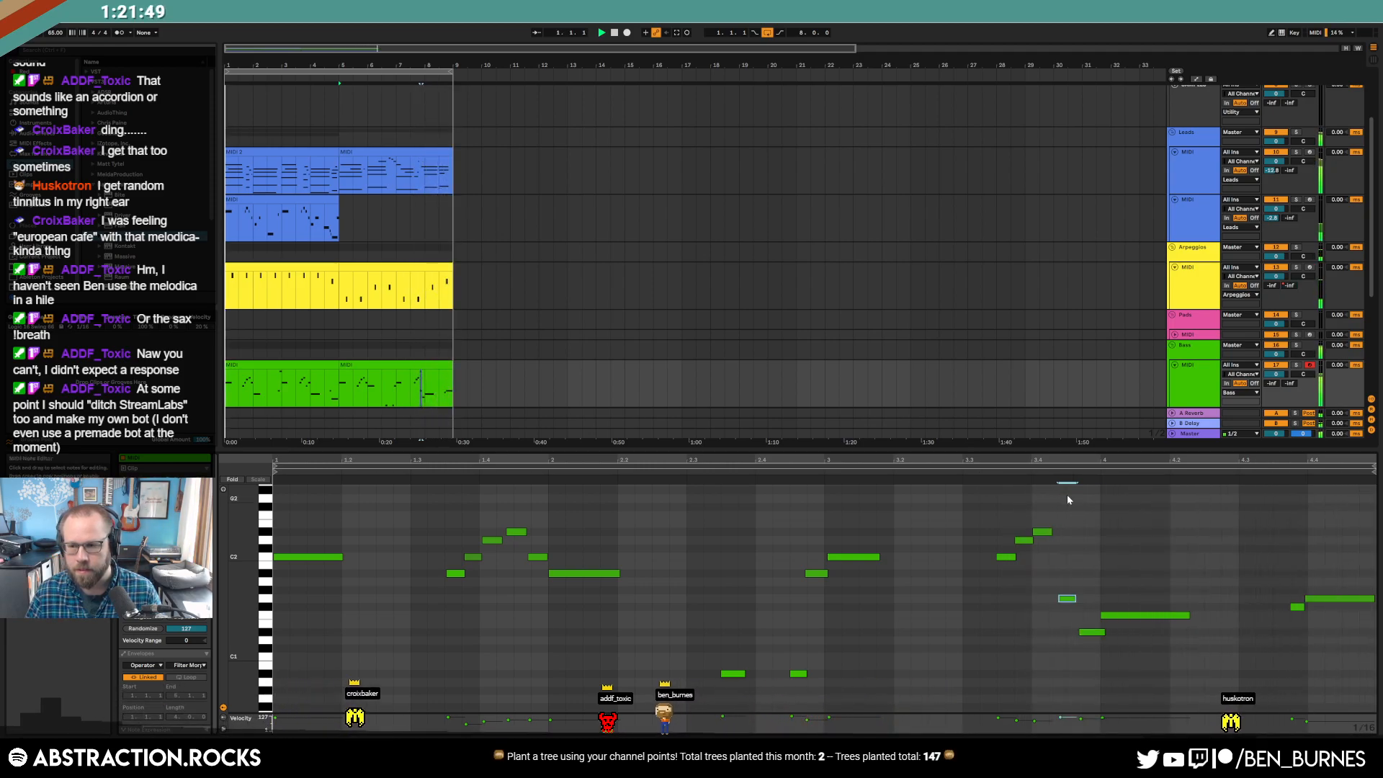
- Record a new melody on the second lead MIDI track over bars 5 to 8
{"action": "key", "text": "shift+Tab"}
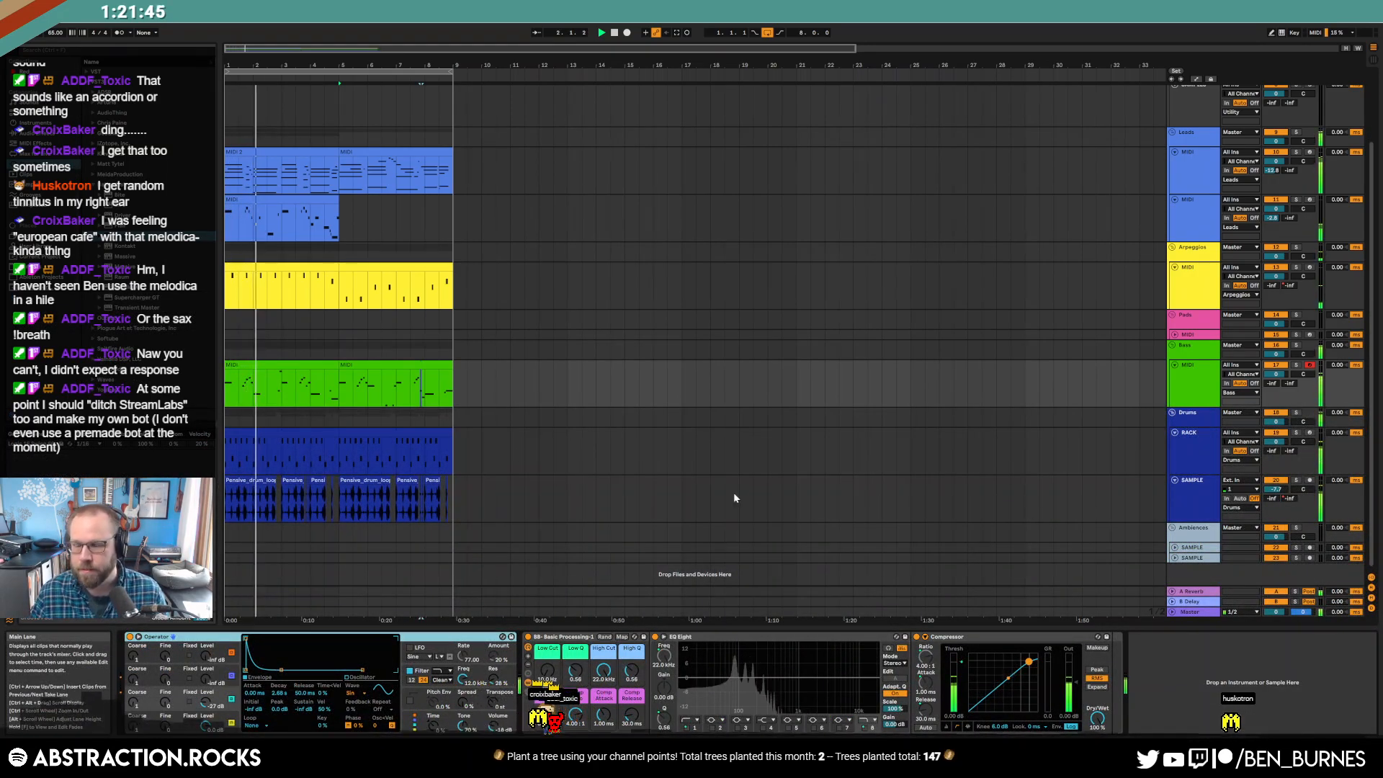
{"action": "left_click", "coordinate": [343, 217]}
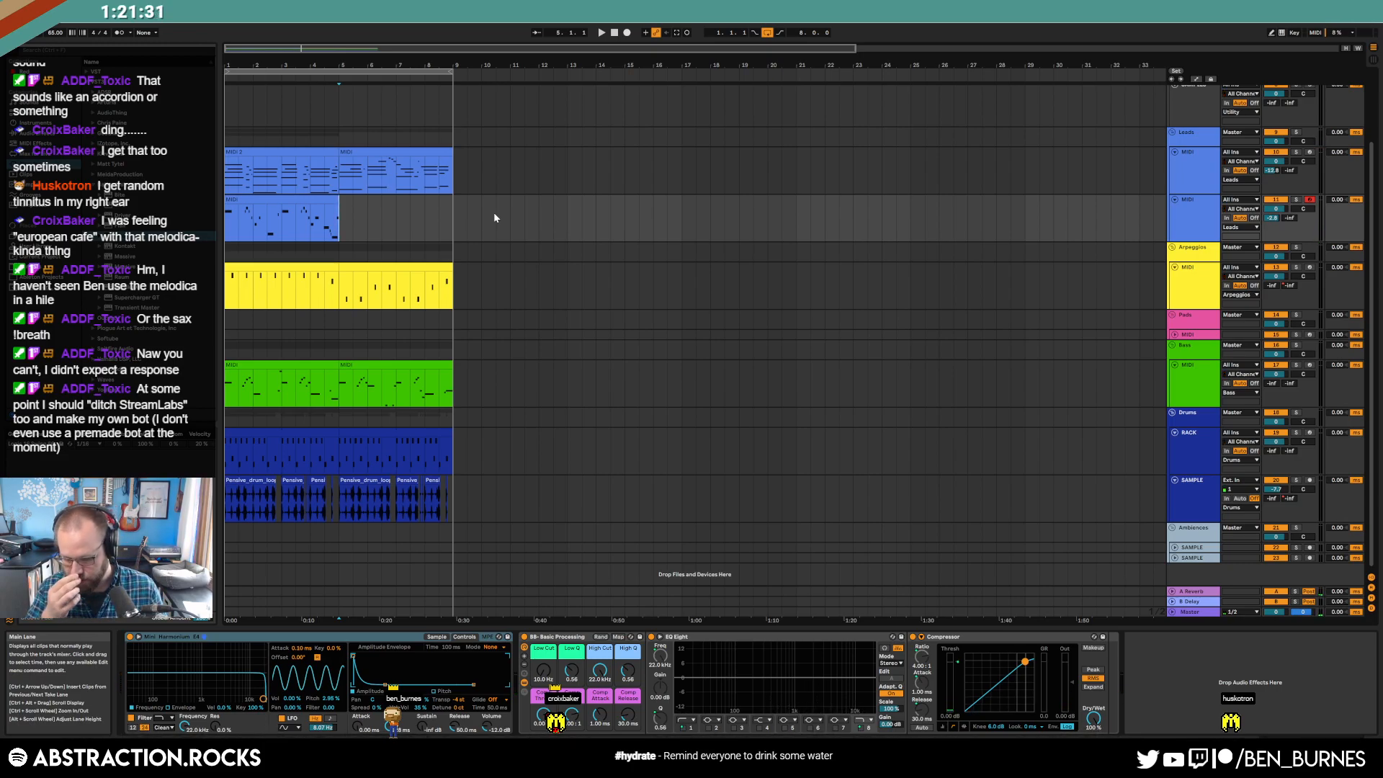
{"action": "key", "text": "F9"}
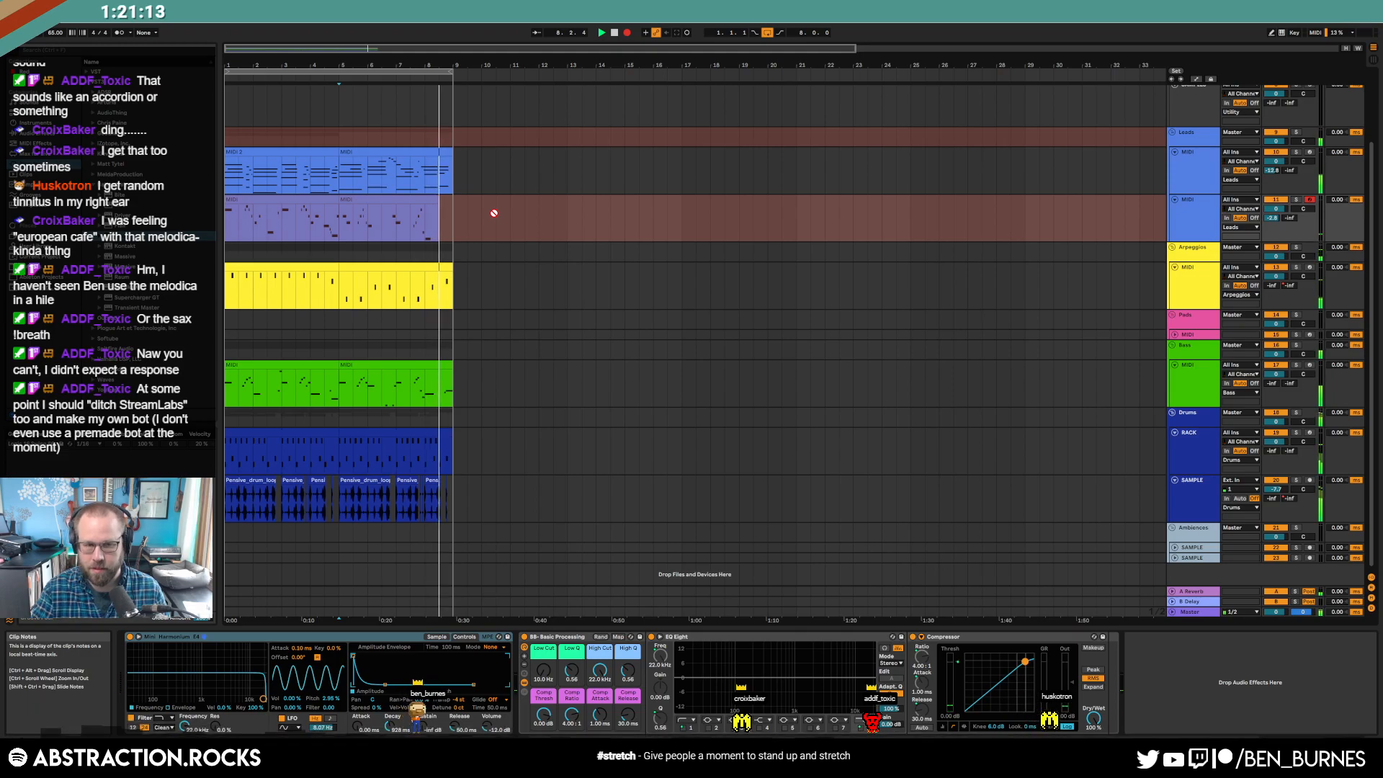
{"action": "key", "text": "space"}
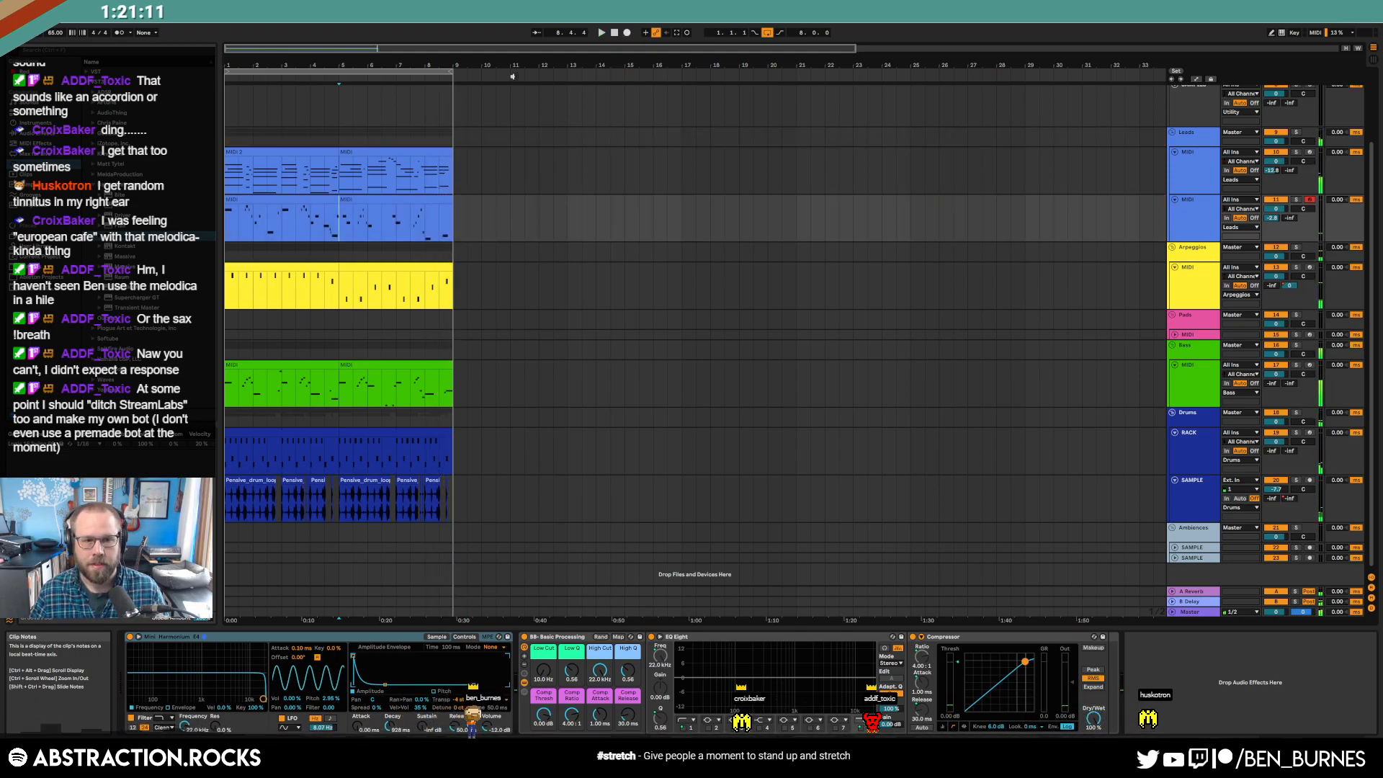
- Delete the short G3 note at the start of the newly recorded lead clip and play from there
{"action": "left_click", "coordinate": [396, 220]}
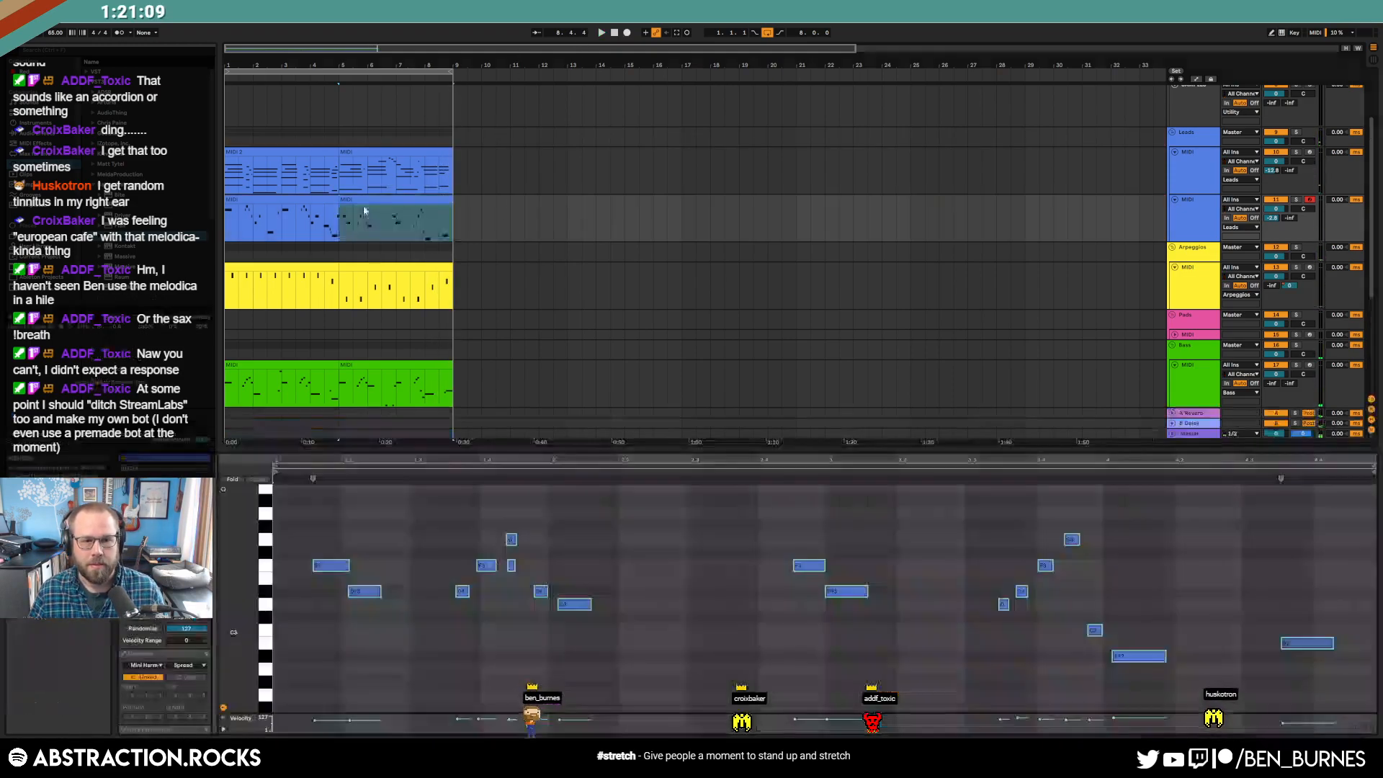
{"action": "left_click", "coordinate": [633, 574]}
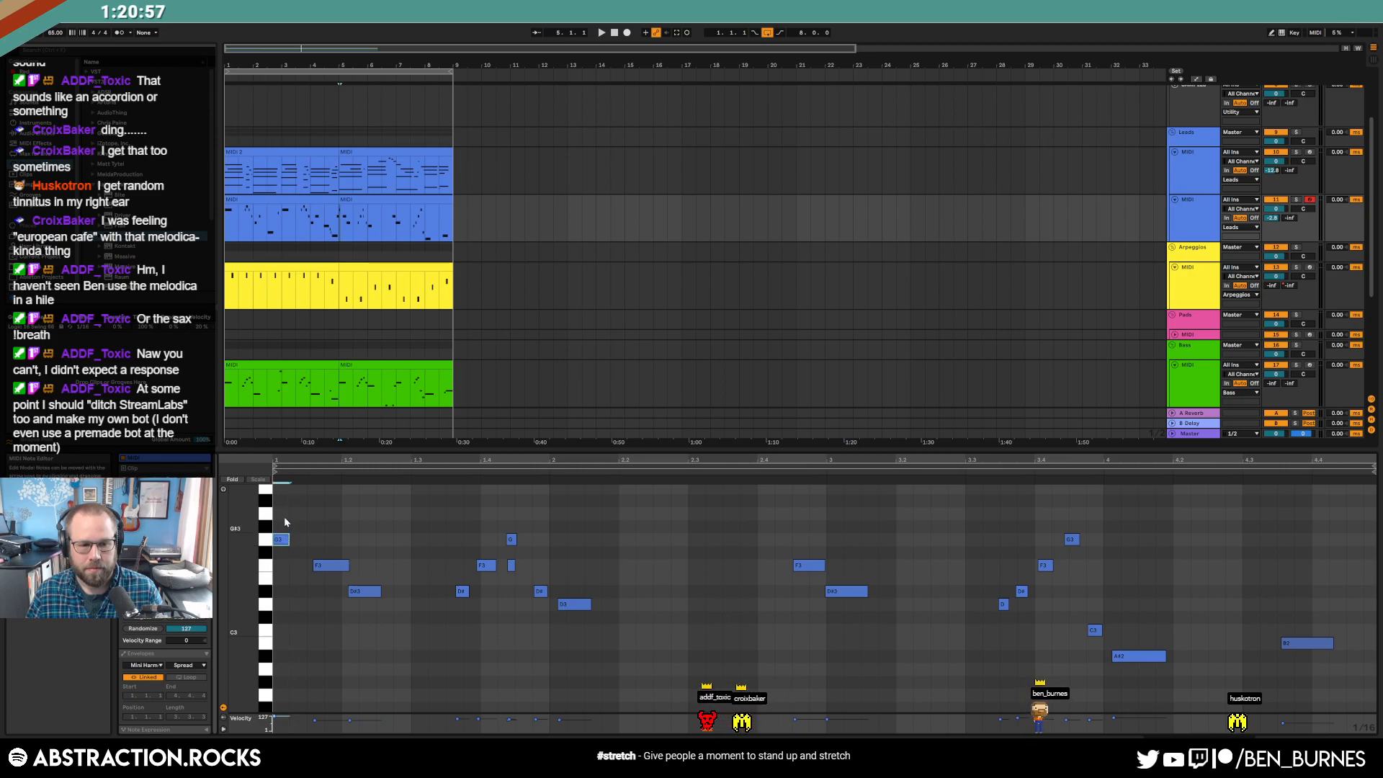
{"action": "key", "text": "Delete"}
{"action": "key", "text": "space"}
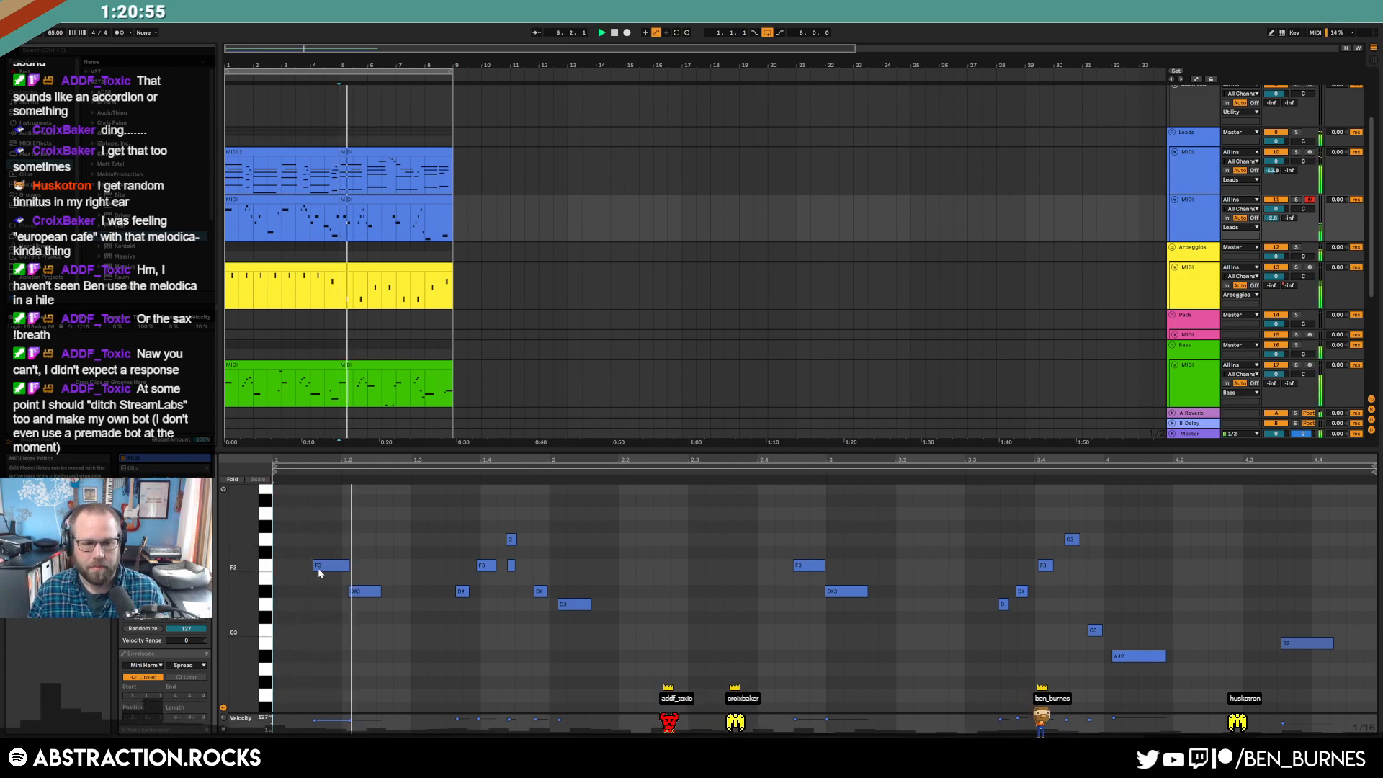
- Stop playback and quantize the recorded lead notes from bar 1 to the start of bar 2
{"action": "key", "text": "space"}
{"action": "left_click_drag", "start_coordinate": [324, 539], "coordinate": [369, 621]}
{"action": "key", "text": "ctrl+u"}
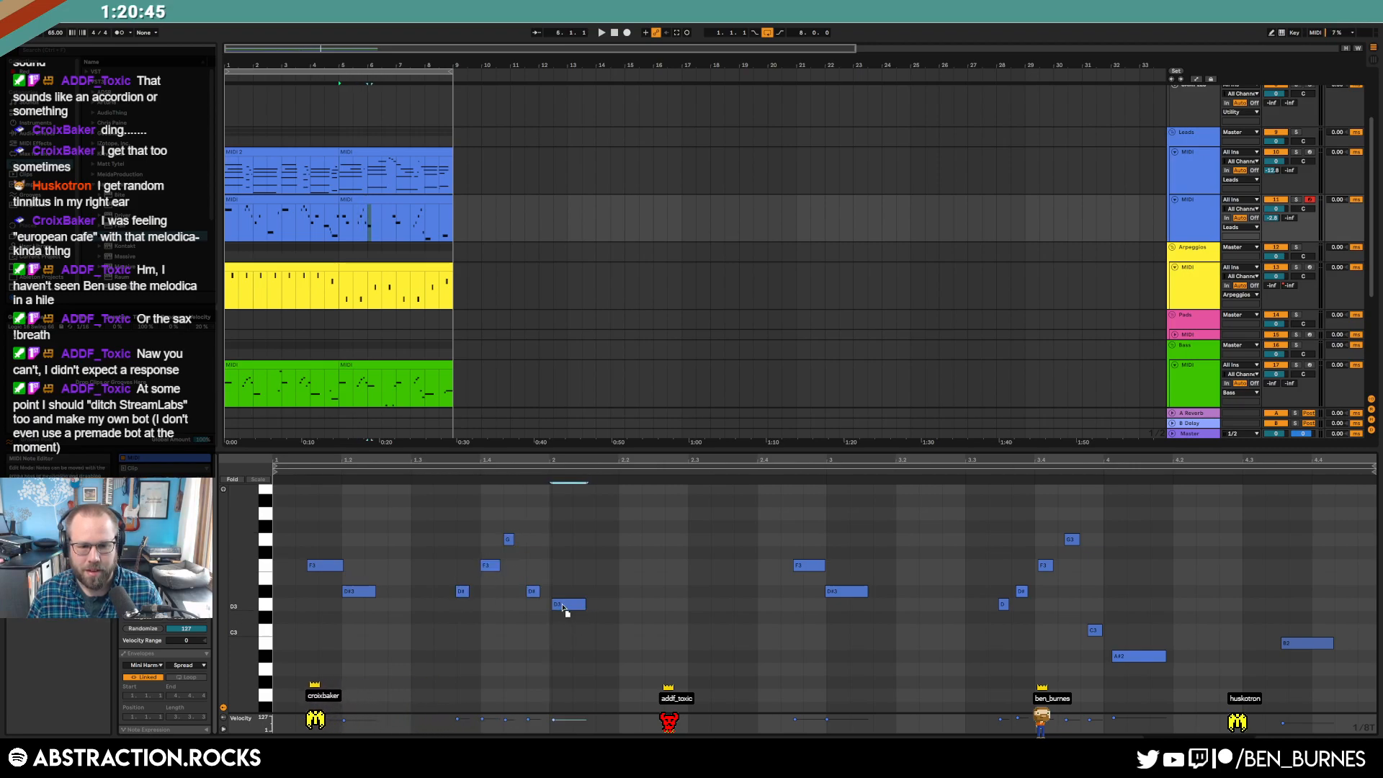
- Play the recorded lead clip and shift the long A#2 note earlier to the start of bar 4
{"action": "key", "text": "space"}
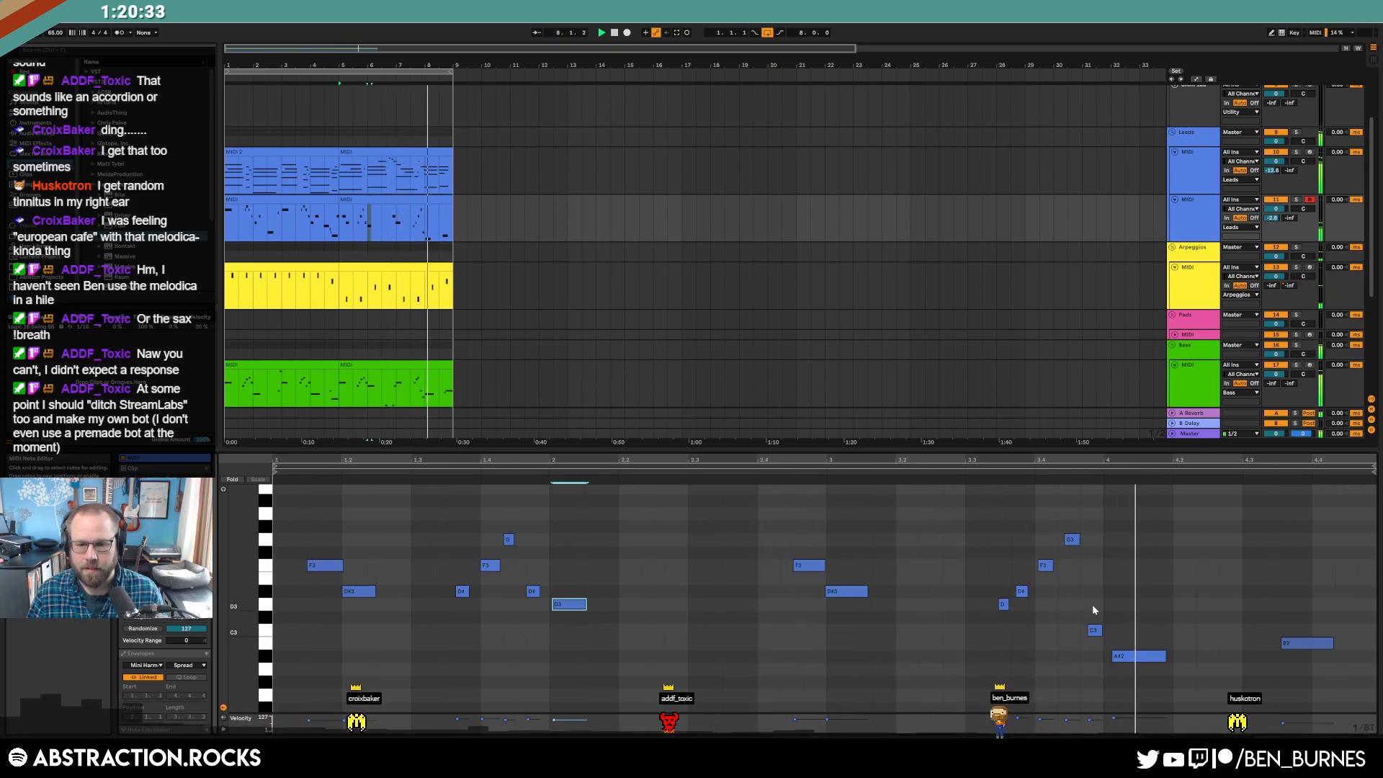
{"action": "left_click_drag", "start_coordinate": [1148, 655], "coordinate": [1140, 656]}
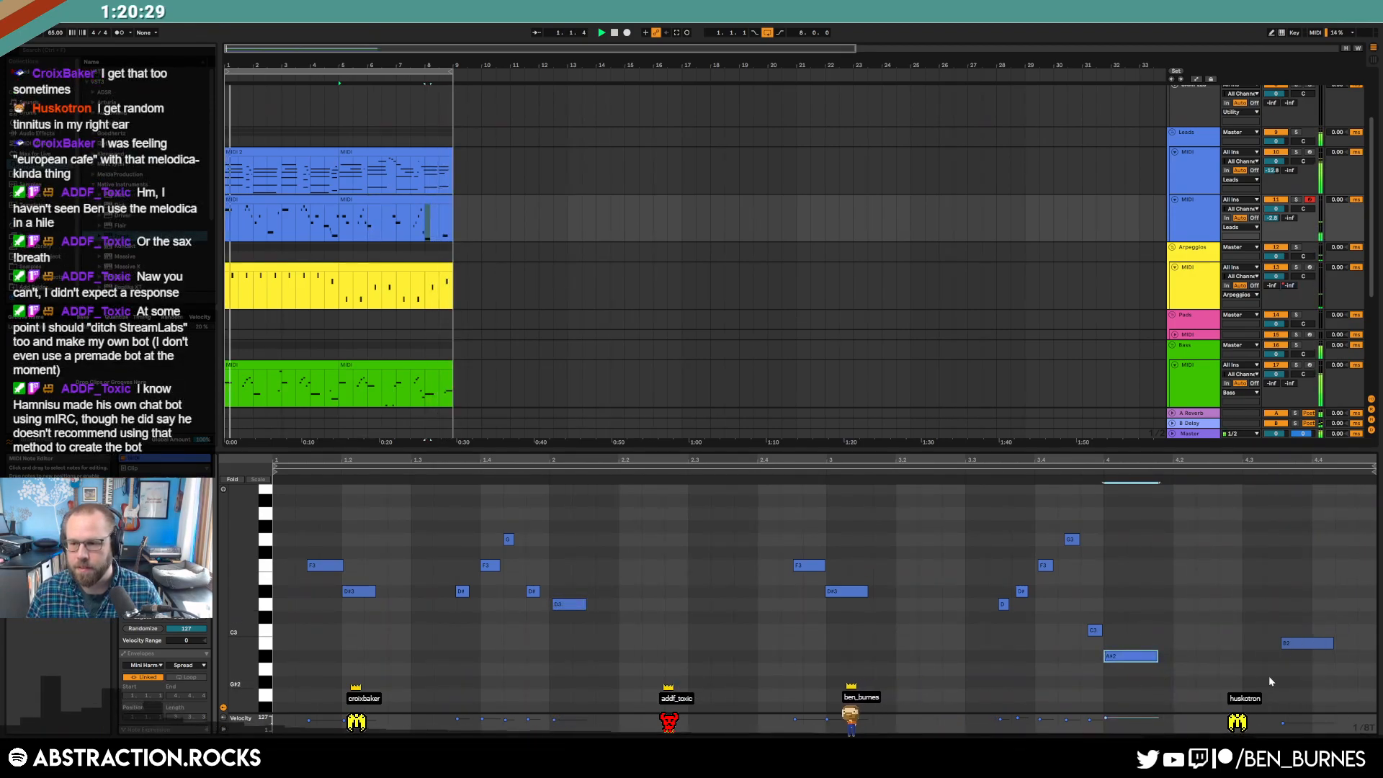
{"action": "left_click", "coordinate": [1311, 643]}
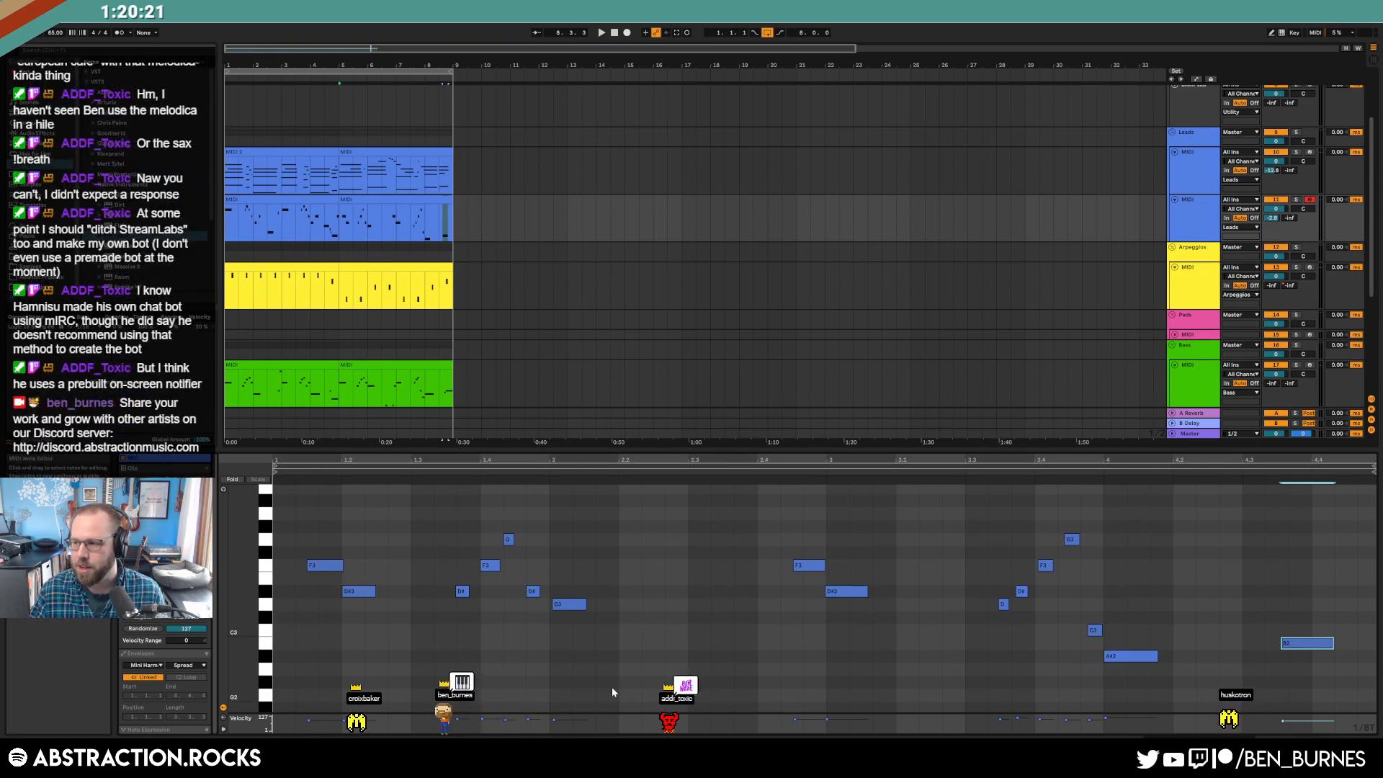
{"action": "left_click", "coordinate": [1295, 628]}
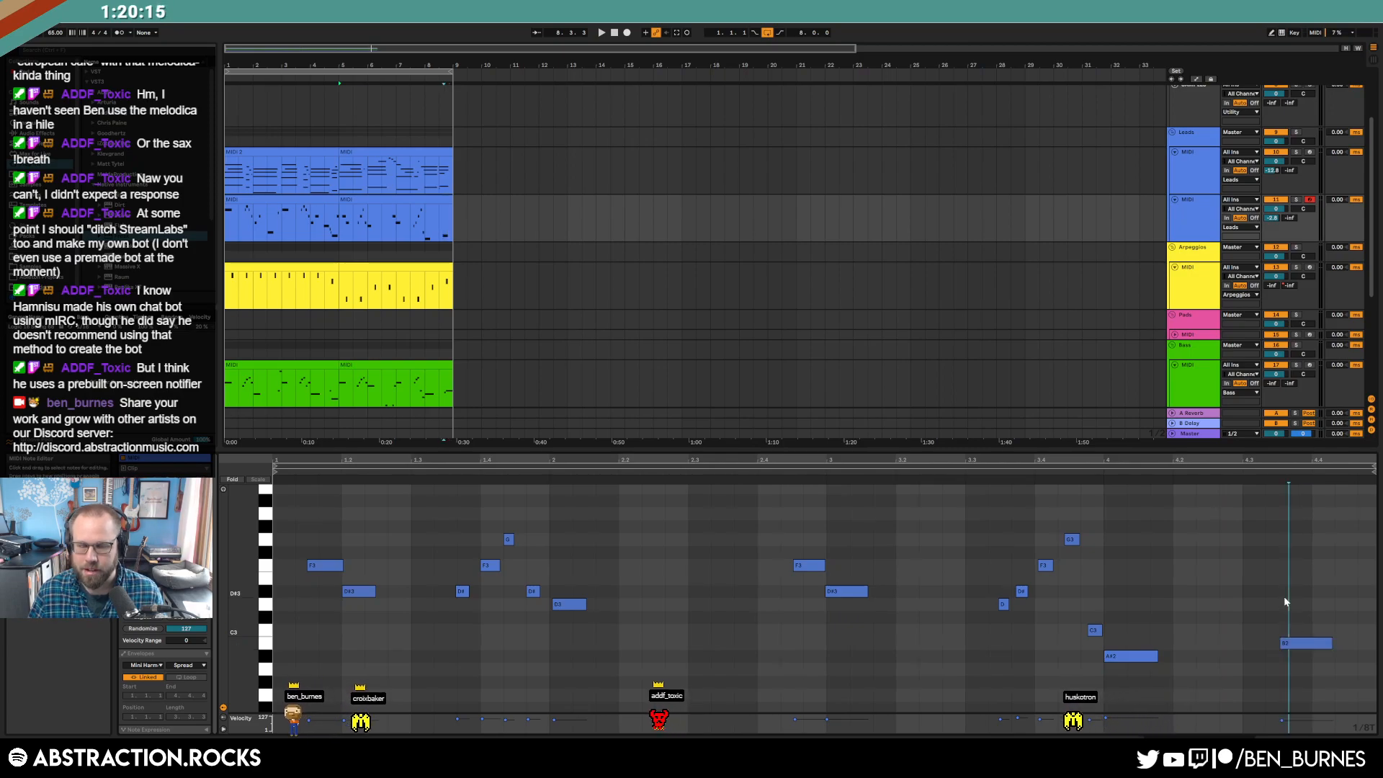
- Review the bars 1–4 clip on the second lead track, and lower the last note of the bars 5–8 arpeggio clip
{"action": "key", "text": "shift+Tab"}
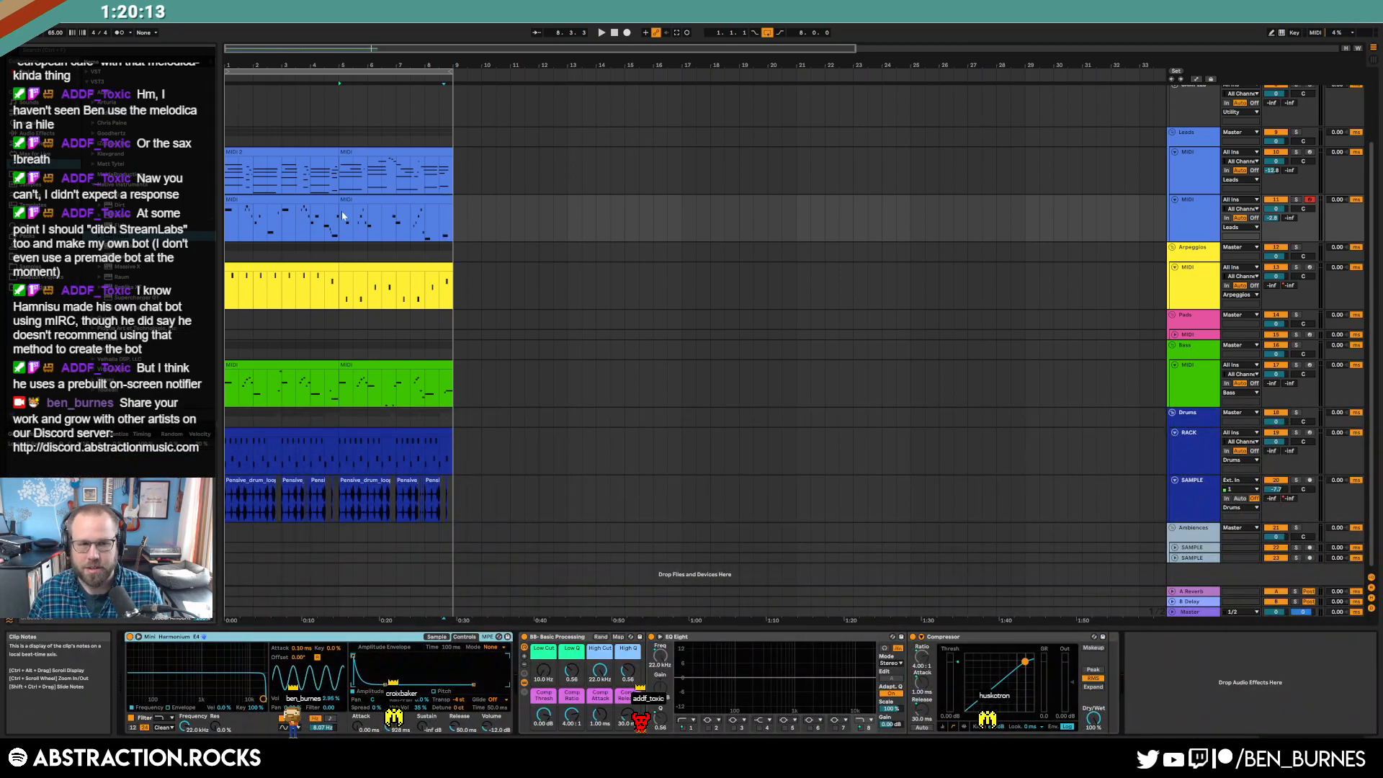
{"action": "double_click", "coordinate": [333, 218]}
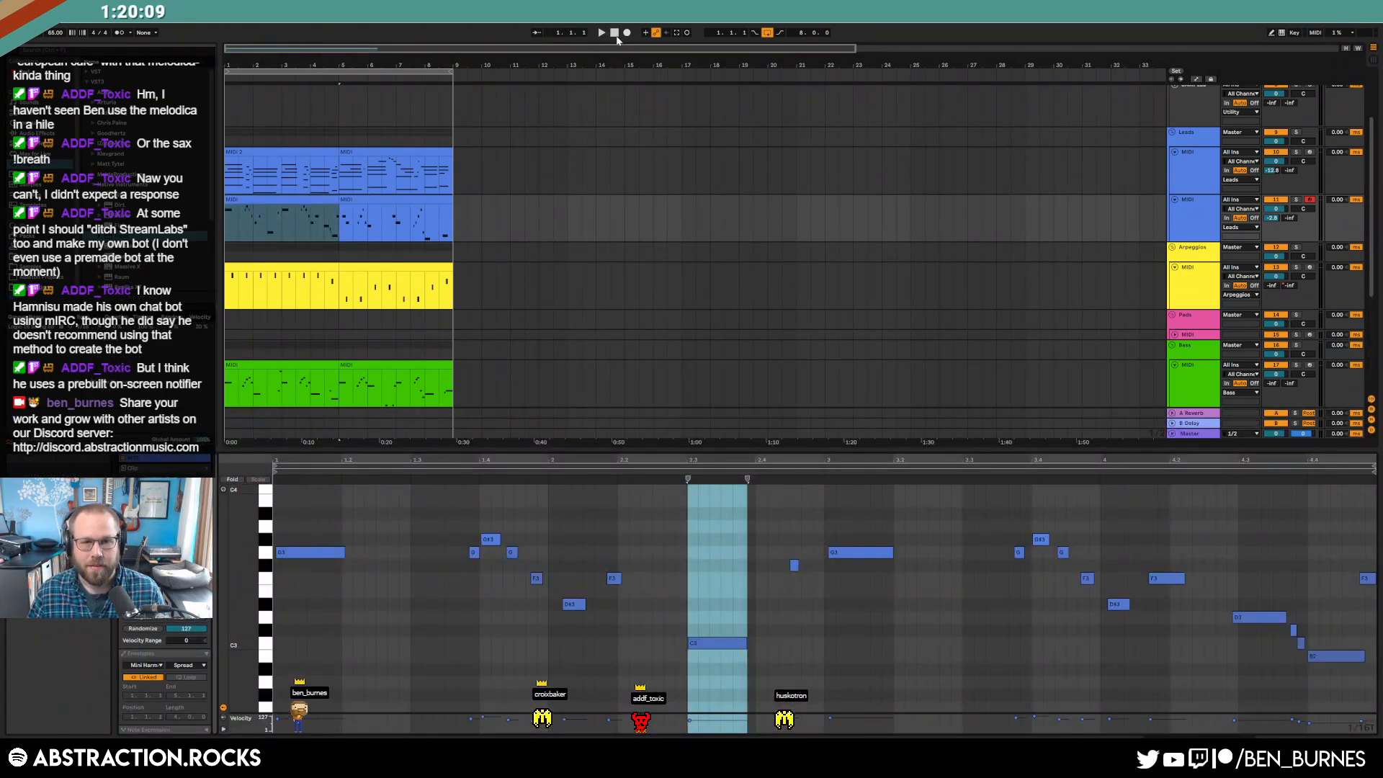
{"action": "left_click", "coordinate": [571, 93]}
{"action": "key", "text": "shift+Tab"}
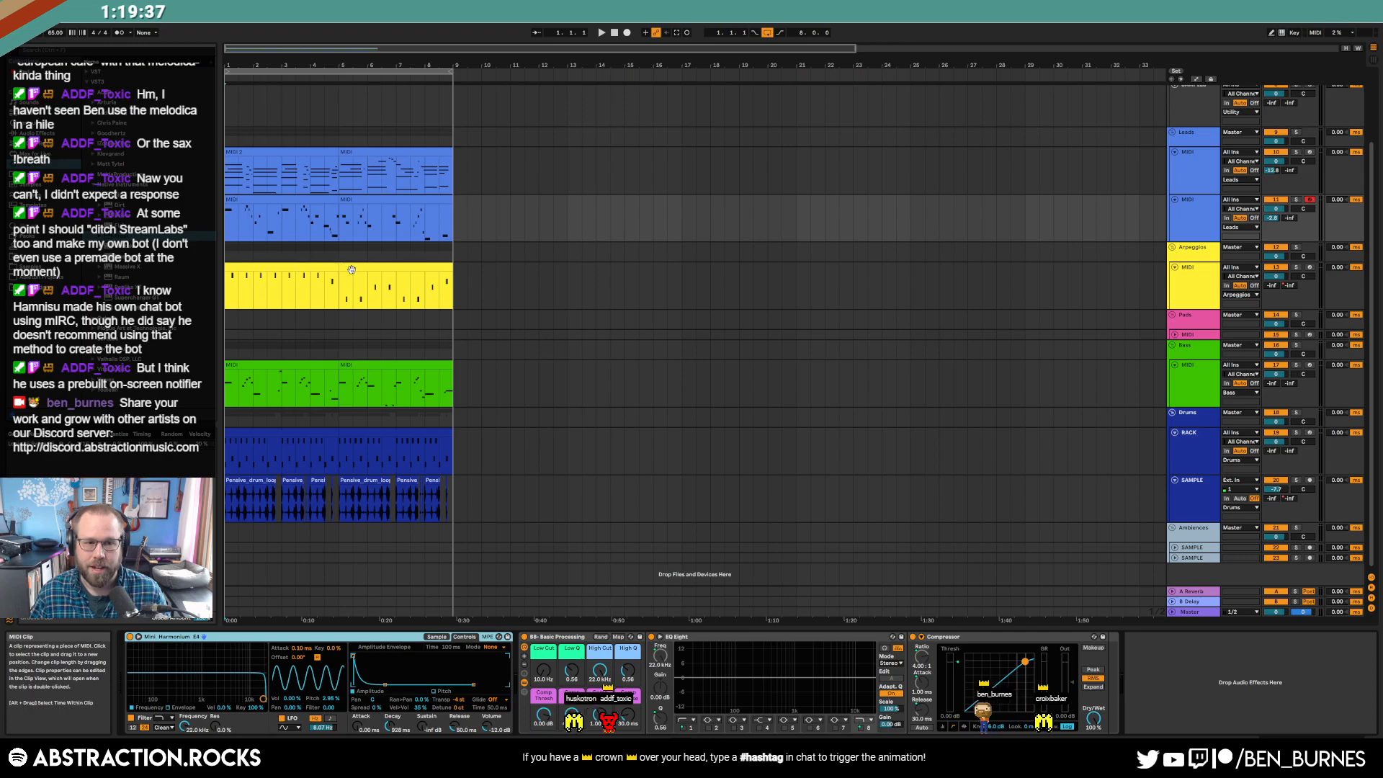
{"action": "double_click", "coordinate": [374, 270]}
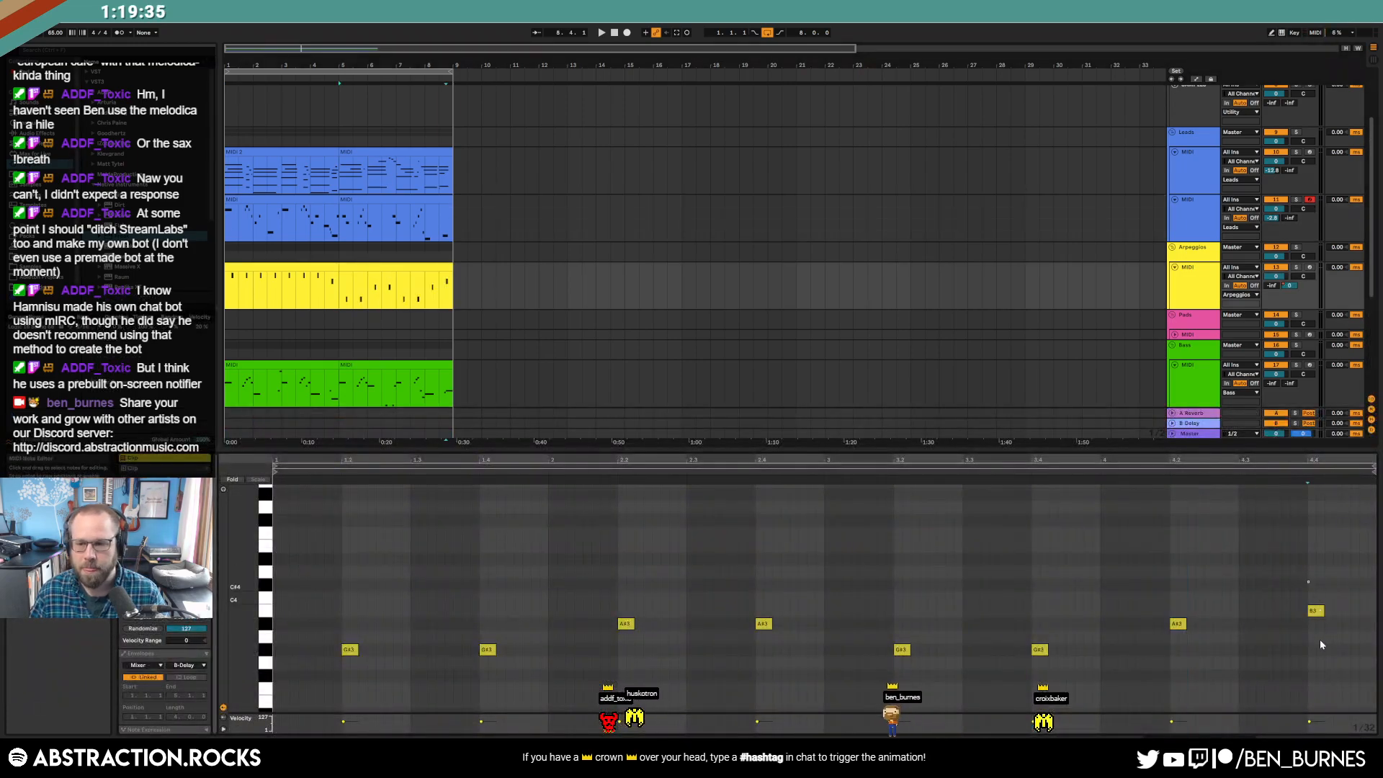
{"action": "key", "text": "shift+Tab"}
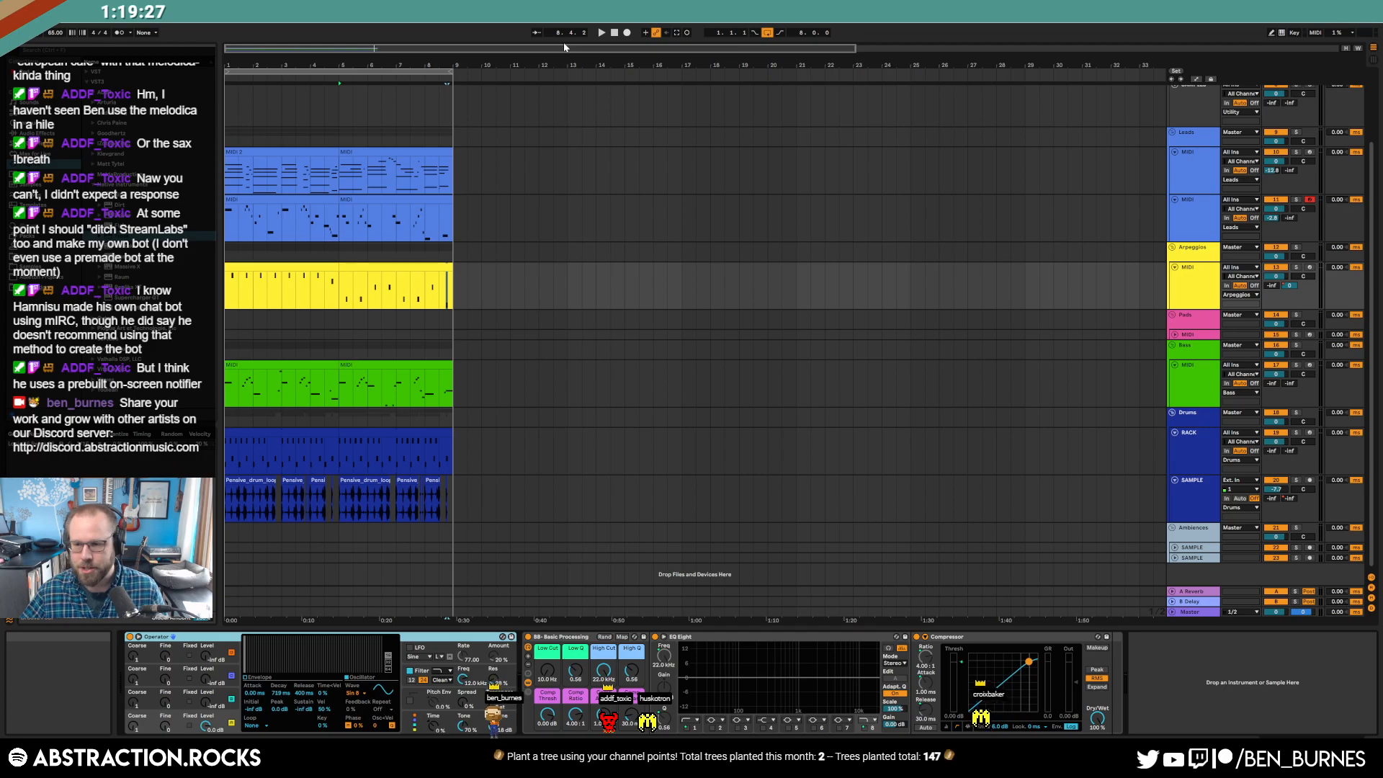
- Move the bars 5–8 clips of all tracks to start at bar 9, and duplicate the first chord lead clip into bars 5–8
{"action": "left_click_drag", "start_coordinate": [340, 156], "coordinate": [452, 499]}
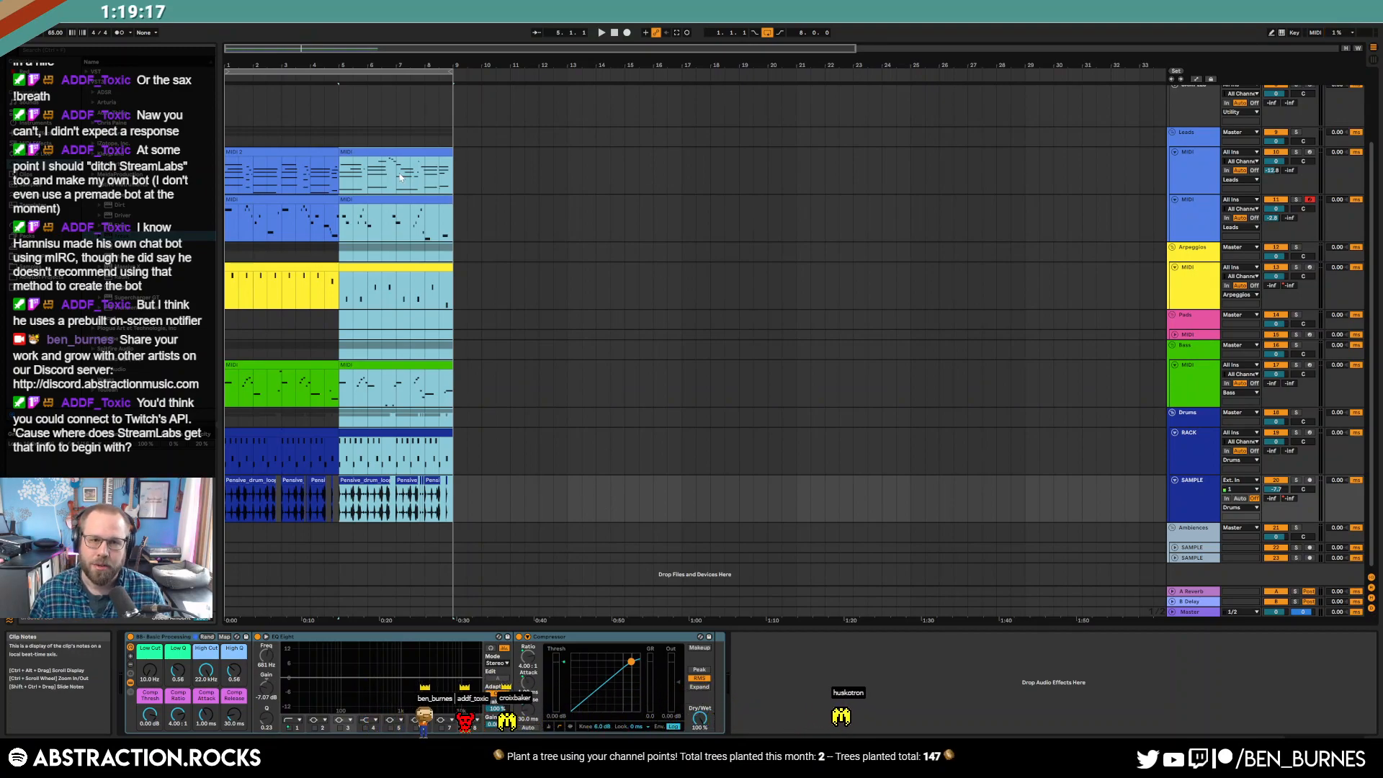
{"action": "left_click_drag", "start_coordinate": [365, 155], "coordinate": [480, 175]}
{"action": "left_click", "coordinate": [305, 152]}
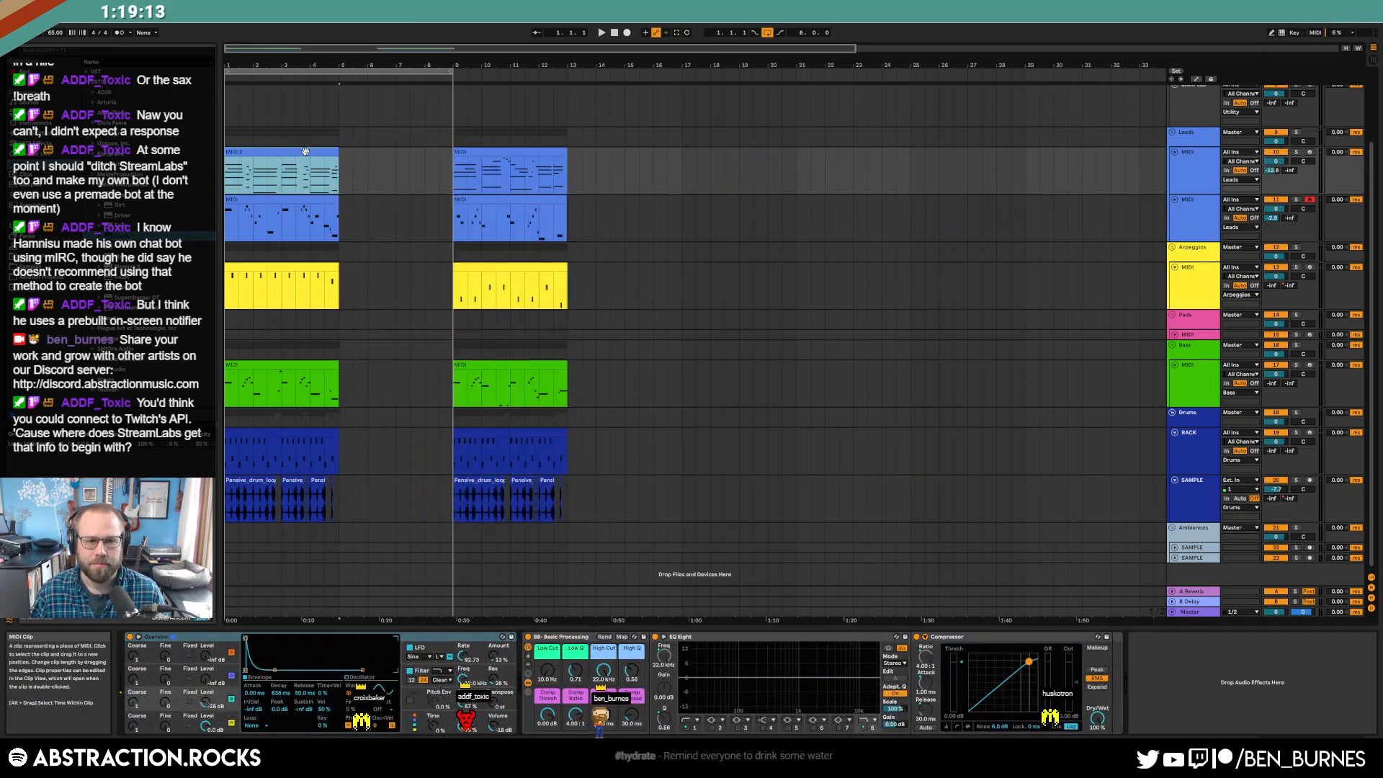
{"action": "key", "text": "ctrl+d"}
- Extend the first arpeggio clip to the start of bar 9 and duplicate the first bass clip into bars 5–8
{"action": "double_click", "coordinate": [330, 268]}
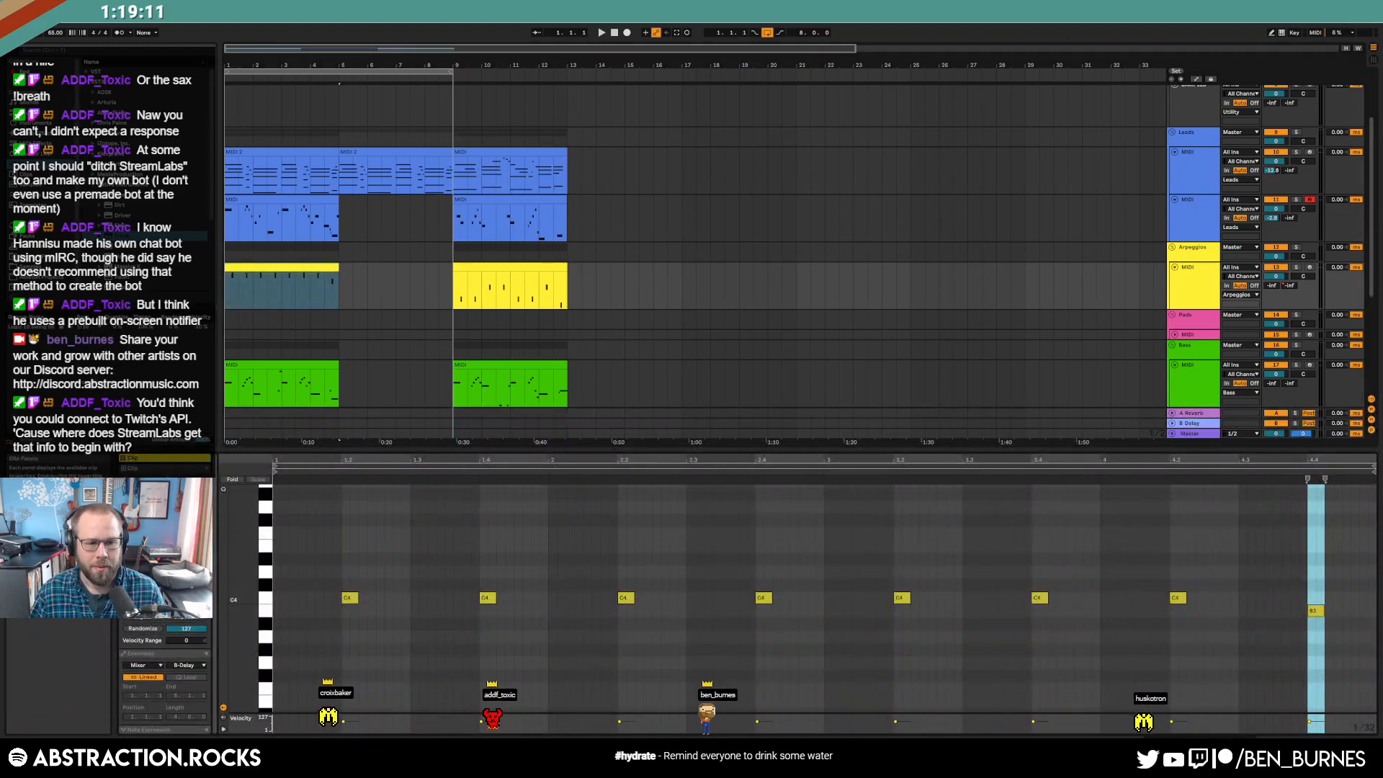
{"action": "left_click_drag", "start_coordinate": [338, 285], "coordinate": [443, 275]}
{"action": "key", "text": "shift+Tab"}
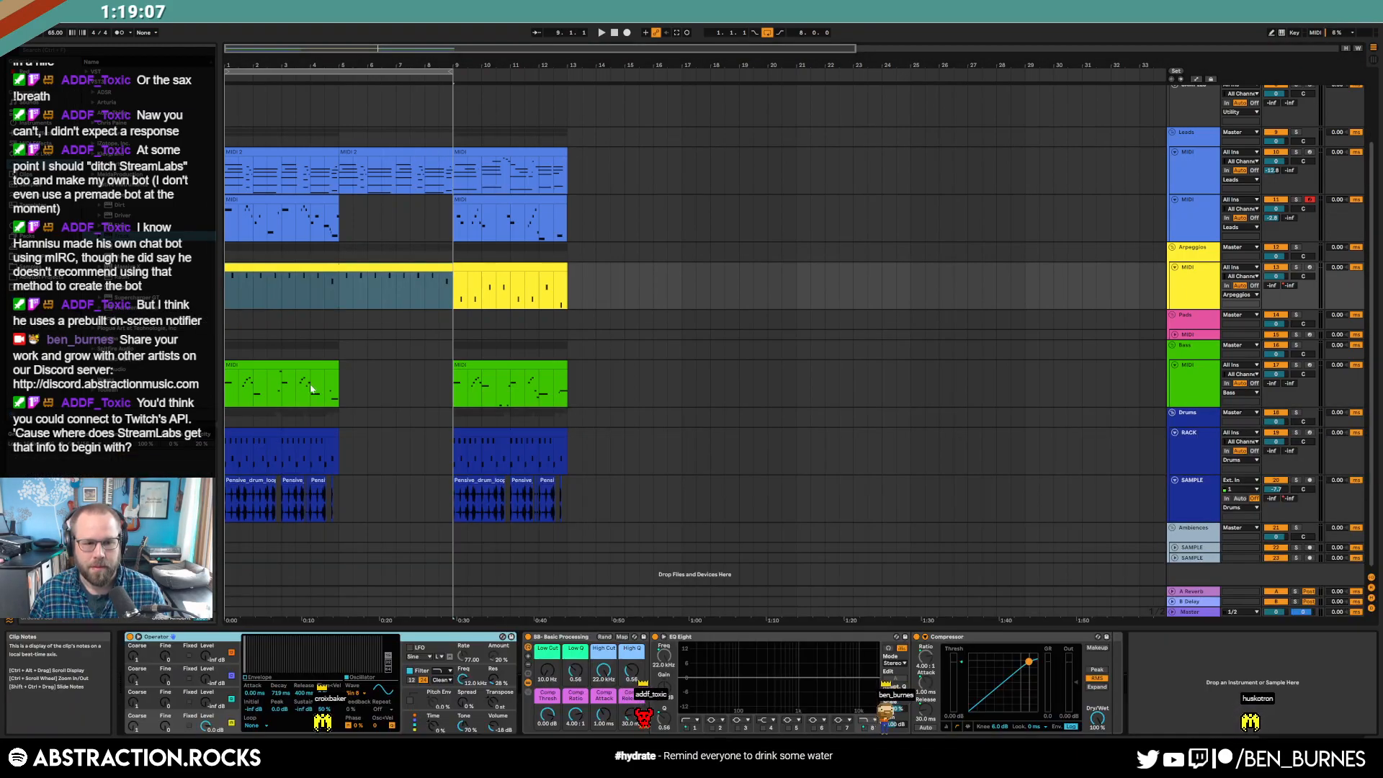
{"action": "left_click", "coordinate": [316, 366]}
{"action": "key", "text": "ctrl+d"}
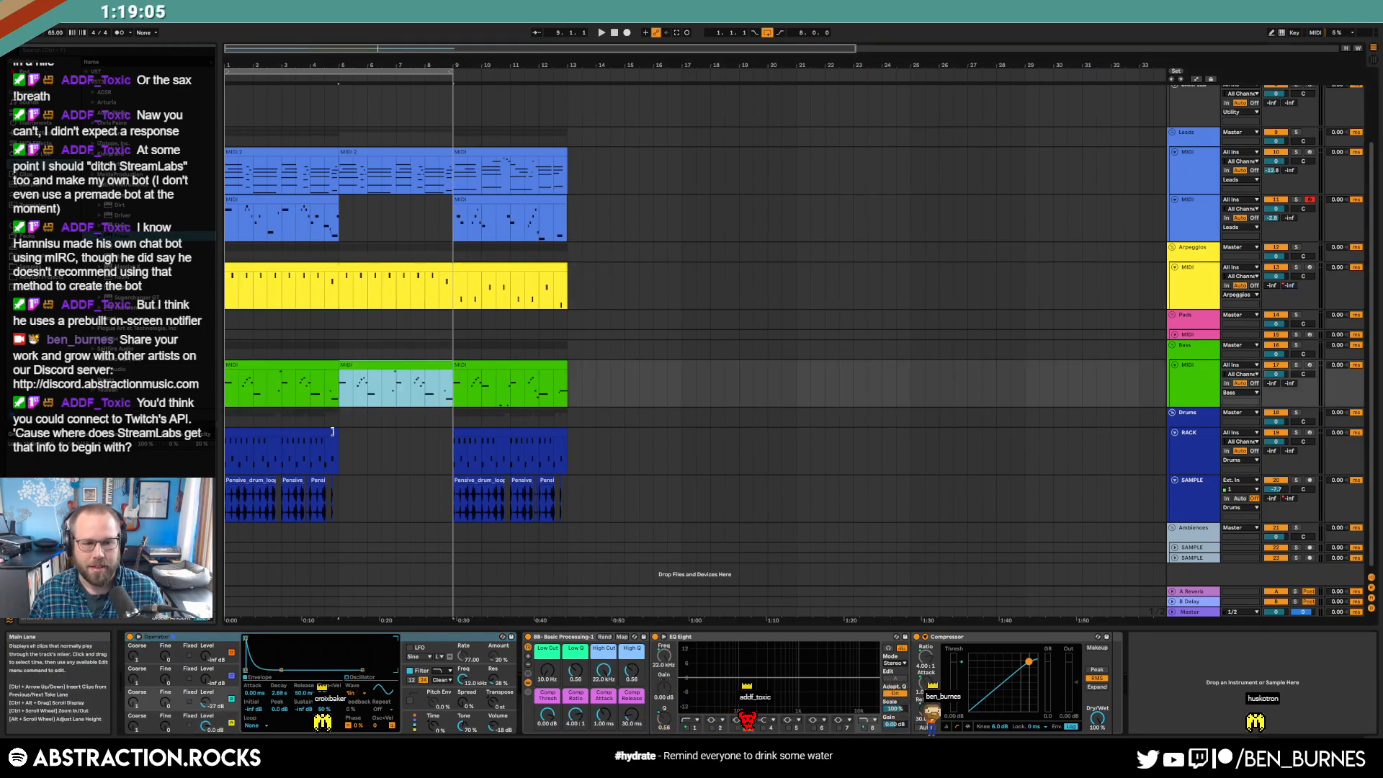
- Duplicate the drum rack clip and the drum loop samples from bars 1–4 into bars 5–8
{"action": "left_click", "coordinate": [337, 444]}
{"action": "key", "text": "ctrl+d"}
{"action": "left_click", "coordinate": [339, 494]}
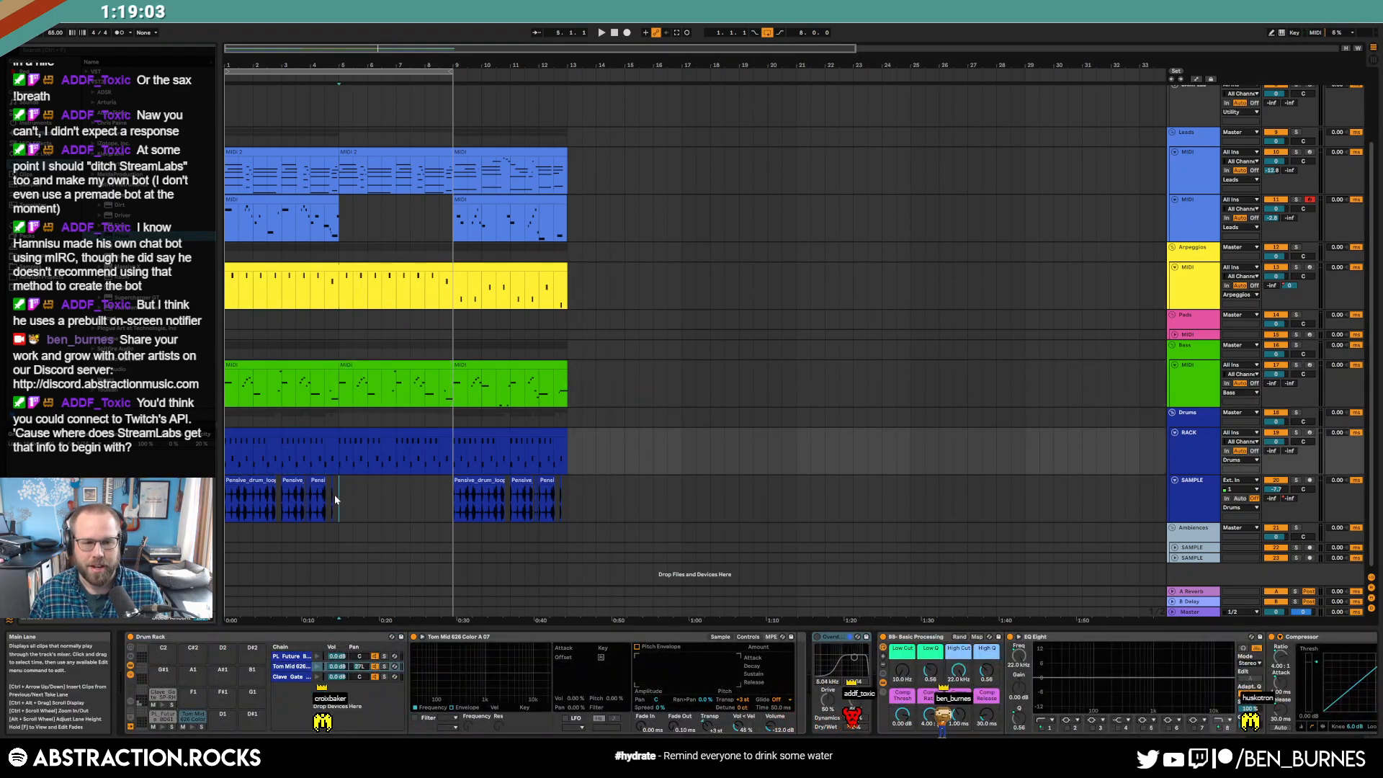
{"action": "key", "text": "ctrl+d"}
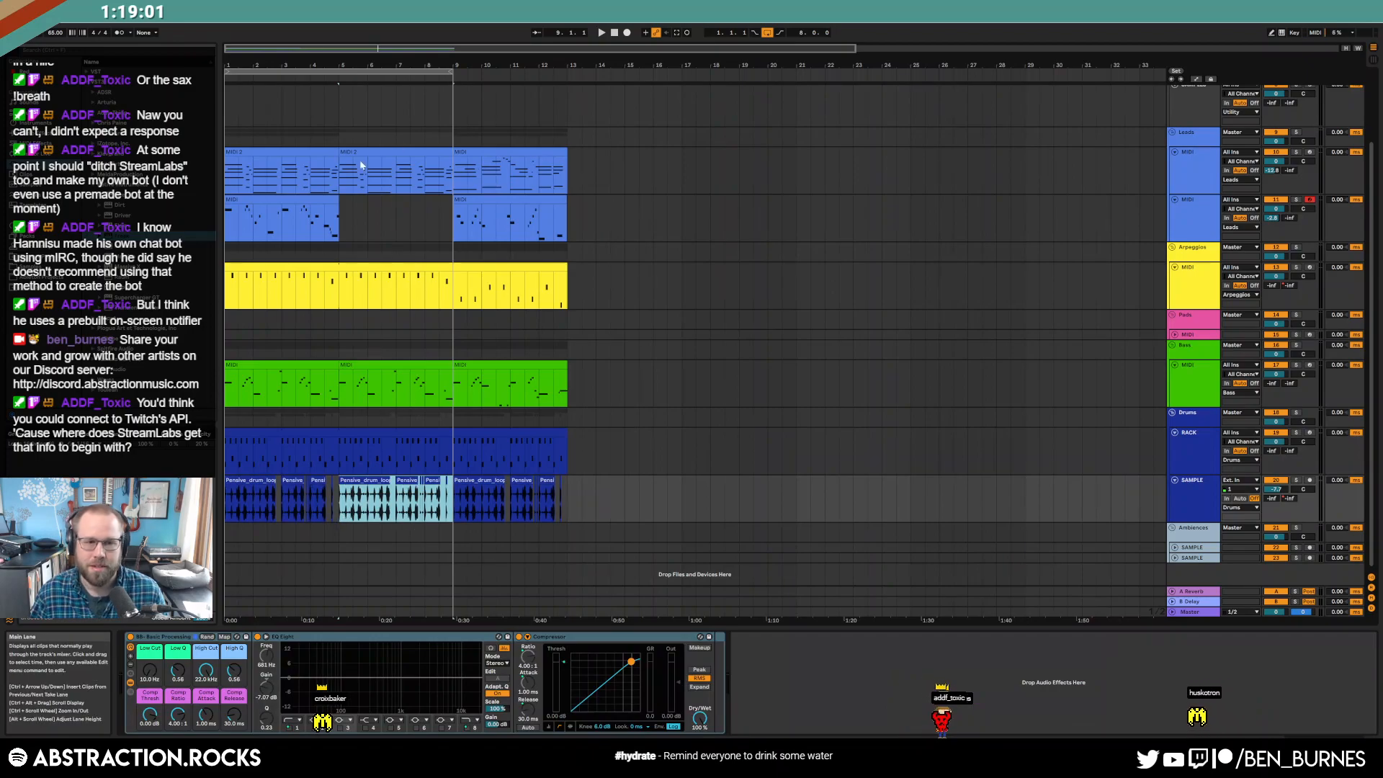
- Duplicate the second lead track's bars 1–4 clip into bars 5–8 and inspect its long C3 note
{"action": "left_click", "coordinate": [340, 206]}
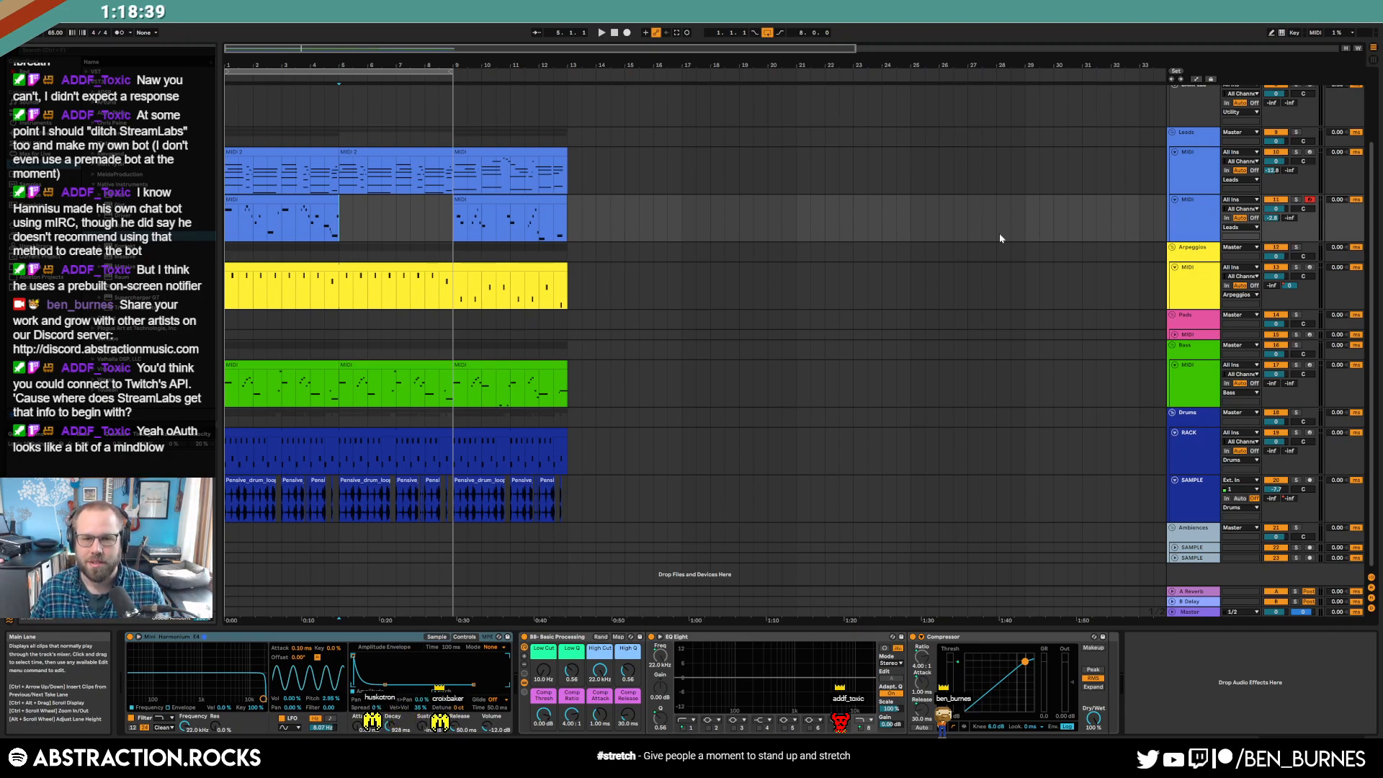
{"action": "left_click", "coordinate": [305, 196]}
{"action": "key", "text": "ctrl+d"}
{"action": "double_click", "coordinate": [384, 220]}
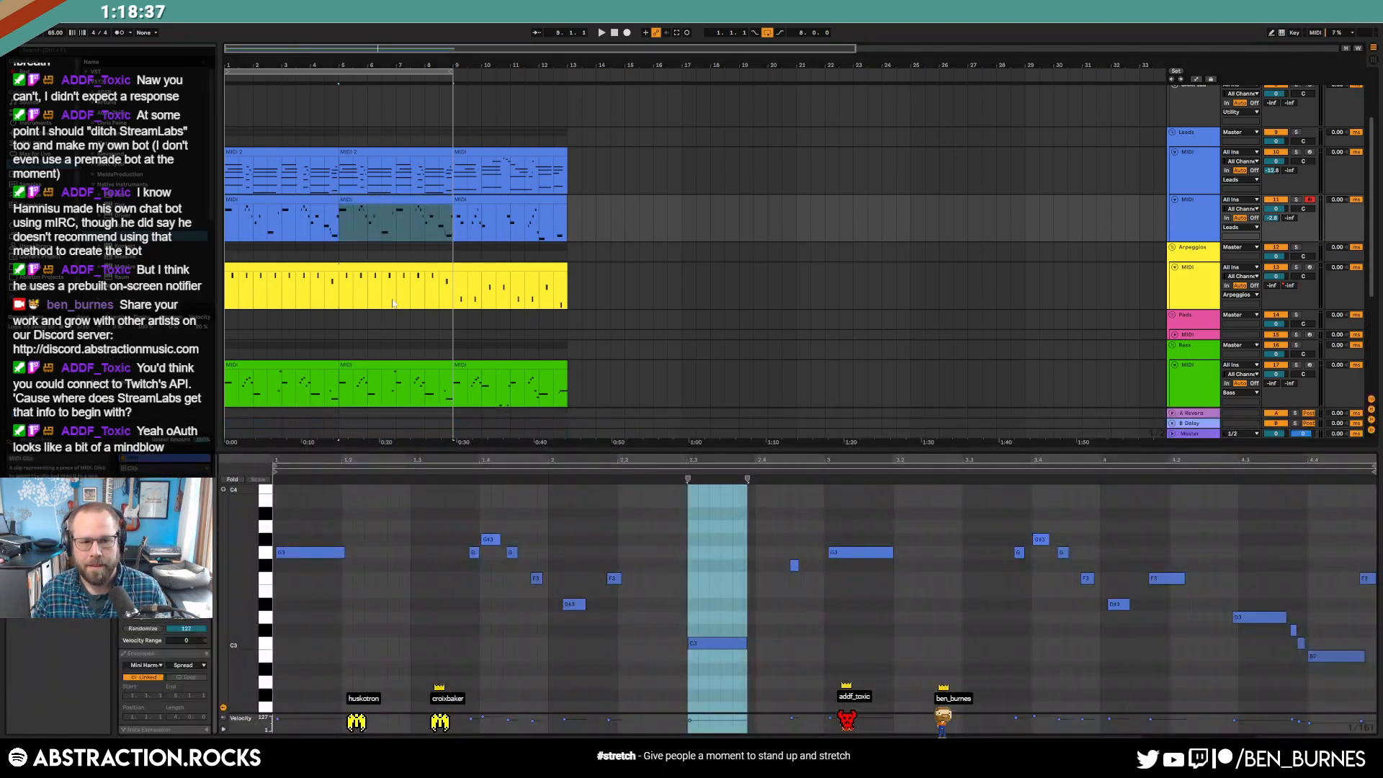
{"action": "left_click", "coordinate": [605, 655]}
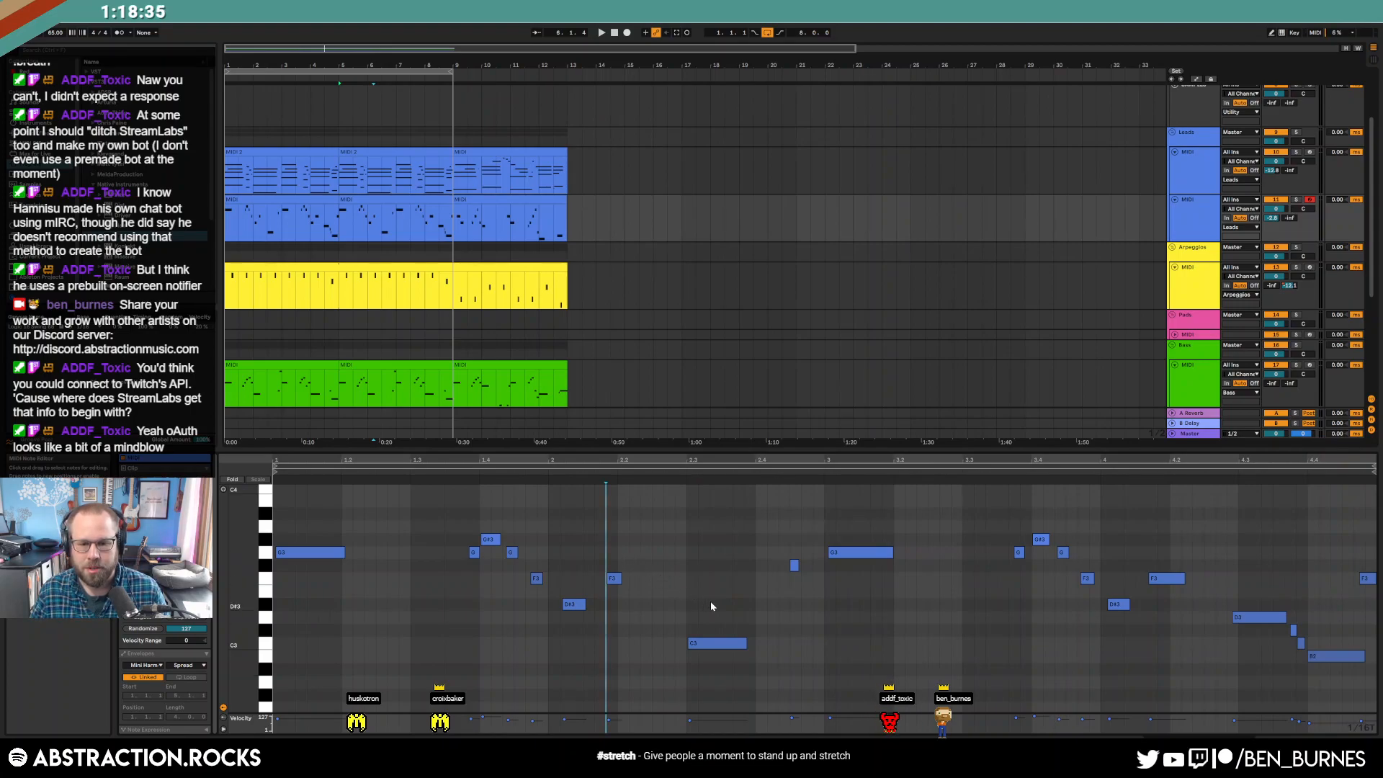
{"action": "left_click", "coordinate": [714, 643]}
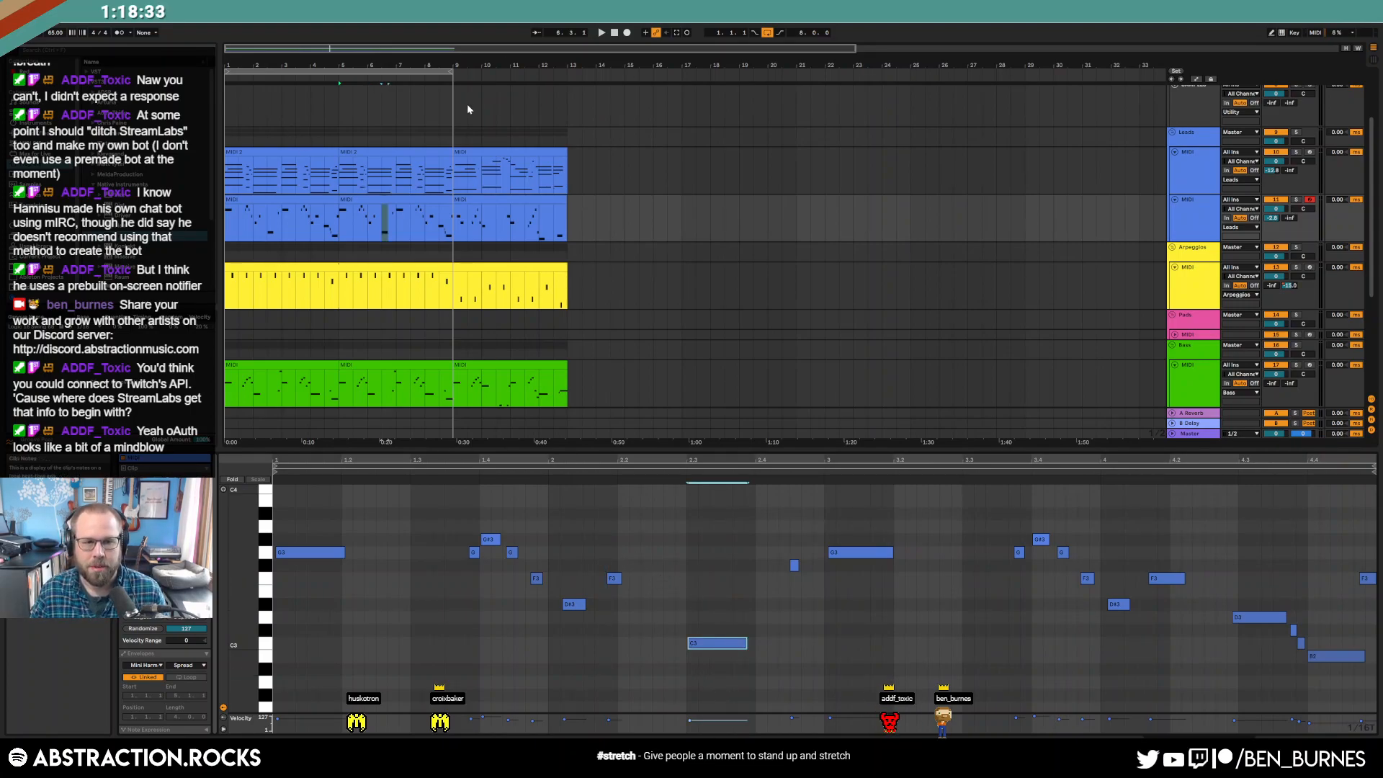
- Extend the loop region to the end of bar 12 and return the playhead to the start
{"action": "left_click", "coordinate": [613, 32]}
{"action": "left_click_drag", "start_coordinate": [455, 74], "coordinate": [569, 84]}
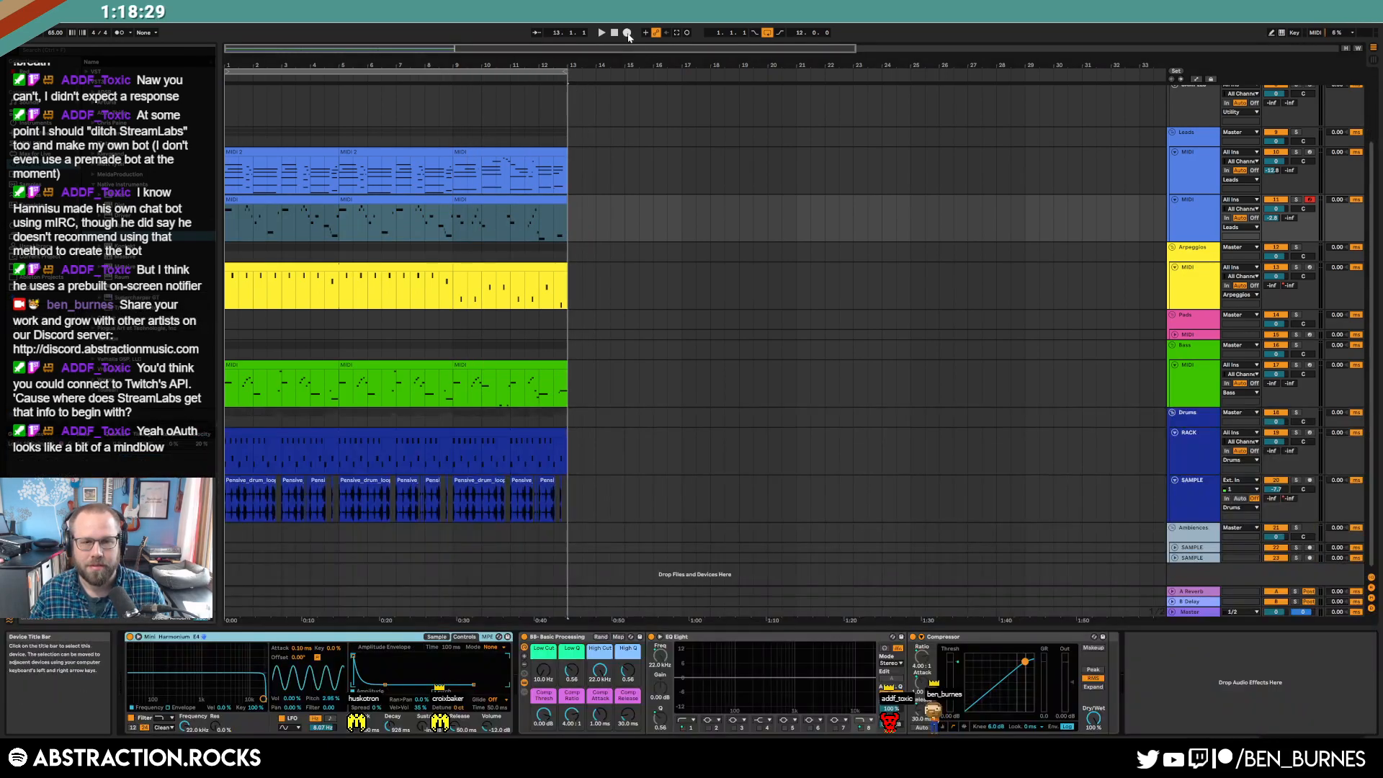
{"action": "left_click", "coordinate": [615, 33]}
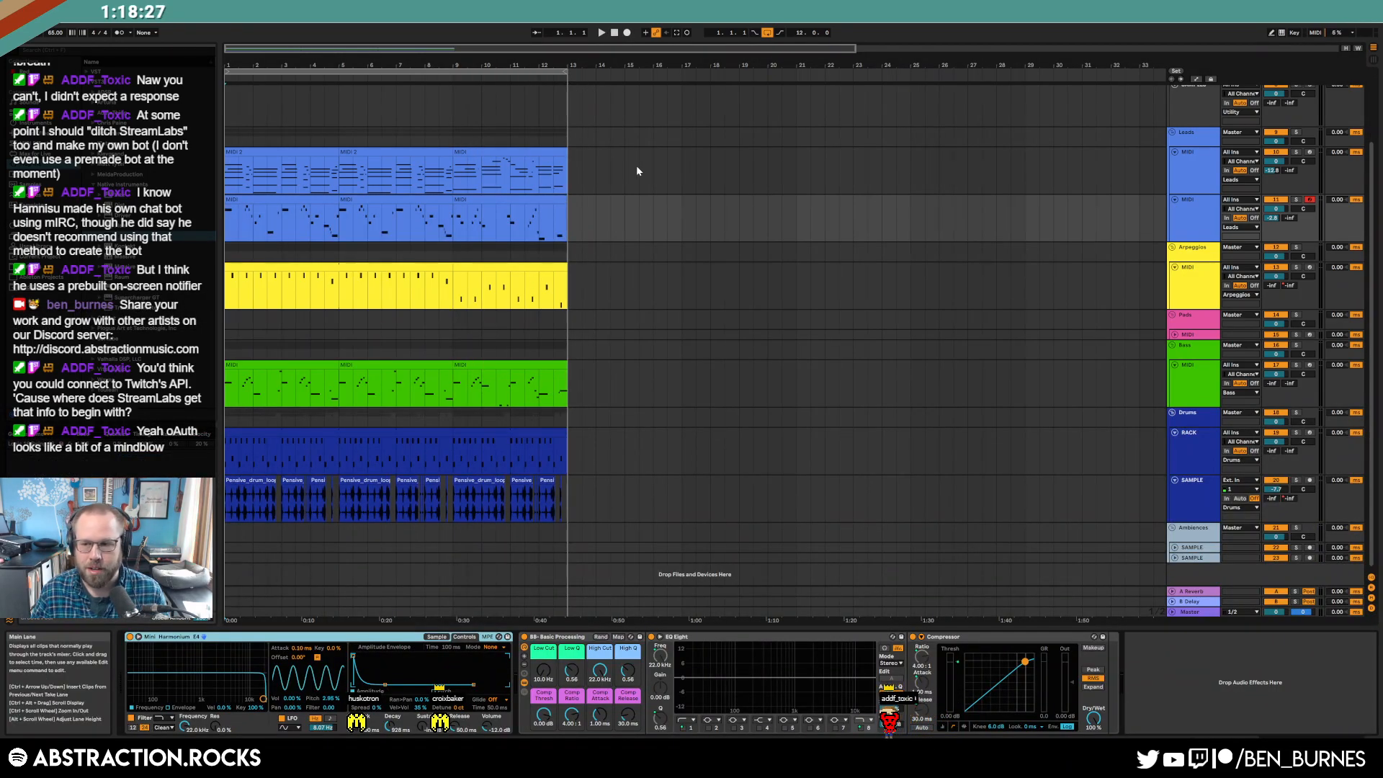
- Play the arrangement from the start and review the notes of the second lead's bars 5–8 clip
{"action": "key", "text": "space"}
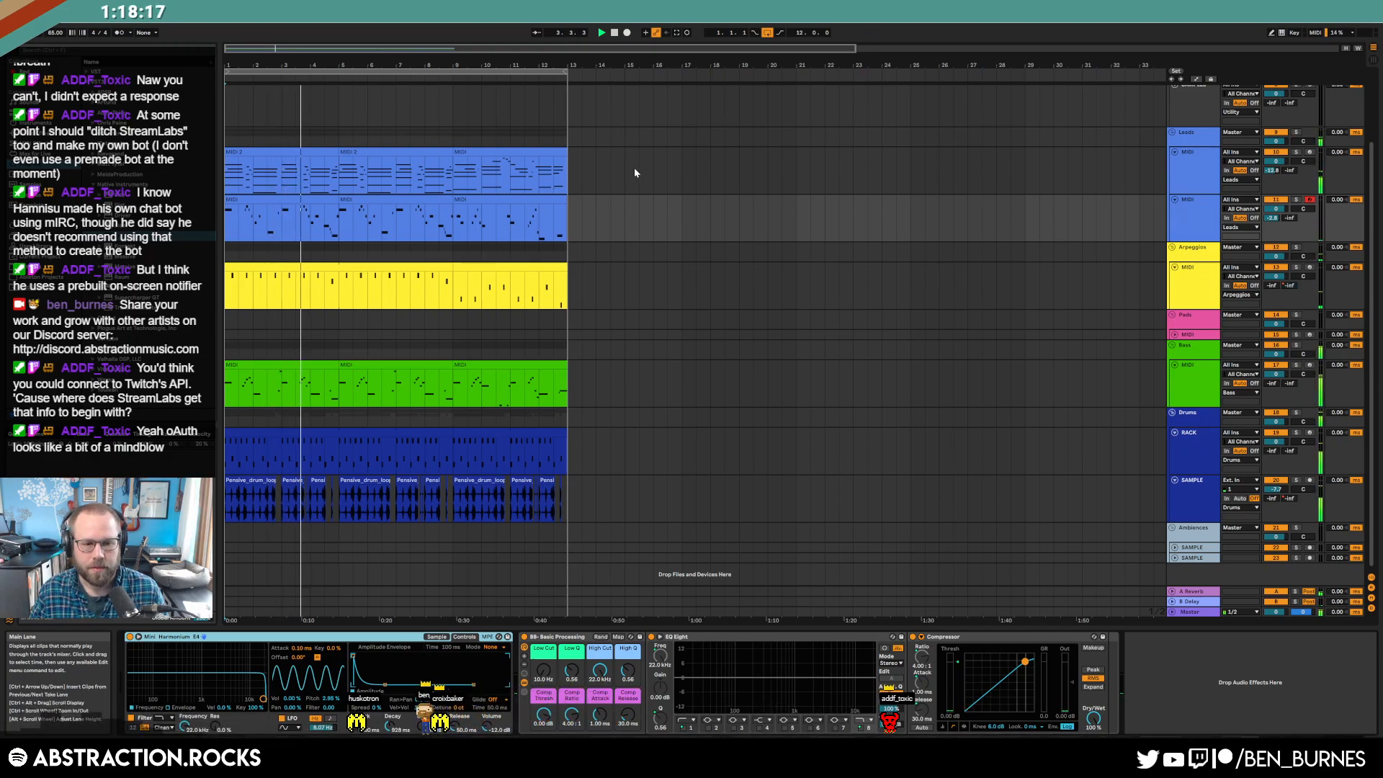
{"action": "left_click", "coordinate": [362, 197]}
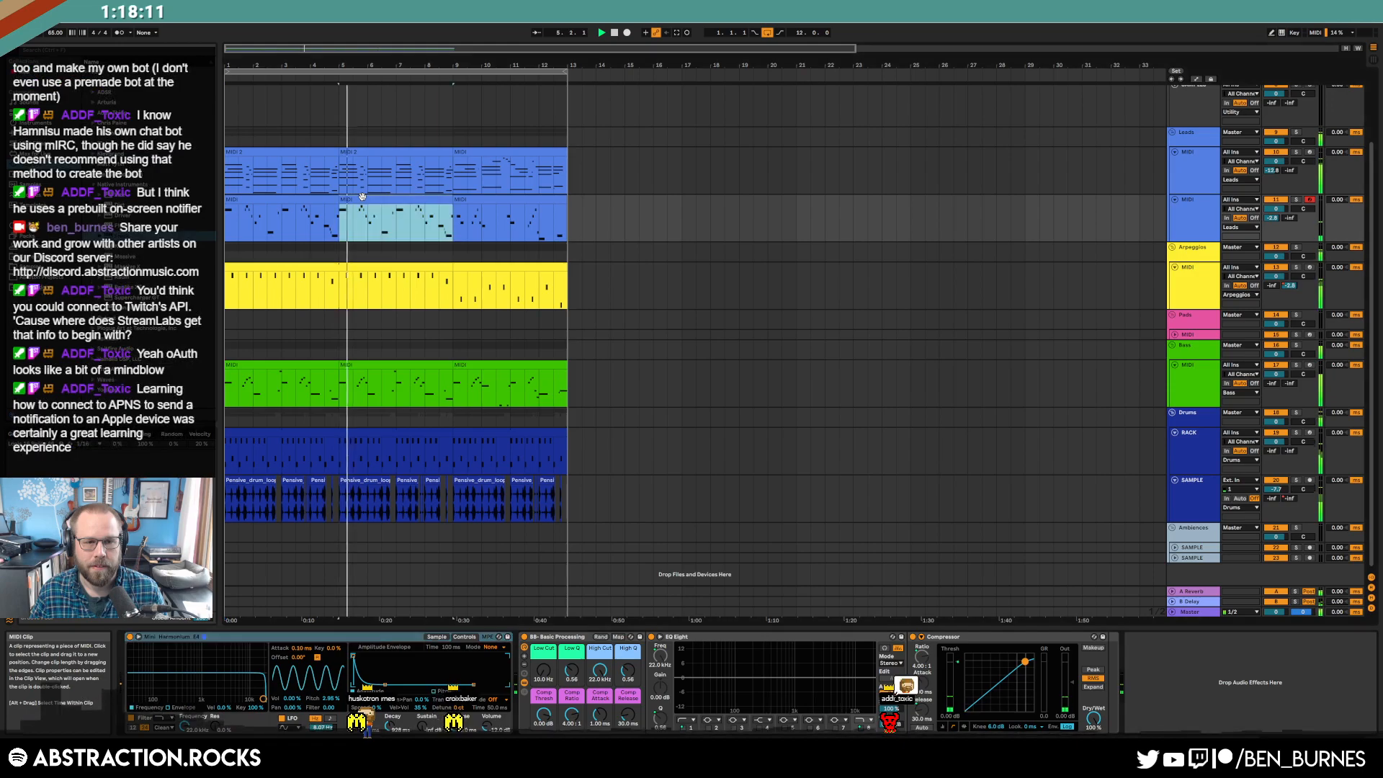
{"action": "double_click", "coordinate": [362, 196]}
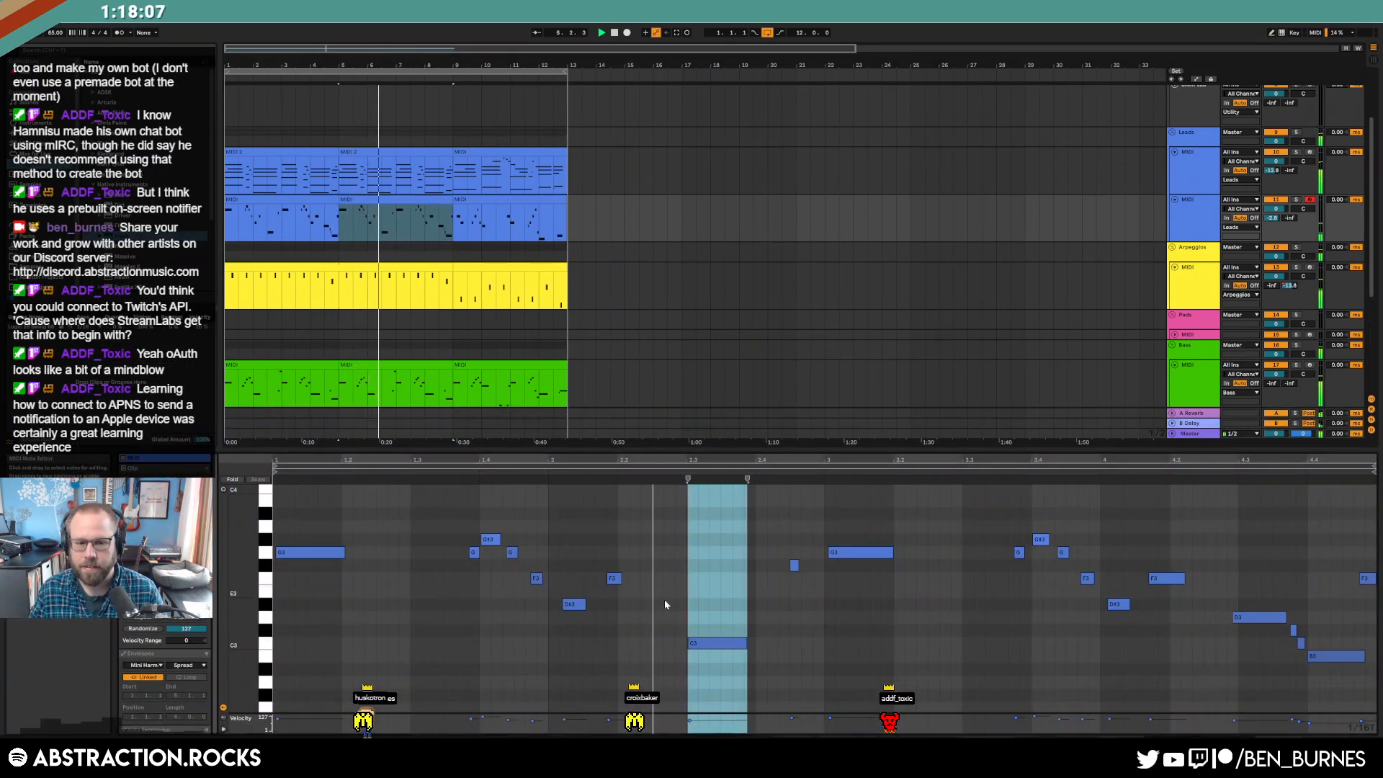
{"action": "left_click", "coordinate": [756, 621]}
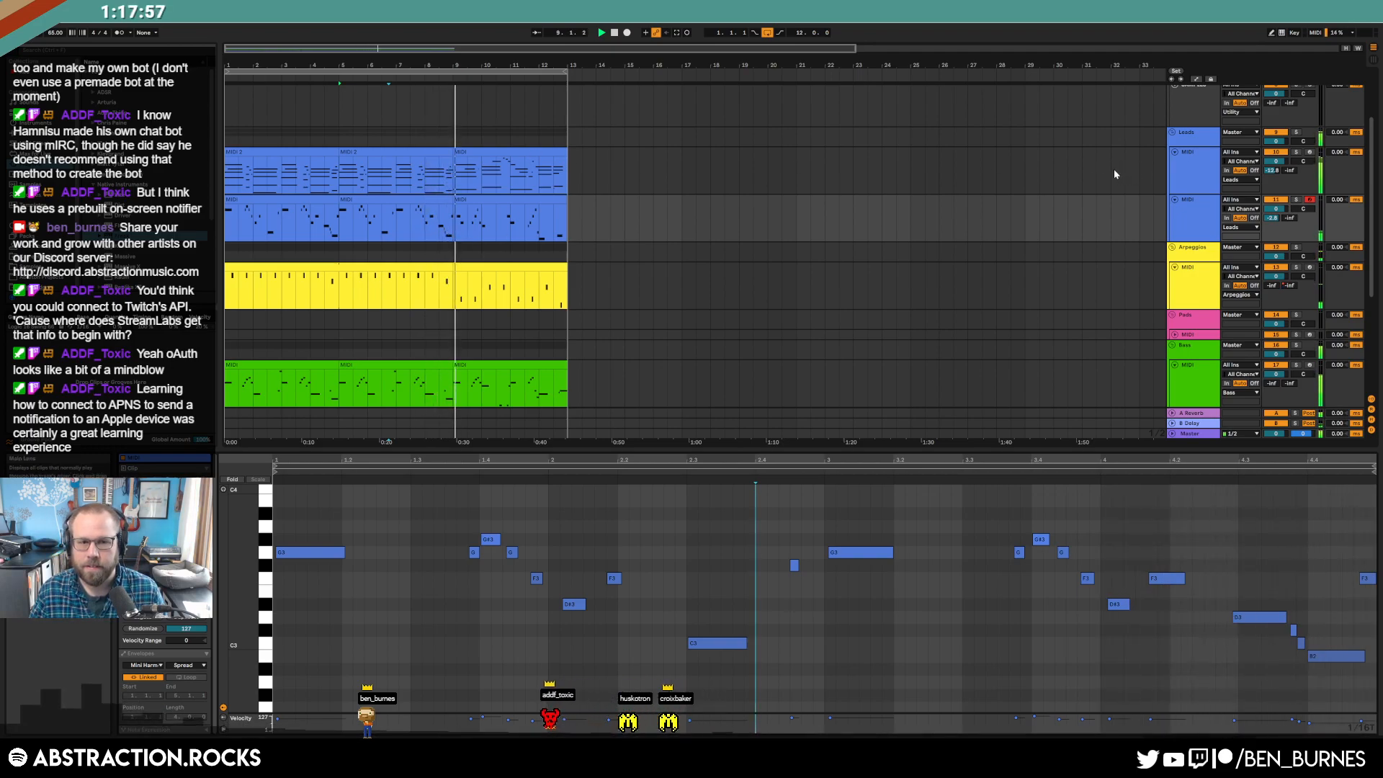
- Add a G3 note at the start of the second lead's bars 9–12 clip, lengthened up to the following F3
{"action": "left_click", "coordinate": [461, 201]}
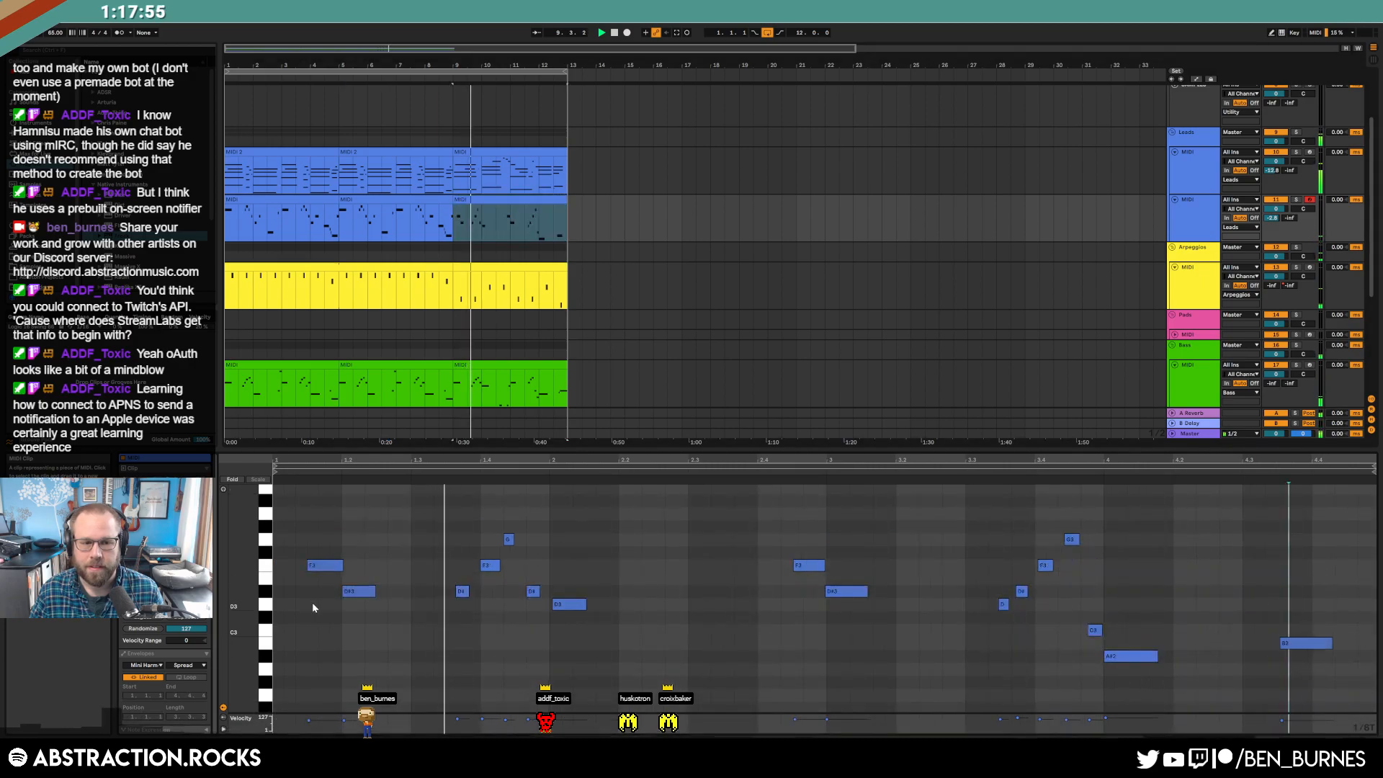
{"action": "double_click", "coordinate": [284, 540]}
{"action": "left_click_drag", "start_coordinate": [294, 540], "coordinate": [307, 540]}
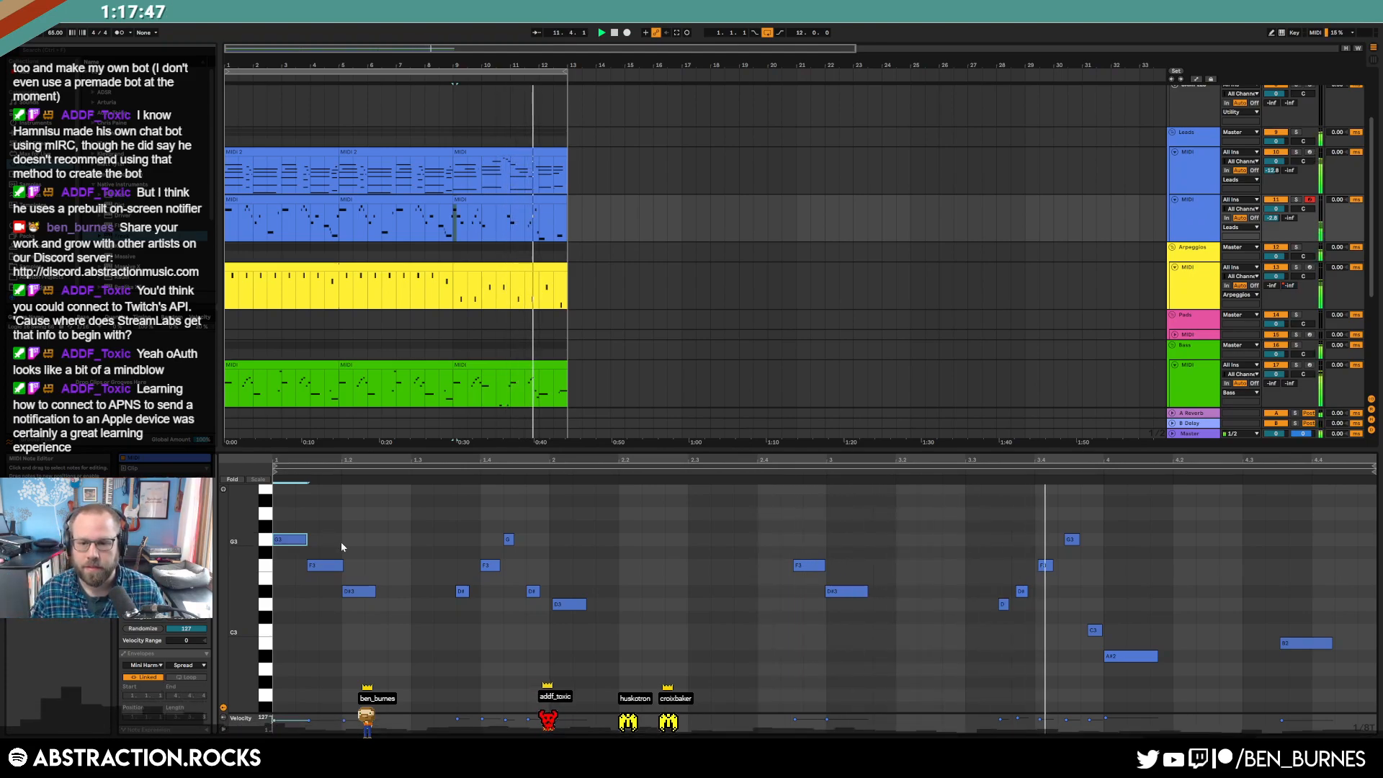
- Shift the short C3 and G3 notes just before the clip's fourth bar slightly earlier
{"action": "left_click", "coordinate": [1093, 630]}
{"action": "left_click_drag", "start_coordinate": [1094, 634], "coordinate": [1089, 634]}
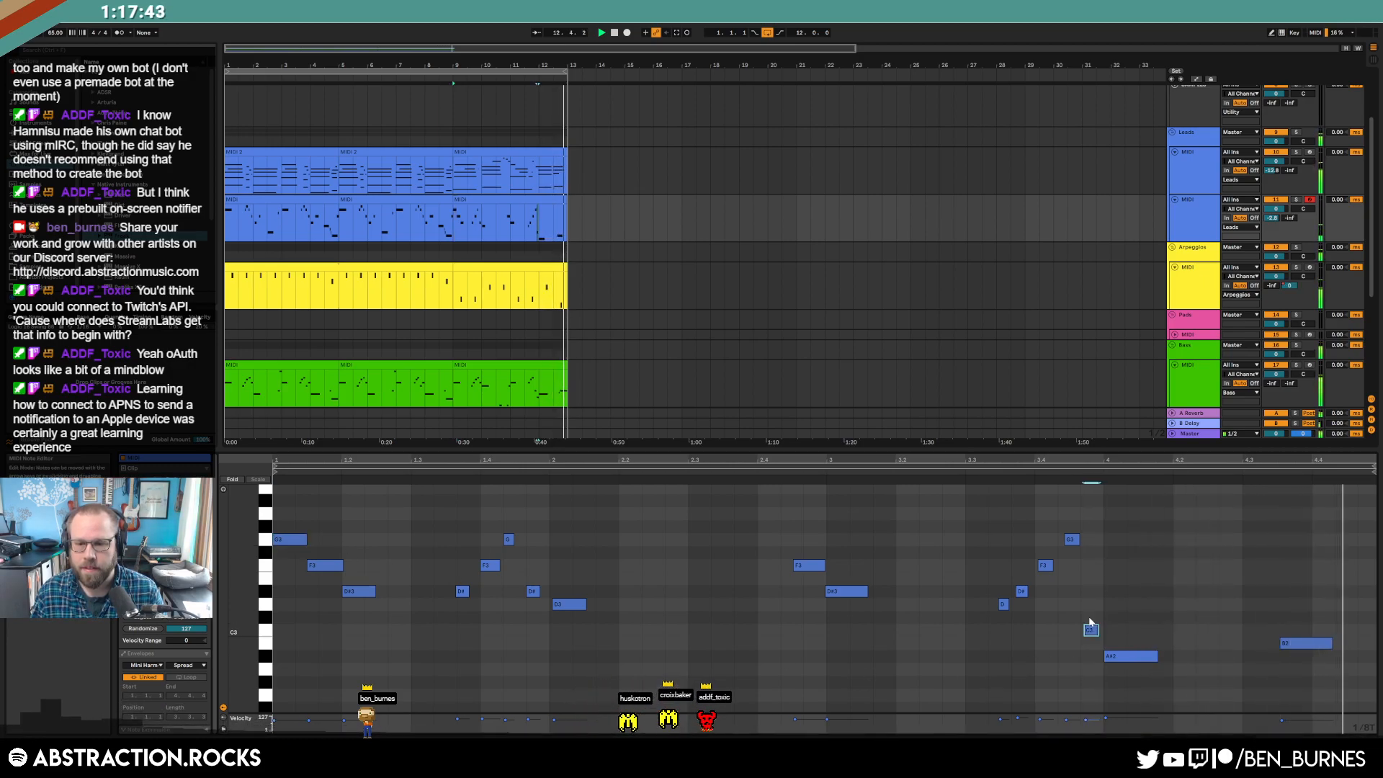
{"action": "left_click_drag", "start_coordinate": [1070, 543], "coordinate": [1065, 543]}
{"action": "left_click", "coordinate": [1043, 567]}
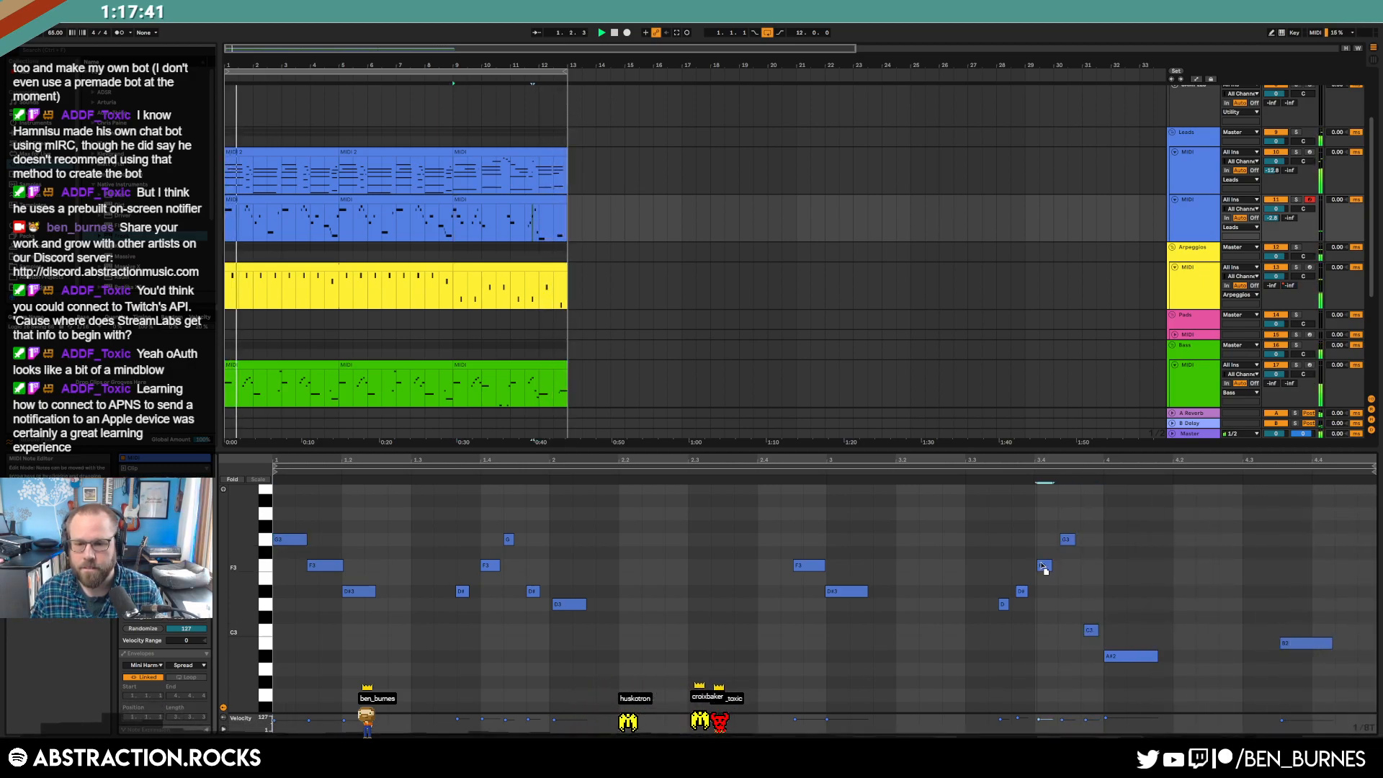
{"action": "key", "text": "shift+Tab"}
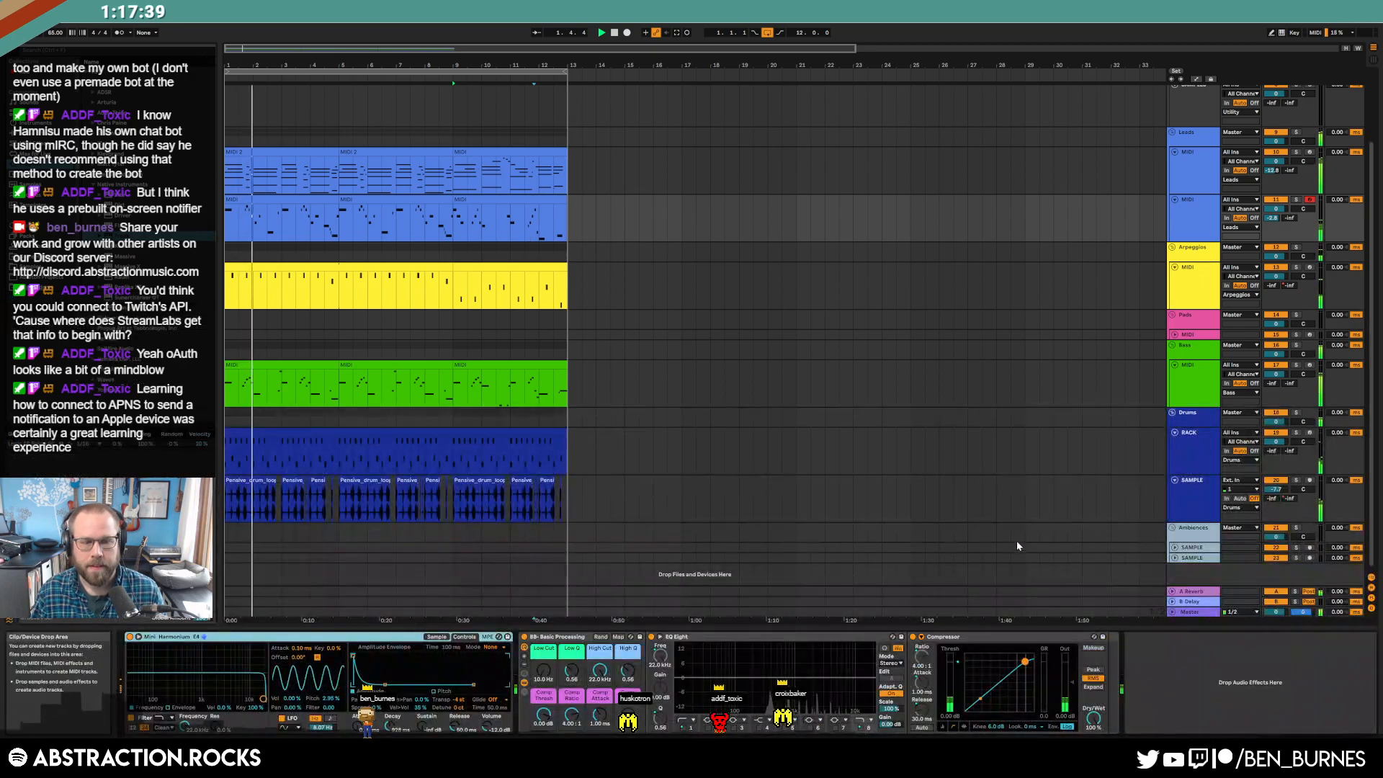
- Delete the second lead's bars 5–8 clip and record a new melody in its place
{"action": "left_click", "coordinate": [363, 199]}
{"action": "key", "text": "Delete"}
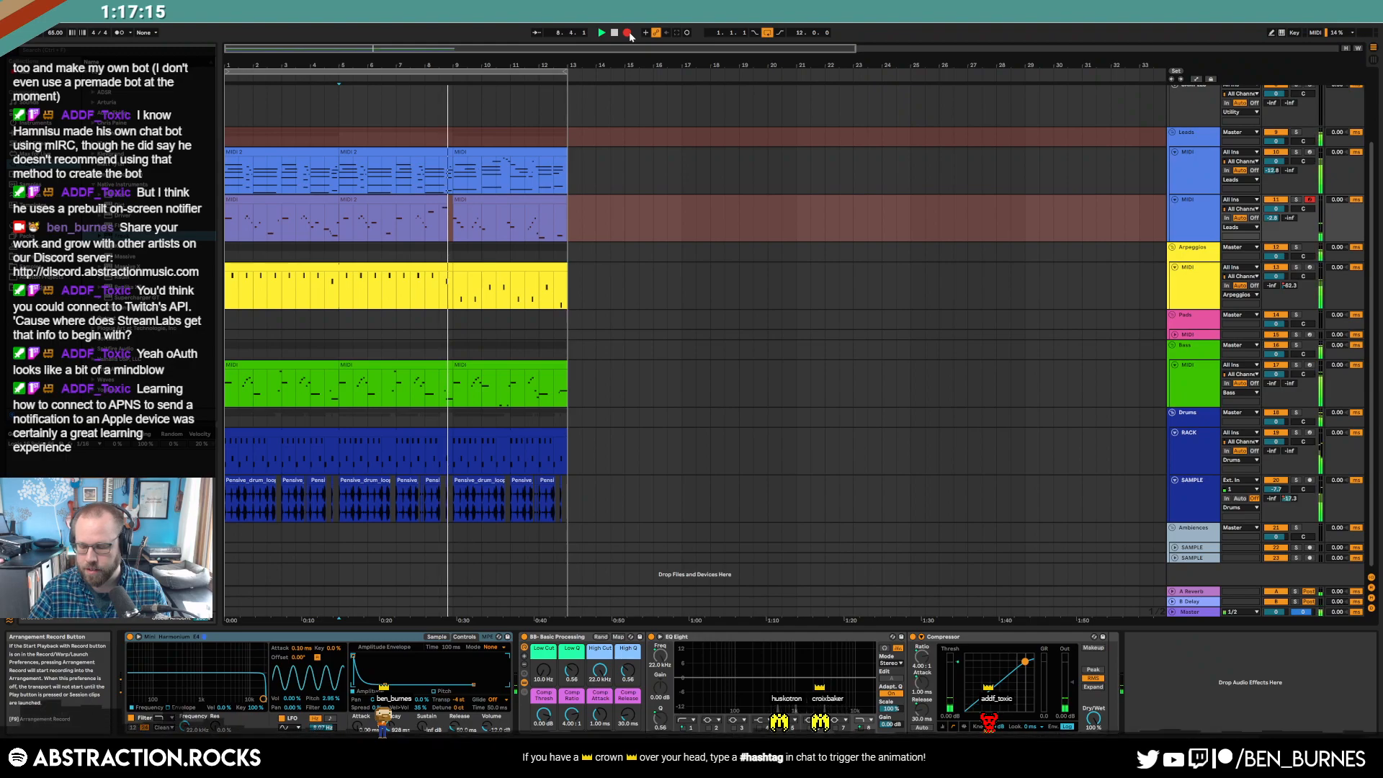
{"action": "left_click", "coordinate": [628, 33]}
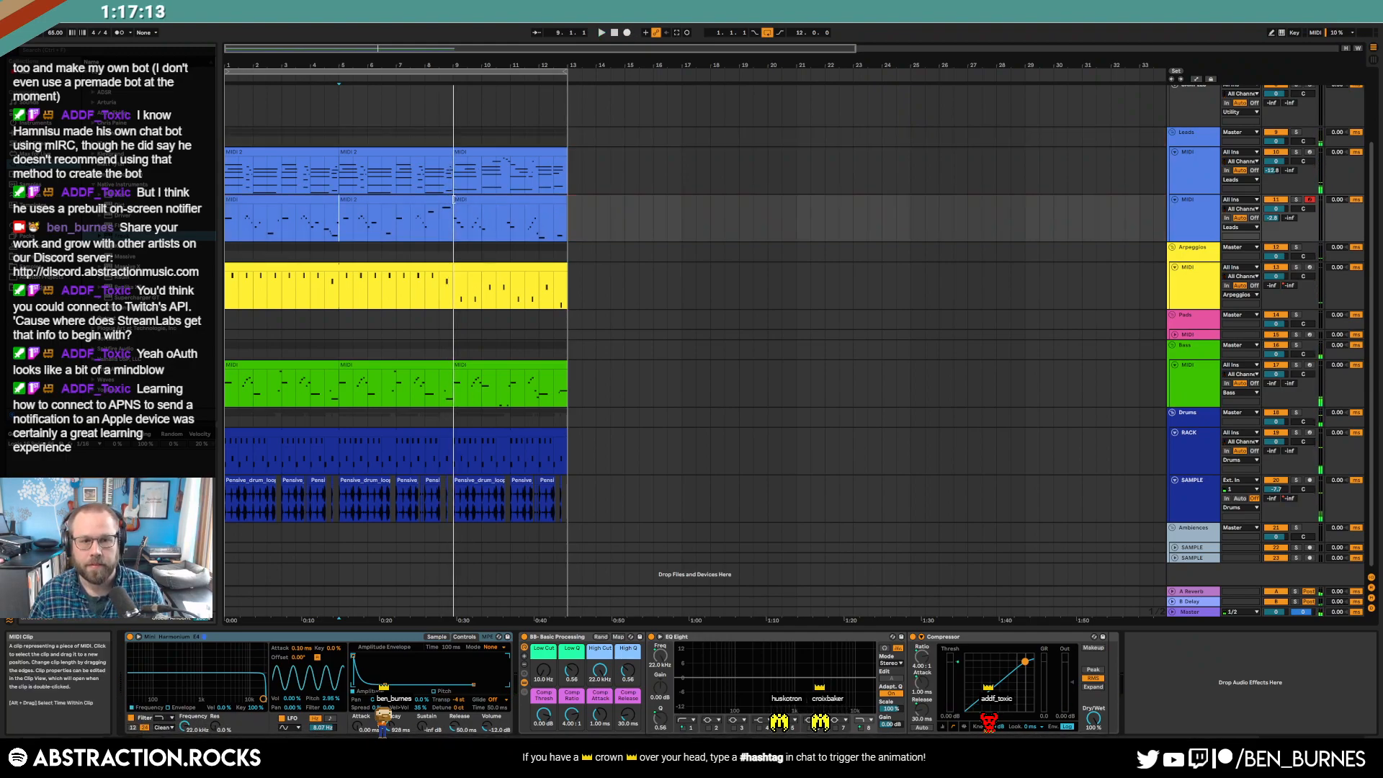
- Lower the last note of the newly recorded bars 5–8 lead clip from C4 to G3 and audition it
{"action": "scroll", "coordinate": [453, 200], "scroll_direction": "up", "scroll_amount": 5}
{"action": "left_click", "coordinate": [475, 199]}
{"action": "double_click", "coordinate": [439, 201]}
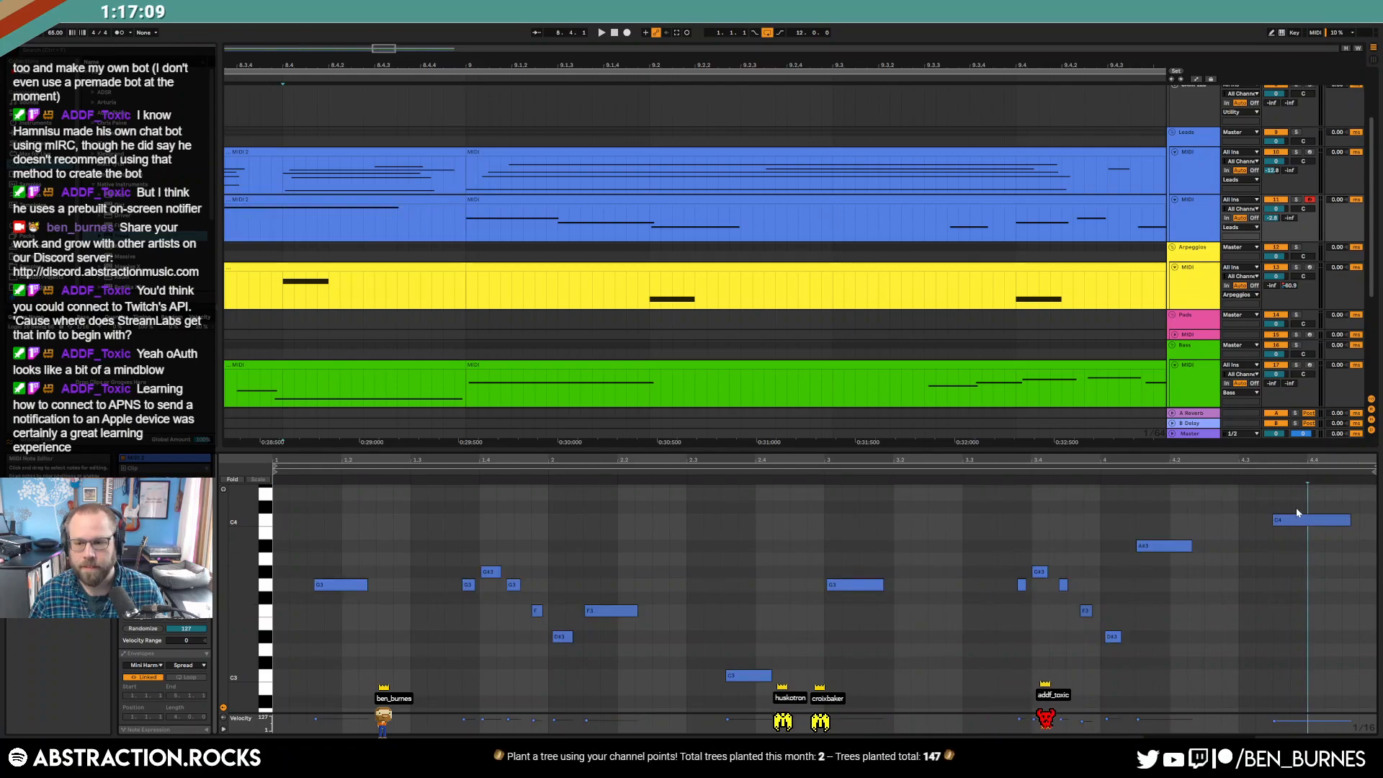
{"action": "left_click", "coordinate": [1303, 523]}
{"action": "key", "text": "Down"}
{"action": "key", "text": "Down"}
{"action": "key", "text": "Down"}
{"action": "key", "text": "Down"}
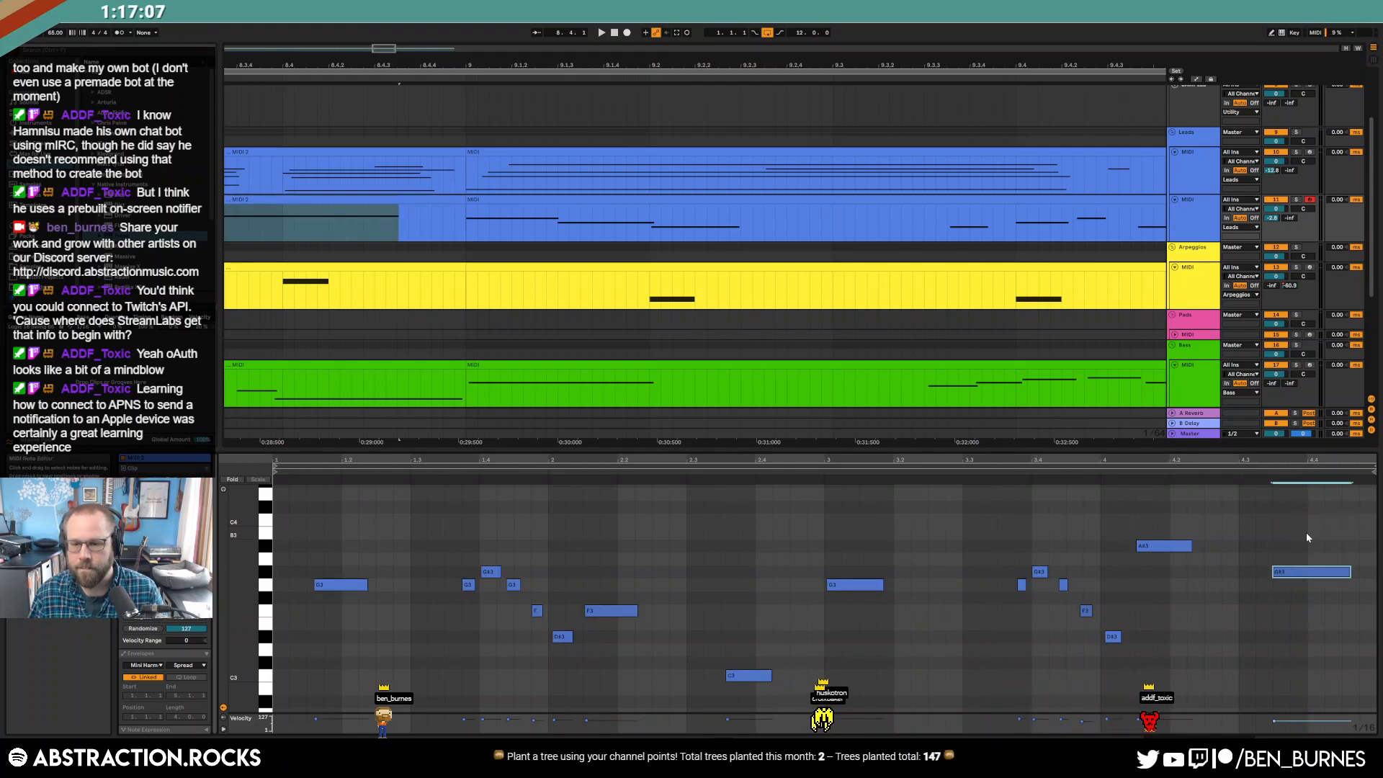
{"action": "key", "text": "Down"}
{"action": "left_click", "coordinate": [1120, 473]}
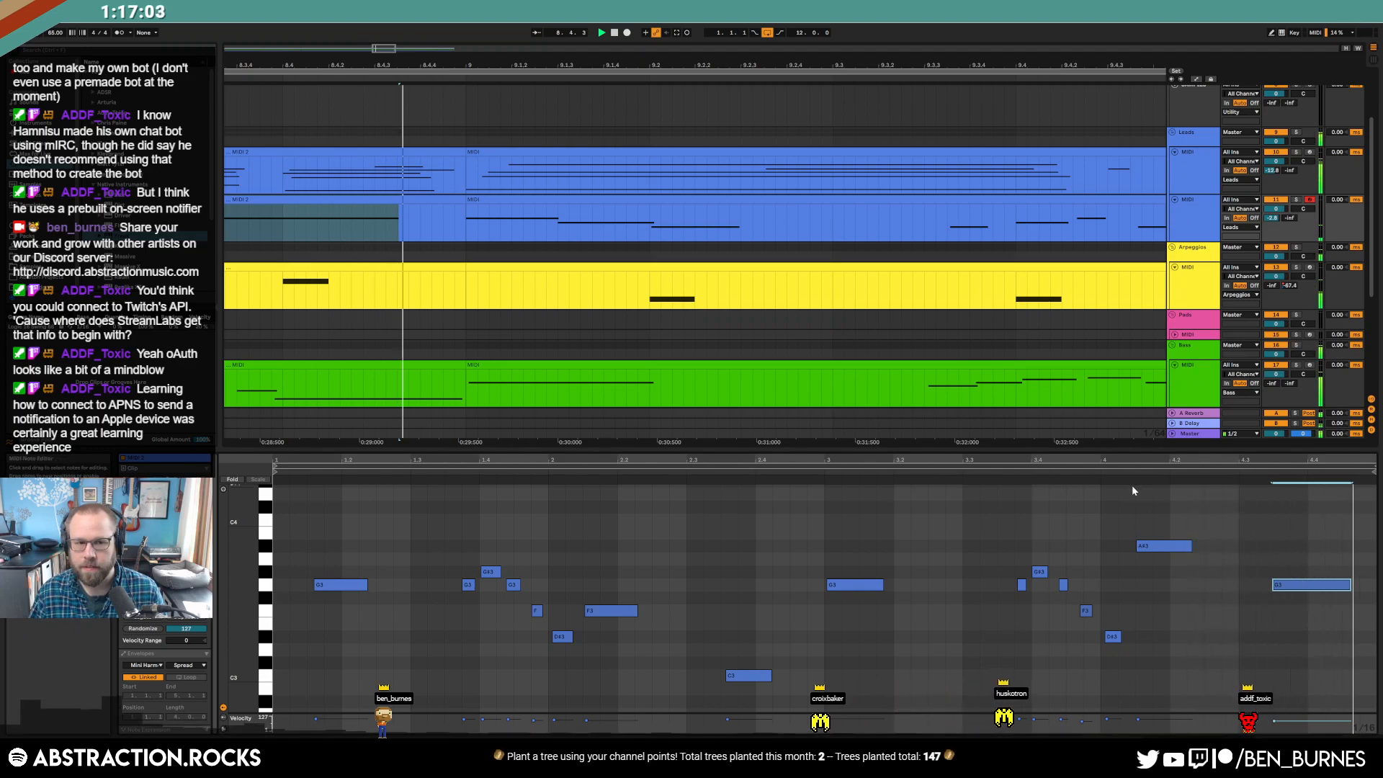
{"action": "key", "text": "shift+Tab"}
{"action": "key", "text": "space"}
{"action": "scroll", "coordinate": [533, 350], "scroll_direction": "down", "scroll_amount": 5}
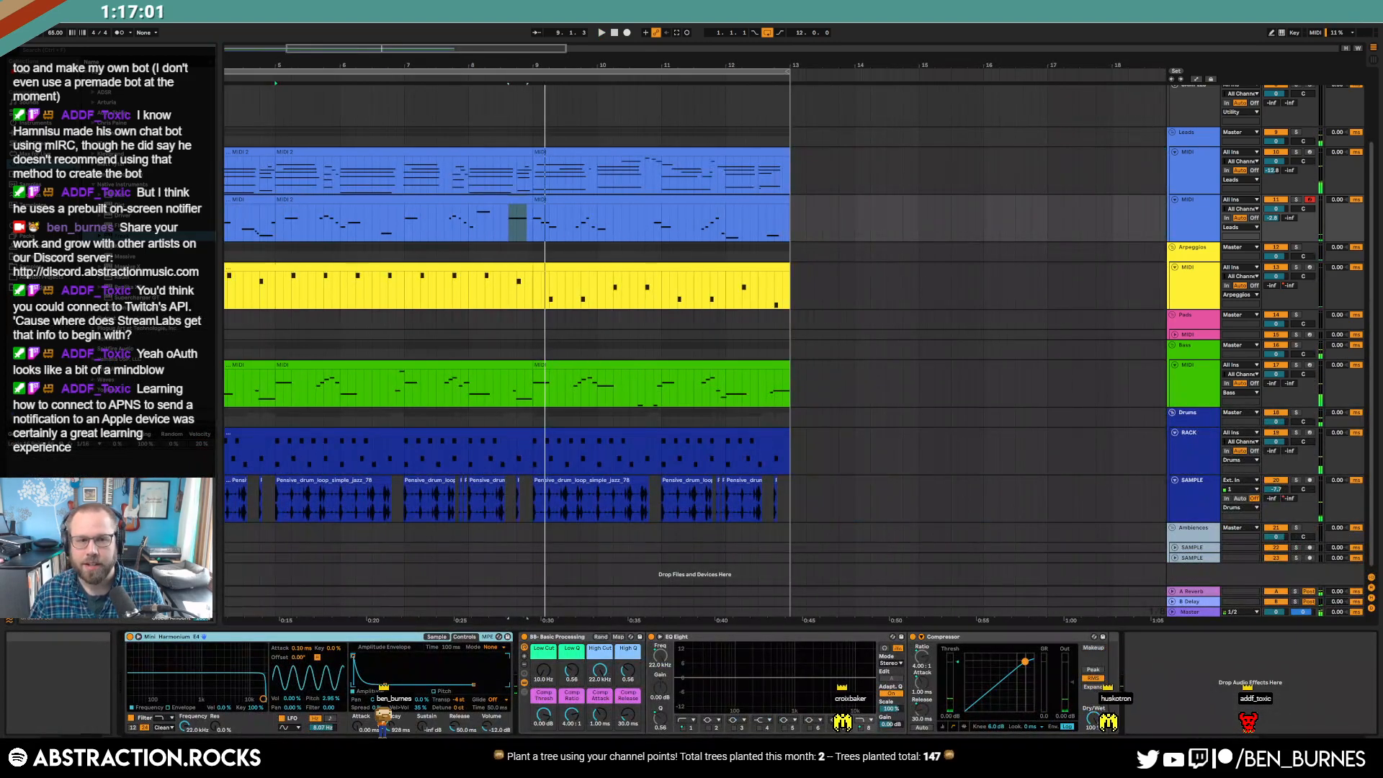
{"action": "left_click", "coordinate": [611, 34]}
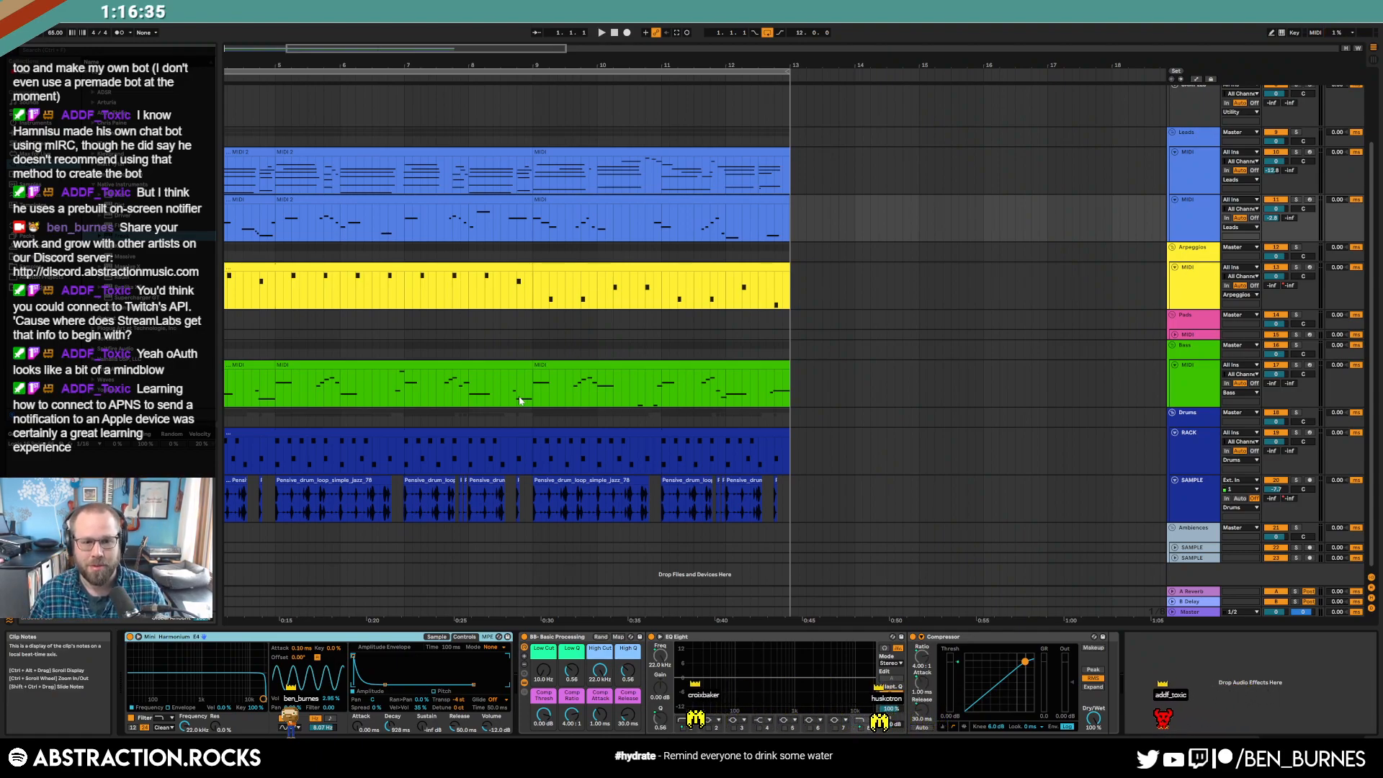
- Inspect the notes of the bars 5–8 bass clip and return the playhead to the start
{"action": "double_click", "coordinate": [515, 365]}
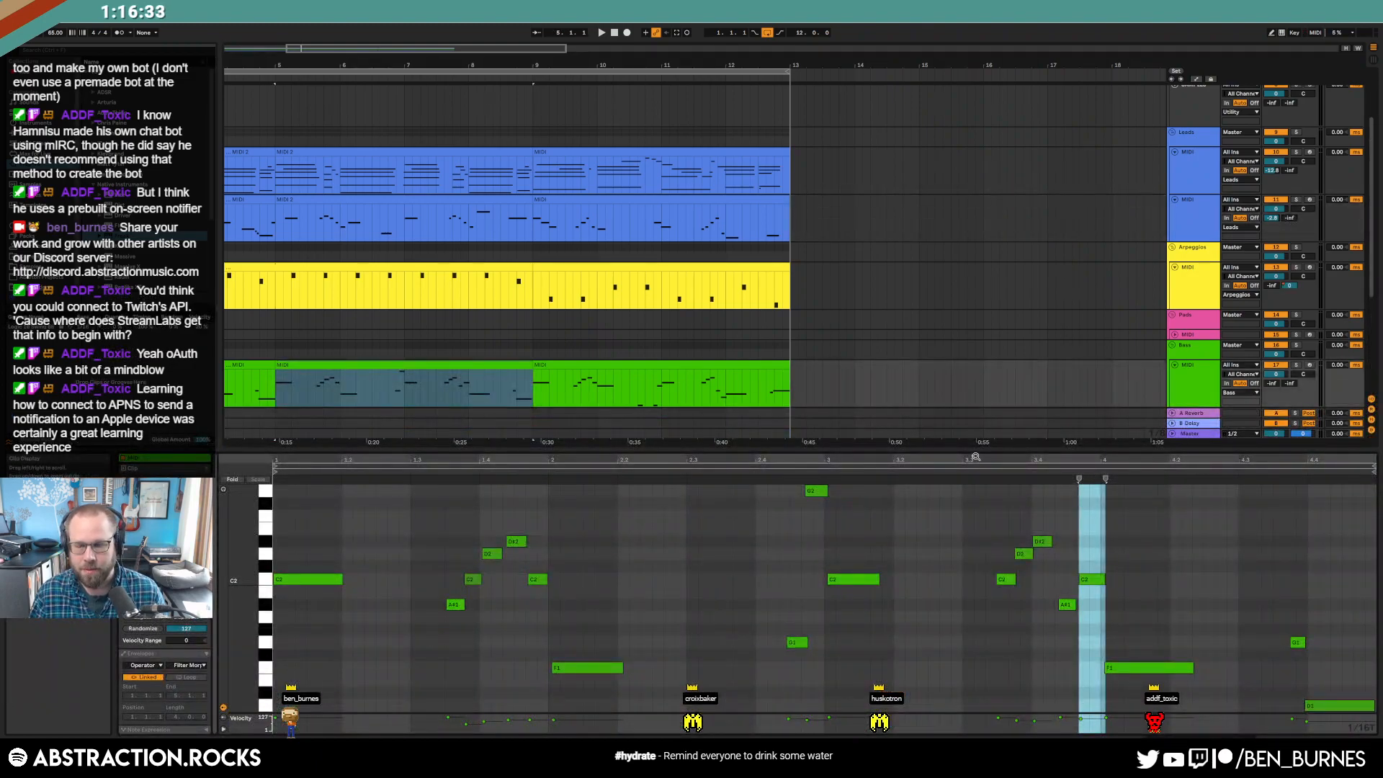
{"action": "key", "text": "shift+Tab"}
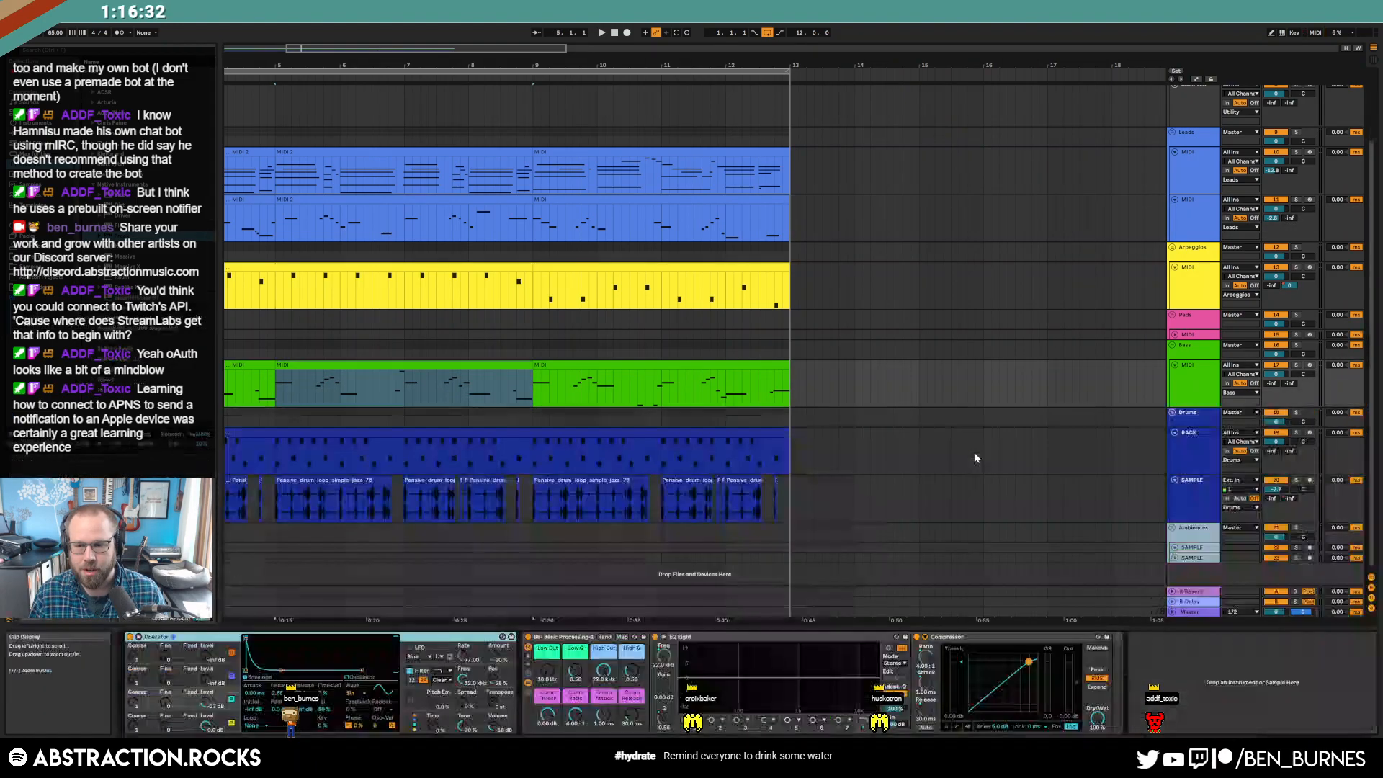
{"action": "left_click", "coordinate": [613, 32]}
{"action": "left_click_drag", "start_coordinate": [432, 49], "coordinate": [427, 30]}
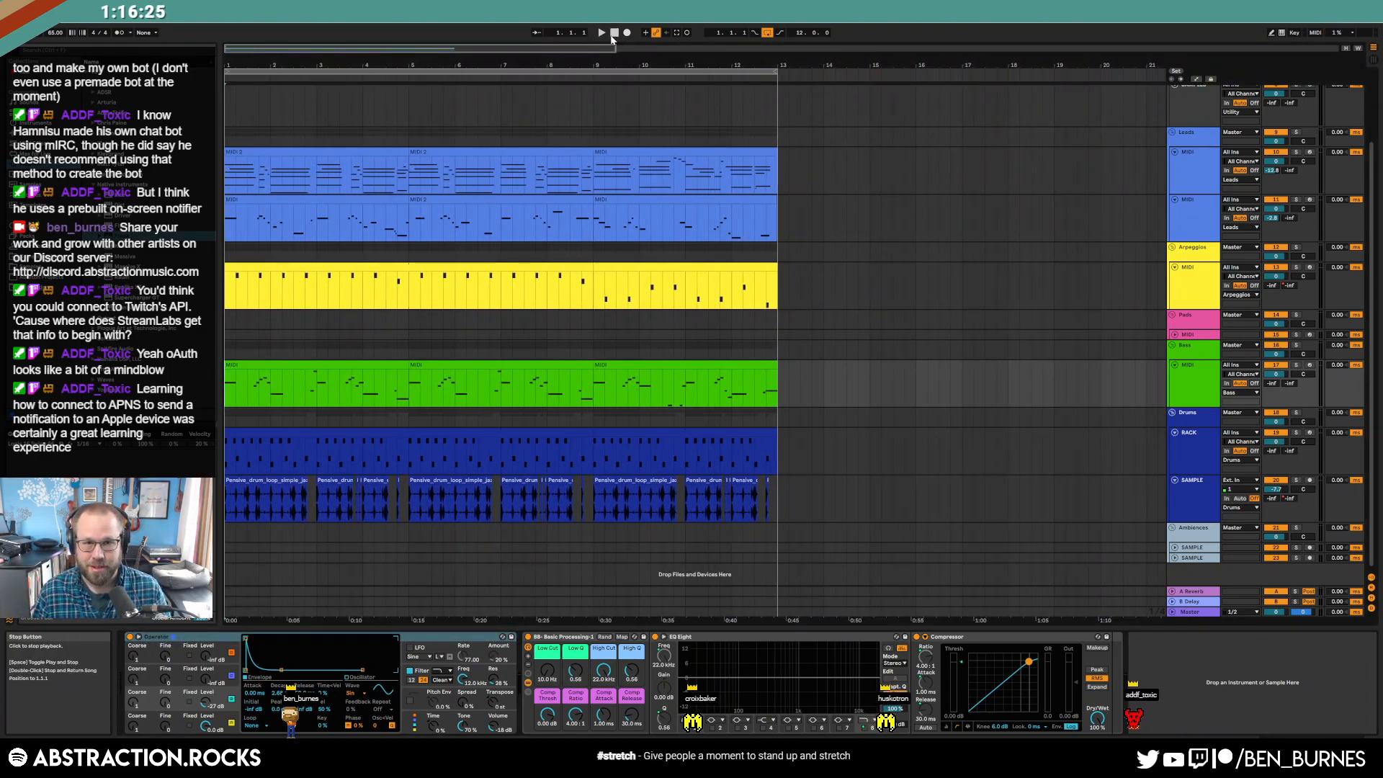
{"action": "left_click", "coordinate": [416, 151]}
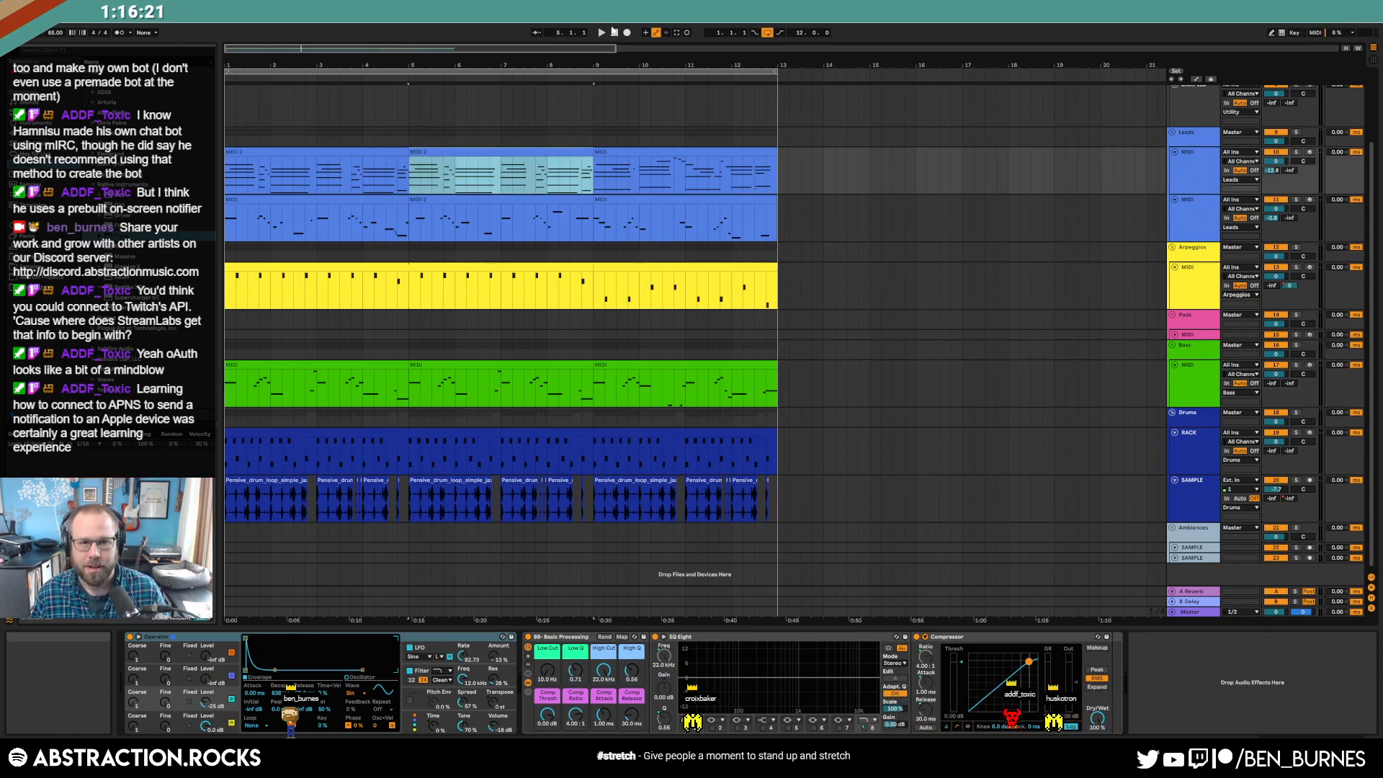
{"action": "left_click", "coordinate": [614, 33]}
{"action": "left_click_drag", "start_coordinate": [281, 45], "coordinate": [287, 43]}
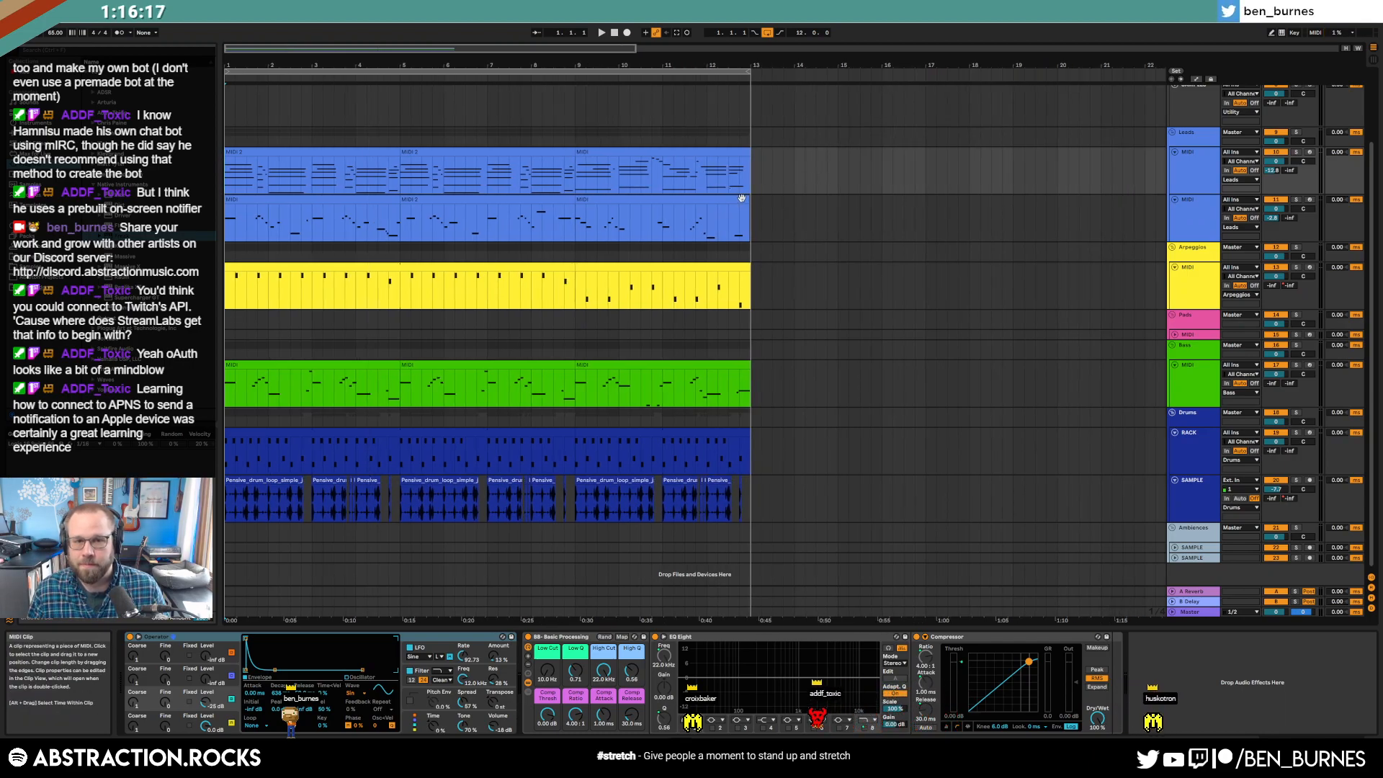
{"action": "left_click", "coordinate": [631, 202]}
{"action": "left_click_drag", "start_coordinate": [749, 216], "coordinate": [578, 220]}
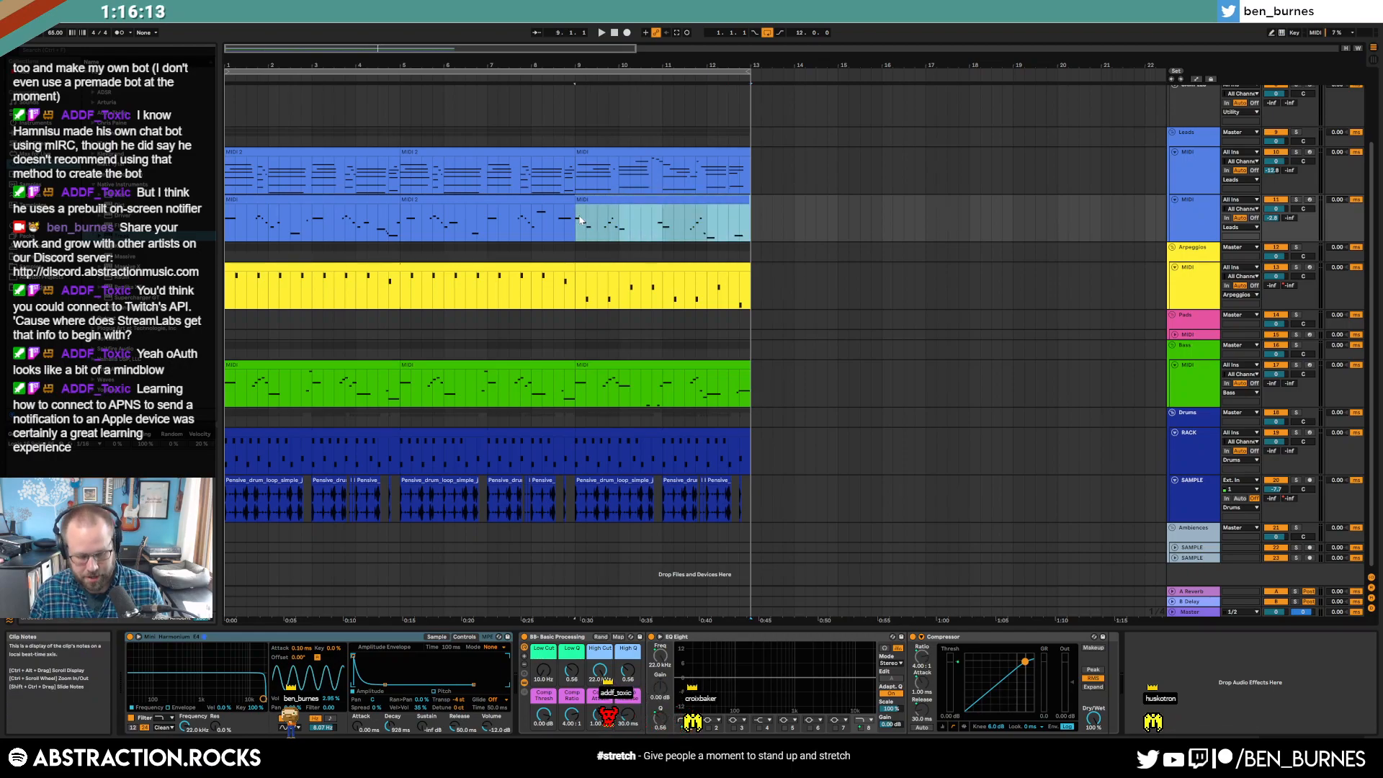
{"action": "left_click", "coordinate": [562, 201]}
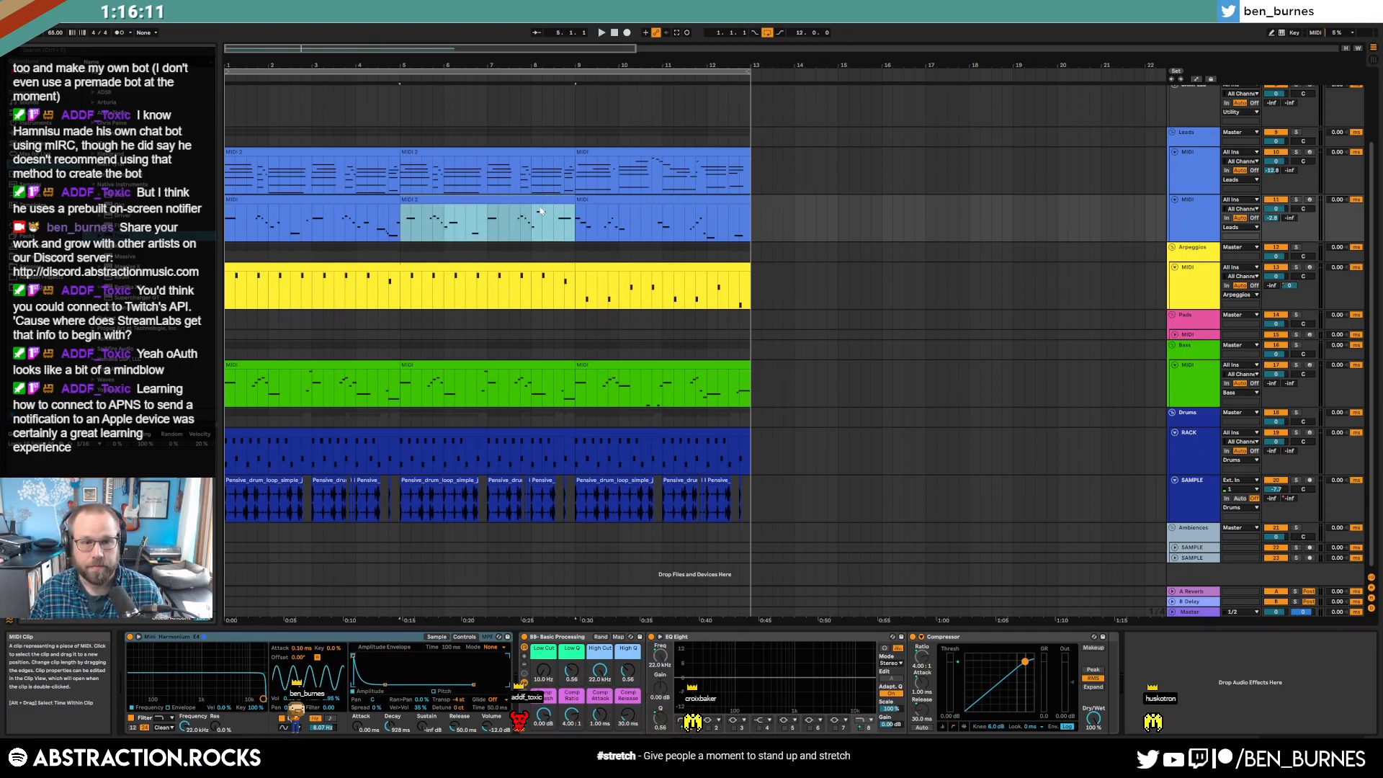
- Play the twelve-bar arrangement from the start, then stop and return to the beginning
{"action": "left_click", "coordinate": [616, 34]}
{"action": "key", "text": "space"}
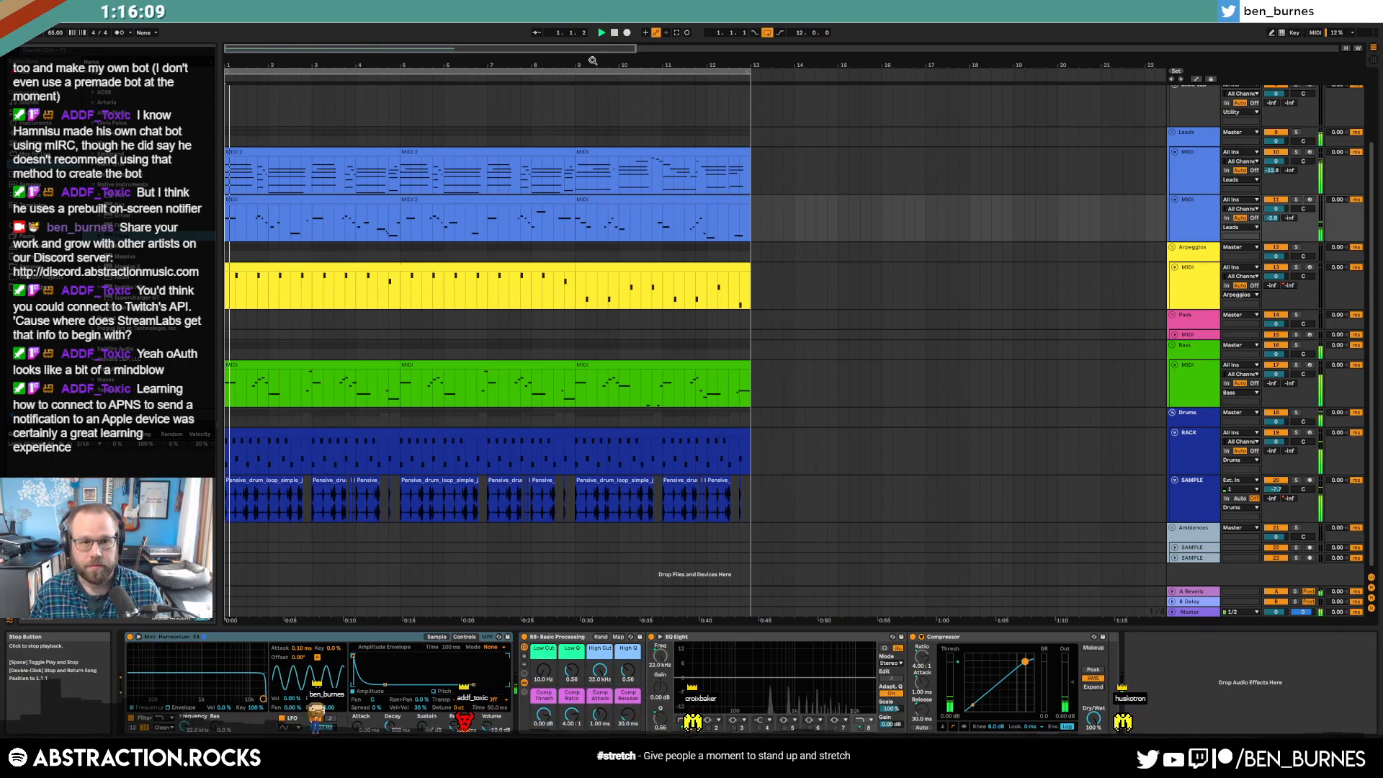
{"action": "left_click", "coordinate": [1215, 223]}
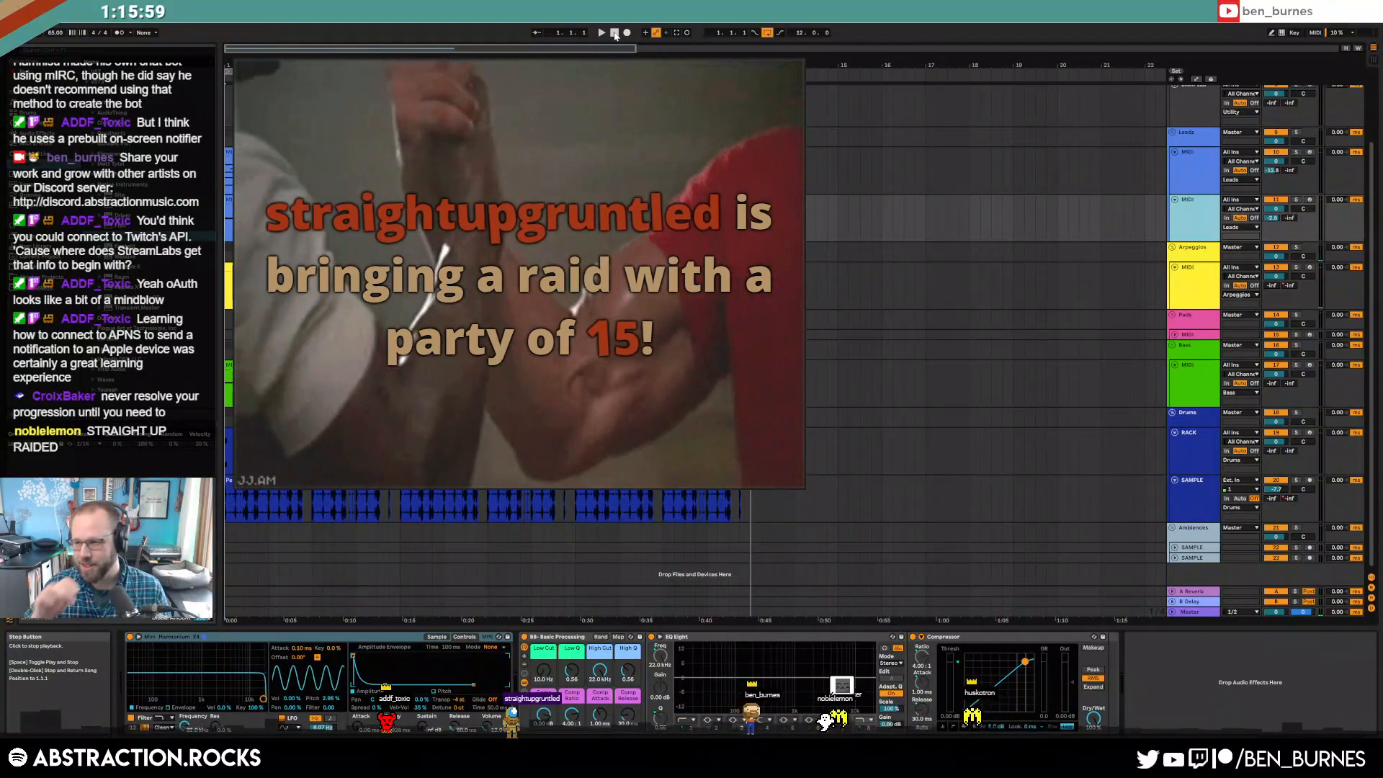
{"action": "double_click", "coordinate": [614, 33]}
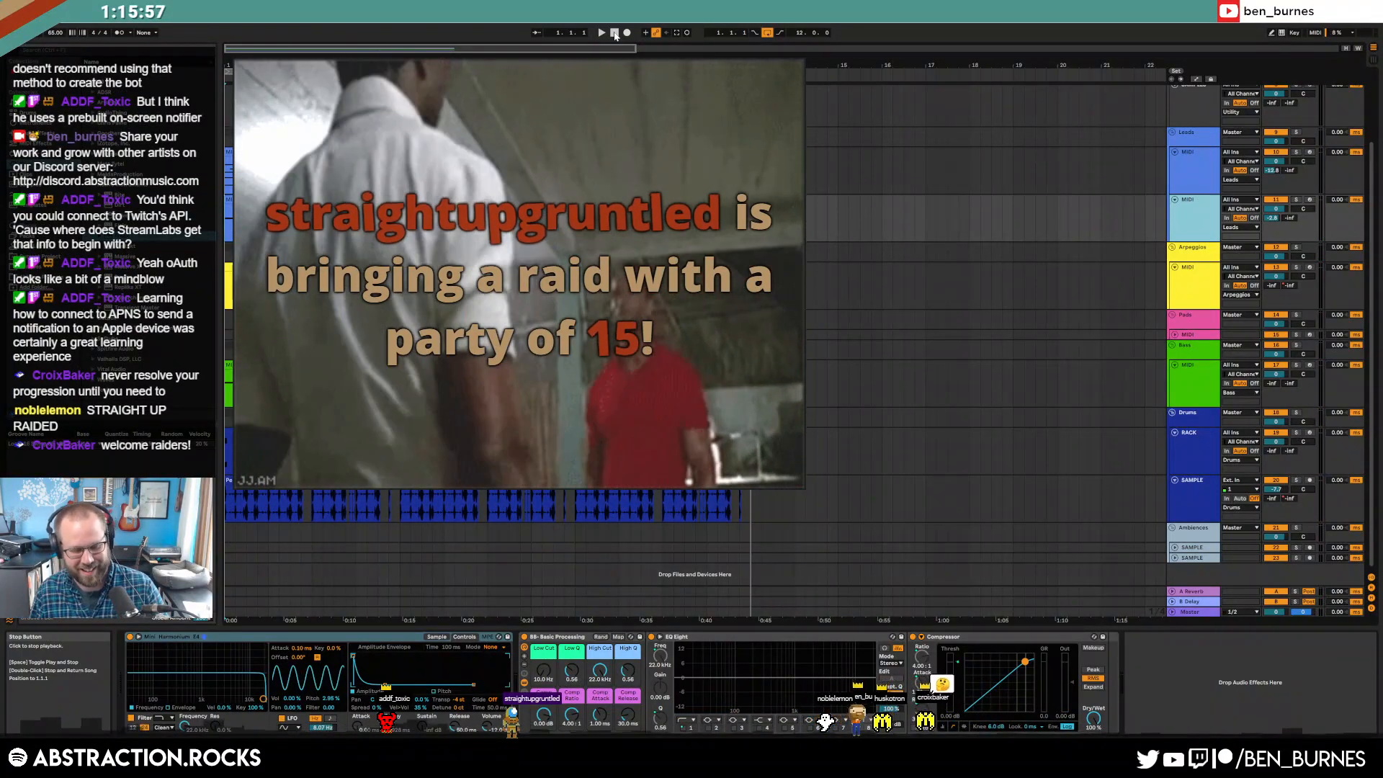
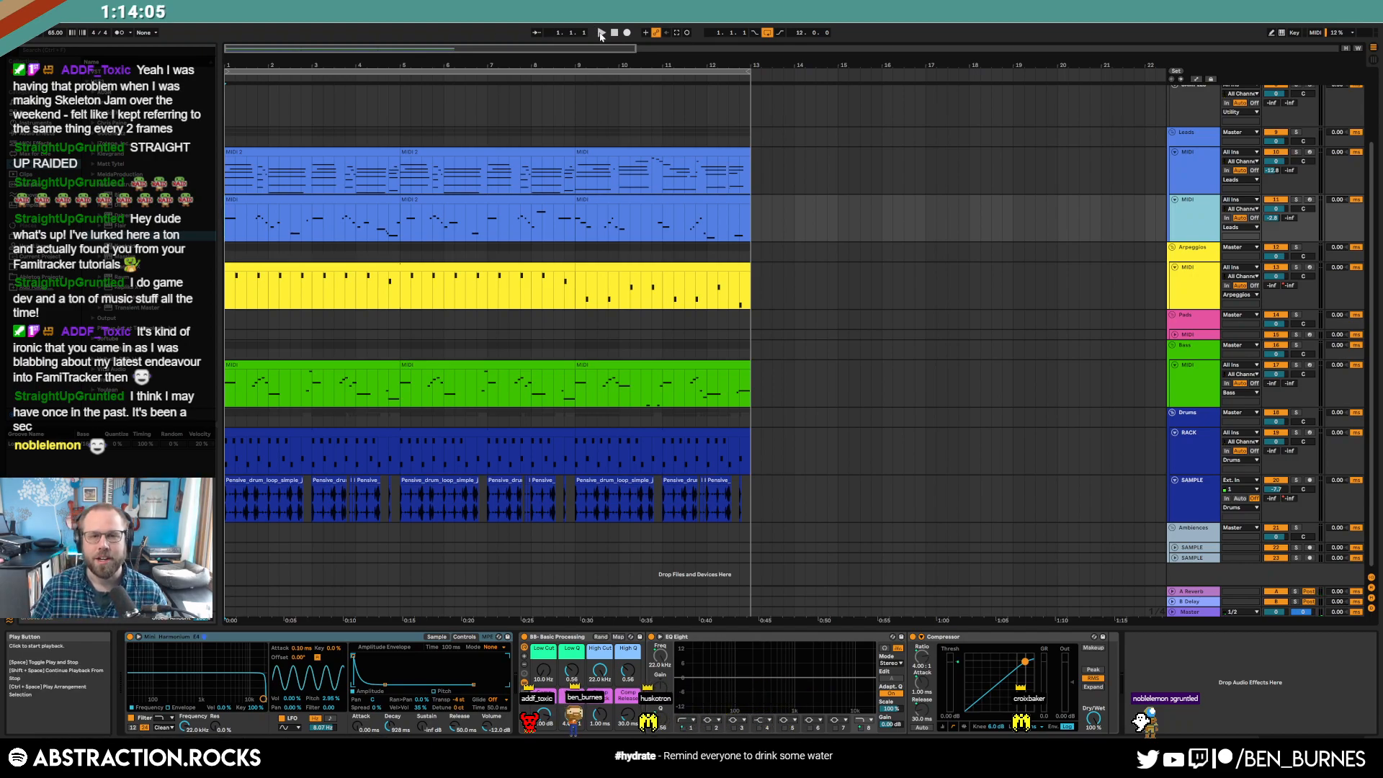
{"action": "left_click", "coordinate": [602, 33]}
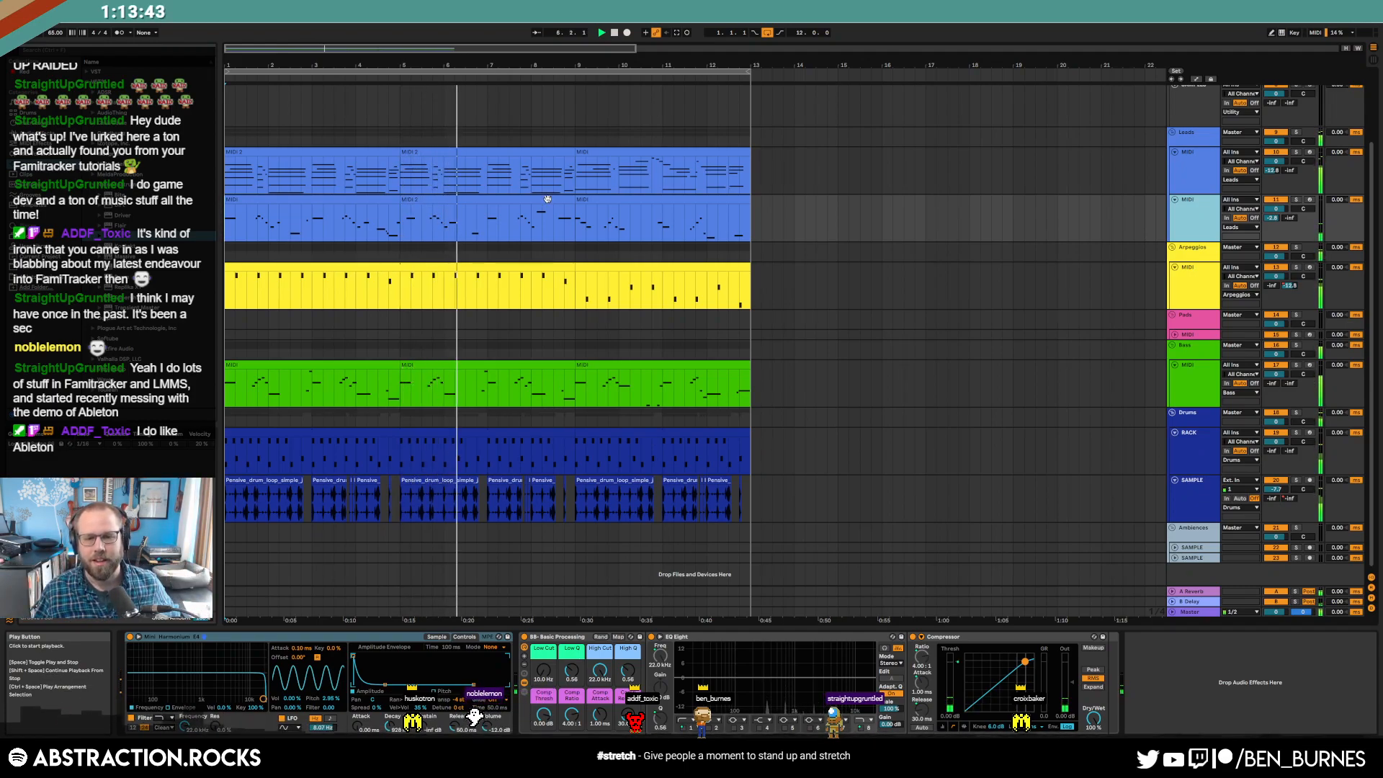
{"action": "left_click_drag", "start_coordinate": [748, 503], "coordinate": [220, 171]}
{"action": "key", "text": "ctrl+d"}
{"action": "key", "text": "ctrl+d"}
{"action": "key", "text": "ctrl+d"}
{"action": "scroll", "coordinate": [369, 380], "scroll_direction": "down", "scroll_amount": 5}
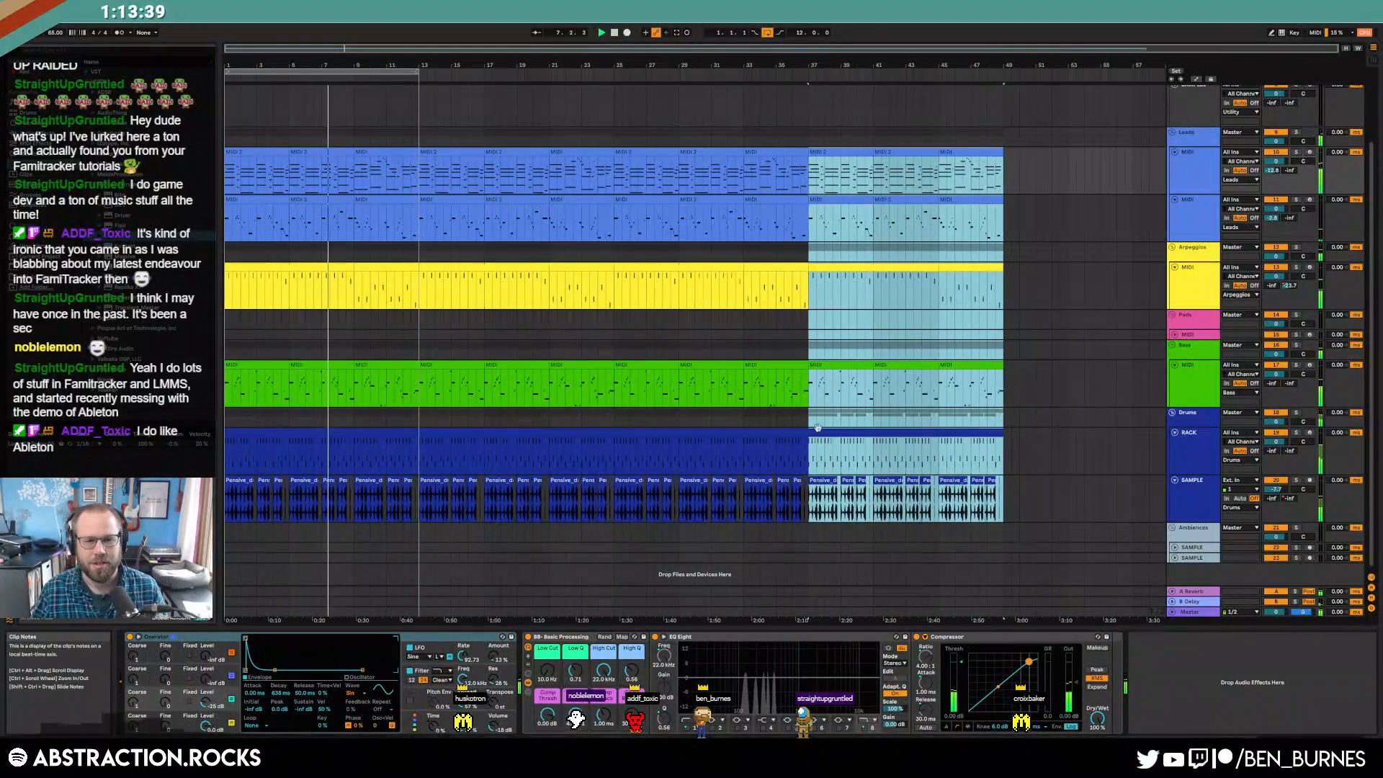
{"action": "key", "text": "ctrl+z"}
{"action": "key", "text": "ctrl+z"}
{"action": "key", "text": "ctrl+z"}
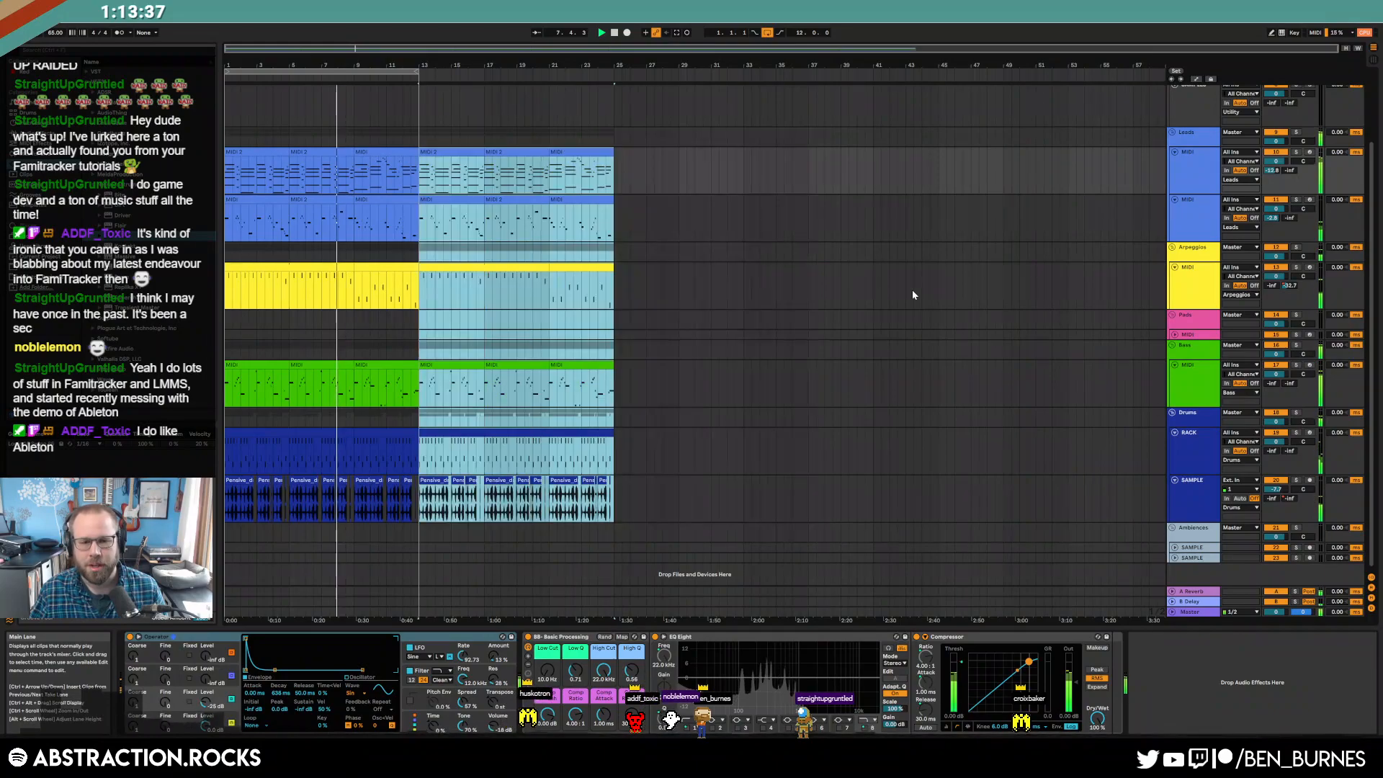
- In the second lead's bars 9–12 clip, place a D#3 after the opening F3 and shorten the first G3
{"action": "scroll", "coordinate": [324, 57], "scroll_direction": "up", "scroll_amount": 5}
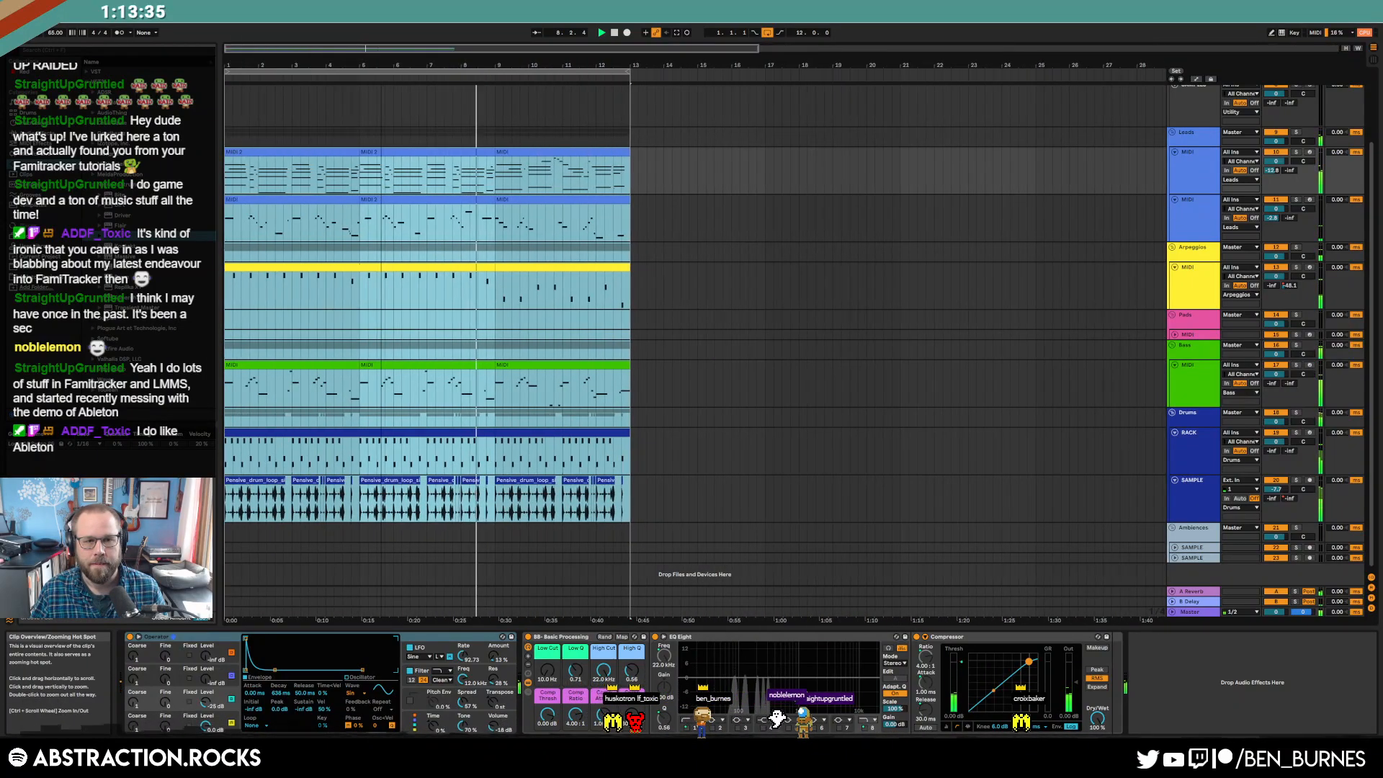
{"action": "left_click_drag", "start_coordinate": [255, 47], "coordinate": [255, 63]}
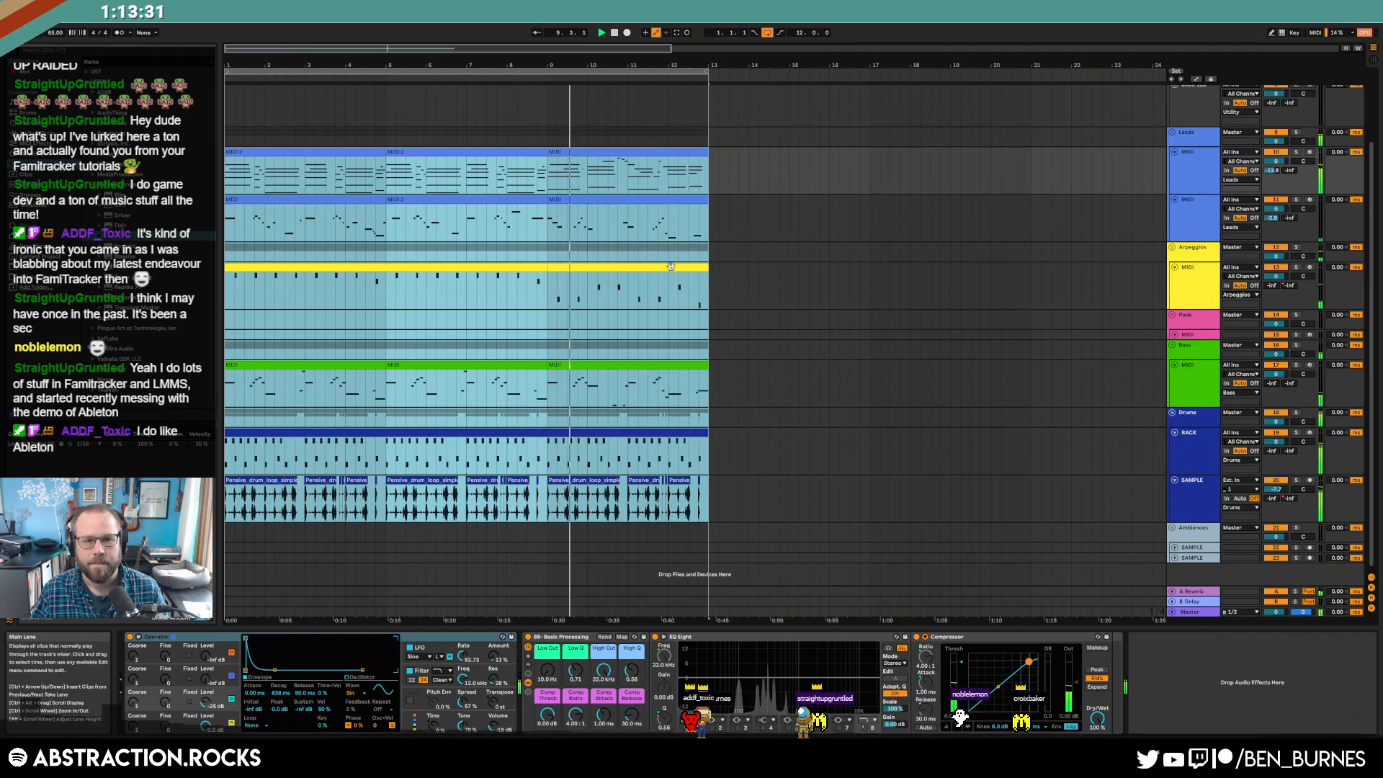
{"action": "double_click", "coordinate": [560, 231]}
{"action": "left_click_drag", "start_coordinate": [322, 565], "coordinate": [346, 595]}
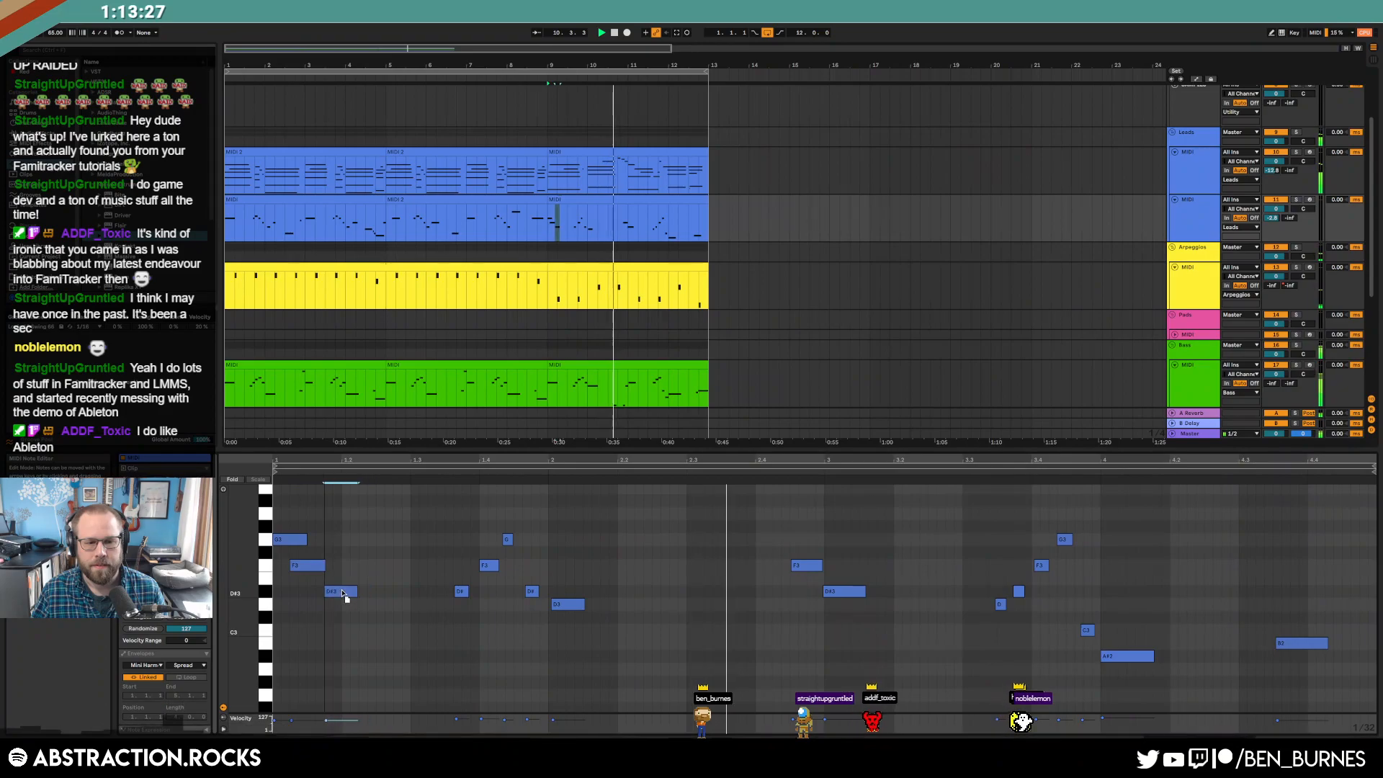
{"action": "left_click_drag", "start_coordinate": [305, 539], "coordinate": [289, 538]}
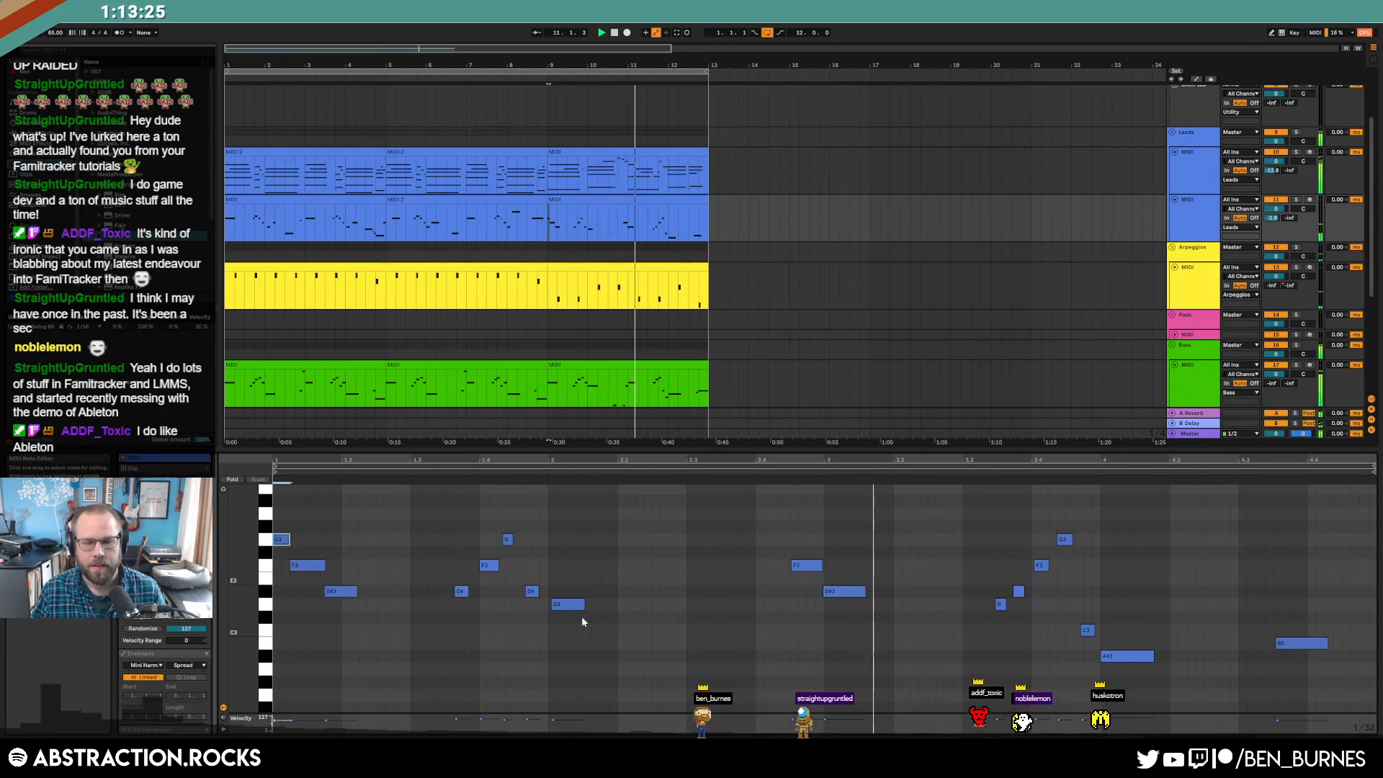
- Replace the D#3 at the start of bar 11 in the second lead clip with successive G3, F3 and A#3 notes
{"action": "double_click", "coordinate": [830, 539]}
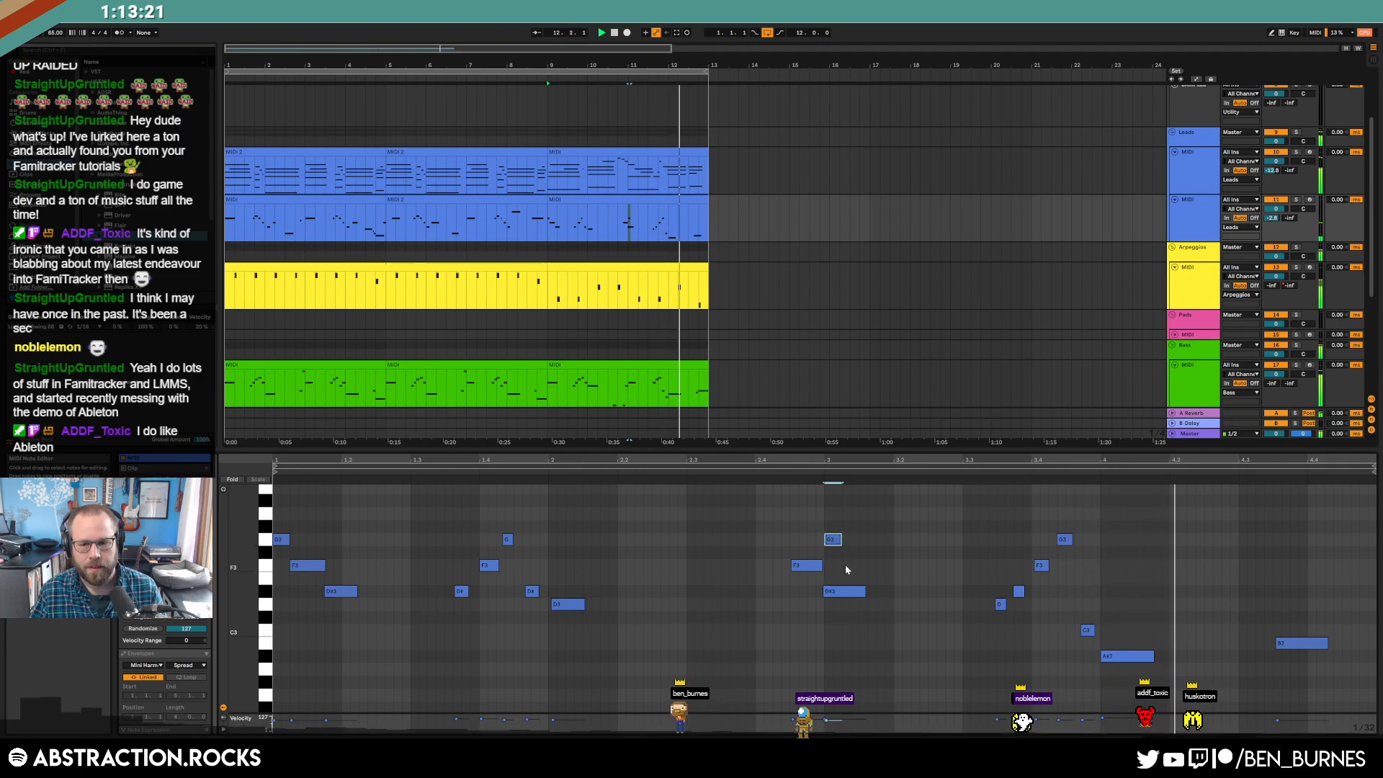
{"action": "double_click", "coordinate": [845, 564]}
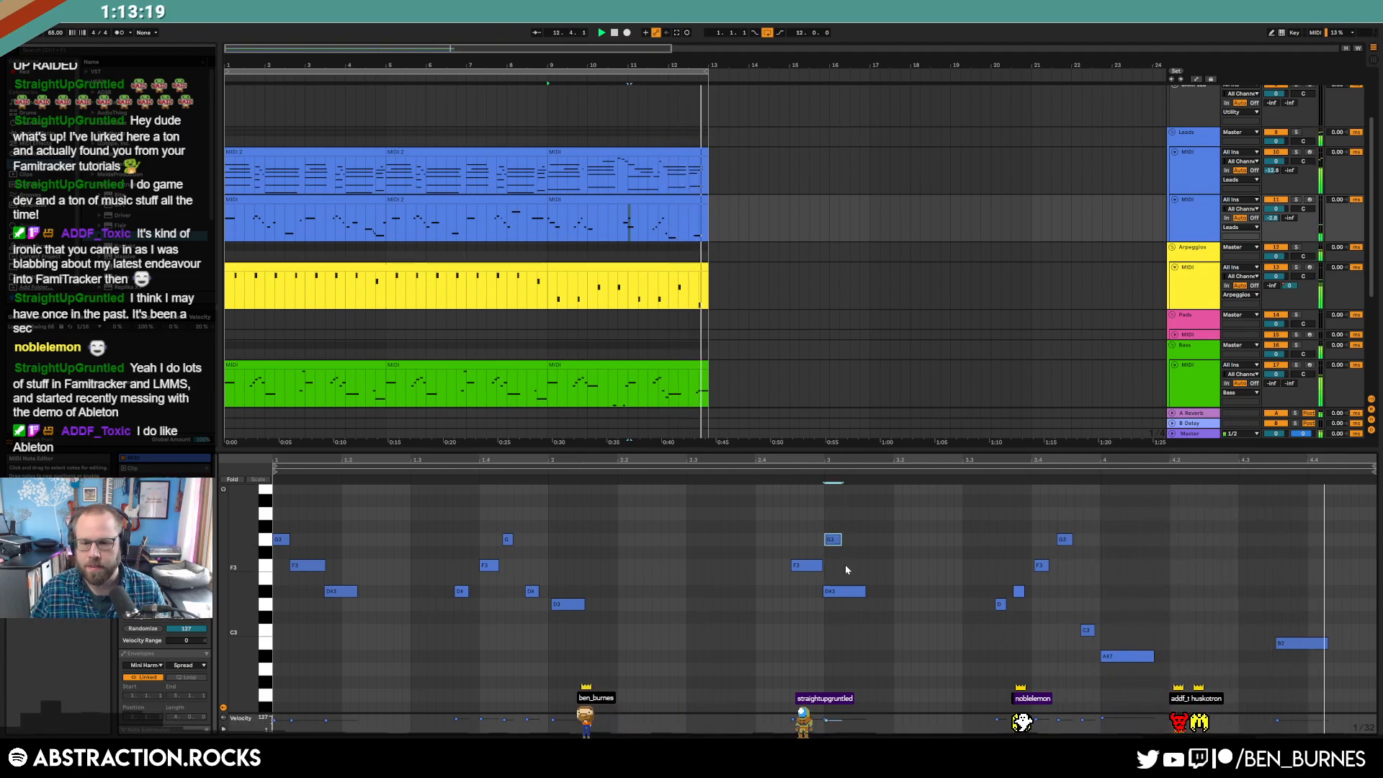
{"action": "left_click_drag", "start_coordinate": [865, 565], "coordinate": [876, 565]}
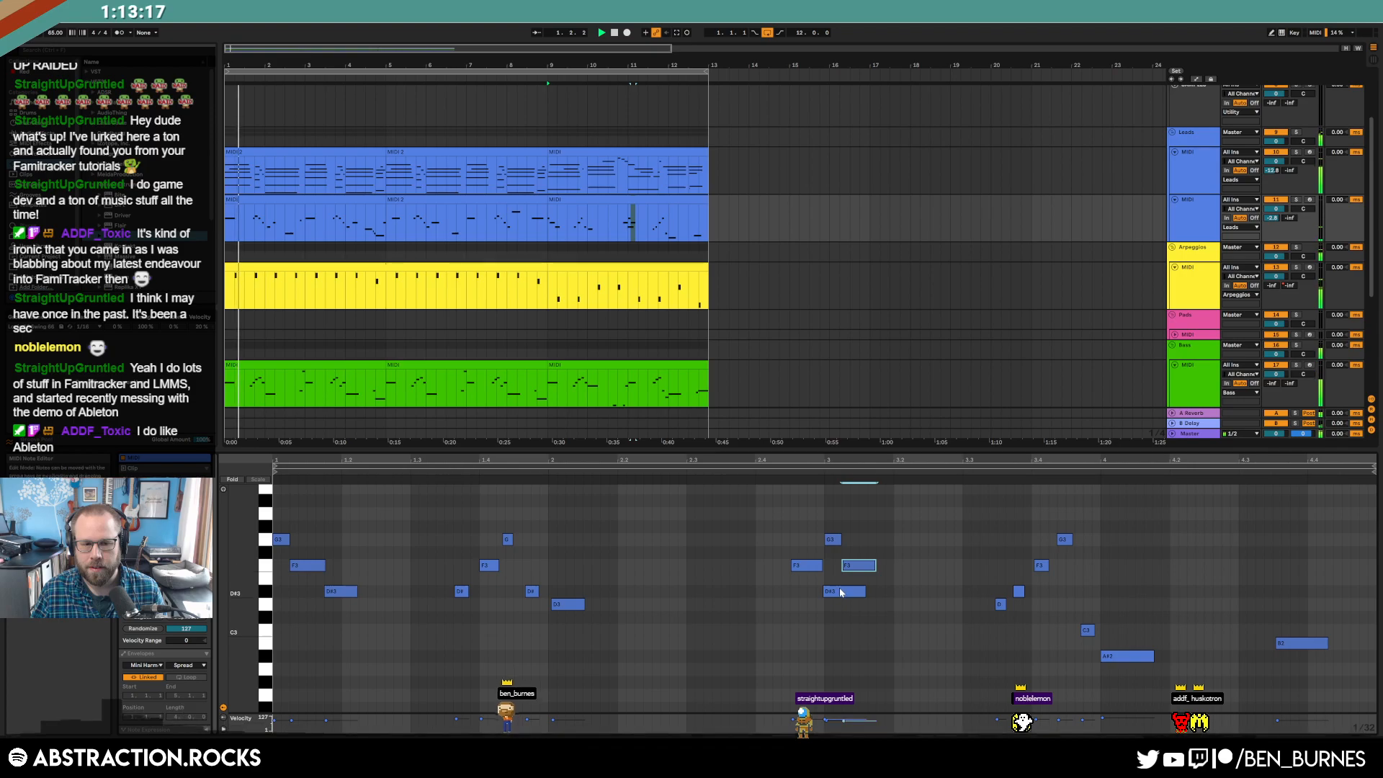
{"action": "double_click", "coordinate": [841, 592]}
{"action": "double_click", "coordinate": [893, 513]}
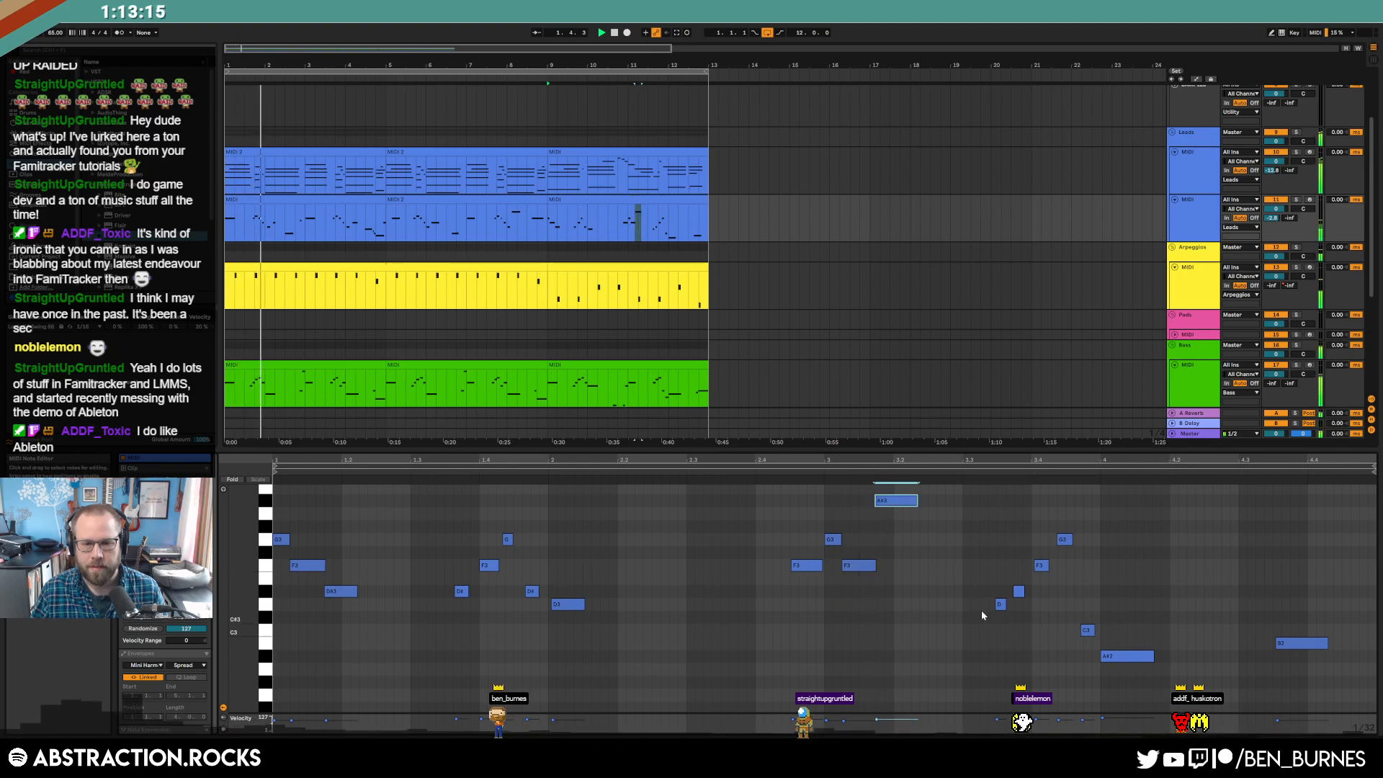
{"action": "key", "text": "shift+Tab"}
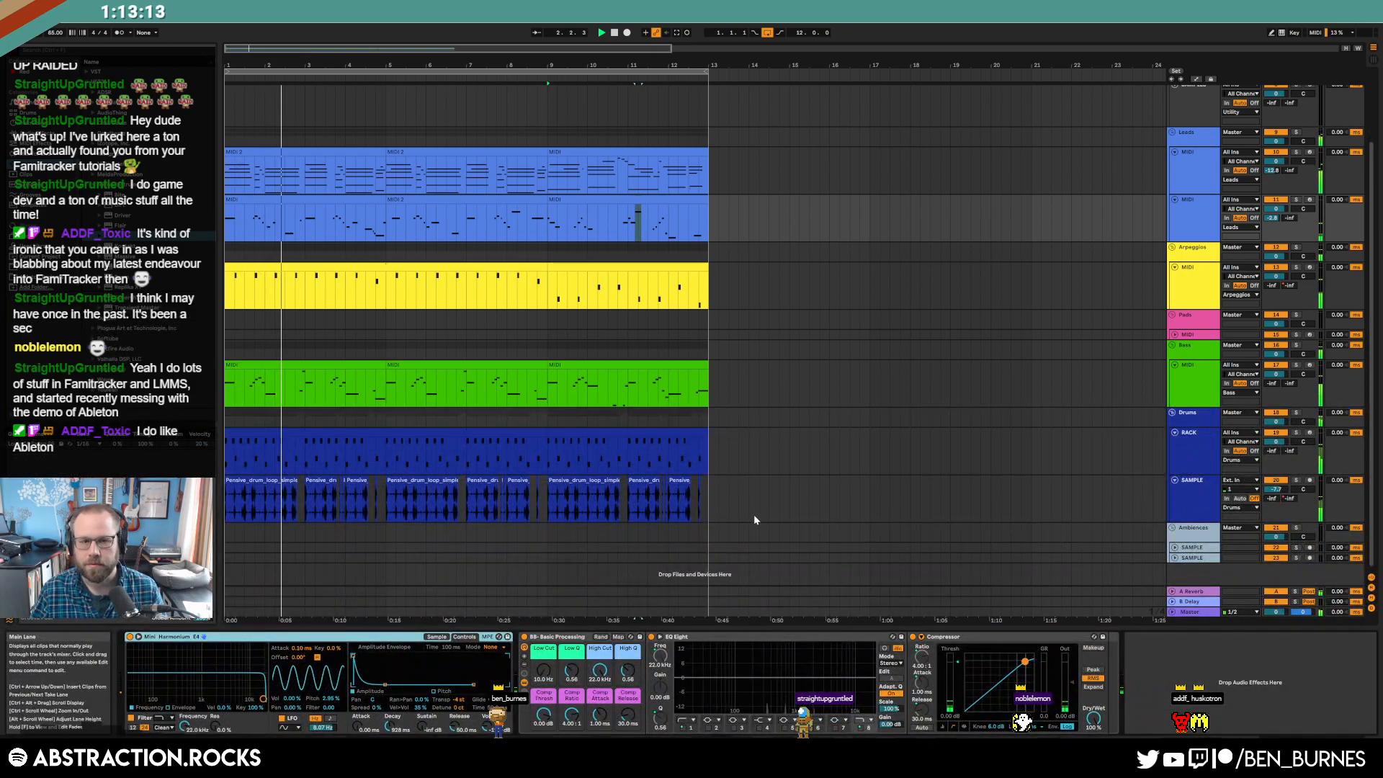
- Stop playback and duplicate the full twelve-bar section across all tracks into bars 13–24
{"action": "key", "text": "space"}
{"action": "left_click_drag", "start_coordinate": [711, 178], "coordinate": [224, 504]}
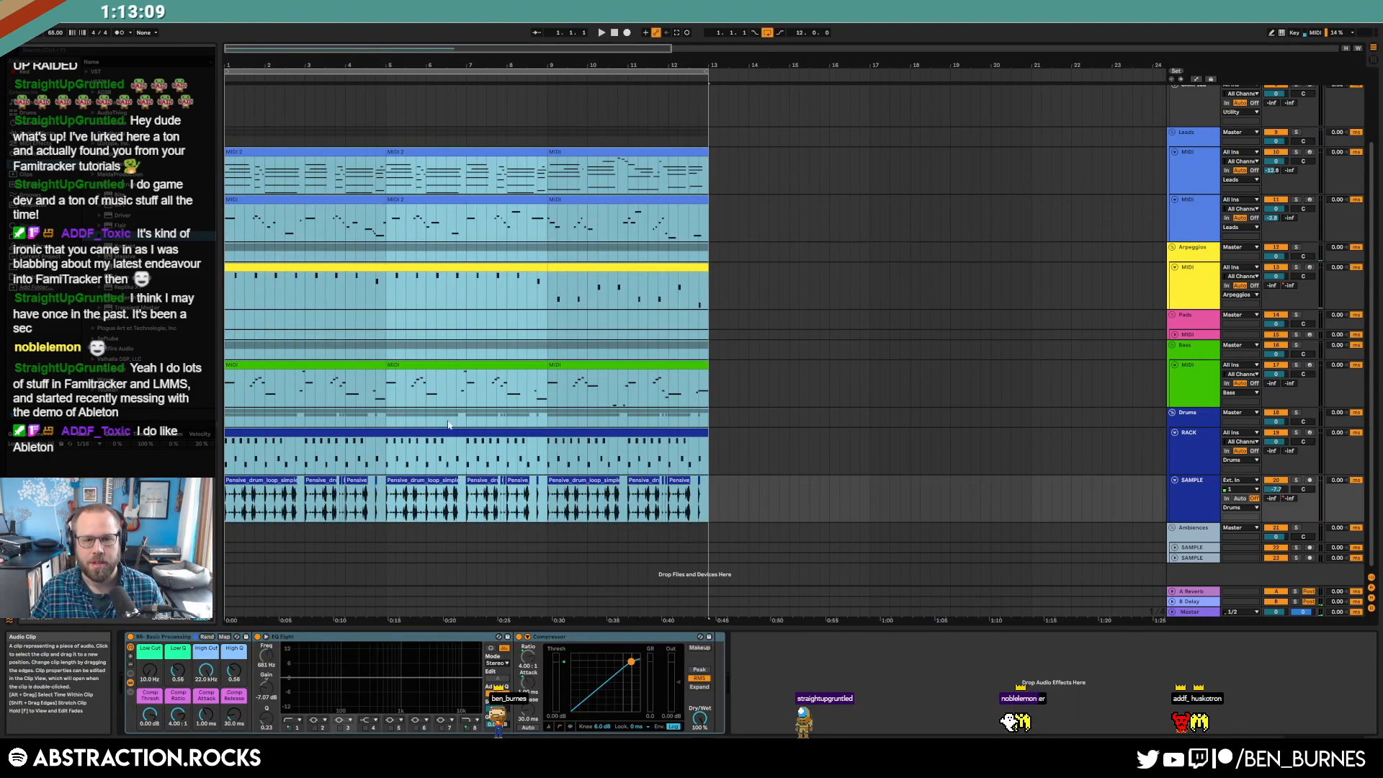
{"action": "key", "text": "ctrl+d"}
- Insert a new MIDI track below the second lead in the Leads group and unfold it
{"action": "left_click", "coordinate": [1193, 225]}
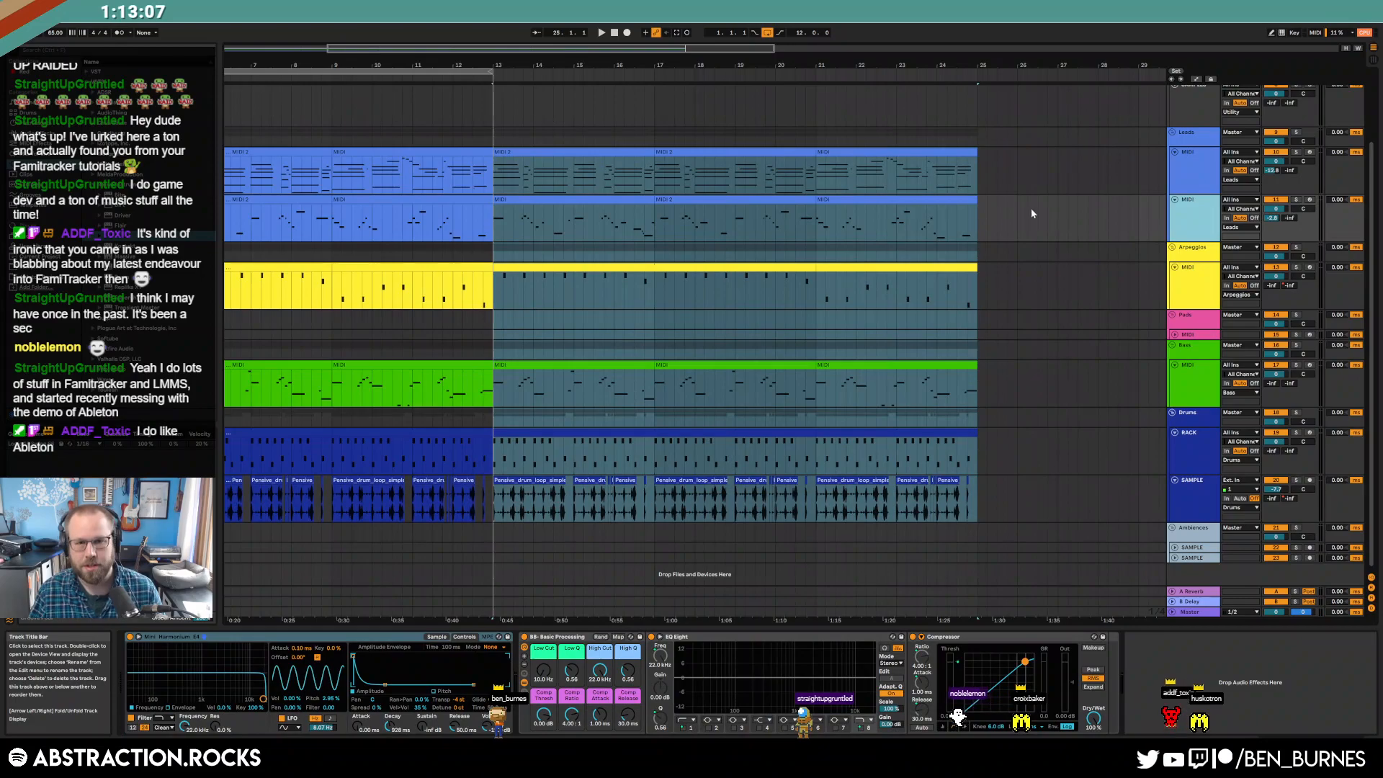
{"action": "key", "text": "ctrl+shift+t"}
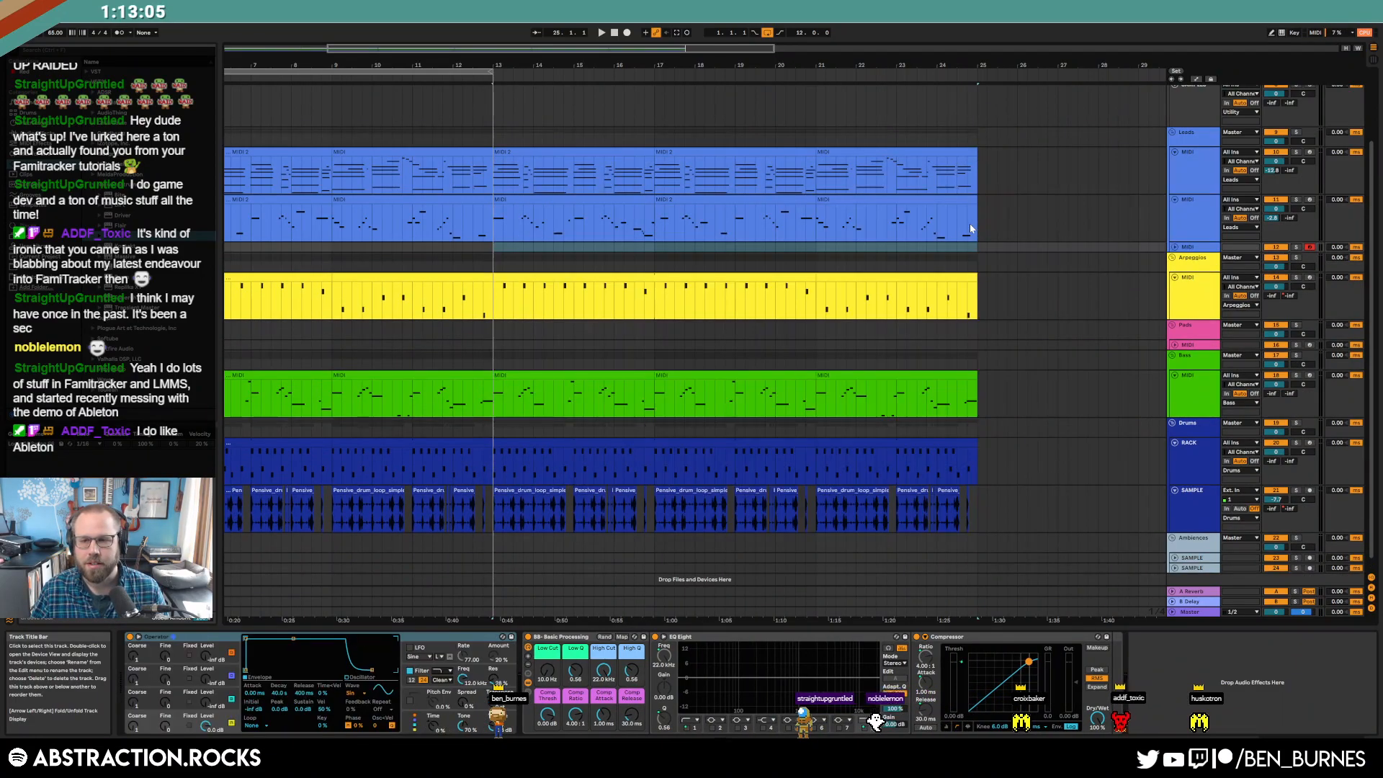
{"action": "left_click", "coordinate": [1174, 247]}
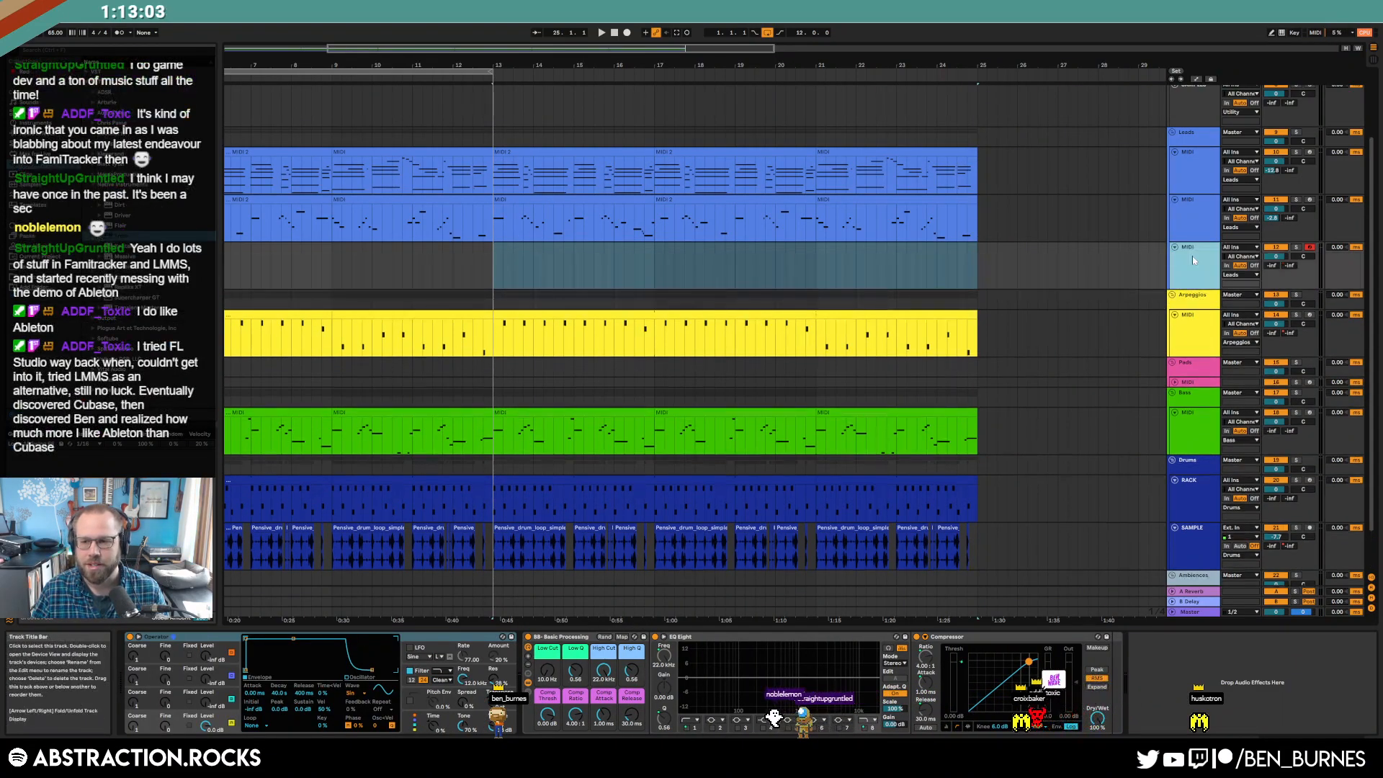
- Move the twelve-bar loop region to bars 13–24 and set the start position at bar 13 on the new lead track
{"action": "left_click", "coordinate": [493, 275]}
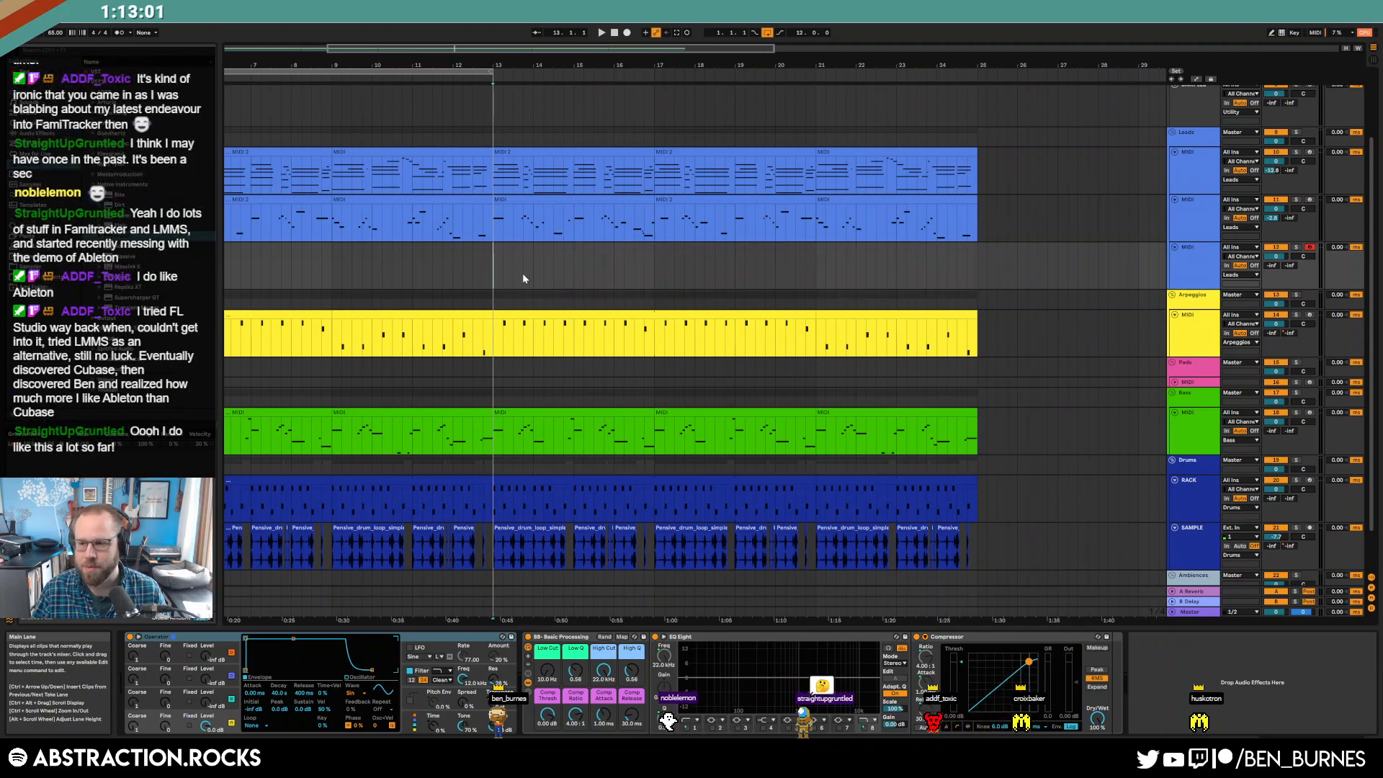
{"action": "left_click_drag", "start_coordinate": [436, 72], "coordinate": [901, 86]}
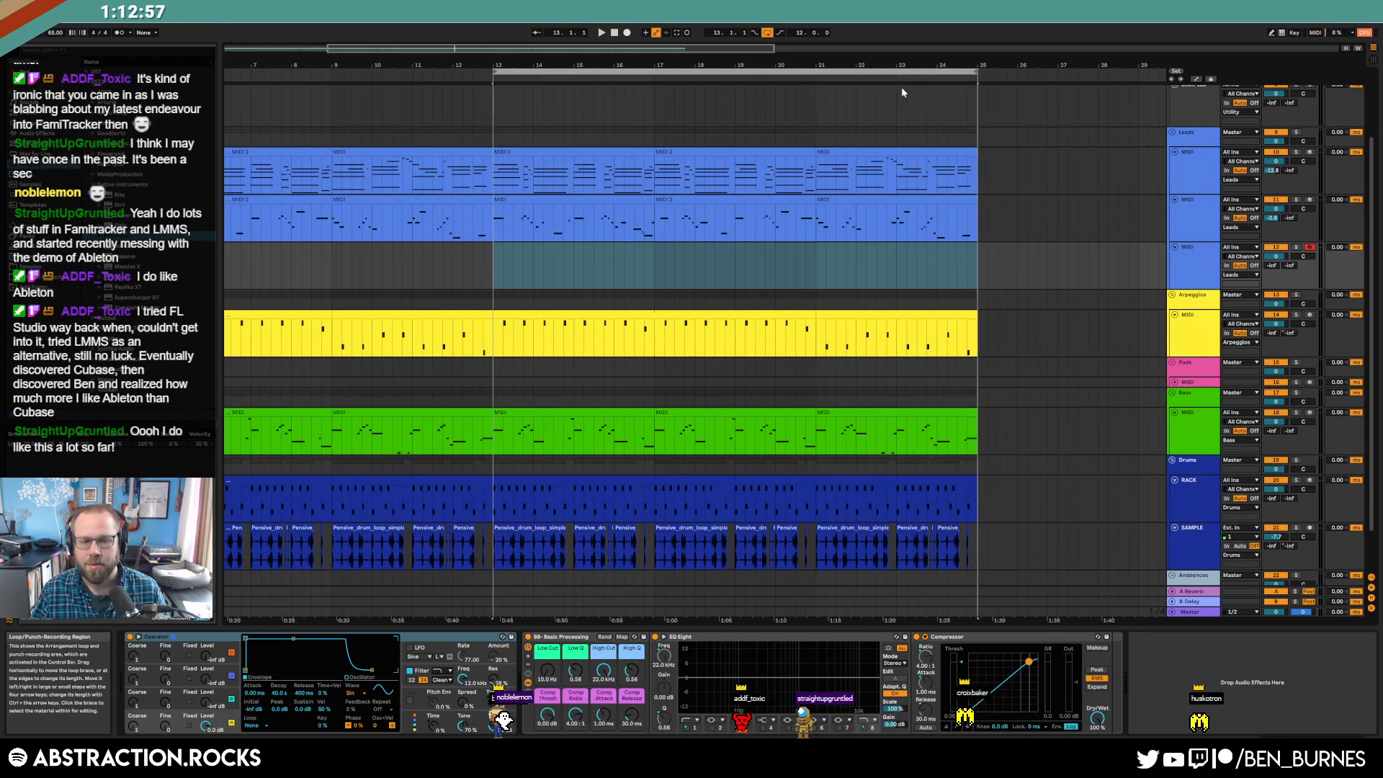
{"action": "left_click_drag", "start_coordinate": [490, 261], "coordinate": [61, 331]}
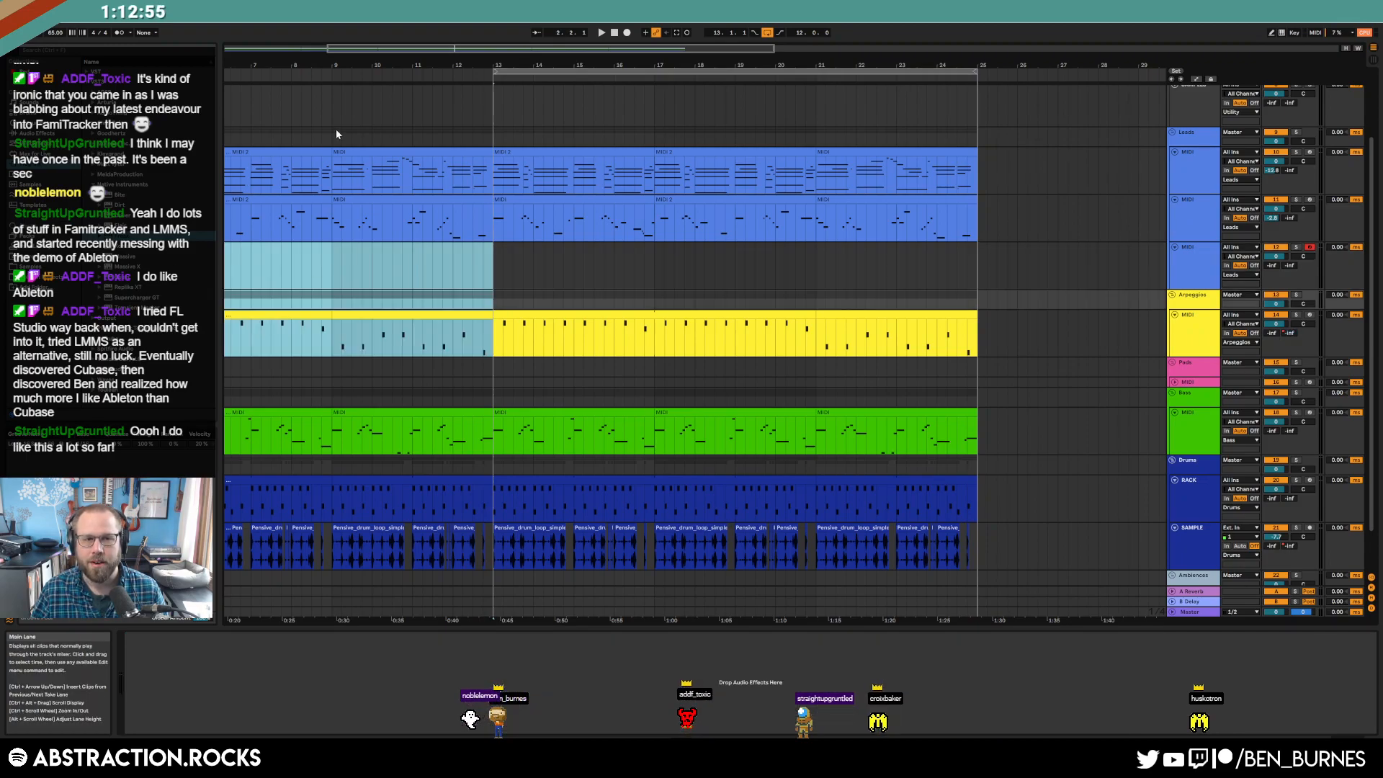
{"action": "left_click_drag", "start_coordinate": [387, 49], "coordinate": [288, 48]}
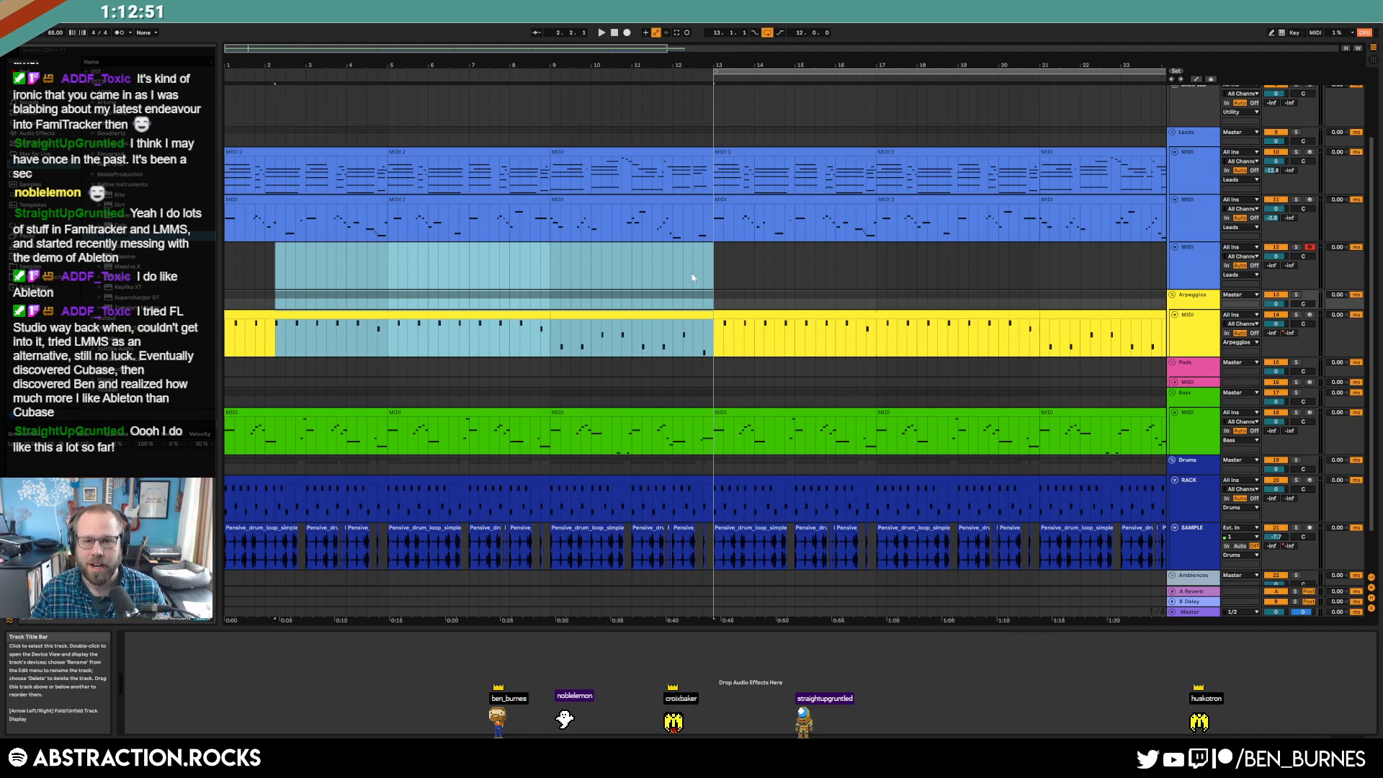
{"action": "left_click", "coordinate": [719, 275]}
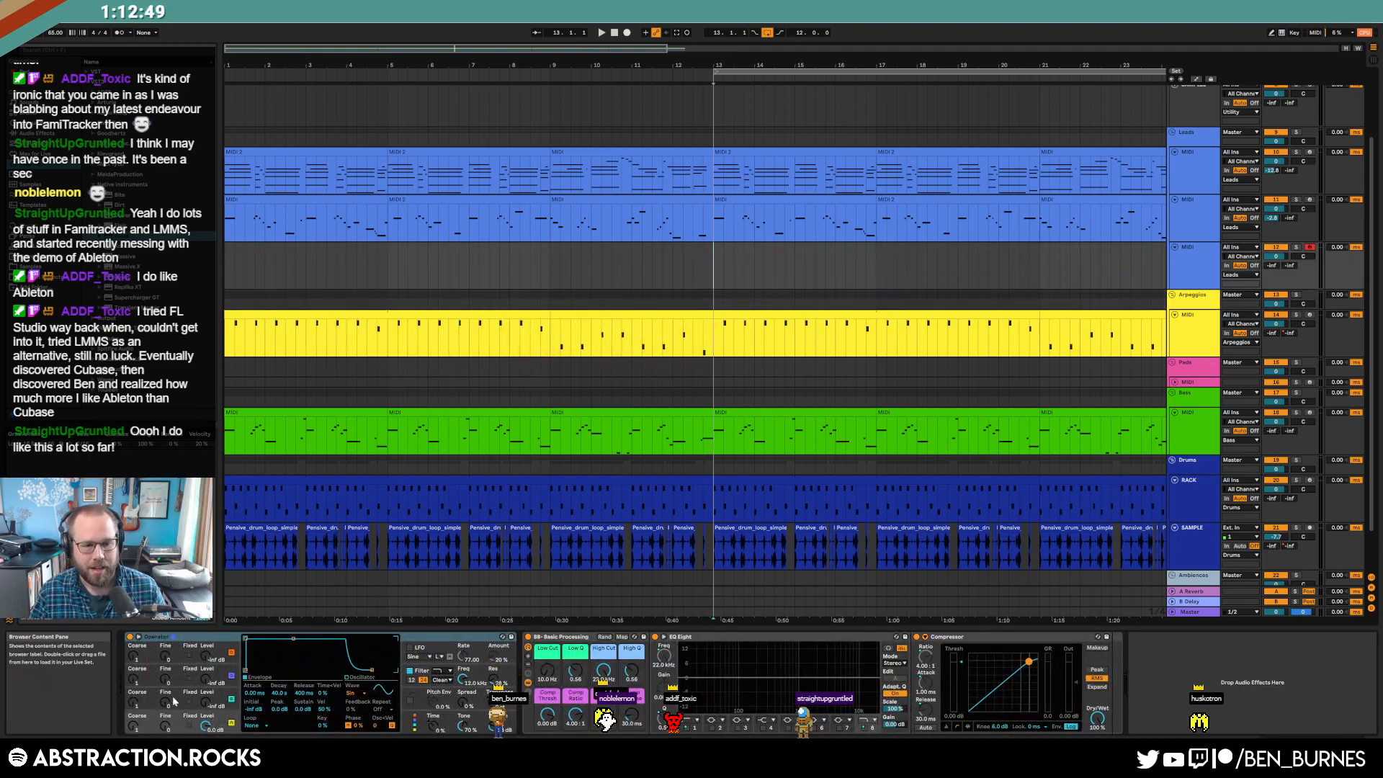
- Enable and adjust the LFO in the new lead track's Operator, tweak its pitch settings, and audition it with the loop from bar 13
{"action": "left_click", "coordinate": [409, 649]}
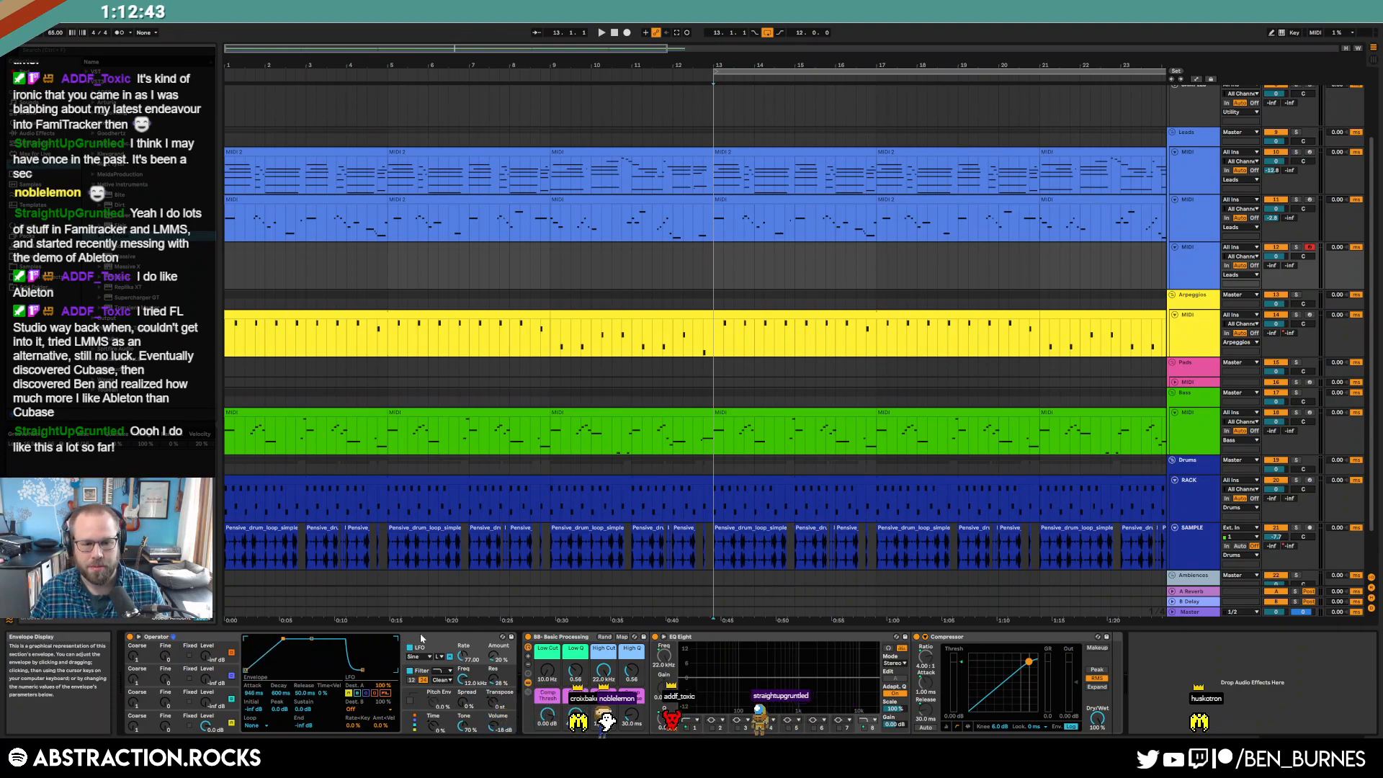
{"action": "mouse_move", "coordinate": [493, 656]}
{"action": "left_mouse_down"}
{"action": "mouse_move", "coordinate": [463, 648]}
{"action": "mouse_move", "coordinate": [493, 664]}
{"action": "left_mouse_up"}
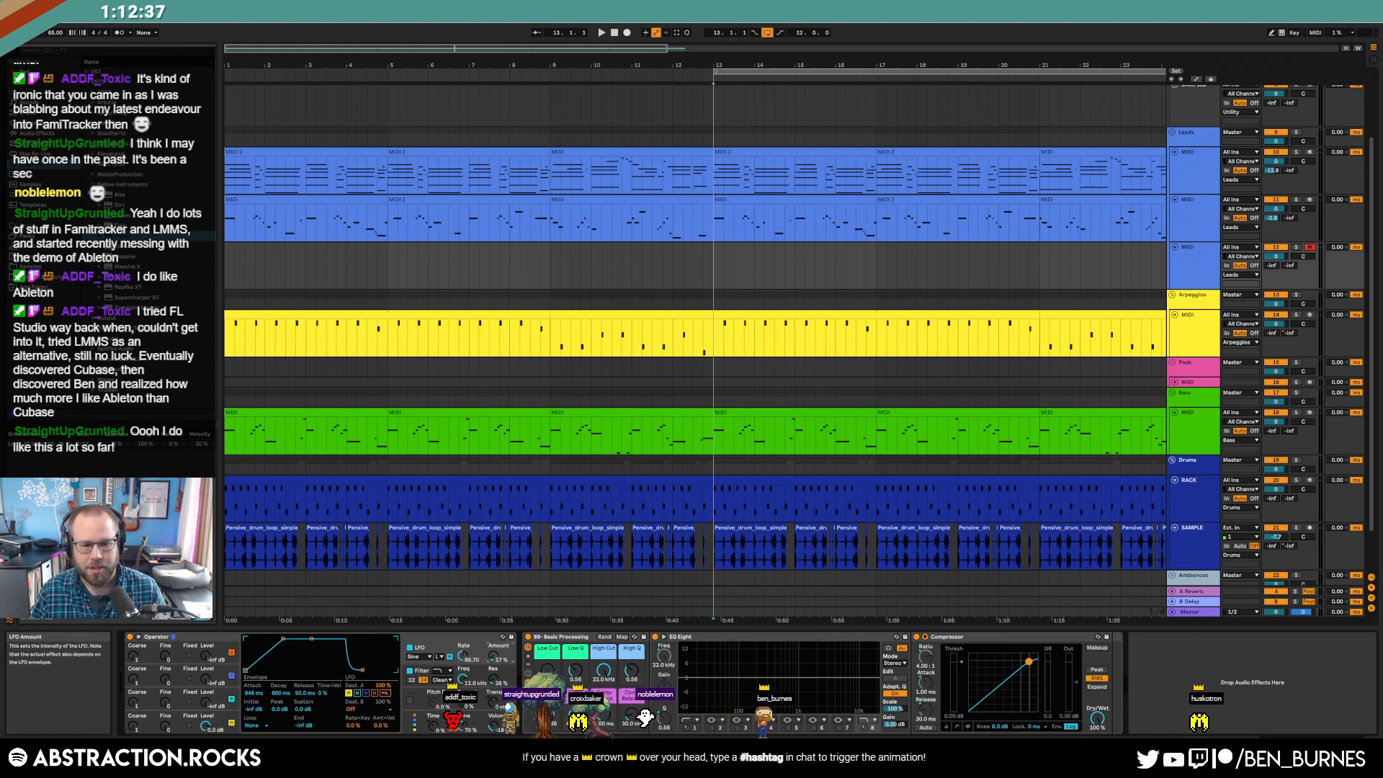
{"action": "left_click", "coordinate": [469, 703]}
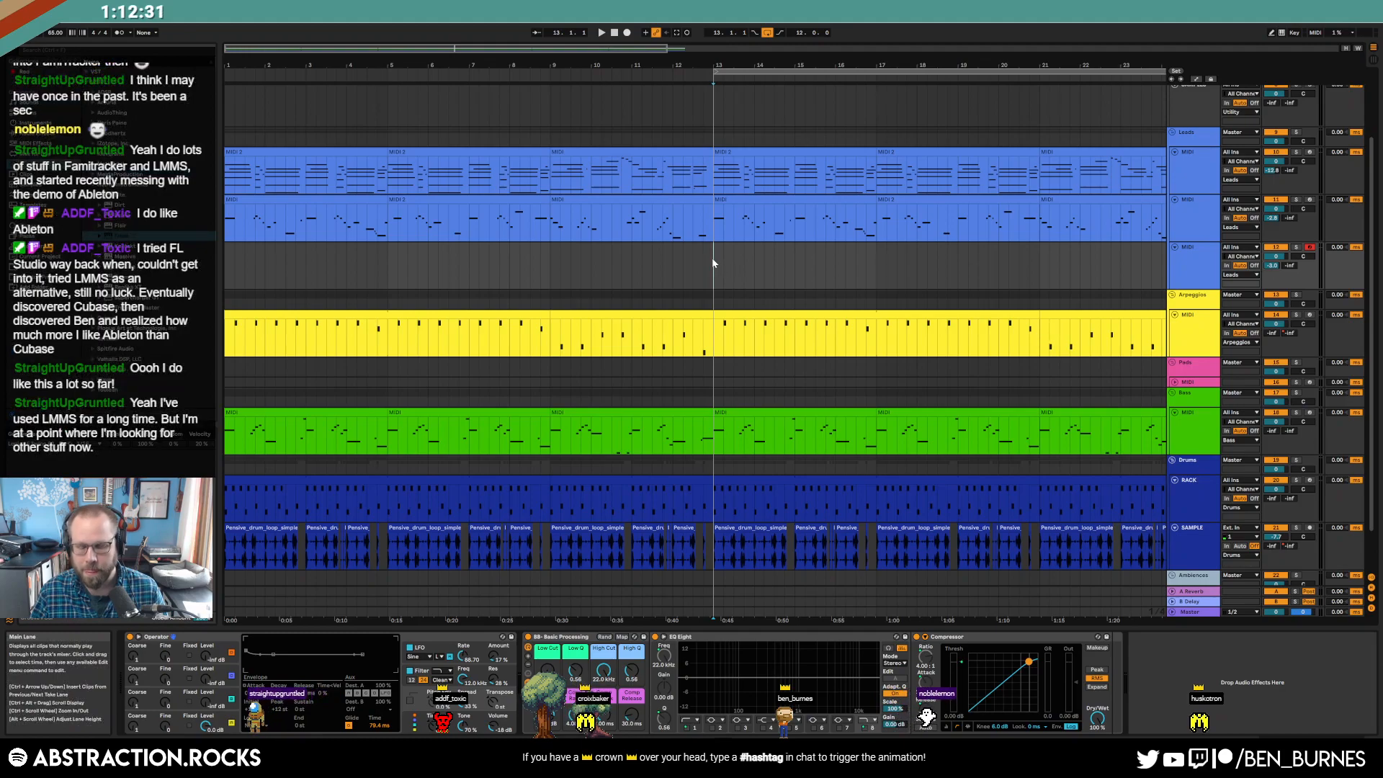
{"action": "key", "text": "space"}
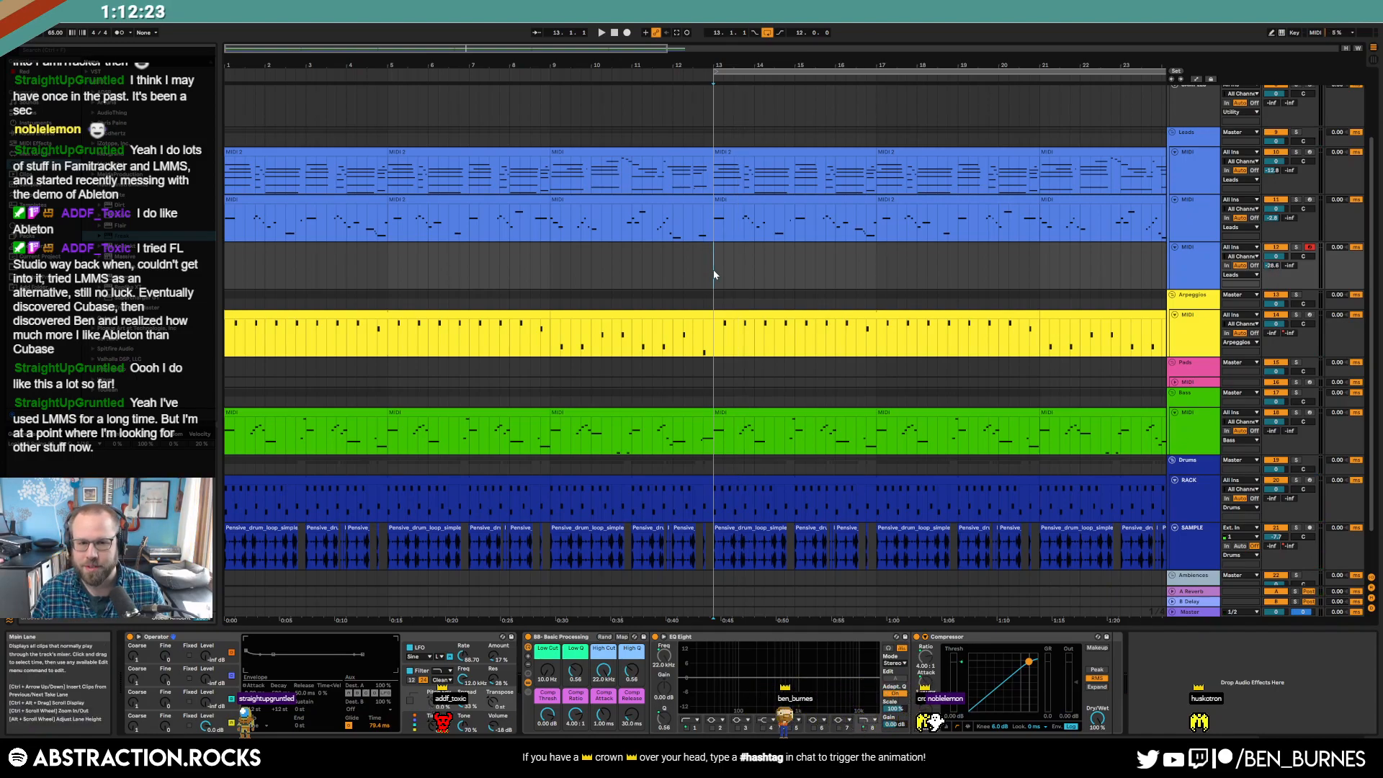
{"action": "key", "text": "space"}
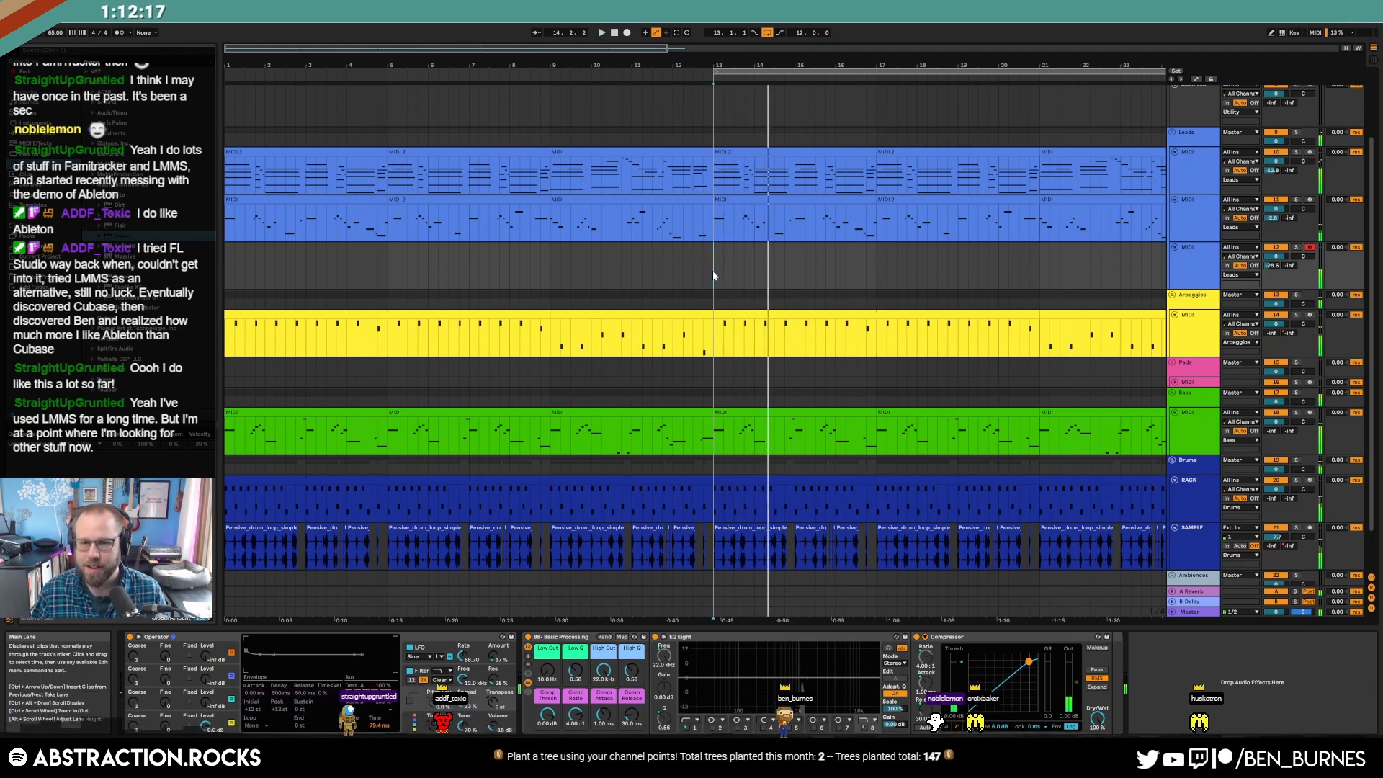
{"action": "key", "text": "space"}
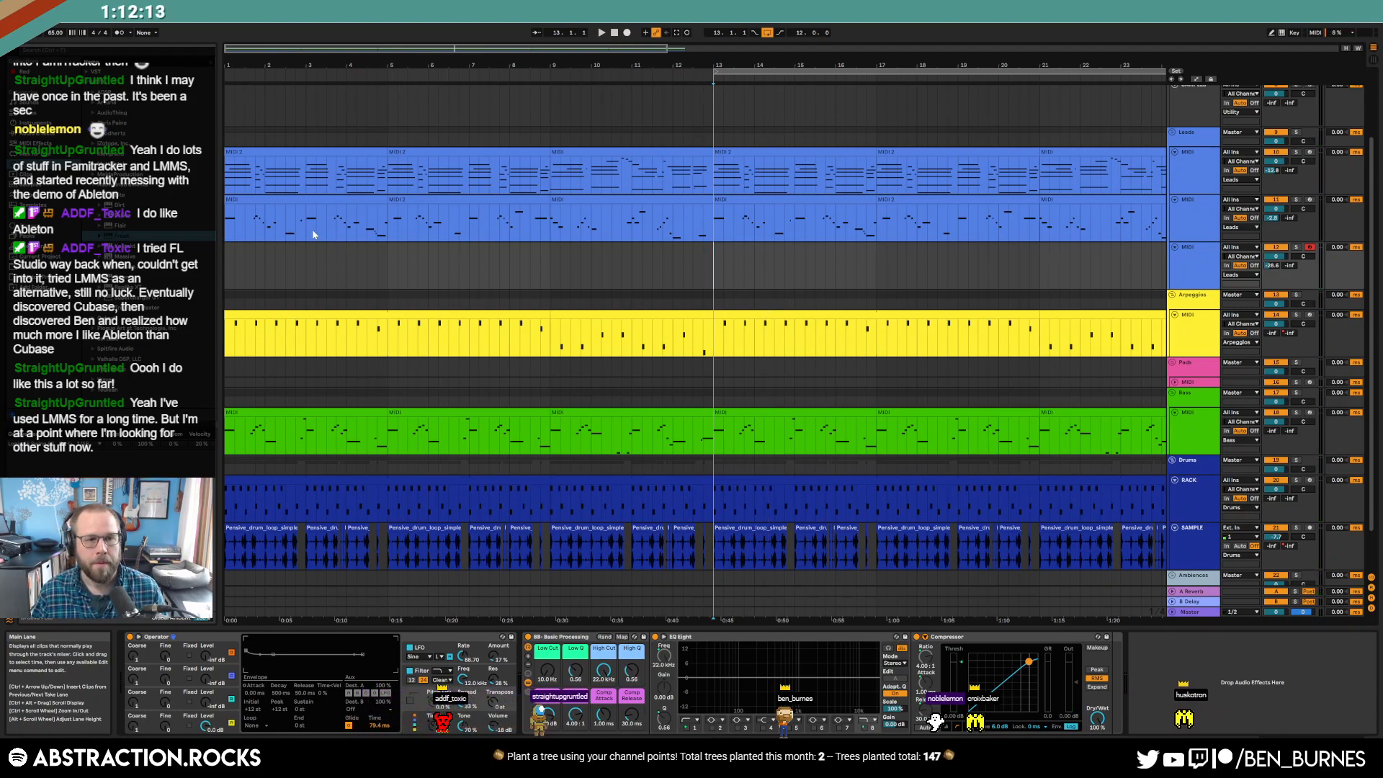
- Replace Operator with Kontakt on the new lead track and load the BB_Jar instrument from the BB_Jar library folder
{"action": "left_click_drag", "start_coordinate": [176, 626], "coordinate": [202, 677]}
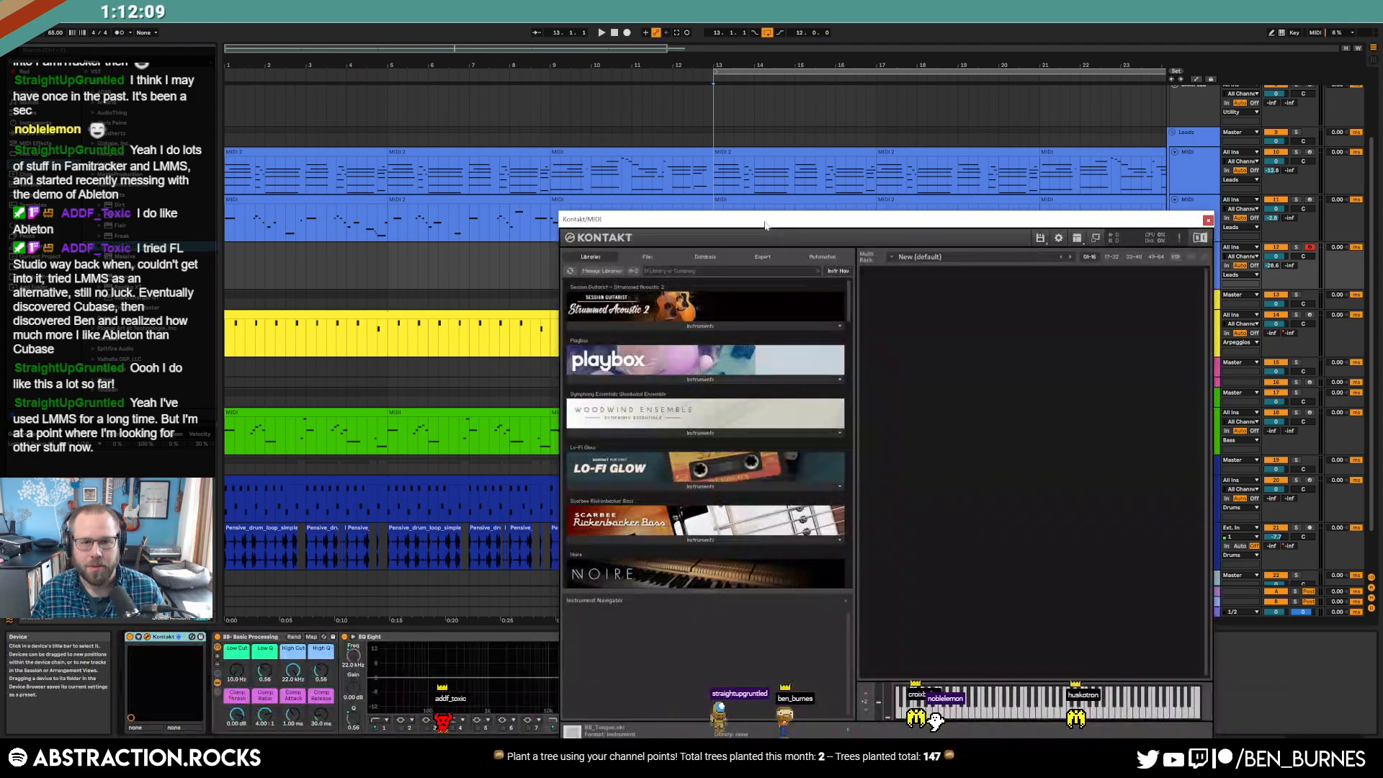
{"action": "left_click_drag", "start_coordinate": [765, 226], "coordinate": [500, 88]}
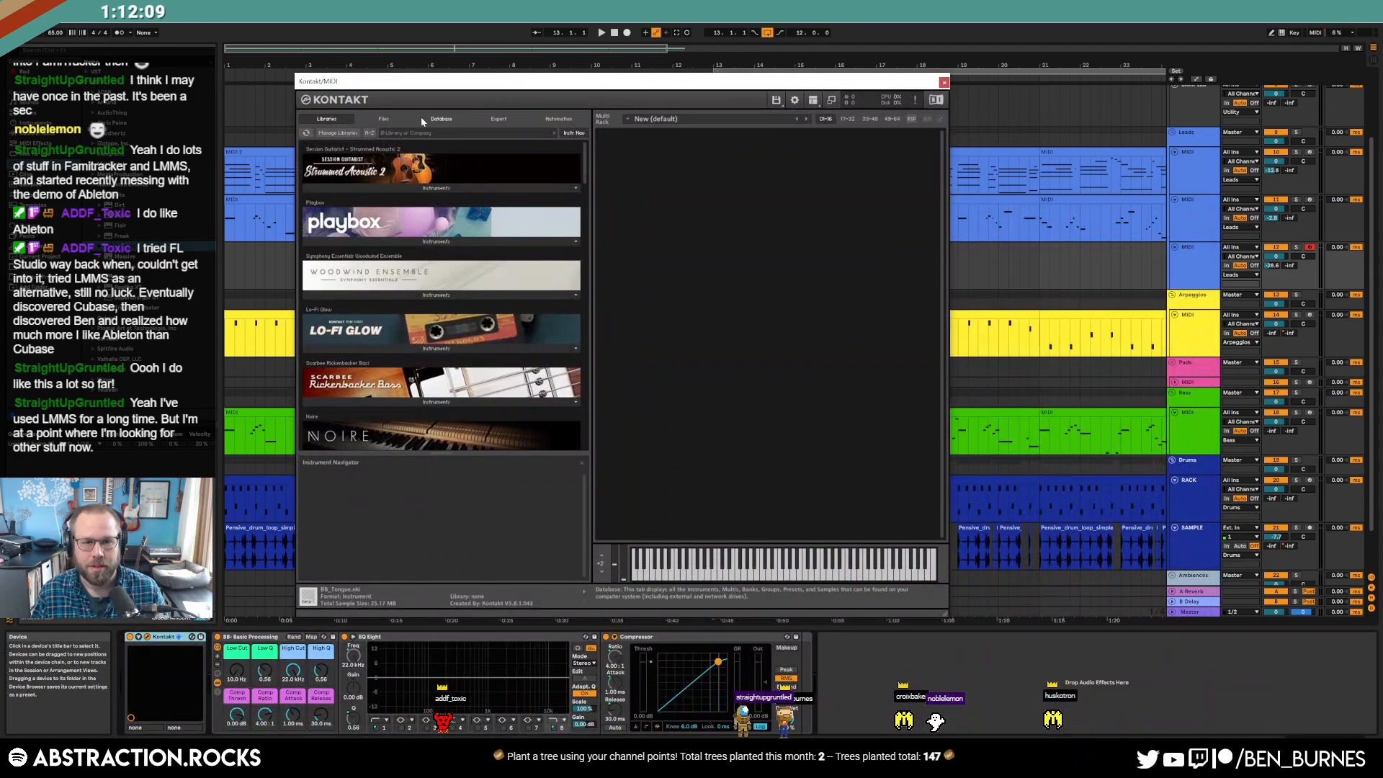
{"action": "left_click", "coordinate": [389, 118]}
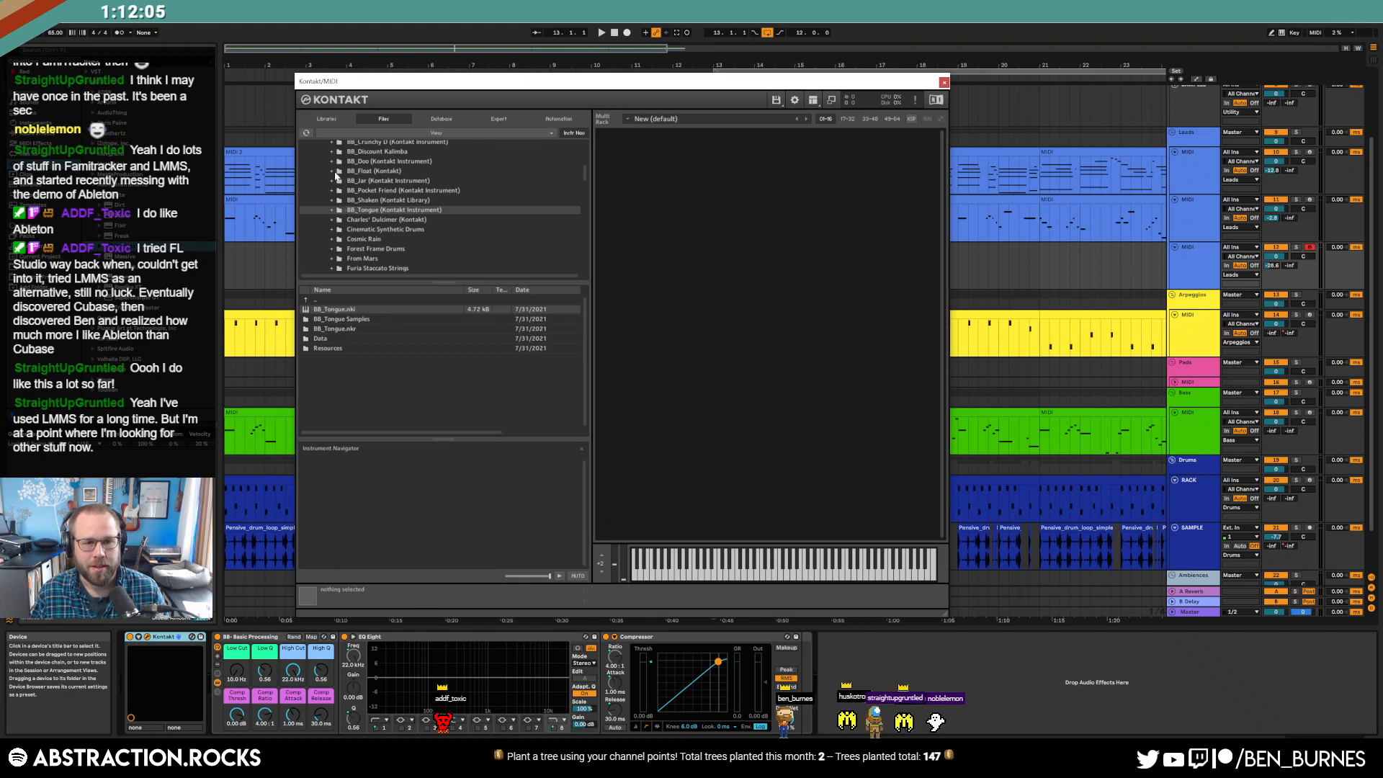
{"action": "scroll", "coordinate": [335, 175], "scroll_direction": "up", "scroll_amount": 3}
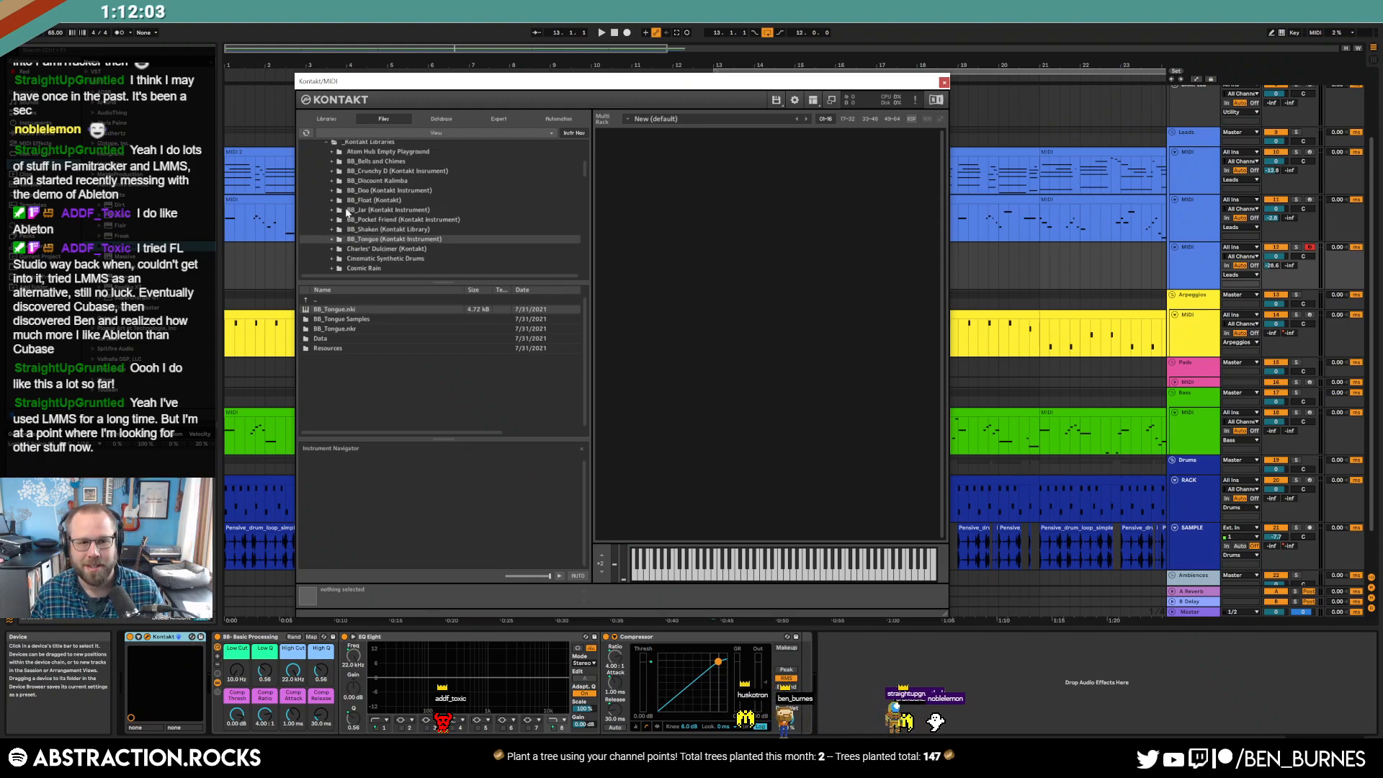
{"action": "left_click", "coordinate": [375, 210]}
{"action": "double_click", "coordinate": [342, 311]}
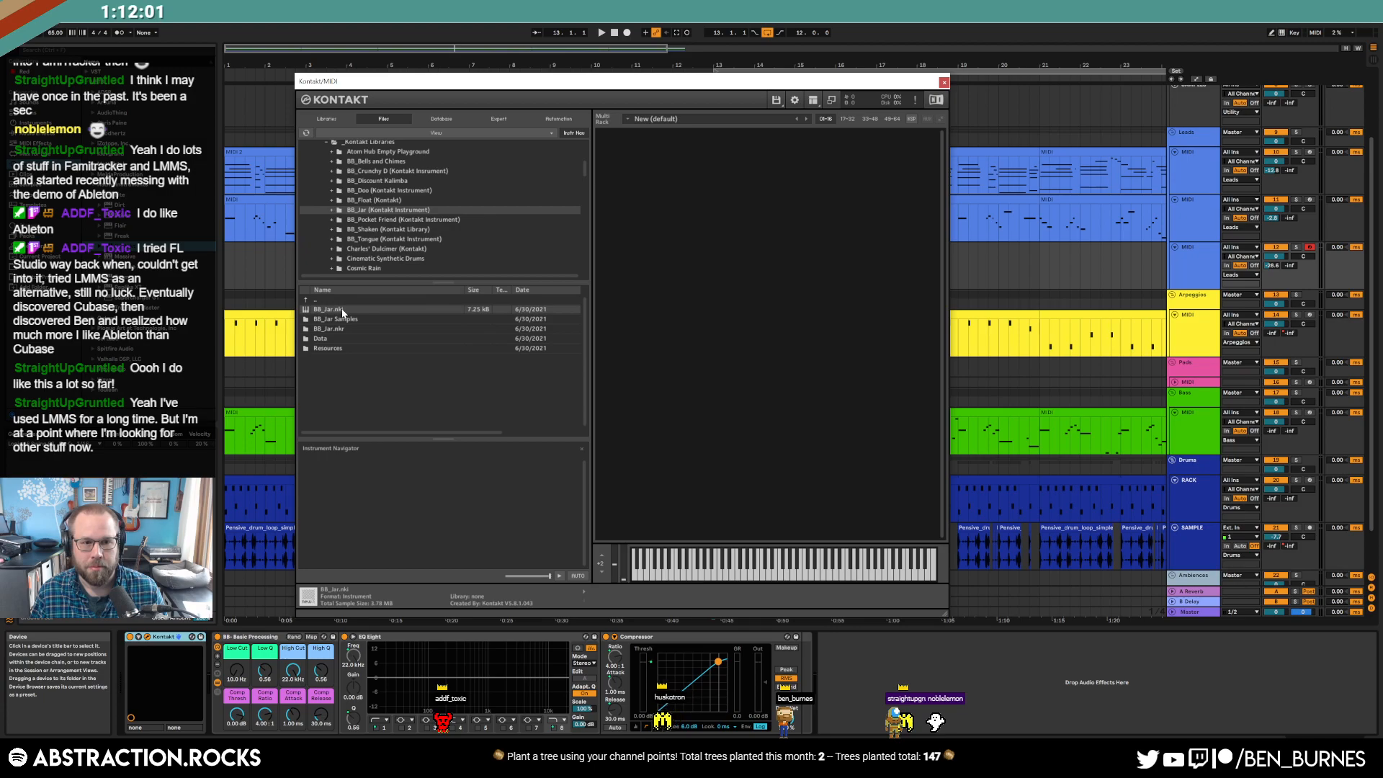
- Raise the new lead track's volume to about -7.3 dB, close the Kontakt window and start playback from the middle of bar 12
{"action": "left_click_drag", "start_coordinate": [828, 81], "coordinate": [635, 83]}
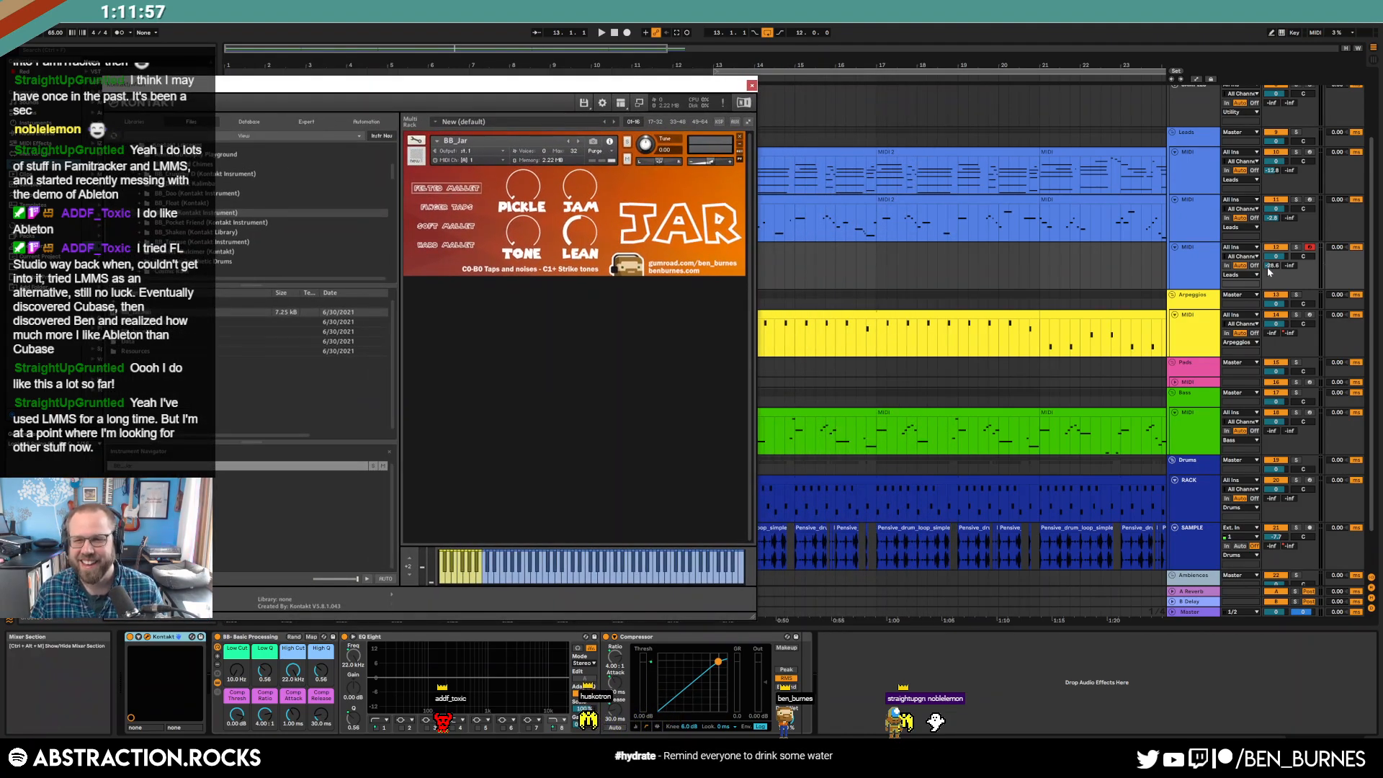
{"action": "left_click_drag", "start_coordinate": [1273, 266], "coordinate": [1272, 216]}
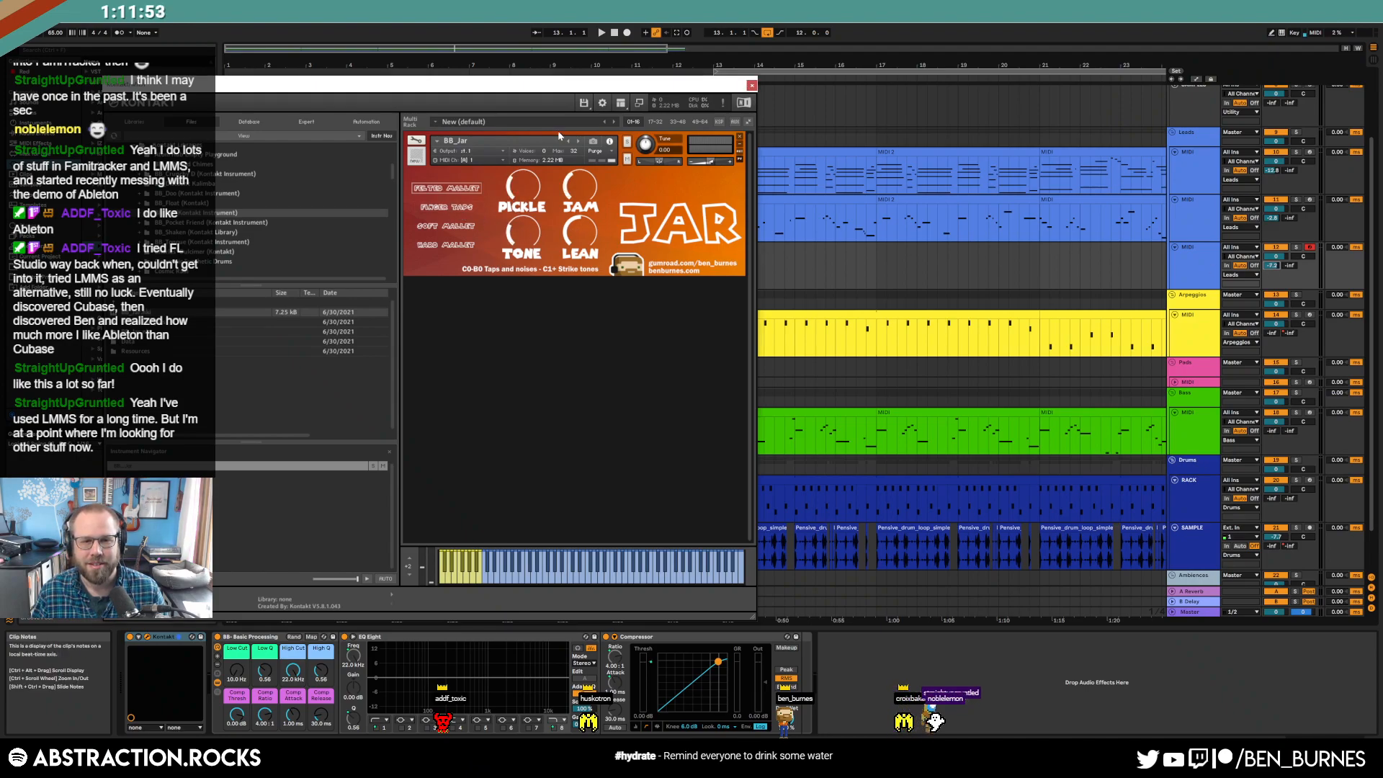
{"action": "left_click", "coordinate": [751, 85]}
{"action": "left_click", "coordinate": [693, 265]}
{"action": "key", "text": "space"}
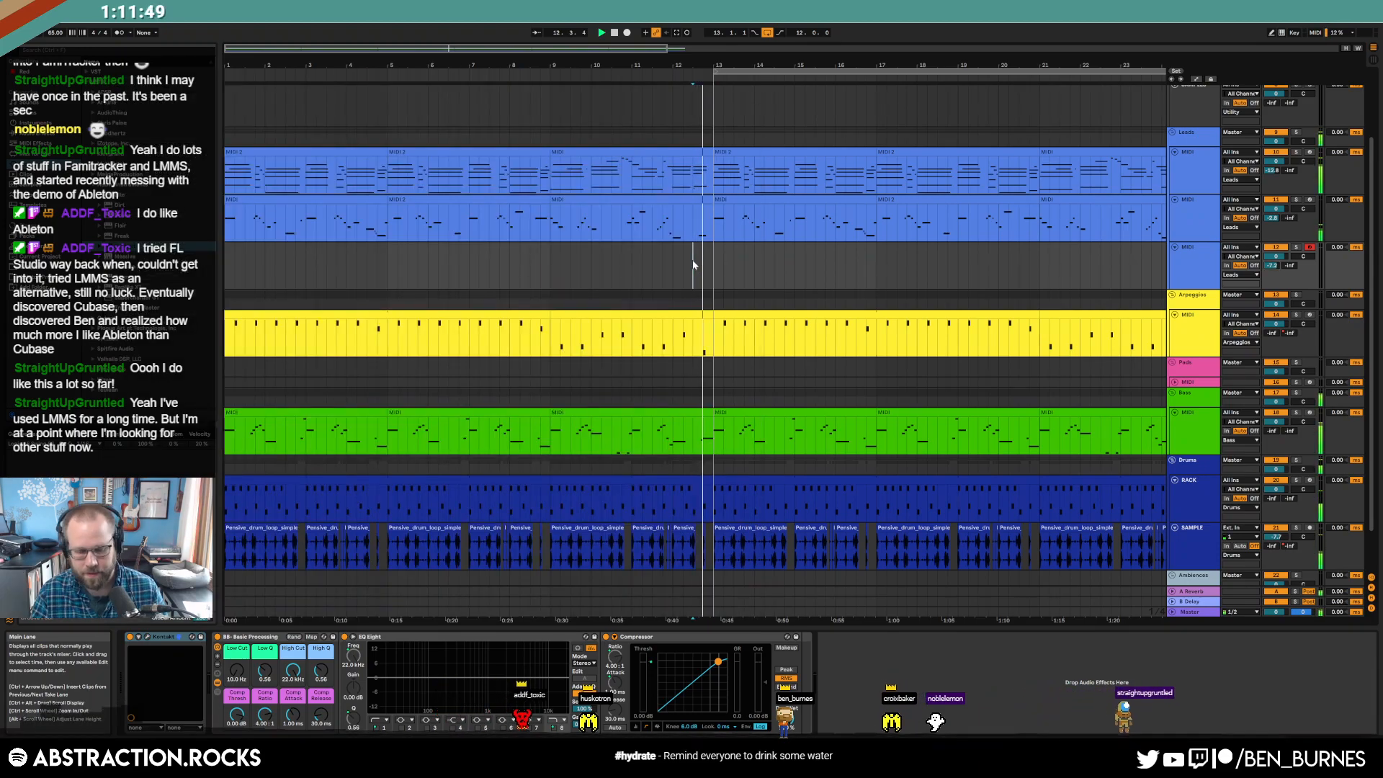
- Record a melody take on the new lead track from bar 13 to bar 21 and align the clip's start with bar 13
{"action": "key", "text": "F9"}
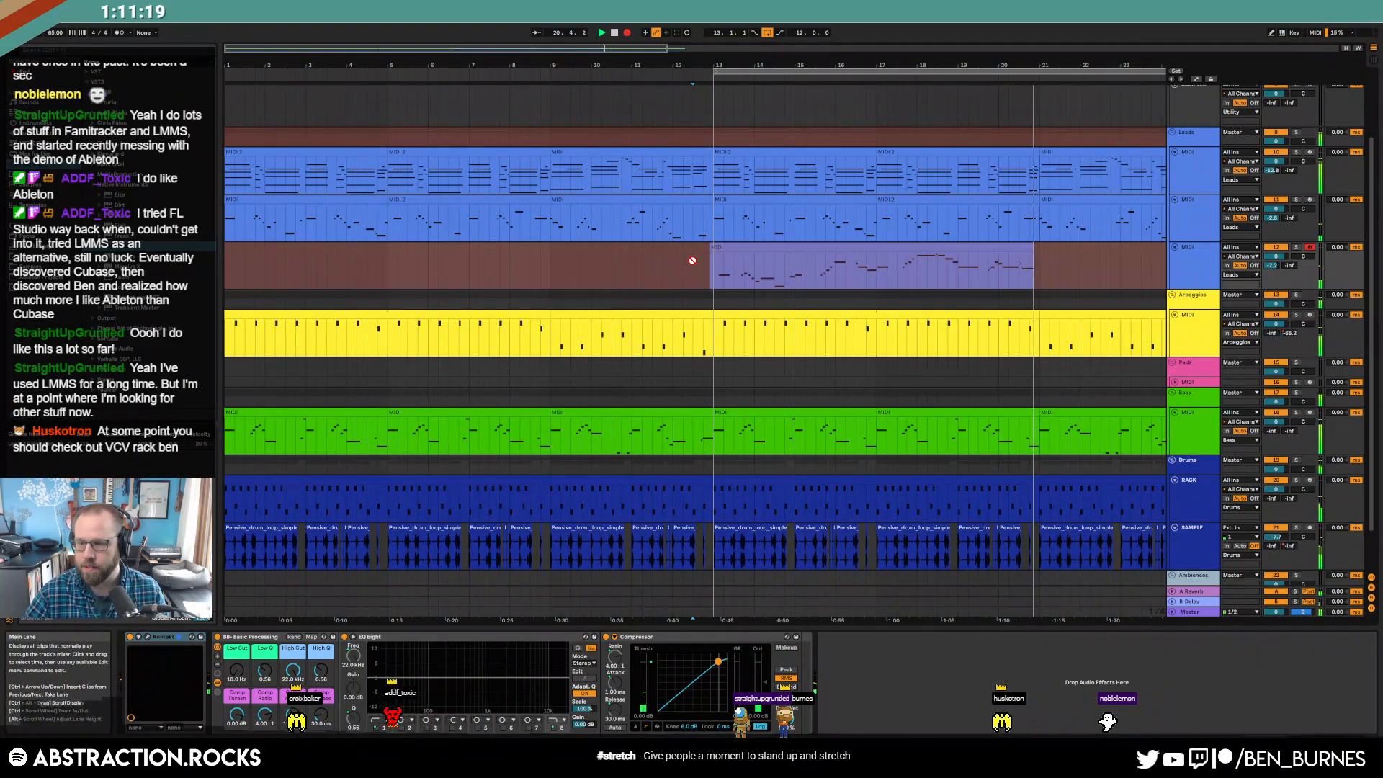
{"action": "key", "text": "space"}
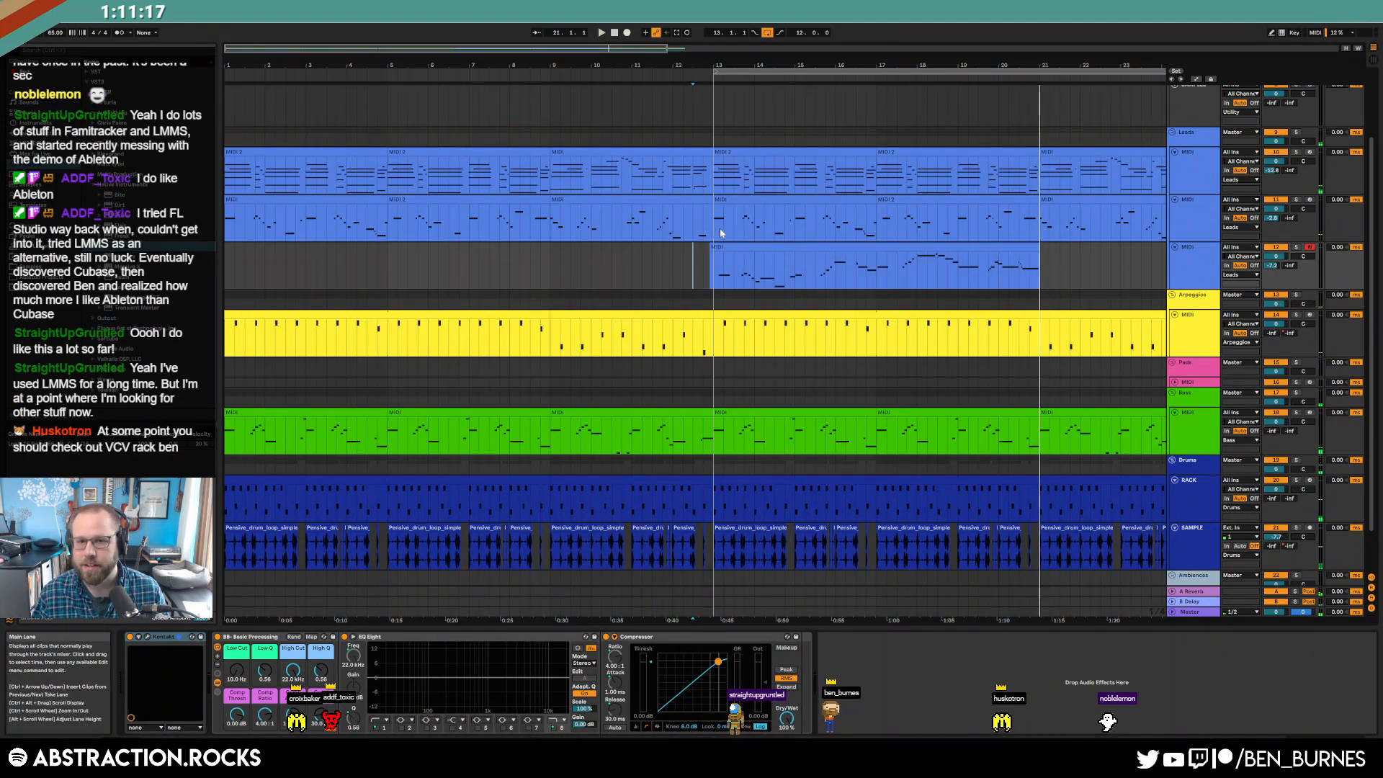
{"action": "left_click_drag", "start_coordinate": [710, 247], "coordinate": [715, 246]}
{"action": "left_click", "coordinate": [734, 268]}
{"action": "left_click_drag", "start_coordinate": [619, 47], "coordinate": [769, 49]}
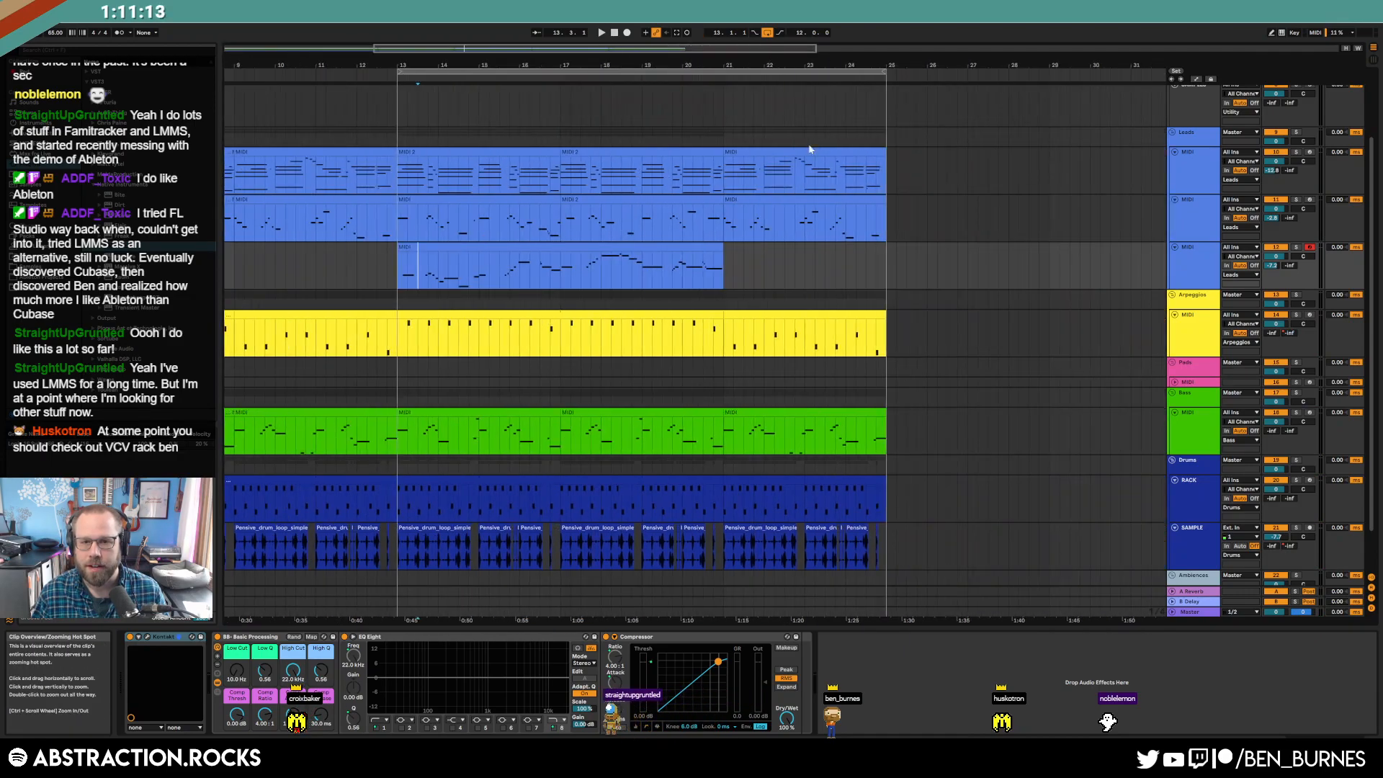
- Replace the recorded take with a copy of the bars 13–24 clips from the lead track above, and pan the track off-centre
{"action": "left_click", "coordinate": [720, 244]}
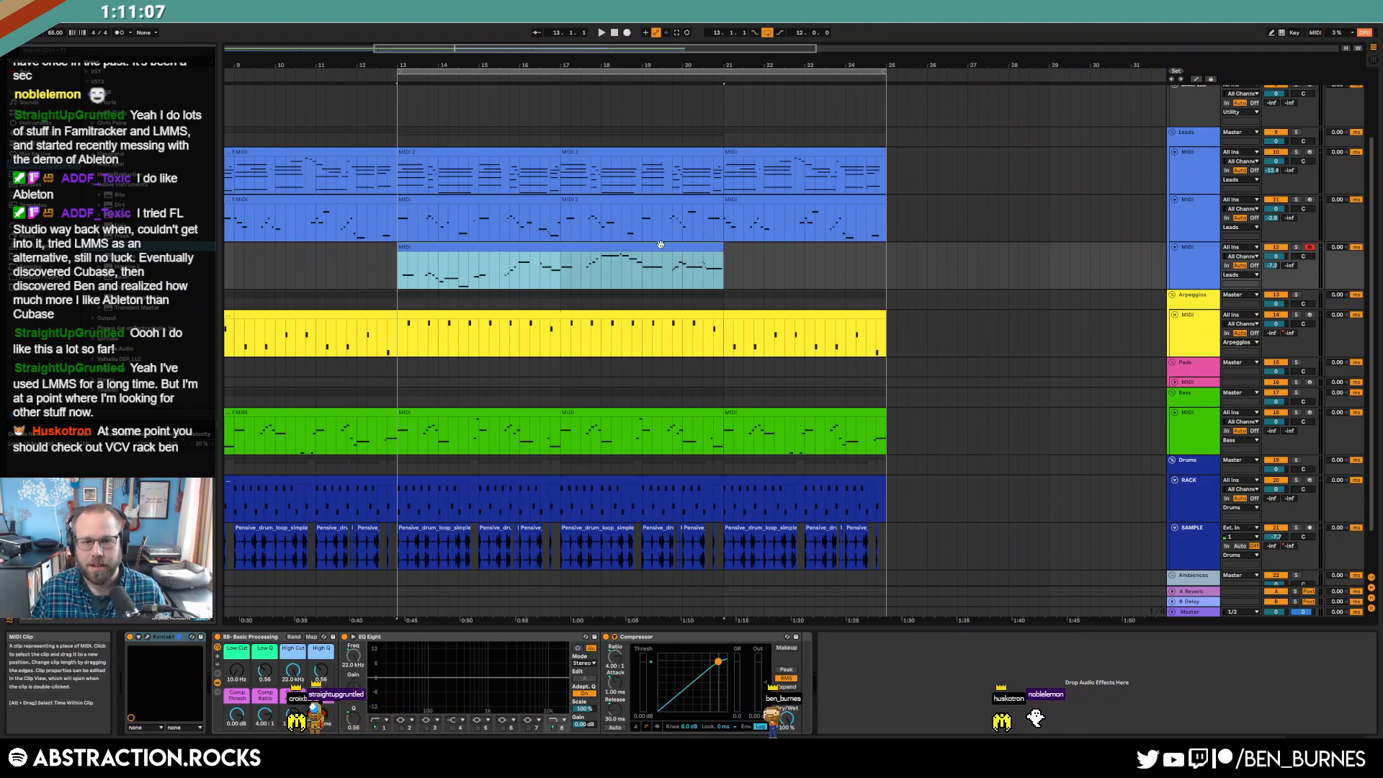
{"action": "key", "text": "Delete"}
{"action": "key", "text": "ctrl+v"}
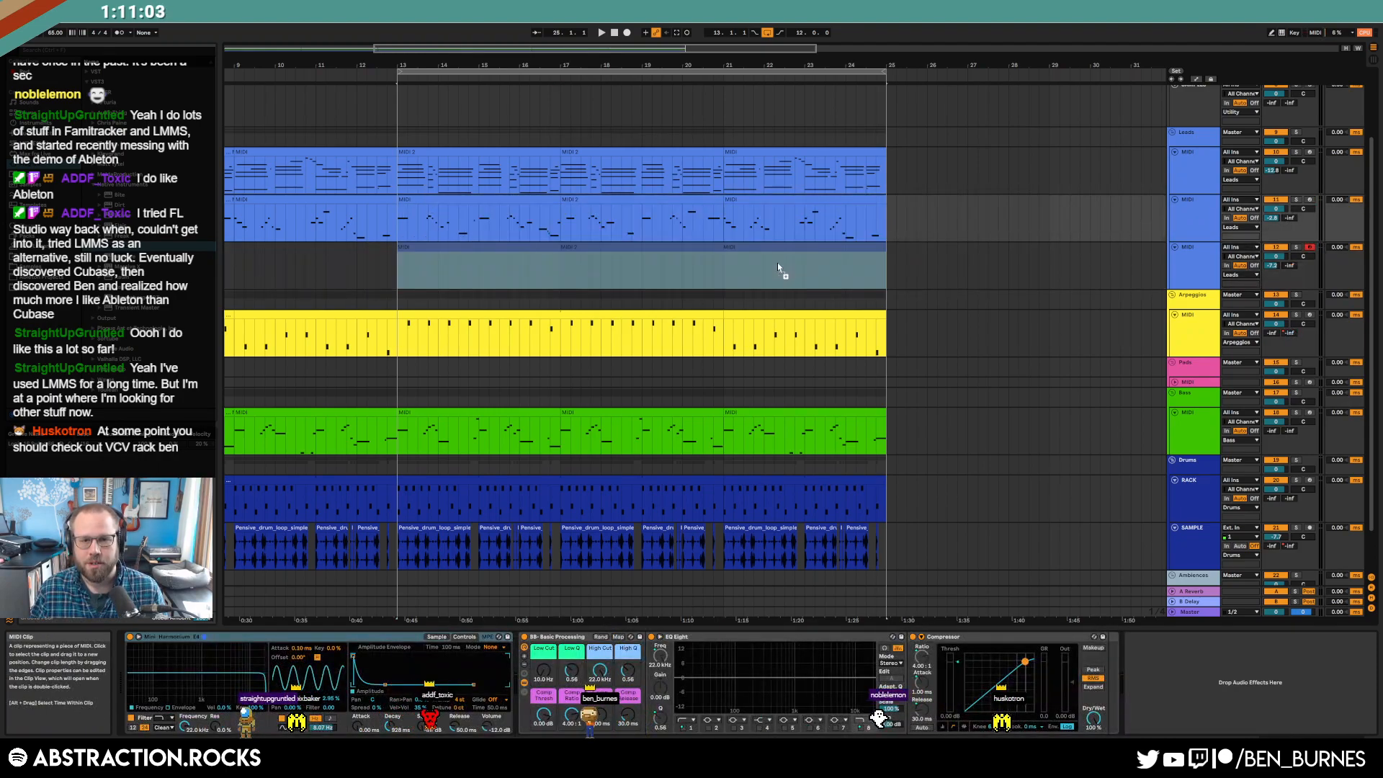
{"action": "left_click_drag", "start_coordinate": [1302, 256], "coordinate": [1302, 249]}
{"action": "key", "text": "space"}
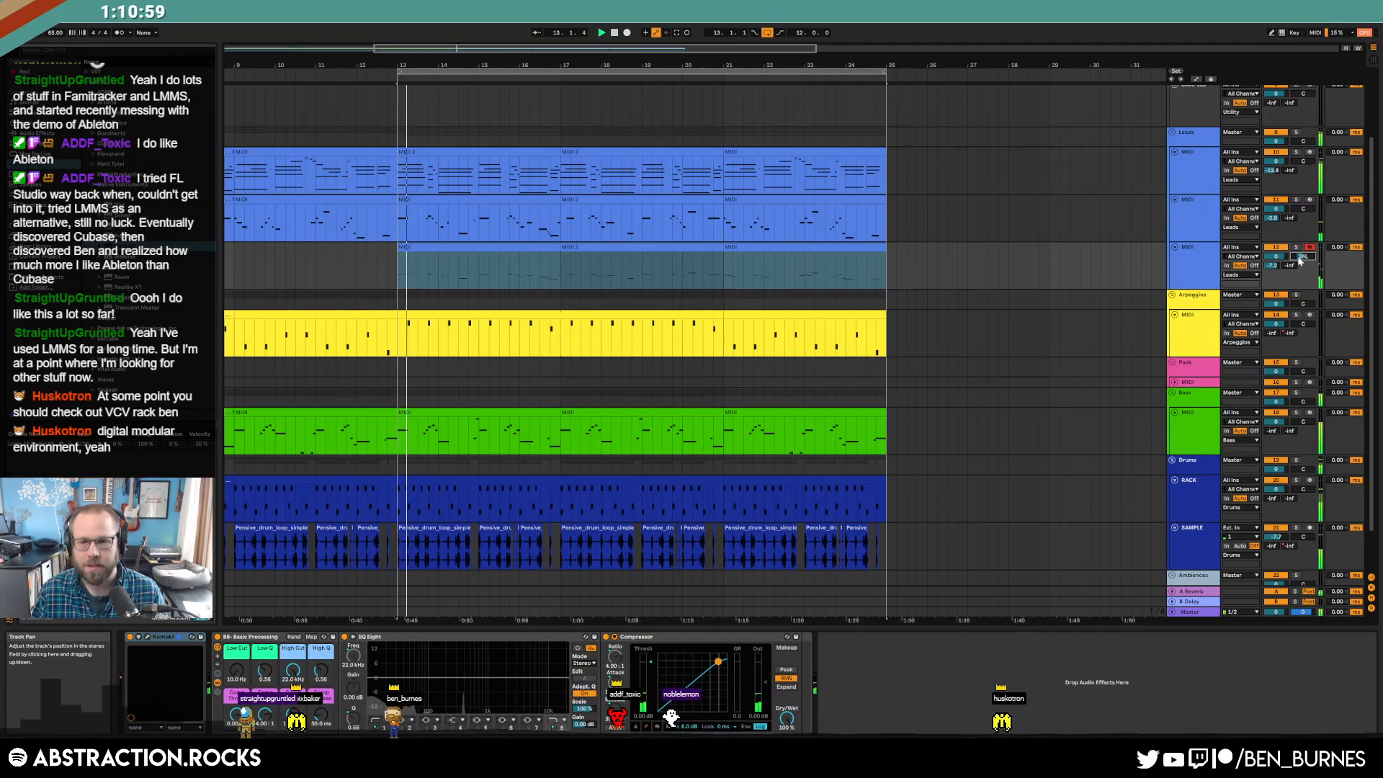
- Insert a Pitch MIDI effect before Kontakt on the new lead track, set it to +12 st, and audition the result
{"action": "left_click", "coordinate": [518, 247]}
{"action": "double_click", "coordinate": [518, 247]}
{"action": "left_click", "coordinate": [409, 563]}
{"action": "key", "text": "shift+Tab"}
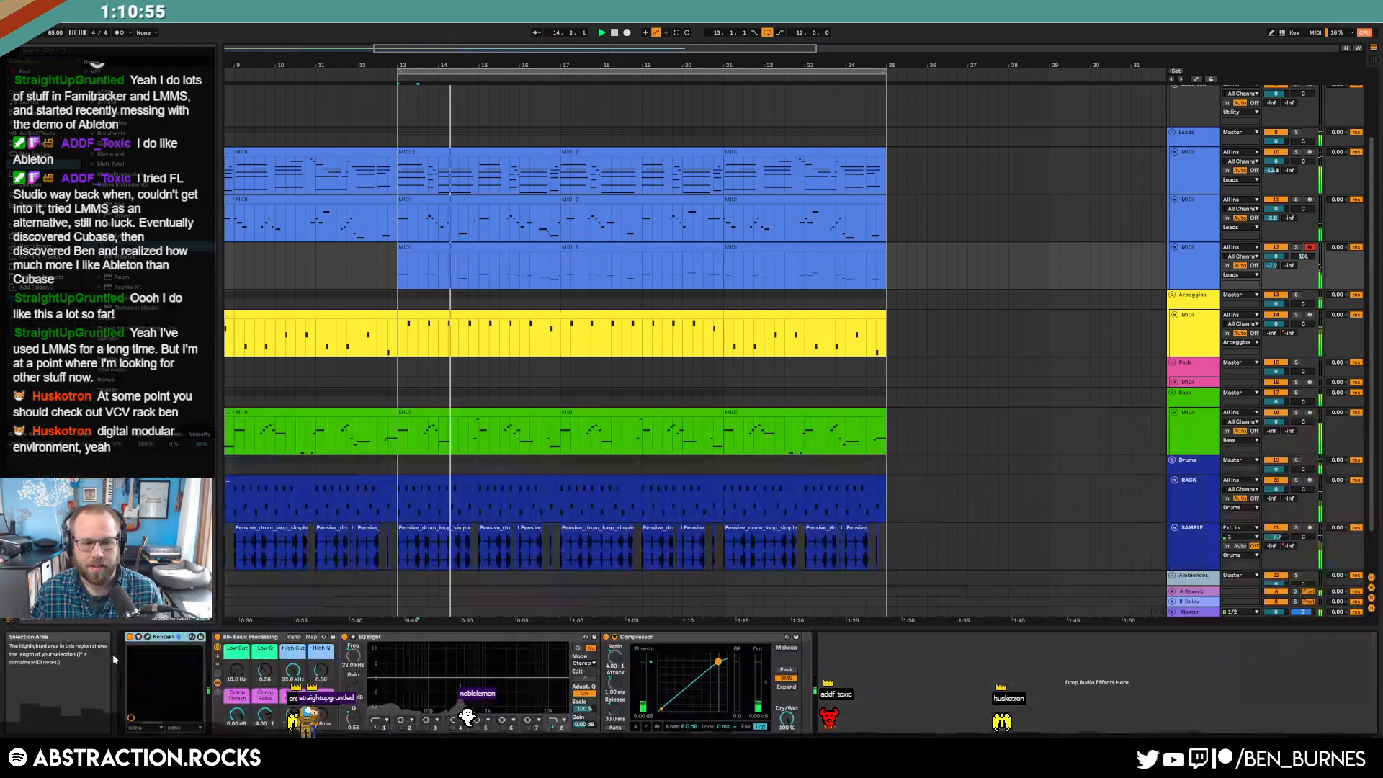
{"action": "key", "text": "space"}
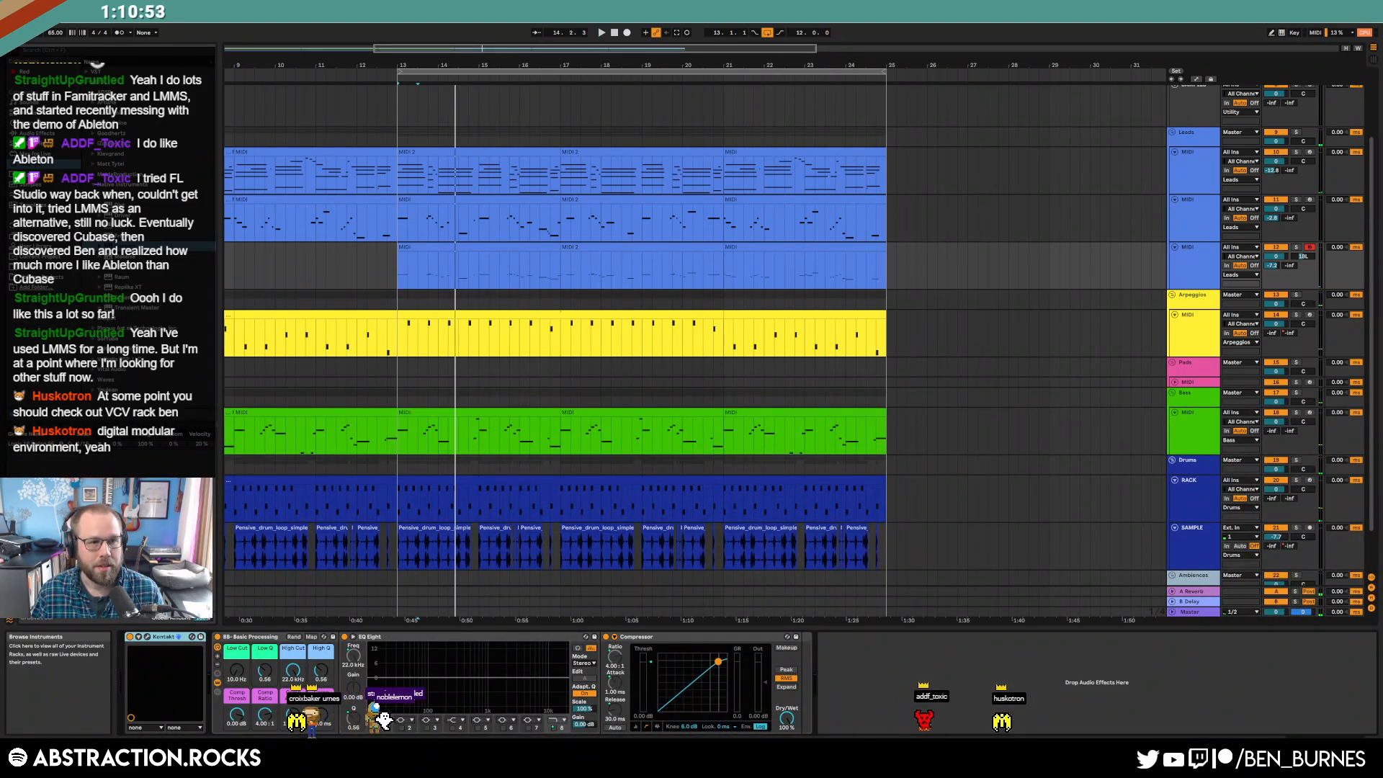
{"action": "left_click", "coordinate": [55, 143]}
{"action": "left_click_drag", "start_coordinate": [104, 167], "coordinate": [154, 686]}
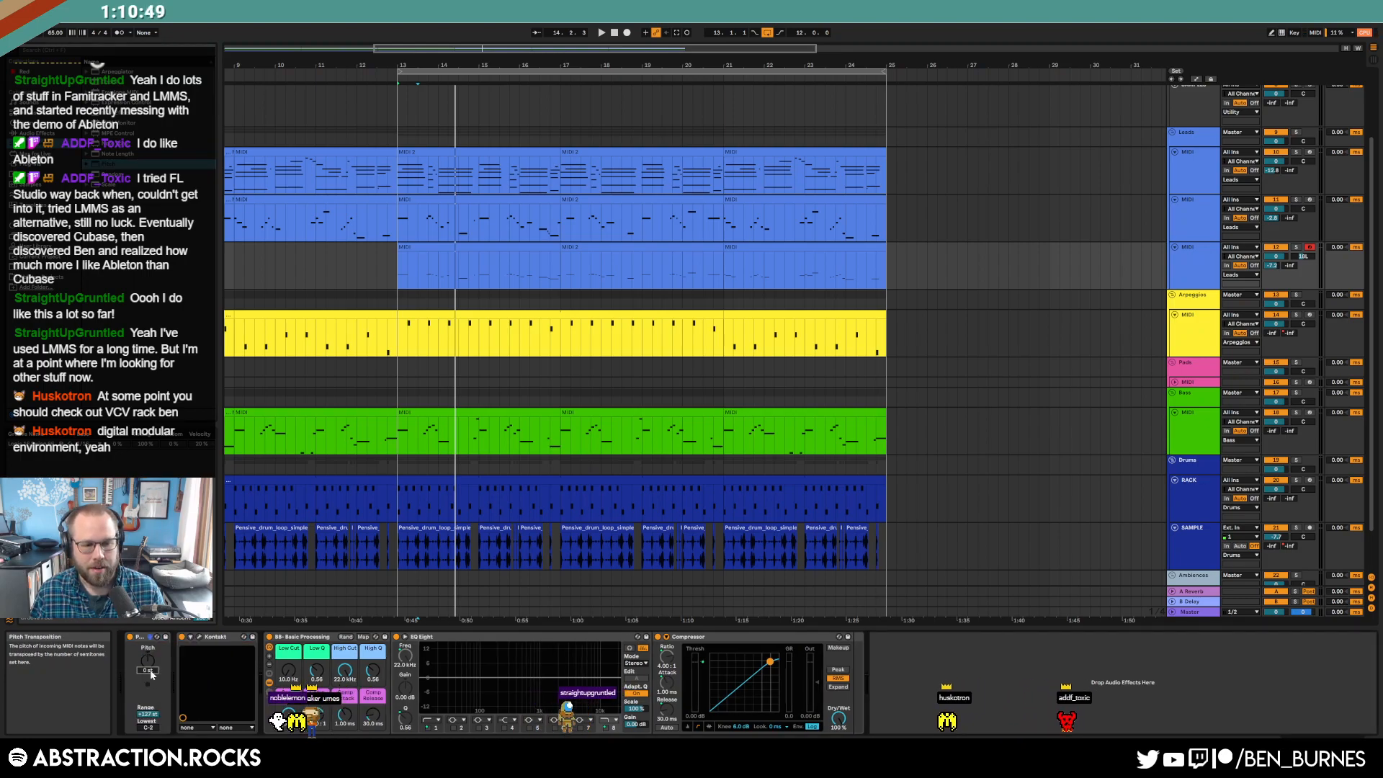
{"action": "key", "text": "space"}
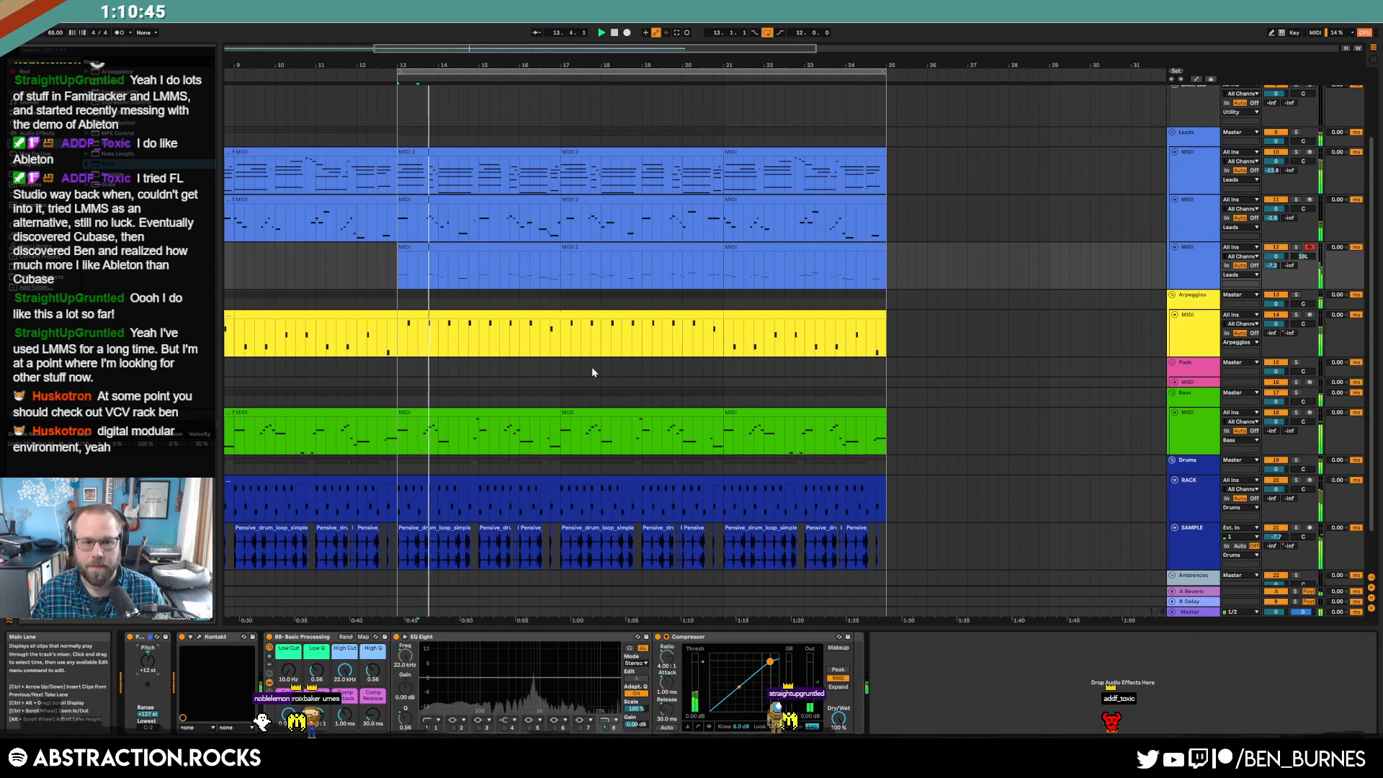
- Add a fourth MIDI track to the Leads group, lengthen the attack of its Operator envelope, and audition it from bar 13
{"action": "left_click", "coordinate": [1195, 266]}
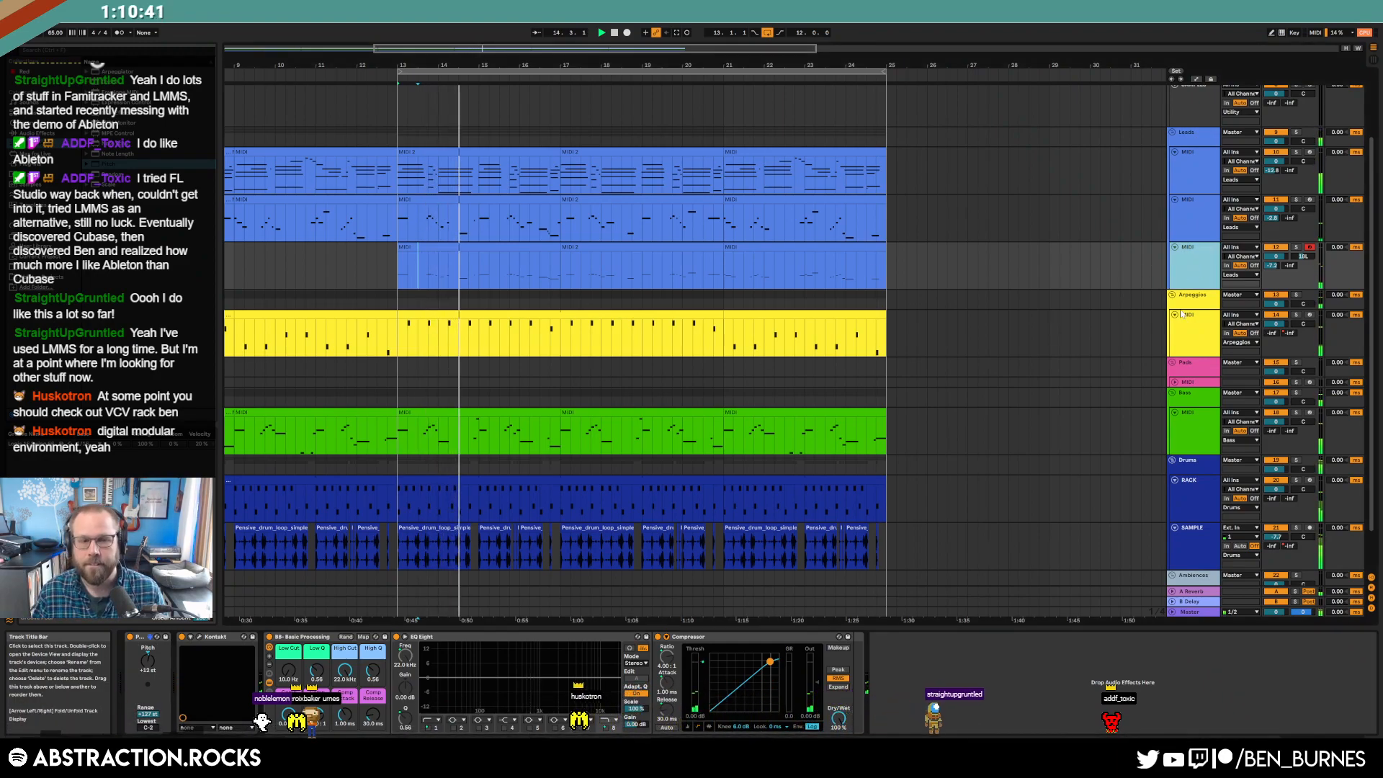
{"action": "key", "text": "ctrl+shift+t"}
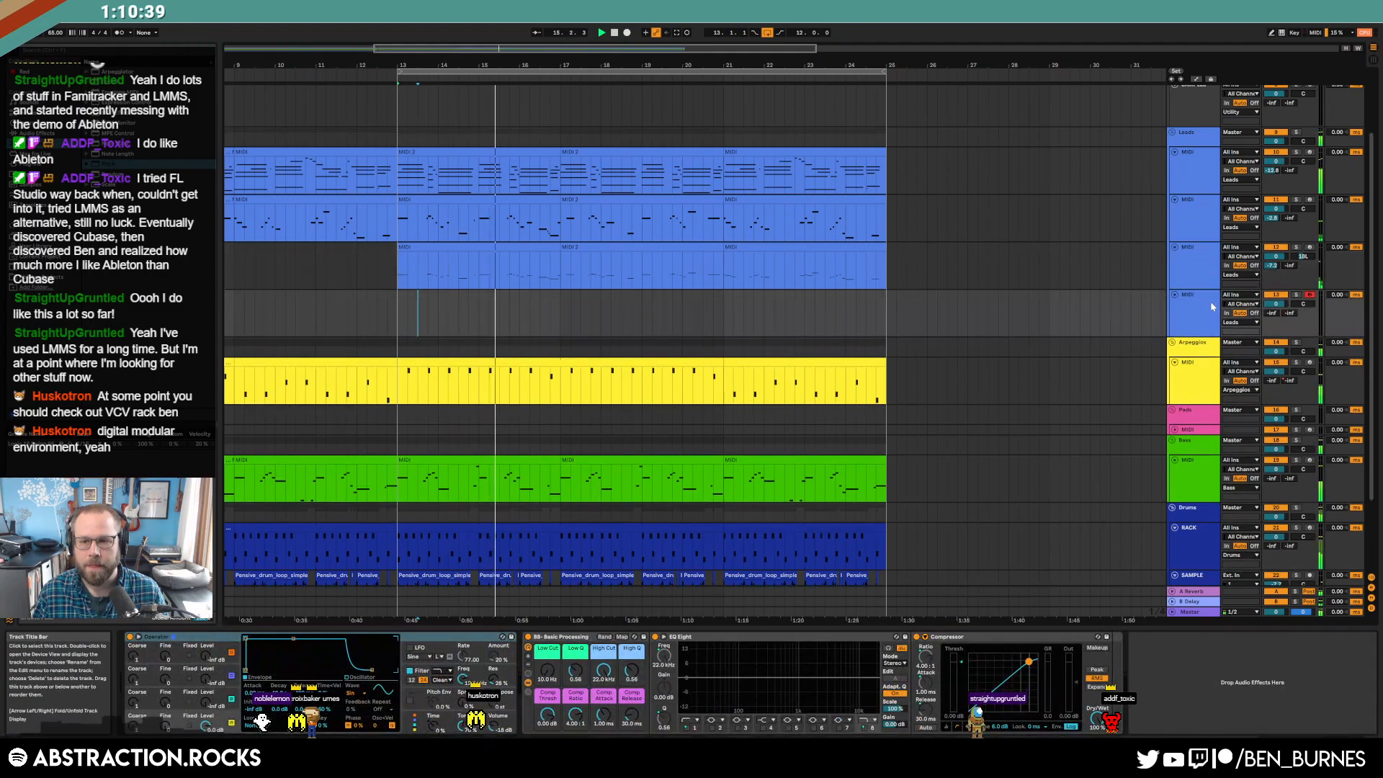
{"action": "left_click", "coordinate": [407, 317]}
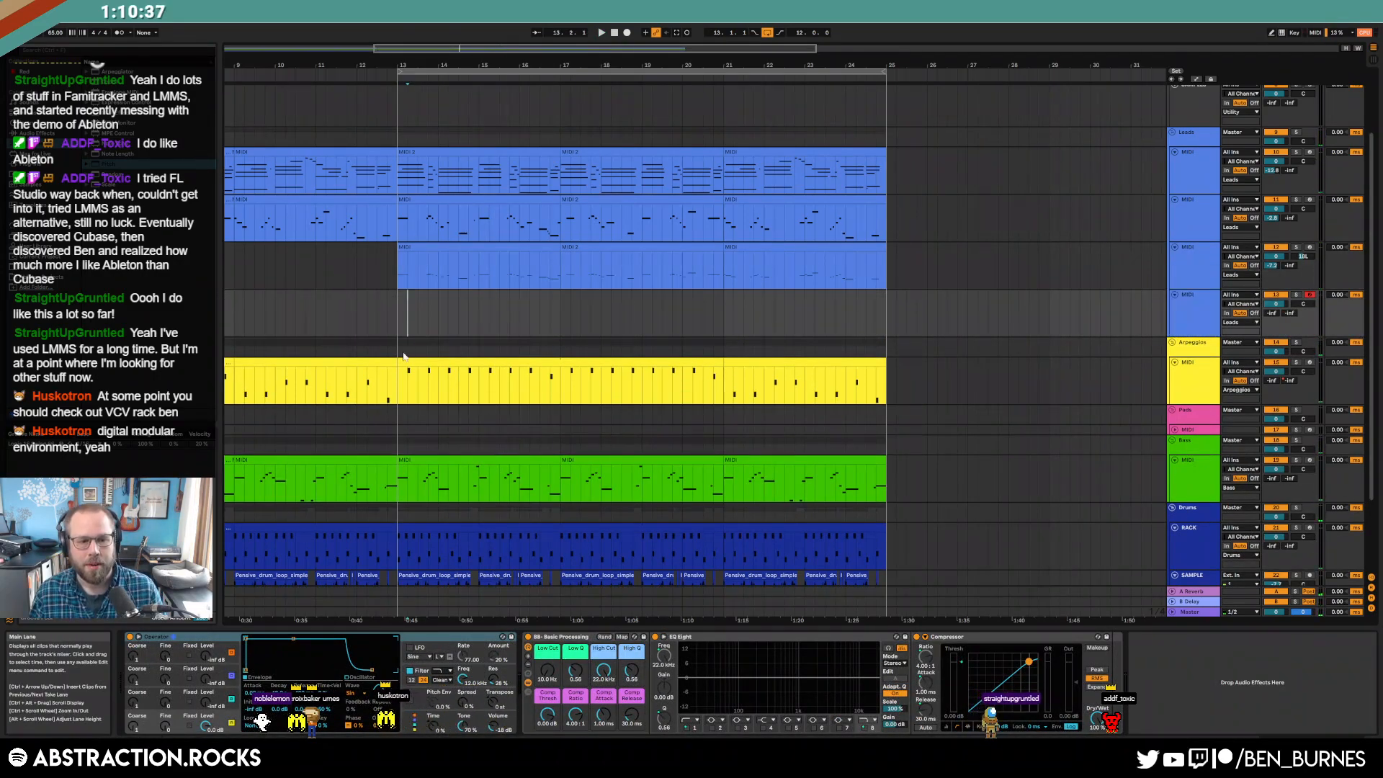
{"action": "left_click_drag", "start_coordinate": [245, 639], "coordinate": [266, 638]}
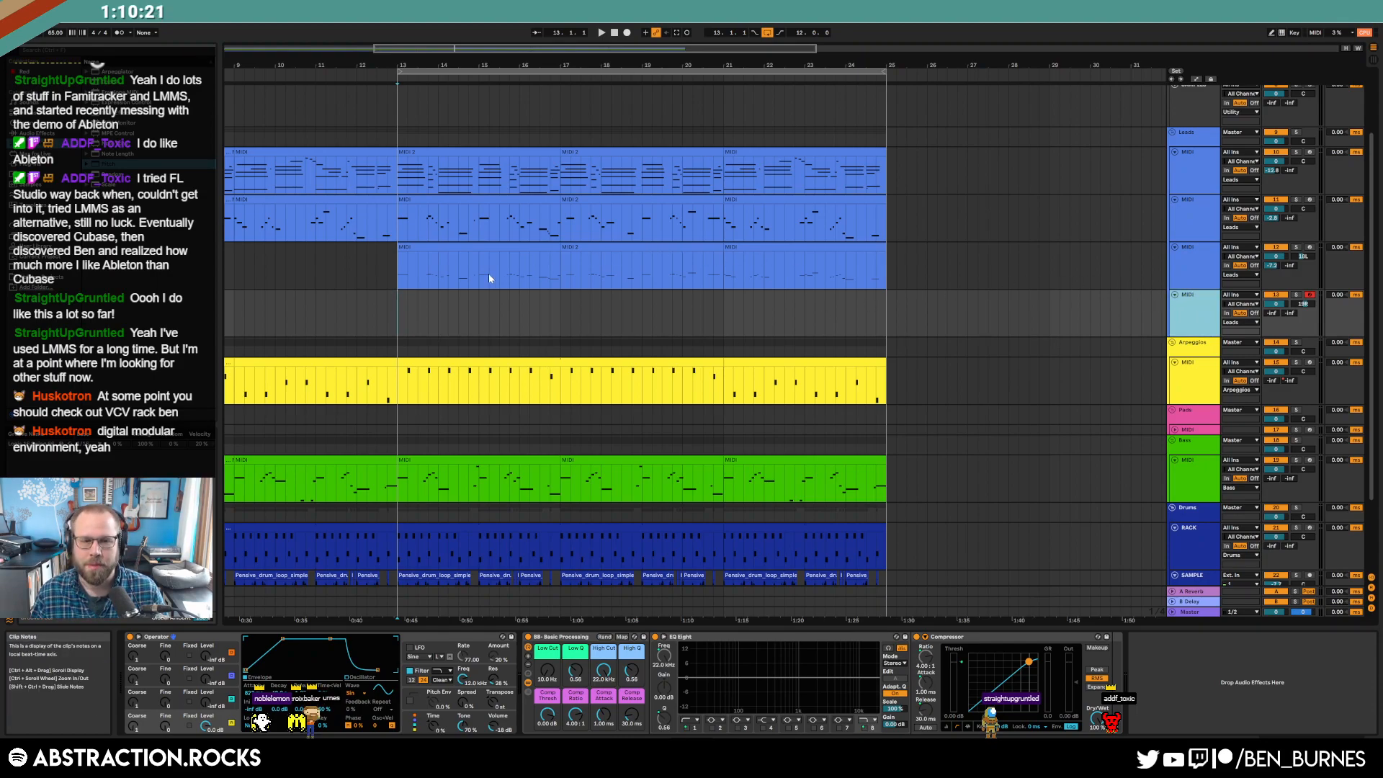
{"action": "key", "text": "space"}
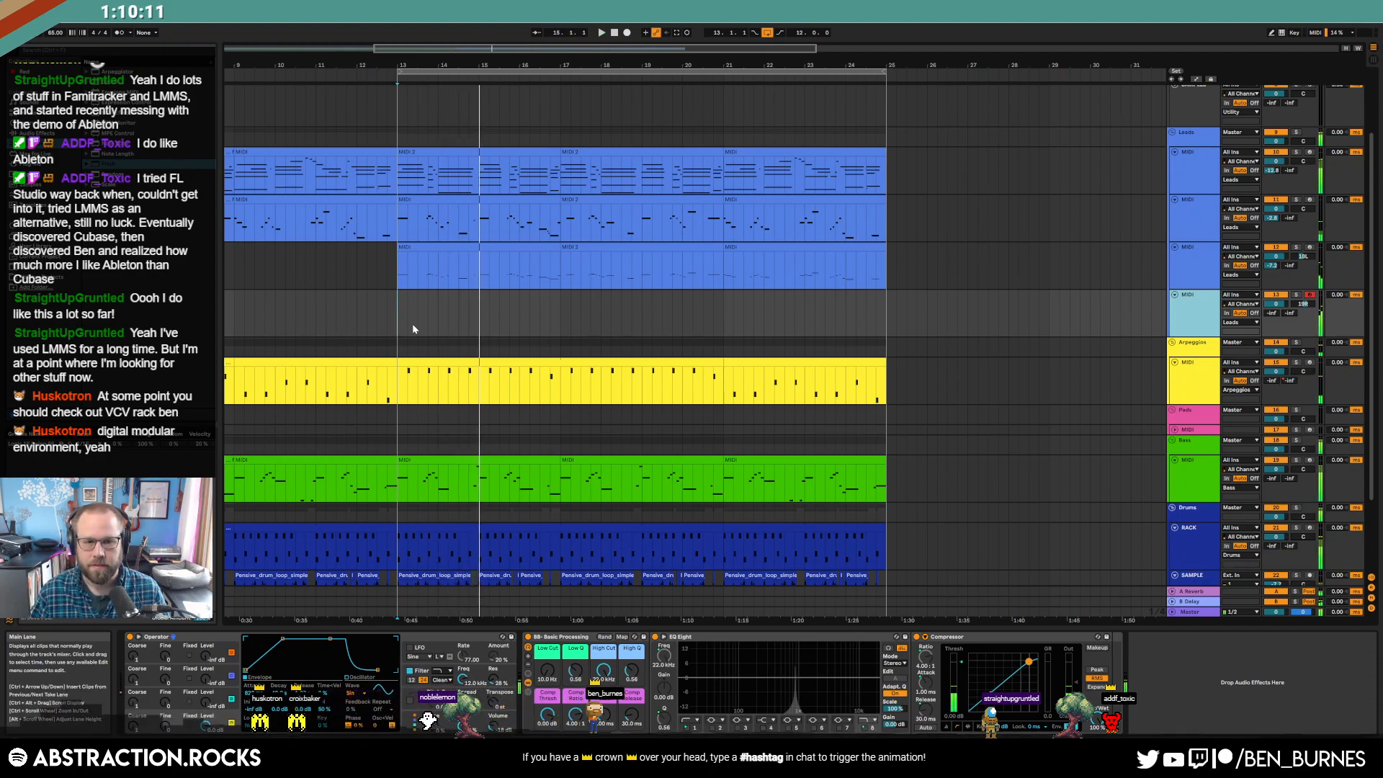
- Insert ValhallaSupermassive after Operator on the fourth lead track and set its mix to 45.6 %
{"action": "left_click_drag", "start_coordinate": [1272, 313], "coordinate": [1271, 301]}
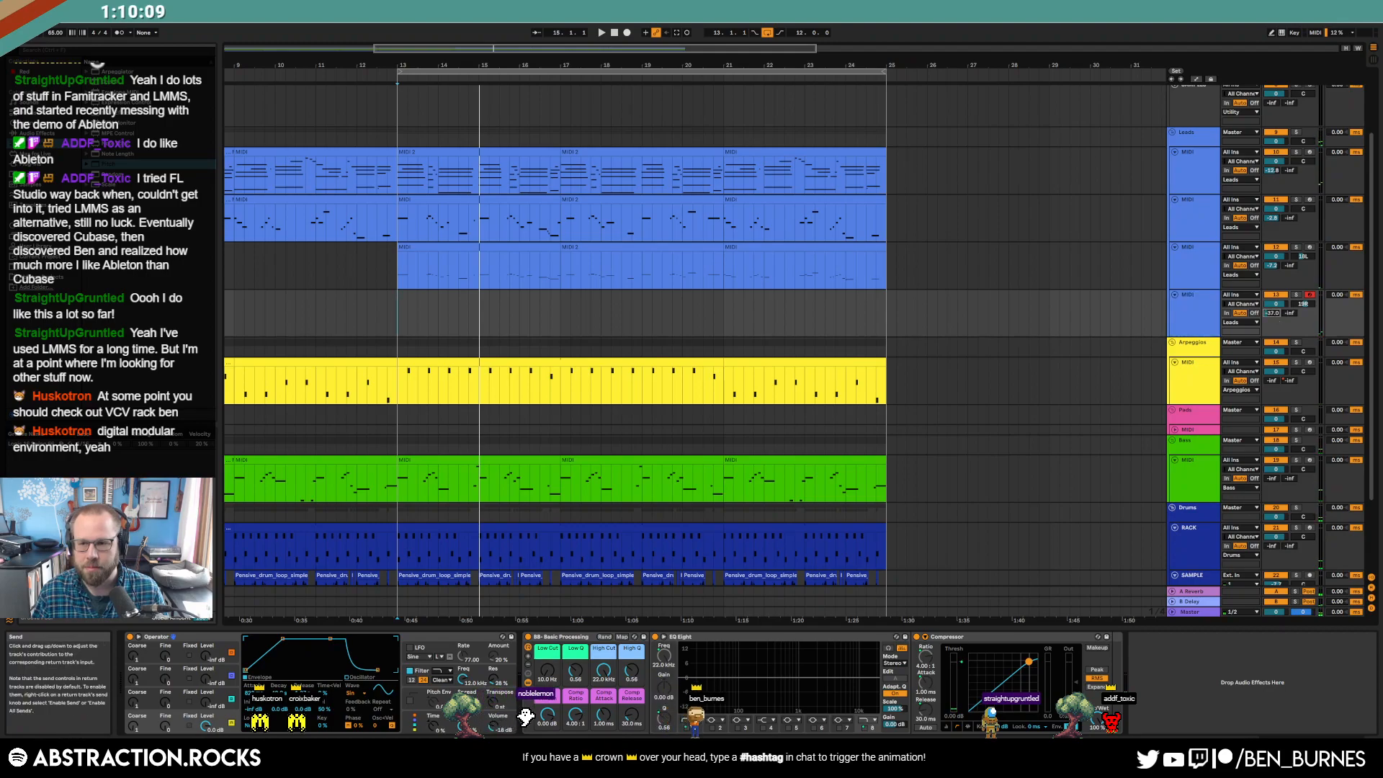
{"action": "left_click", "coordinate": [35, 167]}
{"action": "left_click", "coordinate": [93, 178]}
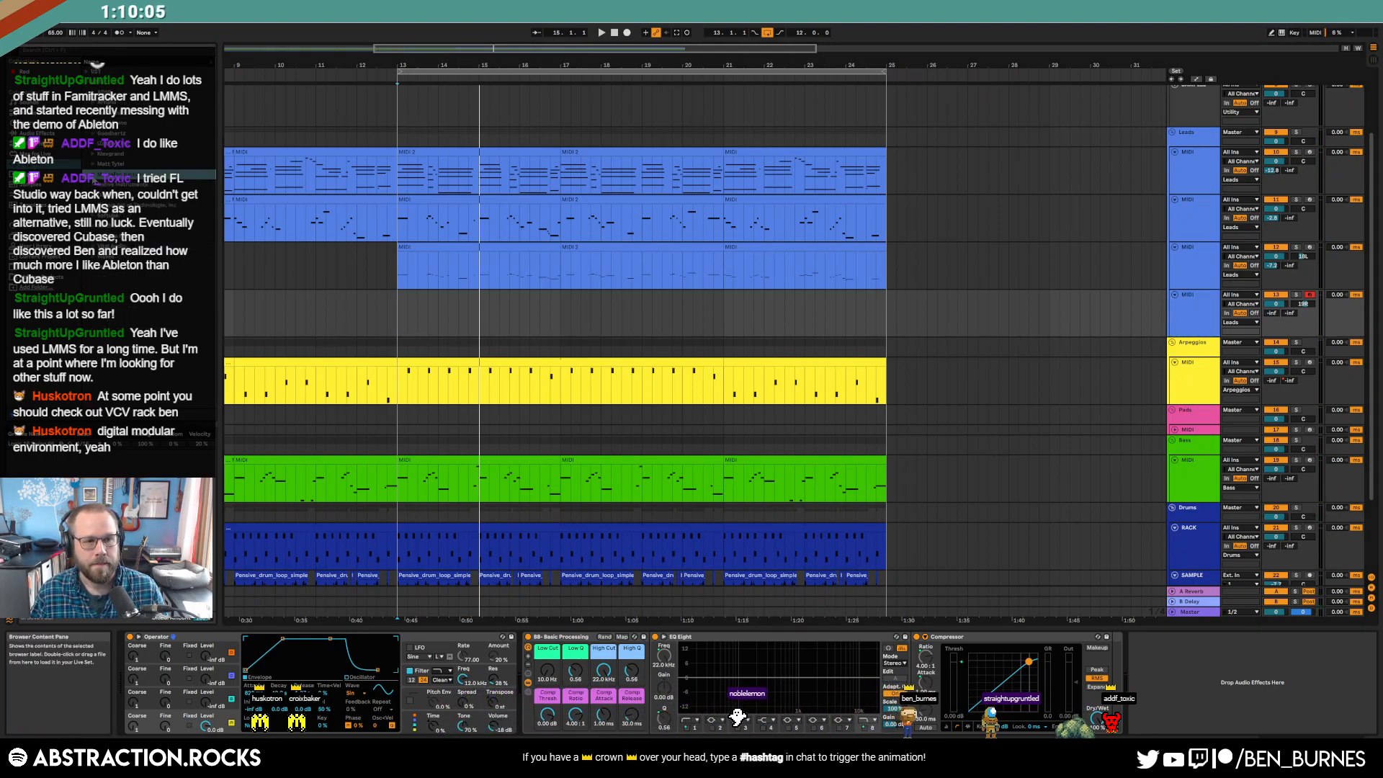
{"action": "left_click", "coordinate": [93, 237]}
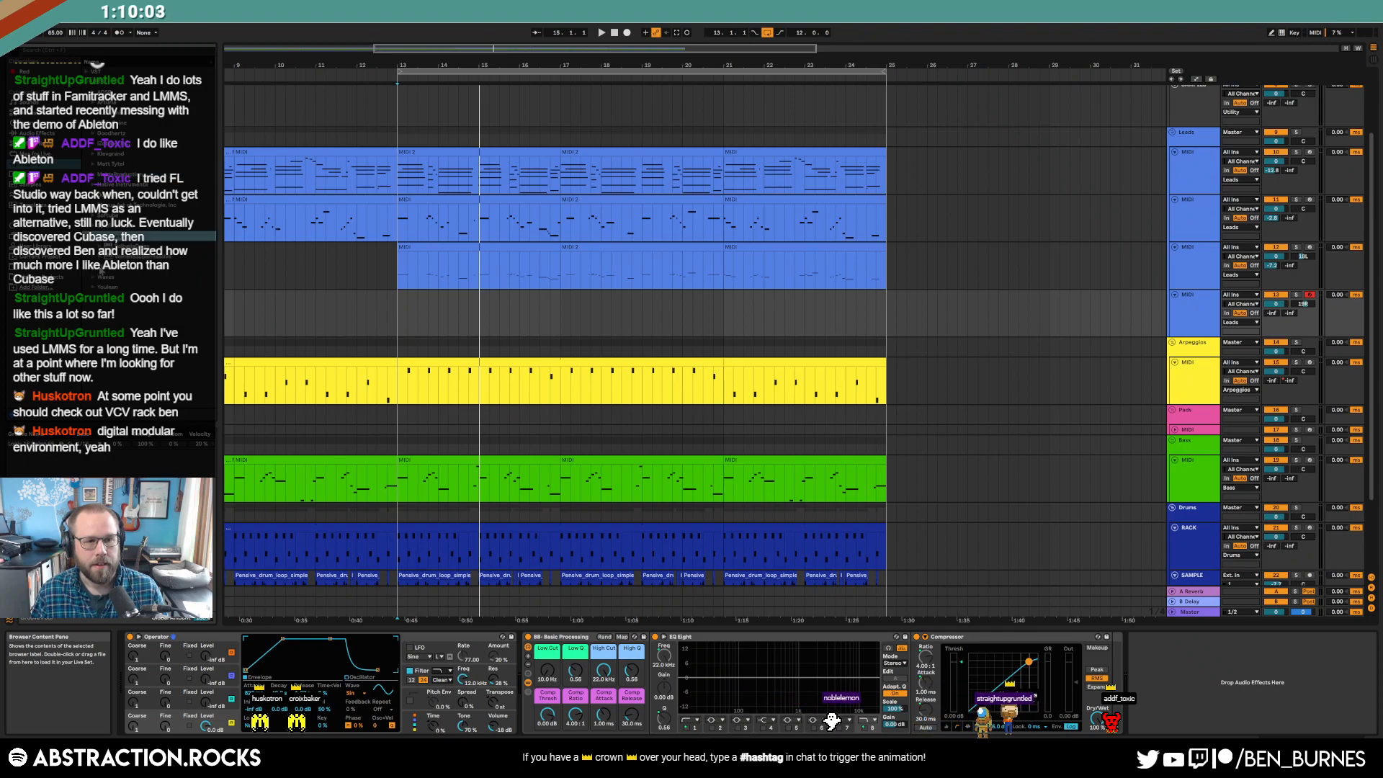
{"action": "left_click_drag", "start_coordinate": [125, 257], "coordinate": [523, 648]}
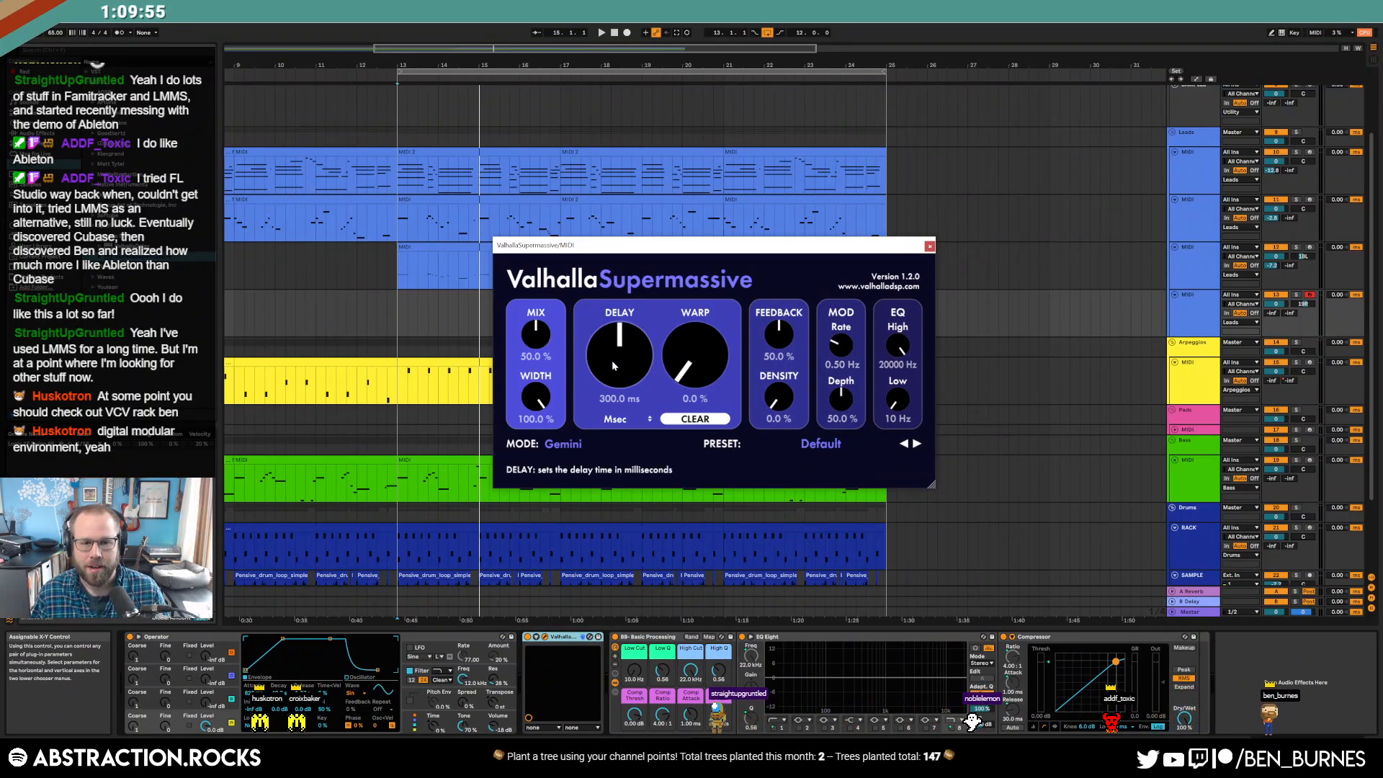
{"action": "left_click_drag", "start_coordinate": [536, 323], "coordinate": [535, 325]}
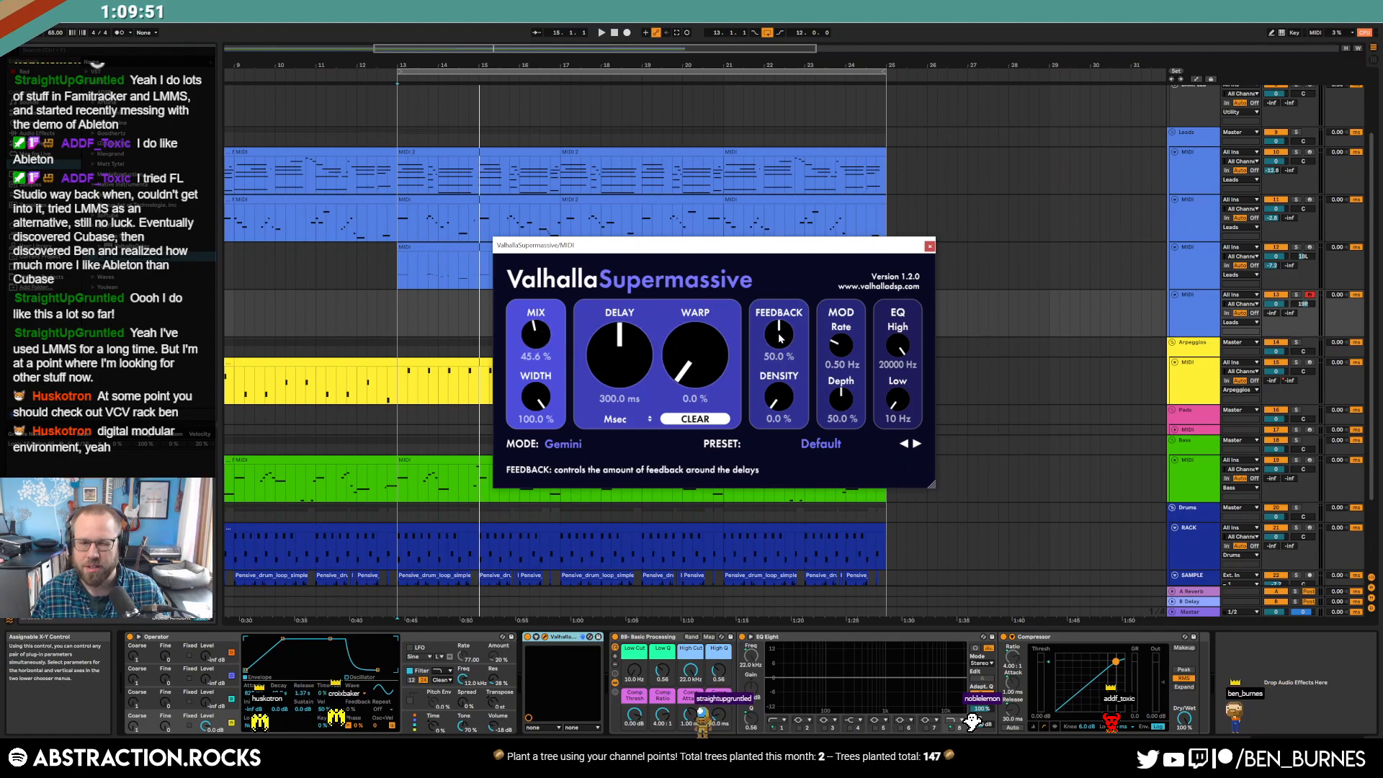
{"action": "left_click", "coordinate": [930, 246]}
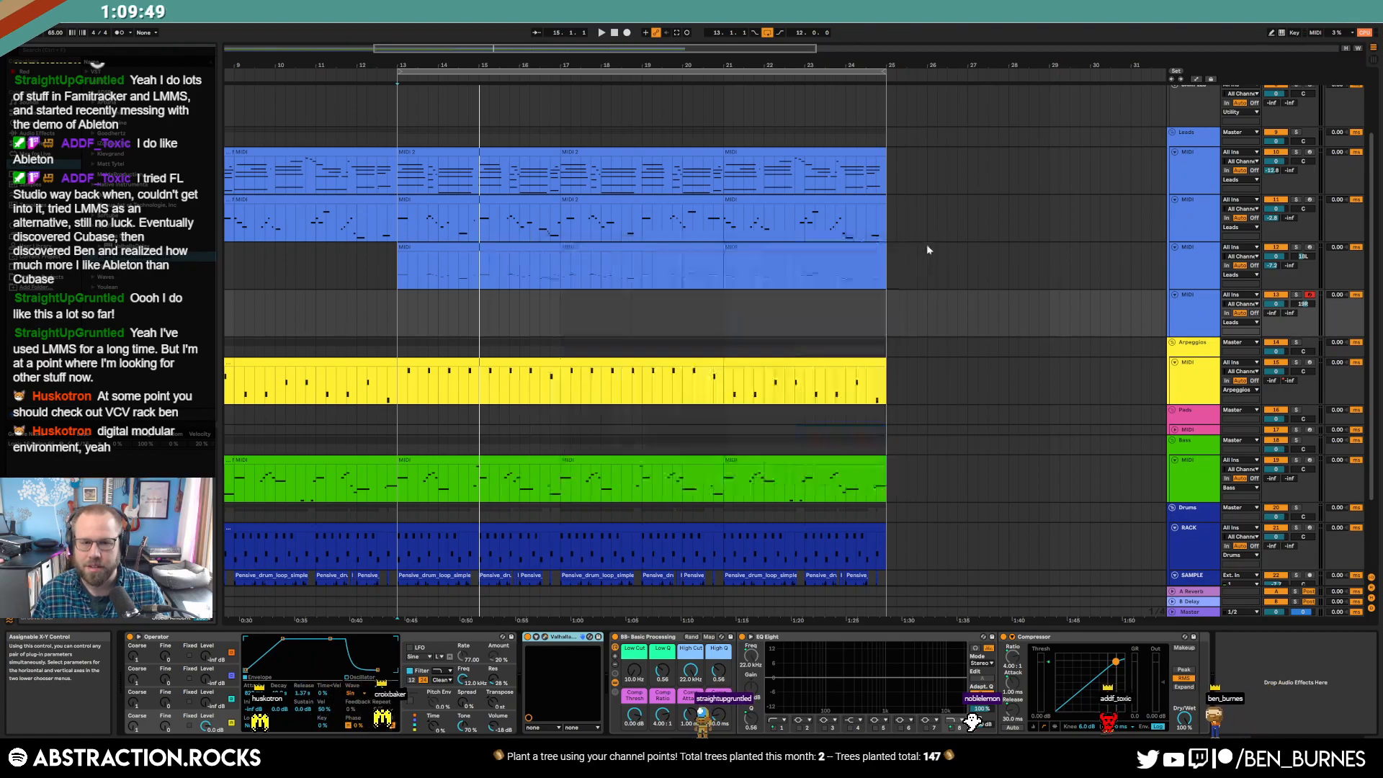
- Record a slow melody on the fourth lead track from bar 13 and trim the clip to span bars 13 to 21
{"action": "left_click", "coordinate": [399, 321]}
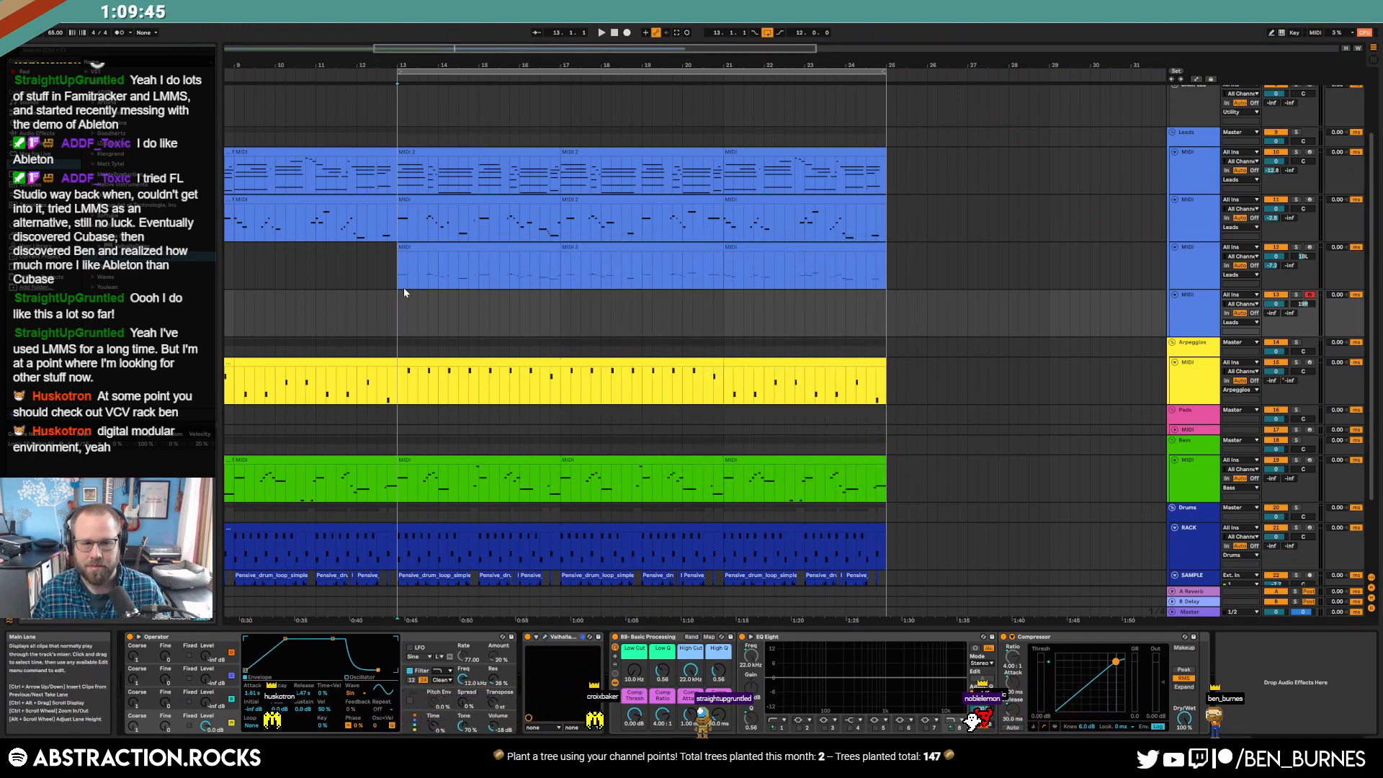
{"action": "key", "text": "space"}
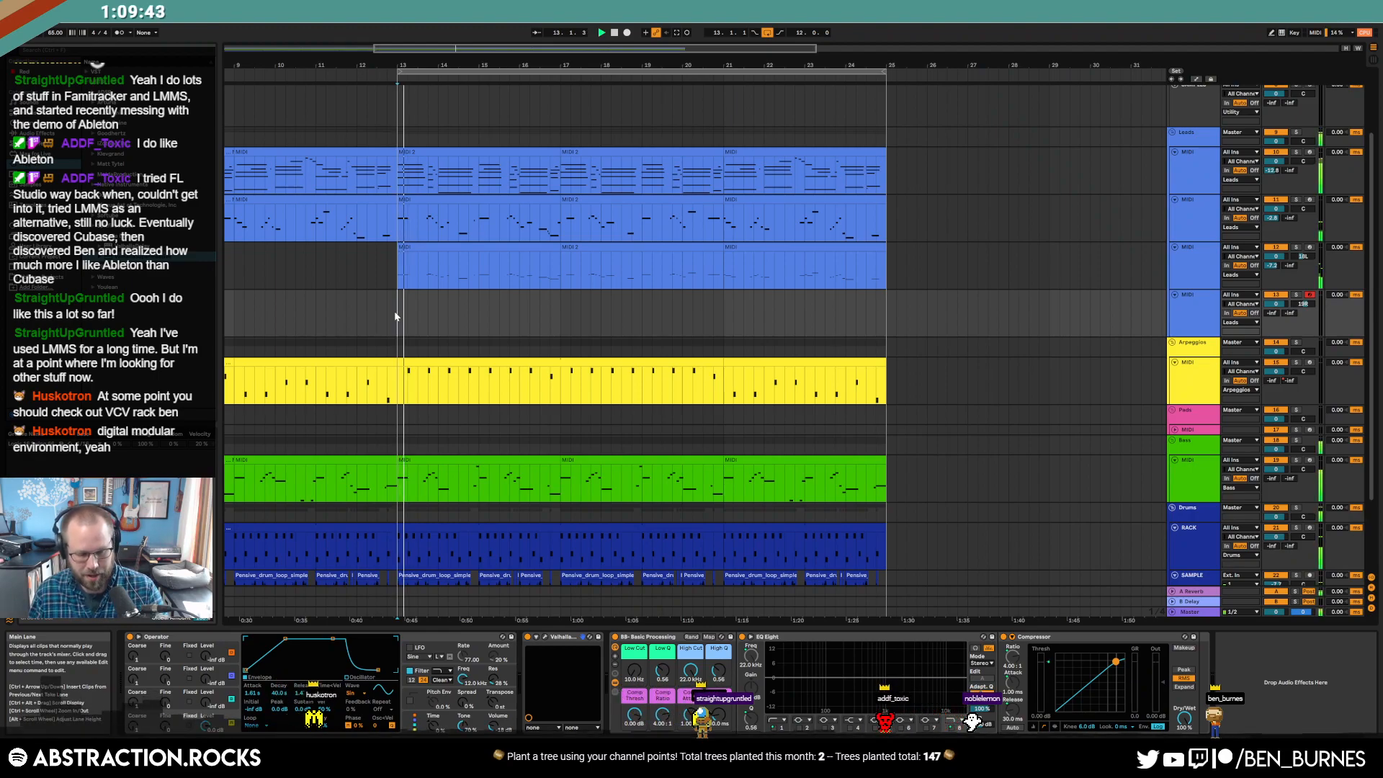
{"action": "key", "text": "F9"}
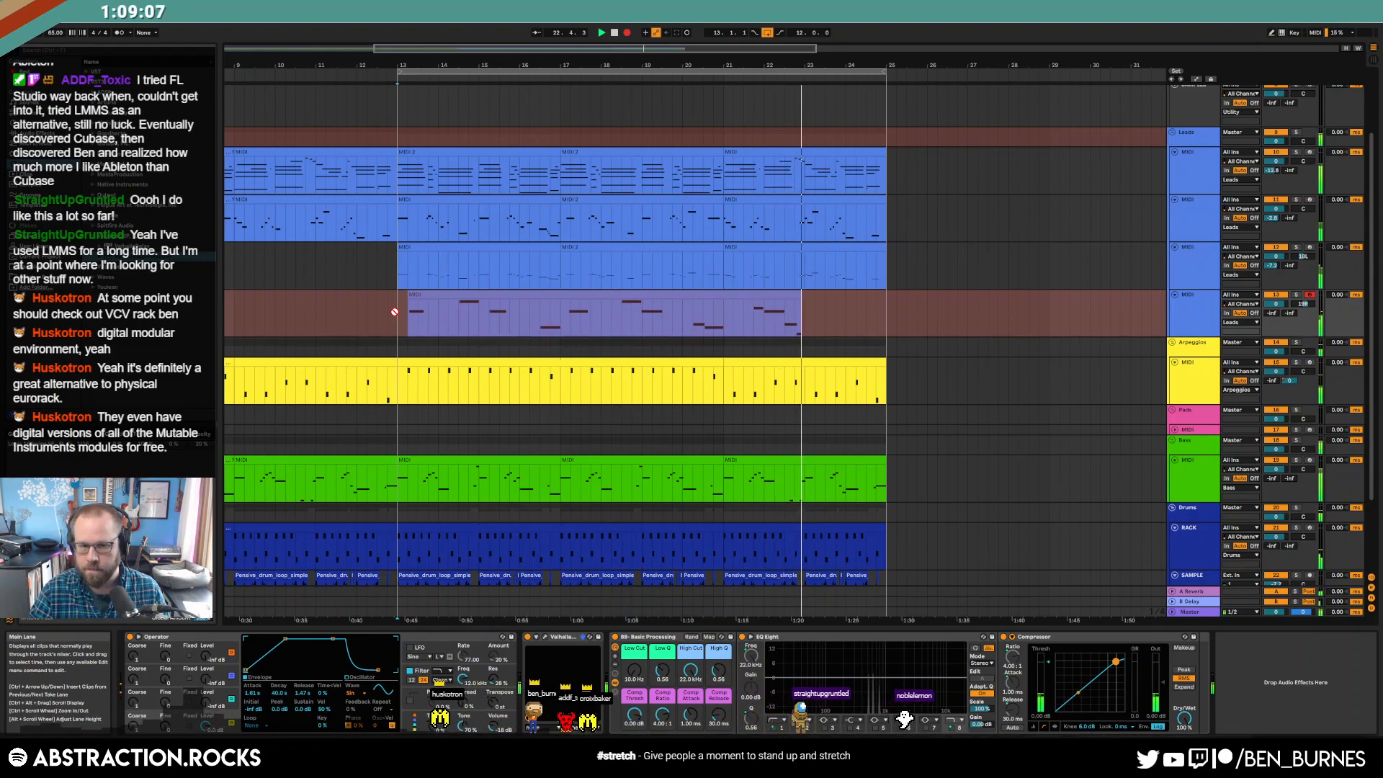
{"action": "key", "text": "space"}
{"action": "left_click_drag", "start_coordinate": [806, 296], "coordinate": [723, 295]}
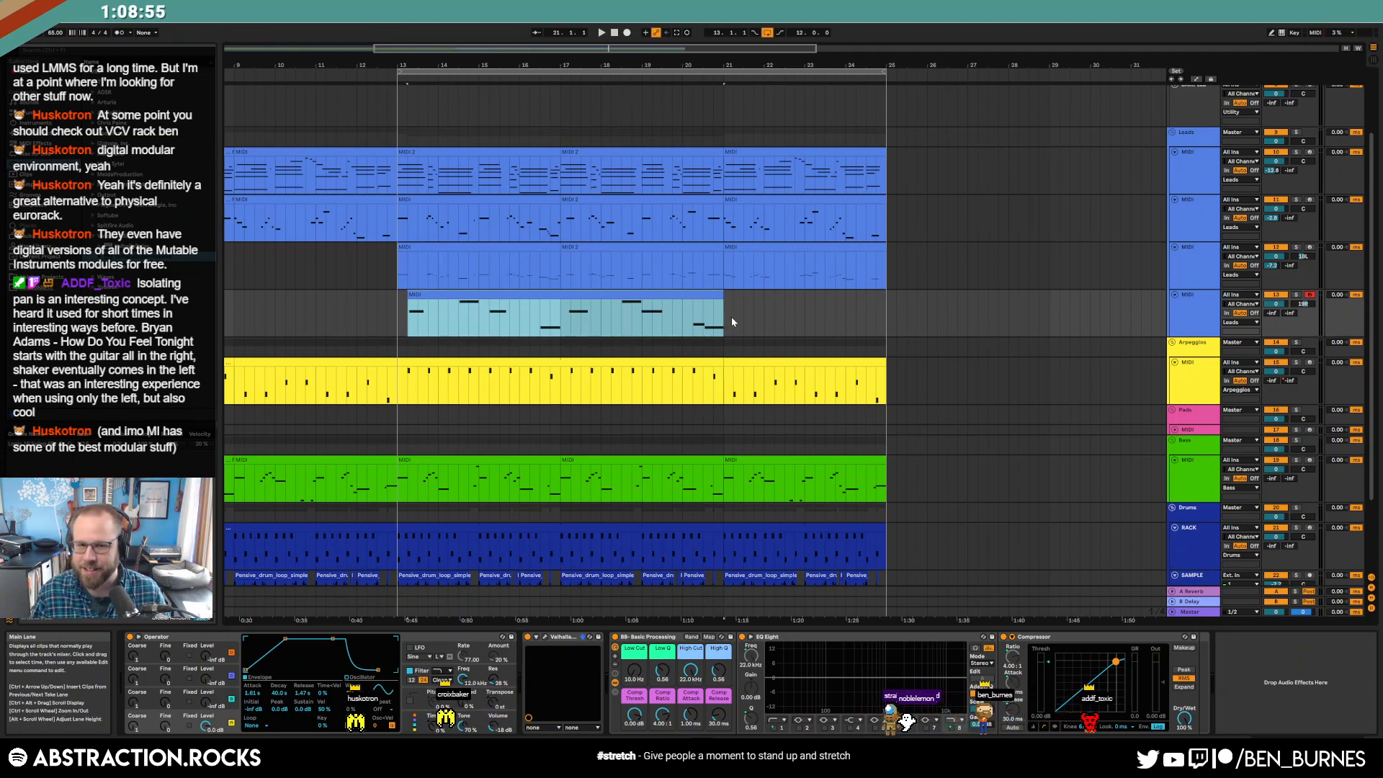
{"action": "left_click", "coordinate": [726, 321]}
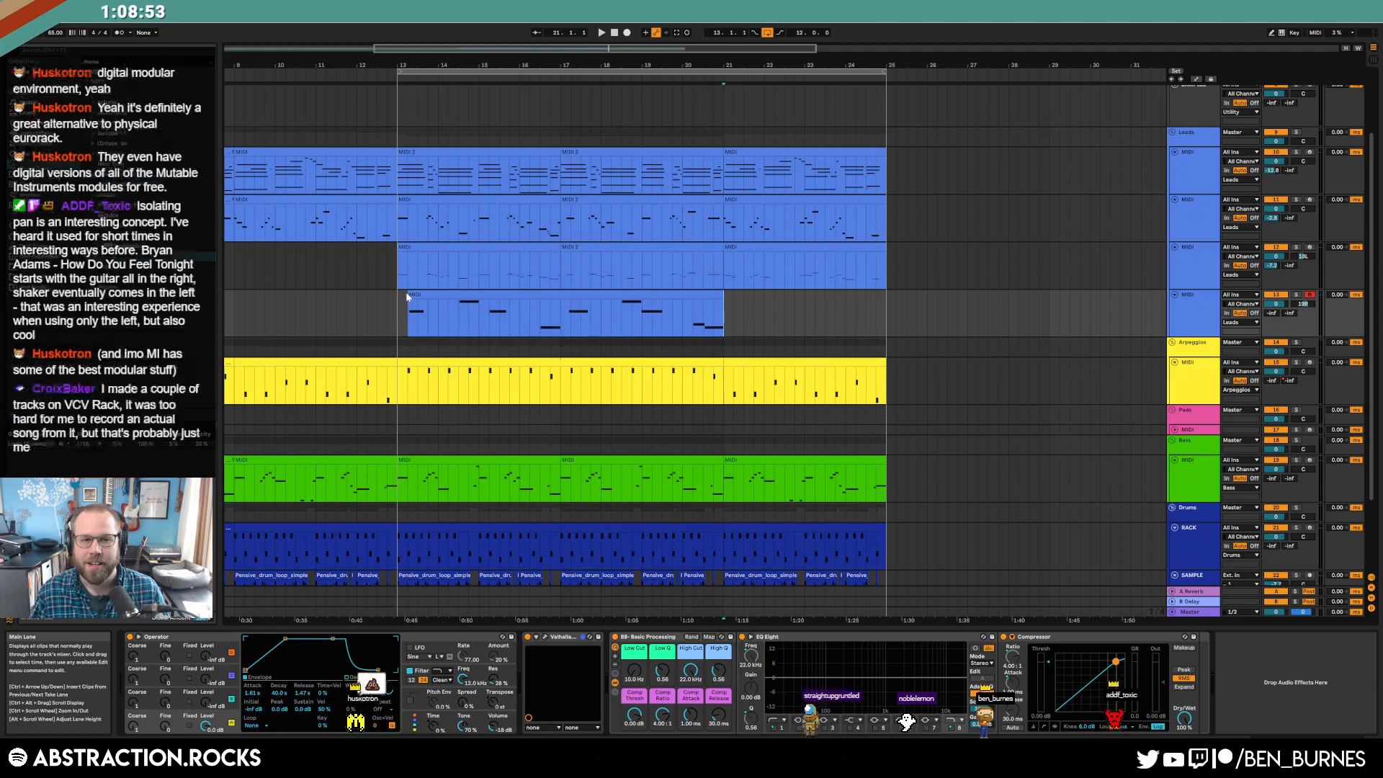
{"action": "left_click_drag", "start_coordinate": [406, 294], "coordinate": [399, 294]}
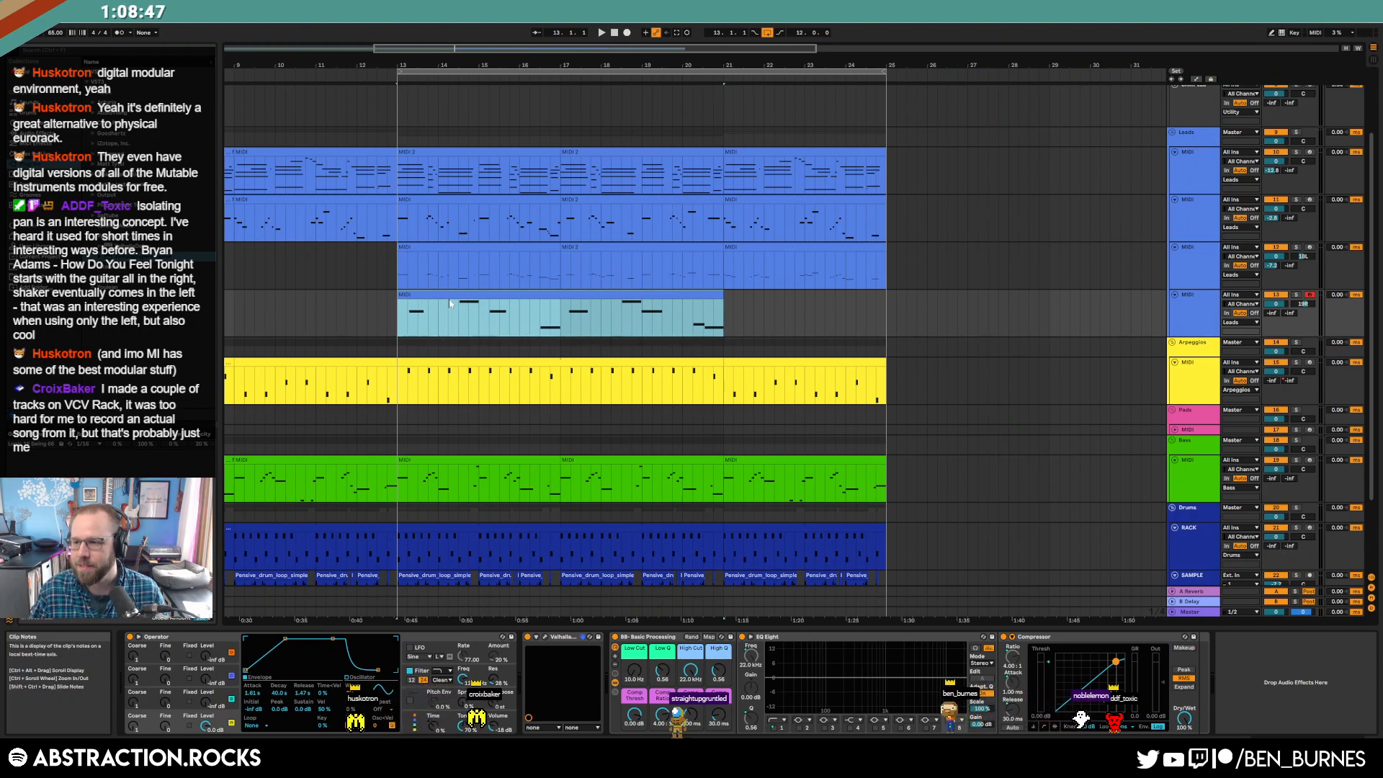
- Record the remaining four bars of the slow melody on the fourth lead track, starting at bar 21
{"action": "left_click", "coordinate": [726, 324]}
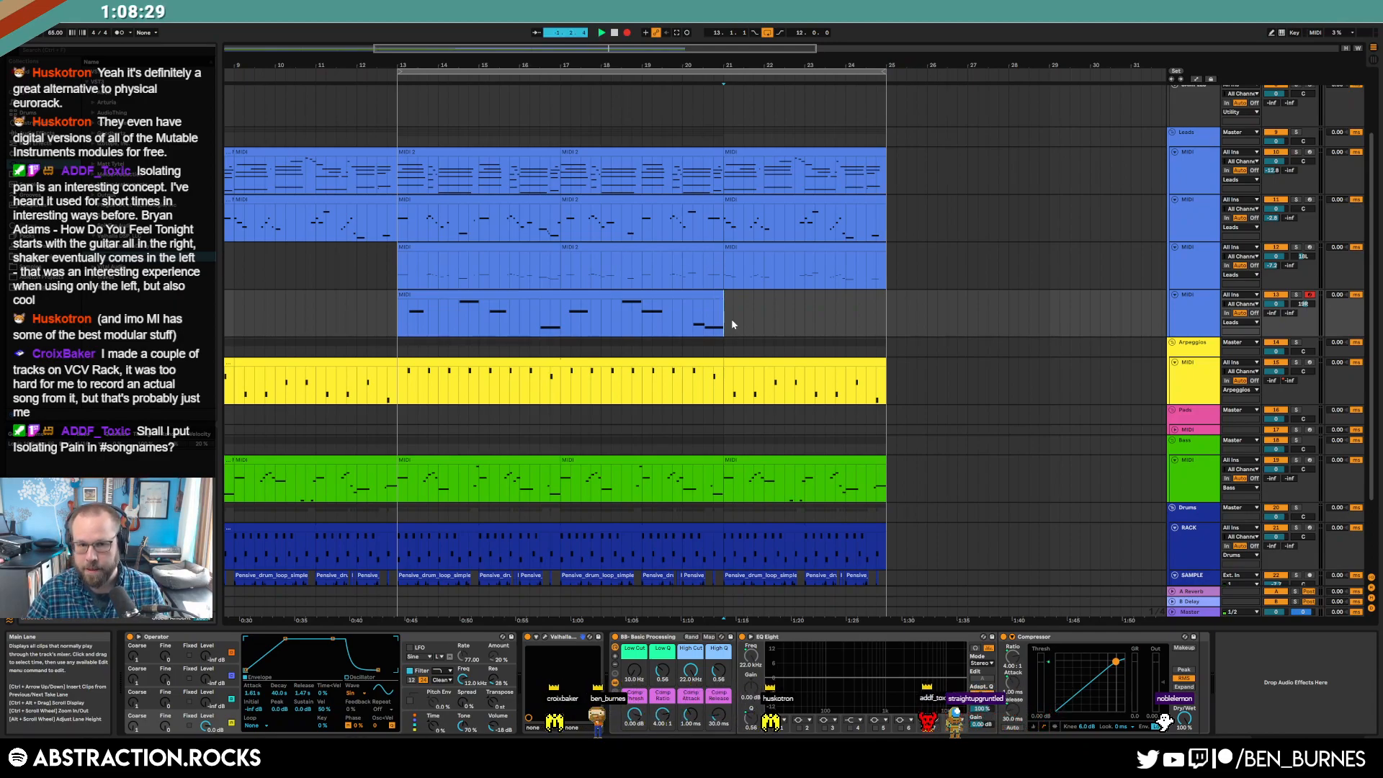
{"action": "left_click", "coordinate": [732, 324]}
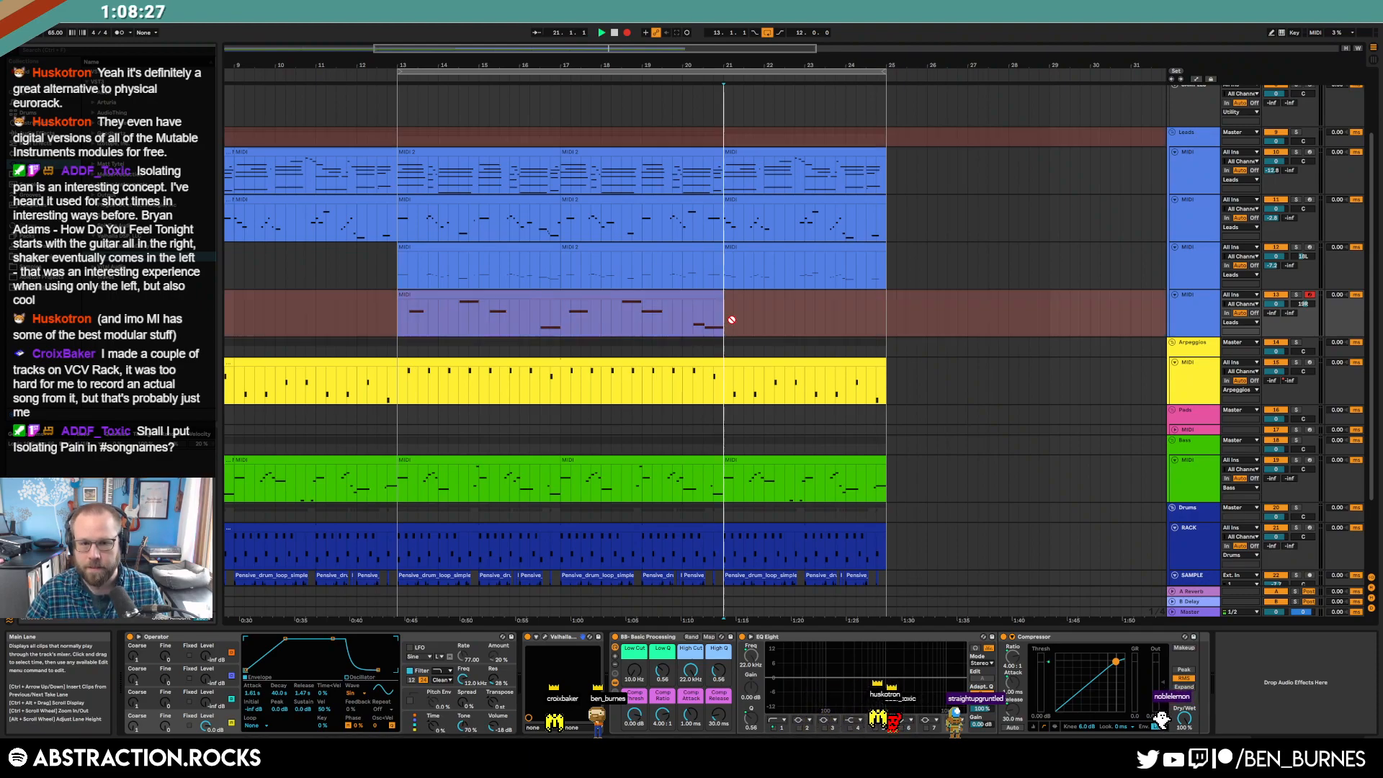
{"action": "key", "text": "space"}
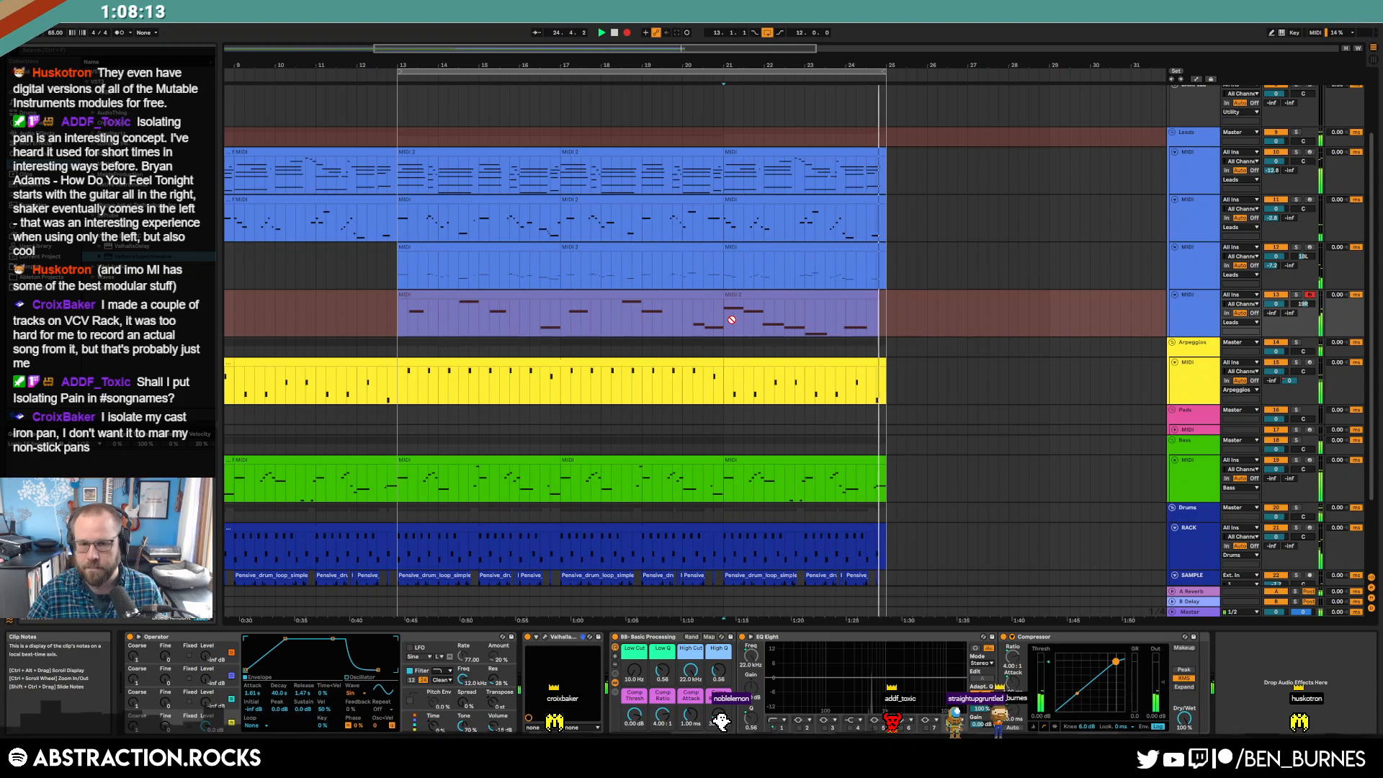
{"action": "key", "text": "space"}
- Open the newly recorded clip at bar 21, shorten its first four notes together, and play it back
{"action": "left_click", "coordinate": [756, 293]}
{"action": "double_click", "coordinate": [756, 292]}
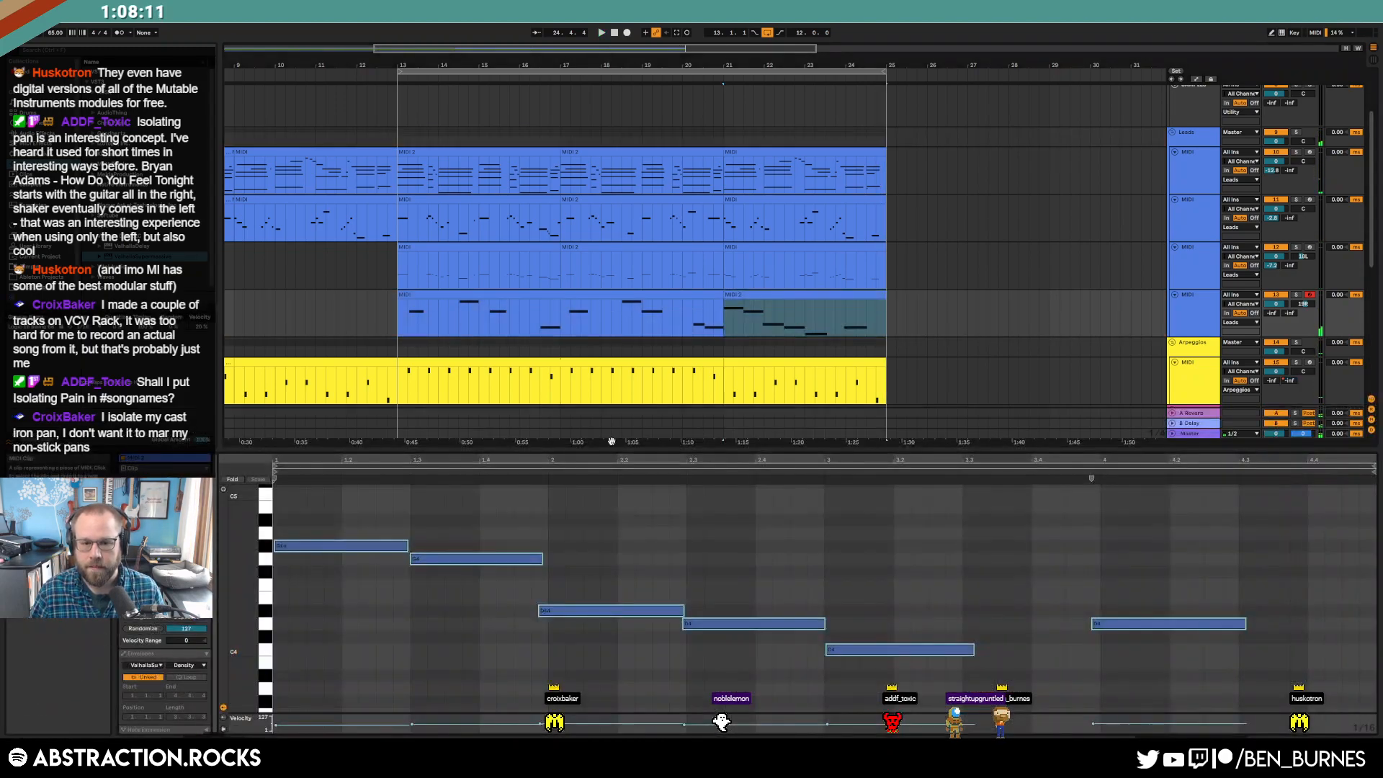
{"action": "left_click_drag", "start_coordinate": [366, 502], "coordinate": [814, 690]}
{"action": "left_click_drag", "start_coordinate": [824, 624], "coordinate": [791, 624]}
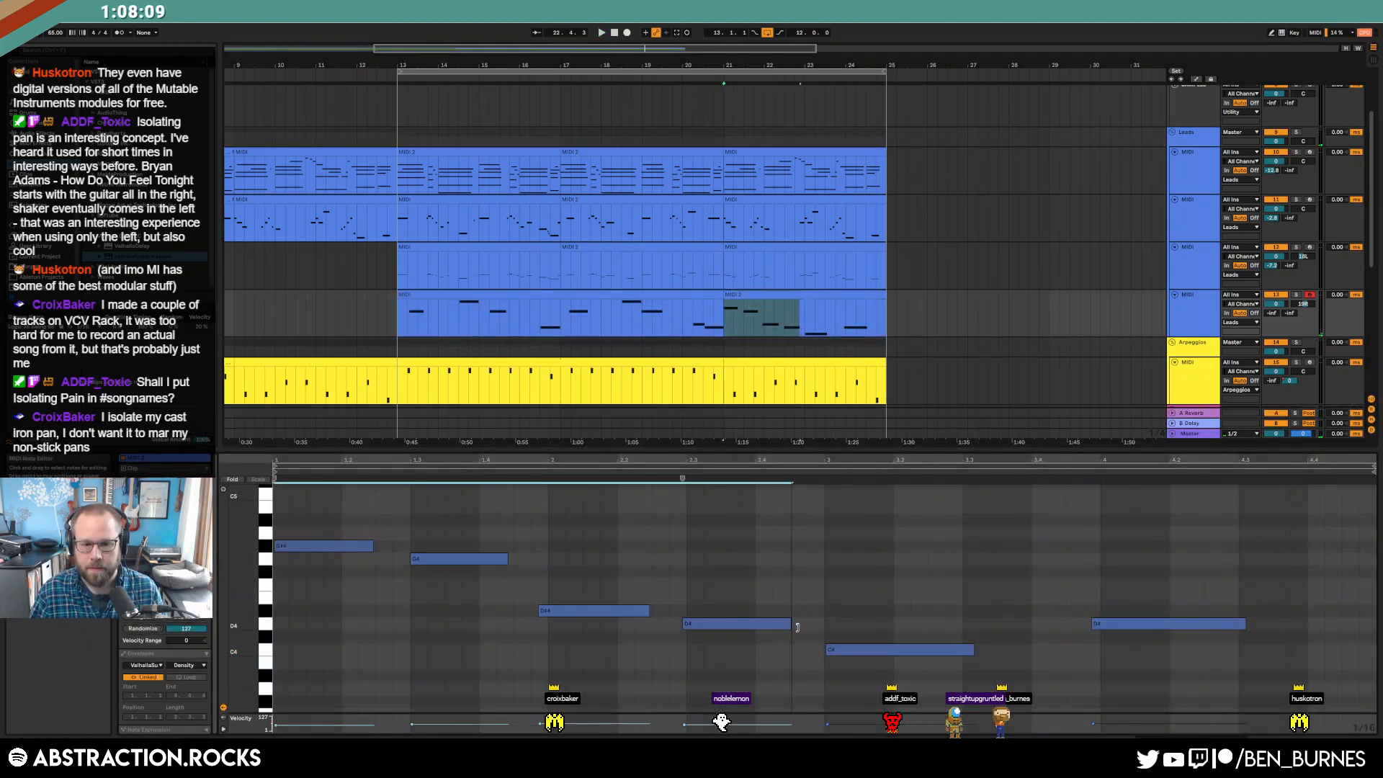
{"action": "left_click", "coordinate": [791, 575]}
{"action": "key", "text": "space"}
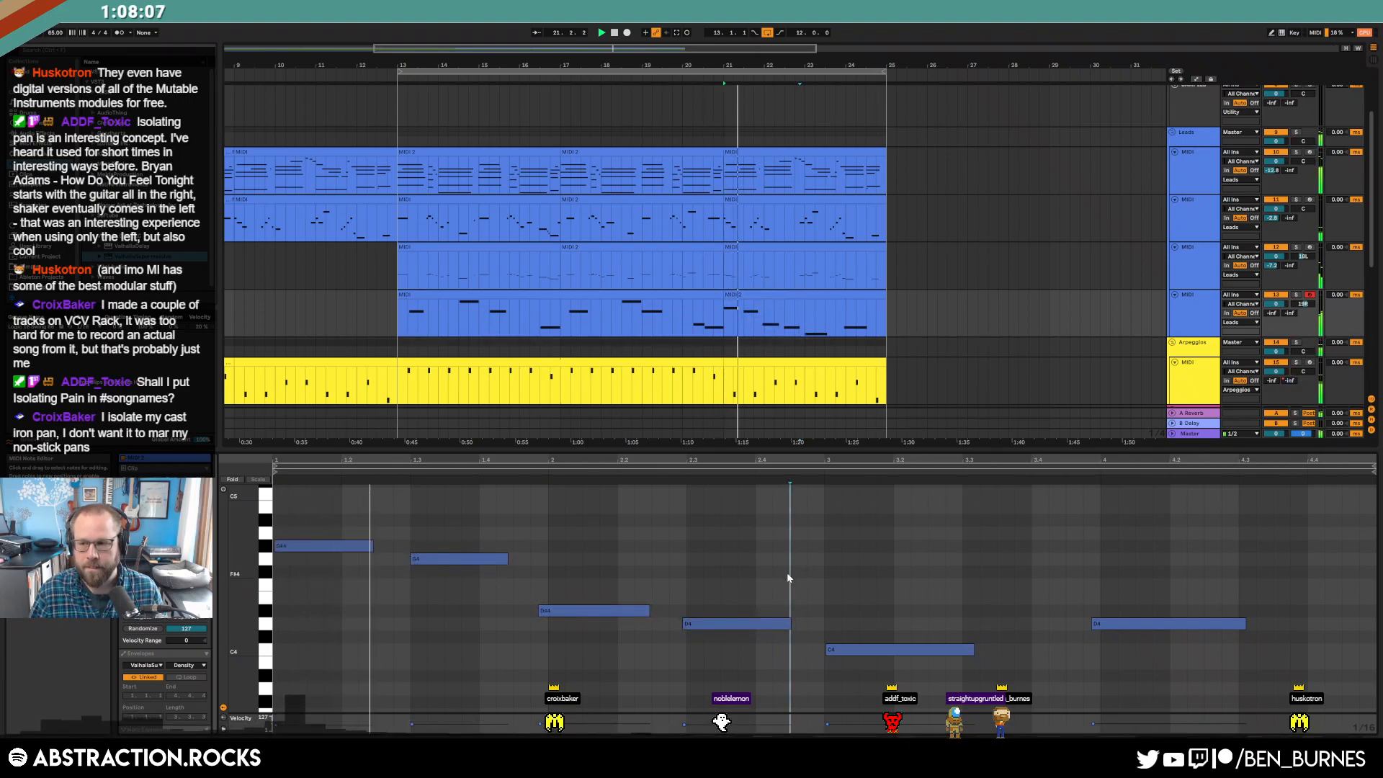
- Lengthen the clip's first four notes slightly and shift the third note later so it starts exactly on the clip's bar 2
{"action": "left_click_drag", "start_coordinate": [355, 516], "coordinate": [807, 624]}
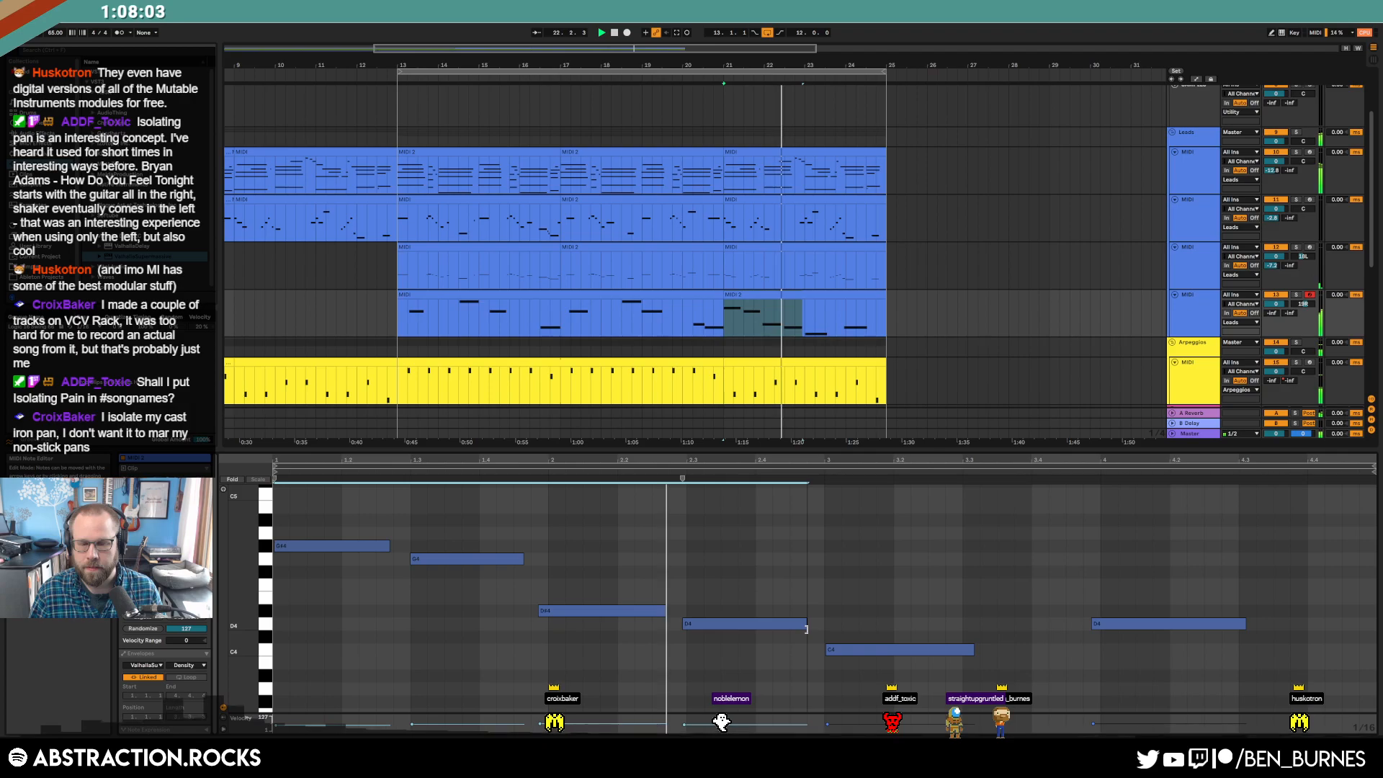
{"action": "left_click_drag", "start_coordinate": [633, 566], "coordinate": [655, 648]}
{"action": "key", "text": "Right"}
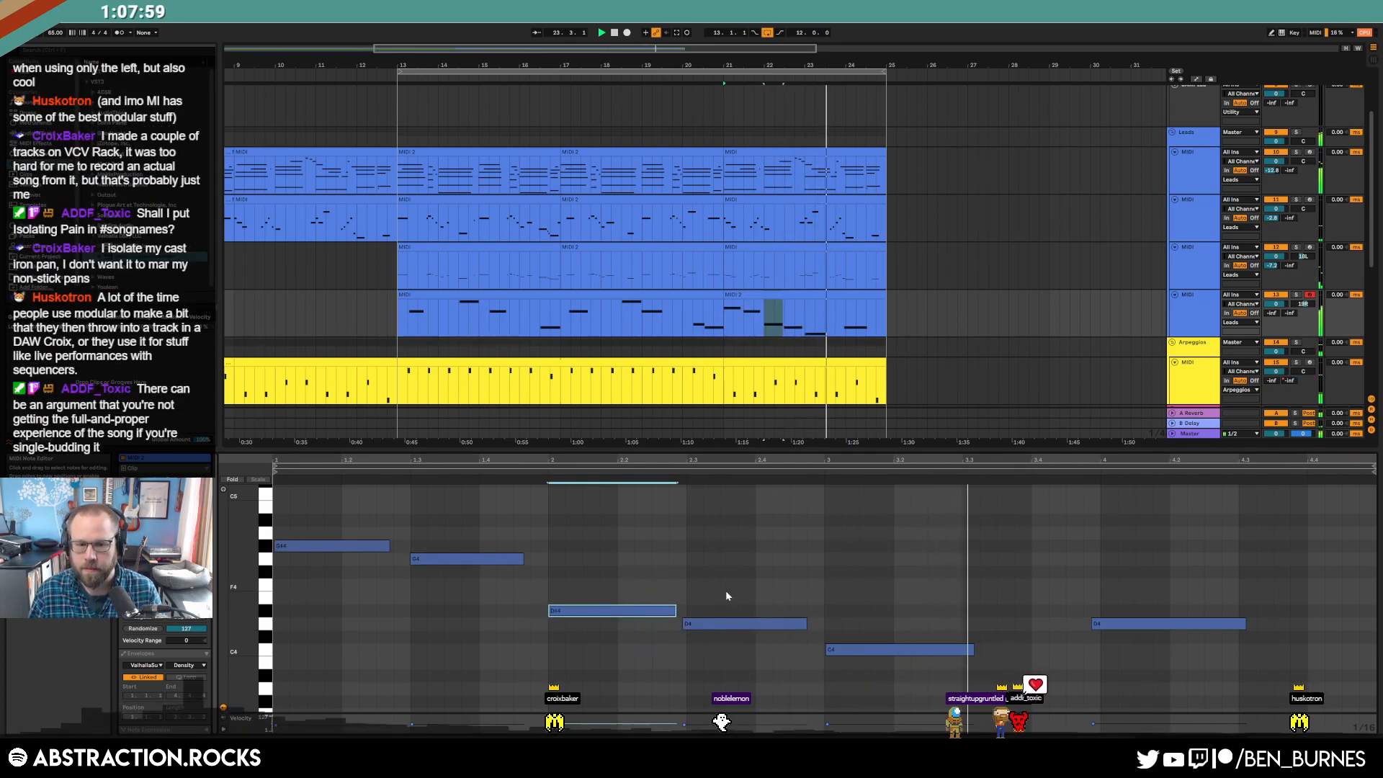
- Undo the third note's last move and nudge the clip's third and fourth notes slightly later instead, checking against playback
{"action": "key", "text": "ctrl+z"}
{"action": "left_click_drag", "start_coordinate": [769, 669], "coordinate": [335, 502]}
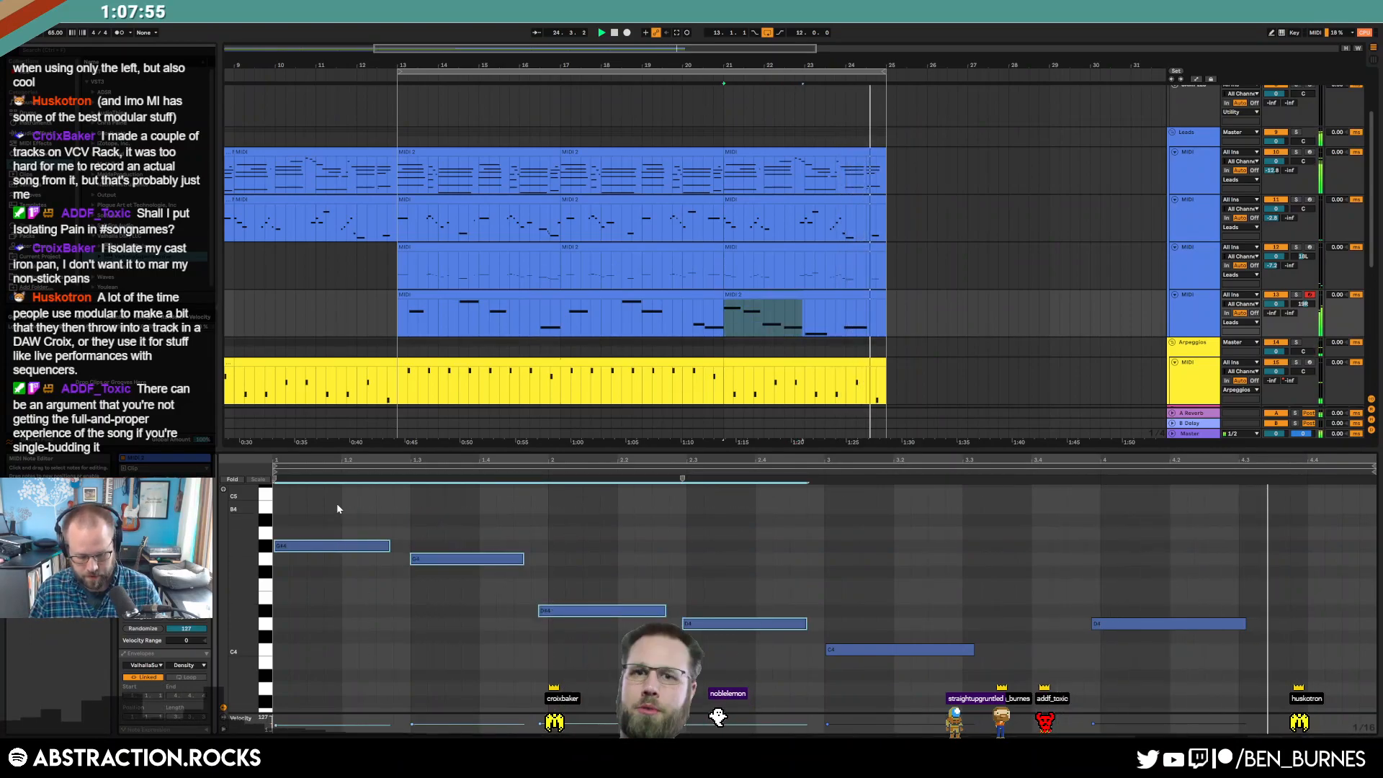
{"action": "key", "text": "space"}
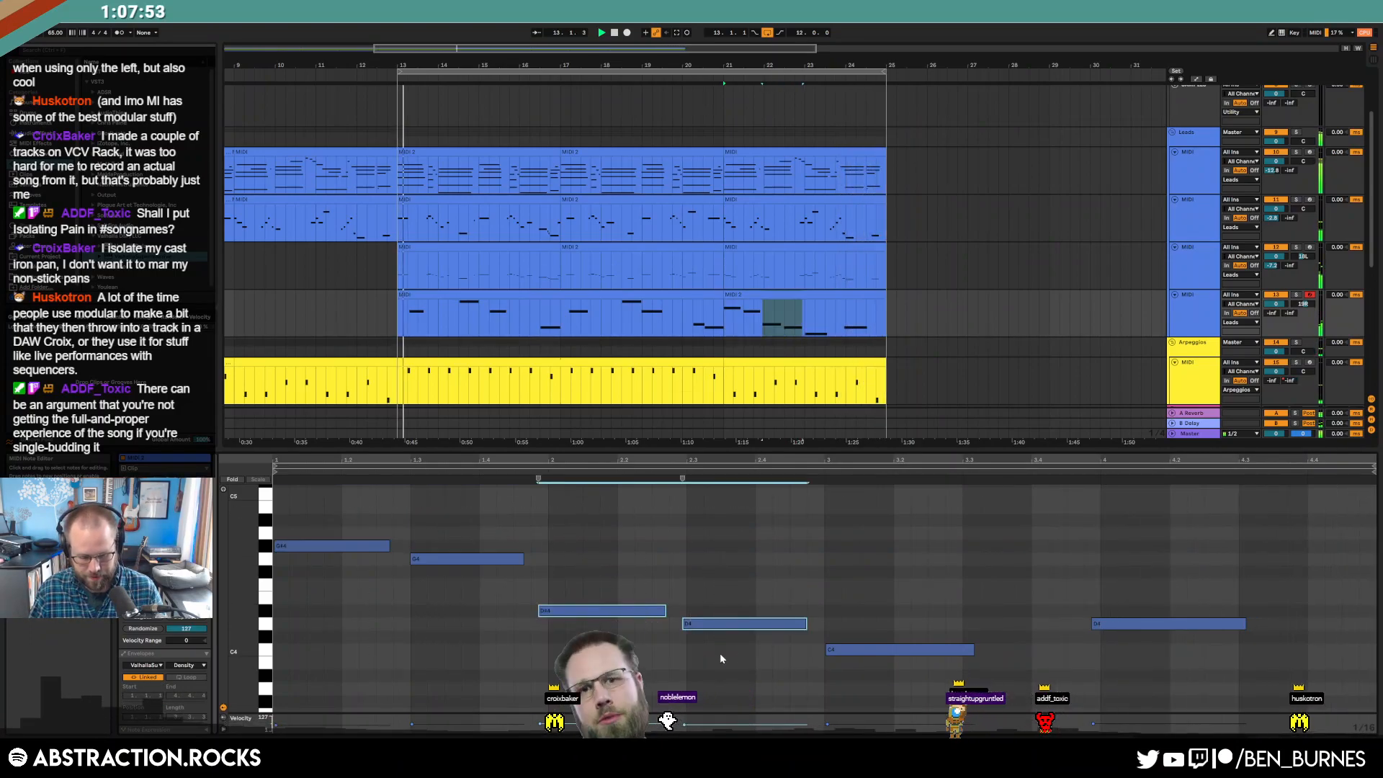
{"action": "left_click", "coordinate": [682, 574]}
{"action": "left_click_drag", "start_coordinate": [547, 611], "coordinate": [556, 618]}
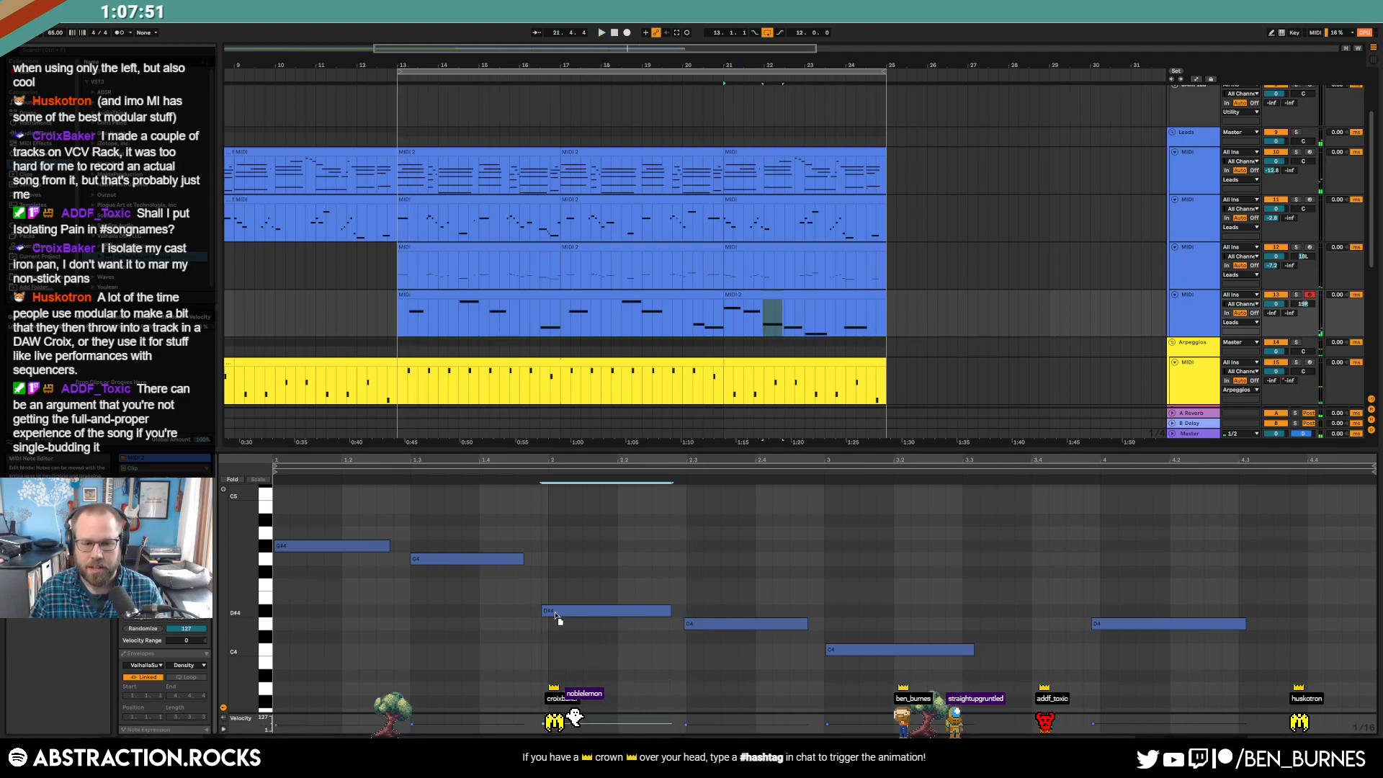
{"action": "left_click", "coordinate": [588, 577]}
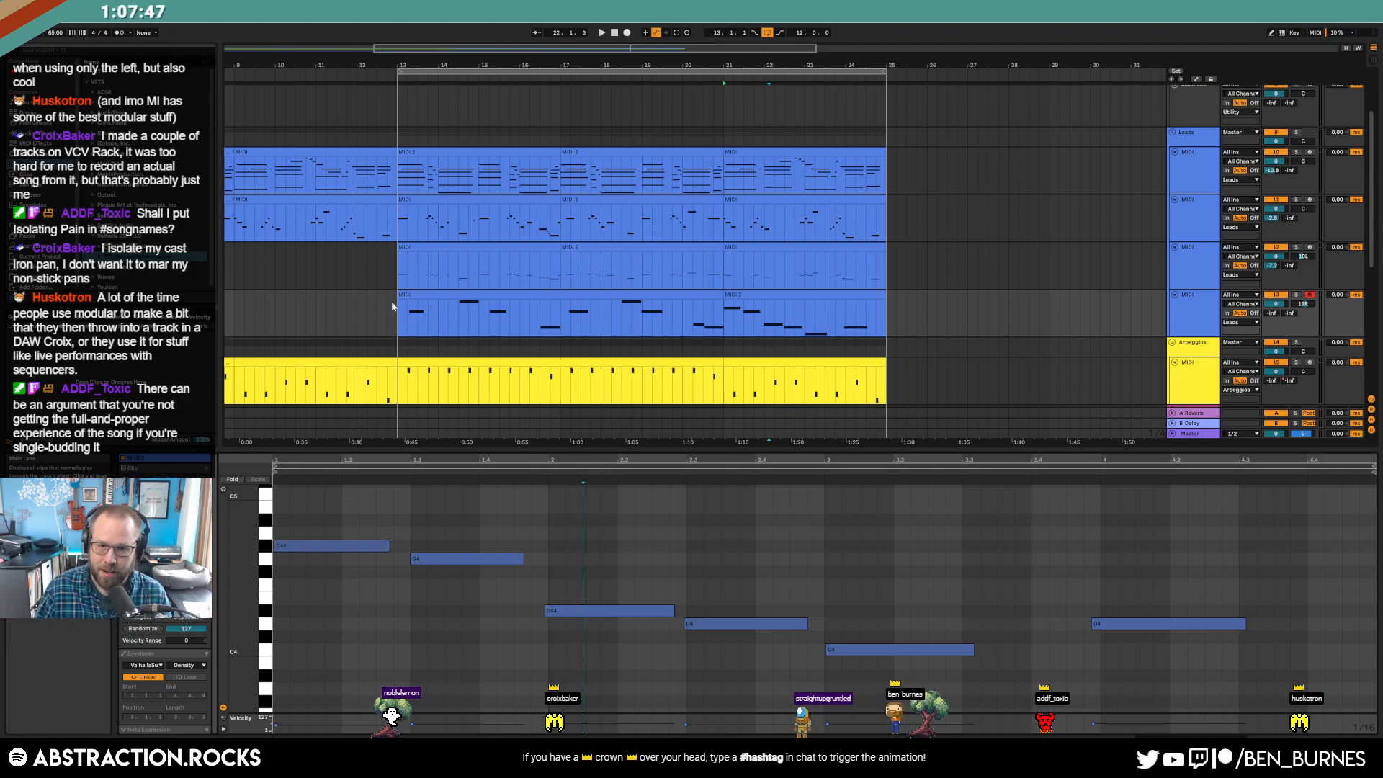
- Bring back the track's devices and lower the volume of the fourth lead track
{"action": "key", "text": "shift+Tab"}
{"action": "left_click_drag", "start_coordinate": [1275, 303], "coordinate": [1277, 306]}
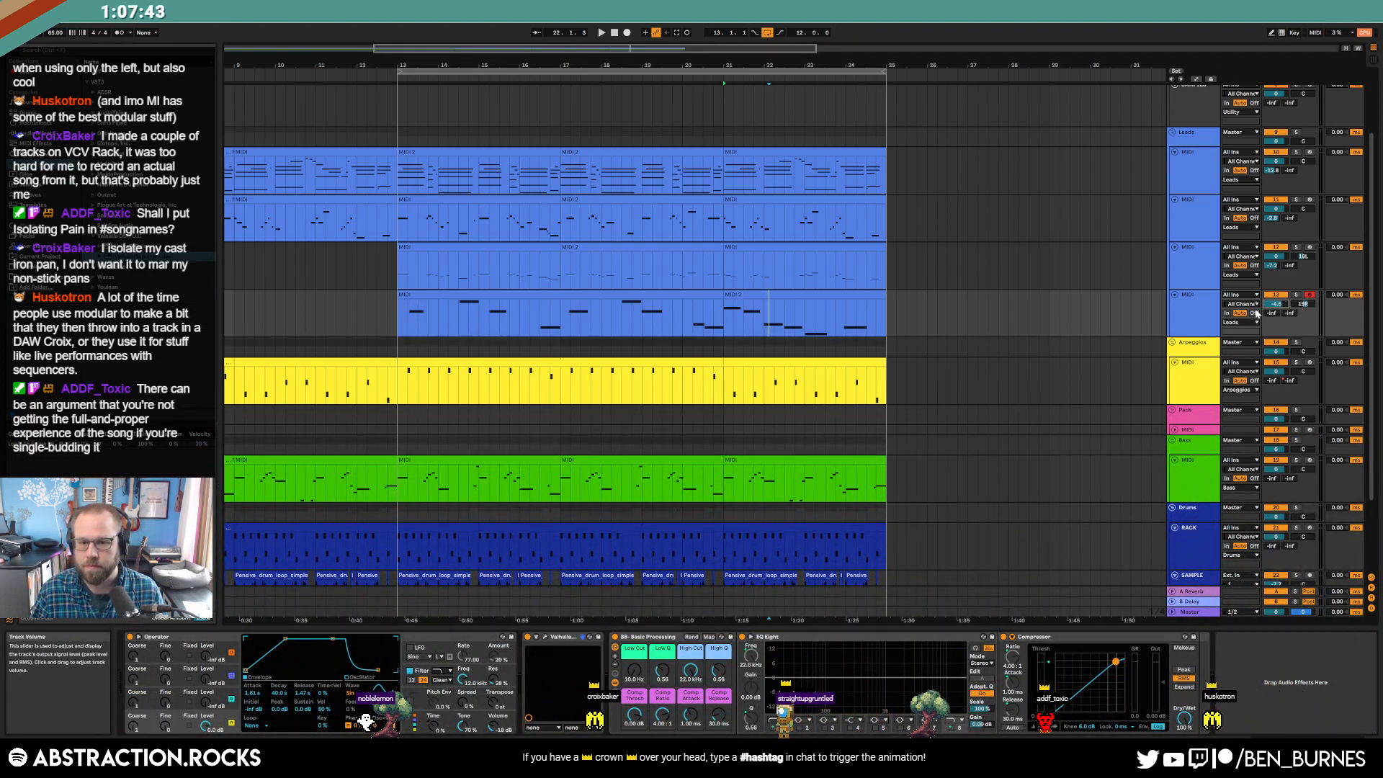
- Extend the drum rack's looped clips so that one runs up to bar 13 and the second from bar 13 to bar 25
{"action": "left_click", "coordinate": [500, 526]}
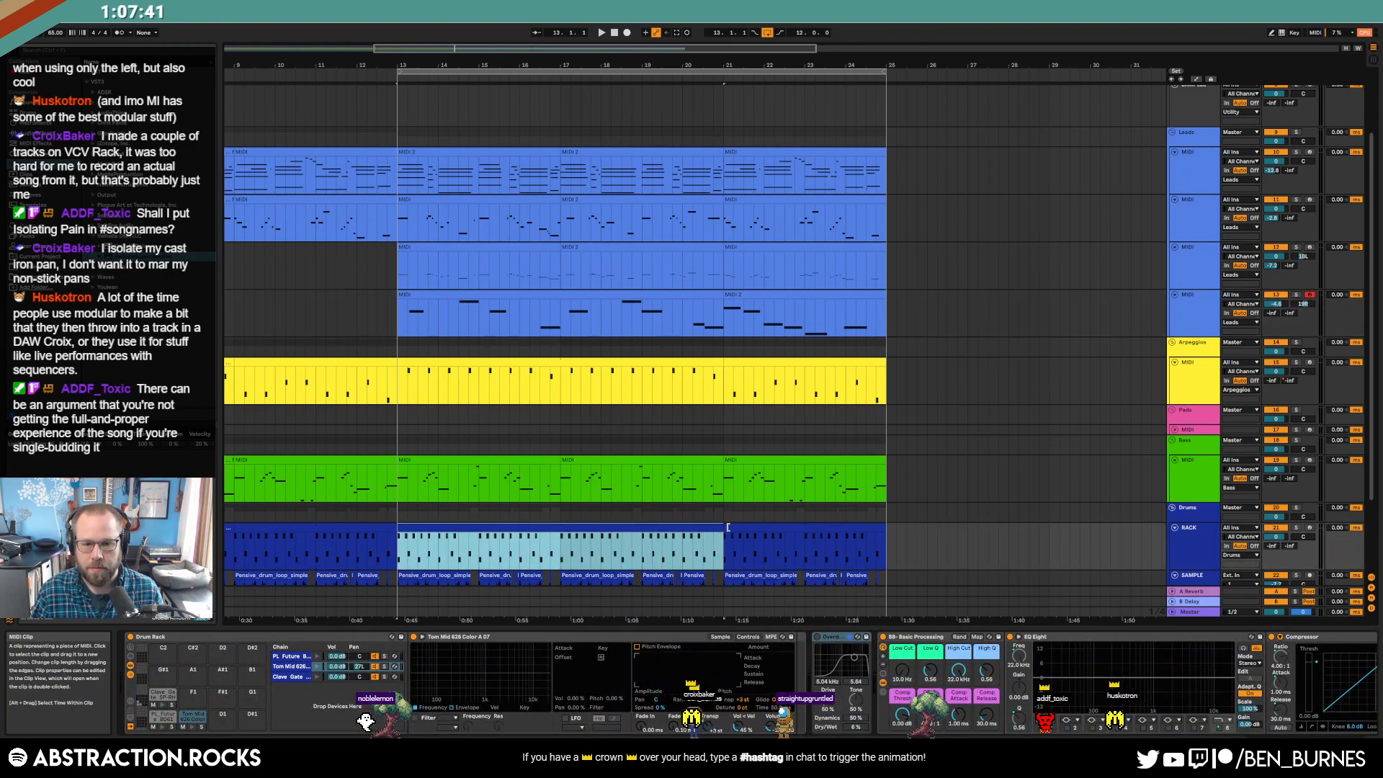
{"action": "left_click_drag", "start_coordinate": [723, 526], "coordinate": [886, 525]}
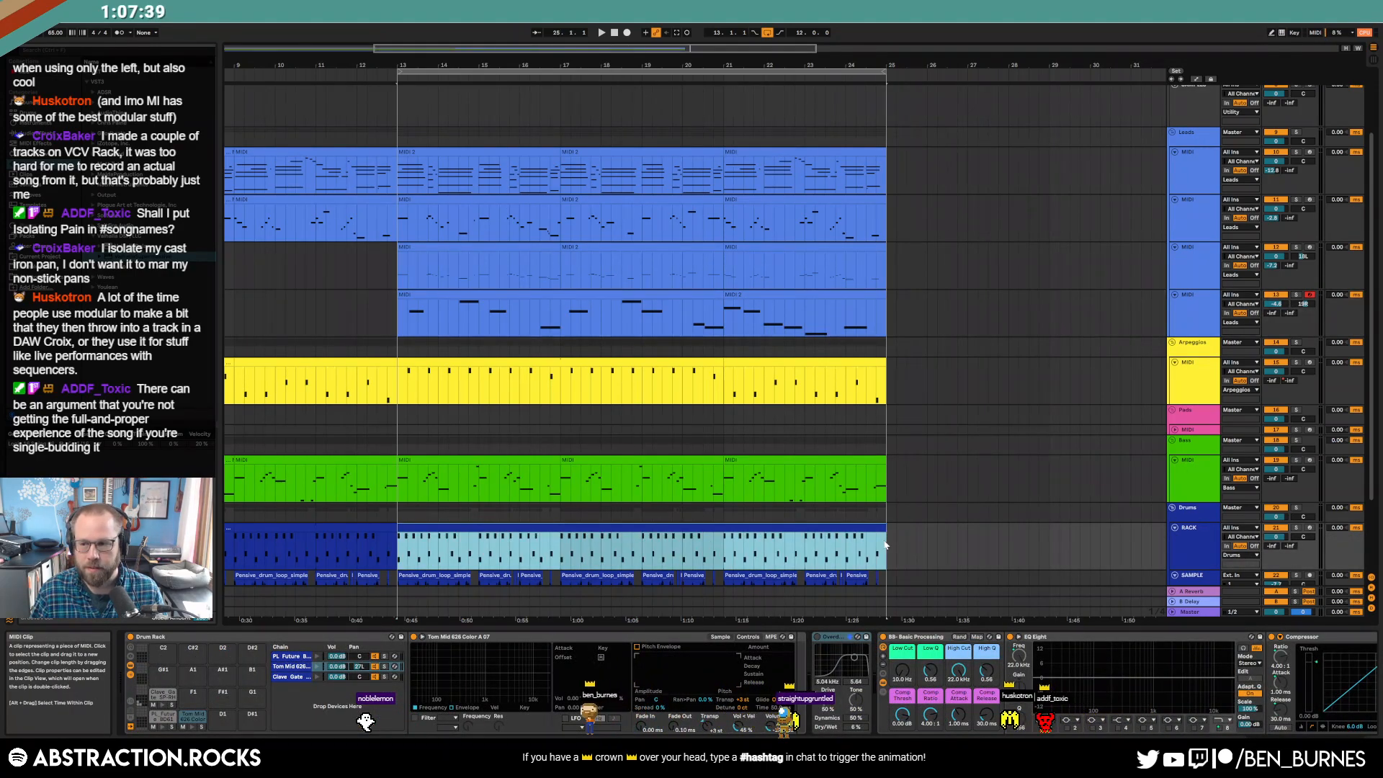
{"action": "scroll", "coordinate": [771, 549], "scroll_direction": "down", "scroll_amount": 2}
{"action": "left_click_drag", "start_coordinate": [447, 65], "coordinate": [697, 68]}
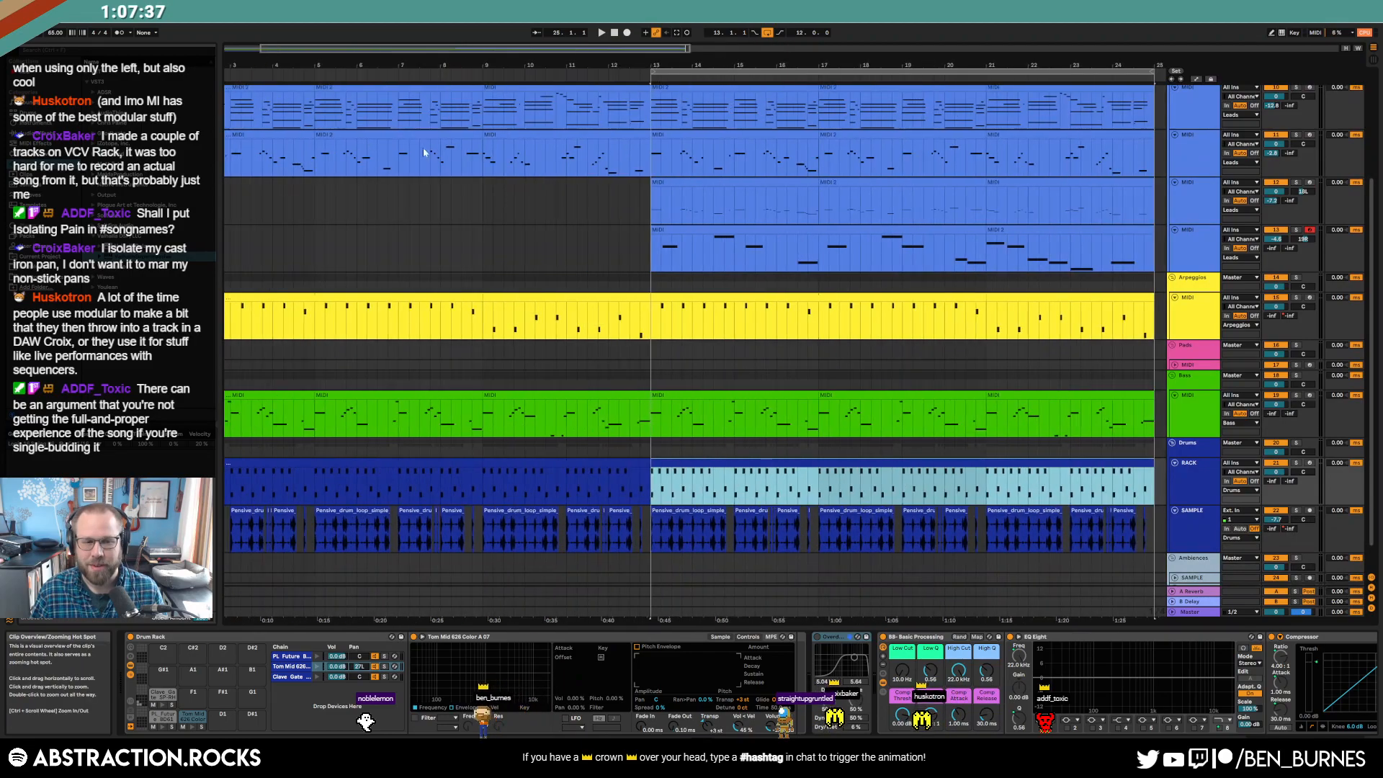
{"action": "left_click_drag", "start_coordinate": [481, 466], "coordinate": [646, 475]}
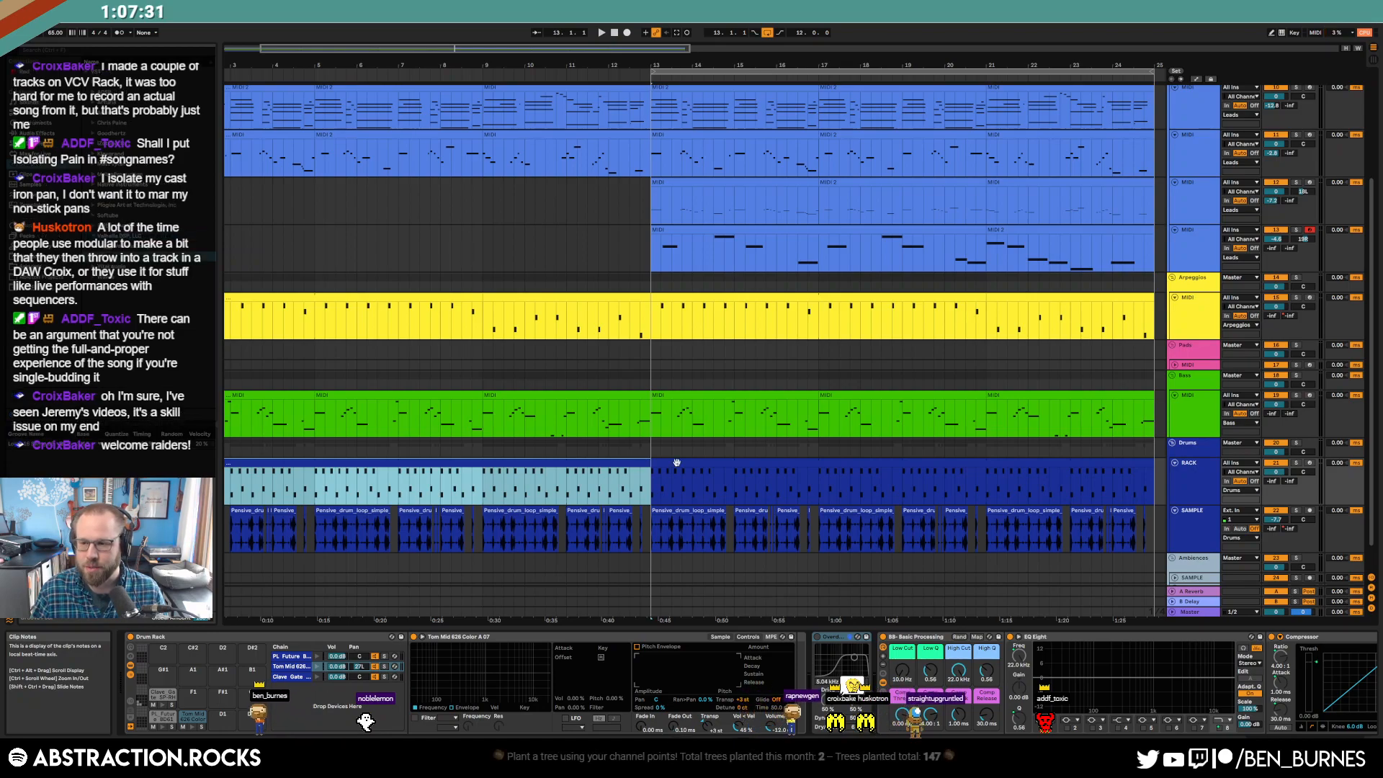
{"action": "left_click", "coordinate": [653, 488]}
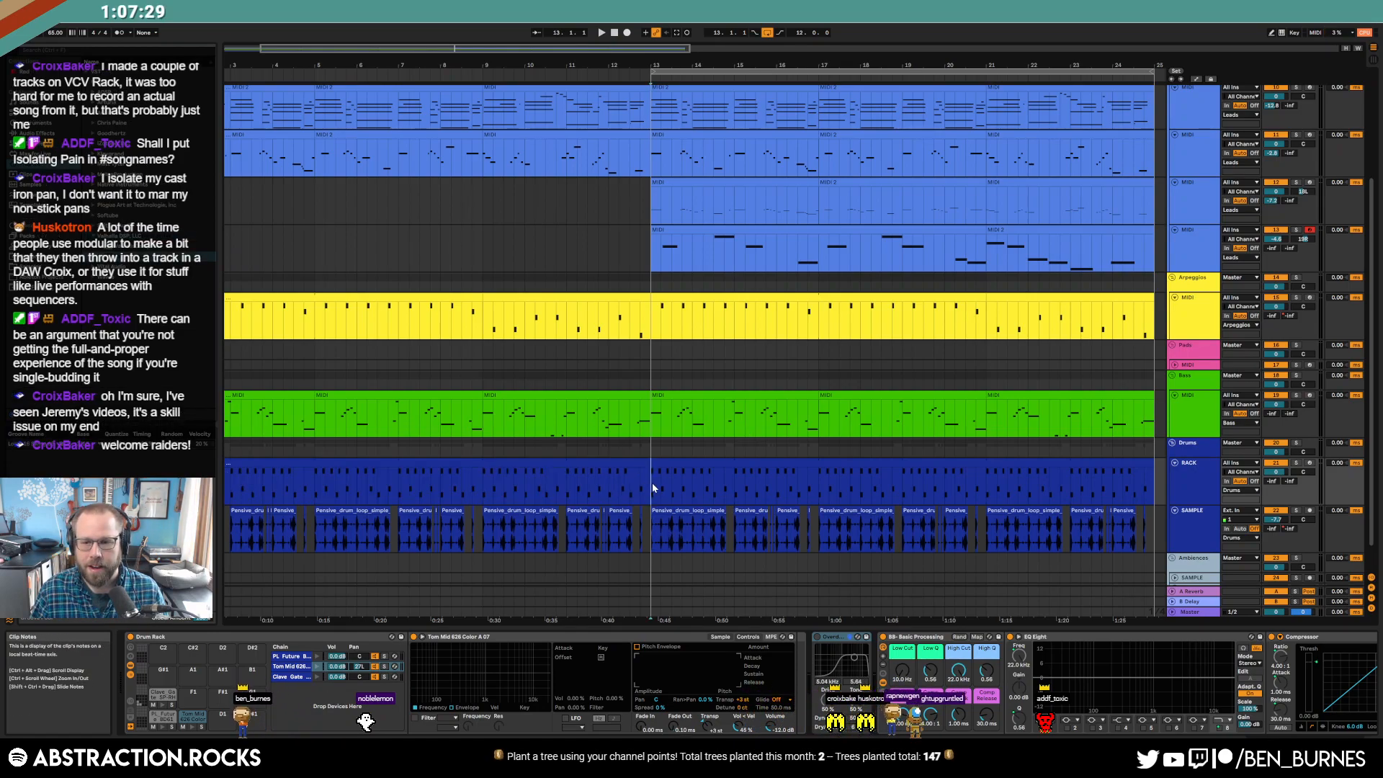
{"action": "left_click_drag", "start_coordinate": [1040, 65], "coordinate": [780, 61]}
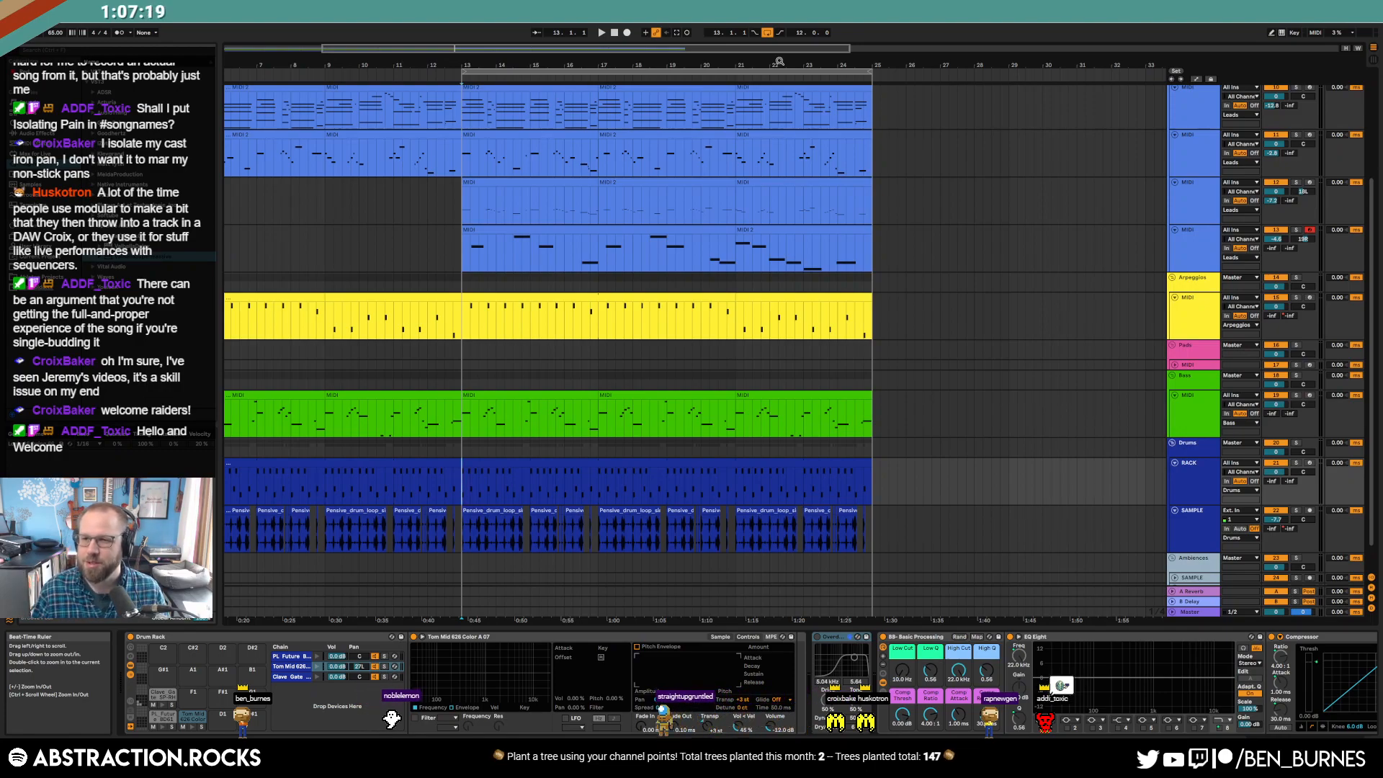
- Load the ride2_OH_PP_4 sample onto an empty pad of the drum rack and trim its start to the attack
{"action": "left_click", "coordinate": [546, 463]}
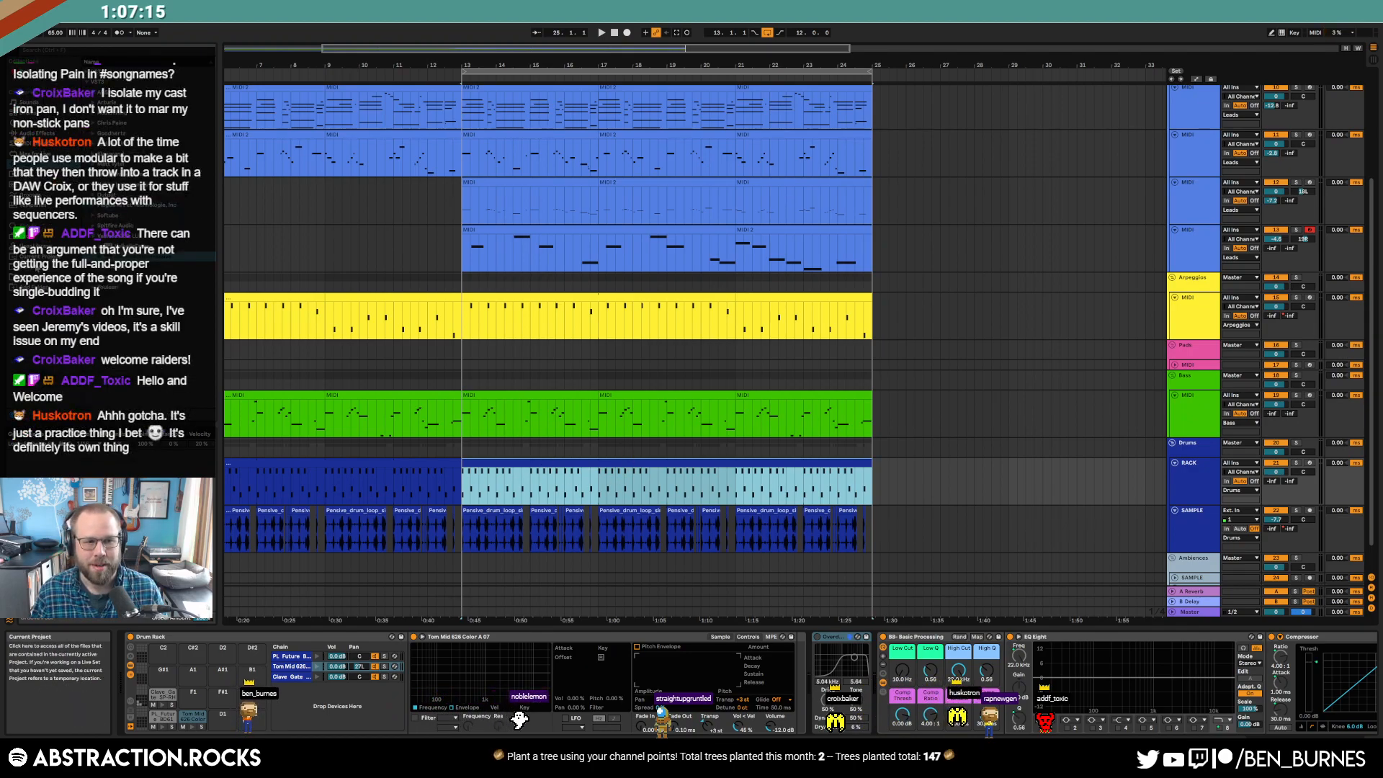
{"action": "left_click", "coordinate": [36, 267]}
{"action": "left_click", "coordinate": [89, 91]}
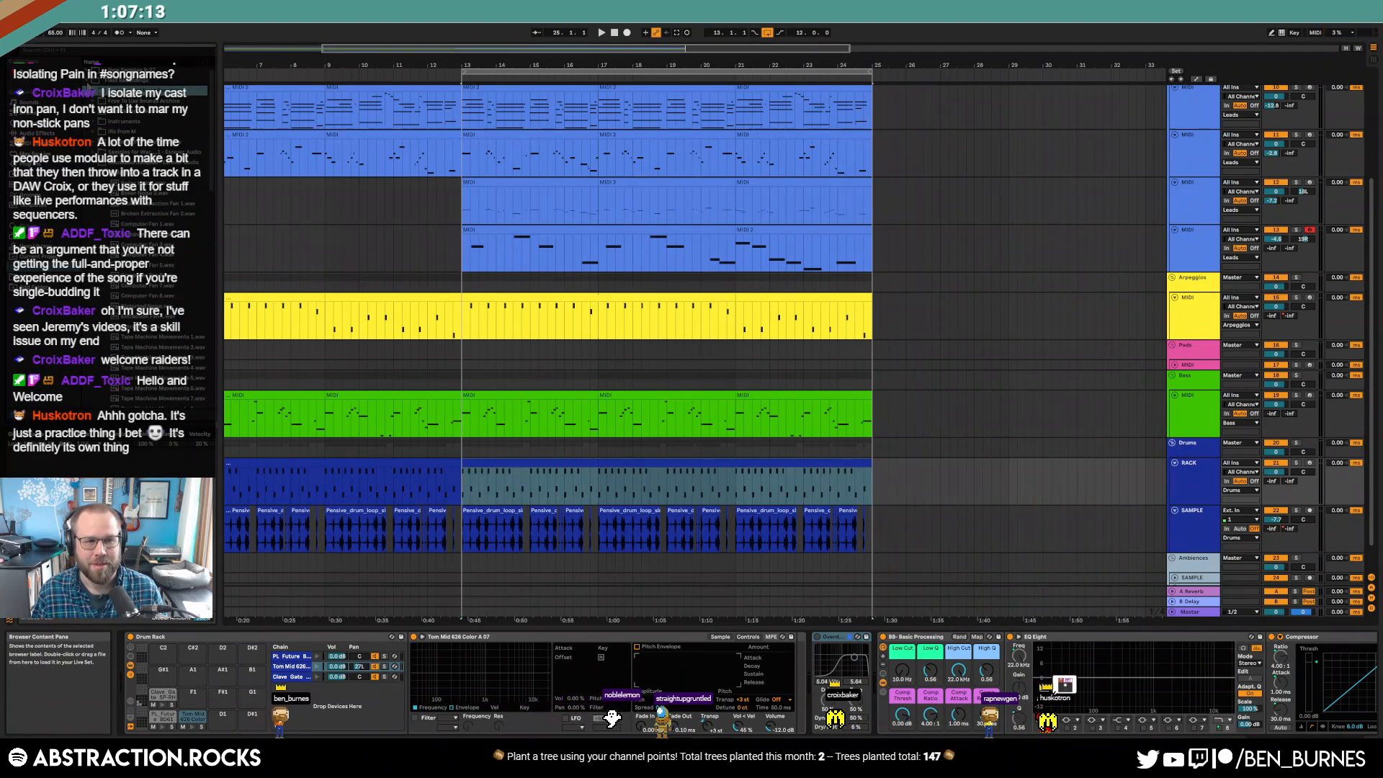
{"action": "left_click", "coordinate": [87, 82]}
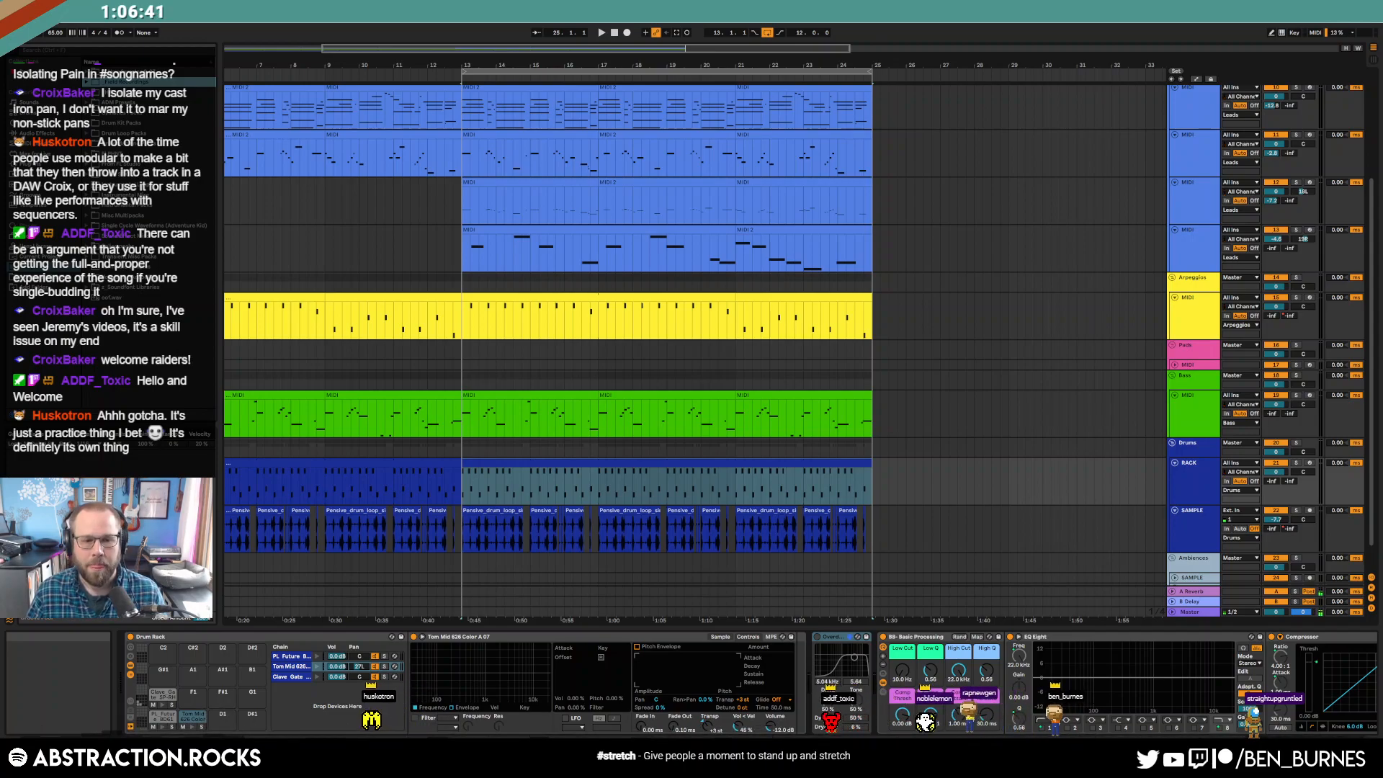
{"action": "left_click", "coordinate": [498, 461]}
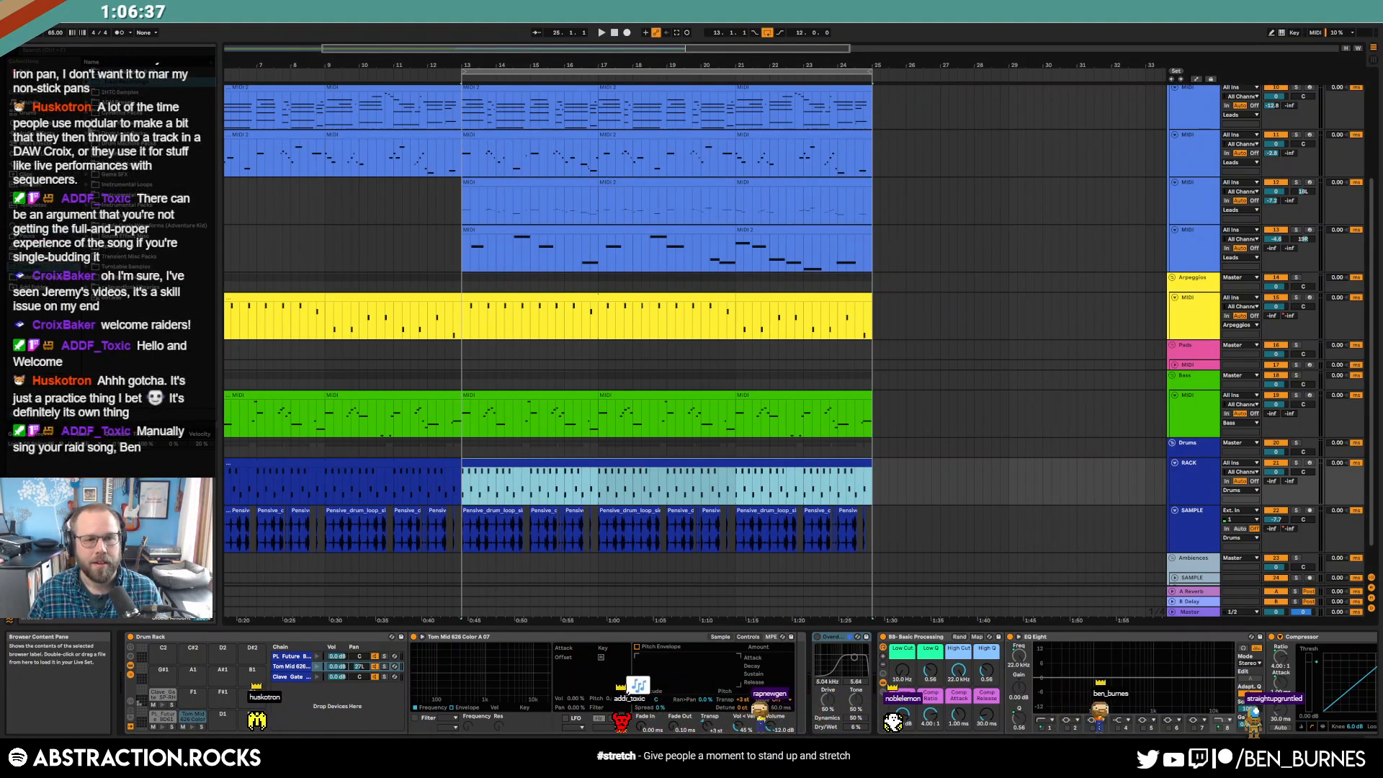
{"action": "left_click", "coordinate": [87, 123]}
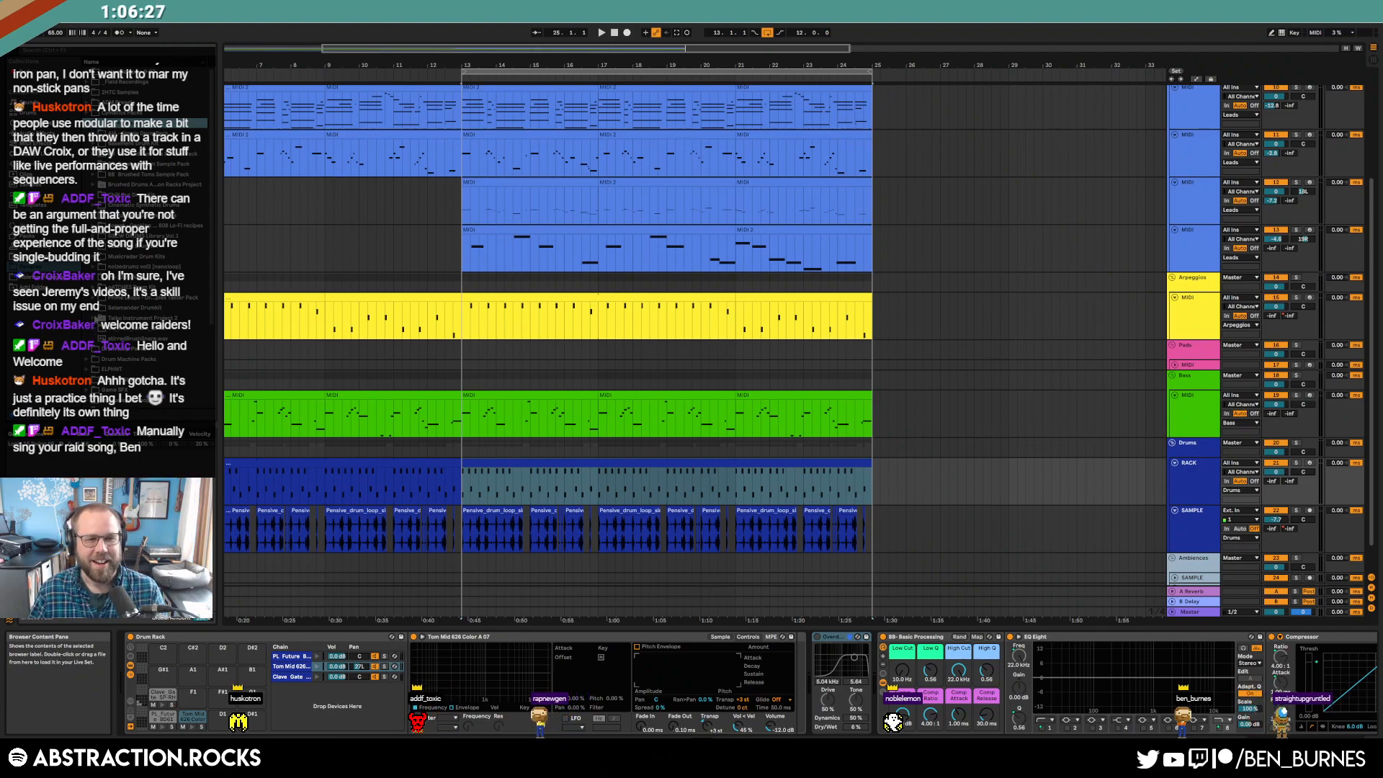
{"action": "left_click", "coordinate": [92, 308]}
{"action": "left_click_drag", "start_coordinate": [214, 84], "coordinate": [235, 311]}
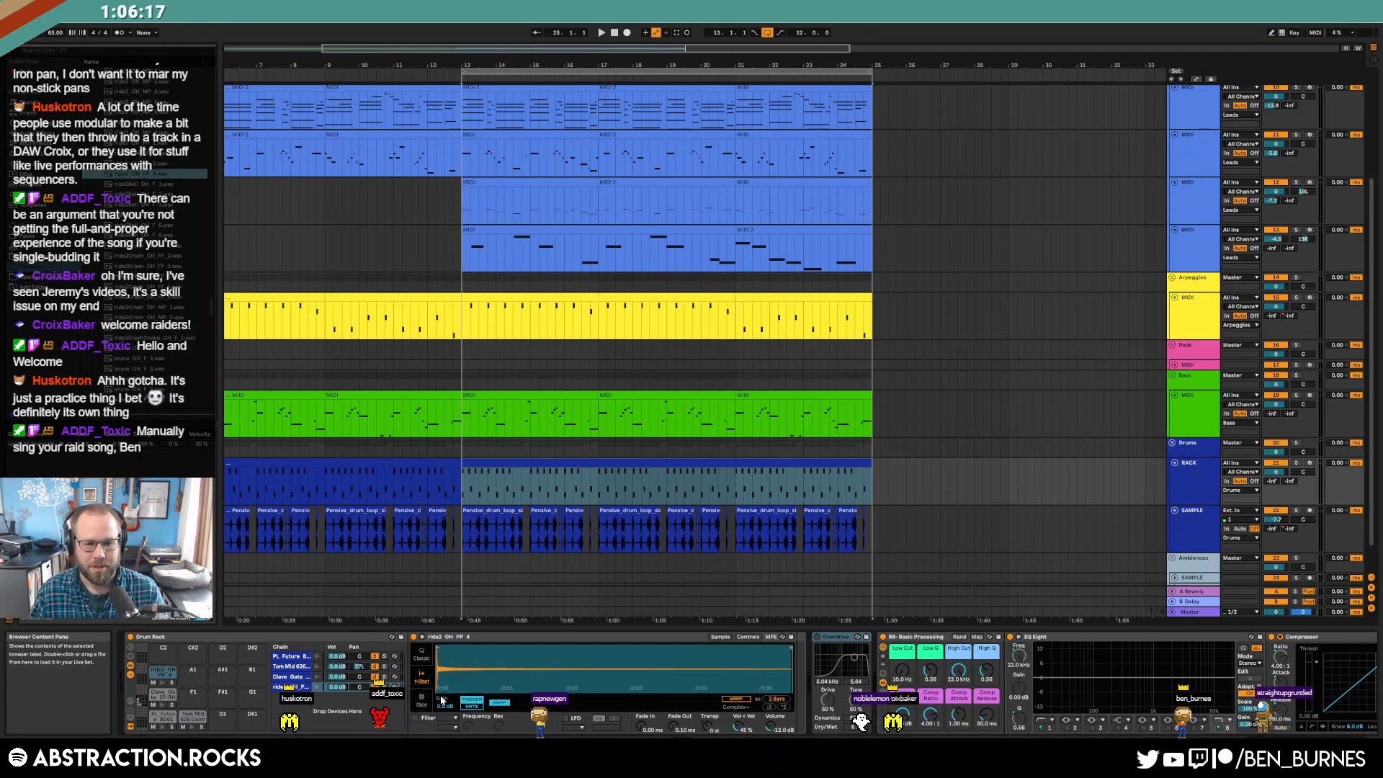
{"action": "left_click_drag", "start_coordinate": [461, 666], "coordinate": [461, 709]}
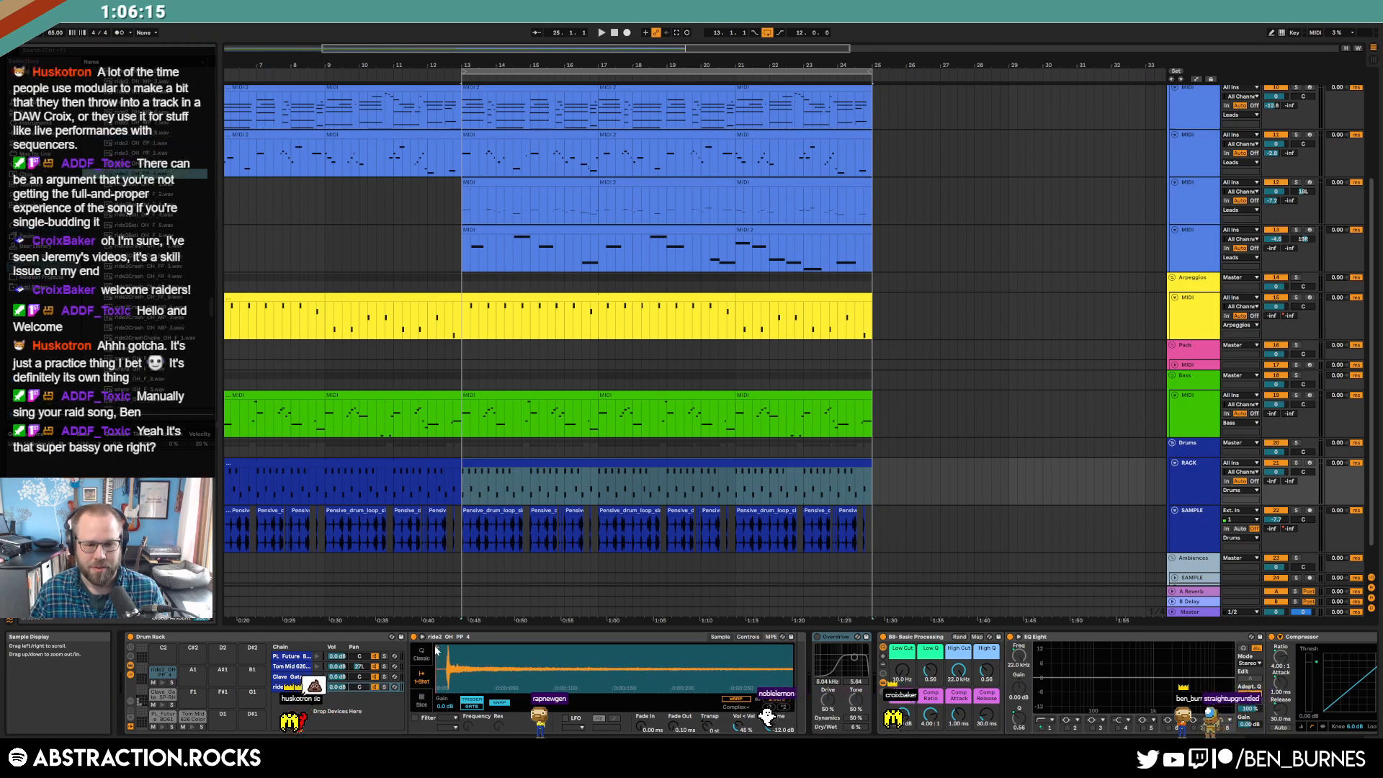
{"action": "left_click_drag", "start_coordinate": [437, 649], "coordinate": [447, 651]}
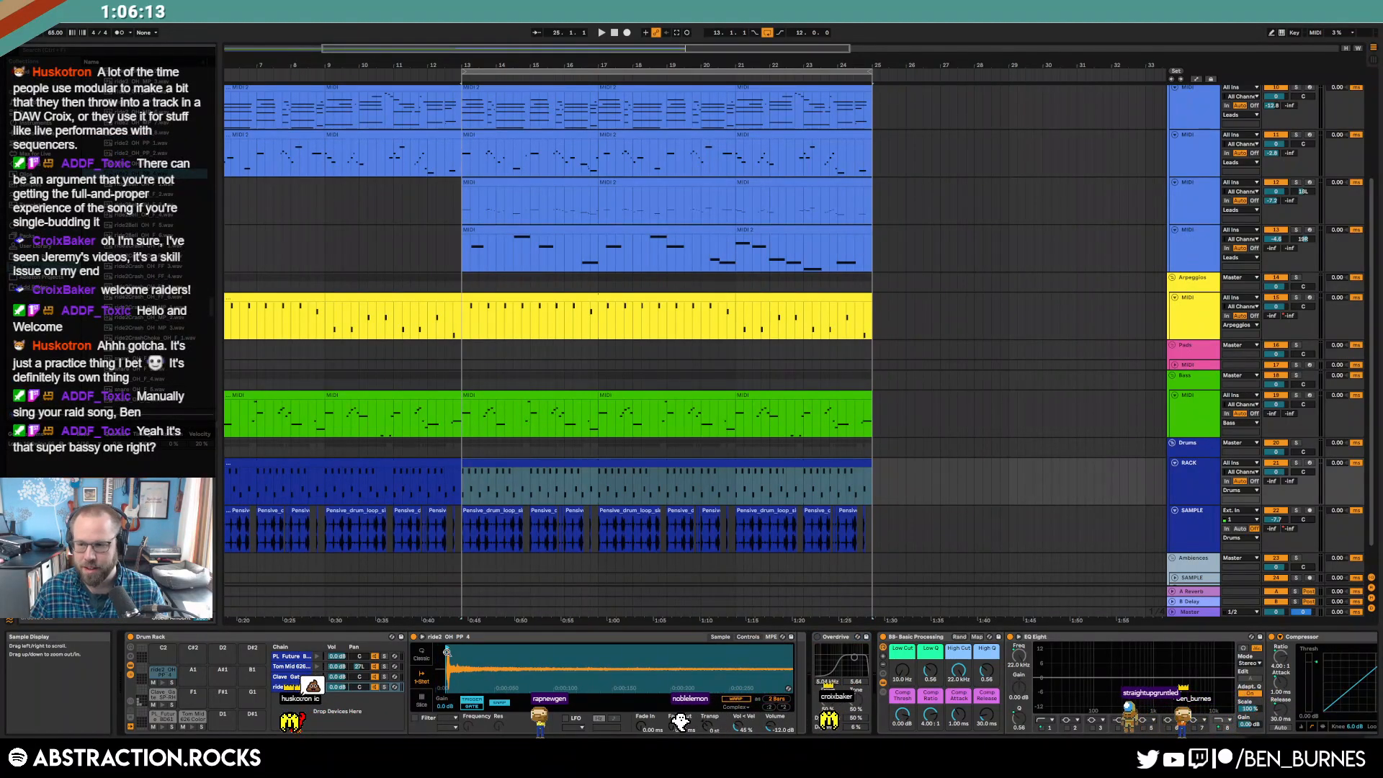
- In the drum rack clip at bar 13, add a one-beat ride note at the start and duplicate it to fill seven beats
{"action": "double_click", "coordinate": [515, 467]}
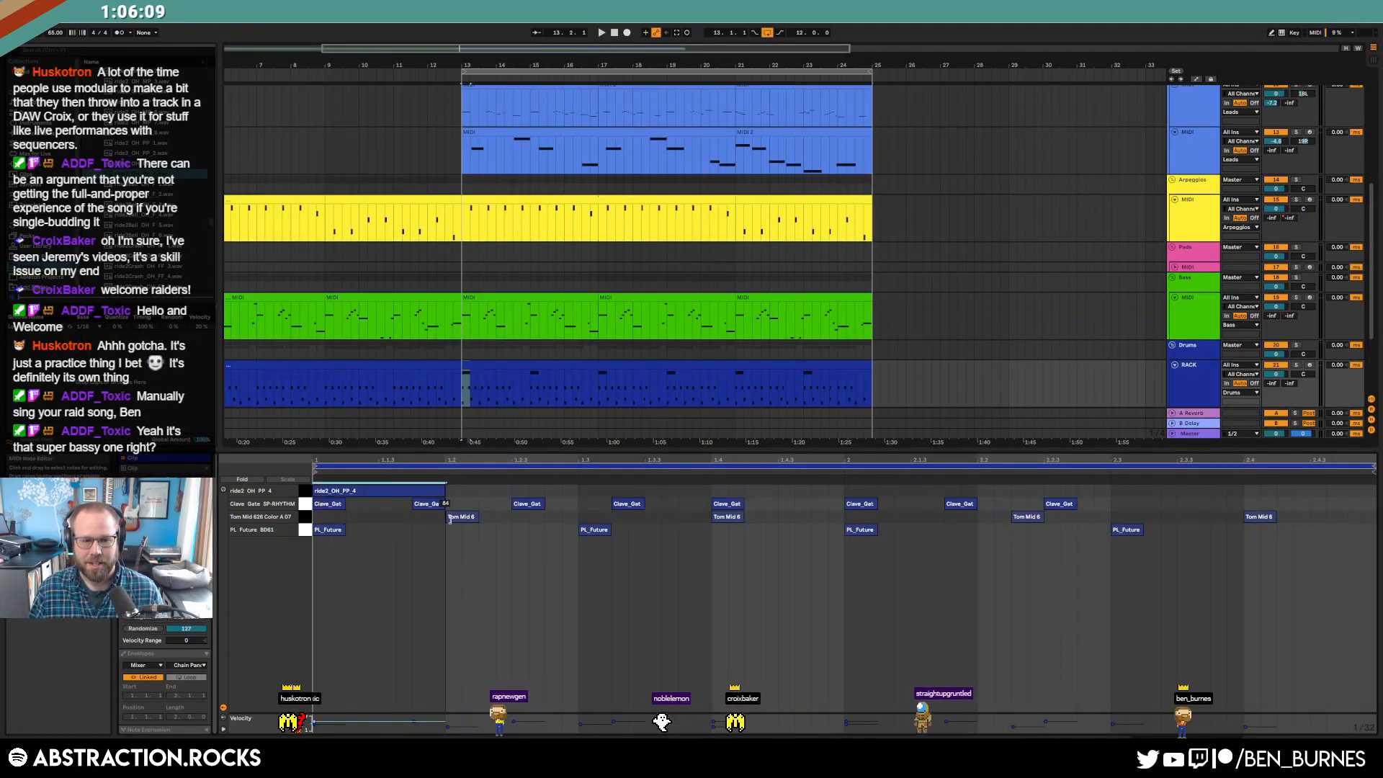
{"action": "key", "text": "ctrl+d"}
{"action": "key", "text": "ctrl+d"}
{"action": "key", "text": "ctrl+d"}
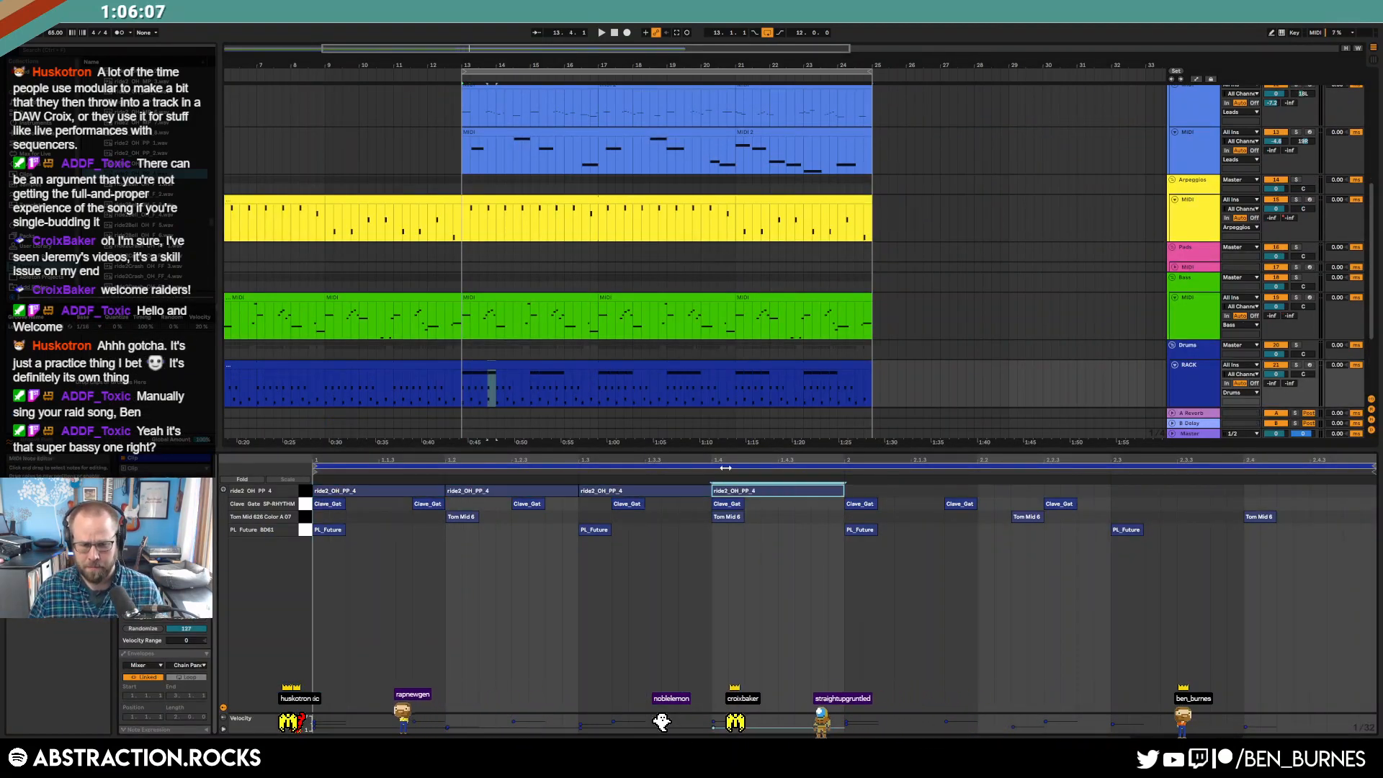
{"action": "key", "text": "ctrl+d"}
{"action": "key", "text": "ctrl+d"}
{"action": "key", "text": "ctrl+d"}
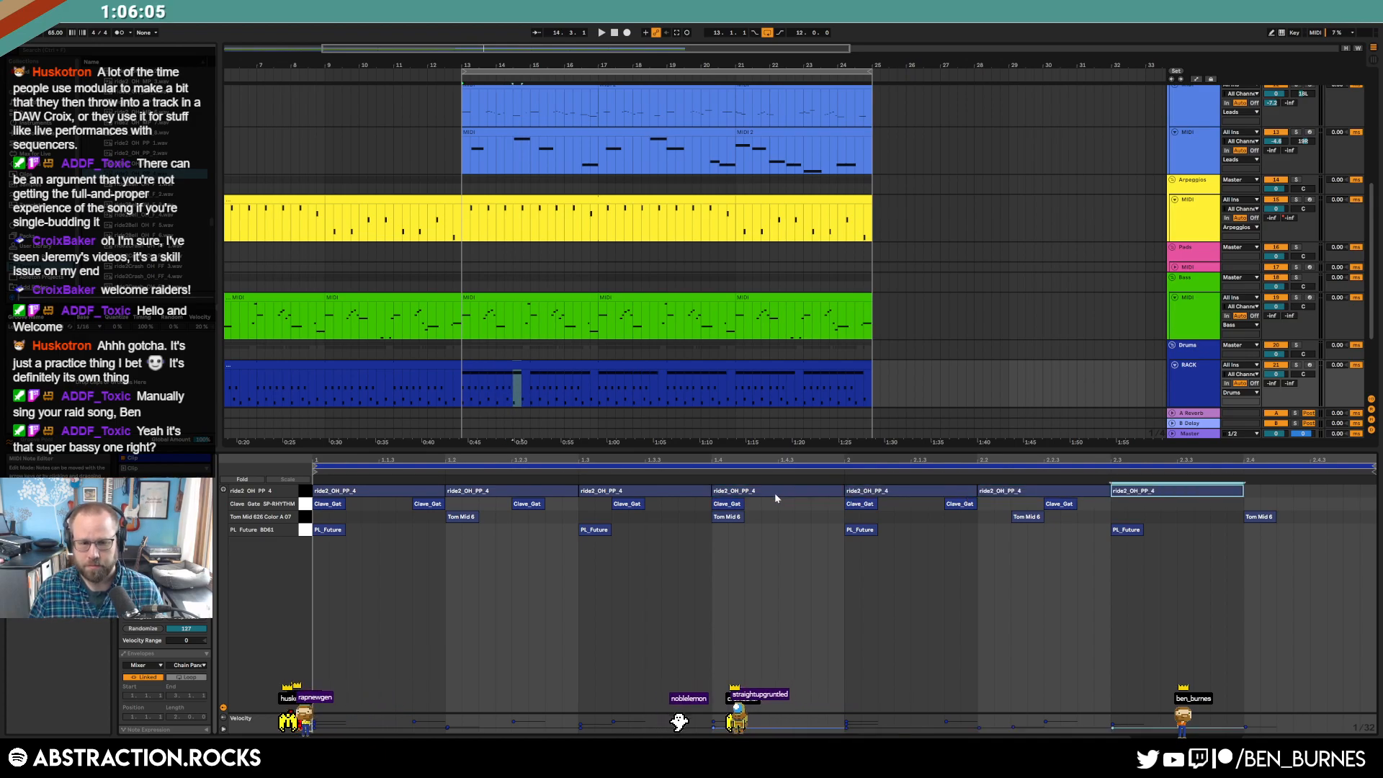
- Play the arrangement from bar 13 to hear the ride pattern, and select all of the ride notes in the clip
{"action": "left_click", "coordinate": [510, 367]}
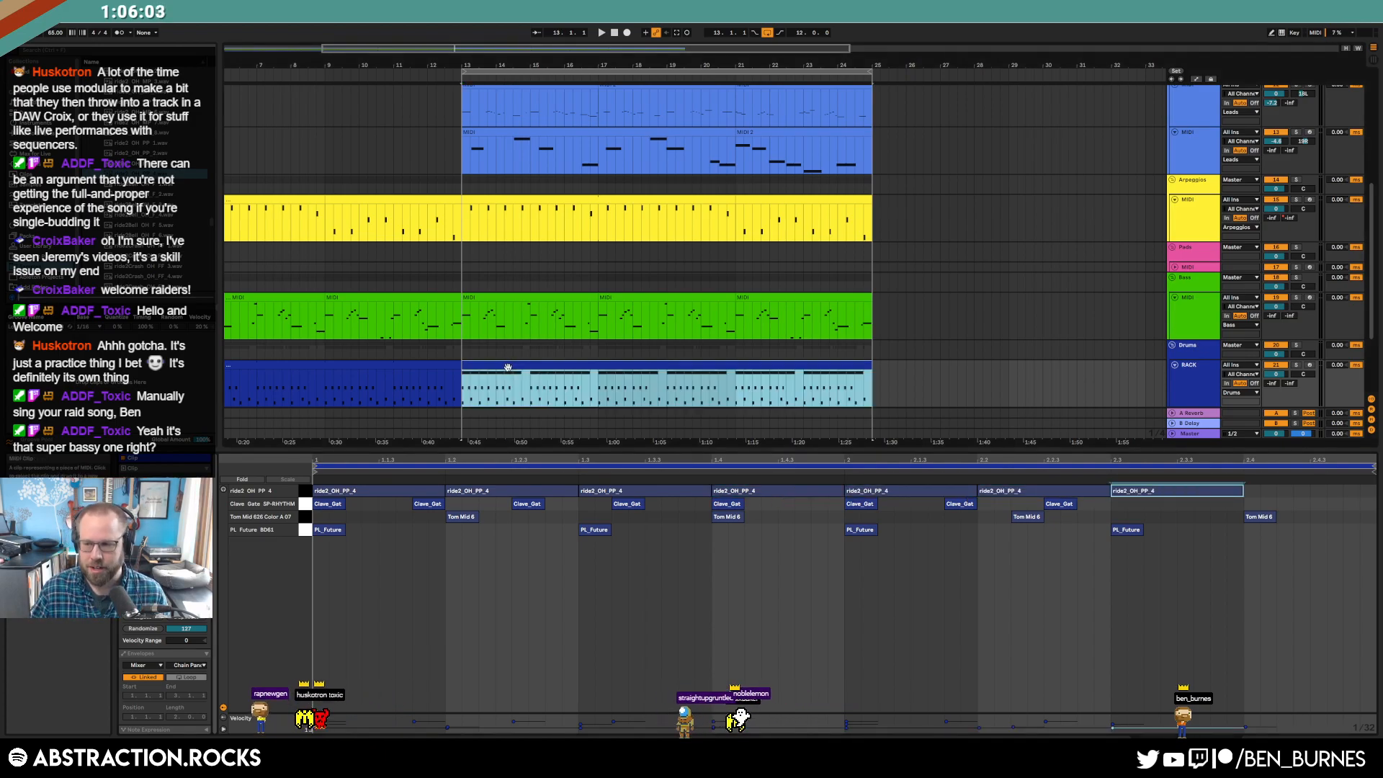
{"action": "key", "text": "space"}
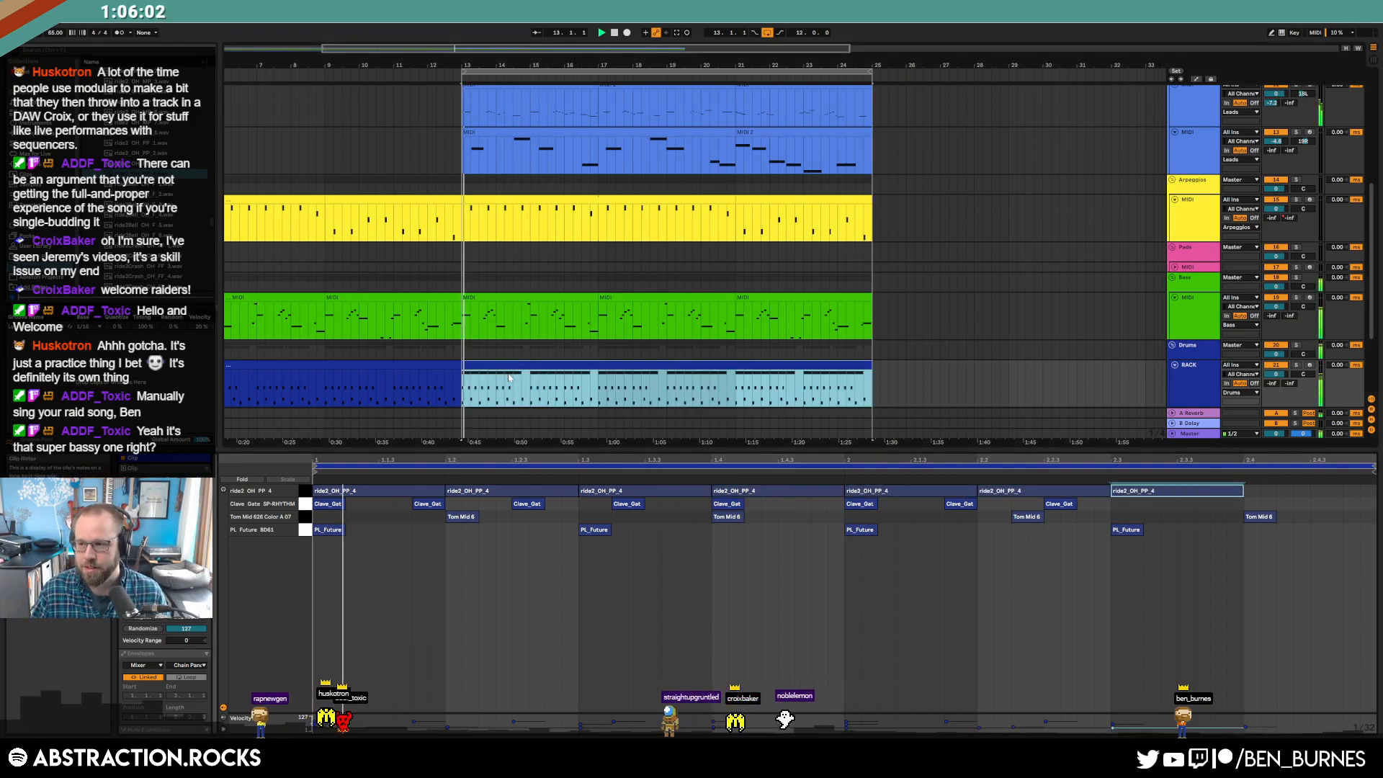
{"action": "left_click", "coordinate": [306, 491]}
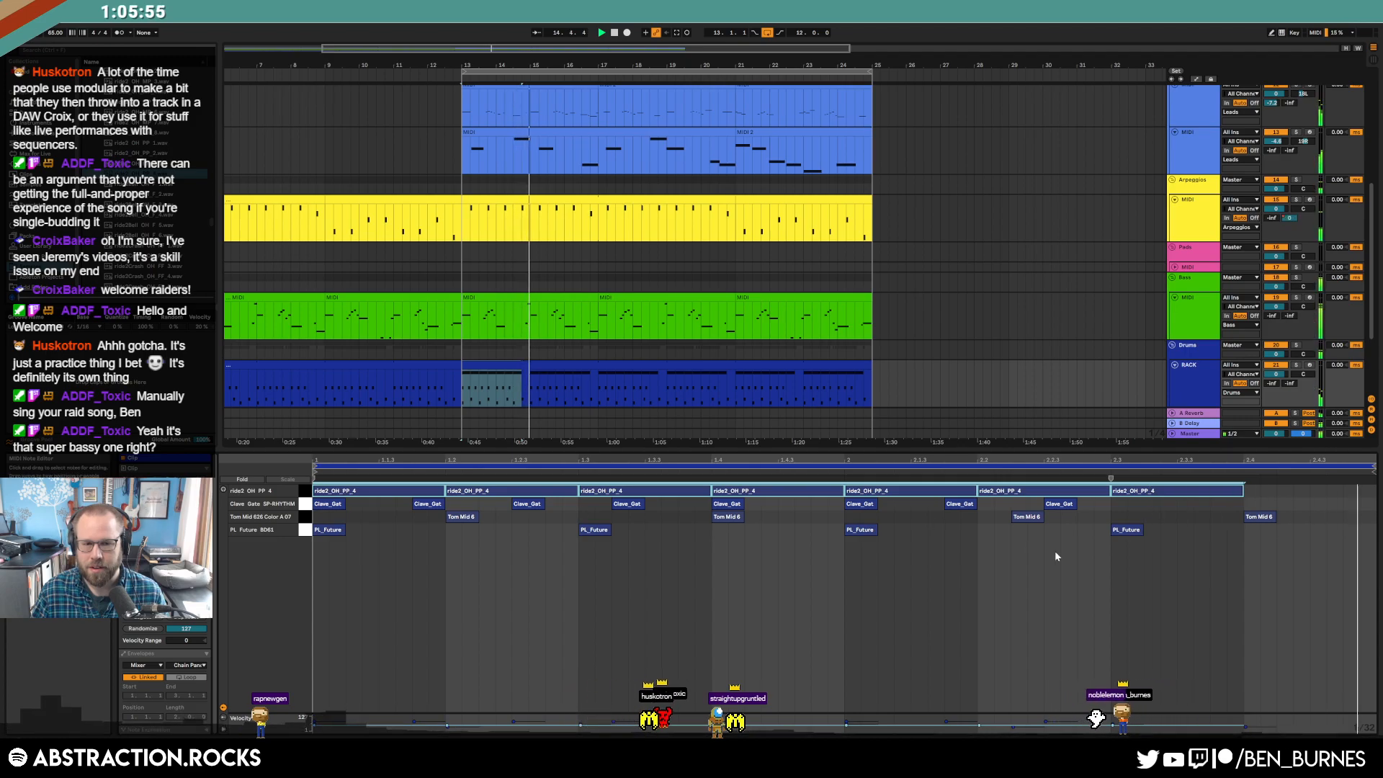
{"action": "key", "text": "shift+Tab"}
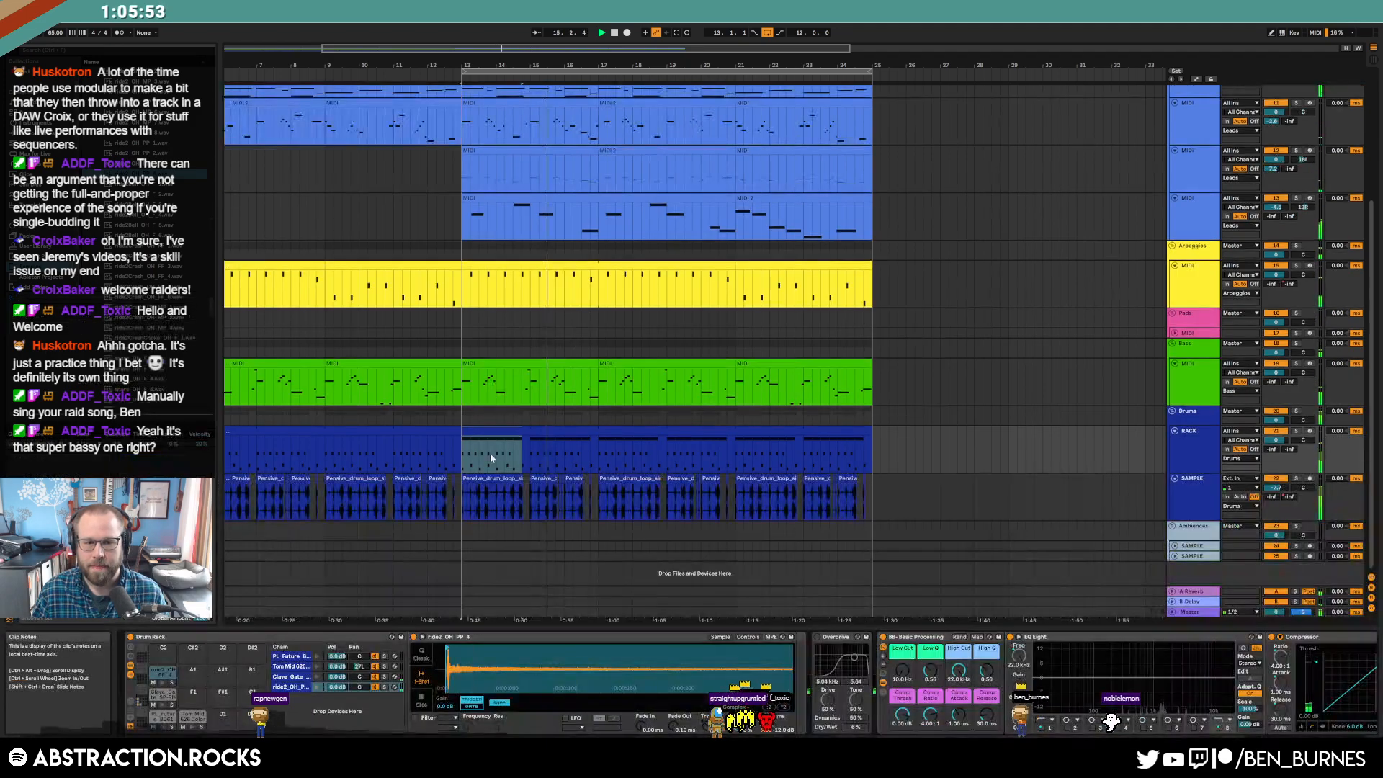
- Slightly shorten the ends of two drum loop clips on the SAMPLE track, including the one starting at bar 17
{"action": "scroll", "coordinate": [525, 481], "scroll_direction": "up", "scroll_amount": 8}
{"action": "left_click_drag", "start_coordinate": [514, 478], "coordinate": [499, 478]}
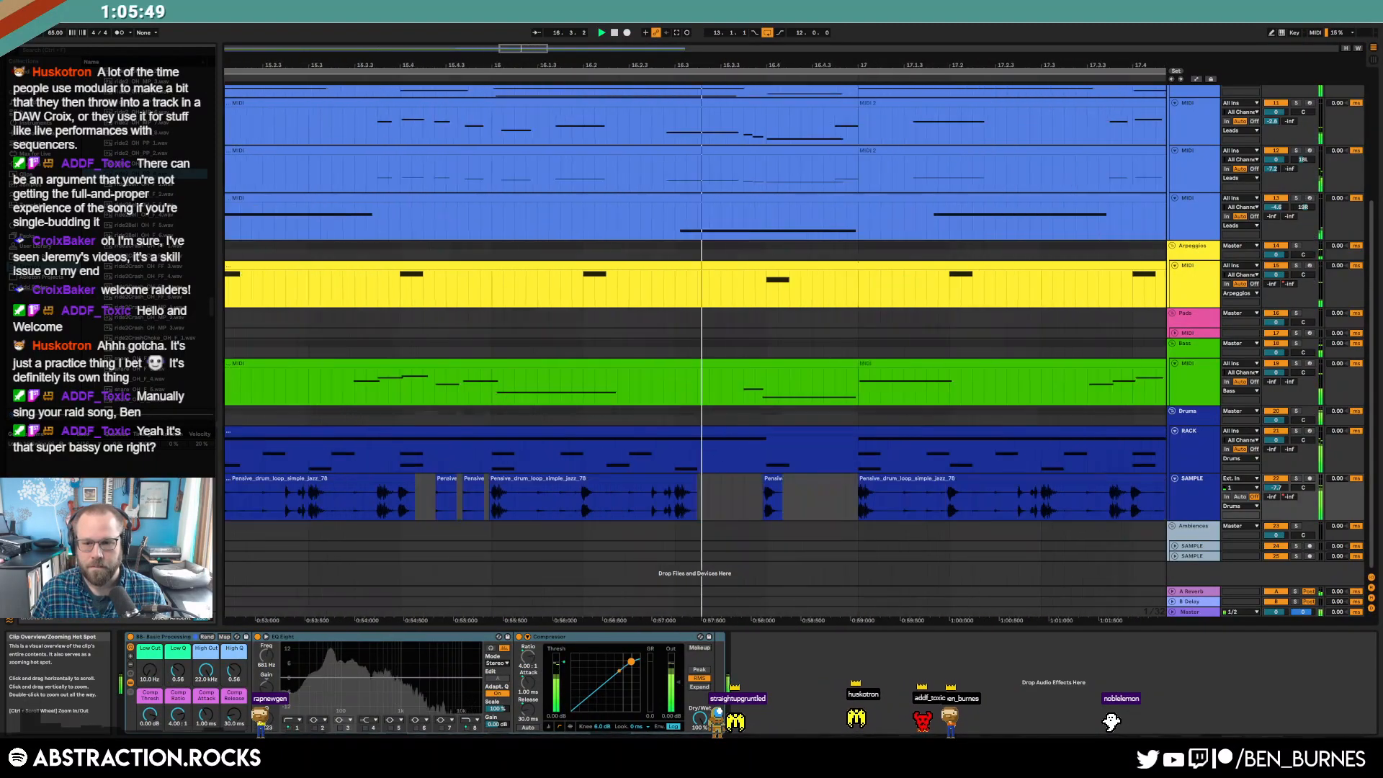
{"action": "left_click_drag", "start_coordinate": [857, 66], "coordinate": [126, 47]}
{"action": "left_click_drag", "start_coordinate": [608, 478], "coordinate": [592, 479]}
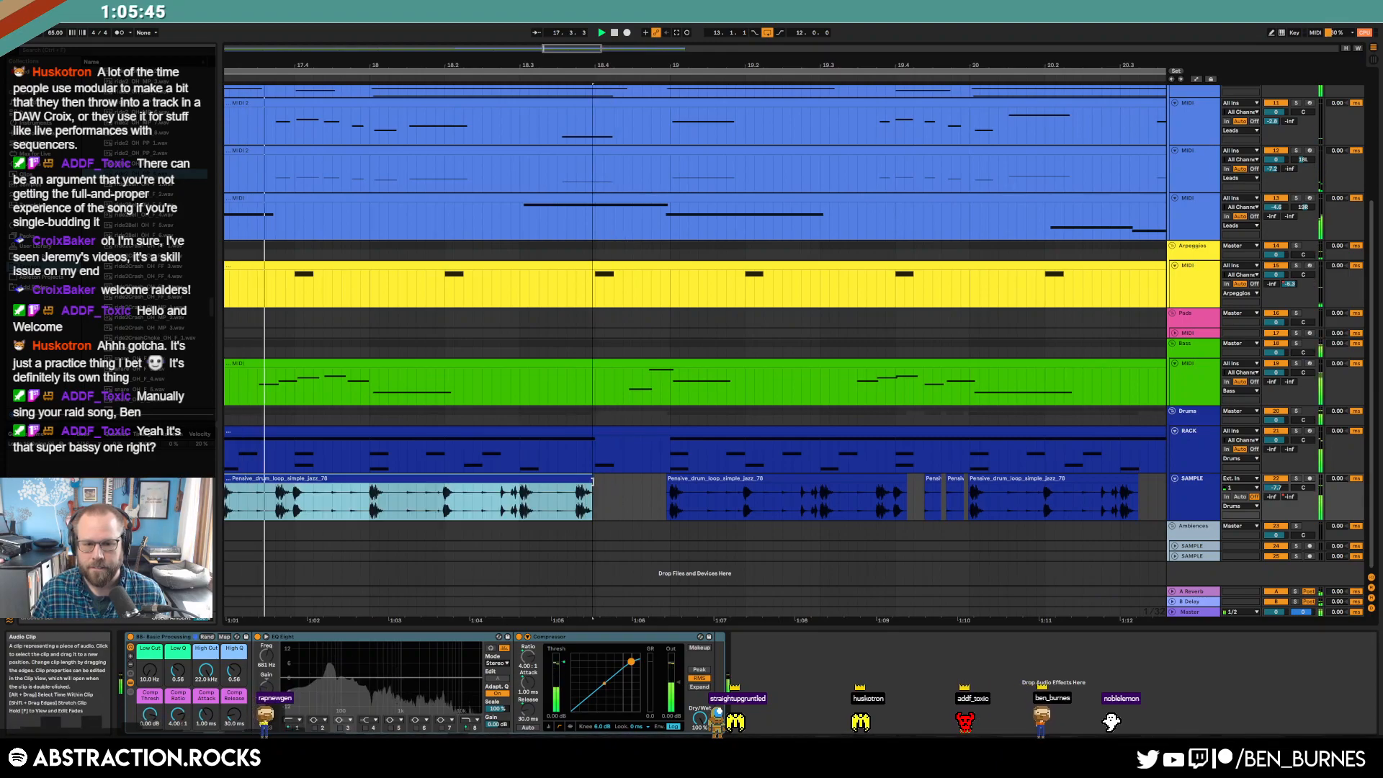
{"action": "scroll", "coordinate": [645, 504], "scroll_direction": "down", "scroll_amount": 5, "text": "ctrl"}
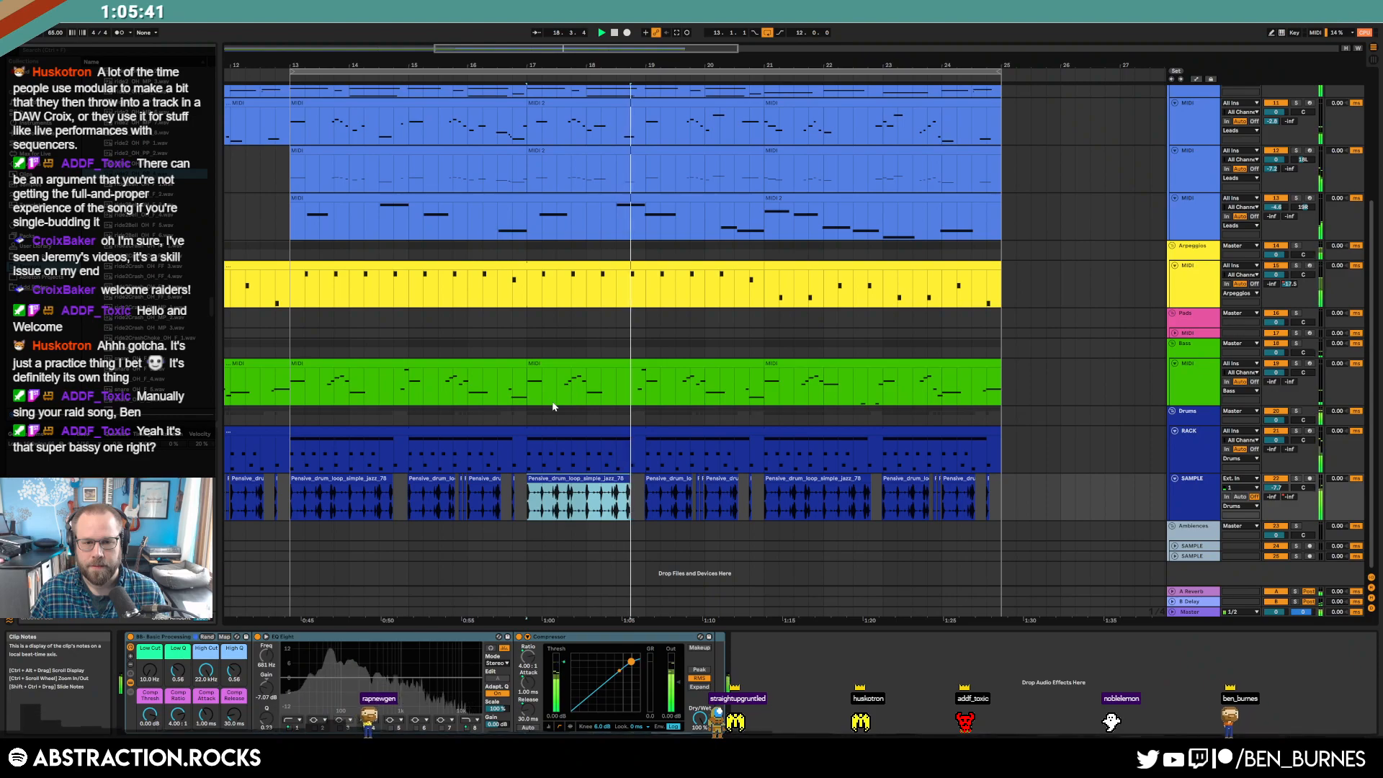
- Try the first note of the bass clip at bar 21 an octave lower at C1 during playback, and return it to C2
{"action": "double_click", "coordinate": [647, 365]}
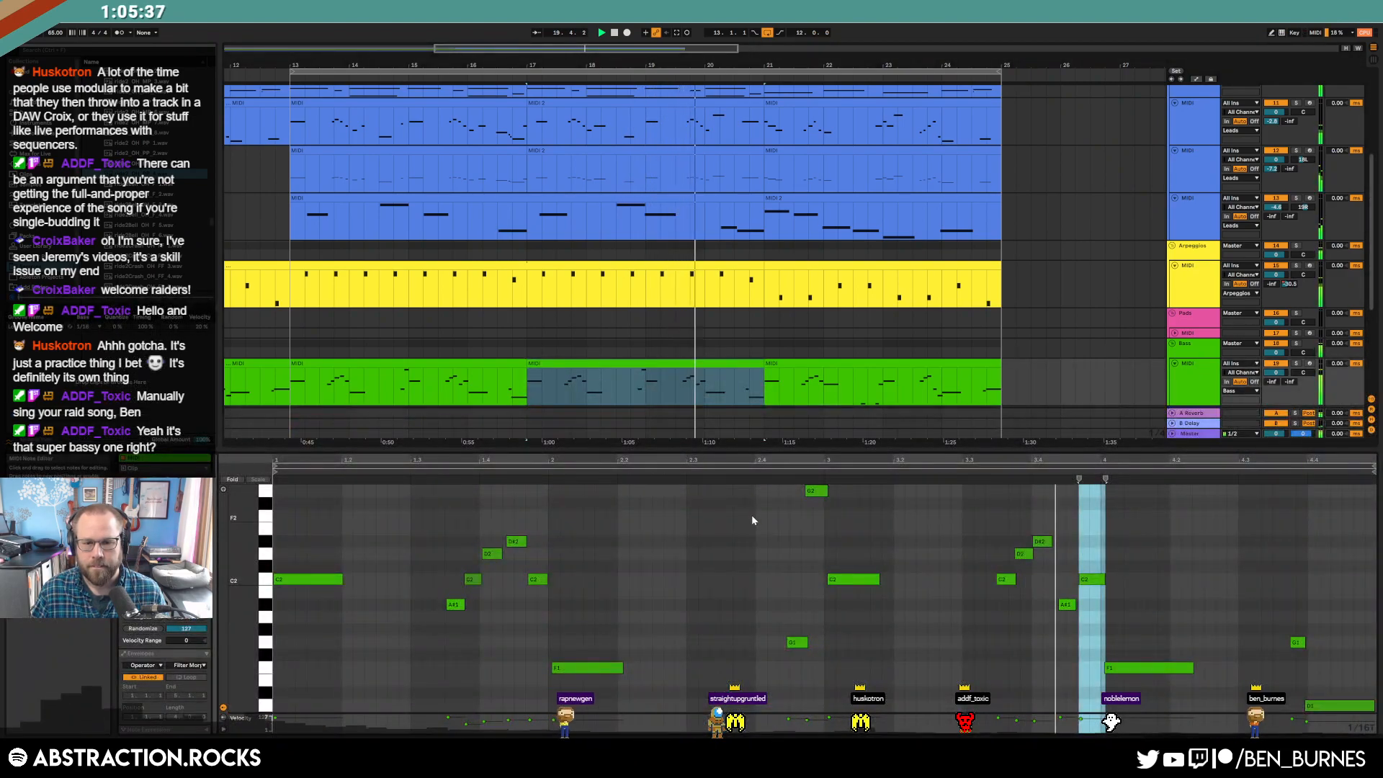
{"action": "key", "text": "shift+Tab"}
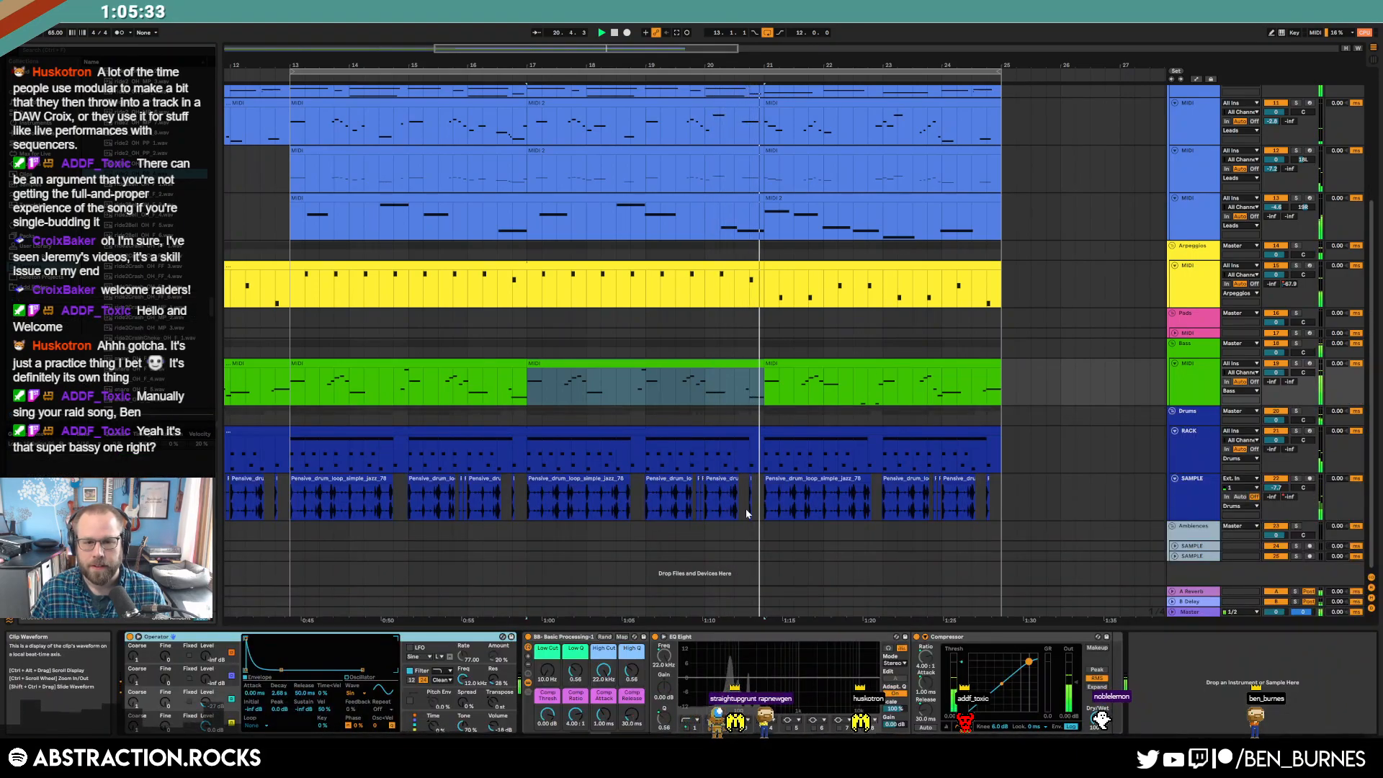
{"action": "double_click", "coordinate": [770, 364]}
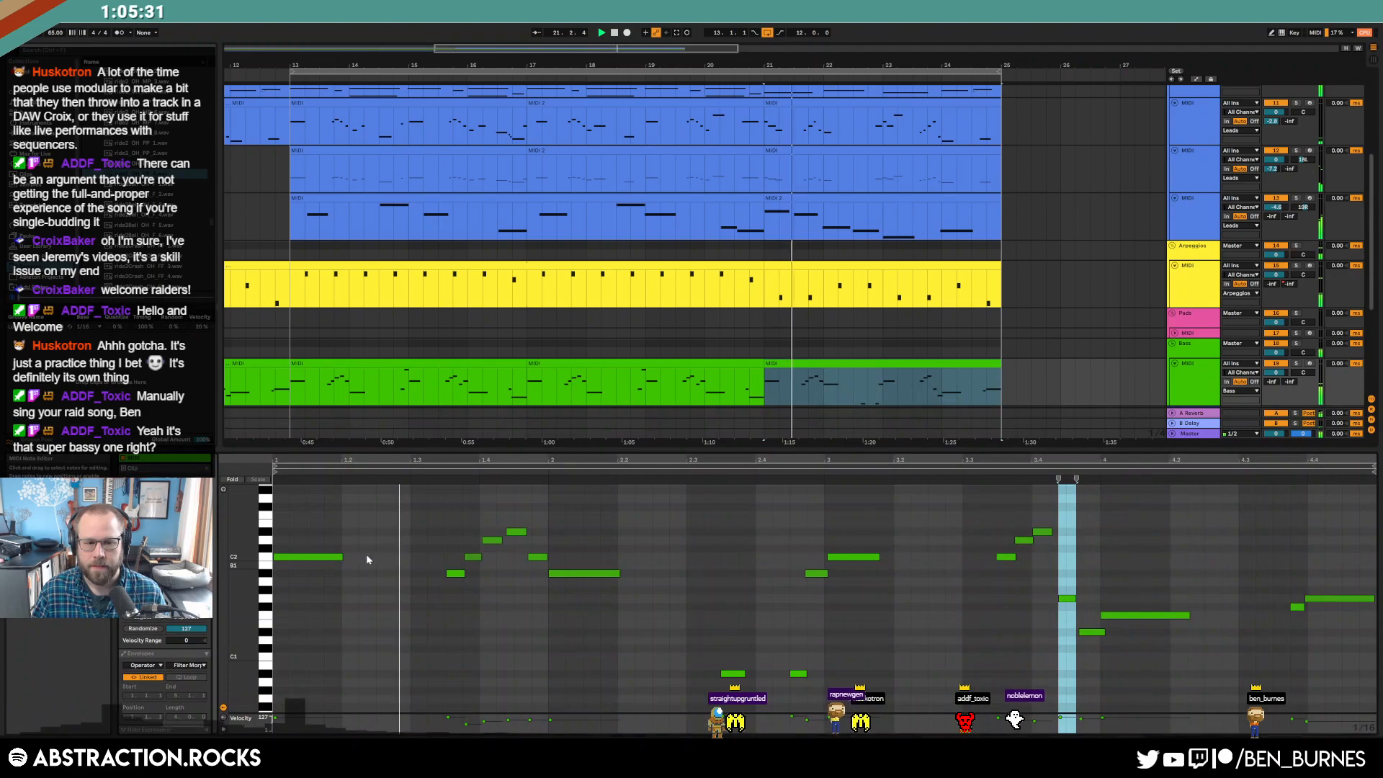
{"action": "left_click", "coordinate": [321, 559]}
{"action": "key", "text": "shift+Down"}
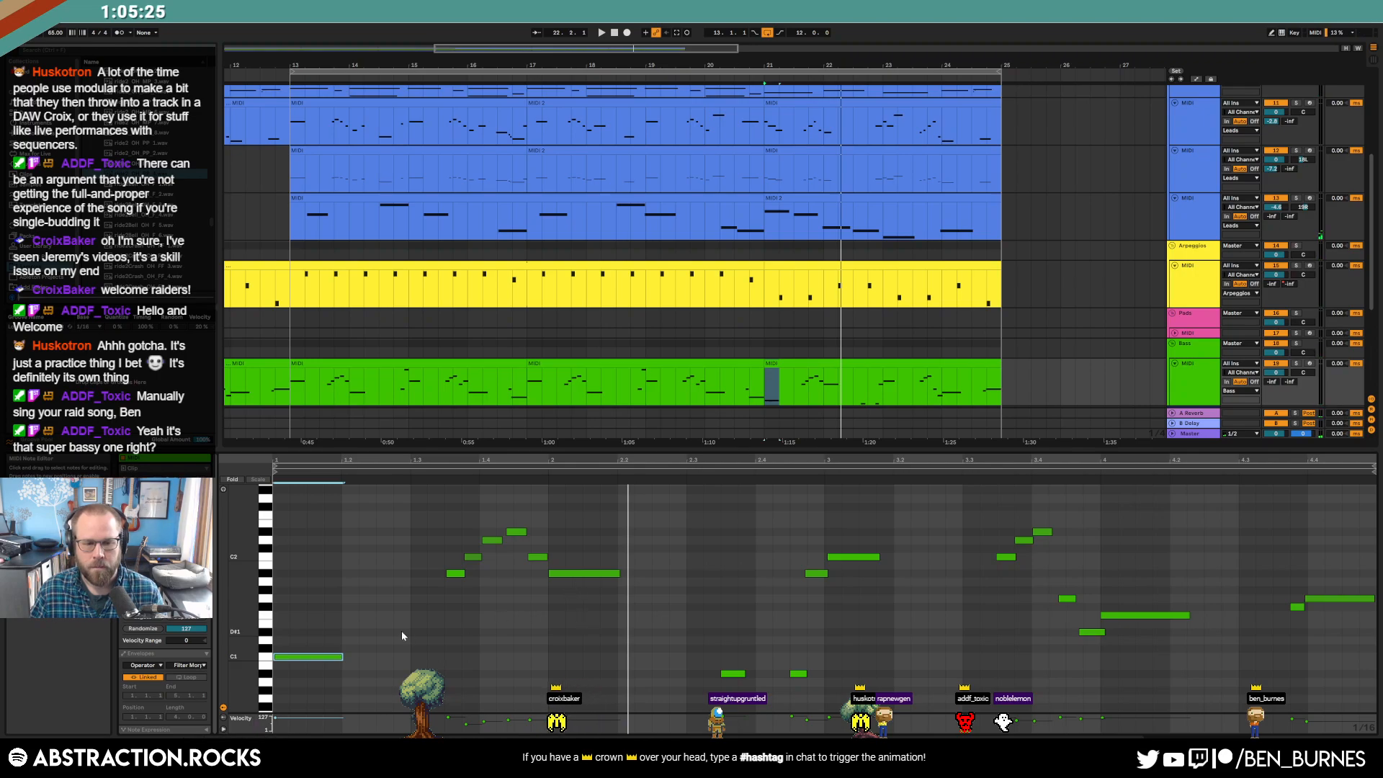
{"action": "key", "text": "space"}
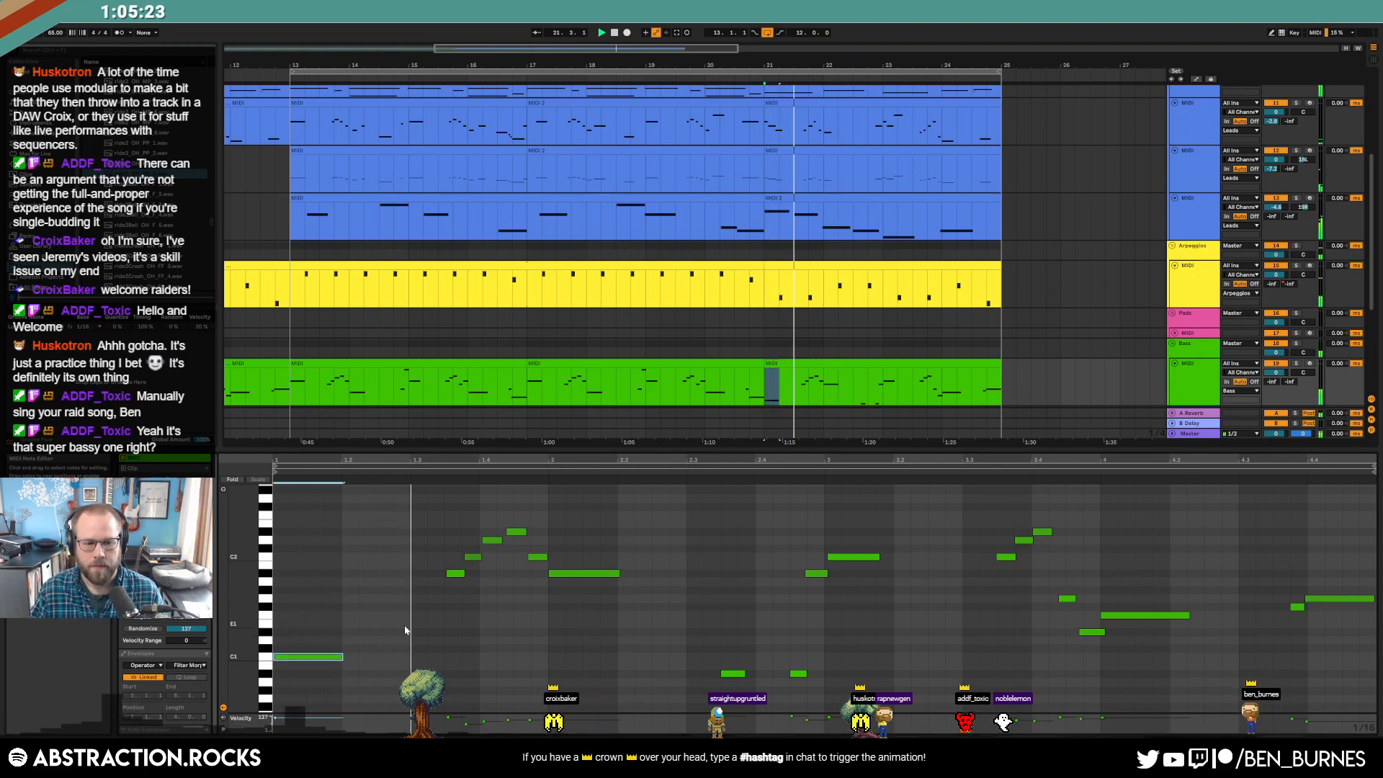
{"action": "key", "text": "shift+Up"}
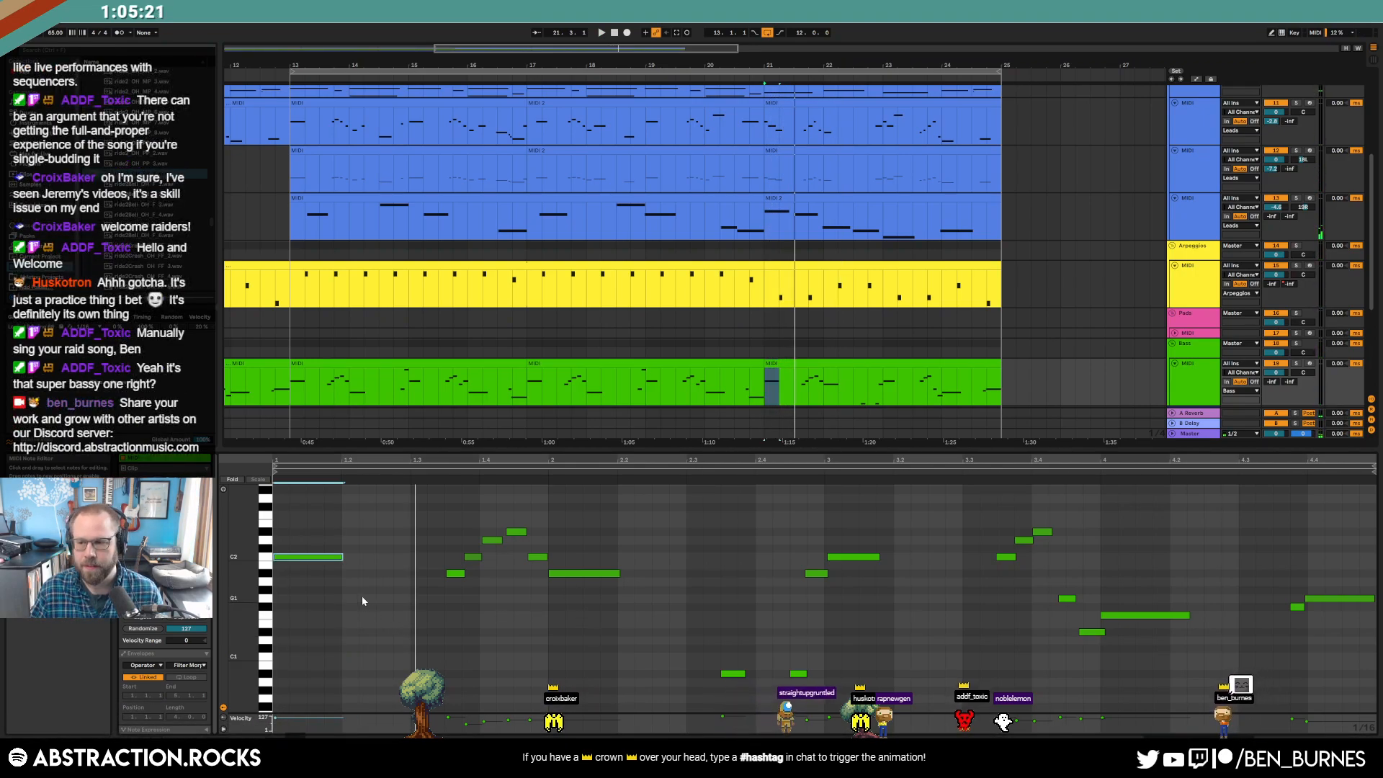
- Lower the first note of the bass clip at bar 21 to G#1, play it back, and return to the bass track's devices
{"action": "key", "text": "Down"}
{"action": "key", "text": "Down"}
{"action": "key", "text": "Down"}
{"action": "key", "text": "Down"}
{"action": "key", "text": "space"}
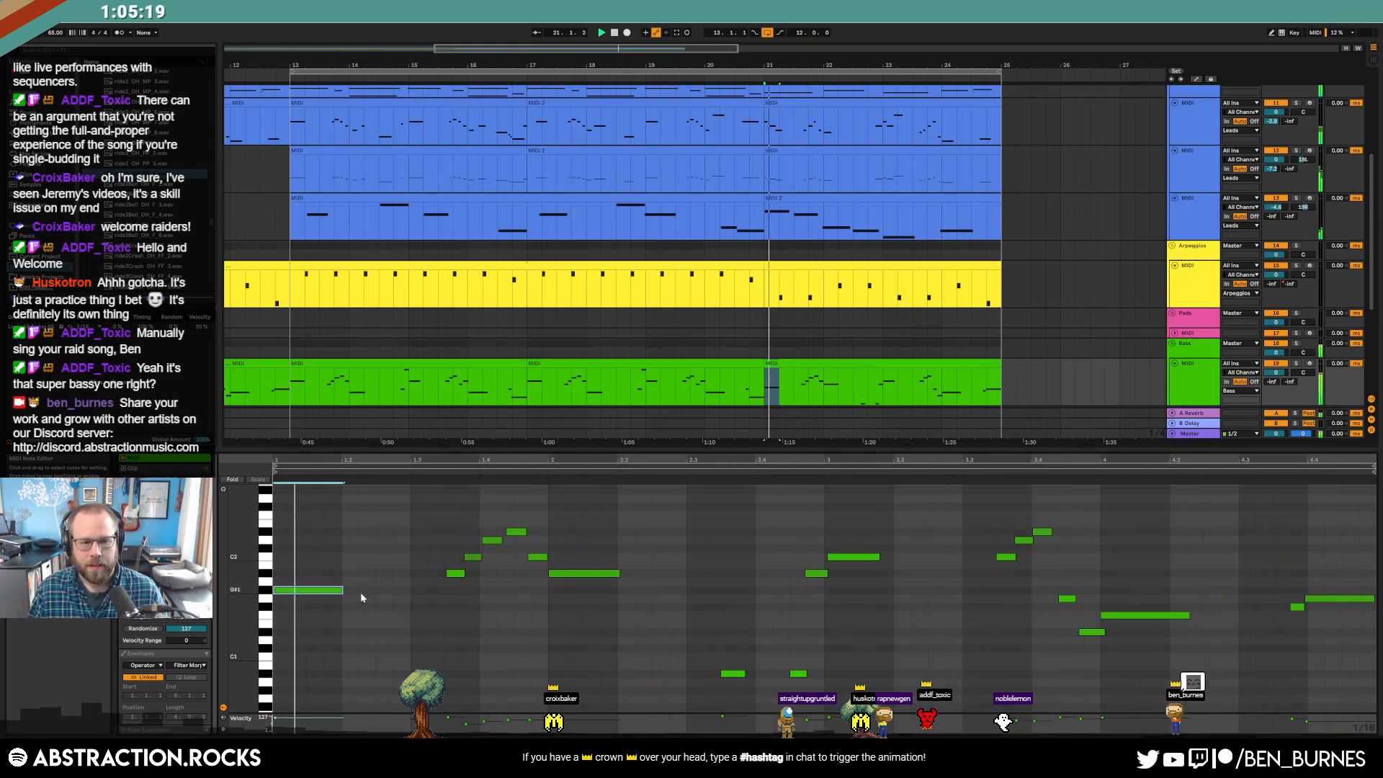
{"action": "key", "text": "shift+Tab"}
{"action": "left_click", "coordinate": [296, 399]}
{"action": "key", "text": "space"}
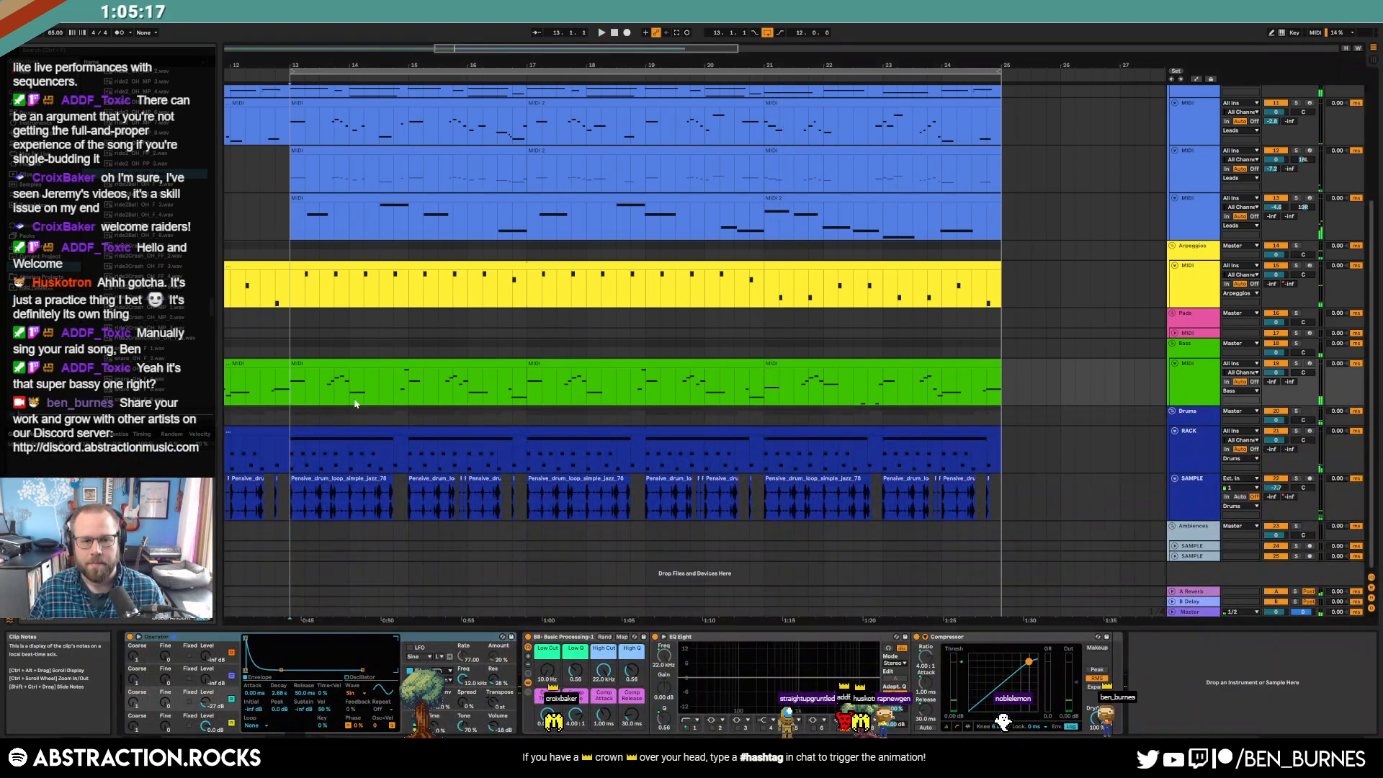
{"action": "scroll", "coordinate": [340, 409], "scroll_direction": "down", "scroll_amount": 3}
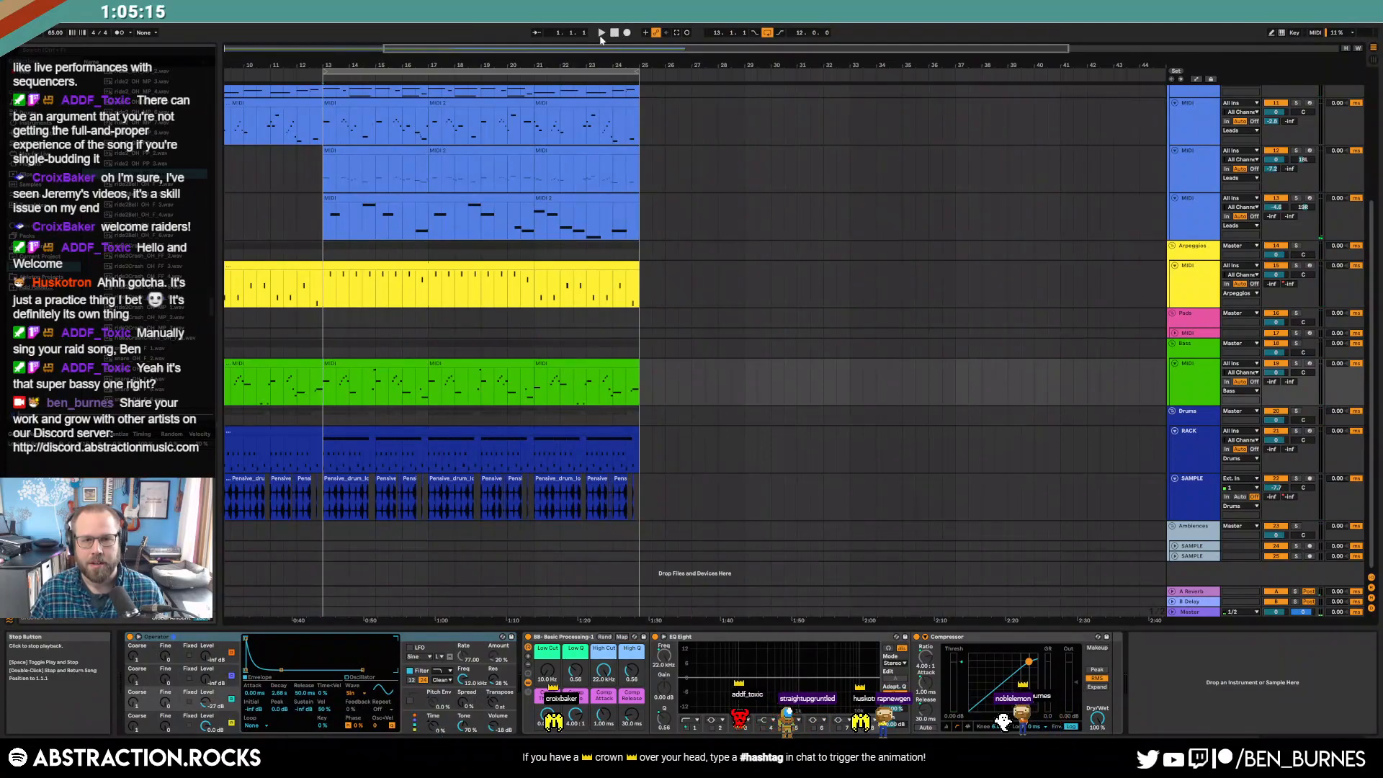
{"action": "left_click_drag", "start_coordinate": [503, 49], "coordinate": [352, 61]}
{"action": "scroll", "coordinate": [453, 309], "scroll_direction": "up", "scroll_amount": 3}
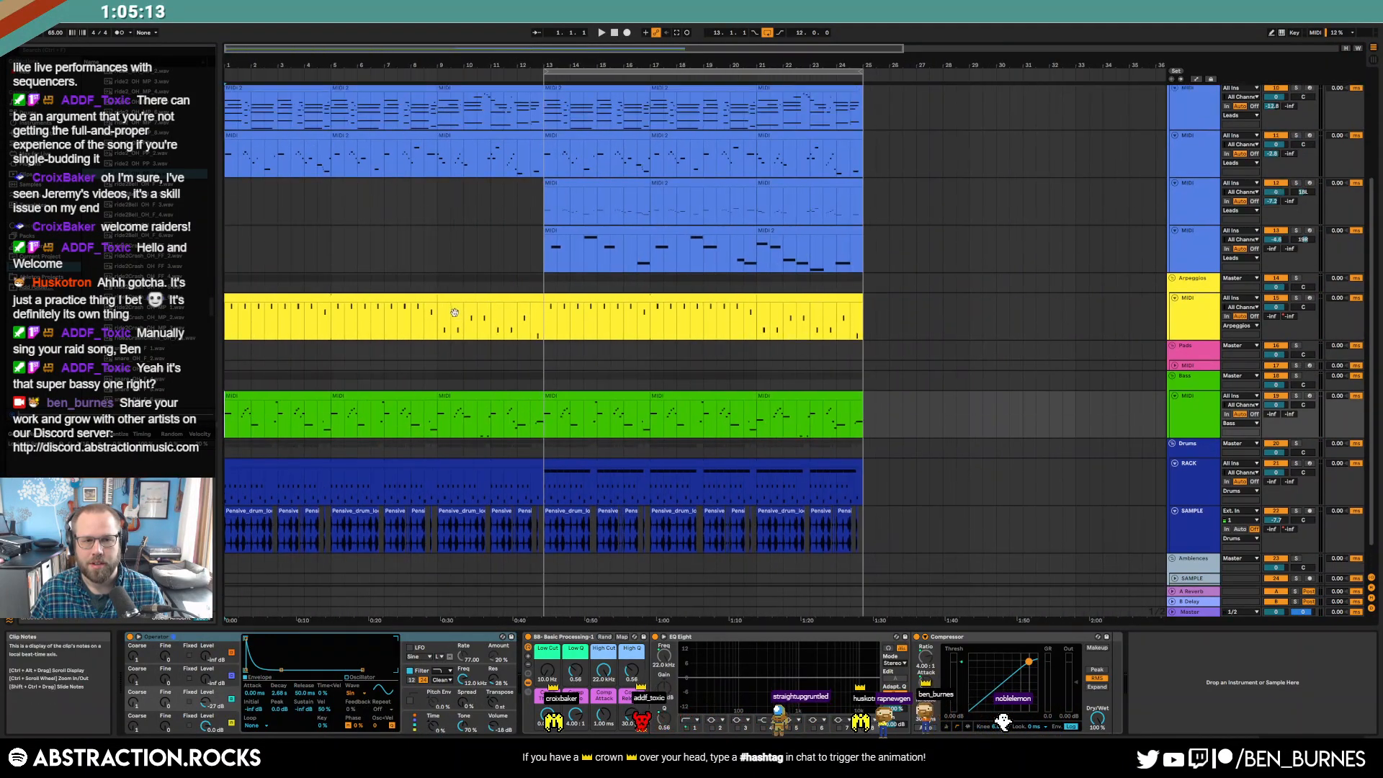
{"action": "scroll", "coordinate": [484, 324], "scroll_direction": "up", "scroll_amount": 2}
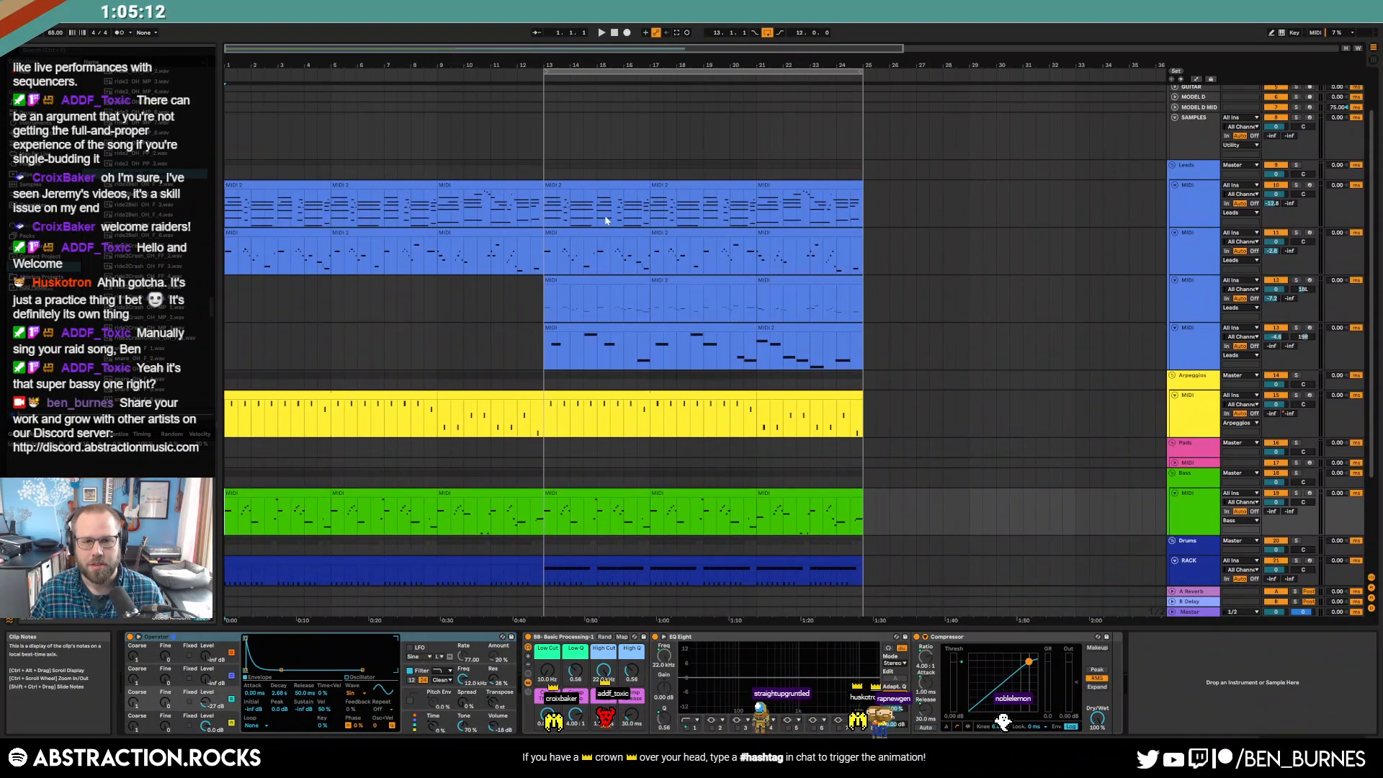
{"action": "left_click", "coordinate": [566, 185]}
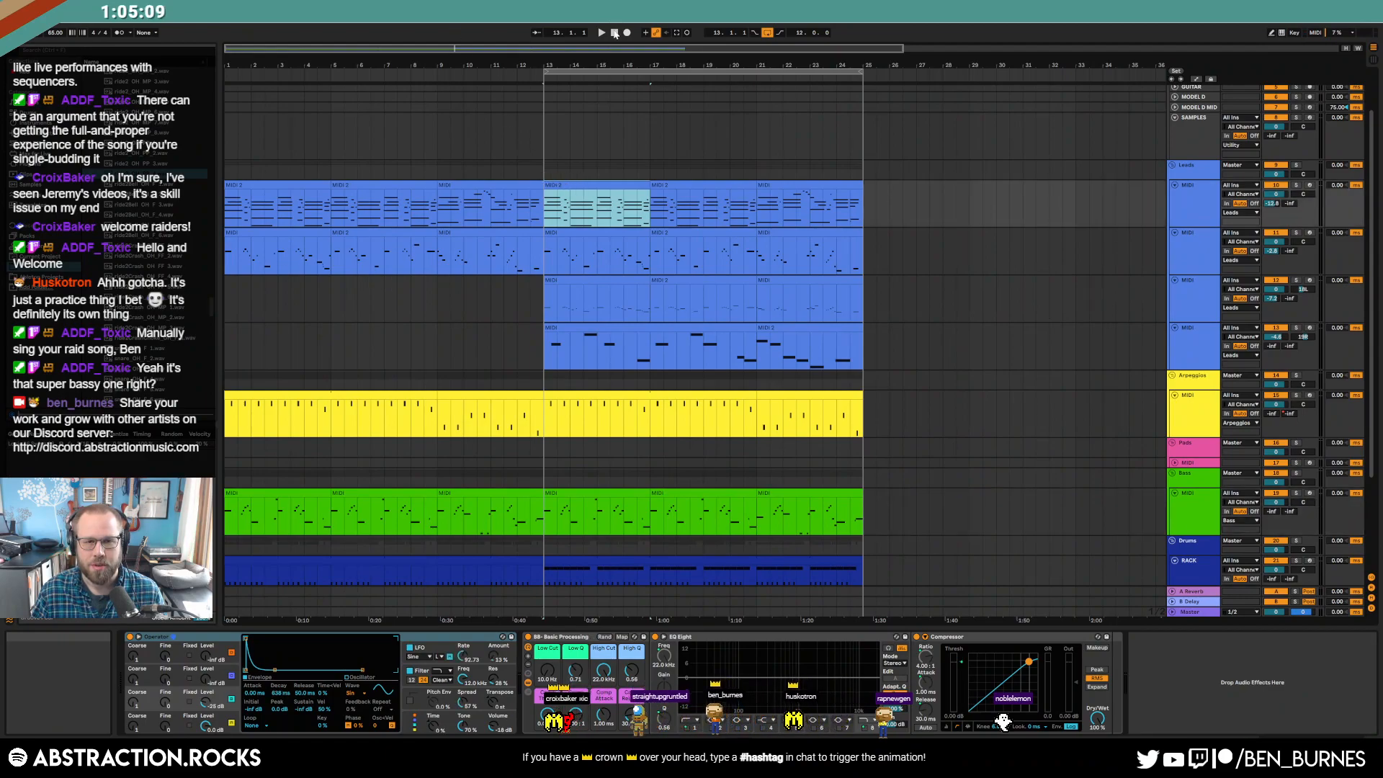
{"action": "left_click", "coordinate": [614, 33]}
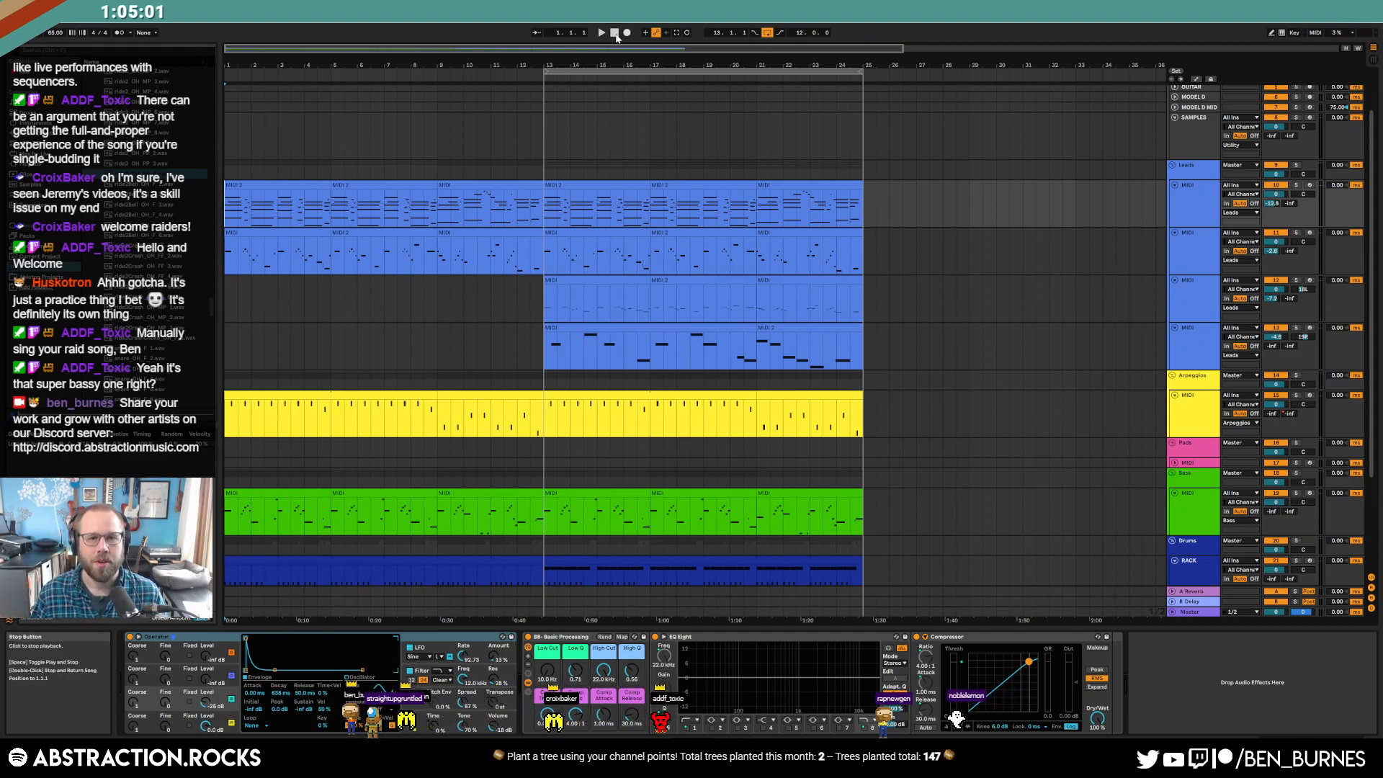
{"action": "left_click_drag", "start_coordinate": [279, 211], "coordinate": [414, 216]}
{"action": "left_click_drag", "start_coordinate": [611, 209], "coordinate": [1055, 225]}
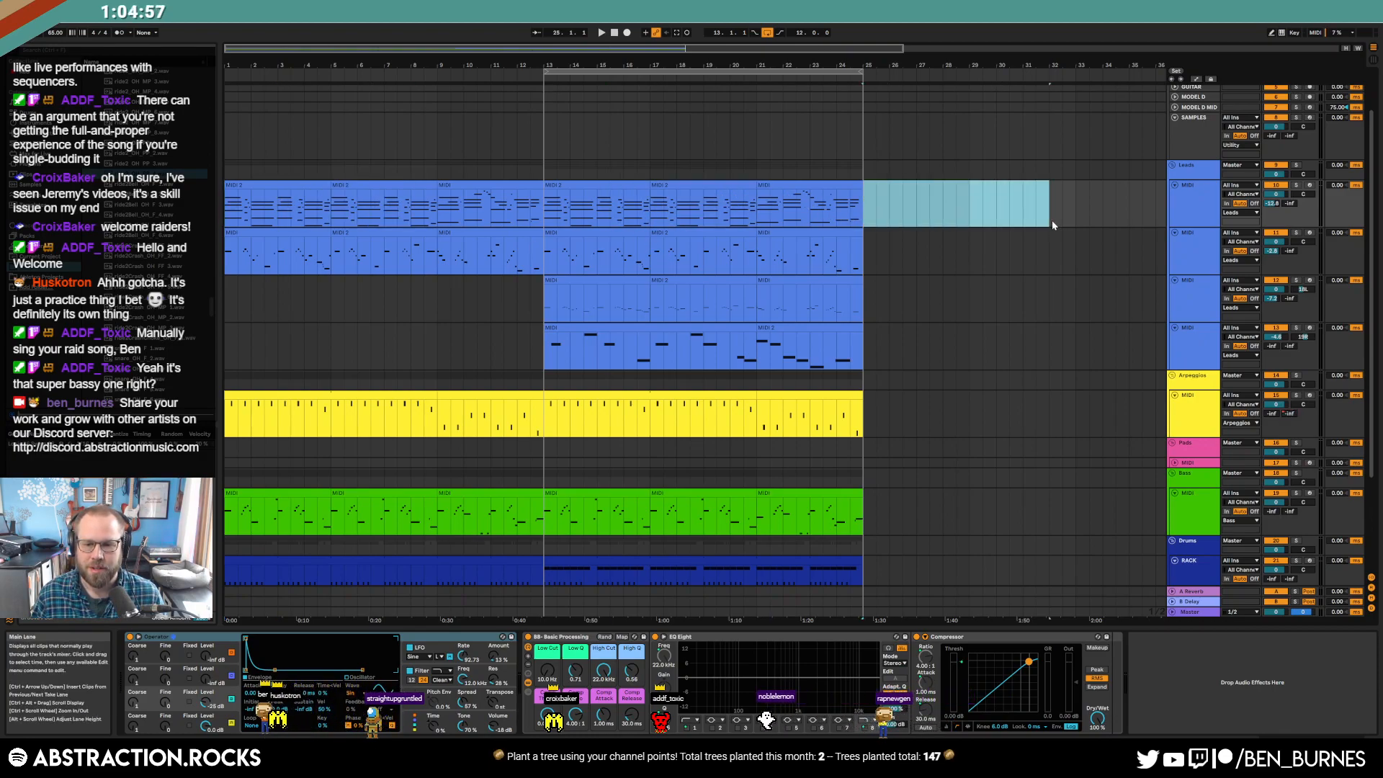
{"action": "left_click", "coordinate": [614, 33]}
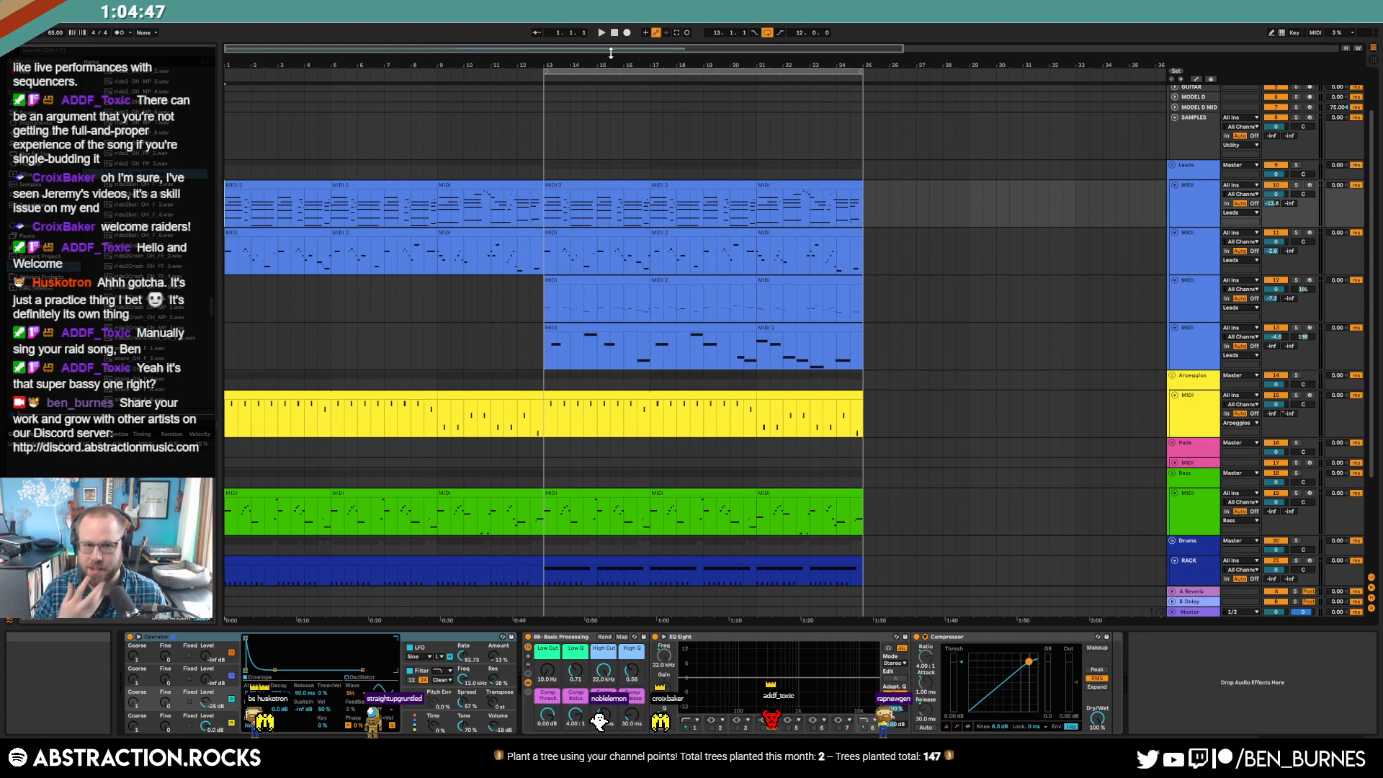
{"action": "left_click", "coordinate": [607, 186]}
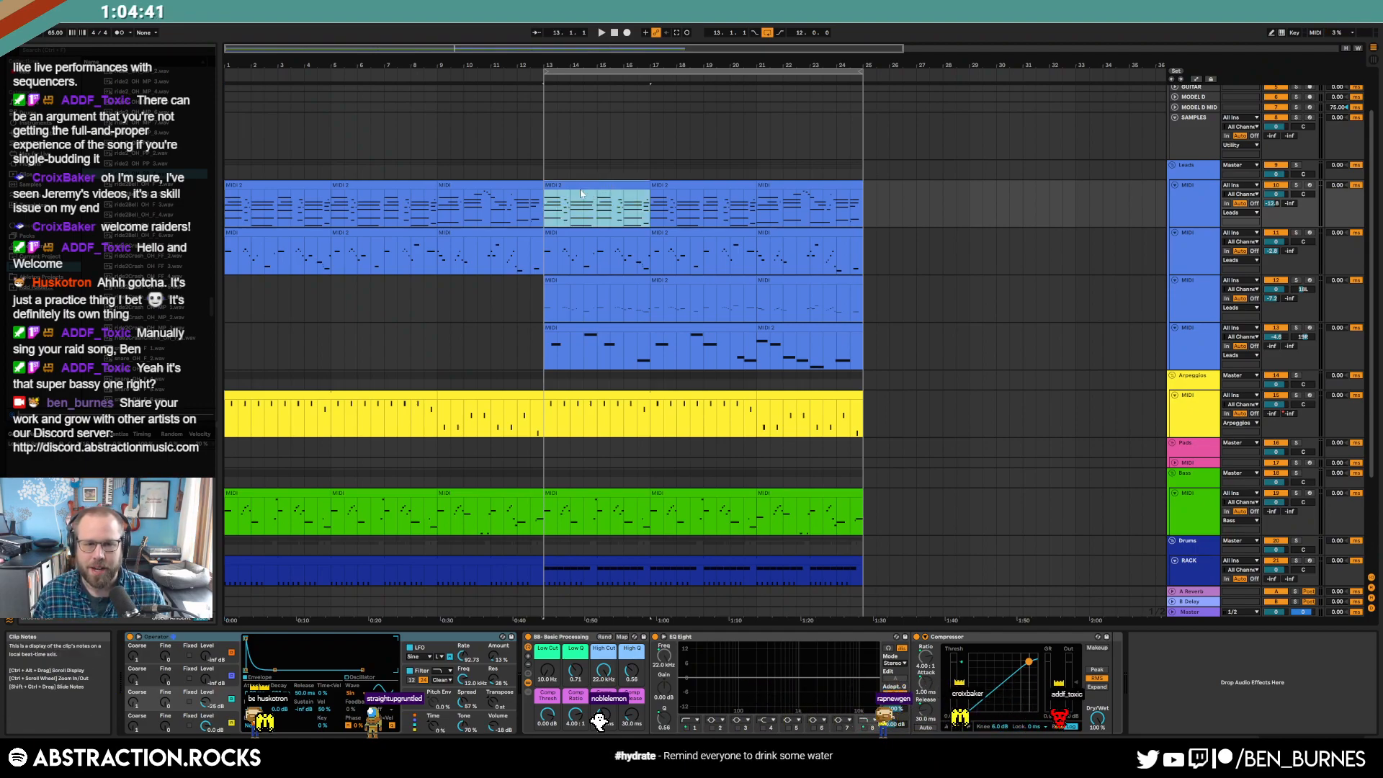
{"action": "double_click", "coordinate": [614, 34]}
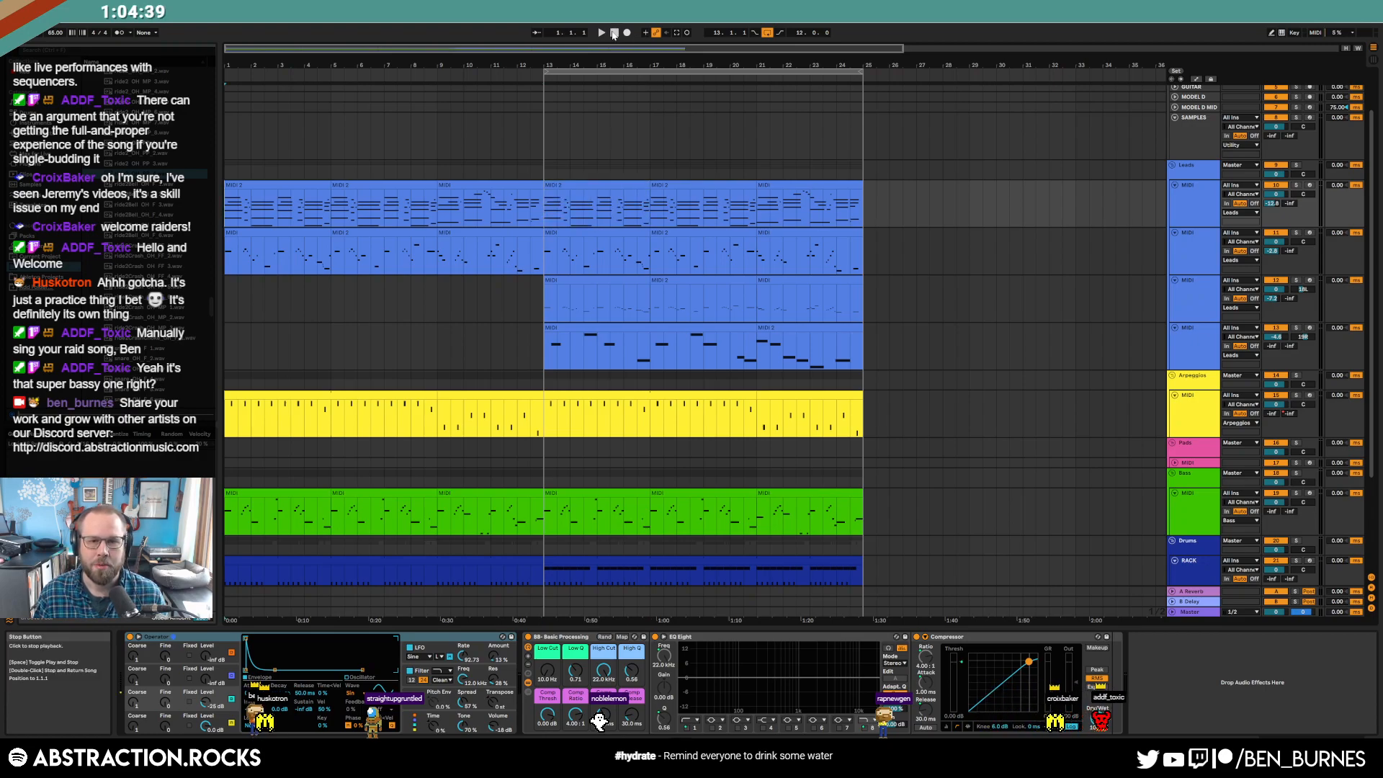
- Delete the three MIDI clips spanning bars 13–24 on the first Leads track
{"action": "left_click", "coordinate": [594, 184]}
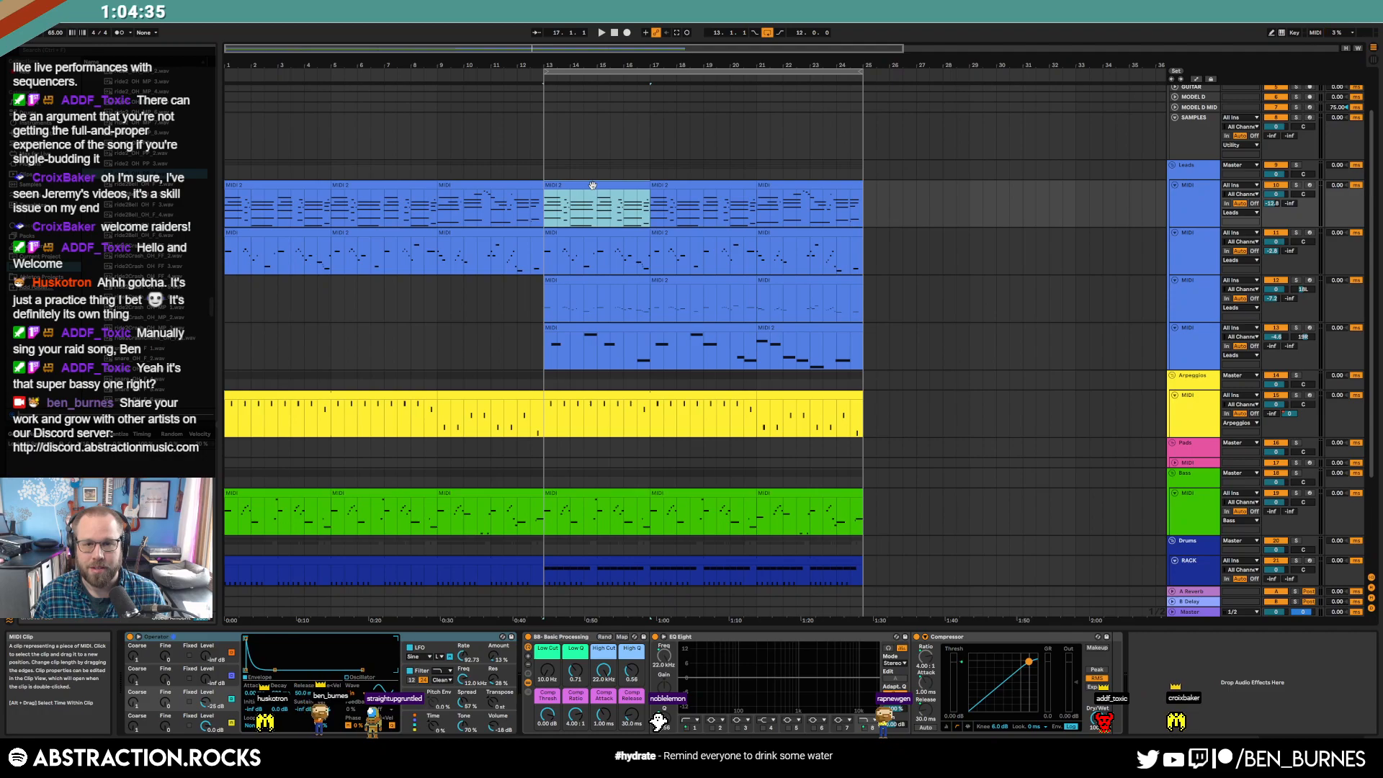
{"action": "left_click", "coordinate": [775, 187], "text": "shift"}
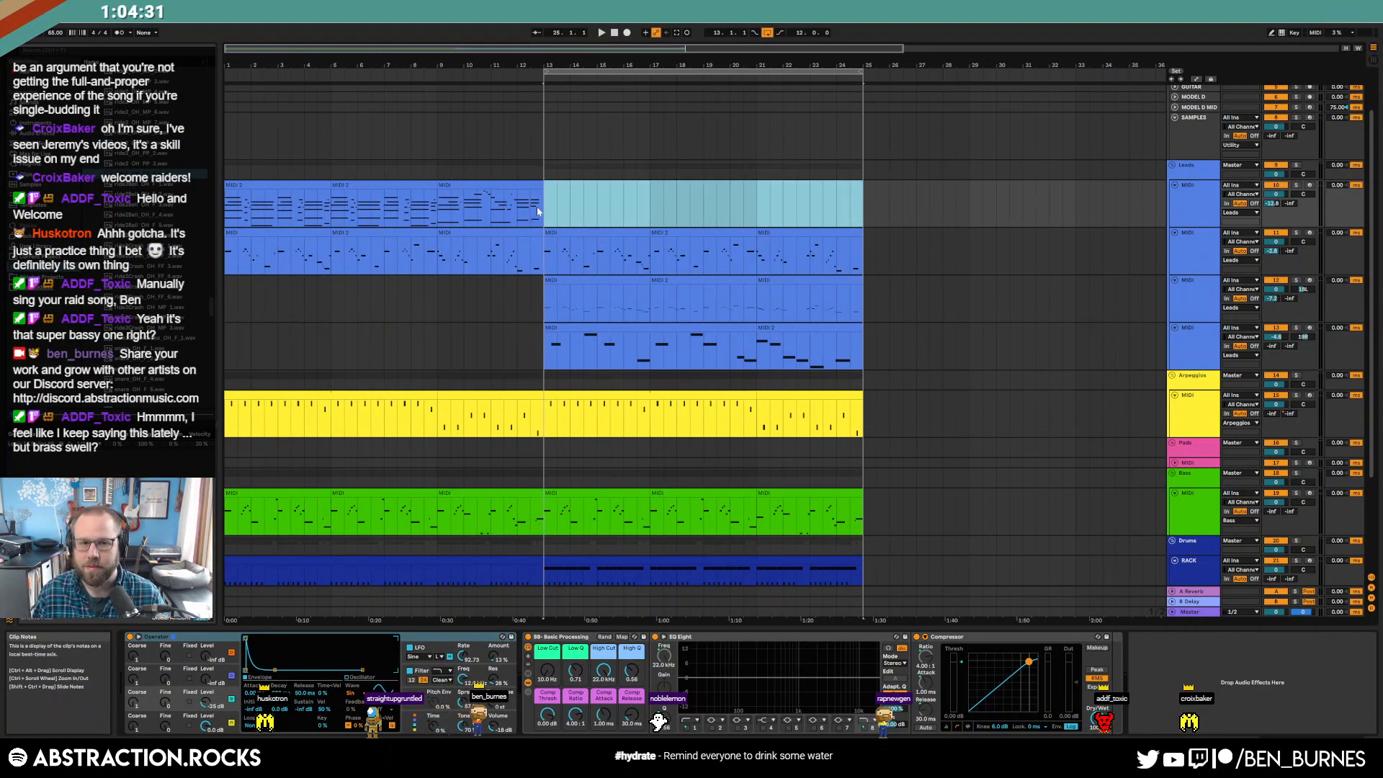
{"action": "key", "text": "Delete"}
- Arm the first Leads track and record a new chord part over bars 13–24
{"action": "left_click", "coordinate": [1309, 186]}
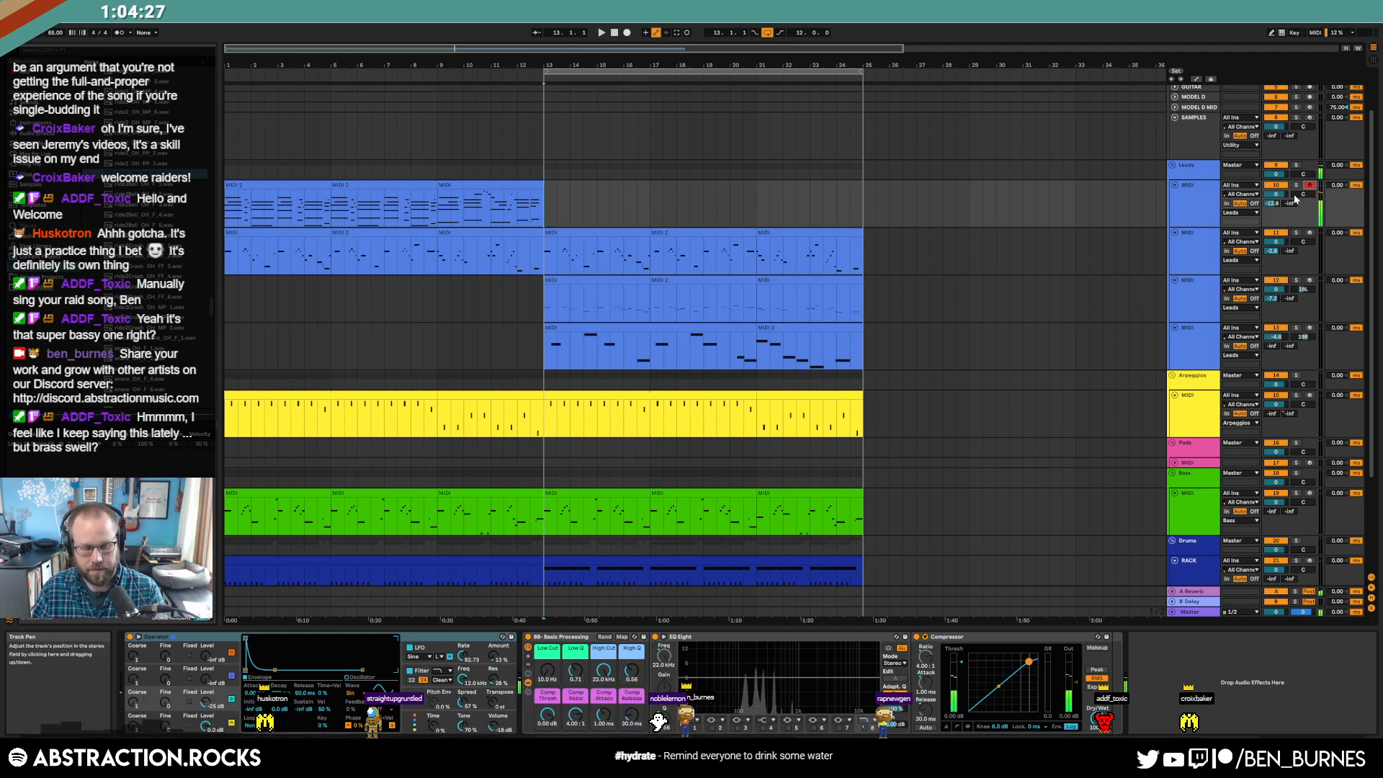
{"action": "key", "text": "F9"}
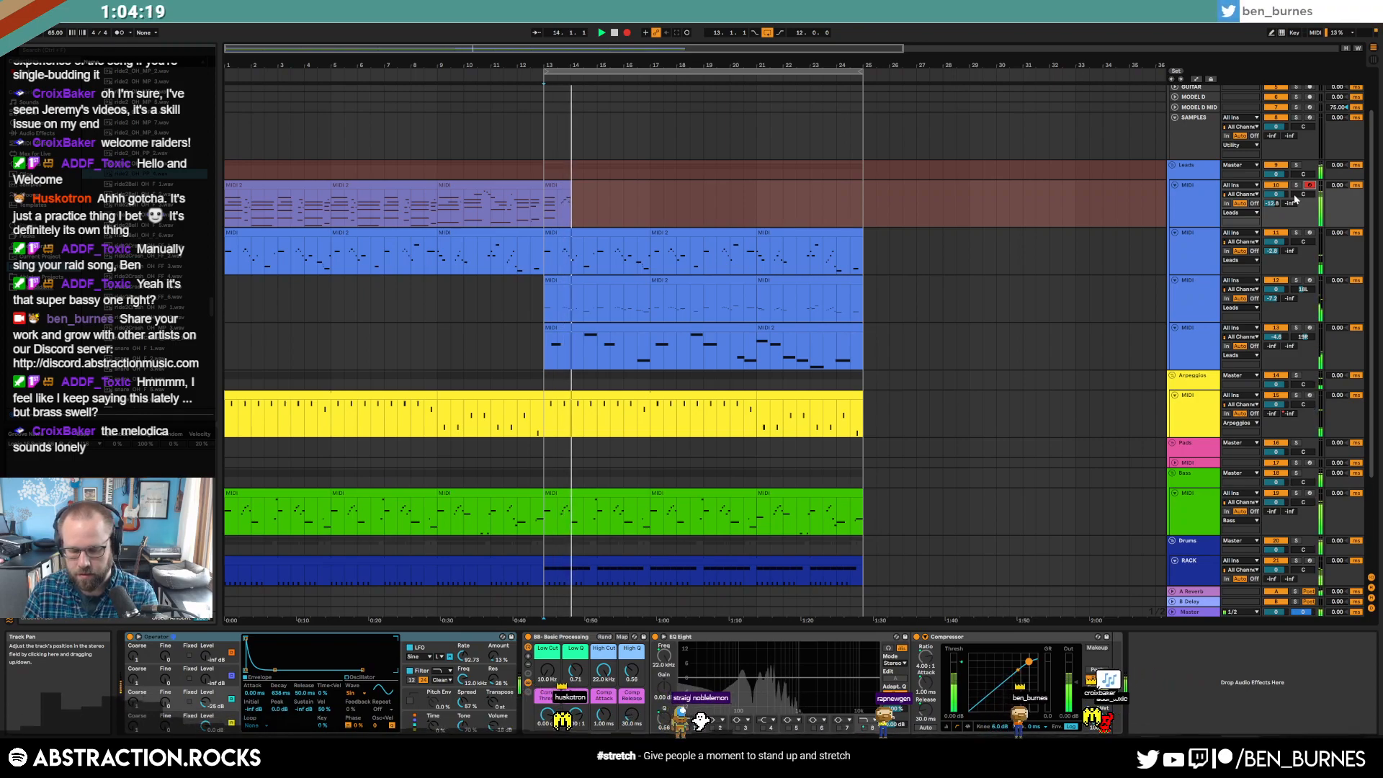
{"action": "key", "text": "space"}
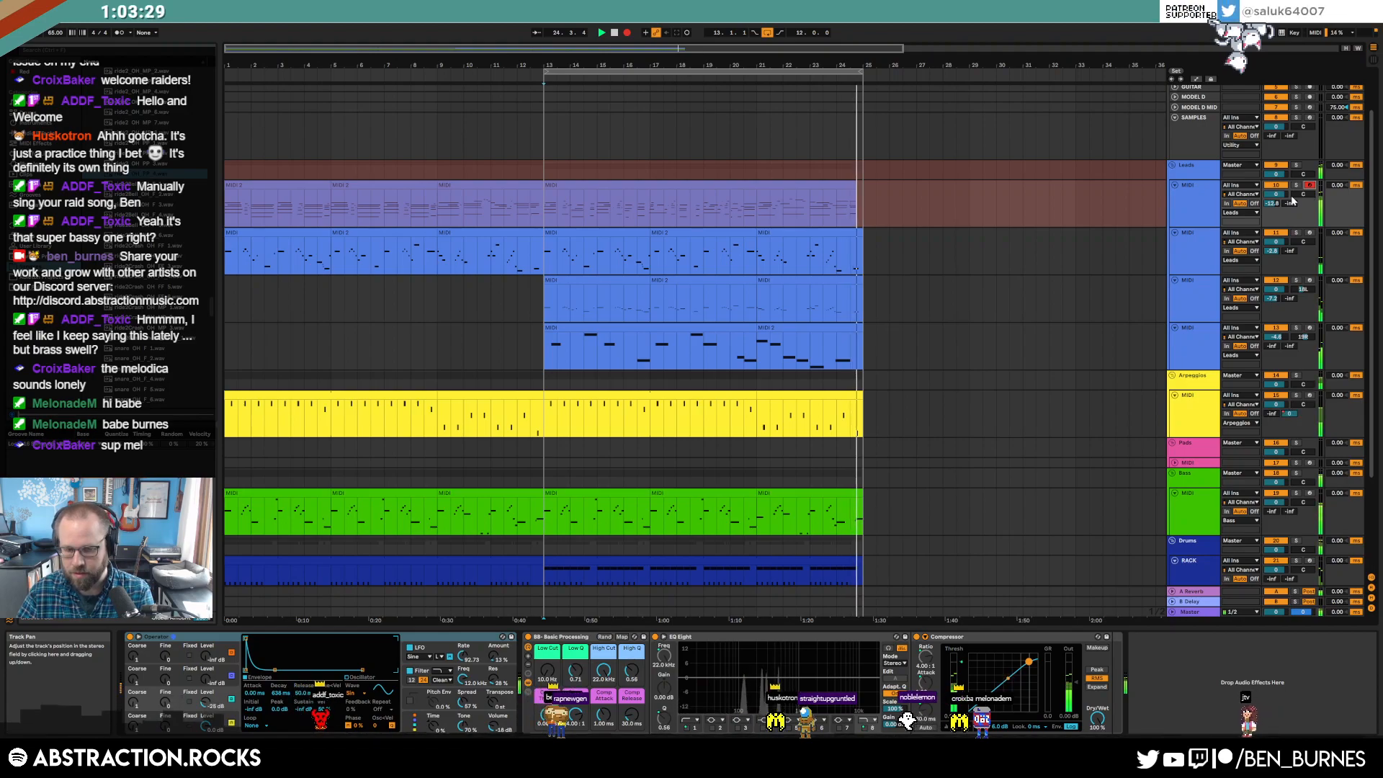
{"action": "key", "text": "space"}
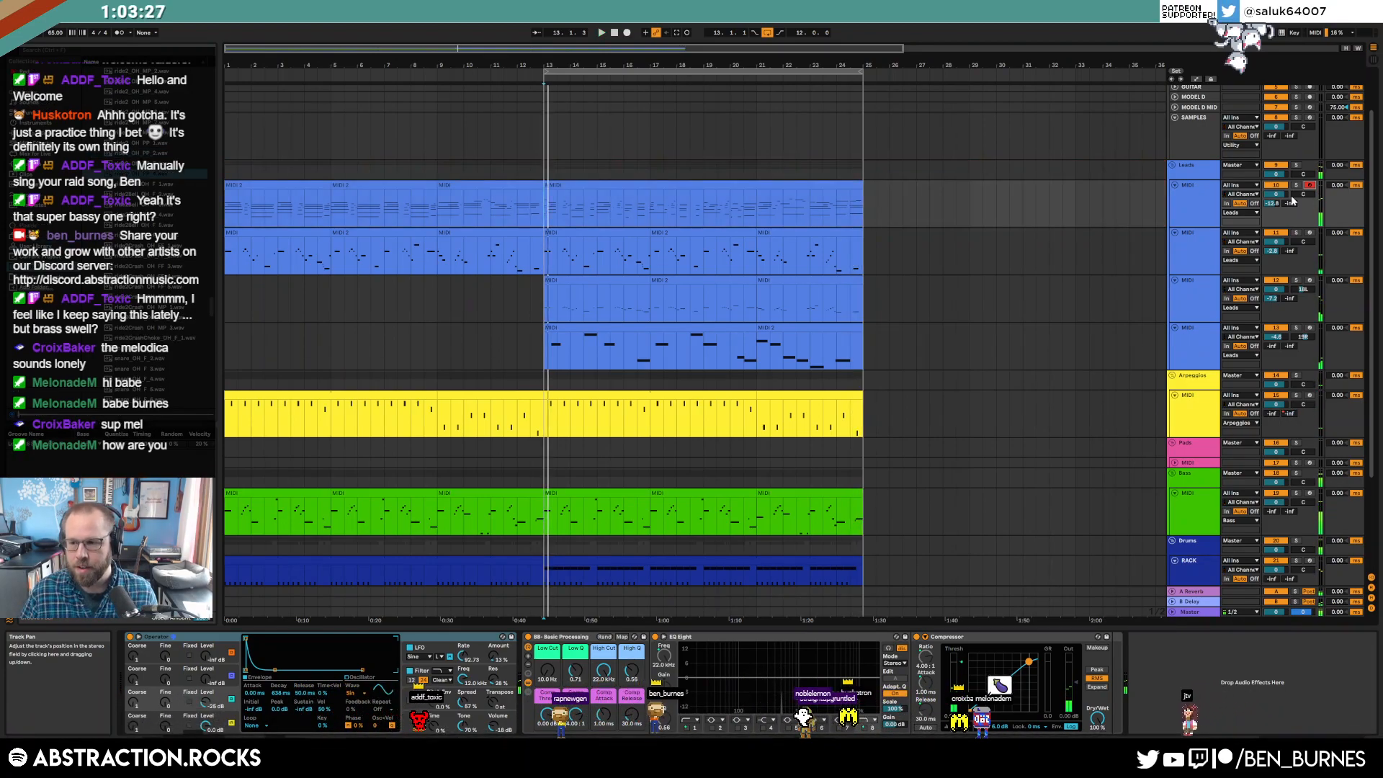
- Open the newly recorded chord clip at bar 13 and play its notes from clip bar 8 to check their timing
{"action": "left_click", "coordinate": [634, 183]}
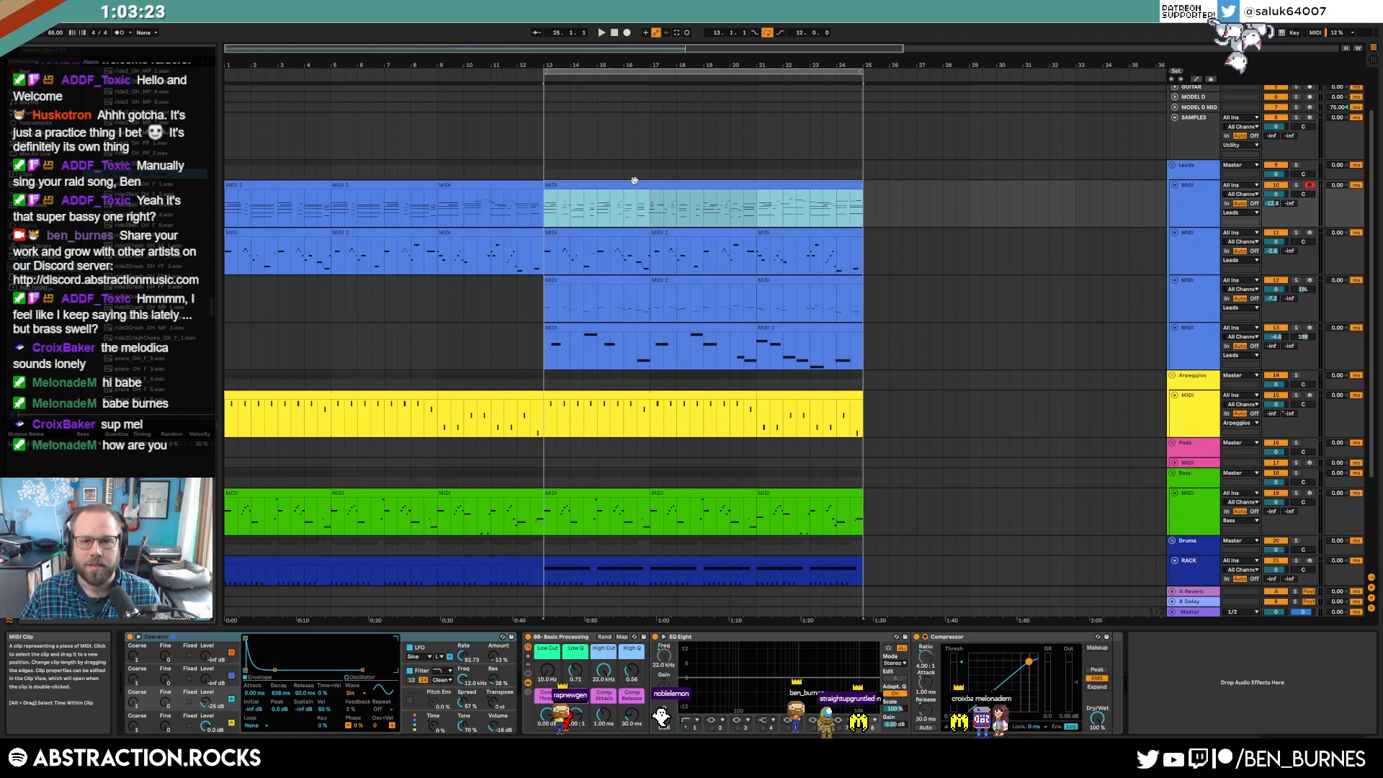
{"action": "double_click", "coordinate": [659, 200]}
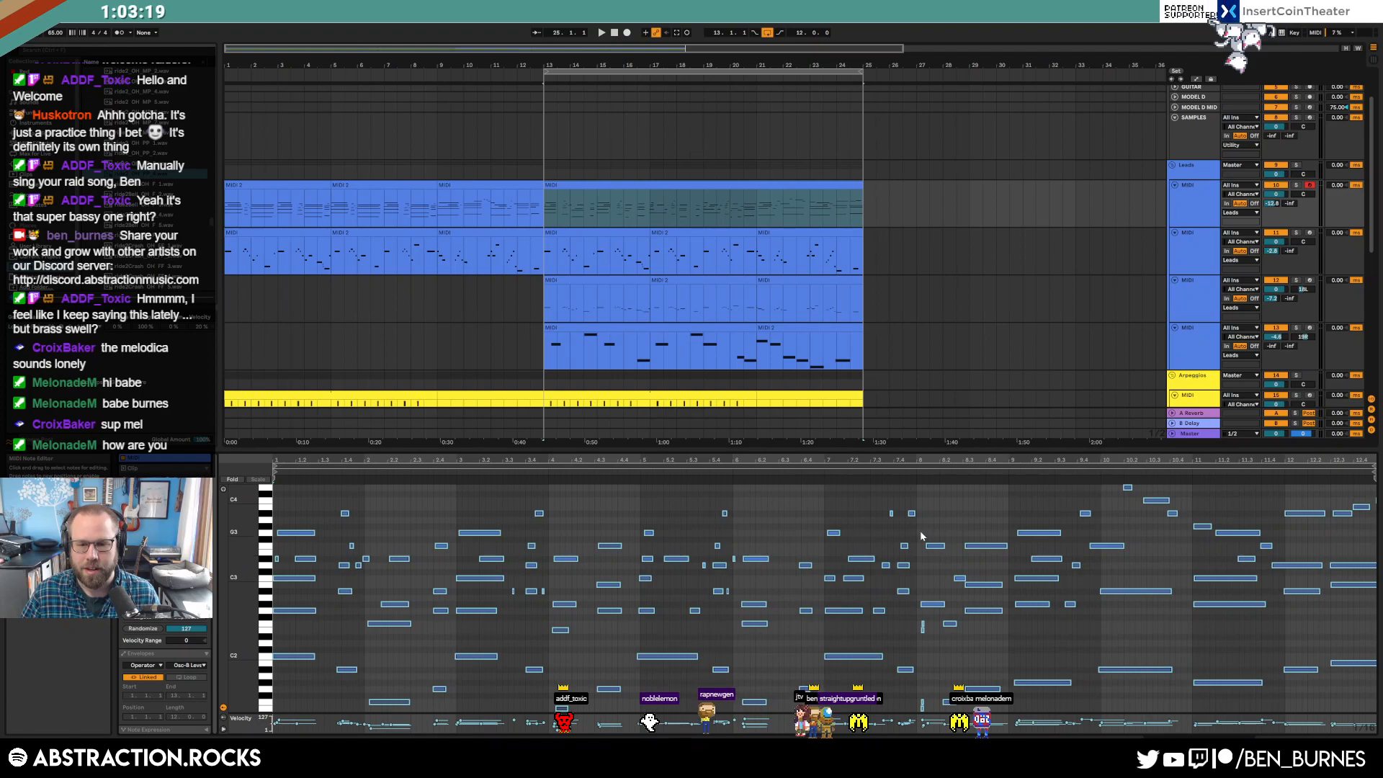
{"action": "left_click_drag", "start_coordinate": [918, 487], "coordinate": [1374, 741]}
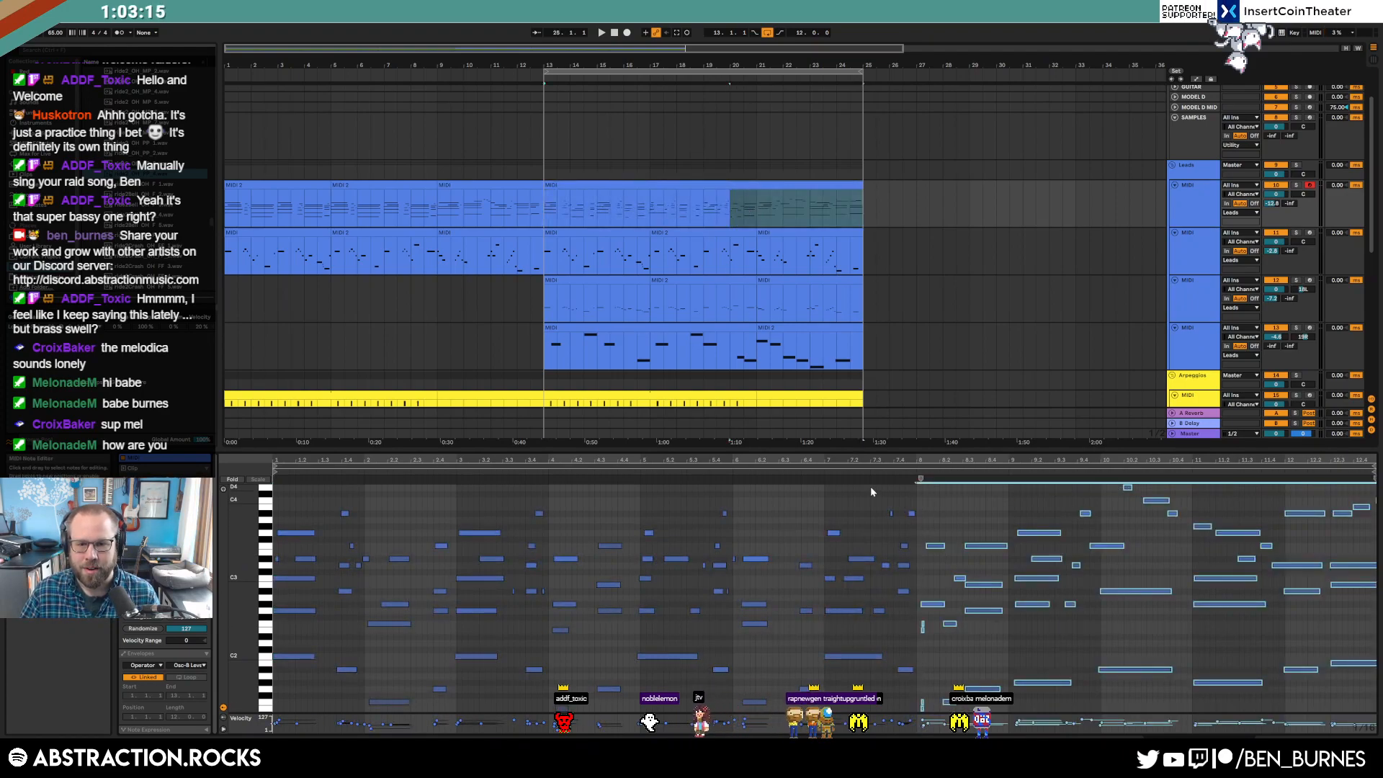
{"action": "left_click", "coordinate": [894, 469]}
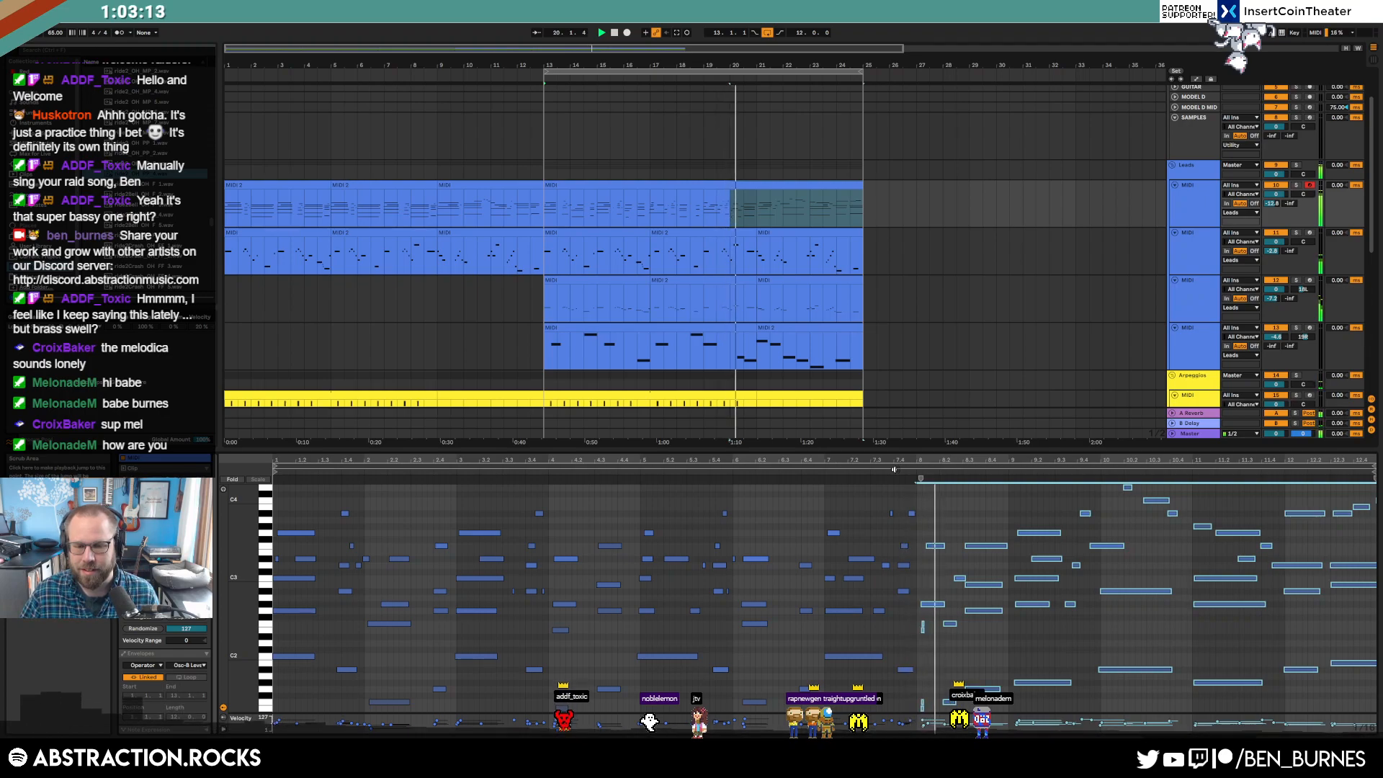
{"action": "scroll", "coordinate": [933, 649], "scroll_direction": "down", "scroll_amount": 3}
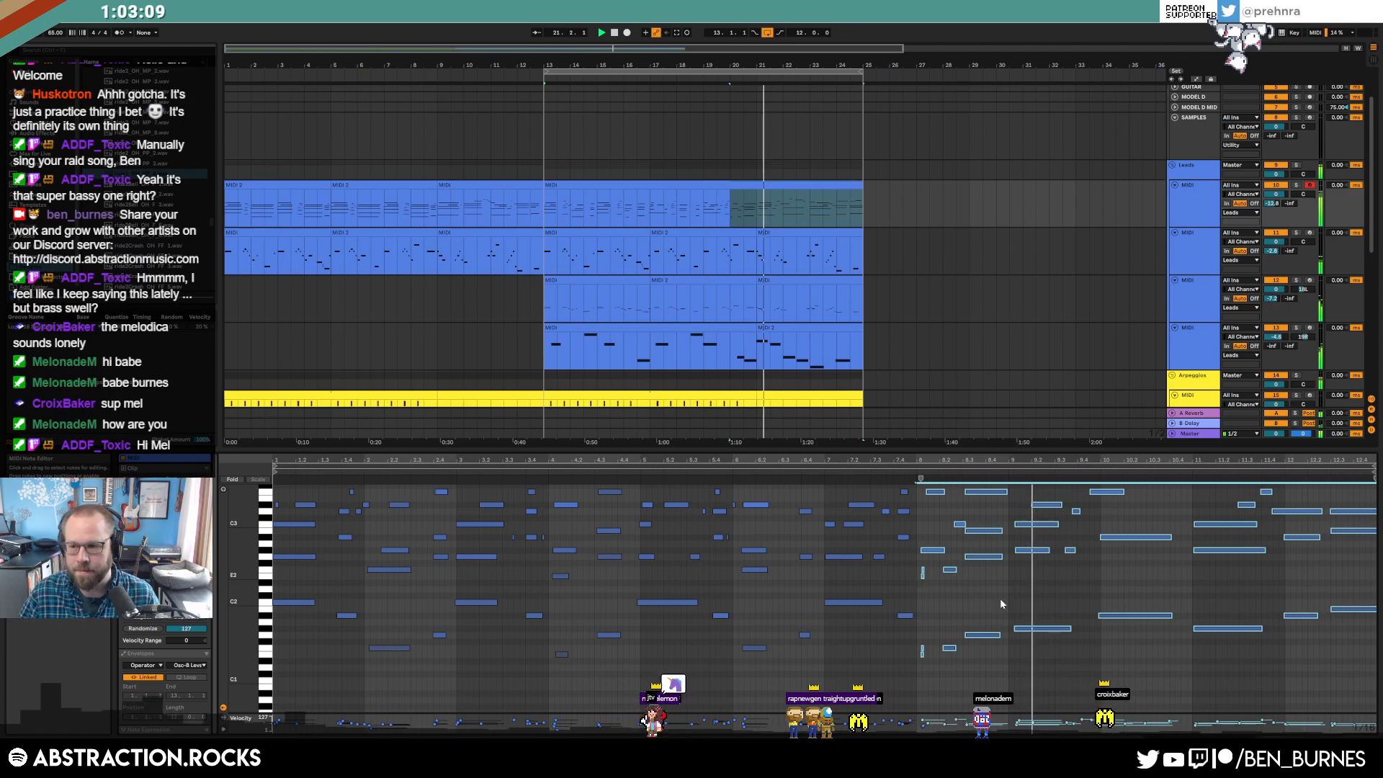
{"action": "scroll", "coordinate": [956, 679], "scroll_direction": "up", "scroll_amount": 3}
{"action": "scroll", "coordinate": [956, 681], "scroll_direction": "right", "scroll_amount": 3}
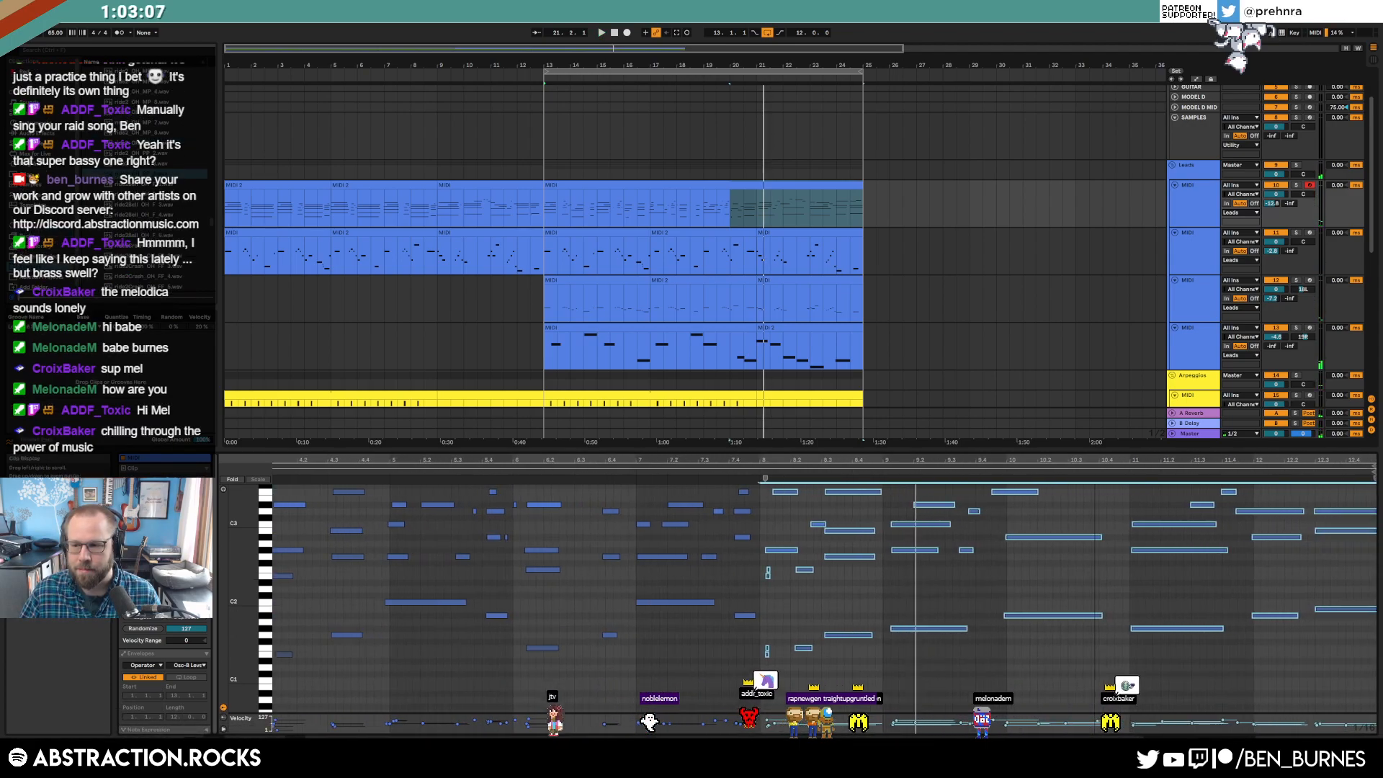
- Try shifting all notes from clip bar 9 onward slightly earlier in the recorded chord clip
{"action": "left_click_drag", "start_coordinate": [894, 679], "coordinate": [1374, 487]}
{"action": "scroll", "coordinate": [1068, 645], "scroll_direction": "up", "scroll_amount": 3}
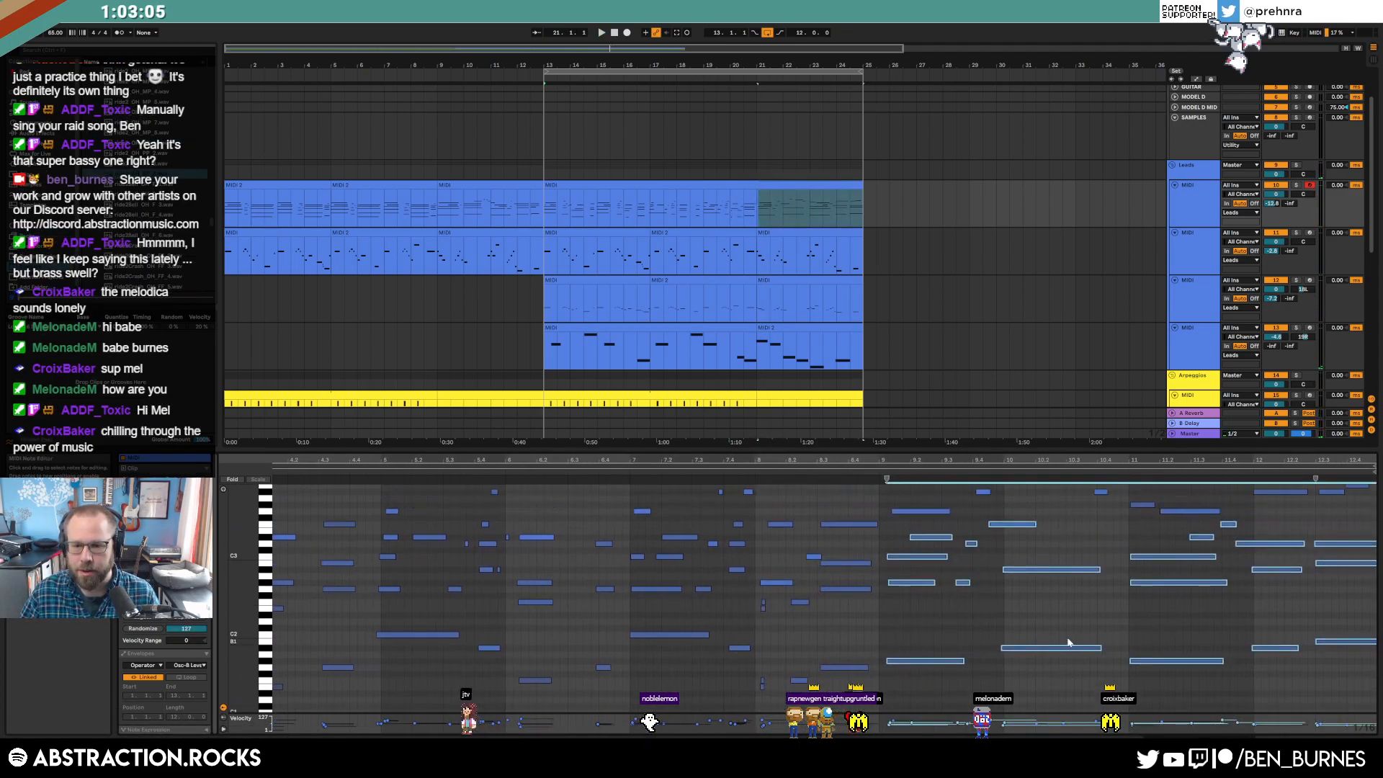
{"action": "key", "text": "Left"}
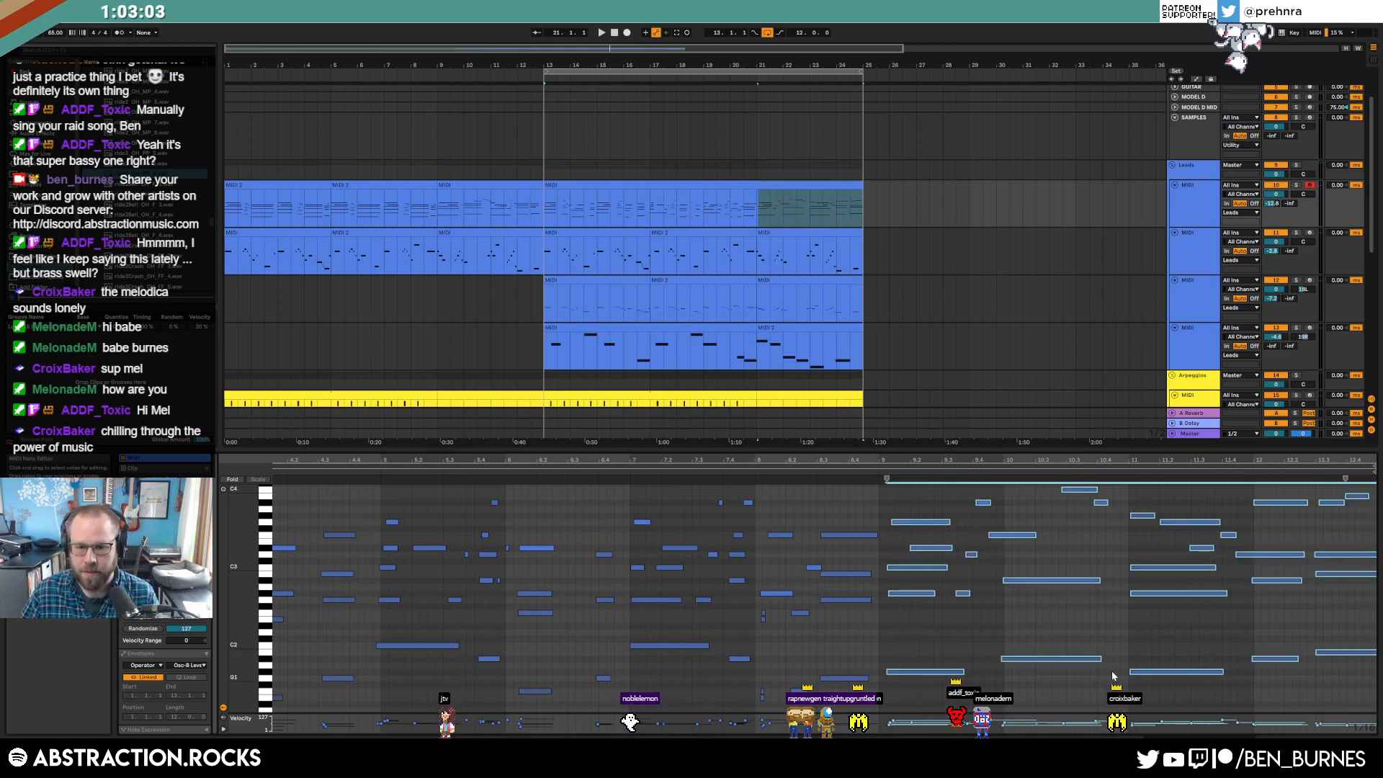
{"action": "key", "text": "Right"}
{"action": "left_click", "coordinate": [903, 574]}
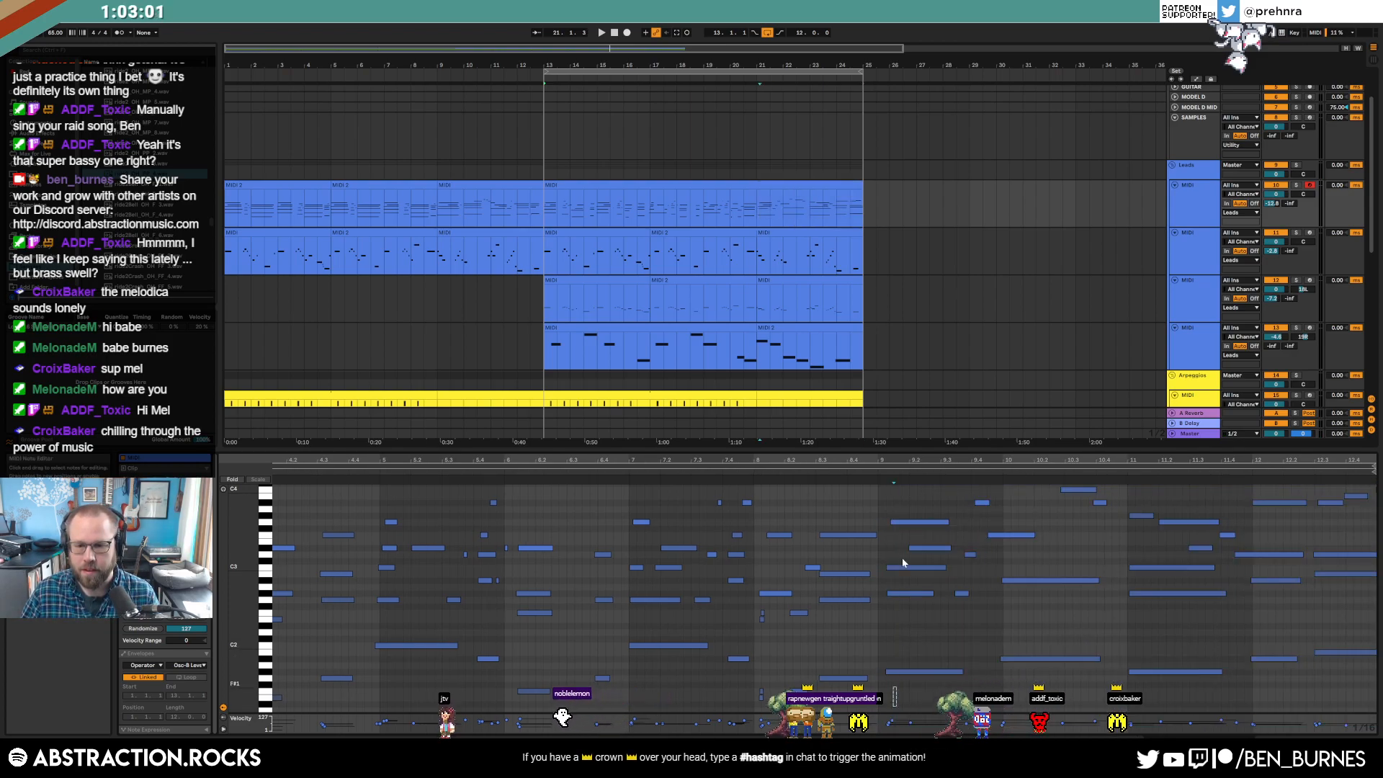
- Nudge the chords at the starts of clip bars 9 and 8 slightly earlier onto the beat, and play the passage
{"action": "left_click_drag", "start_coordinate": [891, 701], "coordinate": [907, 500]}
{"action": "key", "text": "Left"}
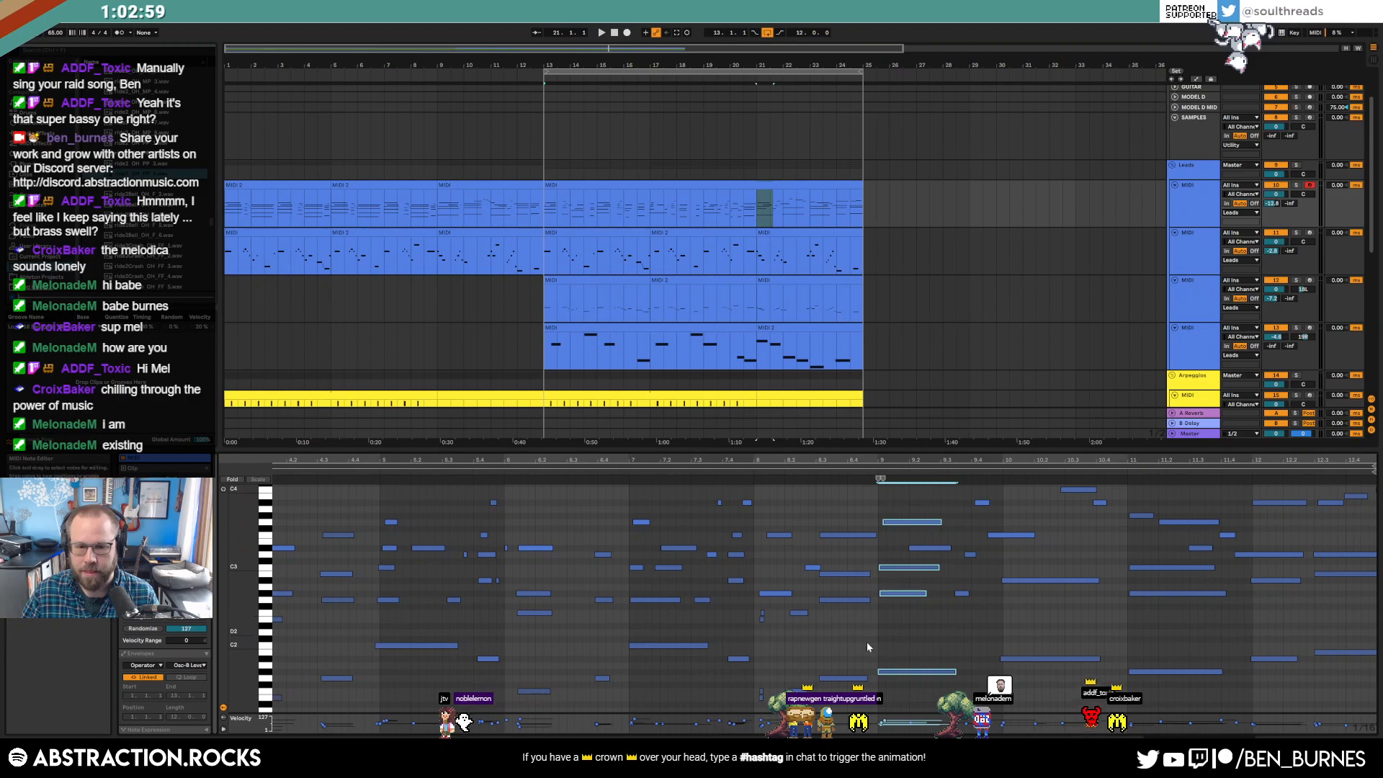
{"action": "left_click", "coordinate": [752, 698]}
{"action": "left_click_drag", "start_coordinate": [753, 699], "coordinate": [769, 529]}
{"action": "key", "text": "Left"}
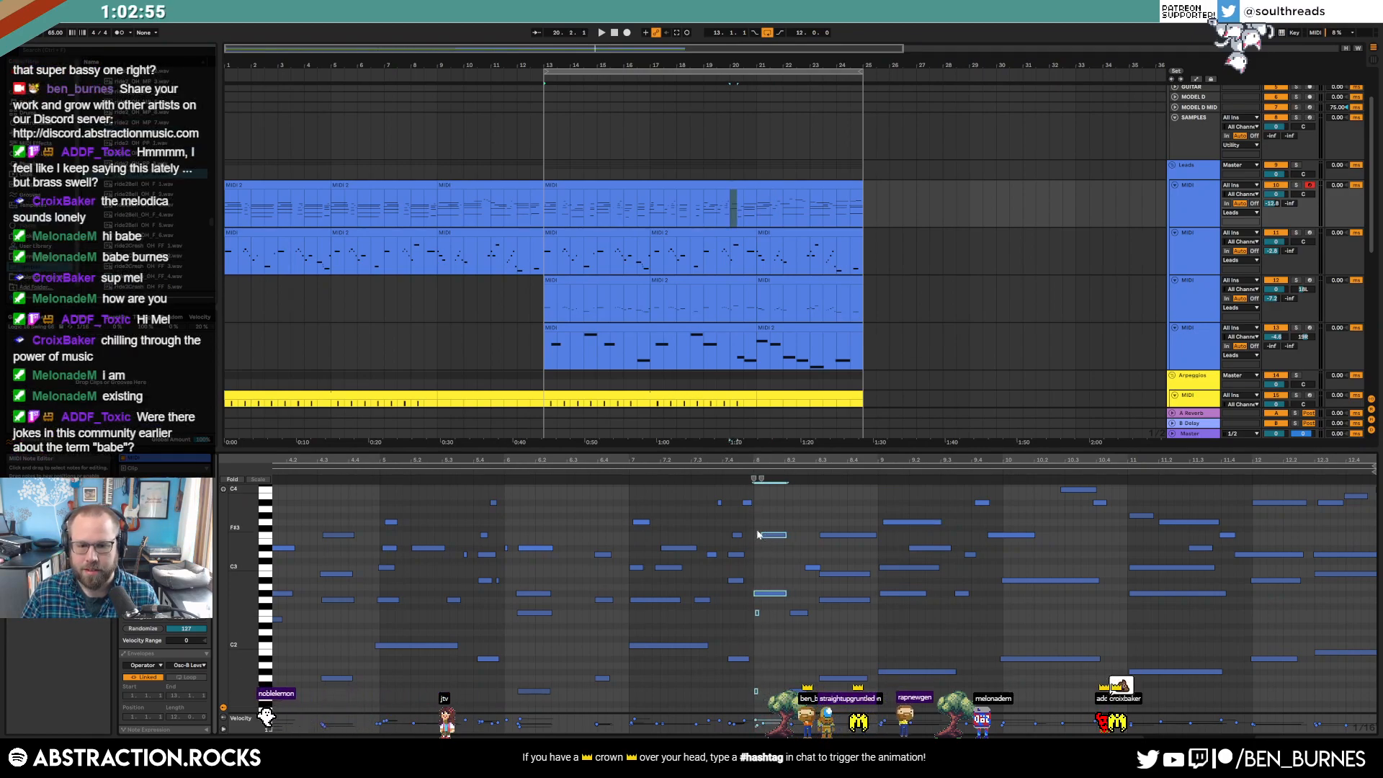
{"action": "left_click", "coordinate": [697, 472]}
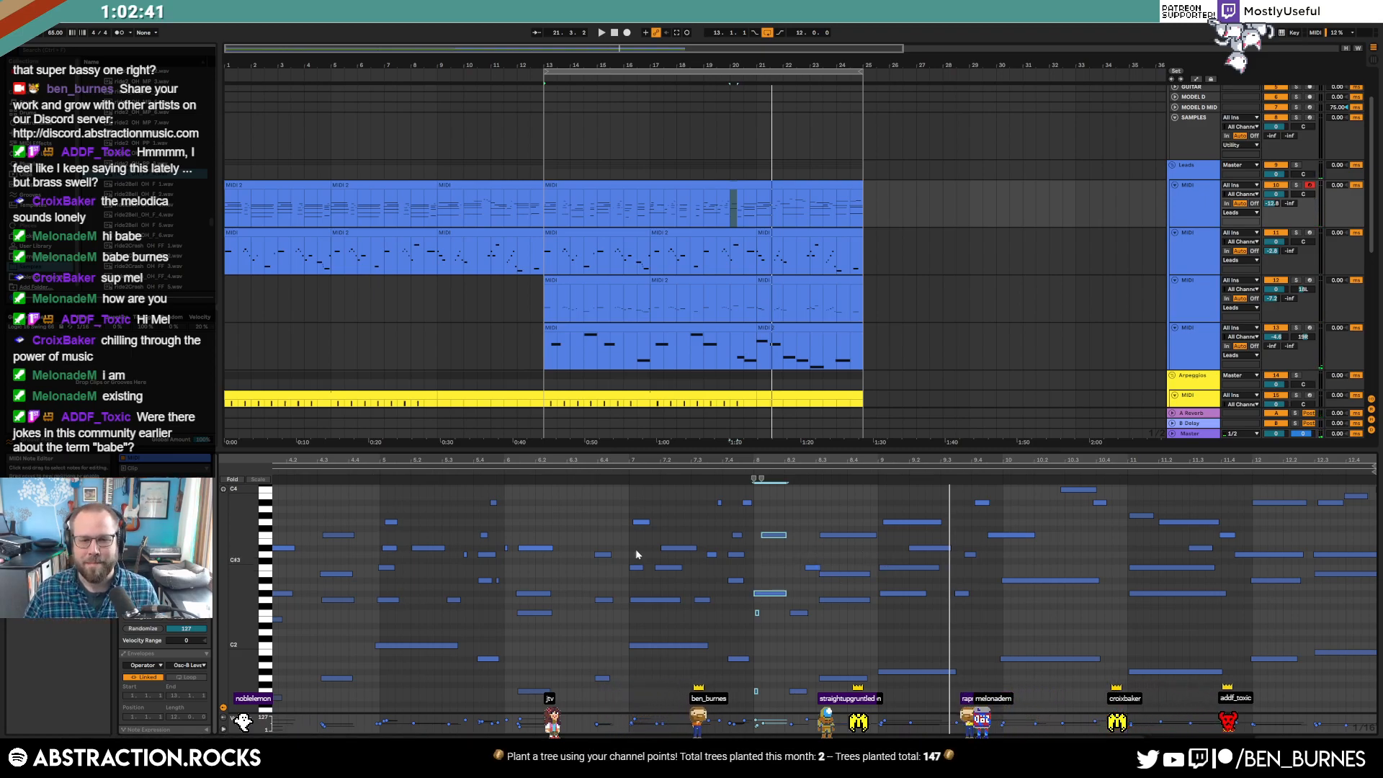
{"action": "left_click", "coordinate": [526, 533]}
- Show the whole recorded clip, return to the device view, and play the arrangement from bar 1
{"action": "left_click_drag", "start_coordinate": [551, 458], "coordinate": [726, 96]}
{"action": "left_click", "coordinate": [592, 184]}
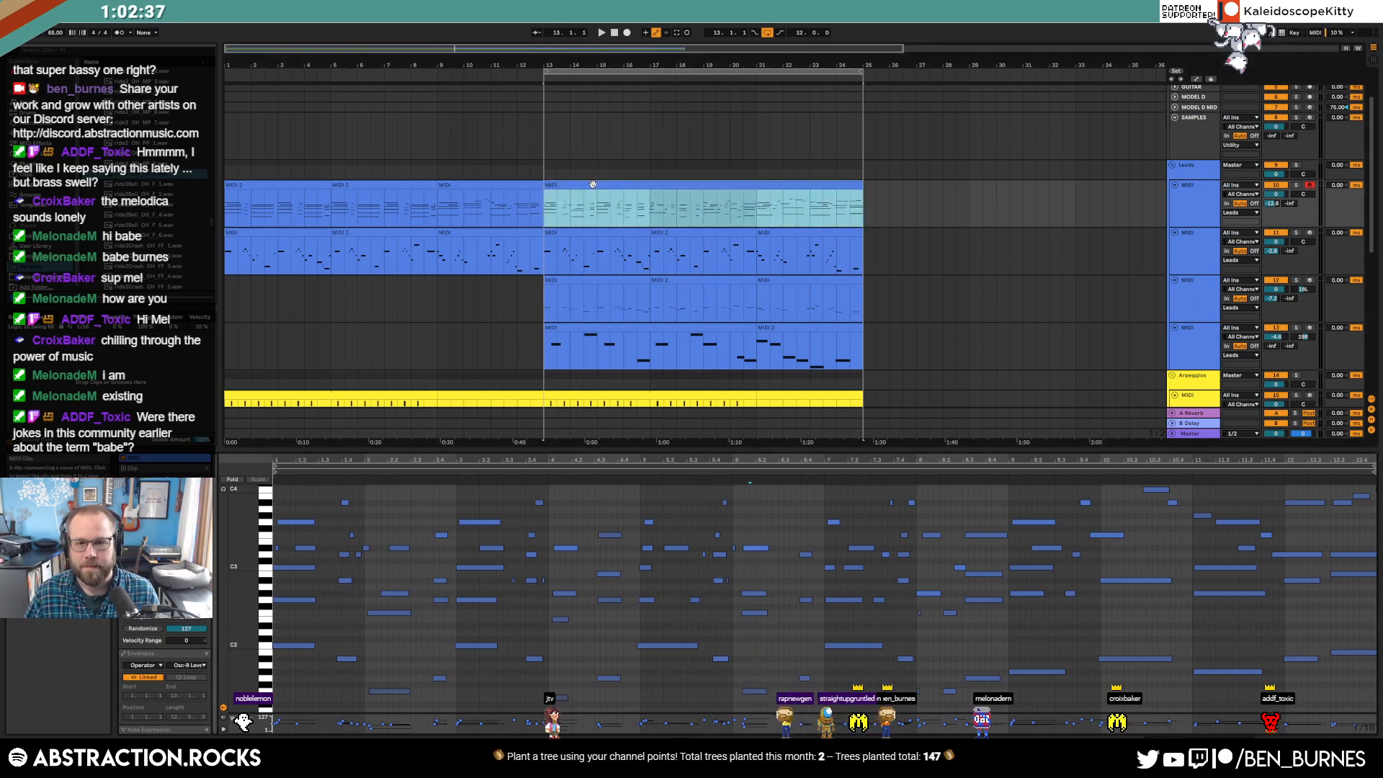
{"action": "key", "text": "shift+Tab"}
{"action": "left_click", "coordinate": [615, 33]}
{"action": "key", "text": "space"}
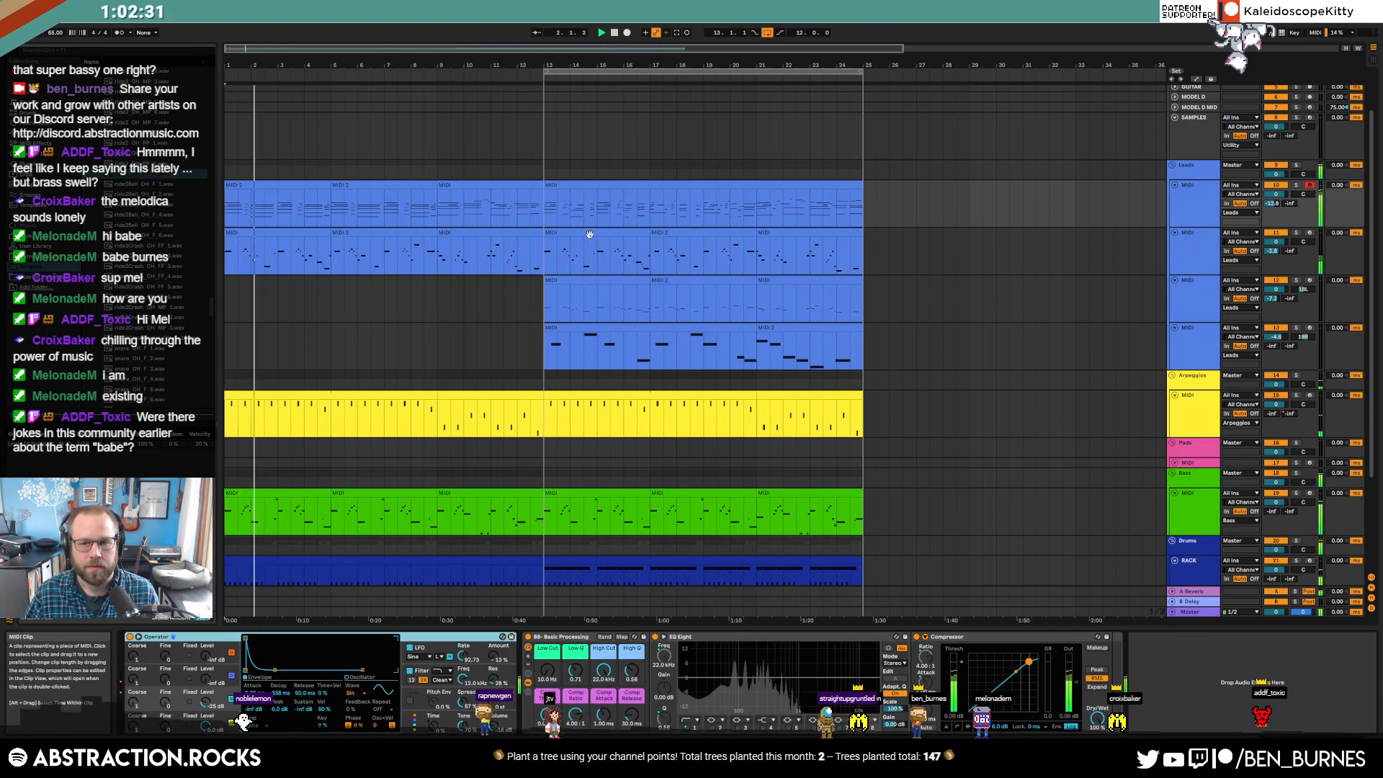
- Delete the three clips in bars 13–24 on the second Leads track and arm that track for recording
{"action": "left_click", "coordinate": [635, 229]}
{"action": "left_click", "coordinate": [778, 233], "text": "shift"}
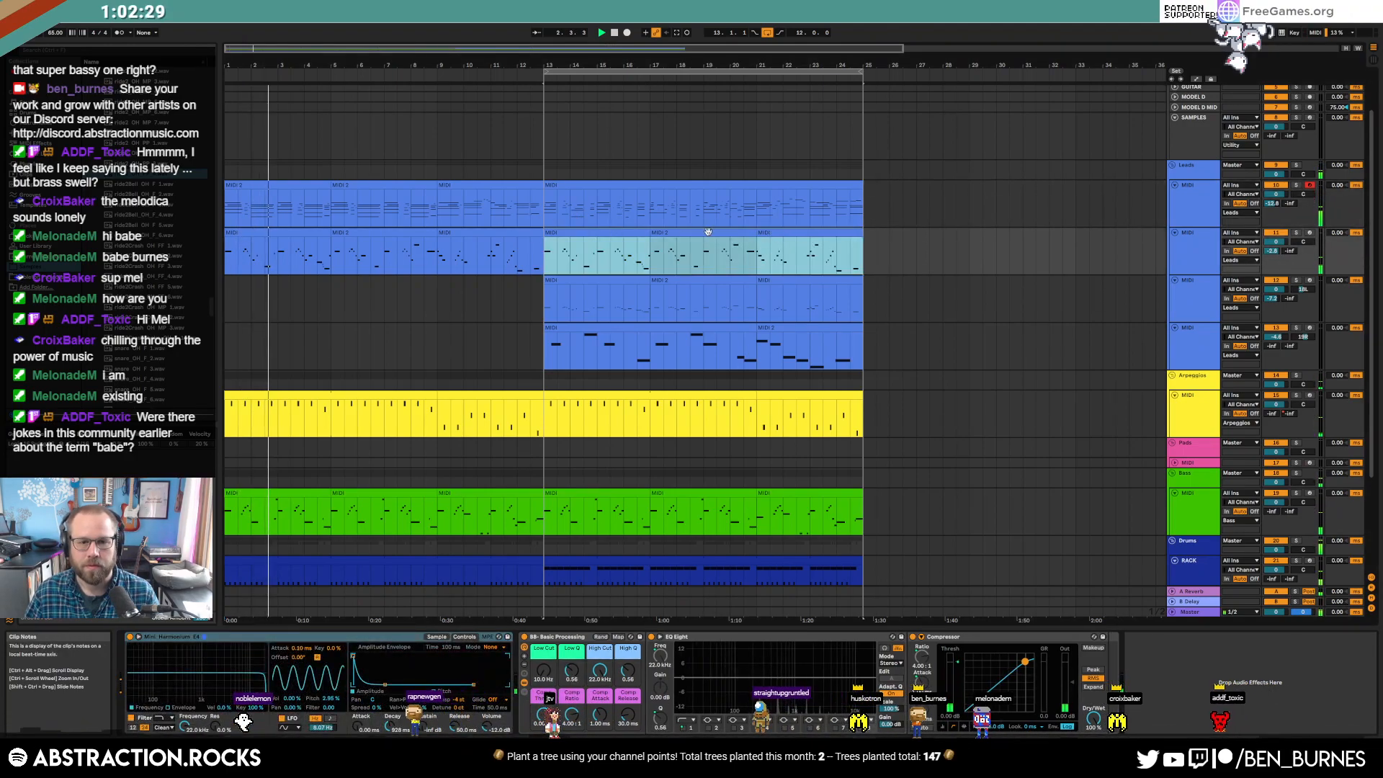
{"action": "key", "text": "0"}
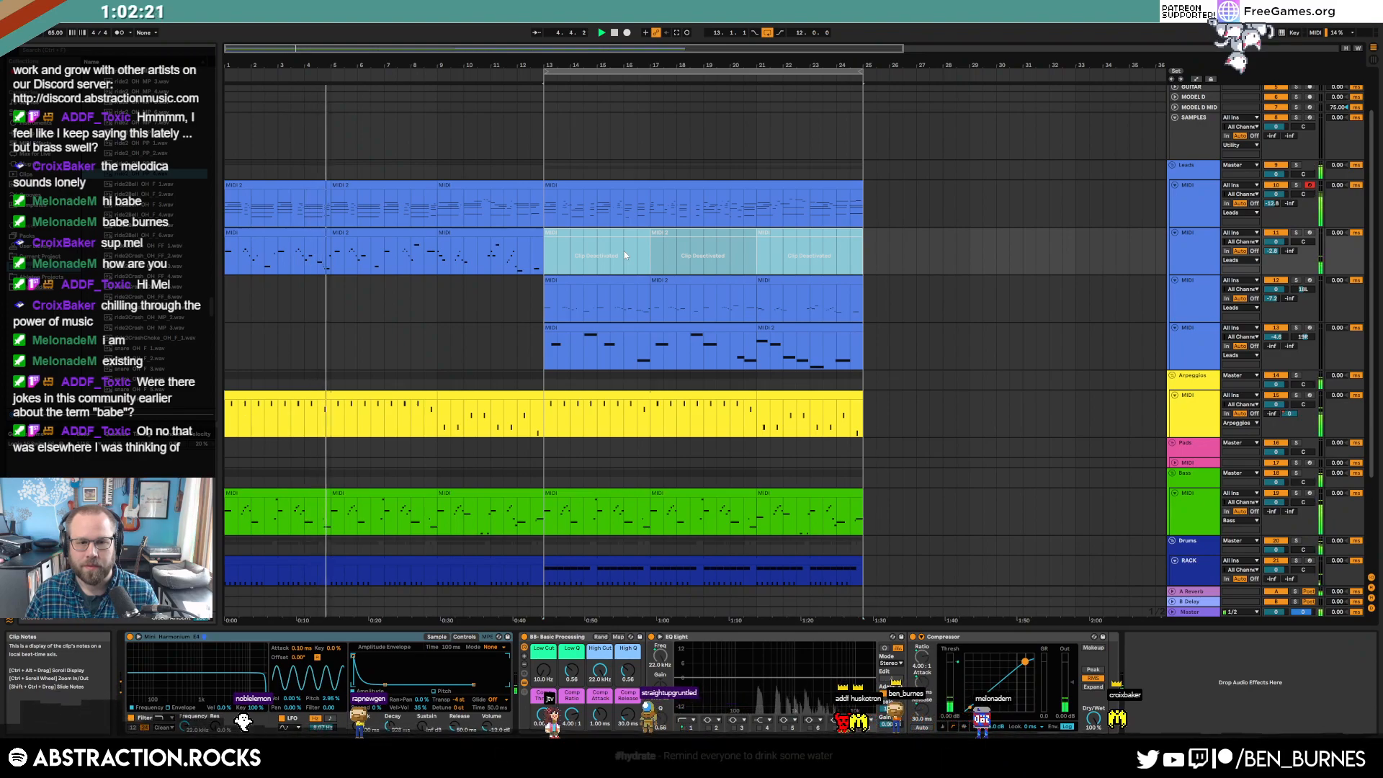
{"action": "key", "text": "Delete"}
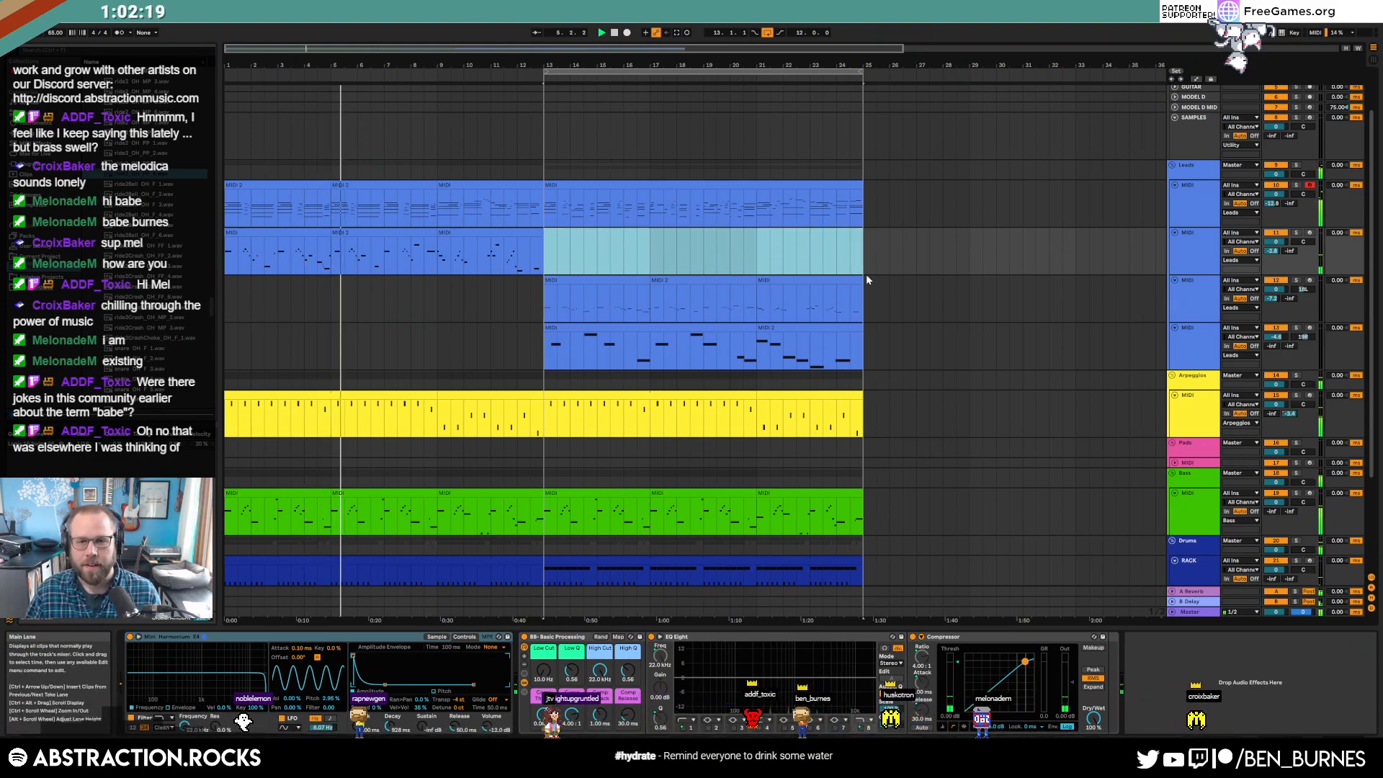
{"action": "left_click", "coordinate": [1310, 233]}
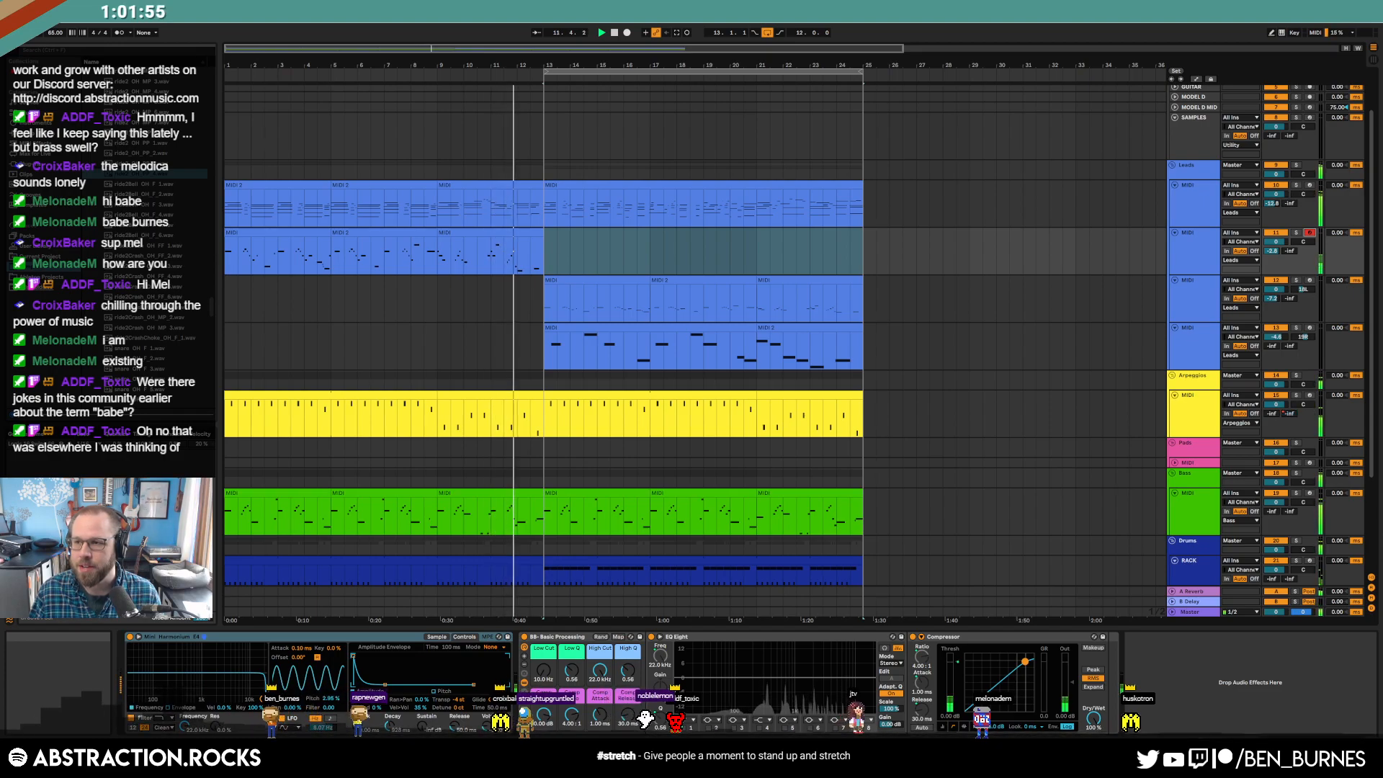
- Record a new lead part over bars 13–16 on the armed second Leads track and open the recorded clip's notes
{"action": "left_click", "coordinate": [541, 263]}
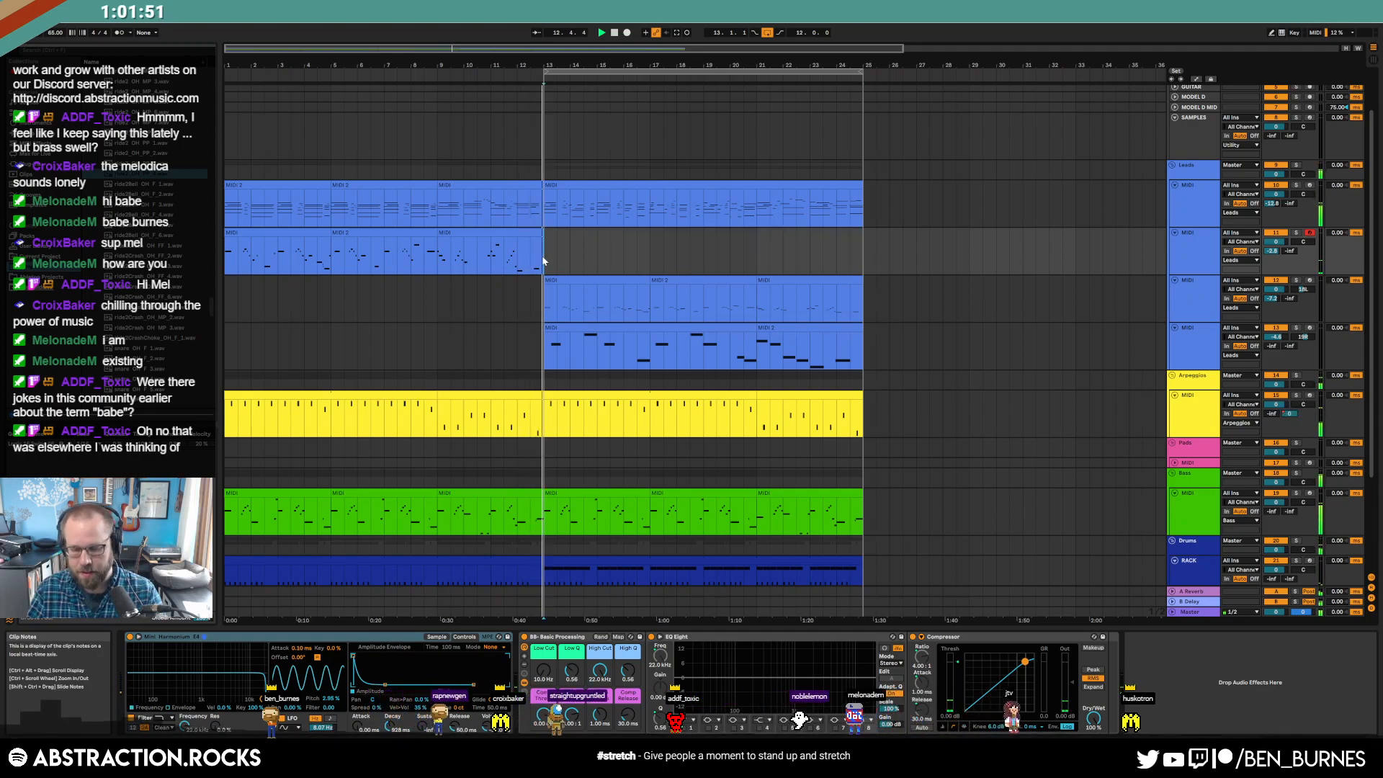
{"action": "key", "text": "F9"}
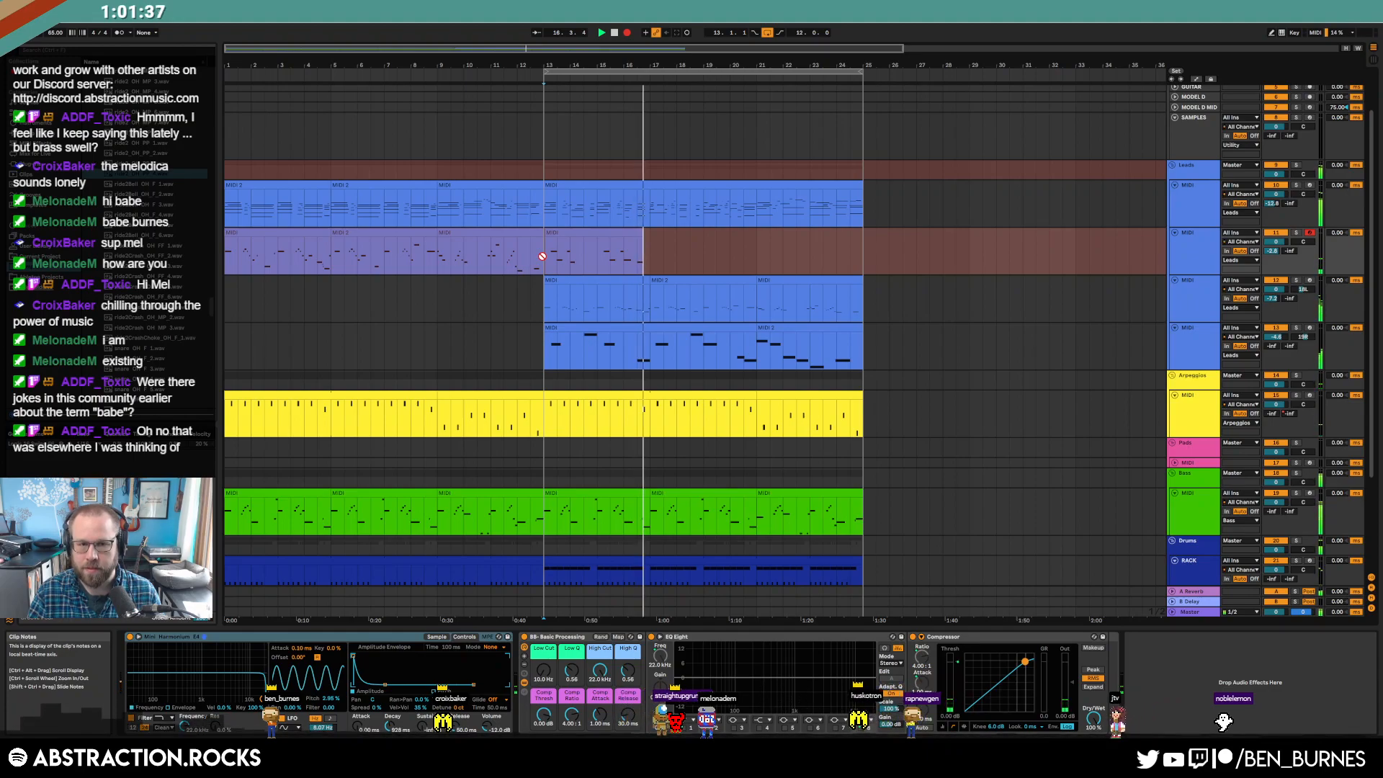
{"action": "key", "text": "F9"}
{"action": "double_click", "coordinate": [604, 230]}
{"action": "key", "text": "space"}
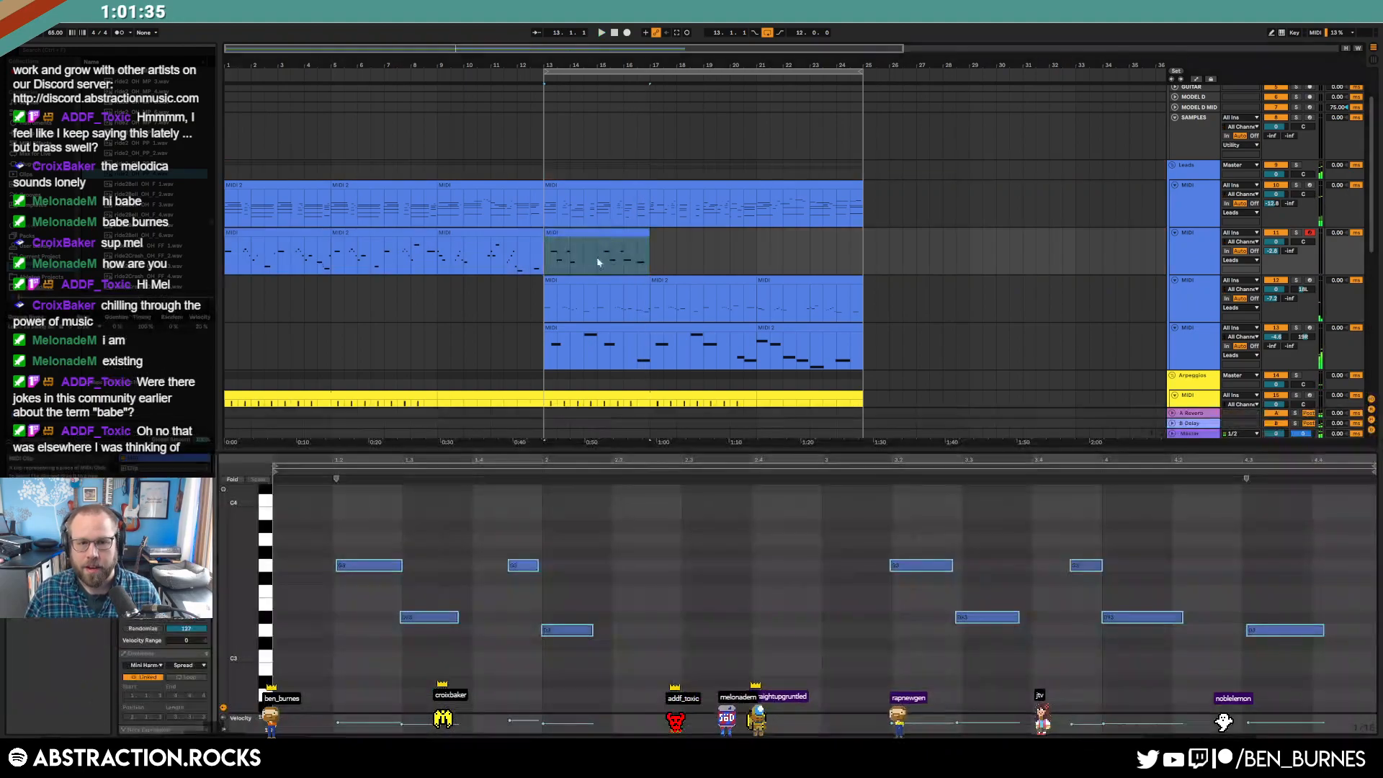
- Raise the low note at clip bar 2 to D#3, shift the low note at 3.3 slightly later and the last note slightly earlier
{"action": "left_click", "coordinate": [568, 616]}
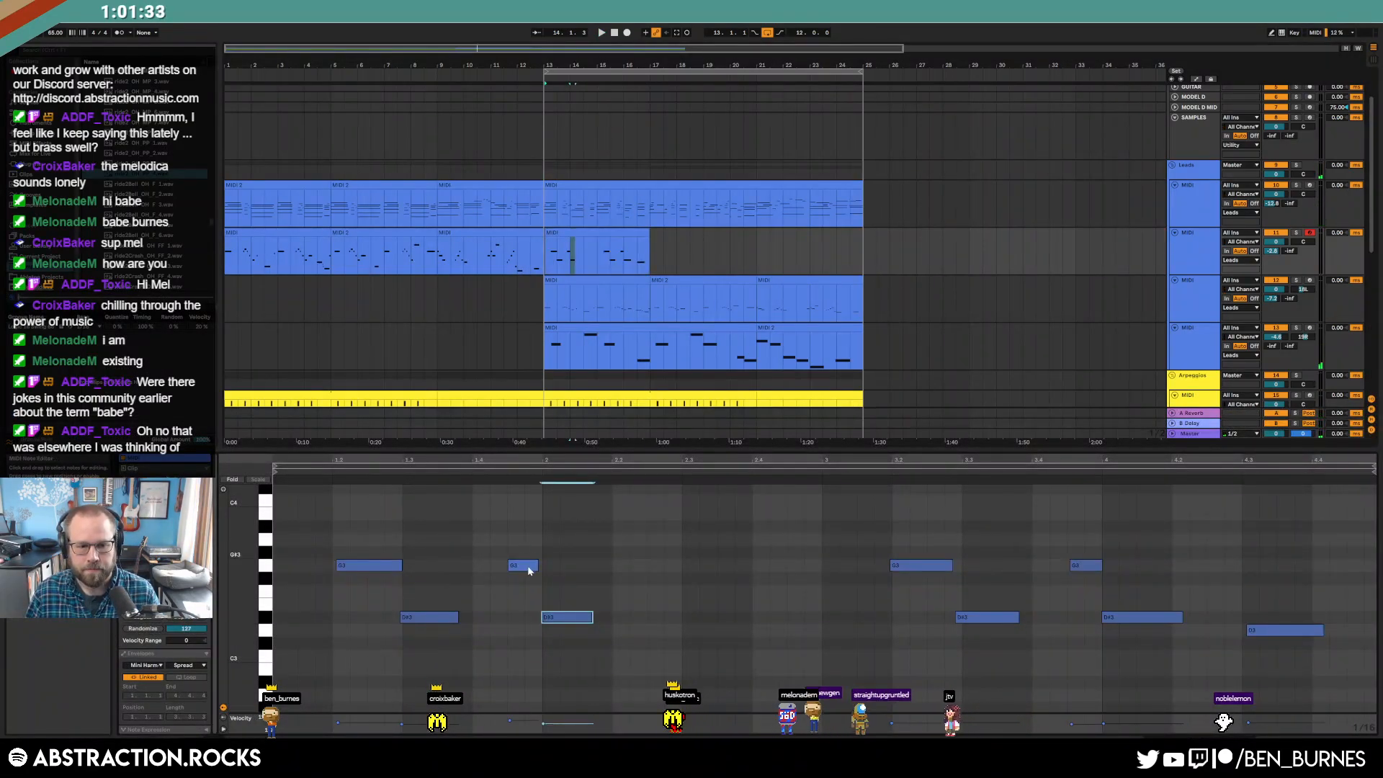
{"action": "key", "text": "space"}
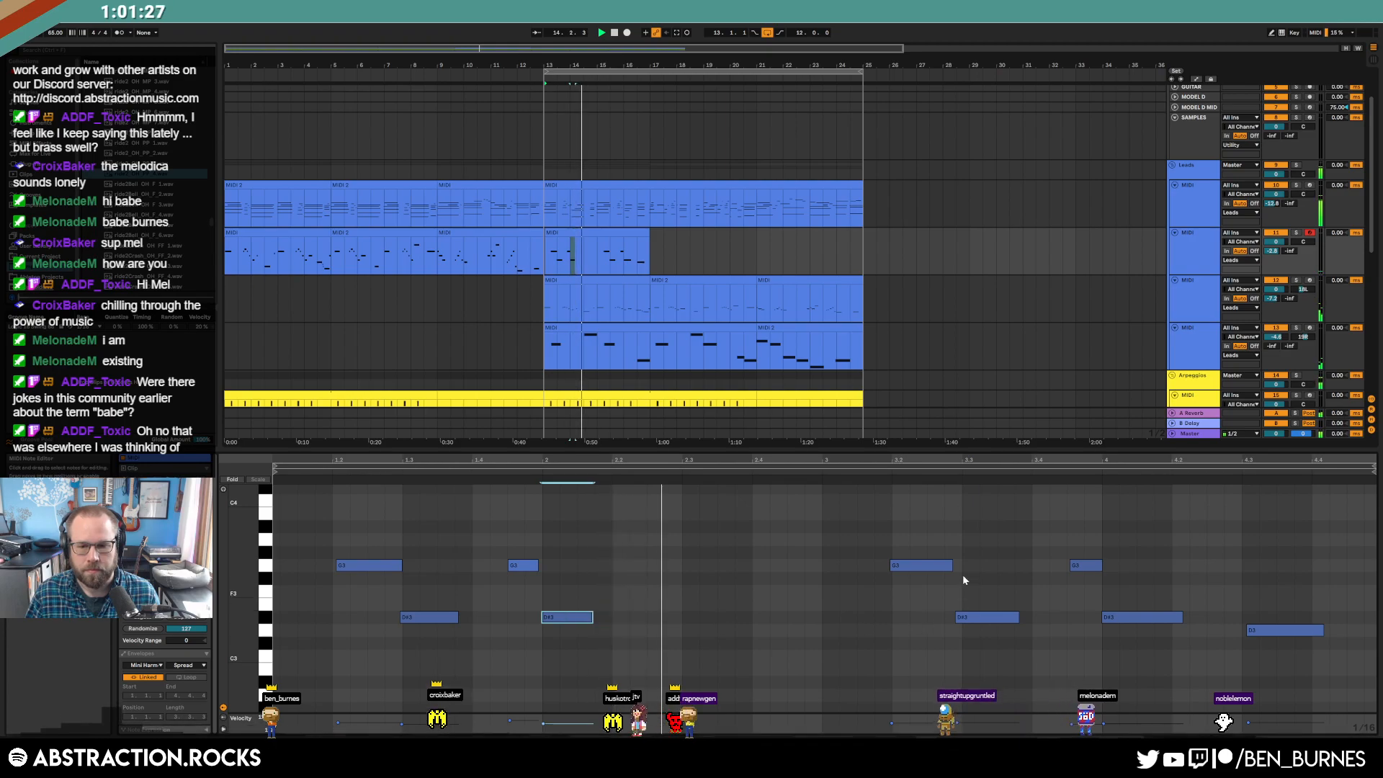
{"action": "left_click", "coordinate": [915, 566]}
{"action": "left_click_drag", "start_coordinate": [976, 616], "coordinate": [983, 617]}
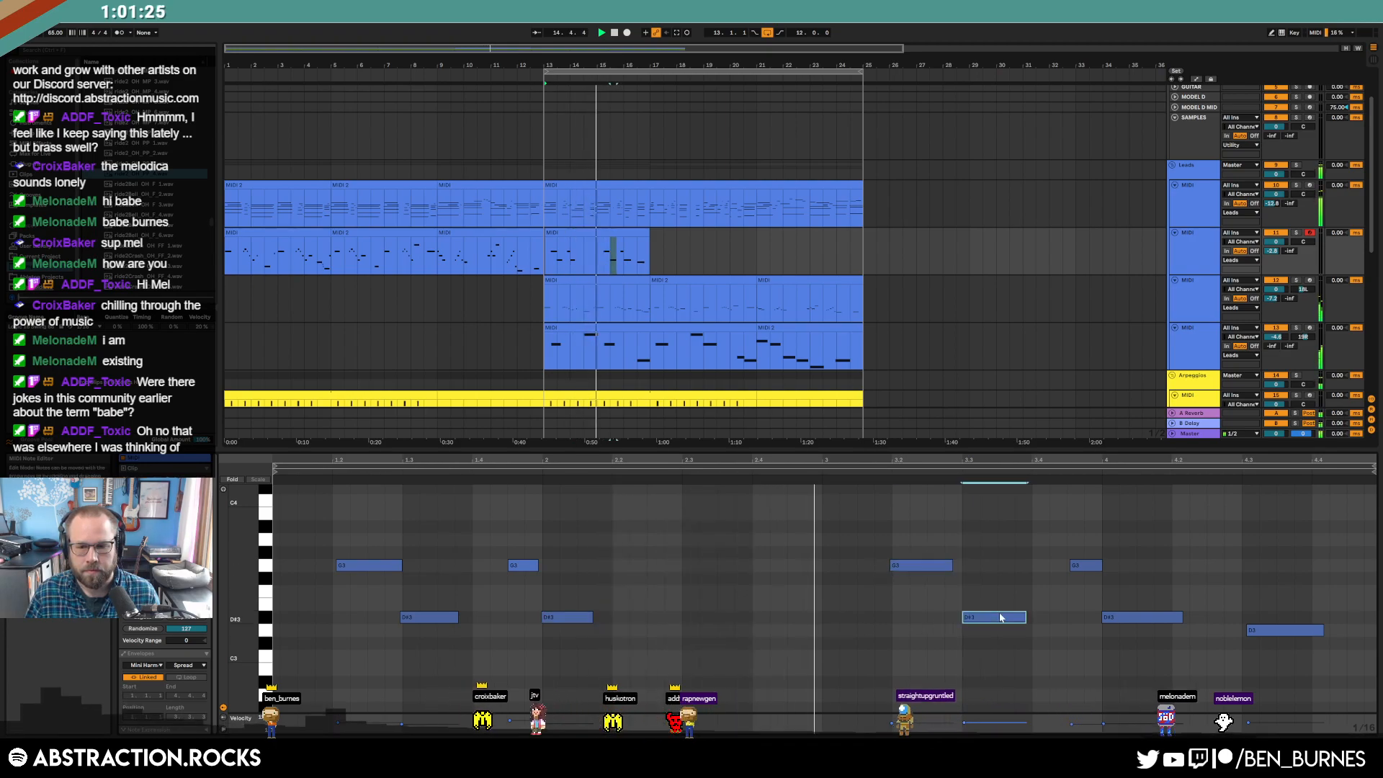
{"action": "left_click", "coordinate": [1259, 630]}
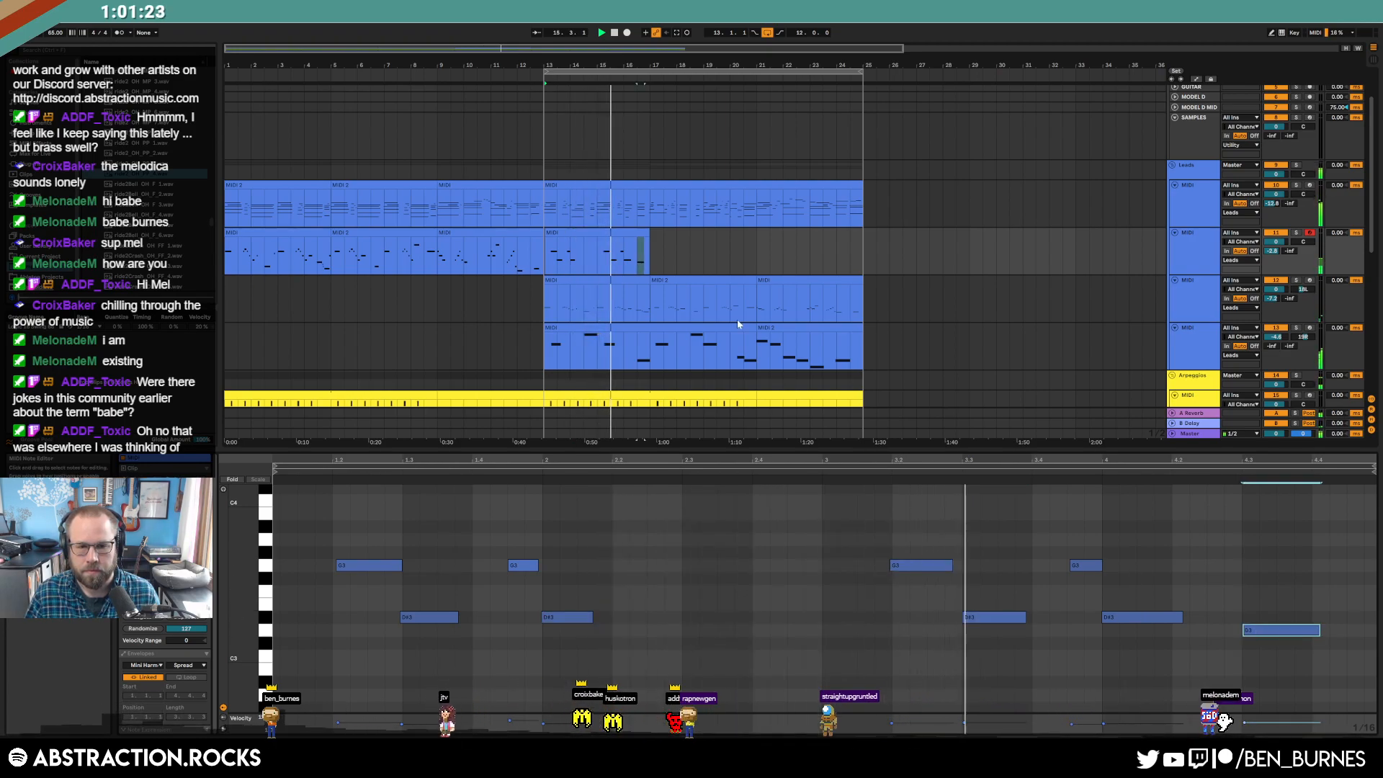
- Duplicate the new lead clip twice to fill bars 17–24 and return to the device view
{"action": "left_click", "coordinate": [652, 238]}
{"action": "left_click", "coordinate": [648, 232]}
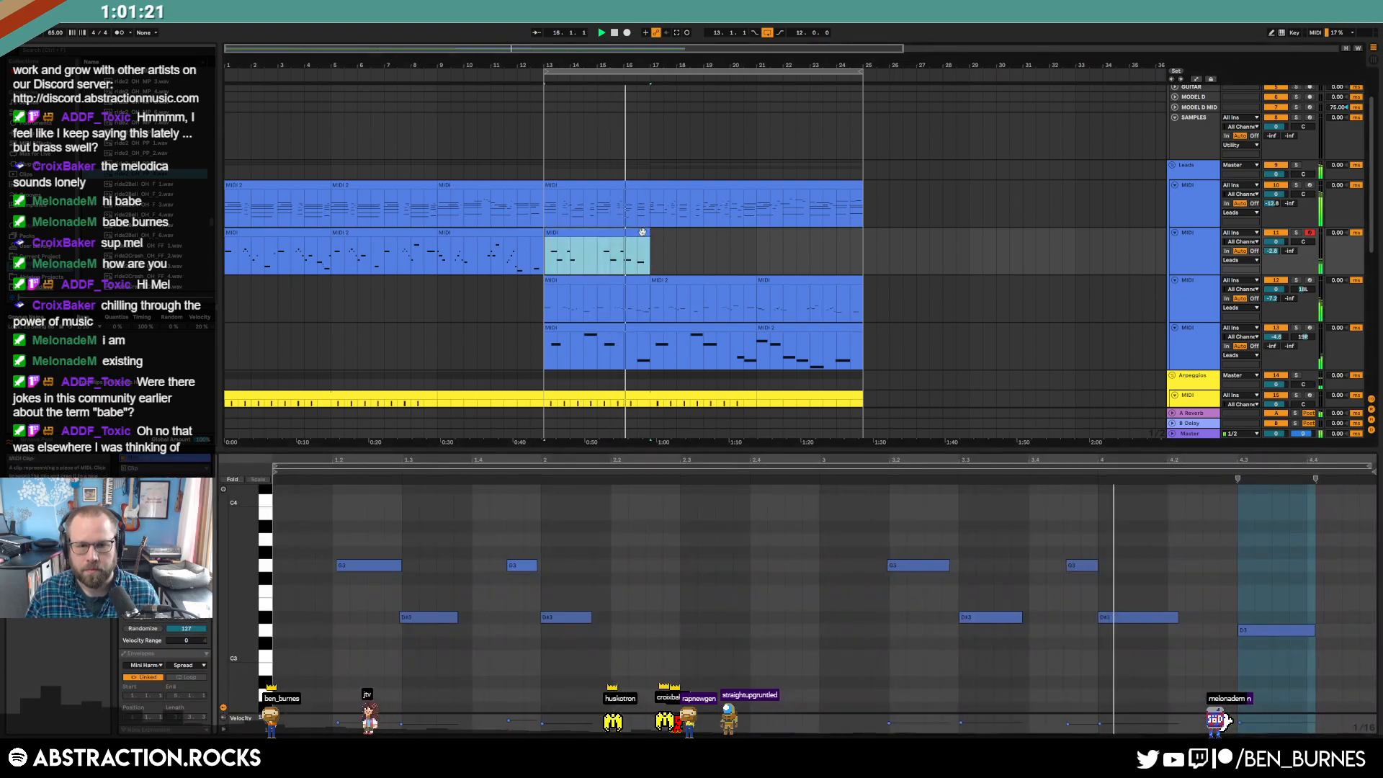
{"action": "key", "text": "ctrl+d"}
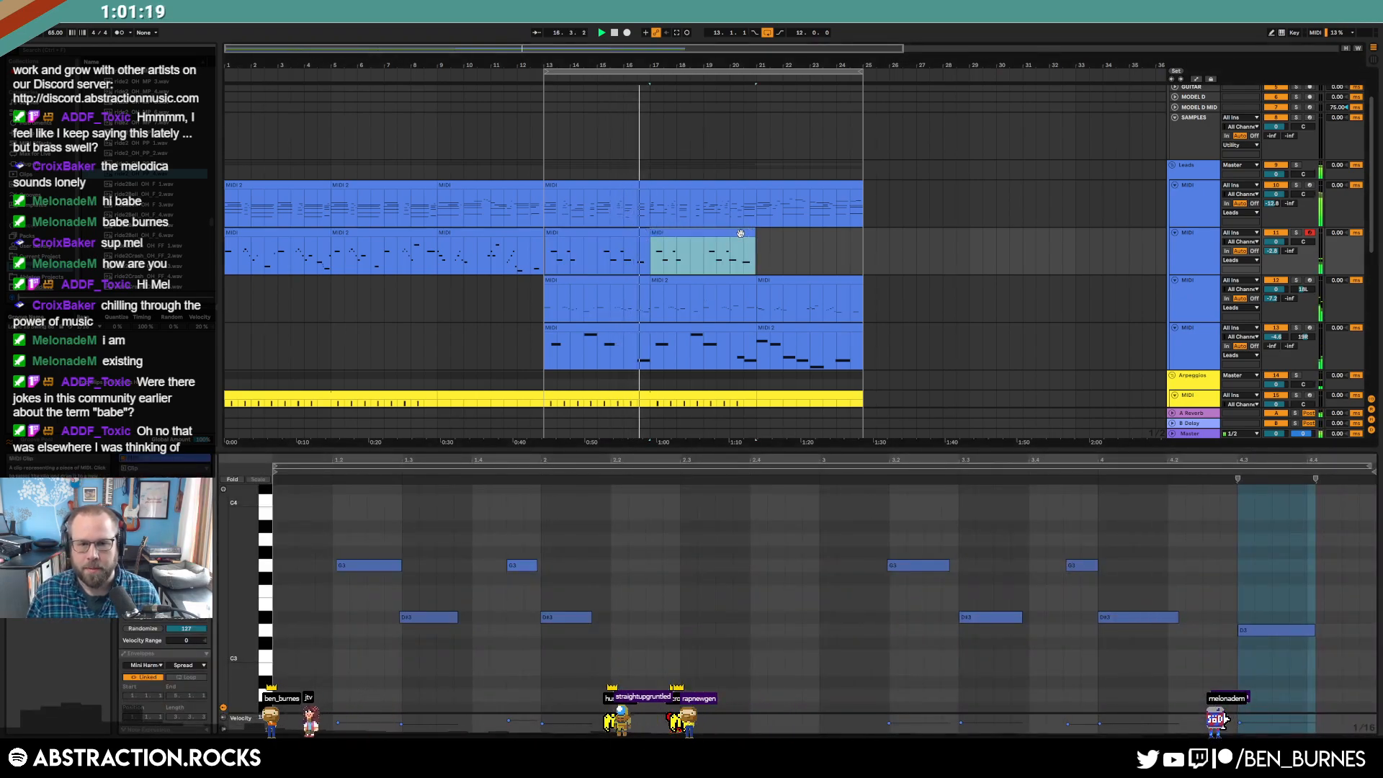
{"action": "key", "text": "ctrl+d"}
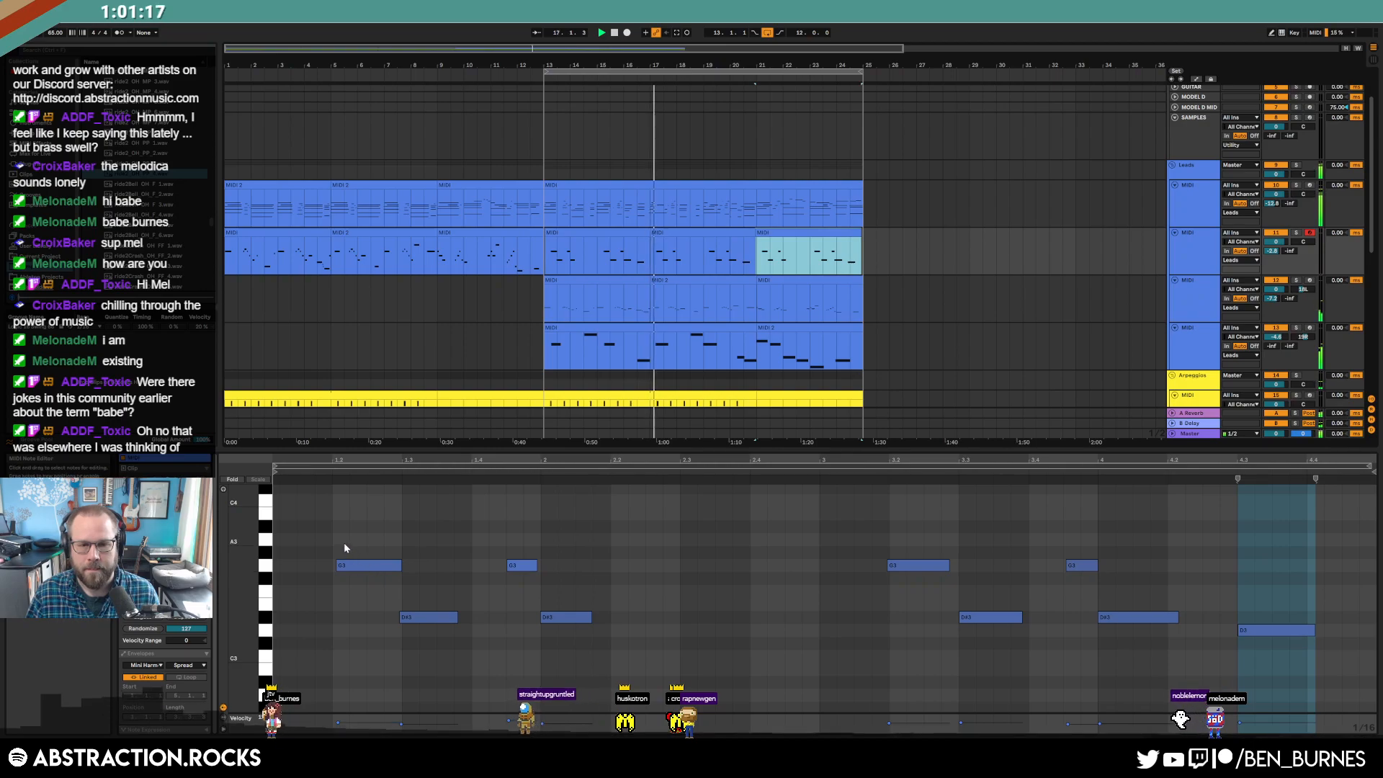
{"action": "left_click", "coordinate": [667, 414]}
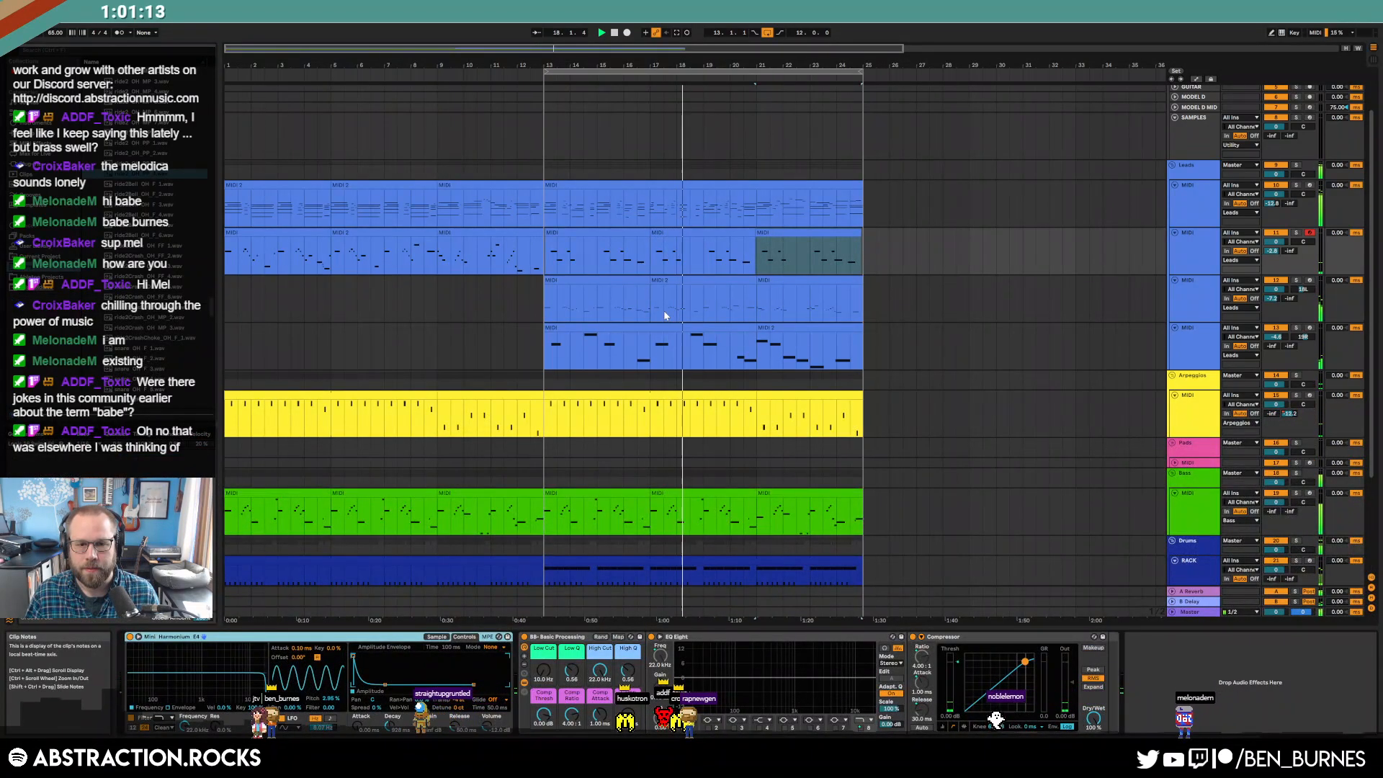
- Open the chord clip in bars 13–24 on the first Leads track, play it, and nudge the short notes around clip bar 2 slightly later
{"action": "left_click", "coordinate": [692, 186]}
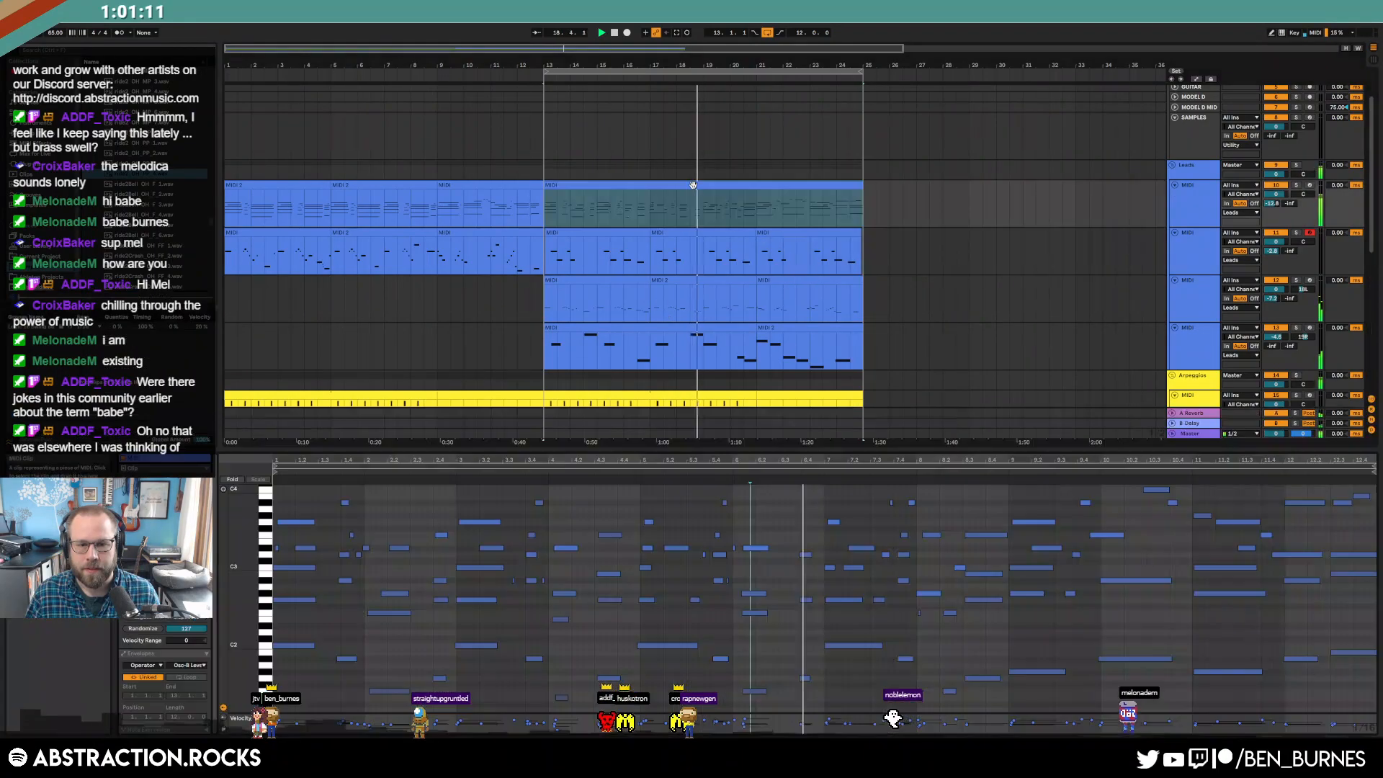
{"action": "left_click", "coordinate": [428, 481]}
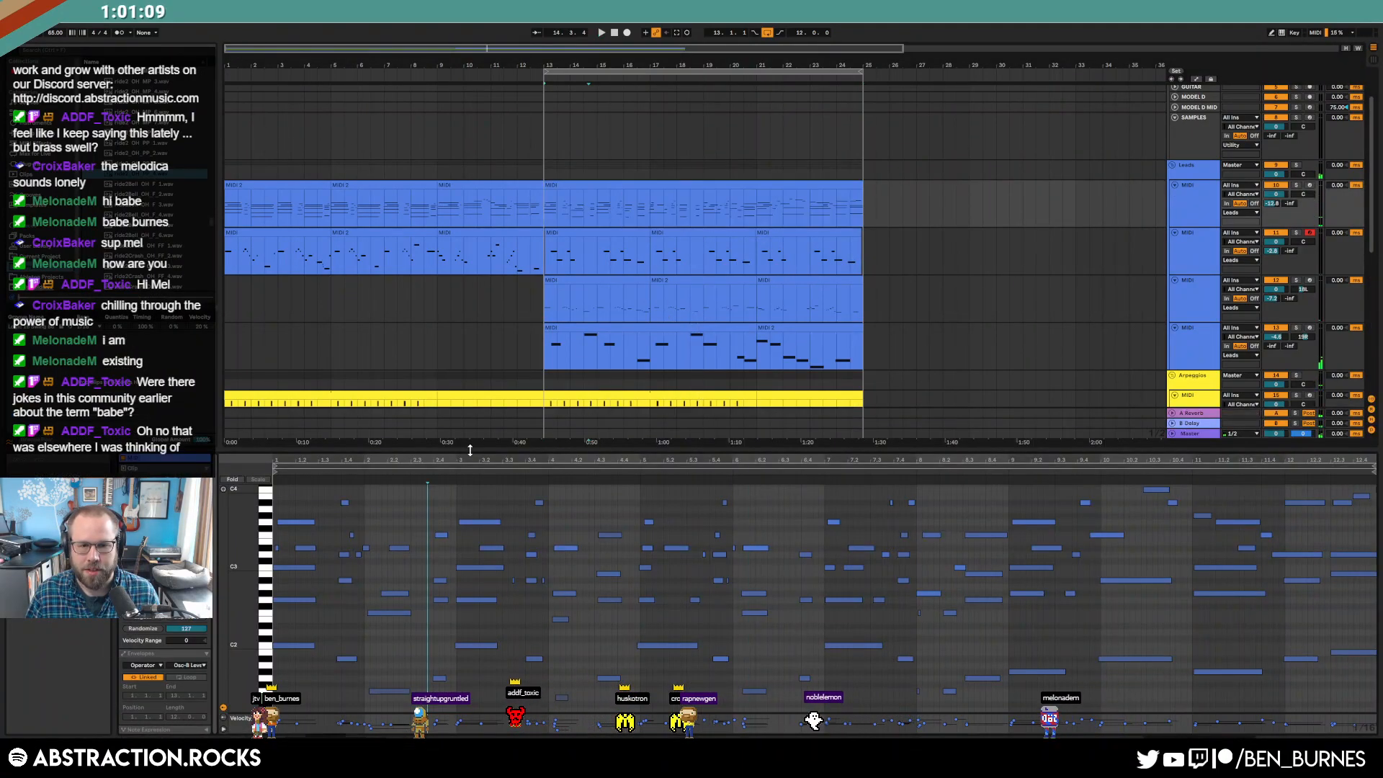
{"action": "left_click_drag", "start_coordinate": [472, 455], "coordinate": [612, 455]}
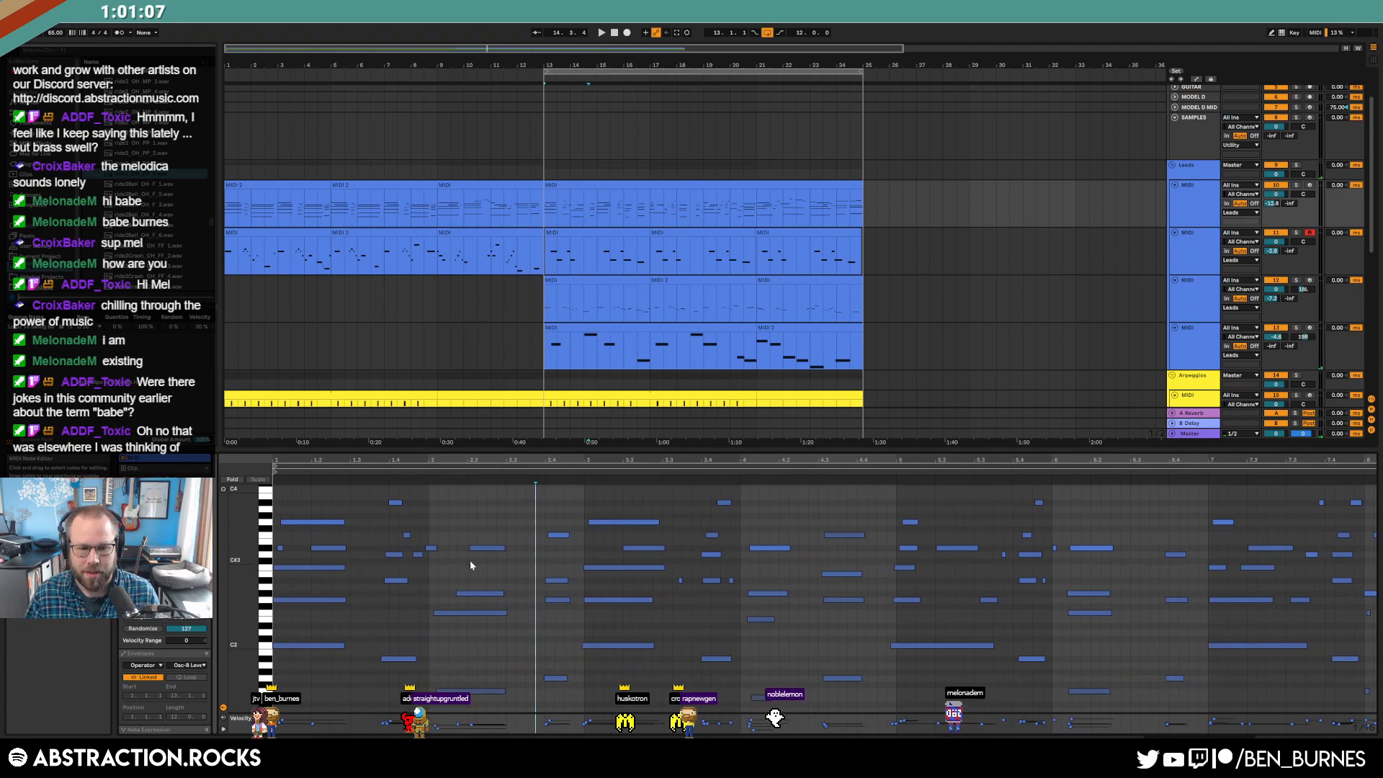
{"action": "key", "text": "ctrl+a"}
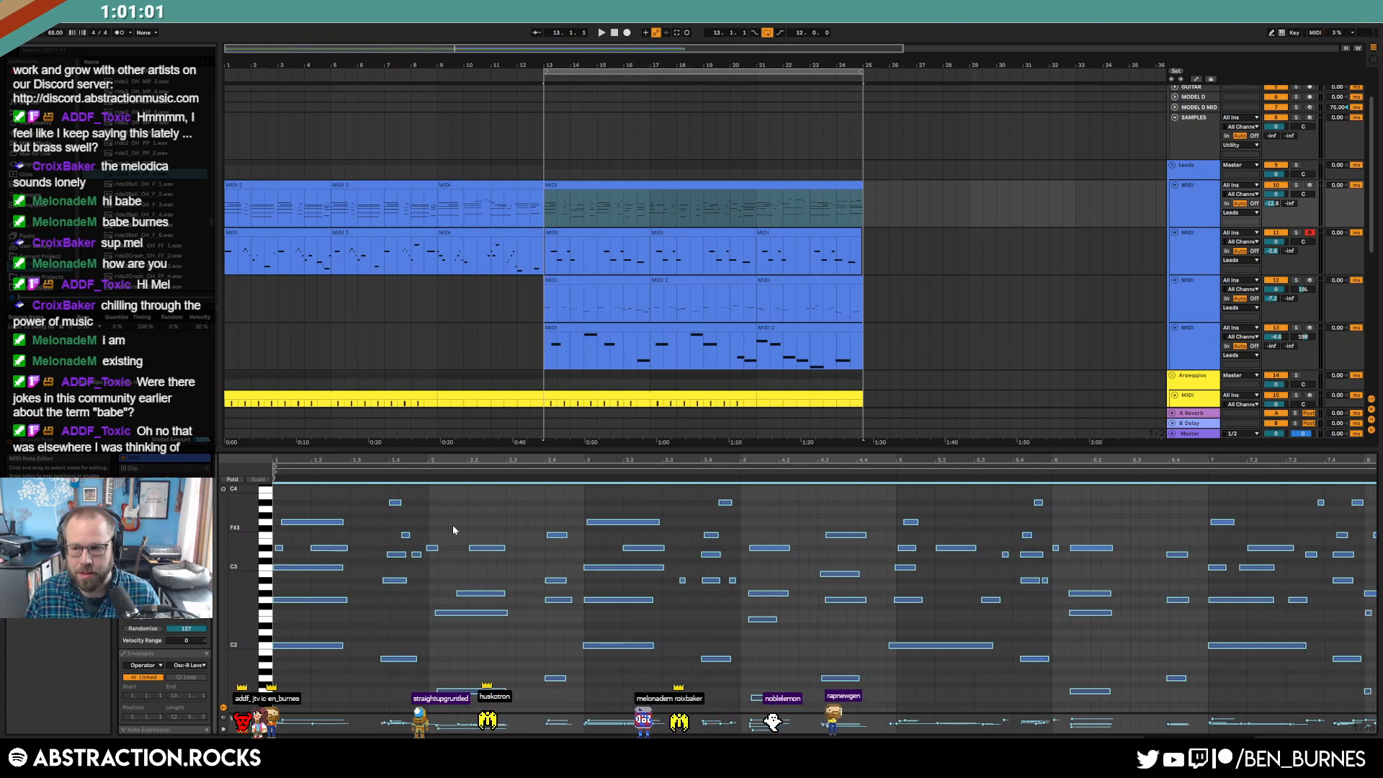
{"action": "key", "text": "space"}
{"action": "left_click", "coordinate": [486, 521]}
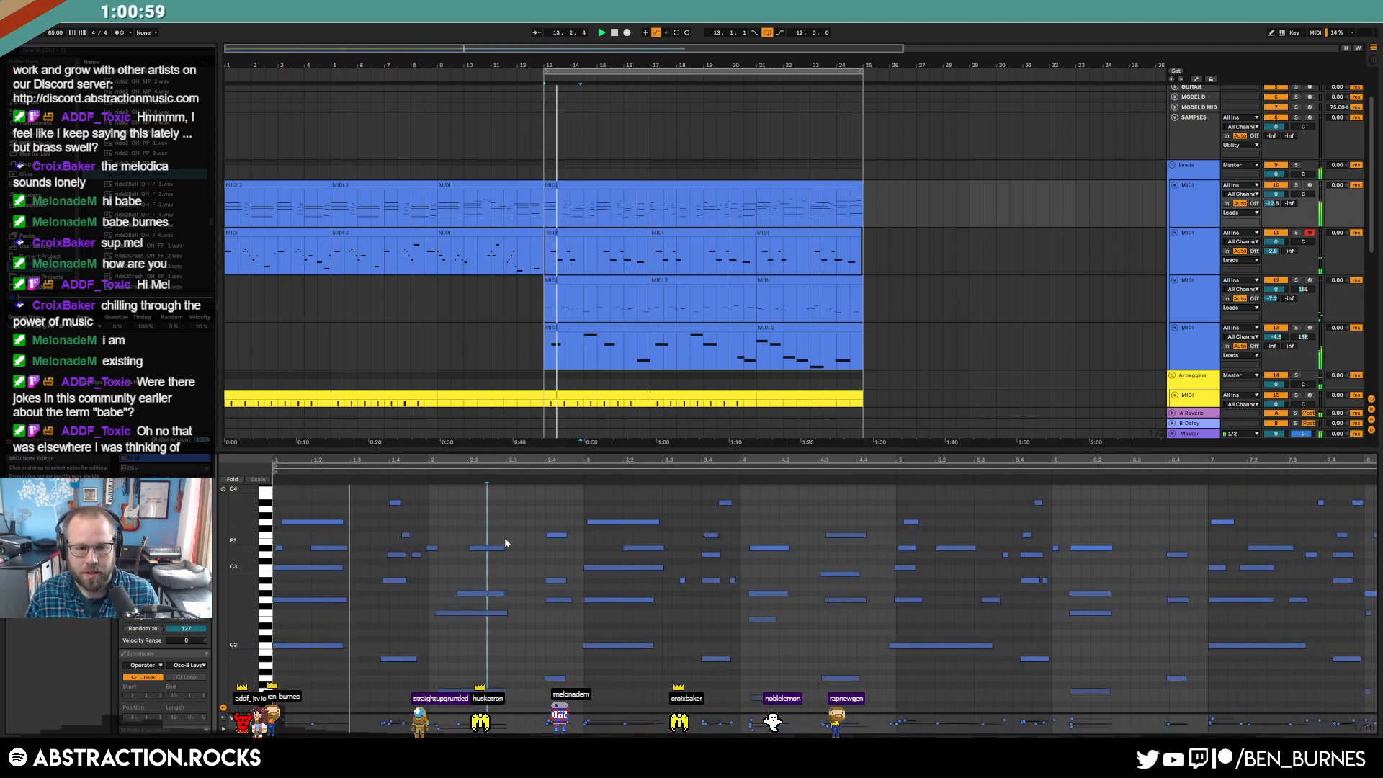
{"action": "left_click", "coordinate": [402, 534]}
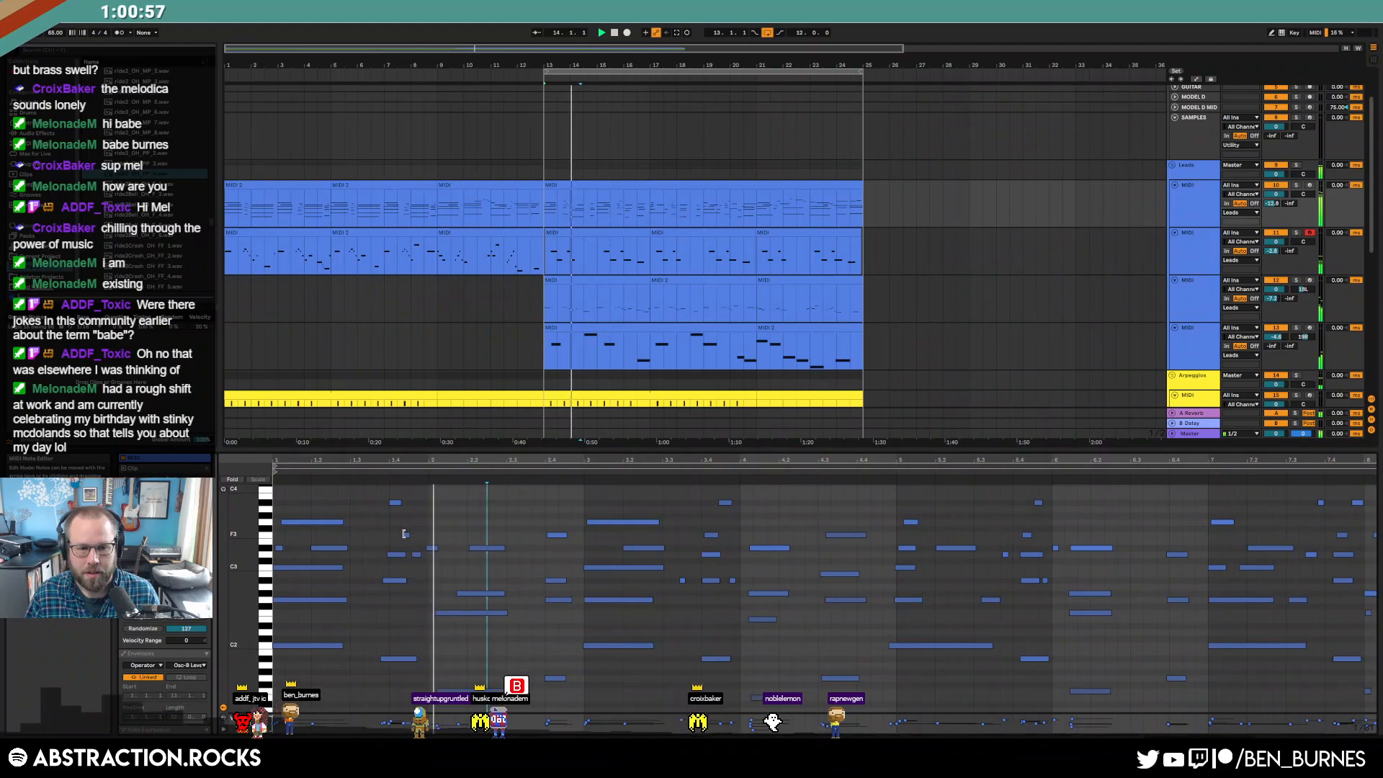
{"action": "left_click", "coordinate": [433, 549]}
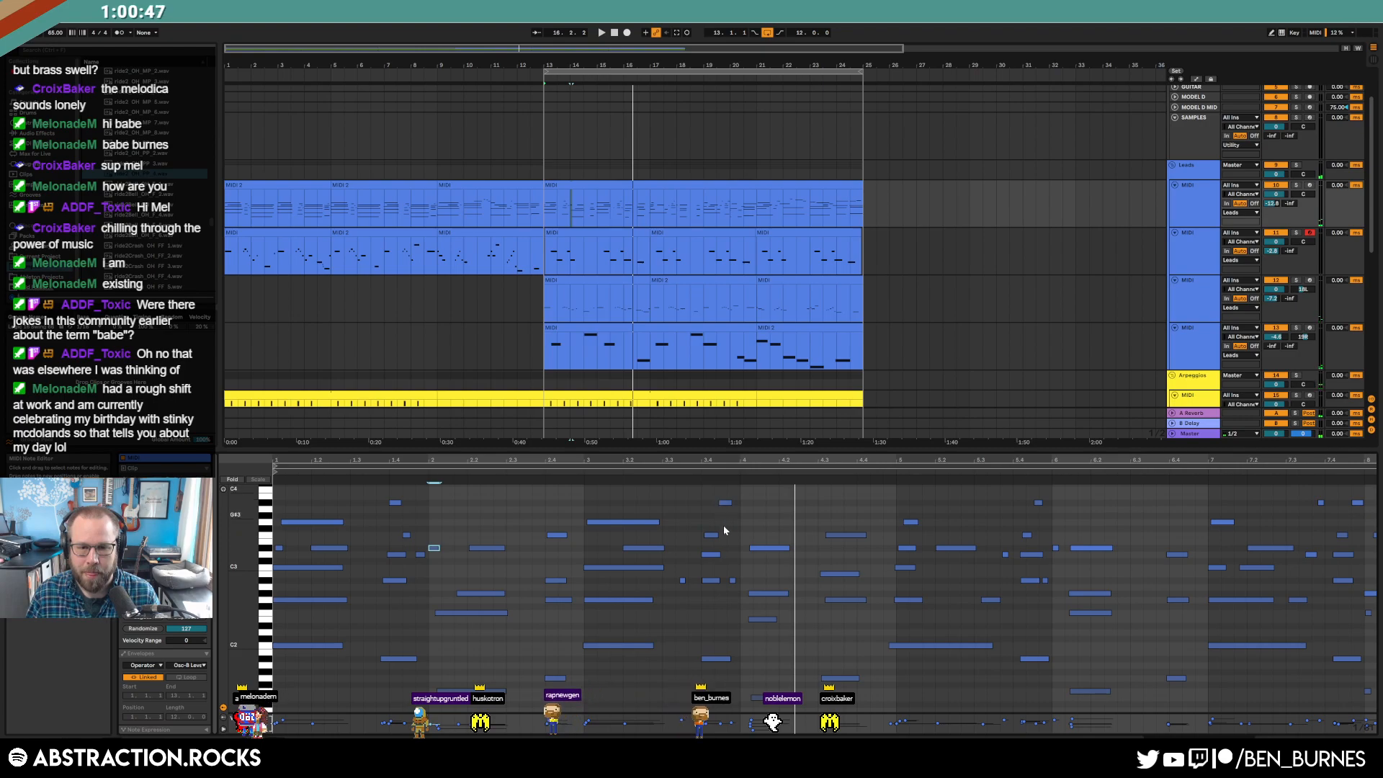
- Nudge the short top note near 3.4 slightly earlier and move the chord at clip bar 4 onto the beat
{"action": "left_click_drag", "start_coordinate": [725, 502], "coordinate": [720, 502]}
{"action": "left_click", "coordinate": [731, 581]}
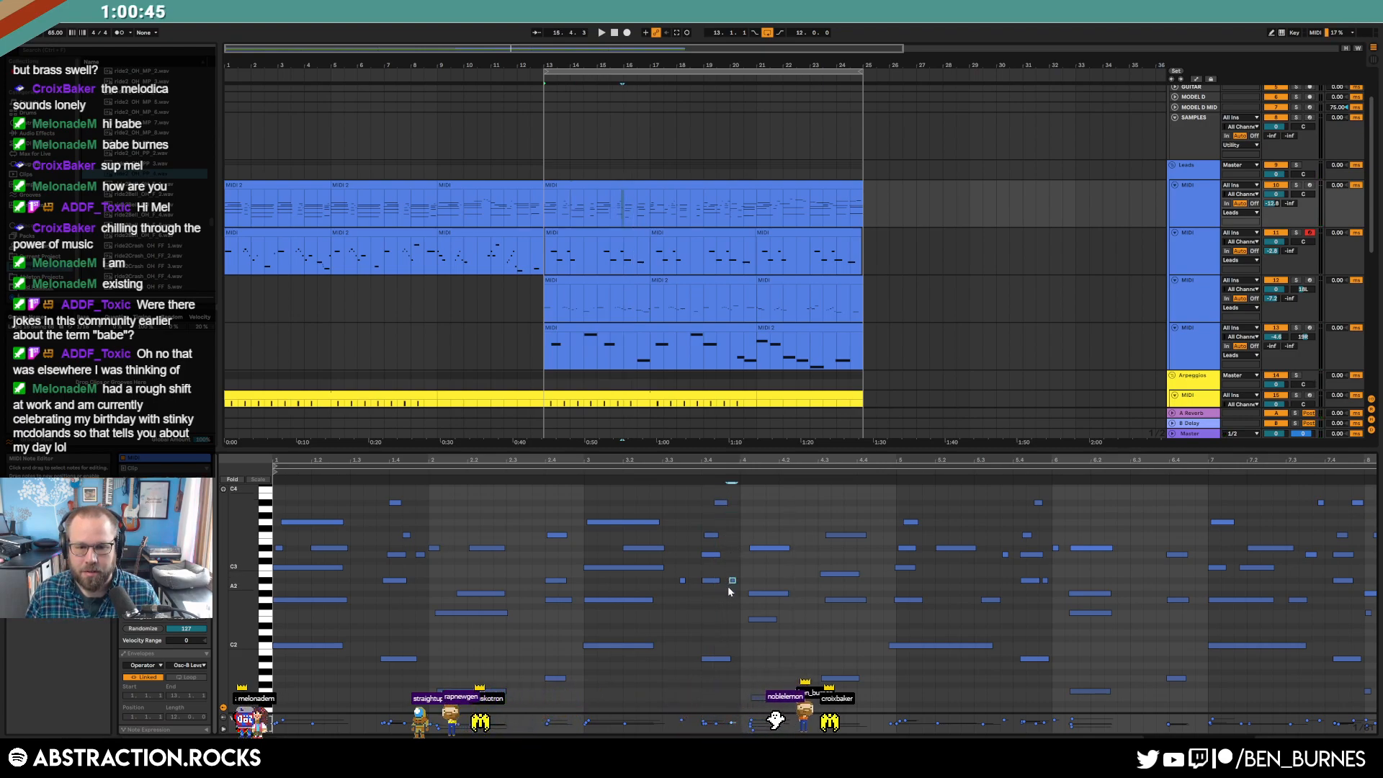
{"action": "left_click", "coordinate": [682, 579]}
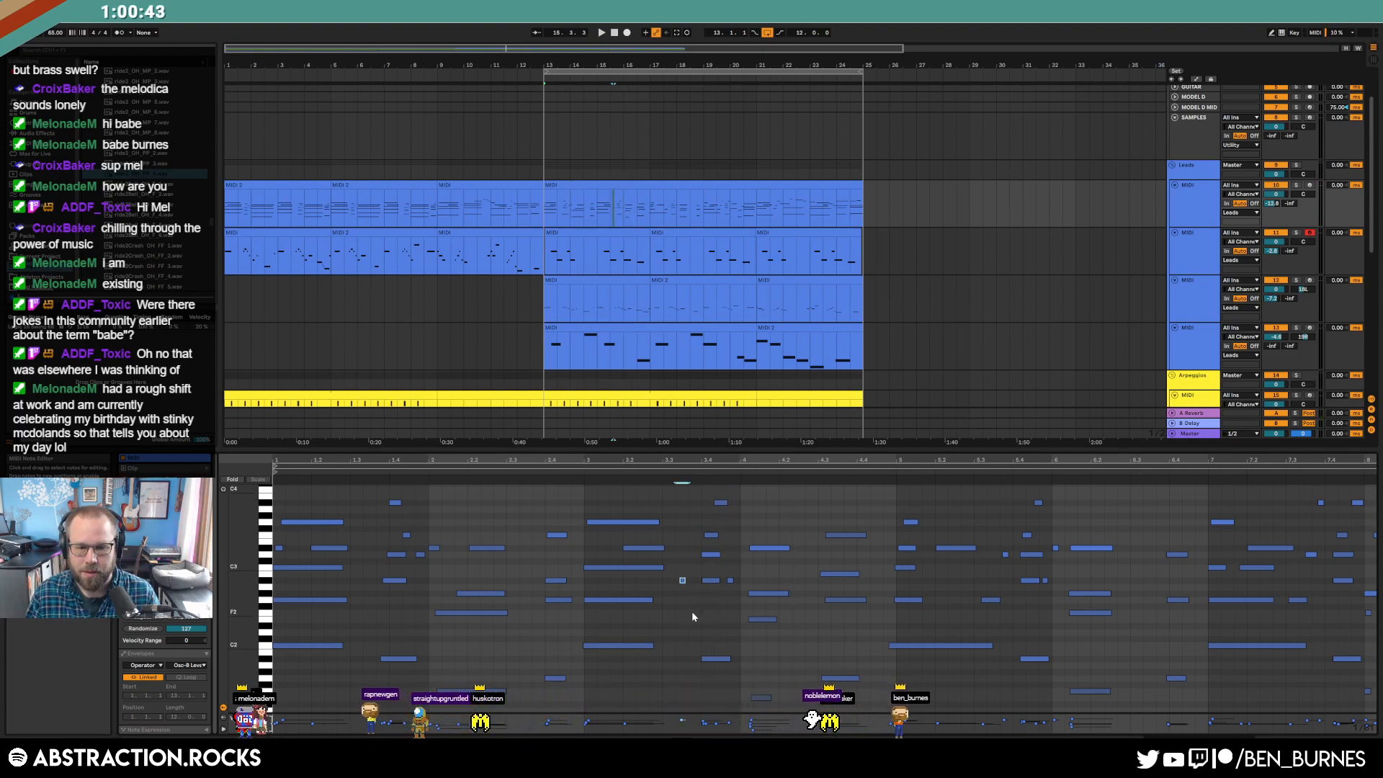
{"action": "left_click_drag", "start_coordinate": [756, 529], "coordinate": [766, 708]}
{"action": "left_click", "coordinate": [754, 698]}
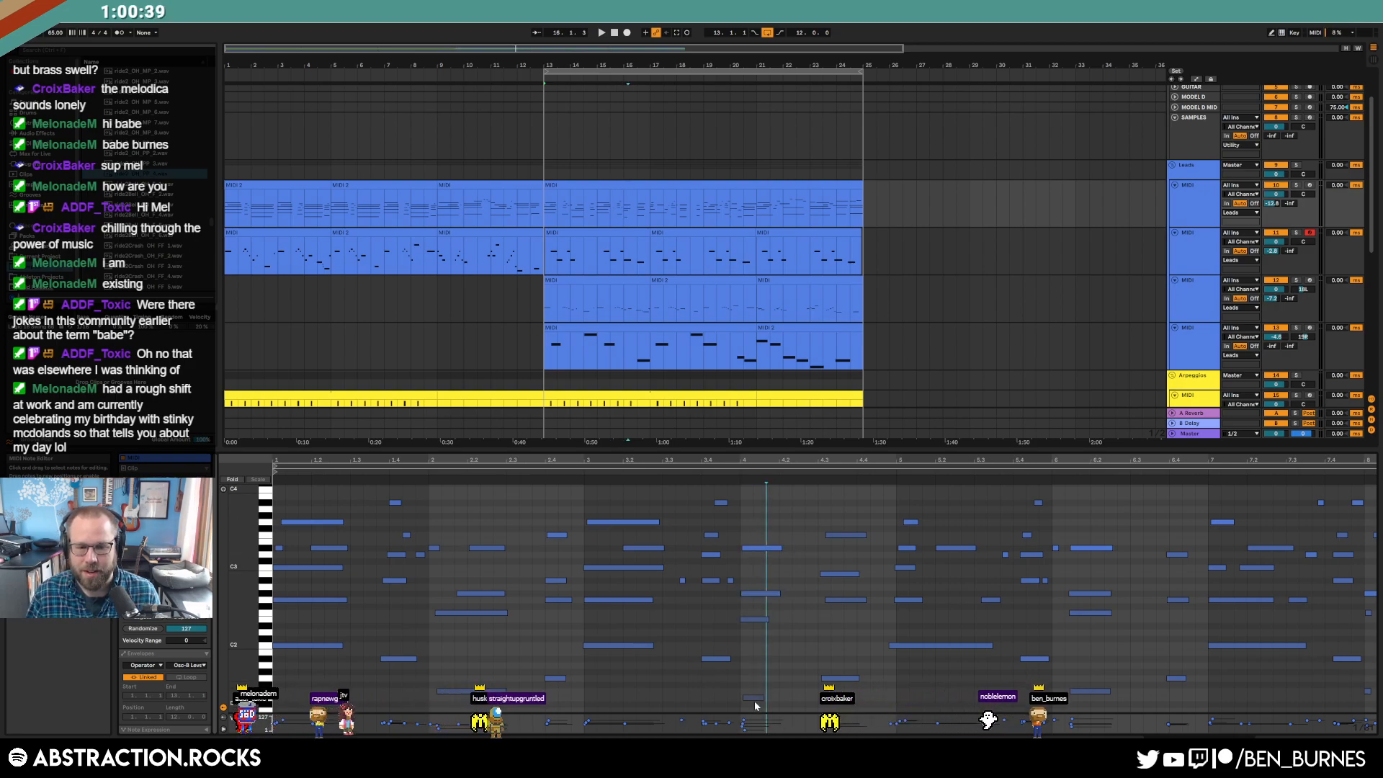
- Play the next bars of the chord clip and nudge the chord notes at 5.4 slightly earlier
{"action": "left_click", "coordinate": [693, 471]}
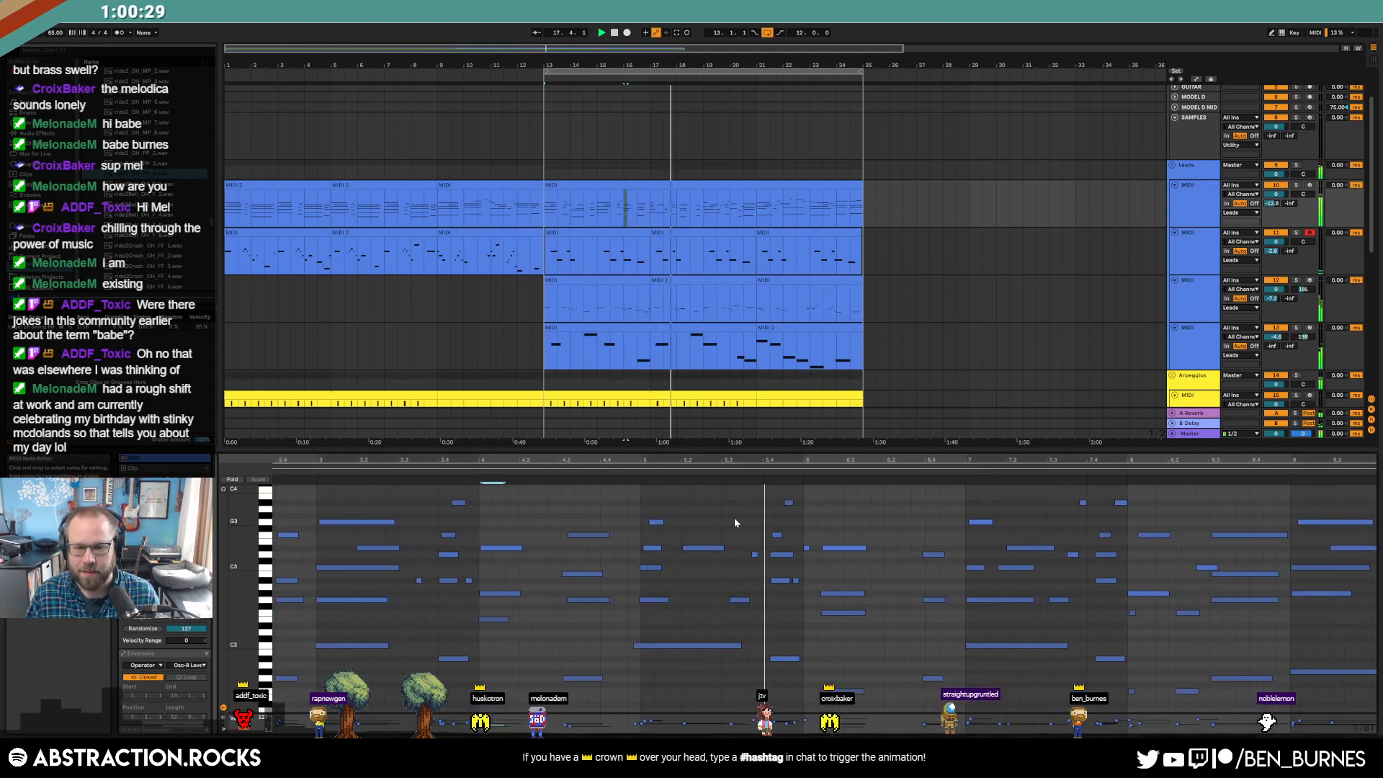
{"action": "key", "text": "space"}
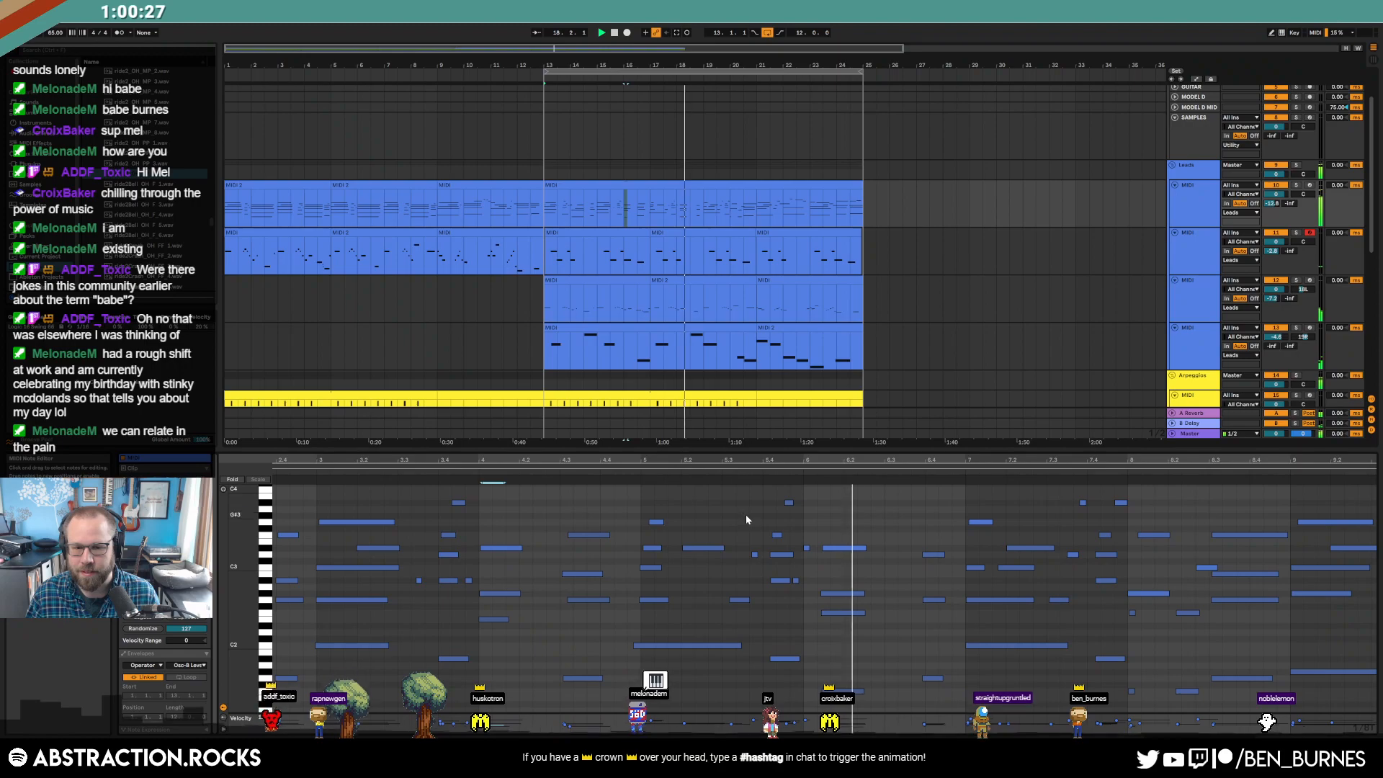
{"action": "left_click", "coordinate": [754, 553]}
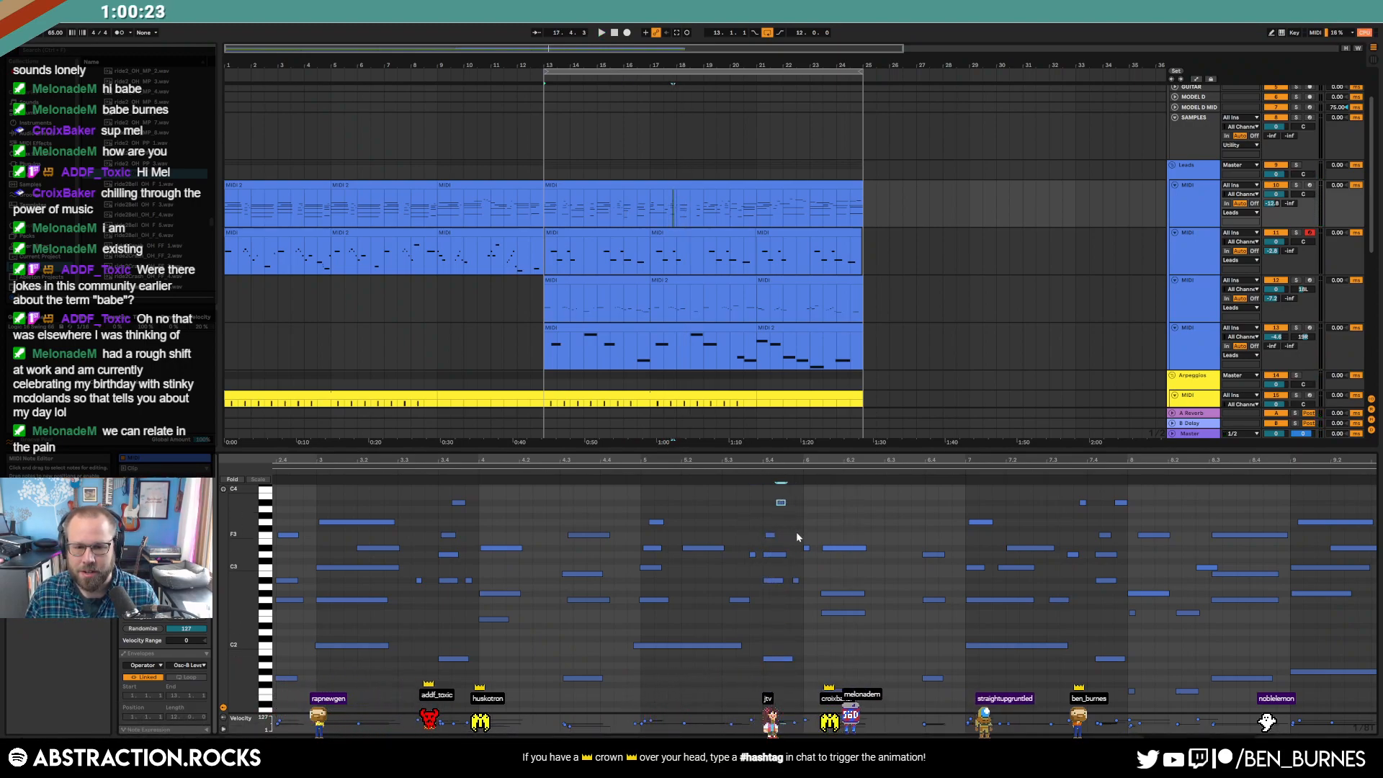
{"action": "left_click", "coordinate": [733, 472]}
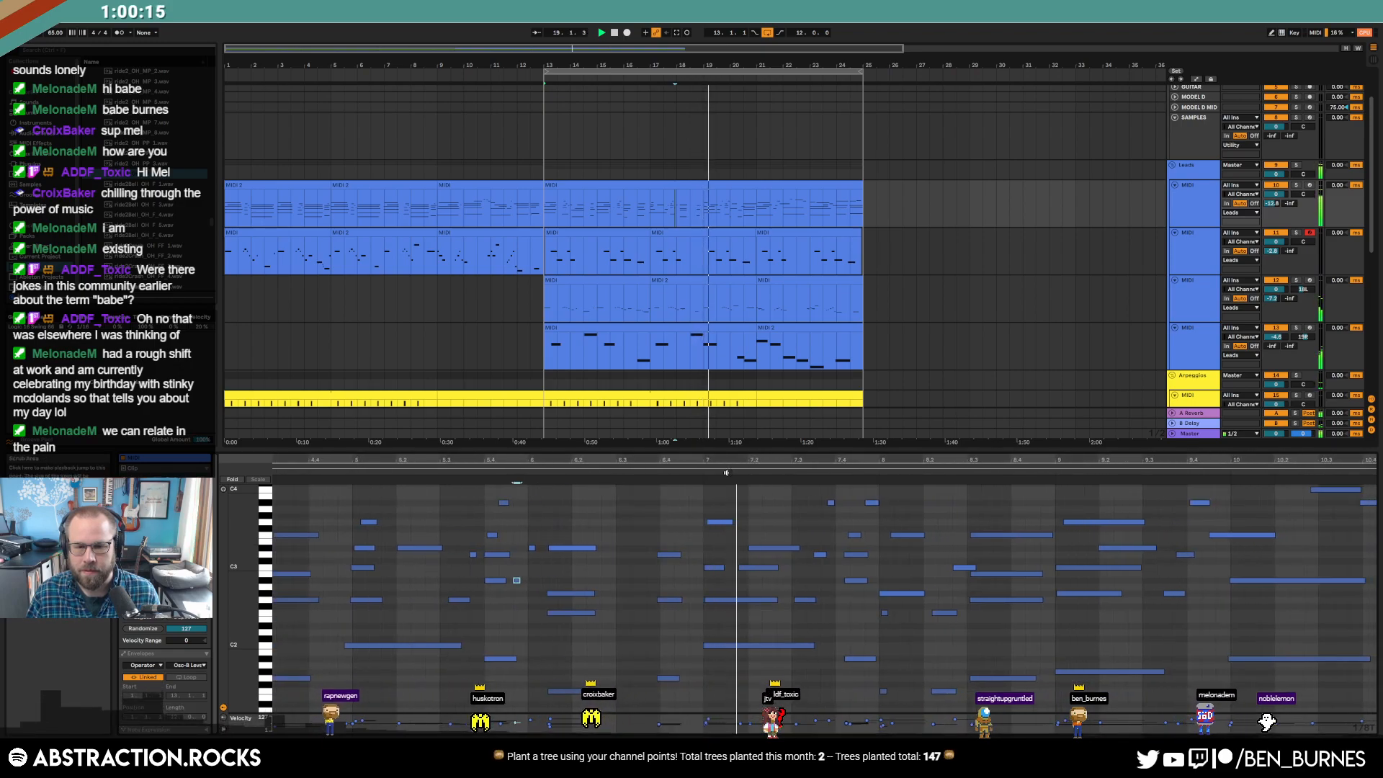
- Shift the middle note at 7.2 slightly later, move the chord at 7.4 and the short notes before it slightly earlier, and replay the passage
{"action": "left_click_drag", "start_coordinate": [753, 572], "coordinate": [762, 572]}
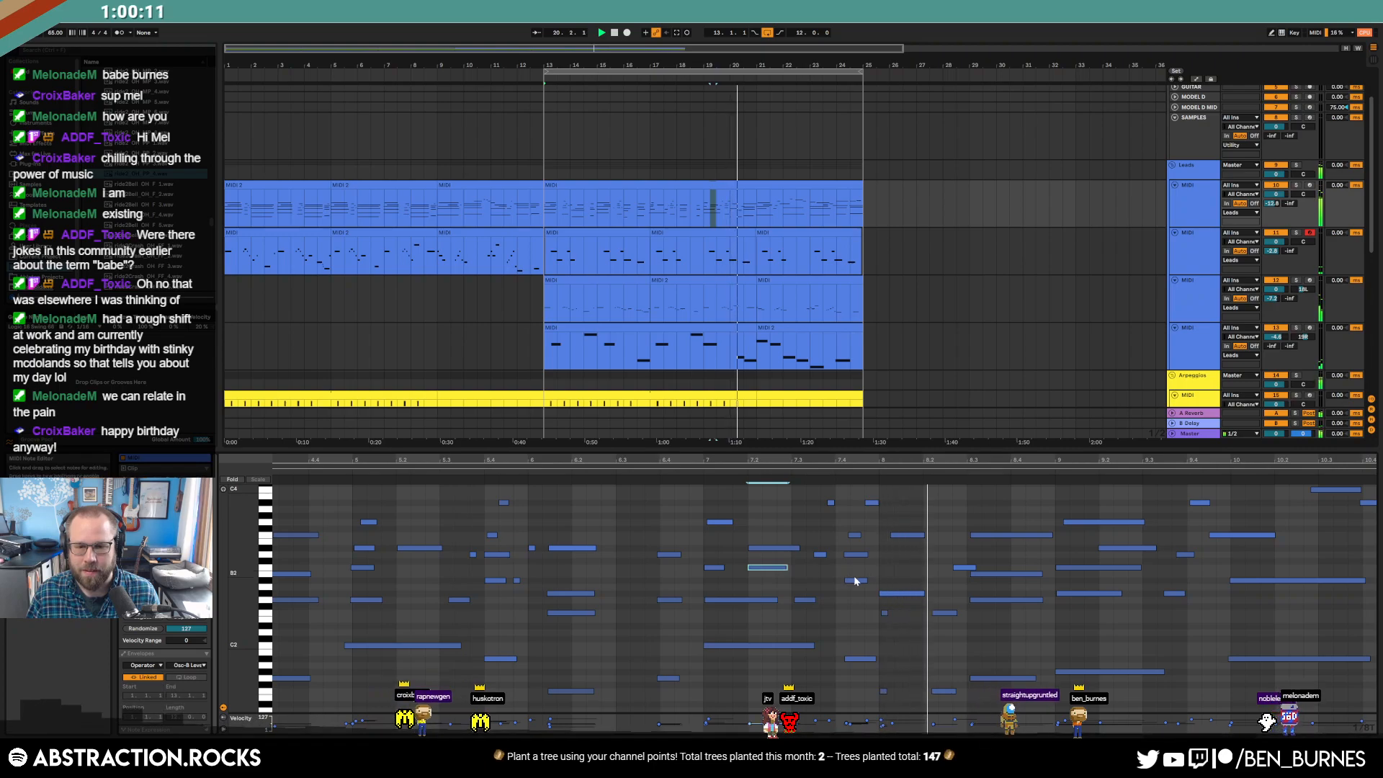
{"action": "left_click_drag", "start_coordinate": [855, 551], "coordinate": [859, 664]}
{"action": "key", "text": "Left"}
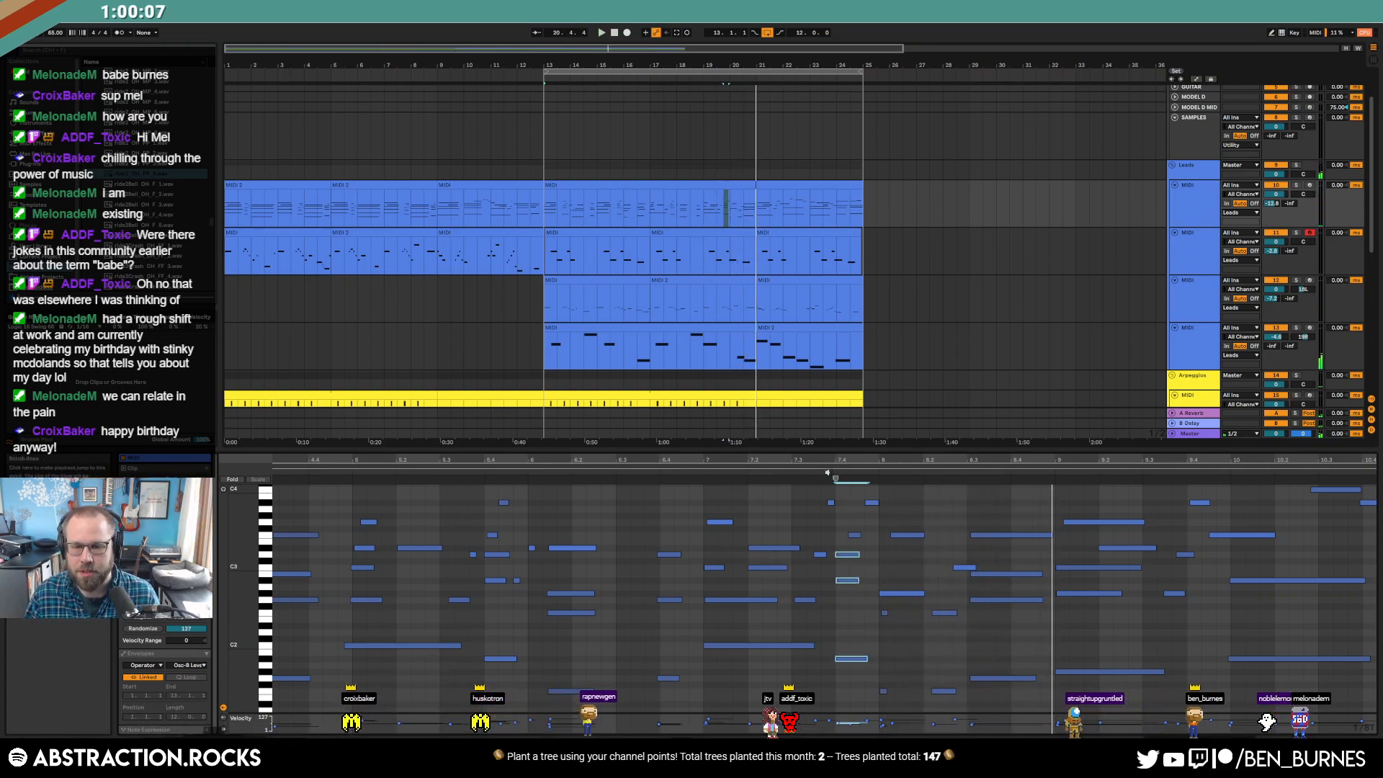
{"action": "left_click", "coordinate": [798, 601]}
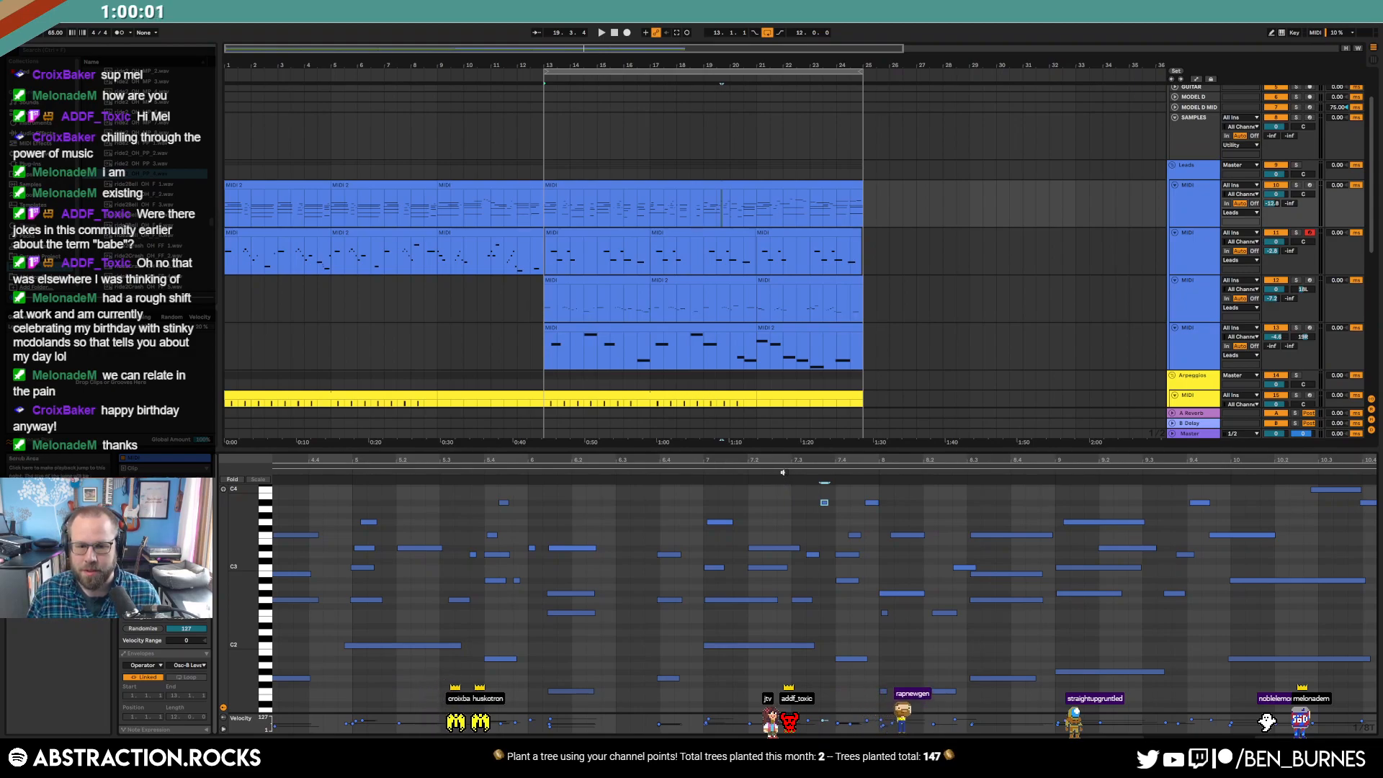
{"action": "key", "text": "space"}
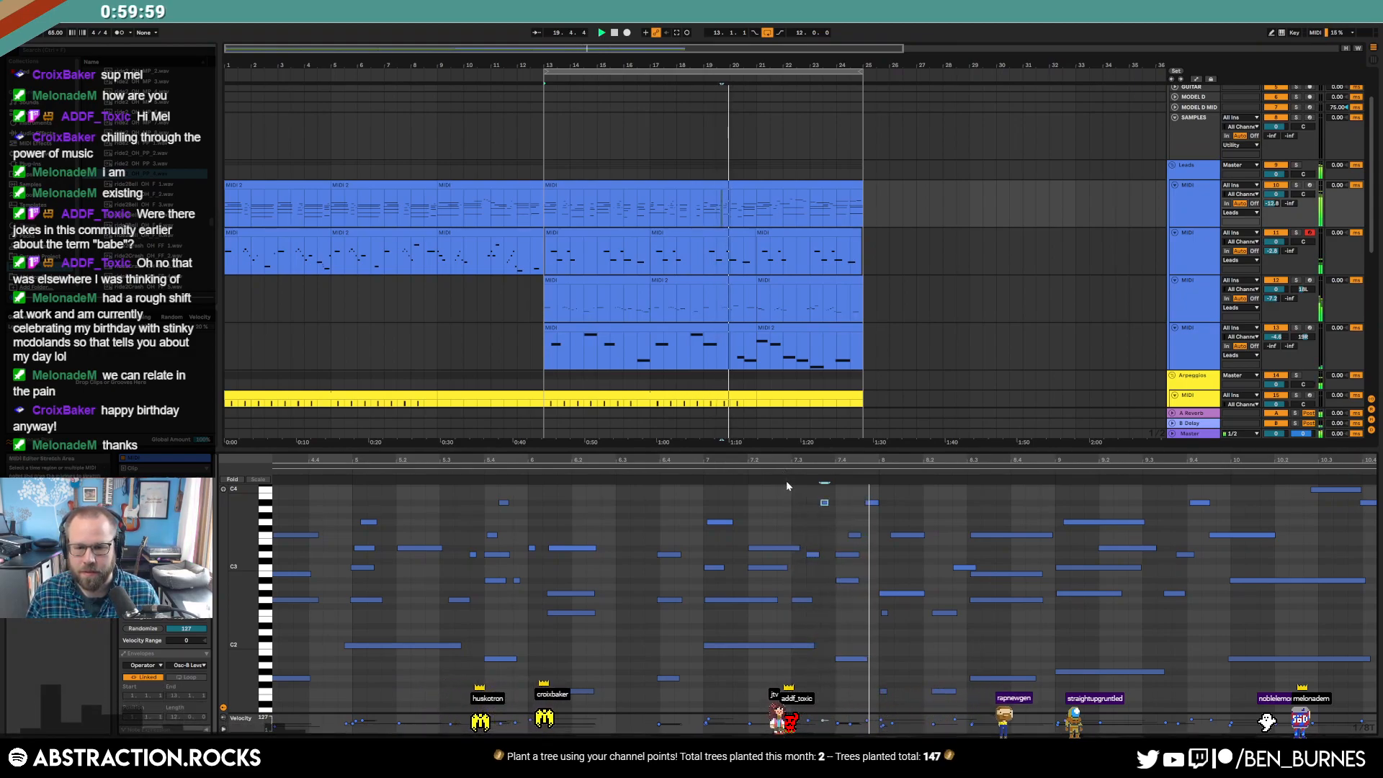
{"action": "left_click_drag", "start_coordinate": [878, 609], "coordinate": [895, 703]}
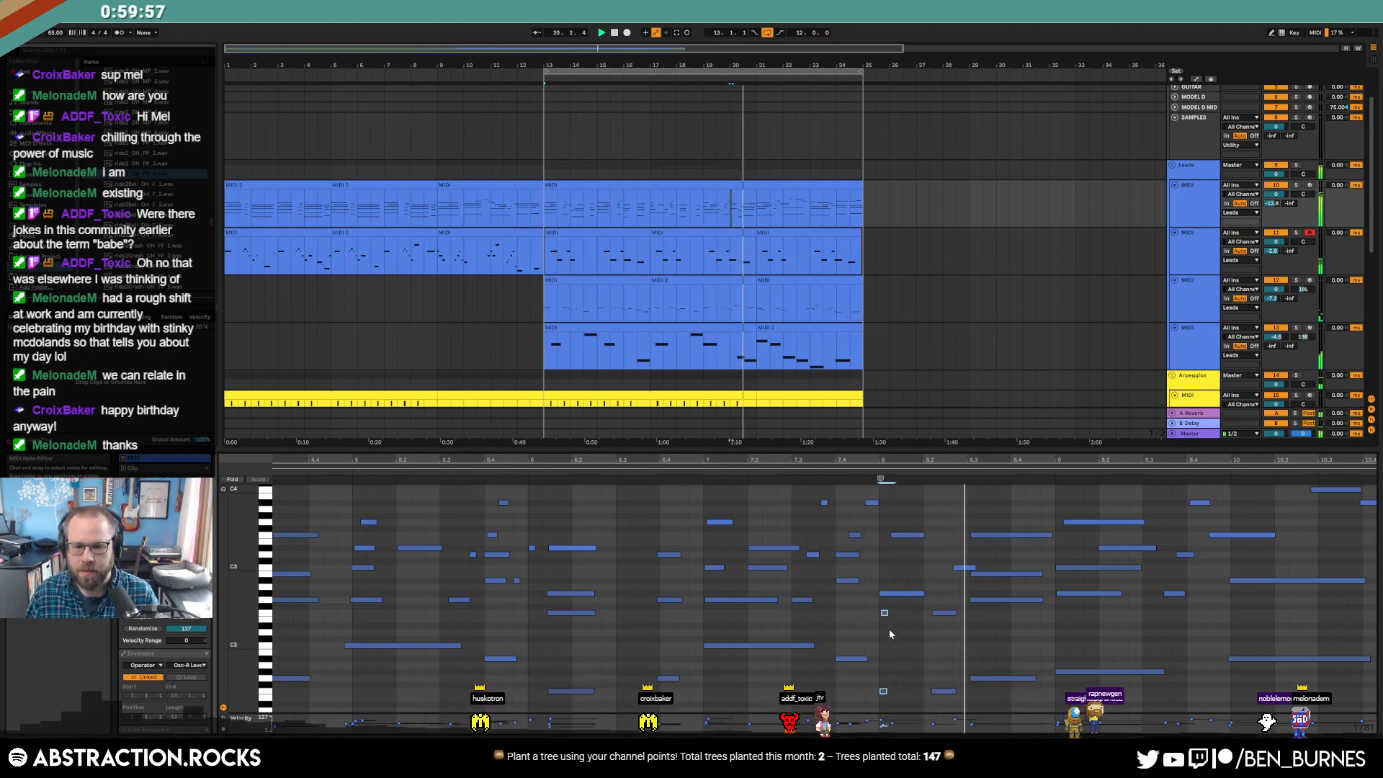
{"action": "left_click_drag", "start_coordinate": [1045, 463], "coordinate": [802, 477]}
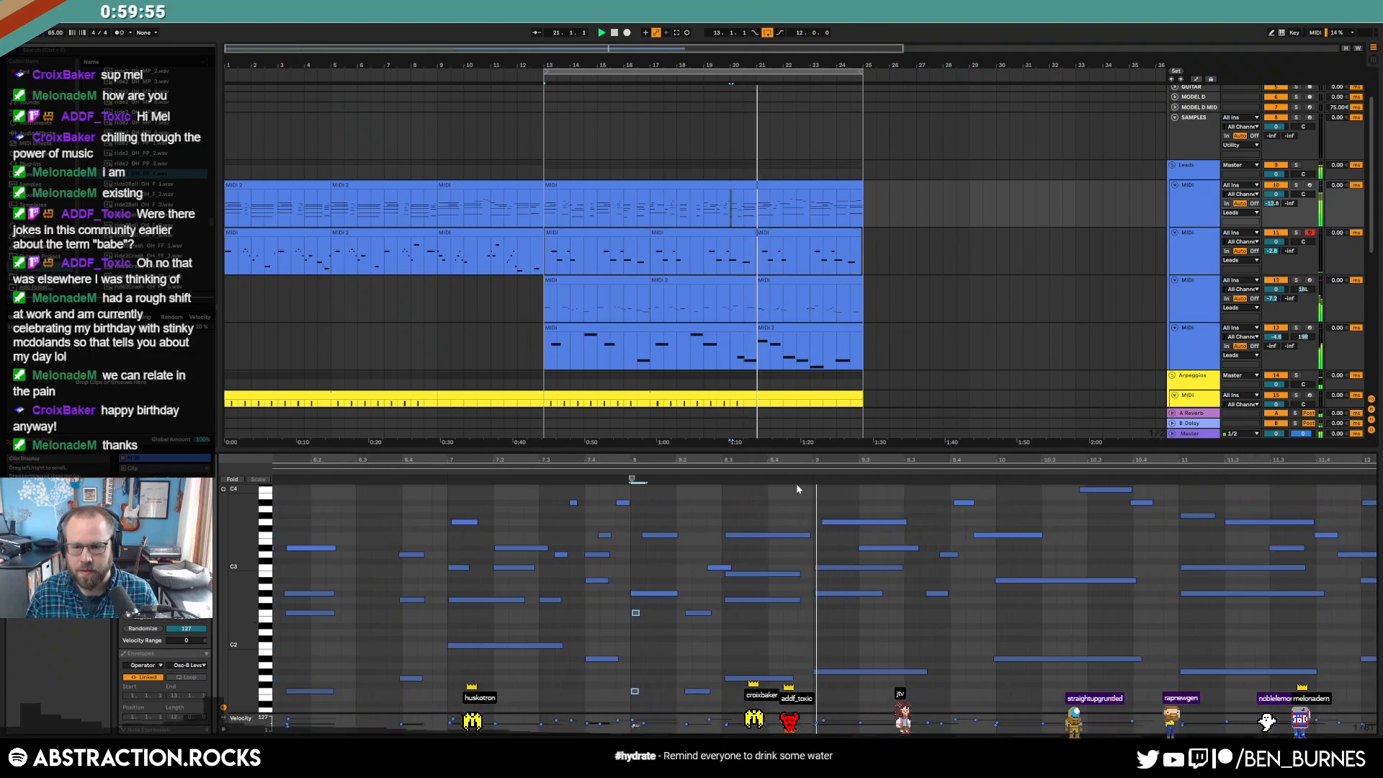
{"action": "left_click_drag", "start_coordinate": [748, 517], "coordinate": [782, 688]}
{"action": "key", "text": "ctrl+u"}
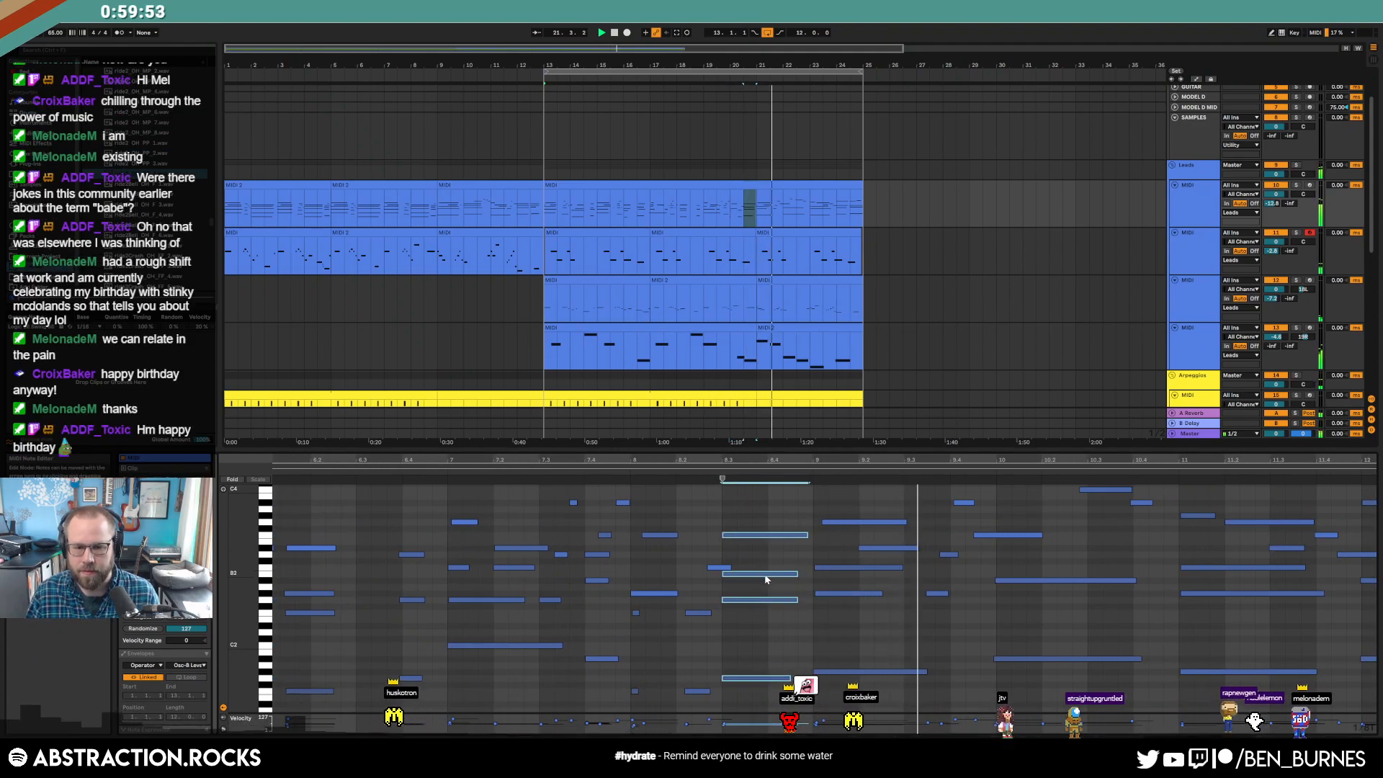
{"action": "key", "text": "ctrl+z"}
- Quantize only the two lower notes of the chord at 8.3
{"action": "left_click", "coordinate": [764, 601]}
{"action": "key", "text": "ctrl+u"}
{"action": "left_click_drag", "start_coordinate": [749, 662], "coordinate": [768, 724]}
{"action": "key", "text": "ctrl+u"}
- Lower the short note at the start of clip bar 11 to F3 while the passage plays
{"action": "left_click", "coordinate": [1026, 566]}
{"action": "left_click_drag", "start_coordinate": [1084, 460], "coordinate": [972, 467]}
{"action": "scroll", "coordinate": [1008, 580], "scroll_direction": "up", "scroll_amount": 1}
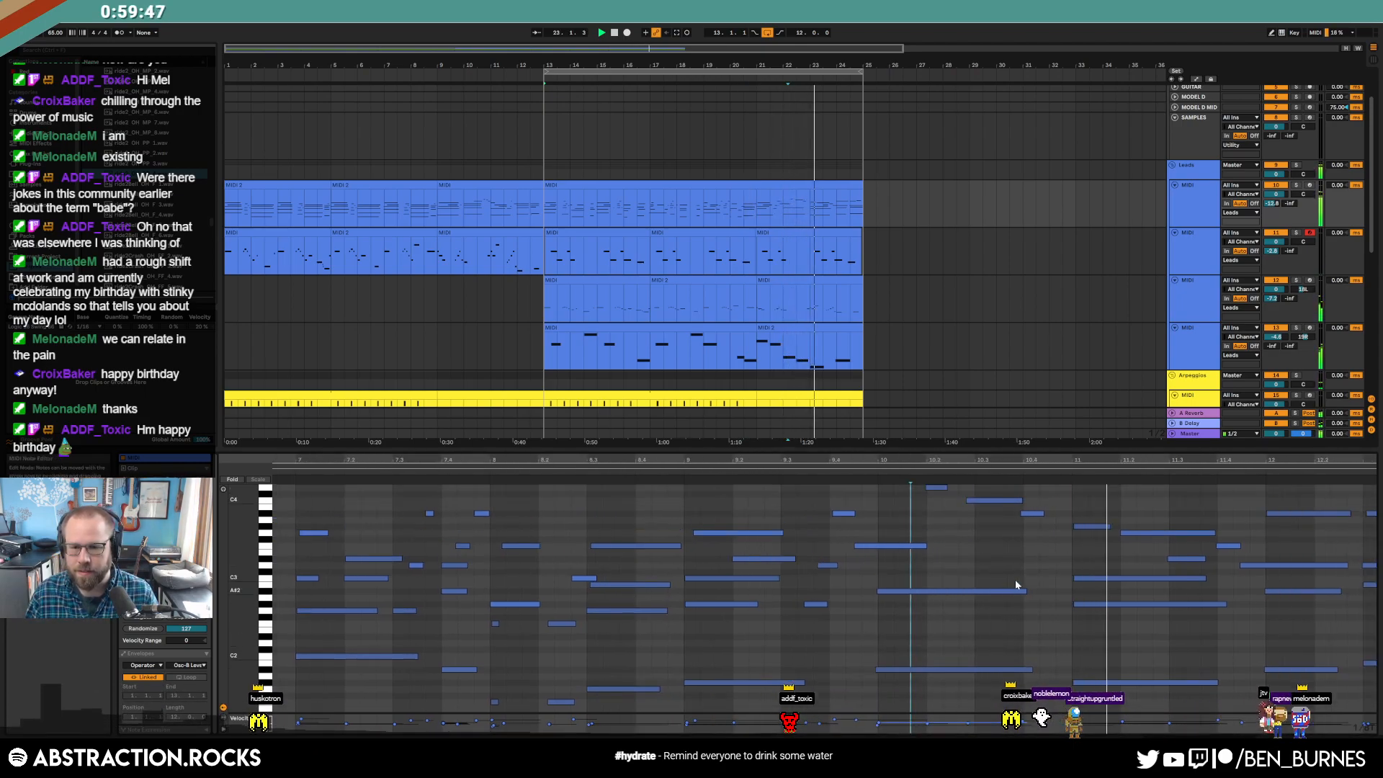
{"action": "scroll", "coordinate": [1009, 581], "scroll_direction": "up", "scroll_amount": 1}
{"action": "left_click", "coordinate": [1086, 552]}
{"action": "left_click", "coordinate": [1087, 548]}
{"action": "left_click_drag", "start_coordinate": [1089, 551], "coordinate": [1090, 578]}
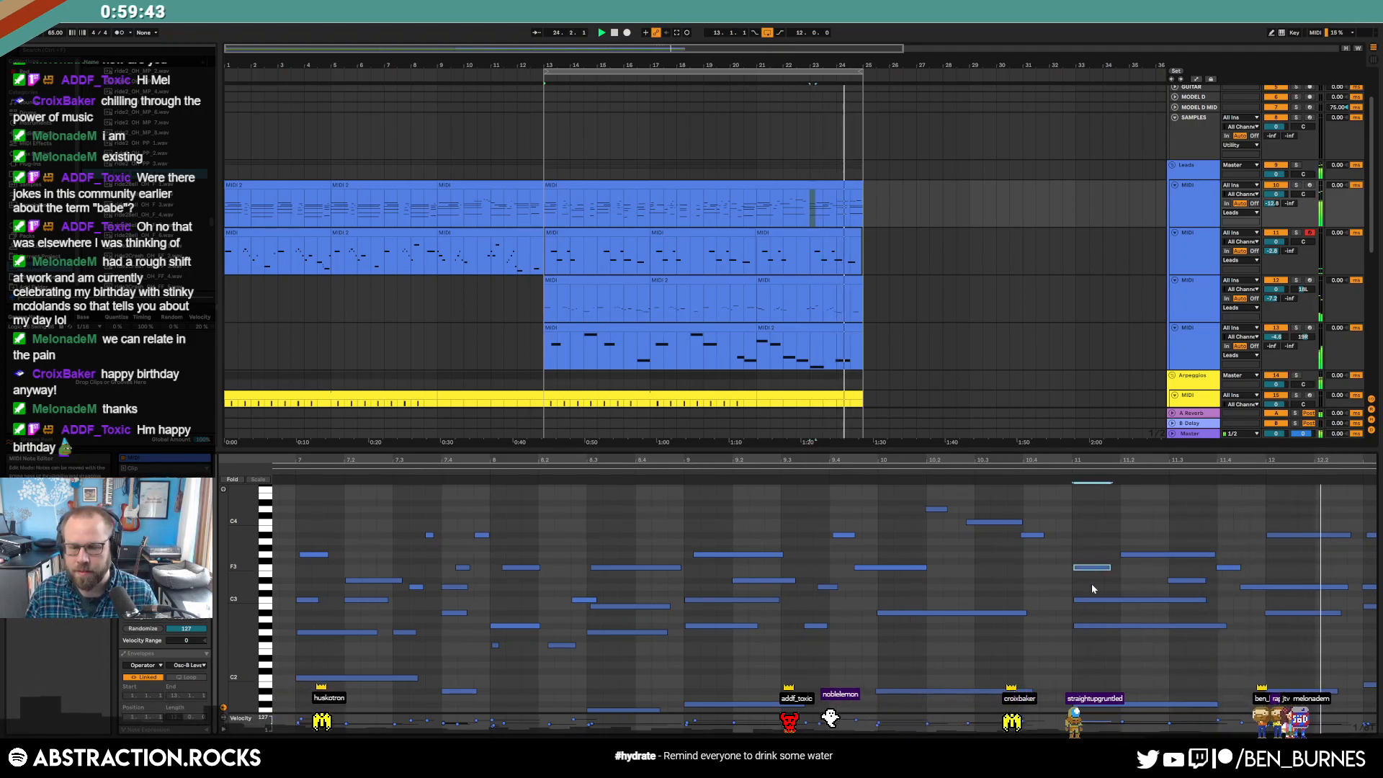
{"action": "left_click_drag", "start_coordinate": [1310, 458], "coordinate": [1220, 460]}
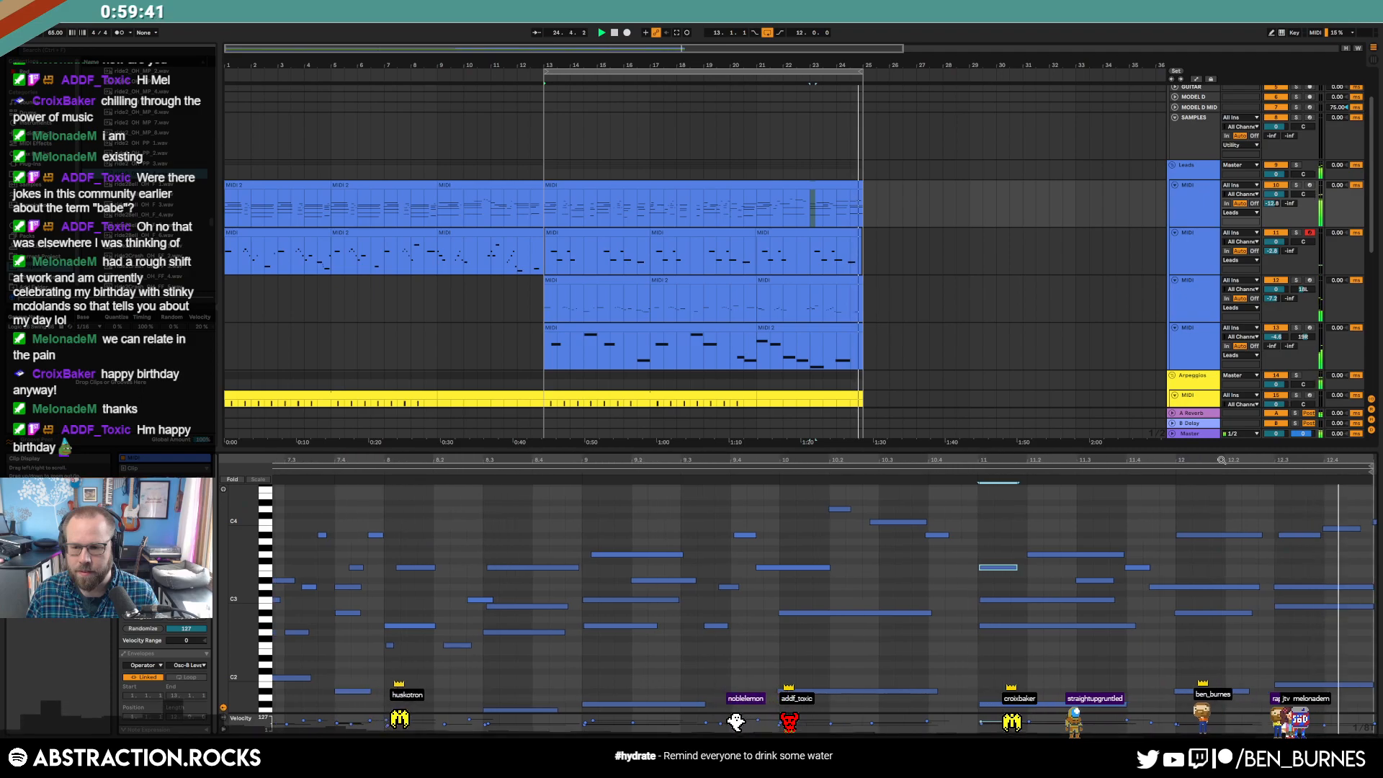
- Consolidate the second lead track's clips across bars 13–24 into one clip and open the first clip of the third lead track
{"action": "left_click", "coordinate": [1369, 555]}
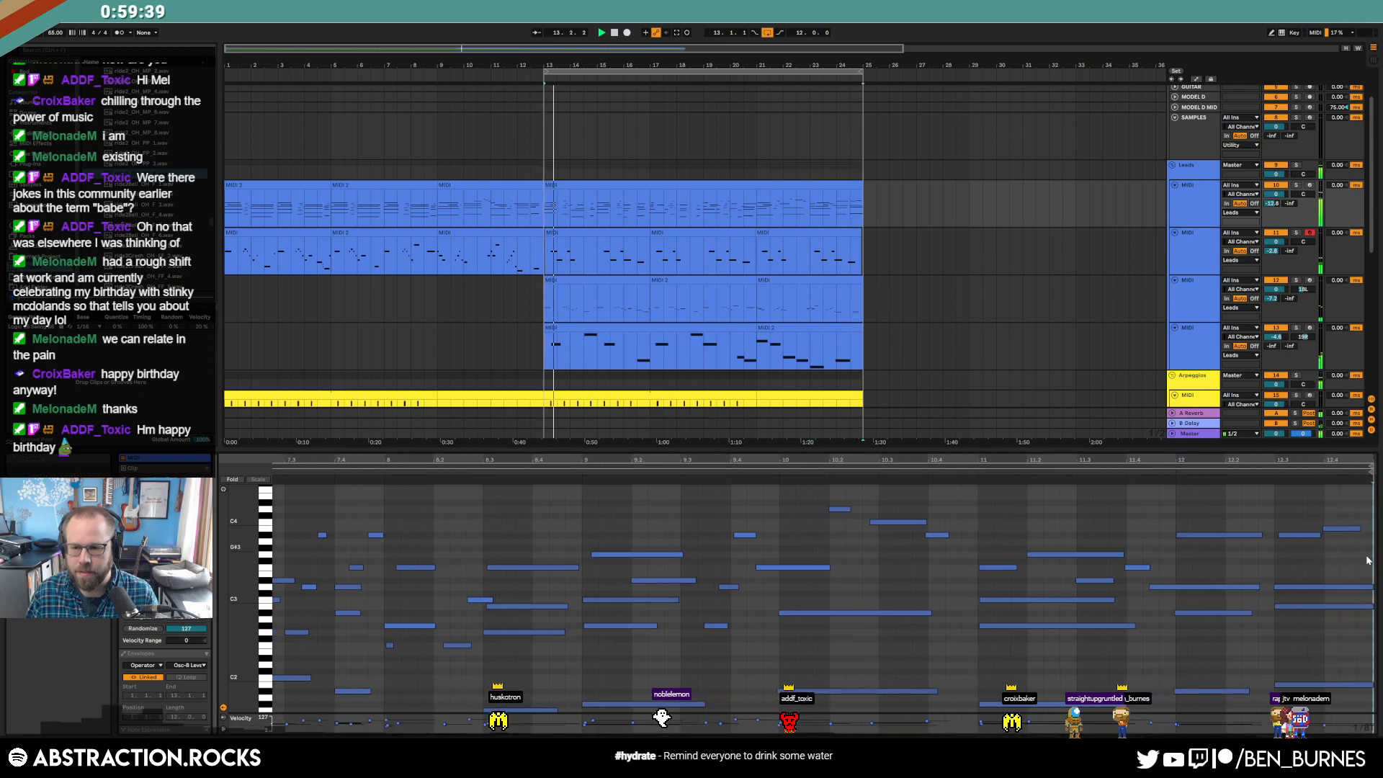
{"action": "left_click", "coordinate": [859, 233]}
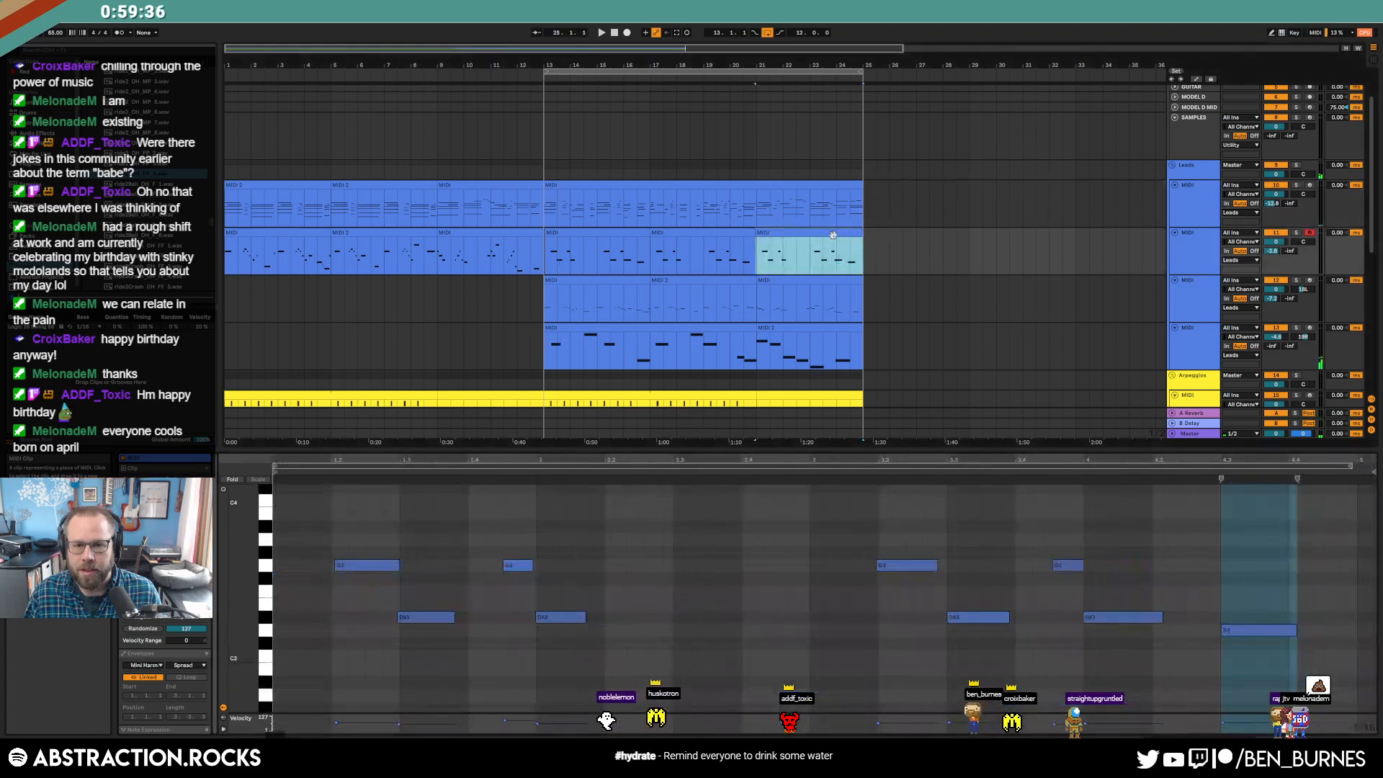
{"action": "left_click", "coordinate": [754, 234]}
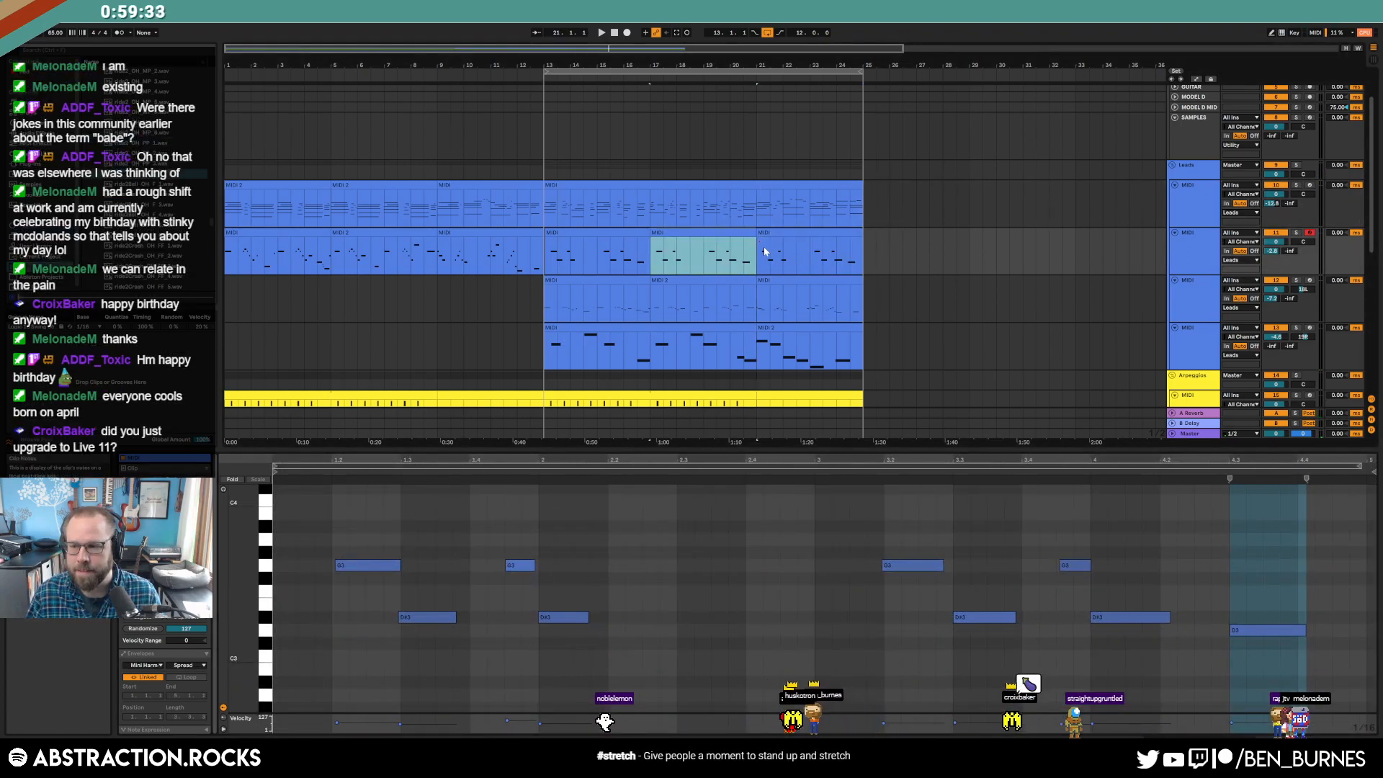
{"action": "left_click_drag", "start_coordinate": [858, 261], "coordinate": [538, 255]}
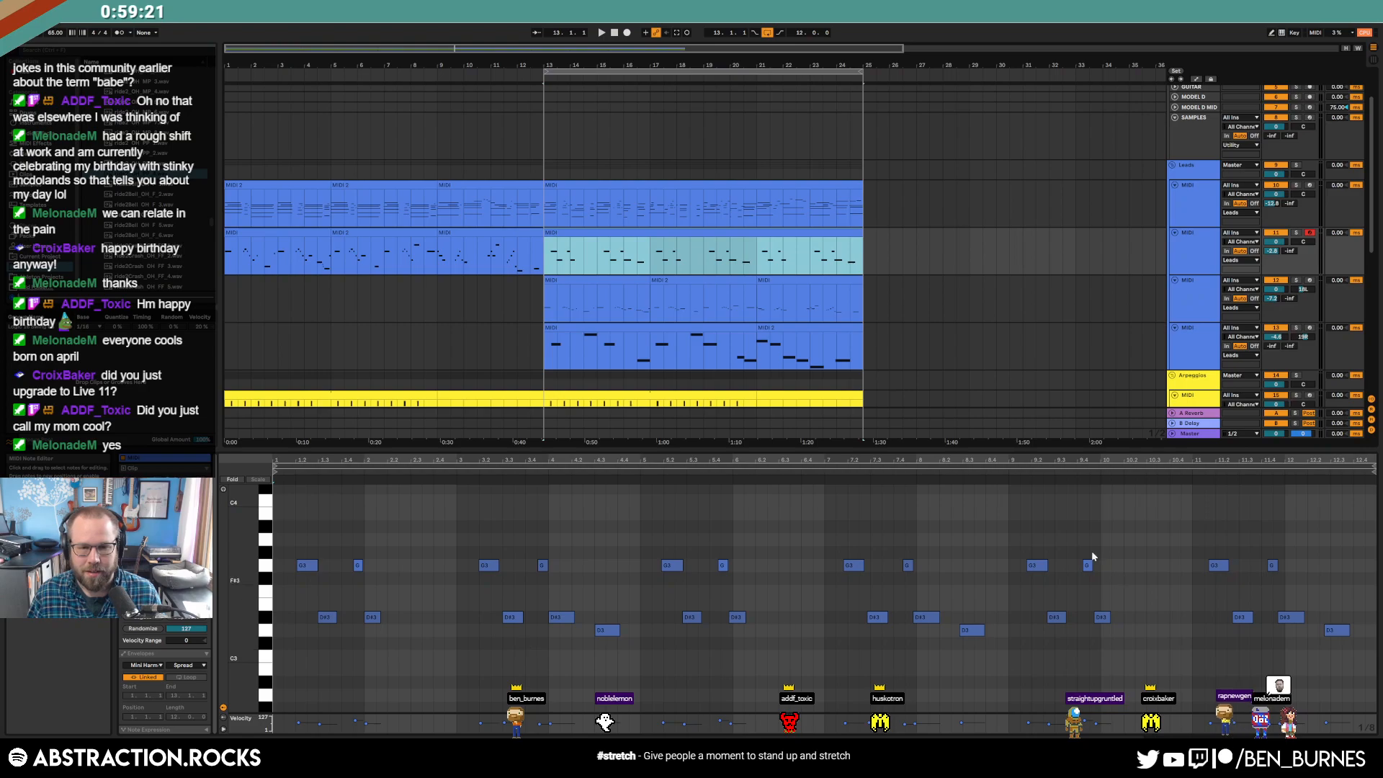
{"action": "left_click", "coordinate": [598, 315]}
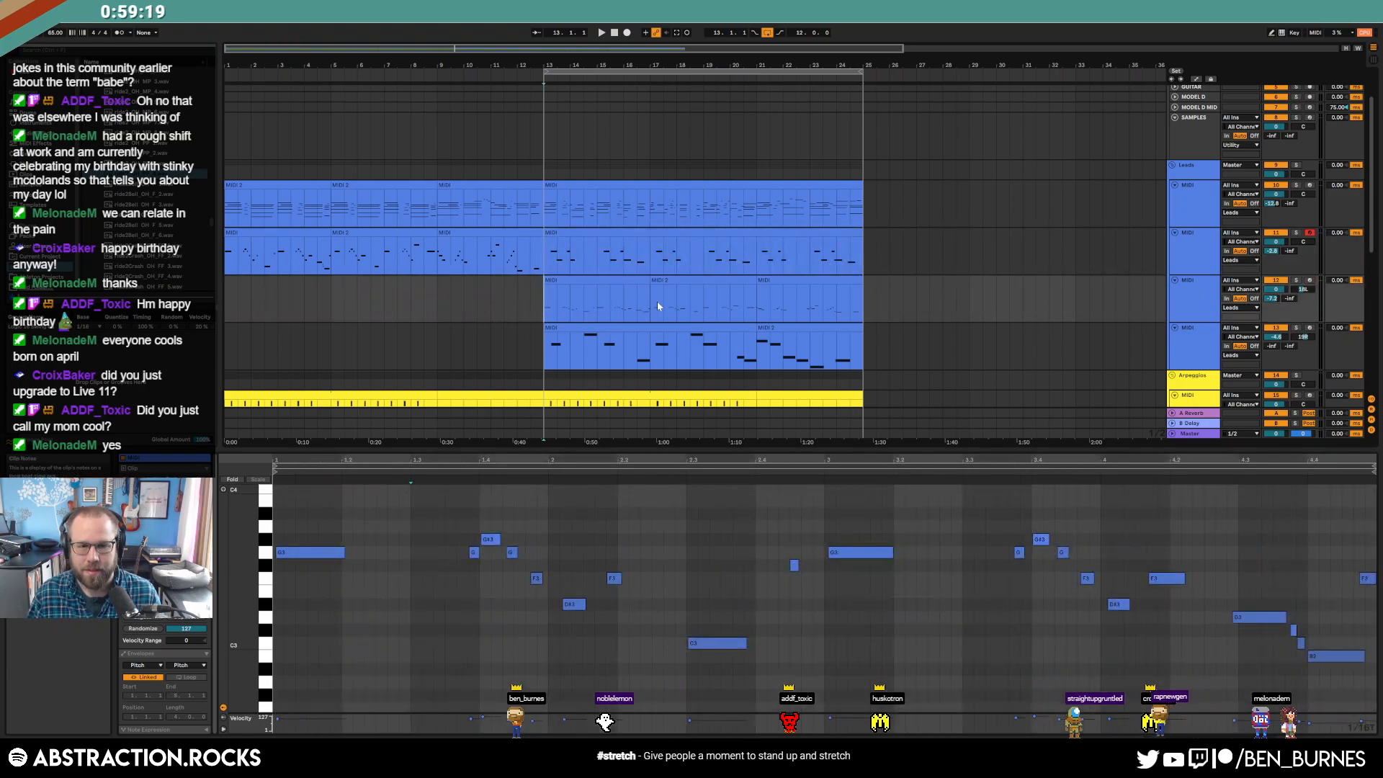
- Copy the drum hit at 13.4 in the sampled jazz loop to two positions just before bar 14
{"action": "scroll", "coordinate": [634, 282], "scroll_direction": "down", "scroll_amount": 5}
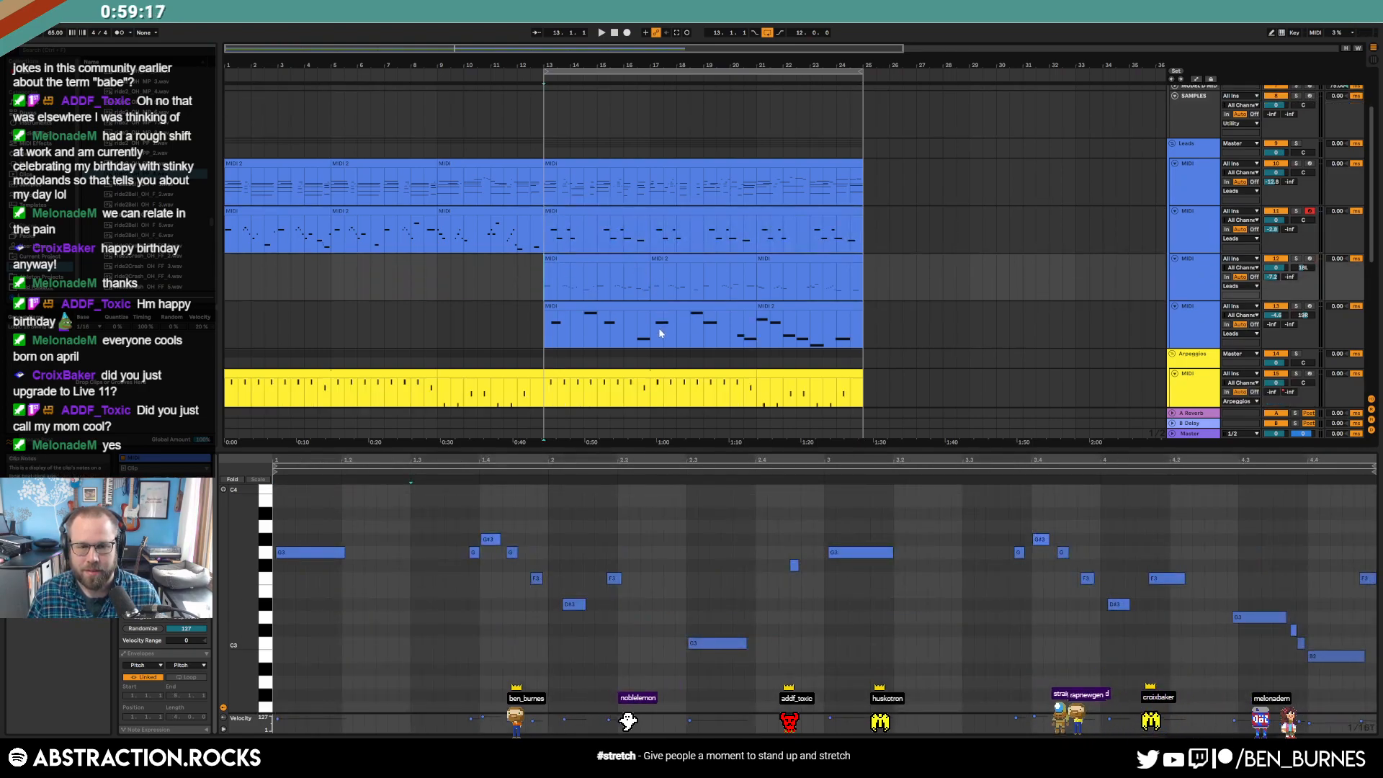
{"action": "scroll", "coordinate": [620, 342], "scroll_direction": "down", "scroll_amount": 3}
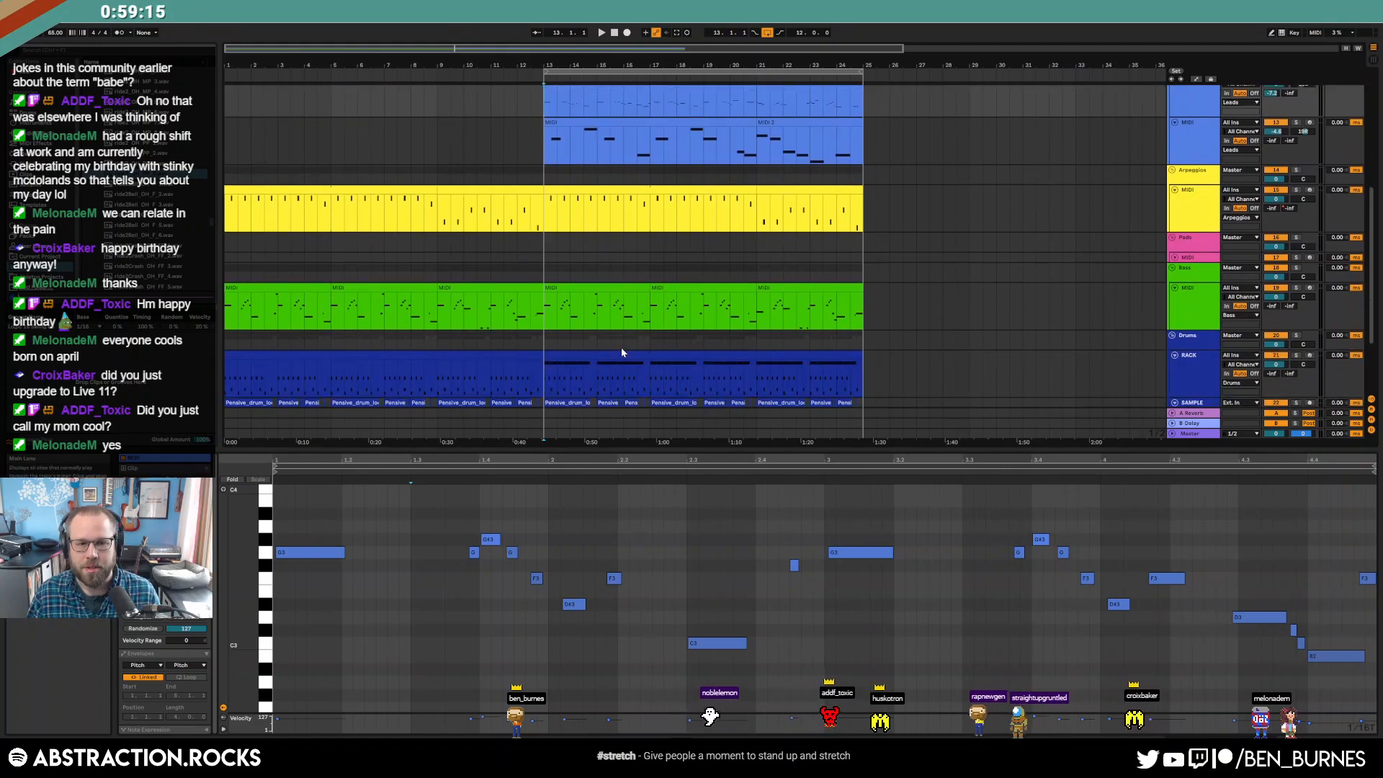
{"action": "scroll", "coordinate": [666, 334], "scroll_direction": "up", "scroll_amount": 2}
{"action": "scroll", "coordinate": [681, 340], "scroll_direction": "up", "scroll_amount": 2}
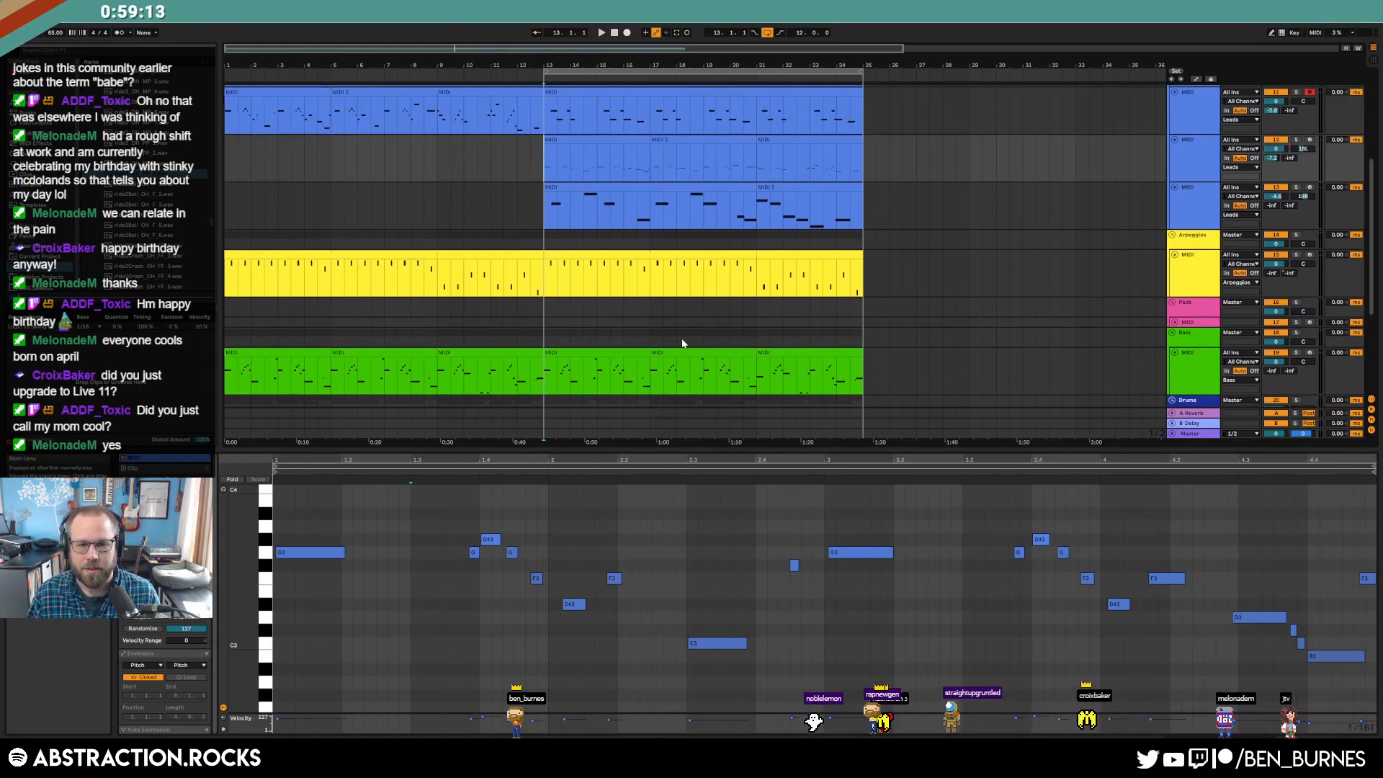
{"action": "scroll", "coordinate": [680, 337], "scroll_direction": "down", "scroll_amount": 4}
{"action": "scroll", "coordinate": [634, 355], "scroll_direction": "down", "scroll_amount": 2}
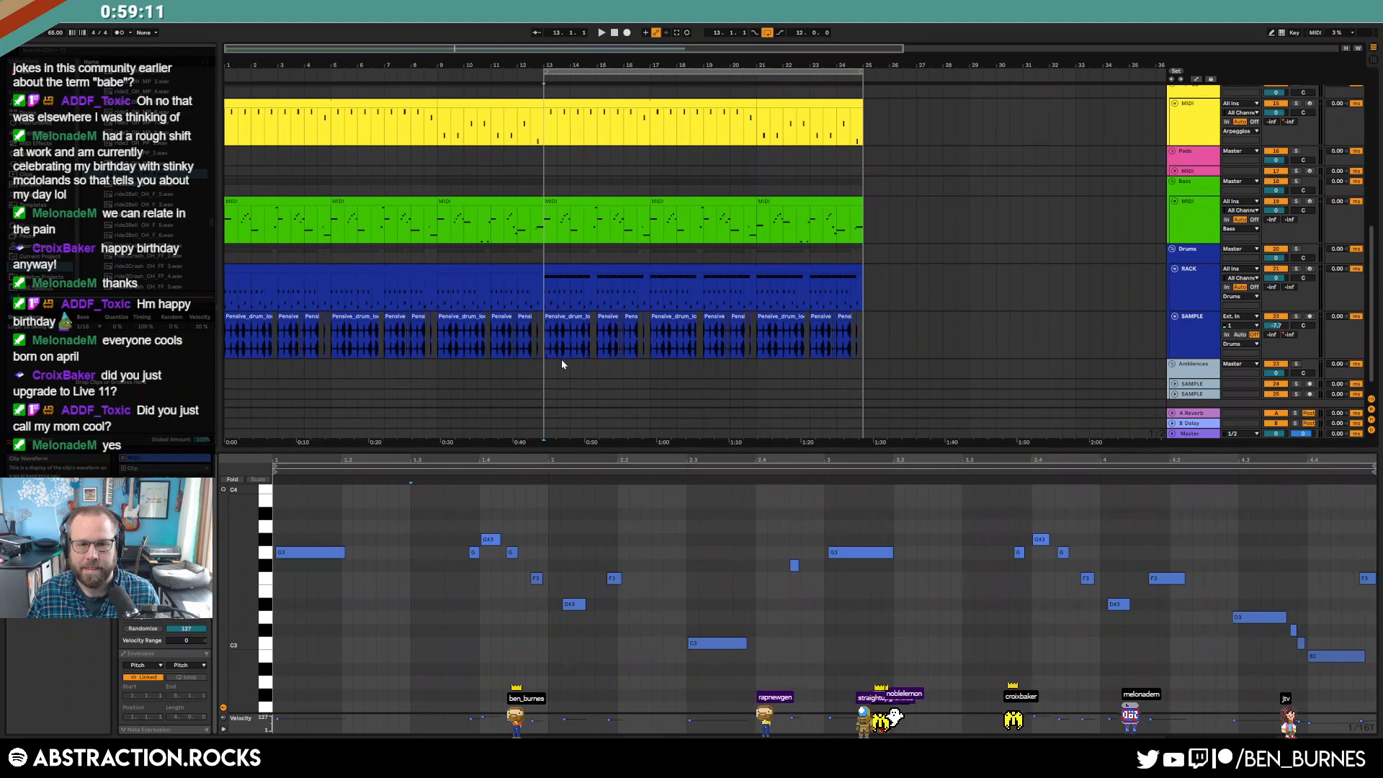
{"action": "scroll", "coordinate": [561, 339], "scroll_direction": "up", "scroll_amount": 5}
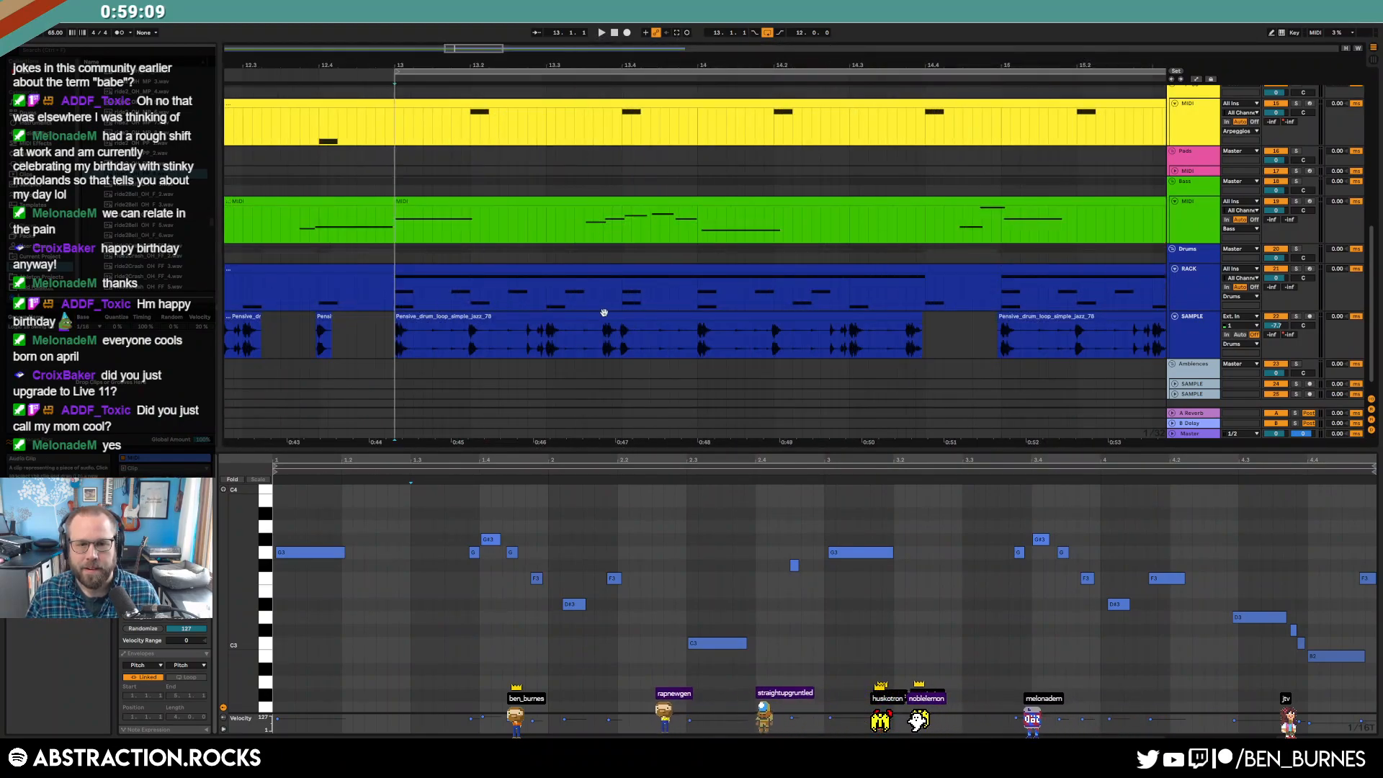
{"action": "scroll", "coordinate": [605, 338], "scroll_direction": "up", "scroll_amount": 3}
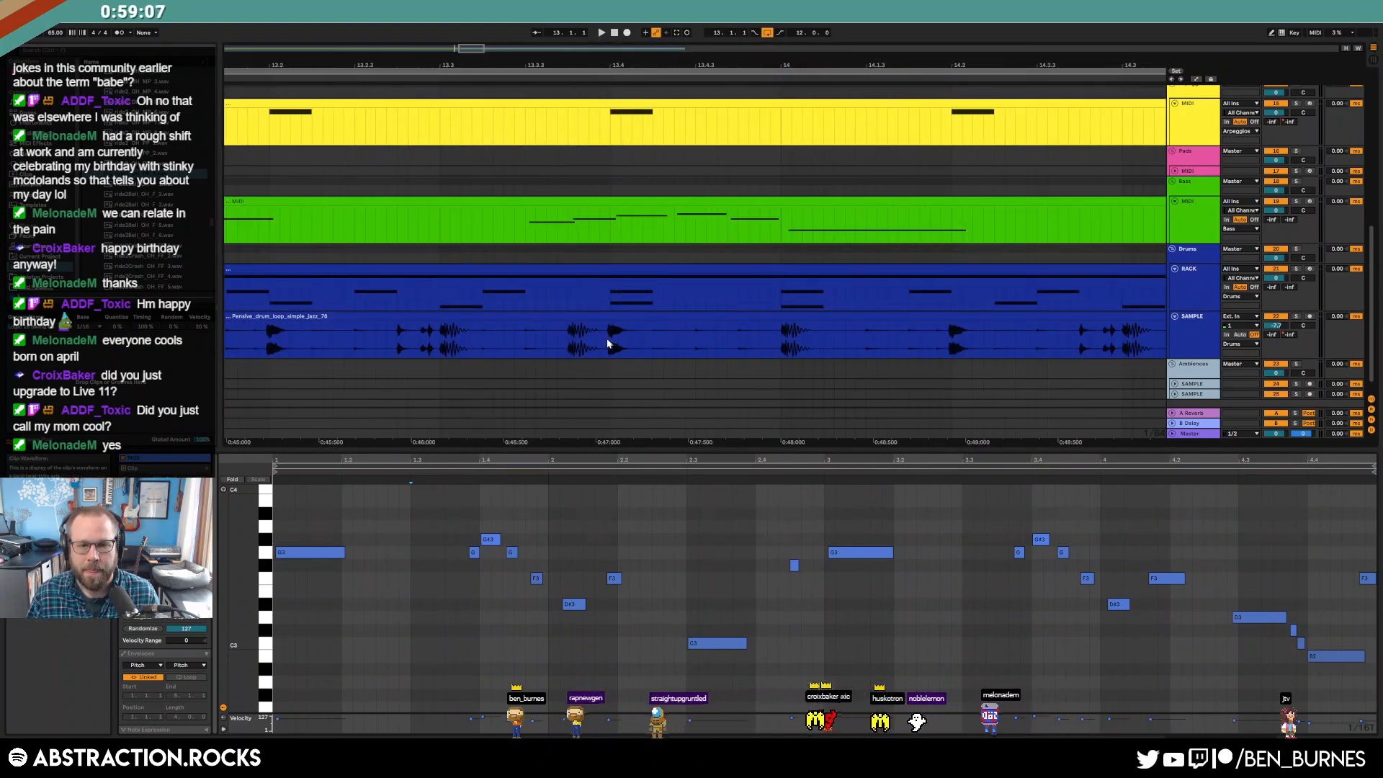
{"action": "left_click_drag", "start_coordinate": [605, 338], "coordinate": [633, 342]}
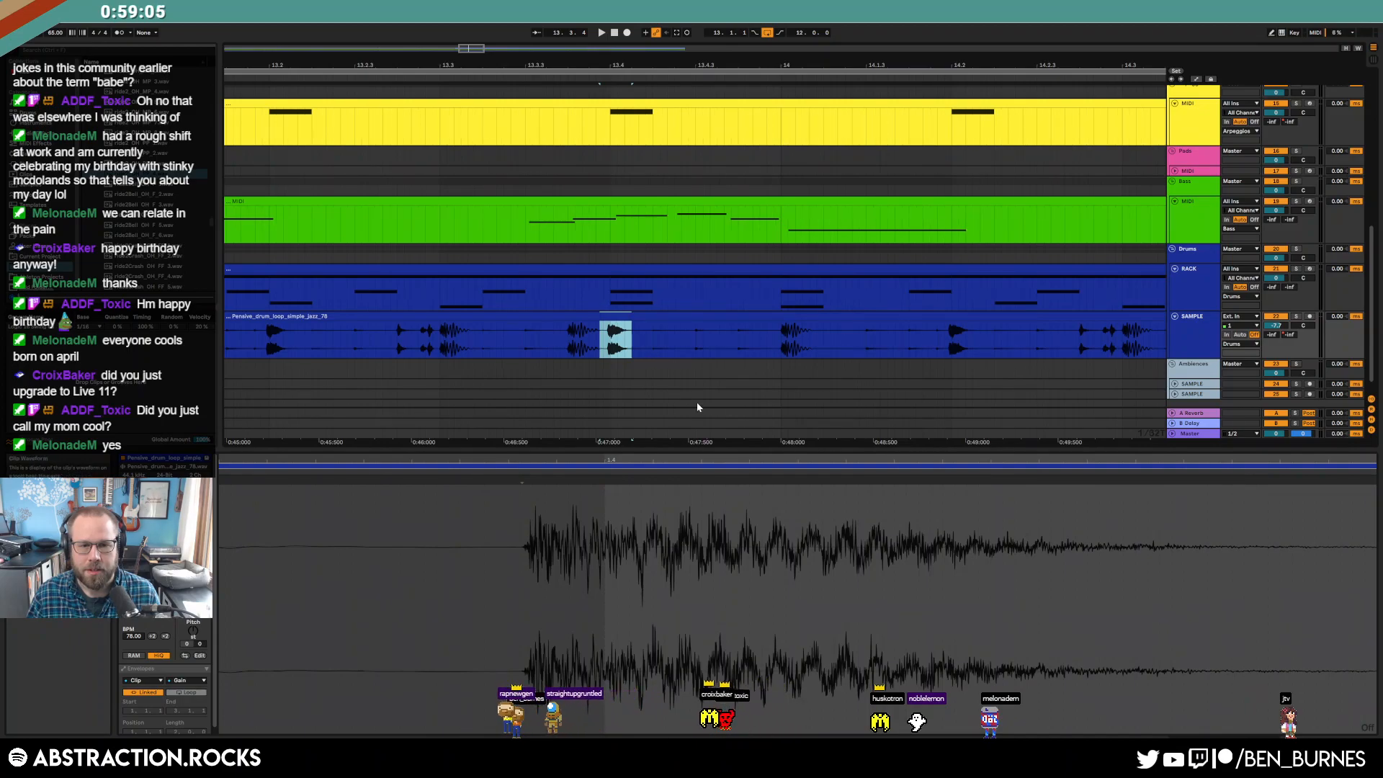
{"action": "left_click", "coordinate": [664, 352]}
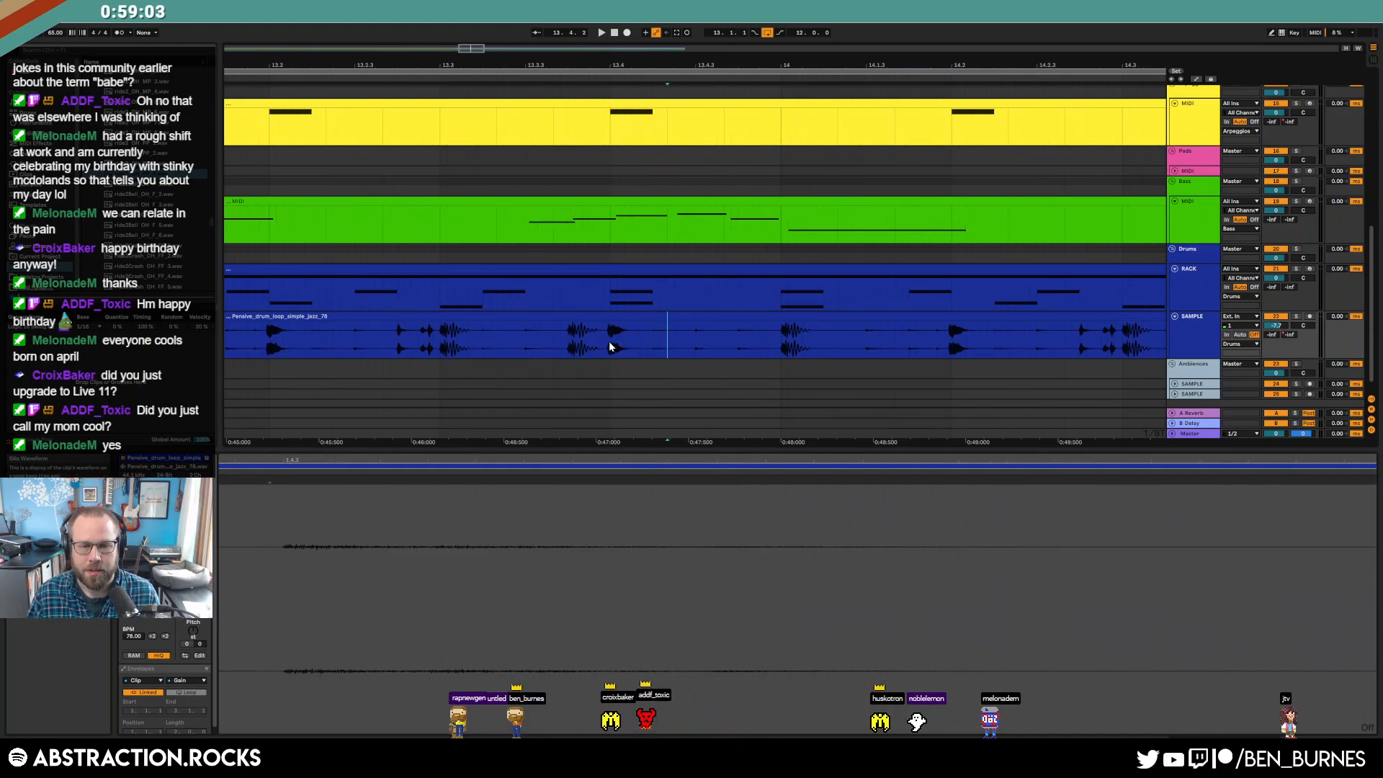
{"action": "left_click_drag", "start_coordinate": [606, 340], "coordinate": [759, 330]}
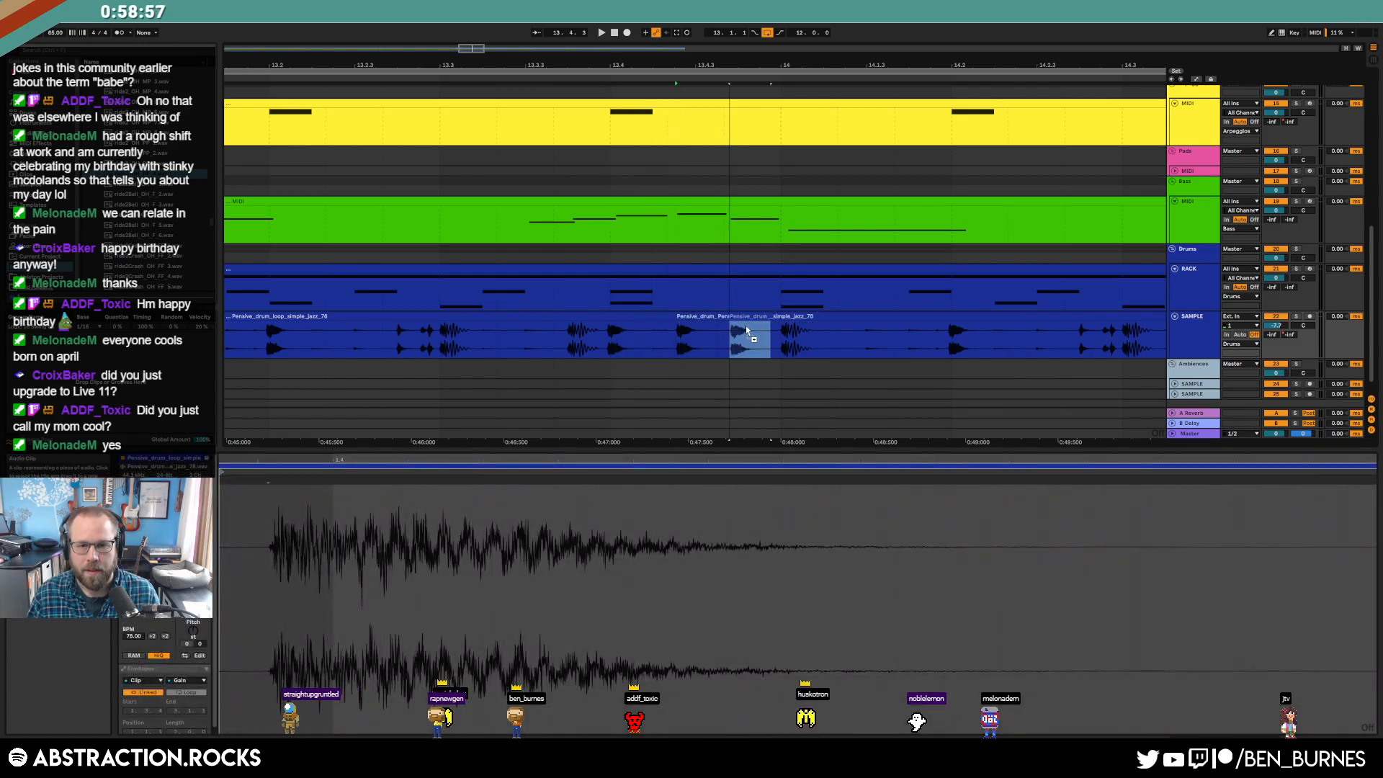
- Delete the leftover loop audio before and between the two copied drum hits, and play the resulting fill
{"action": "left_click_drag", "start_coordinate": [669, 316], "coordinate": [649, 315]}
{"action": "left_click", "coordinate": [552, 337]}
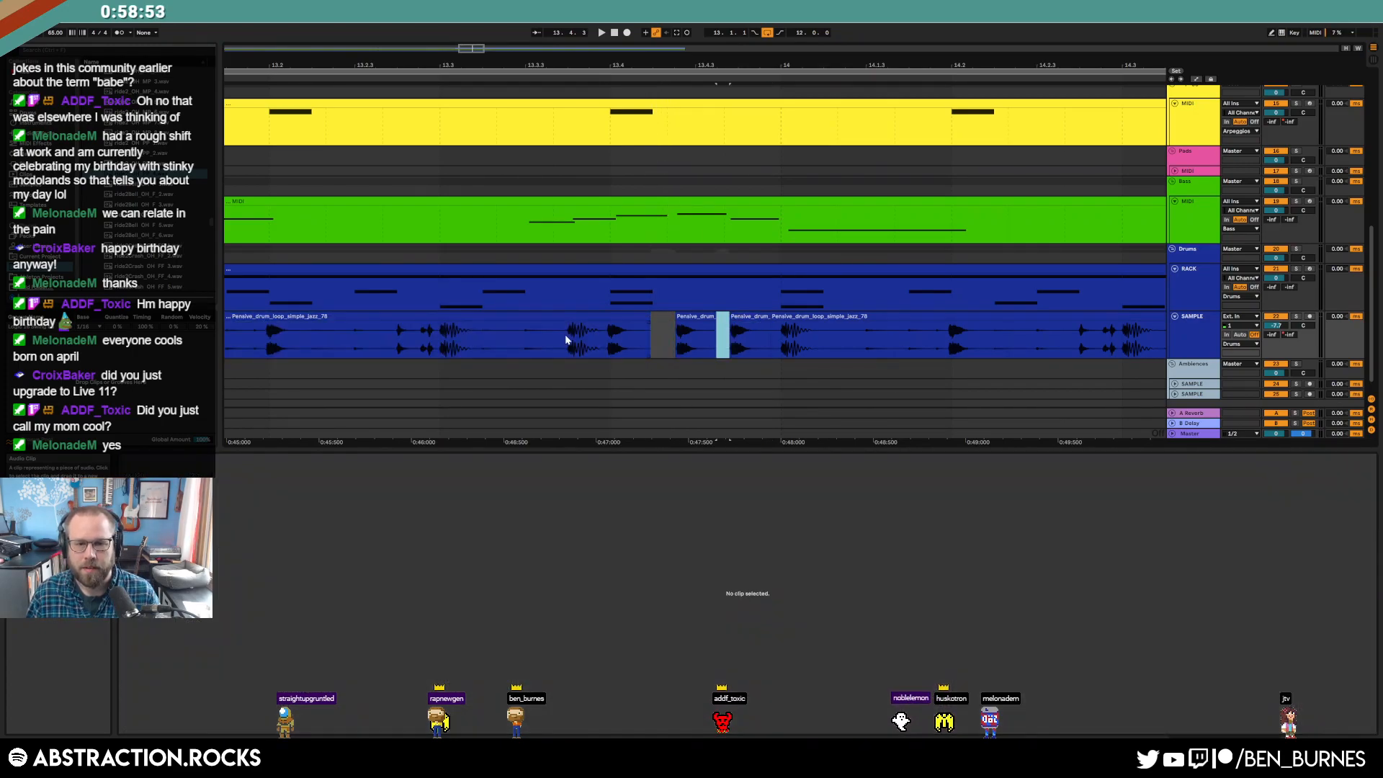
{"action": "key", "text": "space"}
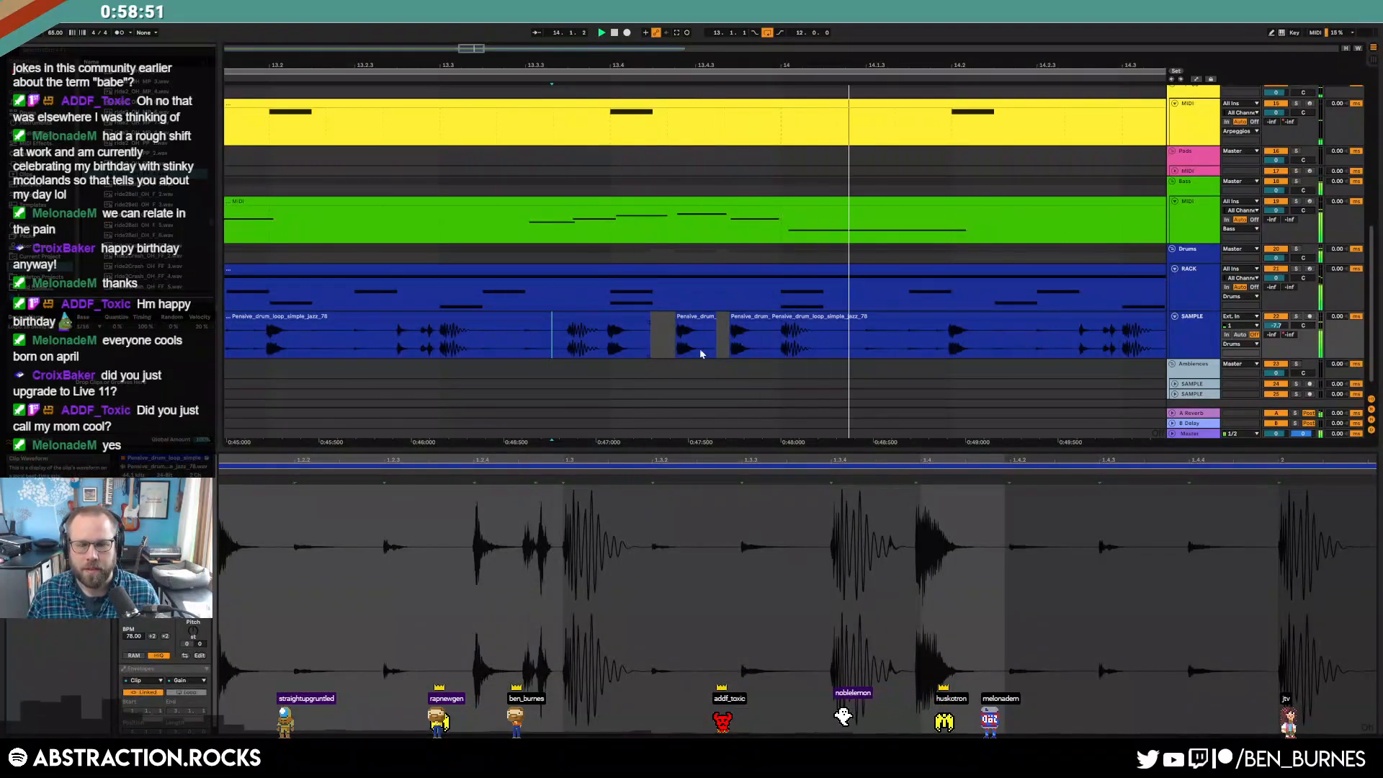
- Automate the drum sample's High Cut to fall to 248 Hz over the copied hits and rise again by bar 14
{"action": "left_click", "coordinate": [690, 316]}
{"action": "key", "text": "space"}
{"action": "key", "text": "shift+Tab"}
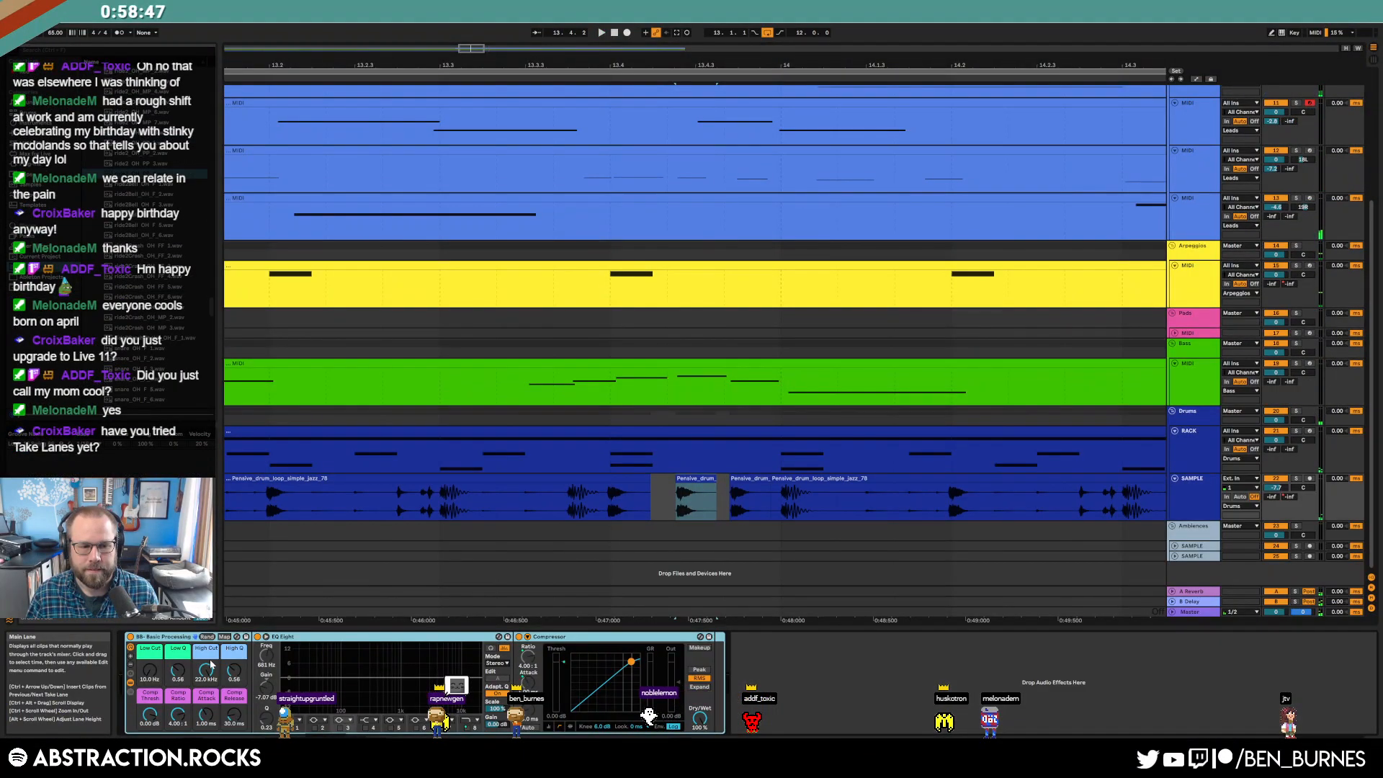
{"action": "key", "text": "a"}
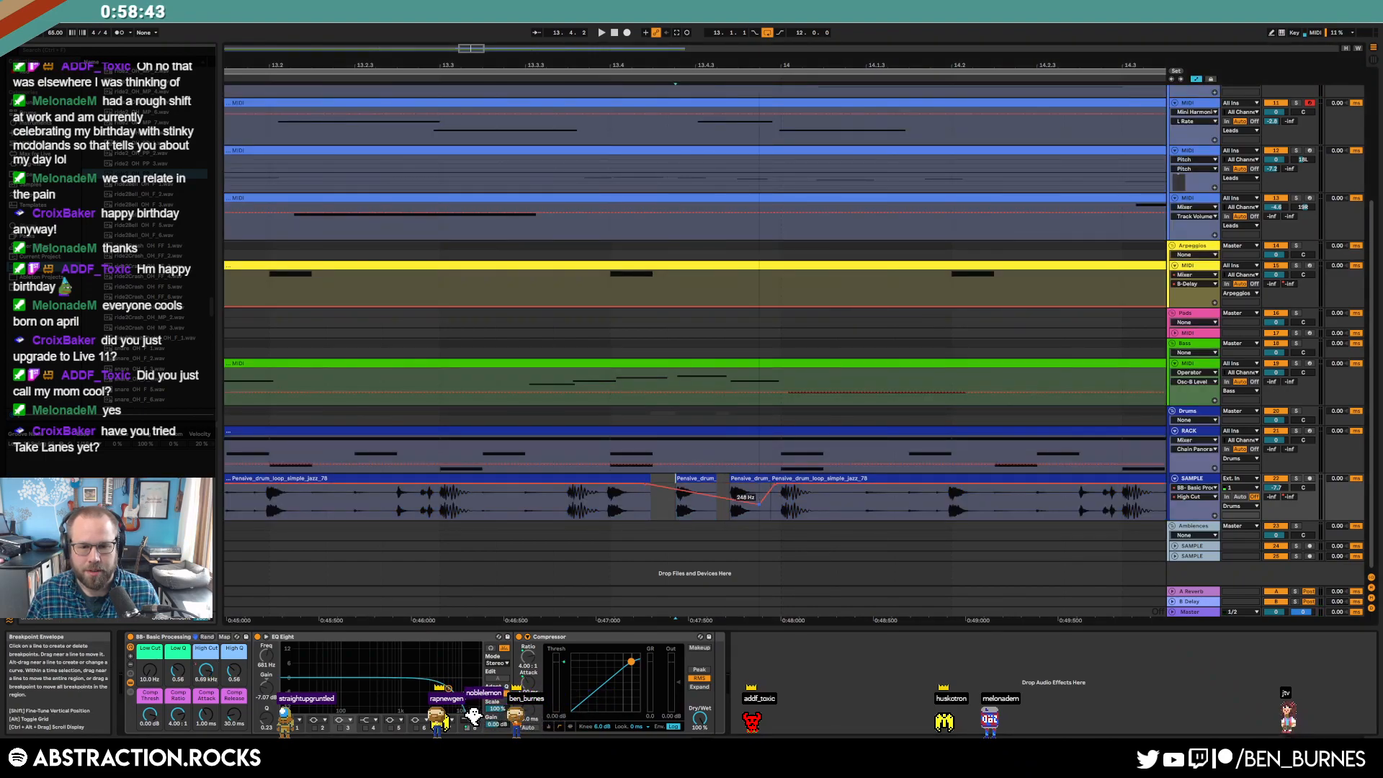
- Replay the drum fill and raise the lowest point of its High Cut automation for a milder filter dip
{"action": "key", "text": "space"}
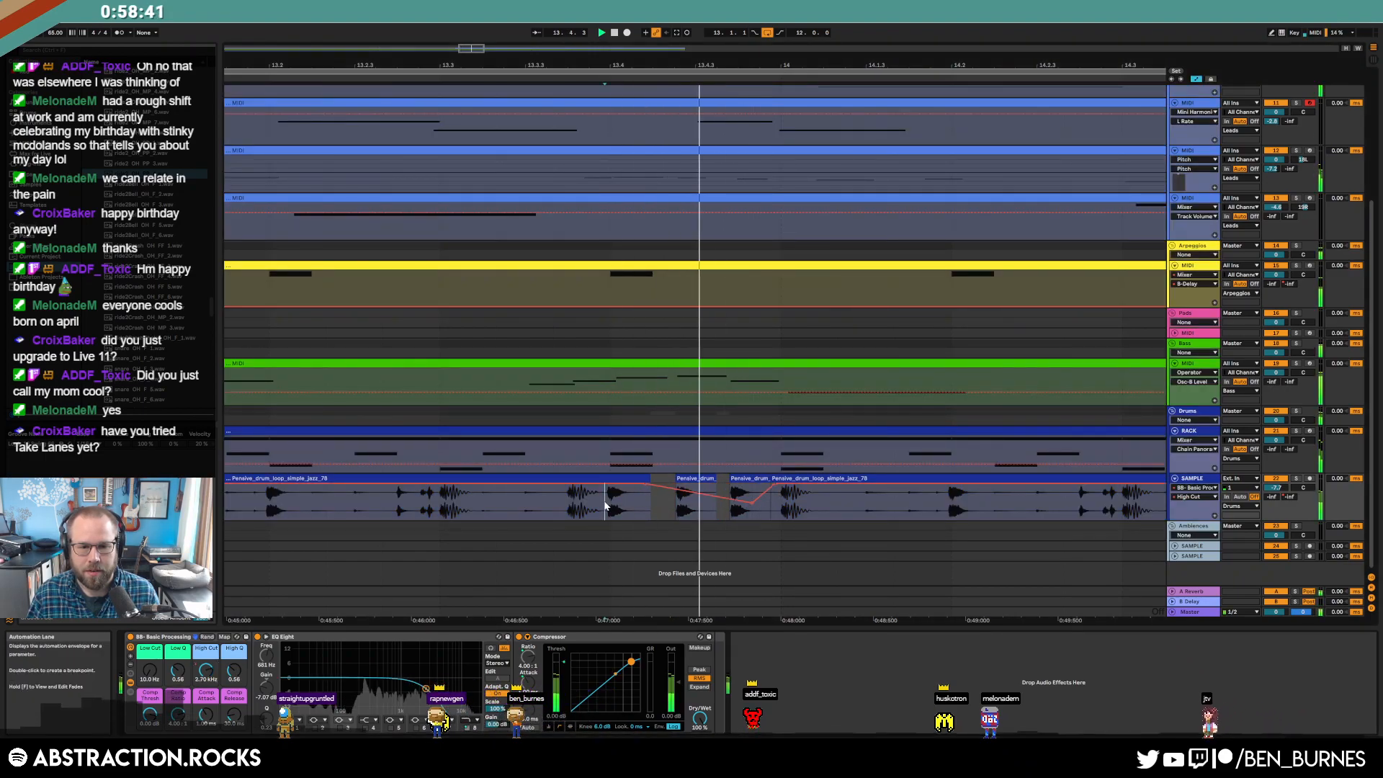
{"action": "left_click_drag", "start_coordinate": [754, 500], "coordinate": [754, 507]}
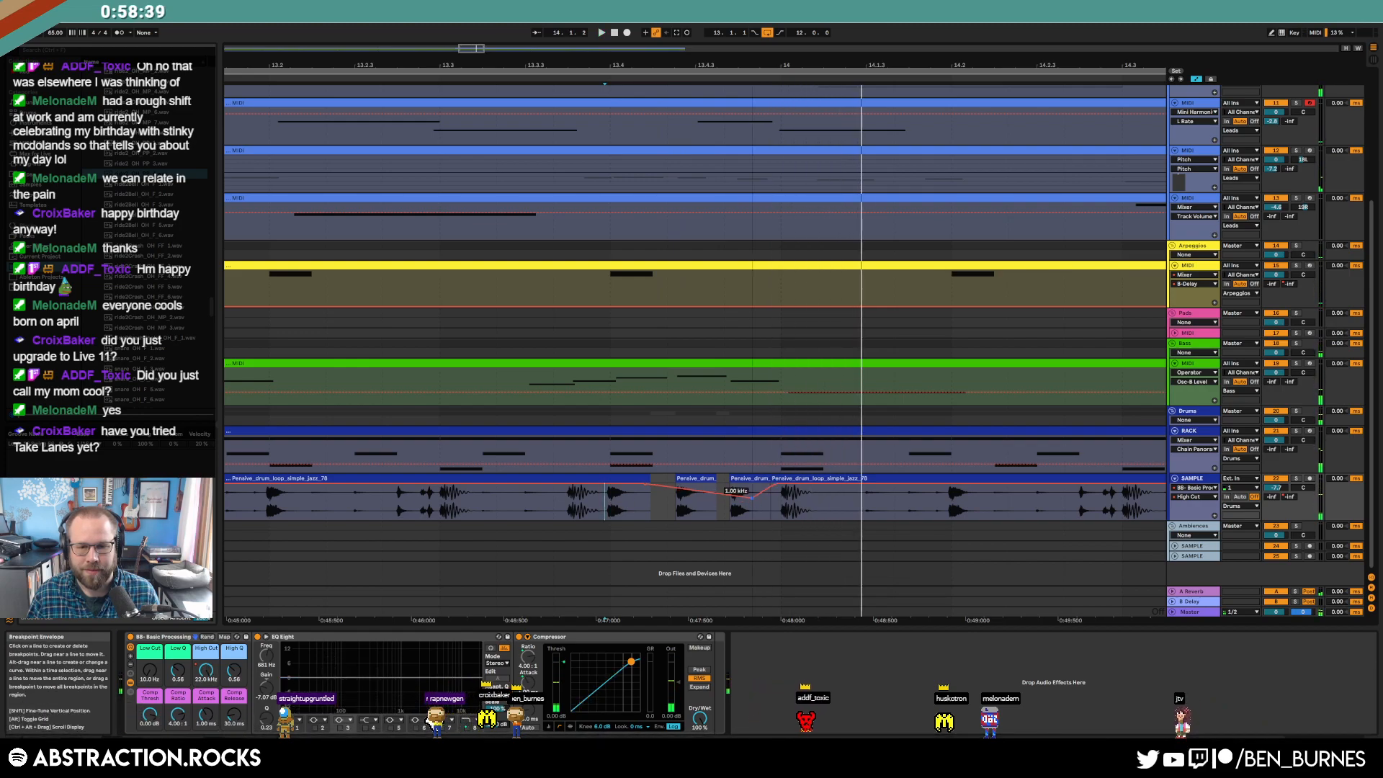
{"action": "left_click", "coordinate": [627, 502]}
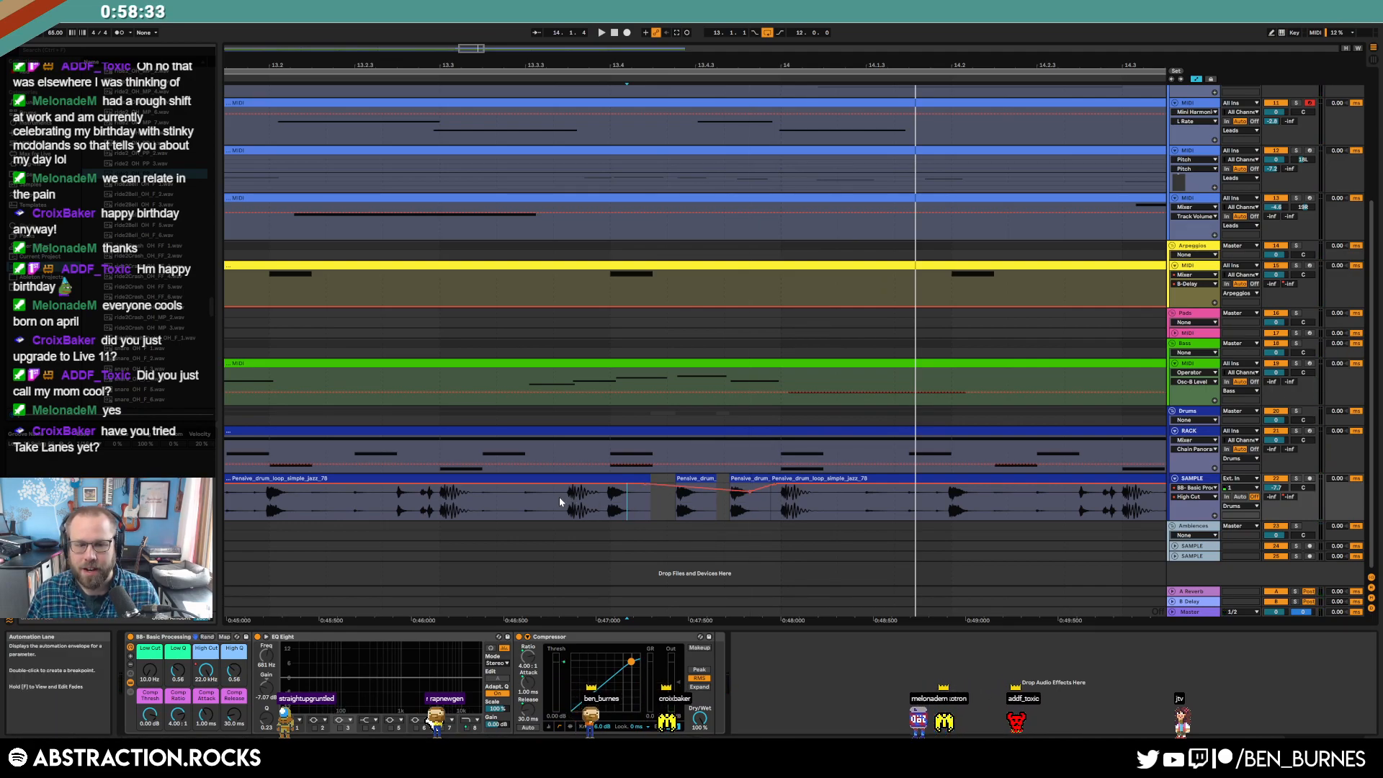
- Play the SAMPLE track's drum loop edits around bar 13, stop playback and hide the automation lanes
{"action": "left_click", "coordinate": [455, 509]}
{"action": "key", "text": "space"}
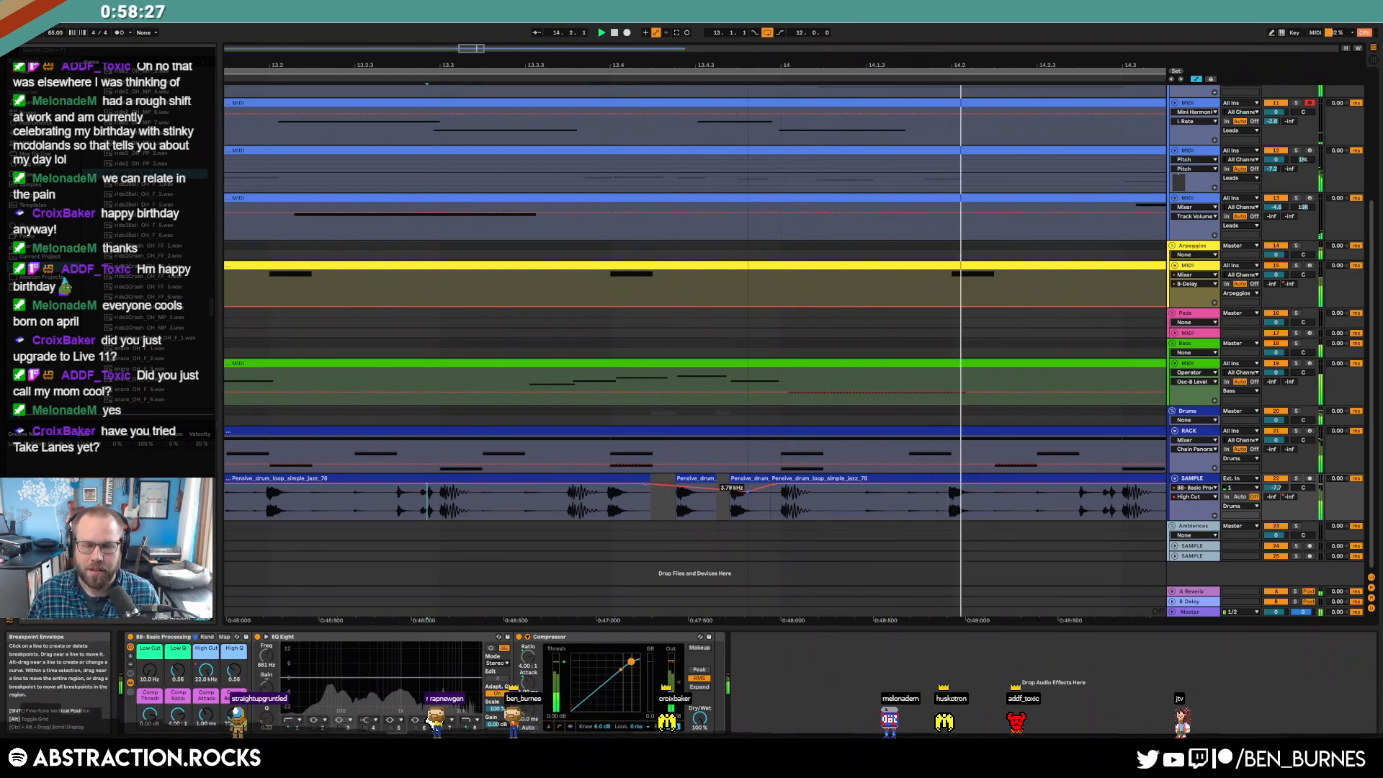
{"action": "scroll", "coordinate": [862, 497], "scroll_direction": "down", "scroll_amount": 4}
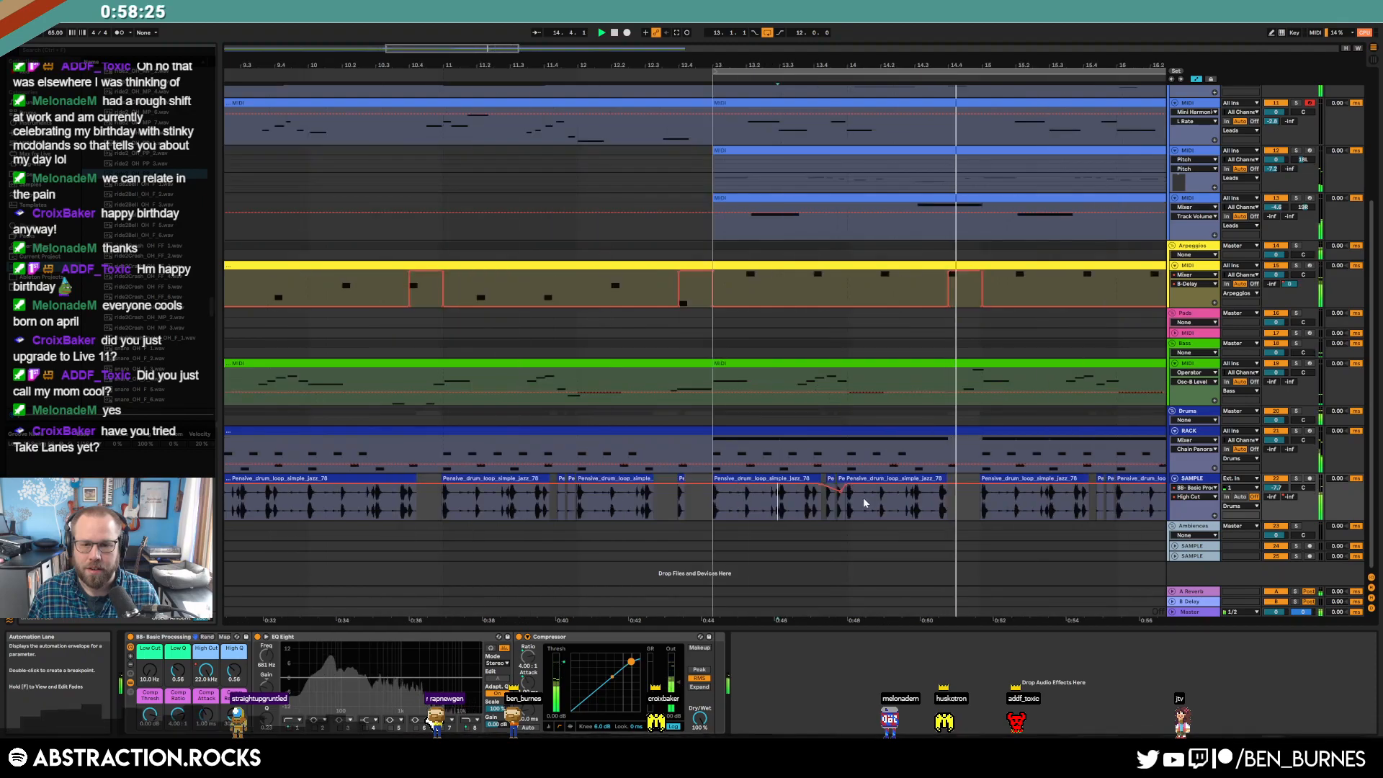
{"action": "key", "text": "a"}
{"action": "scroll", "coordinate": [937, 509], "scroll_direction": "down", "scroll_amount": 2}
{"action": "key", "text": "space"}
{"action": "scroll", "coordinate": [935, 510], "scroll_direction": "down", "scroll_amount": 5}
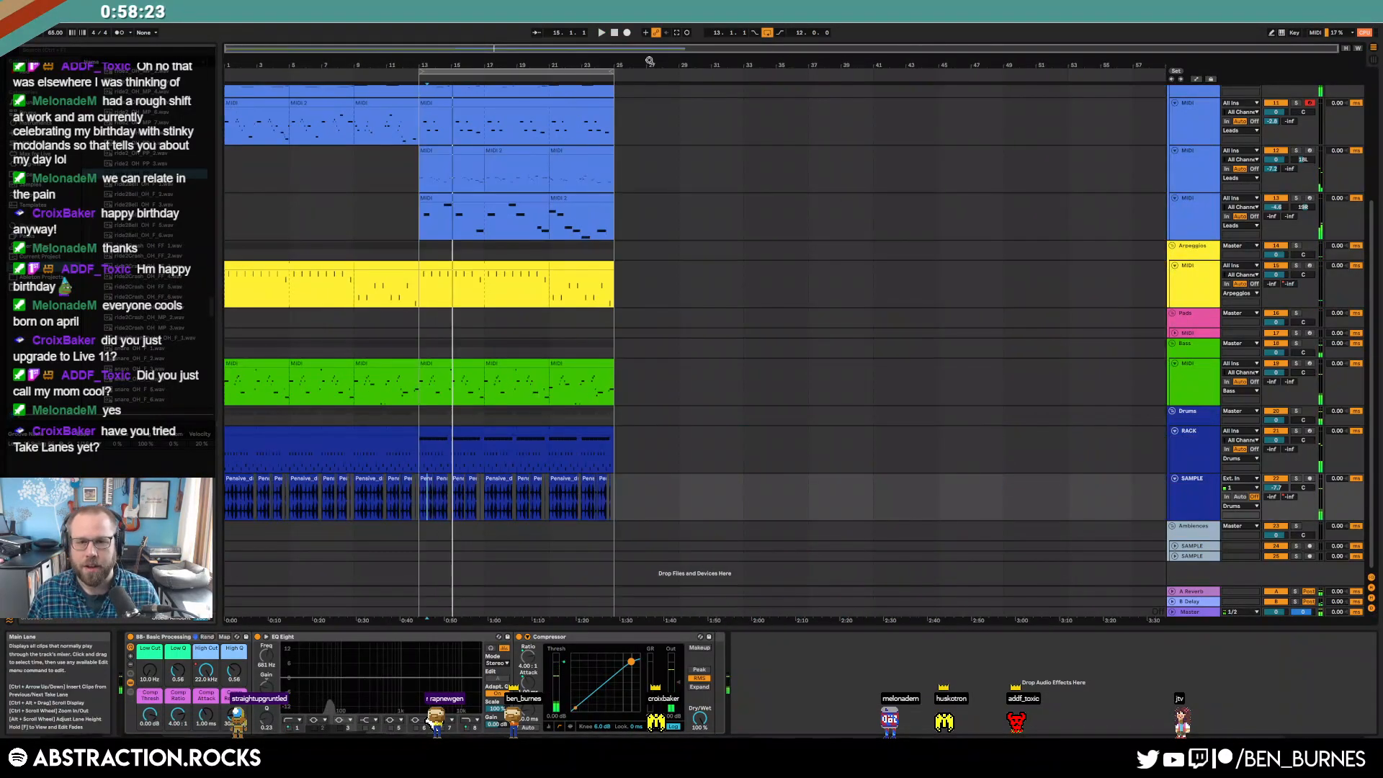
- Play the arrangement through its final bars up to the end at bar 25
{"action": "scroll", "coordinate": [524, 210], "scroll_direction": "up", "scroll_amount": 5}
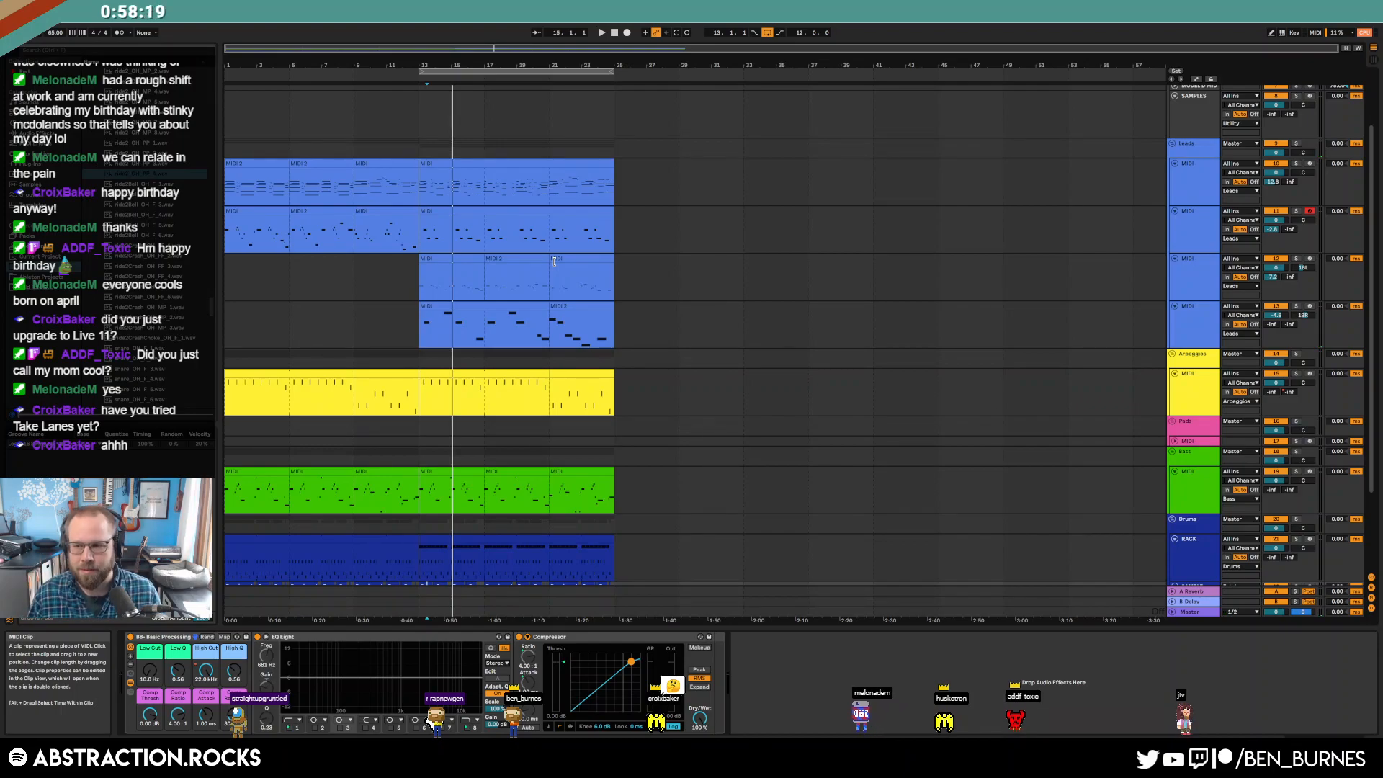
{"action": "scroll", "coordinate": [570, 301], "scroll_direction": "up", "scroll_amount": 3}
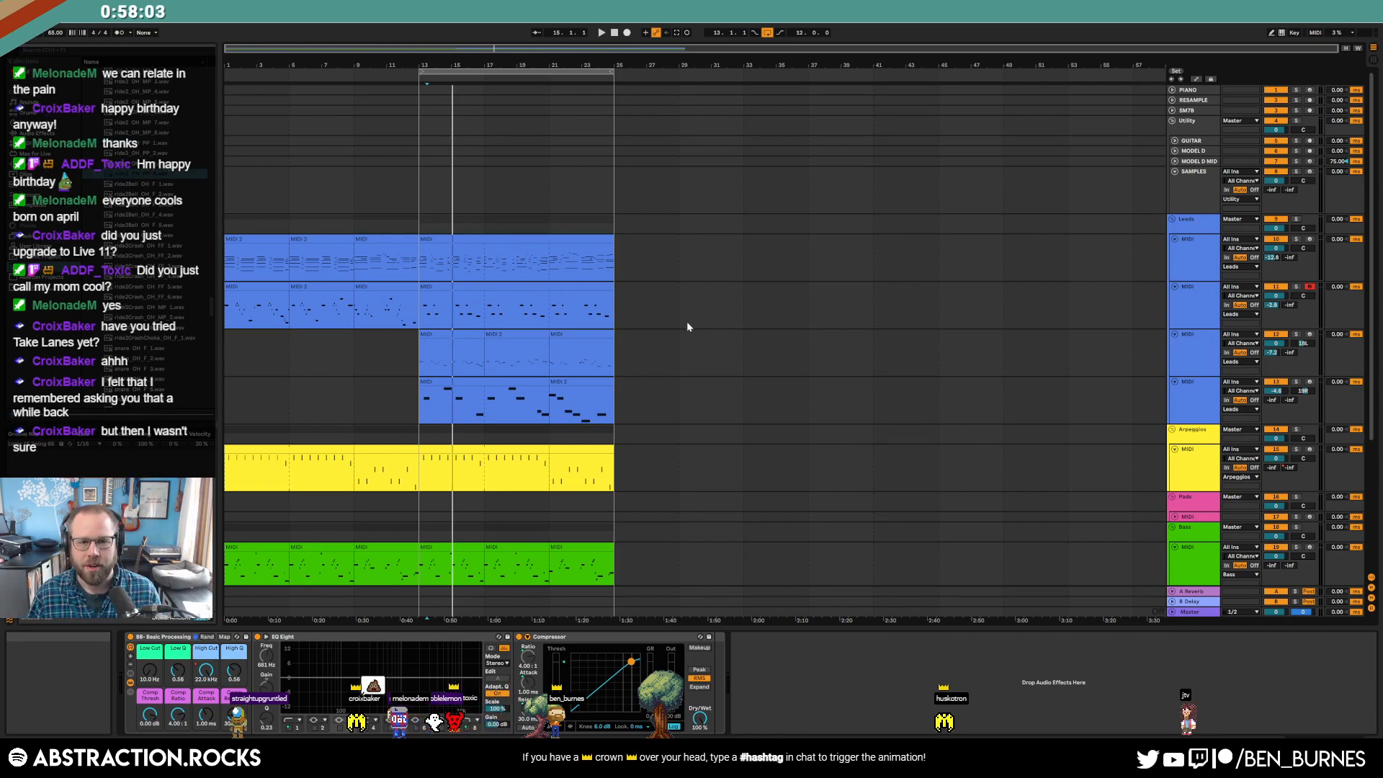
{"action": "left_click", "coordinate": [681, 362]}
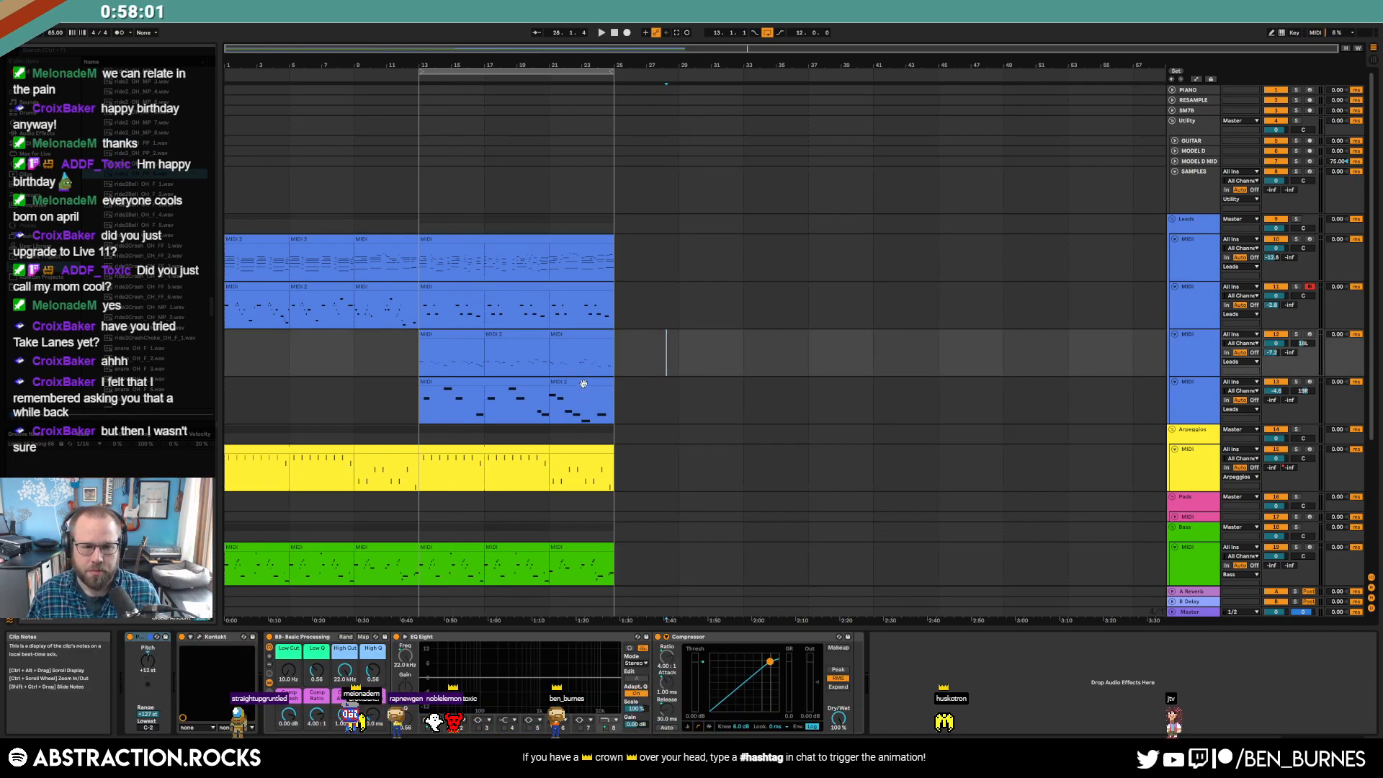
{"action": "scroll", "coordinate": [584, 383], "scroll_direction": "down", "scroll_amount": 5}
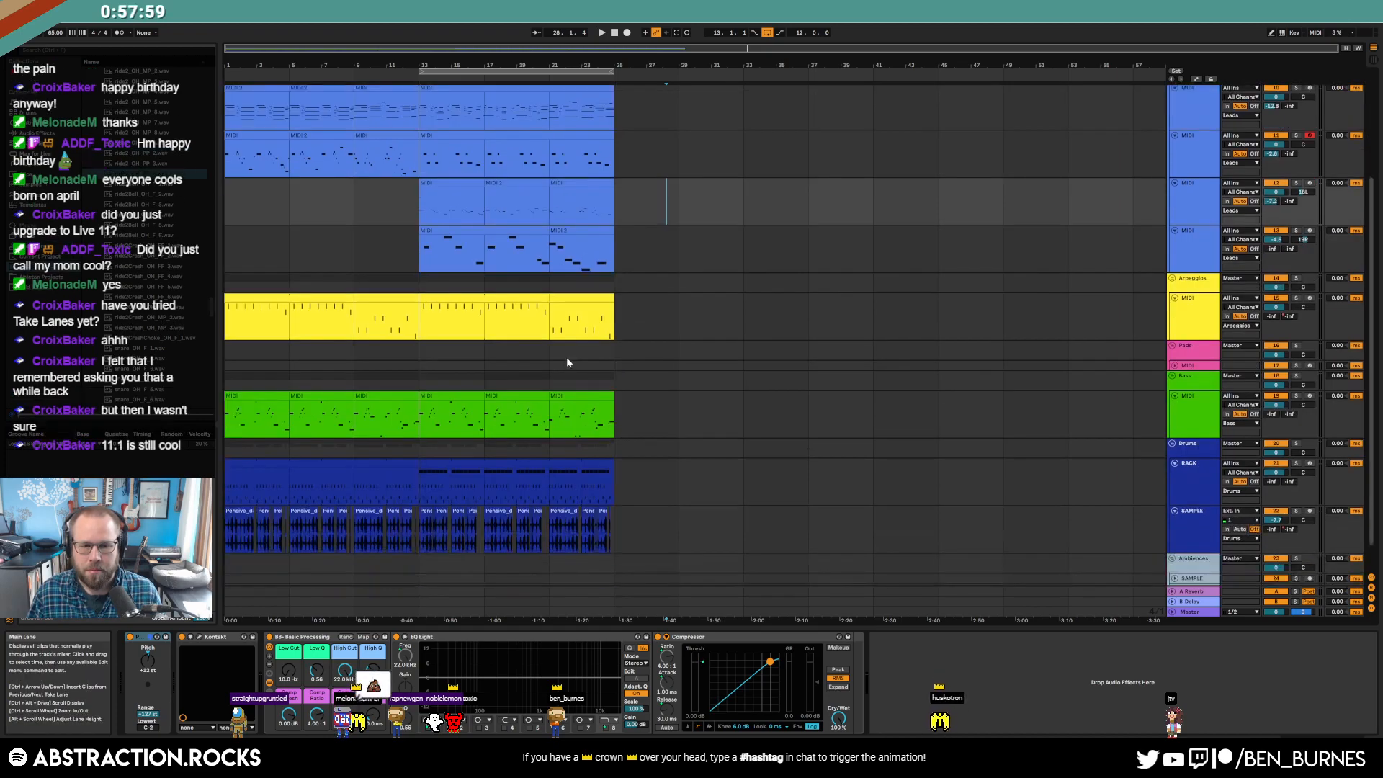
{"action": "scroll", "coordinate": [540, 517], "scroll_direction": "up", "scroll_amount": 5}
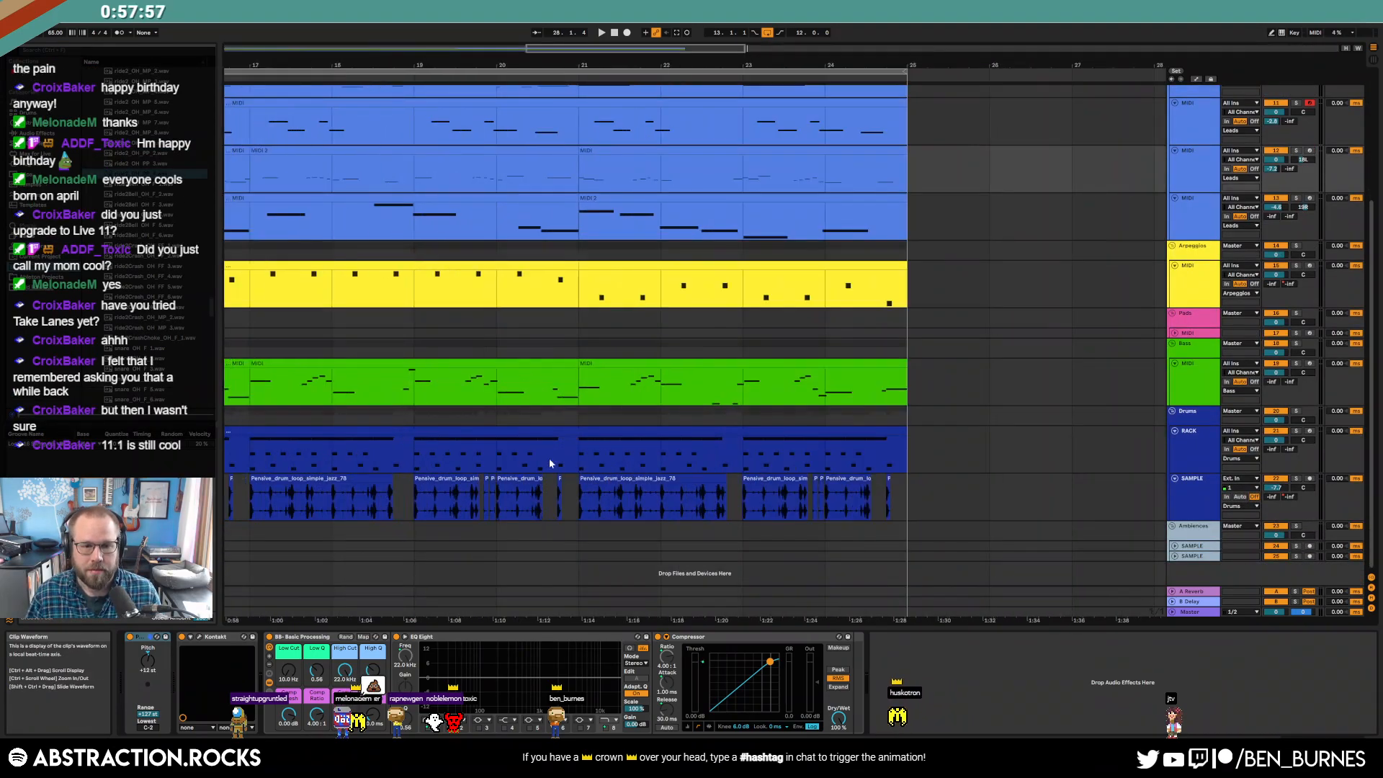
{"action": "left_click", "coordinate": [385, 101]}
{"action": "key", "text": "space"}
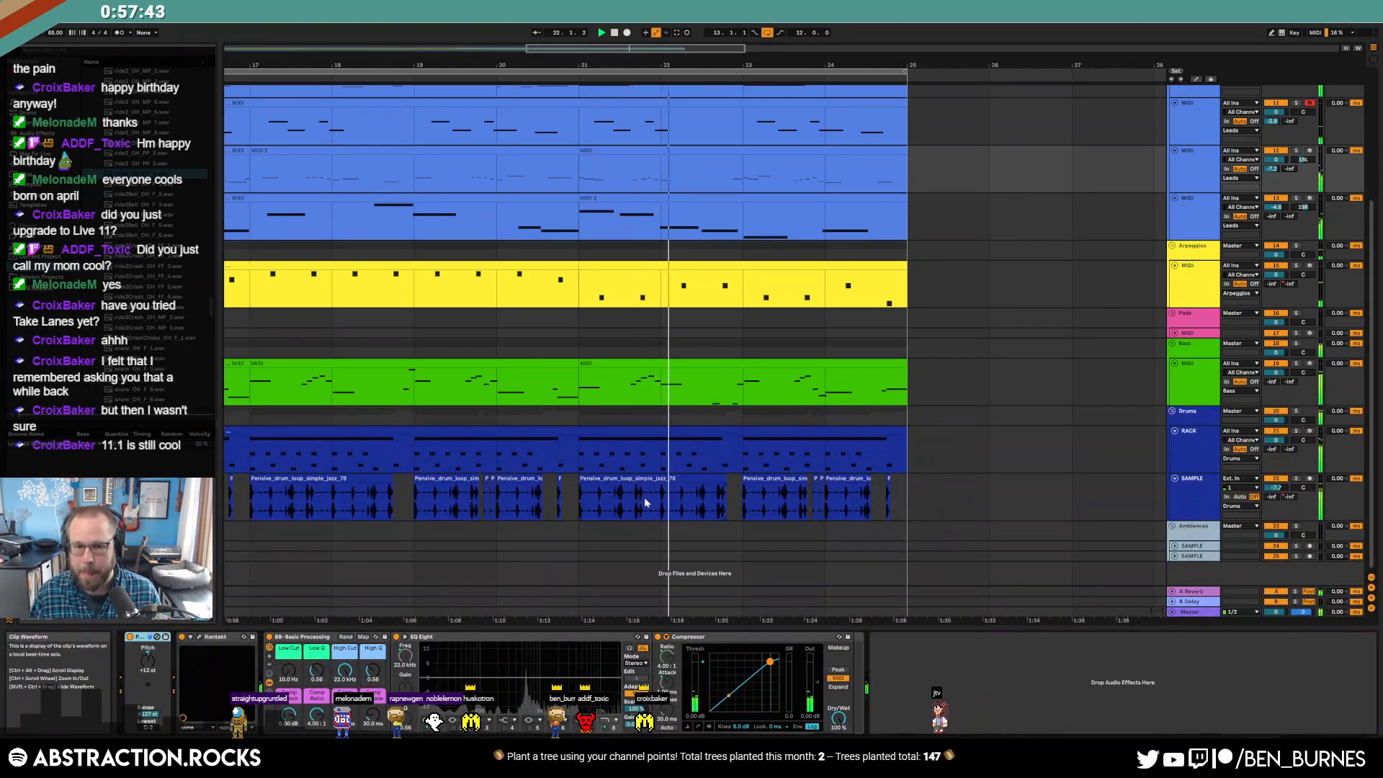
{"action": "scroll", "coordinate": [717, 324], "scroll_direction": "up", "scroll_amount": 3}
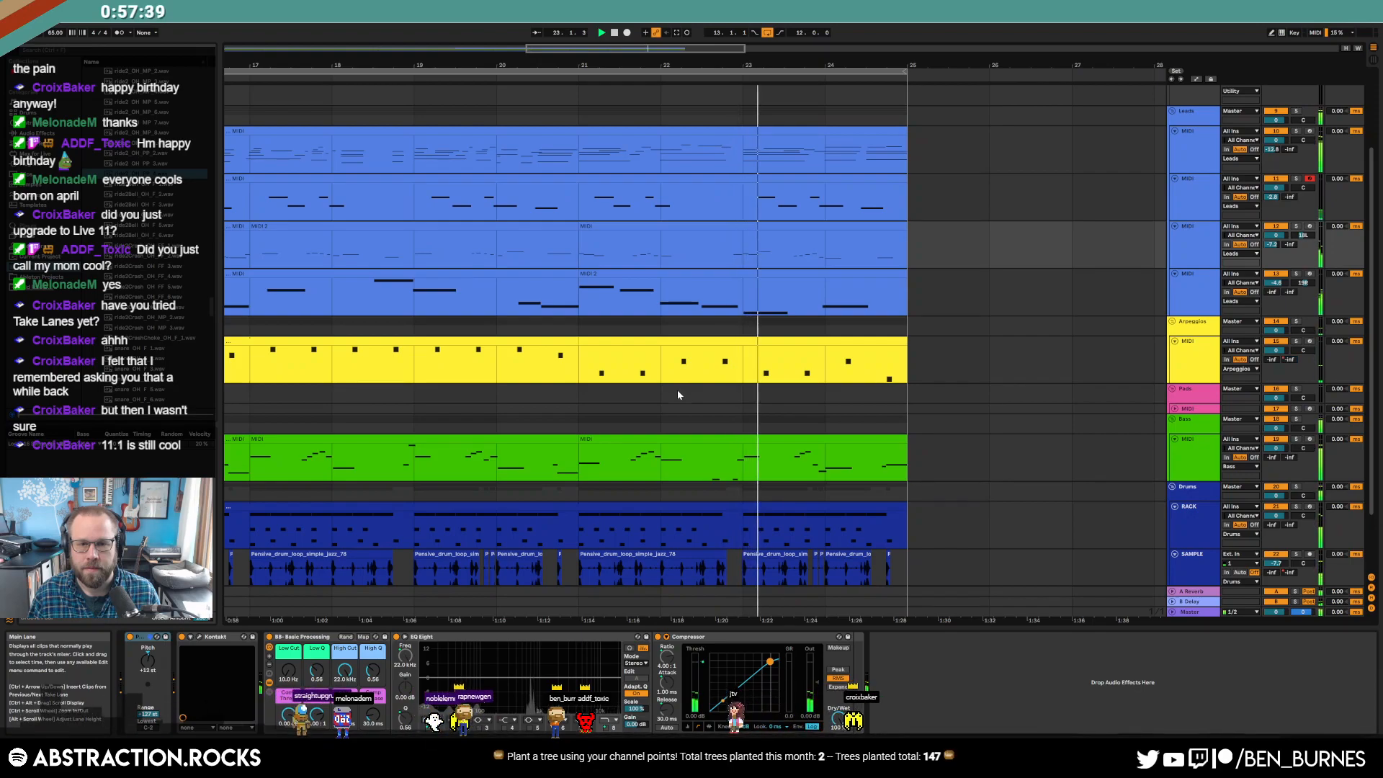
{"action": "scroll", "coordinate": [588, 310], "scroll_direction": "down", "scroll_amount": 3}
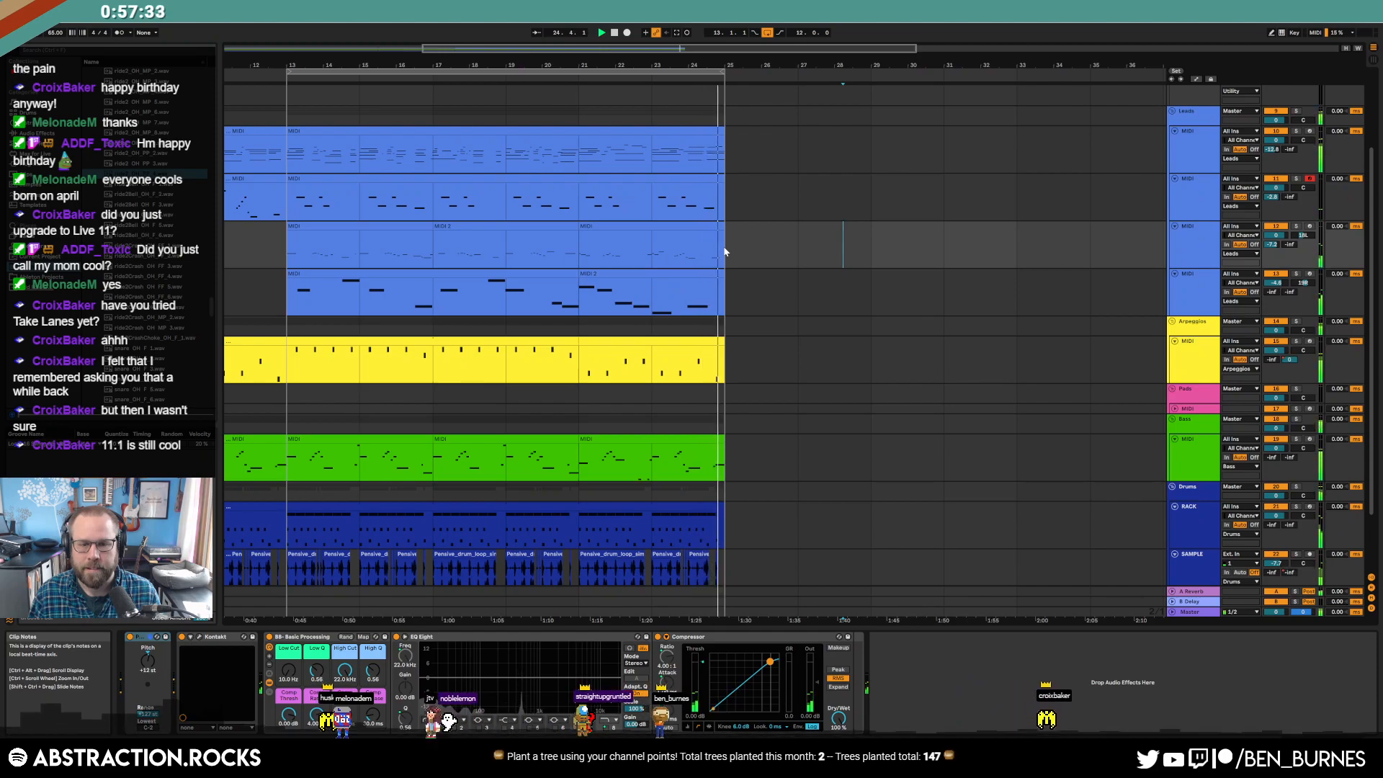
{"action": "key", "text": "space"}
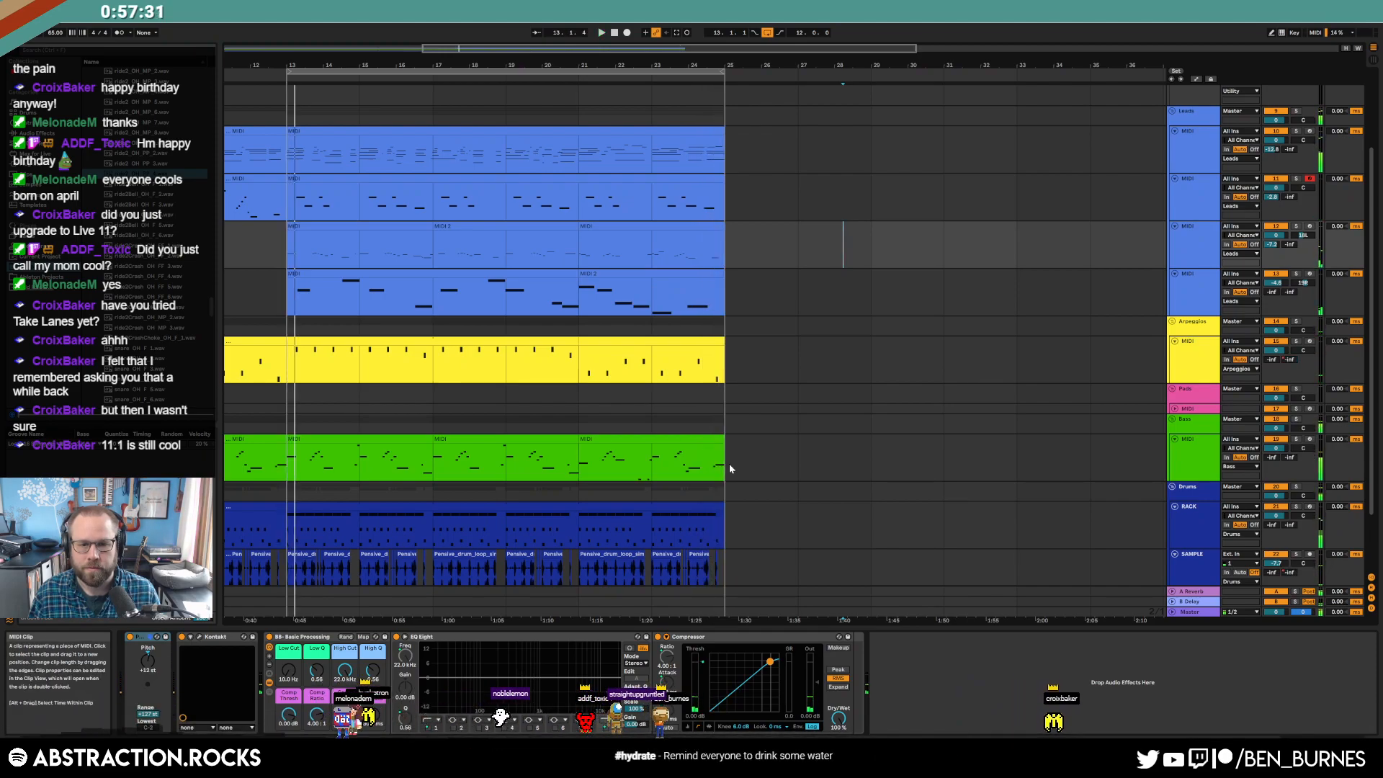
- Create an empty two-bar MIDI clip at bar 25 on the Bass track and add a C1 note at its start
{"action": "left_click", "coordinate": [736, 468]}
{"action": "double_click", "coordinate": [737, 466]}
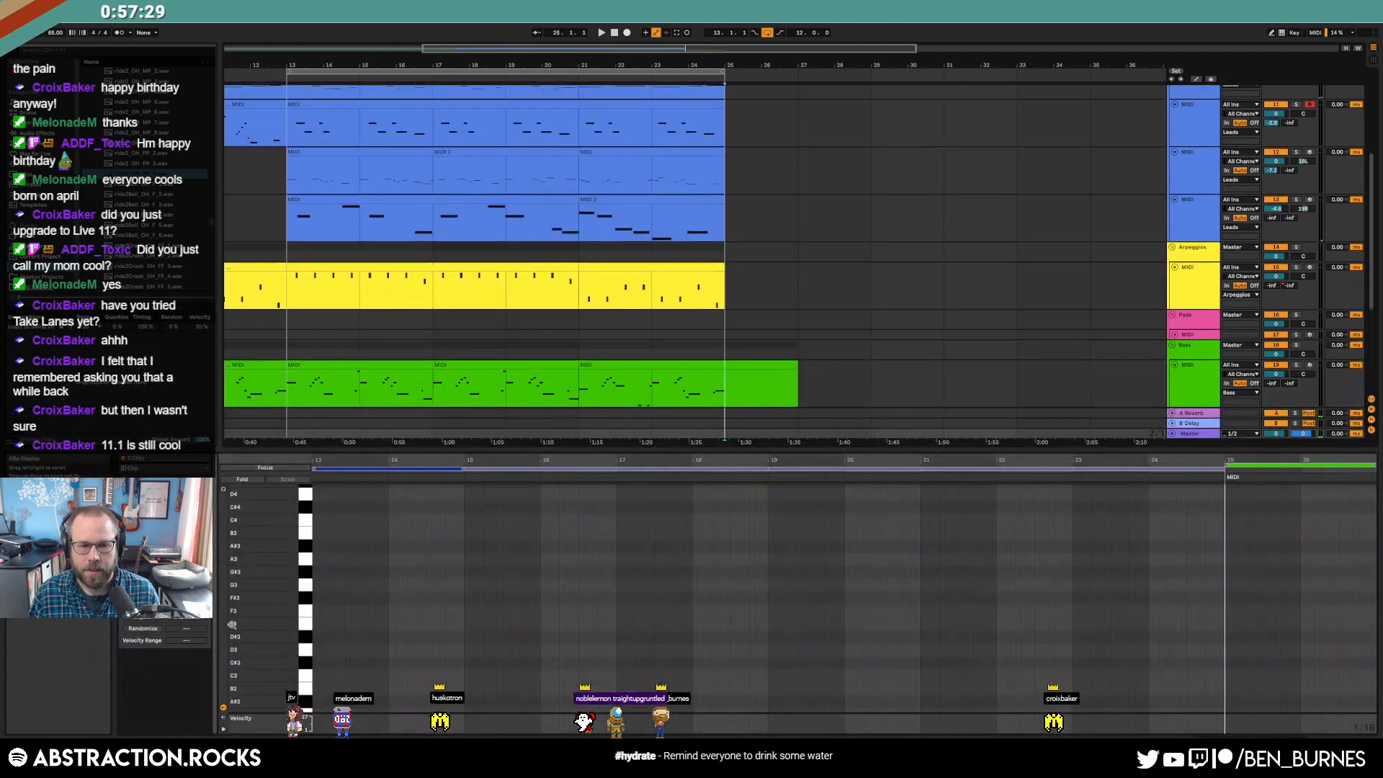
{"action": "left_click", "coordinate": [791, 368]}
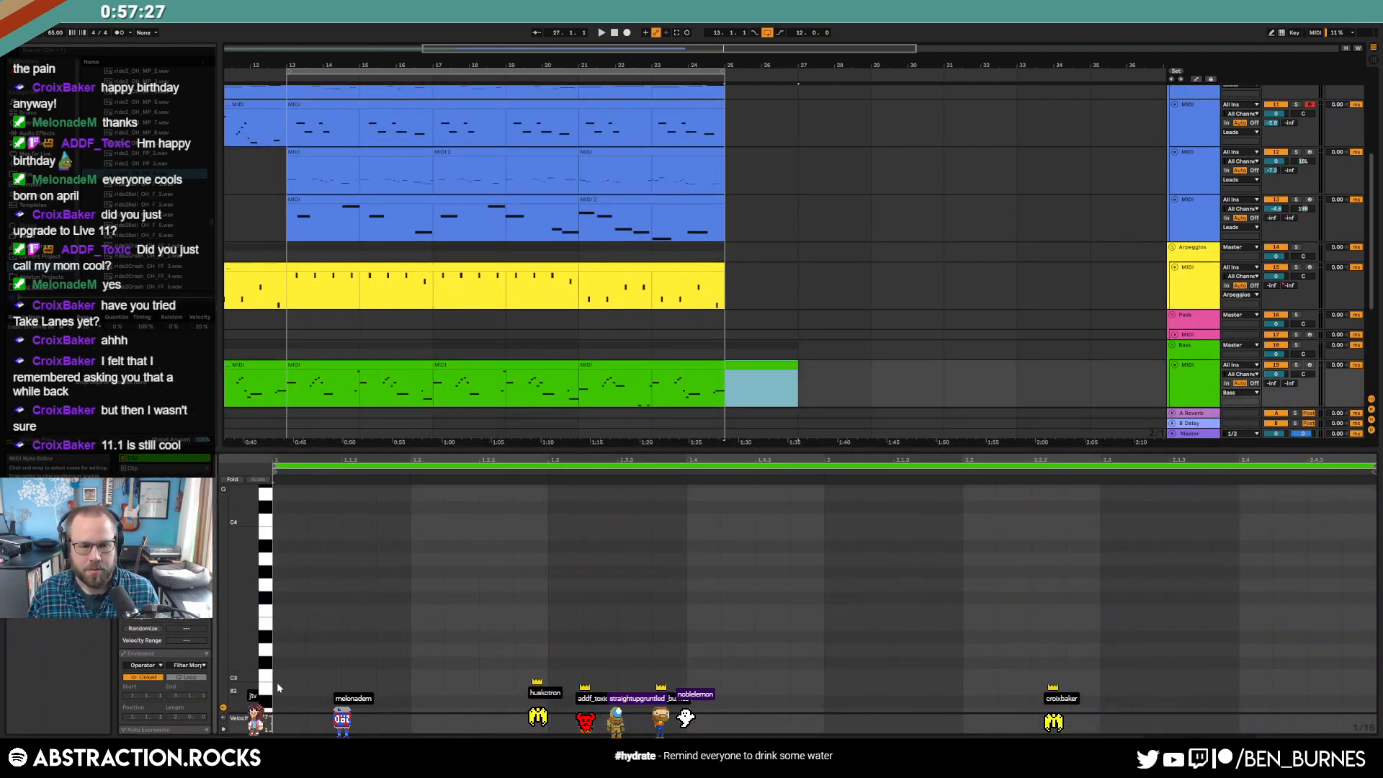
{"action": "left_click_drag", "start_coordinate": [284, 675], "coordinate": [369, 678]}
{"action": "key", "text": "shift+Down"}
{"action": "key", "text": "shift+Down"}
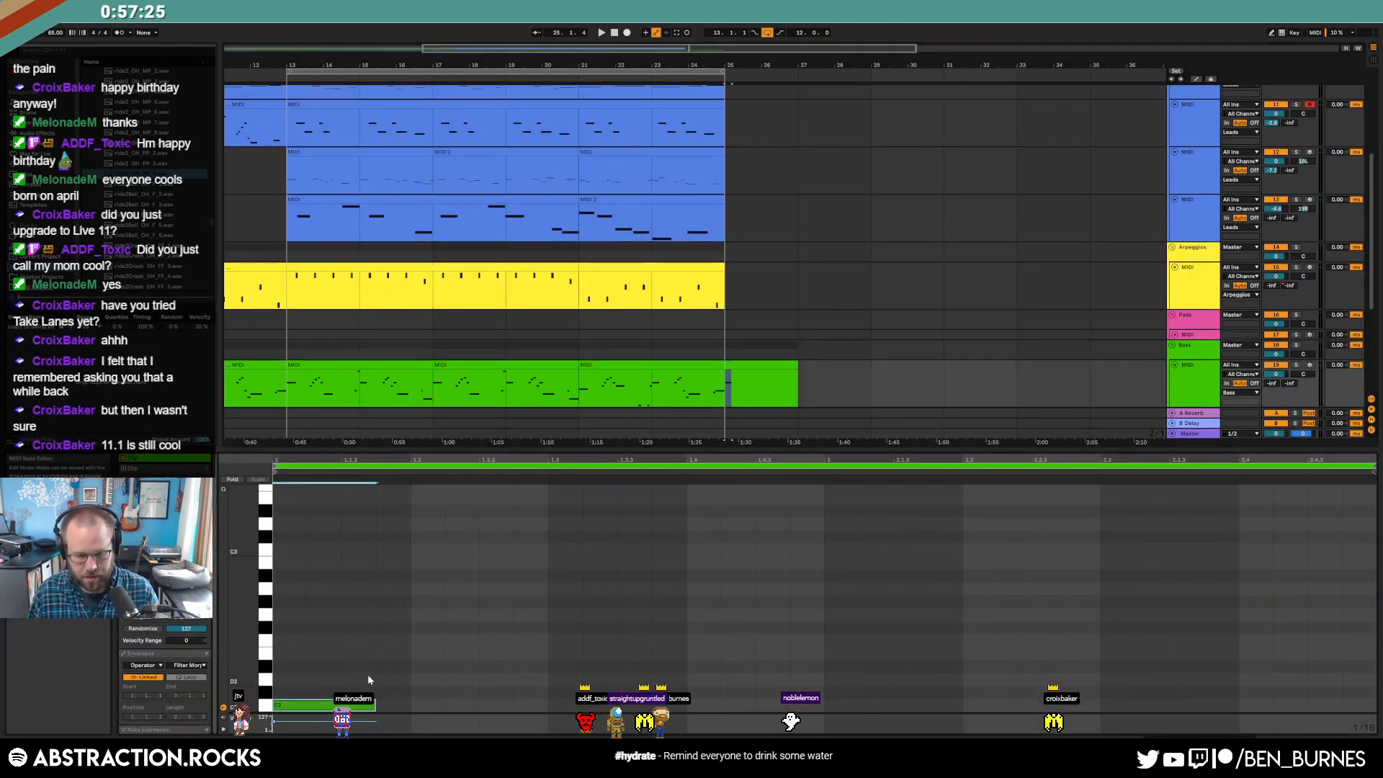
- Lengthen the bass note to one full beat and copy it to the start of the clip's second bar
{"action": "key", "text": "space"}
{"action": "key", "text": "space"}
{"action": "left_click_drag", "start_coordinate": [380, 704], "coordinate": [409, 710]}
{"action": "scroll", "coordinate": [520, 623], "scroll_direction": "down", "scroll_amount": 2}
{"action": "key", "text": "space"}
{"action": "left_click_drag", "start_coordinate": [349, 653], "coordinate": [938, 656], "text": "ctrl"}
{"action": "scroll", "coordinate": [762, 340], "scroll_direction": "down", "scroll_amount": 2}
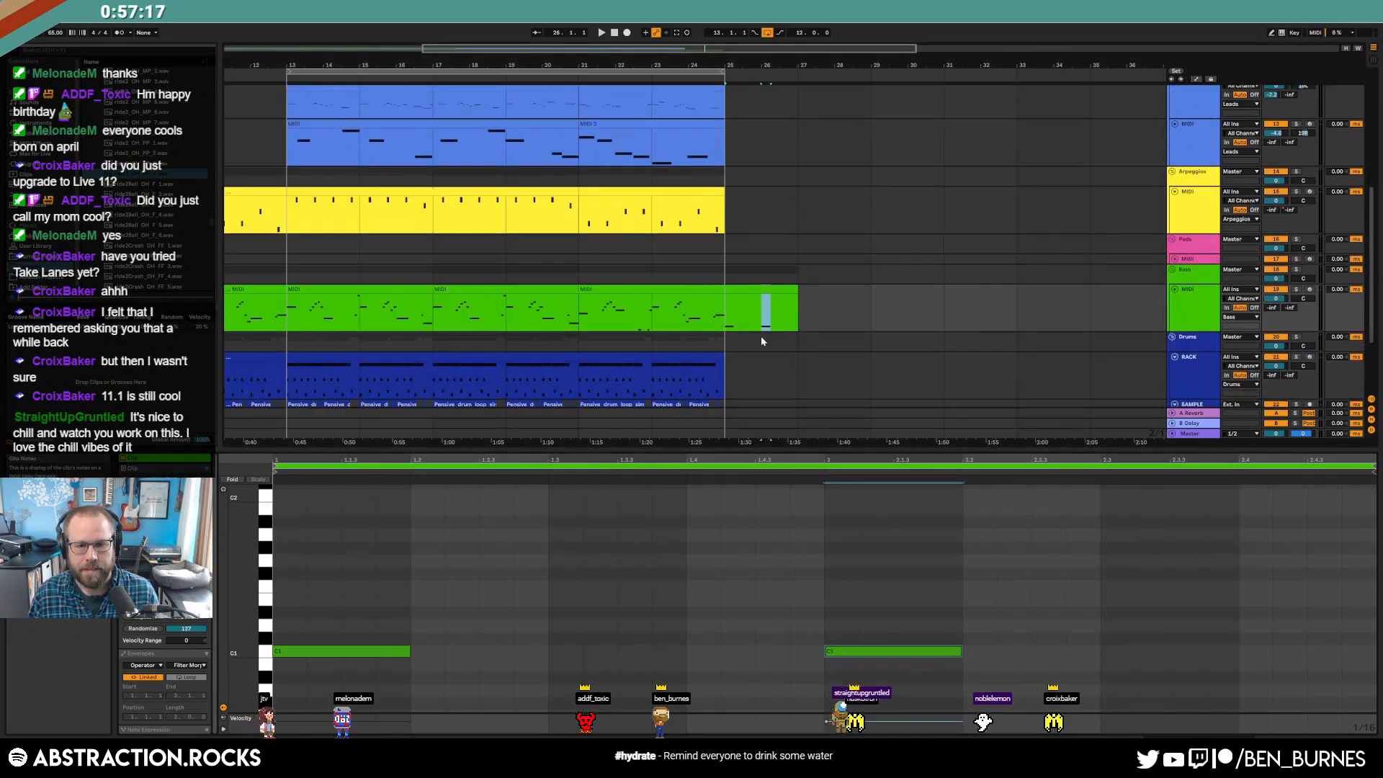
- Duplicate the last two bars of the drum RACK clip to bar 25 and loop that two-bar section during playback
{"action": "scroll", "coordinate": [735, 340], "scroll_direction": "down", "scroll_amount": 1}
{"action": "left_click", "coordinate": [724, 313]}
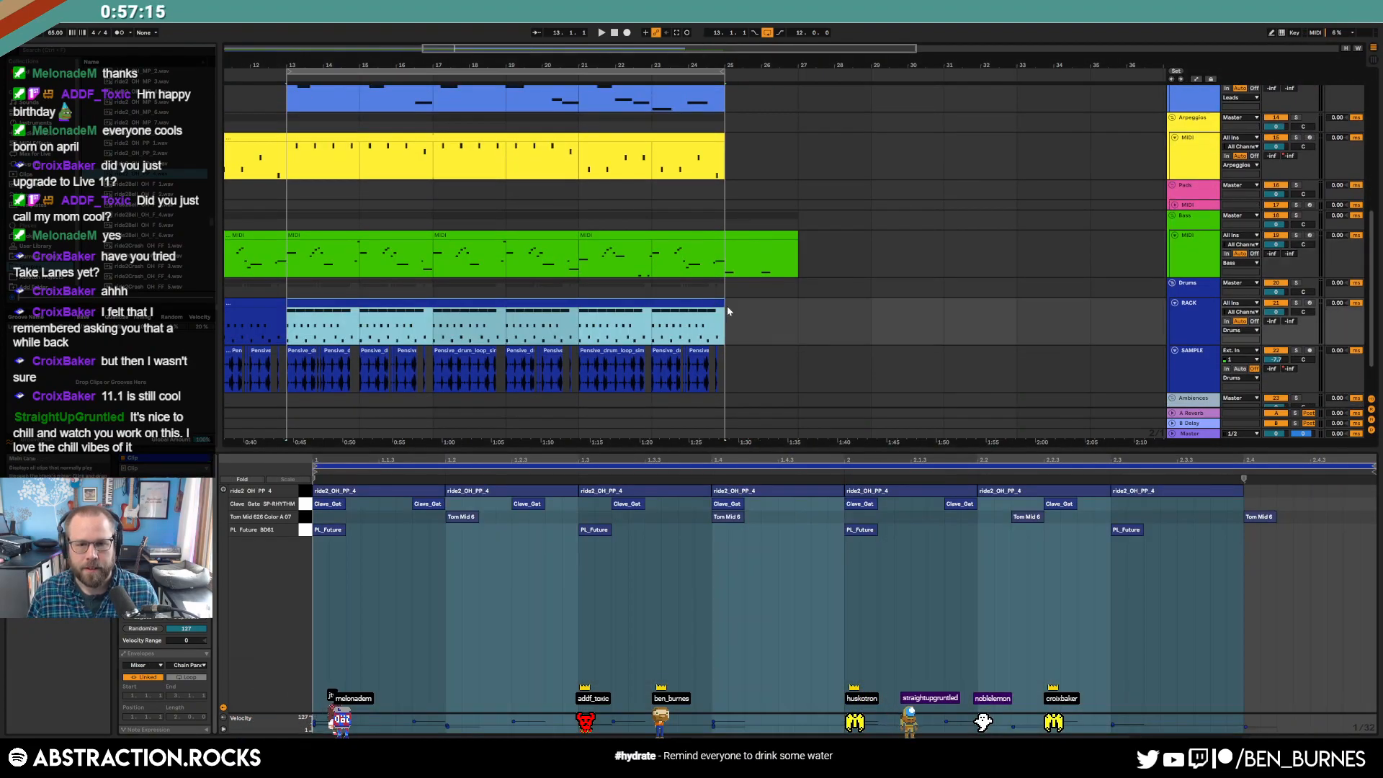
{"action": "left_click_drag", "start_coordinate": [726, 324], "coordinate": [666, 321]}
{"action": "key", "text": "ctrl+d"}
{"action": "key", "text": "space"}
{"action": "key", "text": "ctrl+l"}
{"action": "key", "text": "shift+Tab"}
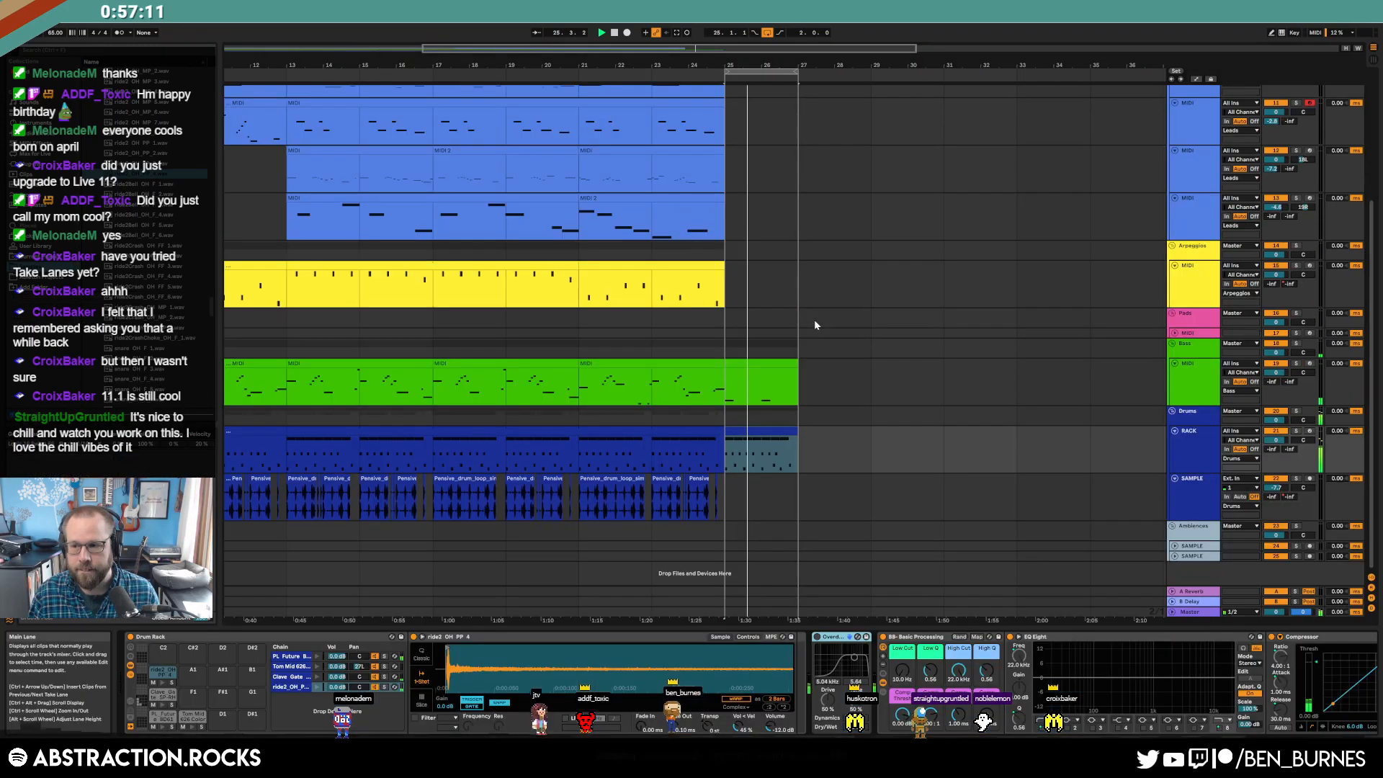
- Examine the Tom Mid and PL_Future kick notes in the duplicated drum RACK clip during playback
{"action": "key", "text": "shift+Tab"}
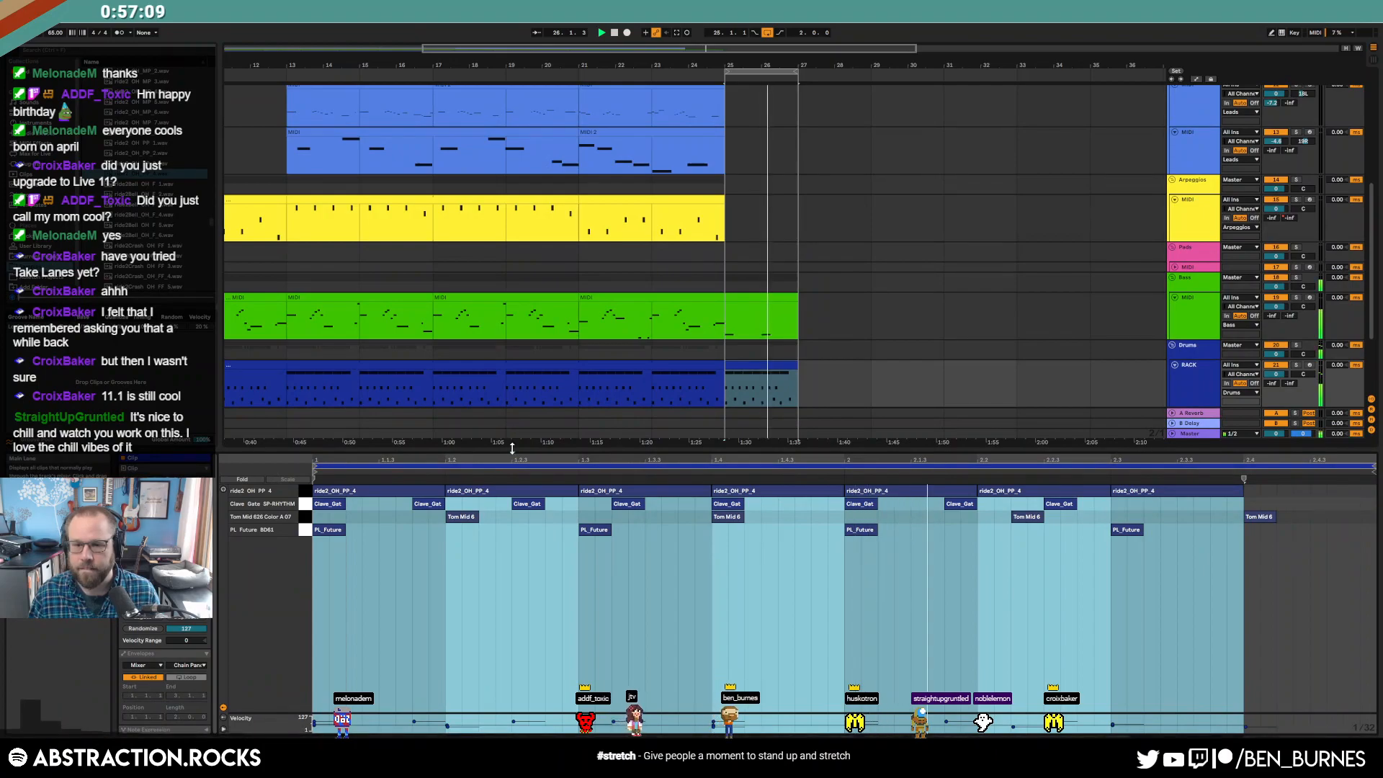
{"action": "left_click", "coordinate": [303, 515]}
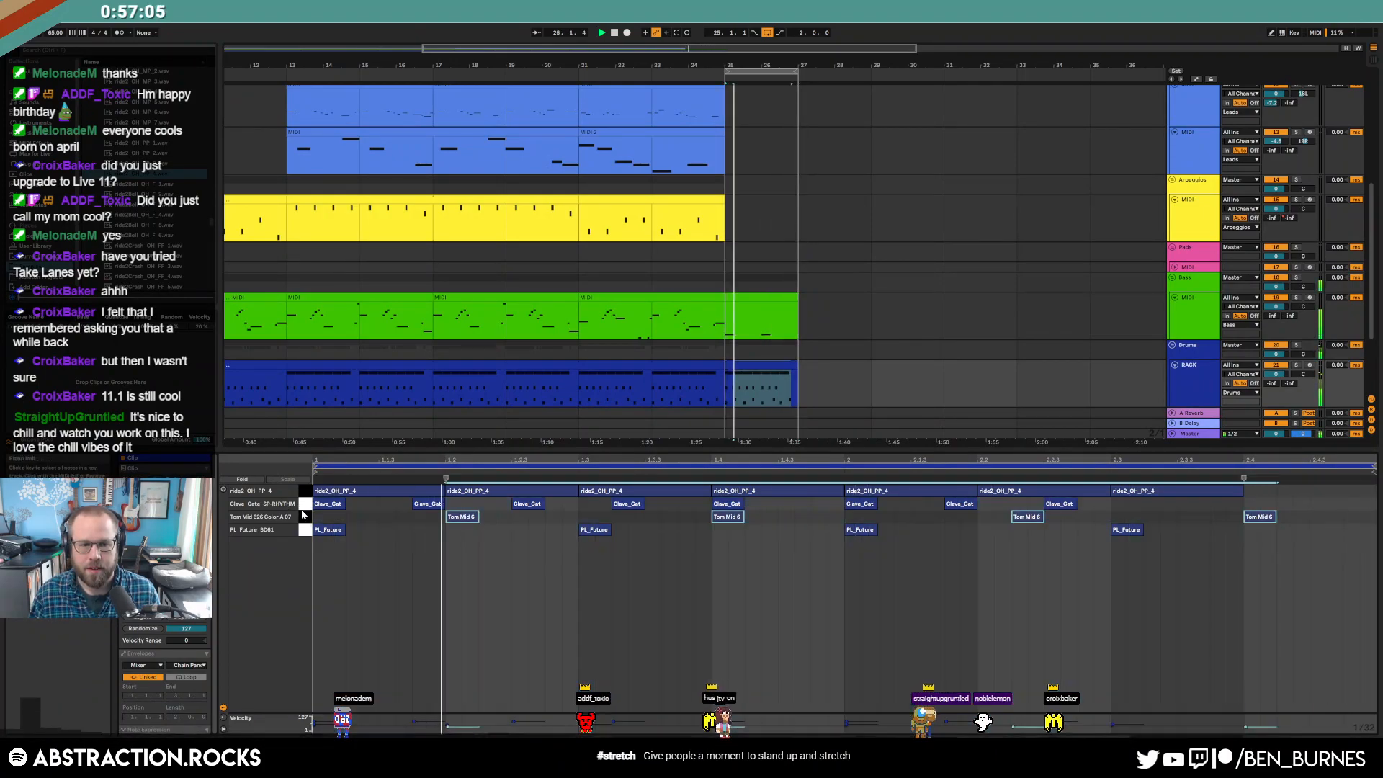
{"action": "left_click", "coordinate": [304, 534]}
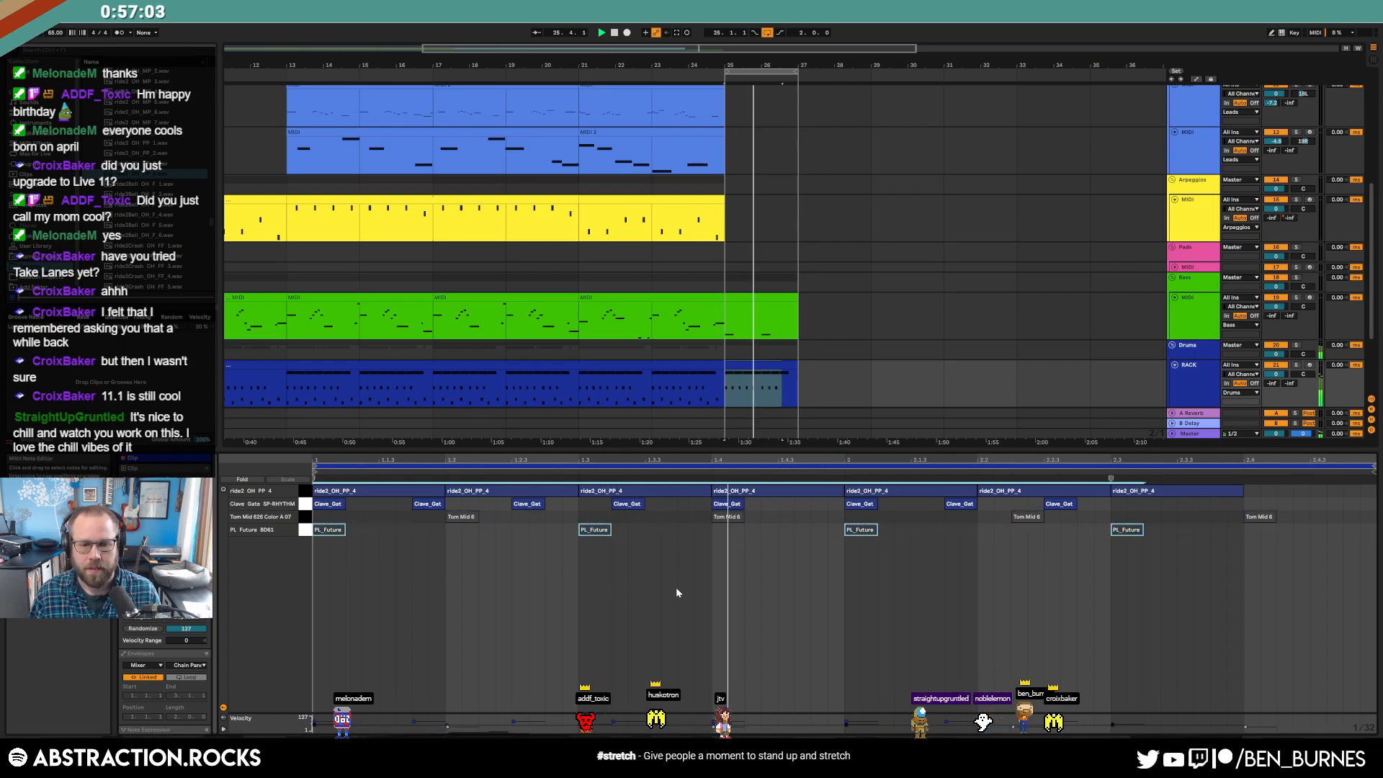
{"action": "key", "text": "shift+Tab"}
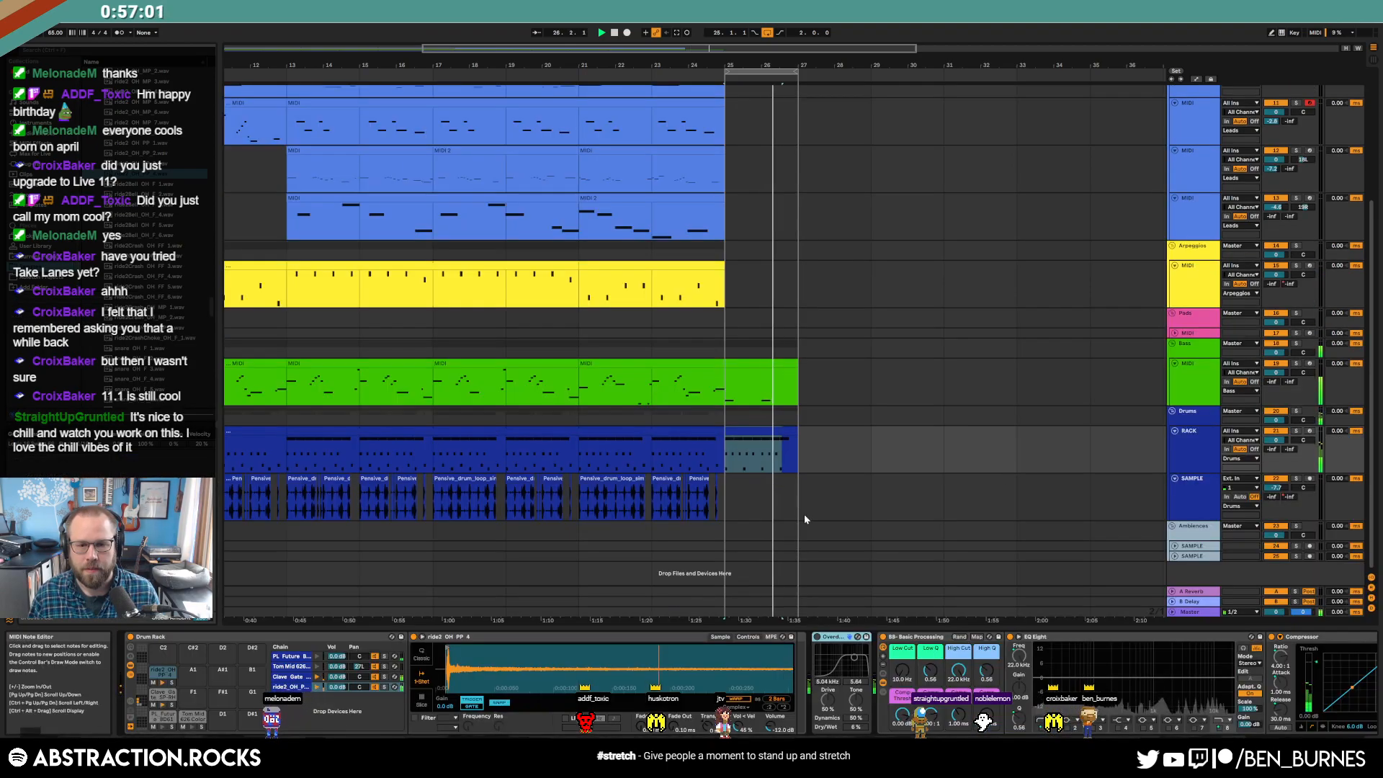
- Fill bars 25 and 26 of the SAMPLE track with a two-bar copy of the Pensive_drum_loop_simple_jazz_78 clip
{"action": "left_click", "coordinate": [601, 476]}
{"action": "left_click_drag", "start_coordinate": [600, 476], "coordinate": [798, 481]}
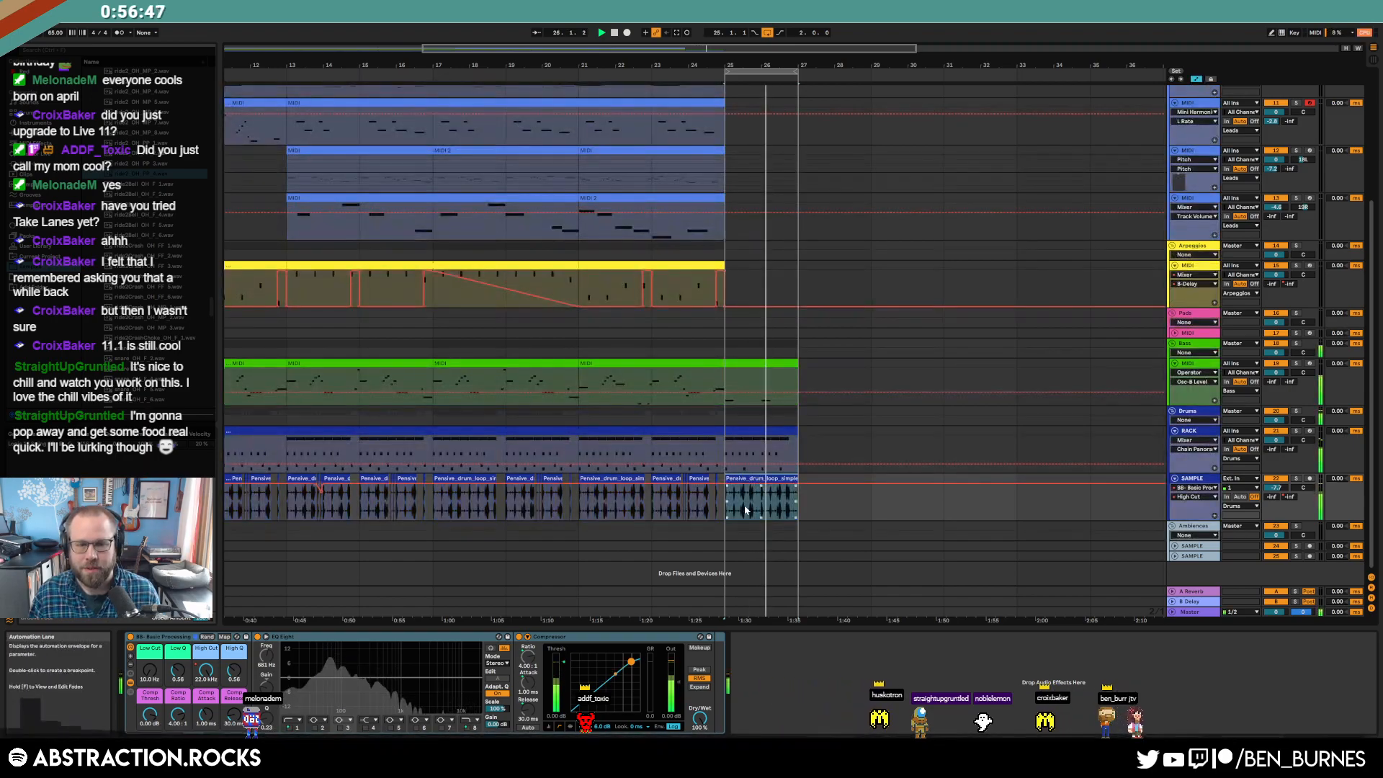
{"action": "scroll", "coordinate": [634, 346], "scroll_direction": "up", "scroll_amount": 2}
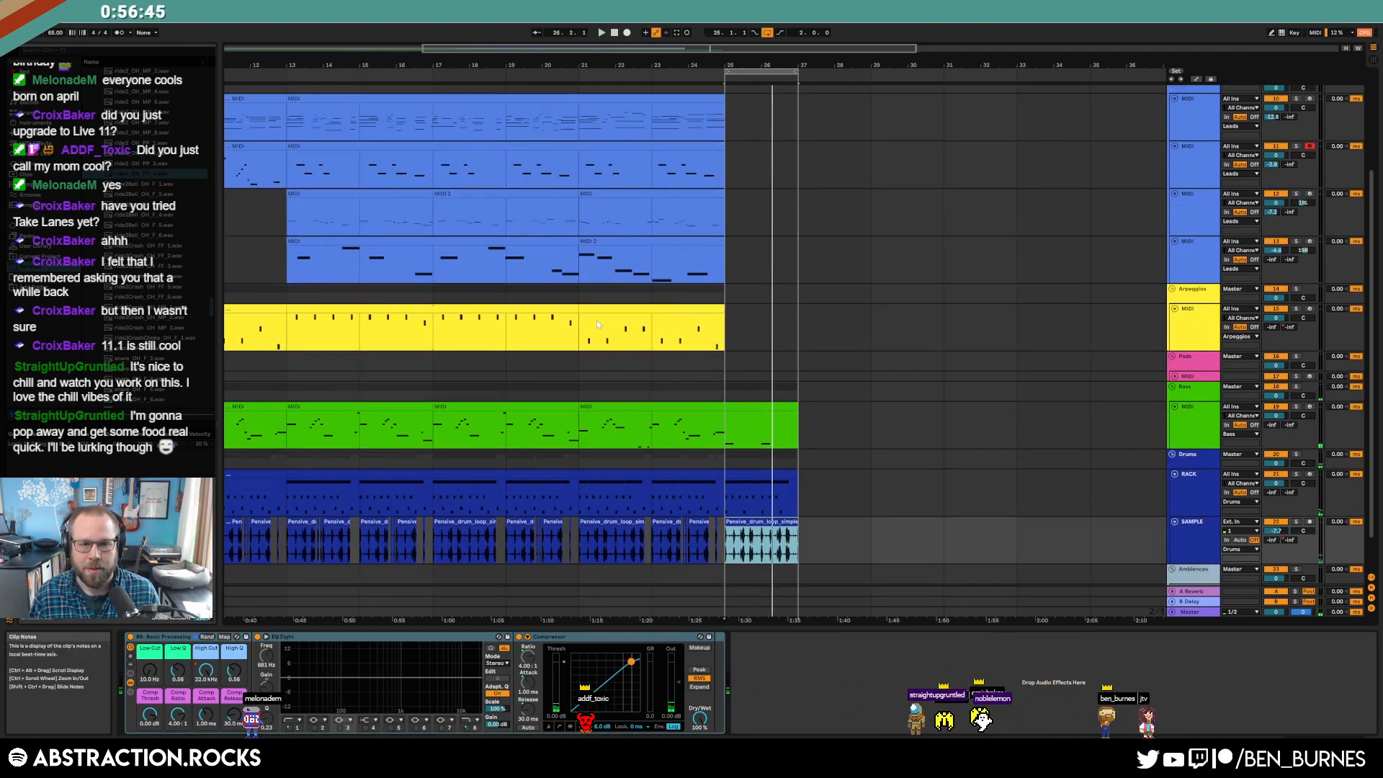
- Create a two-bar MIDI clip at bar 25 on the Arpeggios track with C3 notes on beats 2 and 4
{"action": "double_click", "coordinate": [762, 332]}
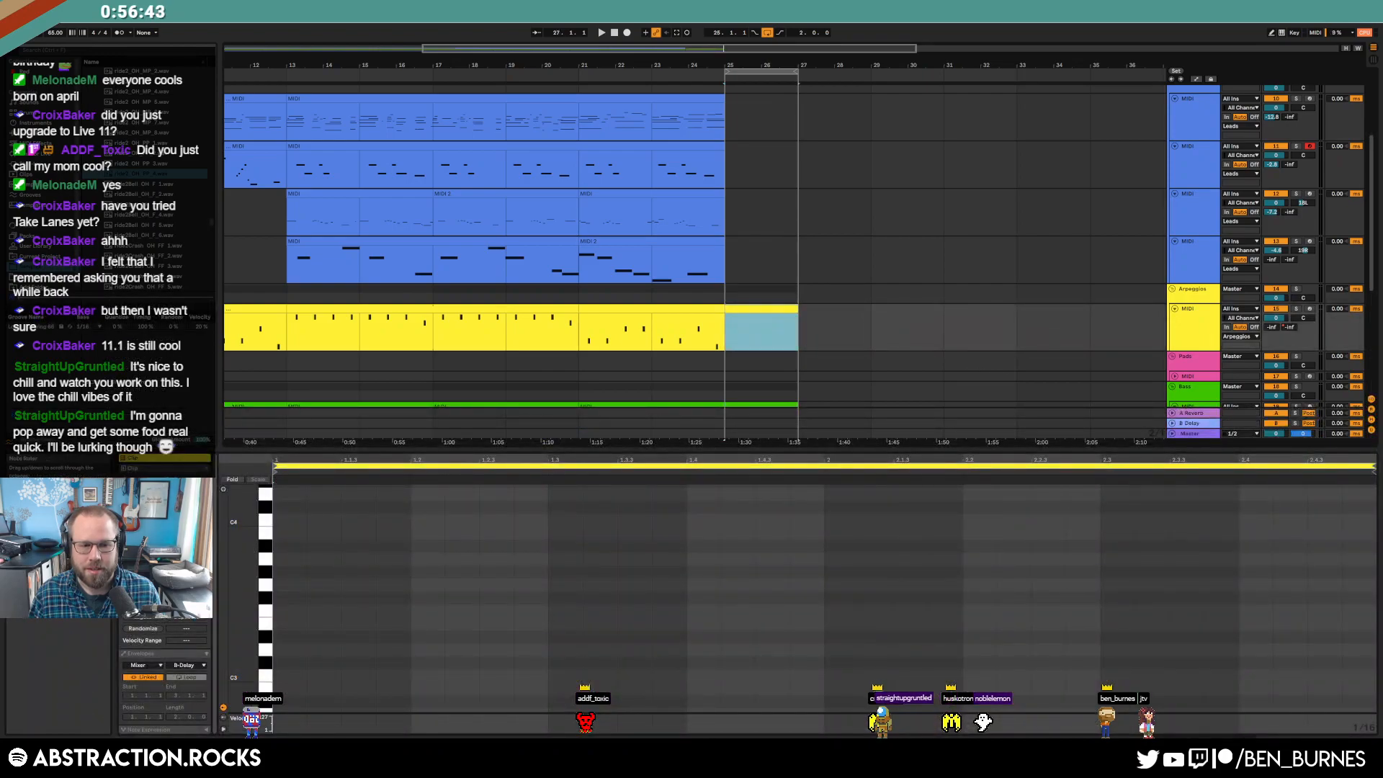
{"action": "left_click_drag", "start_coordinate": [244, 595], "coordinate": [224, 595]}
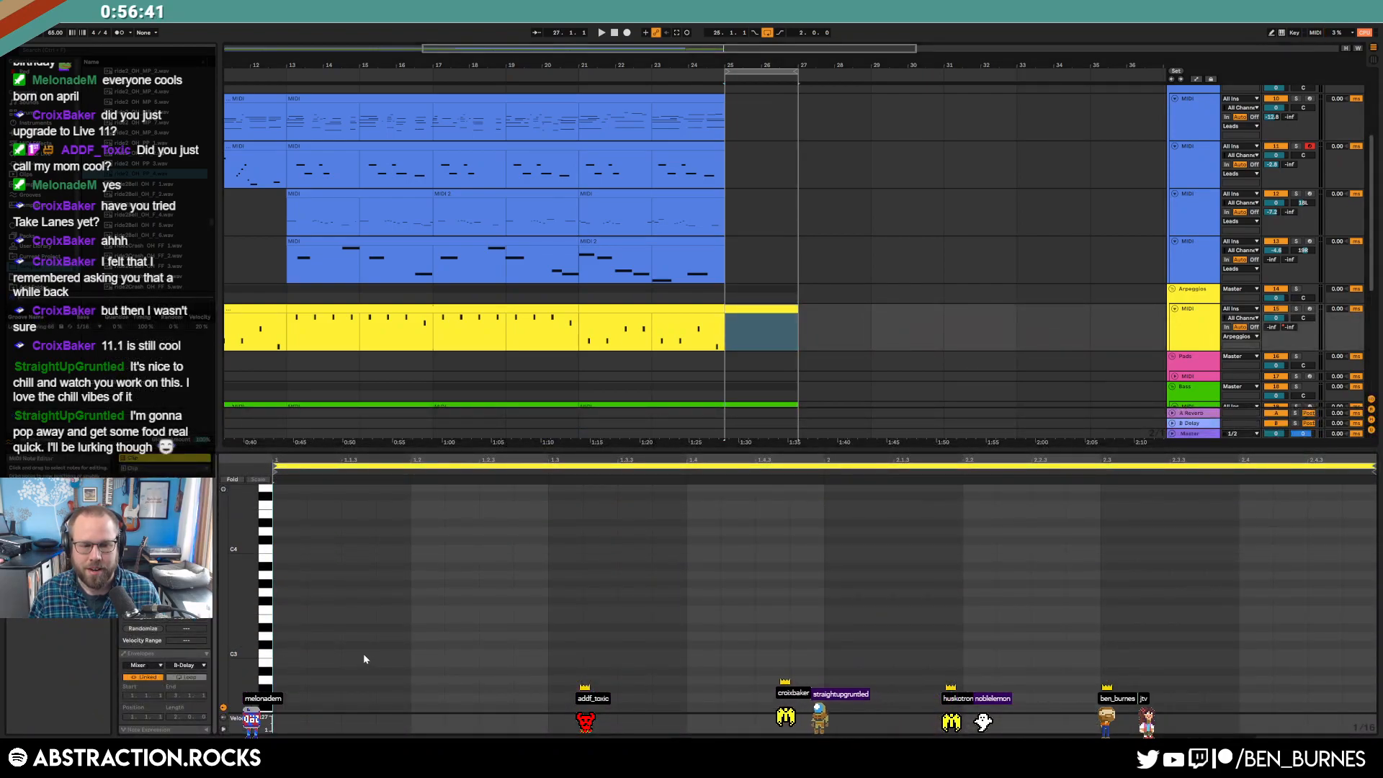
{"action": "double_click", "coordinate": [419, 653]}
{"action": "double_click", "coordinate": [695, 652]}
{"action": "key", "text": "space"}
- Transpose both notes in the new Arpeggios clip up one octave to C4
{"action": "left_click", "coordinate": [472, 644]}
{"action": "key", "text": "ctrl+a"}
{"action": "key", "text": "shift+Up"}
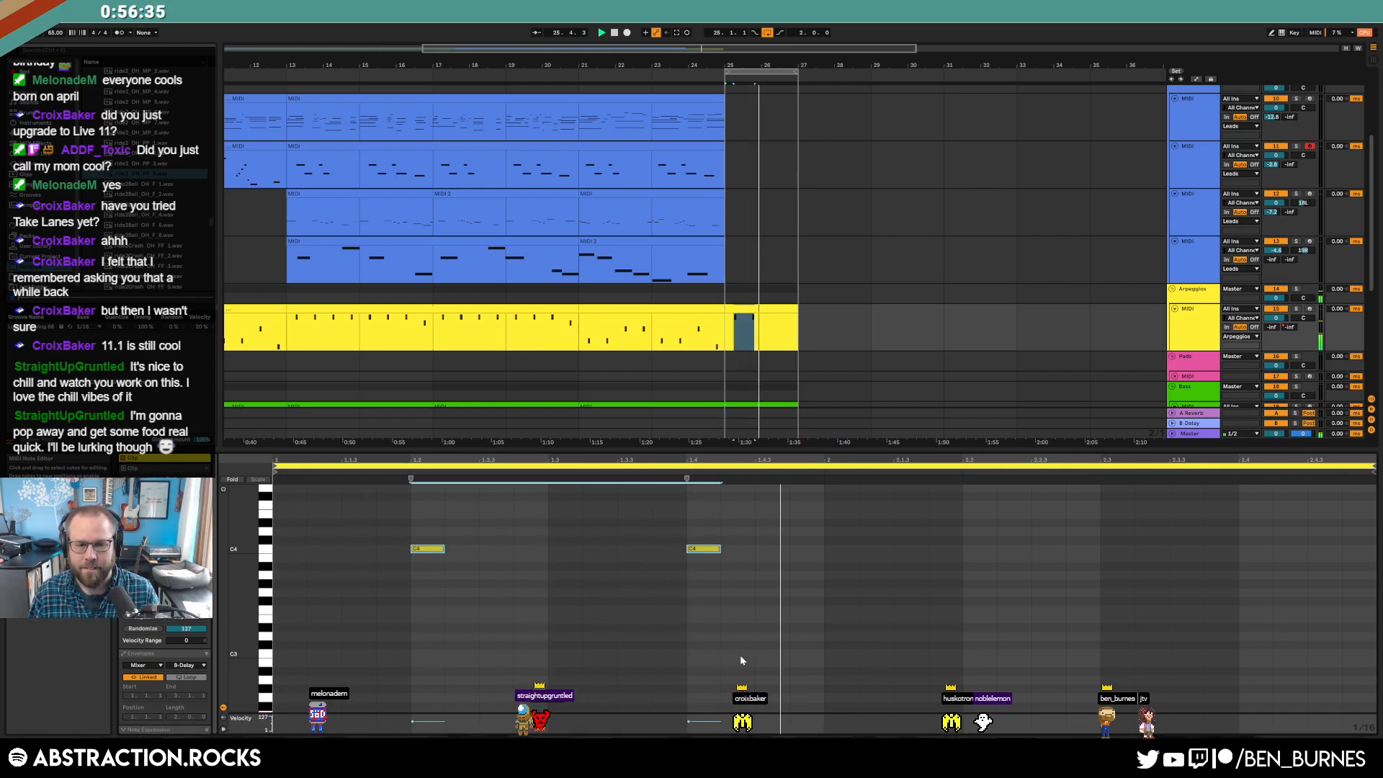
{"action": "key", "text": "shift+Up"}
{"action": "key", "text": "shift+Down"}
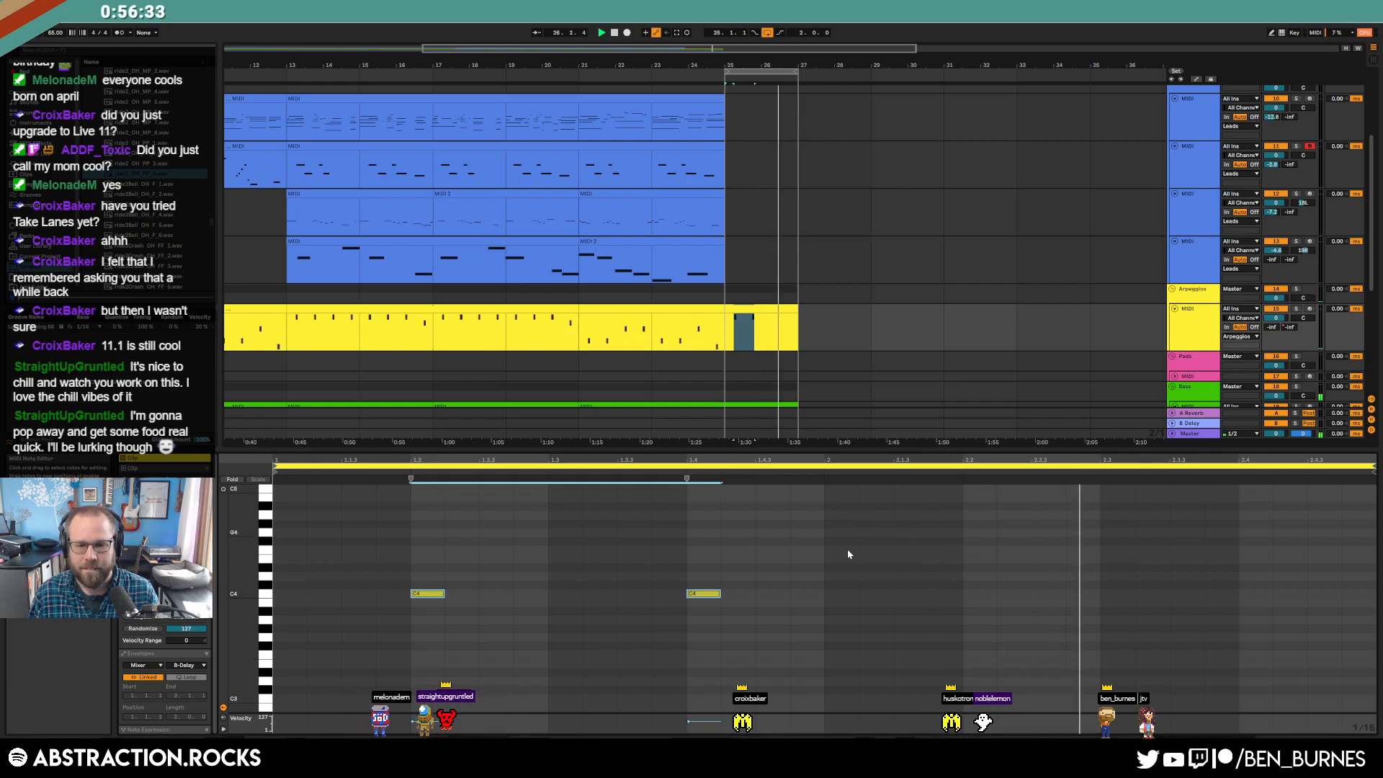
- Duplicate the Arpeggios clip's first bar into the second, lowering the first note to C3 and raising the third to C5
{"action": "left_click_drag", "start_coordinate": [823, 584], "coordinate": [279, 625]}
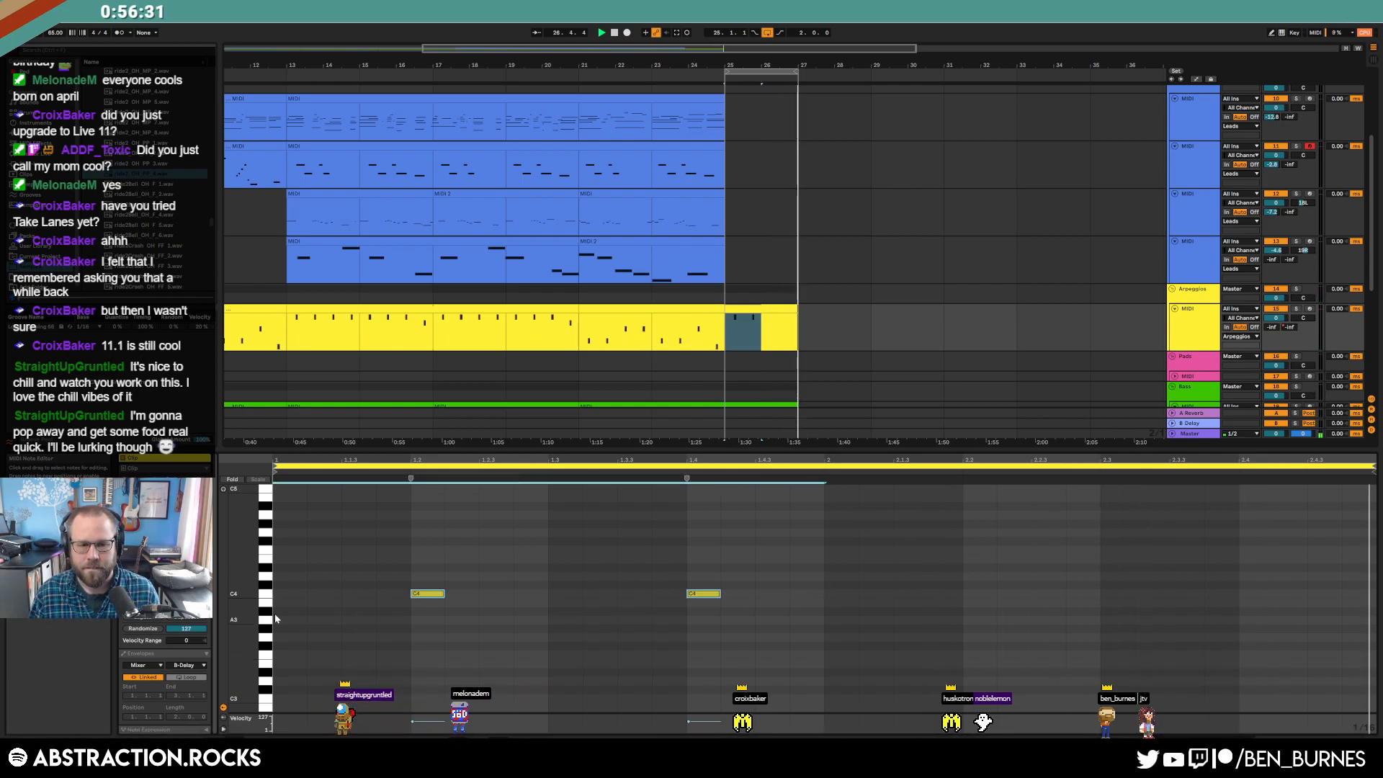
{"action": "key", "text": "ctrl+d"}
{"action": "left_click", "coordinate": [427, 594]}
{"action": "key", "text": "shift+Down"}
{"action": "left_click", "coordinate": [979, 594]}
{"action": "key", "text": "shift+Up"}
{"action": "left_click", "coordinate": [1267, 594]}
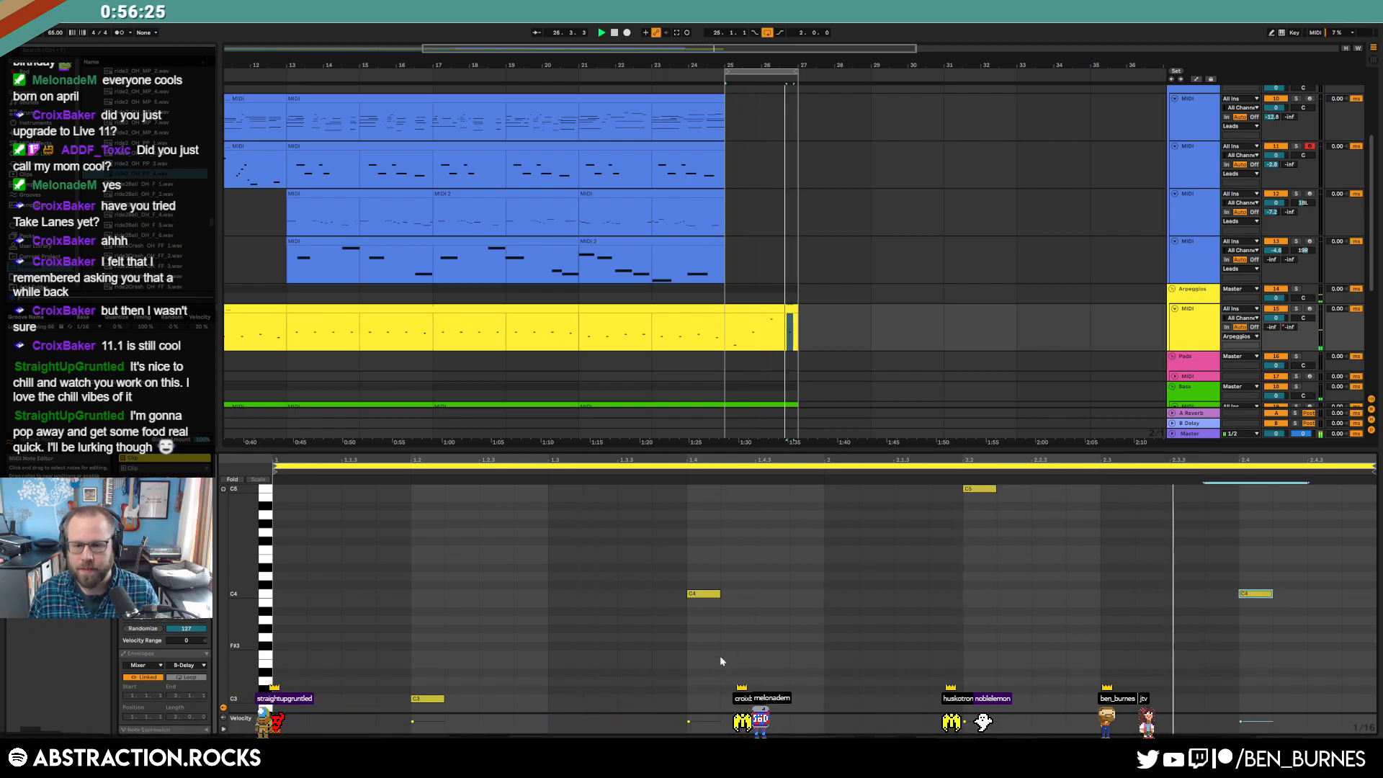
- Shorten all four notes of the new Arpeggios clip to less than half their length
{"action": "left_click_drag", "start_coordinate": [421, 706], "coordinate": [1285, 533]}
{"action": "left_click_drag", "start_coordinate": [1272, 594], "coordinate": [1253, 593]}
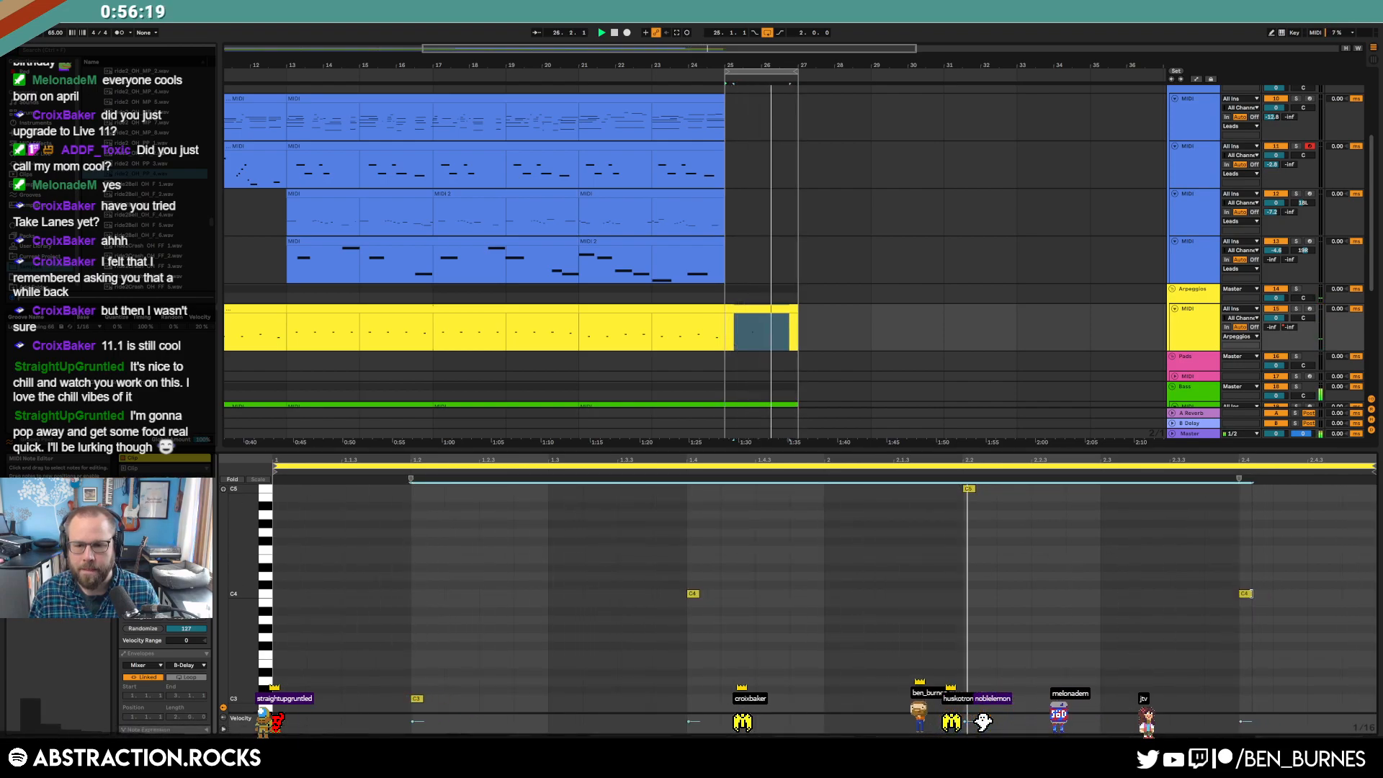
{"action": "key", "text": "shift+Tab"}
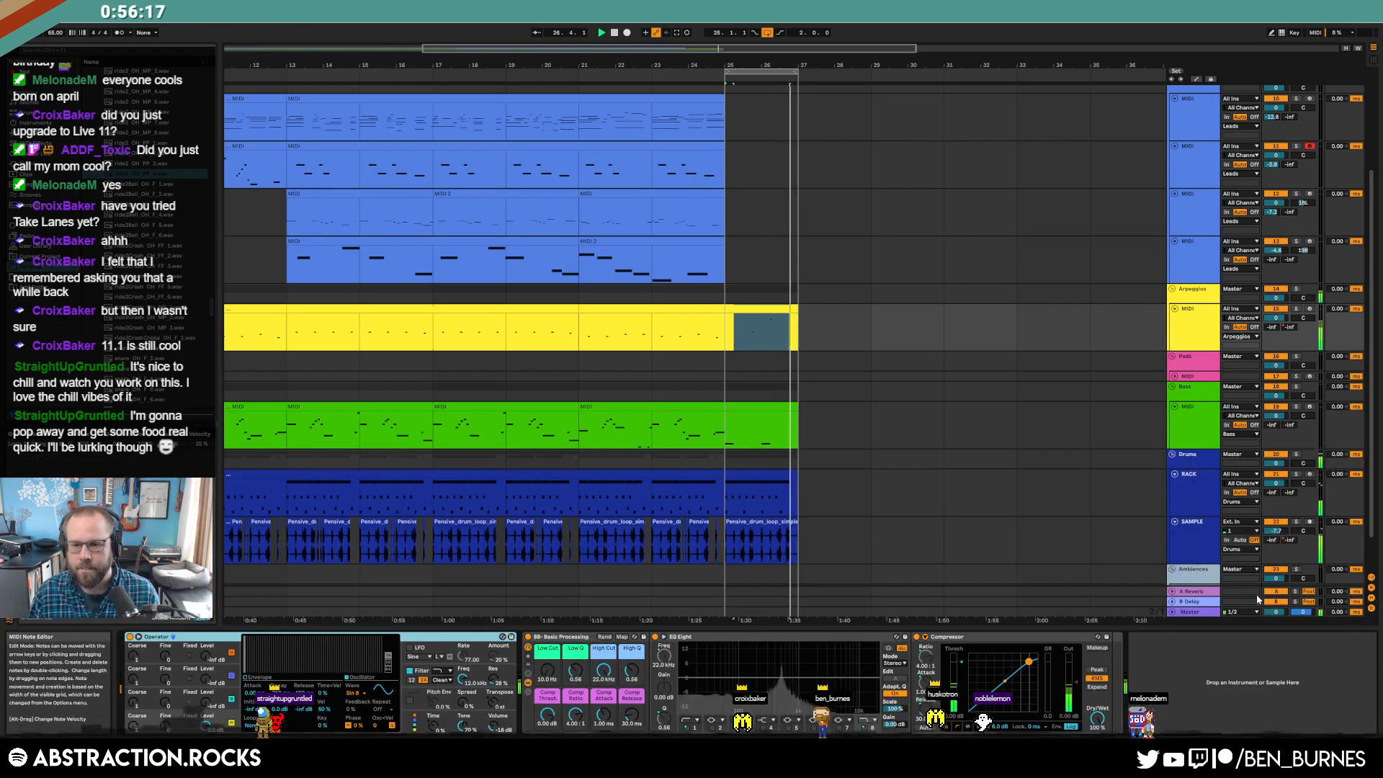
- Trim the end of the bar-25 drum loop sample clip back to shortly after beat 3 of bar 26 and play it back
{"action": "left_click", "coordinate": [758, 477]}
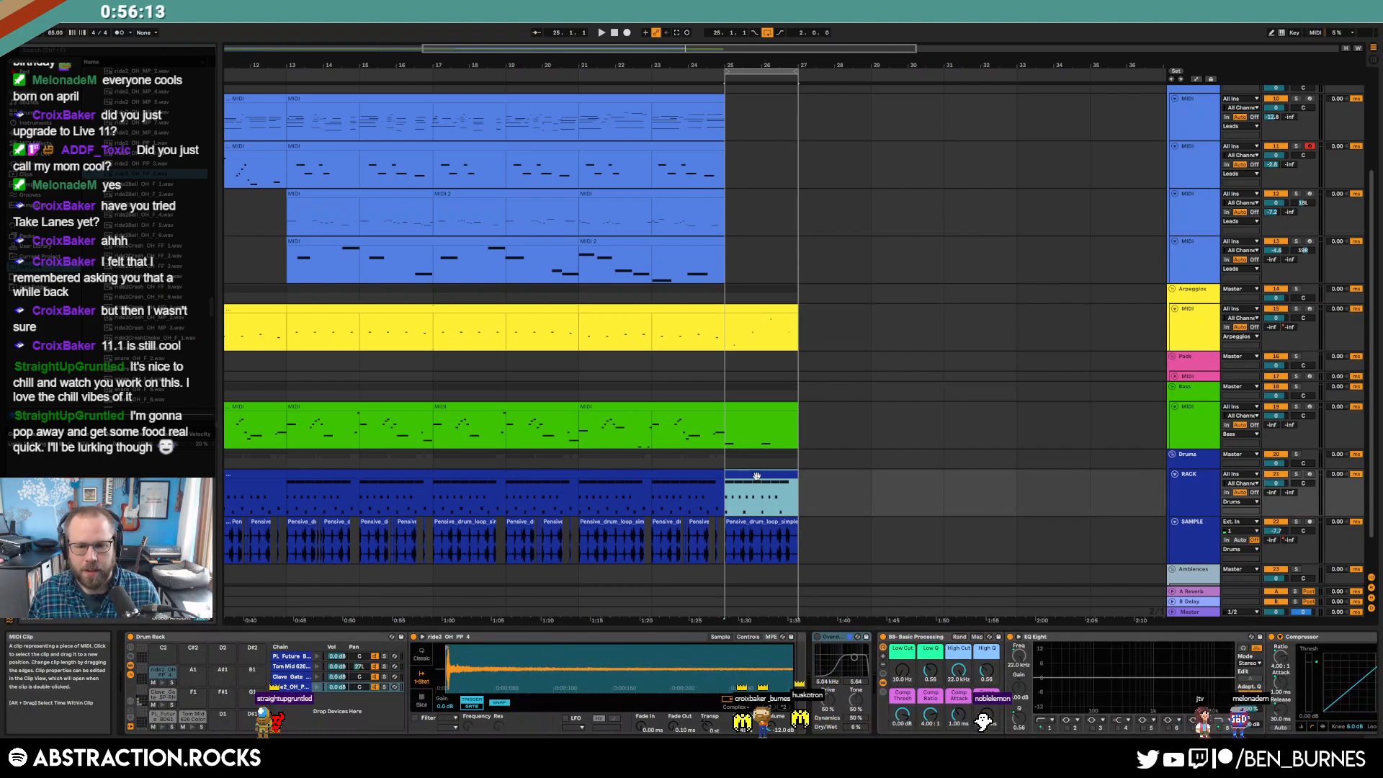
{"action": "left_click", "coordinate": [781, 520]}
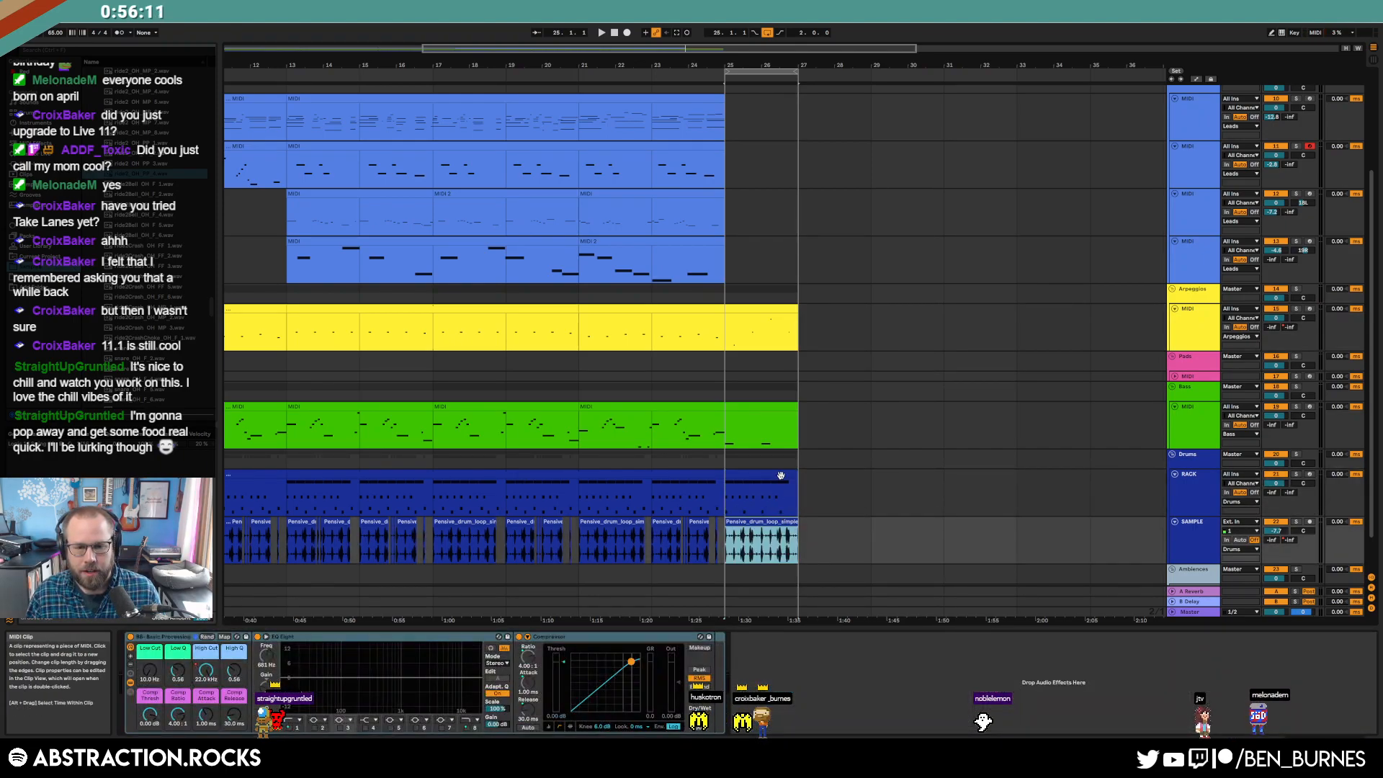
{"action": "left_click", "coordinate": [781, 475]}
{"action": "key", "text": "z"}
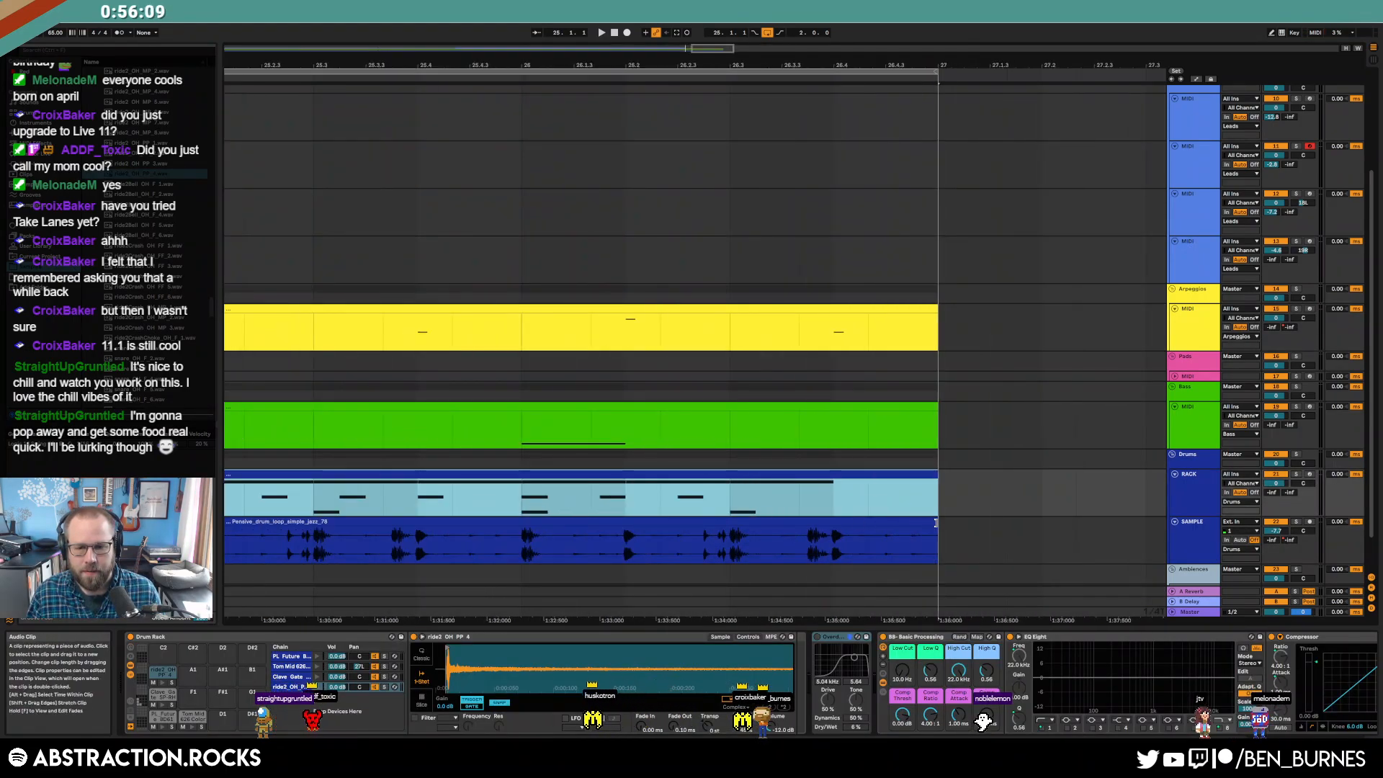
{"action": "left_click_drag", "start_coordinate": [935, 523], "coordinate": [868, 523]}
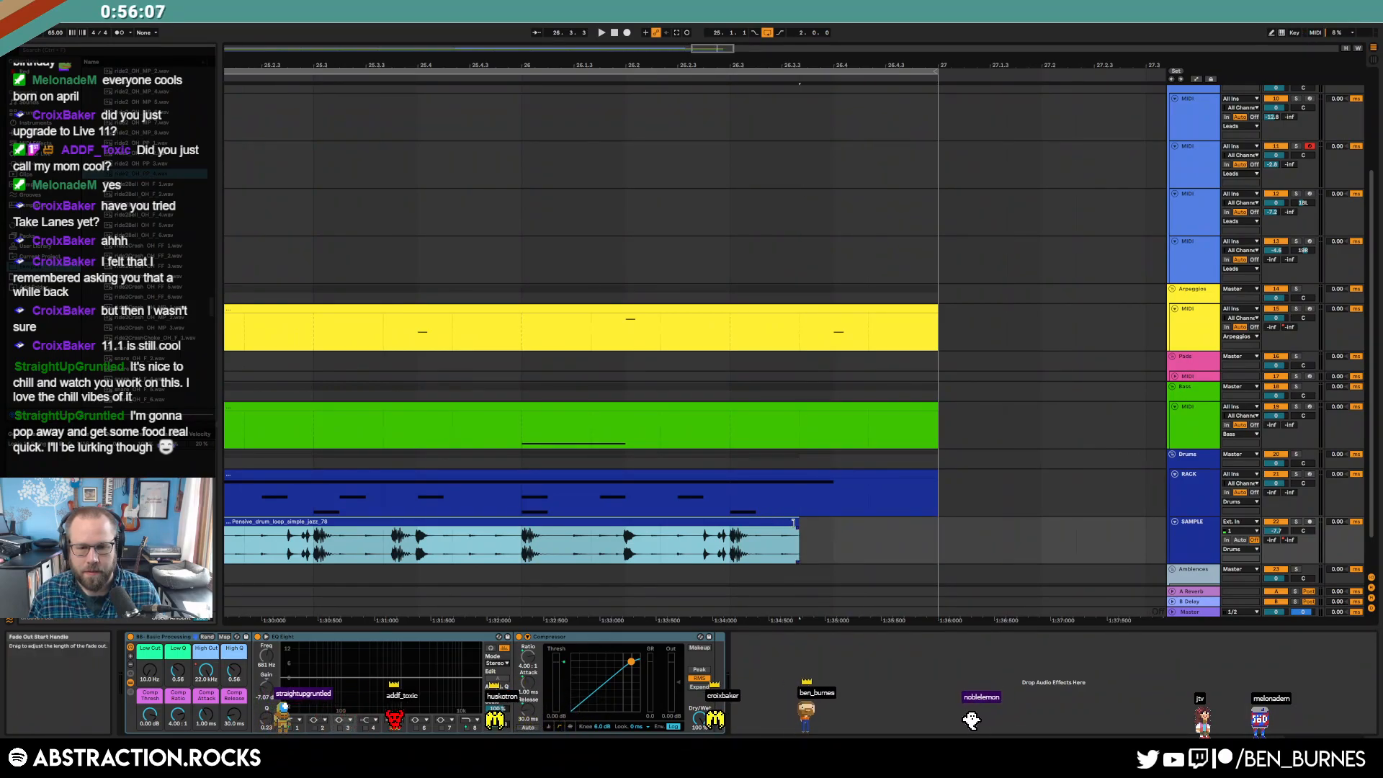
{"action": "left_click", "coordinate": [494, 565]}
{"action": "key", "text": "space"}
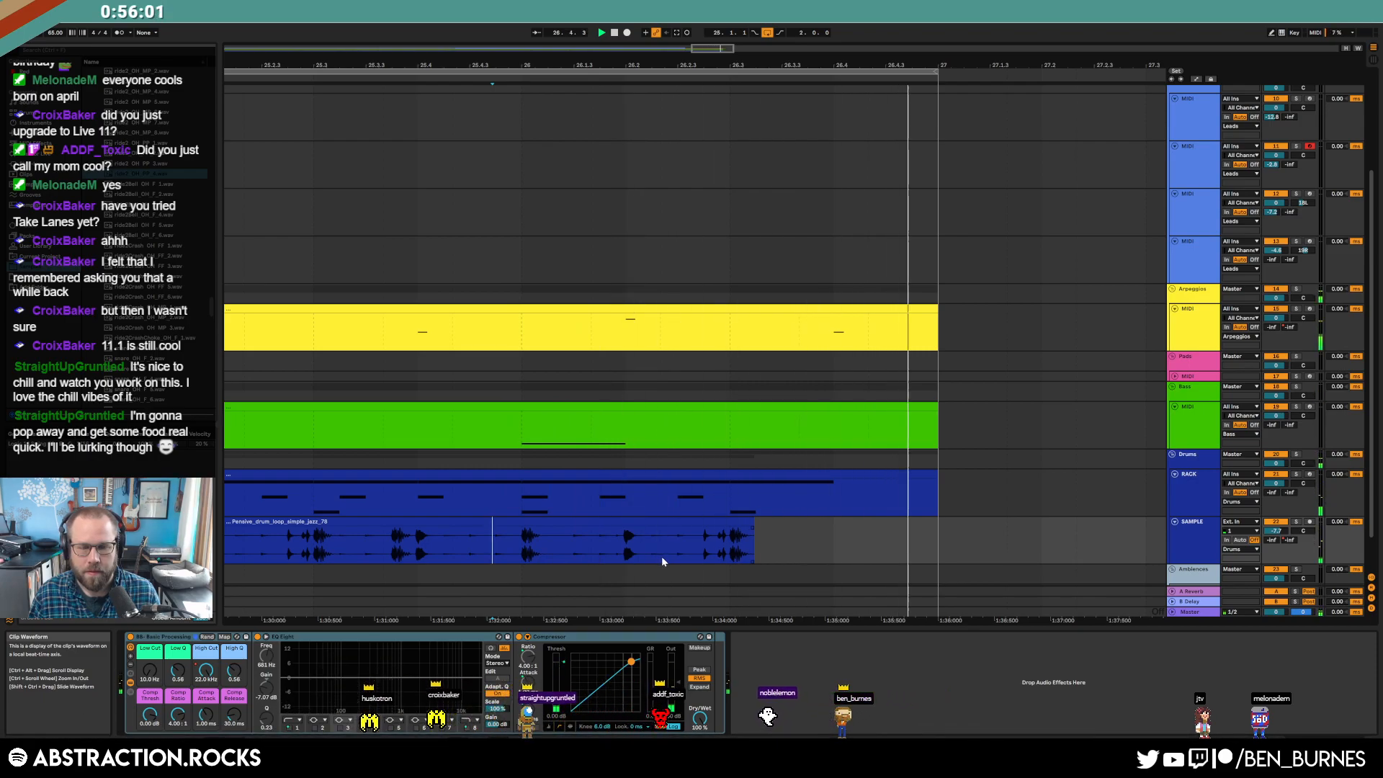
- Raise the Arpeggios track's B-Delay send automation to about -21.5 dB from bar 25 onward
{"action": "scroll", "coordinate": [661, 560], "scroll_direction": "down", "scroll_amount": 5}
{"action": "left_click", "coordinate": [673, 309]}
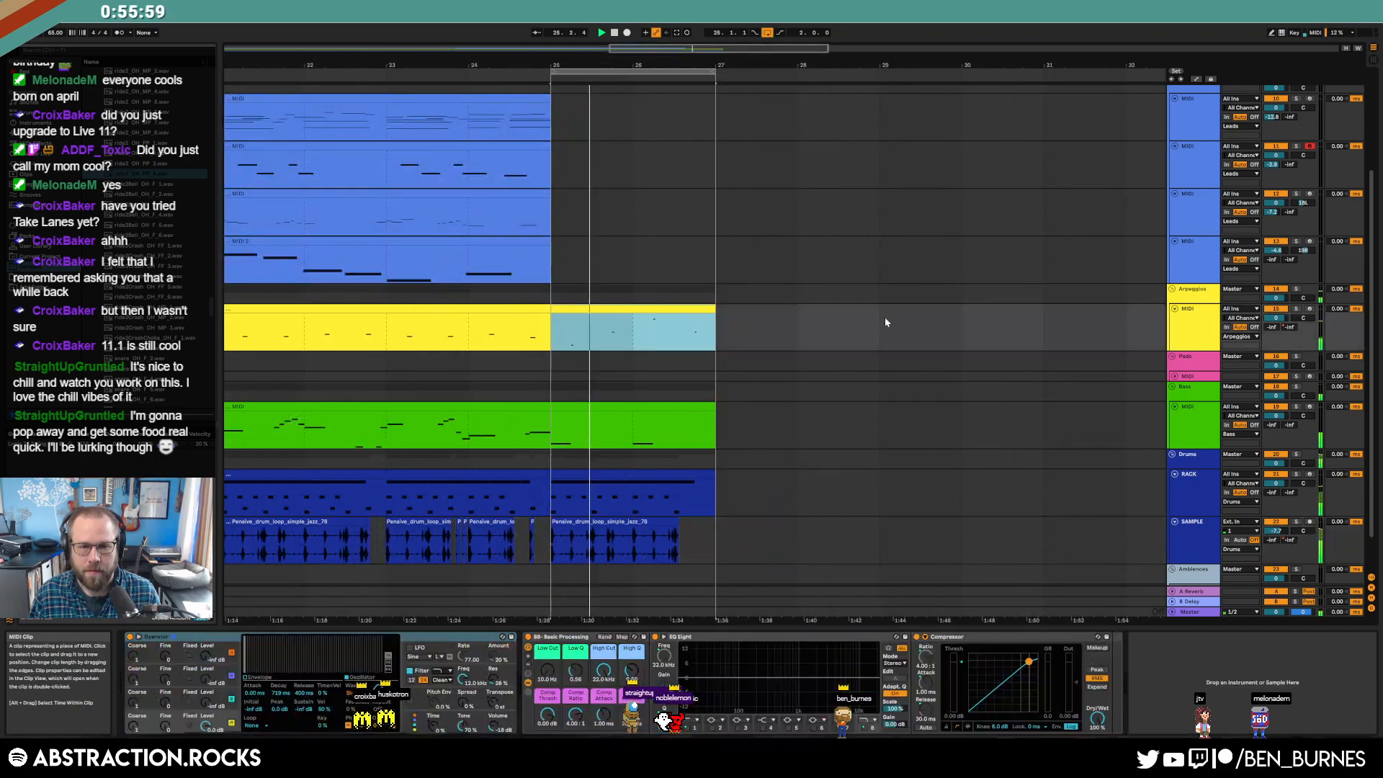
{"action": "key", "text": "a"}
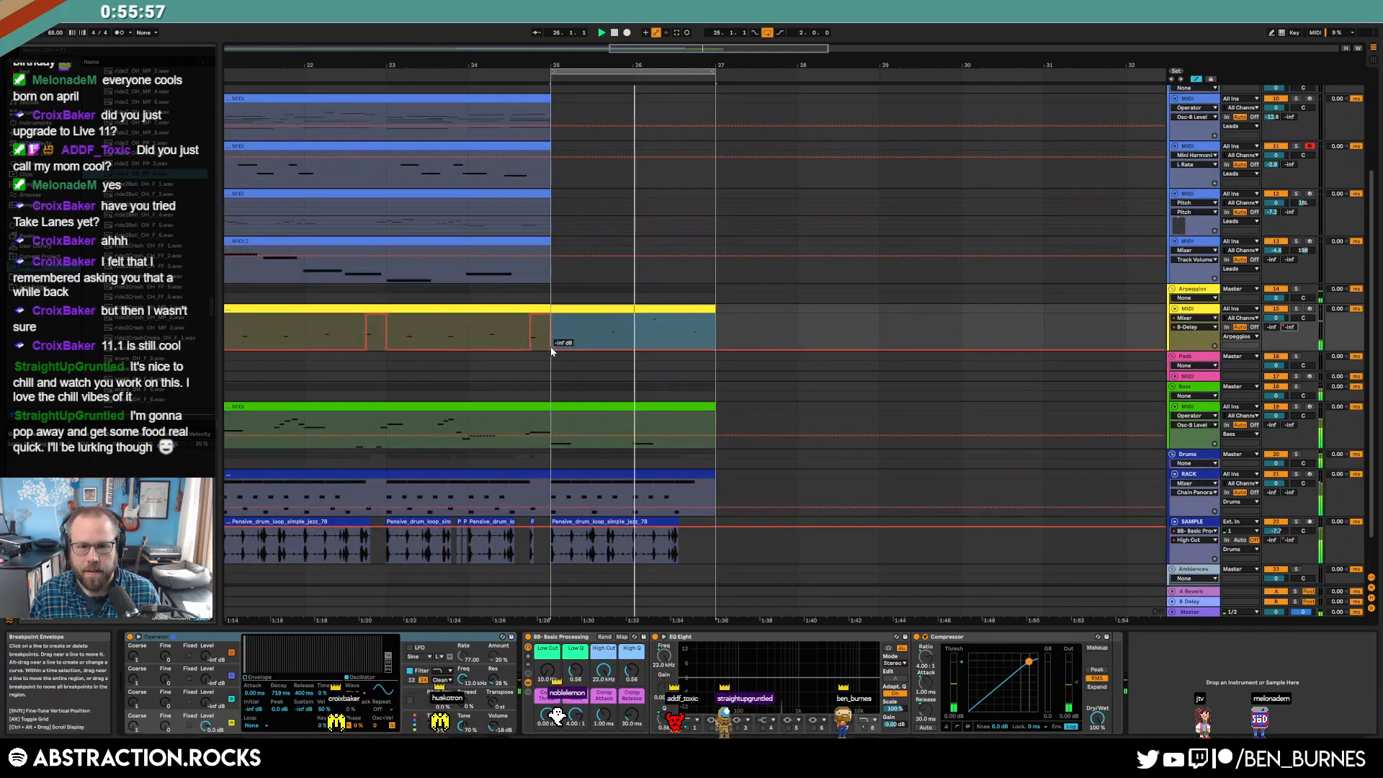
{"action": "left_click", "coordinate": [574, 344]}
{"action": "left_click_drag", "start_coordinate": [574, 348], "coordinate": [574, 334]}
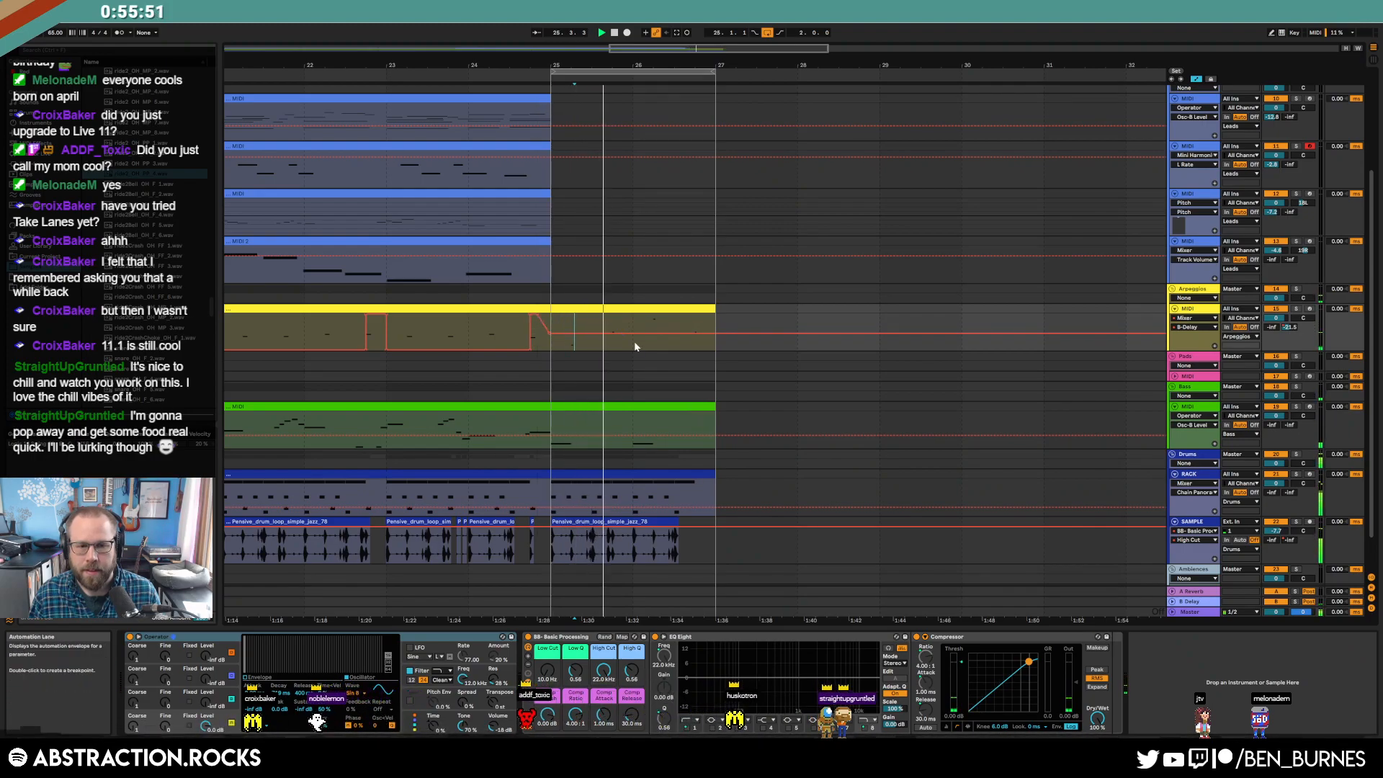
- Inspect the ride notes in the bar-25 drum clip, then return to the arrangement with automation hidden
{"action": "double_click", "coordinate": [605, 485]}
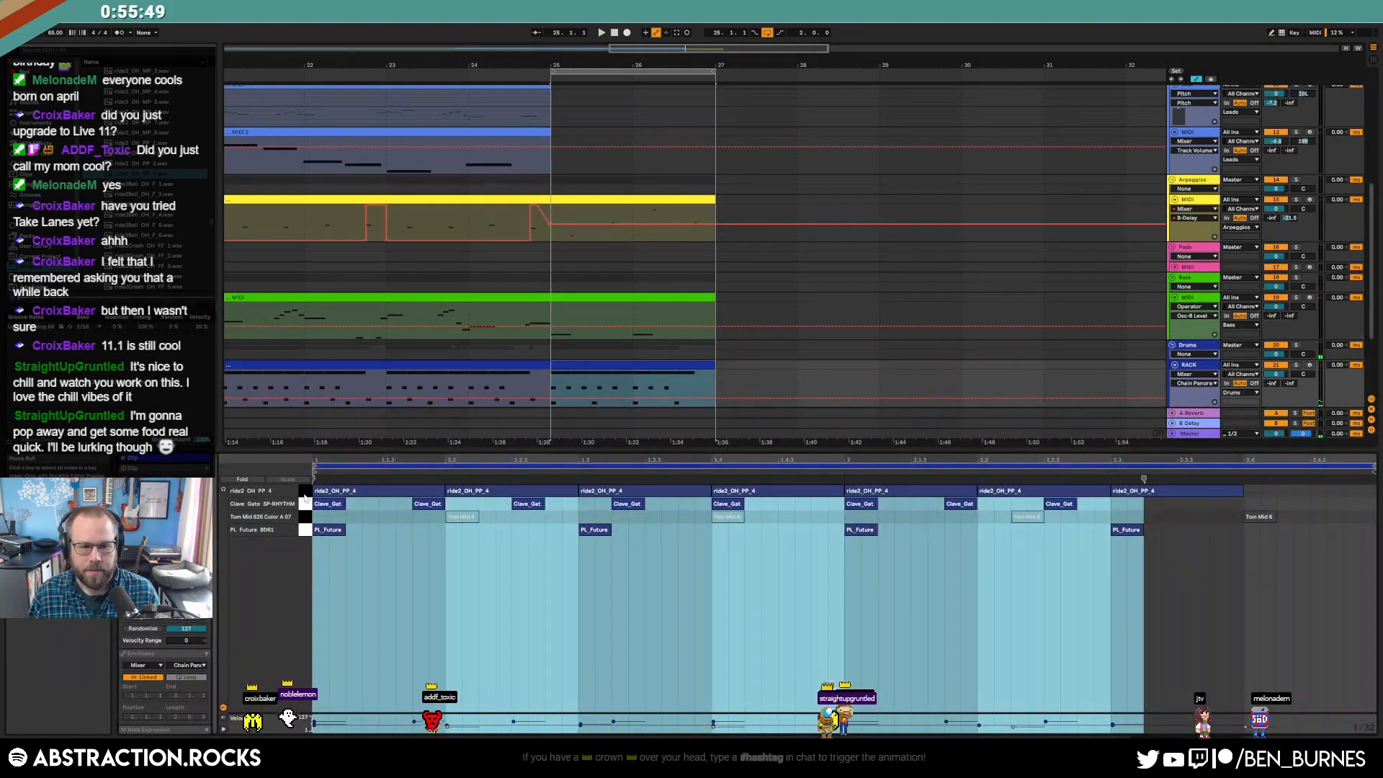
{"action": "left_click", "coordinate": [306, 496]}
{"action": "left_click", "coordinate": [479, 617]}
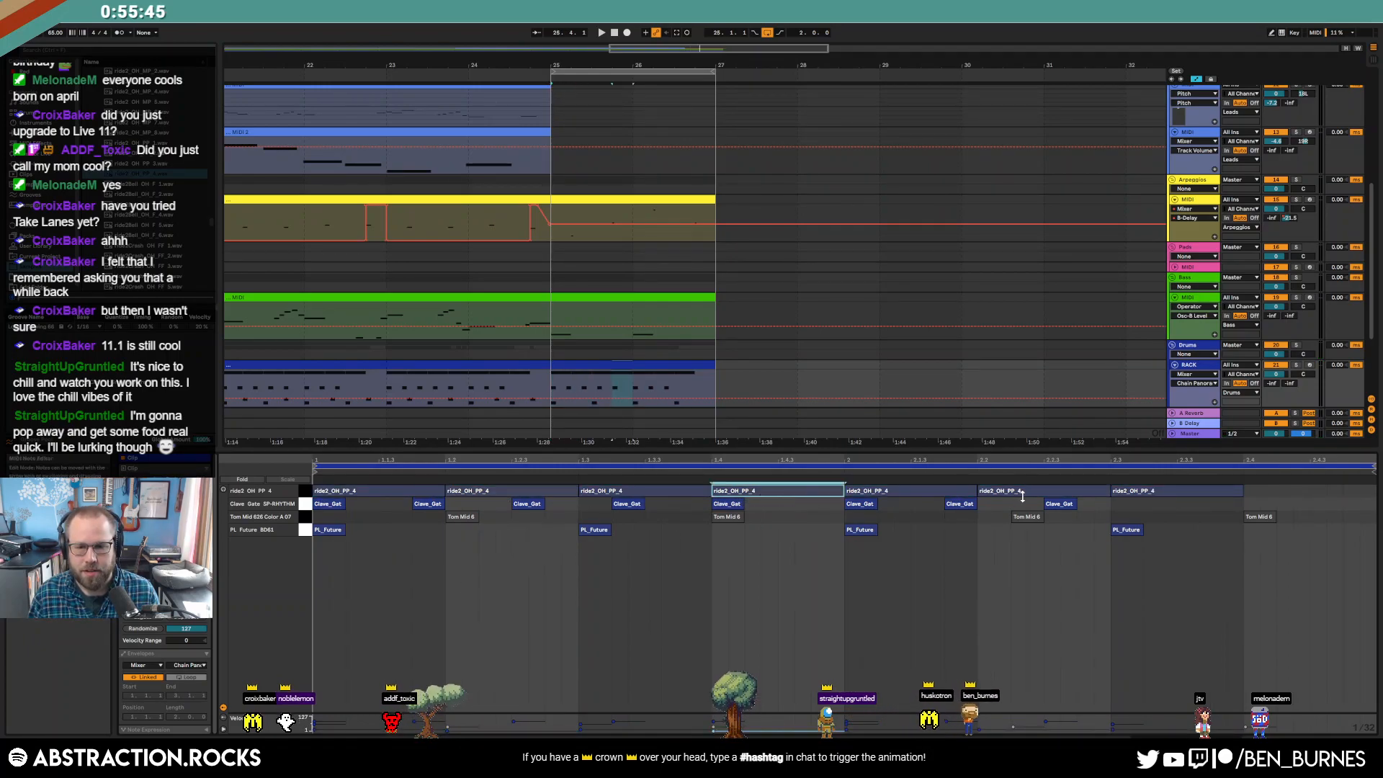
{"action": "left_click", "coordinate": [305, 492]}
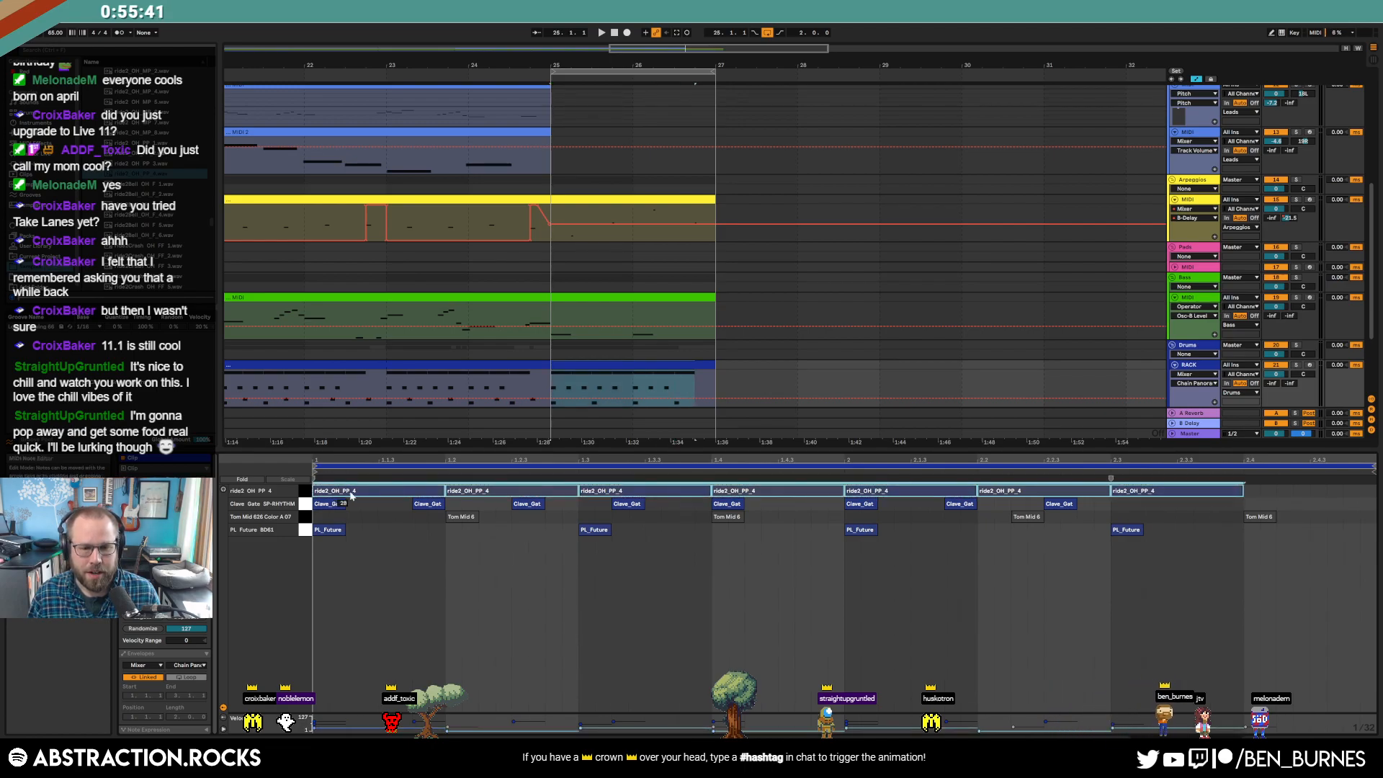
{"action": "key", "text": "shift+Tab"}
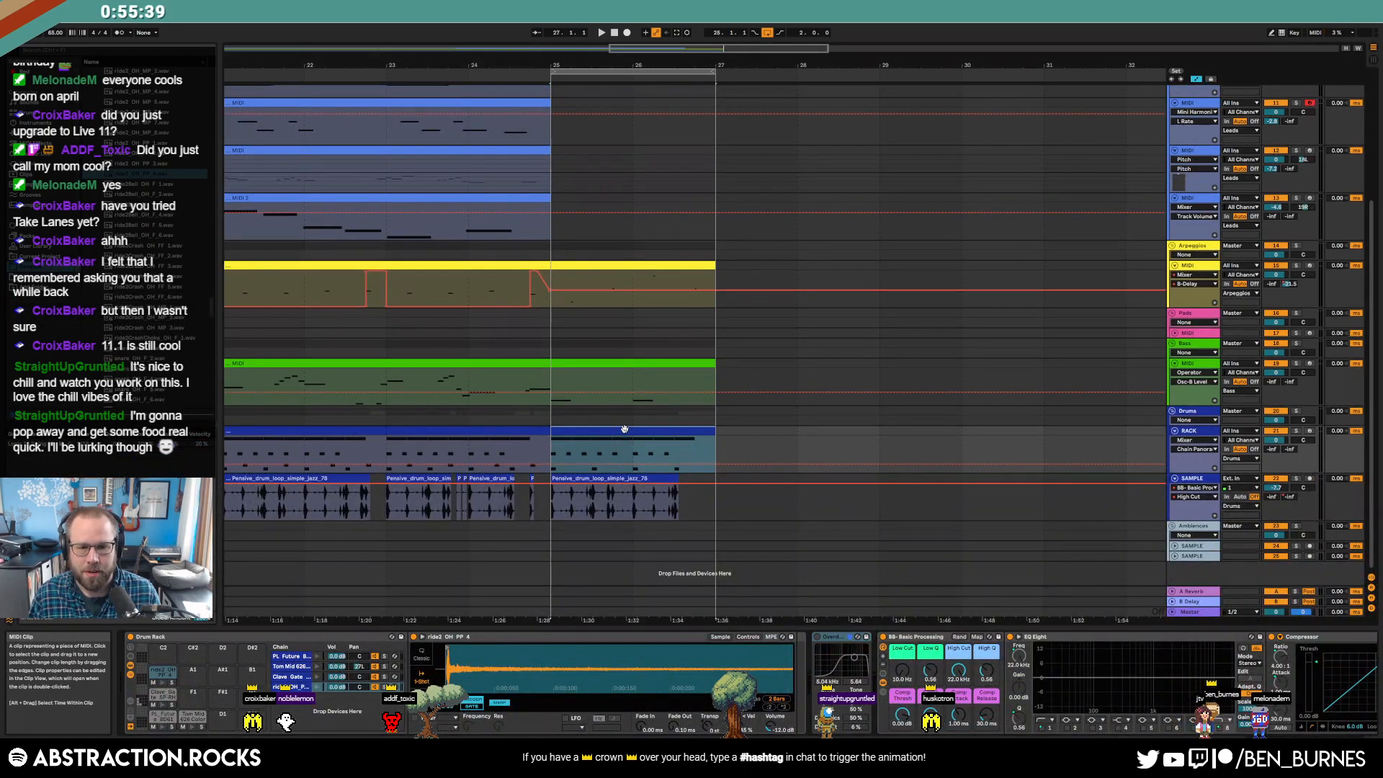
{"action": "key", "text": "a"}
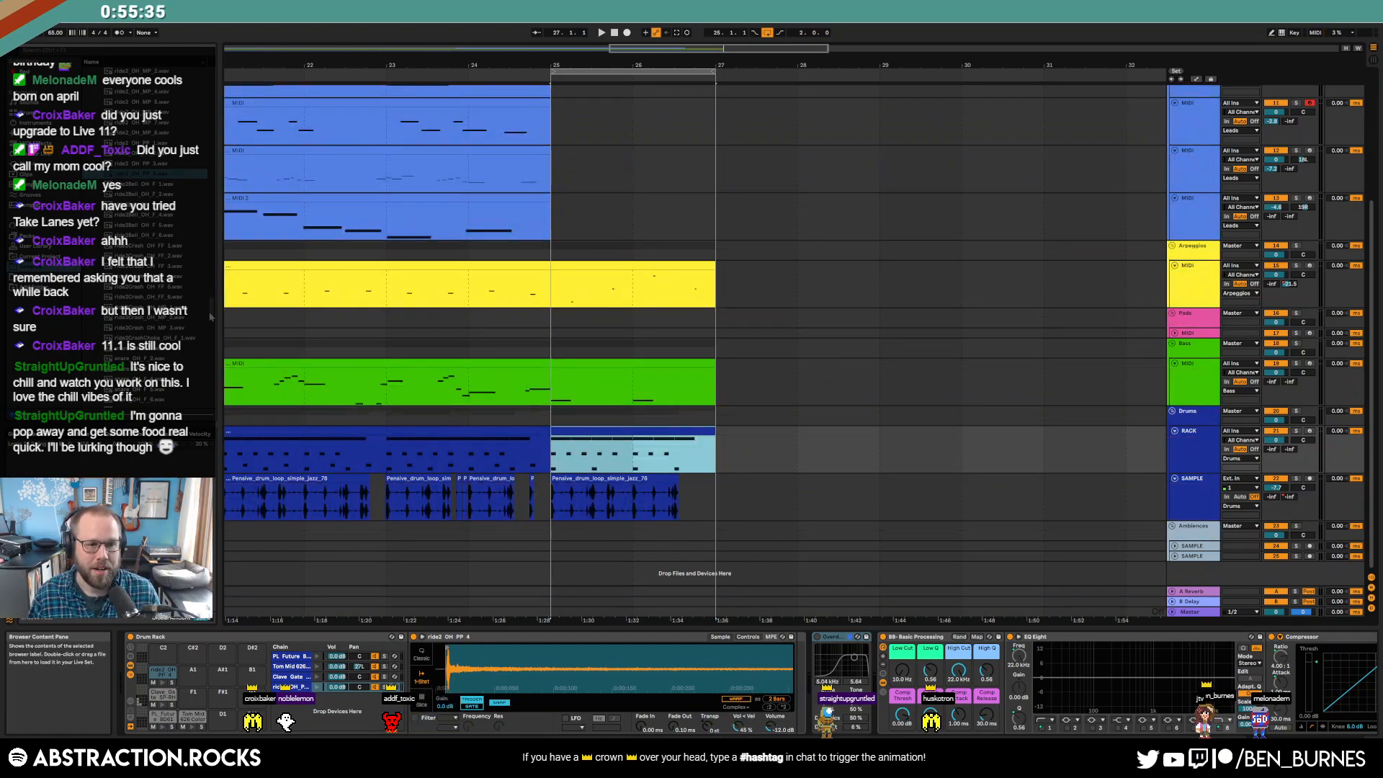
- Open ADSR Sample Manager from the SAMPLES track and audition random samples until Clap 707 Clean.wav is chosen
{"action": "left_click_drag", "start_coordinate": [214, 310], "coordinate": [218, 61]}
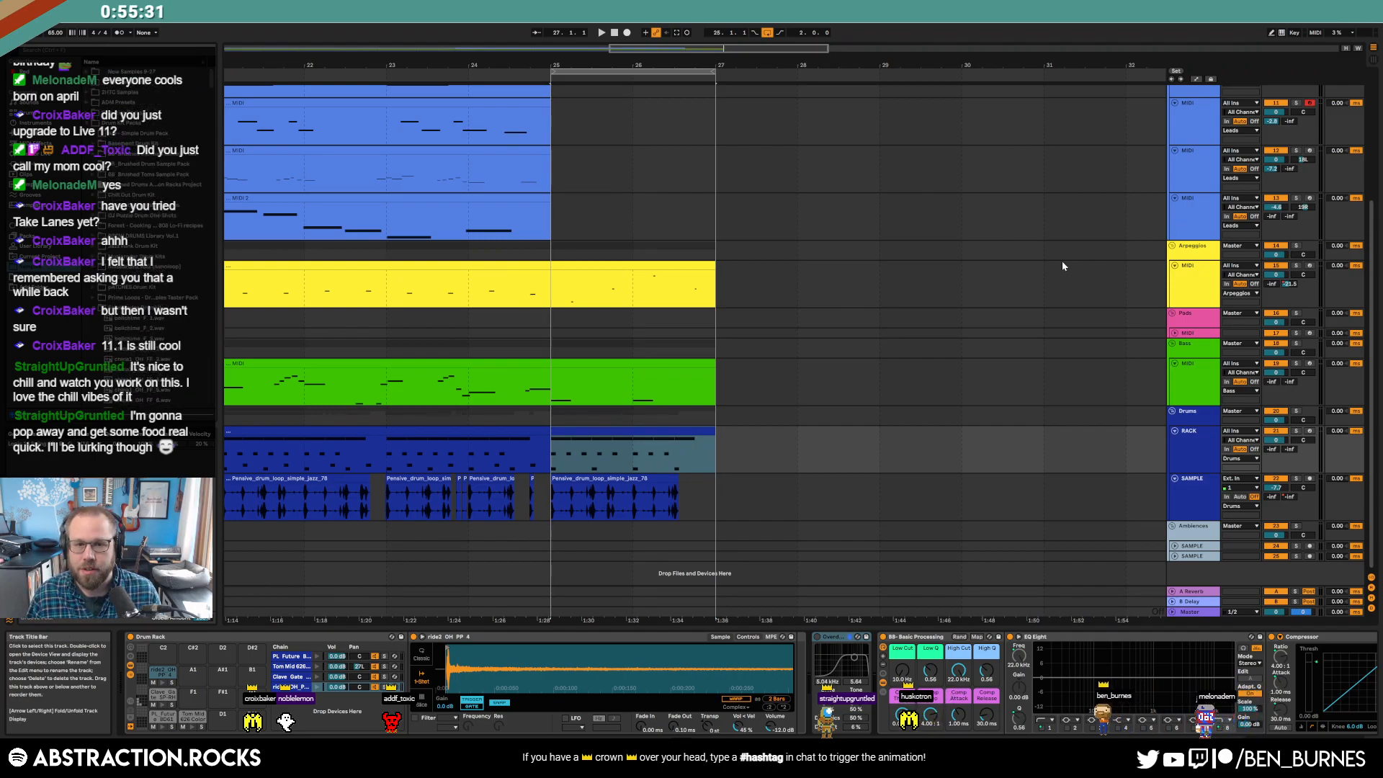
{"action": "scroll", "coordinate": [1063, 266], "scroll_direction": "up", "scroll_amount": 5}
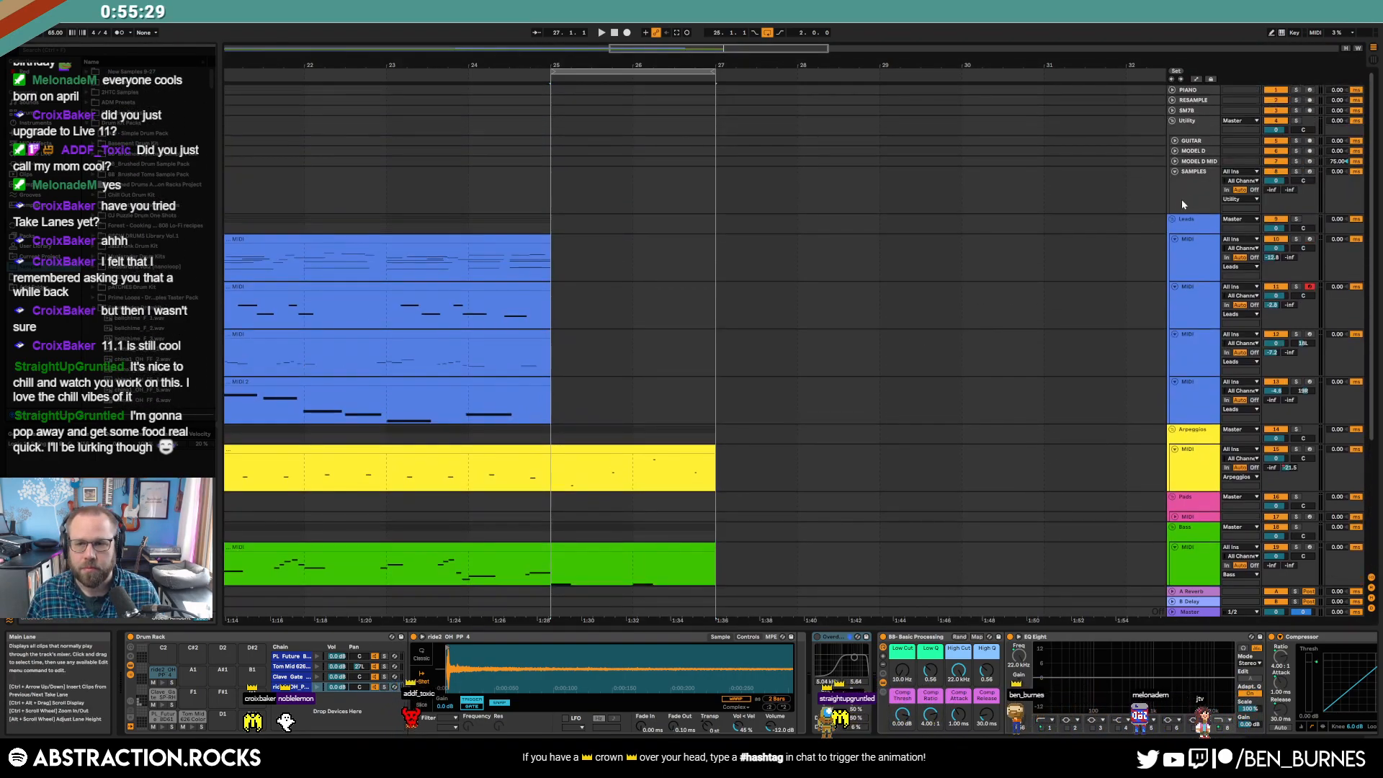
{"action": "left_click", "coordinate": [1180, 201]}
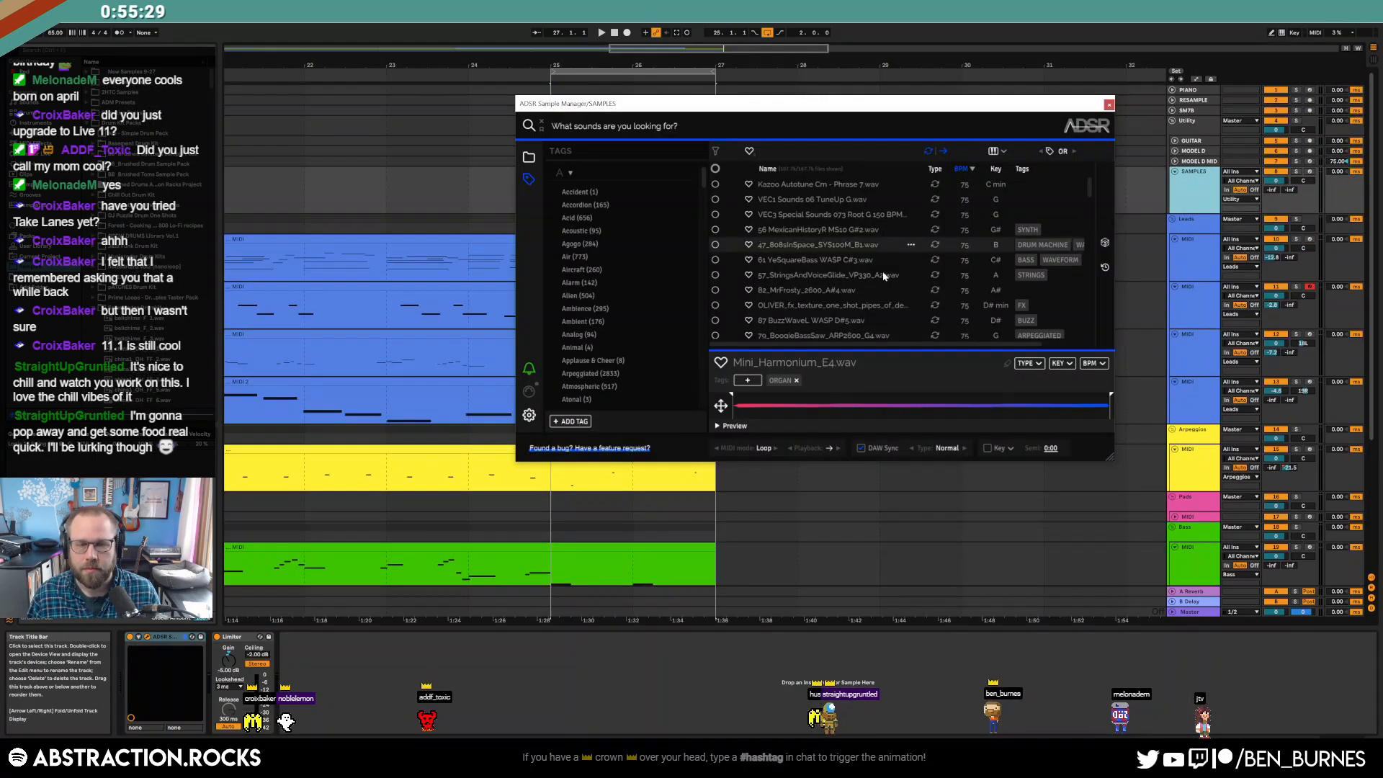
{"action": "left_click", "coordinate": [1105, 243]}
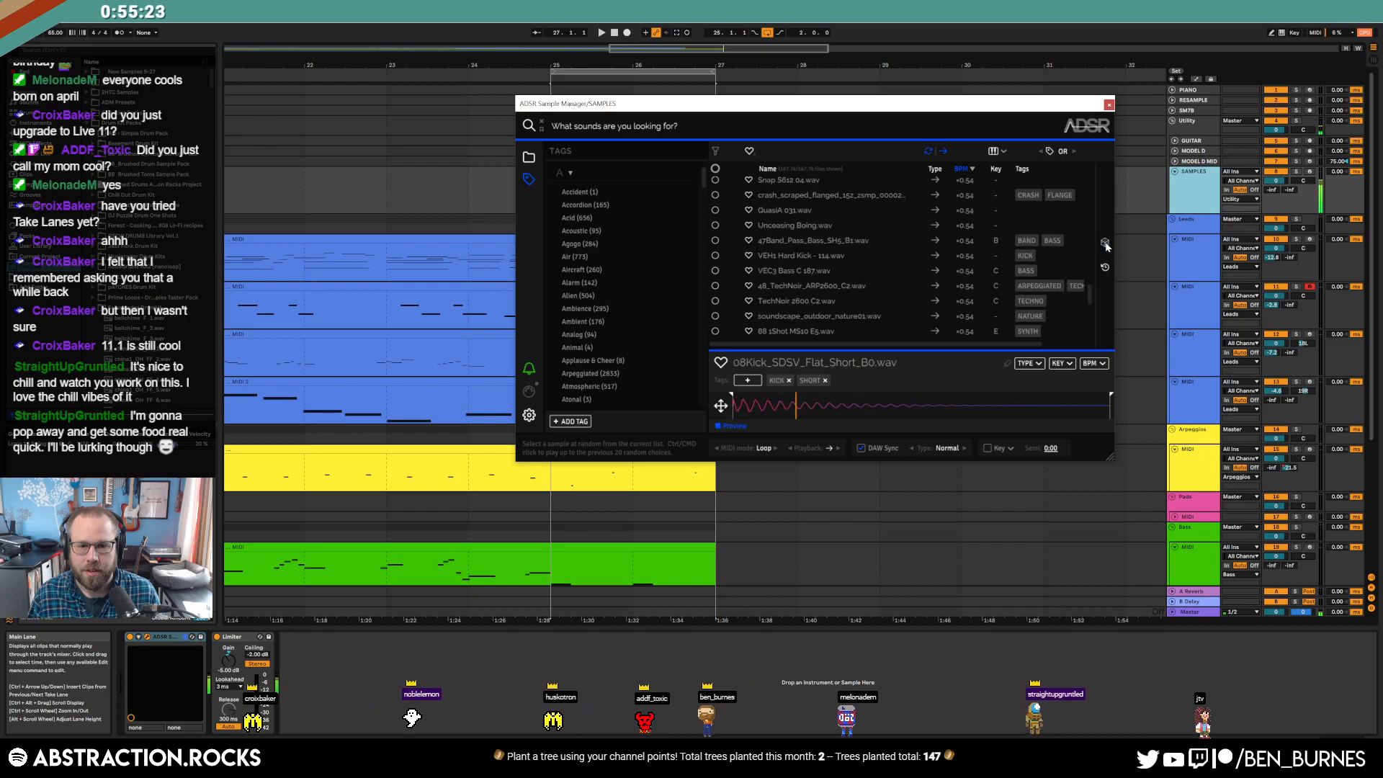
{"action": "left_click", "coordinate": [1105, 243]}
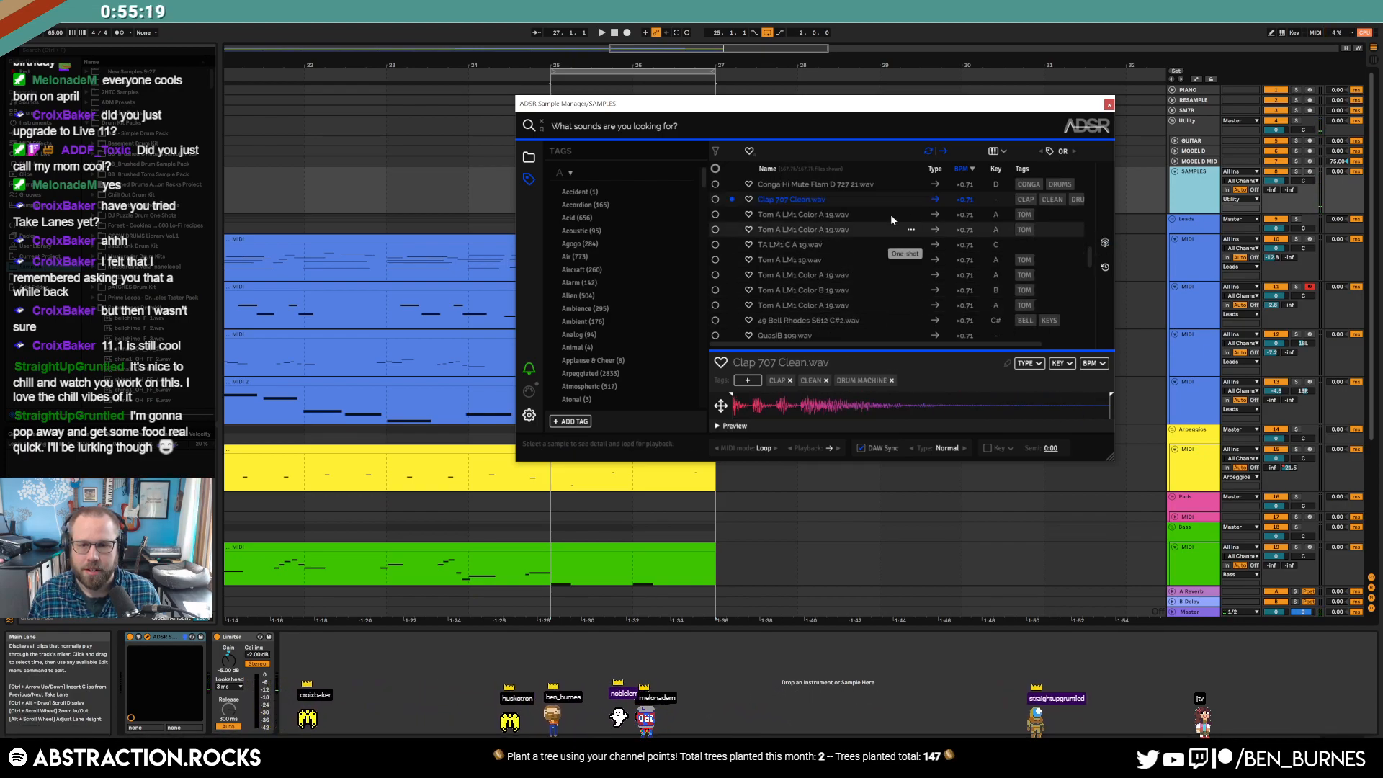
- Load Clap 707 Clean.wav onto the D1 pad of the RACK track's drum rack
{"action": "scroll", "coordinate": [1156, 476], "scroll_direction": "down", "scroll_amount": 5}
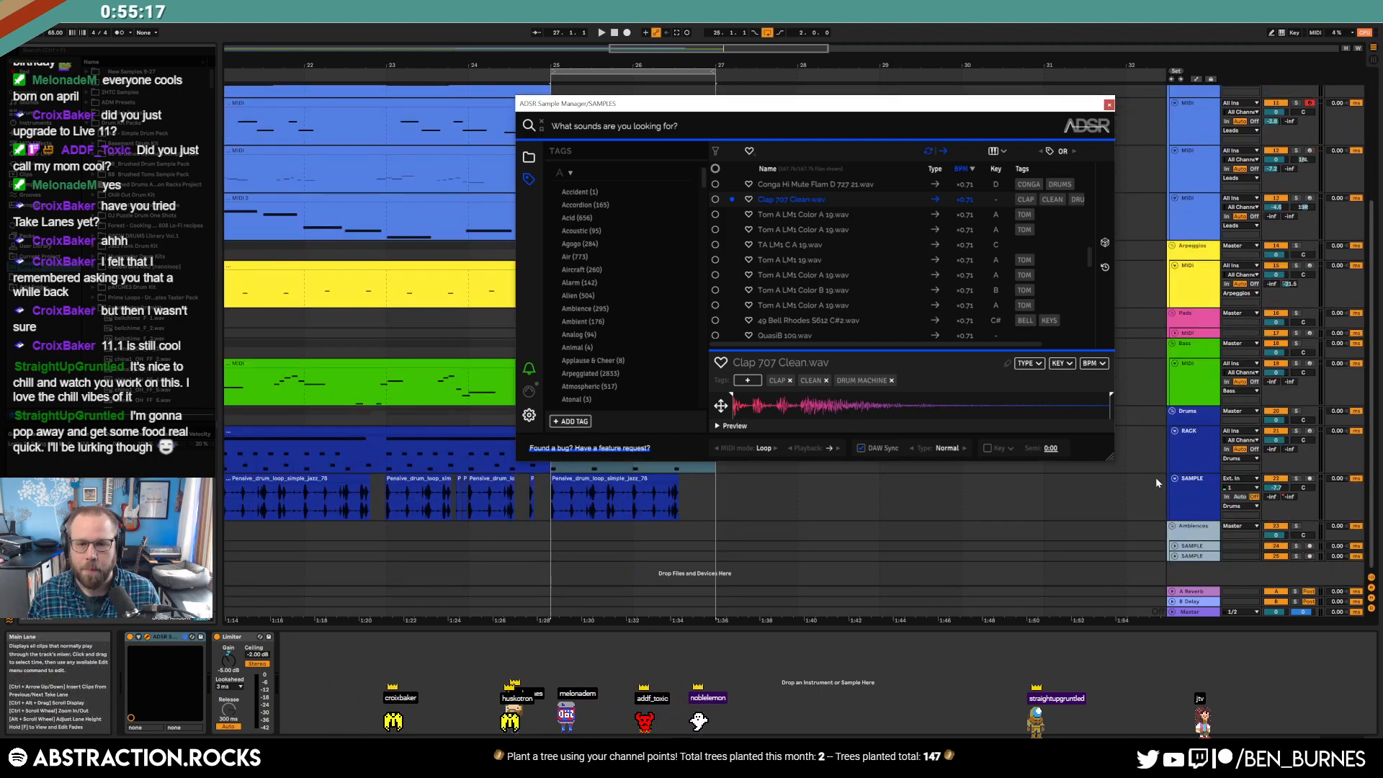
{"action": "left_click_drag", "start_coordinate": [812, 200], "coordinate": [1199, 456]}
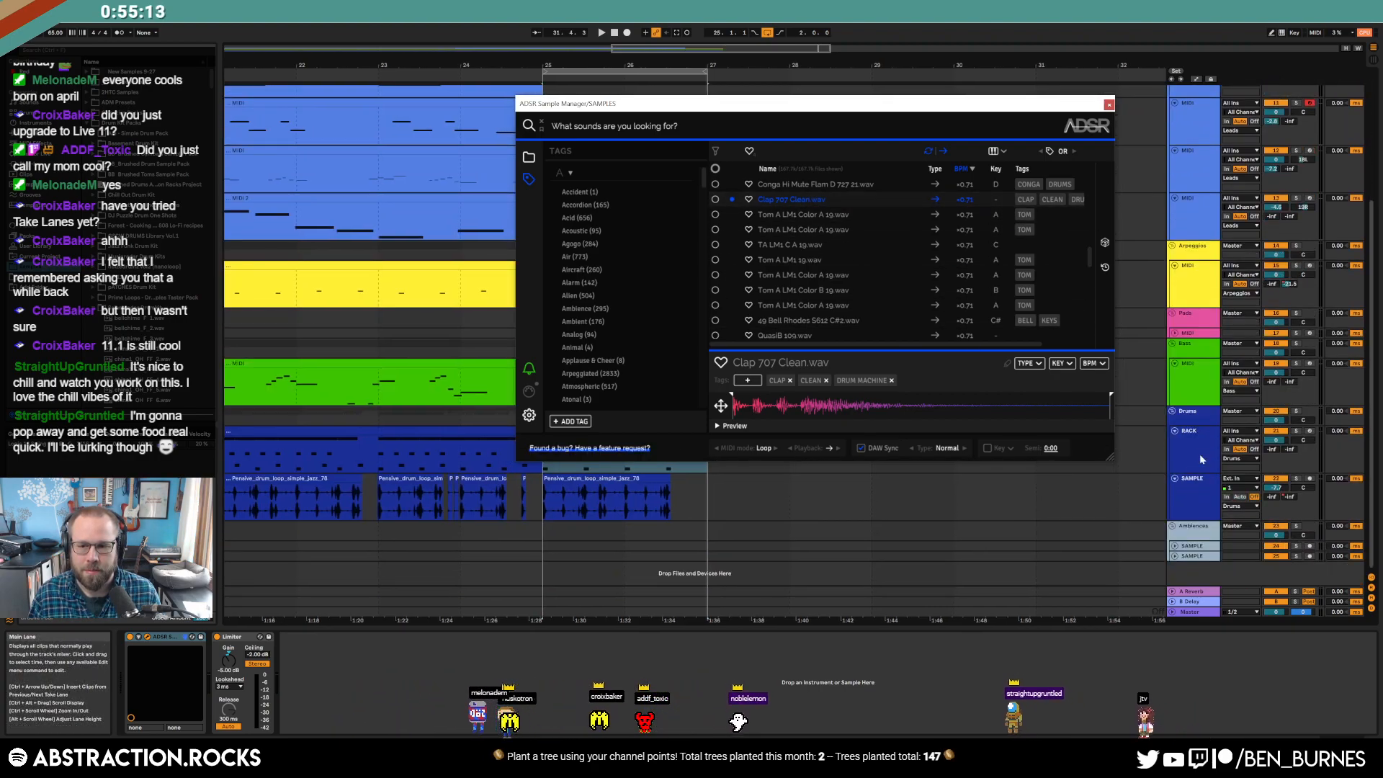
{"action": "left_click", "coordinate": [1200, 454]}
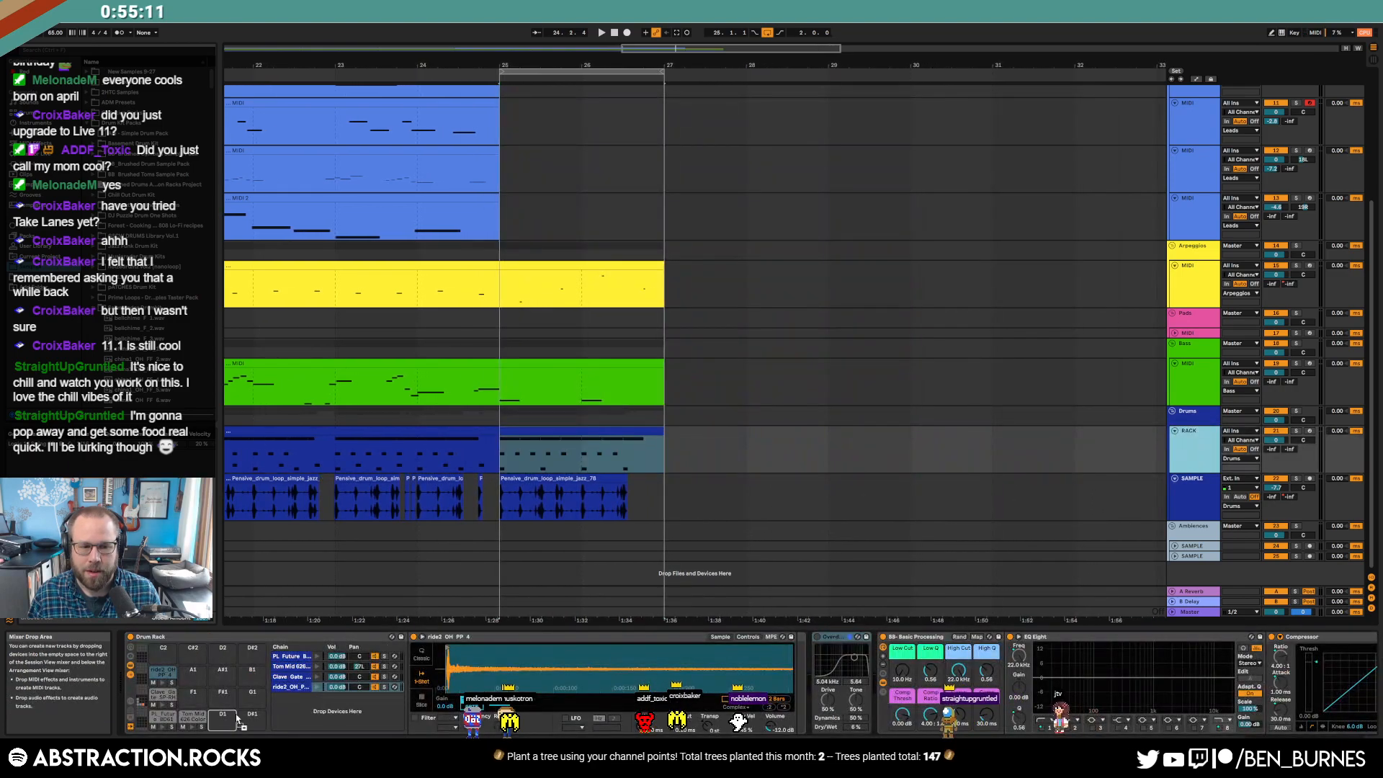
- Move all Tom Mid notes in the bar-25 drum clip to Clap 707 Clean and play the section back
{"action": "double_click", "coordinate": [572, 433]}
{"action": "left_click", "coordinate": [453, 542]}
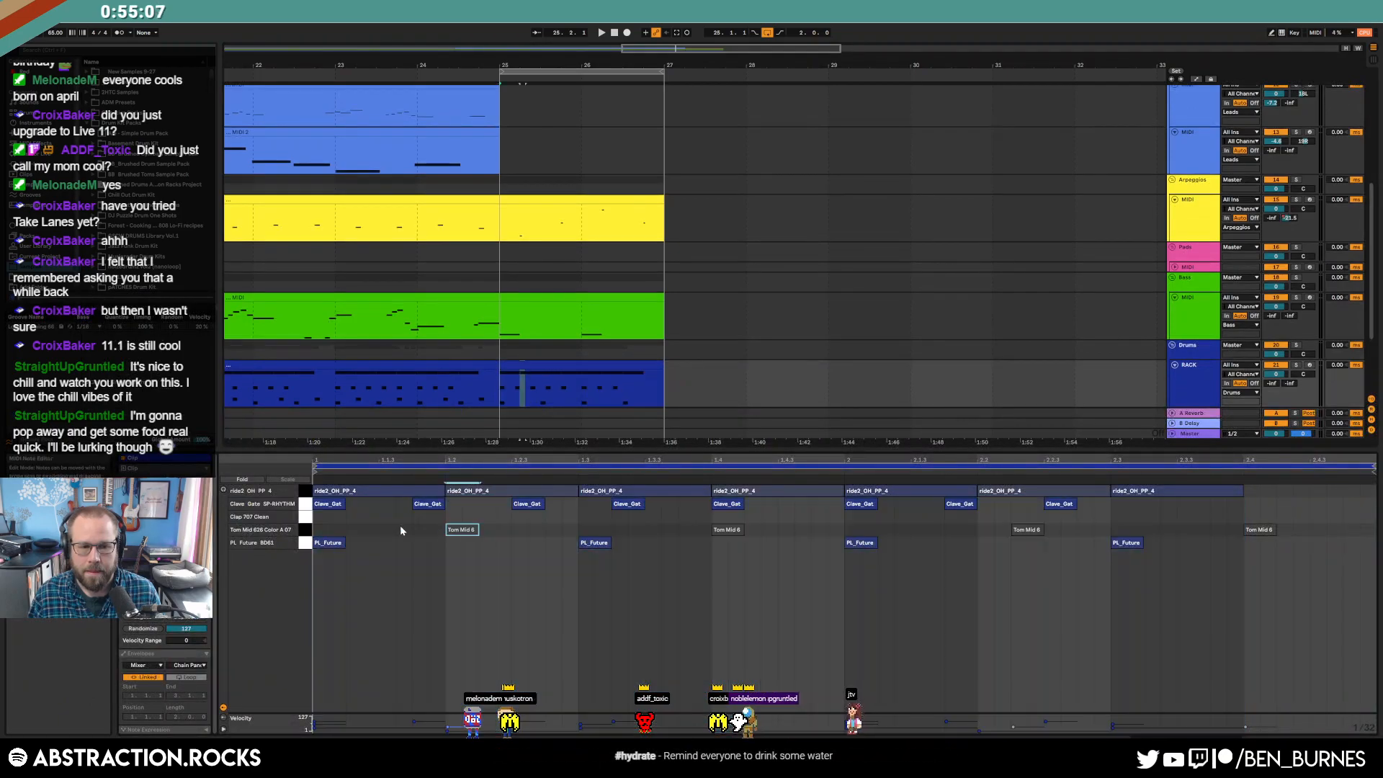
{"action": "left_click", "coordinate": [303, 530]}
{"action": "key", "text": "space"}
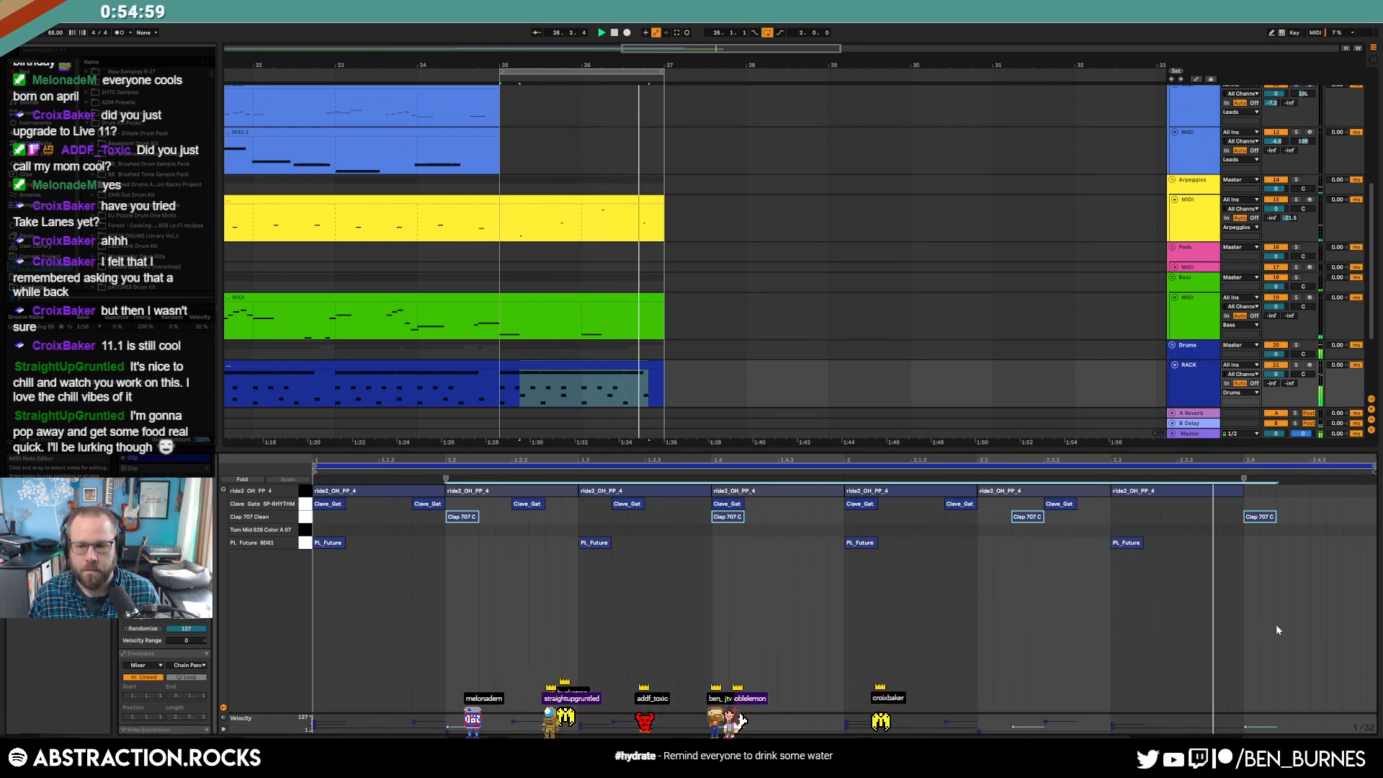
{"action": "left_click", "coordinate": [1265, 518]}
{"action": "key", "text": "shift+Tab"}
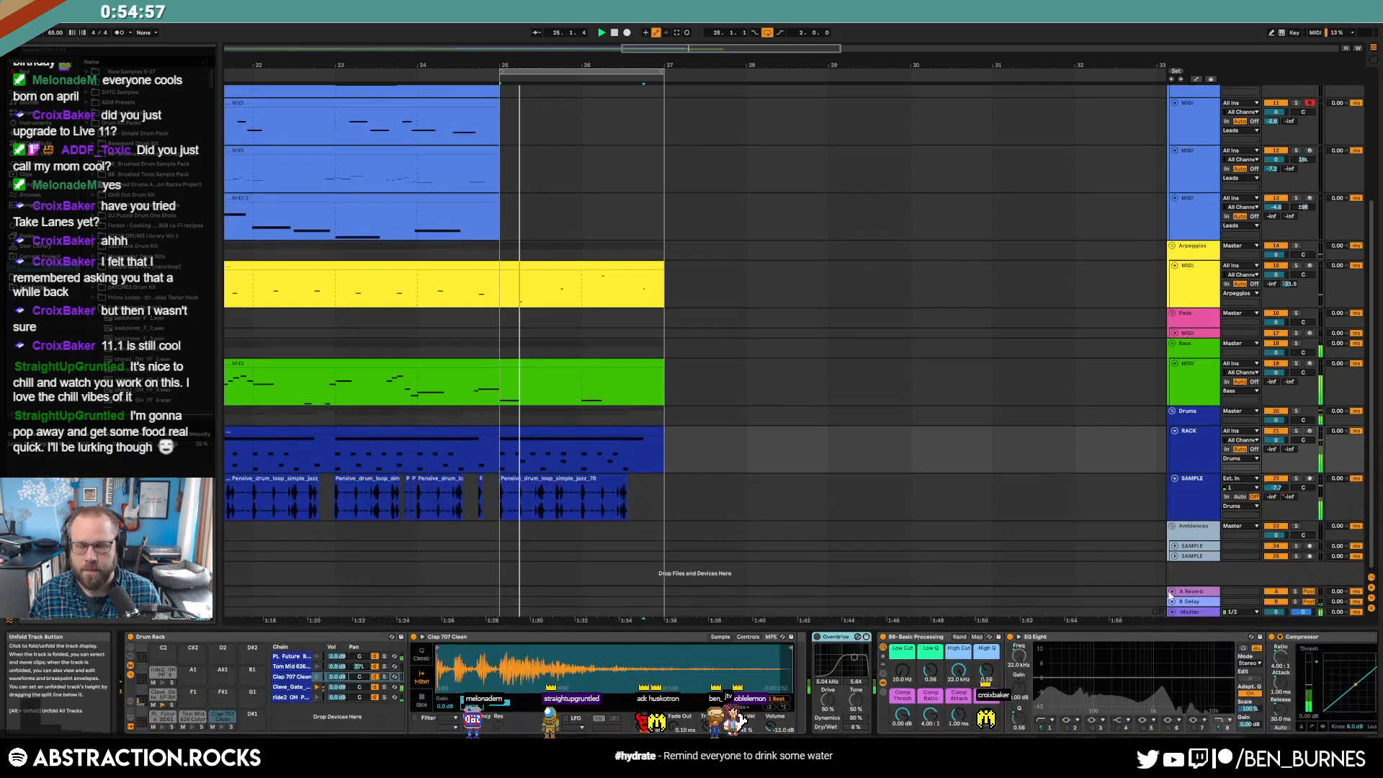
- Shift the C5 note in the bar-25 Arpeggios clip one sixteenth later and play the song from within bar 22
{"action": "double_click", "coordinate": [626, 265]}
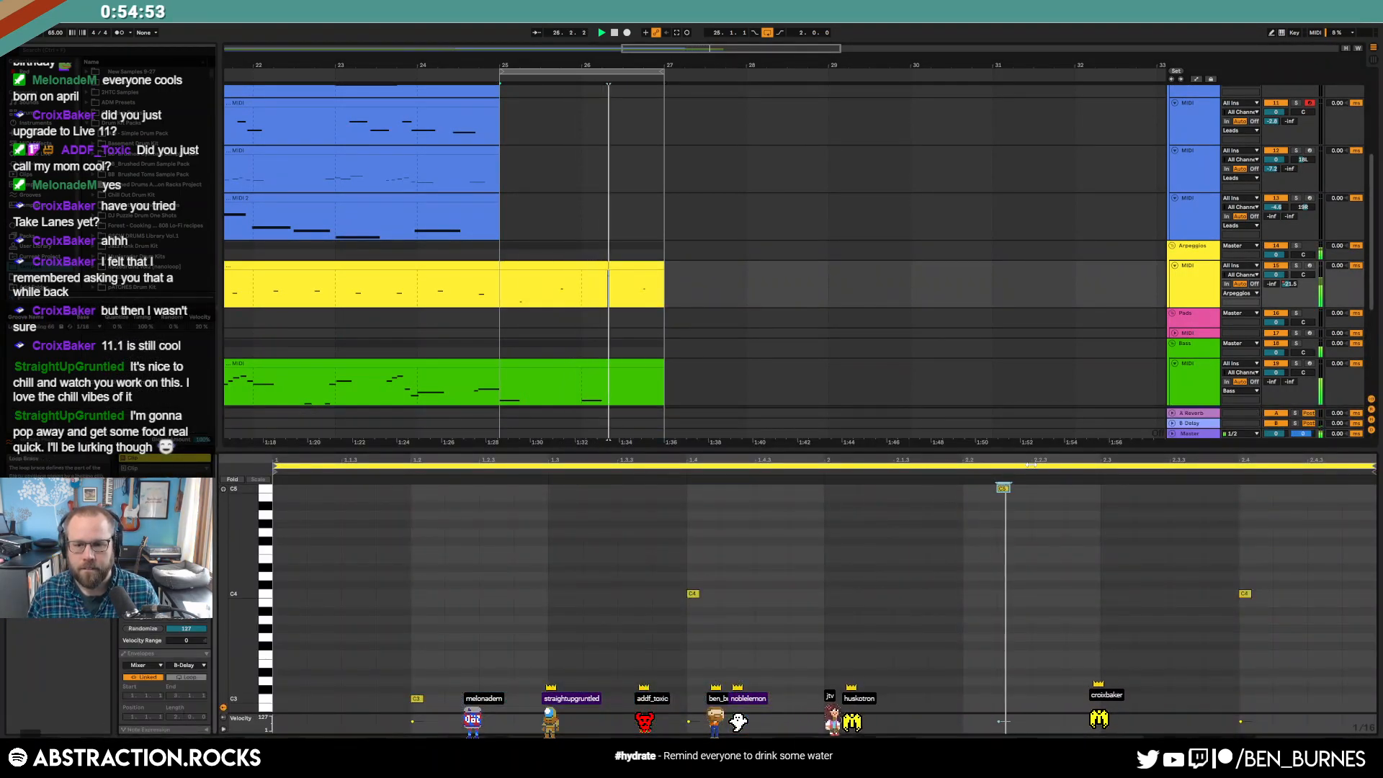
{"action": "key", "text": "shift+Tab"}
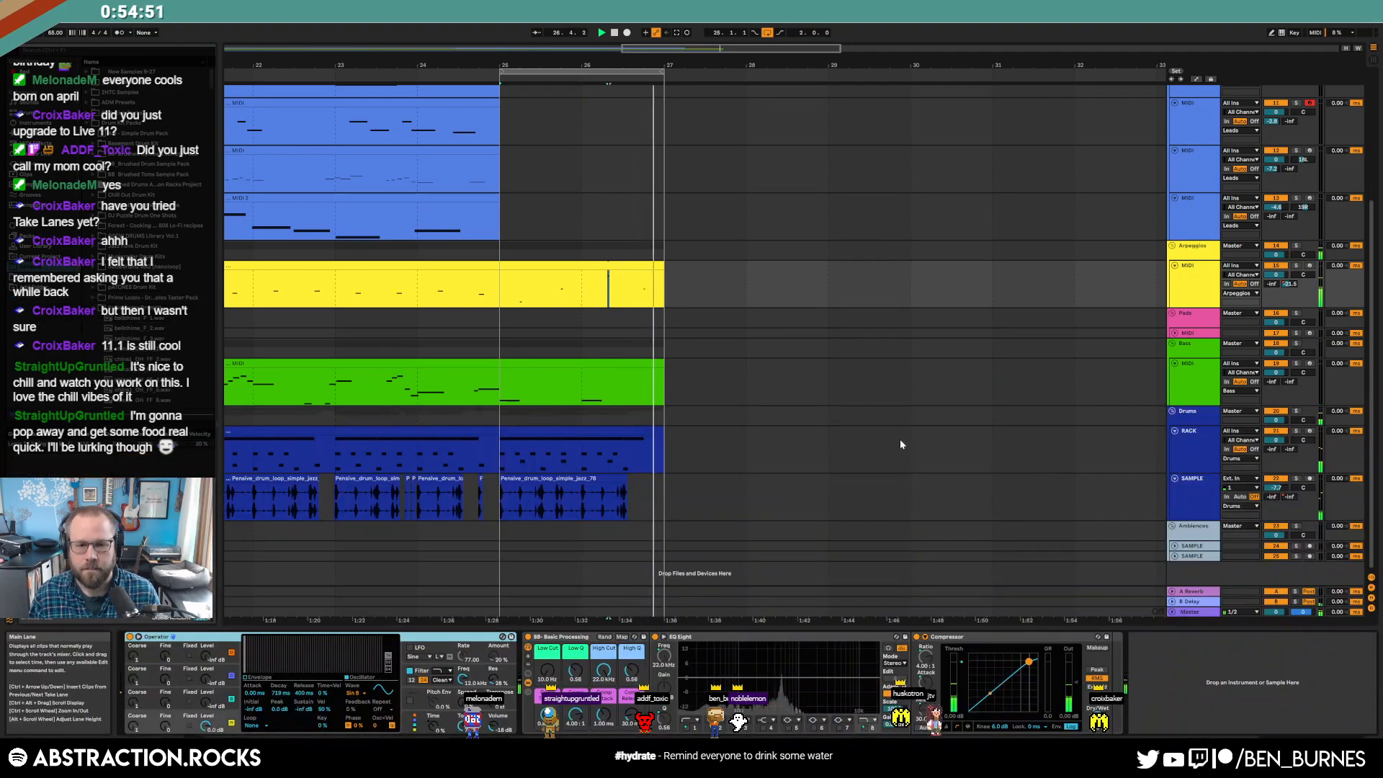
{"action": "scroll", "coordinate": [724, 457], "scroll_direction": "up", "scroll_amount": 5}
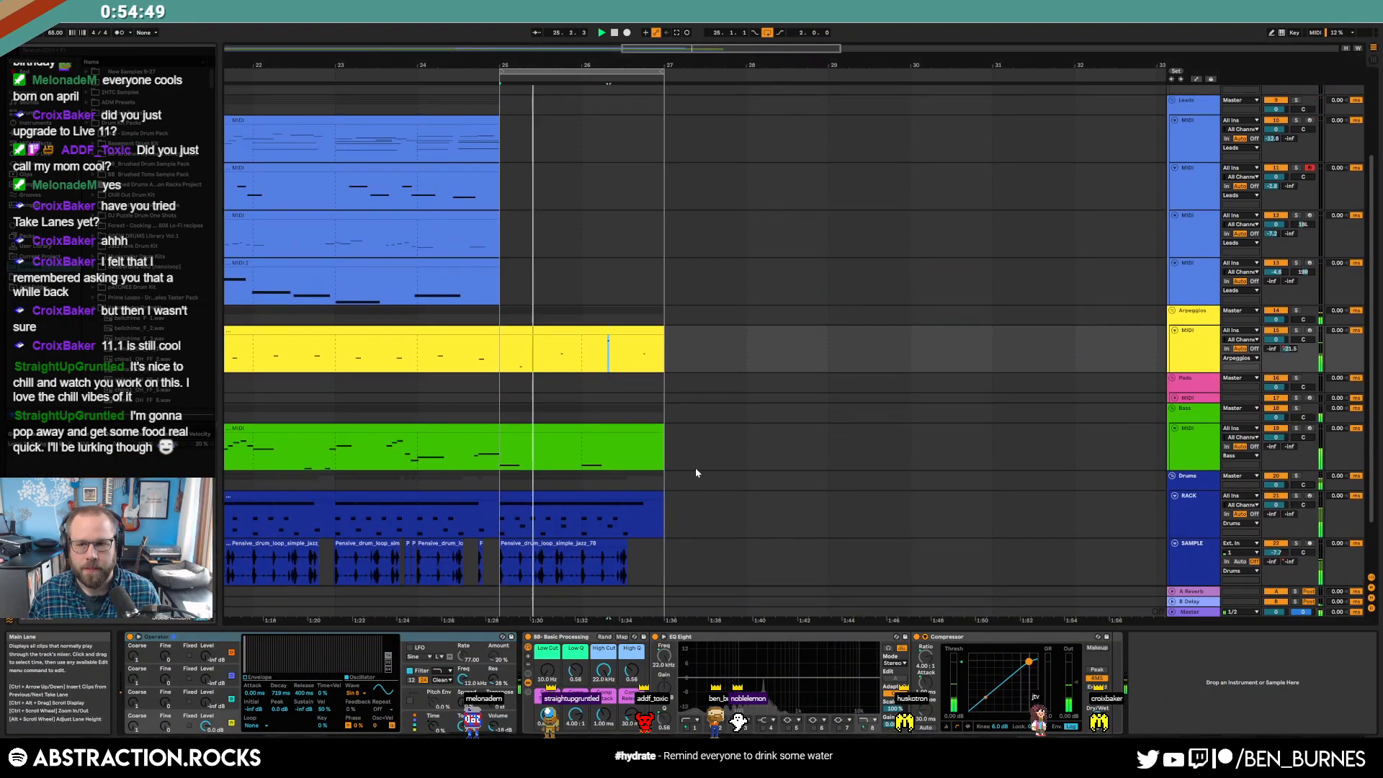
{"action": "left_click", "coordinate": [1181, 331]}
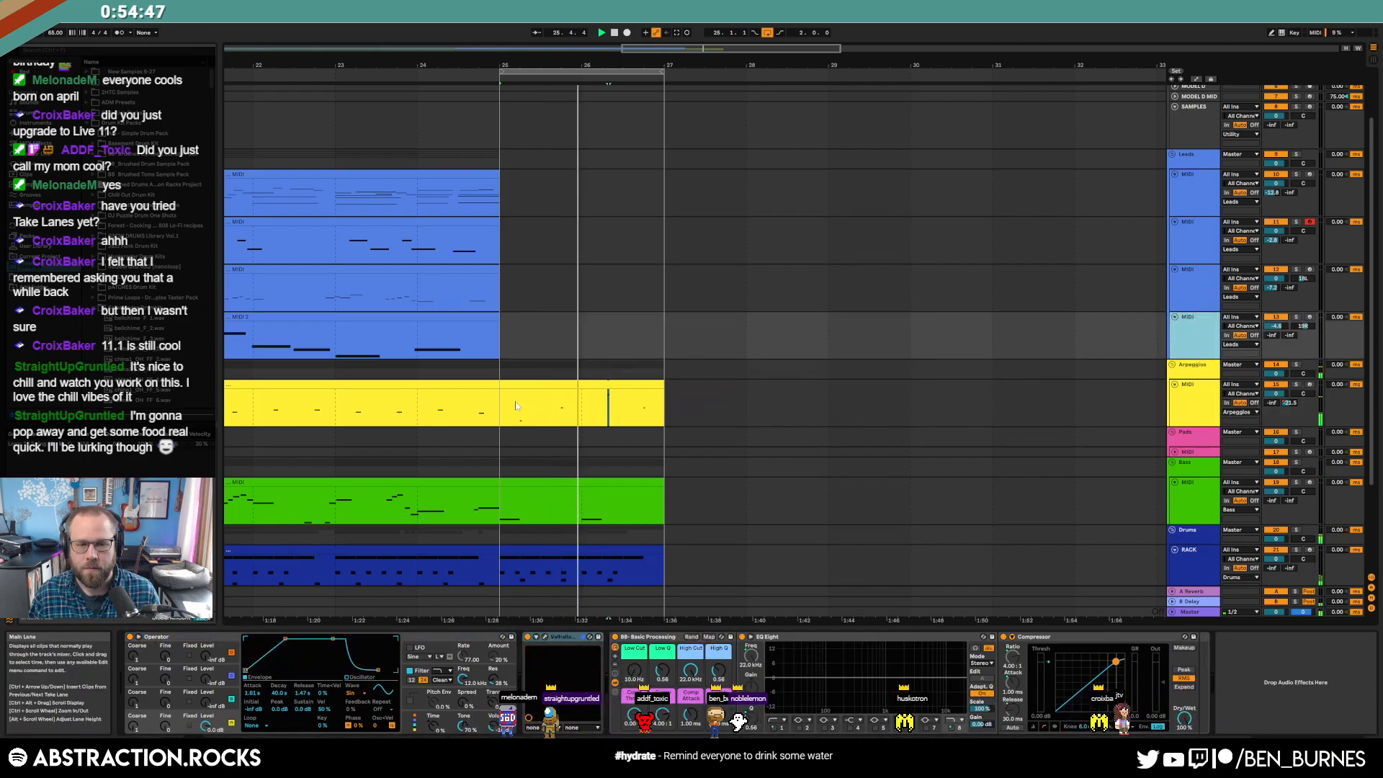
{"action": "left_click", "coordinate": [302, 73]}
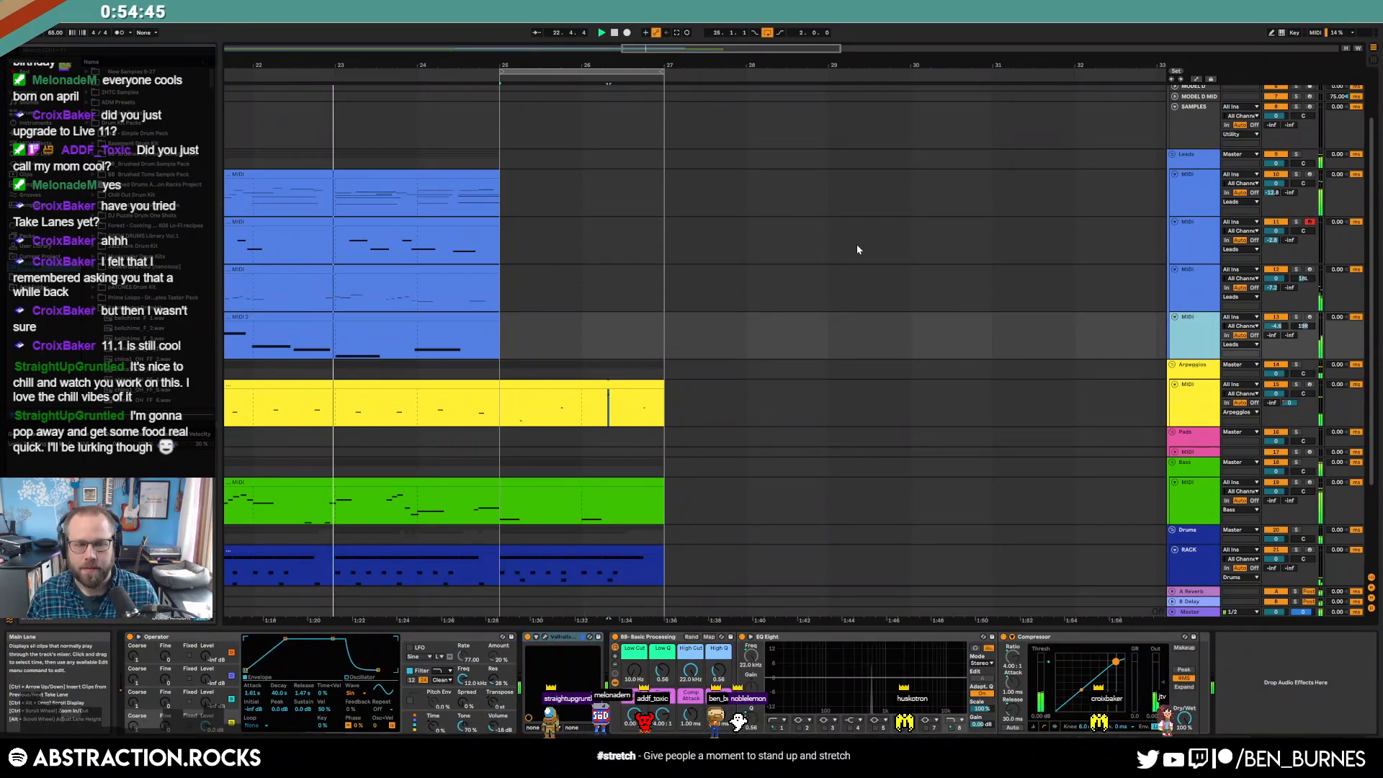
- Add two sixteenth-long C1 notes at 1.4.2 and 1.4.4 in the bar-25 Bass clip
{"action": "double_click", "coordinate": [559, 480]}
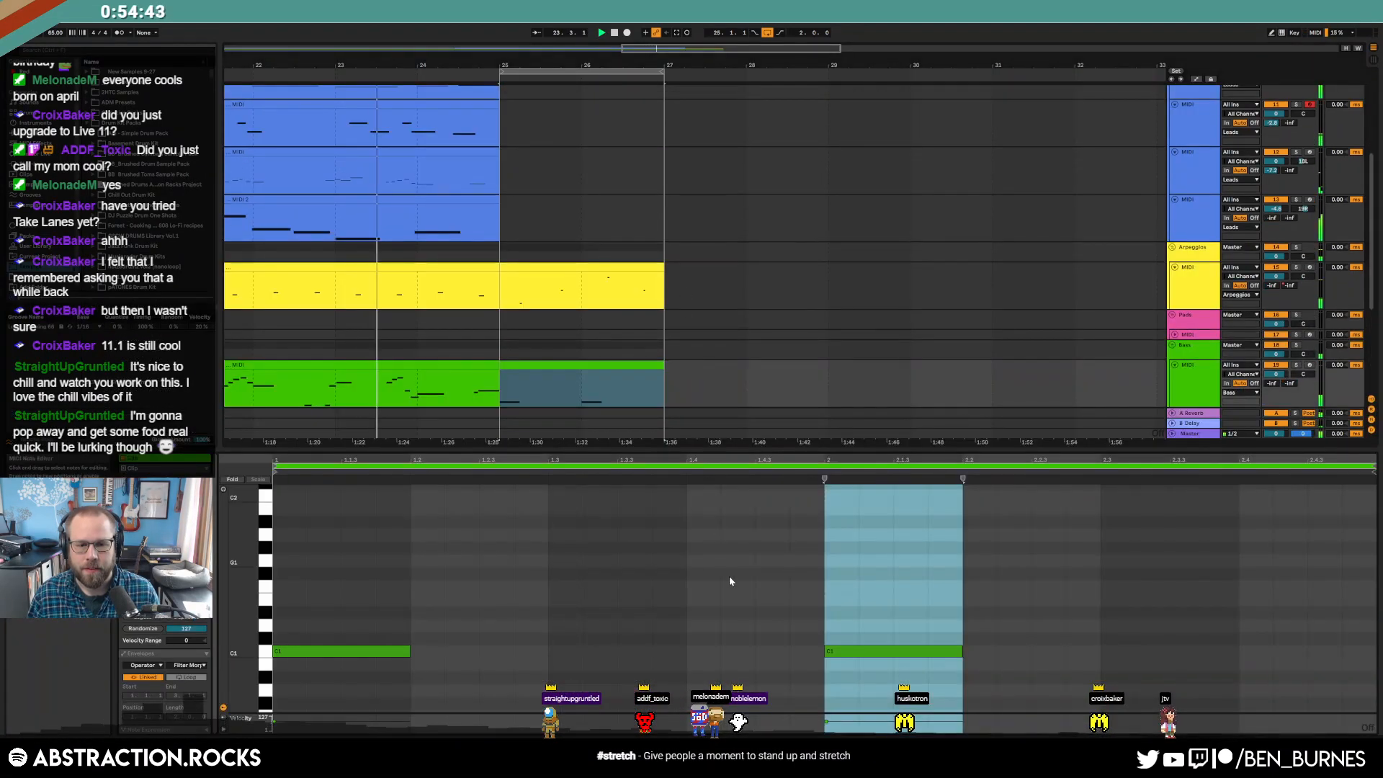
{"action": "left_click", "coordinate": [373, 651]}
{"action": "left_click", "coordinate": [740, 396]}
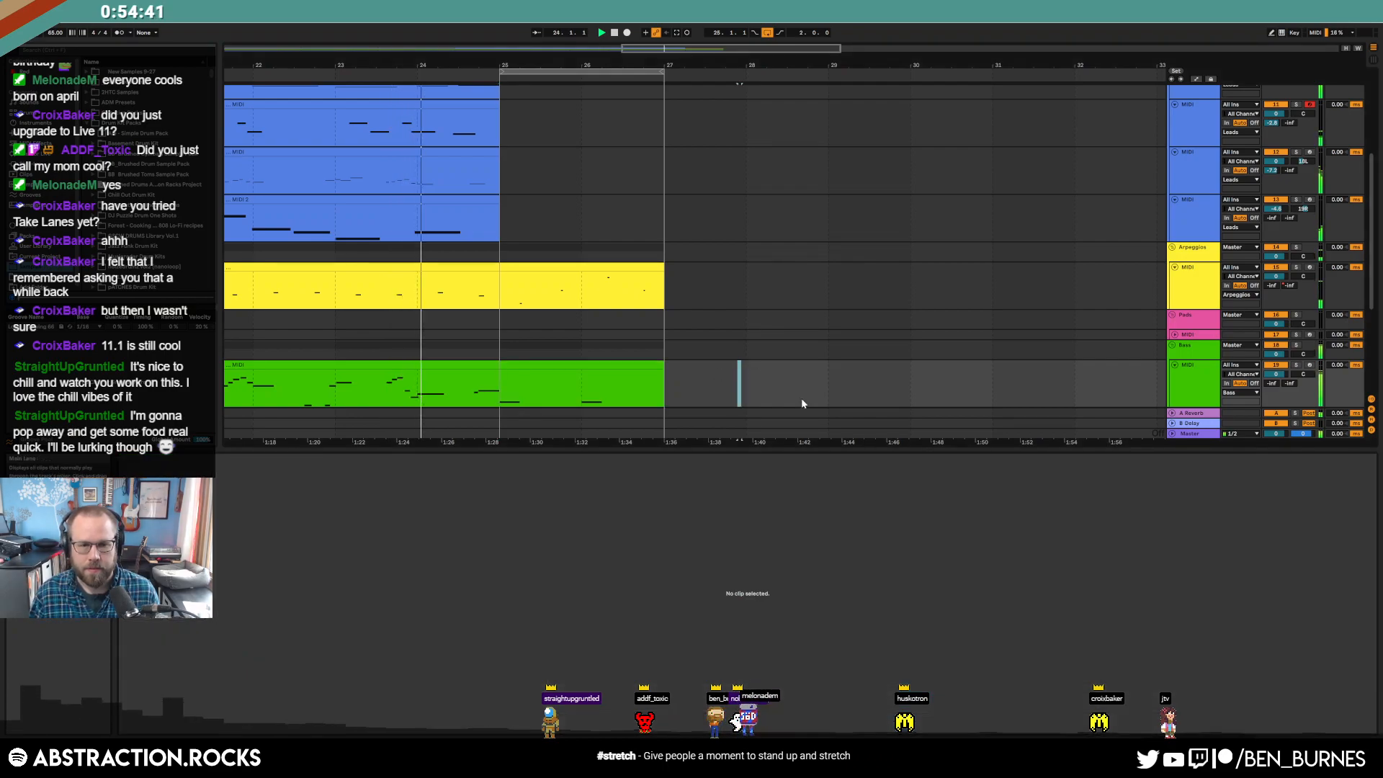
{"action": "left_click", "coordinate": [629, 368]}
{"action": "left_click", "coordinate": [525, 585]}
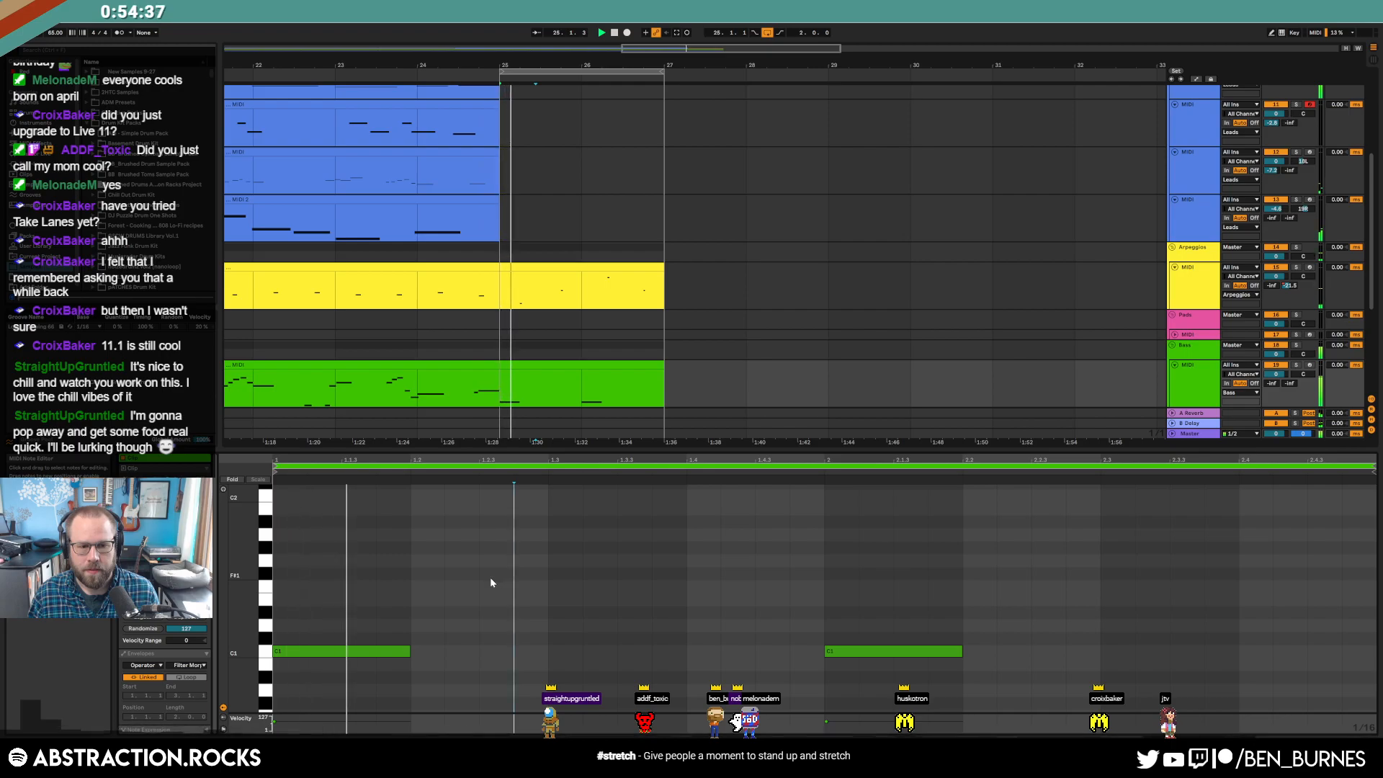
{"action": "double_click", "coordinate": [739, 652]}
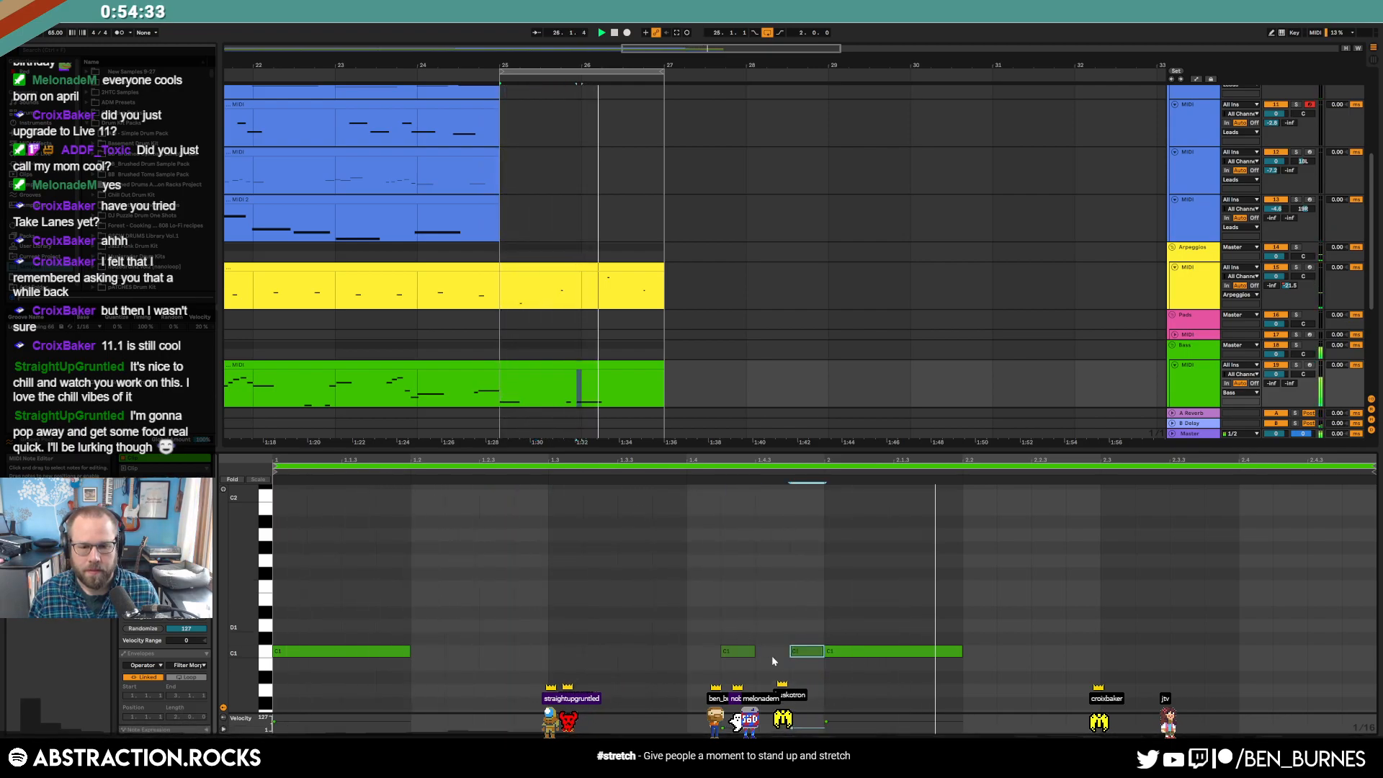
- Shorten the two new C1 bass notes to about half a sixteenth each
{"action": "left_click", "coordinate": [746, 651], "text": "shift"}
{"action": "left_click_drag", "start_coordinate": [823, 652], "coordinate": [796, 651]}
{"action": "left_click", "coordinate": [732, 621]}
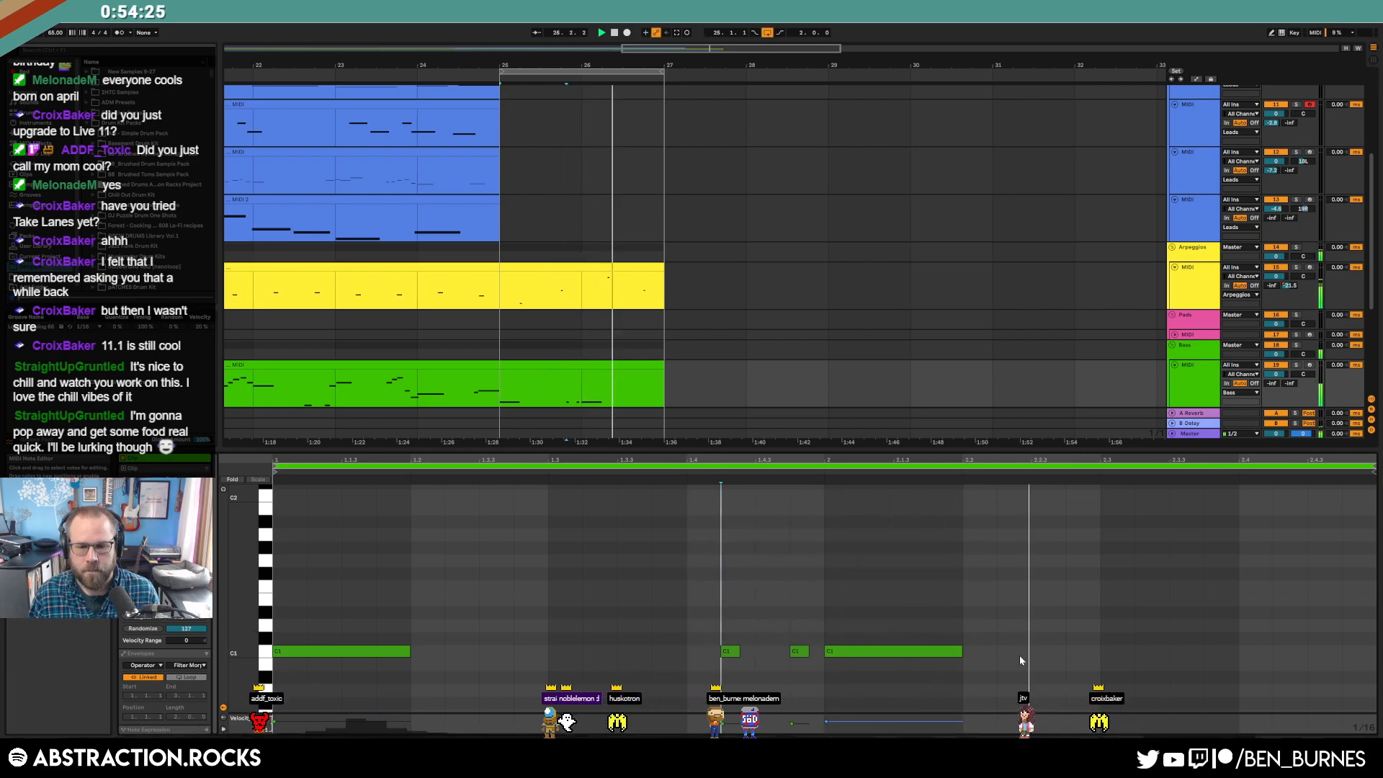
- Add a rising sixteenth-note run of C1, D#1, F1 and G1 from 2.3.3 near the end of the Bass clip
{"action": "double_click", "coordinate": [1181, 652]}
{"action": "double_click", "coordinate": [1219, 612]}
{"action": "double_click", "coordinate": [1246, 587]}
{"action": "double_click", "coordinate": [1287, 560]}
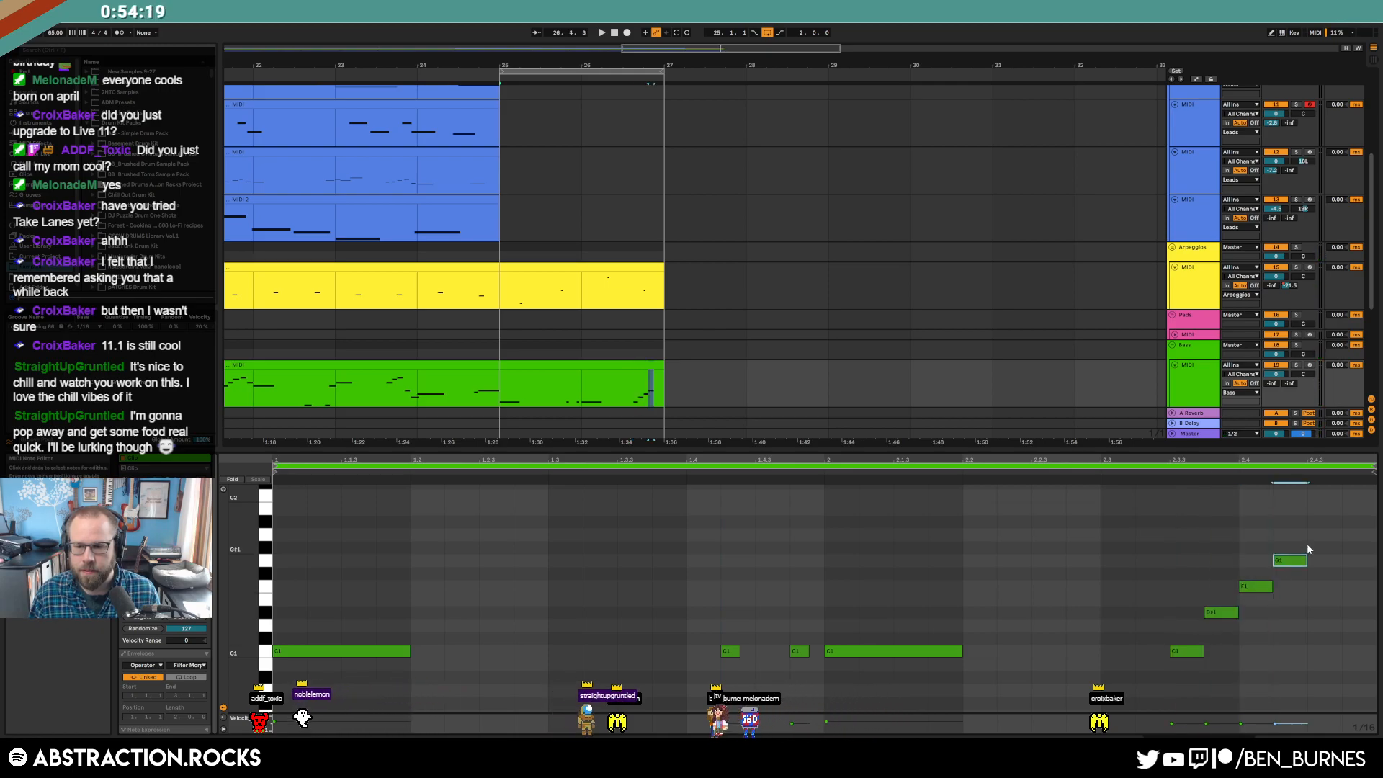
- Finish the rising bass run with A#1 and C2 sixteenth notes at the end of the clip and play the loop
{"action": "double_click", "coordinate": [1312, 547]}
{"action": "double_click", "coordinate": [1348, 496]}
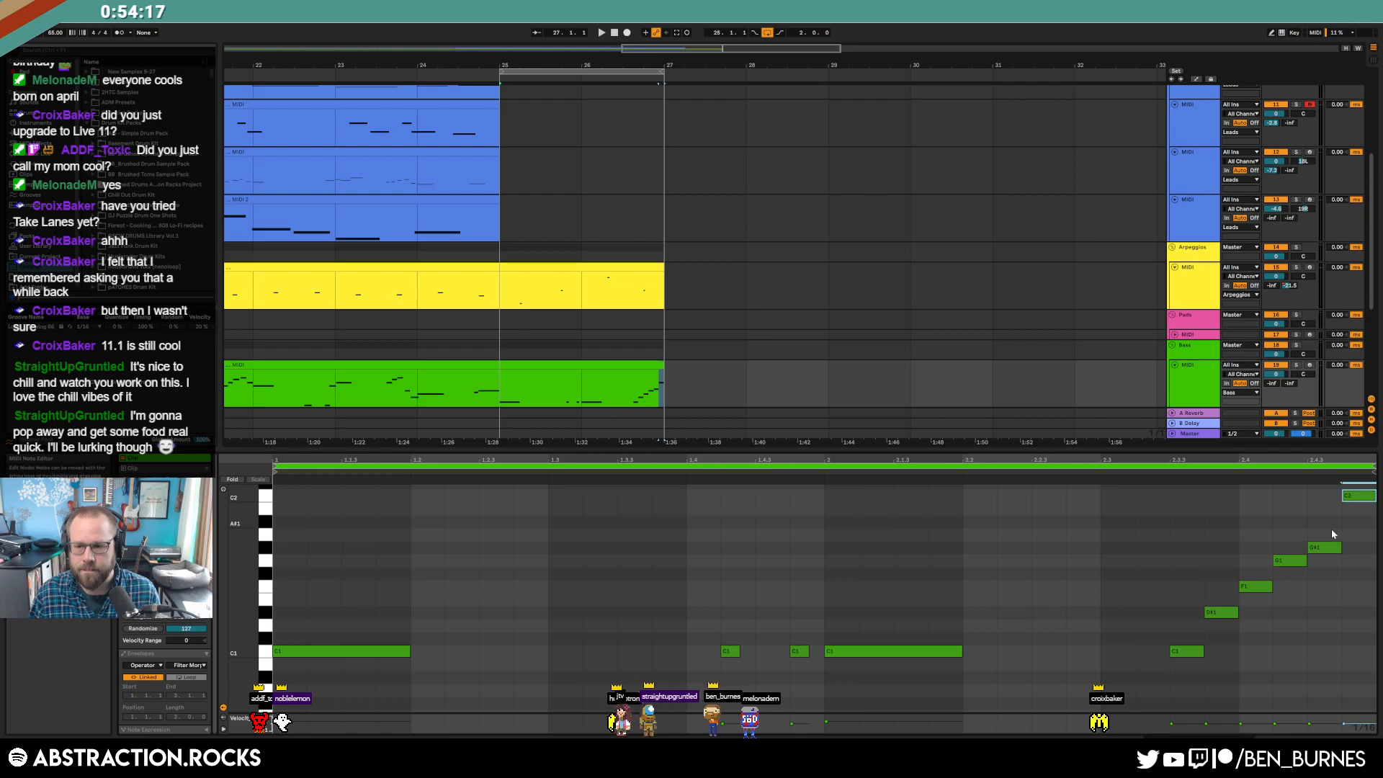
{"action": "key", "text": "Up"}
{"action": "key", "text": "Up"}
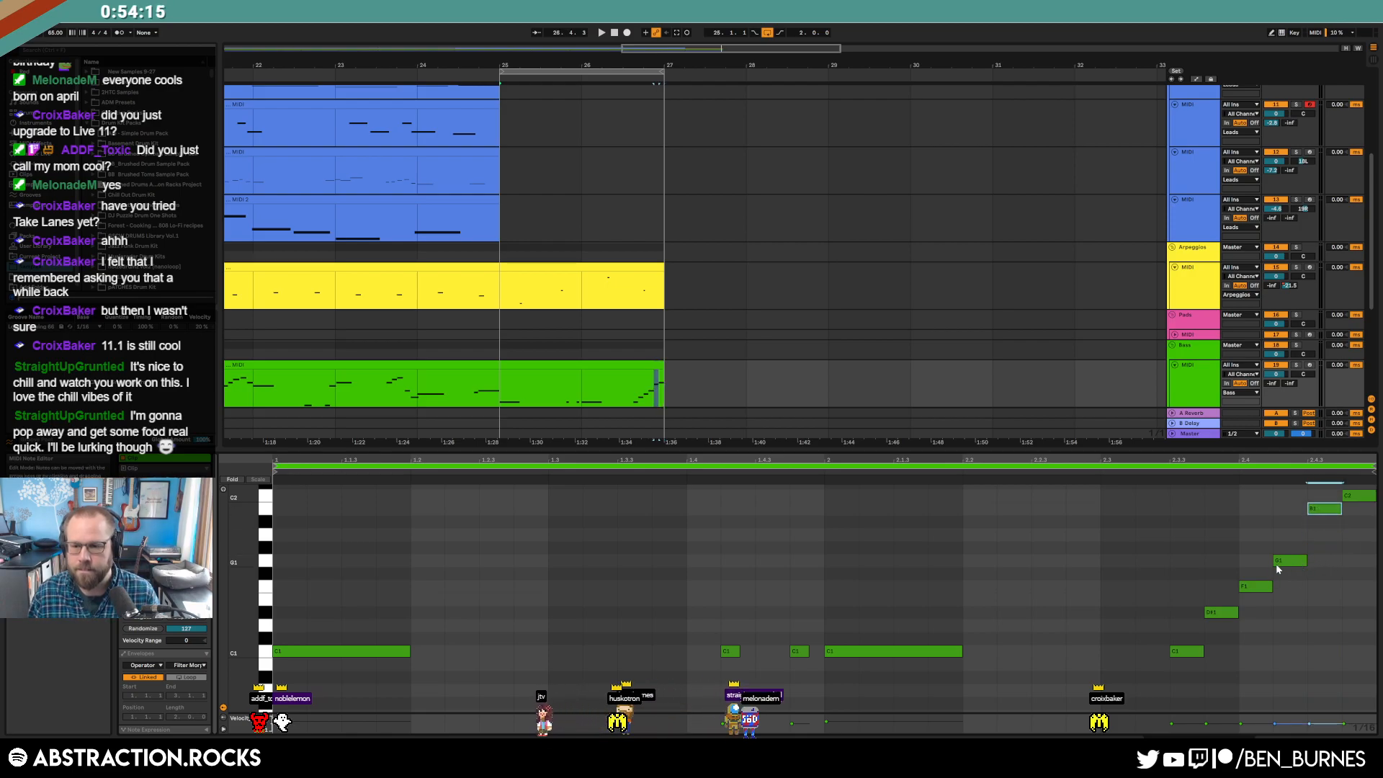
{"action": "key", "text": "Down"}
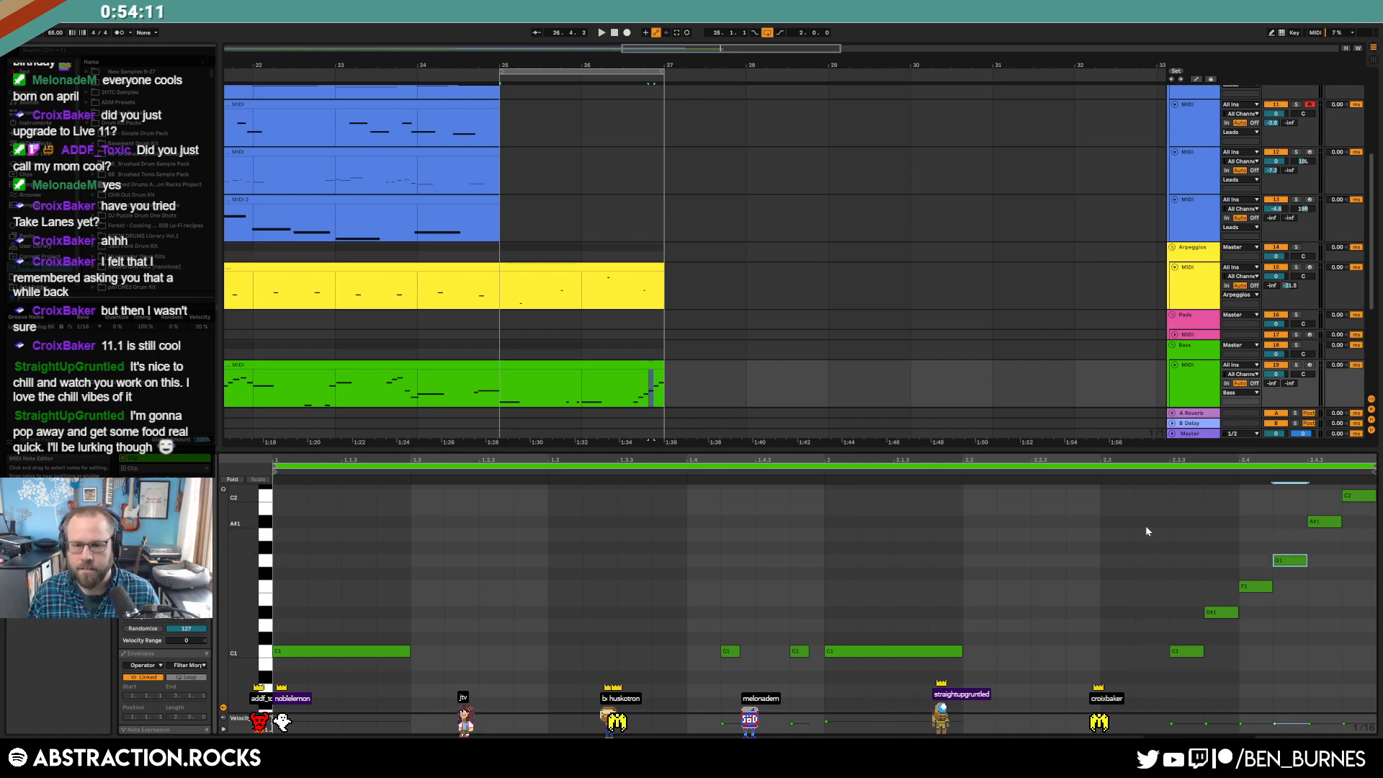
{"action": "key", "text": "Down"}
{"action": "key", "text": "space"}
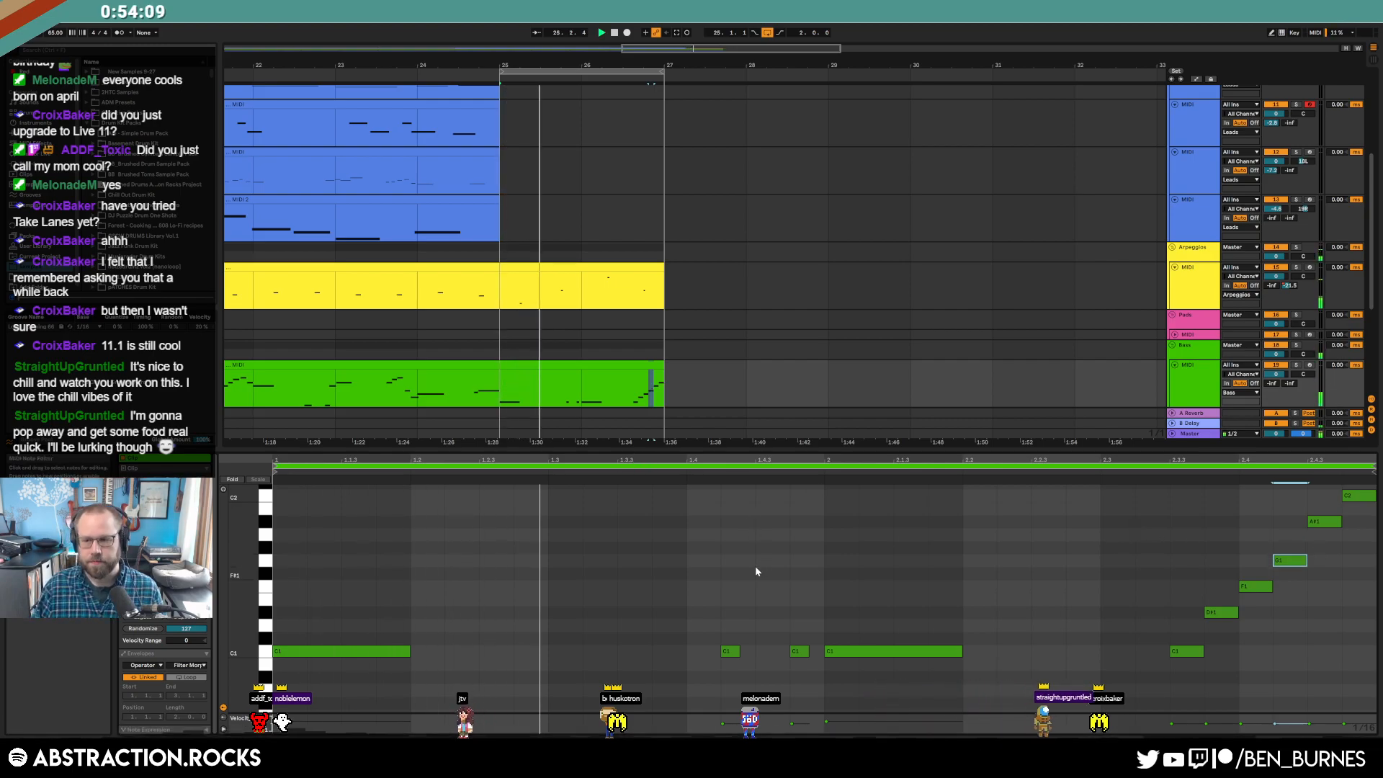
- Duplicate the two-bar Bass clip at bar 25 to bar 27 and consolidate both into one four-bar clip
{"action": "left_click_drag", "start_coordinate": [715, 603], "coordinate": [812, 657]}
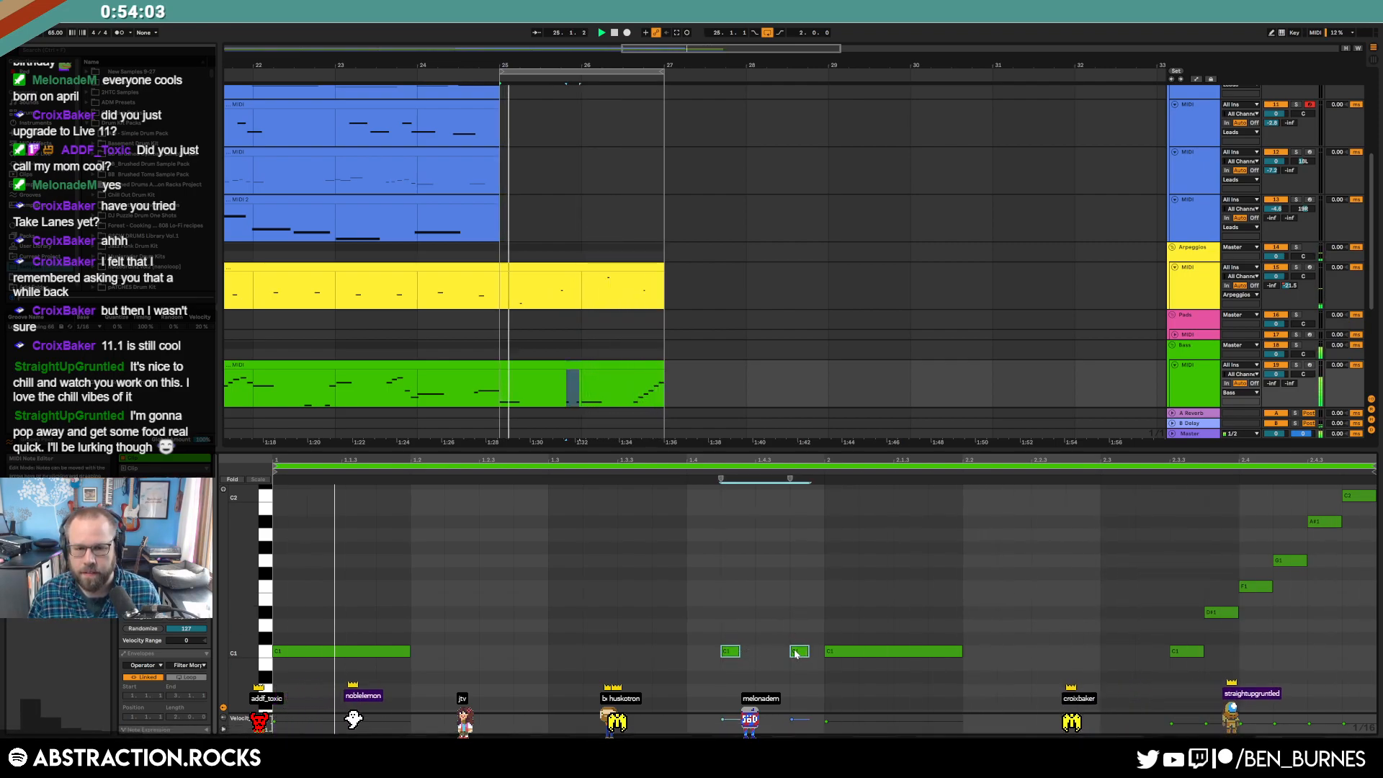
{"action": "key", "text": "shift+Tab"}
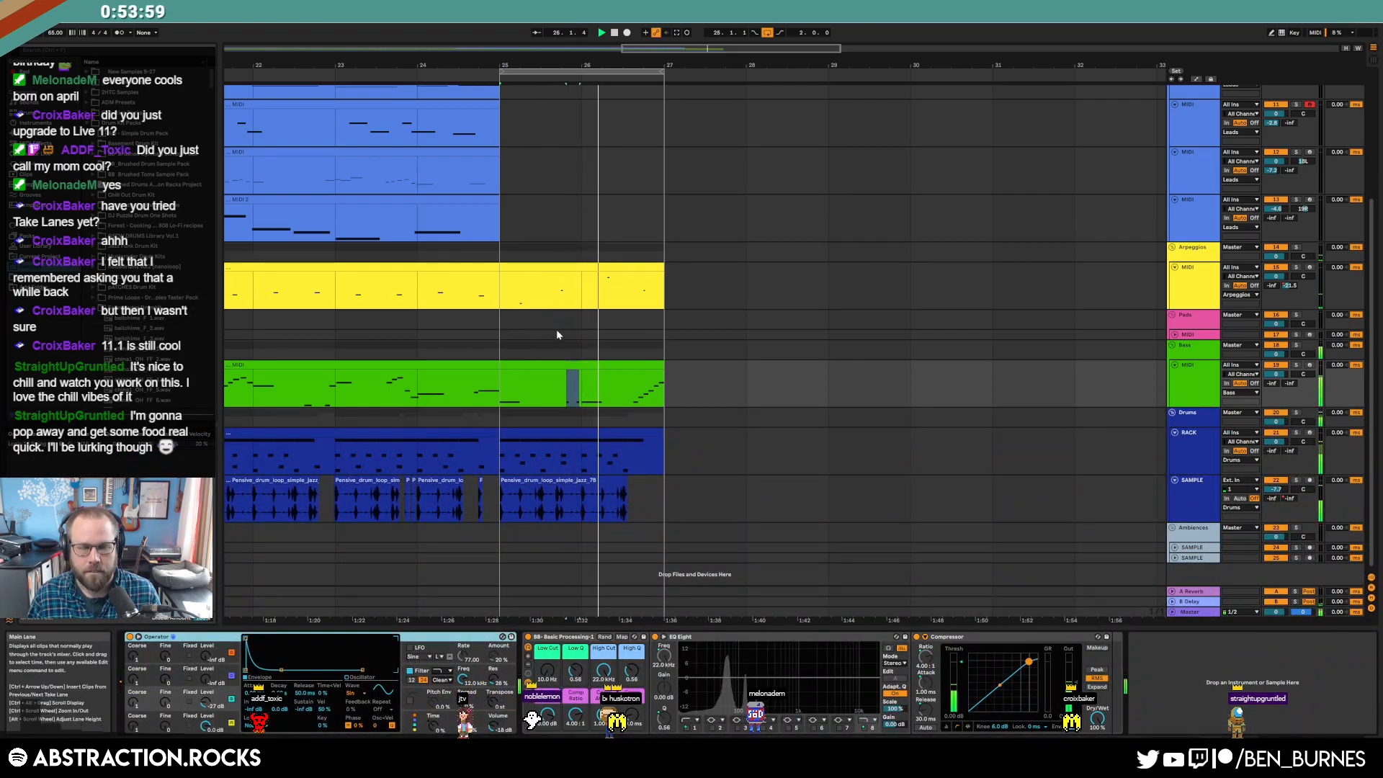
{"action": "double_click", "coordinate": [602, 374]}
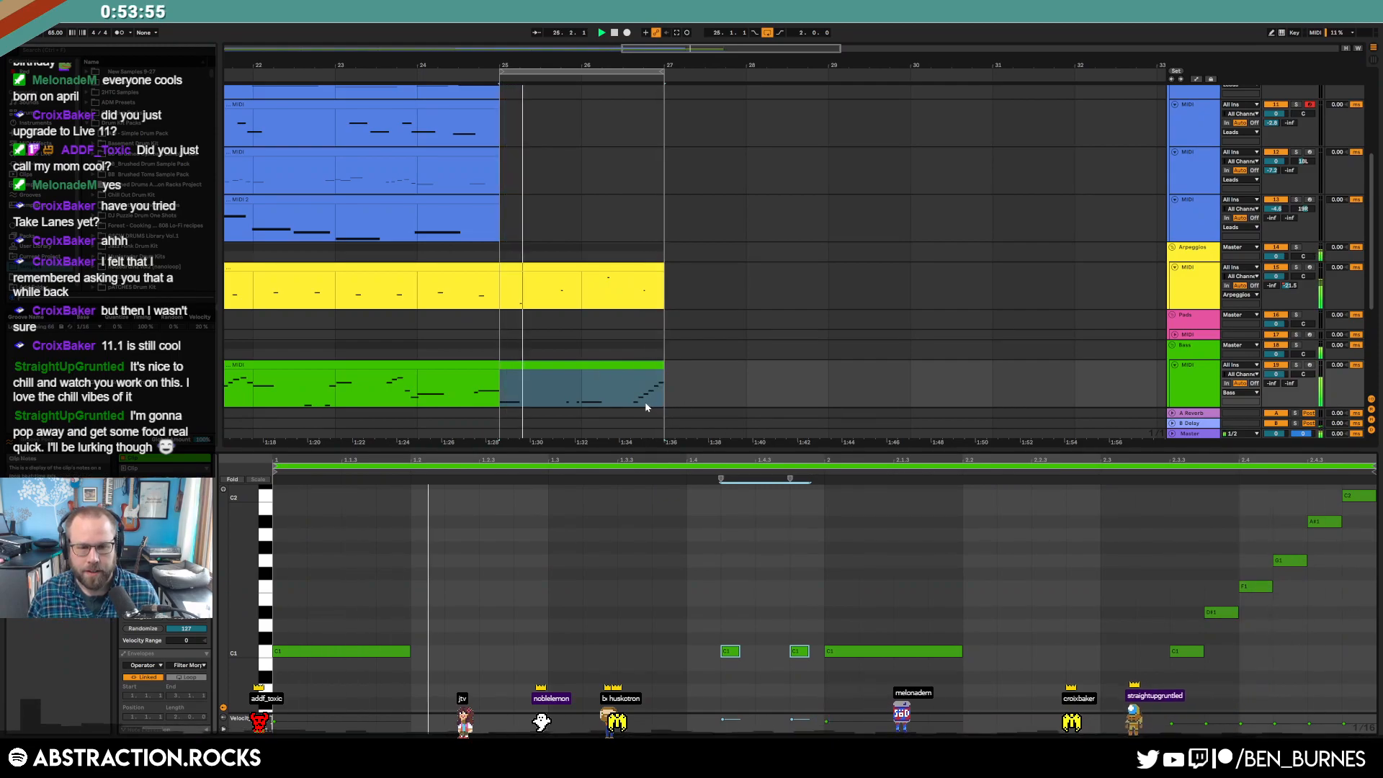
{"action": "key", "text": "ctrl+d"}
{"action": "key", "text": "ctrl+z"}
{"action": "left_click", "coordinate": [628, 366]}
{"action": "key", "text": "ctrl+d"}
{"action": "scroll", "coordinate": [621, 370], "scroll_direction": "down", "scroll_amount": 2}
{"action": "left_click", "coordinate": [602, 364]}
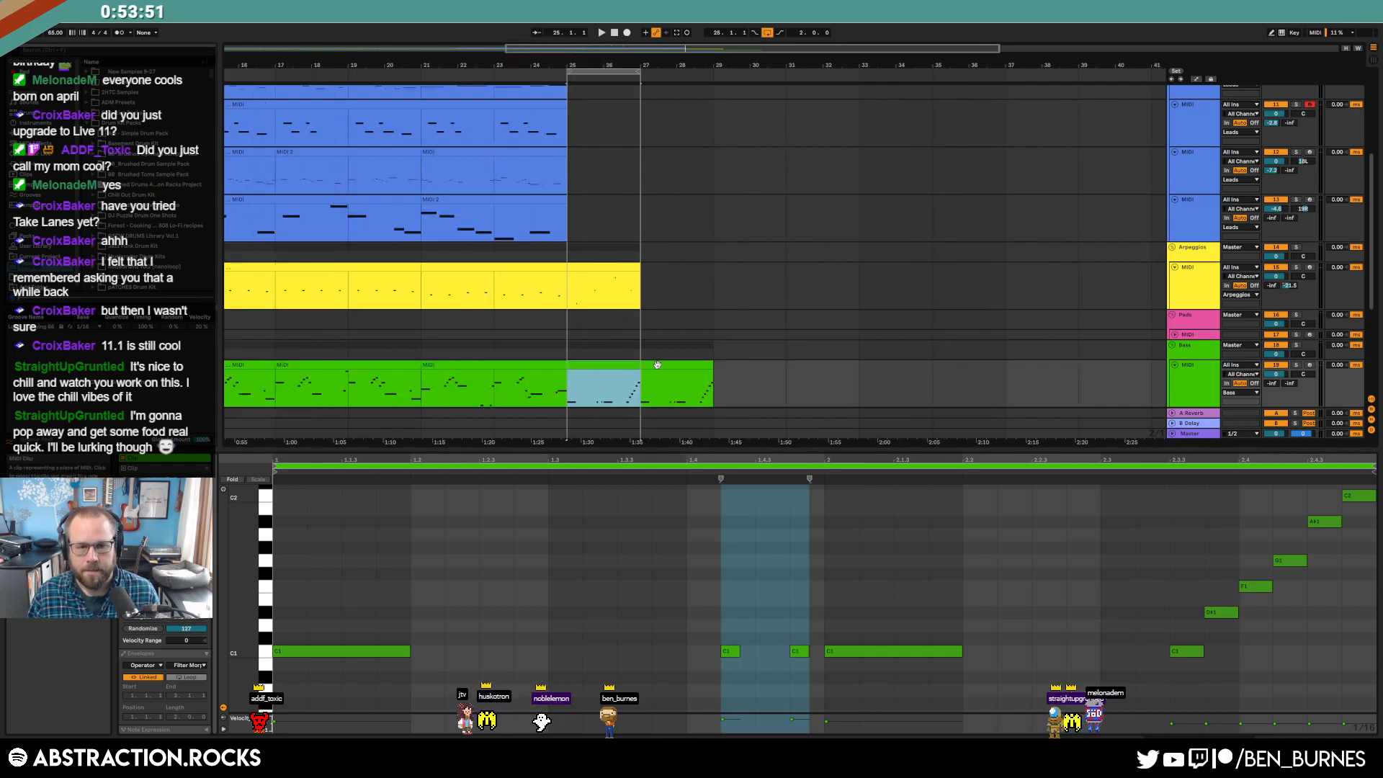
{"action": "left_click", "coordinate": [657, 365], "text": "shift"}
{"action": "key", "text": "ctrl+j"}
- Replace the Bass clip's second-bar rising run with an A#0 eighth note at 2.4.3, and move the bar-4 C1 note an eighth later
{"action": "mouse_move", "coordinate": [713, 503]}
{"action": "left_mouse_down"}
{"action": "mouse_move", "coordinate": [790, 623]}
{"action": "mouse_move", "coordinate": [826, 713]}
{"action": "mouse_move", "coordinate": [821, 702]}
{"action": "left_mouse_up"}
{"action": "key", "text": "Delete"}
{"action": "double_click", "coordinate": [792, 701]}
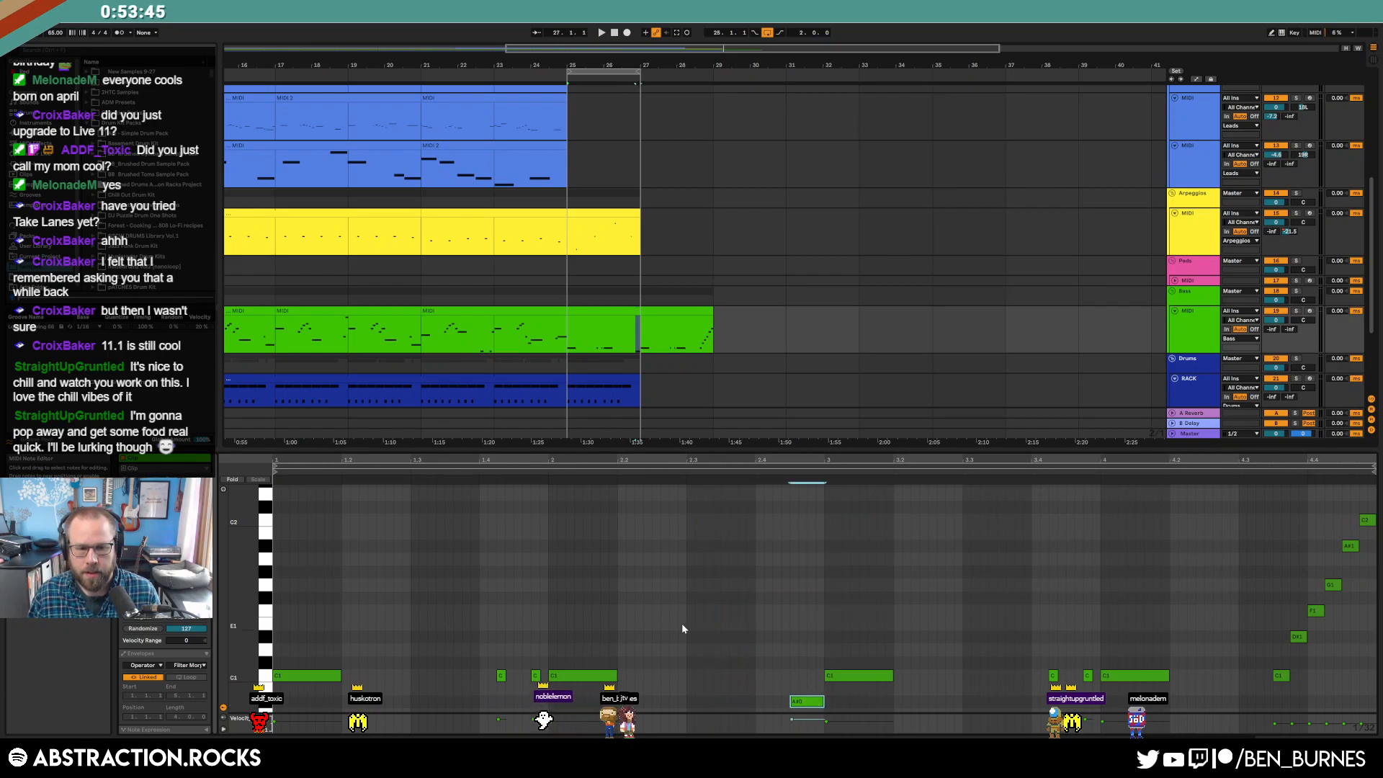
{"action": "left_click_drag", "start_coordinate": [1104, 679], "coordinate": [1146, 683]}
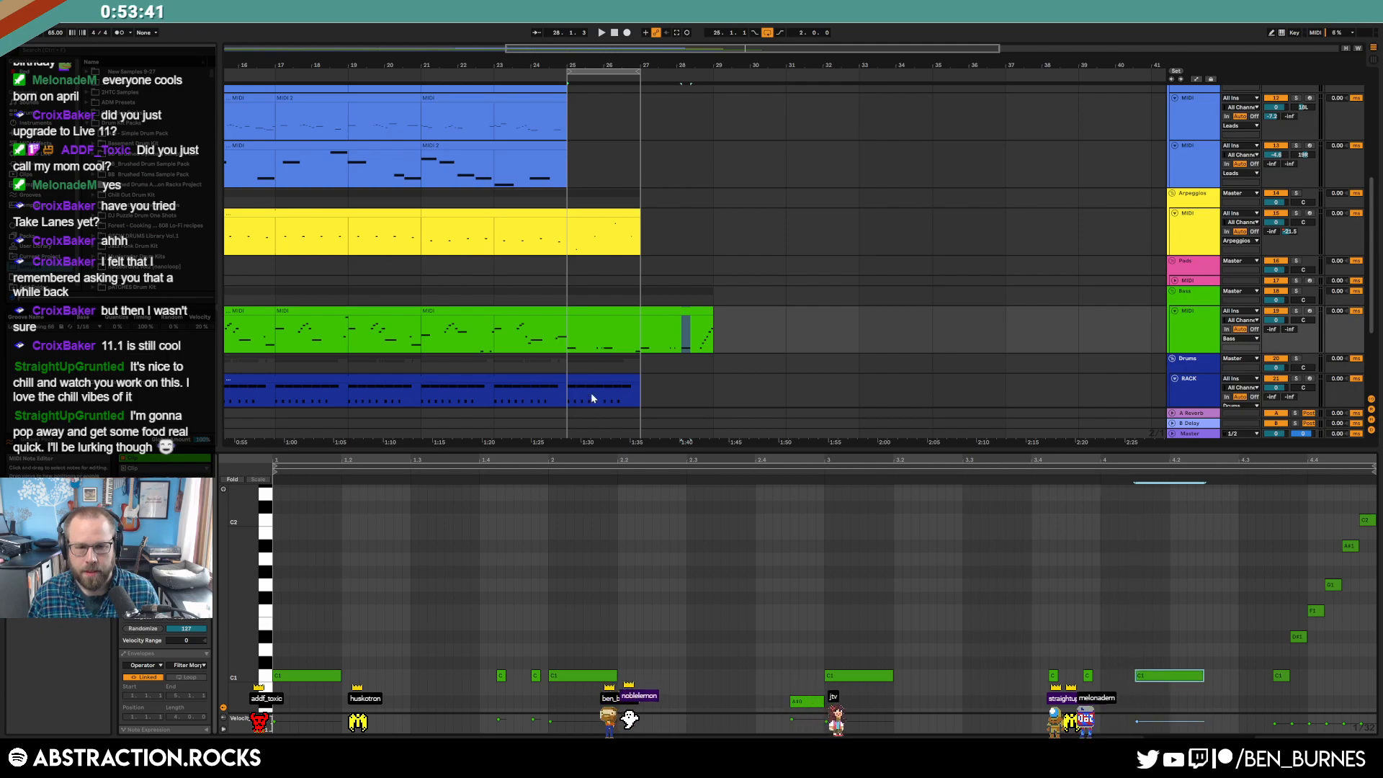
- Duplicate the two-bar drum rack and drum loop sample sections from bar 25 to bar 27
{"action": "left_click", "coordinate": [623, 367]}
{"action": "scroll", "coordinate": [617, 351], "scroll_direction": "down", "scroll_amount": 2}
{"action": "left_click_drag", "start_coordinate": [637, 374], "coordinate": [572, 336]}
{"action": "key", "text": "ctrl+d"}
{"action": "key", "text": "shift+Tab"}
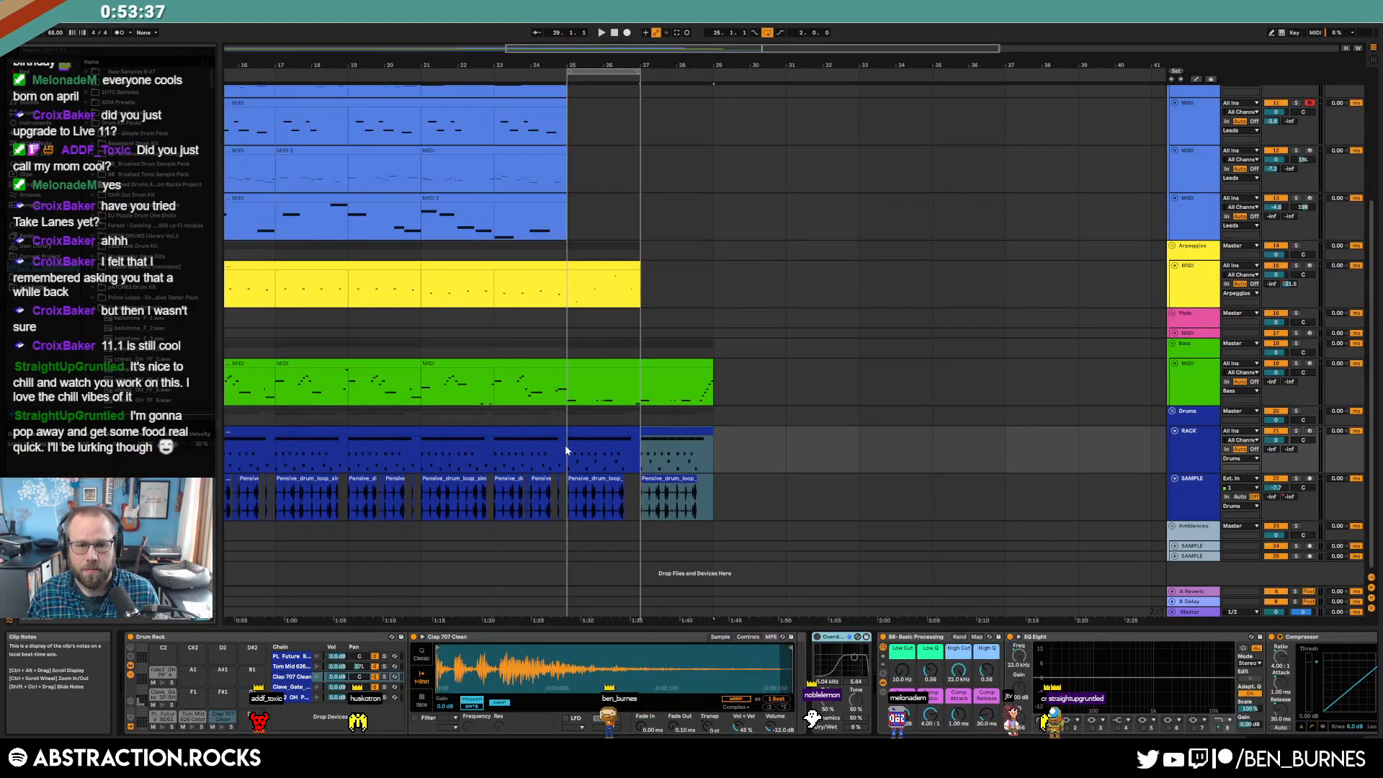
- Duplicate the two-bar Arpeggios section from bar 25 to bar 27 and briefly play from bar 25
{"action": "left_click_drag", "start_coordinate": [616, 274], "coordinate": [567, 288]}
{"action": "key", "text": "ctrl+d"}
{"action": "left_click", "coordinate": [565, 284]}
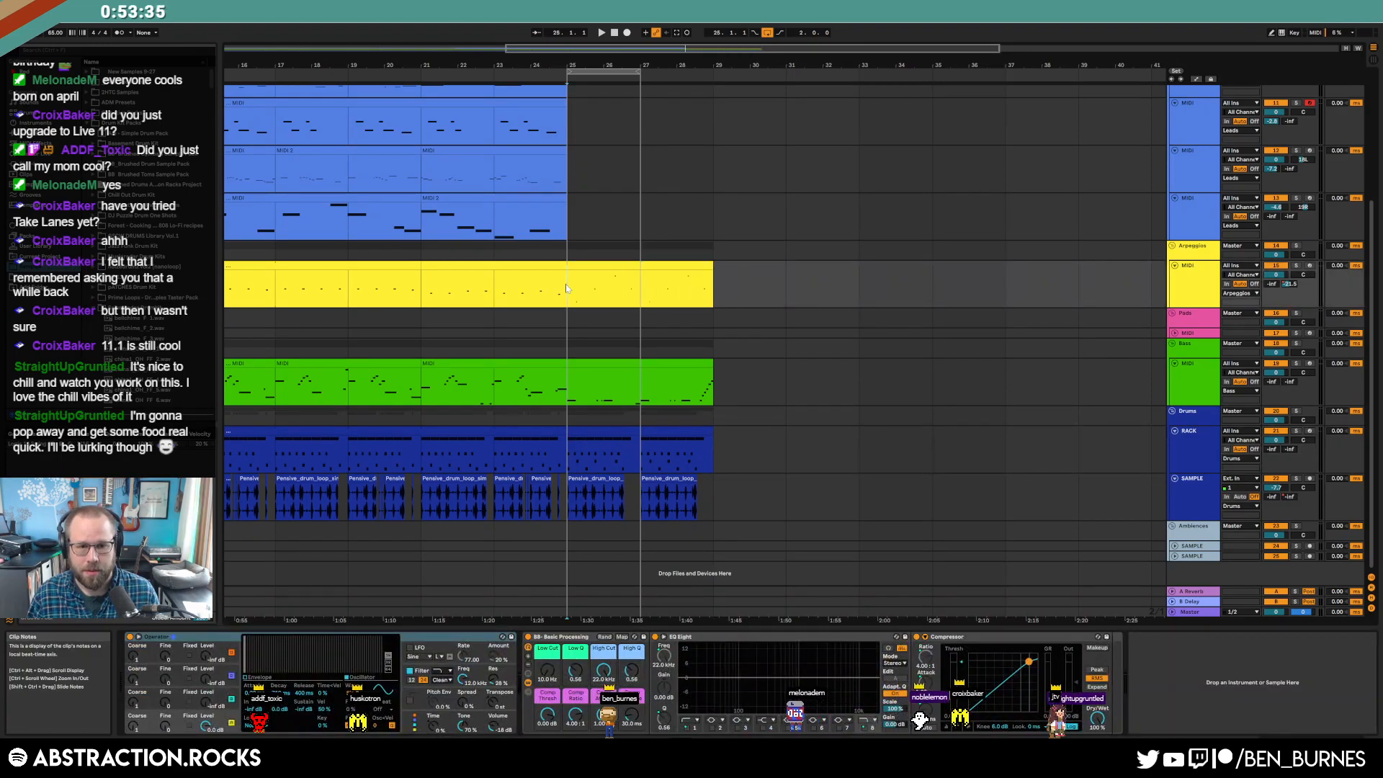
{"action": "key", "text": "space"}
{"action": "scroll", "coordinate": [638, 347], "scroll_direction": "up", "scroll_amount": 2}
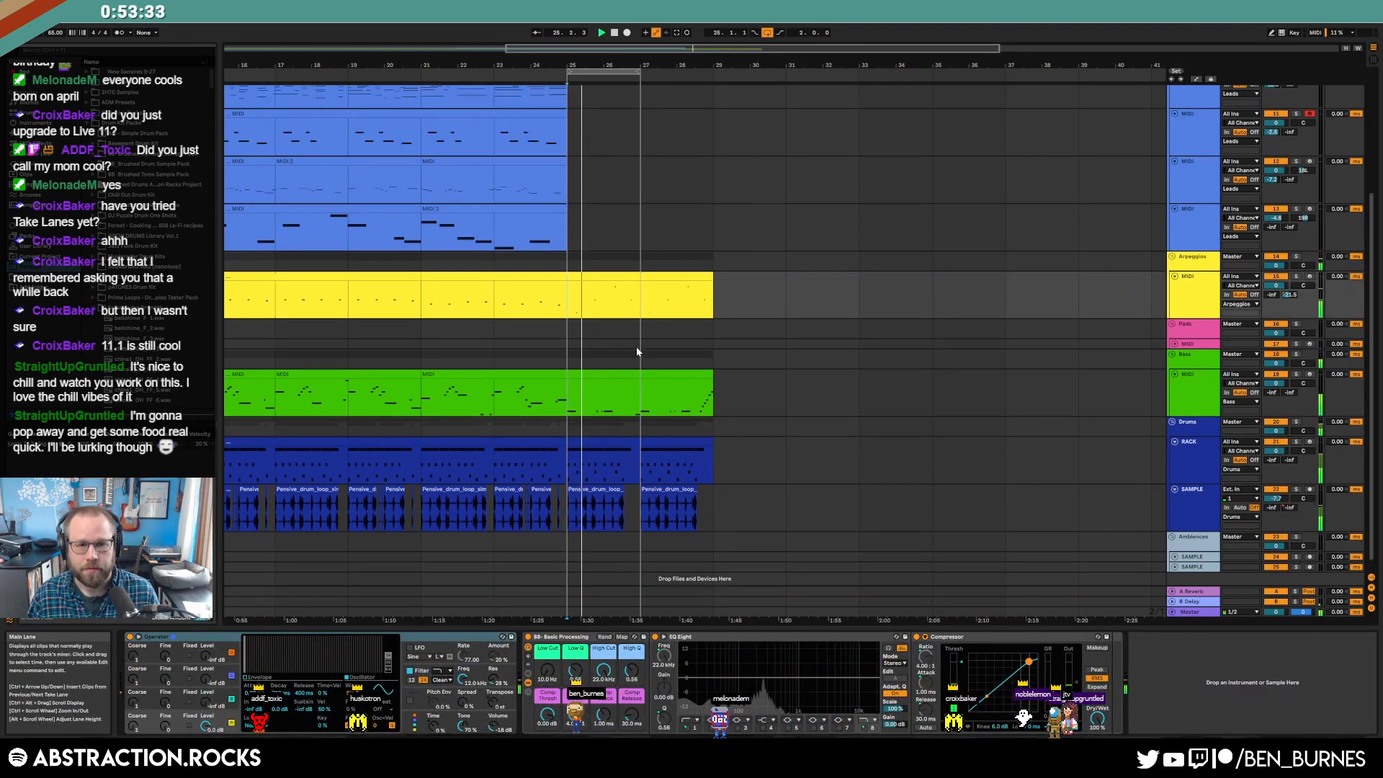
{"action": "left_click", "coordinate": [514, 190]}
{"action": "key", "text": "space"}
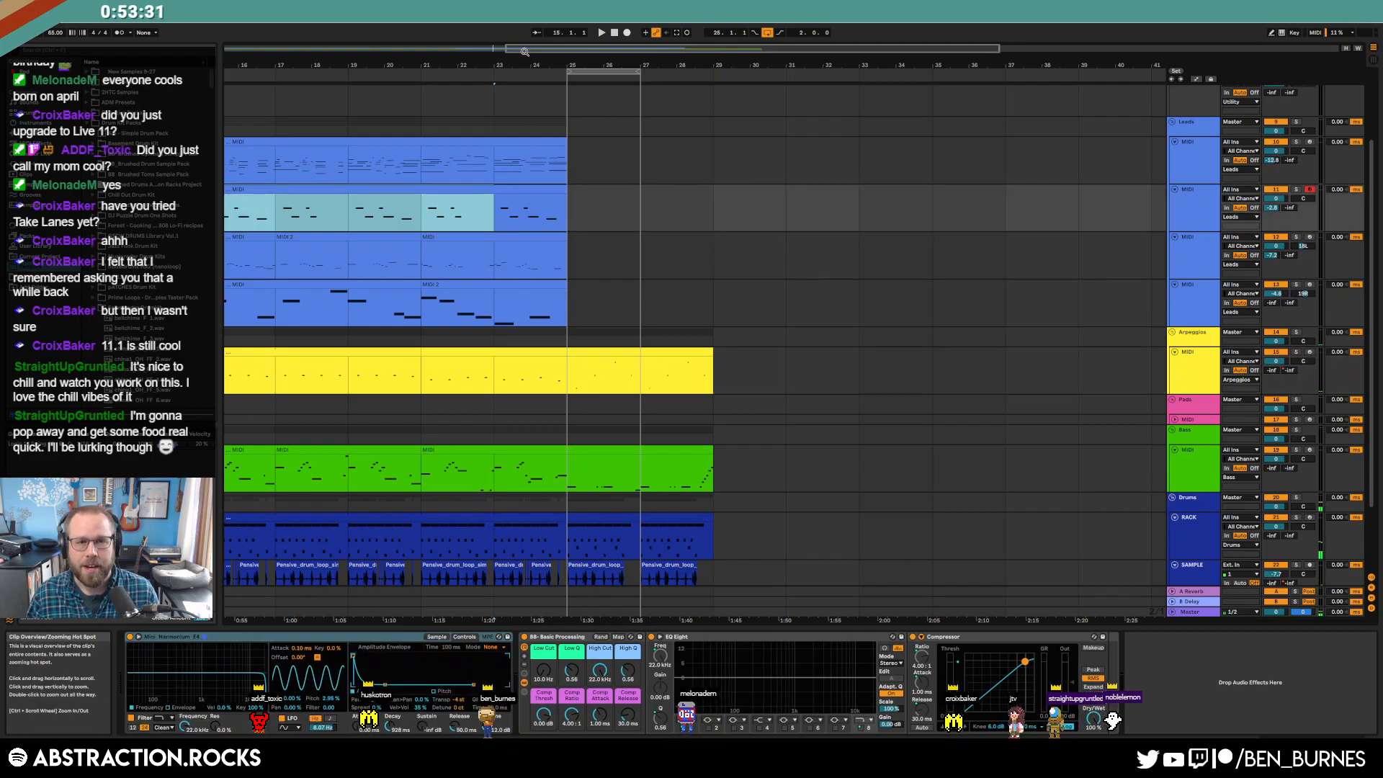
- Extend the arrangement loop to span bars 25 to 29 and play it from bar 25
{"action": "scroll", "coordinate": [640, 178], "scroll_direction": "down", "scroll_amount": 3, "text": "ctrl"}
{"action": "left_click_drag", "start_coordinate": [702, 164], "coordinate": [201, 171]}
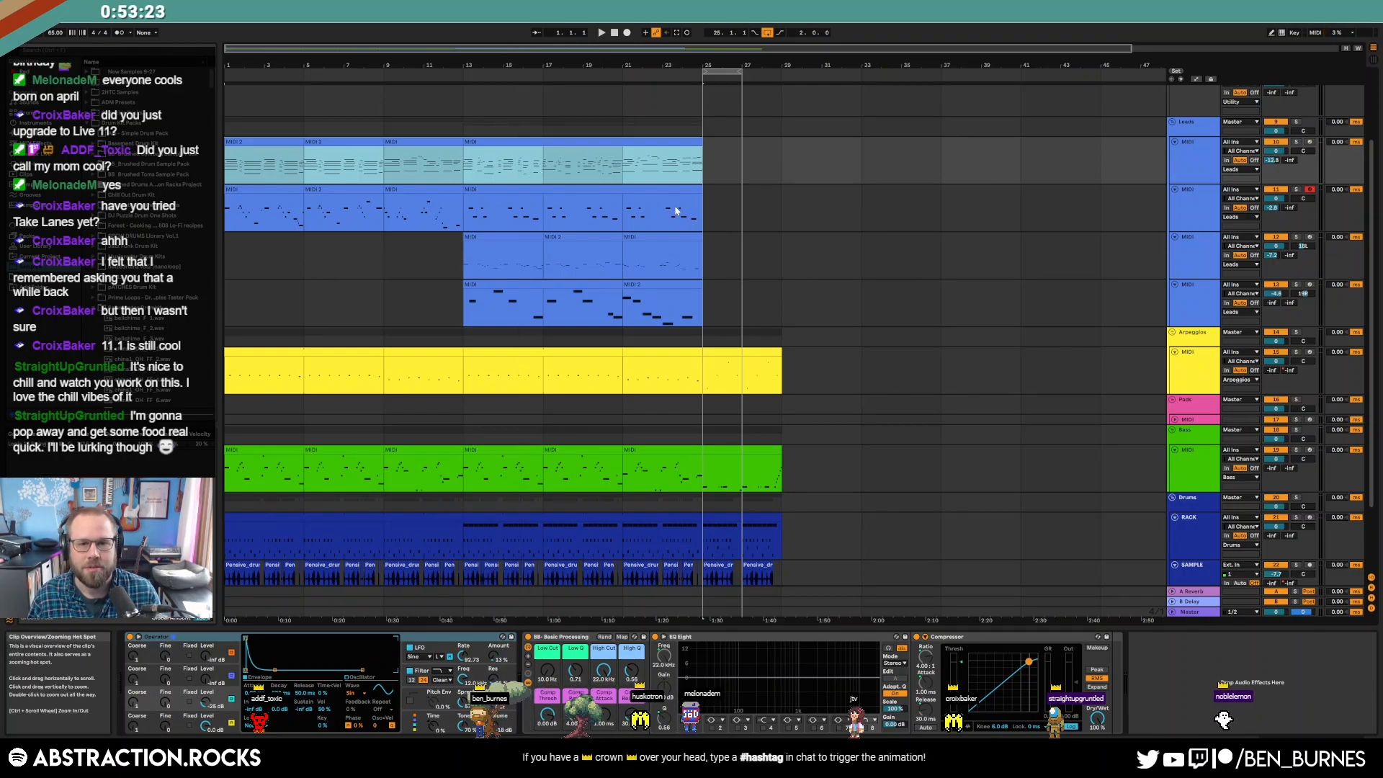
{"action": "left_click", "coordinate": [704, 174]}
{"action": "left_click_drag", "start_coordinate": [740, 72], "coordinate": [781, 72]}
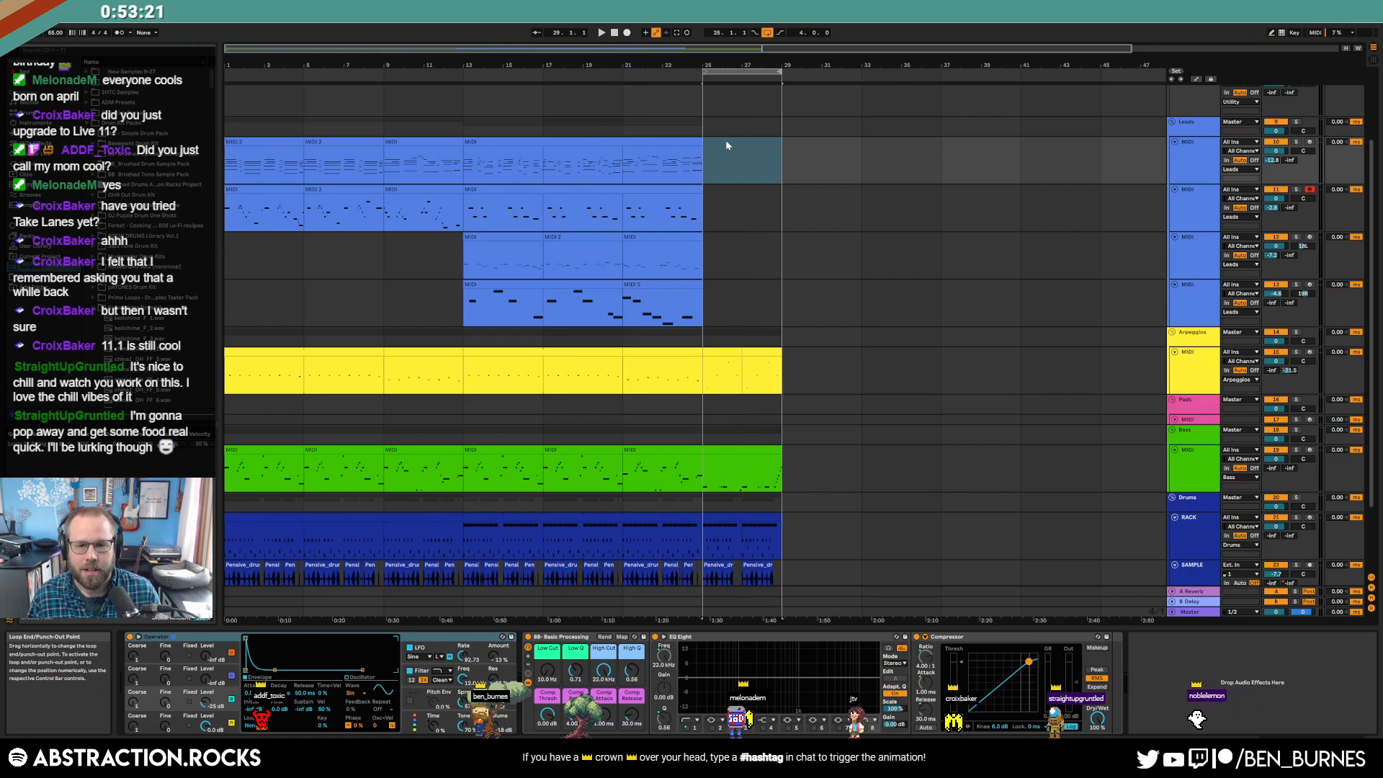
{"action": "left_click", "coordinate": [703, 387]}
{"action": "key", "text": "space"}
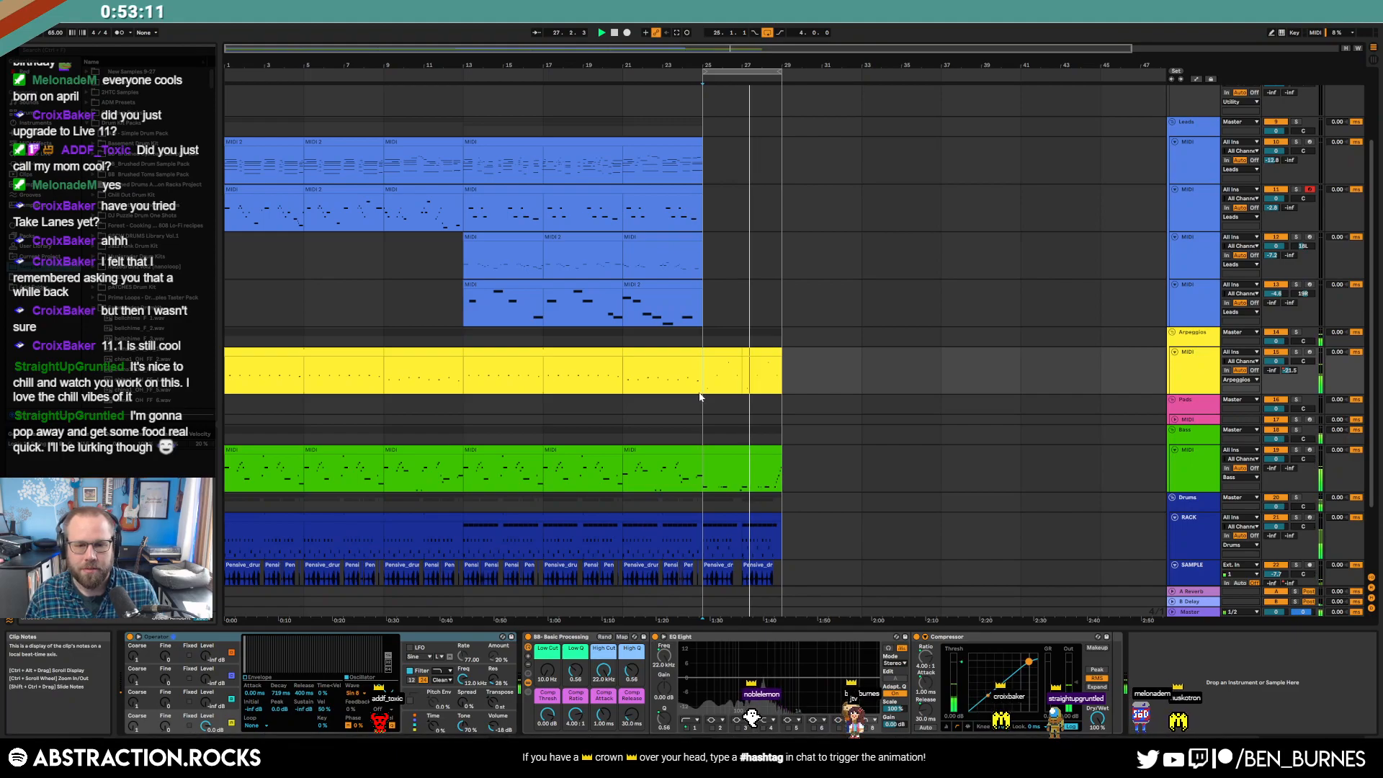
- Select the whole rising run at the end of the four-bar Bass clip and adjust its velocity
{"action": "double_click", "coordinate": [769, 366]}
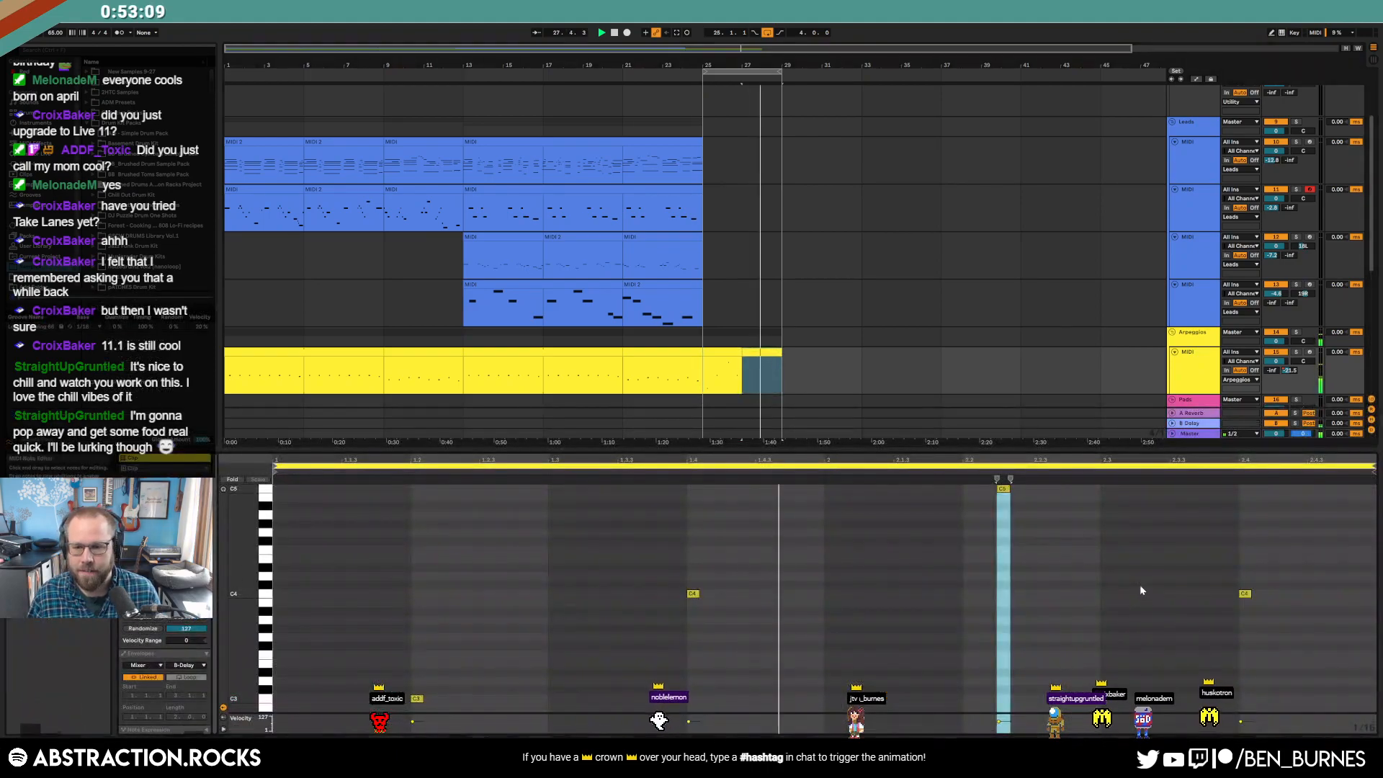
{"action": "scroll", "coordinate": [795, 376], "scroll_direction": "down", "scroll_amount": 3}
{"action": "double_click", "coordinate": [769, 343]}
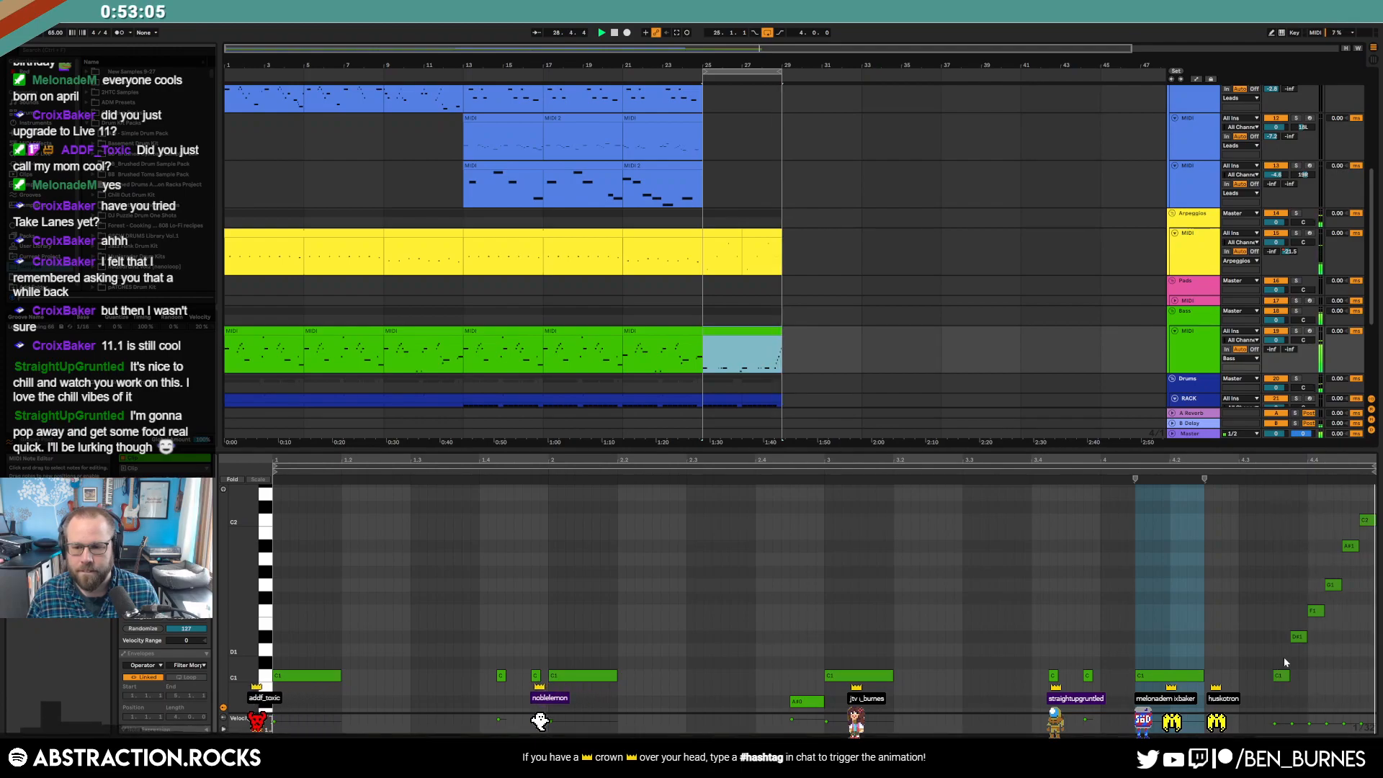
{"action": "left_click_drag", "start_coordinate": [1280, 685], "coordinate": [1366, 519]}
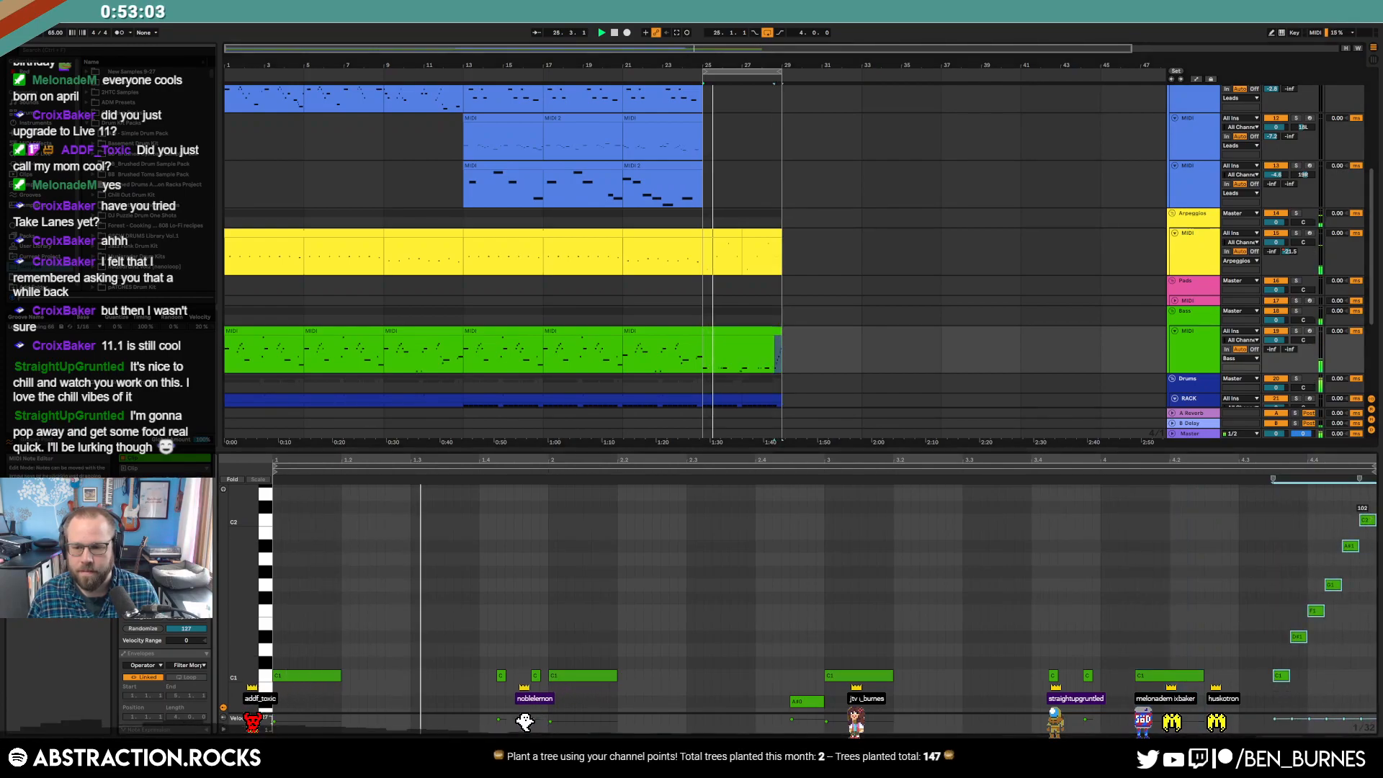
{"action": "key", "text": "shift+Tab"}
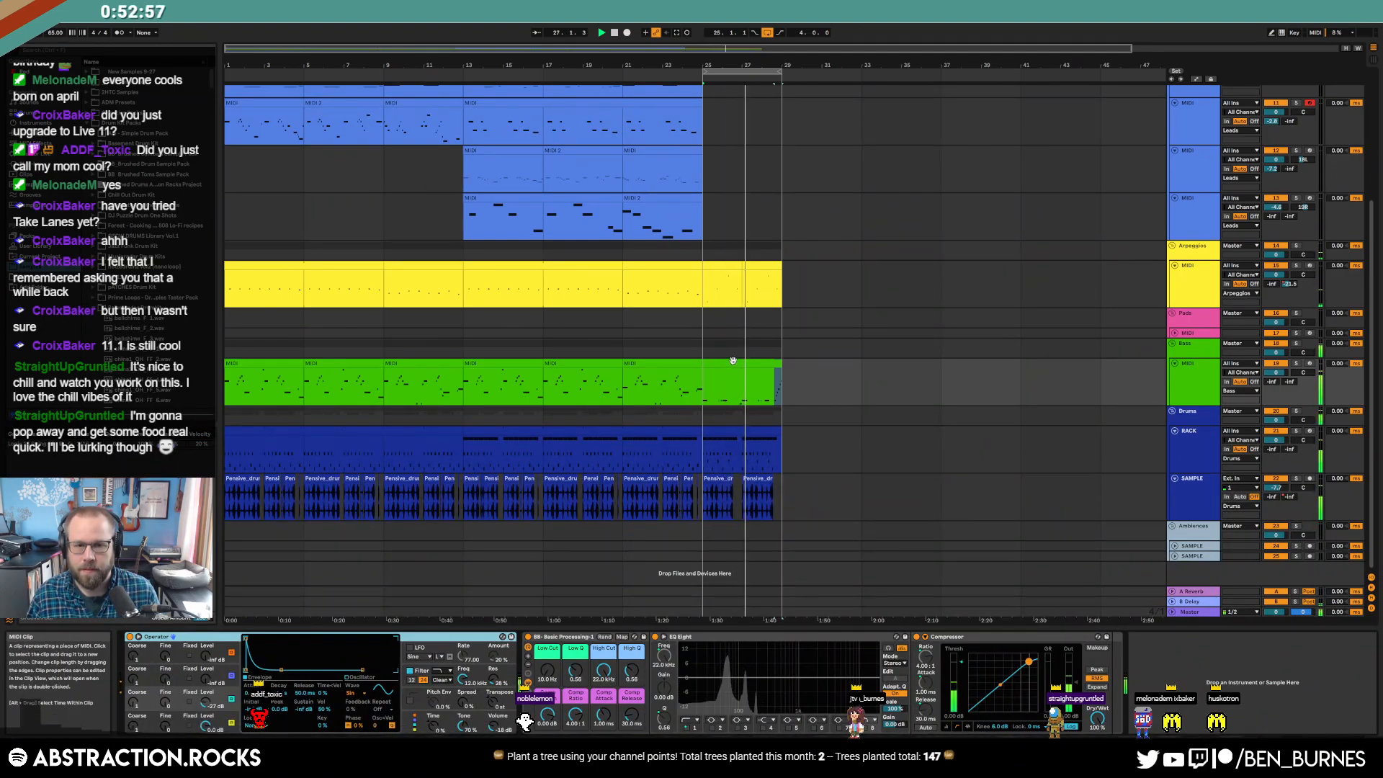
- Arm the fourth Leads MIDI track for recording
{"action": "left_click", "coordinate": [702, 226]}
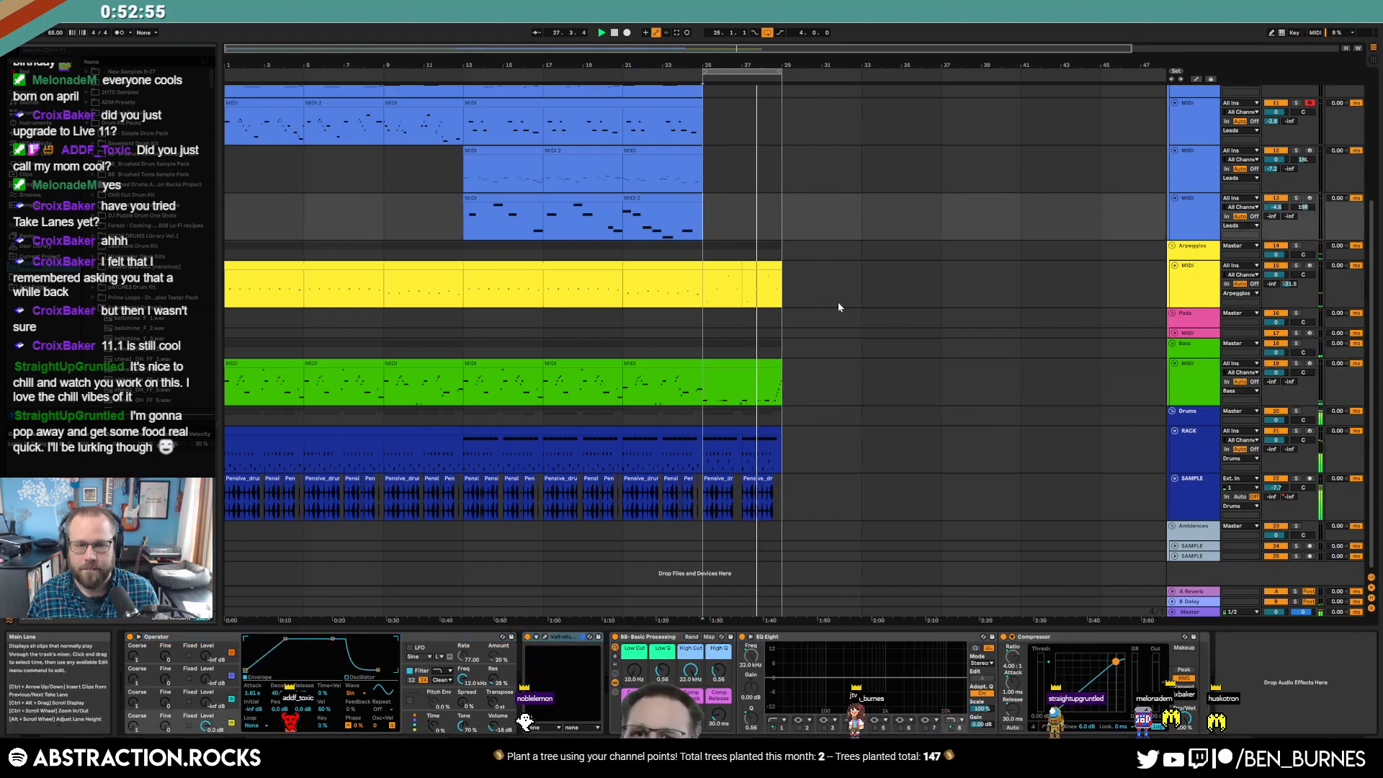
{"action": "scroll", "coordinate": [838, 307], "scroll_direction": "up", "scroll_amount": 1}
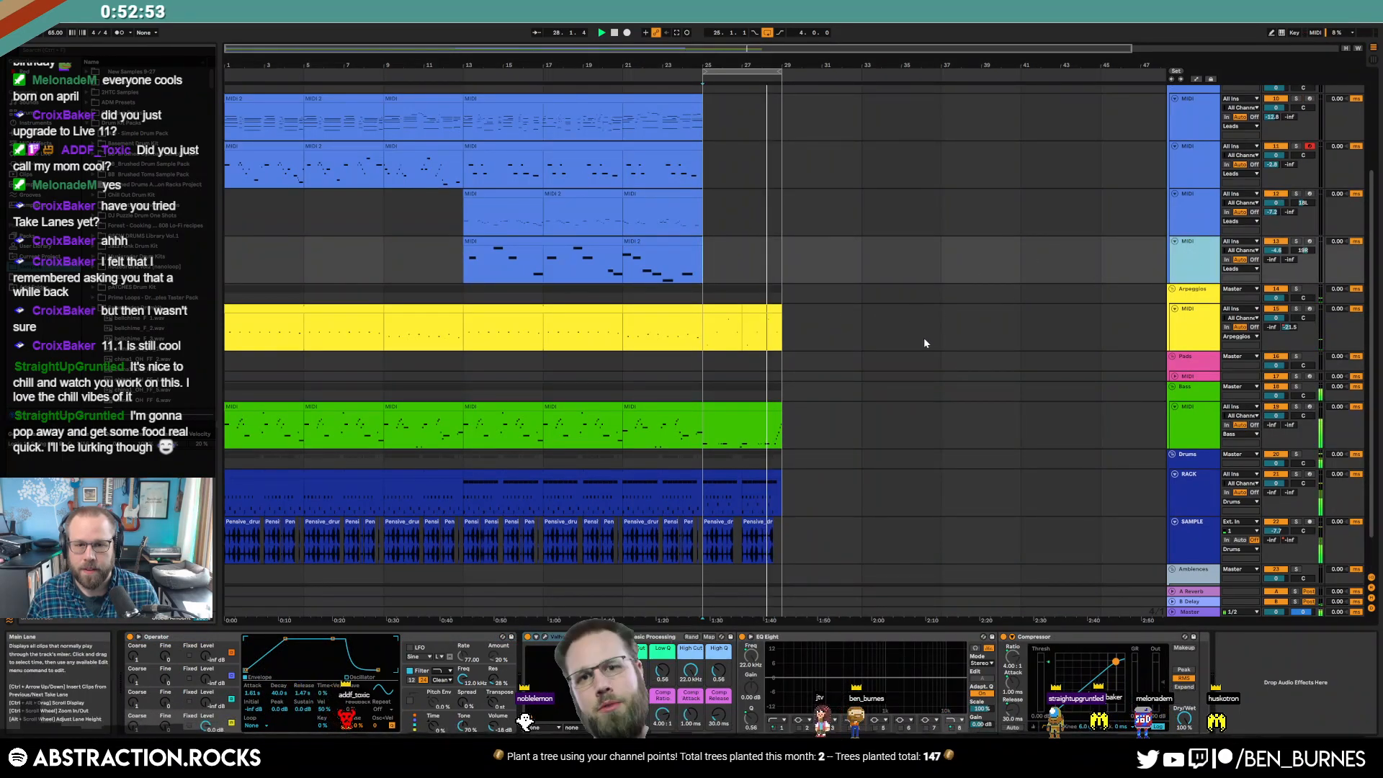
{"action": "left_click", "coordinate": [1309, 242]}
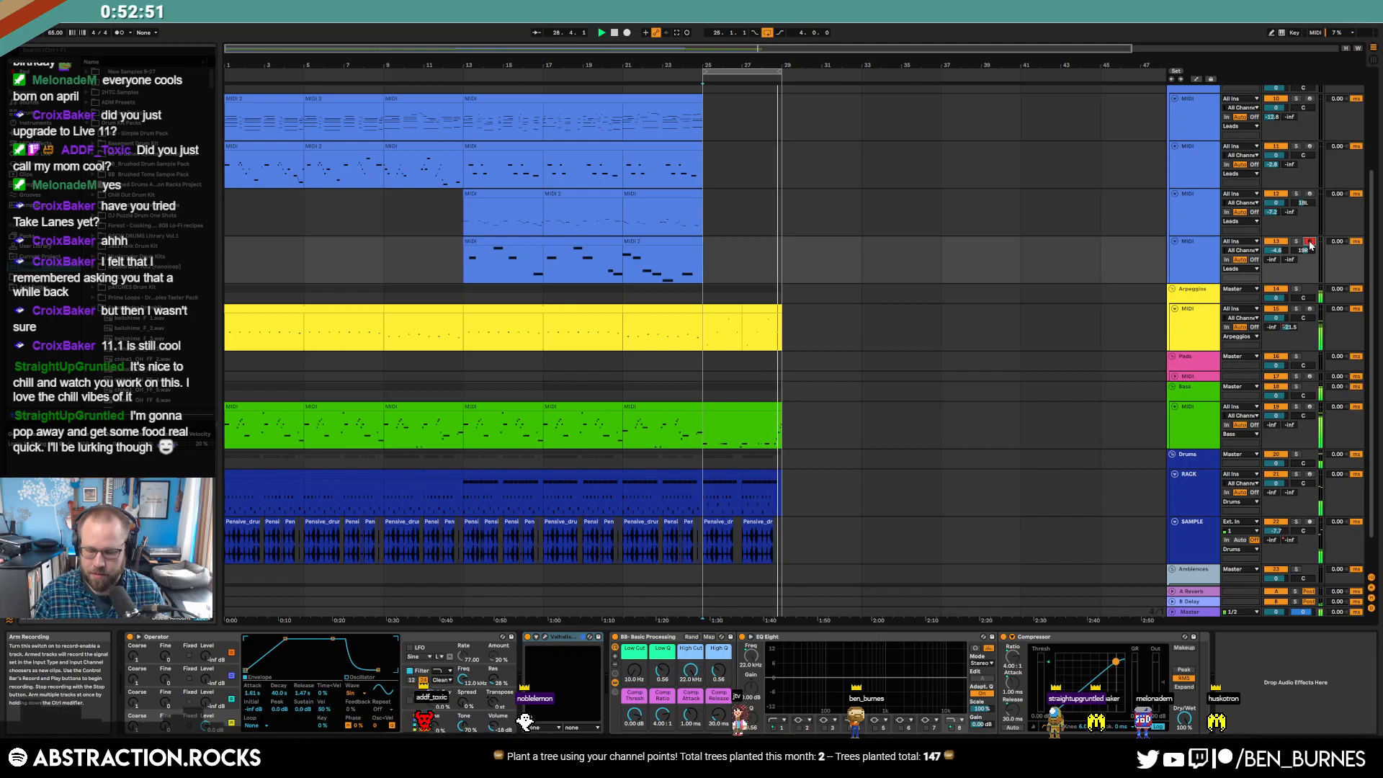
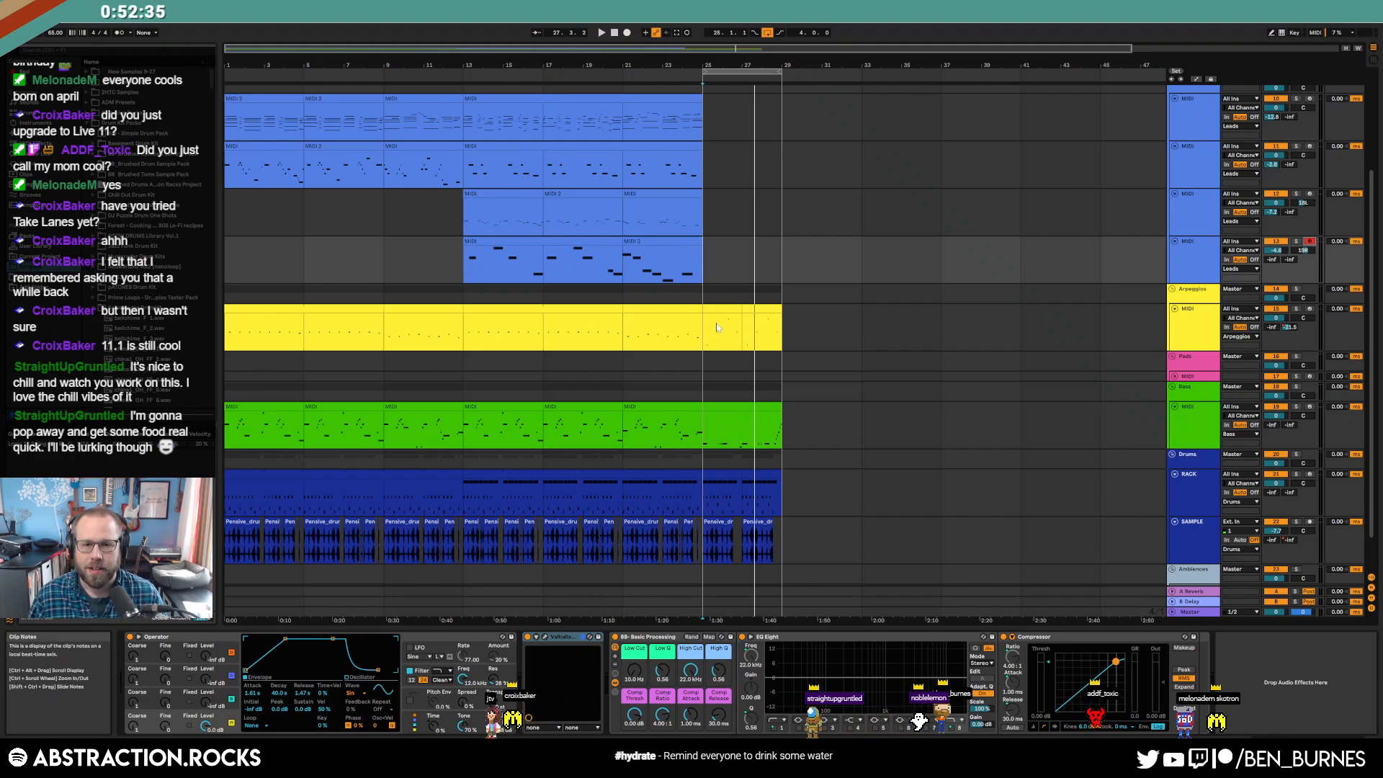
- Duplicate the four-bar Arpeggios, Bass, drum rack and drum loop sections from bar 25 to bar 29
{"action": "left_click_drag", "start_coordinate": [719, 311], "coordinate": [759, 312]}
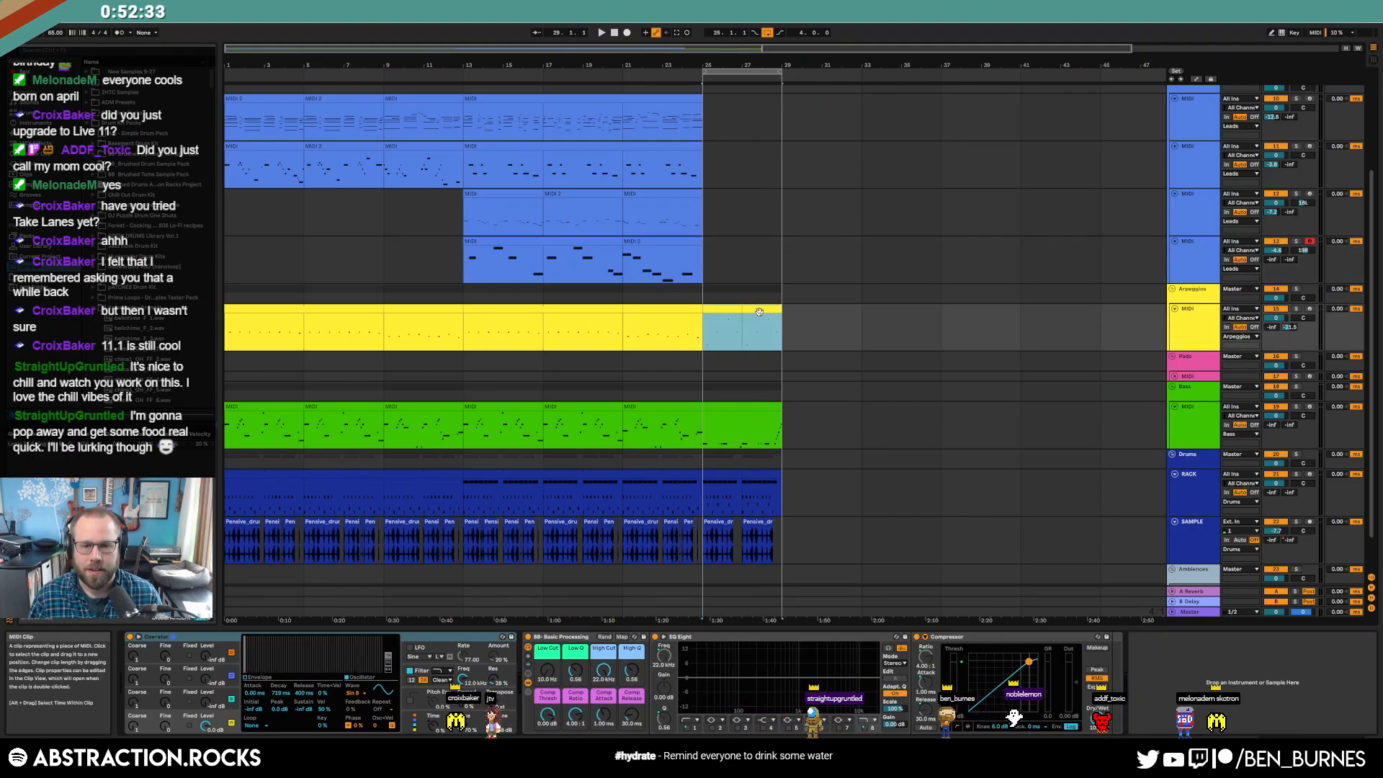
{"action": "key", "text": "ctrl+d"}
{"action": "left_click", "coordinate": [764, 406]}
{"action": "key", "text": "ctrl+d"}
{"action": "left_click_drag", "start_coordinate": [767, 508], "coordinate": [714, 553]}
{"action": "key", "text": "ctrl+d"}
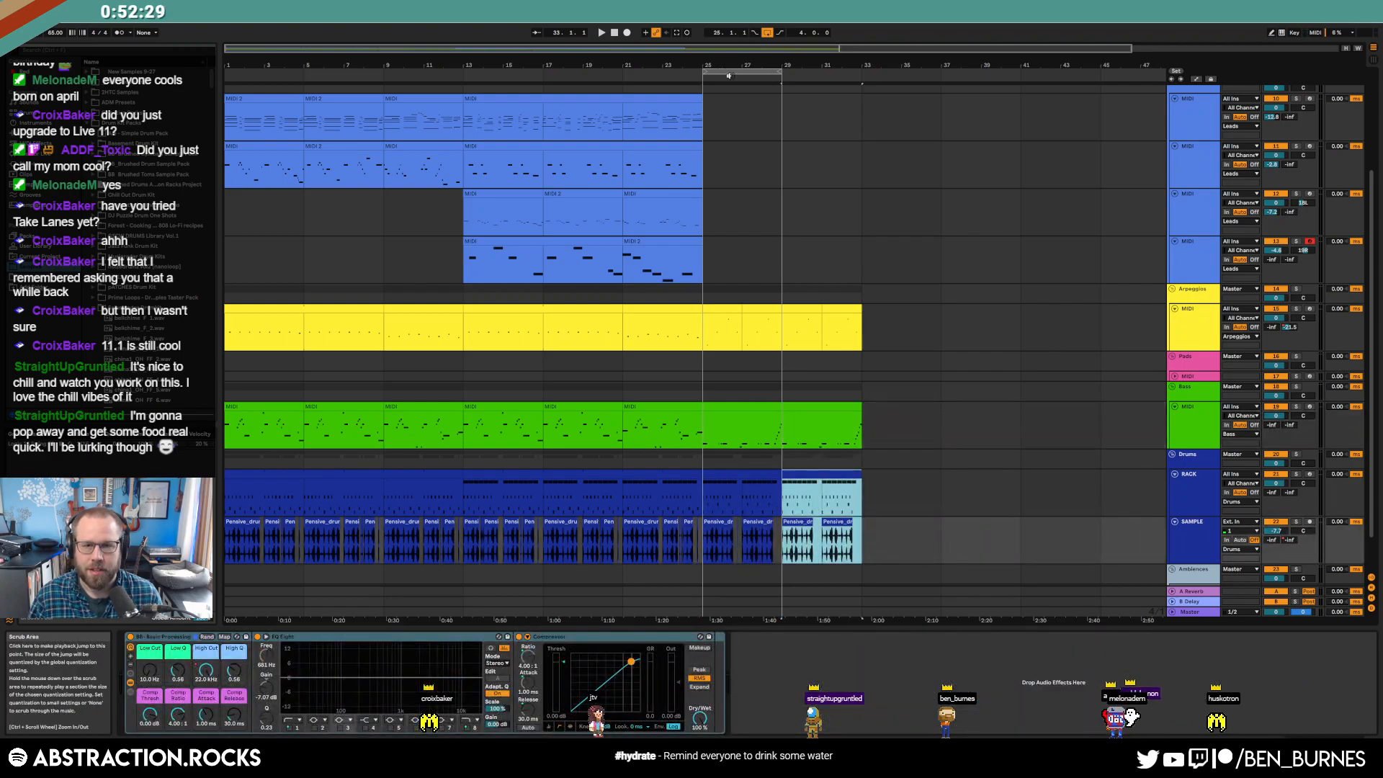
- Move the loop to bars 29 to 33 and record a four-bar MIDI part from bar 29 on the armed Leads track
{"action": "left_click_drag", "start_coordinate": [742, 74], "coordinate": [824, 76]}
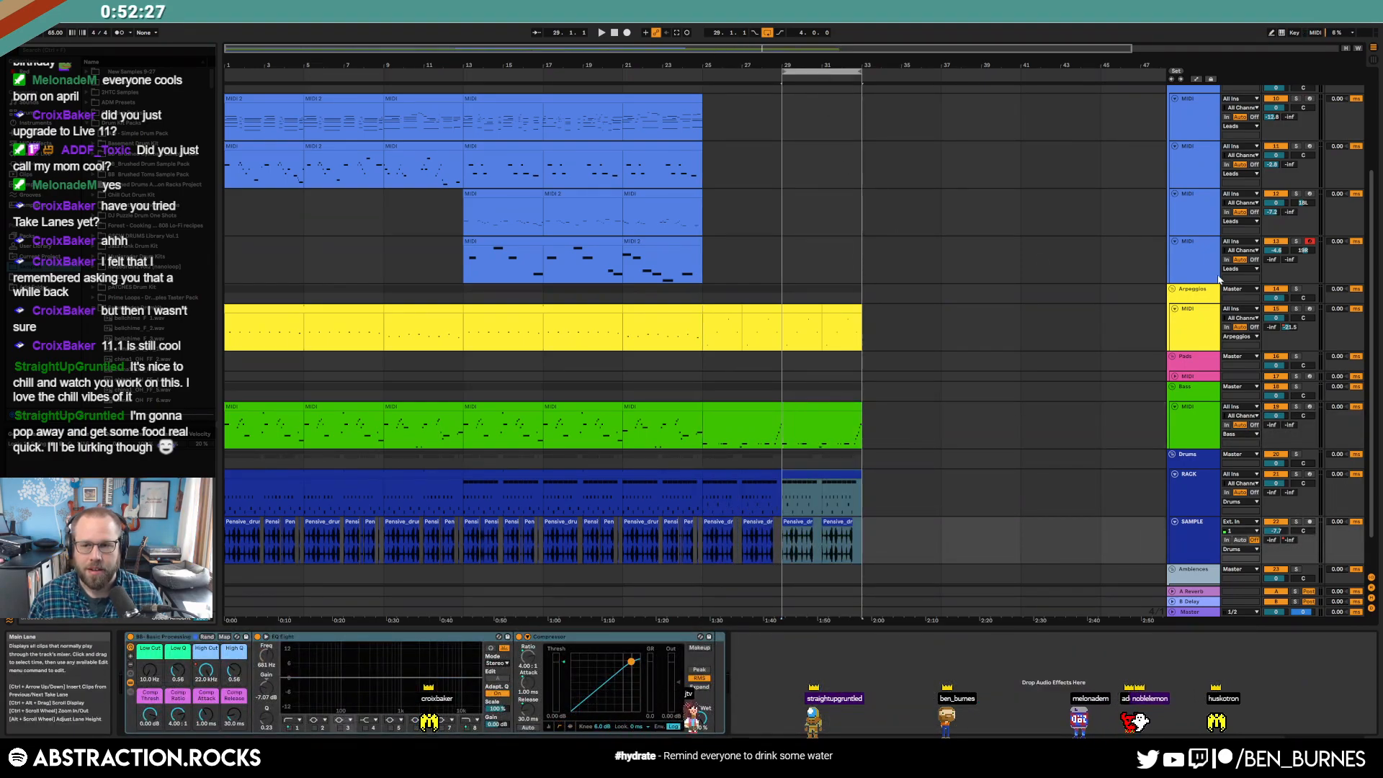
{"action": "left_click", "coordinate": [819, 257]}
{"action": "left_click", "coordinate": [809, 280]}
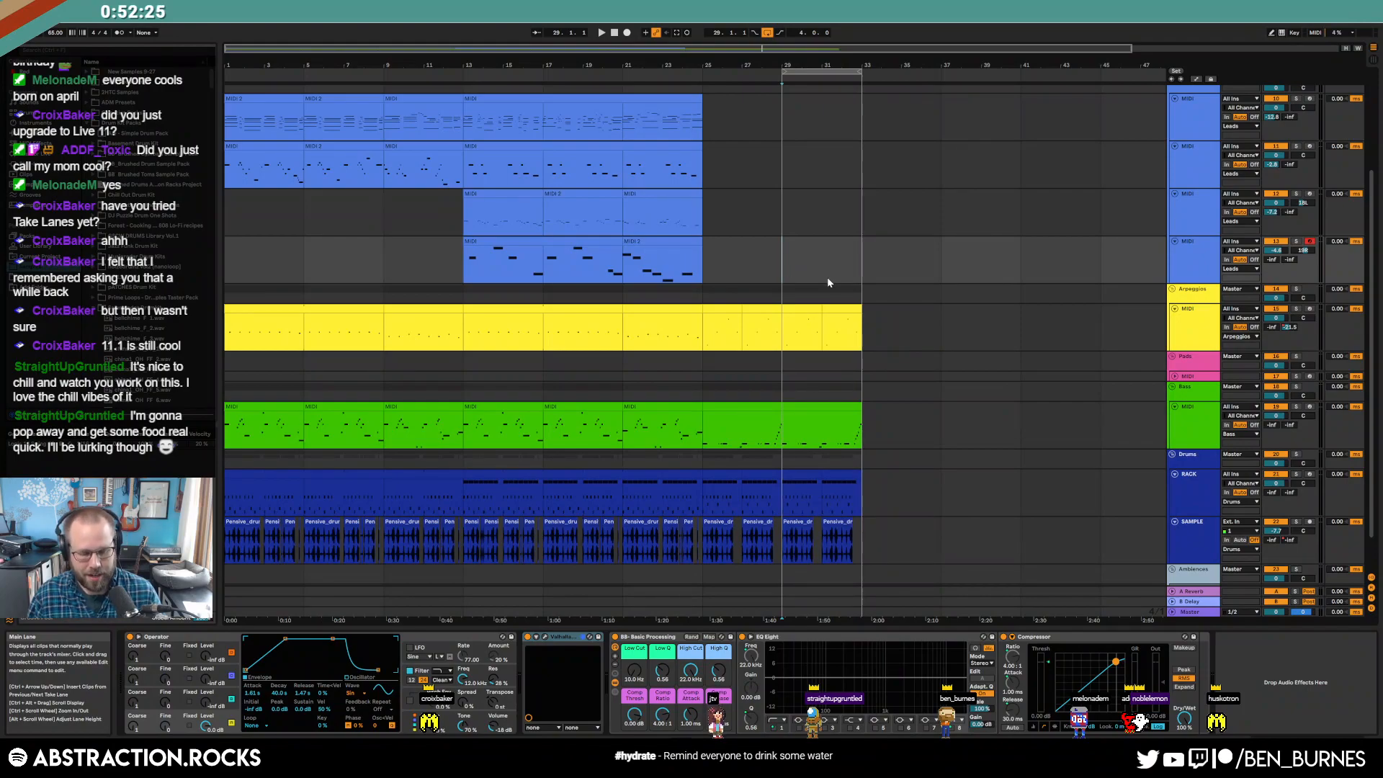
{"action": "key", "text": "F9"}
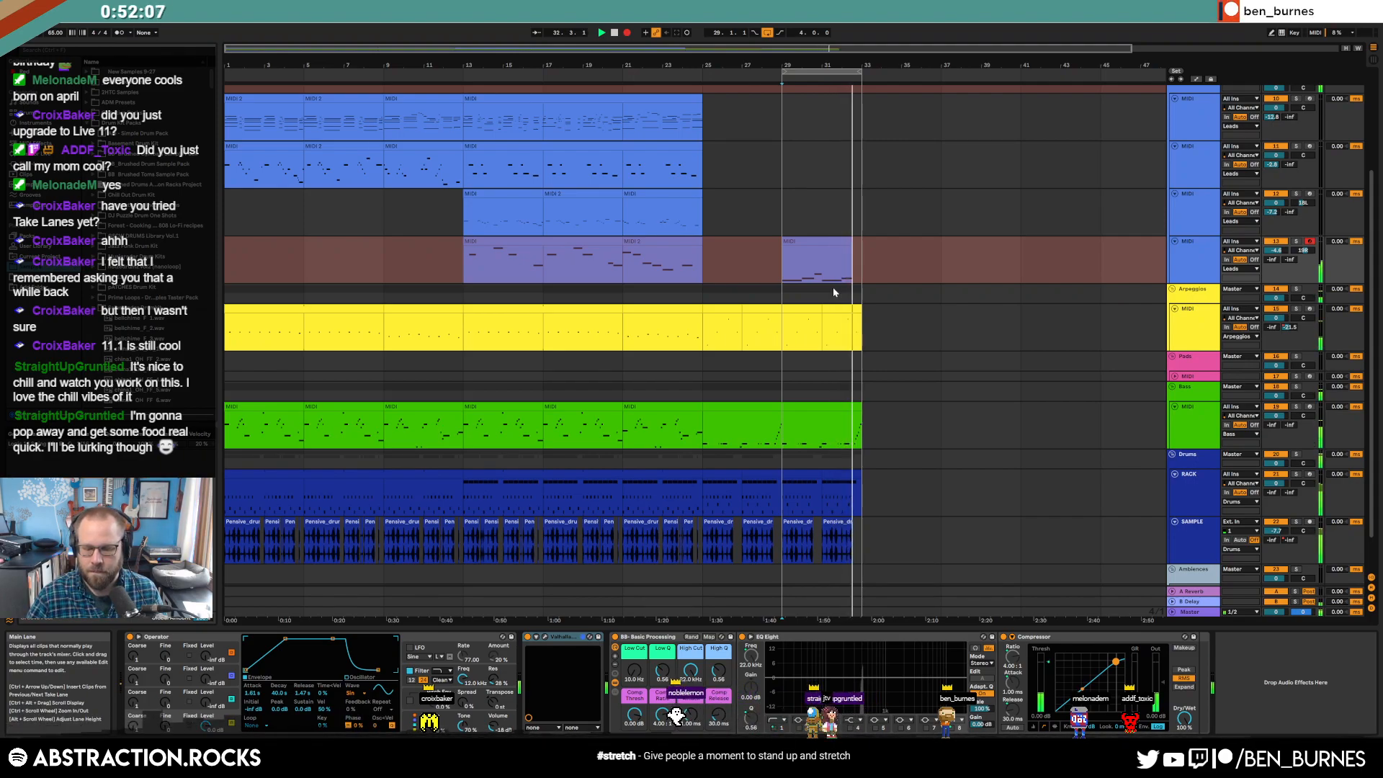
{"action": "key", "text": "F9"}
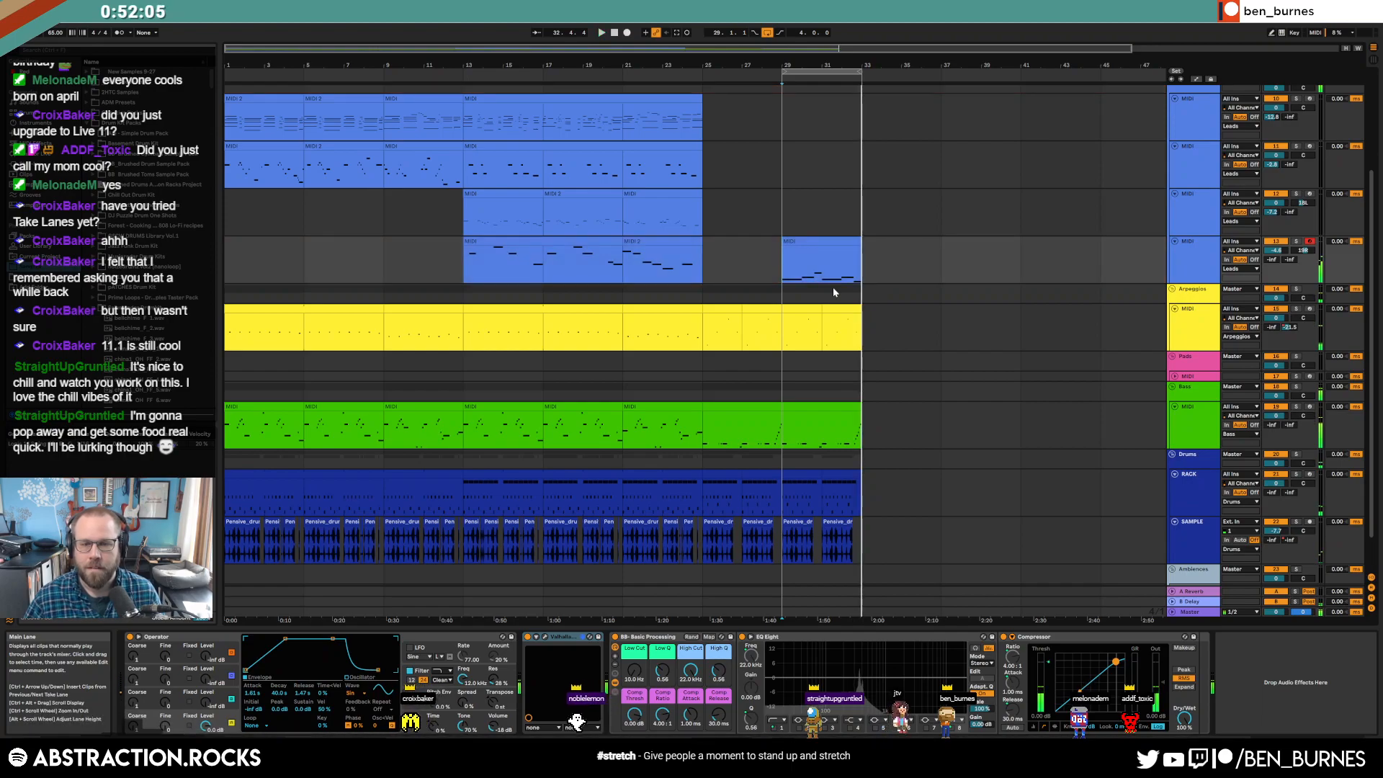
{"action": "key", "text": "space"}
- Play back the recorded lead clip from bar 29, and play the arrangement from bar 21 into the new section
{"action": "left_click", "coordinate": [790, 243]}
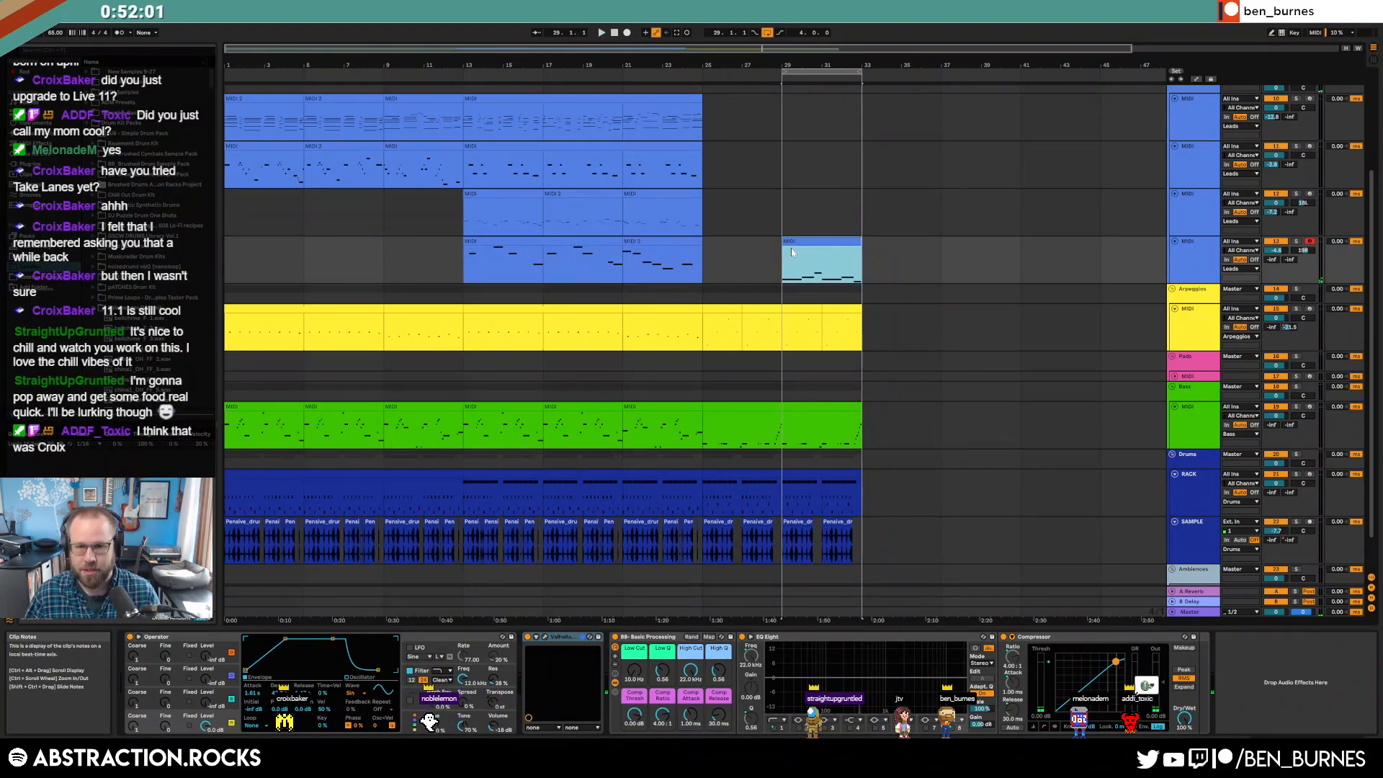
{"action": "left_click", "coordinate": [787, 261]}
{"action": "key", "text": "space"}
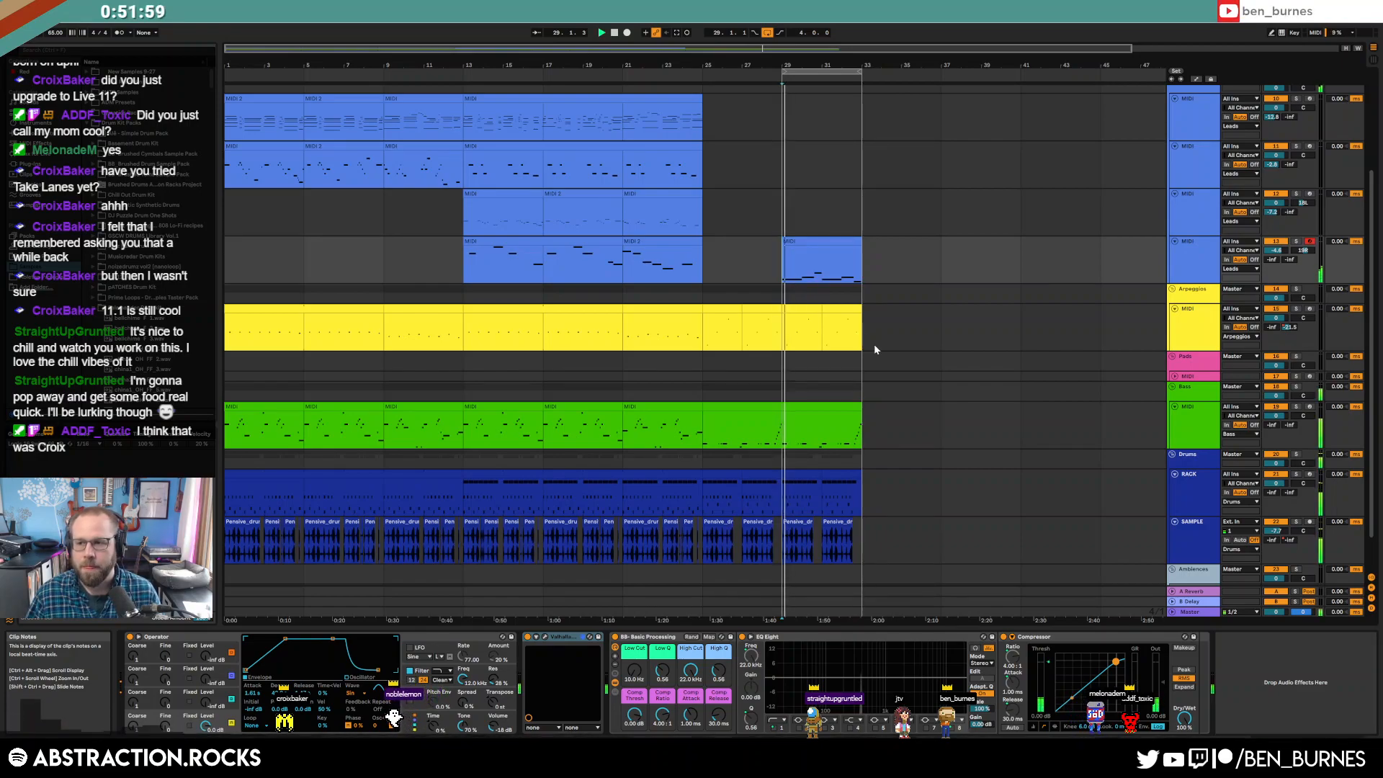
{"action": "key", "text": "space"}
{"action": "left_click", "coordinate": [722, 338]}
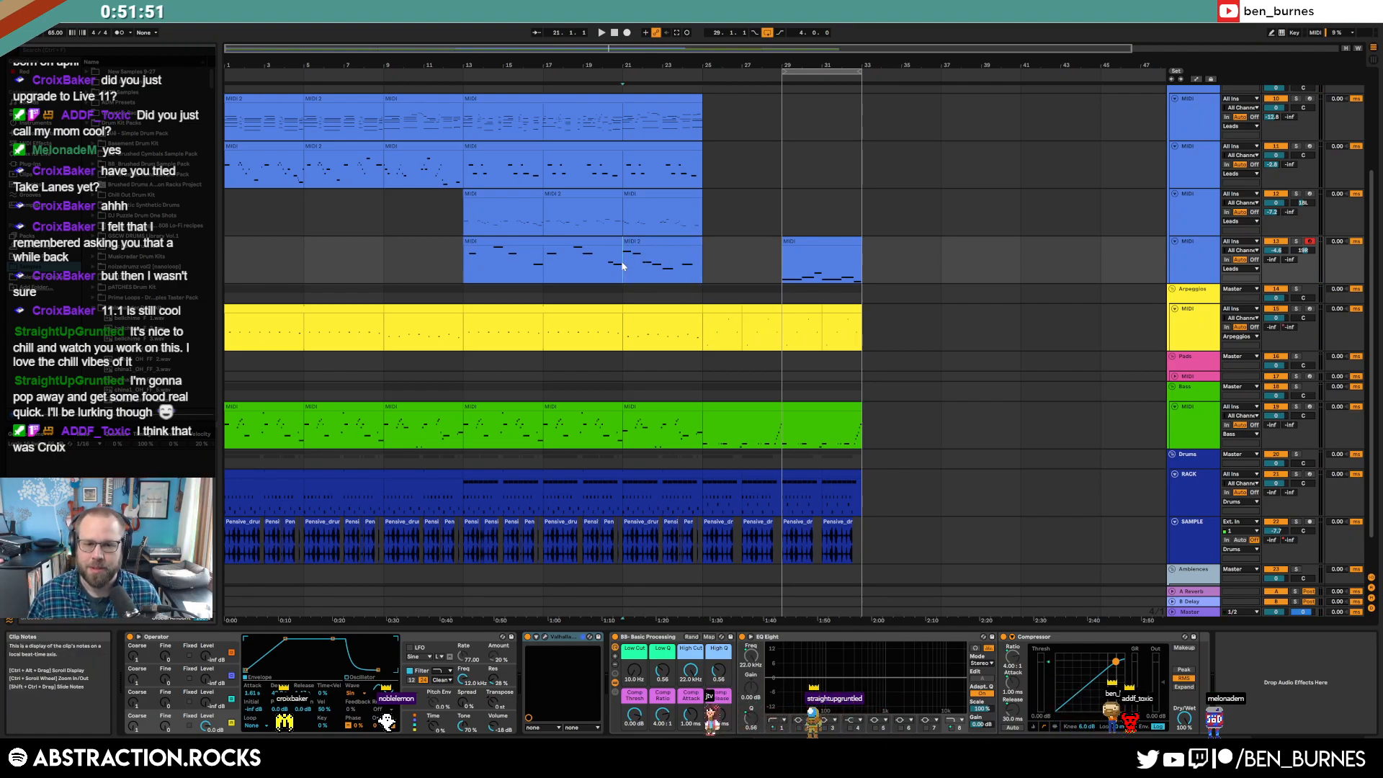
{"action": "key", "text": "space"}
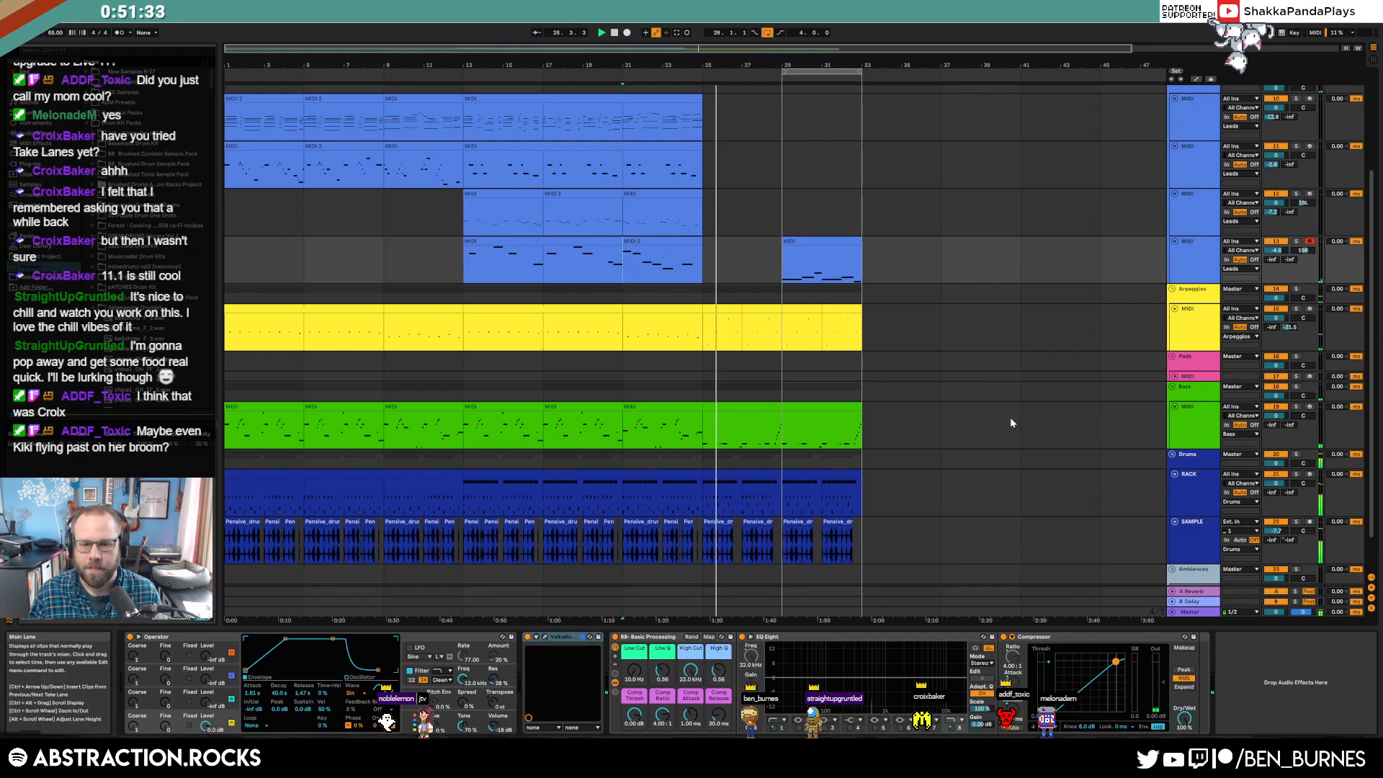
- Add a MIDI track below the Arpeggios group's MIDI track and open a new empty clip on it from bar 29 to 33
{"action": "left_click", "coordinate": [1186, 542]}
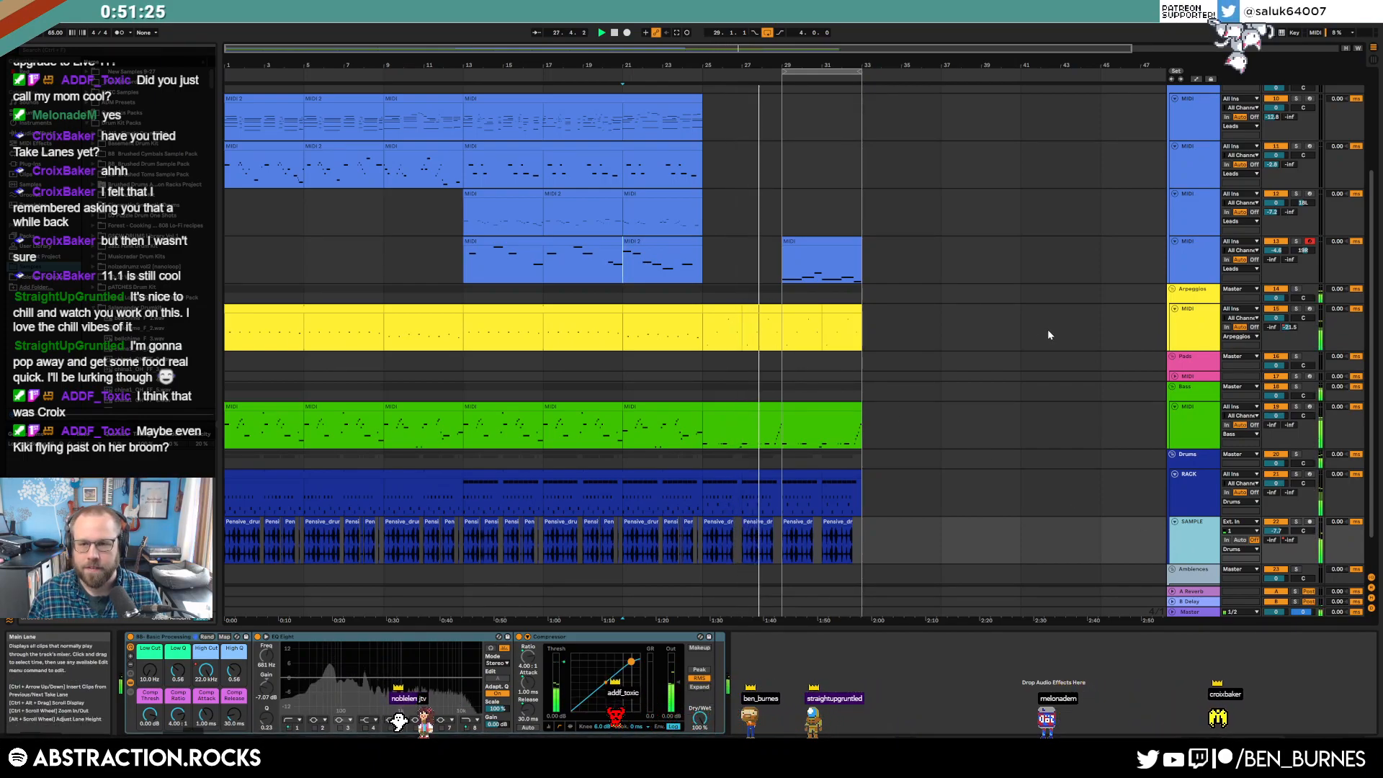
{"action": "left_click", "coordinate": [1168, 340]}
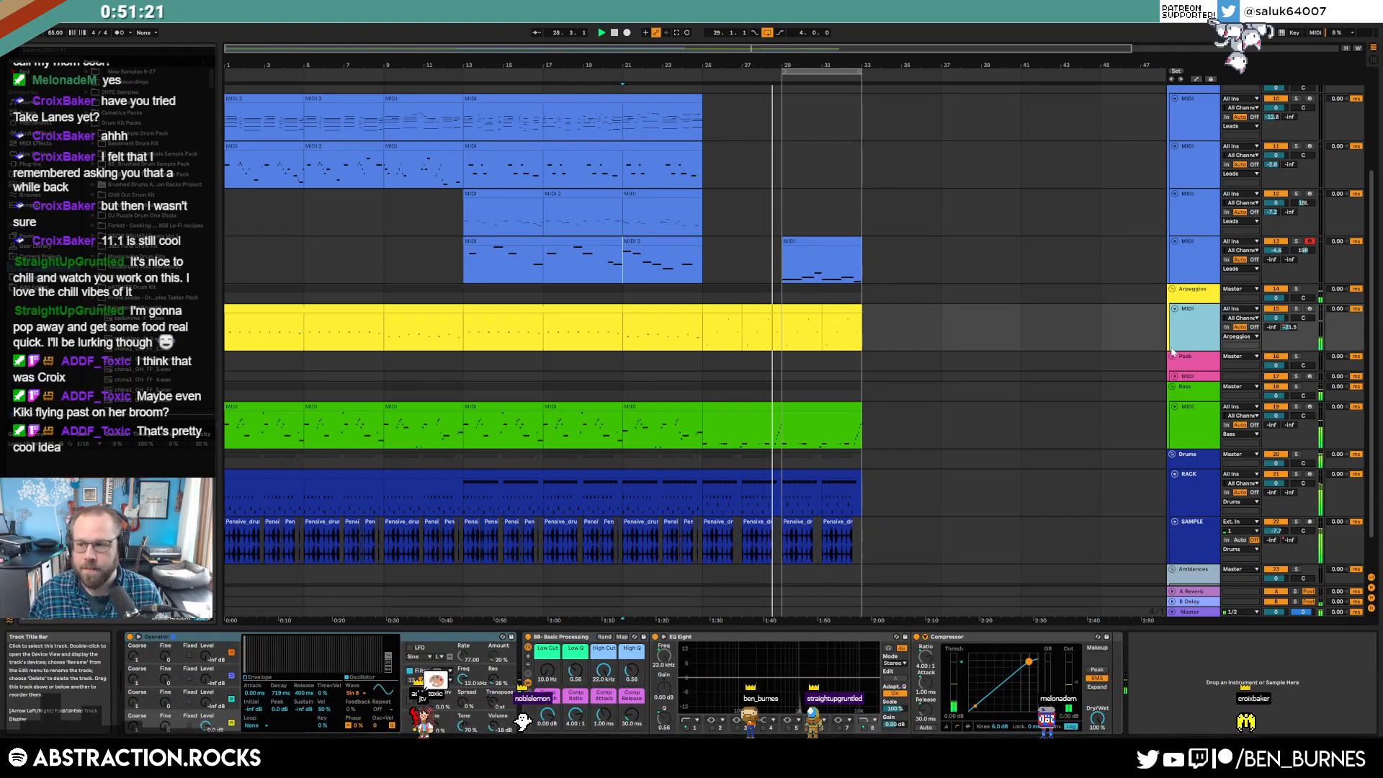
{"action": "key", "text": "ctrl+shift+t"}
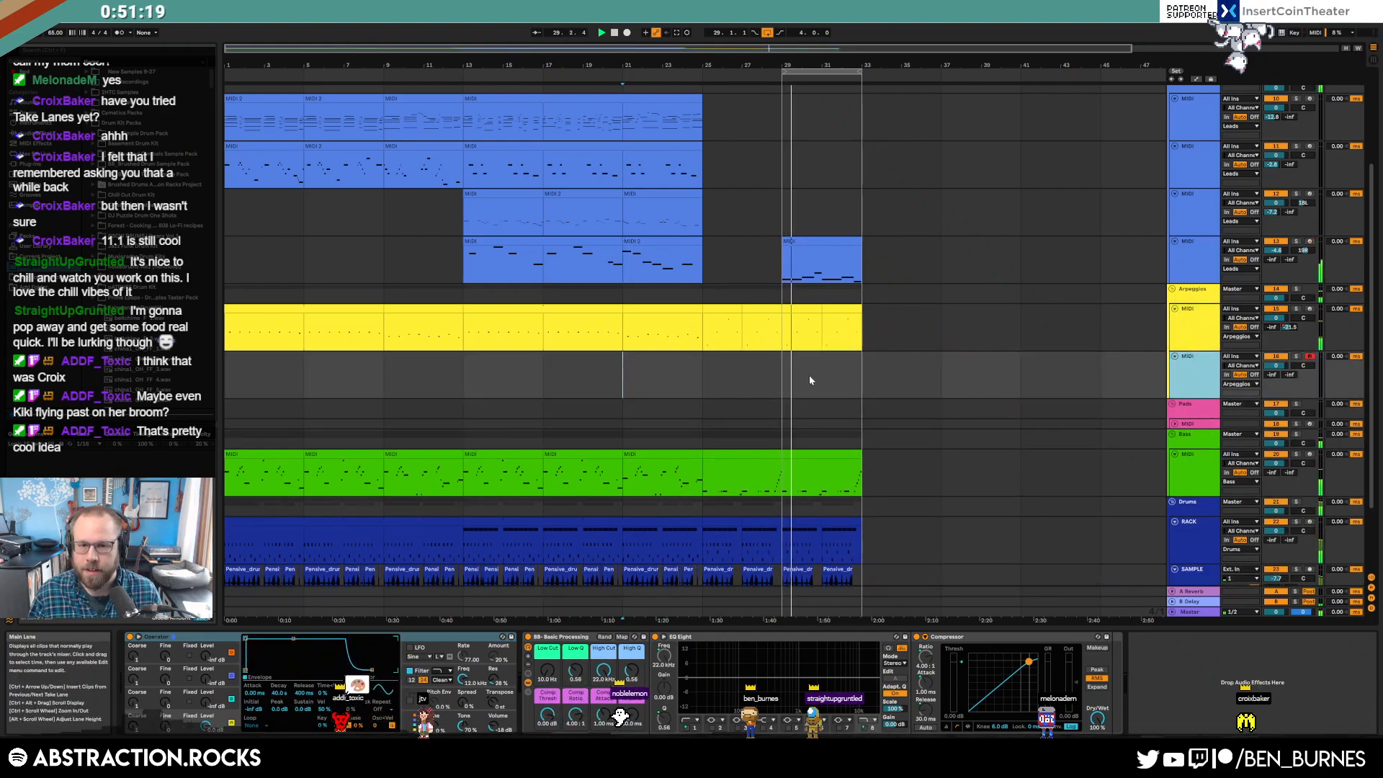
{"action": "double_click", "coordinate": [809, 374]}
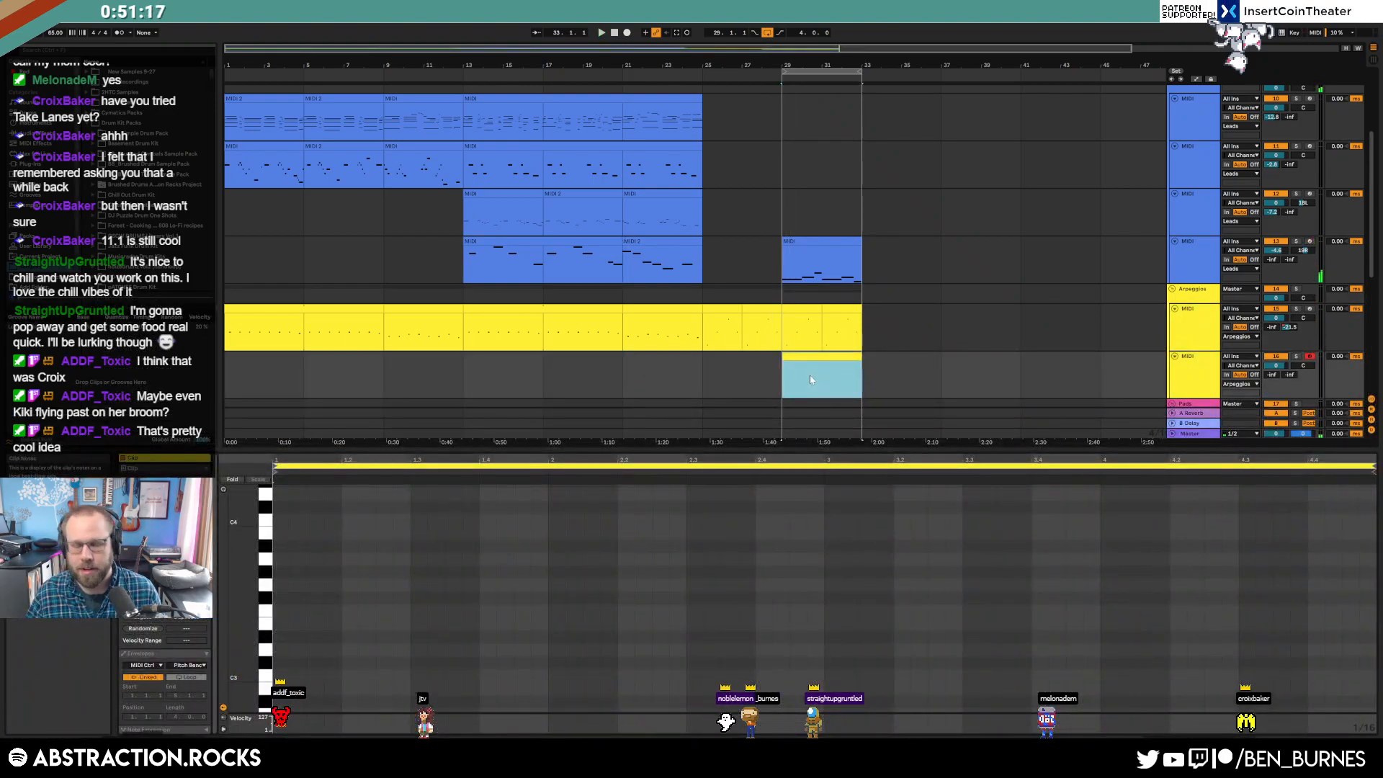
{"action": "key", "text": "shift+Tab"}
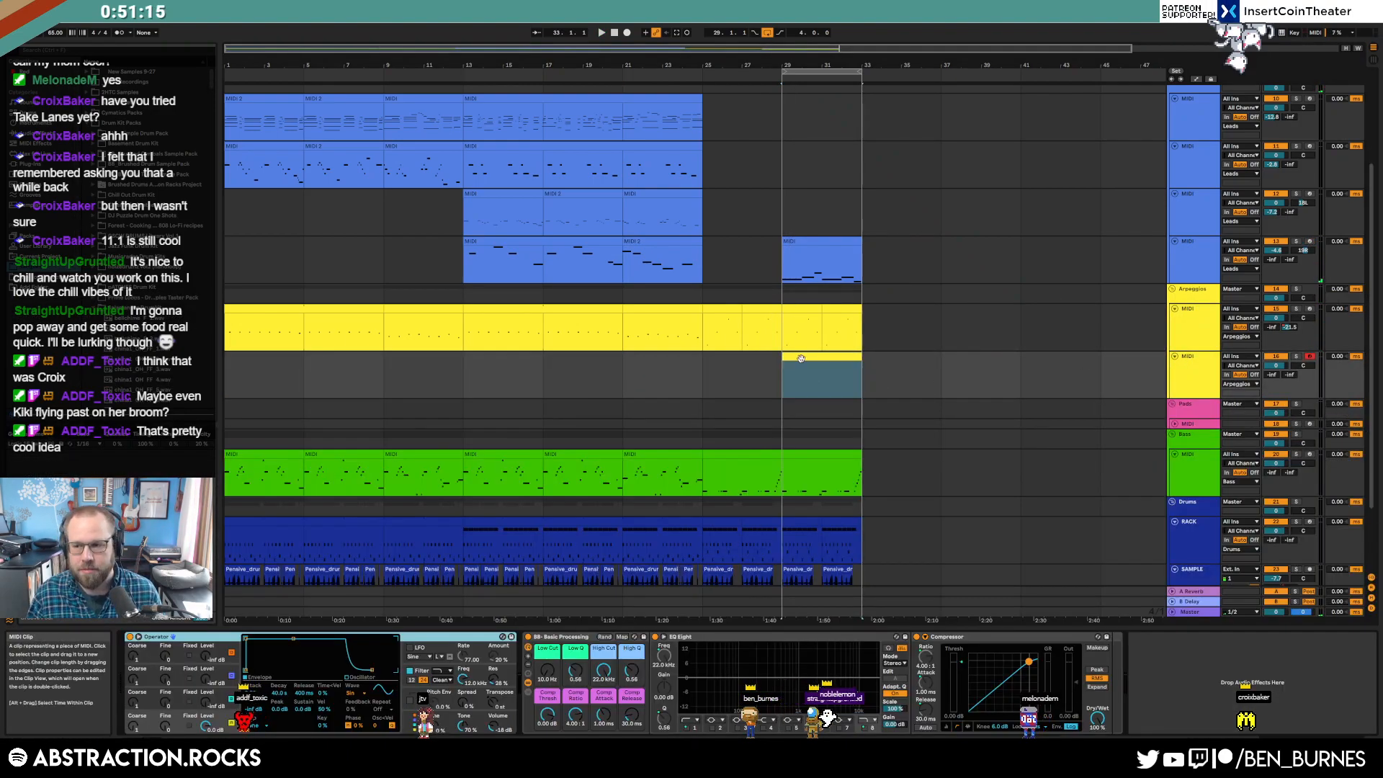
{"action": "left_click", "coordinate": [800, 357]}
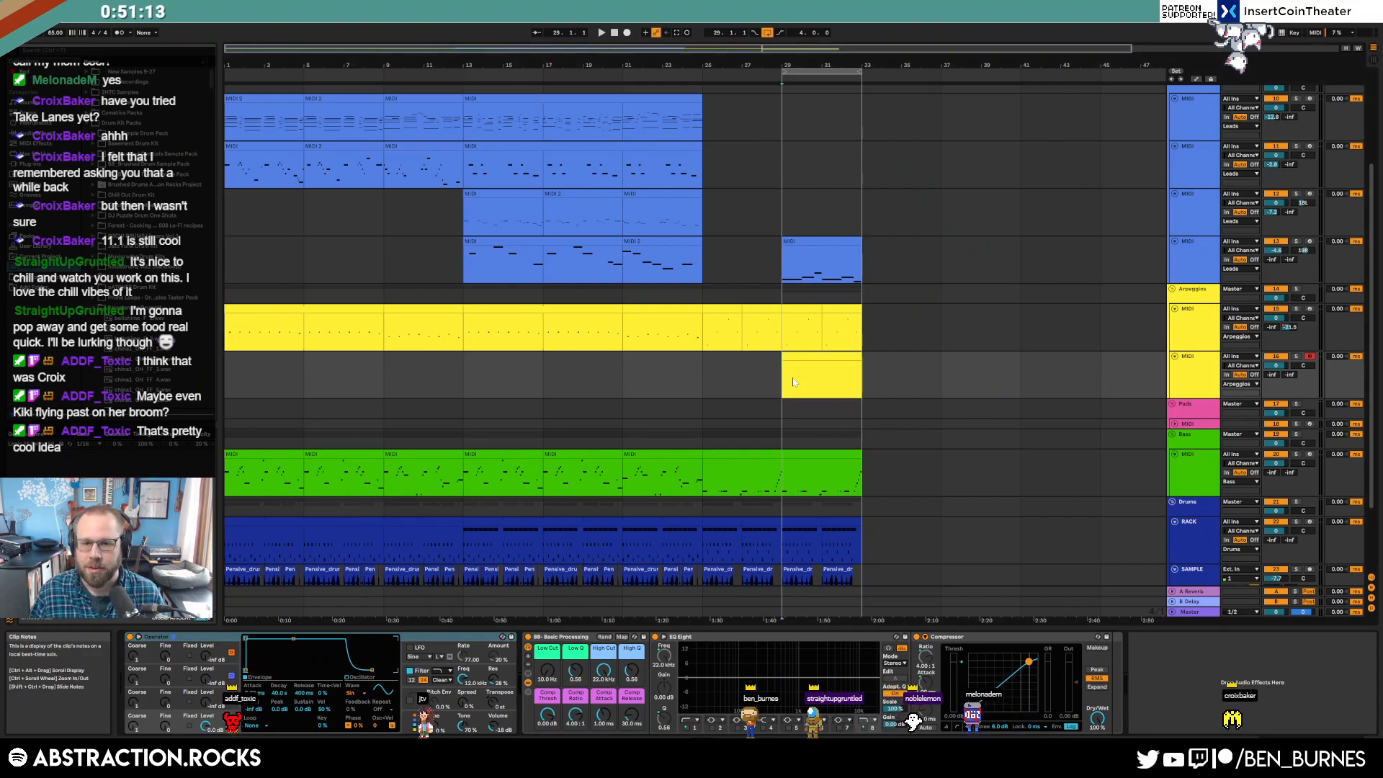
{"action": "double_click", "coordinate": [800, 357]}
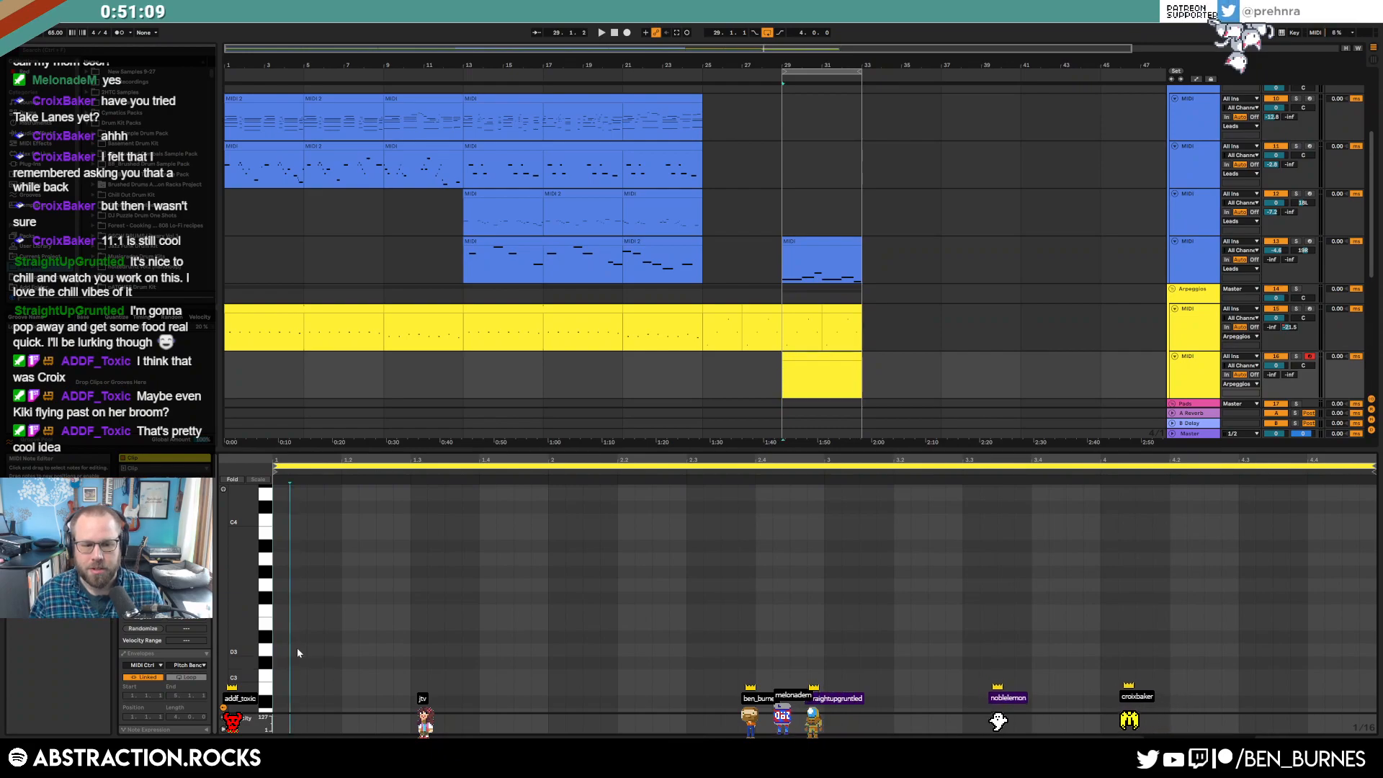
- Enter a rising four-note arpeggio of C3, D#3, F3 and G3 at the start of the new clip
{"action": "double_click", "coordinate": [280, 675]}
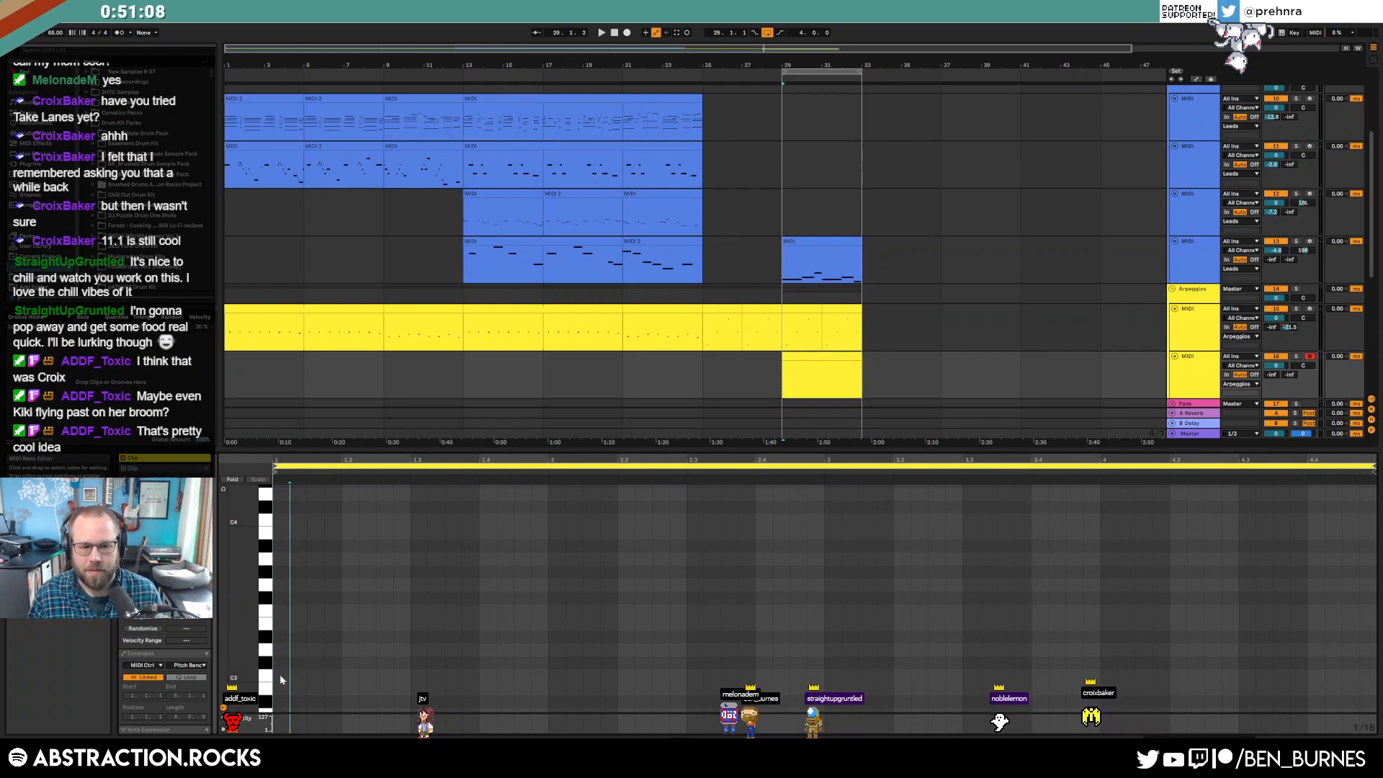
{"action": "double_click", "coordinate": [314, 636]}
{"action": "double_click", "coordinate": [349, 610]}
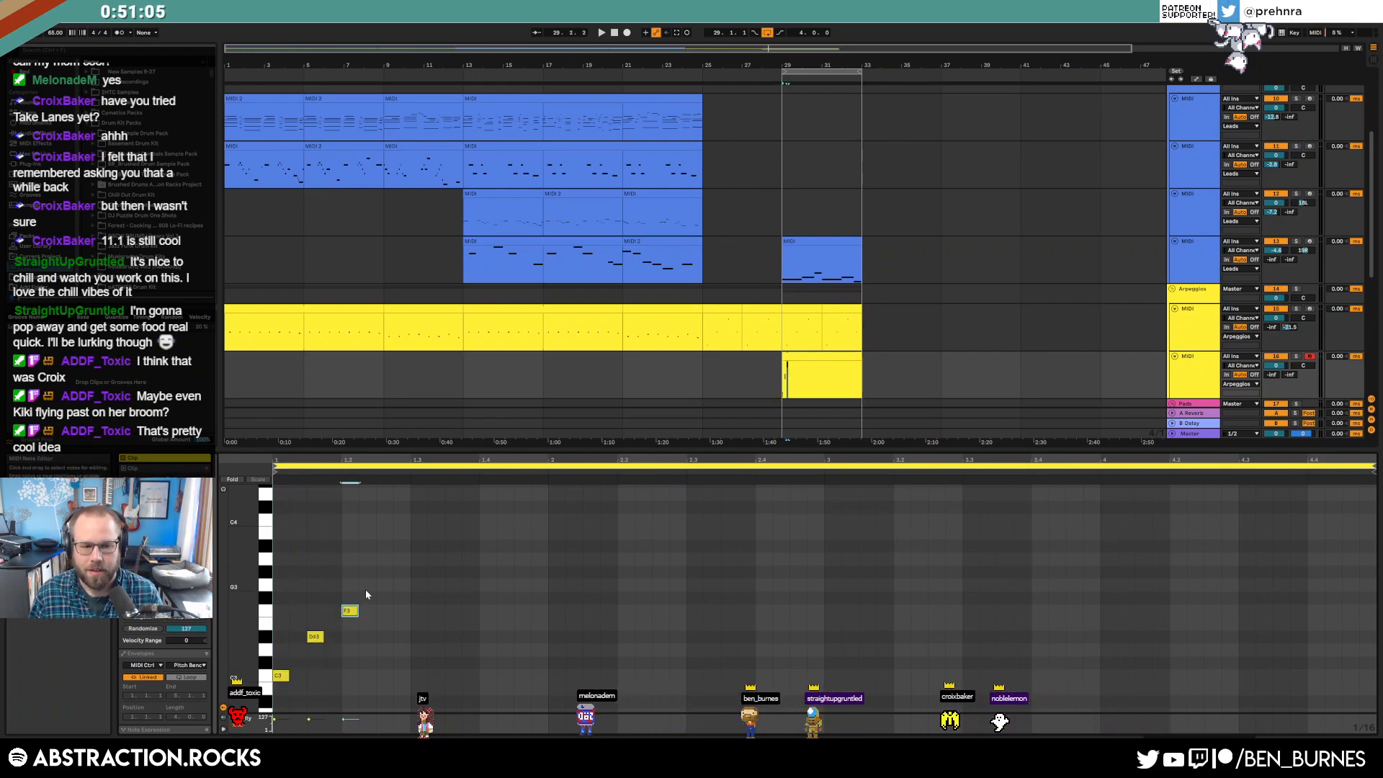
{"action": "double_click", "coordinate": [382, 584]}
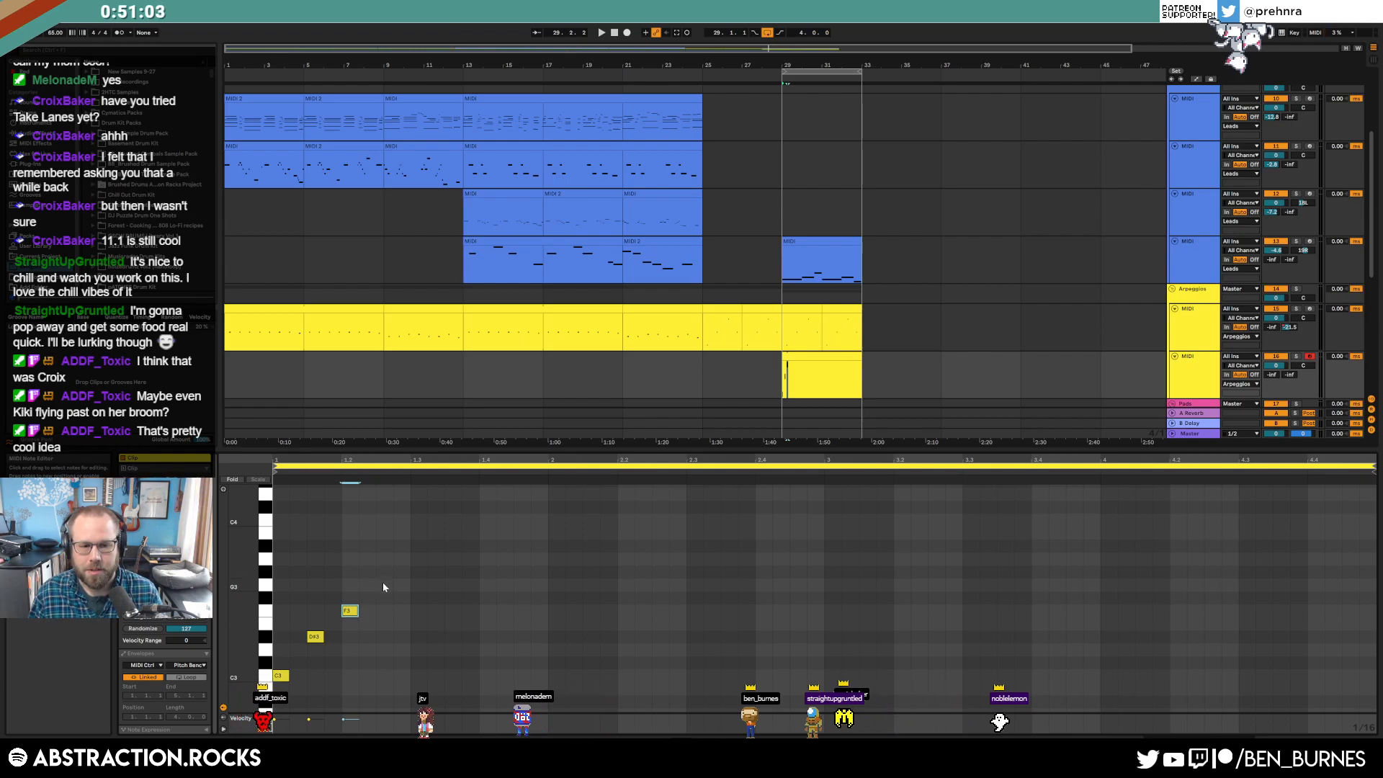
- Duplicate the four-note arpeggio figure repeatedly until it fills the four-bar clip, and return to the device view
{"action": "left_click_drag", "start_coordinate": [407, 587], "coordinate": [277, 687]}
{"action": "key", "text": "ctrl+d"}
{"action": "key", "text": "ctrl+d"}
{"action": "key", "text": "ctrl+d"}
{"action": "key", "text": "ctrl+d"}
{"action": "key", "text": "ctrl+d"}
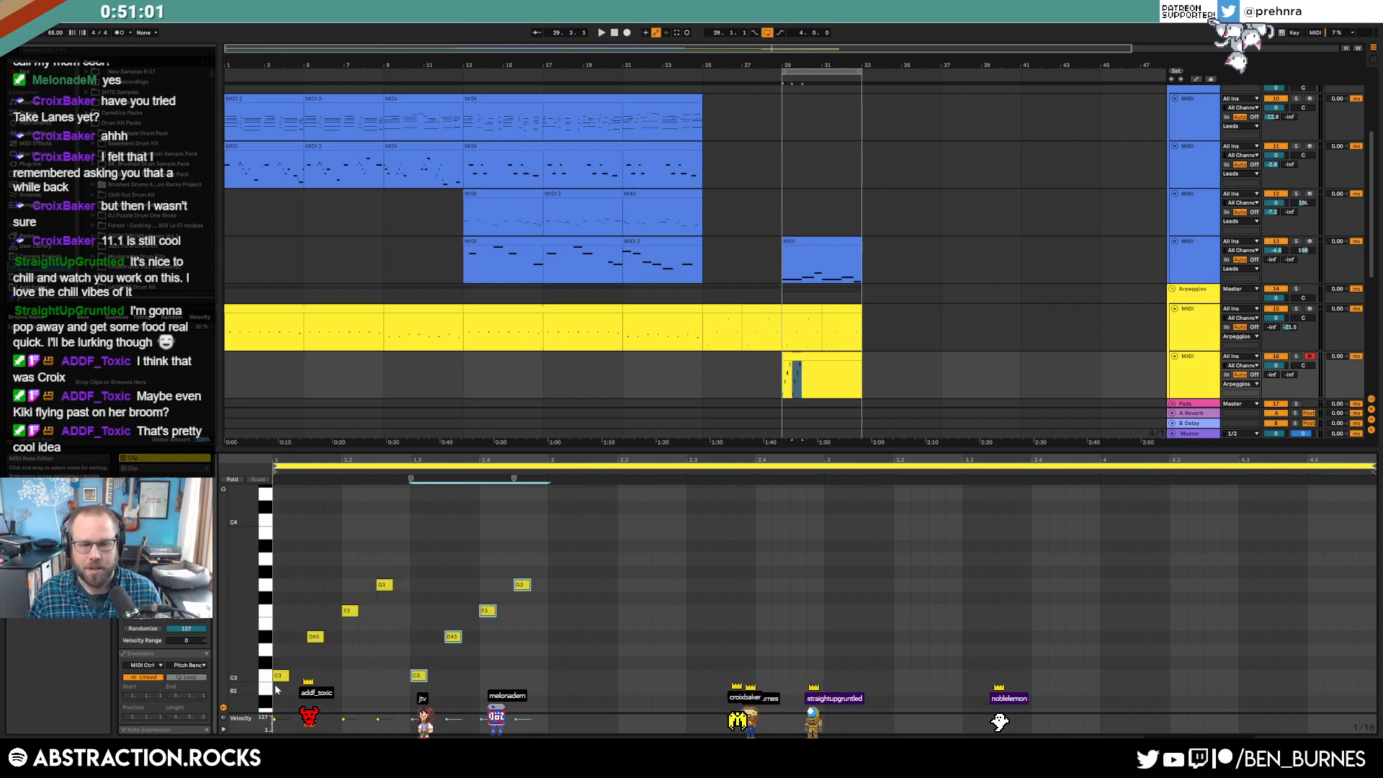
{"action": "key", "text": "ctrl+d"}
{"action": "key", "text": "ctrl+d"}
{"action": "key", "text": "shift+Tab"}
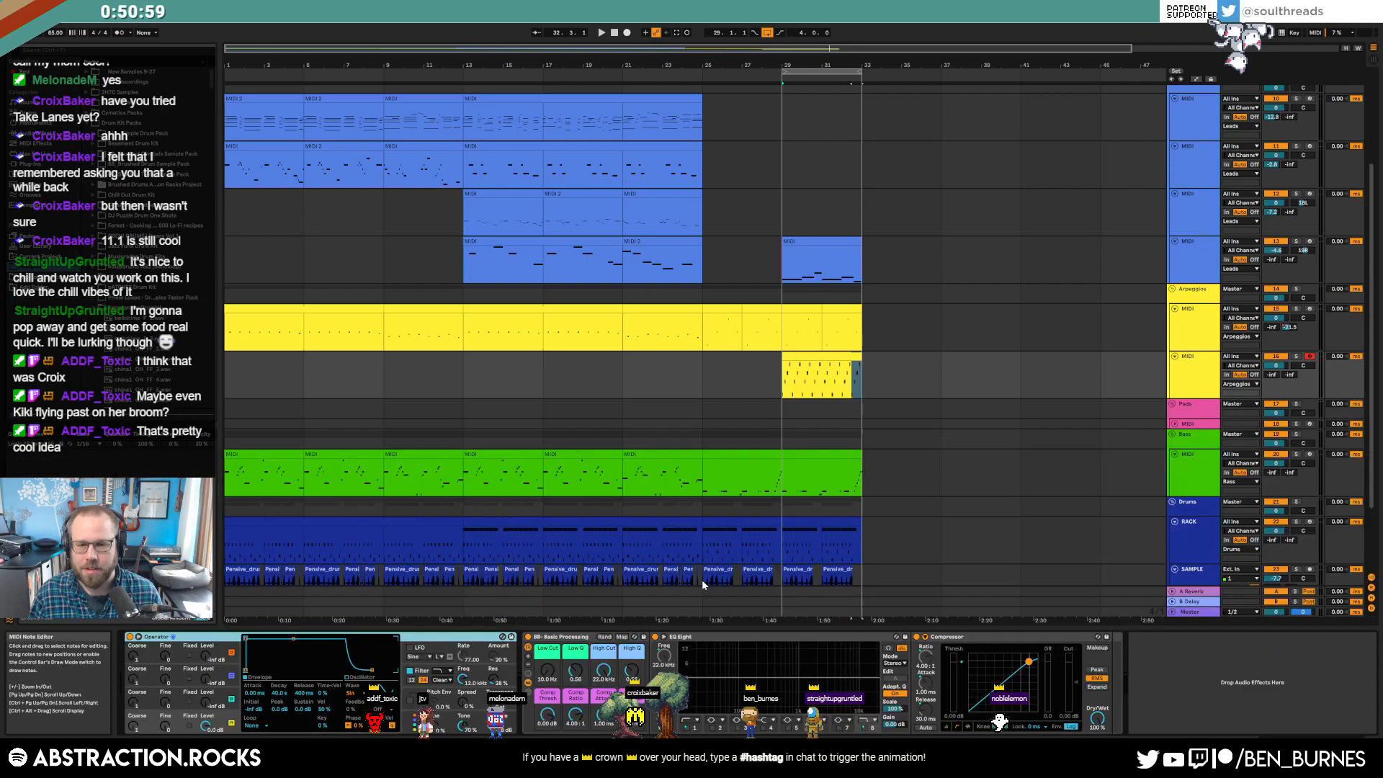
- Shape the new arpeggio track's Operator envelope into a quick decay, show its pitch envelope, and audition the loop from bar 29
{"action": "left_click_drag", "start_coordinate": [314, 640], "coordinate": [311, 645]}
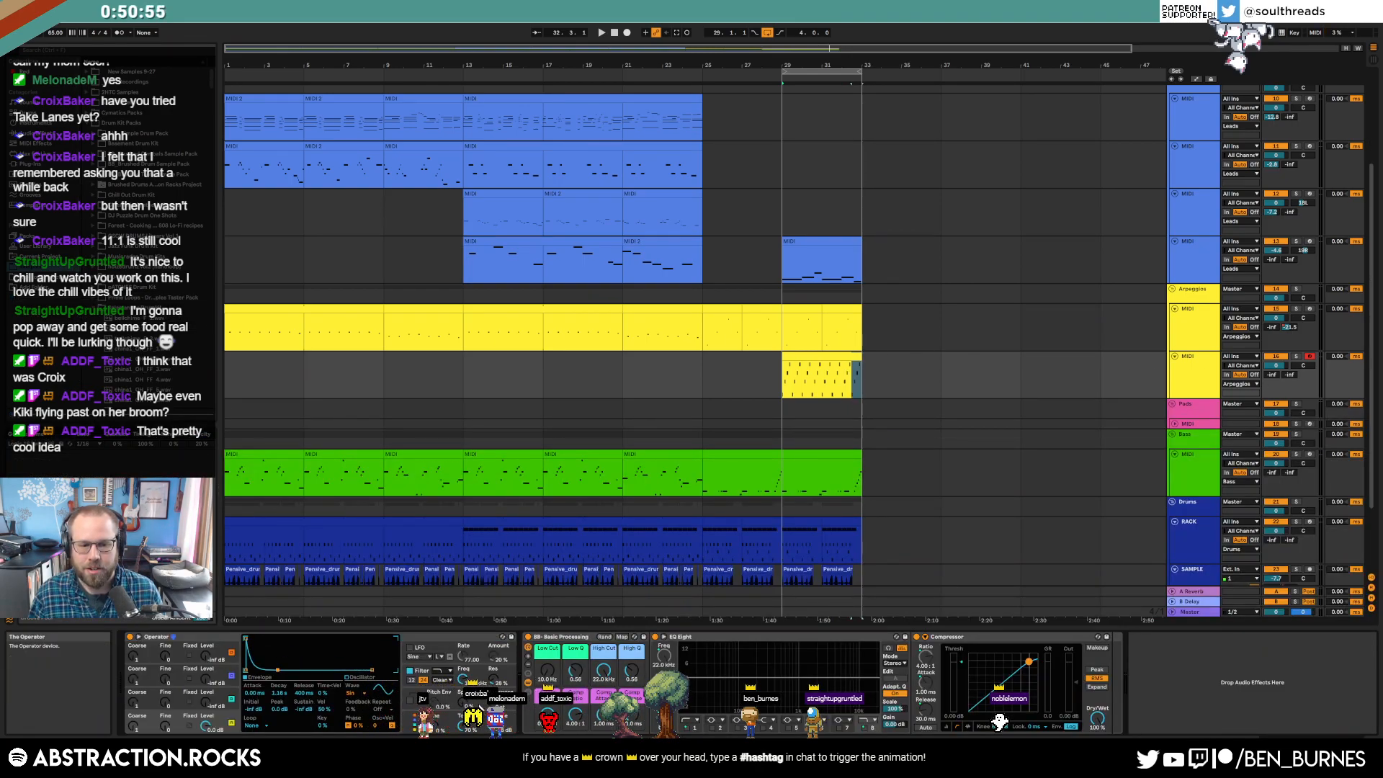
{"action": "left_click", "coordinate": [439, 695]}
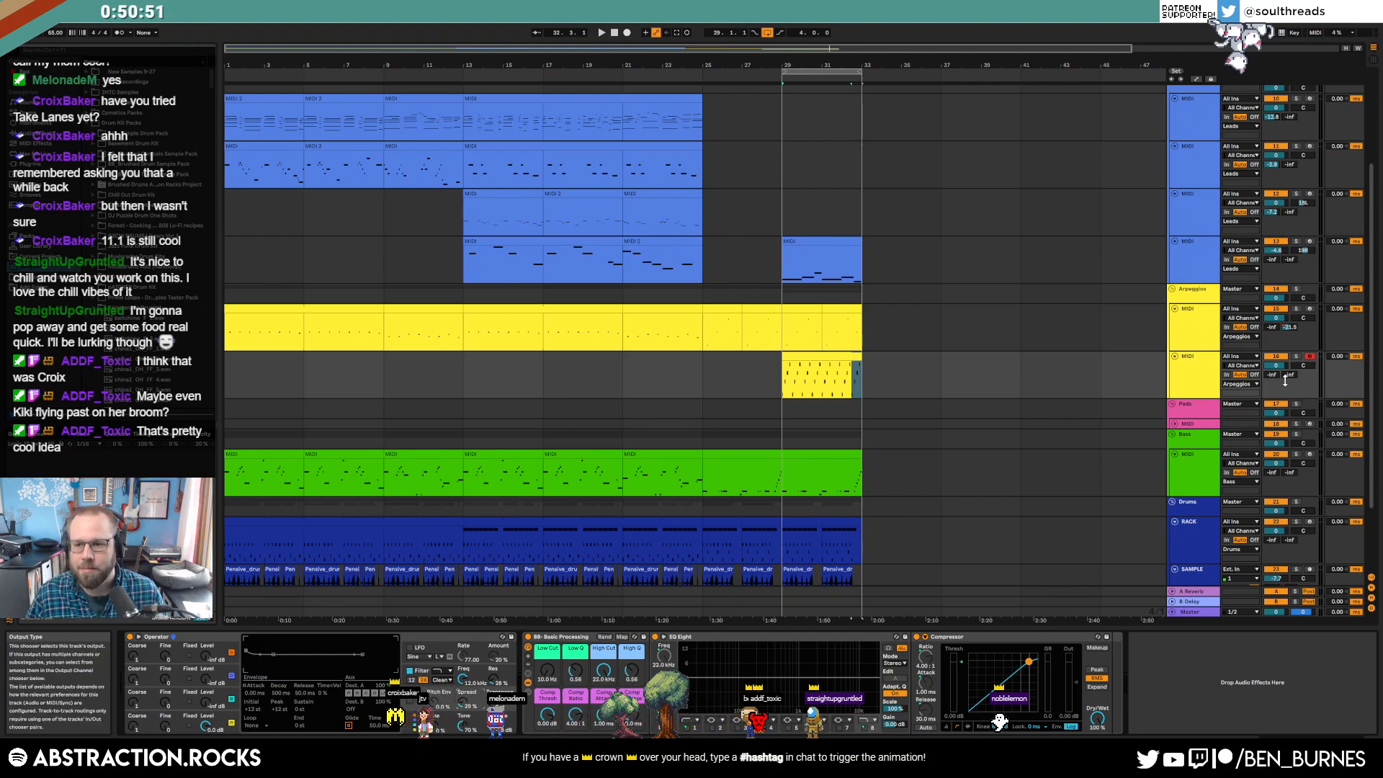
{"action": "key", "text": "space"}
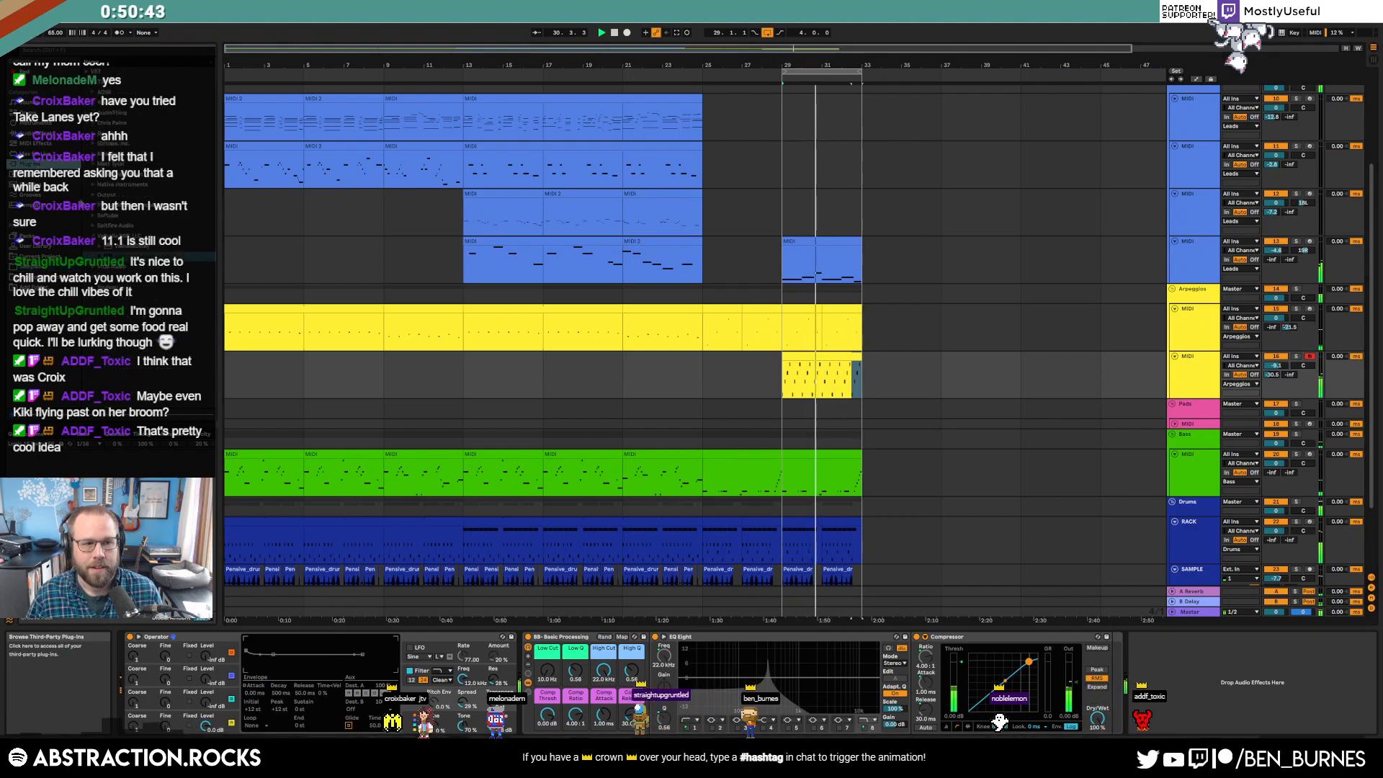
{"action": "key", "text": "space"}
- Insert ValhallaSupermassive directly after Operator on the new arpeggio track
{"action": "left_click_drag", "start_coordinate": [317, 119], "coordinate": [616, 261]}
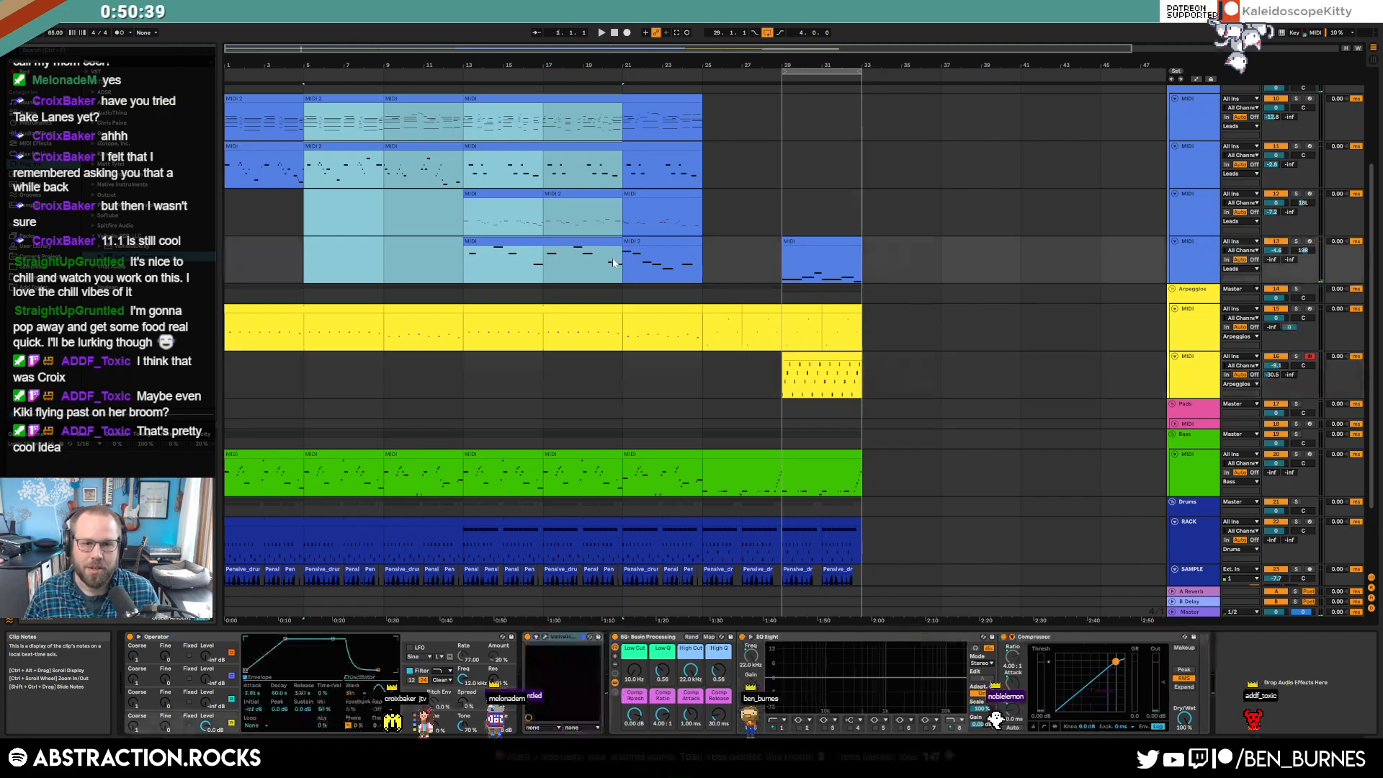
{"action": "left_click_drag", "start_coordinate": [706, 266], "coordinate": [866, 465]}
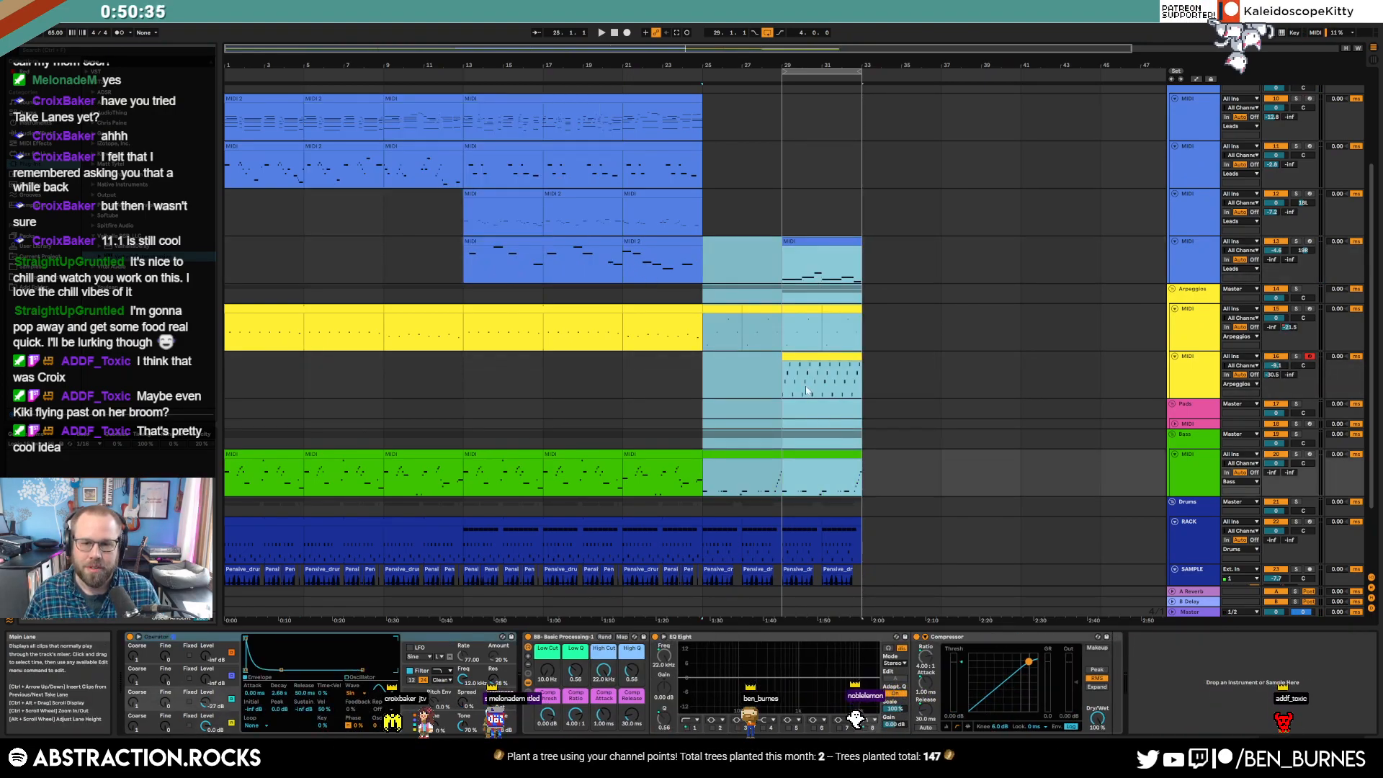
{"action": "left_click", "coordinate": [808, 357]}
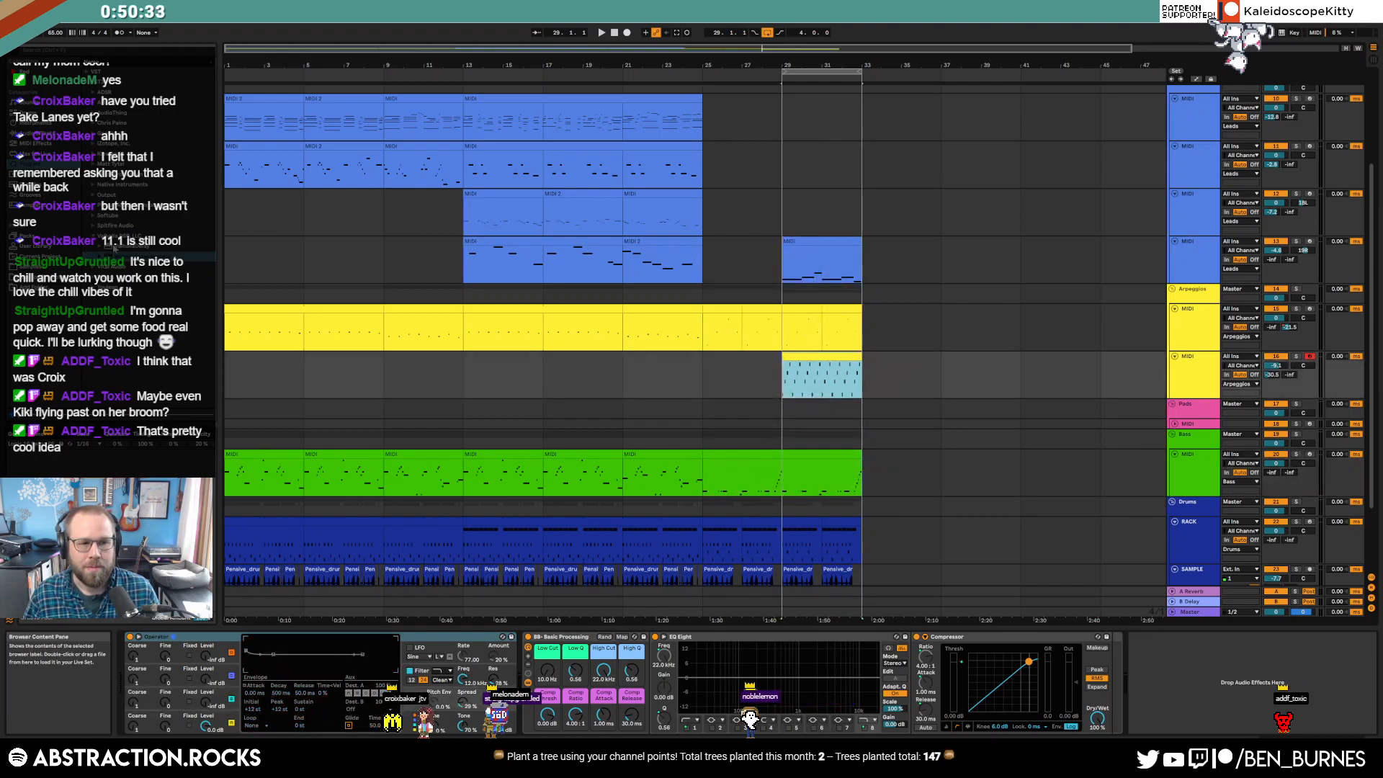
{"action": "left_click_drag", "start_coordinate": [106, 258], "coordinate": [529, 674]}
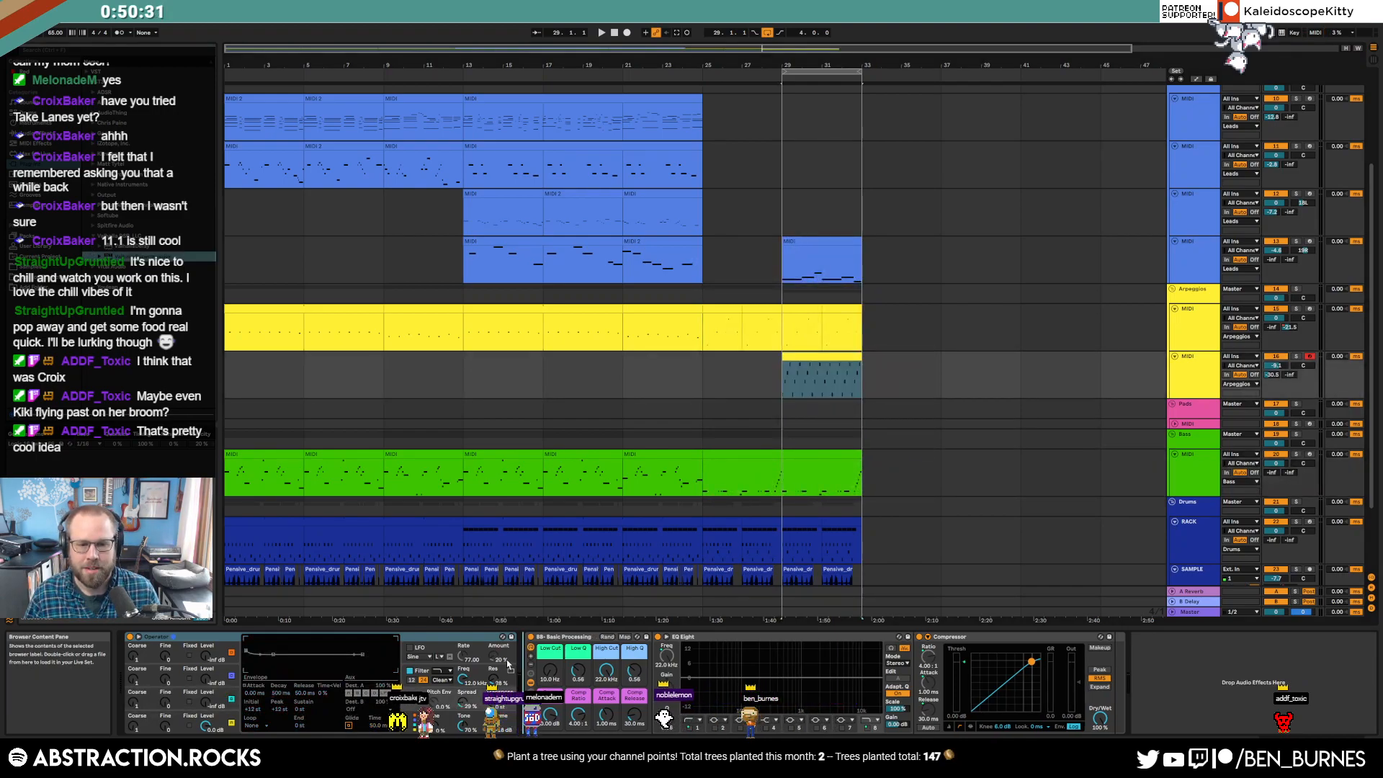
{"action": "left_click_drag", "start_coordinate": [646, 256], "coordinate": [441, 134]}
- Play the section from bar 29, set ValhallaSupermassive's delay to 223.2 ms, and close the plug-in window
{"action": "left_click", "coordinate": [784, 393]}
{"action": "key", "text": "space"}
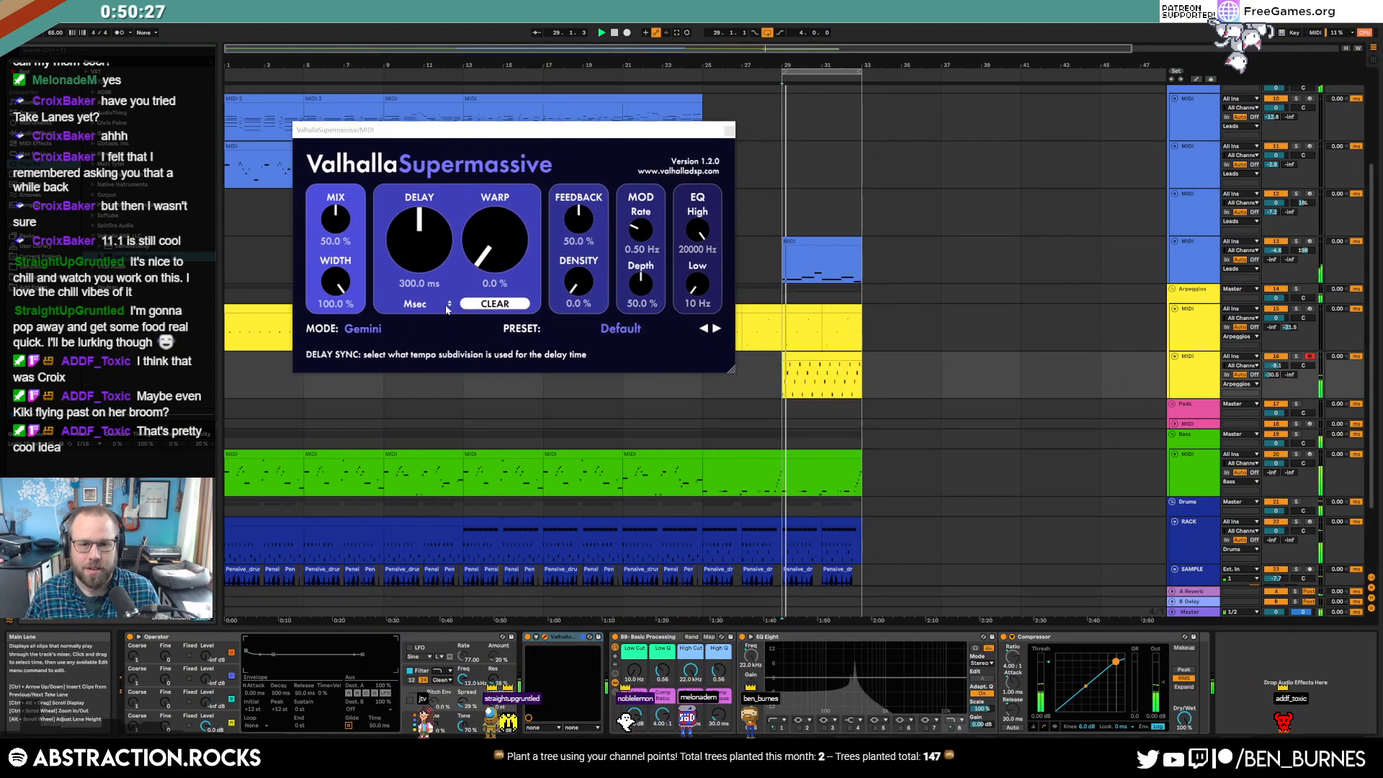
{"action": "left_click_drag", "start_coordinate": [411, 236], "coordinate": [390, 256]}
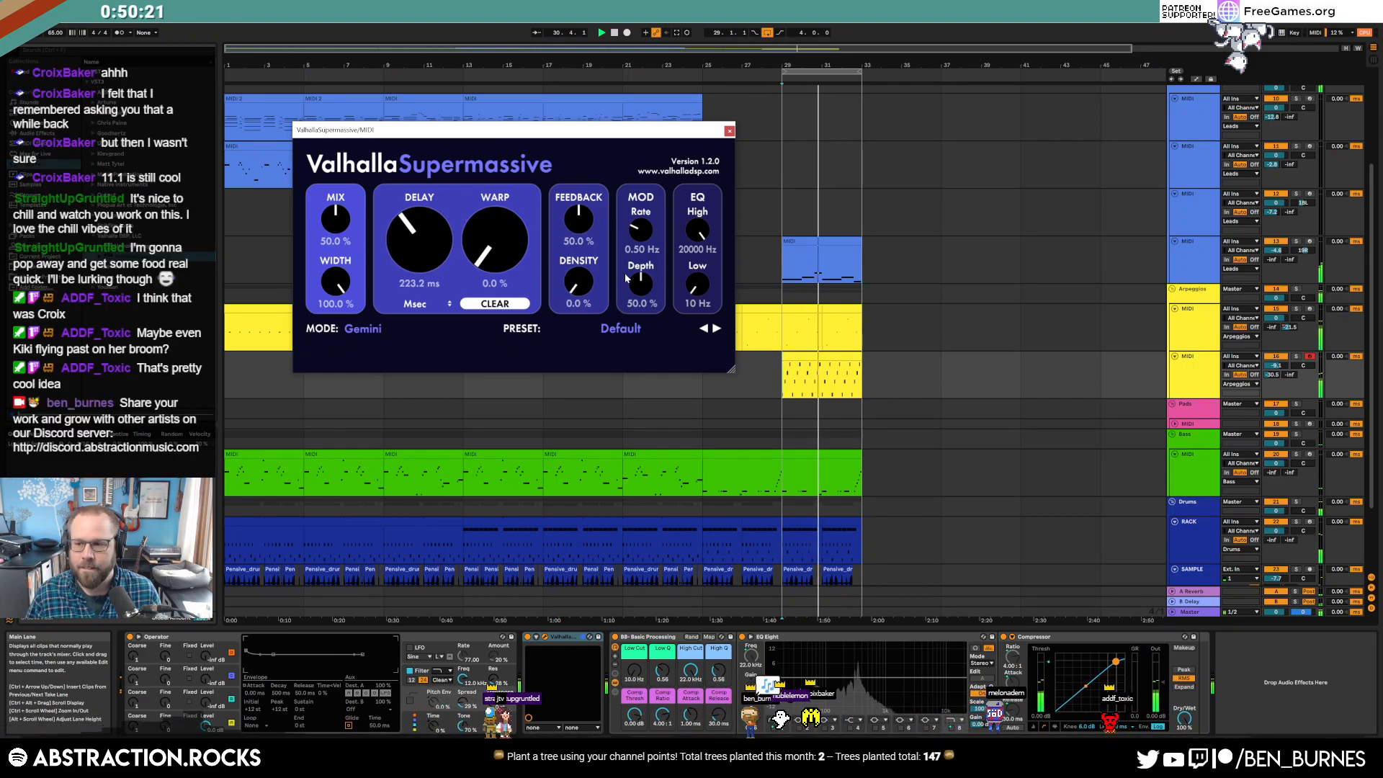
{"action": "left_click", "coordinate": [729, 130]}
- Automate the drum SAMPLE track's High Cut to drop to about 1.6 kHz at bar 29
{"action": "scroll", "coordinate": [754, 414], "scroll_direction": "down", "scroll_amount": 2}
{"action": "scroll", "coordinate": [360, 684], "scroll_direction": "right", "scroll_amount": 5}
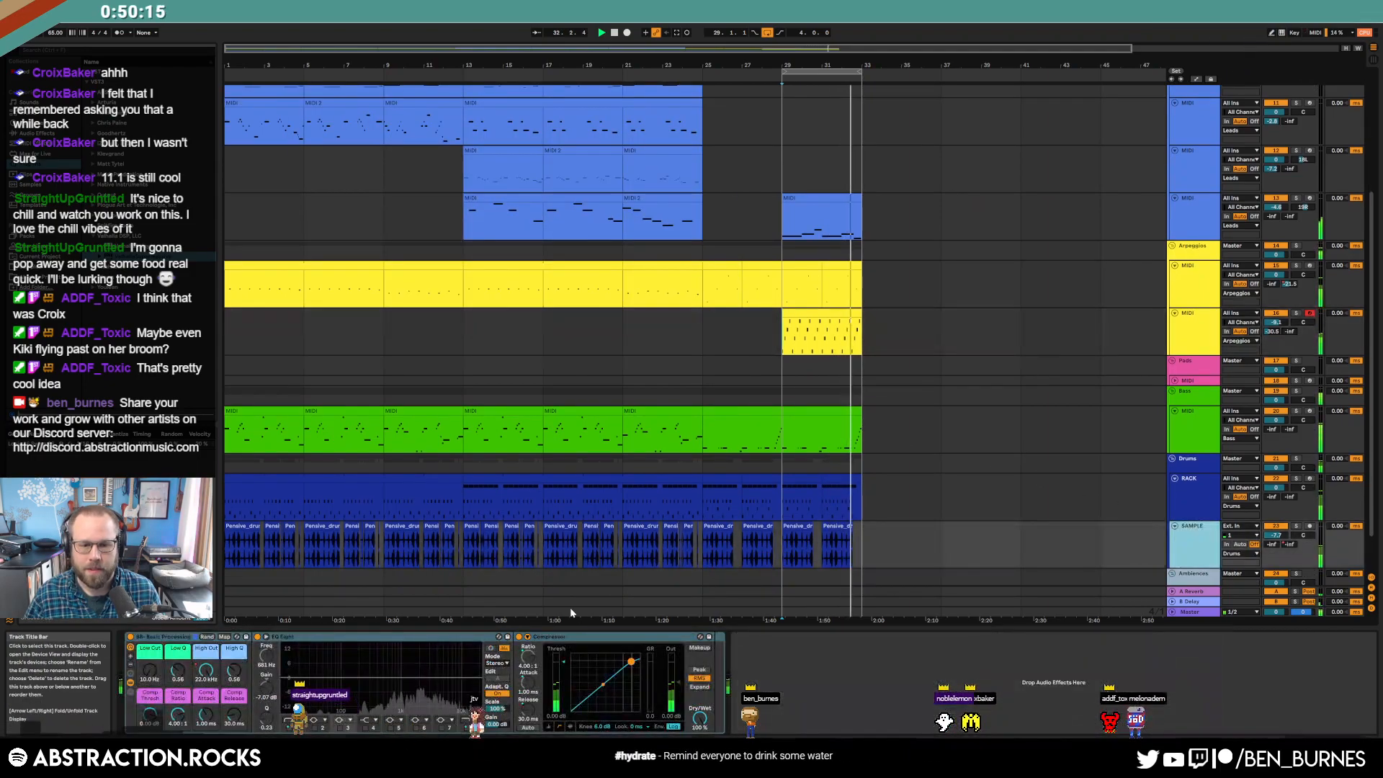
{"action": "key", "text": "a"}
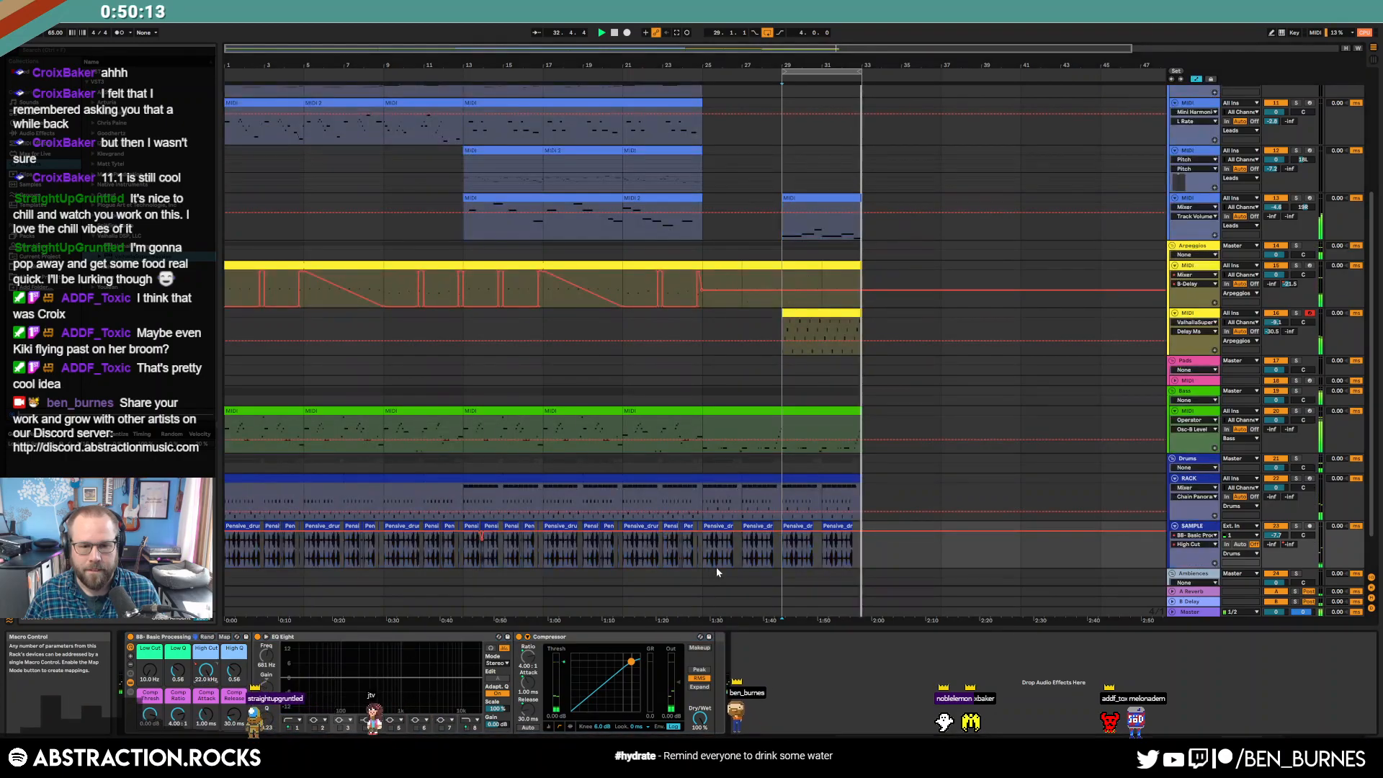
{"action": "left_click", "coordinate": [782, 532]}
{"action": "left_click_drag", "start_coordinate": [785, 532], "coordinate": [782, 545]}
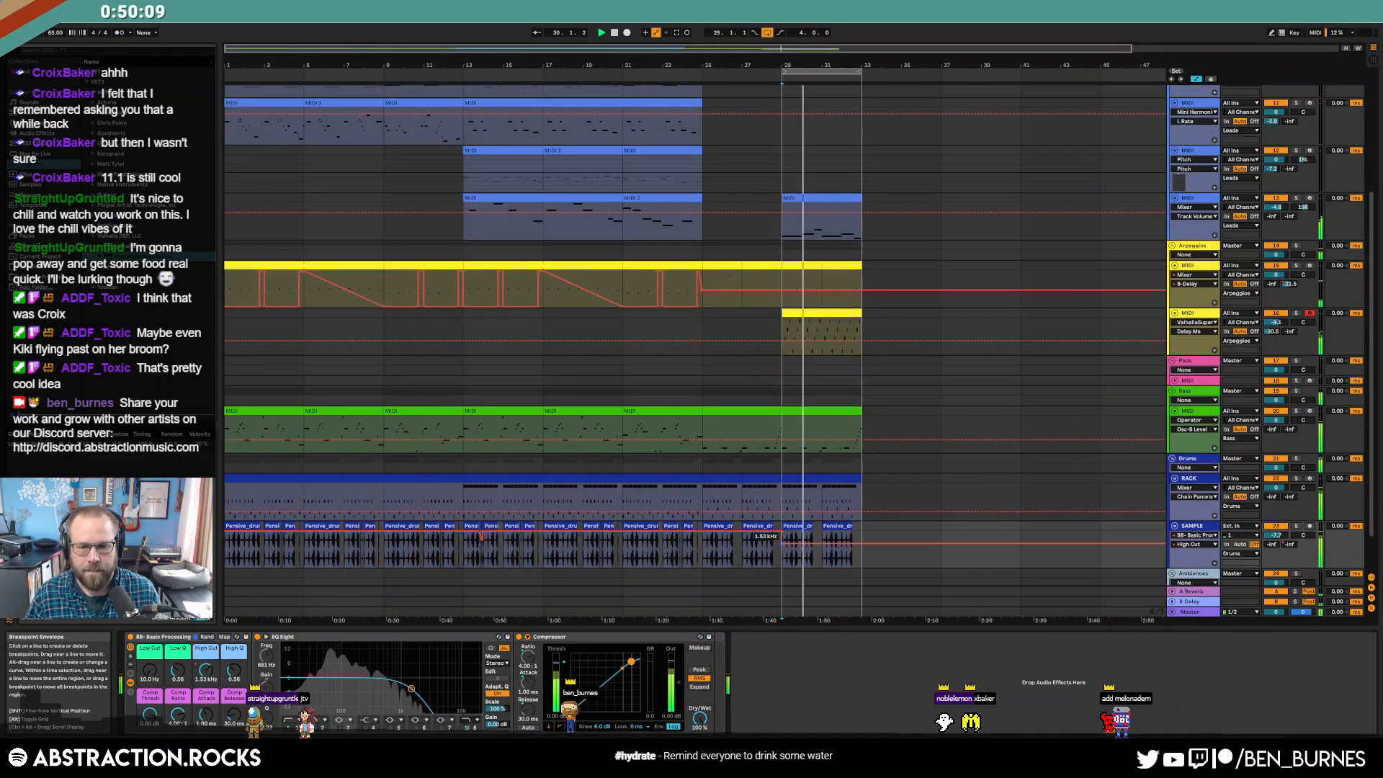
- Thin out the ride in the drum rack clip at bar 29, leaving only the hit on the first beat of each bar
{"action": "left_click", "coordinate": [810, 479]}
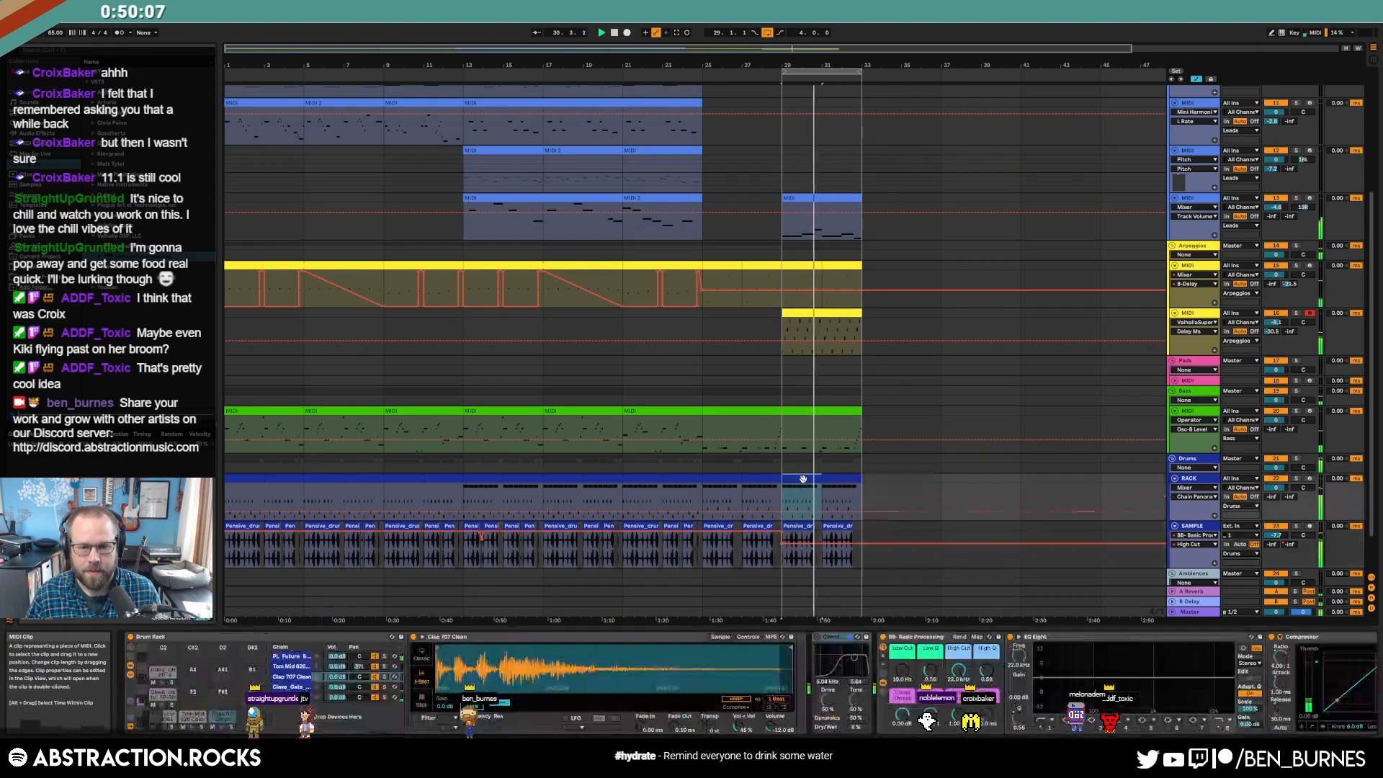
{"action": "key", "text": "a"}
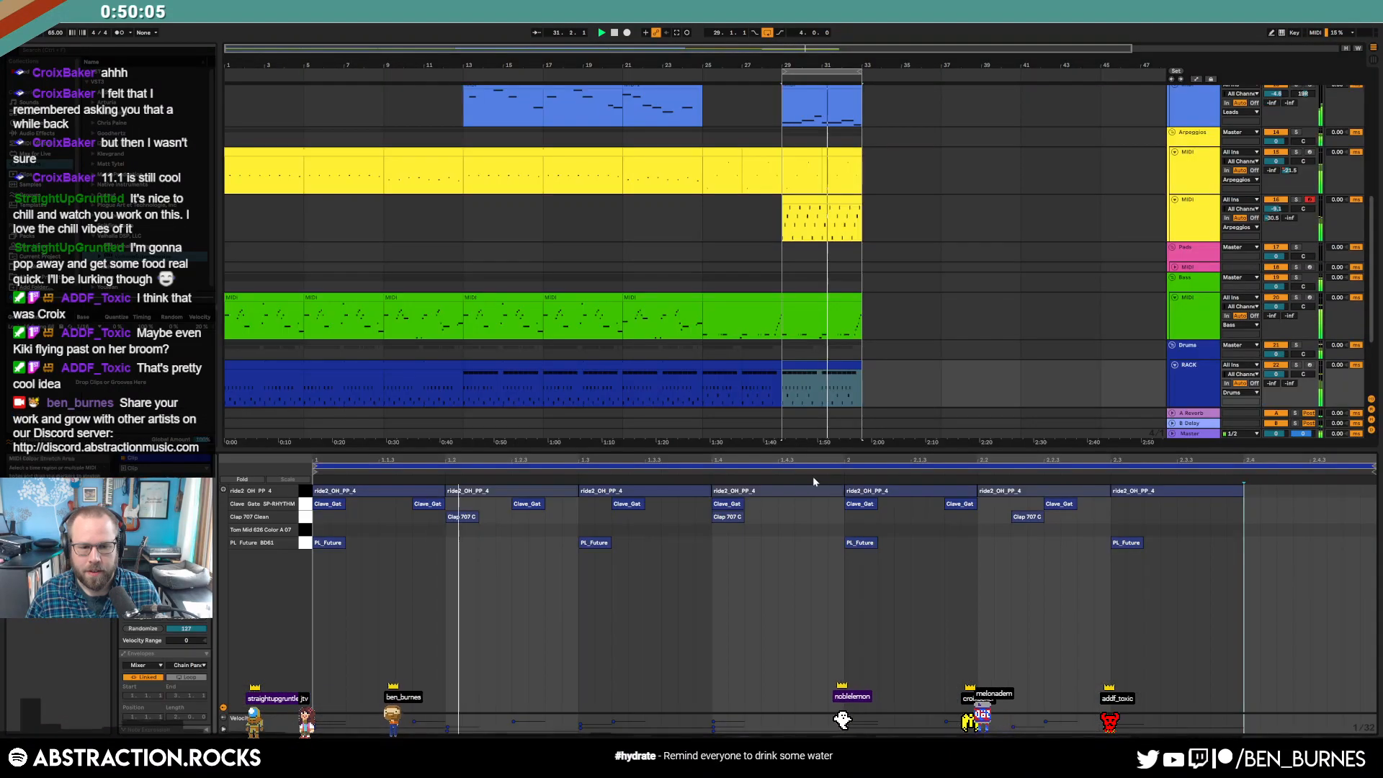
{"action": "double_click", "coordinate": [846, 484]}
{"action": "double_click", "coordinate": [597, 496]}
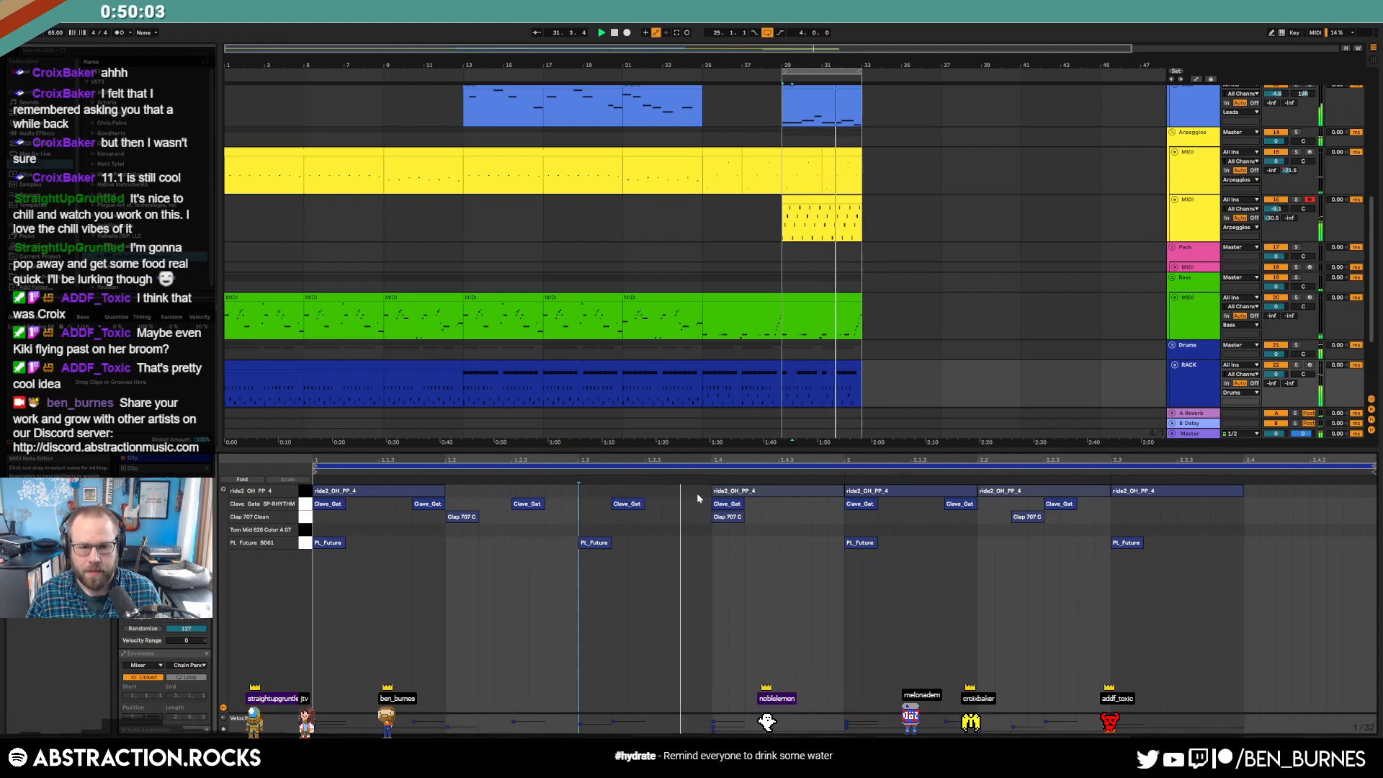
{"action": "double_click", "coordinate": [1106, 491]}
{"action": "double_click", "coordinate": [1134, 491]}
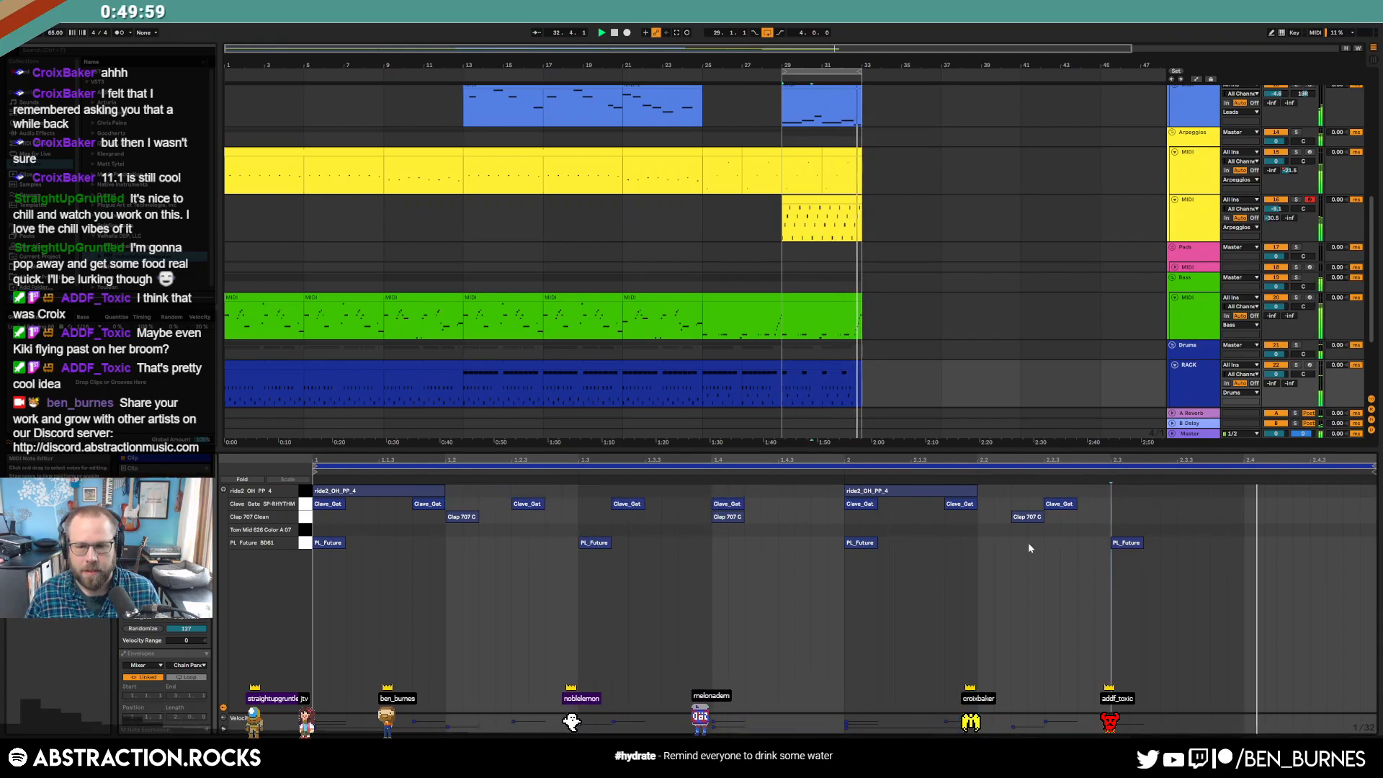
{"action": "left_click", "coordinate": [304, 490]}
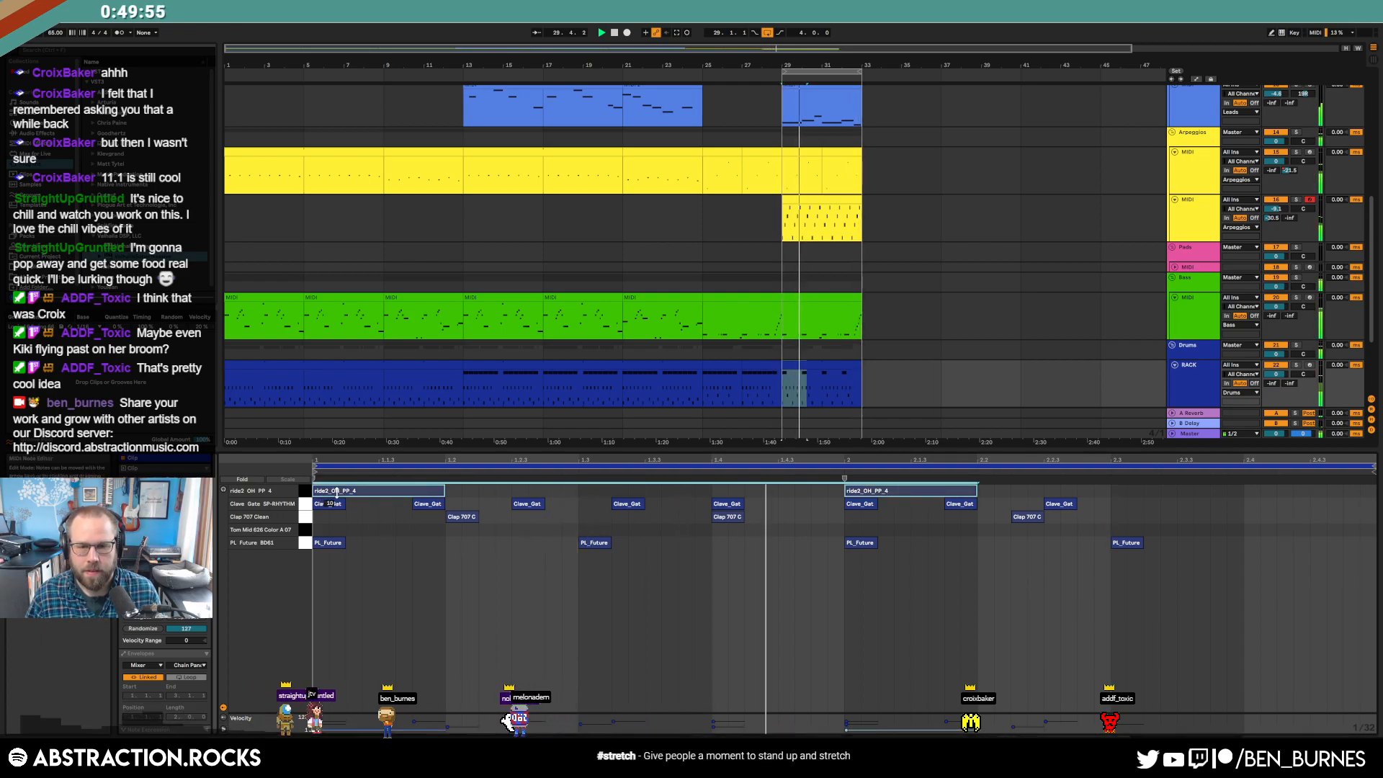
{"action": "key", "text": "shift+Tab"}
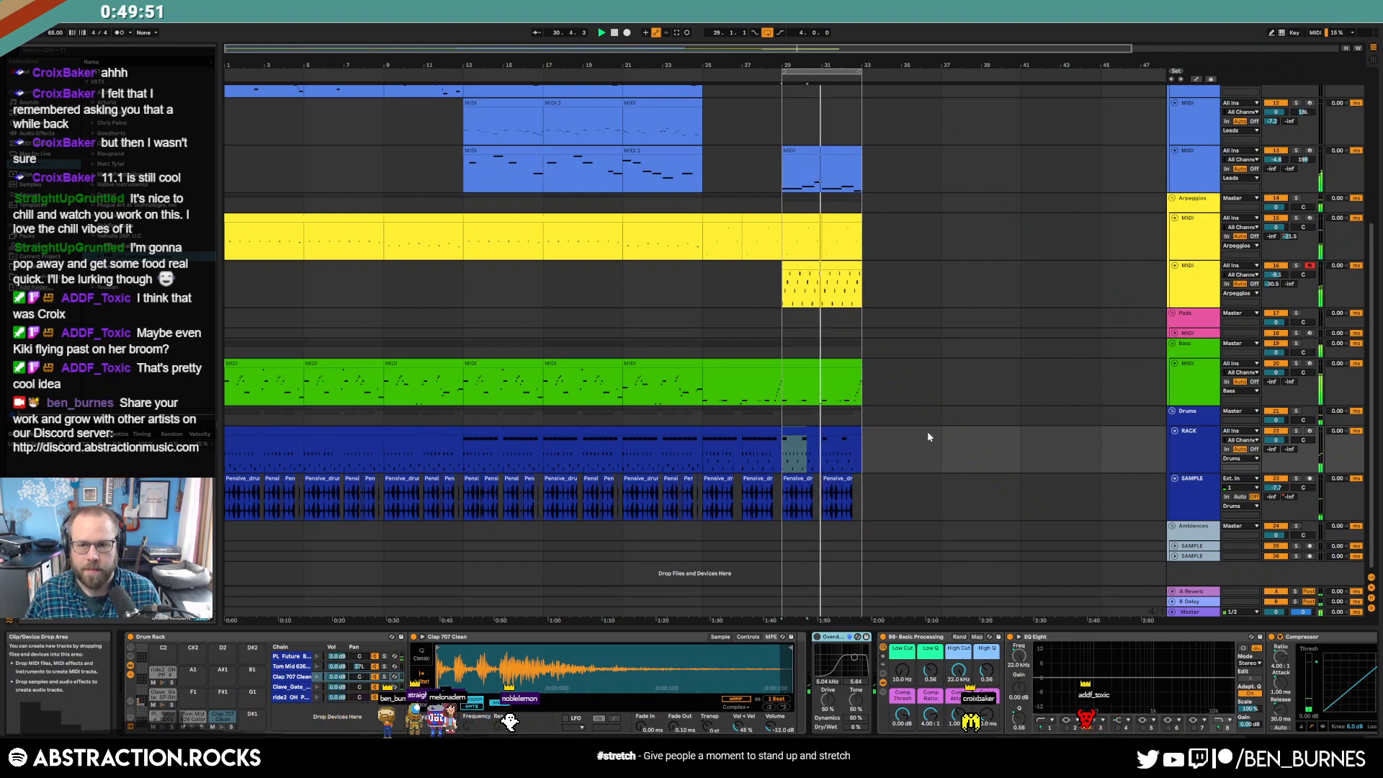
- Shorten the new arpeggio clip's loop to one bar and extend the clip's start back to bar 27
{"action": "left_click", "coordinate": [780, 270]}
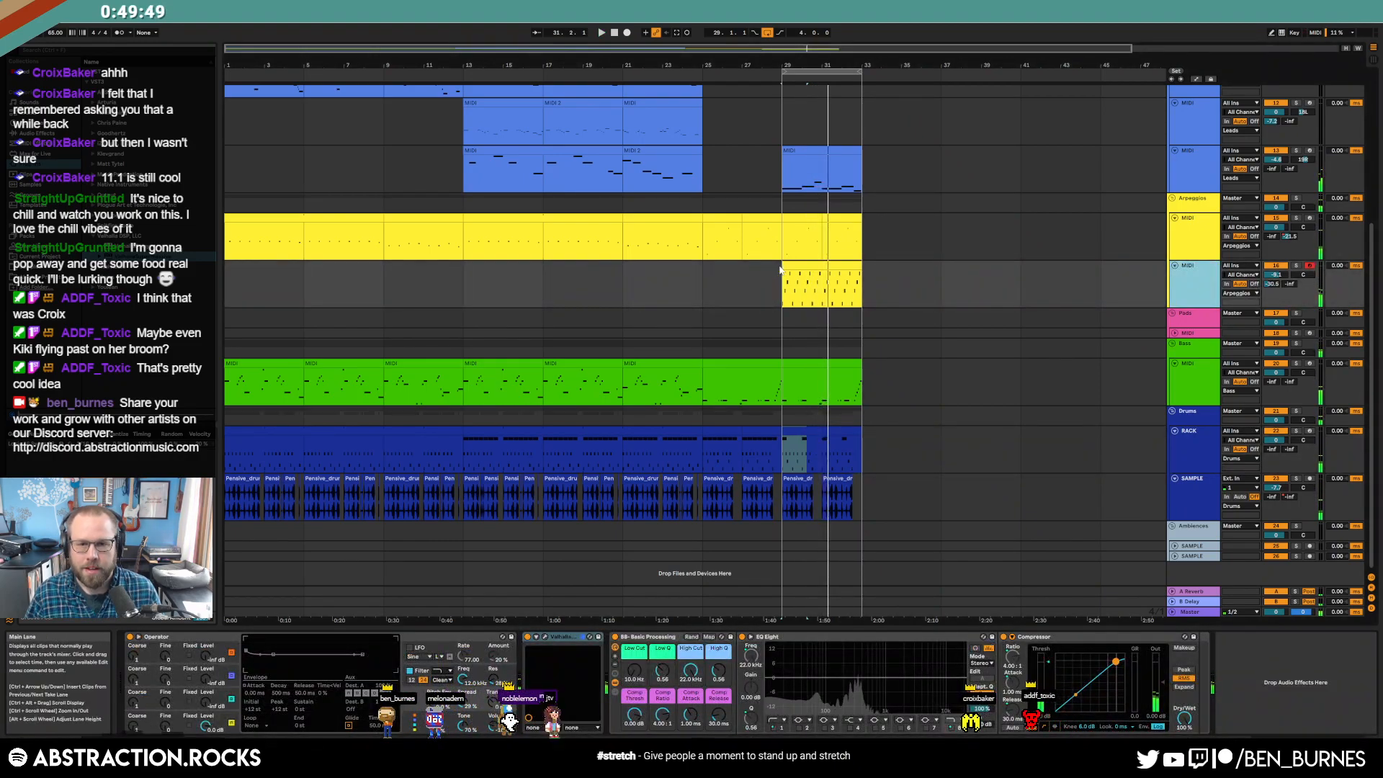
{"action": "left_click", "coordinate": [799, 288]}
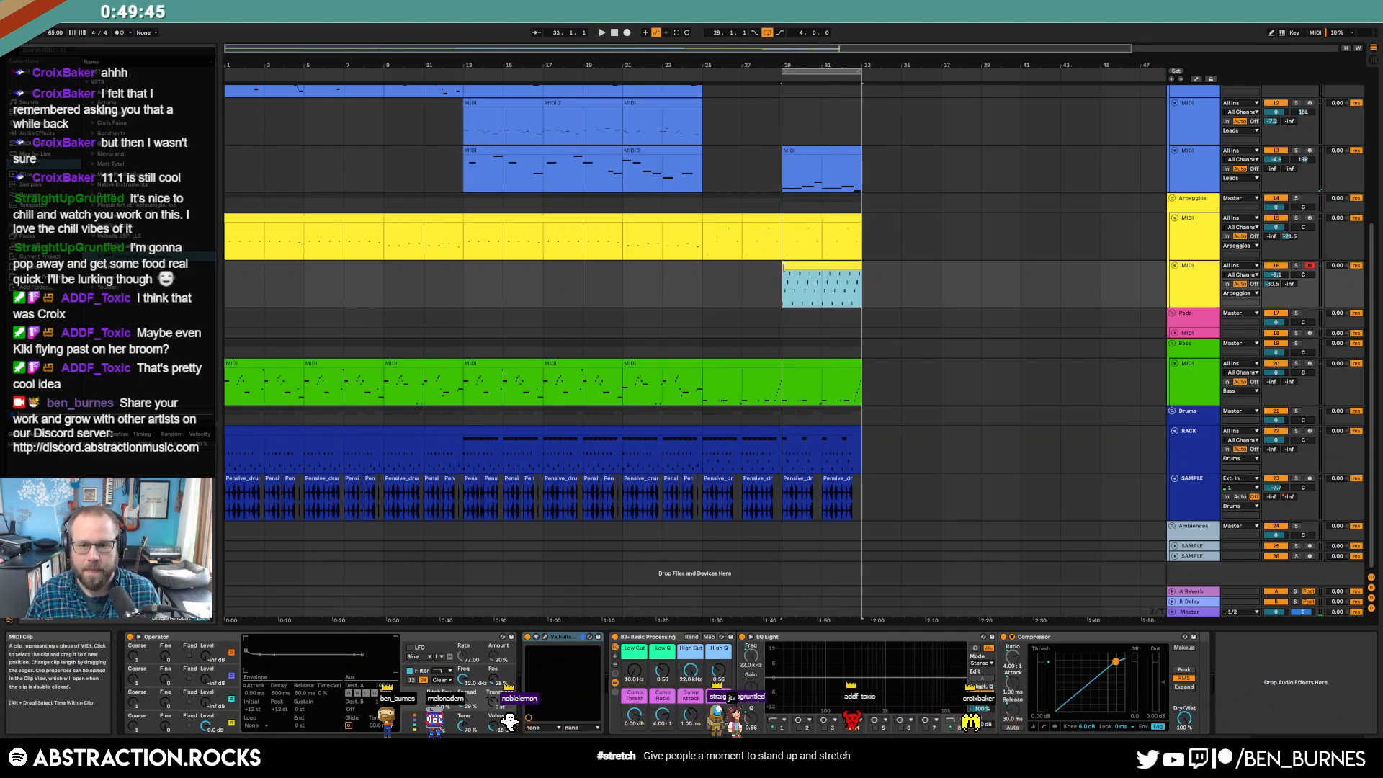
{"action": "double_click", "coordinate": [802, 265]}
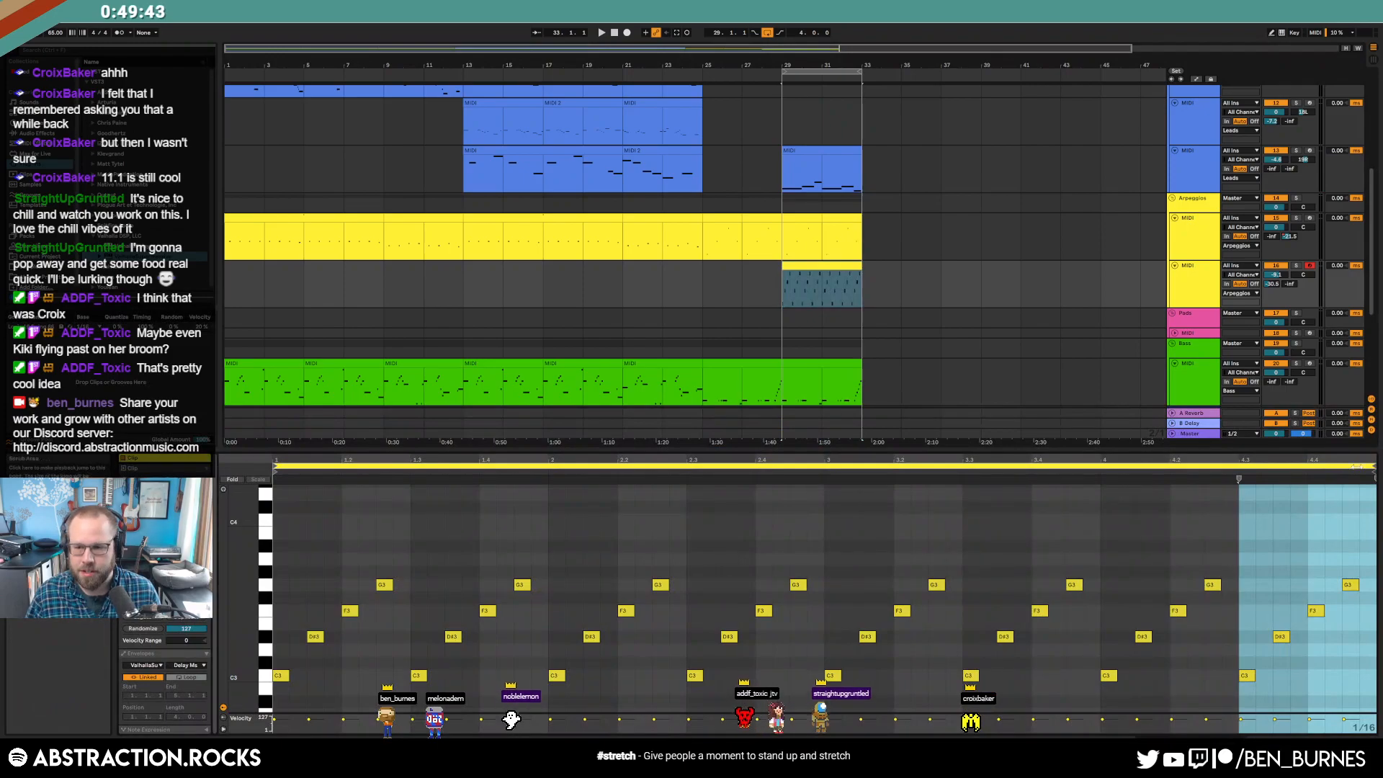
{"action": "left_click_drag", "start_coordinate": [1372, 466], "coordinate": [550, 497]}
{"action": "left_click_drag", "start_coordinate": [784, 266], "coordinate": [743, 266]}
{"action": "key", "text": "shift+Tab"}
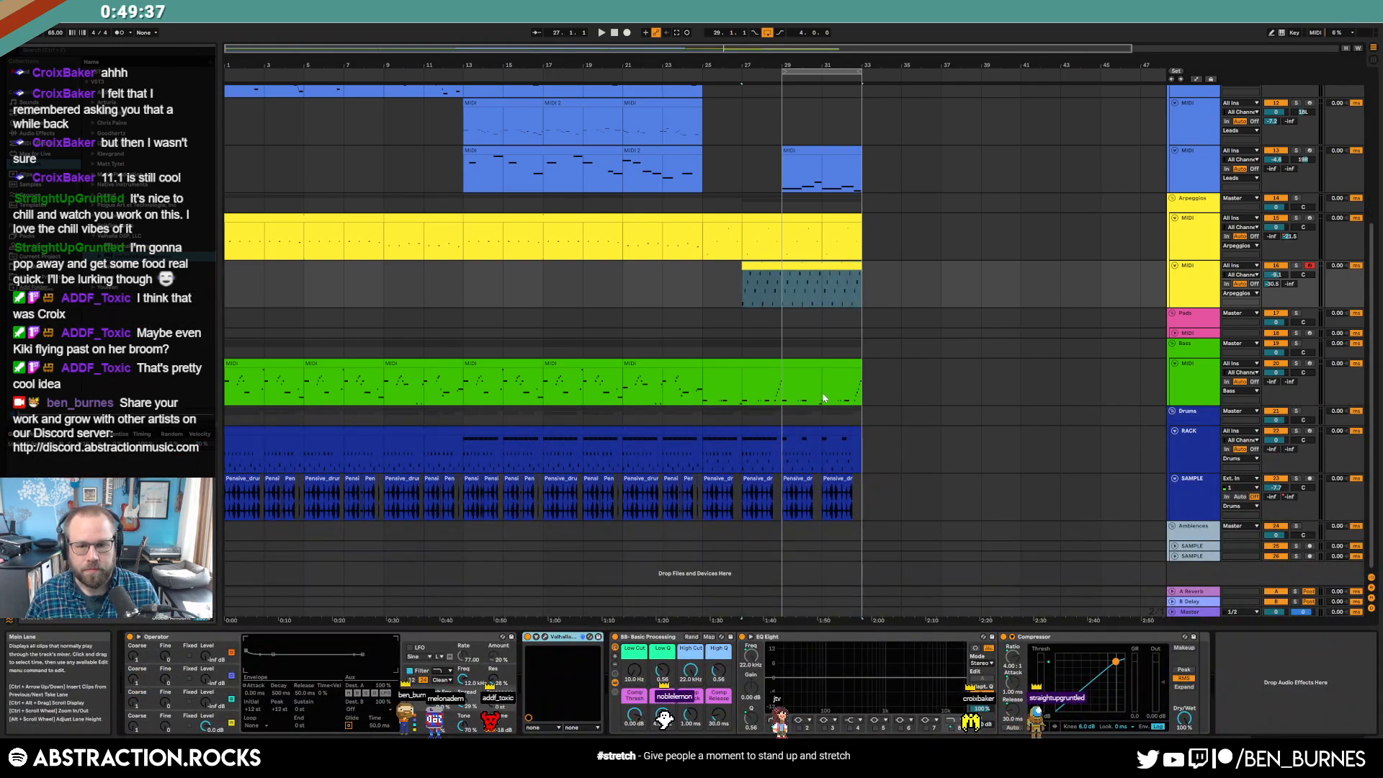
- Automate Operator's Volume on the new arpeggio track to fade in from silence at bar 27 to full level at bar 29
{"action": "key", "text": "a"}
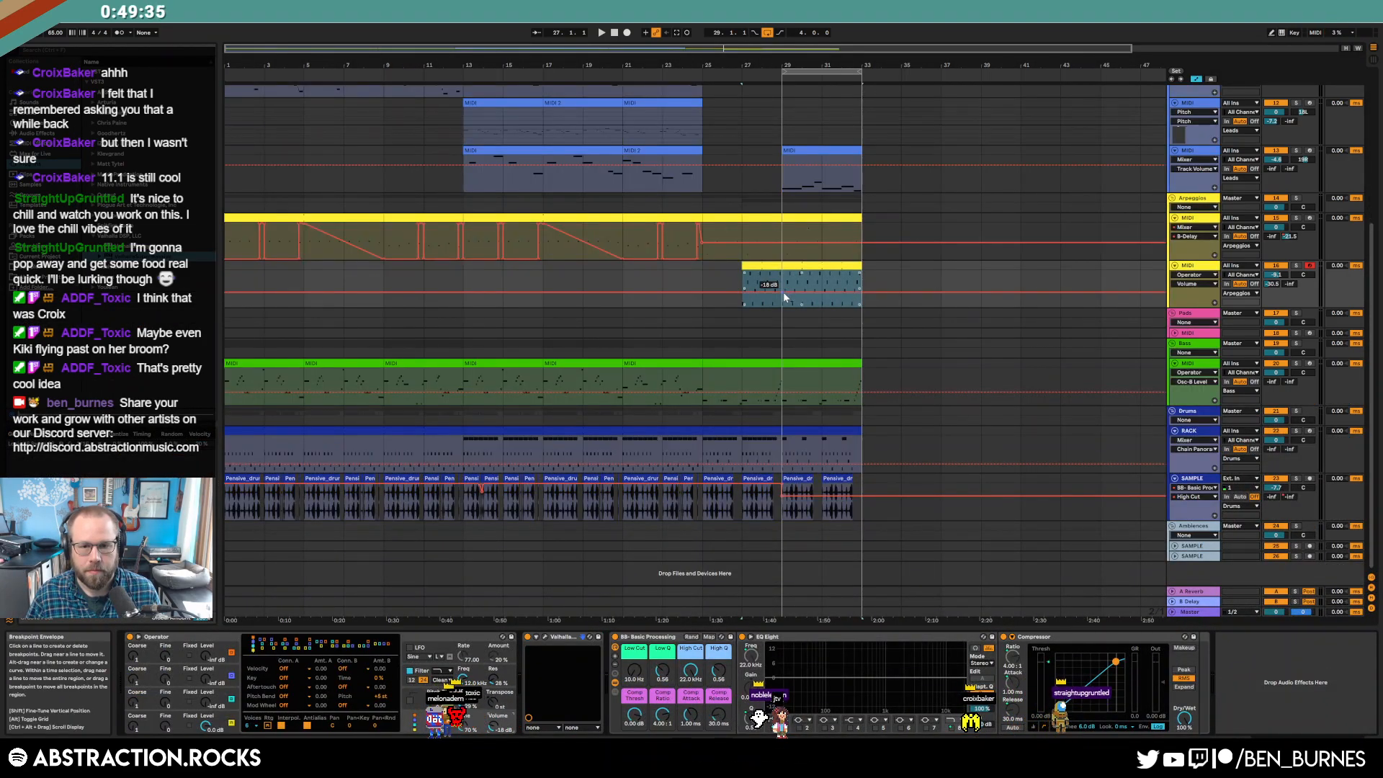
{"action": "left_click_drag", "start_coordinate": [751, 295], "coordinate": [753, 306]}
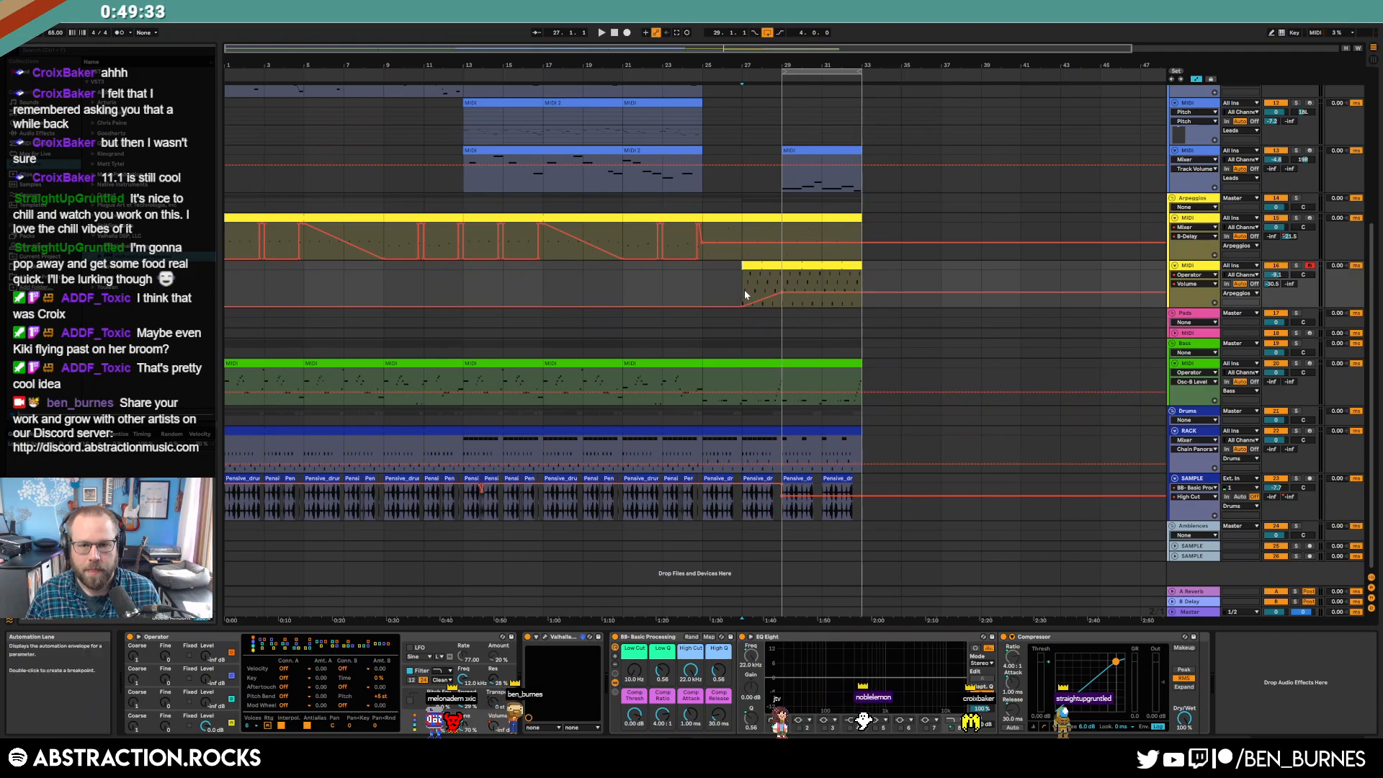
{"action": "key", "text": "a"}
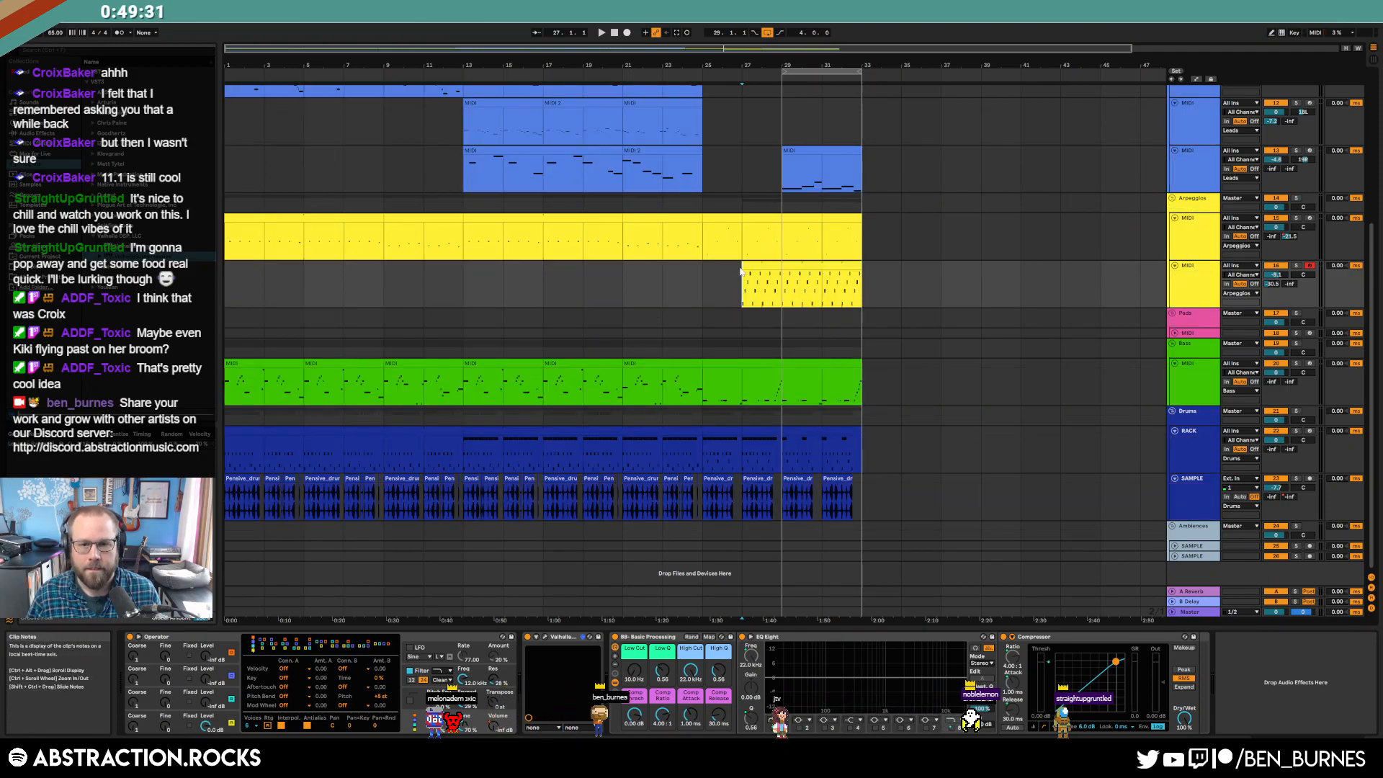
{"action": "key", "text": "space"}
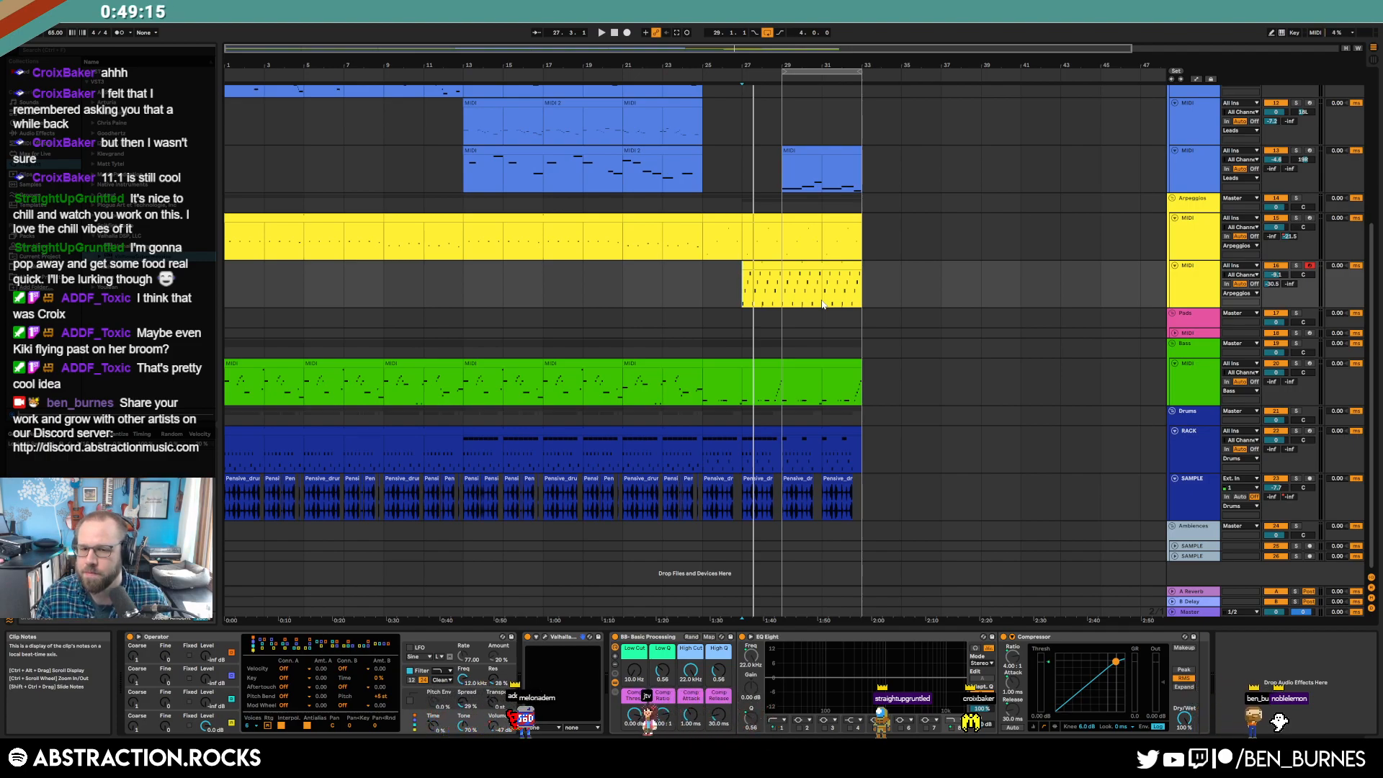
- Play the section from bar 27 while shaping oscillator B's envelope and adjusting the Spread in the new arpeggio's Operator
{"action": "key", "text": "space"}
{"action": "left_click", "coordinate": [211, 700]}
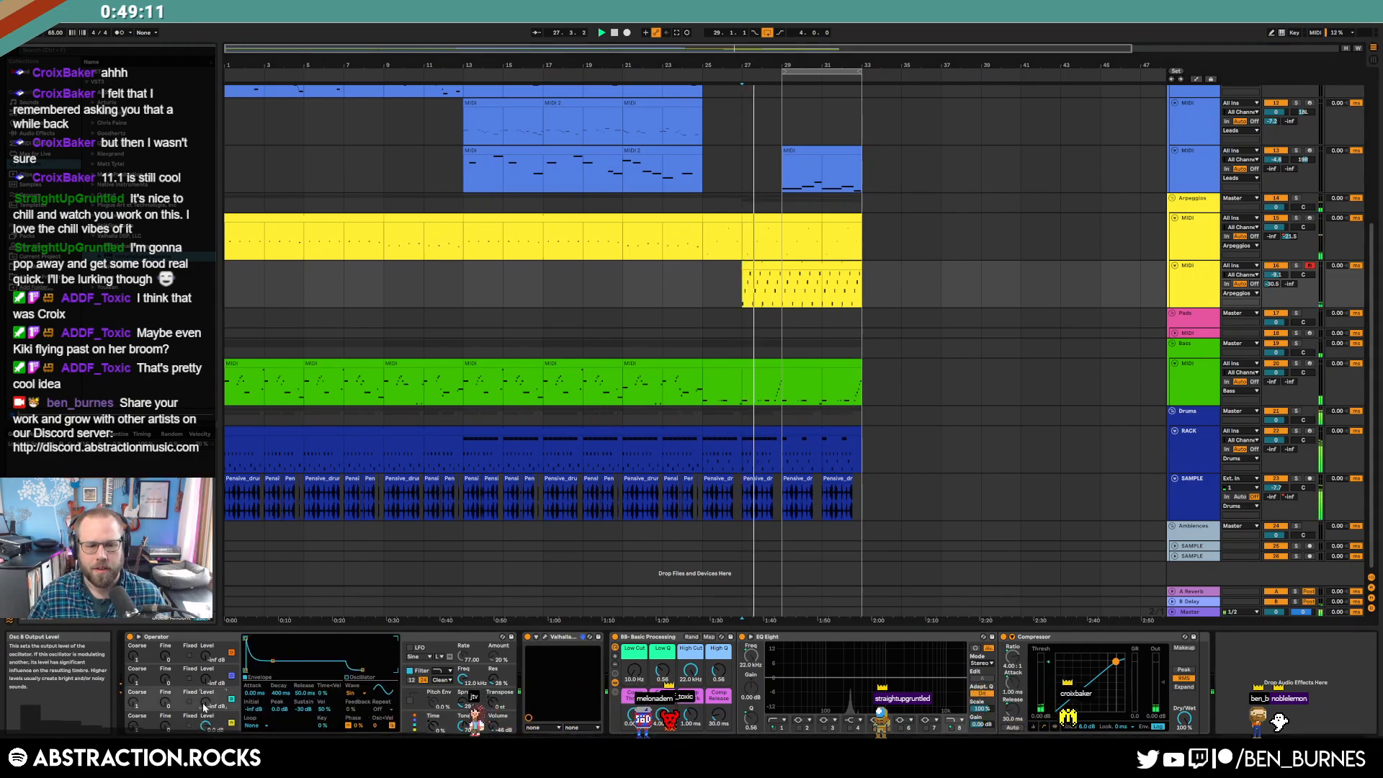
{"action": "left_click_drag", "start_coordinate": [272, 659], "coordinate": [274, 671]}
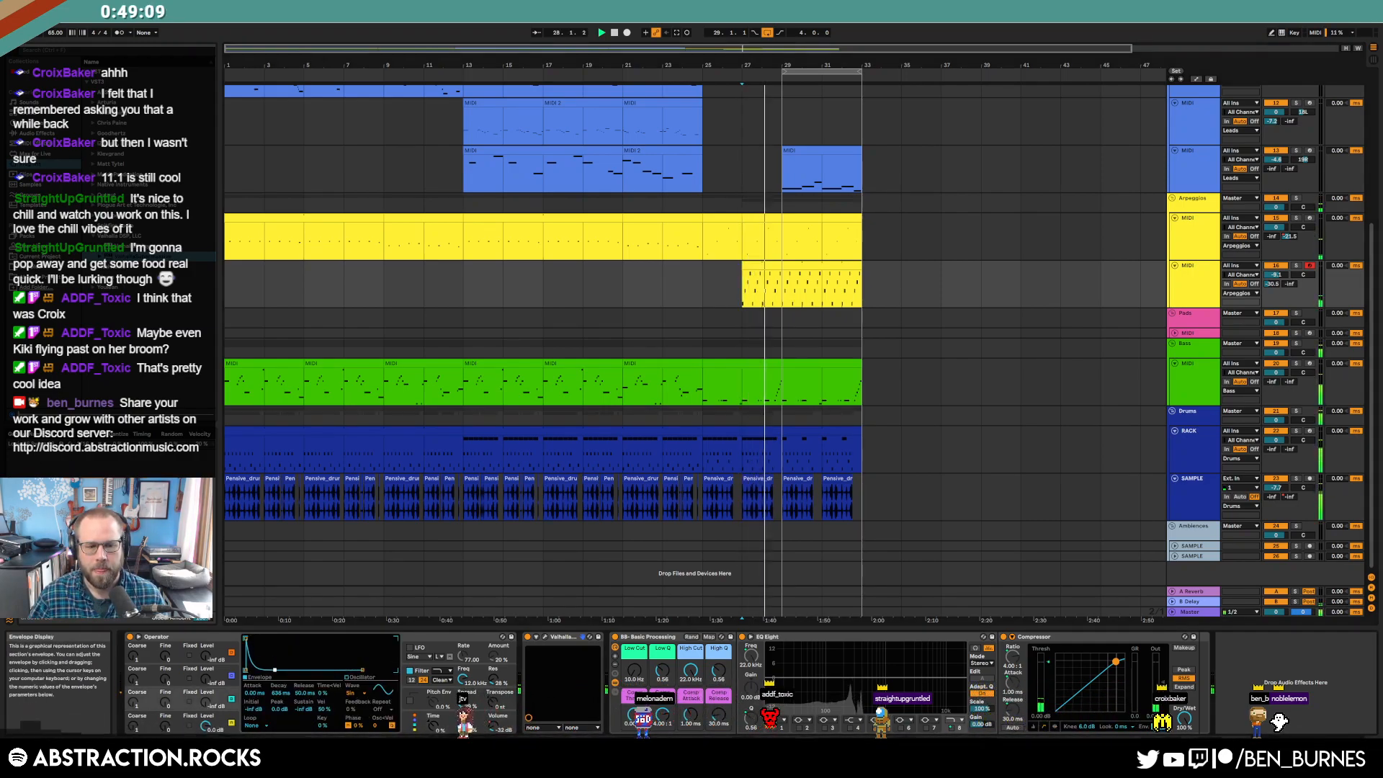
{"action": "left_click", "coordinate": [411, 707]}
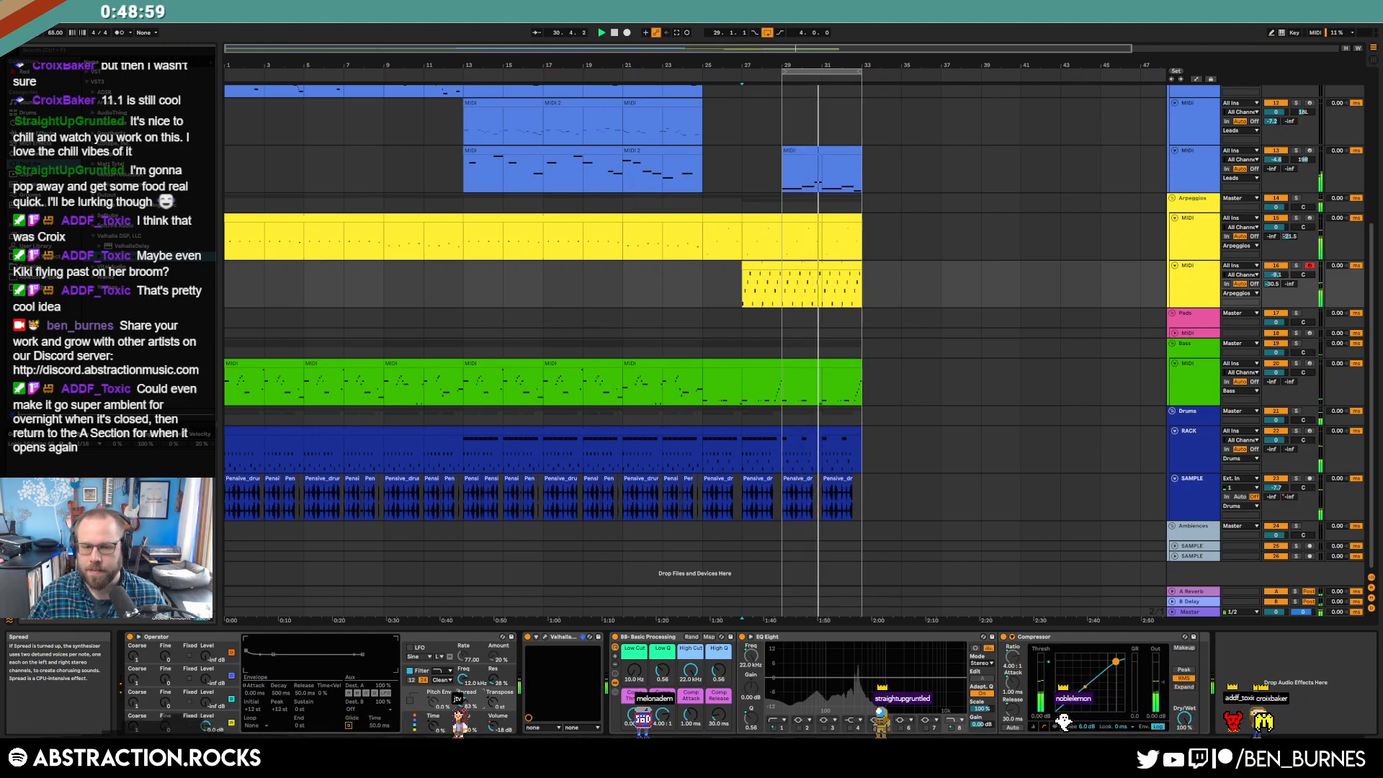
- Automate the new arpeggio's Osc-B Level to rise from silence at bar 29 to about -21 dB at bar 33
{"action": "left_click", "coordinate": [749, 303]}
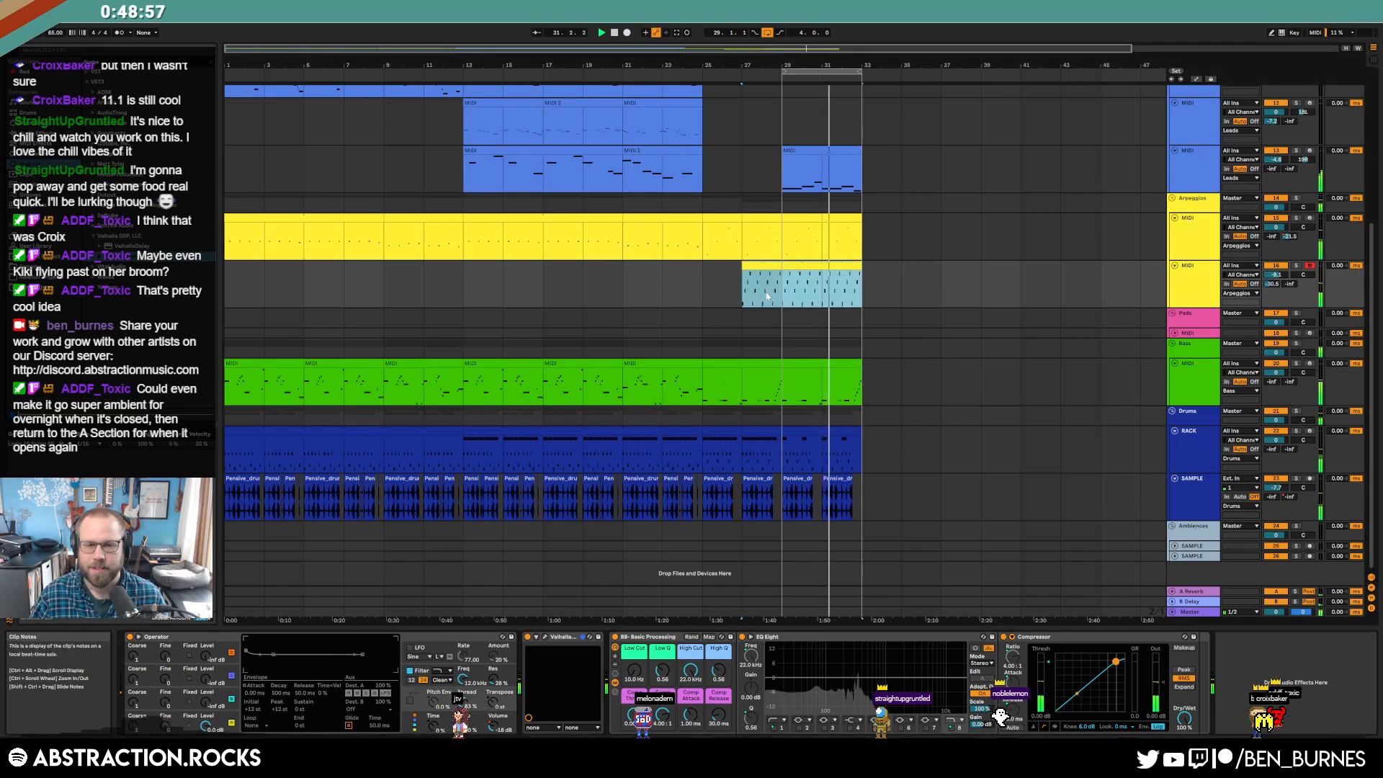
{"action": "key", "text": "a"}
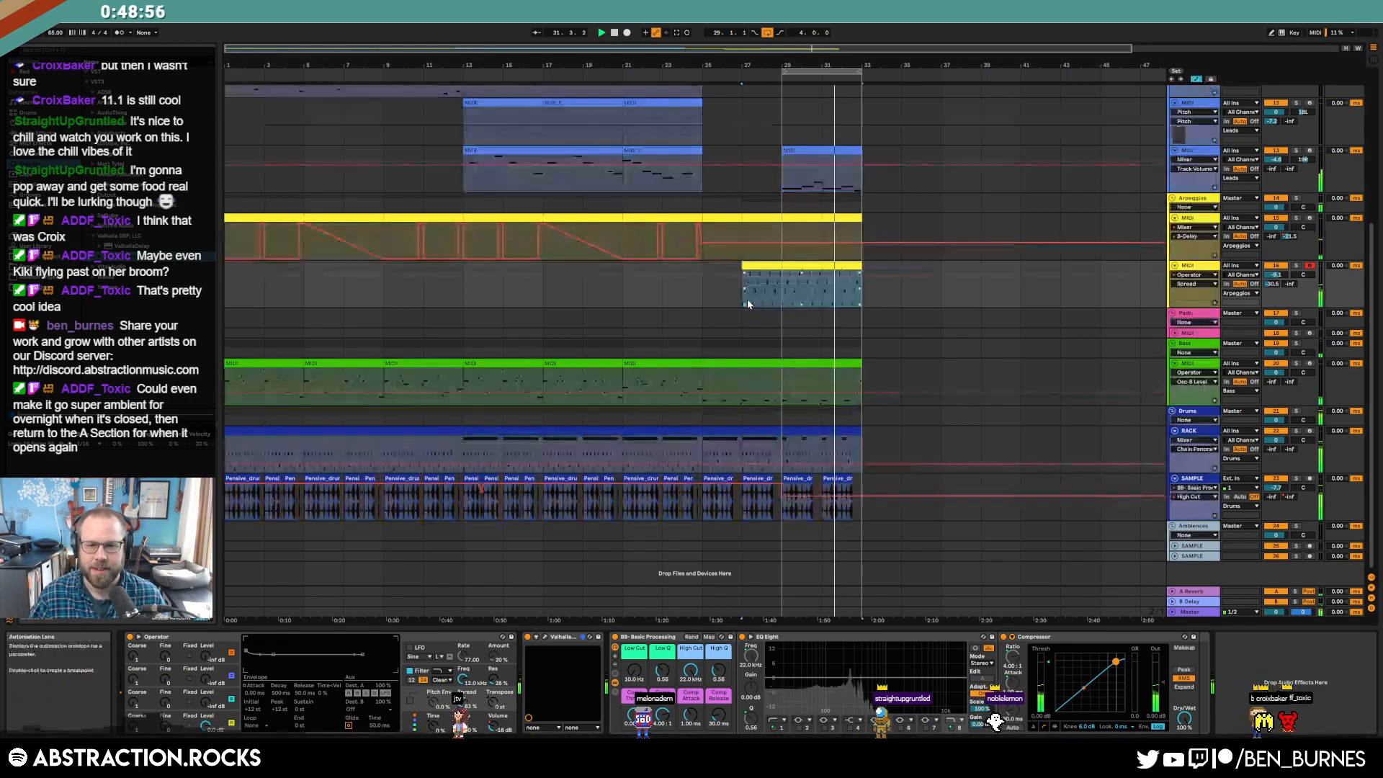
{"action": "left_click", "coordinate": [206, 702]}
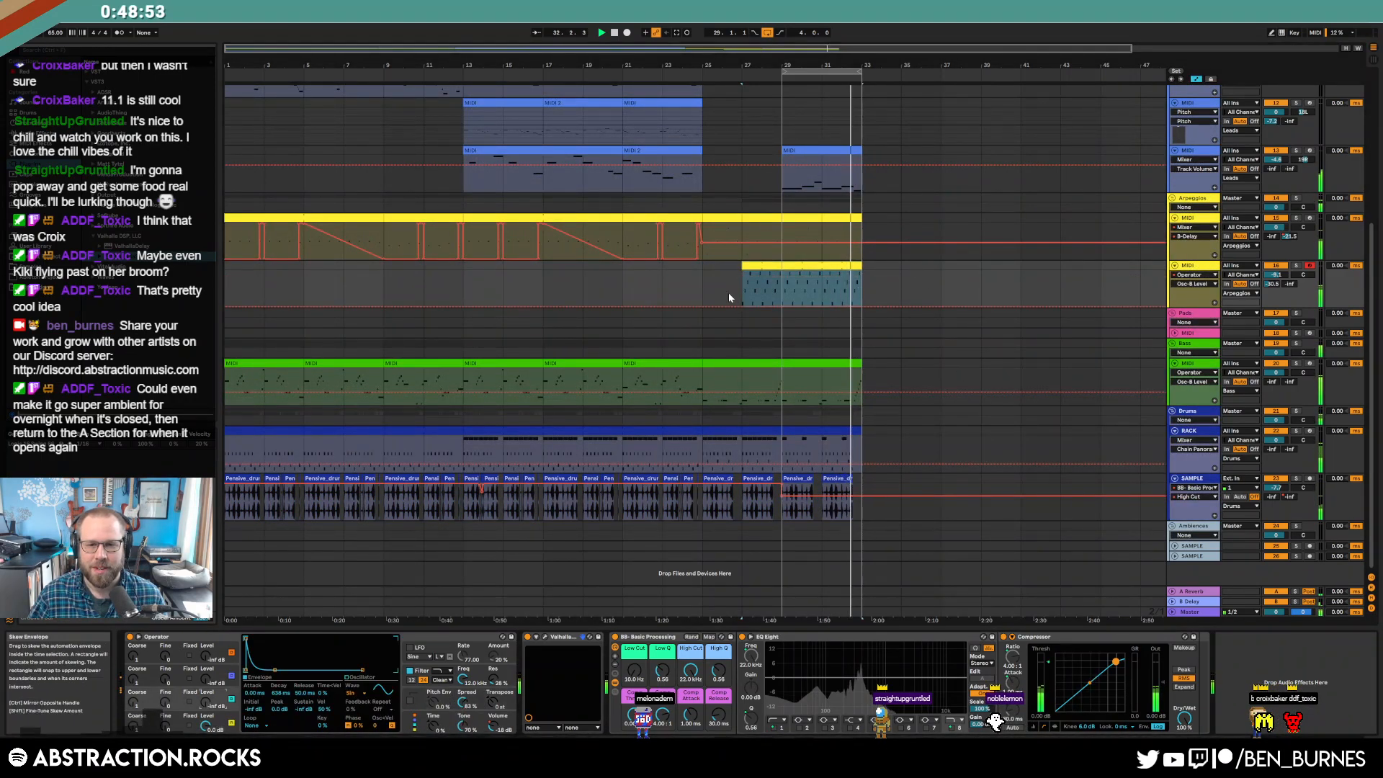
{"action": "left_click", "coordinate": [741, 307]}
{"action": "left_click_drag", "start_coordinate": [782, 306], "coordinate": [901, 298]}
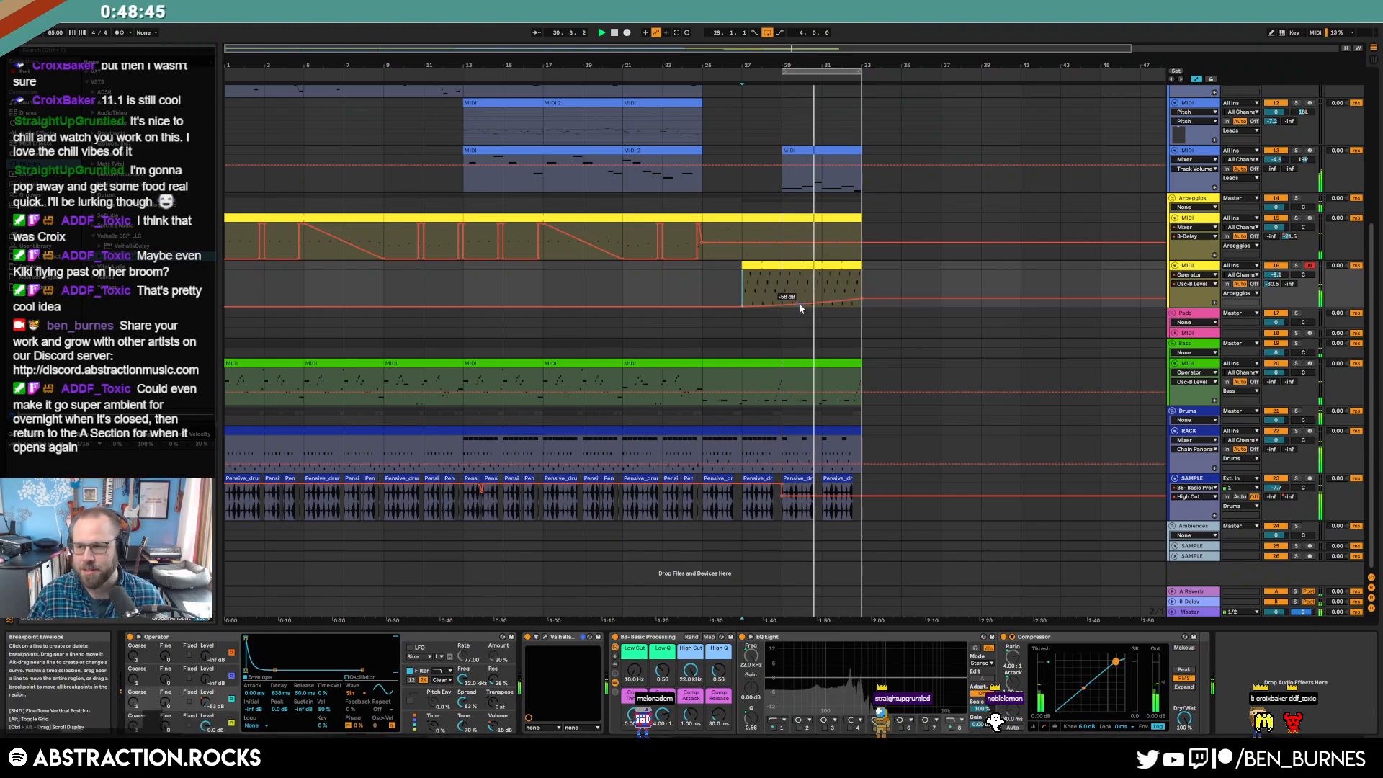
{"action": "left_click_drag", "start_coordinate": [875, 297], "coordinate": [875, 290]}
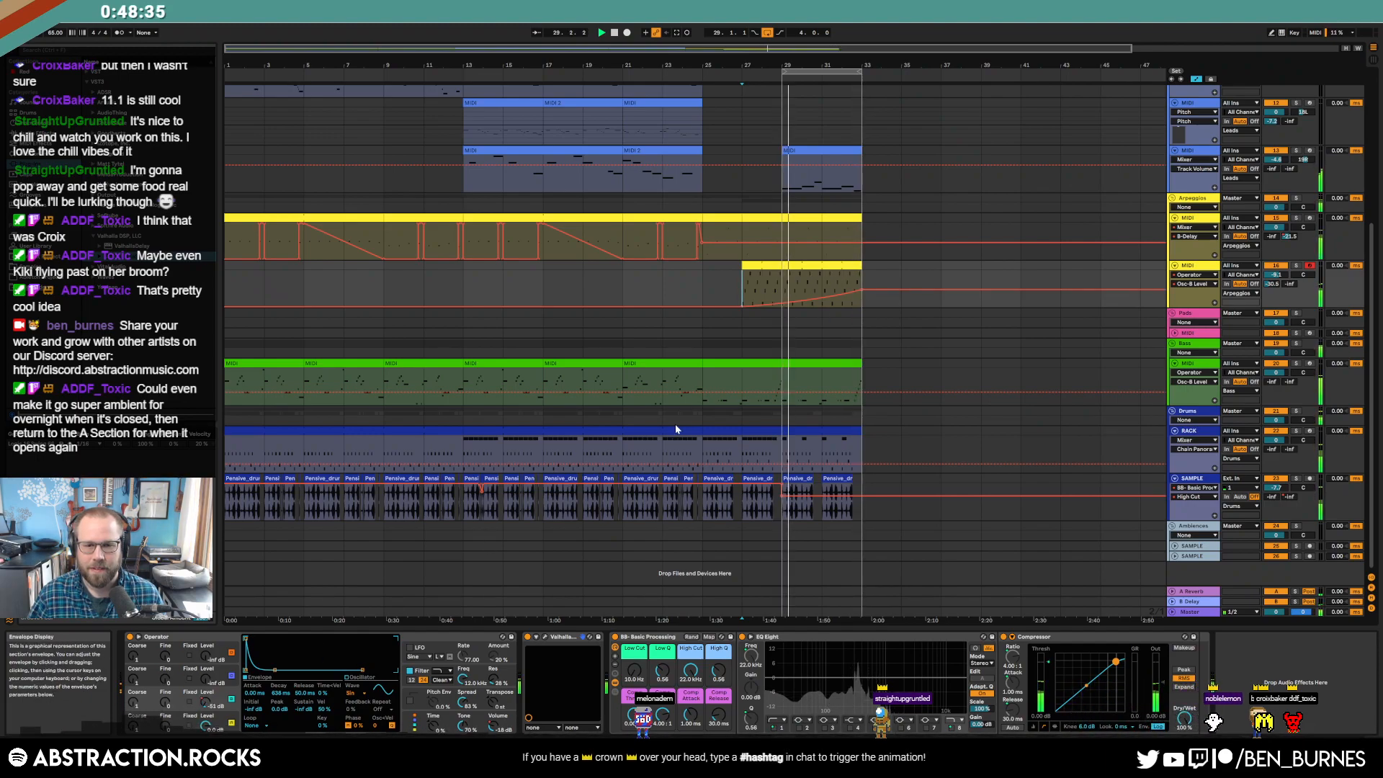
{"action": "left_click_drag", "start_coordinate": [740, 304], "coordinate": [781, 305]}
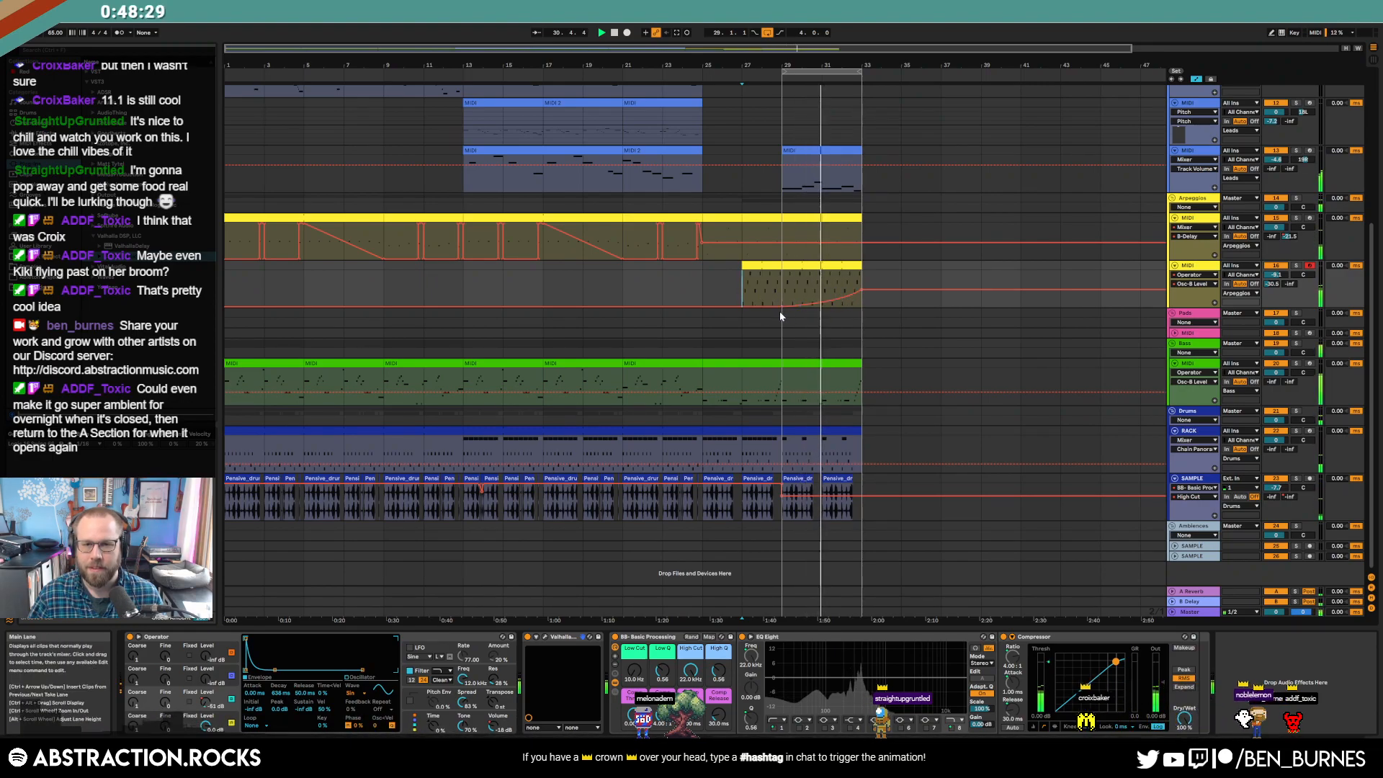
{"action": "key", "text": "a"}
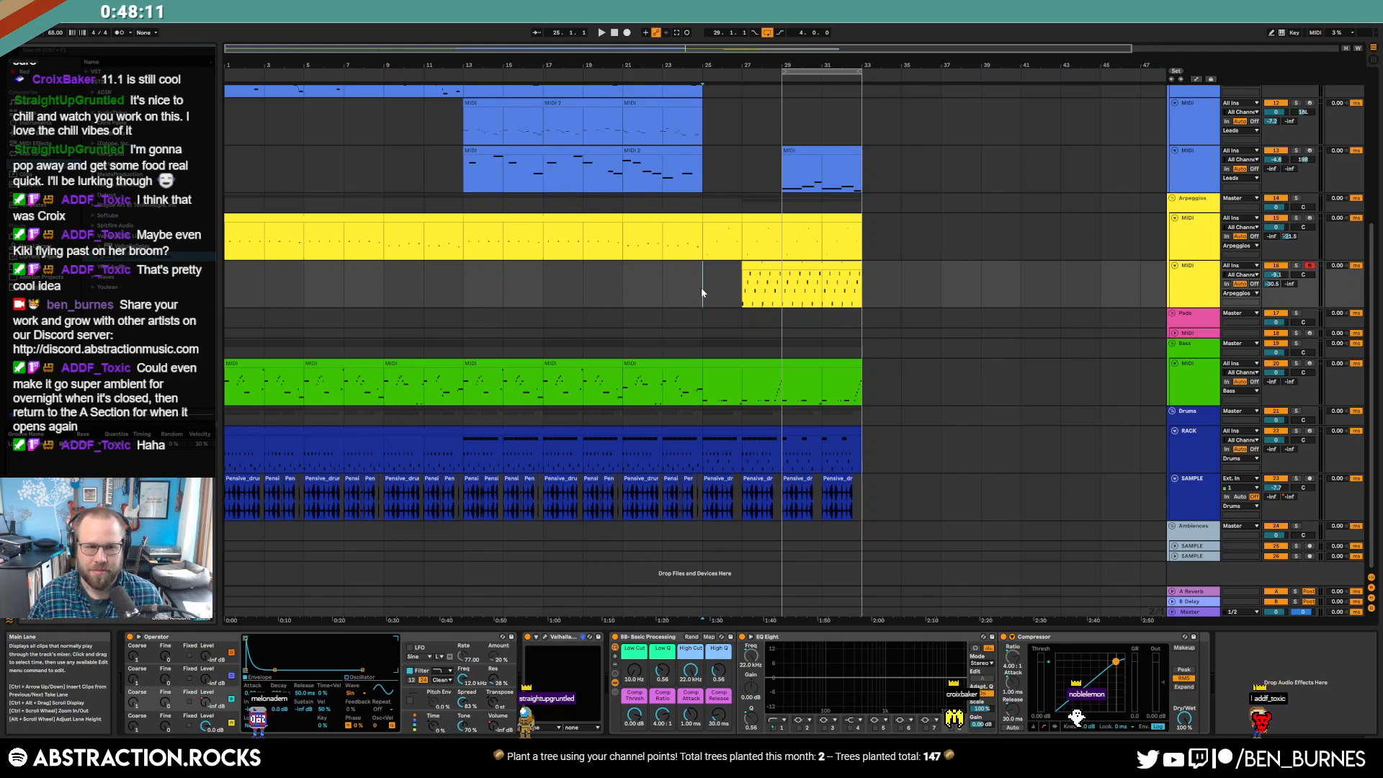
- Play the arrangement from bar 23 to hear the transition into the sparse section
{"action": "left_click", "coordinate": [462, 137]}
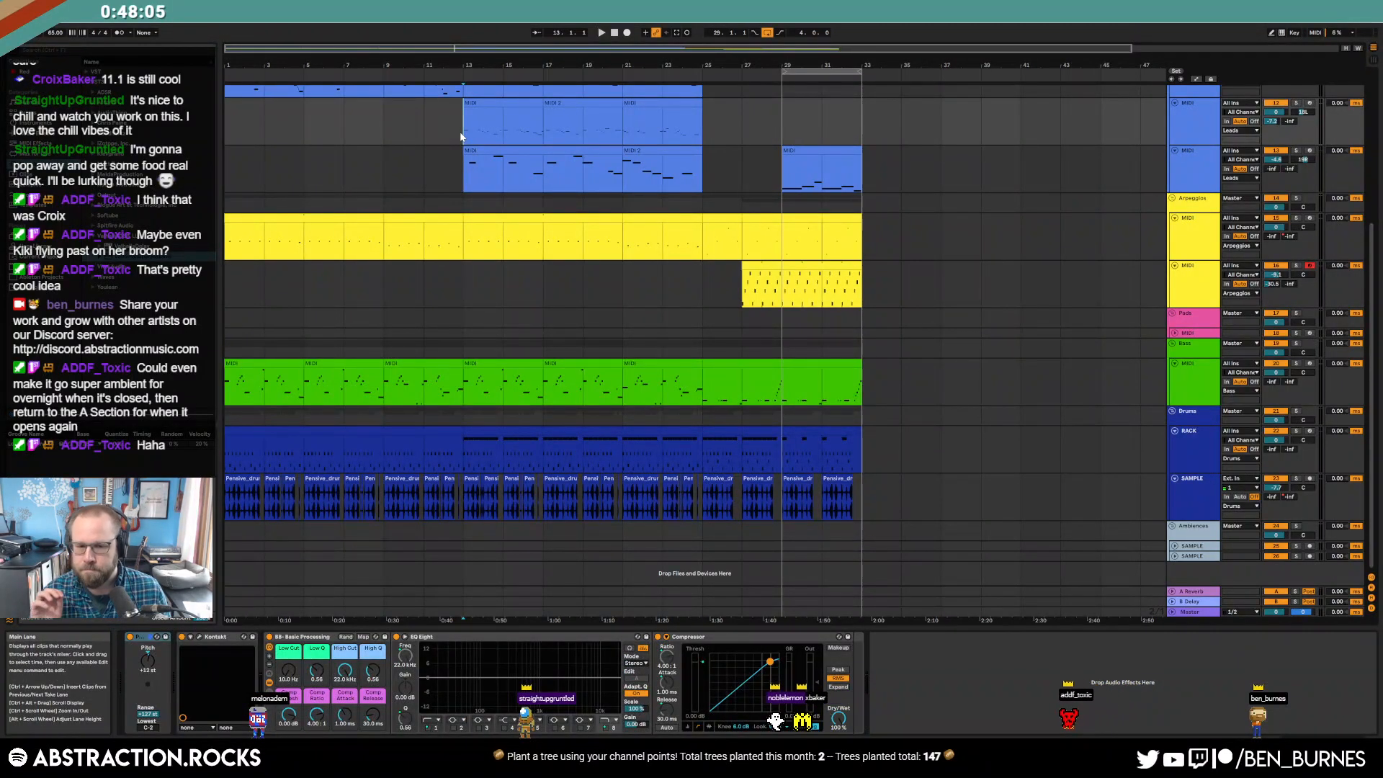
{"action": "left_click", "coordinate": [669, 176]}
{"action": "key", "text": "space"}
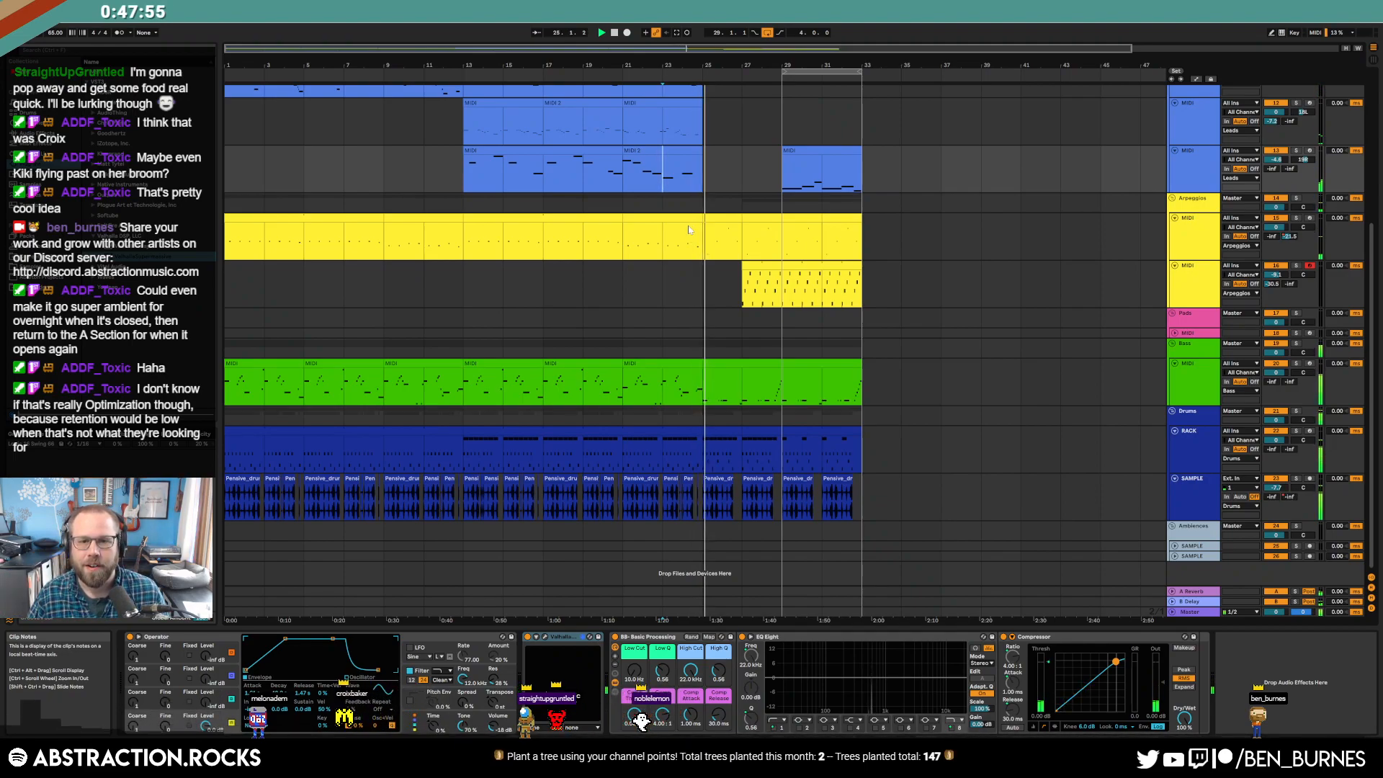
- Extend the uppermost lead track's last clip to bar 27 and draw a sustained high note in it at bar 25
{"action": "scroll", "coordinate": [692, 227], "scroll_direction": "up", "scroll_amount": 4}
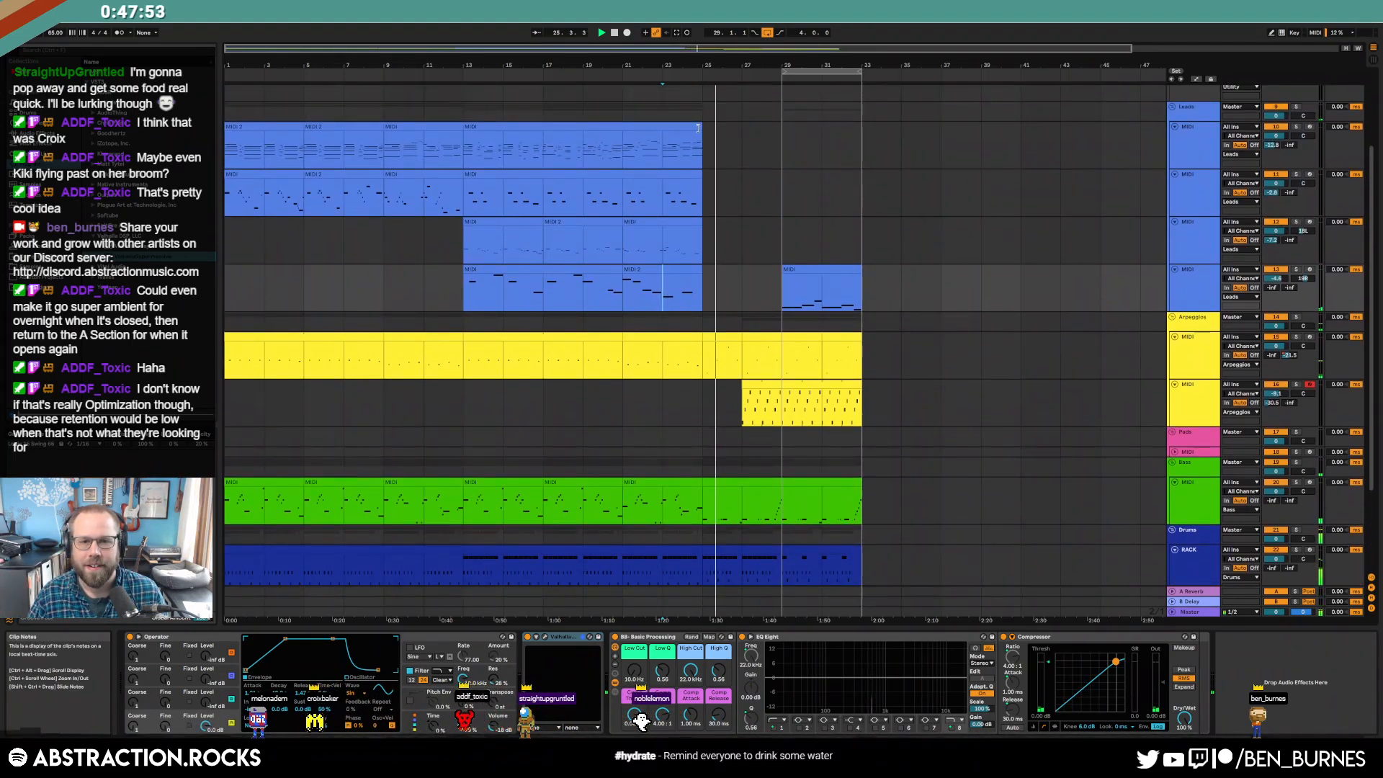
{"action": "left_click", "coordinate": [697, 129]}
{"action": "left_click_drag", "start_coordinate": [721, 128], "coordinate": [740, 128]}
{"action": "key", "text": "shift+Tab"}
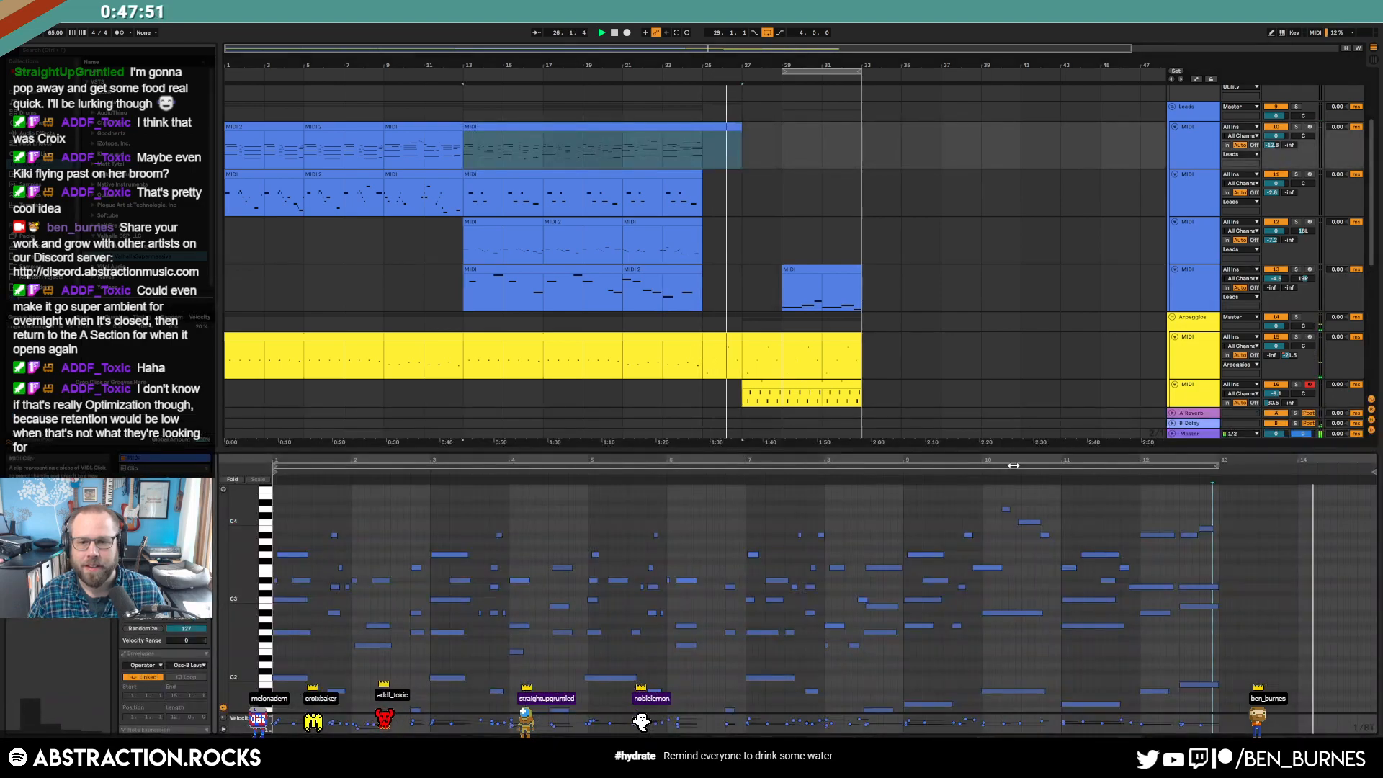
{"action": "left_click", "coordinate": [1221, 524]}
{"action": "left_click_drag", "start_coordinate": [1222, 524], "coordinate": [1279, 527]}
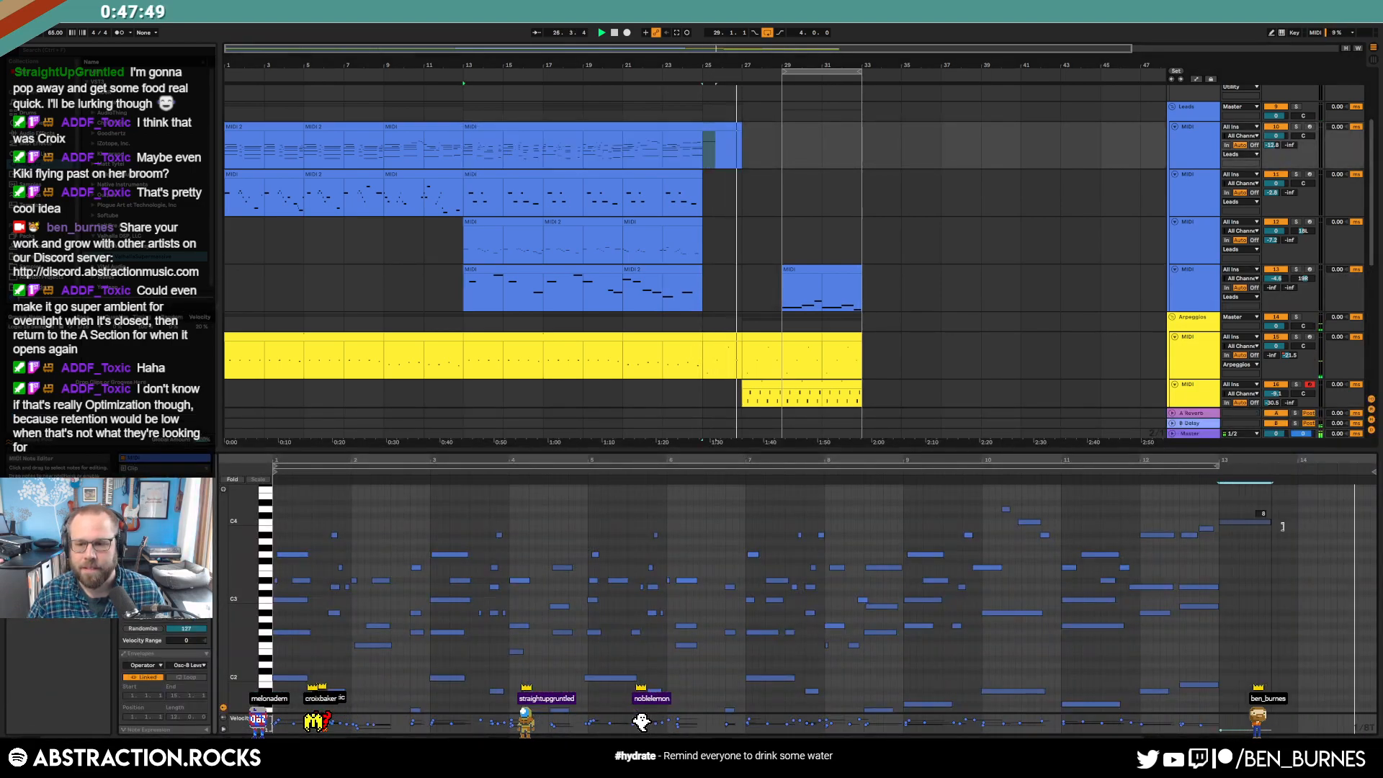
{"action": "key", "text": "shift+Tab"}
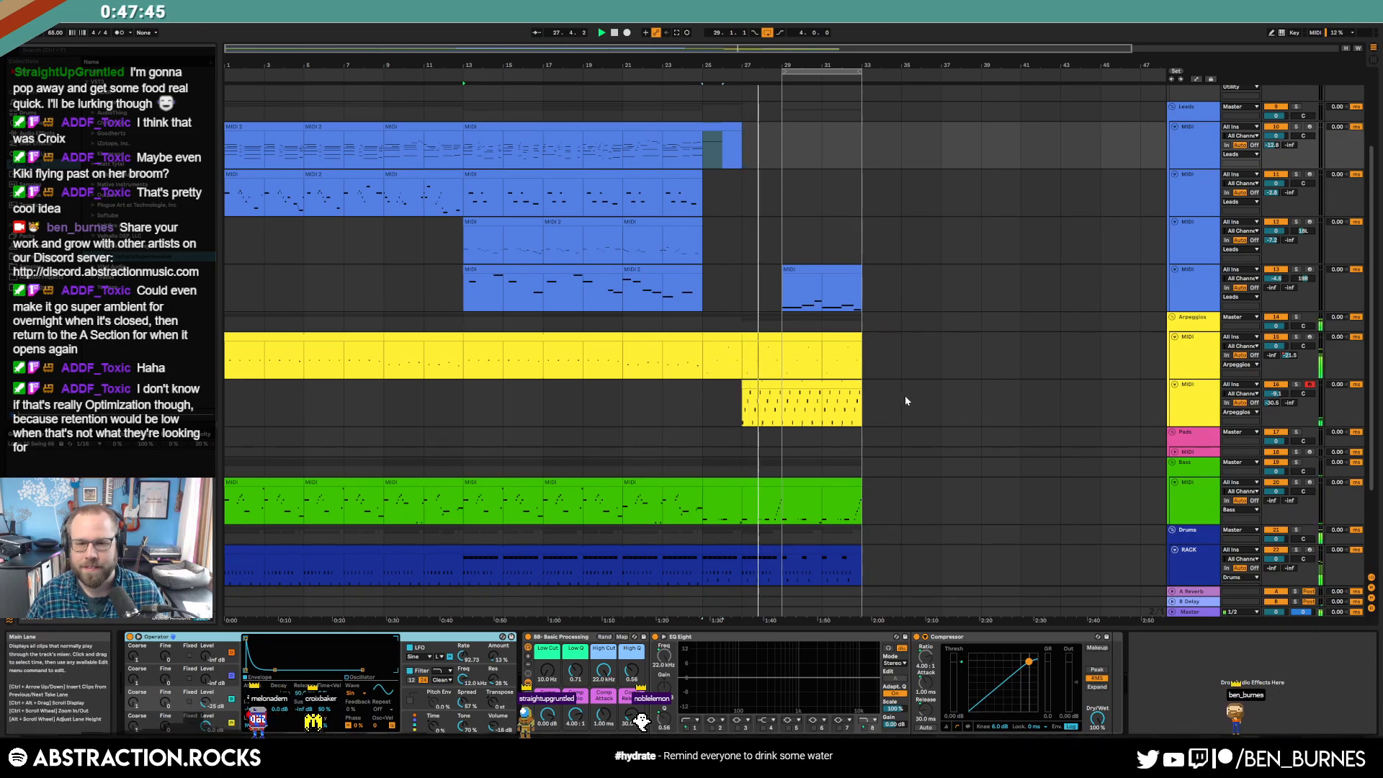
- Open the first arpeggio's clip at bar 25 and extend its end to bar 33
{"action": "left_click", "coordinate": [739, 339]}
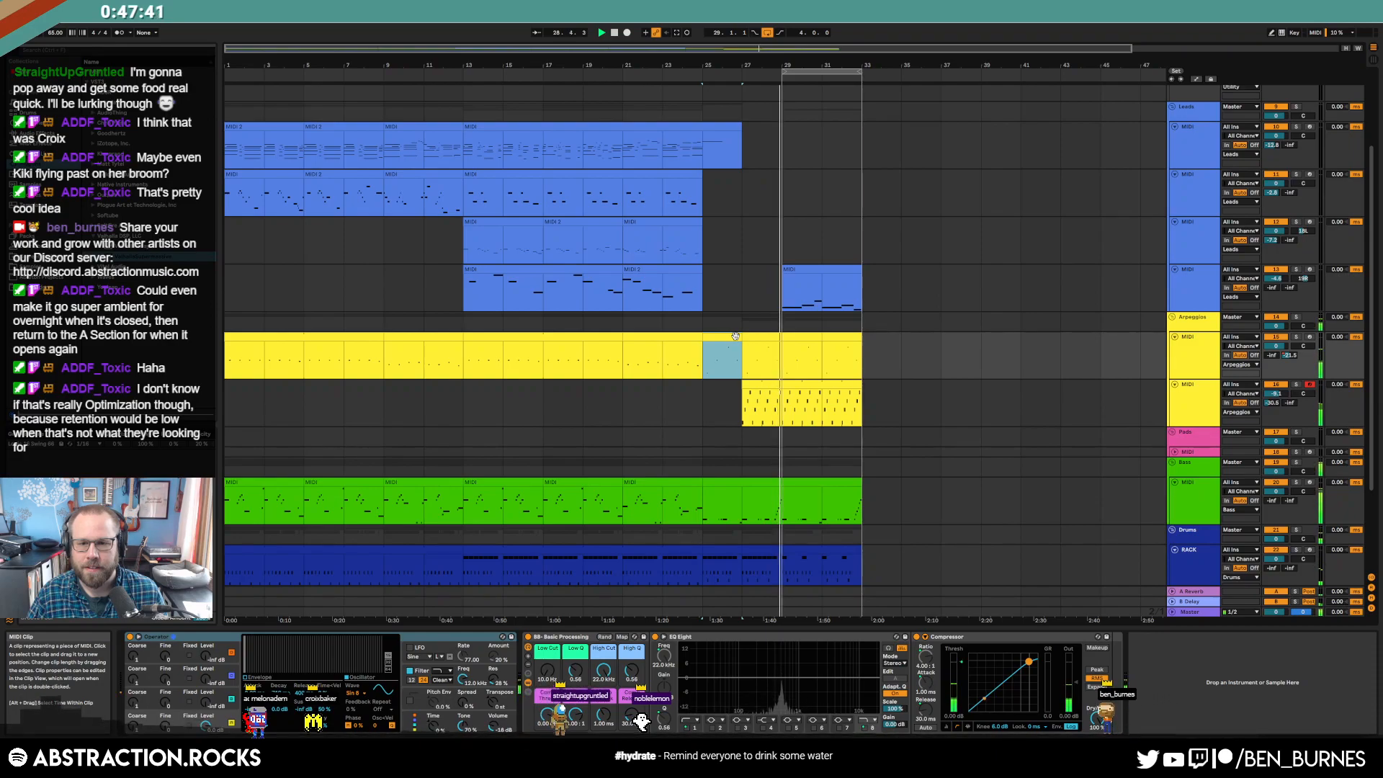
{"action": "double_click", "coordinate": [734, 336]}
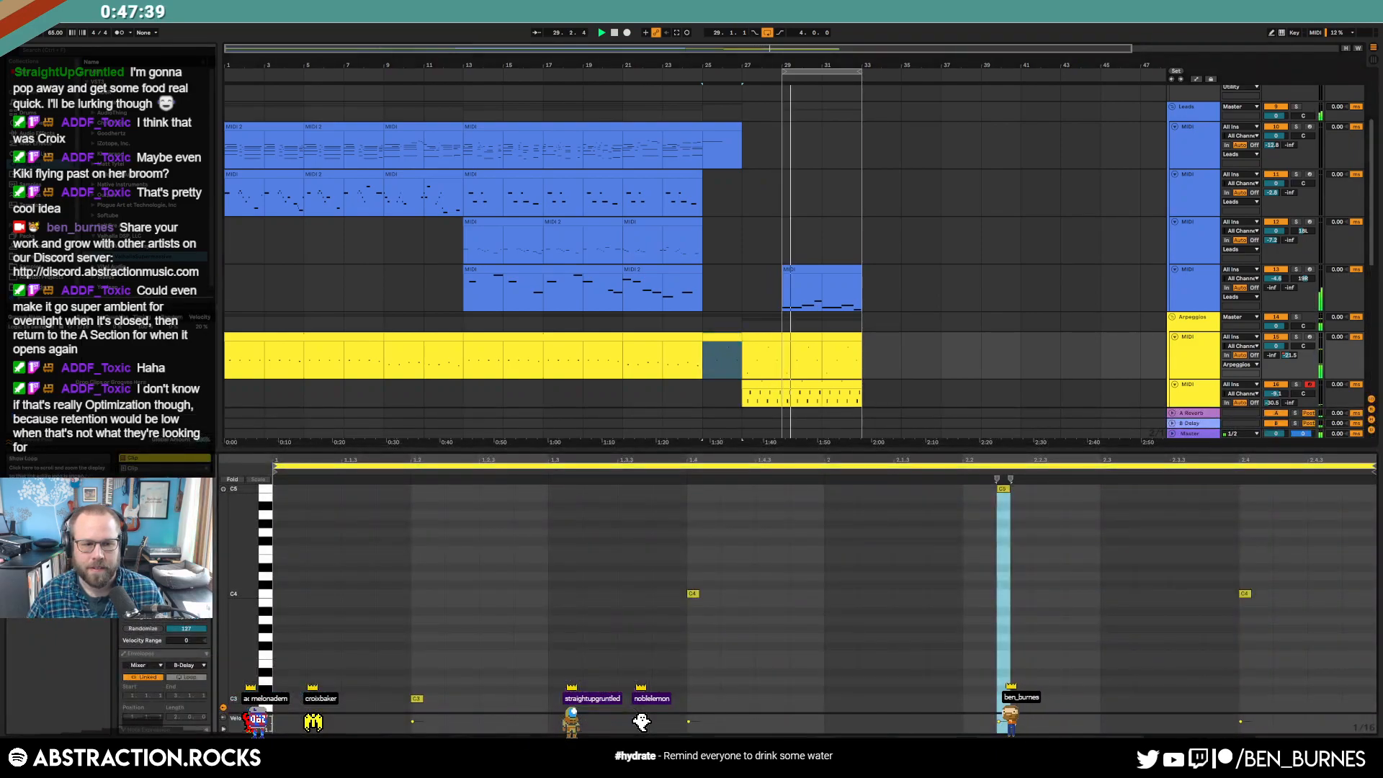
{"action": "left_click_drag", "start_coordinate": [738, 338], "coordinate": [857, 342]}
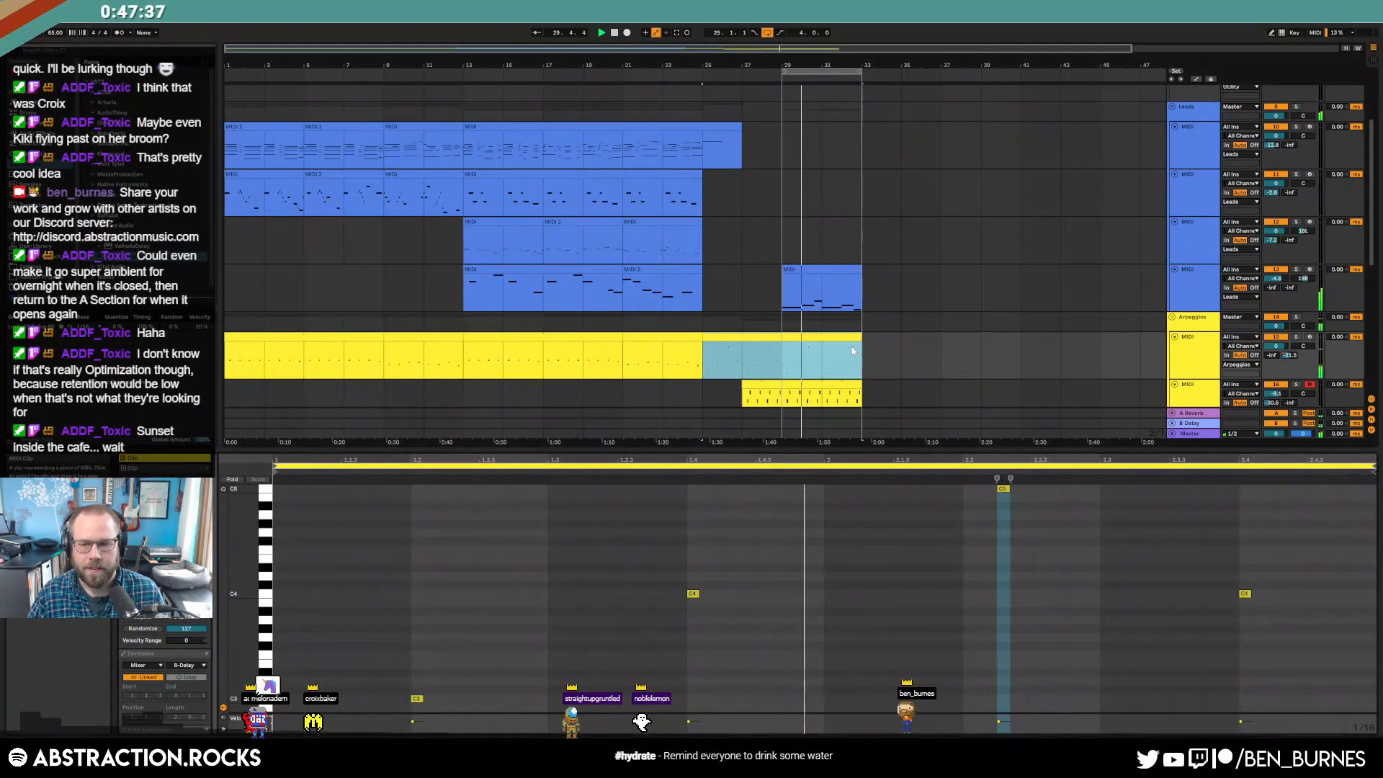
{"action": "key", "text": "shift+Tab"}
{"action": "scroll", "coordinate": [848, 446], "scroll_direction": "down", "scroll_amount": 2}
{"action": "scroll", "coordinate": [848, 447], "scroll_direction": "down", "scroll_amount": 2}
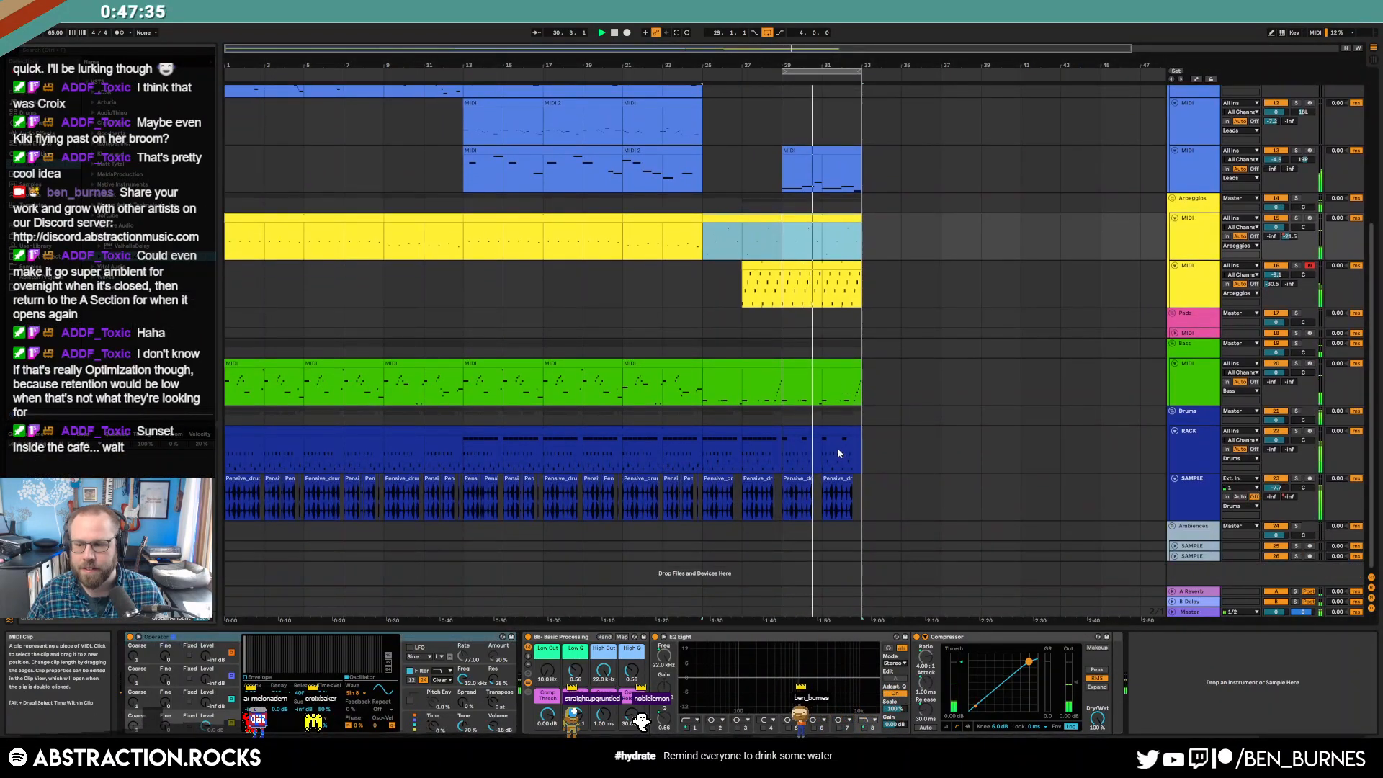
- Change the drum SAMPLE track's High Cut automation into a gradual descent from bar 25 to bar 29
{"action": "key", "text": "a"}
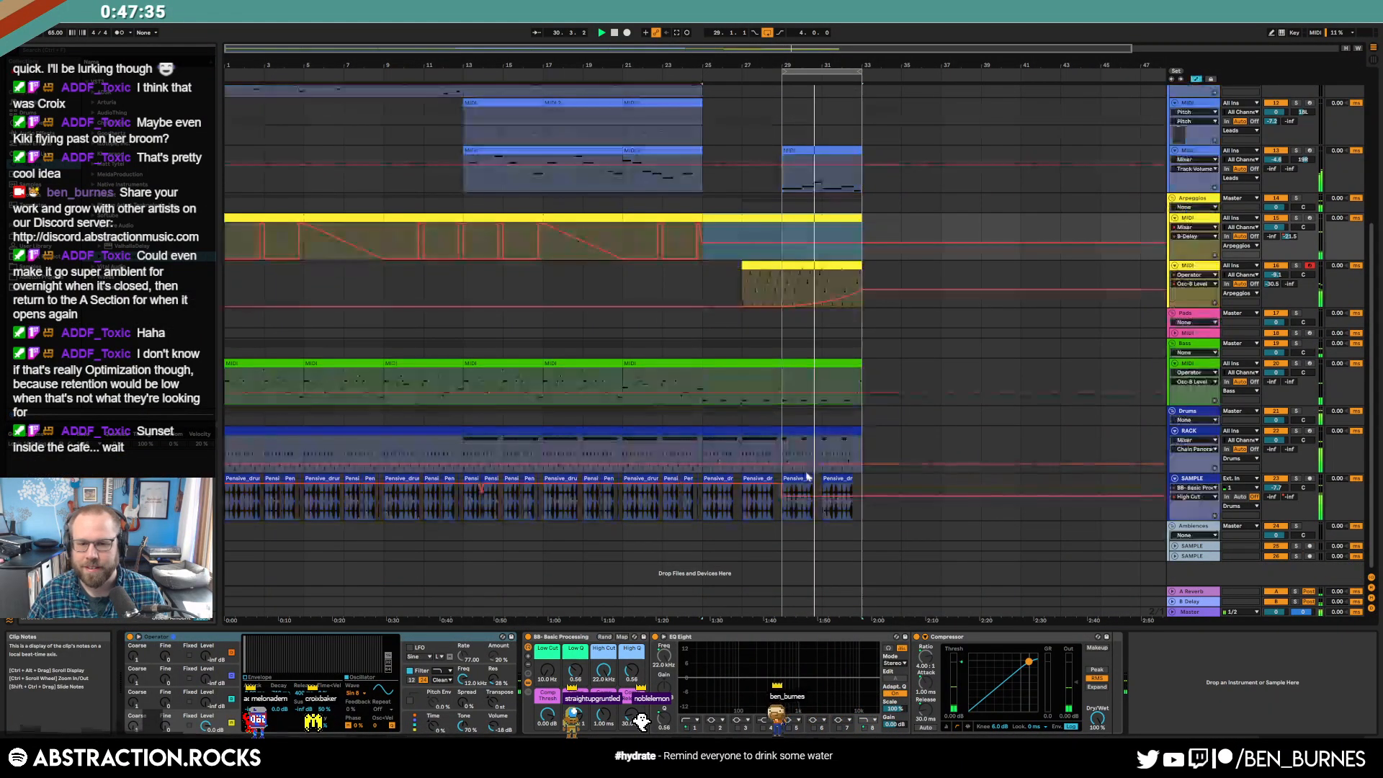
{"action": "left_click", "coordinate": [703, 485]}
{"action": "left_click", "coordinate": [781, 485]}
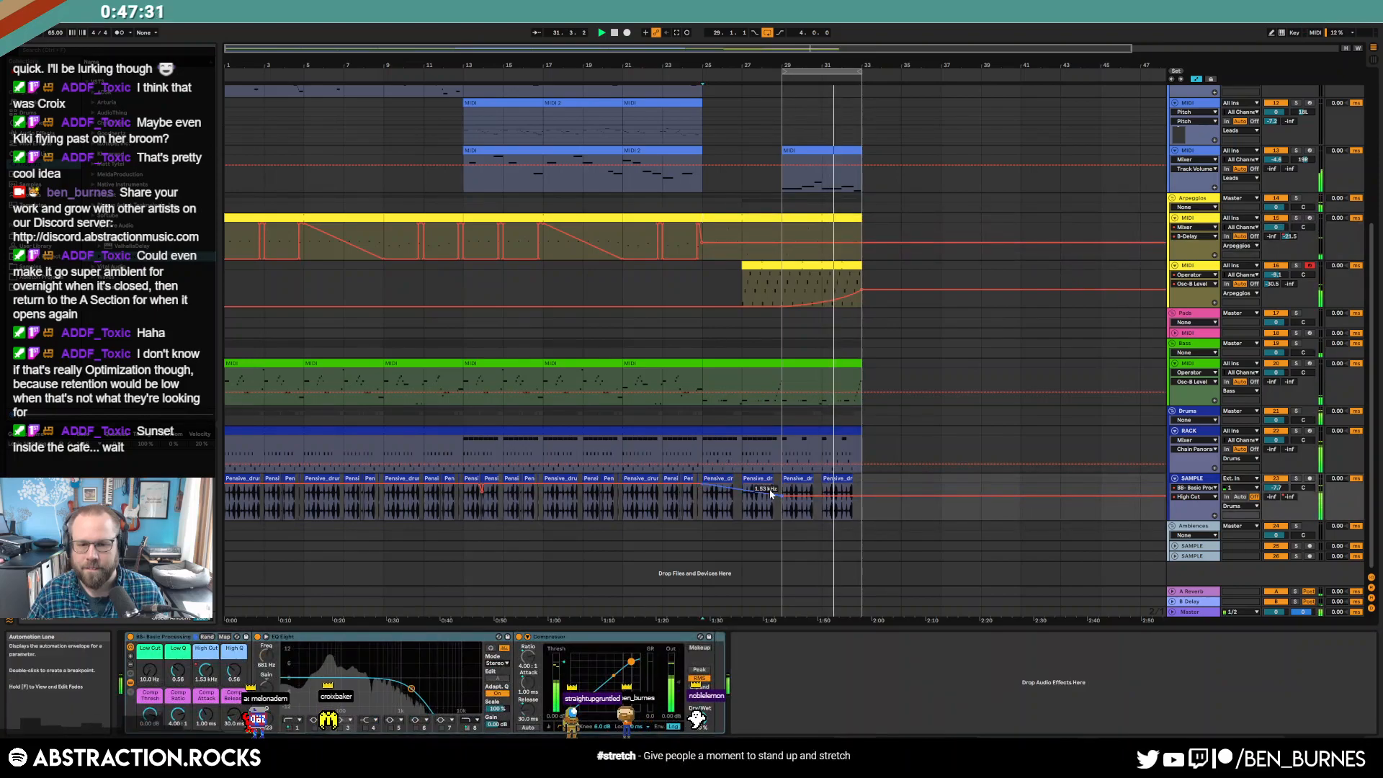
{"action": "key", "text": "shift+Tab"}
{"action": "key", "text": "shift+Tab"}
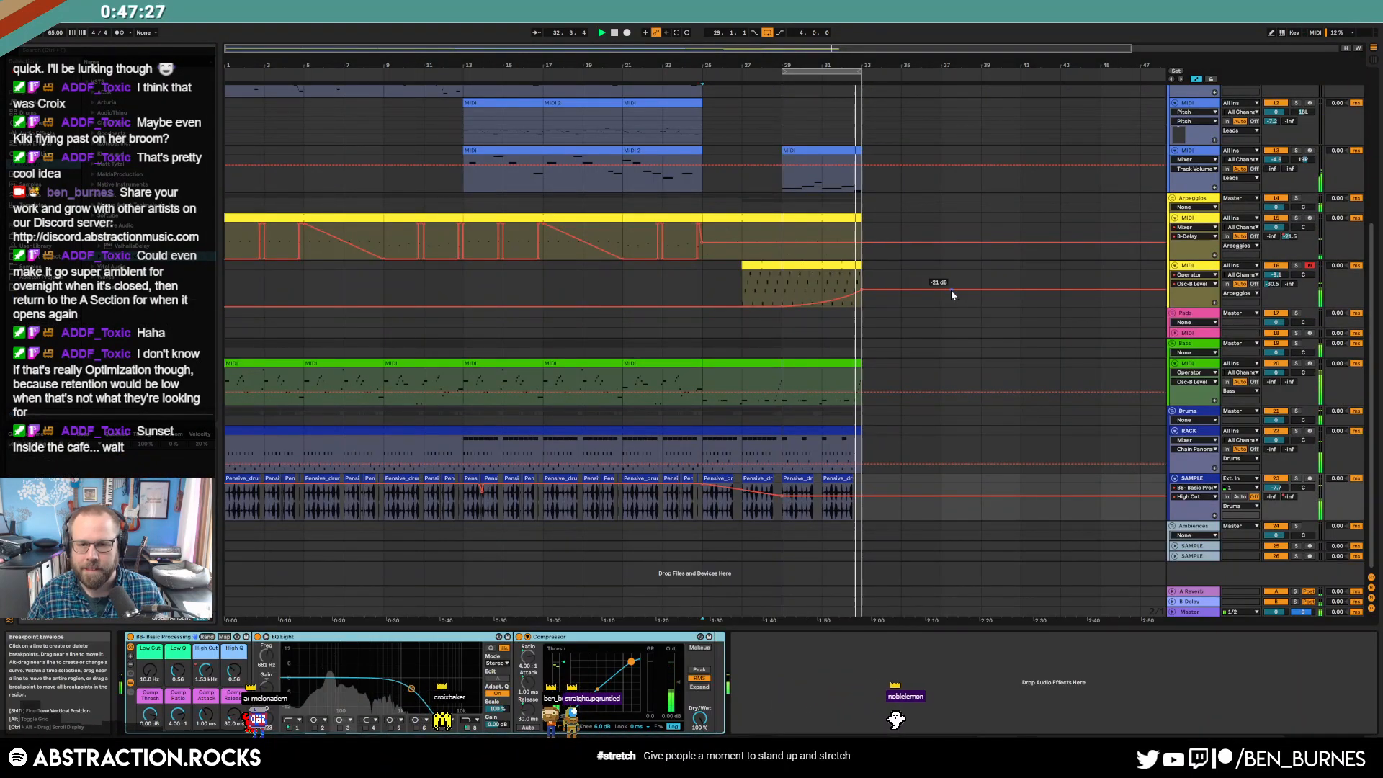
- Review the notes of the recorded lead clip at bar 29
{"action": "double_click", "coordinate": [857, 153]}
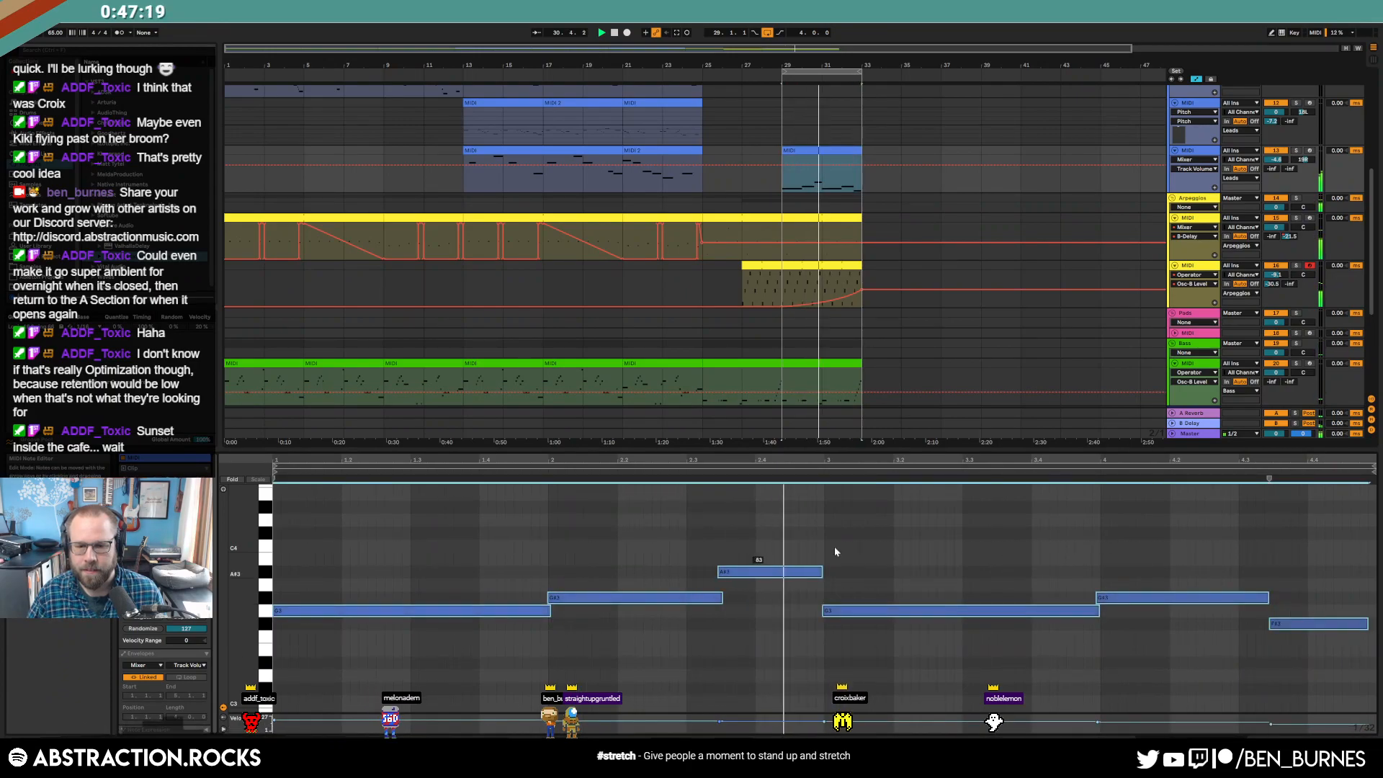
{"action": "left_click", "coordinate": [979, 582]}
{"action": "left_click", "coordinate": [1301, 622]}
{"action": "left_click", "coordinate": [1306, 579]}
{"action": "key", "text": "shift+Tab"}
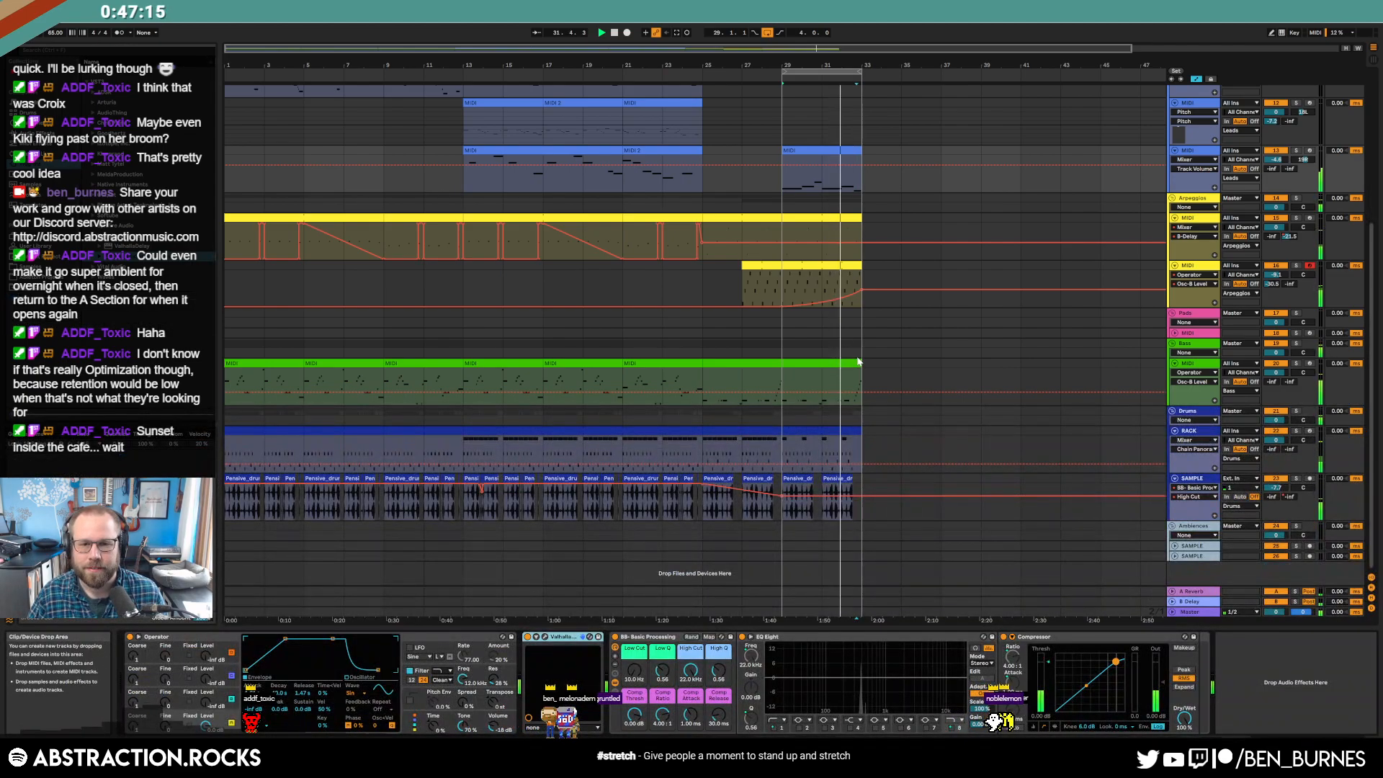
- Lower the closing run of notes in the bass clip at bar 29 by an octave and its final note by a semitone
{"action": "left_click", "coordinate": [843, 373]}
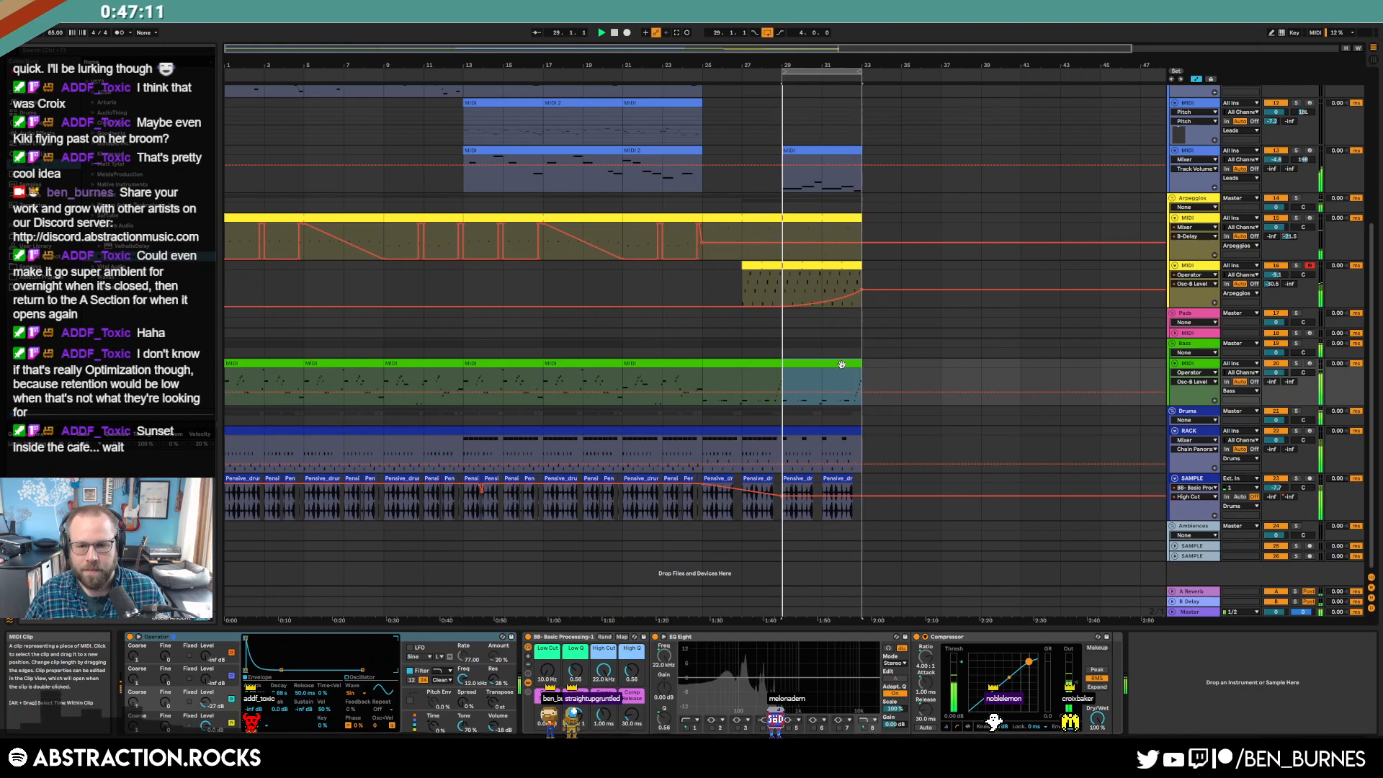
{"action": "double_click", "coordinate": [842, 365]}
{"action": "left_click_drag", "start_coordinate": [1351, 502], "coordinate": [1367, 568]}
{"action": "key", "text": "shift+Down"}
{"action": "left_click", "coordinate": [1367, 679]}
{"action": "key", "text": "Down"}
{"action": "key", "text": "shift+Tab"}
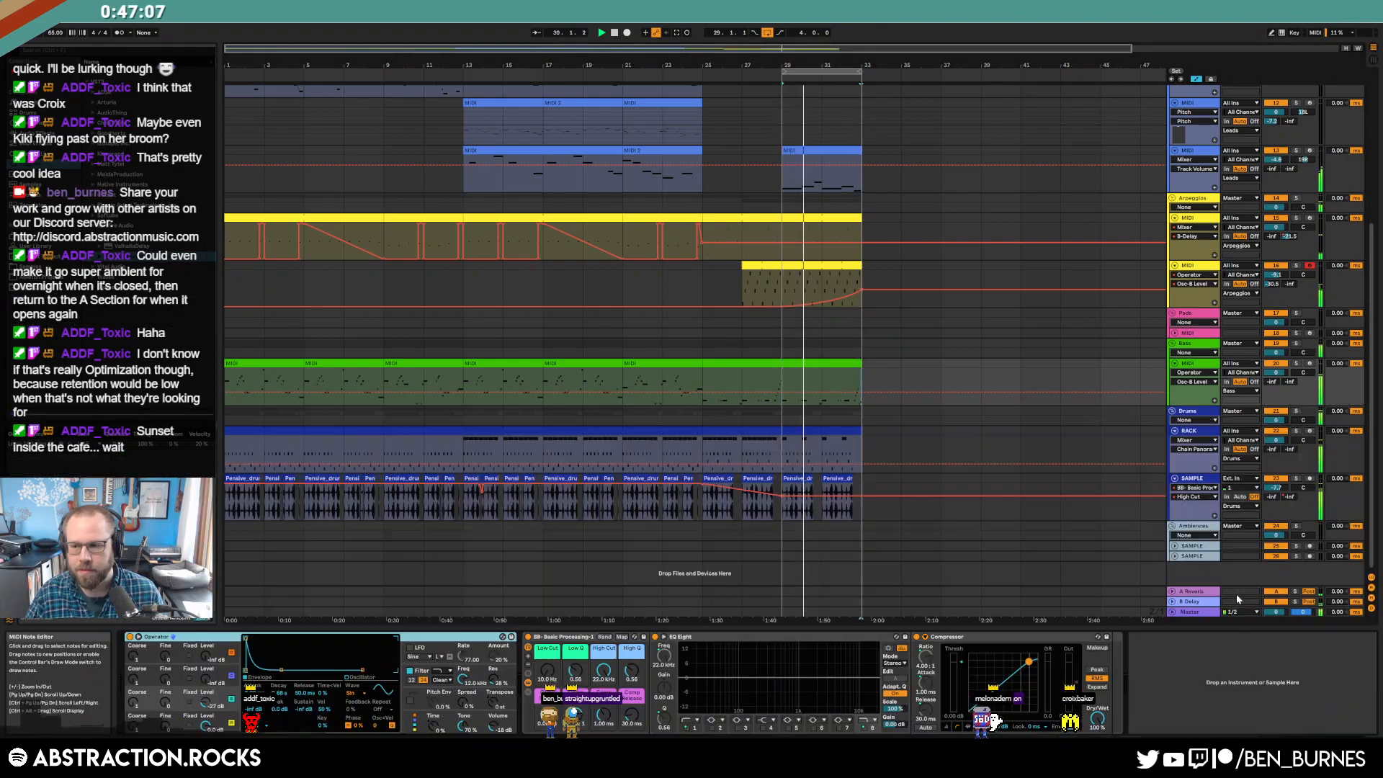
- Duplicate the bass clips from bars 25 to 33 so the part continues to bar 41
{"action": "left_click_drag", "start_coordinate": [704, 373], "coordinate": [808, 372]}
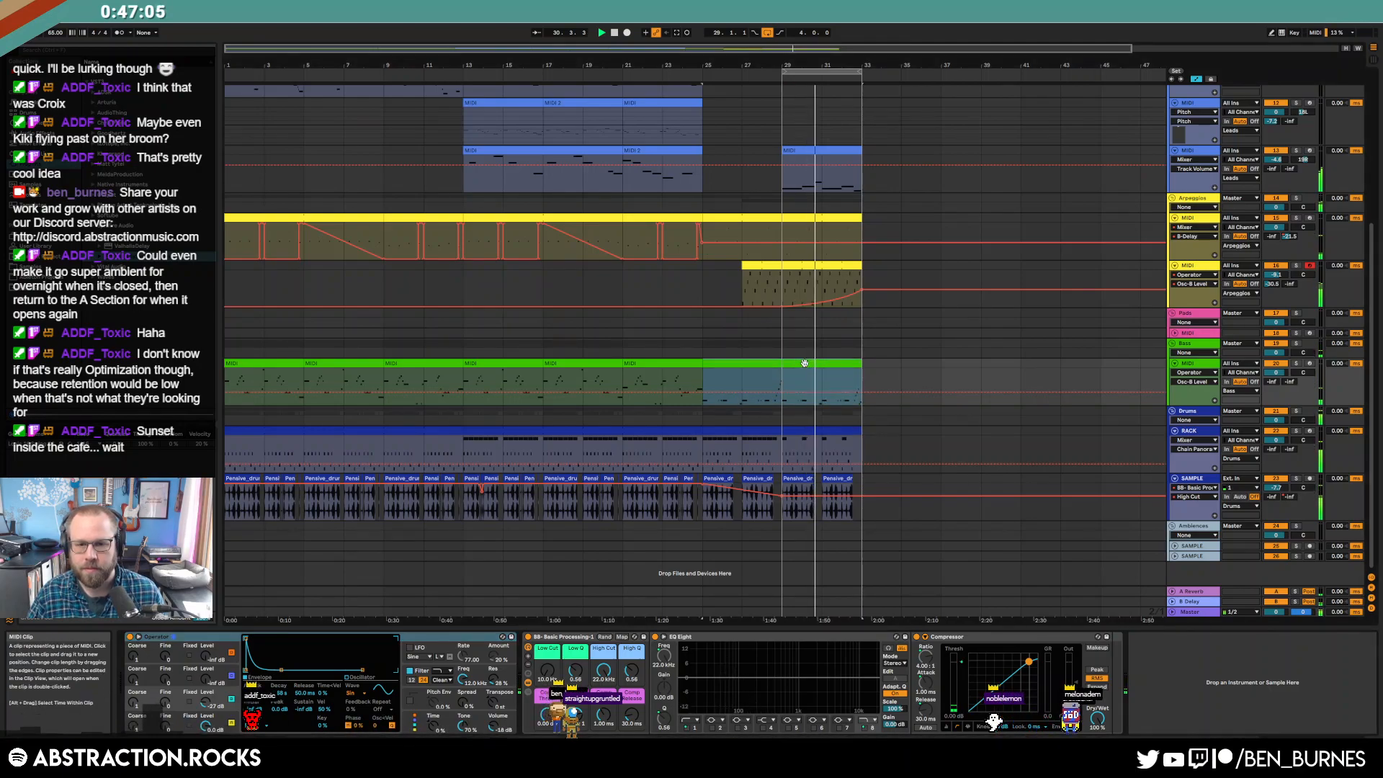
{"action": "key", "text": "a"}
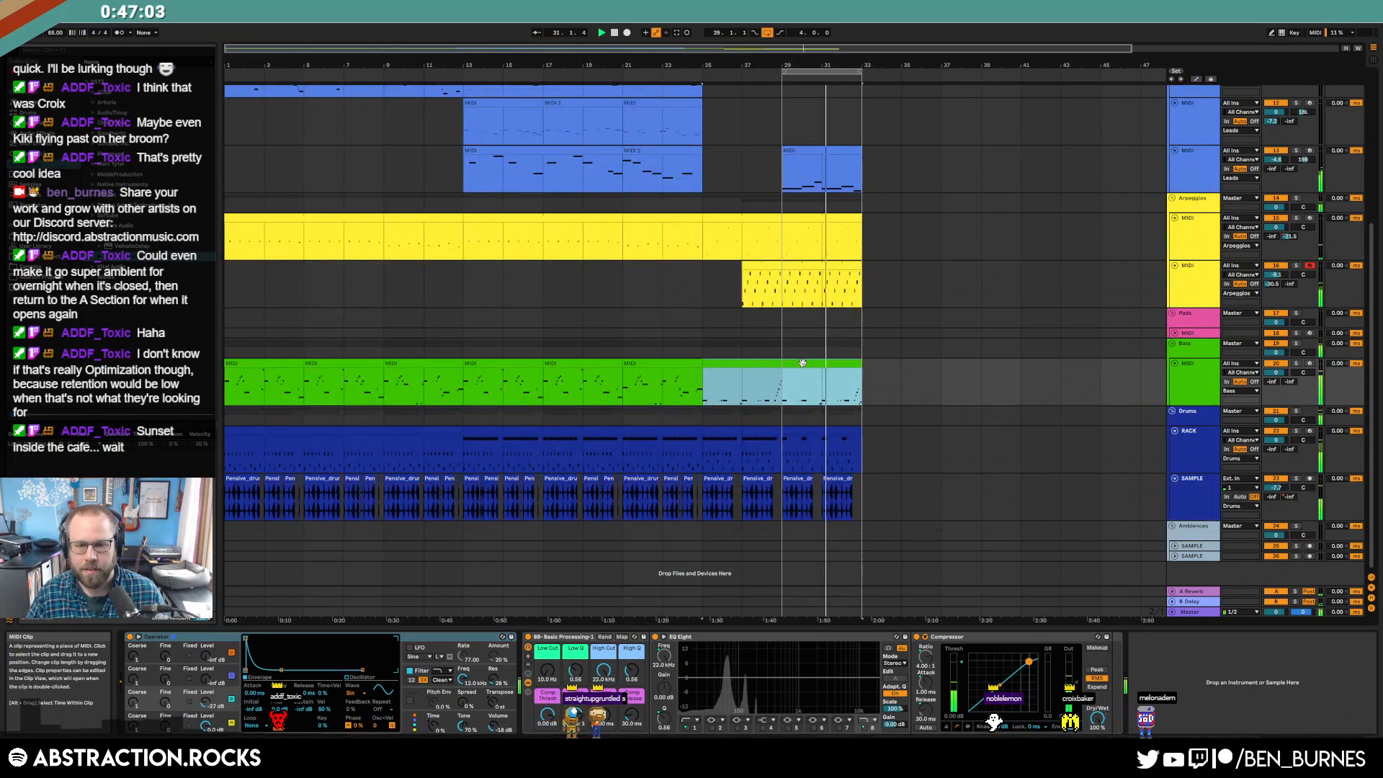
{"action": "key", "text": "ctrl+d"}
- Extend the start of the thinned drum rack clip at bar 29 back to bar 25
{"action": "left_click", "coordinate": [836, 431]}
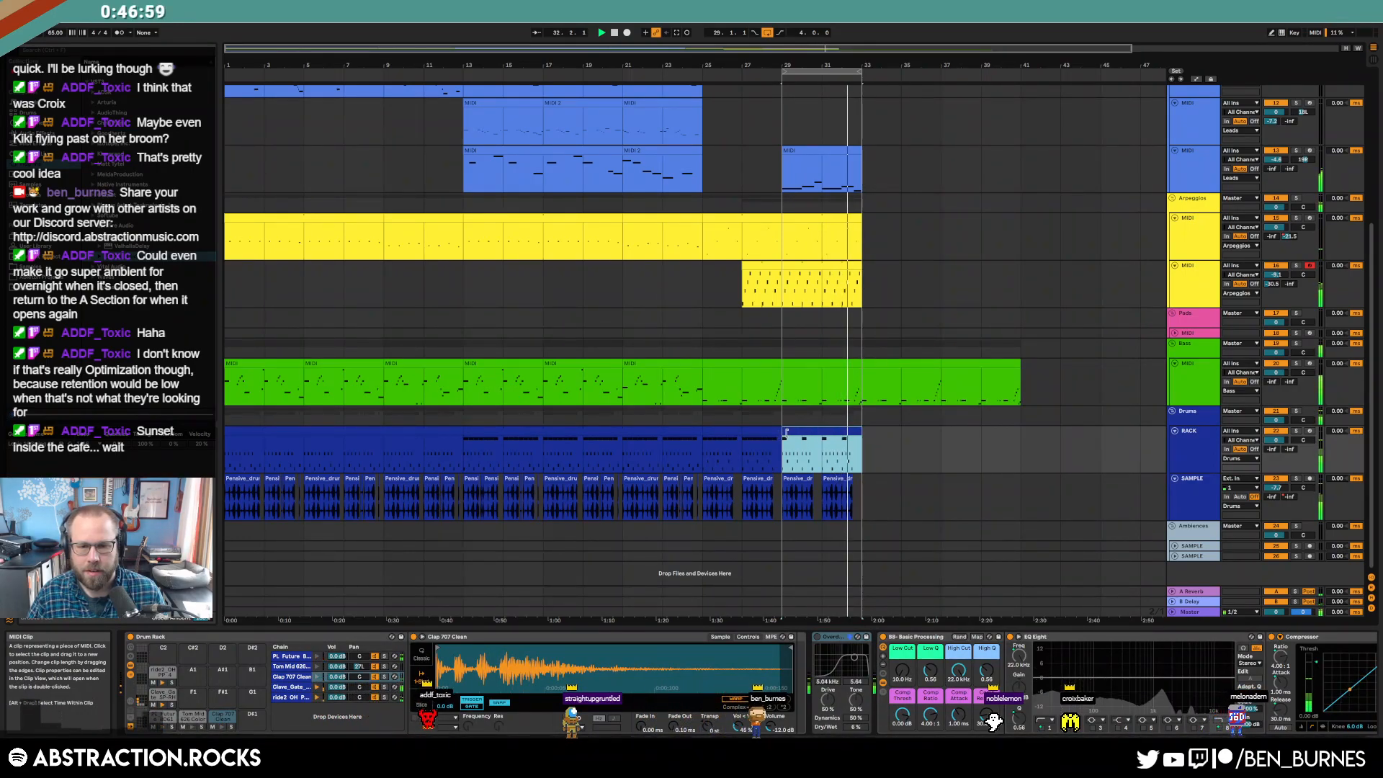
{"action": "left_click_drag", "start_coordinate": [786, 432], "coordinate": [716, 442]}
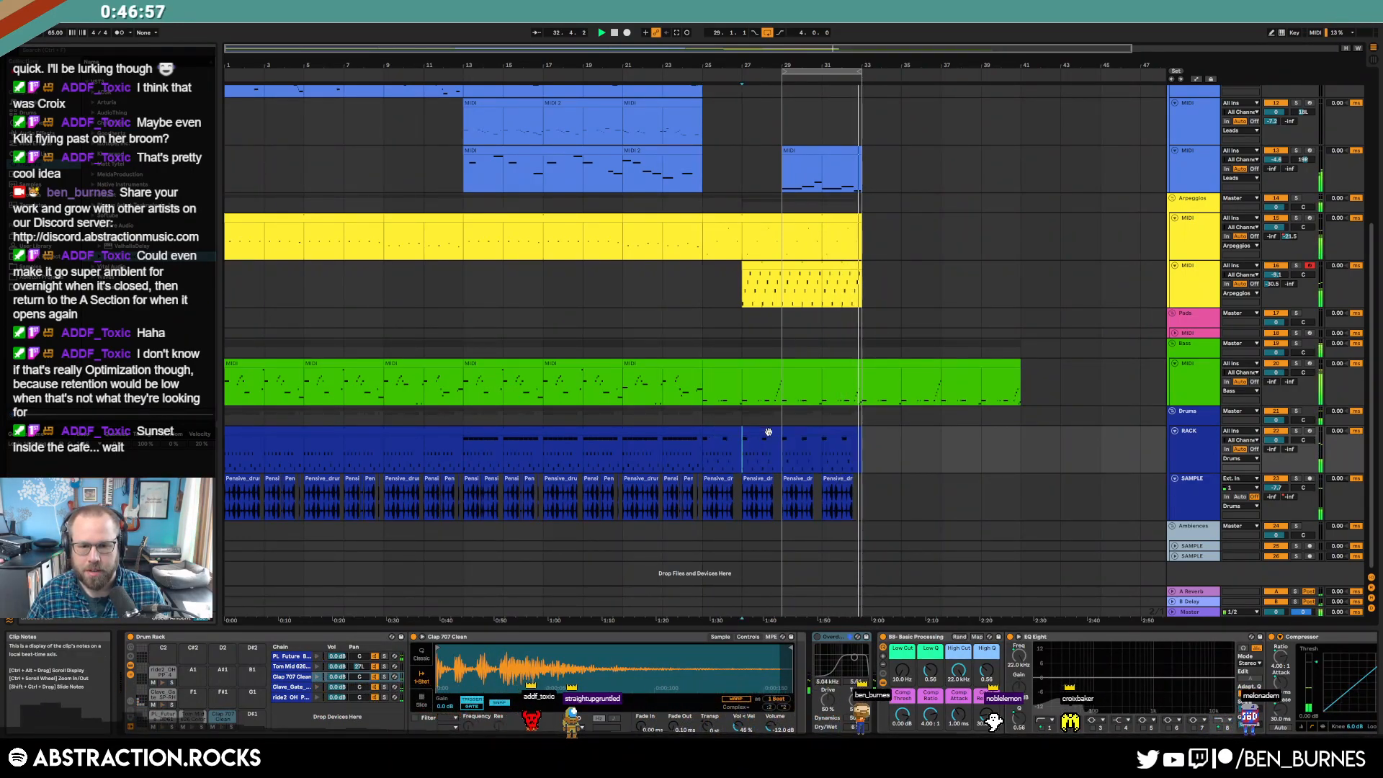
- Extend the thinned drum rack clip to bar 41, and the arpeggio and recorded lead parts to bar 37
{"action": "left_click_drag", "start_coordinate": [862, 440], "coordinate": [1013, 440]}
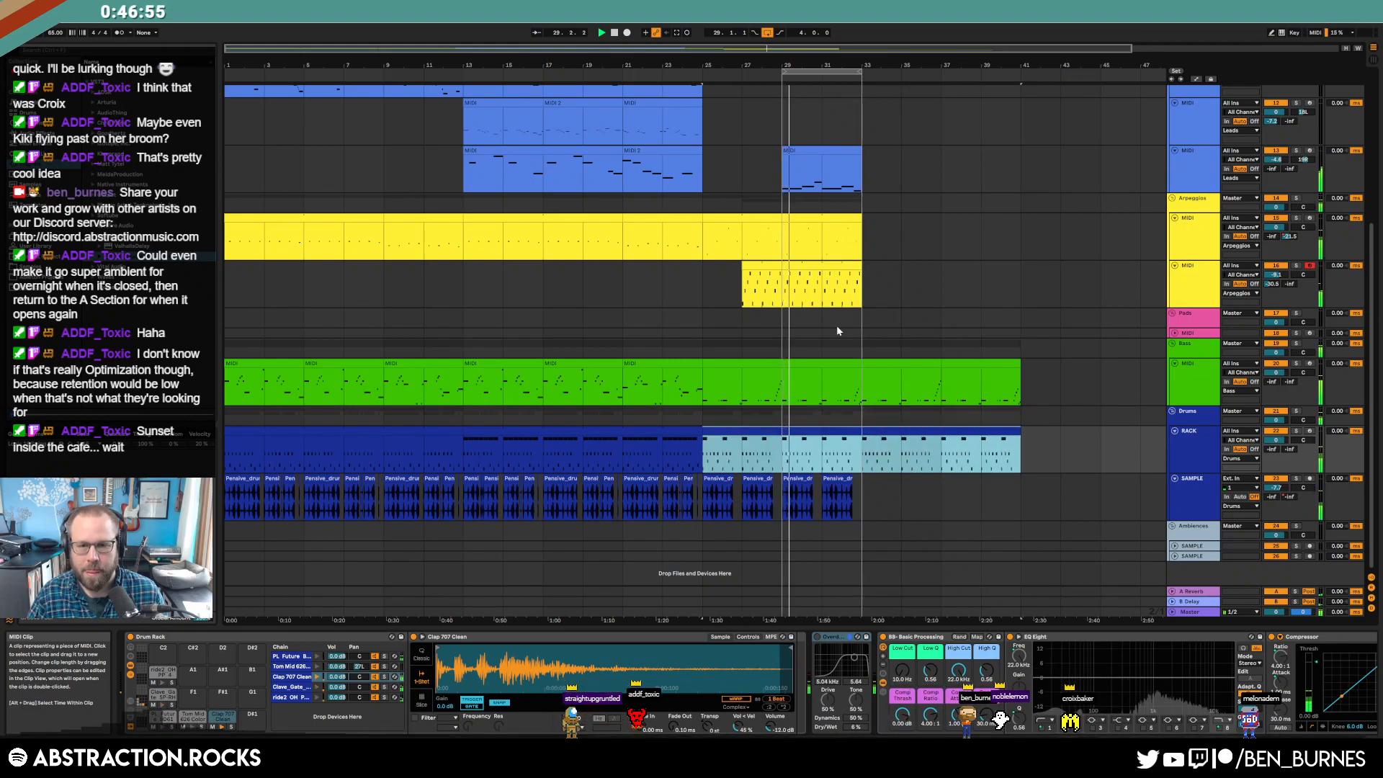
{"action": "left_click_drag", "start_coordinate": [862, 279], "coordinate": [784, 286]}
{"action": "key", "text": "ctrl+d"}
{"action": "left_click_drag", "start_coordinate": [860, 220], "coordinate": [940, 220]}
{"action": "left_click", "coordinate": [865, 150]}
{"action": "key", "text": "ctrl+d"}
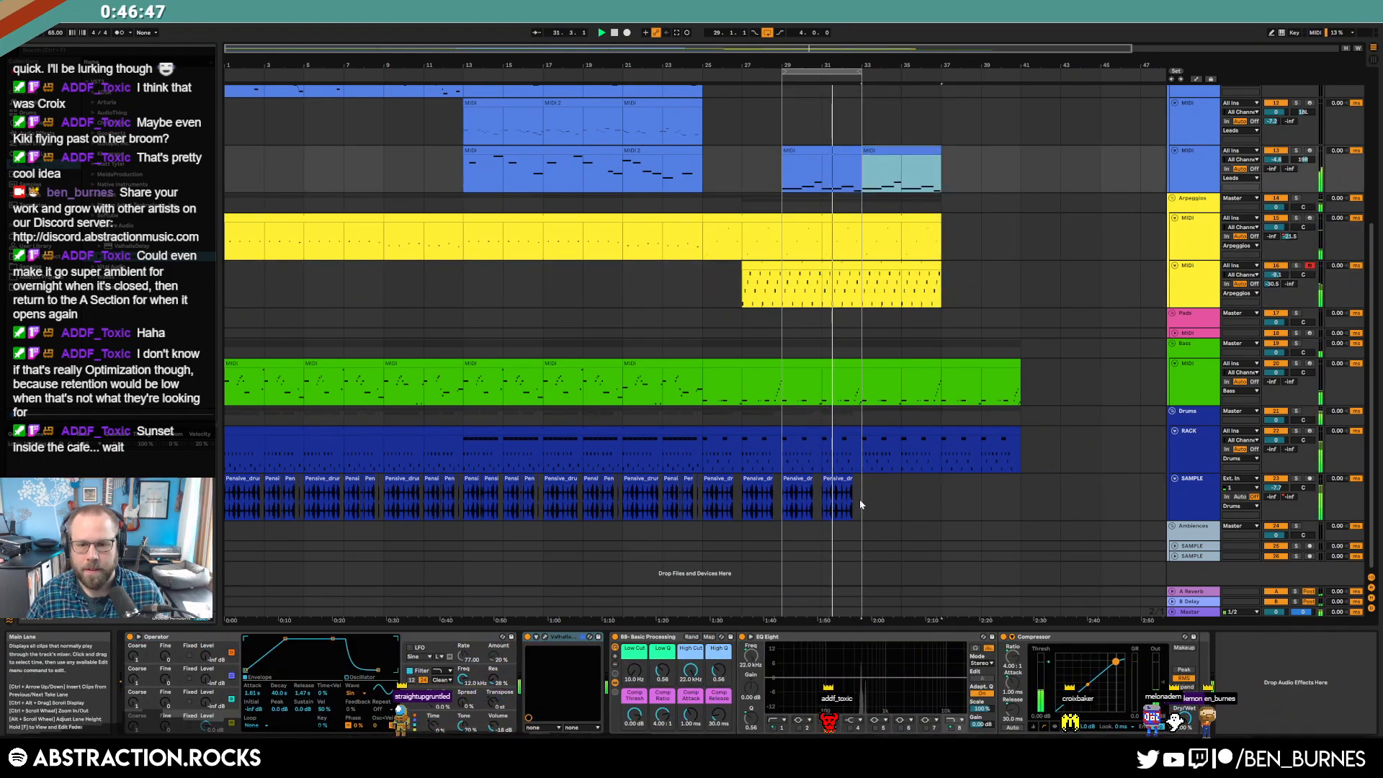
- Duplicate the drum sample clips from bars 29 to 33 until they reach bar 41, and move the loop to bars 33 to 37
{"action": "left_click_drag", "start_coordinate": [858, 499], "coordinate": [784, 501]}
{"action": "key", "text": "ctrl+d"}
{"action": "key", "text": "ctrl+d"}
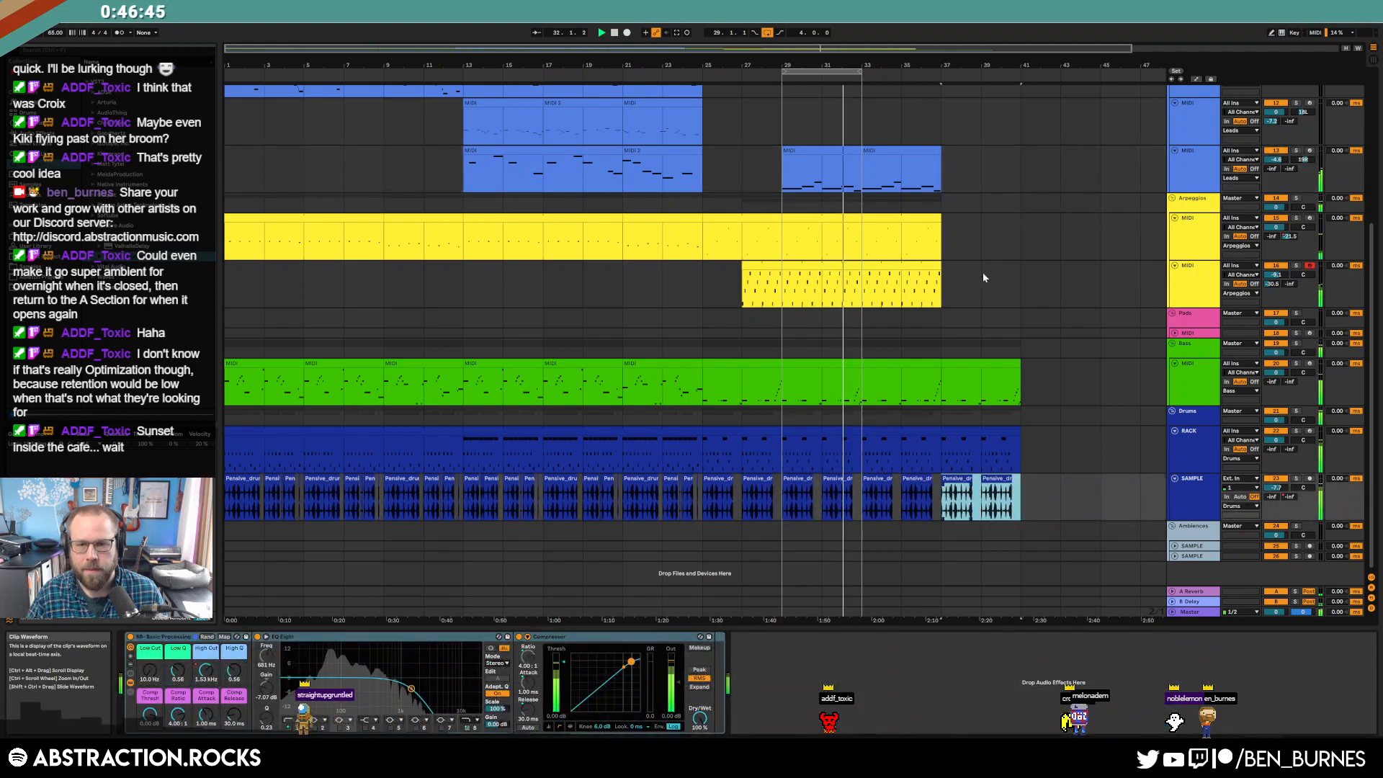
{"action": "left_click_drag", "start_coordinate": [849, 72], "coordinate": [966, 82]}
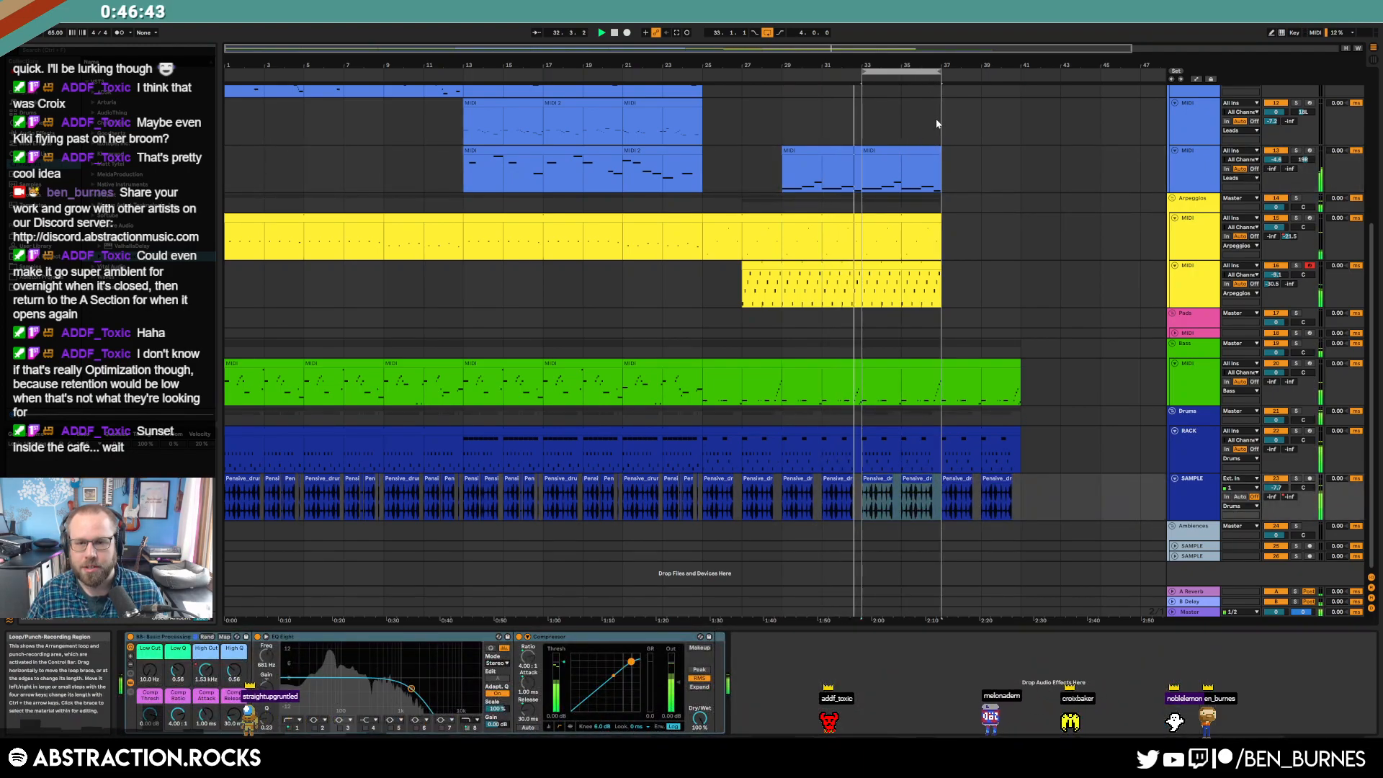
- Arm the third lead track for recording and start playback from bar 33
{"action": "scroll", "coordinate": [711, 215], "scroll_direction": "up", "scroll_amount": 2}
{"action": "left_click_drag", "start_coordinate": [706, 214], "coordinate": [861, 445]}
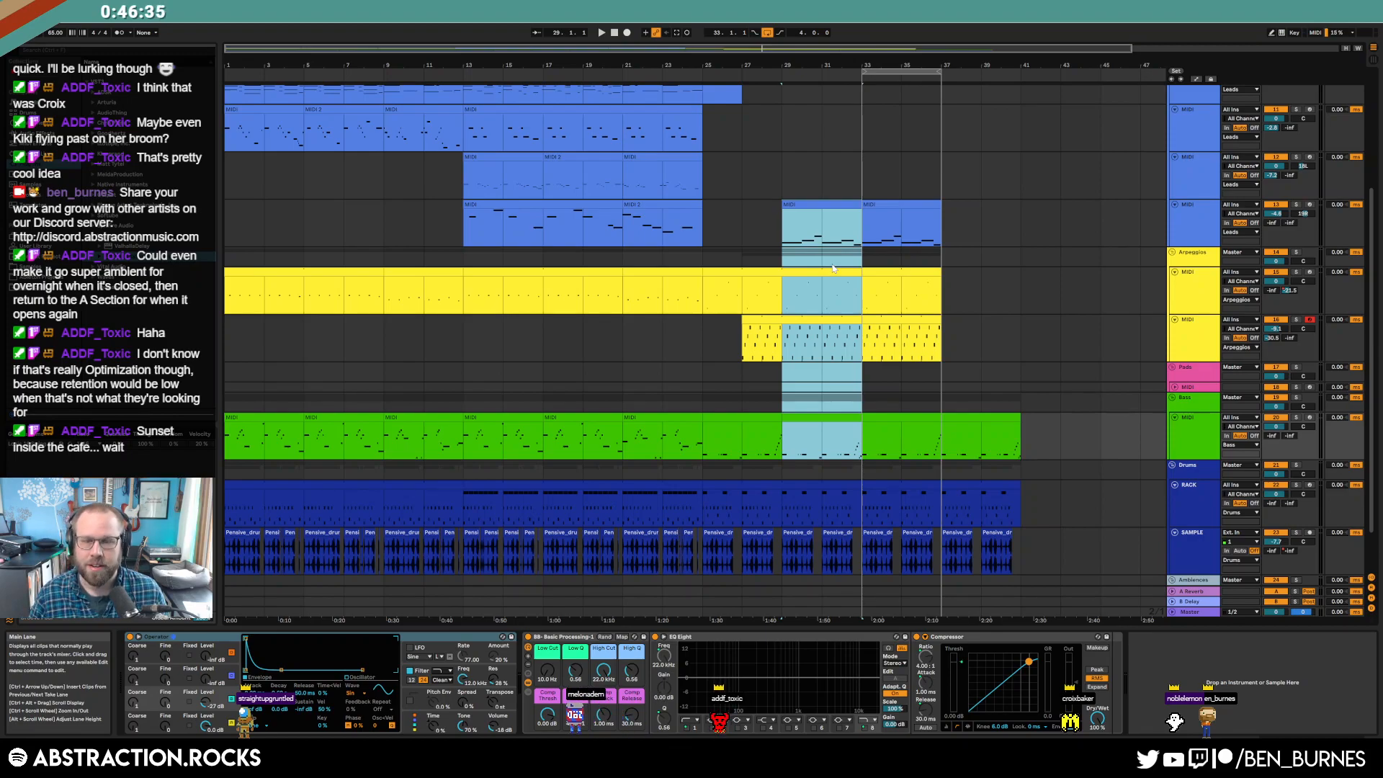
{"action": "left_click", "coordinate": [792, 169]}
{"action": "left_click", "coordinate": [862, 130]}
{"action": "left_click", "coordinate": [1309, 158]}
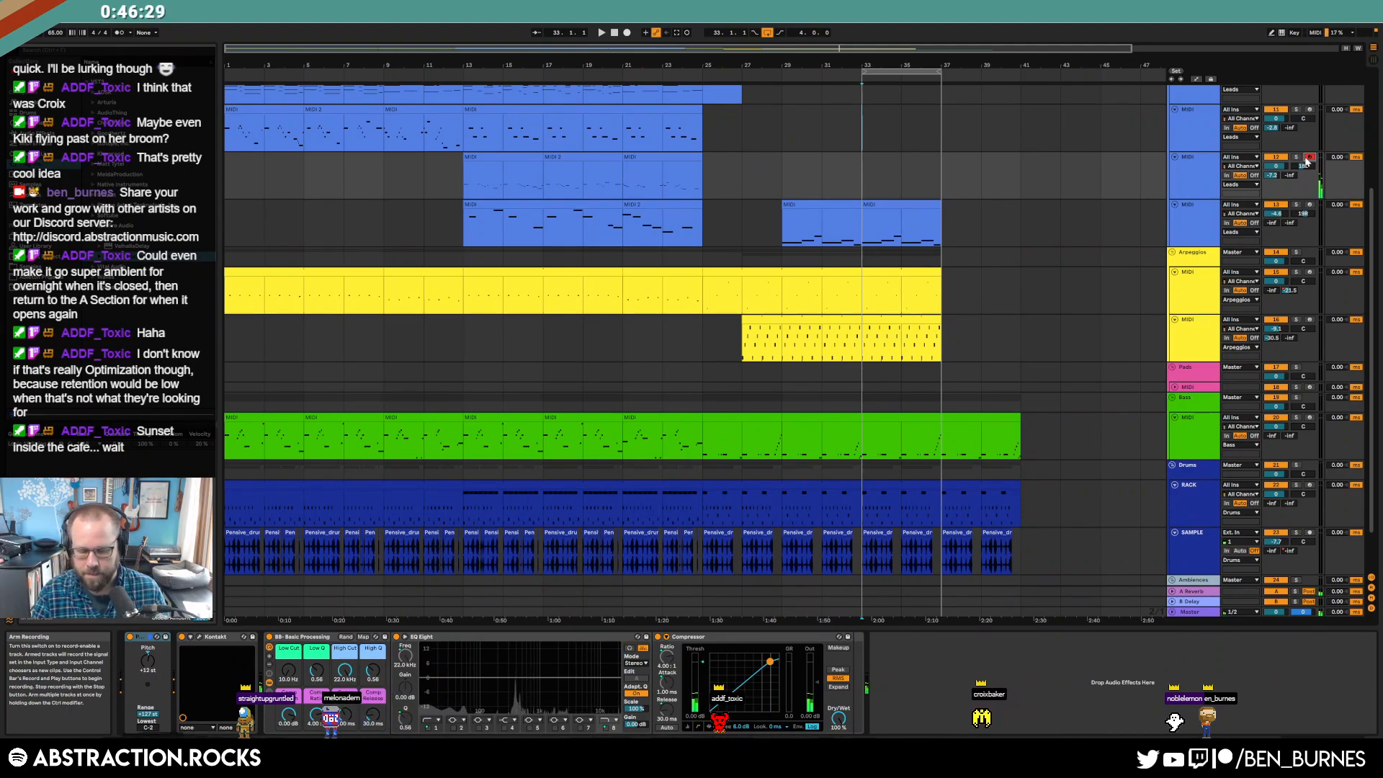
{"action": "key", "text": "space"}
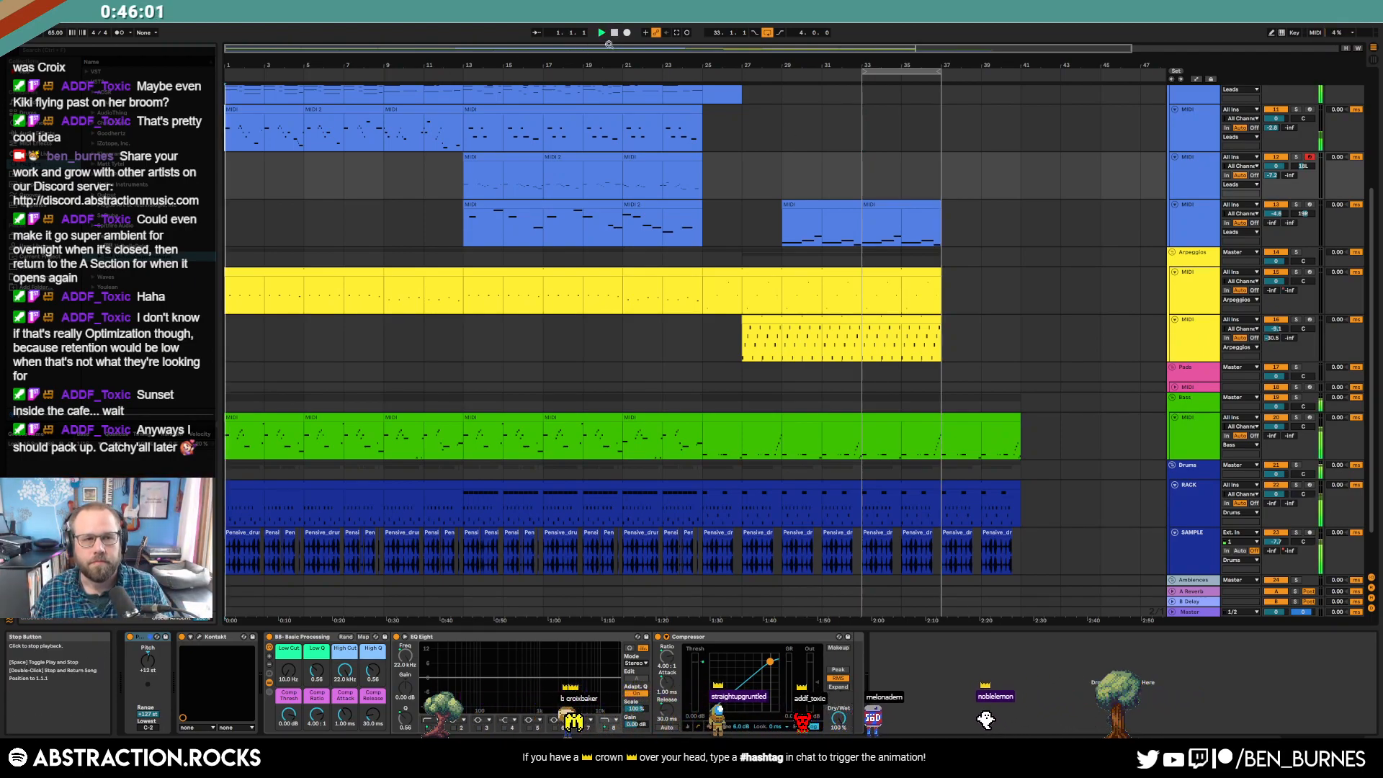
- Listen to the arrangement from the beginning
{"action": "key", "text": "space"}
{"action": "scroll", "coordinate": [582, 384], "scroll_direction": "up", "scroll_amount": 3}
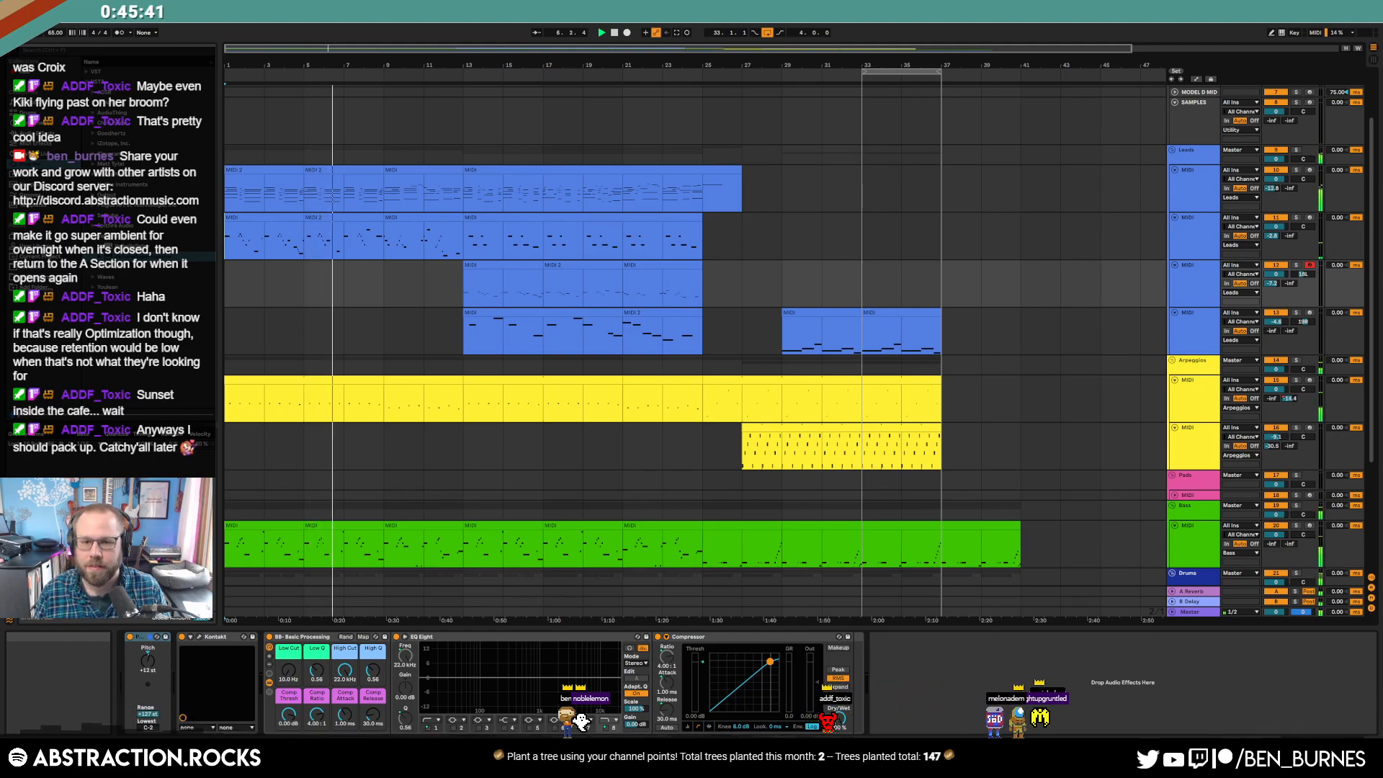
{"action": "left_click", "coordinate": [784, 327]}
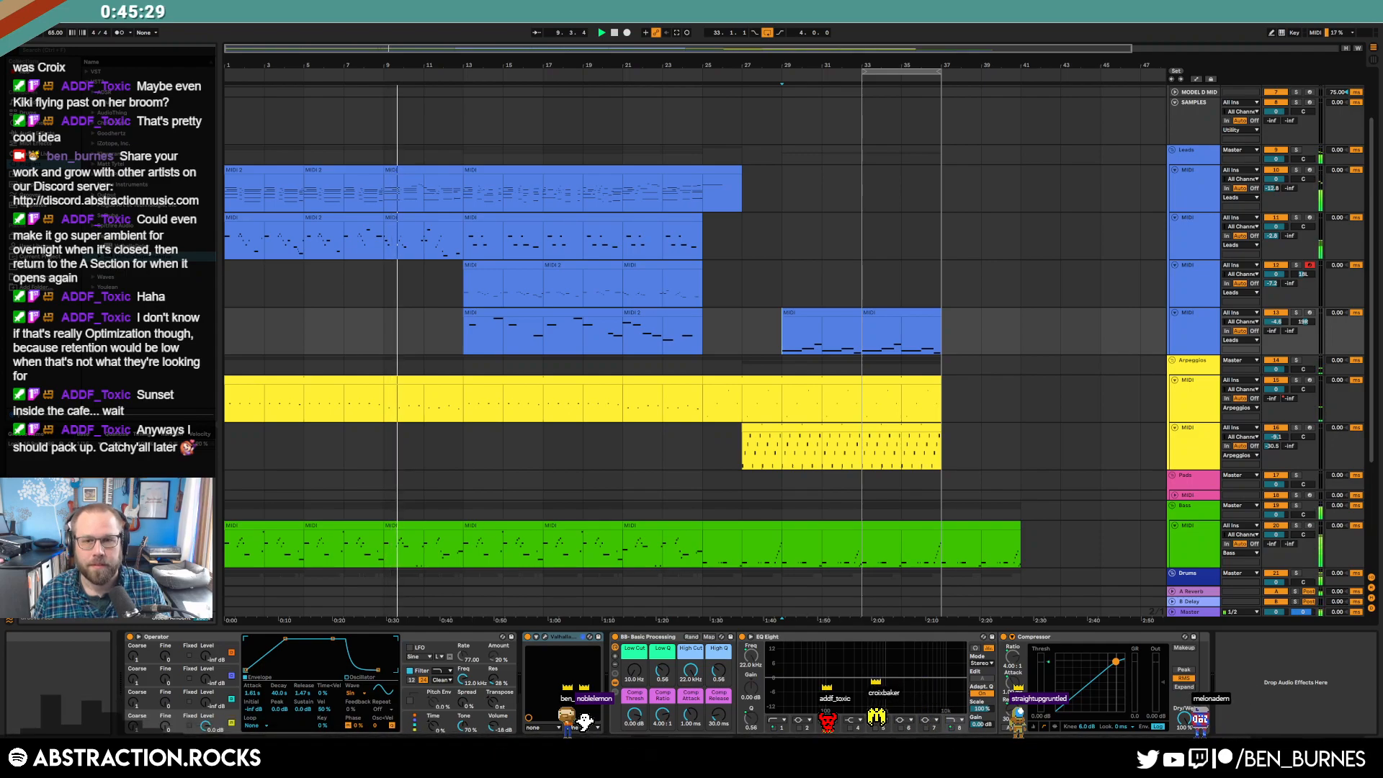
- Save the Live Set as "2022-04-13 Cafe Sunset" in the 2 Hour Tracks 2022 folder
{"action": "key", "text": "ctrl+shift+s"}
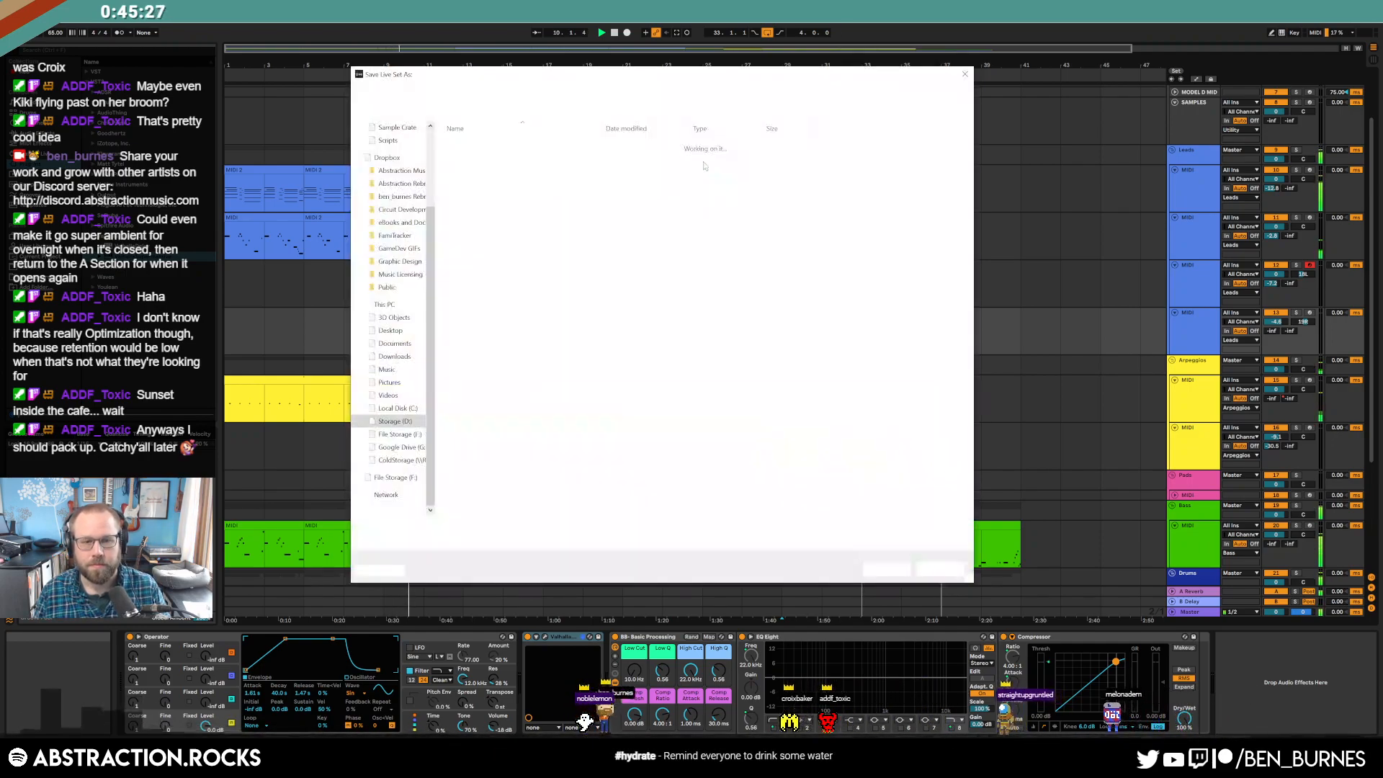
{"action": "left_click", "coordinate": [716, 98]}
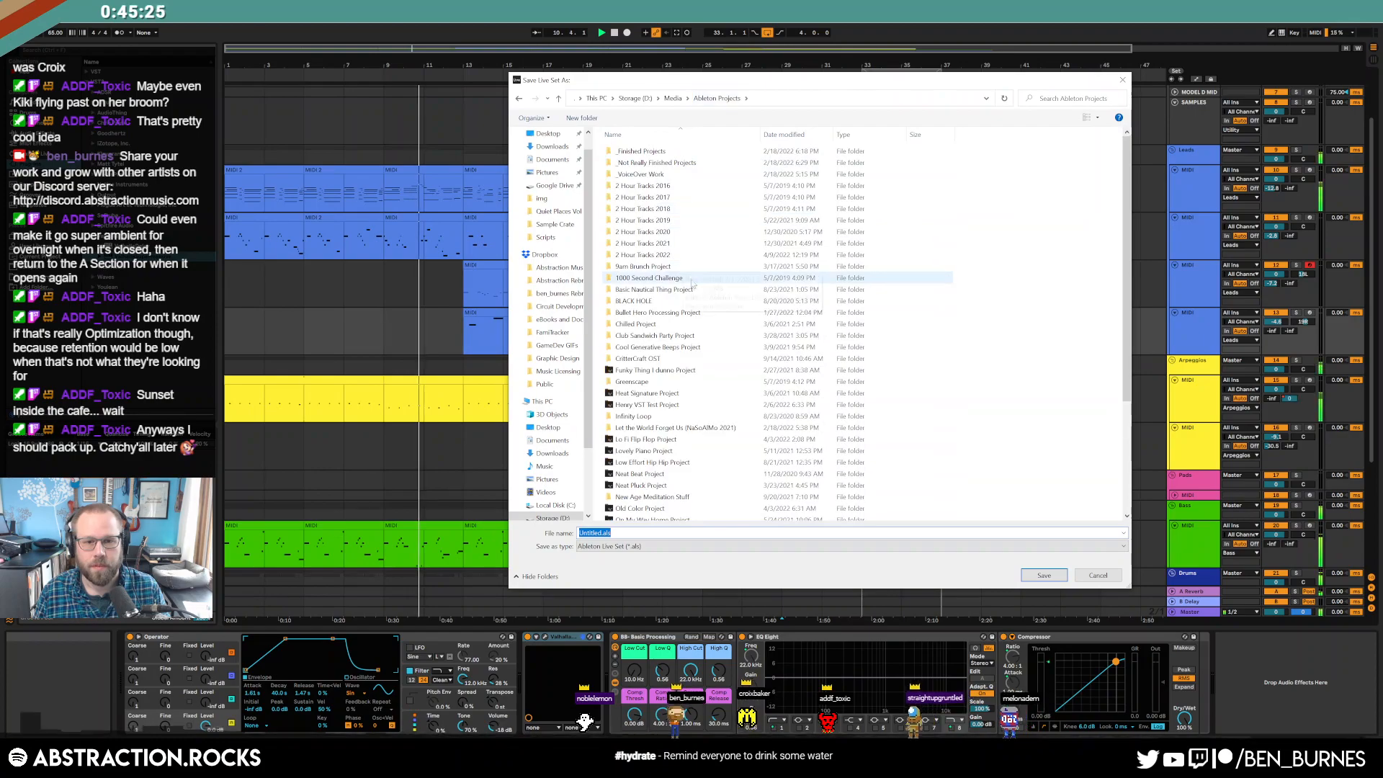
{"action": "double_click", "coordinate": [673, 259]}
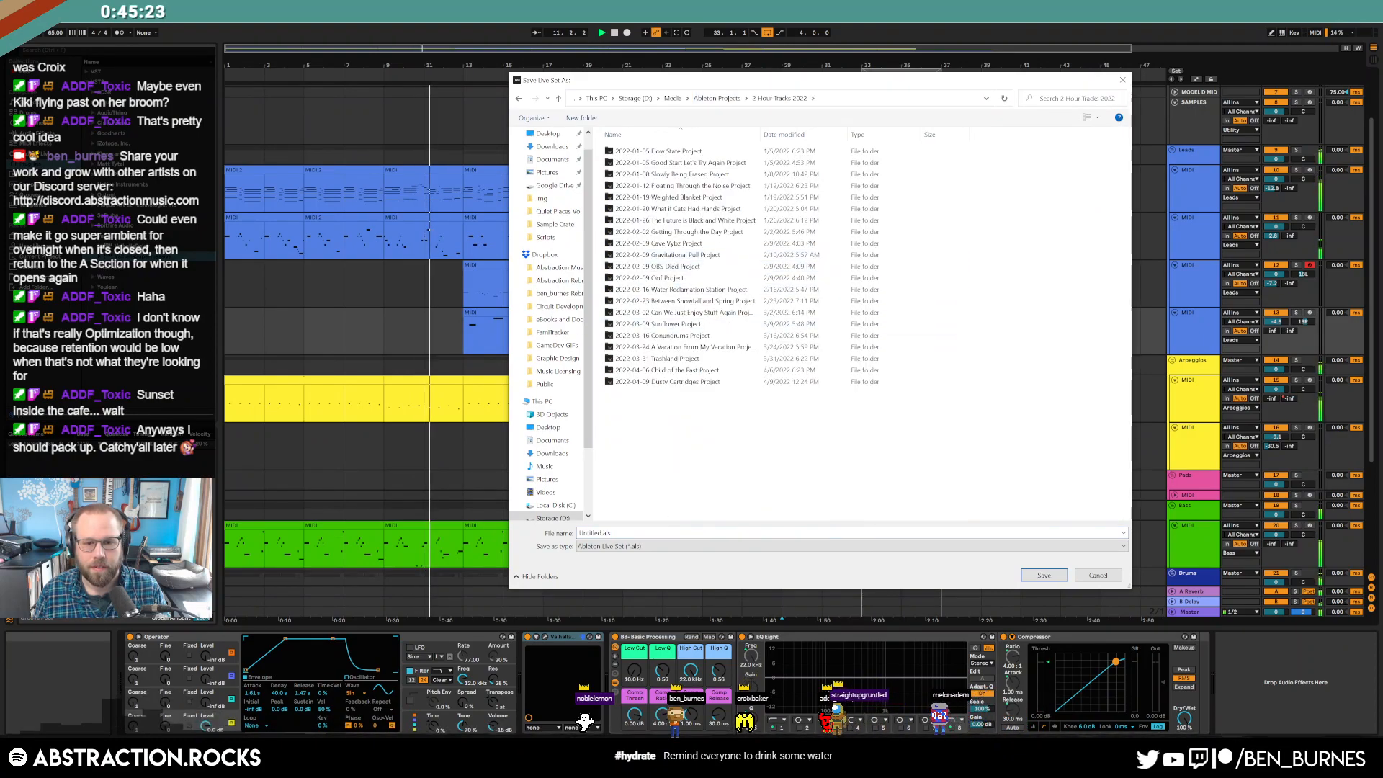
{"action": "left_click", "coordinate": [685, 545]}
{"action": "left_click", "coordinate": [685, 557]}
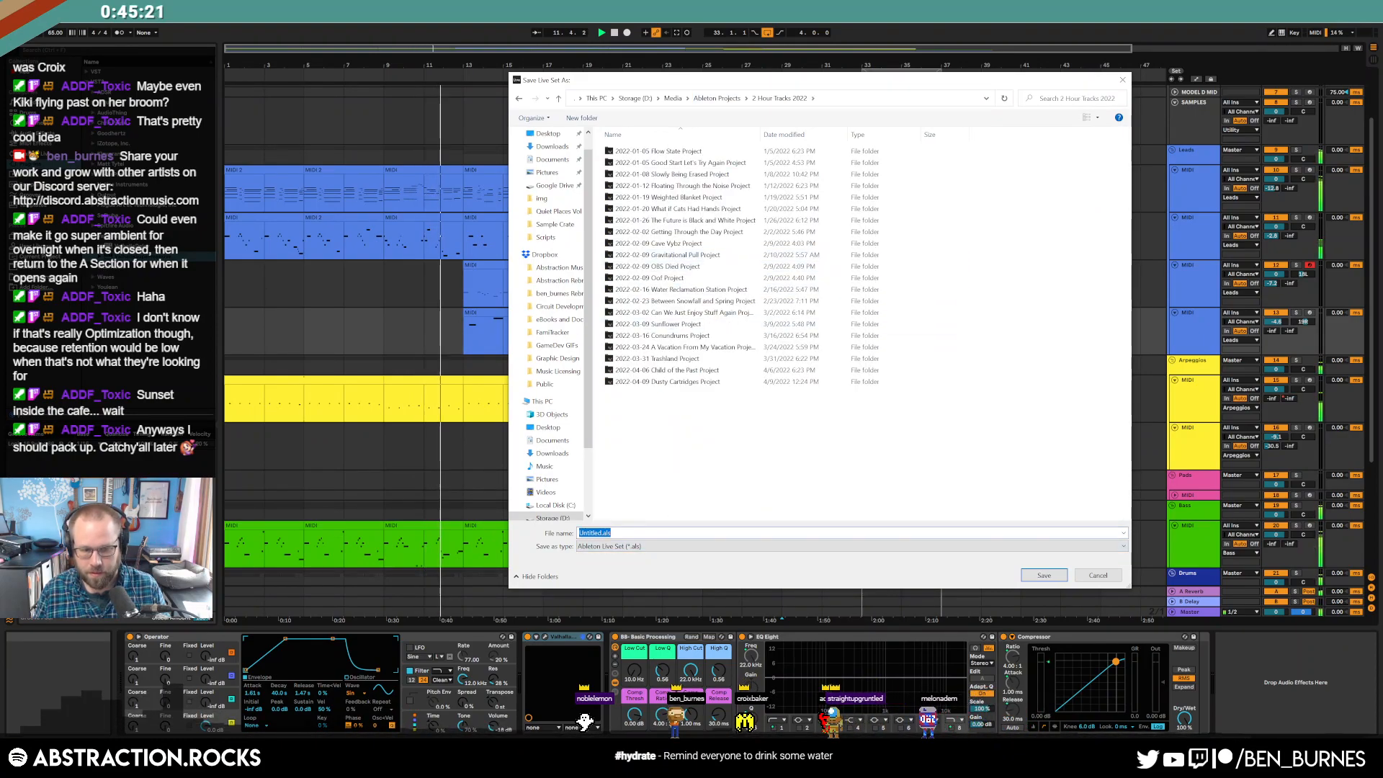
{"action": "type", "text": "2022-04"}
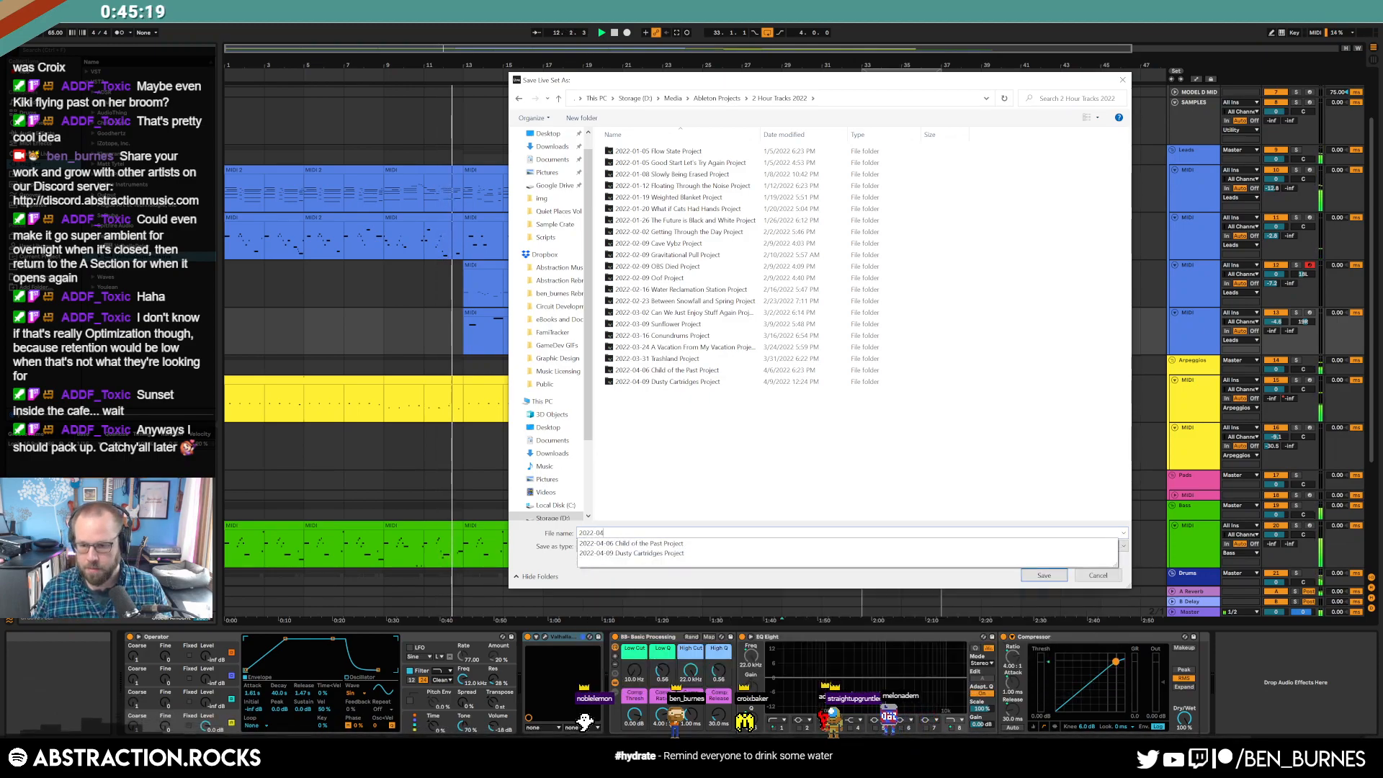
{"action": "type", "text": "-13 Cafe S"}
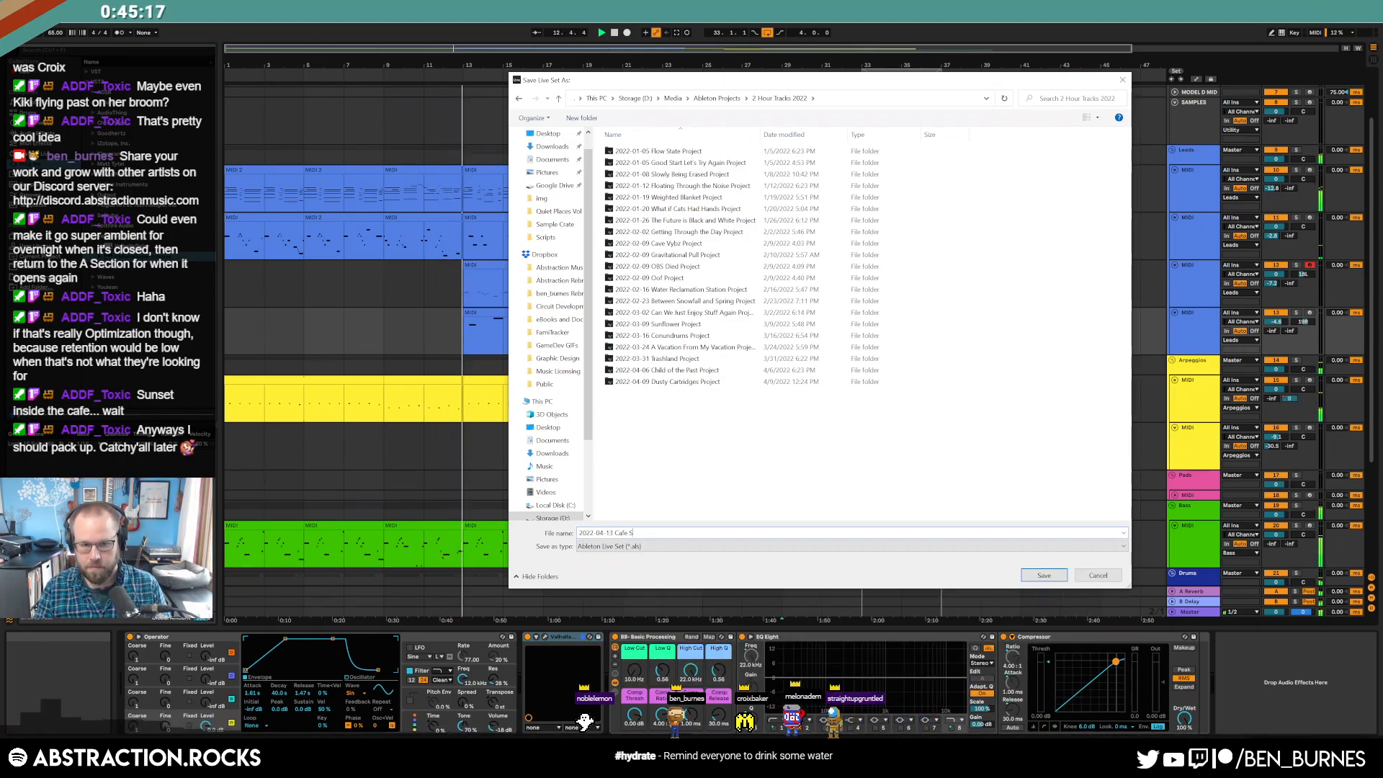
{"action": "type", "text": "unset"}
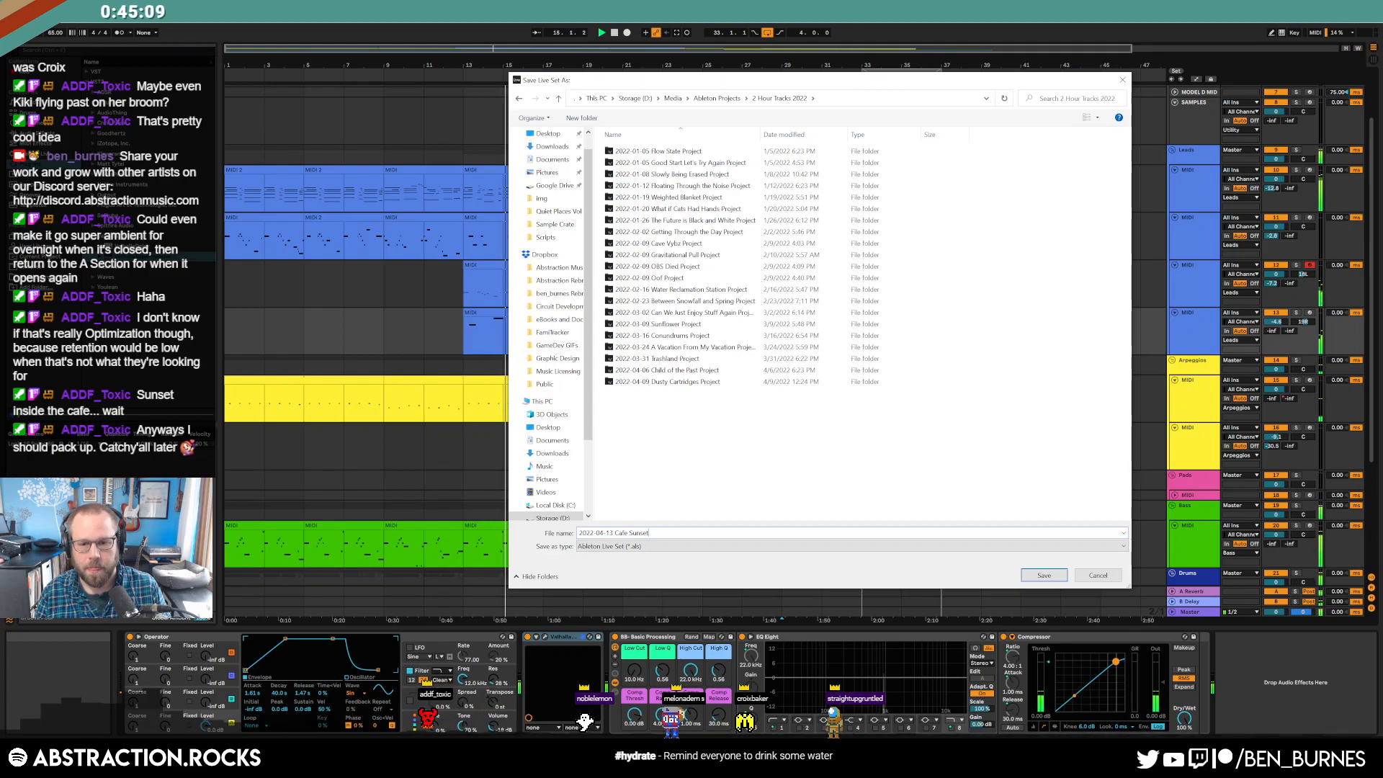
{"action": "key", "text": "Return"}
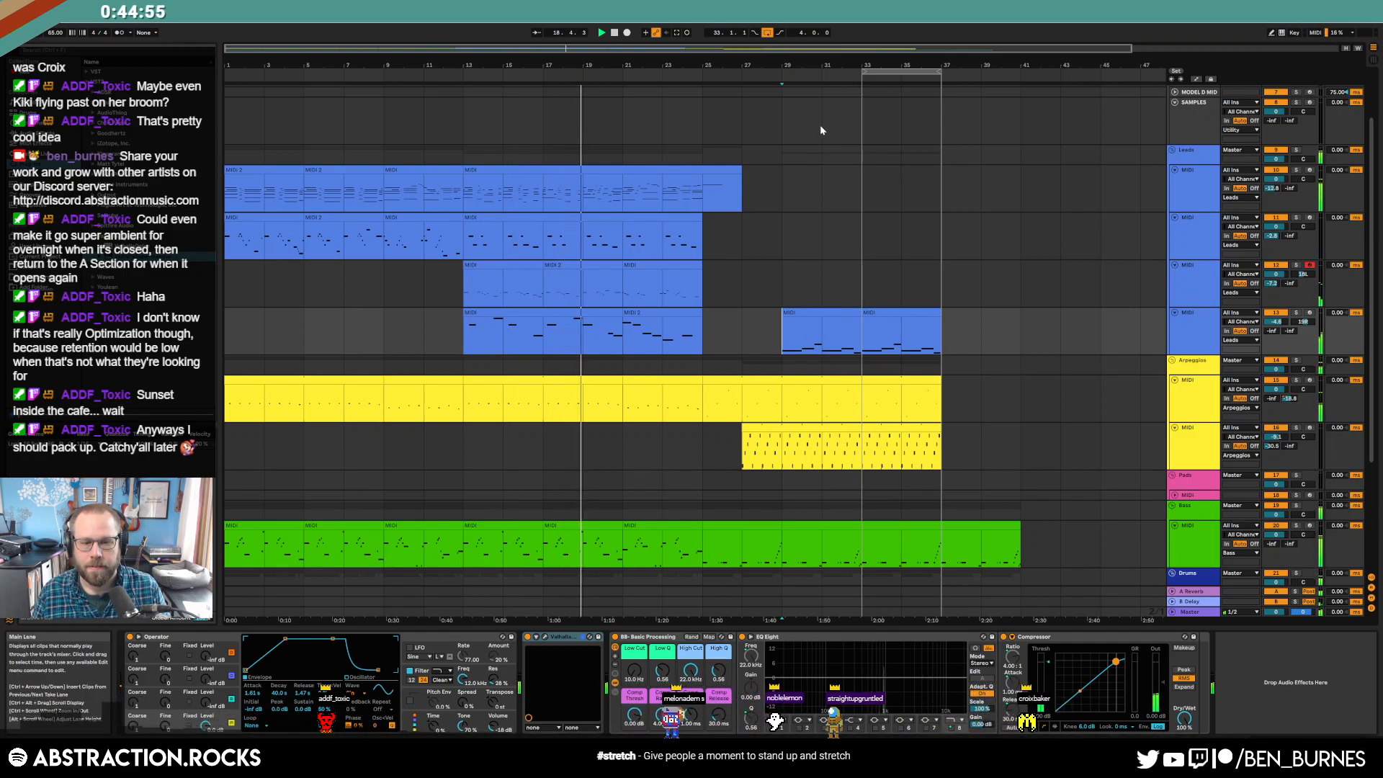
{"action": "left_click", "coordinate": [472, 202]}
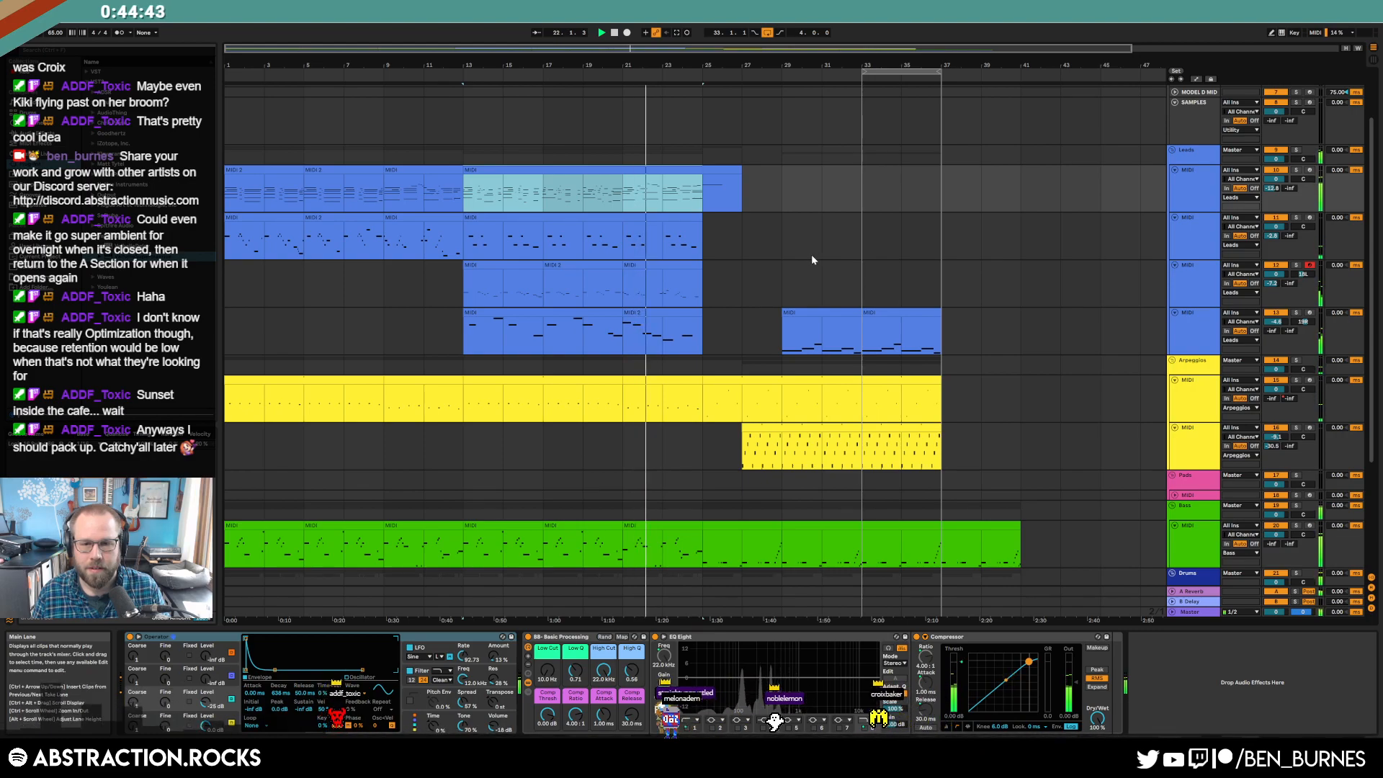
{"action": "left_click_drag", "start_coordinate": [463, 332], "coordinate": [775, 337]}
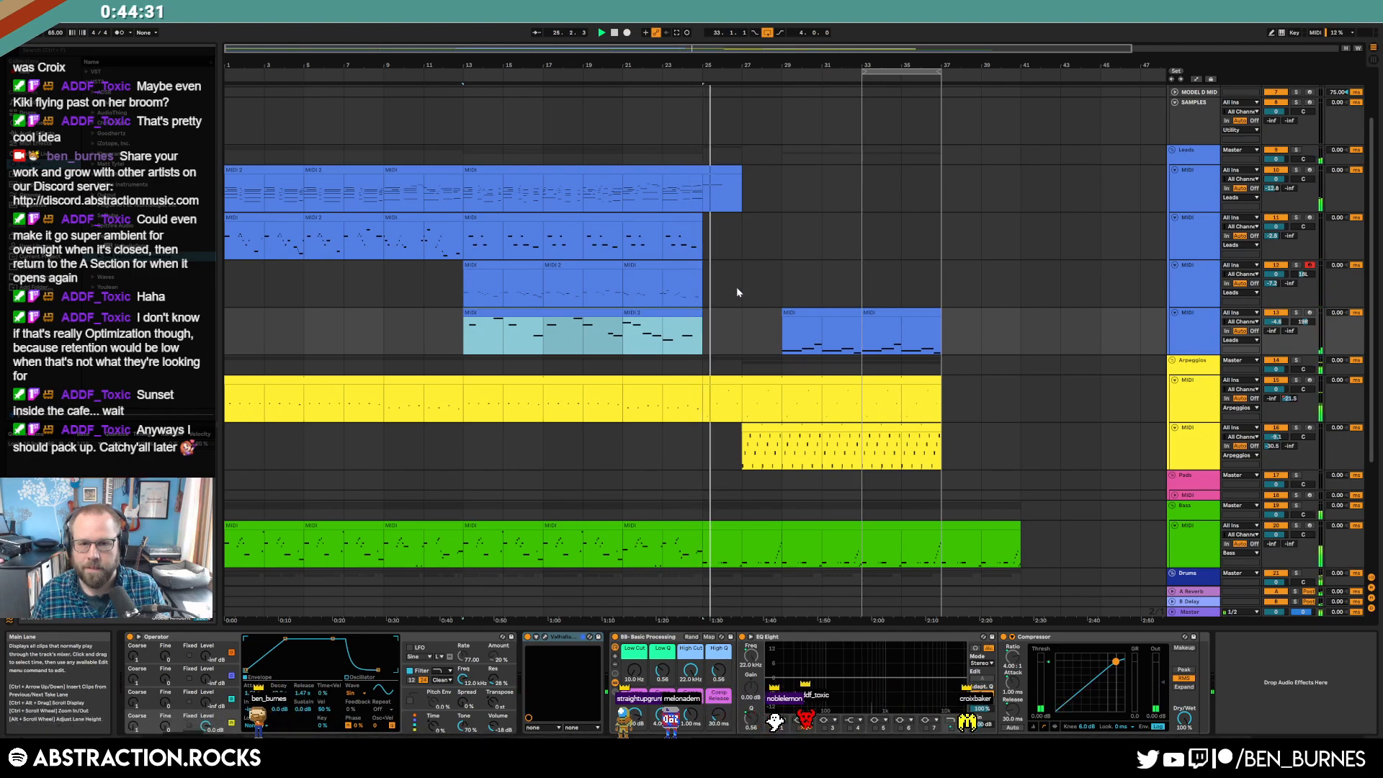
- Duplicate the two-bar ending at bars 25 to 27 of the first lead track five times, up to bar 37
{"action": "left_click_drag", "start_coordinate": [741, 184], "coordinate": [713, 189]}
{"action": "key", "text": "ctrl+d"}
{"action": "key", "text": "ctrl+d"}
{"action": "key", "text": "ctrl+d"}
{"action": "key", "text": "ctrl+d"}
{"action": "key", "text": "ctrl+d"}
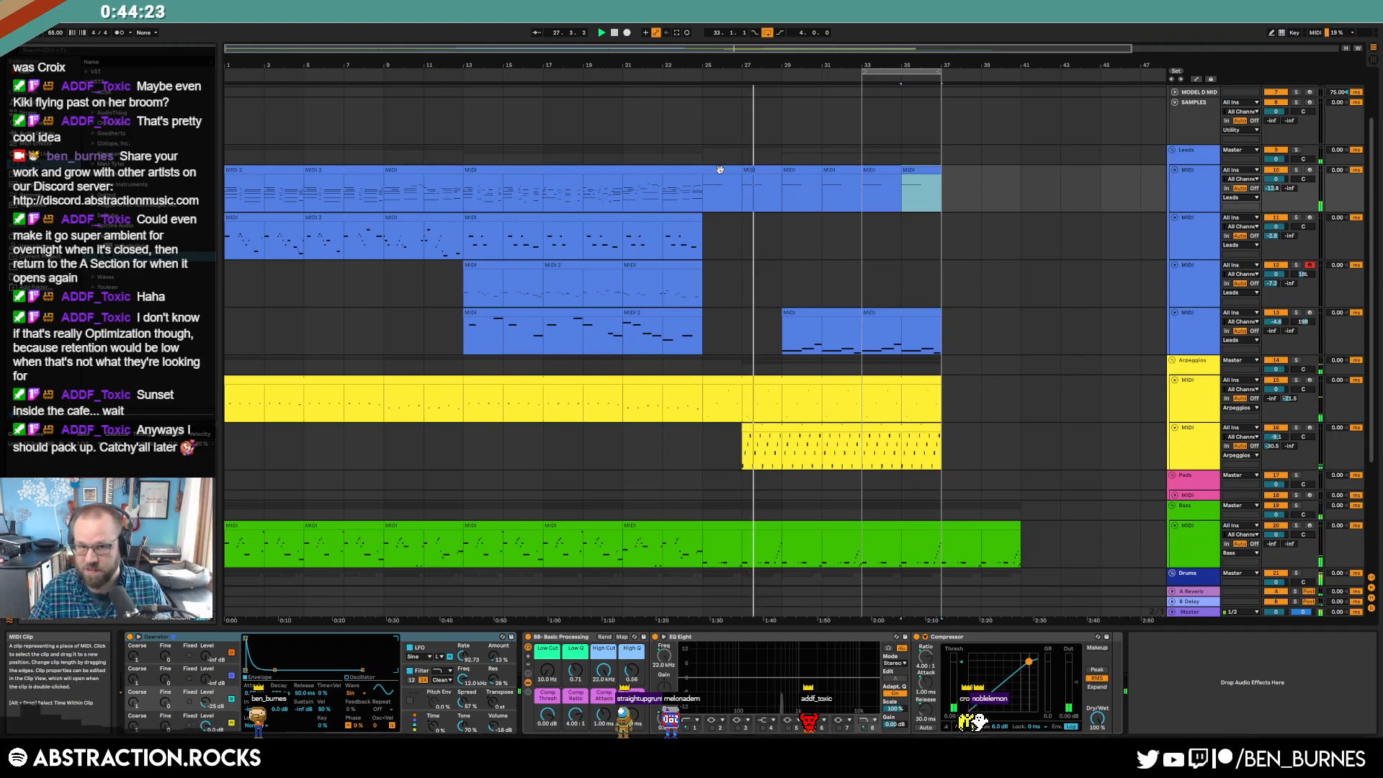
- Delete the first lead's duplicated clips at bars 27, 31 and 33 to 37, keeping the one at bar 29
{"action": "left_click", "coordinate": [766, 170]}
{"action": "key", "text": "Delete"}
{"action": "left_click", "coordinate": [841, 170]}
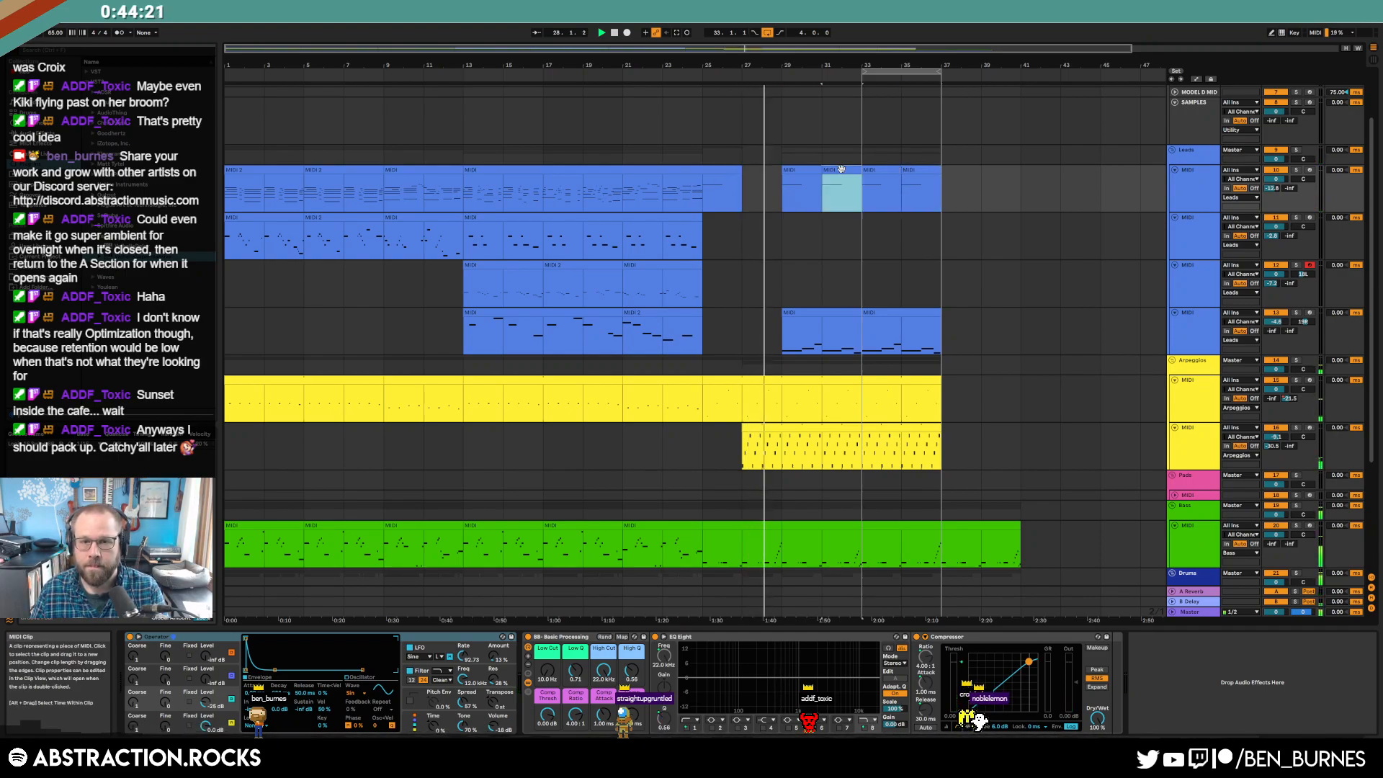
{"action": "key", "text": "Delete"}
{"action": "left_click", "coordinate": [891, 170]}
{"action": "left_click", "coordinate": [913, 170], "text": "shift"}
{"action": "key", "text": "ctrl+j"}
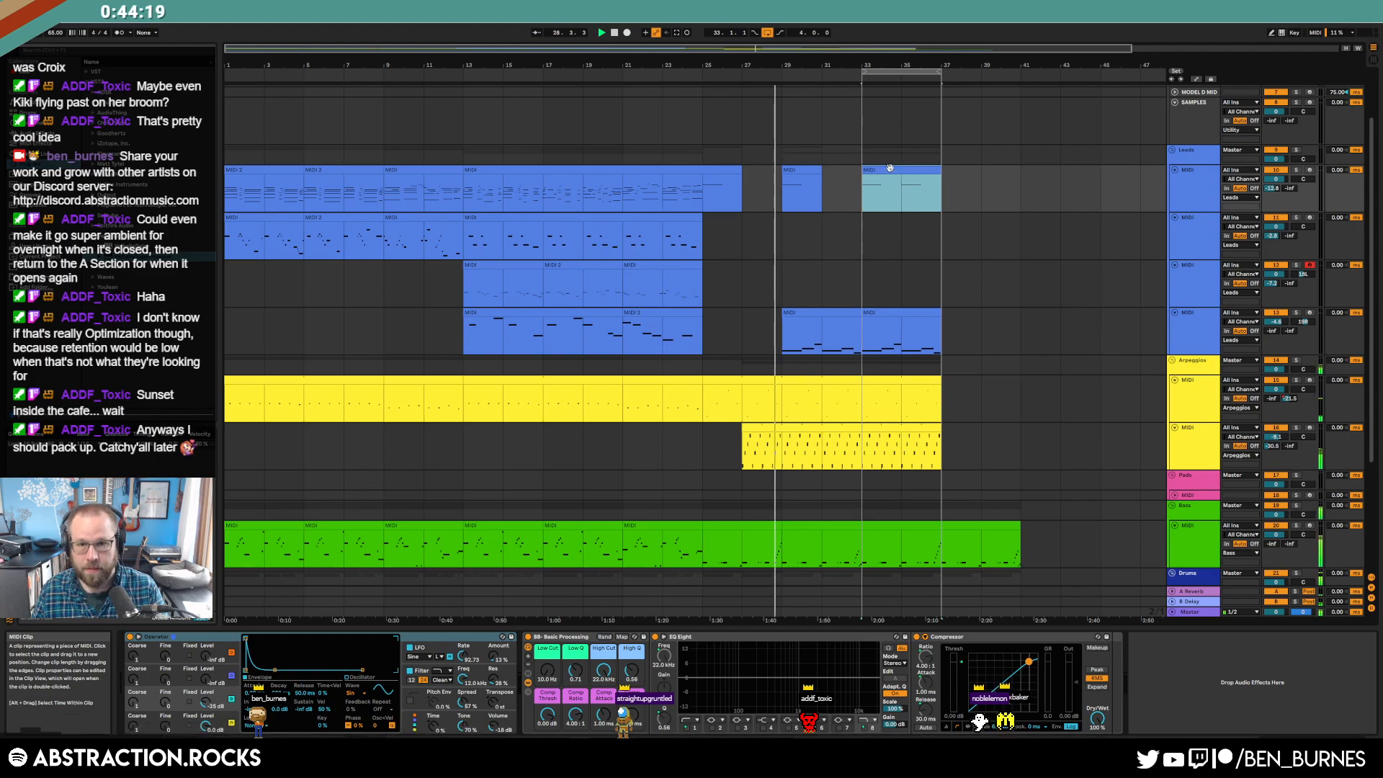
{"action": "key", "text": "Delete"}
- Arm the first lead track and record a new part across bars 33 to 37
{"action": "left_click", "coordinate": [1308, 171]}
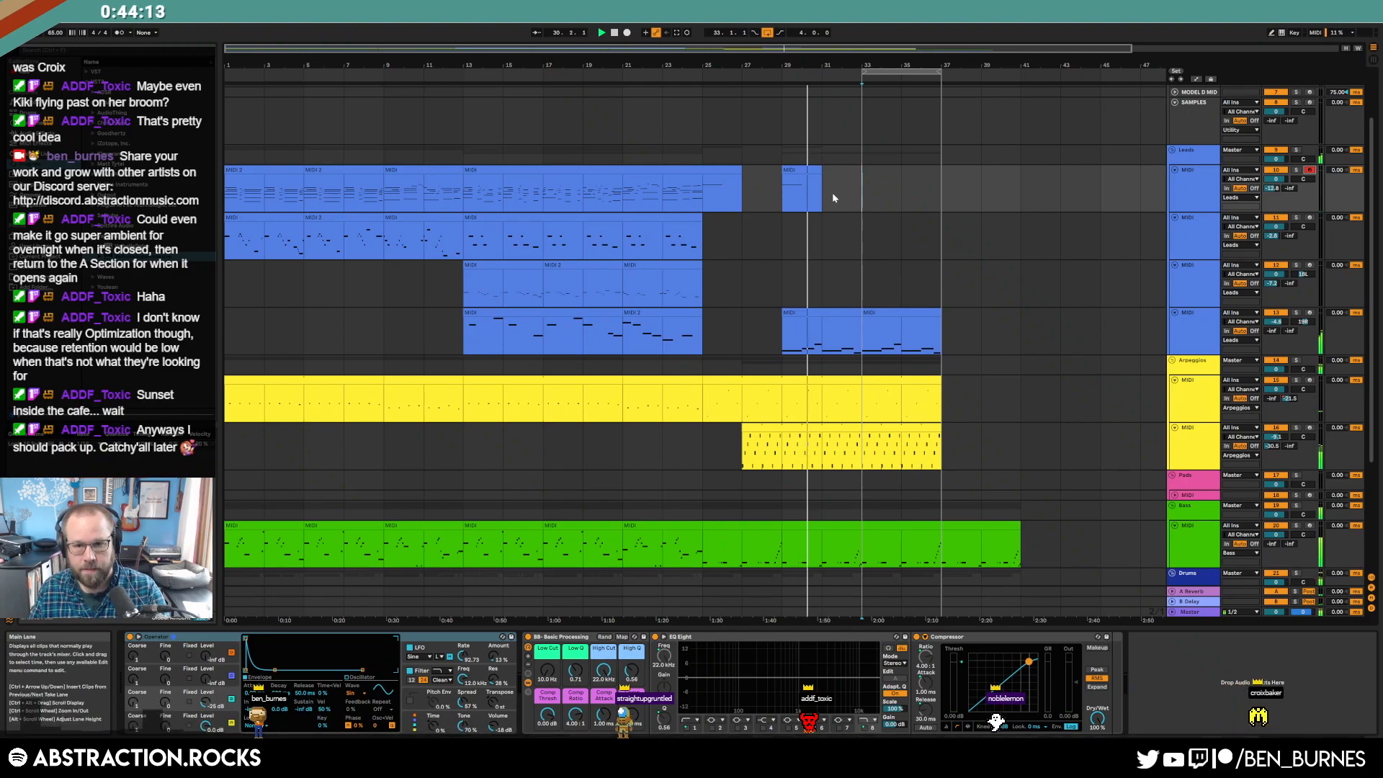
{"action": "key", "text": "F9"}
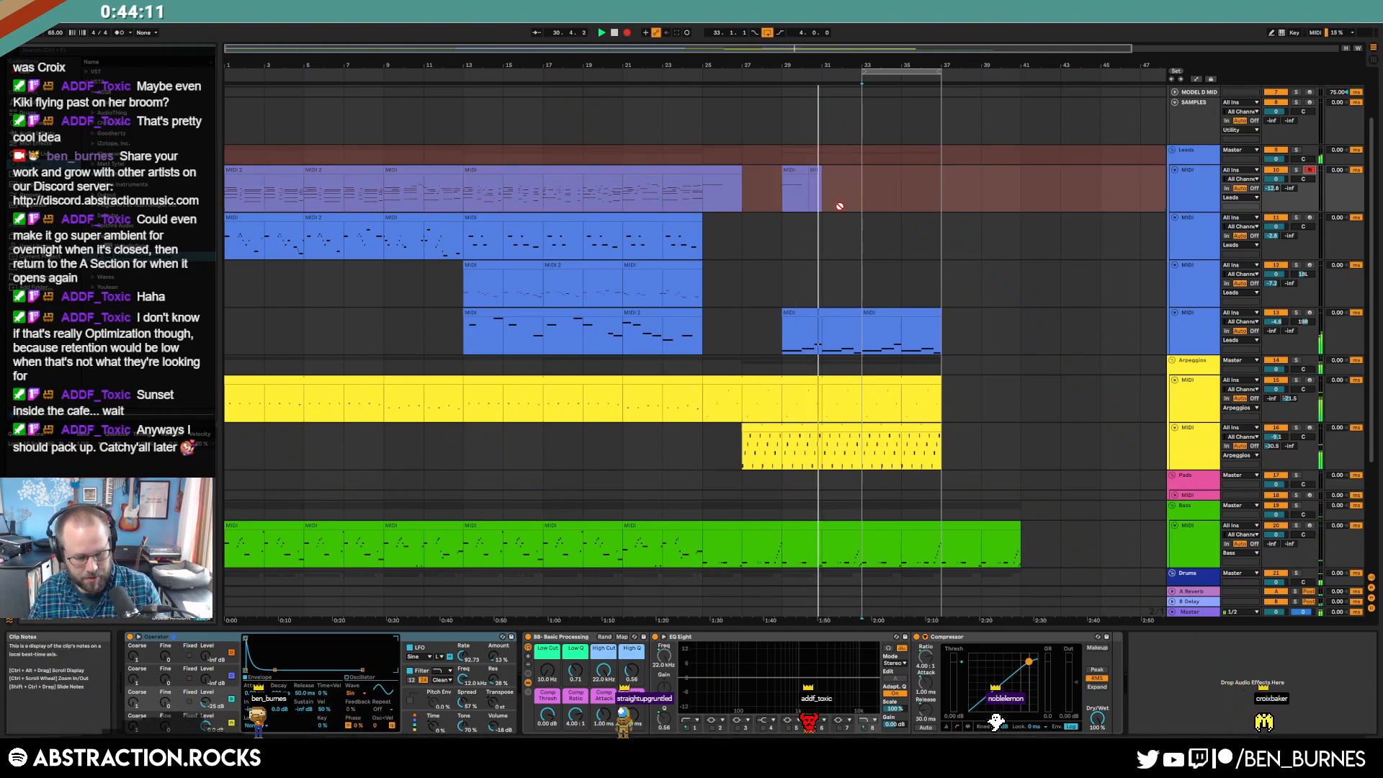
{"action": "key", "text": "F9"}
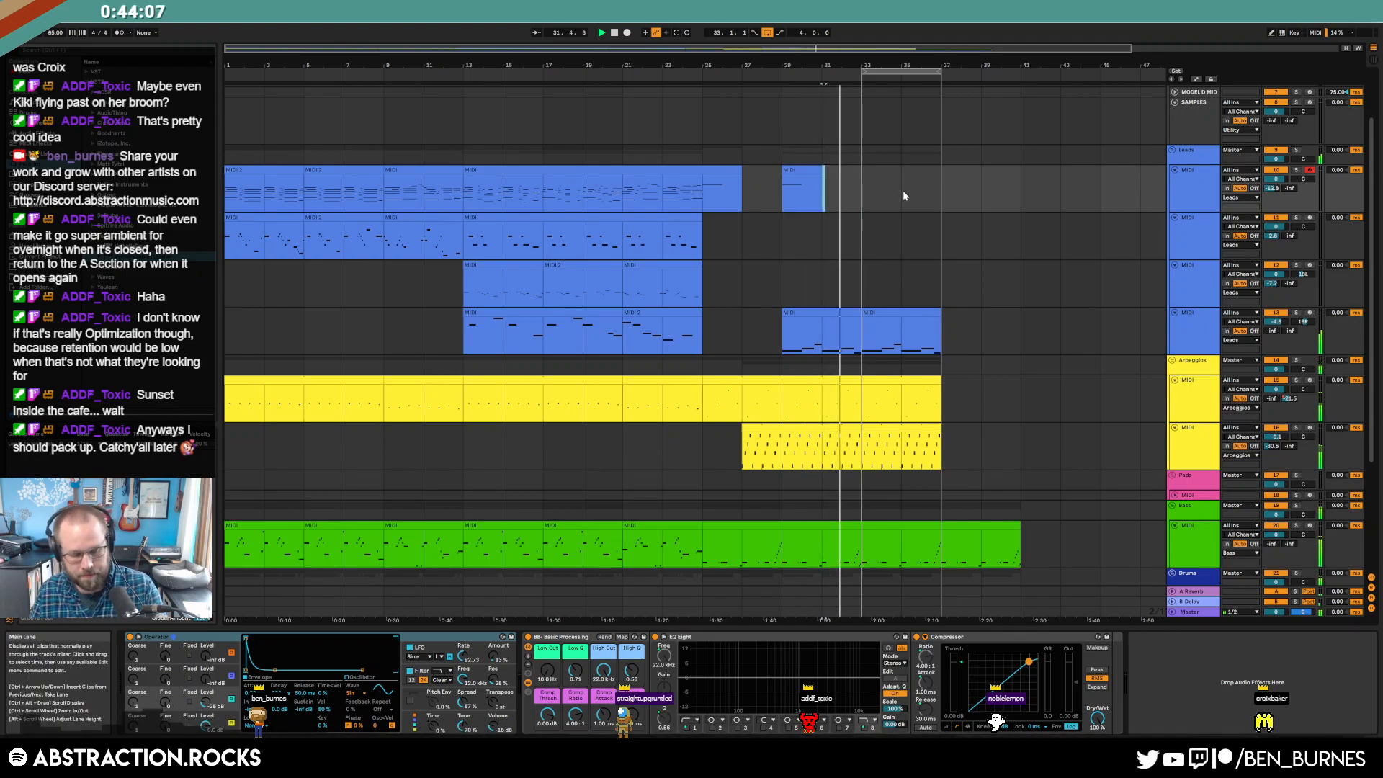
{"action": "key", "text": "F9"}
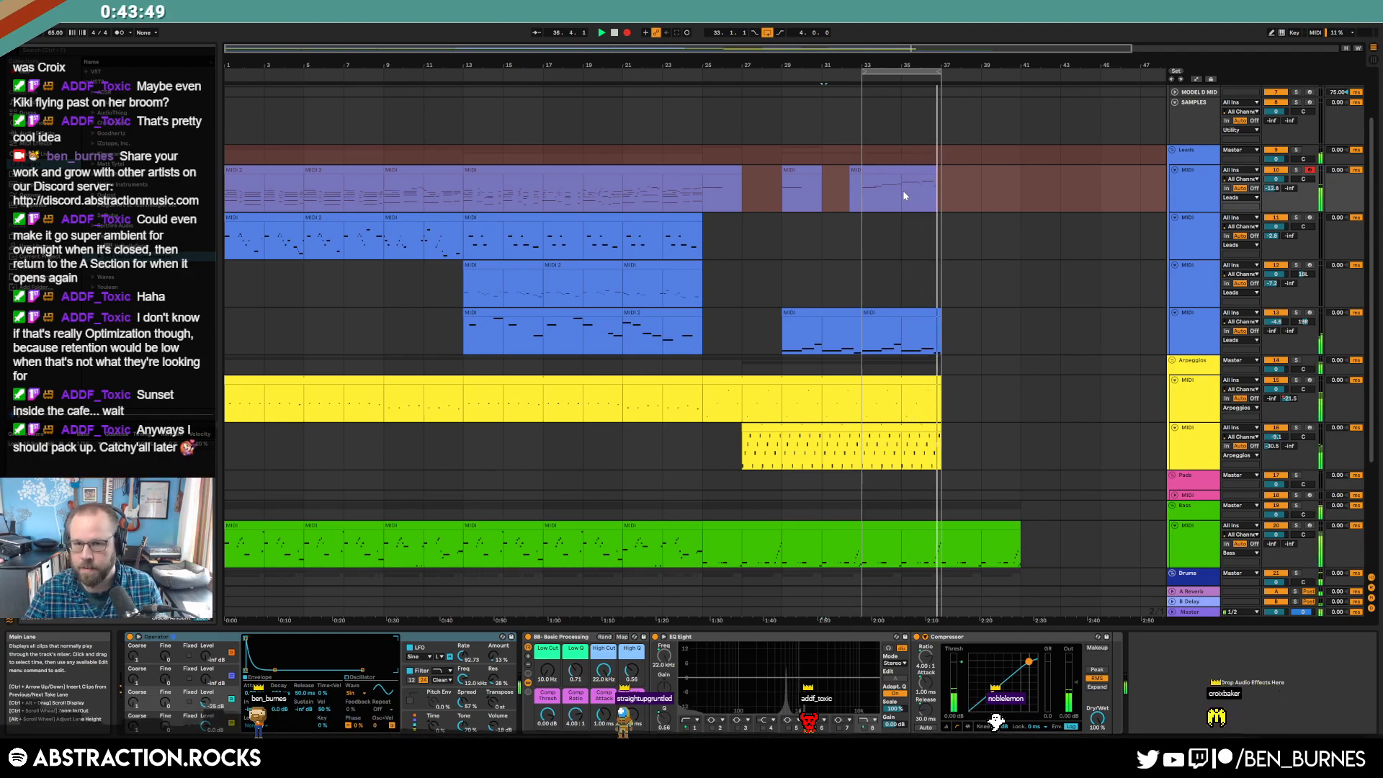
{"action": "key", "text": "space"}
- Trim the start of the newly recorded lead clip to bar 33 and play it back
{"action": "left_click", "coordinate": [878, 170]}
{"action": "left_click", "coordinate": [866, 193]}
{"action": "key", "text": "space"}
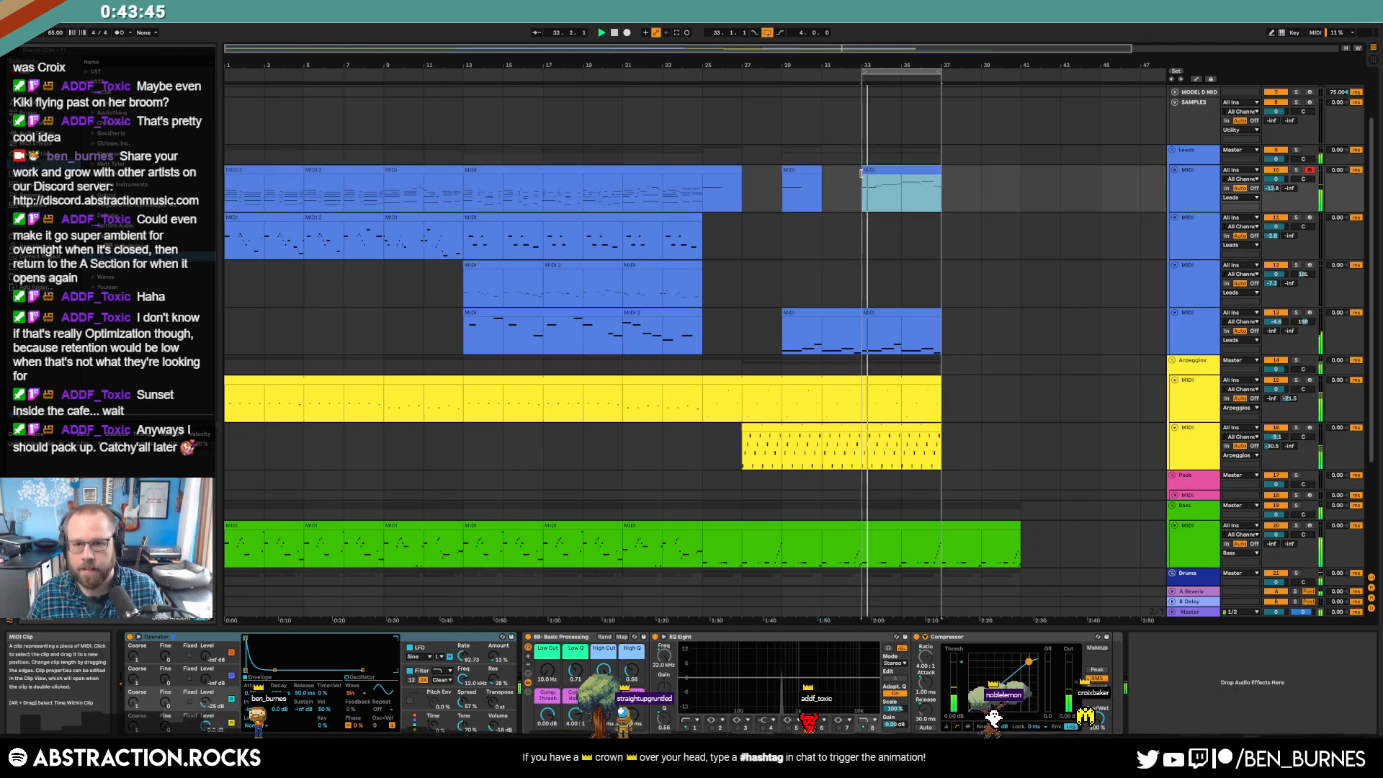
- Open the notes of the recorded clip at bar 33 and shorten its first note to end where the second begins
{"action": "double_click", "coordinate": [874, 170]}
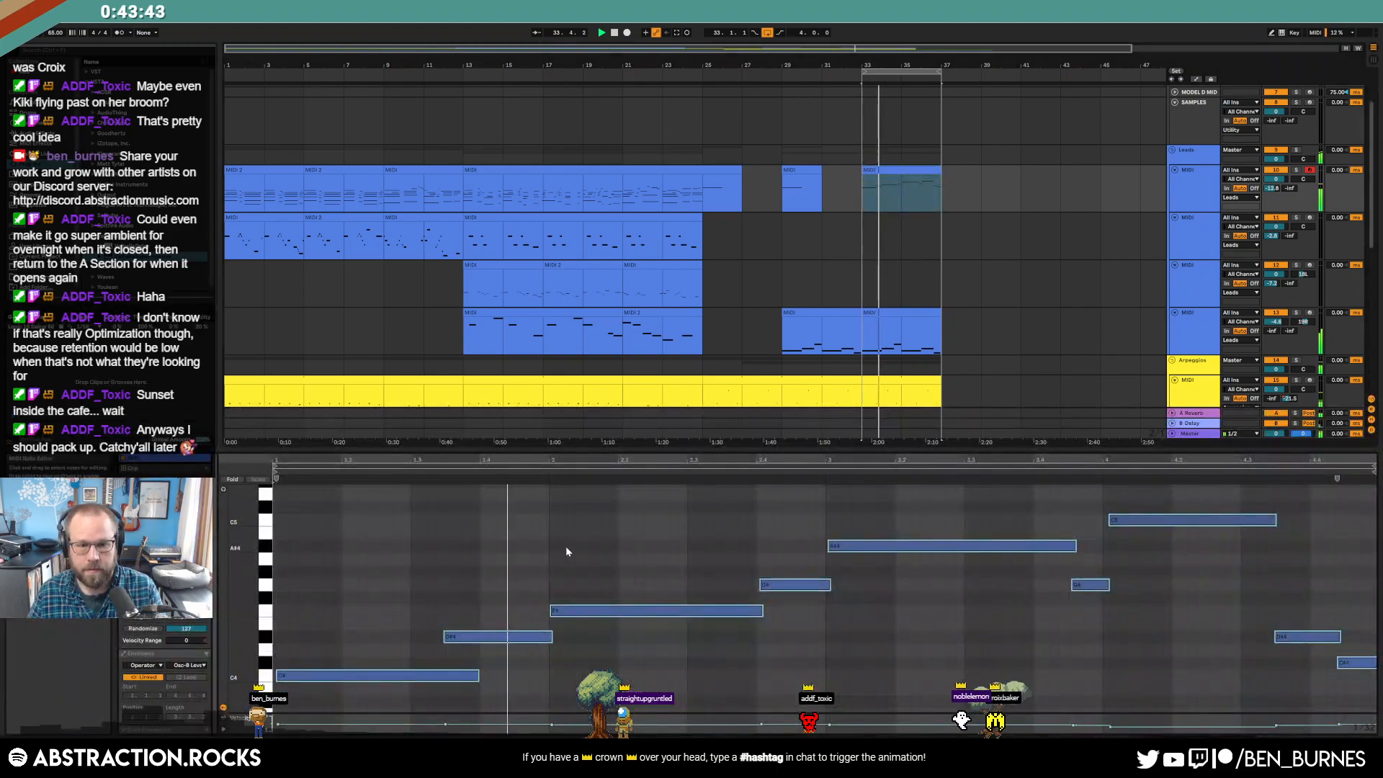
{"action": "left_click", "coordinate": [488, 611]}
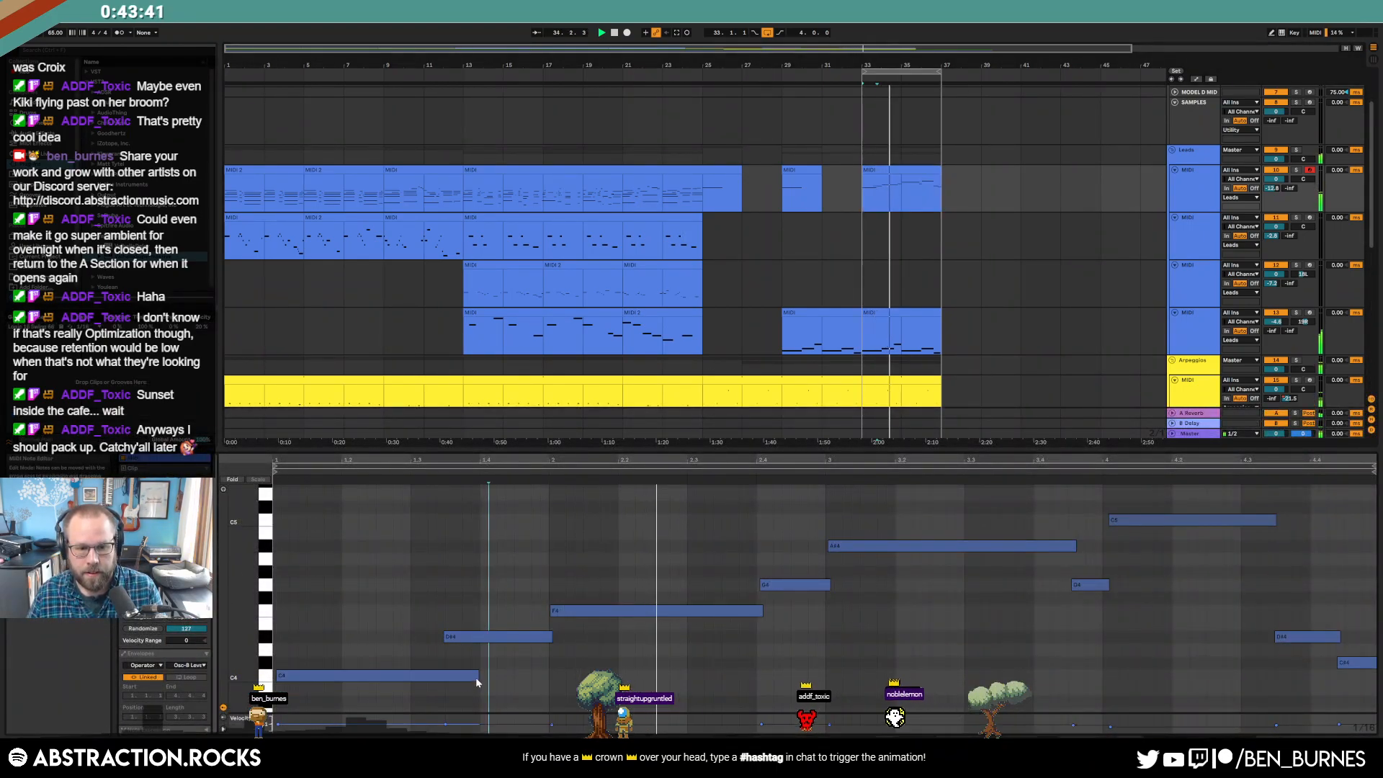
{"action": "left_click_drag", "start_coordinate": [477, 675], "coordinate": [444, 675]}
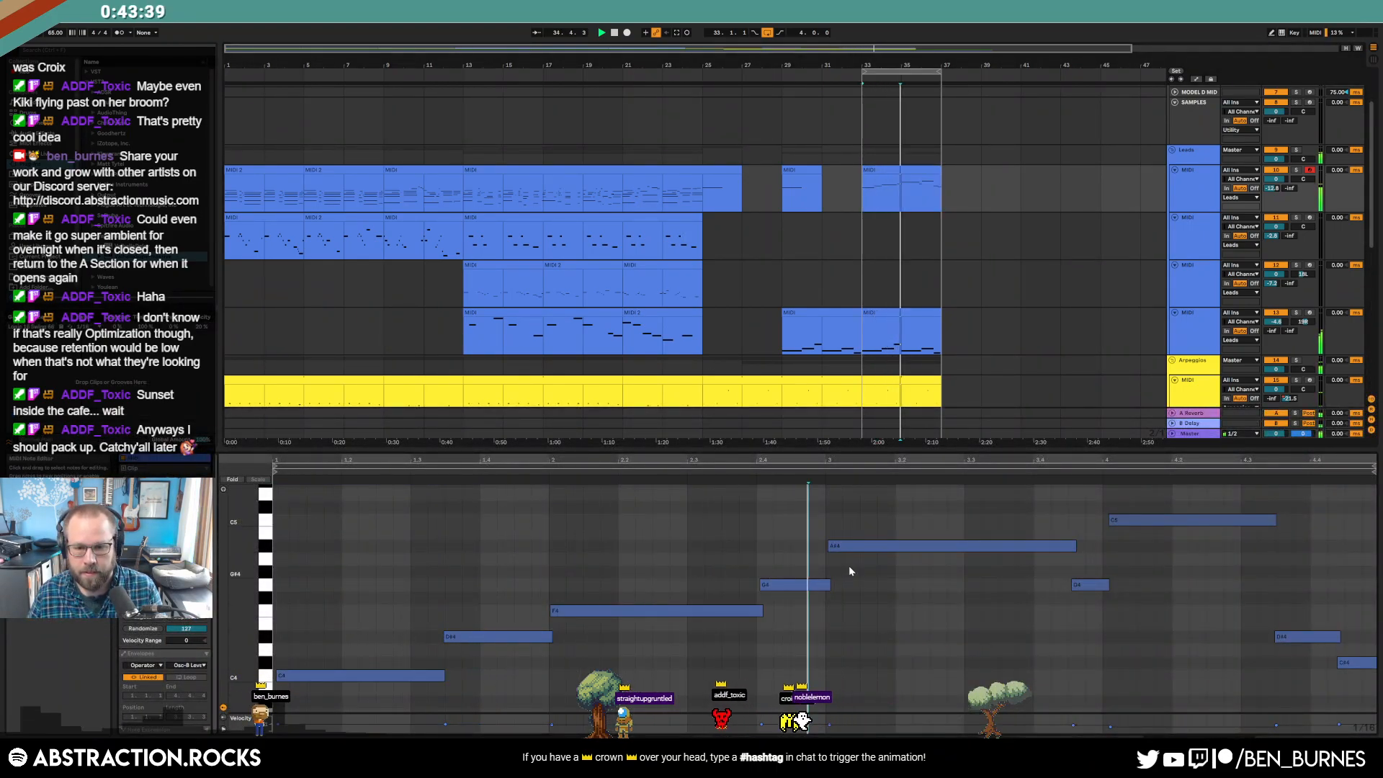
- Quantize the closing notes of the lead clip at bar 33, from the long A#4 to the final note
{"action": "left_click", "coordinate": [973, 546]}
{"action": "key", "text": "ctrl+u"}
{"action": "left_click", "coordinate": [1088, 585]}
{"action": "key", "text": "ctrl+u"}
{"action": "left_click", "coordinate": [1192, 519]}
{"action": "key", "text": "ctrl+u"}
{"action": "left_click", "coordinate": [1325, 637]}
{"action": "left_click", "coordinate": [1357, 663]}
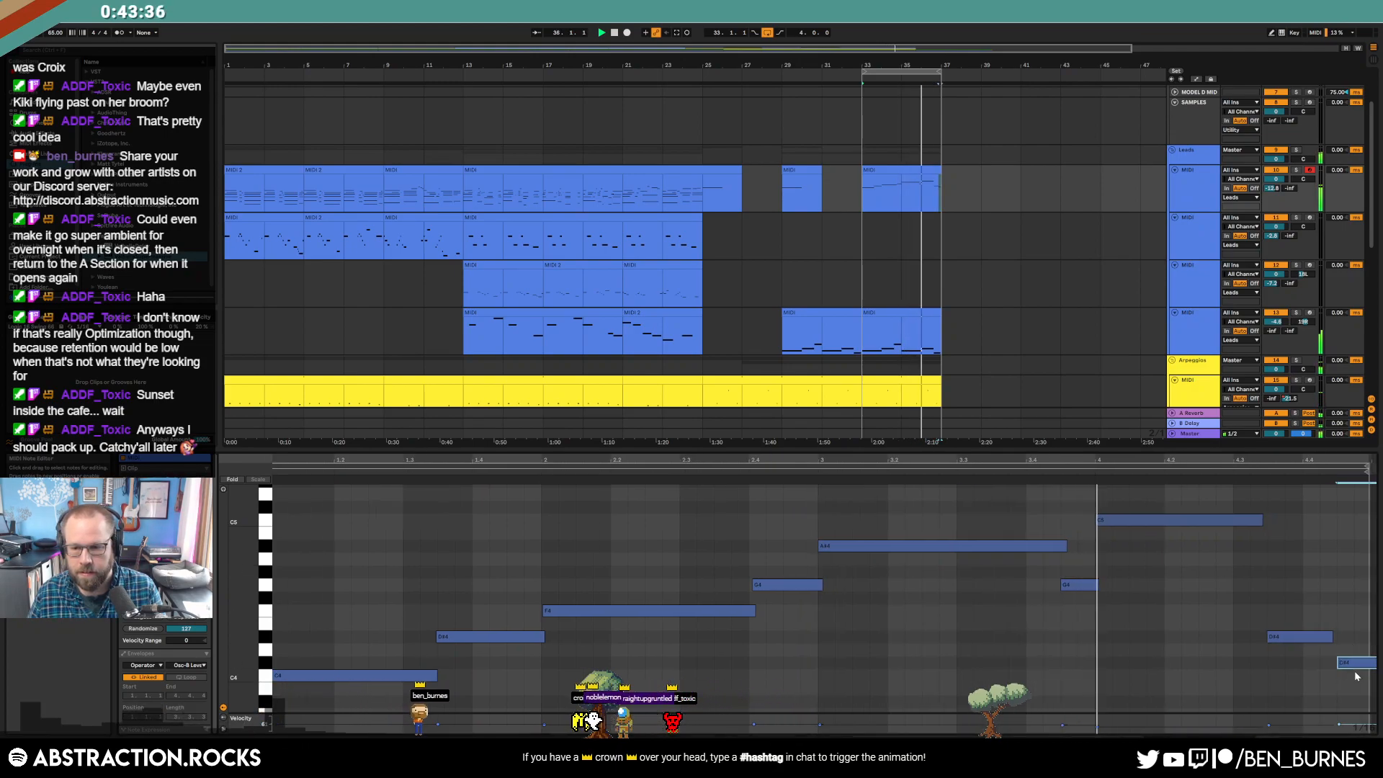
{"action": "key", "text": "ctrl+u"}
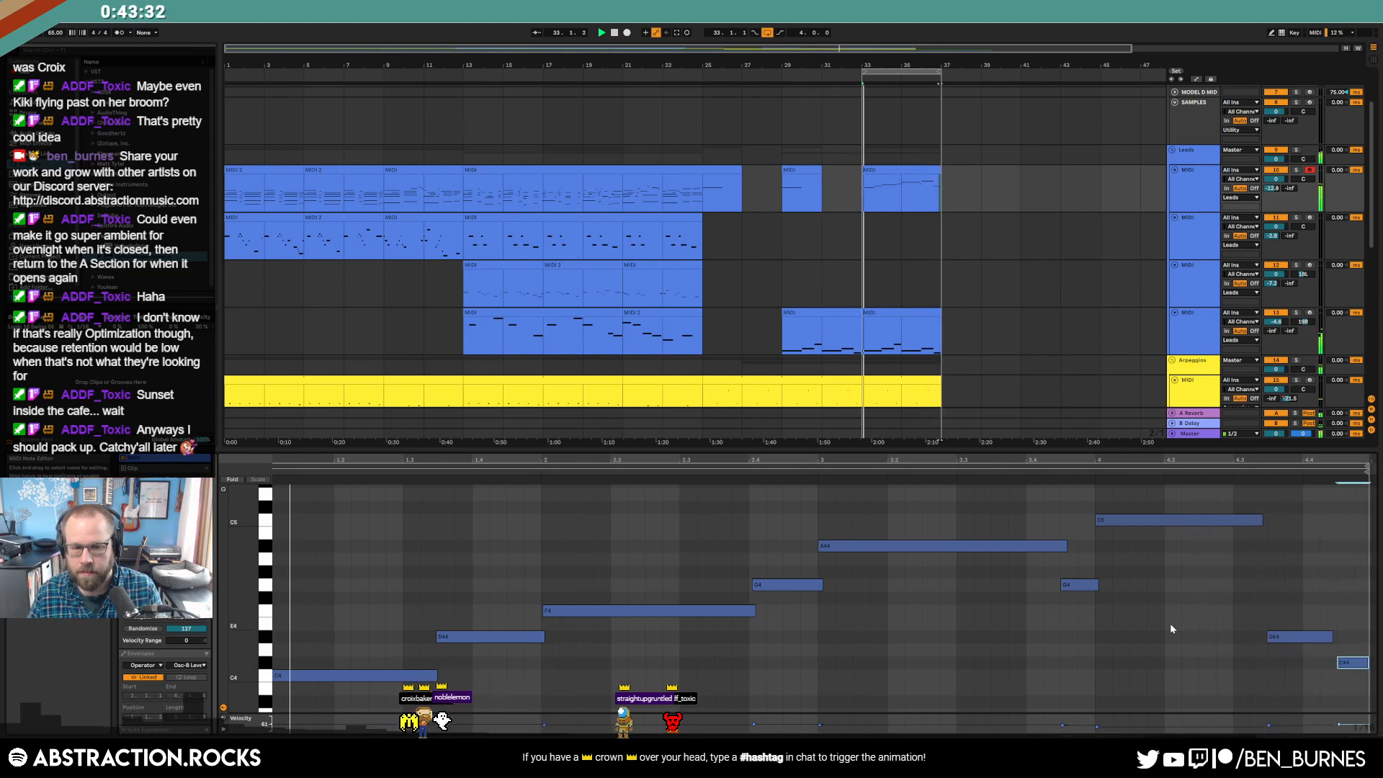
- Quantize the first note and the first G4 note of the lead clip at bar 33
{"action": "left_click_drag", "start_coordinate": [341, 628], "coordinate": [356, 718]}
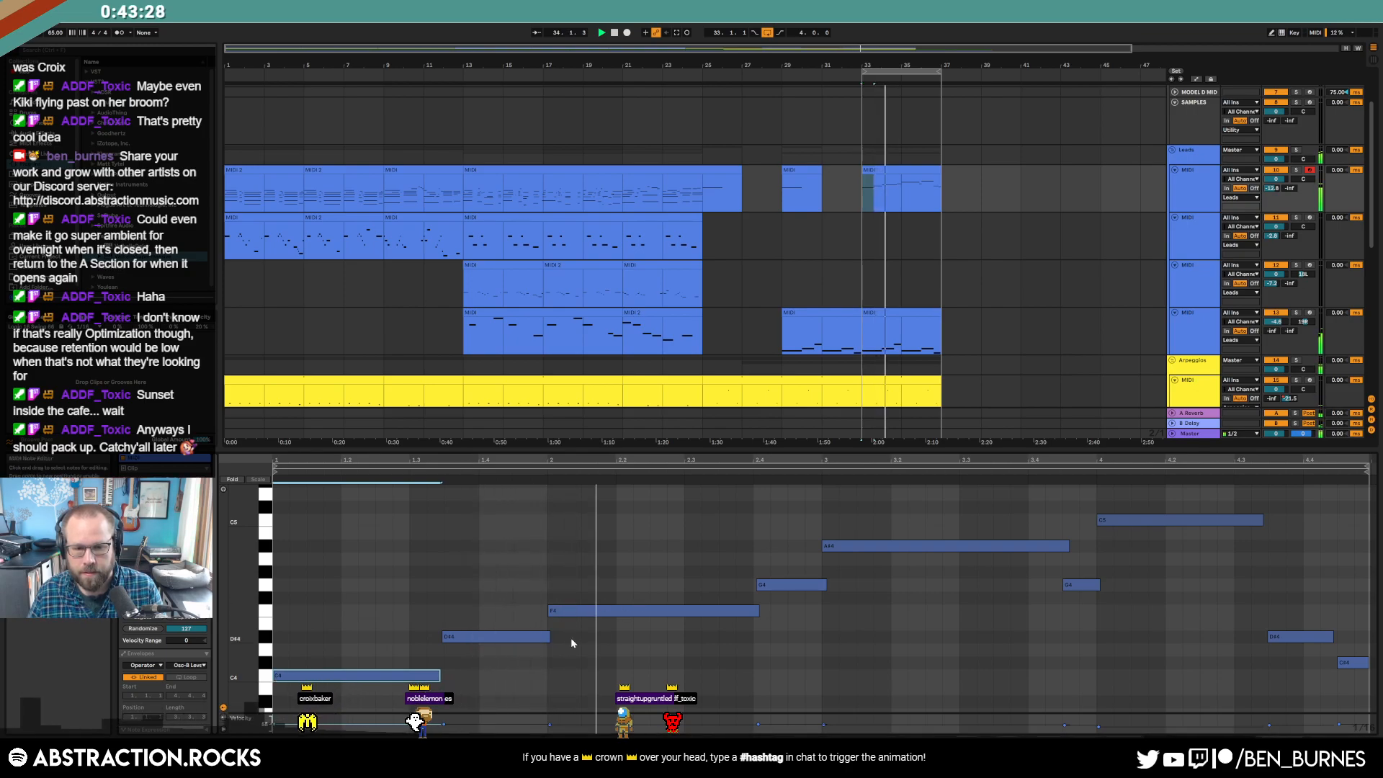
{"action": "left_click_drag", "start_coordinate": [796, 563], "coordinate": [818, 590]}
{"action": "key", "text": "ctrl+u"}
- Inspect the notes of the lead clips at bars 29 and 33
{"action": "left_click", "coordinate": [789, 169]}
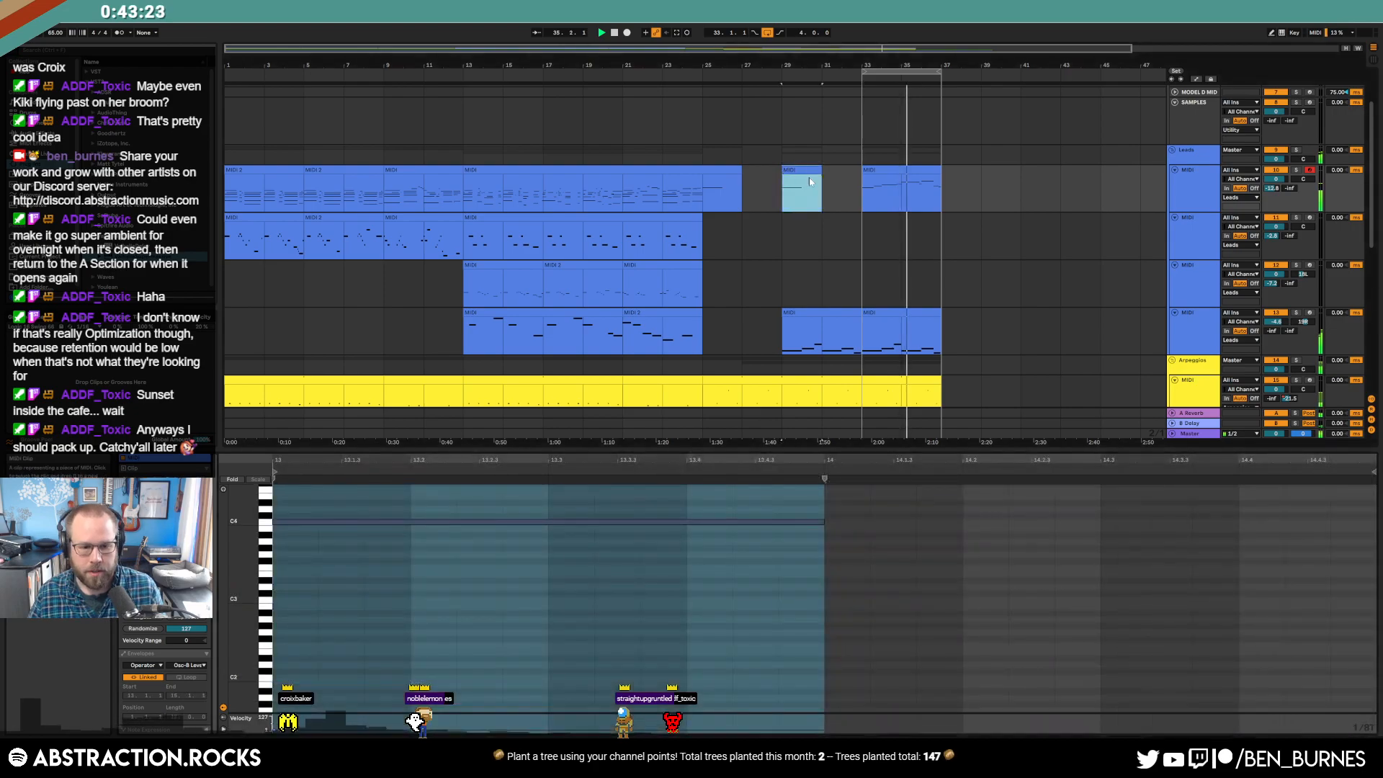
{"action": "left_click", "coordinate": [914, 173]}
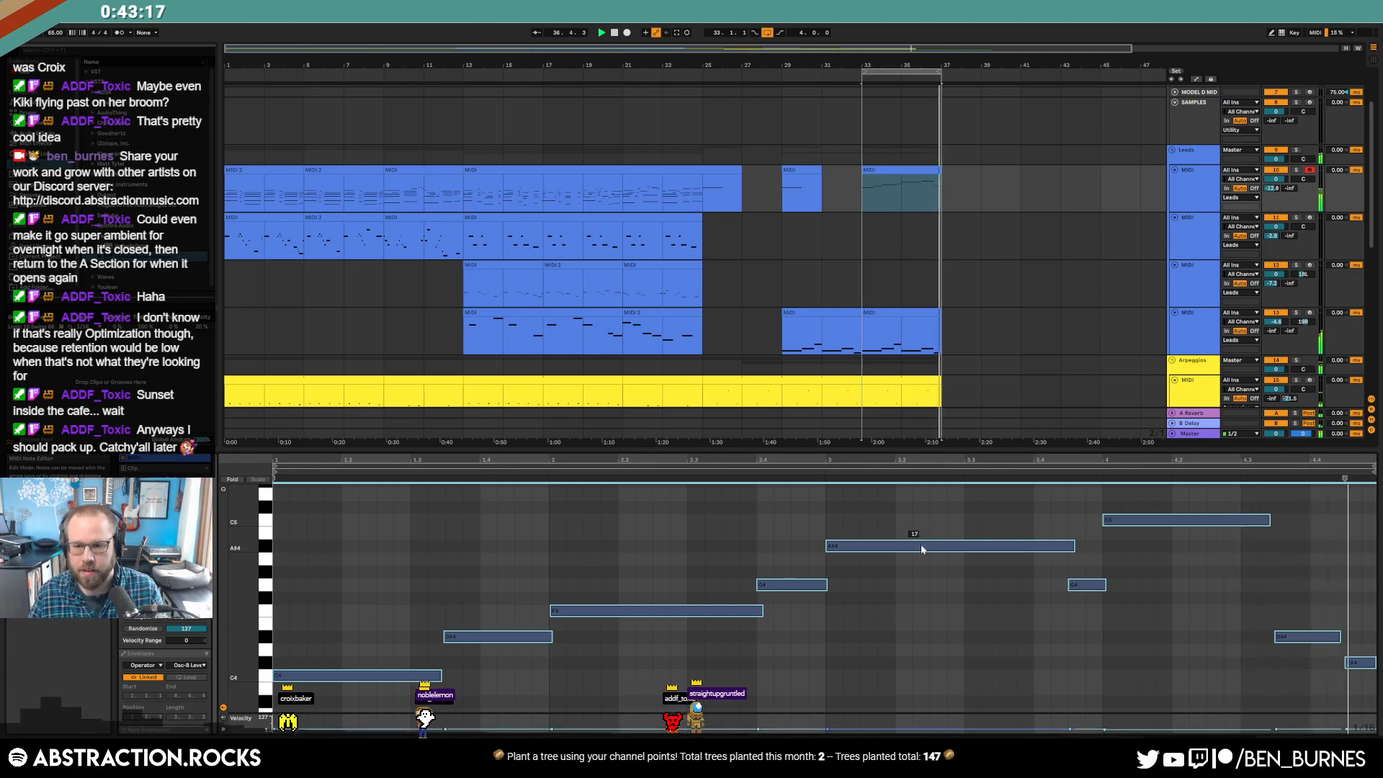
{"action": "left_click", "coordinate": [976, 392]}
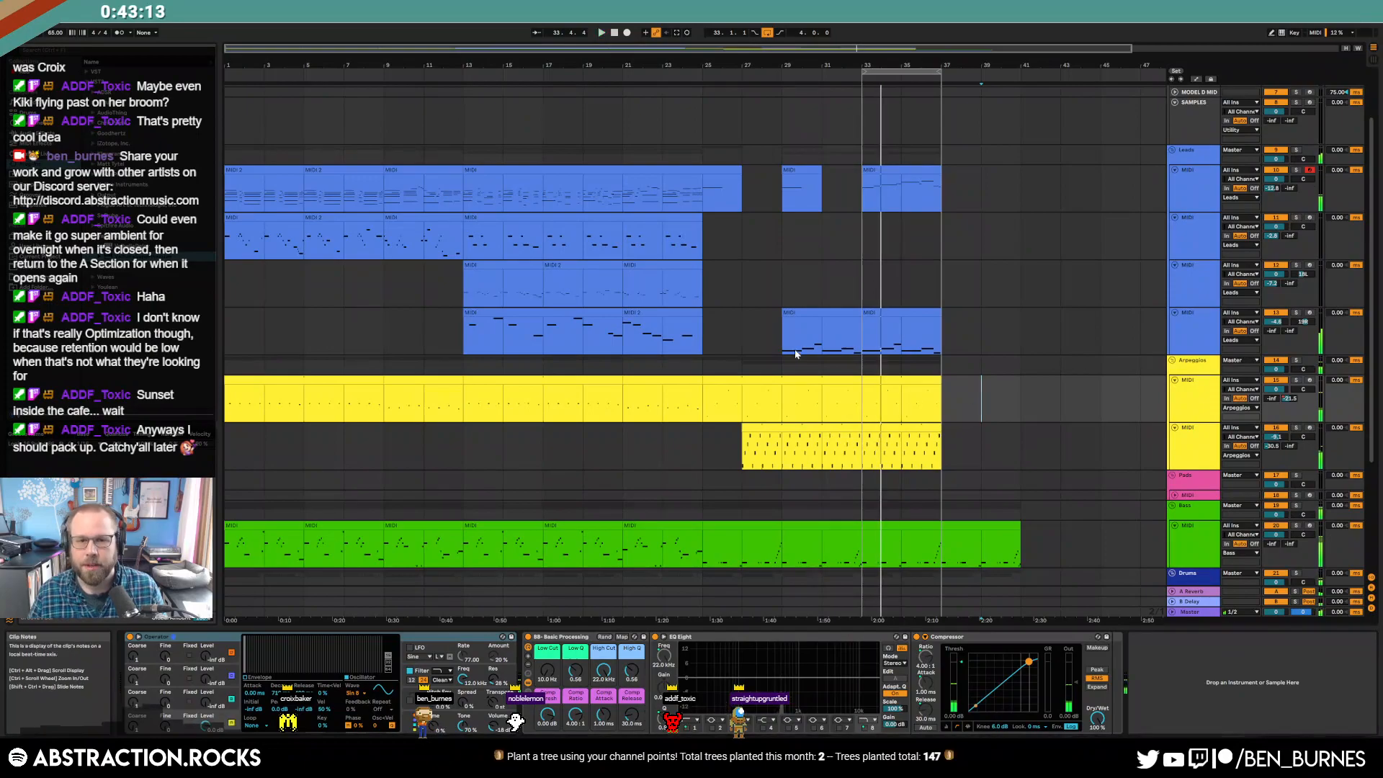
- Arm the second lead track for recording and play the loop from bar 33
{"action": "left_click", "coordinate": [1189, 246]}
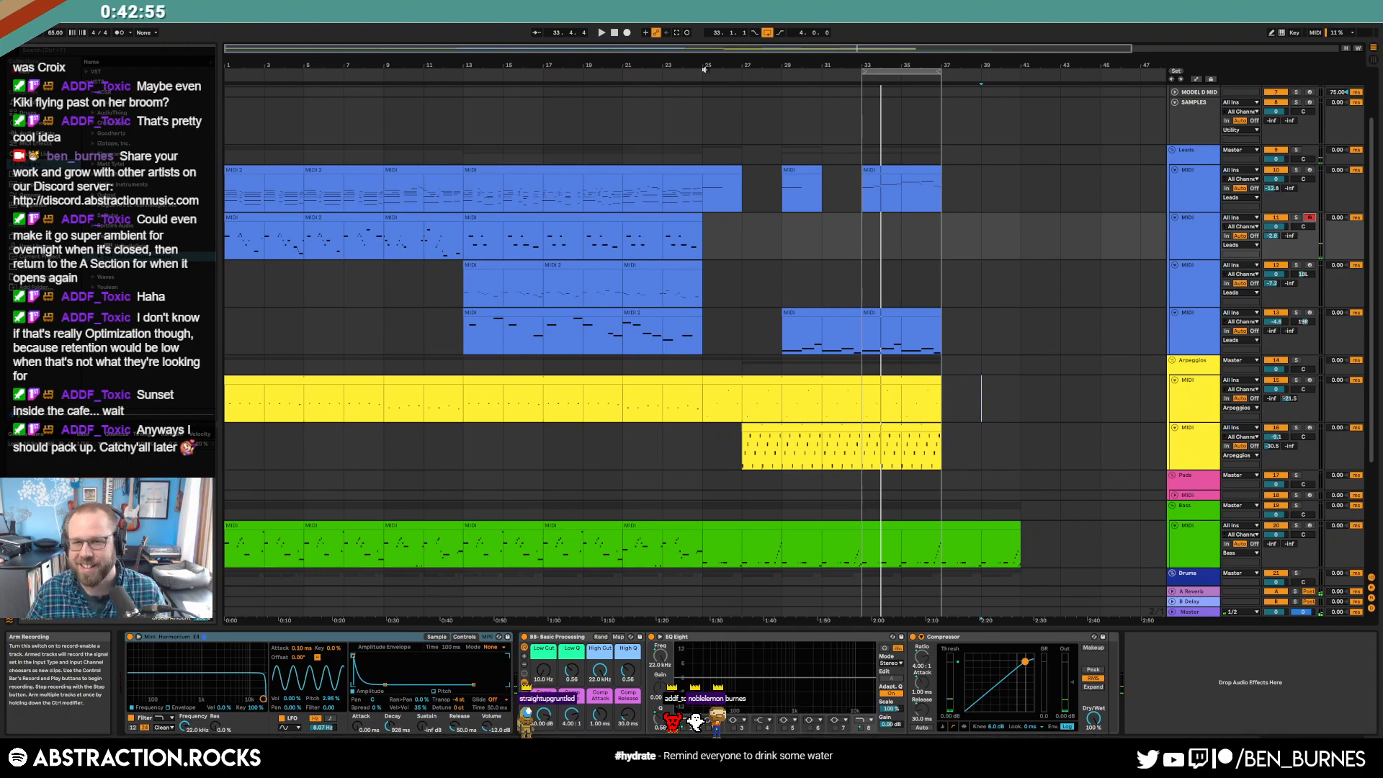
{"action": "left_click", "coordinate": [844, 74]}
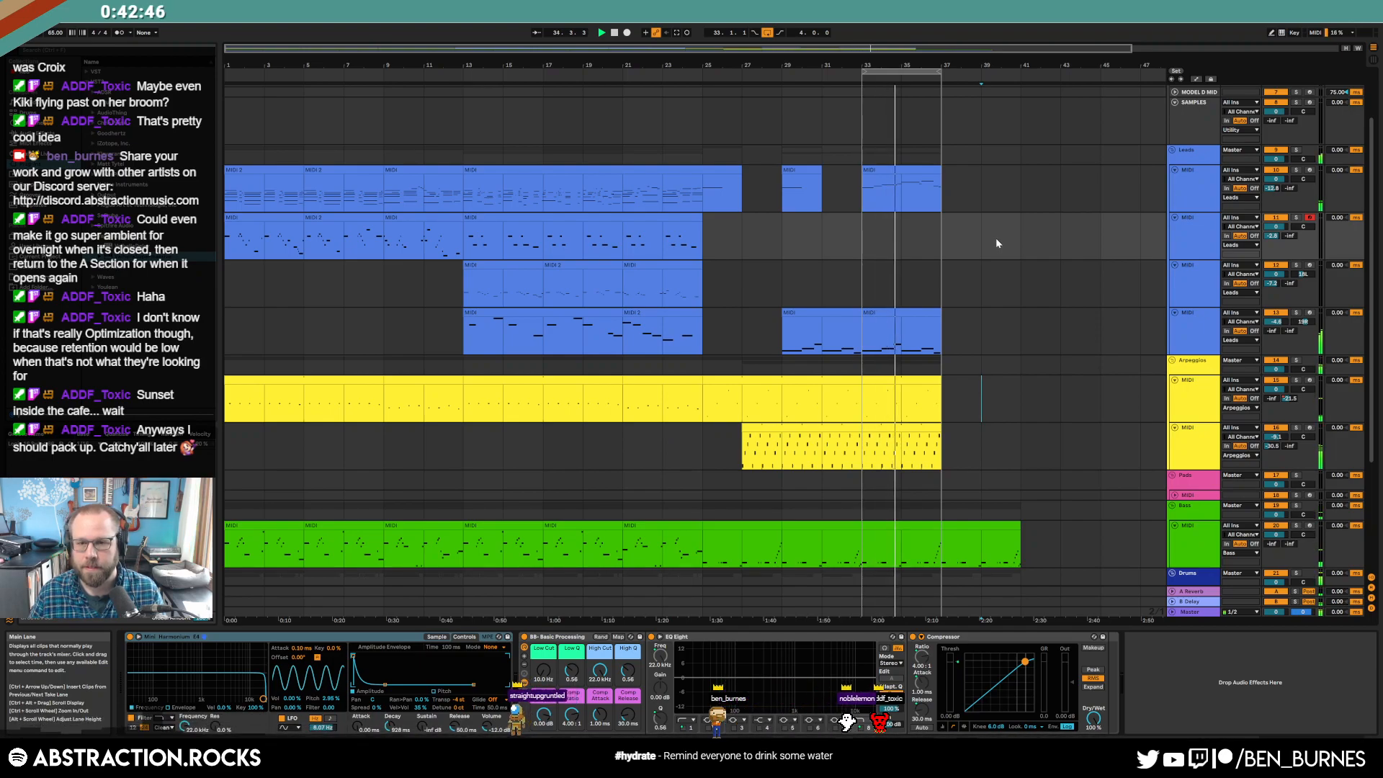
- Add a short pickup note just before each of the four upper-arpeggio notes at bar 33, lowering the last one to just above C4
{"action": "left_click_drag", "start_coordinate": [864, 388], "coordinate": [929, 380]}
{"action": "double_click", "coordinate": [929, 380]}
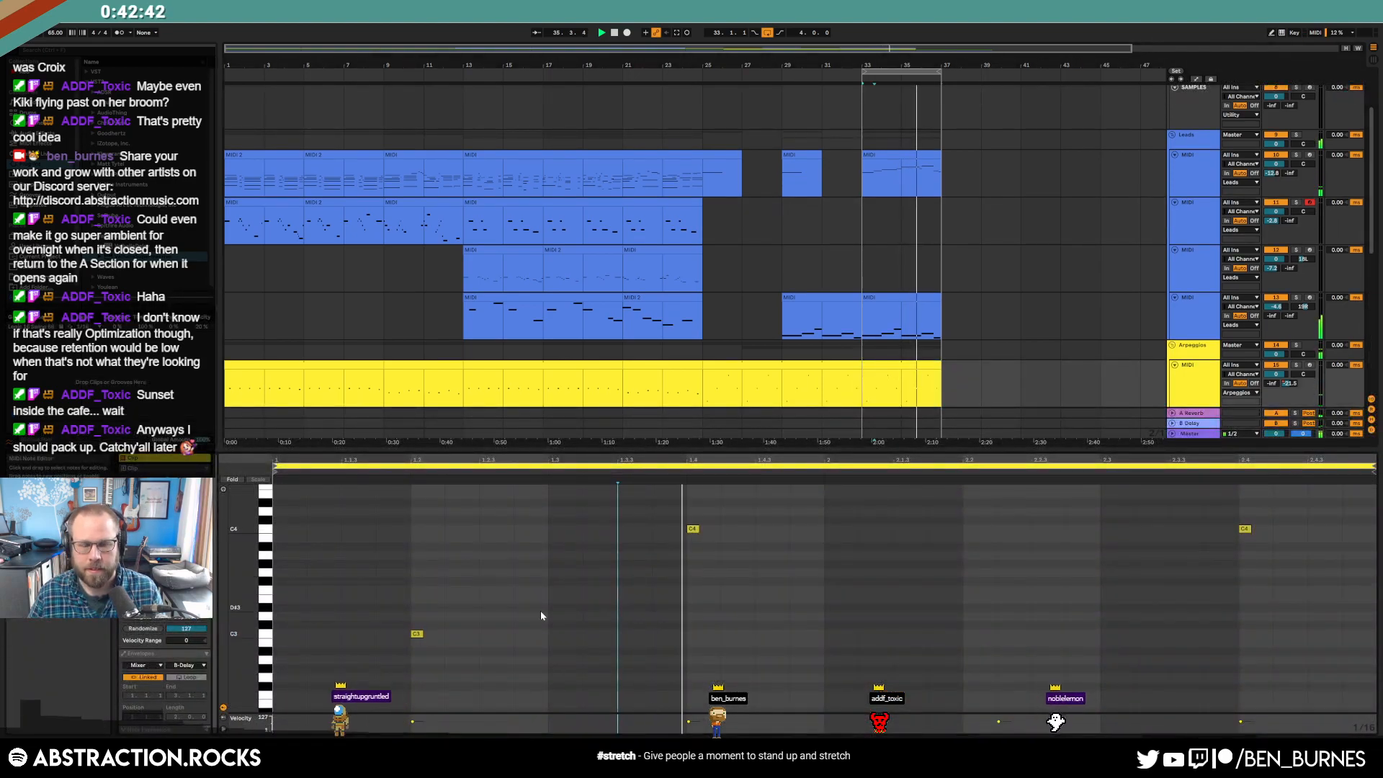
{"action": "left_click_drag", "start_coordinate": [265, 548], "coordinate": [236, 573]}
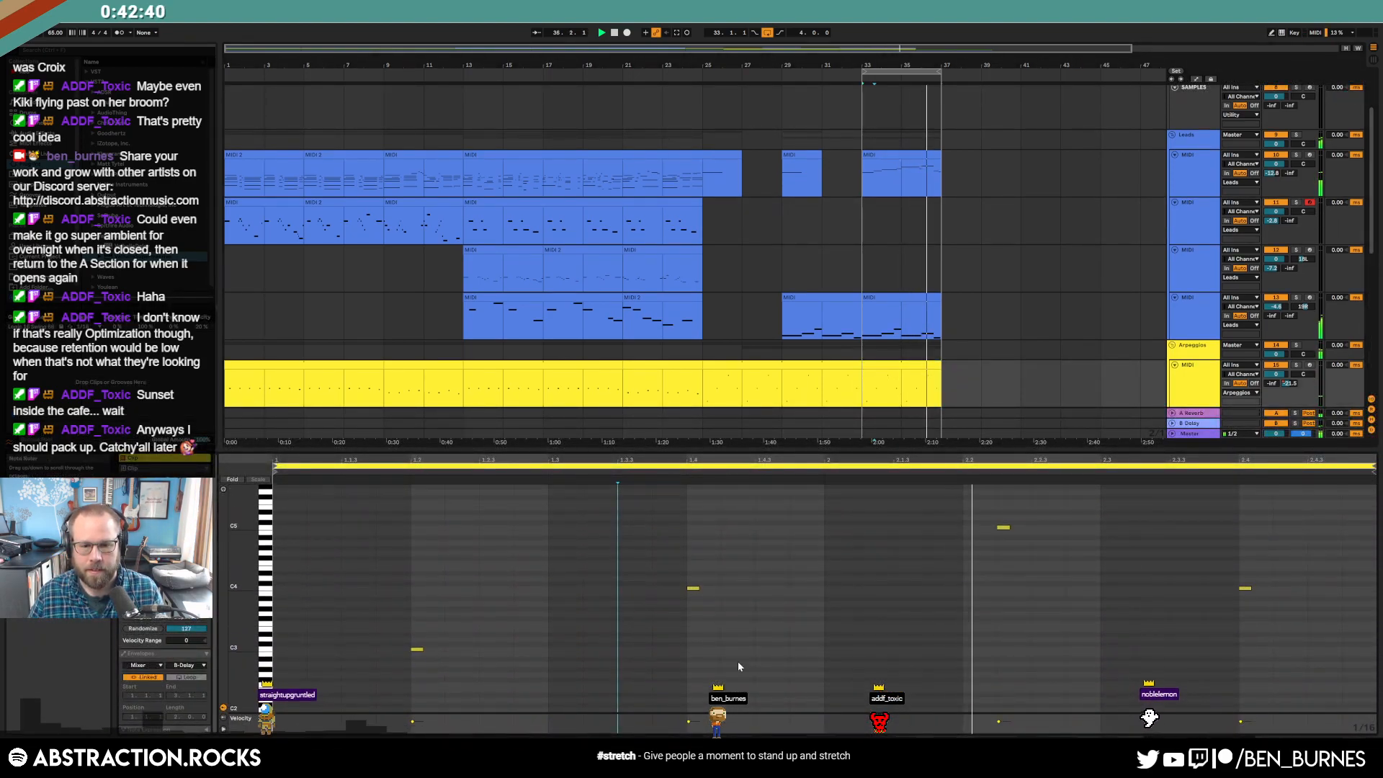
{"action": "double_click", "coordinate": [654, 598]}
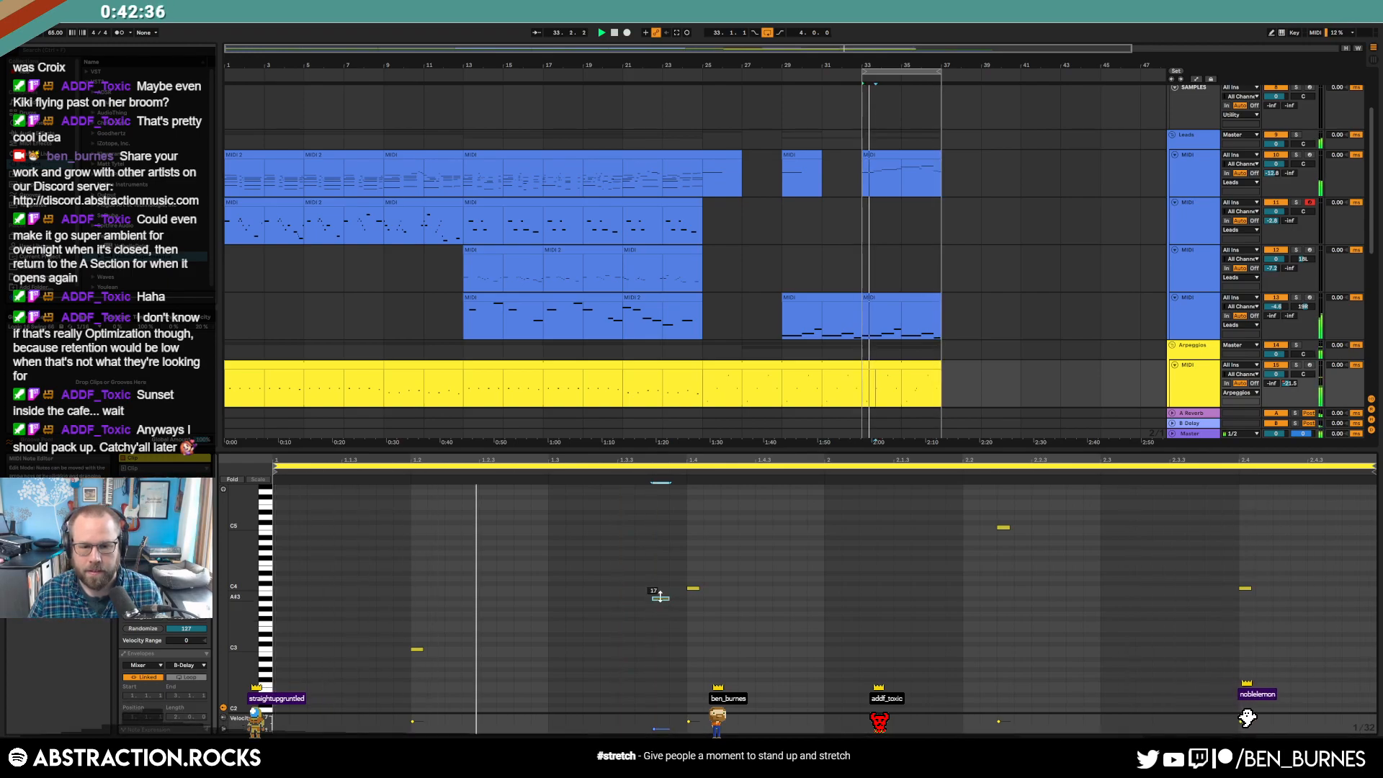
{"action": "left_click_drag", "start_coordinate": [656, 598], "coordinate": [657, 595]}
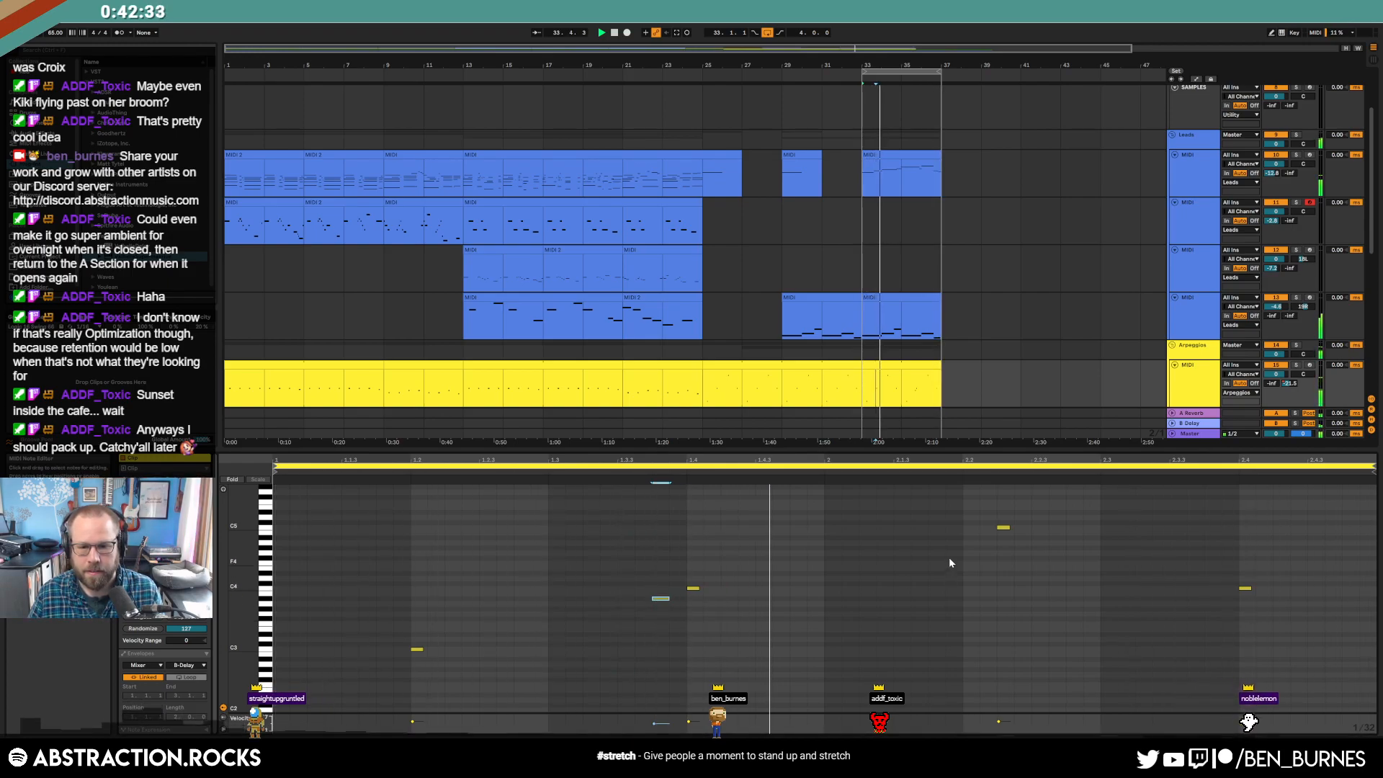
{"action": "double_click", "coordinate": [971, 537]}
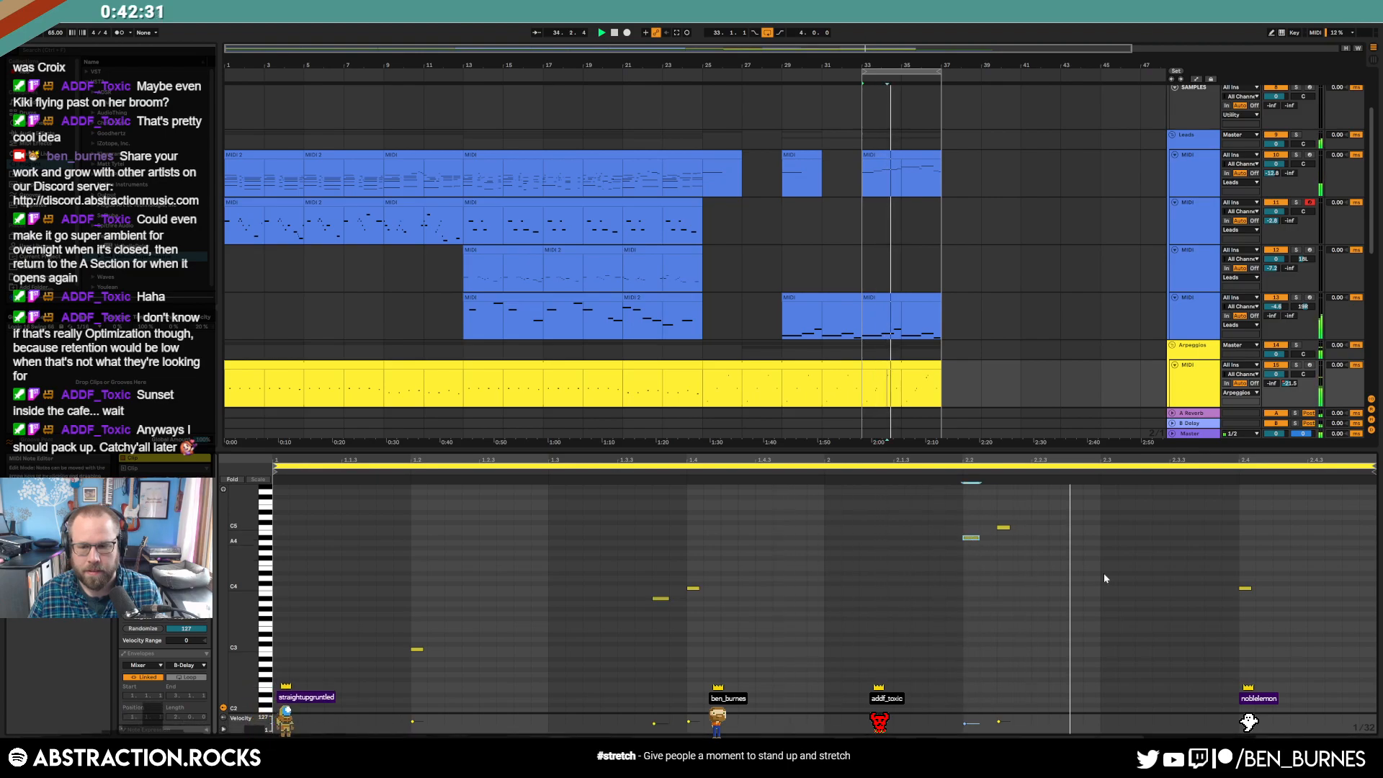
{"action": "double_click", "coordinate": [1217, 574]}
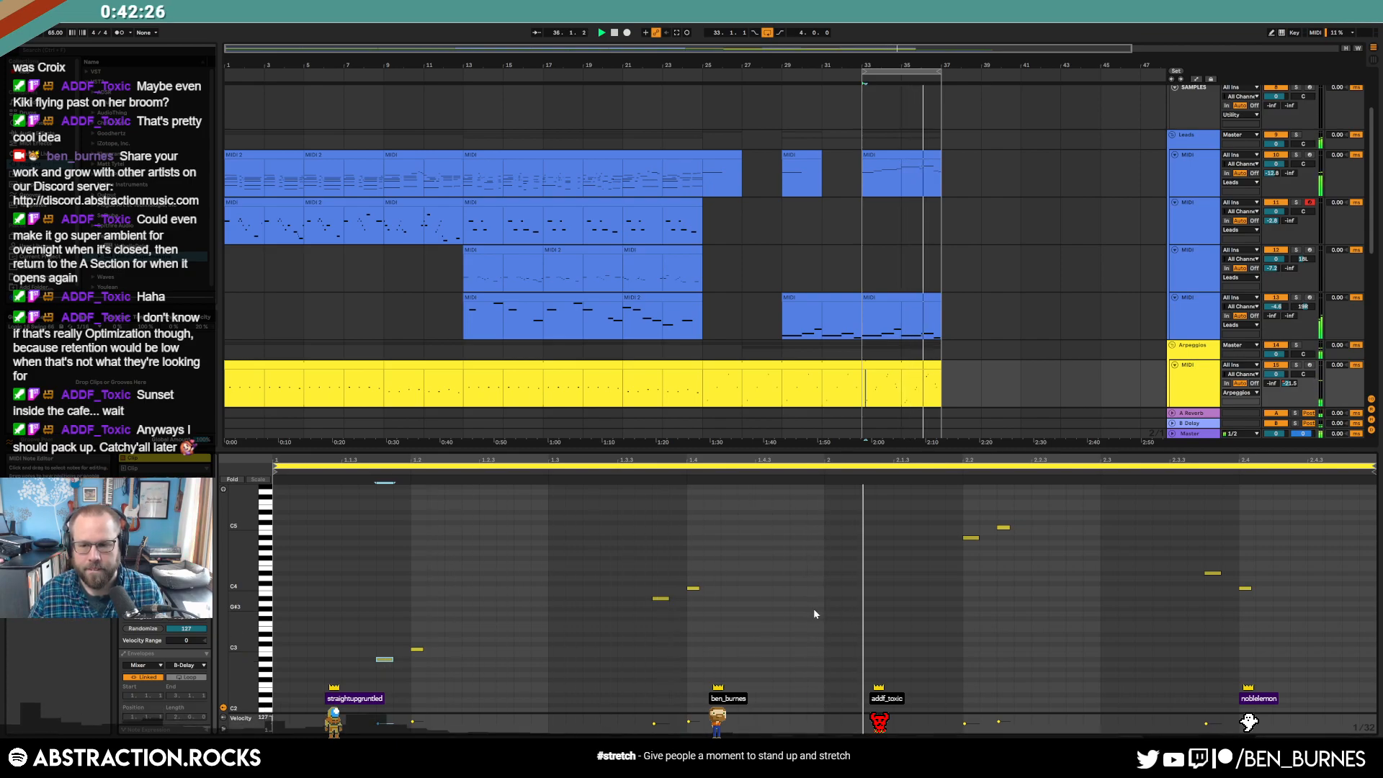
{"action": "left_click_drag", "start_coordinate": [1213, 573], "coordinate": [1216, 589]}
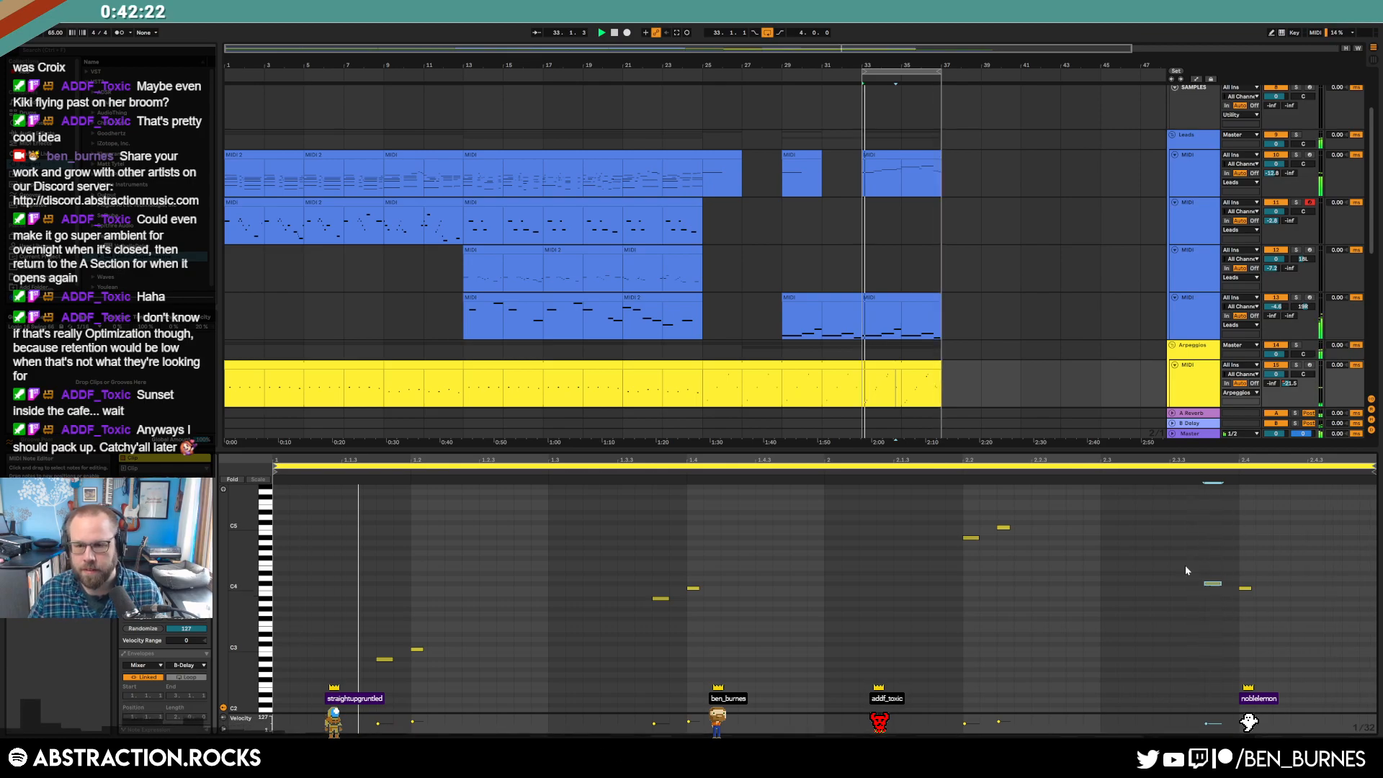
- Raise the B-Delay send automation on the upper arpeggio track in the section after bar 25
{"action": "key", "text": "shift+Tab"}
{"action": "key", "text": "a"}
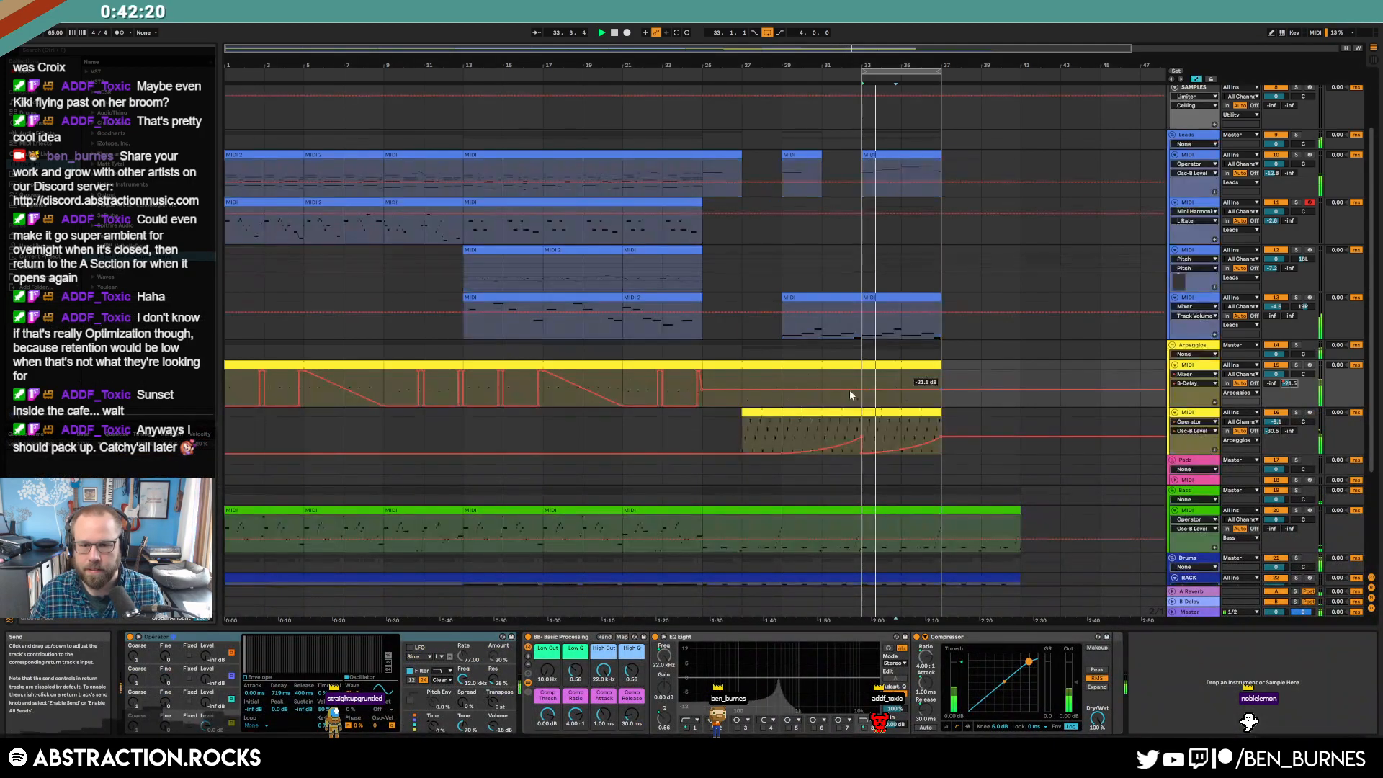
{"action": "left_click_drag", "start_coordinate": [869, 386], "coordinate": [869, 381]}
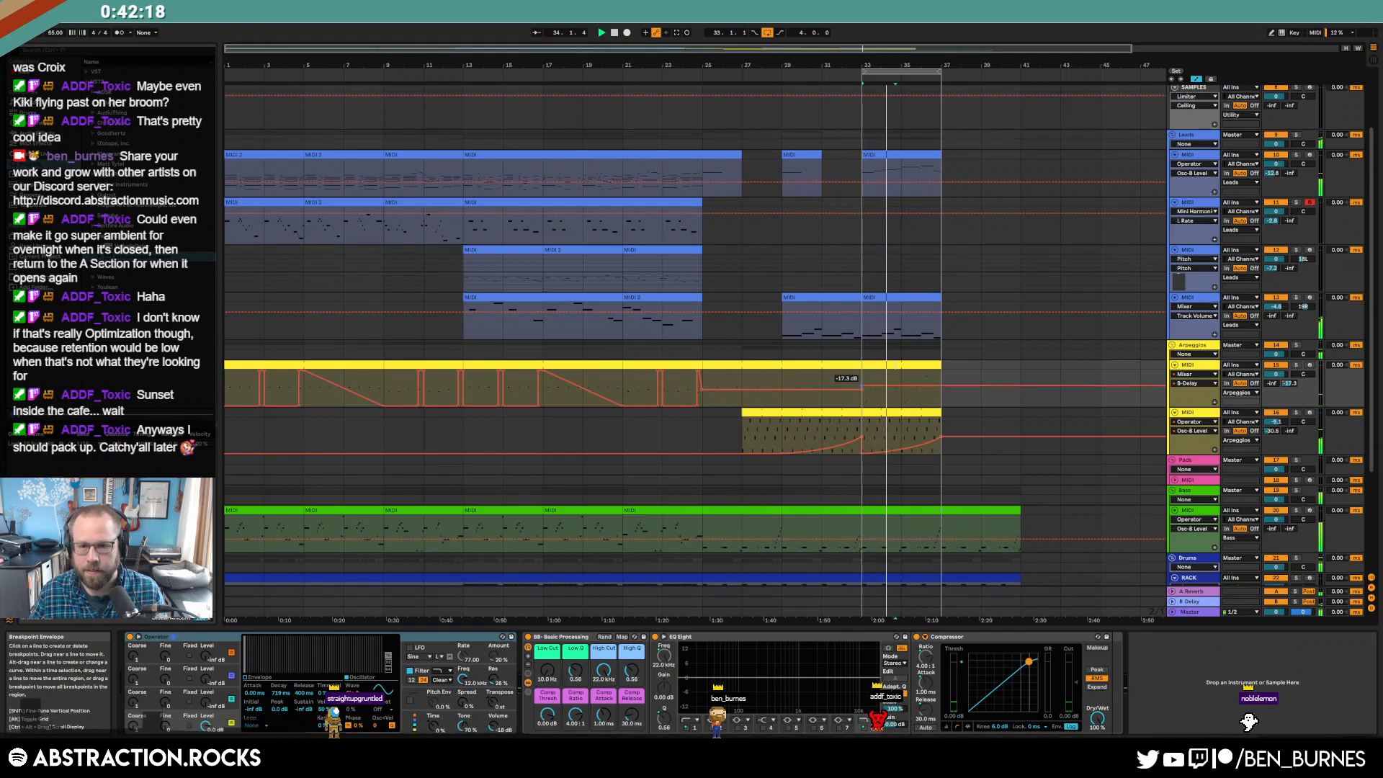
{"action": "key", "text": "a"}
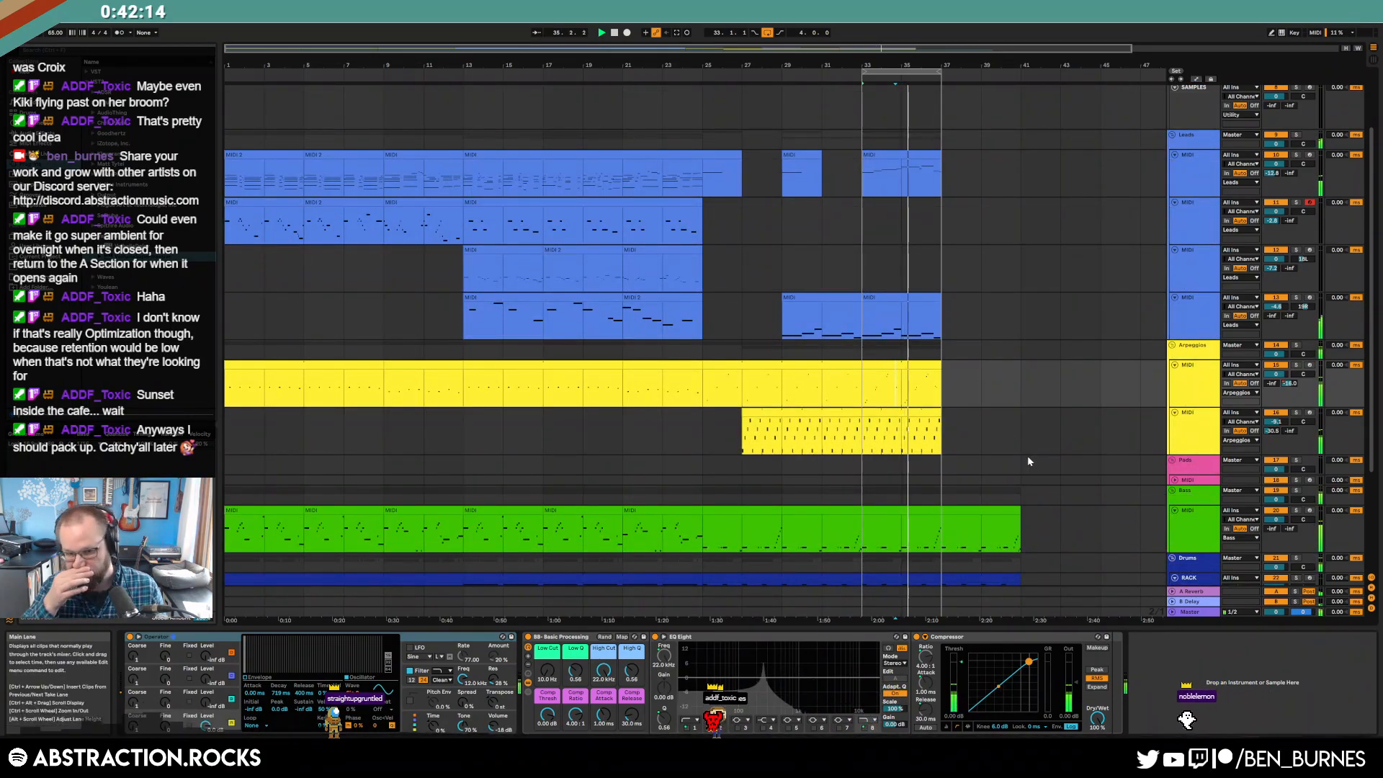
- Open the ADSR Sample Manager on the SAMPLES track and audition random samples until Synth-Sawbella.wav is picked
{"action": "scroll", "coordinate": [987, 432], "scroll_direction": "down", "scroll_amount": 3}
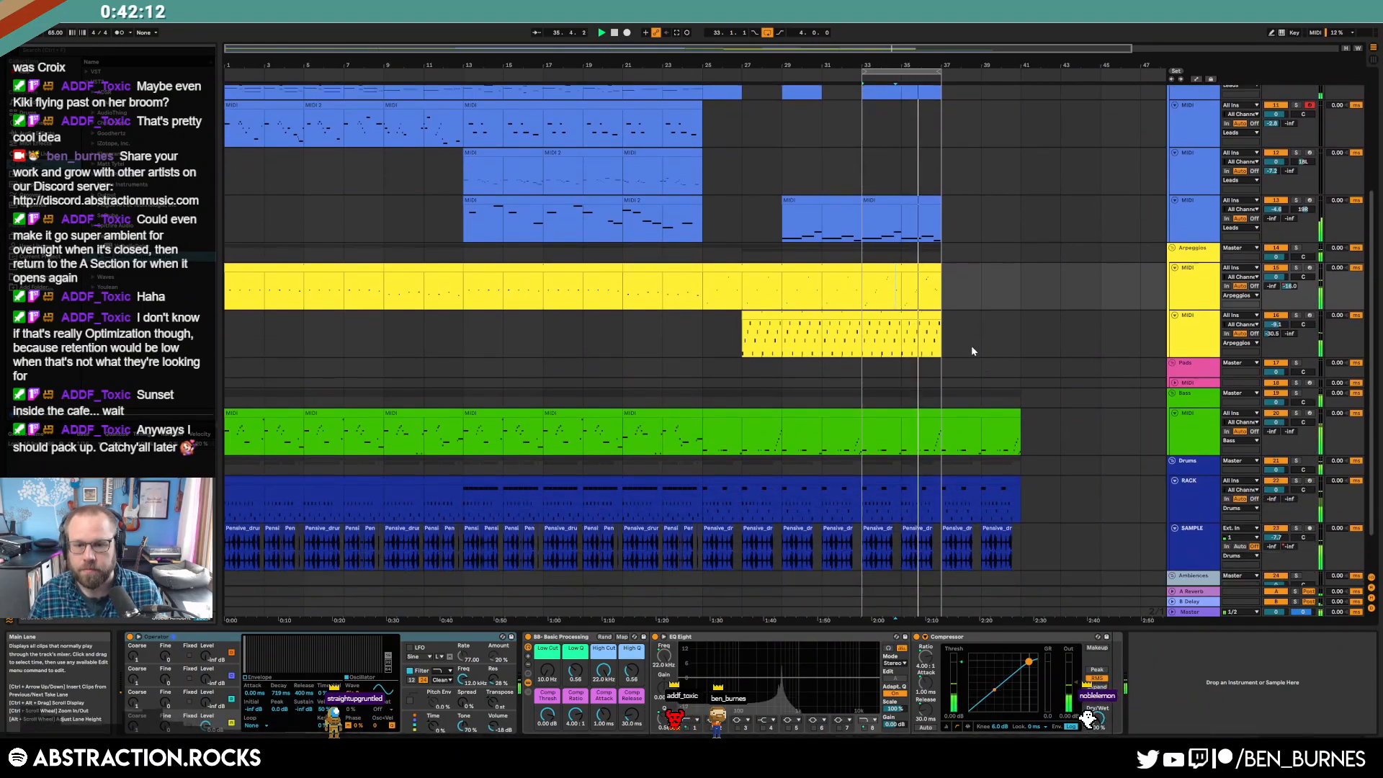
{"action": "scroll", "coordinate": [1019, 364], "scroll_direction": "up", "scroll_amount": 4}
{"action": "left_click", "coordinate": [1196, 137]}
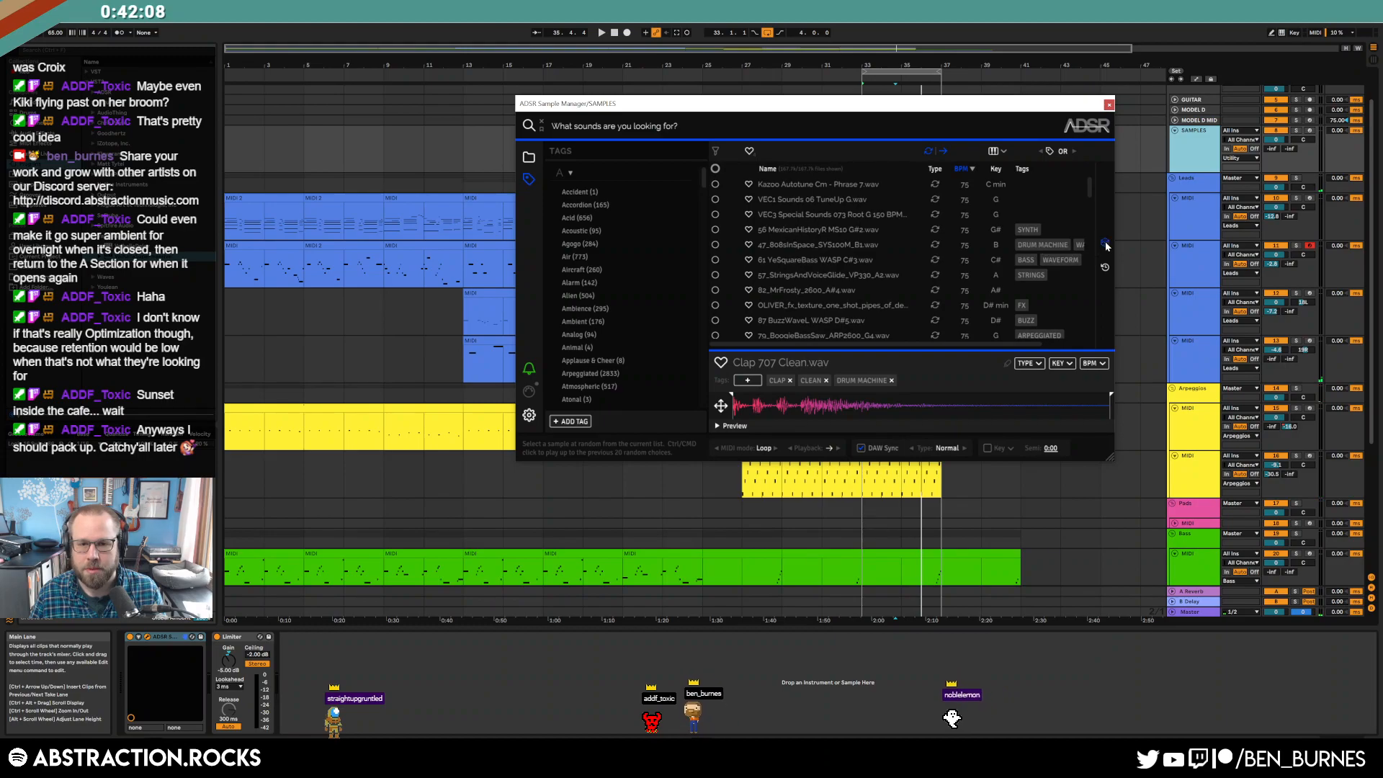
{"action": "left_click", "coordinate": [1105, 244]}
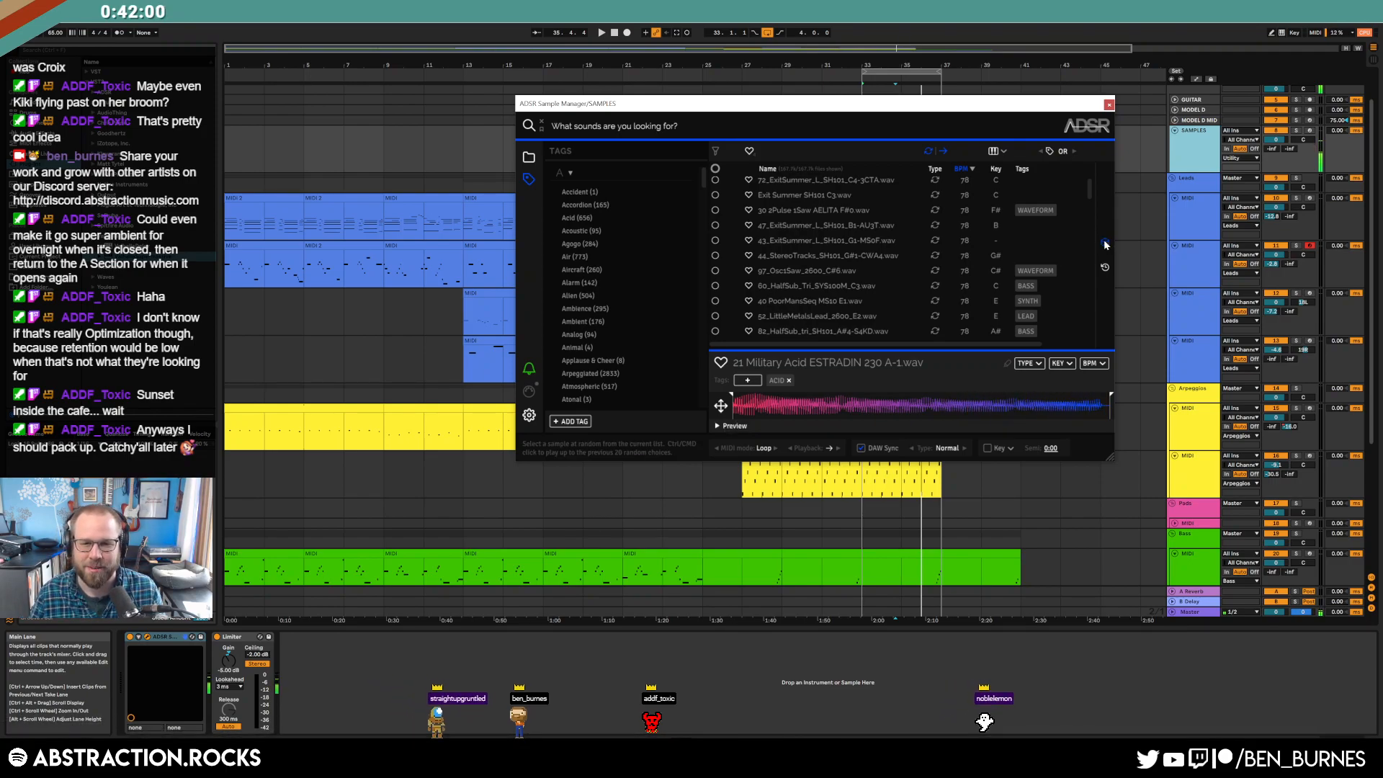
{"action": "left_click", "coordinate": [1106, 245]}
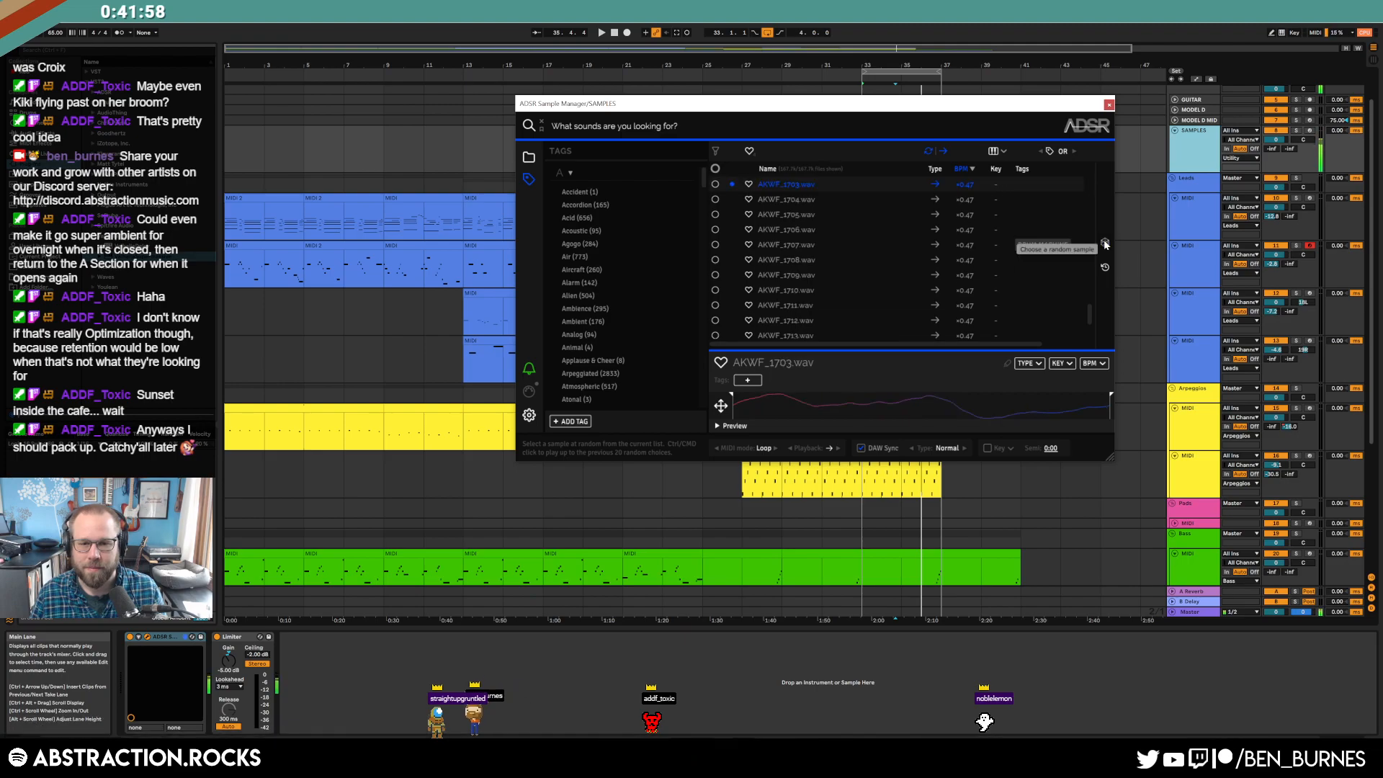
{"action": "left_click", "coordinate": [1105, 245]}
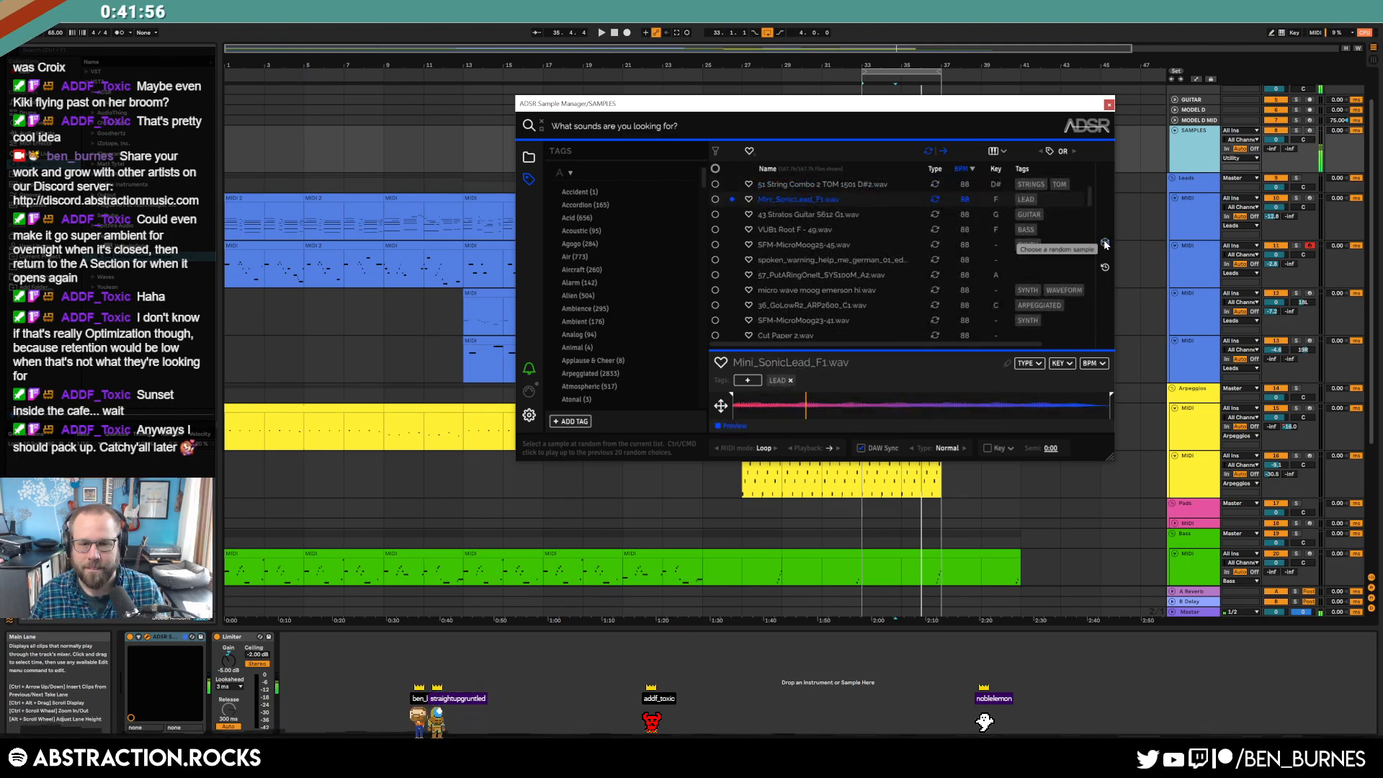
{"action": "left_click", "coordinate": [1105, 245]}
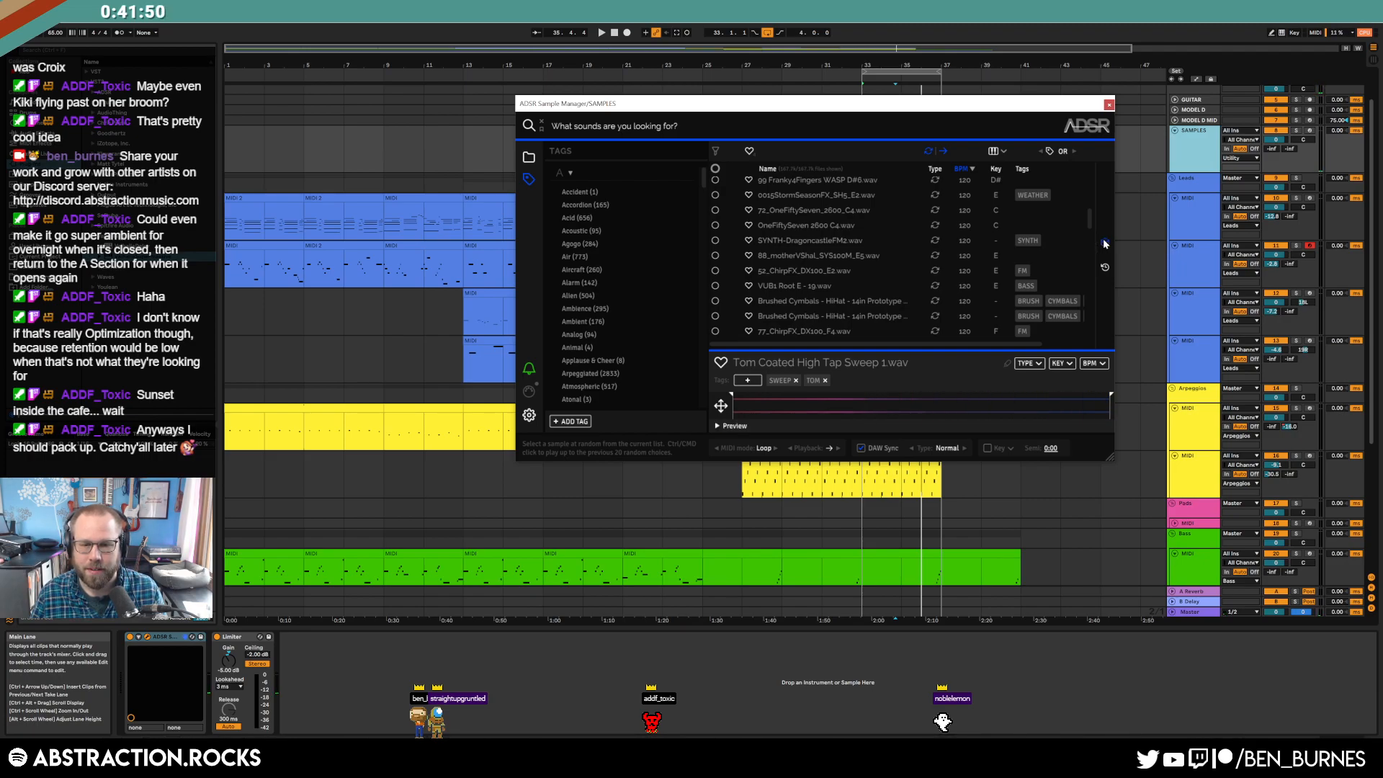
{"action": "left_click", "coordinate": [1105, 245]}
{"action": "left_click", "coordinate": [1106, 245]}
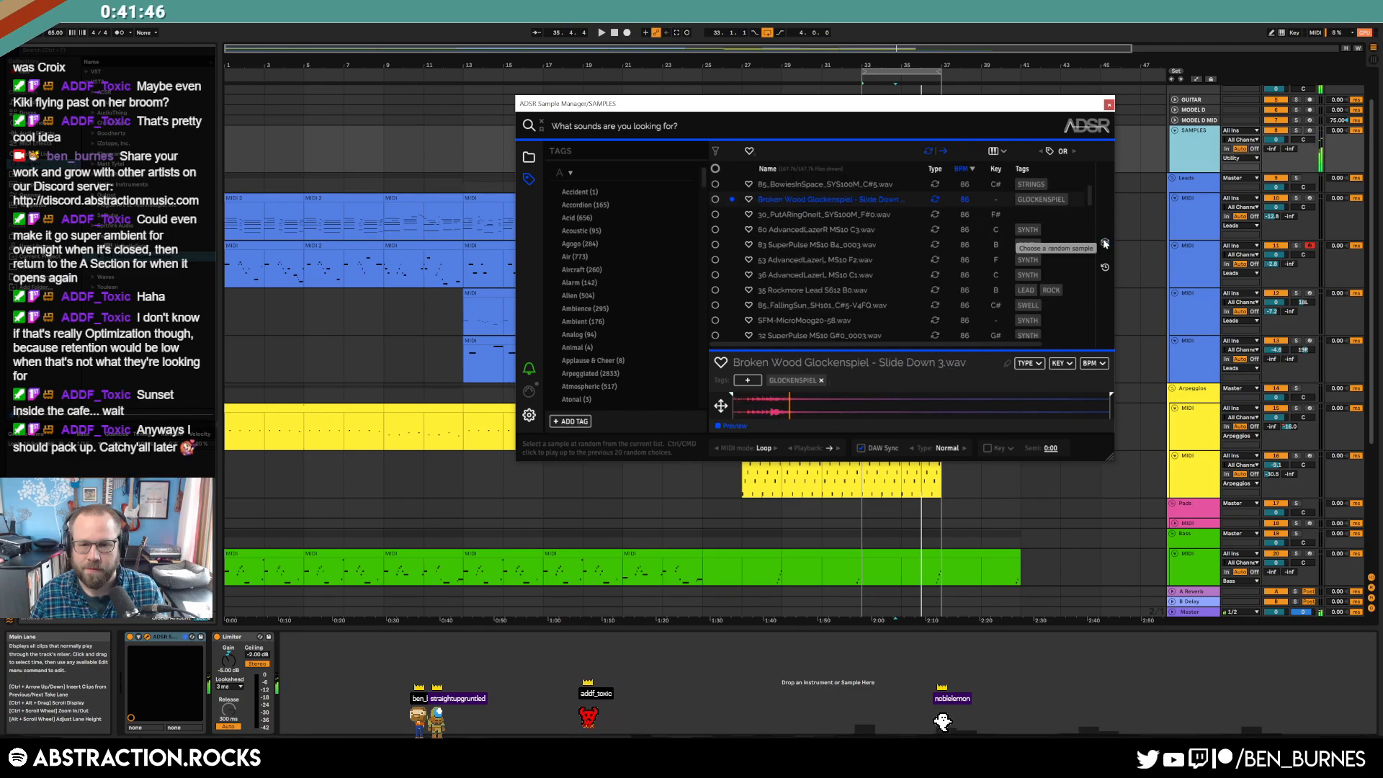
{"action": "left_click", "coordinate": [1106, 245]}
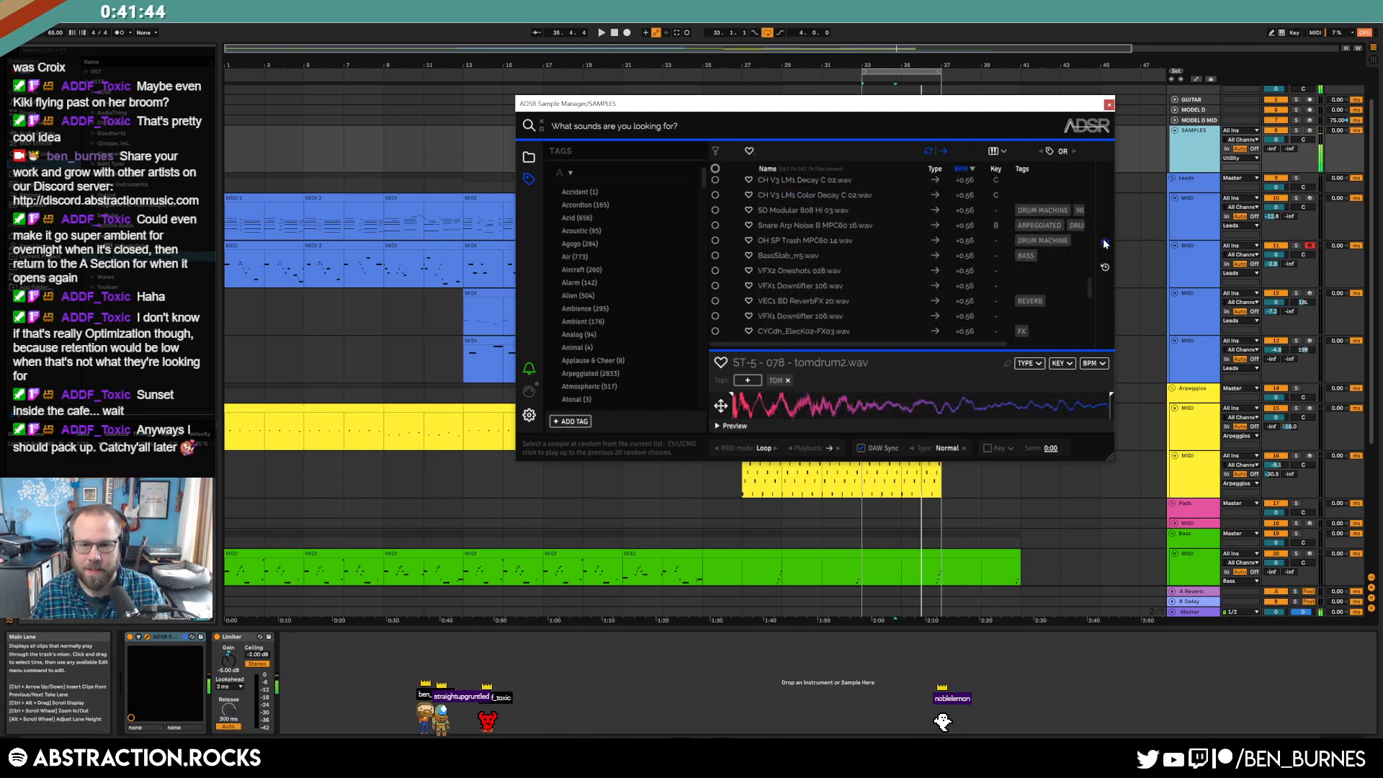
{"action": "left_click", "coordinate": [1105, 245]}
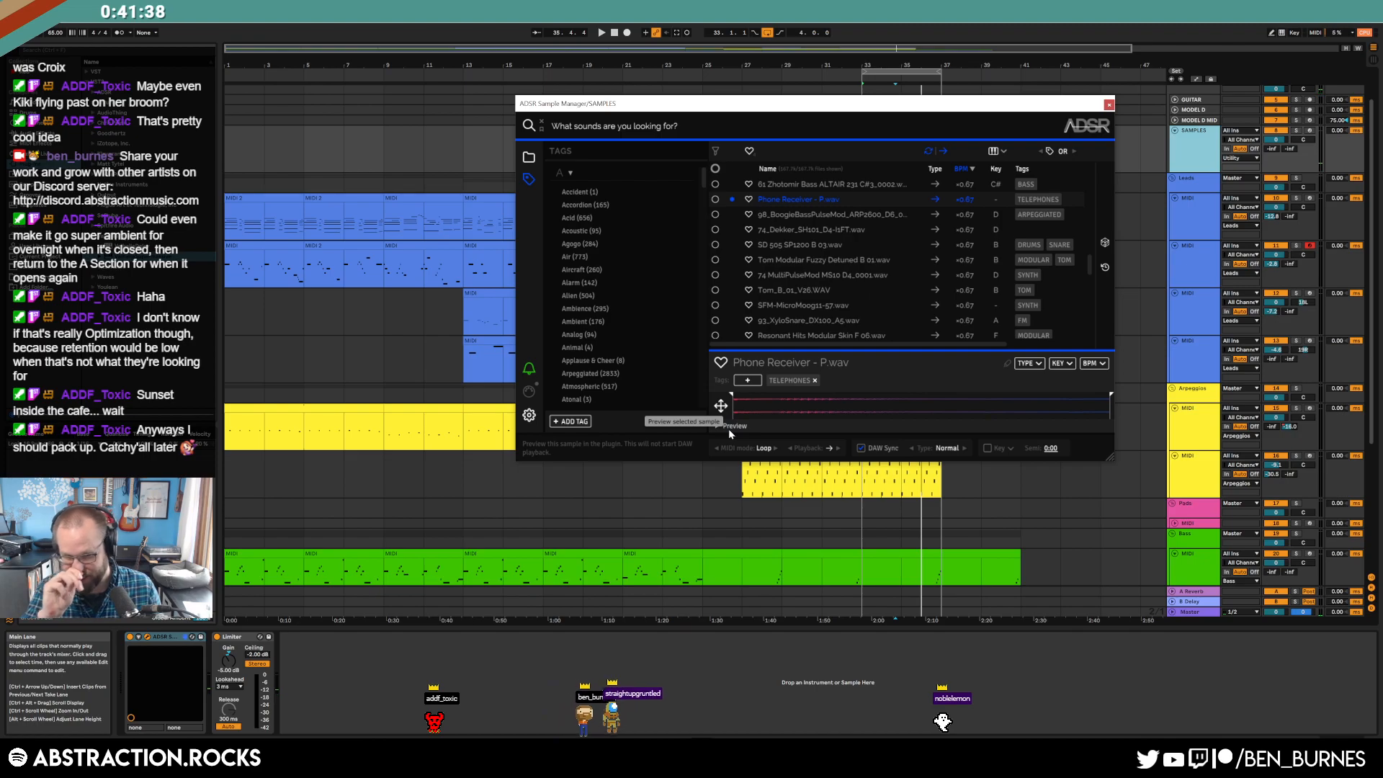
{"action": "left_click", "coordinate": [1104, 242]}
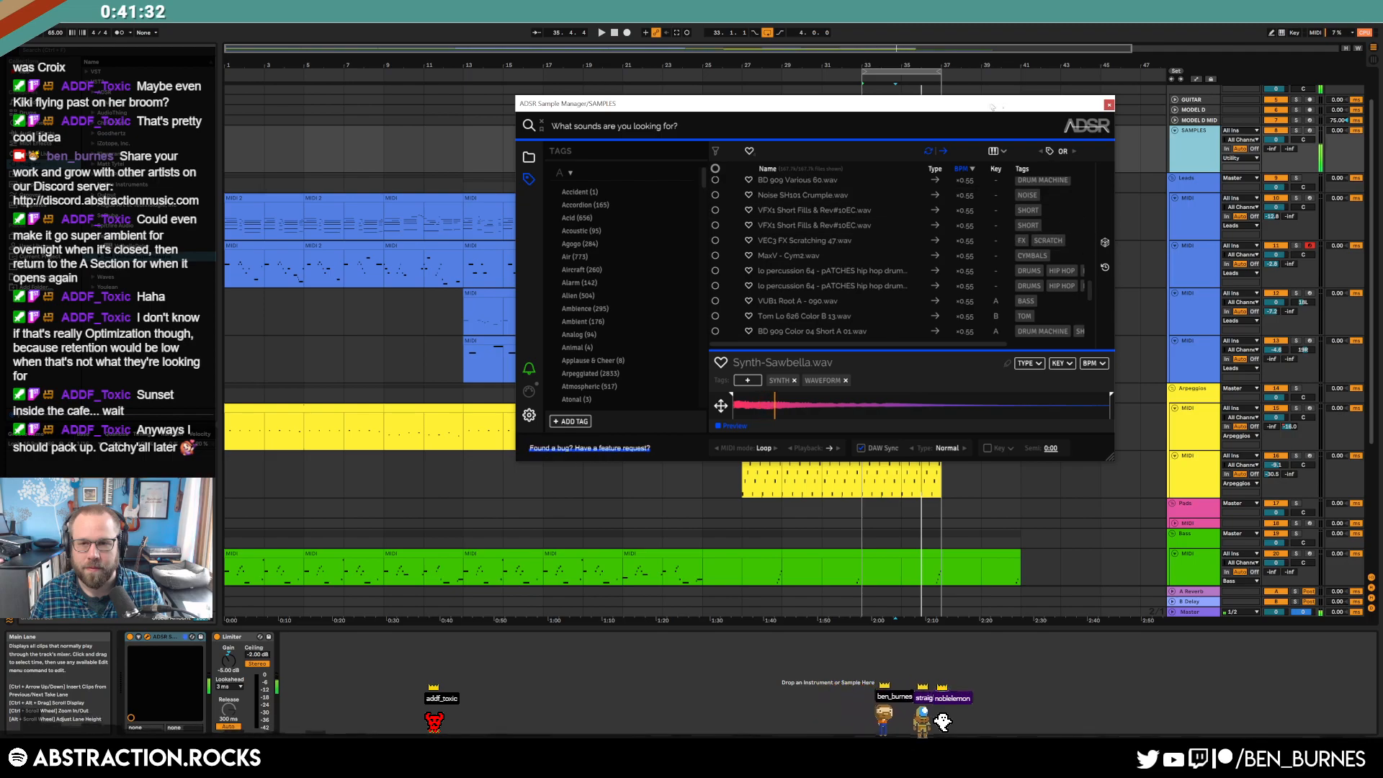
- Add an audio track below the fourth lead track and place Synth-Sawbella.wav on it at bar 33
{"action": "left_click_drag", "start_coordinate": [998, 105], "coordinate": [649, 74]}
{"action": "left_click", "coordinate": [1200, 380]}
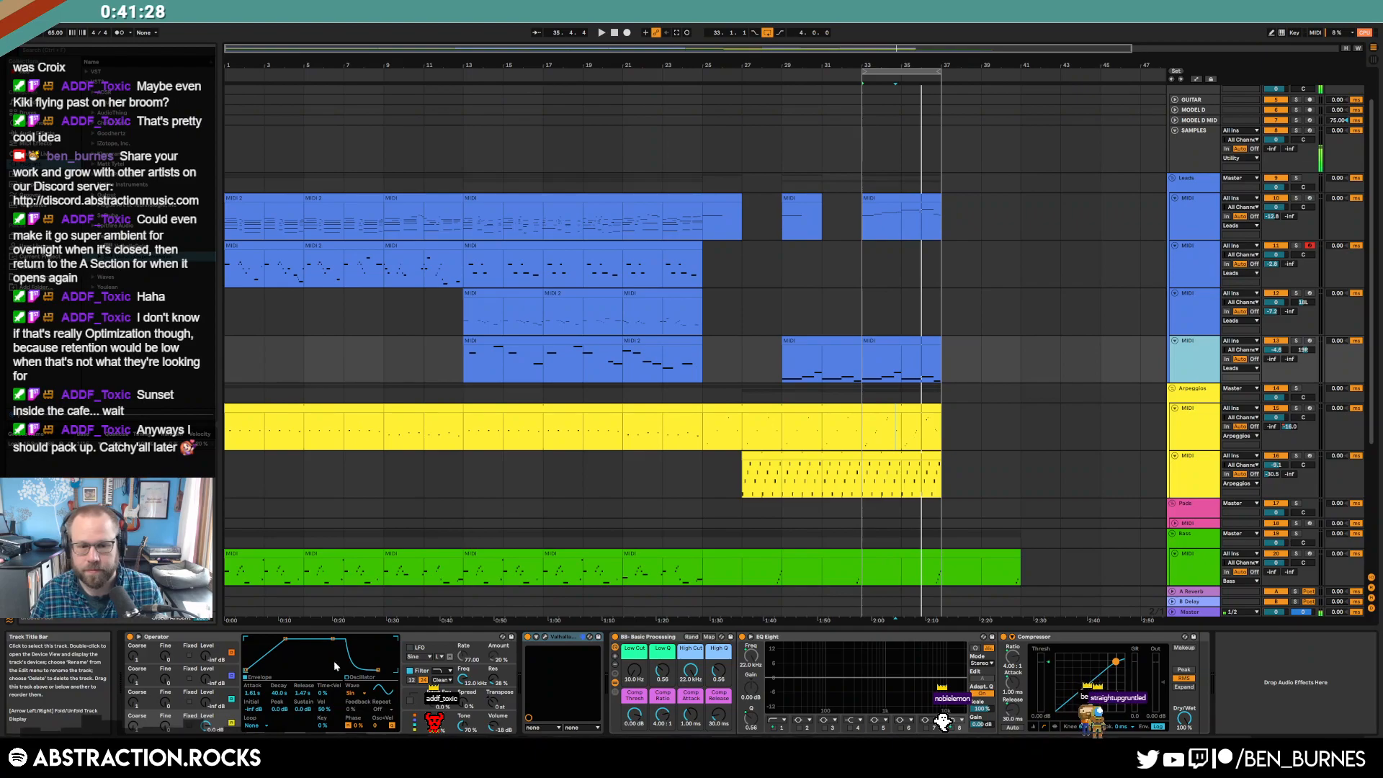
{"action": "left_click", "coordinate": [1195, 137]}
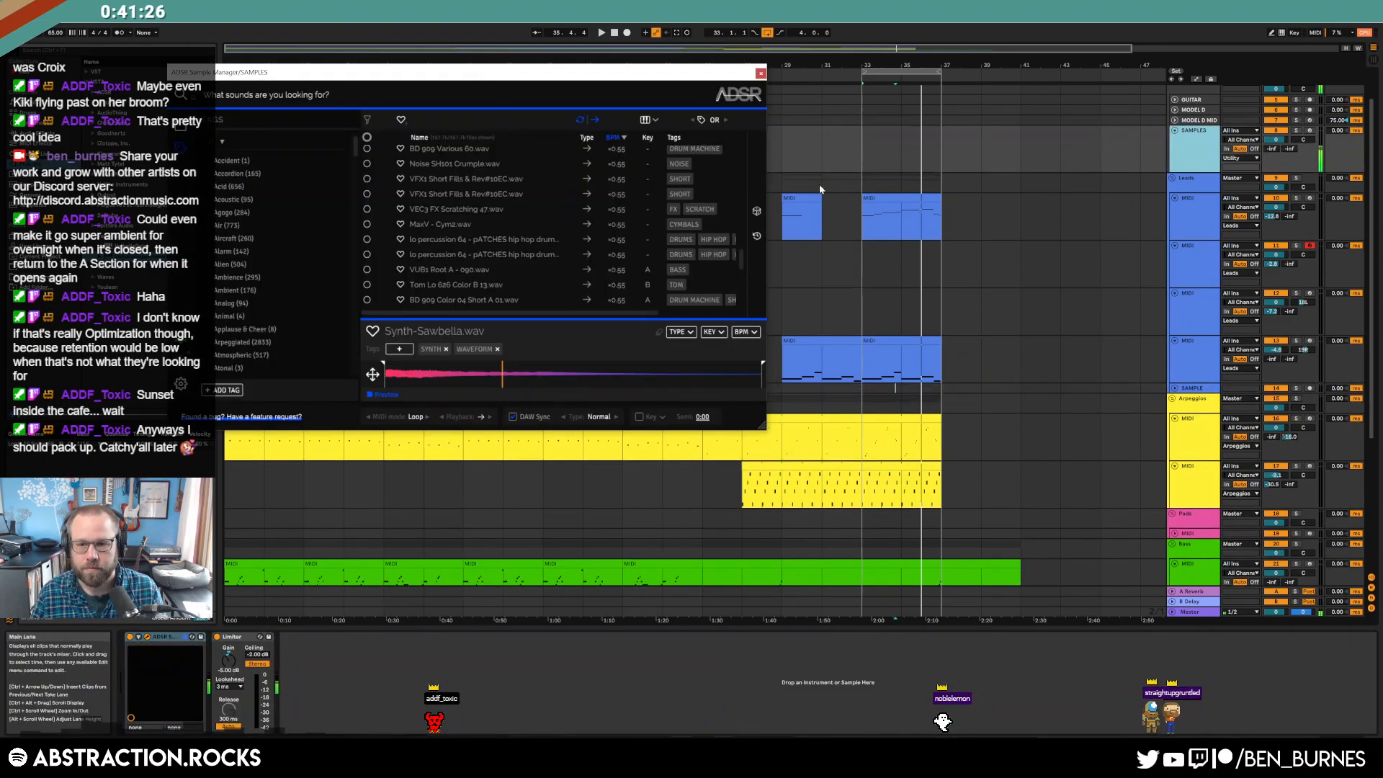
{"action": "scroll", "coordinate": [465, 222], "scroll_direction": "down", "scroll_amount": 3}
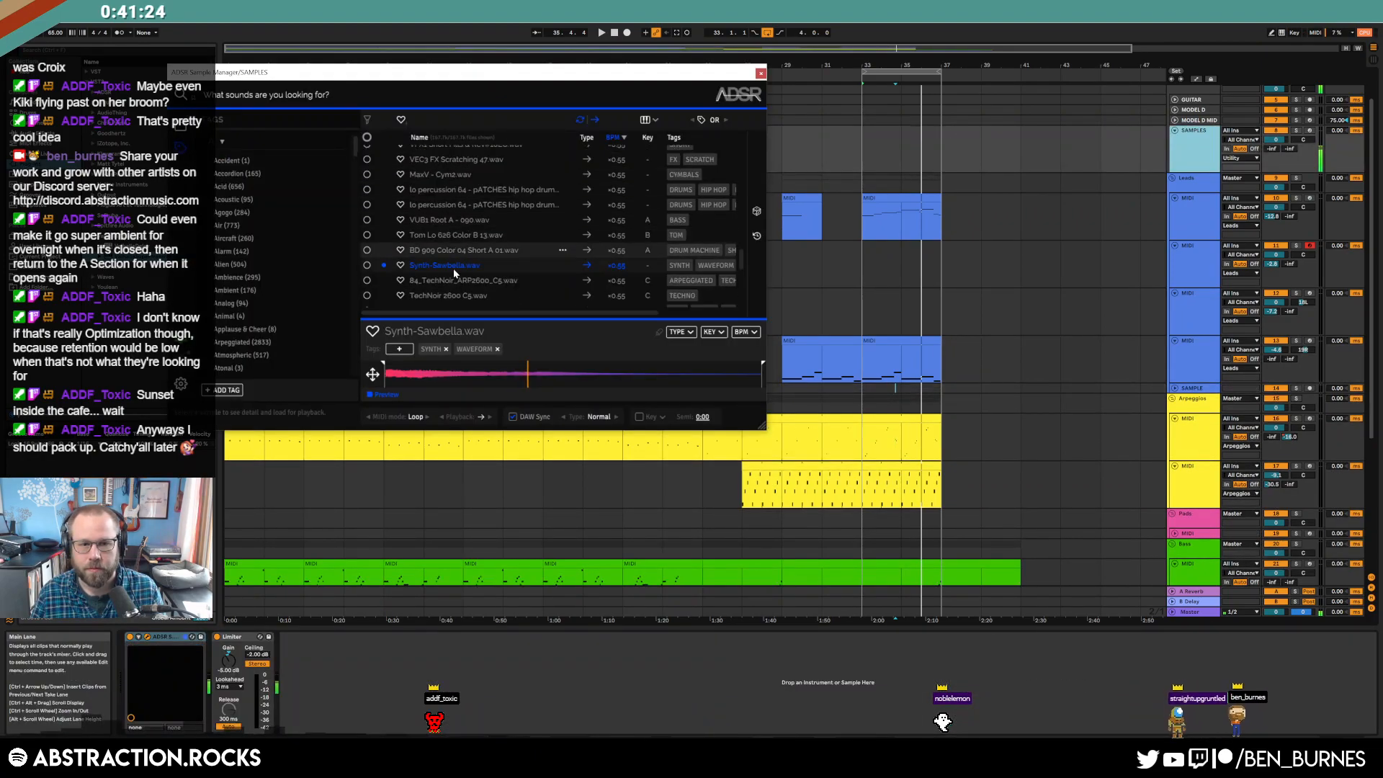
{"action": "left_click_drag", "start_coordinate": [448, 265], "coordinate": [868, 395]}
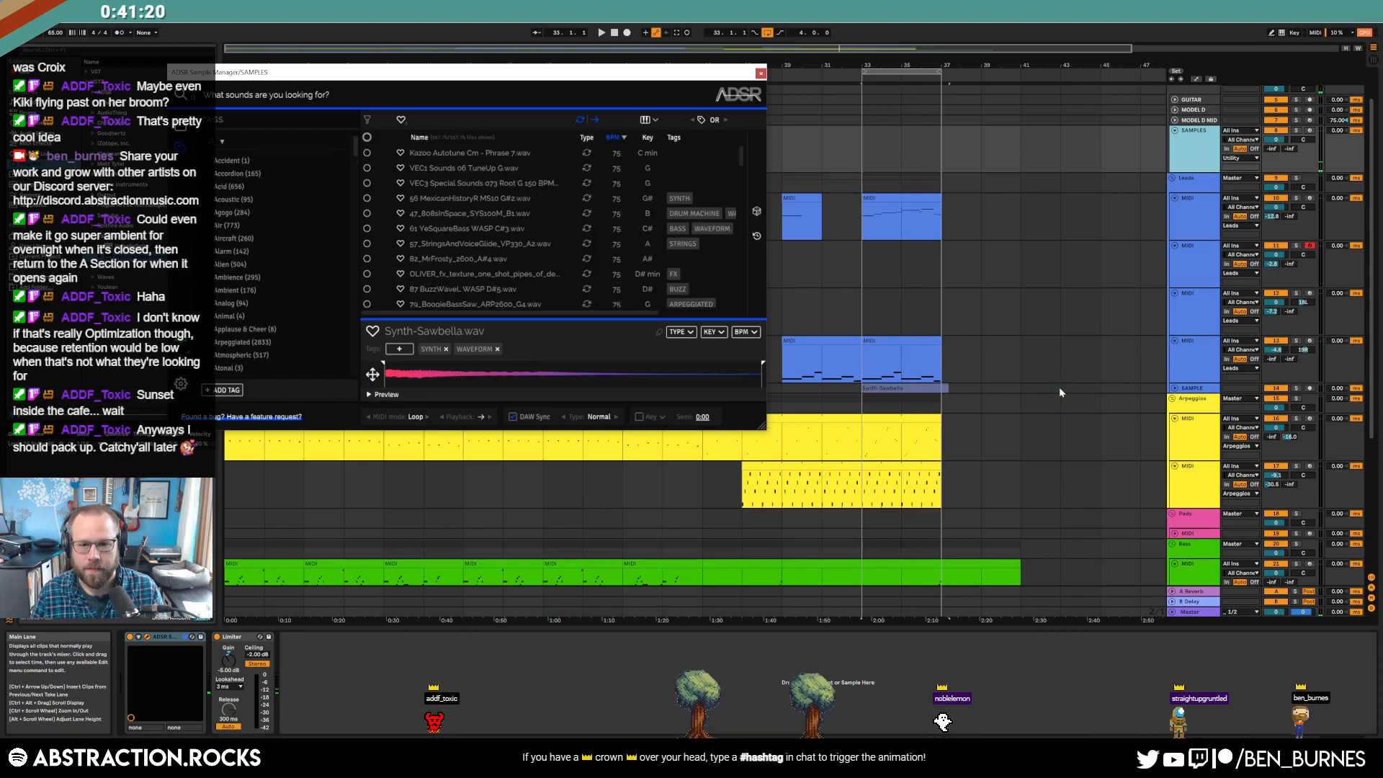
- Unfold the new sample track, trim the Synth-Sawbella clip's end to bar 37 and balance the track's volume during playback
{"action": "left_click", "coordinate": [1013, 351]}
{"action": "left_click", "coordinate": [1174, 388]}
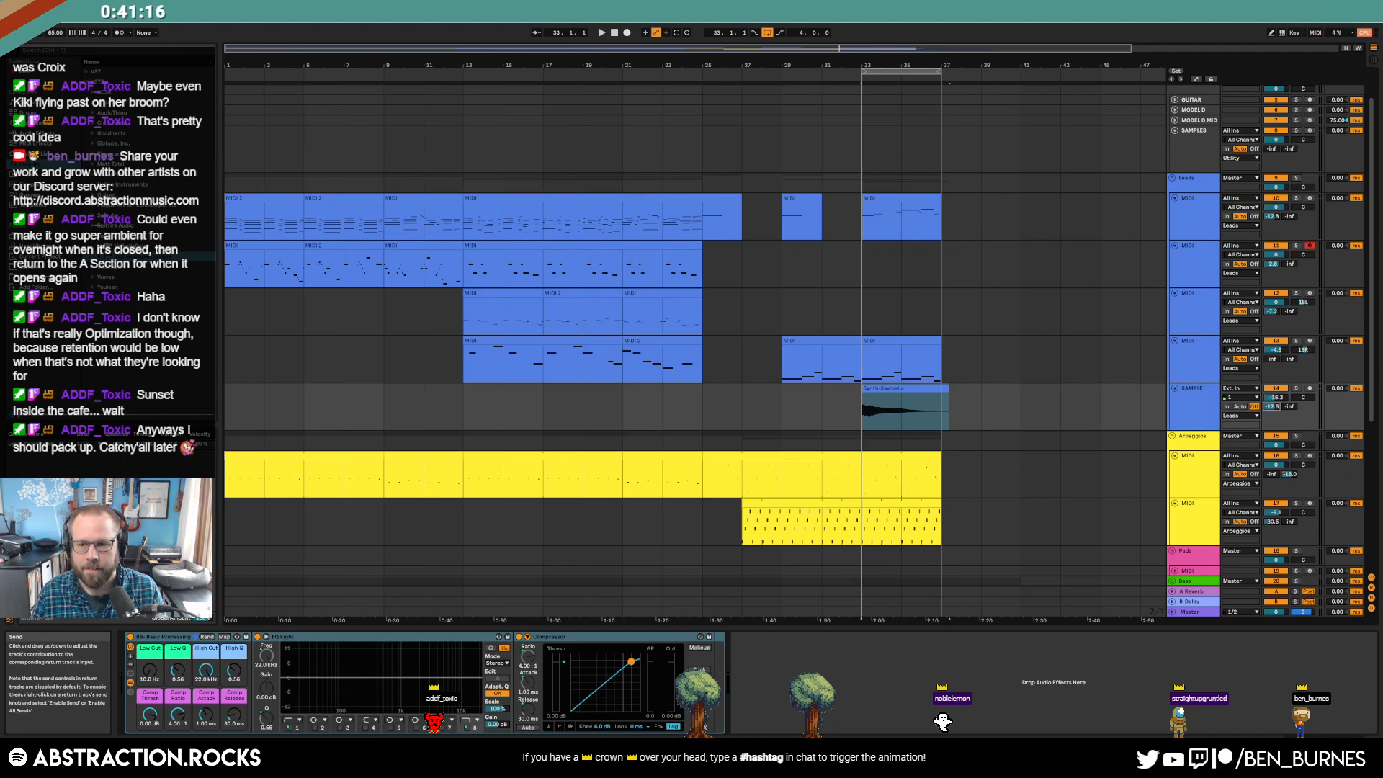
{"action": "left_click_drag", "start_coordinate": [1276, 397], "coordinate": [1276, 381]}
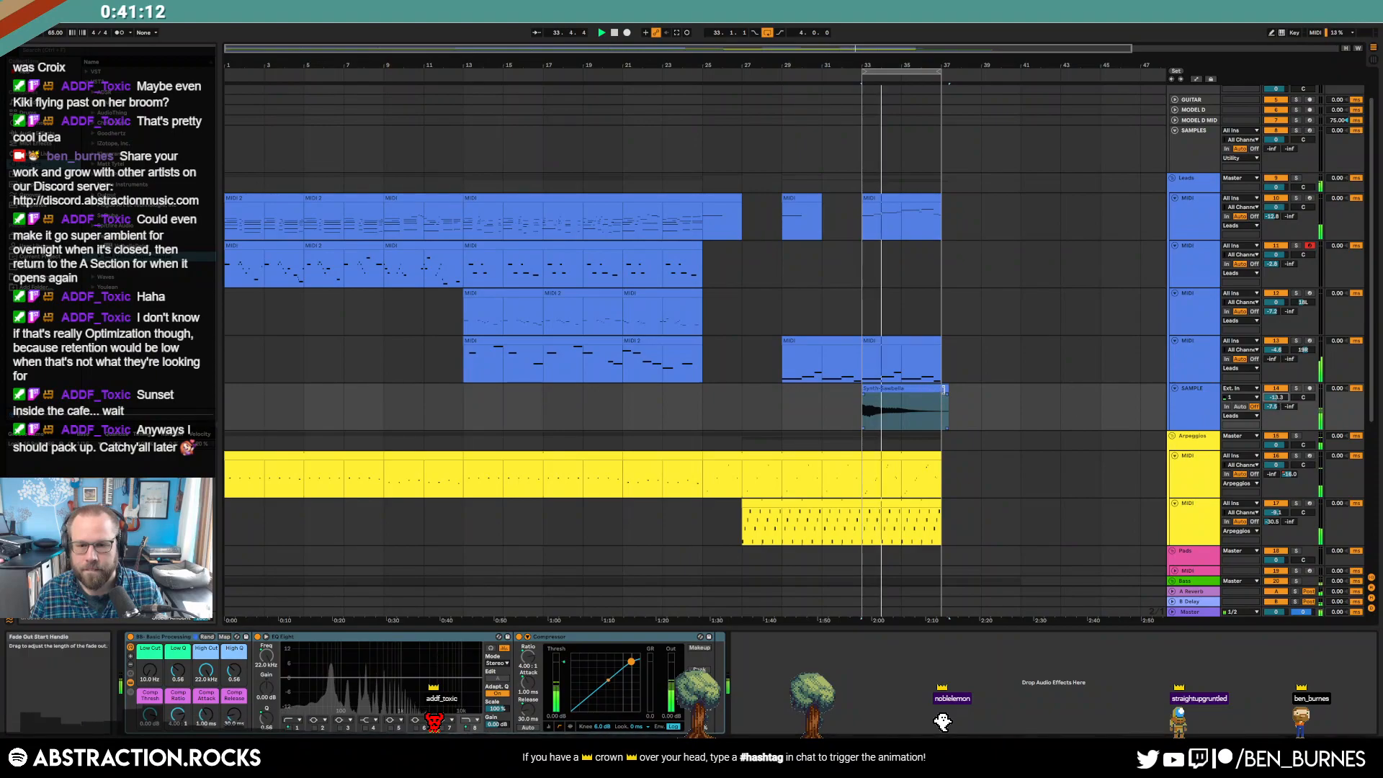
{"action": "left_click_drag", "start_coordinate": [948, 389], "coordinate": [942, 390]}
{"action": "left_click_drag", "start_coordinate": [1276, 397], "coordinate": [1276, 378]}
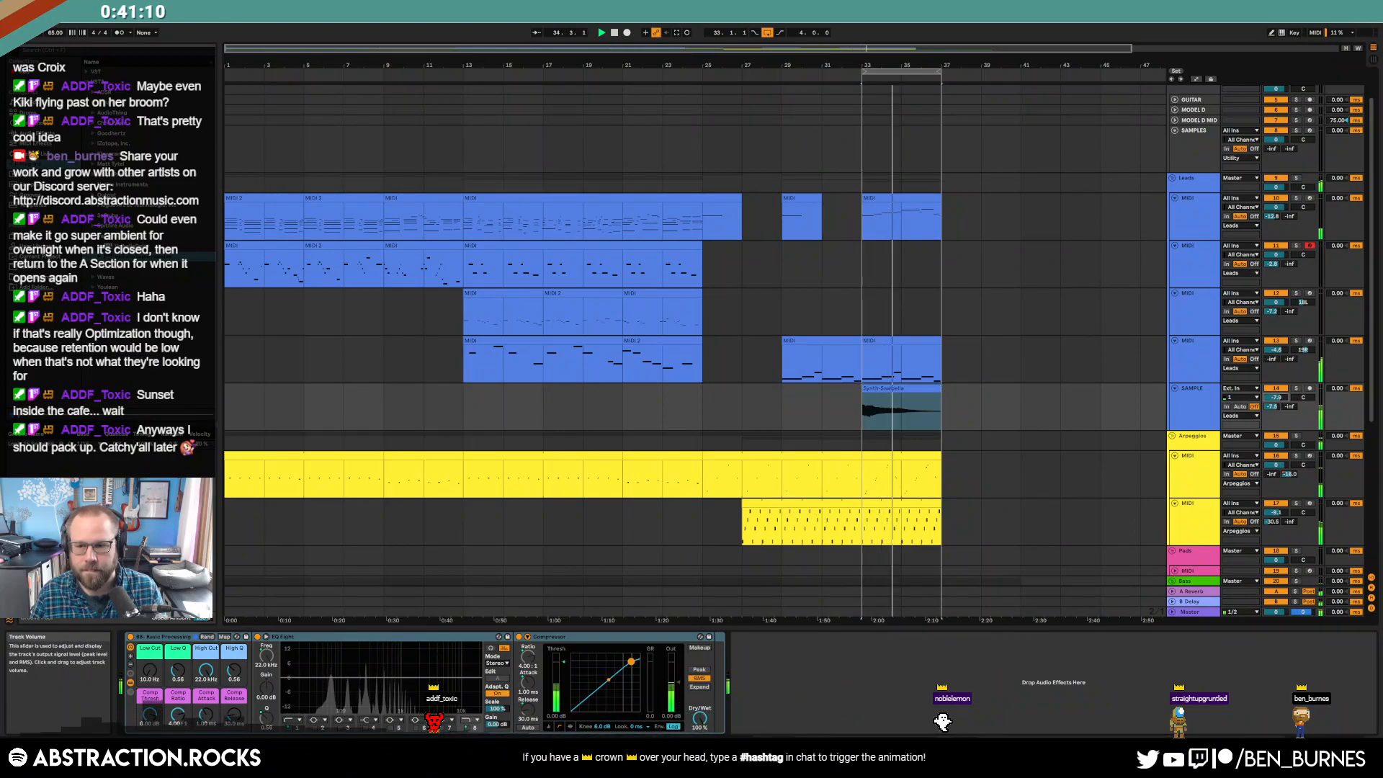
{"action": "left_click_drag", "start_coordinate": [1276, 398], "coordinate": [1280, 404]}
- Give the Synth-Sawbella clip at bar 33 a long fade-in
{"action": "left_click", "coordinate": [880, 388]}
{"action": "key", "text": "a"}
{"action": "key", "text": "a"}
{"action": "left_click", "coordinate": [868, 398]}
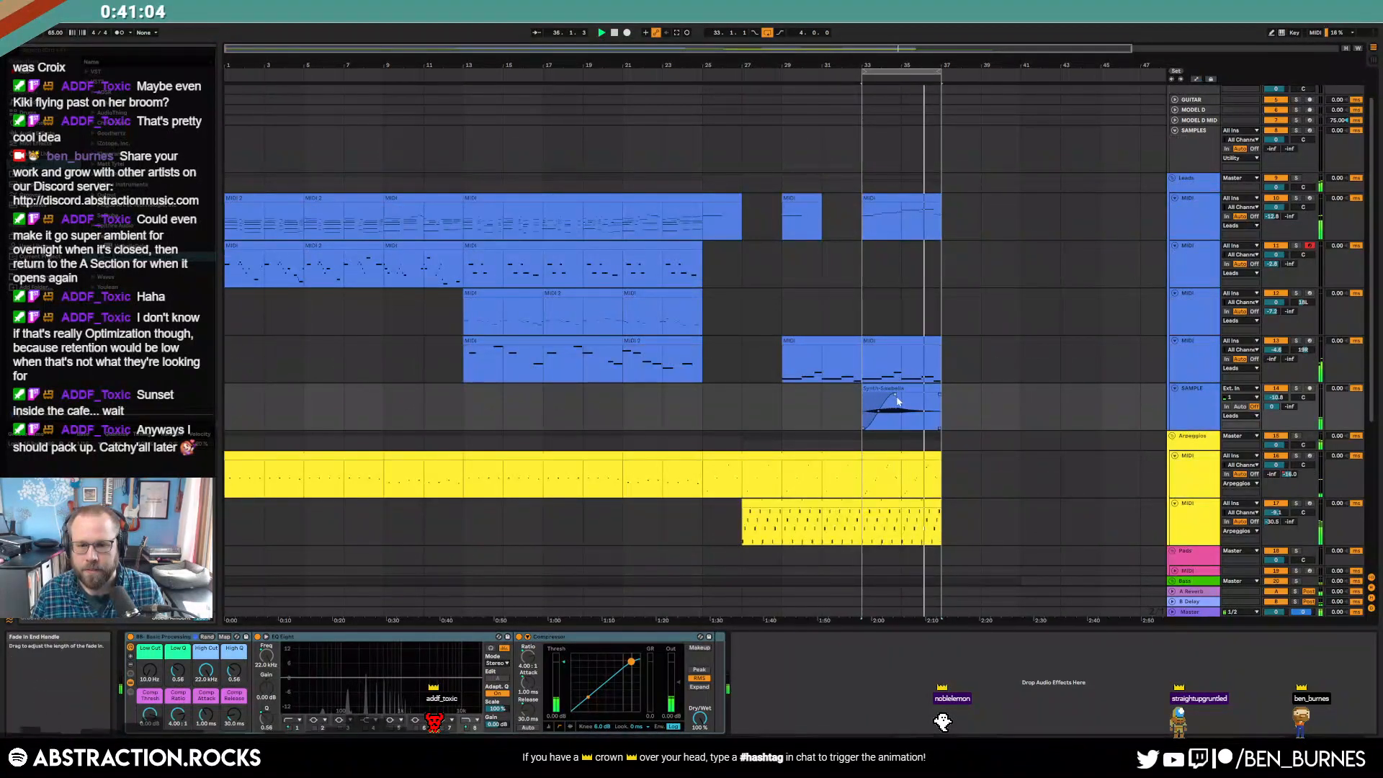
- Open the waveform of the Synth-Sawbella clip and play the loop from bar 33
{"action": "double_click", "coordinate": [923, 388]}
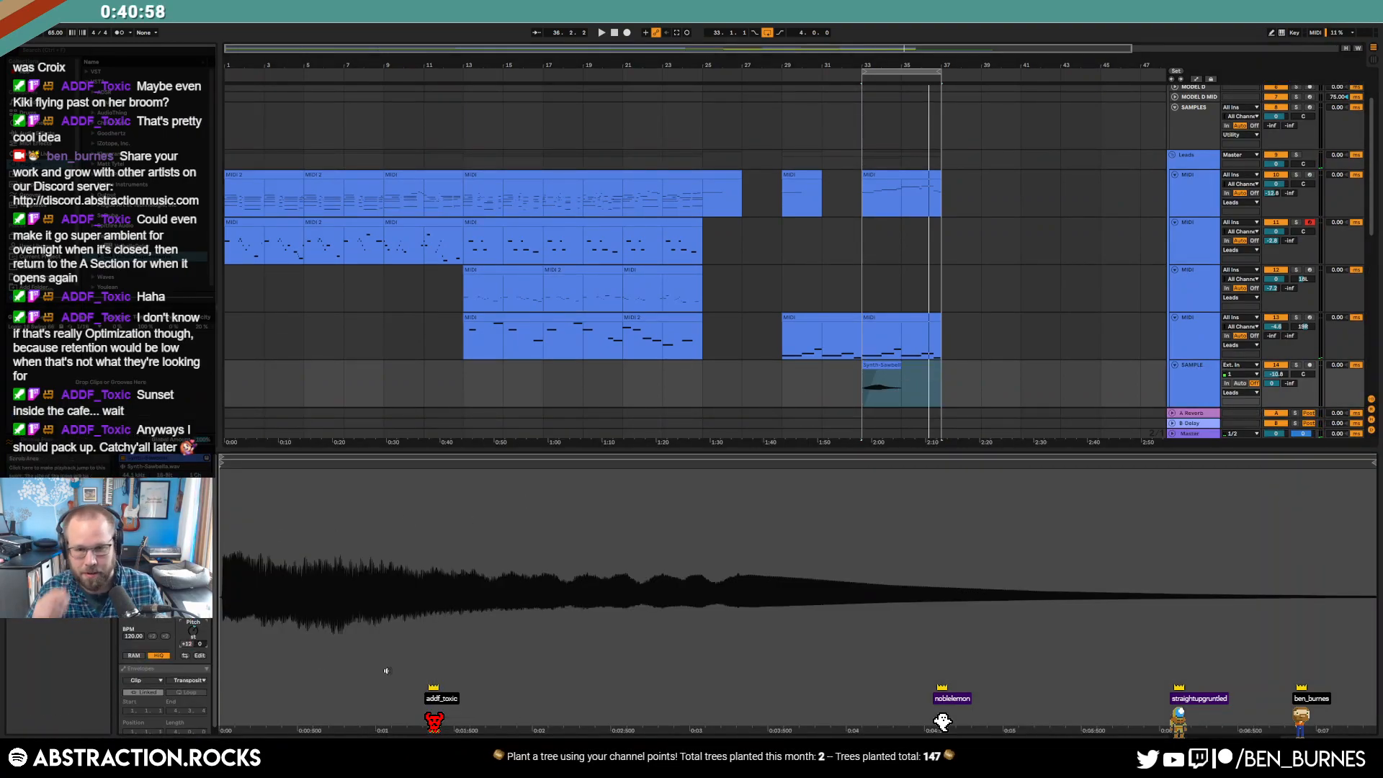
{"action": "key", "text": "space"}
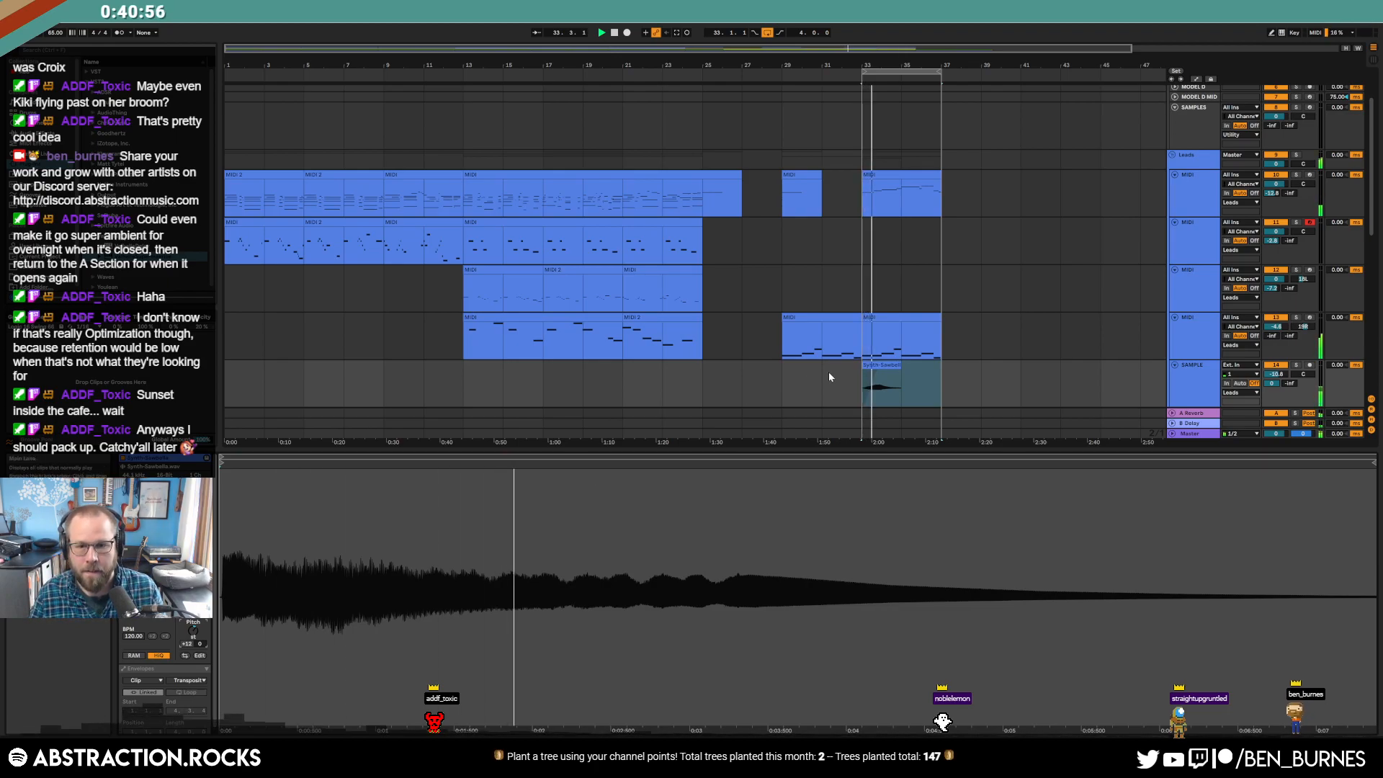
- Duplicate the Synth-Sawbella clip from bar 33 so a copy starts at bar 35
{"action": "left_click", "coordinate": [921, 382]}
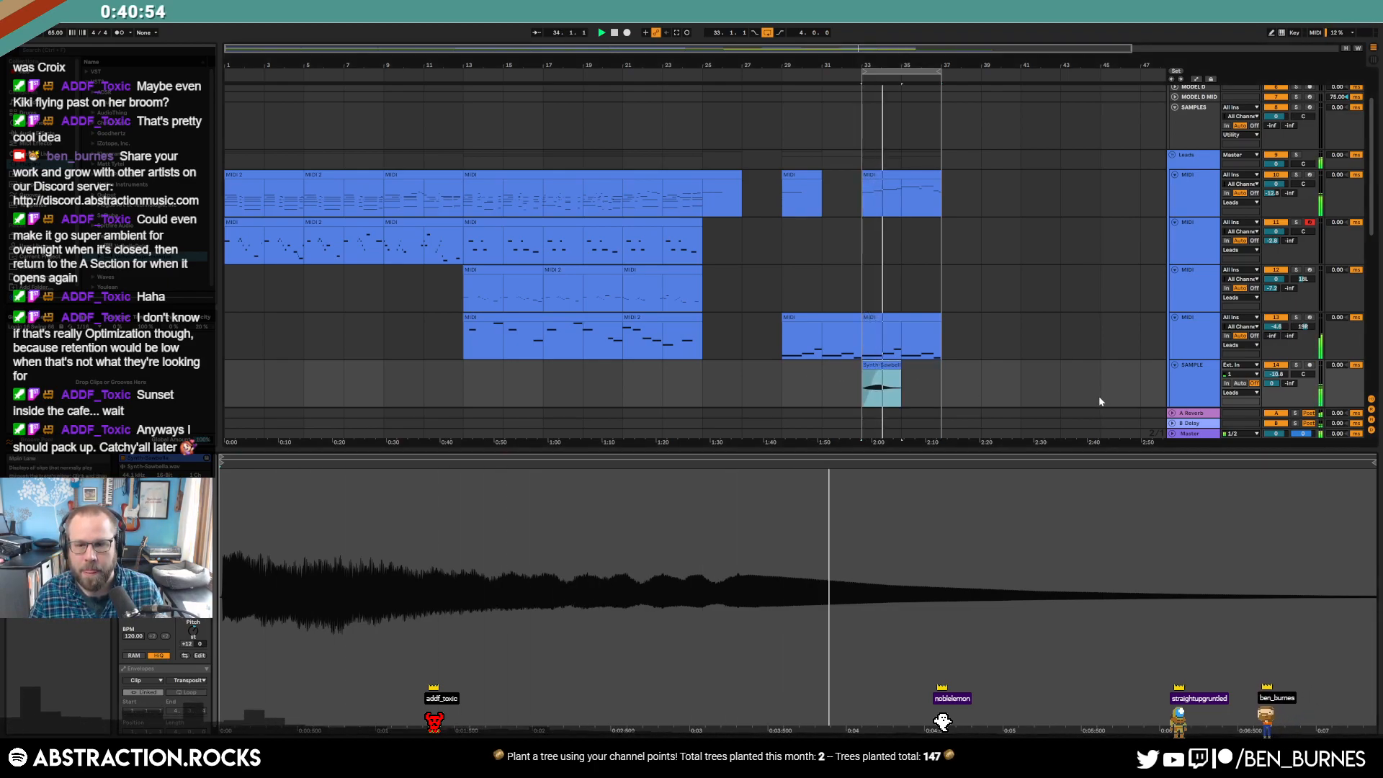
{"action": "key", "text": "ctrl+d"}
- Copy ValhallaSupermassive from the second arpeggio track to the end of the sample track's device chain and audition it in the loop
{"action": "left_click", "coordinate": [1195, 339]}
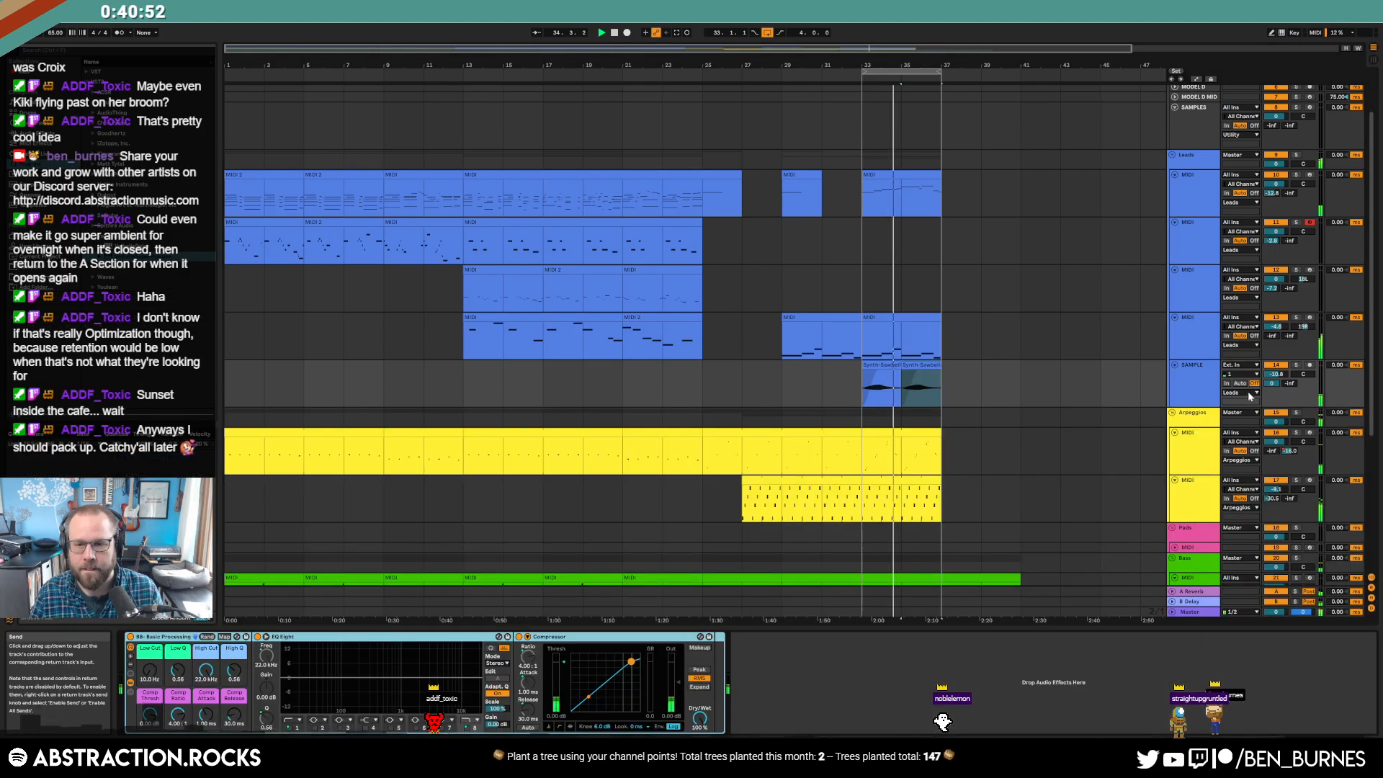
{"action": "left_click", "coordinate": [1203, 448]}
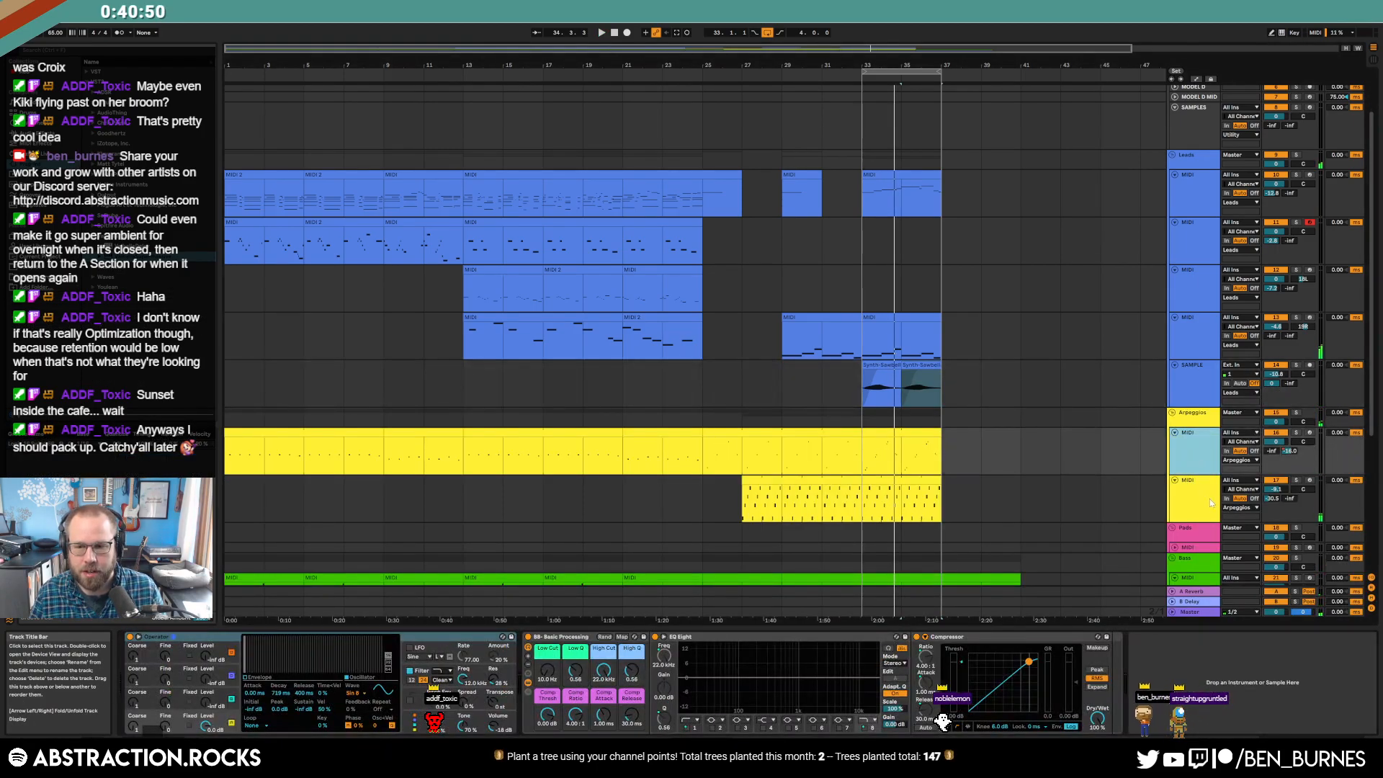
{"action": "left_click", "coordinate": [1209, 499]}
{"action": "left_click", "coordinate": [564, 638]}
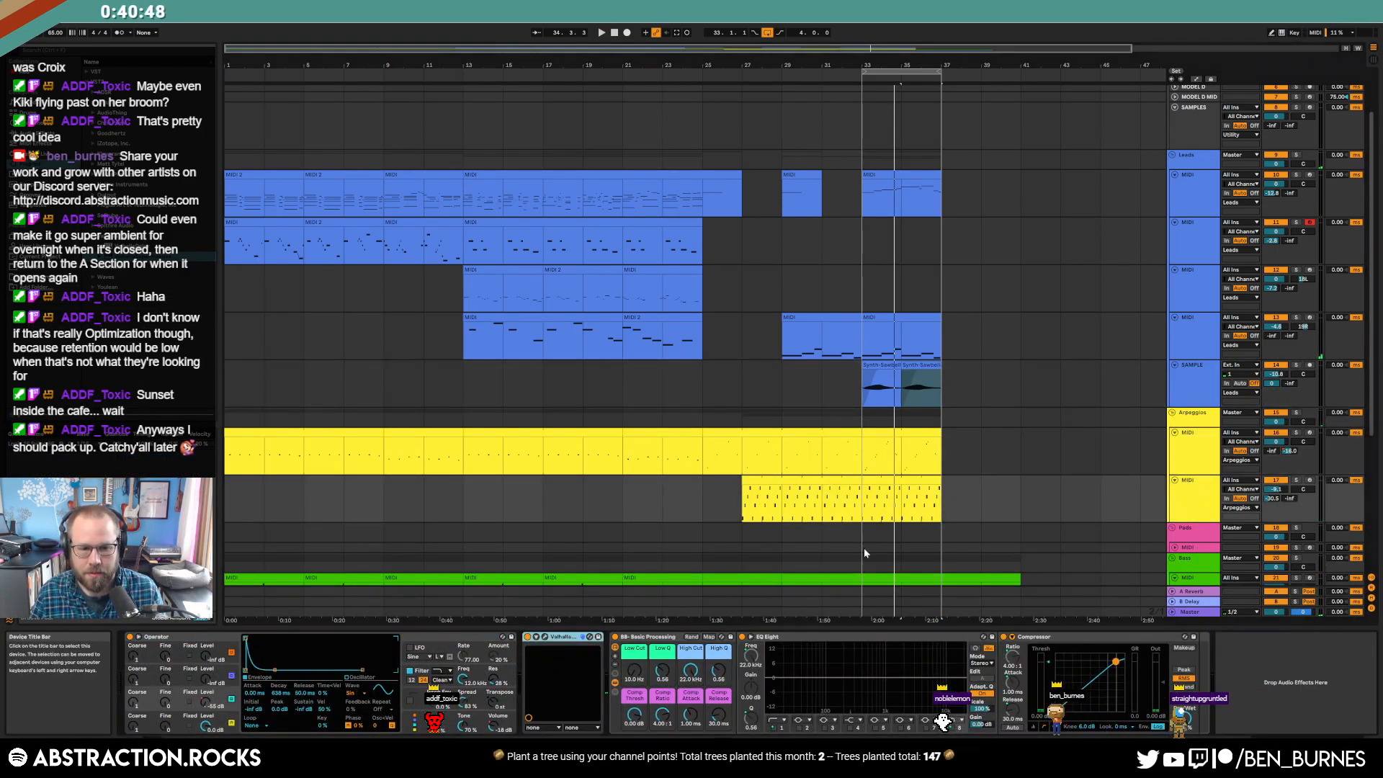
{"action": "left_click", "coordinate": [1188, 385]}
{"action": "left_click", "coordinate": [813, 664]}
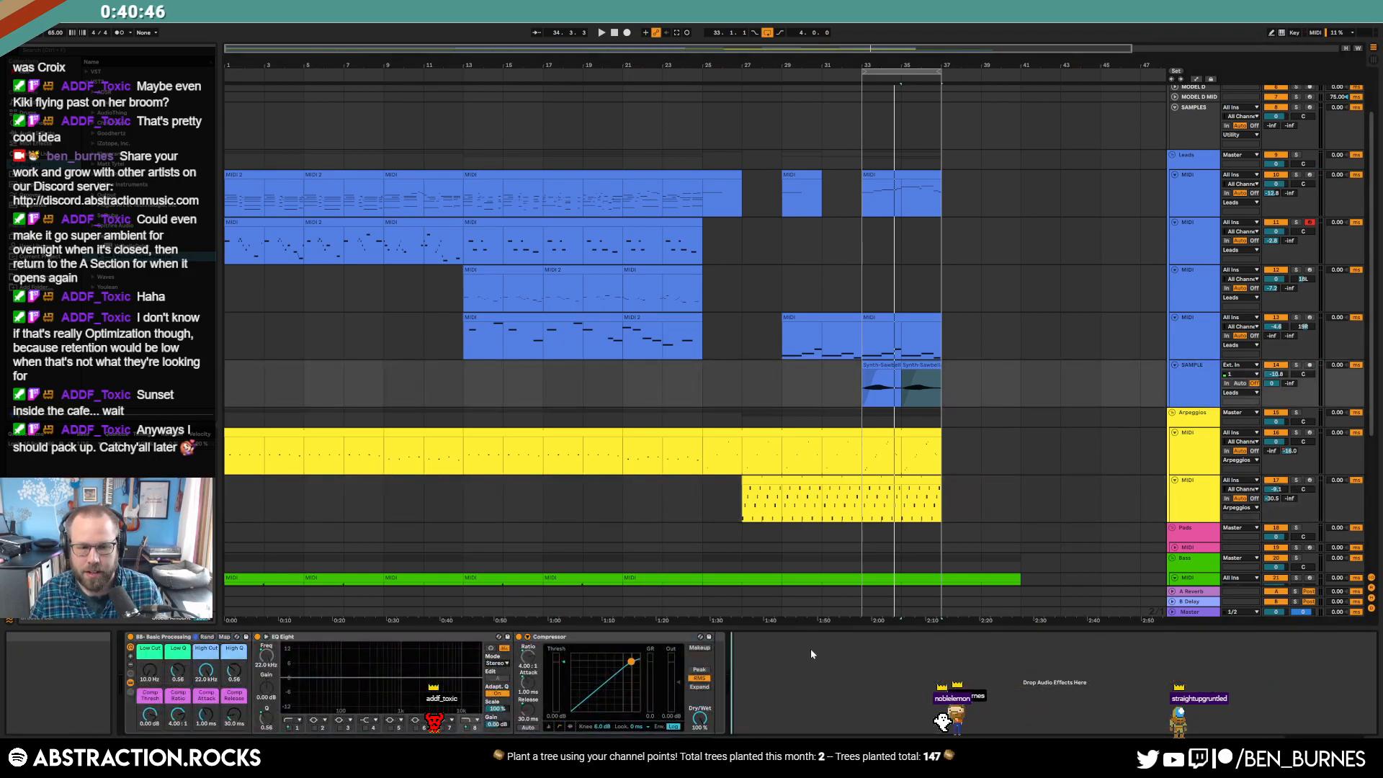
{"action": "key", "text": "ctrl+v"}
{"action": "left_click", "coordinate": [754, 637]}
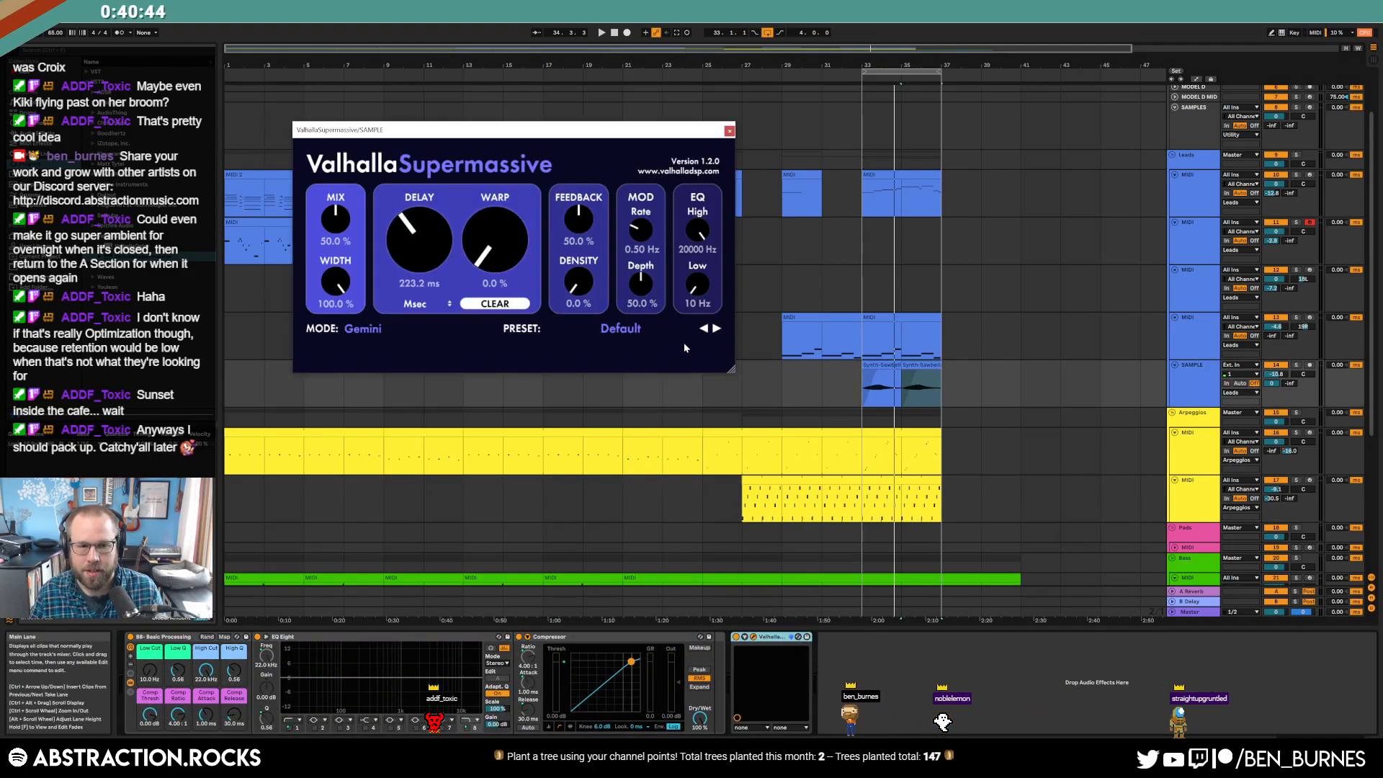
{"action": "key", "text": "space"}
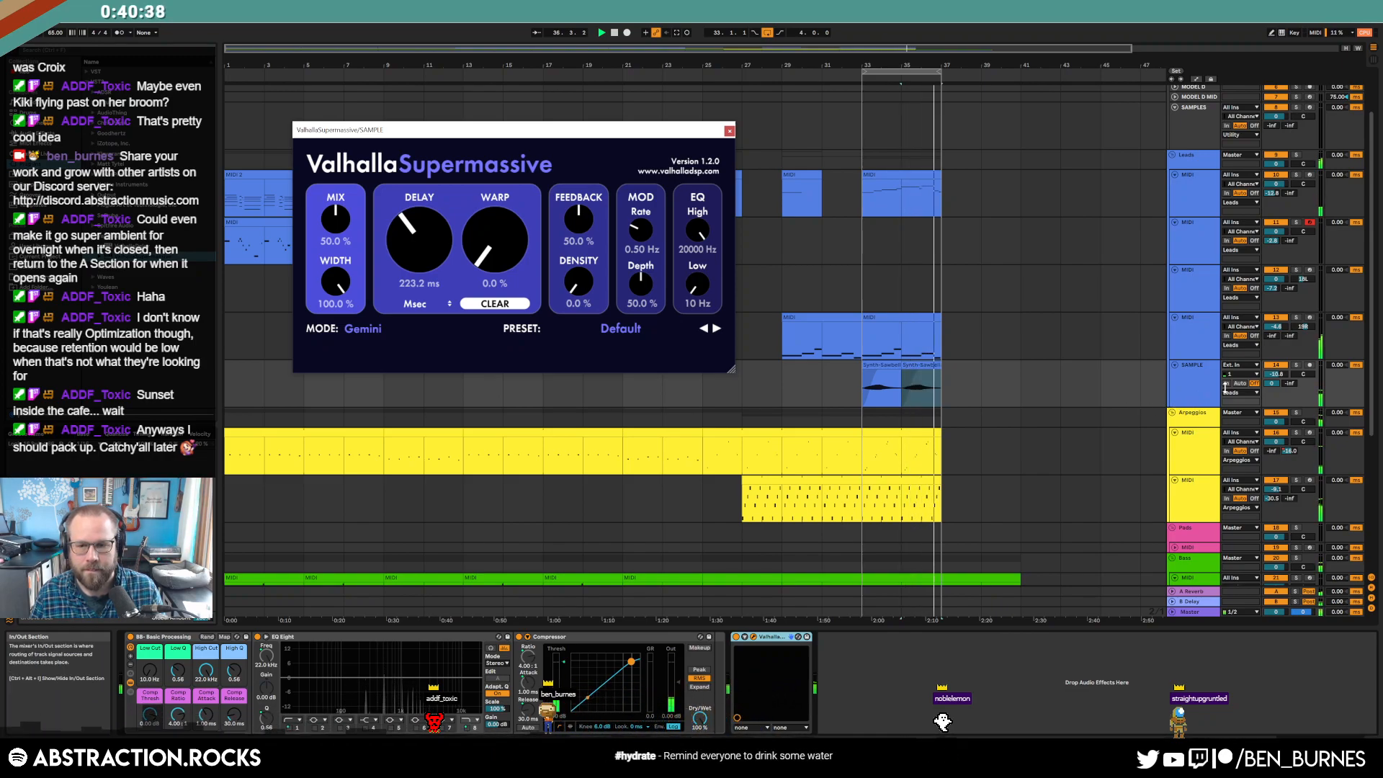
{"action": "left_click", "coordinate": [729, 131]}
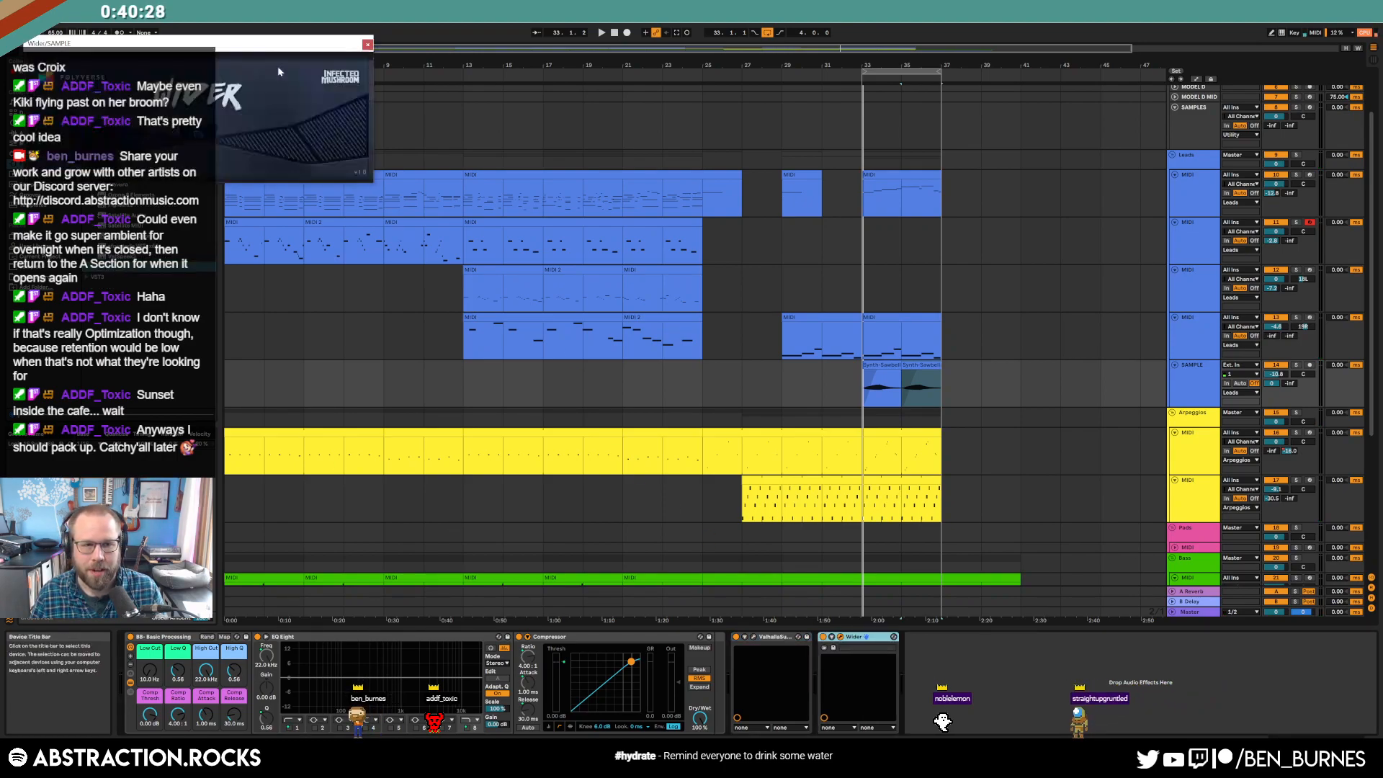
- Set the width of Wider on the sample track to about 102% while playing the loop
{"action": "left_click_drag", "start_coordinate": [282, 46], "coordinate": [616, 177]}
{"action": "left_click_drag", "start_coordinate": [622, 277], "coordinate": [663, 283]}
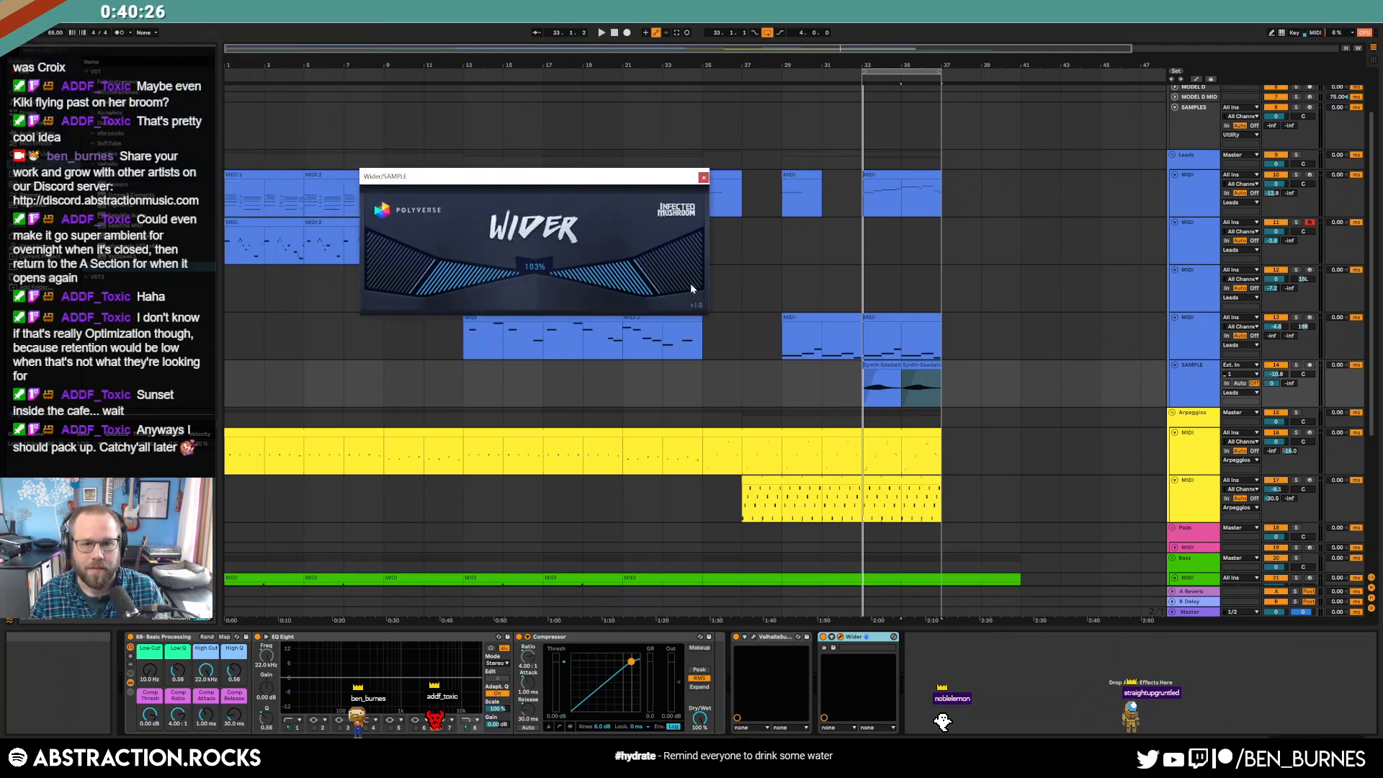
{"action": "key", "text": "space"}
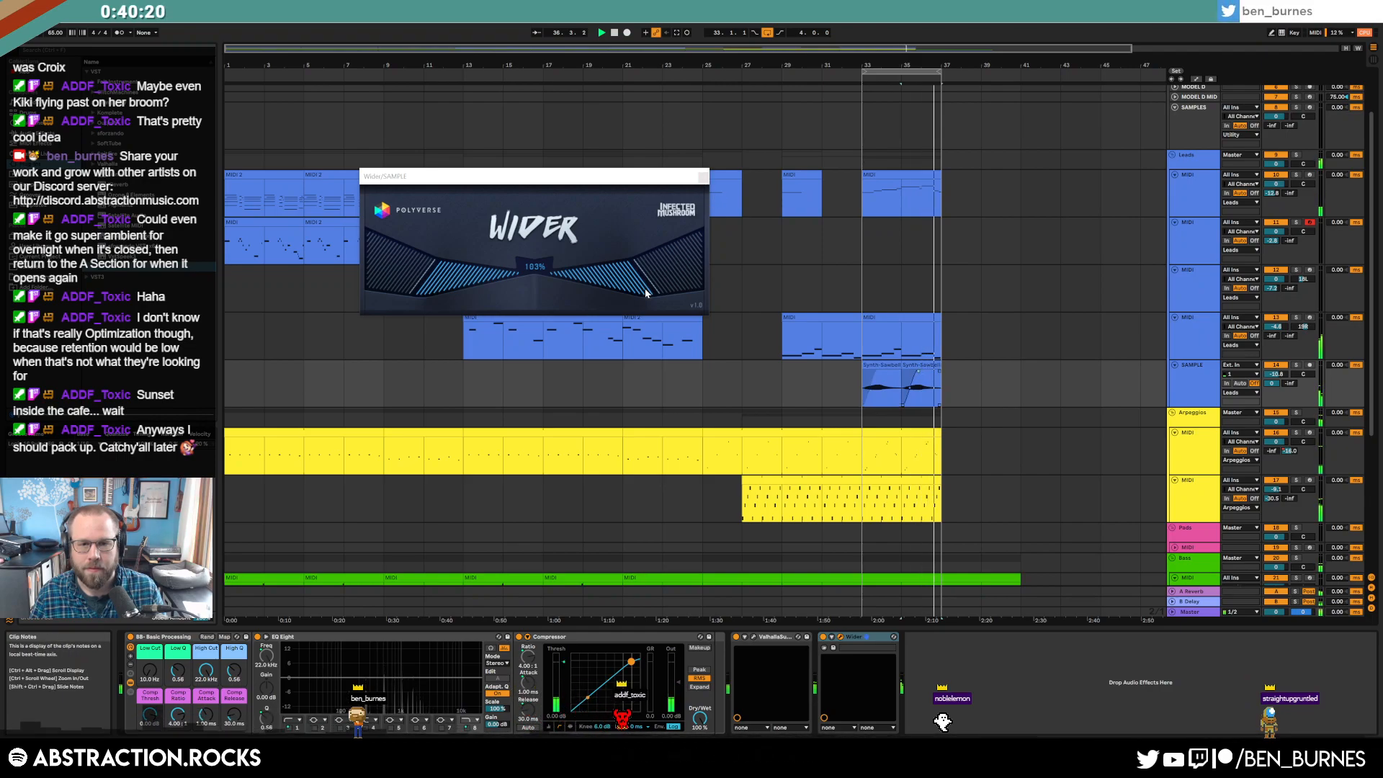
{"action": "left_click_drag", "start_coordinate": [645, 292], "coordinate": [641, 293]}
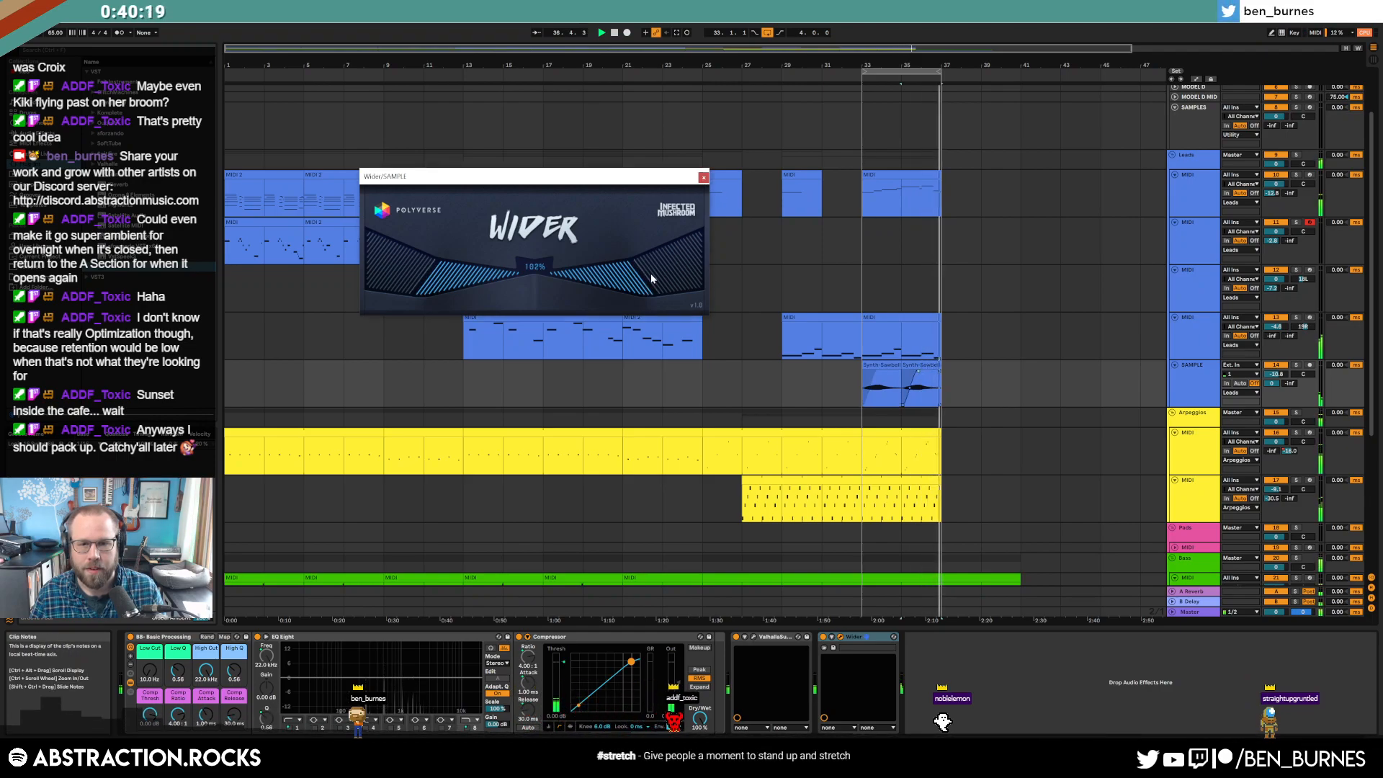
{"action": "left_click", "coordinate": [704, 177]}
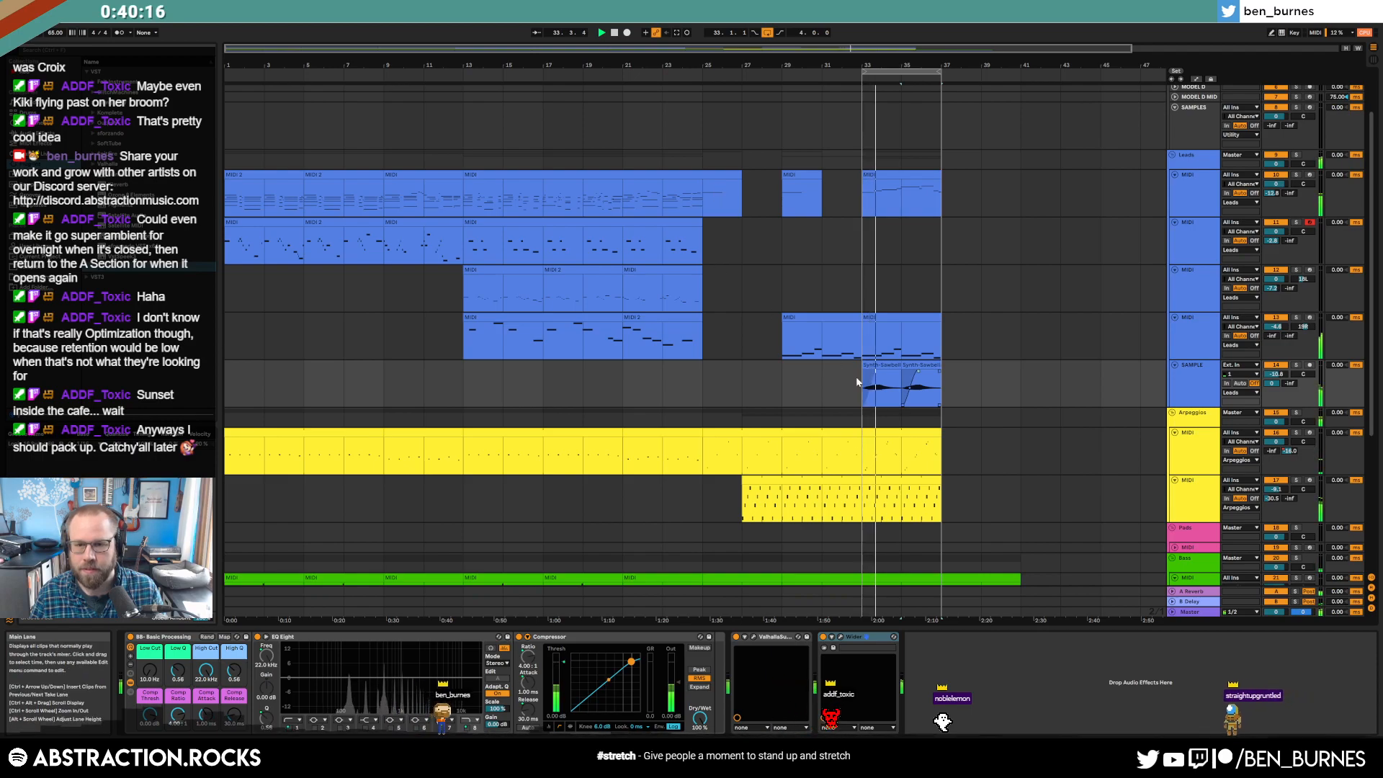
- Solo the sample track, give its EQ Eight a low-cut filter at 403 Hz during playback, and unsolo the track
{"action": "left_click", "coordinate": [883, 365]}
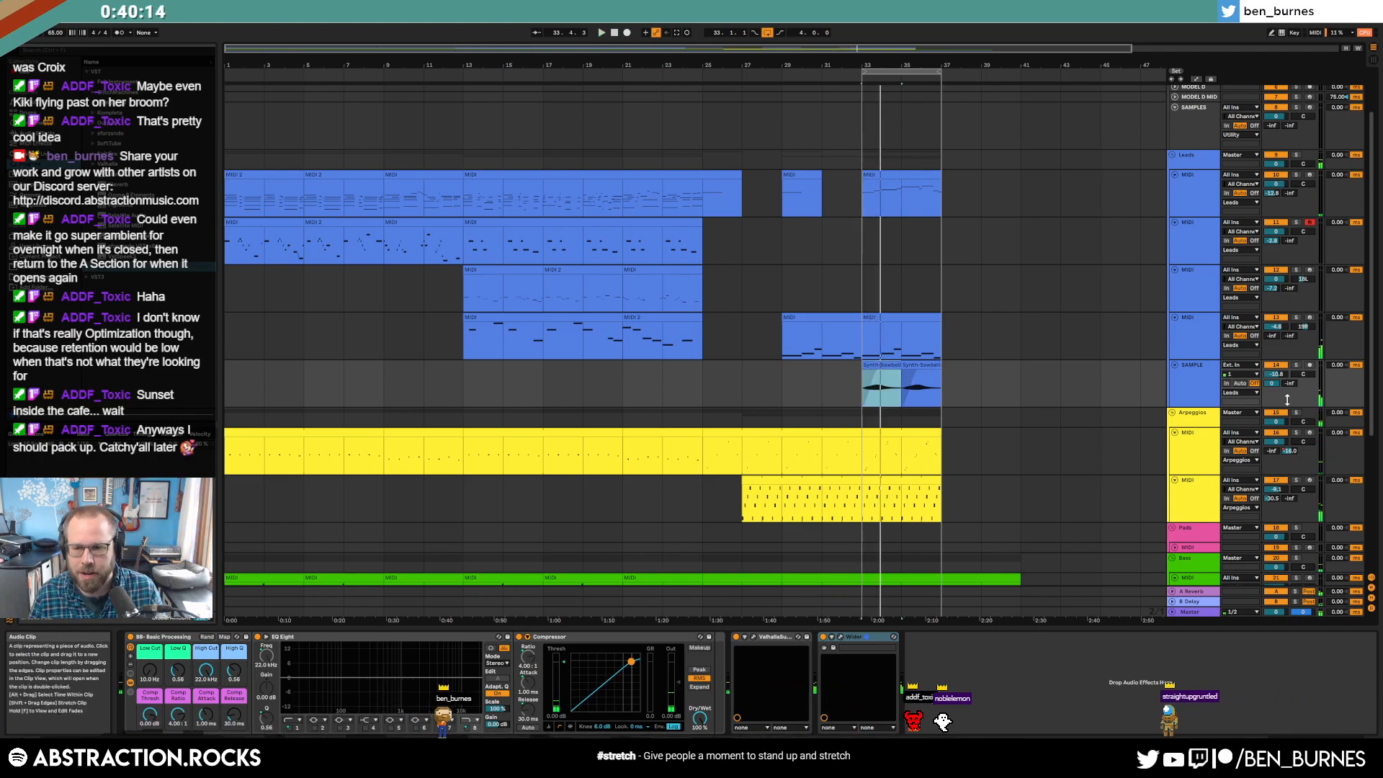
{"action": "left_click", "coordinate": [1296, 366]}
{"action": "key", "text": "space"}
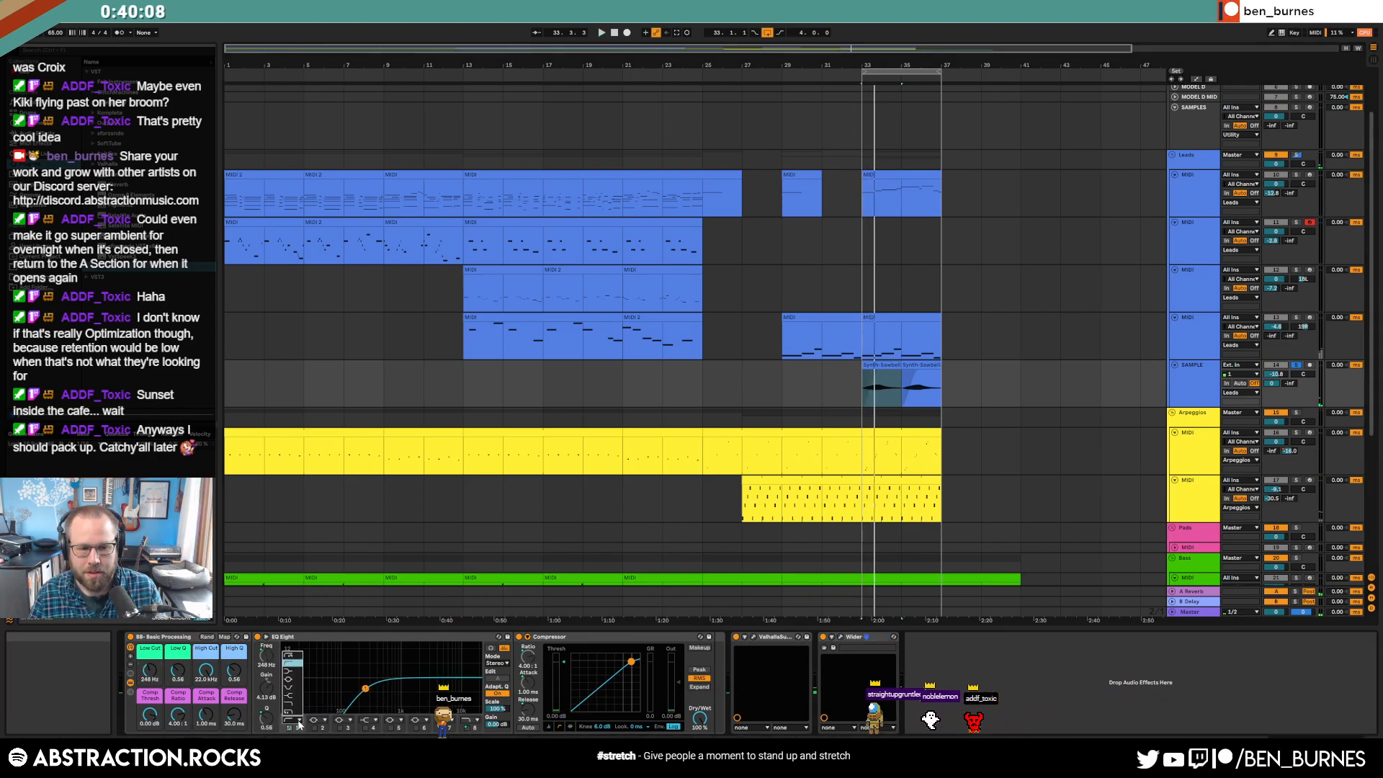
{"action": "left_click", "coordinate": [291, 656]}
{"action": "key", "text": "space"}
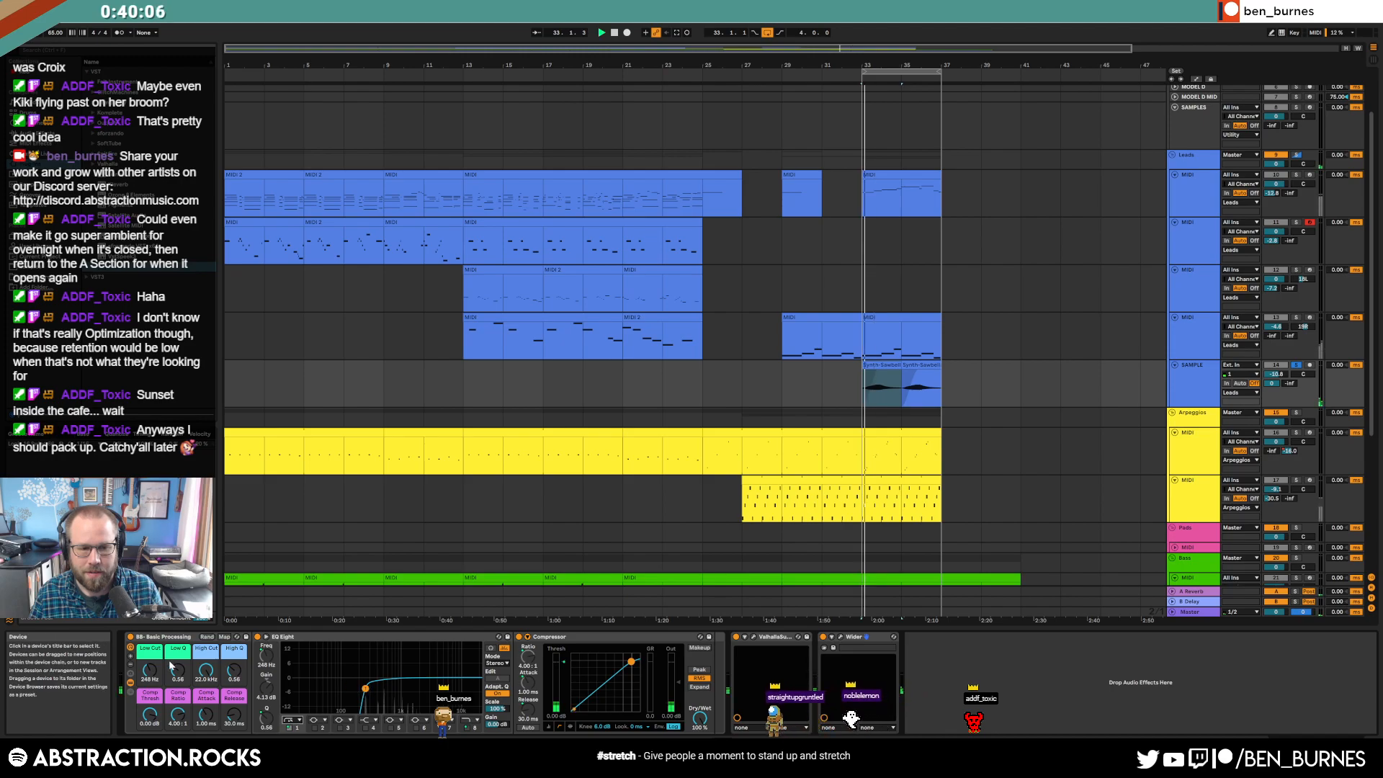
{"action": "left_click_drag", "start_coordinate": [149, 670], "coordinate": [150, 668]}
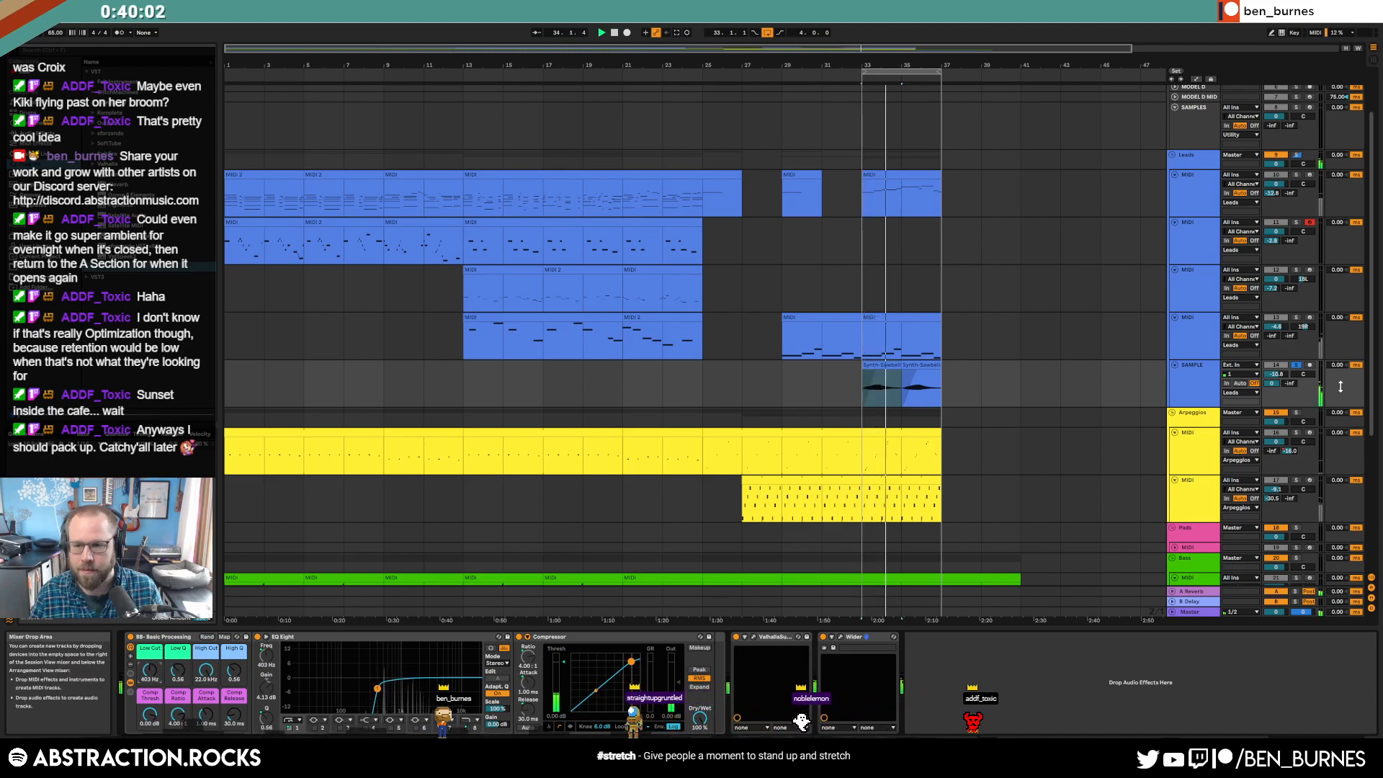
{"action": "left_click", "coordinate": [1296, 365]}
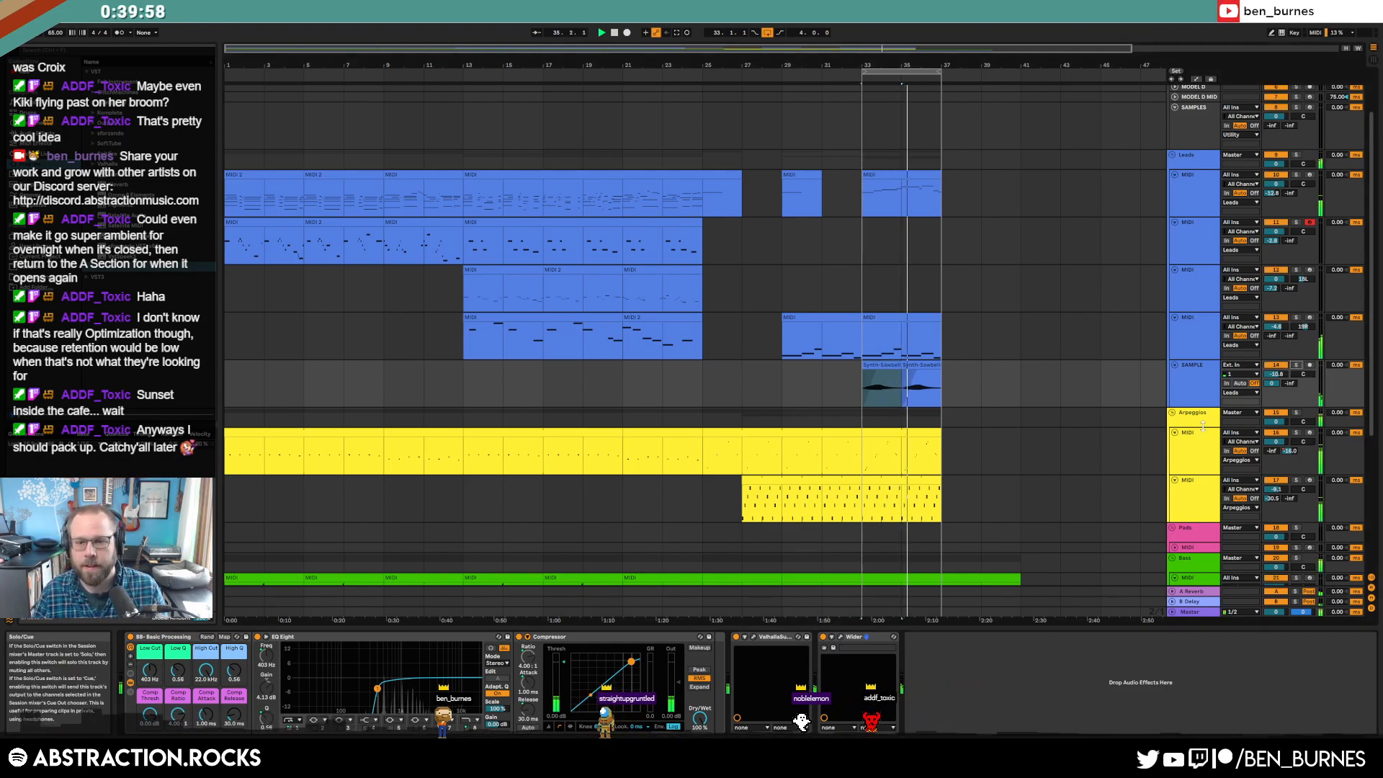
- Delete the Synth-Sawbella copy at bar 35 and set the track's ValhallaSupermassive to 72% feedback, 28.8% warp and Great Annihilator mode
{"action": "left_click", "coordinate": [919, 367]}
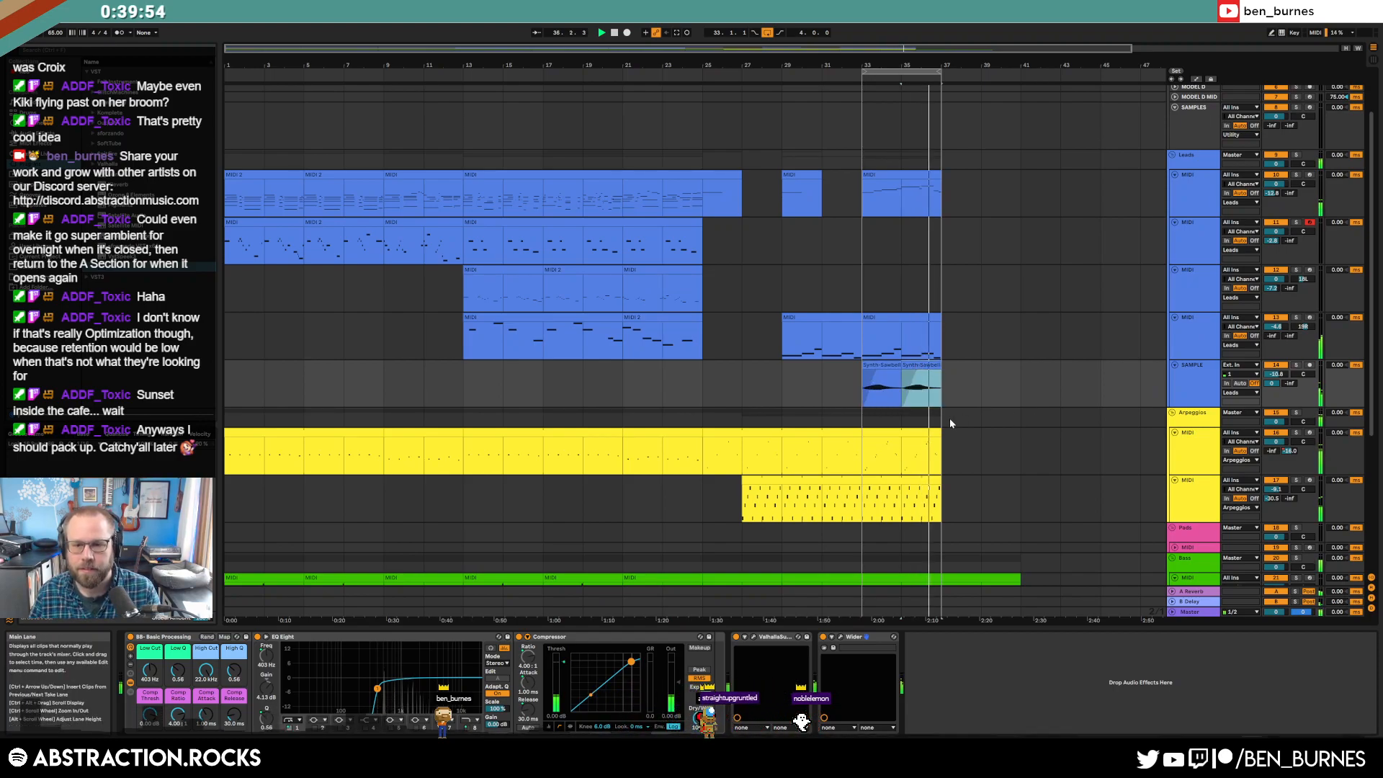
{"action": "left_click", "coordinate": [753, 639]}
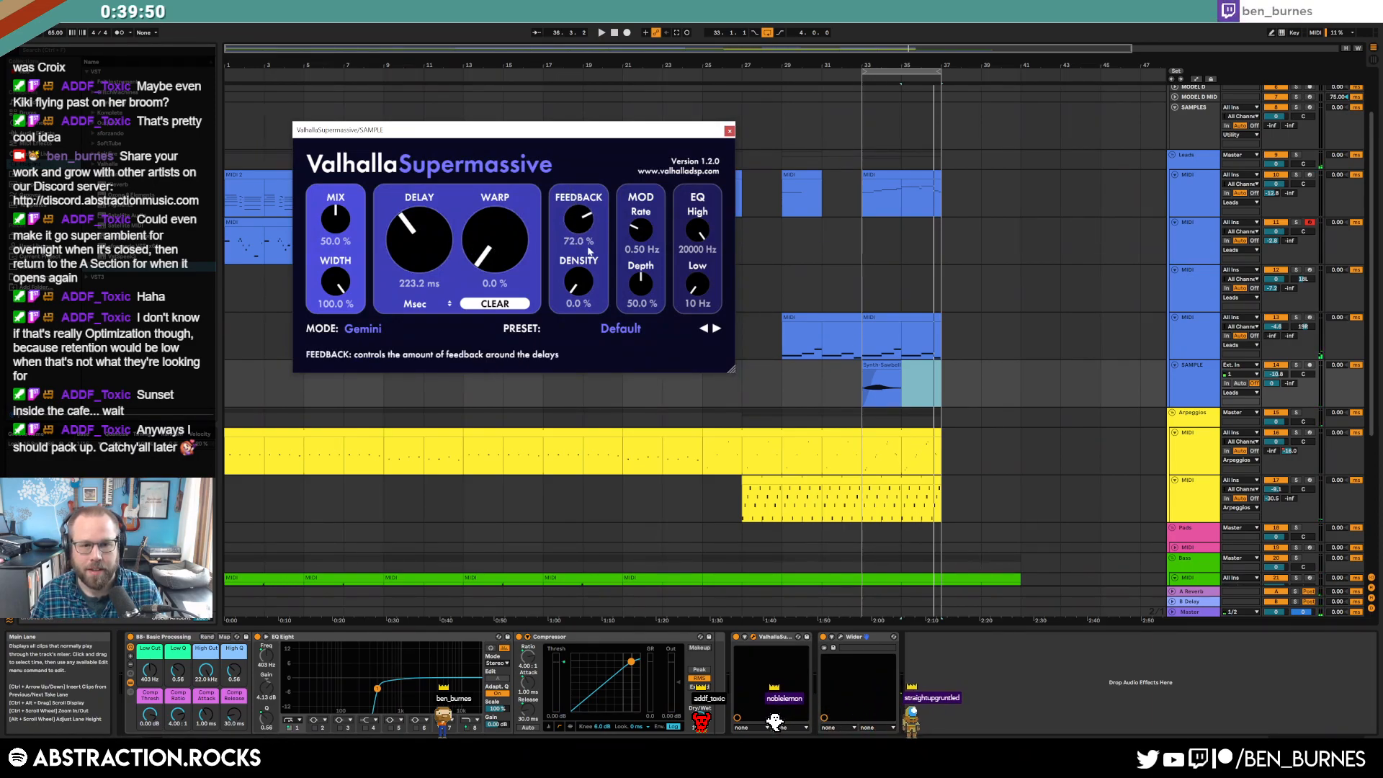
{"action": "left_click_drag", "start_coordinate": [488, 232], "coordinate": [617, 275]}
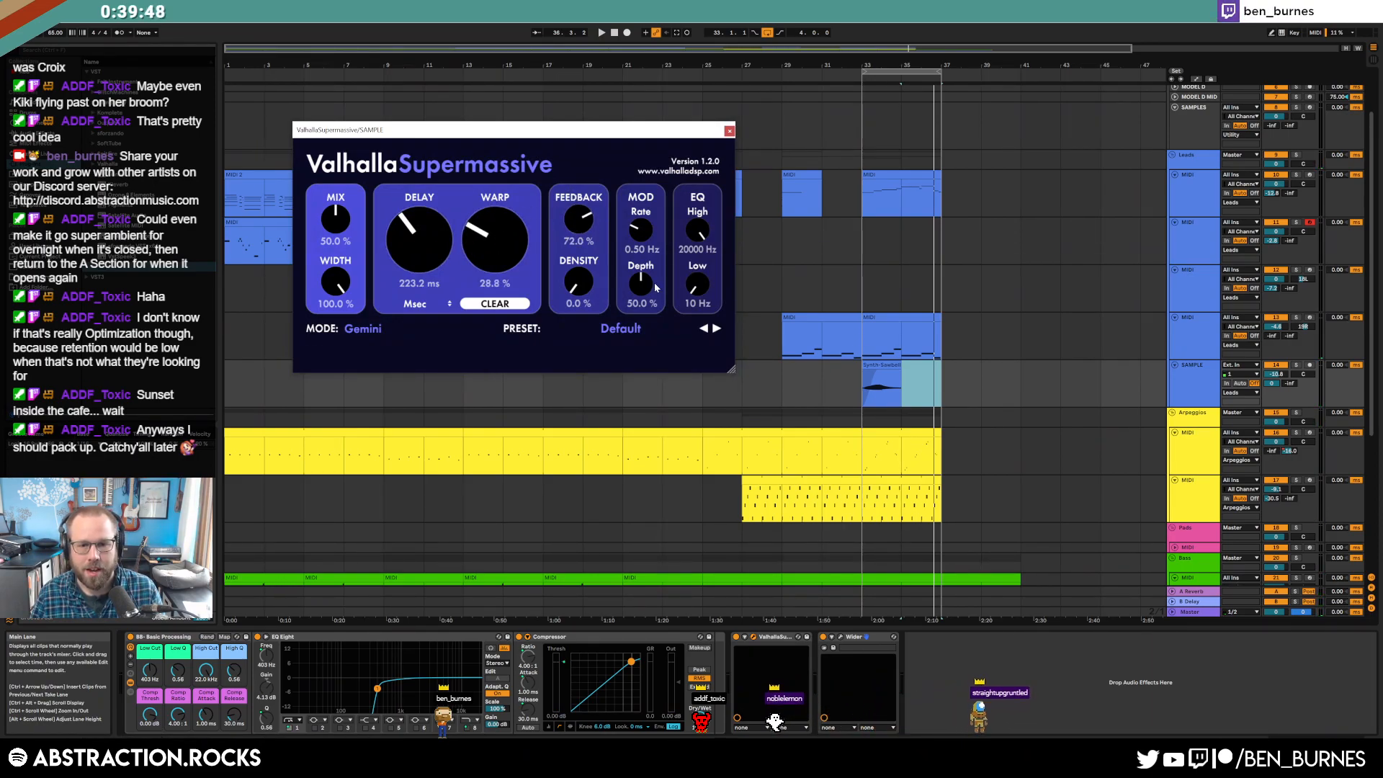
{"action": "left_click", "coordinate": [373, 336]}
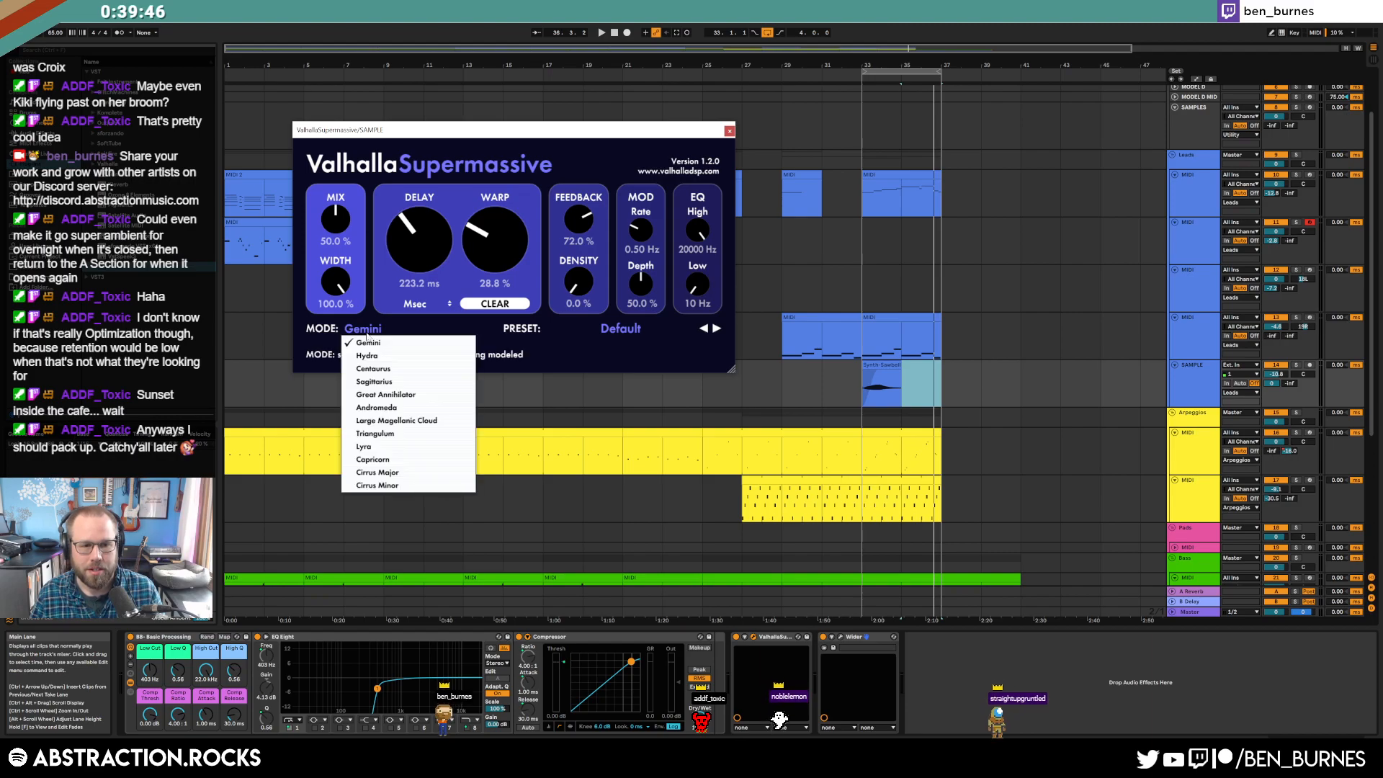
{"action": "left_click", "coordinate": [388, 395]}
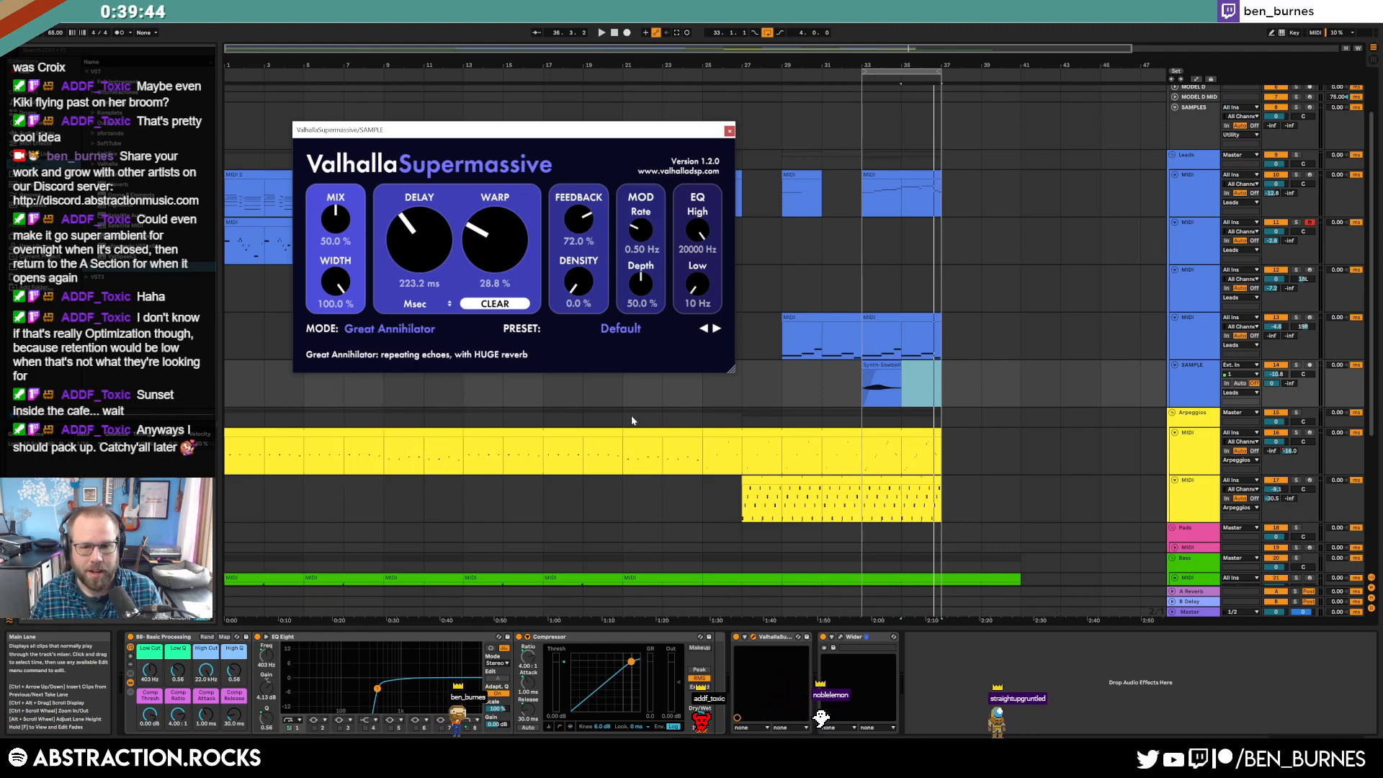
- Play the loop to check the reverb on the Synth-Sawbella clip and raise the sample track's volume
{"action": "left_click", "coordinate": [878, 367]}
{"action": "key", "text": "space"}
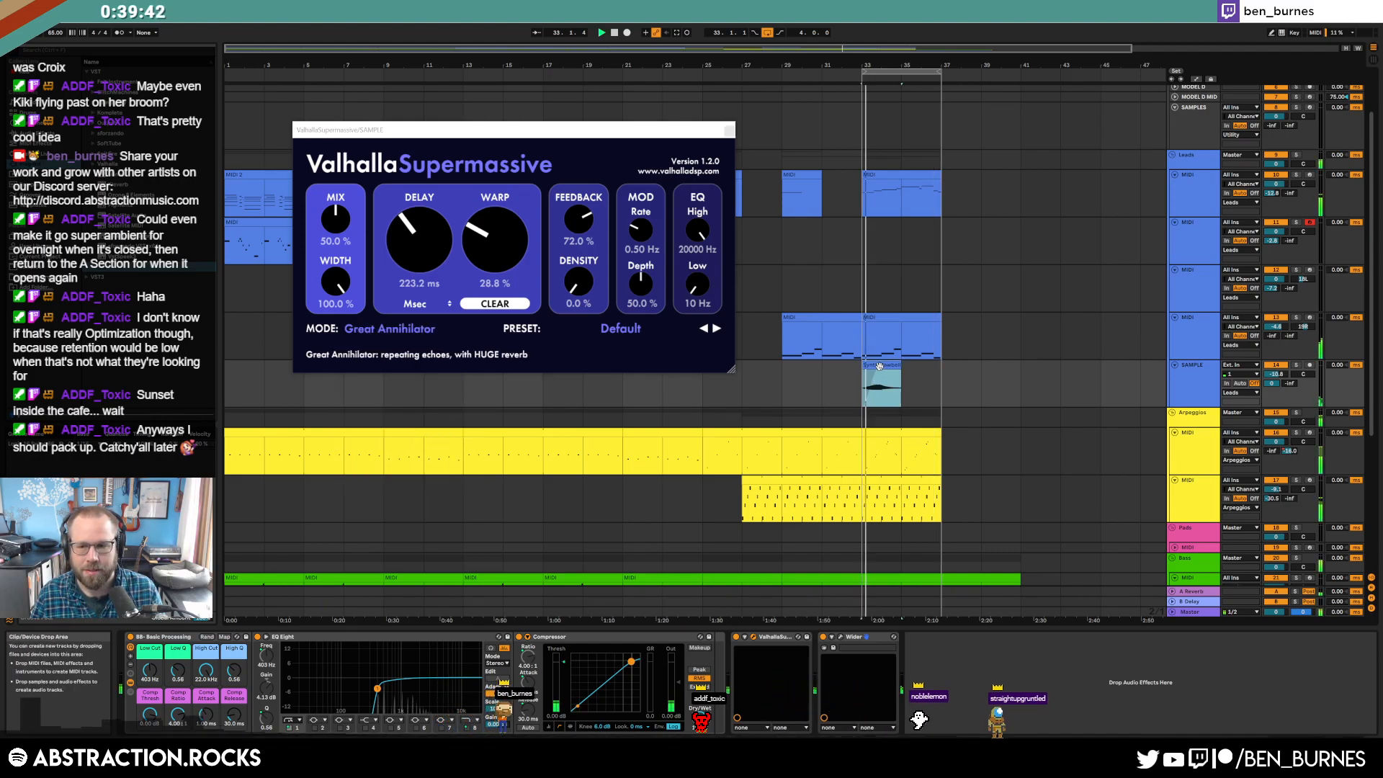
{"action": "left_click", "coordinate": [729, 131]}
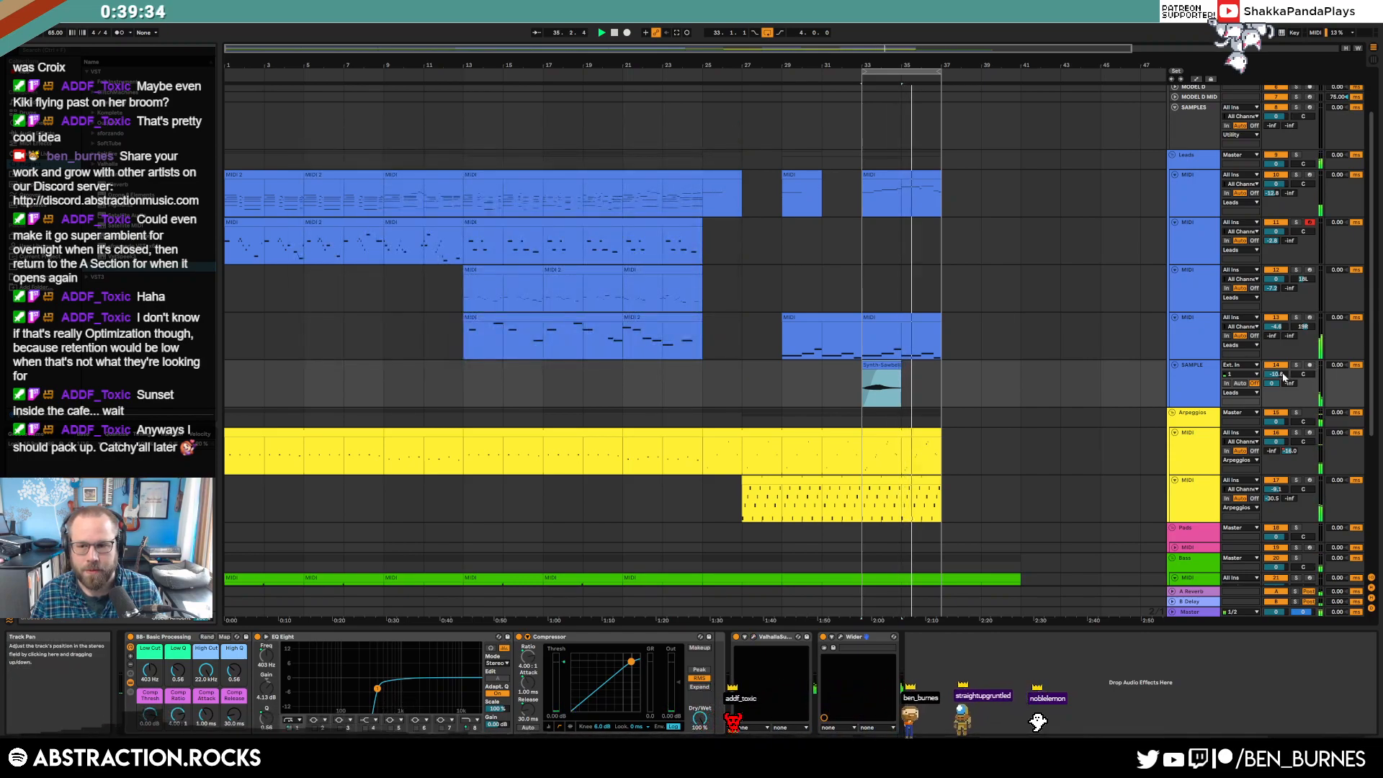
{"action": "left_click_drag", "start_coordinate": [1279, 375], "coordinate": [1279, 365]}
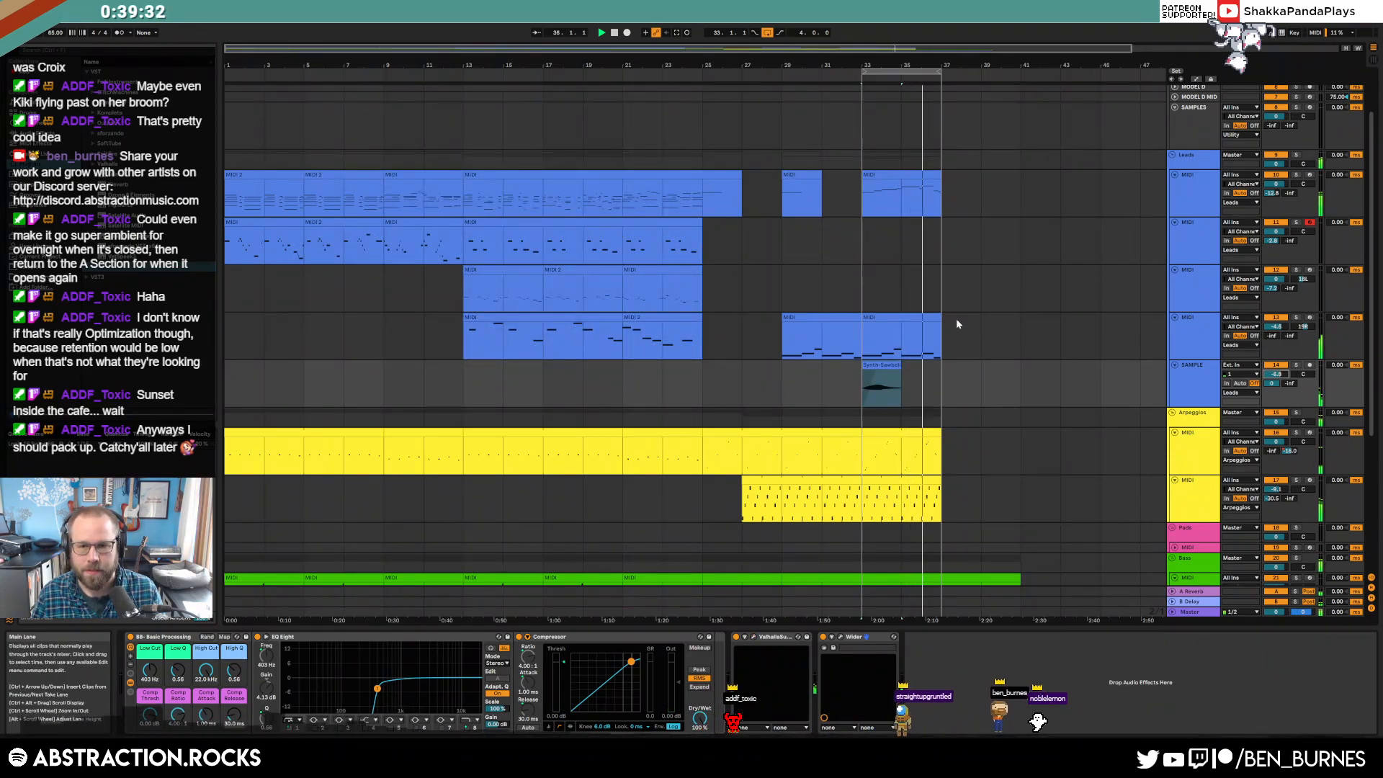
- Arm the third lead track for recording
{"action": "left_click", "coordinate": [1309, 270]}
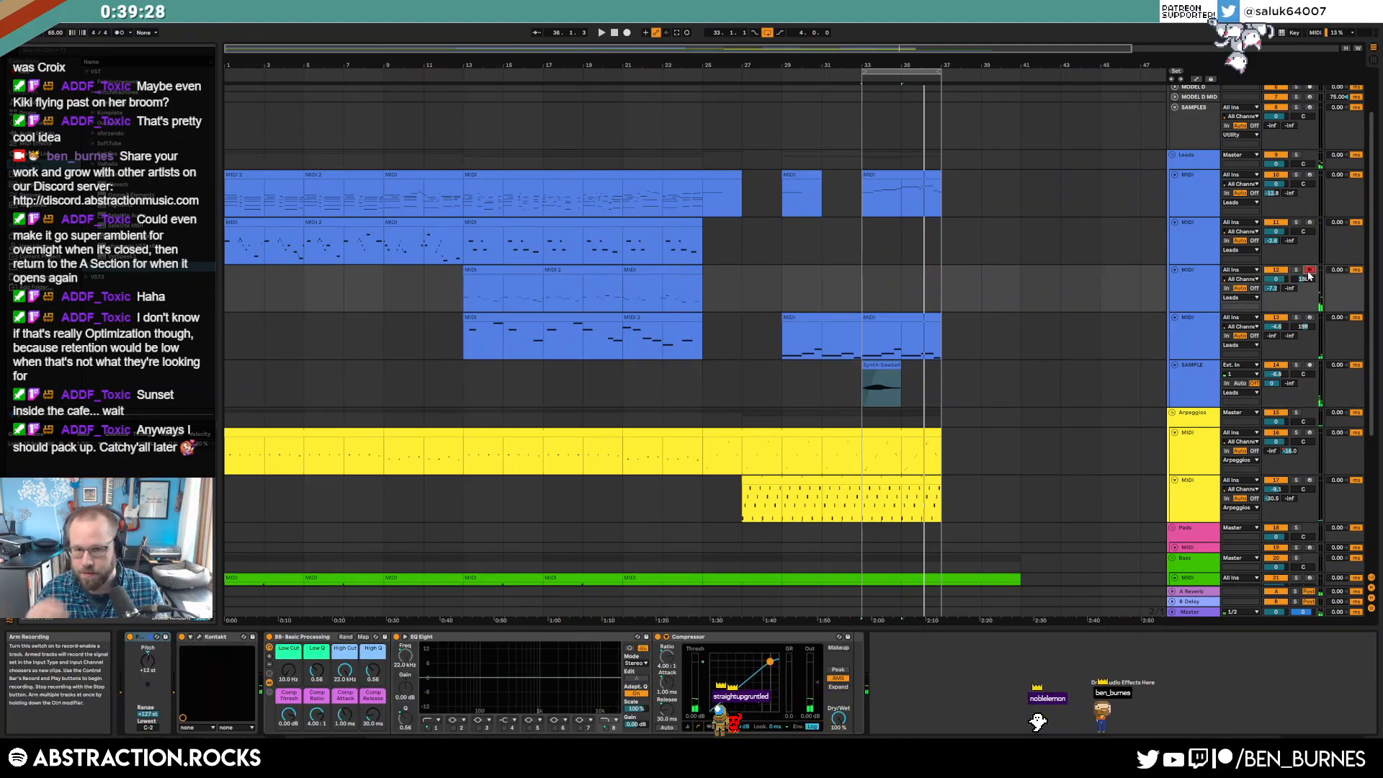
{"action": "scroll", "coordinate": [1000, 399], "scroll_direction": "down", "scroll_amount": 5}
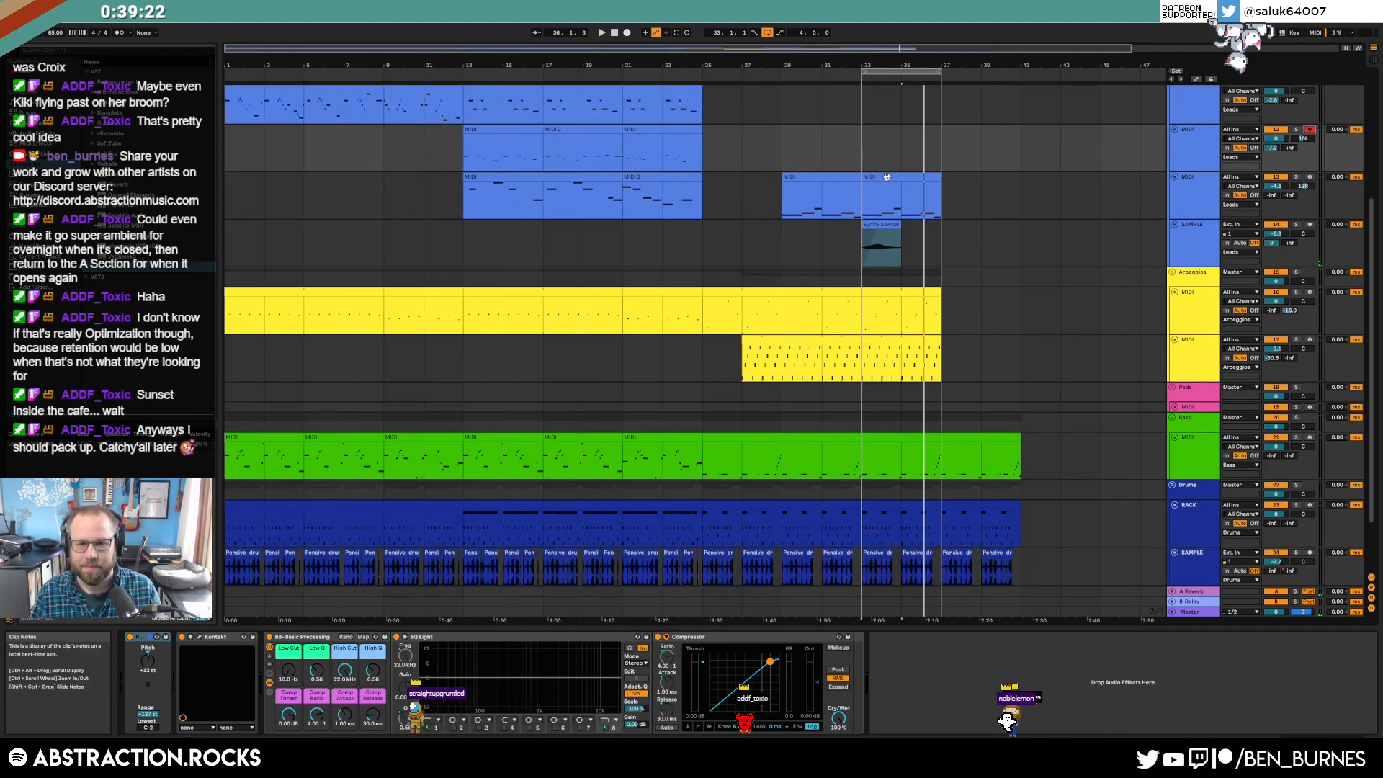
- Stretch the fourth lead track's bar 33 clip back to bar 29 and out to bar 41 as one continuous clip
{"action": "left_click", "coordinate": [915, 178]}
{"action": "double_click", "coordinate": [911, 180]}
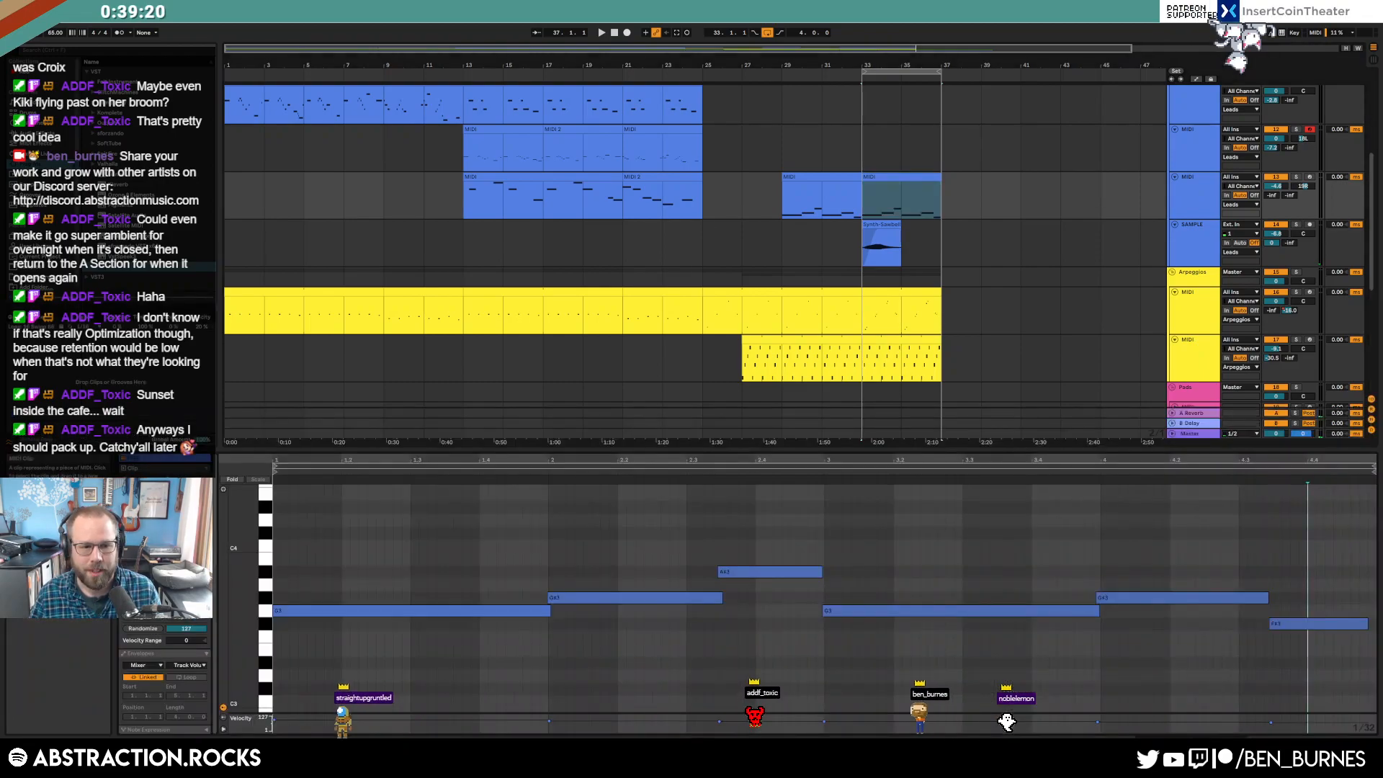
{"action": "left_click_drag", "start_coordinate": [935, 207], "coordinate": [768, 184]}
{"action": "key", "text": "ctrl+z"}
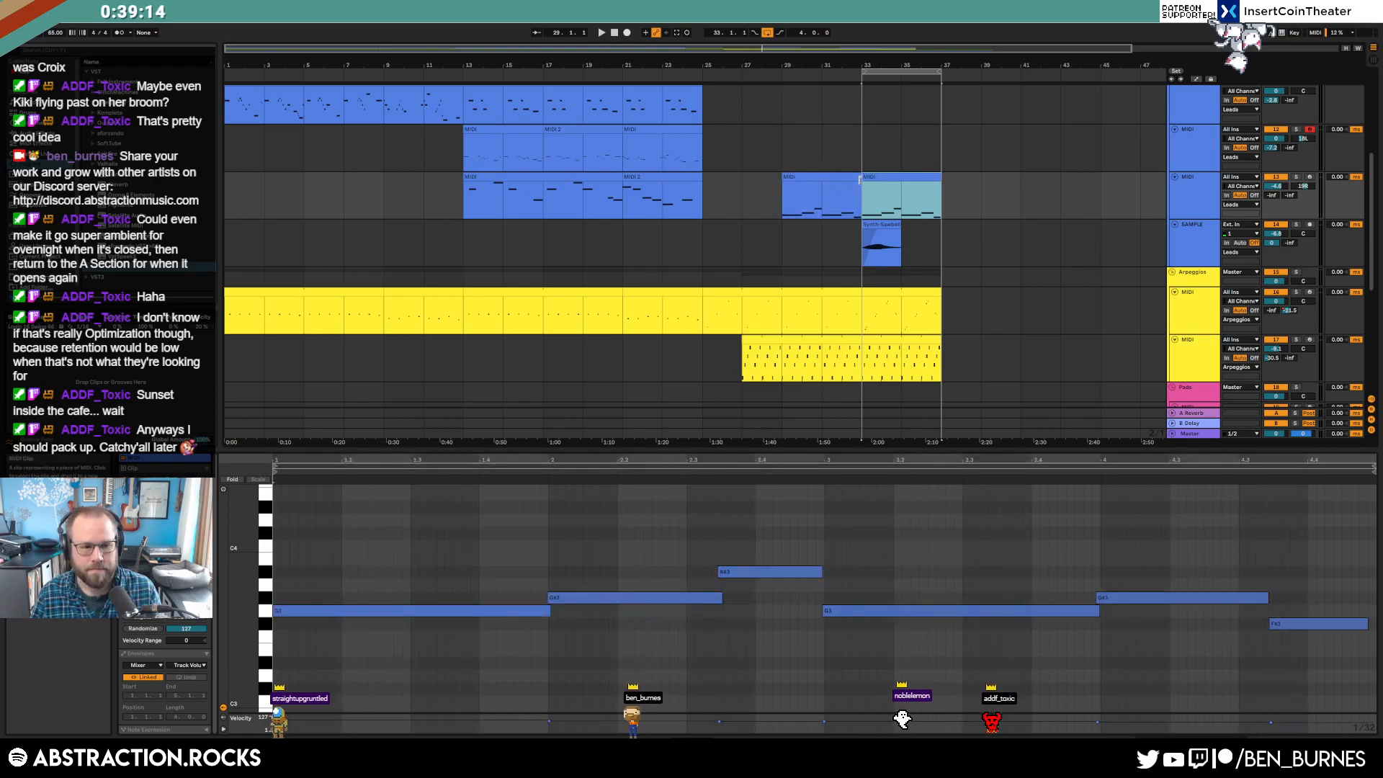
{"action": "left_click", "coordinate": [189, 677]}
{"action": "left_click_drag", "start_coordinate": [864, 178], "coordinate": [784, 178]}
{"action": "left_click_drag", "start_coordinate": [938, 178], "coordinate": [1019, 186]}
{"action": "key", "text": "shift+Tab"}
- Lengthen both arpeggio parts to bar 41 and repeat the Synth-Sawbella clip from bar 33 at bar 37
{"action": "left_click_drag", "start_coordinate": [937, 293], "coordinate": [1018, 306]}
{"action": "left_click_drag", "start_coordinate": [926, 245], "coordinate": [877, 250]}
{"action": "key", "text": "ctrl+d"}
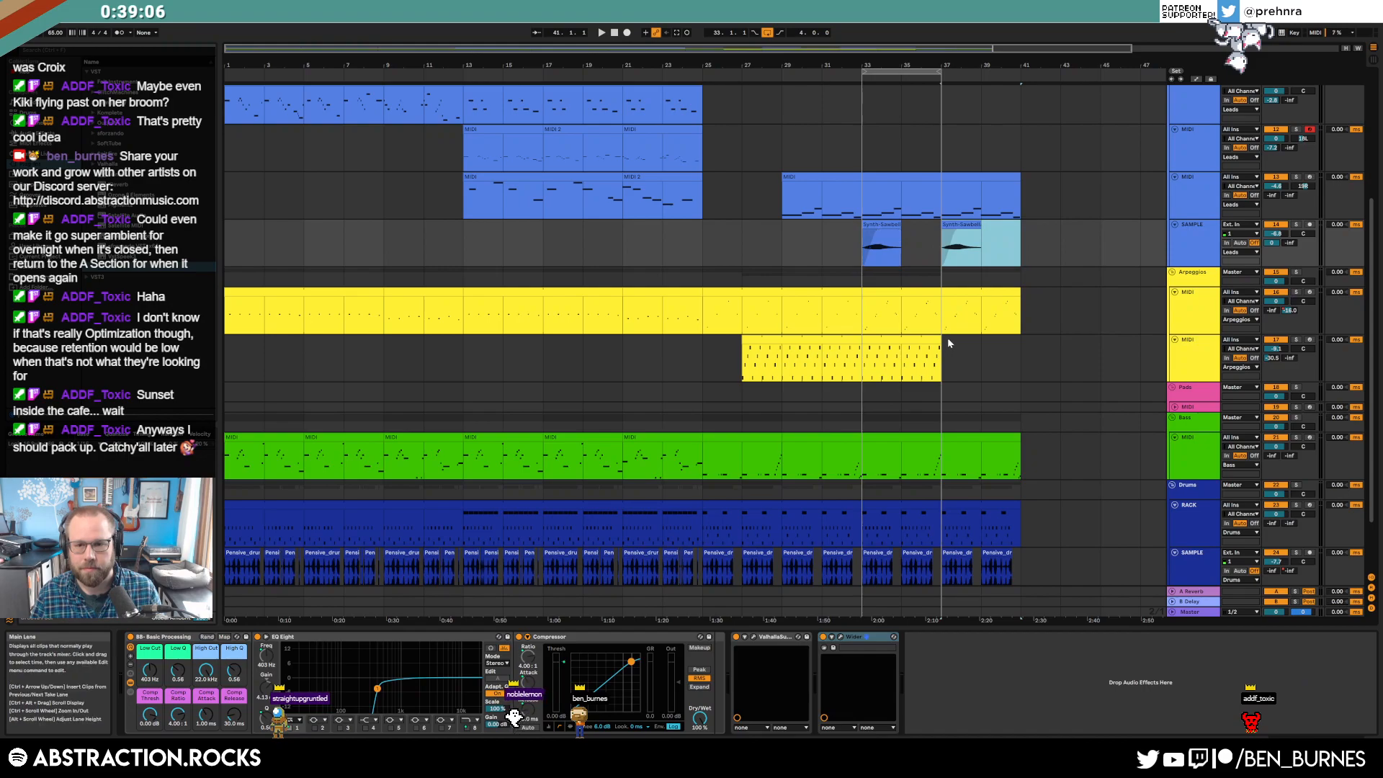
{"action": "left_click_drag", "start_coordinate": [940, 354], "coordinate": [1030, 357]}
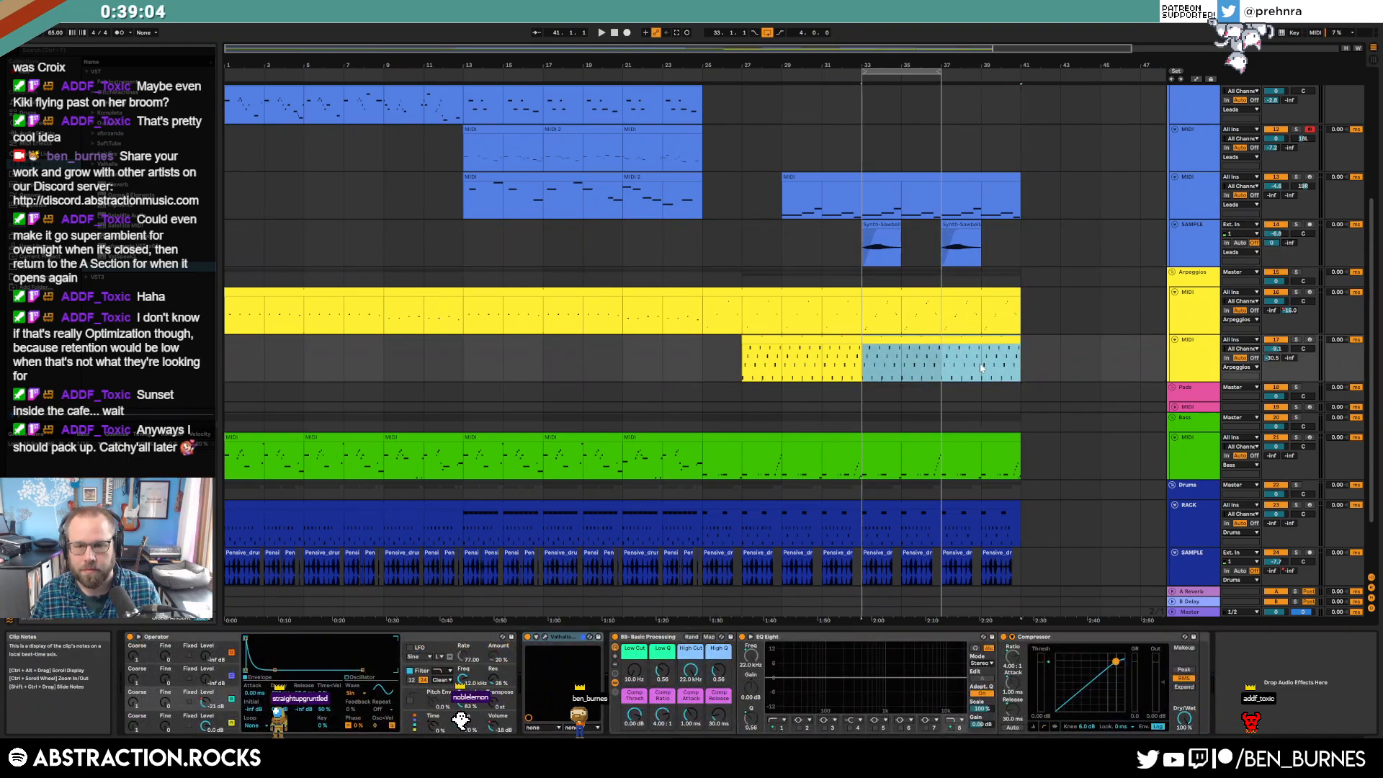
- Fill the gaps in the second arpeggio clip with copies of its notes an octave higher, one sixteenth later, and play from bar 37
{"action": "left_click", "coordinate": [996, 358]}
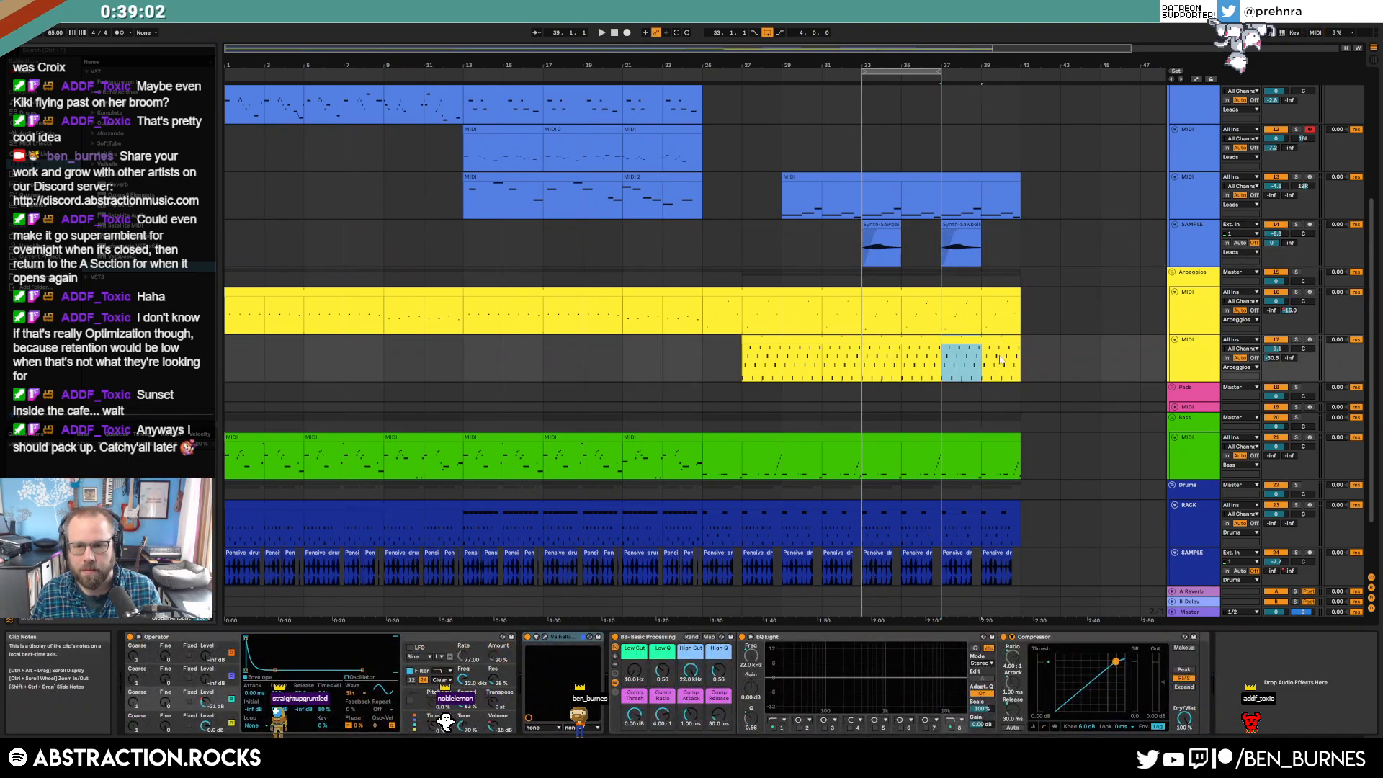
{"action": "double_click", "coordinate": [990, 340]}
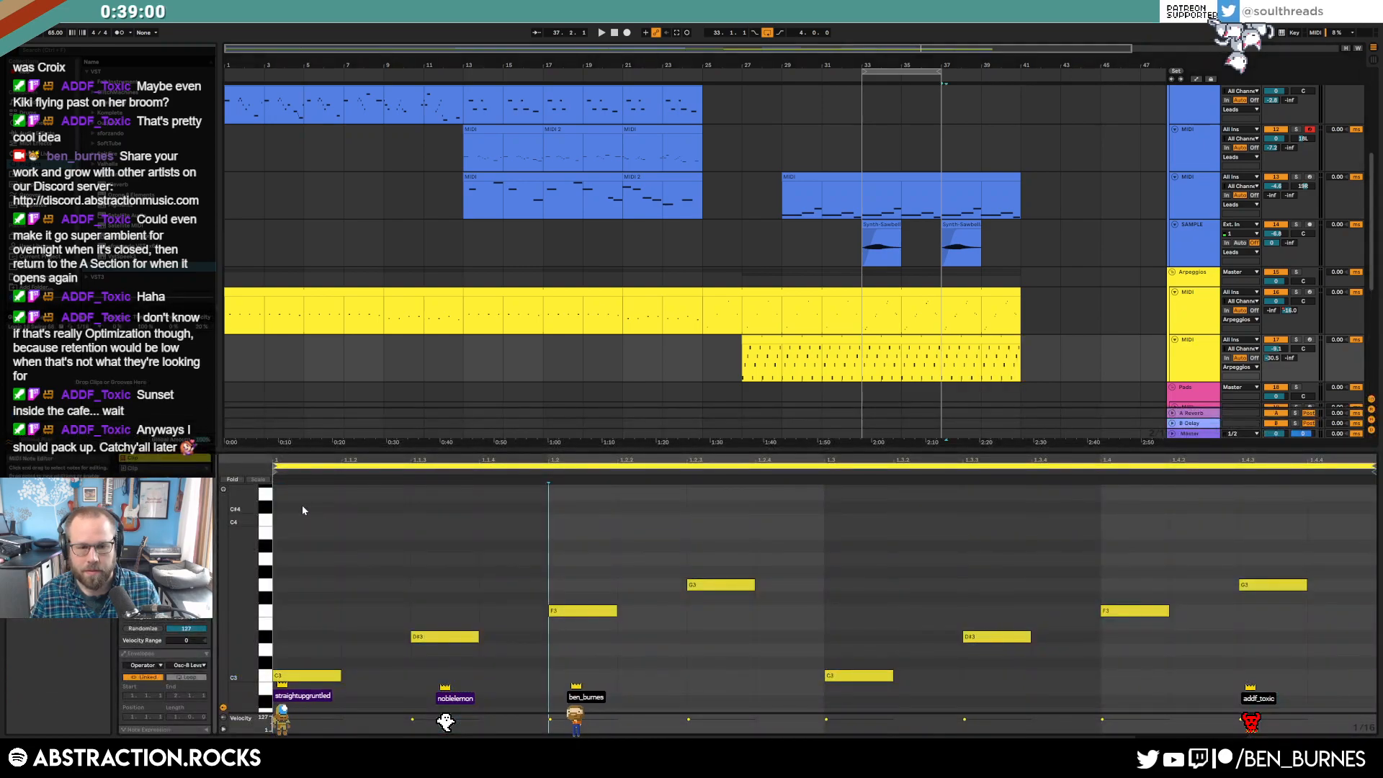
{"action": "scroll", "coordinate": [935, 640], "scroll_direction": "up", "scroll_amount": 3}
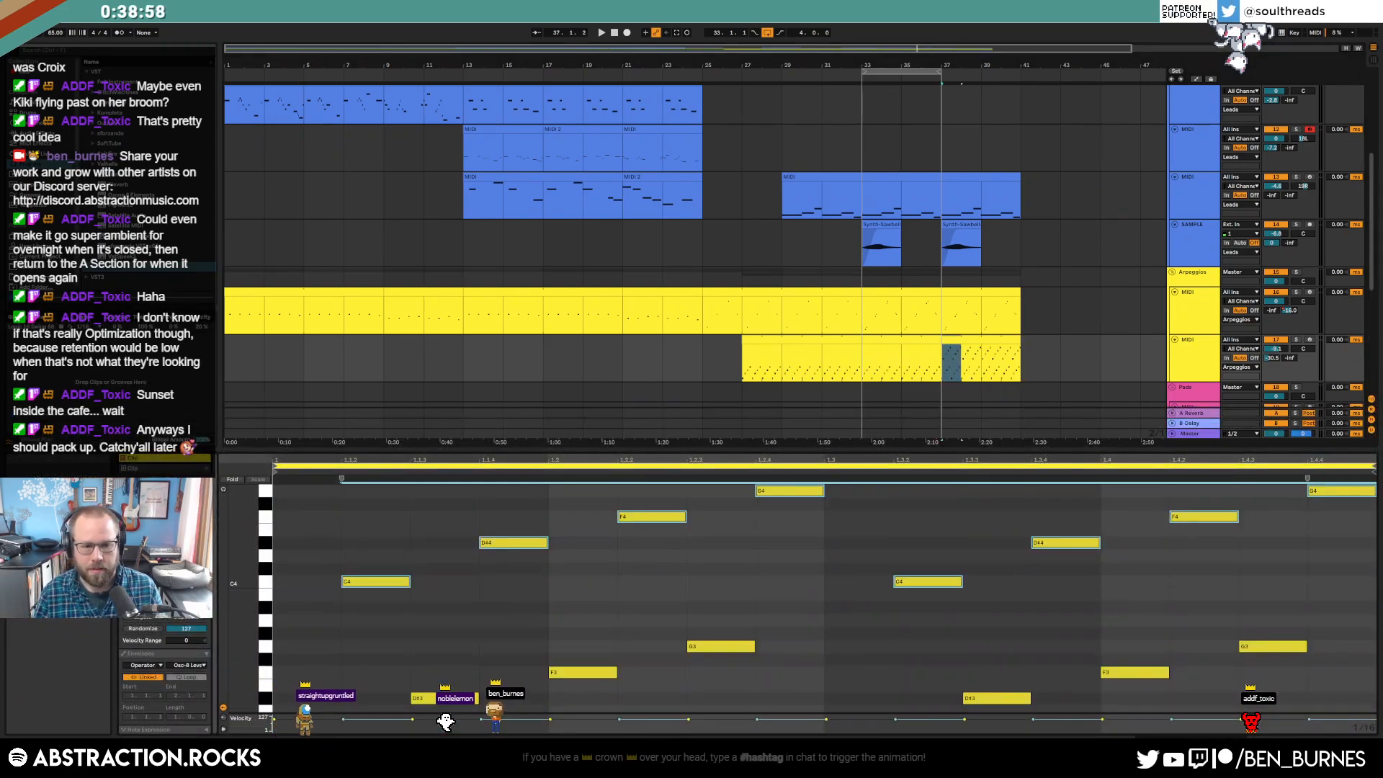
{"action": "key", "text": "space"}
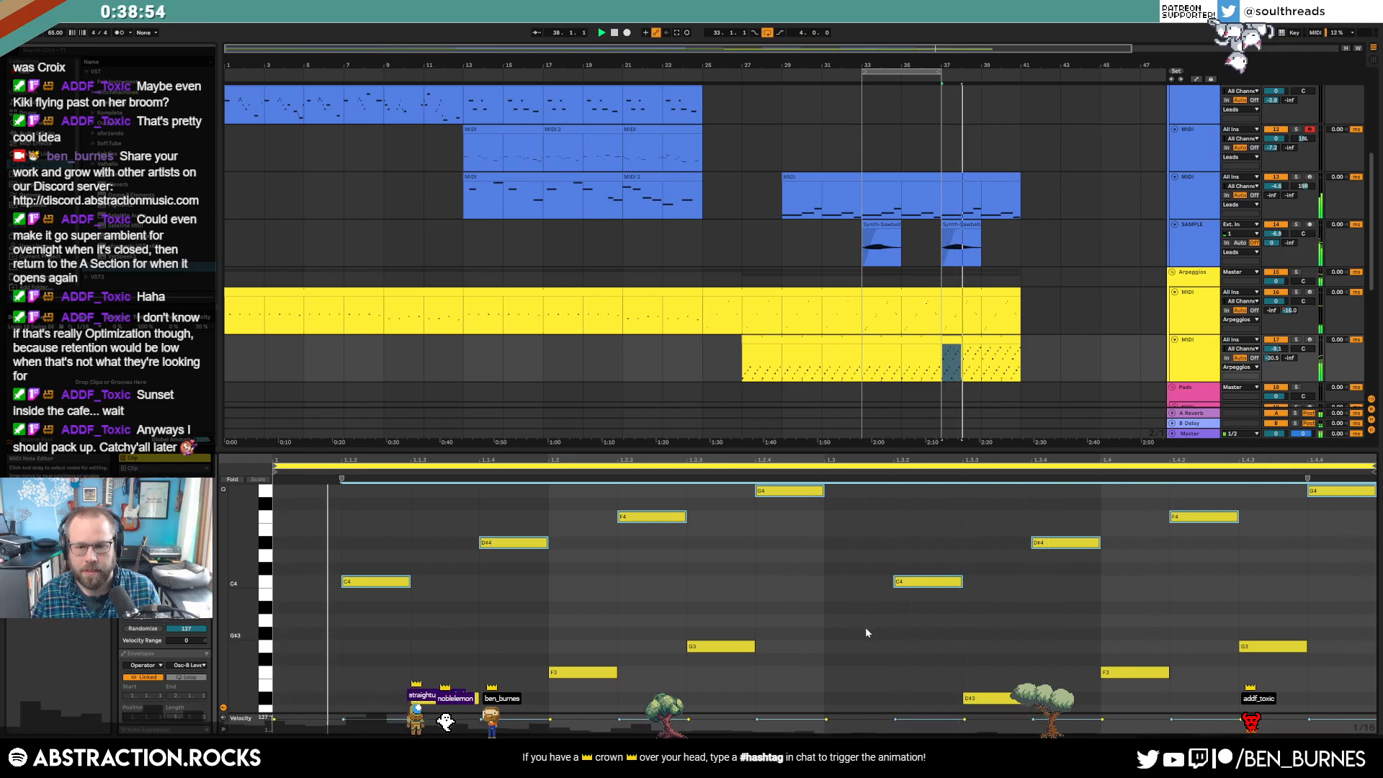
- Raise the F4 note near the end of bar 38 in the second arpeggio clip to A#4 and play from bar 37
{"action": "left_click_drag", "start_coordinate": [249, 542], "coordinate": [231, 542]}
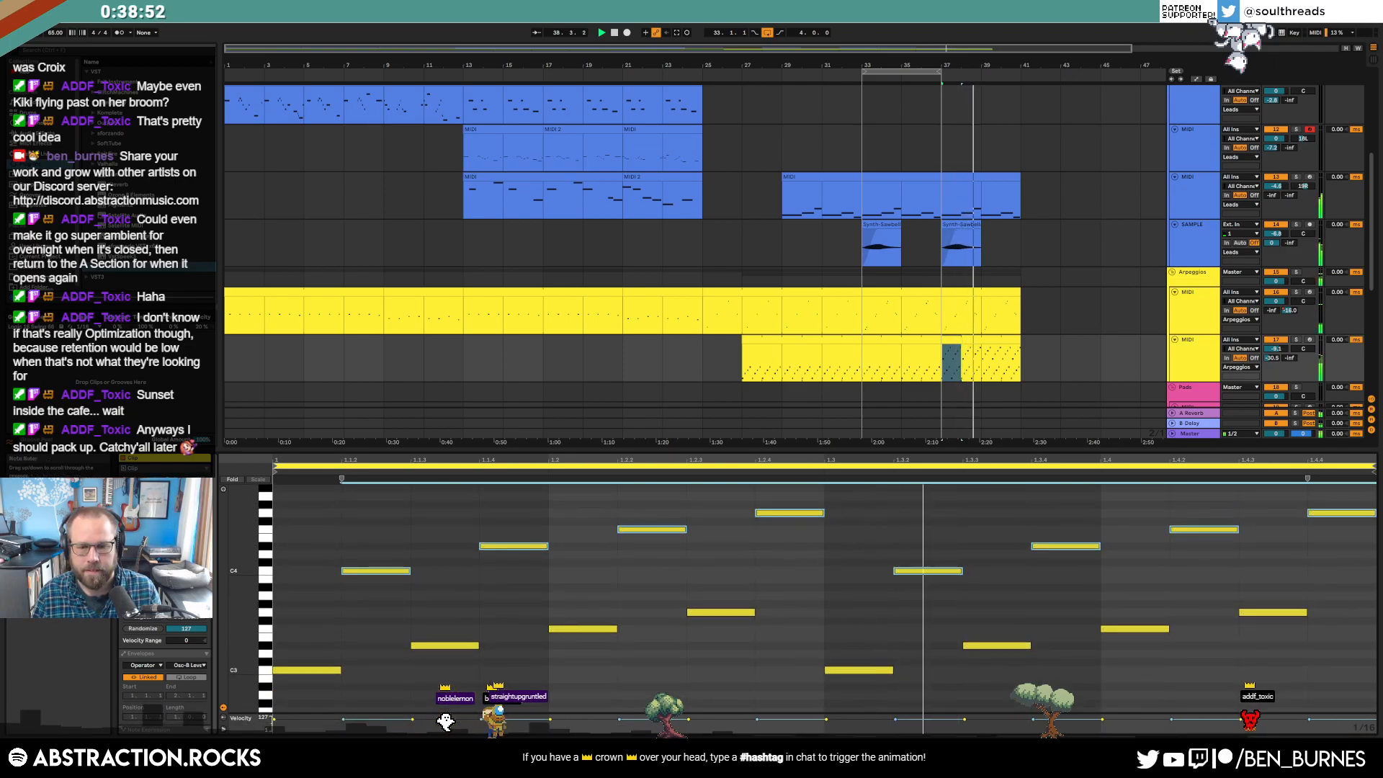
{"action": "left_click", "coordinate": [949, 371]}
{"action": "left_click", "coordinate": [946, 625]}
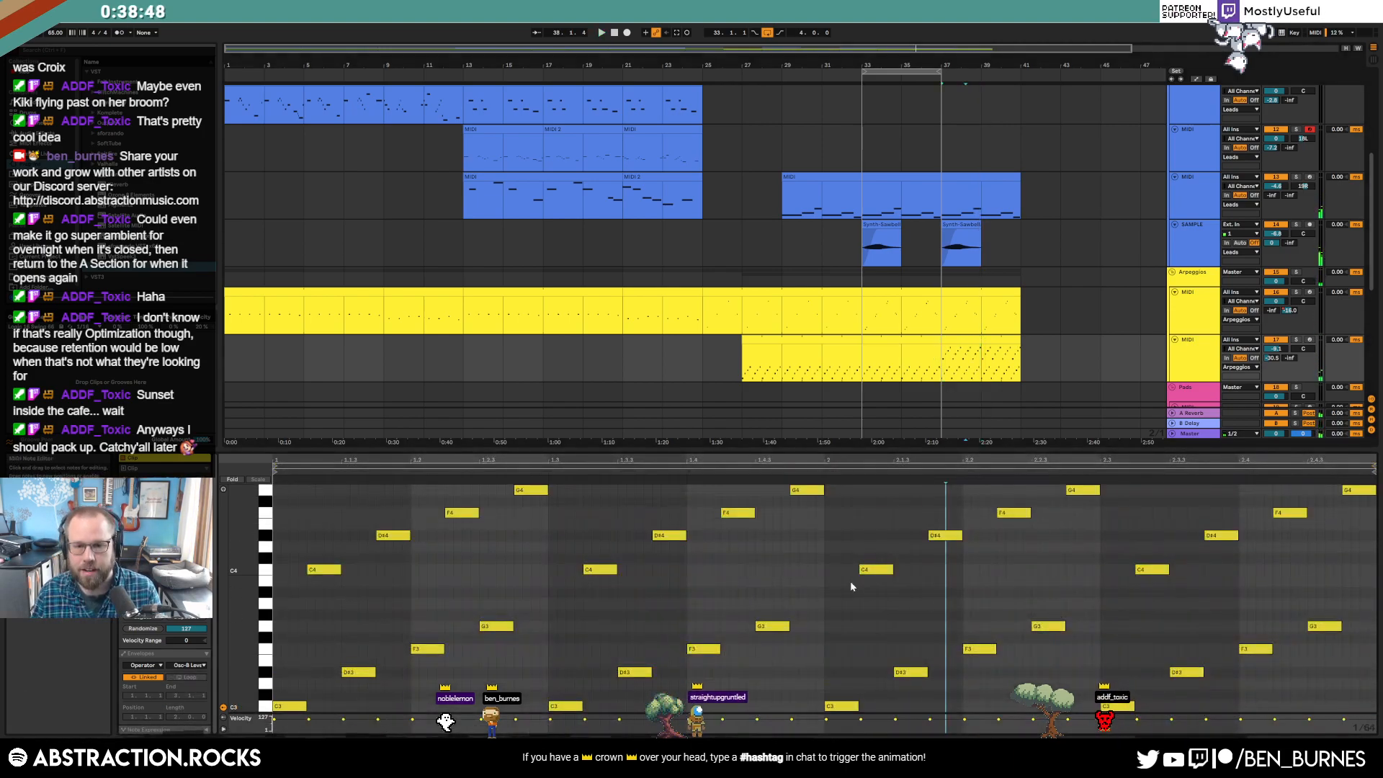
{"action": "scroll", "coordinate": [1220, 589], "scroll_direction": "up", "scroll_amount": 2}
{"action": "left_click", "coordinate": [1289, 536]}
{"action": "key", "text": "Up"}
{"action": "key", "text": "Up"}
{"action": "key", "text": "Up"}
{"action": "key", "text": "Up"}
{"action": "key", "text": "Up"}
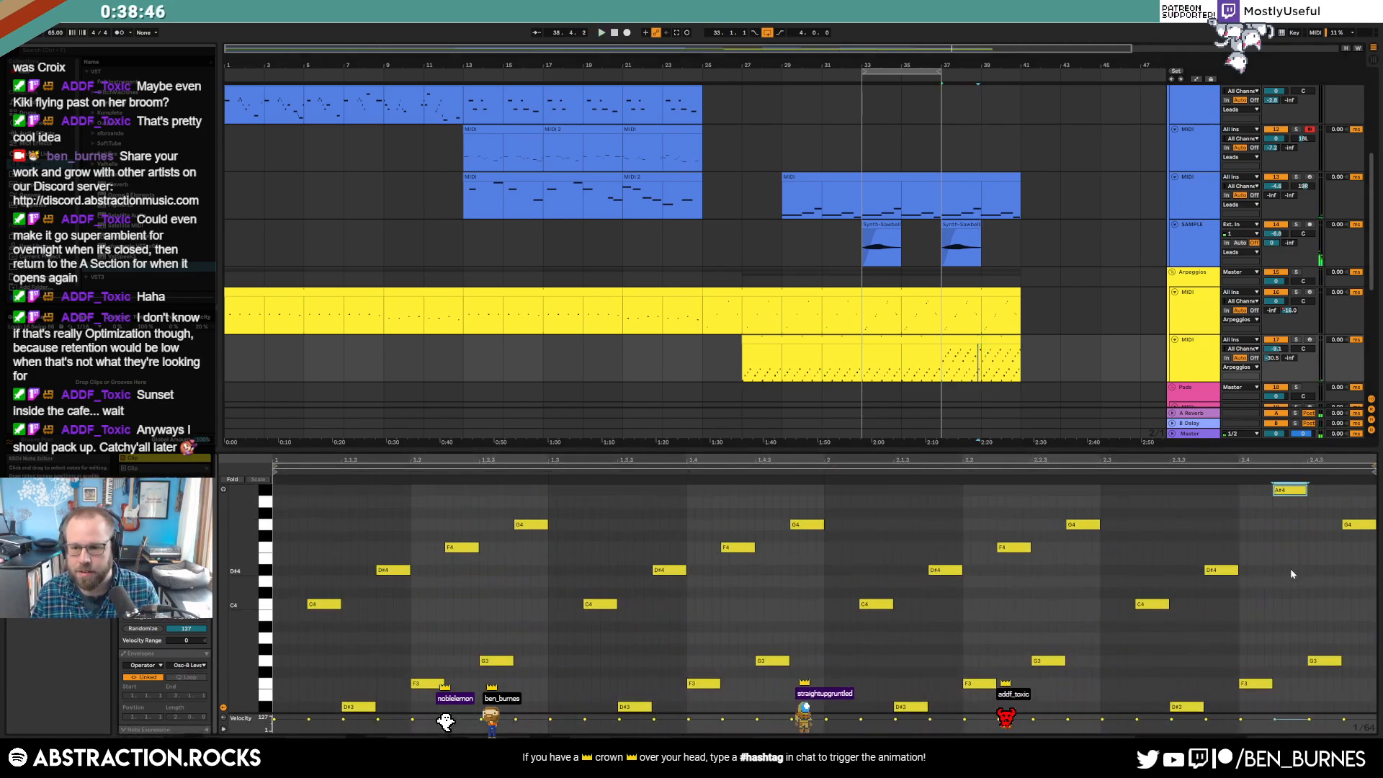
{"action": "key", "text": "space"}
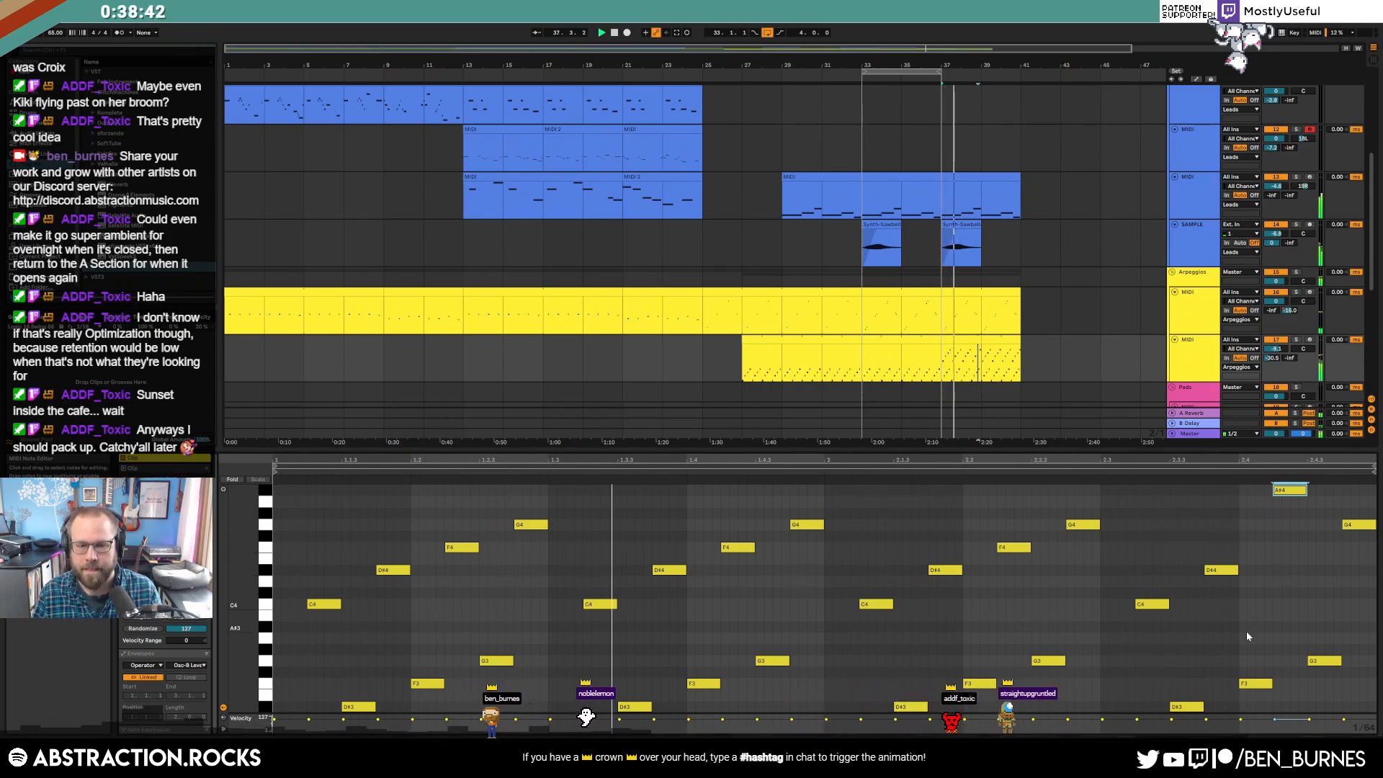
- Shape the second arpeggio's Osc-B Level automation into a curved rise from bar 37 to bar 41
{"action": "key", "text": "shift+Tab"}
{"action": "key", "text": "a"}
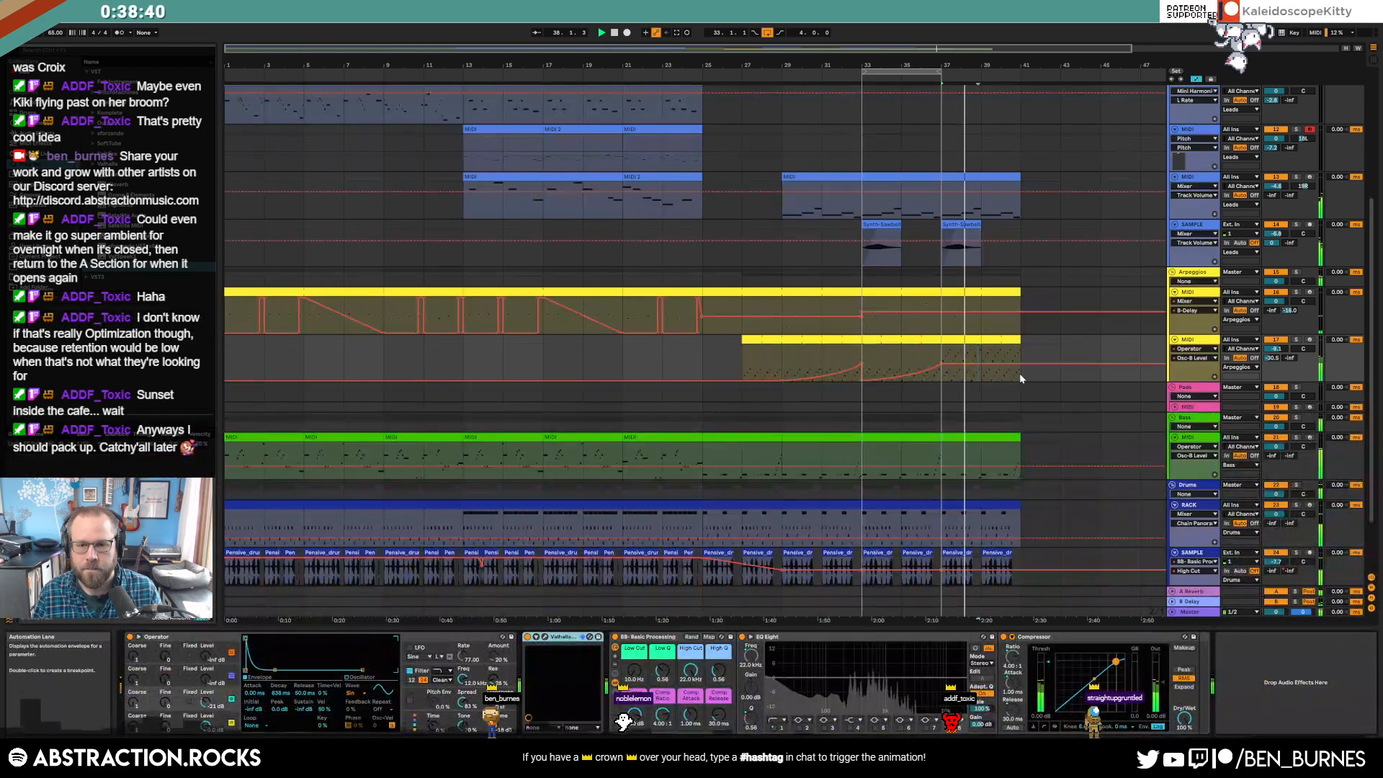
{"action": "left_click_drag", "start_coordinate": [943, 378], "coordinate": [1019, 366]}
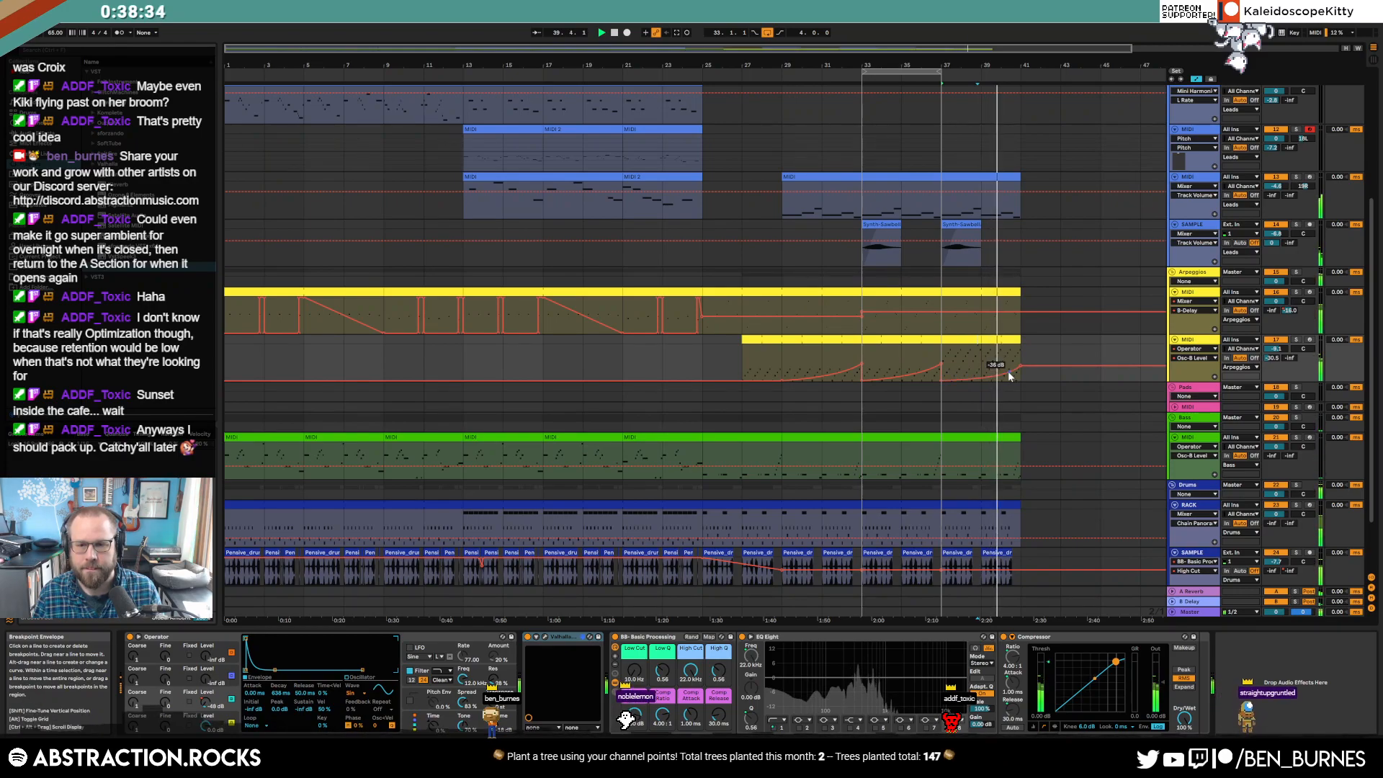
- Loop the second arpeggio's two-bar clip at bar 37 and extend it to bar 41
{"action": "left_click", "coordinate": [970, 337]}
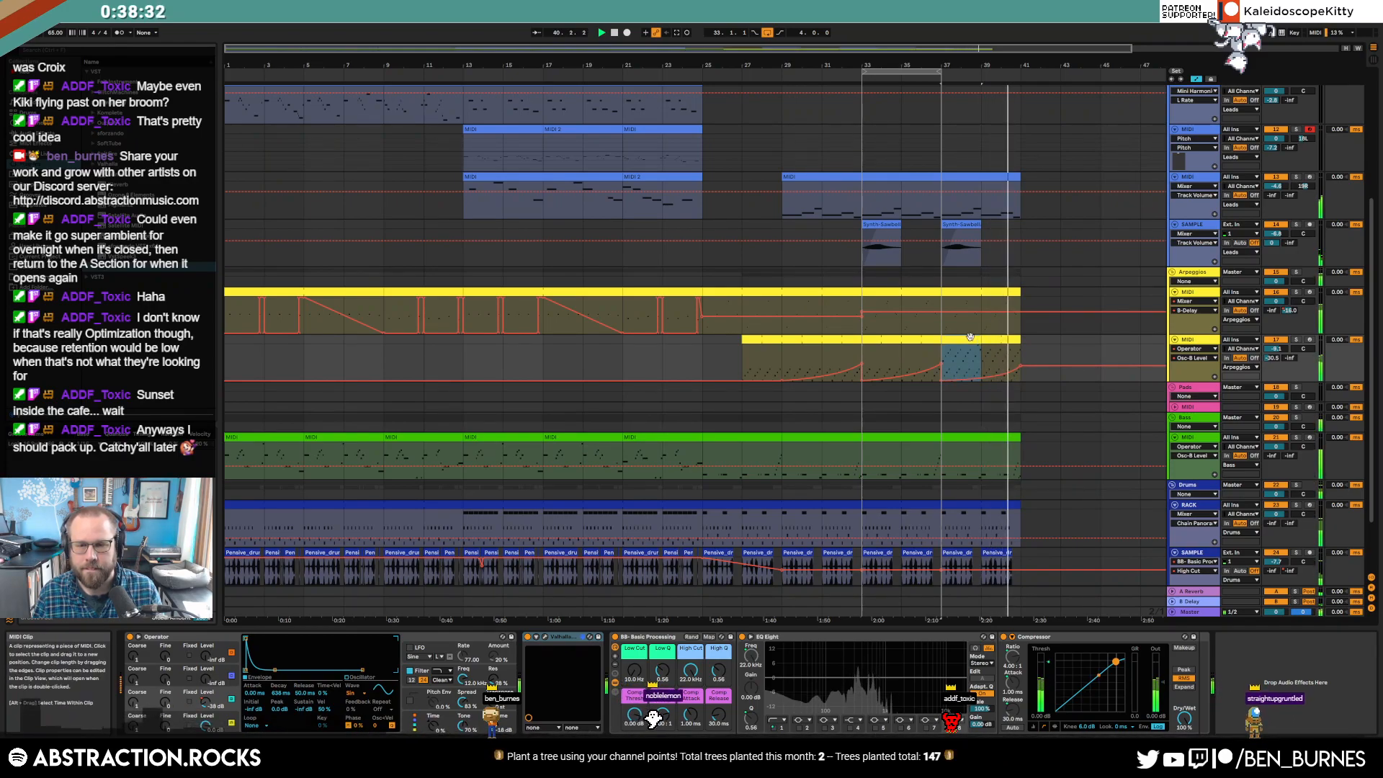
{"action": "key", "text": "shift+Tab"}
{"action": "key", "text": "shift+Tab"}
{"action": "key", "text": "shift+Tab"}
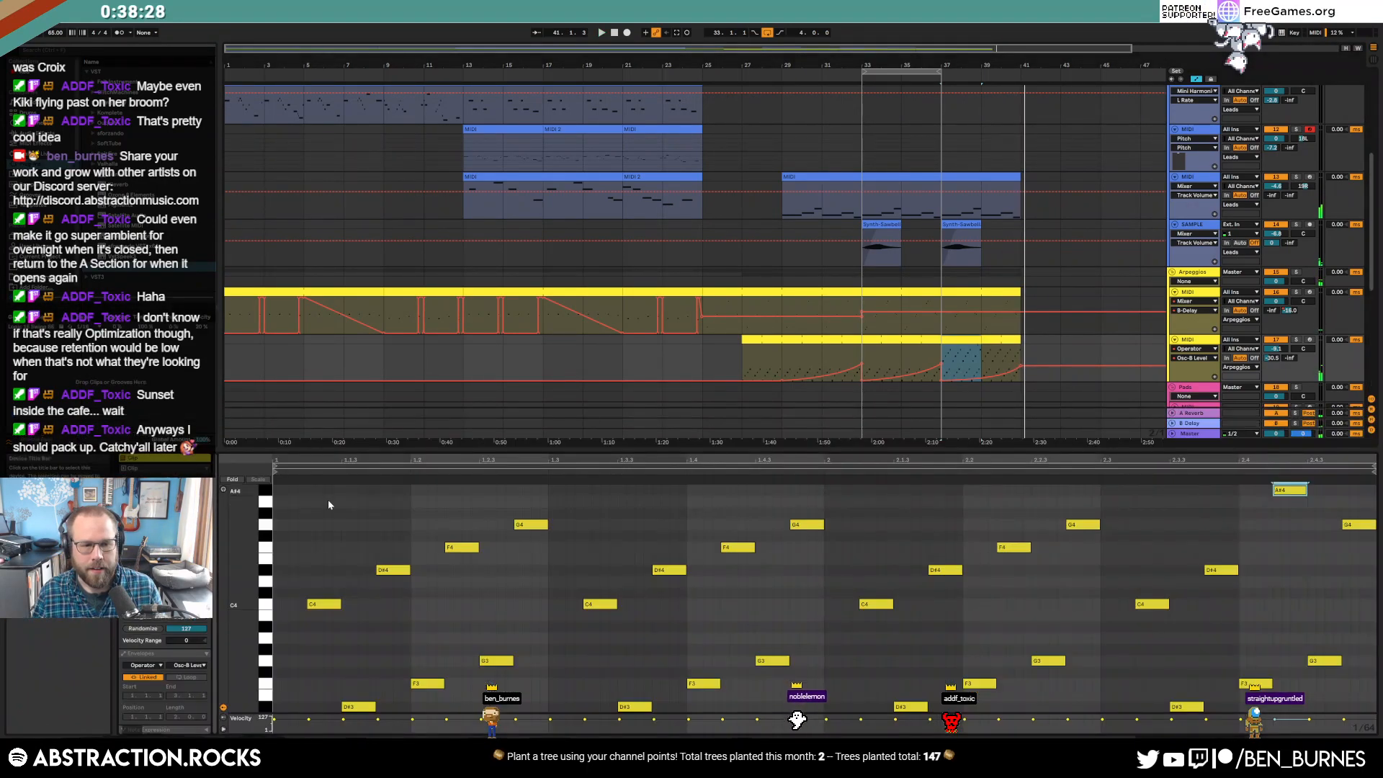
{"action": "left_click", "coordinate": [165, 501]}
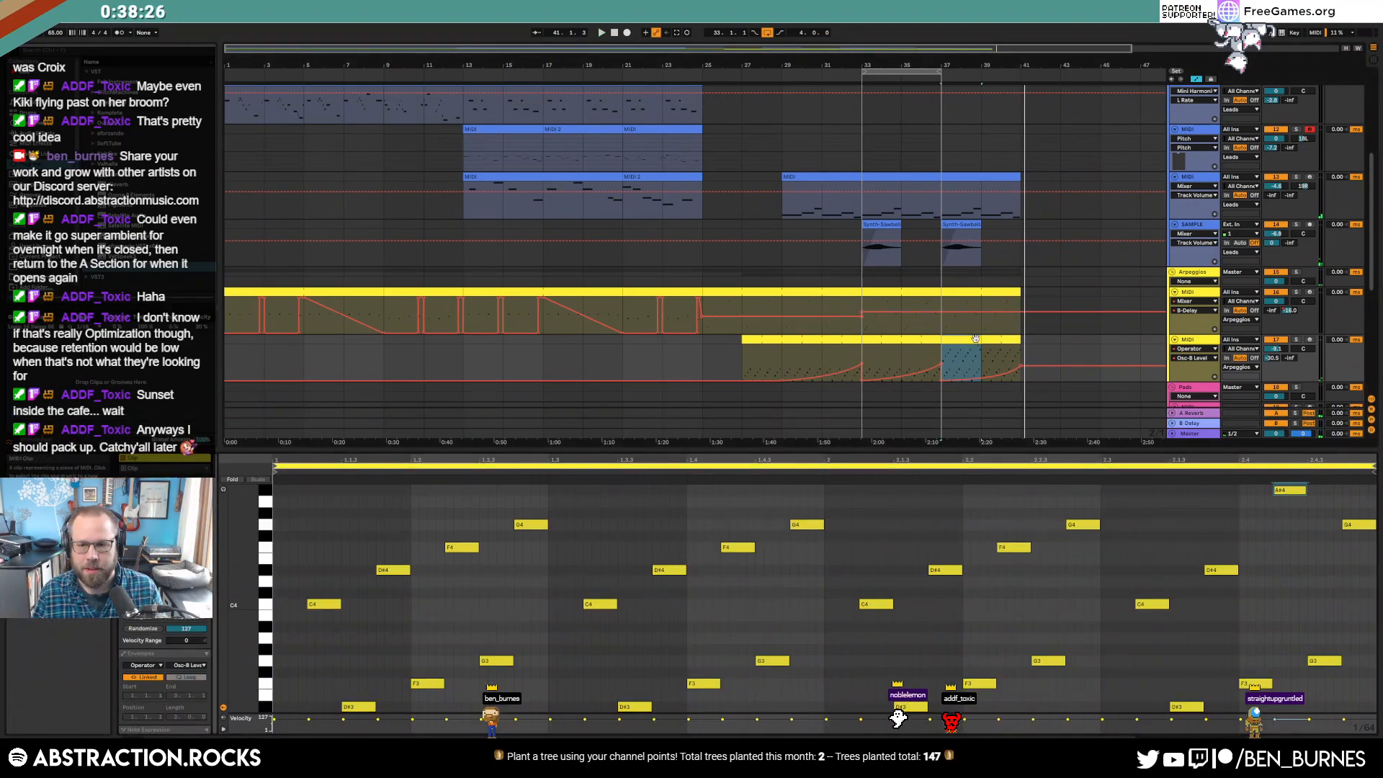
{"action": "key", "text": "shift+Tab"}
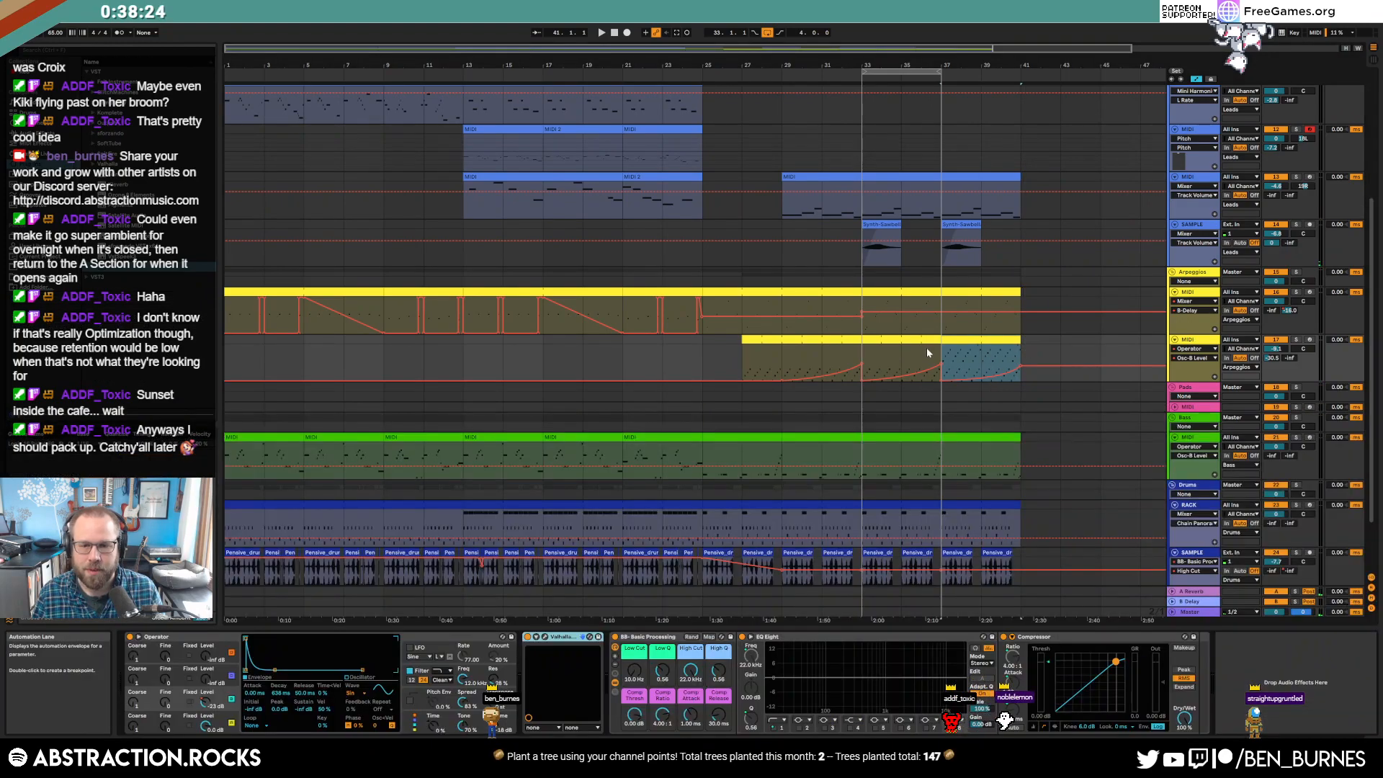
- Hide the automation lanes and listen to the arrangement from bar 25
{"action": "left_click", "coordinate": [862, 352]}
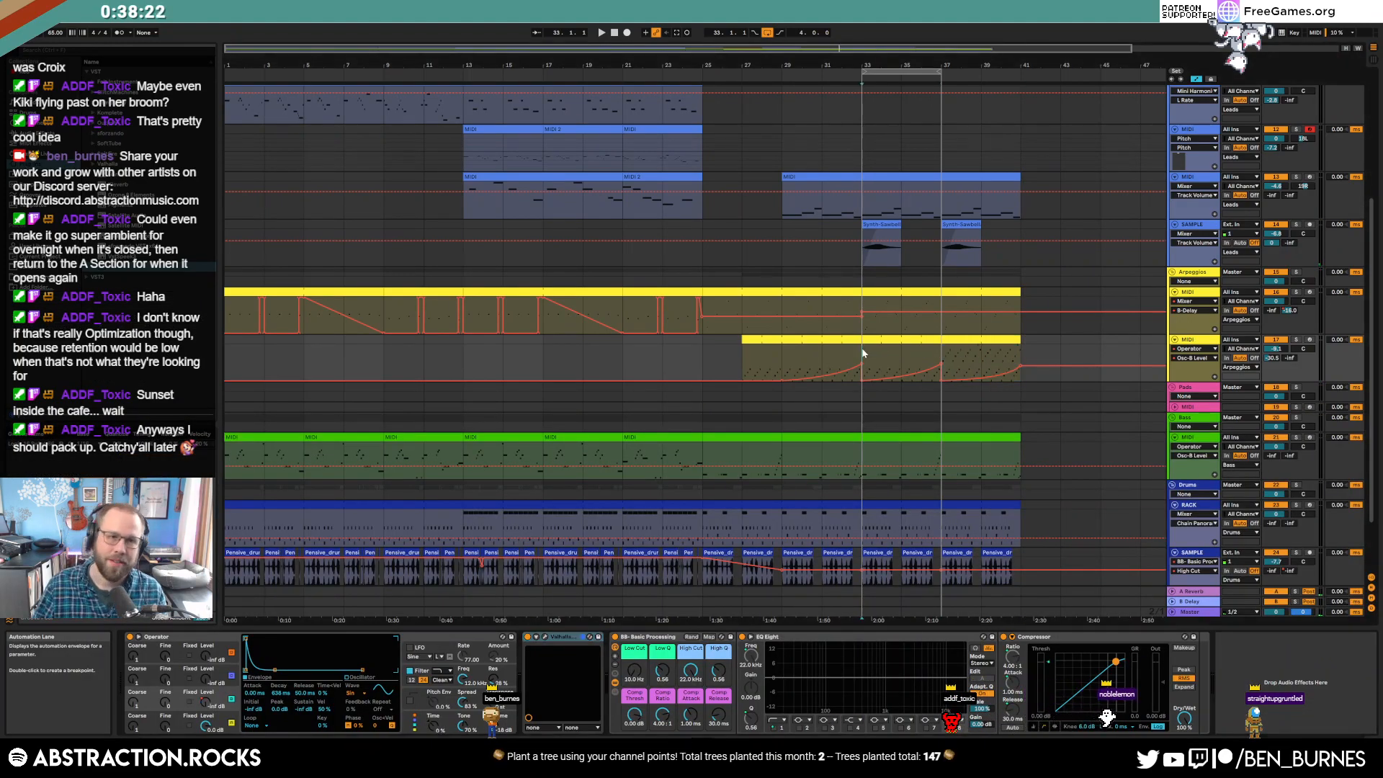
{"action": "left_click", "coordinate": [702, 353]}
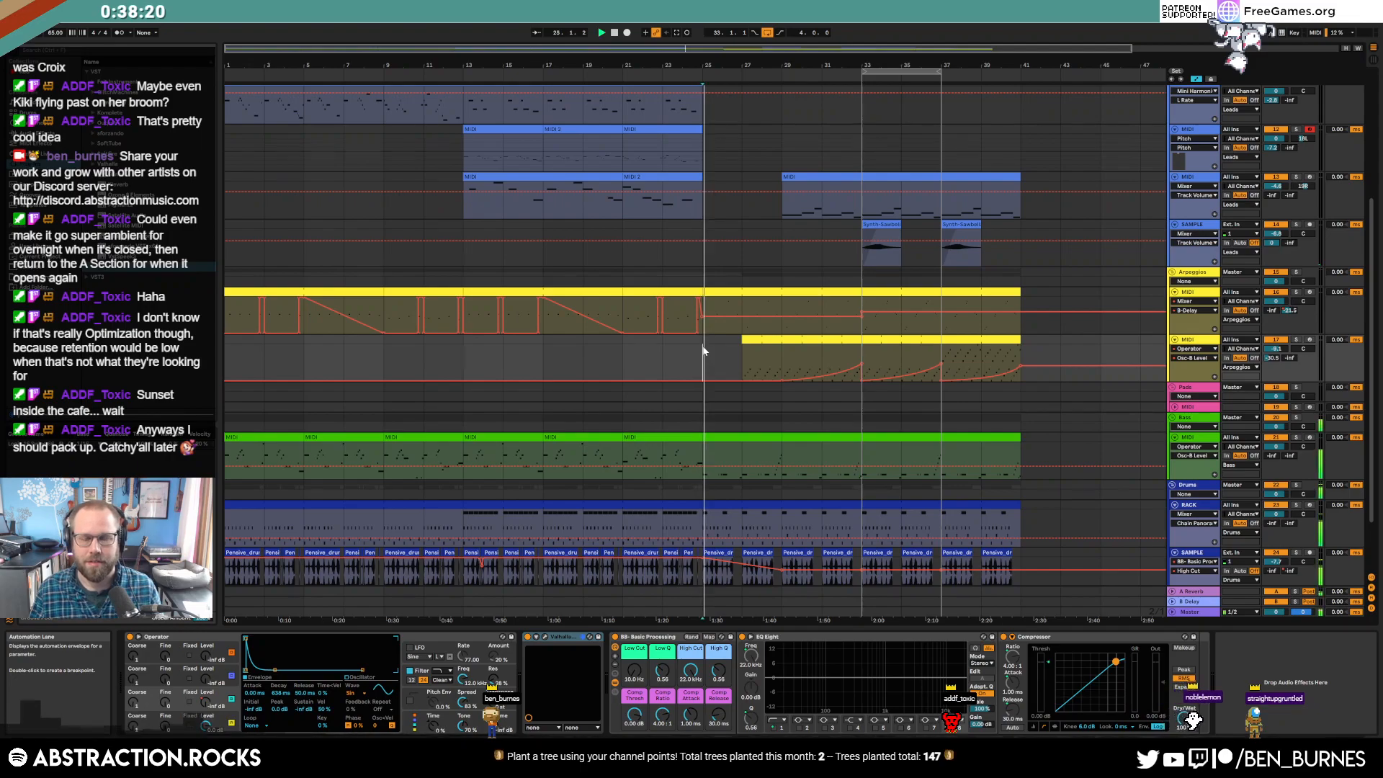
{"action": "key", "text": "a"}
{"action": "key", "text": "space"}
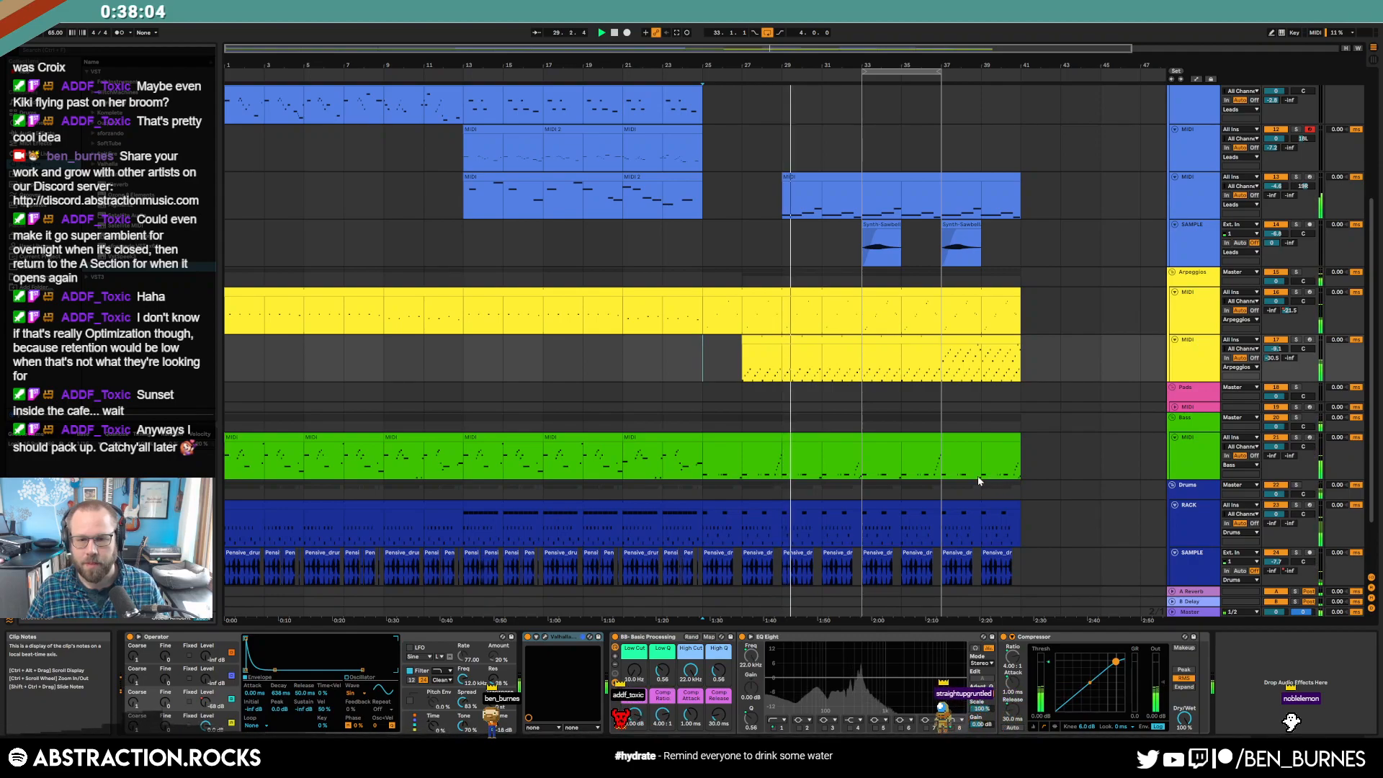
{"action": "left_click", "coordinate": [839, 440]}
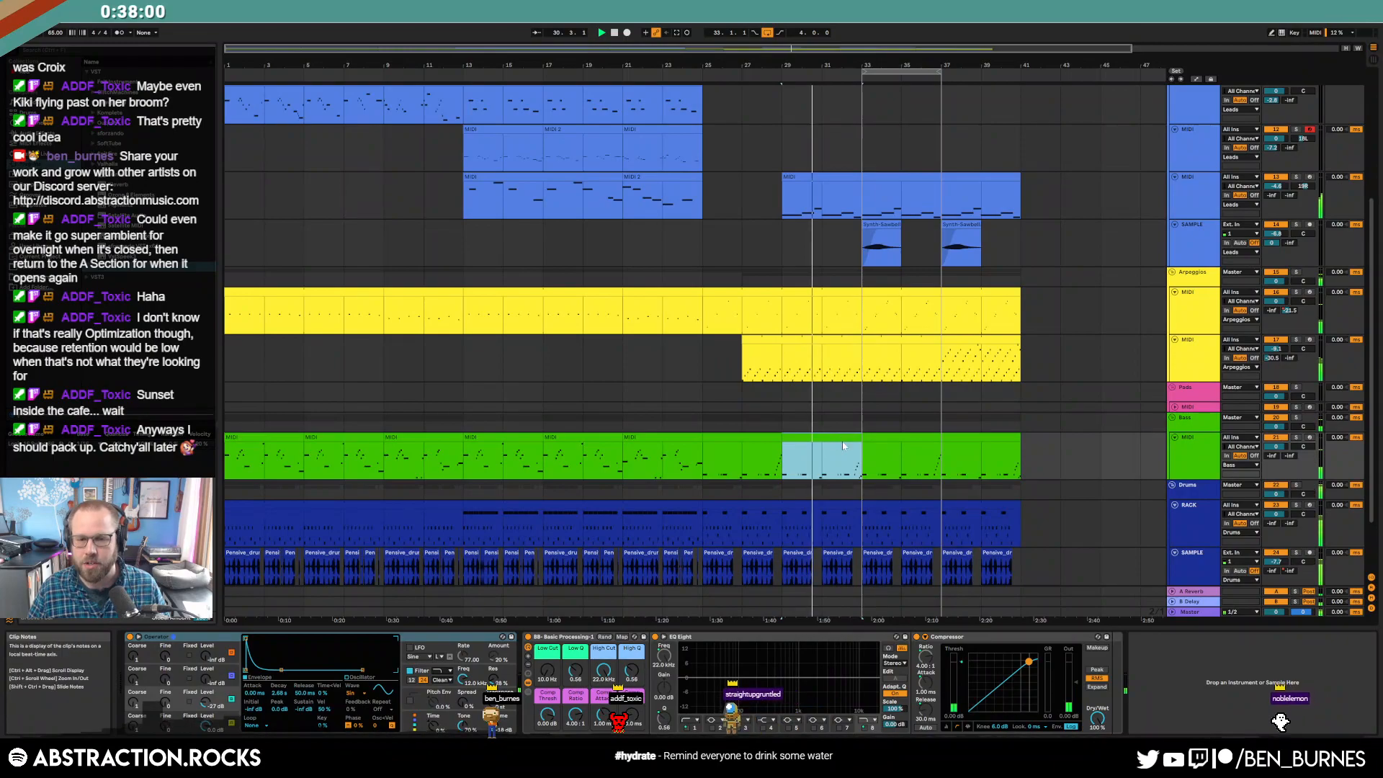
- Duplicate the first lead track's bar 33 clip to bar 37 and extend the loop region to bar 41
{"action": "scroll", "coordinate": [1046, 319], "scroll_direction": "up", "scroll_amount": 5}
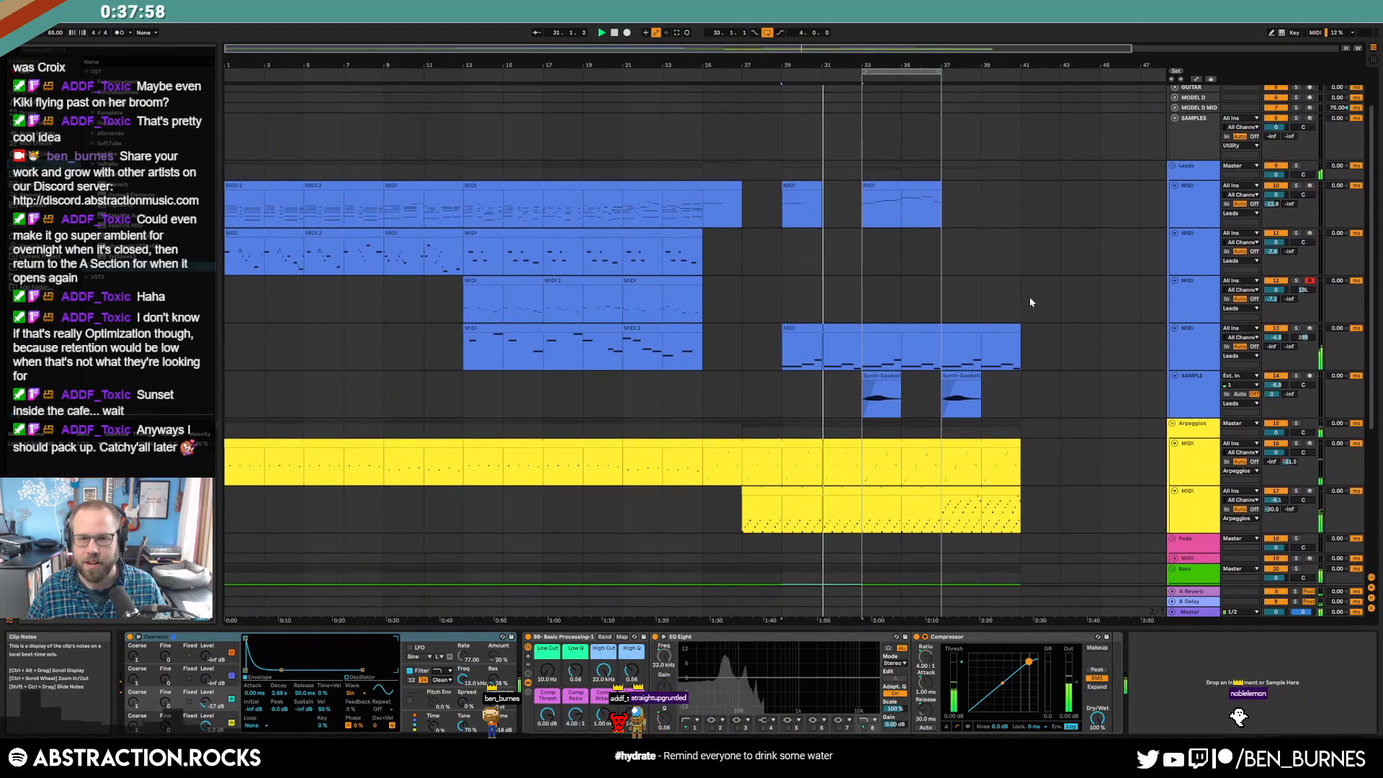
{"action": "left_click", "coordinate": [893, 185]}
{"action": "key", "text": "ctrl+d"}
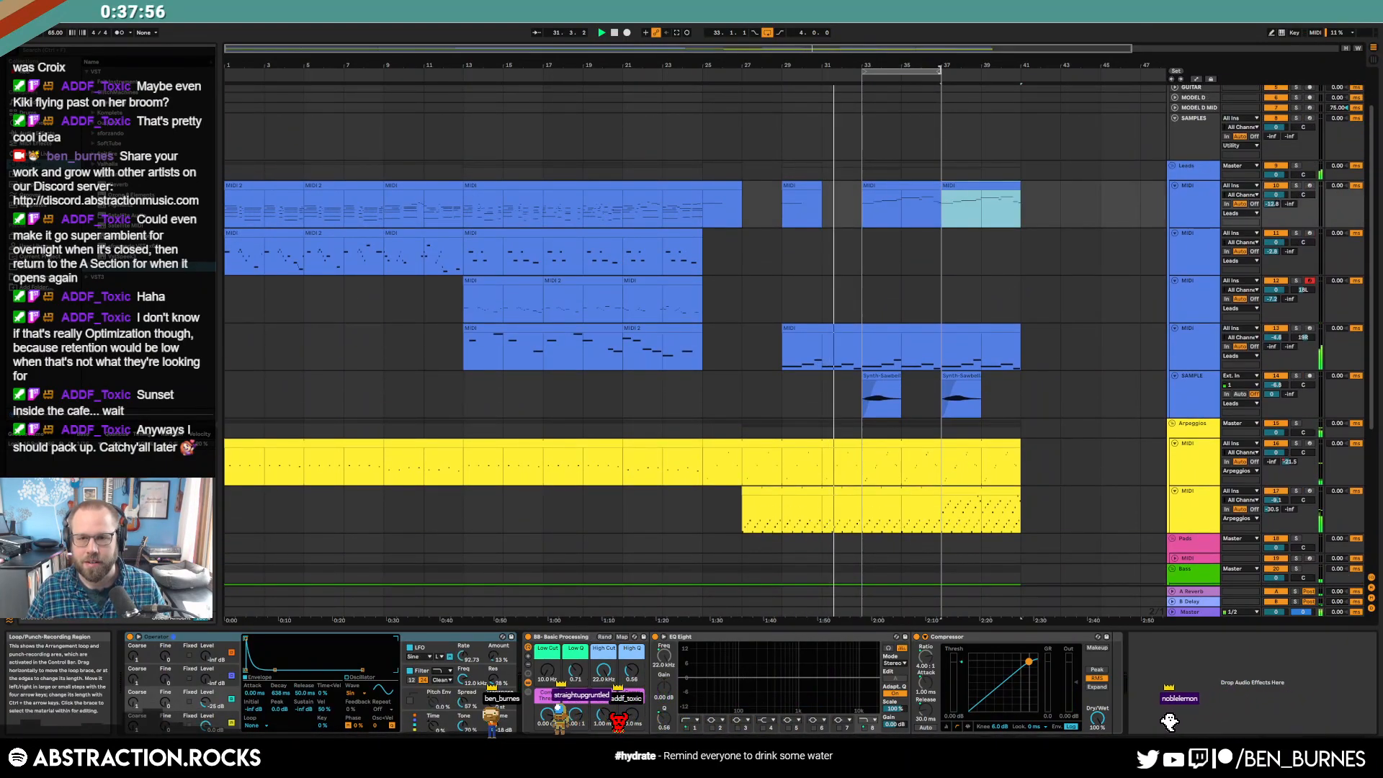
{"action": "left_click_drag", "start_coordinate": [939, 70], "coordinate": [1020, 98]}
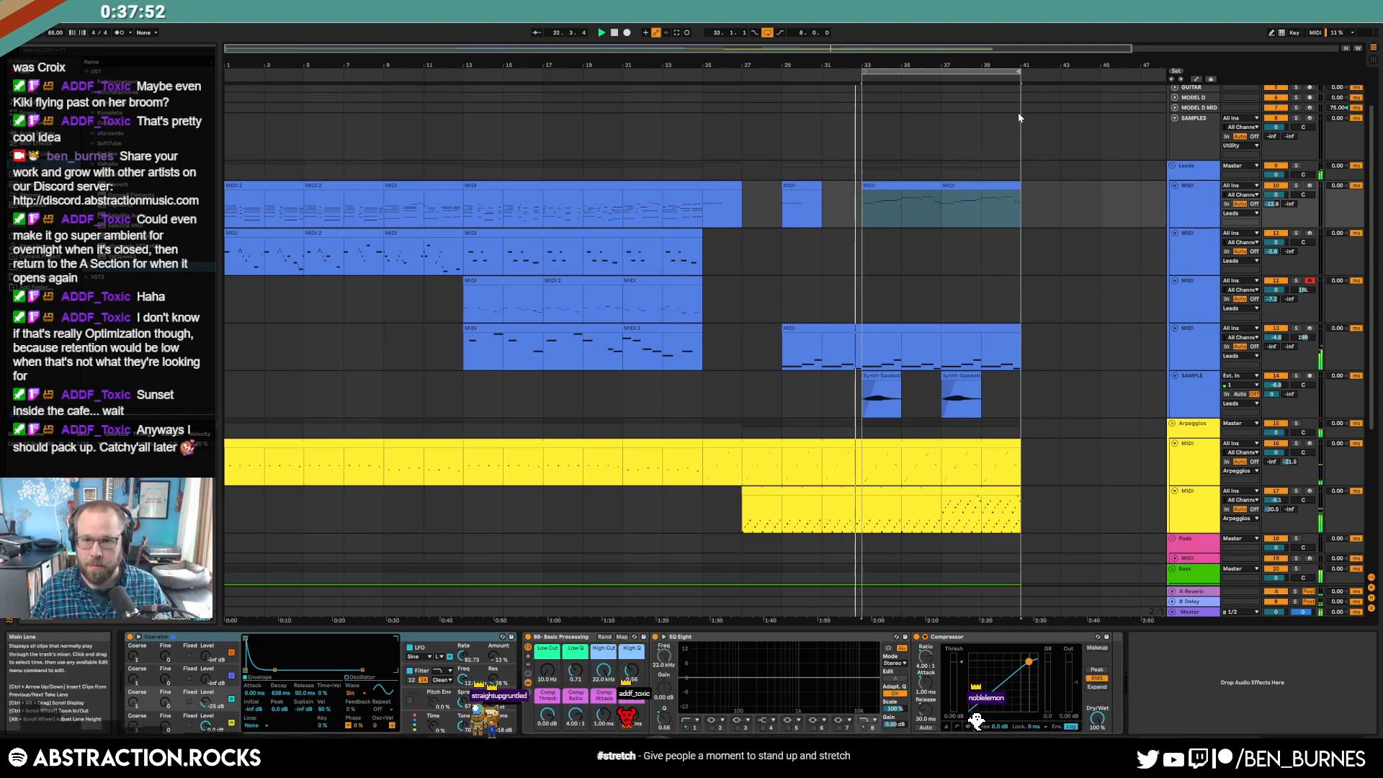
- Uncover the desktop, open the Sample Crate folder and bring its window in front of the maximized arrangement
{"action": "left_click_drag", "start_coordinate": [1207, 4], "coordinate": [1072, 52]}
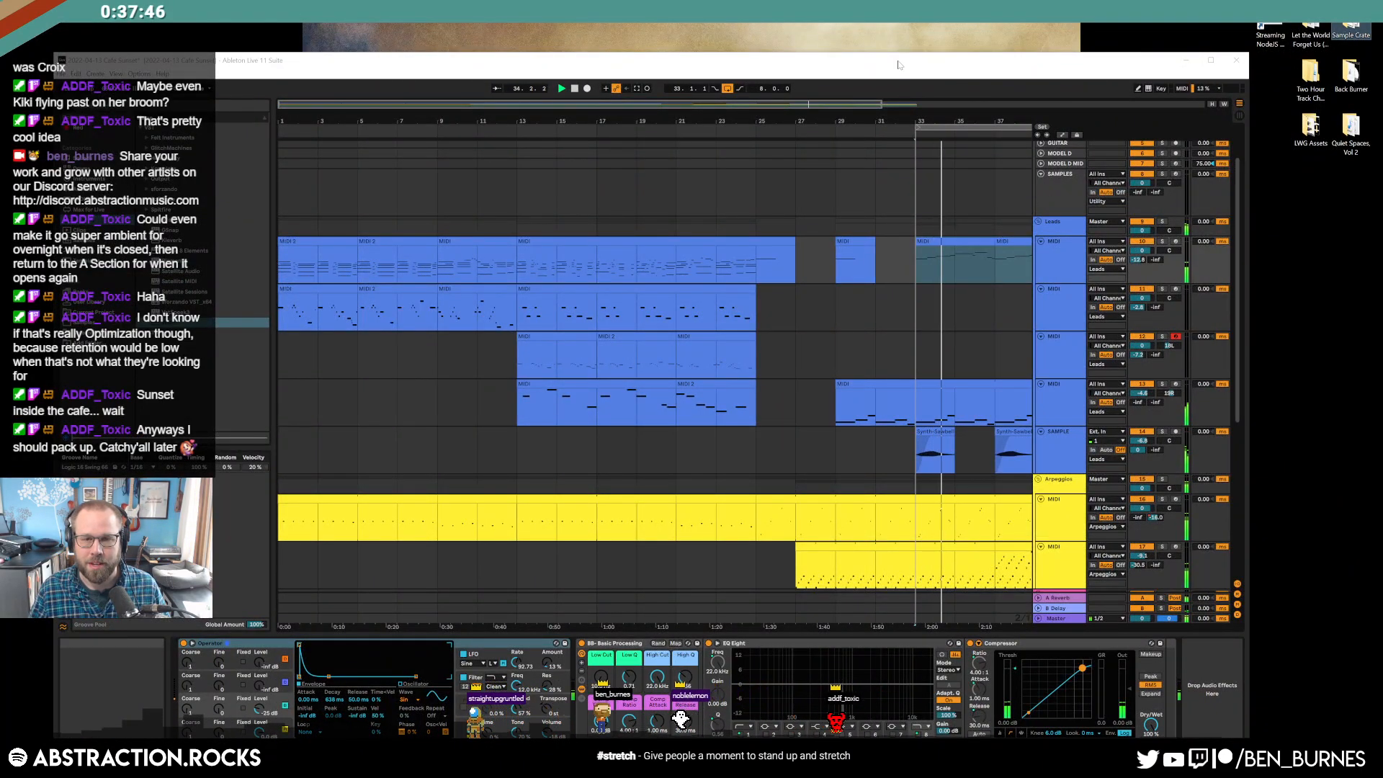
{"action": "left_click_drag", "start_coordinate": [898, 64], "coordinate": [993, 67]}
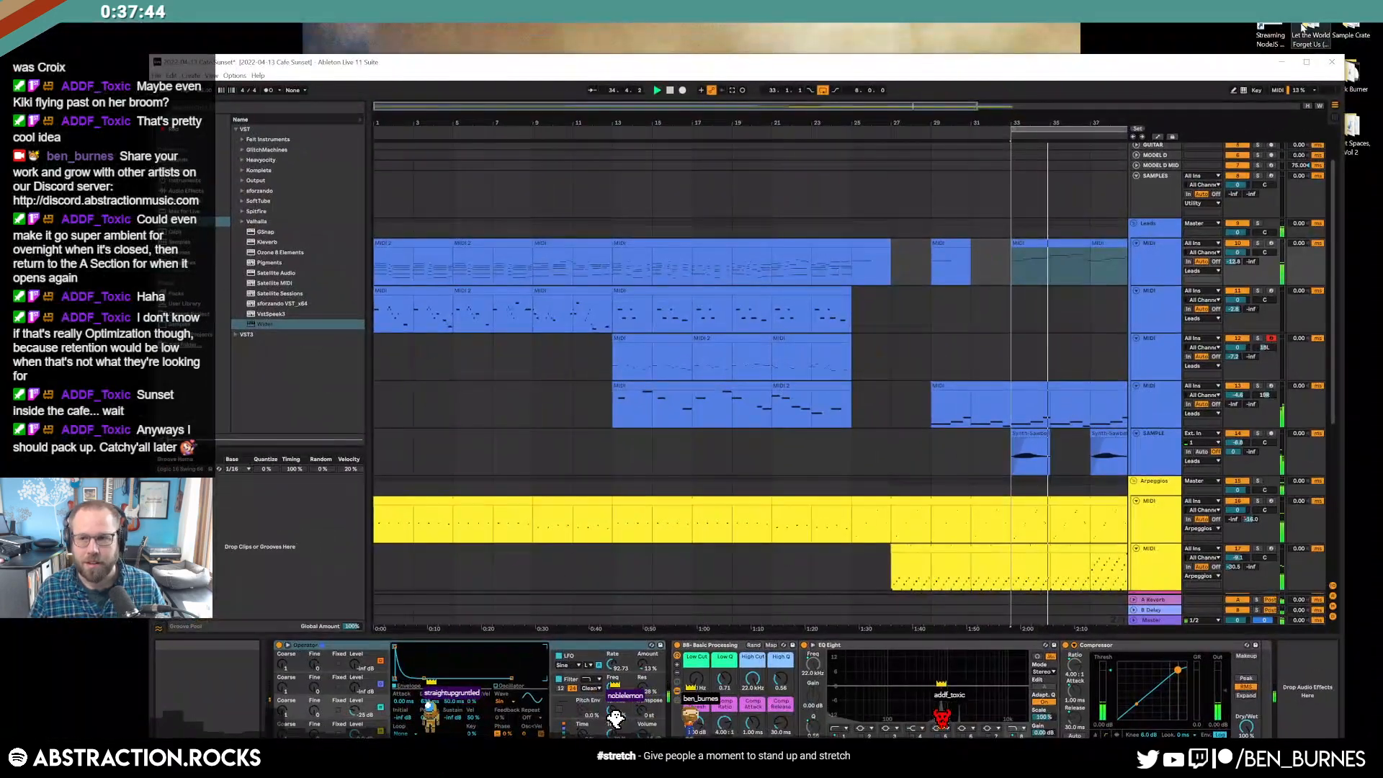
{"action": "double_click", "coordinate": [1351, 33]}
{"action": "double_click", "coordinate": [1066, 63]}
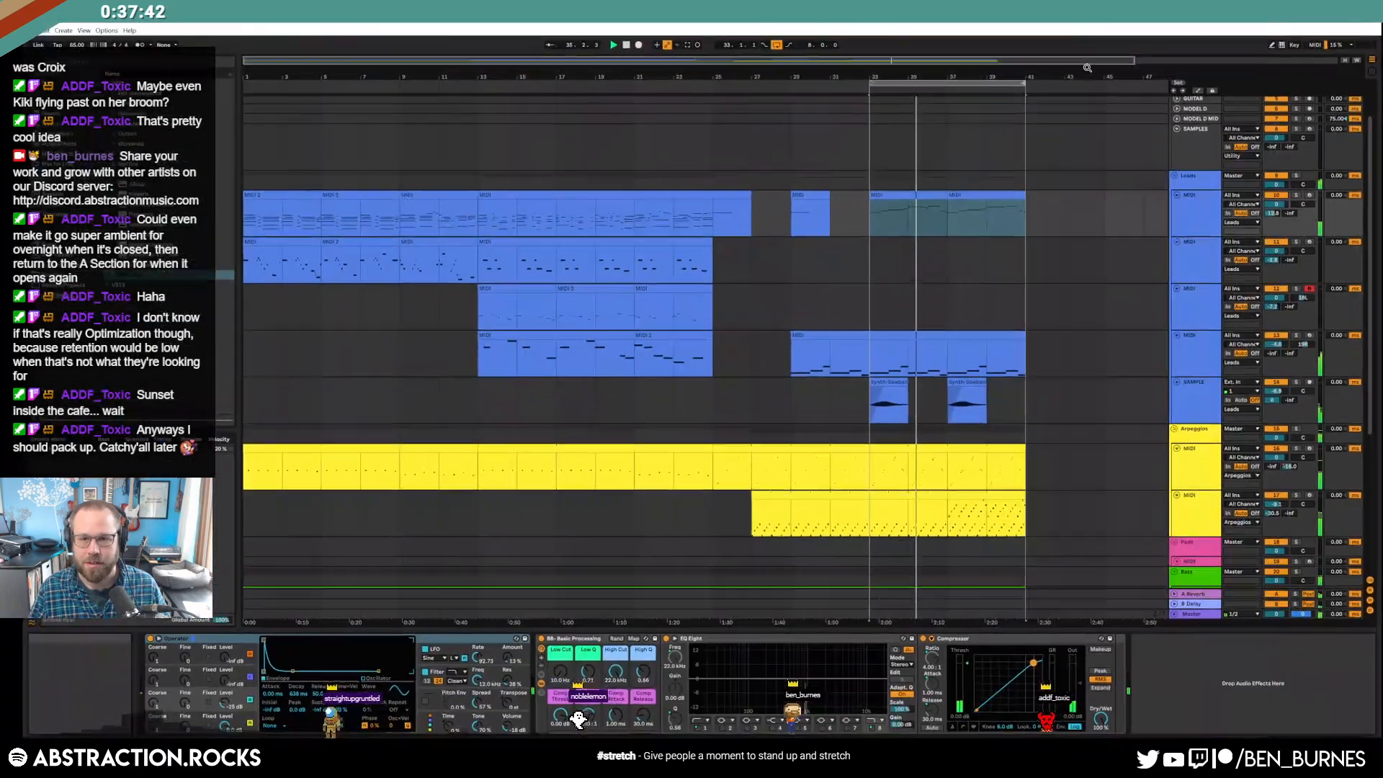
{"action": "key", "text": "alt+Tab"}
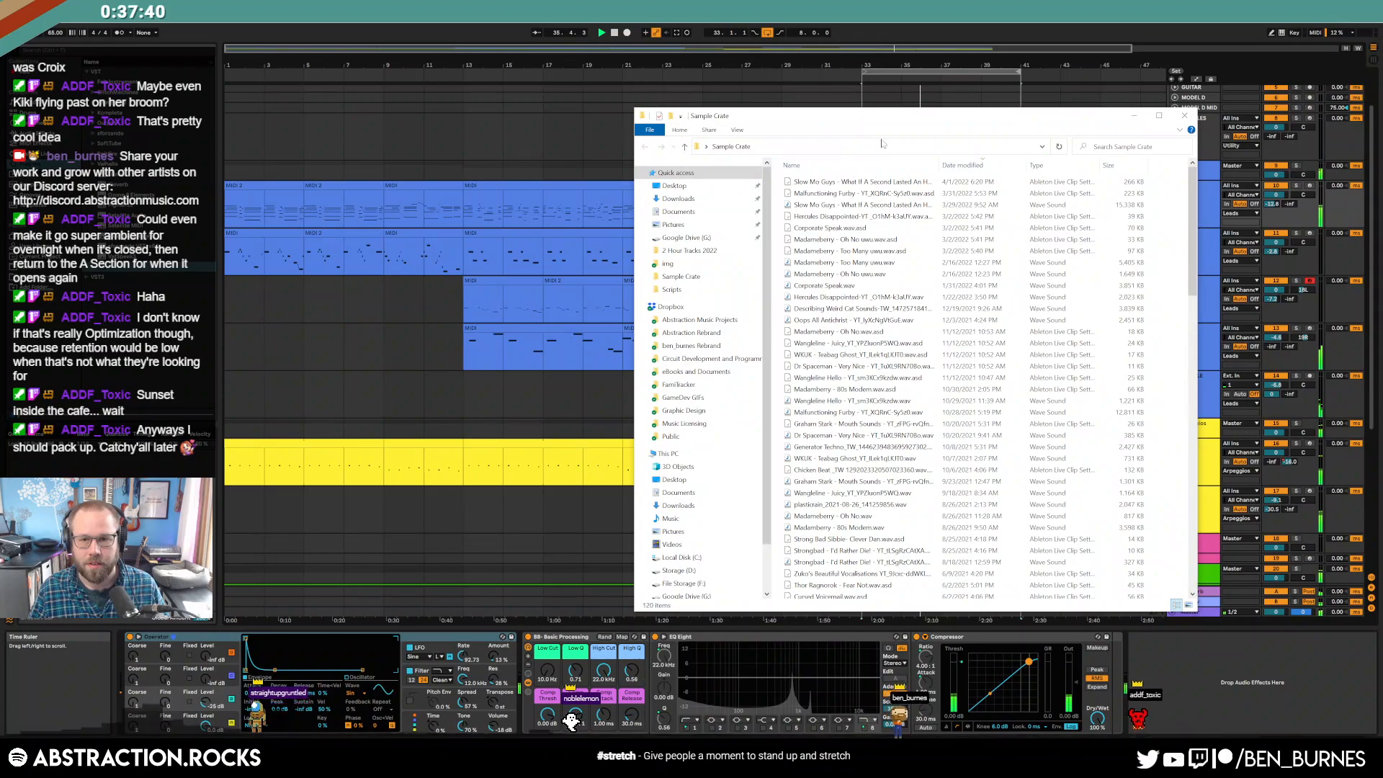
- Move the Sample Crate window aside, sort its files by date modified and look through them for a usable sample
{"action": "left_click_drag", "start_coordinate": [887, 116], "coordinate": [485, 116]}
{"action": "left_click", "coordinate": [494, 167]}
{"action": "left_click", "coordinate": [493, 167]}
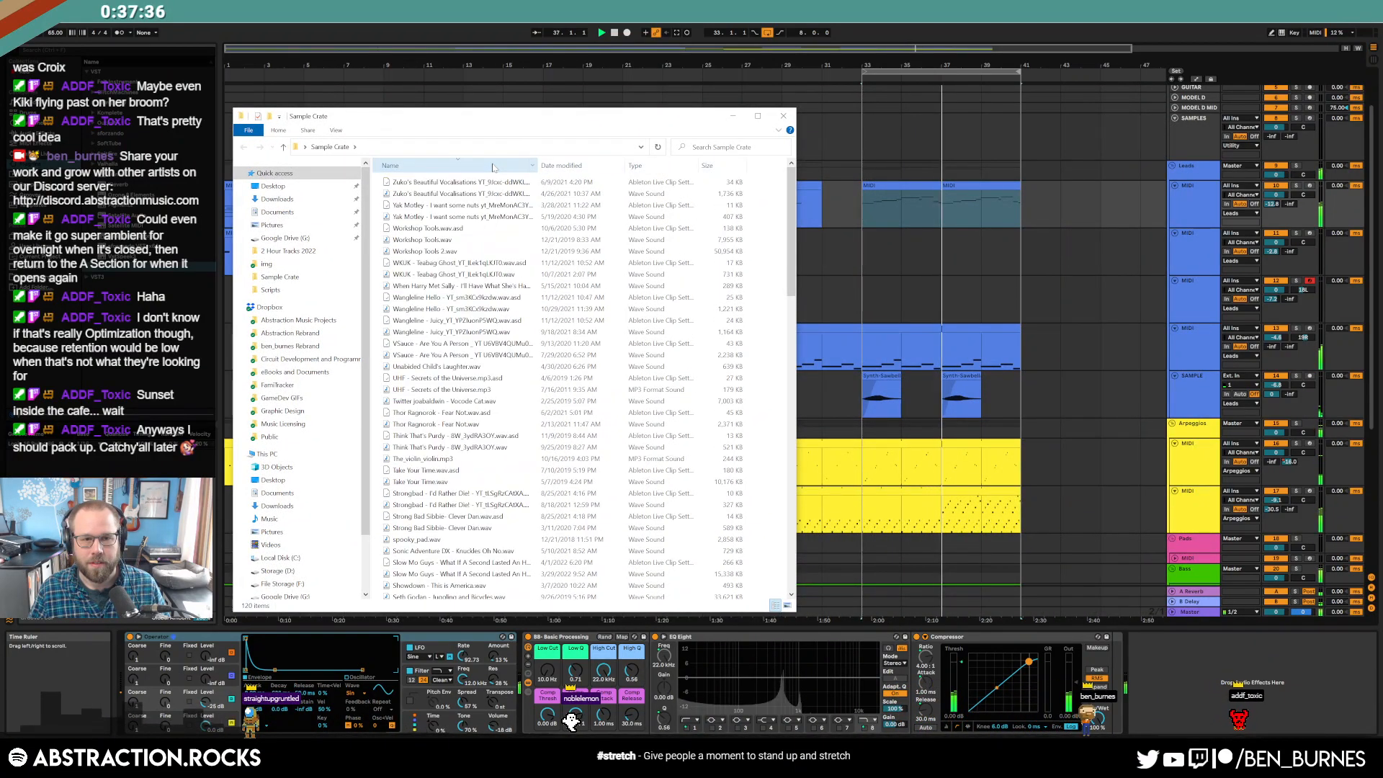
{"action": "left_click", "coordinate": [577, 166]}
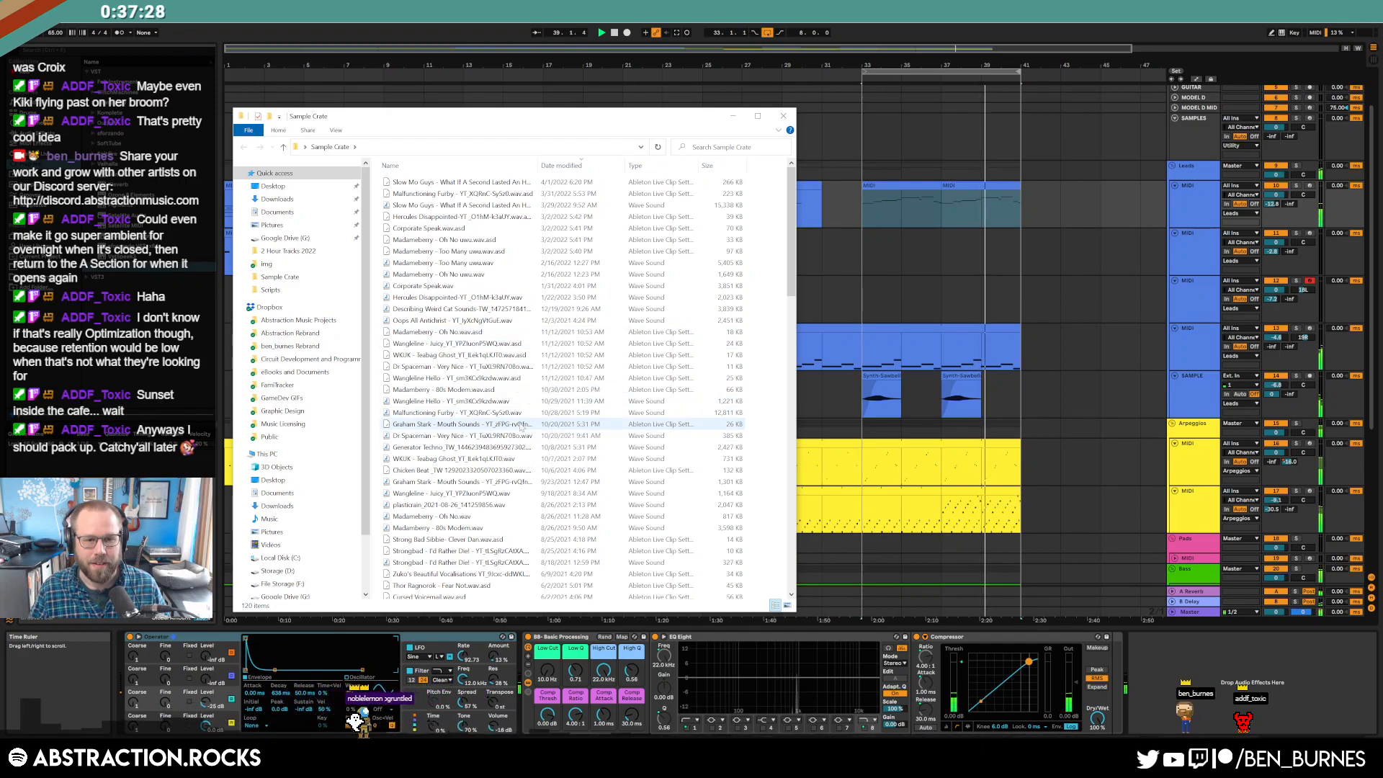
{"action": "scroll", "coordinate": [521, 425], "scroll_direction": "down", "scroll_amount": 1}
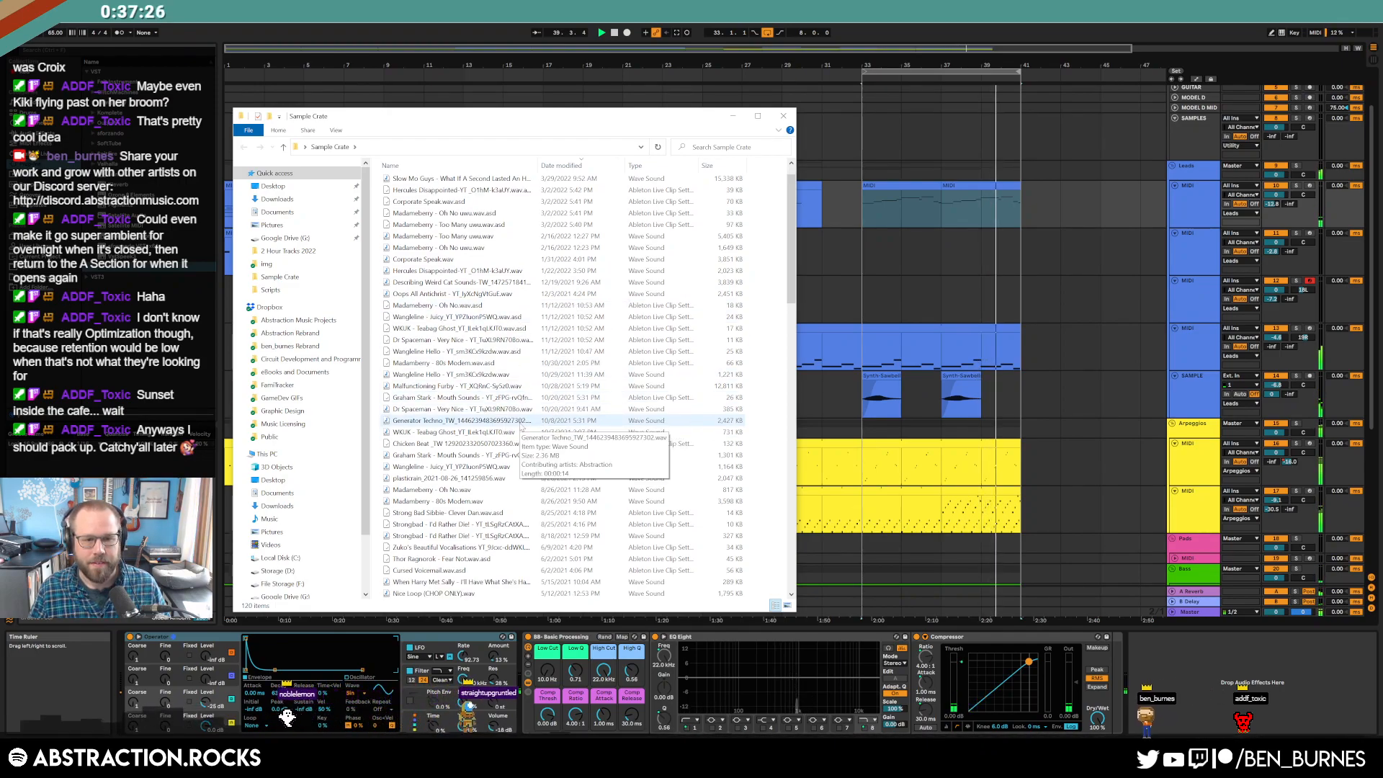
{"action": "scroll", "coordinate": [459, 367], "scroll_direction": "down", "scroll_amount": 1}
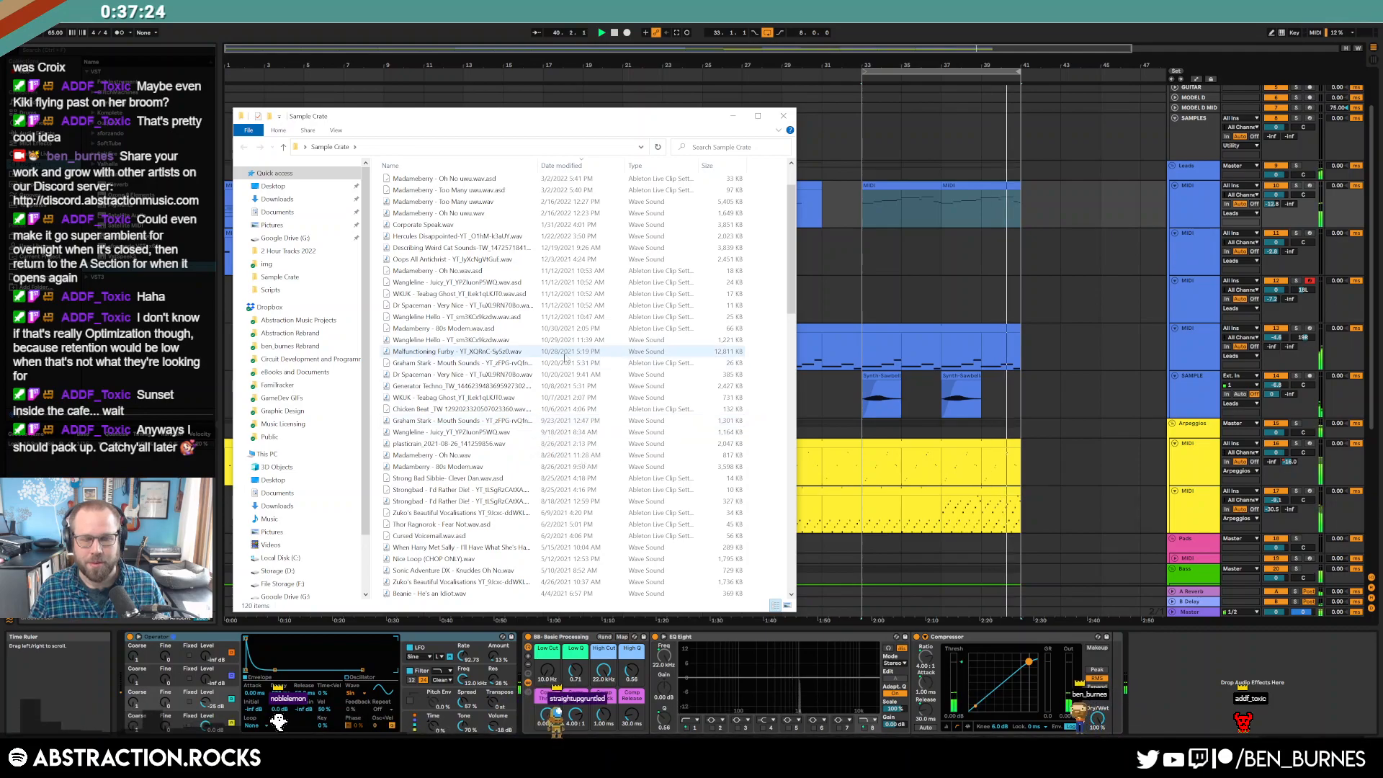
- Unfold the first Ambiences sample track and add the Malfunctioning Furby sample to it at bar 41
{"action": "scroll", "coordinate": [1131, 530], "scroll_direction": "down", "scroll_amount": 5}
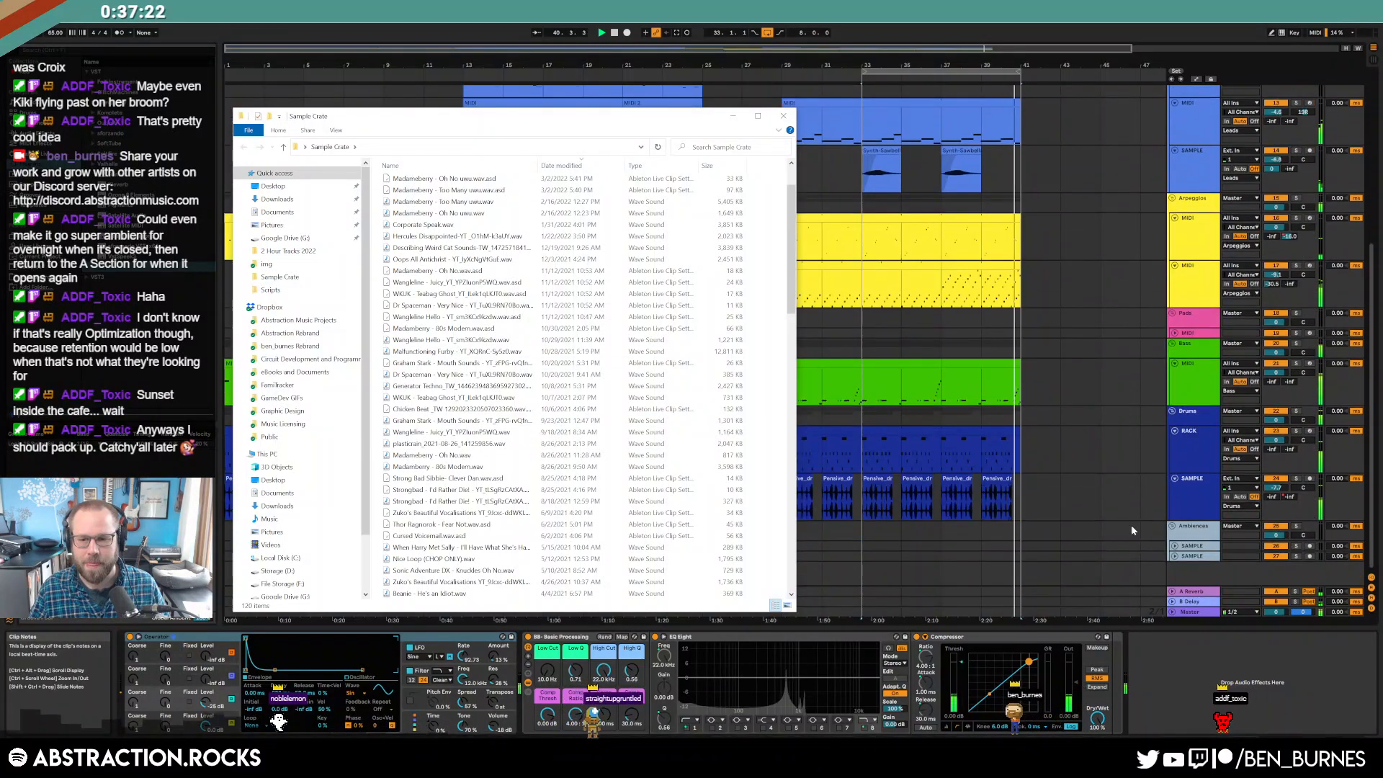
{"action": "left_click", "coordinate": [1174, 545]}
{"action": "key", "text": "alt+Tab"}
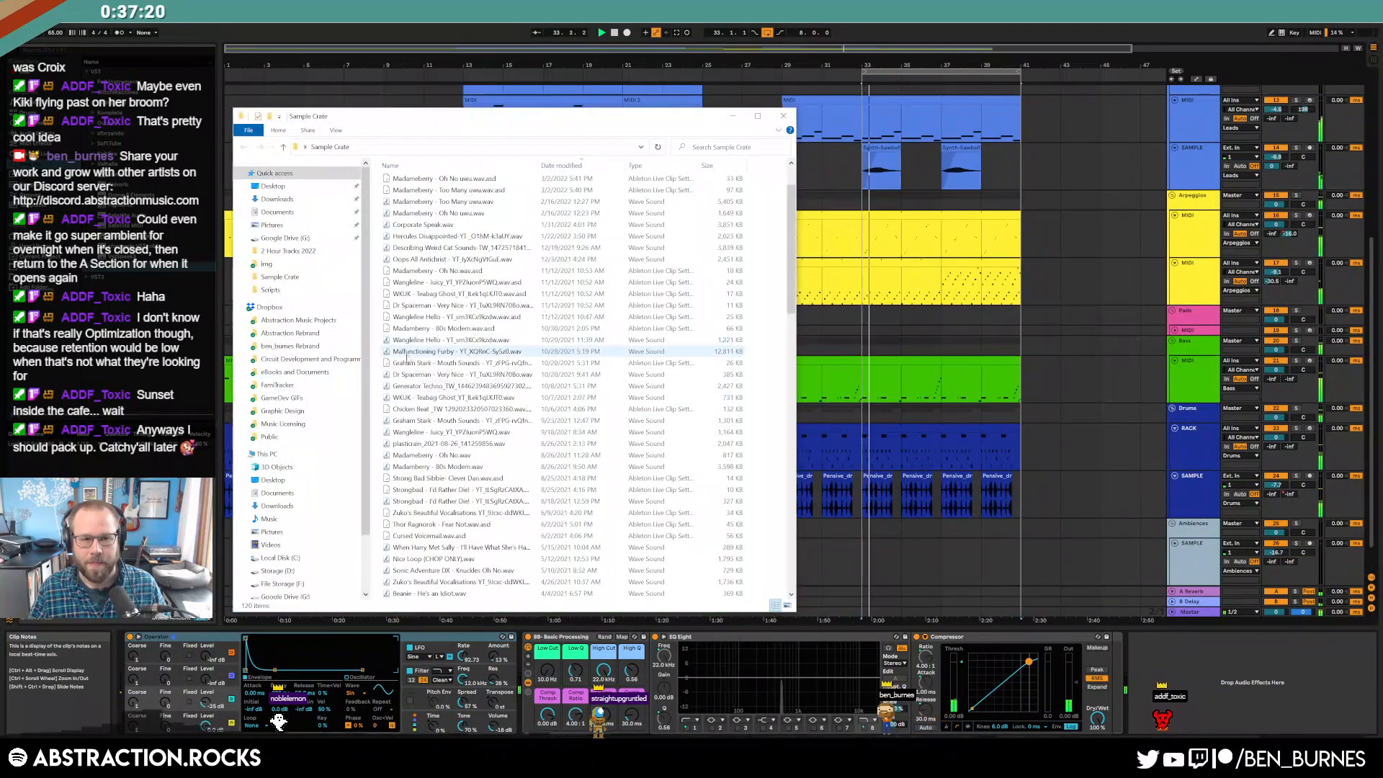
{"action": "left_click_drag", "start_coordinate": [419, 352], "coordinate": [1045, 553]}
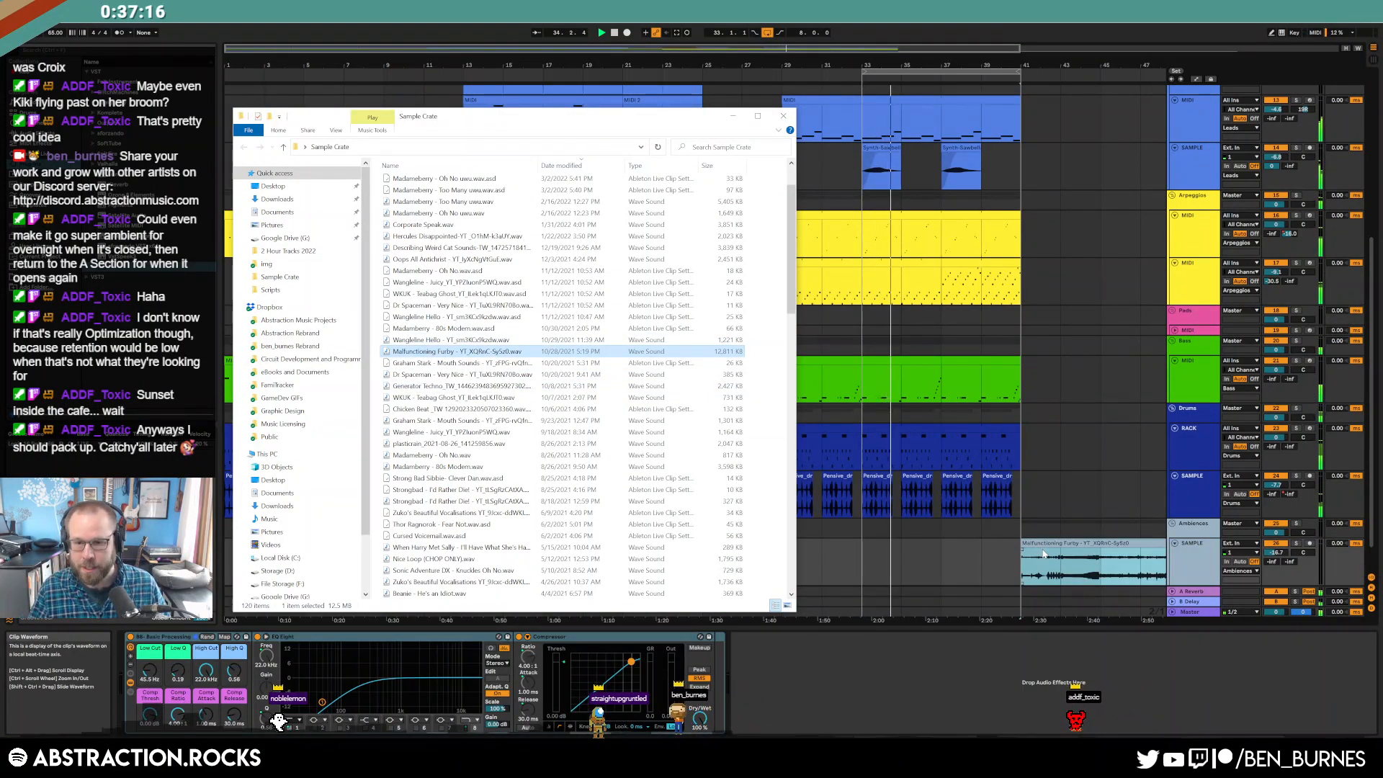
- Audition the Malfunctioning Furby clip at bar 33 and at bar 29 while adjusting its track volume, then stop playback
{"action": "left_click", "coordinate": [1136, 551]}
{"action": "left_click_drag", "start_coordinate": [1127, 544], "coordinate": [965, 546]}
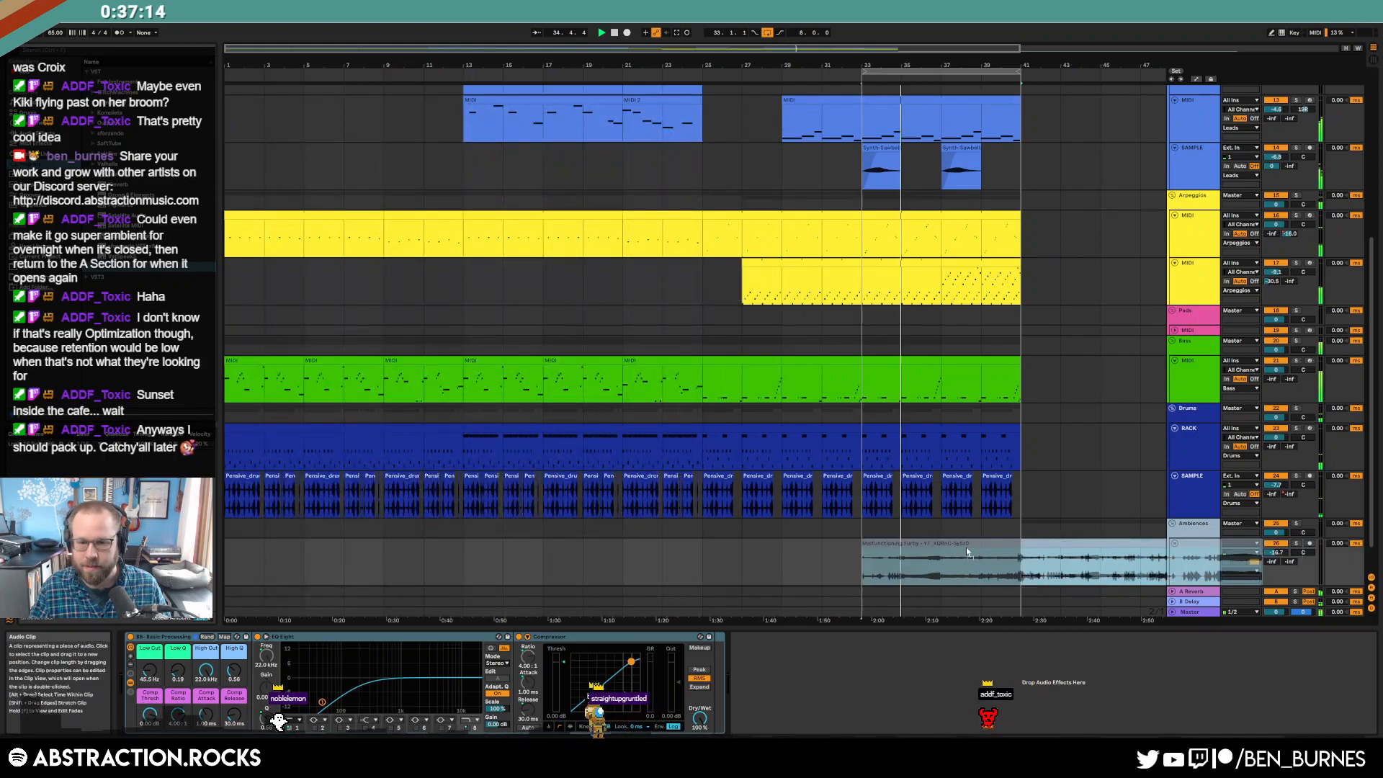
{"action": "left_click", "coordinate": [1276, 552]}
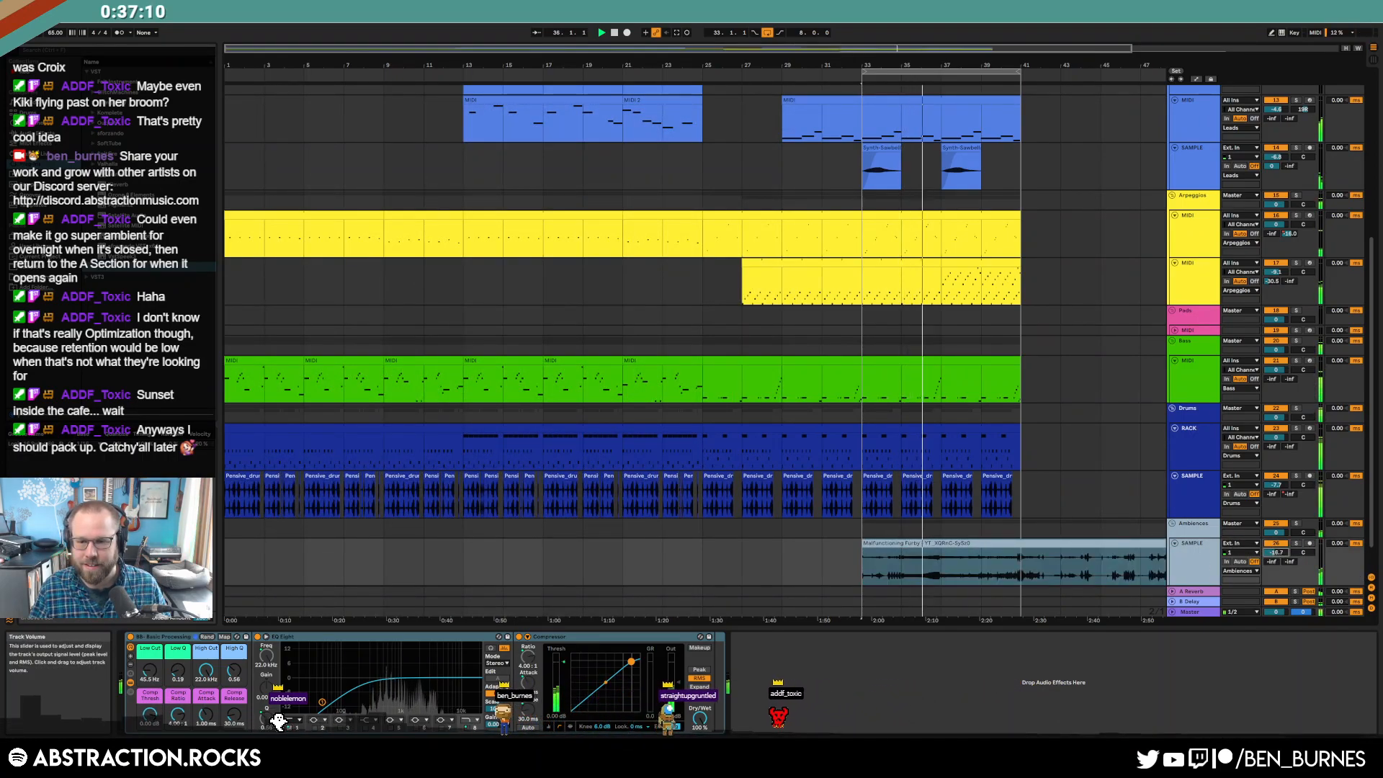
{"action": "left_click_drag", "start_coordinate": [890, 546], "coordinate": [810, 546]}
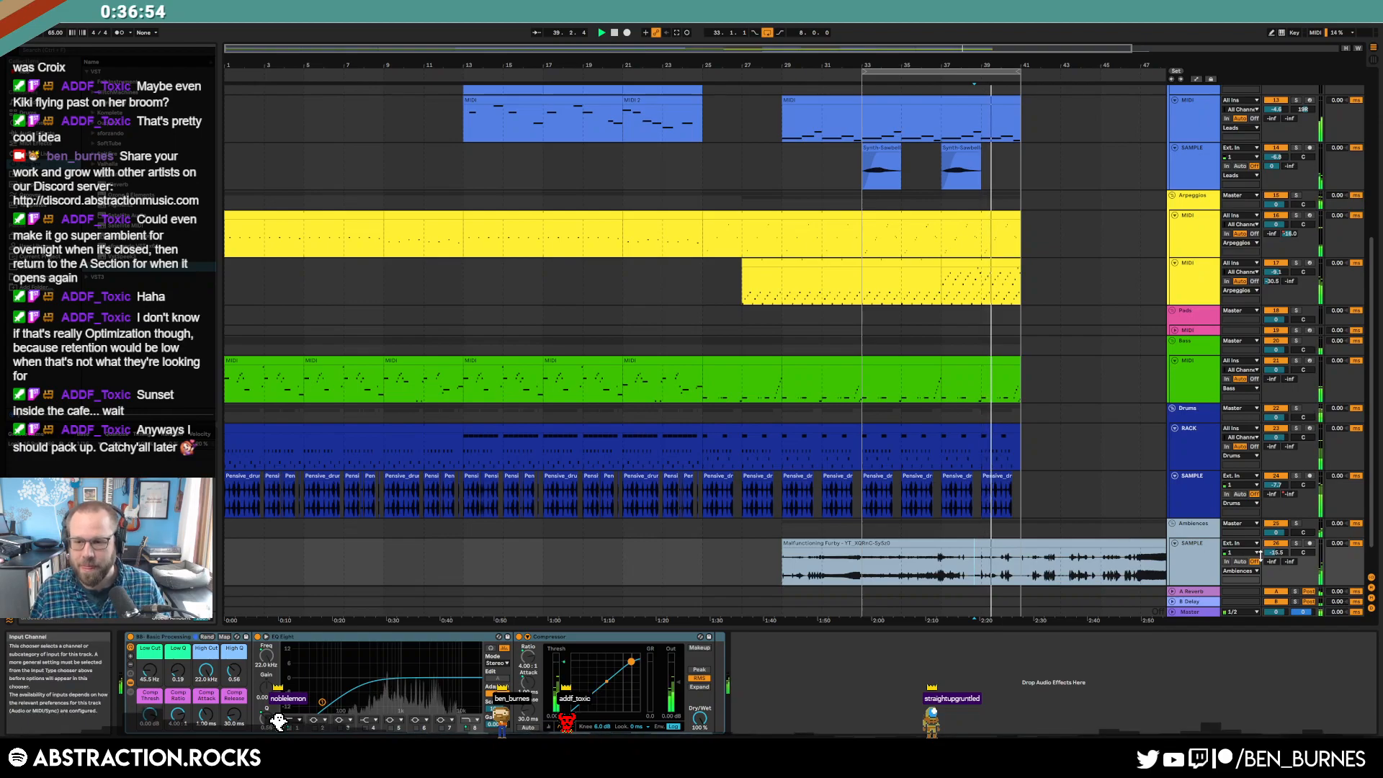
{"action": "left_click_drag", "start_coordinate": [1275, 553], "coordinate": [1276, 542]}
{"action": "key", "text": "space"}
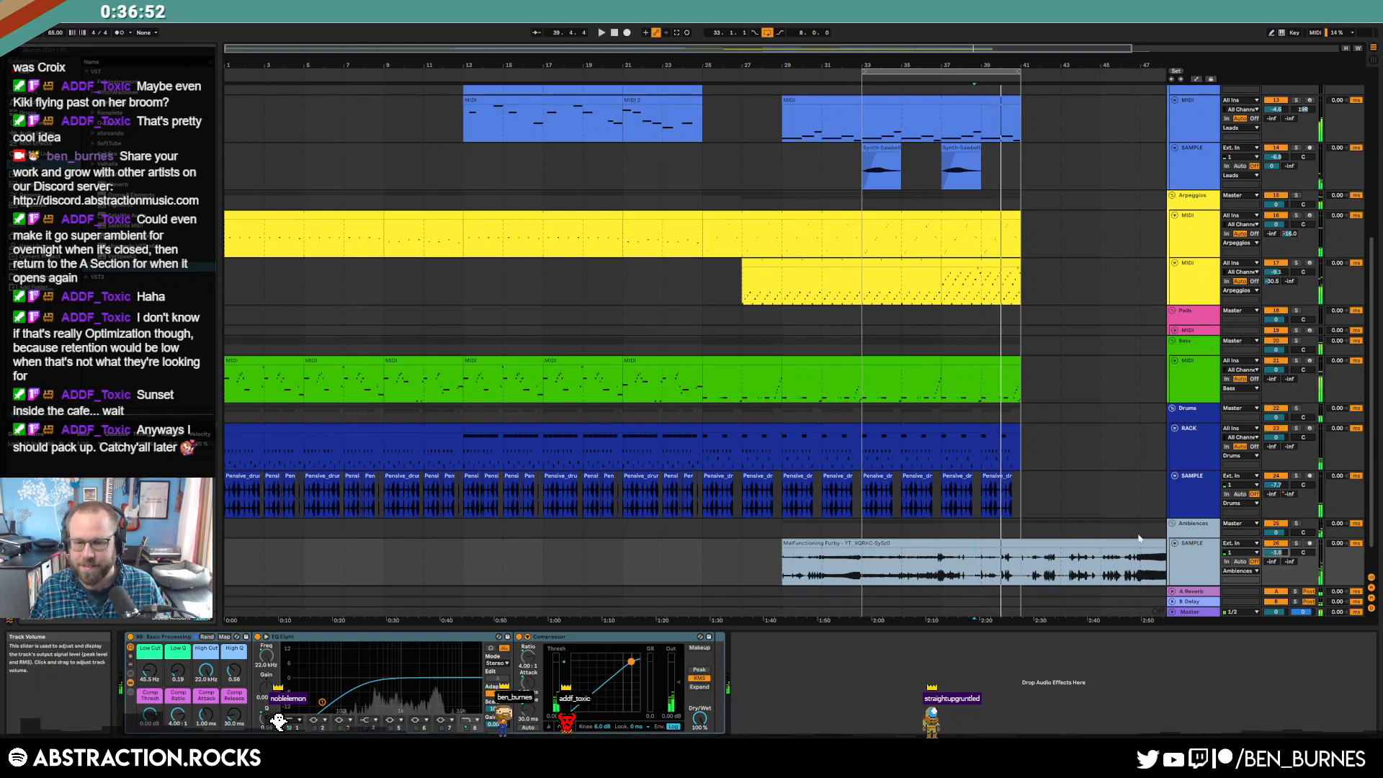
- Delete the Malfunctioning Furby clip, fold its track and return to the lead tracks
{"action": "left_click", "coordinate": [1121, 540]}
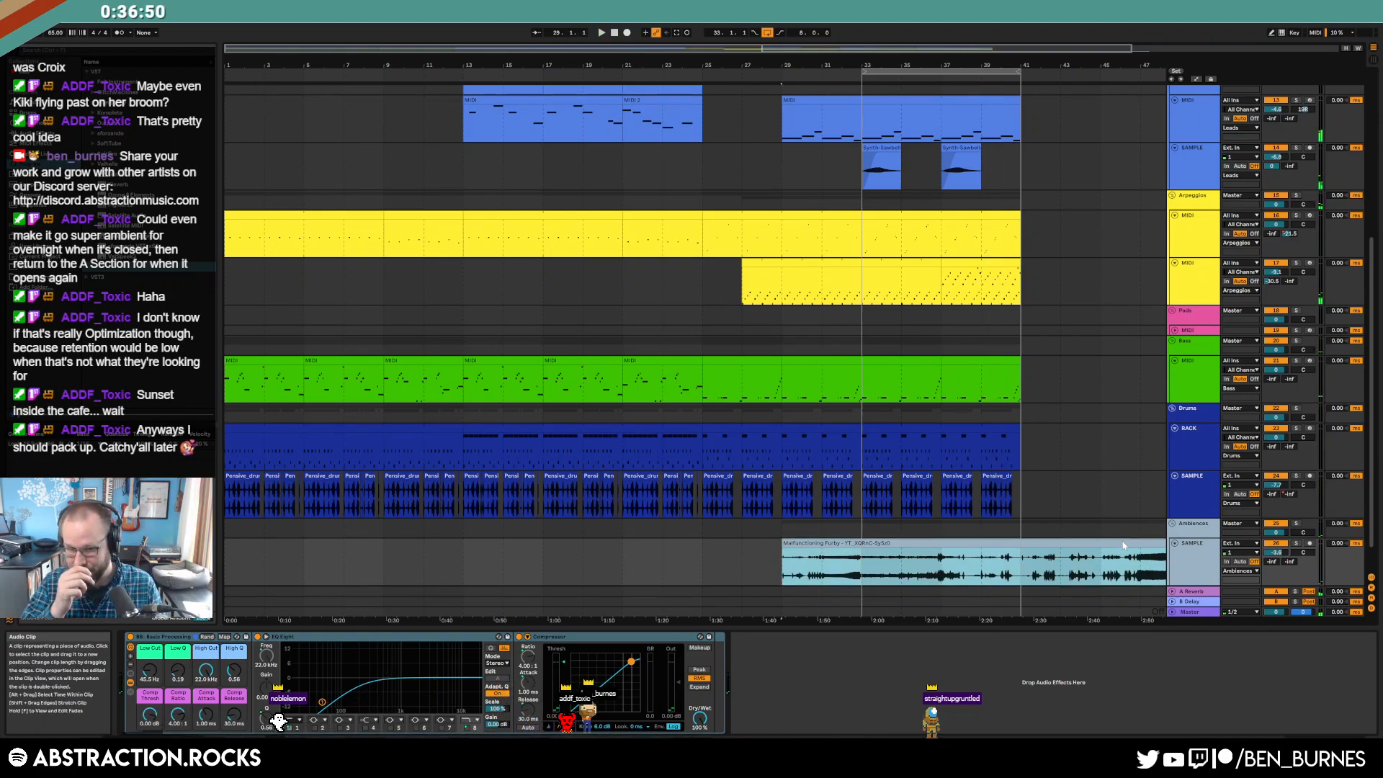
{"action": "key", "text": "Delete"}
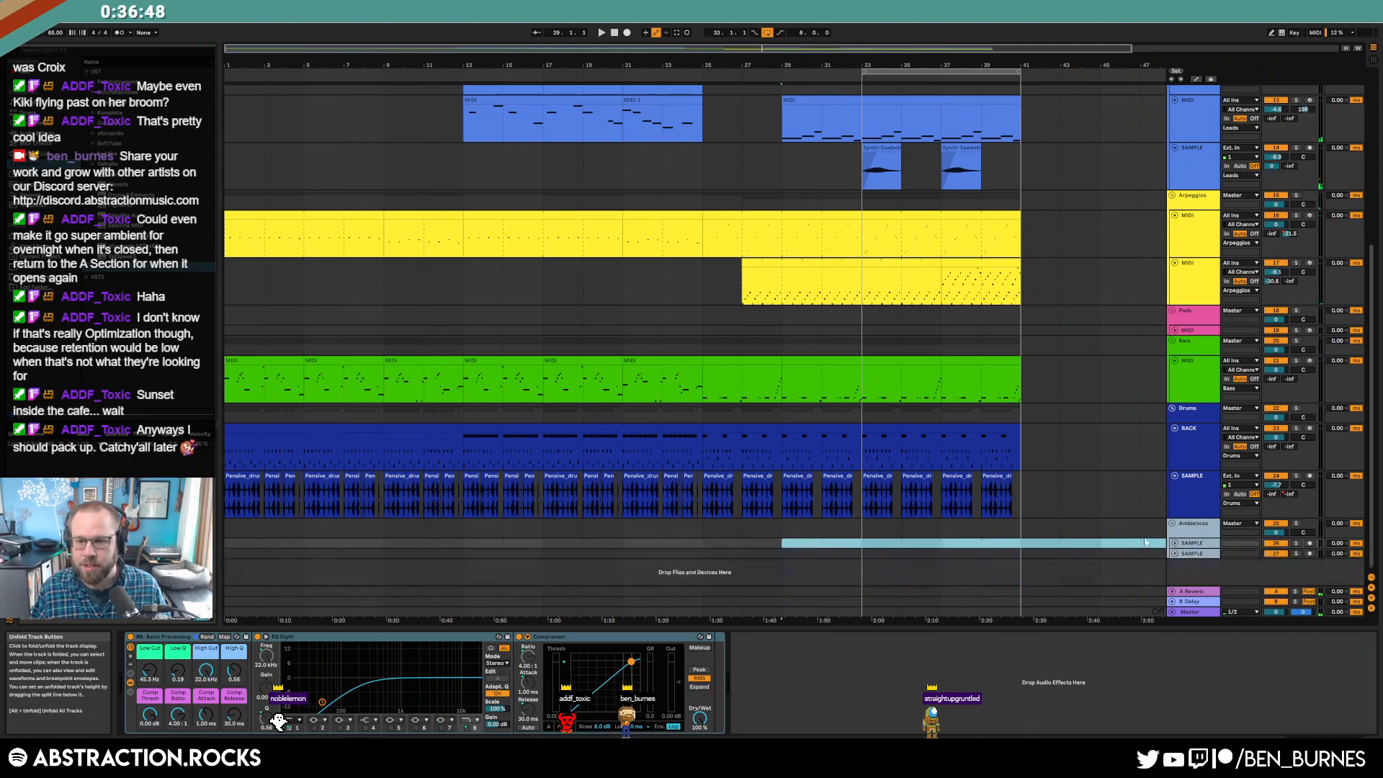
{"action": "scroll", "coordinate": [1055, 486], "scroll_direction": "up", "scroll_amount": 3}
{"action": "scroll", "coordinate": [1052, 488], "scroll_direction": "up", "scroll_amount": 3}
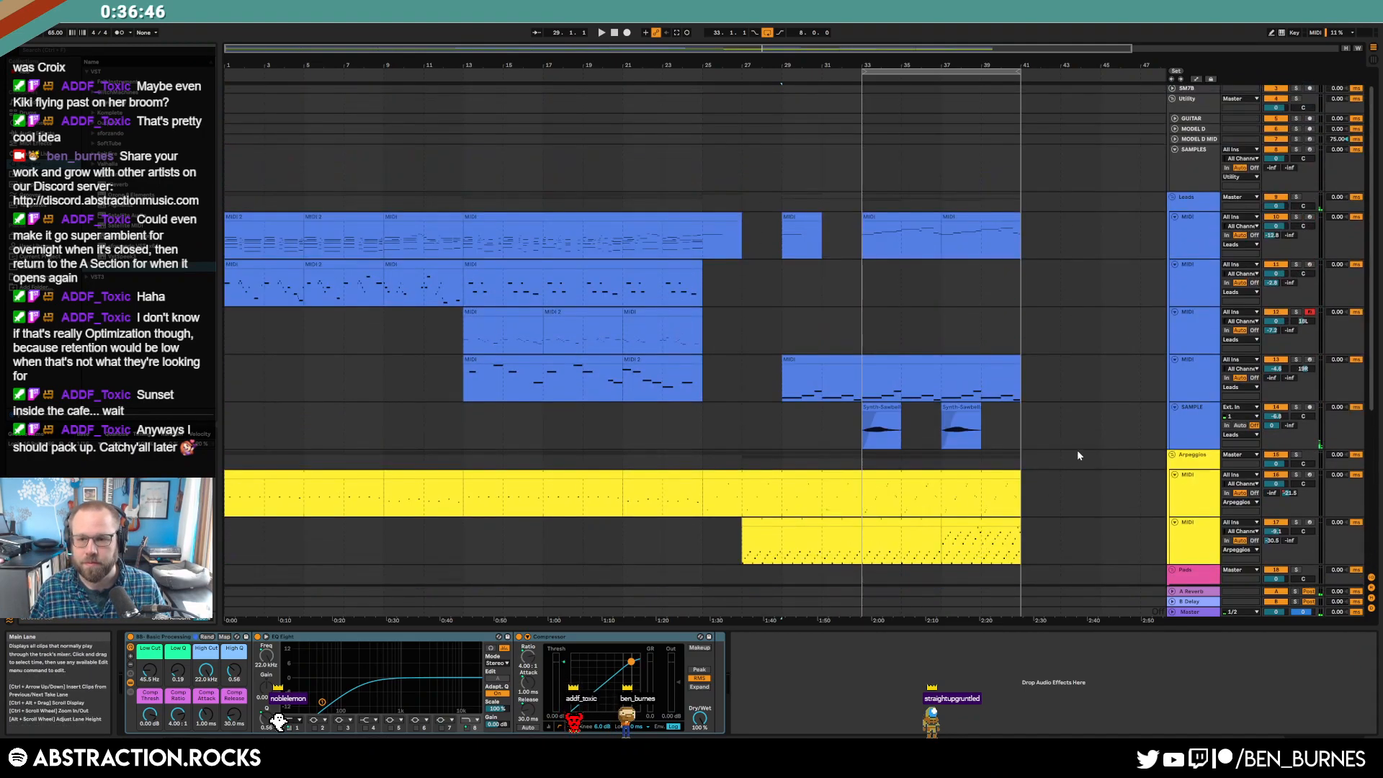
- Insert a new MIDI track below the SAMPLE track in the Leads group and load Kontakt on it
{"action": "left_click", "coordinate": [1194, 432]}
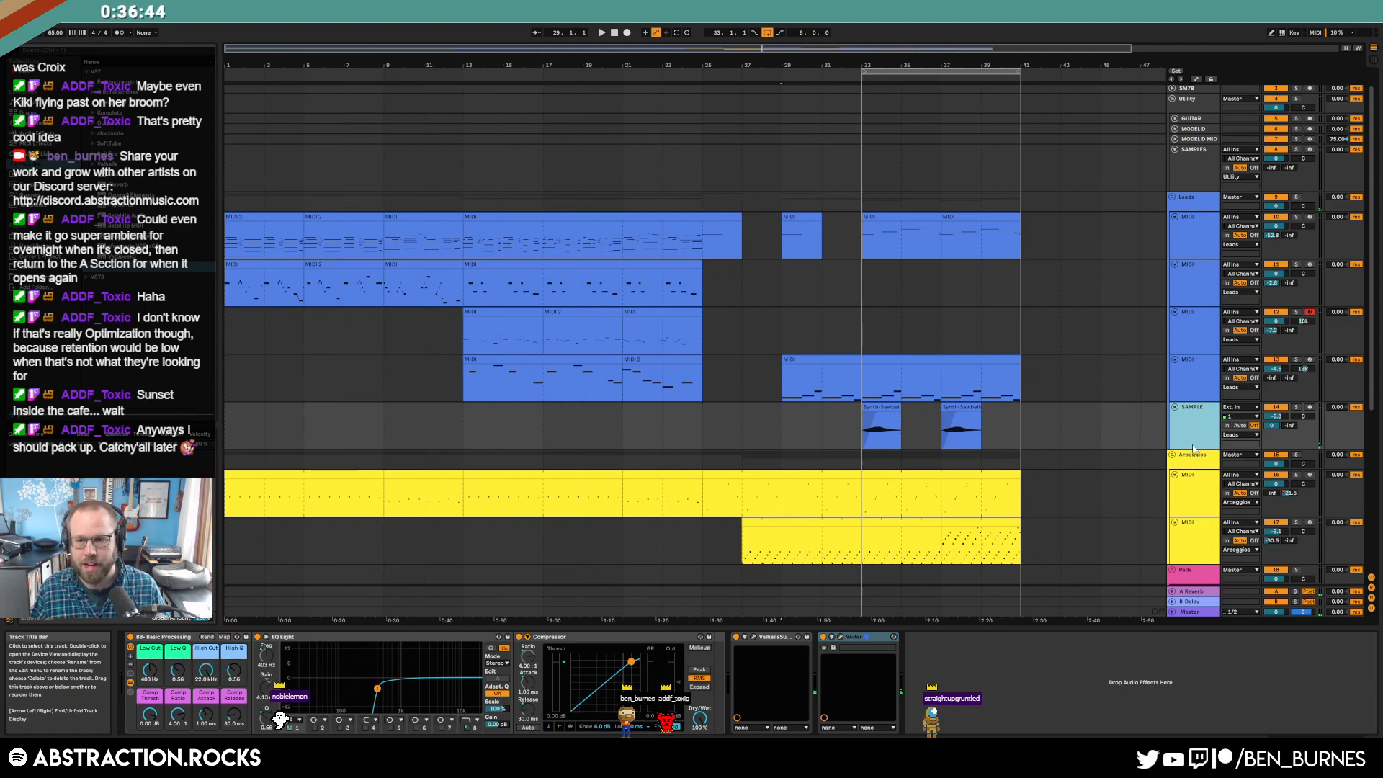
{"action": "key", "text": "ctrl+shift+t"}
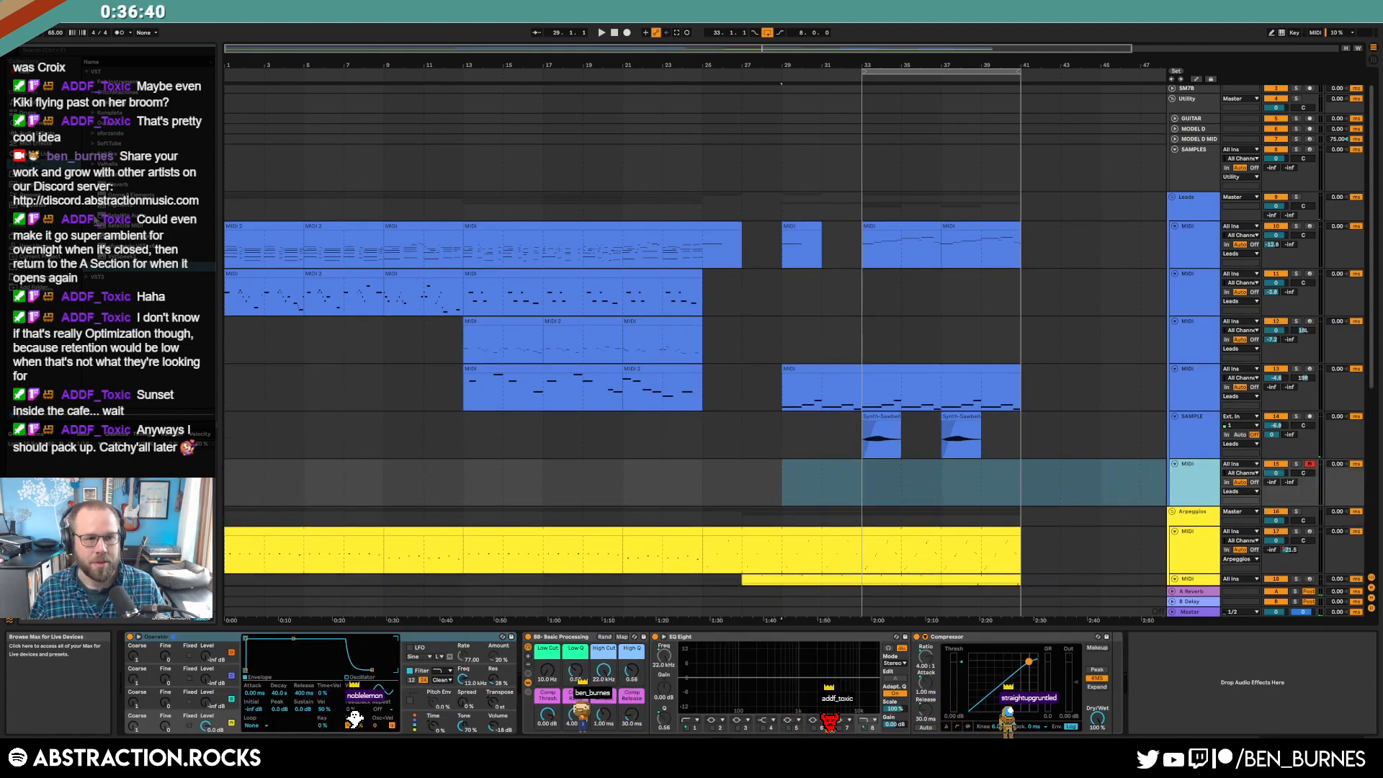
{"action": "left_click", "coordinate": [94, 113]}
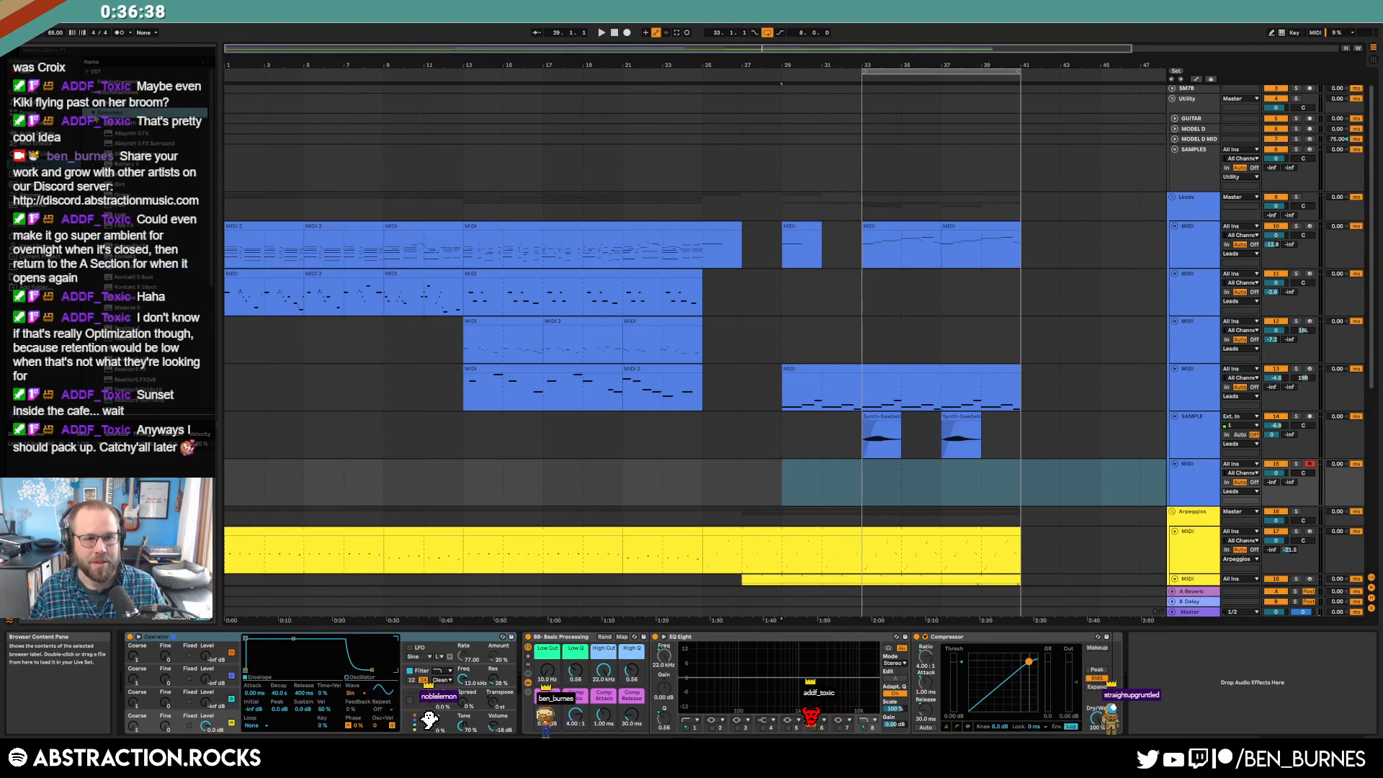
{"action": "left_click_drag", "start_coordinate": [125, 256], "coordinate": [204, 635]}
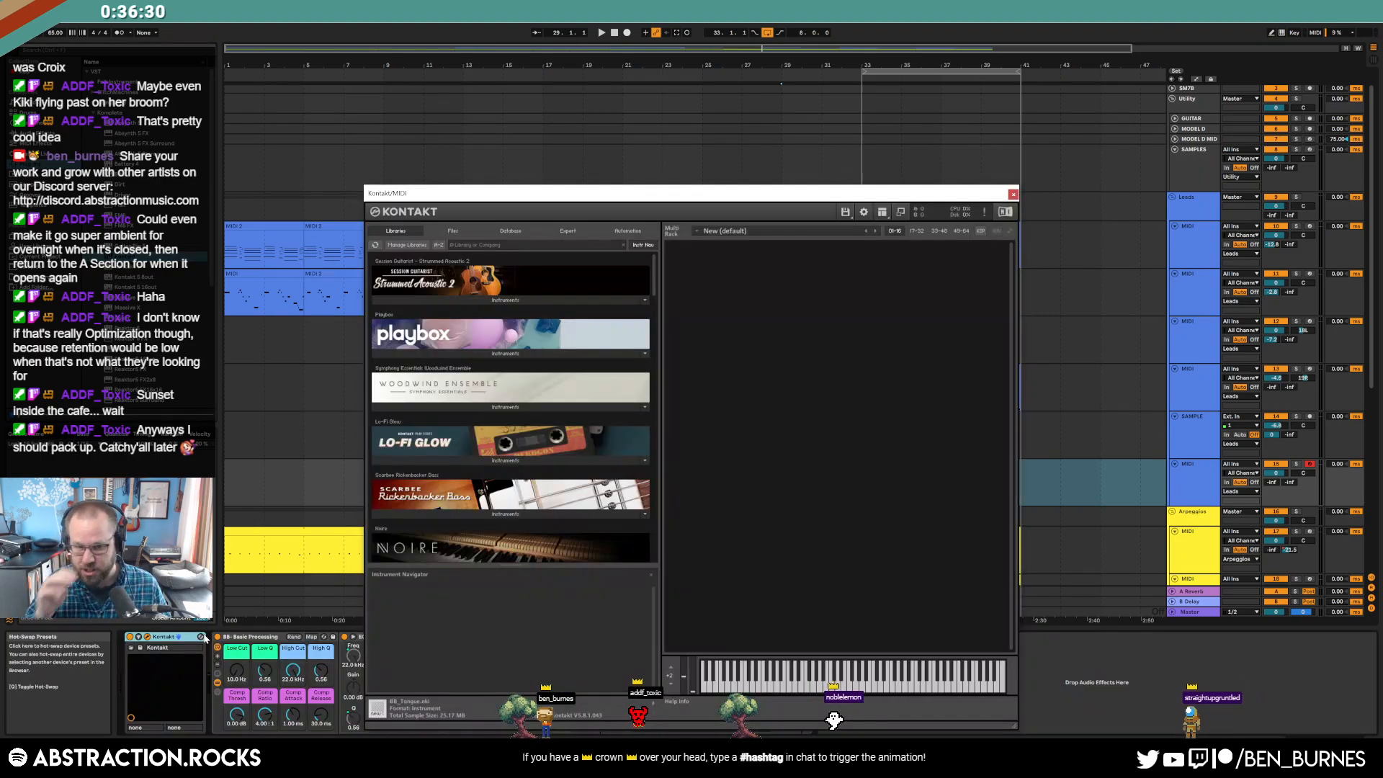
- Load the Playbox instrument in Kontakt and switch its chord preset to Mono
{"action": "left_click", "coordinate": [521, 354]}
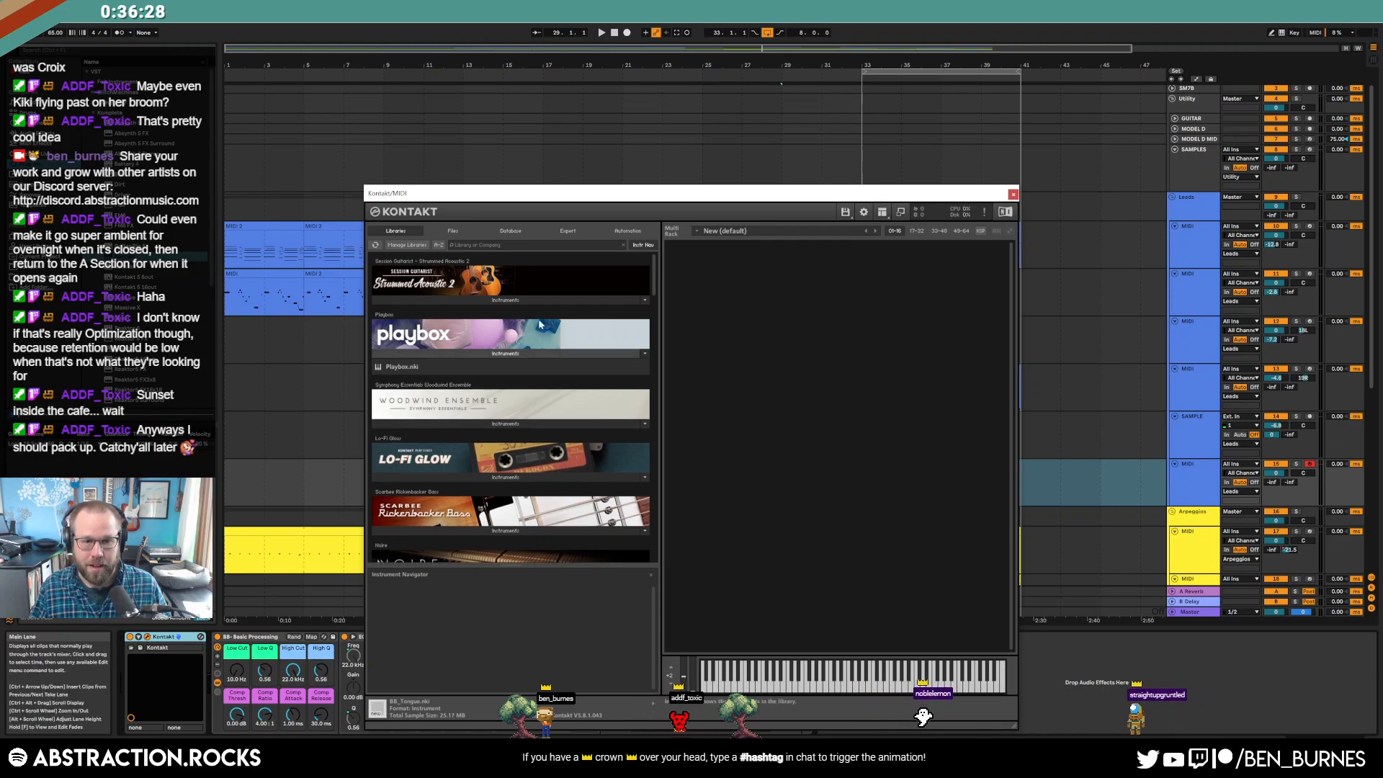
{"action": "left_click_drag", "start_coordinate": [601, 195], "coordinate": [534, 114]}
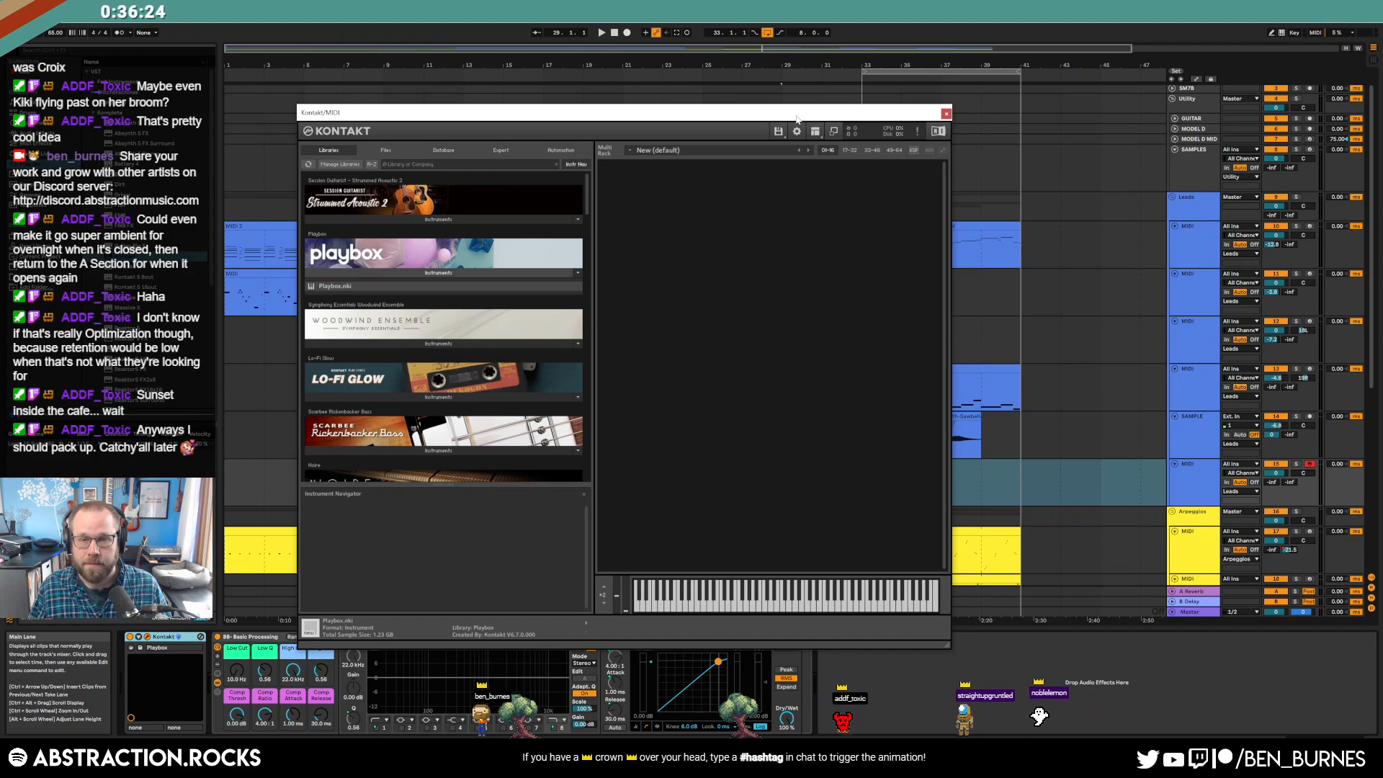
{"action": "left_click_drag", "start_coordinate": [797, 118], "coordinate": [675, 90]}
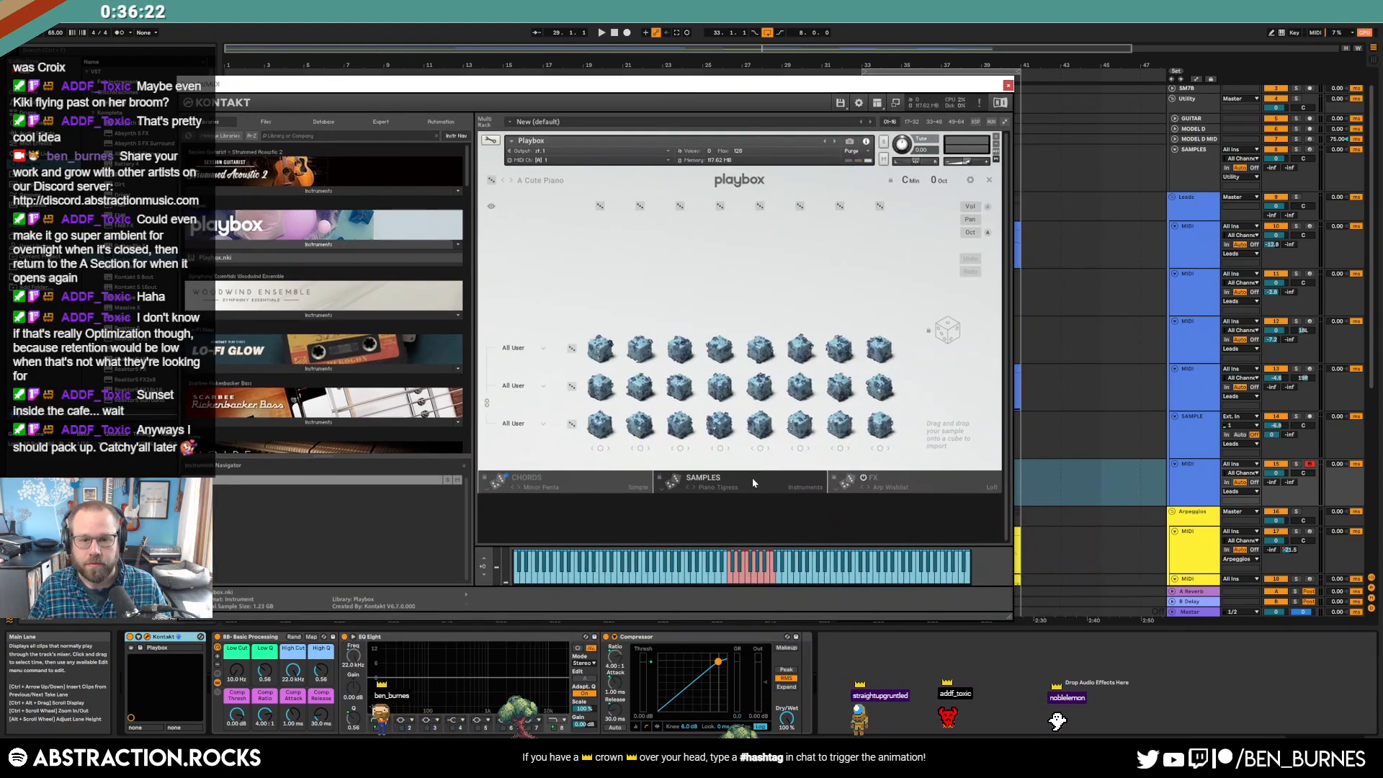
{"action": "left_click", "coordinate": [561, 476]}
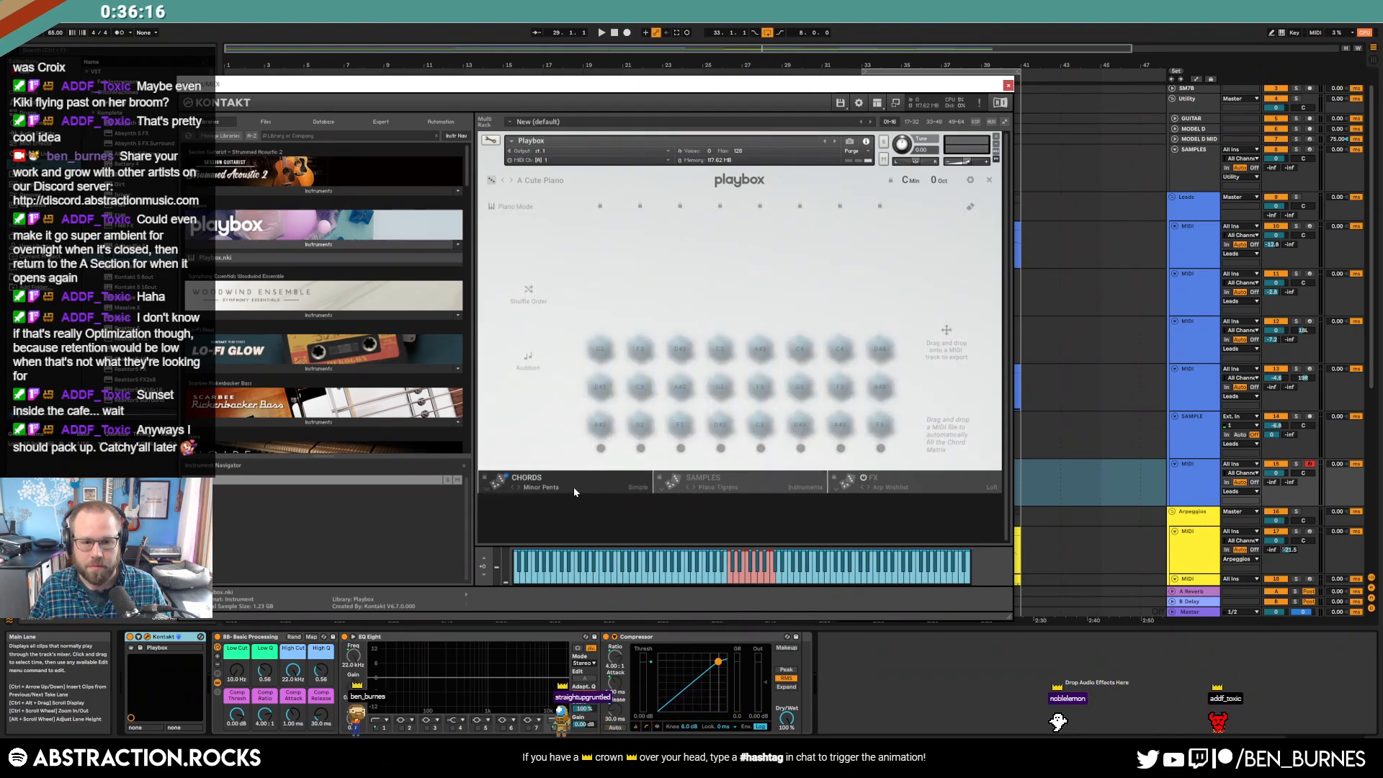
{"action": "left_click", "coordinate": [511, 486]}
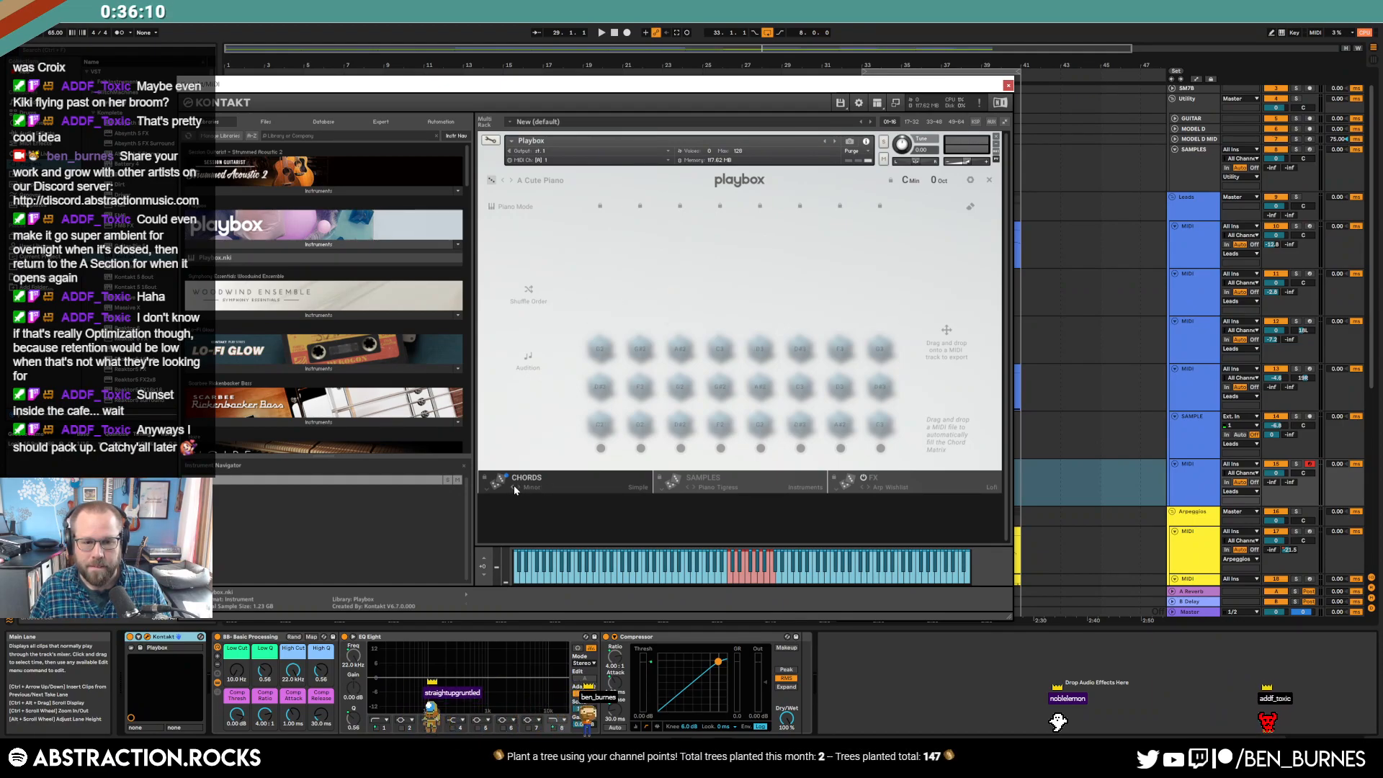
- Set Playbox's three sample rows to Voices, Voices and Bass, then randomize all the samples and re-roll the Bass row
{"action": "left_click", "coordinate": [749, 478]}
{"action": "left_click", "coordinate": [536, 349]}
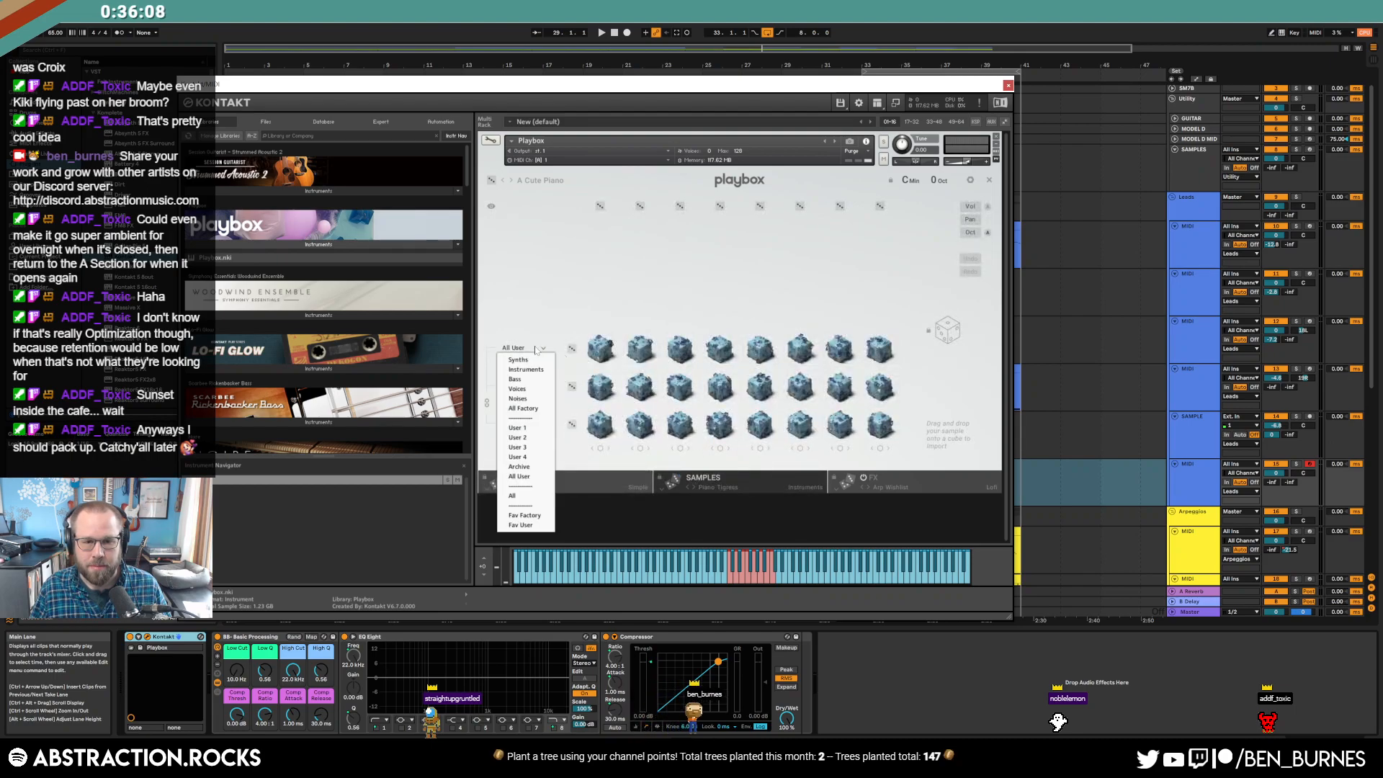
{"action": "left_click", "coordinate": [539, 388]}
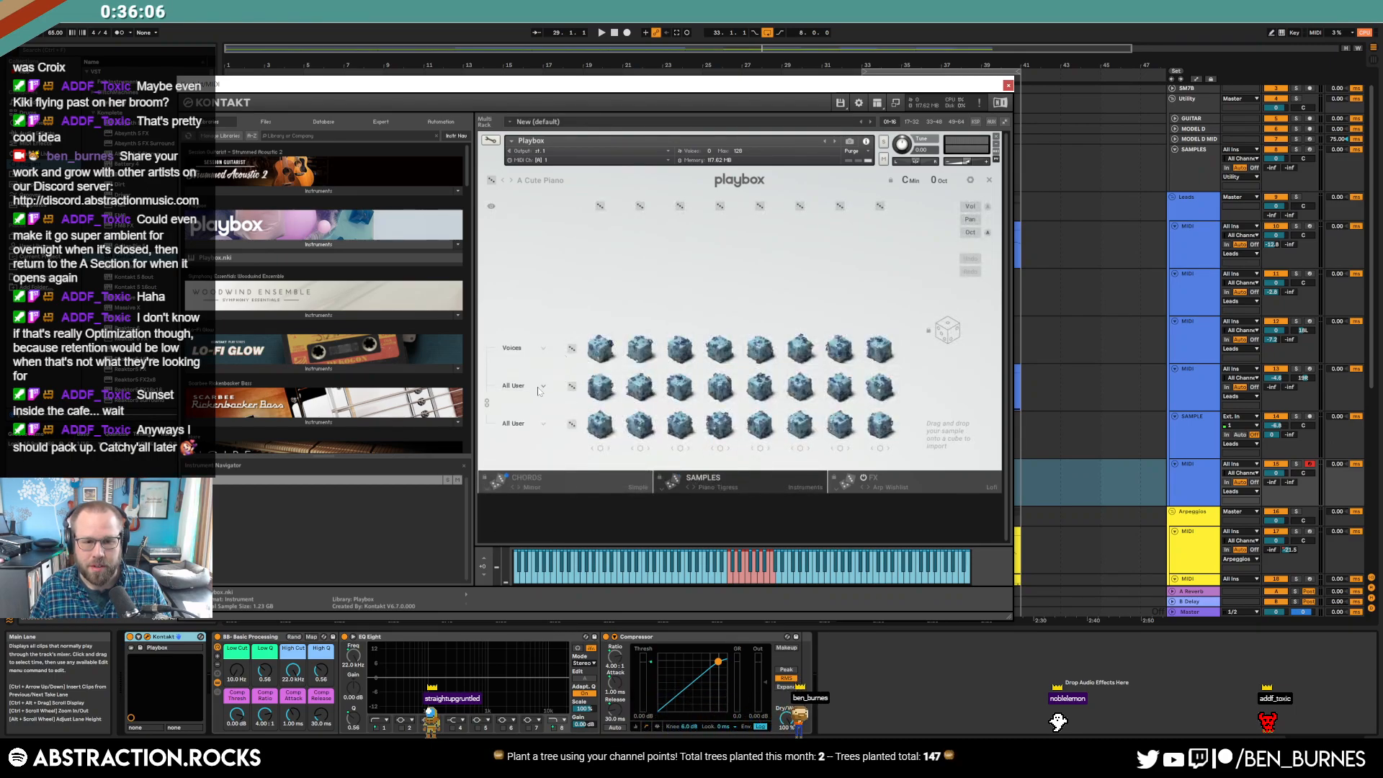
{"action": "left_click", "coordinate": [540, 388]}
{"action": "left_click", "coordinate": [538, 430]}
{"action": "left_click", "coordinate": [541, 424]}
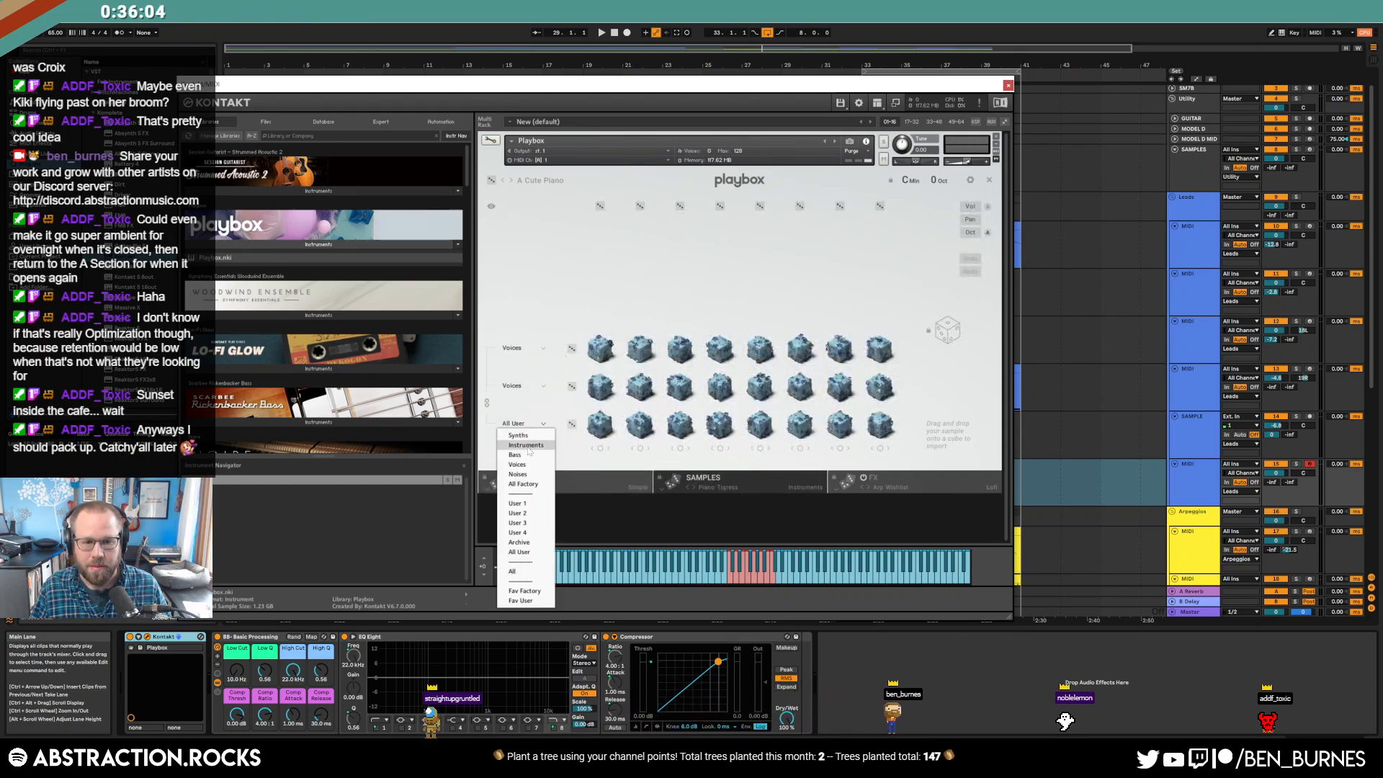
{"action": "left_click", "coordinate": [516, 455]}
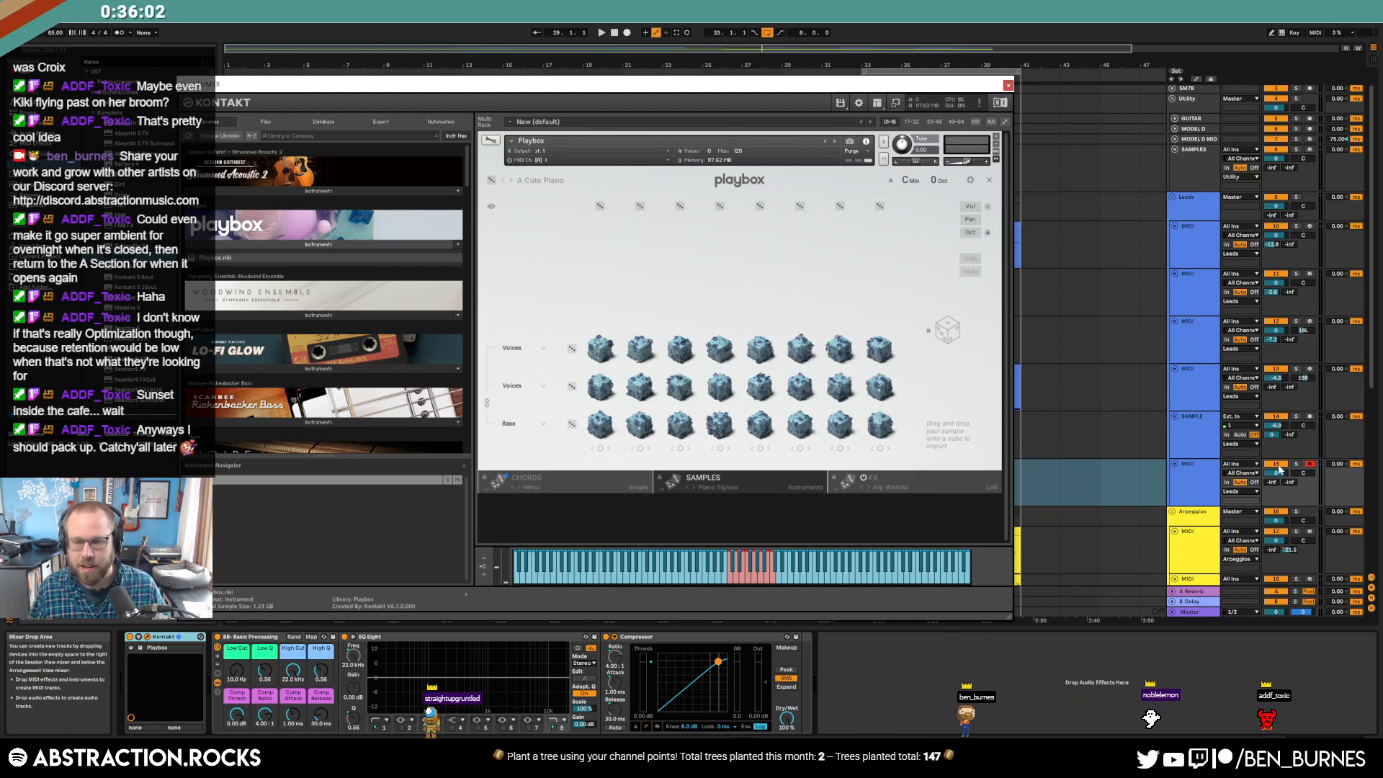
{"action": "left_click", "coordinate": [949, 337]}
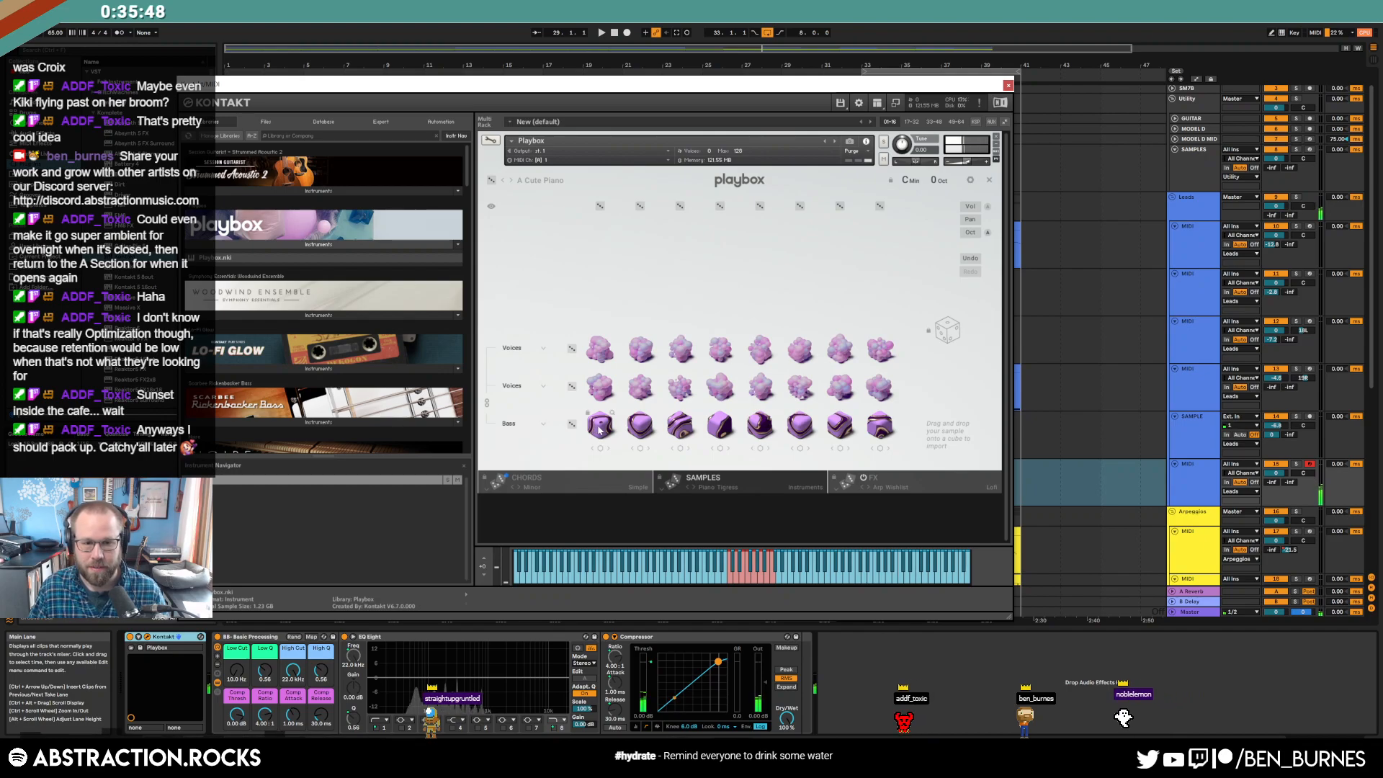
{"action": "left_click", "coordinate": [572, 425]}
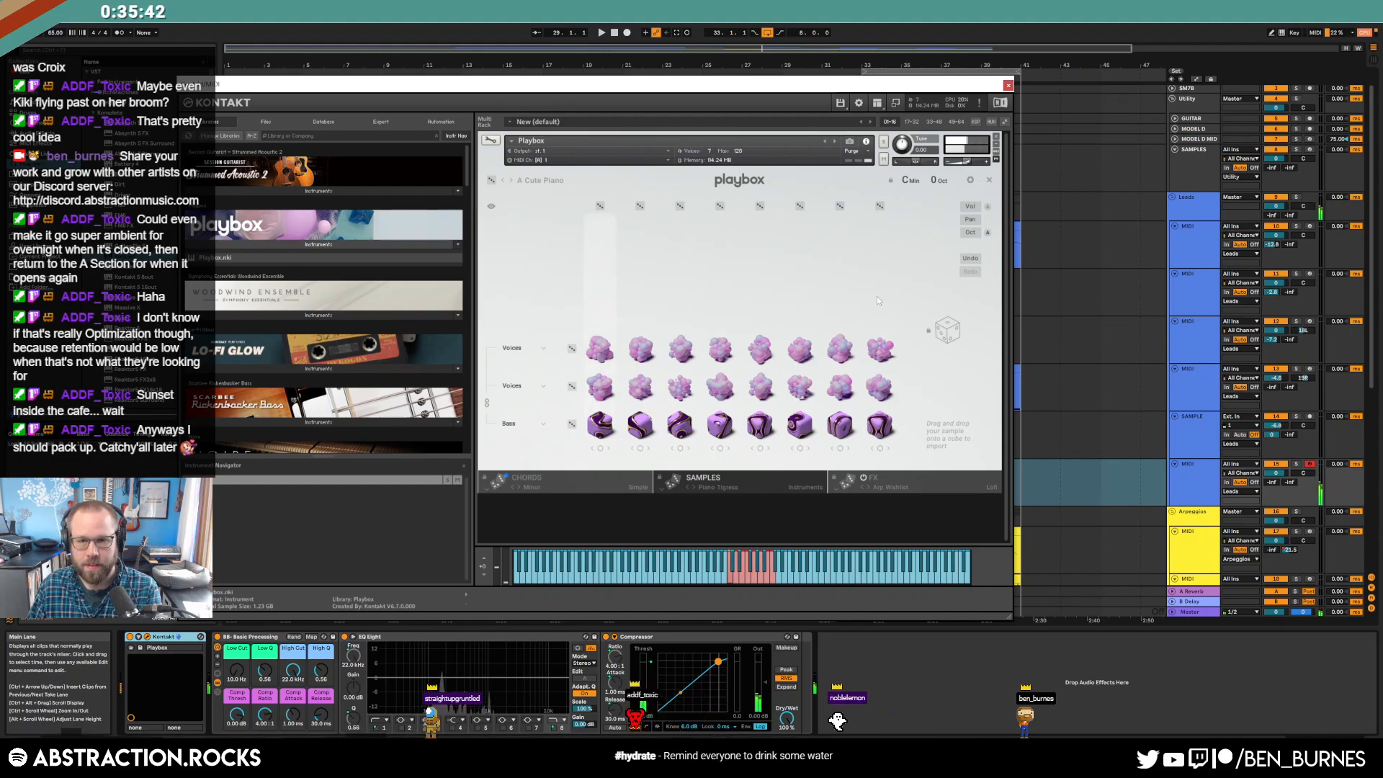
- Randomize the Playbox effects repeatedly while auditioning them, settling on the Grain Blue Sky preset
{"action": "left_click", "coordinate": [931, 477]}
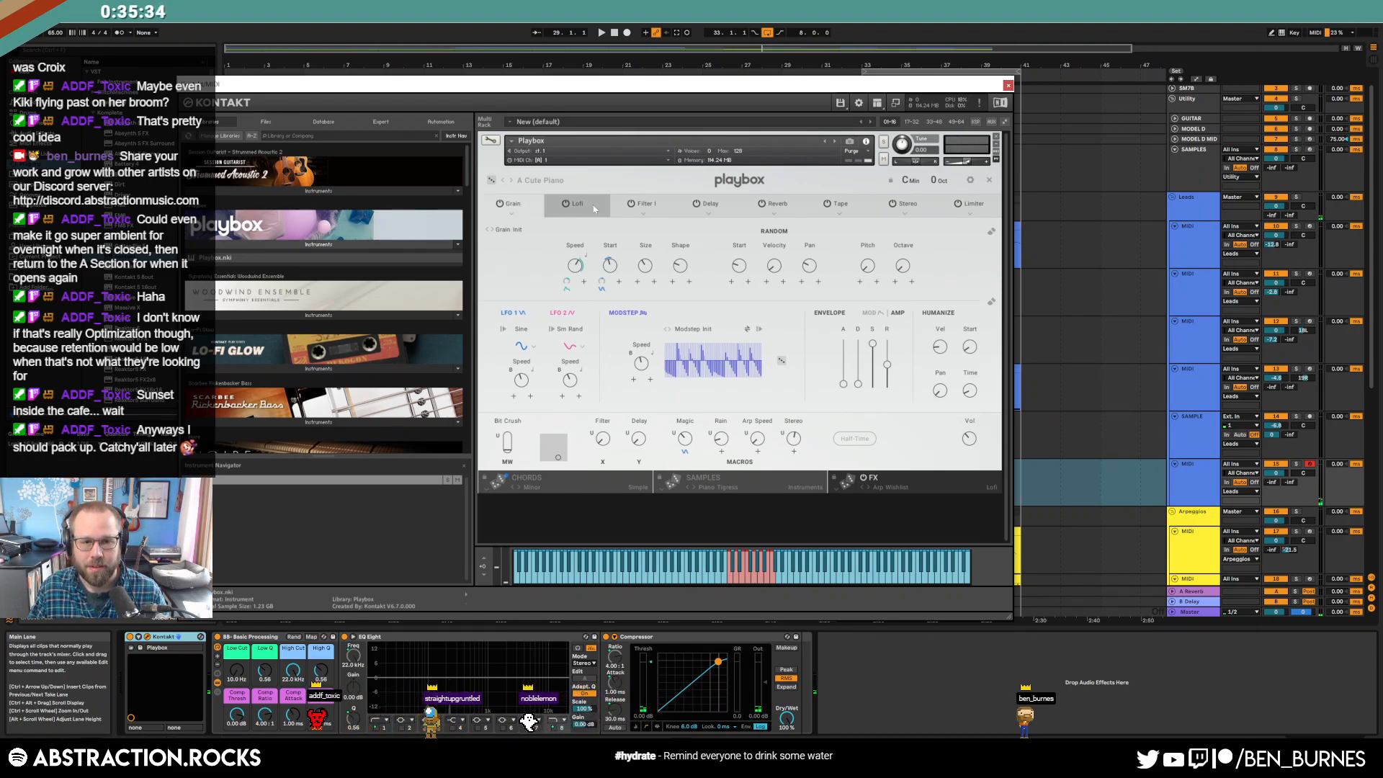
{"action": "left_click", "coordinate": [849, 484]}
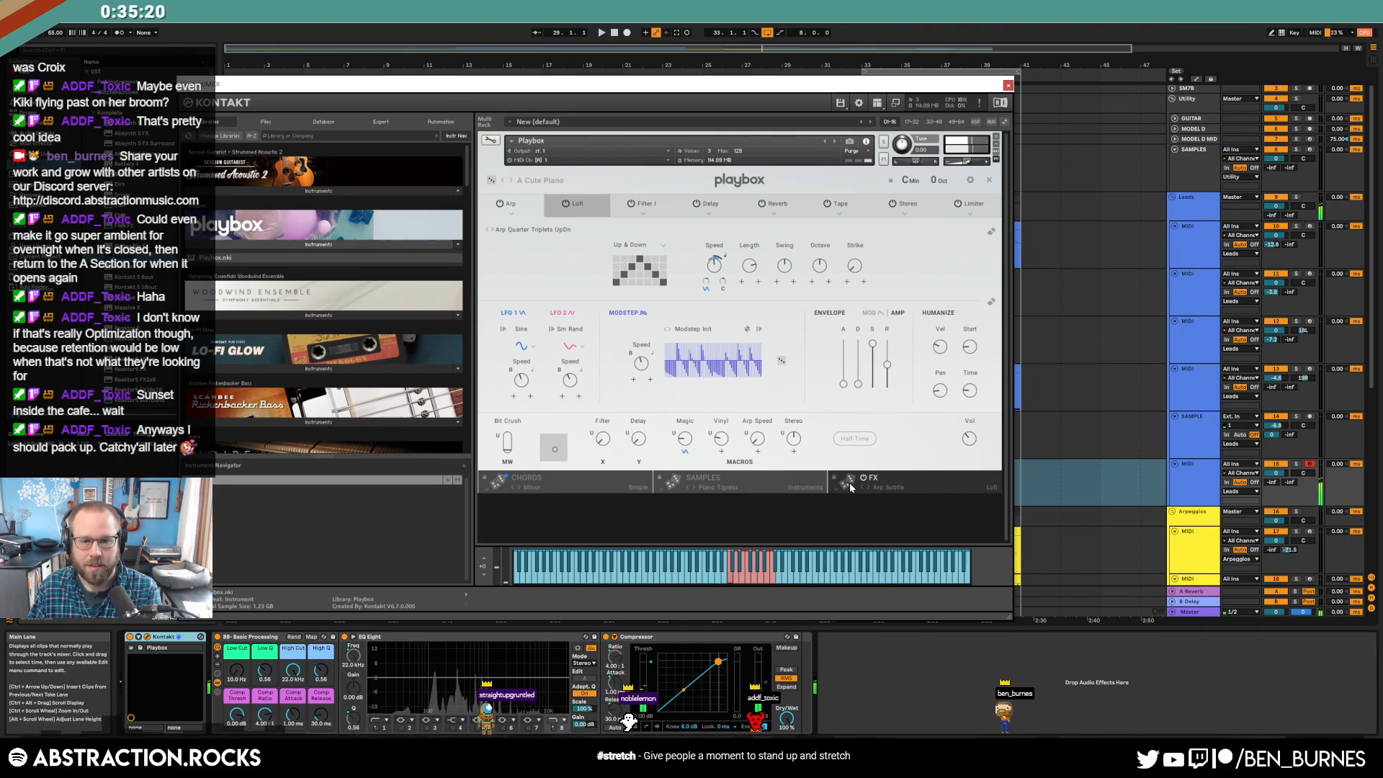
{"action": "left_click", "coordinate": [850, 487]}
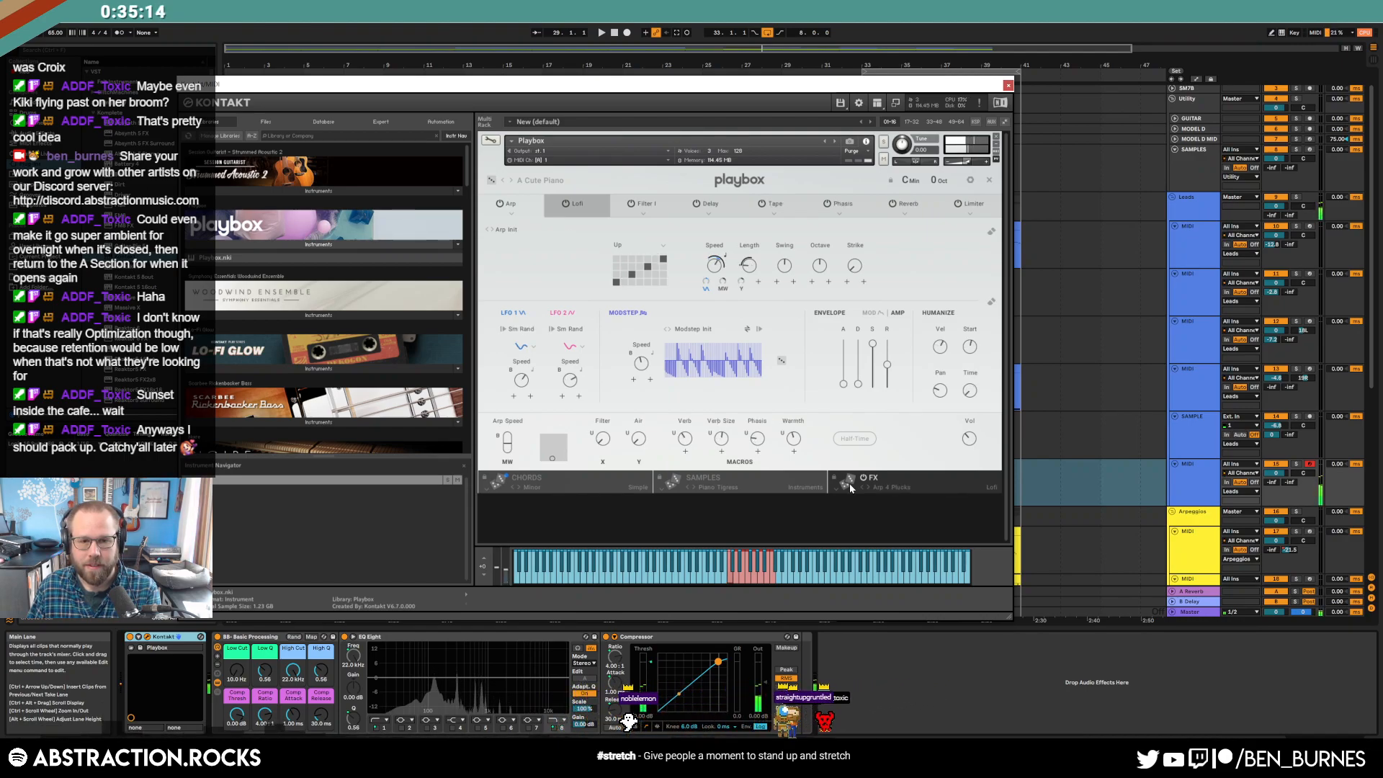
{"action": "left_click", "coordinate": [850, 487]}
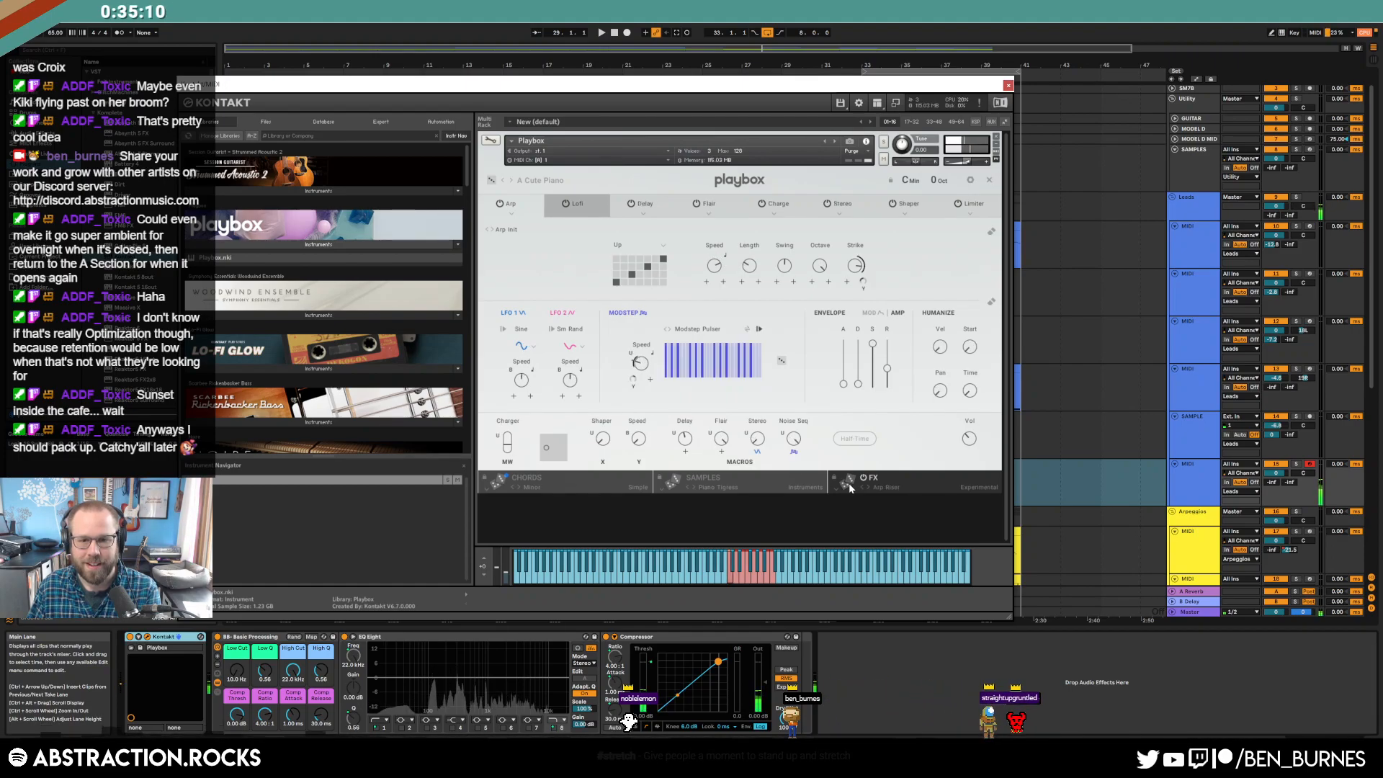
{"action": "left_click", "coordinate": [850, 488]}
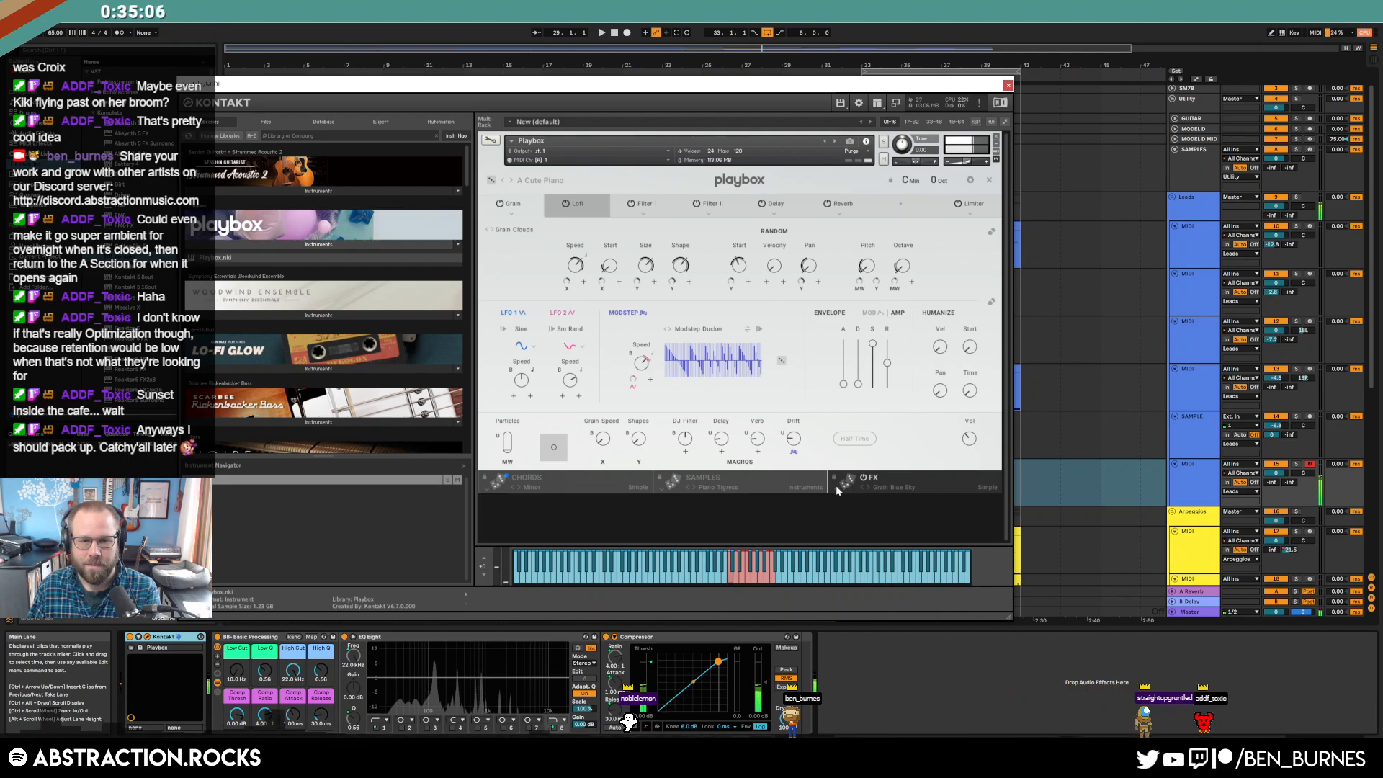
- Re-roll the second row of Voices samples, adjust the second chord's notes in Playbox and close the instrument window
{"action": "left_click", "coordinate": [731, 479]}
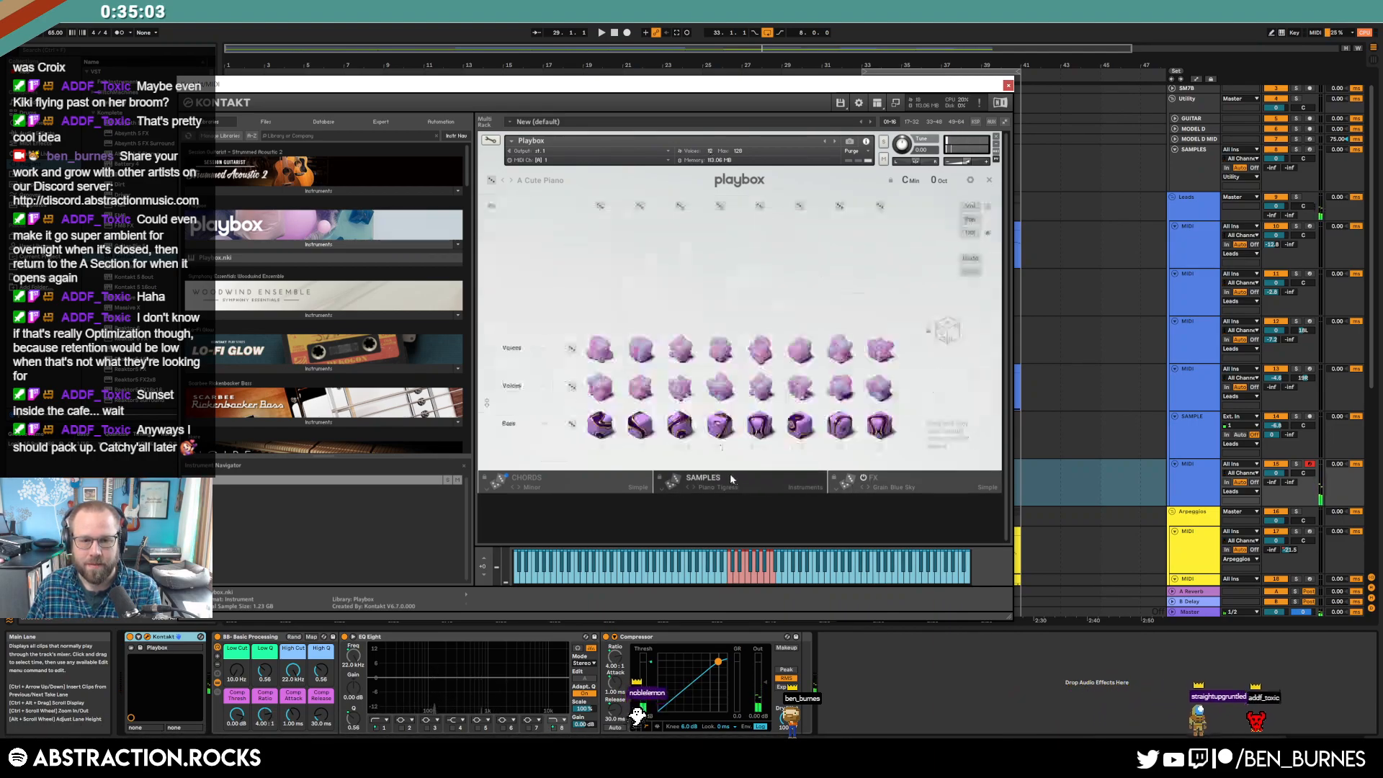
{"action": "left_click", "coordinate": [572, 387]}
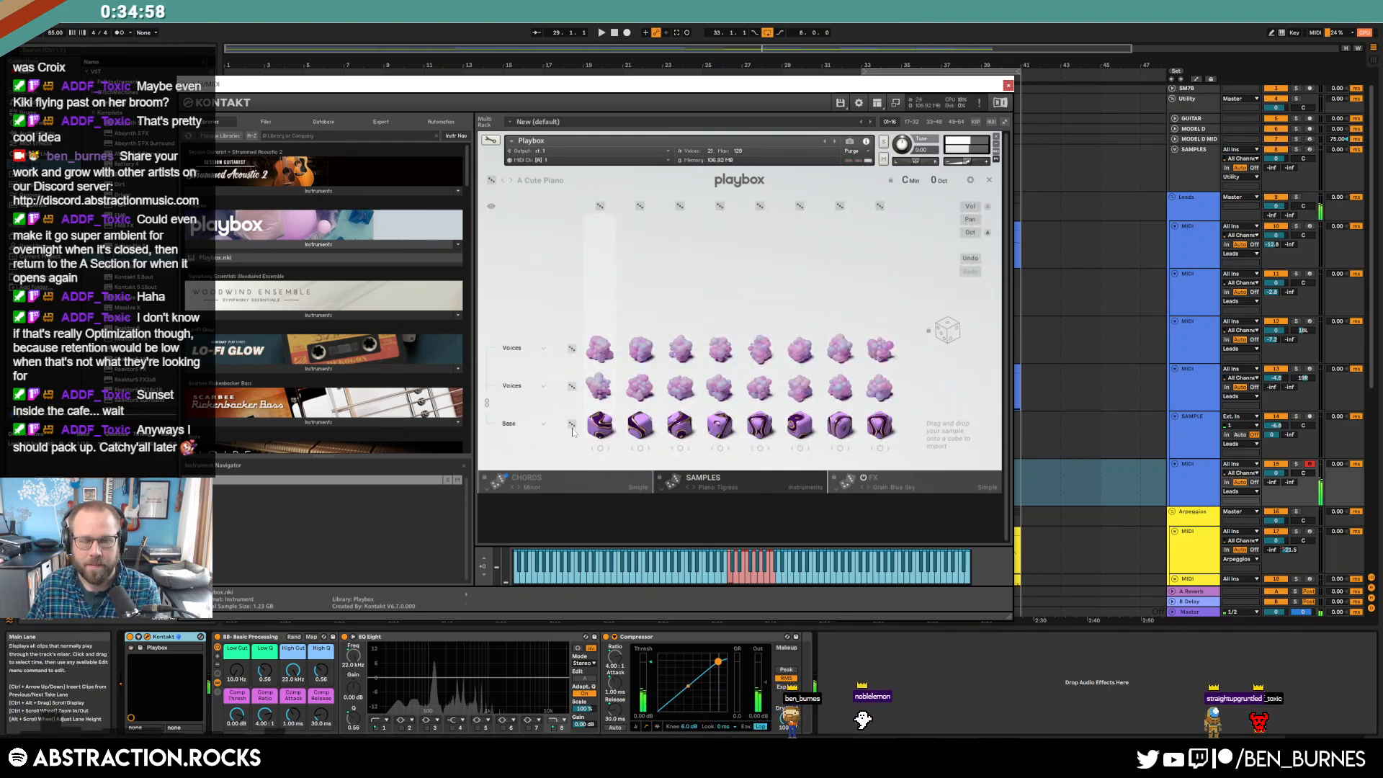
{"action": "left_click", "coordinate": [526, 478]}
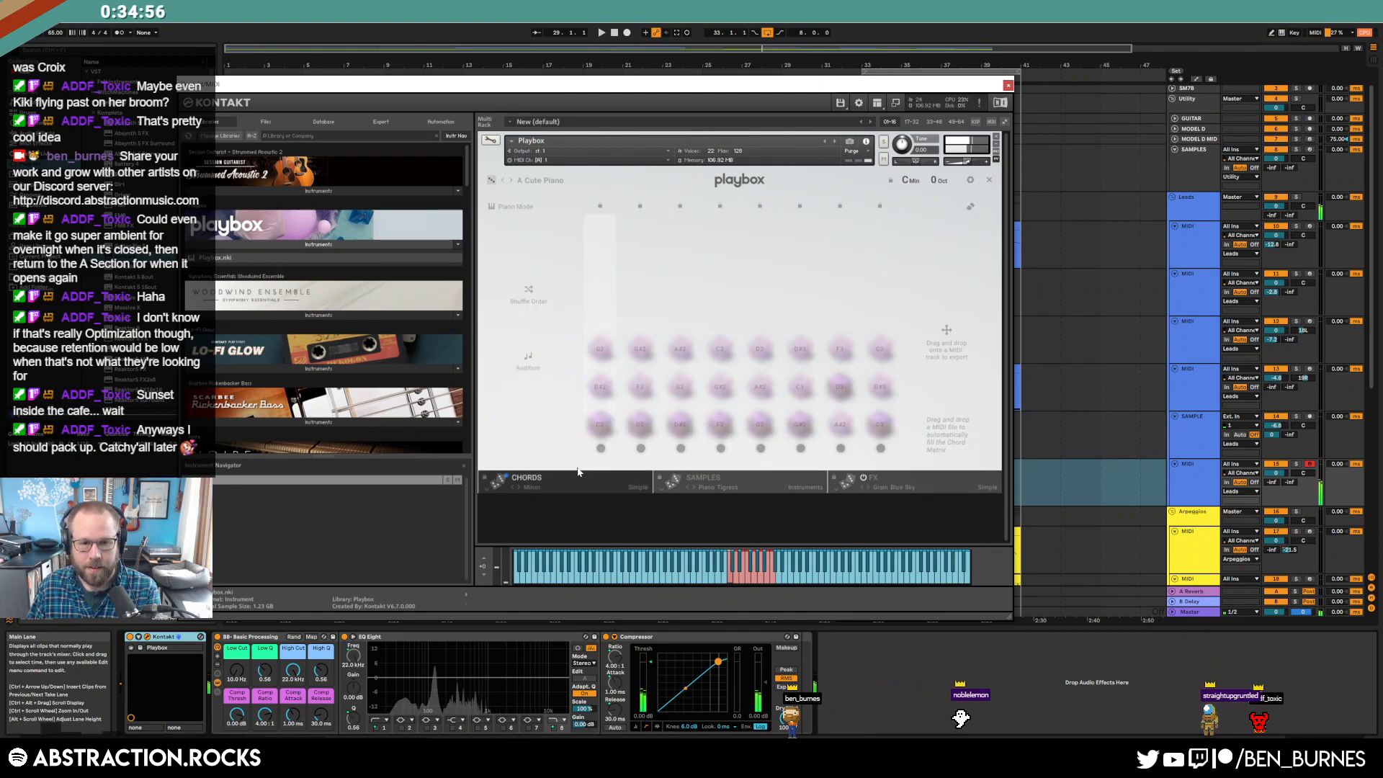
{"action": "left_click", "coordinate": [656, 430]}
{"action": "left_click", "coordinate": [656, 430]}
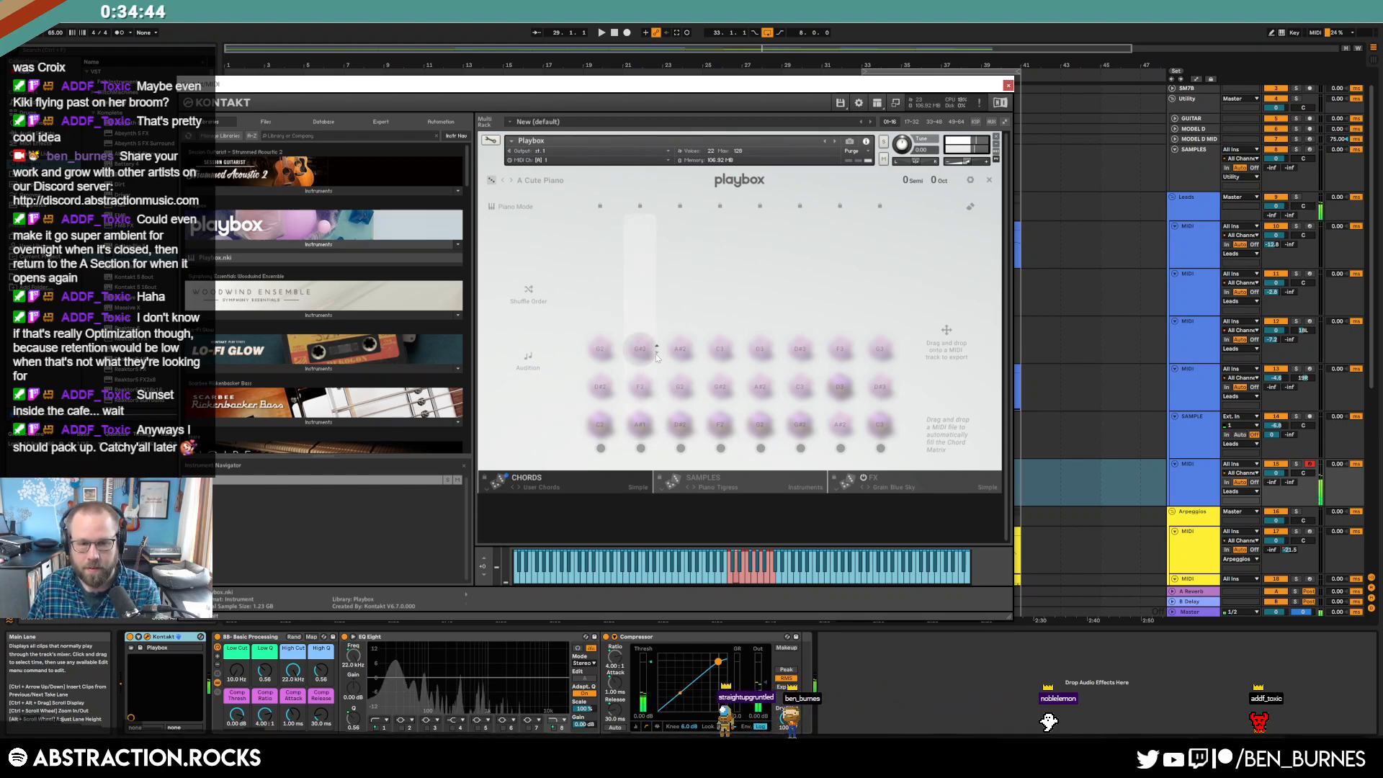
{"action": "left_click", "coordinate": [1009, 86]}
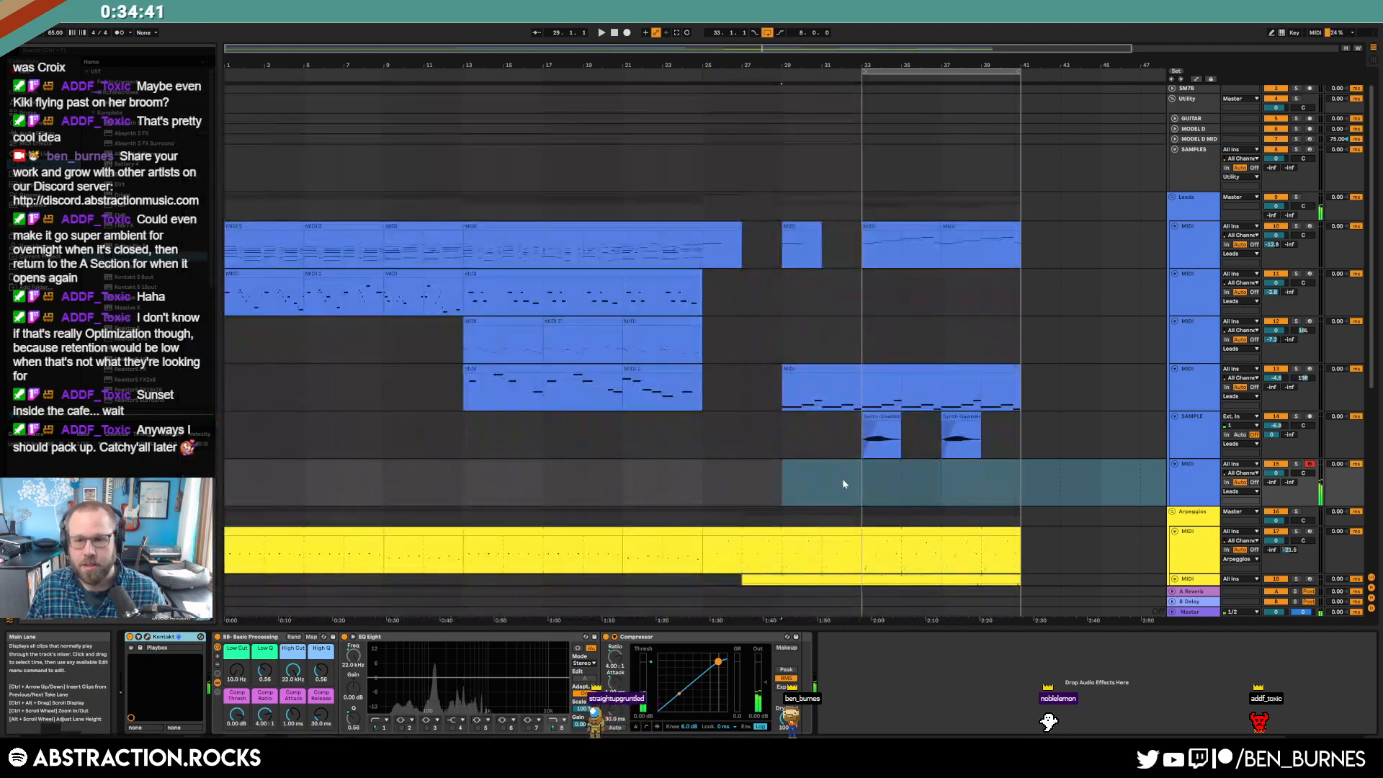
- Record a Playbox part on the new MIDI track from bar 37 to bar 41
{"action": "left_click", "coordinate": [939, 476]}
{"action": "key", "text": "F9"}
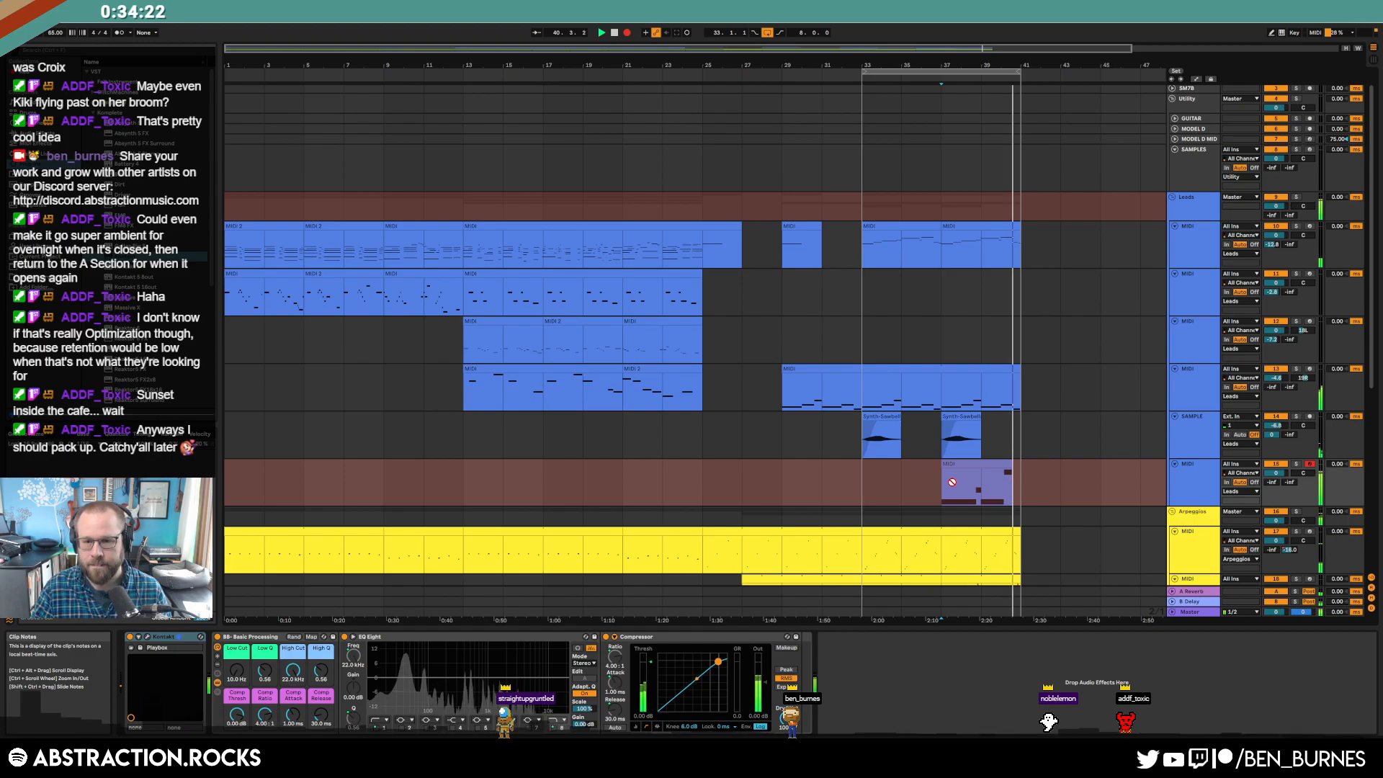
{"action": "left_click", "coordinate": [626, 33]}
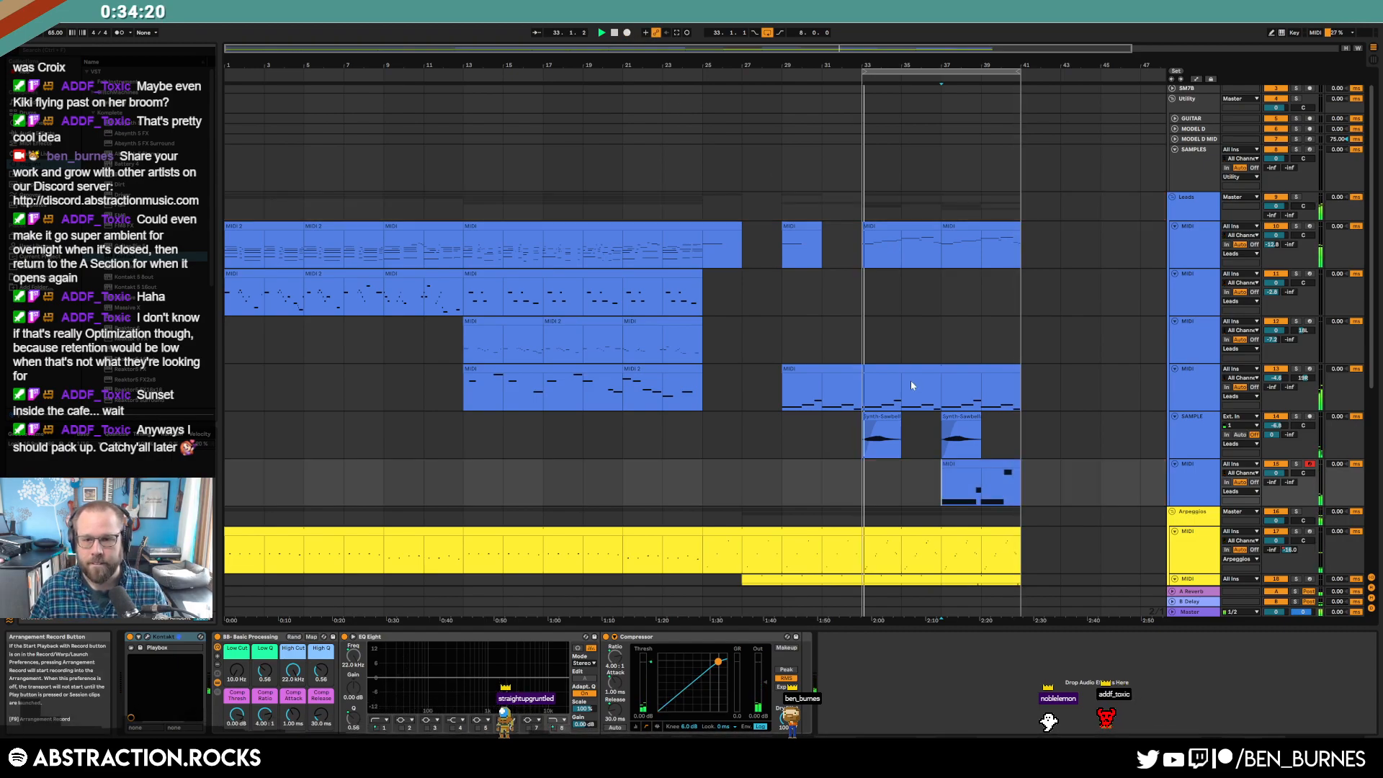
- Stop playback, select the recorded clip at bar 37 and adjust the Playbox track's volume
{"action": "left_click_drag", "start_coordinate": [903, 481], "coordinate": [825, 491]}
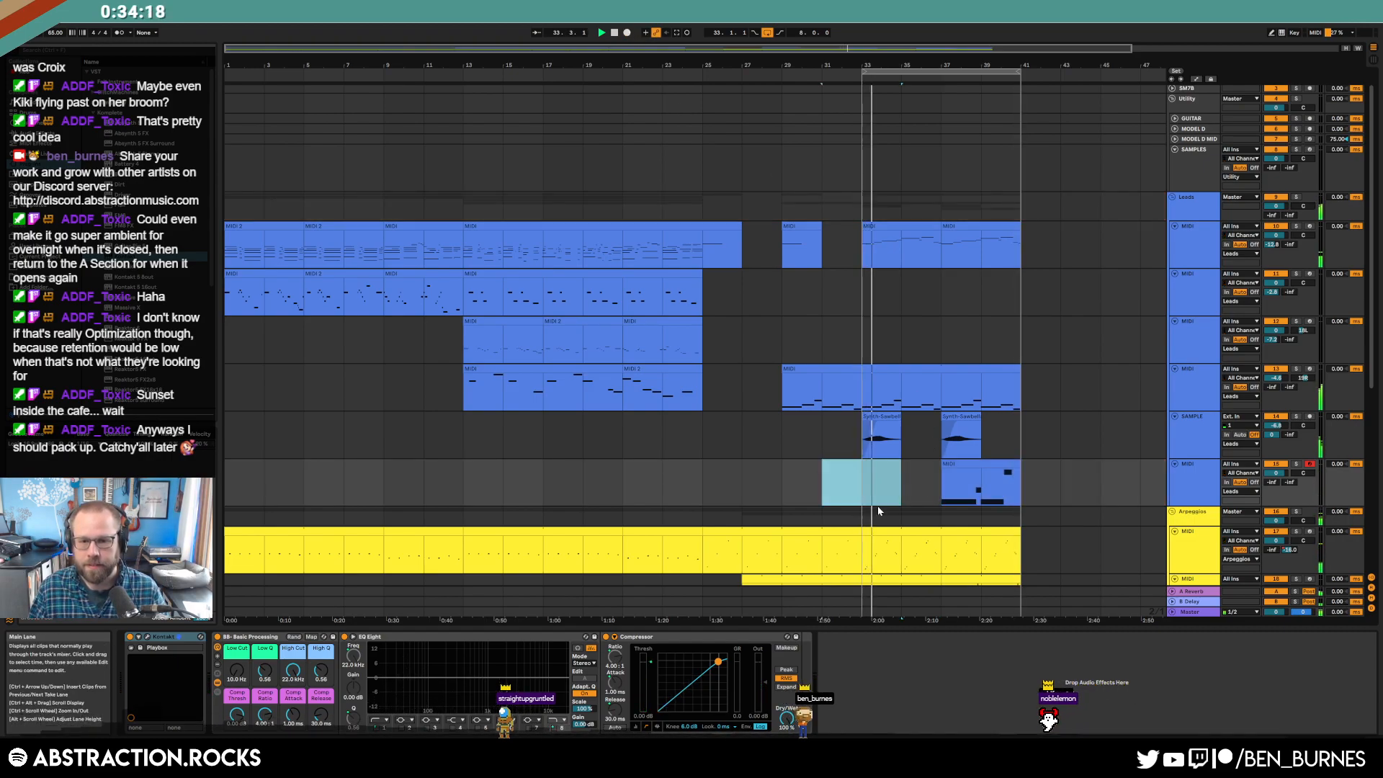
{"action": "left_click", "coordinate": [967, 465]}
{"action": "key", "text": "space"}
{"action": "left_click_drag", "start_coordinate": [1272, 483], "coordinate": [1272, 450]}
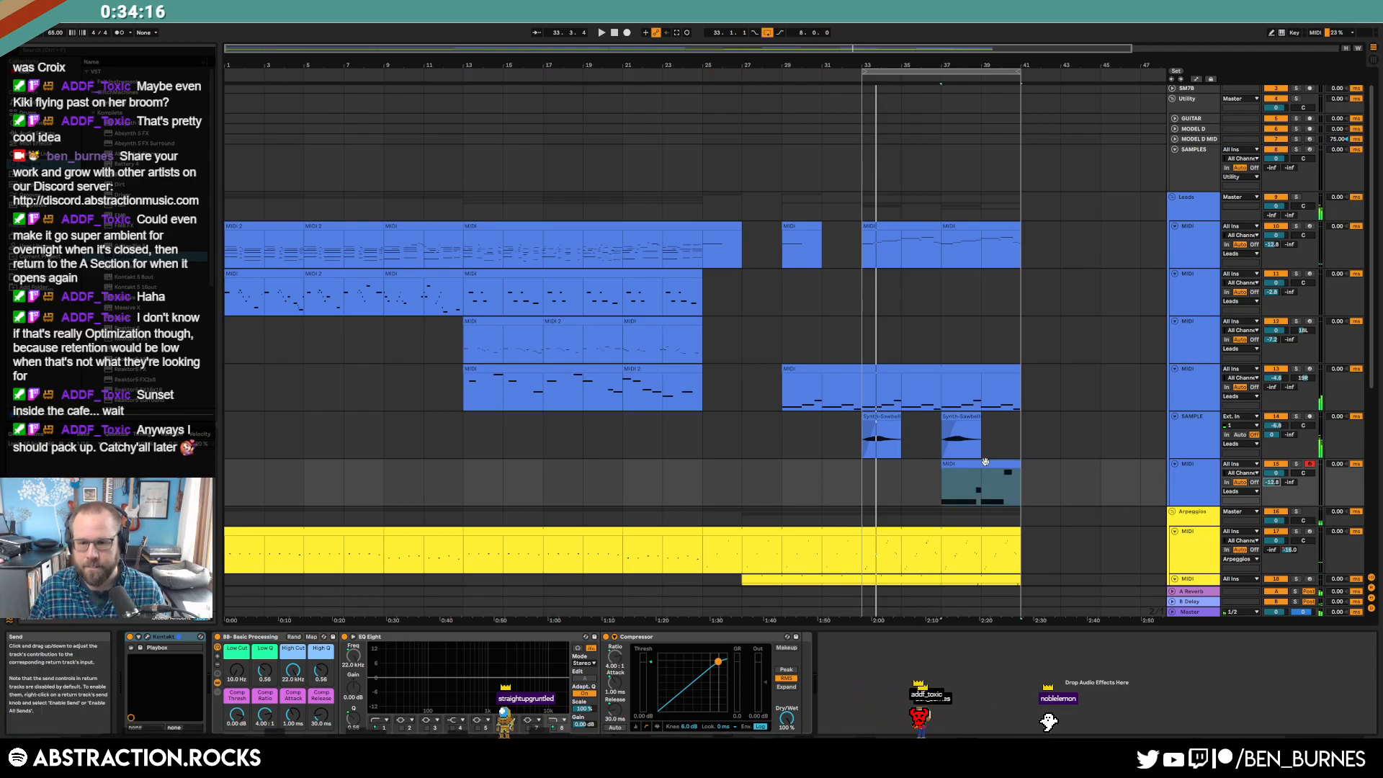
- Play back the recorded clip from bar 37 with Playbox open and examine its notes, then close the instrument window
{"action": "double_click", "coordinate": [985, 463]}
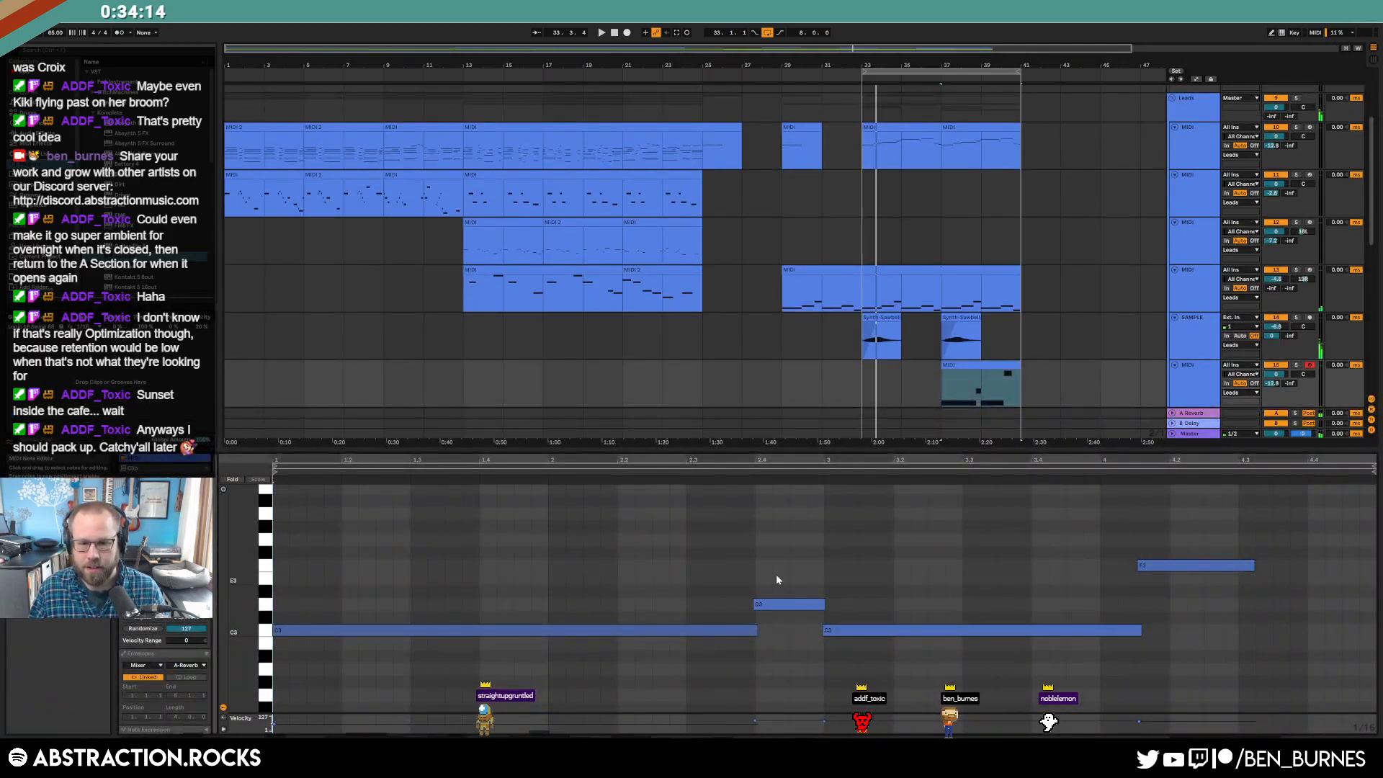
{"action": "key", "text": "shift+Tab"}
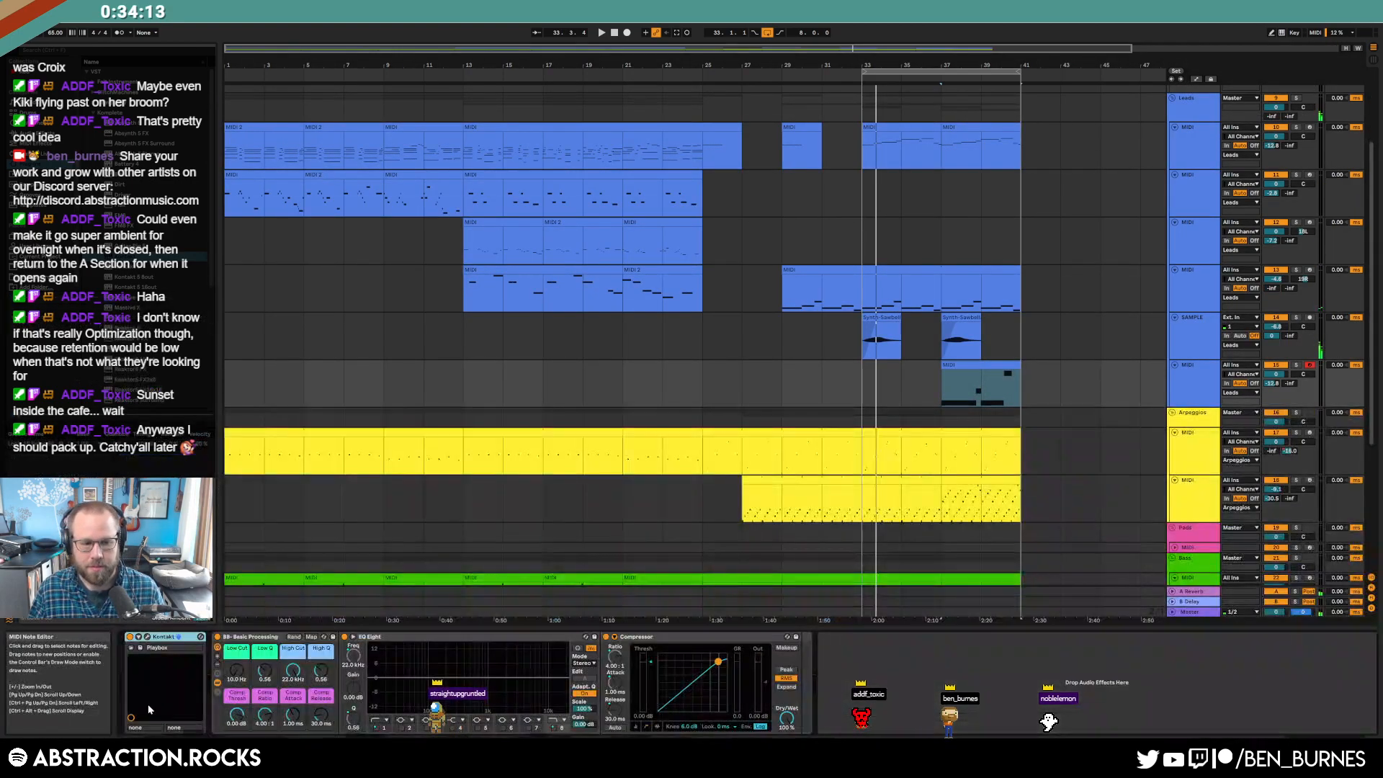
{"action": "left_click", "coordinate": [148, 638]}
{"action": "left_click_drag", "start_coordinate": [784, 96], "coordinate": [691, 90]}
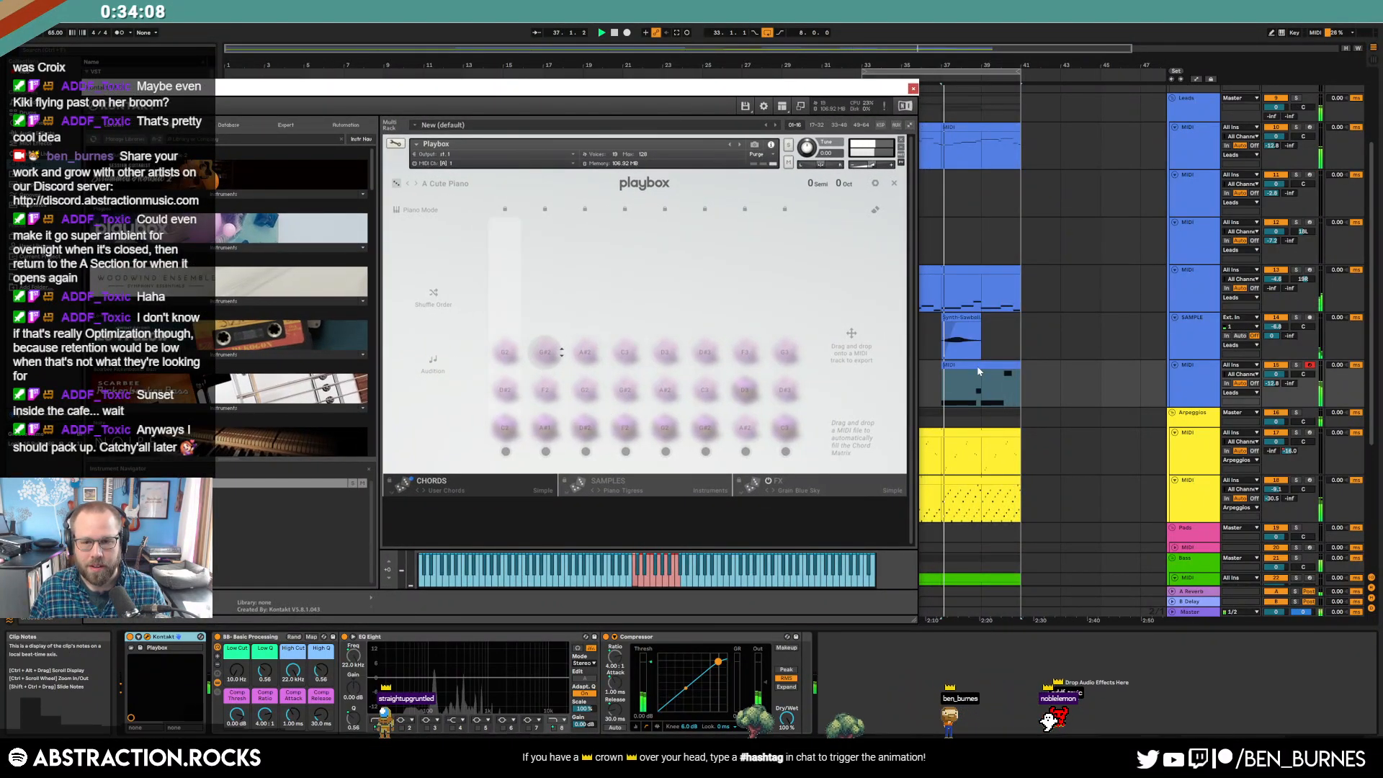
{"action": "key", "text": "space"}
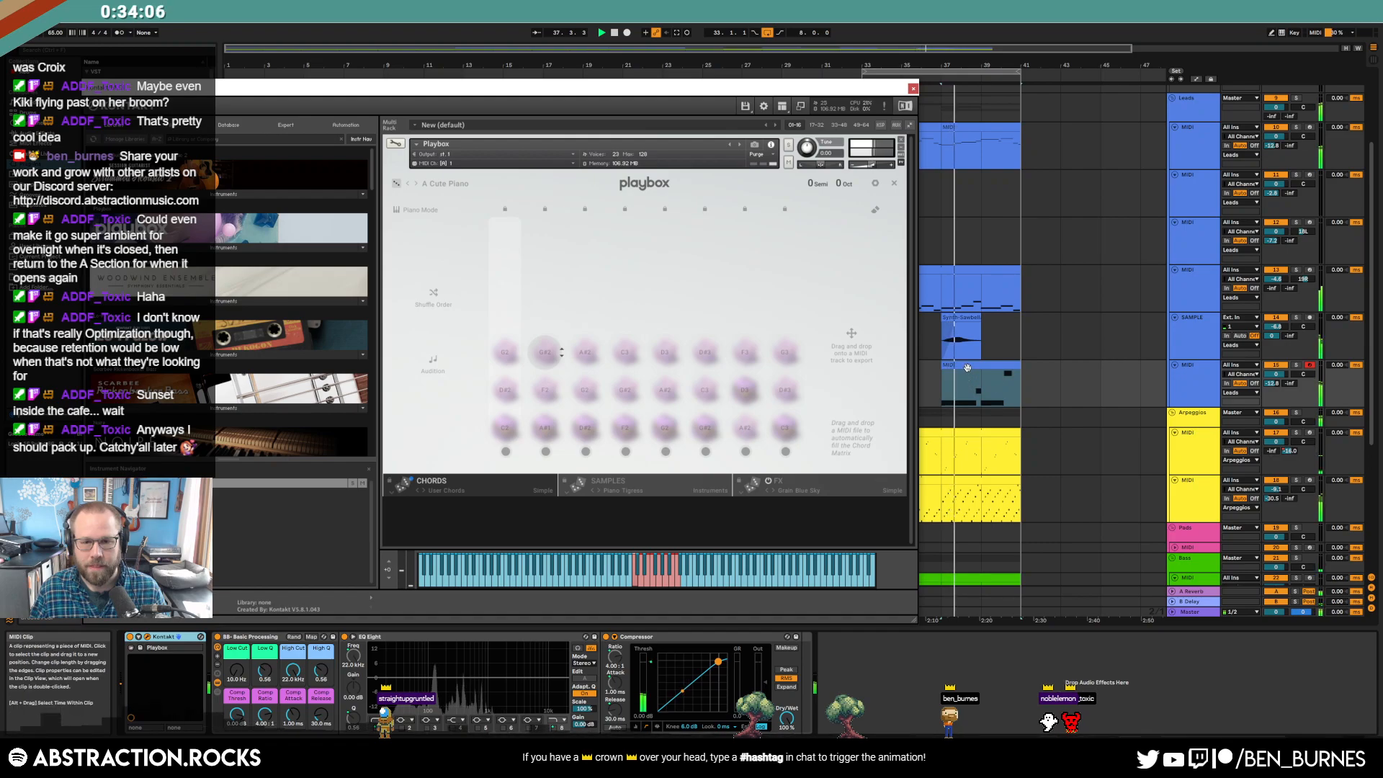
{"action": "double_click", "coordinate": [967, 368]}
{"action": "left_click", "coordinate": [1167, 566]}
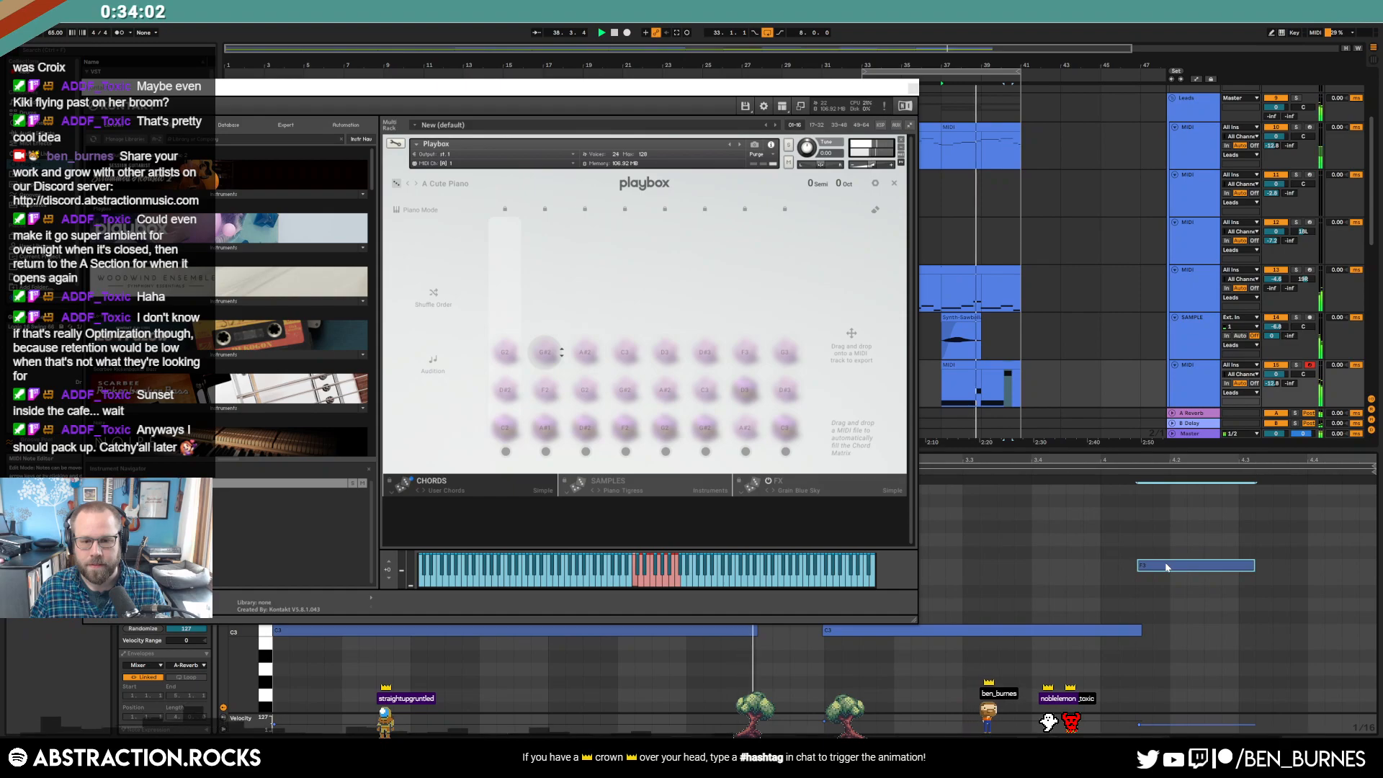
{"action": "double_click", "coordinate": [1194, 389]}
{"action": "key", "text": "space"}
{"action": "left_click", "coordinate": [913, 88]}
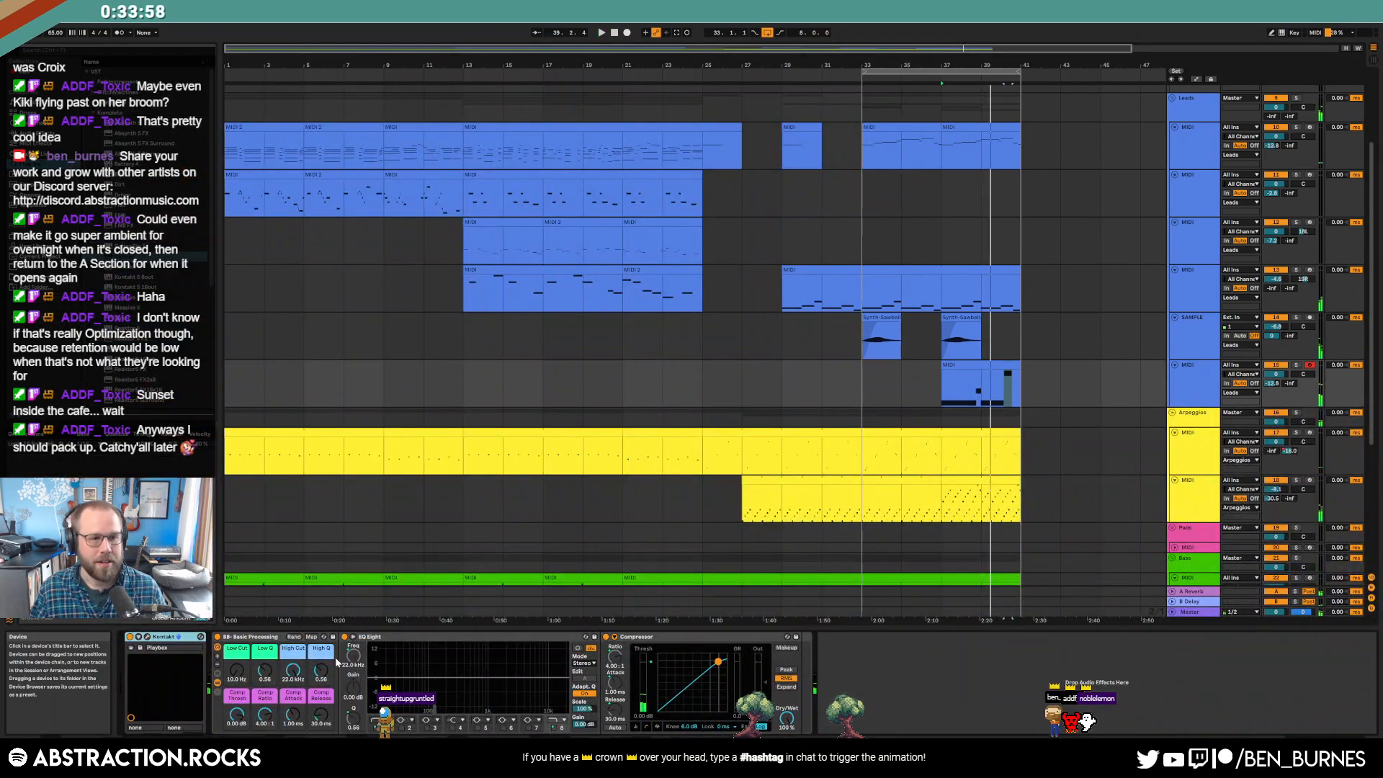
{"action": "left_click", "coordinate": [45, 134]}
{"action": "left_click_drag", "start_coordinate": [131, 109], "coordinate": [229, 688]}
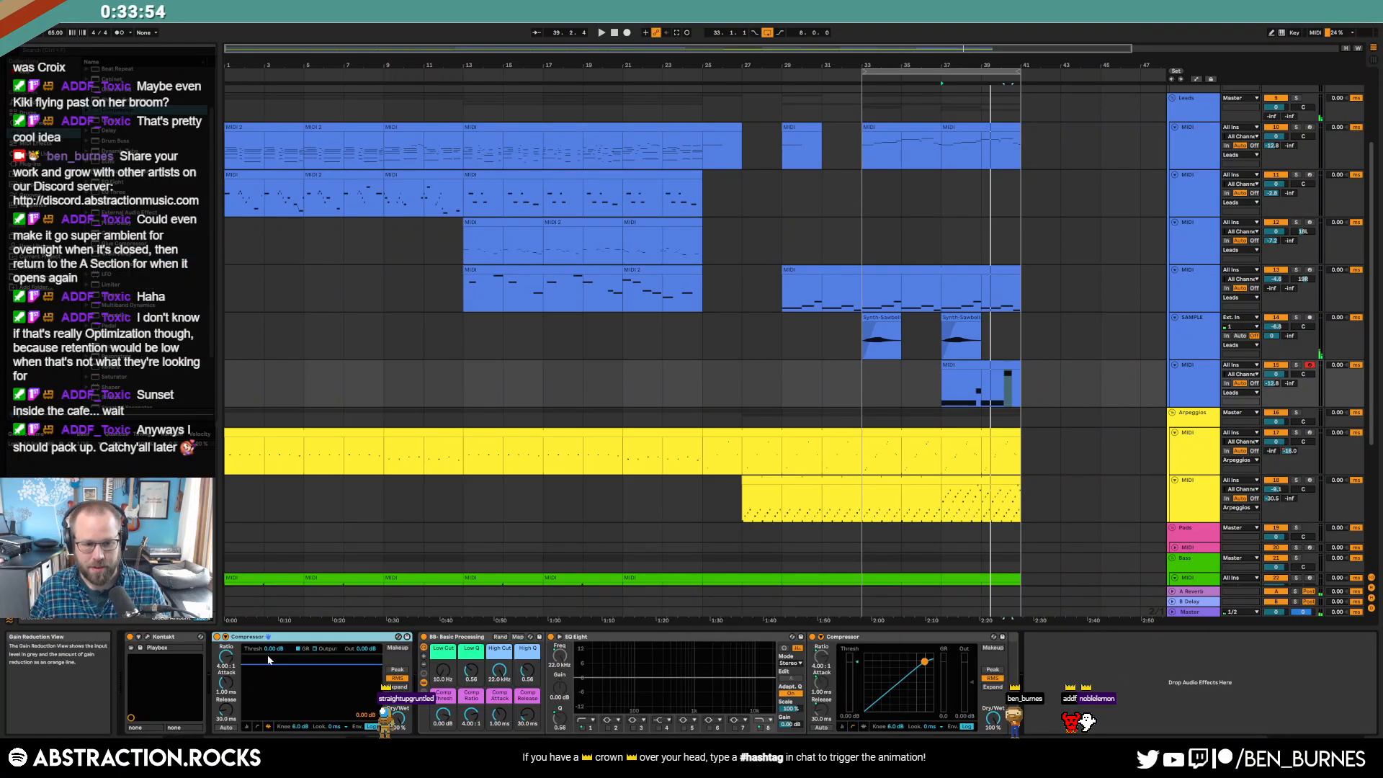
{"action": "key", "text": "Delete"}
- Turn on the compressor's makeup gain and set its threshold to about -34.8 dB with a slightly lower ratio of about 3.97:1
{"action": "left_click", "coordinate": [787, 648]}
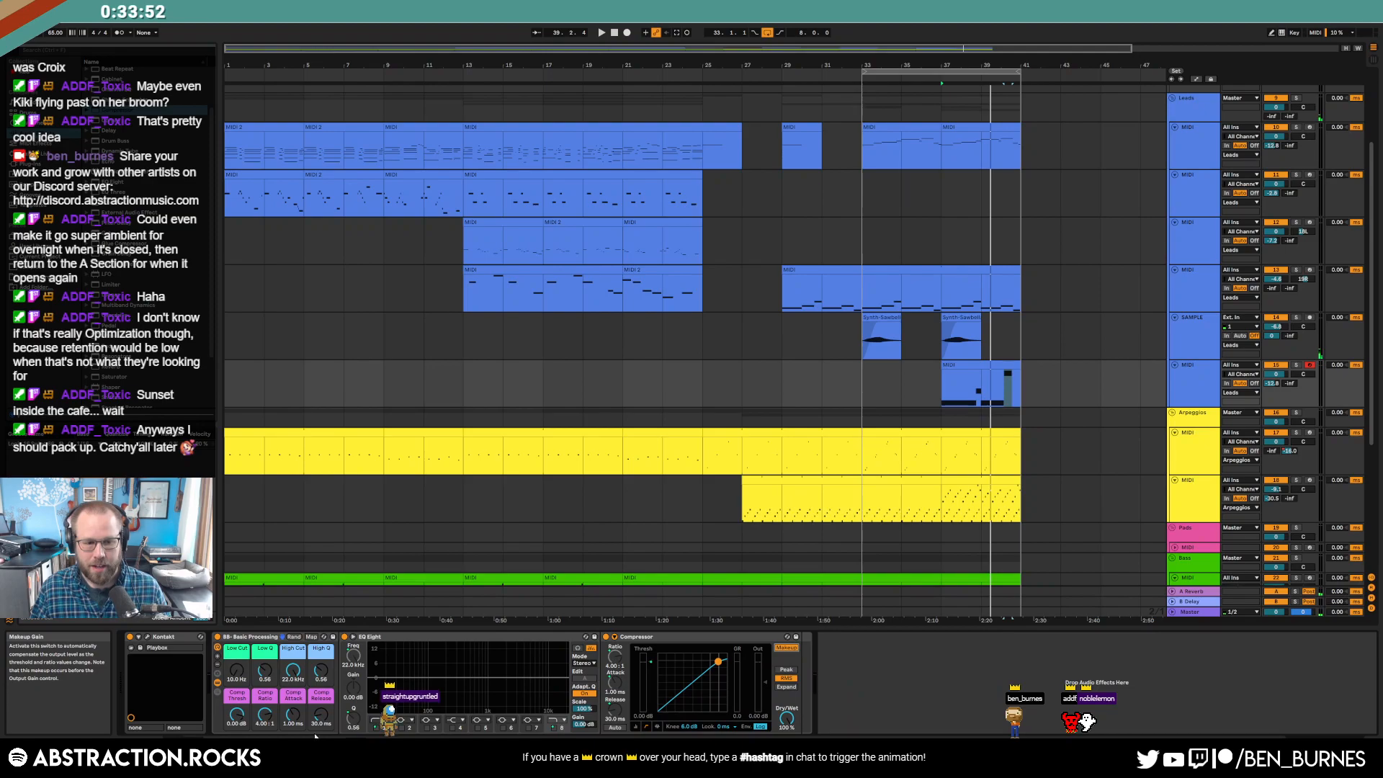
{"action": "left_click_drag", "start_coordinate": [240, 712], "coordinate": [239, 734]}
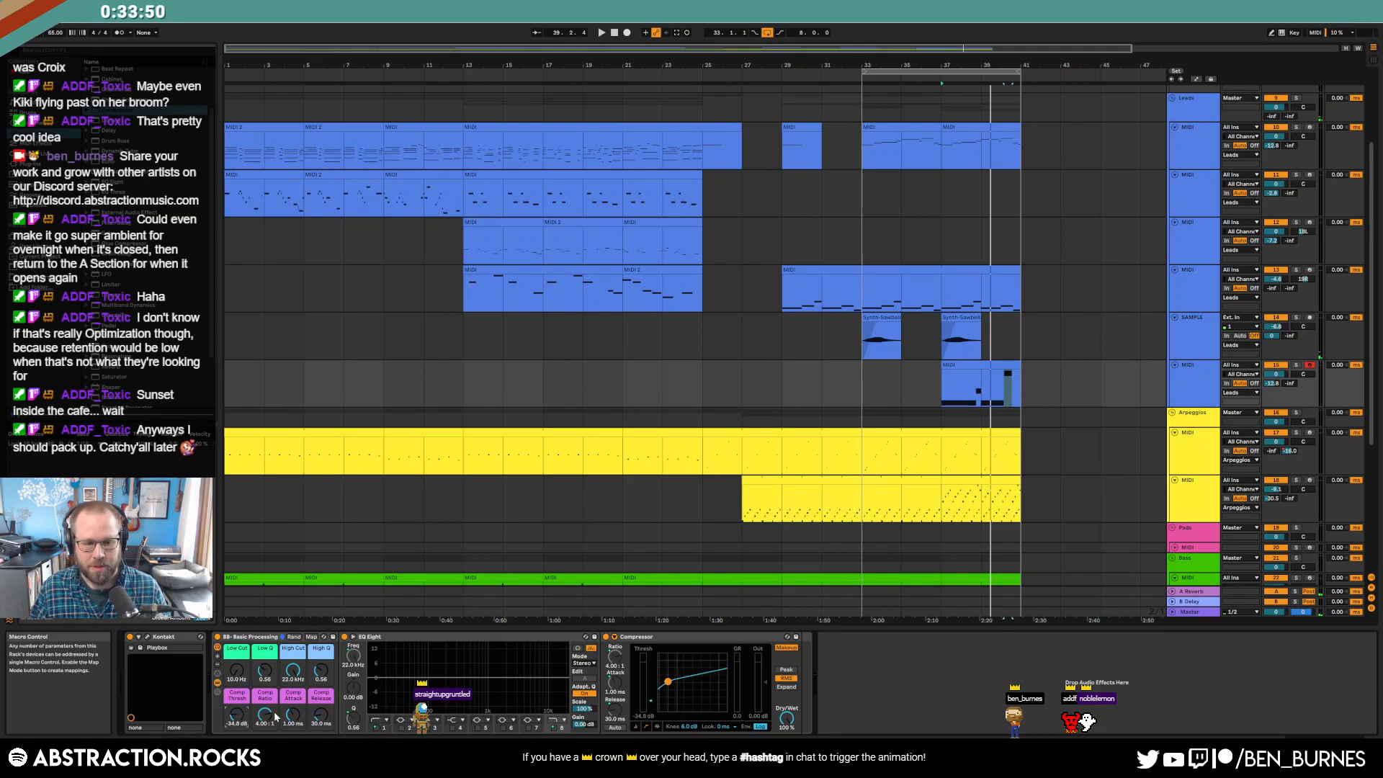
{"action": "left_click_drag", "start_coordinate": [264, 713], "coordinate": [264, 702]}
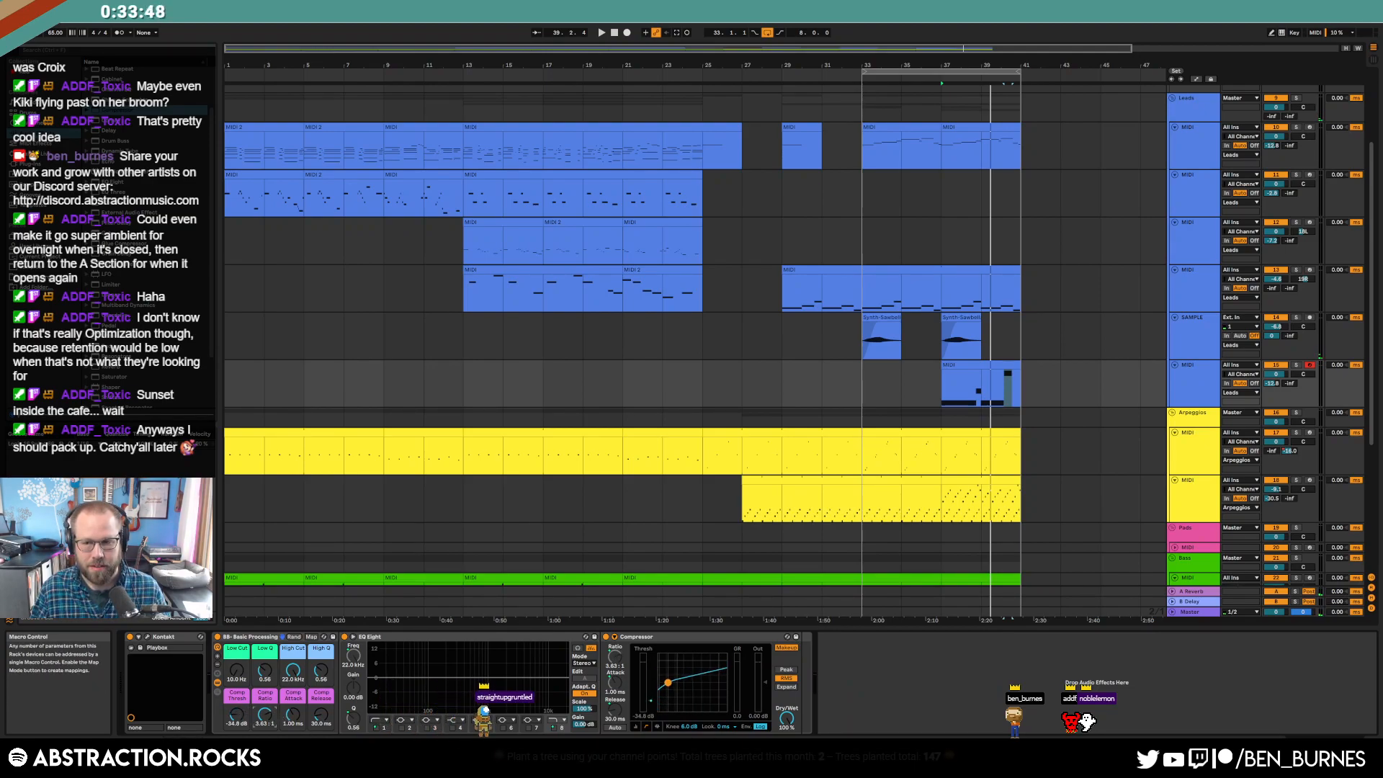
- During playback from bar 37, set Comp Ratio to about 18.1:1, Comp Thresh to about -37.8 dB and the Playbox track's volume to -11.7 dB
{"action": "left_click", "coordinate": [945, 376]}
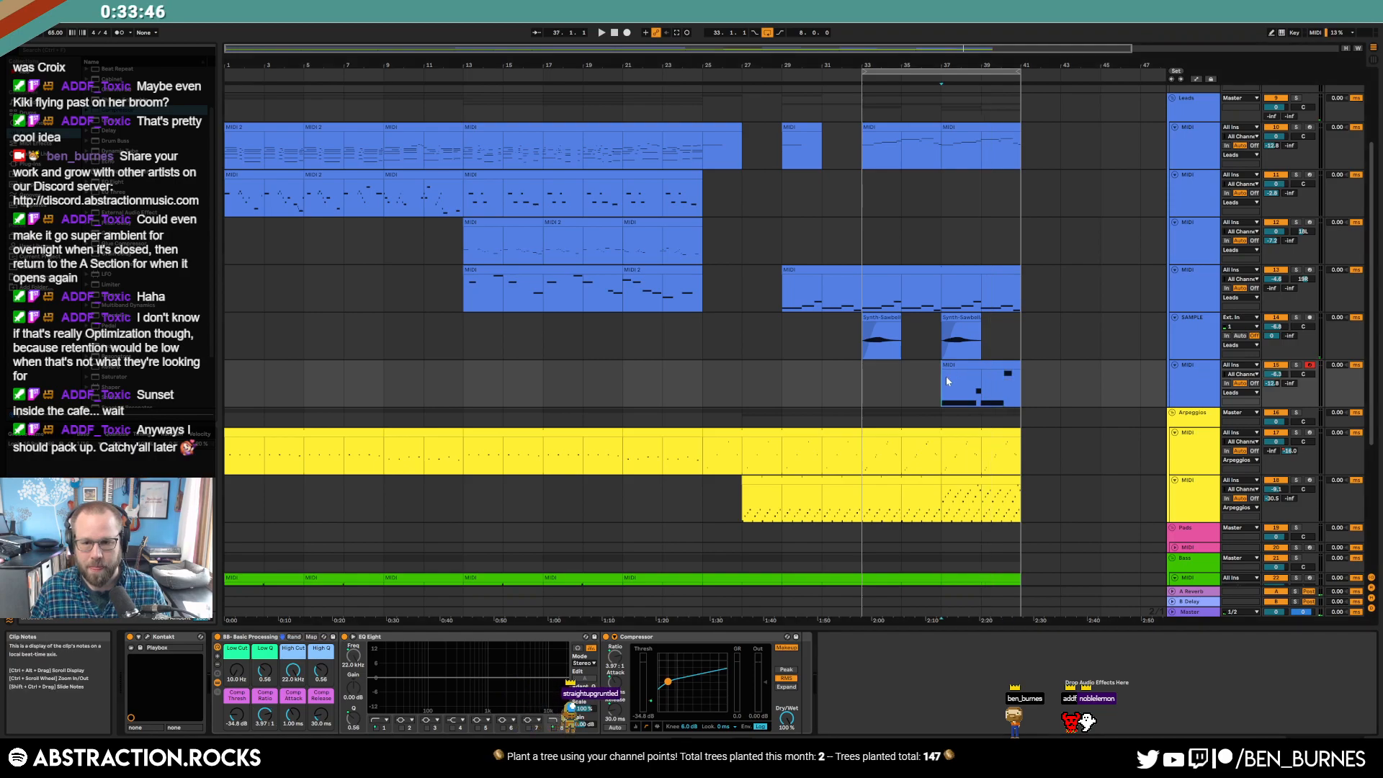
{"action": "key", "text": "space"}
{"action": "left_click_drag", "start_coordinate": [1277, 375], "coordinate": [1276, 381]}
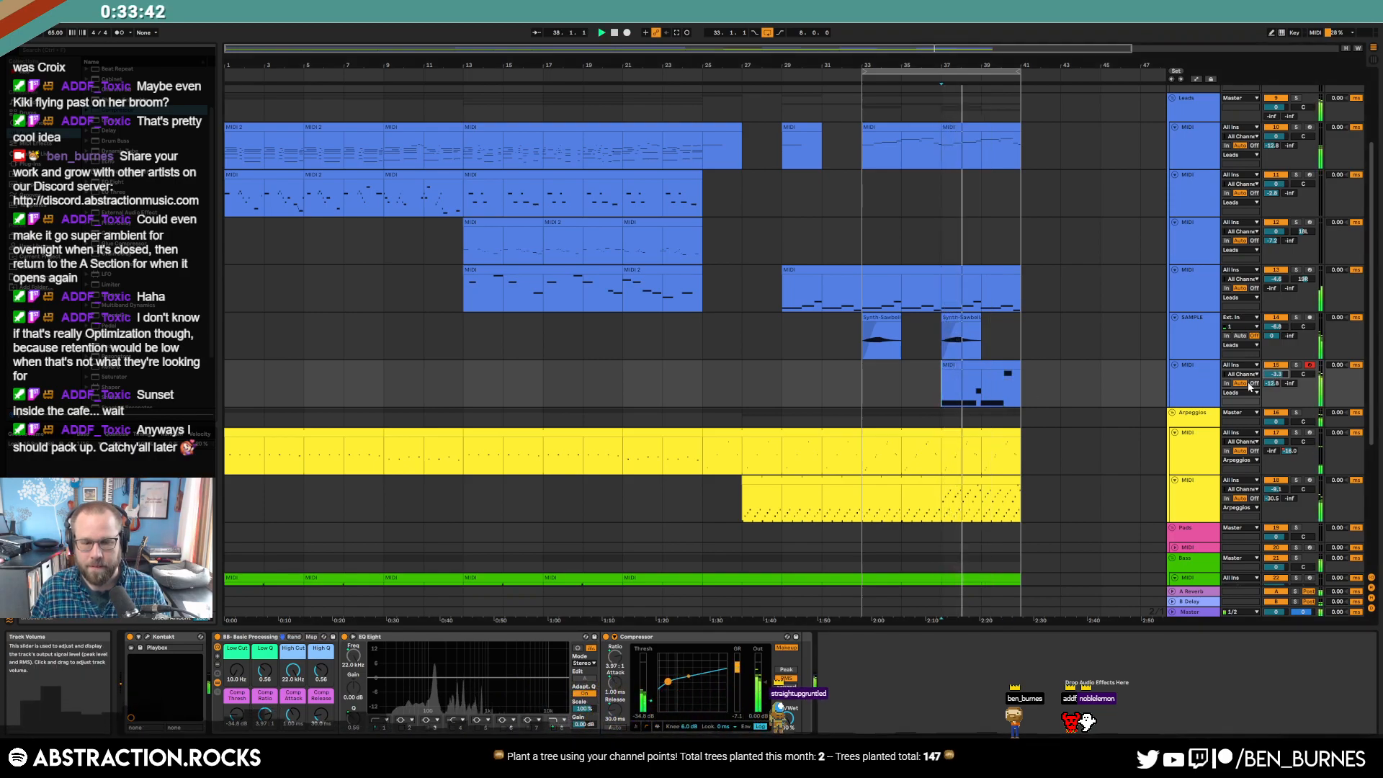
{"action": "left_click_drag", "start_coordinate": [265, 714], "coordinate": [236, 718]}
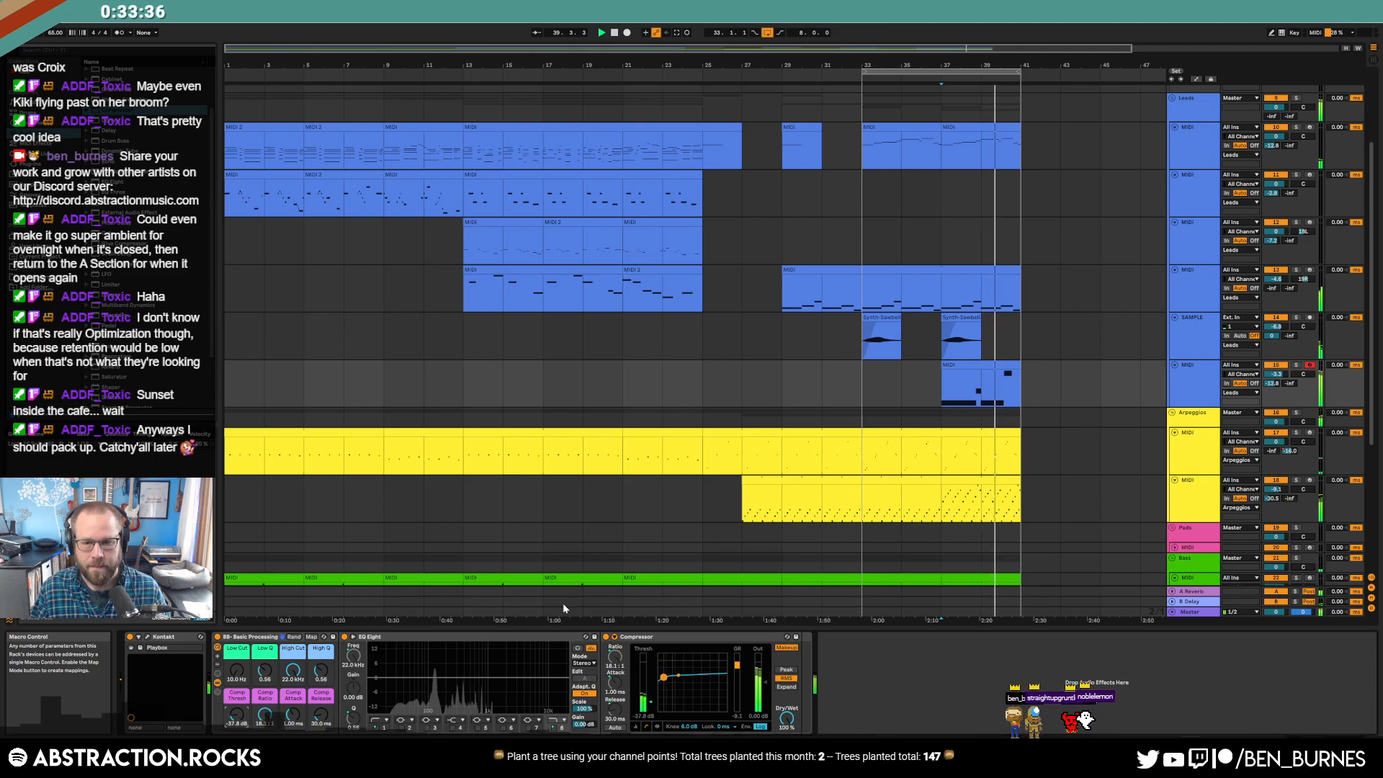
{"action": "left_click_drag", "start_coordinate": [1275, 374], "coordinate": [1275, 397]}
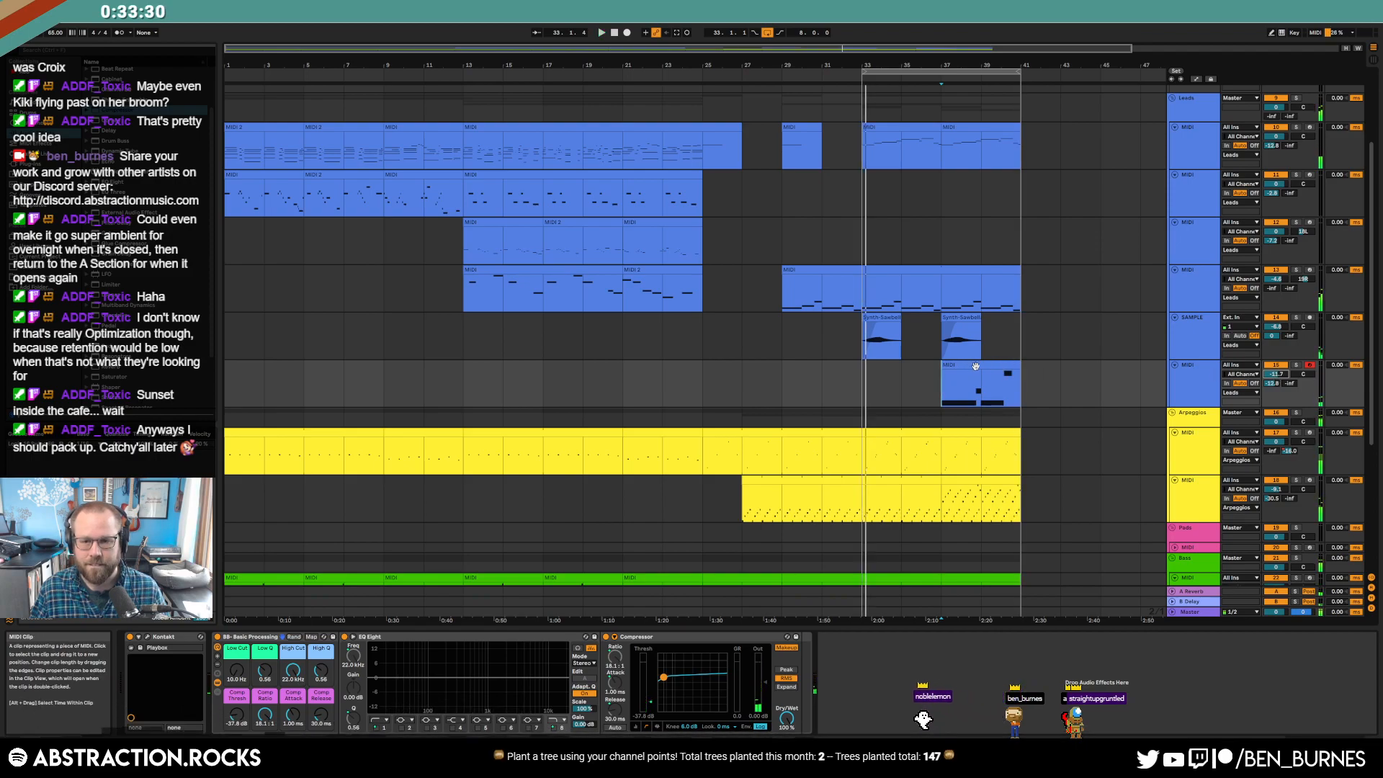
- Select the recorded clip, open Playbox, randomize its sample set and bring up the sample grid
{"action": "left_click", "coordinate": [976, 366]}
{"action": "left_click", "coordinate": [147, 637]}
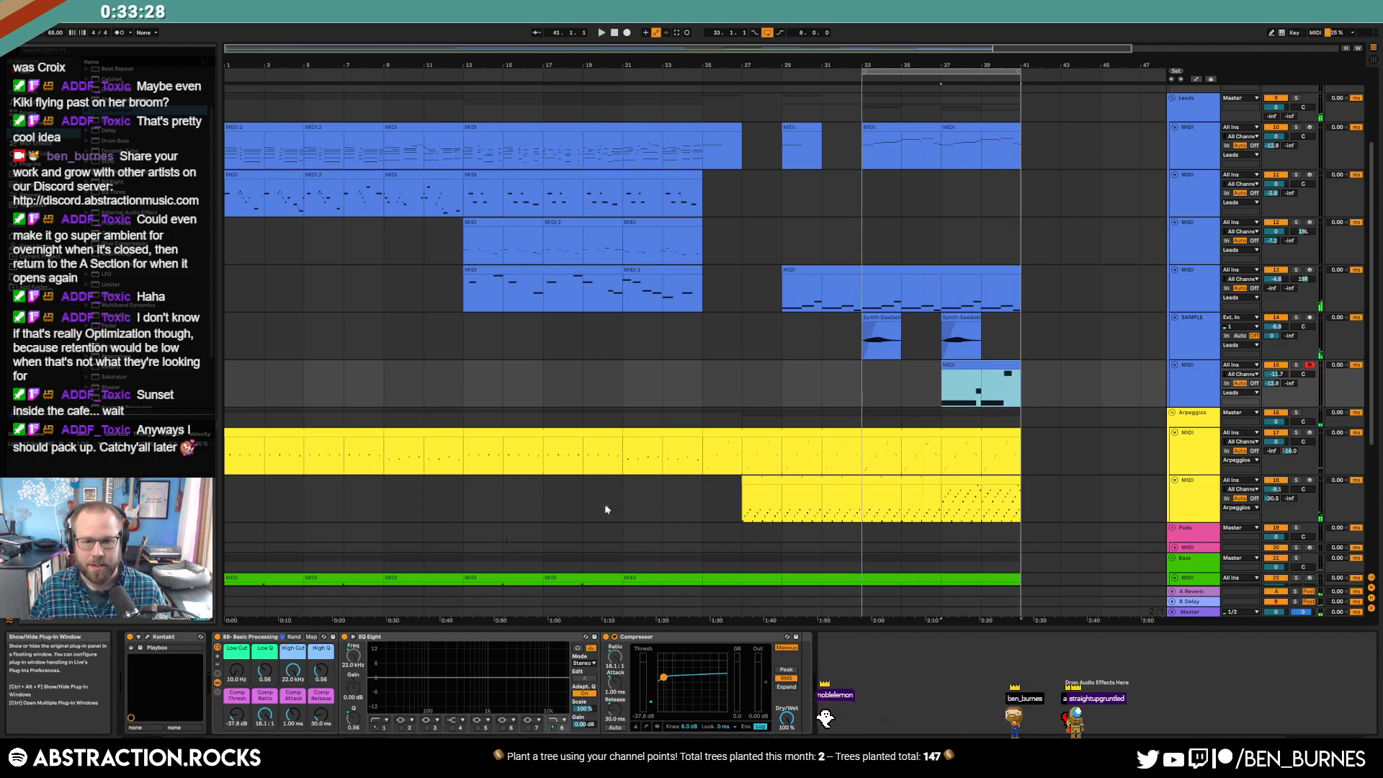
{"action": "left_click", "coordinate": [475, 482]}
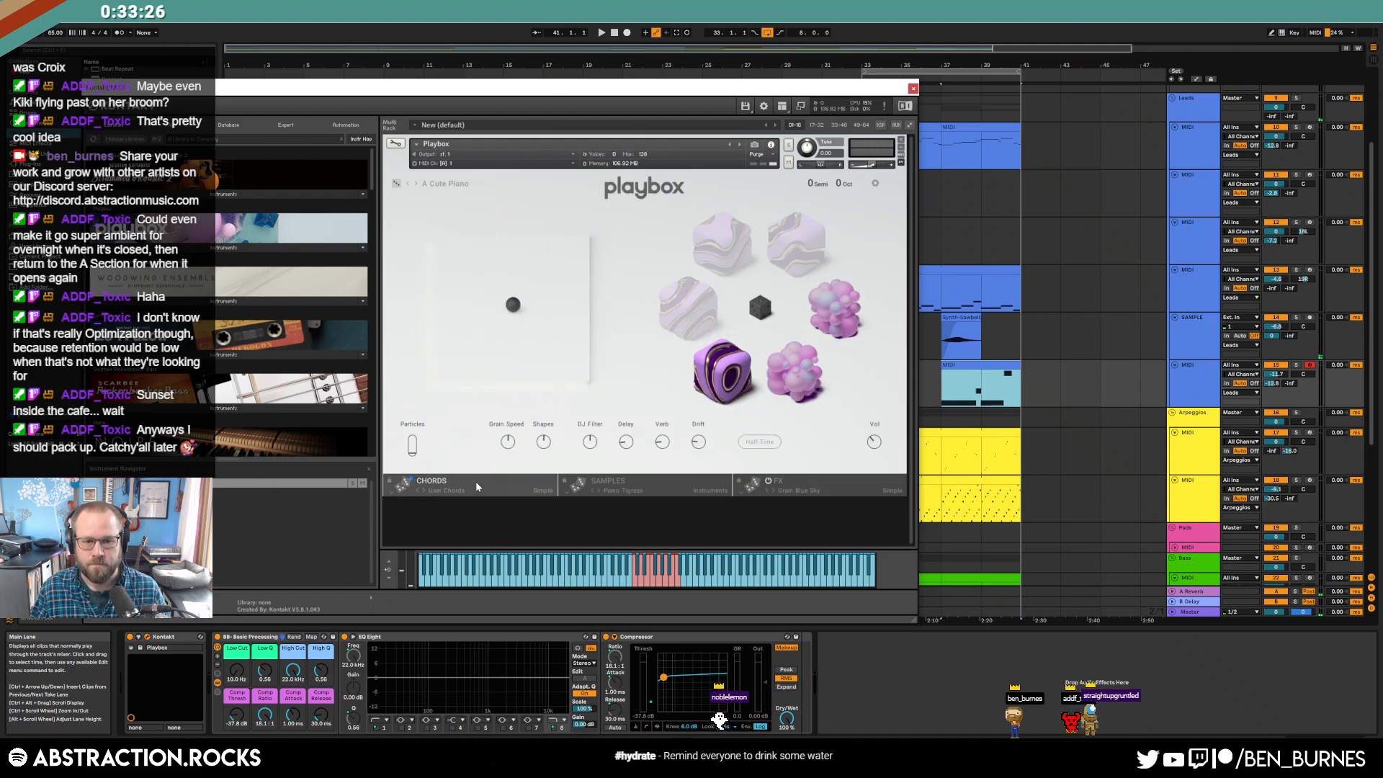
{"action": "left_click", "coordinate": [581, 487]}
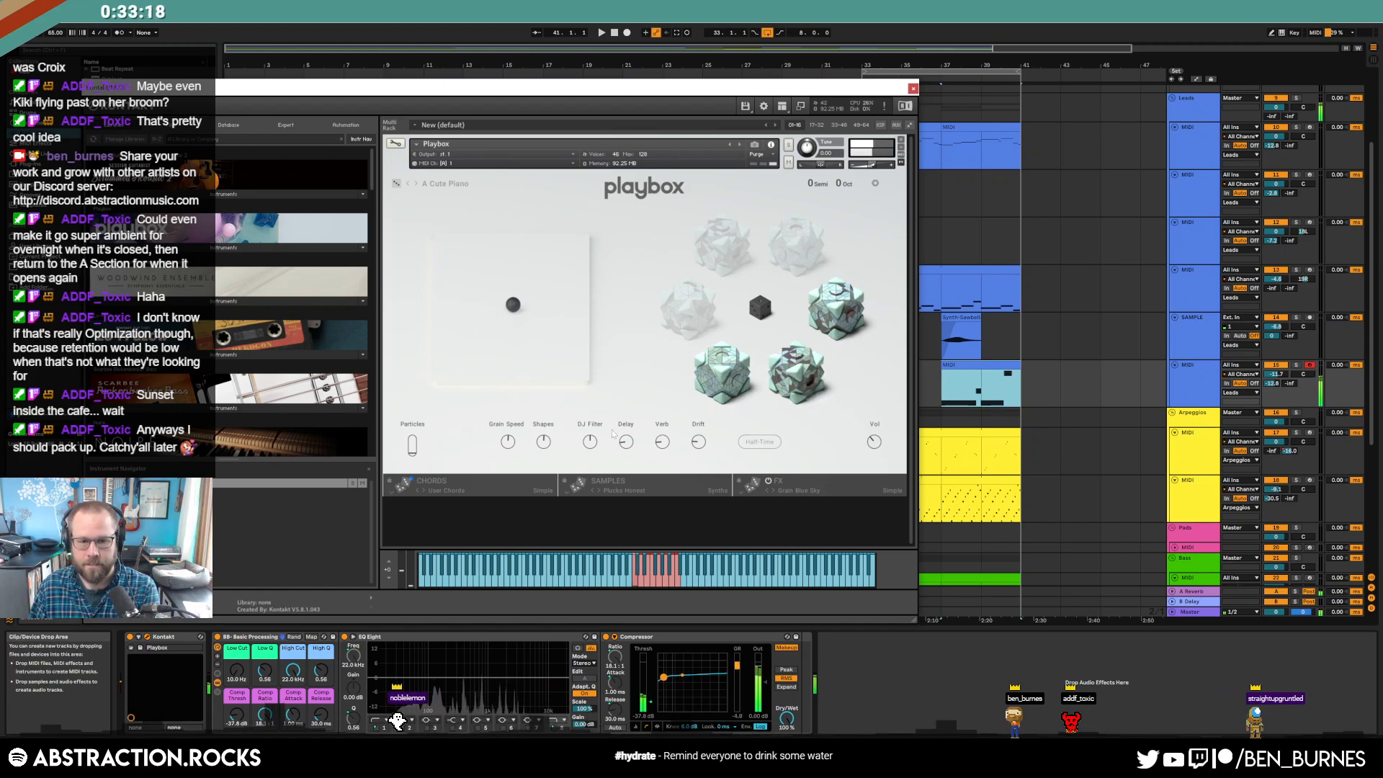
{"action": "left_click", "coordinate": [609, 484]}
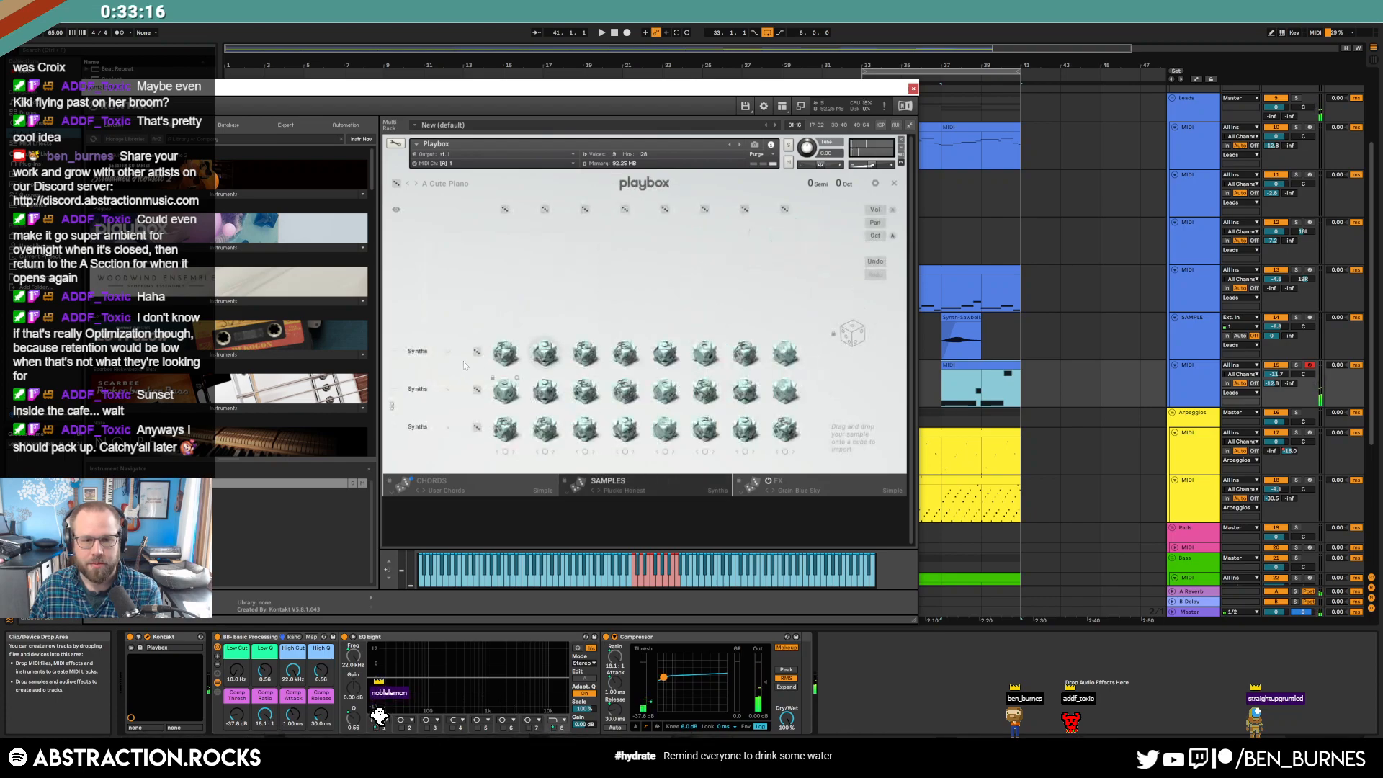
- Set all three sample rows in Playbox to the Voices category
{"action": "left_click", "coordinate": [448, 351]}
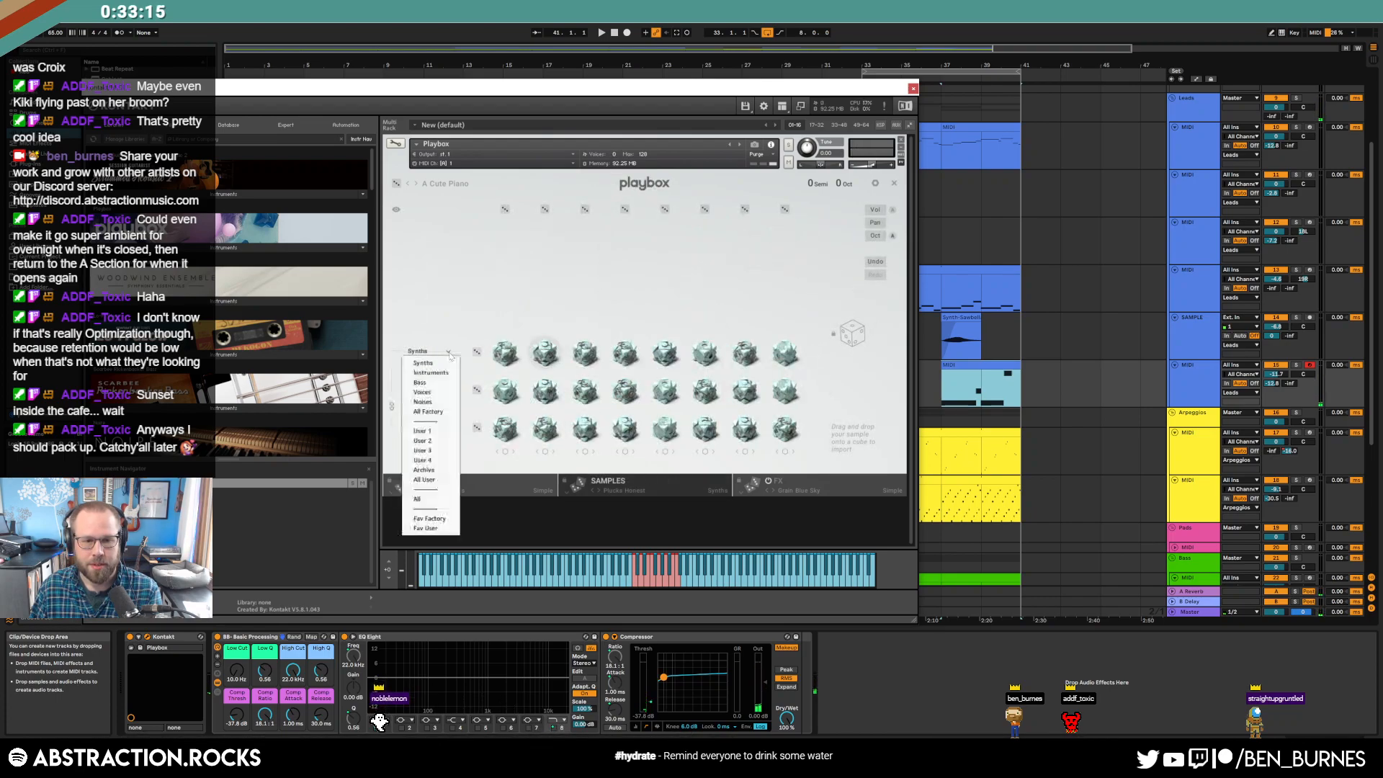
{"action": "left_click", "coordinate": [422, 392]}
{"action": "left_click", "coordinate": [440, 389]}
{"action": "left_click", "coordinate": [443, 433]}
{"action": "left_click", "coordinate": [445, 428]}
{"action": "left_click", "coordinate": [422, 467]}
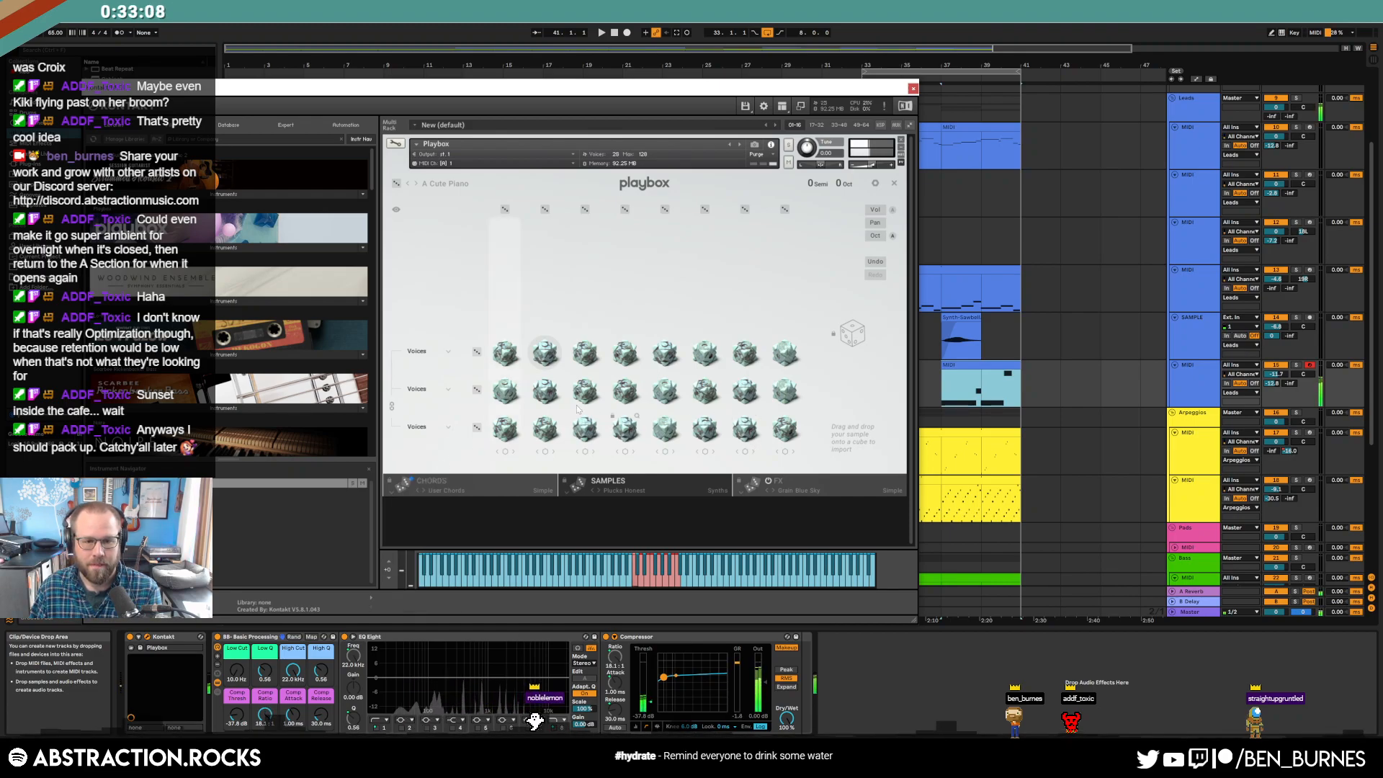
- Randomize the samples in the three Voices rows several times, row by row and all together
{"action": "left_click", "coordinate": [476, 352]}
{"action": "left_click", "coordinate": [476, 390]}
{"action": "left_click", "coordinate": [477, 428]}
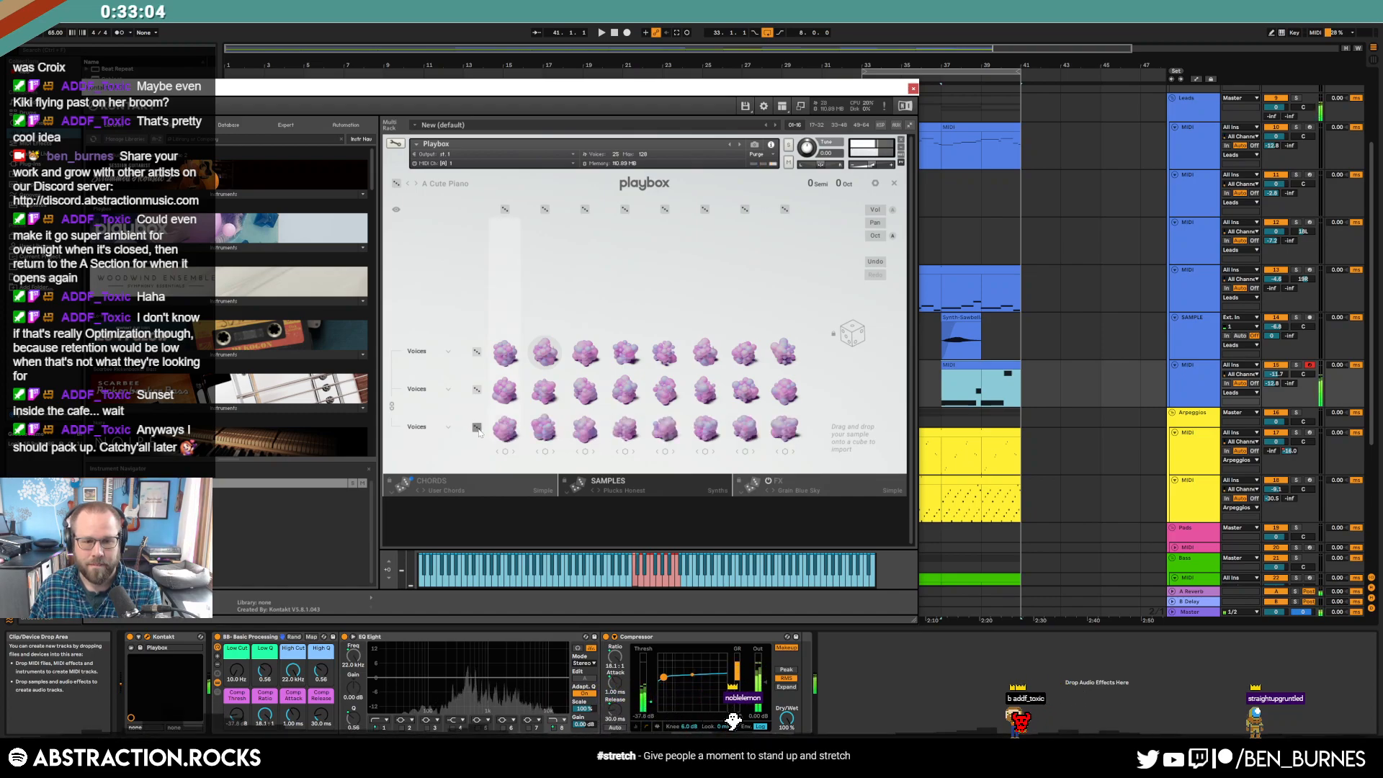
{"action": "left_click", "coordinate": [478, 429]}
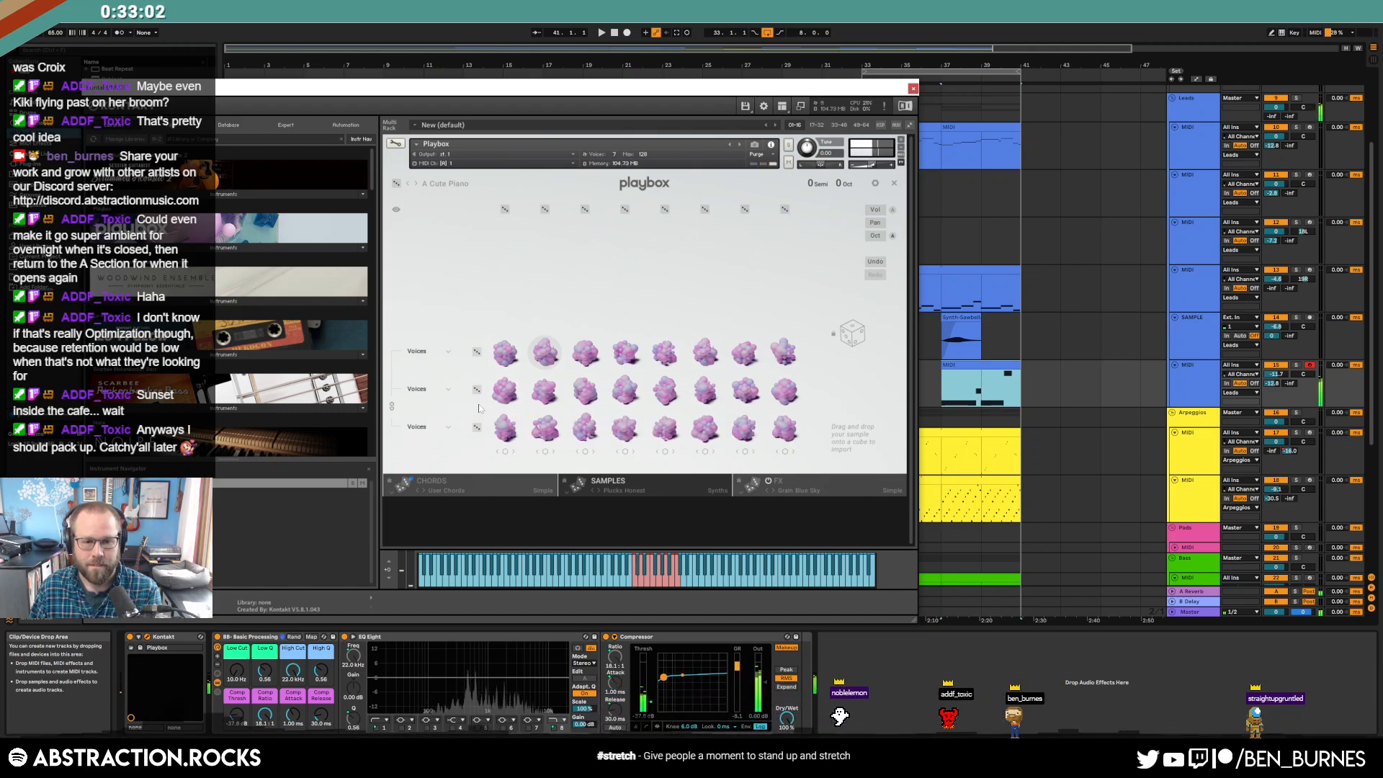
{"action": "left_click", "coordinate": [477, 391]}
{"action": "left_click", "coordinate": [477, 352]}
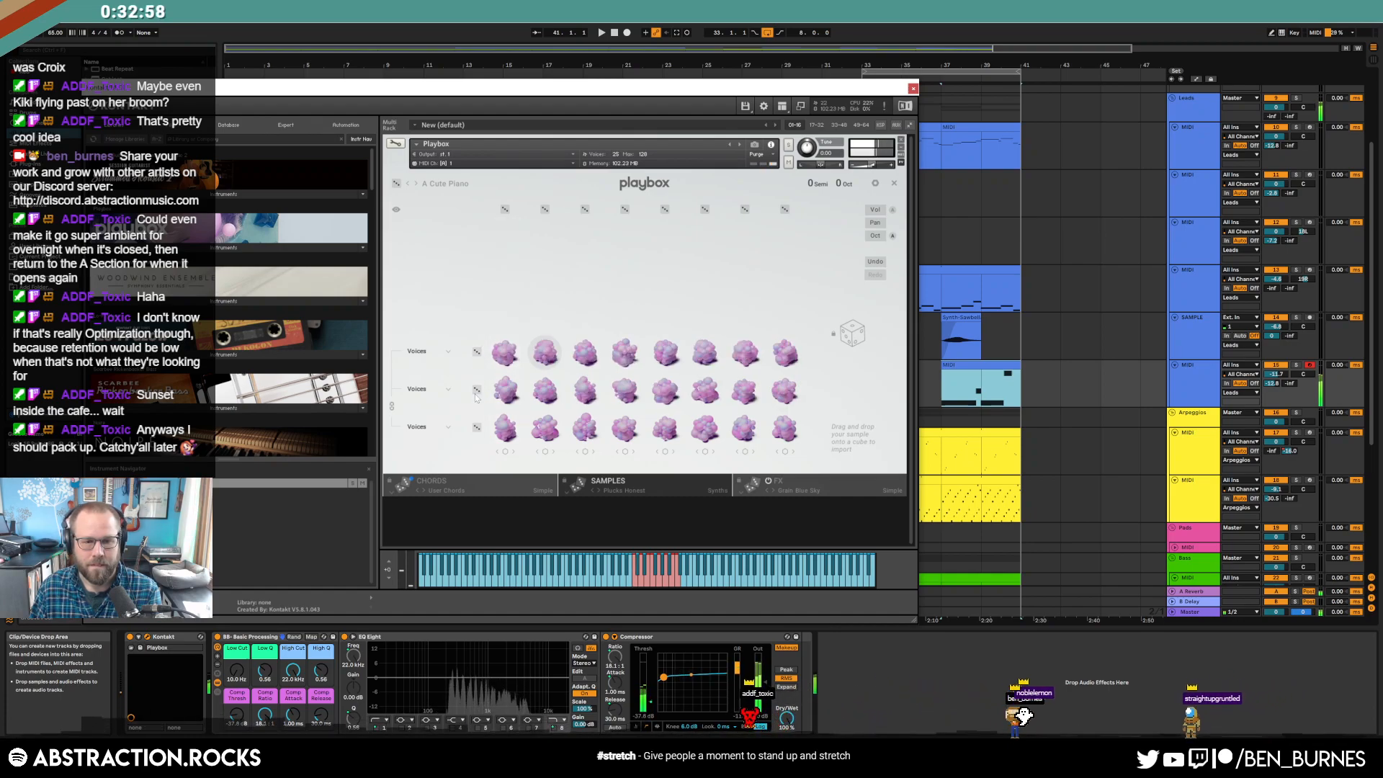
{"action": "left_click", "coordinate": [476, 428]}
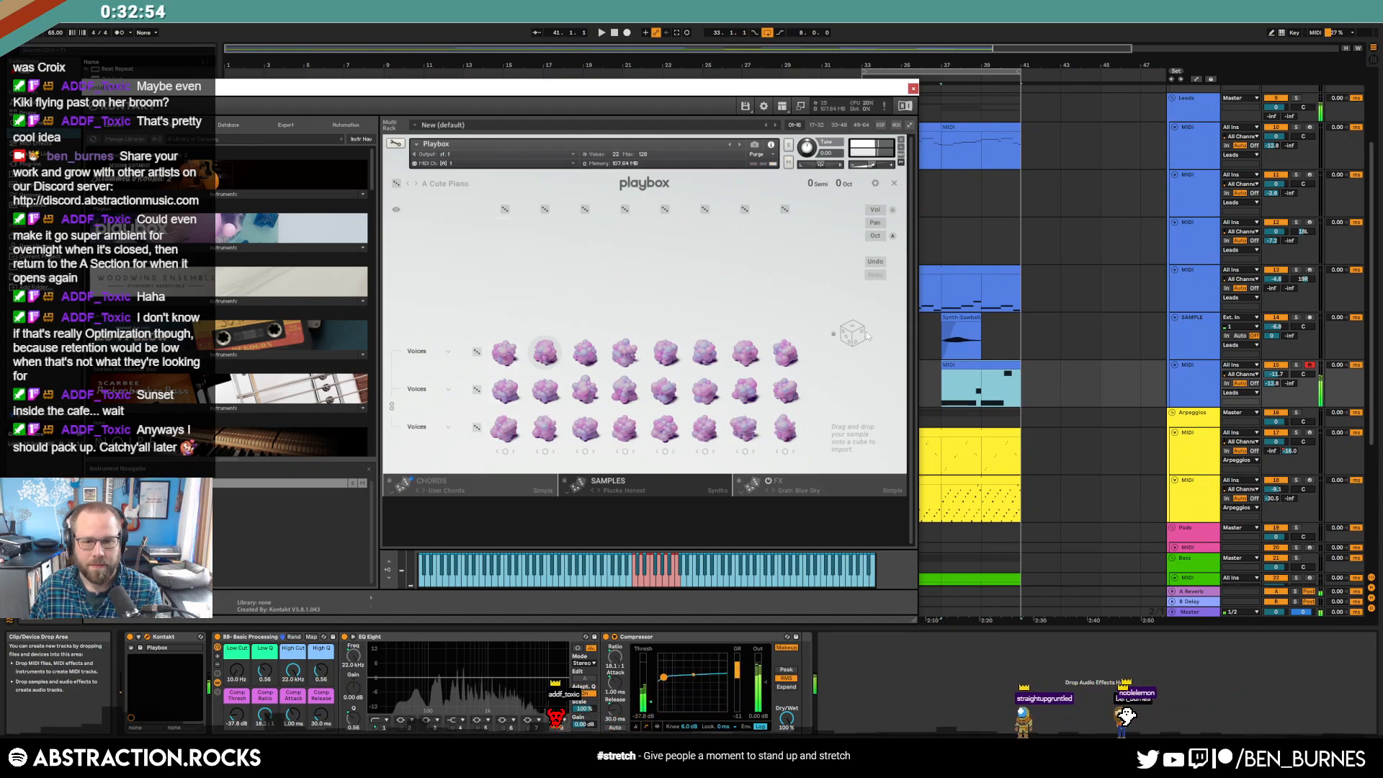
{"action": "left_click", "coordinate": [858, 334]}
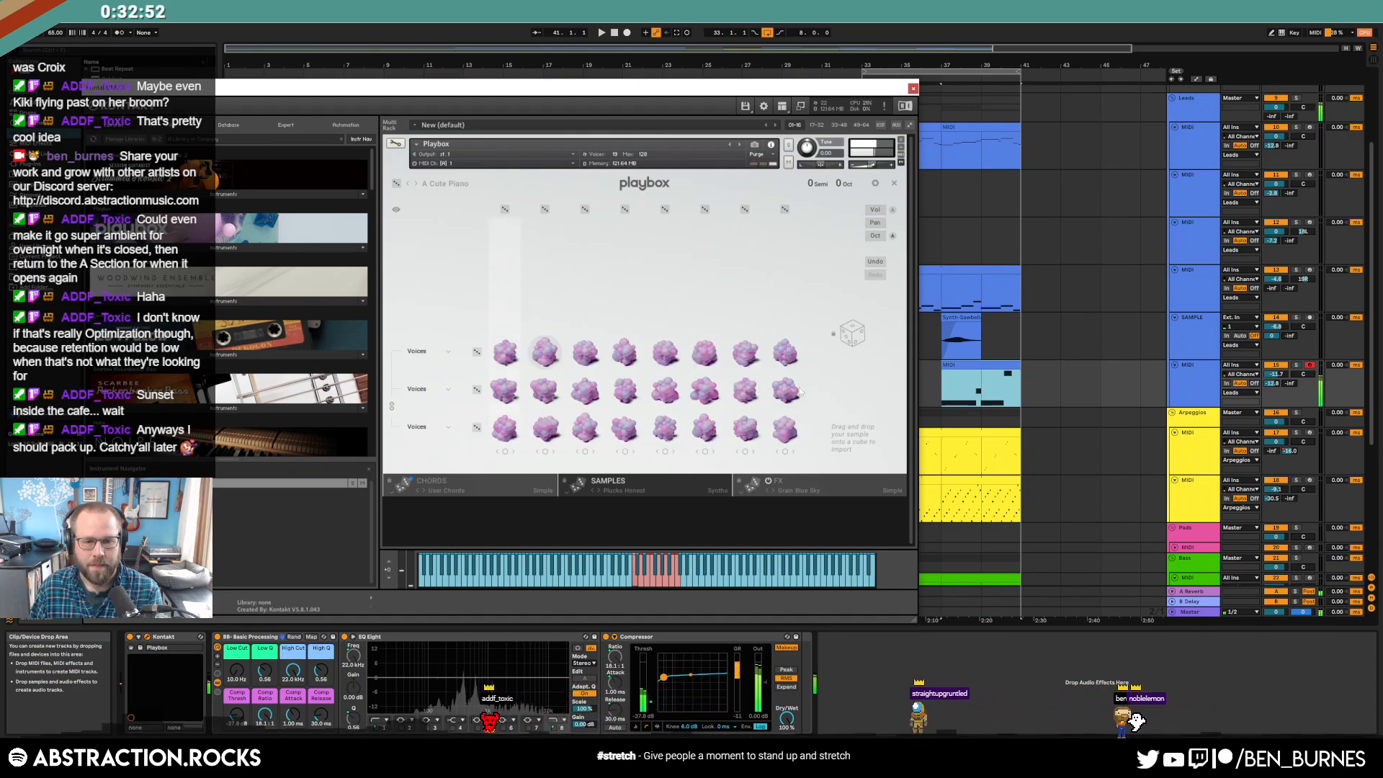
- Randomize Playbox's sample set into one Bass row and two Synths rows, and toggle the second sample column's selection
{"action": "left_click", "coordinate": [577, 485]}
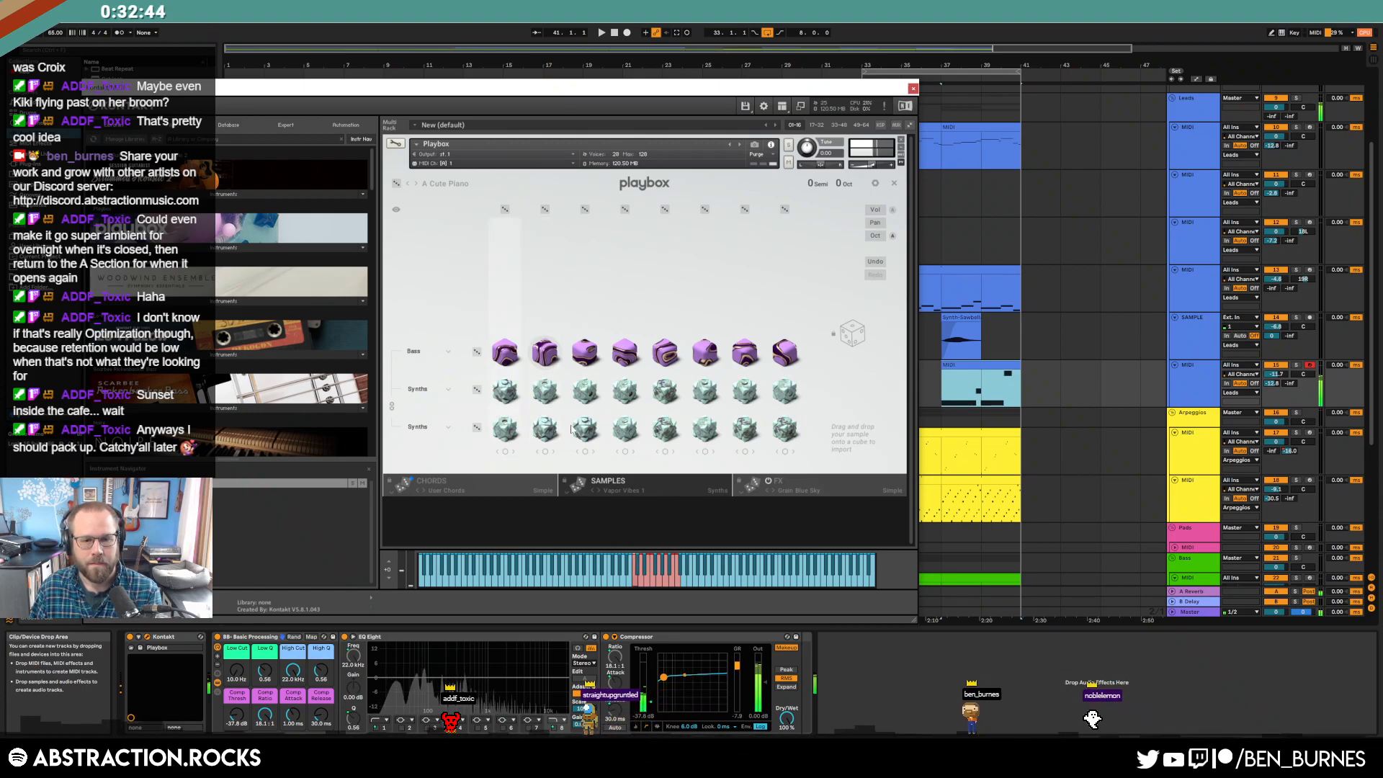
{"action": "left_click", "coordinate": [546, 453]}
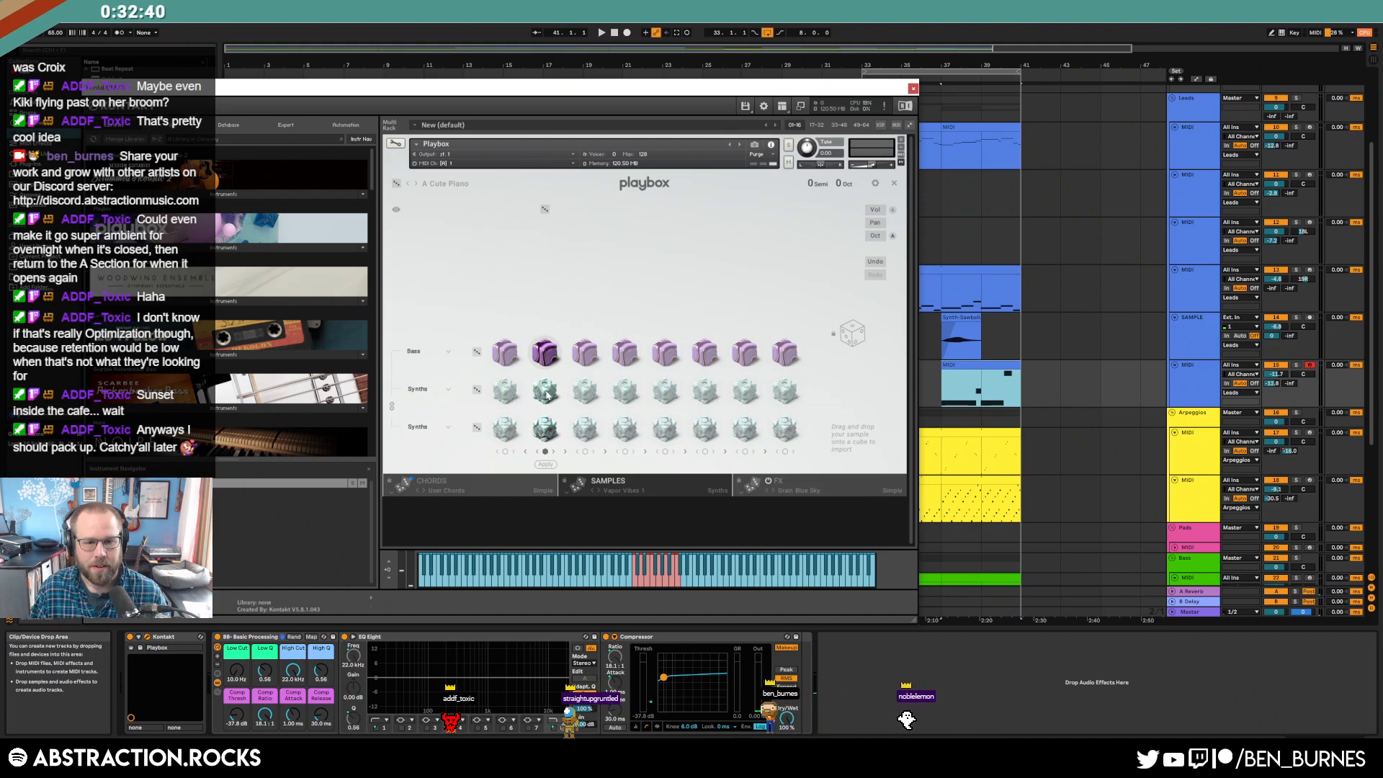
{"action": "left_click", "coordinate": [545, 464]}
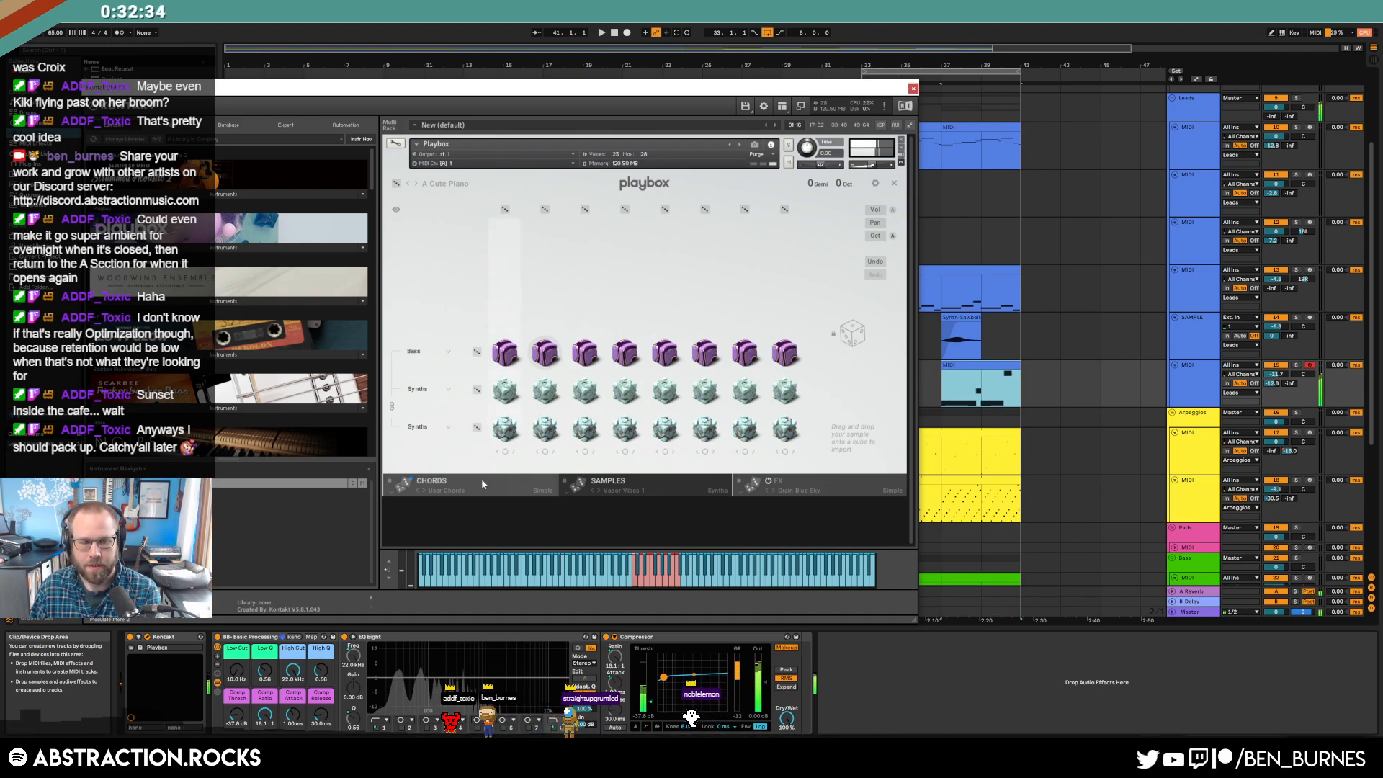
- Play back the recorded clip from bar 37 with the new Playbox samples and close the instrument window
{"action": "left_click", "coordinate": [973, 365]}
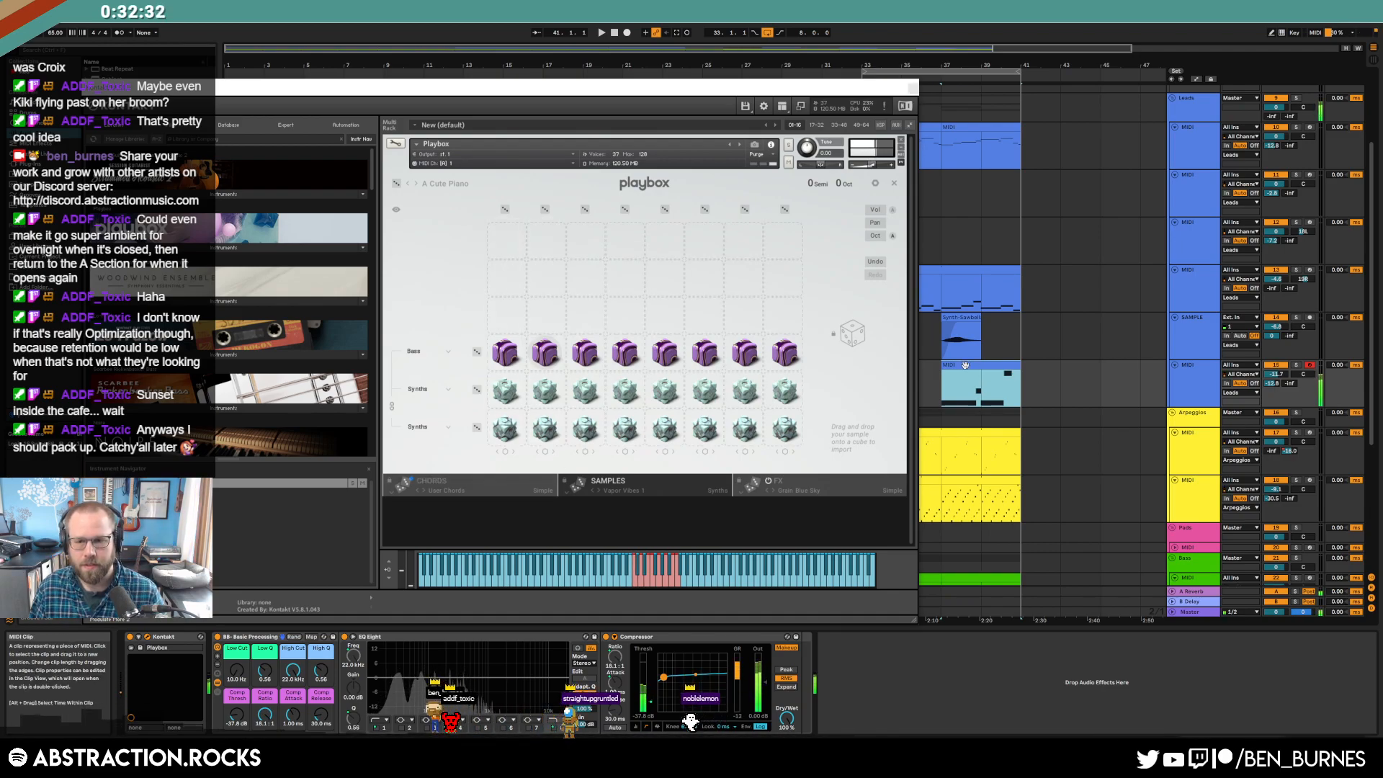
{"action": "key", "text": "space"}
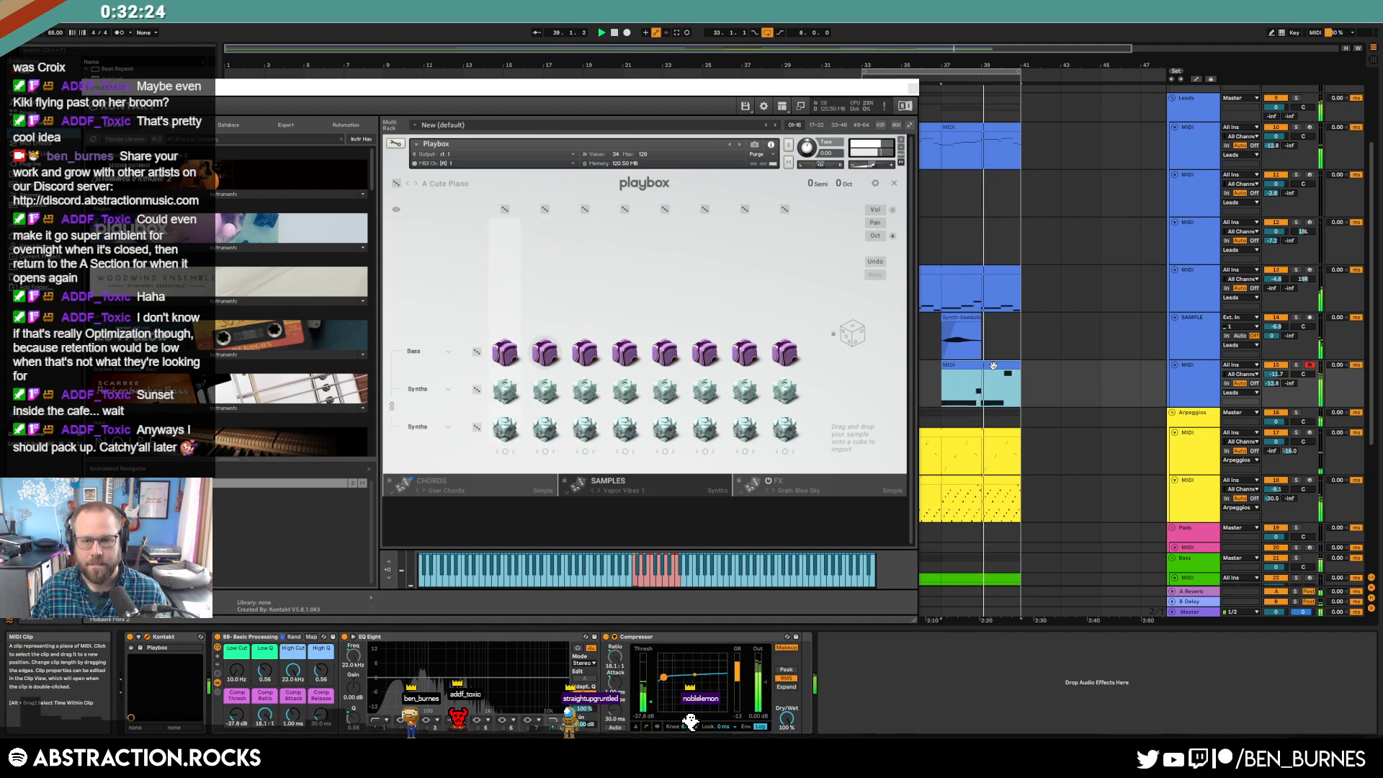
{"action": "left_click", "coordinate": [913, 88]}
- Shorten the loop to bars 37 to 41 and raise the Playbox track's reverb send to about -3.4 dB
{"action": "left_click_drag", "start_coordinate": [865, 72], "coordinate": [926, 89]}
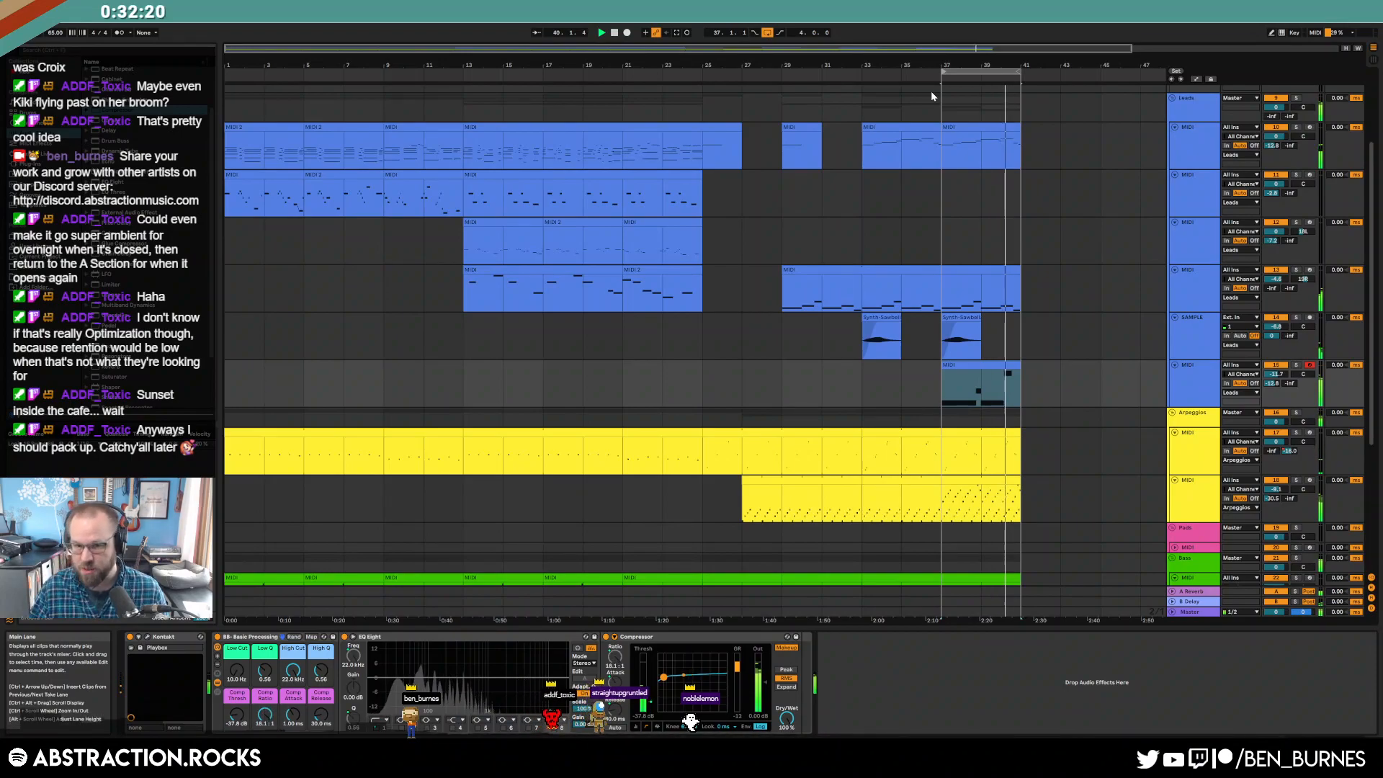
{"action": "left_click", "coordinate": [1014, 366]}
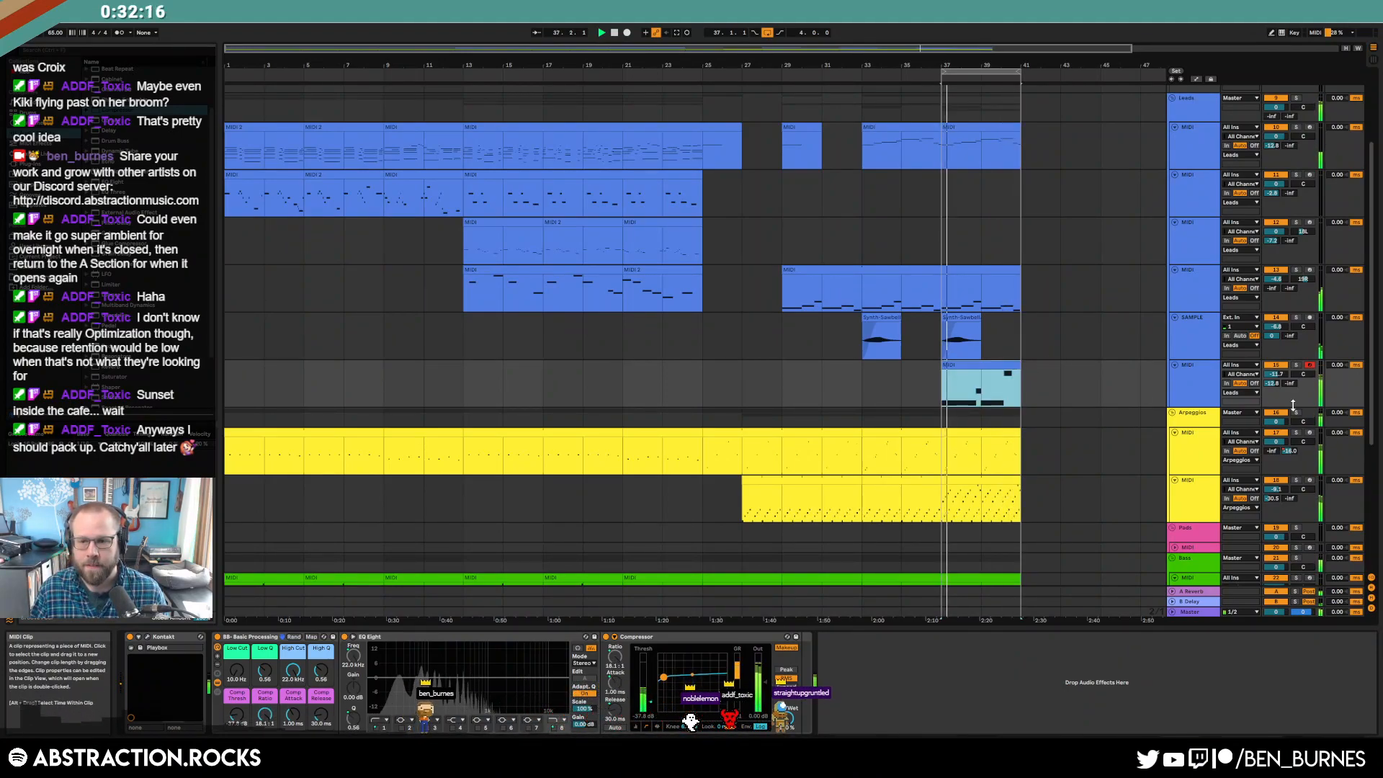
{"action": "left_click_drag", "start_coordinate": [1272, 383], "coordinate": [1272, 364]}
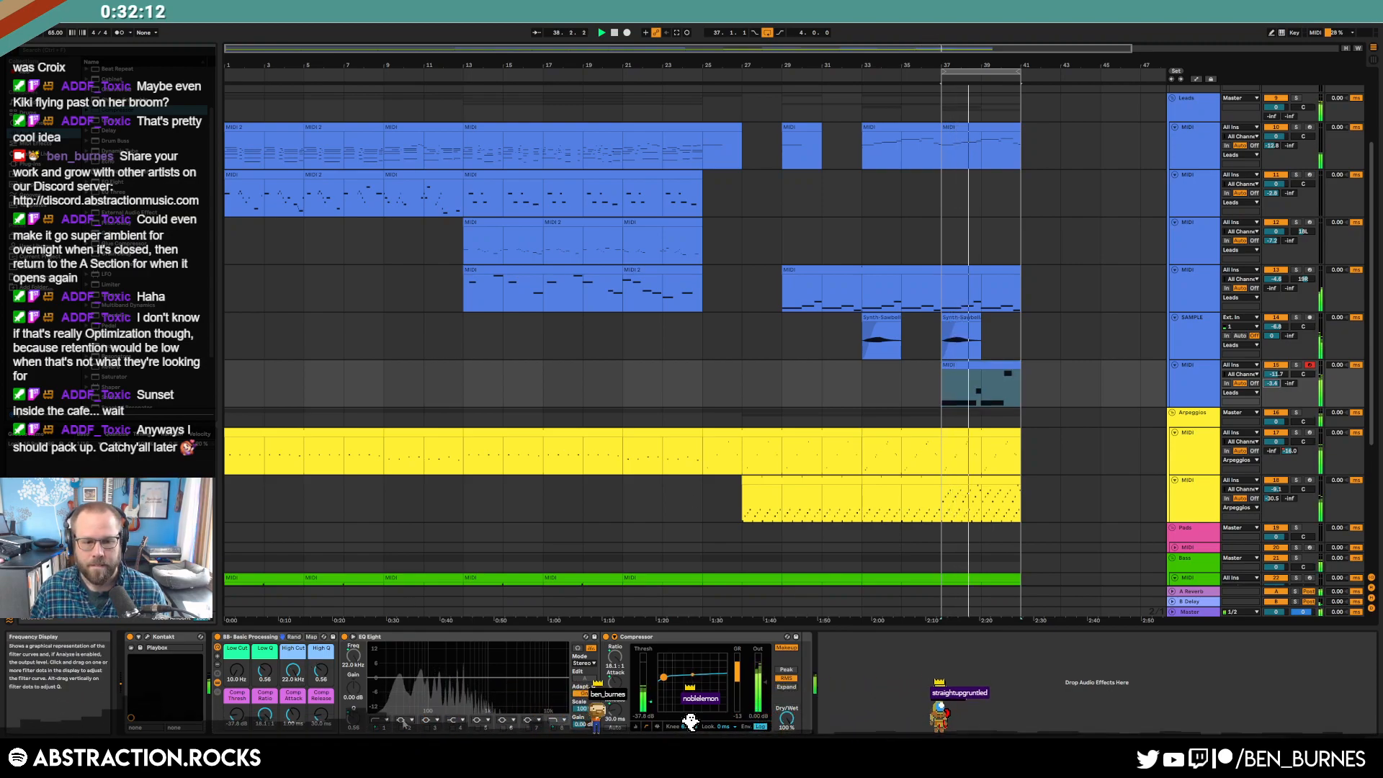
- Set the Kontakt lead track's low cut to 65.4 Hz, cut its EQ Eight around 206 Hz, and play the arrangement from about bar 24
{"action": "left_click", "coordinate": [427, 728]}
{"action": "left_click_drag", "start_coordinate": [454, 678], "coordinate": [453, 710]}
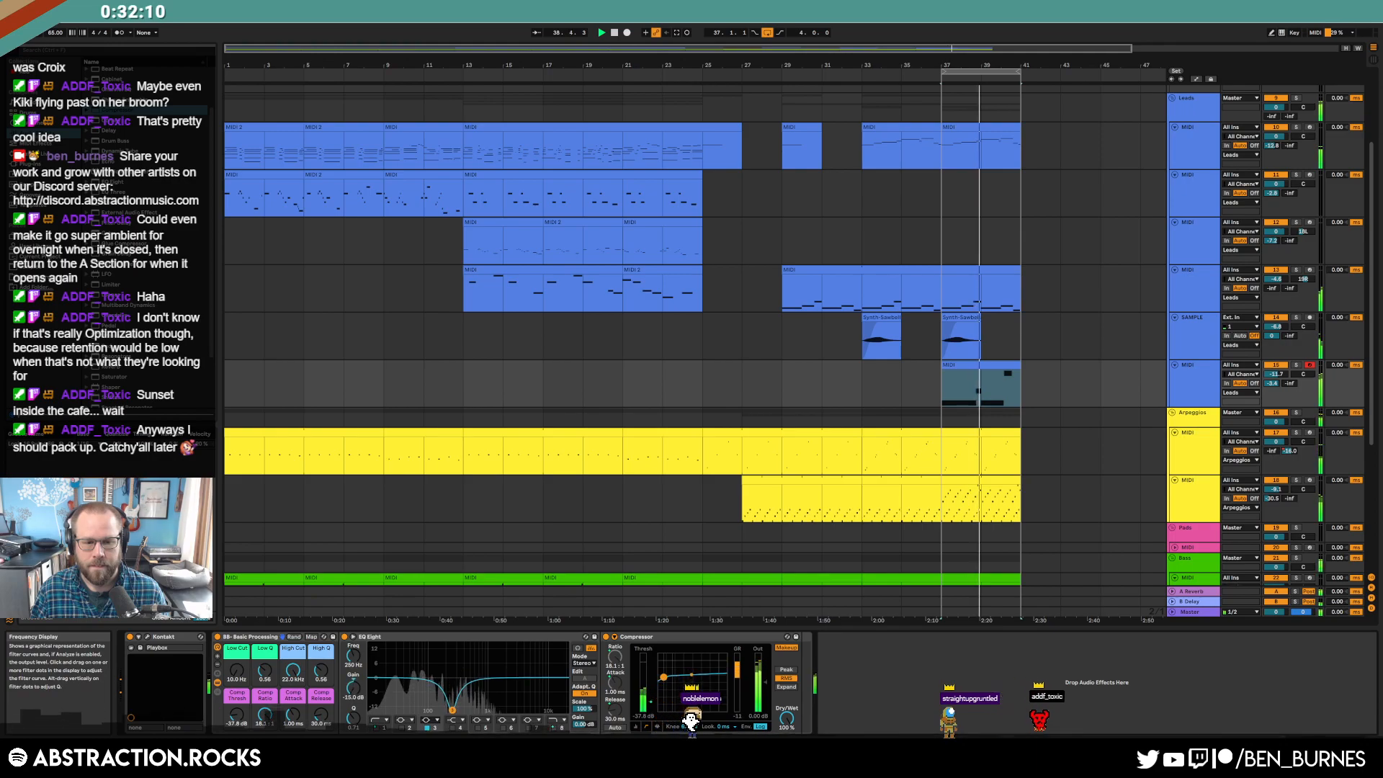
{"action": "left_click_drag", "start_coordinate": [353, 719], "coordinate": [353, 724]}
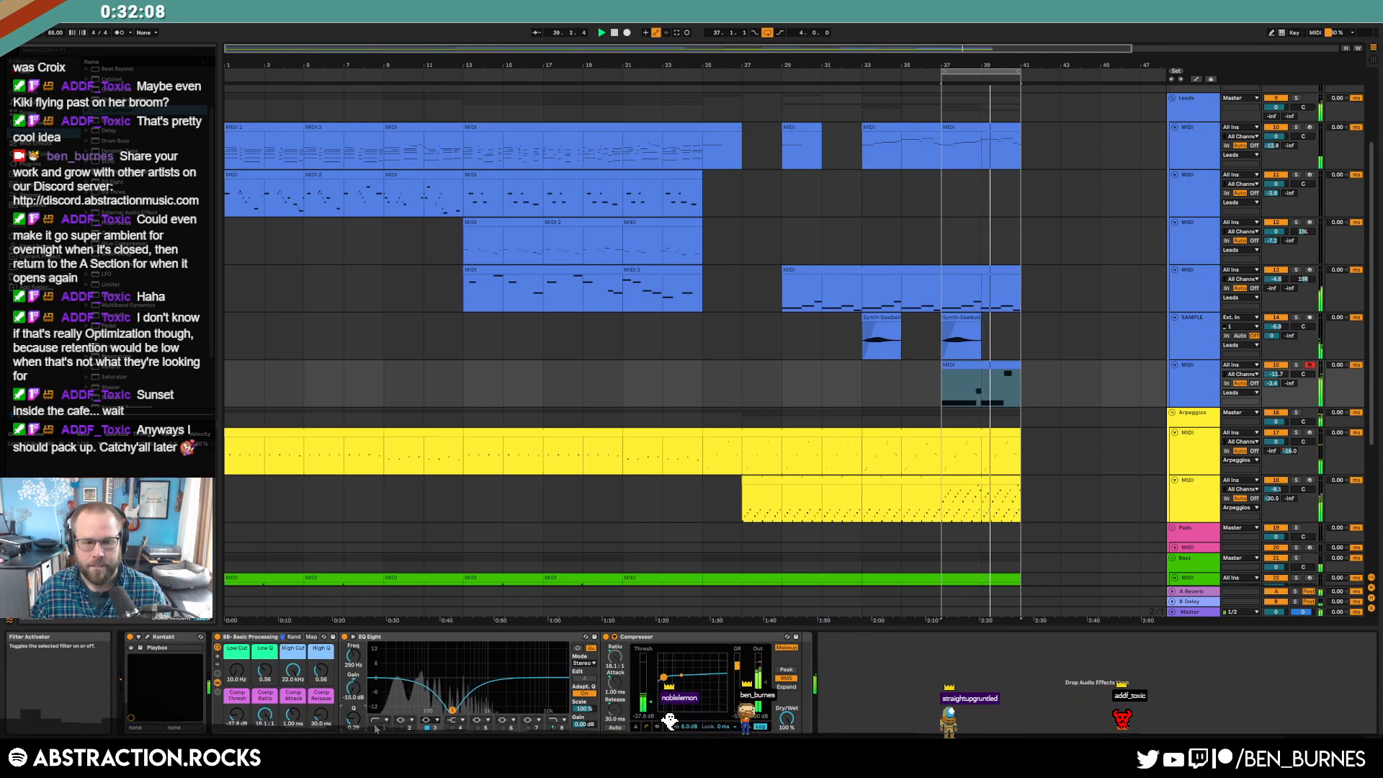
{"action": "left_click_drag", "start_coordinate": [240, 672], "coordinate": [240, 650]}
{"action": "left_click_drag", "start_coordinate": [452, 710], "coordinate": [447, 687]}
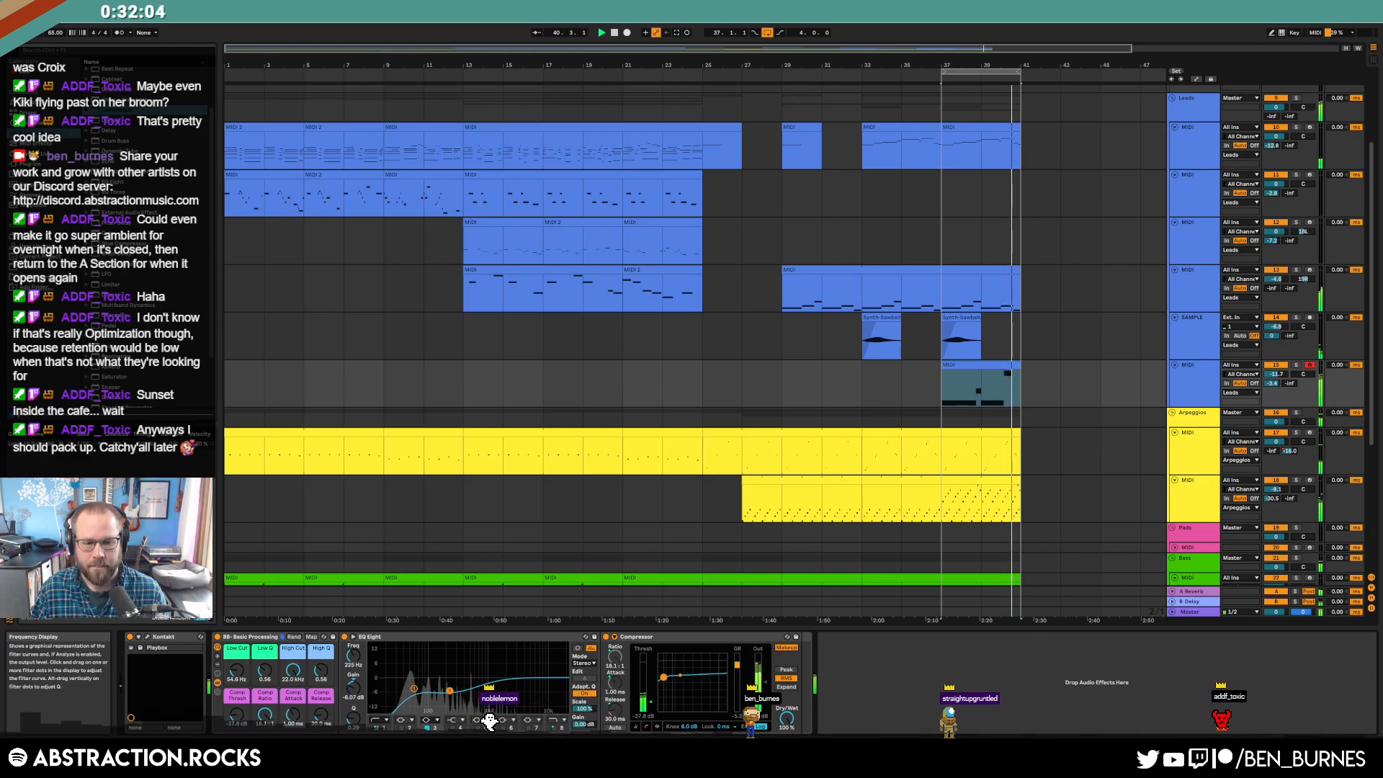
{"action": "left_click_drag", "start_coordinate": [242, 673], "coordinate": [242, 671]}
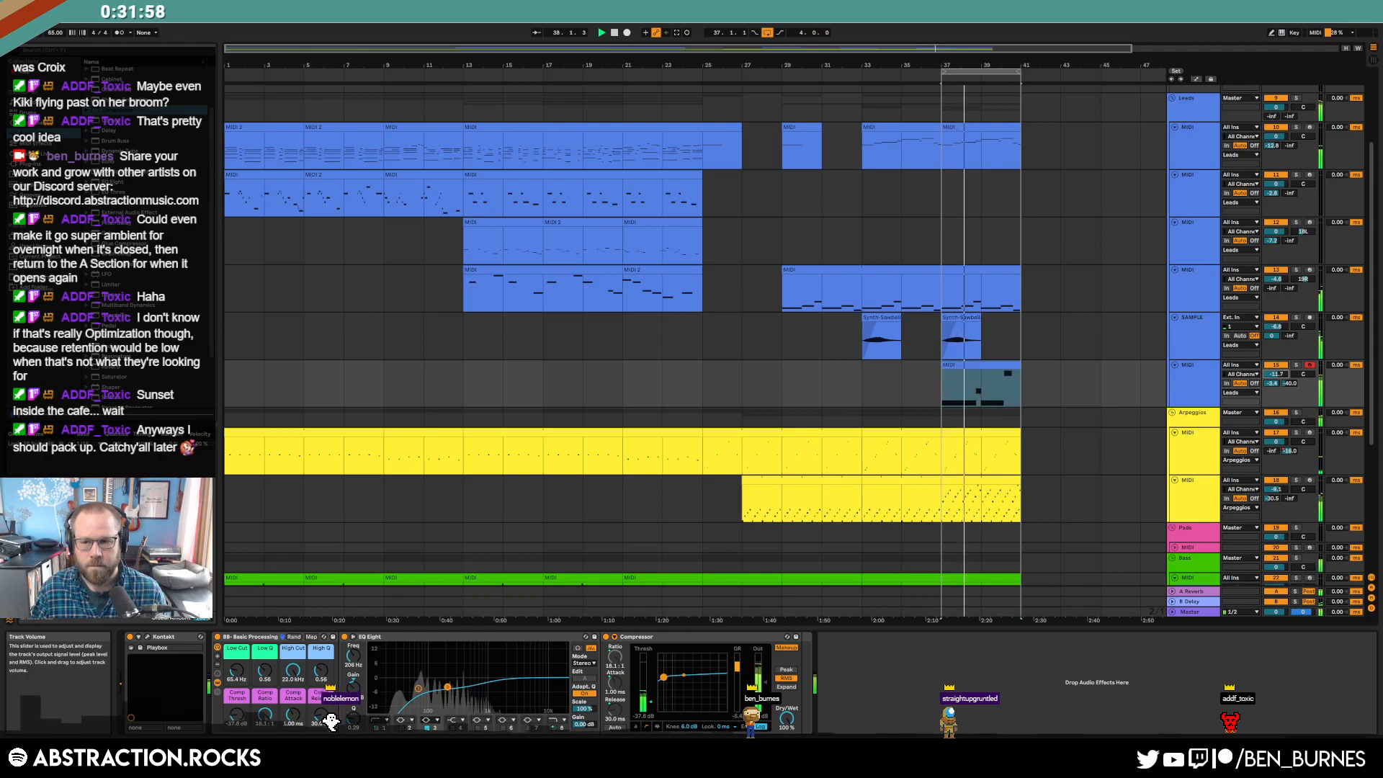
{"action": "left_click", "coordinate": [673, 78]}
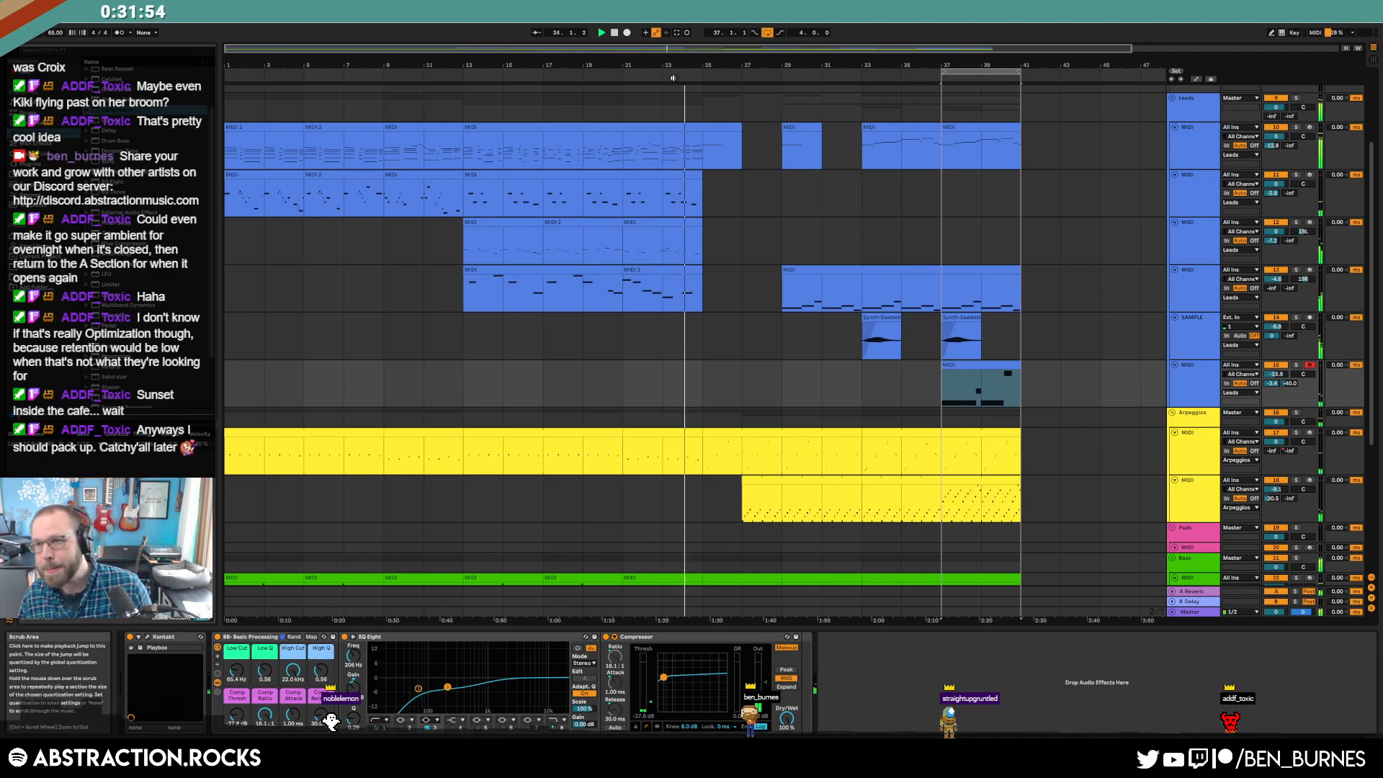
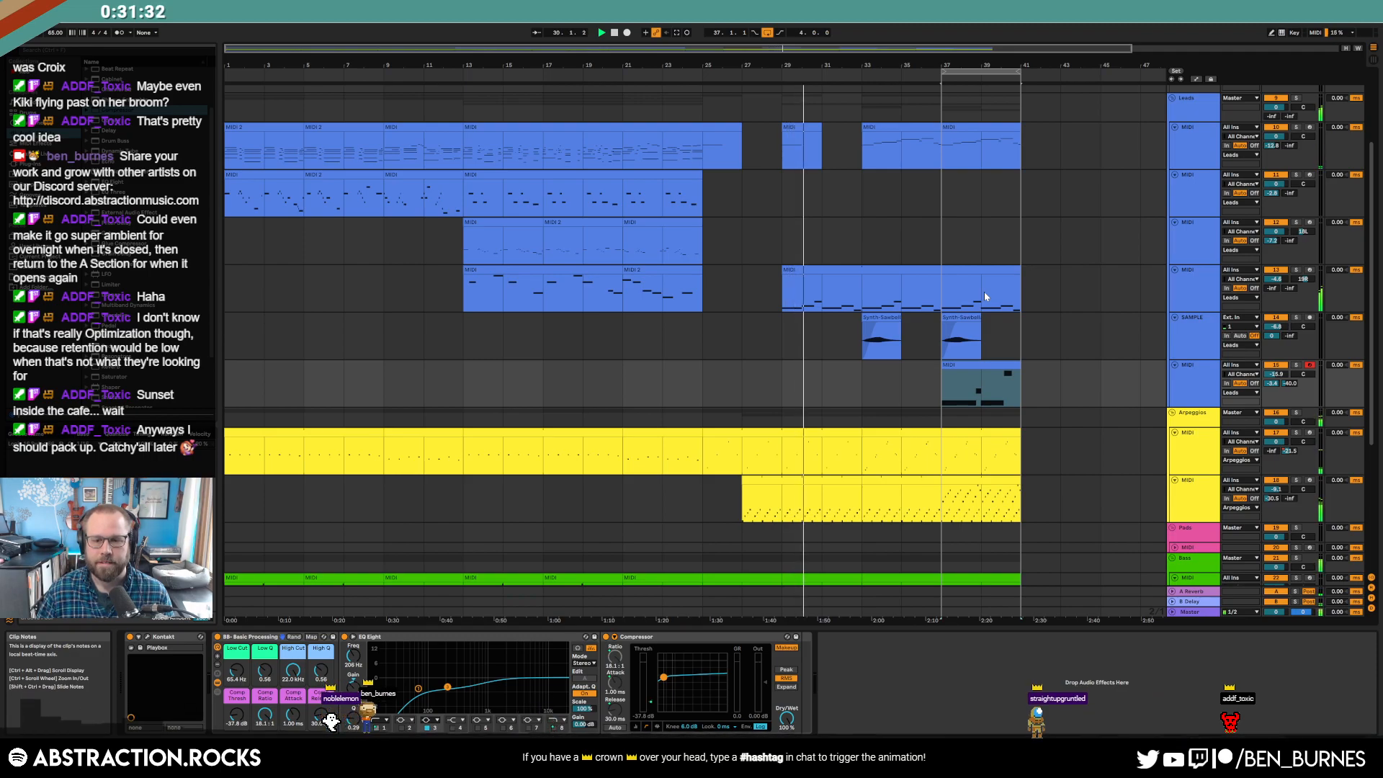
- Insert a new sample audio track below the last lead track and load Spectral Resonator on it
{"action": "left_click", "coordinate": [1182, 386]}
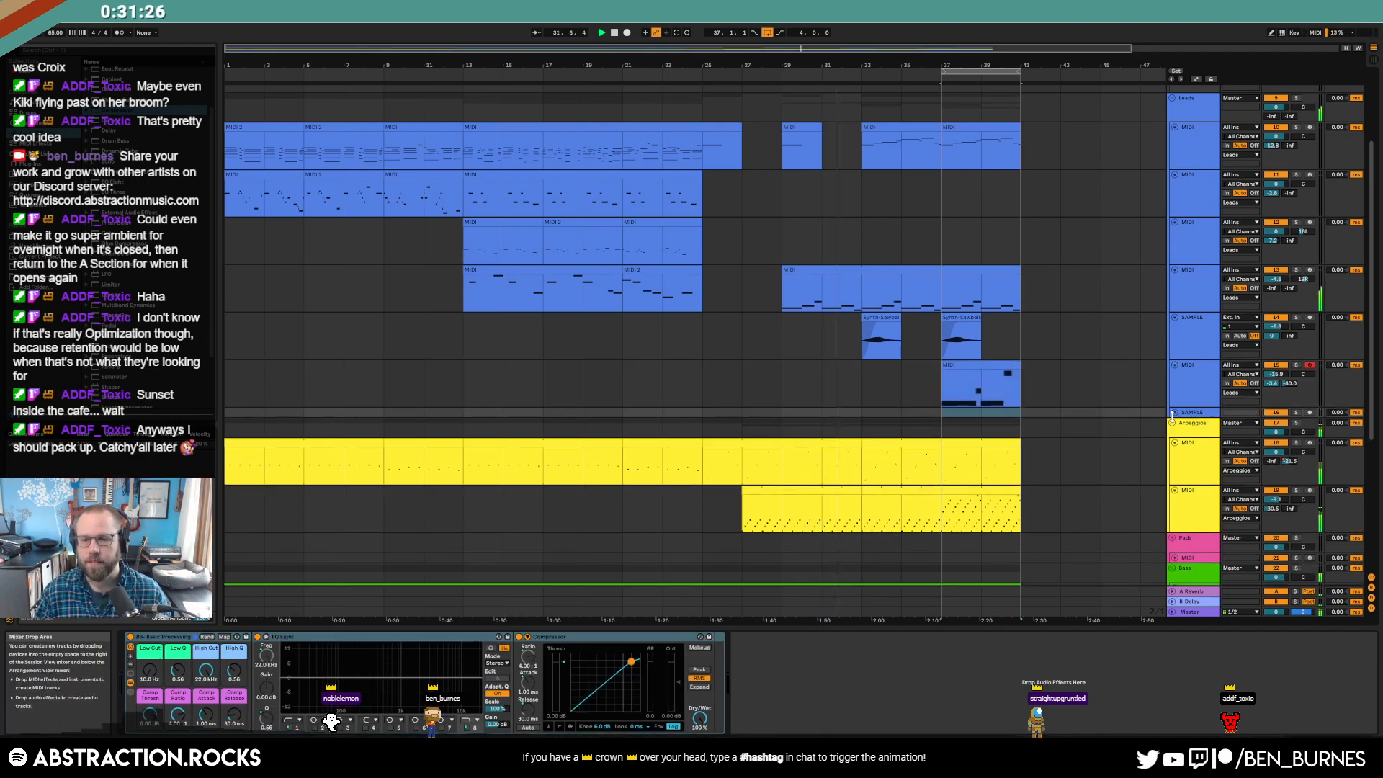
{"action": "key", "text": "ctrl+t"}
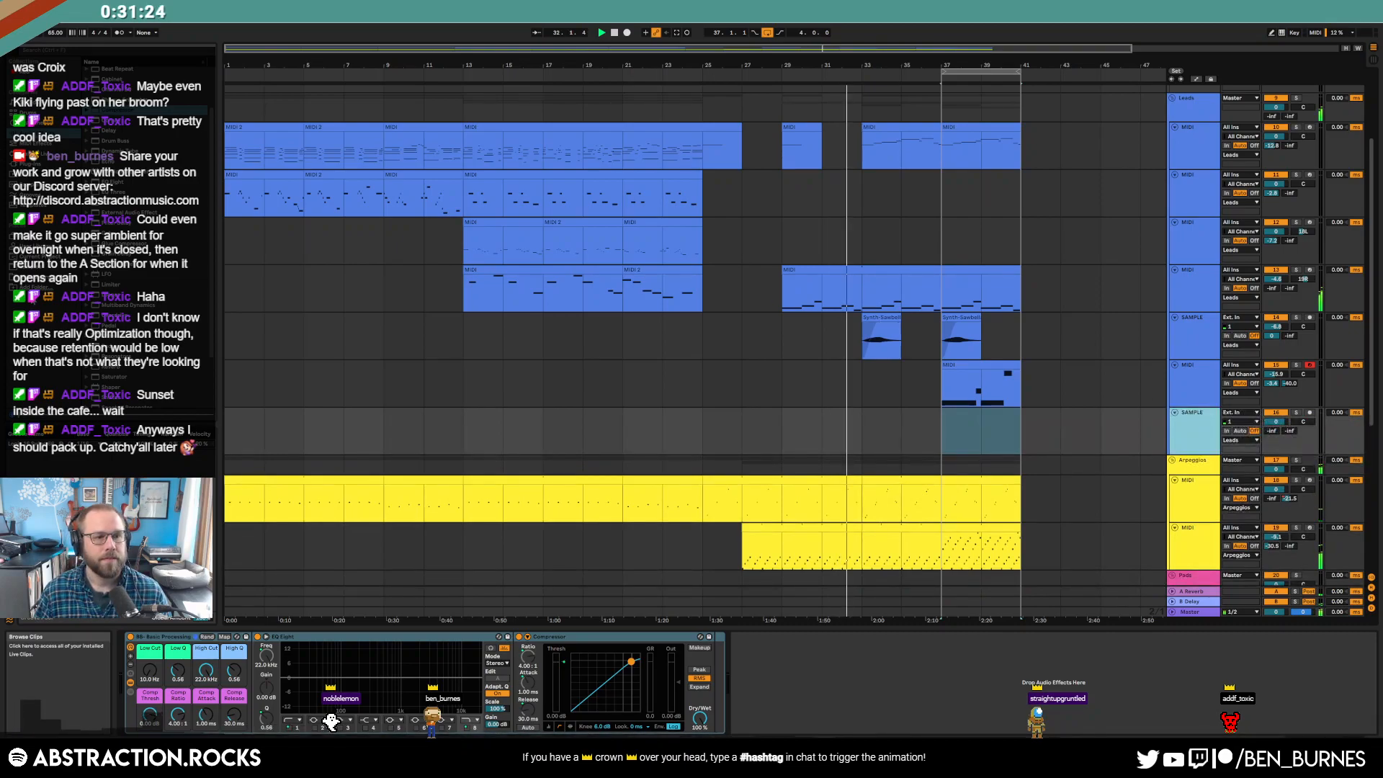
{"action": "left_click", "coordinate": [146, 281]}
{"action": "scroll", "coordinate": [146, 281], "scroll_direction": "down", "scroll_amount": 3}
{"action": "left_click", "coordinate": [144, 341]}
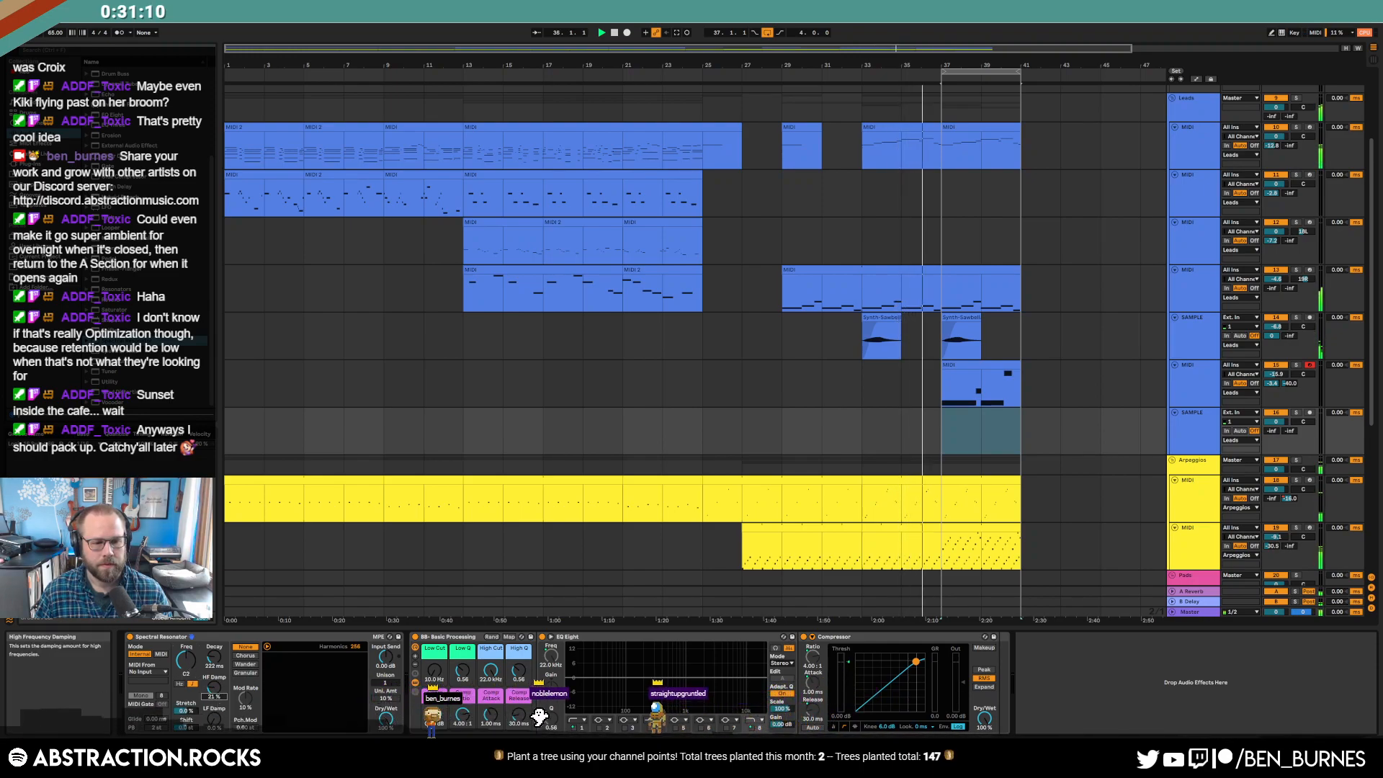
- Arm the new sample track and record external audio onto it across the bar 37 to 41 section
{"action": "left_click", "coordinate": [1310, 413]}
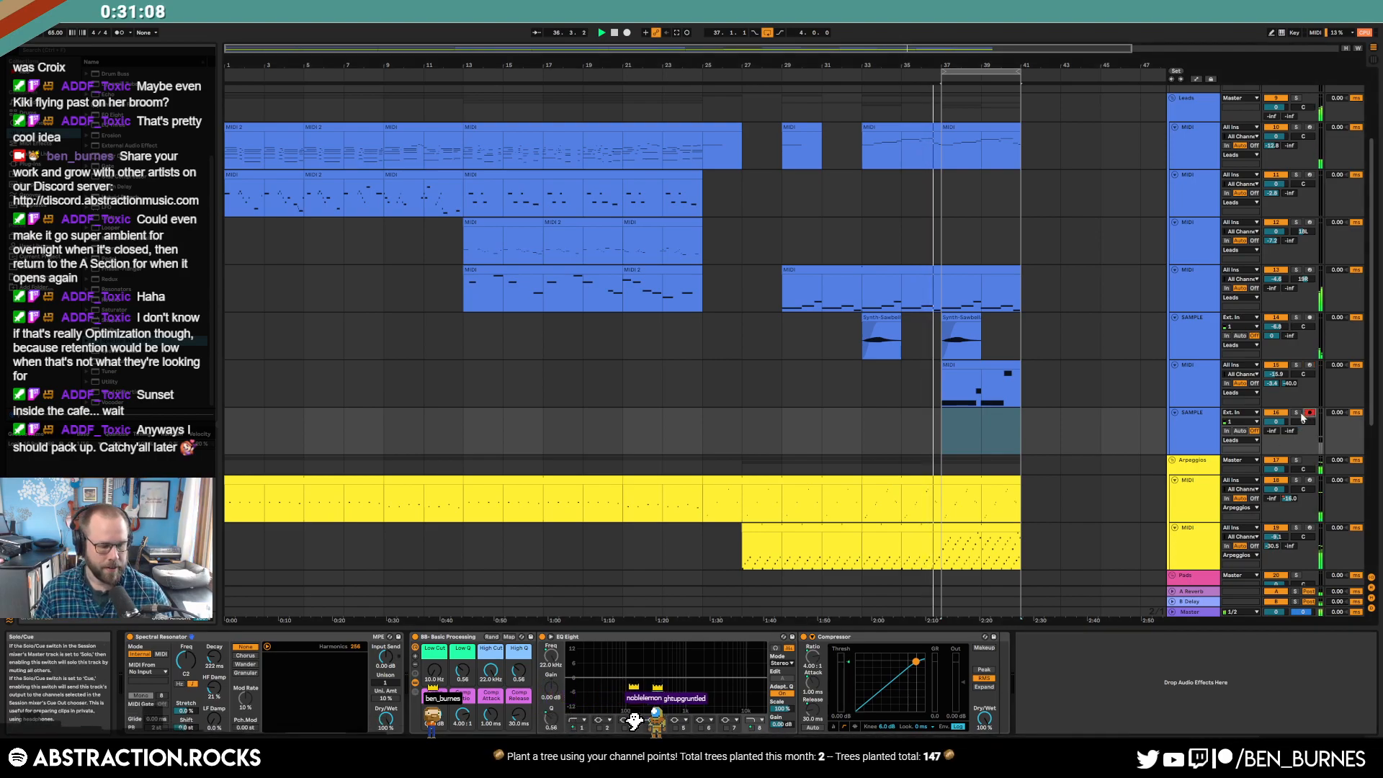
{"action": "key", "text": "F9"}
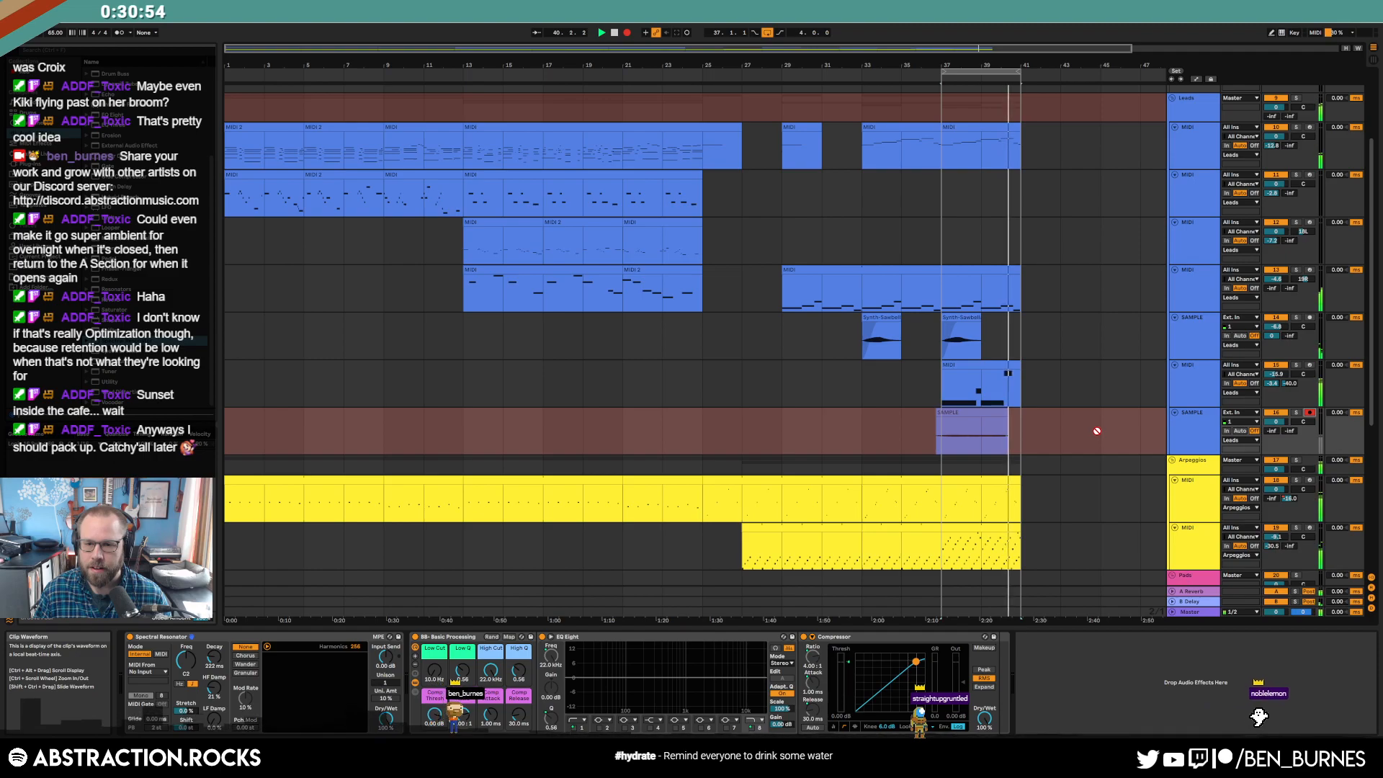
{"action": "left_click", "coordinate": [1311, 413]}
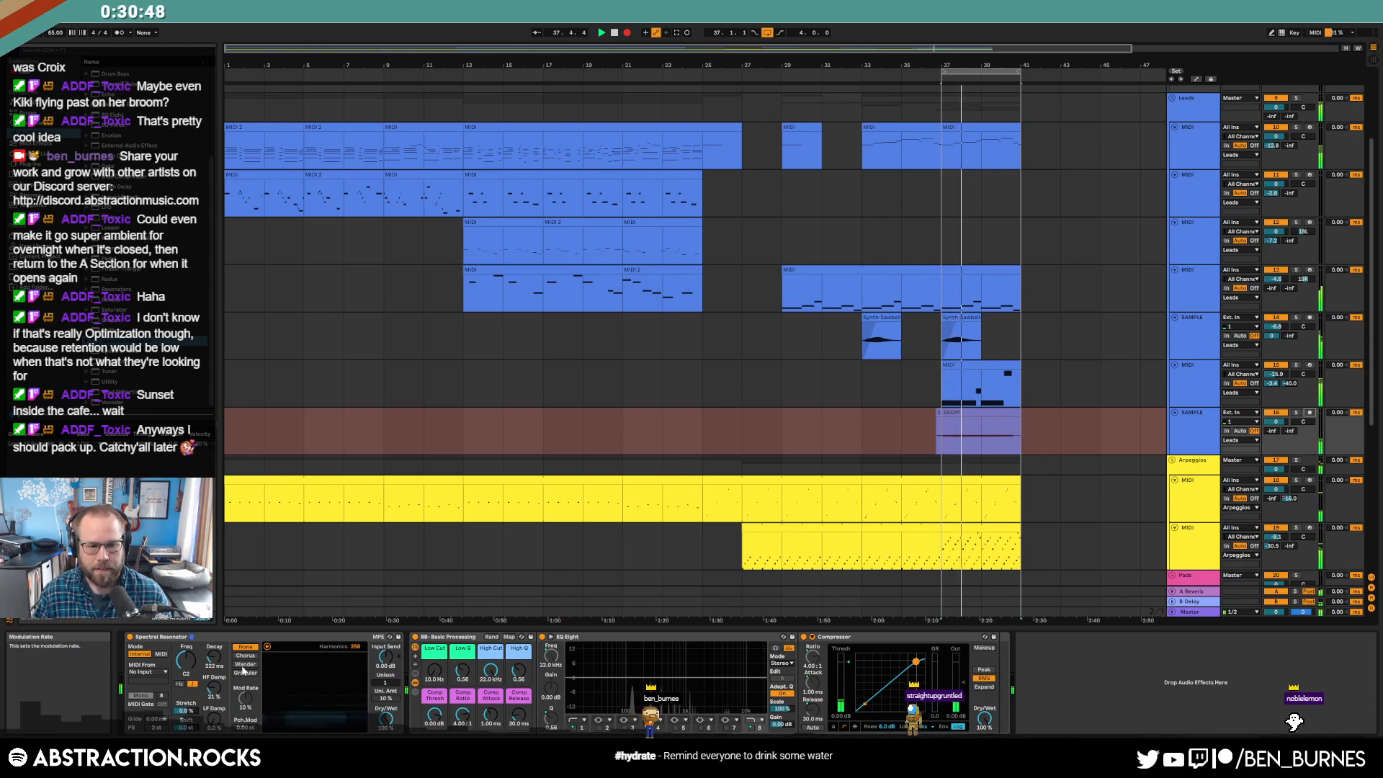
- Move Spectral Resonator after the Compressor, turn on Makeup, and lower the compressor threshold on the recorded sample track
{"action": "left_click", "coordinate": [387, 637]}
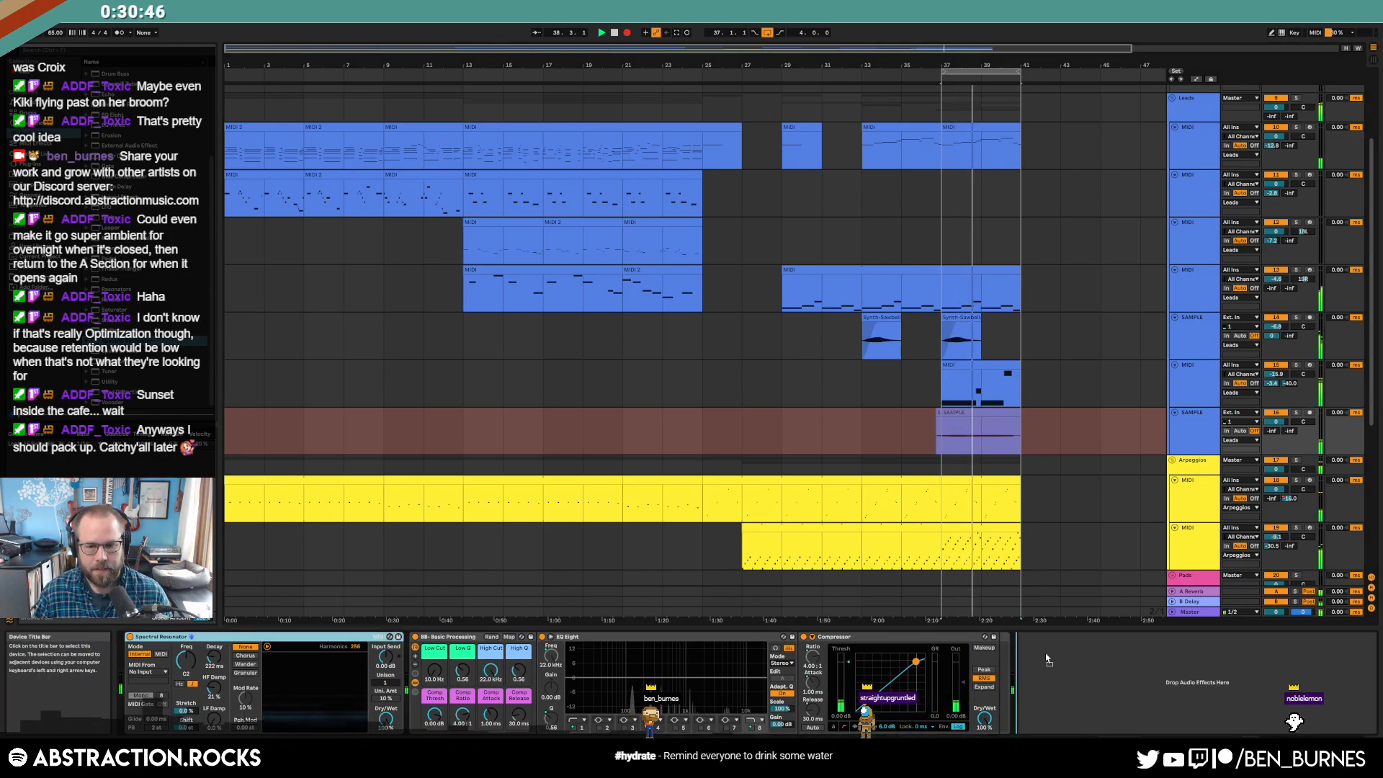
{"action": "left_click_drag", "start_coordinate": [387, 638], "coordinate": [1044, 673]}
{"action": "left_click", "coordinate": [699, 647]}
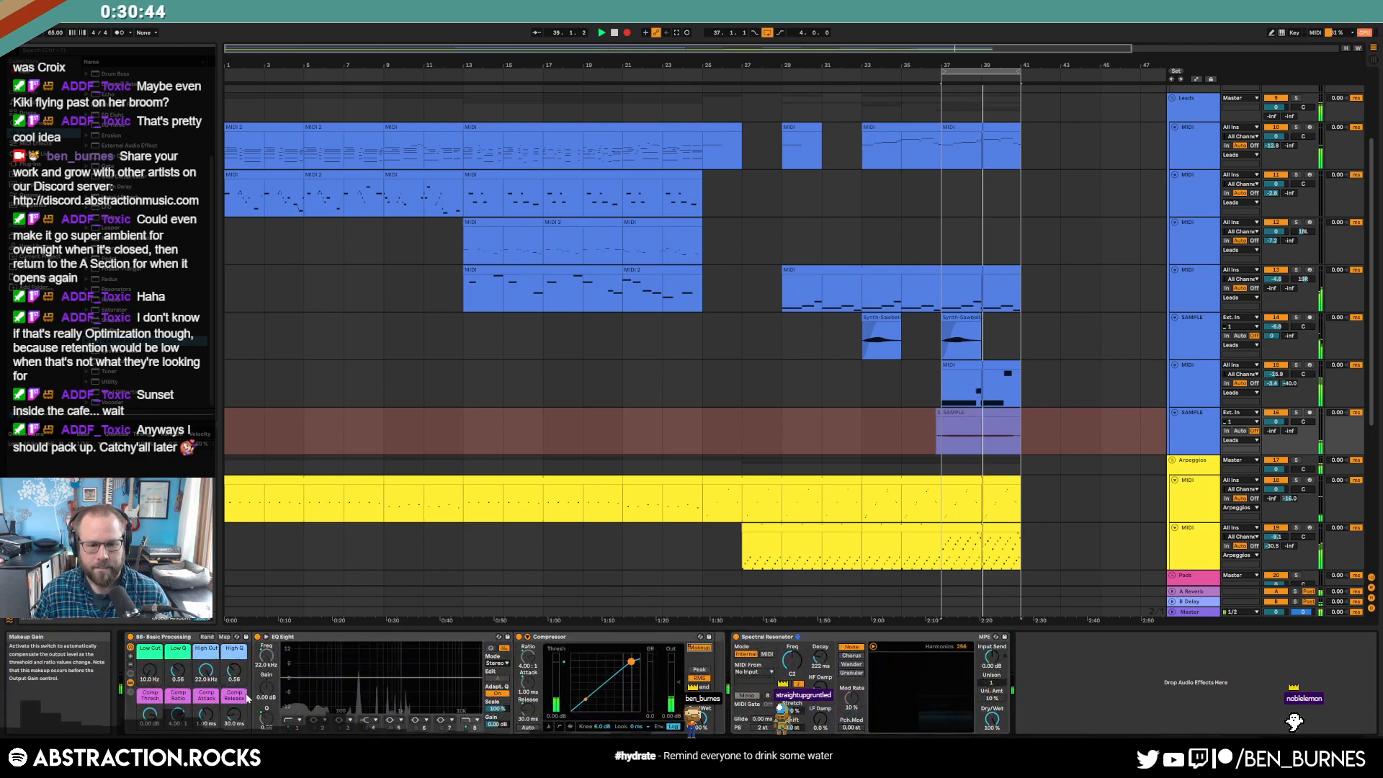
{"action": "left_click_drag", "start_coordinate": [148, 716], "coordinate": [148, 742]}
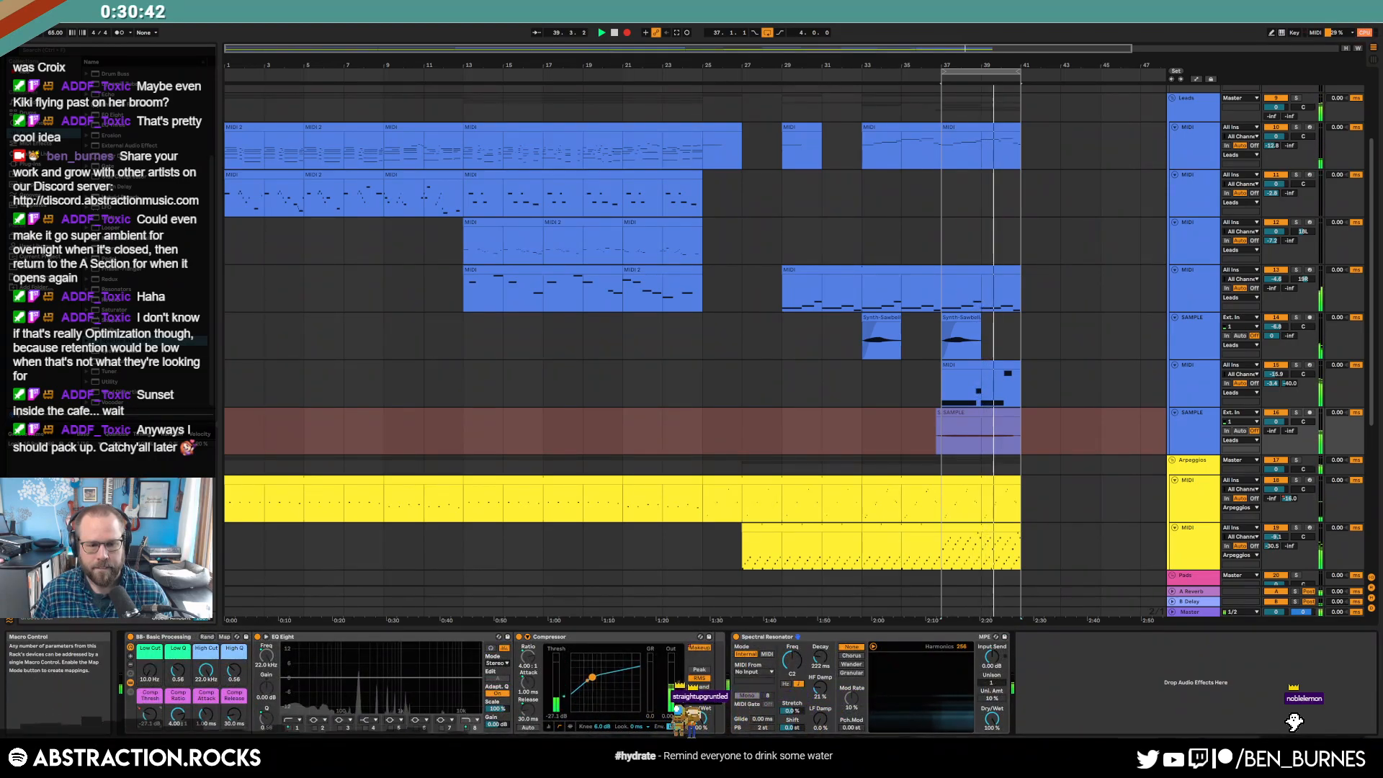
- Restart playback, show the automation lanes, and clear the Comp Threshold automation around the recorded sample clip
{"action": "key", "text": "space"}
{"action": "key", "text": "space"}
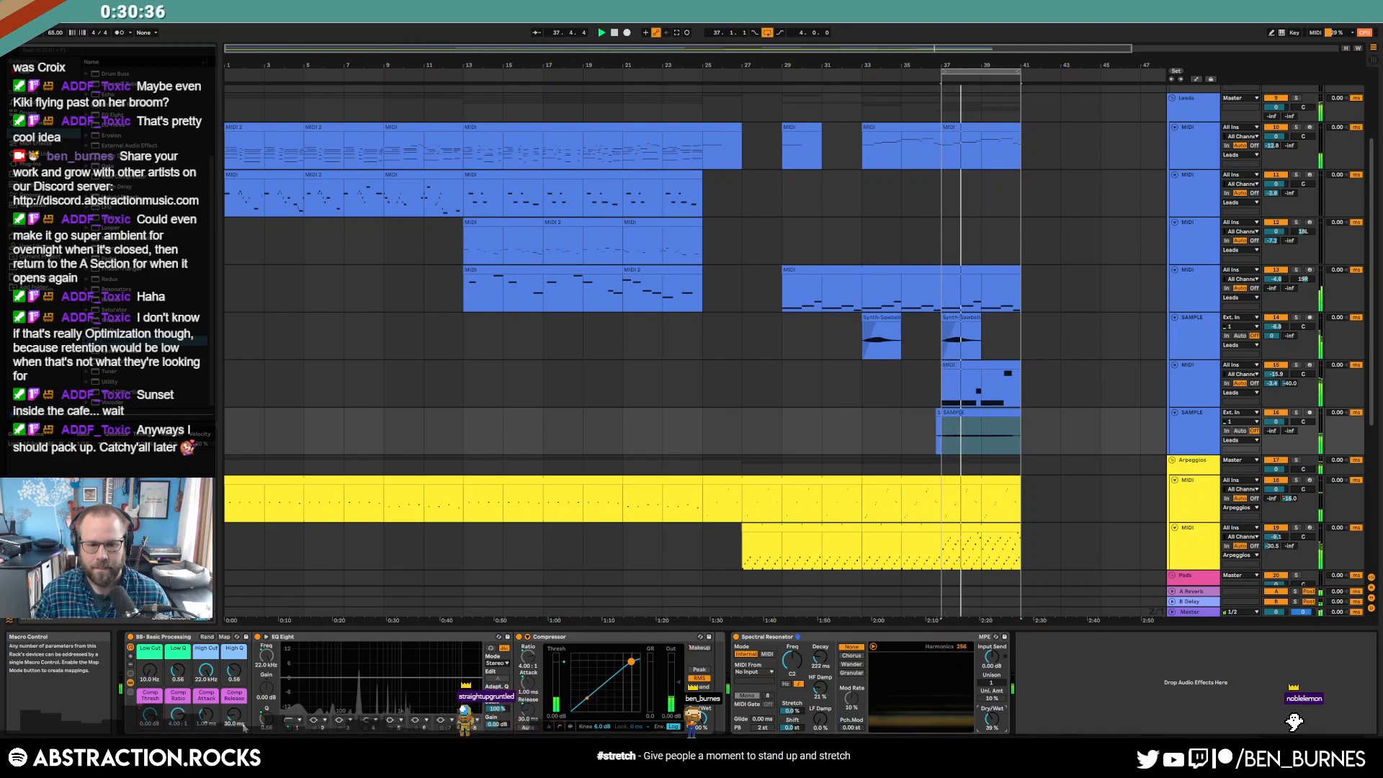
{"action": "key", "text": "a"}
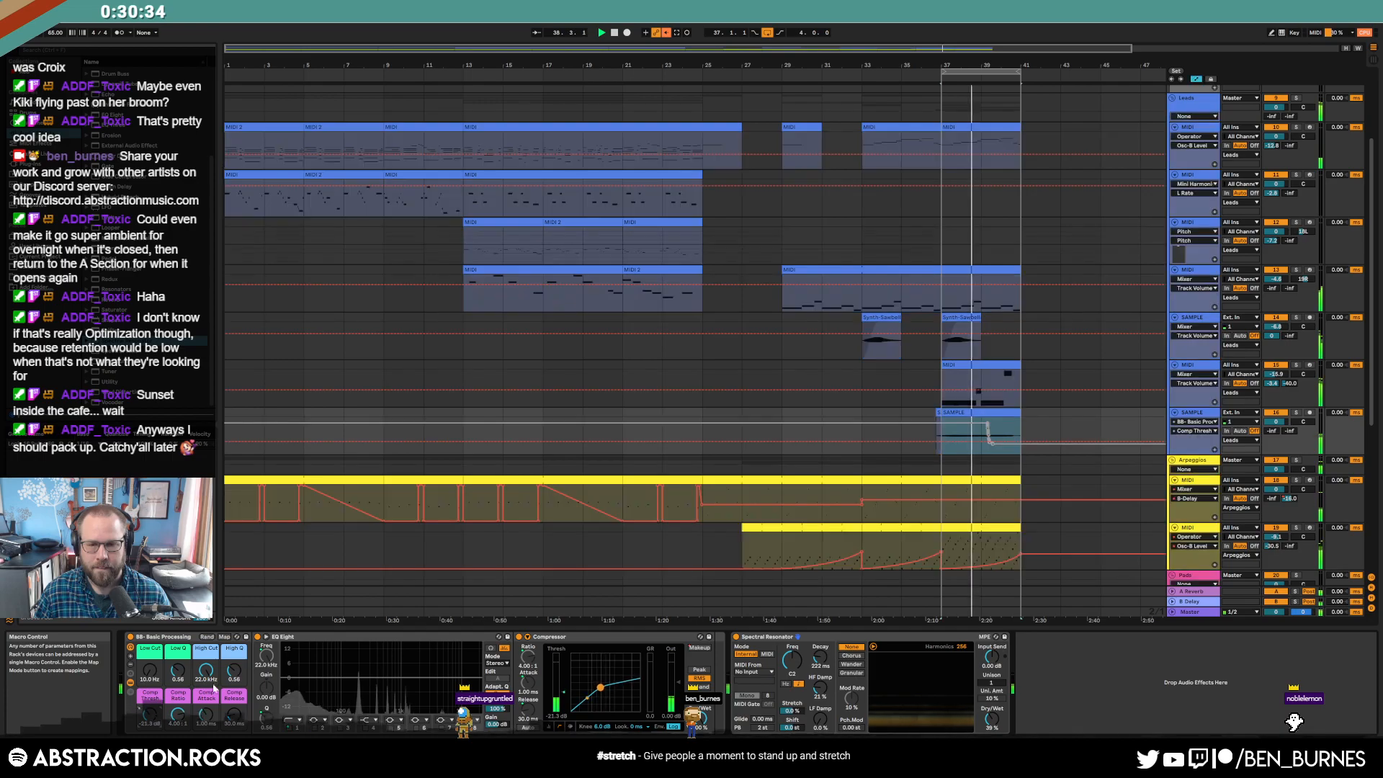
{"action": "left_click_drag", "start_coordinate": [1057, 434], "coordinate": [900, 435]}
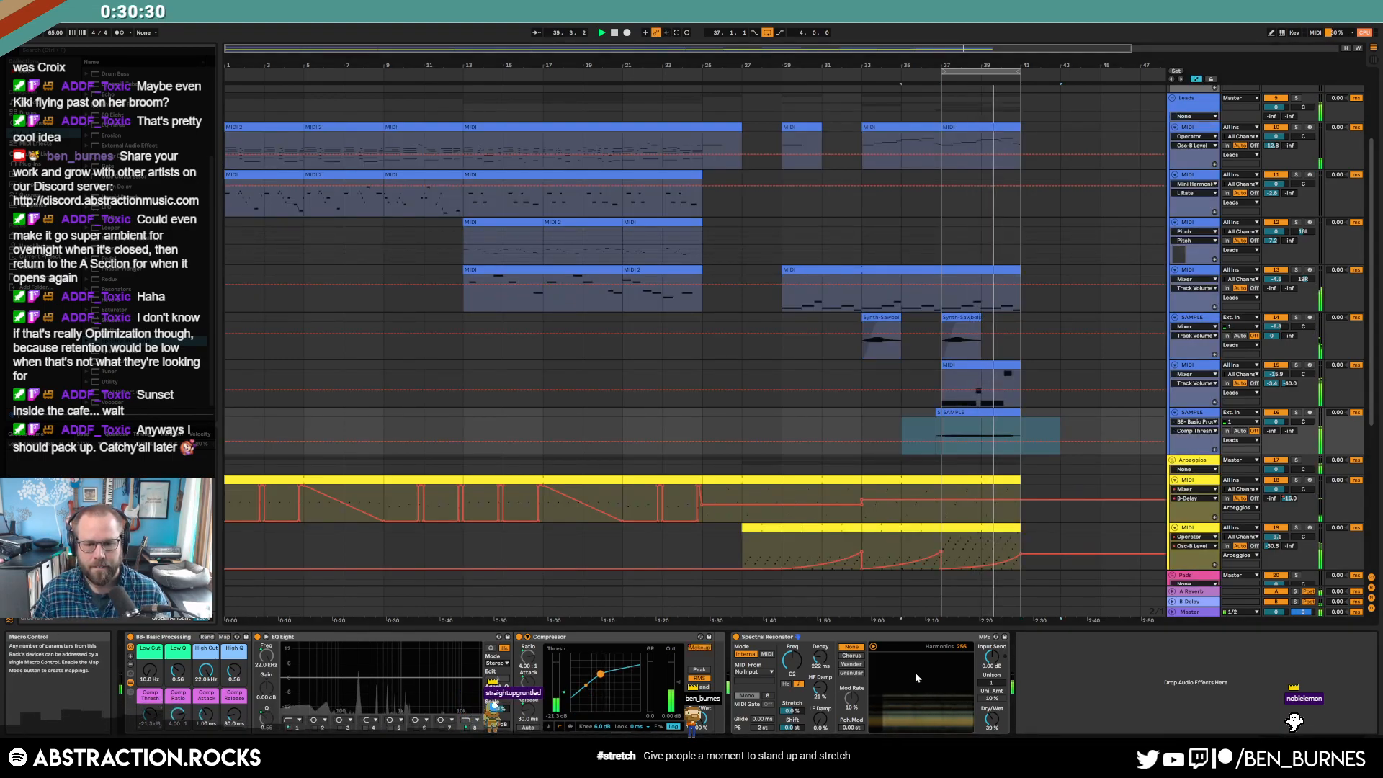
- Replace Spectral Resonator with Chorus-Ensemble after the Compressor on the recorded sample track and play it back
{"action": "mouse_move", "coordinate": [988, 718]}
{"action": "left_mouse_down"}
{"action": "mouse_move", "coordinate": [988, 703]}
{"action": "mouse_move", "coordinate": [991, 717]}
{"action": "left_mouse_up"}
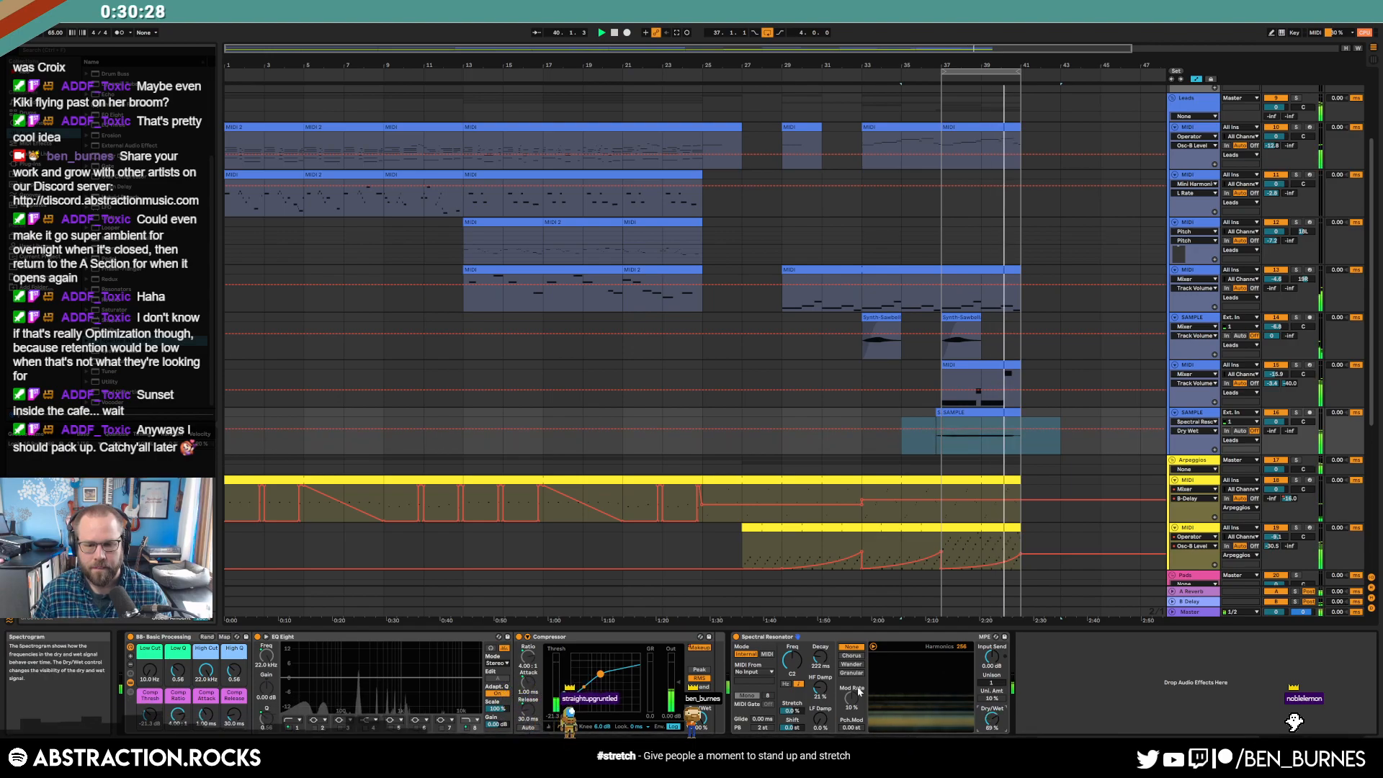
{"action": "left_click", "coordinate": [909, 641]}
{"action": "key", "text": "Delete"}
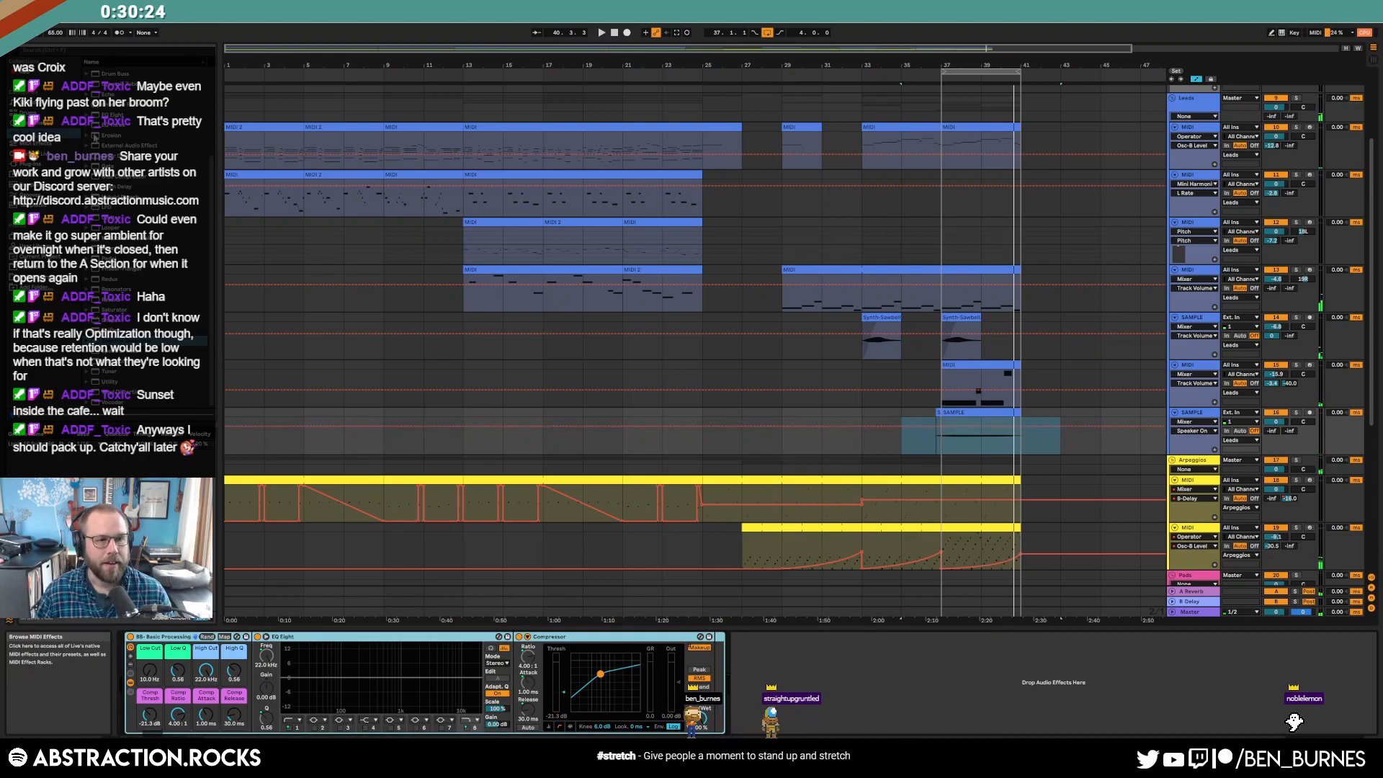
{"action": "scroll", "coordinate": [148, 185], "scroll_direction": "up", "scroll_amount": 2}
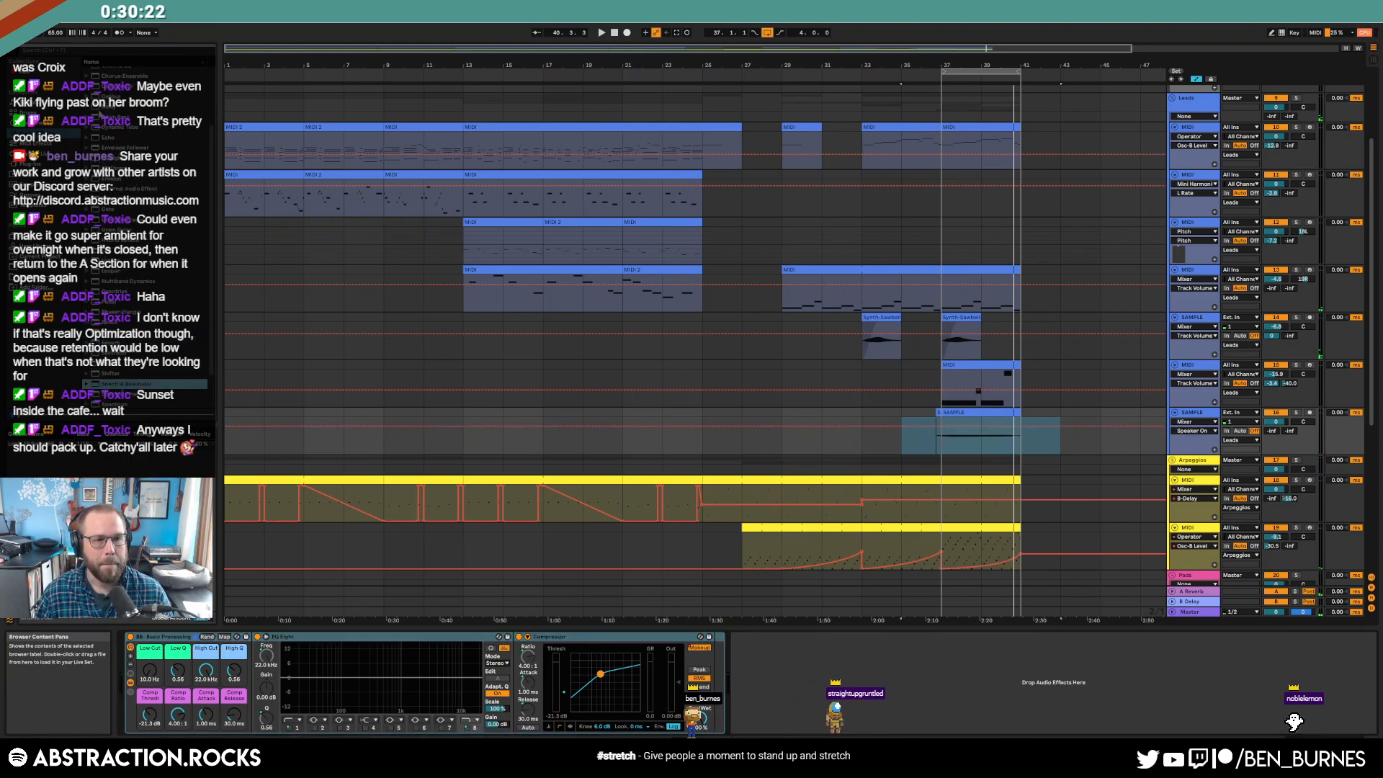
{"action": "left_click_drag", "start_coordinate": [112, 77], "coordinate": [780, 657]}
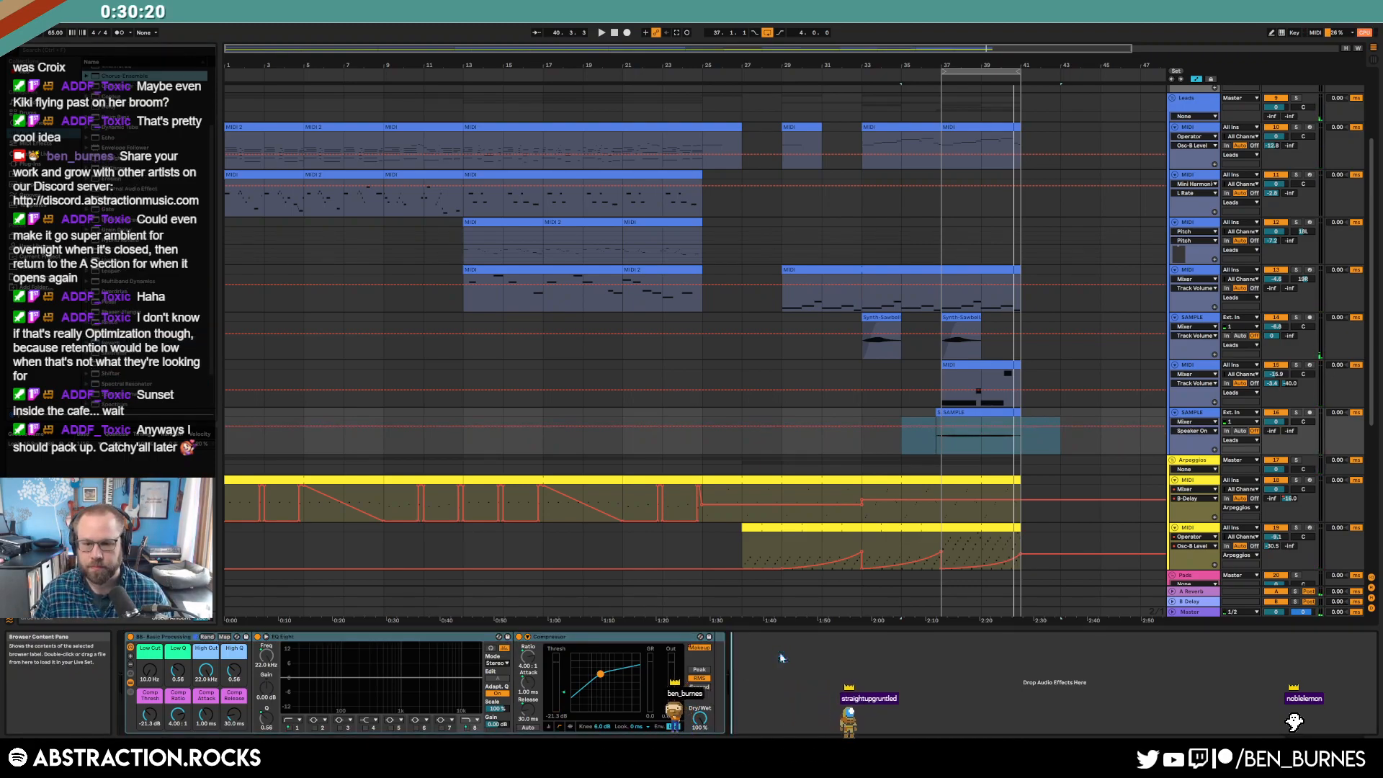
{"action": "key", "text": "space"}
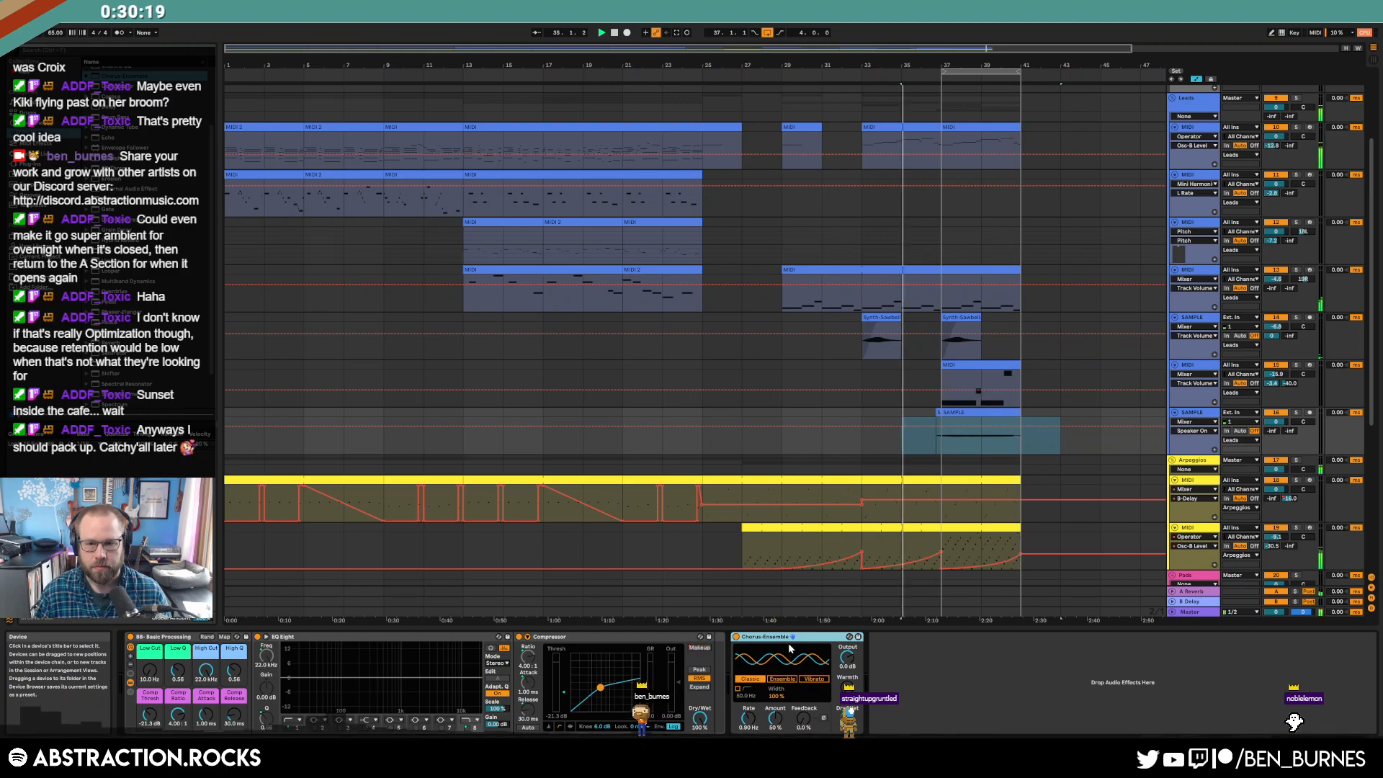
- Turn on compressor Makeup, adjust the compressor threshold, and change the A-Reverb send on the recorded sample track
{"action": "left_click", "coordinate": [941, 411]}
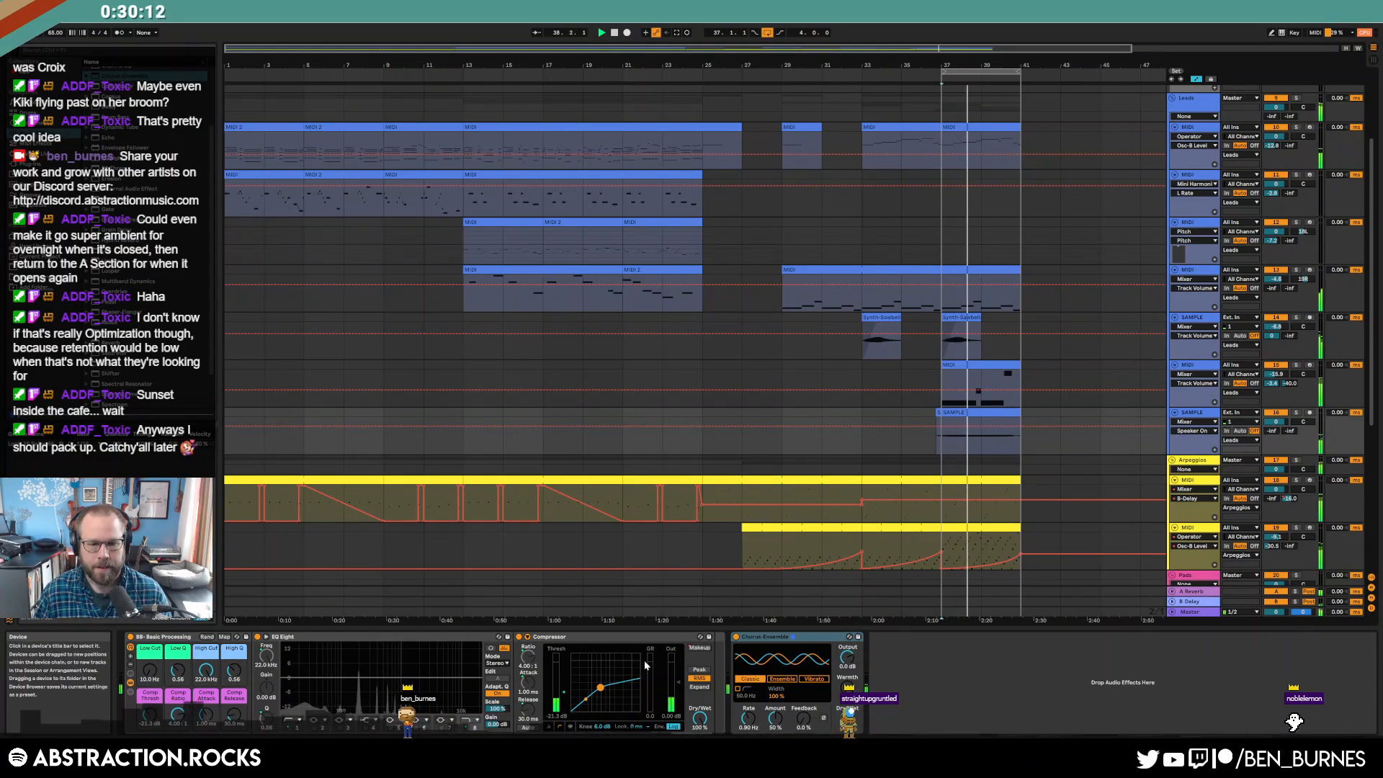
{"action": "left_click", "coordinate": [698, 648]}
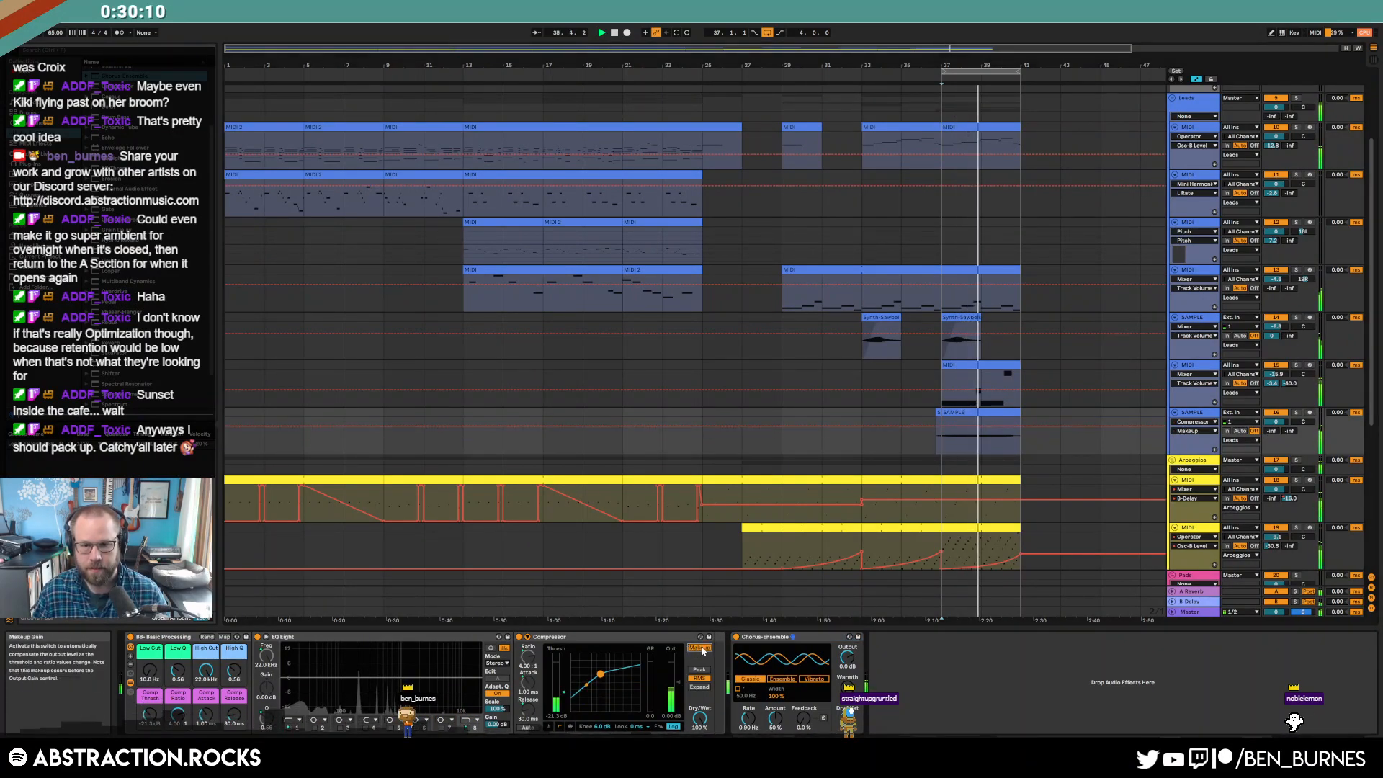
{"action": "left_click", "coordinate": [151, 716]}
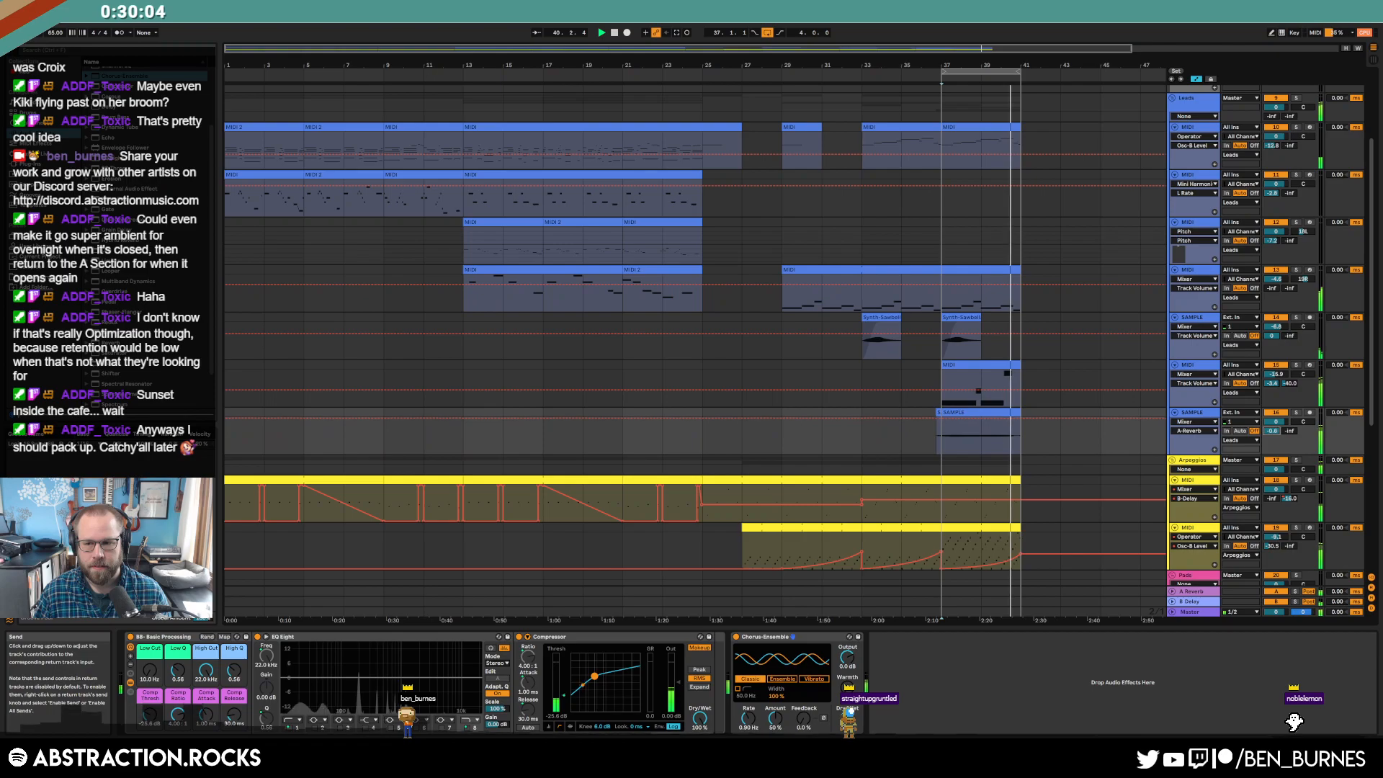
{"action": "left_click_drag", "start_coordinate": [1275, 431], "coordinate": [1275, 444]}
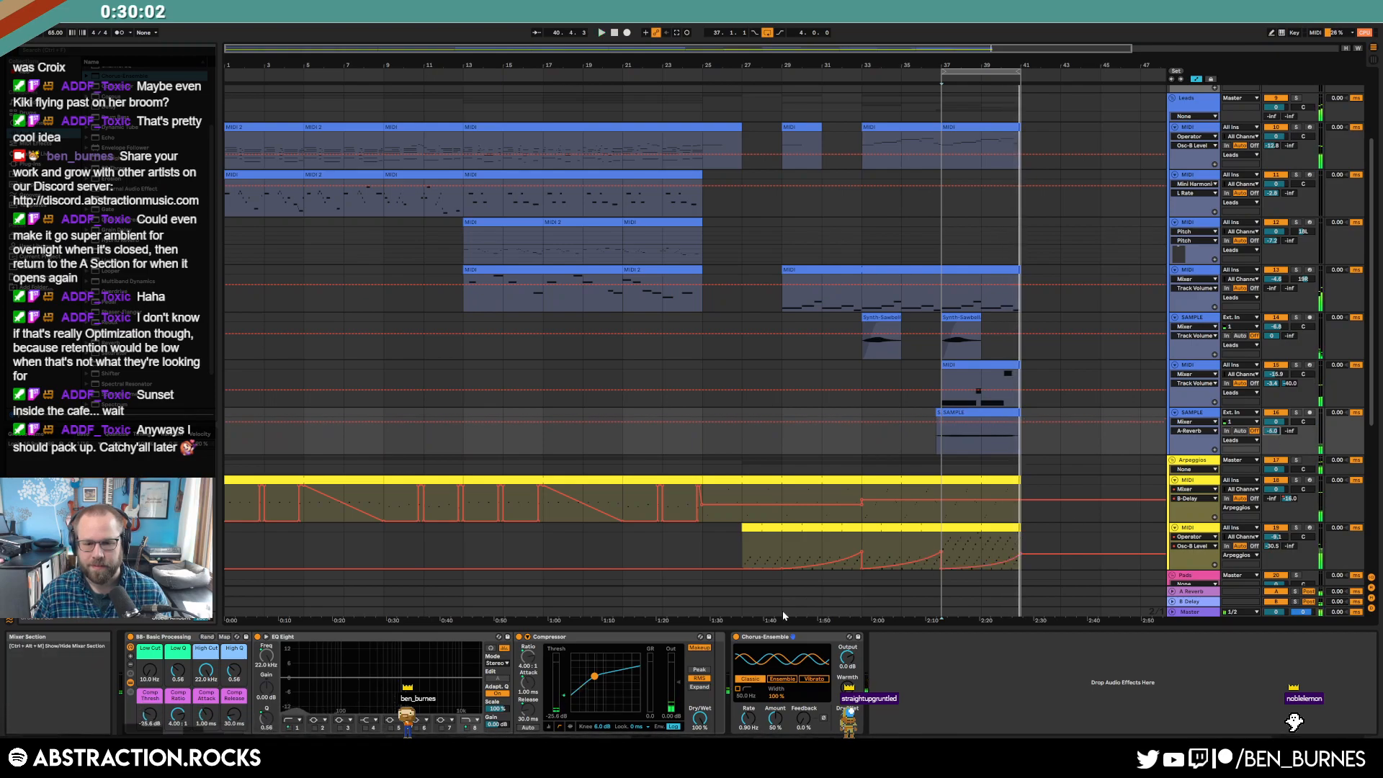
- Delete the newly recorded sample track and hide the automation lanes
{"action": "key", "text": "Delete"}
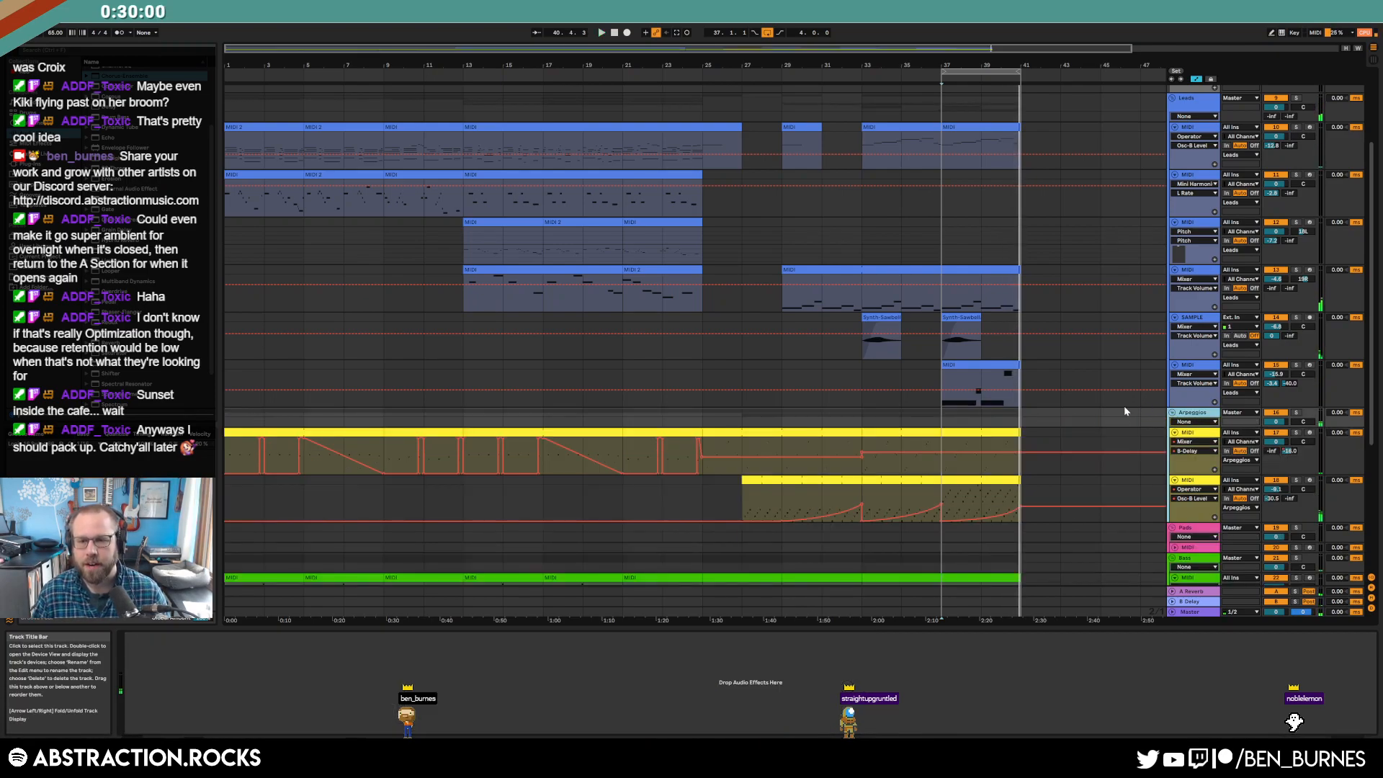
{"action": "key", "text": "a"}
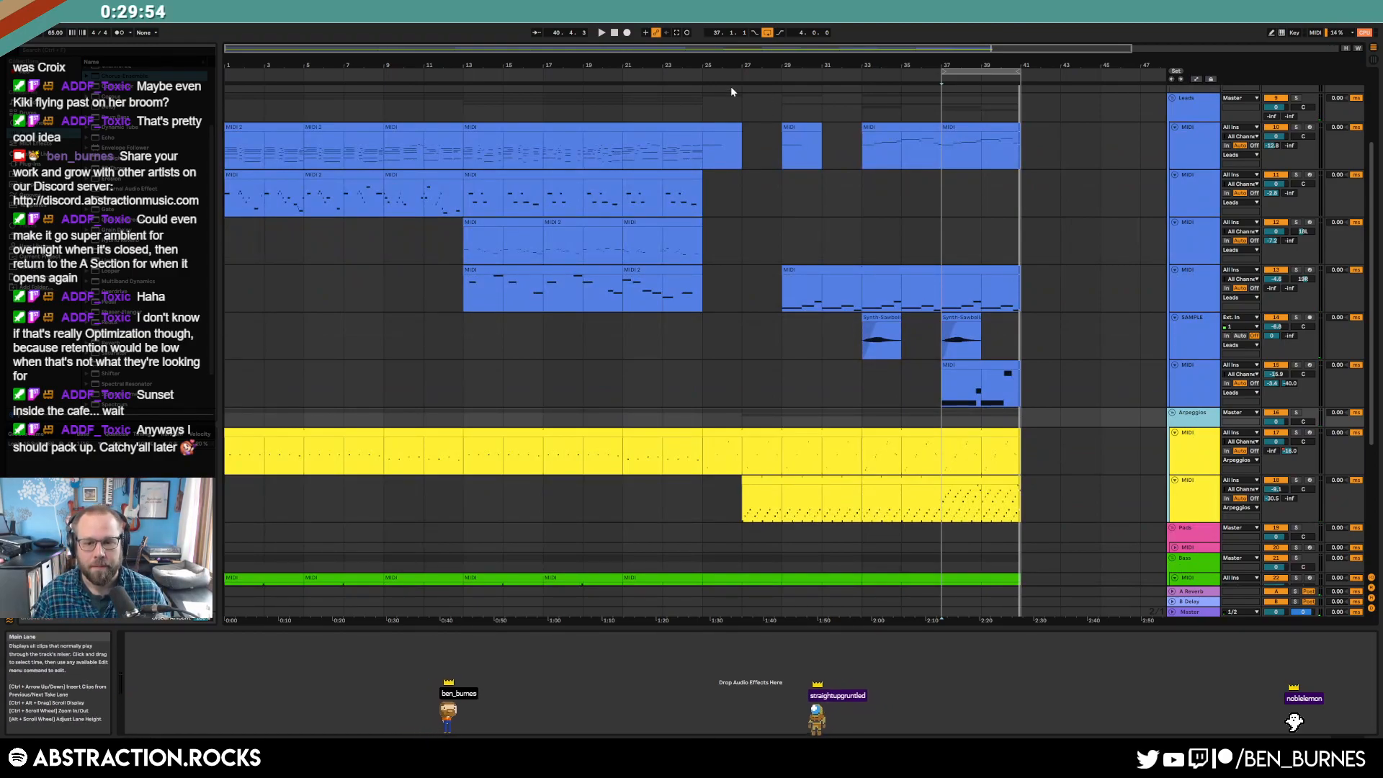
- During playback, duplicate the sample clip at bar 37 to bar 41 and extend the lead MIDI clip above it to bar 45
{"action": "left_click", "coordinate": [937, 389]}
{"action": "key", "text": "space"}
{"action": "left_click_drag", "start_coordinate": [1020, 342], "coordinate": [945, 340]}
{"action": "key", "text": "ctrl+d"}
{"action": "left_click", "coordinate": [1015, 271]}
{"action": "left_click_drag", "start_coordinate": [1015, 271], "coordinate": [1100, 271]}
- Duplicate the bar 37 to 41 clips on the first and last MIDI lead tracks into bars 41 to 45
{"action": "left_click", "coordinate": [997, 126]}
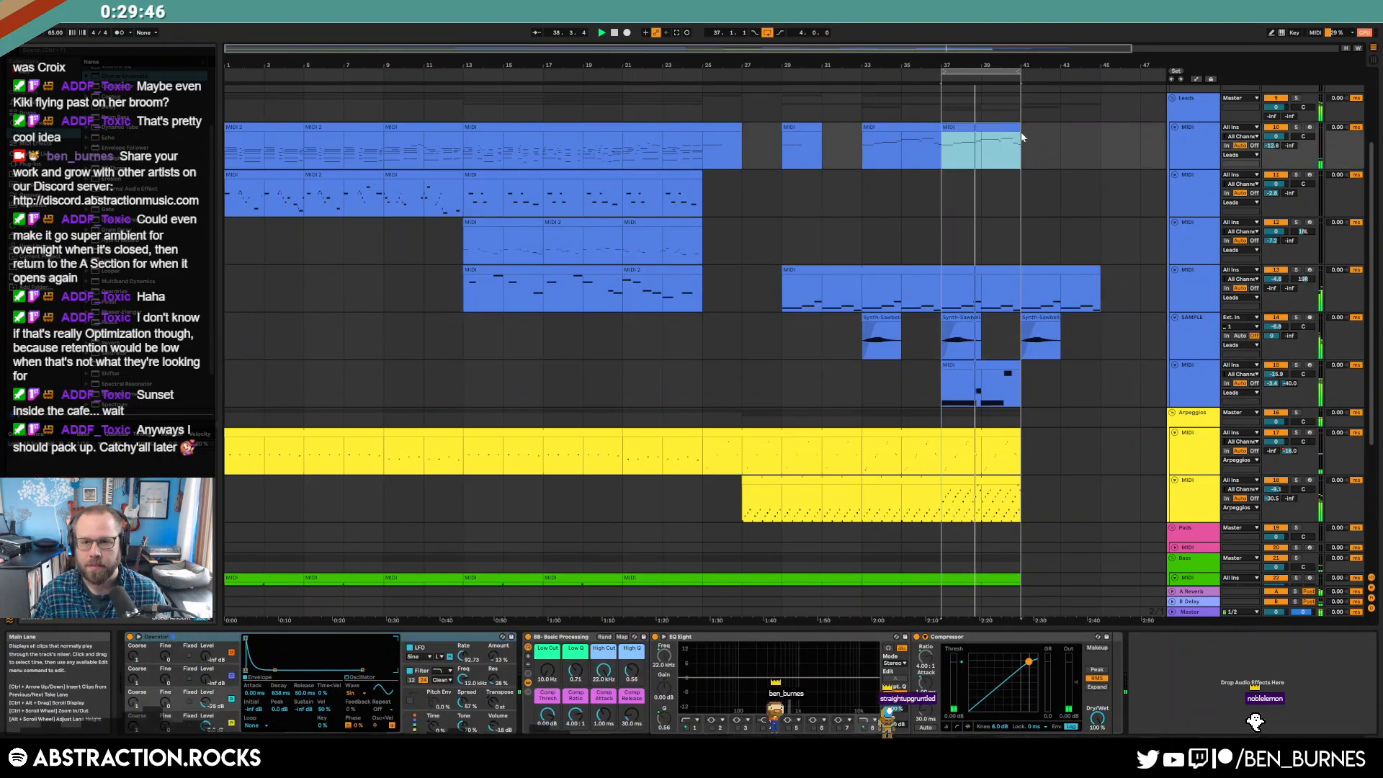
{"action": "key", "text": "ctrl+d"}
{"action": "left_click", "coordinate": [1015, 377]}
{"action": "key", "text": "ctrl+d"}
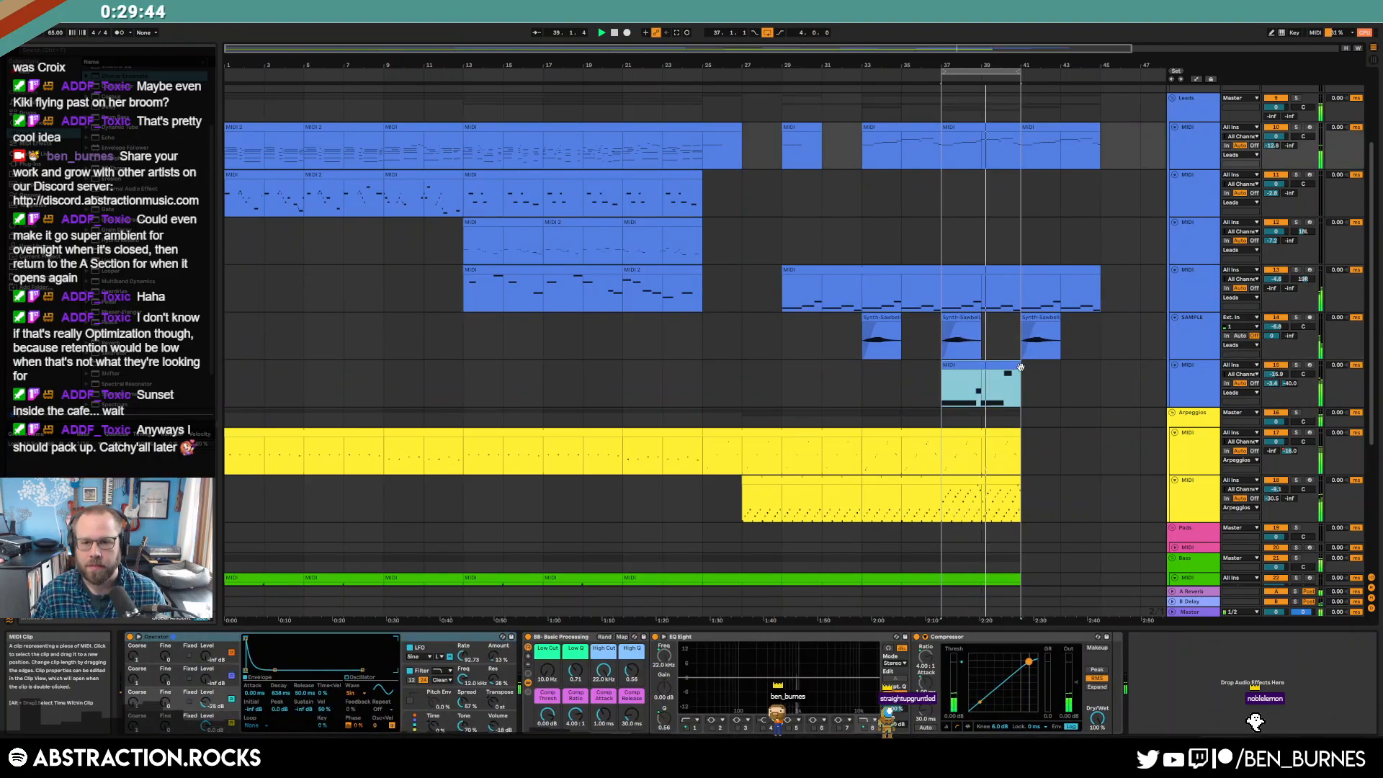
- Extend the first arpeggio clip to bar 45 and move the loop region to bars 41 to 45
{"action": "left_click_drag", "start_coordinate": [1022, 435], "coordinate": [1102, 437]}
{"action": "left_click_drag", "start_coordinate": [1010, 73], "coordinate": [1113, 79]}
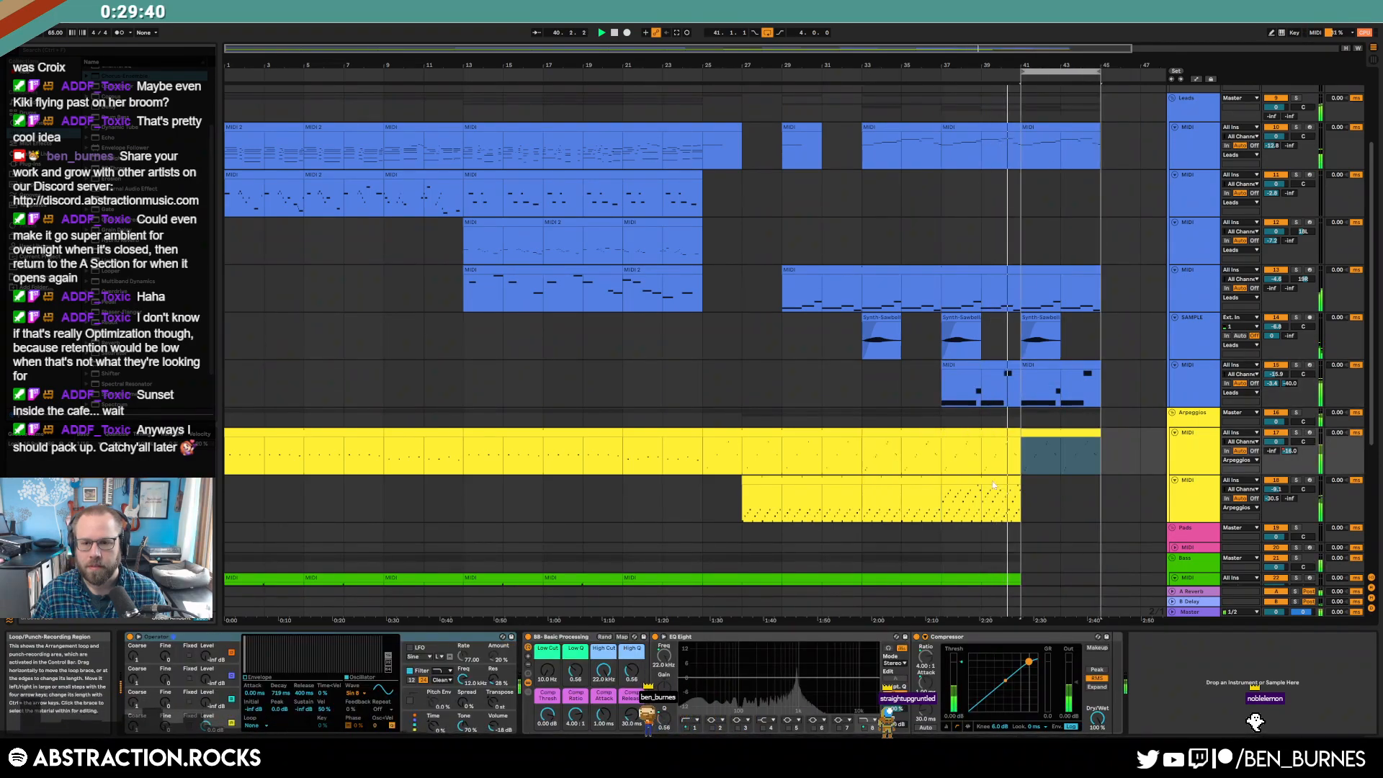
- Duplicate bars 37 to 41 of the second arpeggio track and the bass track into bars 41 to 45
{"action": "left_click_drag", "start_coordinate": [1022, 478], "coordinate": [1088, 489]}
{"action": "scroll", "coordinate": [1087, 490], "scroll_direction": "down", "scroll_amount": 3}
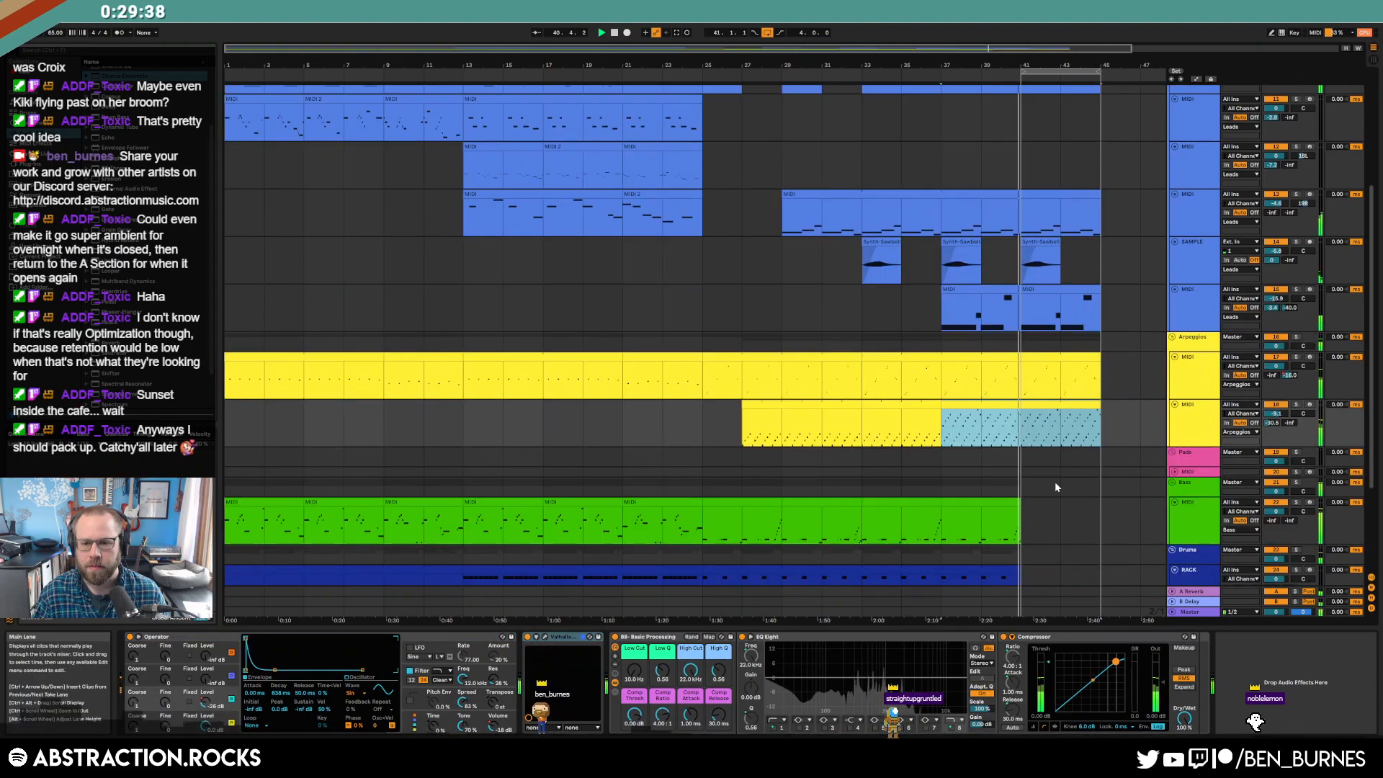
{"action": "left_click_drag", "start_coordinate": [943, 374], "coordinate": [1023, 377]}
{"action": "key", "text": "ctrl+d"}
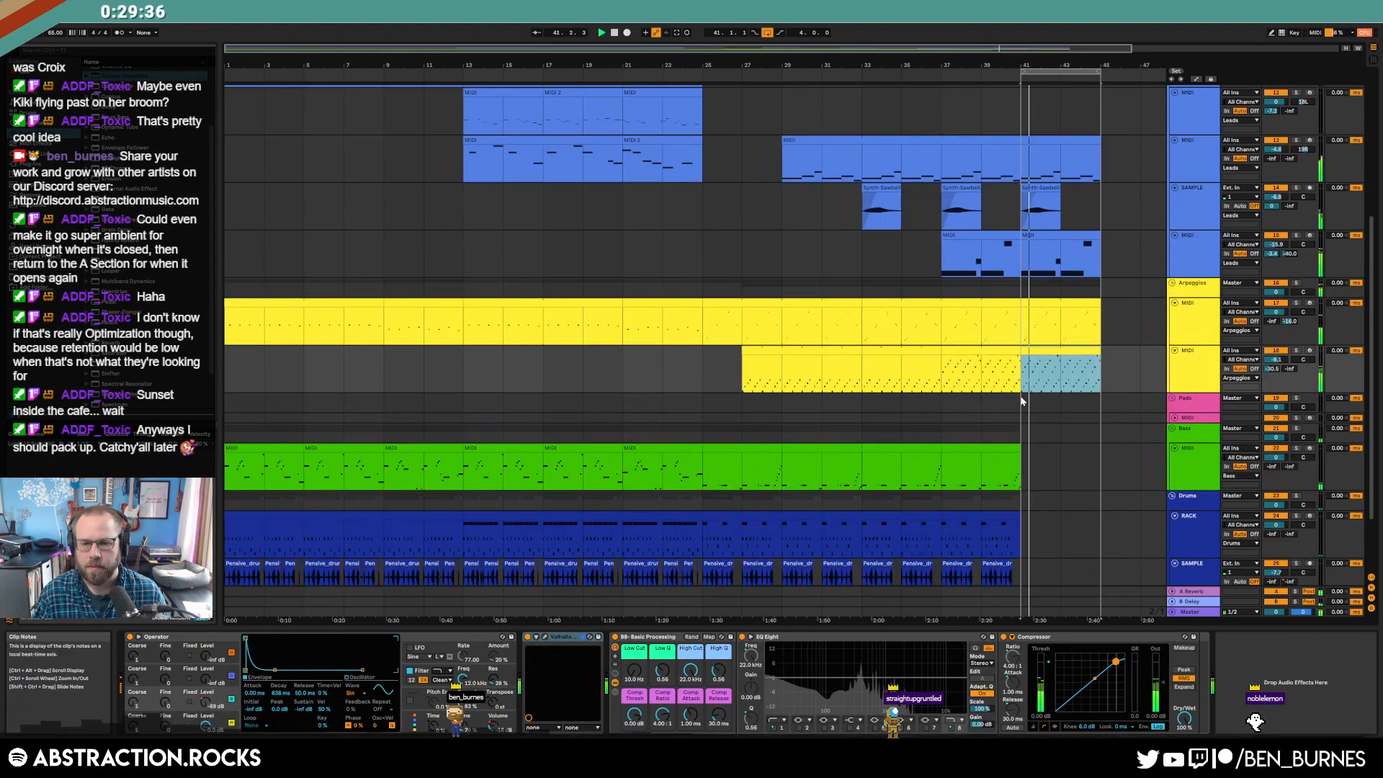
{"action": "left_click", "coordinate": [1004, 448]}
{"action": "key", "text": "ctrl+d"}
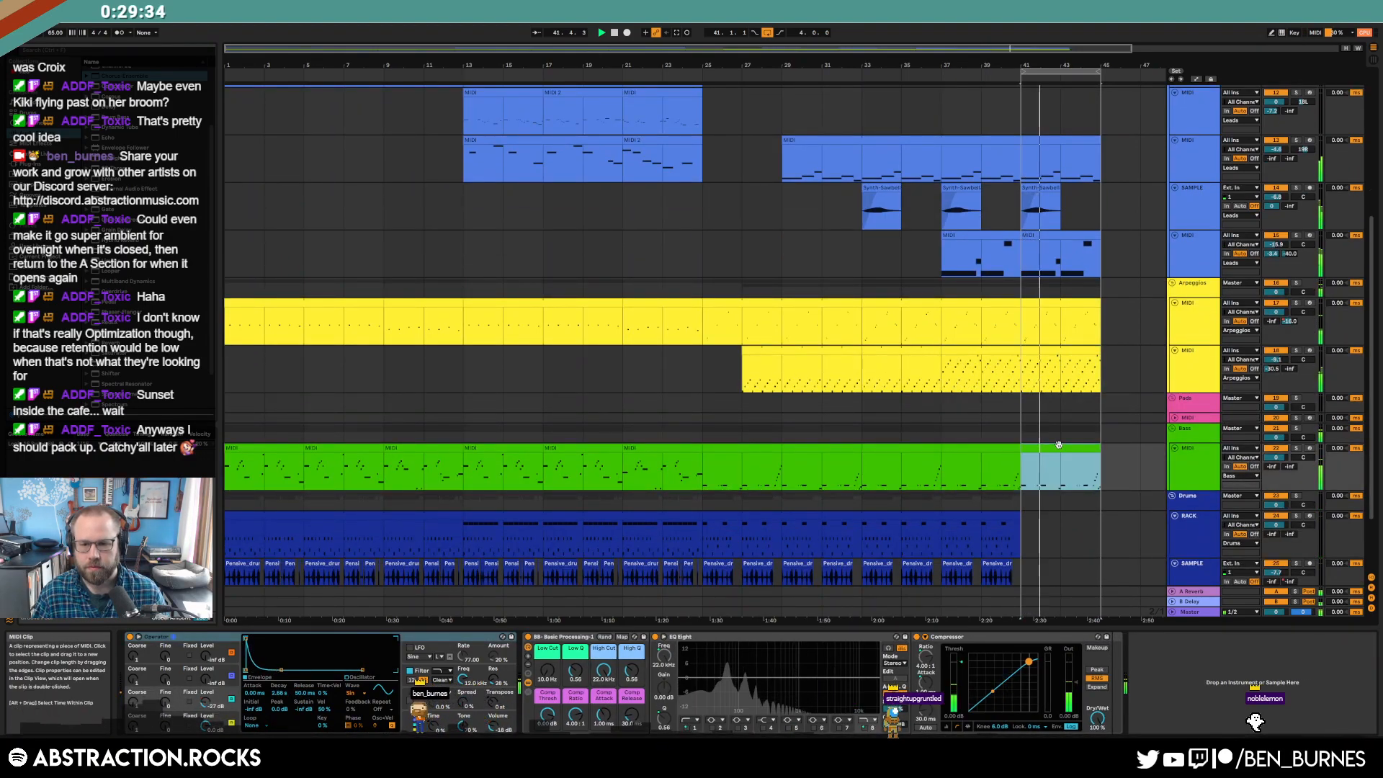
- Delete the rising four-note run before the last two notes in the bass clip at bars 41 to 45
{"action": "double_click", "coordinate": [1048, 457]}
{"action": "key", "text": "Delete"}
{"action": "key", "text": "Delete"}
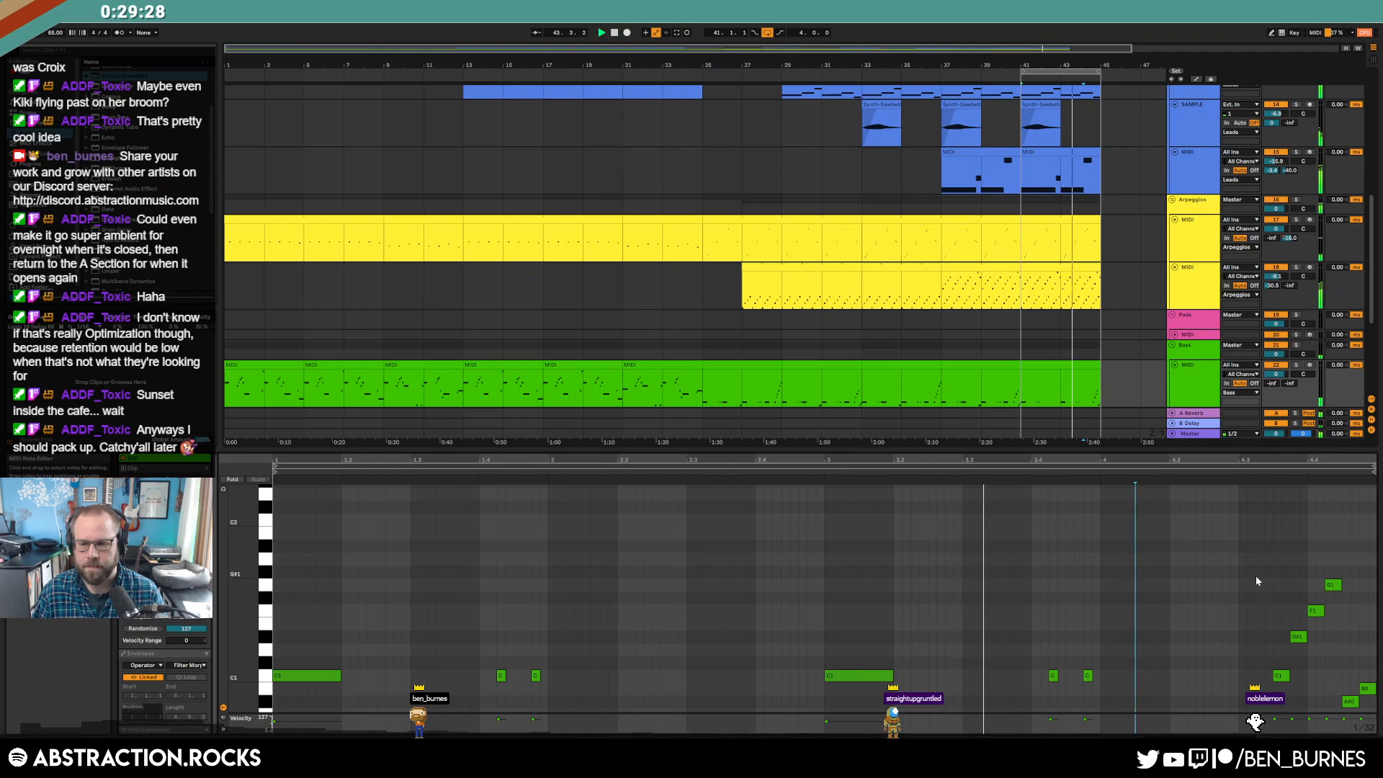
{"action": "scroll", "coordinate": [1255, 576], "scroll_direction": "down", "scroll_amount": 2}
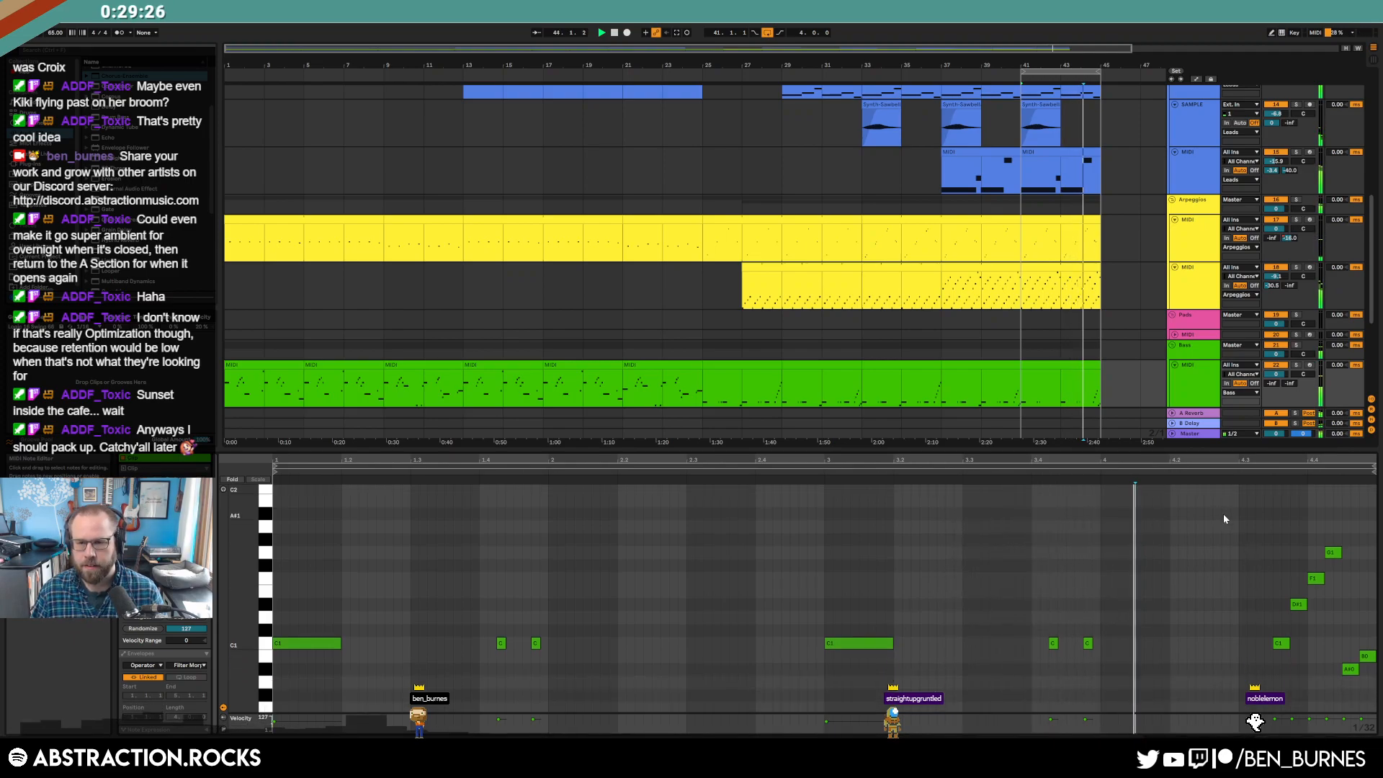
{"action": "left_click_drag", "start_coordinate": [1223, 512], "coordinate": [1330, 687]}
{"action": "key", "text": "Delete"}
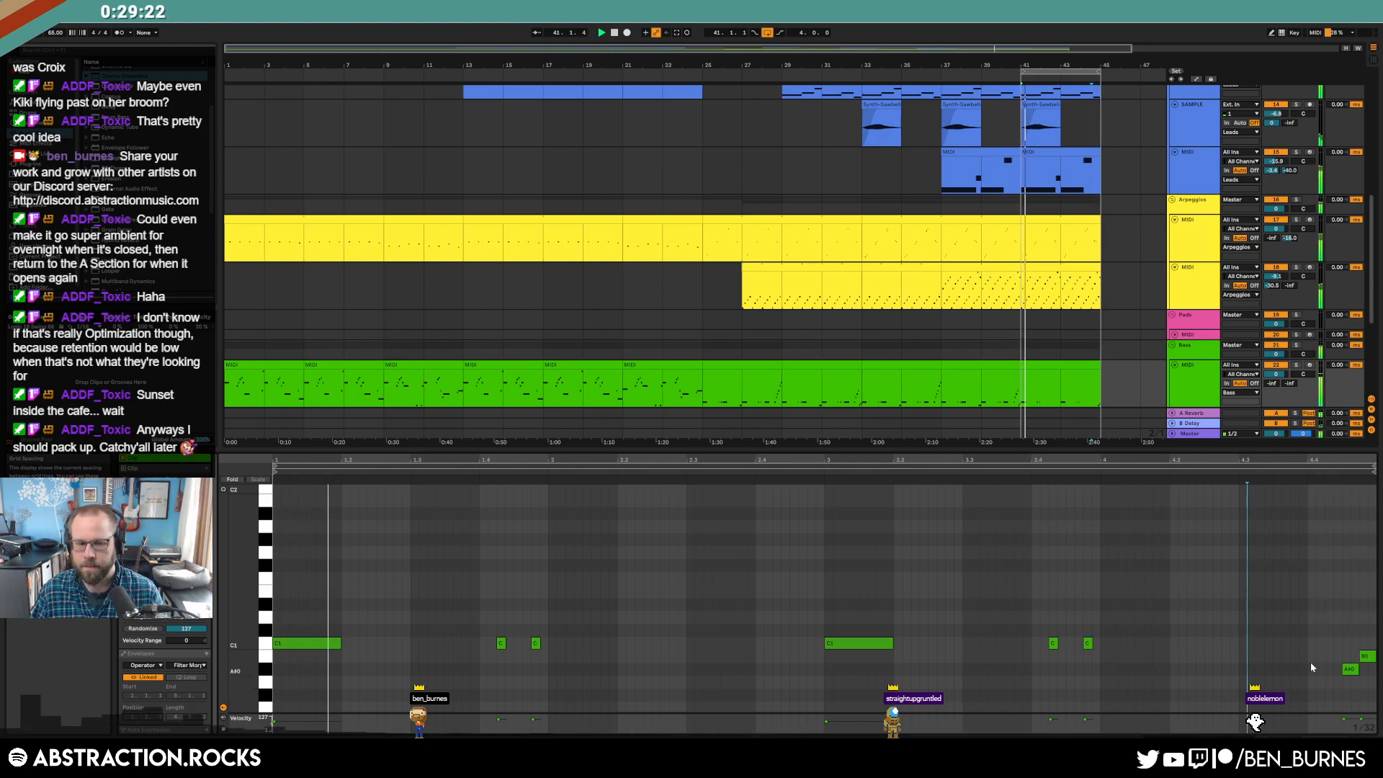
{"action": "key", "text": "shift+Tab"}
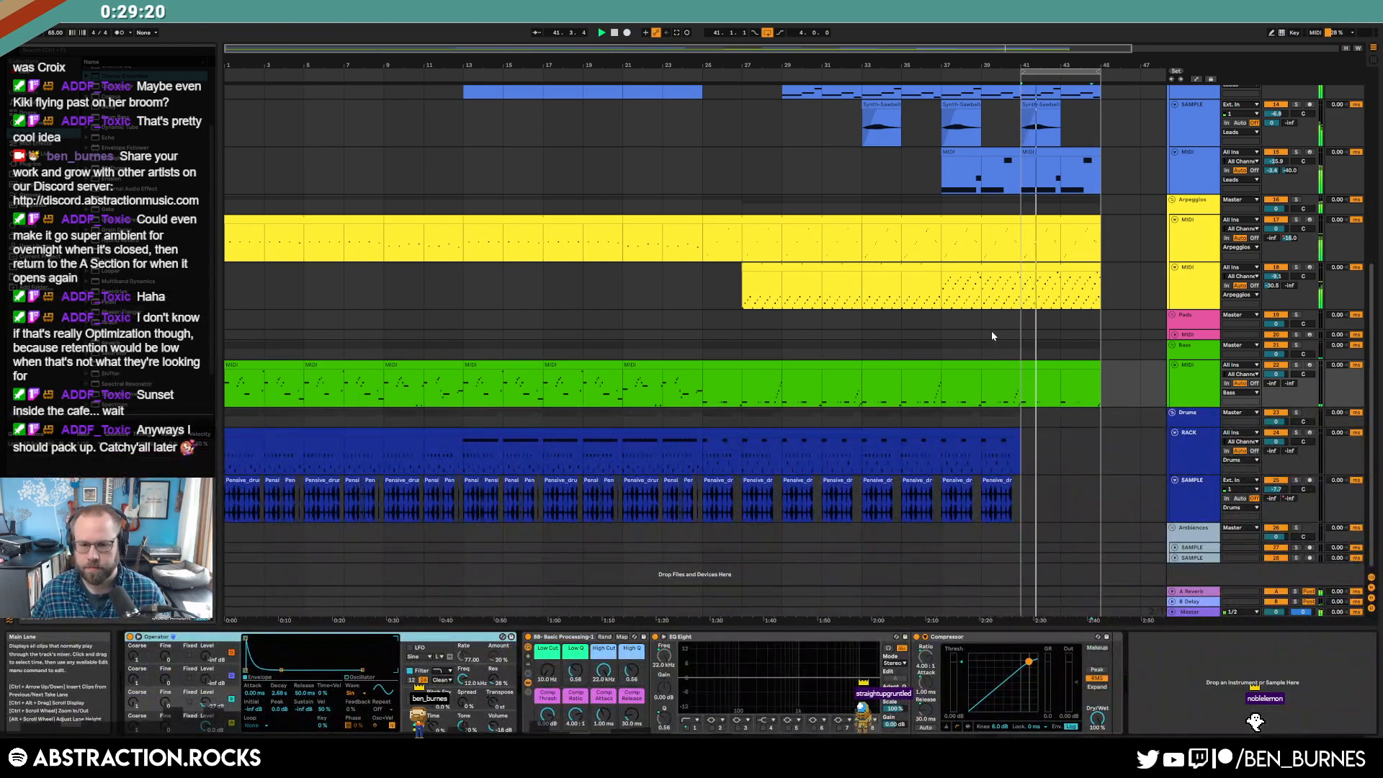
- Create a drum rack clip from bar 41 to 45 with a PL Future kick note at the start of each looped bar
{"action": "double_click", "coordinate": [1030, 452]}
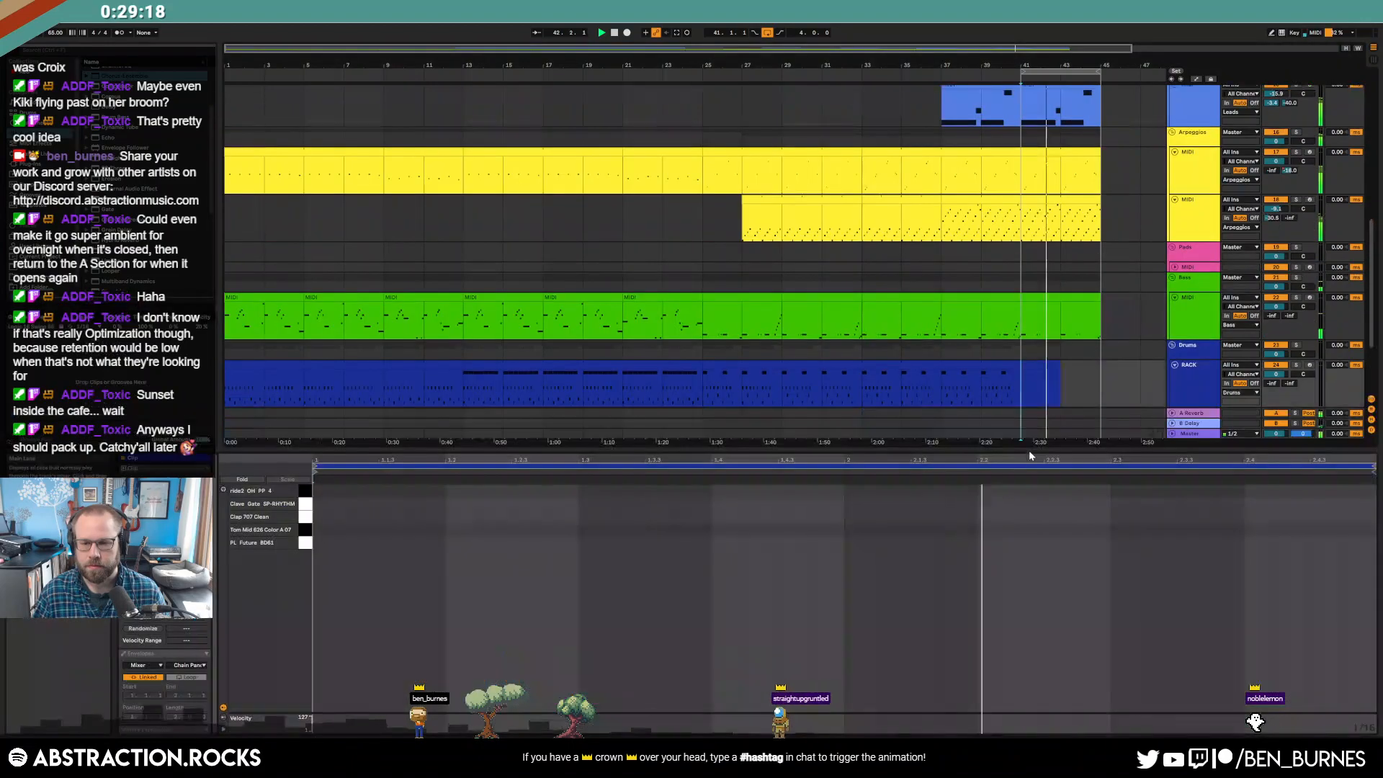
{"action": "double_click", "coordinate": [847, 544]}
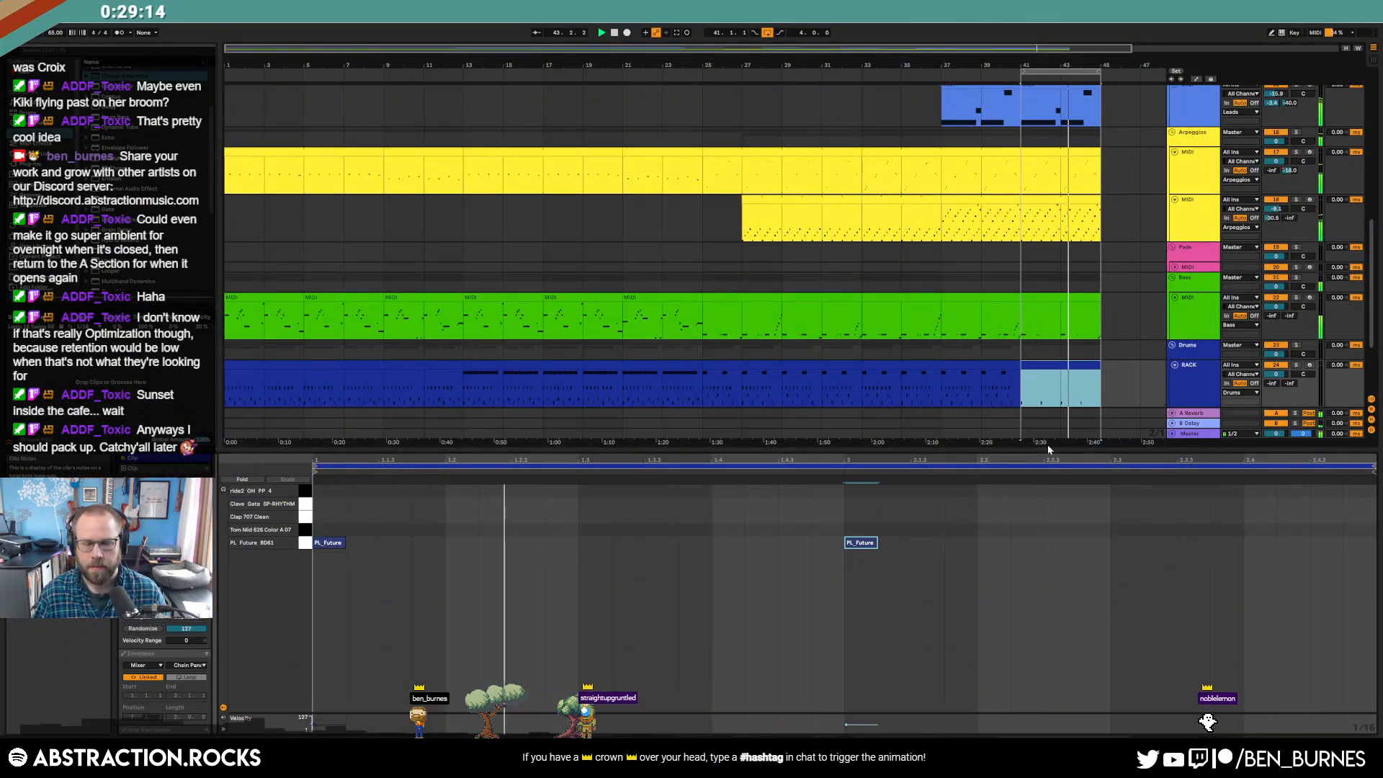
{"action": "key", "text": "shift+Tab"}
{"action": "key", "text": "shift+Tab"}
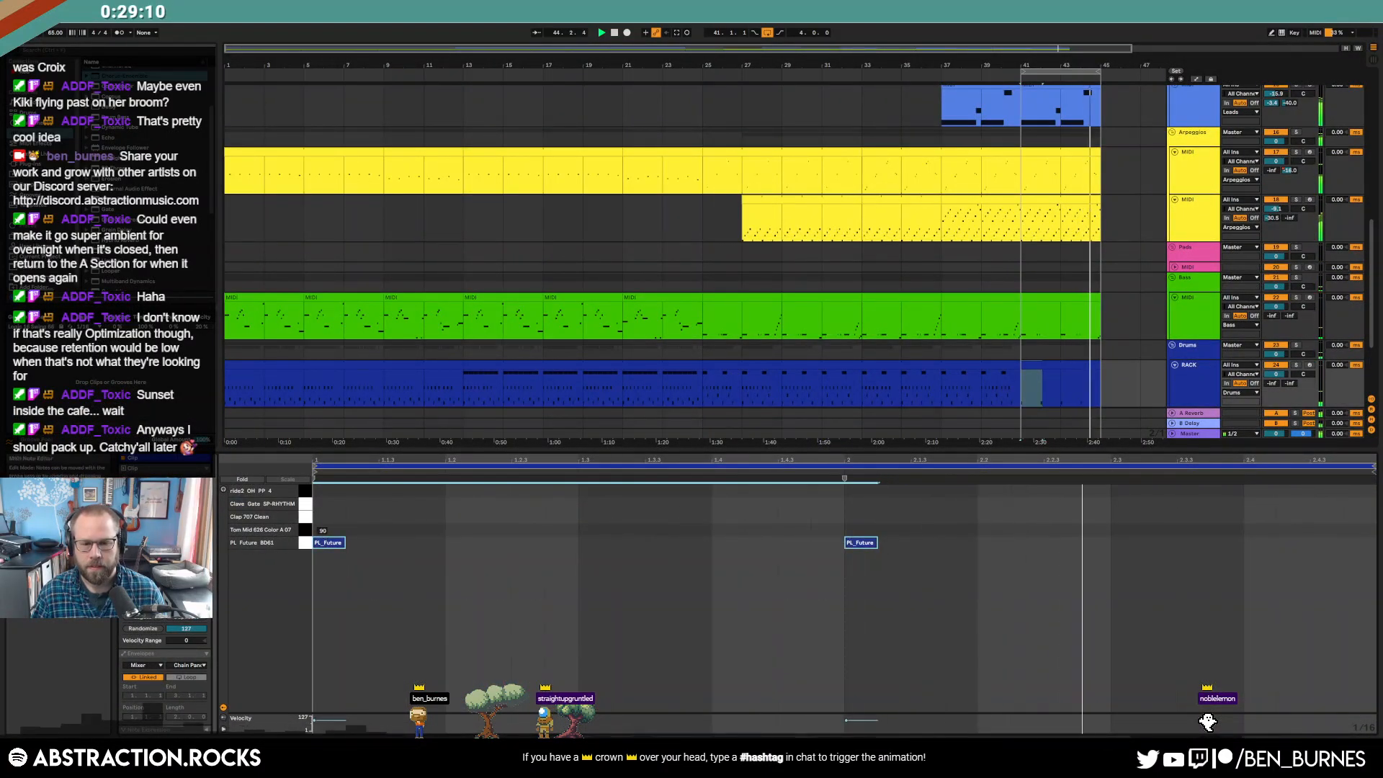
{"action": "key", "text": "shift+Tab"}
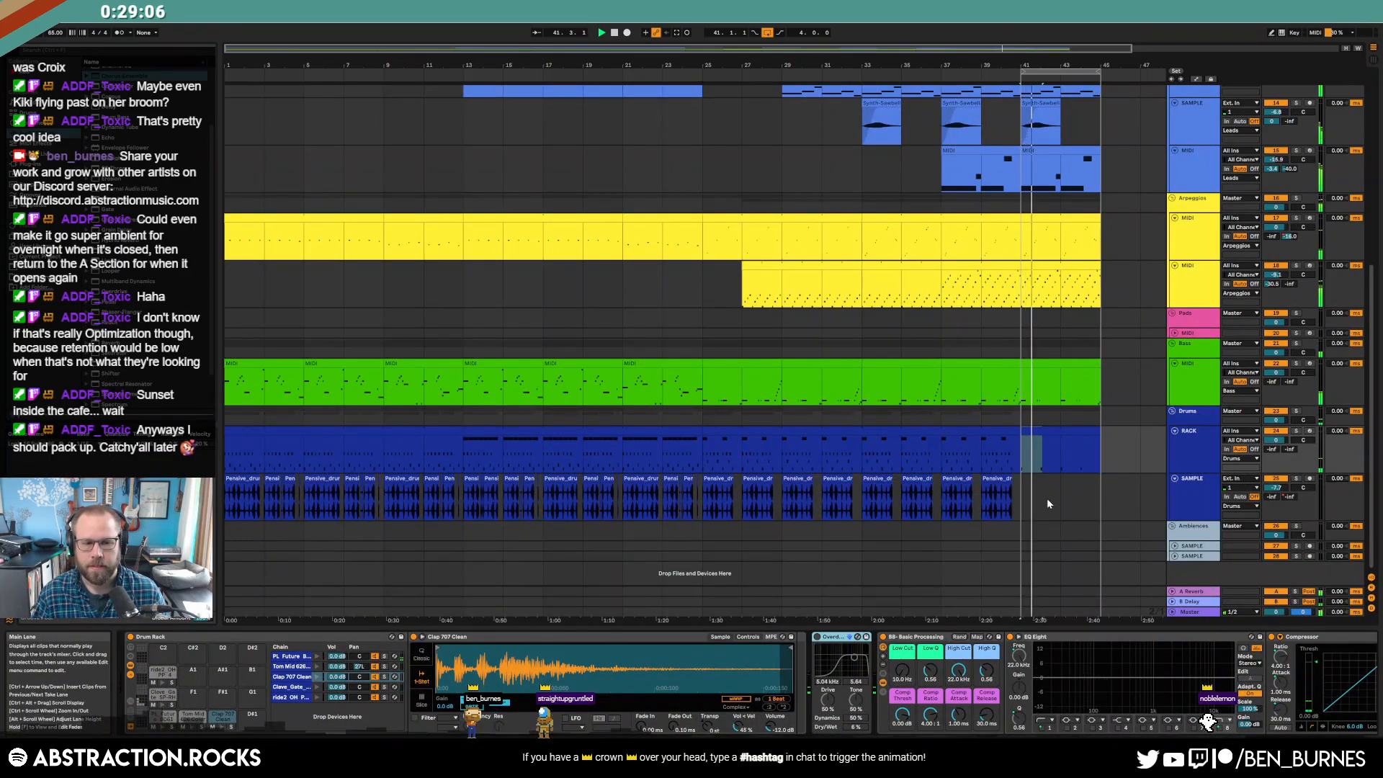
- Lower the velocity of both PL Future kick notes in the drum rack clip at bar 41
{"action": "double_click", "coordinate": [1052, 432]}
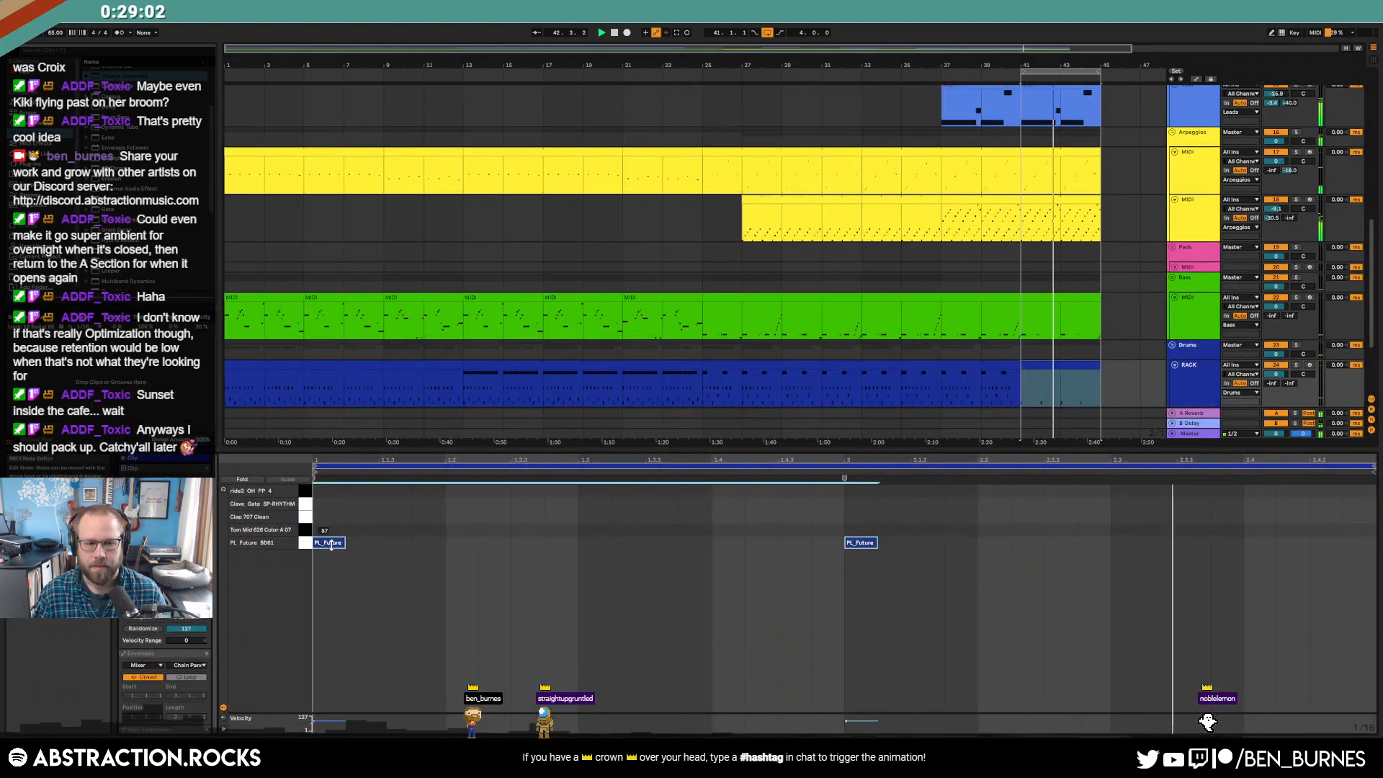
{"action": "left_click_drag", "start_coordinate": [331, 545], "coordinate": [332, 568]}
{"action": "key", "text": "shift+Tab"}
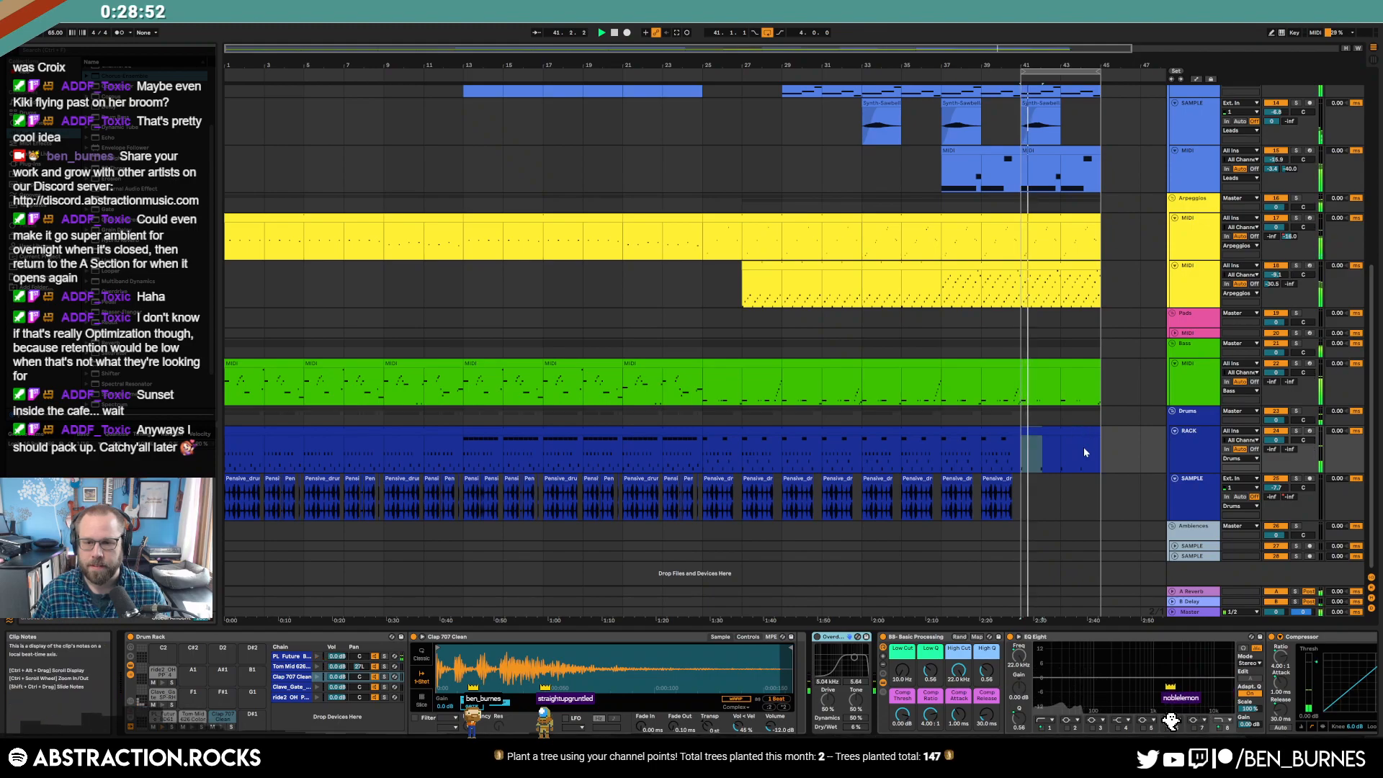
- Duplicate the sample clip at bar 41 to bar 43, raise the copy's pitch and extend its end towards bar 45
{"action": "scroll", "coordinate": [1083, 447], "scroll_direction": "up", "scroll_amount": 3}
{"action": "scroll", "coordinate": [1087, 458], "scroll_direction": "up", "scroll_amount": 2}
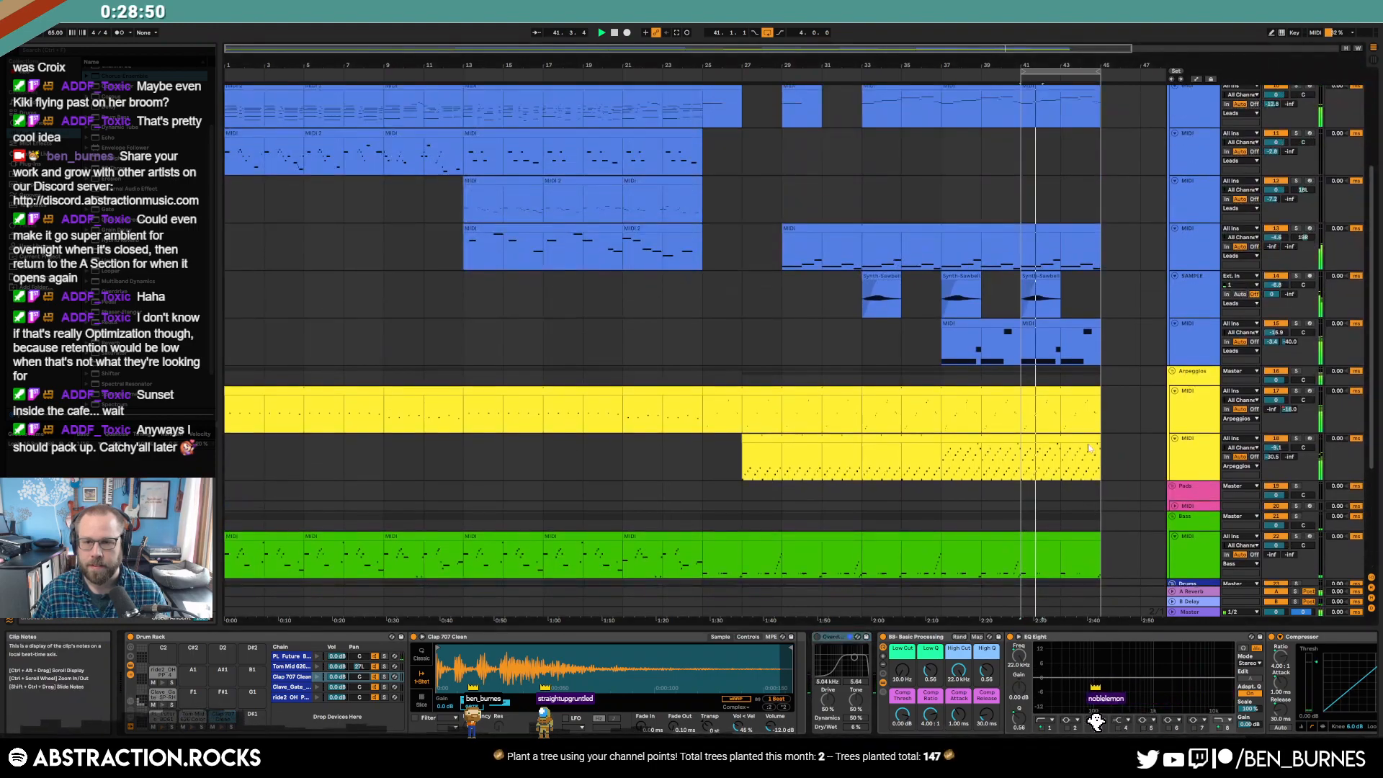
{"action": "left_click", "coordinate": [1053, 278]}
{"action": "key", "text": "ctrl+d"}
{"action": "double_click", "coordinate": [1073, 279]}
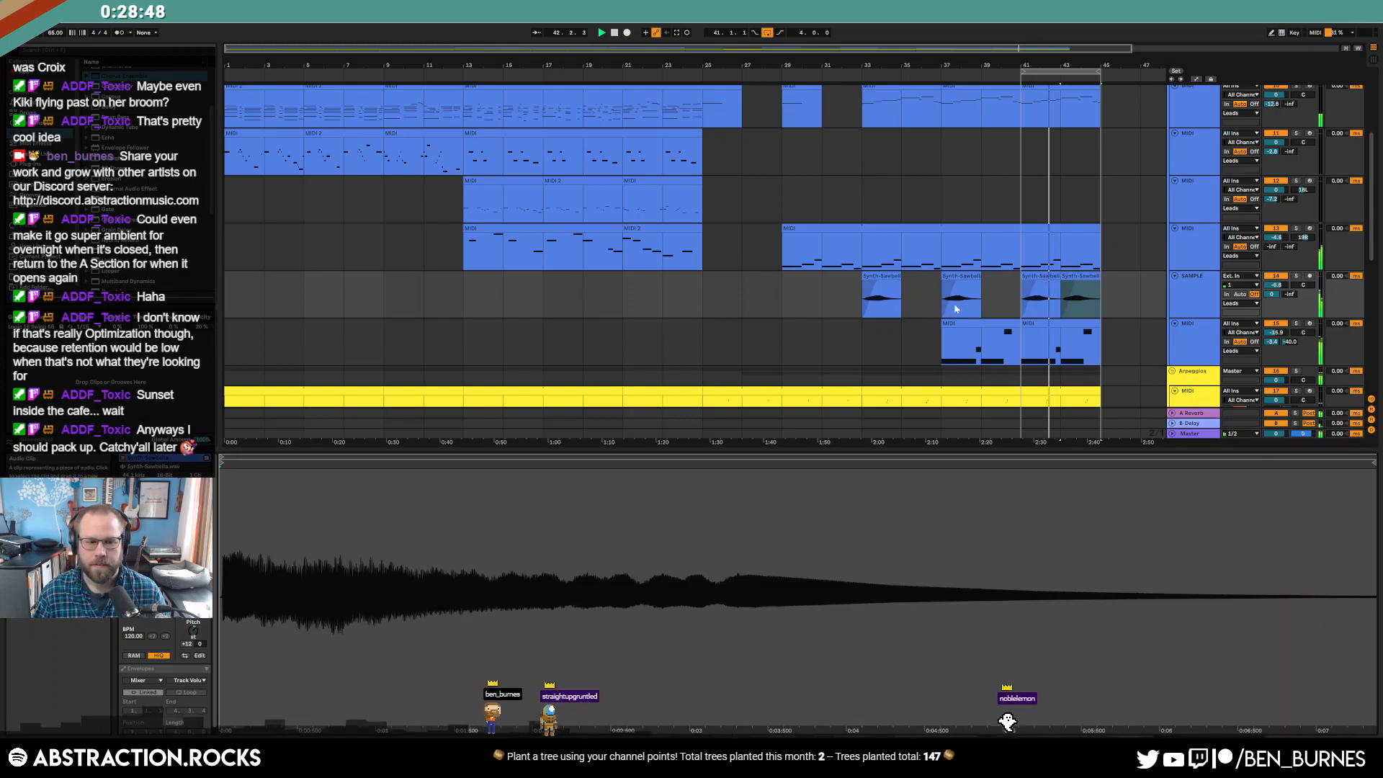
{"action": "left_click_drag", "start_coordinate": [187, 648], "coordinate": [194, 634]}
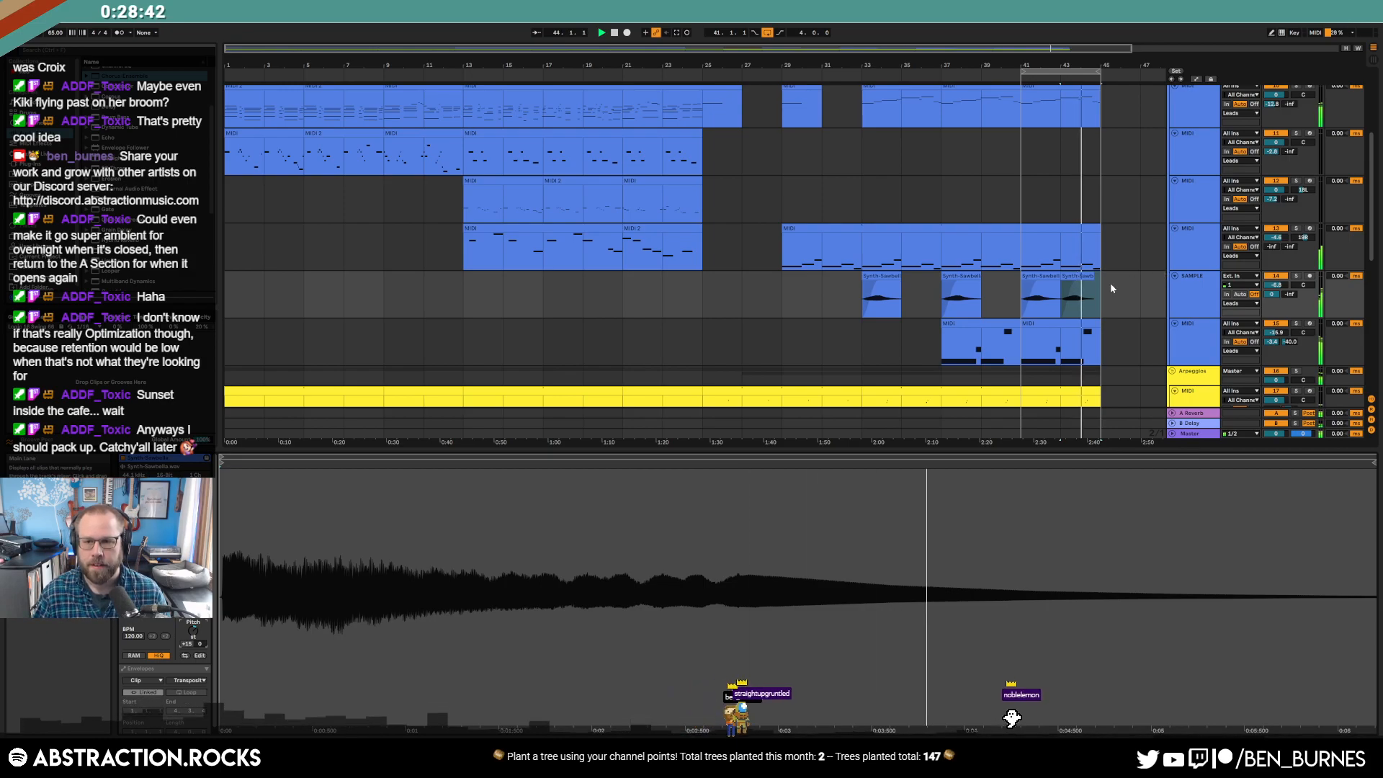
{"action": "left_click_drag", "start_coordinate": [1092, 278], "coordinate": [1107, 279]}
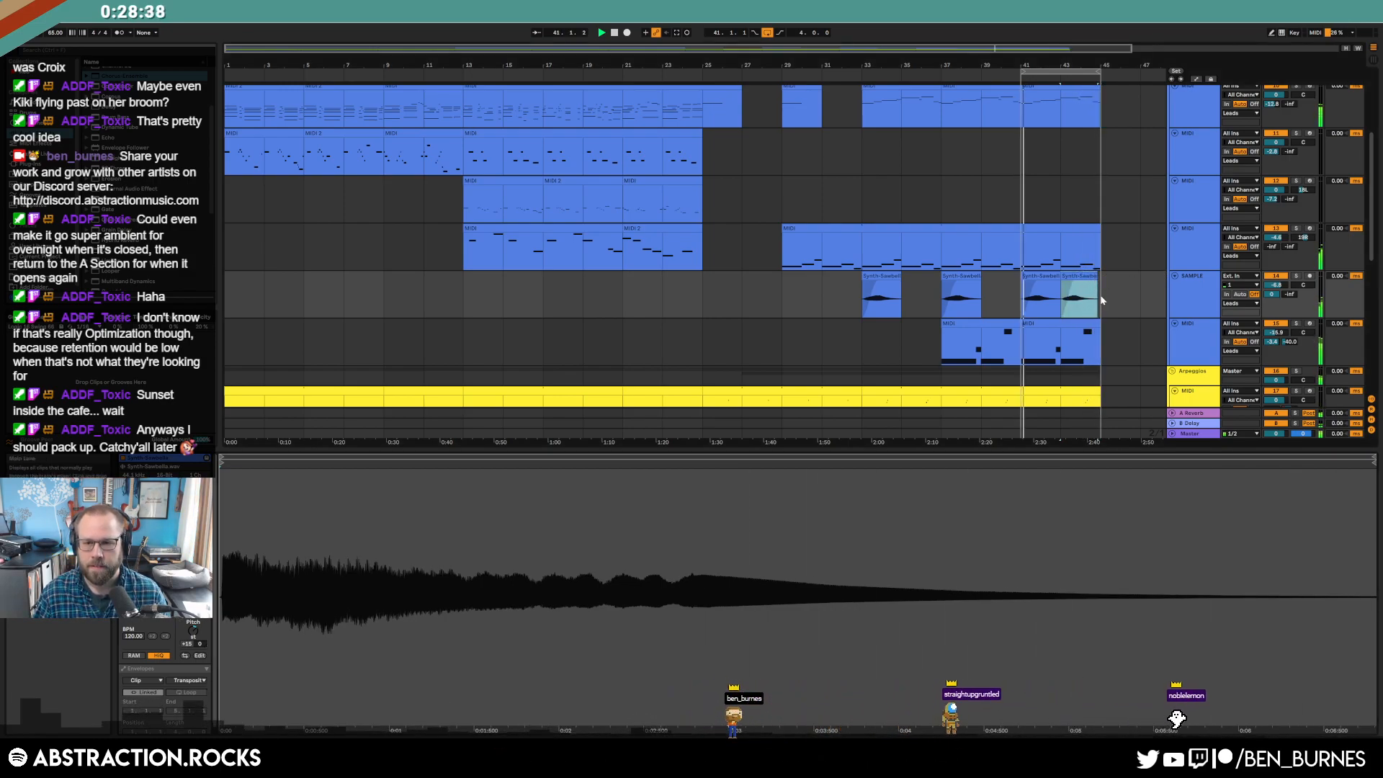
{"action": "left_click", "coordinate": [1135, 299]}
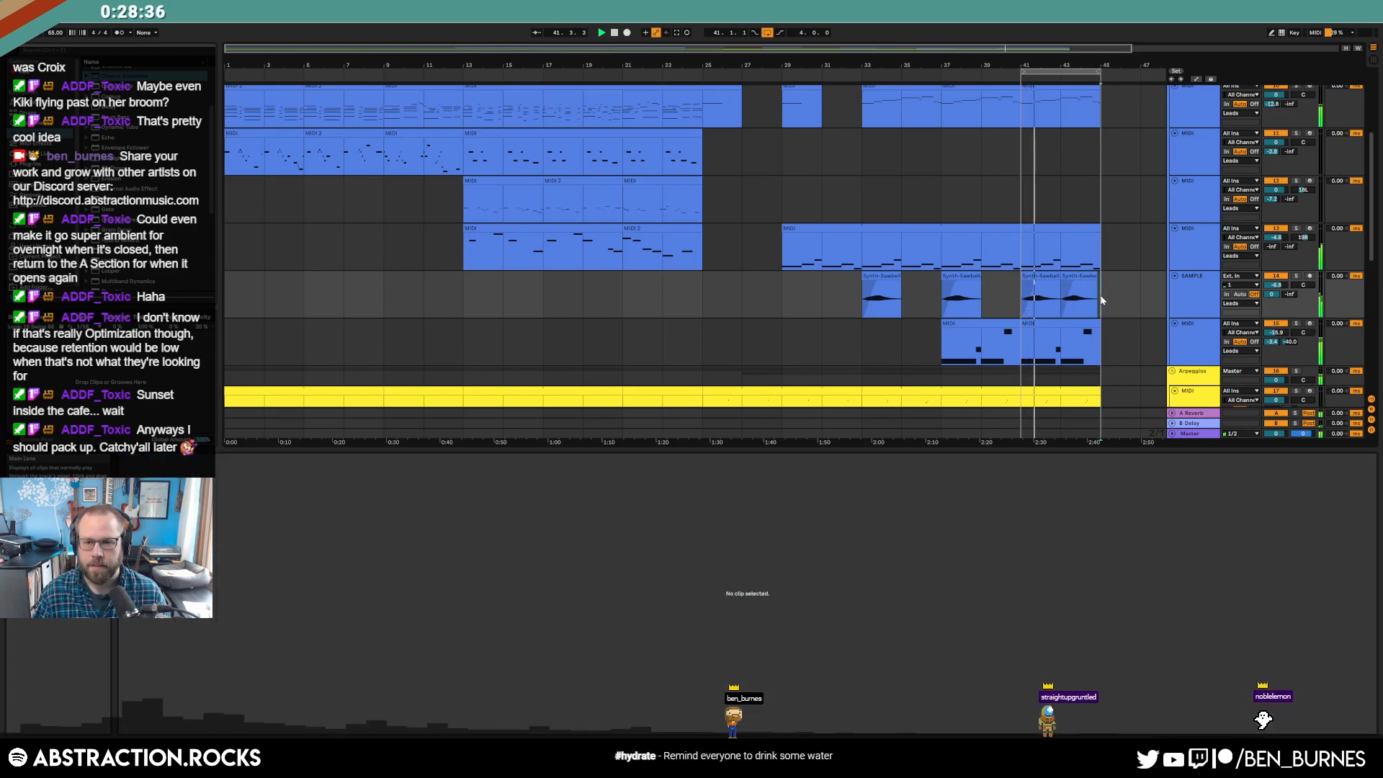
- Insert an Auto Pan before the Valhalla effect on the sample track, raise its amount, set the rate to 0.17 Hz and audition it
{"action": "key", "text": "shift+Tab"}
{"action": "key", "text": "space"}
{"action": "scroll", "coordinate": [147, 216], "scroll_direction": "up", "scroll_amount": 1}
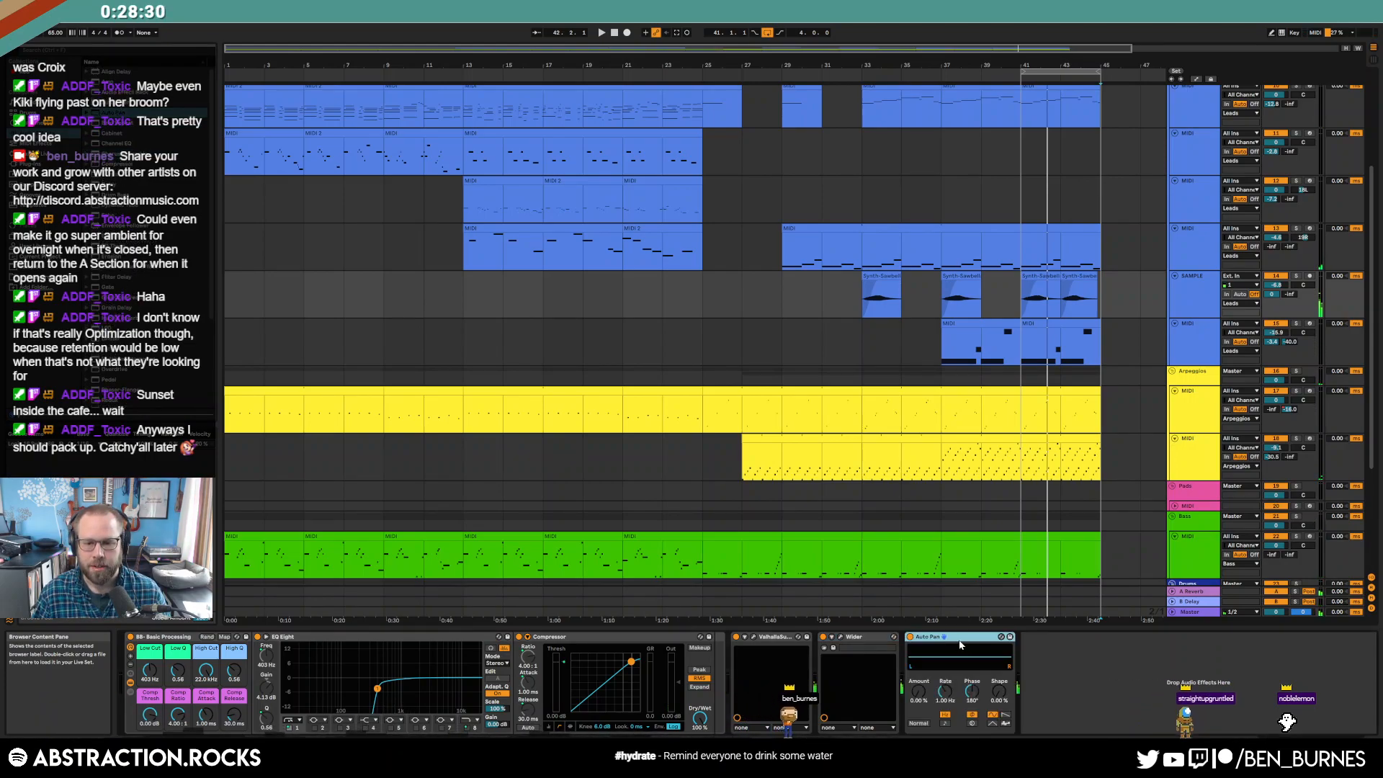
{"action": "mouse_move", "coordinate": [761, 716]}
{"action": "left_mouse_down"}
{"action": "mouse_move", "coordinate": [745, 667]}
{"action": "mouse_move", "coordinate": [771, 718]}
{"action": "left_mouse_up"}
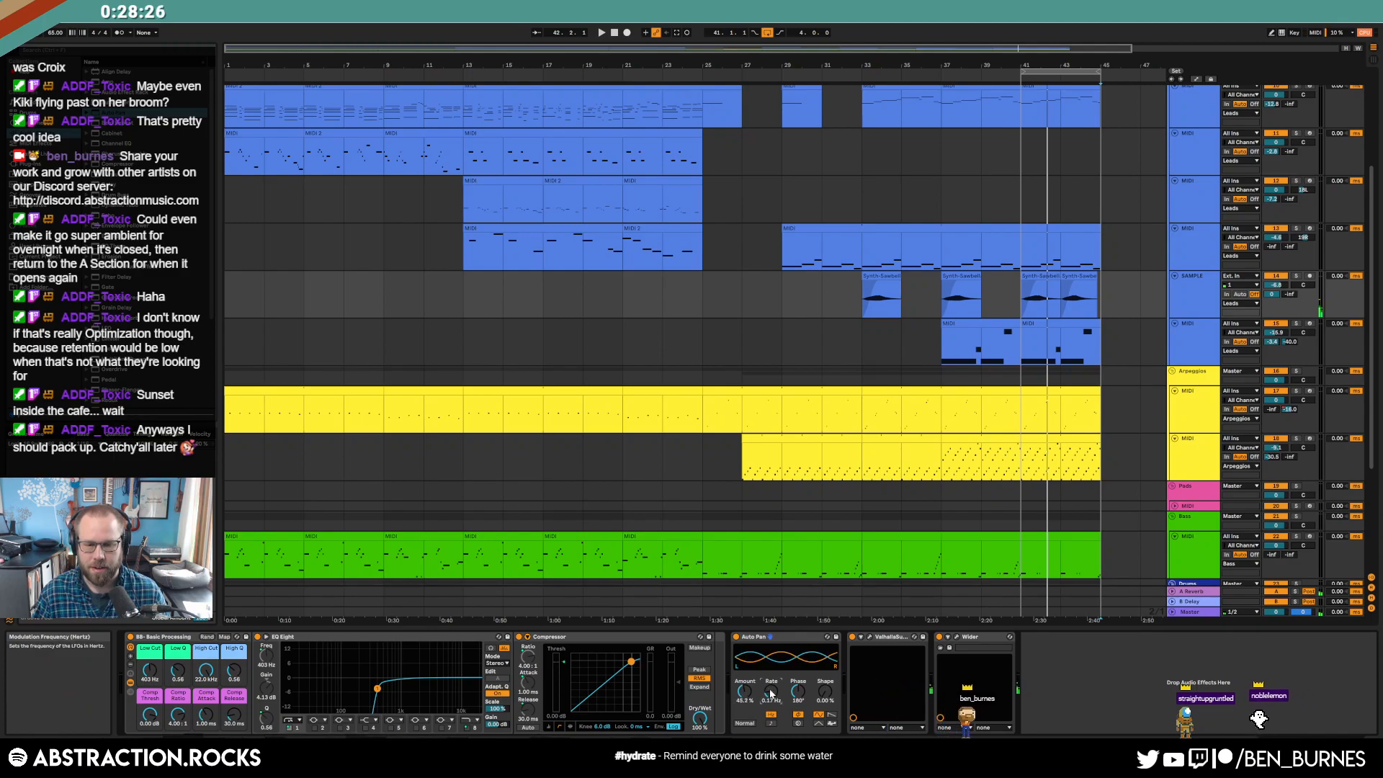
{"action": "key", "text": "space"}
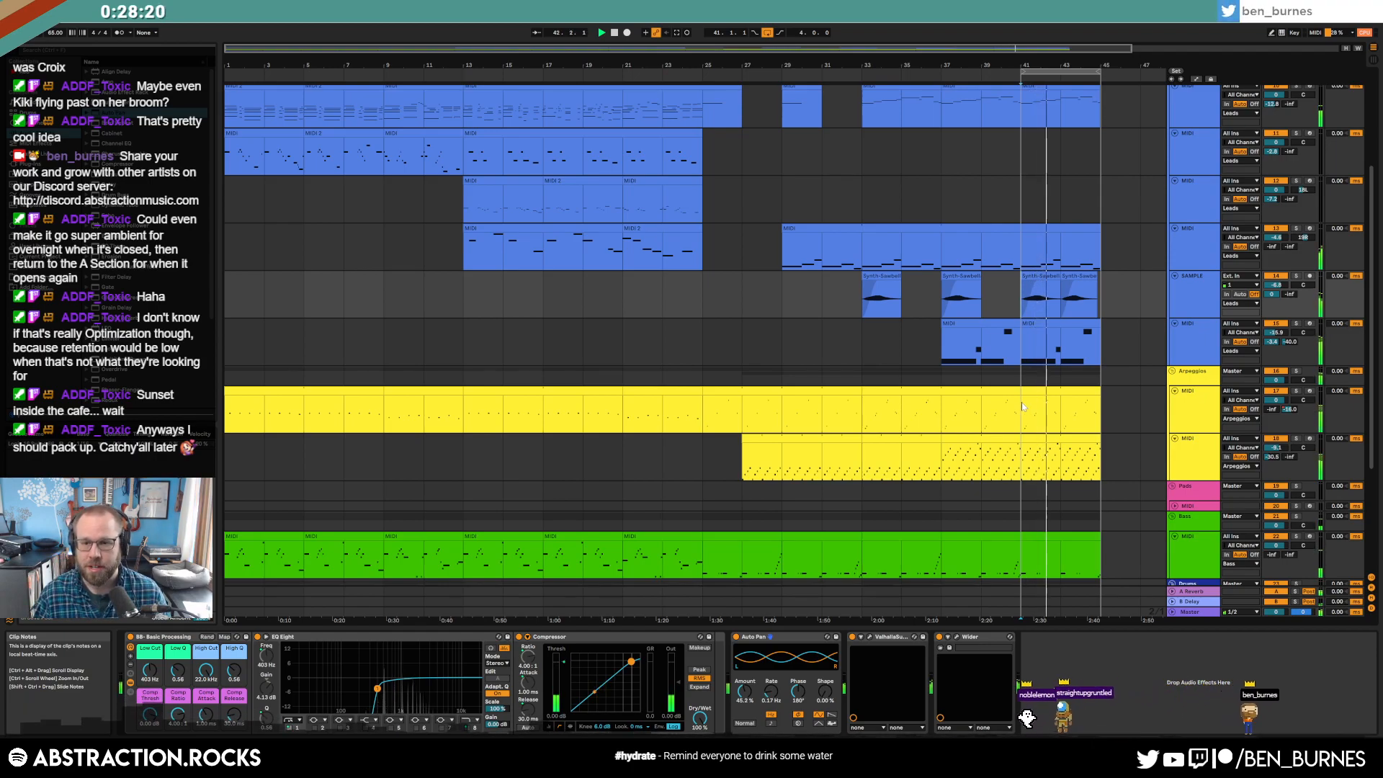
{"action": "key", "text": "space"}
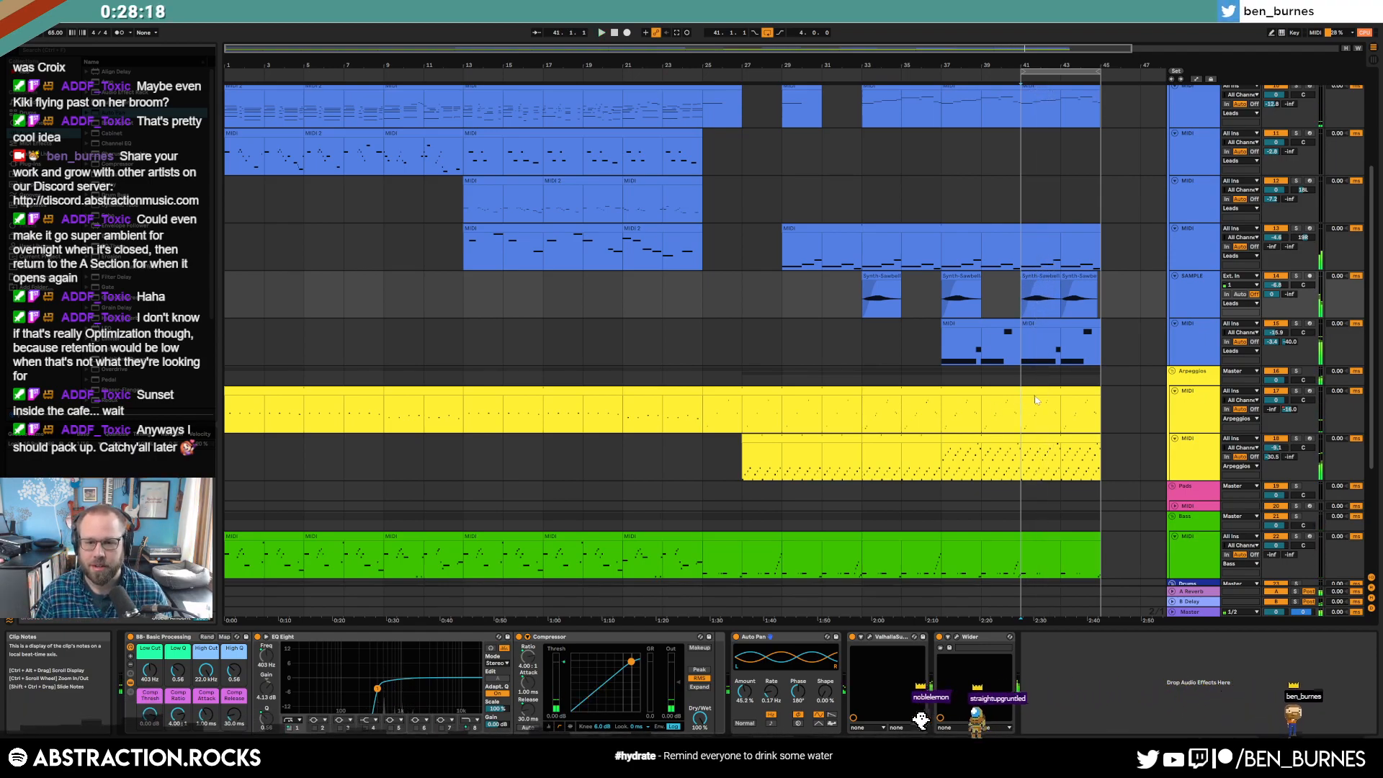
- Add a D# note after each of the four note pairs in the first arpeggio clip at bar 41
{"action": "left_click", "coordinate": [1029, 400]}
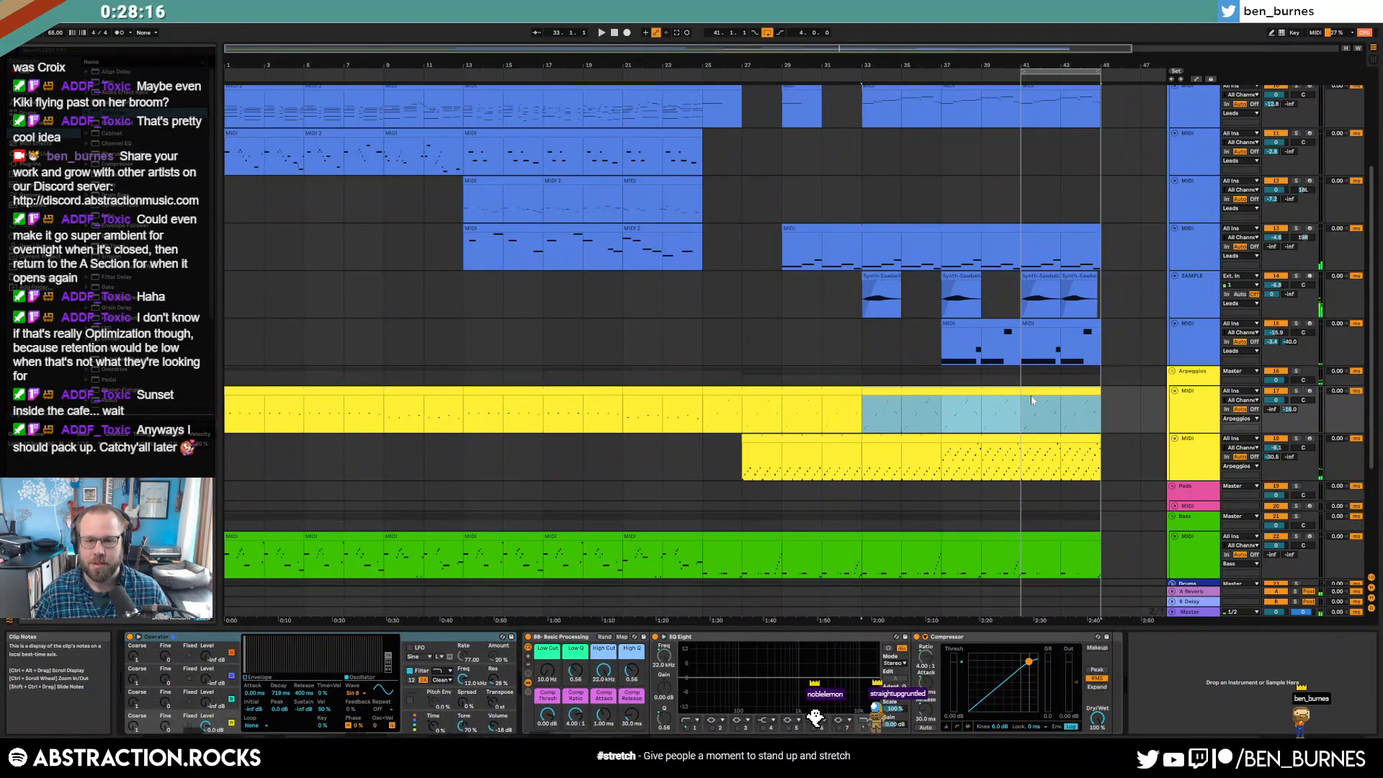
{"action": "left_click_drag", "start_coordinate": [1026, 411], "coordinate": [1084, 410]}
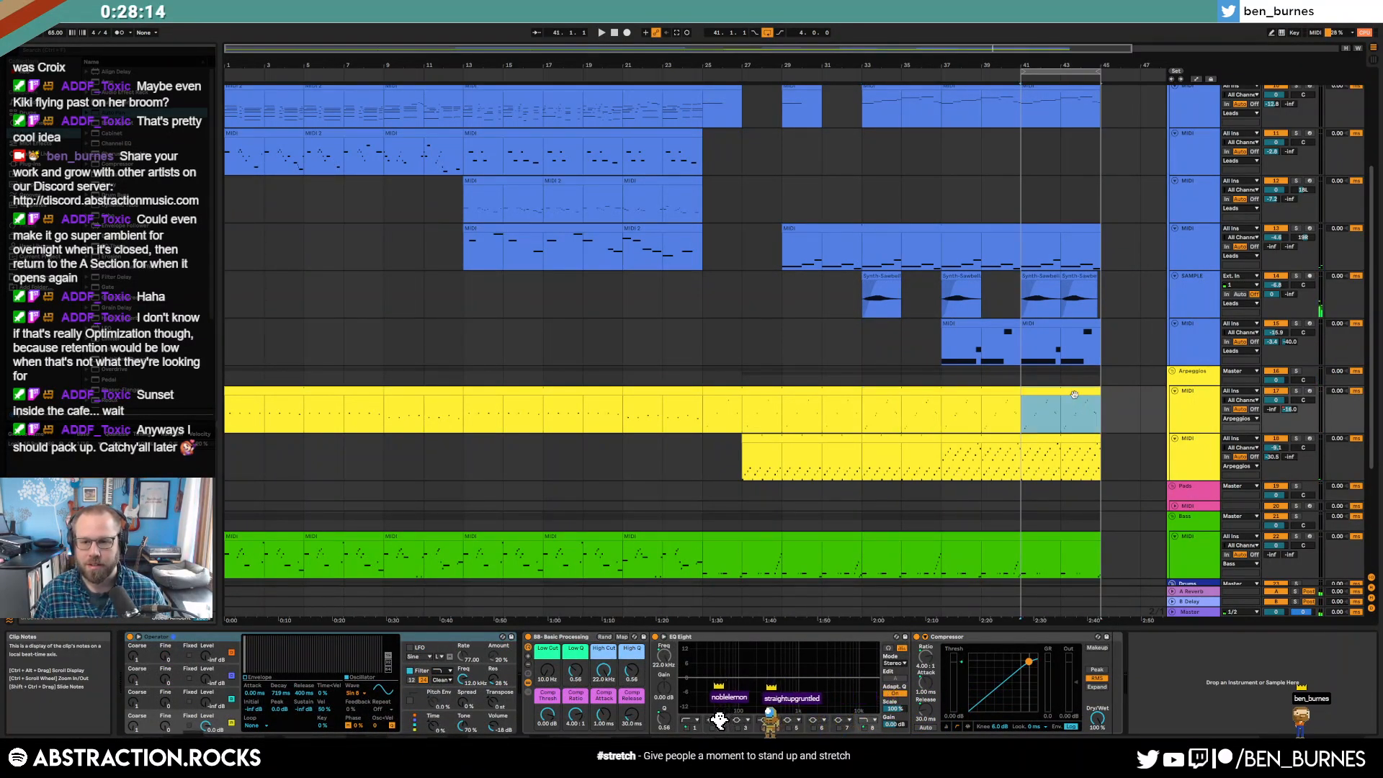
{"action": "double_click", "coordinate": [1074, 394]}
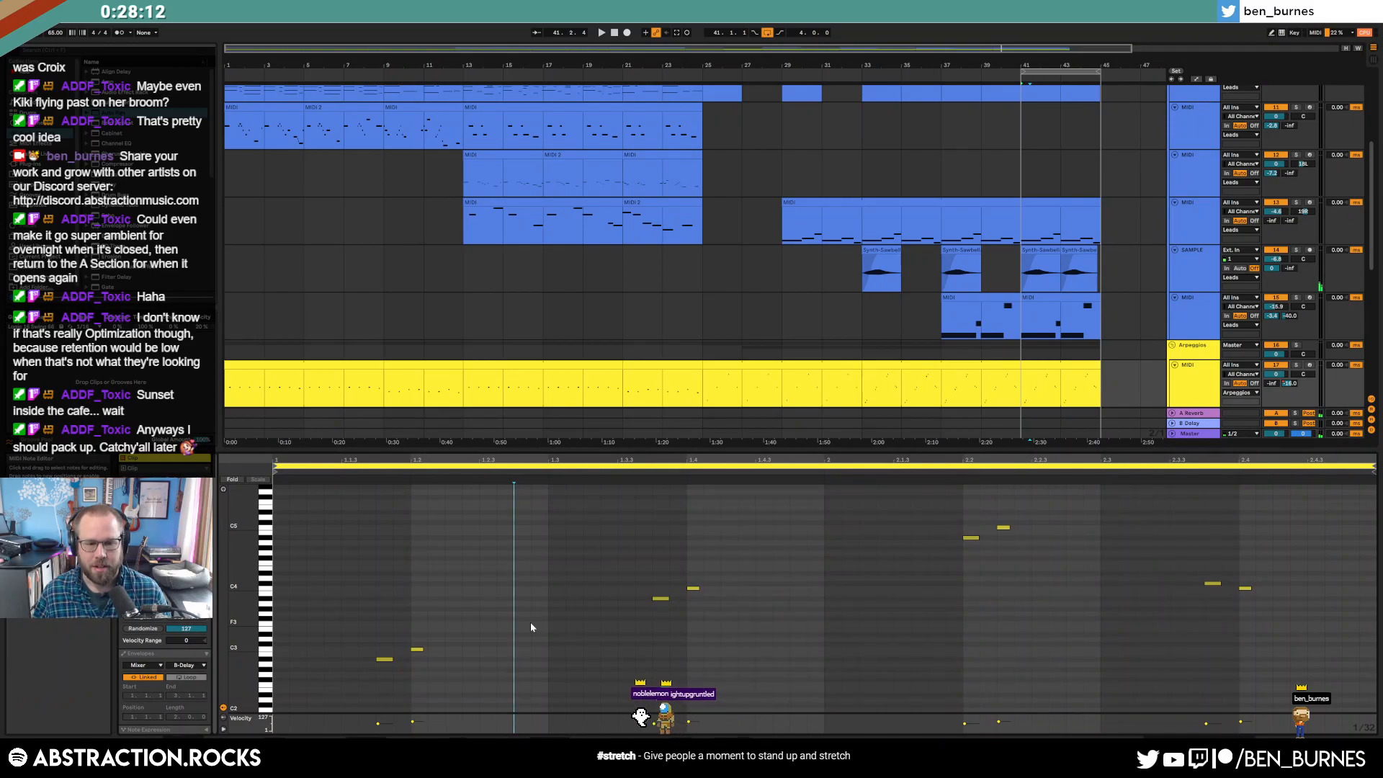
{"action": "double_click", "coordinate": [487, 635]}
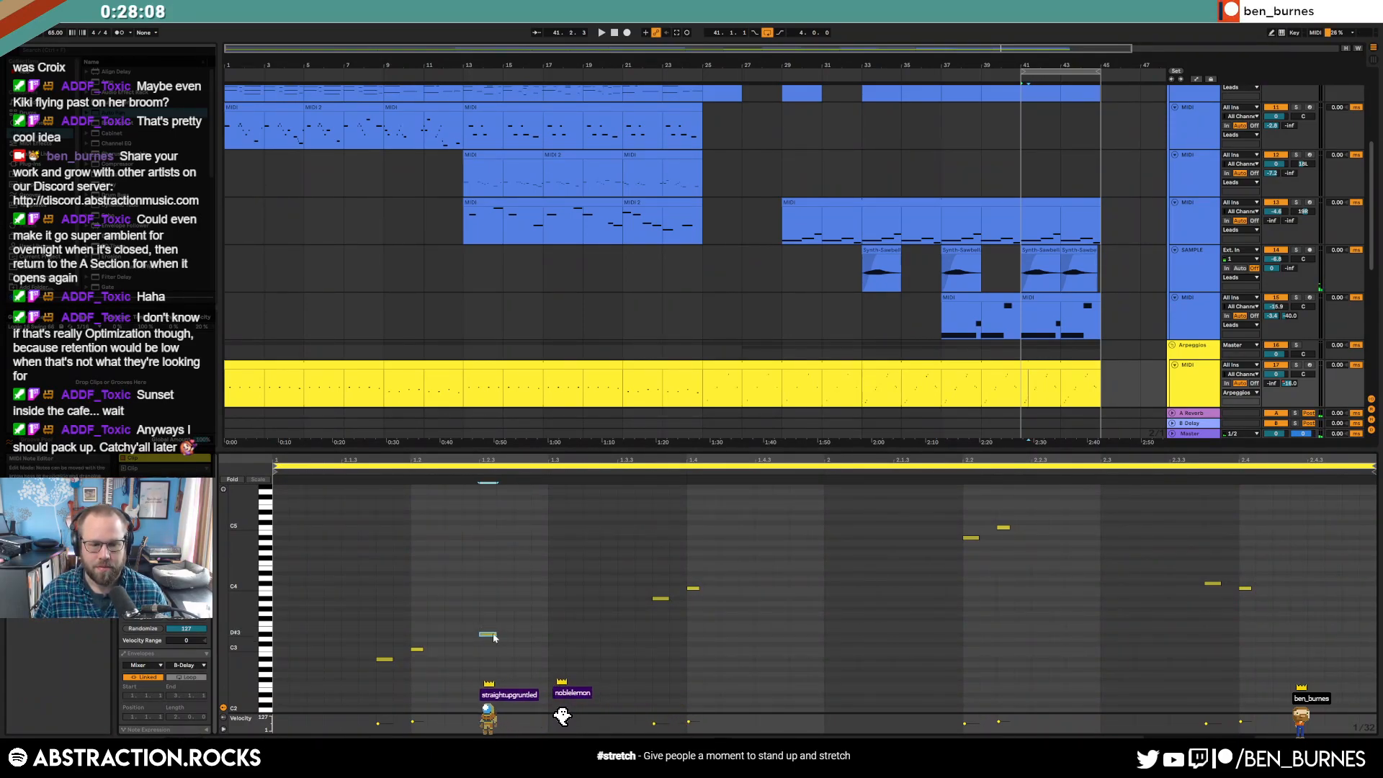
{"action": "key", "text": "space"}
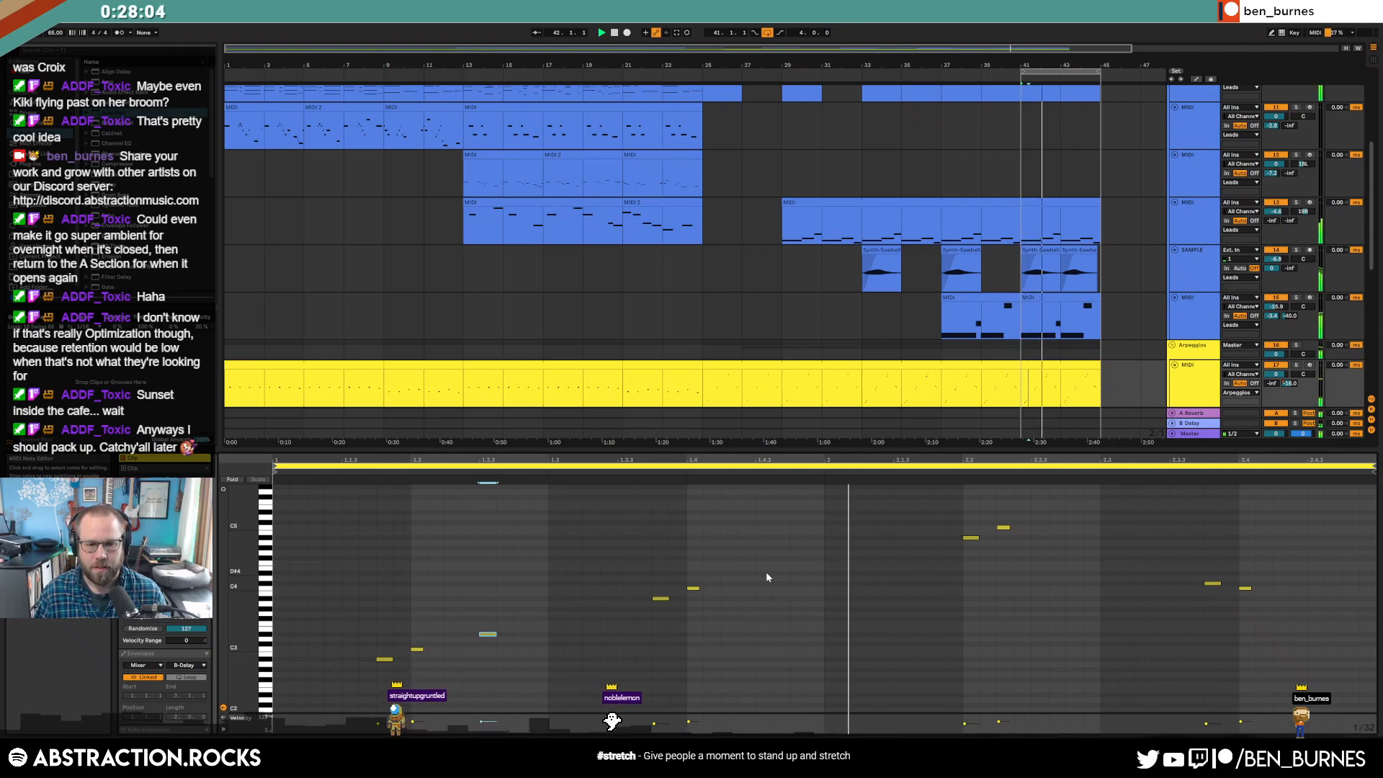
{"action": "double_click", "coordinate": [790, 571]}
{"action": "double_click", "coordinate": [1074, 511]}
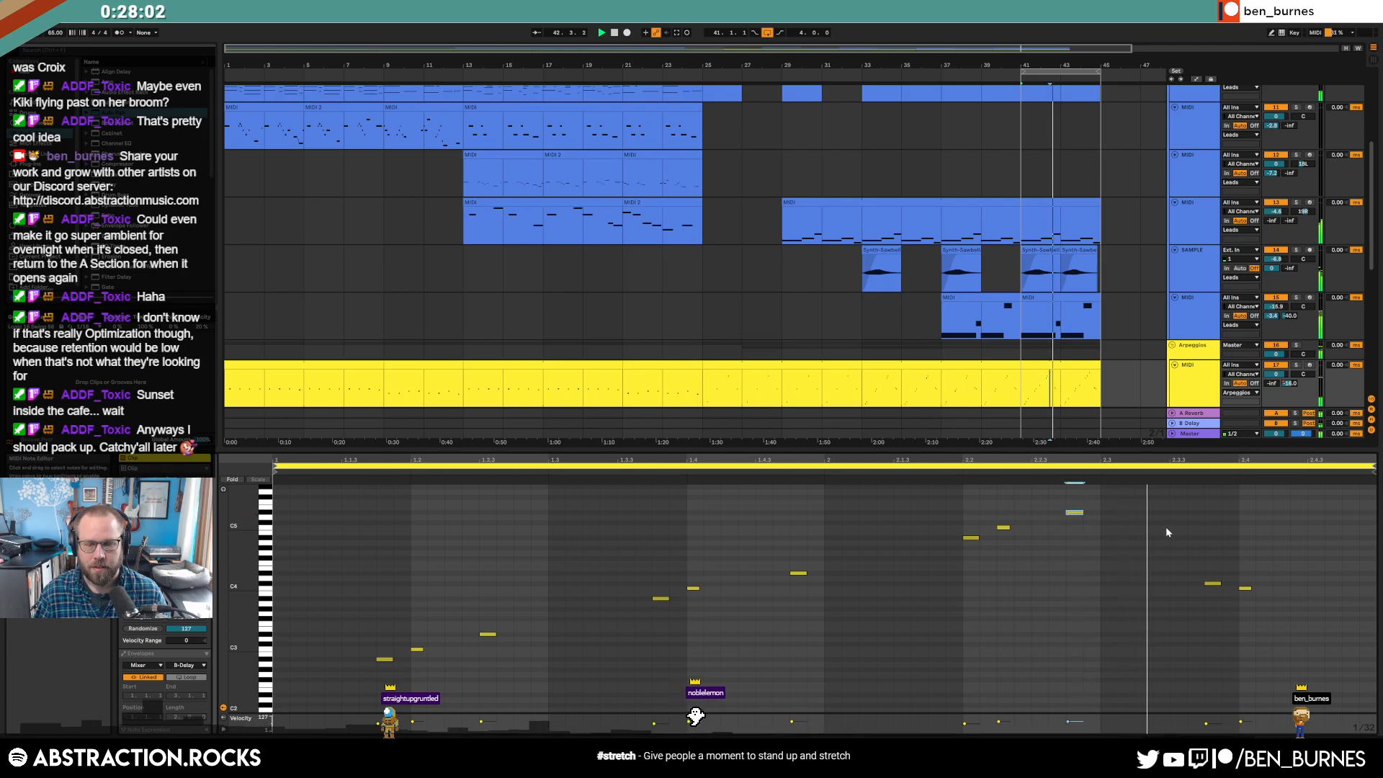
{"action": "double_click", "coordinate": [1344, 574]}
- Move the added D#3 note in the arpeggio clip two grid steps later
{"action": "left_click_drag", "start_coordinate": [469, 600], "coordinate": [495, 657]}
{"action": "key", "text": "Right"}
{"action": "key", "text": "Right"}
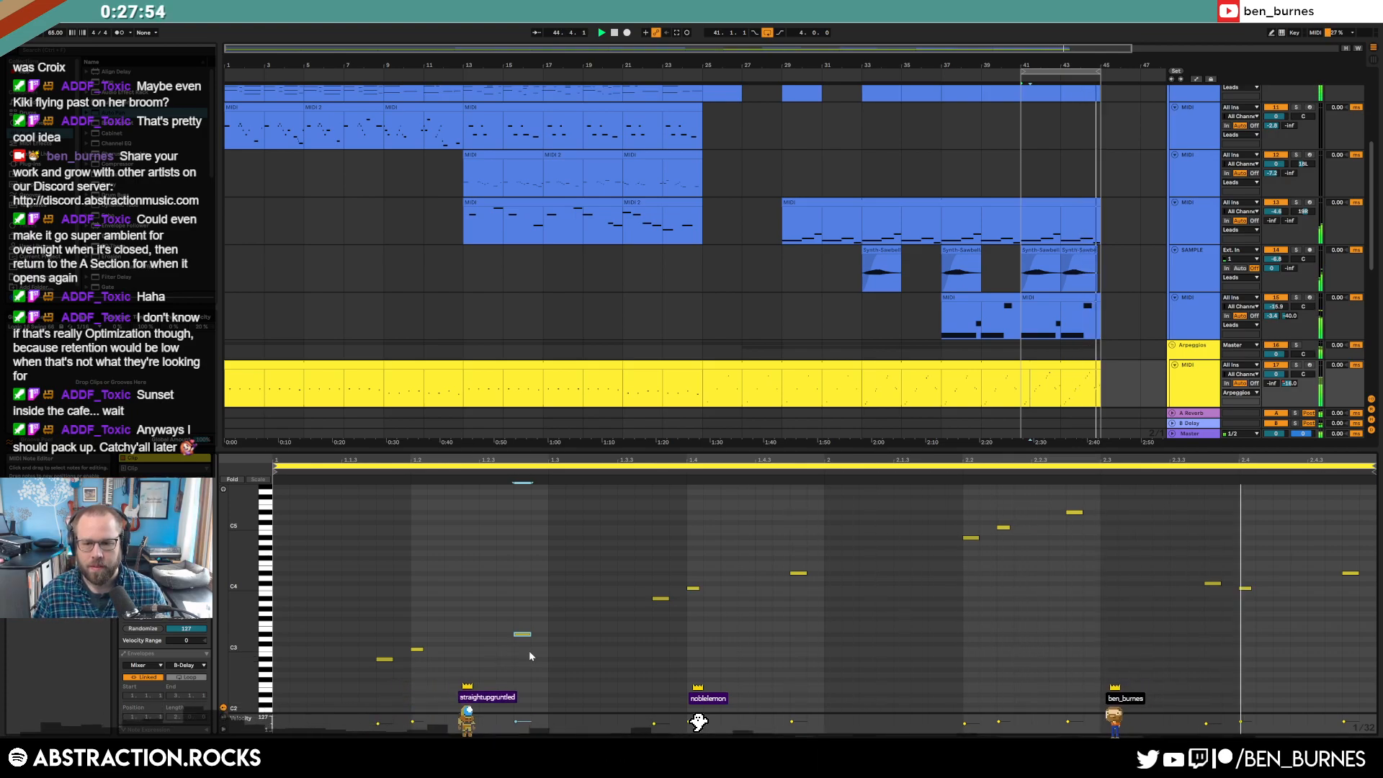
- Move the last added arpeggio note two grid steps earlier and two semitones down, and add a C4 note after it
{"action": "left_click", "coordinate": [1347, 572]}
{"action": "left_click_drag", "start_coordinate": [1357, 582], "coordinate": [1356, 581]}
{"action": "key", "text": "Left"}
{"action": "key", "text": "Left"}
{"action": "key", "text": "Down"}
{"action": "key", "text": "Down"}
{"action": "double_click", "coordinate": [1345, 590]}
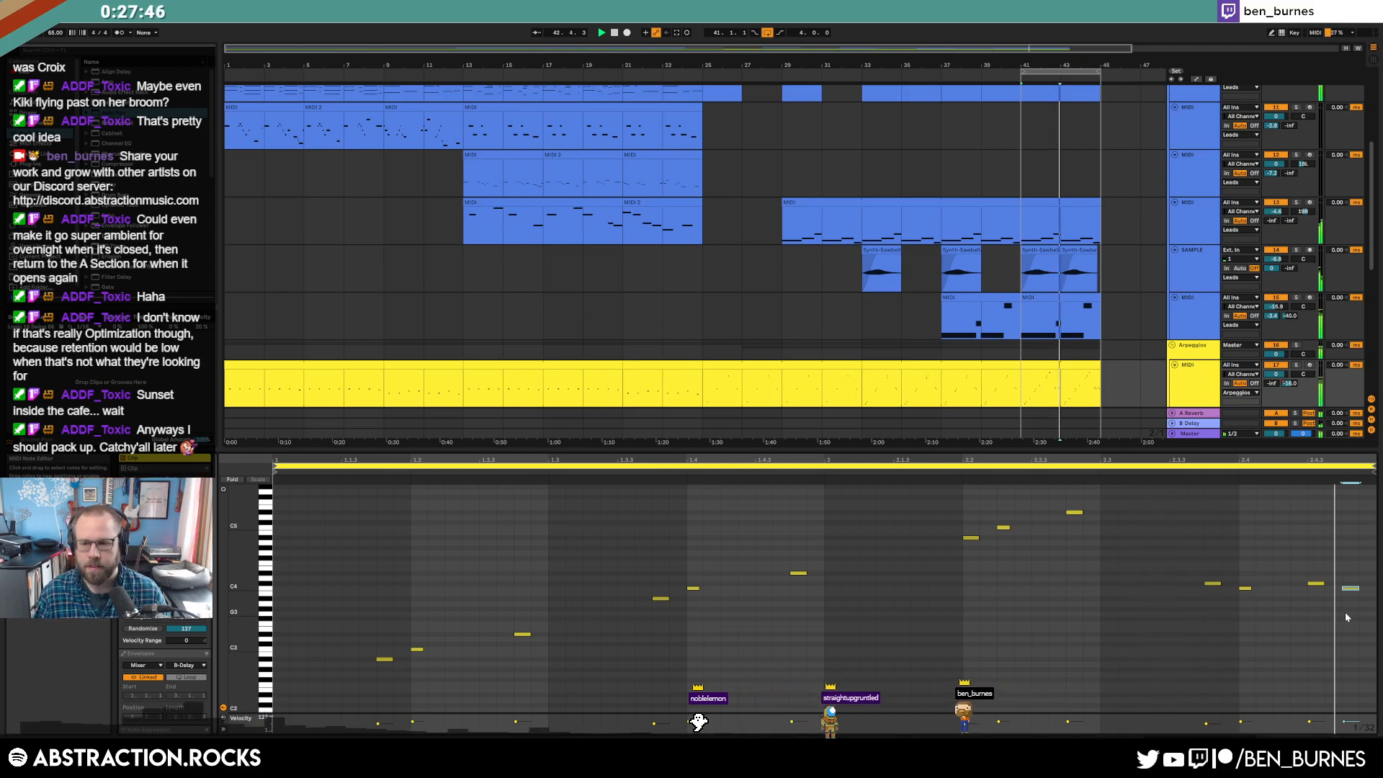
{"action": "key", "text": "shift+Tab"}
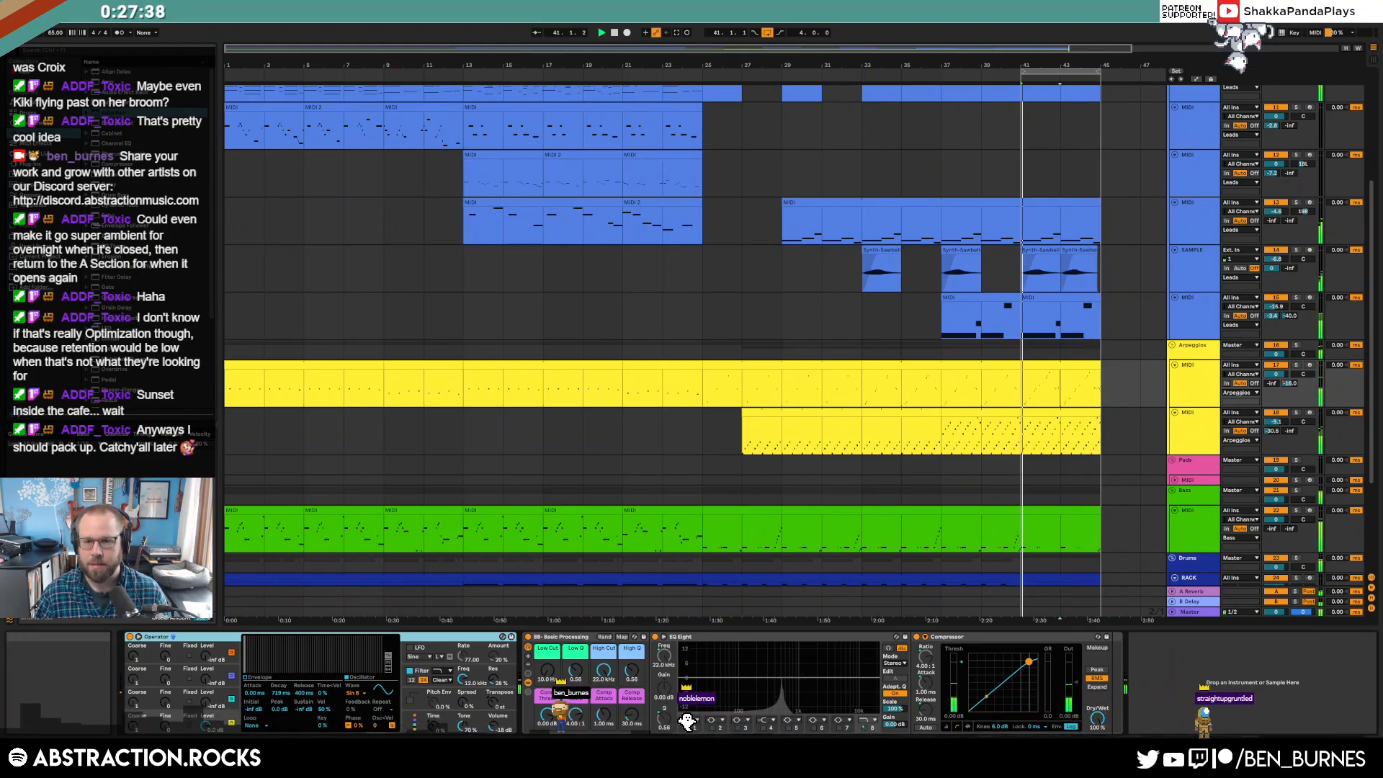
- Lower the sample track's volume and stop playback
{"action": "left_click", "coordinate": [1038, 283]}
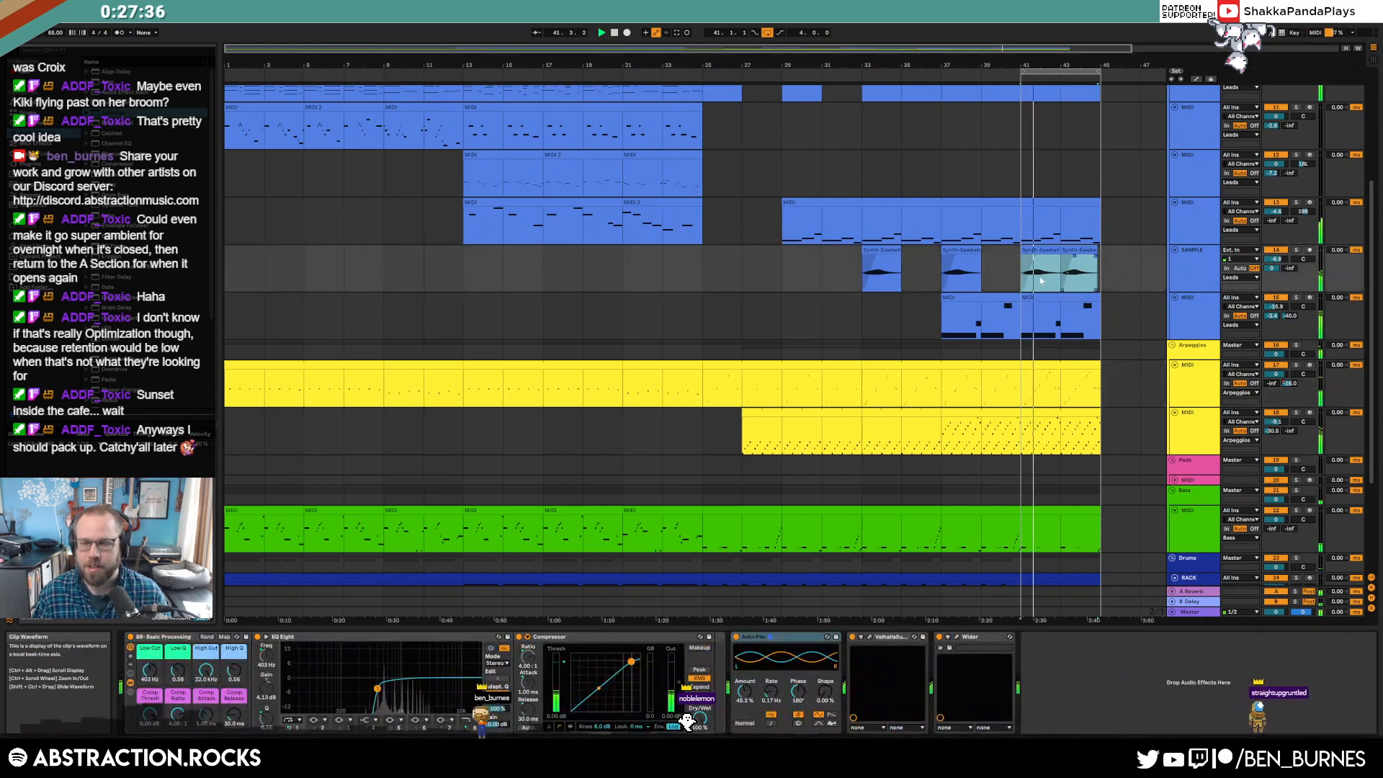
{"action": "left_click_drag", "start_coordinate": [1275, 259], "coordinate": [1276, 269]}
{"action": "left_click", "coordinate": [1184, 271]}
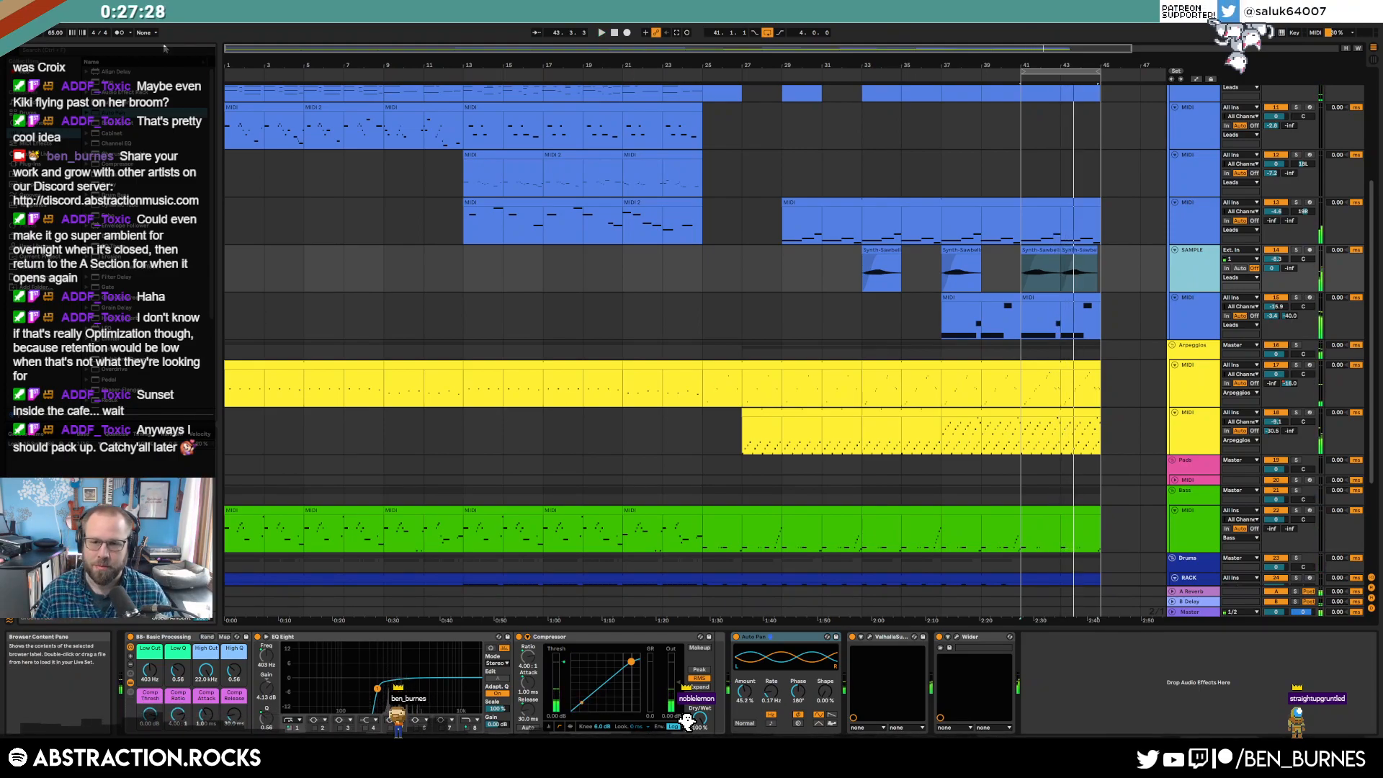
{"action": "left_click", "coordinate": [1010, 279]}
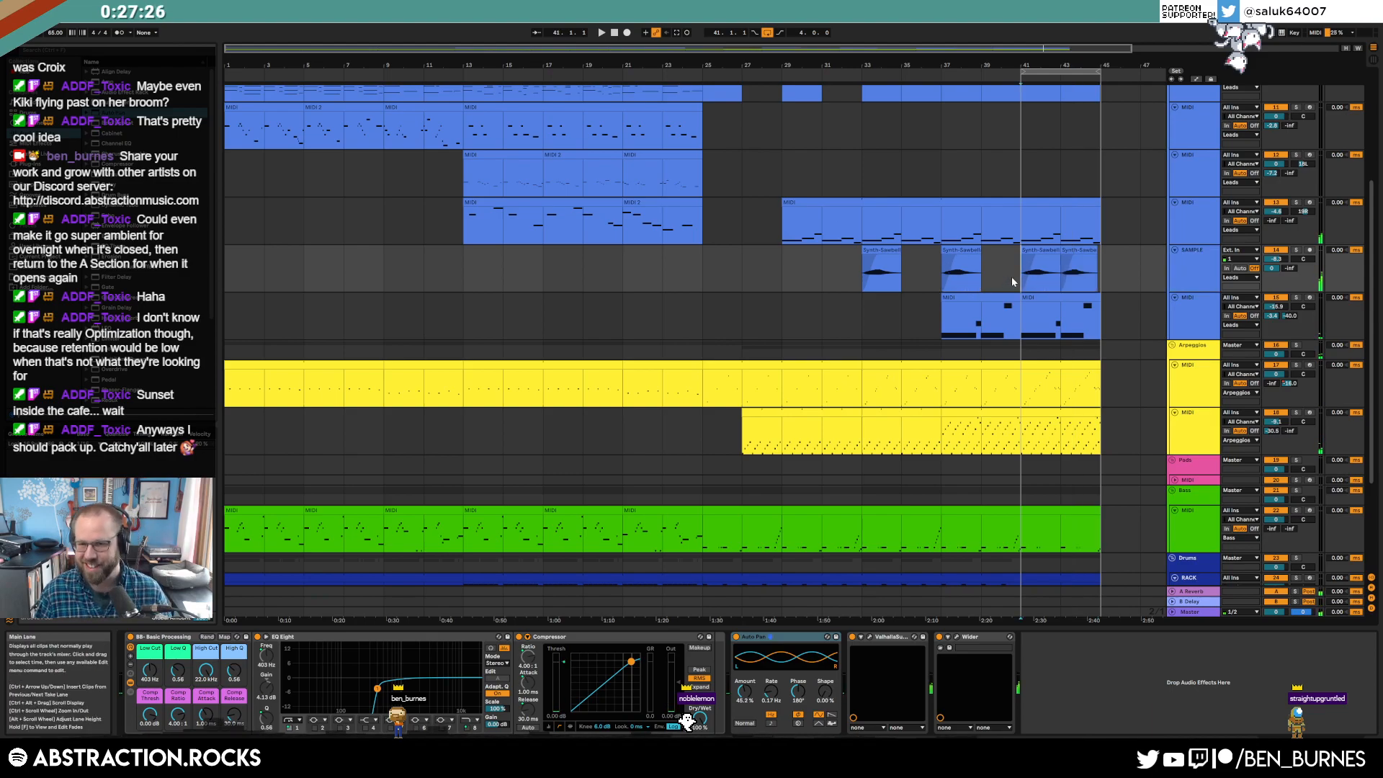
{"action": "key", "text": "space"}
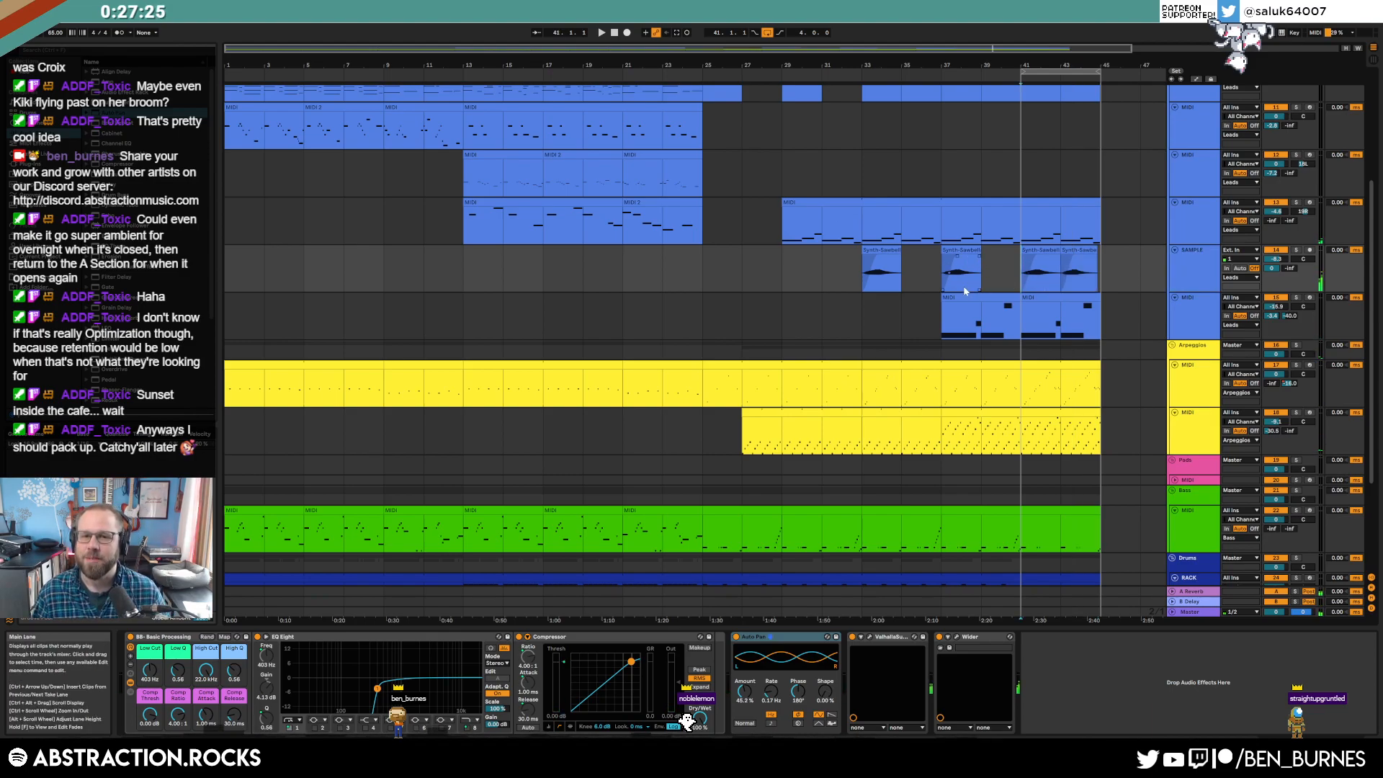
- Arm the Kontakt lead MIDI track for recording and start playback from bar 41
{"action": "left_click", "coordinate": [1020, 174]}
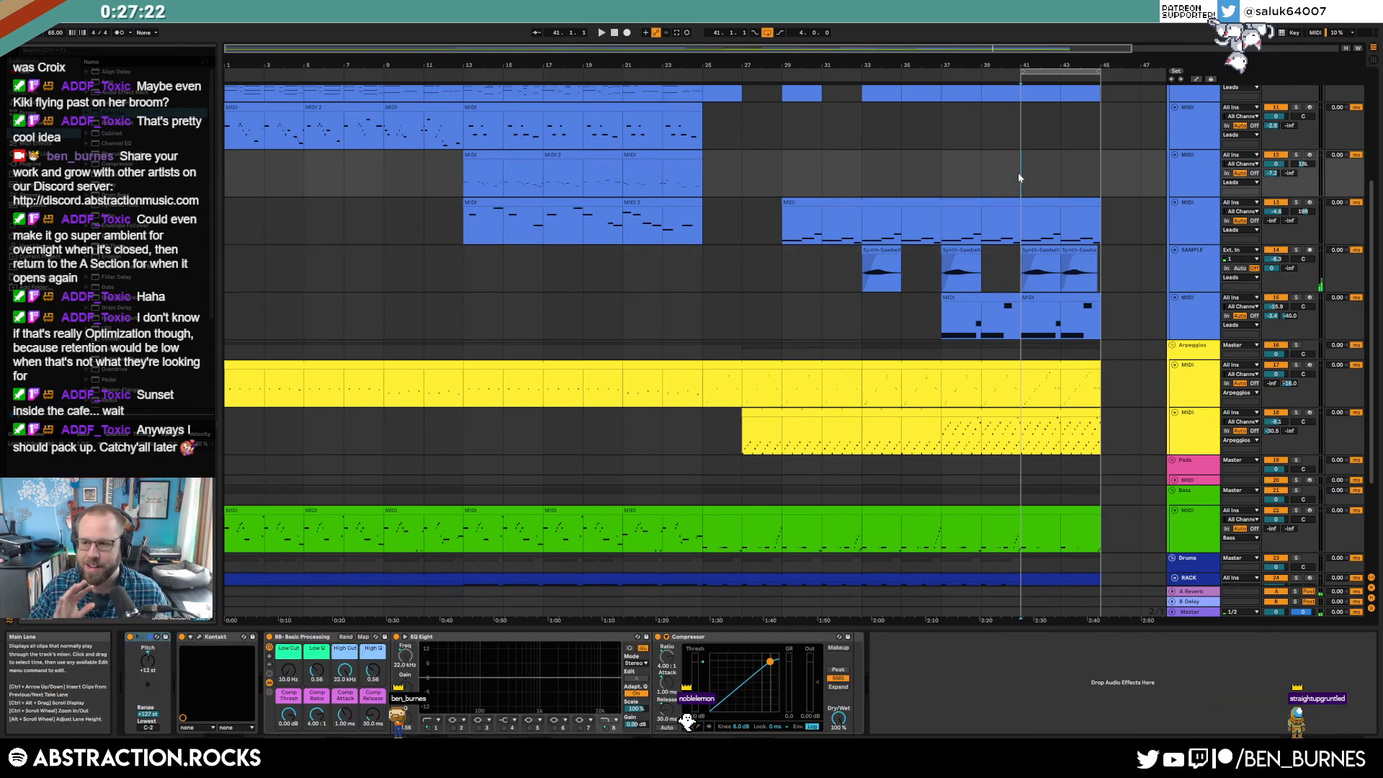
{"action": "left_click", "coordinate": [1309, 154]}
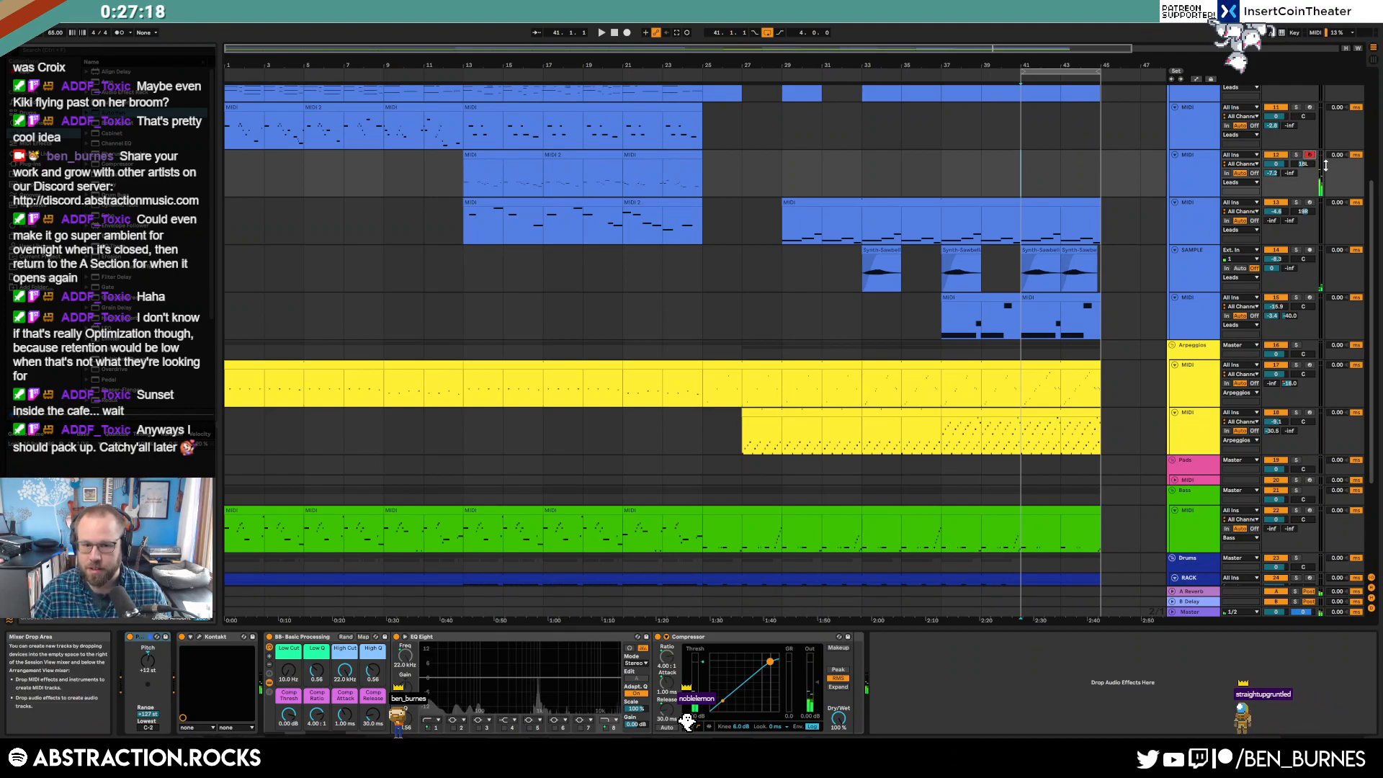
{"action": "key", "text": "space"}
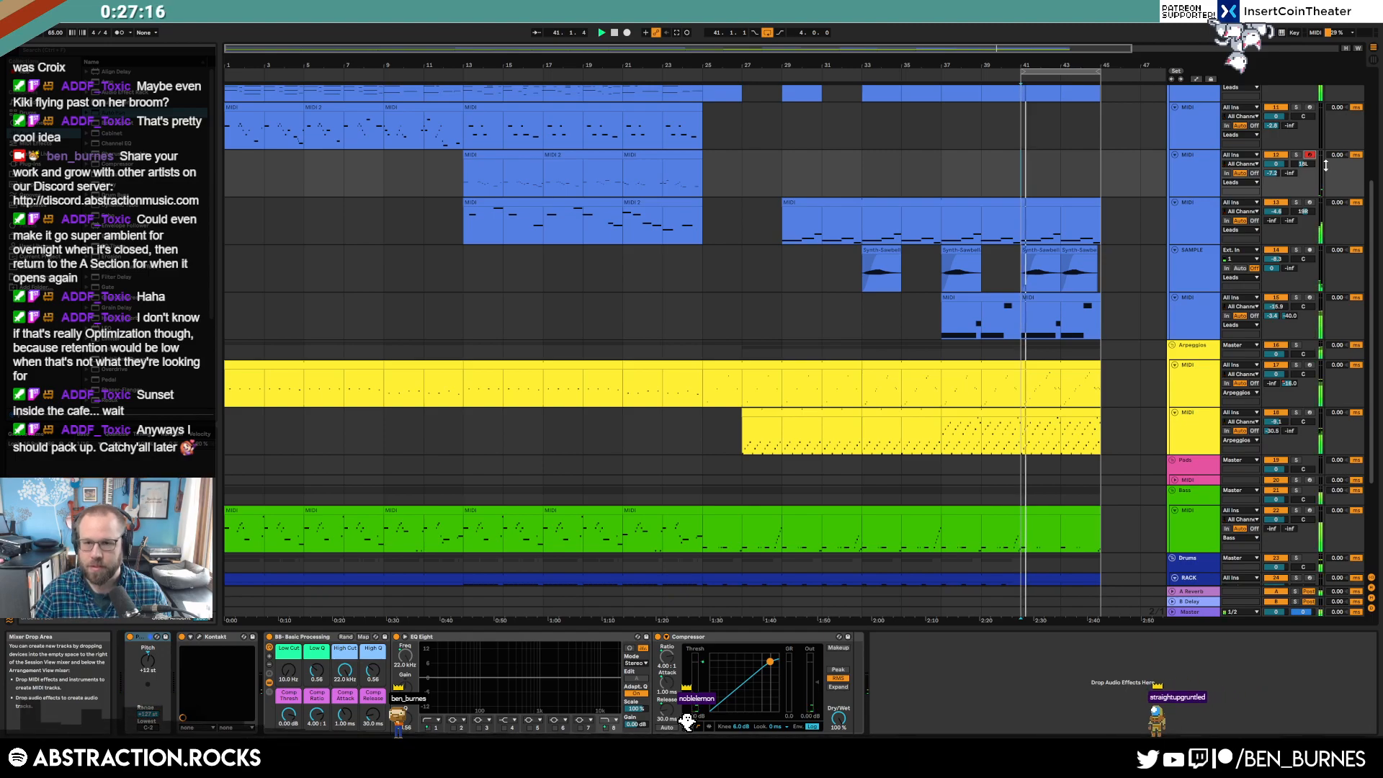
- Record a lead part on the armed Kontakt track from bar 41, stop, and select the recorded clip
{"action": "key", "text": "F9"}
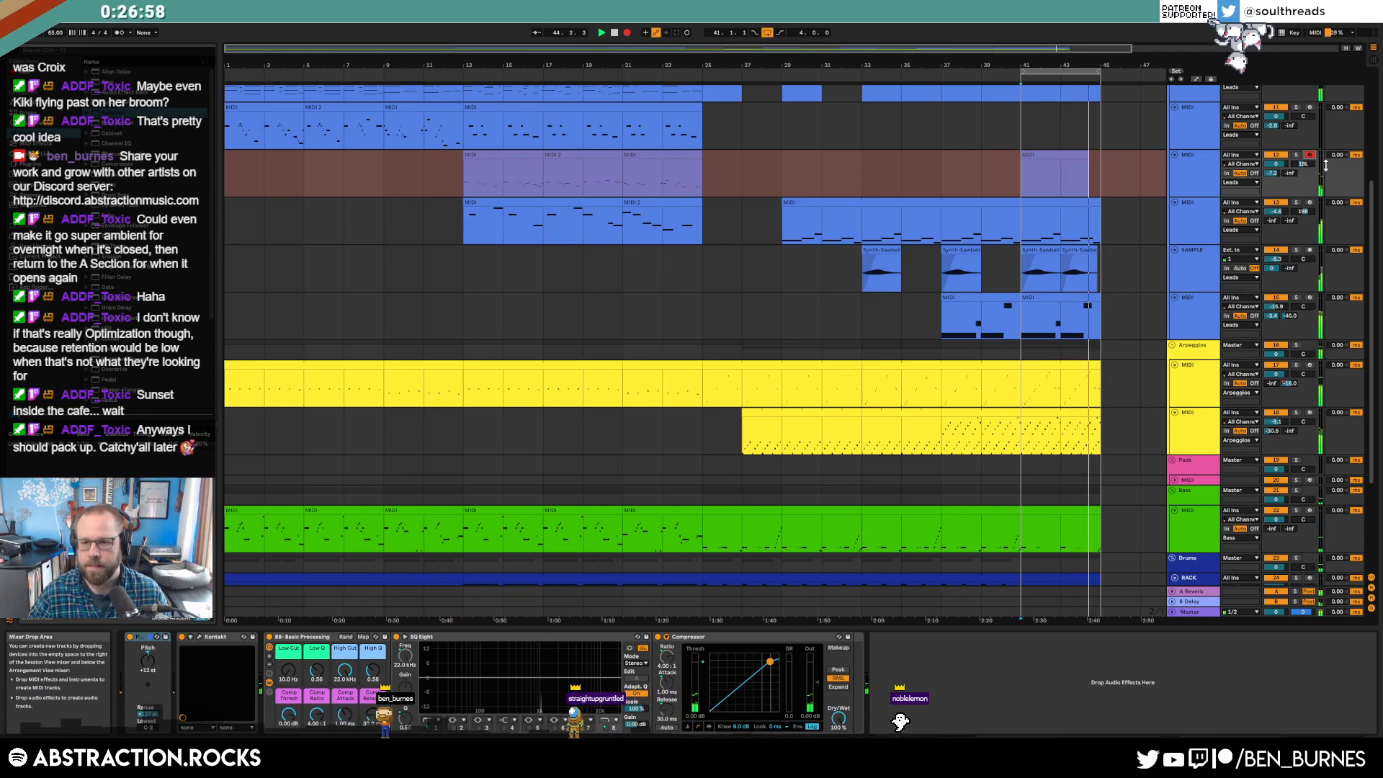
{"action": "key", "text": "space"}
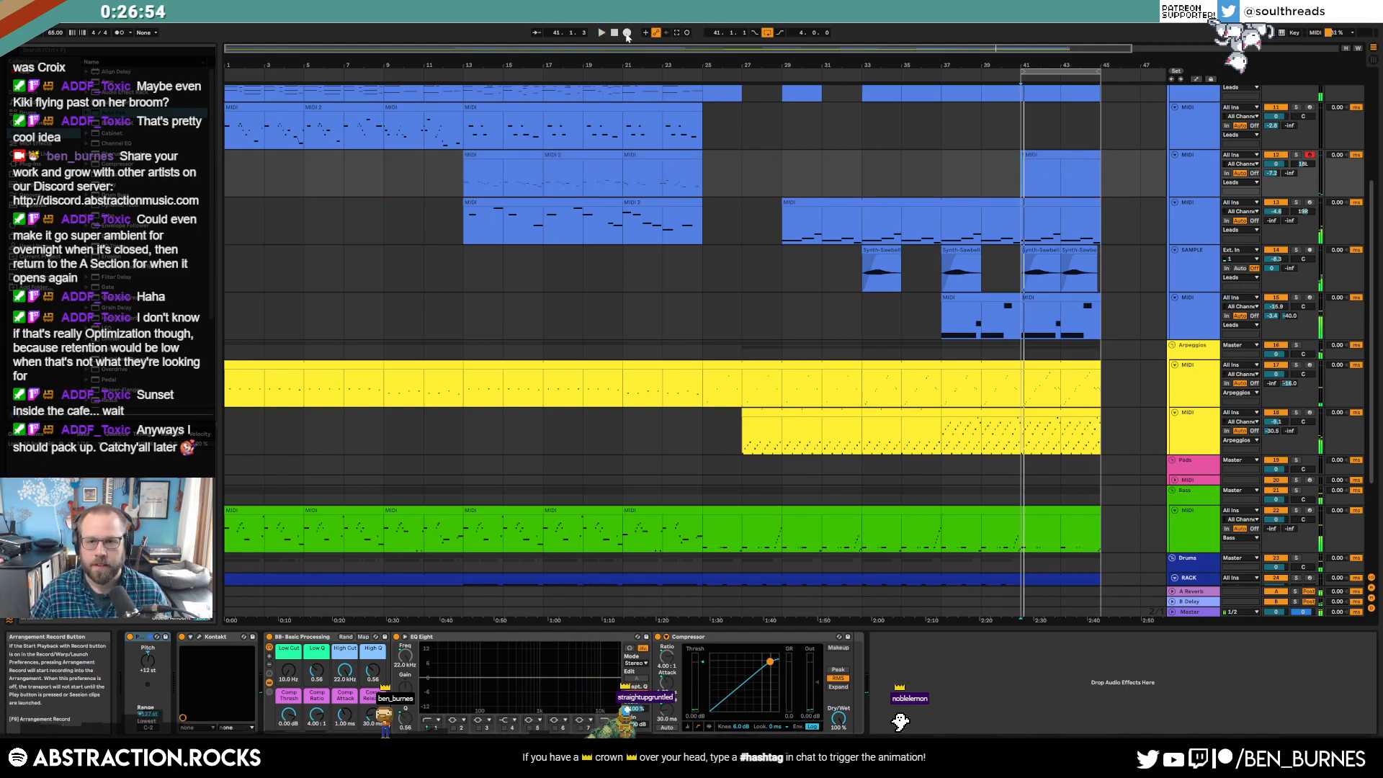
{"action": "left_click", "coordinate": [1025, 154]}
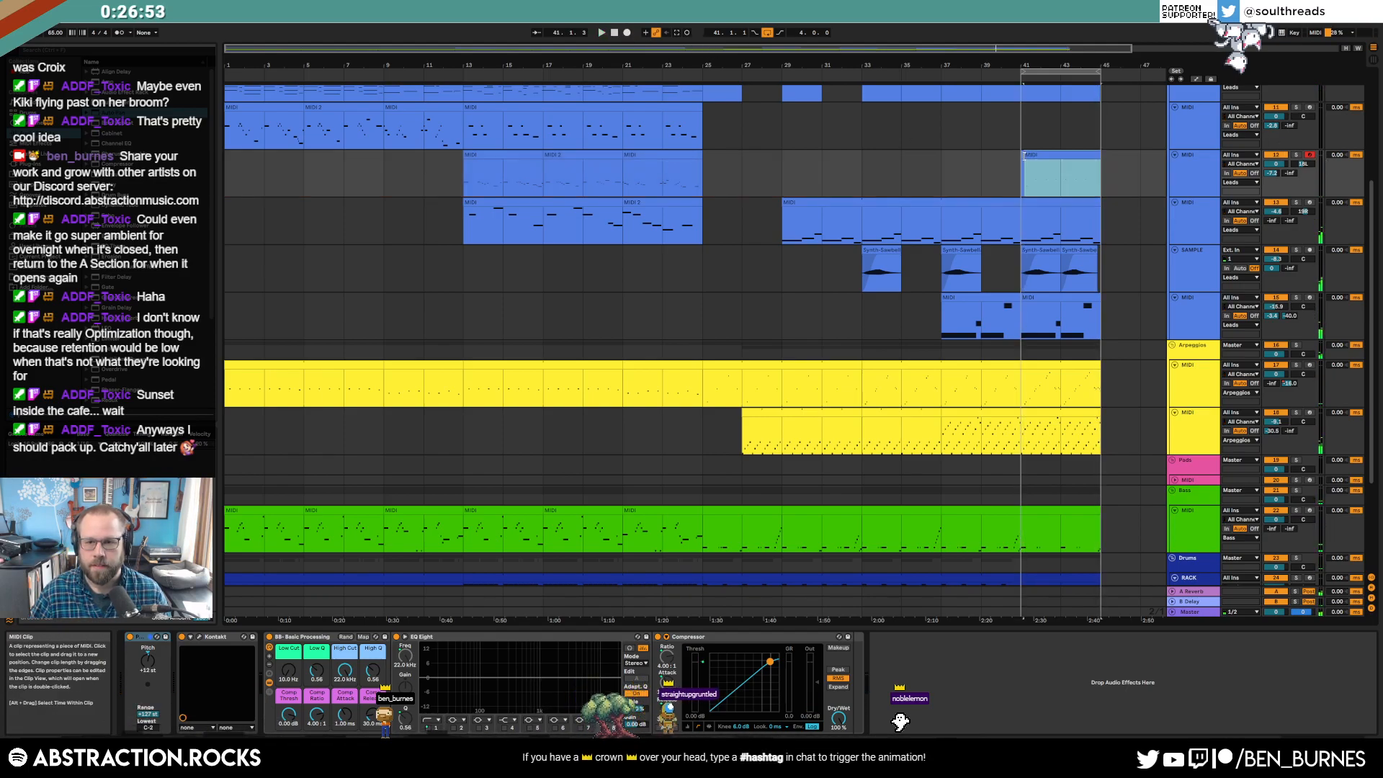
- Edit the recorded lead clip so its first note sits at C4, select all its notes, and return to the arrangement
{"action": "double_click", "coordinate": [1032, 157]}
{"action": "key", "text": "shift+Up"}
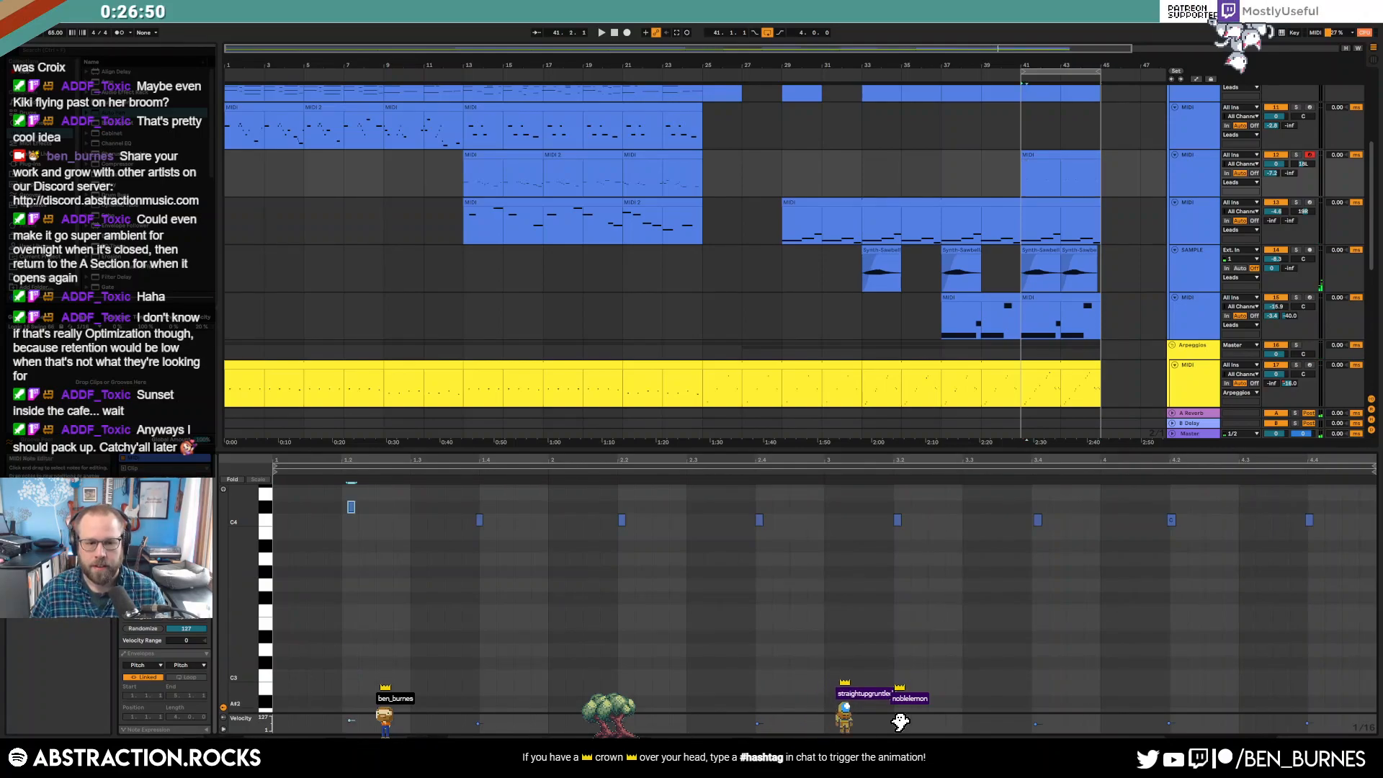
{"action": "key", "text": "ctrl+a"}
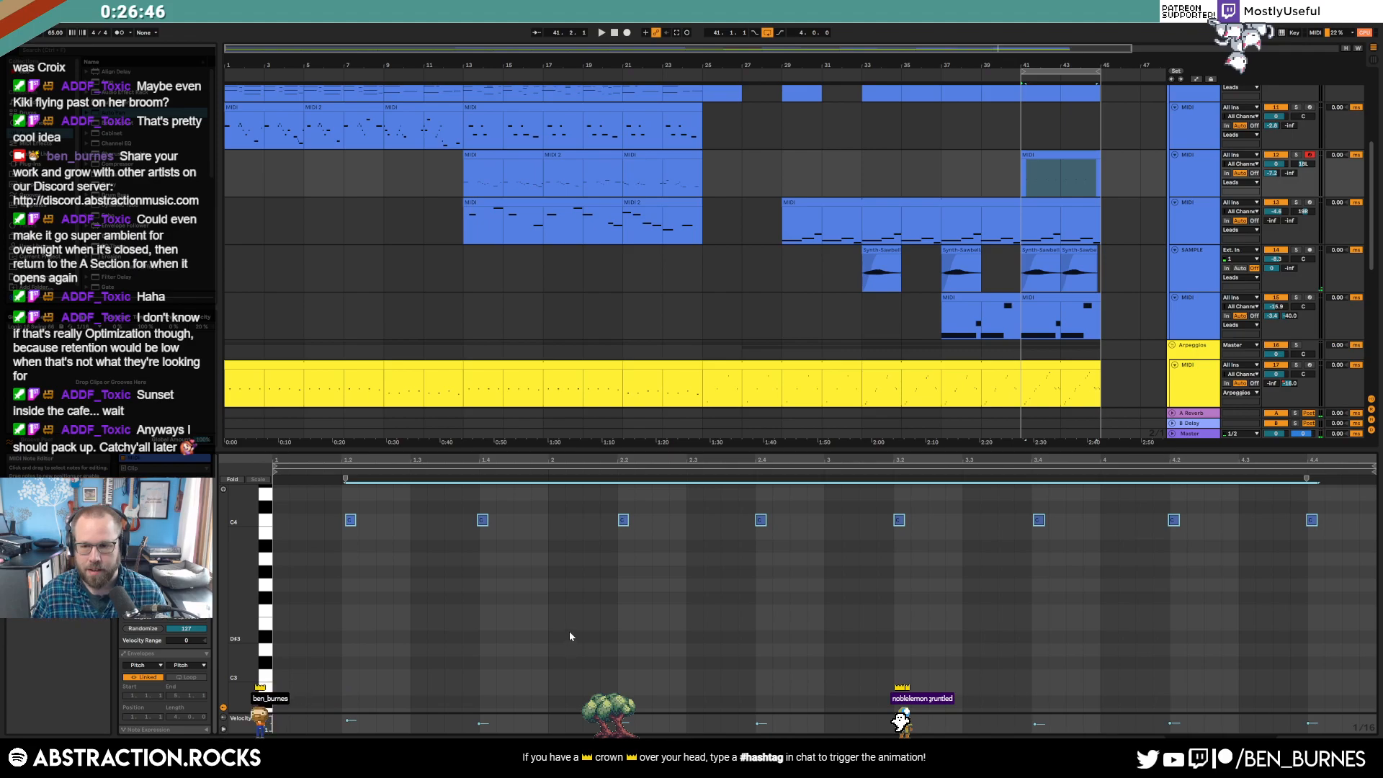
{"action": "key", "text": "shift+Tab"}
{"action": "left_click", "coordinate": [1022, 189]}
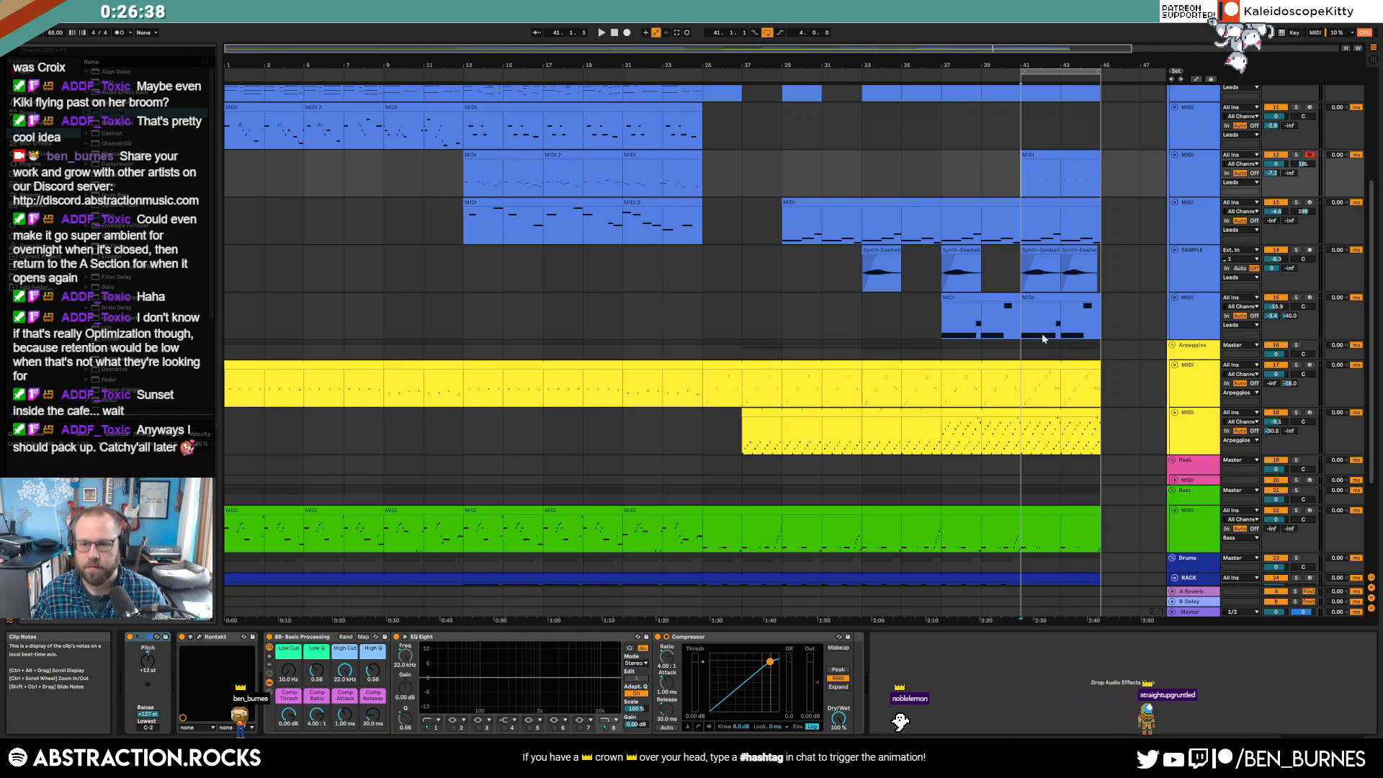
- Duplicate the pair of Synth-Sawbella sample clips at bars 41 to 45 so the copies start at bar 45
{"action": "scroll", "coordinate": [1045, 335], "scroll_direction": "down", "scroll_amount": 2}
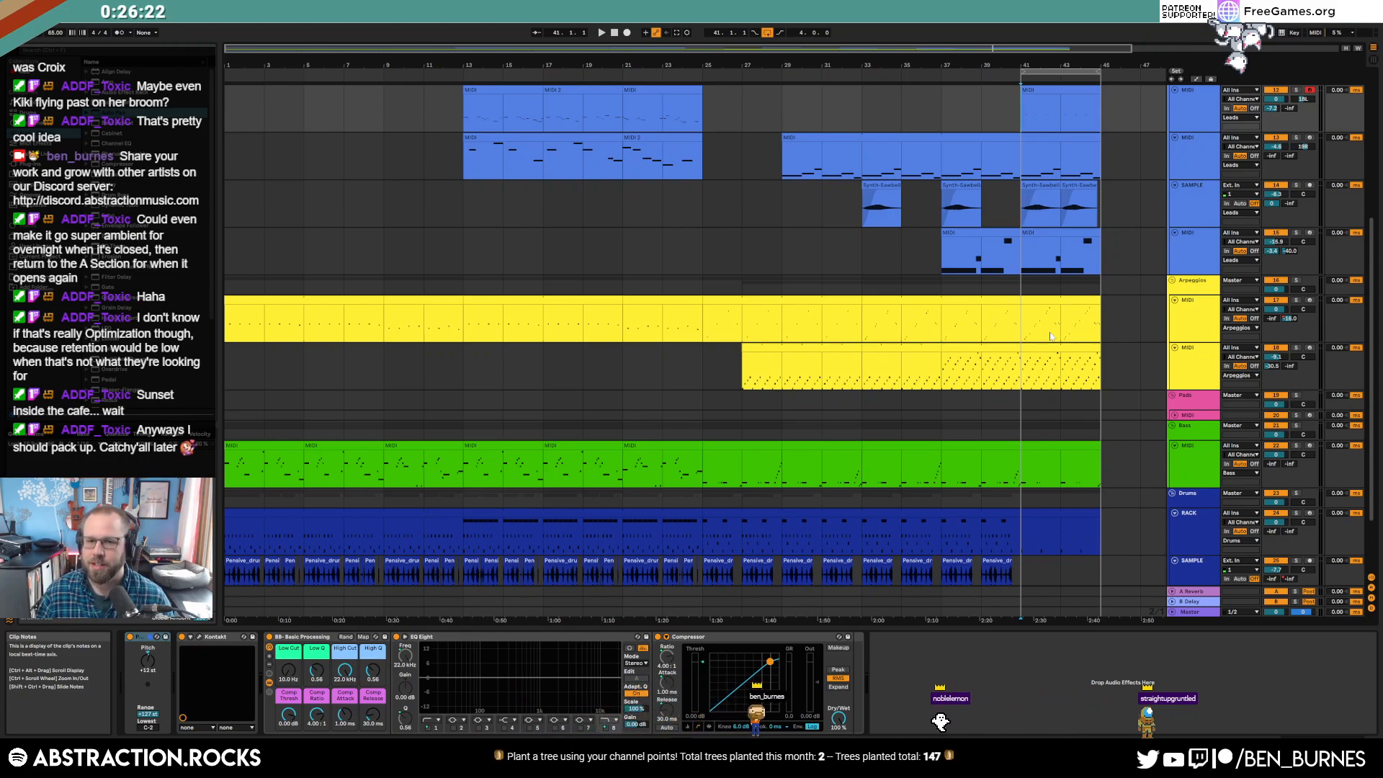
{"action": "left_click", "coordinate": [1095, 209]}
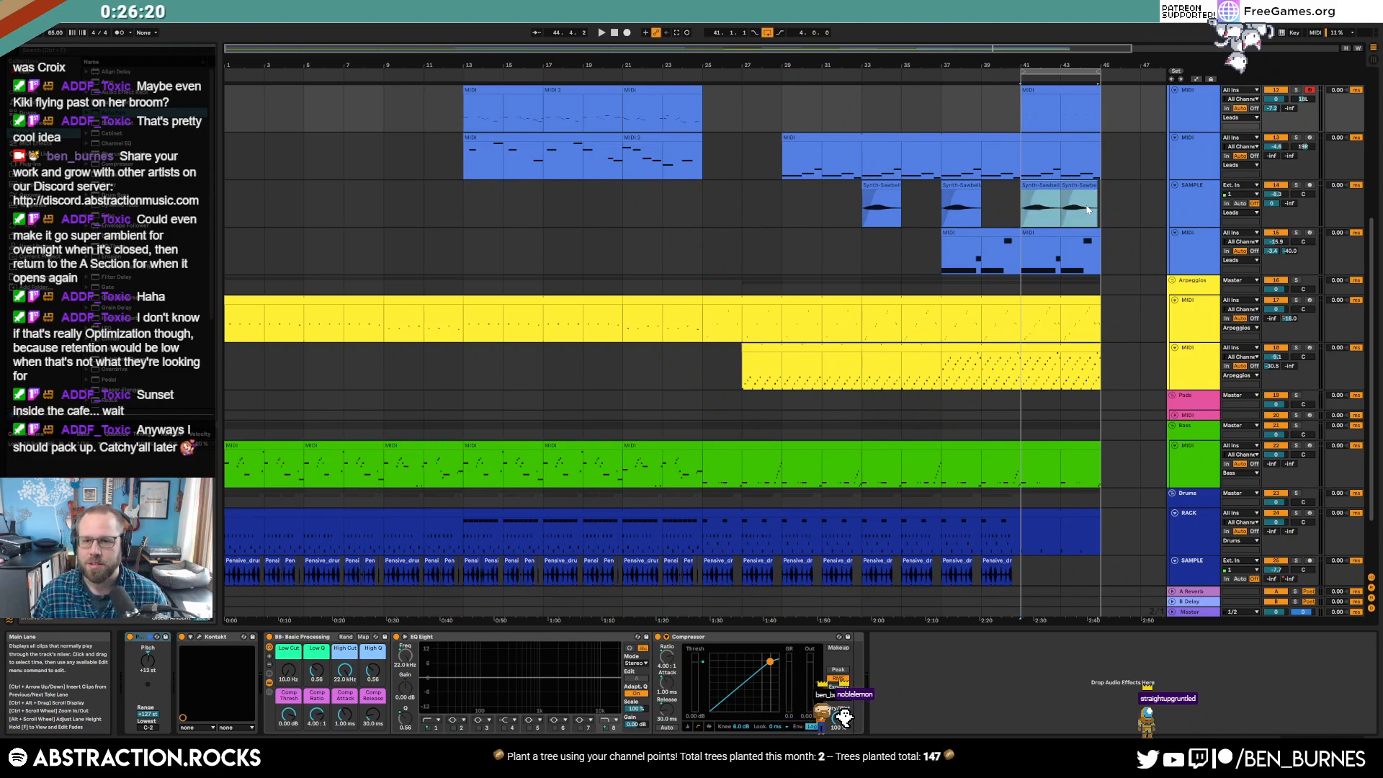
{"action": "key", "text": "ctrl+d"}
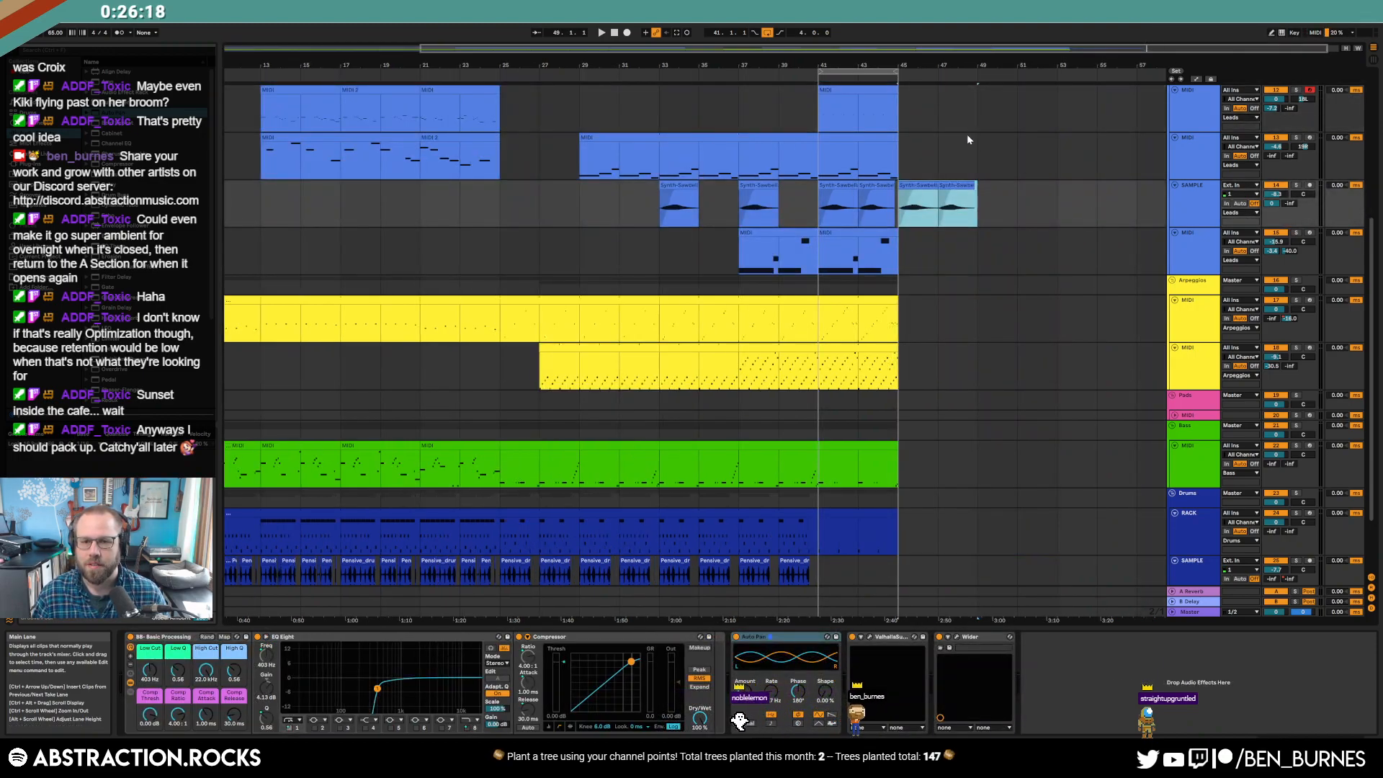
- Open the sample manager on the SAMPLES track and search it for "drum loop"
{"action": "scroll", "coordinate": [1001, 473], "scroll_direction": "down", "scroll_amount": 2}
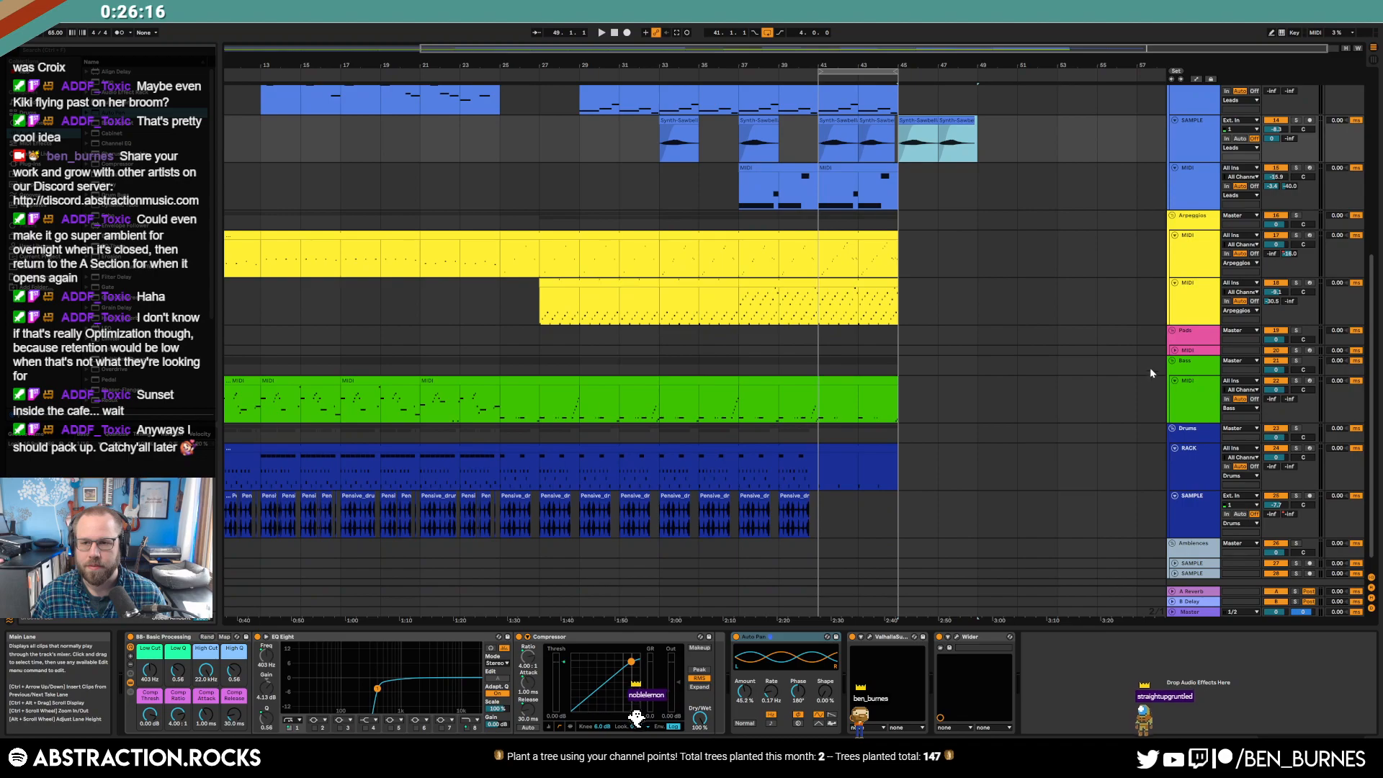
{"action": "scroll", "coordinate": [1109, 390], "scroll_direction": "up", "scroll_amount": 5}
{"action": "scroll", "coordinate": [1102, 302], "scroll_direction": "up", "scroll_amount": 3}
{"action": "left_click", "coordinate": [1189, 166]}
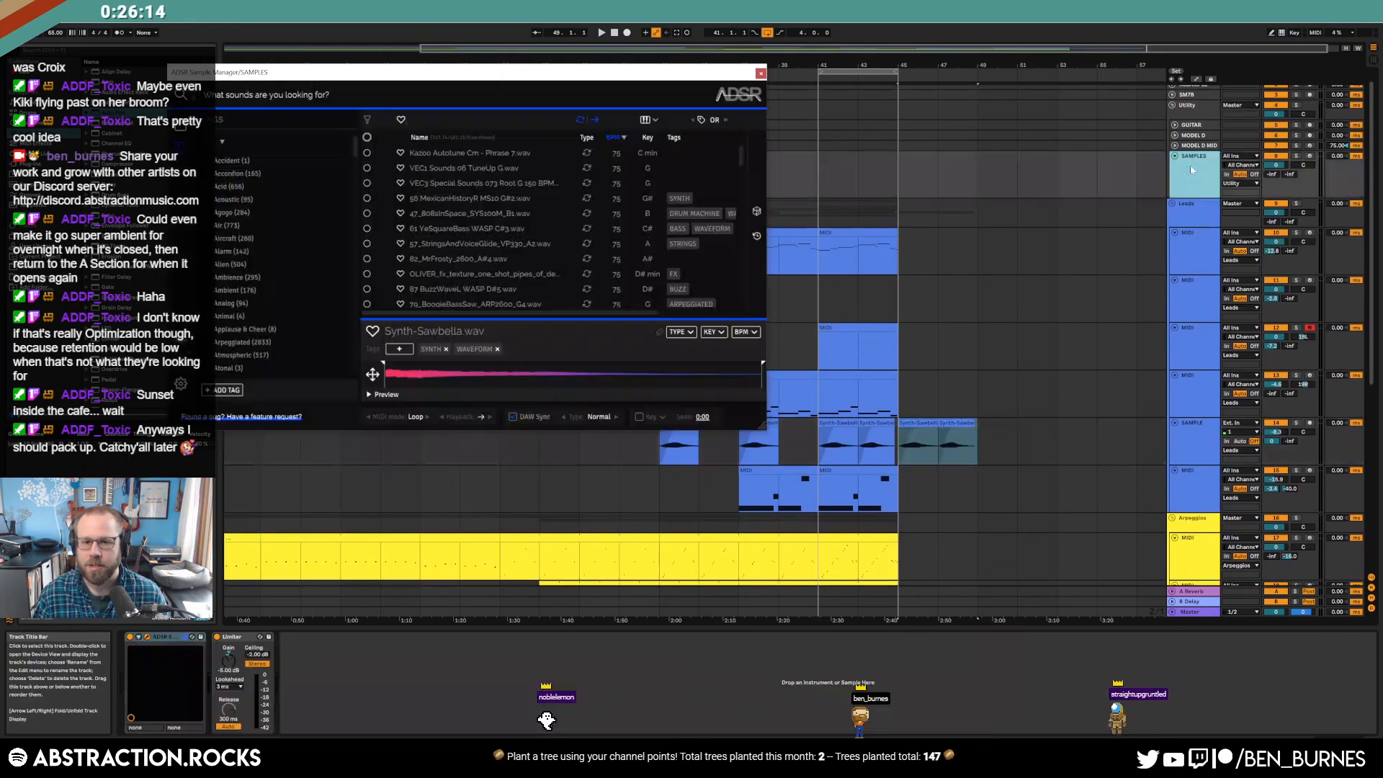
{"action": "type", "text": "drum loop"}
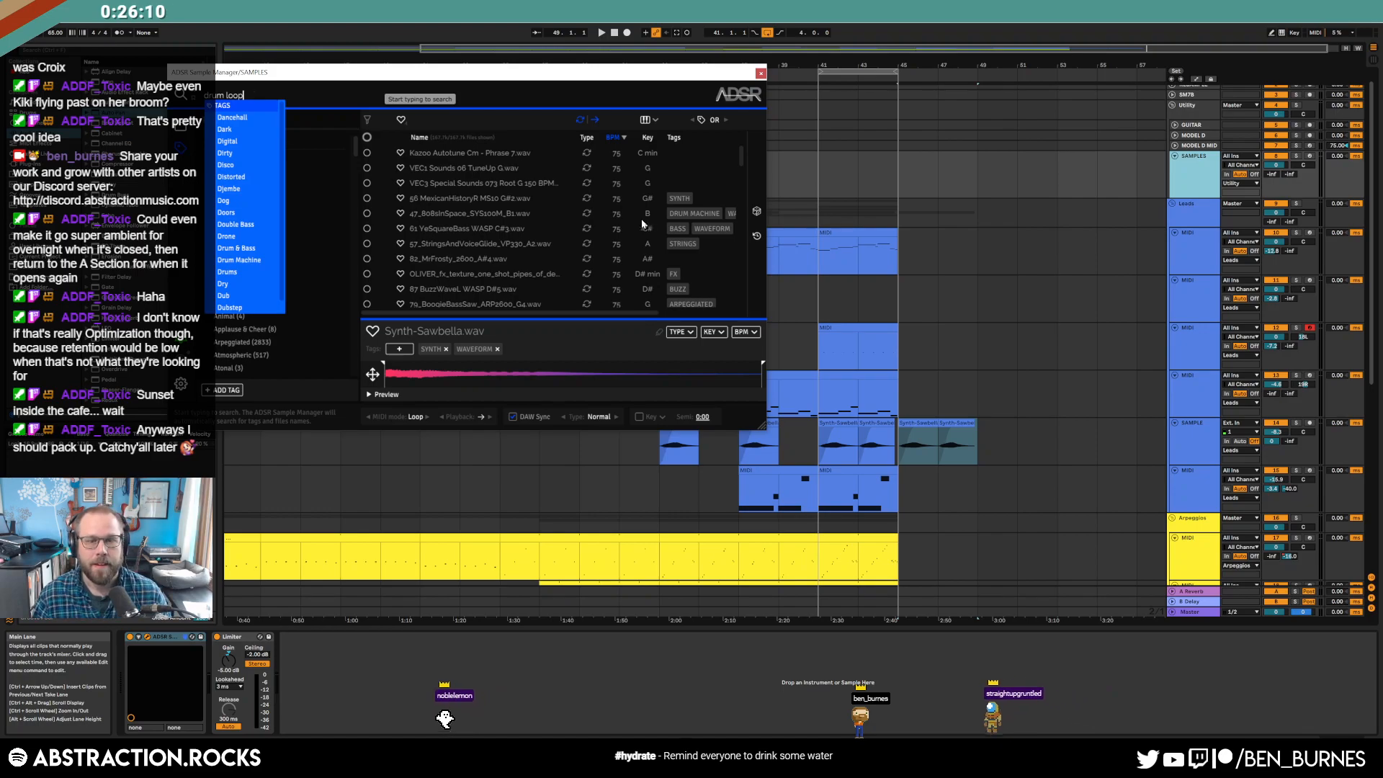
{"action": "key", "text": "Return"}
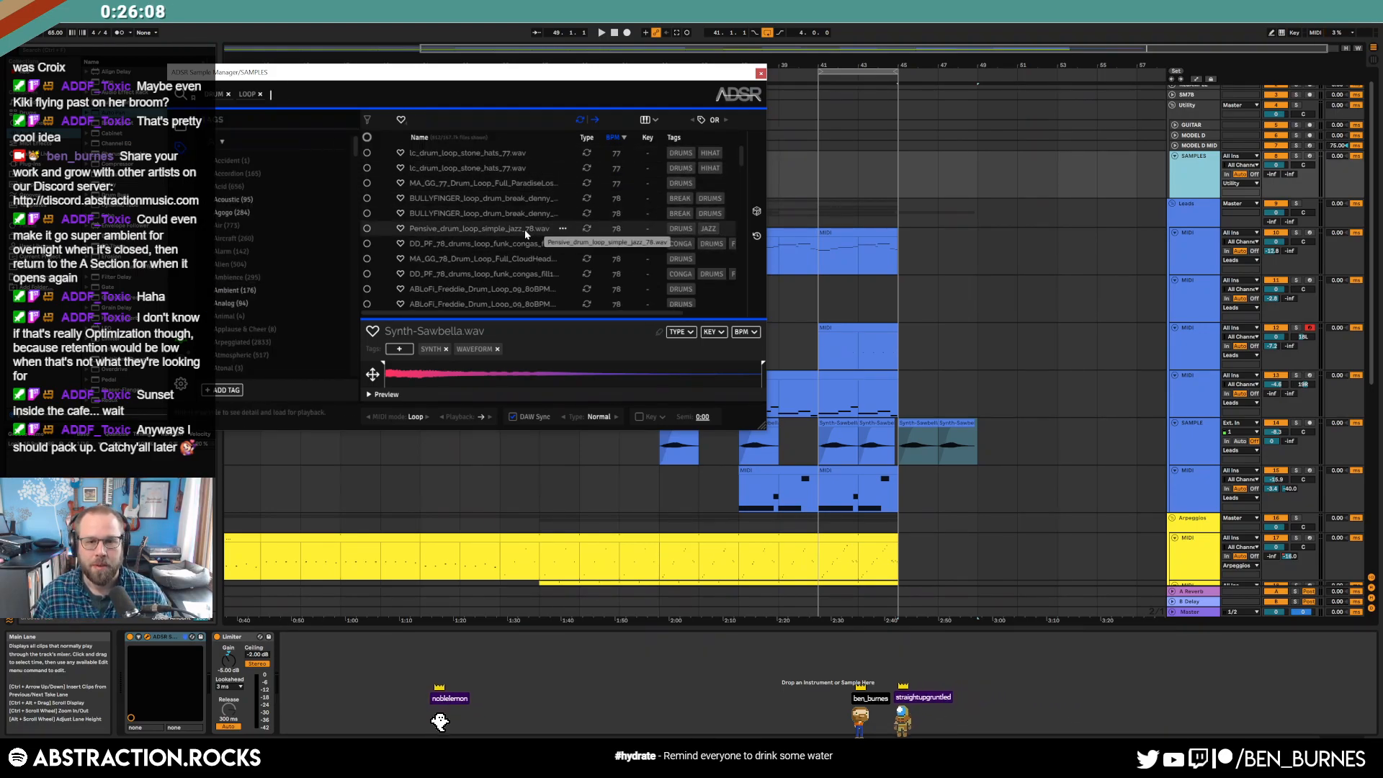
- Audition the 77 to 80 BPM drum loops, including the OS_DD3, fec, dusty and lc_drum_loop_stone_hats_77 samples
{"action": "scroll", "coordinate": [505, 245], "scroll_direction": "down", "scroll_amount": 4}
{"action": "left_click", "coordinate": [499, 248]}
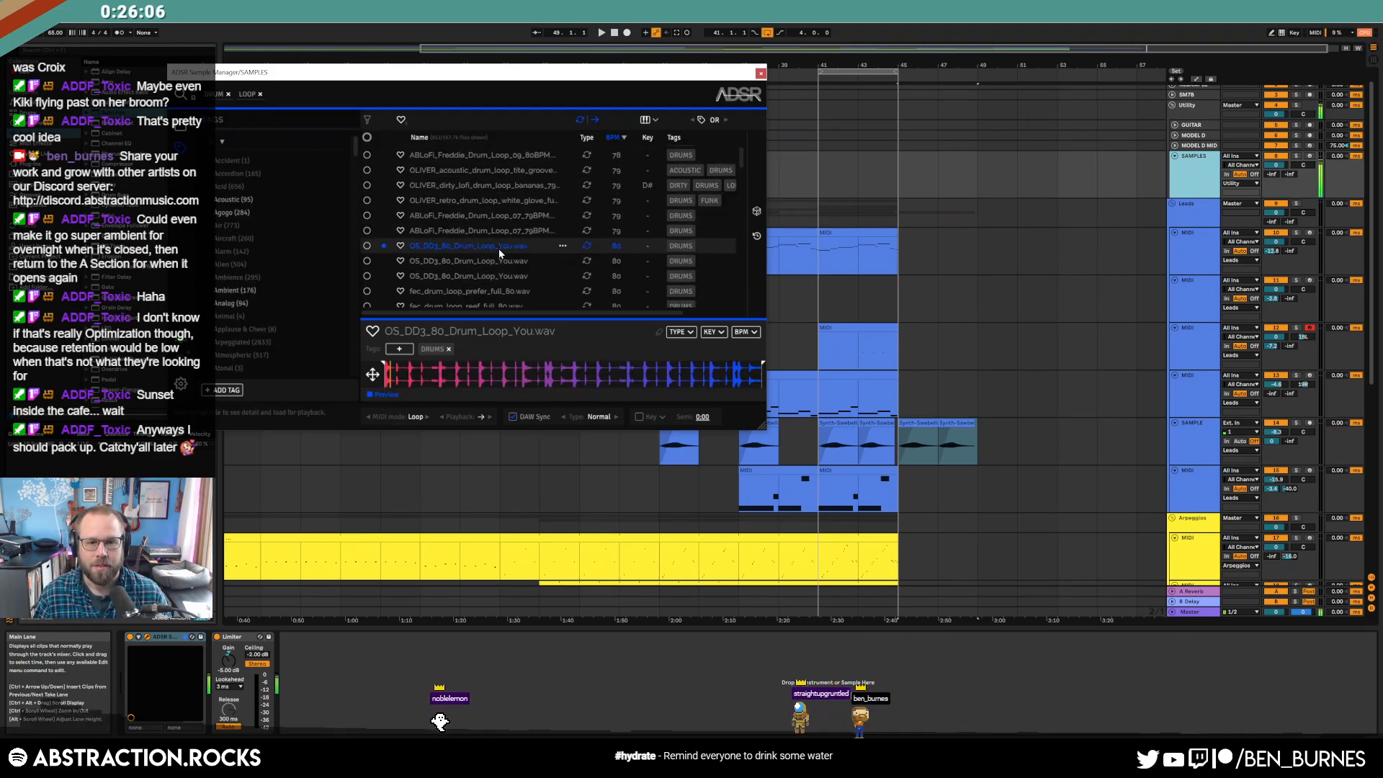
{"action": "left_click", "coordinate": [502, 262]}
{"action": "left_click", "coordinate": [505, 277]}
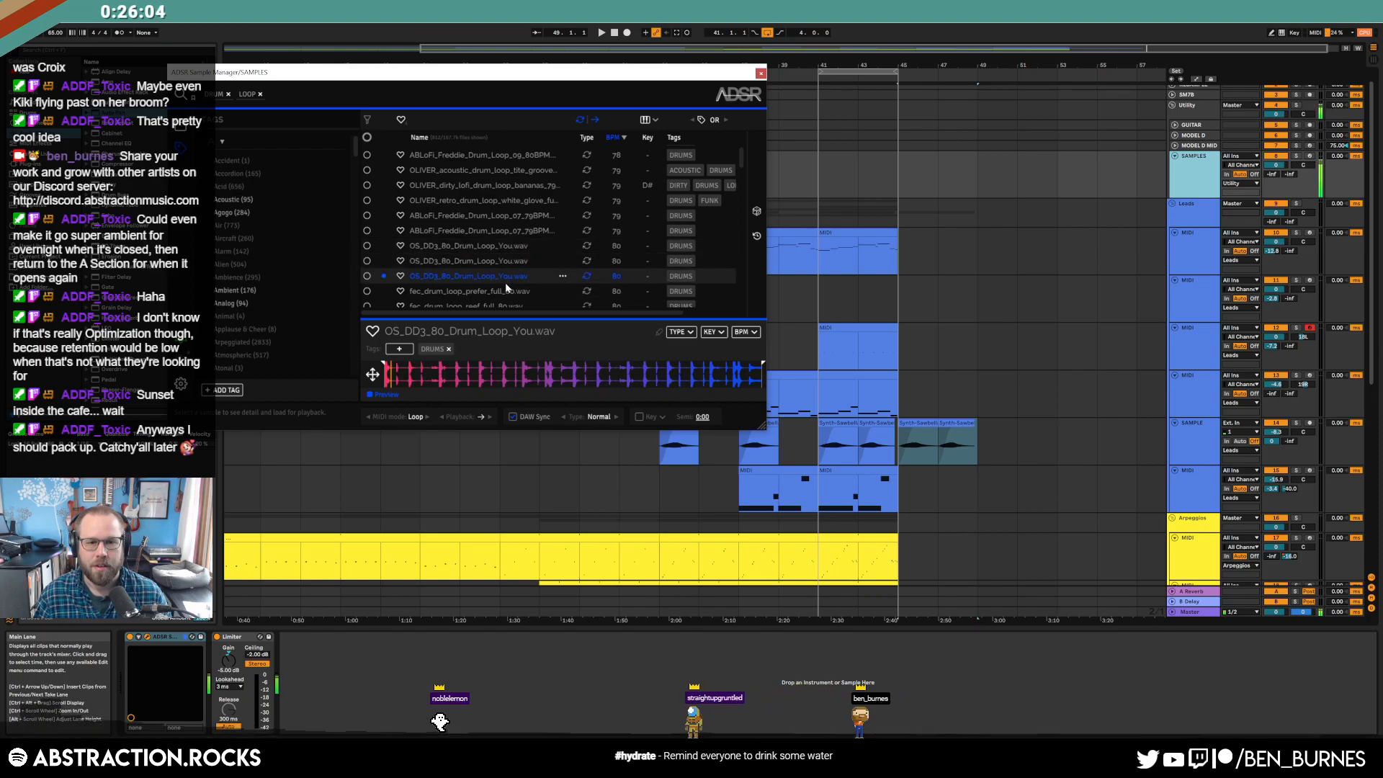
{"action": "left_click", "coordinate": [504, 291]}
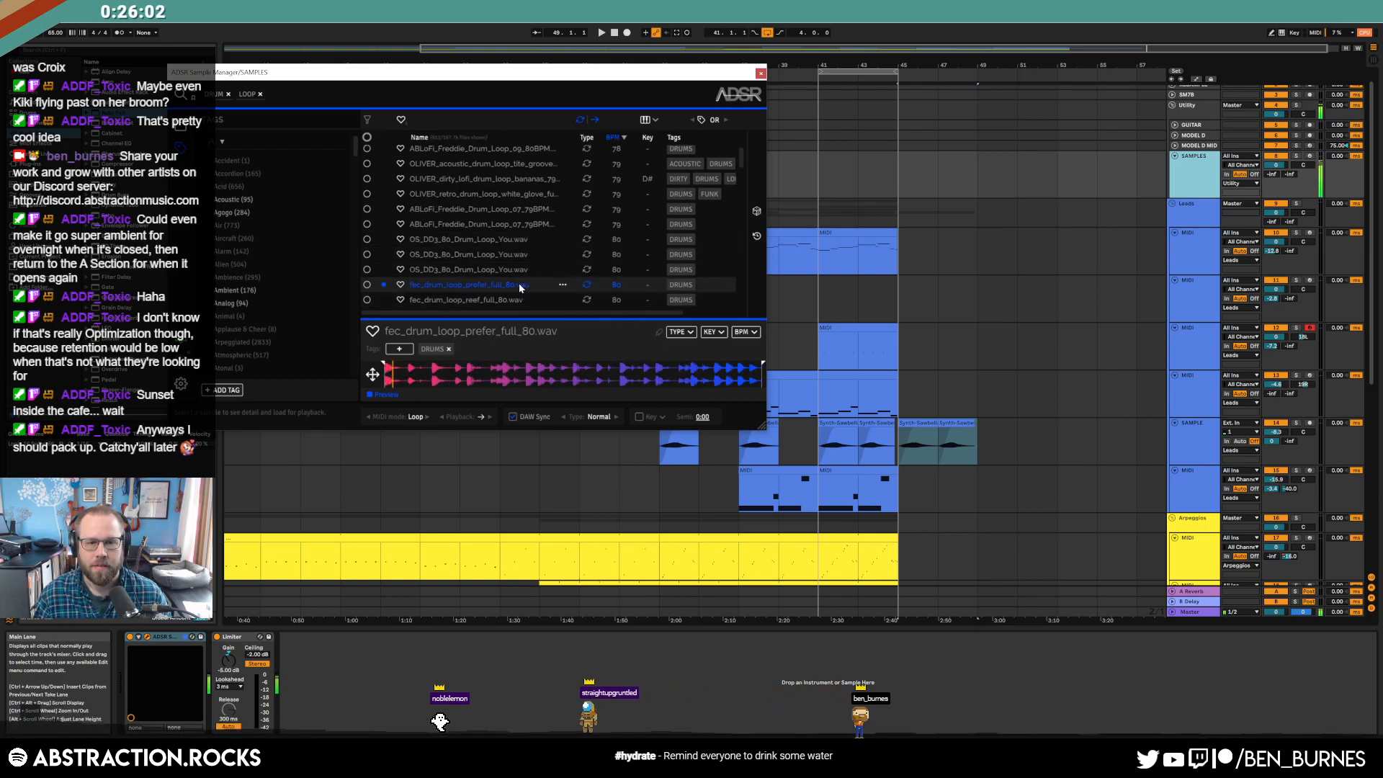
{"action": "scroll", "coordinate": [520, 285], "scroll_direction": "down", "scroll_amount": 2}
{"action": "left_click", "coordinate": [496, 185]}
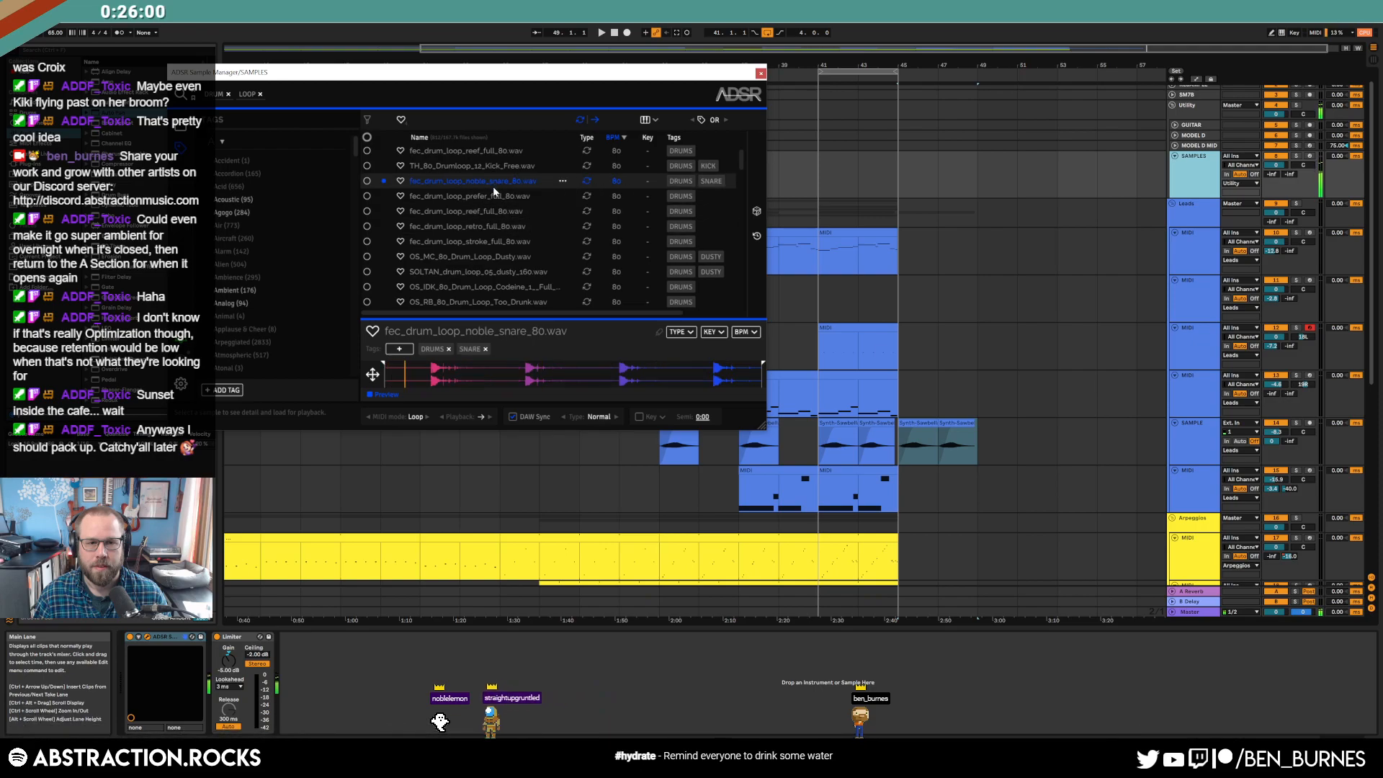
{"action": "left_click", "coordinate": [498, 166]}
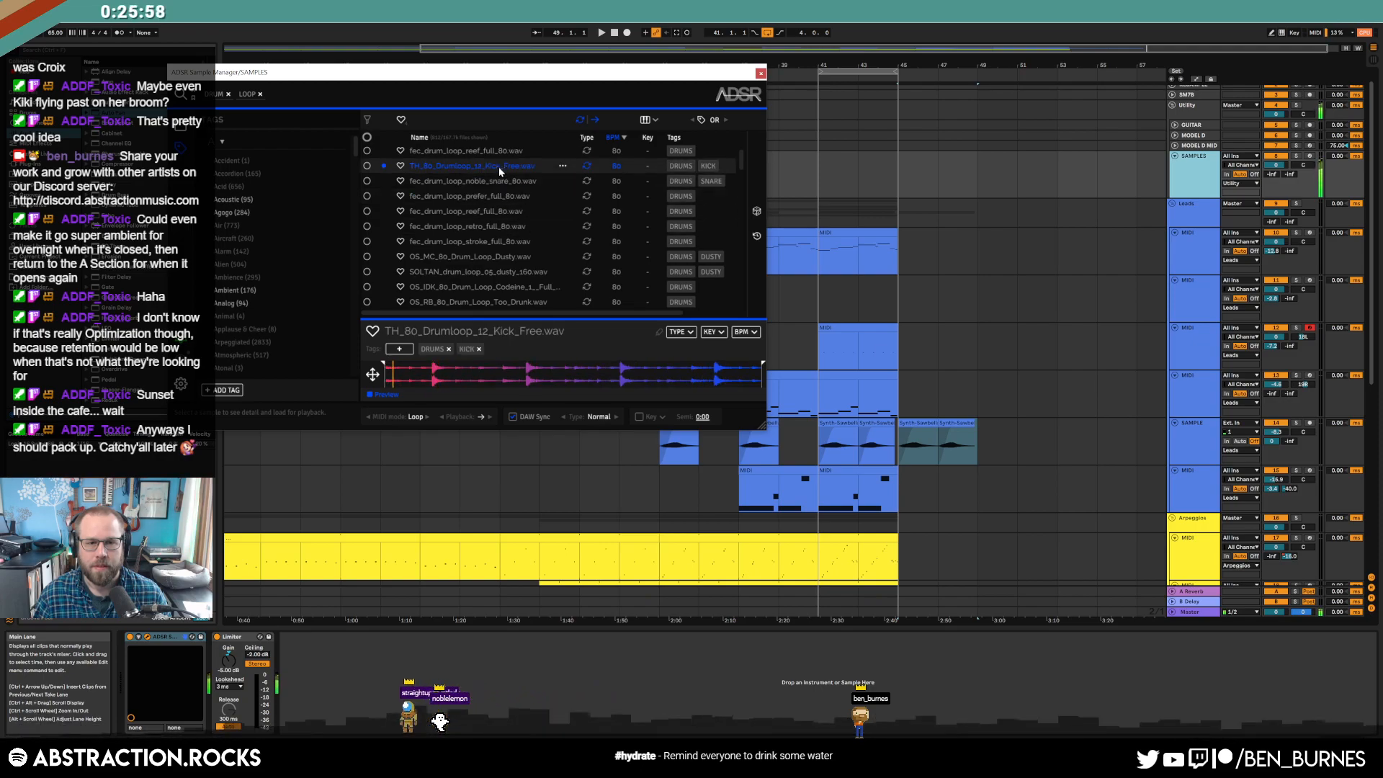
{"action": "left_click", "coordinate": [507, 228]}
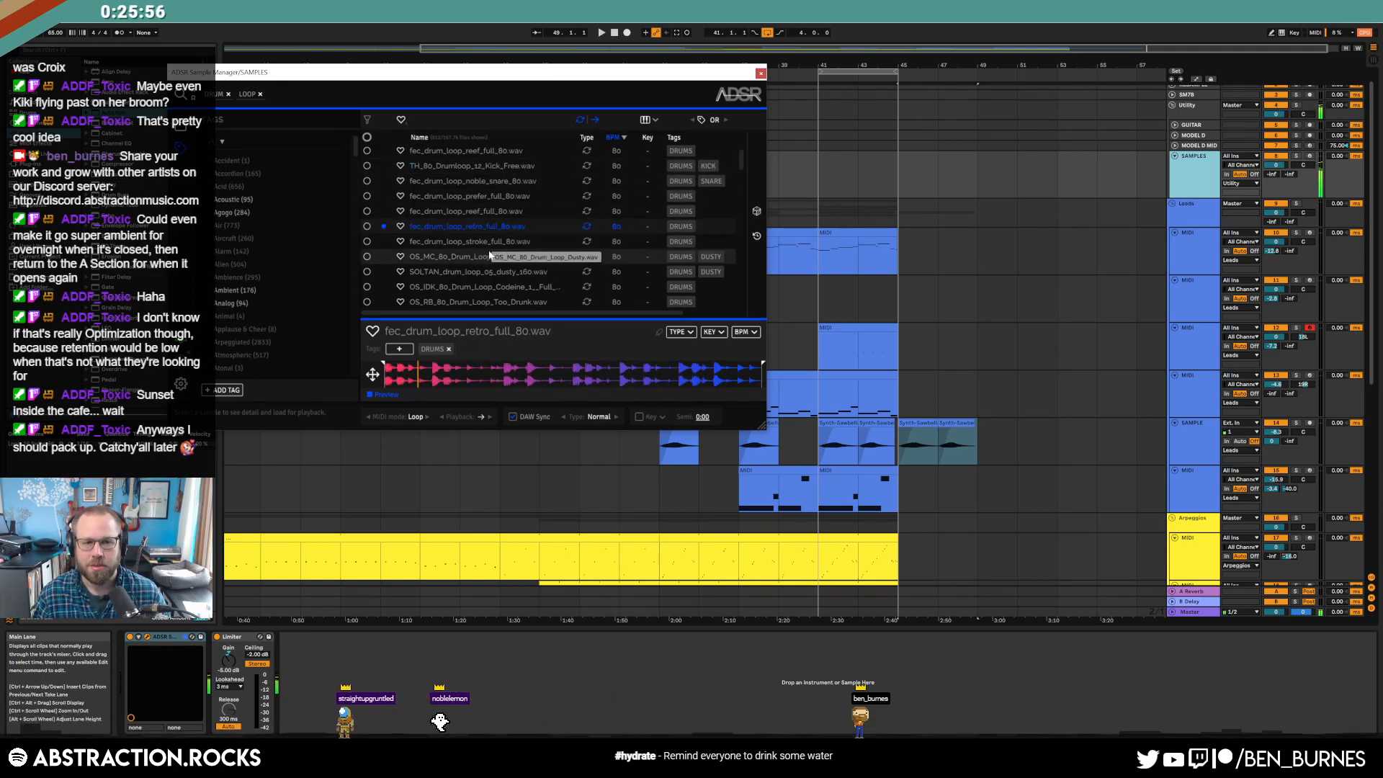
{"action": "left_click", "coordinate": [496, 261]}
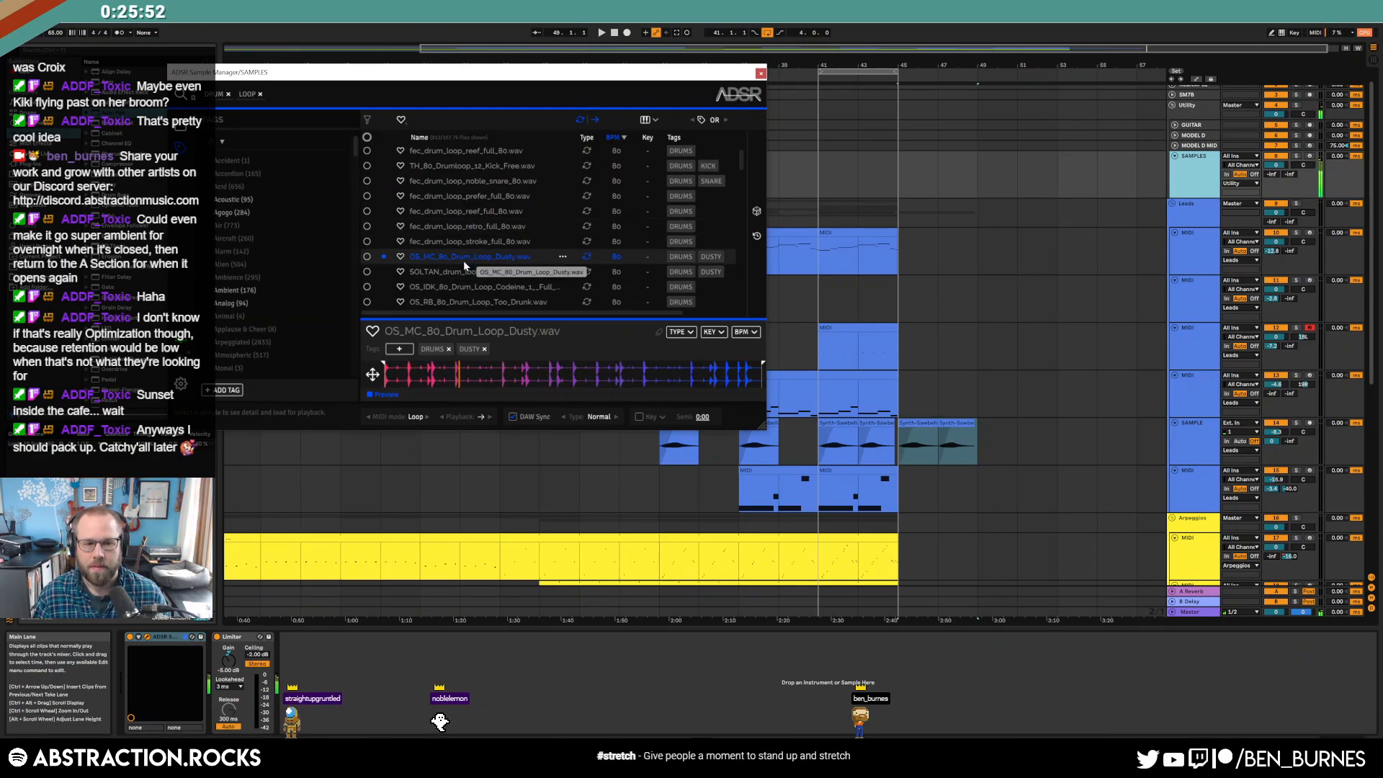
{"action": "left_click", "coordinate": [491, 288]}
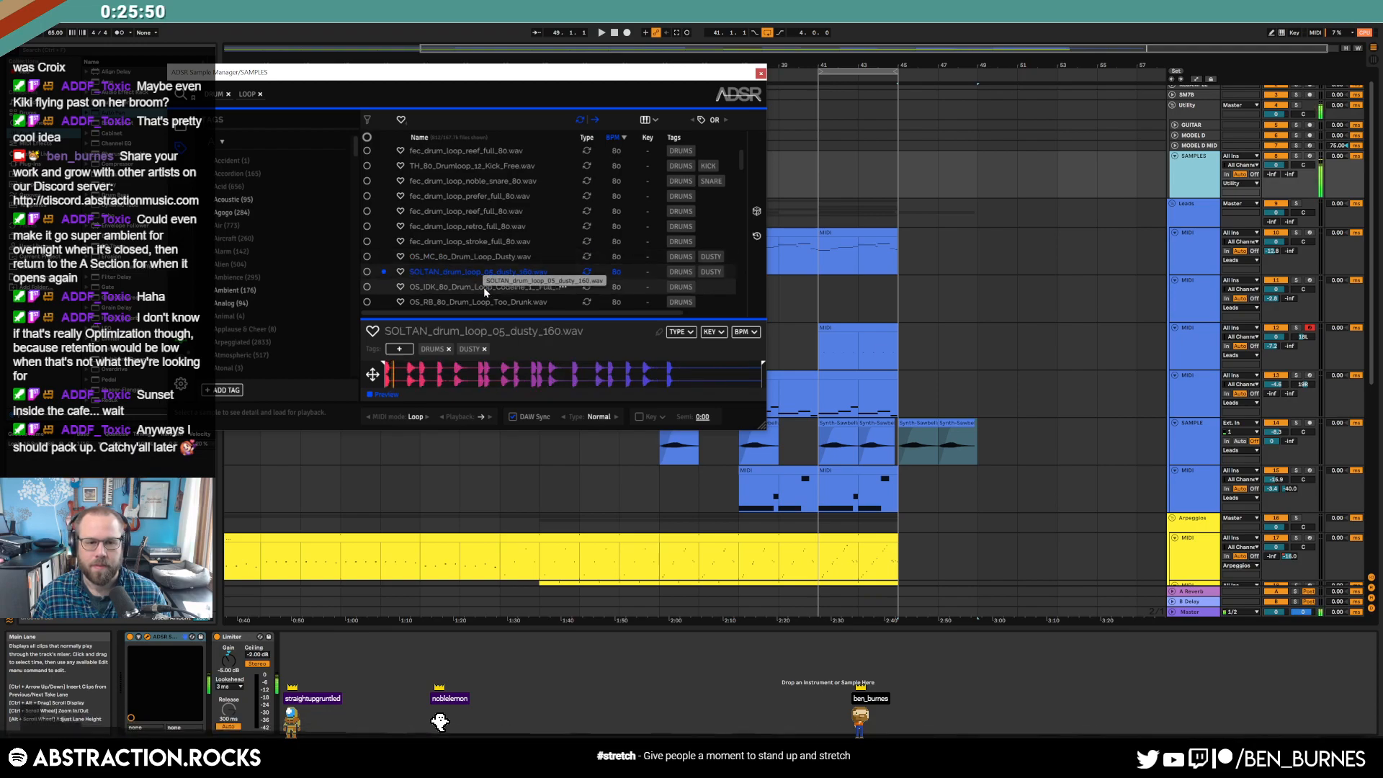
{"action": "scroll", "coordinate": [490, 268], "scroll_direction": "up", "scroll_amount": 5}
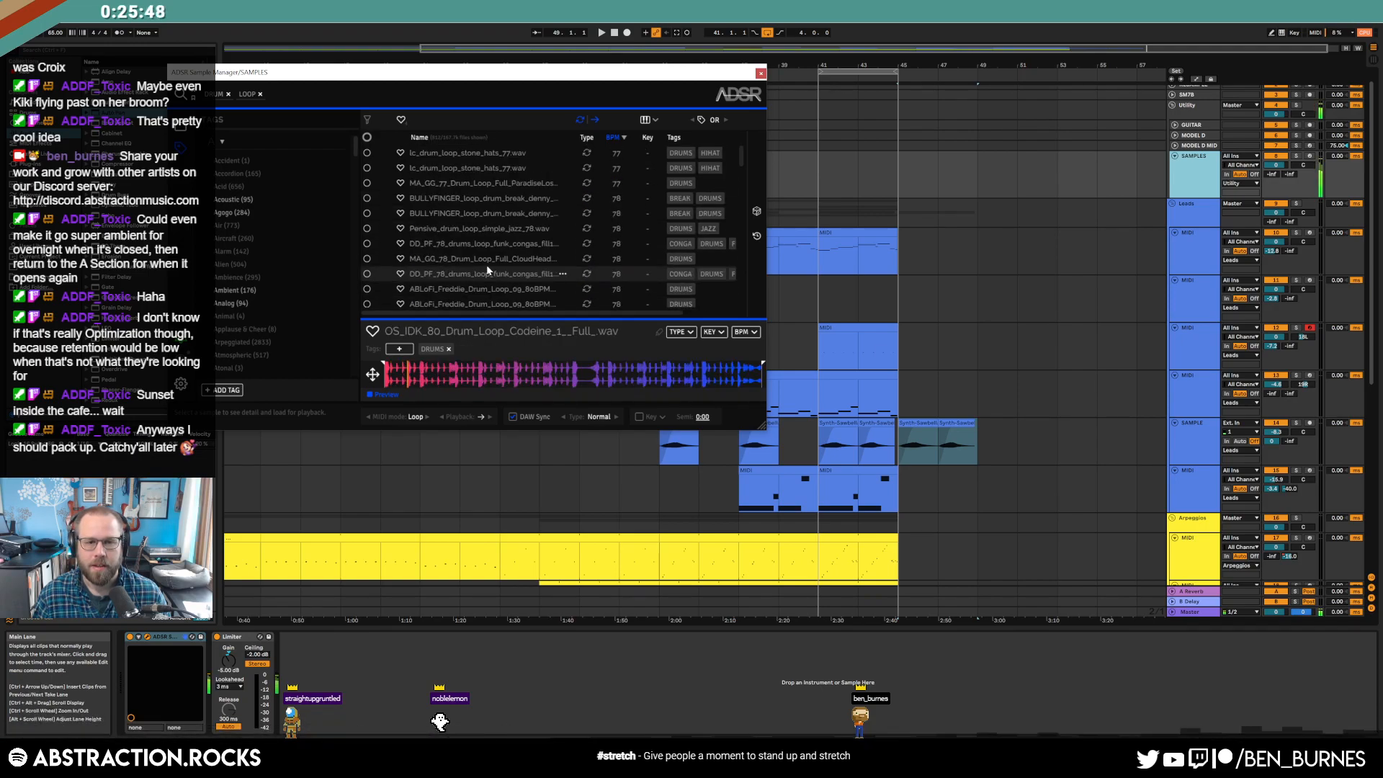
{"action": "left_click", "coordinate": [481, 162]}
{"action": "left_click", "coordinate": [473, 154]}
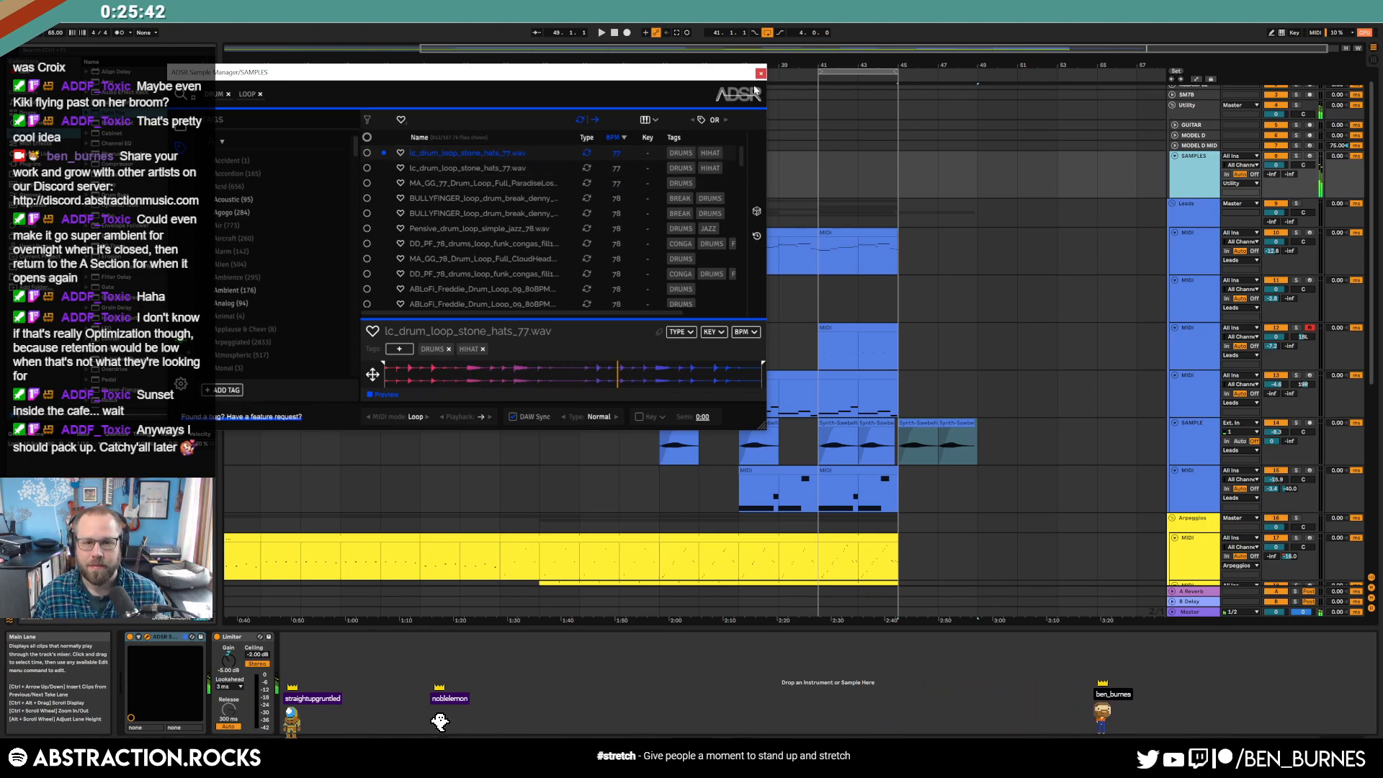
- Clear the sample search terms and audition random samples until VEE Synth Sound 017.wav is chosen
{"action": "left_click", "coordinate": [228, 95]}
{"action": "left_click", "coordinate": [226, 95]}
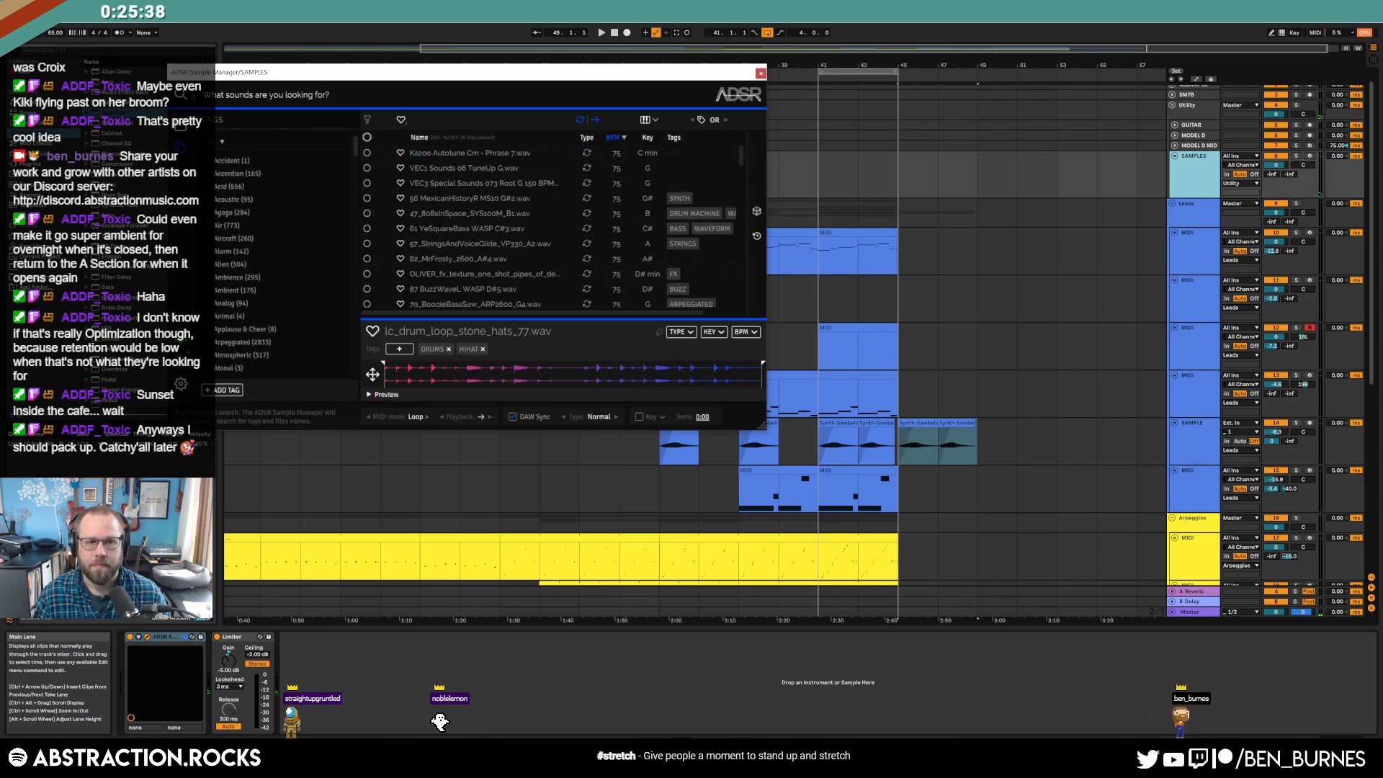
{"action": "left_click", "coordinate": [756, 215]}
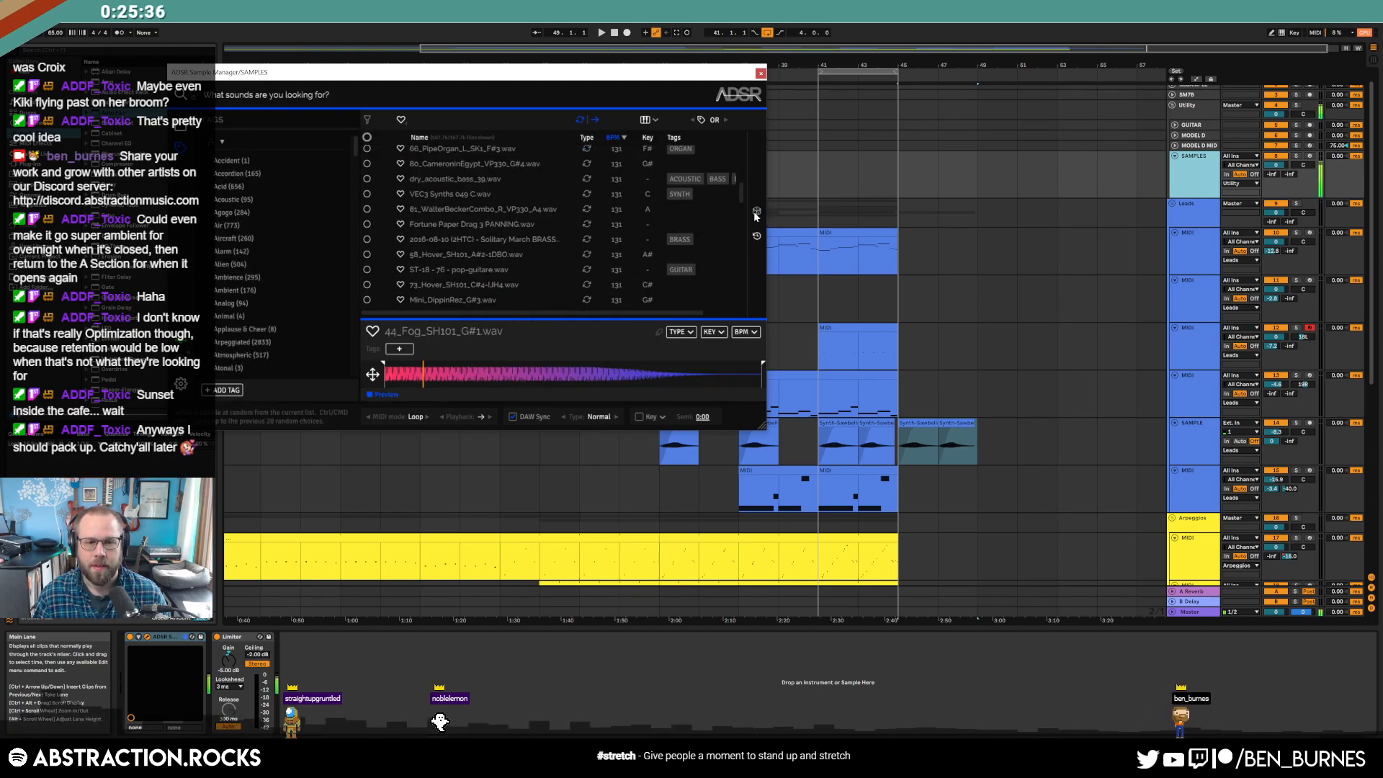
{"action": "left_click", "coordinate": [756, 214]}
{"action": "left_click", "coordinate": [756, 215]}
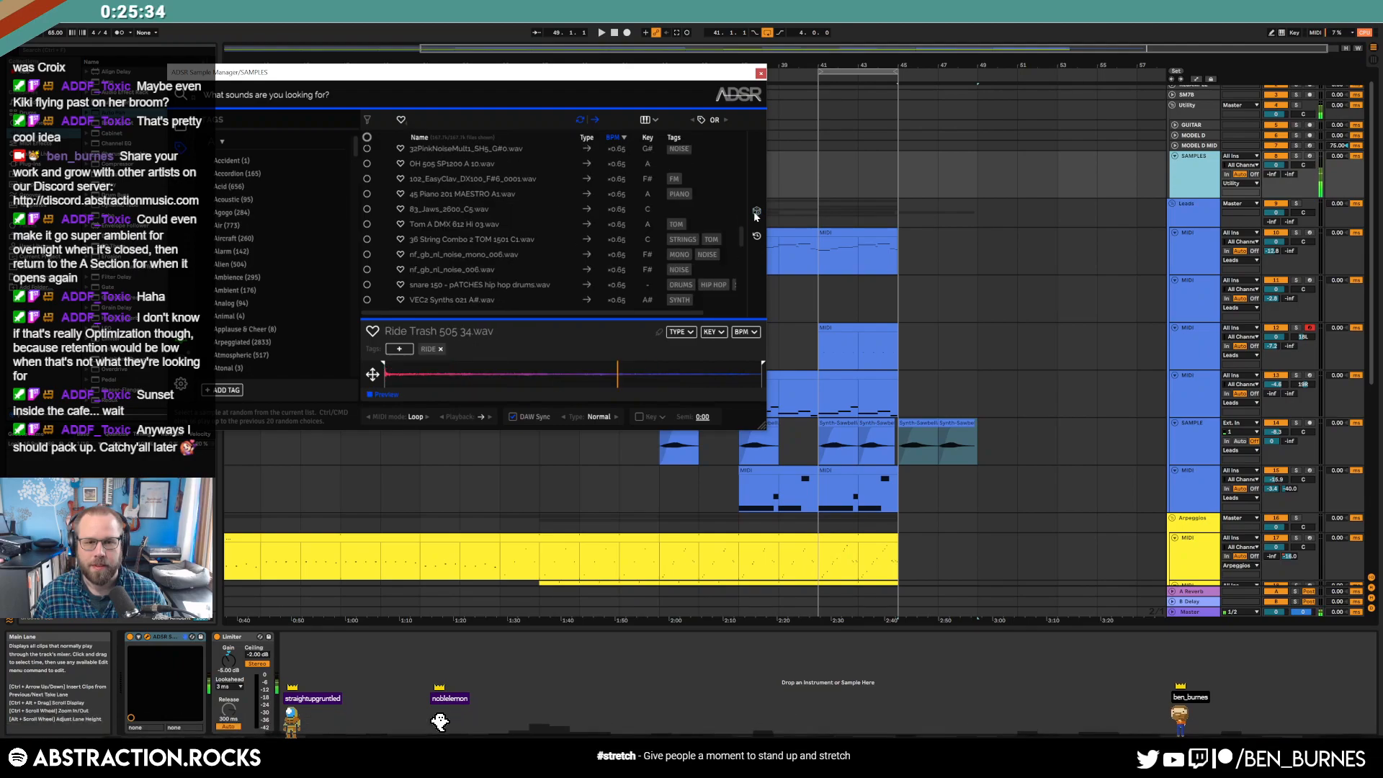
{"action": "left_click", "coordinate": [755, 215]}
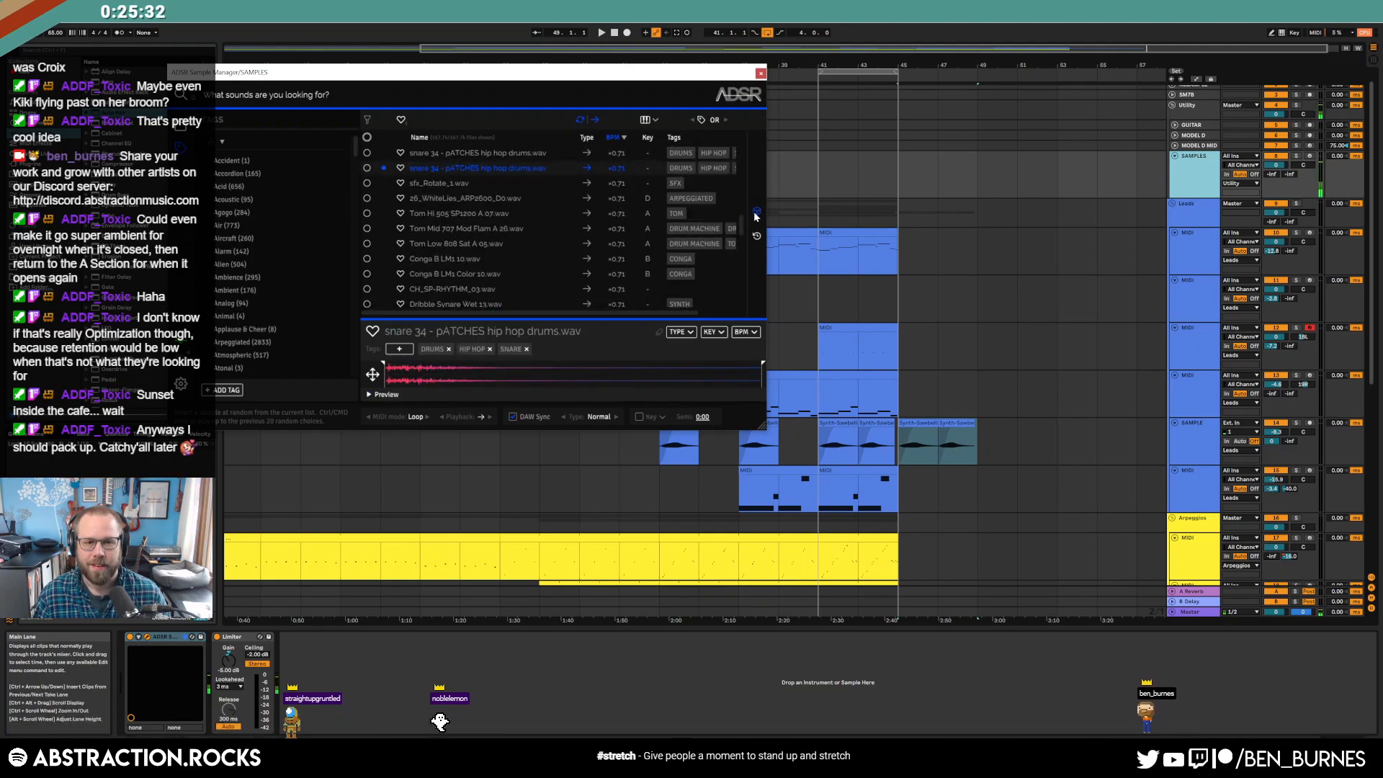
{"action": "left_click", "coordinate": [756, 215]}
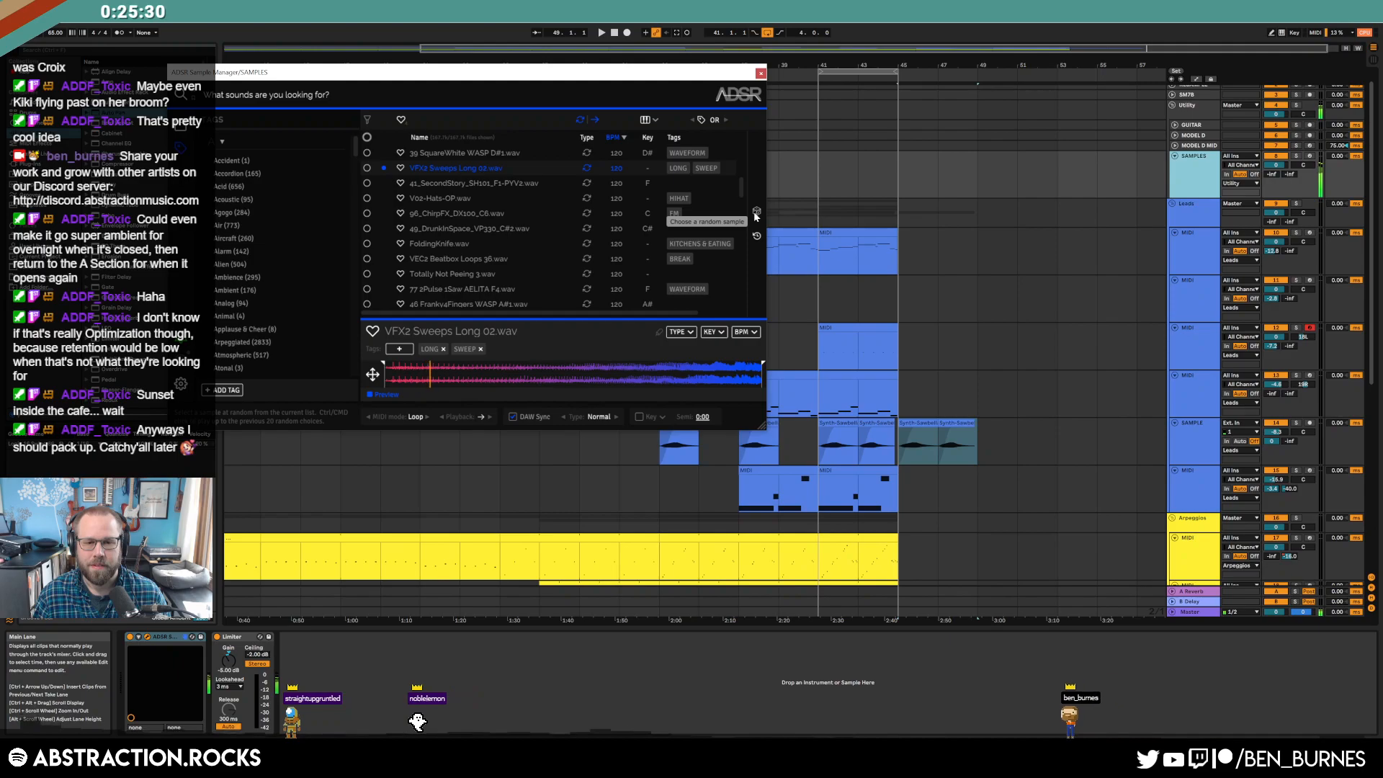
{"action": "left_click", "coordinate": [755, 215]}
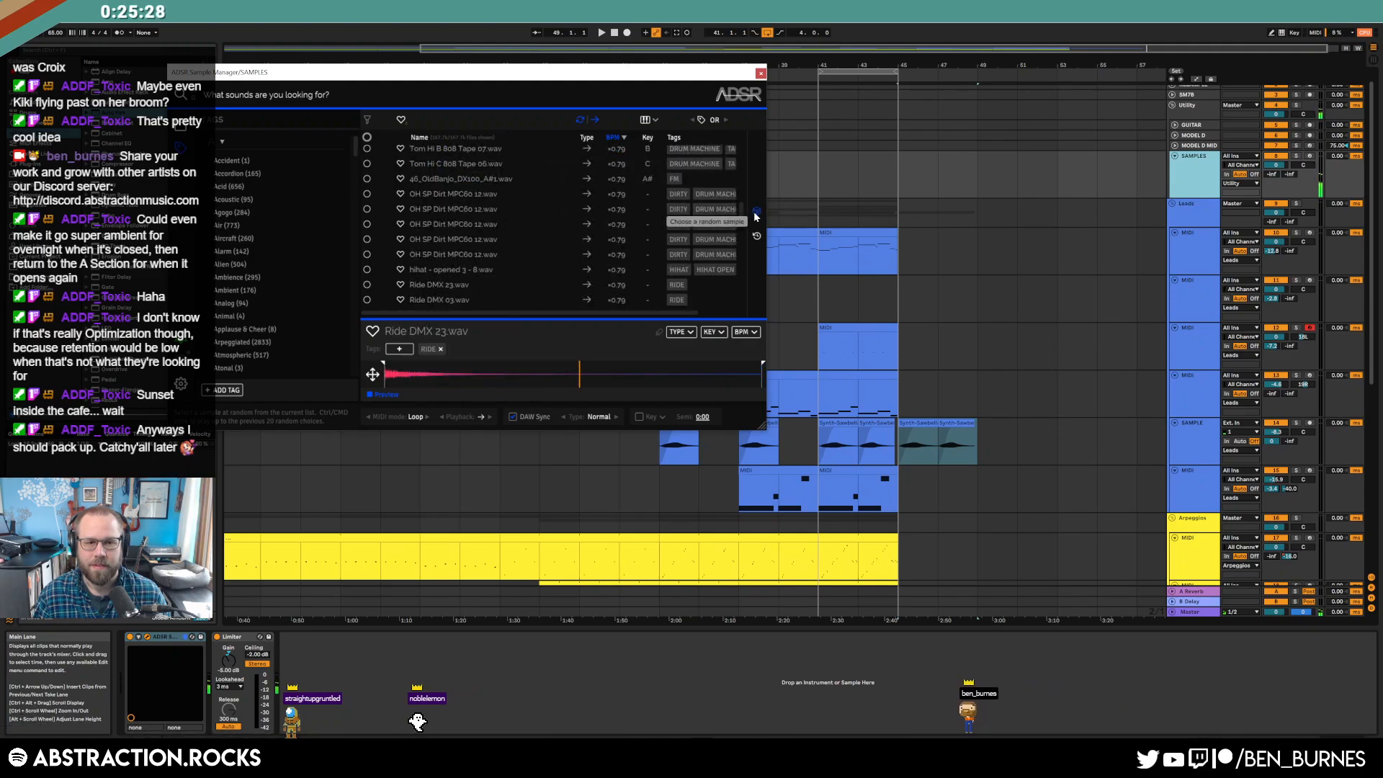
{"action": "left_click", "coordinate": [756, 215]}
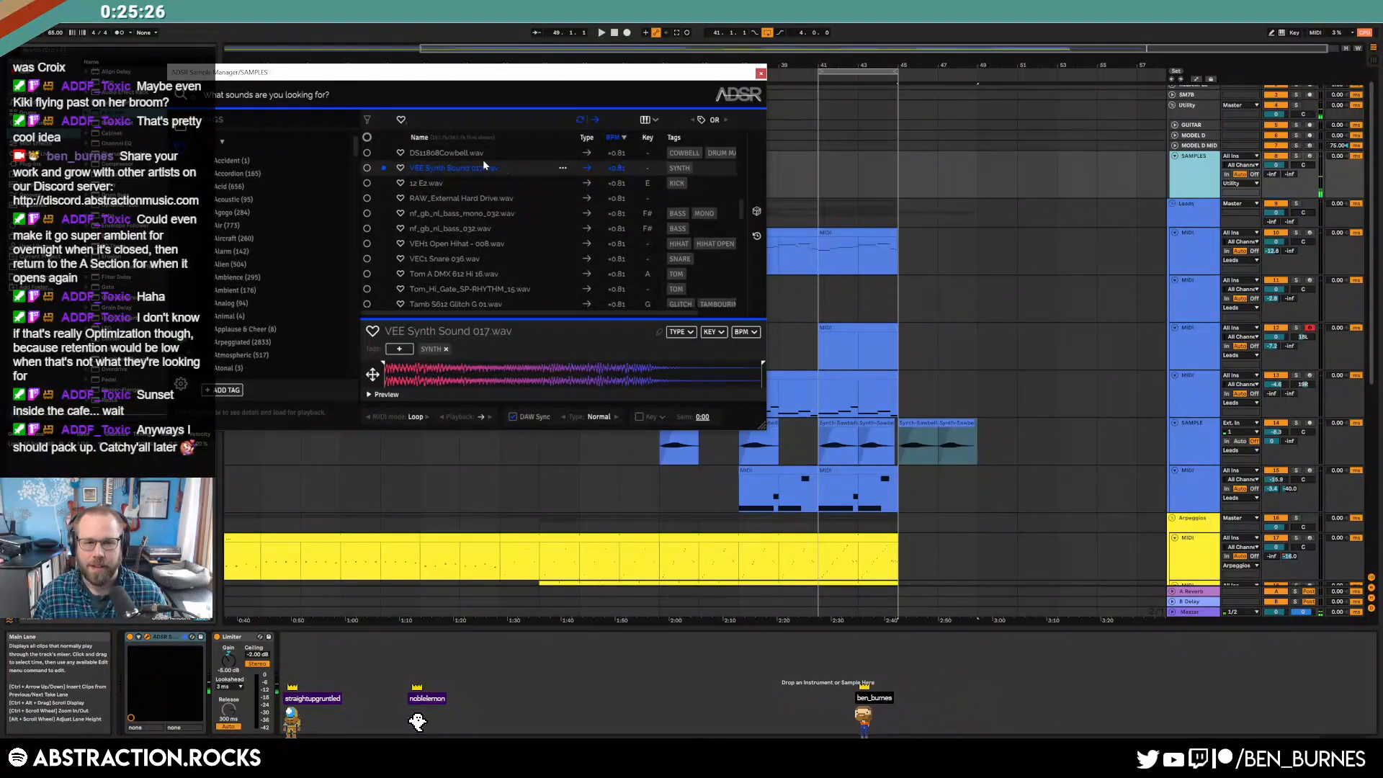
- Add a new audio track named SAMPLE below the last Kontakt track in the Leads group
{"action": "scroll", "coordinate": [1066, 335], "scroll_direction": "down", "scroll_amount": 3}
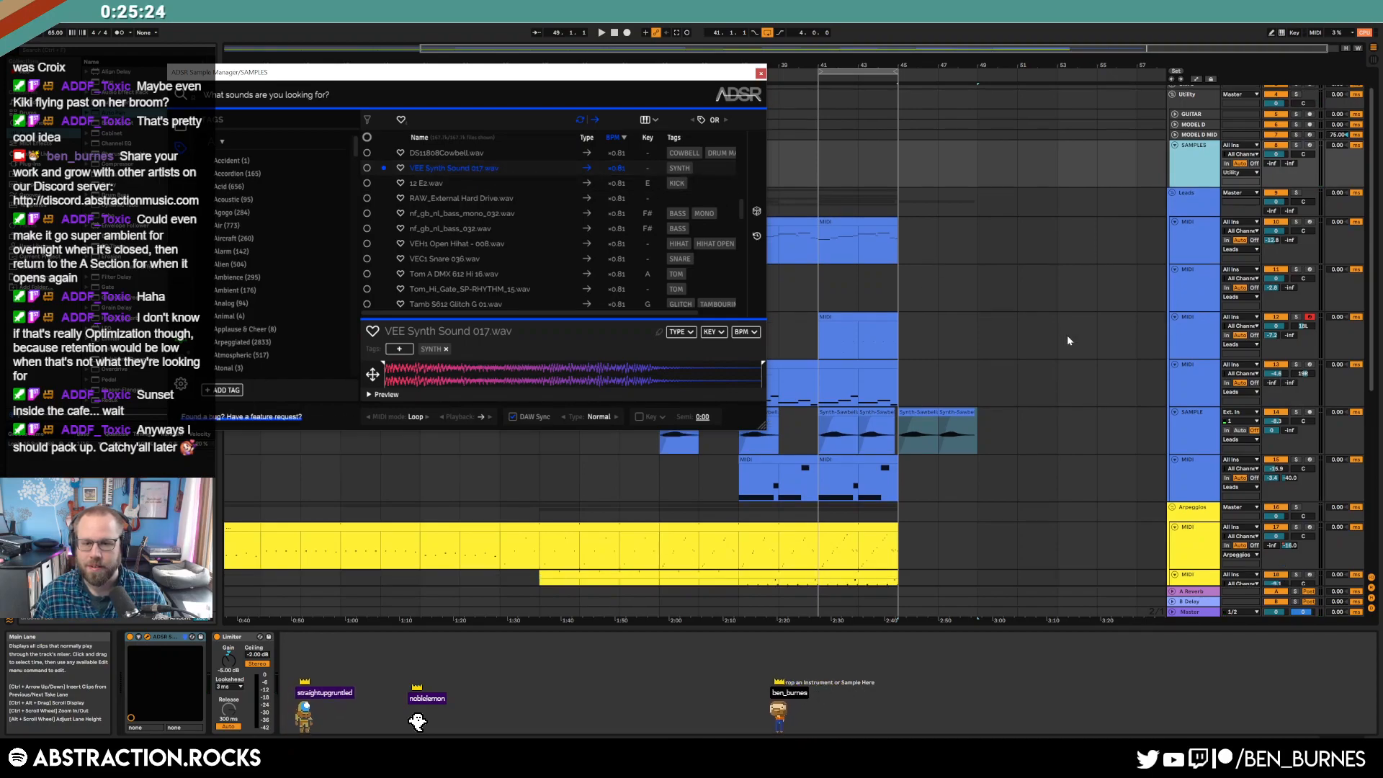
{"action": "left_click", "coordinate": [1190, 439]}
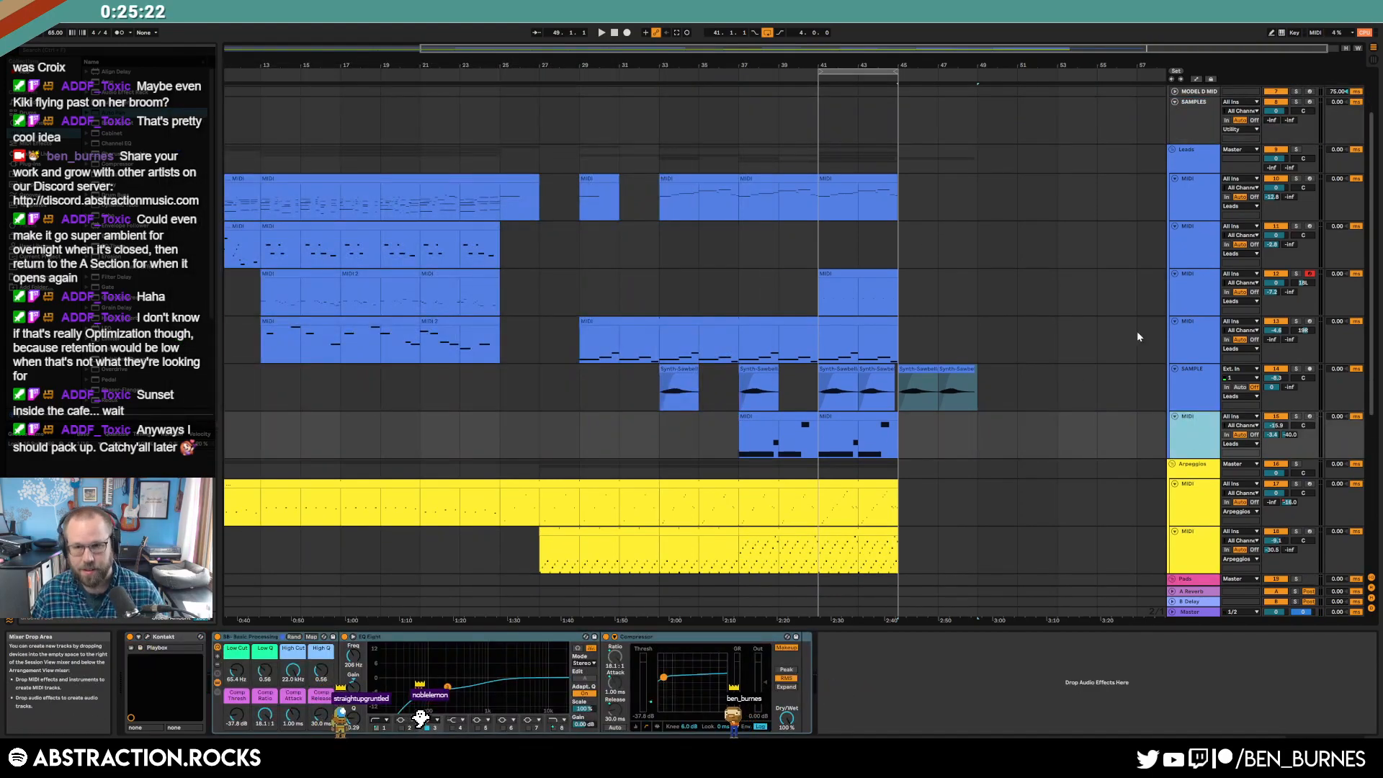
- Place VEE Synth Sound 017.wav from the sample manager on the new SAMPLE track at bar 43 and play back from about bar 35
{"action": "left_click", "coordinate": [1199, 122]}
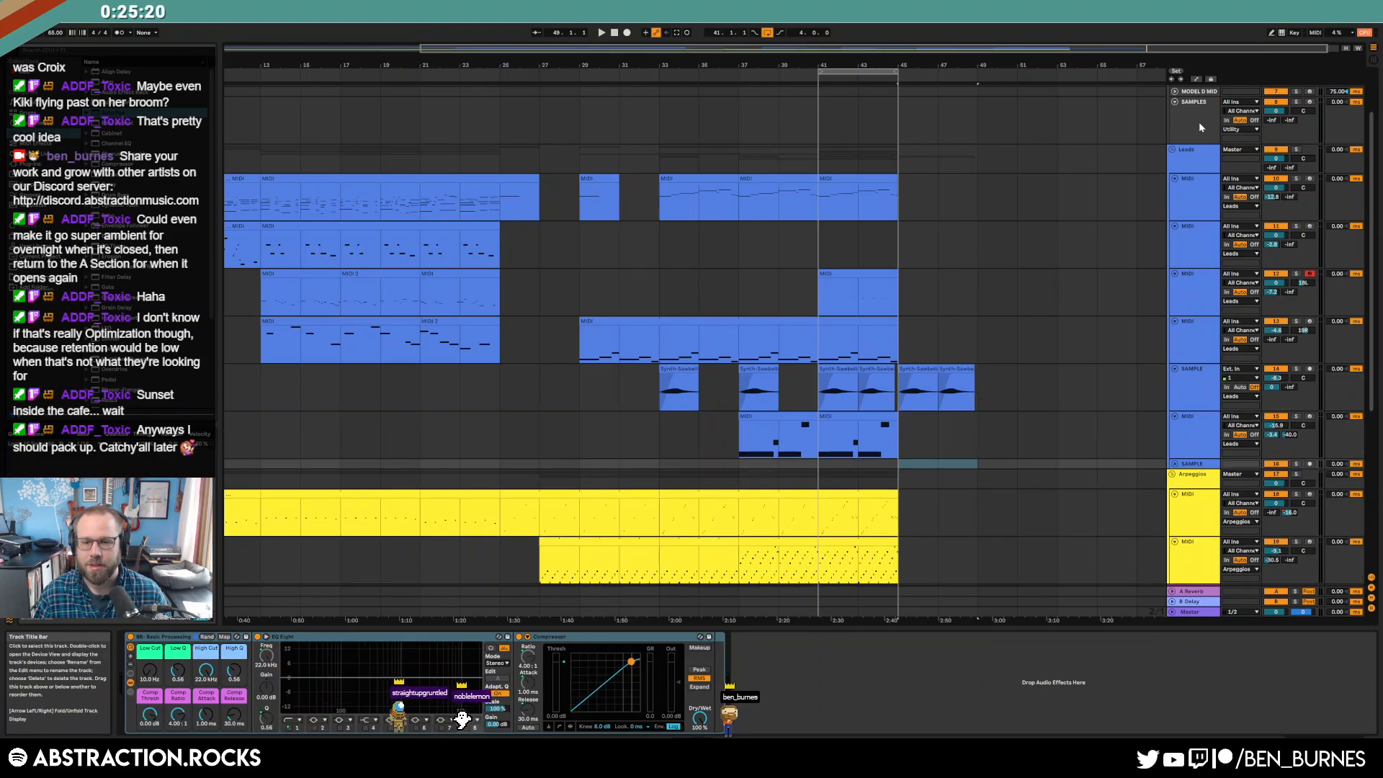
{"action": "mouse_move", "coordinate": [453, 173]}
{"action": "left_mouse_down"}
{"action": "mouse_move", "coordinate": [923, 461]}
{"action": "mouse_move", "coordinate": [822, 464]}
{"action": "mouse_move", "coordinate": [855, 465]}
{"action": "left_mouse_up"}
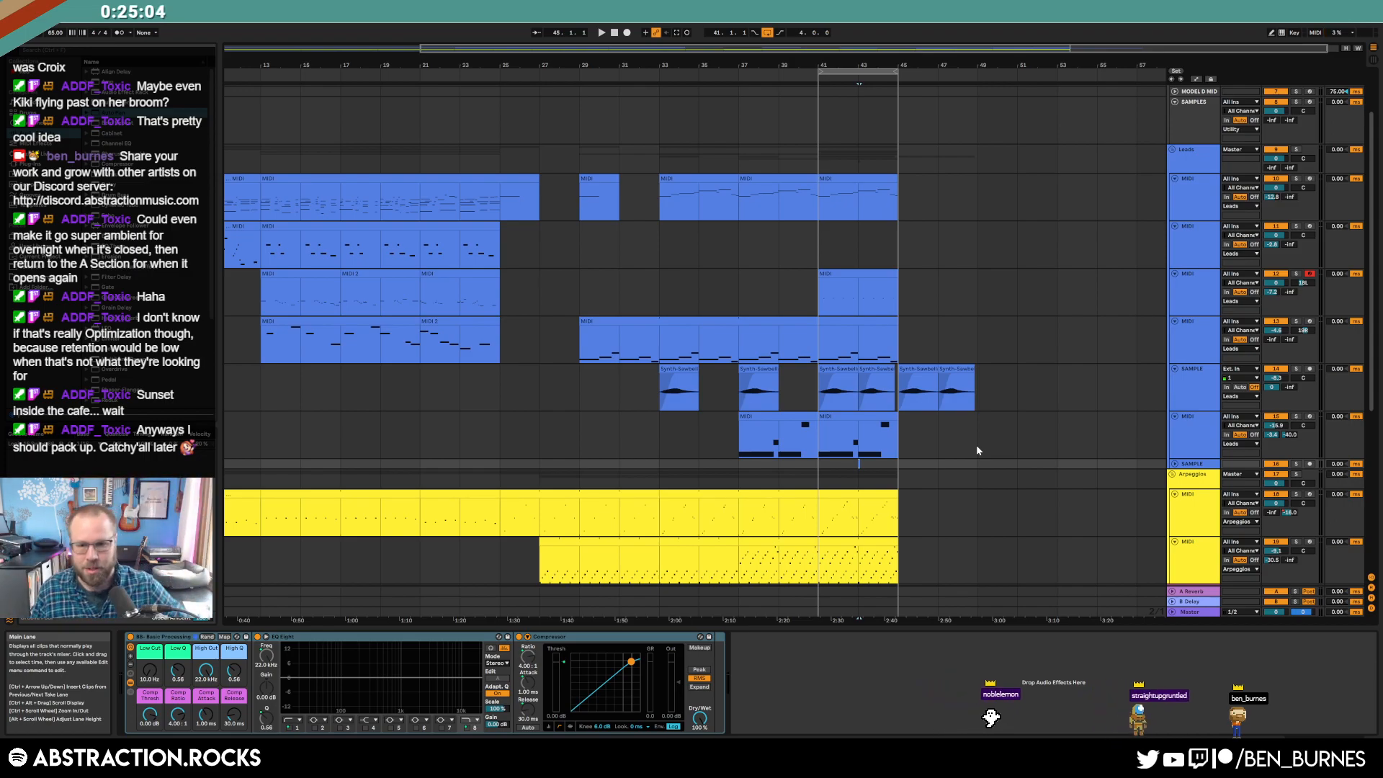
{"action": "left_click", "coordinate": [699, 72]}
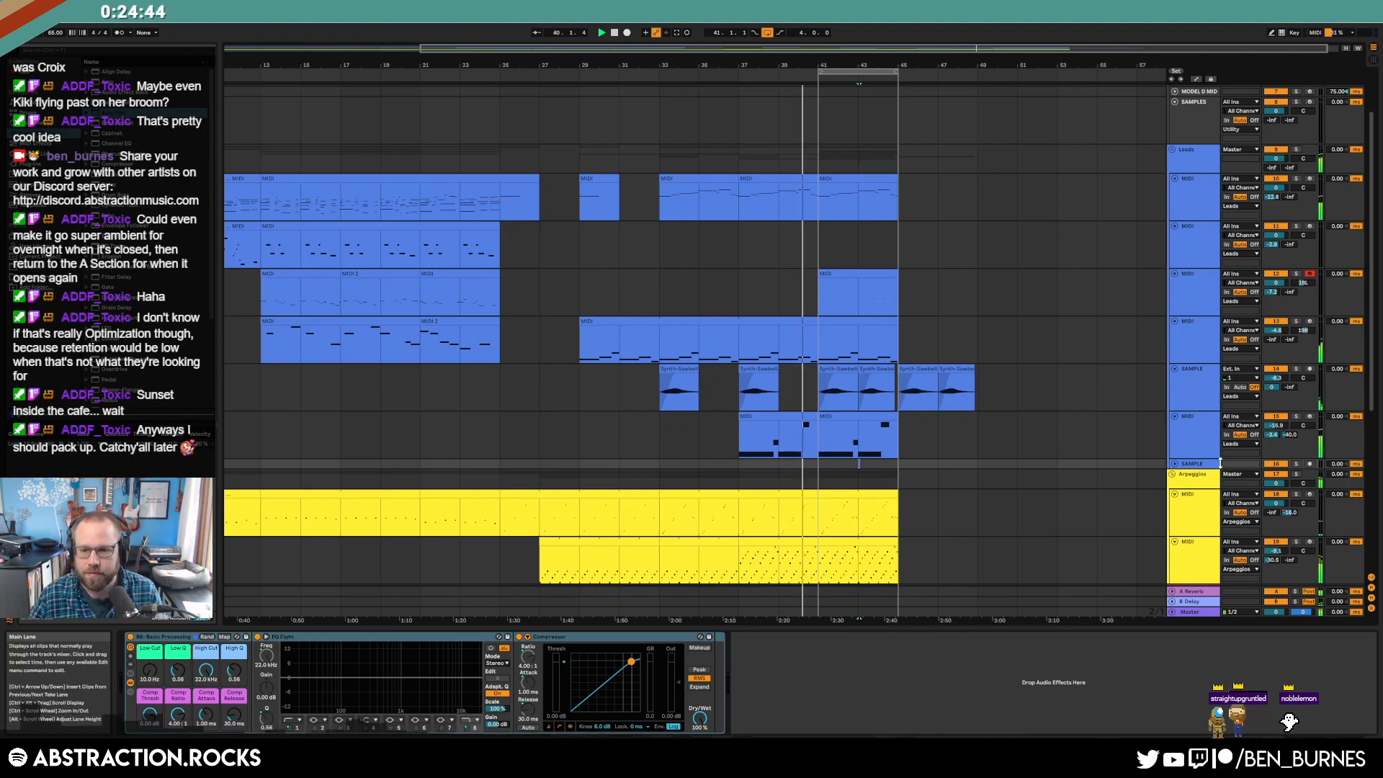
- Expand the new SAMPLE track and move the VEE Synth Sound 017 clip to shortly before beat 41.2
{"action": "left_click", "coordinate": [1175, 464]}
{"action": "scroll", "coordinate": [648, 466], "scroll_direction": "up", "scroll_amount": 5}
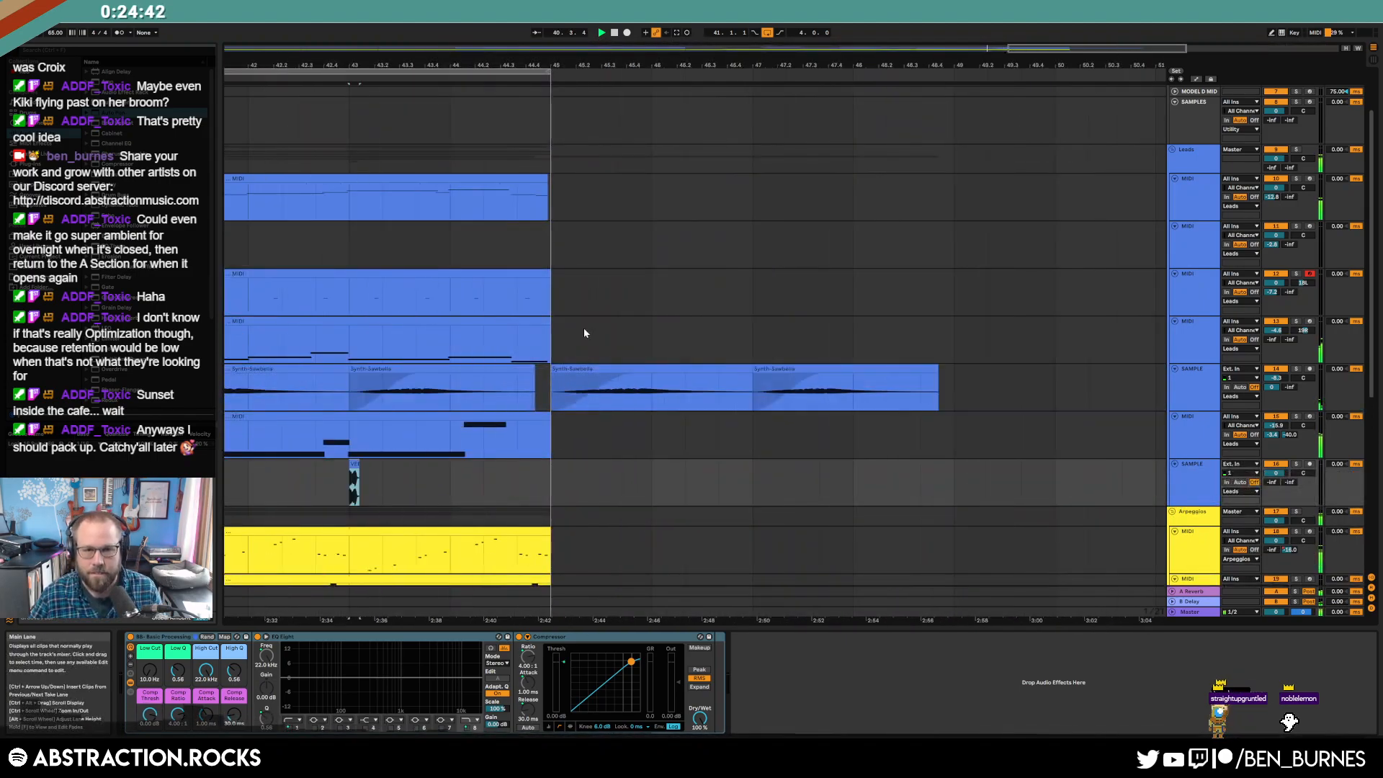
{"action": "left_click_drag", "start_coordinate": [1096, 48], "coordinate": [972, 48]}
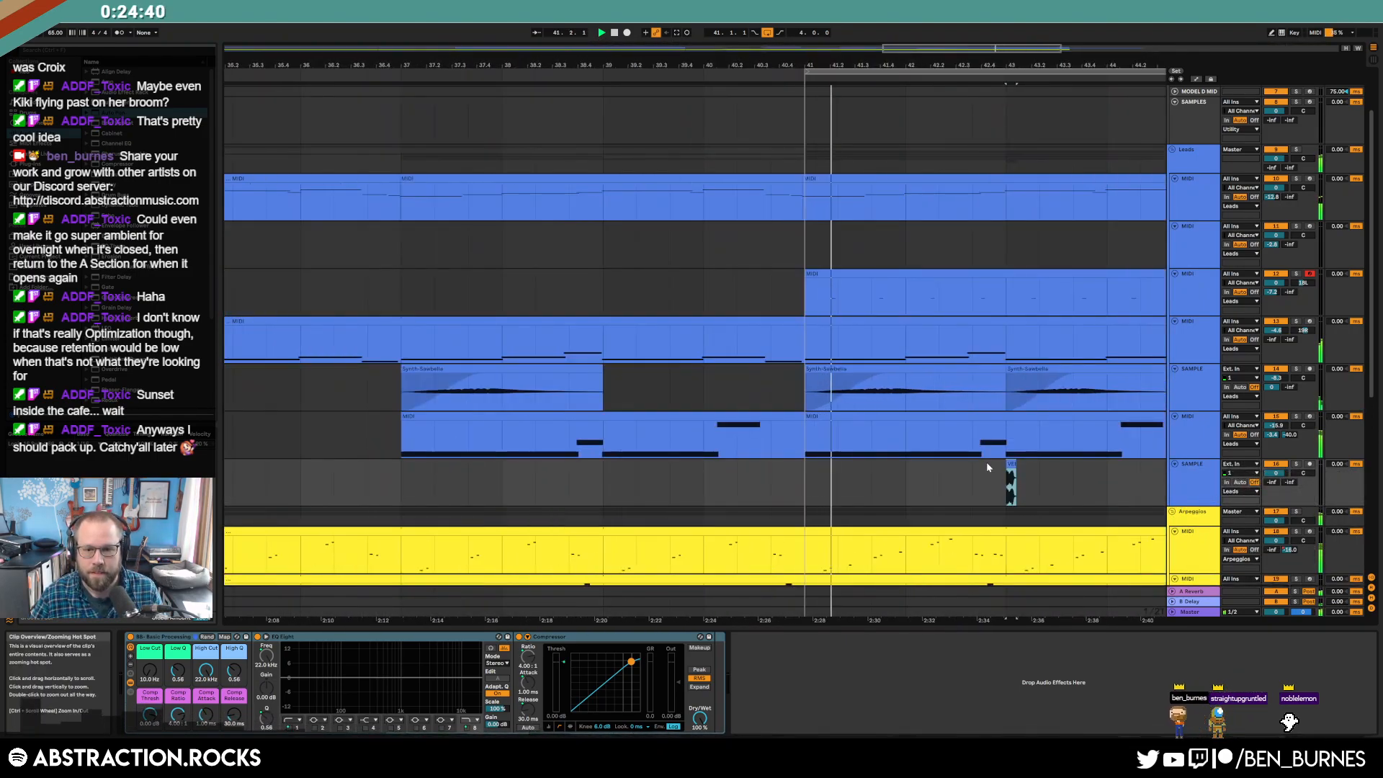
{"action": "scroll", "coordinate": [993, 492], "scroll_direction": "up", "scroll_amount": 3}
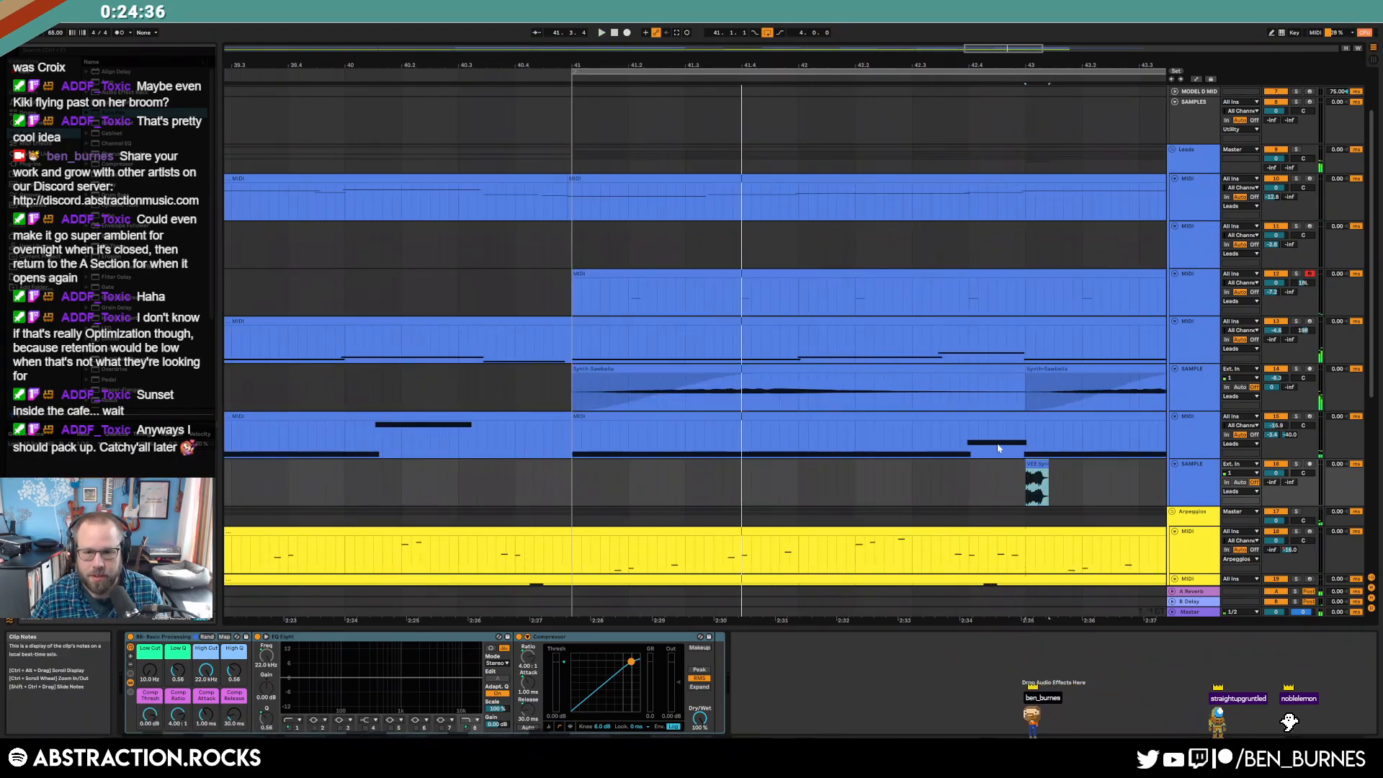
{"action": "left_click_drag", "start_coordinate": [1031, 475], "coordinate": [634, 471]}
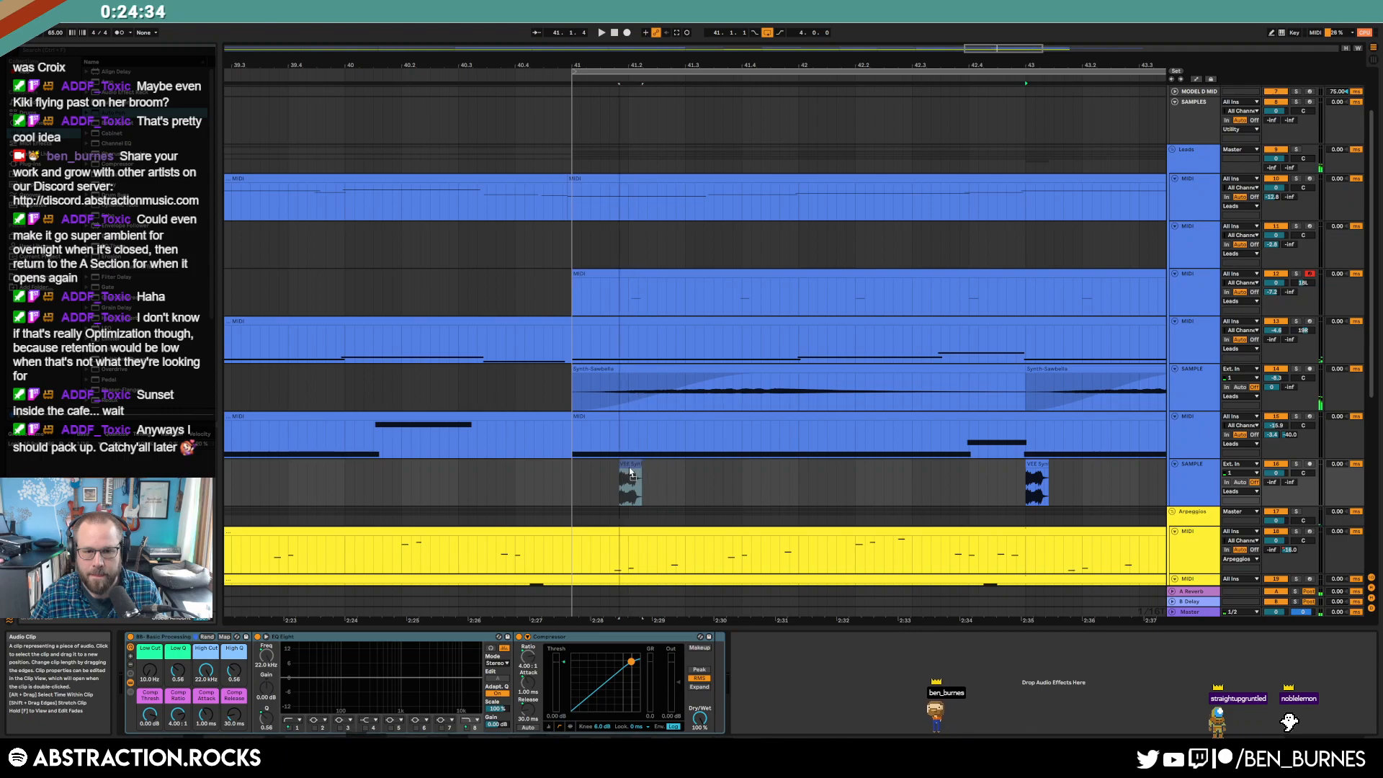
{"action": "scroll", "coordinate": [634, 468], "scroll_direction": "up", "scroll_amount": 3}
{"action": "left_click_drag", "start_coordinate": [632, 464], "coordinate": [625, 466]}
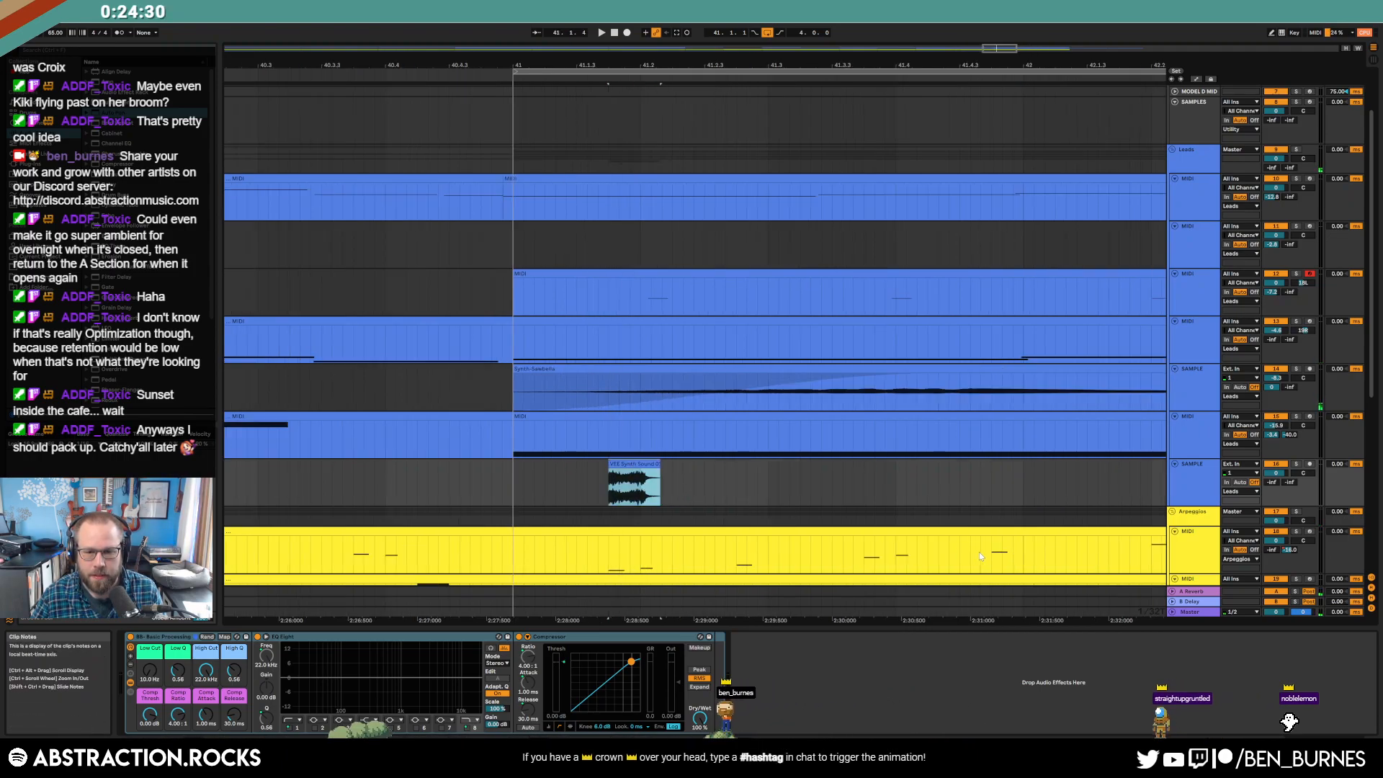
- Inspect the upper arpeggio clip's notes and the waveform of the VEE Synth Sound 017 clip
{"action": "double_click", "coordinate": [823, 551]}
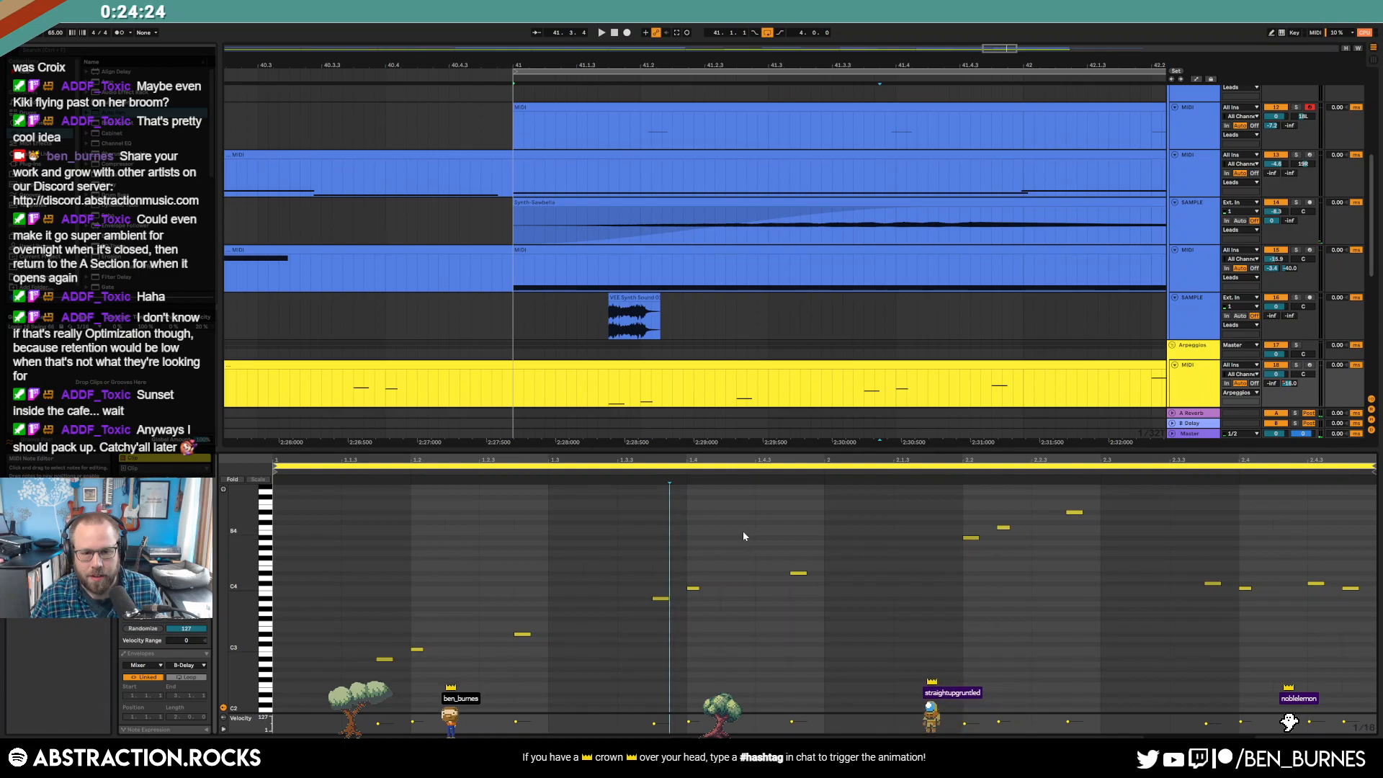
{"action": "left_click", "coordinate": [682, 307]}
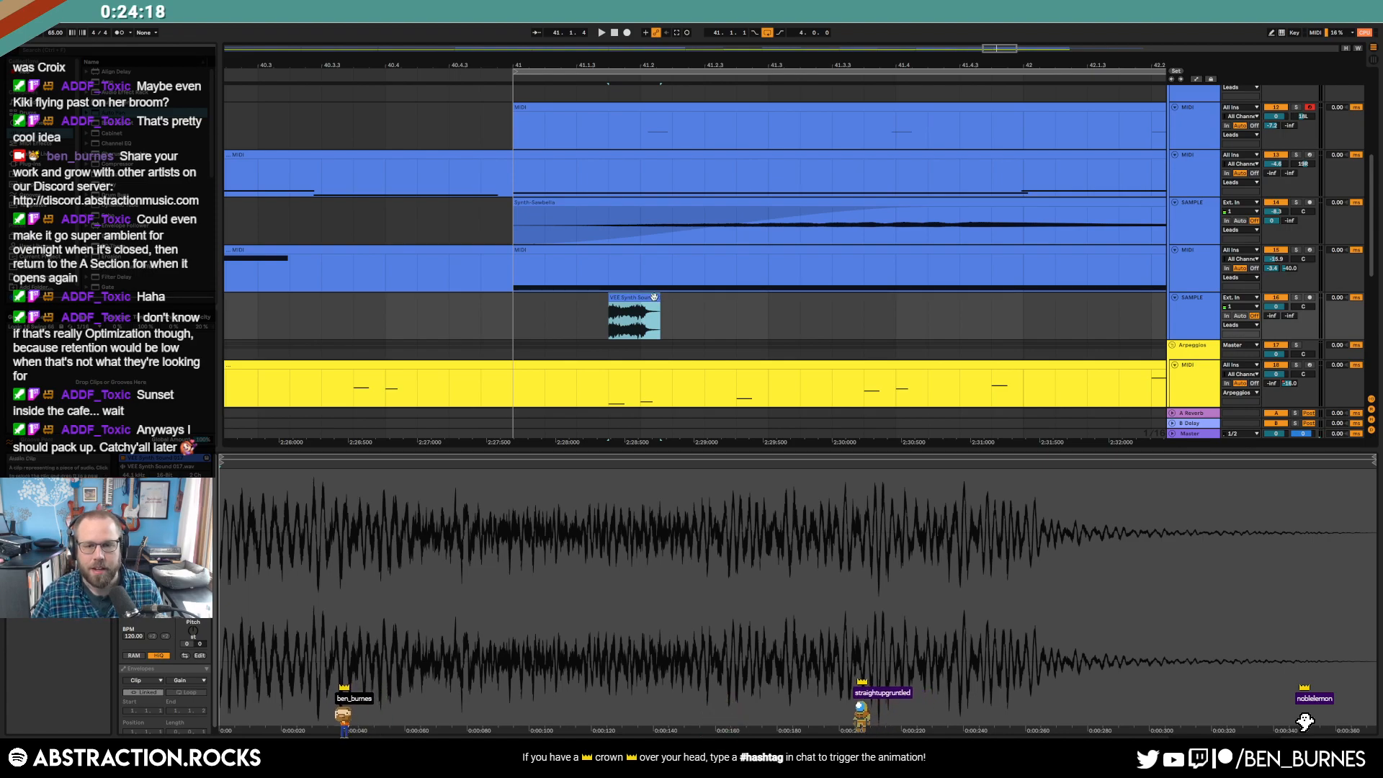
{"action": "left_click", "coordinate": [822, 340]}
- Lower the new SAMPLE track's volume to about -15 dB and fade out the synth clip
{"action": "left_click_drag", "start_coordinate": [1275, 306], "coordinate": [1276, 324]}
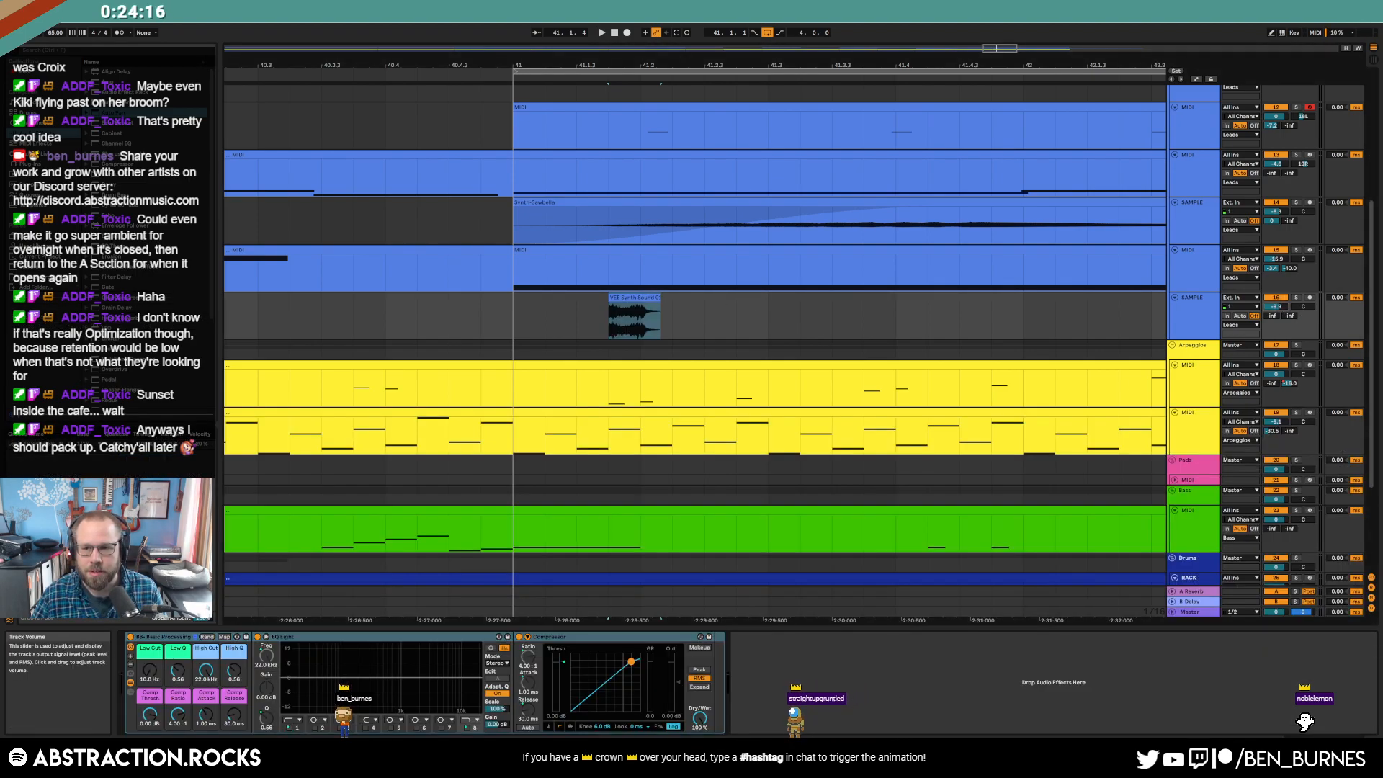
{"action": "key", "text": "space"}
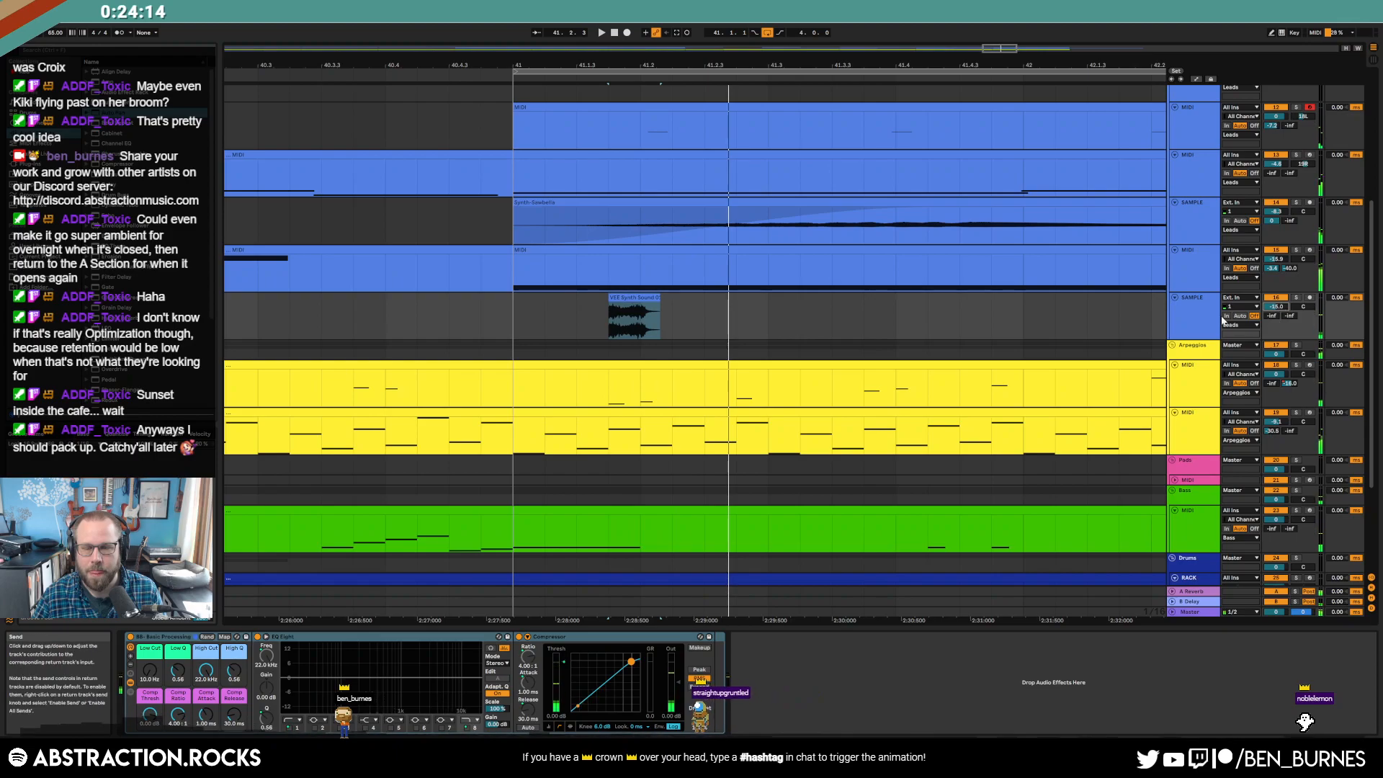
{"action": "left_click", "coordinate": [654, 307]}
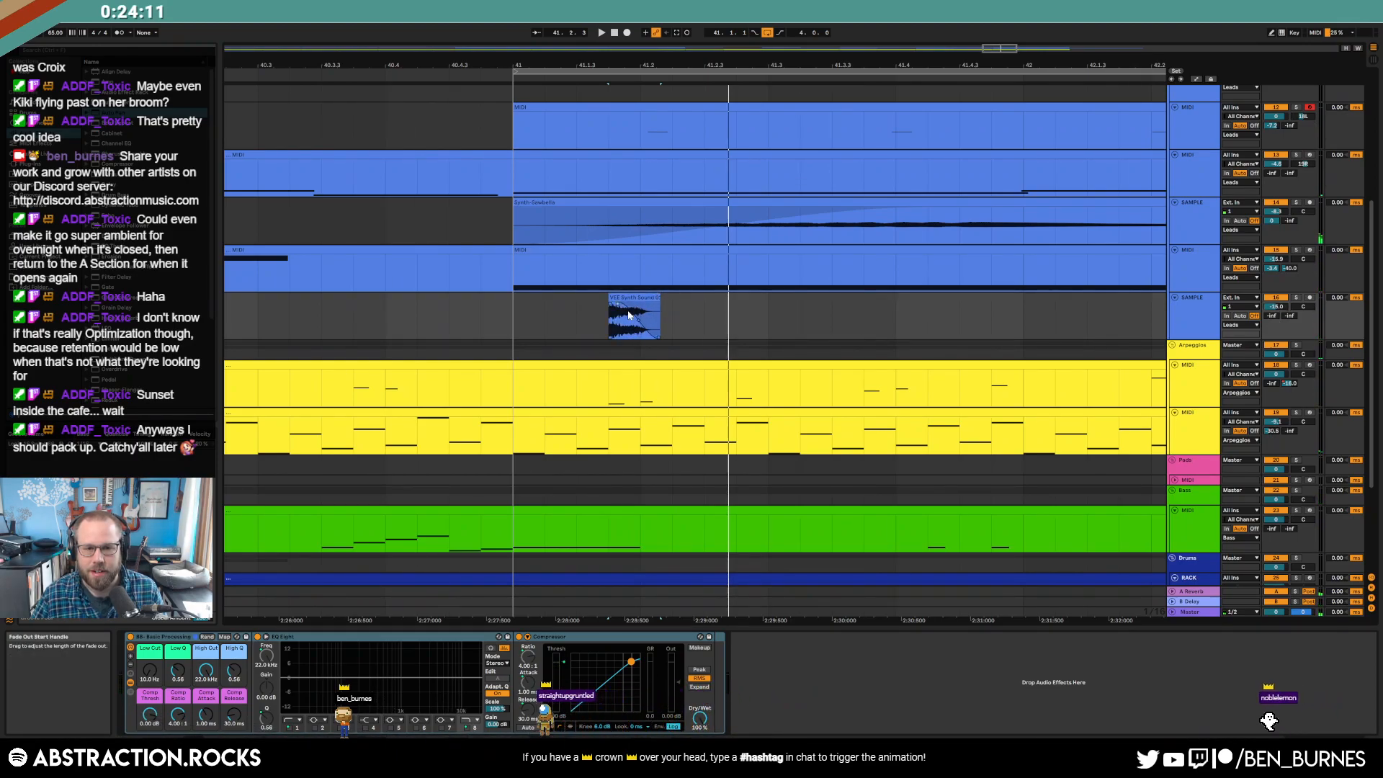
{"action": "left_click", "coordinate": [628, 314]}
- Raise the SAMPLE track's low cut to about 695 Hz and add ValhallaDelay after its compressor
{"action": "left_click_drag", "start_coordinate": [150, 669], "coordinate": [150, 634]}
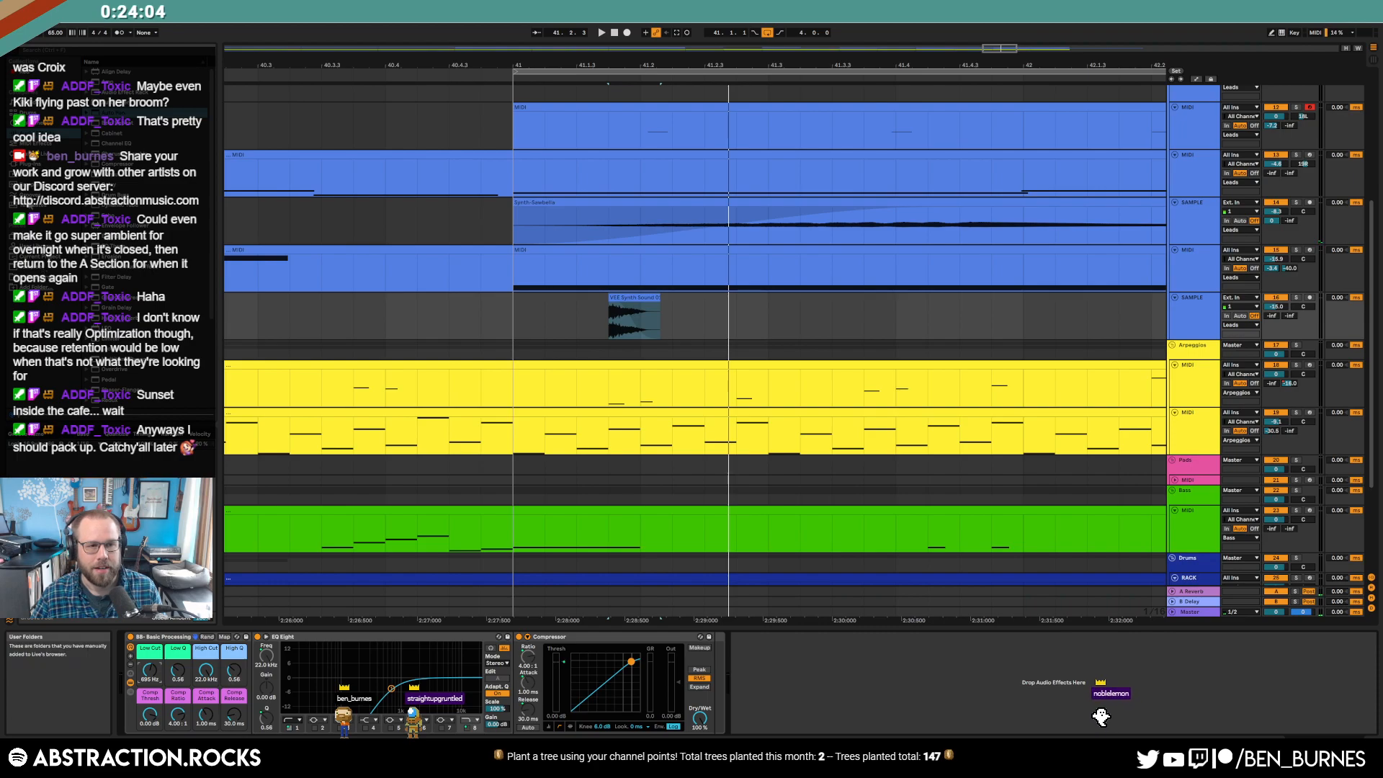
{"action": "left_click", "coordinate": [44, 165]}
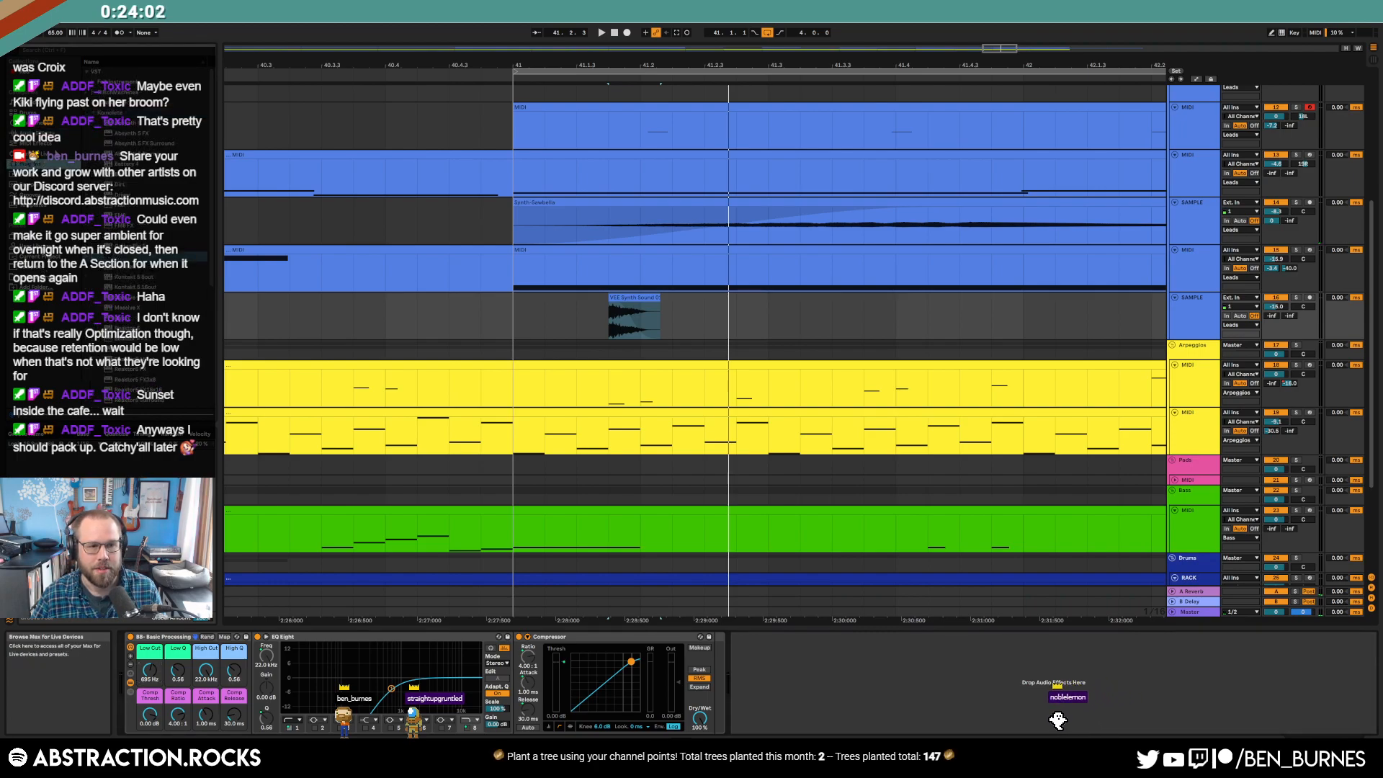
{"action": "left_click", "coordinate": [92, 135]}
{"action": "left_click", "coordinate": [93, 163]}
{"action": "left_click", "coordinate": [120, 176]}
{"action": "left_click_drag", "start_coordinate": [768, 681], "coordinate": [767, 680]}
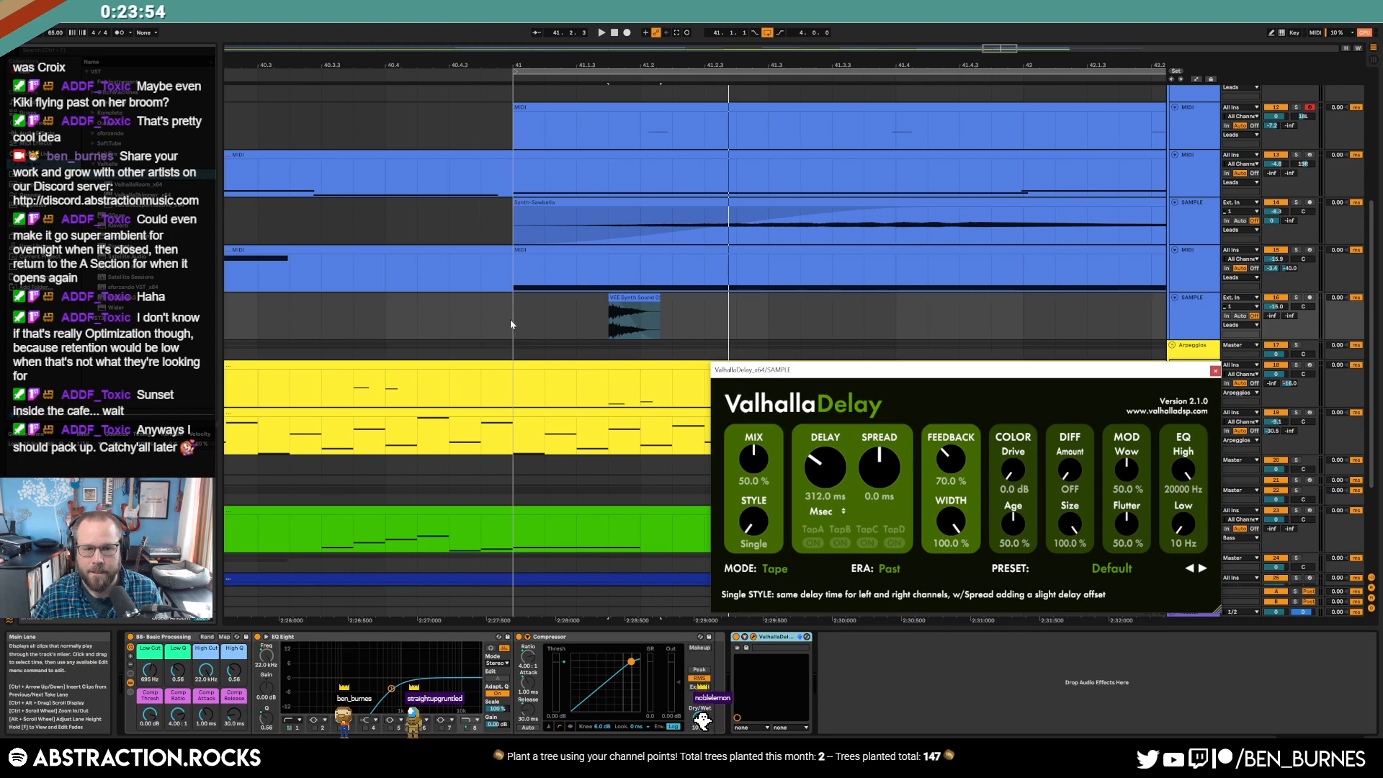
- Set the ValhallaDelay time to 692 ms and play back from bar 41
{"action": "left_click_drag", "start_coordinate": [614, 321], "coordinate": [693, 325]}
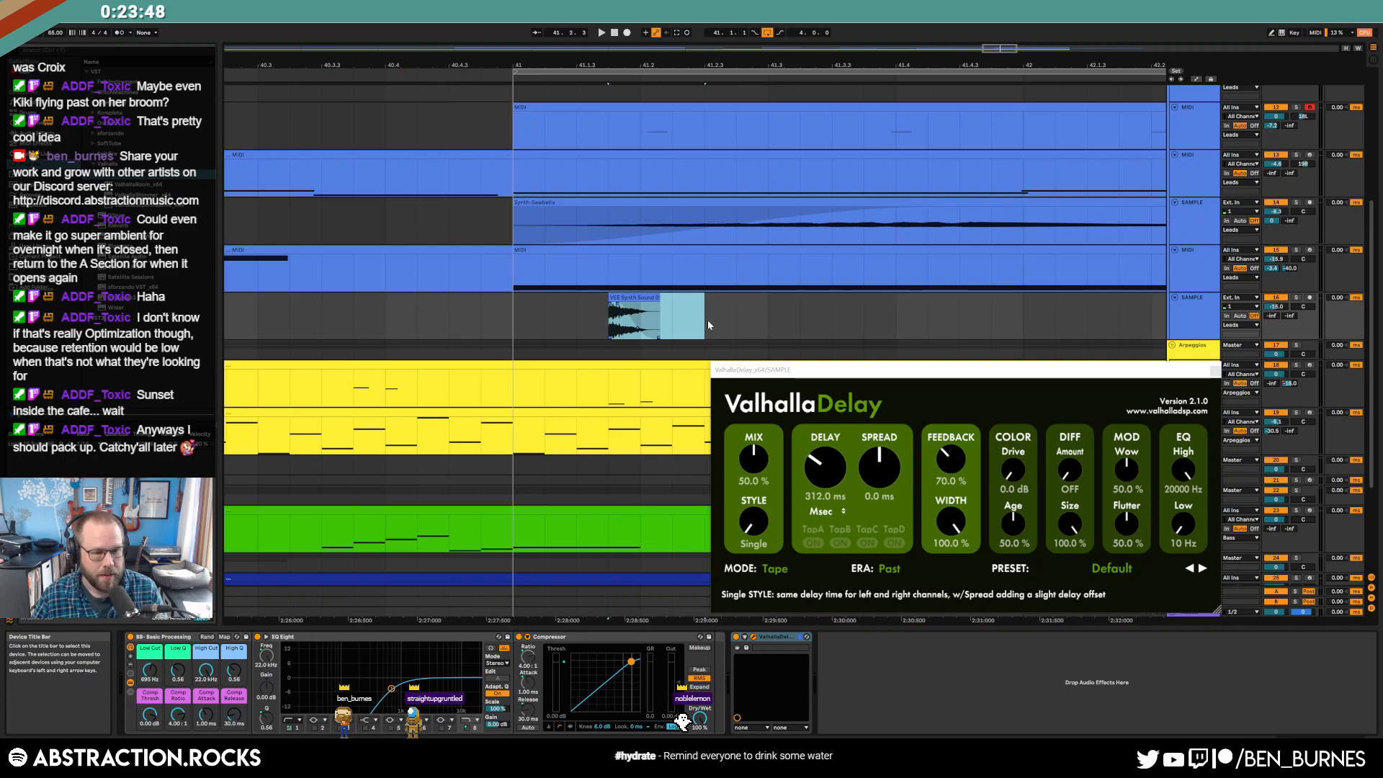
{"action": "type", "text": "692"}
{"action": "key", "text": "Return"}
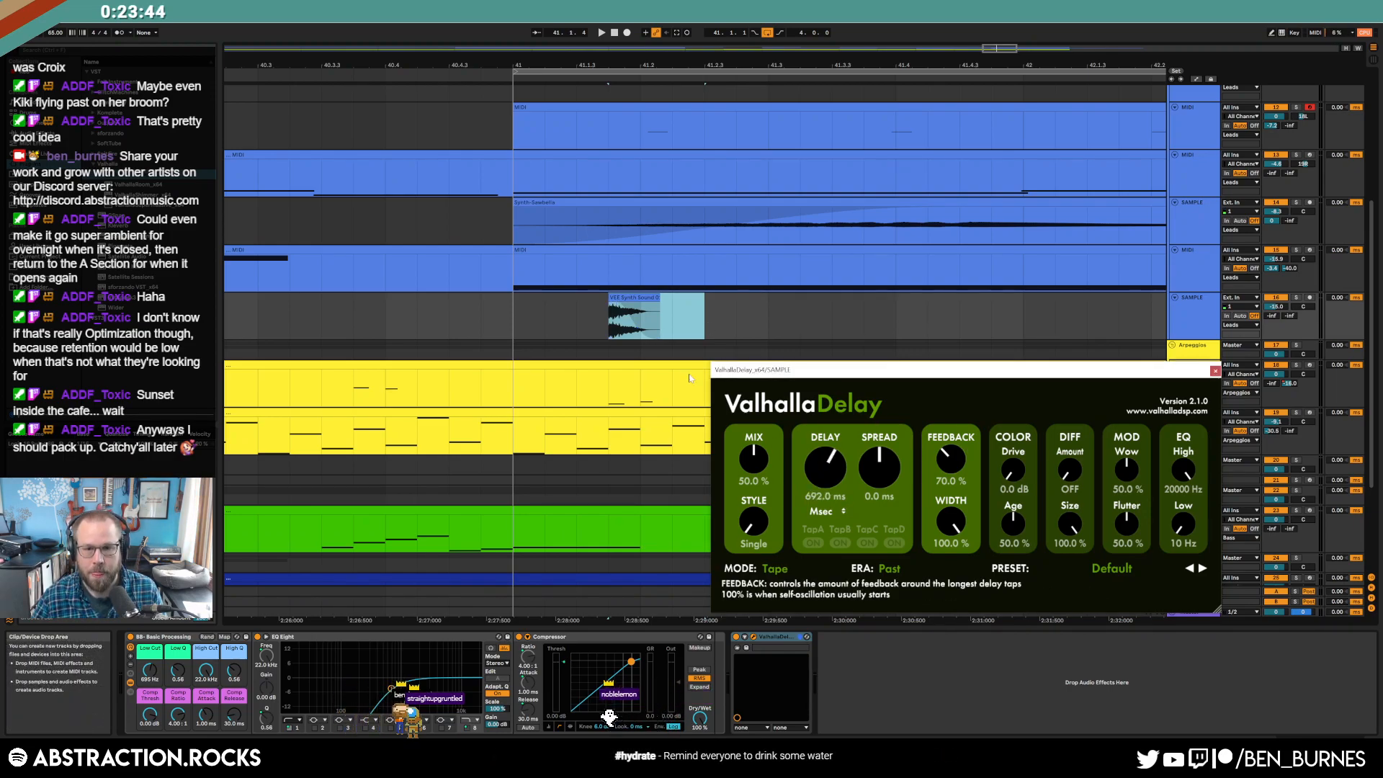
{"action": "left_click", "coordinate": [525, 312]}
{"action": "key", "text": "space"}
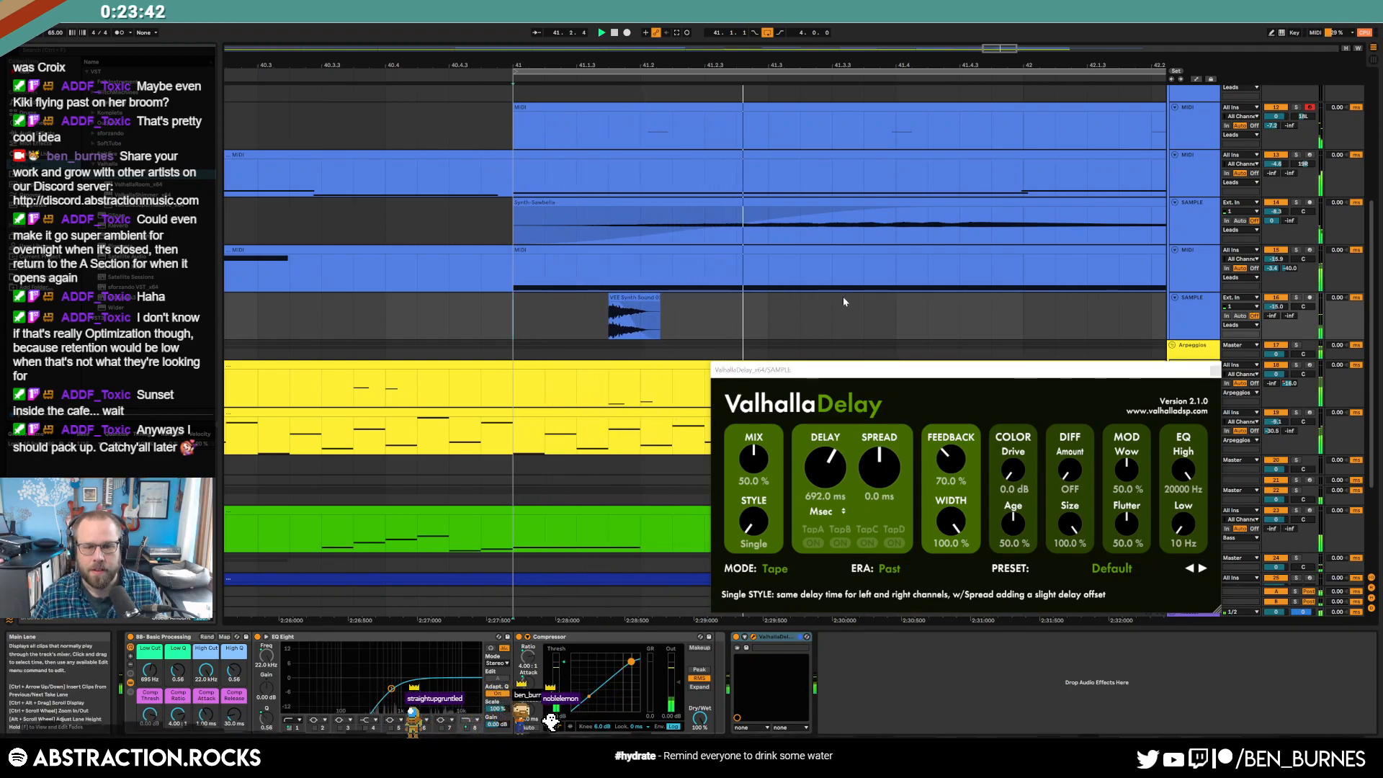
- Lower the SAMPLE track's low cut to about 83 Hz and close the ValhallaDelay window
{"action": "left_click_drag", "start_coordinate": [845, 369], "coordinate": [721, 386]}
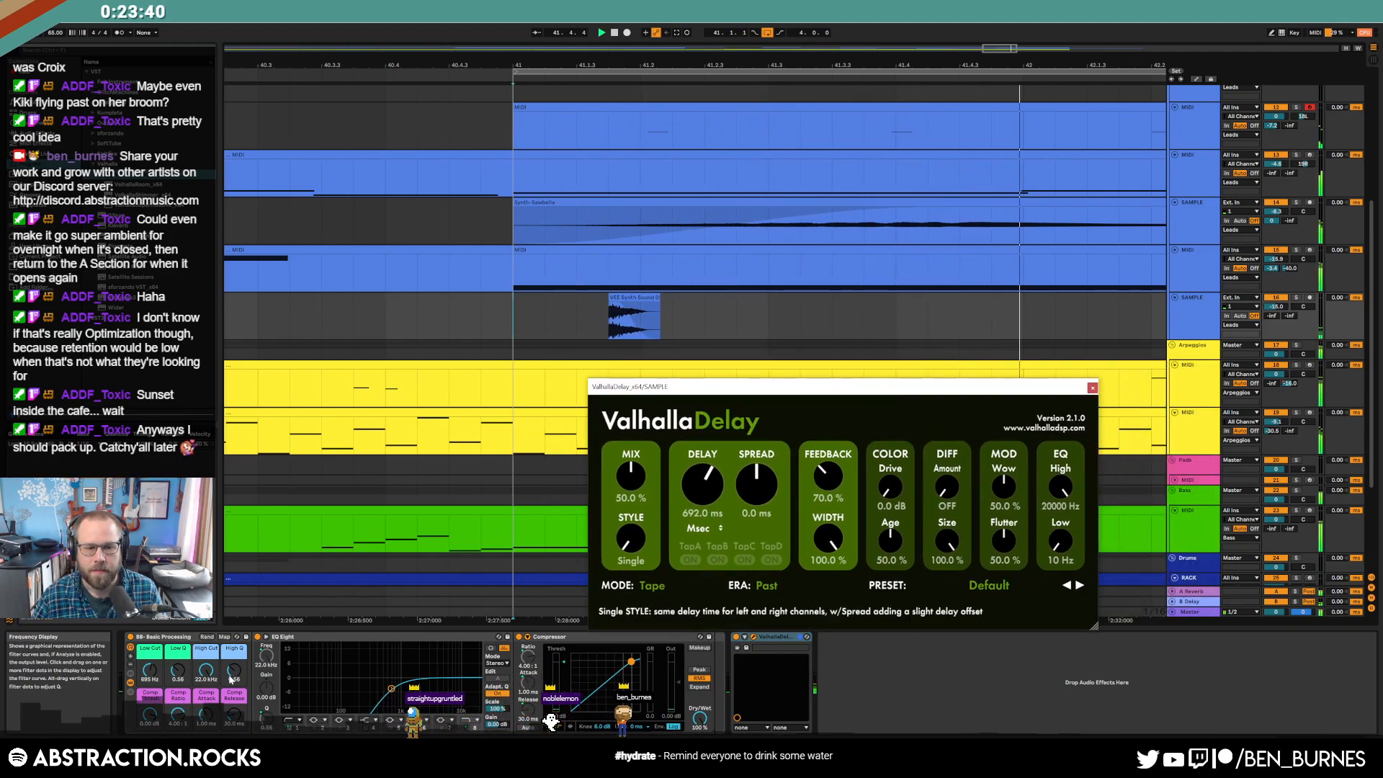
{"action": "key", "text": "space"}
{"action": "left_click", "coordinate": [150, 670]}
{"action": "left_click_drag", "start_coordinate": [150, 671], "coordinate": [150, 666]}
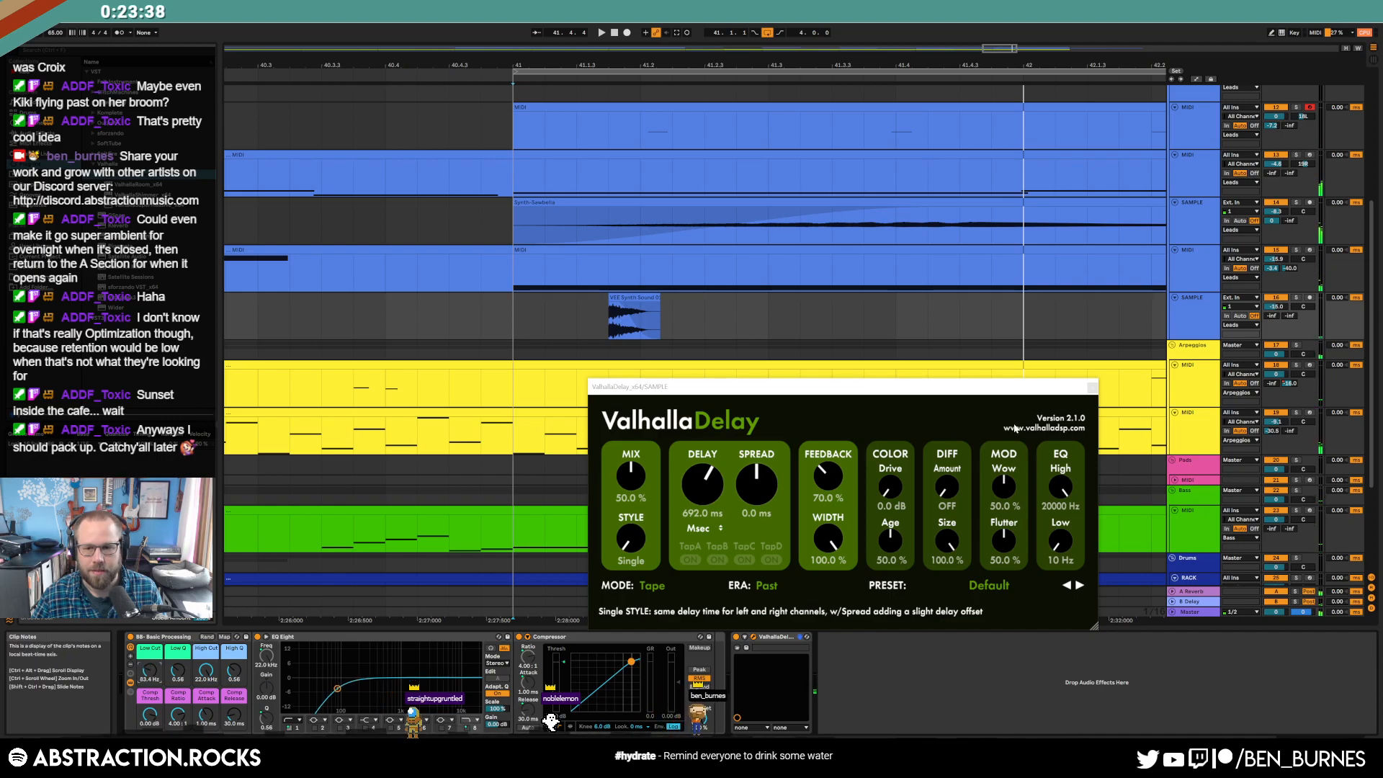
{"action": "left_click", "coordinate": [1092, 390]}
- Duplicate bar 41 of the SAMPLE track three times to fill bars 42 to 44, and play back from before bar 41
{"action": "scroll", "coordinate": [1022, 336], "scroll_direction": "down", "scroll_amount": 3}
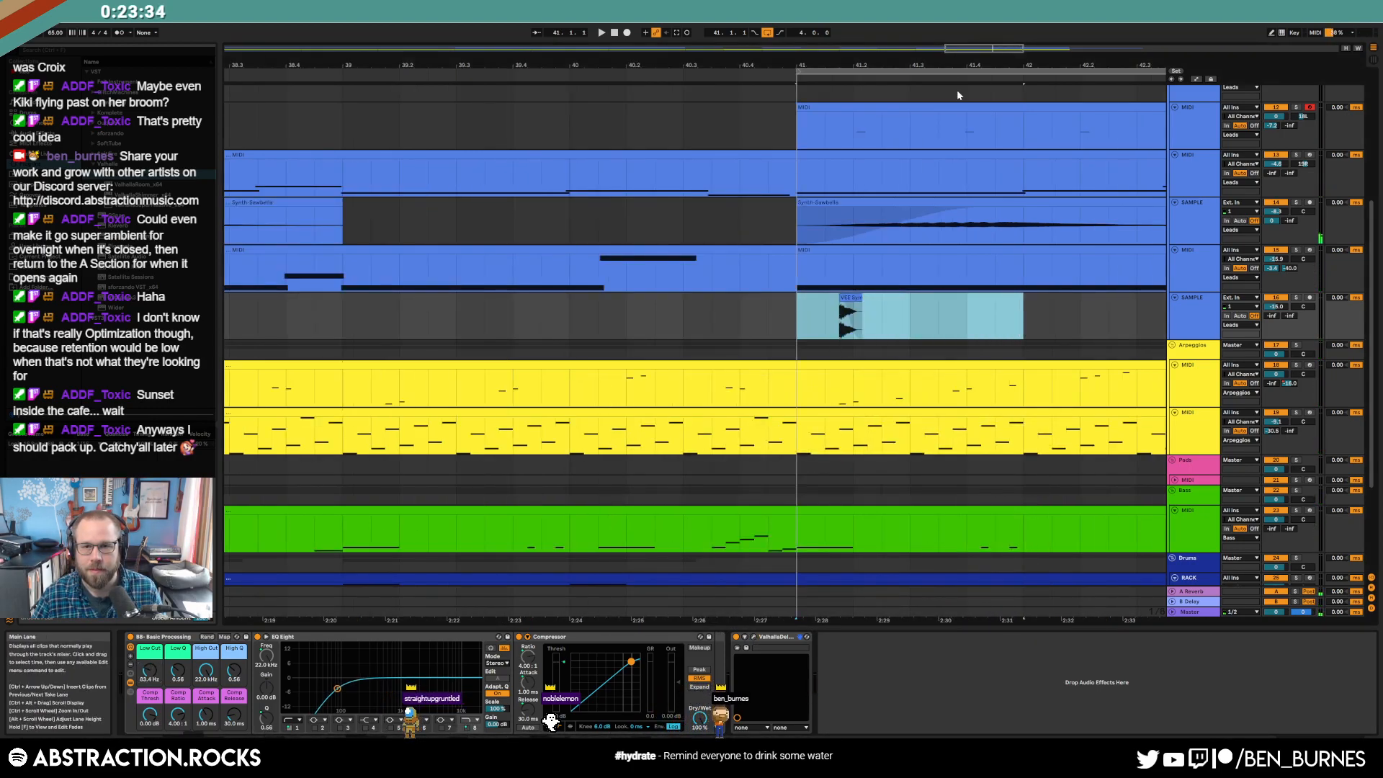
{"action": "left_click_drag", "start_coordinate": [983, 52], "coordinate": [1022, 52]}
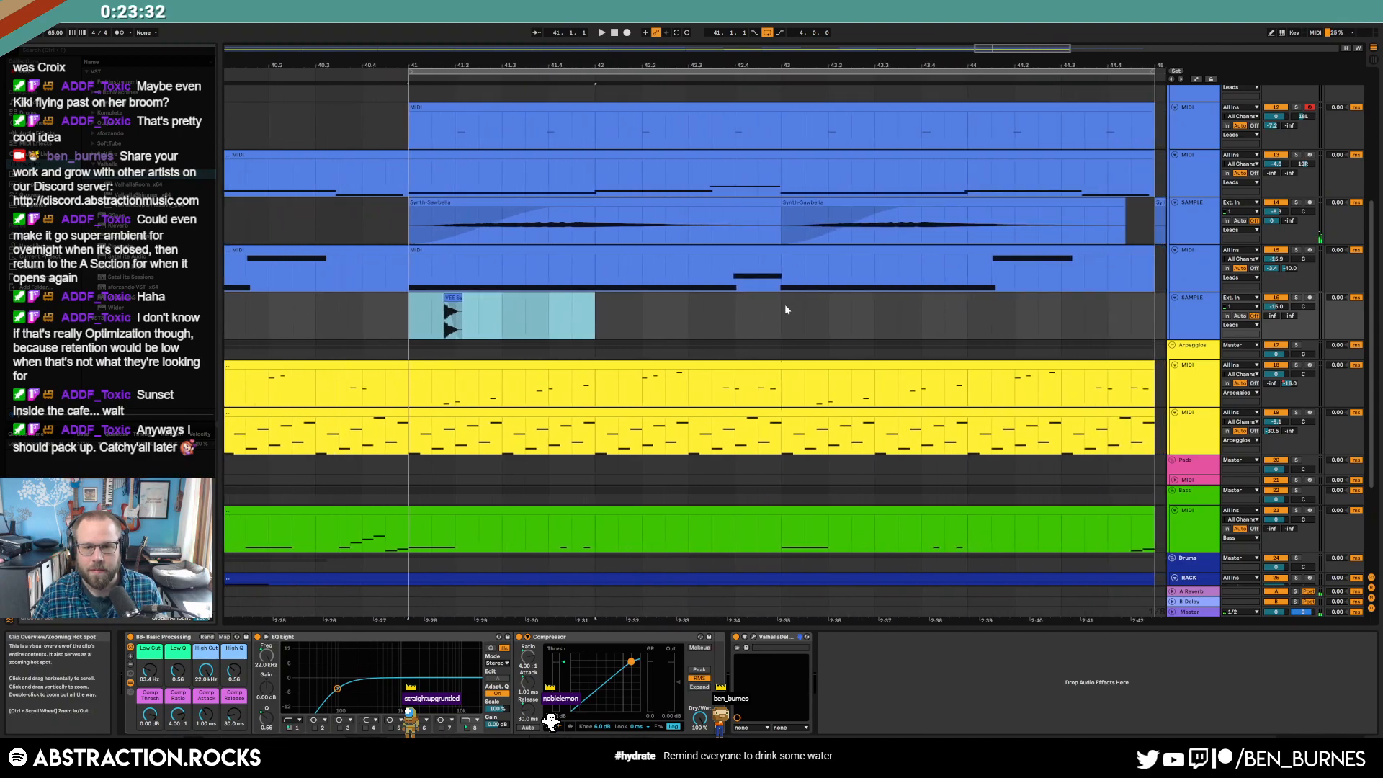
{"action": "key", "text": "ctrl+d"}
{"action": "key", "text": "ctrl+d"}
{"action": "key", "text": "ctrl+d"}
{"action": "left_click", "coordinate": [339, 310]}
{"action": "key", "text": "space"}
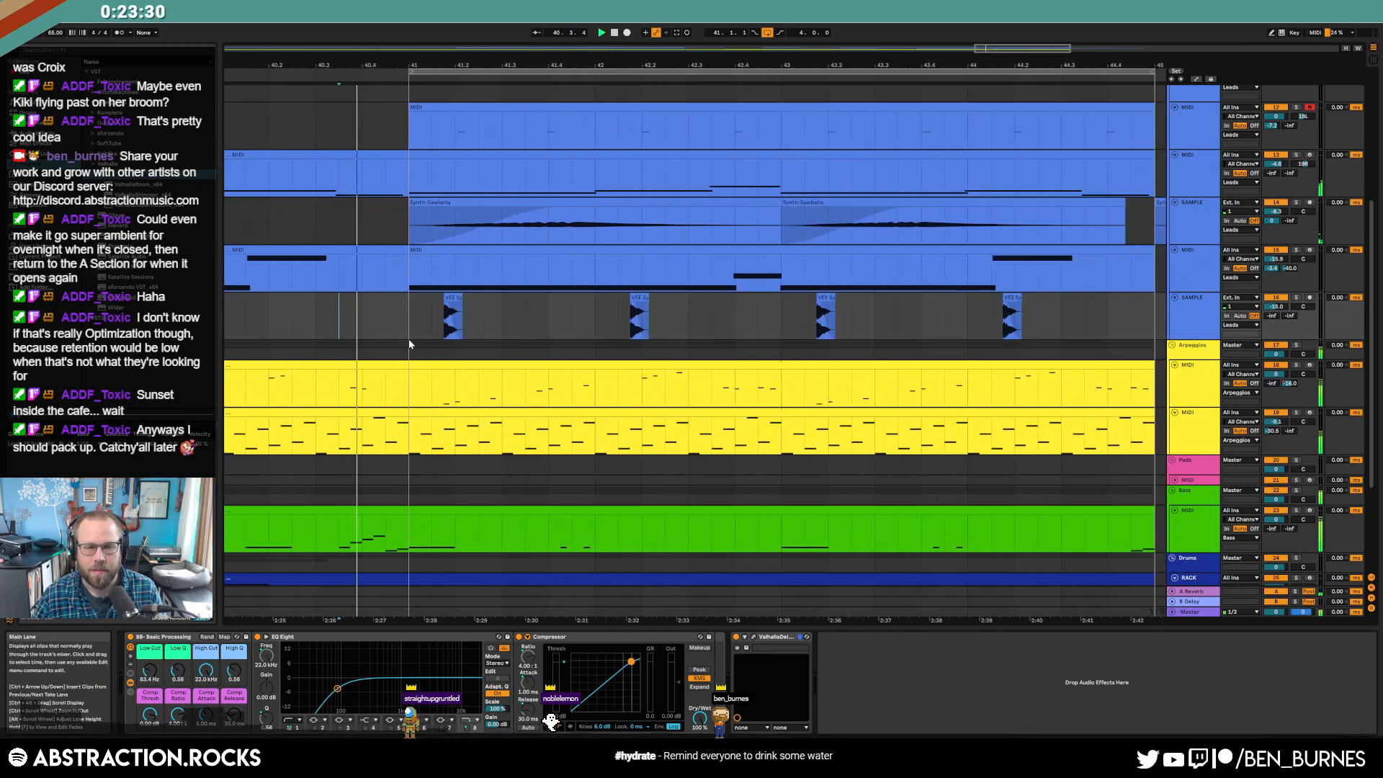
- Lower the SAMPLE track's high cut to about 5.48 kHz while the section plays
{"action": "scroll", "coordinate": [811, 338], "scroll_direction": "down", "scroll_amount": 3}
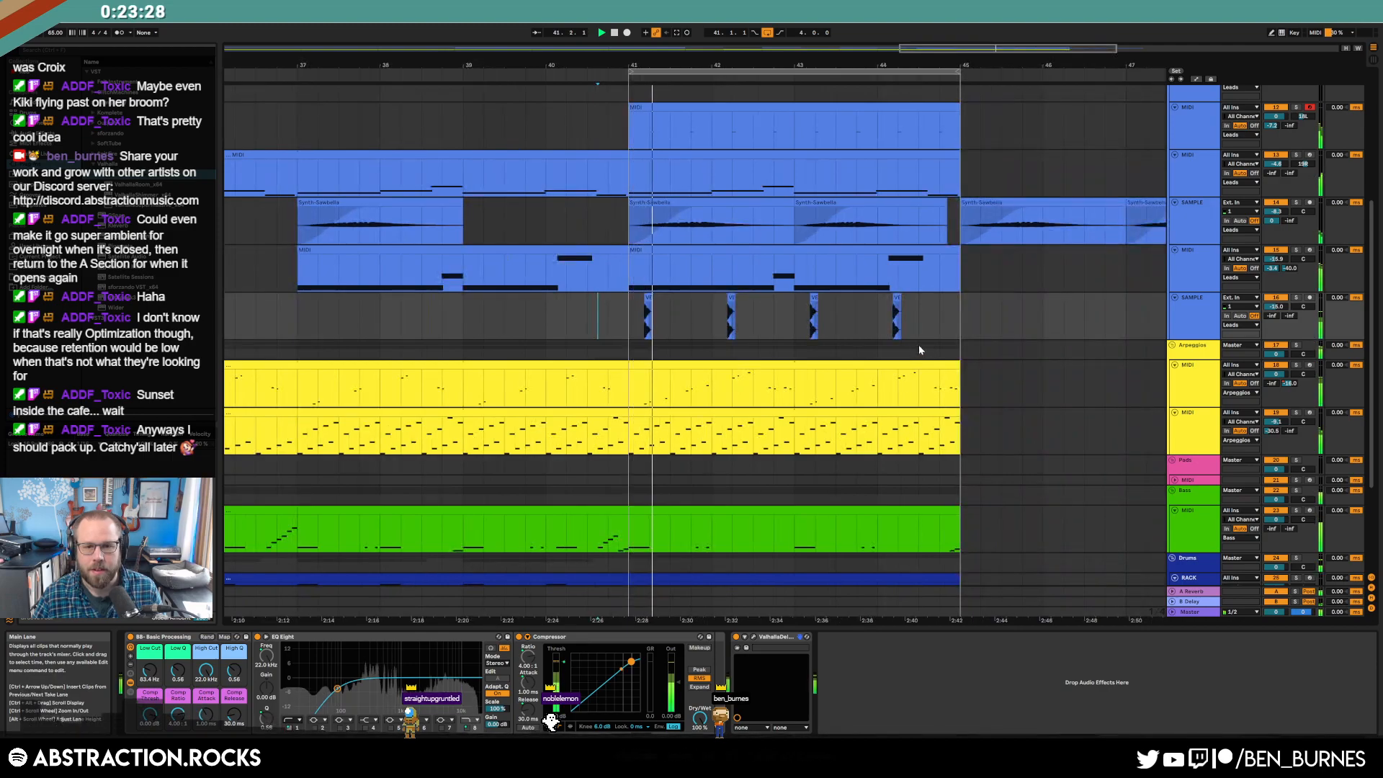
{"action": "scroll", "coordinate": [710, 322], "scroll_direction": "up", "scroll_amount": 3}
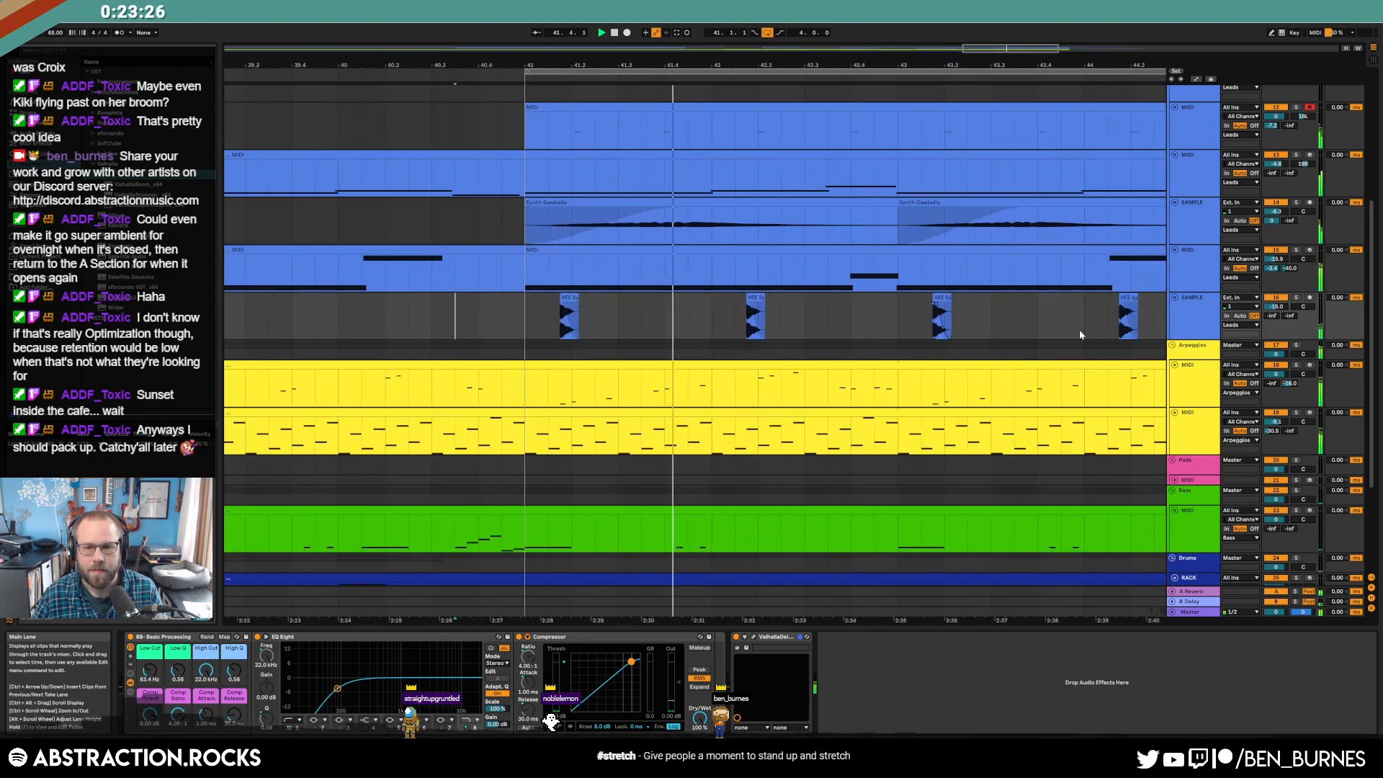
{"action": "left_click_drag", "start_coordinate": [211, 681], "coordinate": [210, 713]}
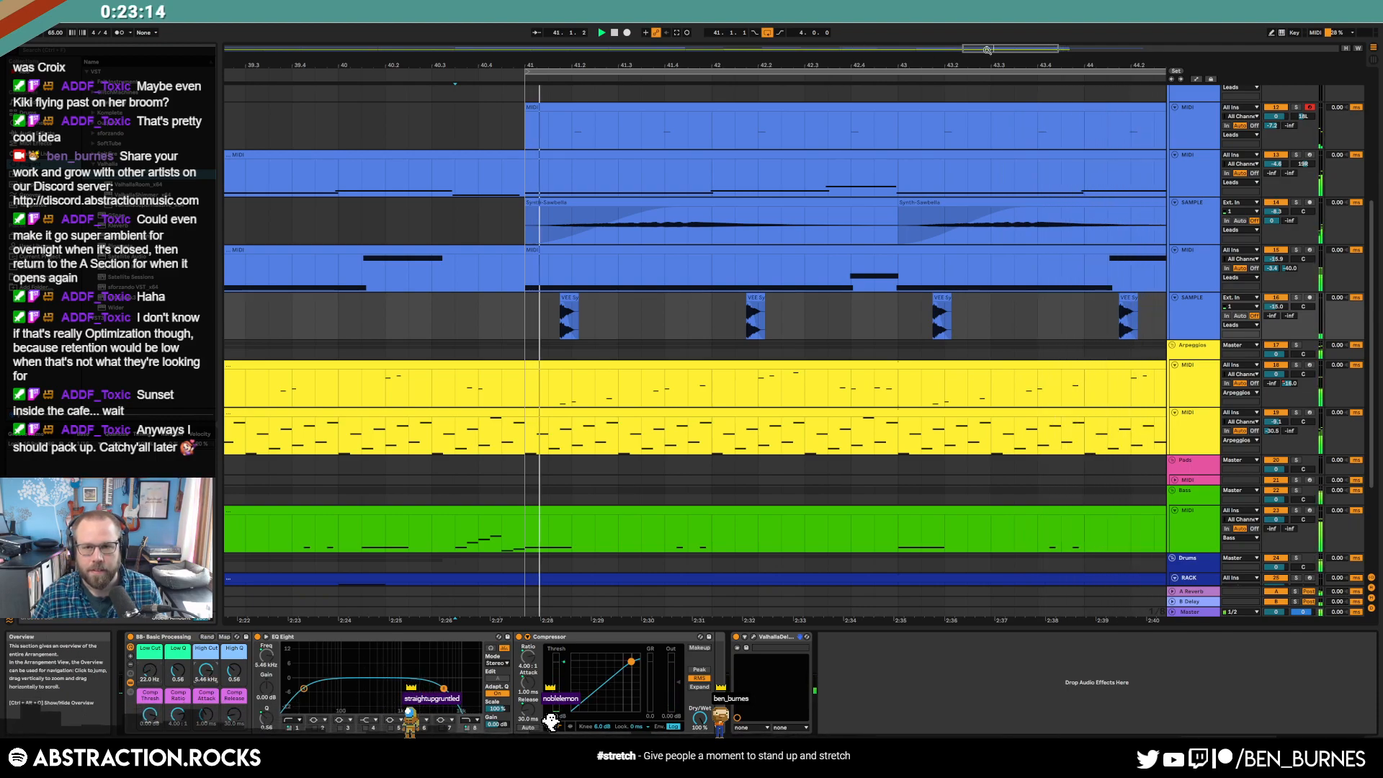
{"action": "left_click_drag", "start_coordinate": [986, 49], "coordinate": [999, 49]}
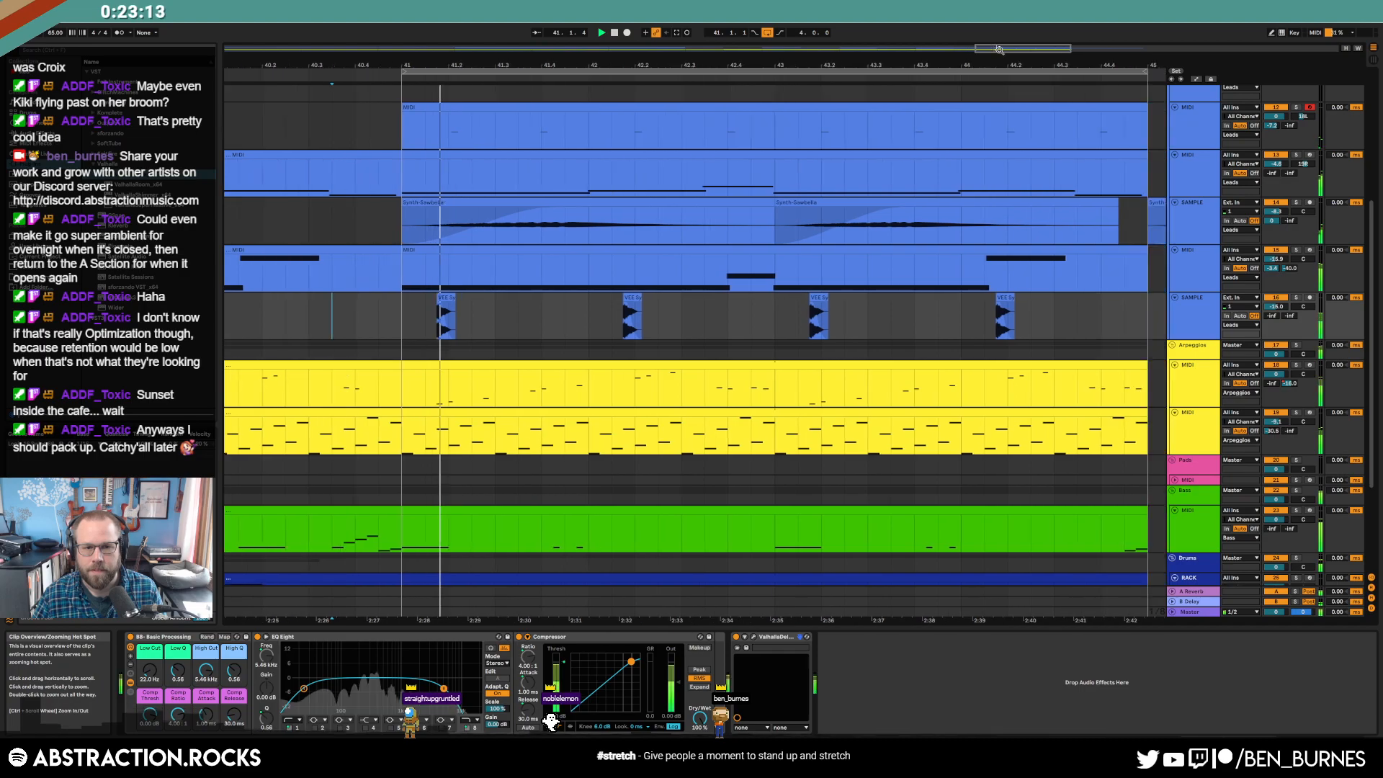
- Move the first synth clip slightly later so it starts on beat 41.2
{"action": "left_click", "coordinate": [447, 298]}
{"action": "key", "text": "space"}
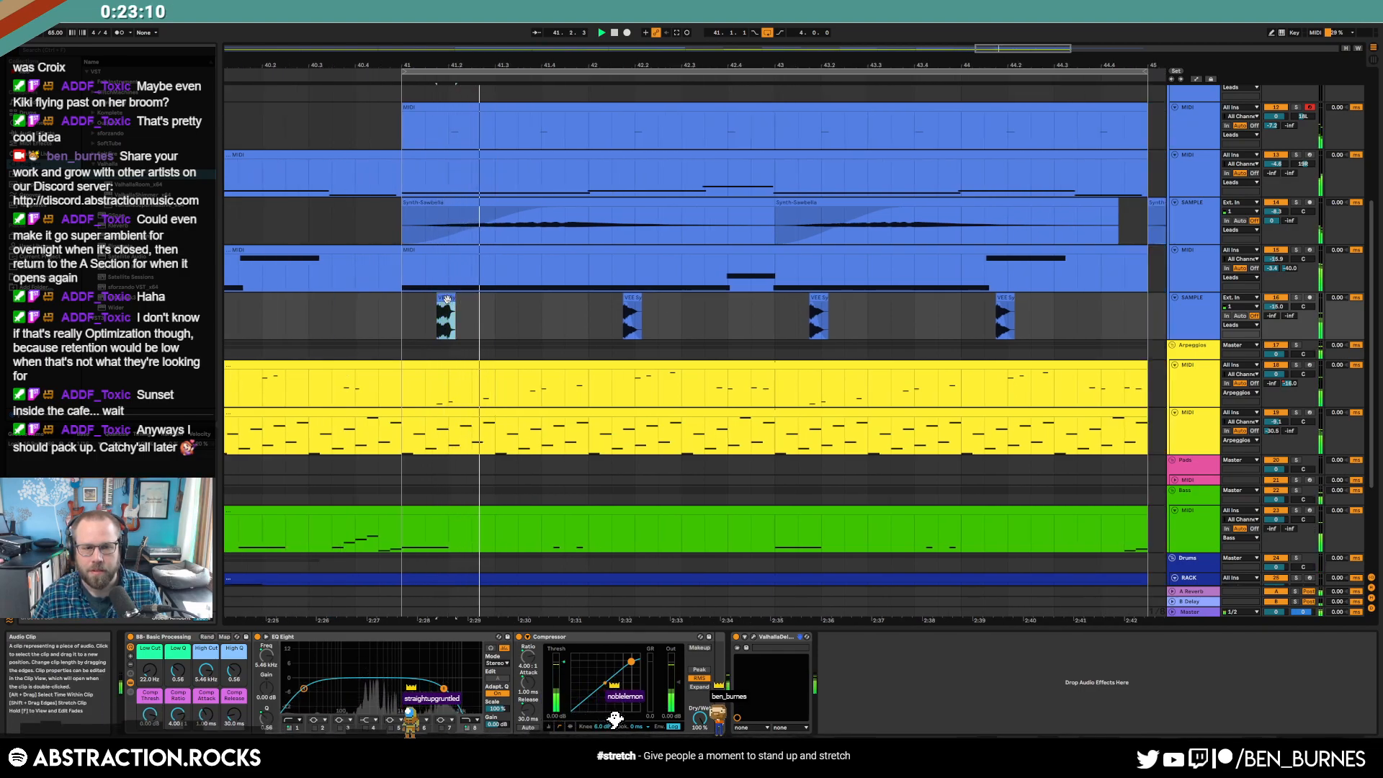
{"action": "left_click_drag", "start_coordinate": [449, 297], "coordinate": [462, 299]}
{"action": "key", "text": "space"}
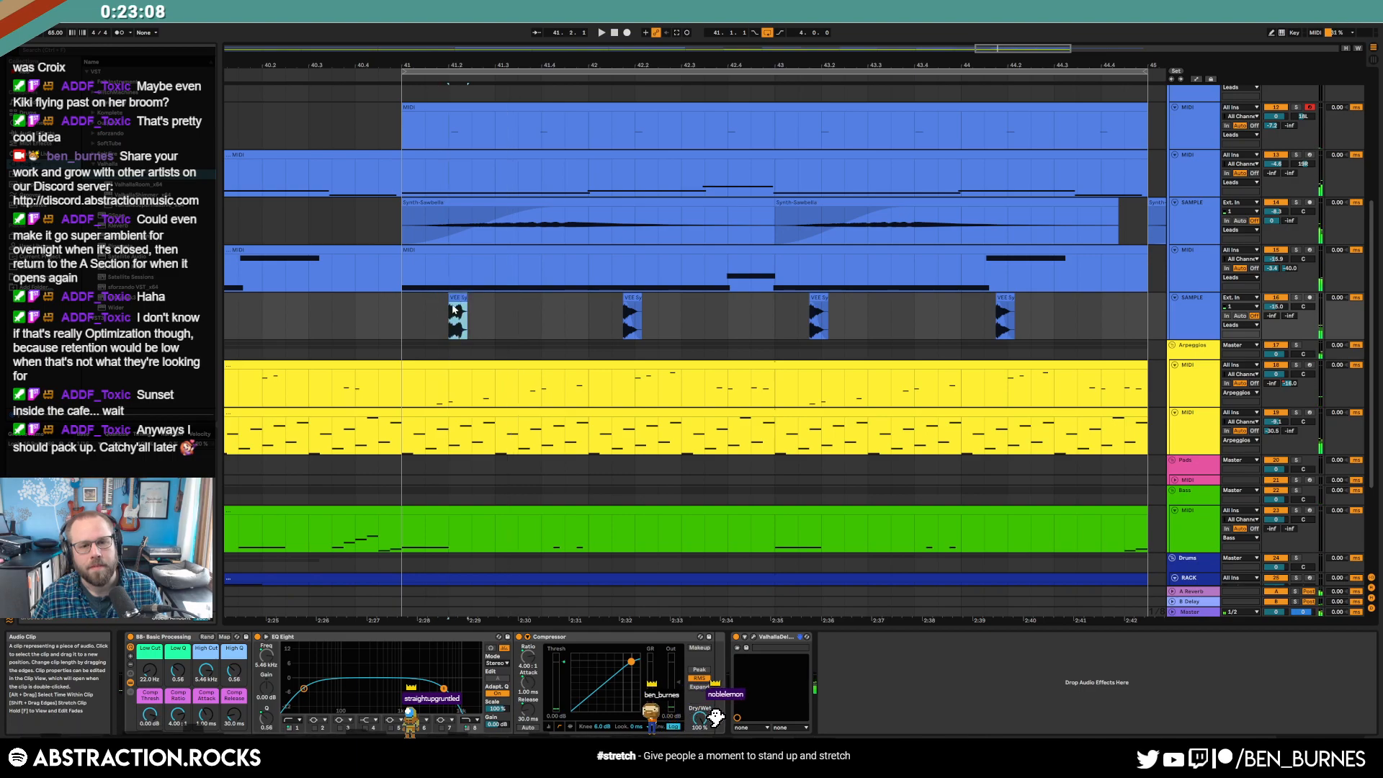
- Play back from bar 41 and reshape the first synth clip with a fade-in
{"action": "left_click", "coordinate": [397, 314]}
{"action": "key", "text": "space"}
{"action": "key", "text": "space"}
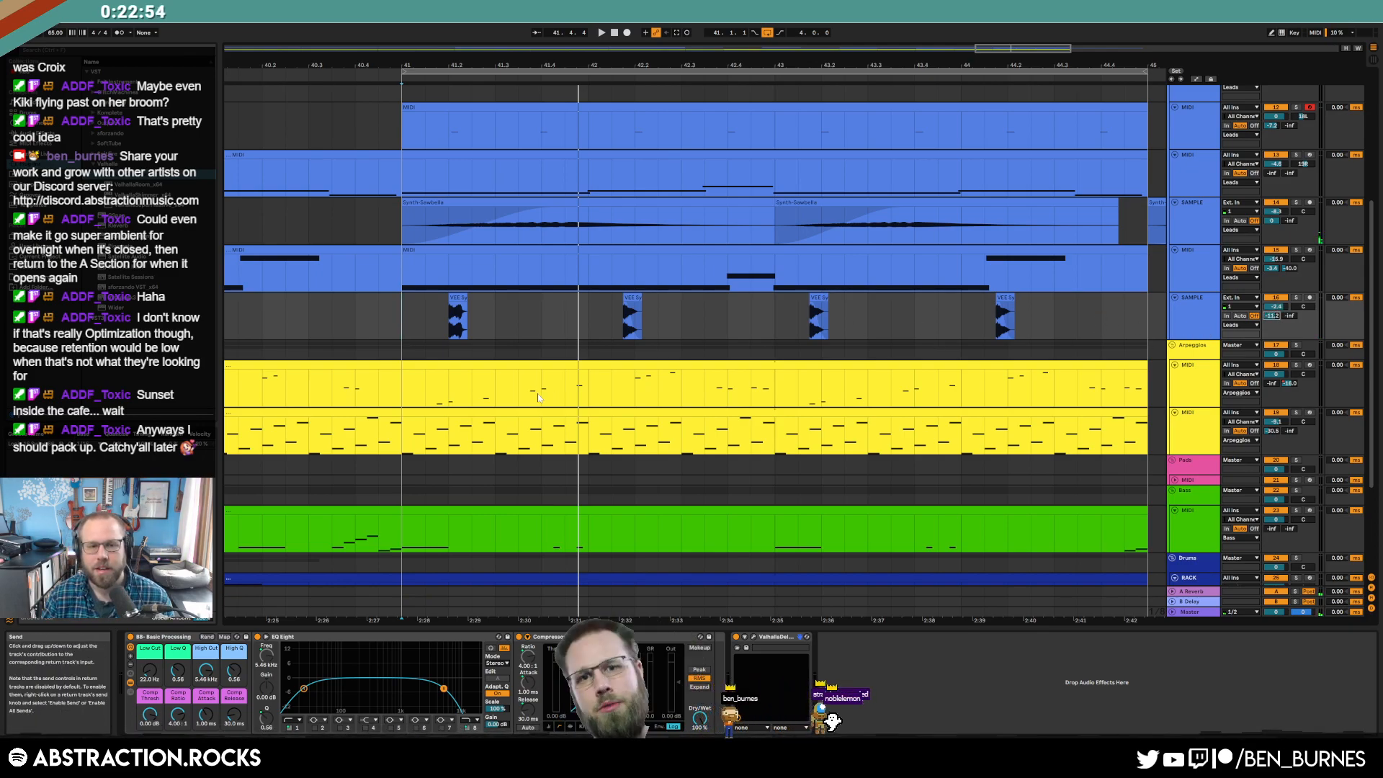
{"action": "left_click", "coordinate": [468, 308]}
{"action": "key", "text": "space"}
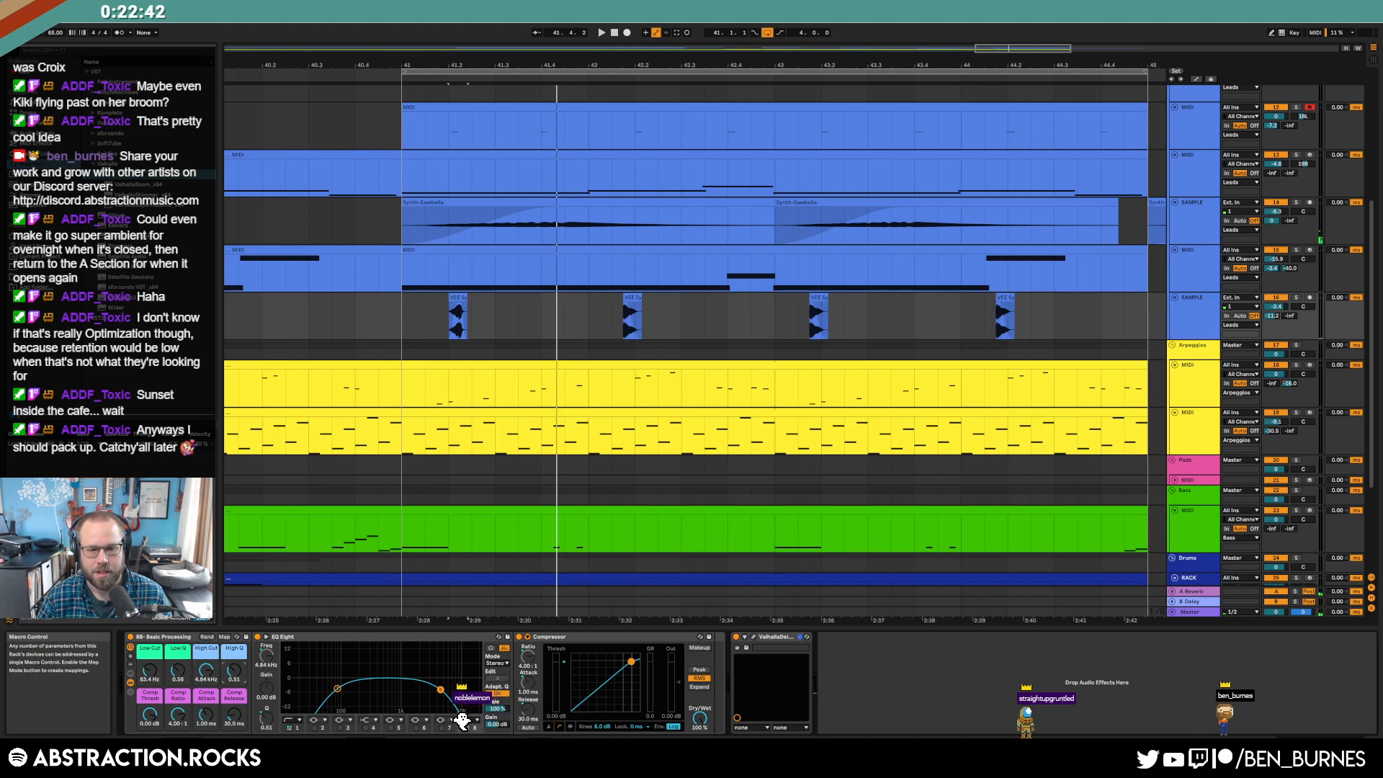
- Switch ValhallaDelay to Ghost mode with 4.7 dB drive, 22.4% diffusion amount and 7.7 ms spread
{"action": "left_click", "coordinate": [754, 636]}
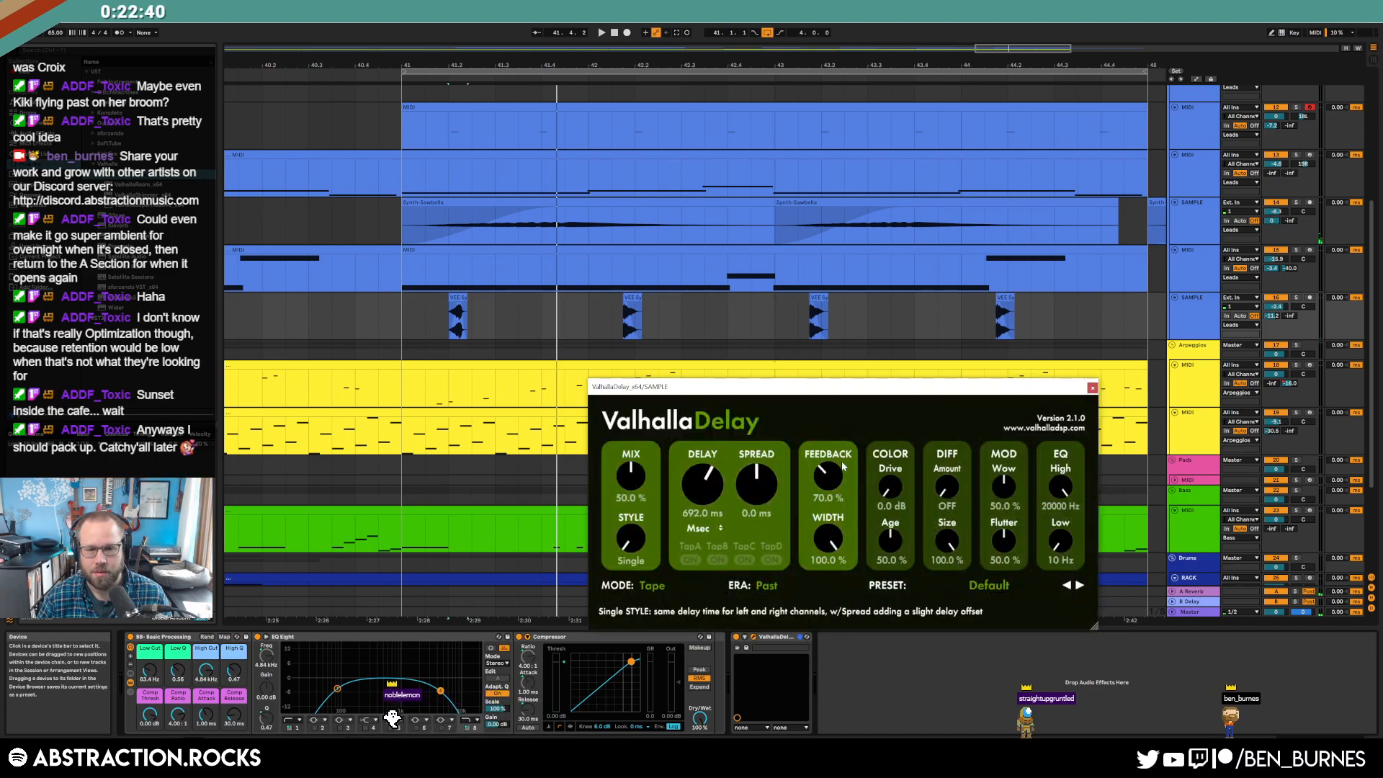
{"action": "left_click", "coordinate": [651, 586]}
{"action": "left_click", "coordinate": [692, 464]}
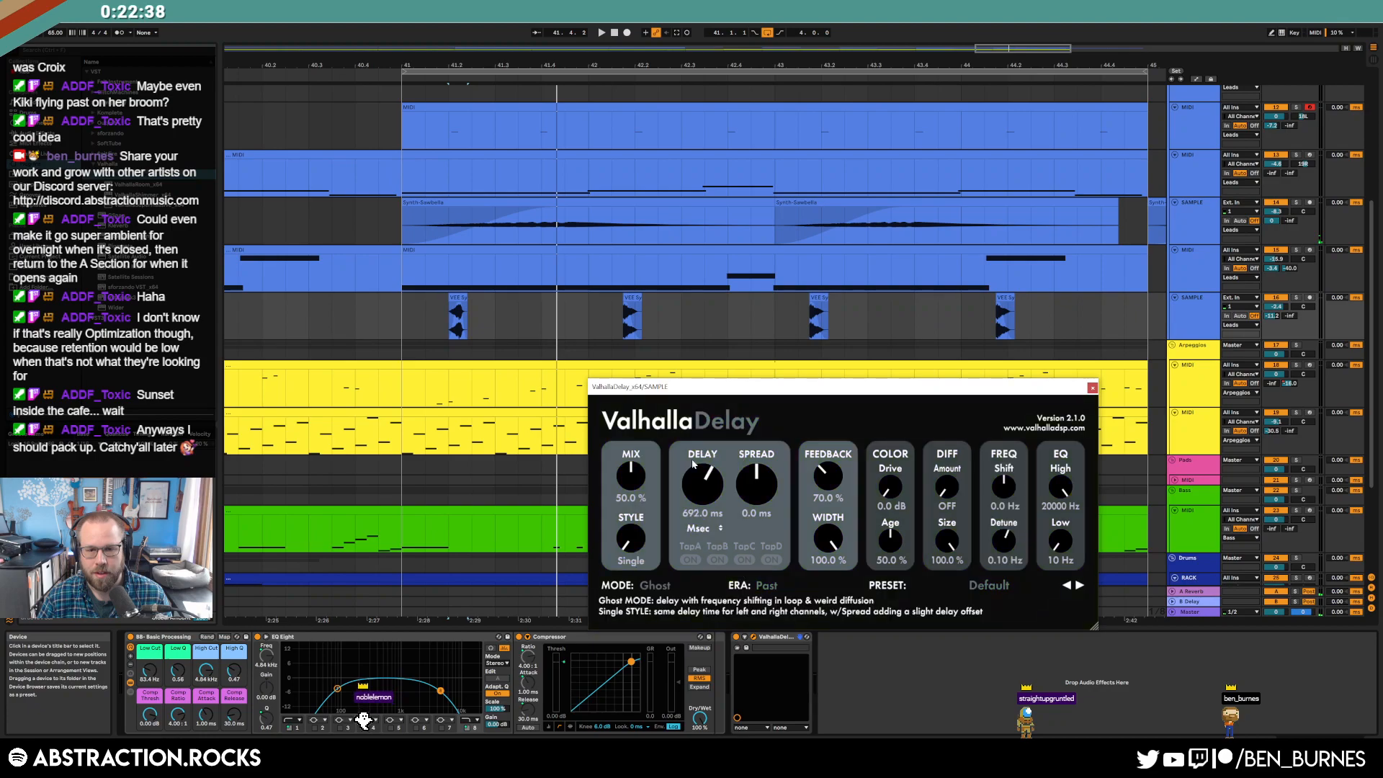
{"action": "left_click_drag", "start_coordinate": [890, 493], "coordinate": [936, 453]}
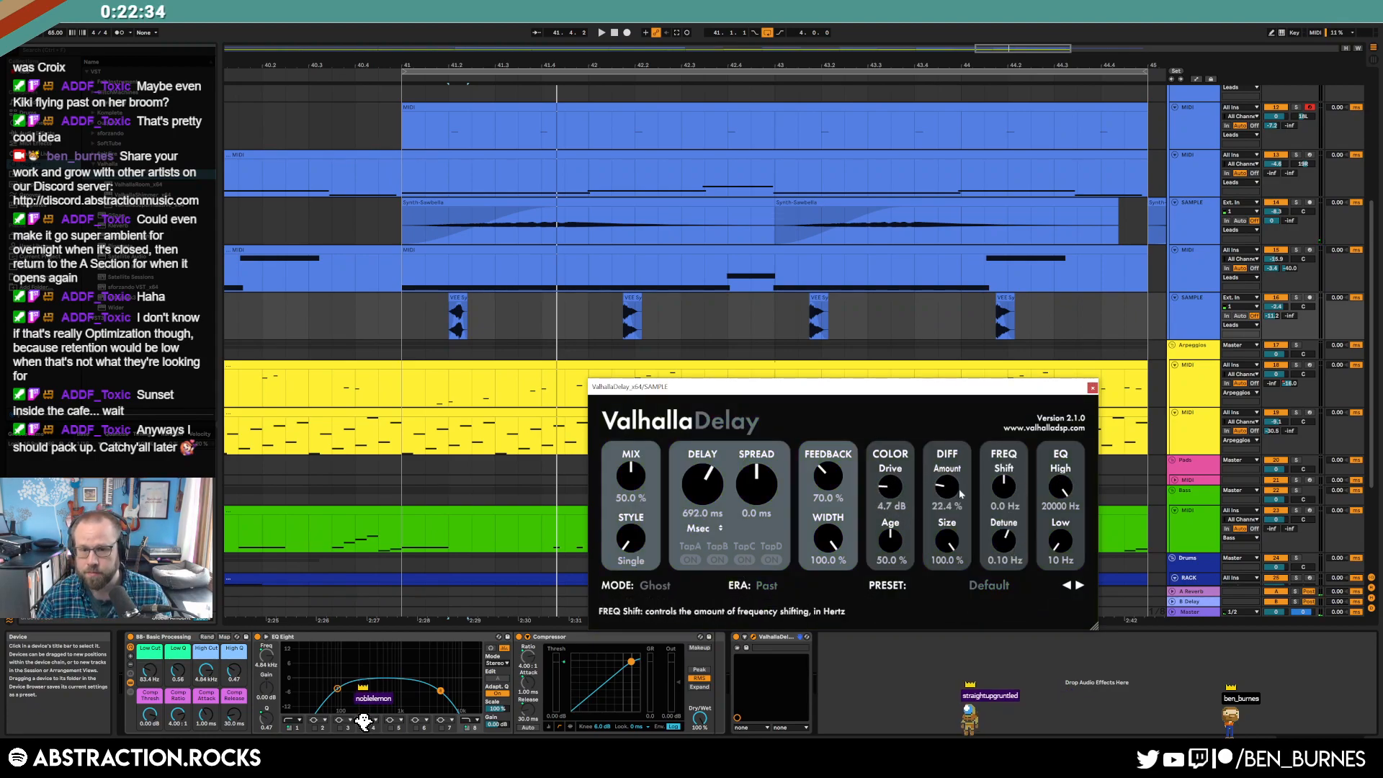
{"action": "left_click_drag", "start_coordinate": [766, 477], "coordinate": [767, 461]}
- Lower the SAMPLE track's volume slightly and play back from bar 41
{"action": "left_click", "coordinate": [407, 314]}
{"action": "left_click_drag", "start_coordinate": [1279, 306], "coordinate": [1279, 317]}
{"action": "key", "text": "space"}
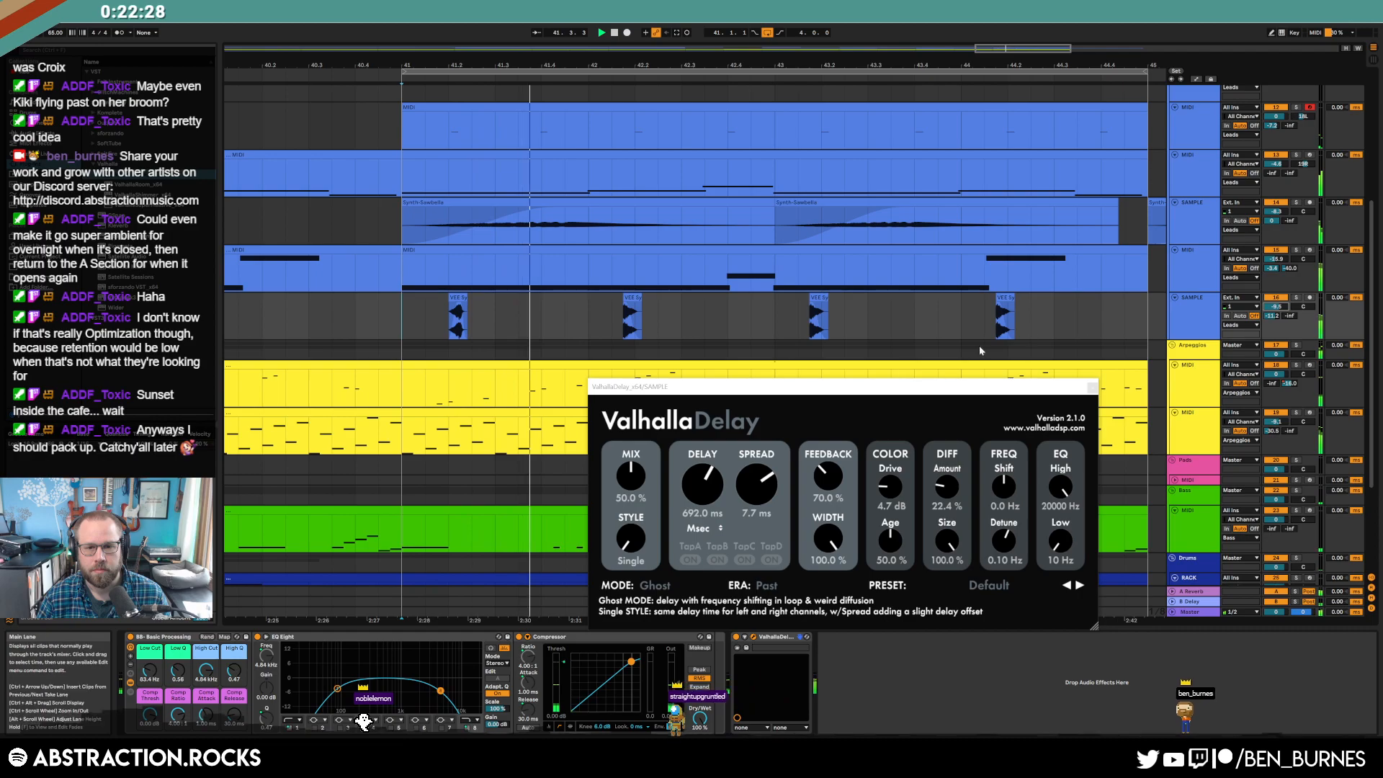
- Delete the three synth clips after the first one and duplicate bars 41 and 42 of the SAMPLE track into bar 43
{"action": "left_click_drag", "start_coordinate": [590, 311], "coordinate": [640, 314]}
{"action": "left_click_drag", "start_coordinate": [965, 315], "coordinate": [426, 326]}
{"action": "key", "text": "Delete"}
{"action": "key", "text": "Delete"}
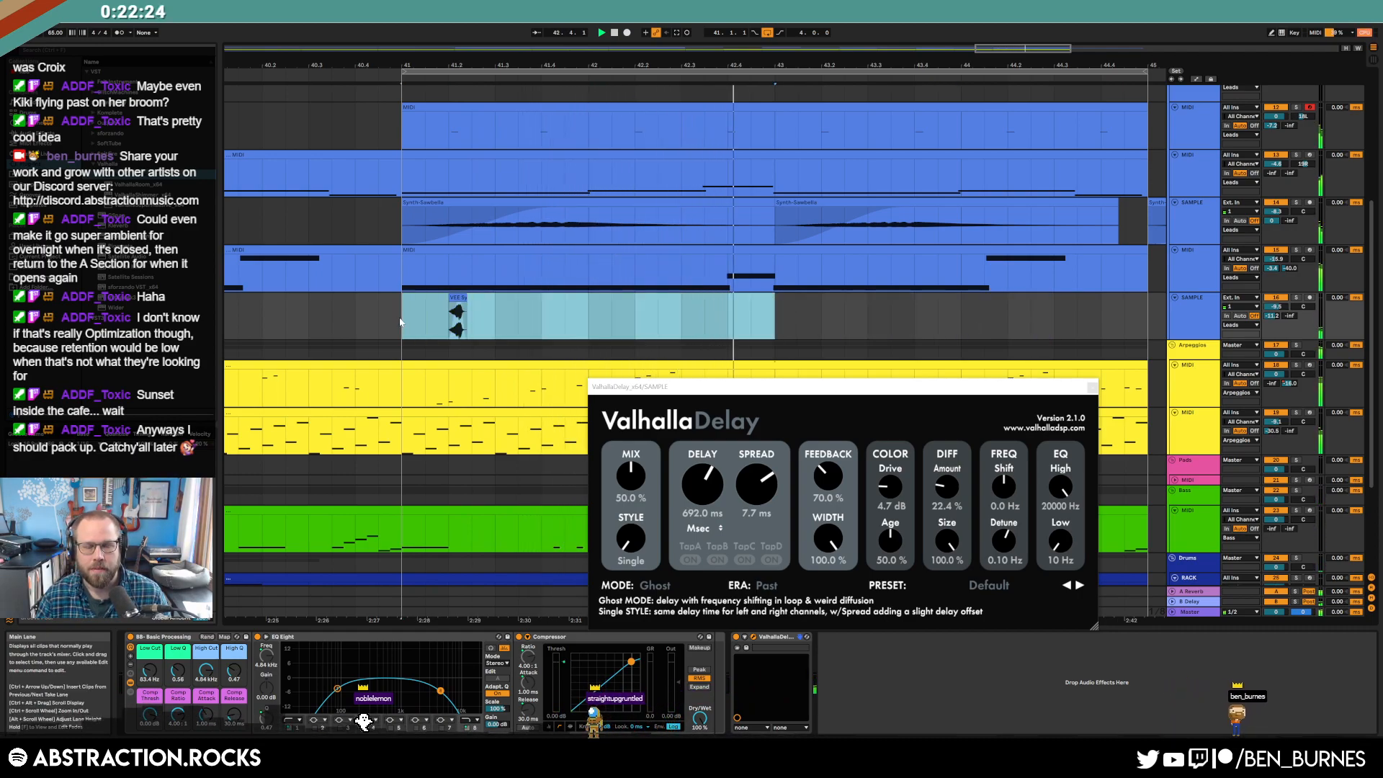
{"action": "key", "text": "ctrl+d"}
- Set ValhallaDelay's mix to 58.4% during playback of the SAMPLE track's short synth clips
{"action": "double_click", "coordinate": [829, 301]}
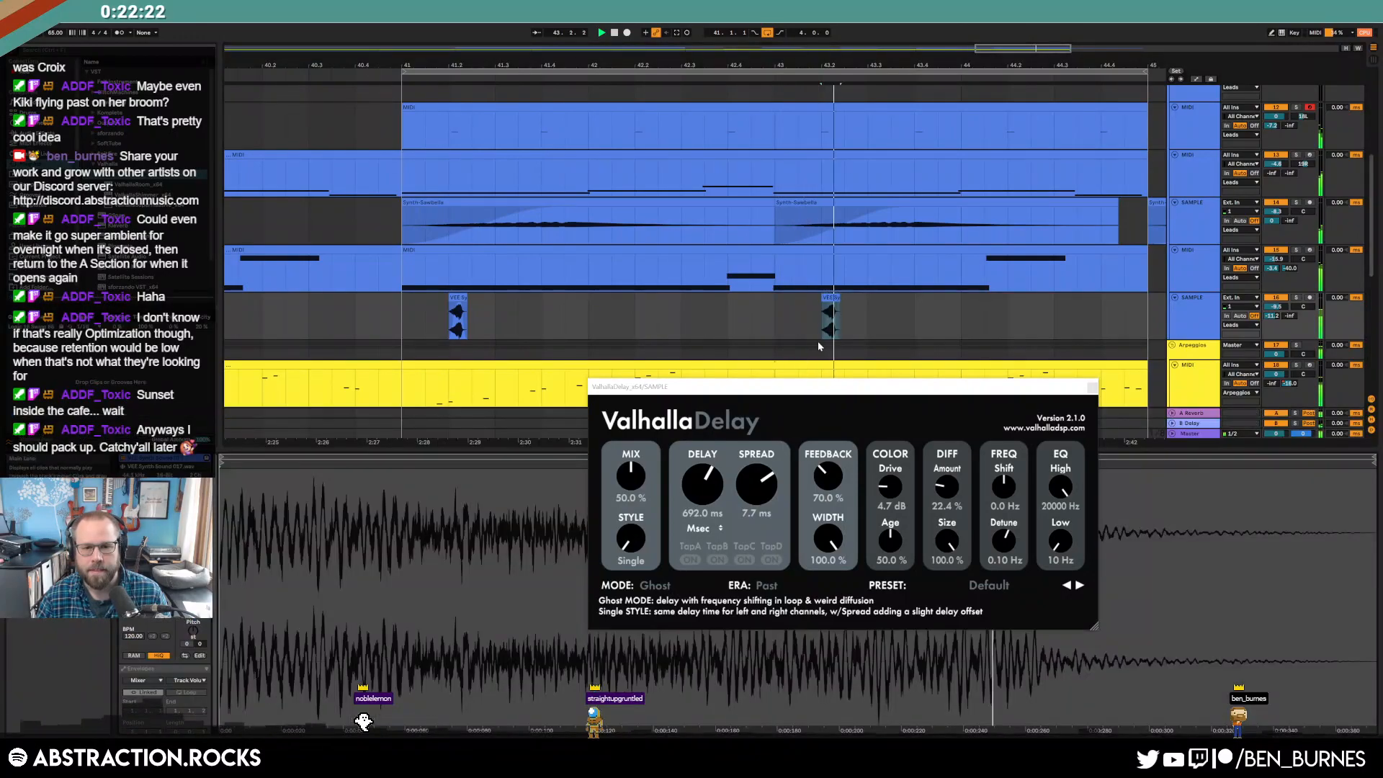
{"action": "key", "text": "shift+Tab"}
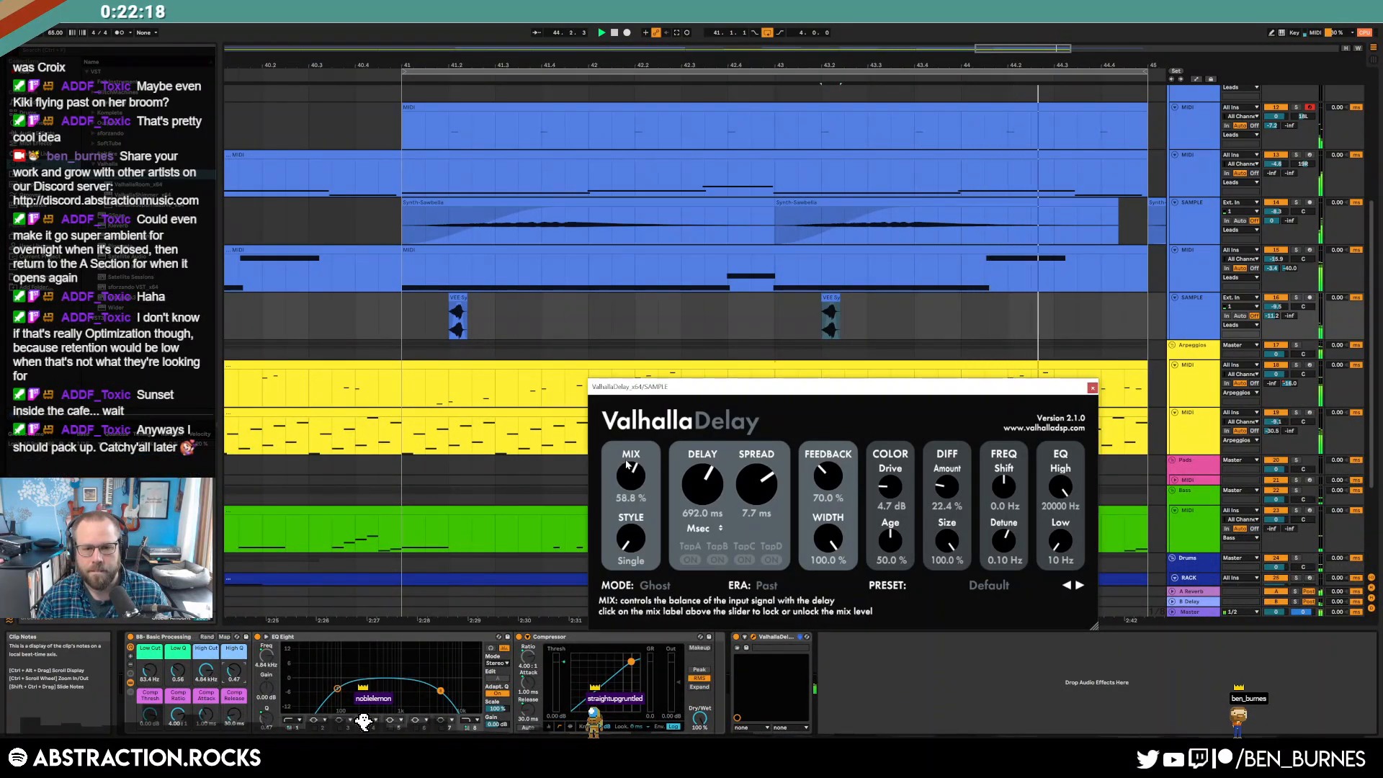
{"action": "left_click_drag", "start_coordinate": [629, 466], "coordinate": [627, 455]}
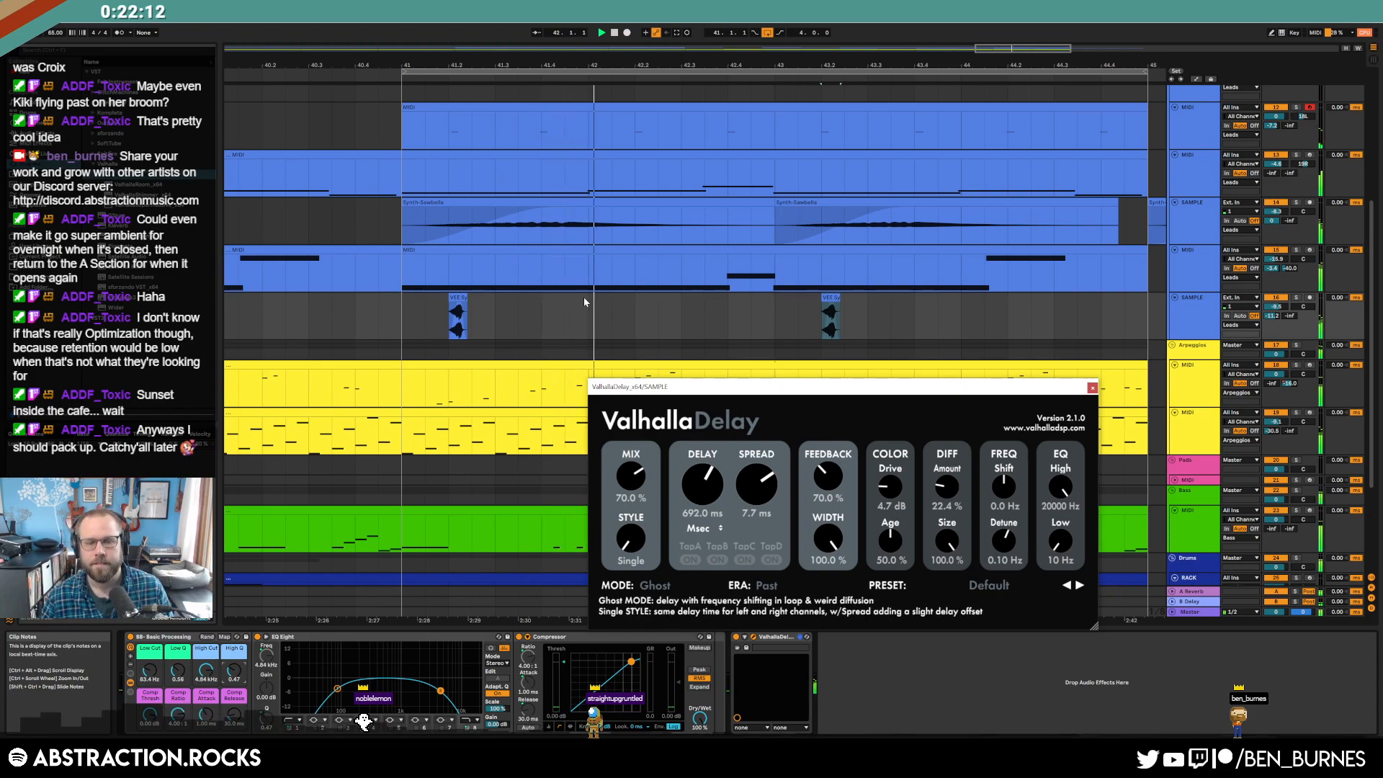
{"action": "left_click_drag", "start_coordinate": [632, 477], "coordinate": [637, 497]}
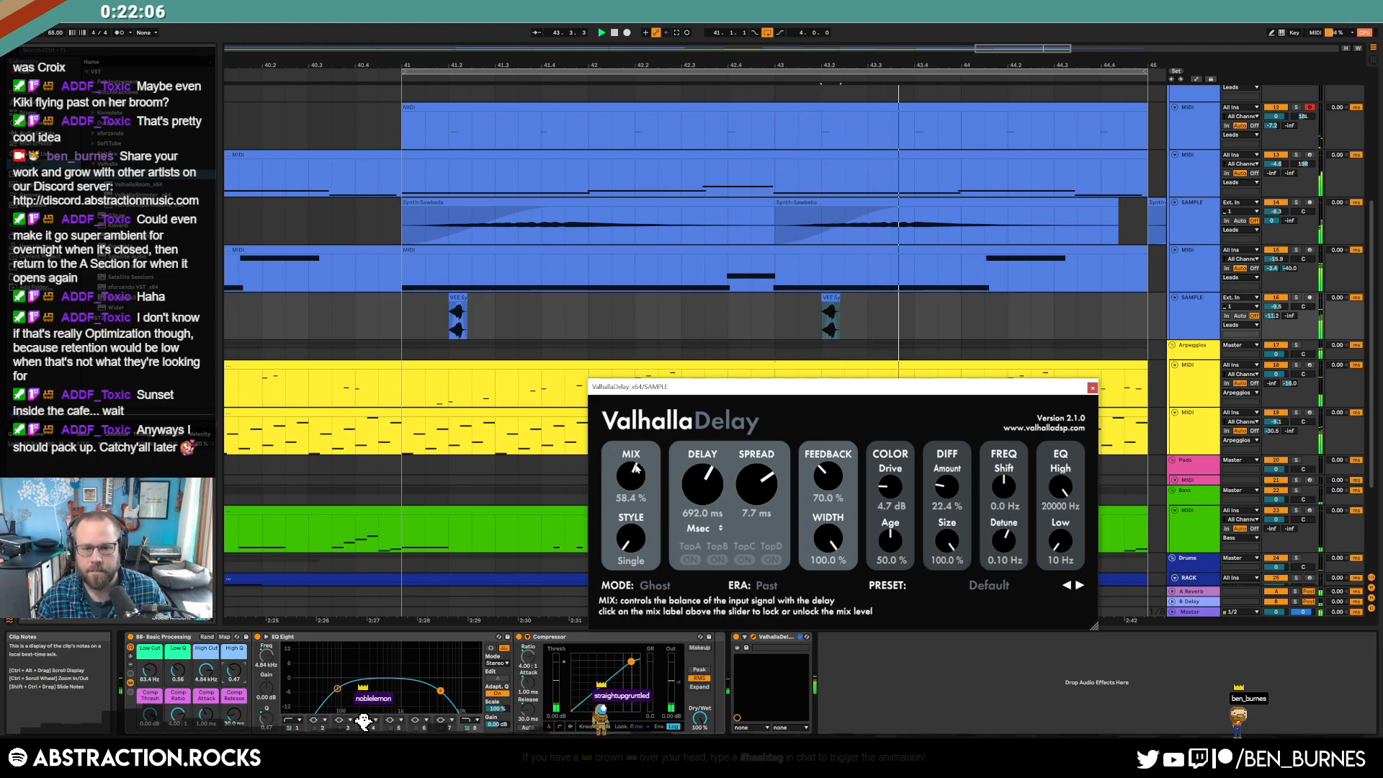
- Try transposing the first short synth clip on the SAMPLE track, including -1 semitone, while playing back from bar 41
{"action": "left_click", "coordinate": [839, 305]}
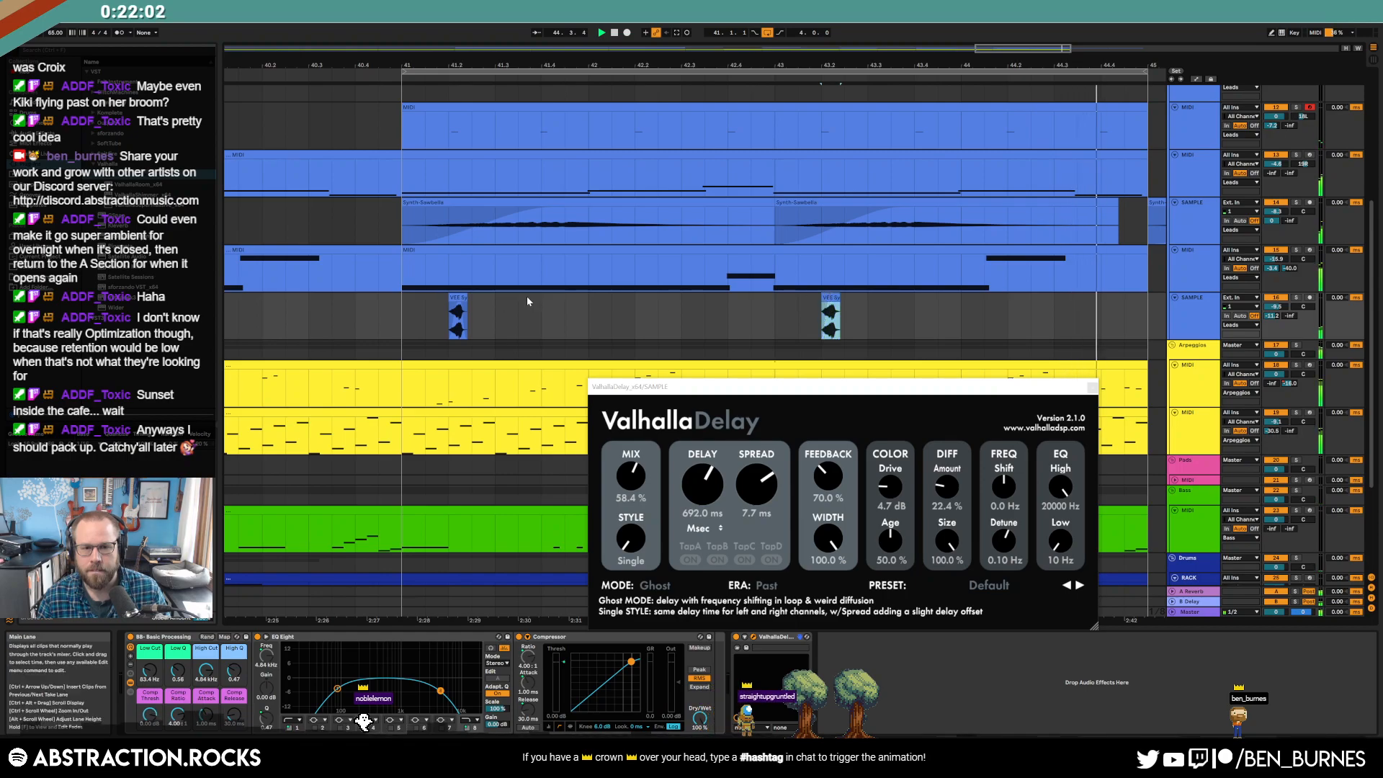
{"action": "double_click", "coordinate": [456, 299]}
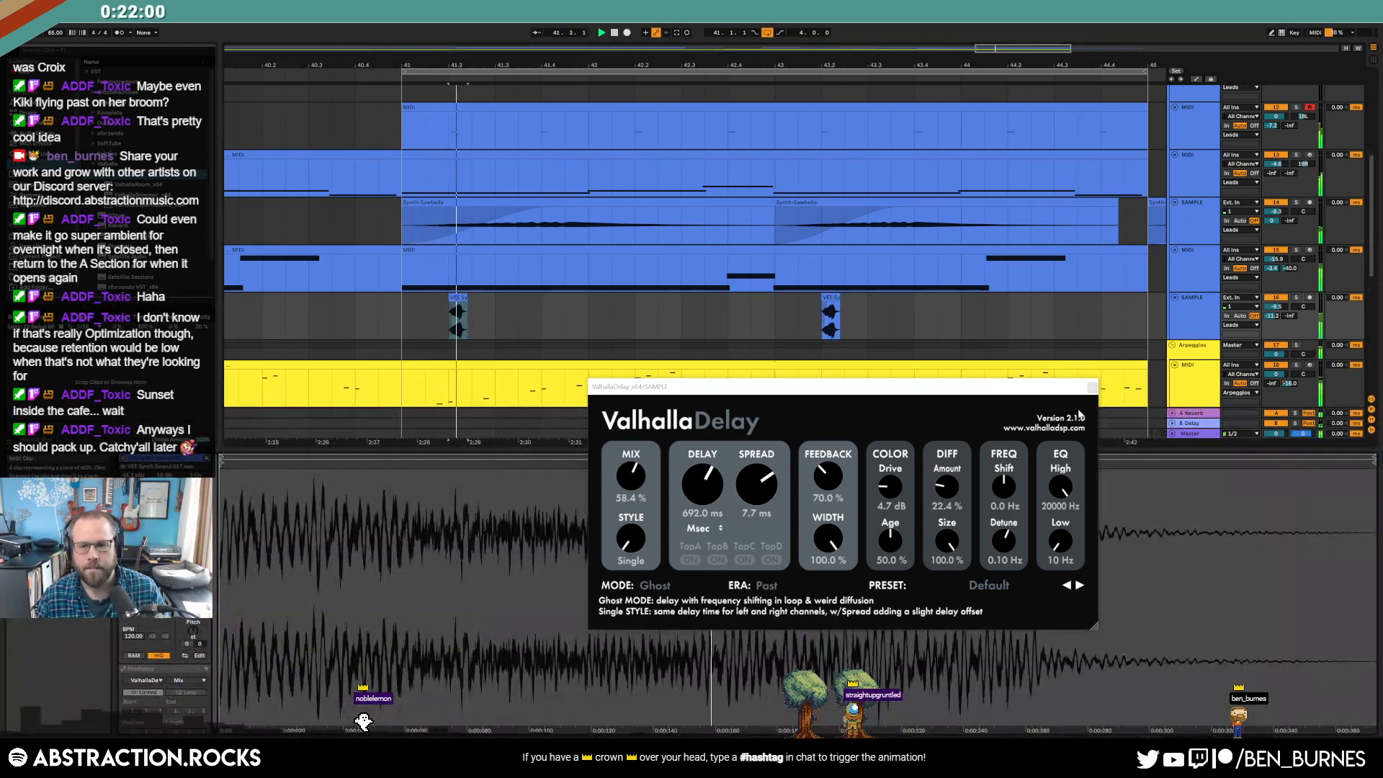
{"action": "scroll", "coordinate": [769, 329], "scroll_direction": "down", "scroll_amount": 3}
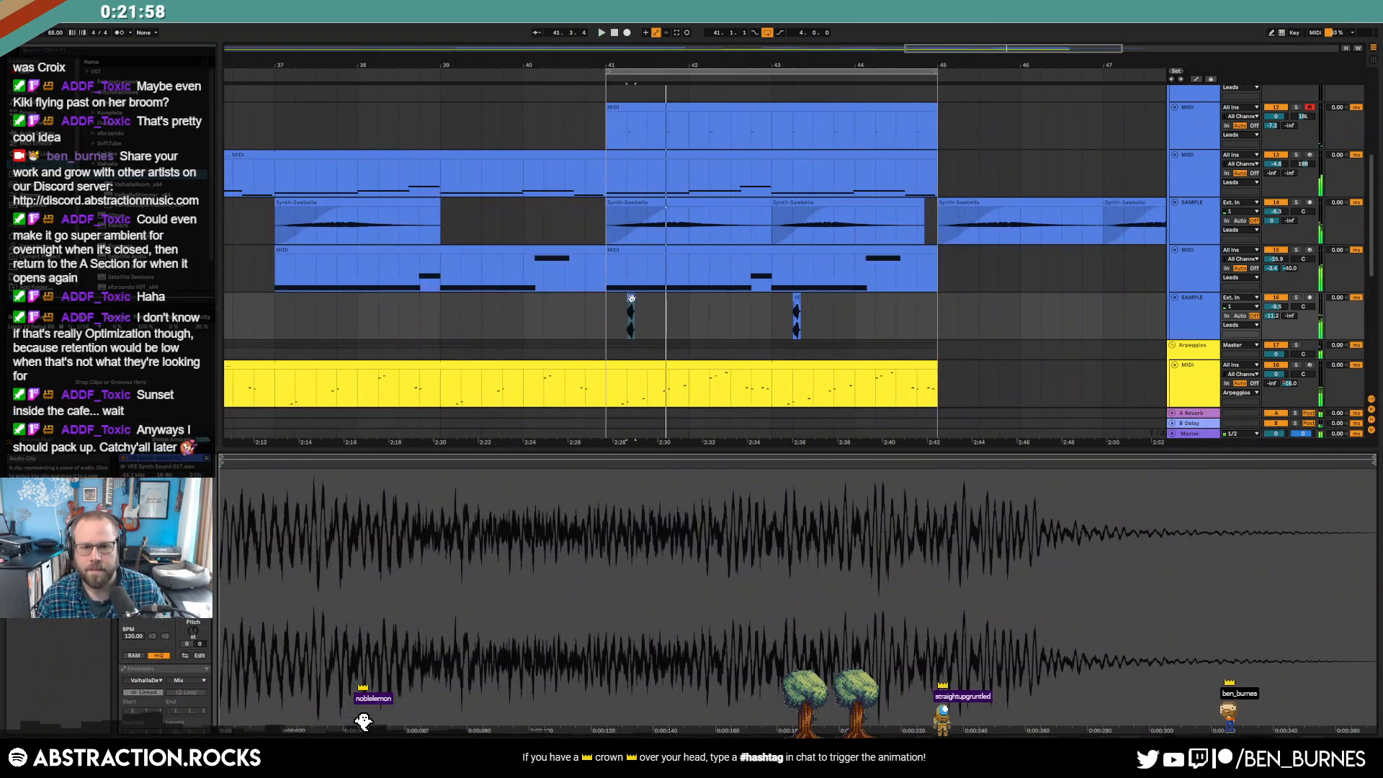
{"action": "left_click", "coordinate": [193, 632]}
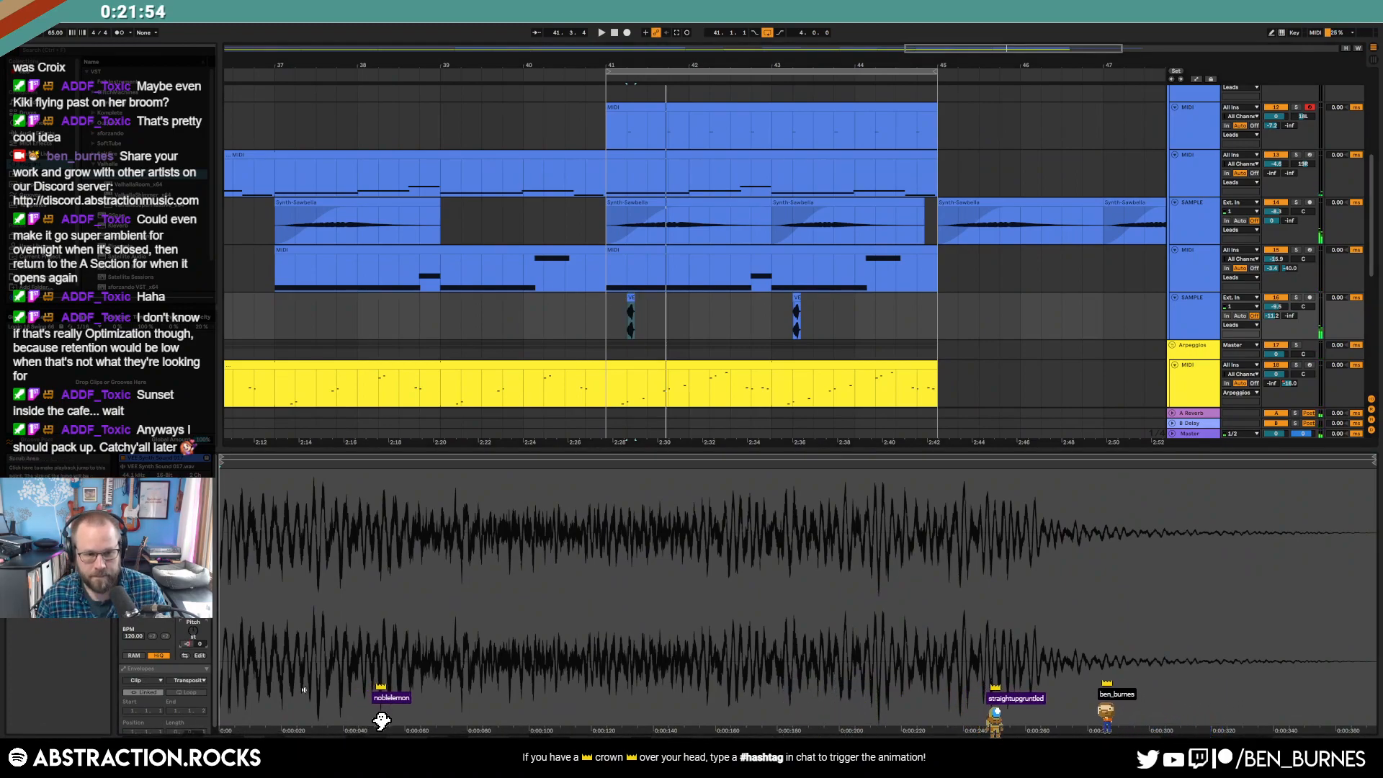
{"action": "key", "text": "Return"}
{"action": "key", "text": "space"}
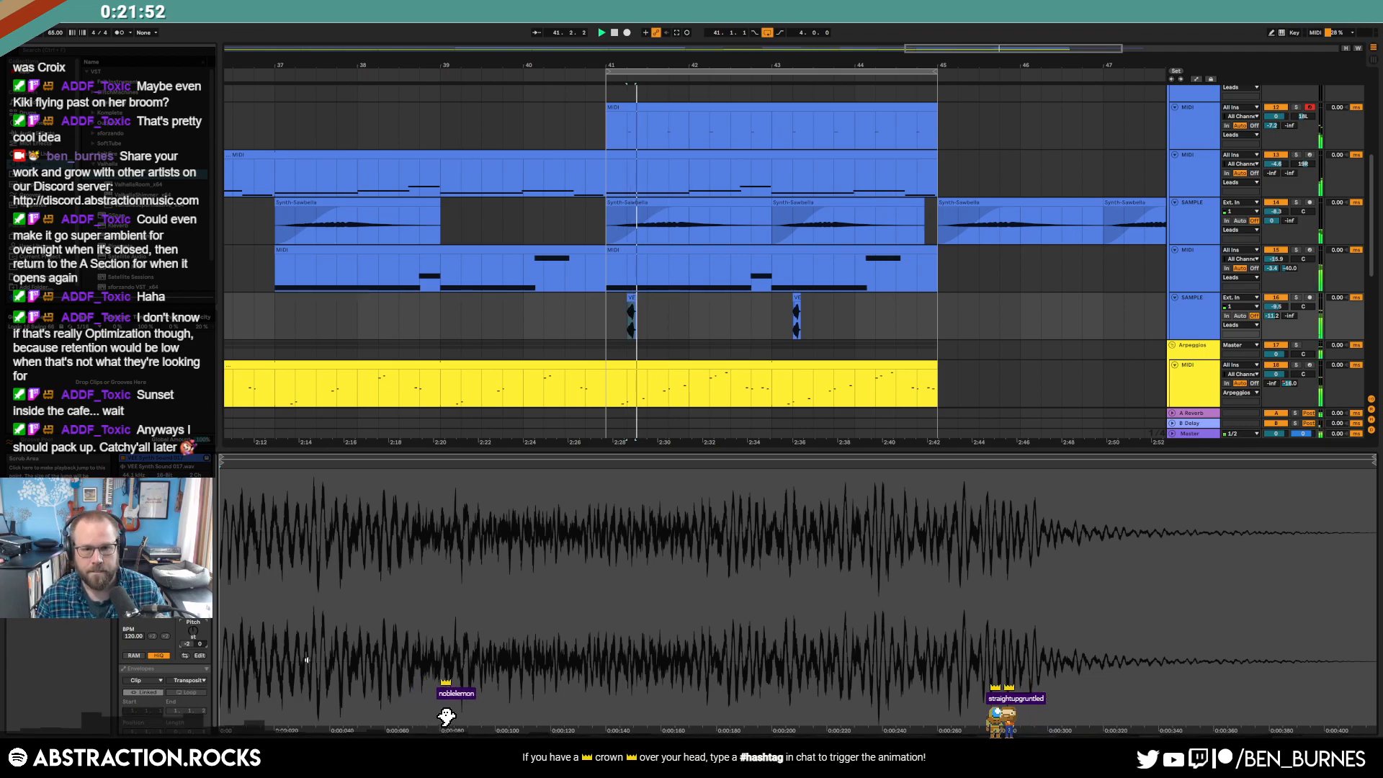
{"action": "type", "text": "-1"}
{"action": "key", "text": "Return"}
{"action": "key", "text": "space"}
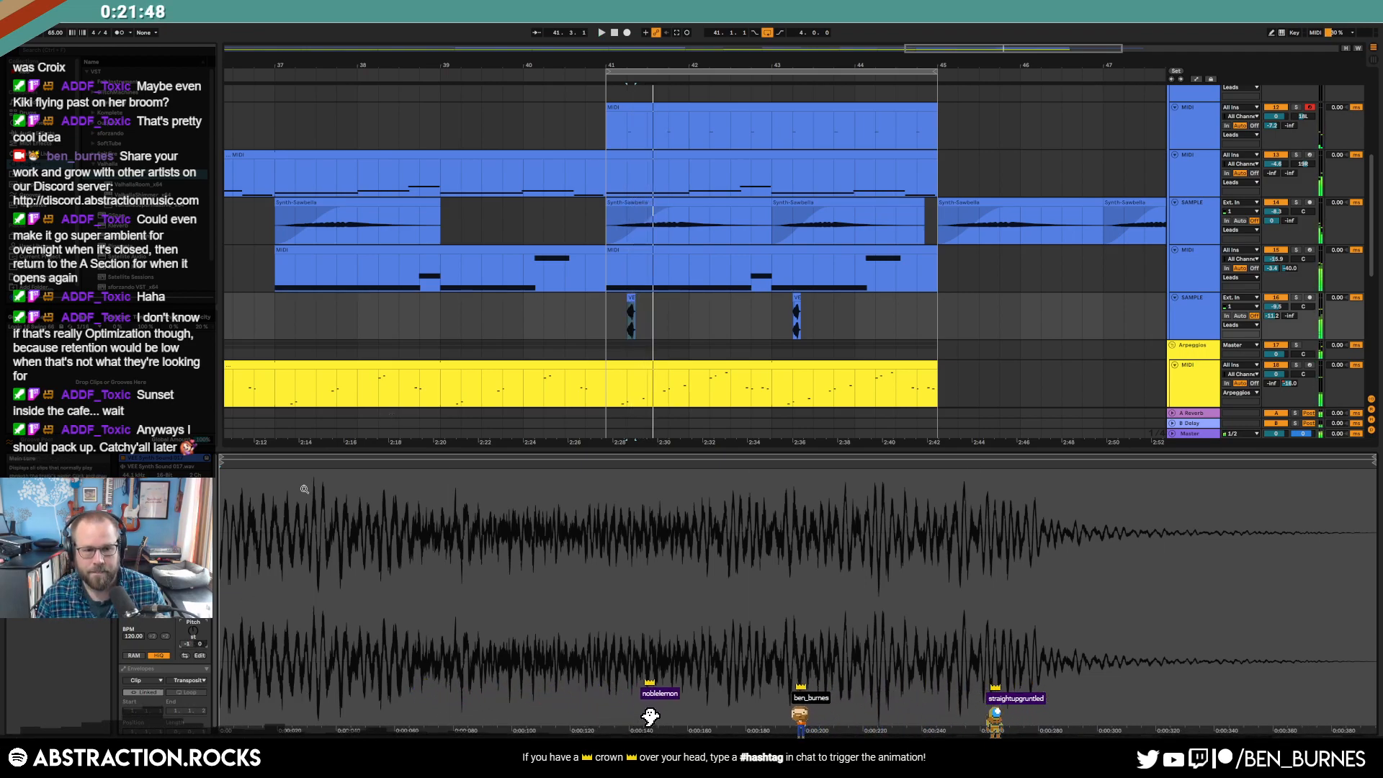
- Audition further transpositions of the first short synth clip, including 5 semitones, and reset its transposition to the default
{"action": "key", "text": "Down"}
{"action": "key", "text": "Down"}
{"action": "key", "text": "Down"}
{"action": "key", "text": "Down"}
{"action": "key", "text": "Down"}
{"action": "key", "text": "space"}
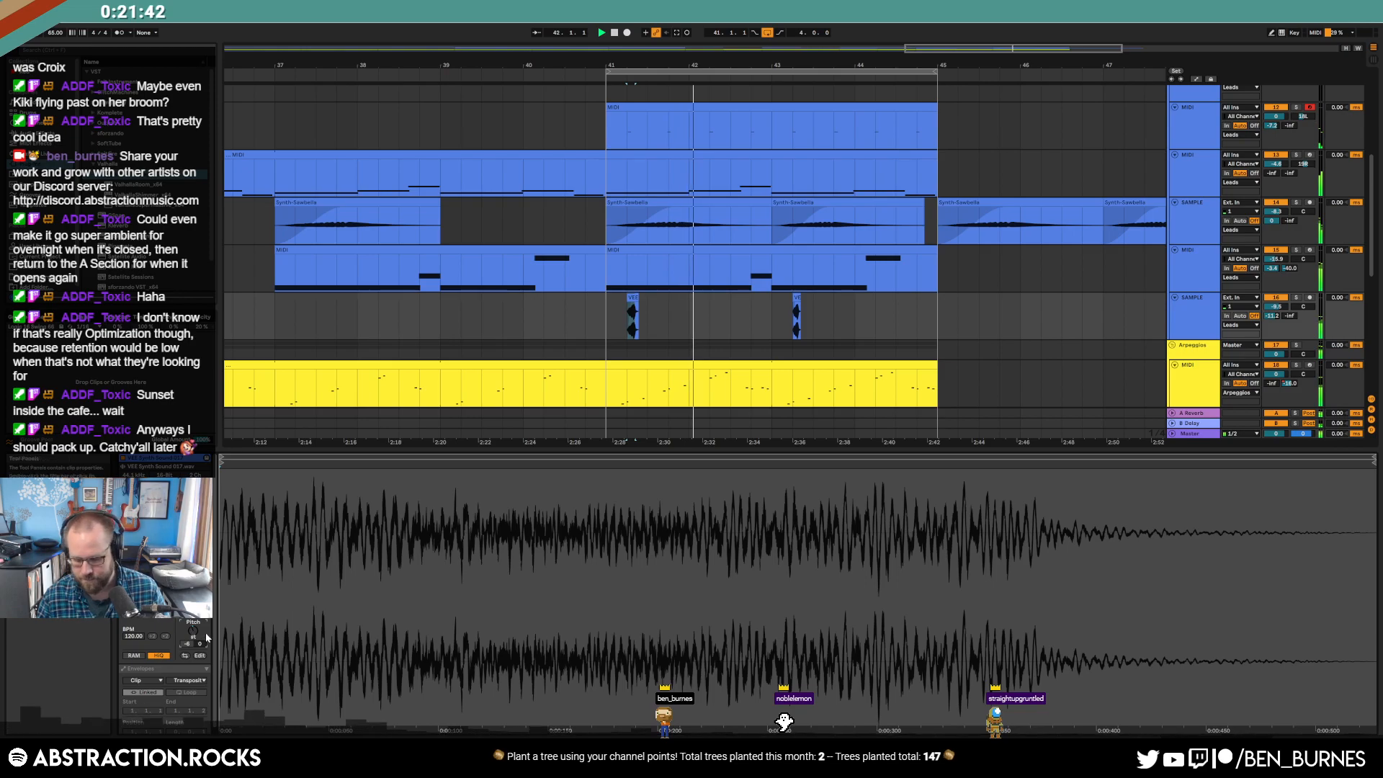
{"action": "type", "text": "5"}
{"action": "key", "text": "Return"}
{"action": "key", "text": "space"}
{"action": "key", "text": "space"}
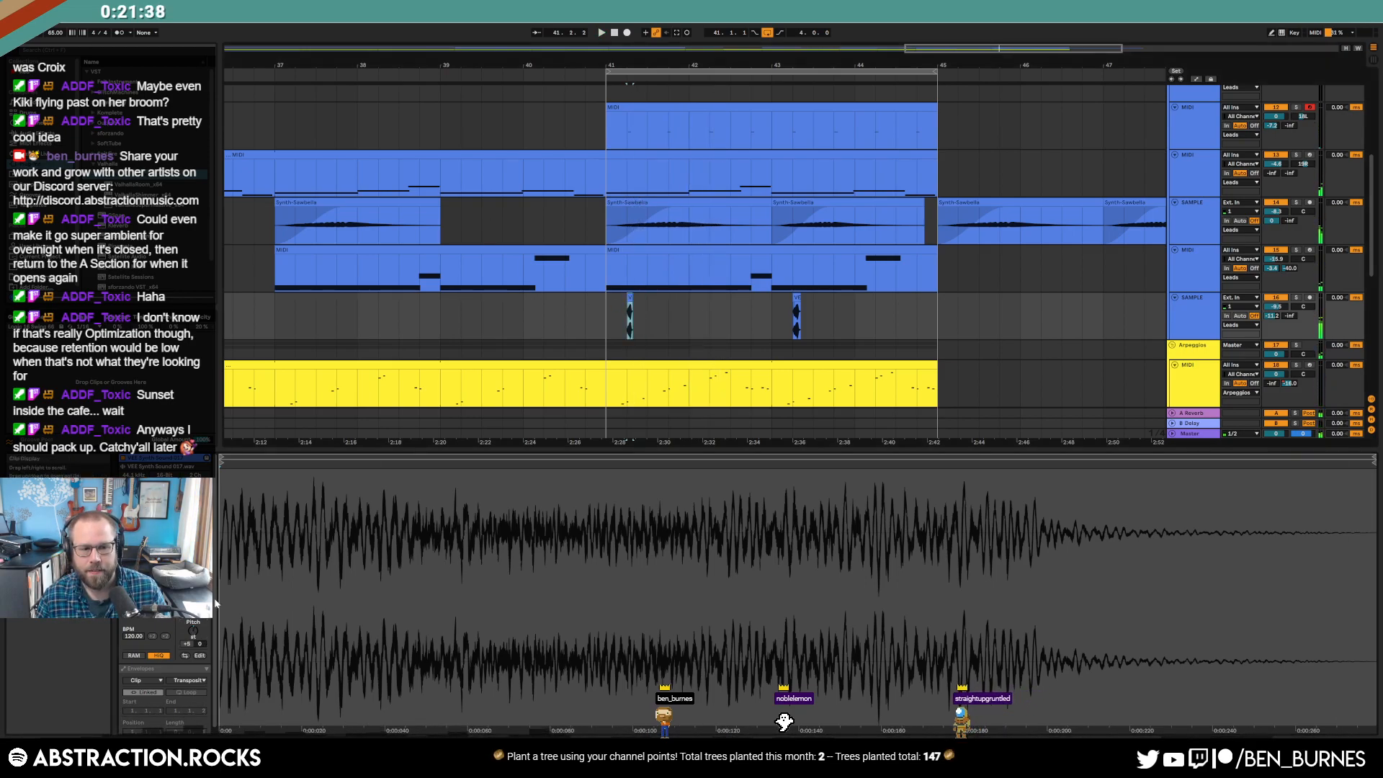
{"action": "double_click", "coordinate": [192, 632]}
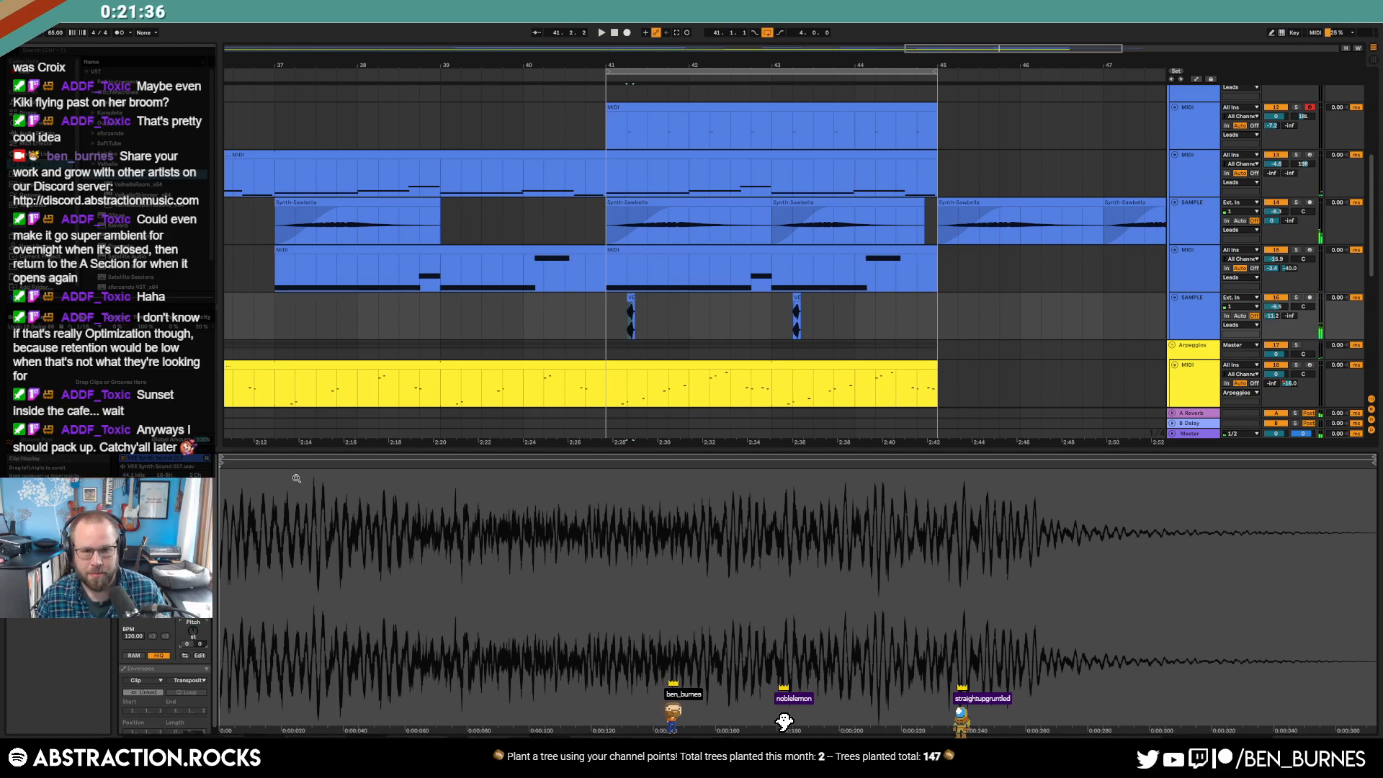
- Insert Spectral Resonator ahead of ValhallaDelay on the SAMPLE track and show its frequency as a note
{"action": "left_click", "coordinate": [922, 353]}
{"action": "left_click", "coordinate": [44, 133]}
{"action": "scroll", "coordinate": [144, 216], "scroll_direction": "down", "scroll_amount": 4}
{"action": "left_click_drag", "start_coordinate": [129, 341], "coordinate": [781, 674]}
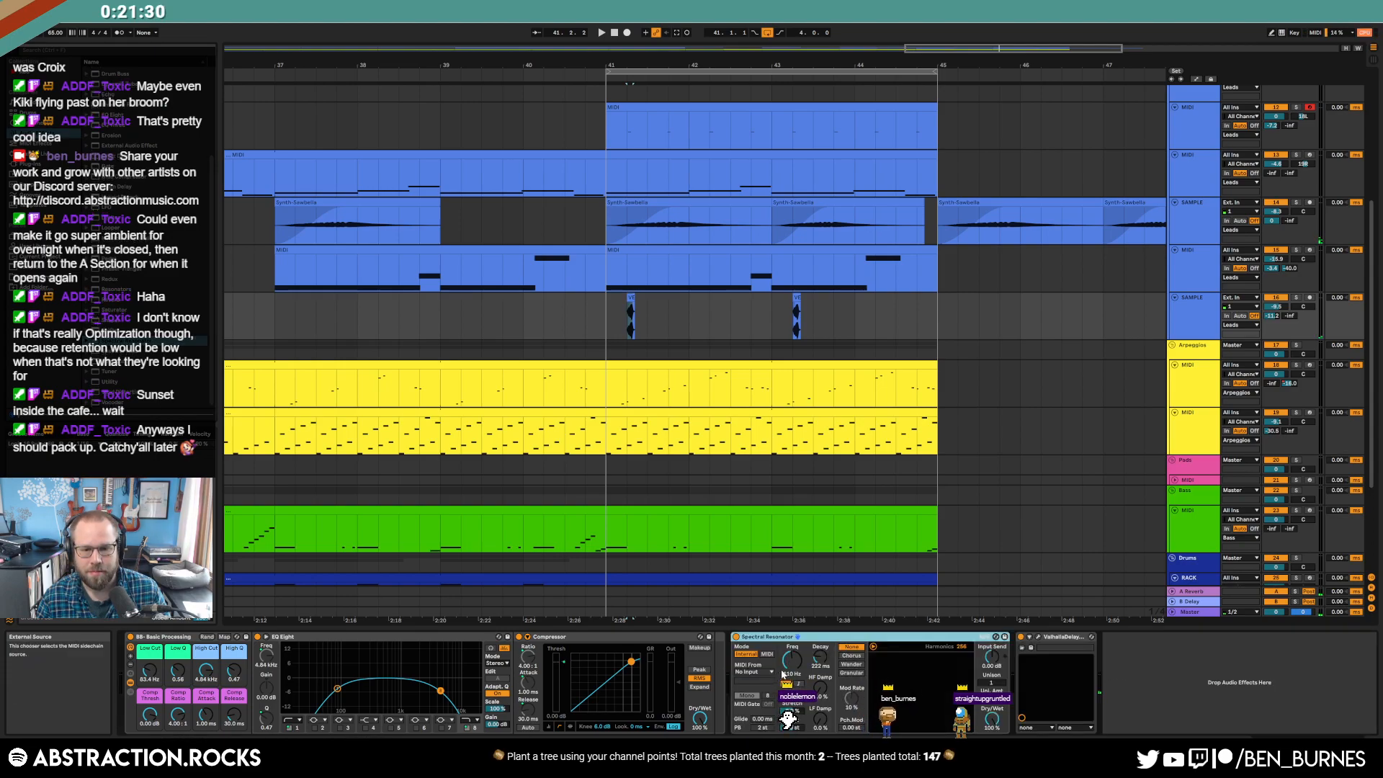
{"action": "left_click", "coordinate": [798, 684]}
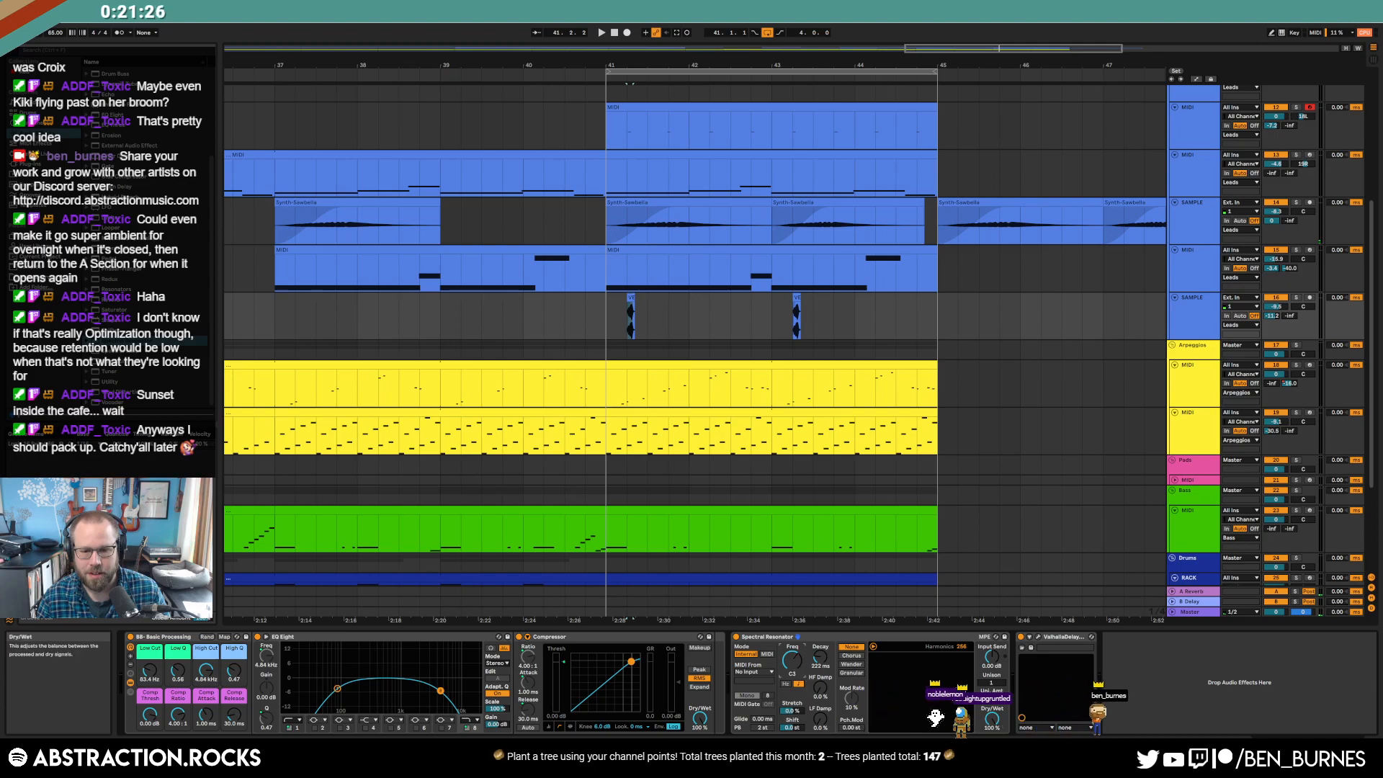
- Play back from bar 41, set Spectral Resonator's dry/wet to 67% and raise its unison voices
{"action": "key", "text": "space"}
{"action": "left_click_drag", "start_coordinate": [991, 719], "coordinate": [992, 698]}
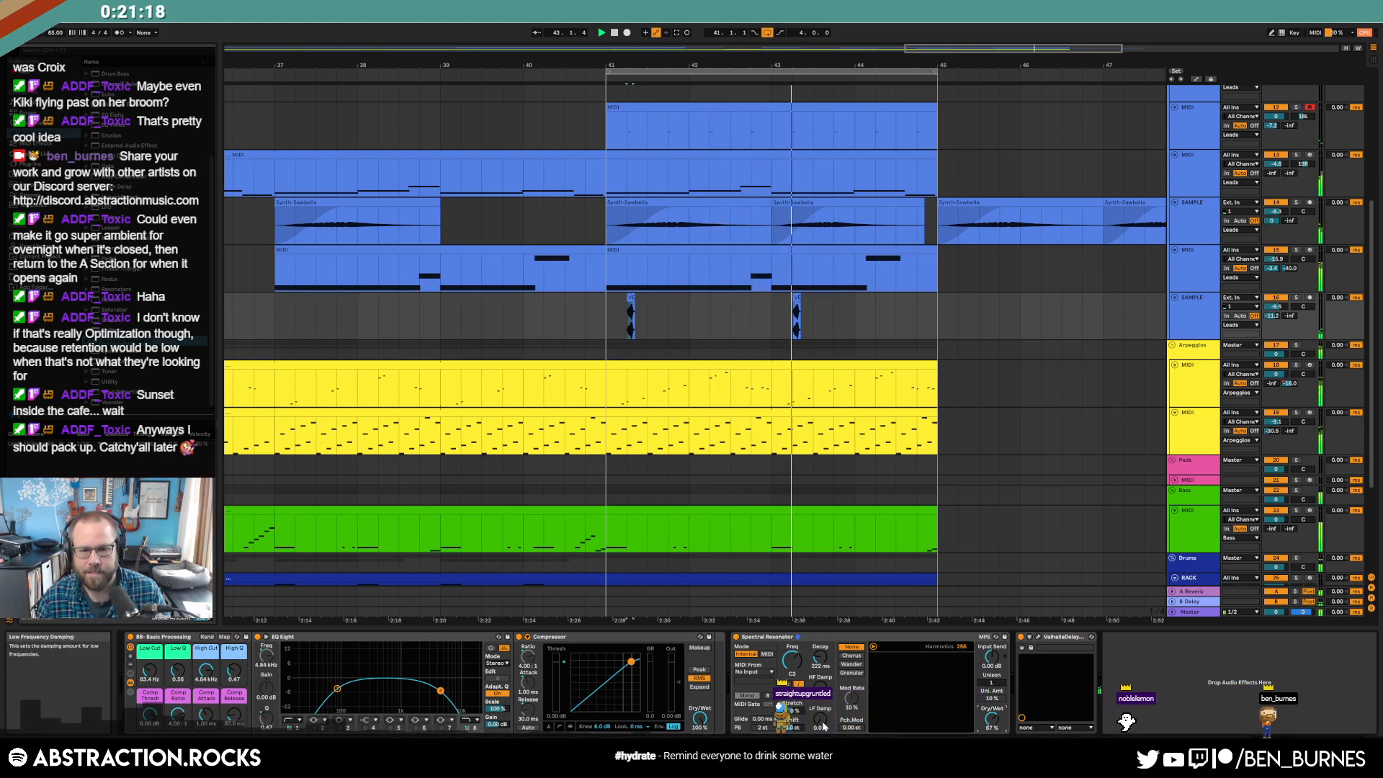
{"action": "left_click_drag", "start_coordinate": [992, 683], "coordinate": [992, 667]}
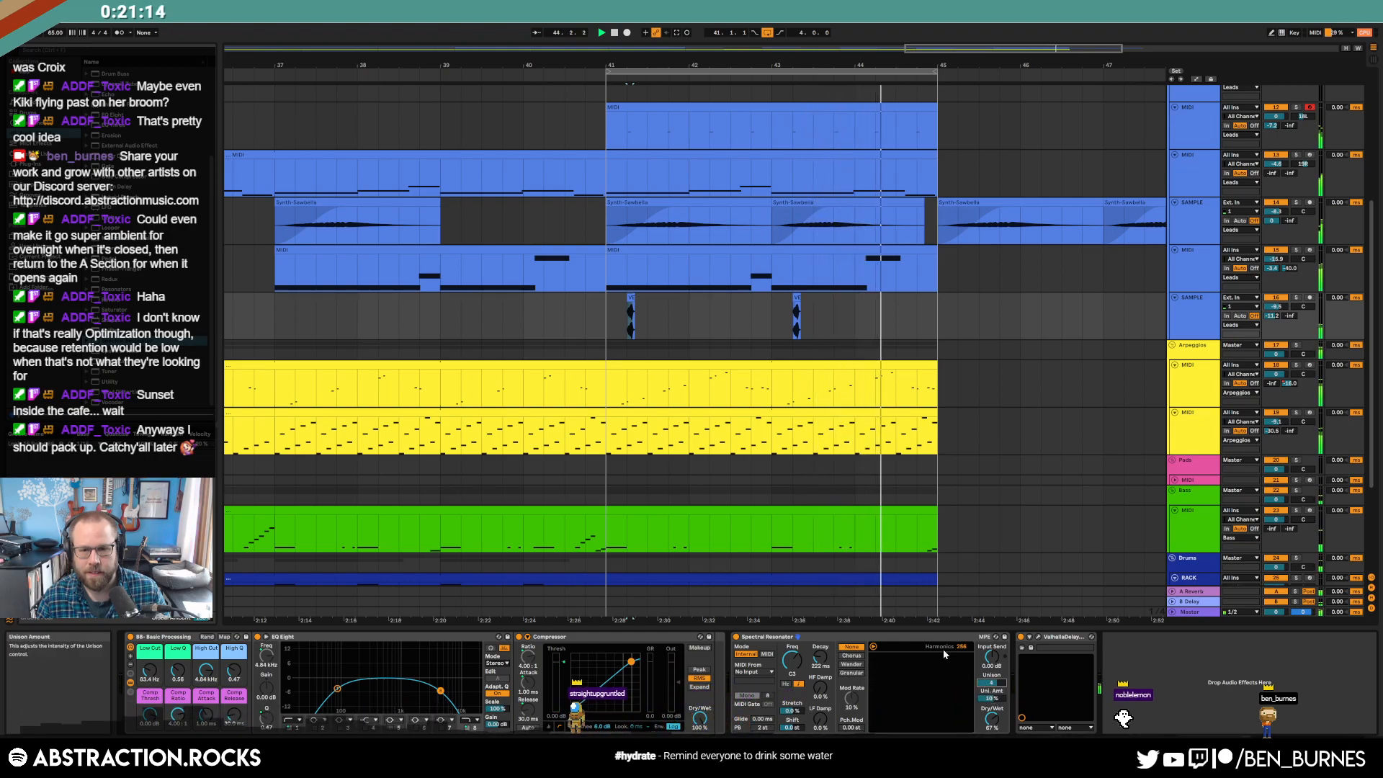
- Duplicate bars 41 to 44 of the lower SAMPLE track and the MIDI clip above it into bar 45
{"action": "scroll", "coordinate": [983, 320], "scroll_direction": "down", "scroll_amount": 5}
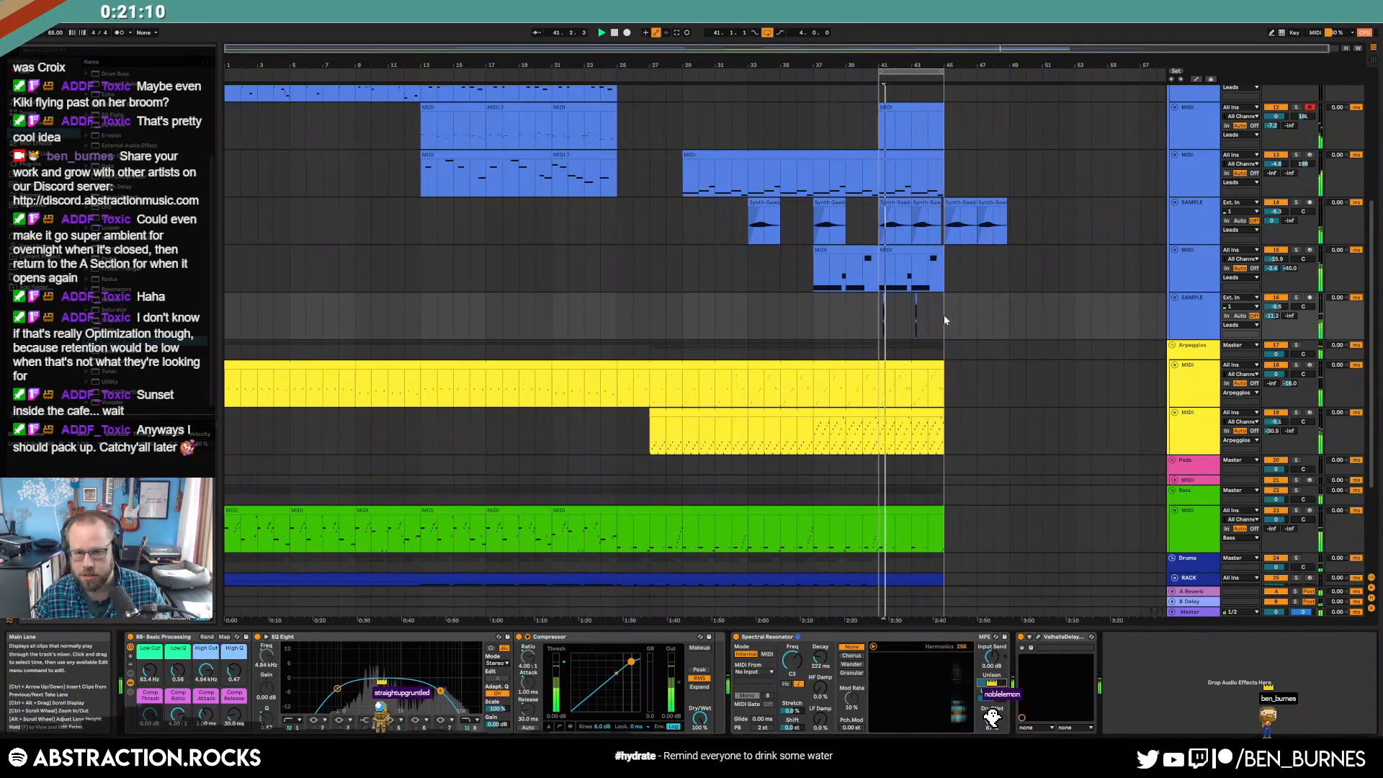
{"action": "left_click_drag", "start_coordinate": [942, 319], "coordinate": [881, 319]}
{"action": "key", "text": "ctrl+d"}
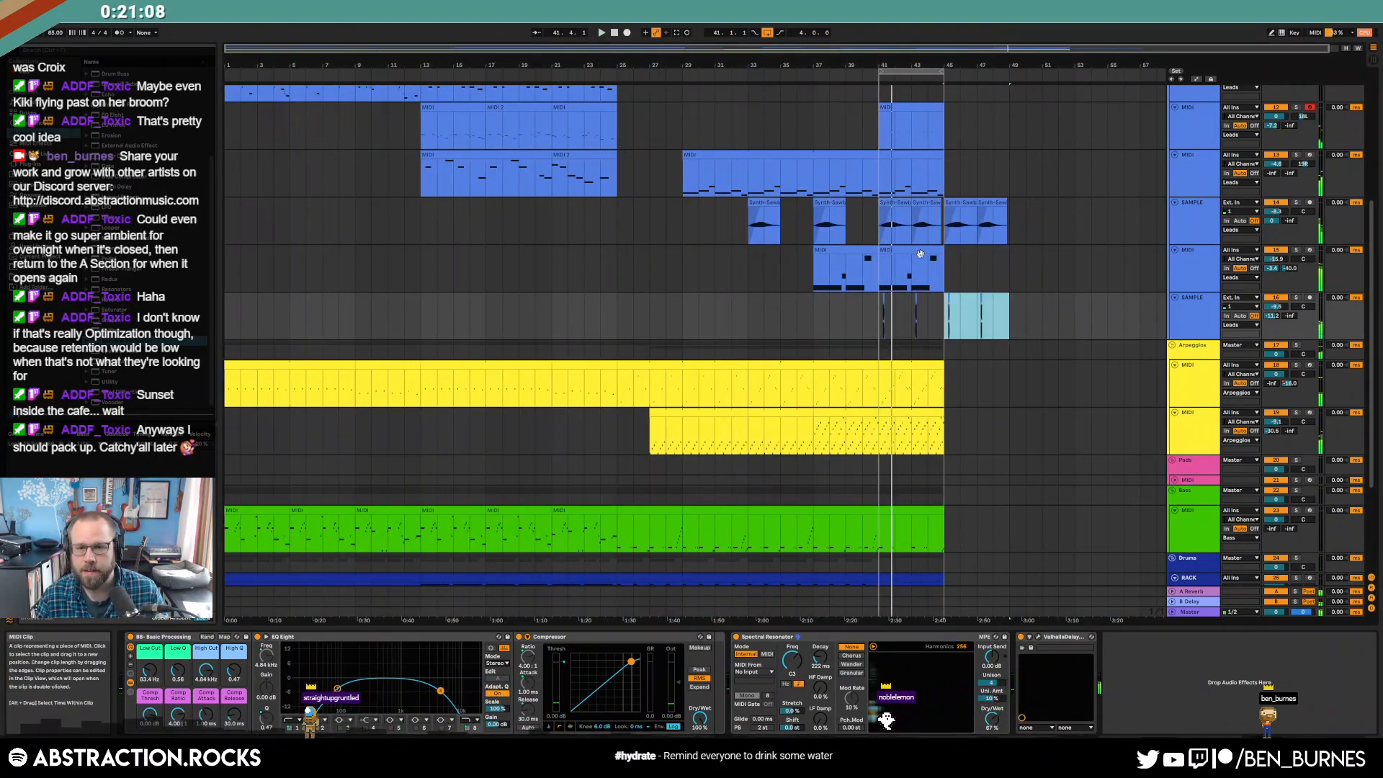
{"action": "left_click", "coordinate": [931, 251]}
{"action": "key", "text": "ctrl+d"}
{"action": "key", "text": "space"}
- Try extending the repeated-C4 MIDI clip from bar 41 directly through bar 48 and open its notes
{"action": "scroll", "coordinate": [965, 164], "scroll_direction": "up", "scroll_amount": 2}
{"action": "left_click", "coordinate": [939, 151]}
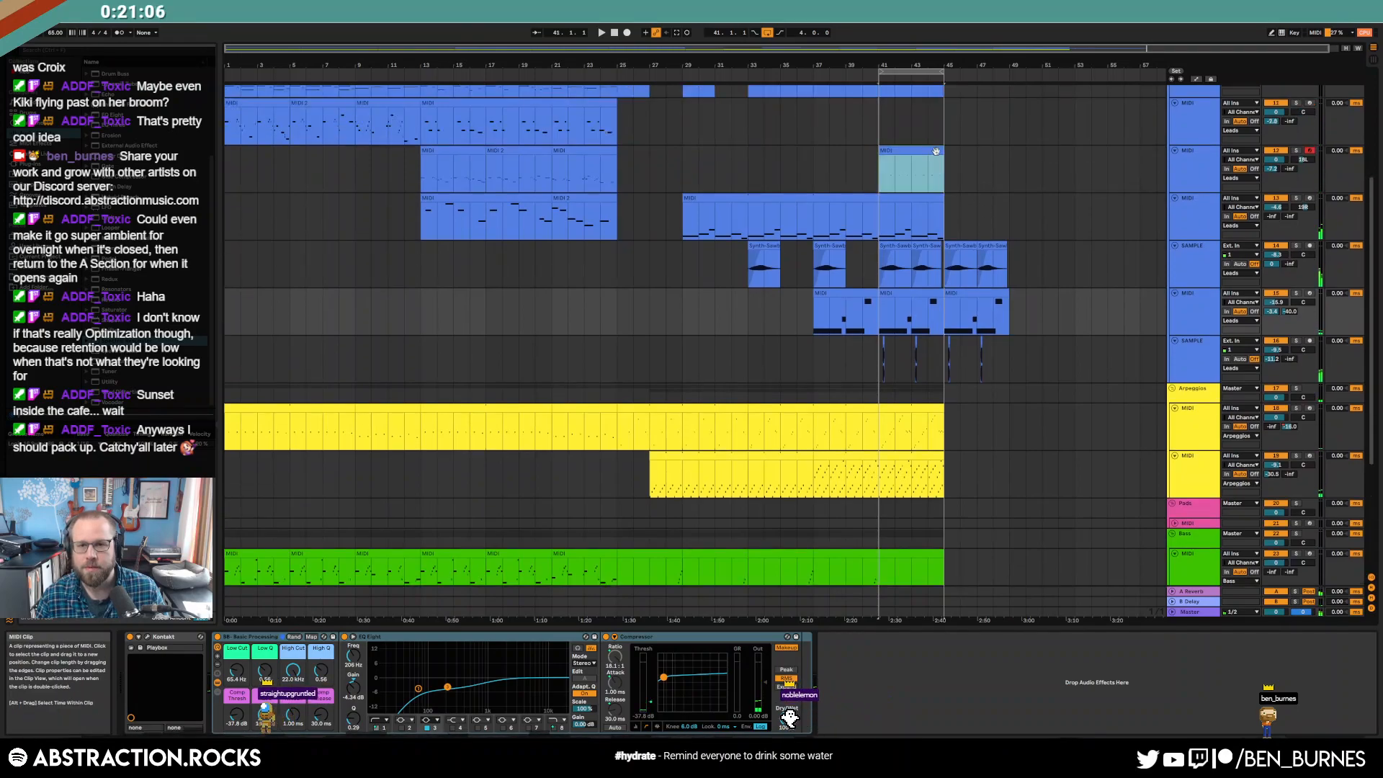
{"action": "left_click_drag", "start_coordinate": [941, 151], "coordinate": [1019, 165]}
{"action": "double_click", "coordinate": [994, 148]}
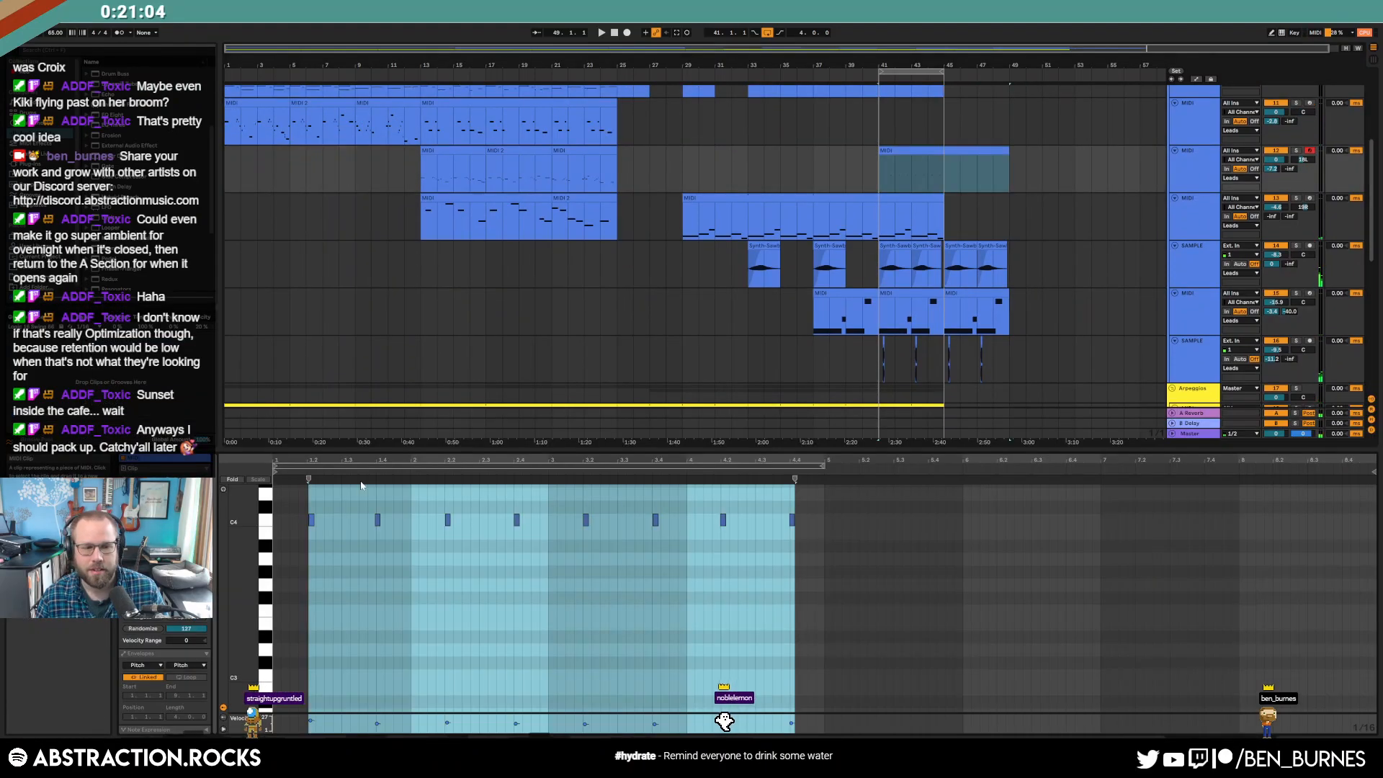
- Make bars 41 to 44 of the repeated-C4 part a separate clip, loop it and extend it through bar 48
{"action": "left_click_drag", "start_coordinate": [939, 174], "coordinate": [878, 177]}
{"action": "left_click", "coordinate": [926, 160]}
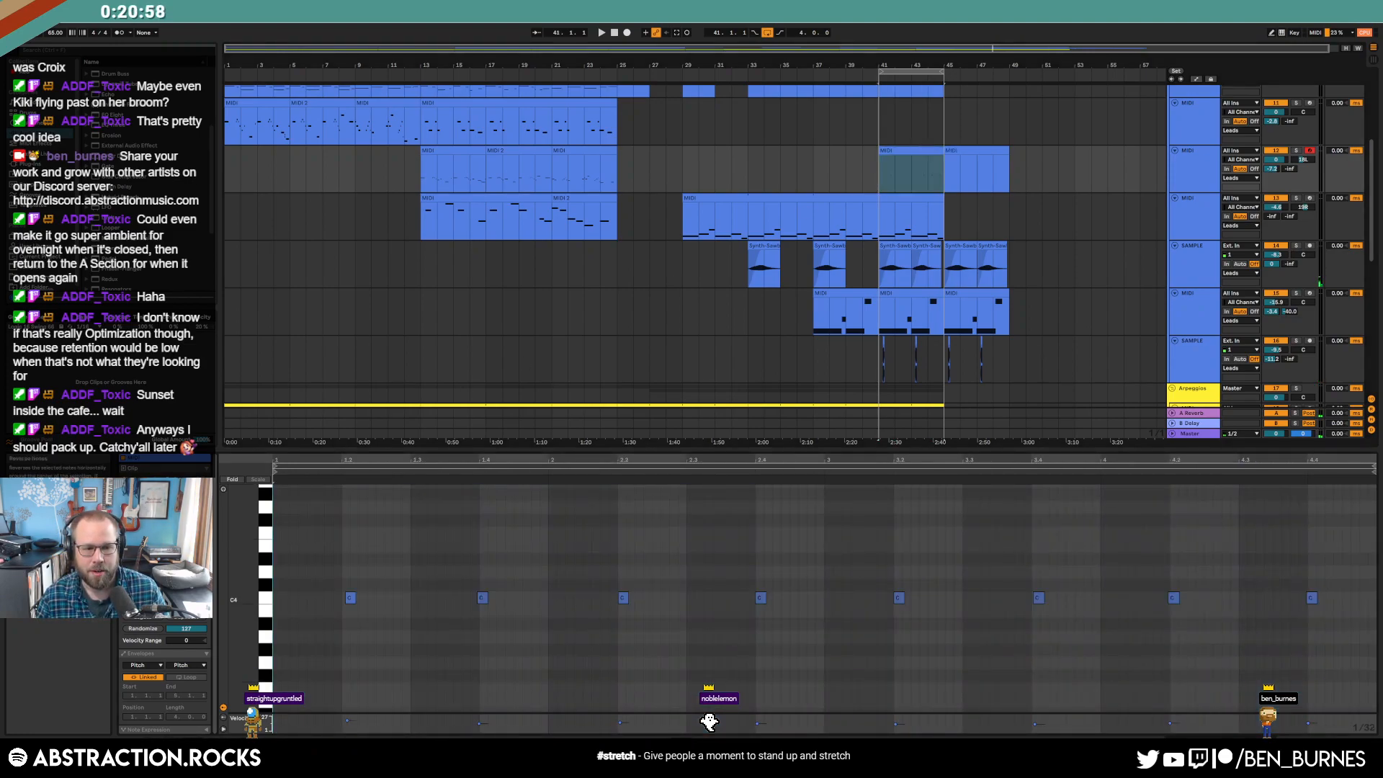
{"action": "left_click", "coordinate": [929, 150]}
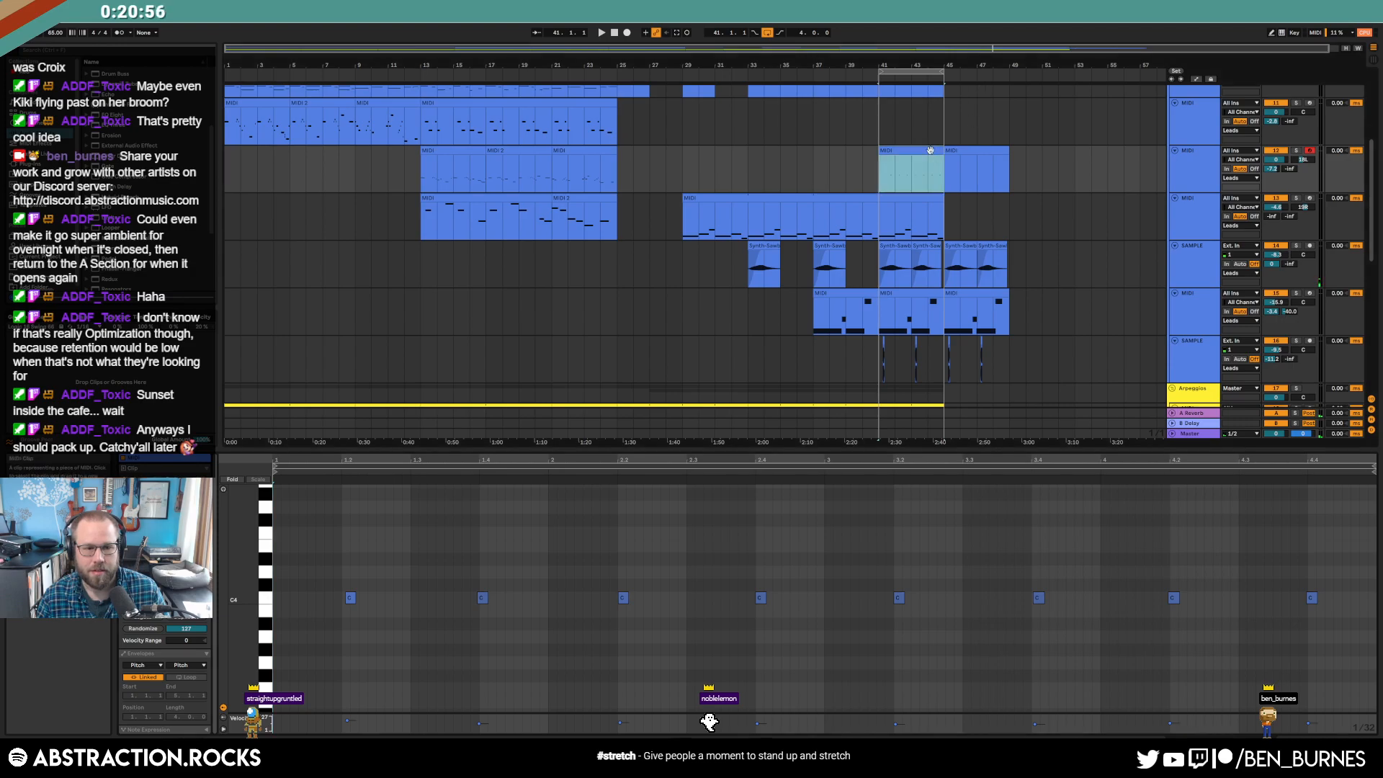
{"action": "left_click", "coordinate": [188, 677]}
{"action": "left_click_drag", "start_coordinate": [937, 149], "coordinate": [1006, 155]}
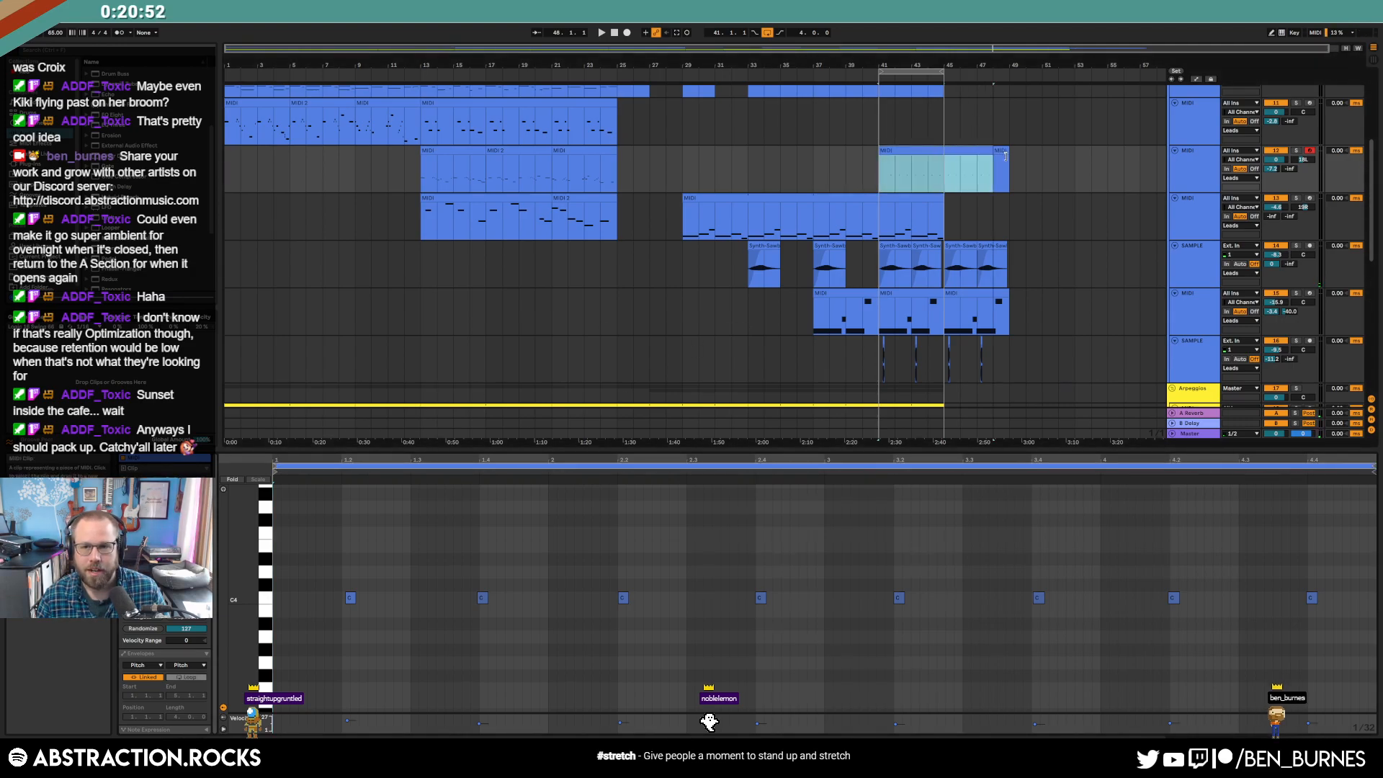
- Duplicate the top lead part into bar 45 and extend the lead MIDI clip starting at bar 29 through bar 48
{"action": "key", "text": "shift+Tab"}
{"action": "scroll", "coordinate": [965, 186], "scroll_direction": "up", "scroll_amount": 2}
{"action": "left_click", "coordinate": [903, 141]}
{"action": "key", "text": "ctrl+d"}
{"action": "scroll", "coordinate": [964, 270], "scroll_direction": "down", "scroll_amount": 2}
{"action": "left_click", "coordinate": [941, 264]}
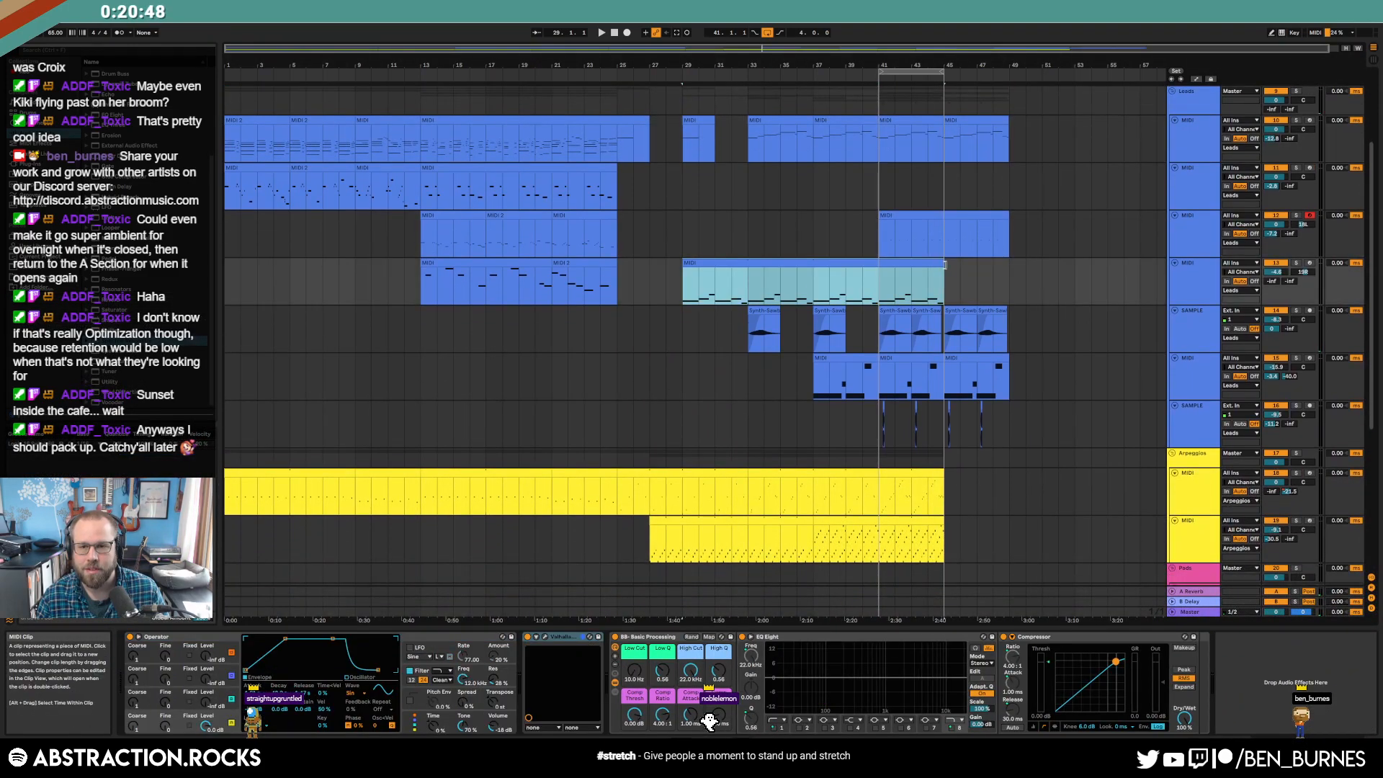
- Extend both arpeggio MIDI clips through bar 48
{"action": "scroll", "coordinate": [1009, 368], "scroll_direction": "down", "scroll_amount": 3}
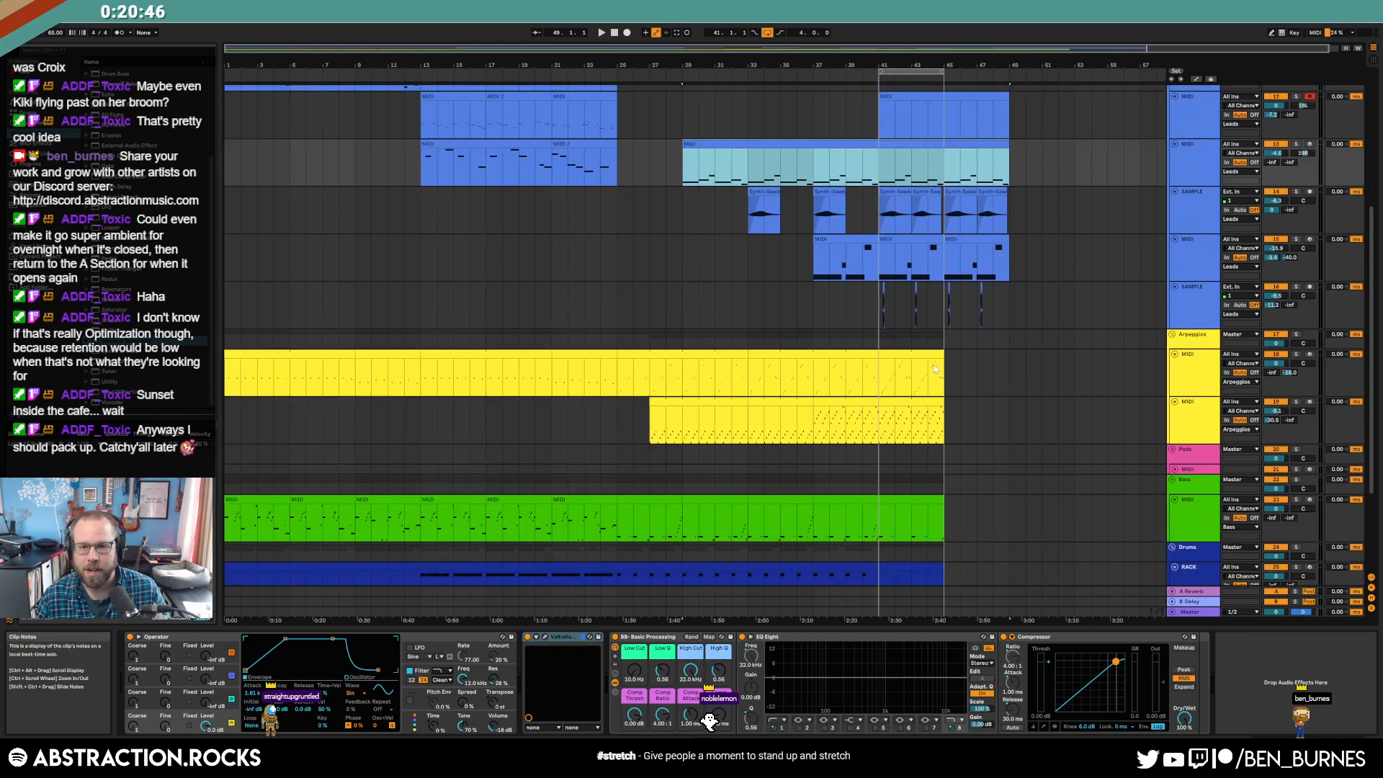
{"action": "left_click_drag", "start_coordinate": [942, 355], "coordinate": [1008, 355]}
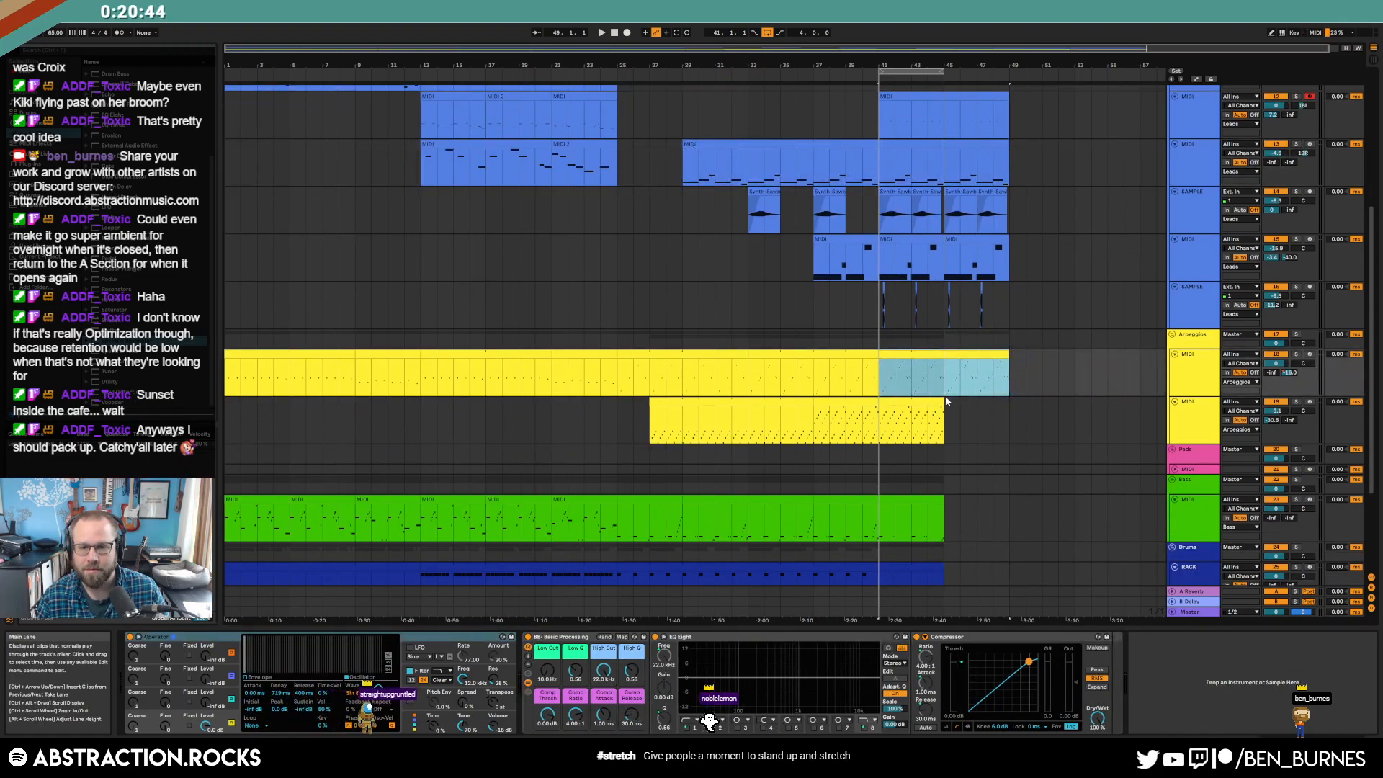
{"action": "left_click_drag", "start_coordinate": [943, 416], "coordinate": [1009, 417]}
- Loop the bass MIDI clip starting at bar 41 and extend it through bar 48
{"action": "mouse_move", "coordinate": [943, 505]}
{"action": "left_mouse_down"}
{"action": "mouse_move", "coordinate": [989, 505]}
{"action": "mouse_move", "coordinate": [952, 505]}
{"action": "left_mouse_up"}
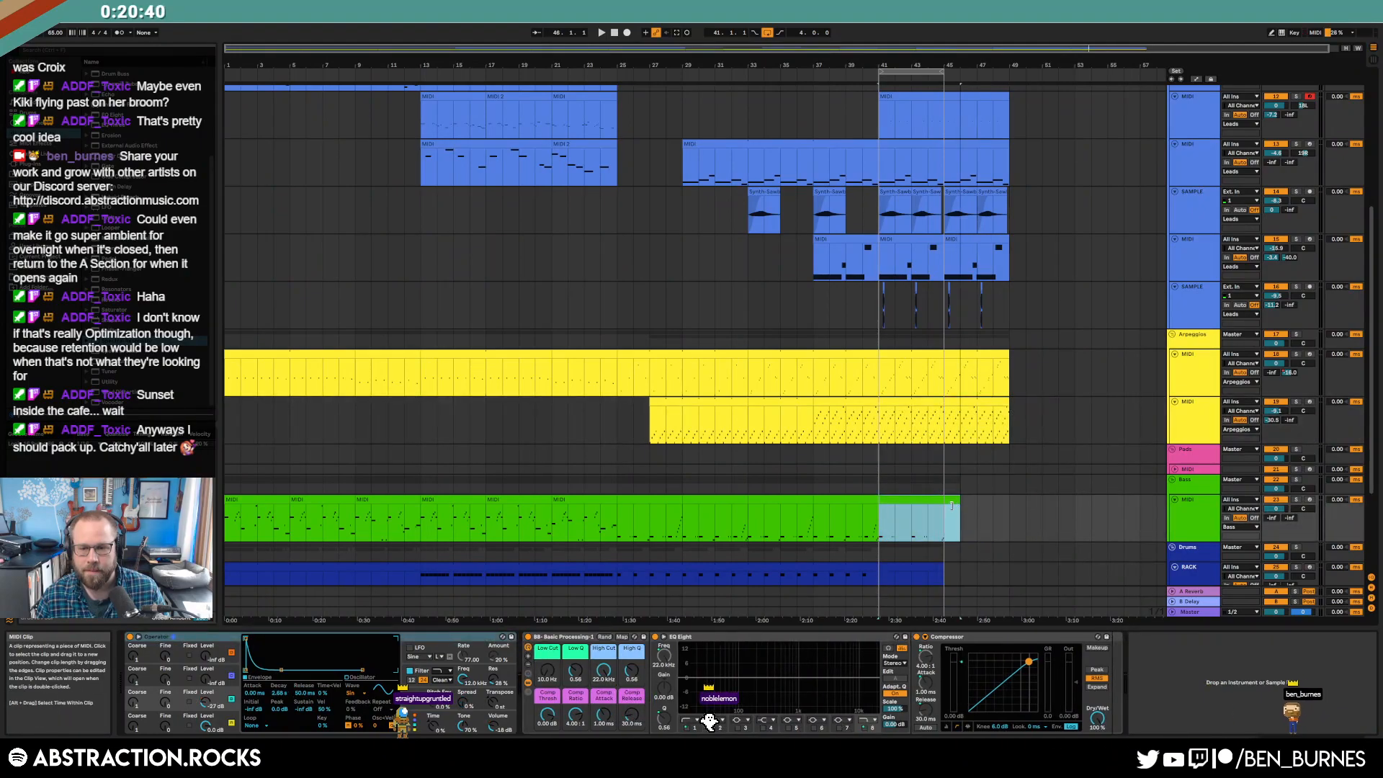
{"action": "double_click", "coordinate": [893, 508]}
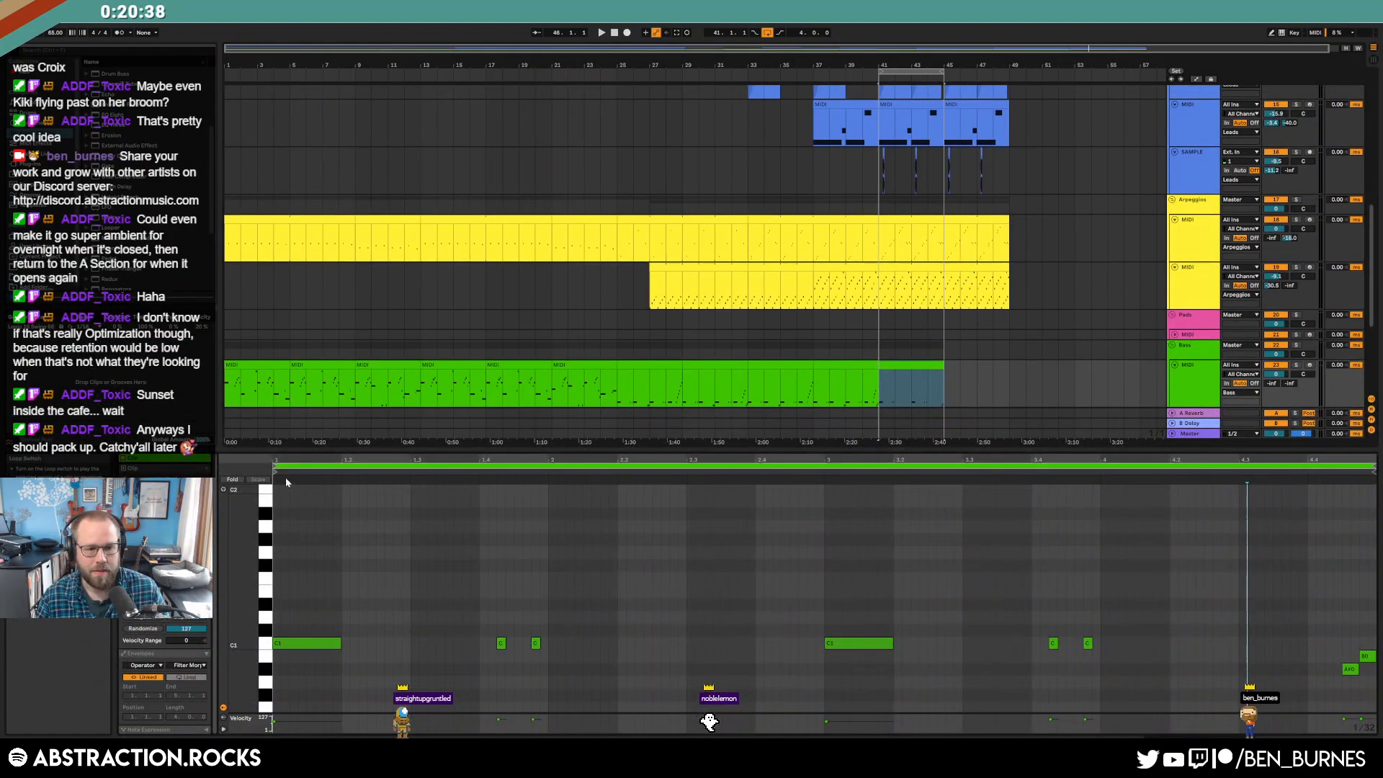
{"action": "left_click_drag", "start_coordinate": [957, 368], "coordinate": [1008, 367]}
{"action": "key", "text": "shift+Tab"}
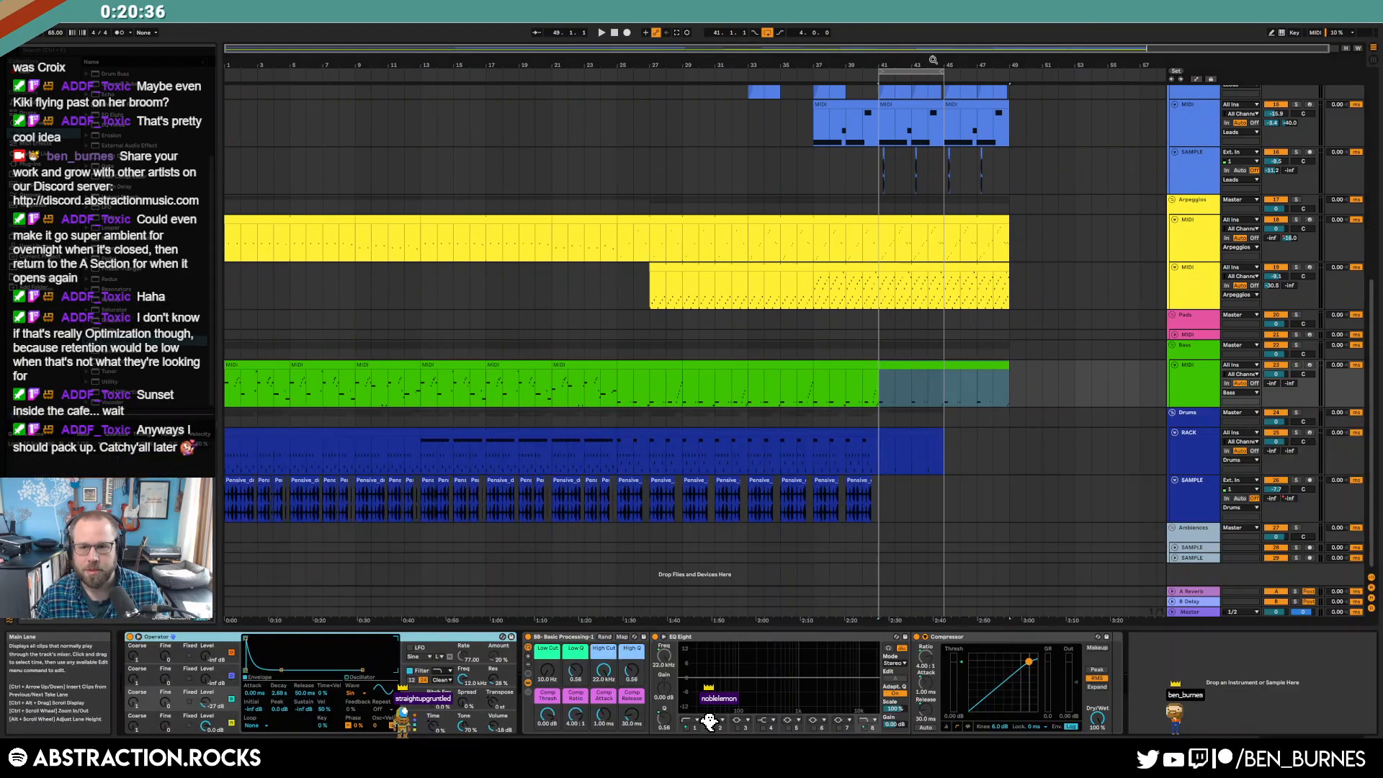
- Move the arrangement loop to bars 45 to 48 and duplicate the last drum rack clip into bar 45
{"action": "left_click_drag", "start_coordinate": [979, 77], "coordinate": [1001, 76]}
{"action": "left_click", "coordinate": [919, 434]}
{"action": "key", "text": "ctrl+d"}
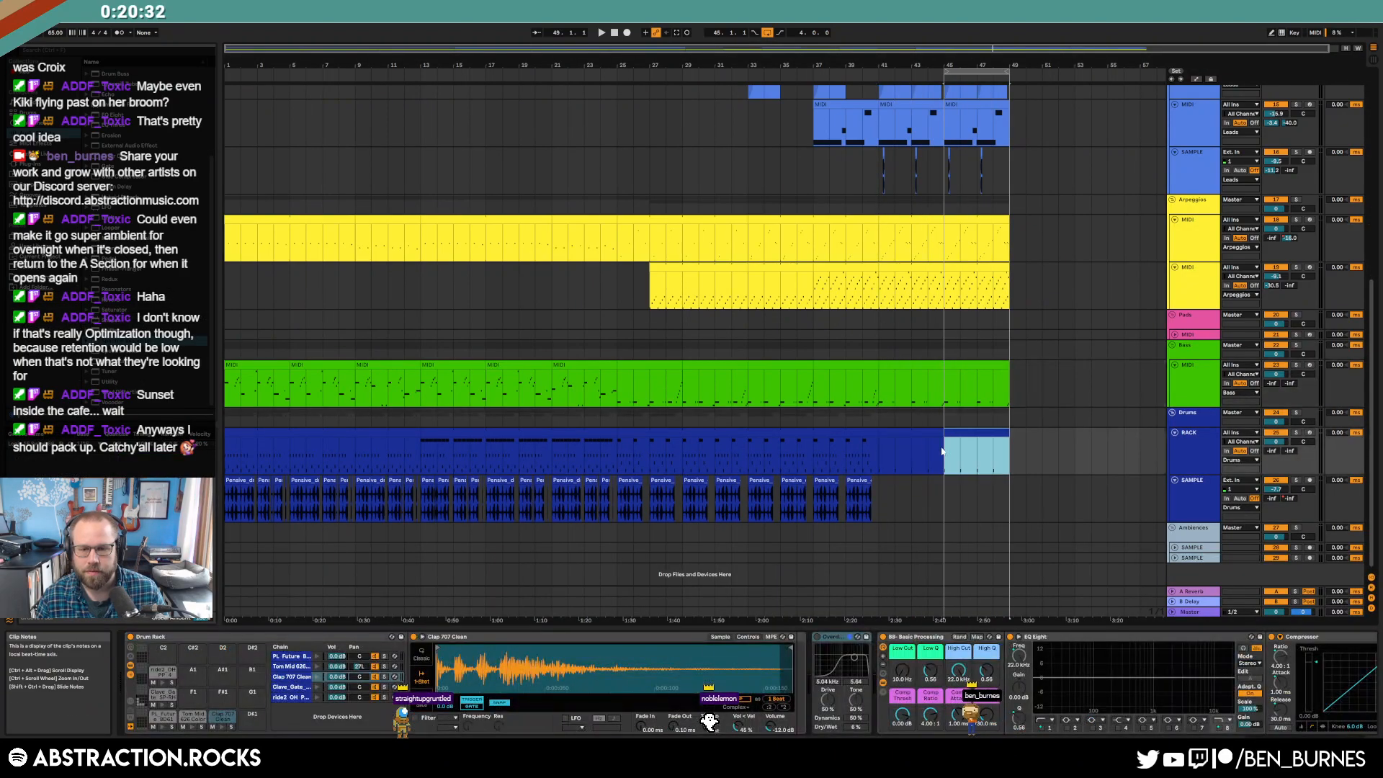
- Duplicate the PL_Future kick onto beat 3 of the first two bars in the new drum rack clip
{"action": "double_click", "coordinate": [969, 434]}
{"action": "left_click_drag", "start_coordinate": [335, 519], "coordinate": [577, 578]}
{"action": "key", "text": "ctrl+d"}
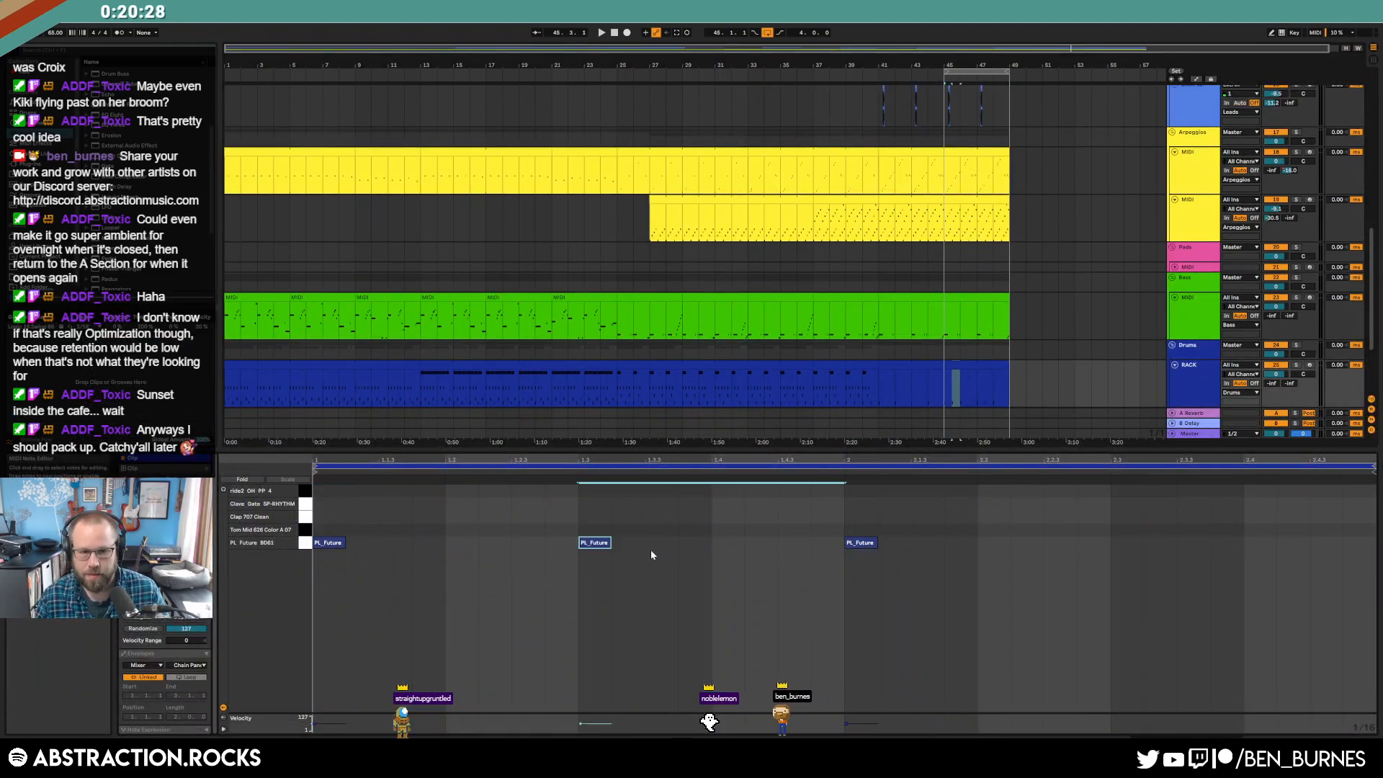
{"action": "left_click_drag", "start_coordinate": [854, 515], "coordinate": [1102, 607]}
{"action": "key", "text": "ctrl+d"}
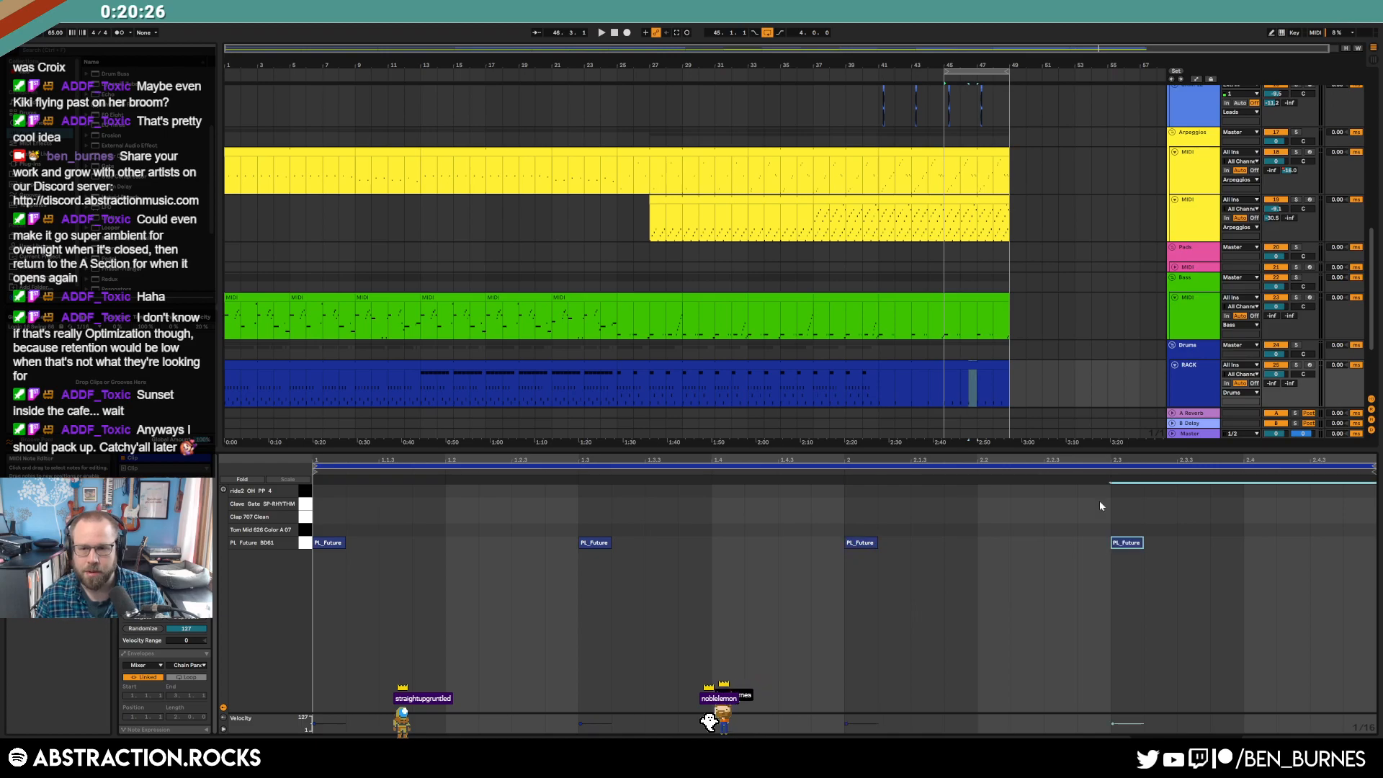
- Add eight clave notes spaced three sixteenths apart, three in the first bar and five in the second
{"action": "double_click", "coordinate": [322, 506]}
{"action": "double_click", "coordinate": [429, 503]}
{"action": "left_click", "coordinate": [521, 506]}
{"action": "double_click", "coordinate": [520, 505]}
{"action": "double_click", "coordinate": [857, 502]}
{"action": "double_click", "coordinate": [939, 503]}
{"action": "key", "text": "Right"}
{"action": "double_click", "coordinate": [1059, 503]}
{"action": "double_click", "coordinate": [1159, 505]}
{"action": "double_click", "coordinate": [1255, 505]}
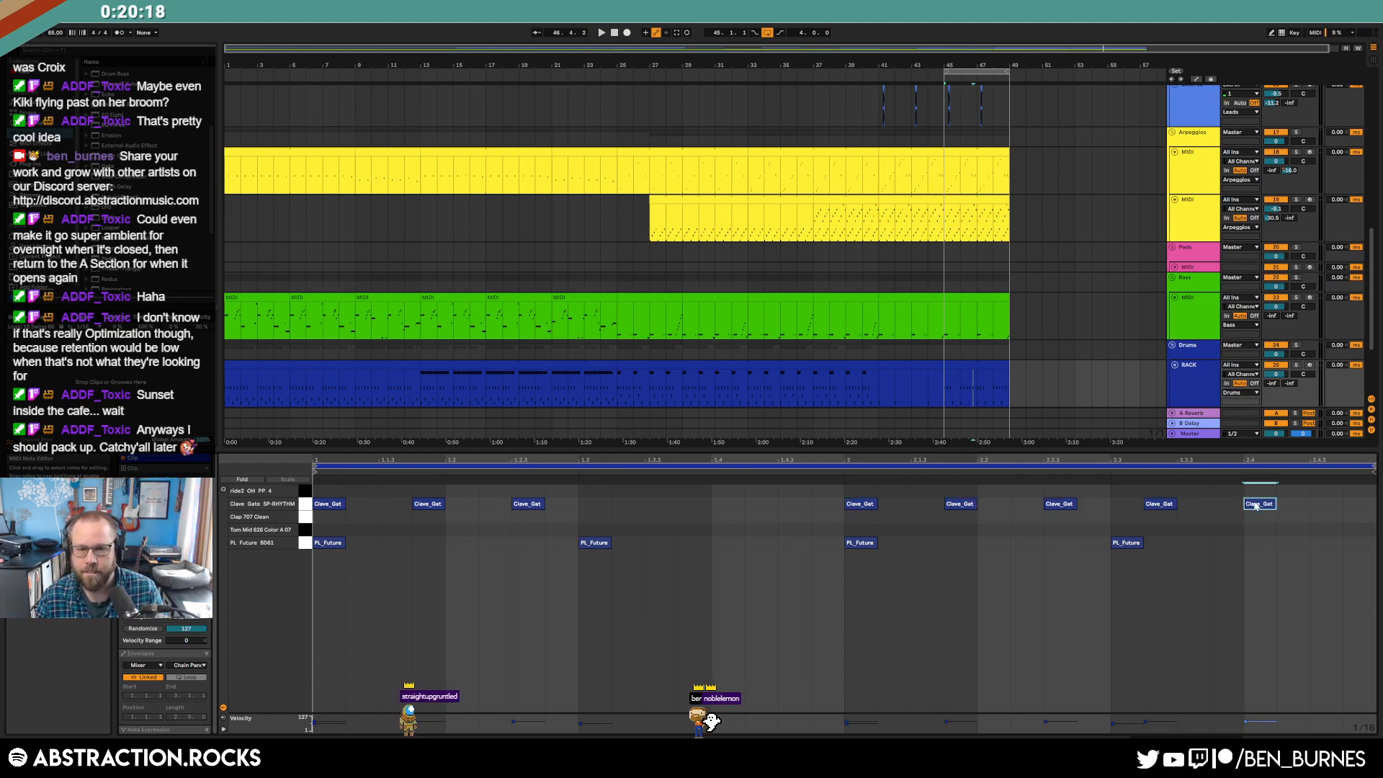
- Add one-beat ride2_OH_PP_4 notes on beats 1 and 4 of the first bar and beat 3 of the second
{"action": "mouse_move", "coordinate": [445, 491]}
{"action": "left_mouse_down"}
{"action": "mouse_move", "coordinate": [455, 527]}
{"action": "mouse_move", "coordinate": [587, 494]}
{"action": "mouse_move", "coordinate": [1214, 490]}
{"action": "left_mouse_up"}
{"action": "scroll", "coordinate": [936, 391], "scroll_direction": "down", "scroll_amount": 3}
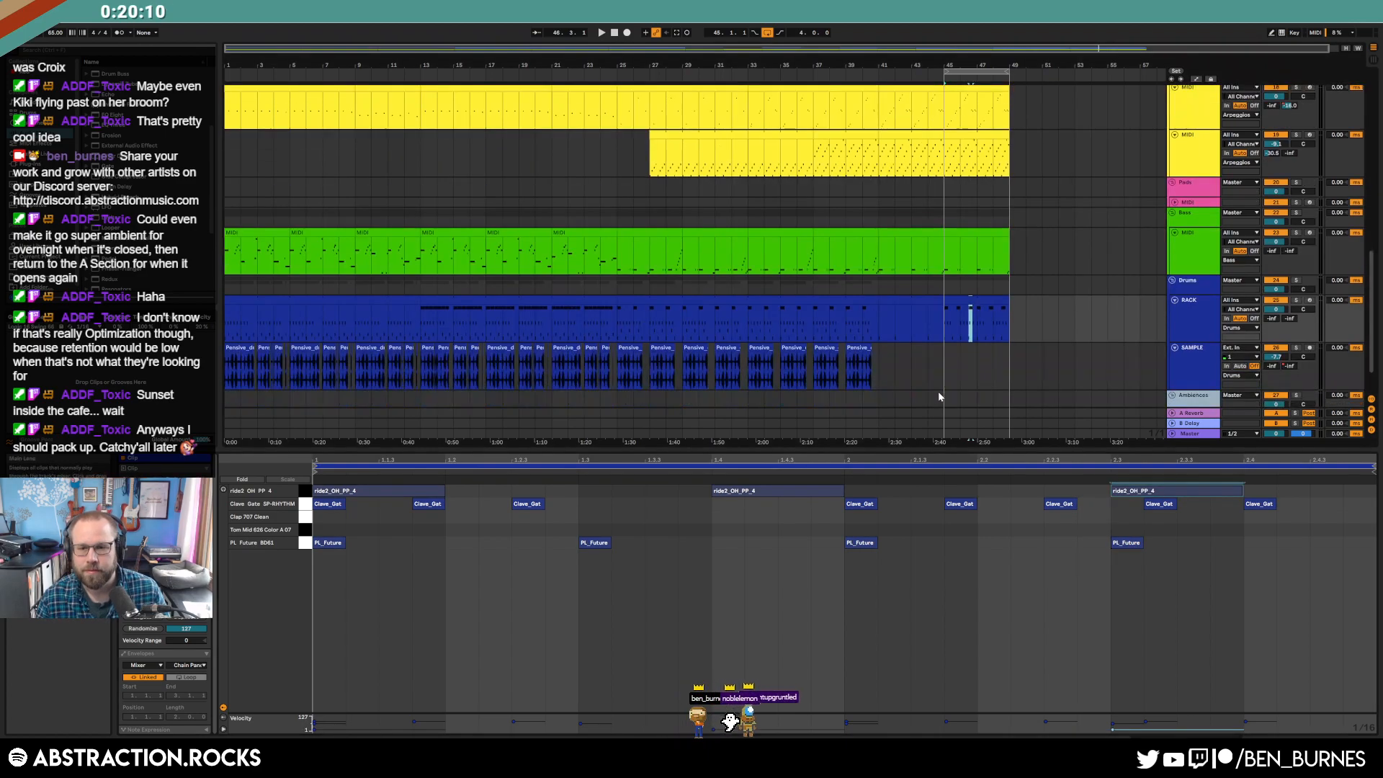
- Copy a Pensive_drum_loop_simple_jazz_78 clip to bar 45 on the drum SAMPLE track
{"action": "left_click_drag", "start_coordinate": [626, 306], "coordinate": [973, 310]}
{"action": "key", "text": "space"}
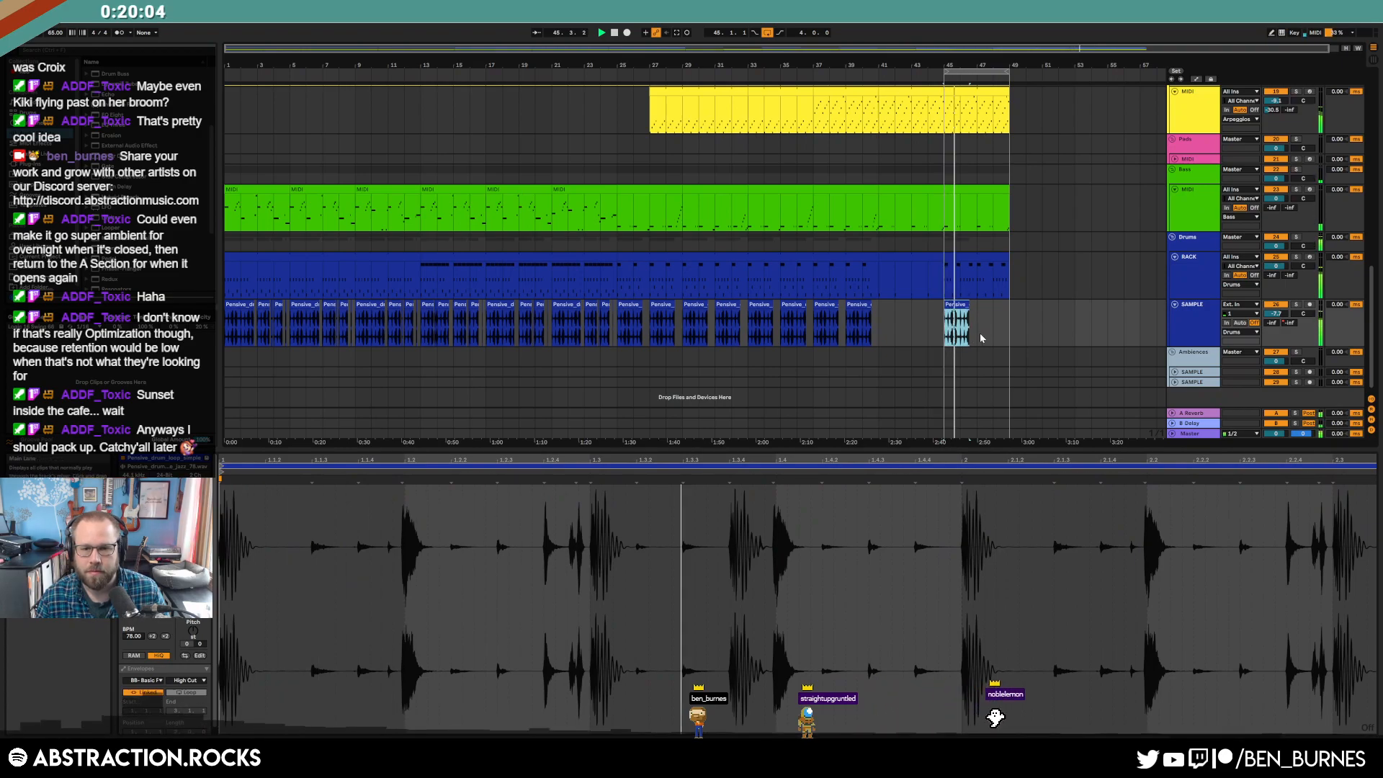
{"action": "scroll", "coordinate": [976, 322], "scroll_direction": "up", "scroll_amount": 5}
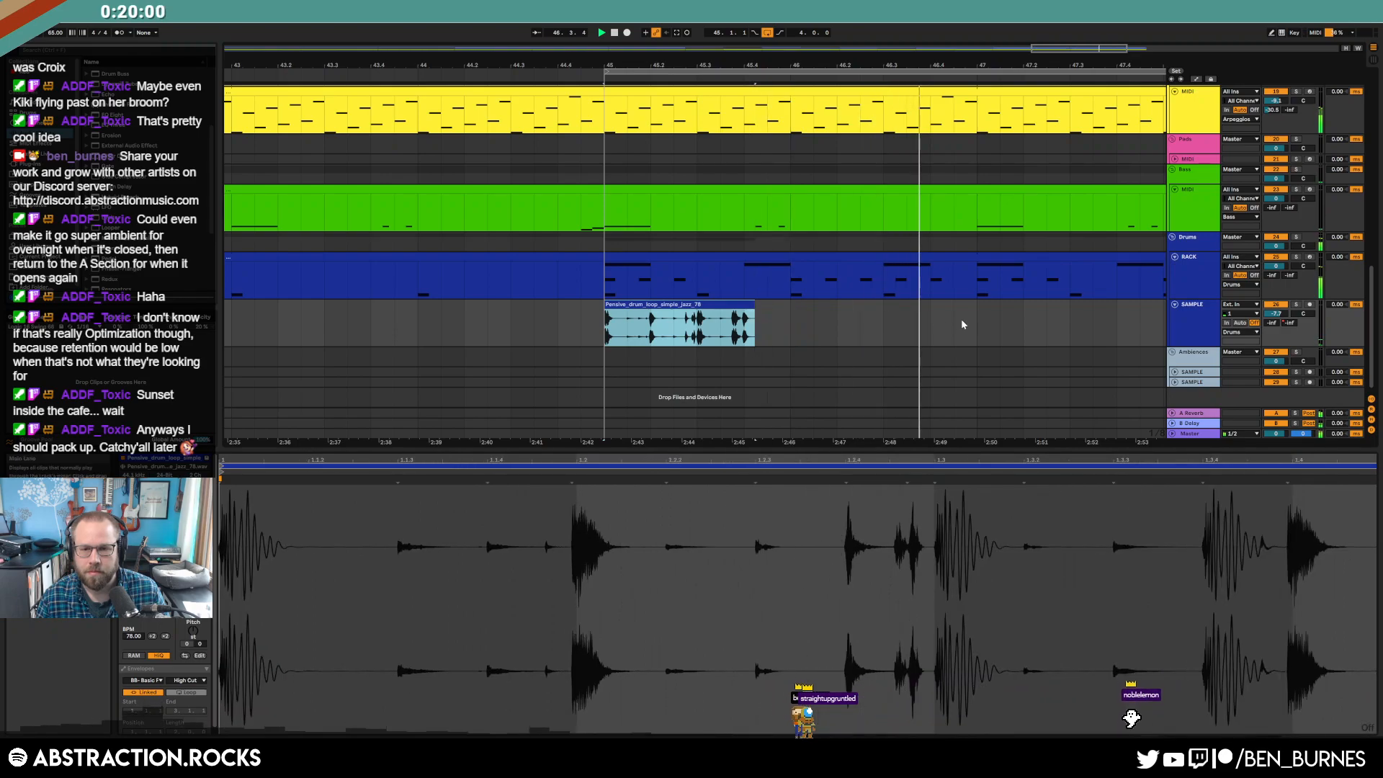
- Copy the drum loop clip to bar 47 and place a second copy on beat 3 of bar 48, trimmed to just over one beat
{"action": "left_click_drag", "start_coordinate": [970, 326], "coordinate": [607, 327]}
{"action": "key", "text": "ctrl+d"}
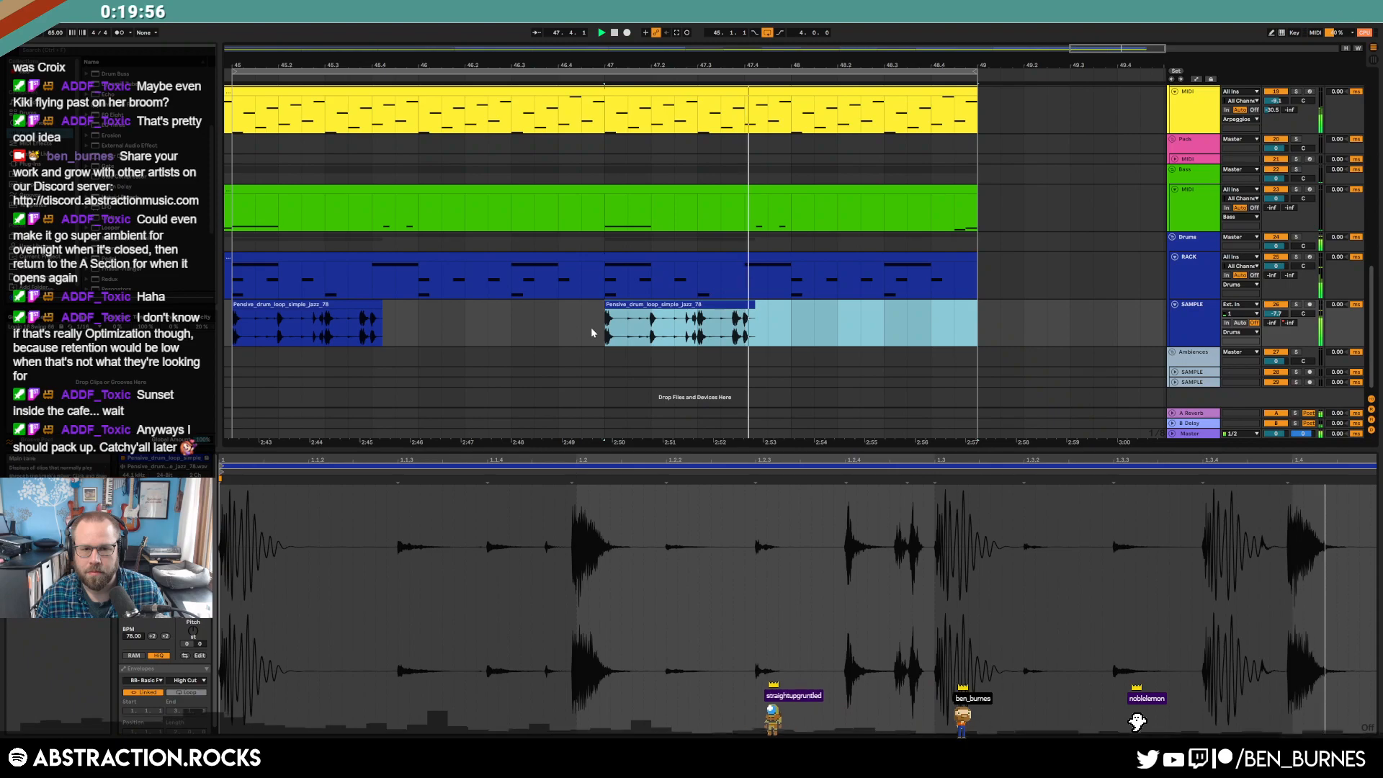
{"action": "left_click_drag", "start_coordinate": [606, 332], "coordinate": [673, 333]}
{"action": "left_click", "coordinate": [839, 319]}
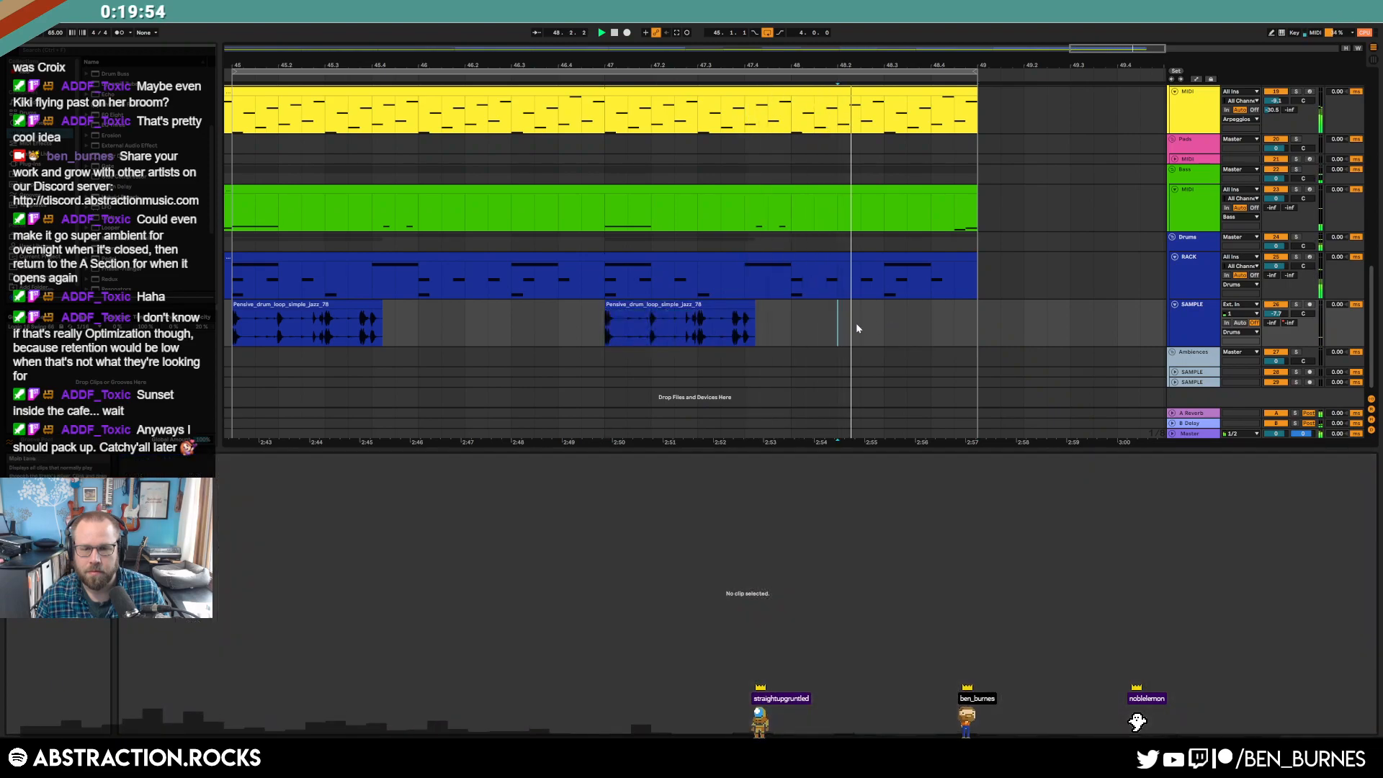
{"action": "left_click", "coordinate": [883, 322]}
{"action": "key", "text": "ctrl+v"}
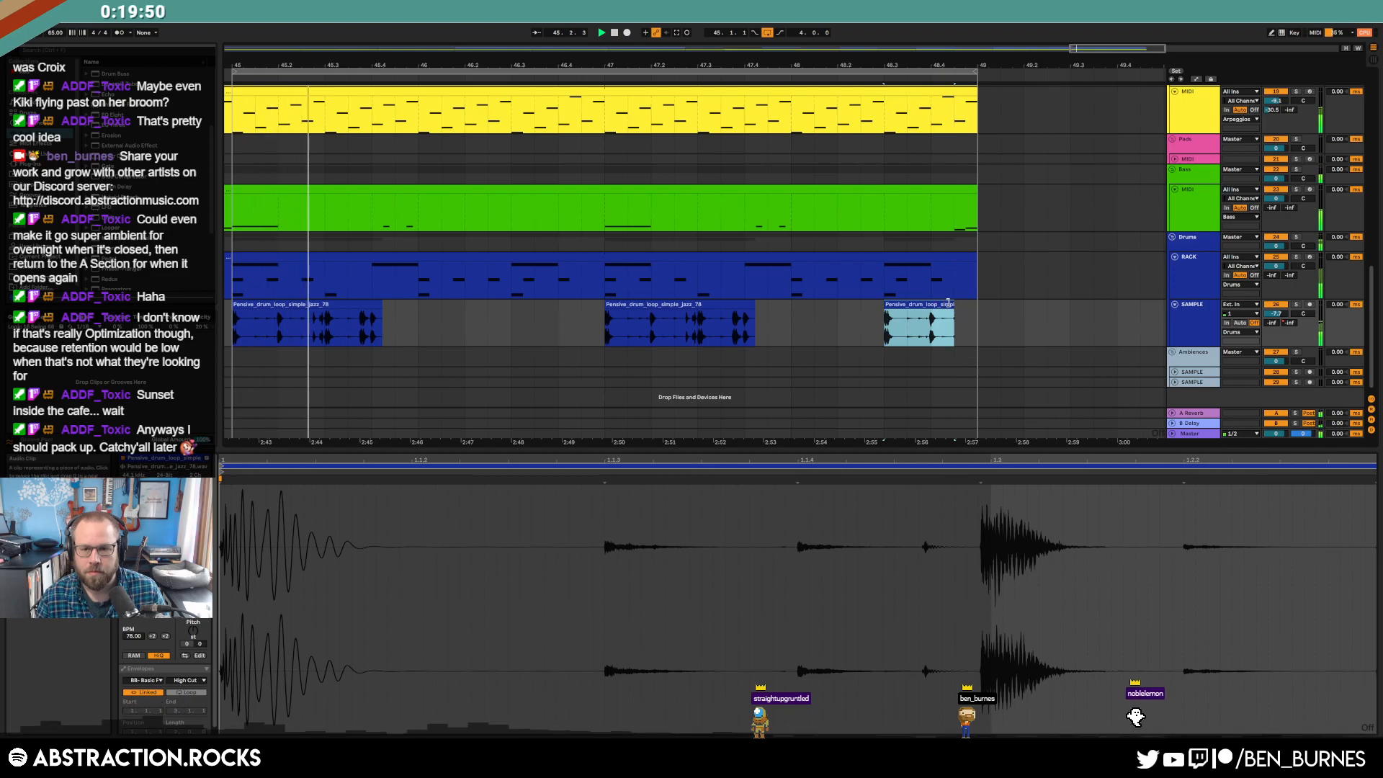
{"action": "left_click_drag", "start_coordinate": [948, 303], "coordinate": [933, 302]}
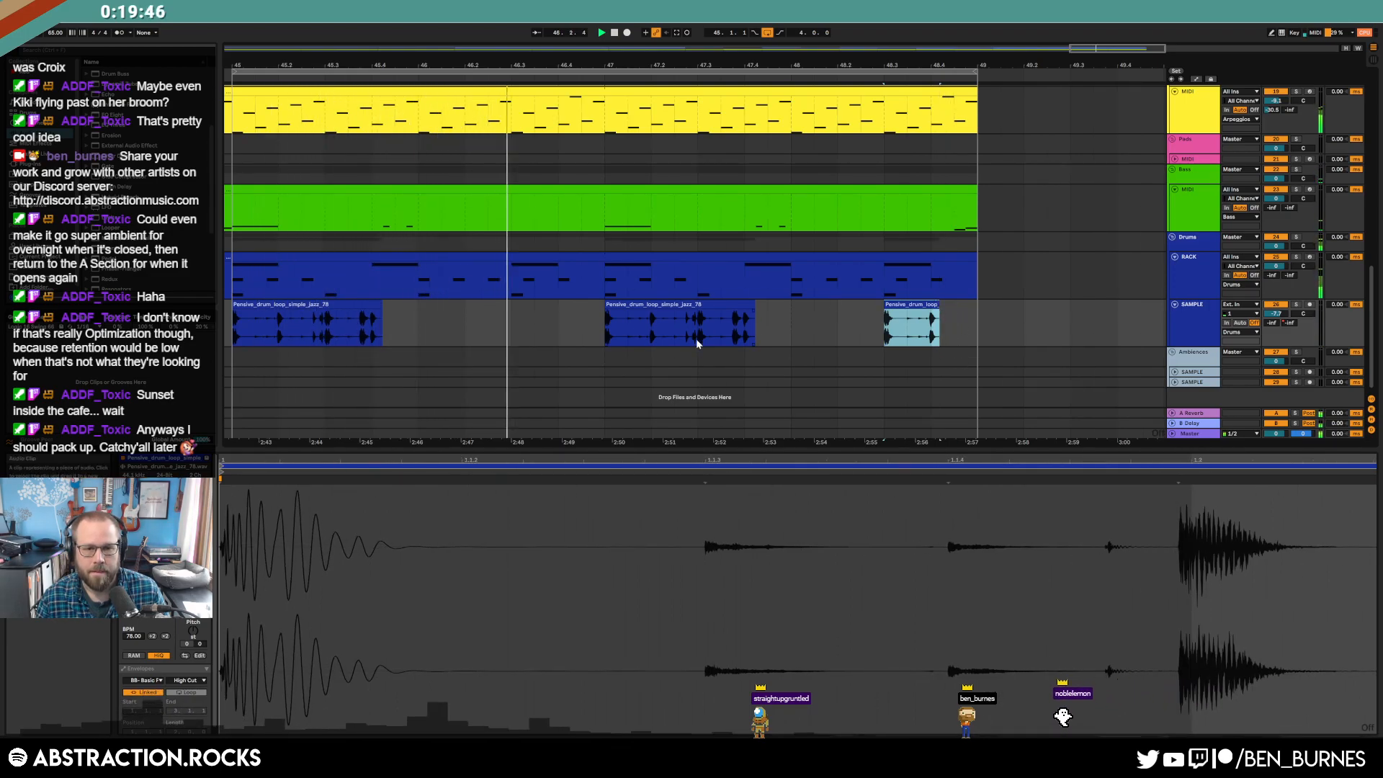
- Place another copy of the drum loop at bar 46 and trim it to just over one beat
{"action": "left_click", "coordinate": [344, 308]}
{"action": "left_click", "coordinate": [438, 311]}
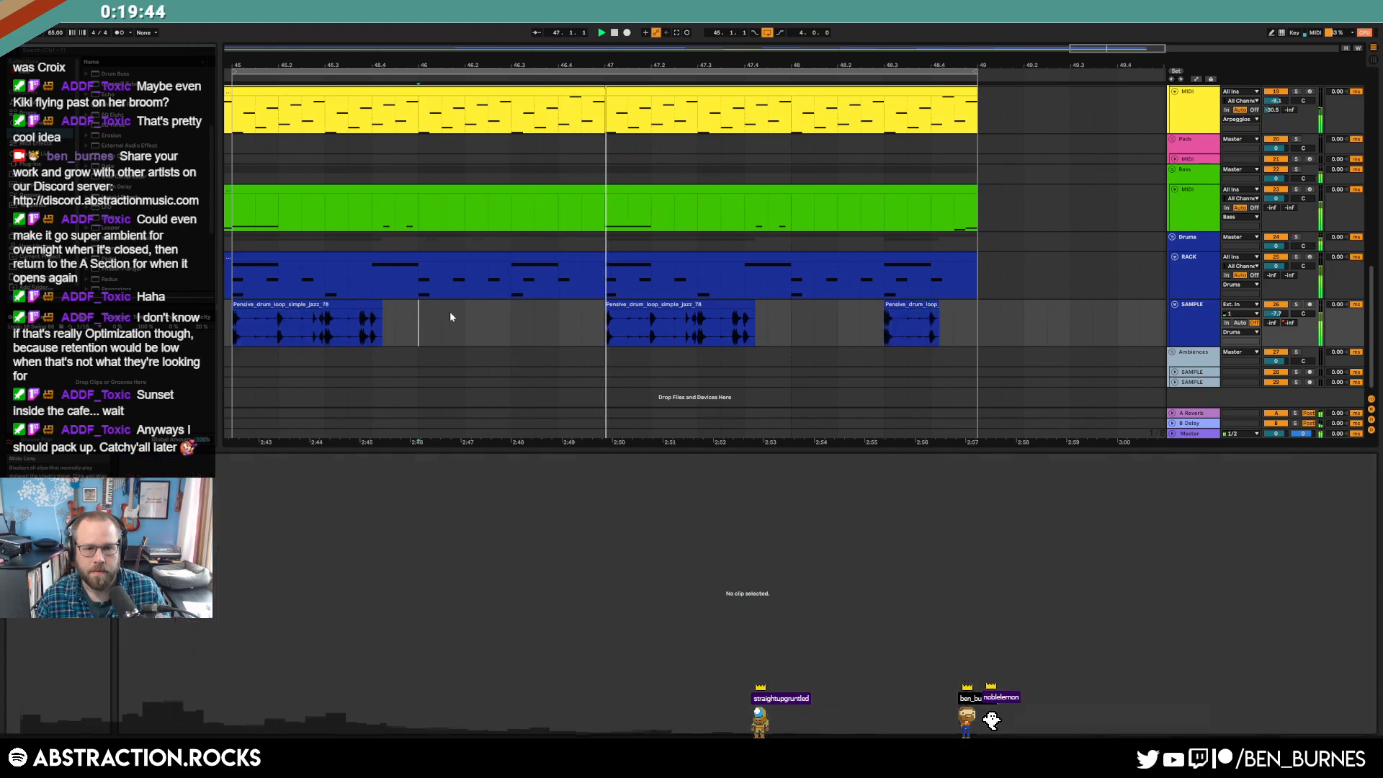
{"action": "key", "text": "ctrl+v"}
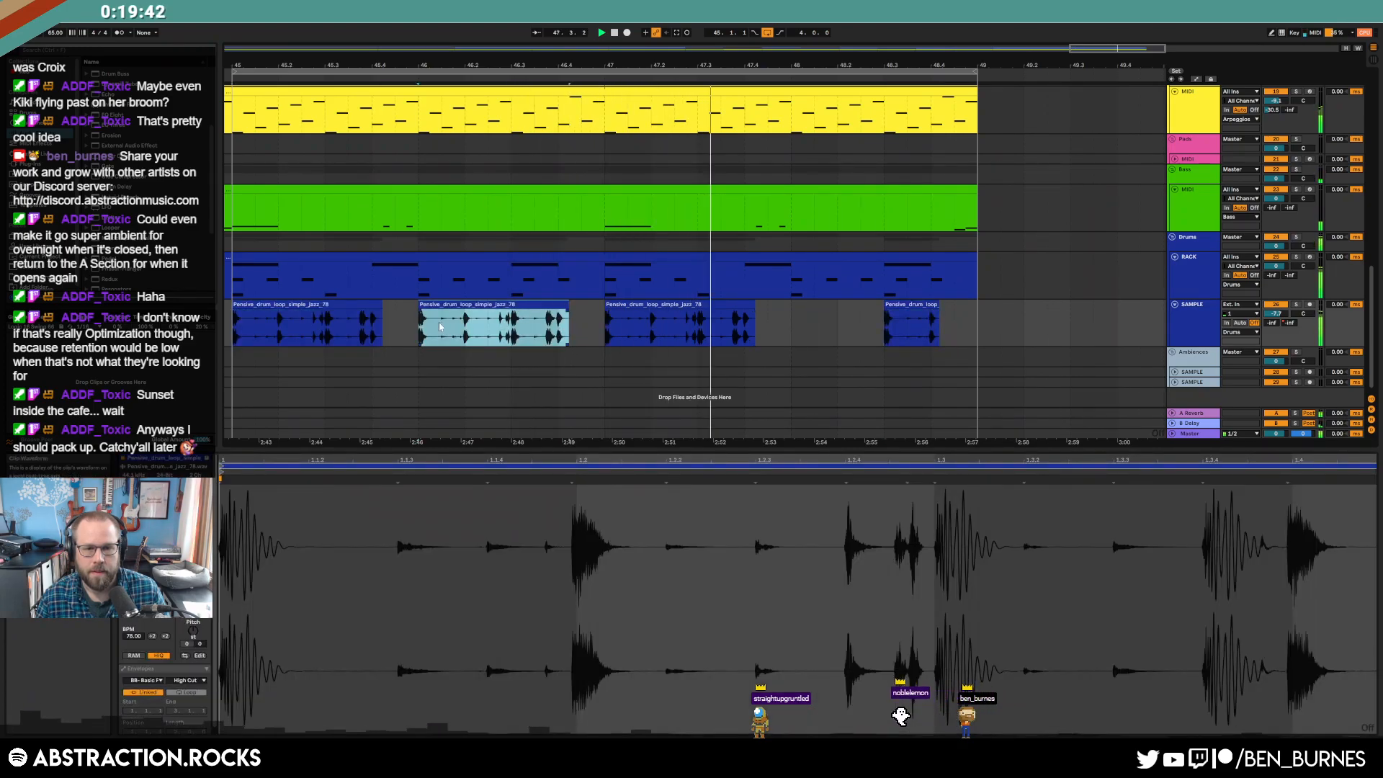
{"action": "left_click_drag", "start_coordinate": [513, 305], "coordinate": [473, 308]}
{"action": "scroll", "coordinate": [474, 309], "scroll_direction": "down", "scroll_amount": 3}
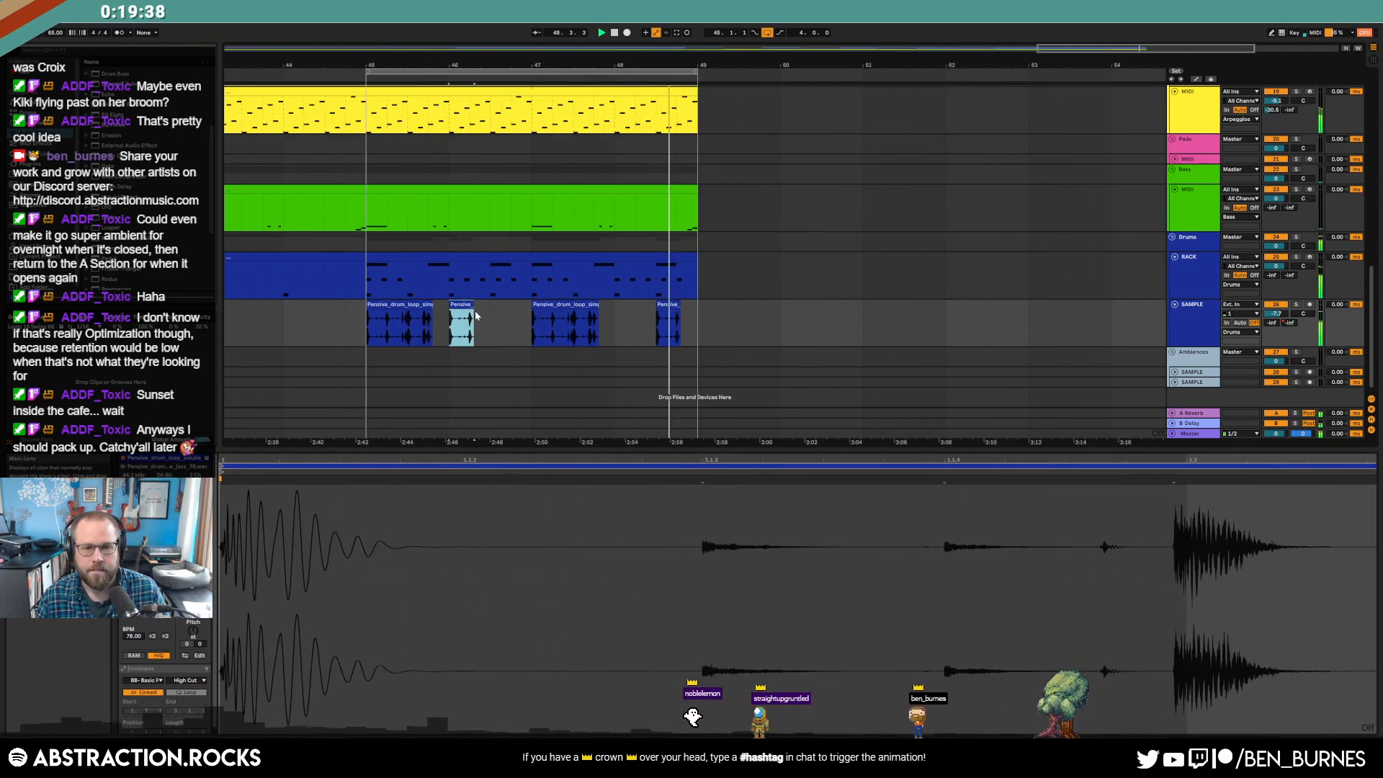
- Extend the drum loop clip at bar 45 through the end of bar 48
{"action": "left_click_drag", "start_coordinate": [429, 305], "coordinate": [698, 322]}
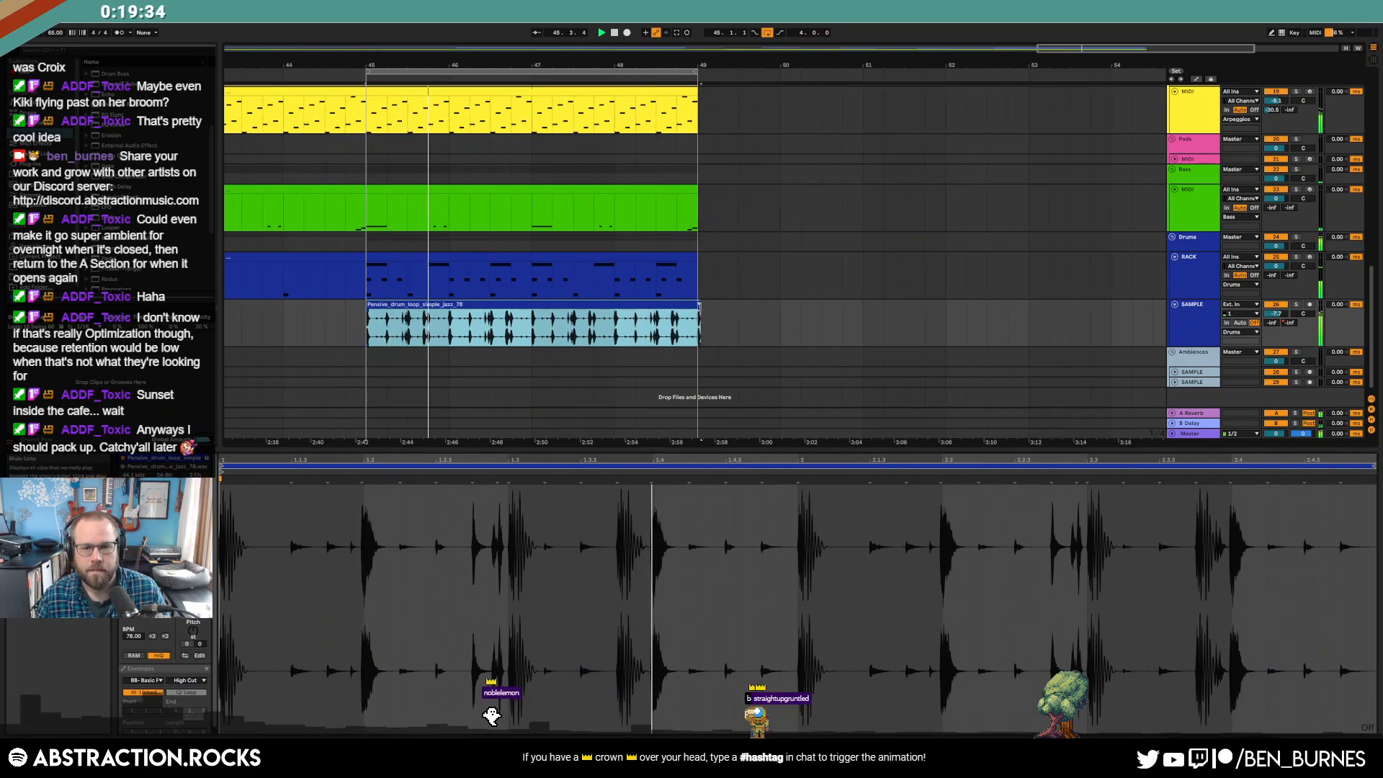
- Delete all the clave notes from the drum rack clip at bar 45
{"action": "left_click", "coordinate": [511, 257]}
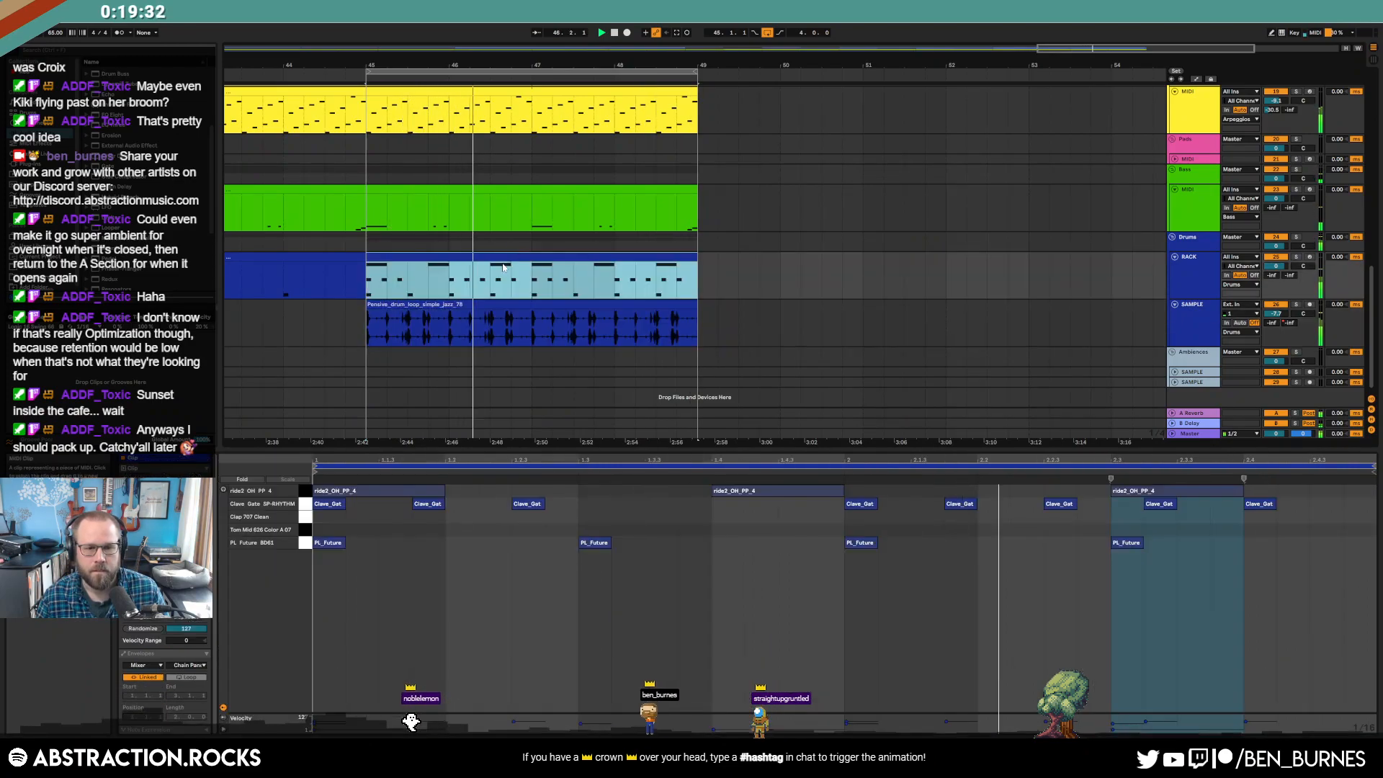
{"action": "left_click", "coordinate": [305, 505]}
{"action": "key", "text": "Delete"}
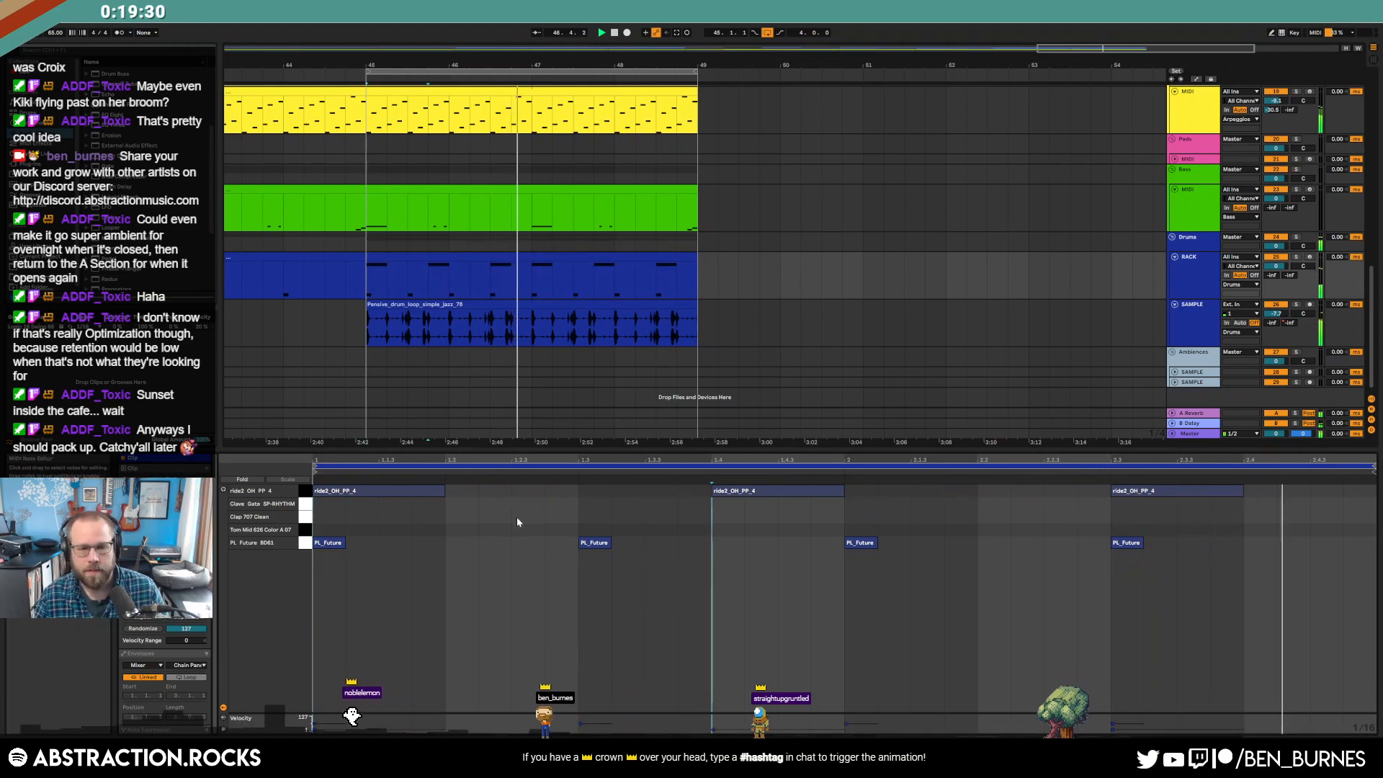
- Duplicate the ride2_OH_PP_4 note to fill every beat from the clip's start through beat 3 of its second bar
{"action": "left_click", "coordinate": [413, 492]}
{"action": "key", "text": "ctrl+d"}
{"action": "key", "text": "ctrl+d"}
{"action": "key", "text": "ctrl+d"}
{"action": "key", "text": "ctrl+d"}
{"action": "key", "text": "ctrl+d"}
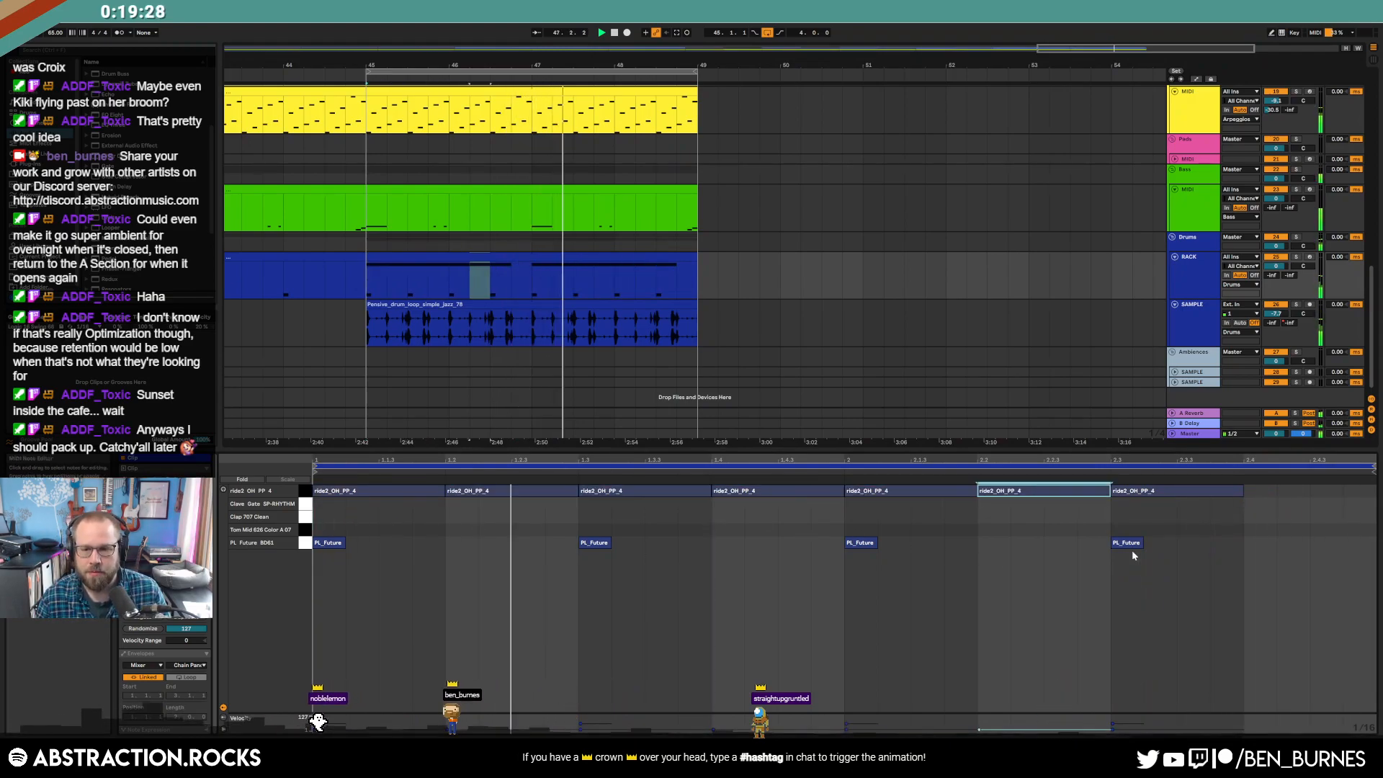
- Open the bass clip at bars 45 to 48 and add a short C2 and a sixteenth-long G1 within beat 3 of its first bar
{"action": "key", "text": "shift+Tab"}
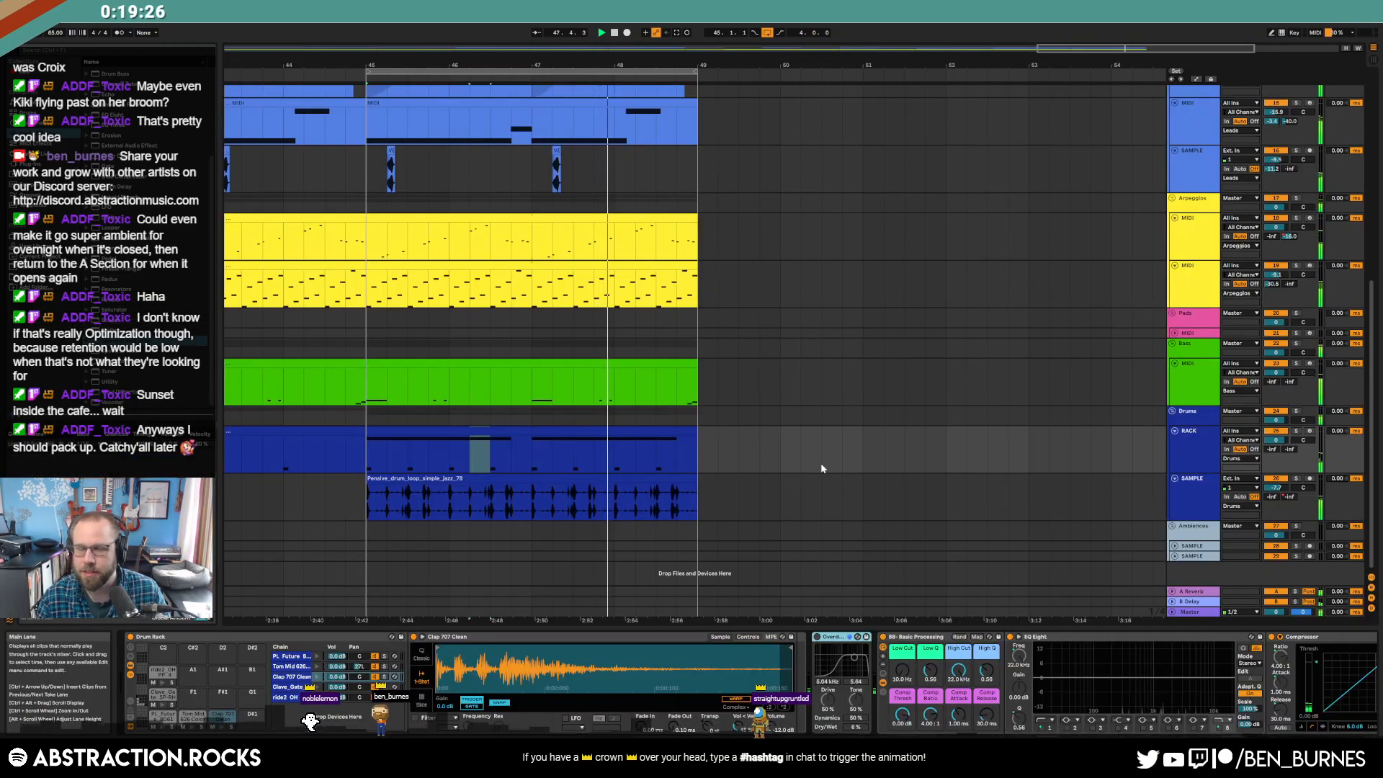
{"action": "left_click", "coordinate": [533, 440]}
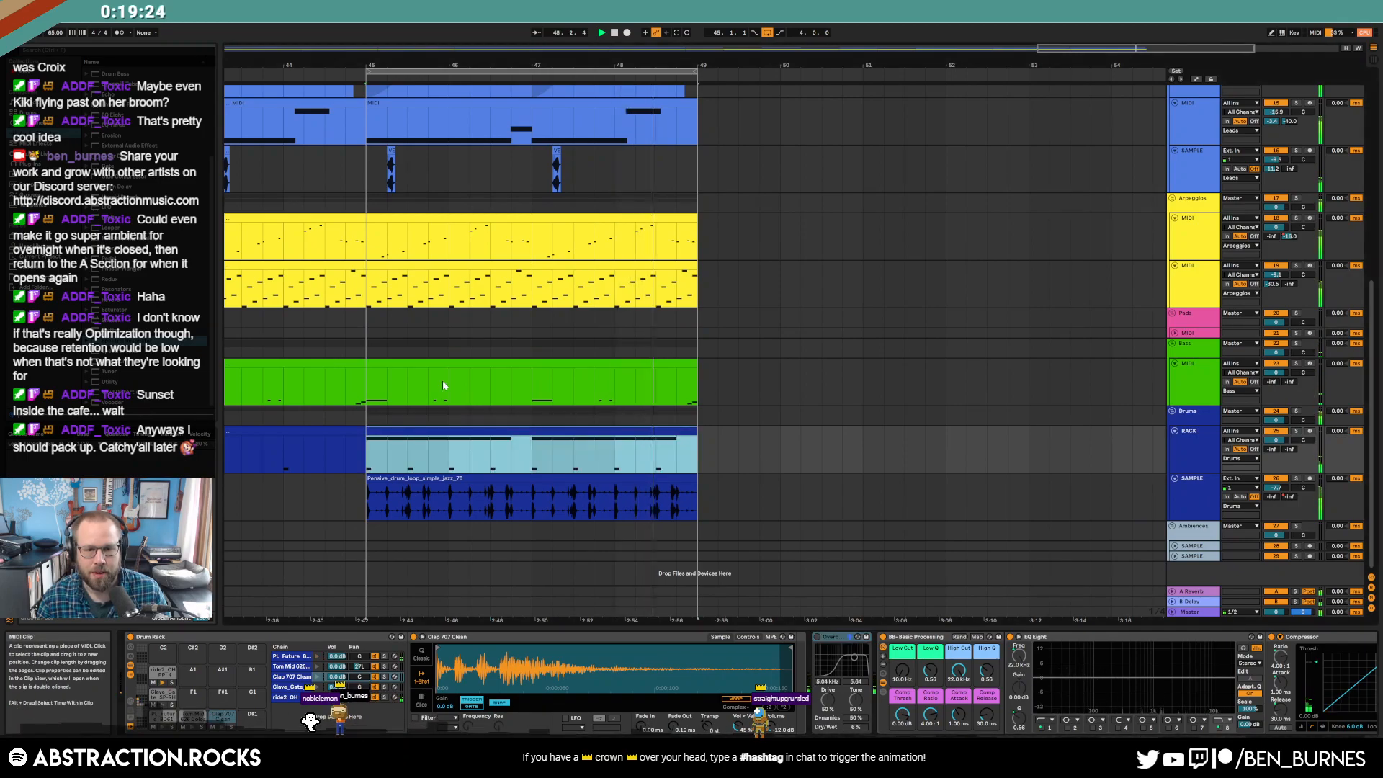
{"action": "double_click", "coordinate": [447, 362]}
{"action": "left_click_drag", "start_coordinate": [366, 391], "coordinate": [698, 390]}
{"action": "left_click", "coordinate": [513, 569]}
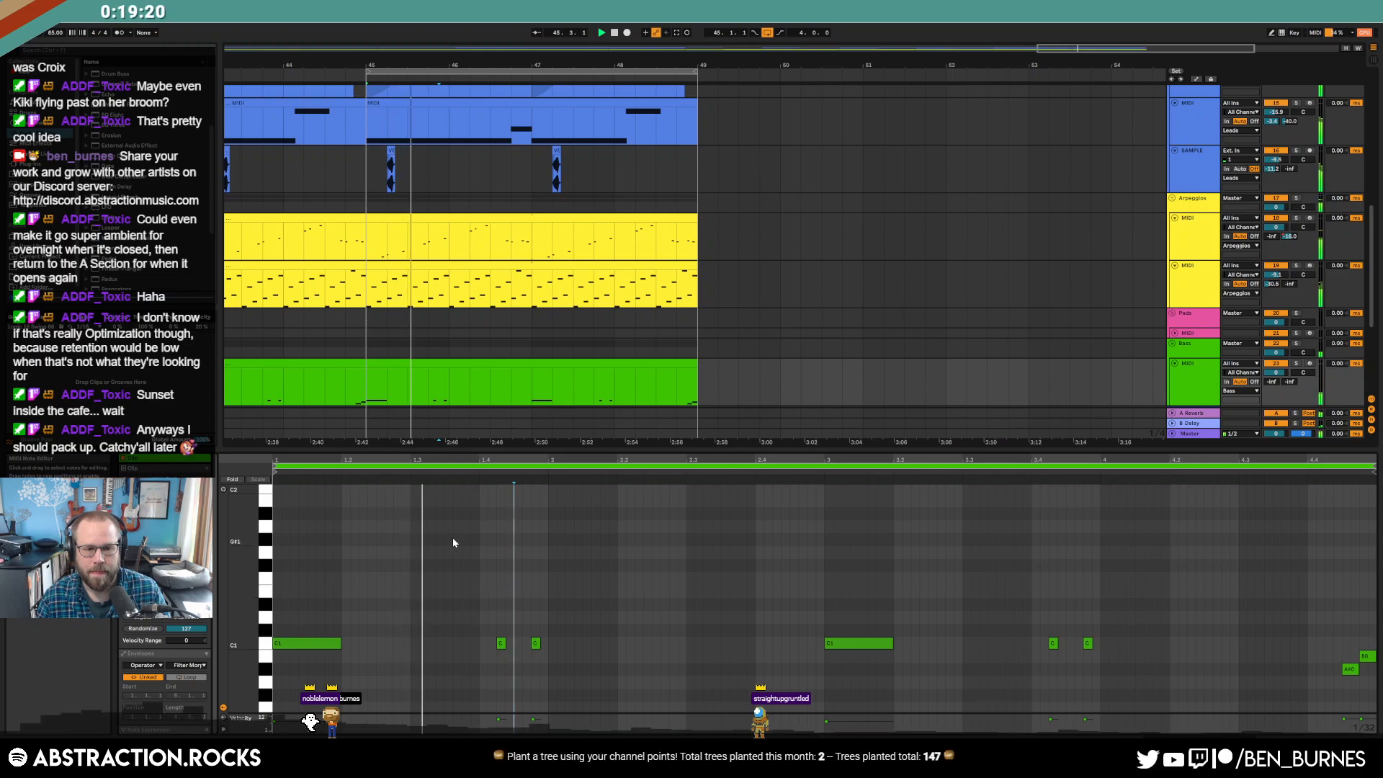
{"action": "scroll", "coordinate": [436, 508], "scroll_direction": "up", "scroll_amount": 1}
{"action": "double_click", "coordinate": [432, 498]}
{"action": "left_click_drag", "start_coordinate": [433, 499], "coordinate": [432, 484]}
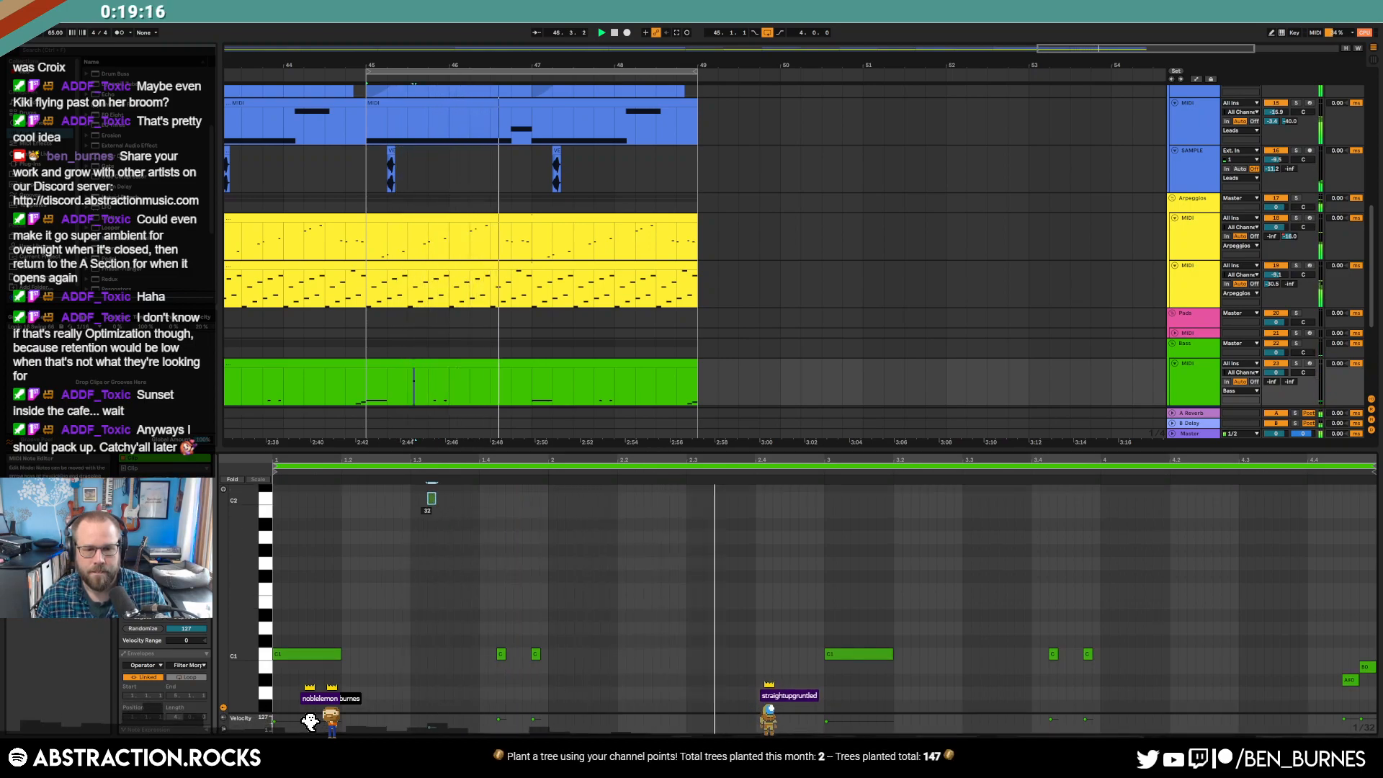
{"action": "double_click", "coordinate": [465, 564]}
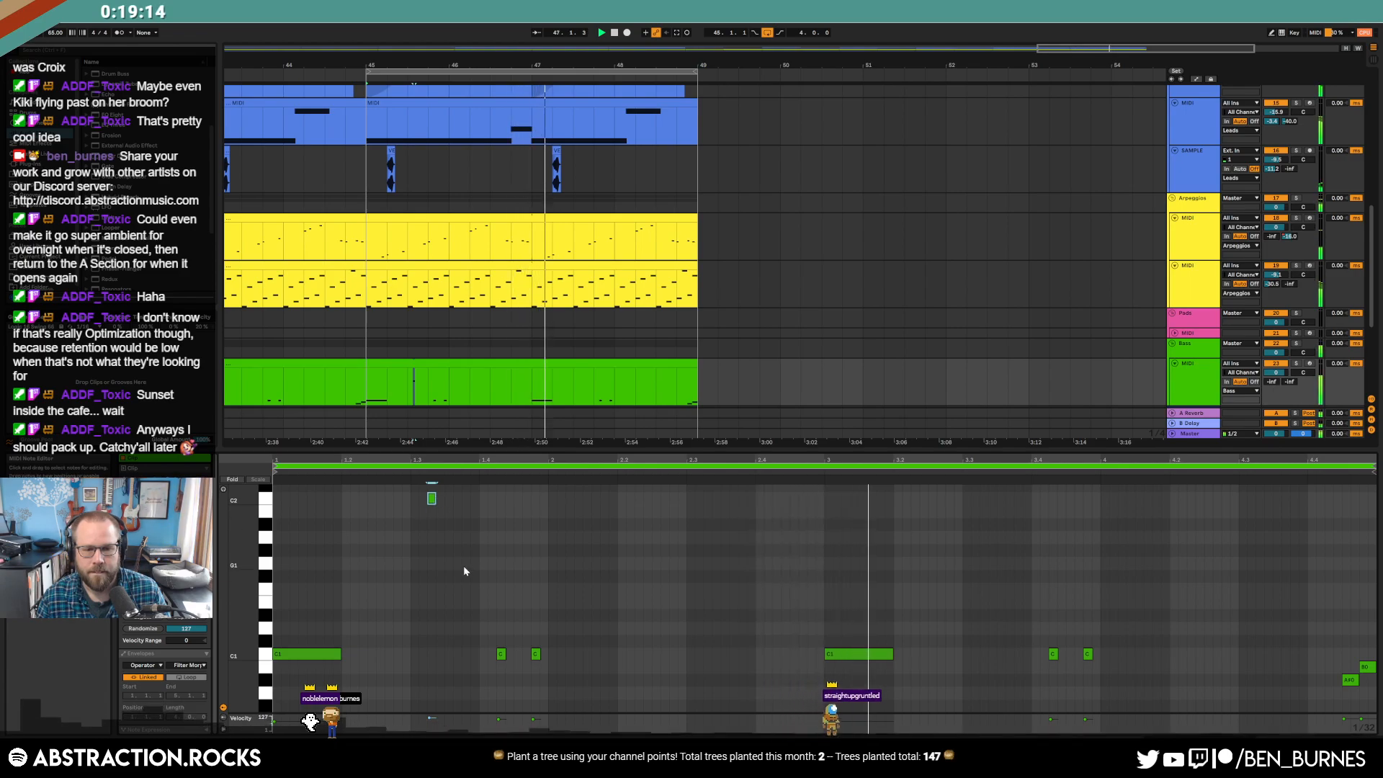
{"action": "left_click_drag", "start_coordinate": [479, 565], "coordinate": [481, 569]}
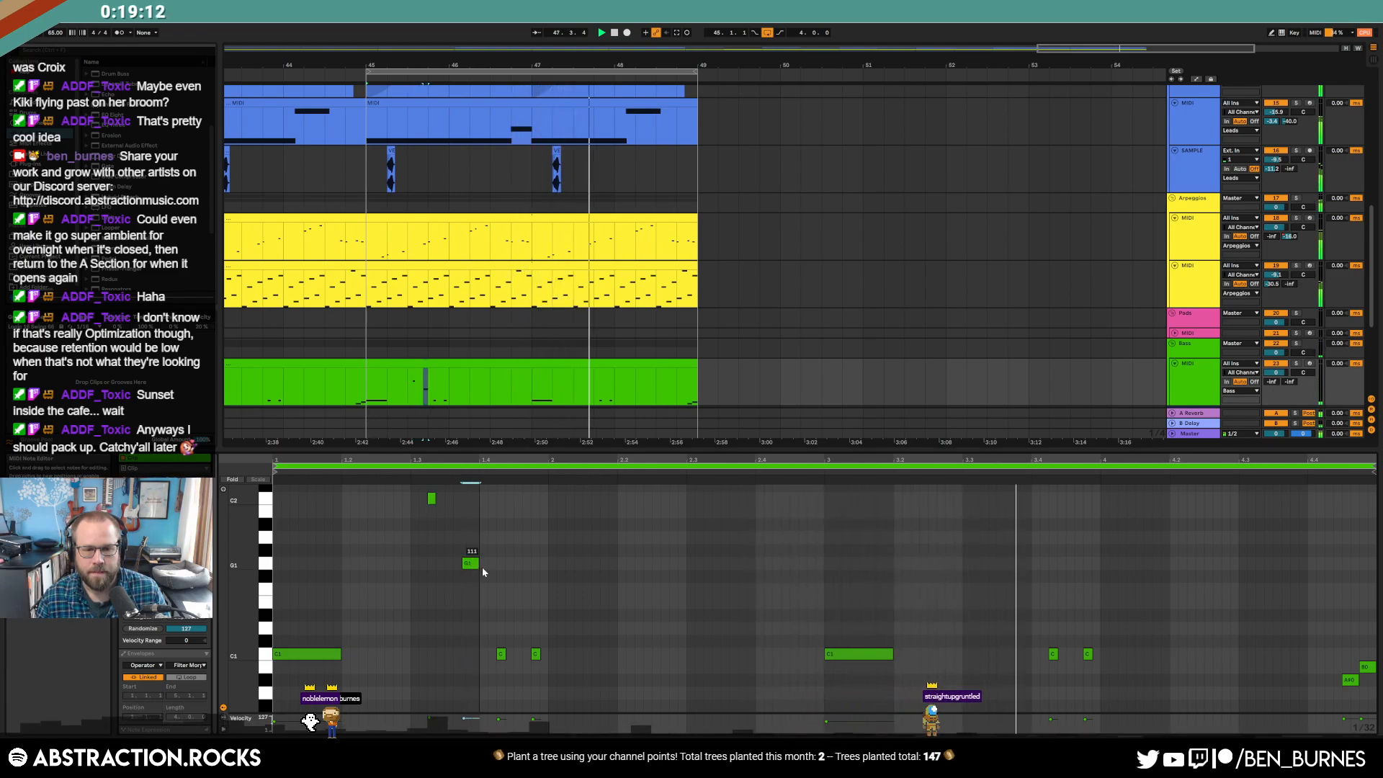
- Raise the two short C1 bass notes on beat 4 of the first bar to D#1 and D1
{"action": "left_click_drag", "start_coordinate": [497, 645], "coordinate": [539, 662]}
{"action": "key", "text": "Up"}
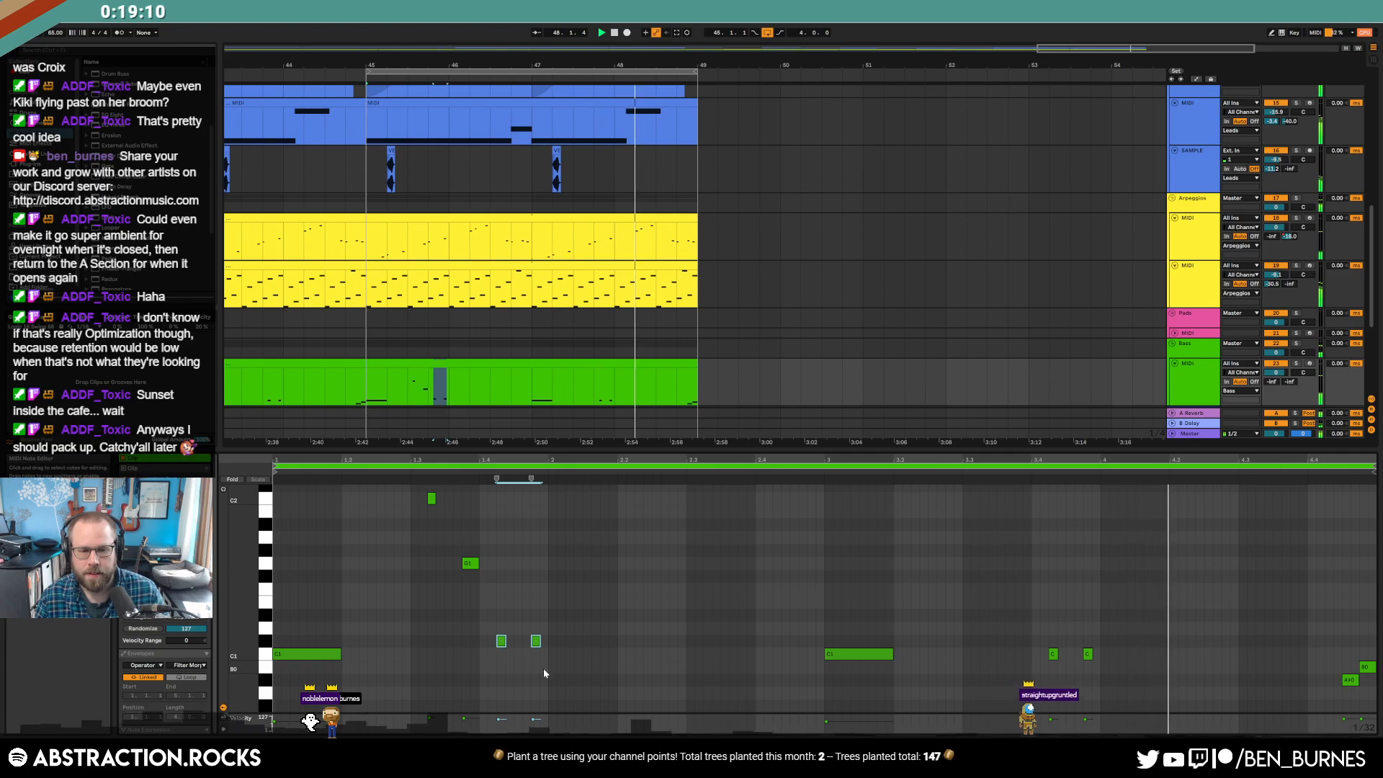
{"action": "key", "text": "Up"}
{"action": "key", "text": "Up"}
{"action": "left_click", "coordinate": [535, 617]}
{"action": "key", "text": "Down"}
- Add a one-beat C1 at the start of the bass clip's second bar and make the preceding D1 an earlier sixteenth note
{"action": "double_click", "coordinate": [553, 655]}
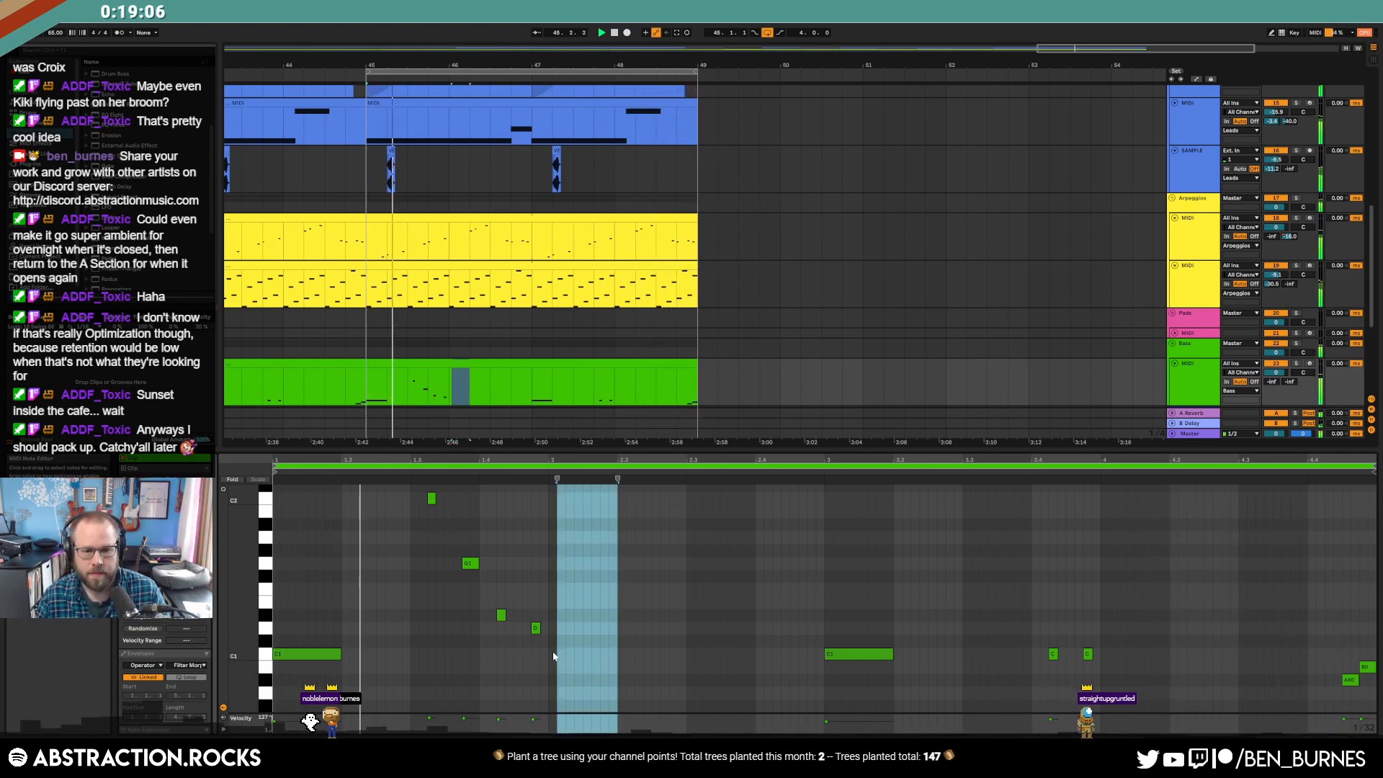
{"action": "left_click_drag", "start_coordinate": [618, 658], "coordinate": [623, 658]}
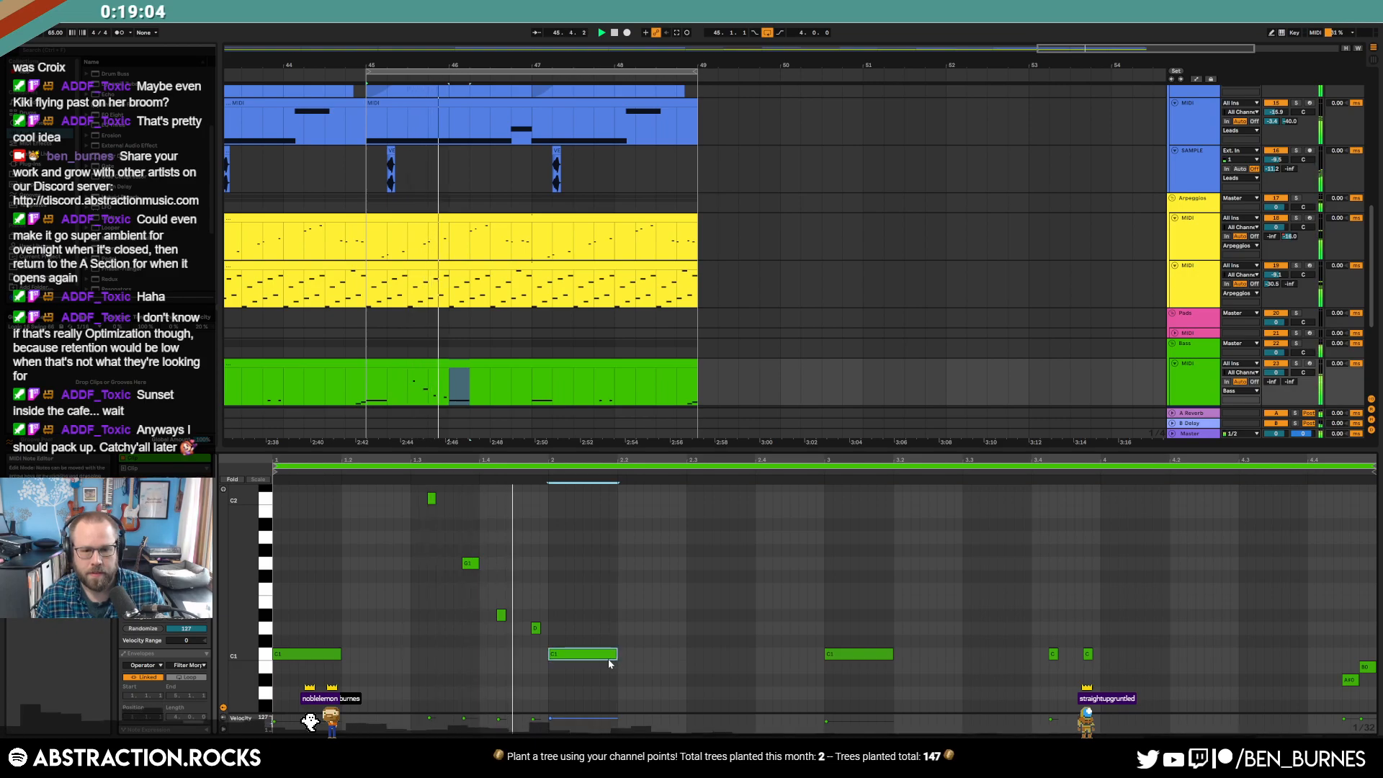
{"action": "left_click_drag", "start_coordinate": [535, 628], "coordinate": [522, 628]}
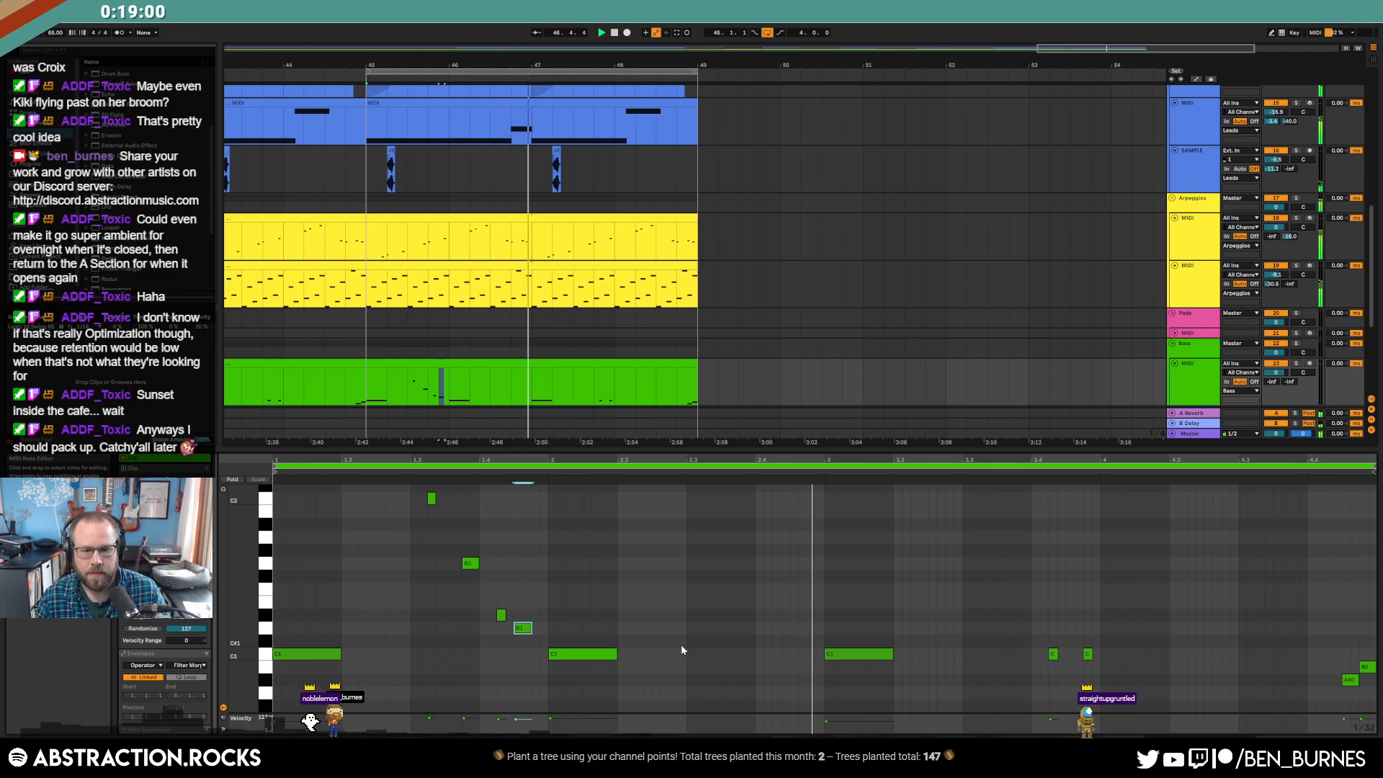
- Add a sixteenth-long A#0 leading into the bass clip's third bar and duplicate the last short C1 into the start of the fourth bar
{"action": "double_click", "coordinate": [815, 679]}
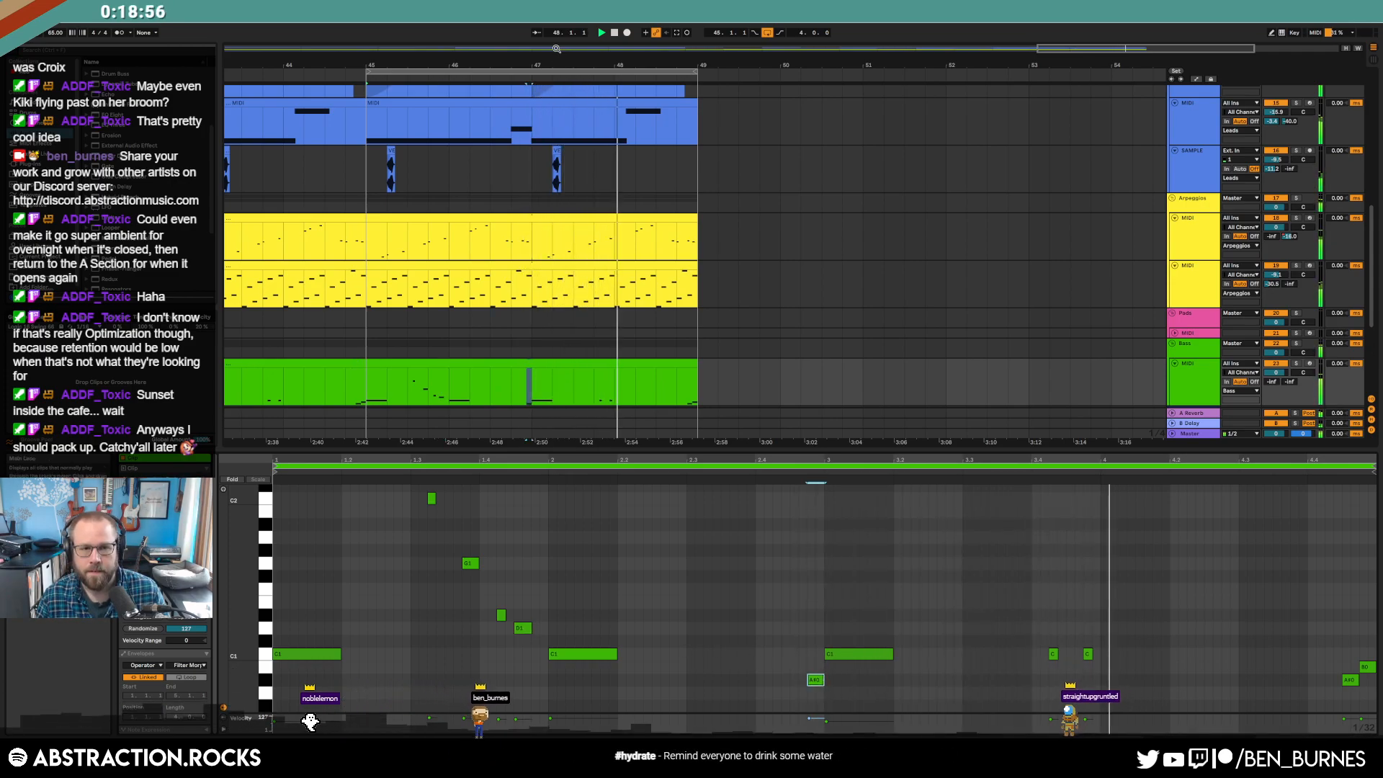
{"action": "left_click_drag", "start_coordinate": [1068, 51], "coordinate": [1013, 52]}
{"action": "left_click_drag", "start_coordinate": [1086, 637], "coordinate": [1109, 656]}
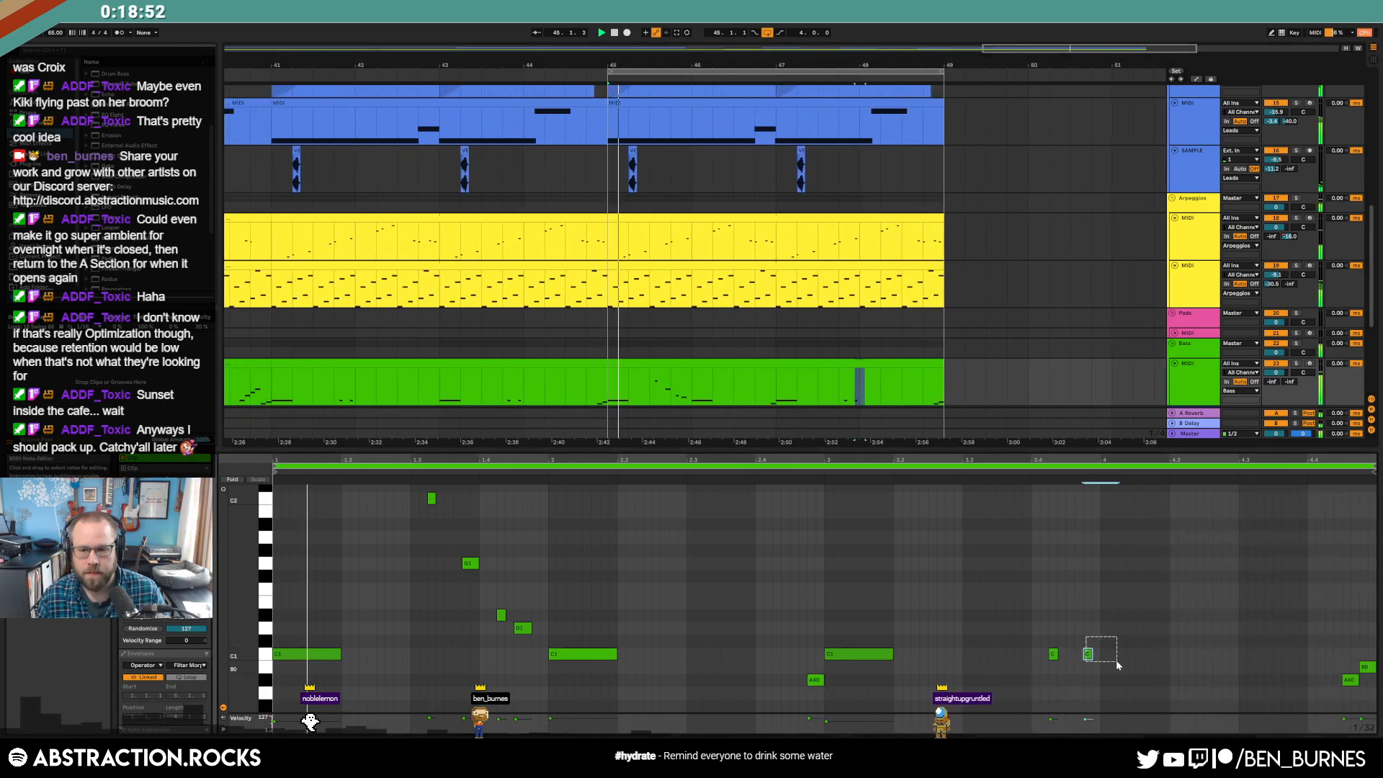
{"action": "key", "text": "ctrl+d"}
- Copy the ascending bass run from the end of bar 40 to the end of bar 48
{"action": "left_click_drag", "start_coordinate": [234, 391], "coordinate": [271, 392]}
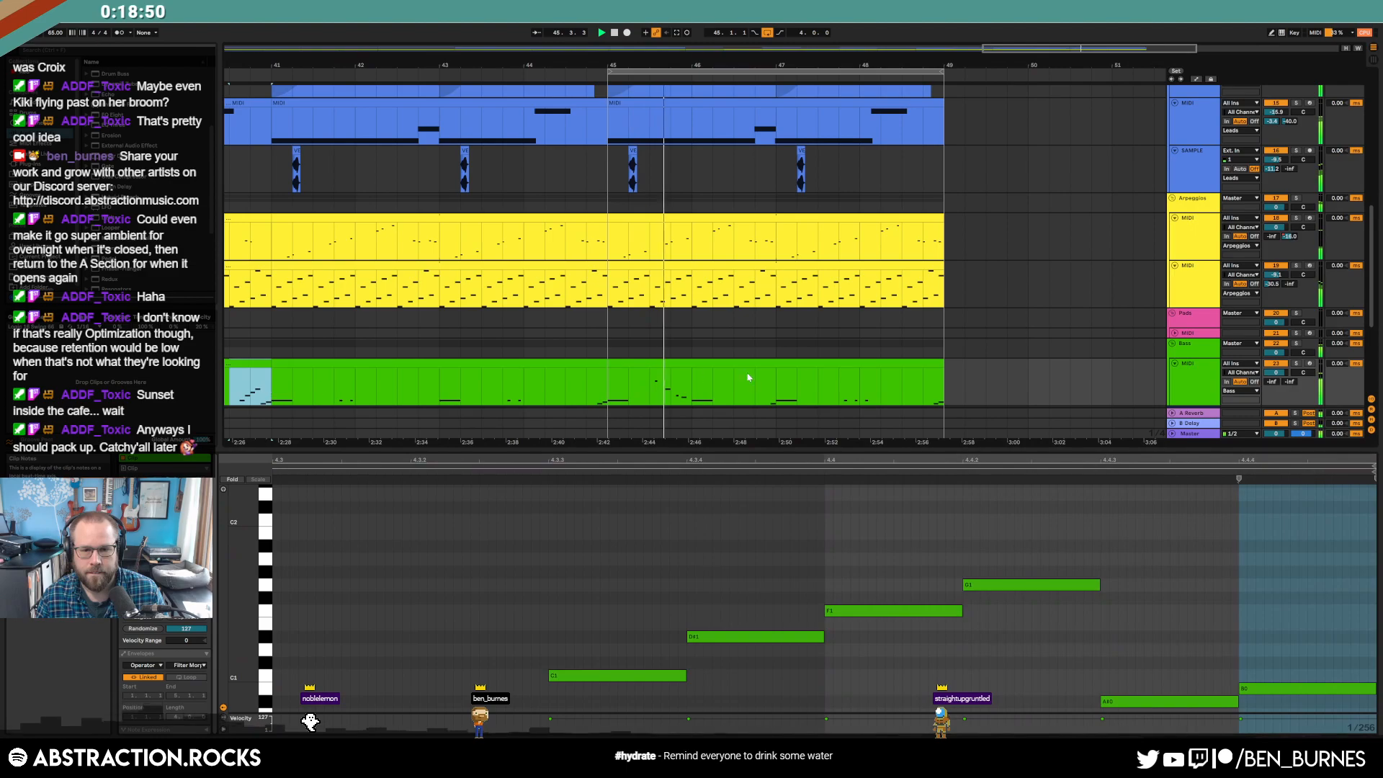
{"action": "left_click_drag", "start_coordinate": [907, 390], "coordinate": [897, 382]}
{"action": "left_click", "coordinate": [885, 365]}
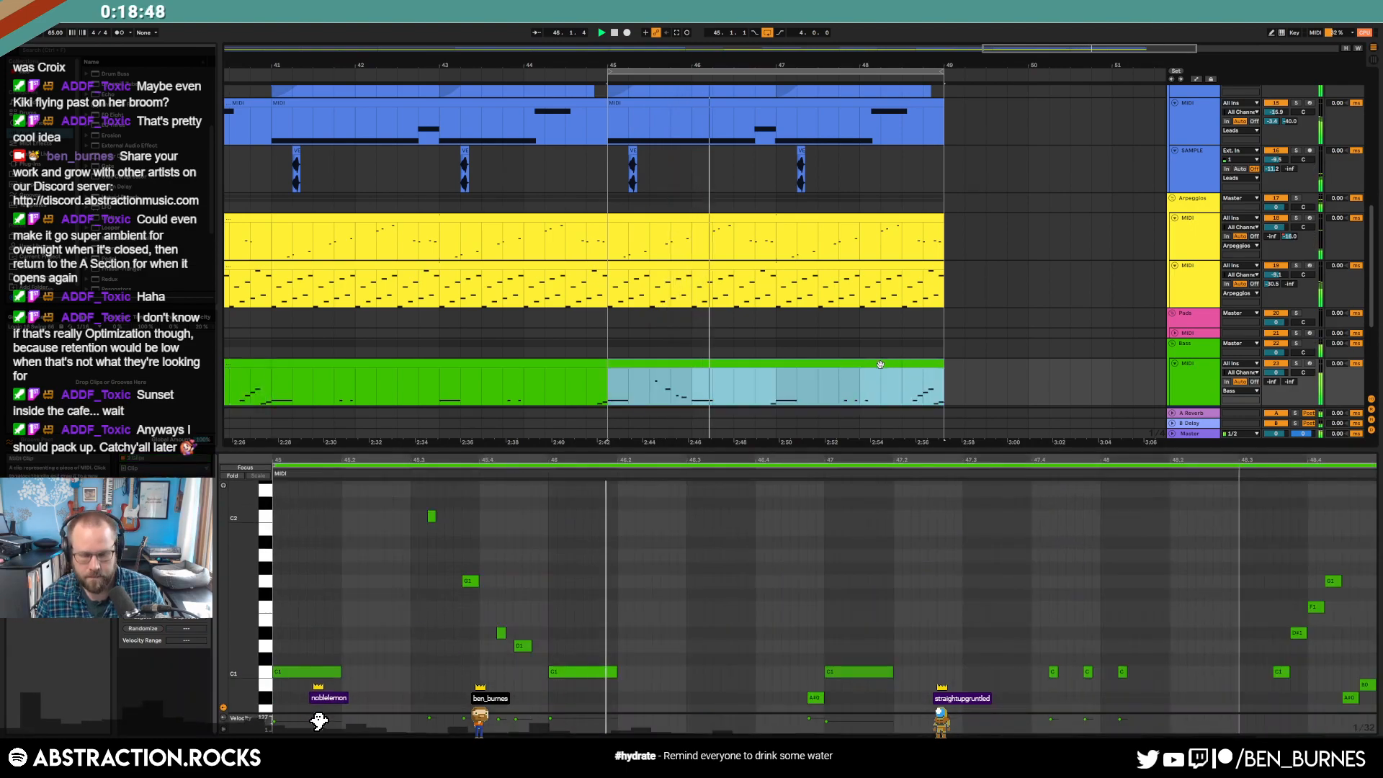
{"action": "scroll", "coordinate": [1181, 648], "scroll_direction": "down", "scroll_amount": 1}
{"action": "left_click", "coordinate": [1184, 648]}
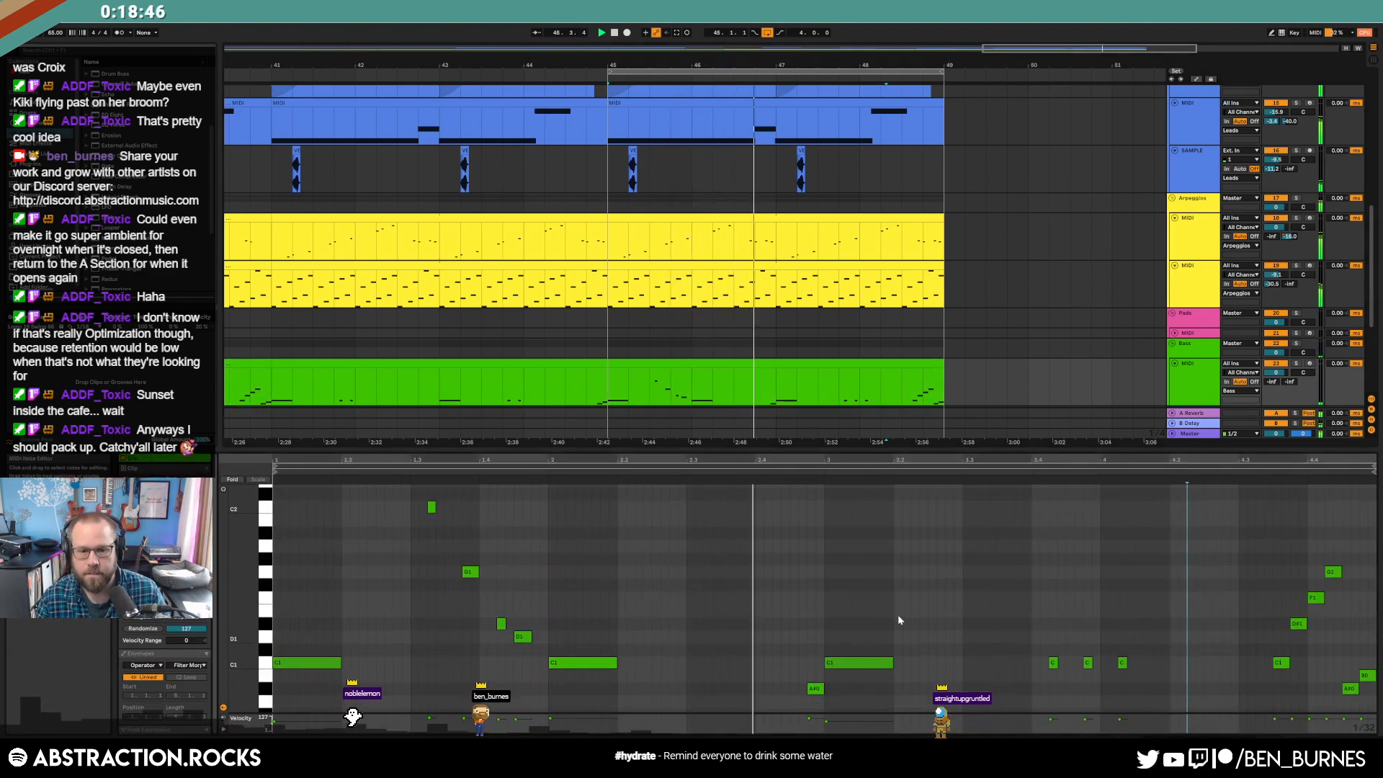
- Add a short C1 late in beat 2 of the bass clip's fourth bar and a short C#1 at the end of its first bar
{"action": "left_click", "coordinate": [970, 673]}
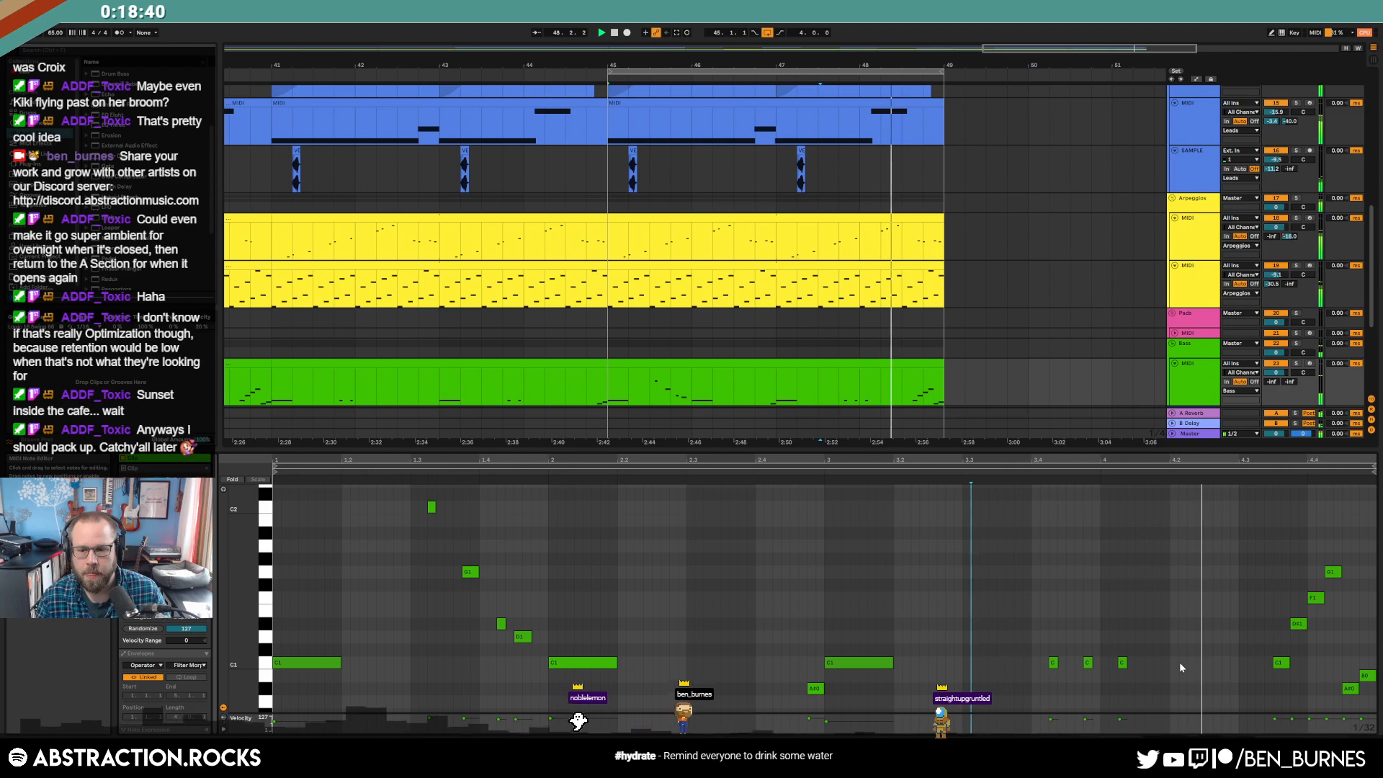
{"action": "left_click", "coordinate": [1222, 662]}
{"action": "double_click", "coordinate": [1224, 663]}
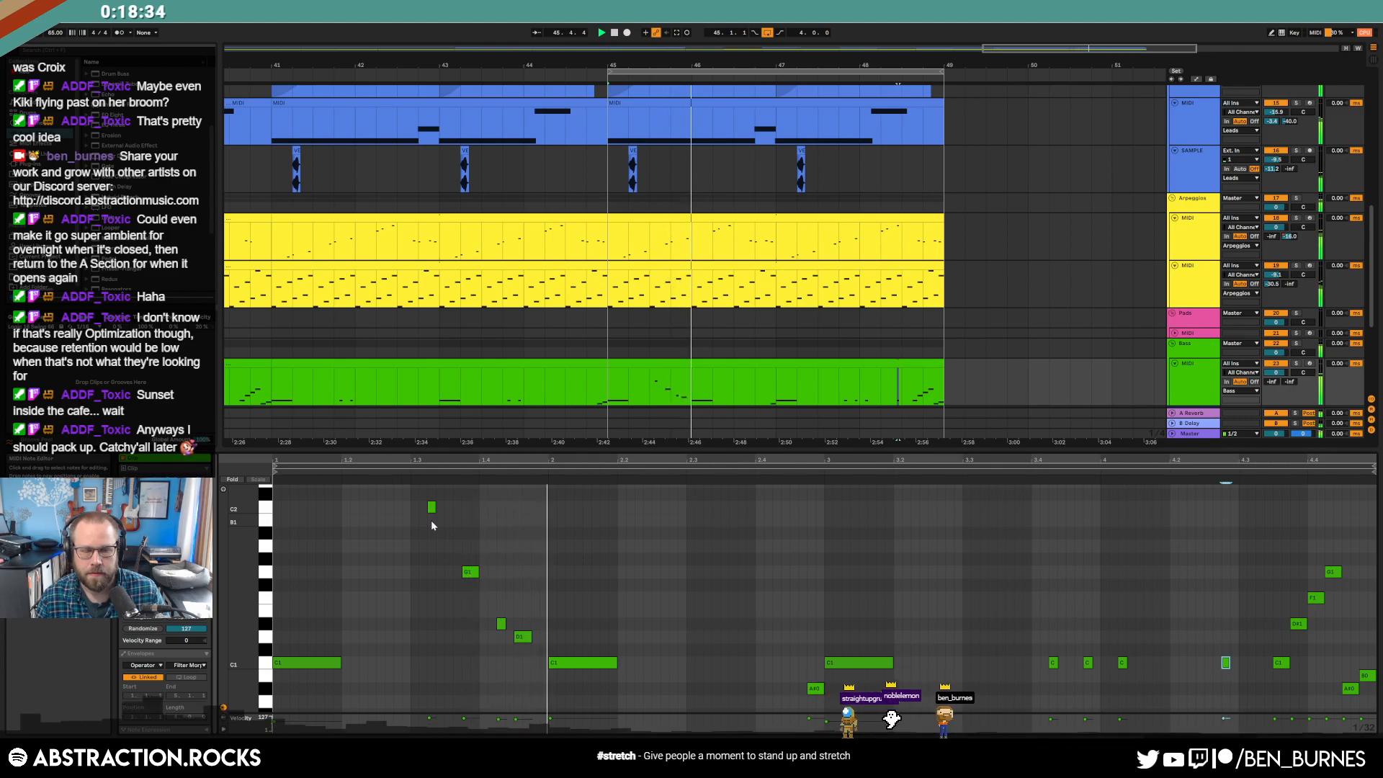
{"action": "double_click", "coordinate": [534, 648]}
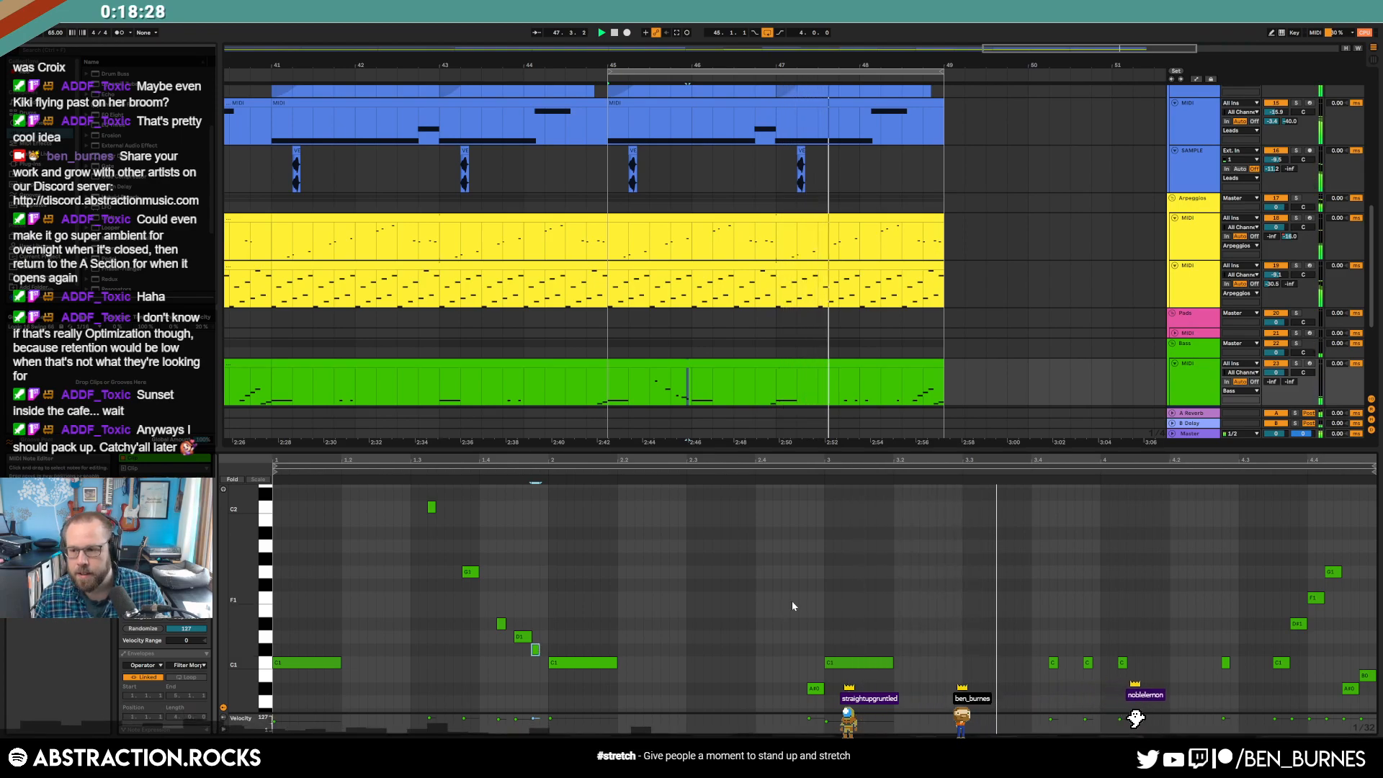
{"action": "key", "text": "shift+Tab"}
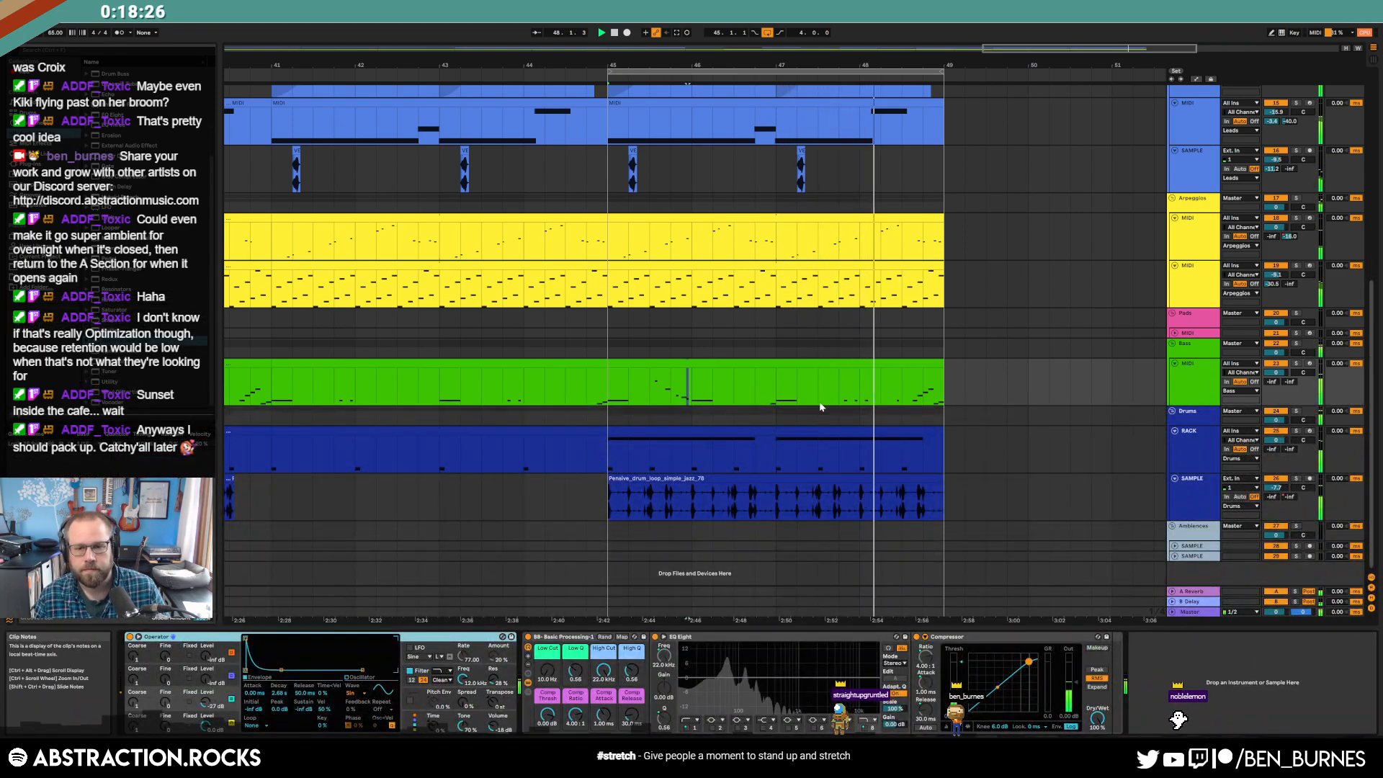
{"action": "scroll", "coordinate": [851, 409], "scroll_direction": "down", "scroll_amount": 3, "text": "ctrl"}
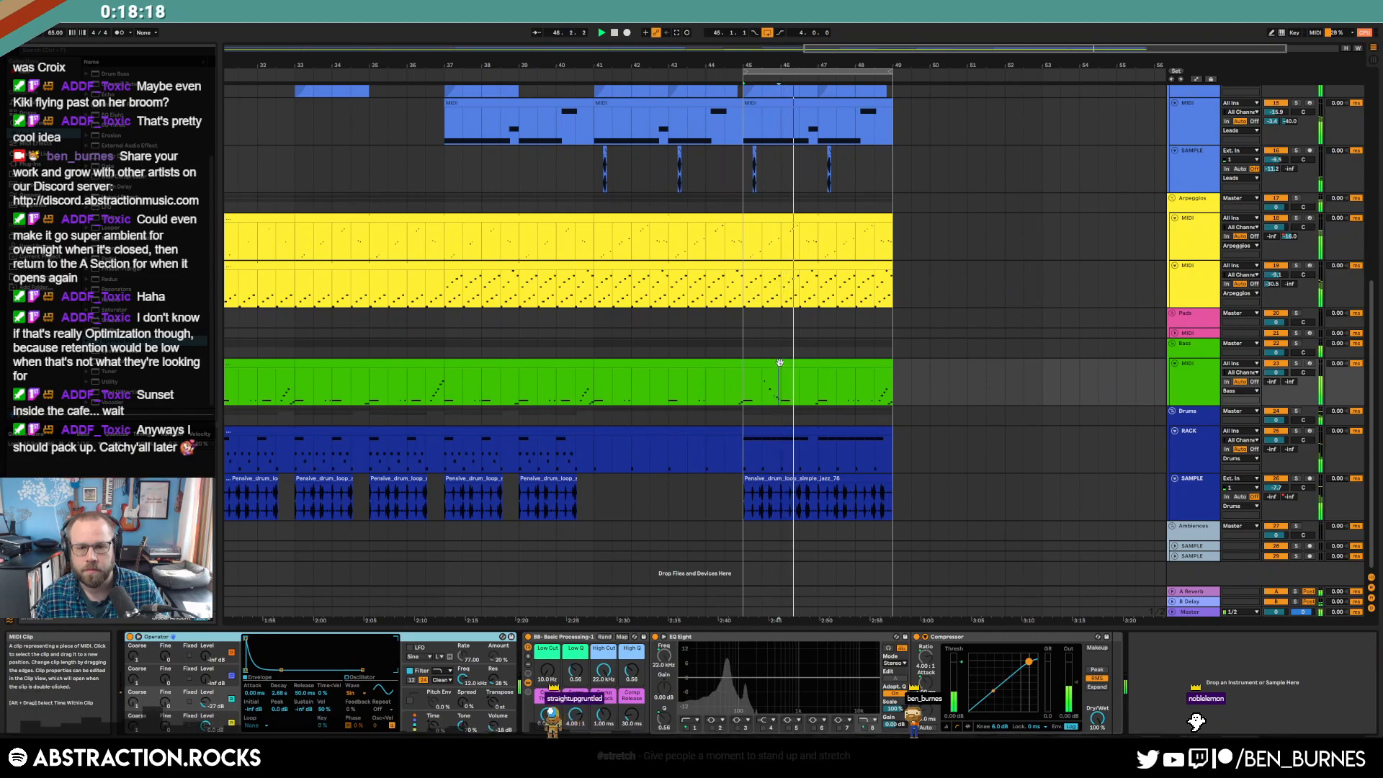
{"action": "scroll", "coordinate": [819, 406], "scroll_direction": "up", "scroll_amount": 4}
{"action": "scroll", "coordinate": [838, 428], "scroll_direction": "up", "scroll_amount": 3}
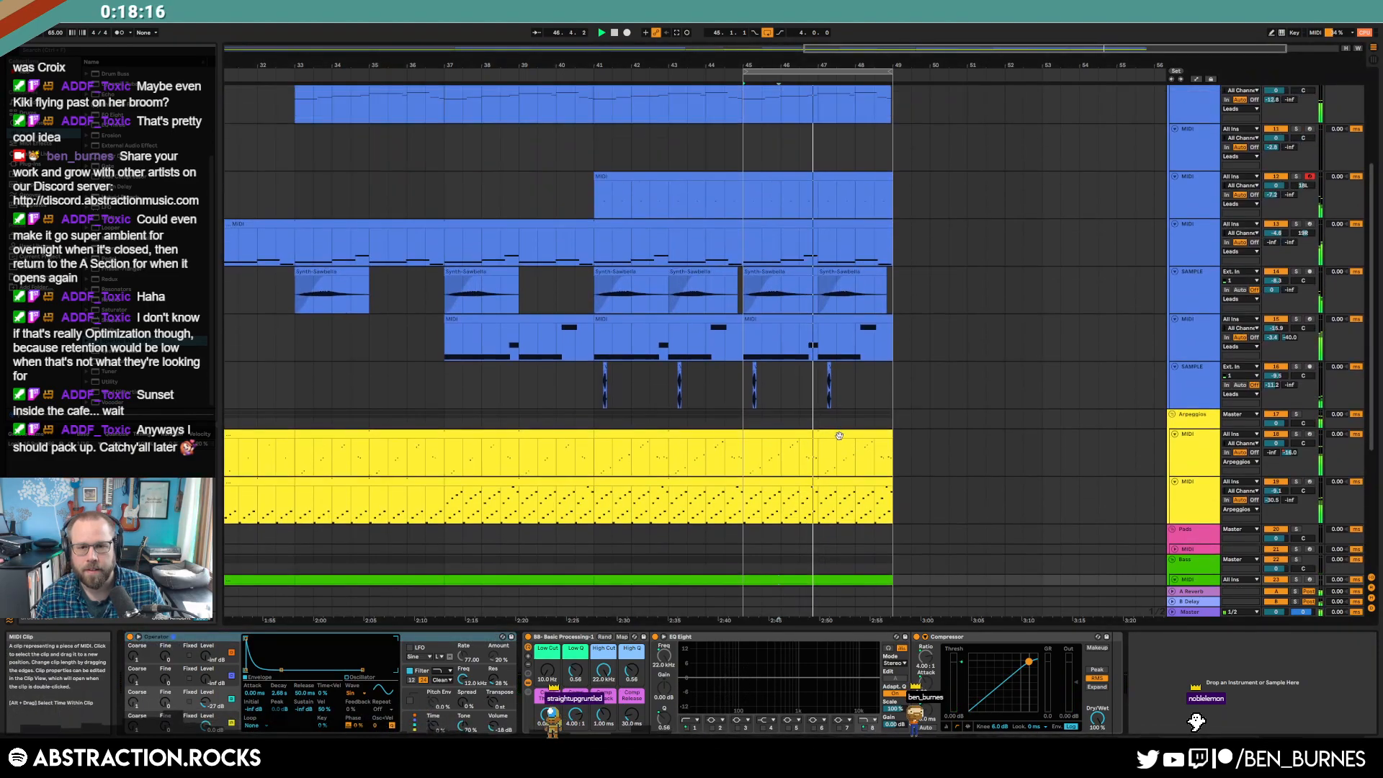
{"action": "scroll", "coordinate": [780, 493], "scroll_direction": "down", "scroll_amount": 4}
{"action": "scroll", "coordinate": [780, 488], "scroll_direction": "down", "scroll_amount": 3}
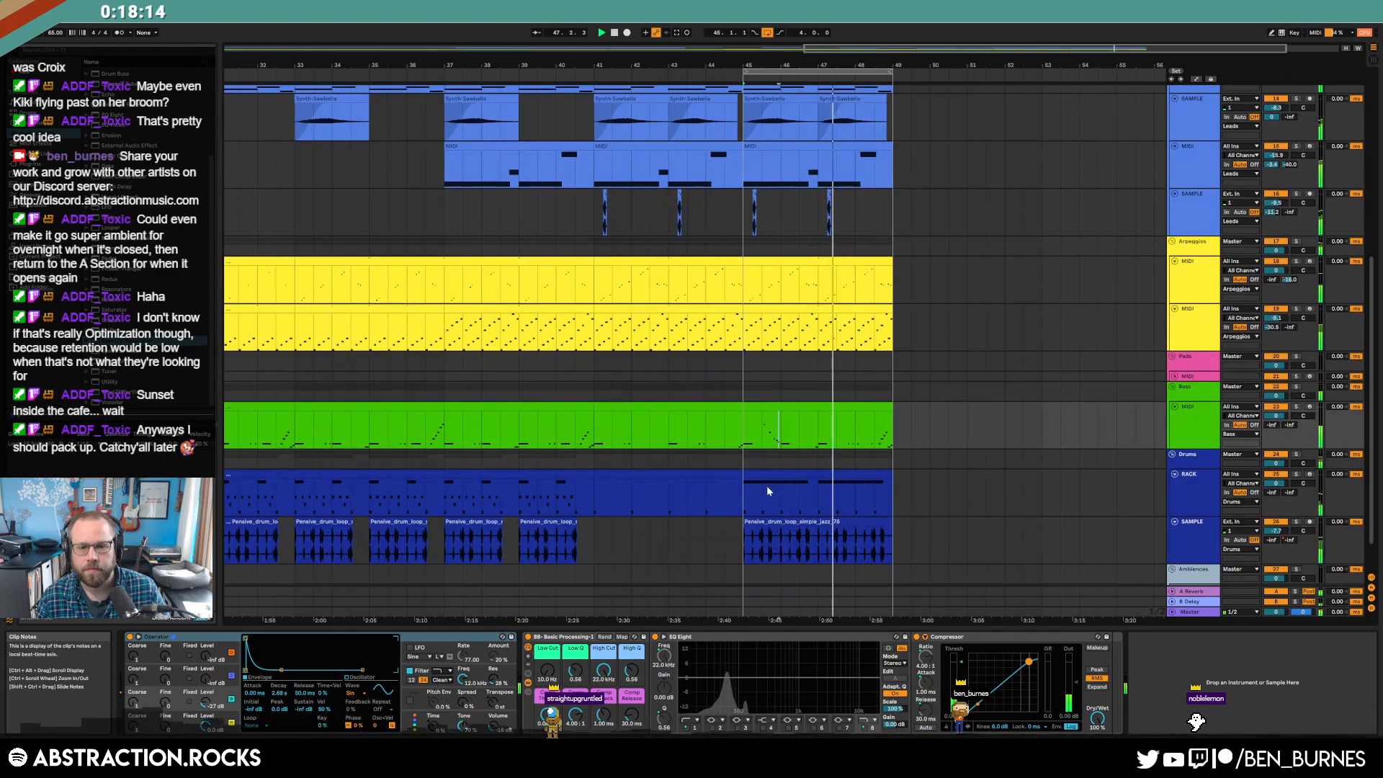
- Paste a short slice from the drum loop's beginning twice in a row around beat 3 of bar 44 on the drum sample track
{"action": "scroll", "coordinate": [746, 495], "scroll_direction": "up", "scroll_amount": 5, "text": "ctrl"}
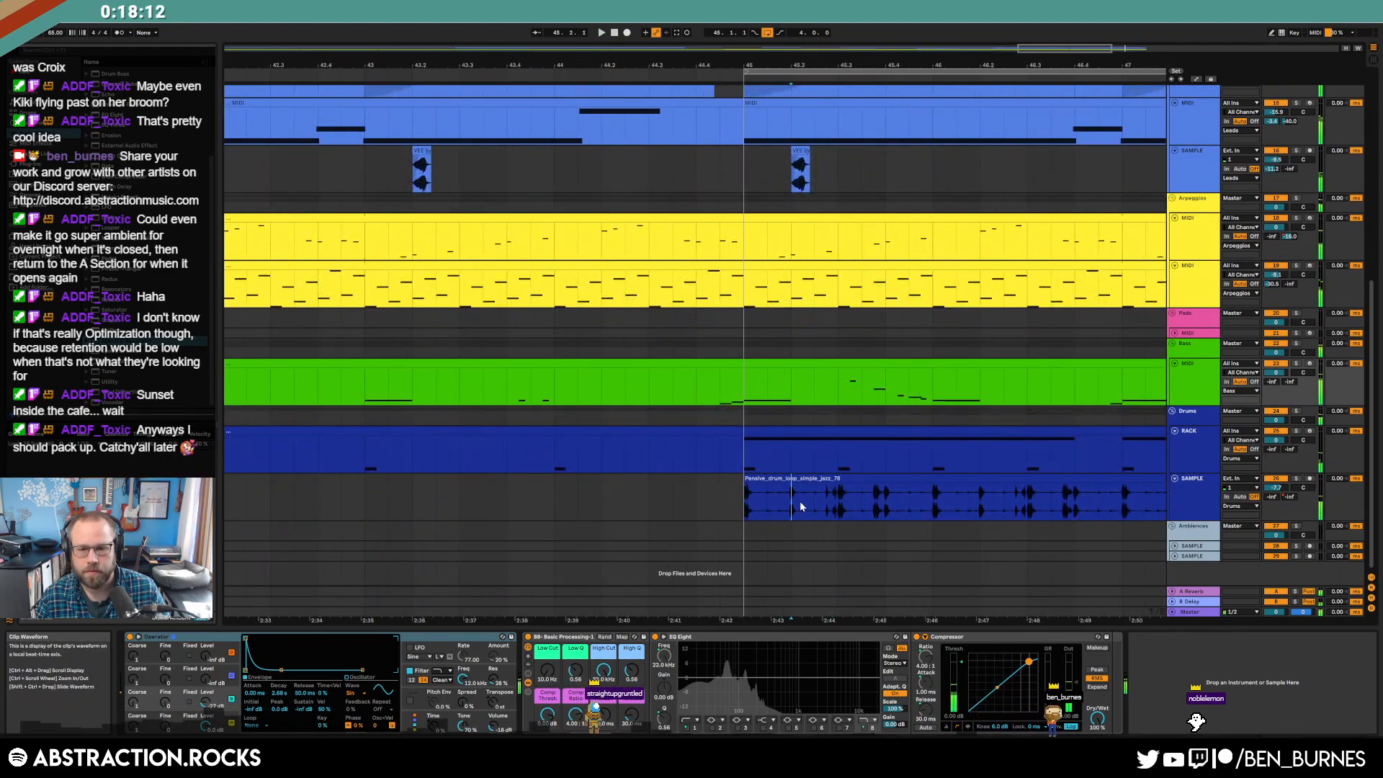
{"action": "left_click", "coordinate": [796, 504]}
{"action": "left_click", "coordinate": [657, 497]}
{"action": "key", "text": "ctrl+v"}
{"action": "key", "text": "ctrl+v"}
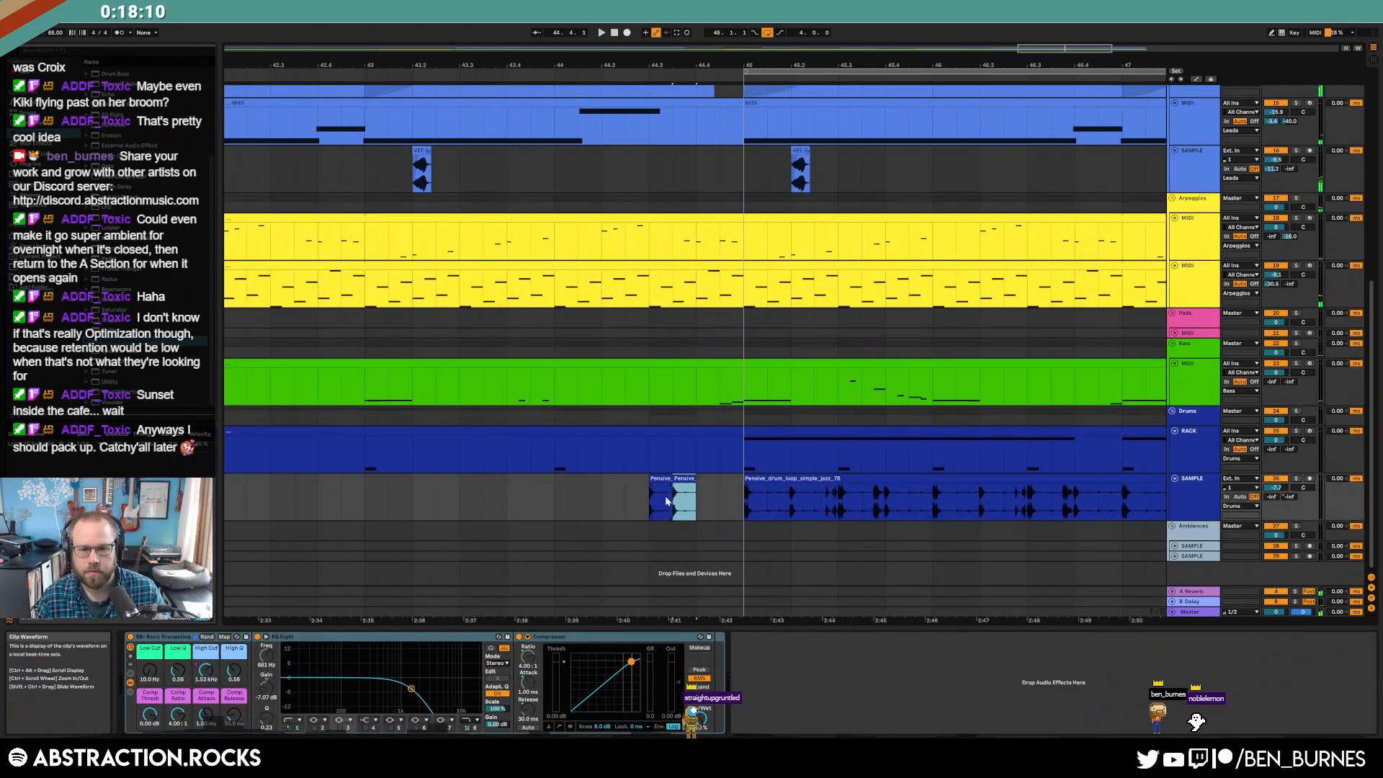
{"action": "scroll", "coordinate": [688, 502], "scroll_direction": "up", "scroll_amount": 5, "text": "ctrl"}
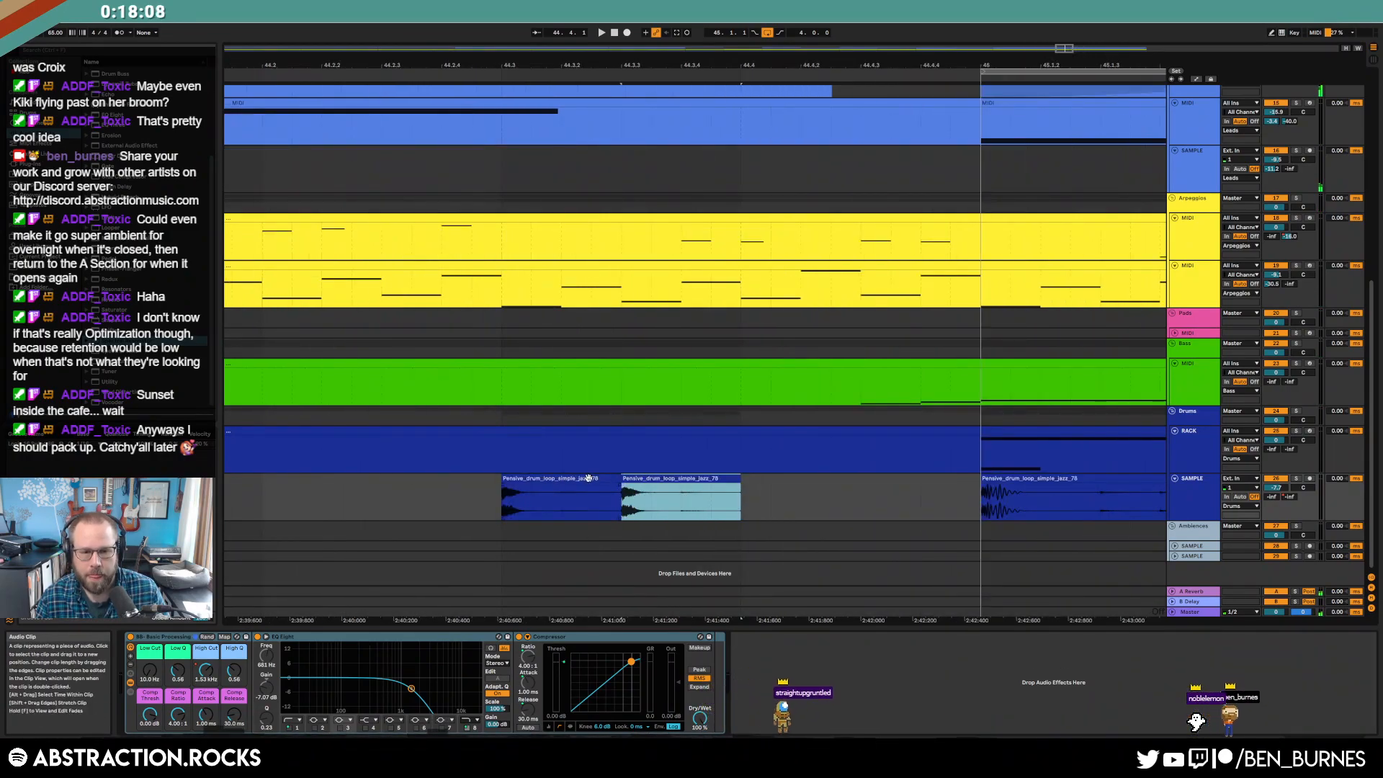
- Move the two drum slices to the last beat of bar 44 and paste a third, shorter slice just before bar 45
{"action": "left_click", "coordinate": [491, 507]}
{"action": "left_click_drag", "start_coordinate": [650, 482], "coordinate": [845, 502]}
{"action": "left_click", "coordinate": [815, 502]}
{"action": "key", "text": "ctrl+c"}
{"action": "left_click", "coordinate": [913, 500]}
{"action": "key", "text": "ctrl+v"}
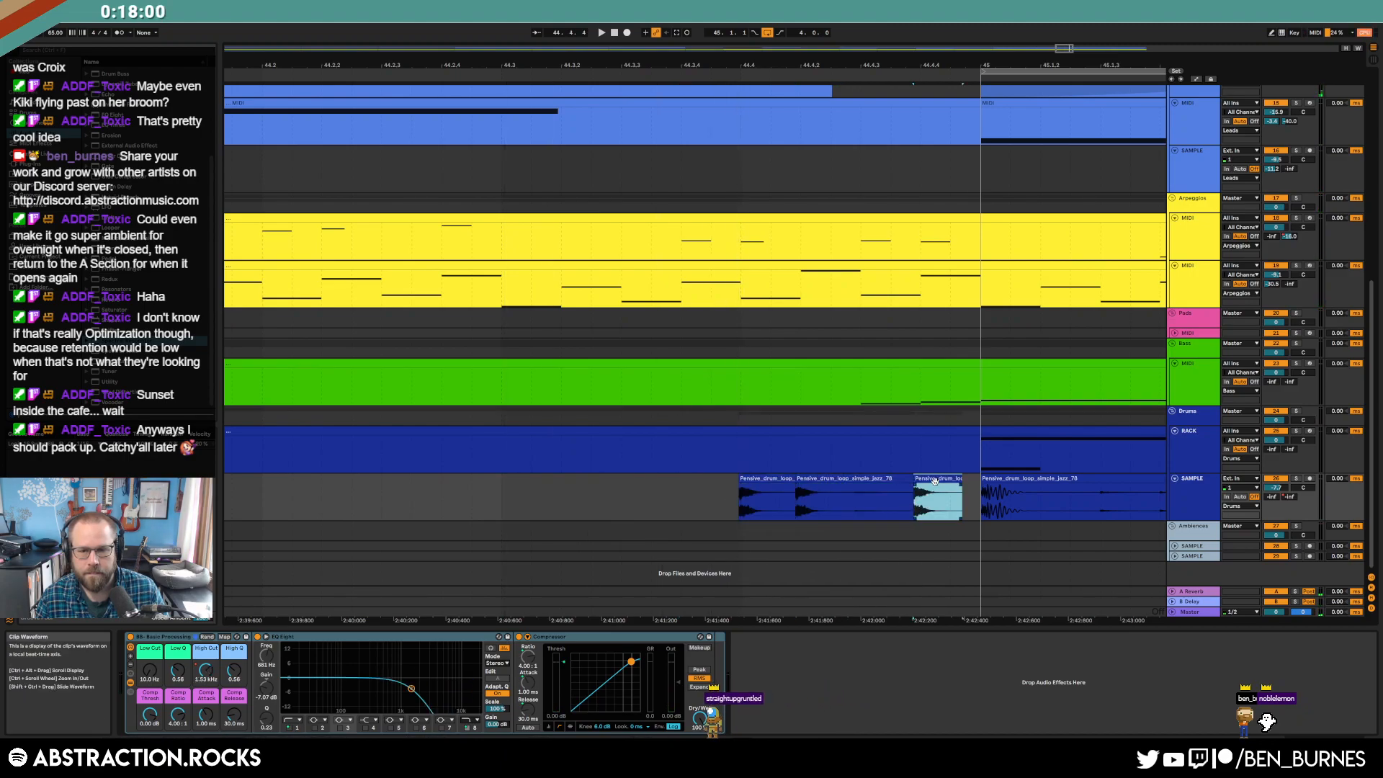
- Play the drum fill leading into bar 45 and listen to the looped section
{"action": "left_click", "coordinate": [604, 482]}
{"action": "key", "text": "space"}
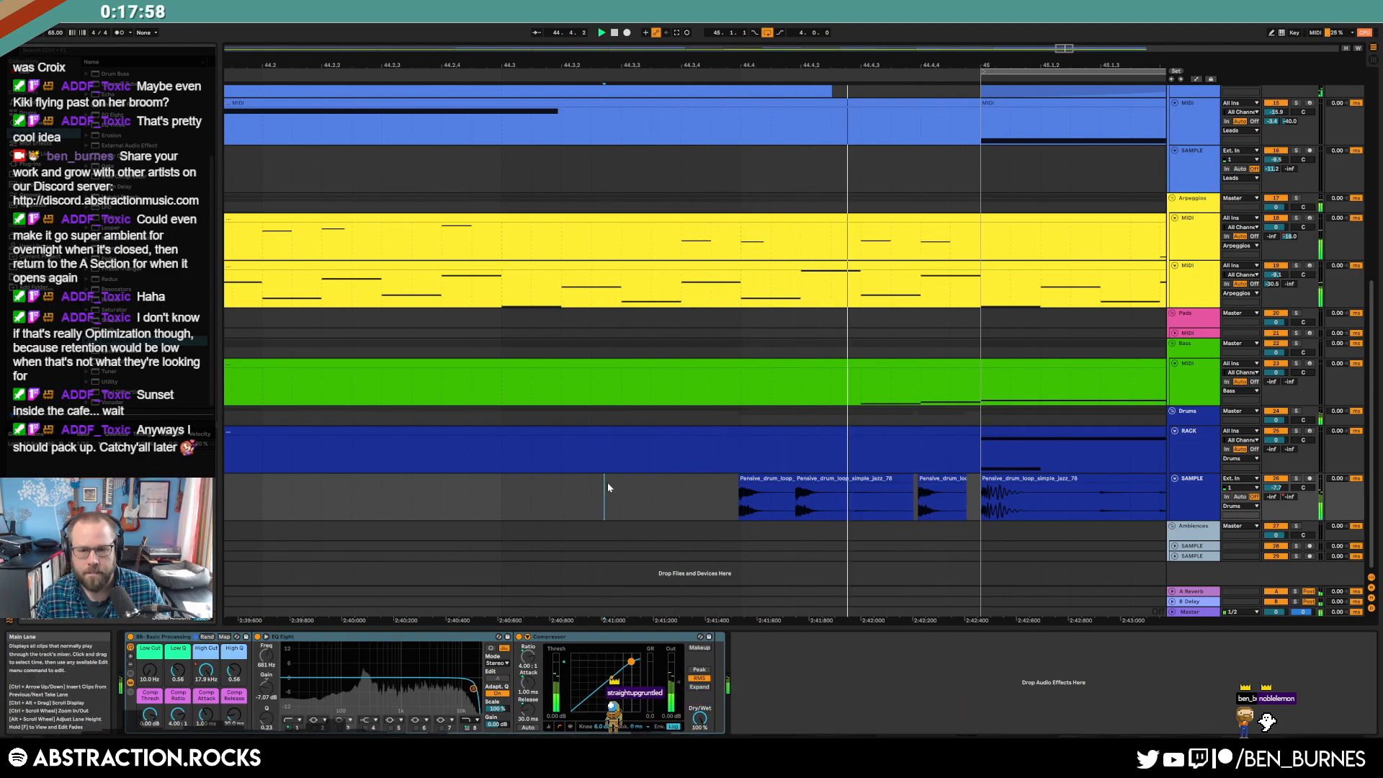
{"action": "scroll", "coordinate": [863, 494], "scroll_direction": "down", "scroll_amount": 10, "text": "ctrl"}
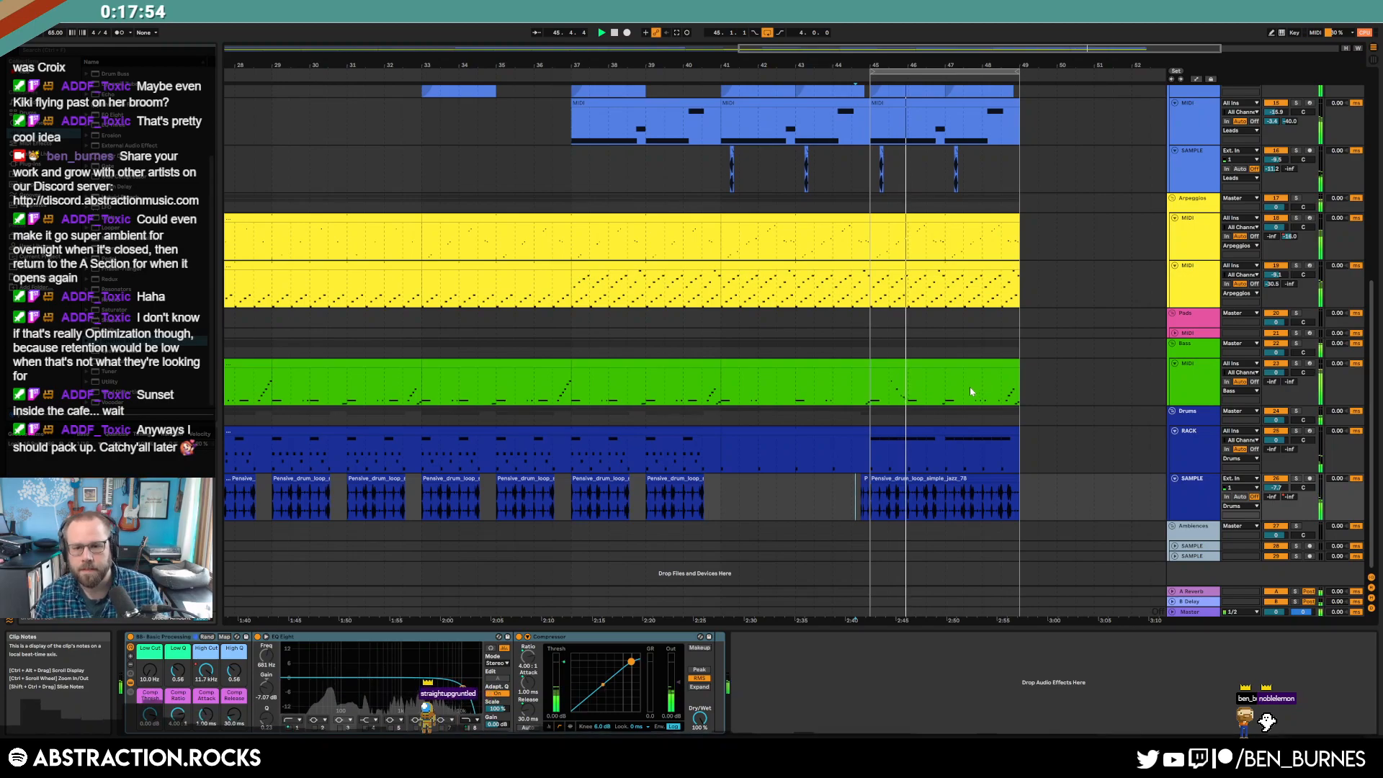
{"action": "scroll", "coordinate": [991, 380], "scroll_direction": "down", "scroll_amount": 3, "text": "ctrl"}
{"action": "scroll", "coordinate": [994, 381], "scroll_direction": "up", "scroll_amount": 2}
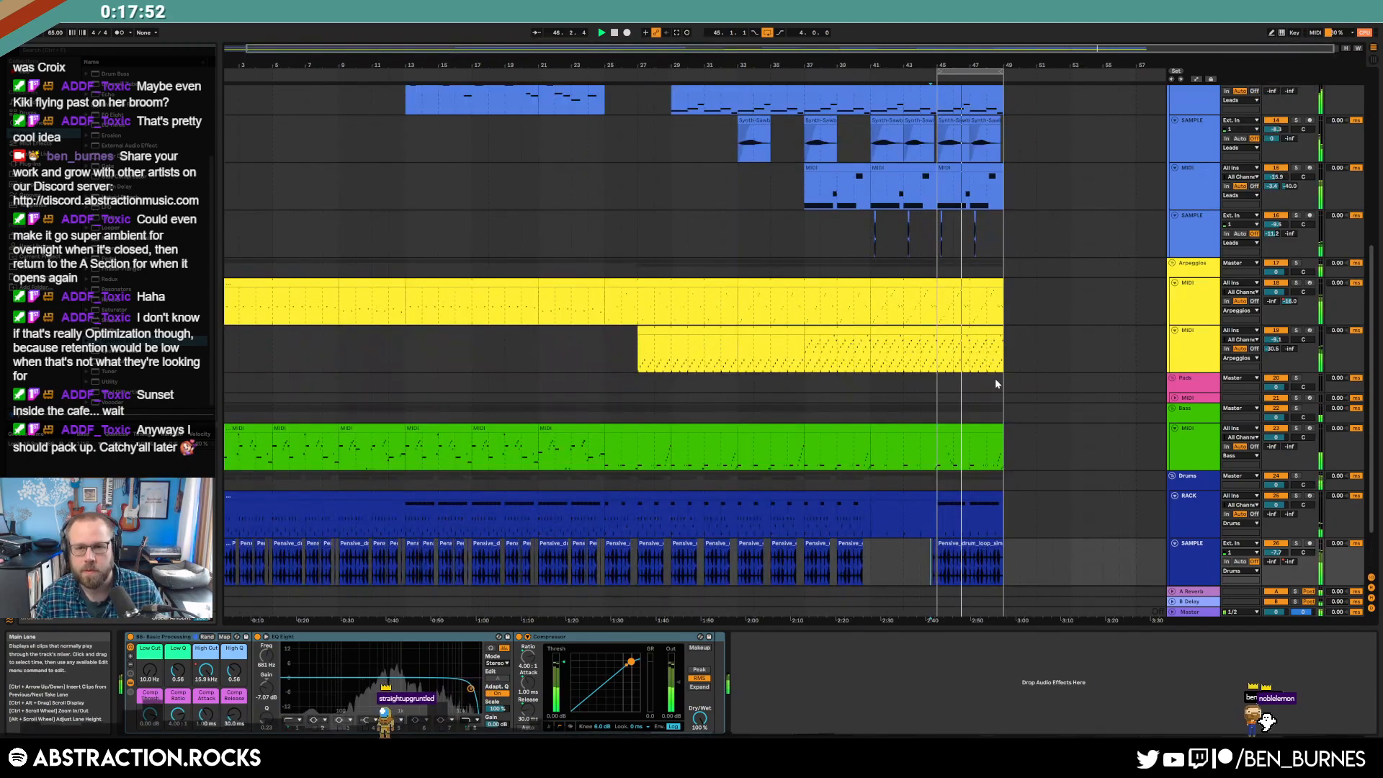
- Arm the second MIDI track in the Leads group for recording
{"action": "key", "text": "shift+Tab"}
{"action": "key", "text": "shift+Tab"}
{"action": "scroll", "coordinate": [972, 389], "scroll_direction": "up", "scroll_amount": 5}
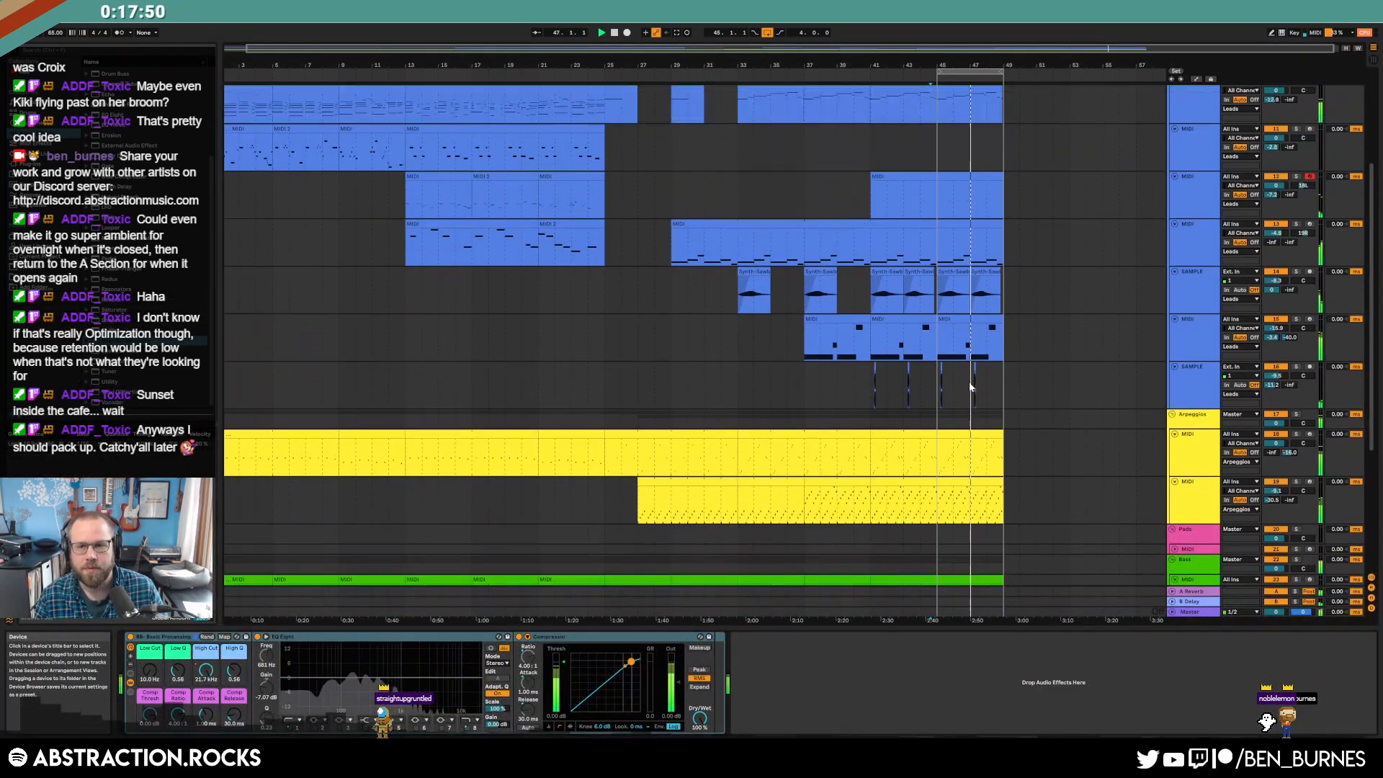
{"action": "left_click", "coordinate": [1201, 286]}
{"action": "left_click", "coordinate": [1311, 261]}
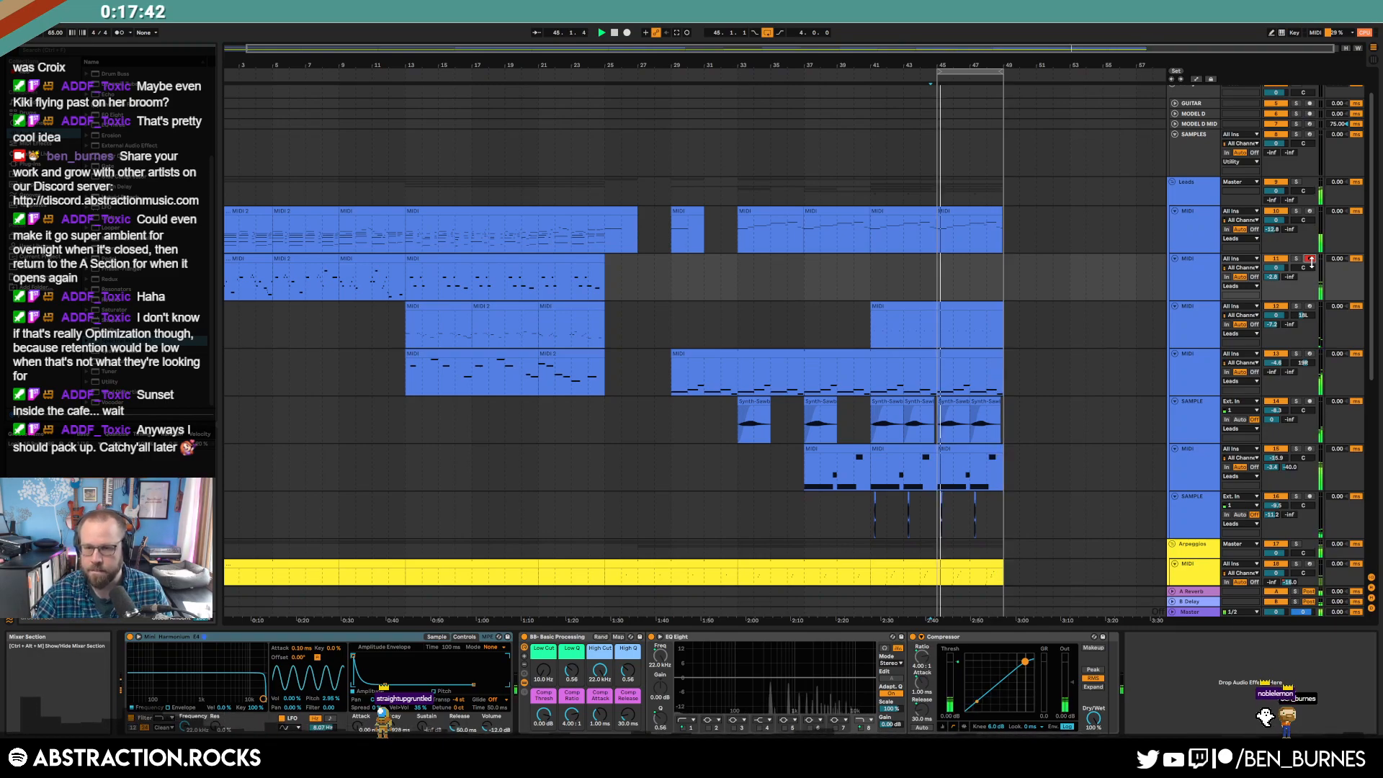
{"action": "left_click", "coordinate": [1194, 513]}
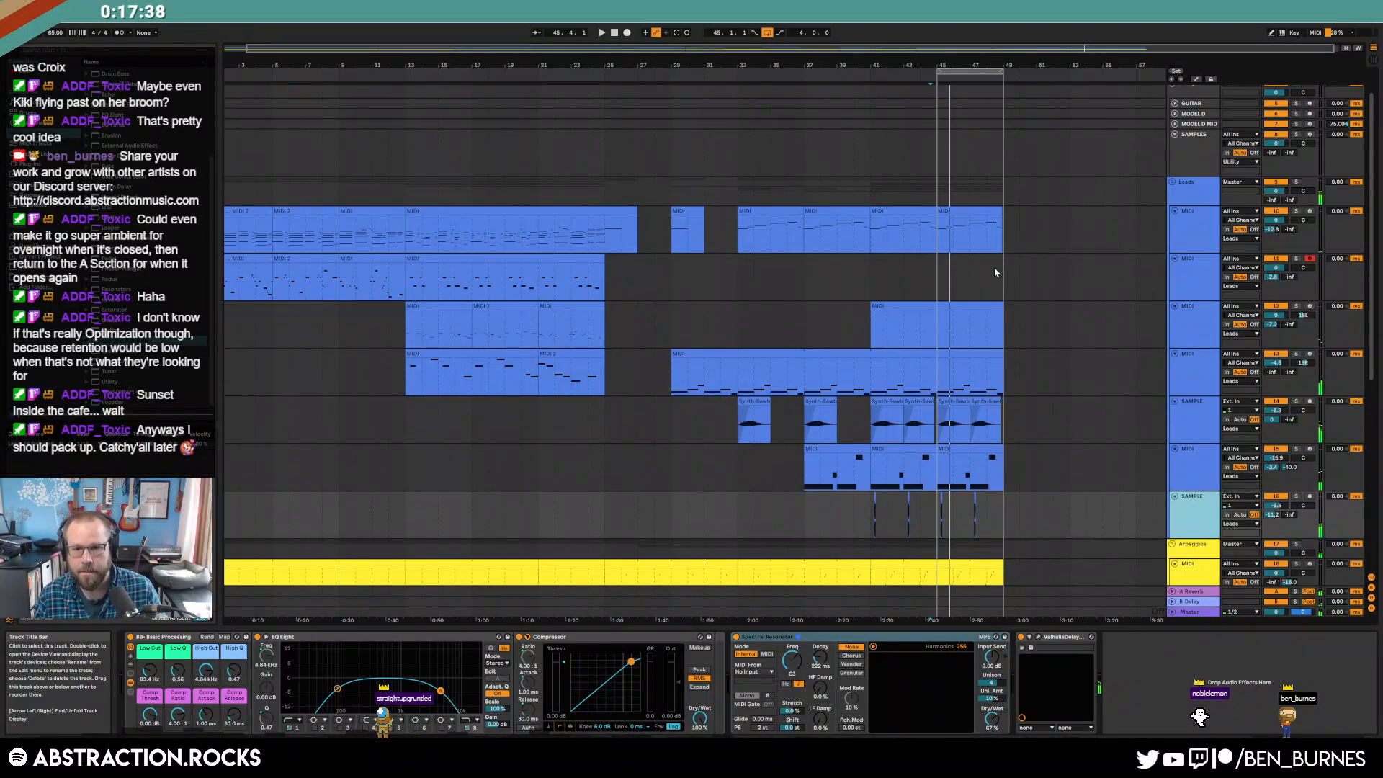
- Duplicate bars 45 through 48 across all tracks three times, extending the arrangement through bar 60
{"action": "left_click", "coordinate": [1001, 227]}
{"action": "left_click_drag", "start_coordinate": [999, 656], "coordinate": [1007, 730]}
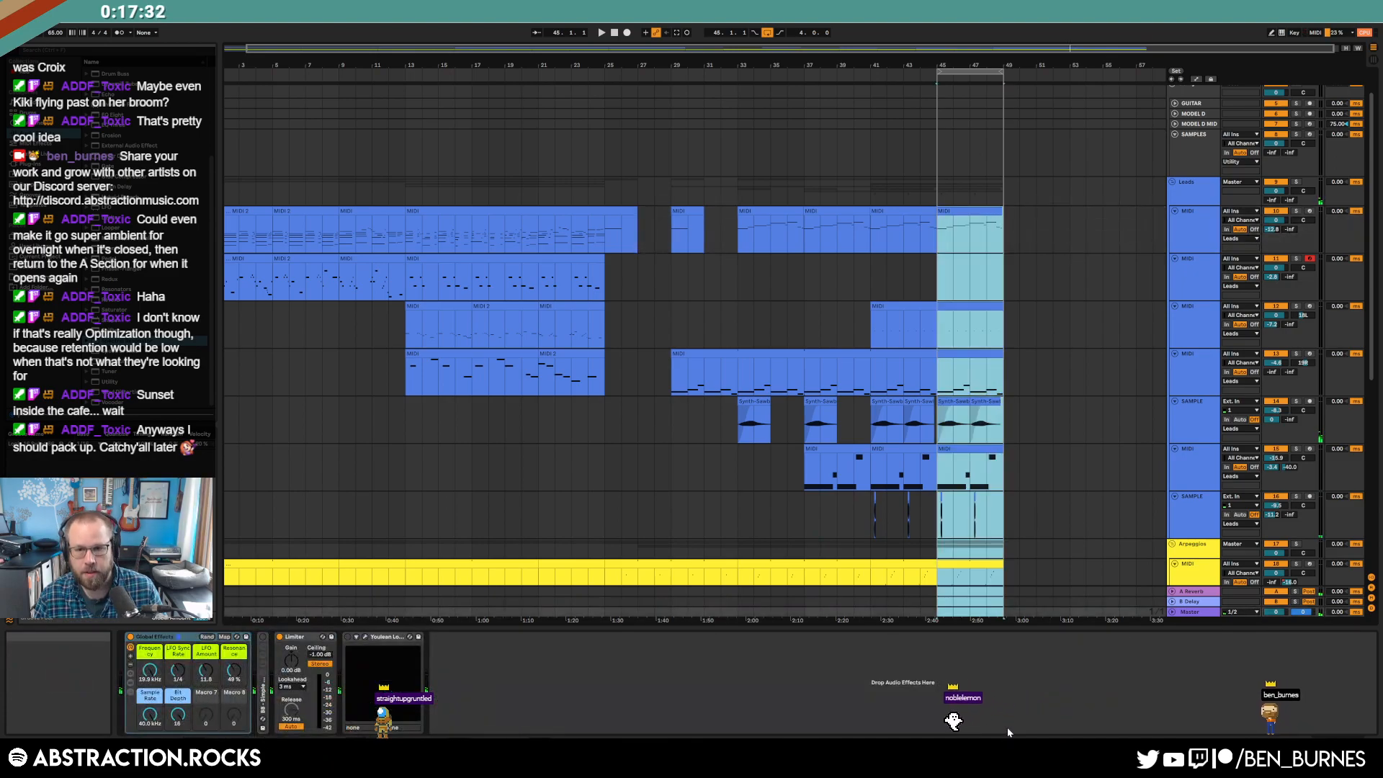
{"action": "key", "text": "ctrl+d"}
{"action": "key", "text": "ctrl+d"}
{"action": "key", "text": "ctrl+d"}
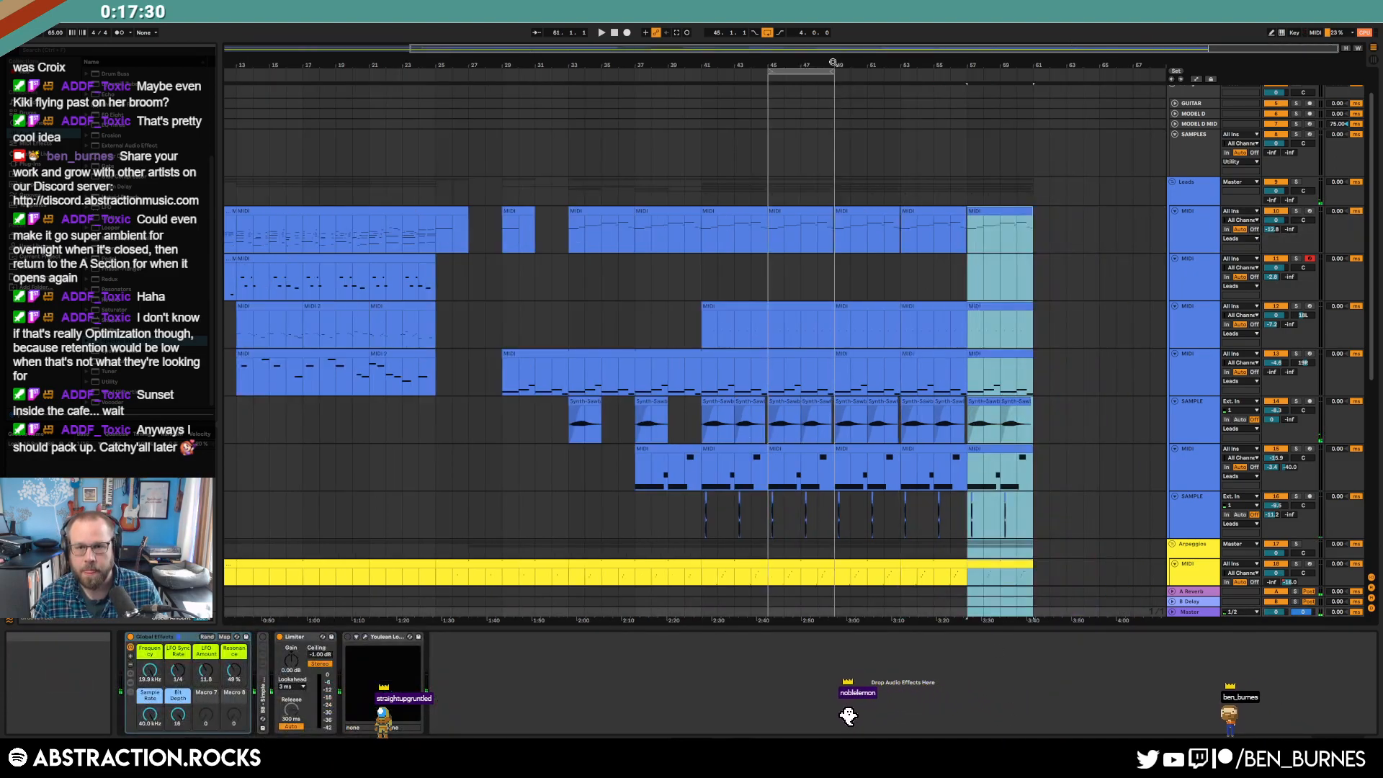
- Add an empty SAMPLE audio track below the last sample track in the Leads group and arm it for recording
{"action": "left_click", "coordinate": [1196, 519]}
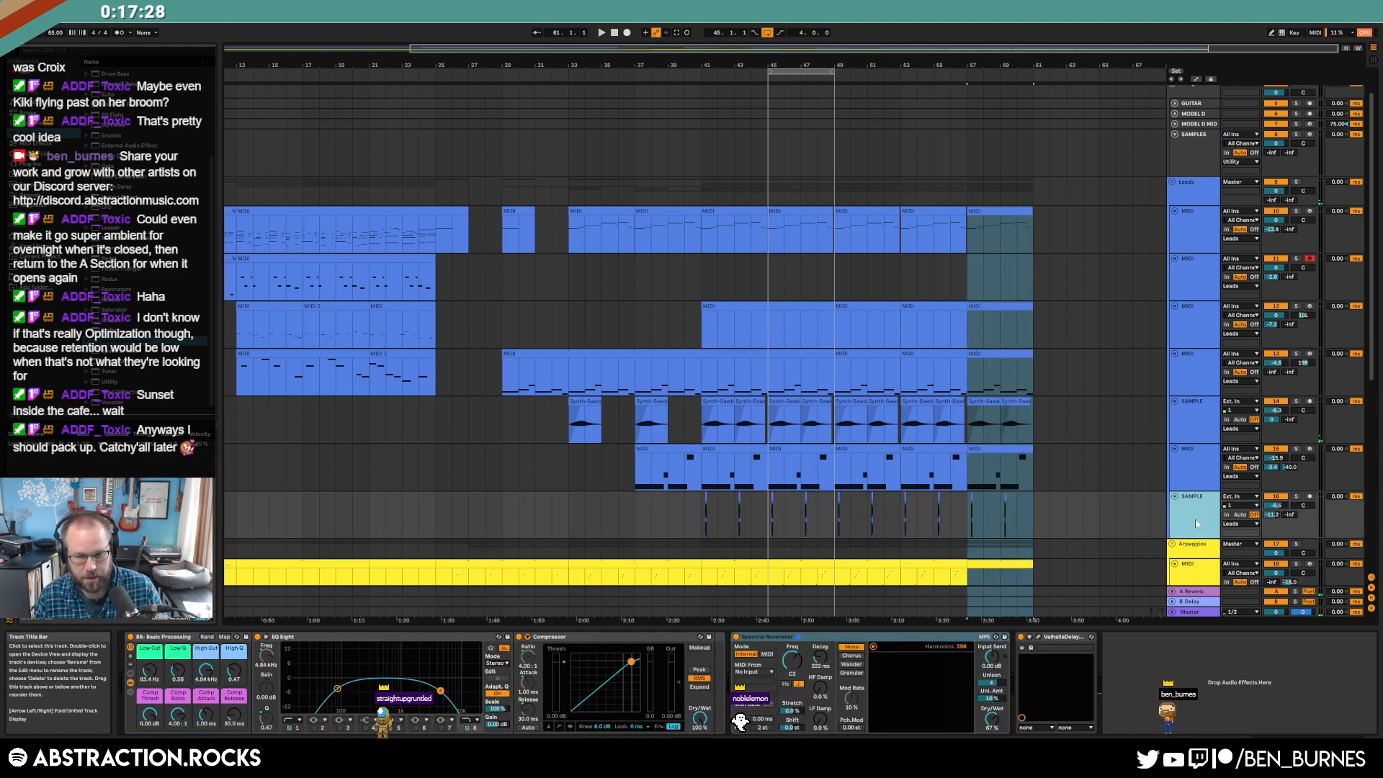
{"action": "left_click", "coordinate": [1074, 513]}
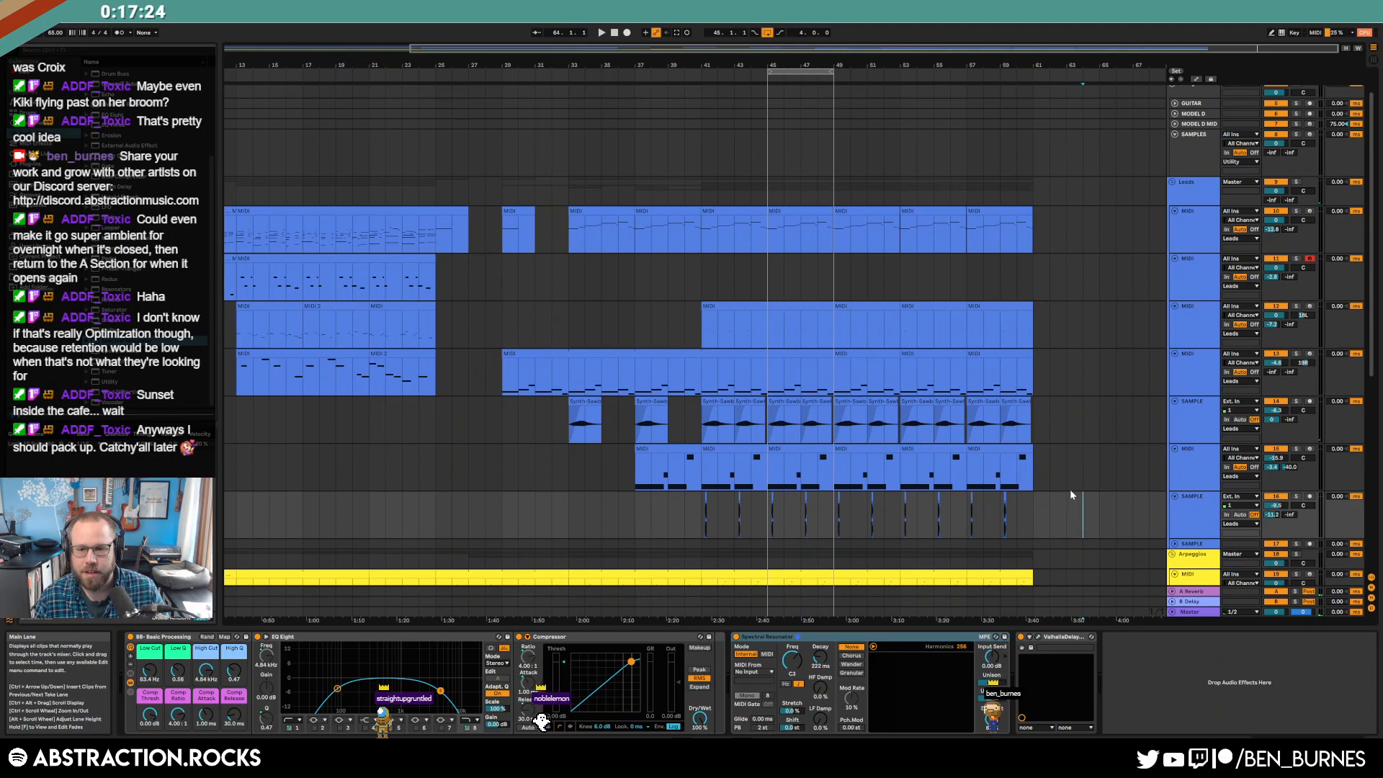
{"action": "scroll", "coordinate": [1113, 507], "scroll_direction": "down", "scroll_amount": 2}
{"action": "scroll", "coordinate": [1077, 508], "scroll_direction": "down", "scroll_amount": 4}
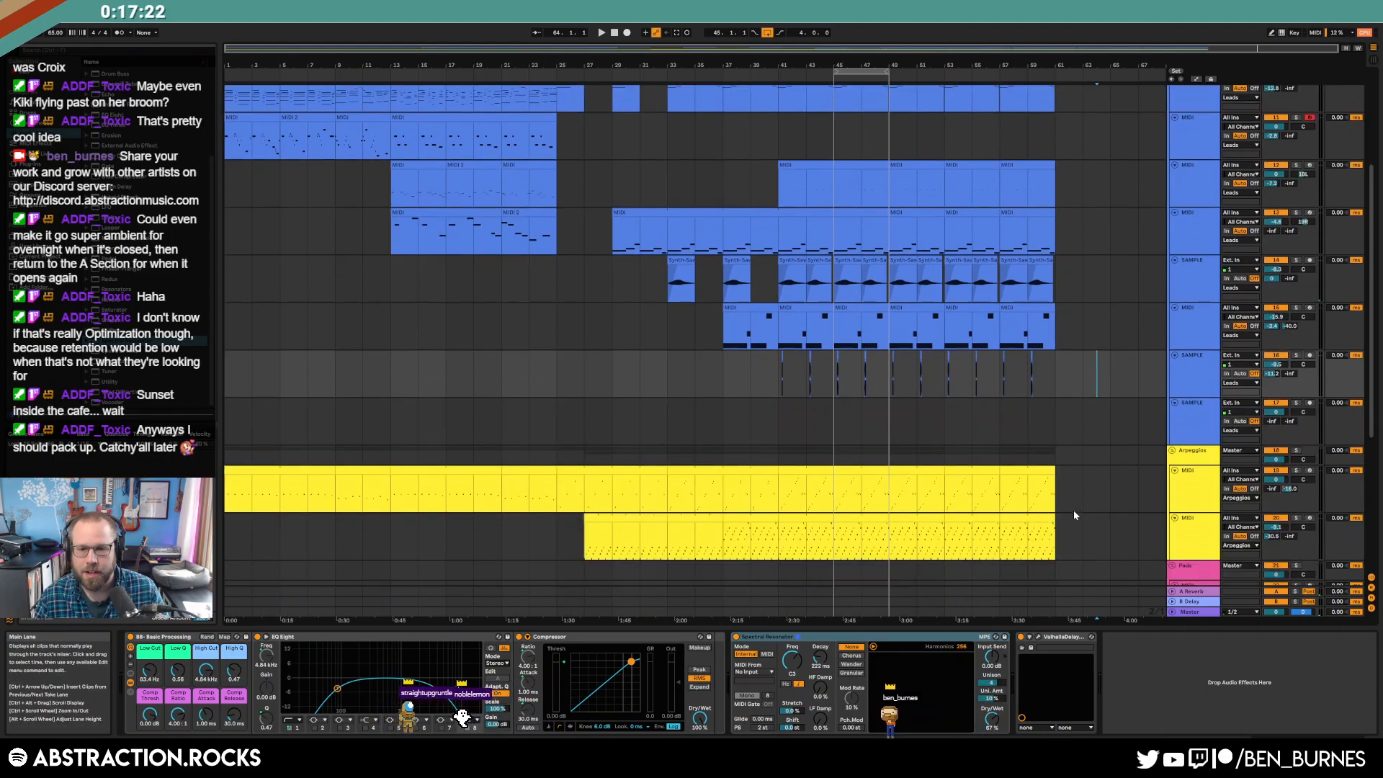
{"action": "left_click", "coordinate": [1308, 403]}
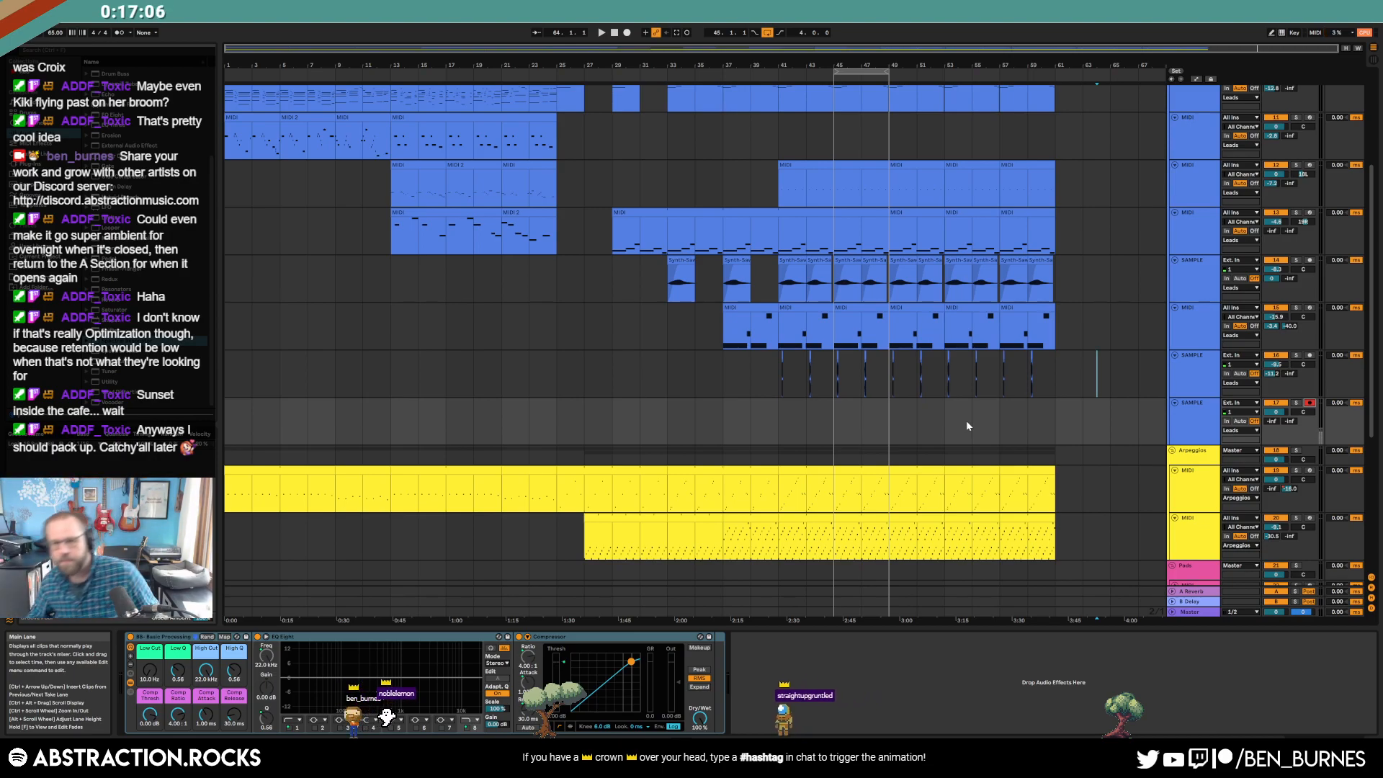
- Turn off the arrangement loop and record a take on the new SAMPLE track from bar 44 to past bar 61
{"action": "left_click", "coordinate": [765, 34]}
{"action": "key", "text": "space"}
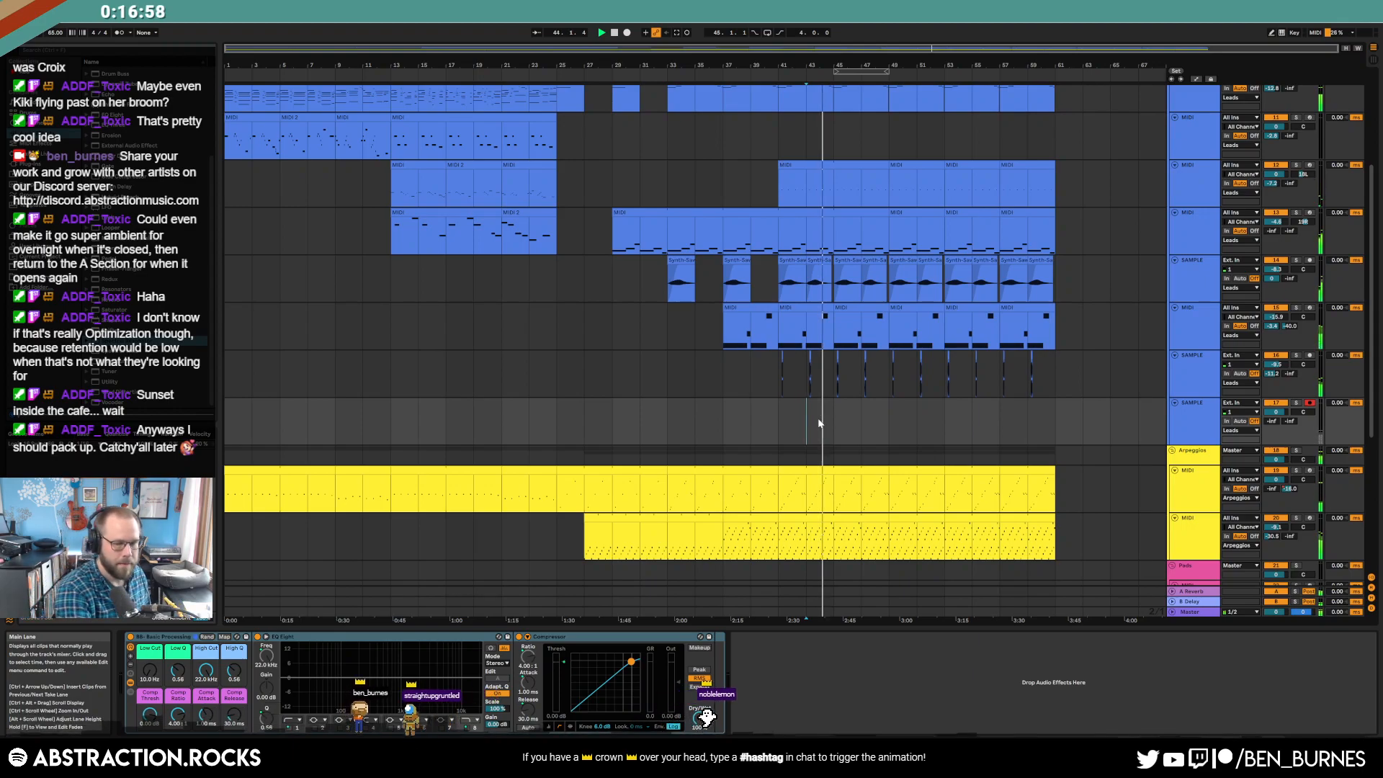
{"action": "key", "text": "F9"}
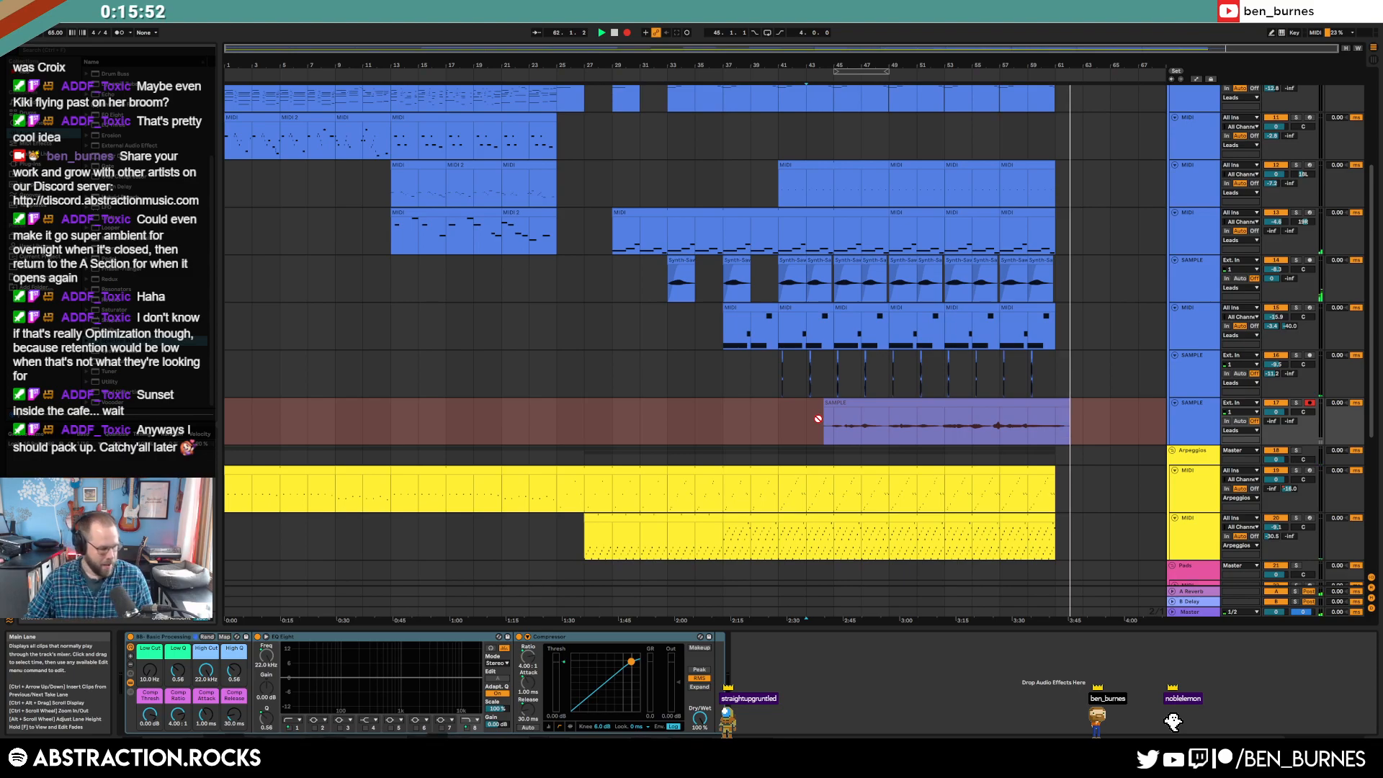
{"action": "key", "text": "space"}
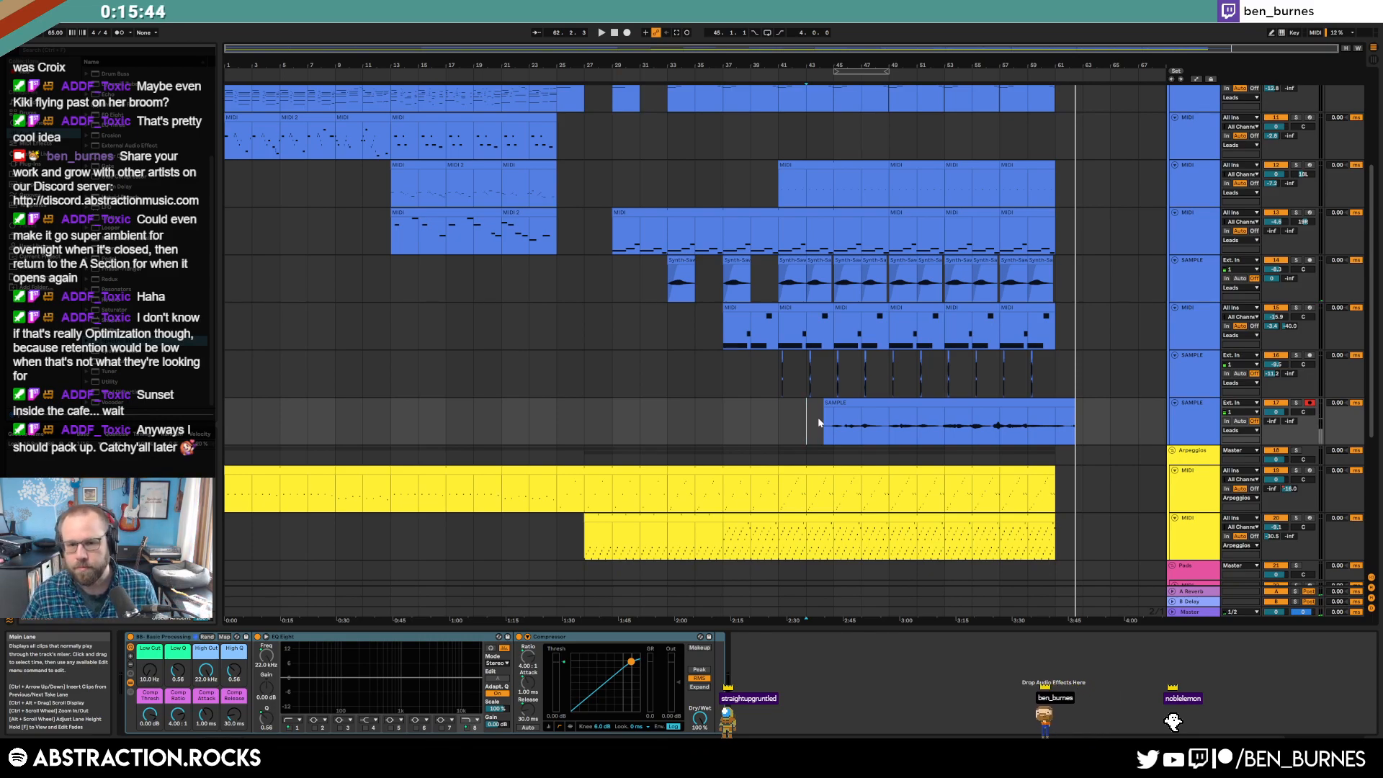
- Play back the recorded take from around bar 53 and raise its track's Reverb send to -11.4 dB
{"action": "left_click", "coordinate": [838, 429]}
{"action": "scroll", "coordinate": [837, 430], "scroll_direction": "up", "scroll_amount": 4}
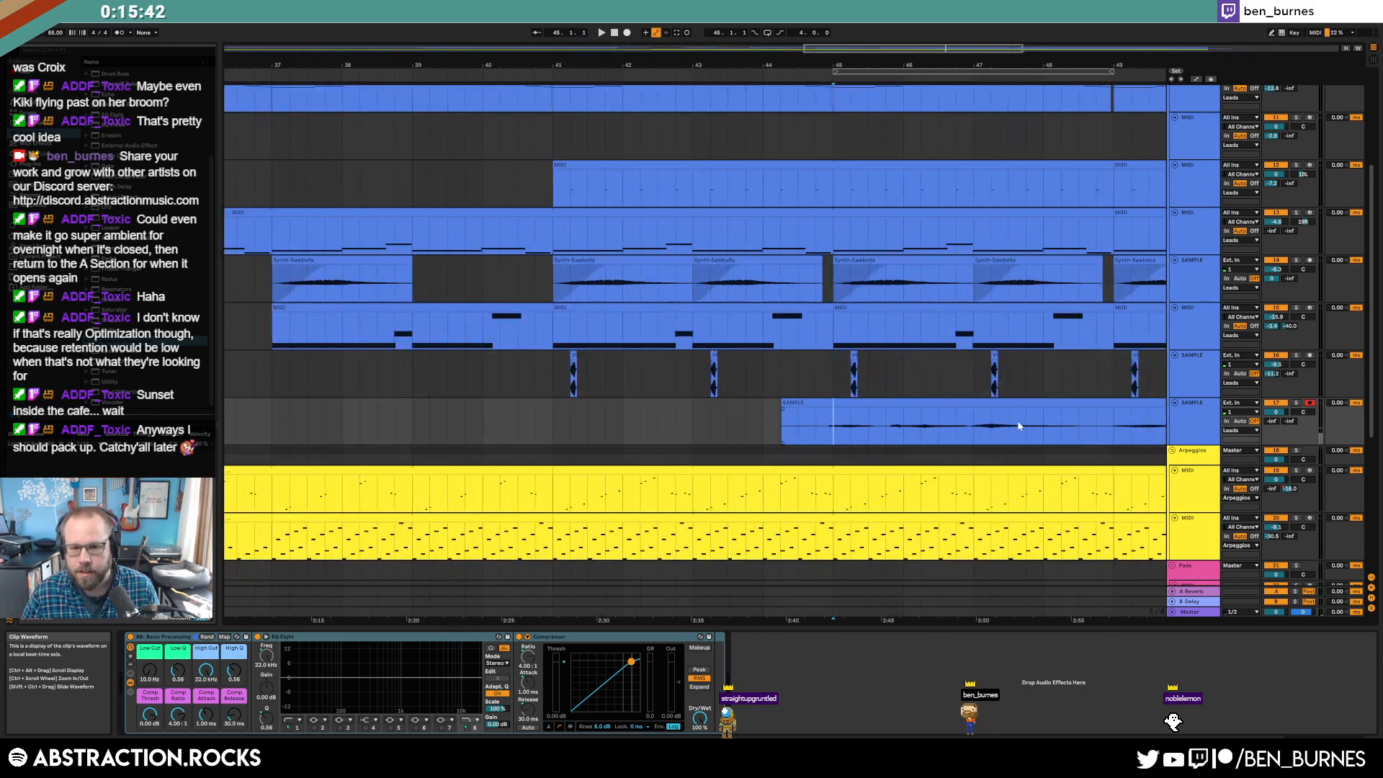
{"action": "left_click_drag", "start_coordinate": [857, 49], "coordinate": [1037, 73]}
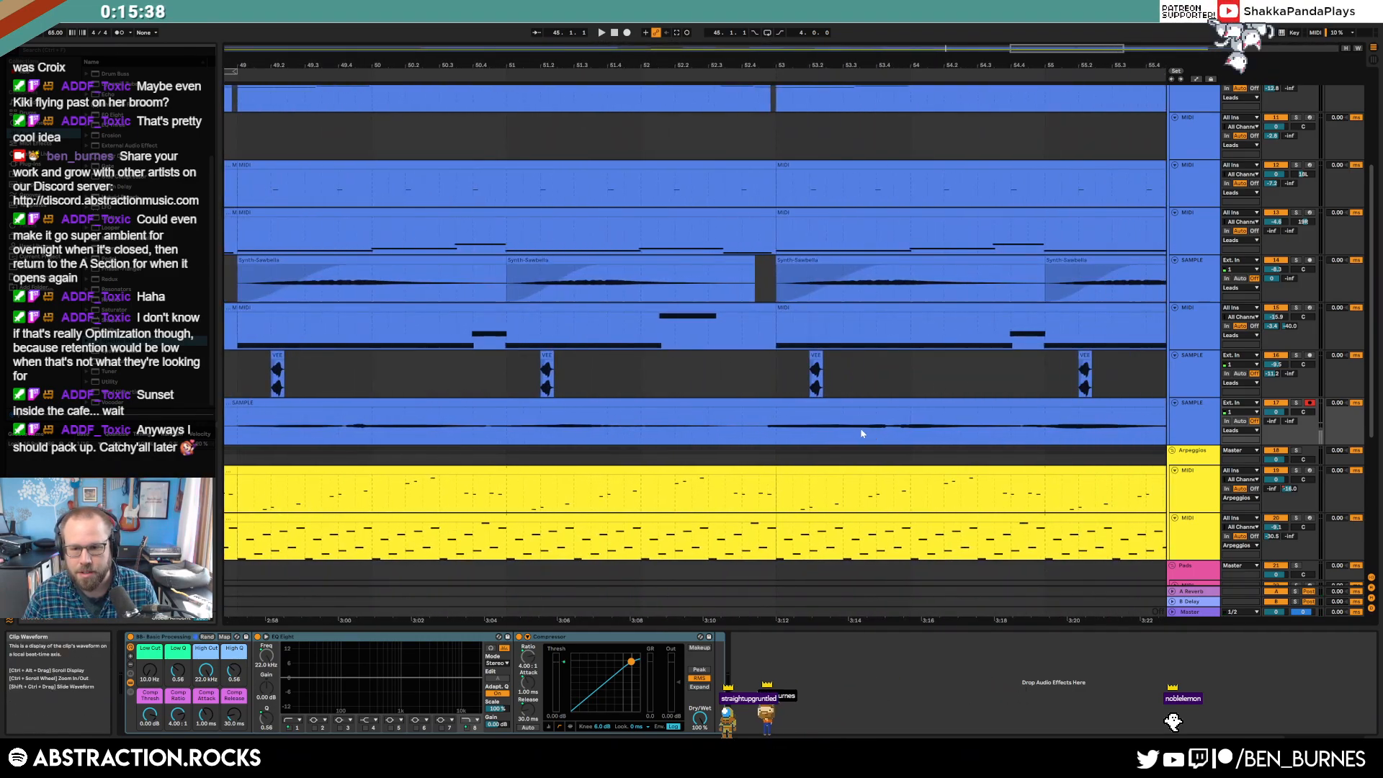
{"action": "key", "text": "space"}
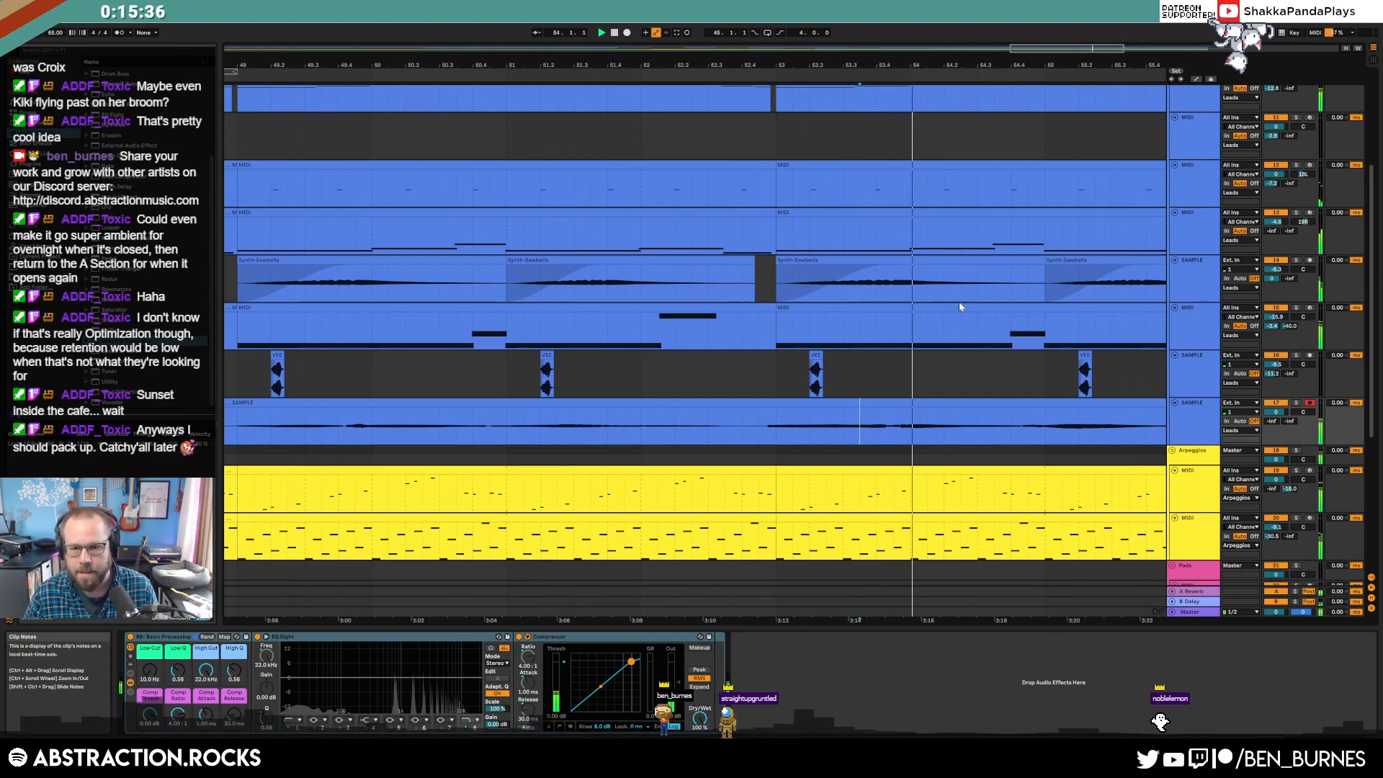
{"action": "scroll", "coordinate": [954, 401], "scroll_direction": "up", "scroll_amount": 3}
{"action": "left_click", "coordinate": [935, 404]}
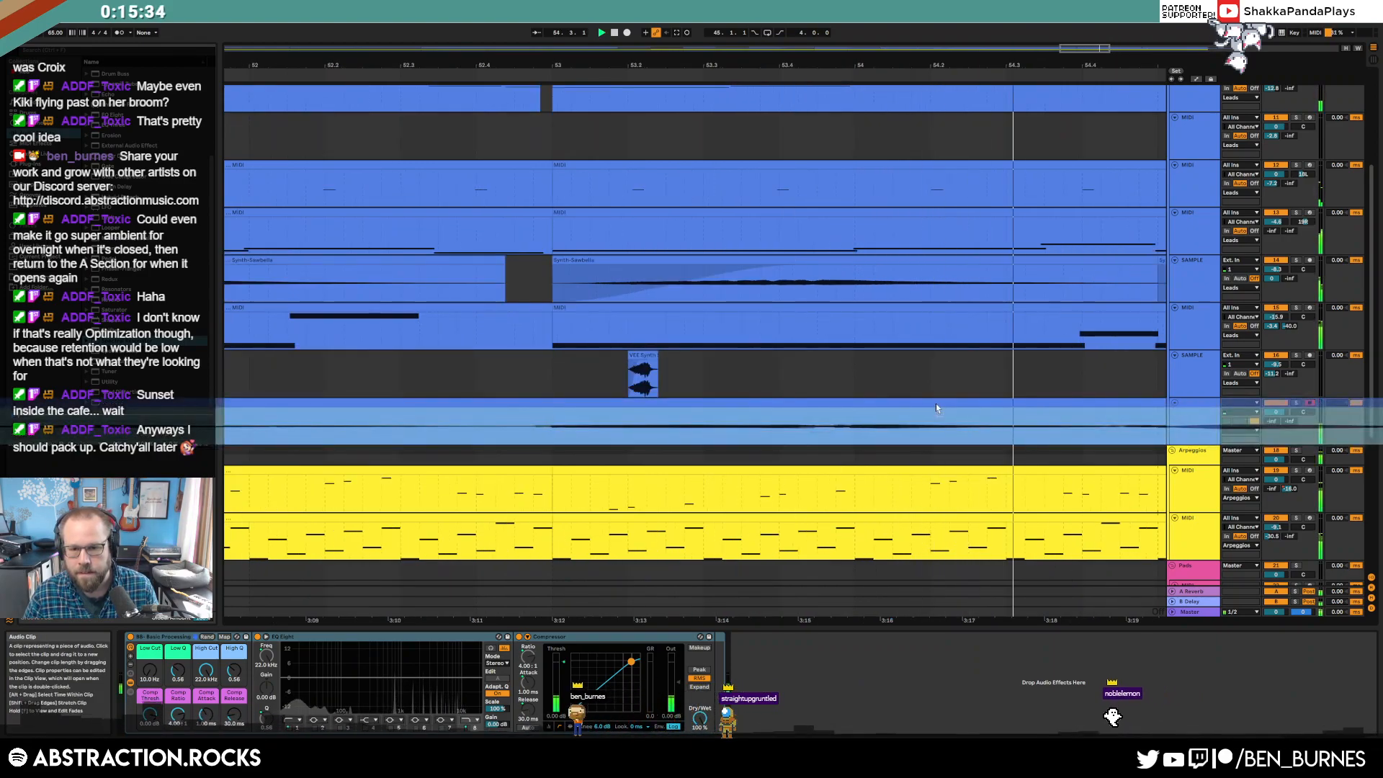
{"action": "left_click_drag", "start_coordinate": [1273, 422], "coordinate": [1272, 385]}
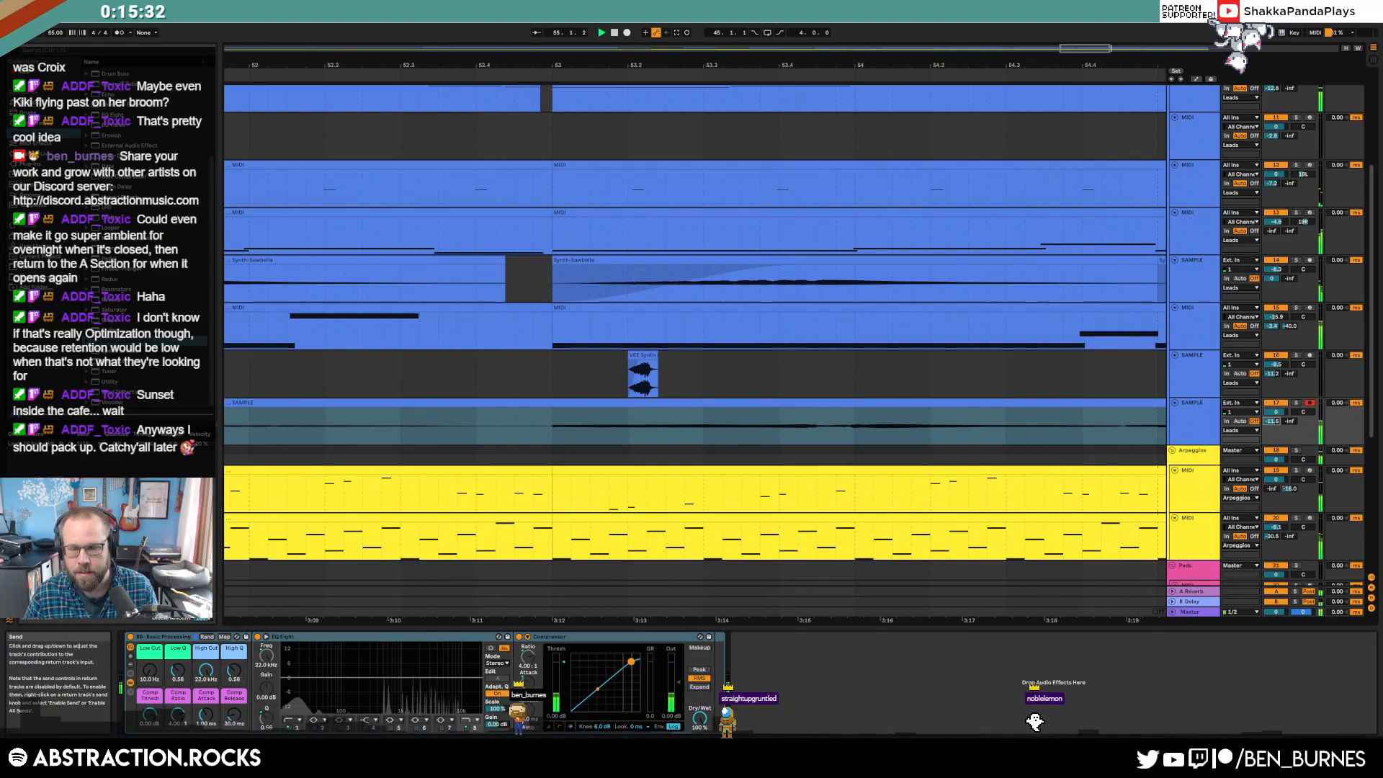
- Trim the recorded take to run from shortly before bar 45 to bar 62 and add a fade-out at its end
{"action": "scroll", "coordinate": [1018, 425], "scroll_direction": "down", "scroll_amount": 5}
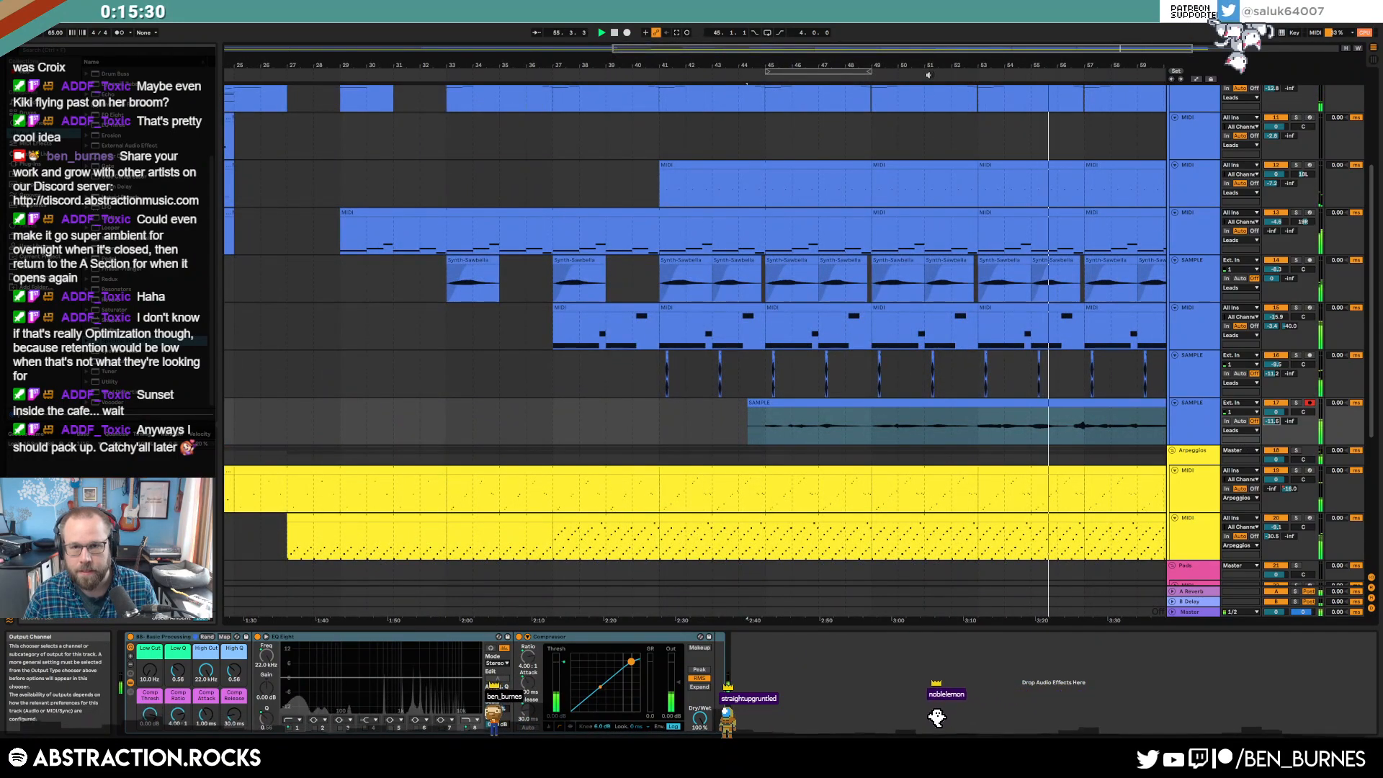
{"action": "left_click_drag", "start_coordinate": [946, 51], "coordinate": [1083, 49]}
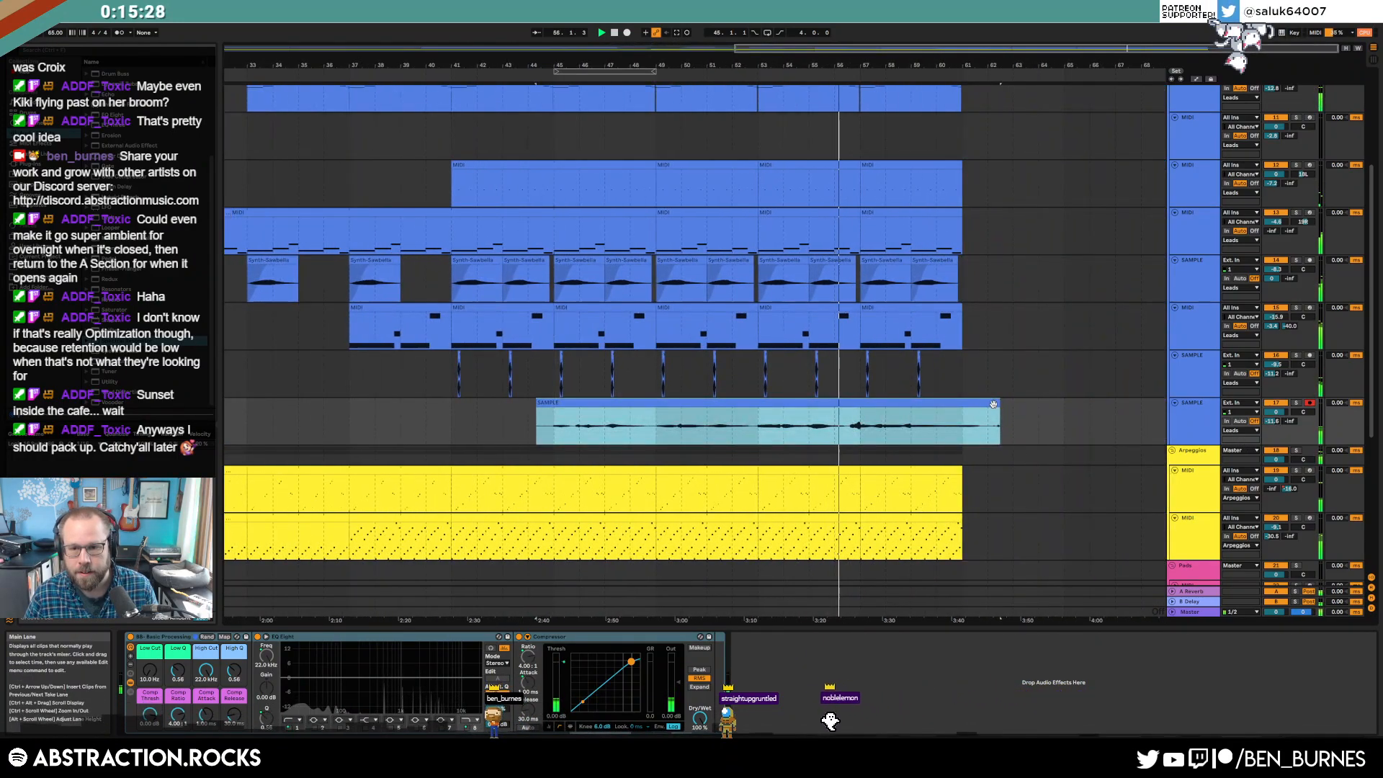
{"action": "left_click_drag", "start_coordinate": [998, 403], "coordinate": [971, 408]}
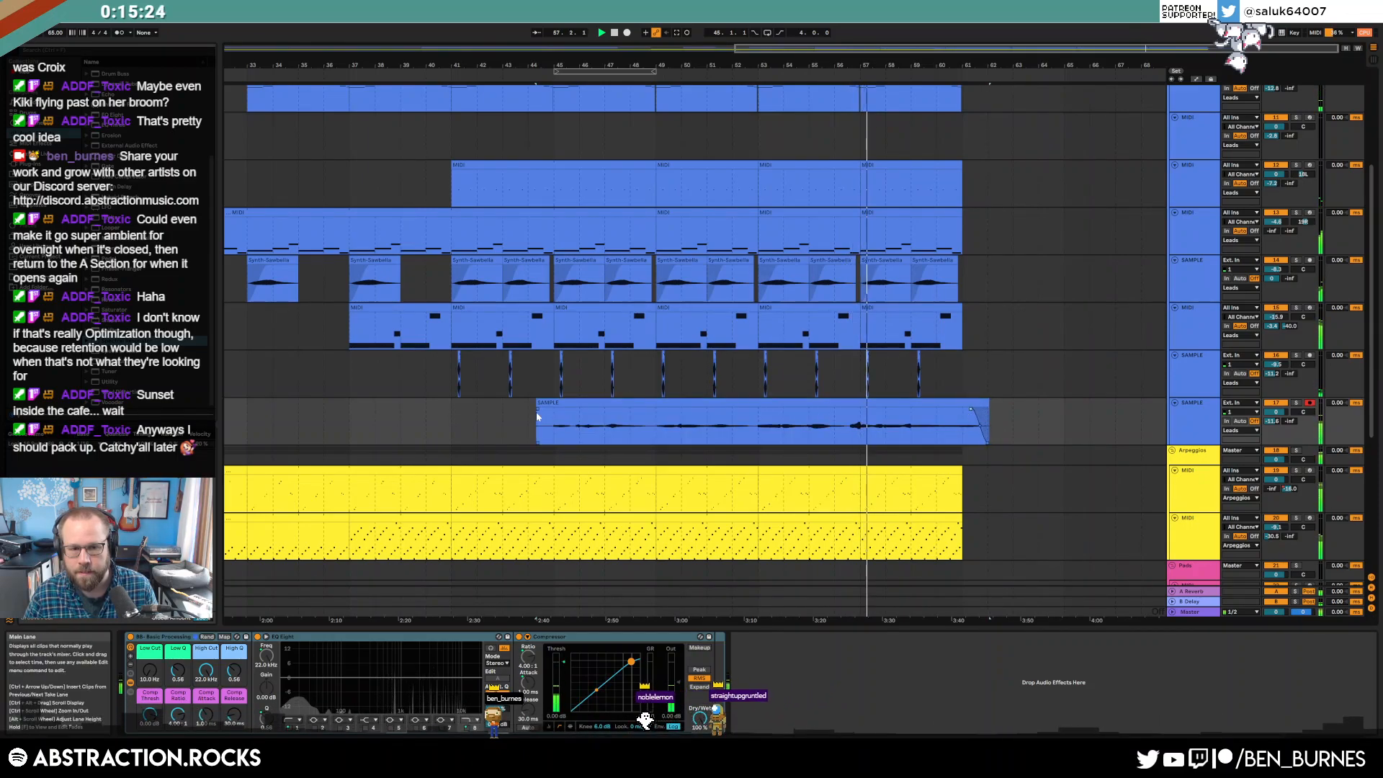
{"action": "left_click_drag", "start_coordinate": [534, 407], "coordinate": [551, 412]}
{"action": "left_click", "coordinate": [996, 418]}
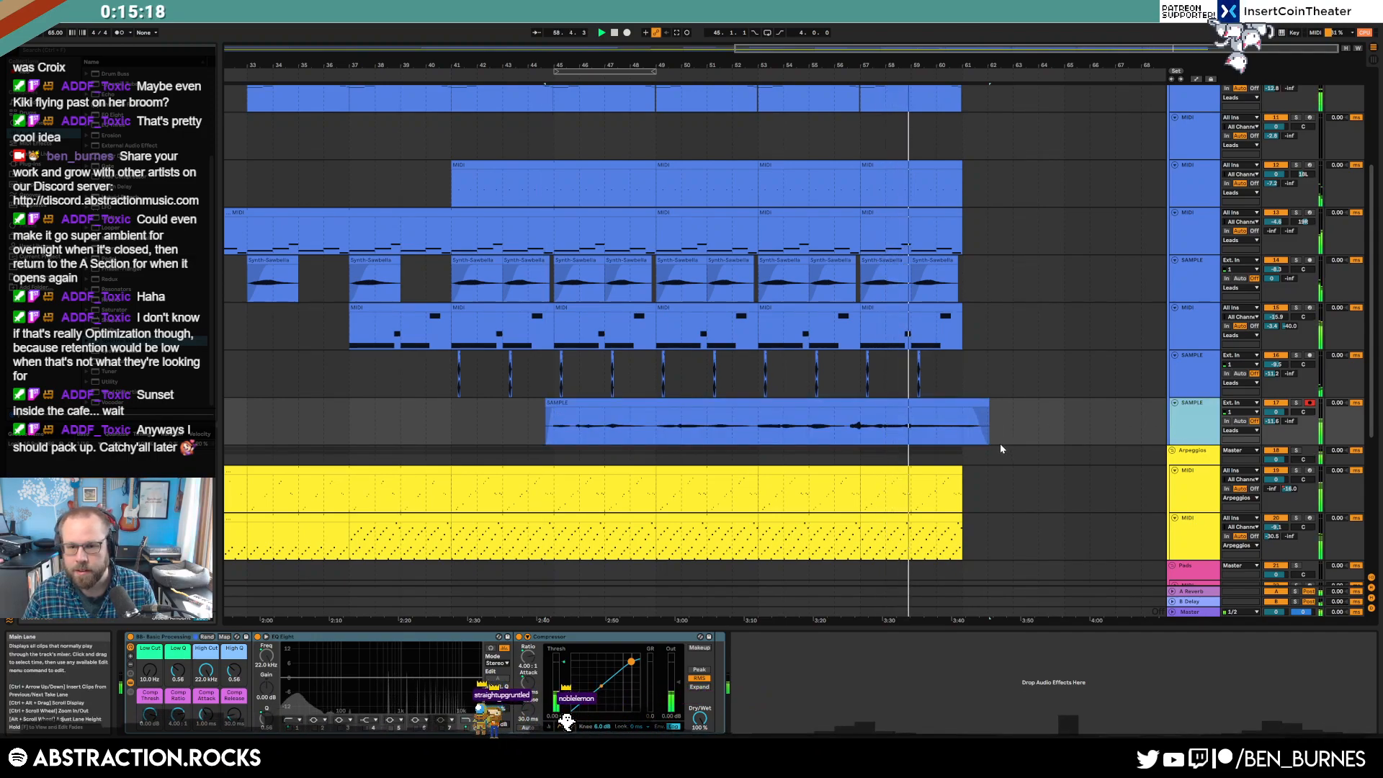
- Raise the recorded take's Delay send to about -23 dB and its Reverb send to -6.3 dB
{"action": "mouse_move", "coordinate": [1289, 421]}
{"action": "left_mouse_down"}
{"action": "mouse_move", "coordinate": [1289, 392]}
{"action": "mouse_move", "coordinate": [1273, 417]}
{"action": "left_mouse_up"}
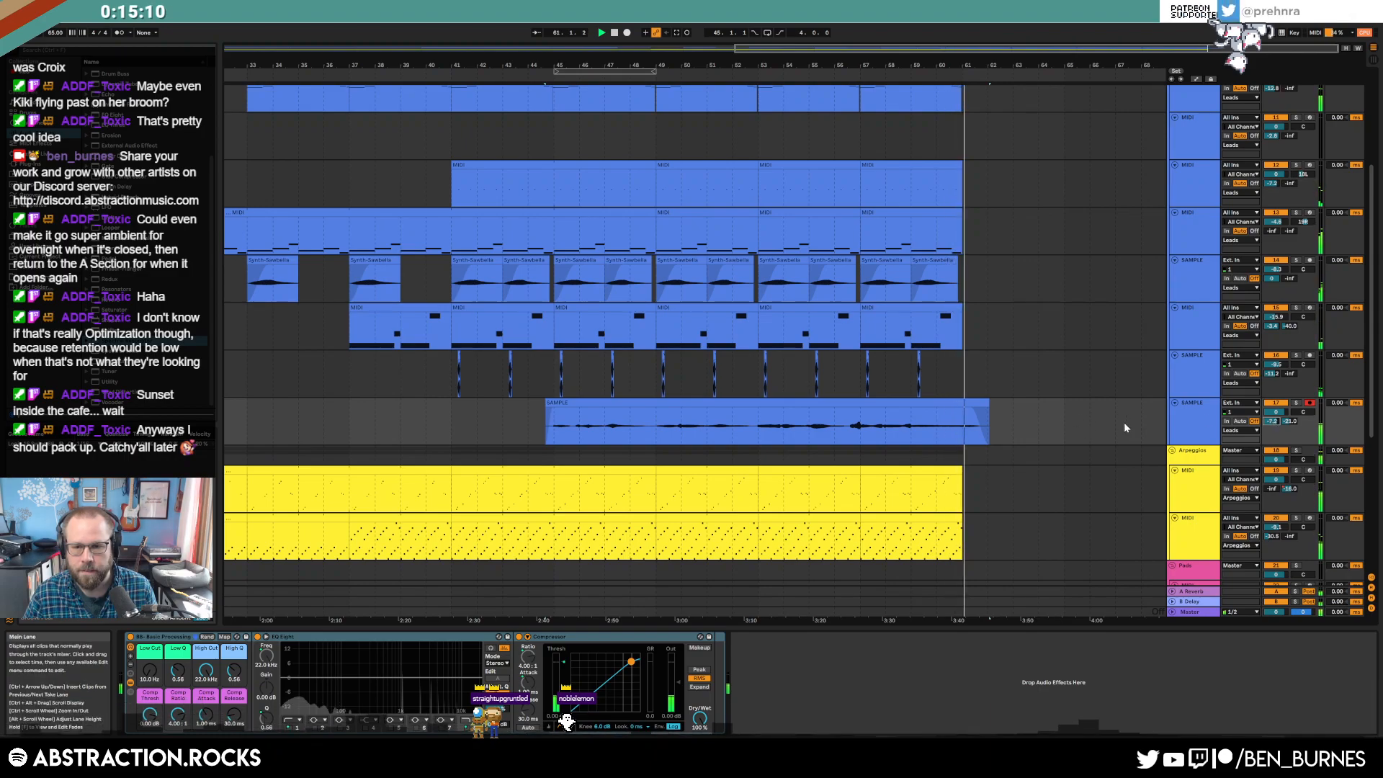
{"action": "left_click_drag", "start_coordinate": [1272, 424], "coordinate": [1273, 419]}
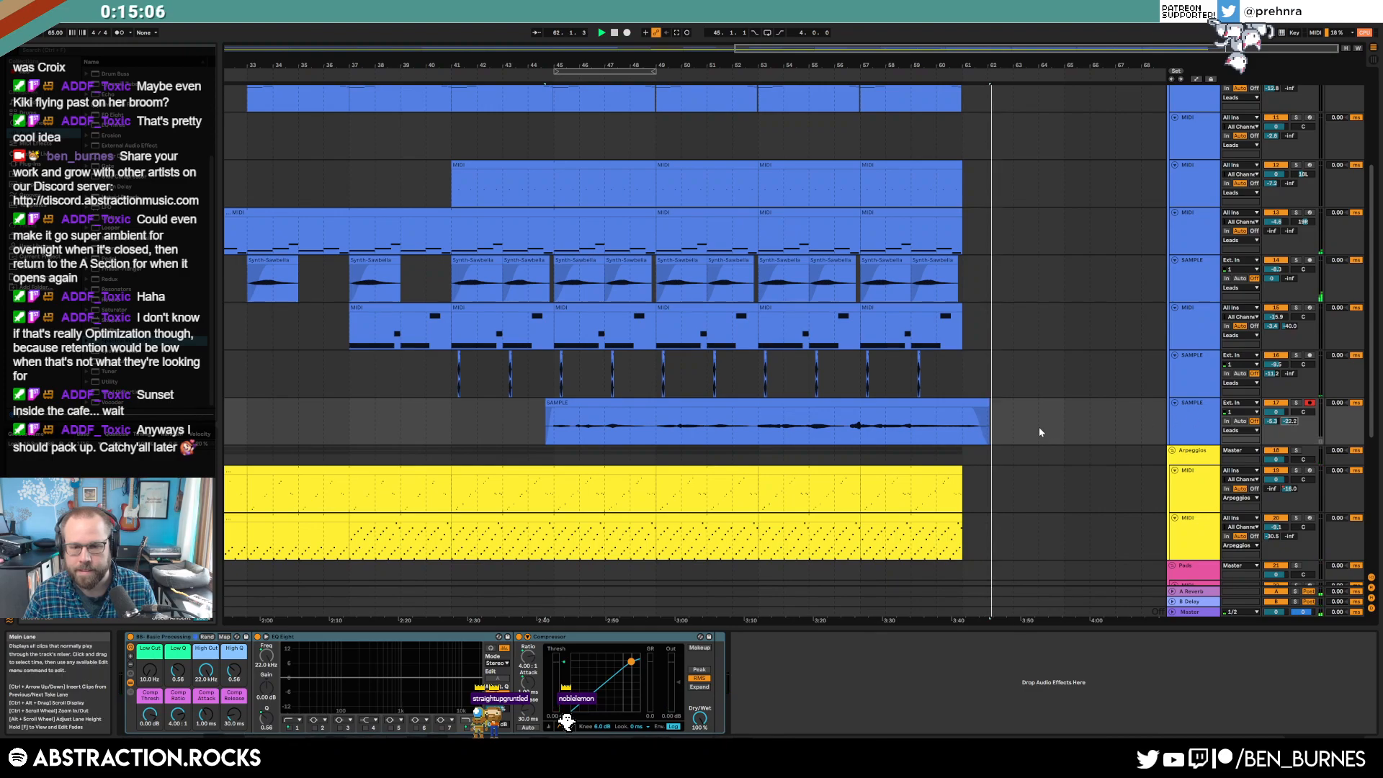
- Copy the bass part of bars 41 to 44 to bar 61
{"action": "scroll", "coordinate": [1029, 436], "scroll_direction": "down", "scroll_amount": 5}
{"action": "scroll", "coordinate": [1013, 448], "scroll_direction": "down", "scroll_amount": 2}
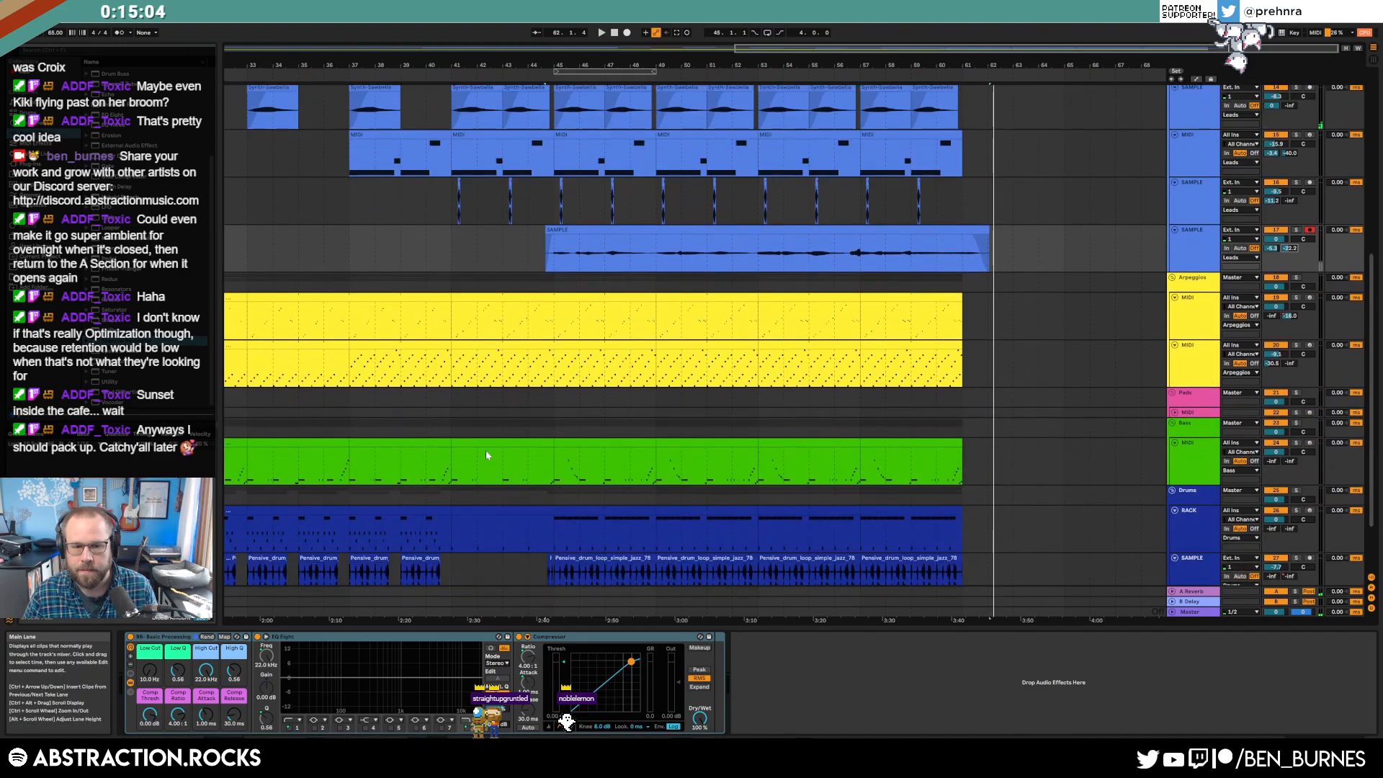
{"action": "key", "text": "ctrl+c"}
{"action": "left_click", "coordinate": [963, 476]}
{"action": "key", "text": "ctrl+v"}
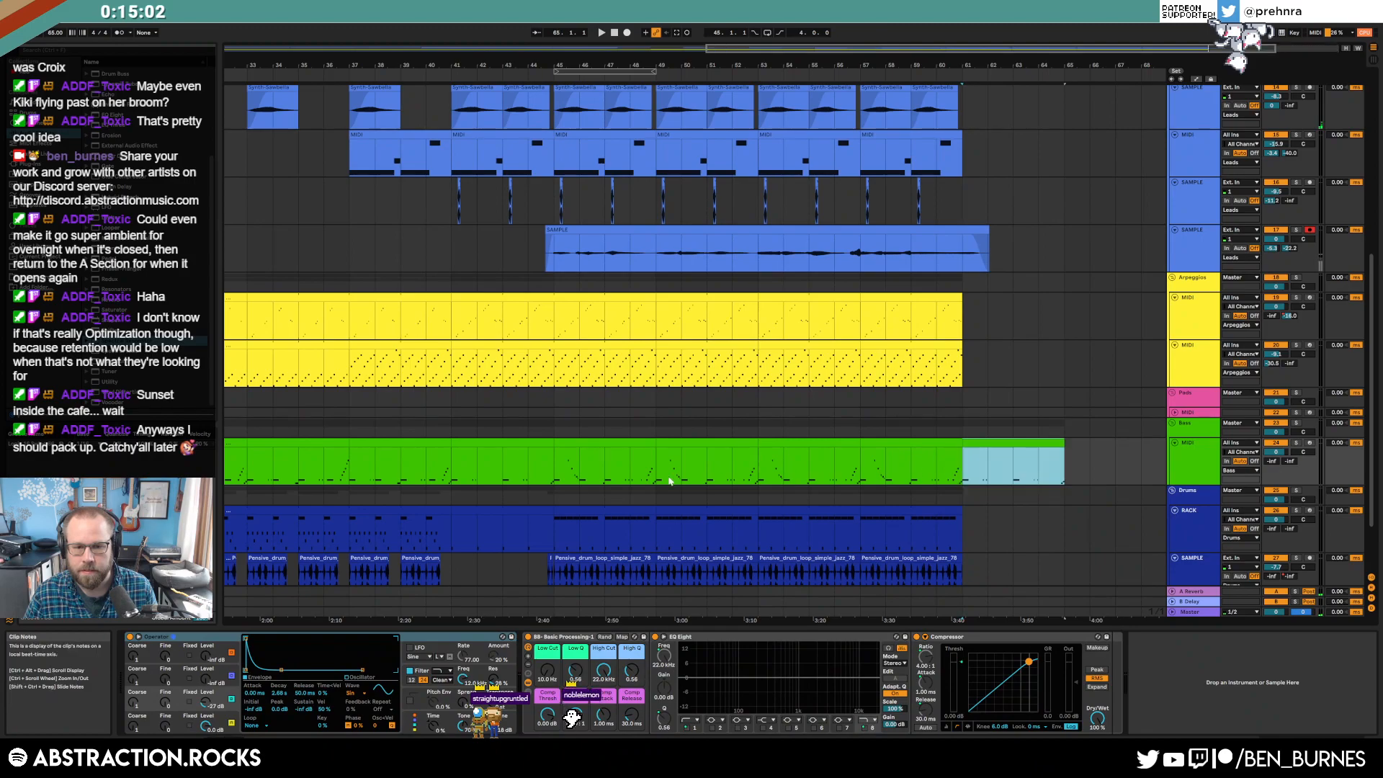
- Copy the drum rack pattern of bars 41 to 44 to bar 61
{"action": "left_click", "coordinate": [497, 509]}
{"action": "key", "text": "ctrl+c"}
{"action": "left_click", "coordinate": [967, 530]}
{"action": "key", "text": "ctrl+v"}
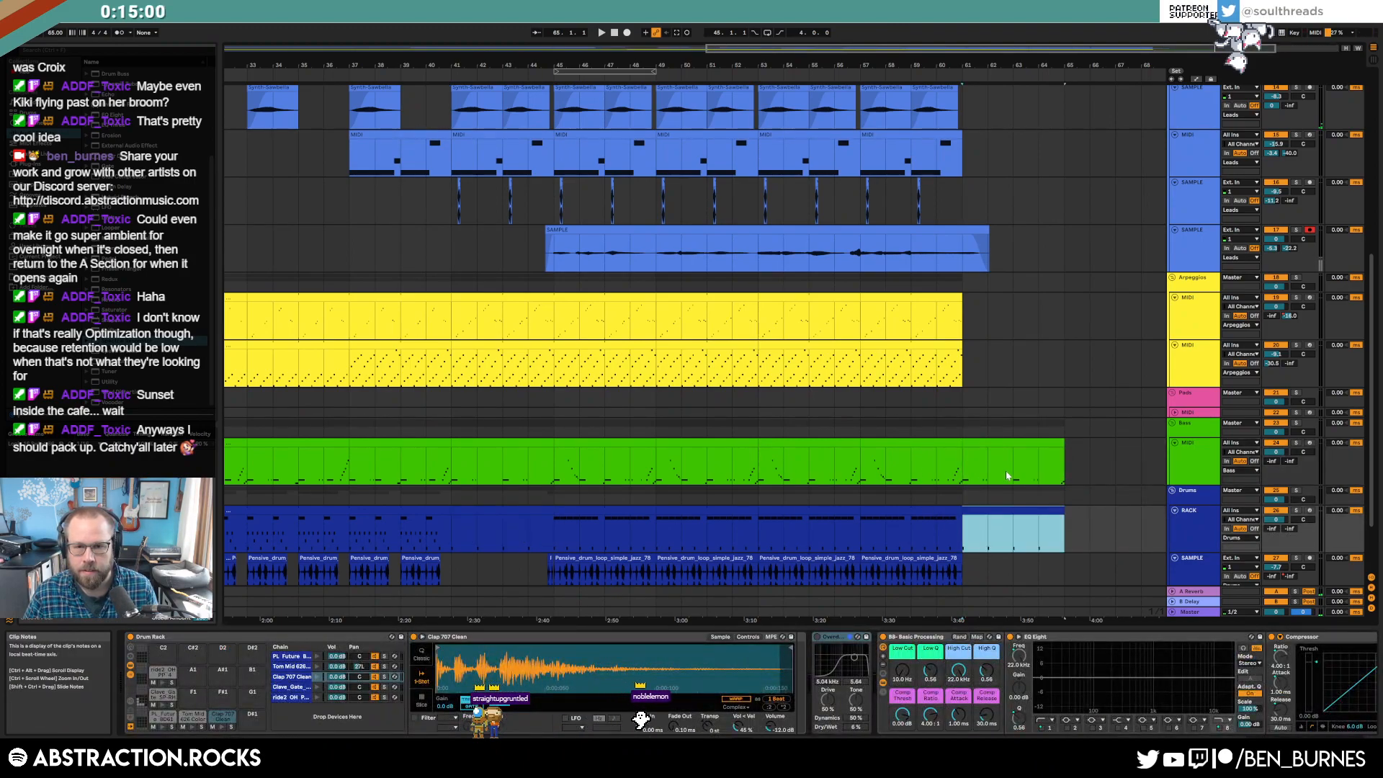
- Copy the synth sample clip from bars 37 and 38 to bar 61 on the same track
{"action": "scroll", "coordinate": [950, 465], "scroll_direction": "up", "scroll_amount": 4}
{"action": "left_click", "coordinate": [365, 193]}
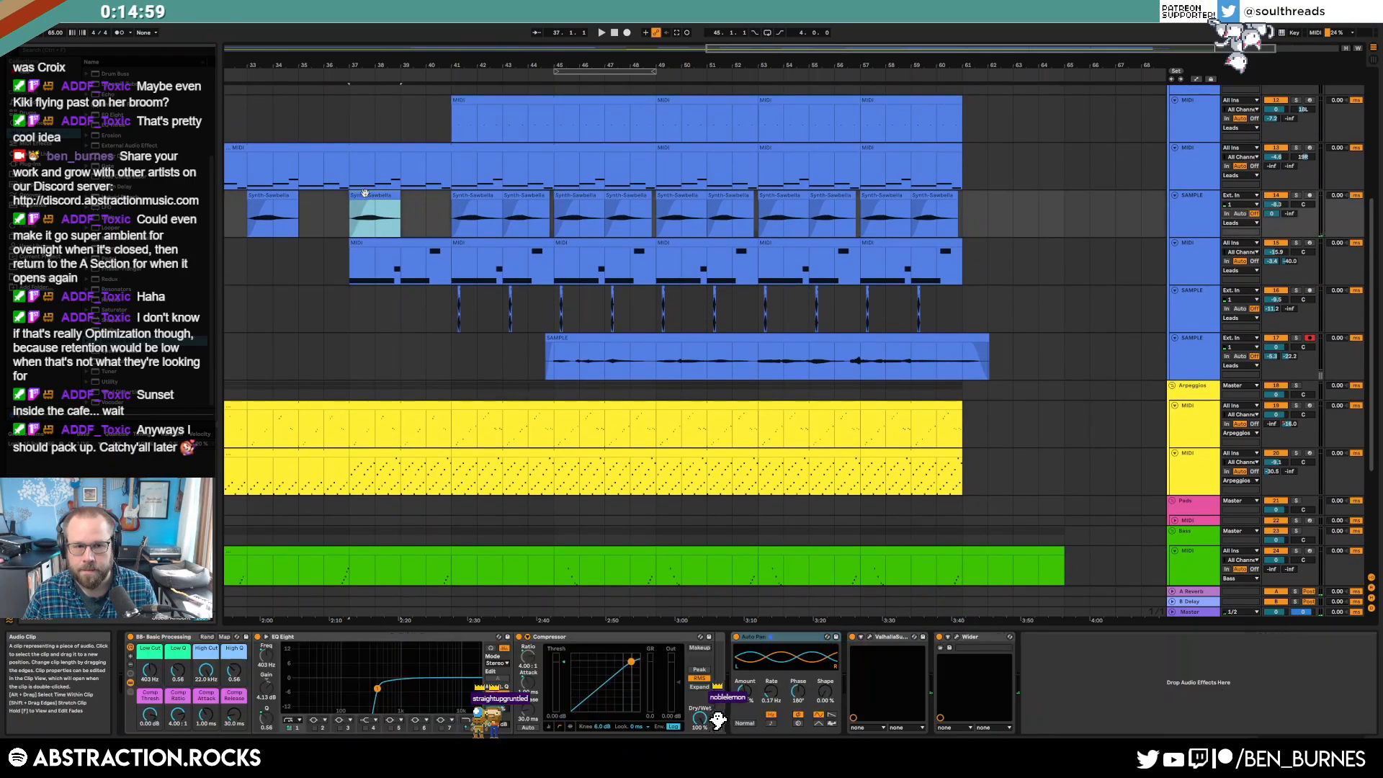
{"action": "key", "text": "ctrl+c"}
{"action": "left_click", "coordinate": [966, 214]}
{"action": "key", "text": "ctrl+v"}
{"action": "left_click_drag", "start_coordinate": [351, 170], "coordinate": [439, 183]}
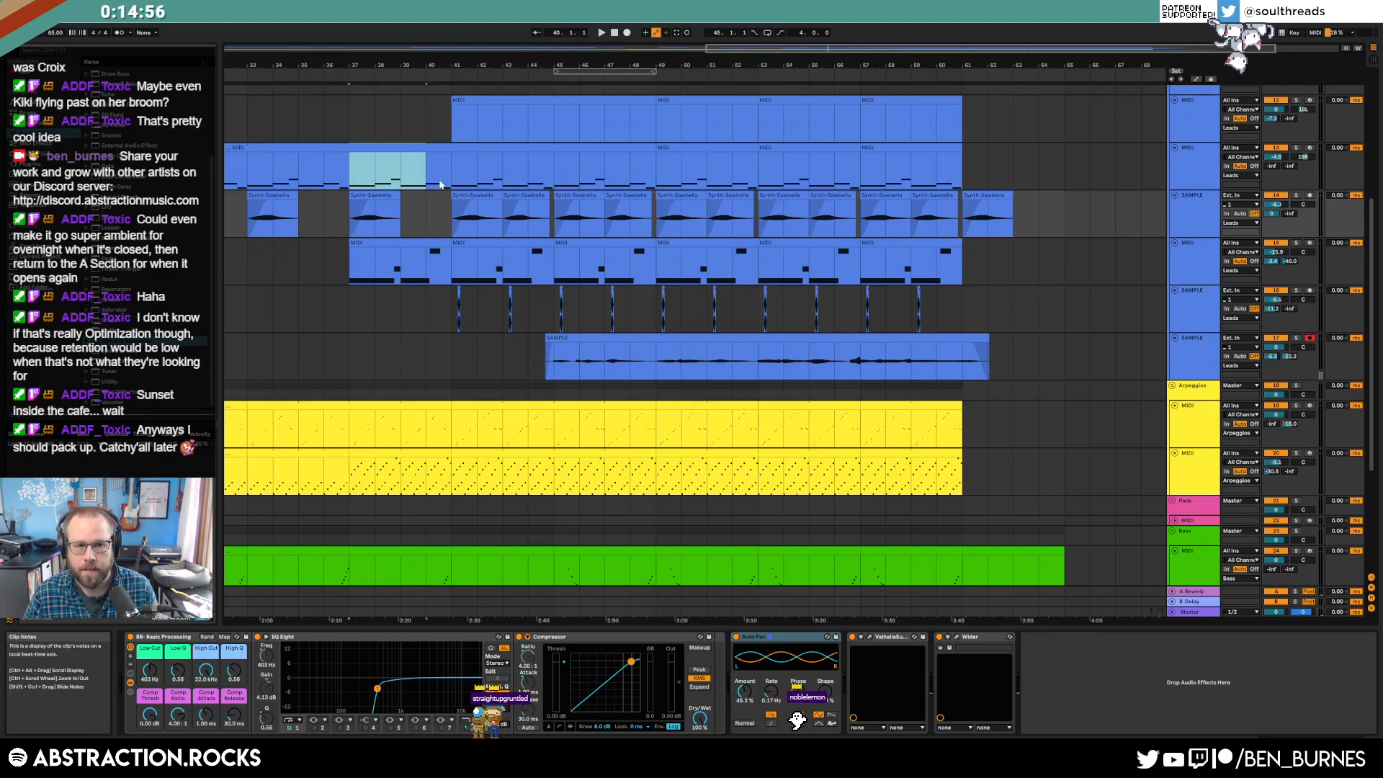
{"action": "left_click_drag", "start_coordinate": [655, 153], "coordinate": [964, 172]}
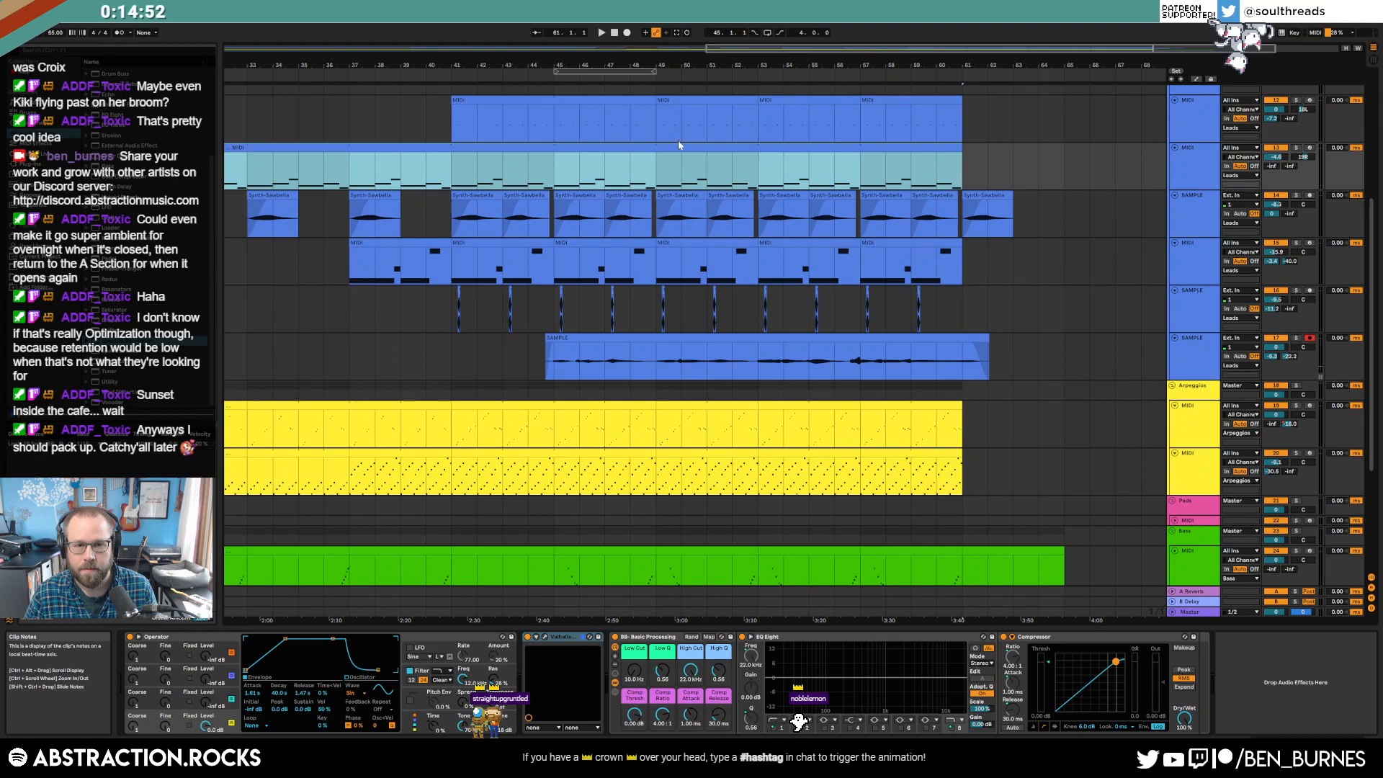
{"action": "left_click", "coordinate": [480, 101]}
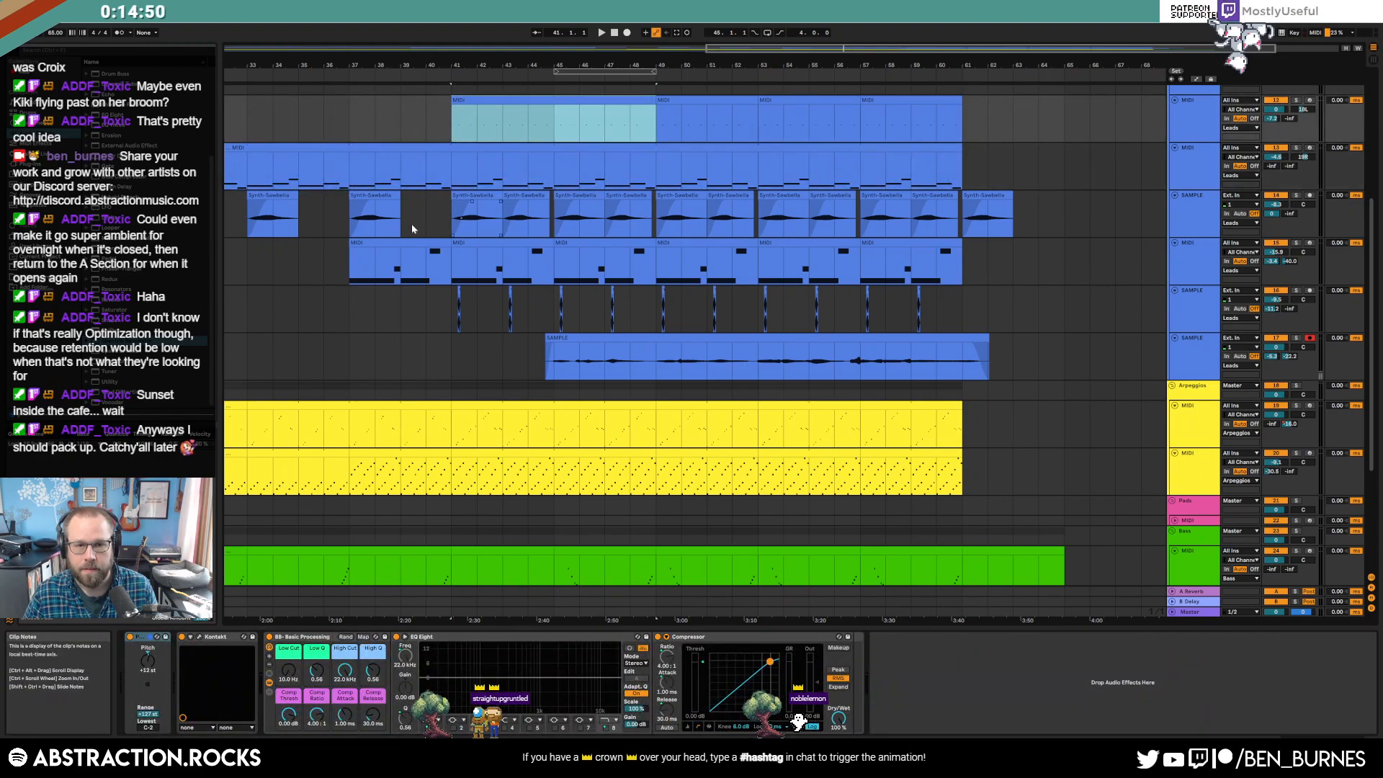
- Copy eight bars of the upper arpeggio part to bar 61 on the same track
{"action": "scroll", "coordinate": [364, 205], "scroll_direction": "up", "scroll_amount": 5}
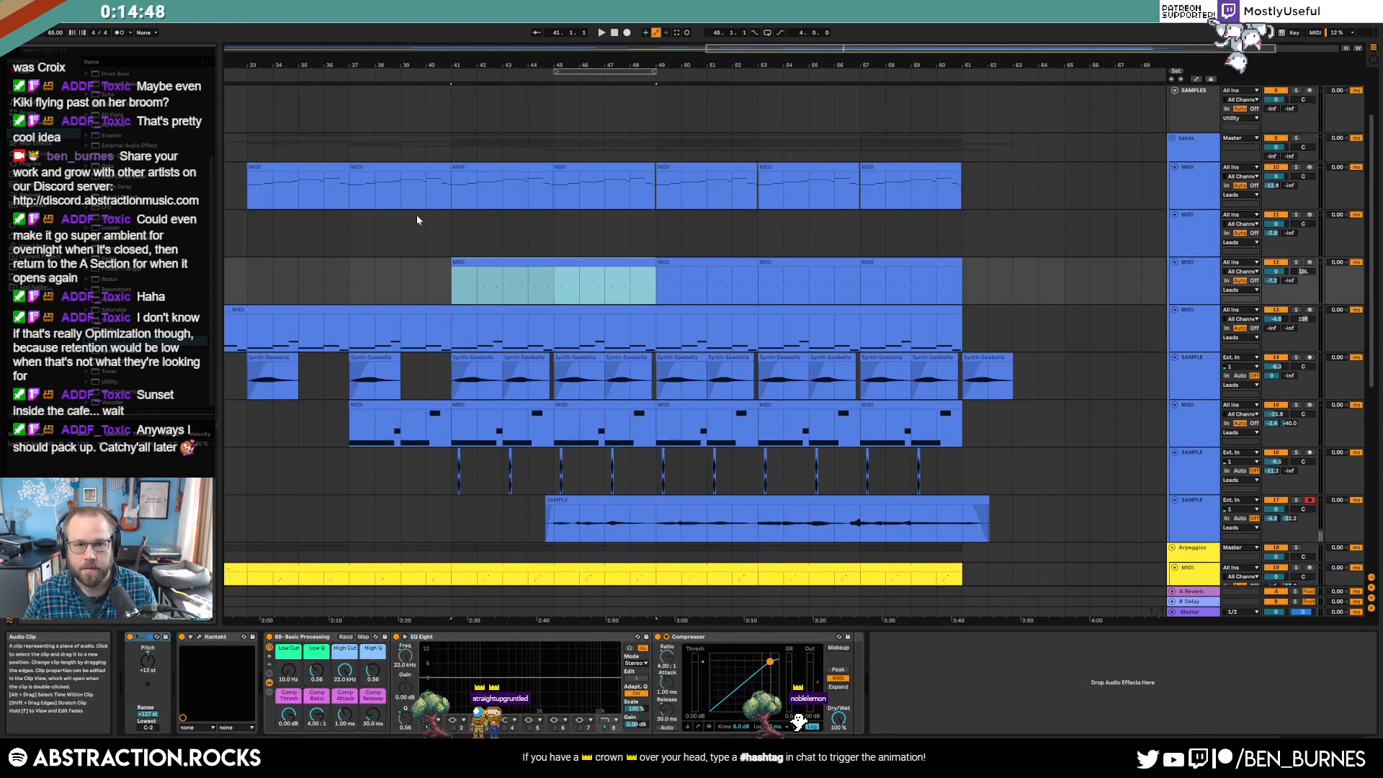
{"action": "scroll", "coordinate": [375, 410], "scroll_direction": "down", "scroll_amount": 4}
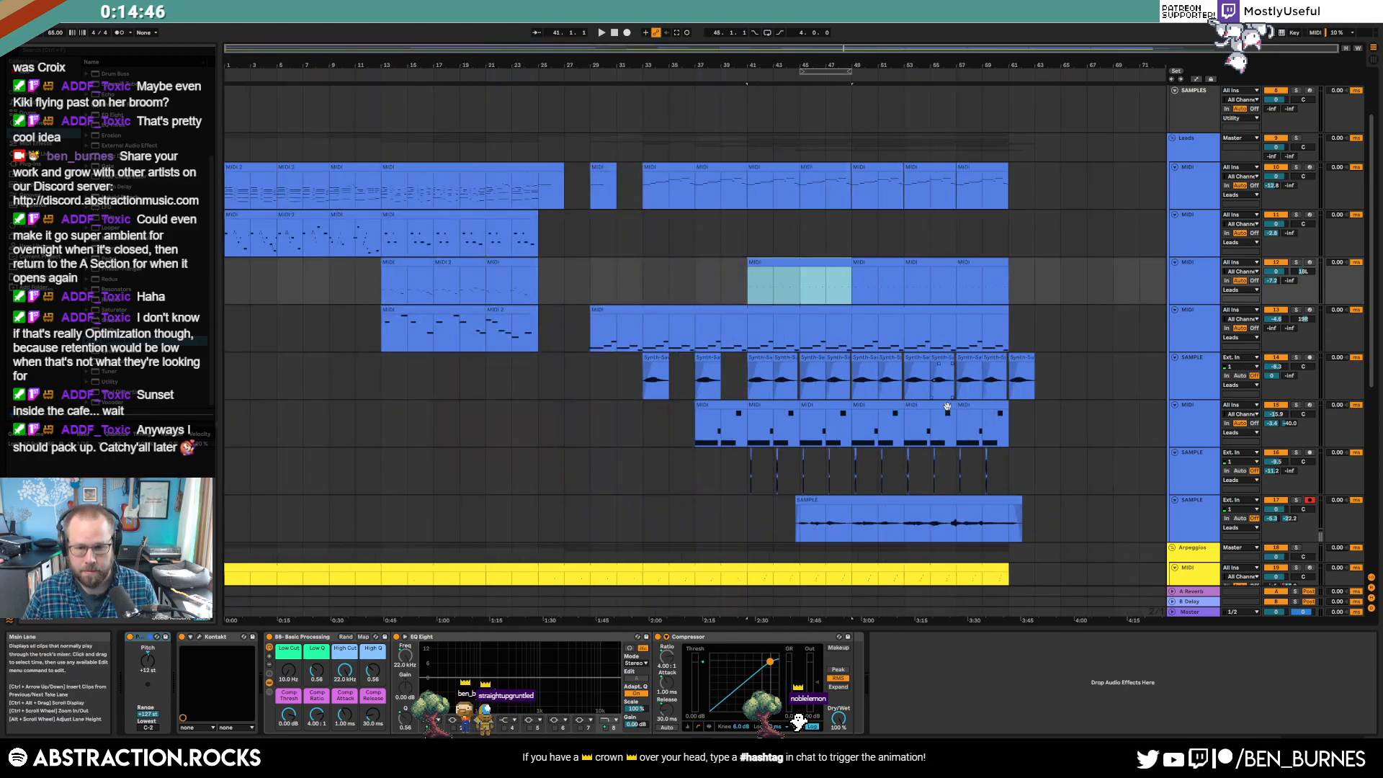
{"action": "scroll", "coordinate": [923, 412], "scroll_direction": "down", "scroll_amount": 2}
{"action": "scroll", "coordinate": [922, 412], "scroll_direction": "down", "scroll_amount": 1}
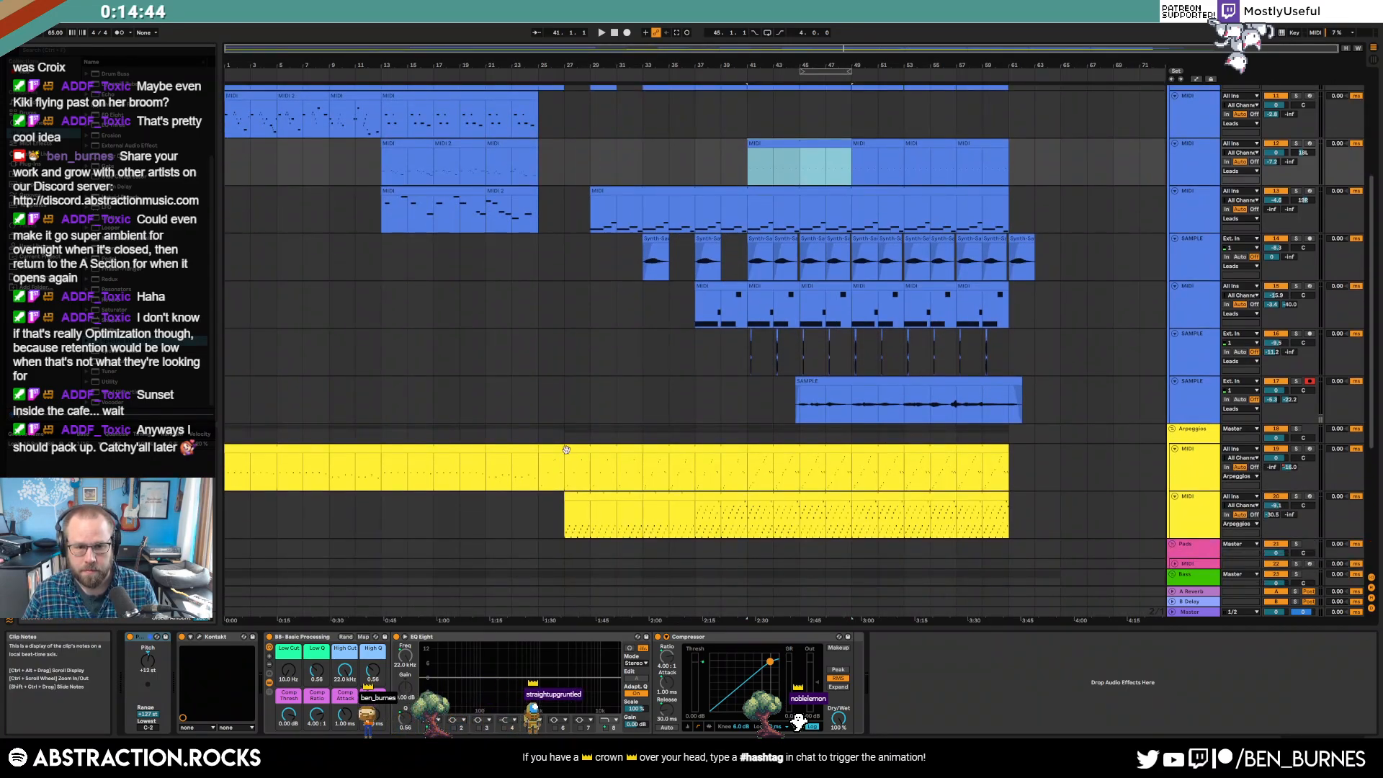
{"action": "left_click", "coordinate": [599, 448]}
{"action": "left_click", "coordinate": [1012, 460]}
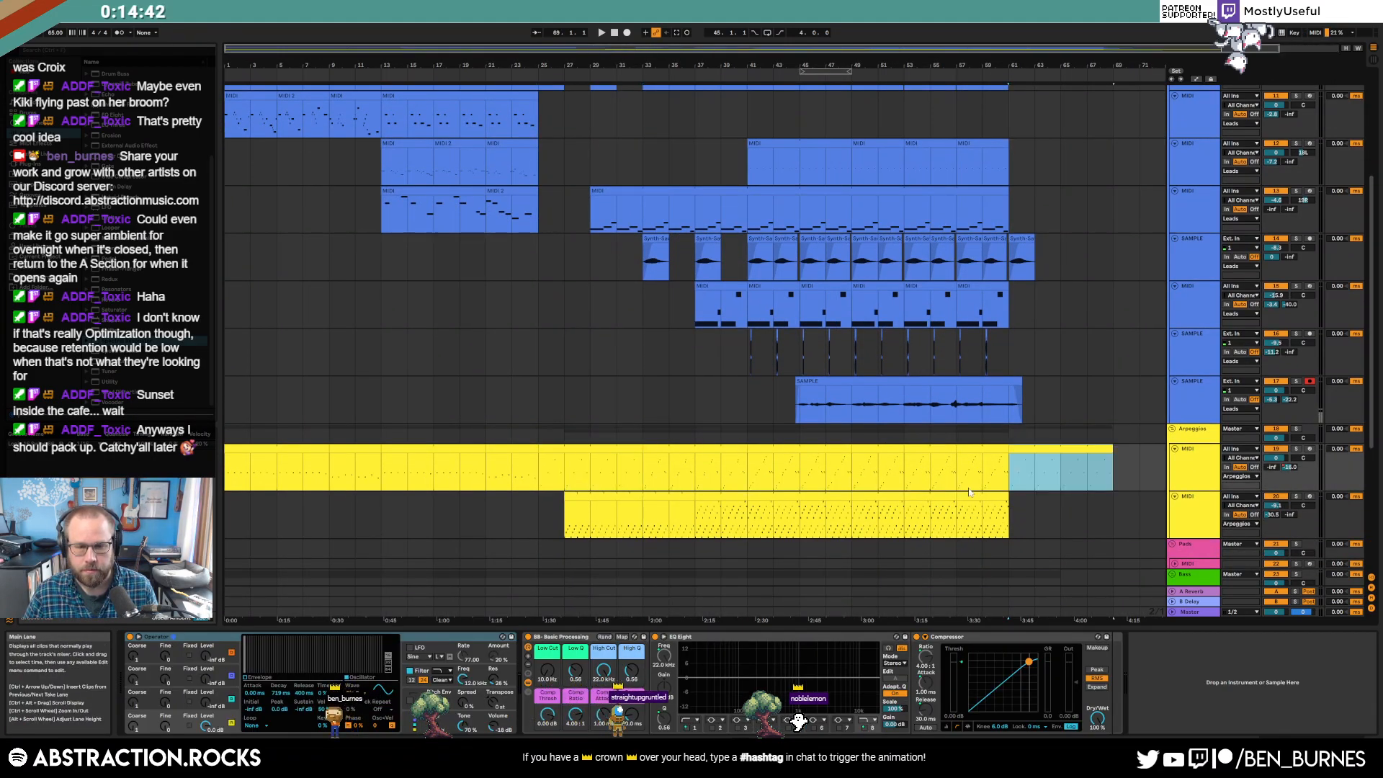
- Flatten the upper arpeggio's B-Delay send automation from bar 33 to bar 68 at the level set before bar 33
{"action": "key", "text": "a"}
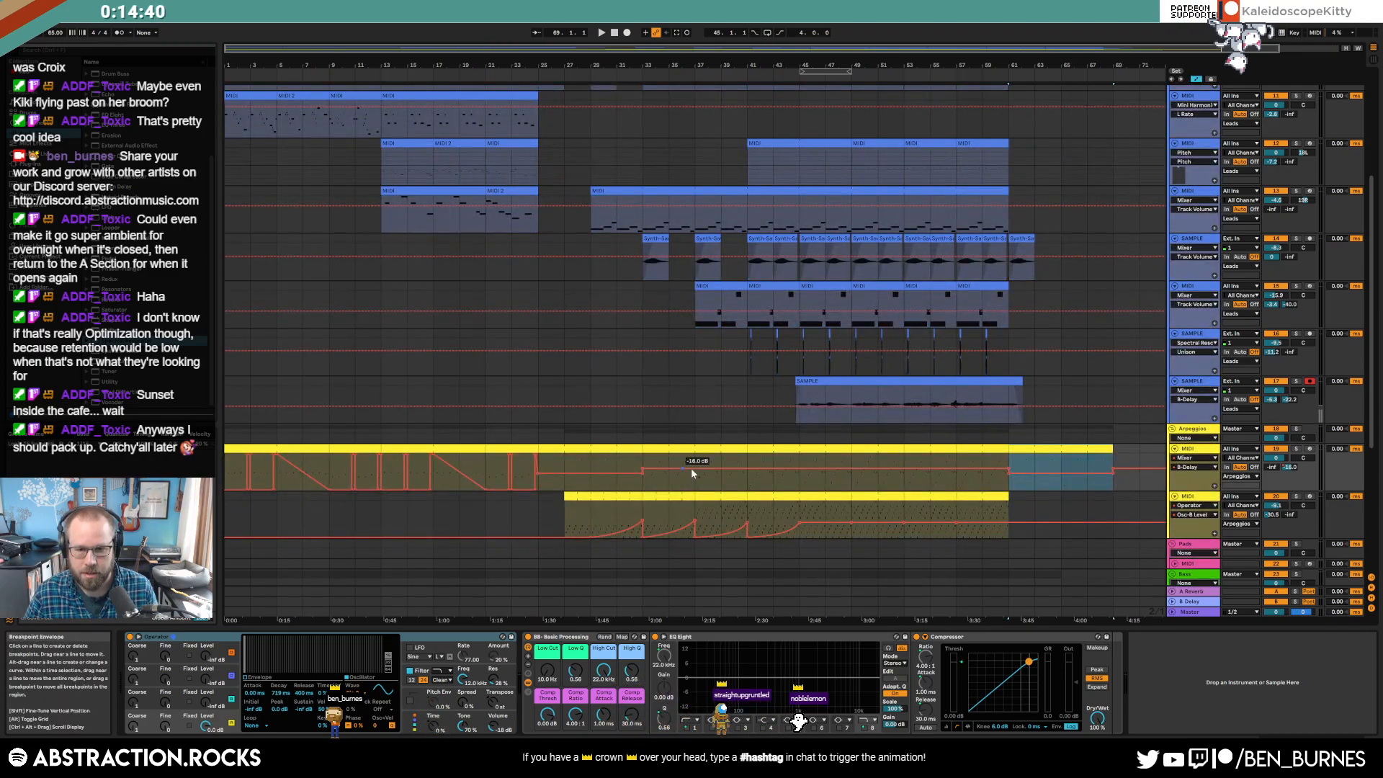
{"action": "left_click", "coordinate": [641, 469]}
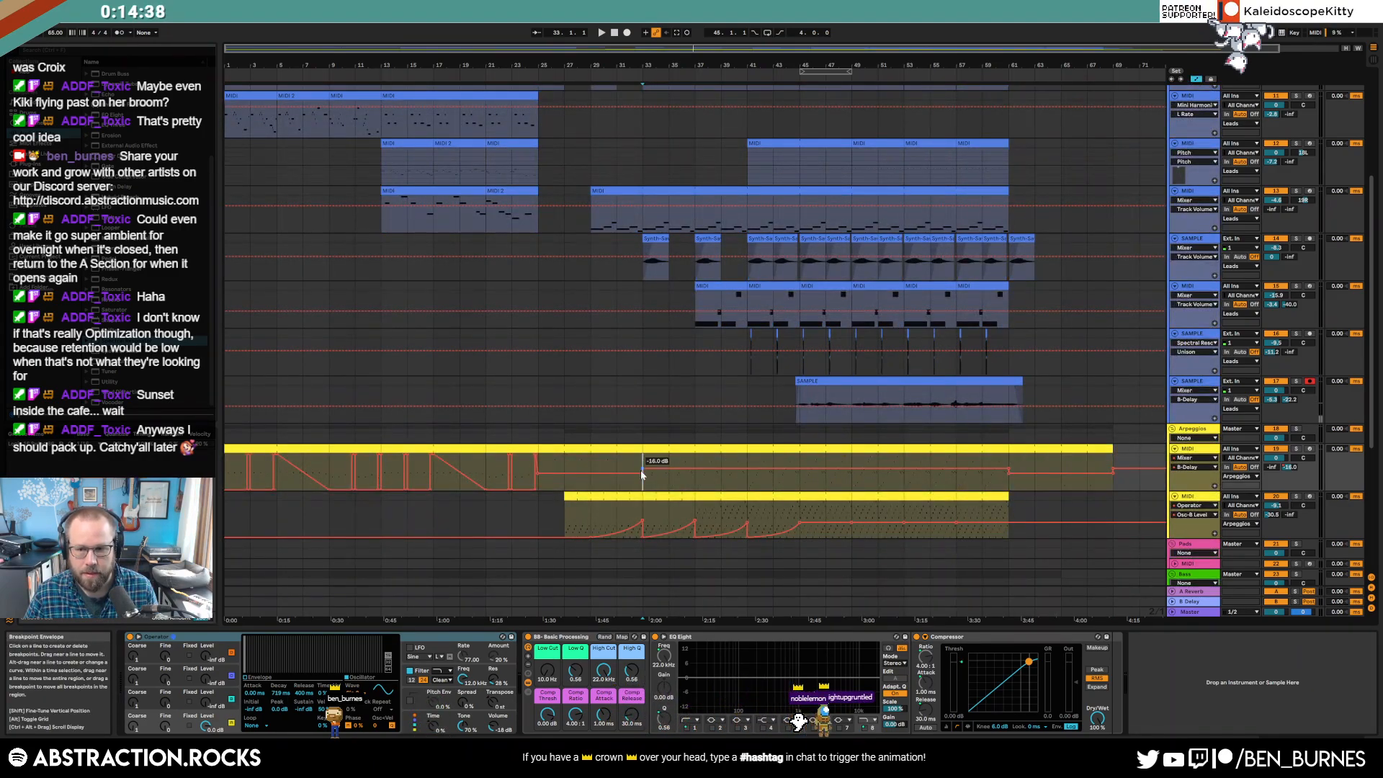
{"action": "left_click_drag", "start_coordinate": [639, 465], "coordinate": [1111, 466]}
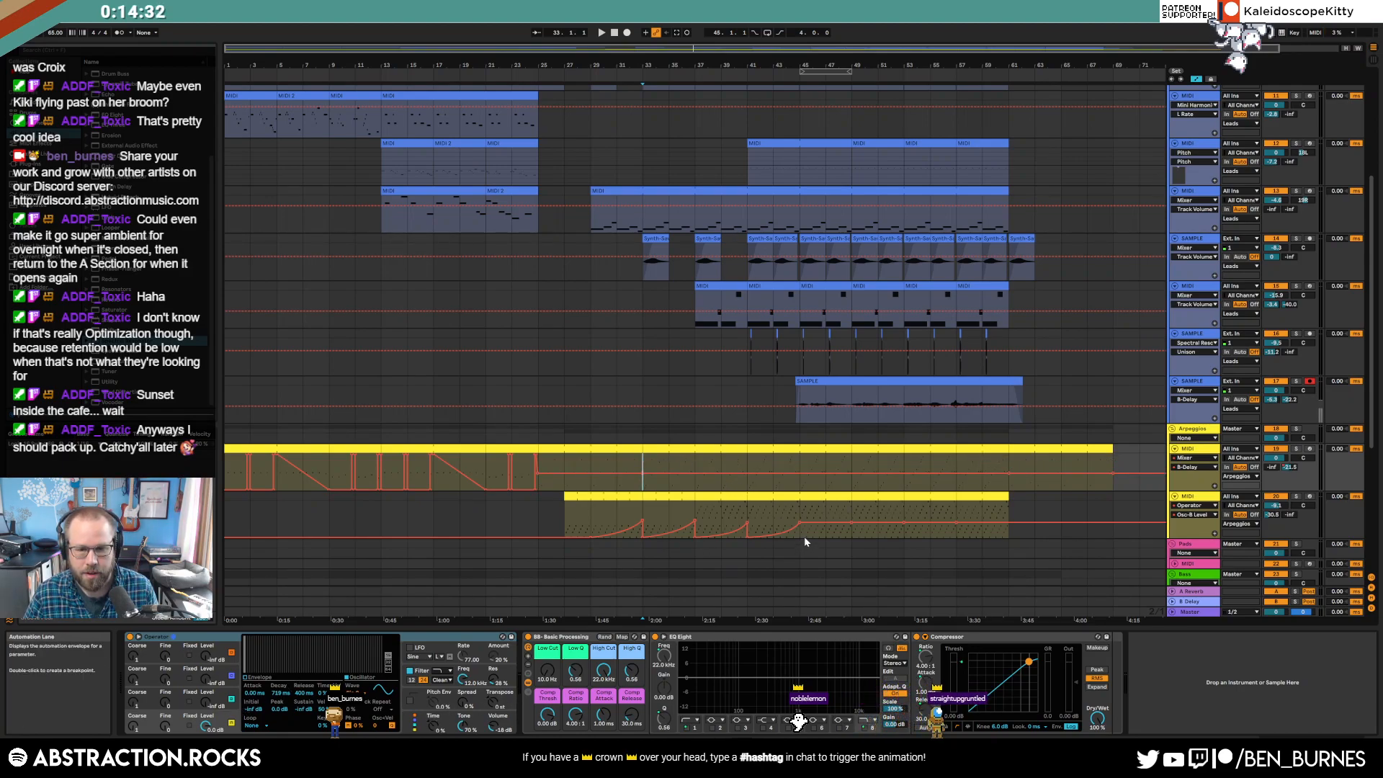
- Repeat the lower arpeggio's Osc-B Level automation ramp of bars 41 to 44 four times, through bar 60
{"action": "left_click_drag", "start_coordinate": [793, 512], "coordinate": [753, 512]}
{"action": "key", "text": "ctrl+d"}
{"action": "key", "text": "ctrl+d"}
{"action": "key", "text": "ctrl+d"}
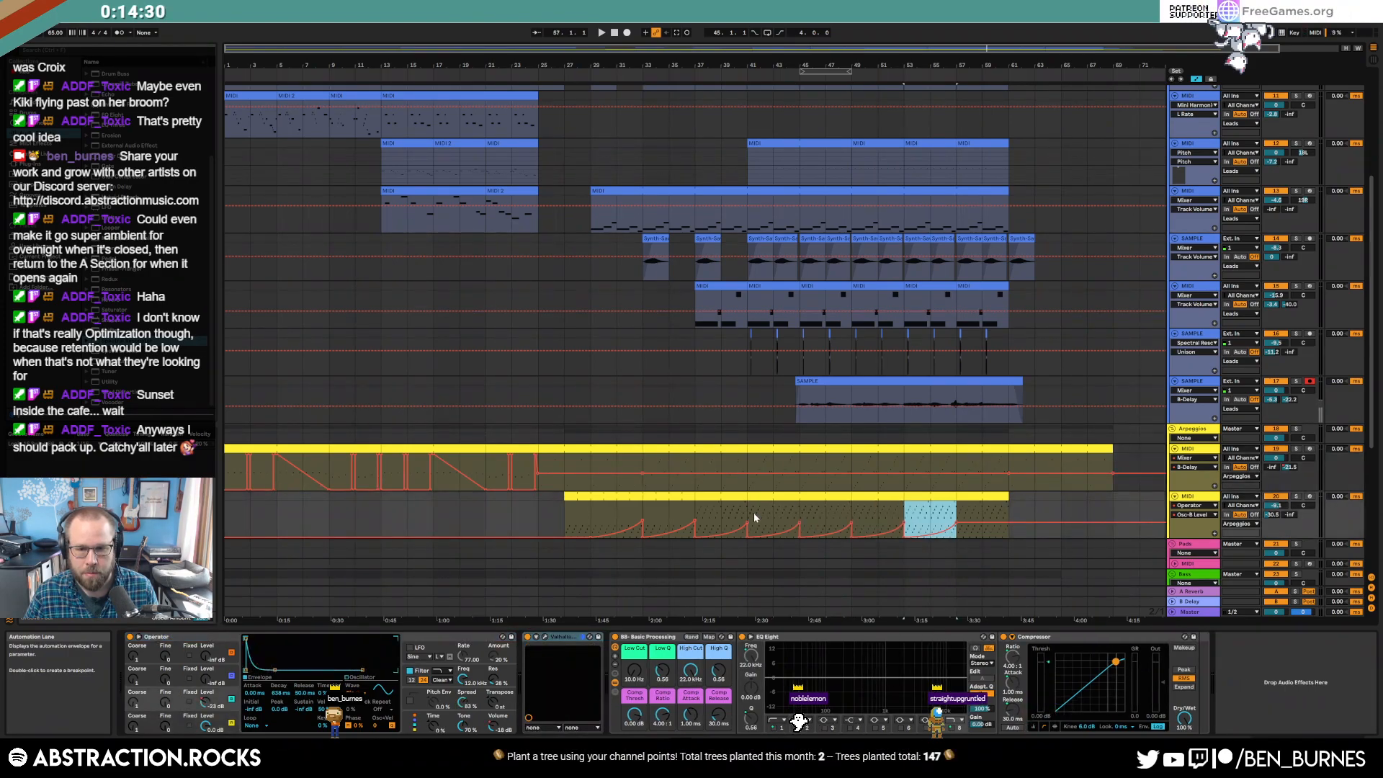
{"action": "key", "text": "ctrl+d"}
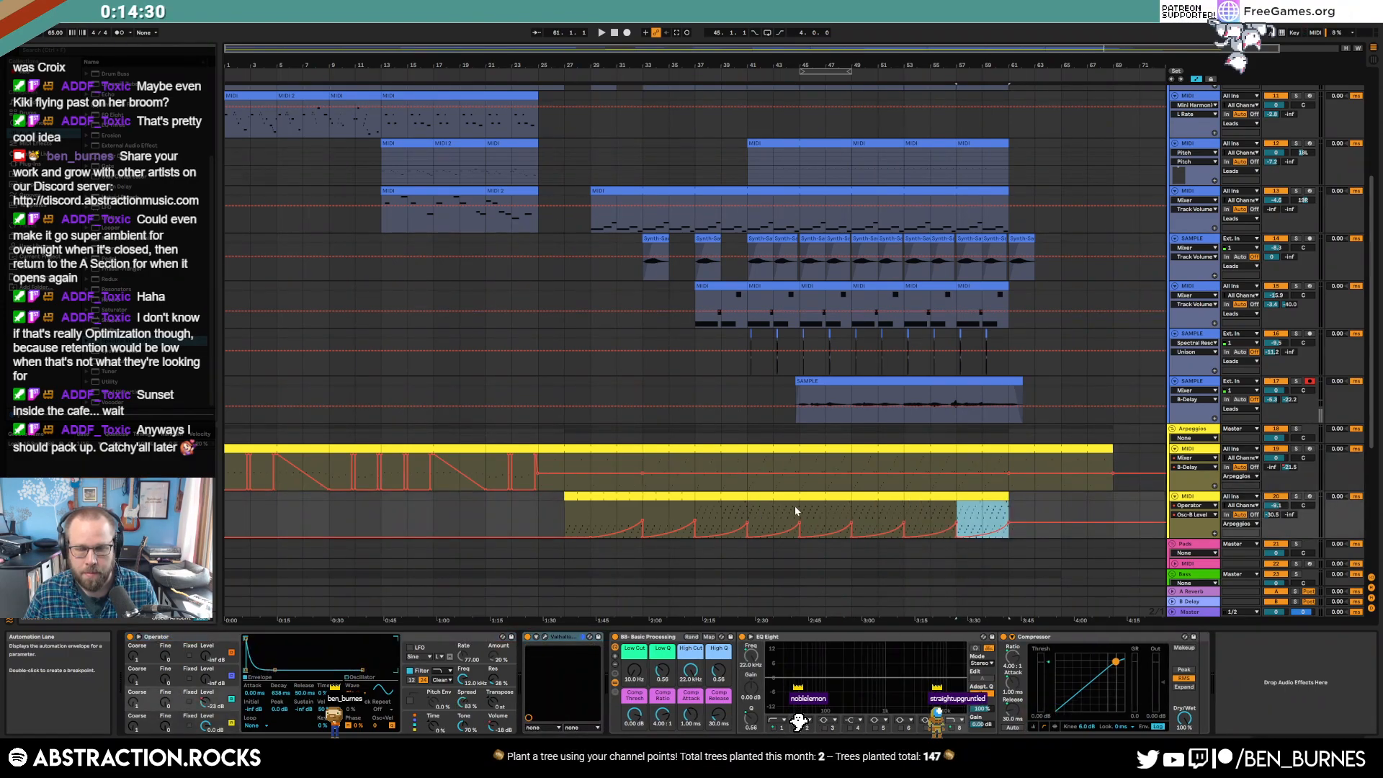
- Play the arrangement from bar 27 with the automation lanes hidden
{"action": "left_click", "coordinate": [565, 469]}
{"action": "key", "text": "space"}
{"action": "key", "text": "a"}
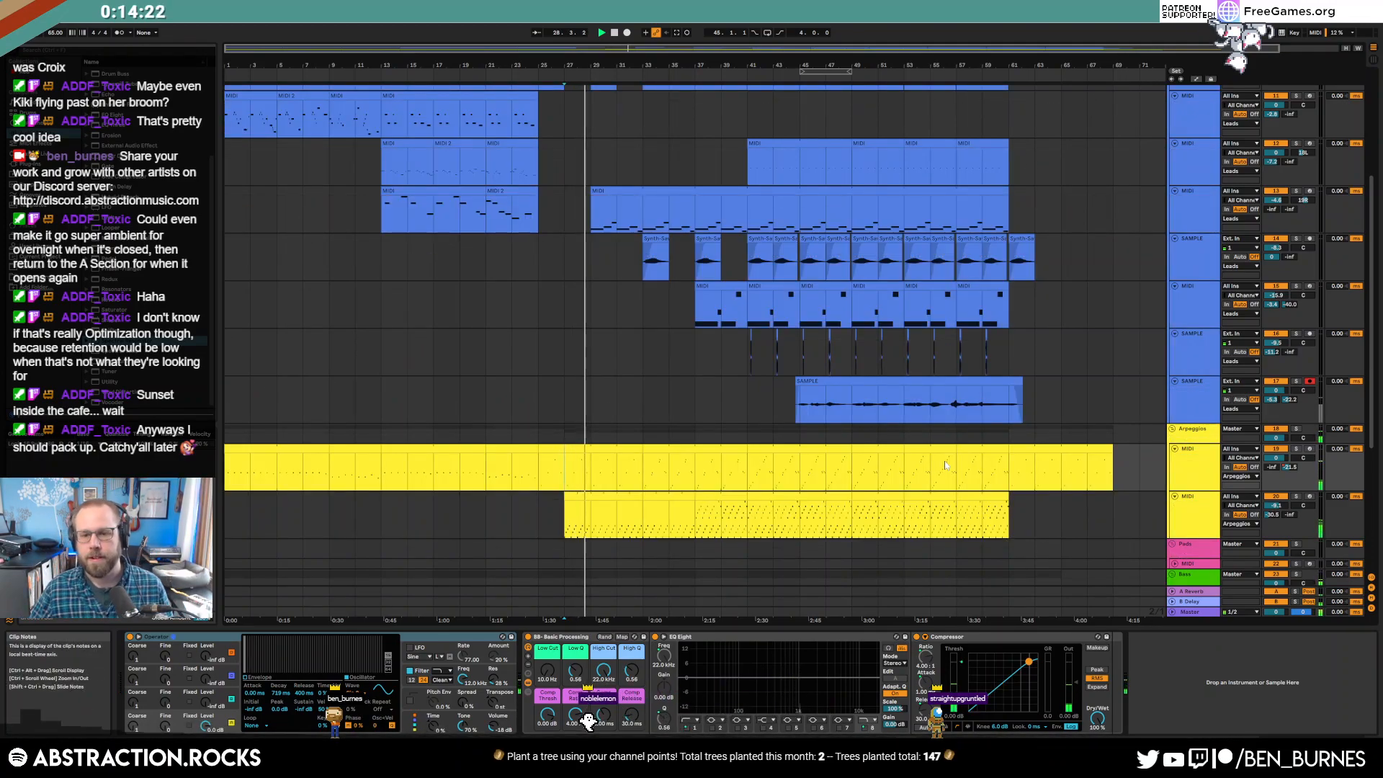
- Duplicate the bass part of bars 61 to 64 so that it continues through bar 68
{"action": "scroll", "coordinate": [1013, 501], "scroll_direction": "down", "scroll_amount": 5}
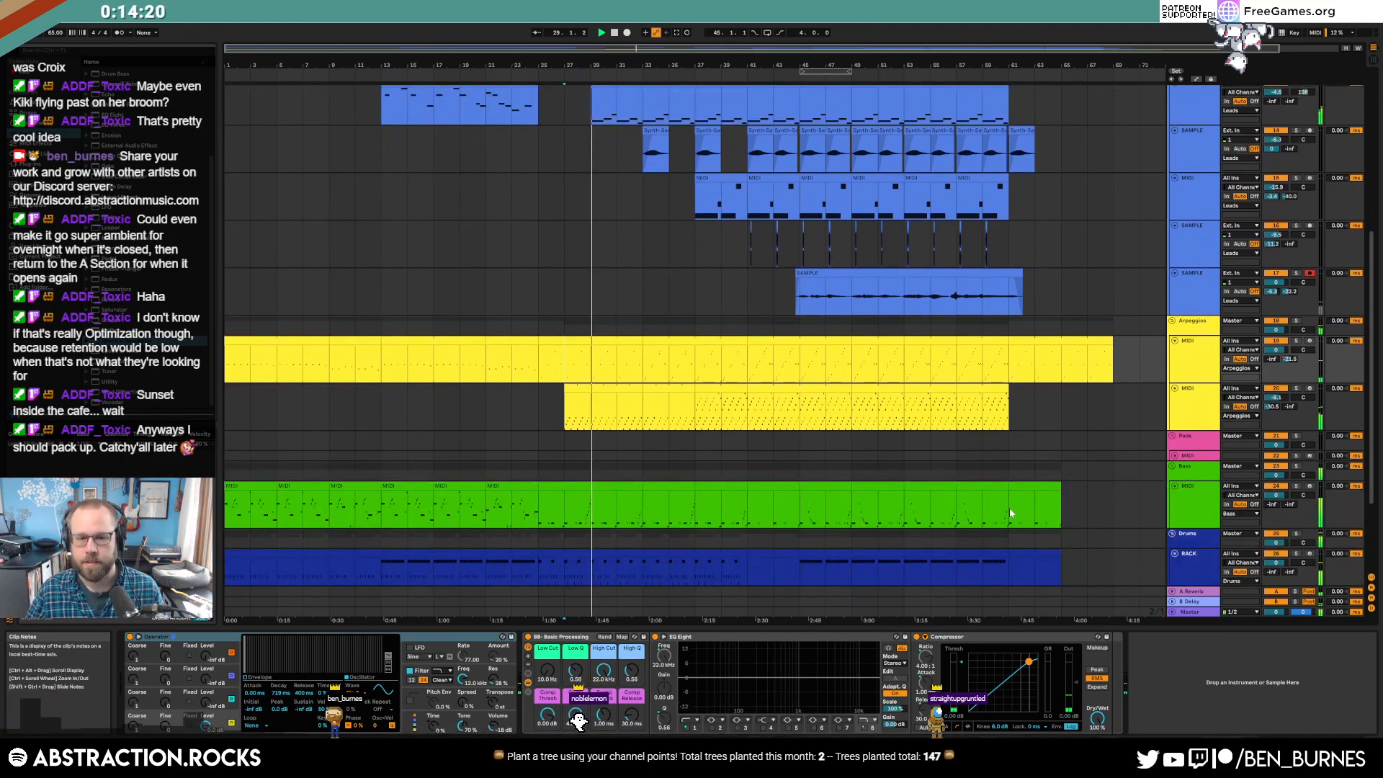
{"action": "left_click_drag", "start_coordinate": [594, 507], "coordinate": [539, 507]}
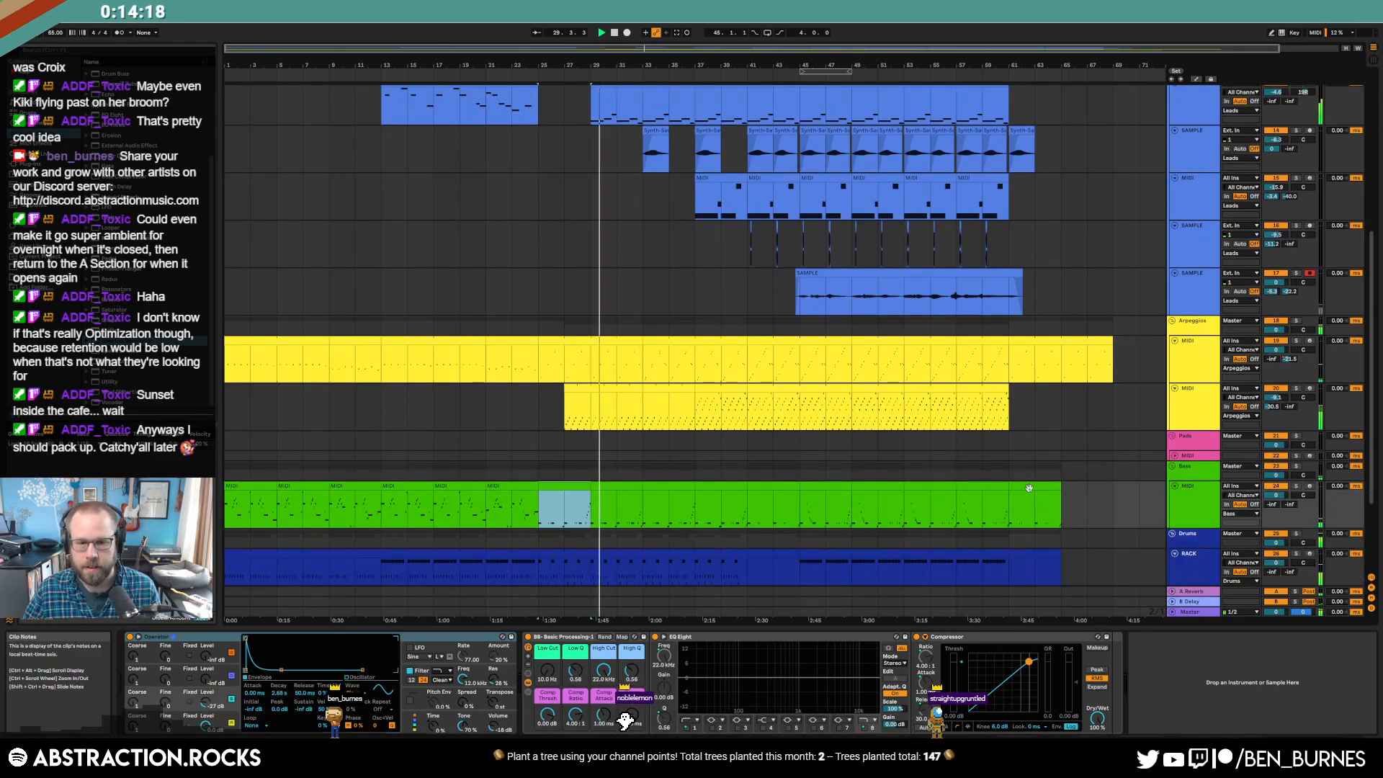
{"action": "left_click_drag", "start_coordinate": [1009, 504], "coordinate": [1060, 504]}
{"action": "key", "text": "ctrl+d"}
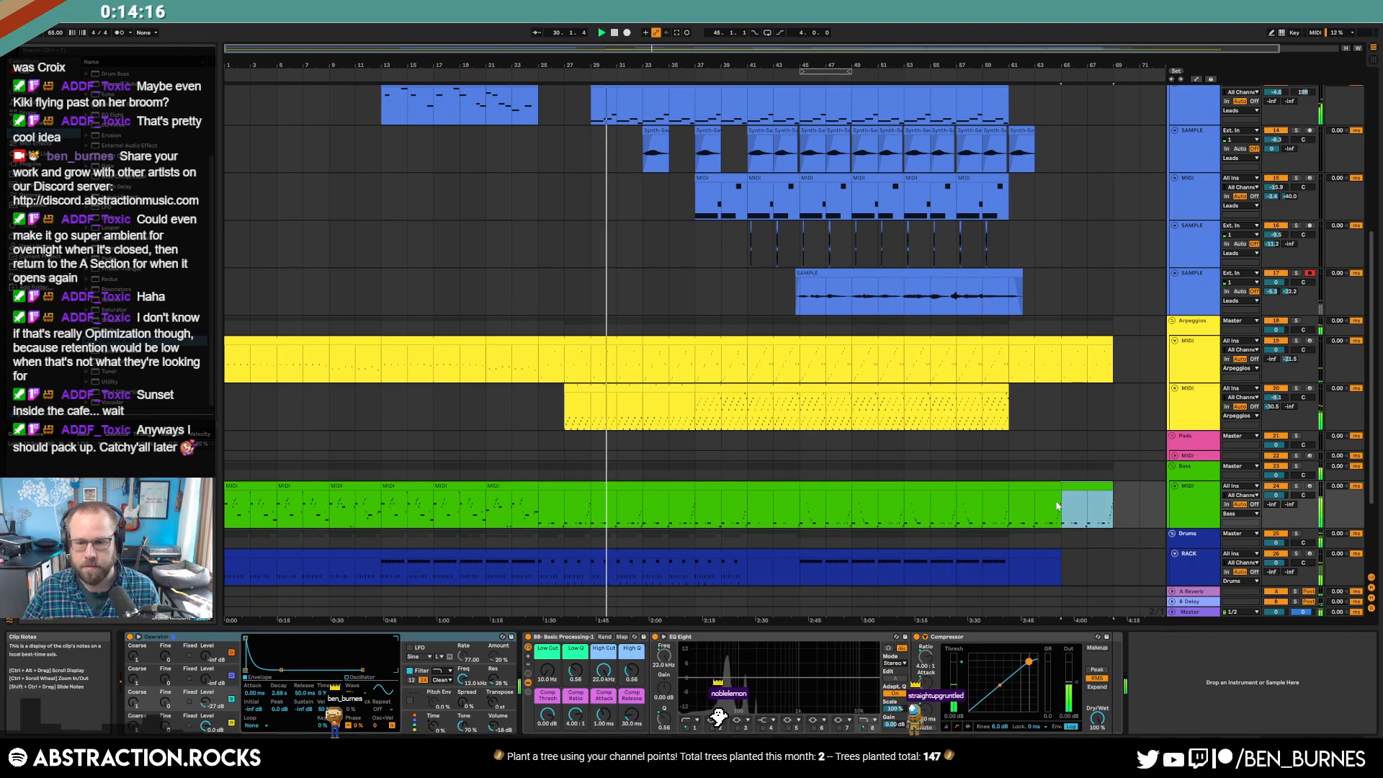
- Extend the drum rack pattern that starts at bar 61 through bar 68
{"action": "scroll", "coordinate": [1058, 501], "scroll_direction": "down", "scroll_amount": 3}
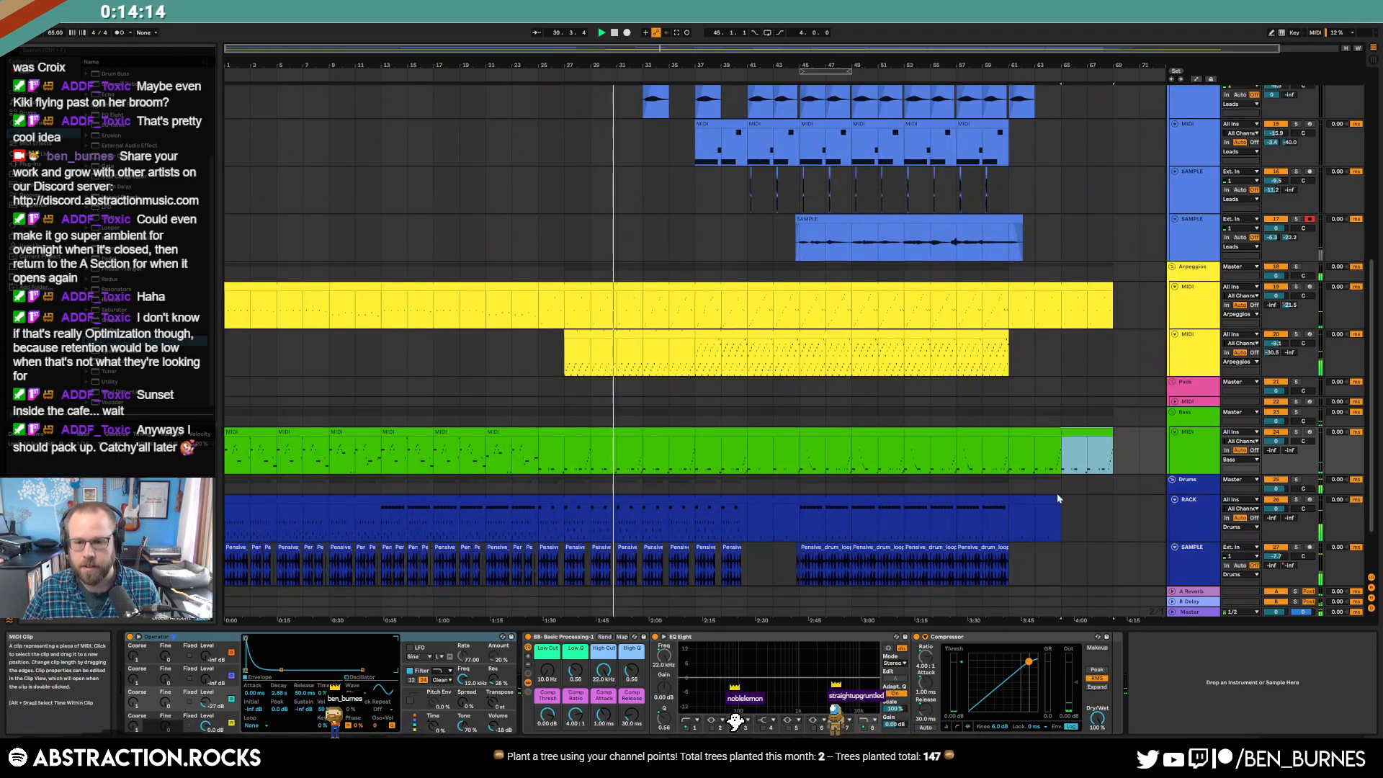
{"action": "scroll", "coordinate": [1056, 482], "scroll_direction": "down", "scroll_amount": 2}
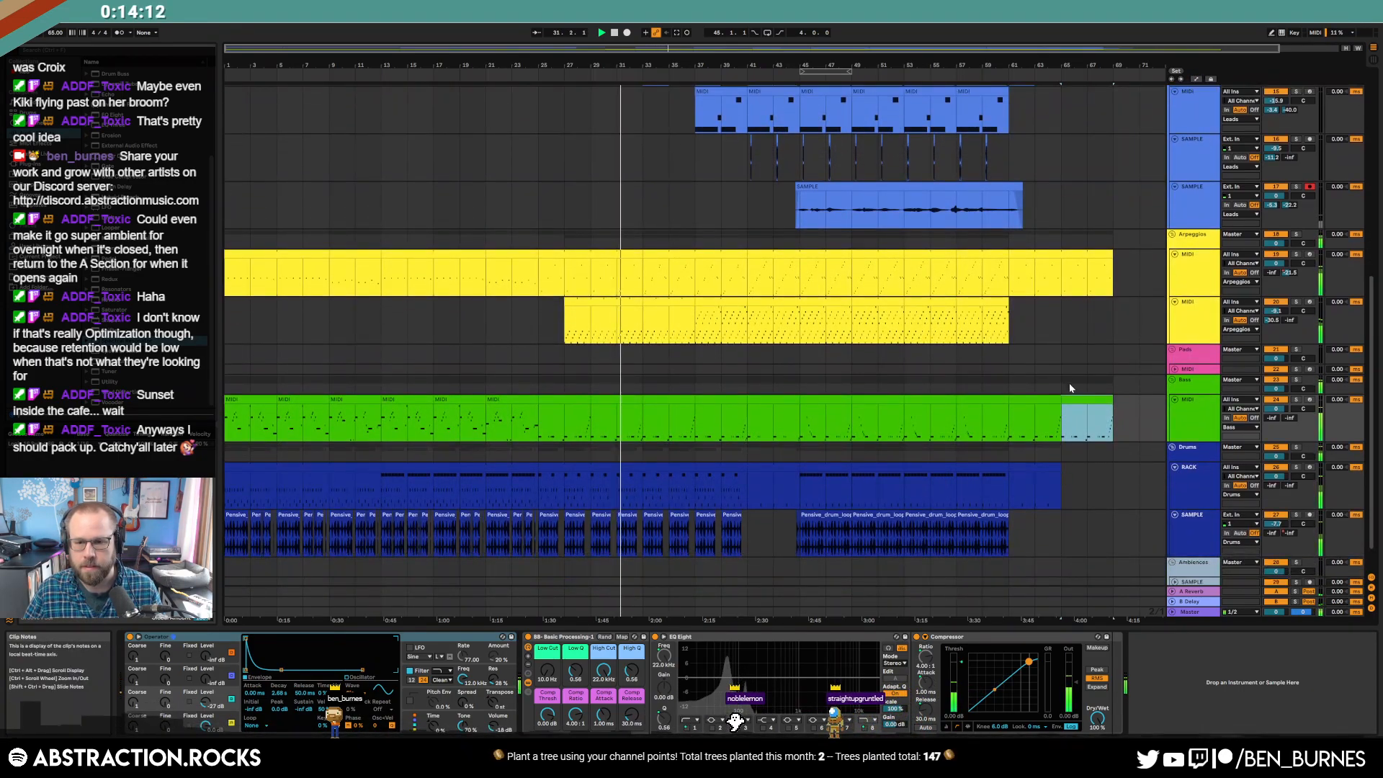
{"action": "left_click_drag", "start_coordinate": [1010, 487], "coordinate": [1113, 486]}
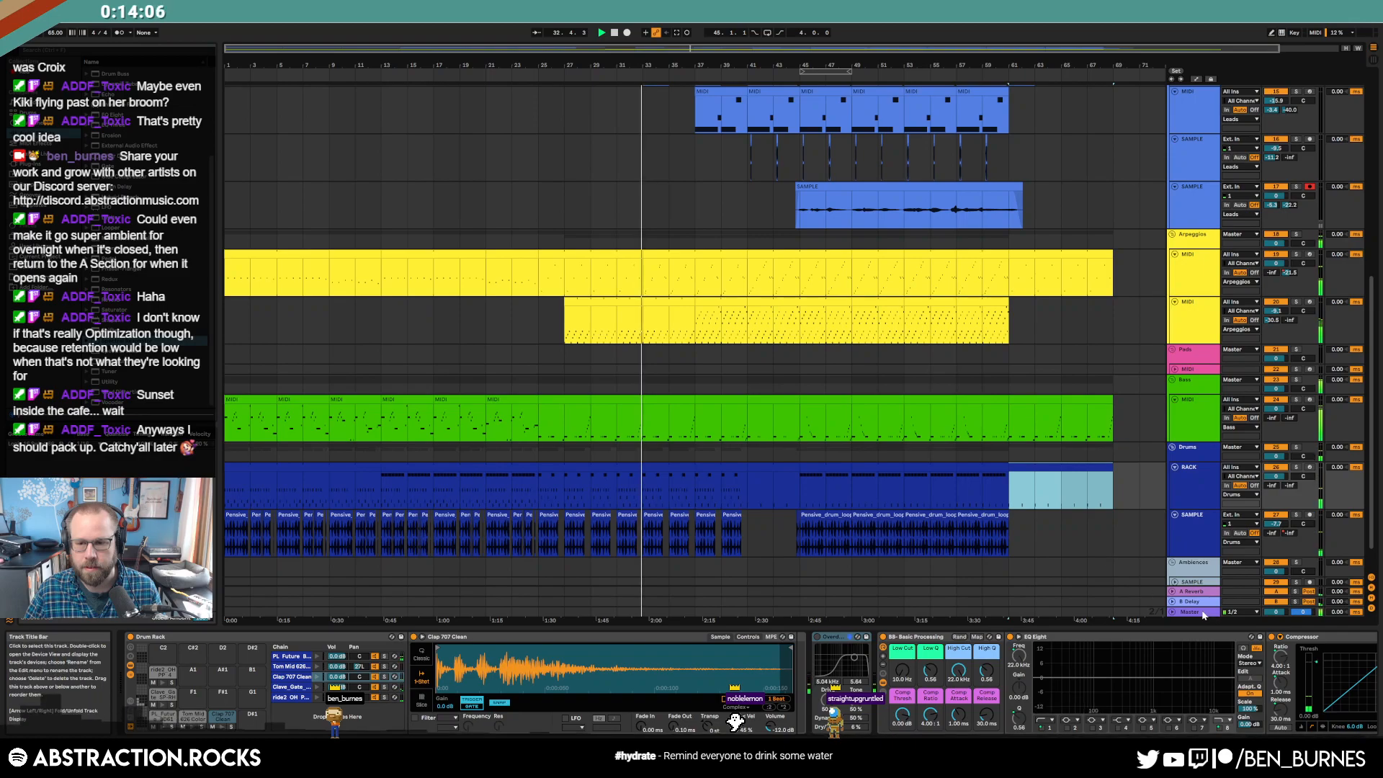
- Fade out the Master track volume with automation running from bar 63 down to silence at bar 67
{"action": "scroll", "coordinate": [1294, 569], "scroll_direction": "down", "scroll_amount": 3}
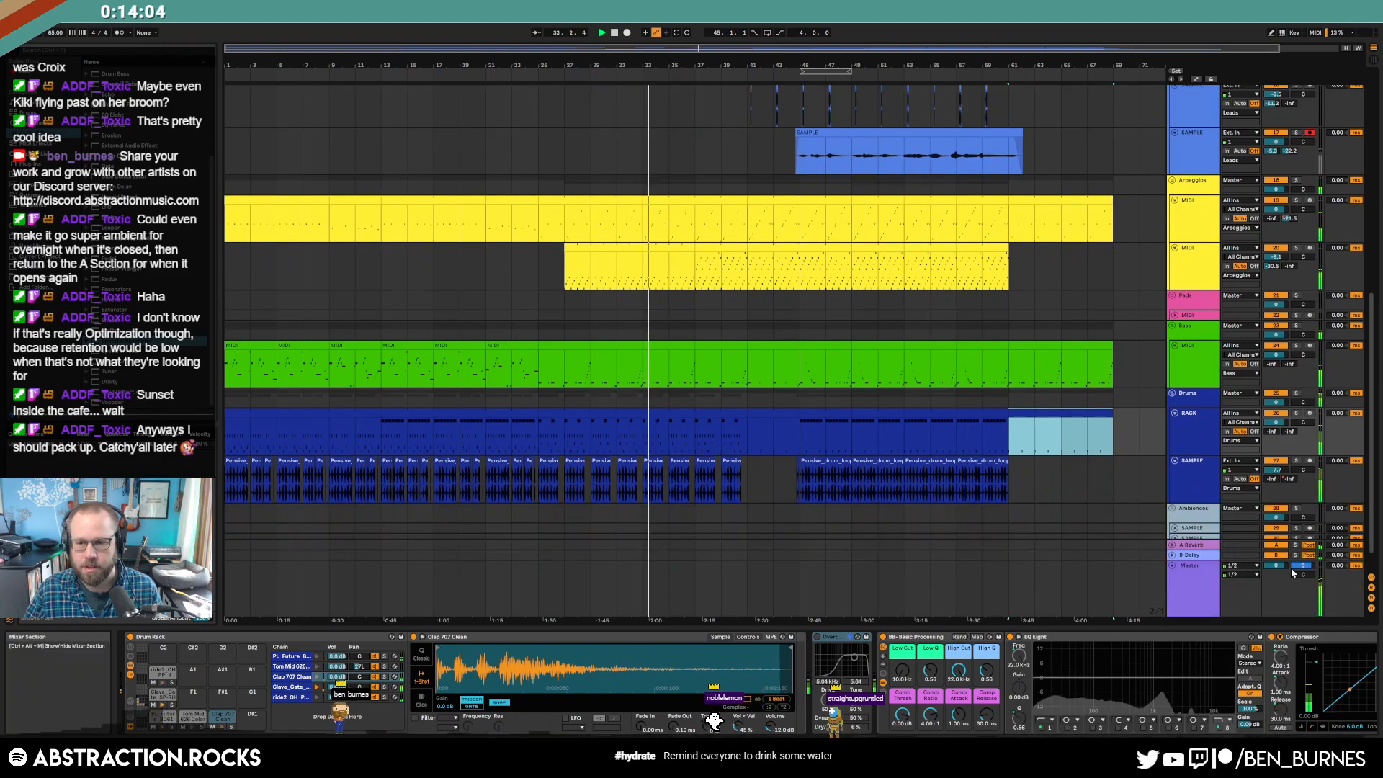
{"action": "key", "text": "a"}
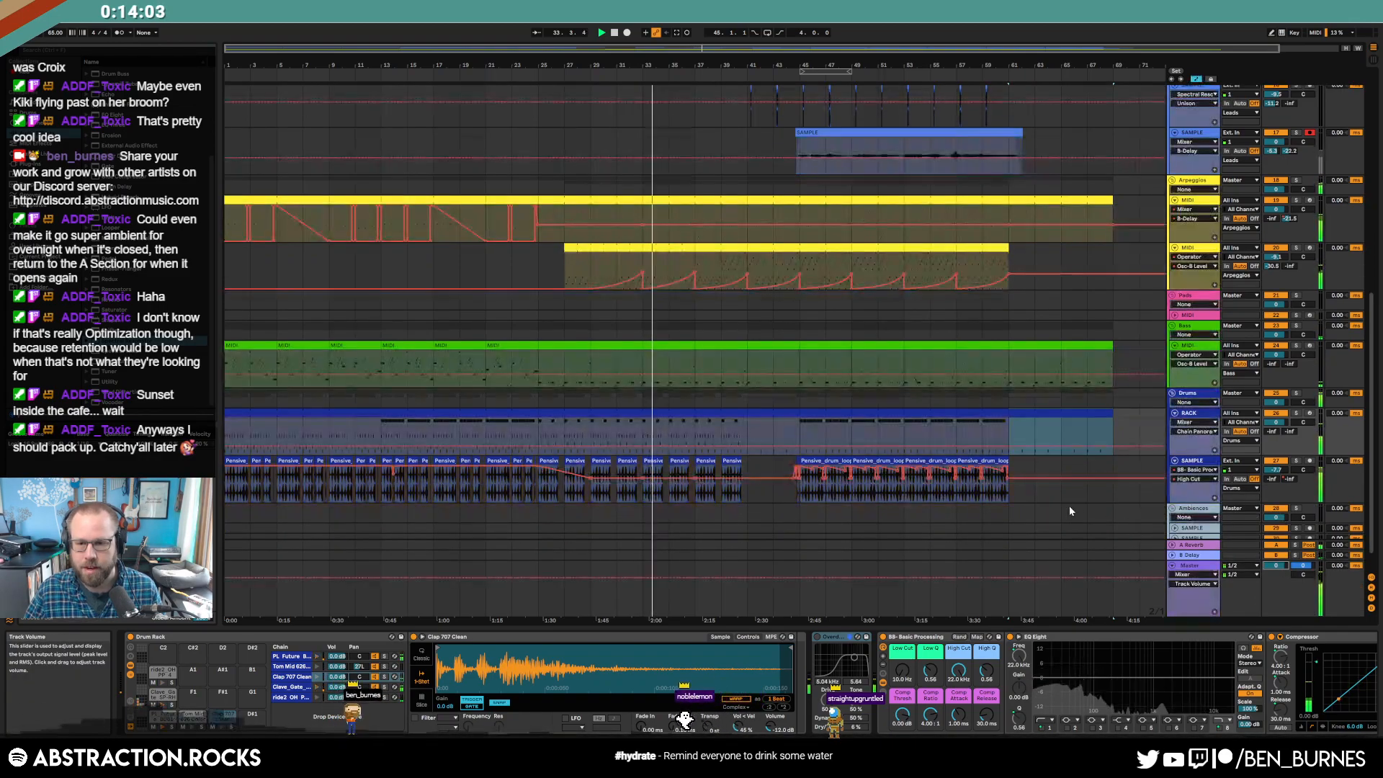
{"action": "left_click", "coordinate": [1035, 577]}
{"action": "left_click_drag", "start_coordinate": [1087, 577], "coordinate": [1086, 616]}
- Shorten the outro's drum rack, bass and upper arpeggio clips to end at bar 67 and hide the automation
{"action": "left_click_drag", "start_coordinate": [1112, 414], "coordinate": [1087, 414]}
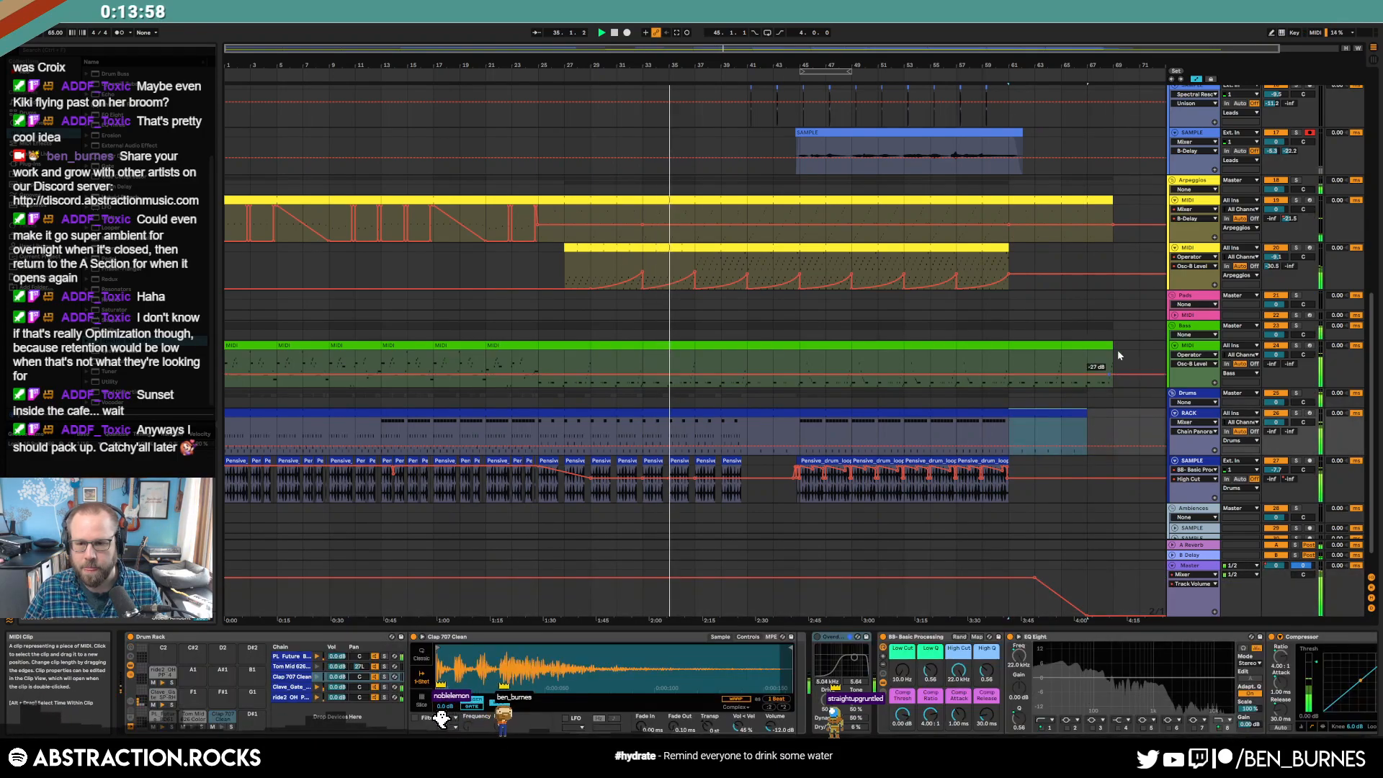
{"action": "left_click_drag", "start_coordinate": [1112, 355], "coordinate": [1087, 355]}
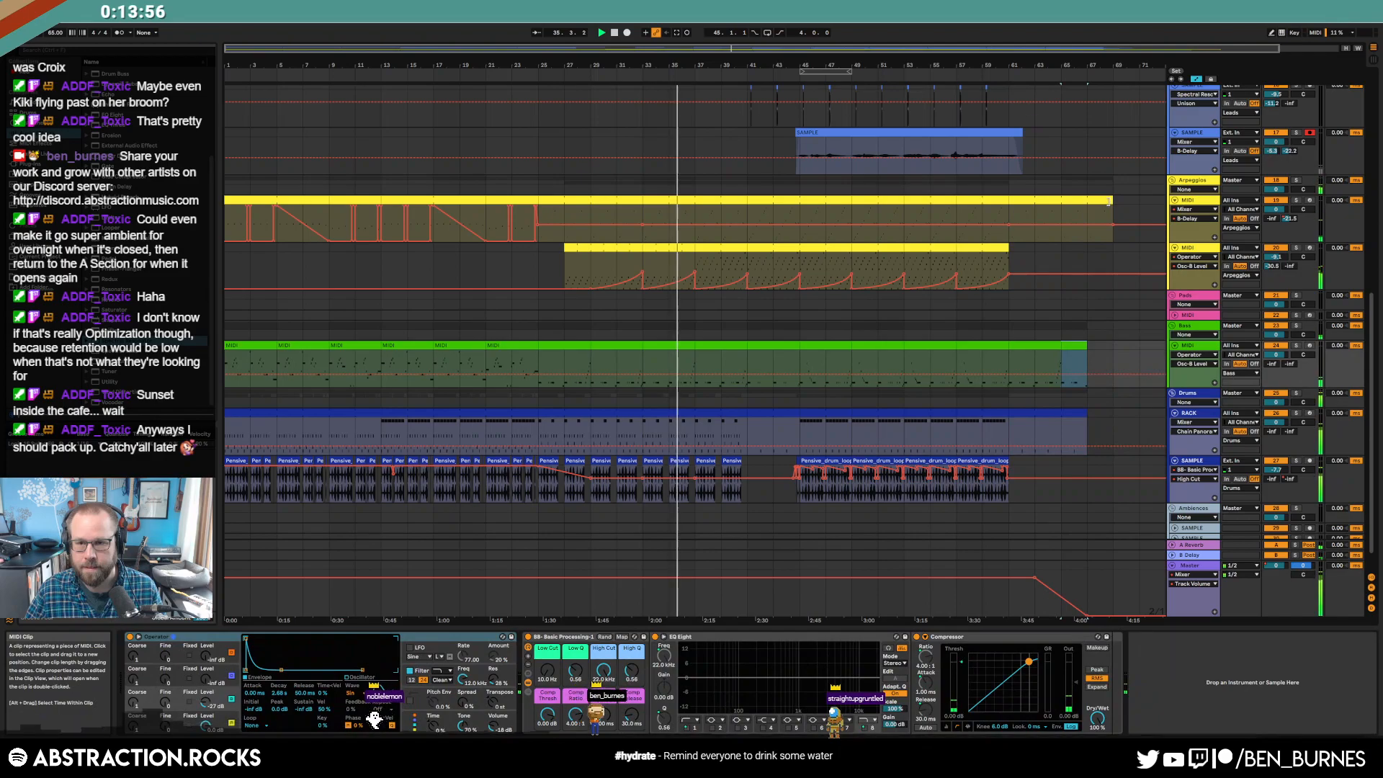
{"action": "left_click_drag", "start_coordinate": [1111, 216], "coordinate": [1094, 216]}
{"action": "key", "text": "a"}
{"action": "scroll", "coordinate": [1092, 213], "scroll_direction": "up", "scroll_amount": 2}
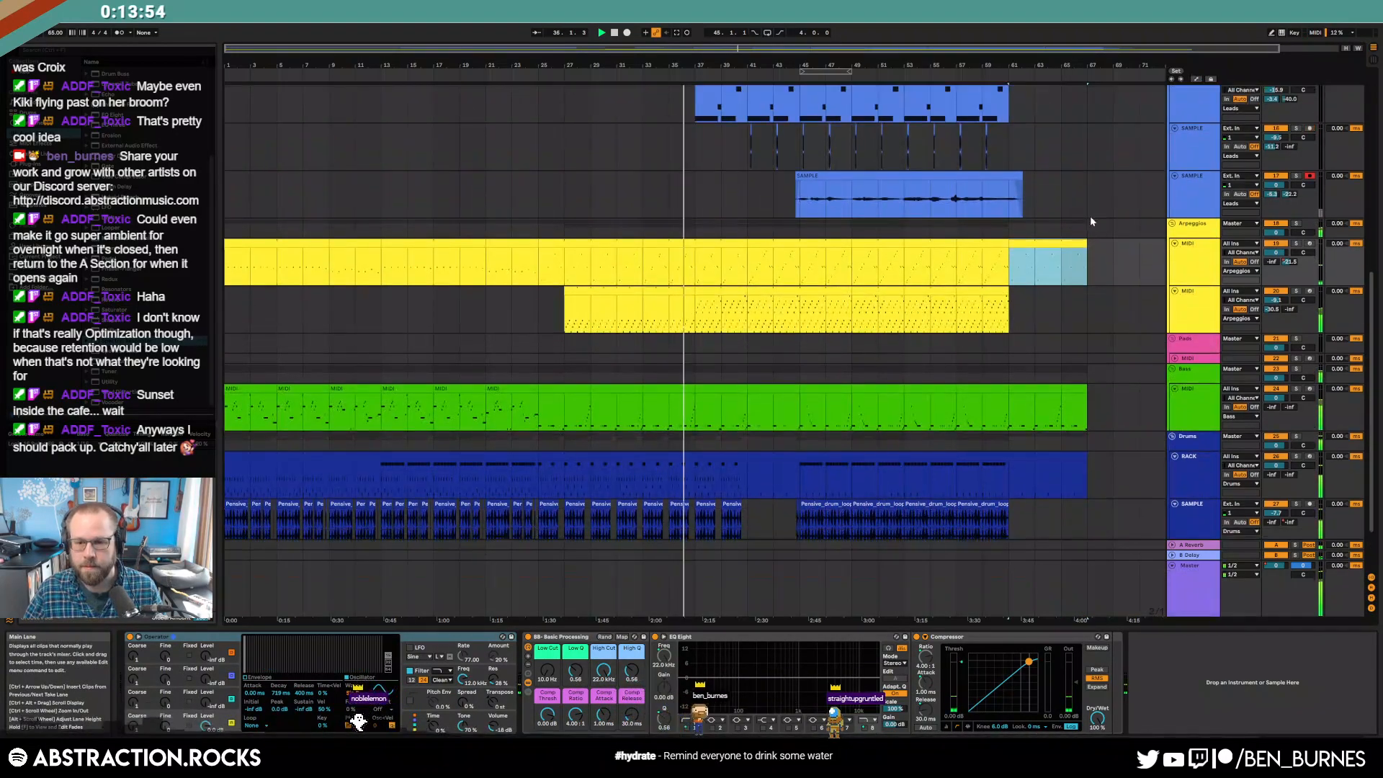
{"action": "scroll", "coordinate": [1090, 215], "scroll_direction": "down", "scroll_amount": 1}
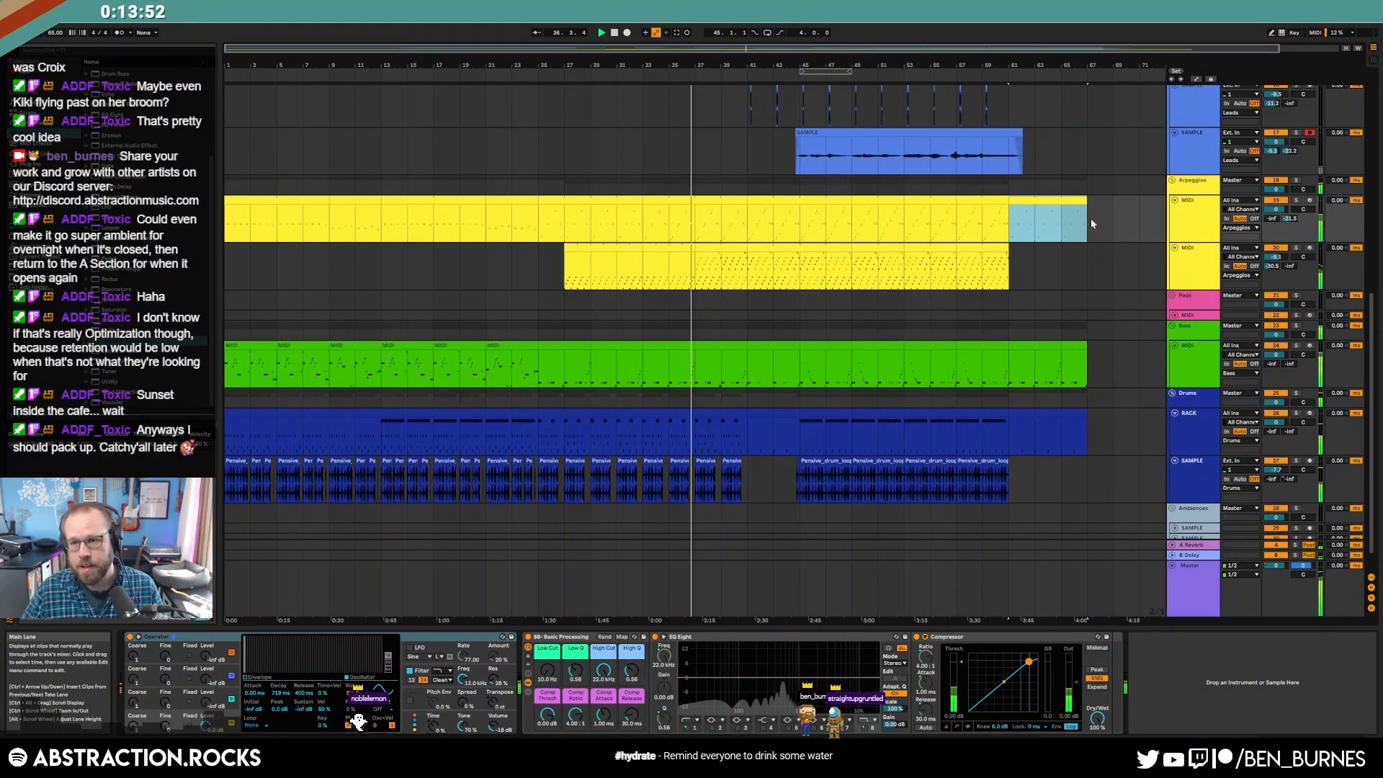
{"action": "scroll", "coordinate": [1023, 294], "scroll_direction": "up", "scroll_amount": 1}
{"action": "scroll", "coordinate": [872, 491], "scroll_direction": "down", "scroll_amount": 1}
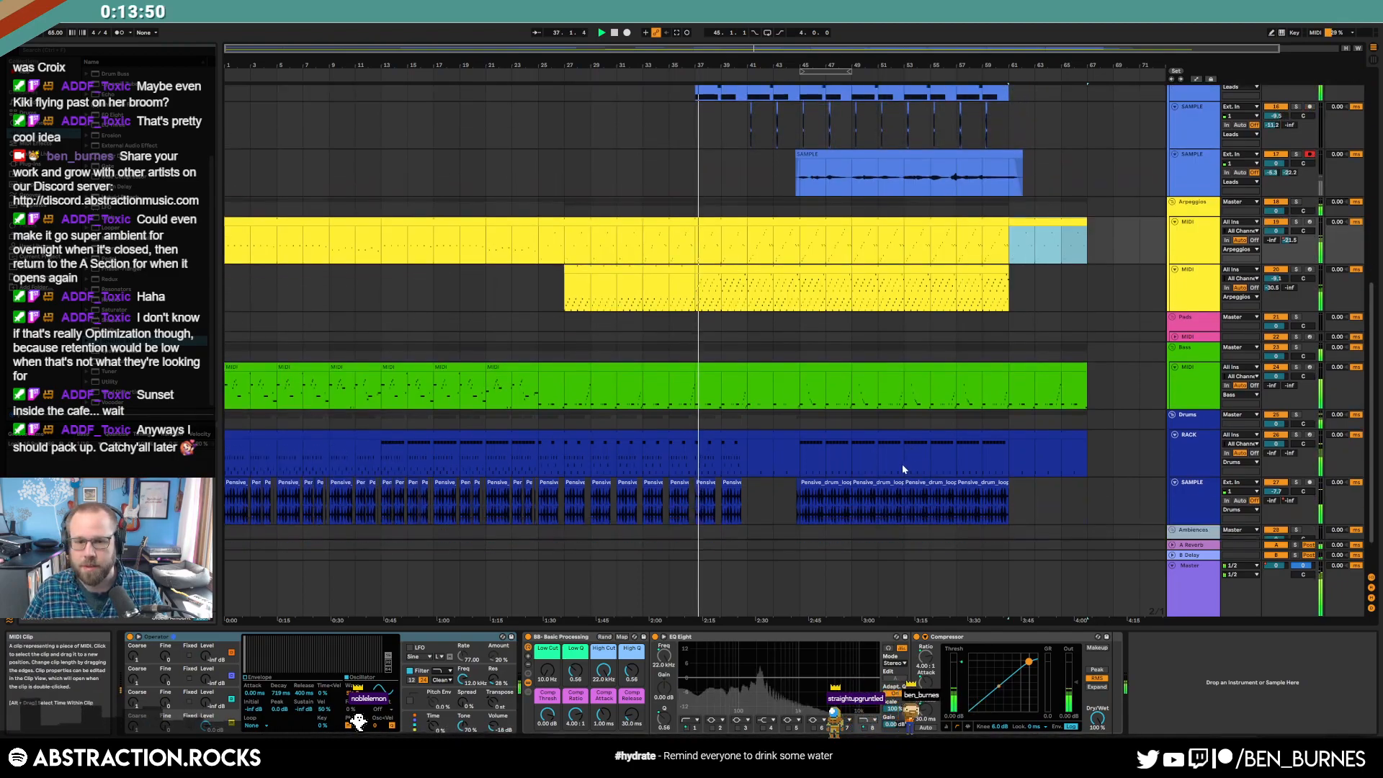
- Add Clap 707 Clean hits on beats 2 and 4 of both bars in the drum rack pattern starting at bar 45
{"action": "left_click", "coordinate": [817, 446]}
{"action": "left_click_drag", "start_coordinate": [848, 435], "coordinate": [1007, 436]}
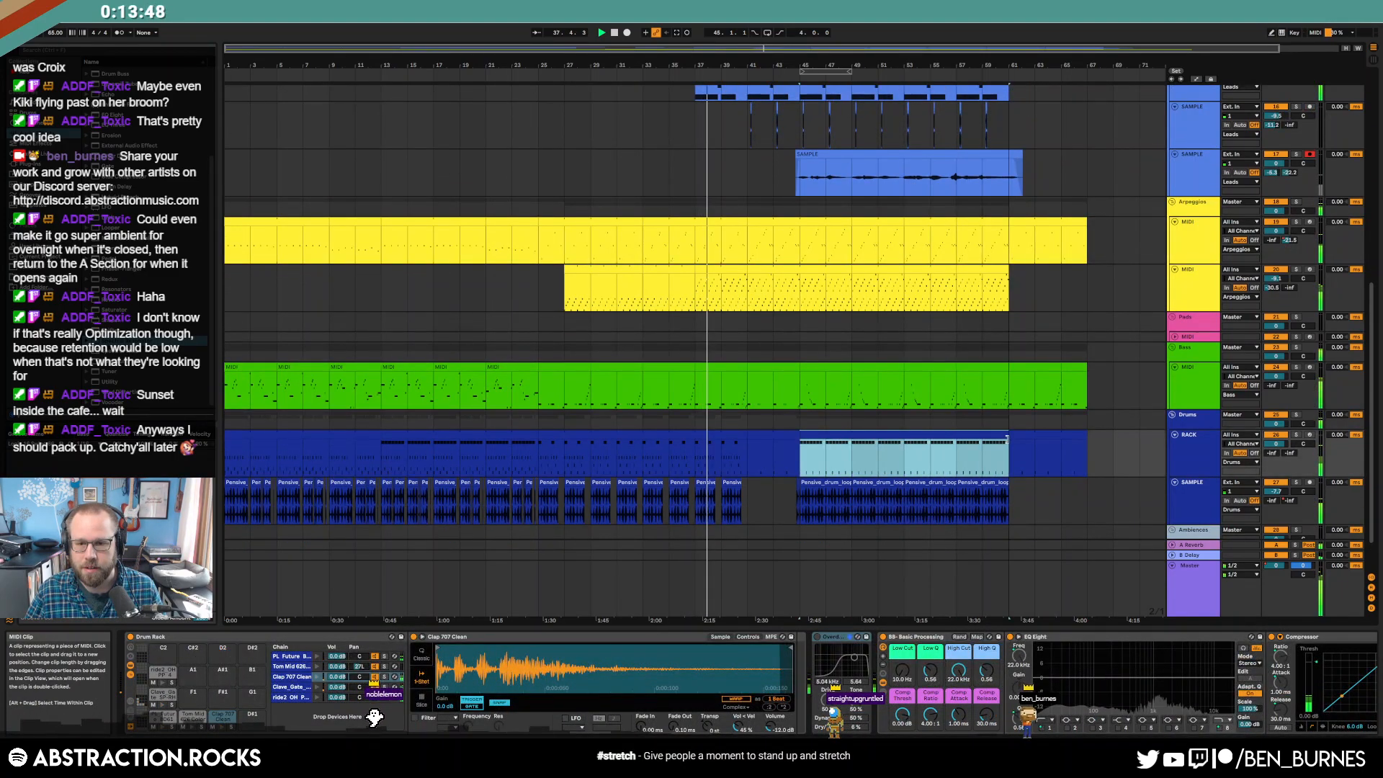
{"action": "double_click", "coordinate": [922, 438]}
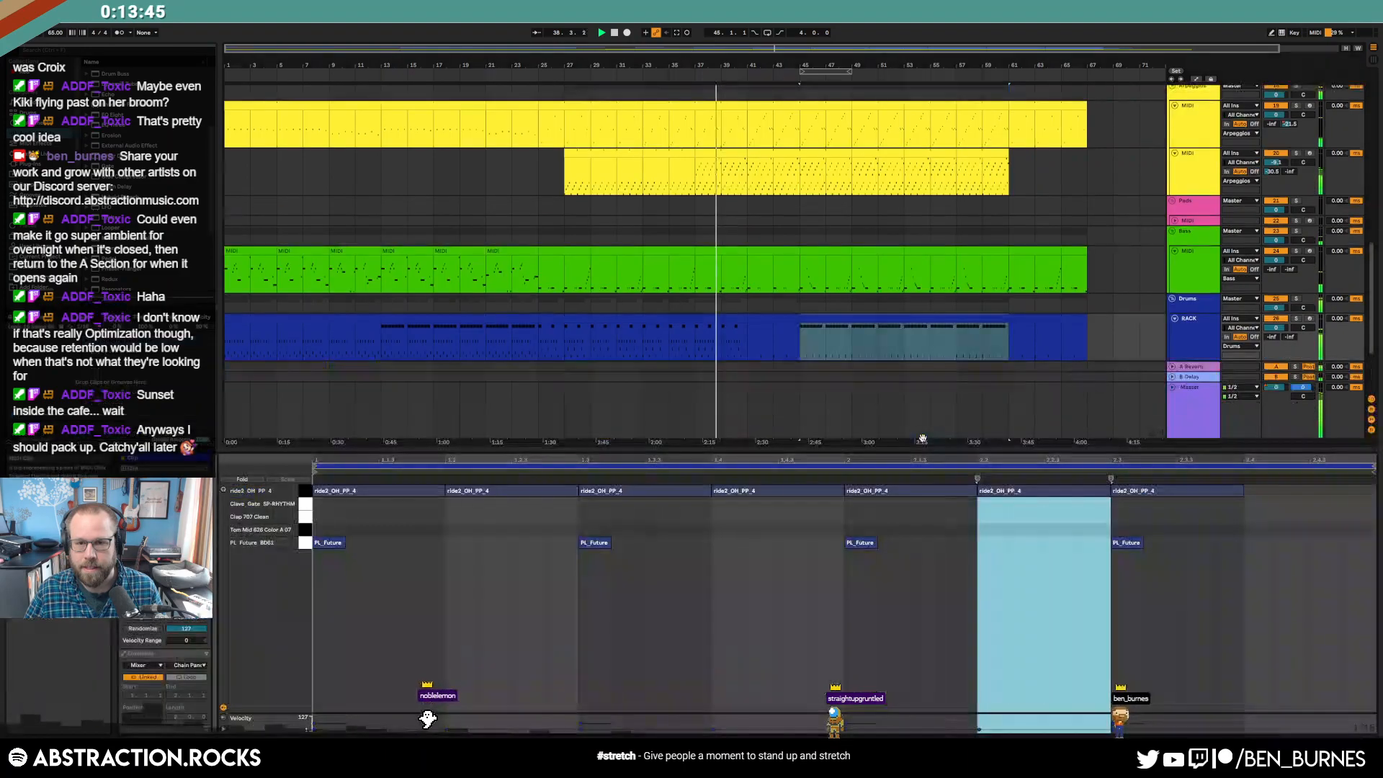
{"action": "double_click", "coordinate": [452, 517]}
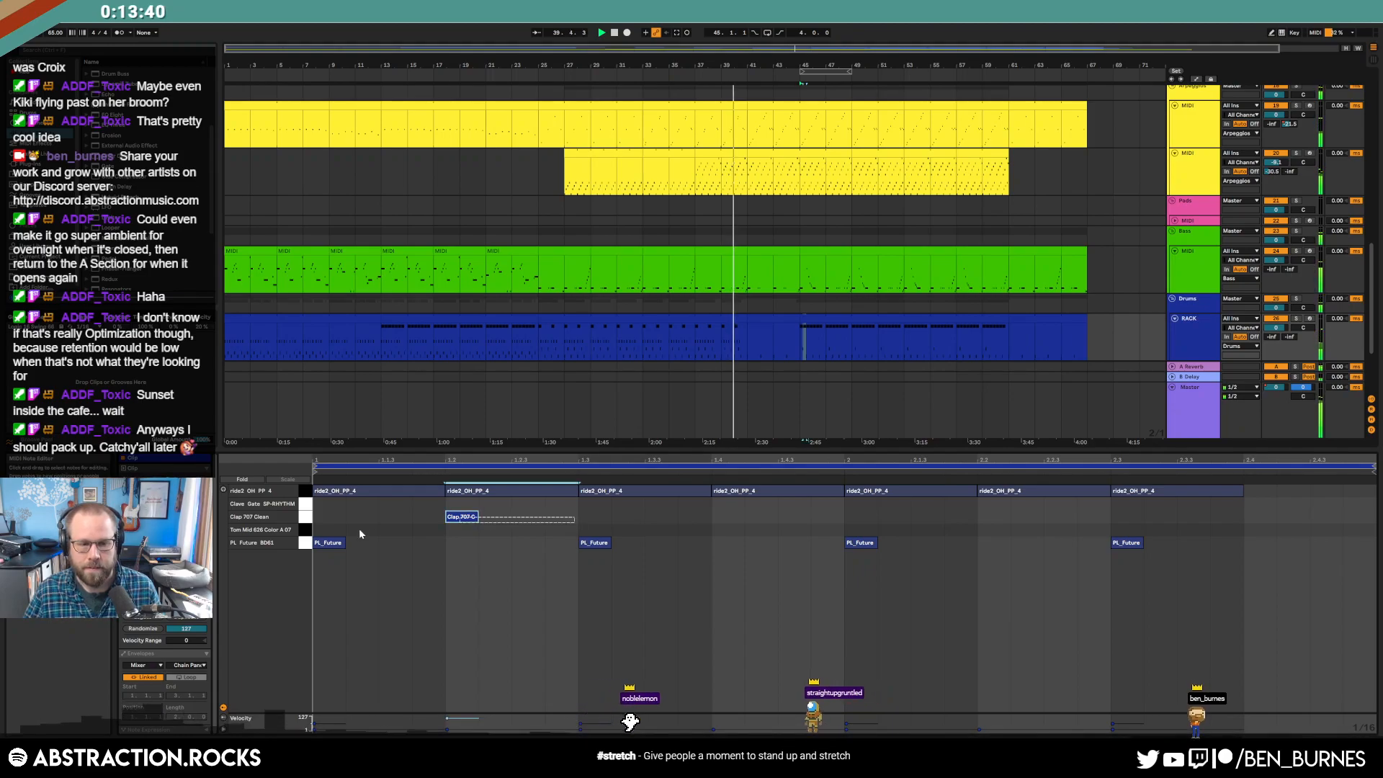
{"action": "key", "text": "ctrl+d"}
{"action": "key", "text": "ctrl+d"}
{"action": "key", "text": "ctrl+d"}
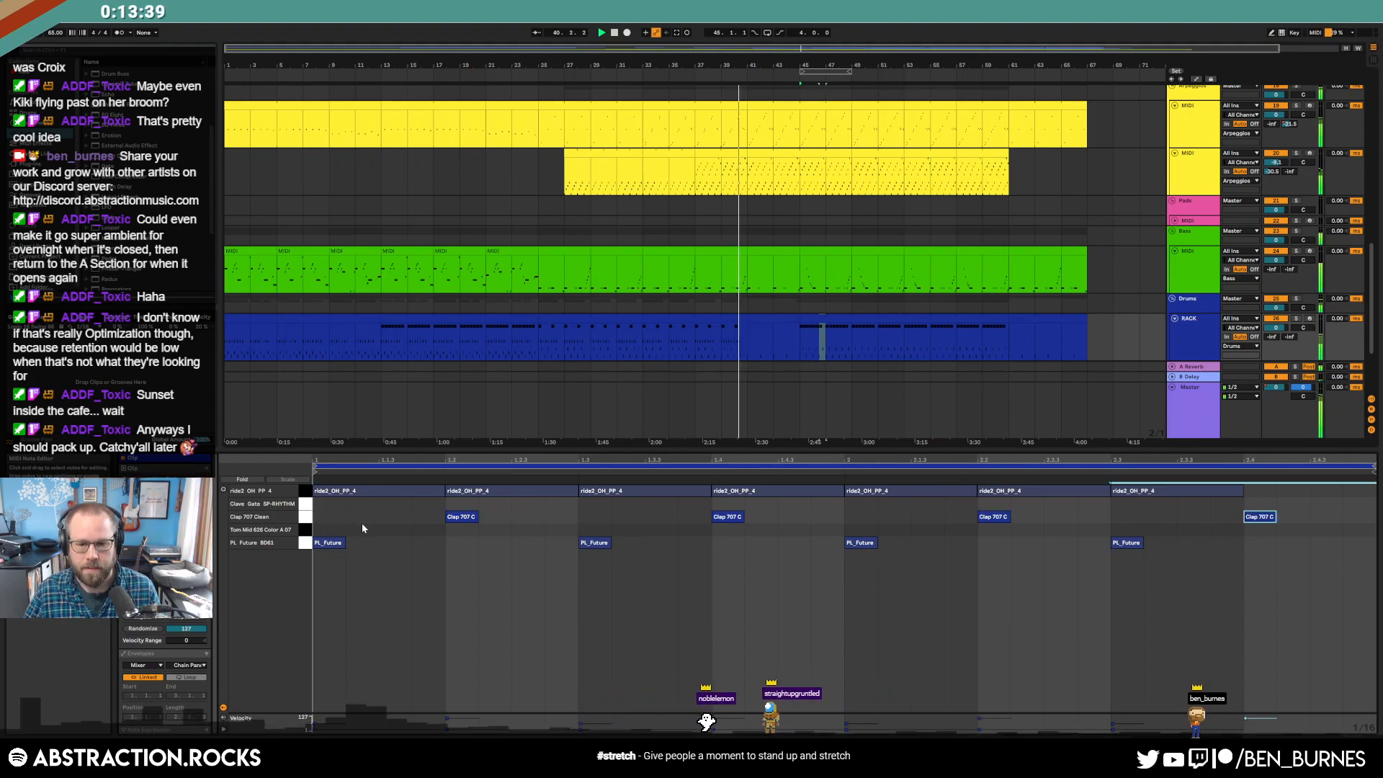
{"action": "left_click", "coordinate": [306, 516]}
{"action": "left_click_drag", "start_coordinate": [462, 517], "coordinate": [464, 522]}
{"action": "key", "text": "shift+Tab"}
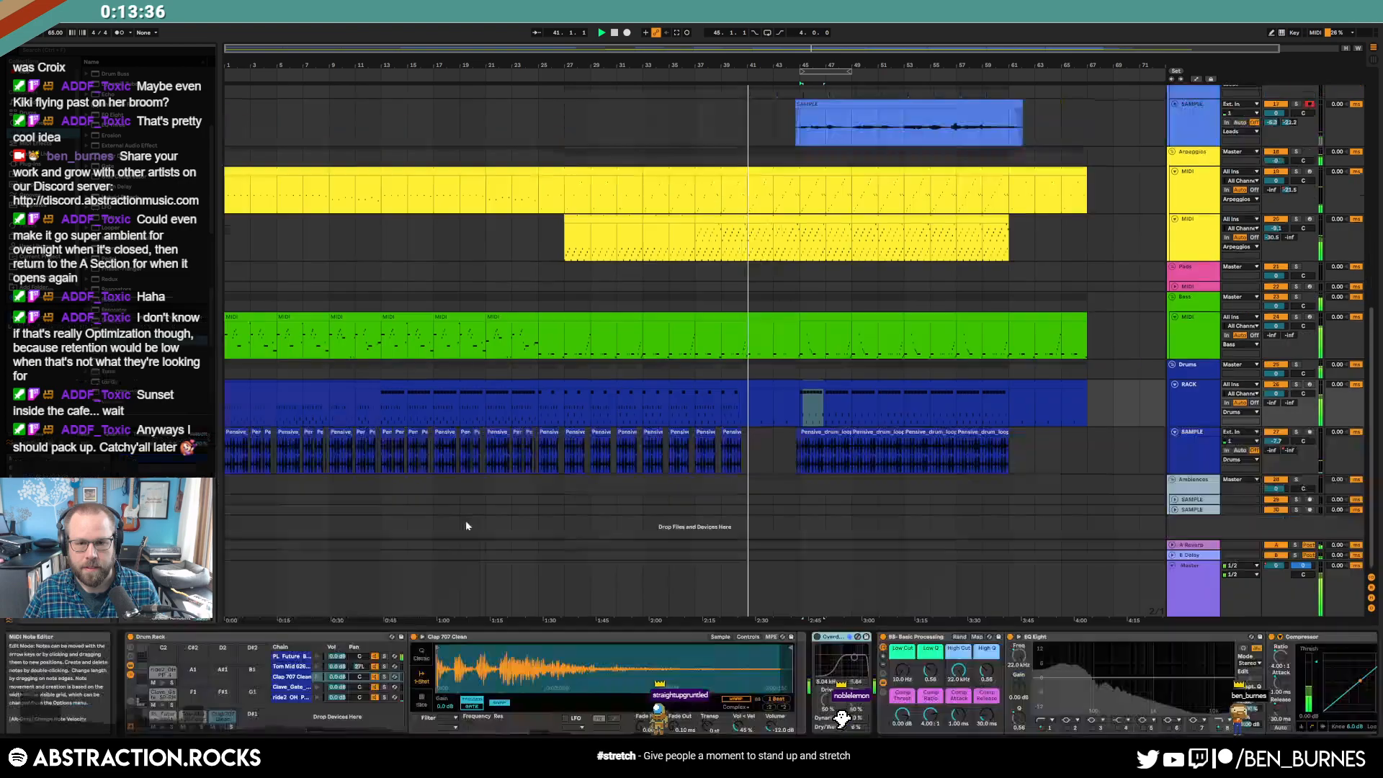
- Lower the volume of the lead sample track with the short hits to -10.4 dB
{"action": "scroll", "coordinate": [877, 433], "scroll_direction": "up", "scroll_amount": 5}
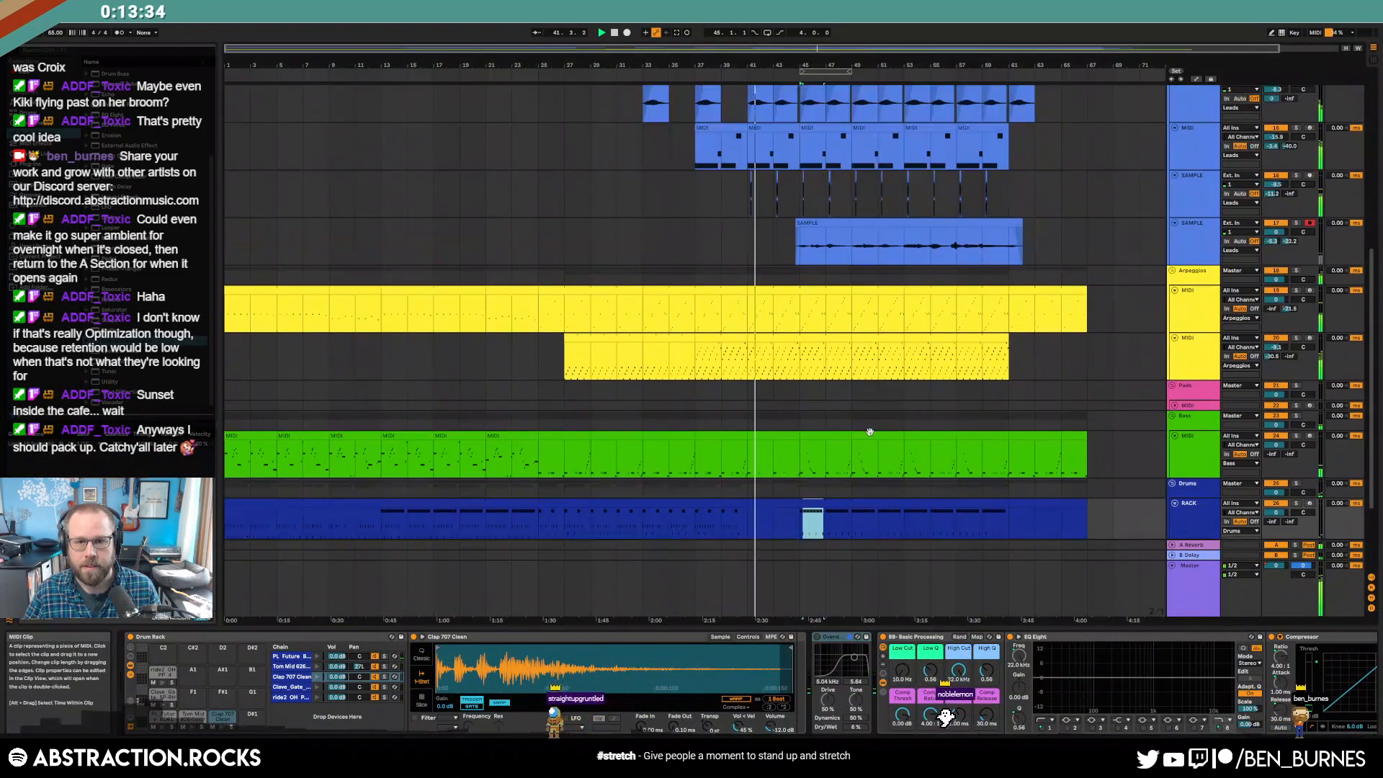
{"action": "left_click", "coordinate": [1213, 237]}
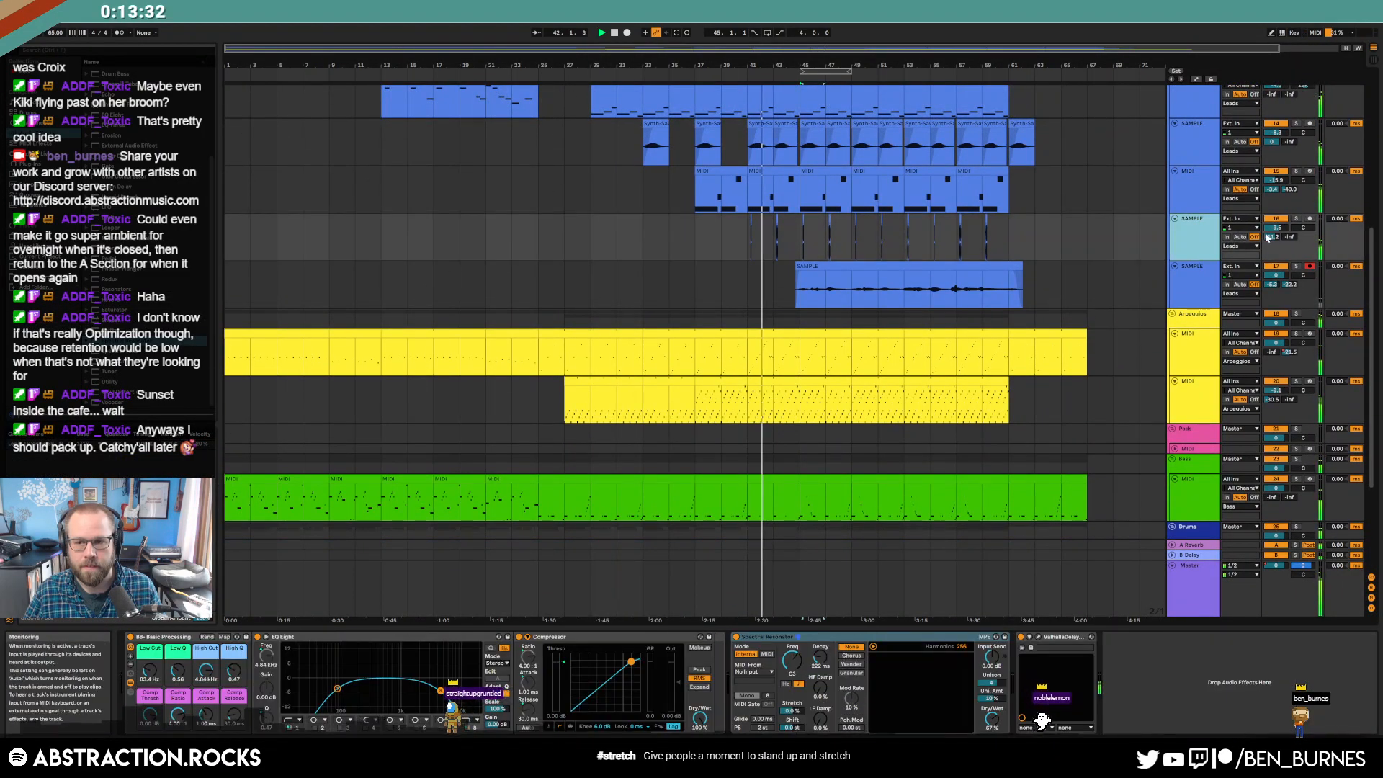
{"action": "left_click_drag", "start_coordinate": [1272, 228], "coordinate": [1269, 232]}
{"action": "left_click", "coordinate": [1185, 250]}
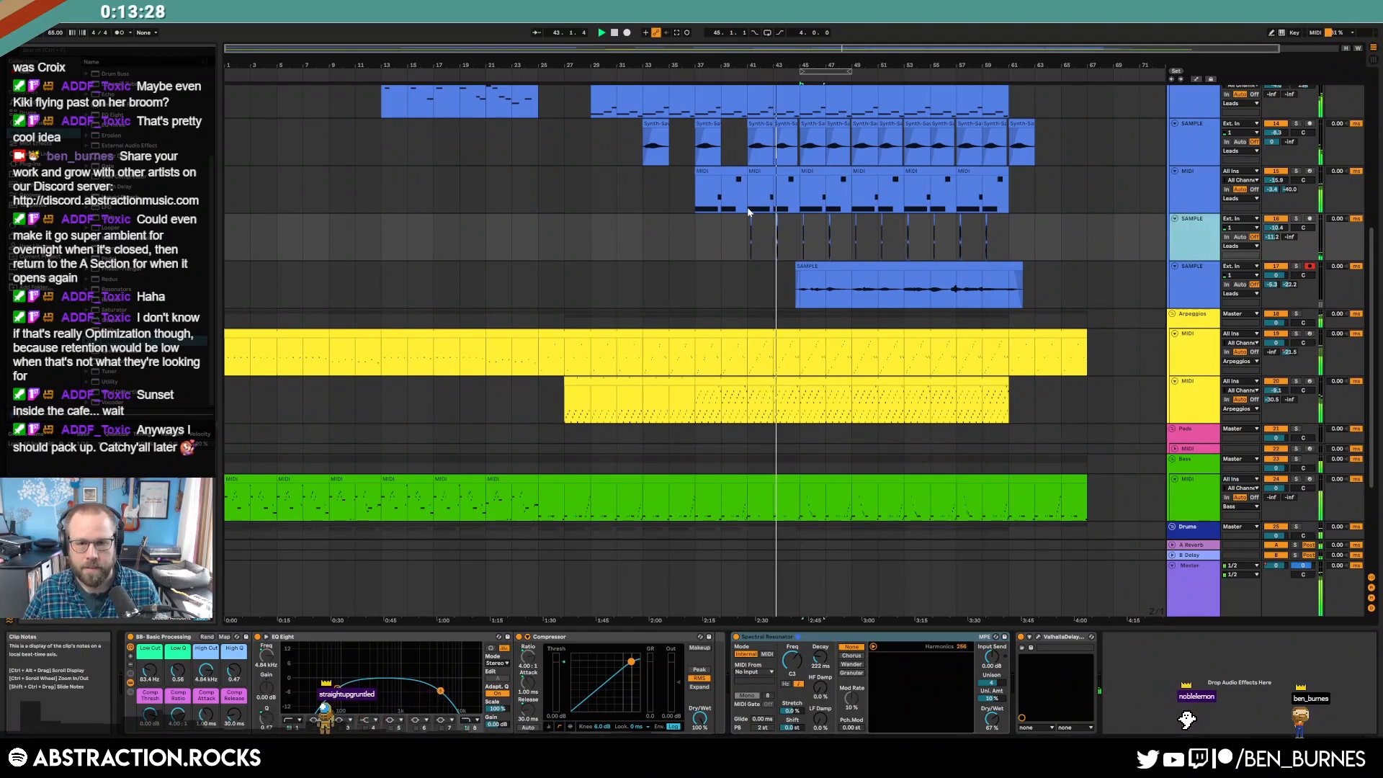
- Copy the two short sample hits from bars 41 to 44 back to bar 37 on the same lead track
{"action": "left_click_drag", "start_coordinate": [750, 222], "coordinate": [800, 234]}
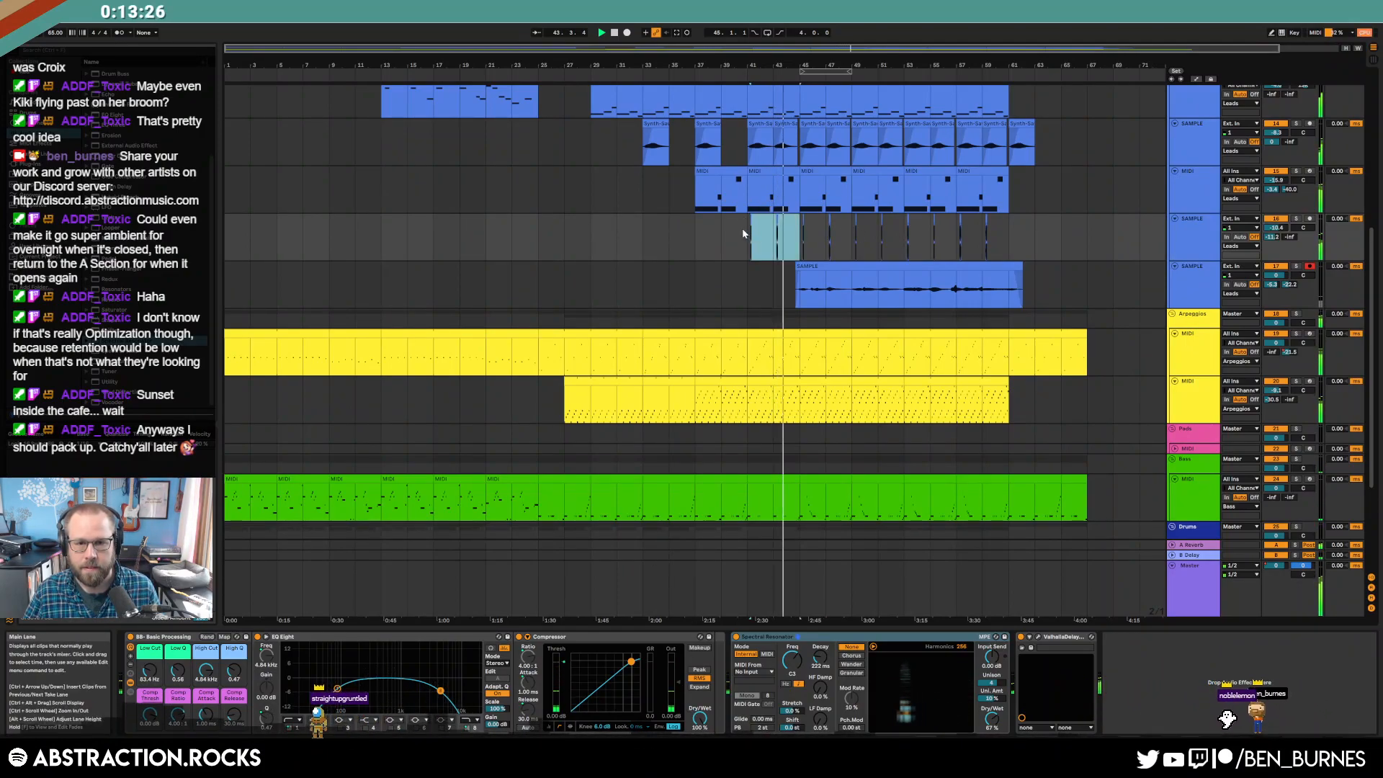
{"action": "left_click", "coordinate": [694, 231]}
{"action": "left_click_drag", "start_coordinate": [694, 232], "coordinate": [747, 232]}
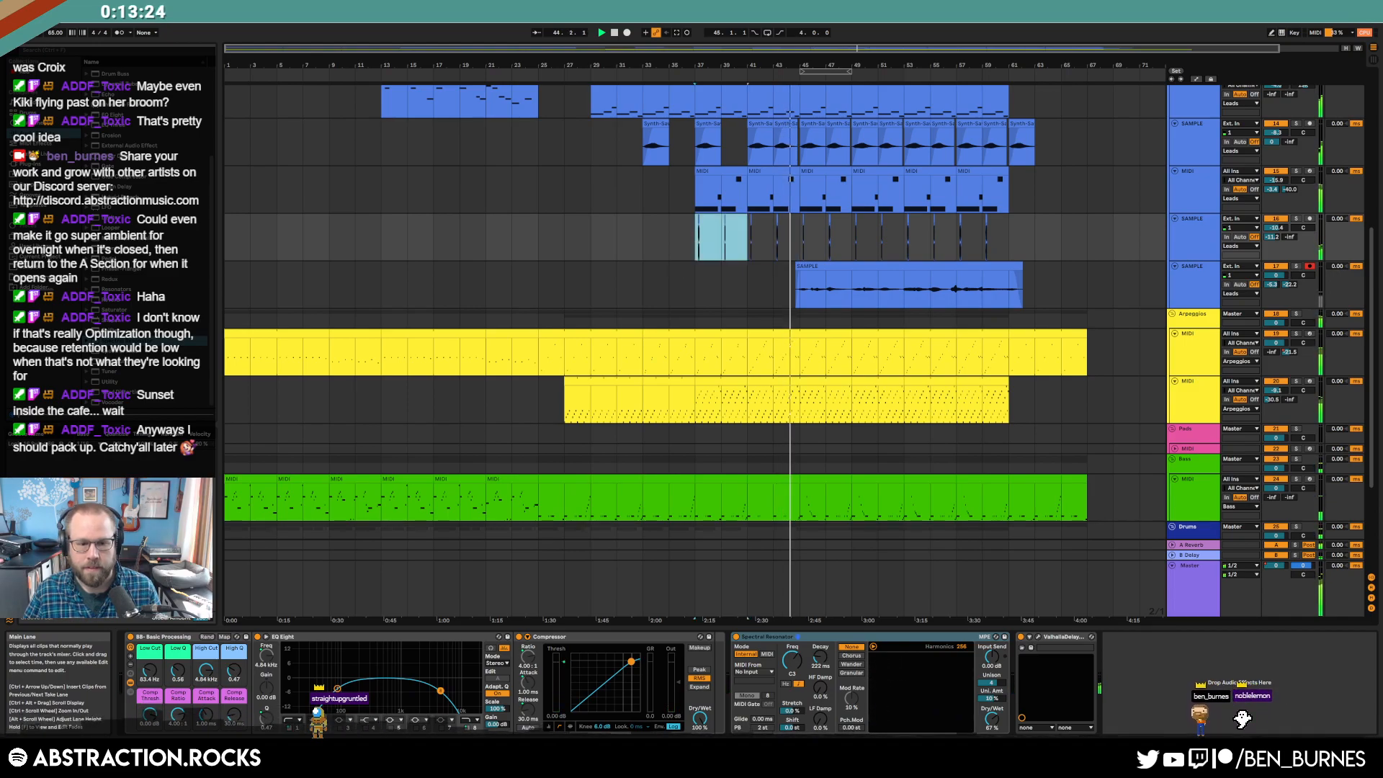
- Automate the short-hit sample track's EQ Eight Output Gain to ramp up from bar 37 to 0.00 dB at bar 45, and hide the automation
{"action": "key", "text": "a"}
{"action": "left_click", "coordinate": [795, 242]}
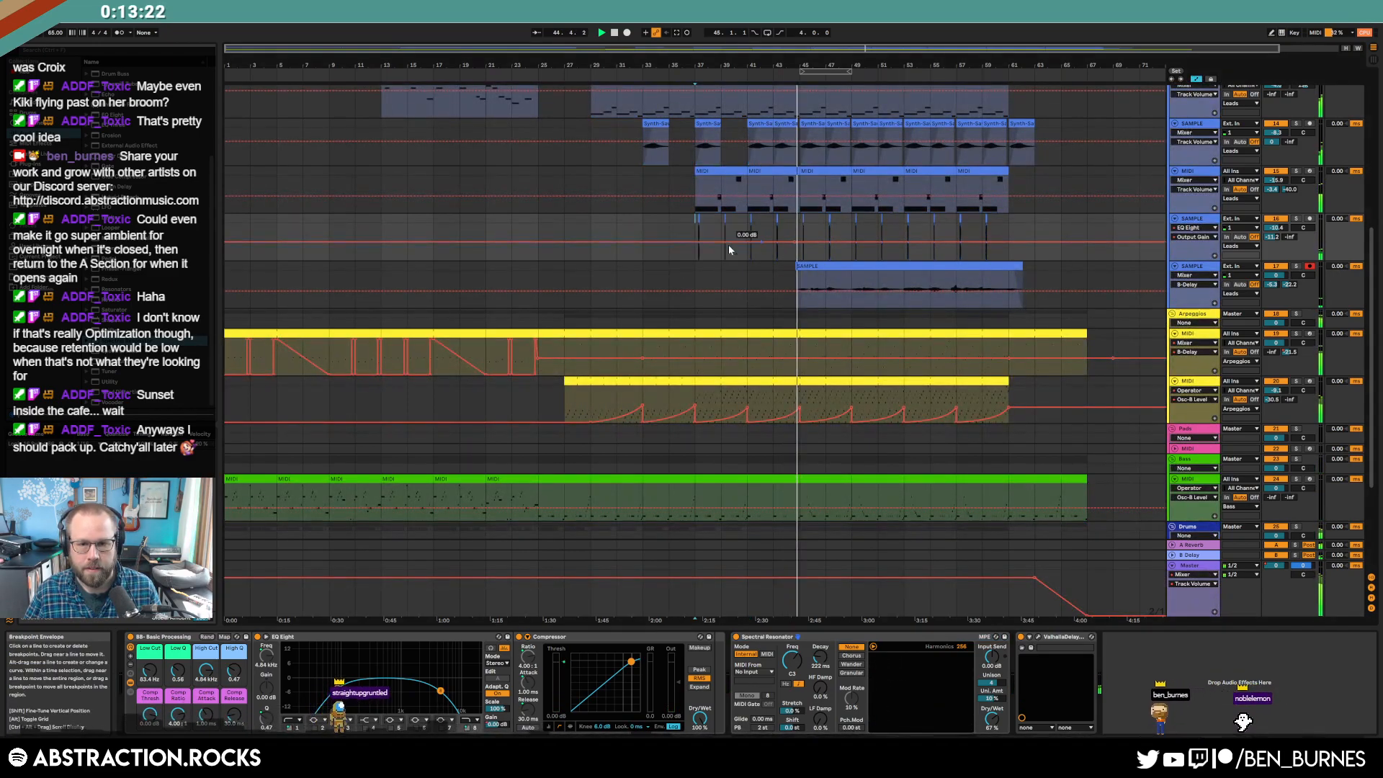
{"action": "mouse_move", "coordinate": [695, 243]}
{"action": "left_mouse_down"}
{"action": "mouse_move", "coordinate": [695, 256]}
{"action": "mouse_move", "coordinate": [680, 251]}
{"action": "left_mouse_up"}
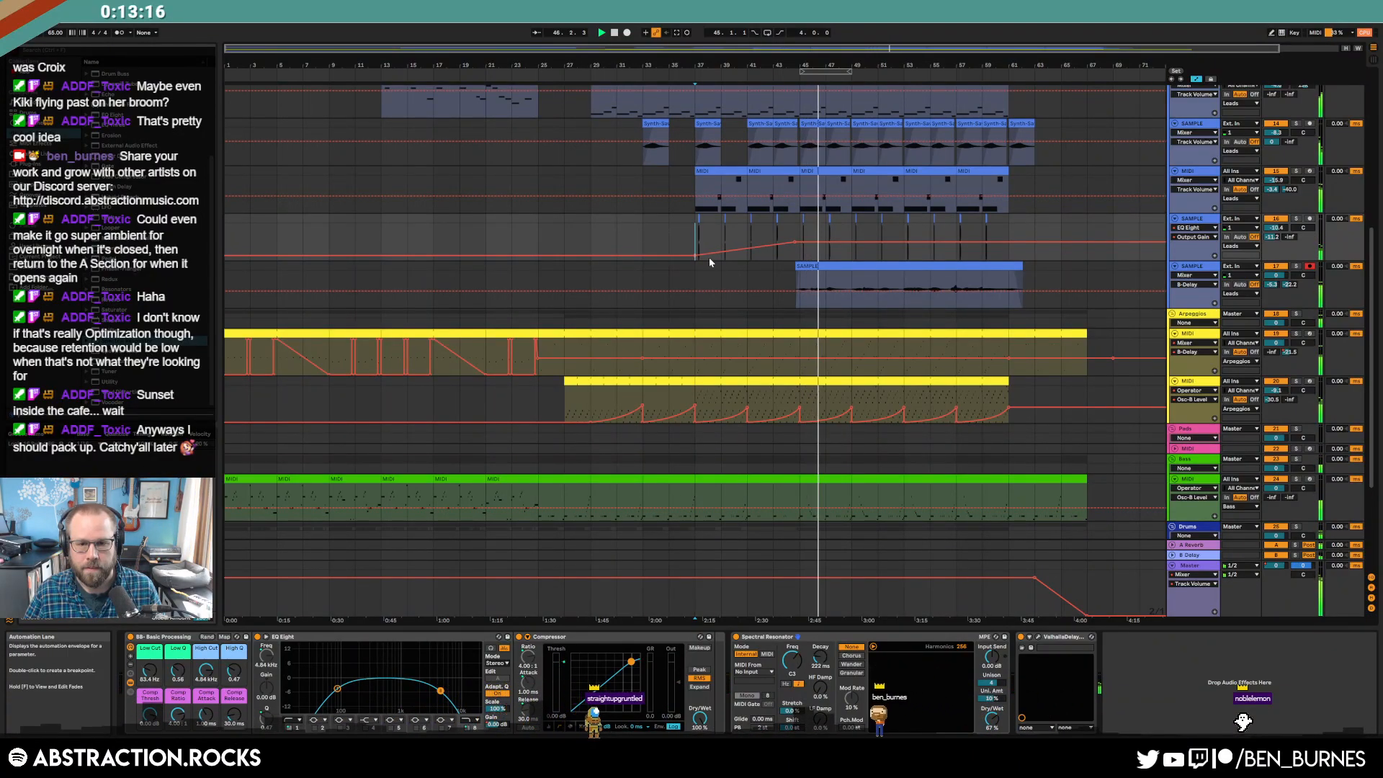
{"action": "key", "text": "a"}
- Open the bass clip at bar 49 and delete the high C2 note in beat 3 of its first bar
{"action": "left_click", "coordinate": [827, 479]}
{"action": "double_click", "coordinate": [877, 482]}
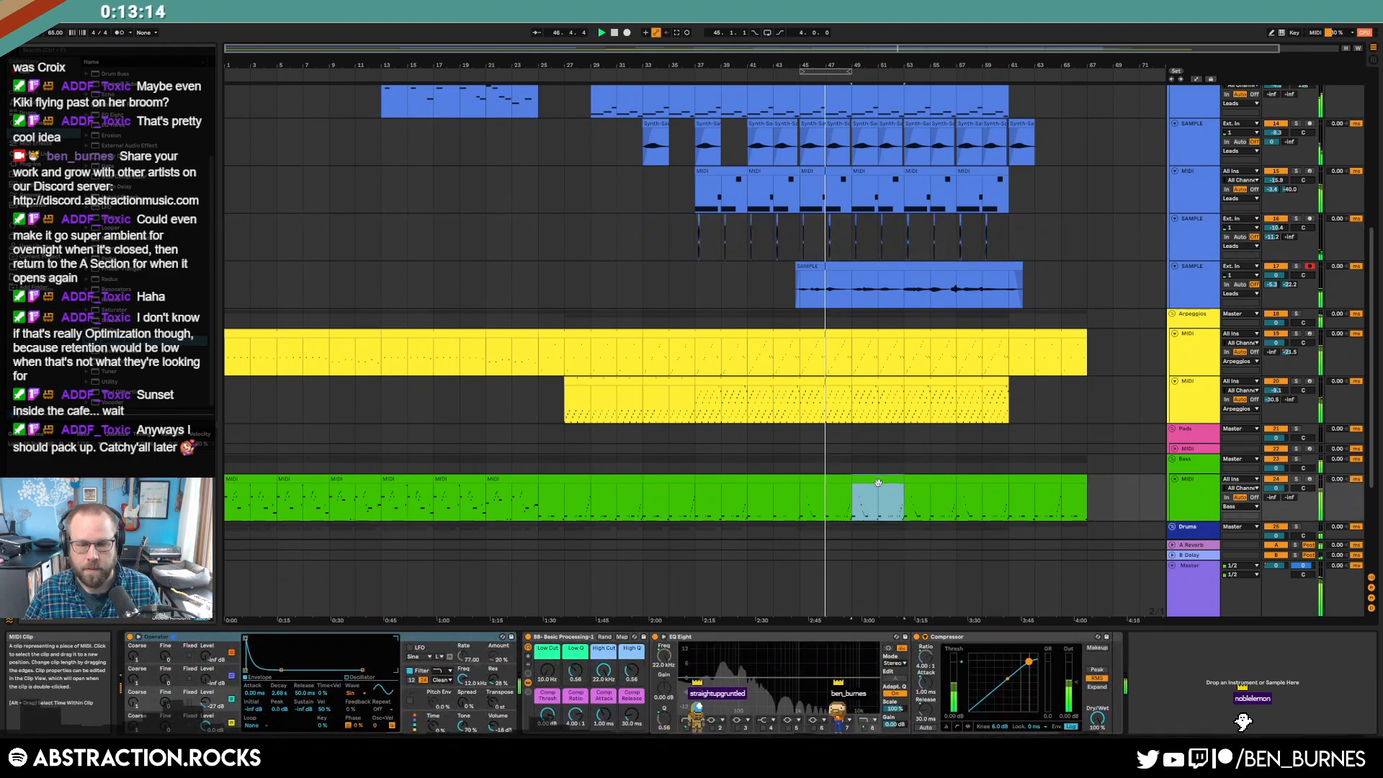
{"action": "left_click", "coordinate": [435, 578]}
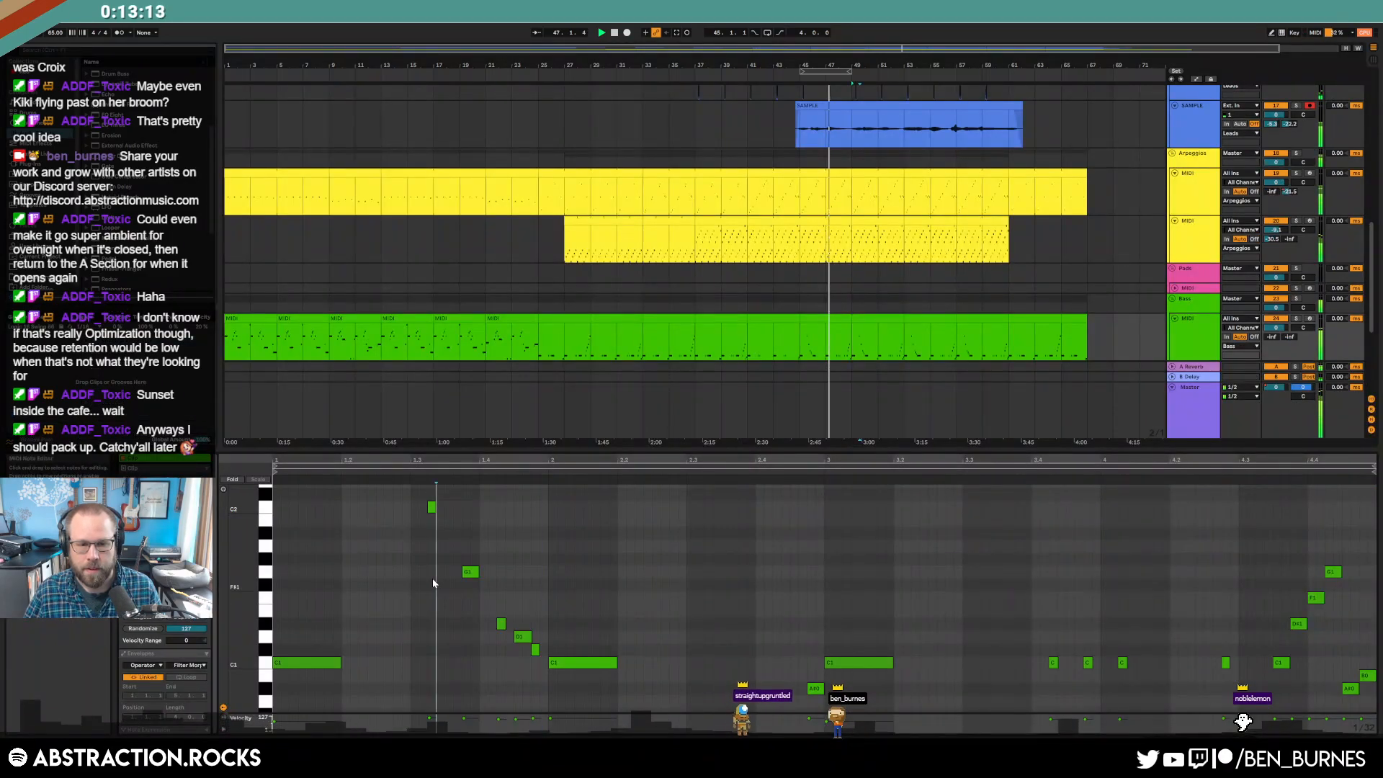
{"action": "double_click", "coordinate": [432, 507]}
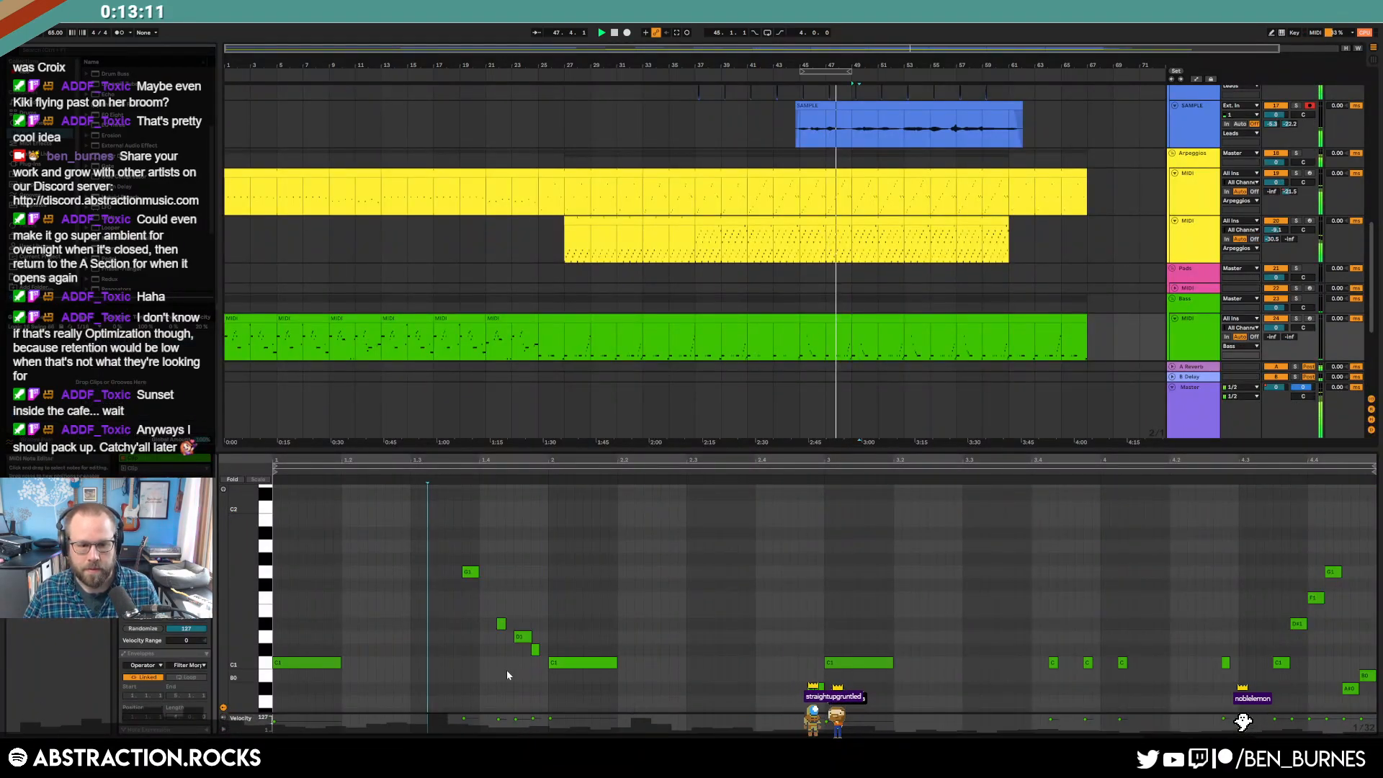
- Add short D1, D#1 and F1 notes across beats 3 and 4 of the bass clip's first bar
{"action": "double_click", "coordinate": [430, 637]}
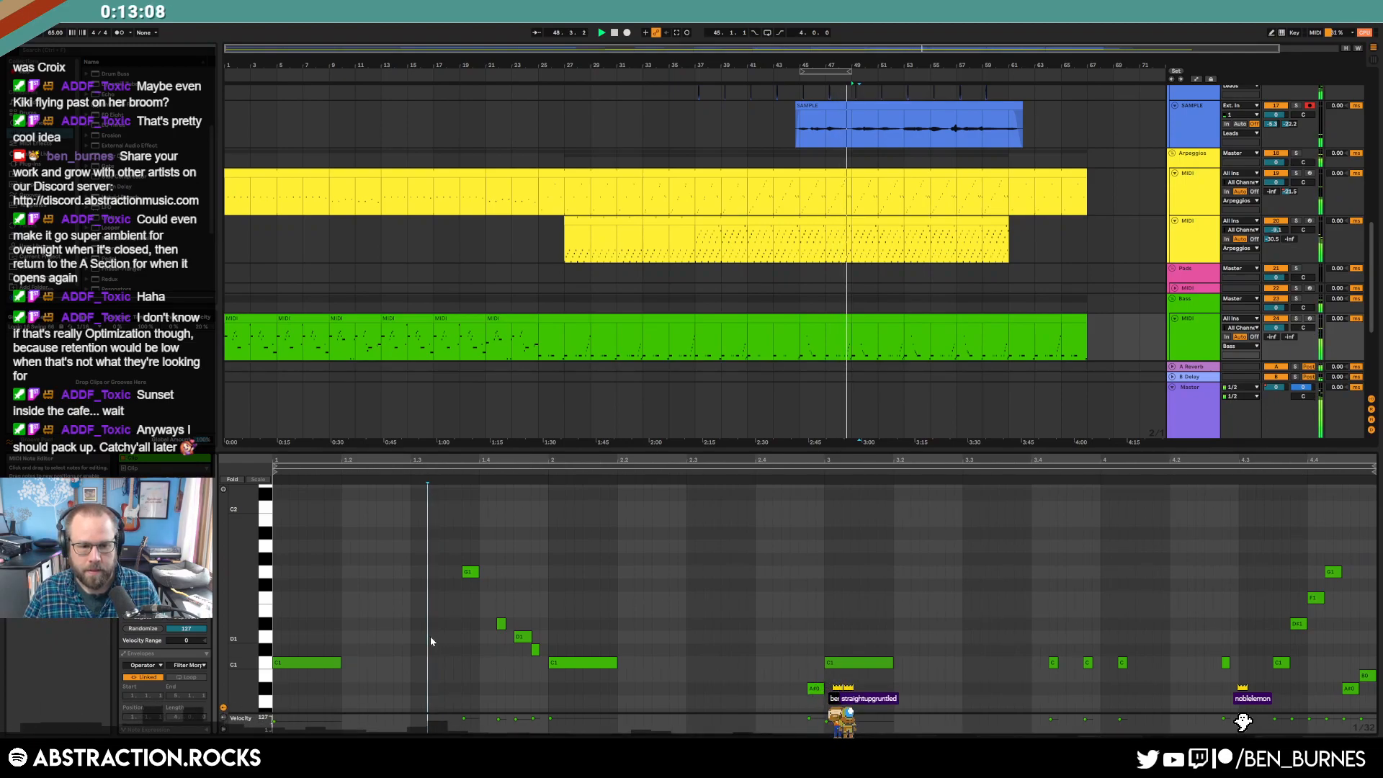
{"action": "double_click", "coordinate": [447, 623]}
{"action": "double_click", "coordinate": [483, 598]}
{"action": "left_click_drag", "start_coordinate": [452, 623], "coordinate": [472, 650]}
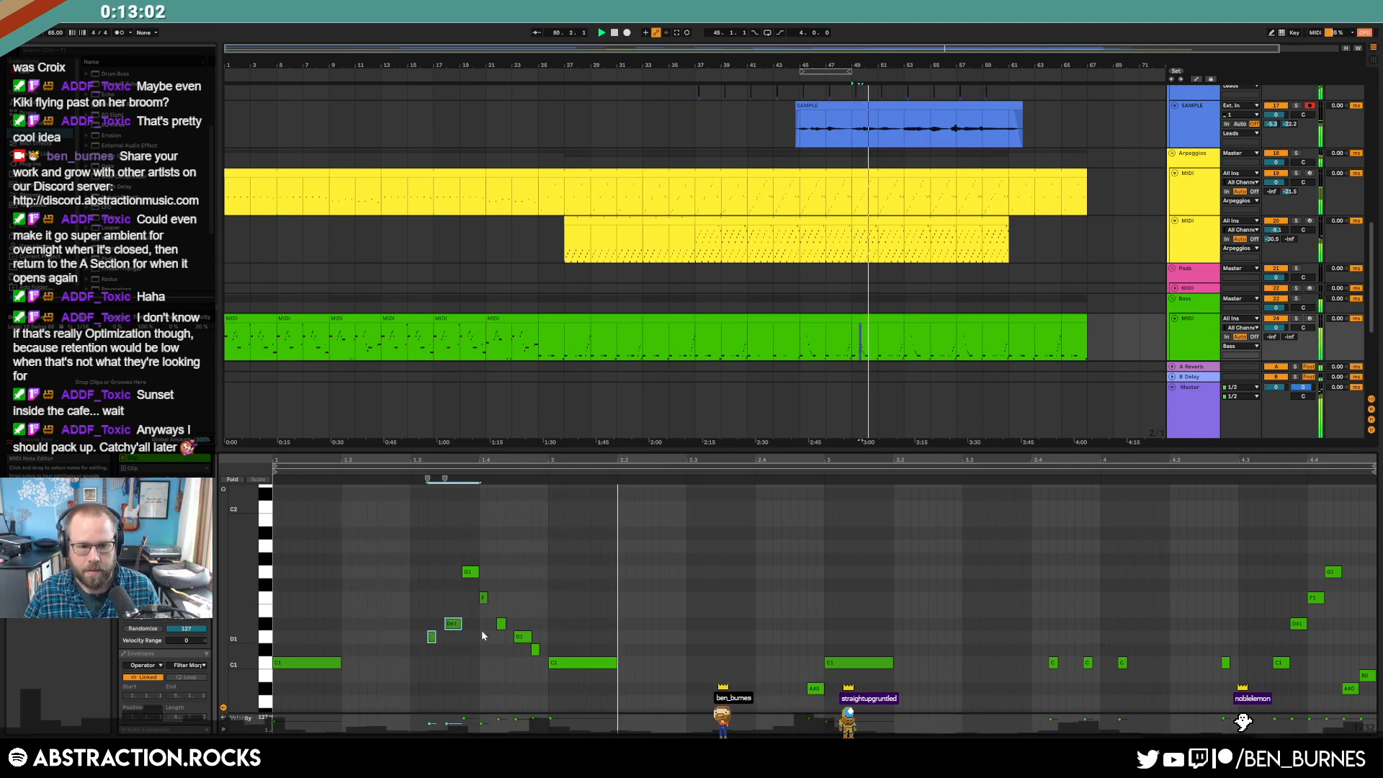
{"action": "left_click_drag", "start_coordinate": [426, 586], "coordinate": [488, 647]}
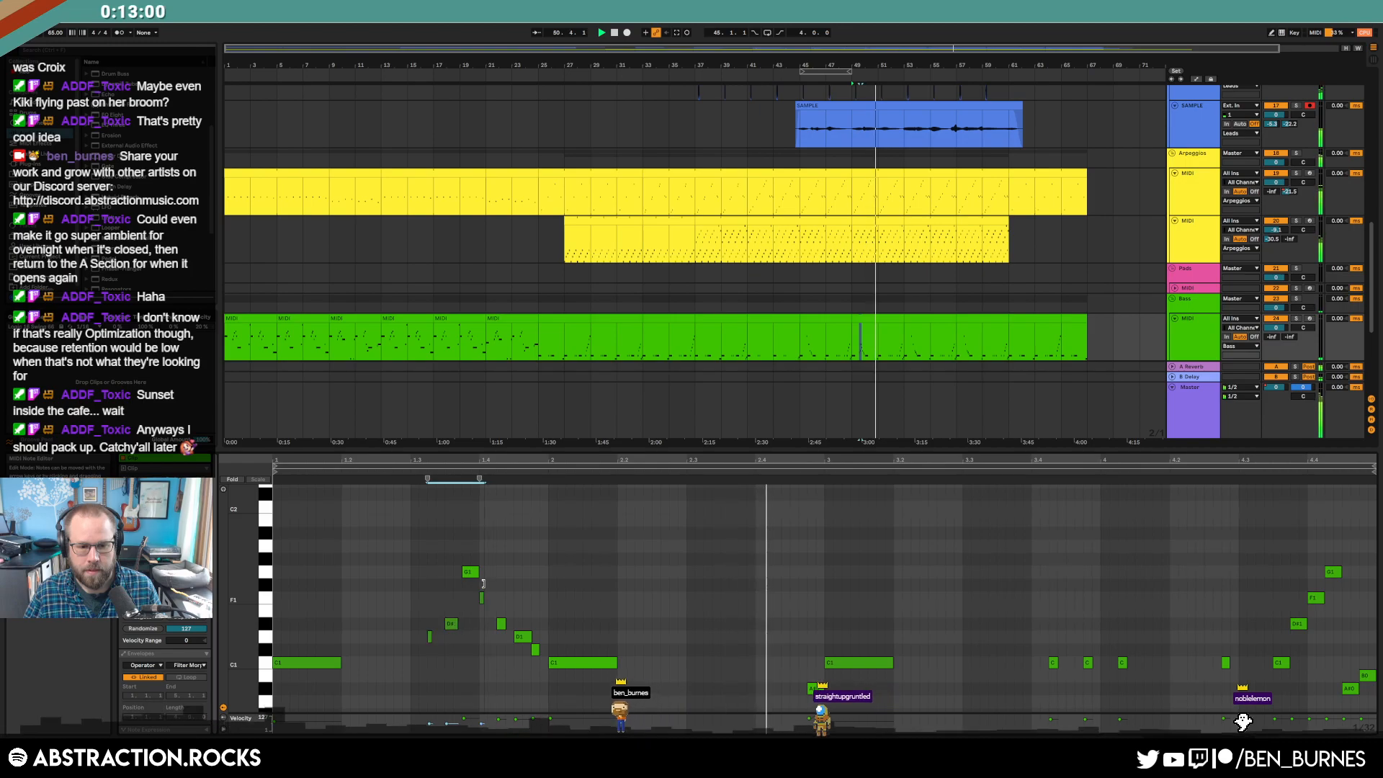
{"action": "key", "text": "space"}
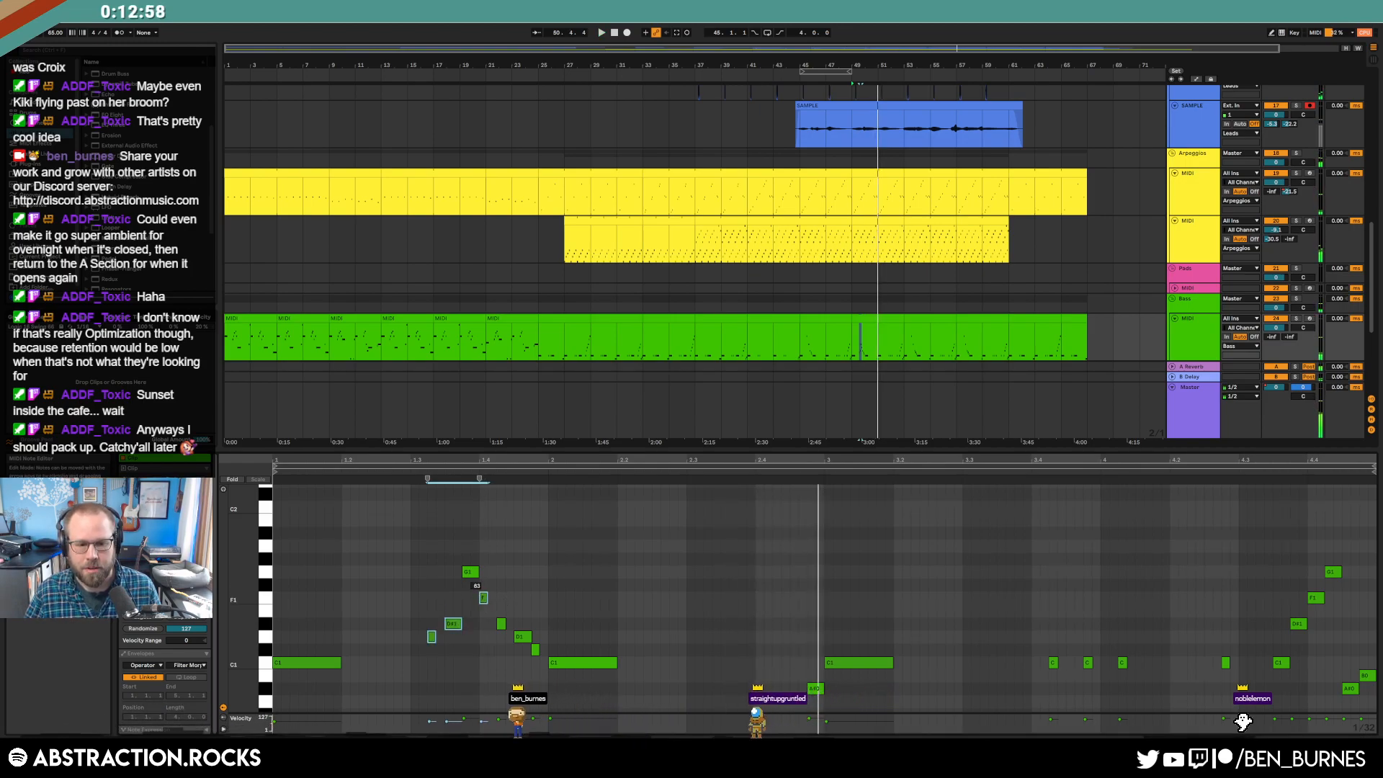
- Raise the bass clip's last C#1 note of bar 1 and the long C1 note starting bar 2 by one octave
{"action": "left_click", "coordinate": [535, 649]}
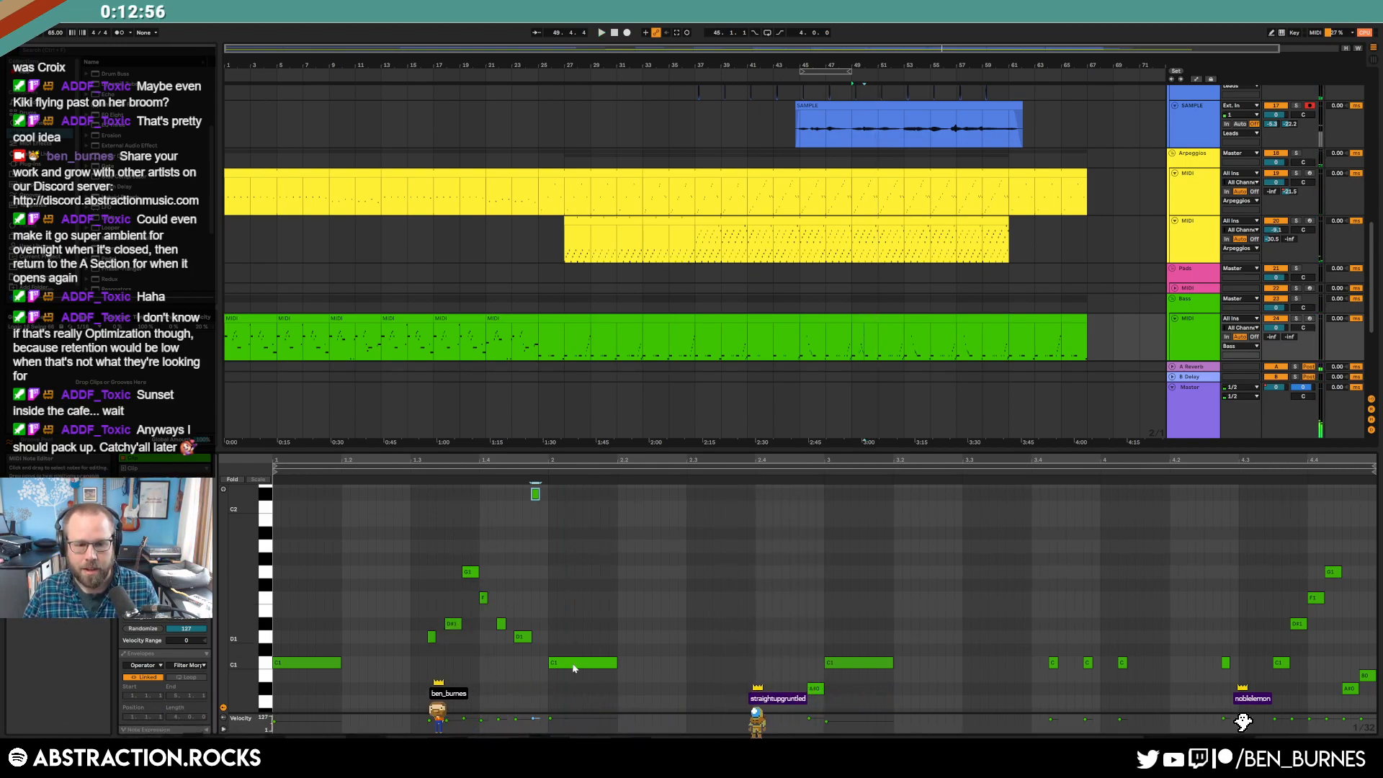
{"action": "left_click", "coordinate": [574, 660]}
{"action": "key", "text": "shift+Up"}
{"action": "left_click", "coordinate": [415, 474]}
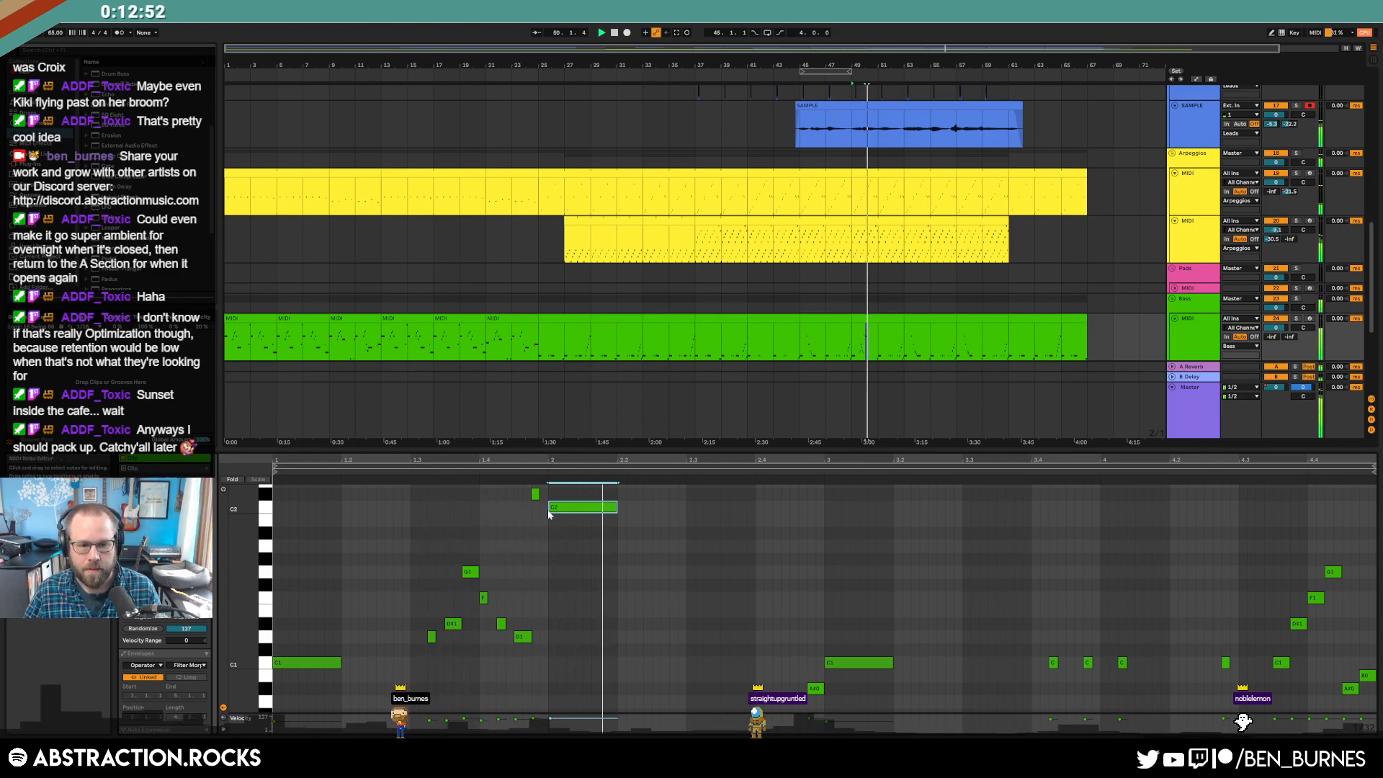
- Shorten the C2 note at the start of the bass clip's bar 2 and add three short C1 notes after it
{"action": "left_click", "coordinate": [608, 541]}
{"action": "key", "text": "space"}
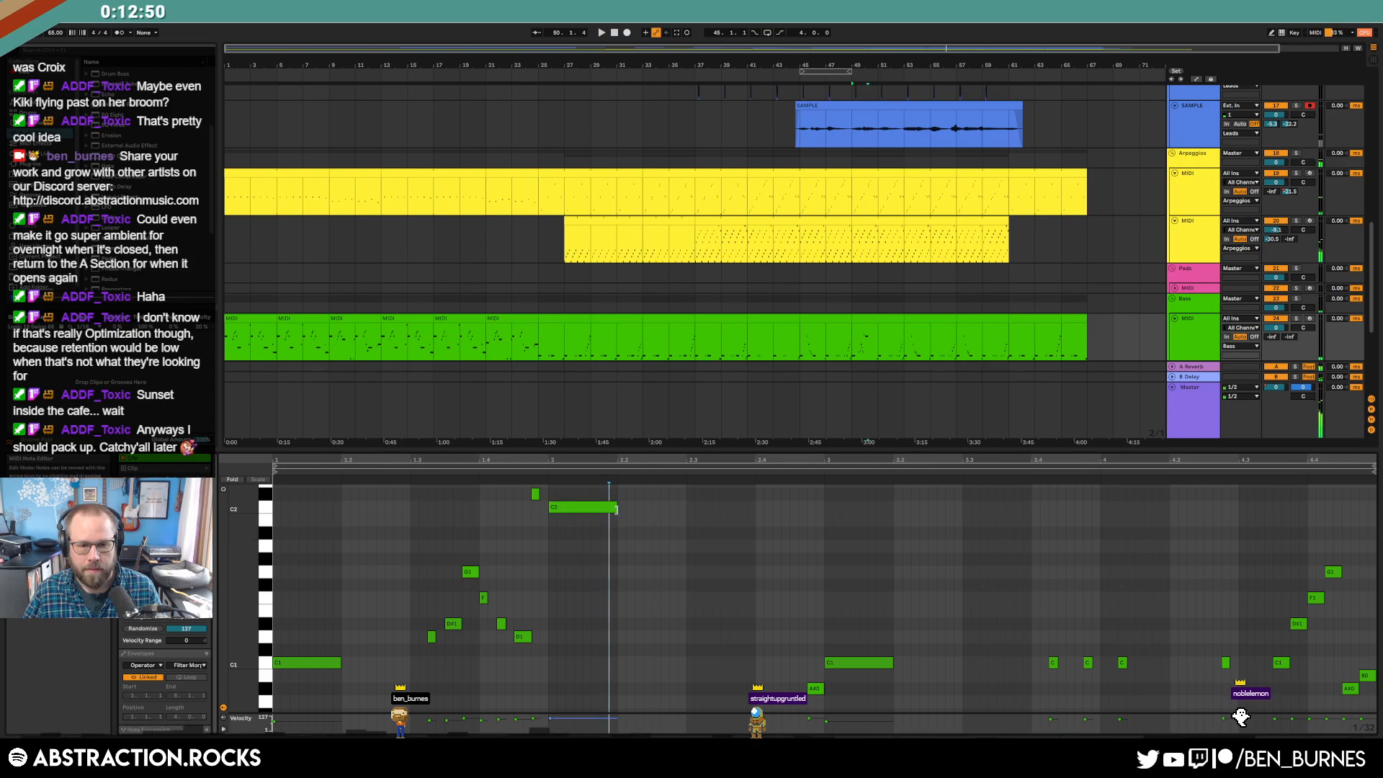
{"action": "double_click", "coordinate": [602, 661]}
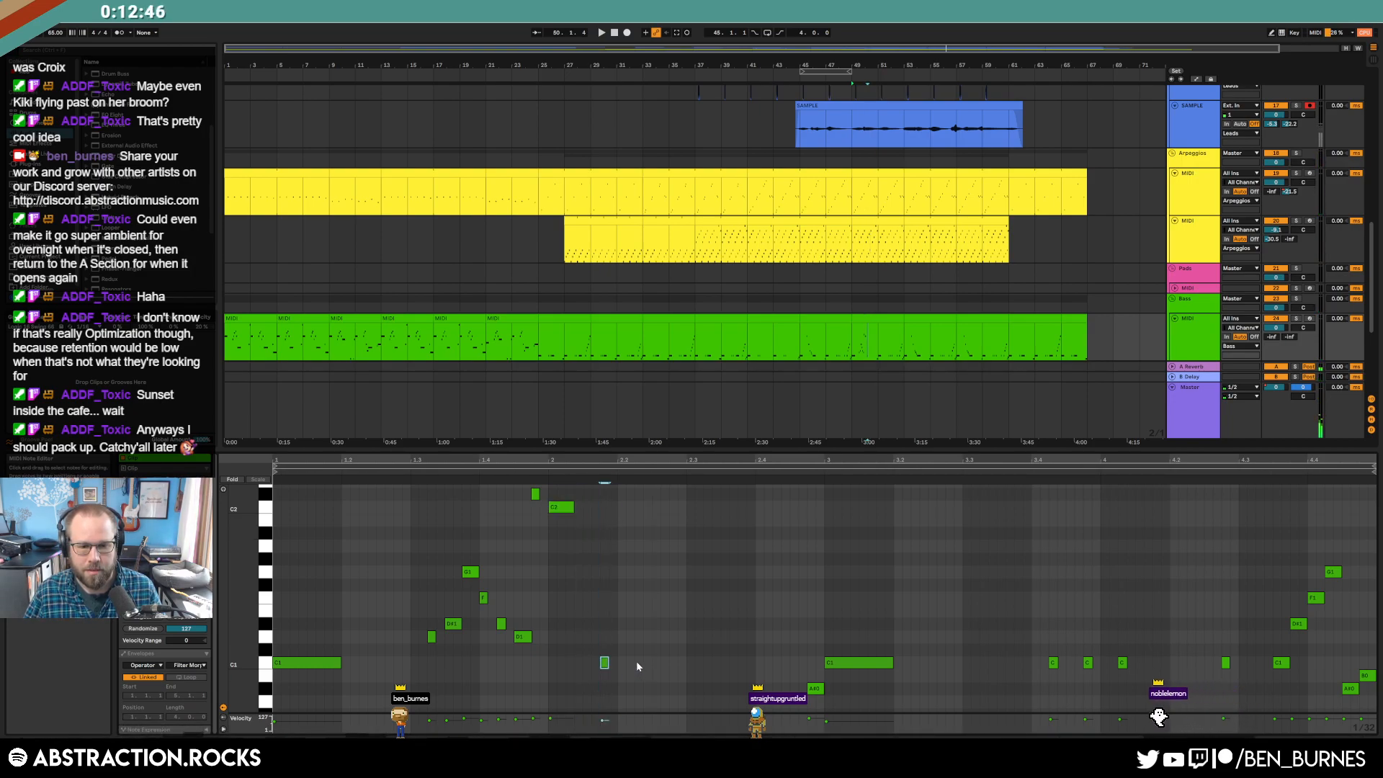
{"action": "key", "text": "space"}
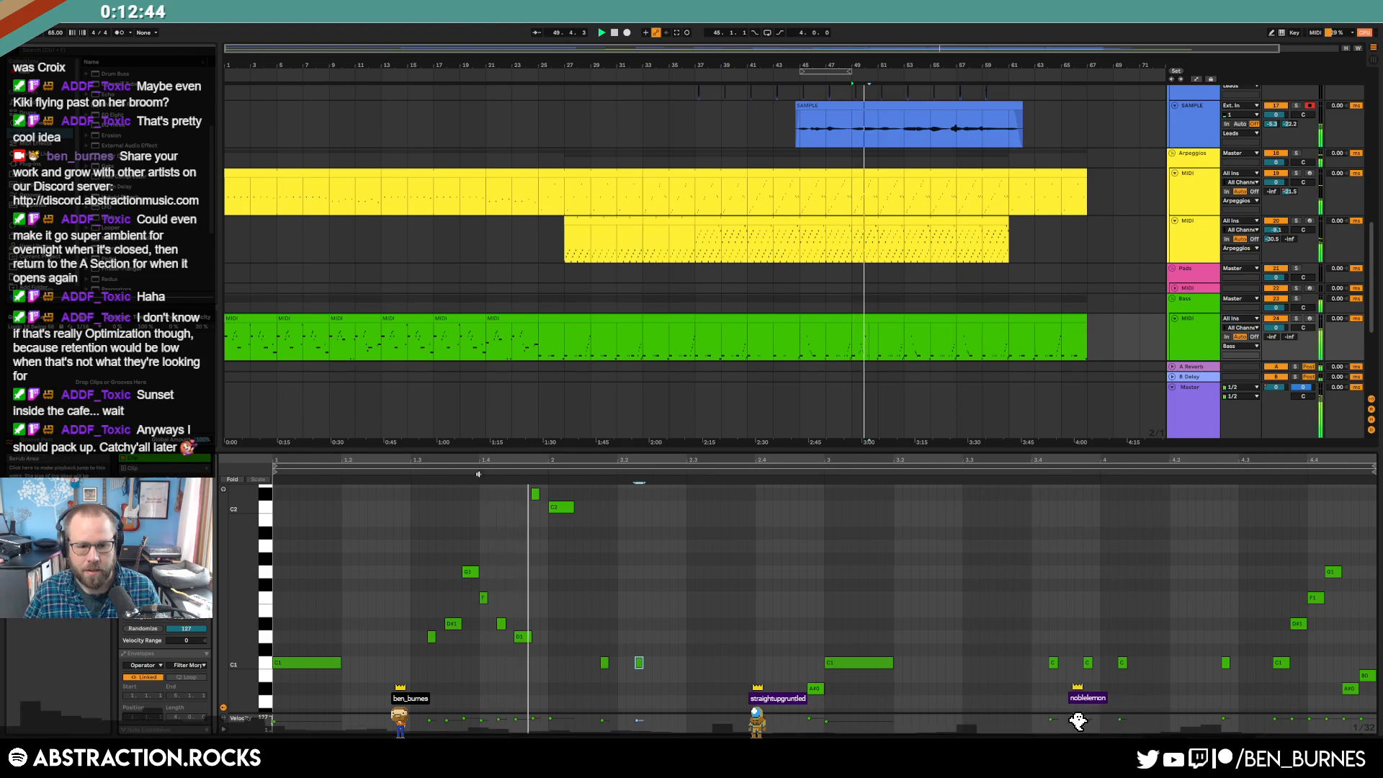
{"action": "left_click_drag", "start_coordinate": [573, 507], "coordinate": [591, 507]}
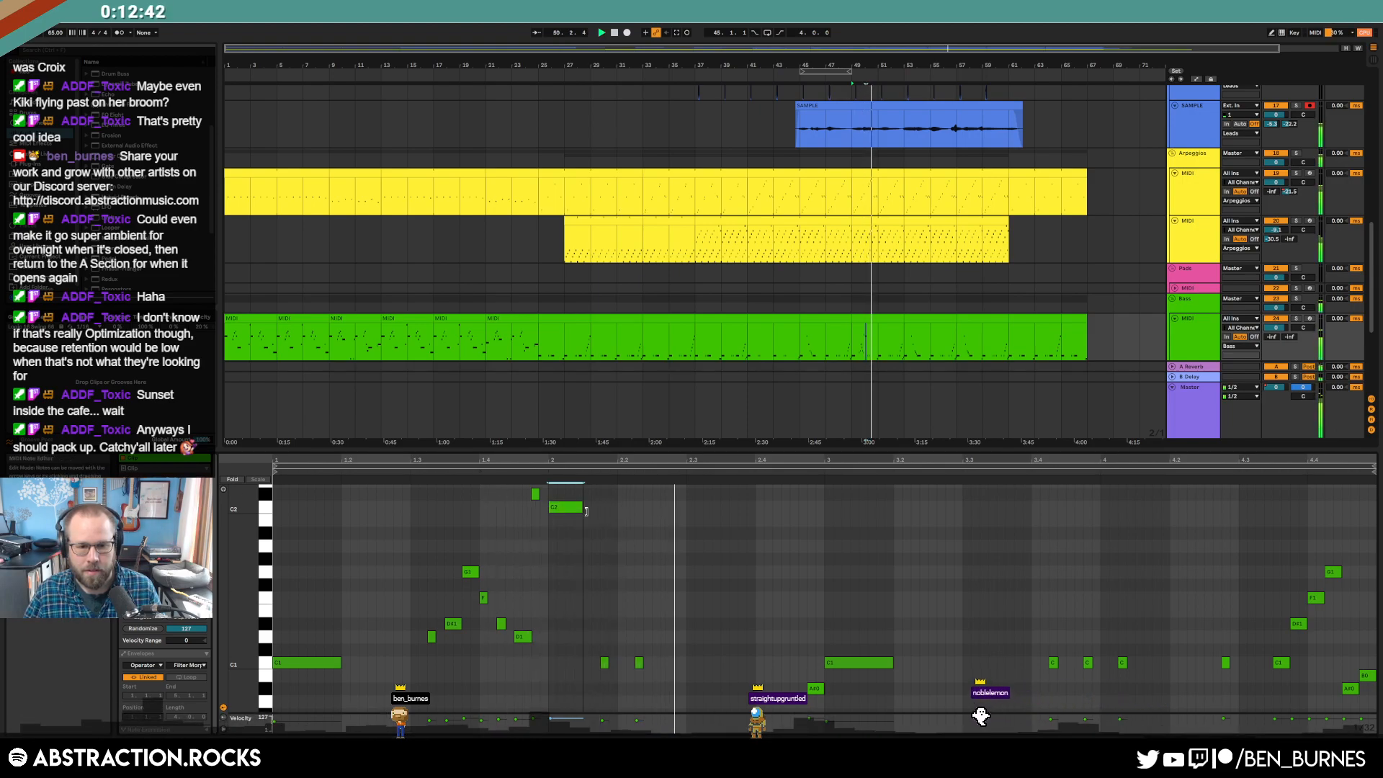
{"action": "double_click", "coordinate": [674, 663]}
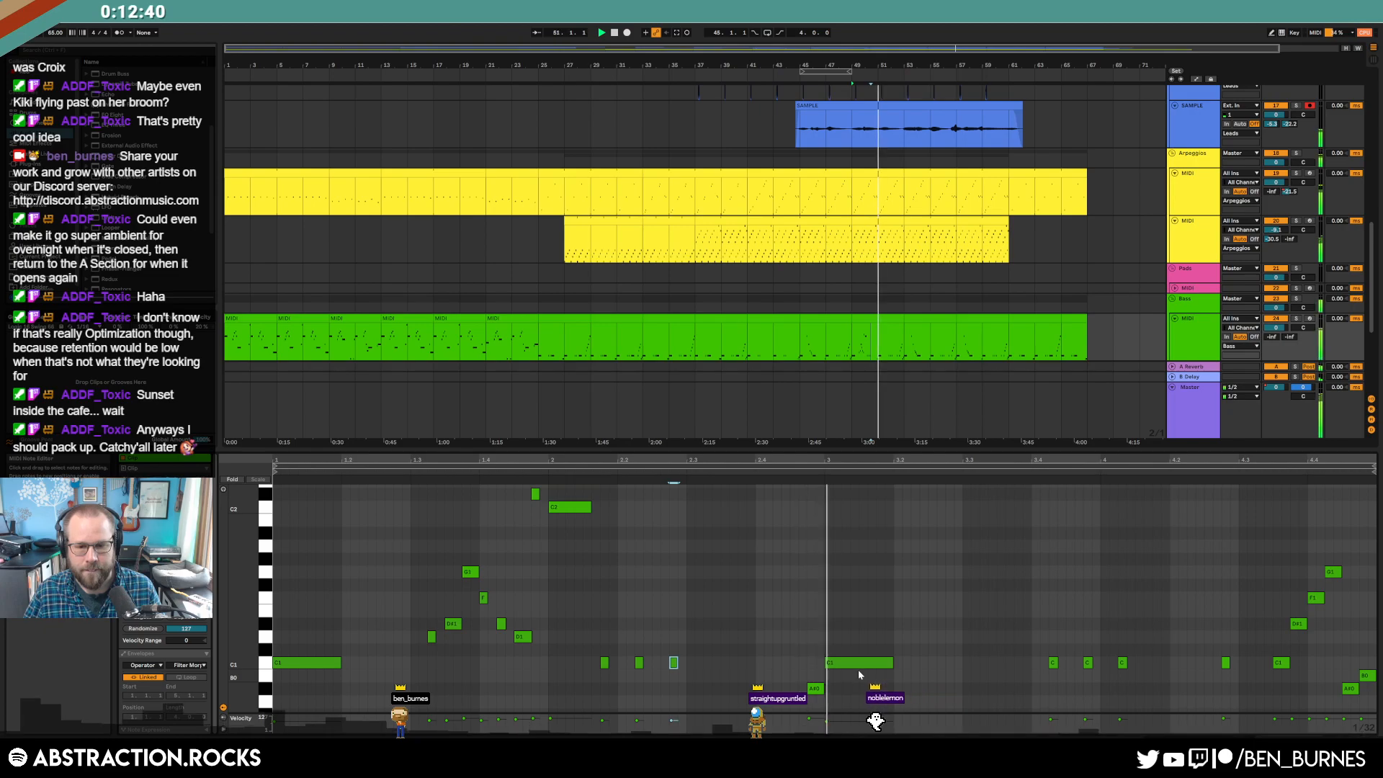
- Lengthen the first short C1 note near the end of the bass clip's third bar and add an F1 note after it
{"action": "left_click", "coordinate": [1053, 662]}
{"action": "left_click_drag", "start_coordinate": [1058, 663], "coordinate": [1063, 663]}
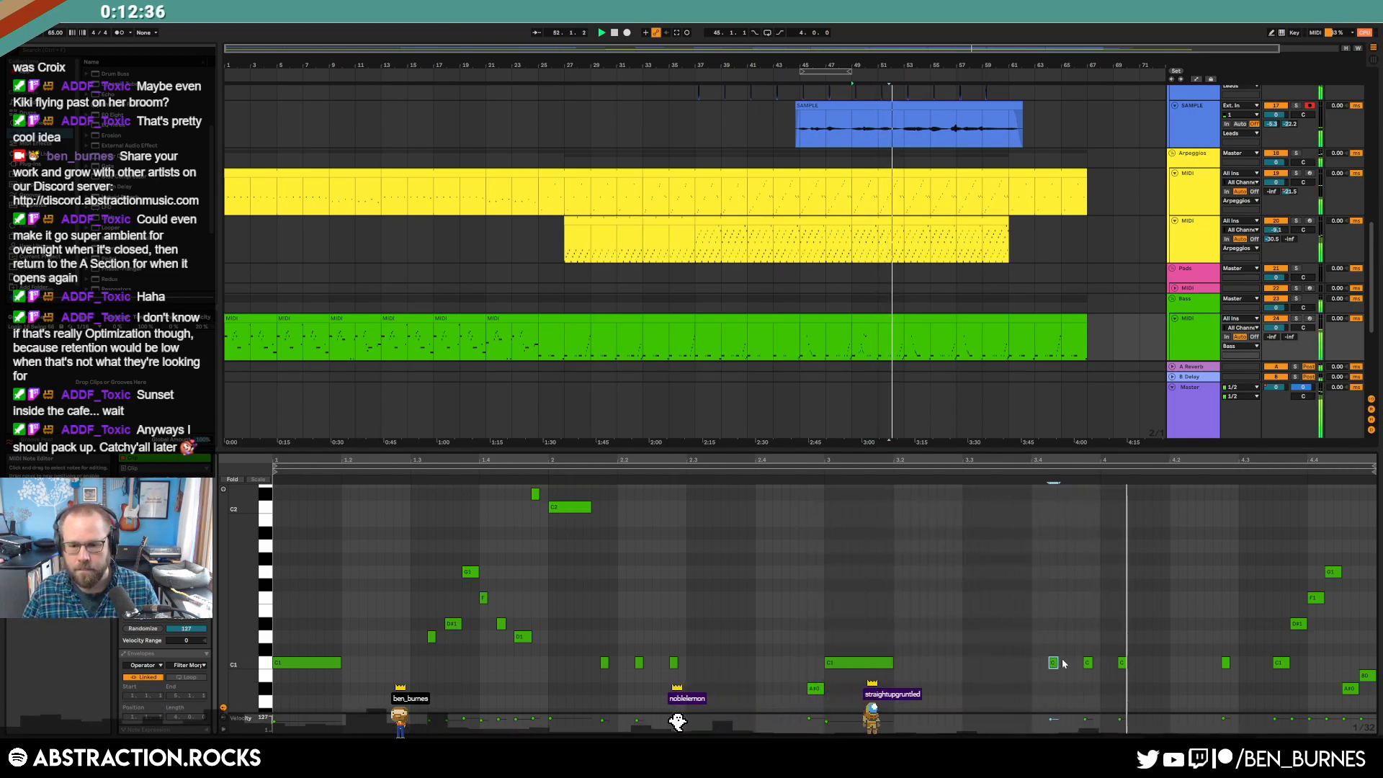
{"action": "double_click", "coordinate": [1070, 637]}
{"action": "key", "text": "Up"}
{"action": "key", "text": "Up"}
{"action": "key", "text": "Up"}
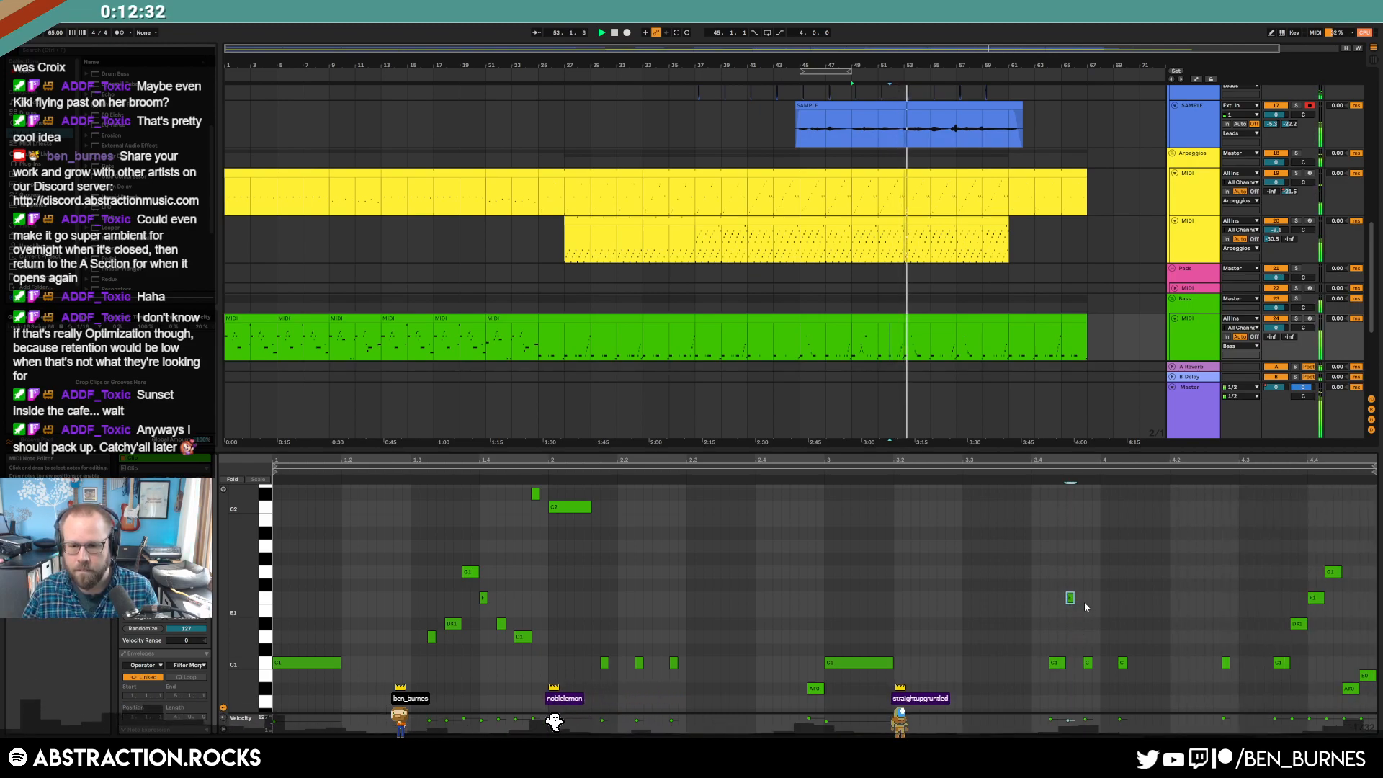
- Continue the bass fill with short F#1, F1 and D#1 notes and a longer D1, removing the two short C1 repeats beneath it
{"action": "left_click", "coordinate": [1086, 589]}
{"action": "double_click", "coordinate": [1088, 587]}
{"action": "mouse_move", "coordinate": [1092, 588]}
{"action": "left_mouse_down"}
{"action": "mouse_move", "coordinate": [1081, 596]}
{"action": "mouse_move", "coordinate": [1094, 587]}
{"action": "left_mouse_up"}
{"action": "double_click", "coordinate": [1105, 596]}
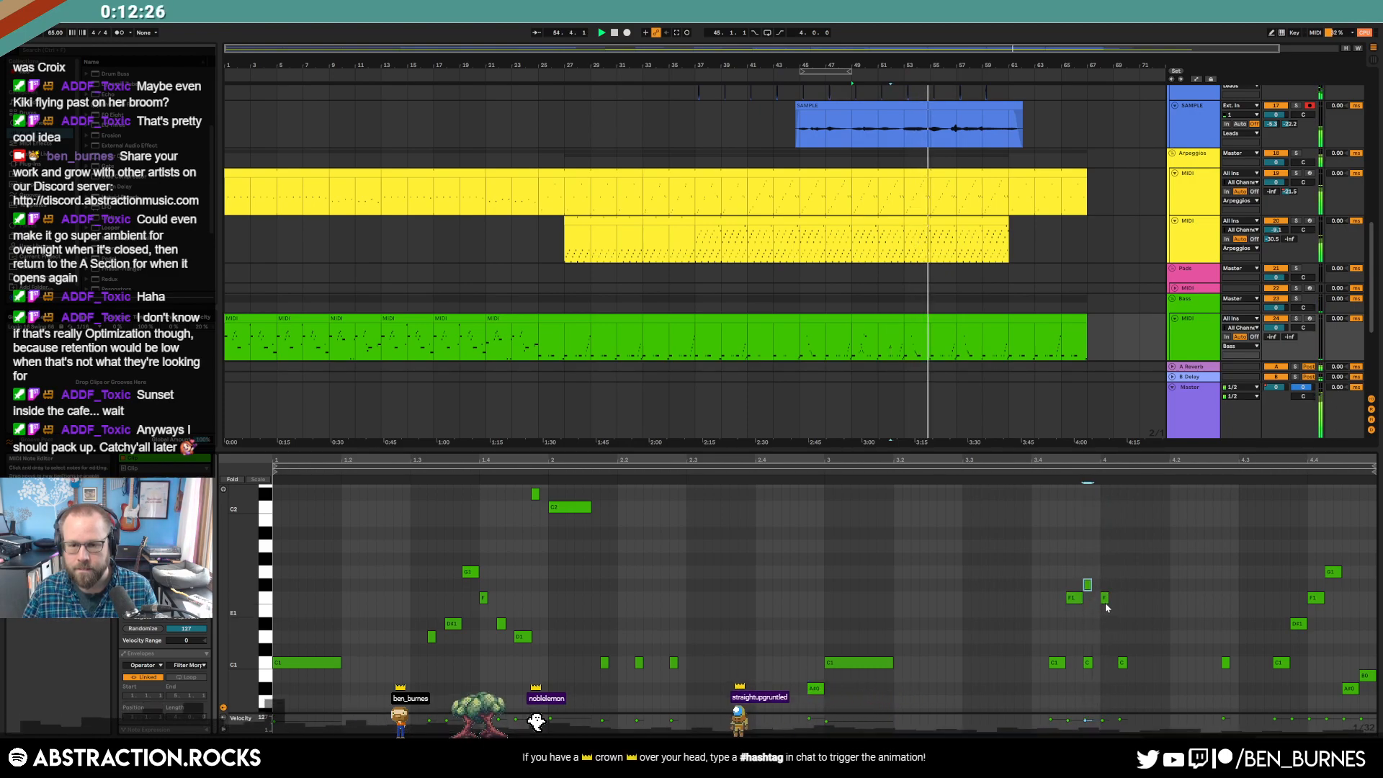
{"action": "double_click", "coordinate": [1175, 636]}
{"action": "left_click_drag", "start_coordinate": [1177, 636], "coordinate": [1185, 637]}
- Replace the bass clip at bar 57 with a copy of the edited bass clip from bar 49
{"action": "left_click", "coordinate": [878, 322]}
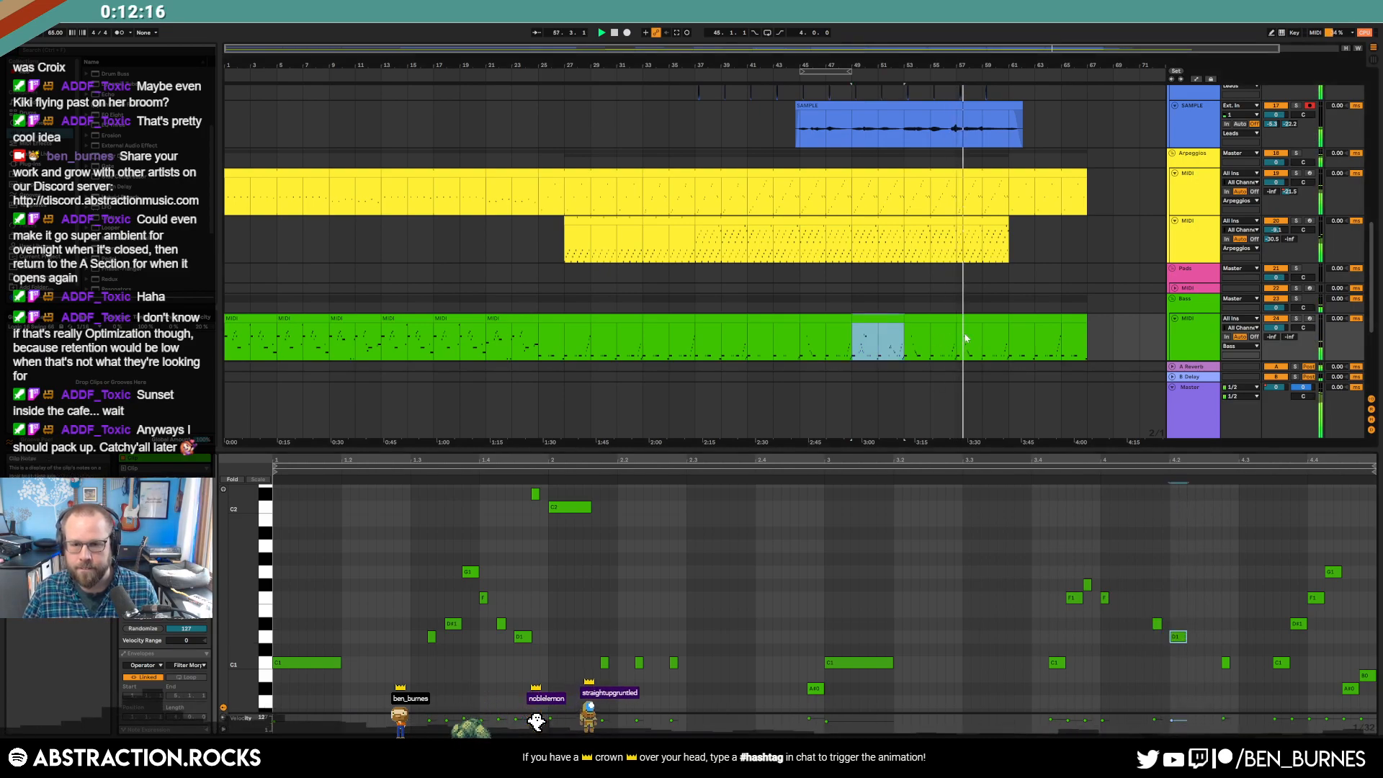
{"action": "left_click", "coordinate": [970, 319]}
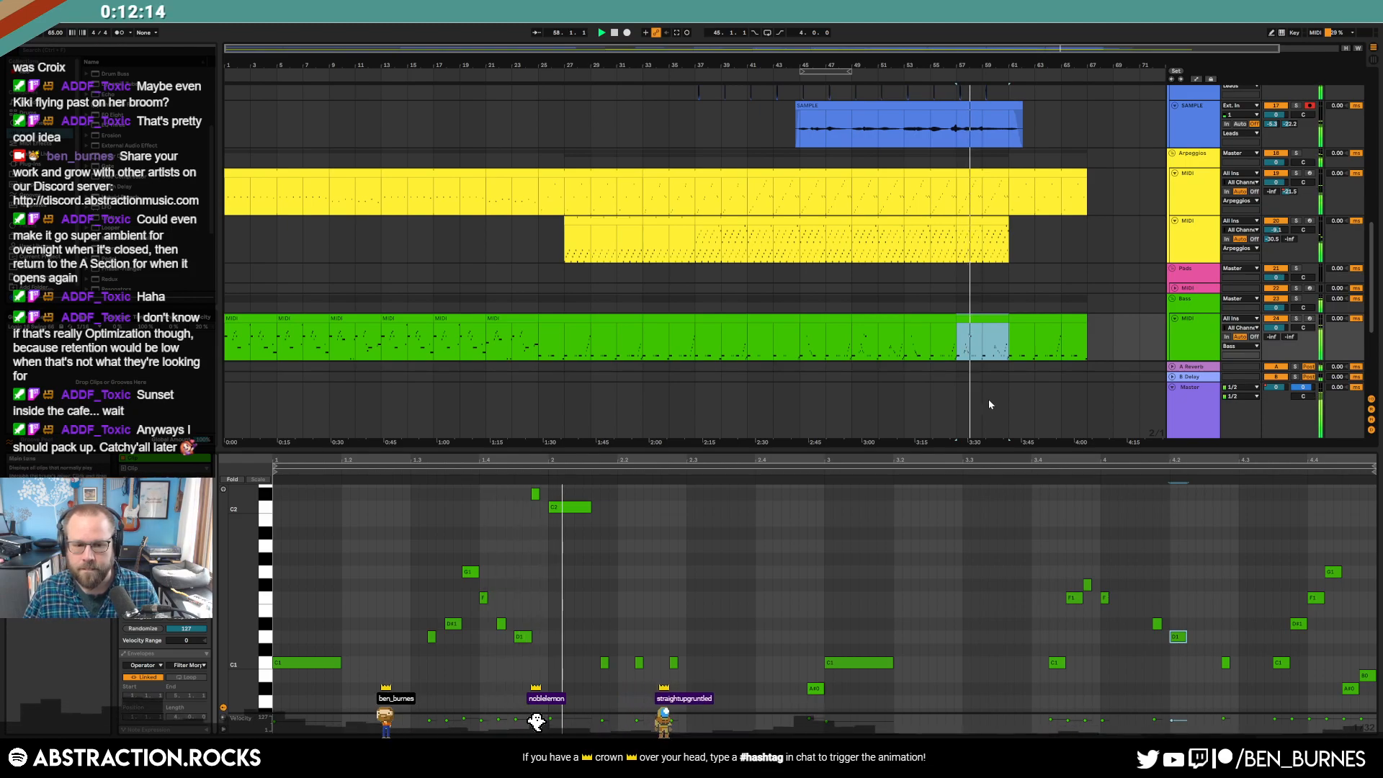
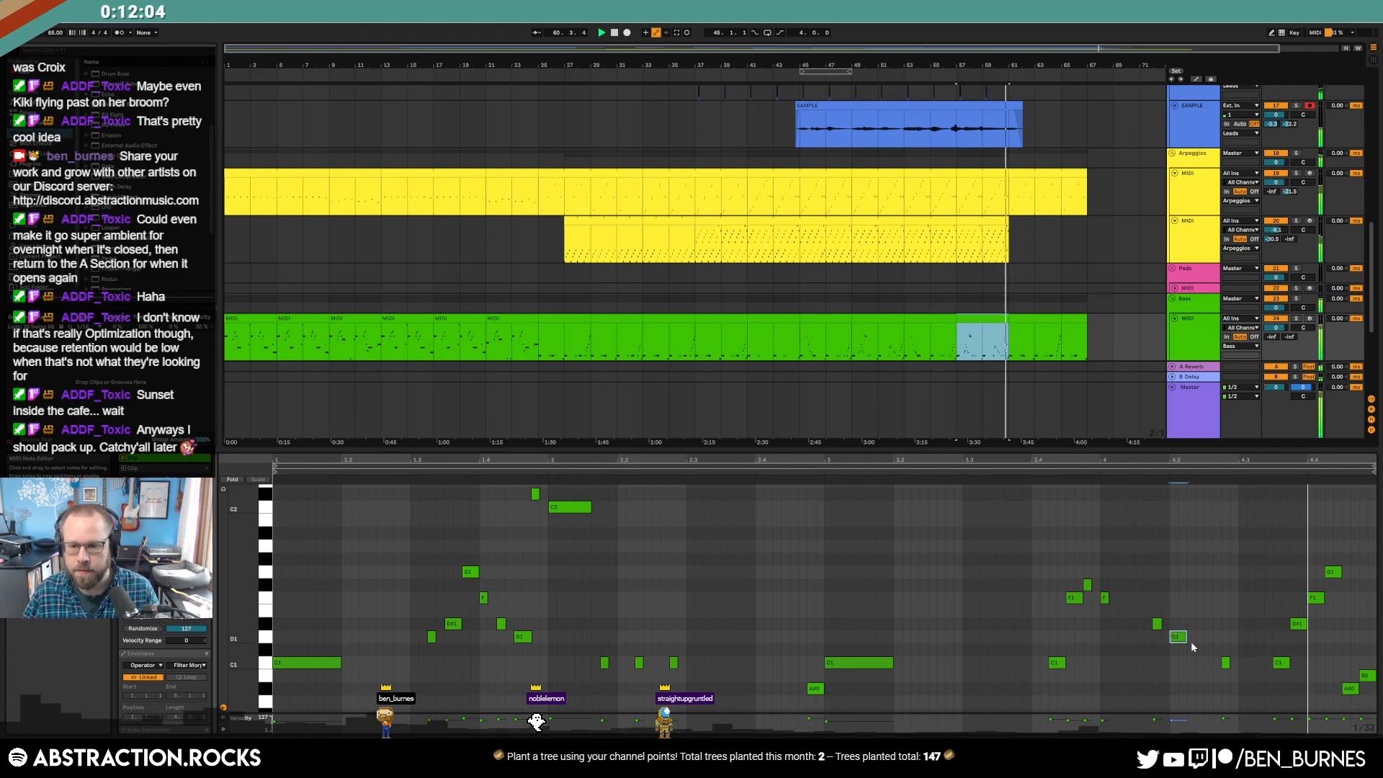
- Rework the descending fill in bar 4 of the bass clip at bar 57 to an earlier F1, D#1, D1 and C#1
{"action": "left_click", "coordinate": [1158, 624]}
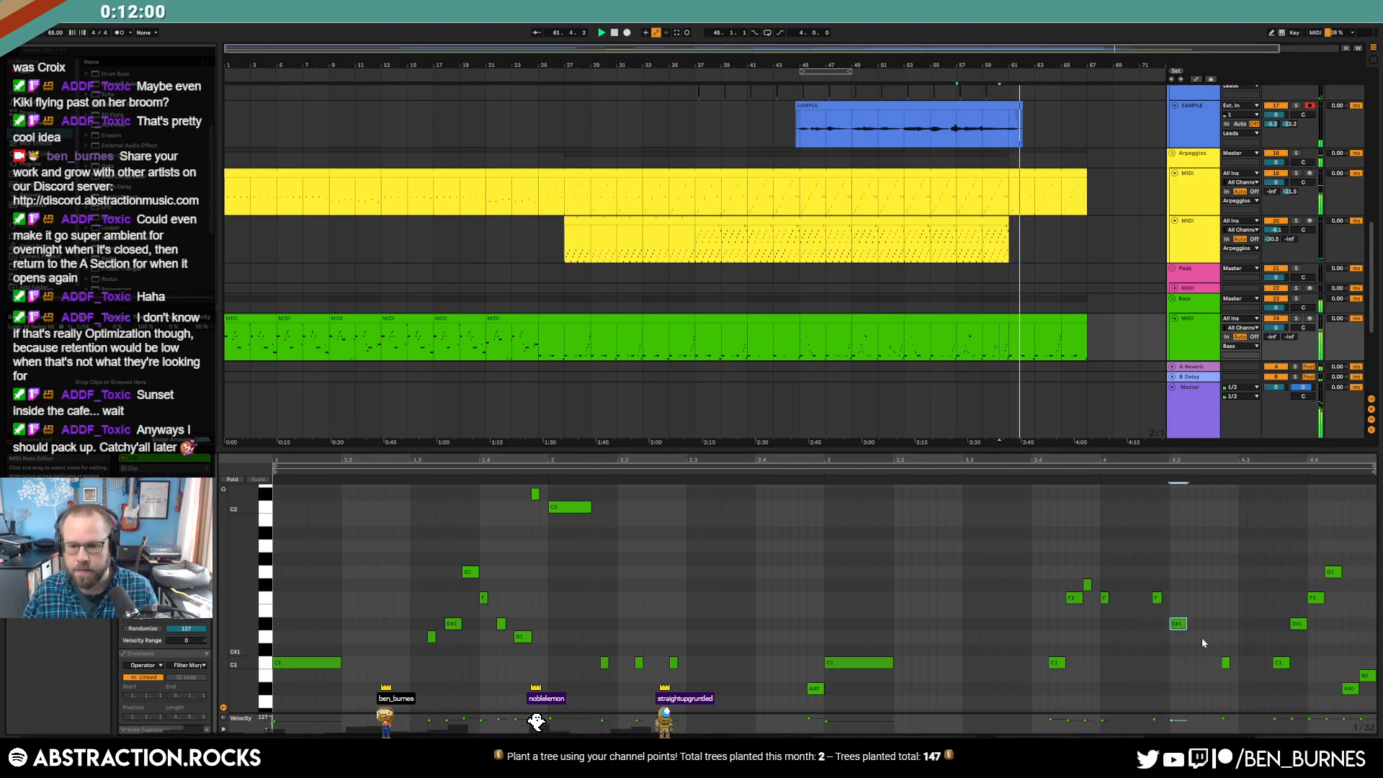
{"action": "double_click", "coordinate": [1138, 597]}
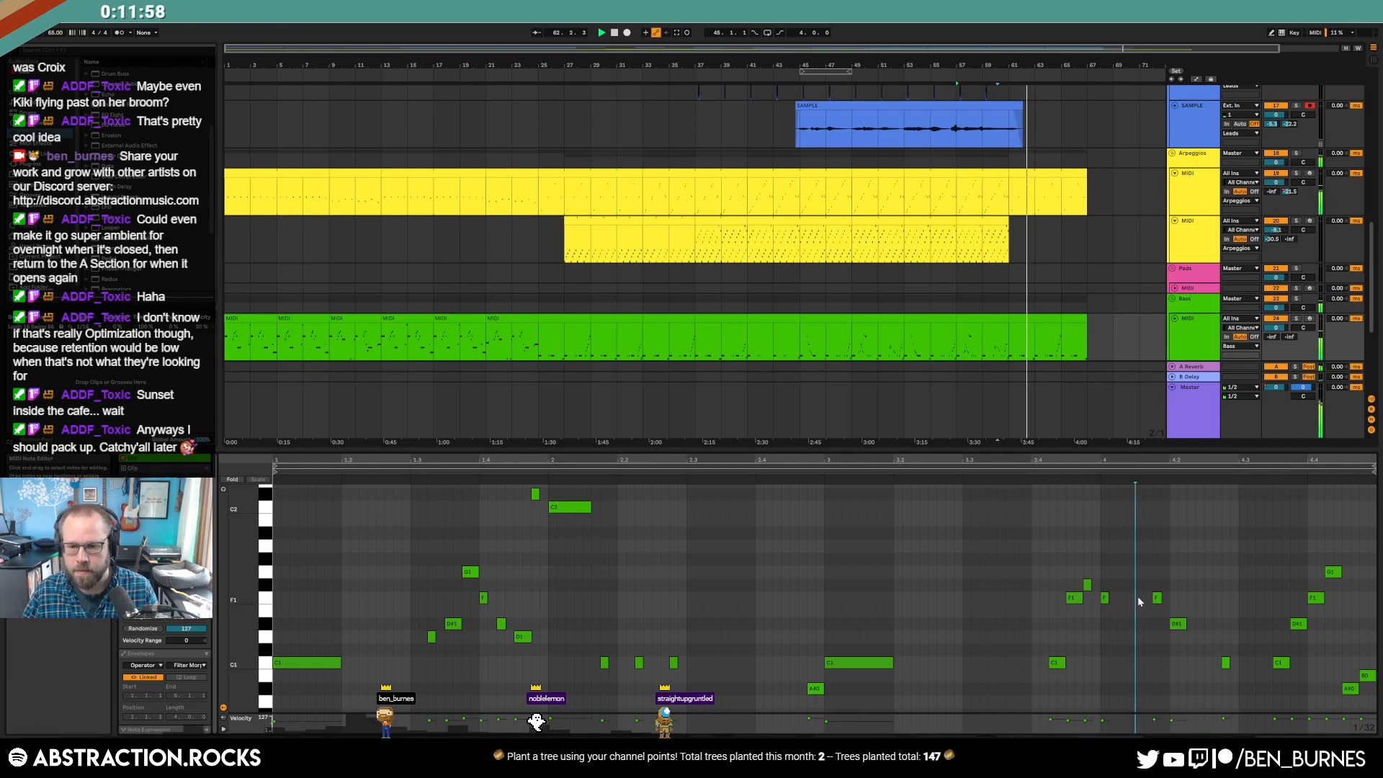
{"action": "left_click", "coordinate": [1157, 599]}
{"action": "key", "text": "Down"}
{"action": "key", "text": "Down"}
{"action": "left_click", "coordinate": [1177, 621]}
{"action": "key", "text": "Left"}
{"action": "key", "text": "Left"}
{"action": "left_click", "coordinate": [1179, 636]}
{"action": "double_click", "coordinate": [1173, 637]}
{"action": "left_click_drag", "start_coordinate": [1174, 637], "coordinate": [1185, 637]}
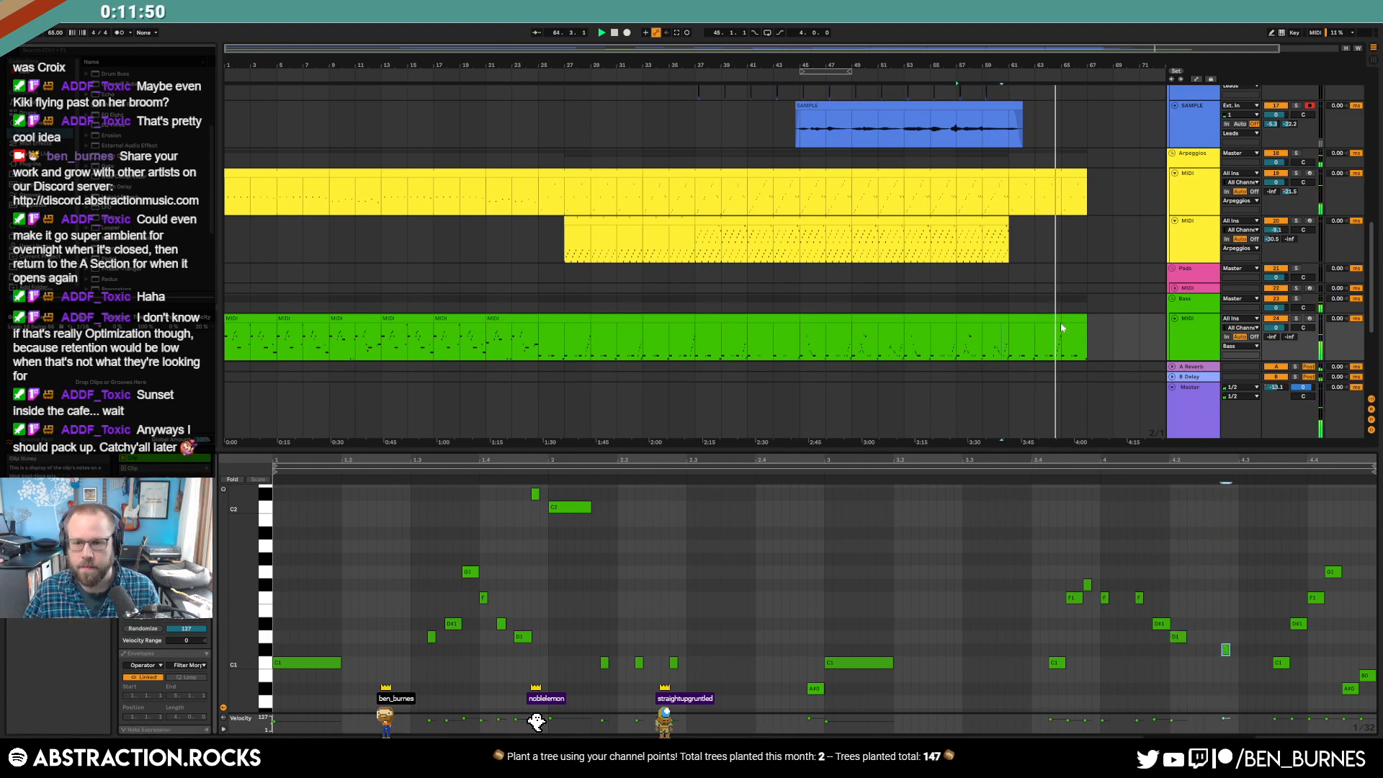
- Check the bass track's automation around bar 61 and return to the track's device view
{"action": "left_click", "coordinate": [760, 320]}
{"action": "left_click", "coordinate": [1010, 334]}
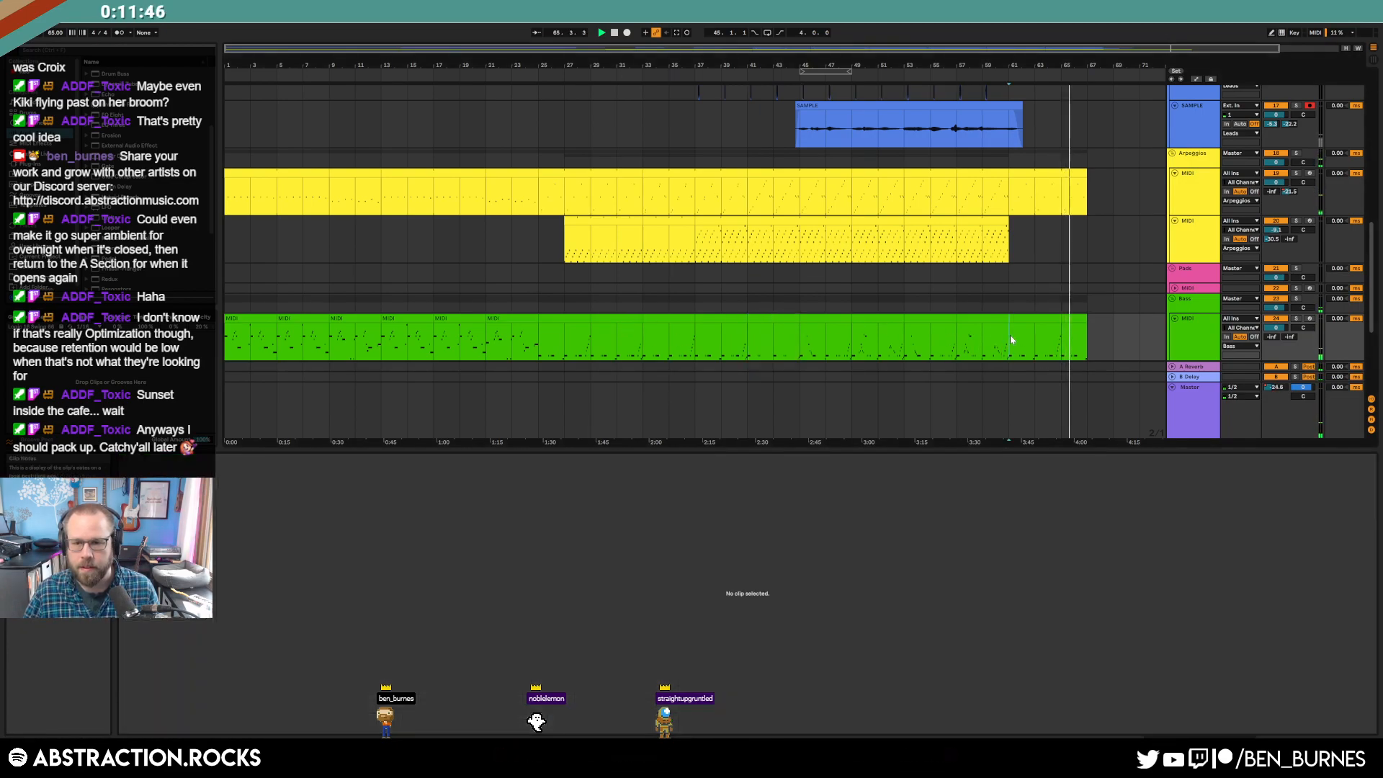
{"action": "key", "text": "a"}
{"action": "key", "text": "a"}
{"action": "key", "text": "shift+Tab"}
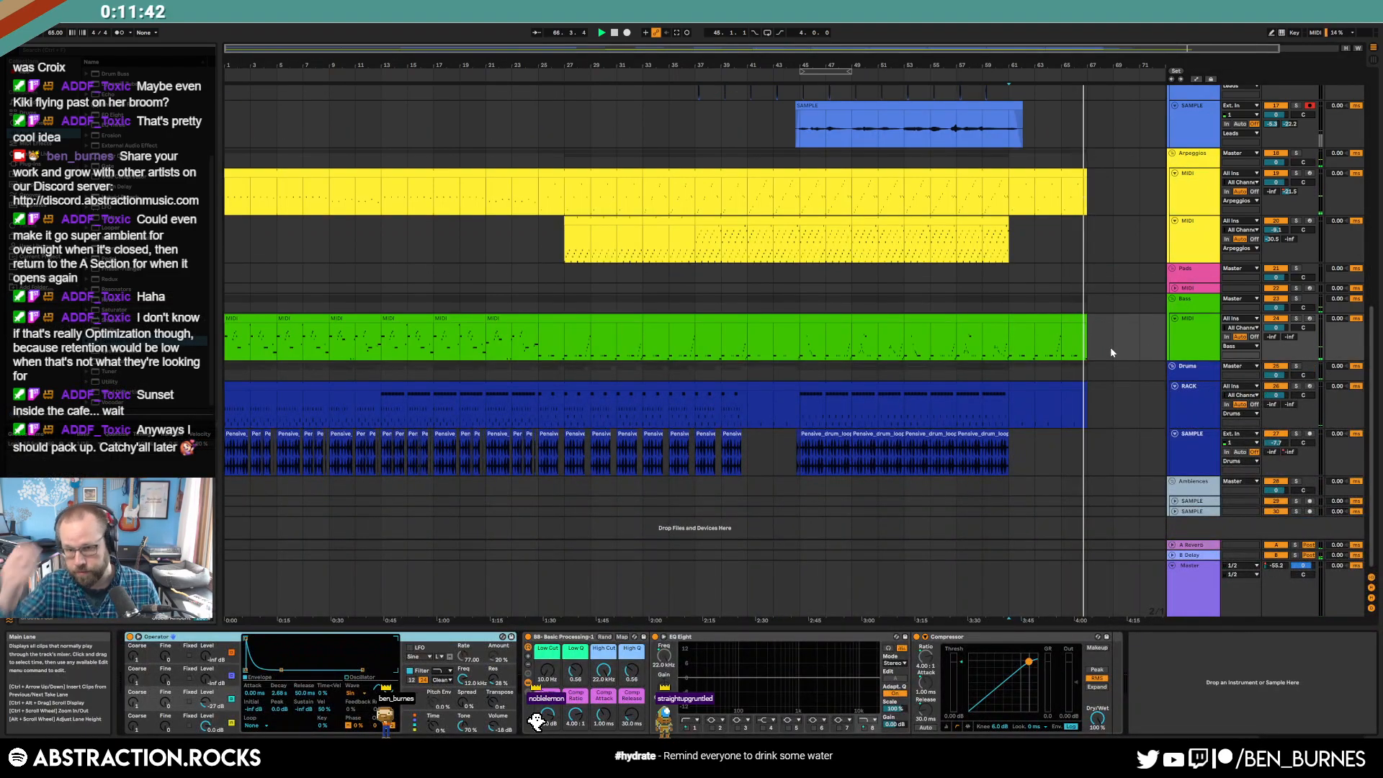
- Duplicate the two short sample hits from bars 57 to 60 into the outro at bar 61
{"action": "scroll", "coordinate": [1115, 353], "scroll_direction": "up", "scroll_amount": 3}
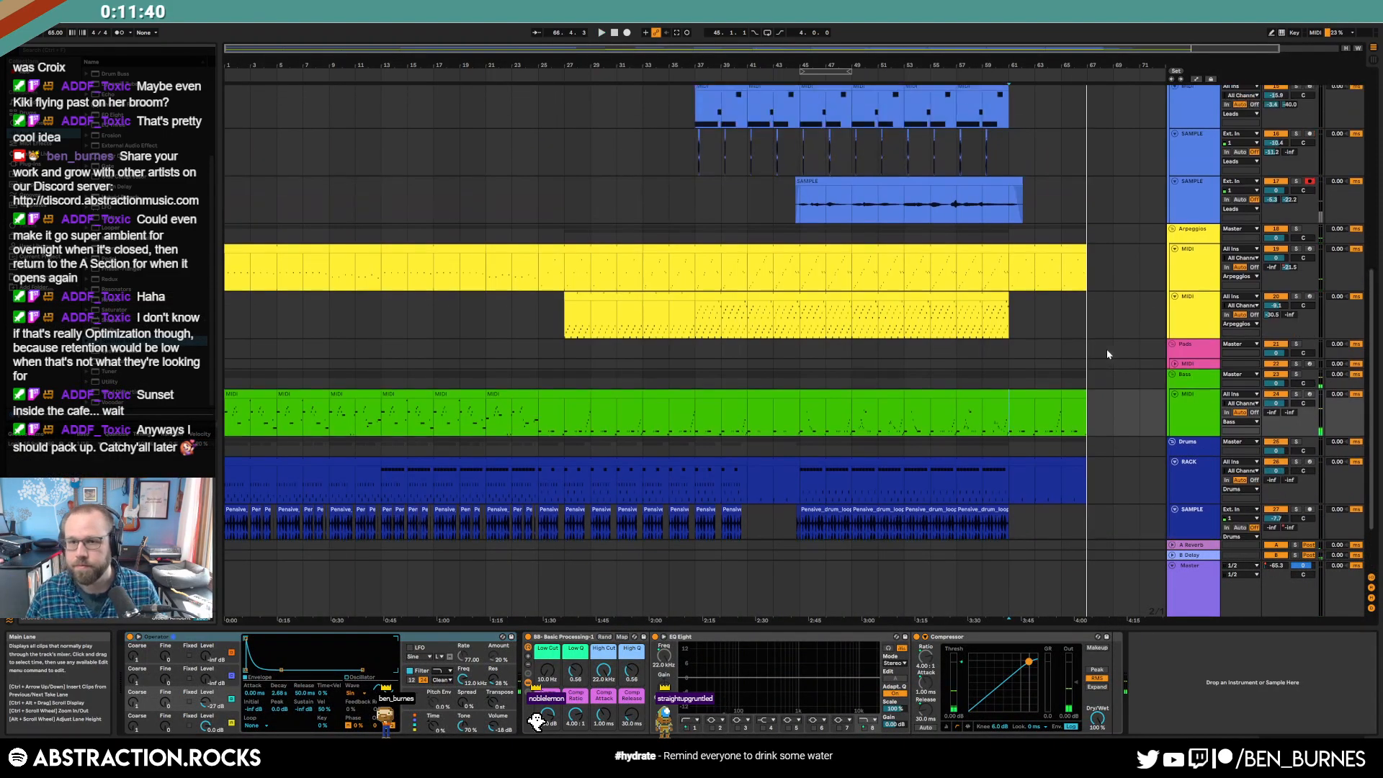
{"action": "left_click", "coordinate": [961, 143]}
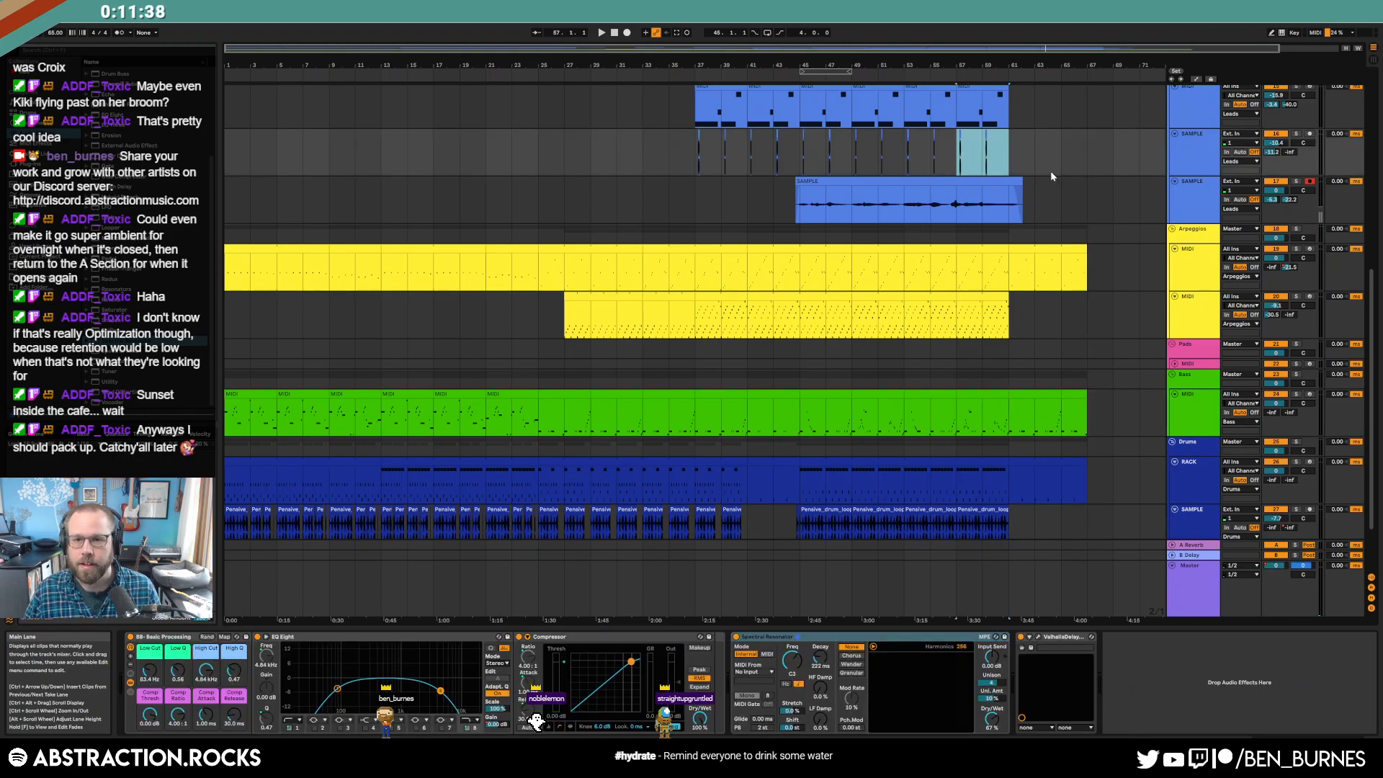
{"action": "scroll", "coordinate": [1029, 202], "scroll_direction": "up", "scroll_amount": 2}
{"action": "scroll", "coordinate": [980, 299], "scroll_direction": "down", "scroll_amount": 1}
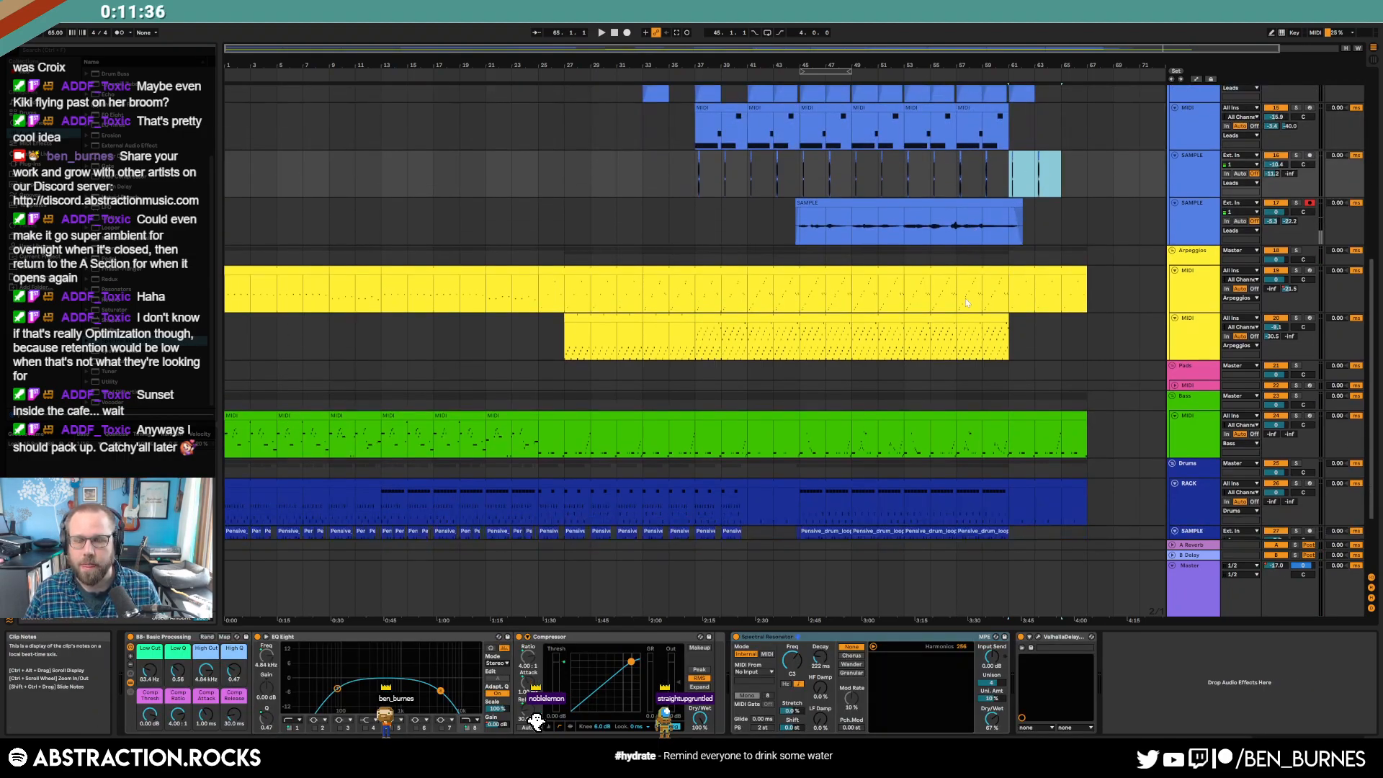
- Extend the long lead MIDI clip that starts at bar 29 so that it ends at bar 67
{"action": "scroll", "coordinate": [1040, 311], "scroll_direction": "up", "scroll_amount": 5}
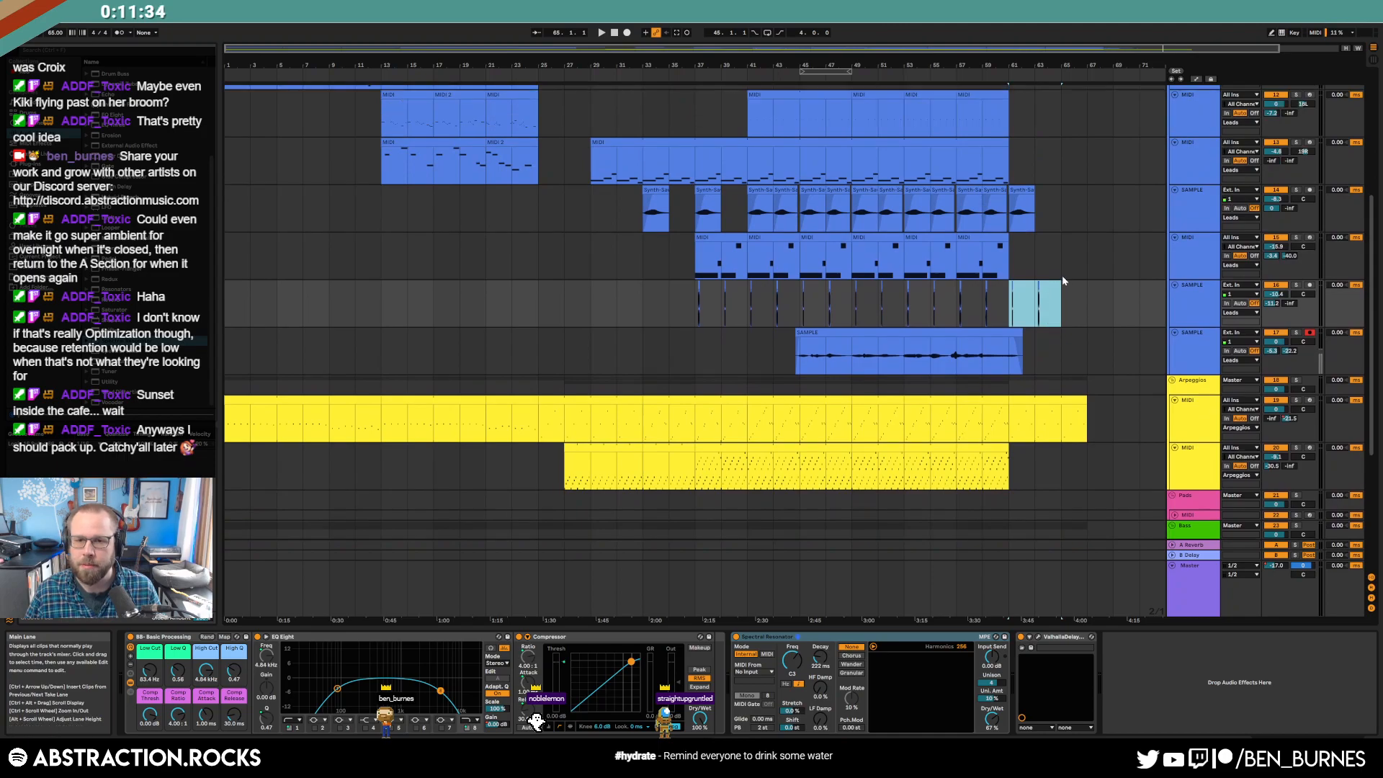
{"action": "left_click", "coordinate": [1061, 276]}
{"action": "left_click_drag", "start_coordinate": [1007, 152], "coordinate": [1053, 158]}
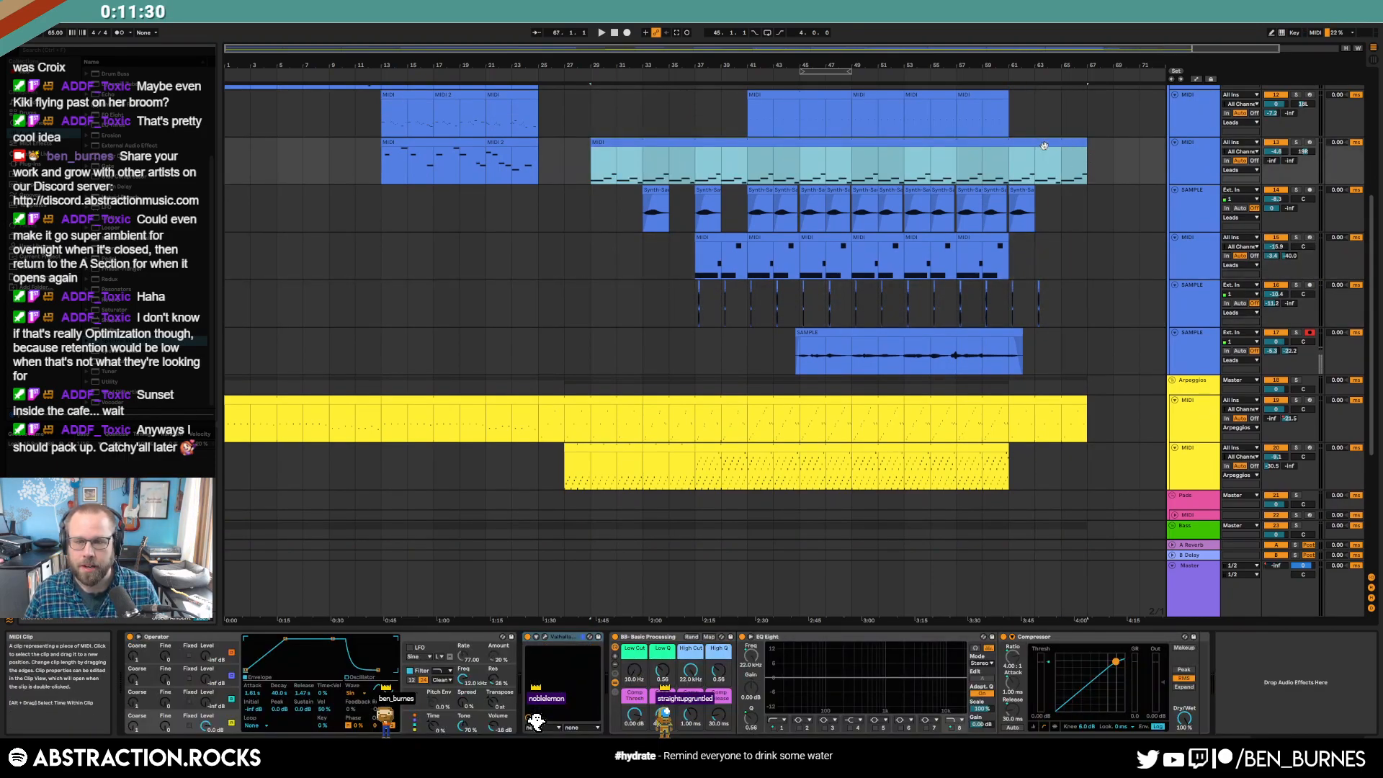
{"action": "scroll", "coordinate": [939, 220], "scroll_direction": "up", "scroll_amount": 4}
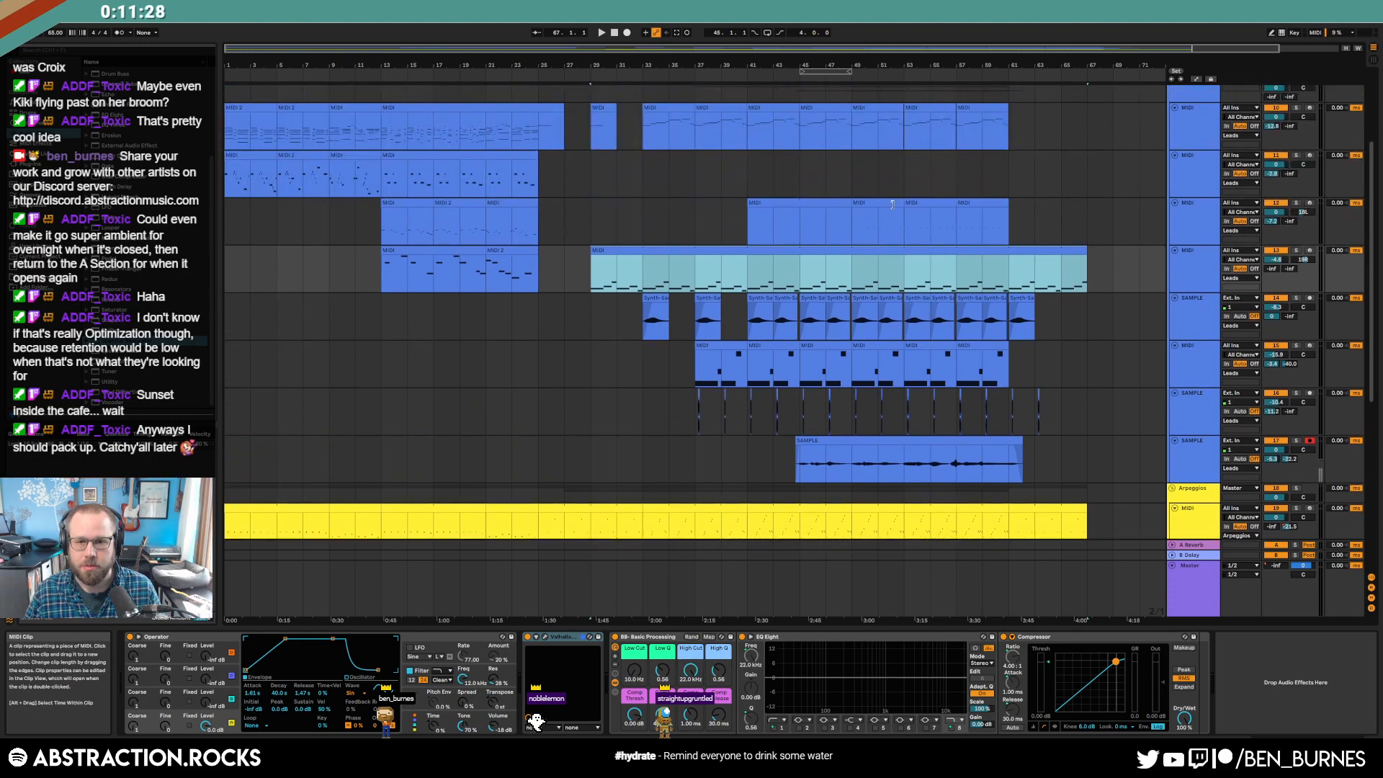
- Extend the lead MIDI clip that starts at bar 41 so it ends at bar 67, and play the song from the start
{"action": "left_click_drag", "start_coordinate": [849, 201], "coordinate": [1092, 219]}
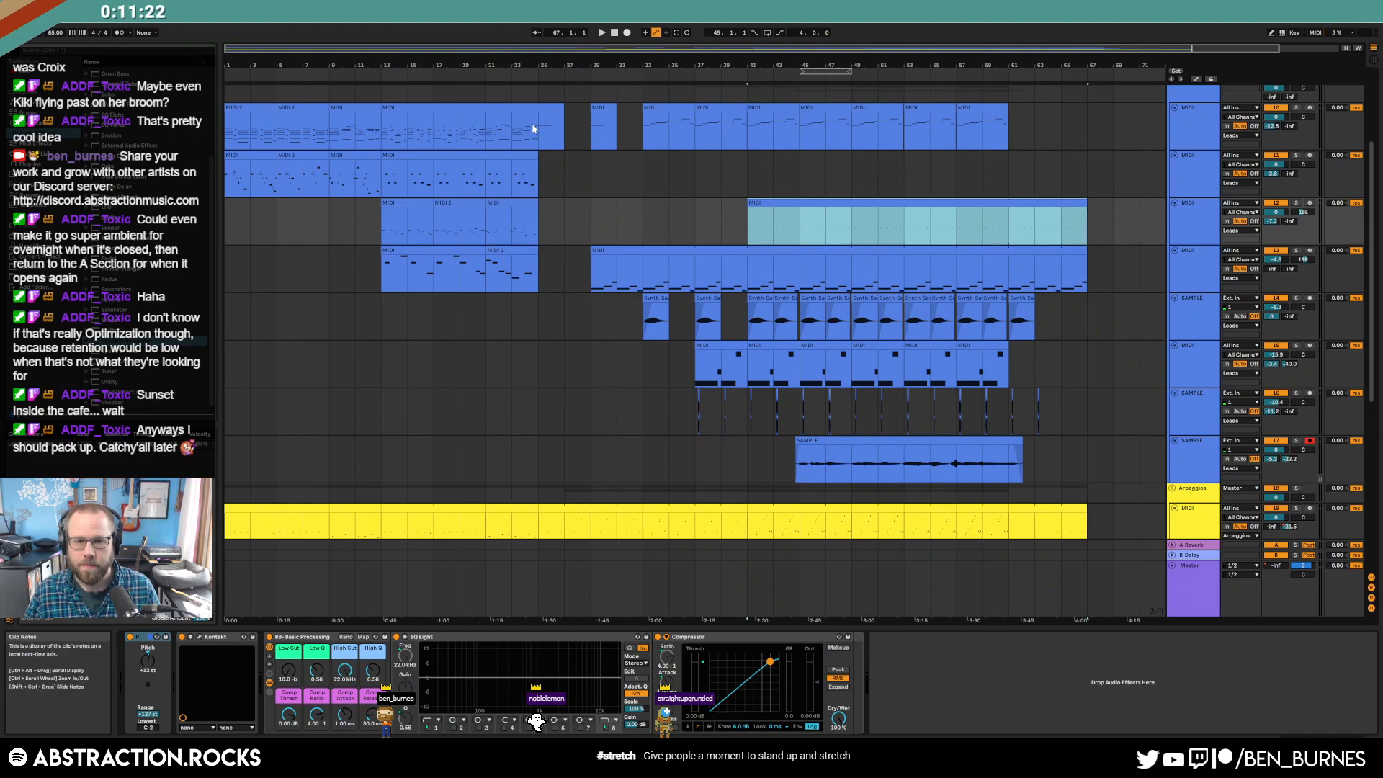
{"action": "left_click", "coordinate": [613, 33]}
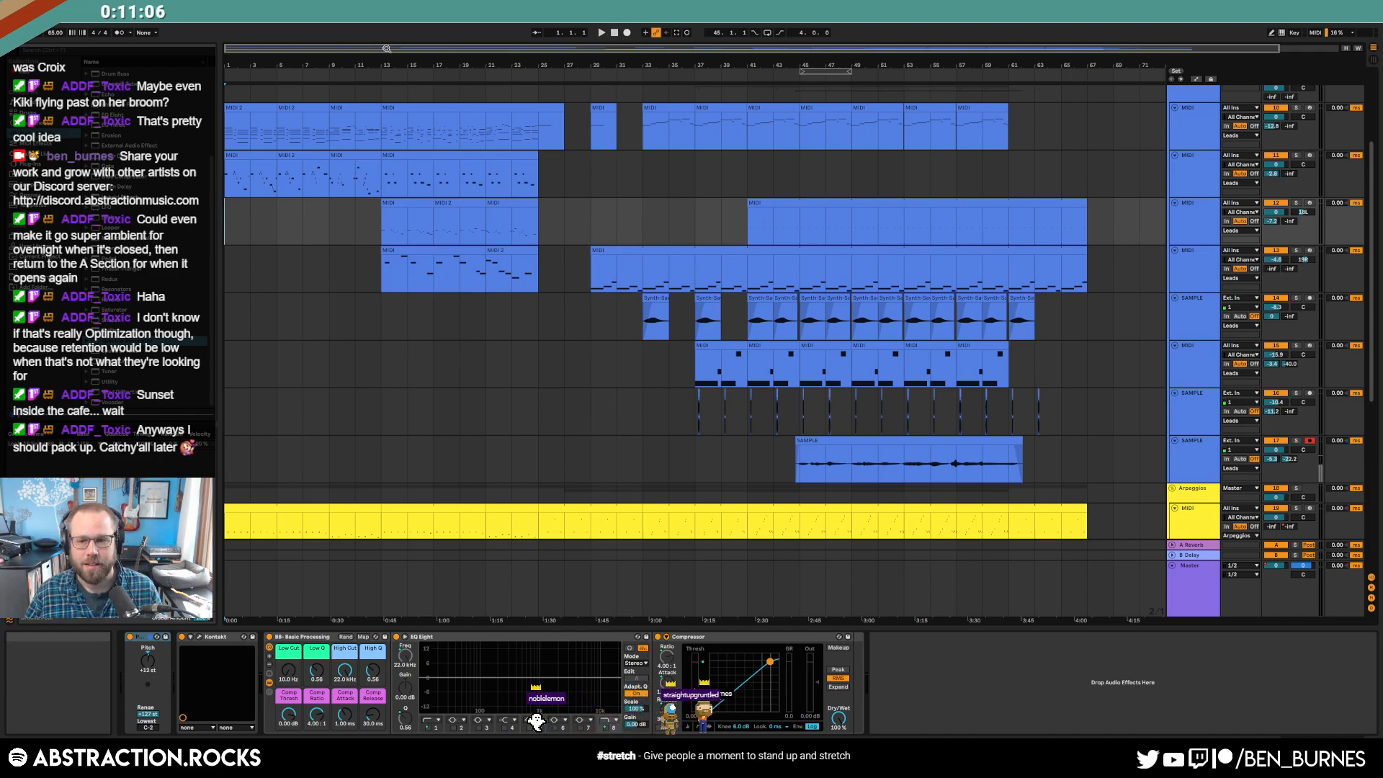
{"action": "key", "text": "space"}
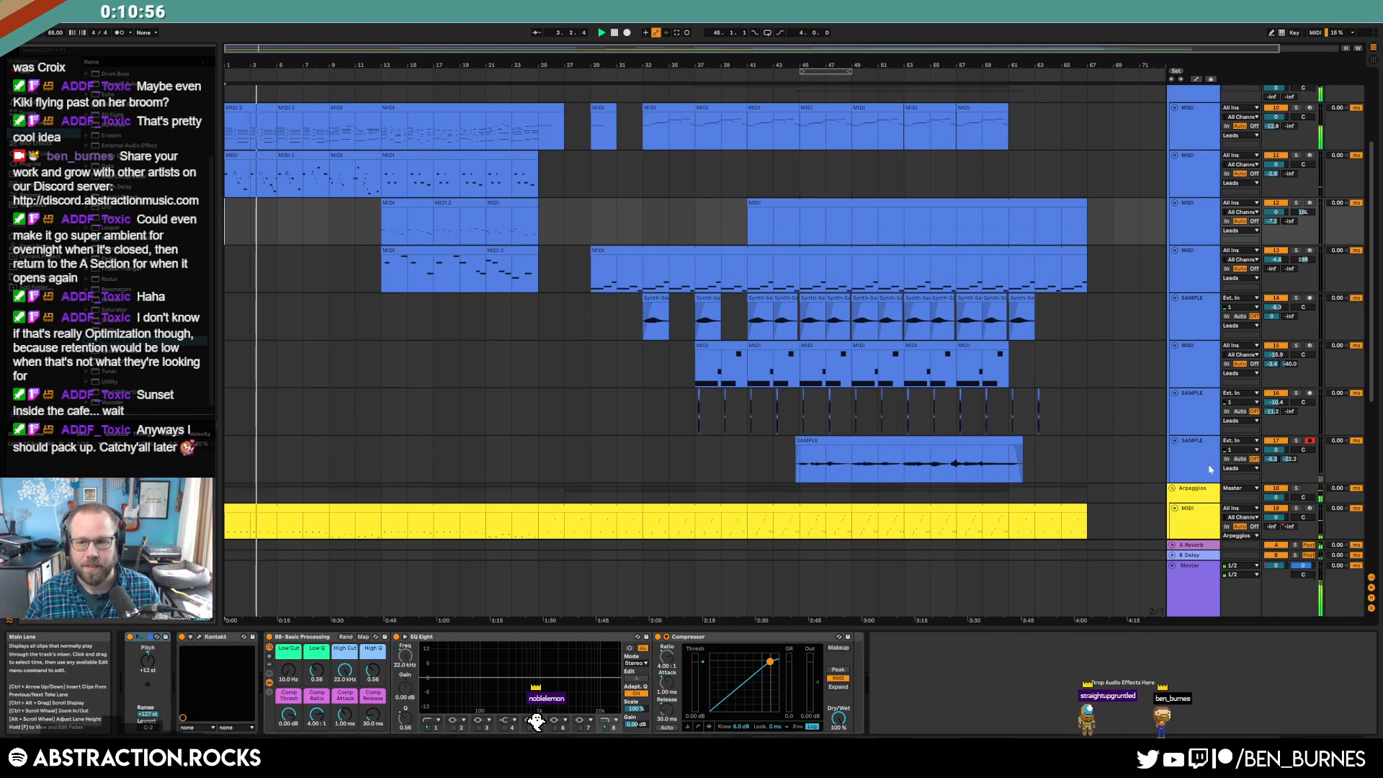
- Fold the unfolded tracks in the Leads, Arpeggios, Bass and Drums groups to compact the arrangement
{"action": "left_click", "coordinate": [1181, 206]}
{"action": "left_click", "coordinate": [1177, 121]}
{"action": "left_click", "coordinate": [1174, 107]}
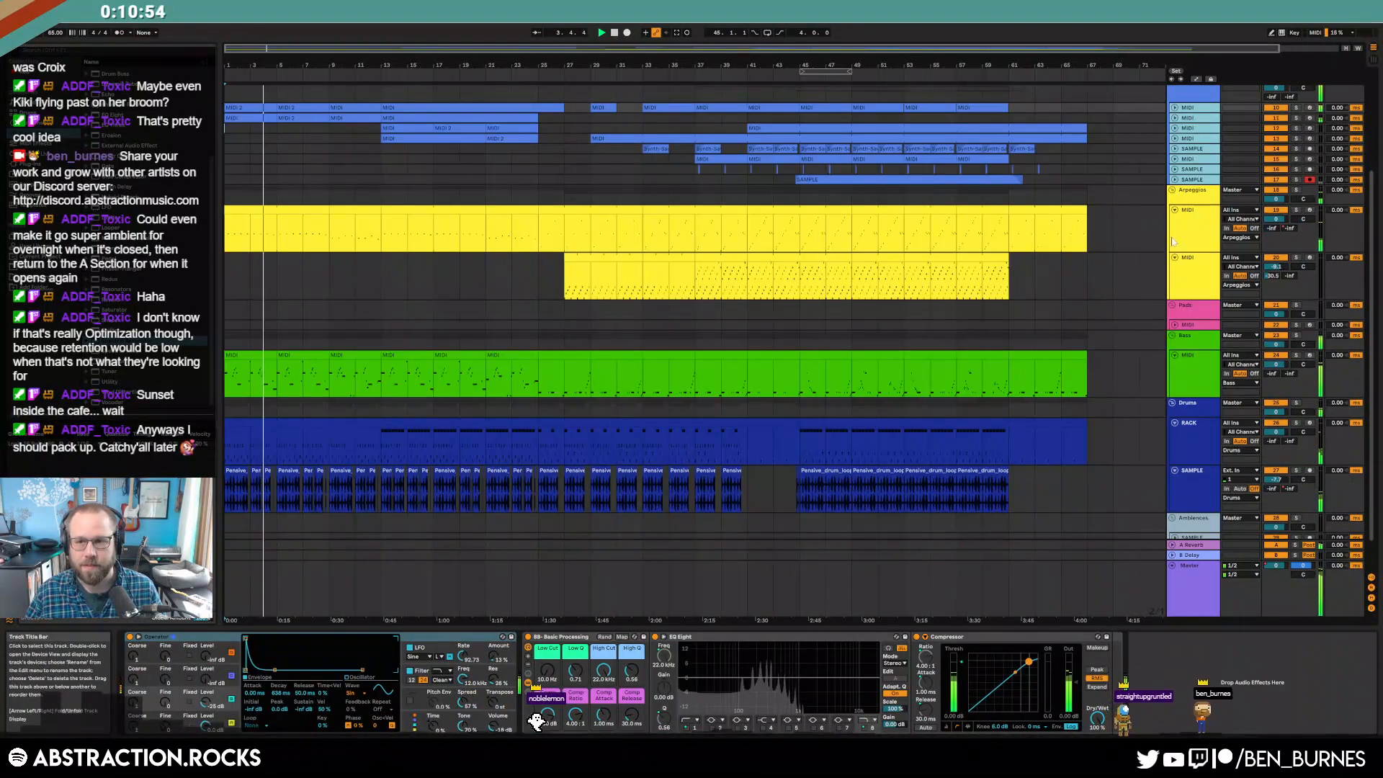
{"action": "left_click", "coordinate": [1175, 210]}
{"action": "left_click", "coordinate": [1175, 220]}
{"action": "left_click", "coordinate": [1175, 280]}
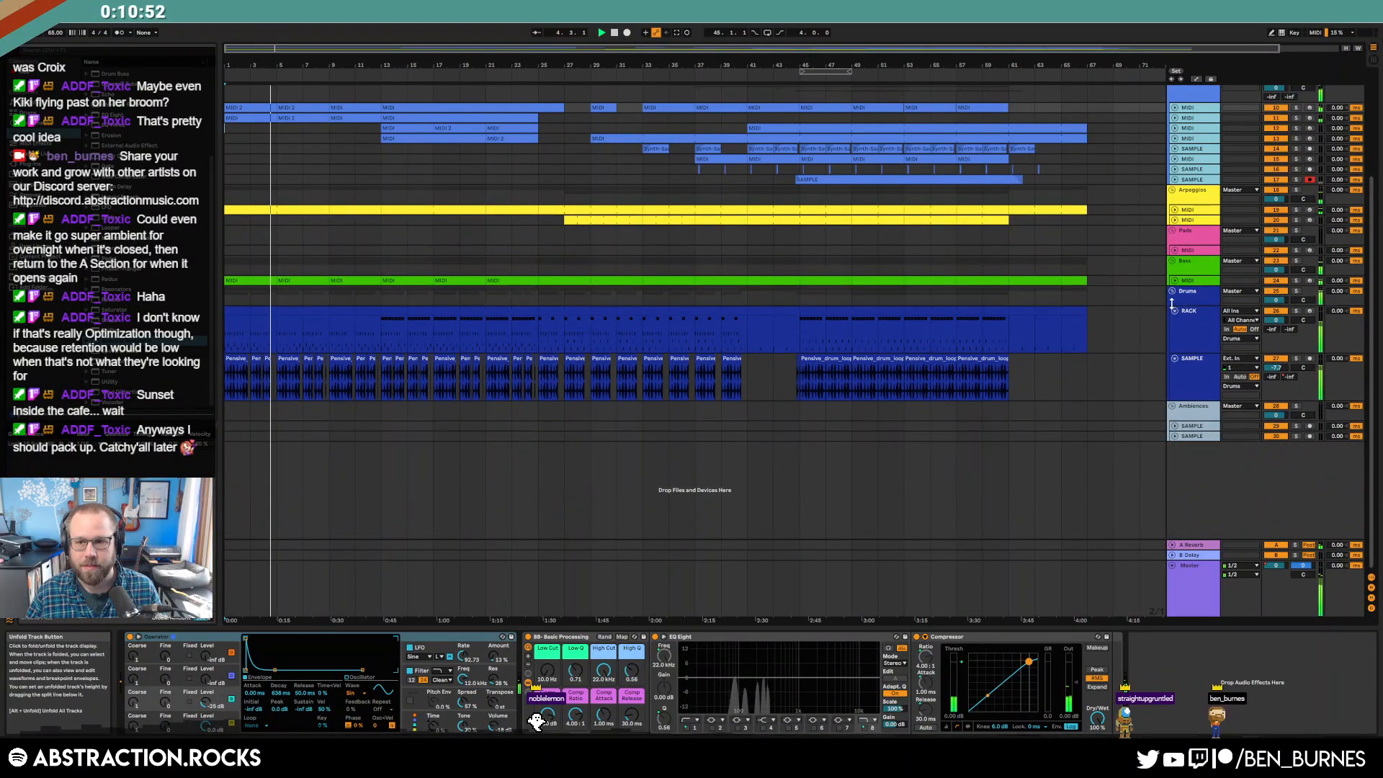
{"action": "left_click", "coordinate": [1174, 311]}
{"action": "left_click", "coordinate": [1175, 321]}
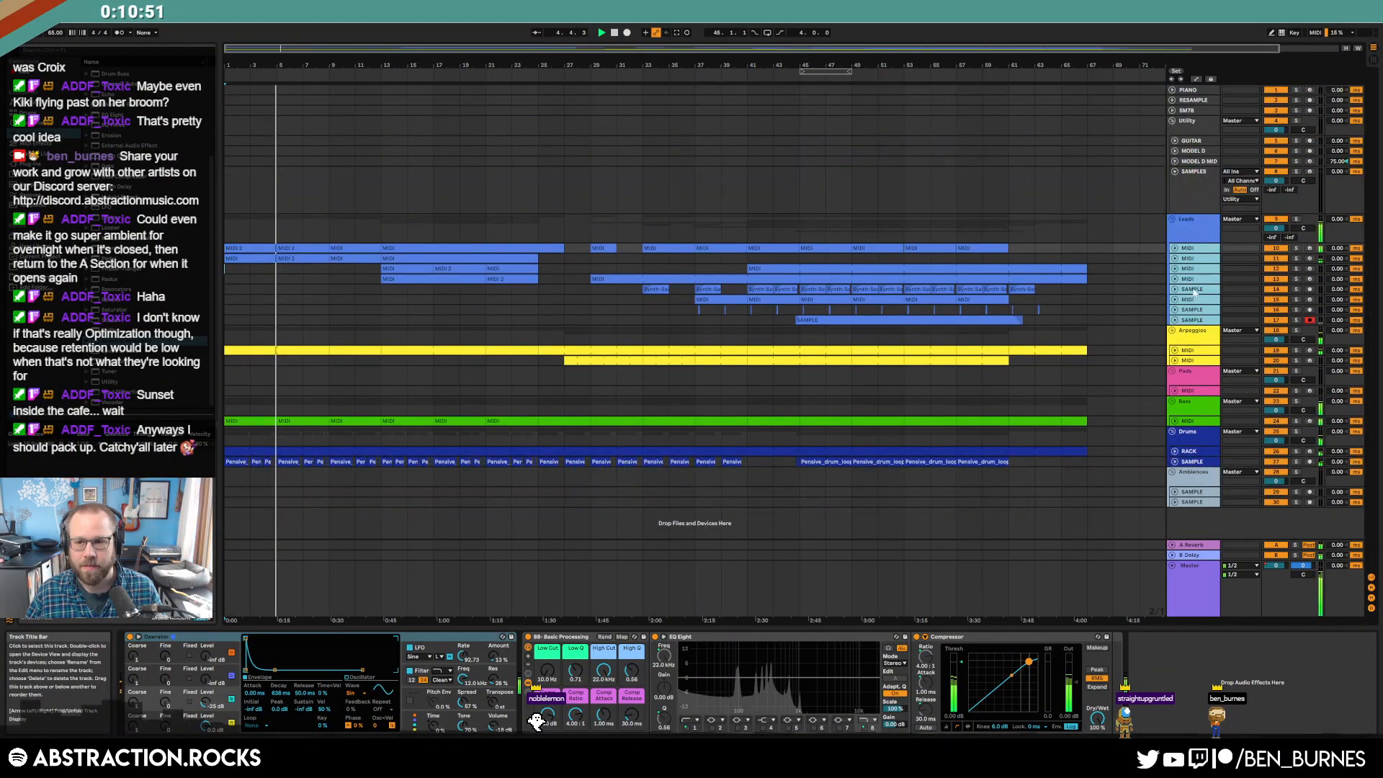
- Delete the Pads and Ambiences groups and fold the Utility group
{"action": "left_click", "coordinate": [1192, 378]}
{"action": "key", "text": "Delete"}
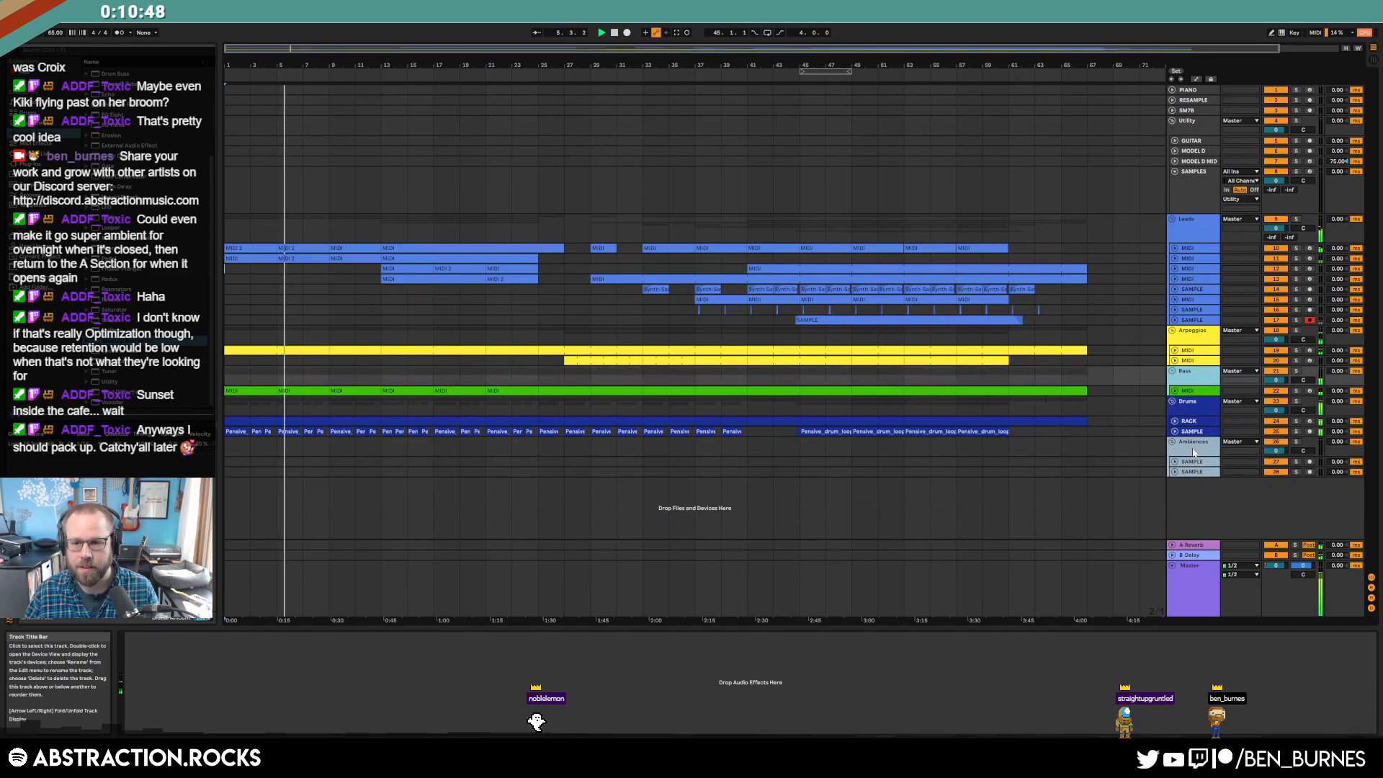
{"action": "key", "text": "Delete"}
{"action": "left_click", "coordinate": [1172, 121]}
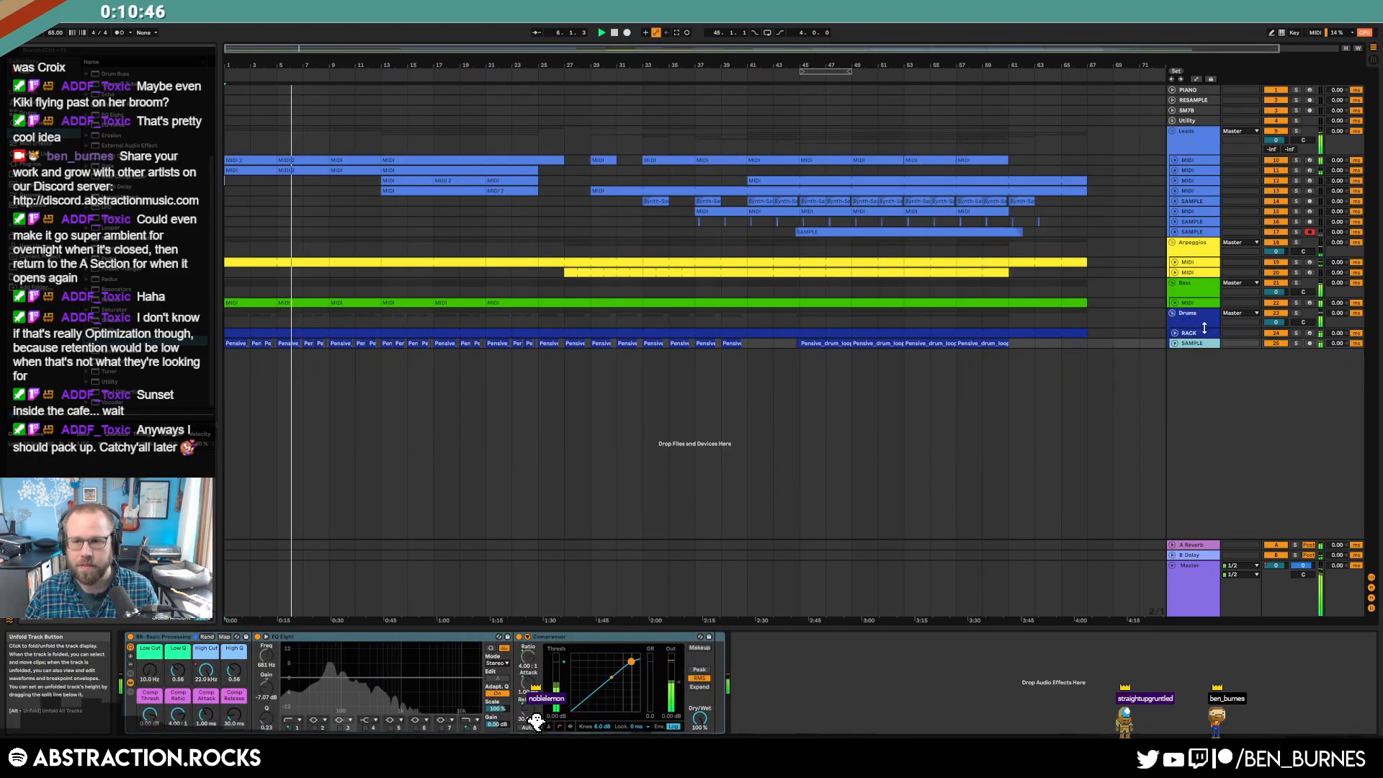
- Open the Youlean Loudness Meter on the master track and place its window clear of the track mixer controls
{"action": "left_click", "coordinate": [1194, 585]}
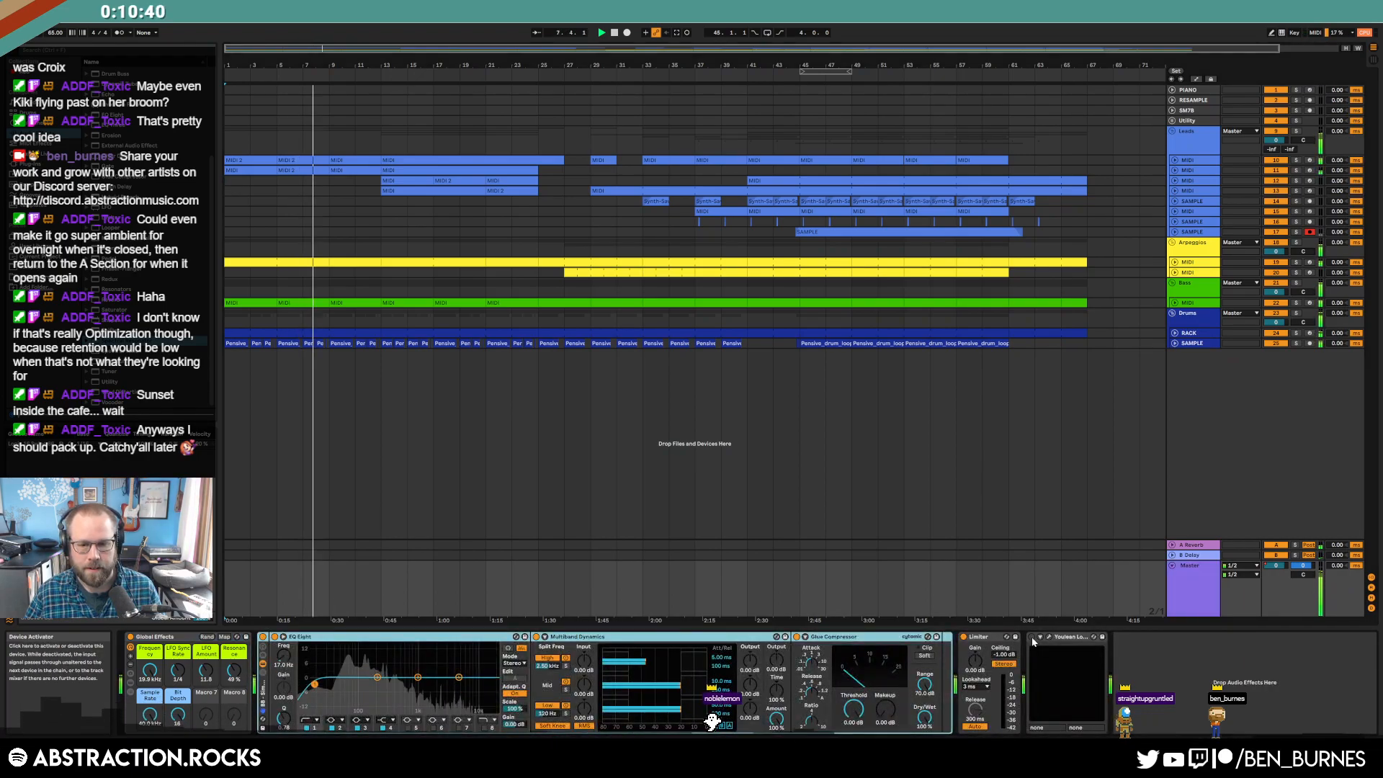
{"action": "left_click", "coordinate": [1049, 638]}
{"action": "left_click_drag", "start_coordinate": [785, 205], "coordinate": [1146, 203]}
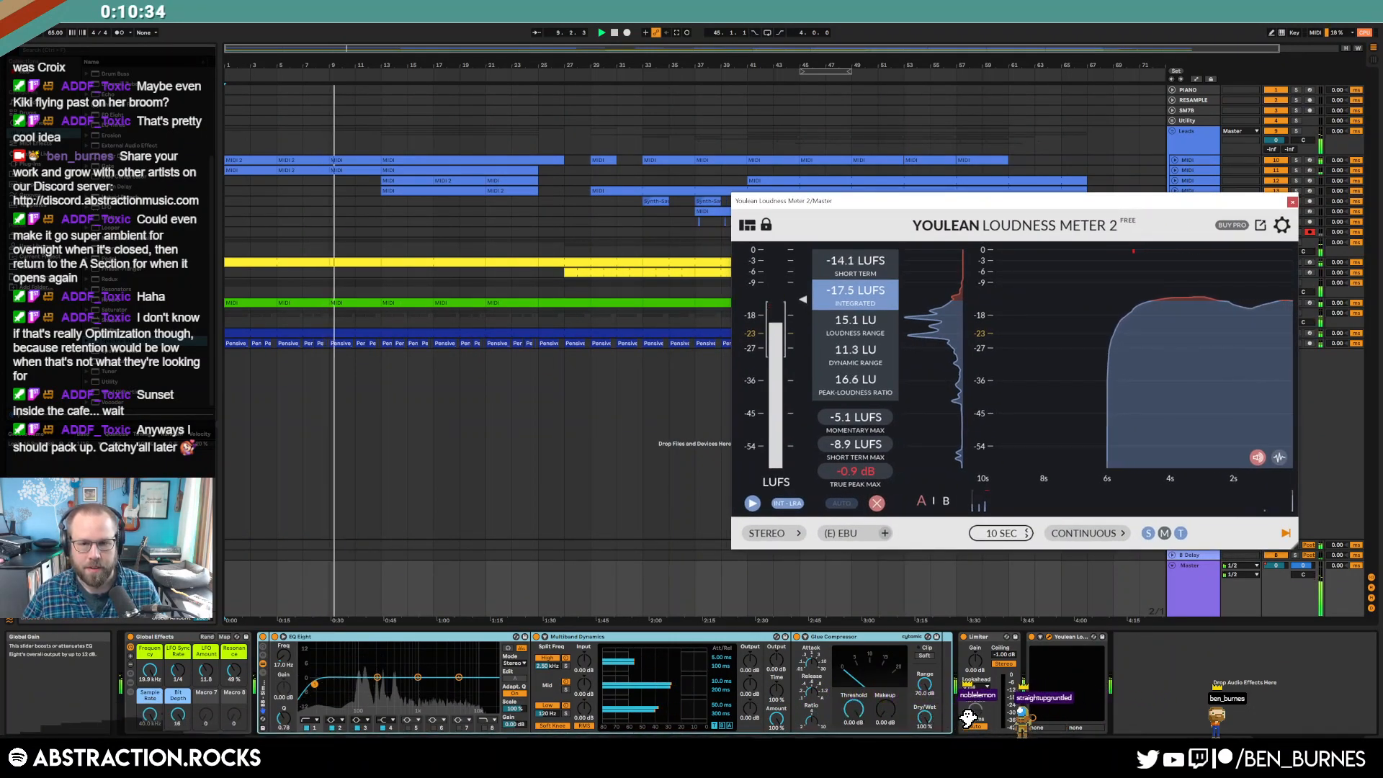
{"action": "left_click_drag", "start_coordinate": [1080, 201], "coordinate": [1045, 357]}
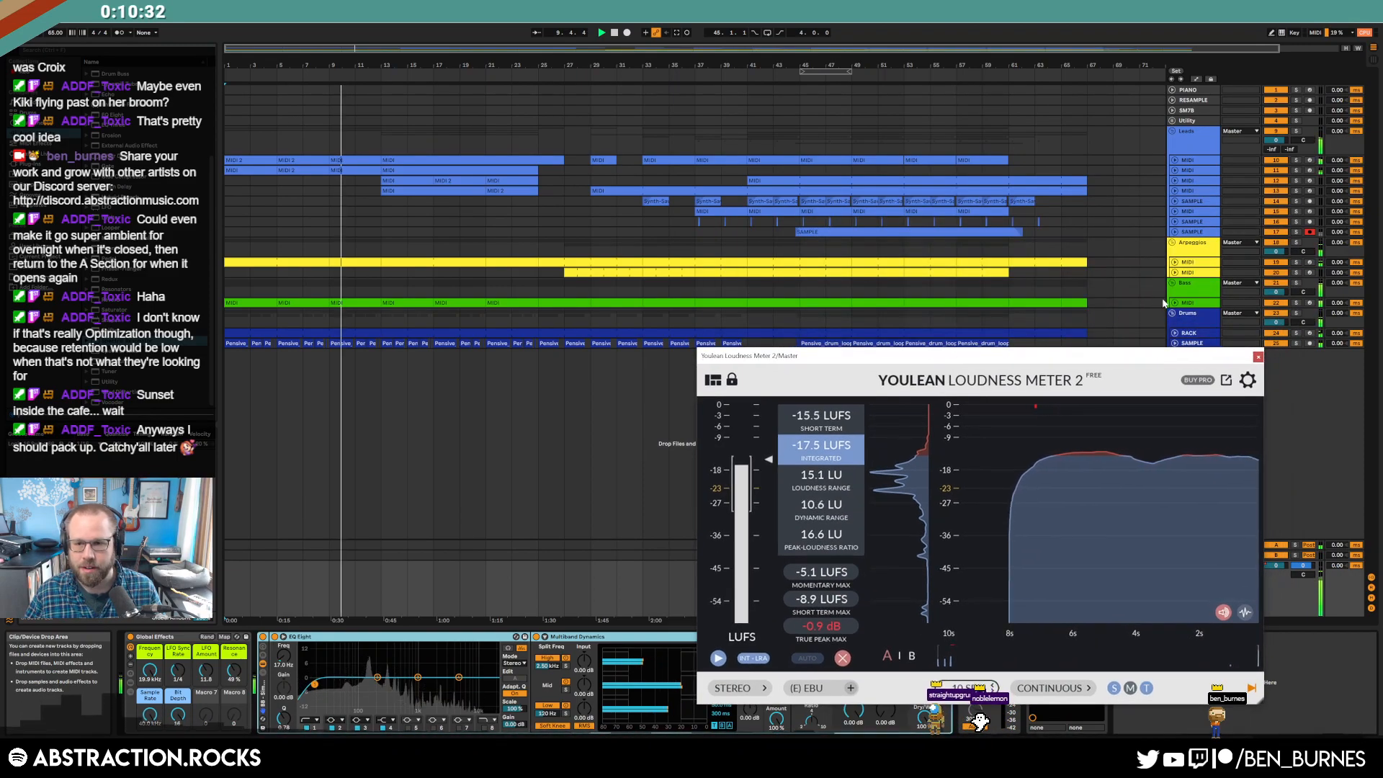
- Unfold the bass MIDI track, adjust its volume while checking the loudness meter, and close the meter
{"action": "left_click", "coordinate": [1174, 304]}
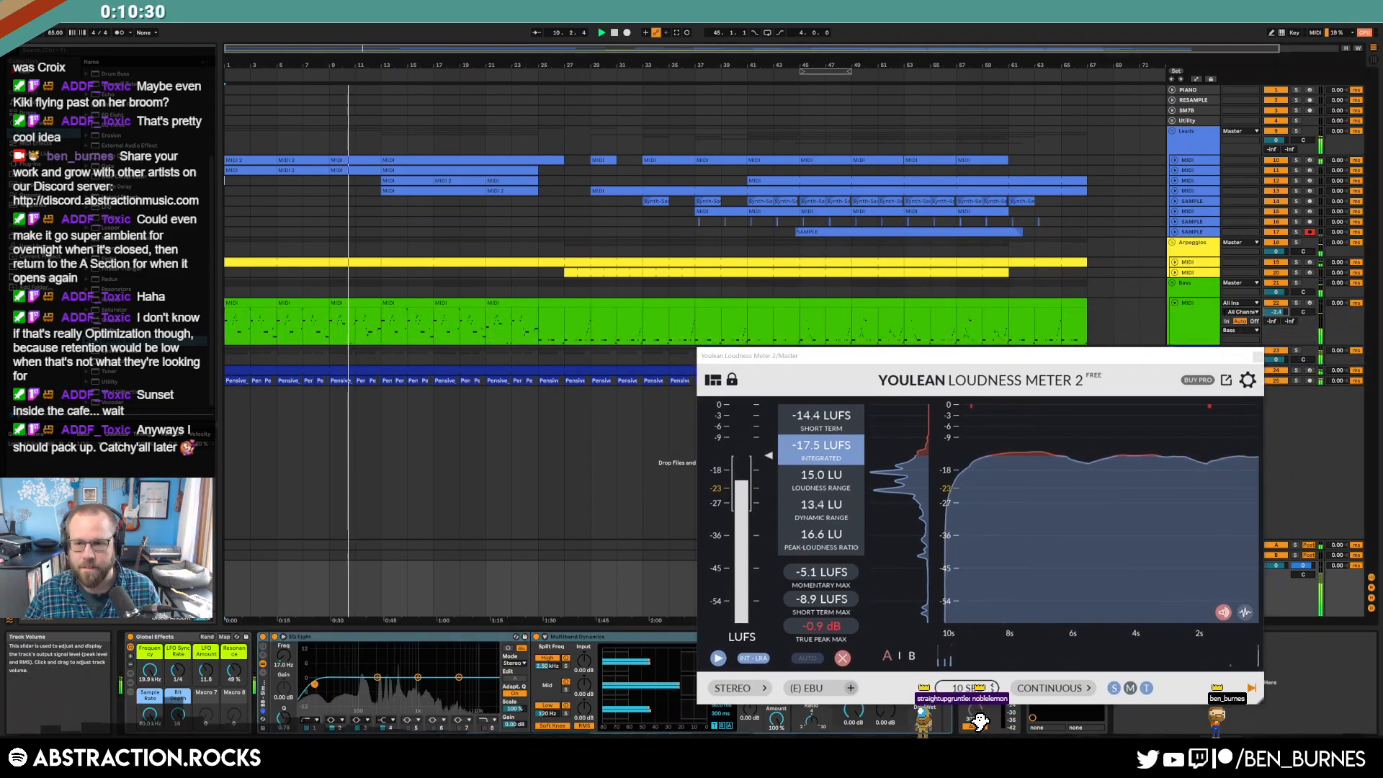
{"action": "left_click_drag", "start_coordinate": [1172, 358], "coordinate": [1172, 232]}
{"action": "left_click", "coordinate": [1277, 312]}
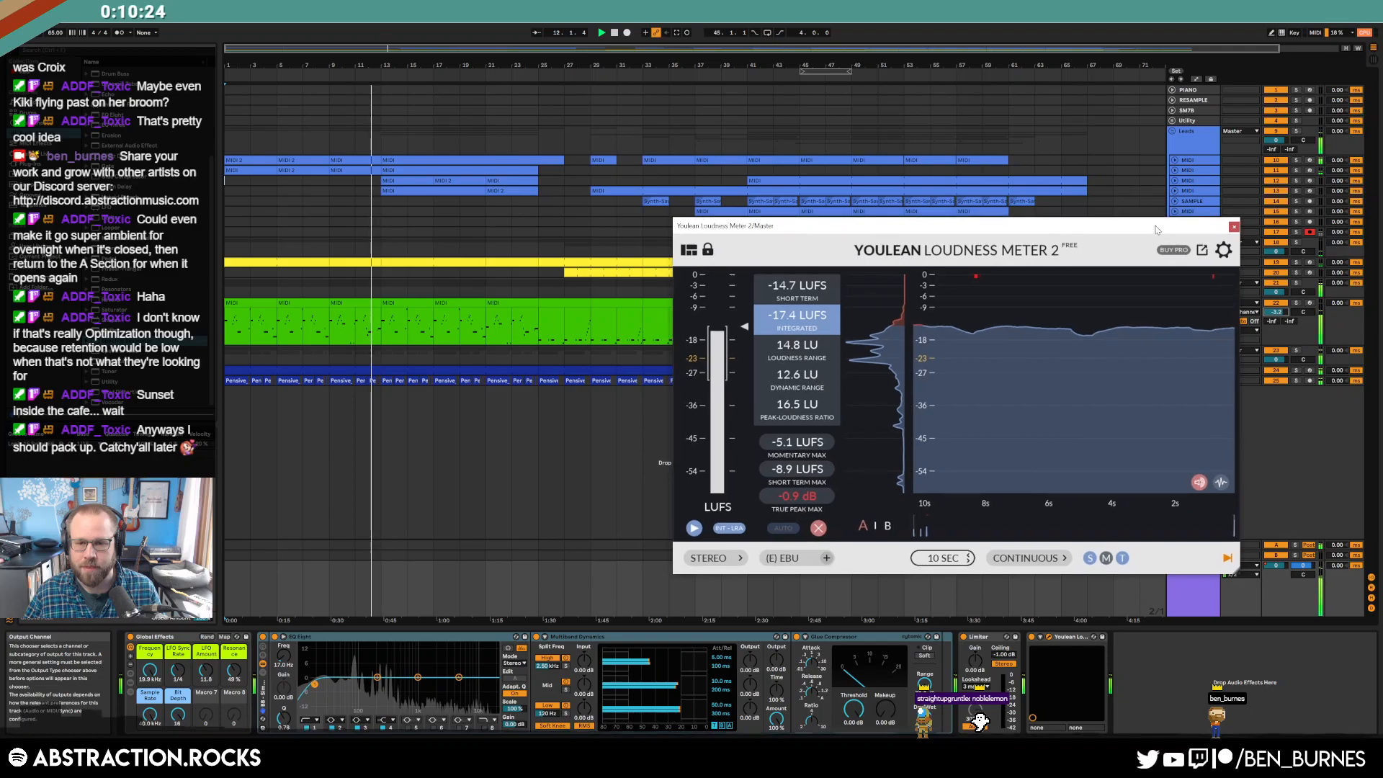
{"action": "left_click", "coordinate": [1234, 228]}
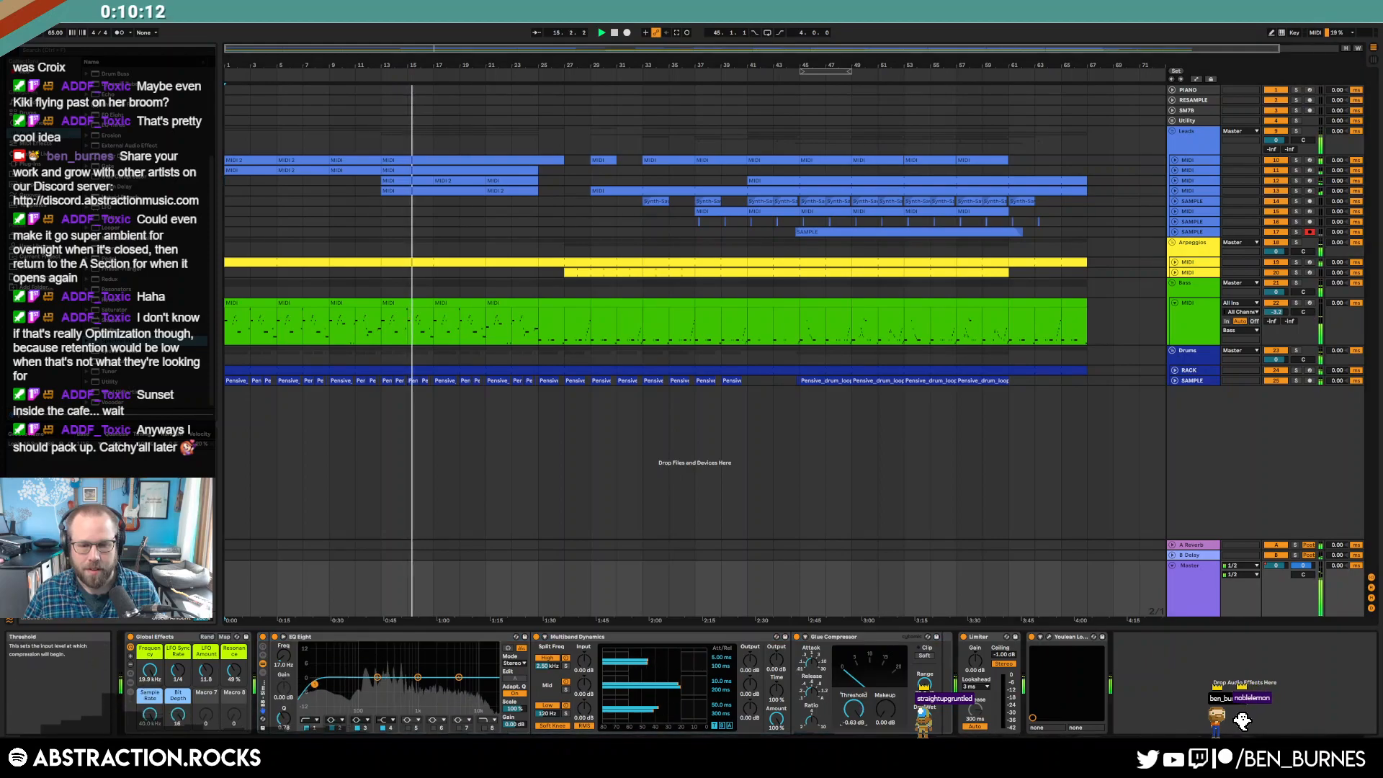
- Reopen the loudness meter and set the master Glue Compressor to a -6.98 dB threshold and 1.11 dB makeup gain
{"action": "left_click", "coordinate": [1048, 640]}
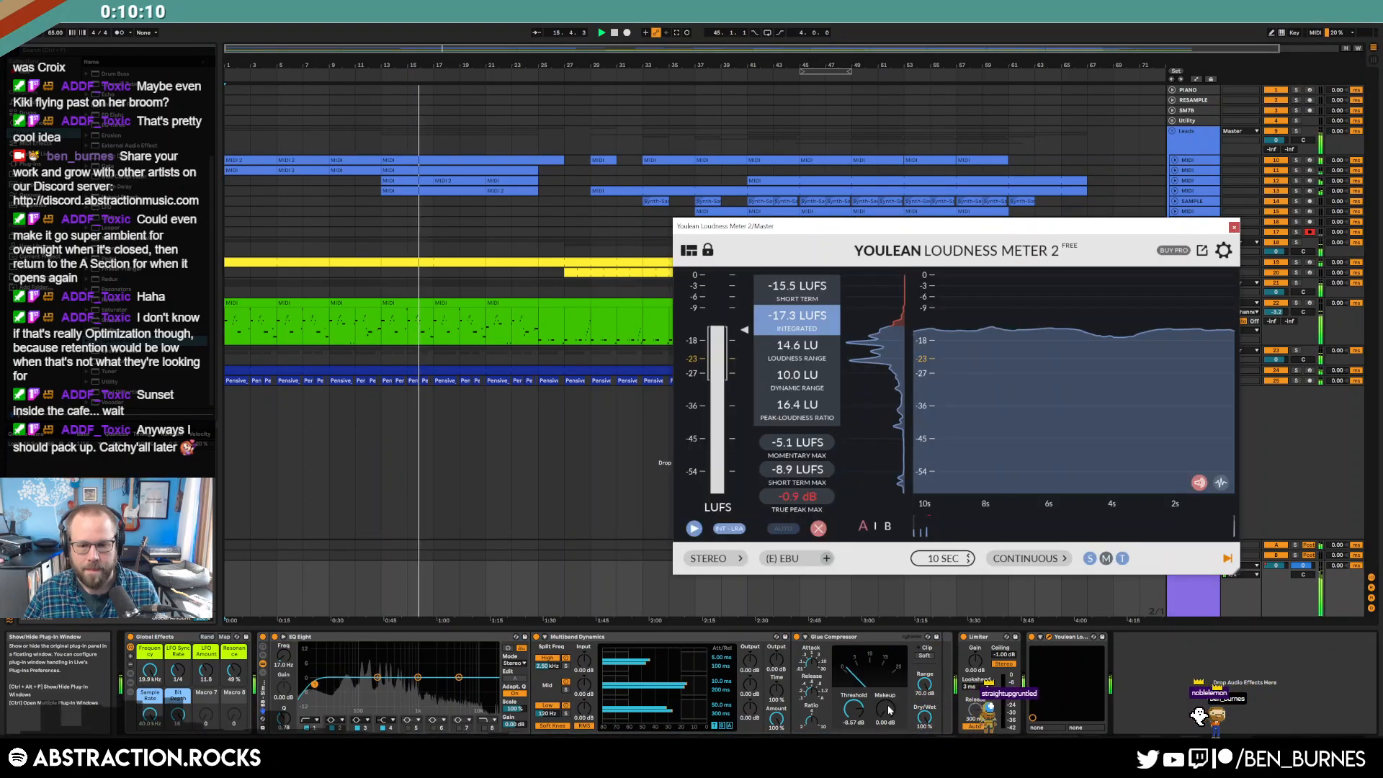
{"action": "left_click_drag", "start_coordinate": [898, 230], "coordinate": [936, 222]}
{"action": "left_click_drag", "start_coordinate": [885, 709], "coordinate": [885, 700]}
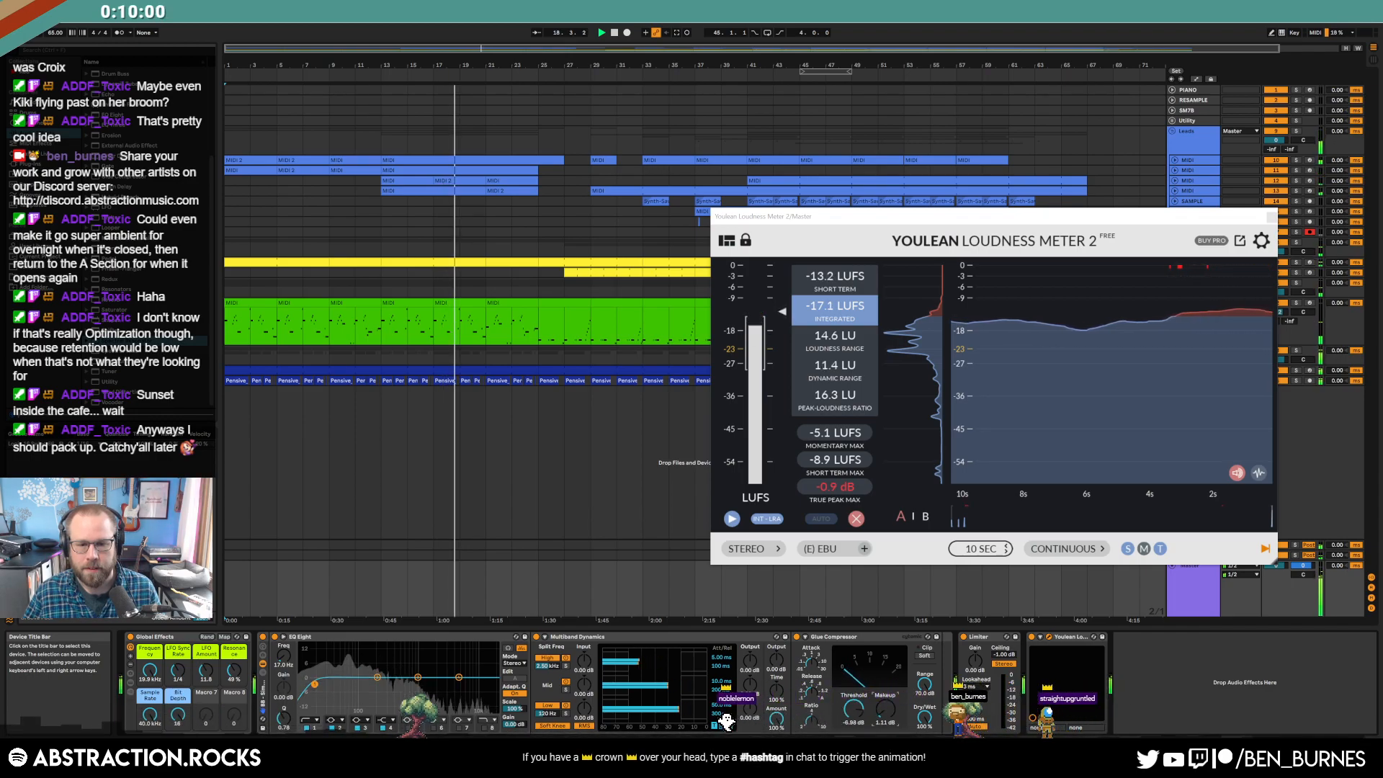
- Reshape the master EQ Eight with a slight low-mid boost and a gentle dip around 818 Hz
{"action": "left_click_drag", "start_coordinate": [379, 677], "coordinate": [367, 674]}
{"action": "left_click_drag", "start_coordinate": [458, 675], "coordinate": [416, 678]}
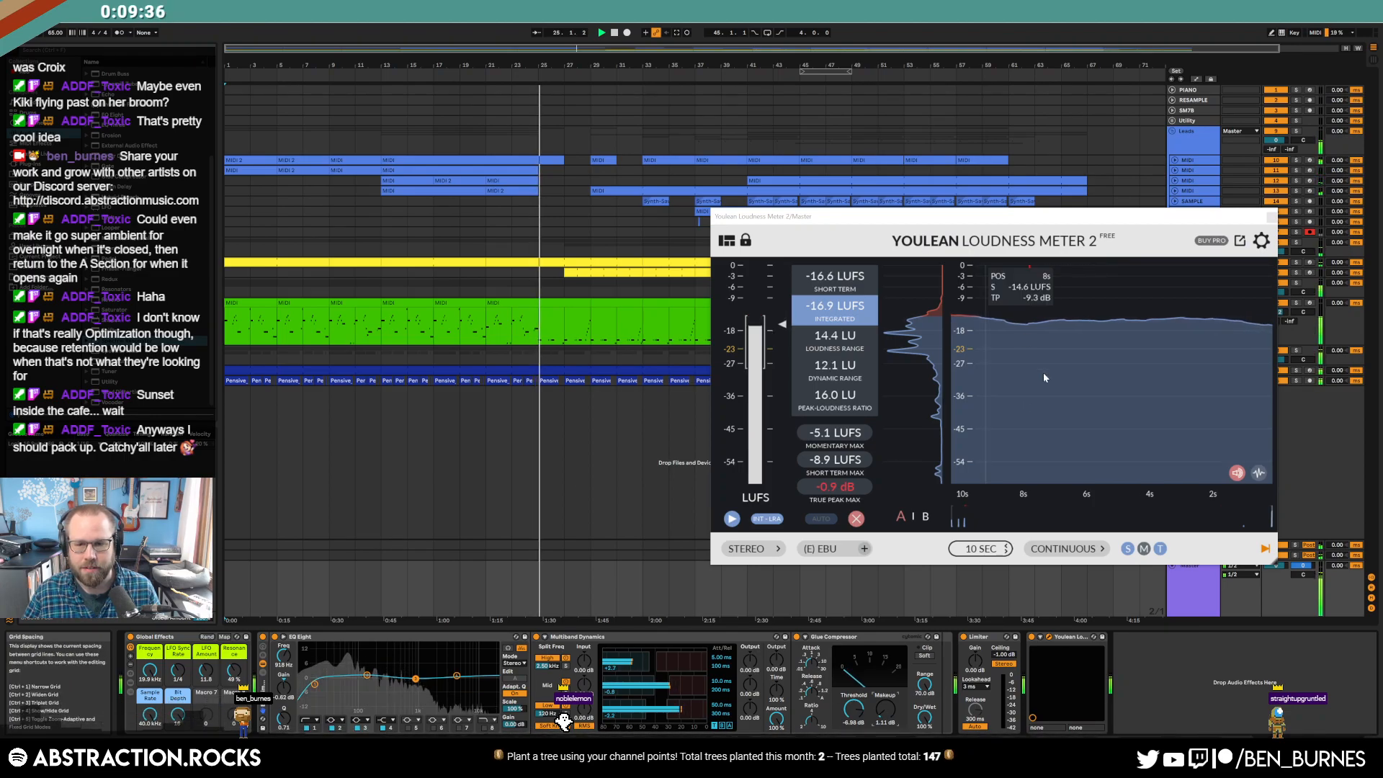
- Show automation and draw a rise in the master Glue Compressor's makeup gain between bars 23 and 25
{"action": "left_click_drag", "start_coordinate": [1064, 221], "coordinate": [1049, 139]}
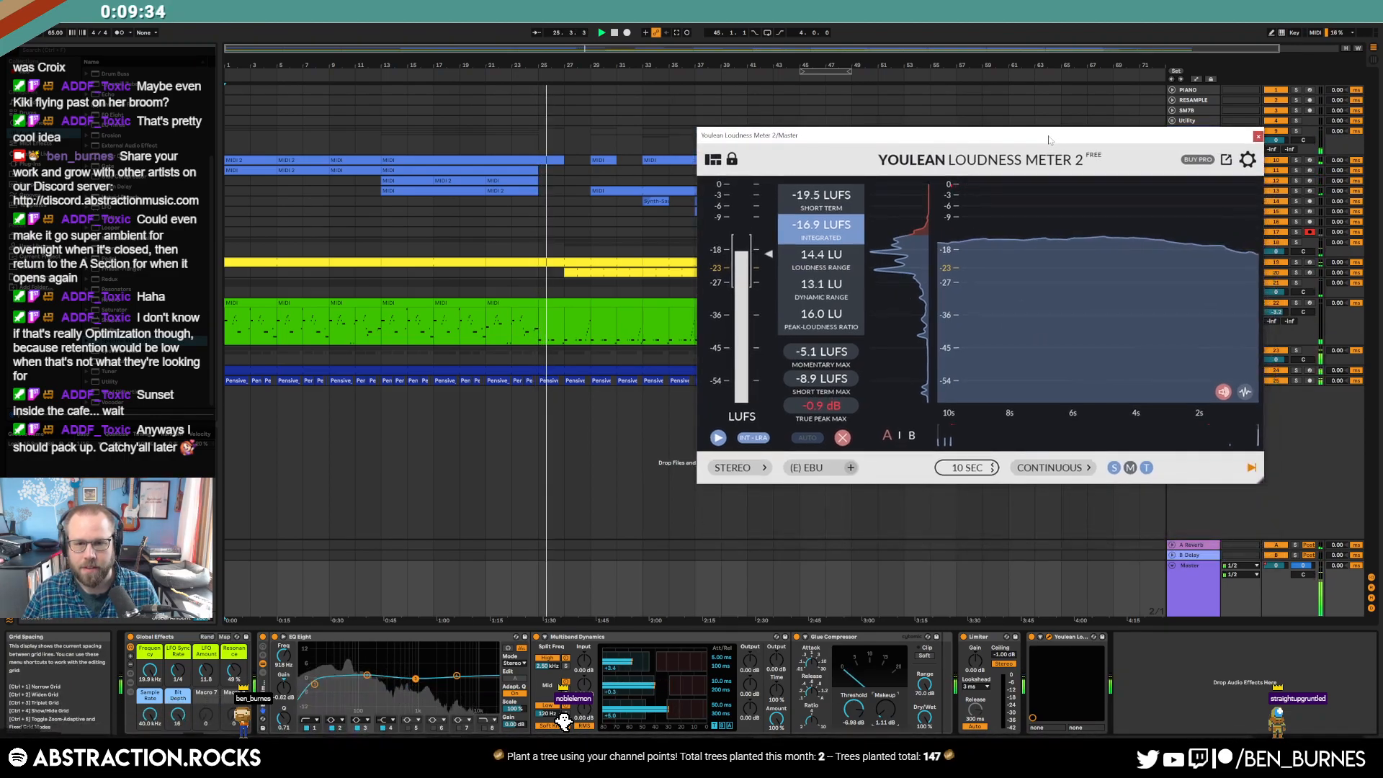
{"action": "left_click", "coordinate": [600, 555]}
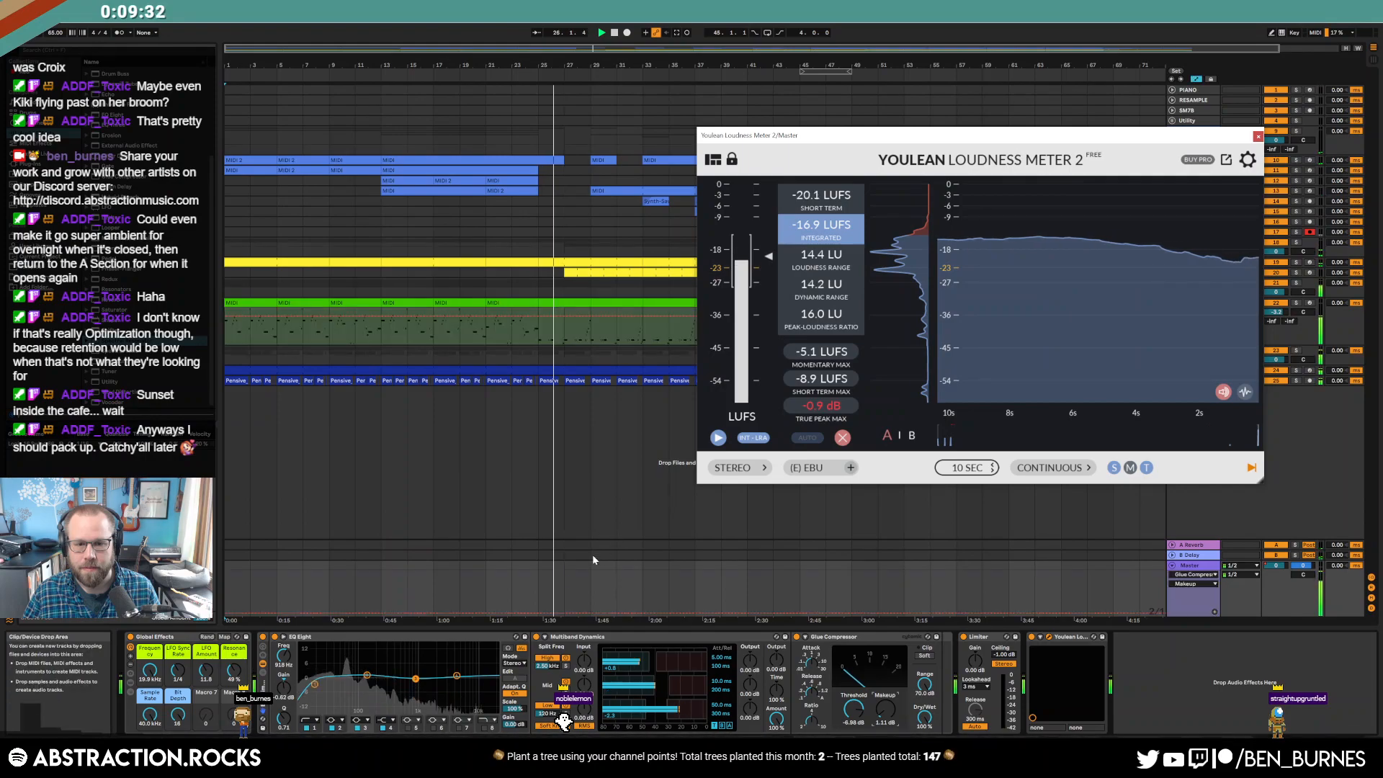
{"action": "left_click", "coordinate": [590, 611]}
{"action": "left_click_drag", "start_coordinate": [591, 609], "coordinate": [591, 608]}
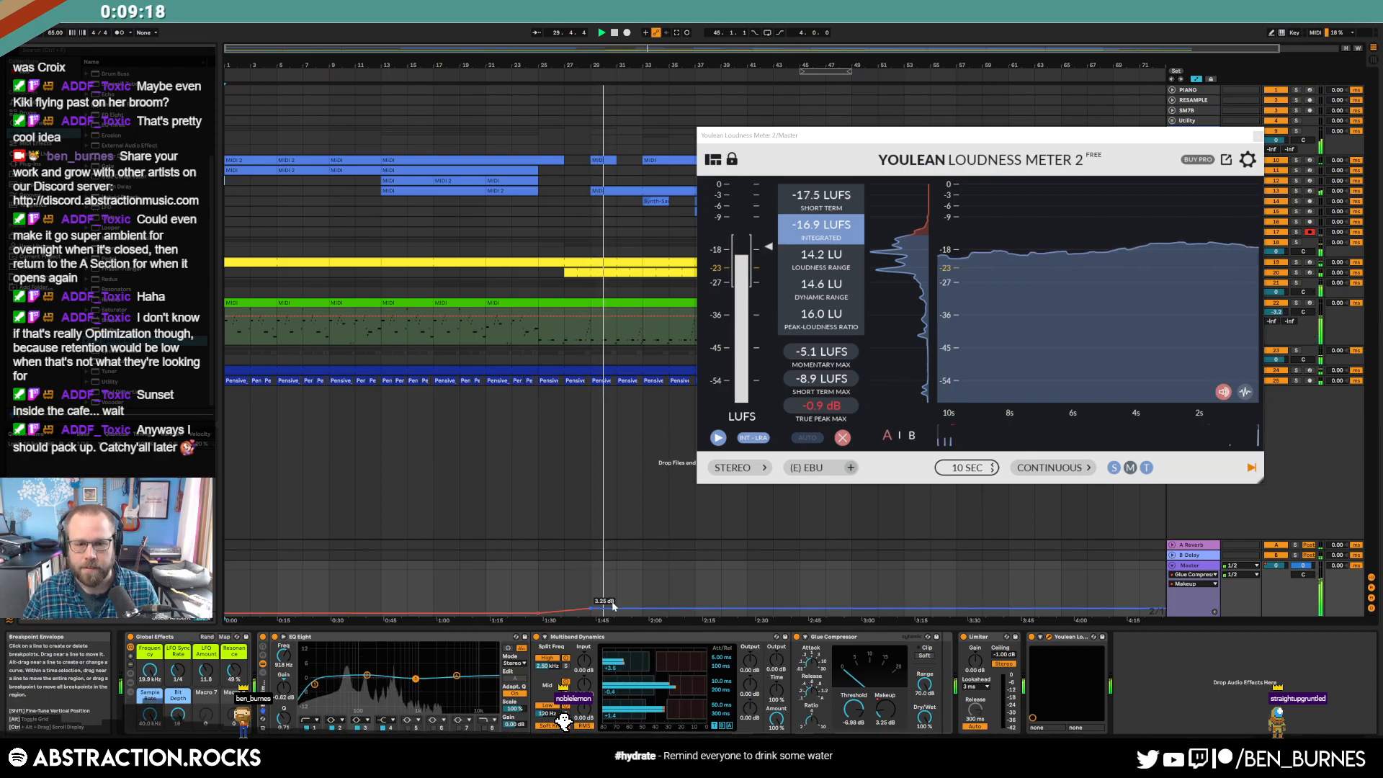
{"action": "left_click_drag", "start_coordinate": [612, 604], "coordinate": [538, 609]}
{"action": "left_click", "coordinate": [512, 616]}
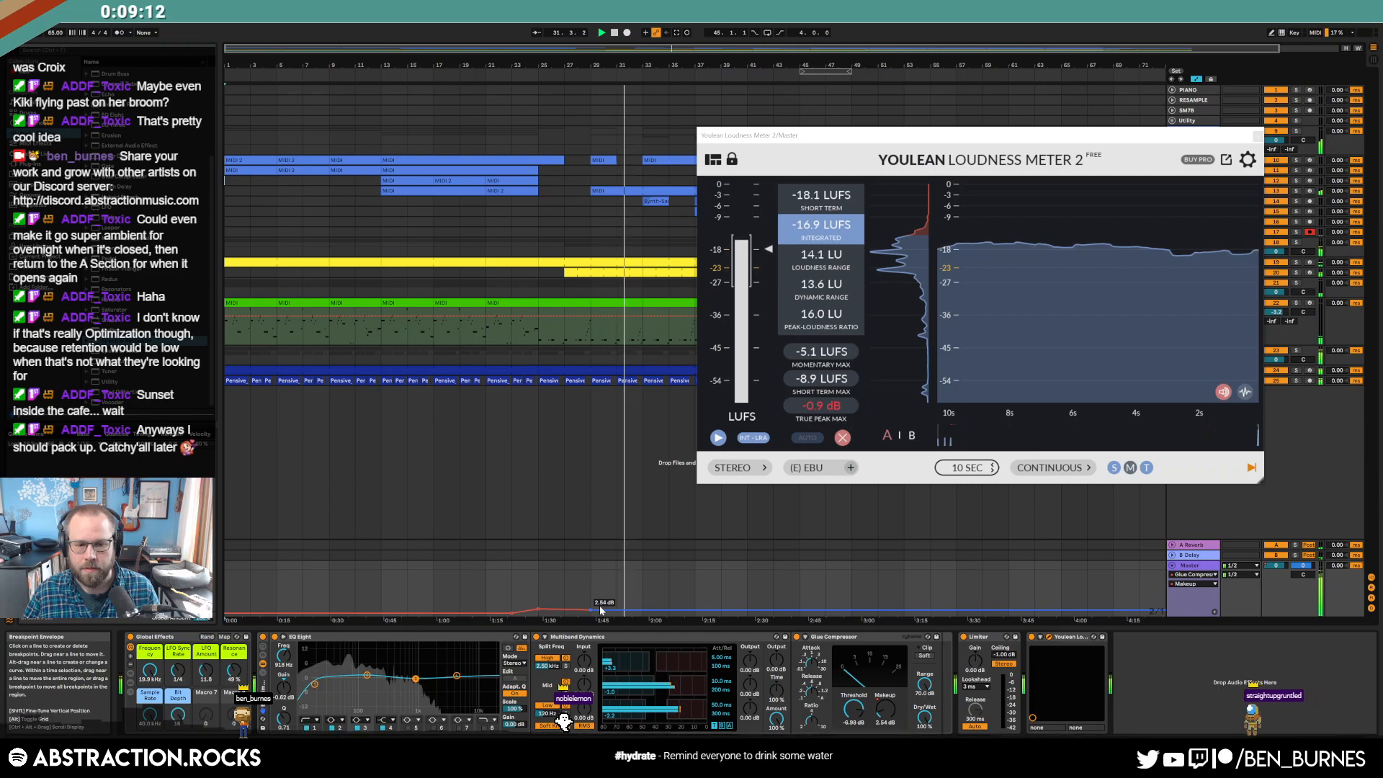
- Refine the makeup gain envelope on a narrower grid so that it reaches 3.02 dB at about bar 27
{"action": "key", "text": "ctrl+1"}
{"action": "left_click_drag", "start_coordinate": [539, 610], "coordinate": [552, 609]}
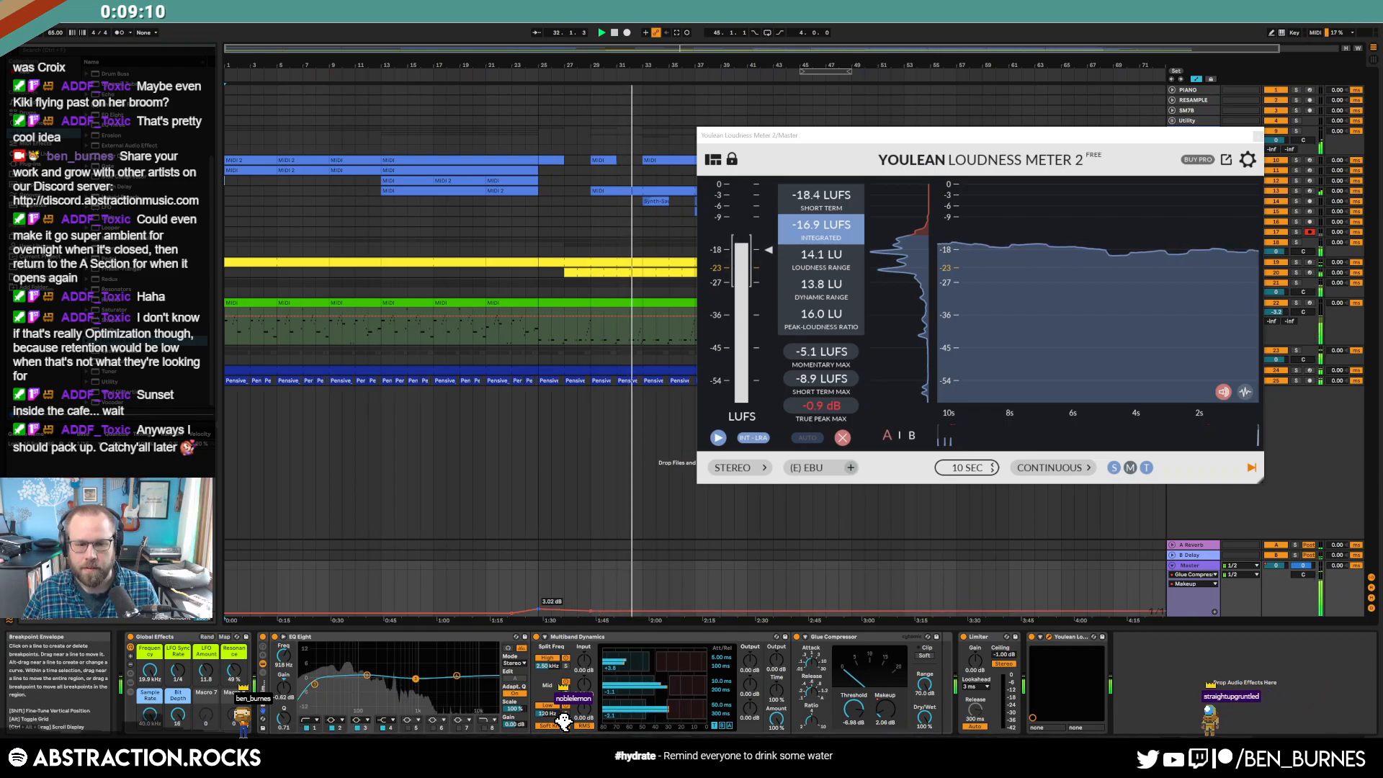
{"action": "left_click", "coordinate": [612, 603]}
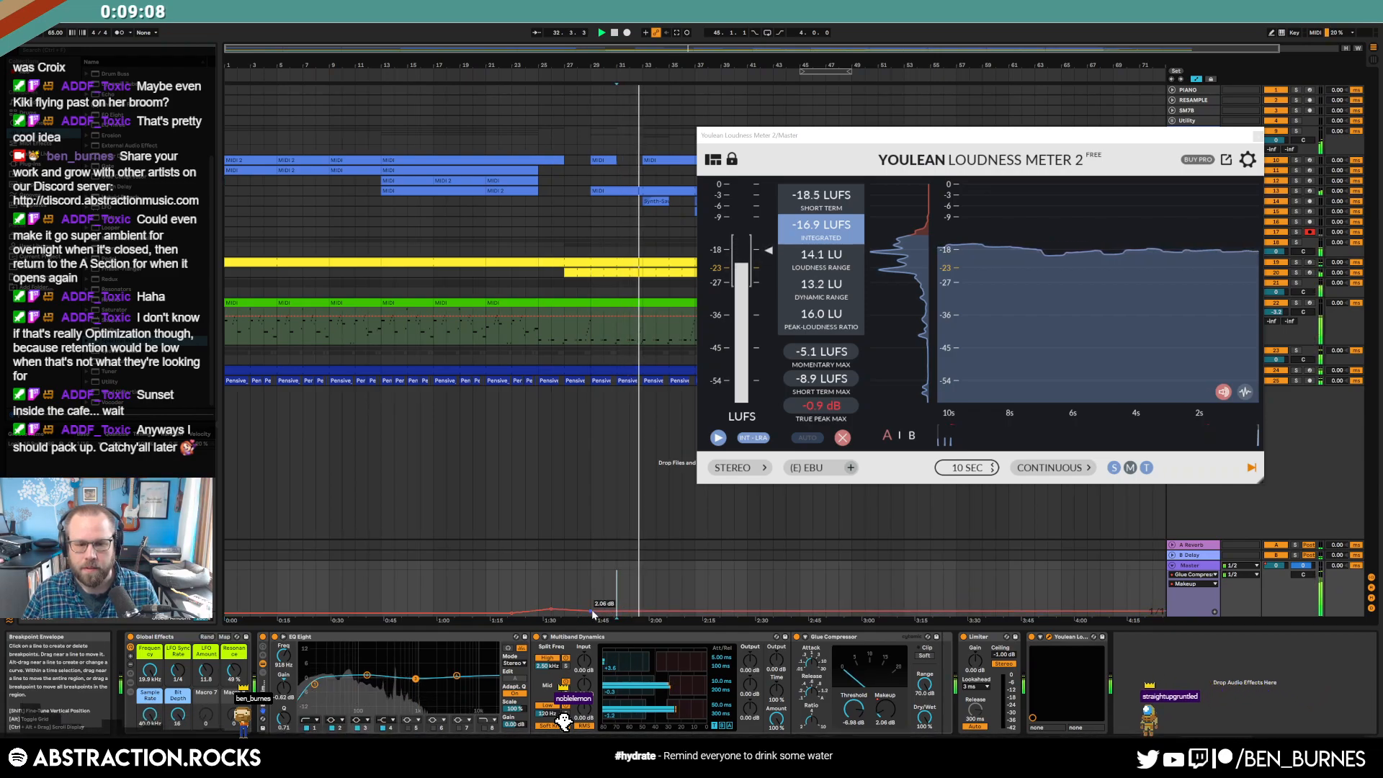
{"action": "left_click", "coordinate": [643, 612]}
{"action": "left_click_drag", "start_coordinate": [551, 609], "coordinate": [564, 610]}
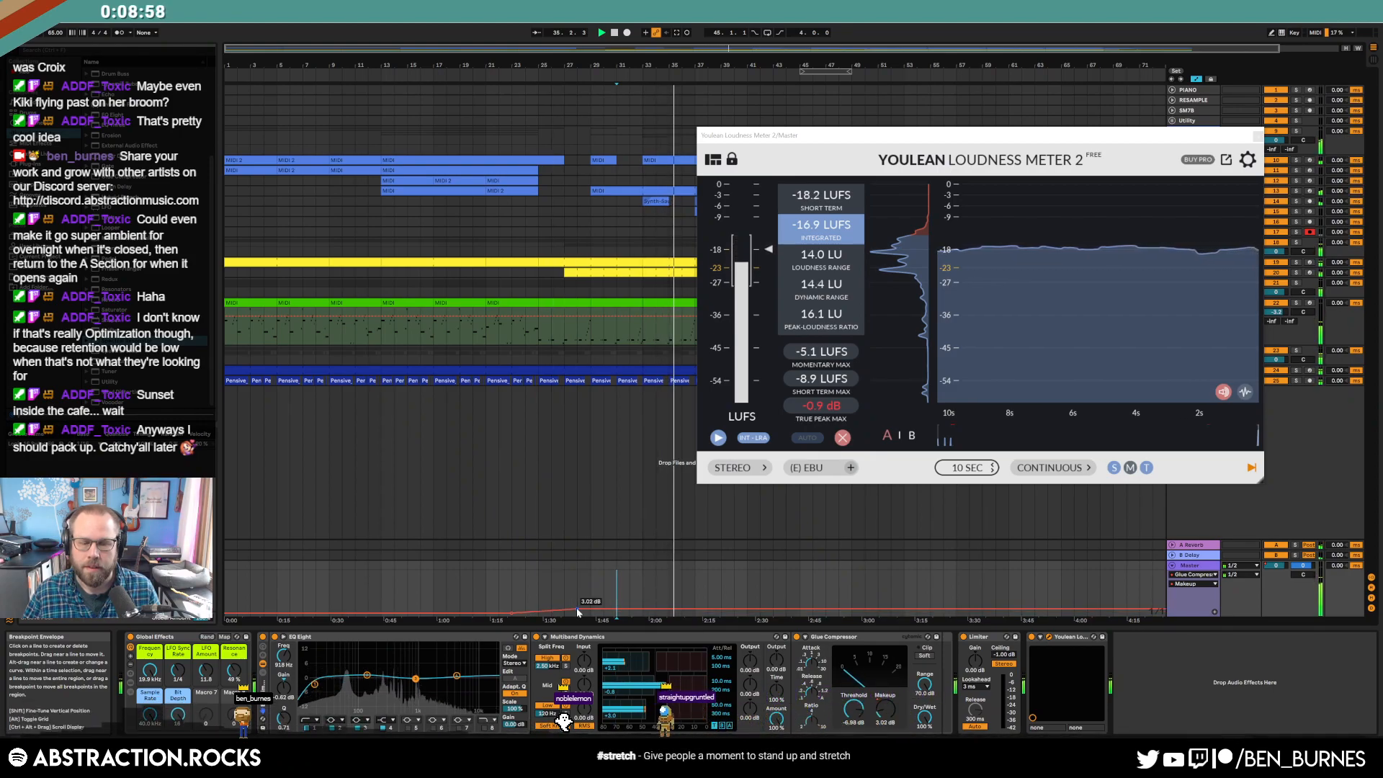
- Move the loudness meter off the later bars and shape the makeup gain envelope's descent from about bar 35
{"action": "left_click_drag", "start_coordinate": [884, 137], "coordinate": [423, 131]}
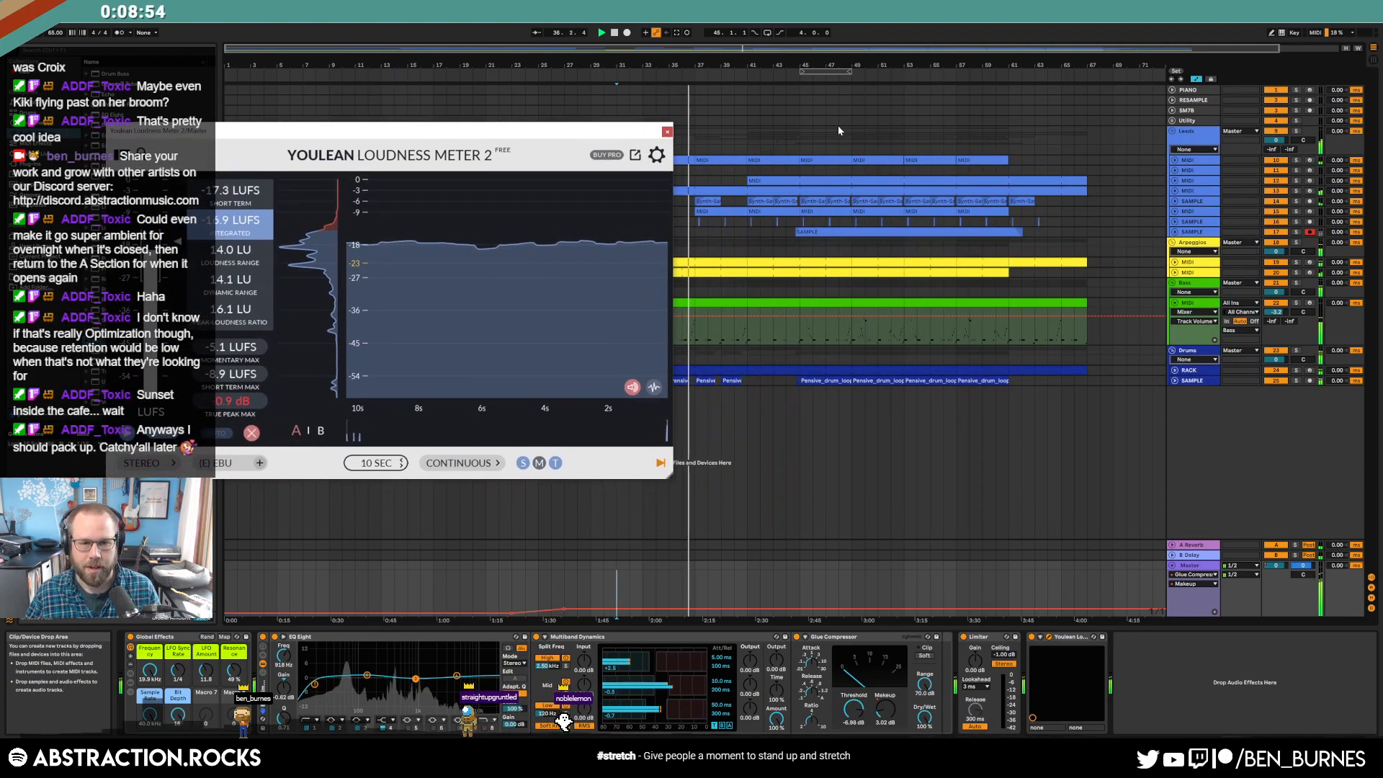
{"action": "left_click_drag", "start_coordinate": [582, 129], "coordinate": [596, 128]}
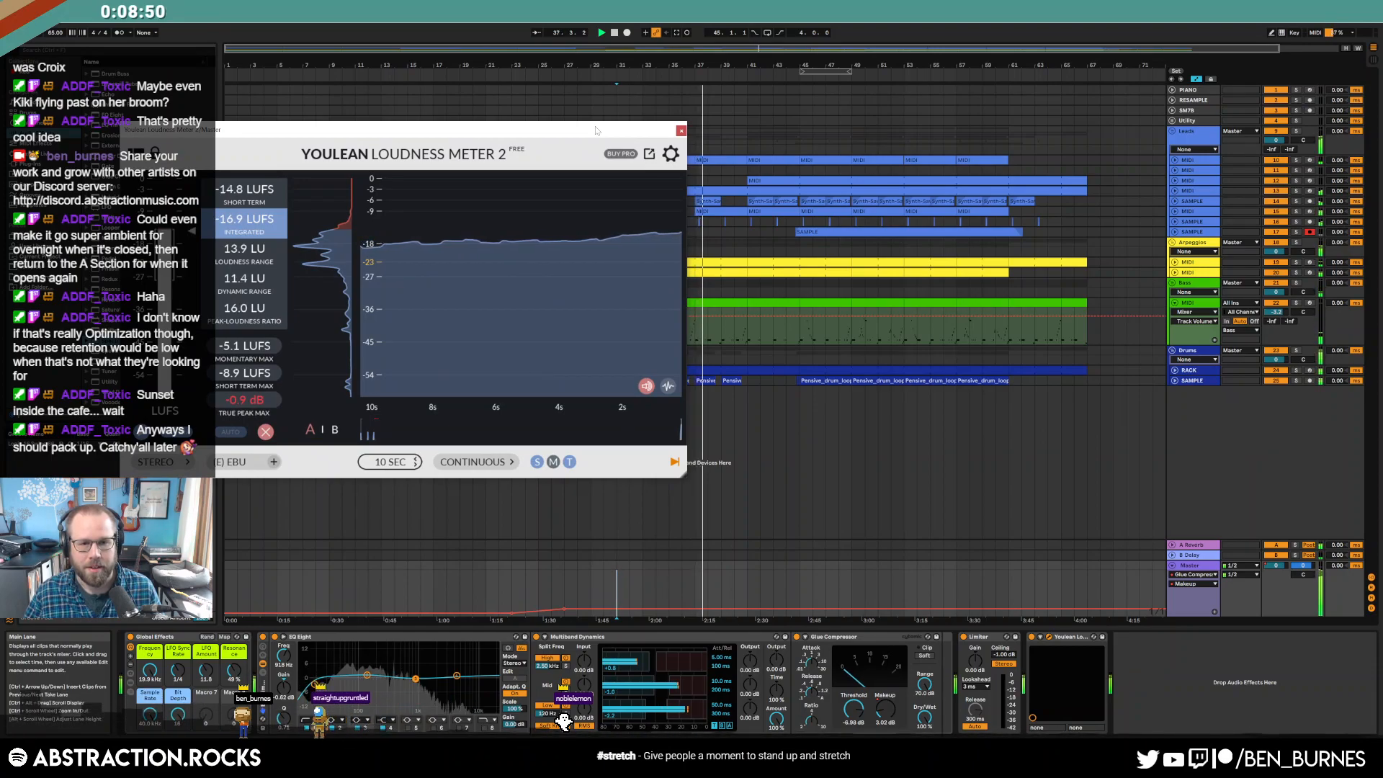
{"action": "left_click", "coordinate": [667, 609]}
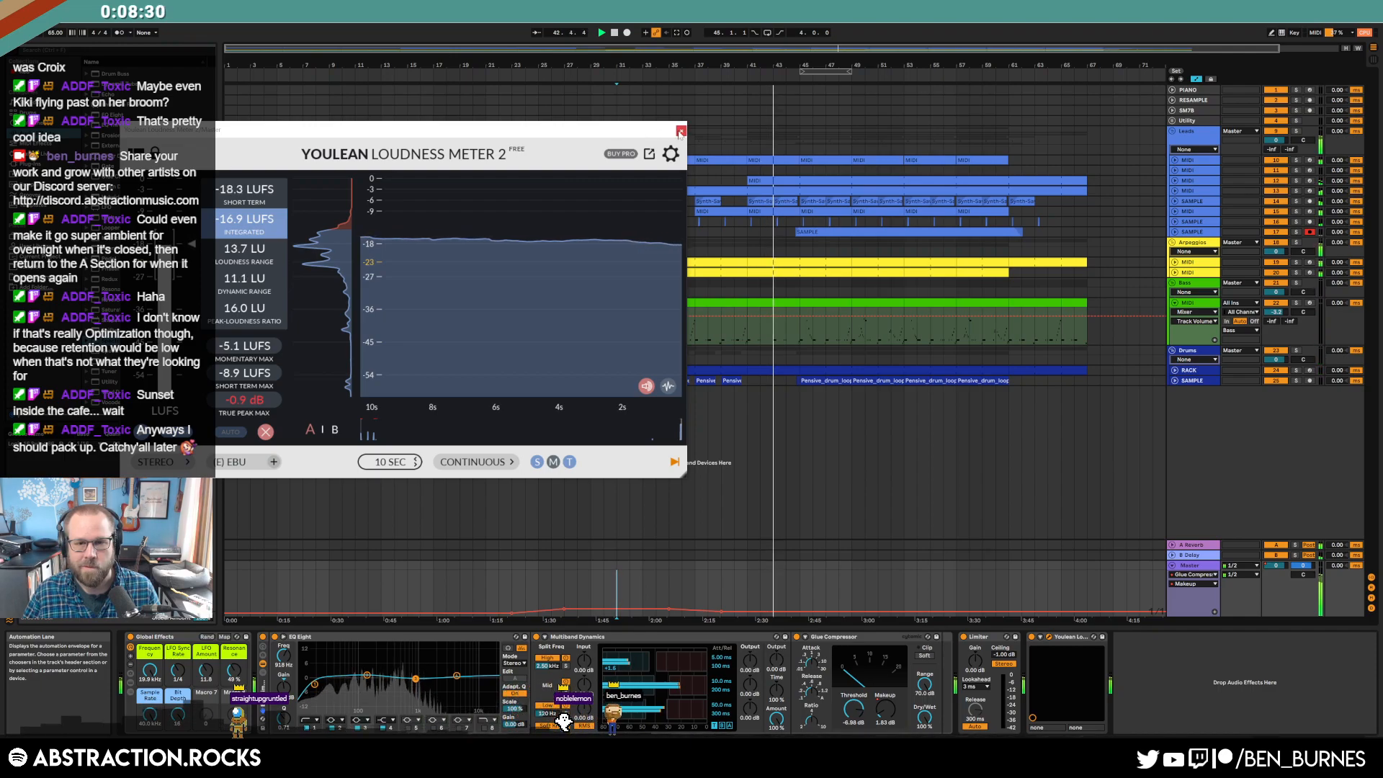
- Unfold the synth sample track that starts at bar 33, adjust its volume, and hide the automation lanes
{"action": "left_click", "coordinate": [1192, 201]}
{"action": "left_click", "coordinate": [1175, 201]}
{"action": "left_click", "coordinate": [745, 691]}
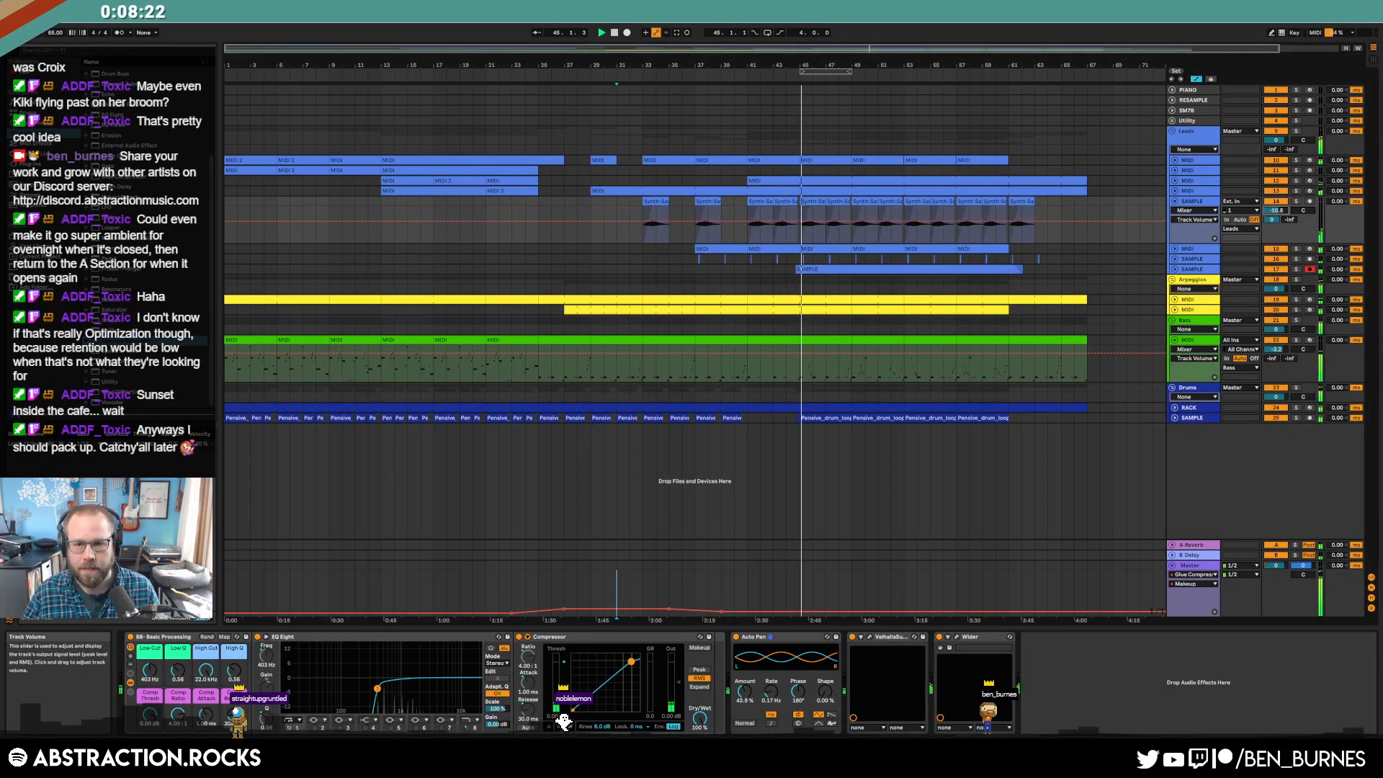
{"action": "key", "text": "a"}
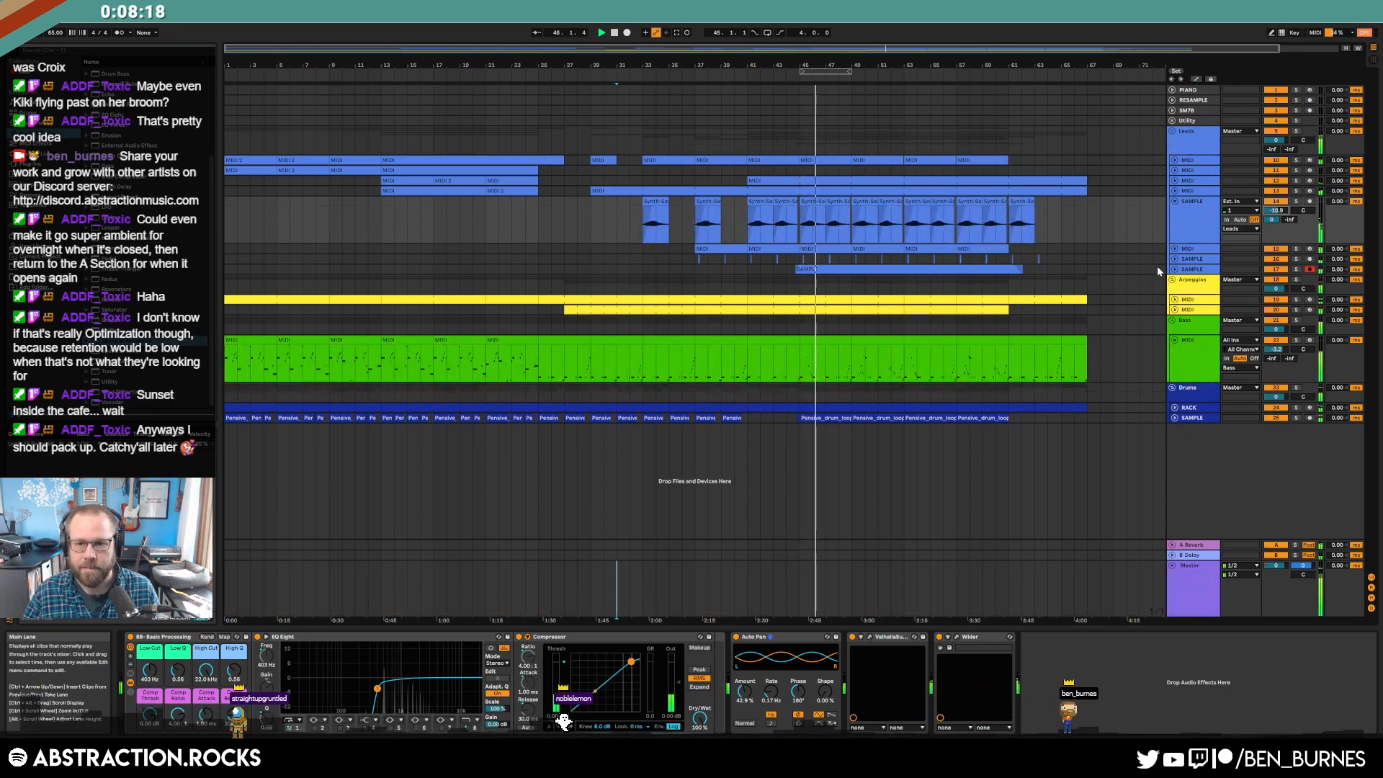
- Set the long sample track starting near bar 45 to about -4.0 dB and its low cut to 204 Hz
{"action": "left_click", "coordinate": [1191, 270]}
{"action": "key", "text": "Right"}
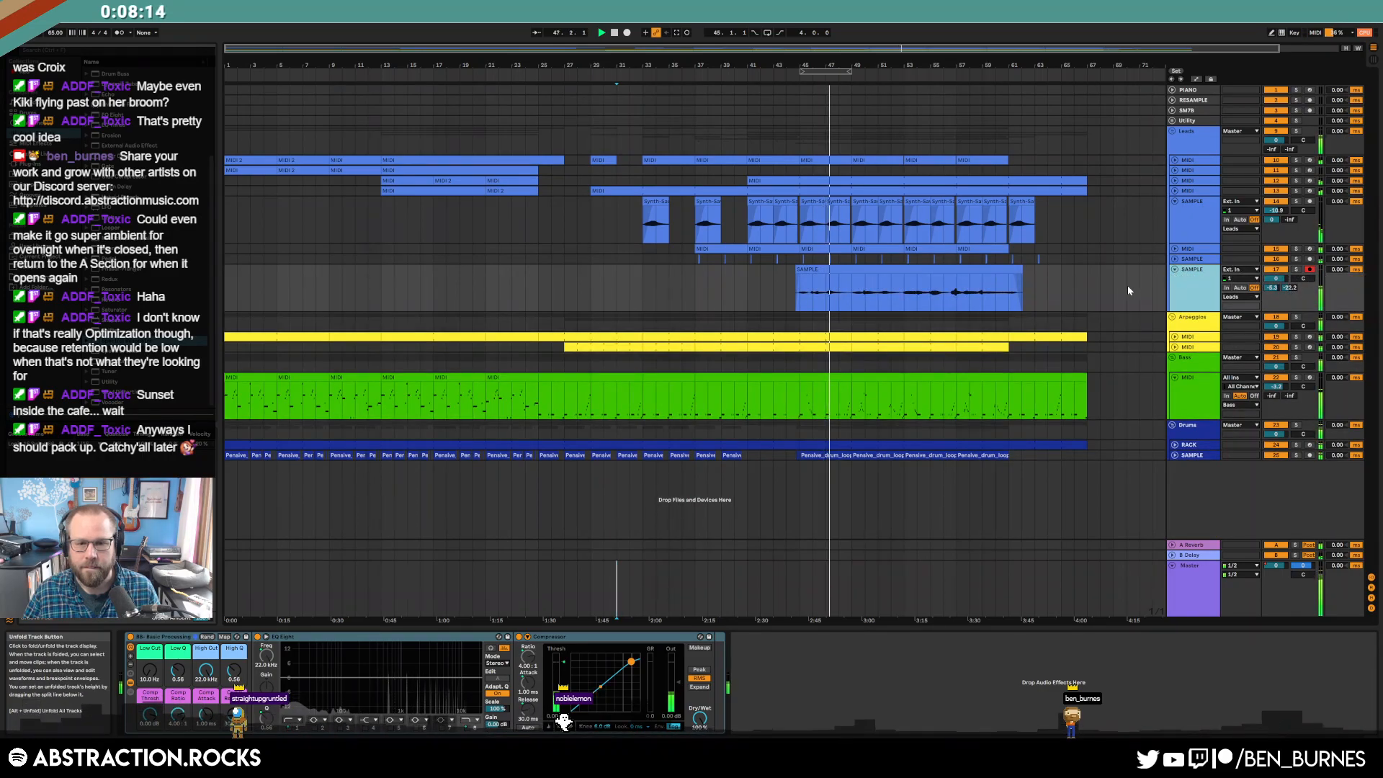
{"action": "left_click_drag", "start_coordinate": [1276, 278], "coordinate": [1275, 288]}
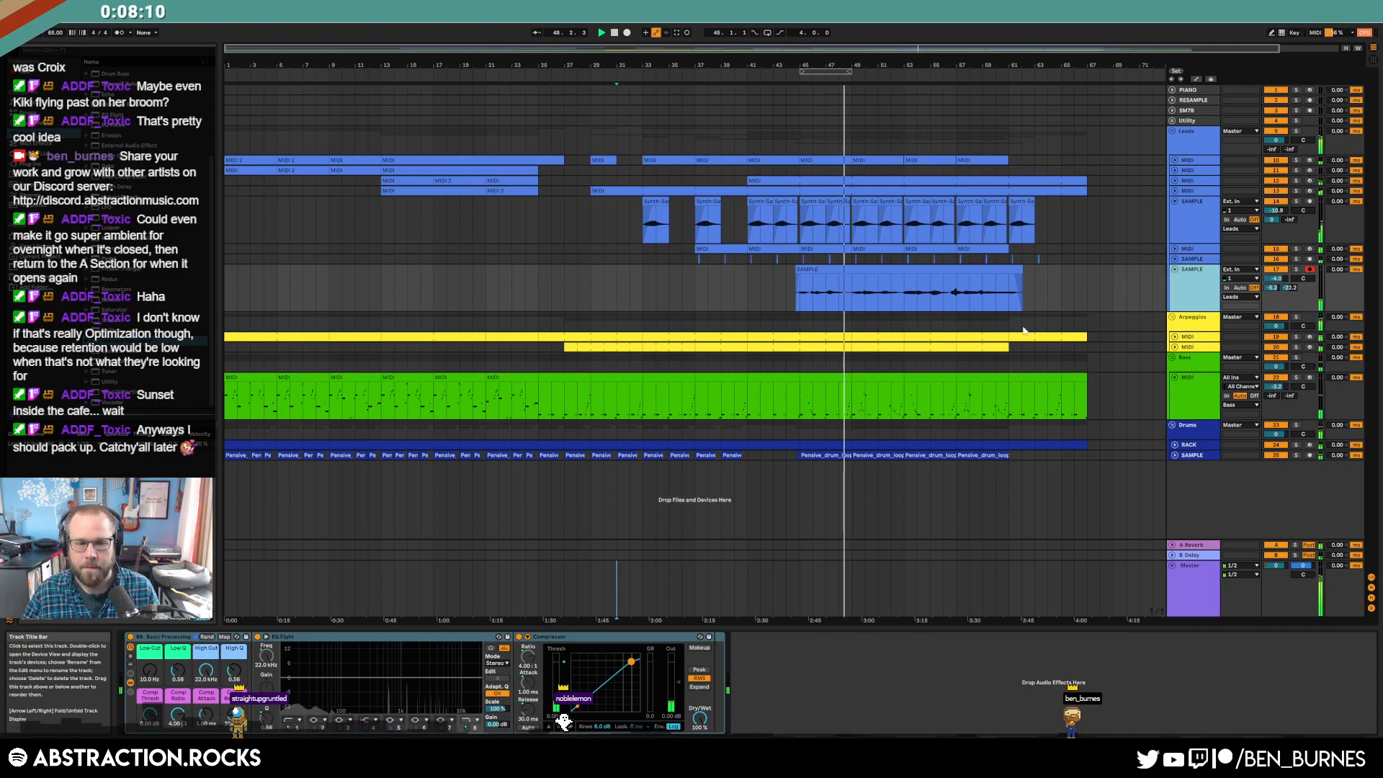
{"action": "left_click_drag", "start_coordinate": [149, 670], "coordinate": [150, 659]}
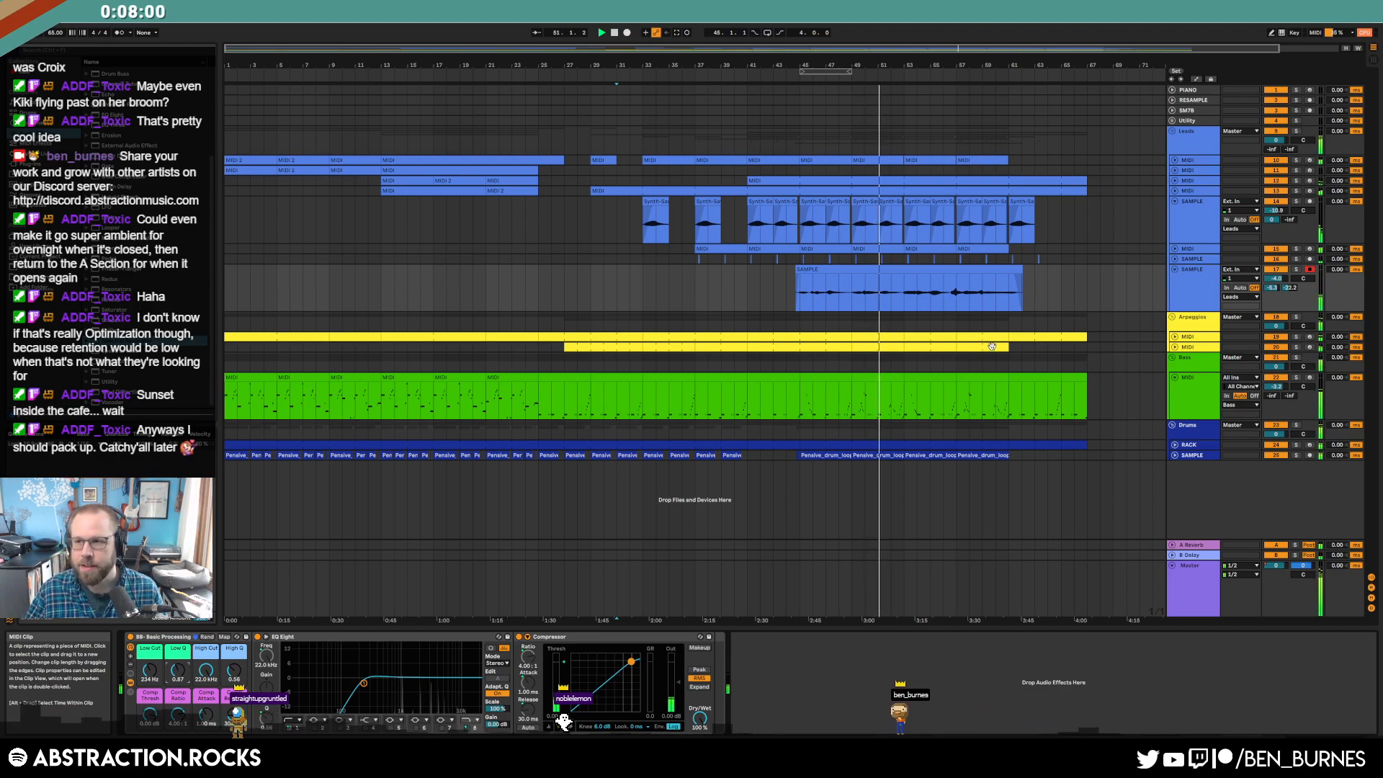
- Add the ValhallaRoom reverb to the long sample track starting near bar 45 and lower its mix to 28.6%
{"action": "left_click", "coordinate": [1181, 295]}
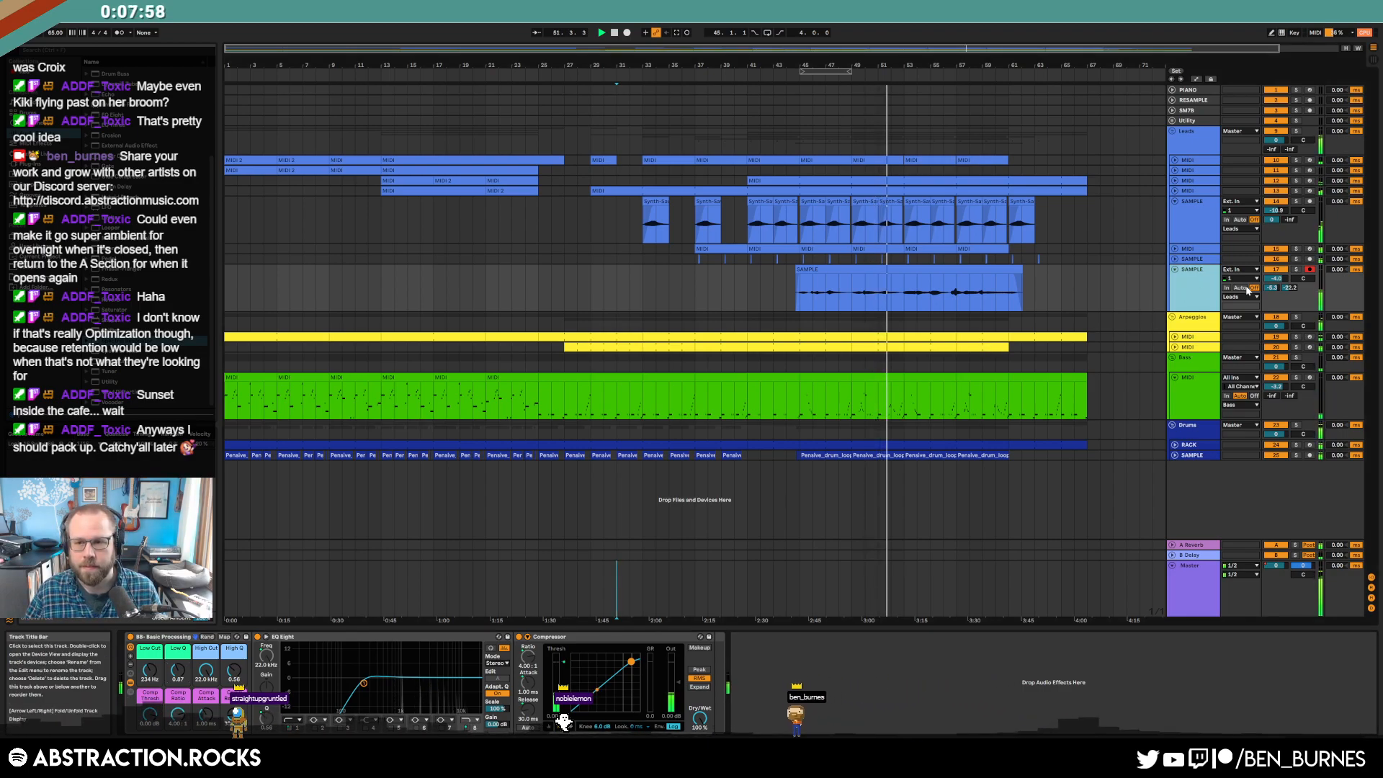
{"action": "left_click", "coordinate": [30, 164]}
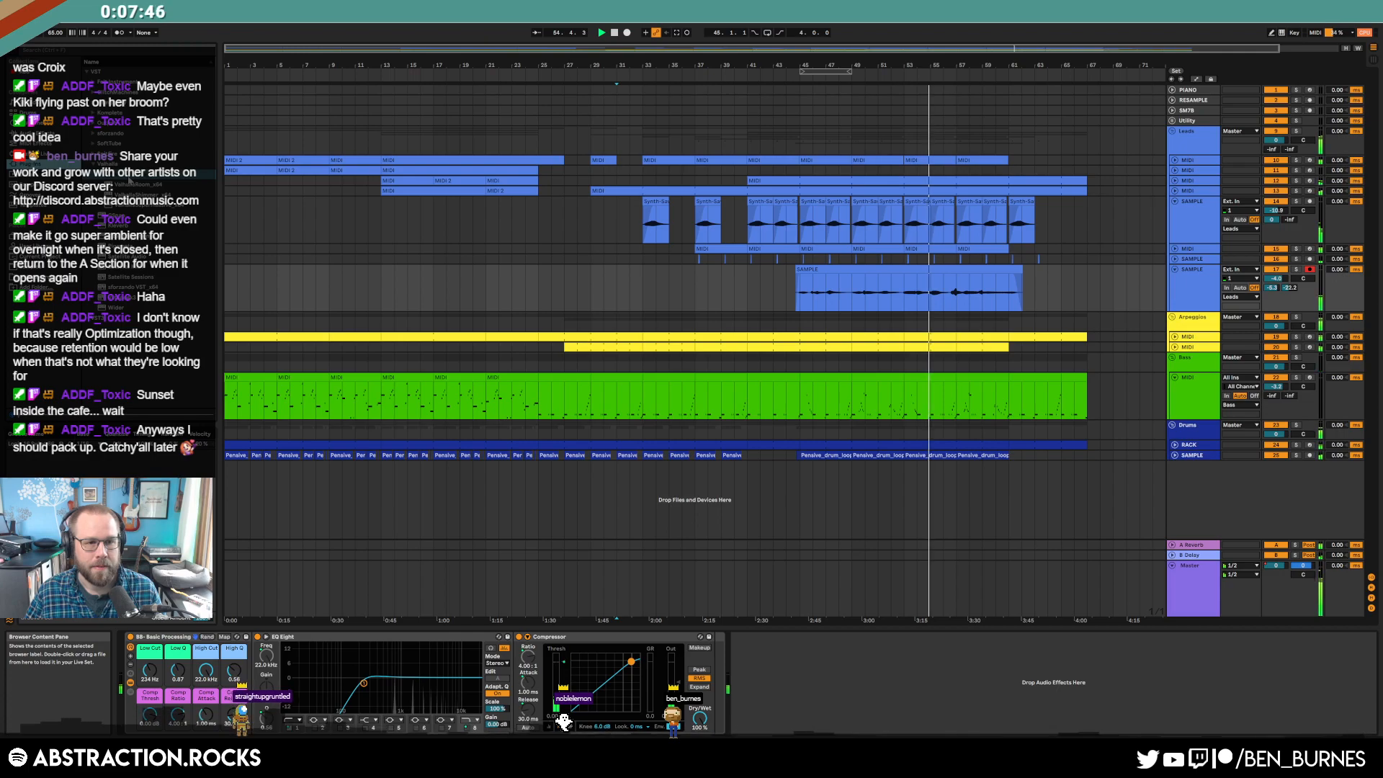
{"action": "double_click", "coordinate": [126, 185]}
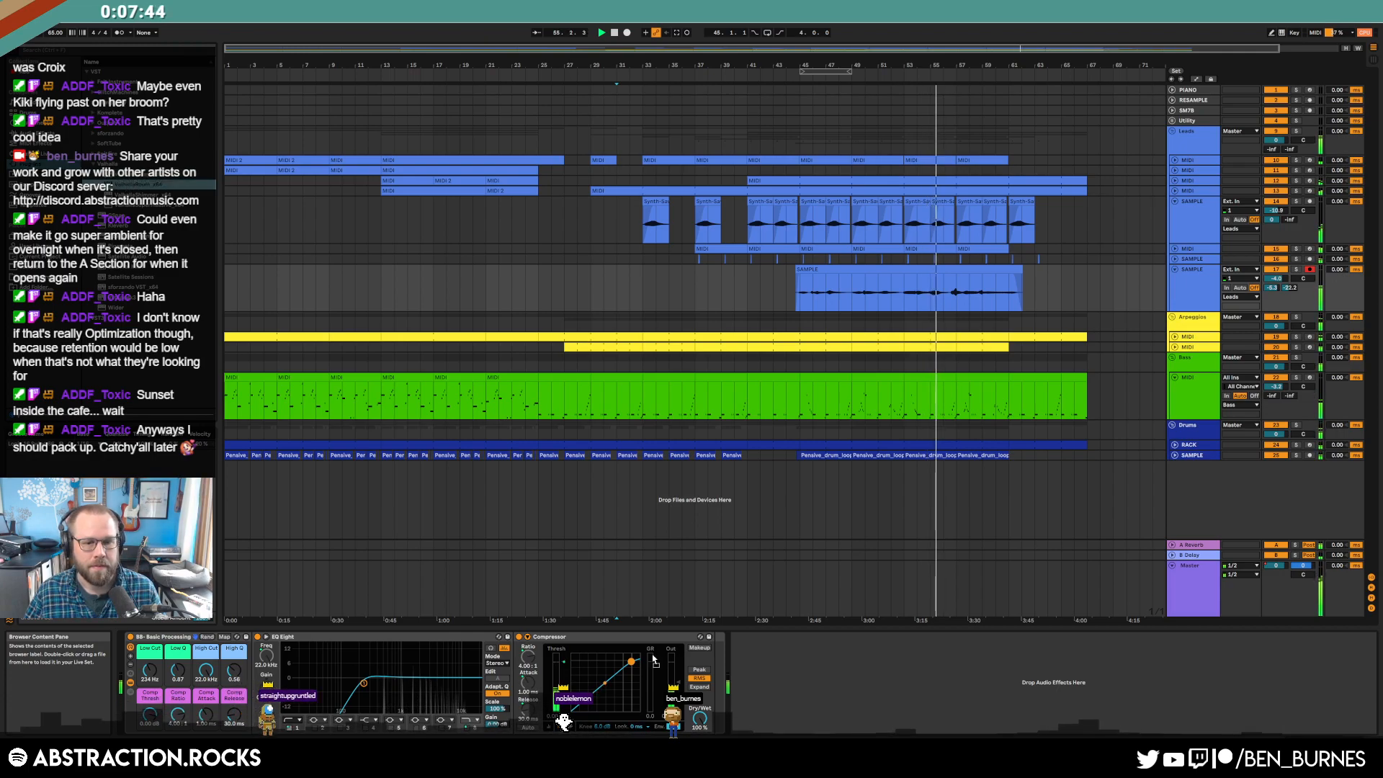
{"action": "left_click_drag", "start_coordinate": [769, 417], "coordinate": [530, 331]}
{"action": "left_click_drag", "start_coordinate": [376, 393], "coordinate": [374, 471]}
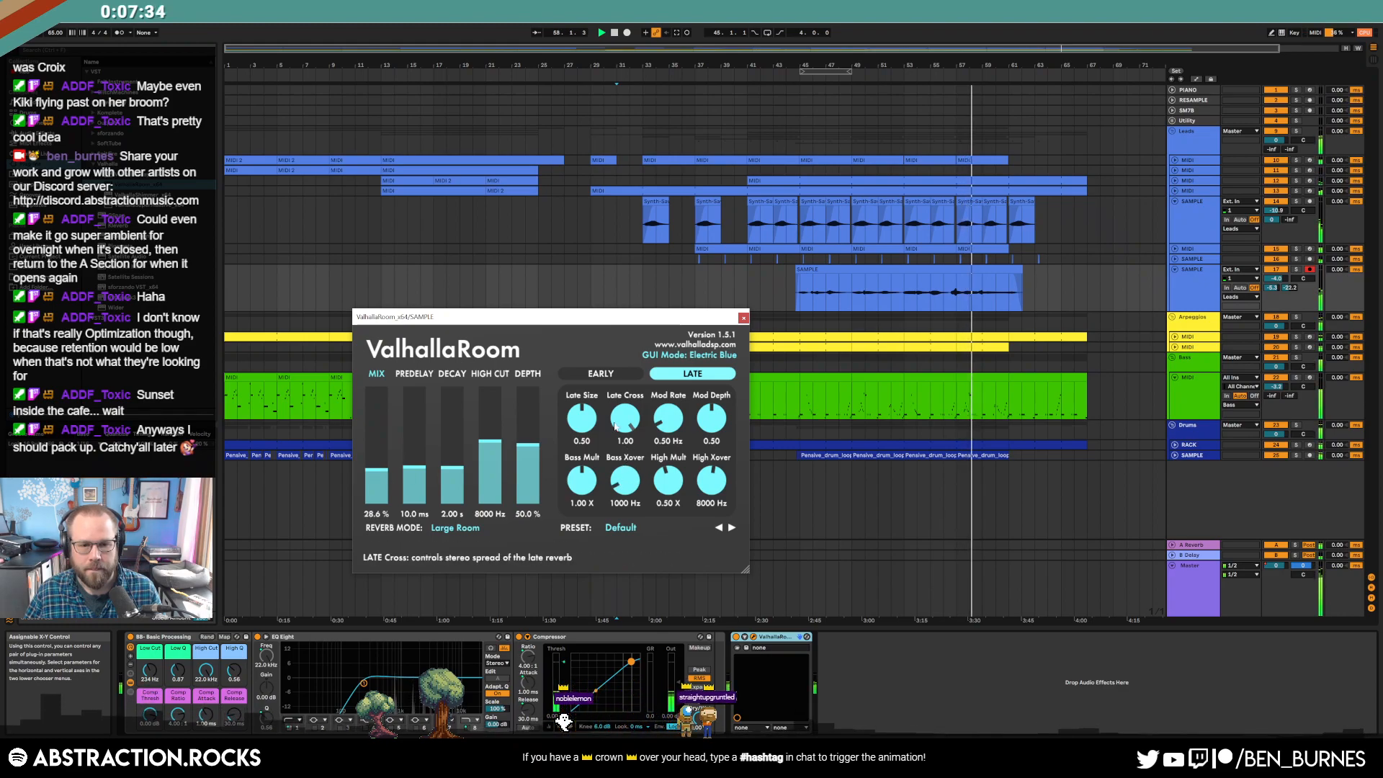
- Set the reverb's mod depth to 0.55, high mult 0.35, high crossover 7340 Hz, bass mult 0.97, mix 31.8% and decay to about 3.40 s
{"action": "left_click_drag", "start_coordinate": [706, 424], "coordinate": [707, 420]}
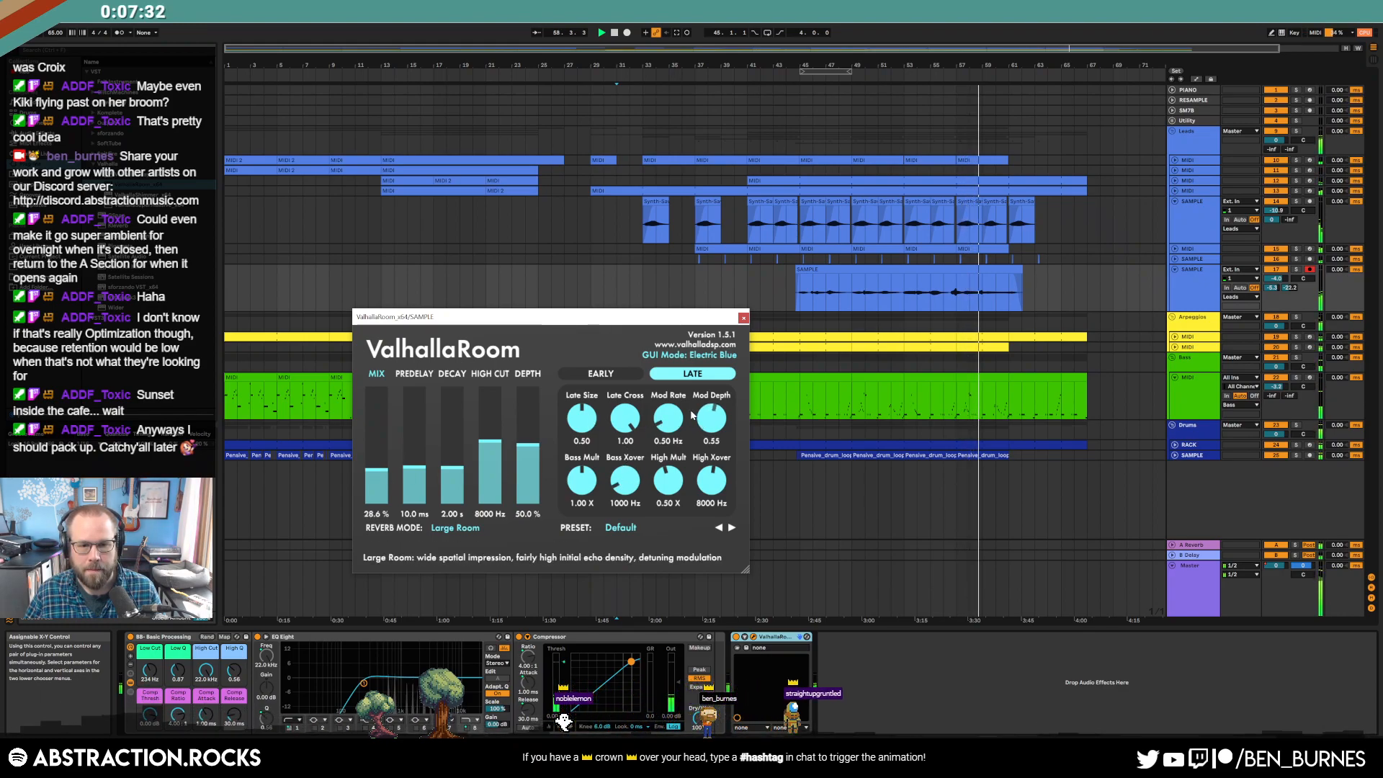
{"action": "left_click_drag", "start_coordinate": [677, 489], "coordinate": [712, 489]}
{"action": "left_click_drag", "start_coordinate": [585, 486], "coordinate": [585, 487]}
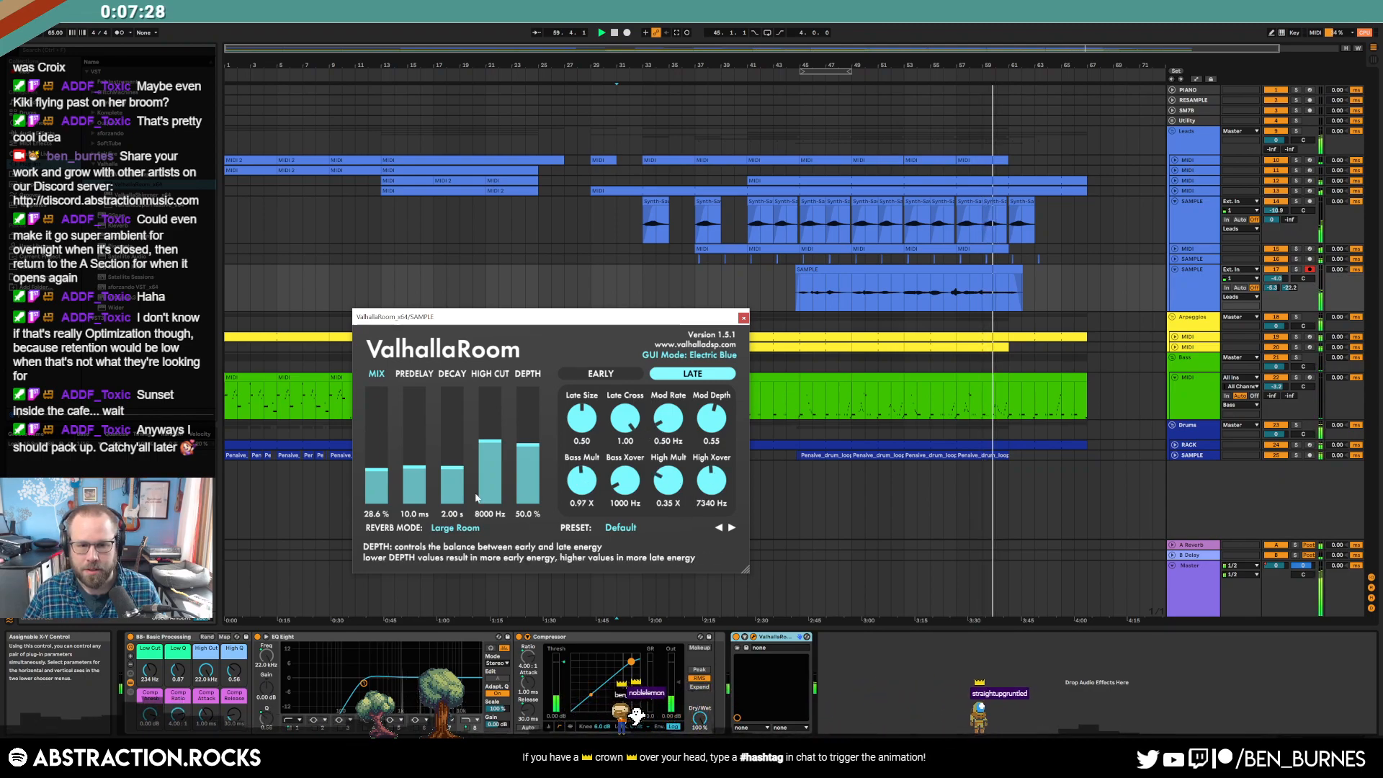
{"action": "left_click_drag", "start_coordinate": [377, 471], "coordinate": [378, 468]}
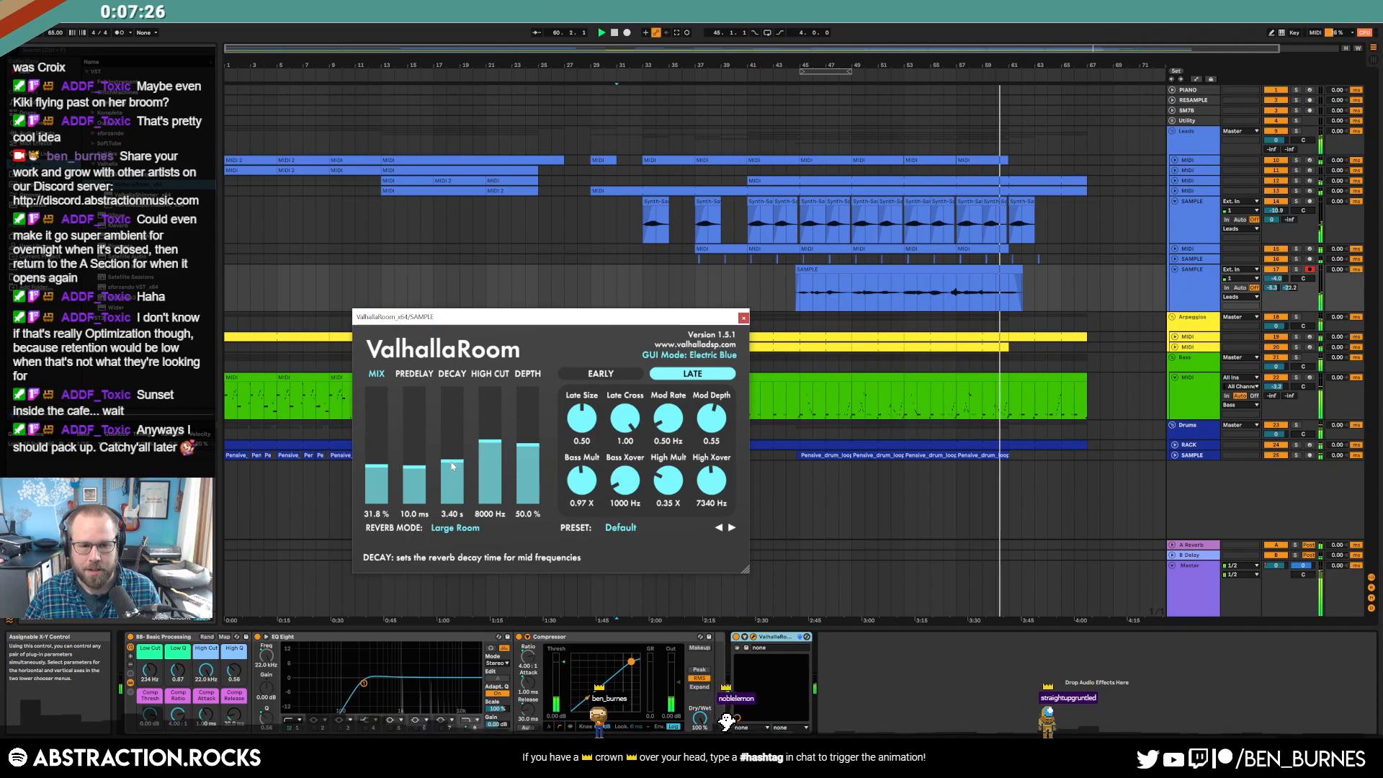
{"action": "left_click", "coordinate": [743, 318]}
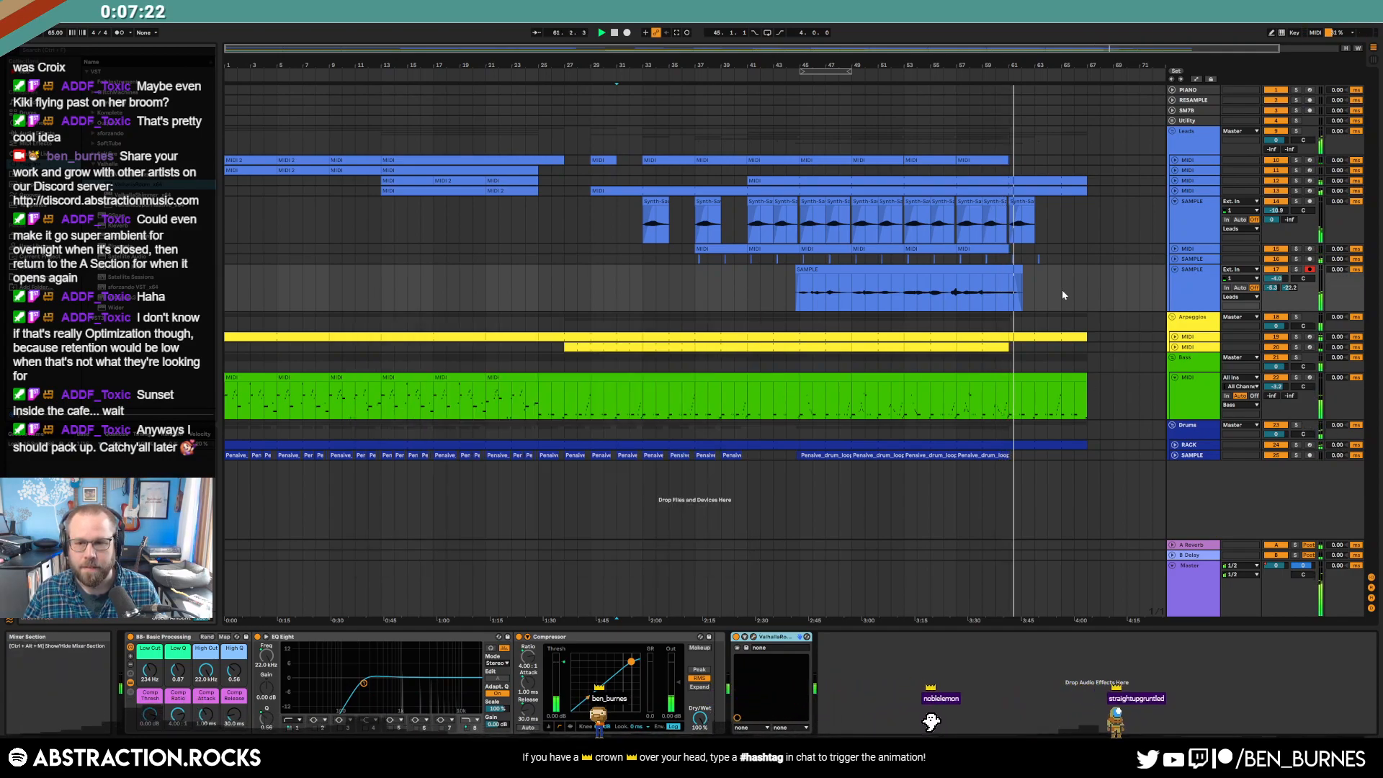
- Listen to the outro's ending while checking the short sample hits and the bass clips, and stop playback after bar 66
{"action": "left_click", "coordinate": [1174, 259]}
{"action": "left_click_drag", "start_coordinate": [1059, 266], "coordinate": [1032, 267]}
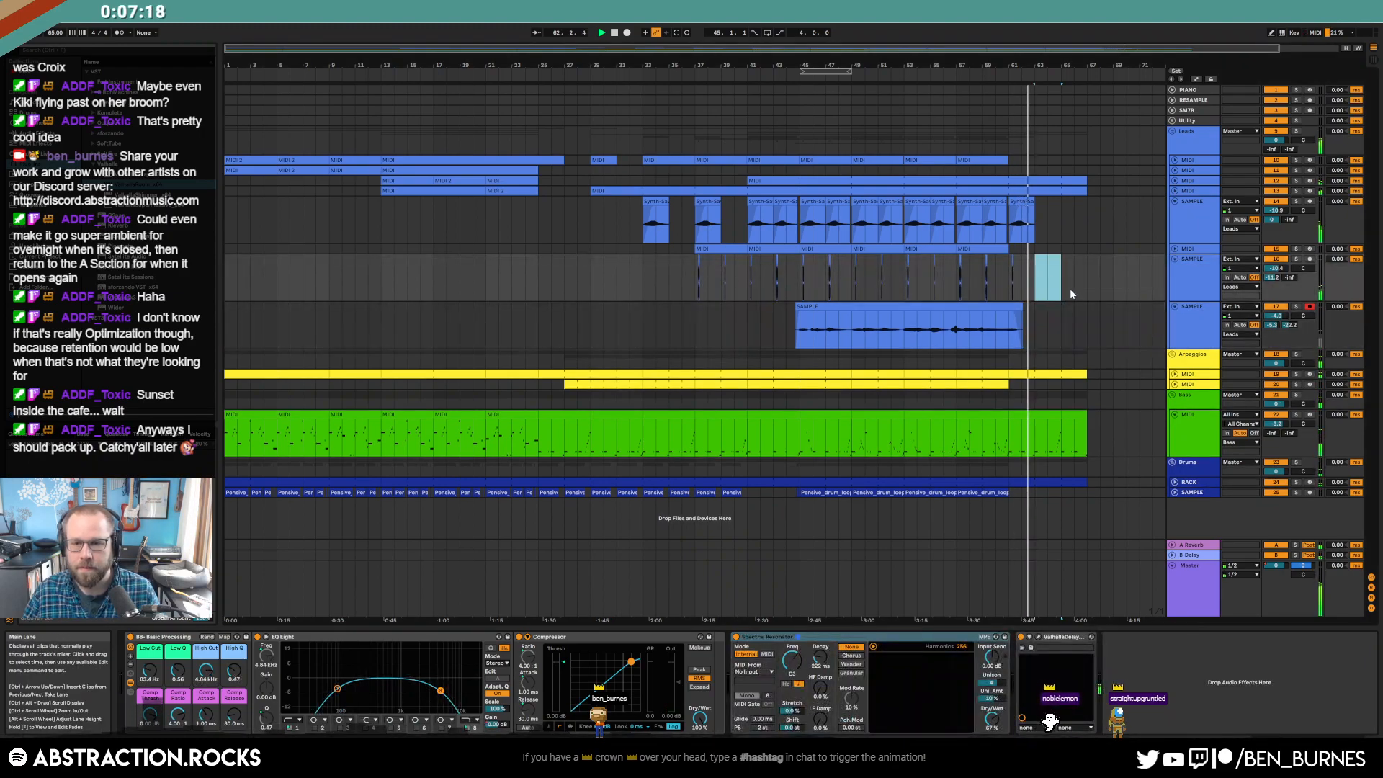
{"action": "left_click", "coordinate": [1072, 284]}
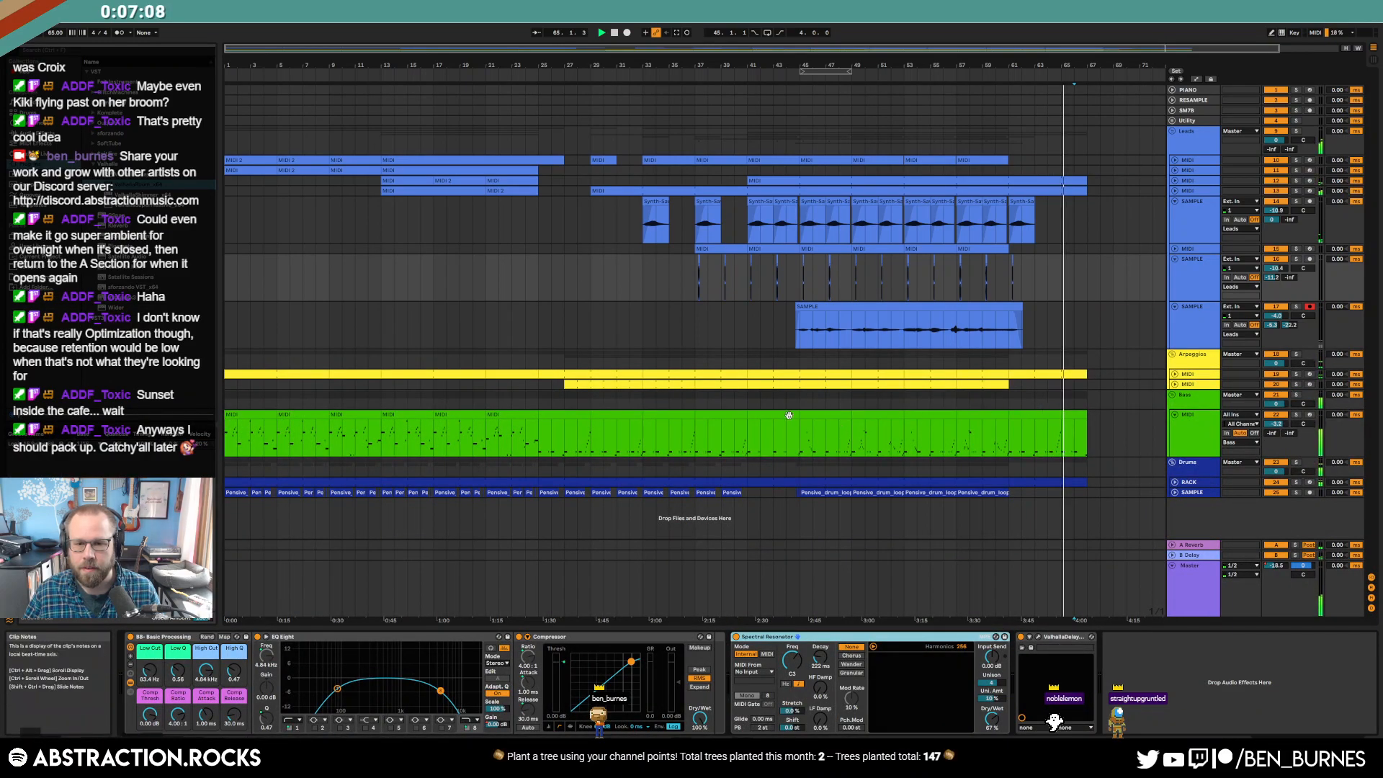
{"action": "left_click", "coordinate": [789, 415]}
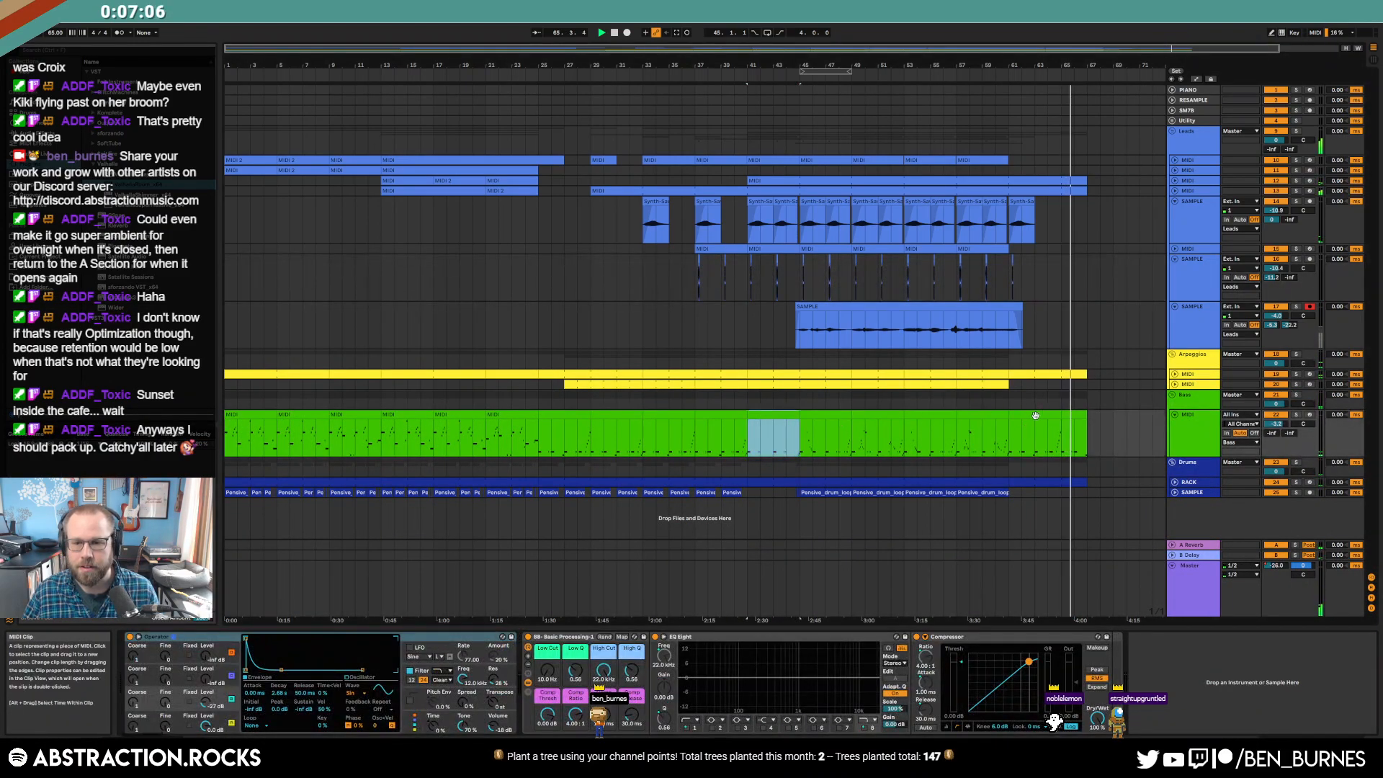
{"action": "left_click", "coordinate": [1035, 415]}
{"action": "mouse_move", "coordinate": [1035, 415]}
{"action": "left_mouse_down"}
{"action": "mouse_move", "coordinate": [1107, 415]}
{"action": "mouse_move", "coordinate": [1085, 416]}
{"action": "left_mouse_up"}
{"action": "left_click", "coordinate": [1099, 432]}
{"action": "key", "text": "space"}
{"action": "key", "text": "shift+Tab"}
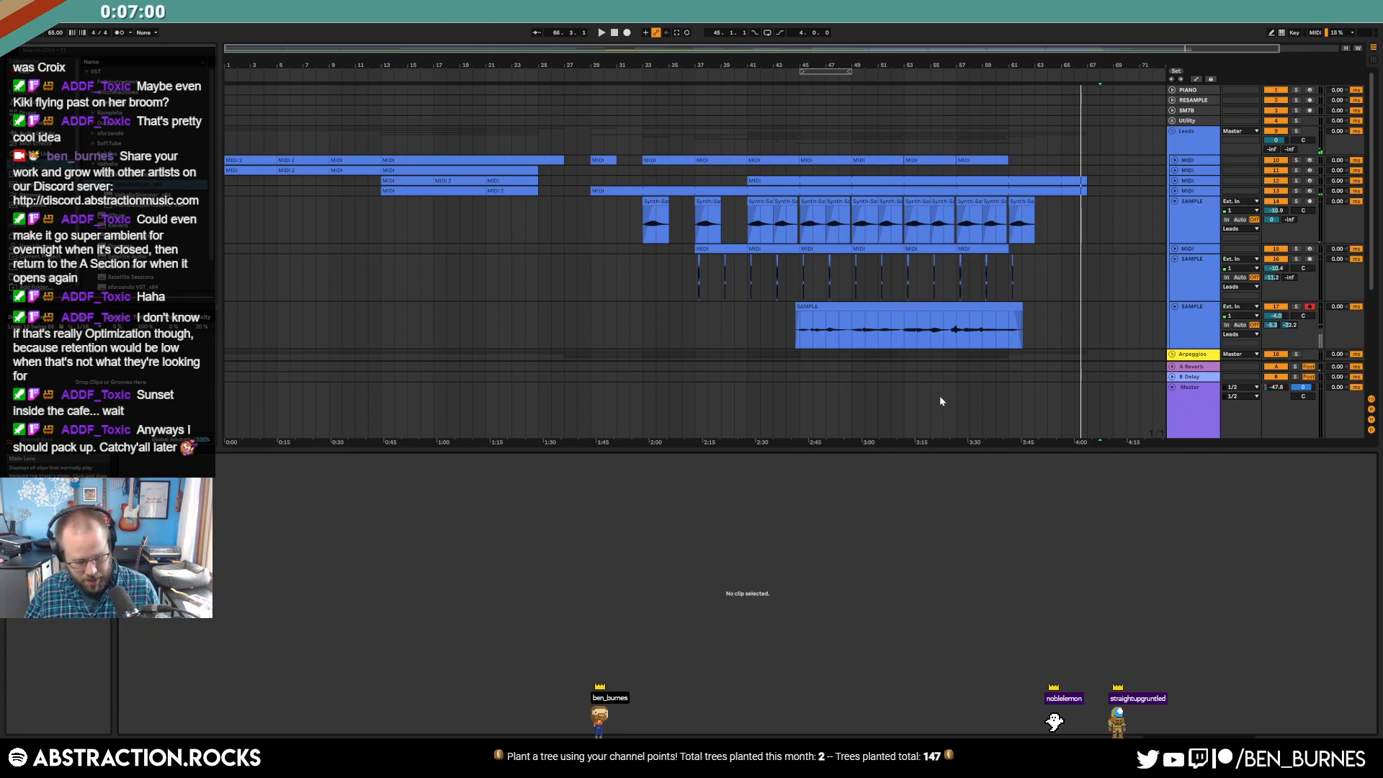
- Fold the three expanded sample tracks in the Leads group and the bass MIDI track
{"action": "left_click", "coordinate": [1190, 318]}
{"action": "left_click", "coordinate": [1174, 308]}
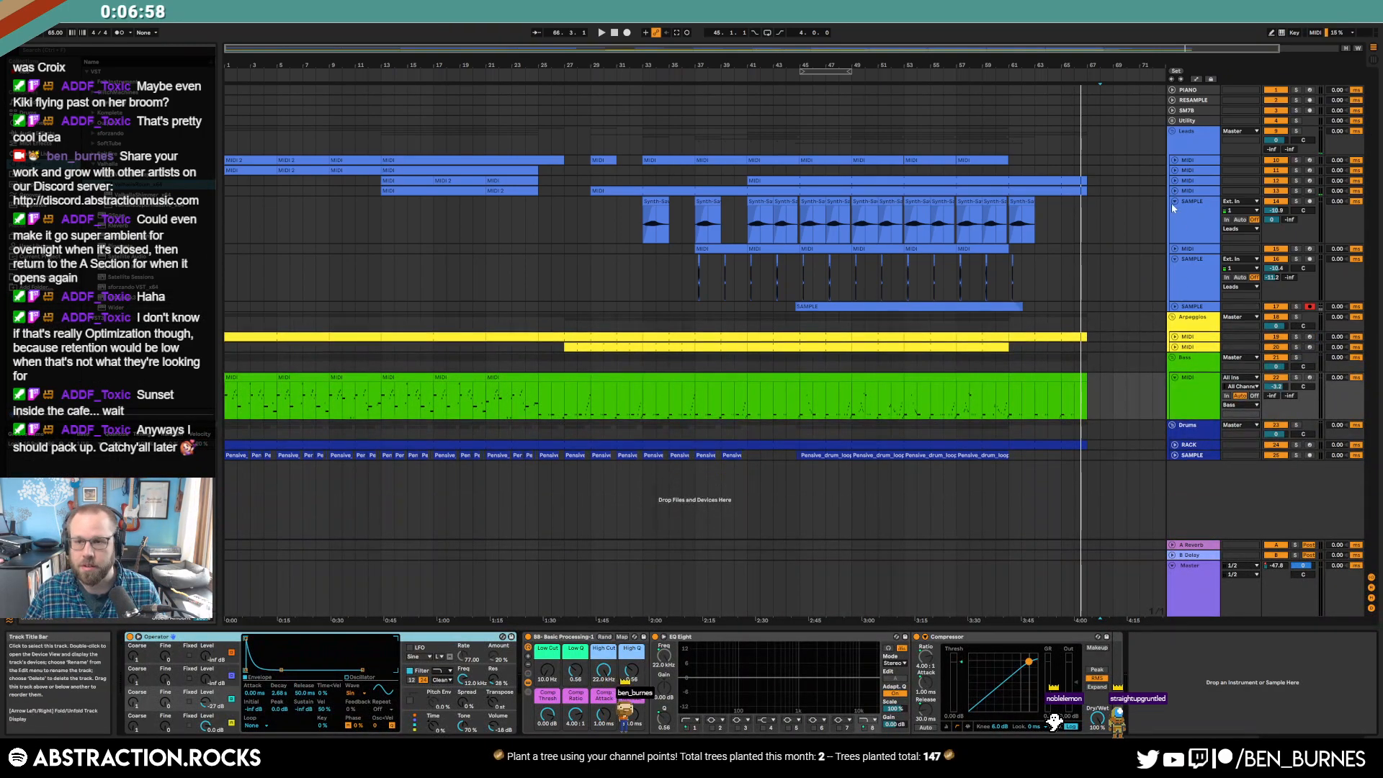
{"action": "left_click", "coordinate": [1174, 202]}
{"action": "left_click", "coordinate": [1174, 221]}
{"action": "left_click", "coordinate": [1174, 302]}
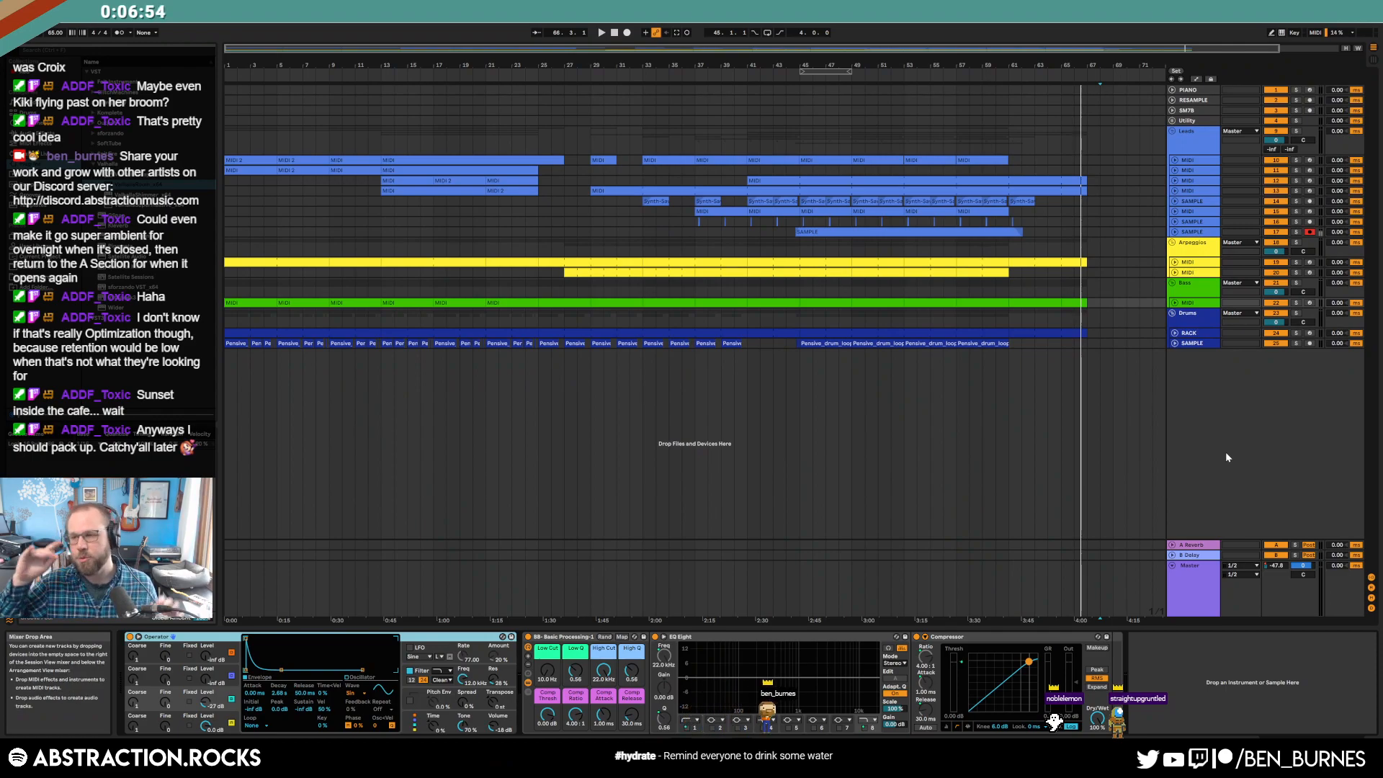
- Arm the first MIDI track in the Leads group for live playing
{"action": "left_click", "coordinate": [1310, 160]}
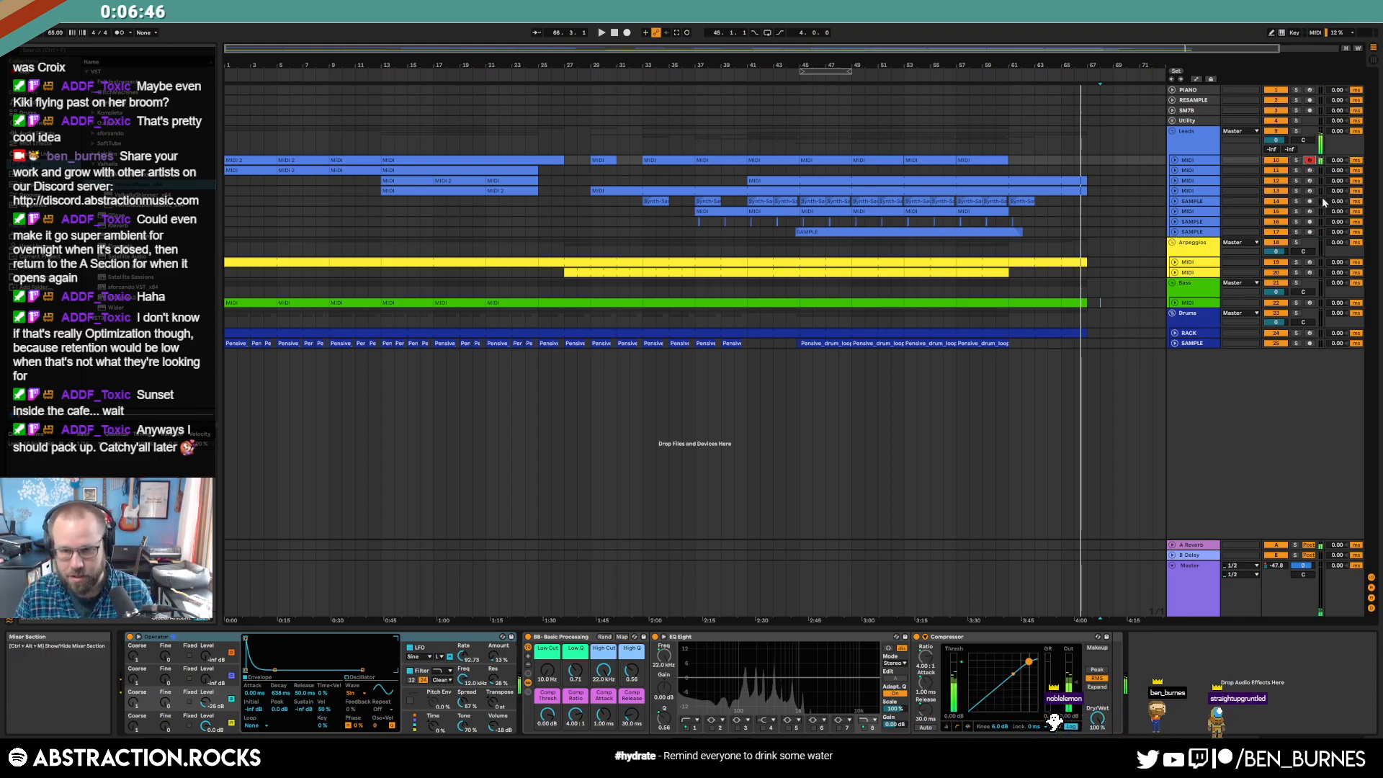
{"action": "left_click", "coordinate": [546, 171]}
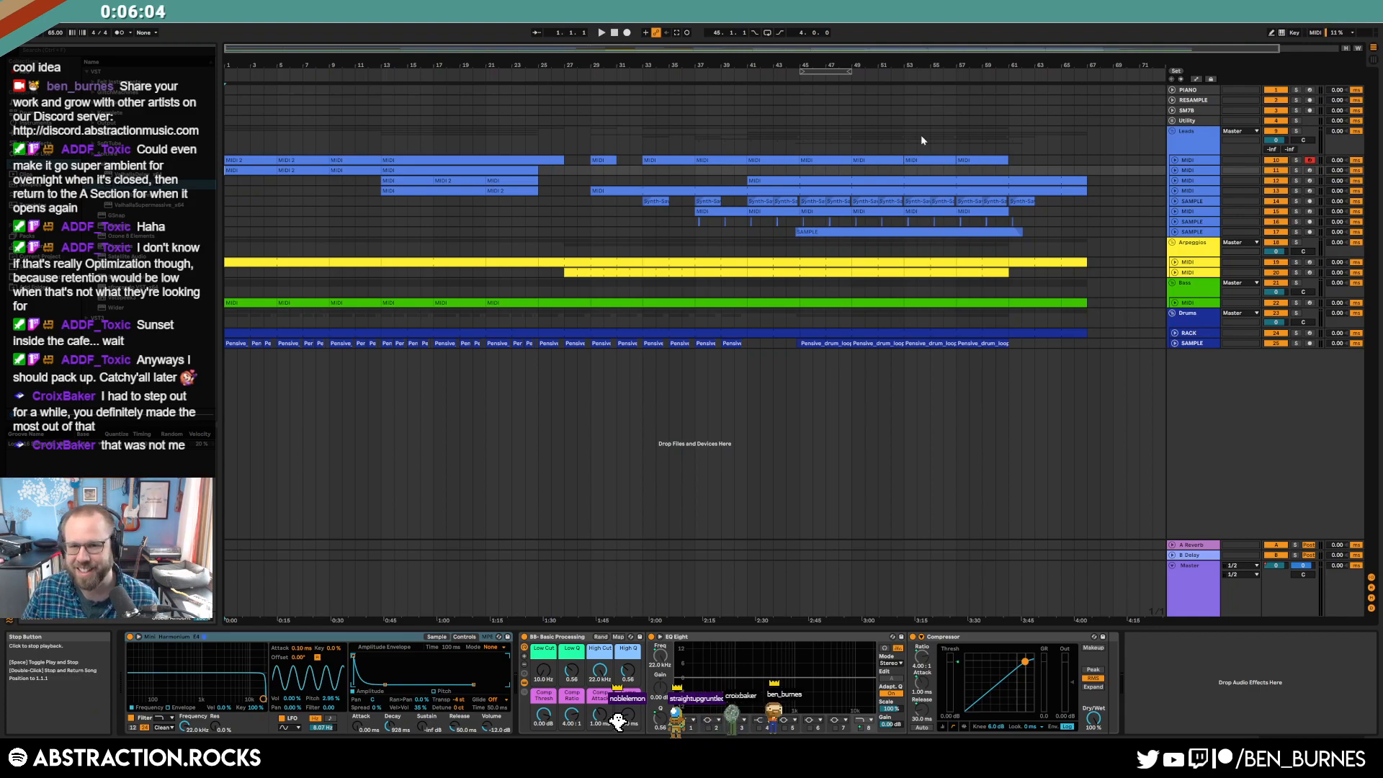
- Export the master from bar 1 to bar 67 as a 44100 Hz WAV named 2022-04-13 Cafe Sunset.wav on the Desktop
{"action": "left_click", "coordinate": [1089, 162]}
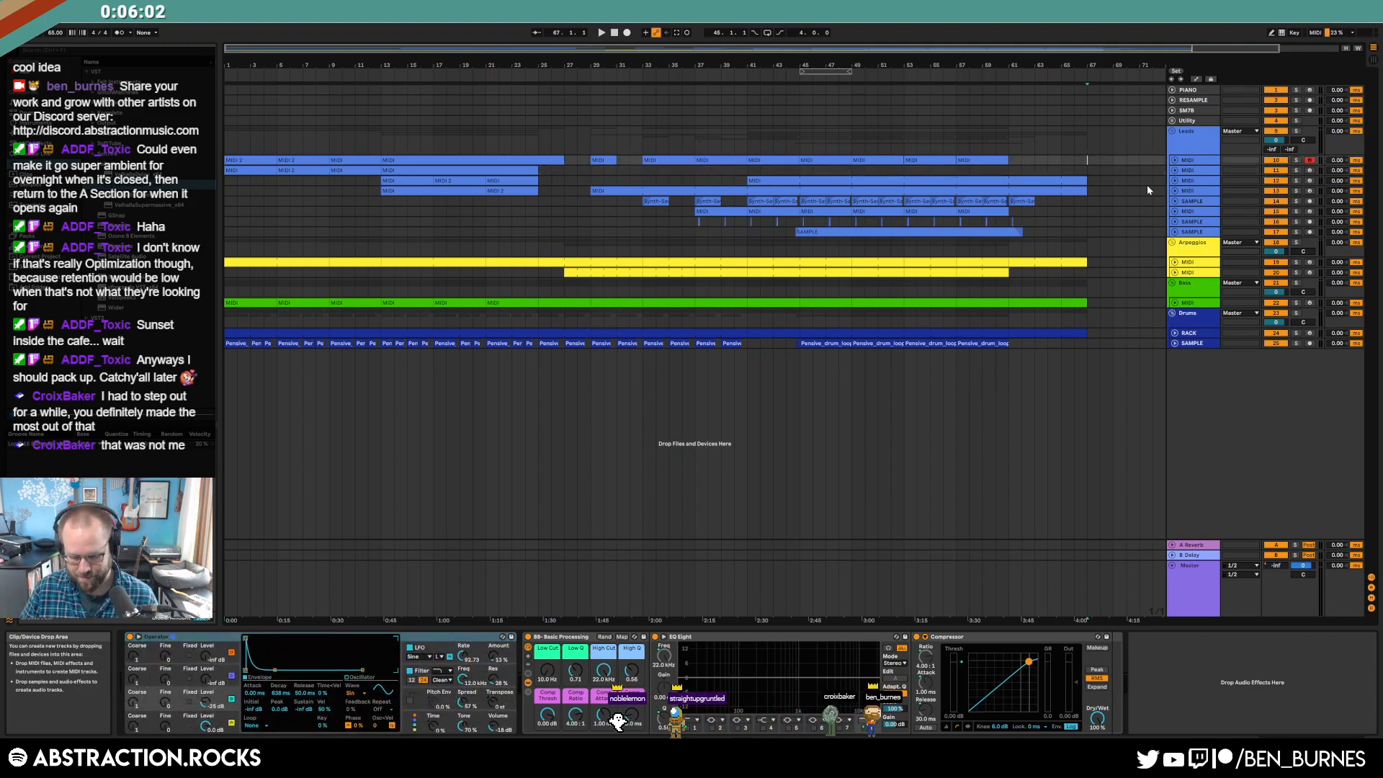
{"action": "key", "text": "ctrl+shift+r"}
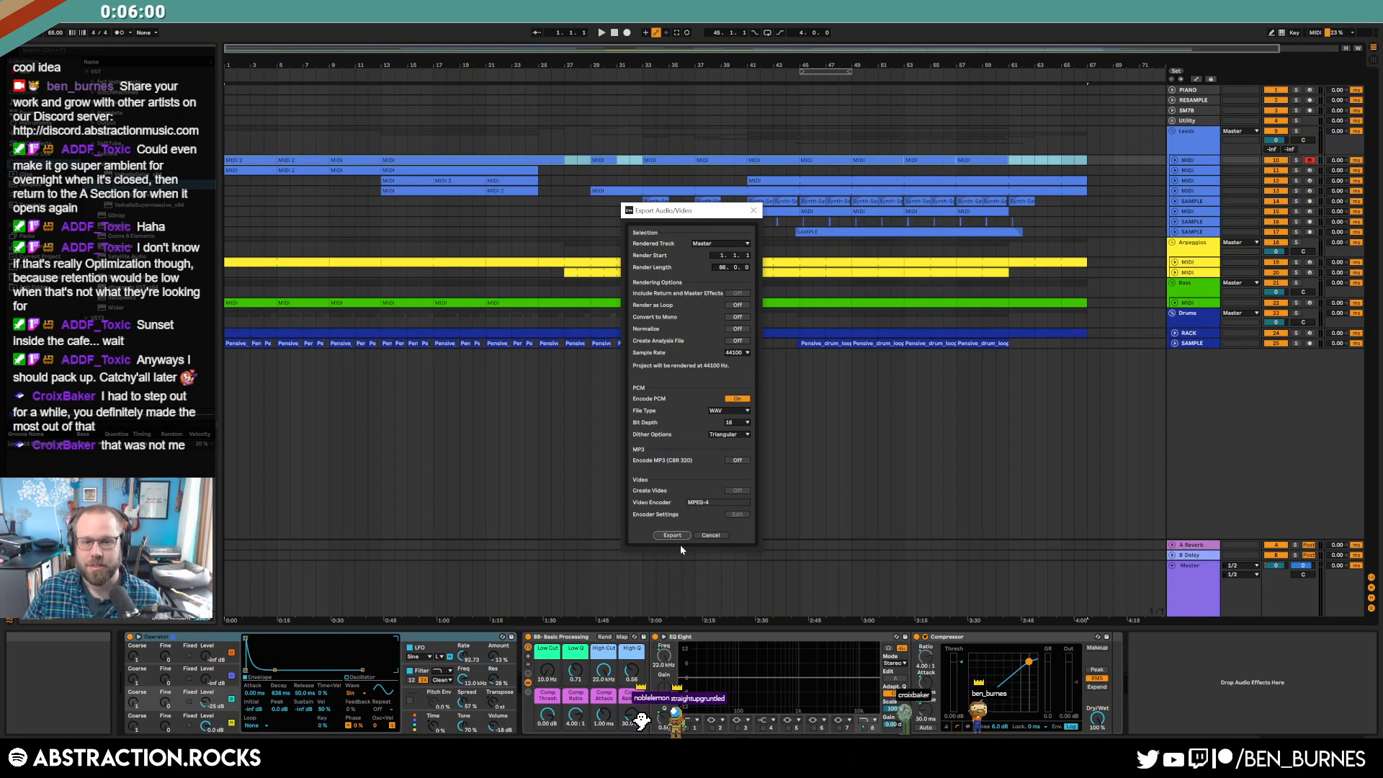
{"action": "left_click", "coordinate": [672, 535]}
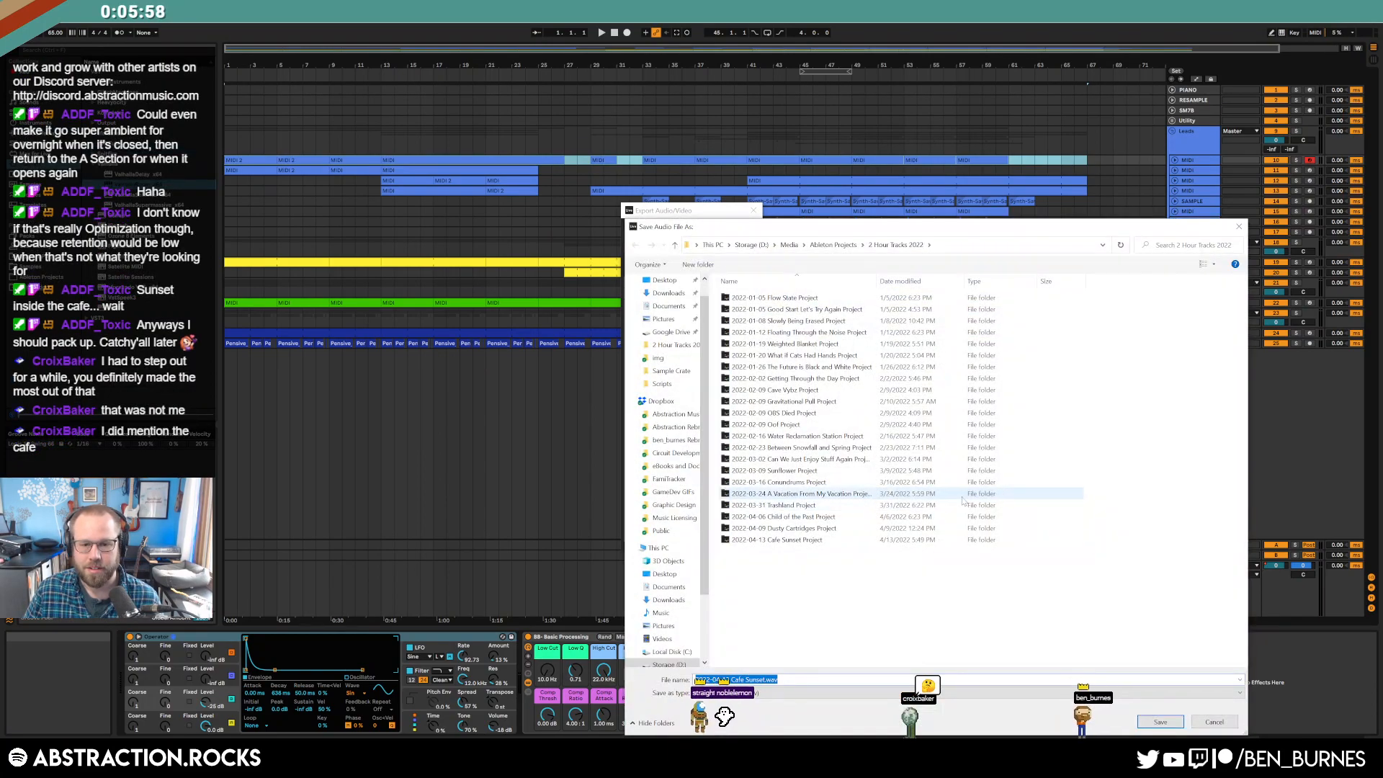
{"action": "left_click", "coordinate": [664, 573]}
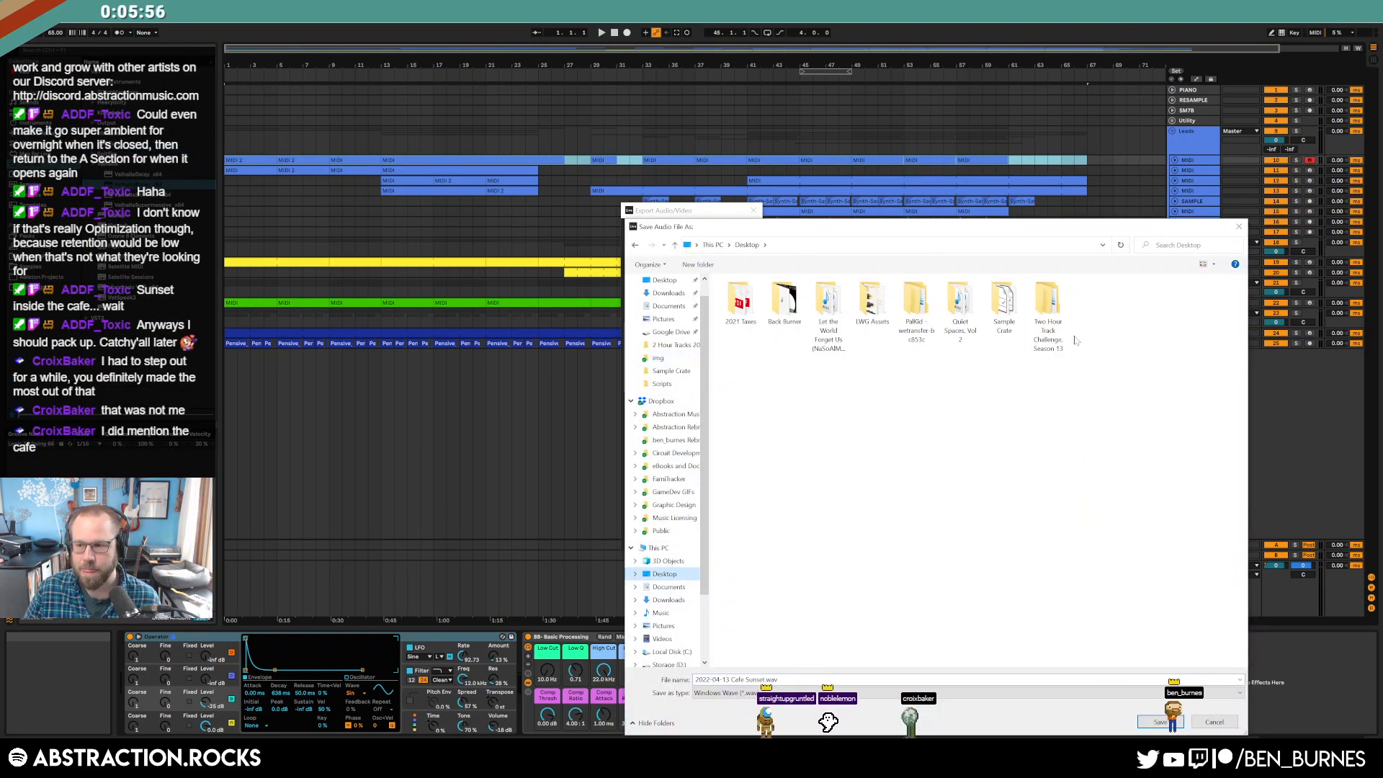
{"action": "left_click_drag", "start_coordinate": [987, 219], "coordinate": [847, 65]}
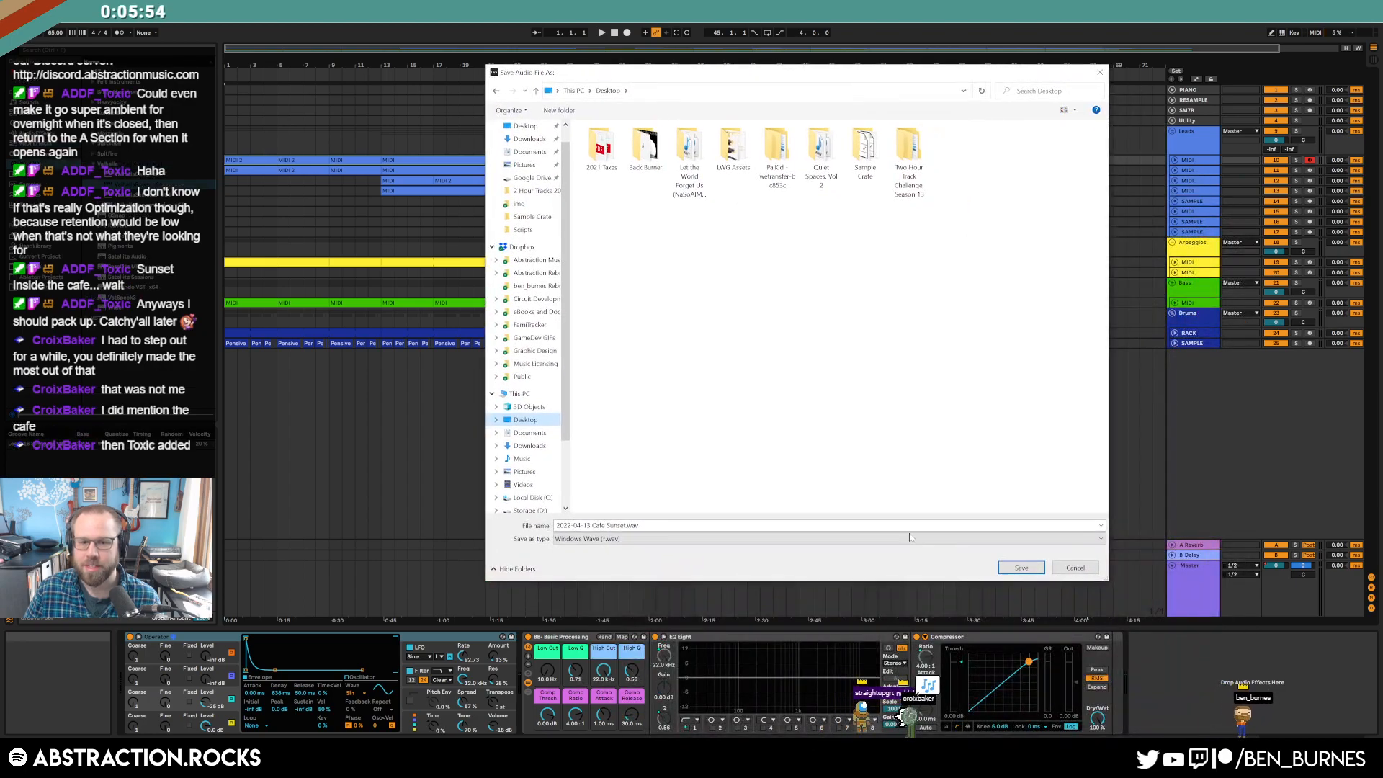
{"action": "left_click", "coordinate": [1014, 571]}
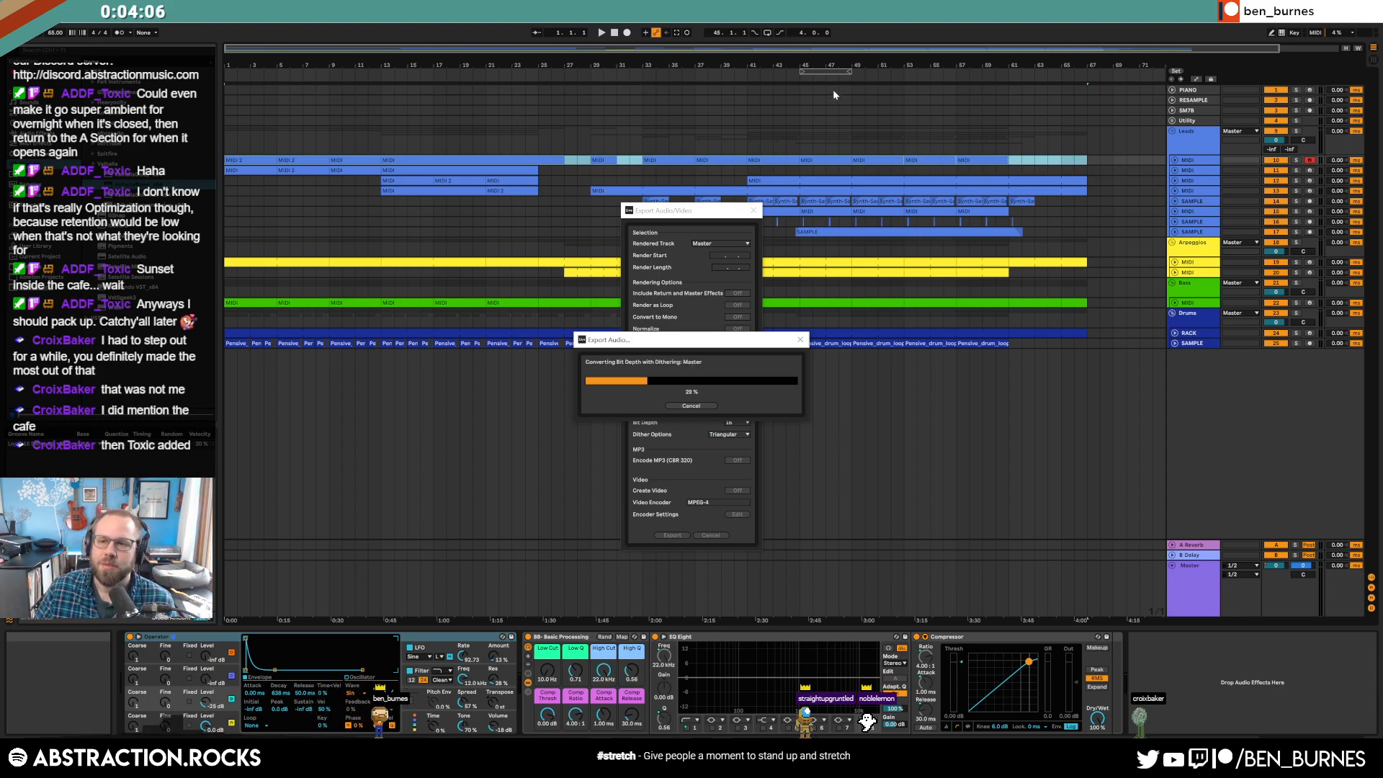
- Extend the loop region to span bars 1 to 61 and select its time range across all tracks
{"action": "left_click_drag", "start_coordinate": [848, 70], "coordinate": [1009, 70]}
{"action": "left_click_drag", "start_coordinate": [801, 70], "coordinate": [227, 70]}
{"action": "left_click", "coordinate": [369, 71]}
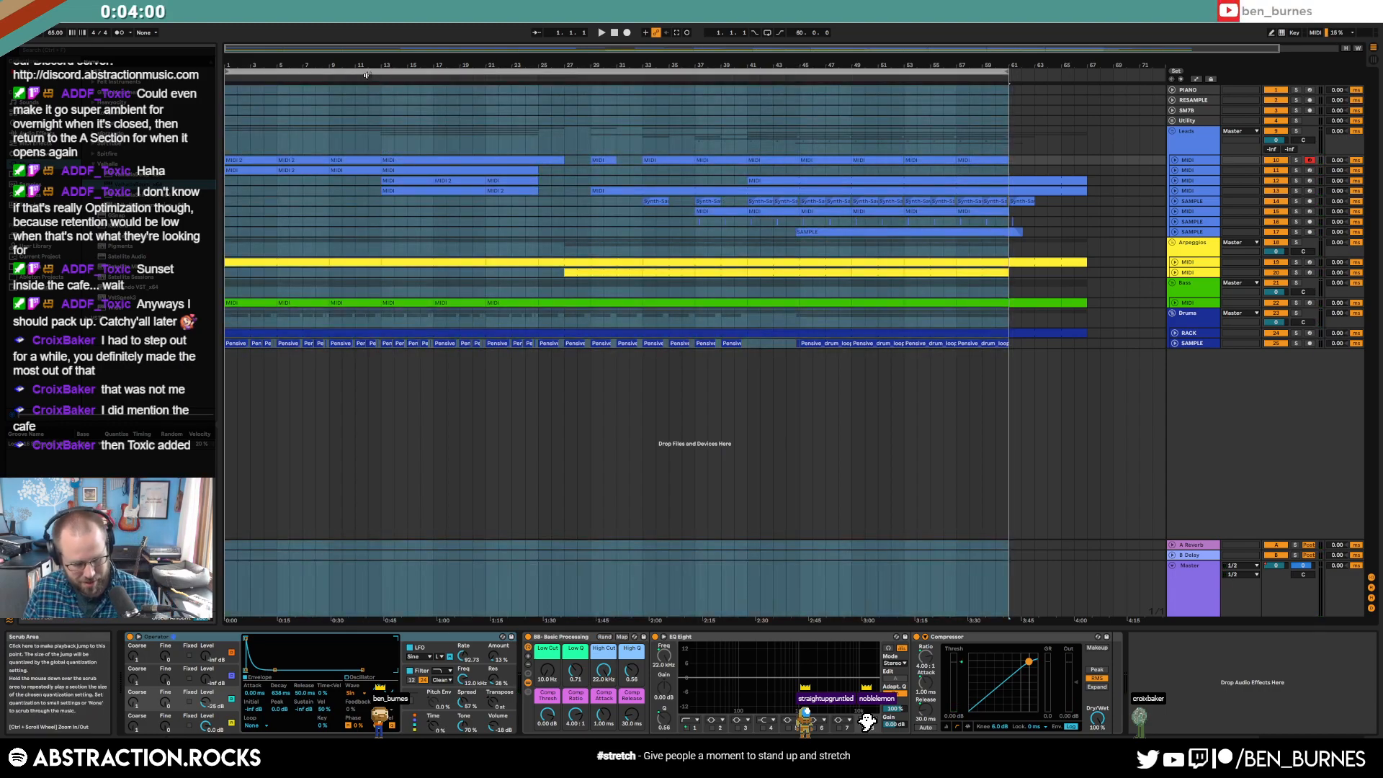
- Export the looped section of the master as a separate WAV on the Desktop with Render as Loop on
{"action": "key", "text": "ctrl+shift+r"}
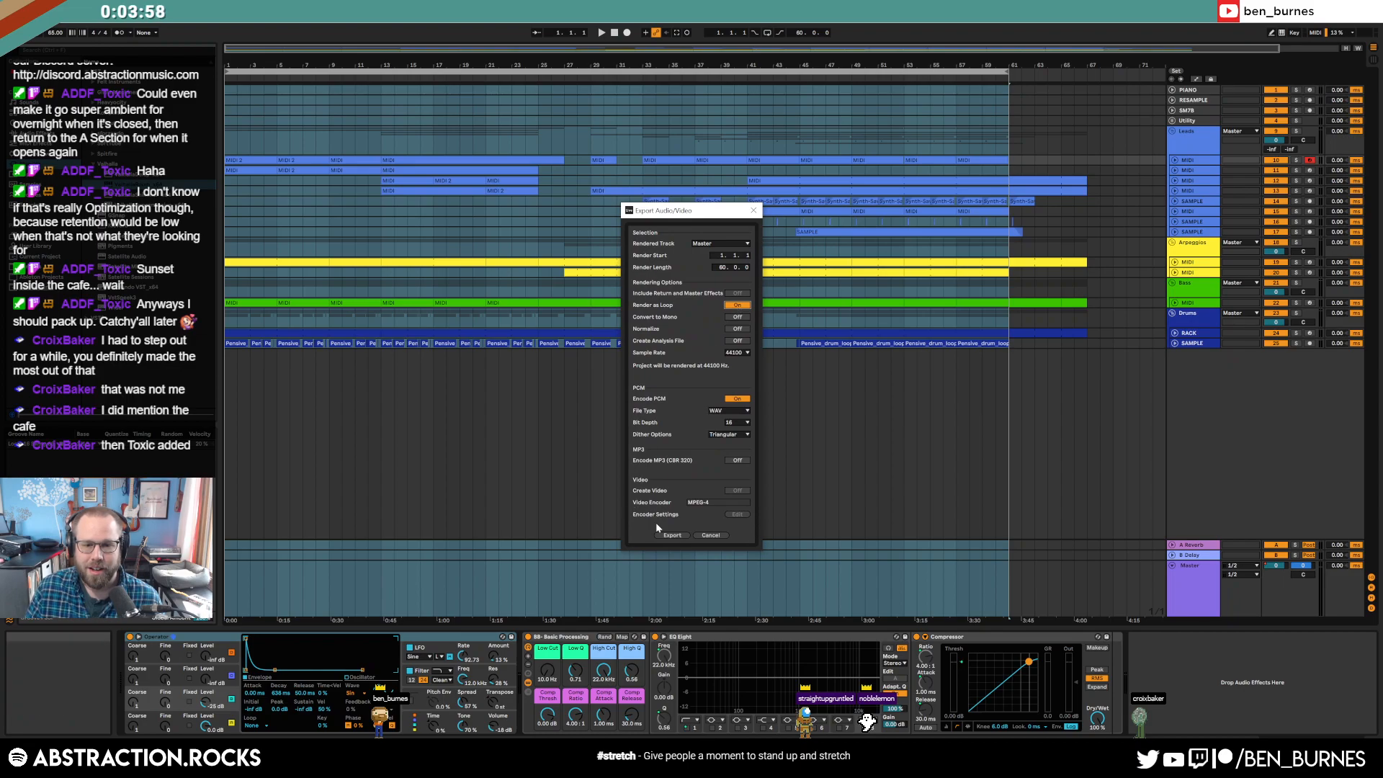
{"action": "left_click", "coordinate": [670, 535]}
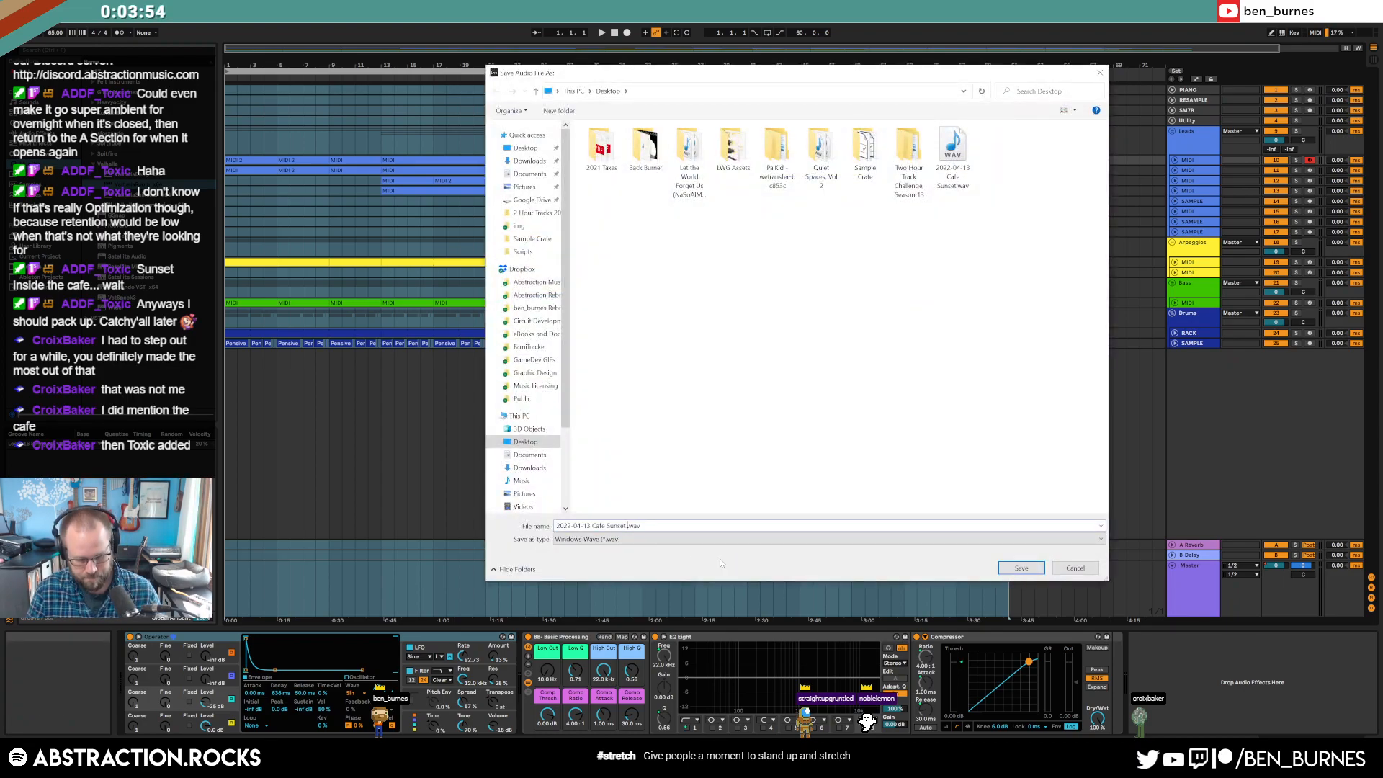
{"action": "key", "text": "Return"}
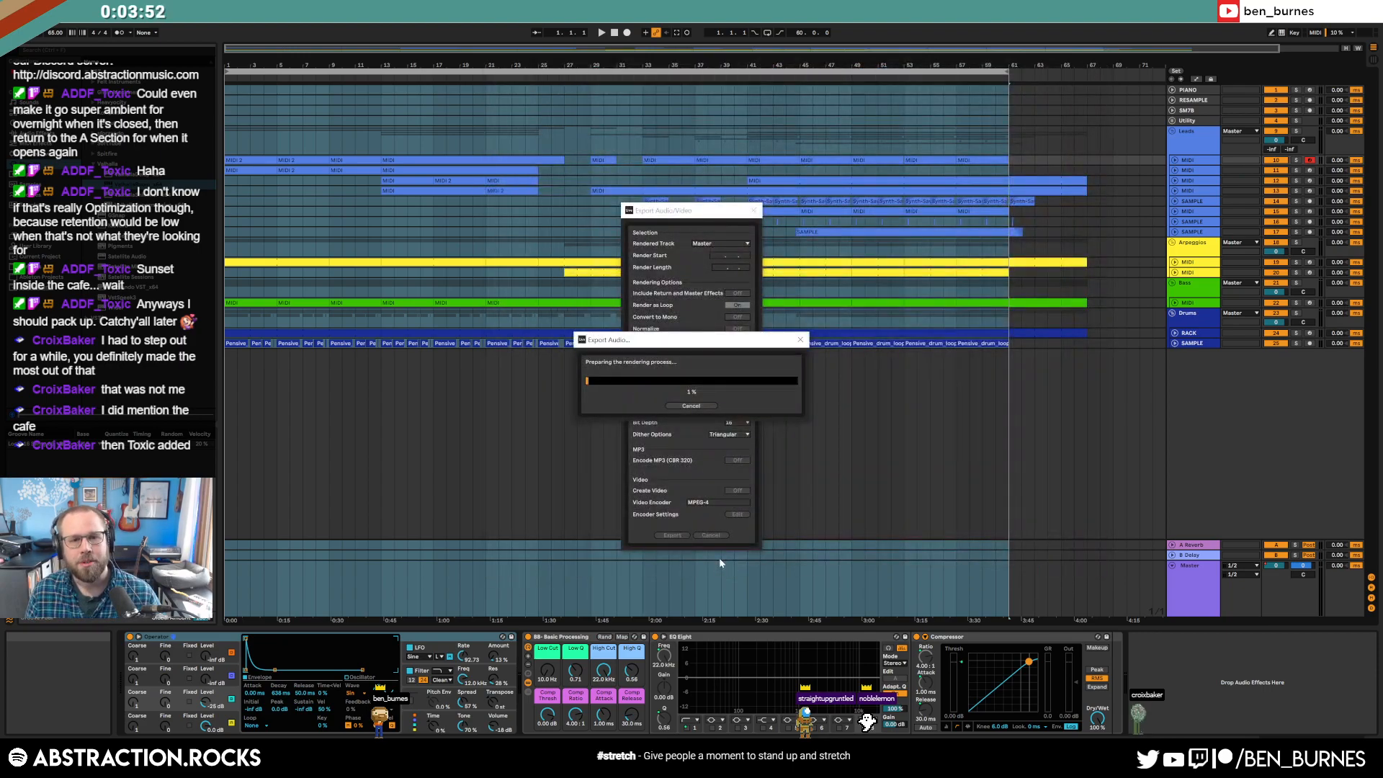